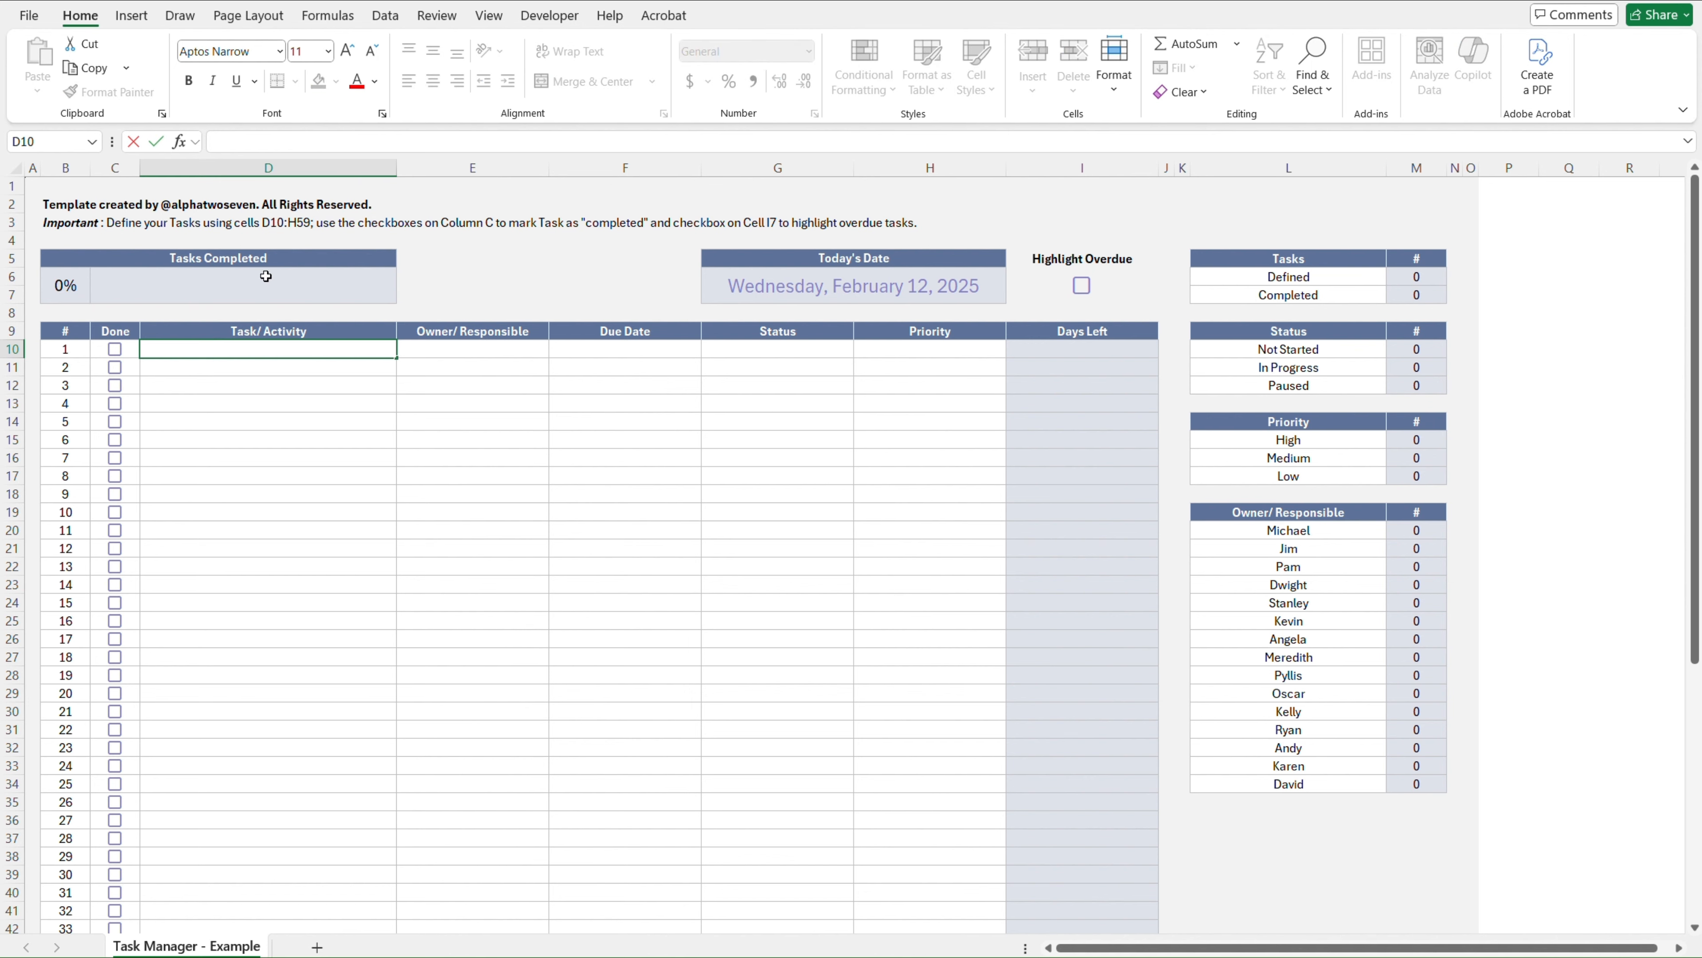
Fill the Task/Activity column D10:D59 with task names using the formula ="Task "&(ROW()-9)
type("=\"Task \"&(ROW()-9)")
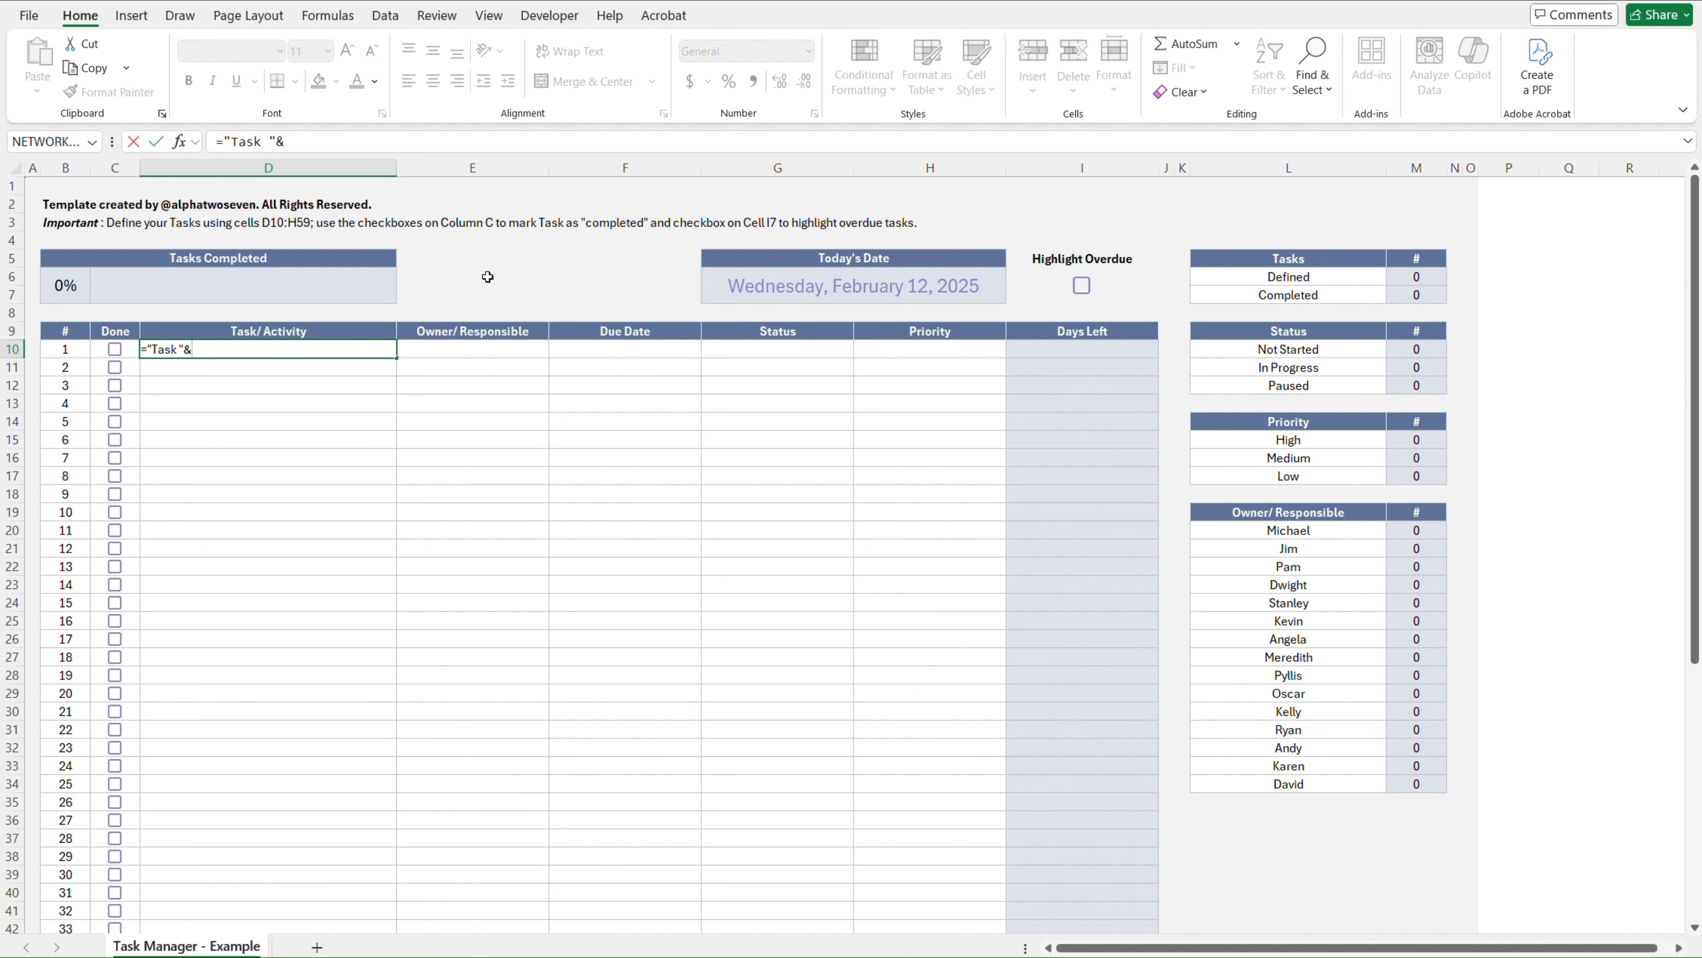
key("ctrl+Return")
scroll(488, 276, "down", 7)
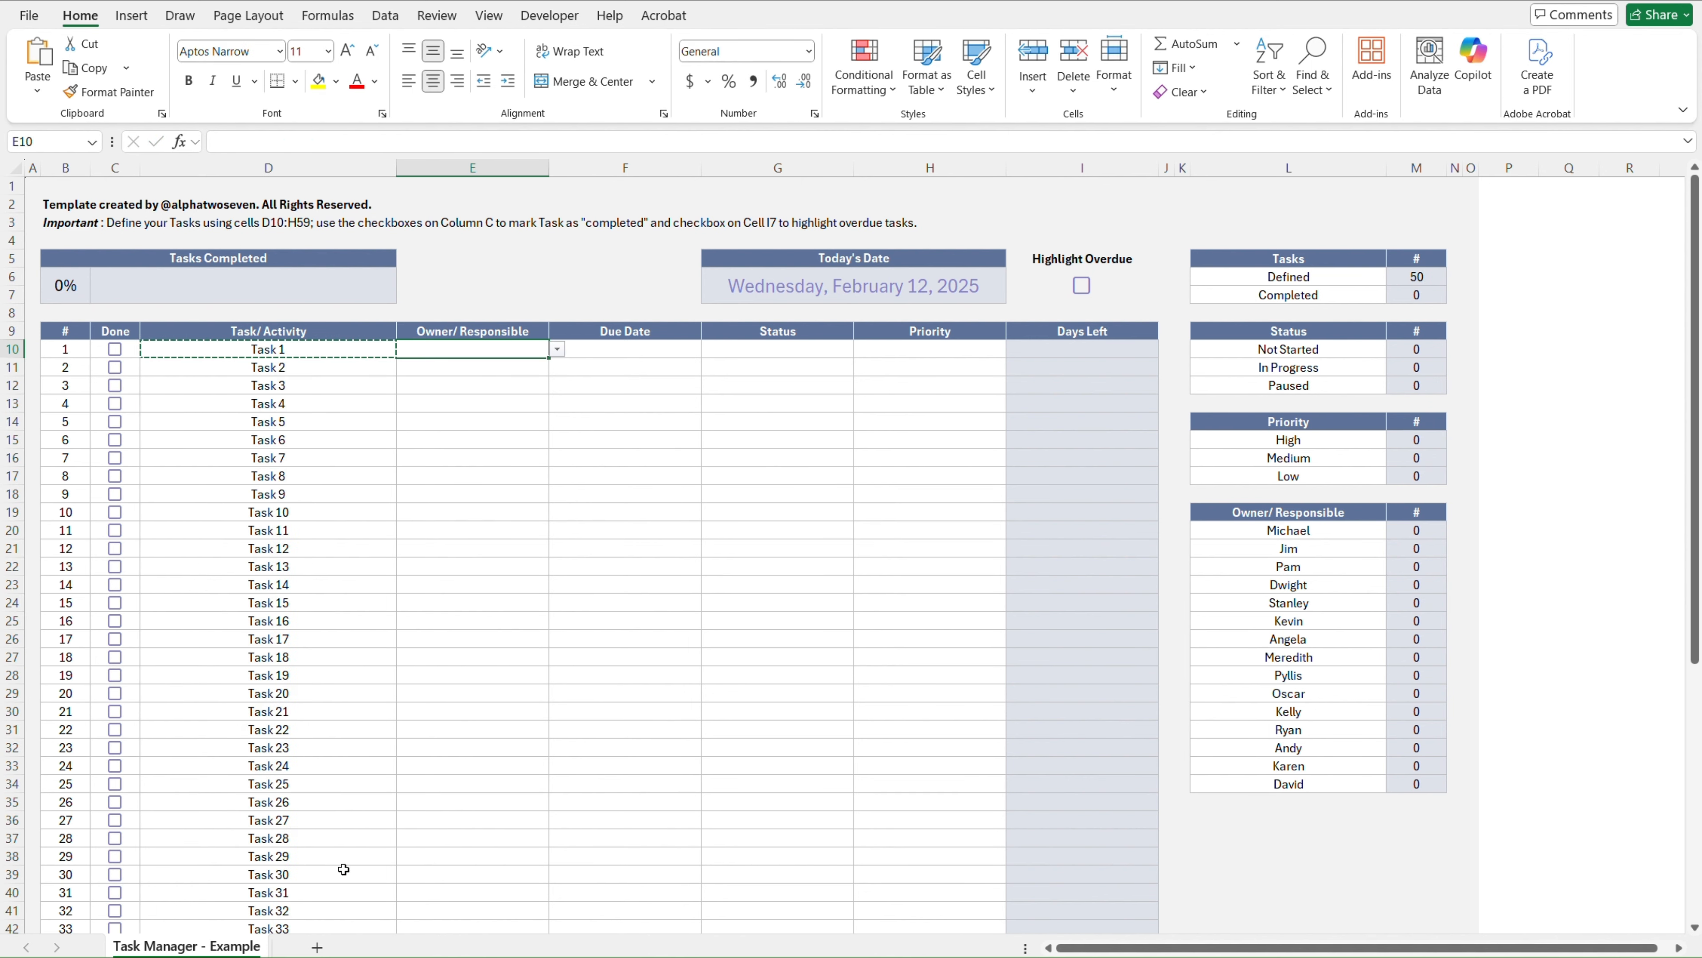
Enter =INDEX($L$20:$L$34,RANDBETWEEN(1,15)) in E10 to pick a random owner from the Owner/Responsible list
type("=INDEX(")
left_click(1323, 538)
key("ctrl+shift+Down")
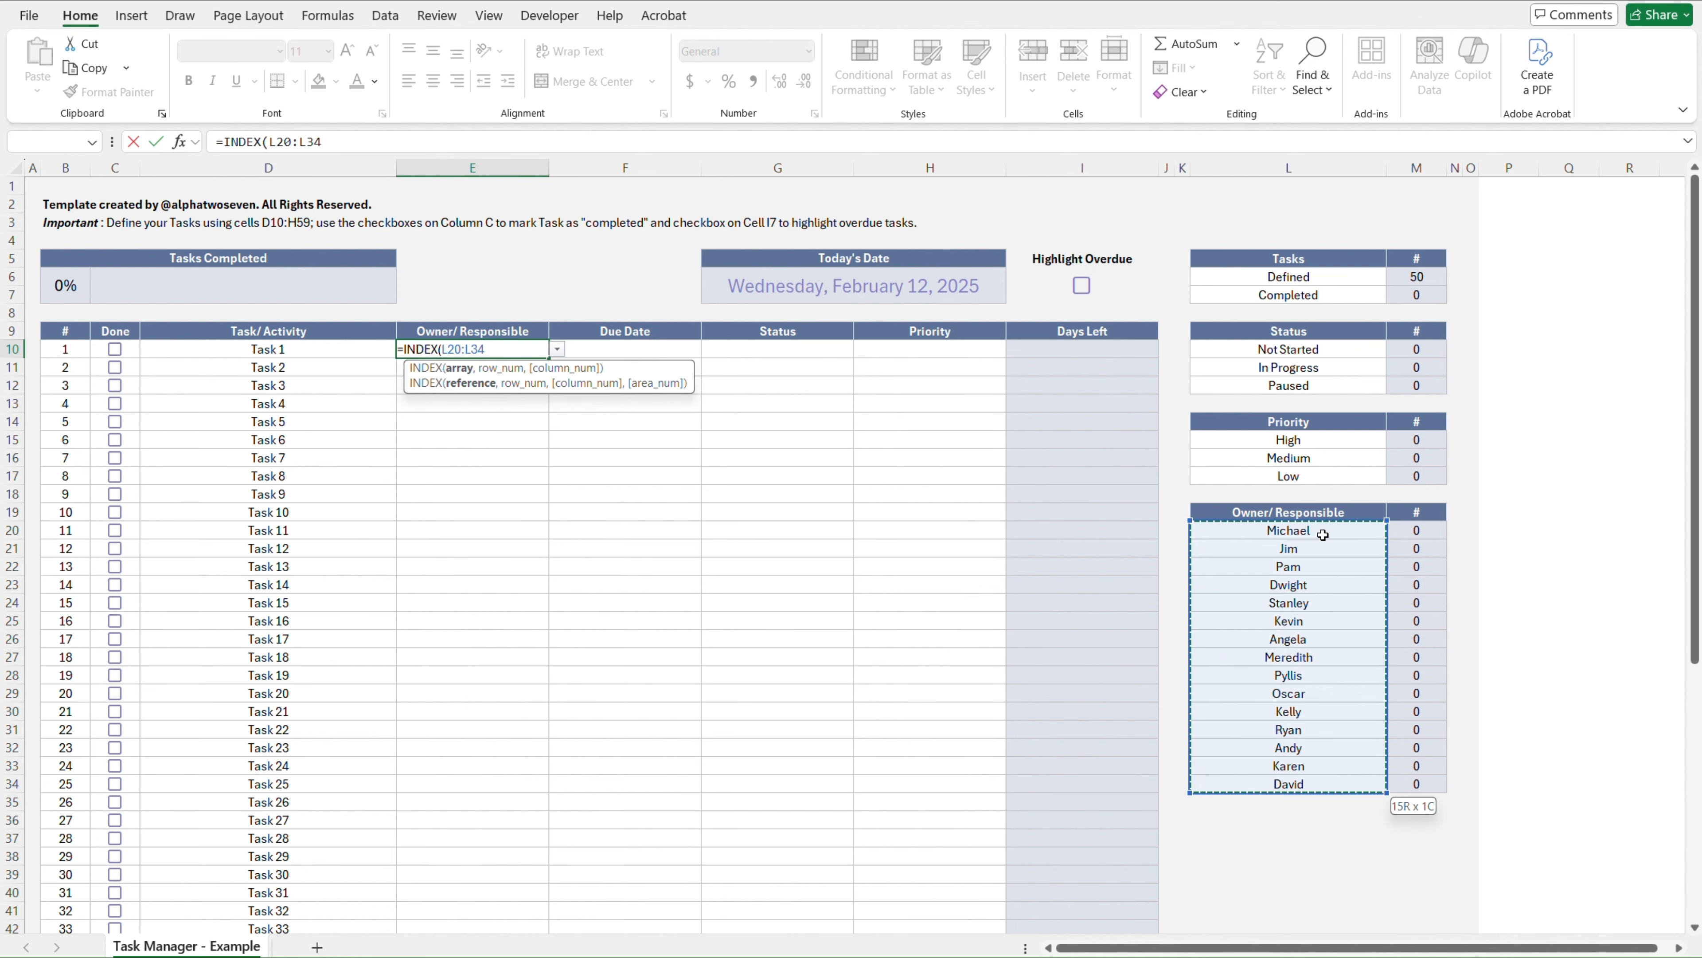
key("F4")
type(",RANDBETWEEN(1,15))")
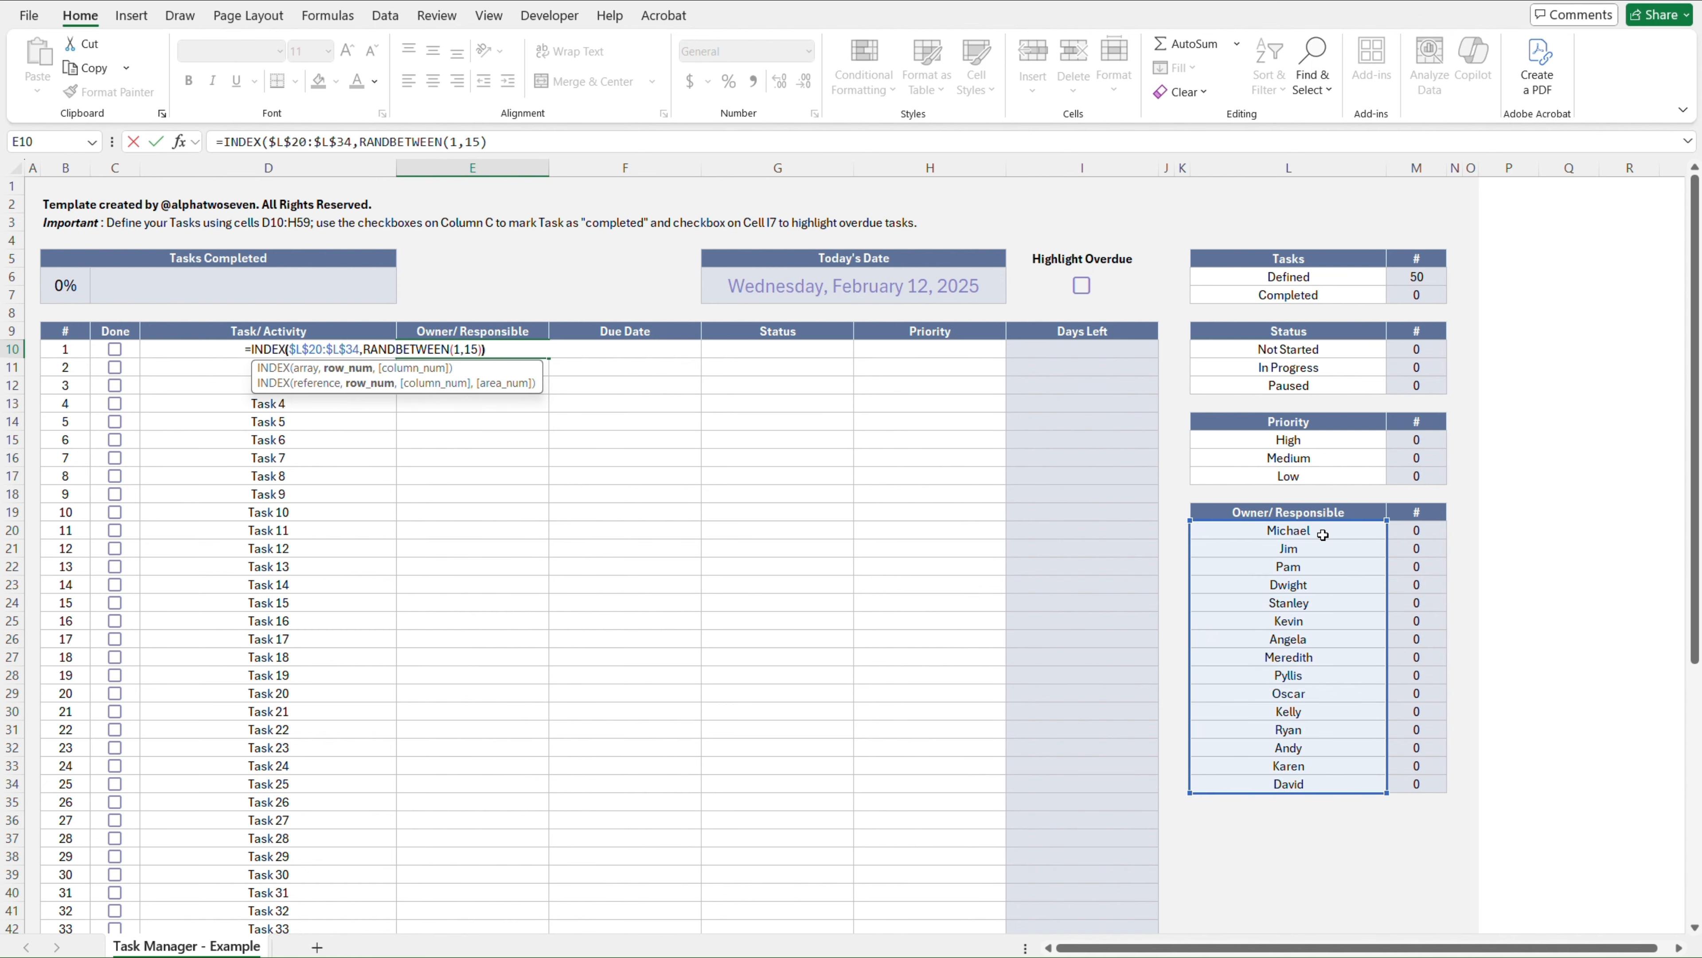
key("Return")
Copy the random owner formula from E10 down to E59, keeping fixed results through Paste Special
key("Up")
key("ctrl+c")
scroll(517, 894, "down", 6)
left_click(517, 893, "shift")
key("ctrl+alt+v")
key("Return")
scroll(517, 894, "down", 5)
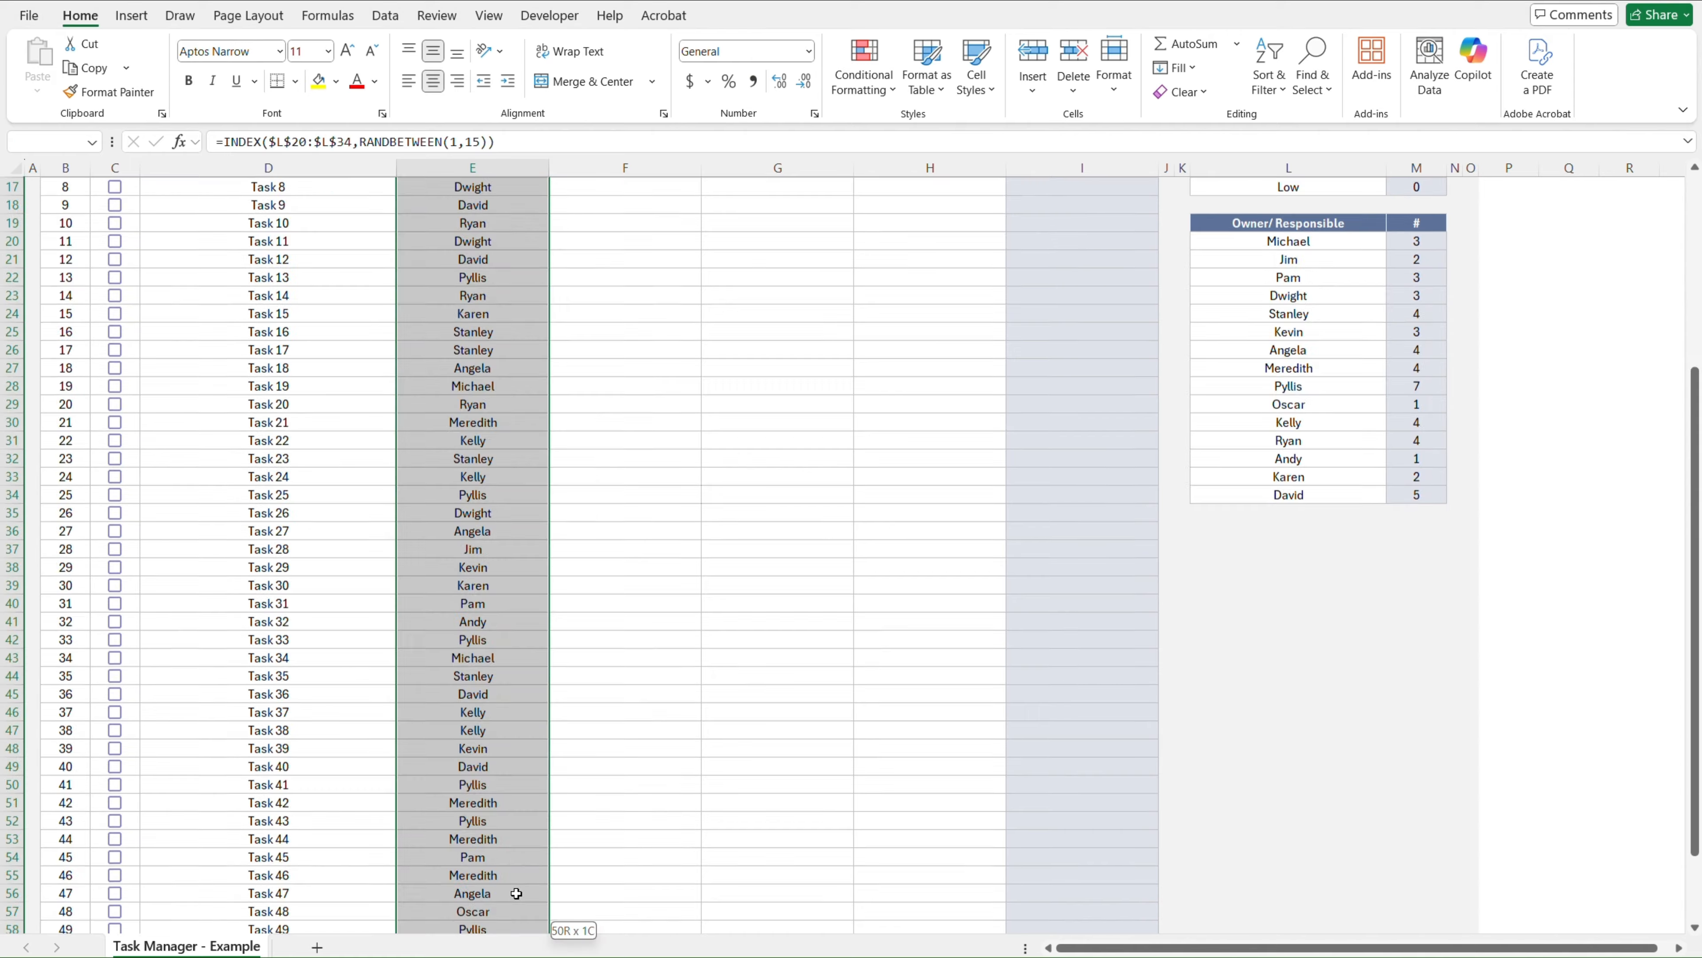
Enter =$G$6+RANDBETWEEN(-10,30) in F10 to generate a random due date around today's date
scroll(517, 893, "up", 5)
left_click(625, 349)
type("=")
left_click(781, 279)
key("F4")
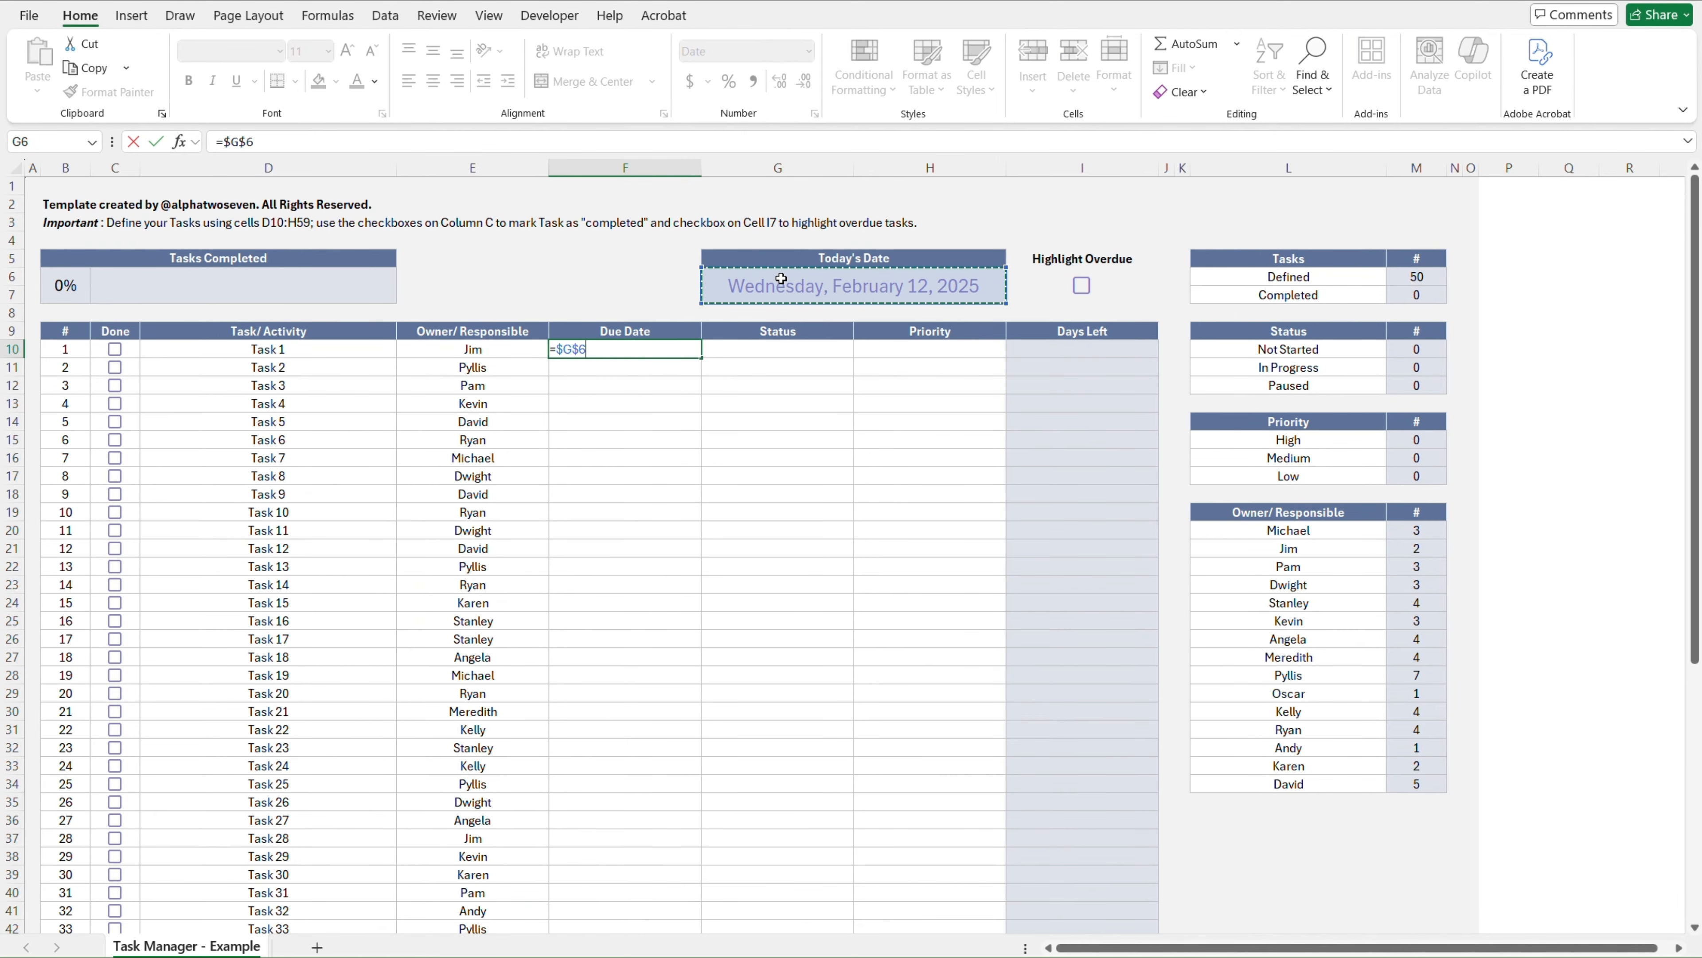
type("+RANDBETWEEN(-10,30)")
key("Return")
Copy the due date formula from F10 down to F59, keeping fixed results through Paste Special
key("Up")
key("ctrl+c")
scroll(631, 831, "down", 7)
left_click(631, 830, "shift")
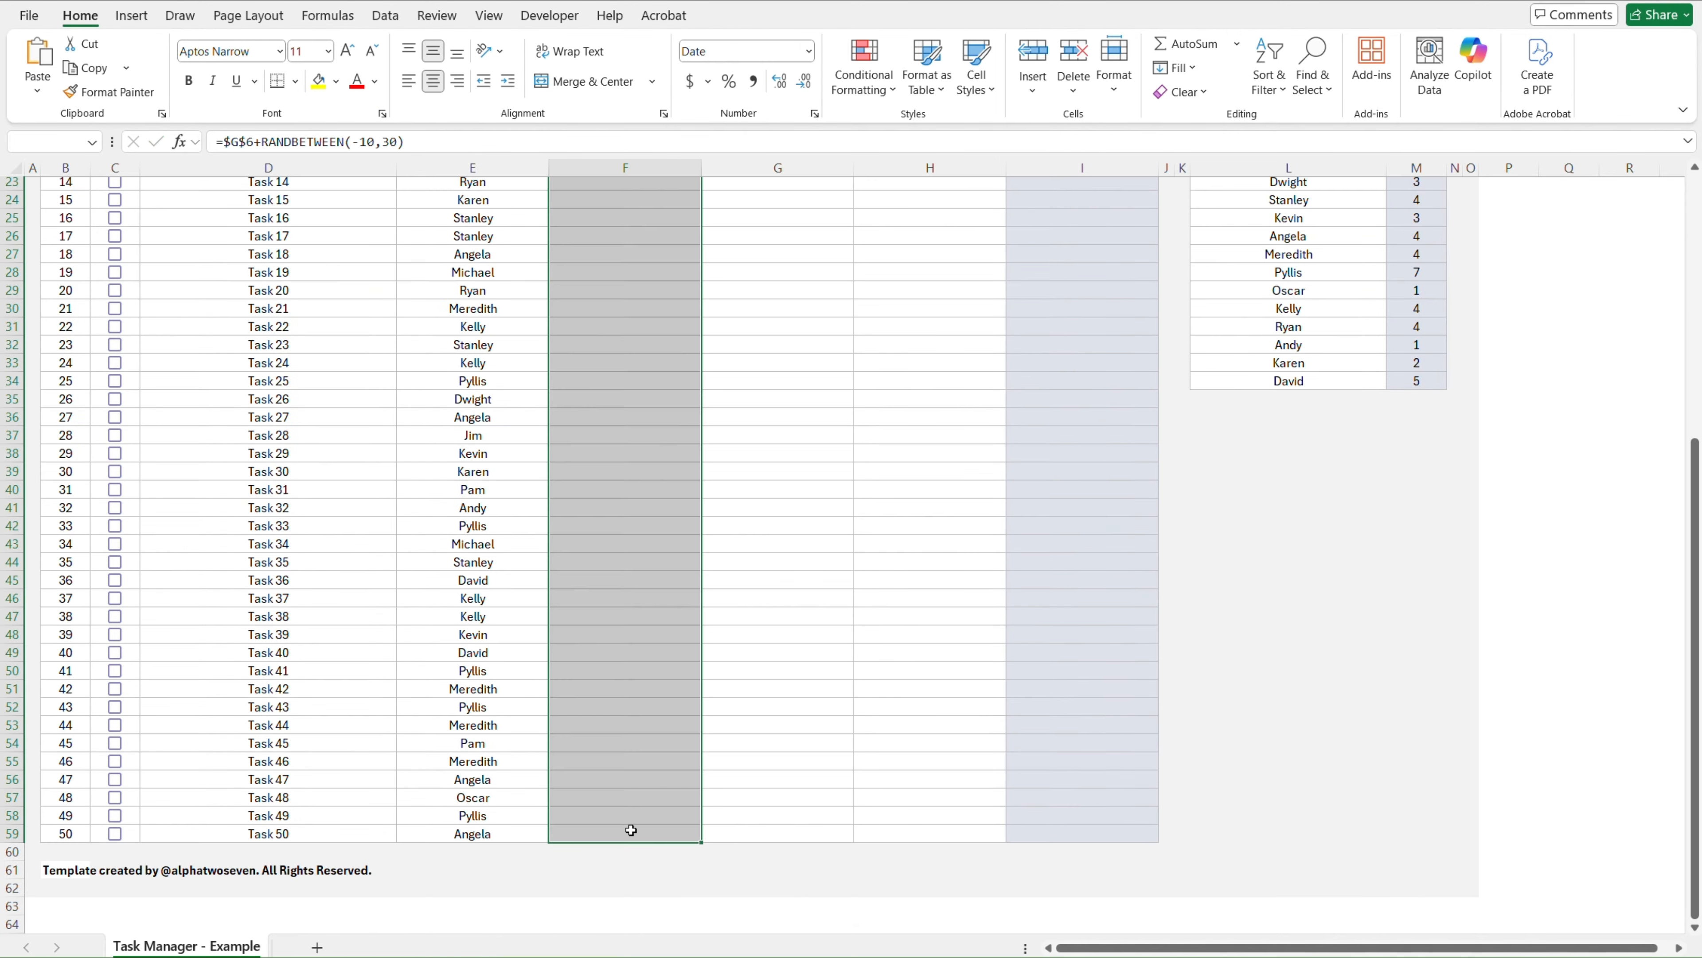
key("ctrl+alt+v")
key("Return")
scroll(630, 831, "down", 6)
Enter =INDEX($L$10:$L$12,RANDBETWEEN(1,3)) in G10 to pick a random status
scroll(631, 831, "up", 6)
key("Right")
type("=INDEX(")
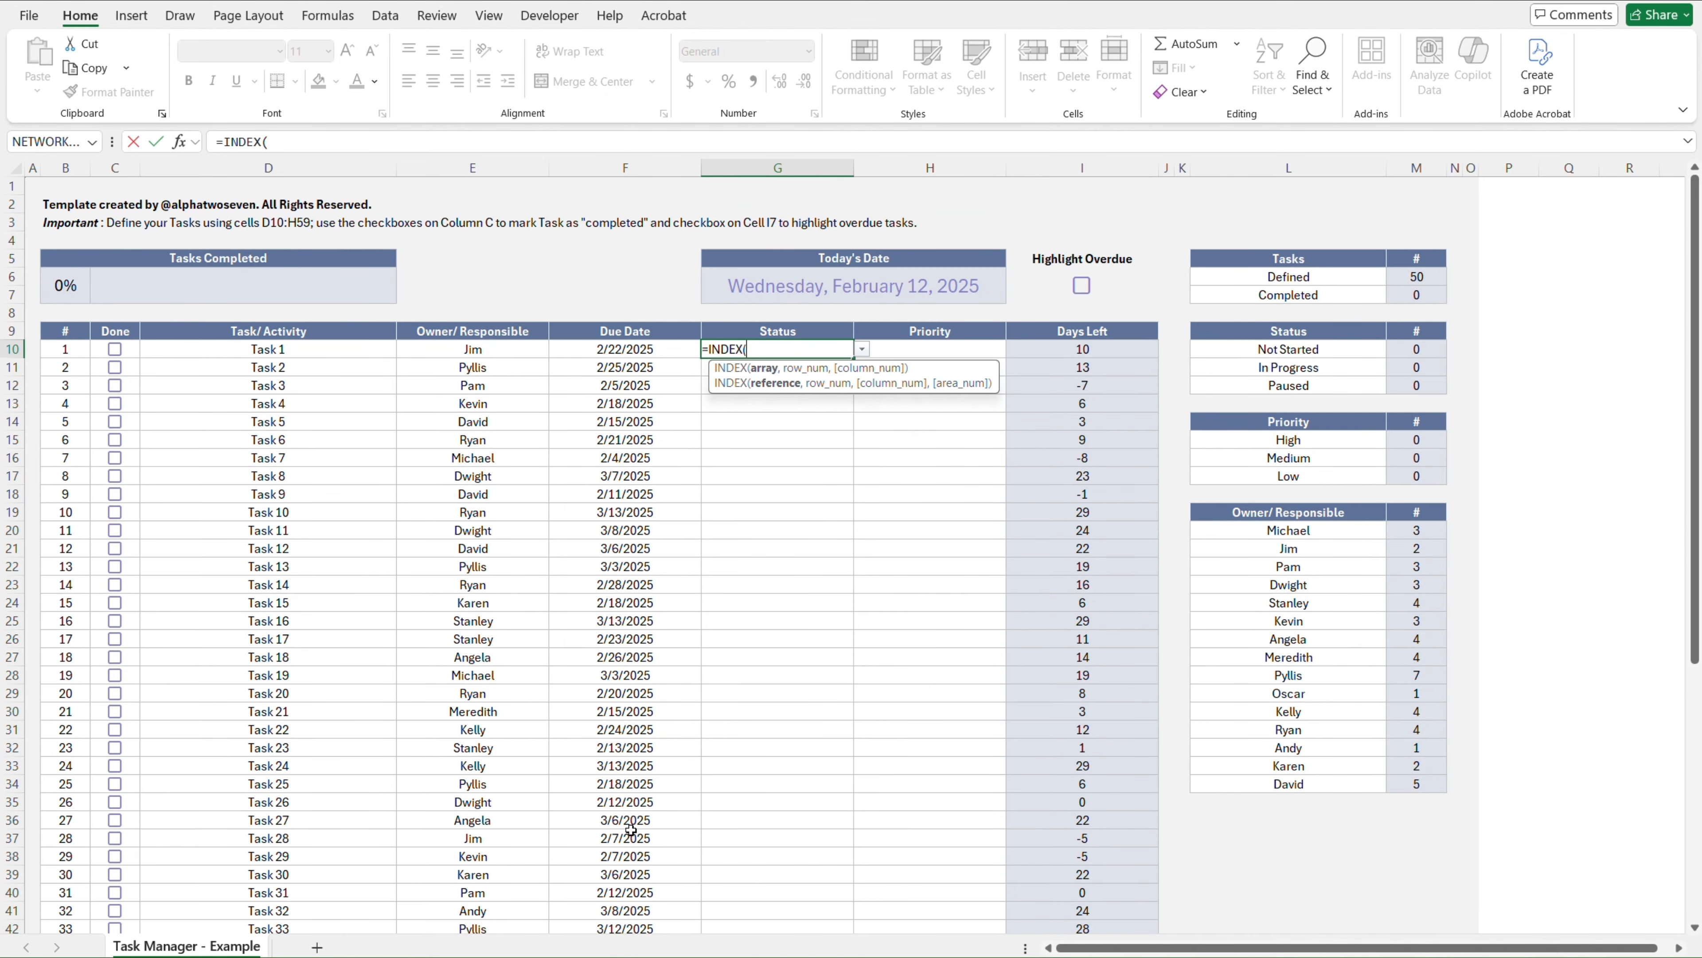
type("$L$10:$L$12,RANDBETWEEN(1,3))")
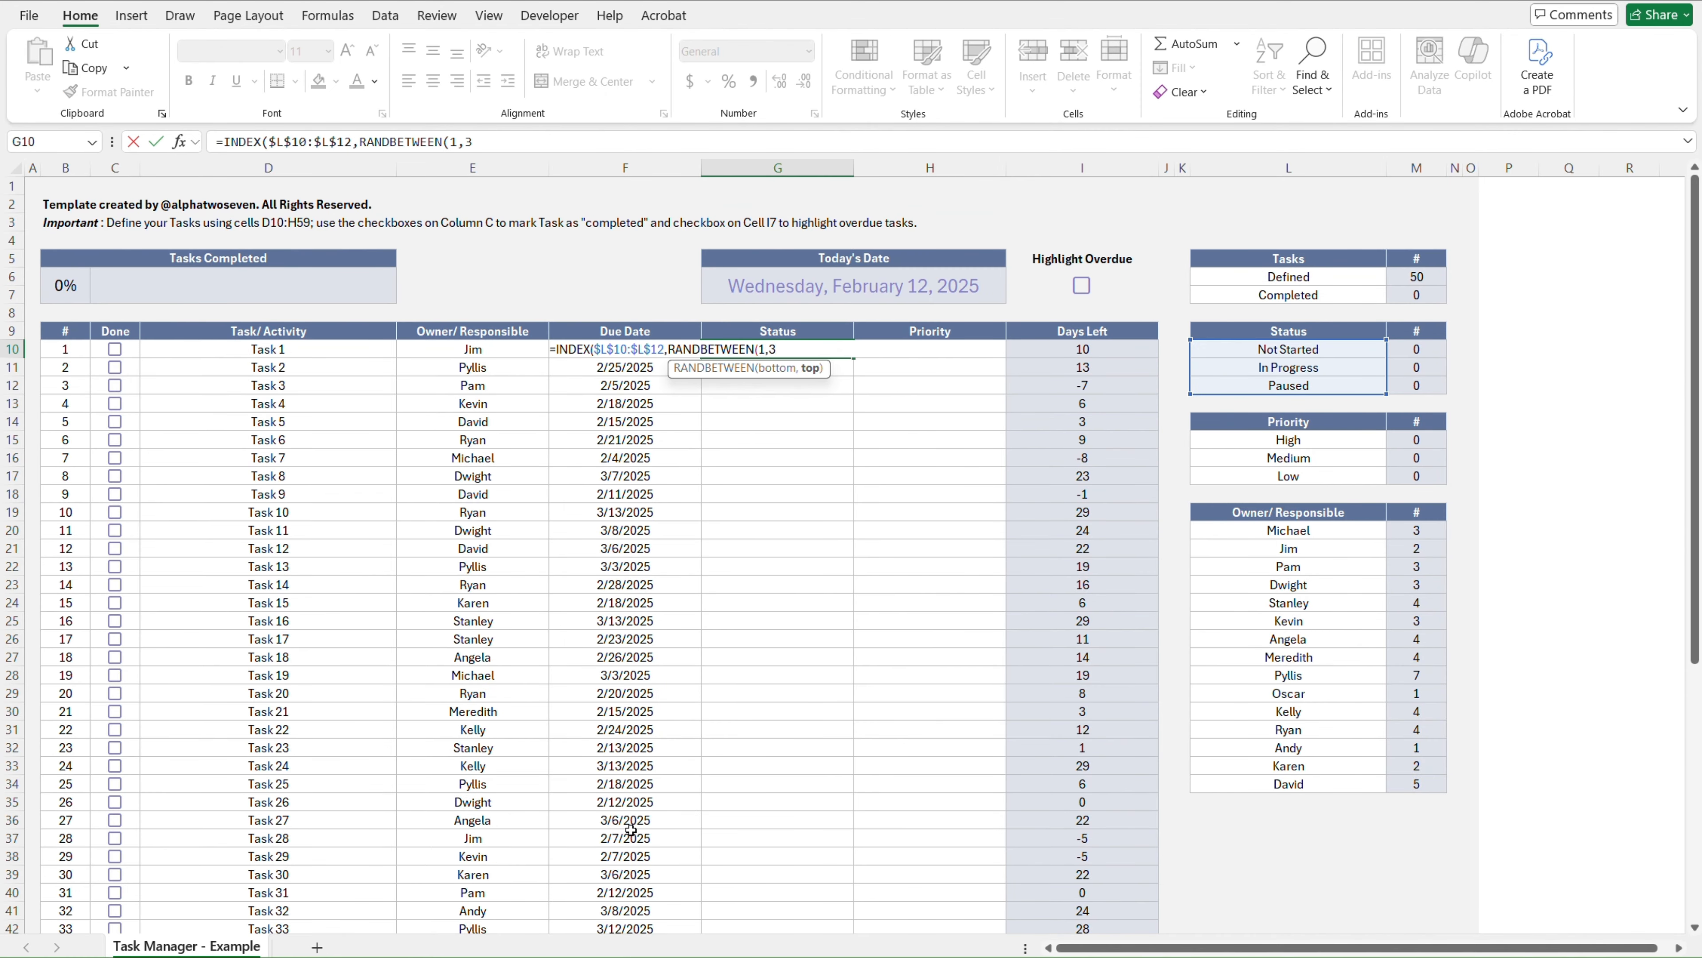
key("Return")
Reuse the status formula in H10 and move its range reference to the High, Medium, Low priority list
key("Up")
left_click_drag(492, 142, 218, 144)
key("ctrl+c")
key("Escape")
key("Right")
key("F2")
key("ctrl+v")
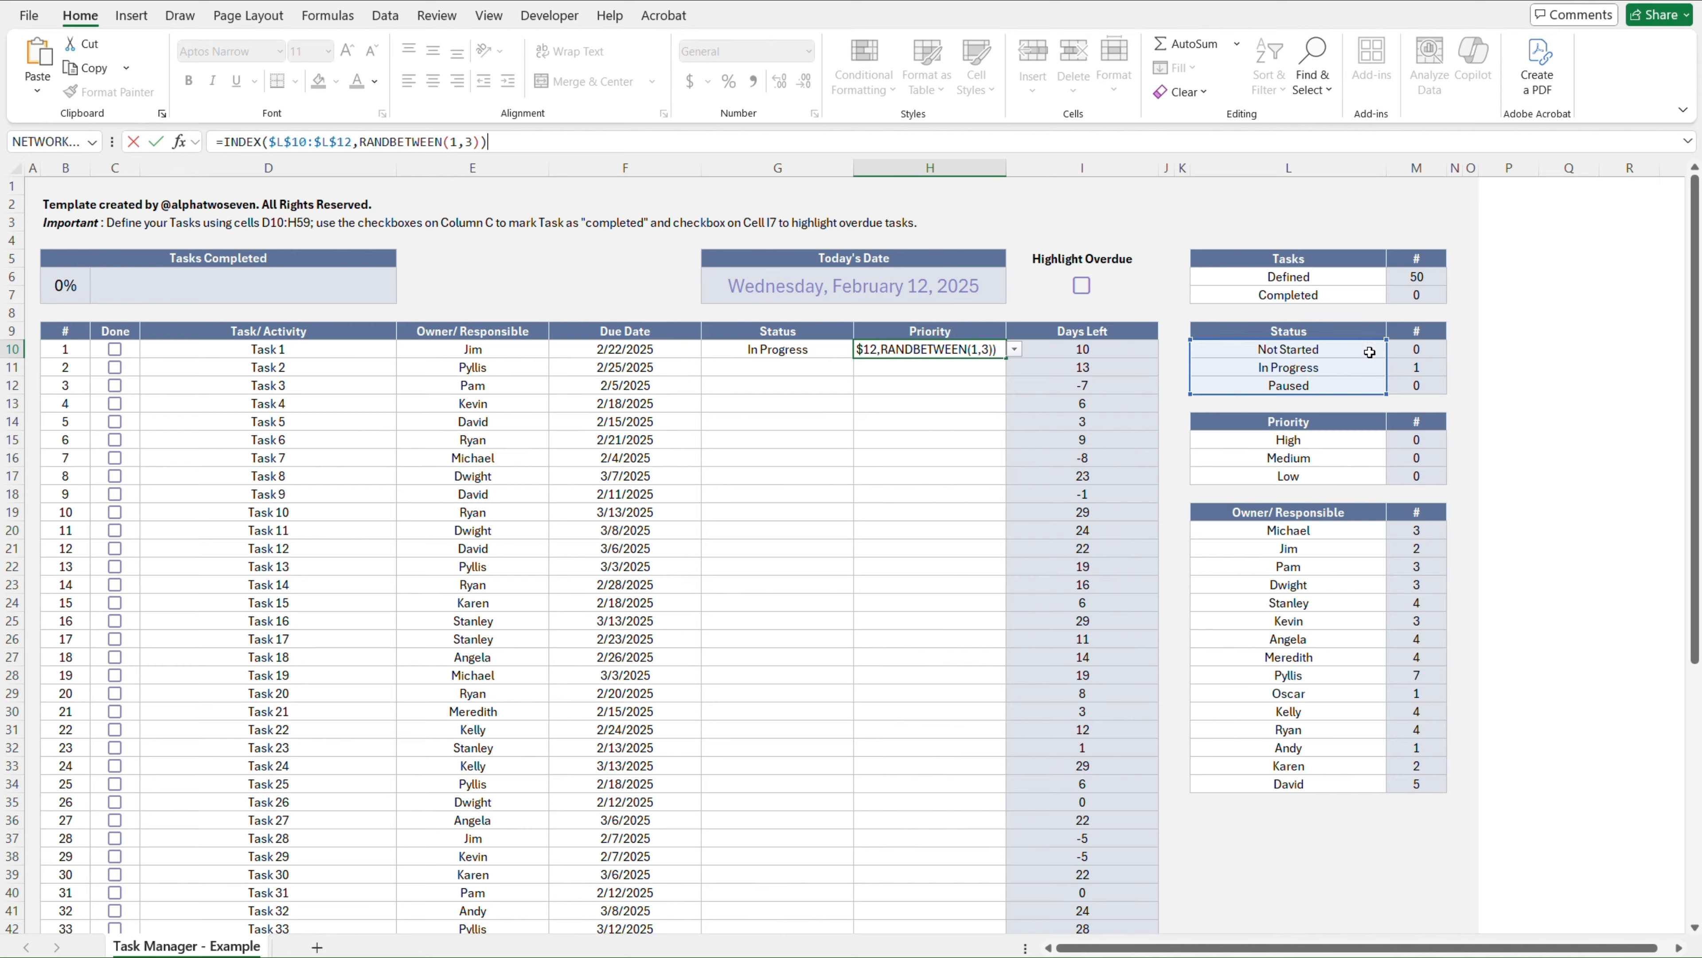
left_click_drag(1385, 356, 1386, 446)
key("Return")
Fill the Status and Priority columns down to row 59 from G10:H10, keeping fixed results
key("Up")
key("shift+Right")
key("ctrl+c")
scroll(992, 389, "down", 15)
left_click(991, 389, "shift")
key("ctrl+v")
scroll(991, 389, "down", 3)
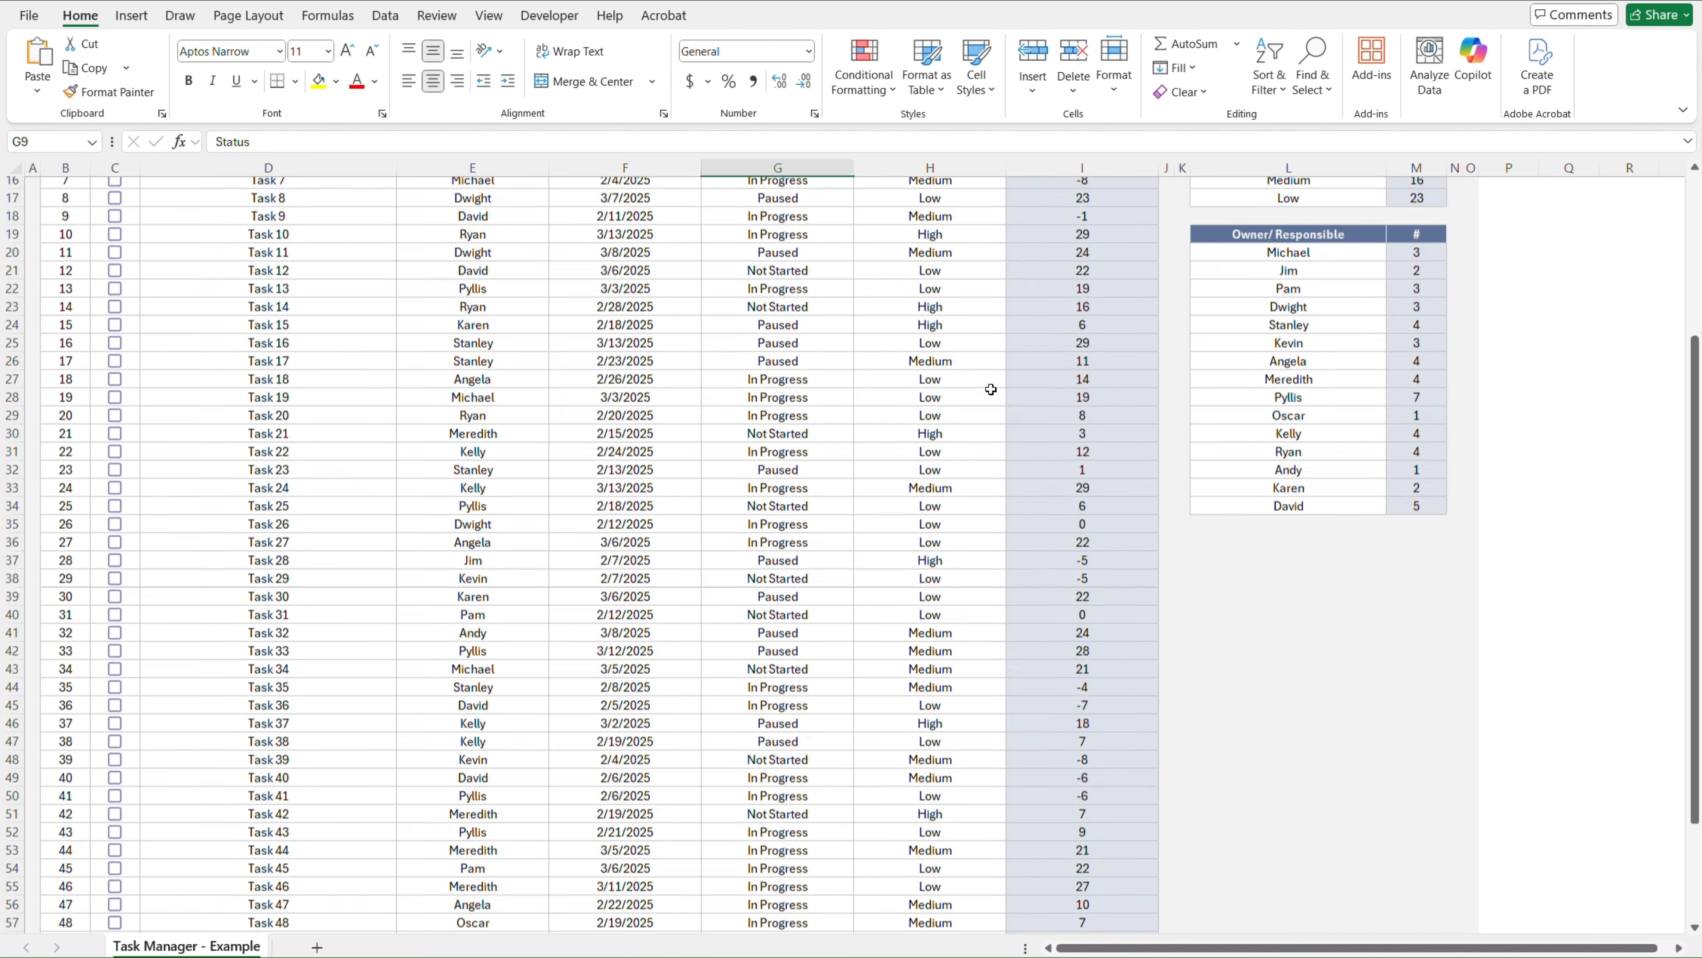
Turn on the Highlight Overdue checkbox and look over the task rows
key("ctrl+Home")
left_click(1081, 285)
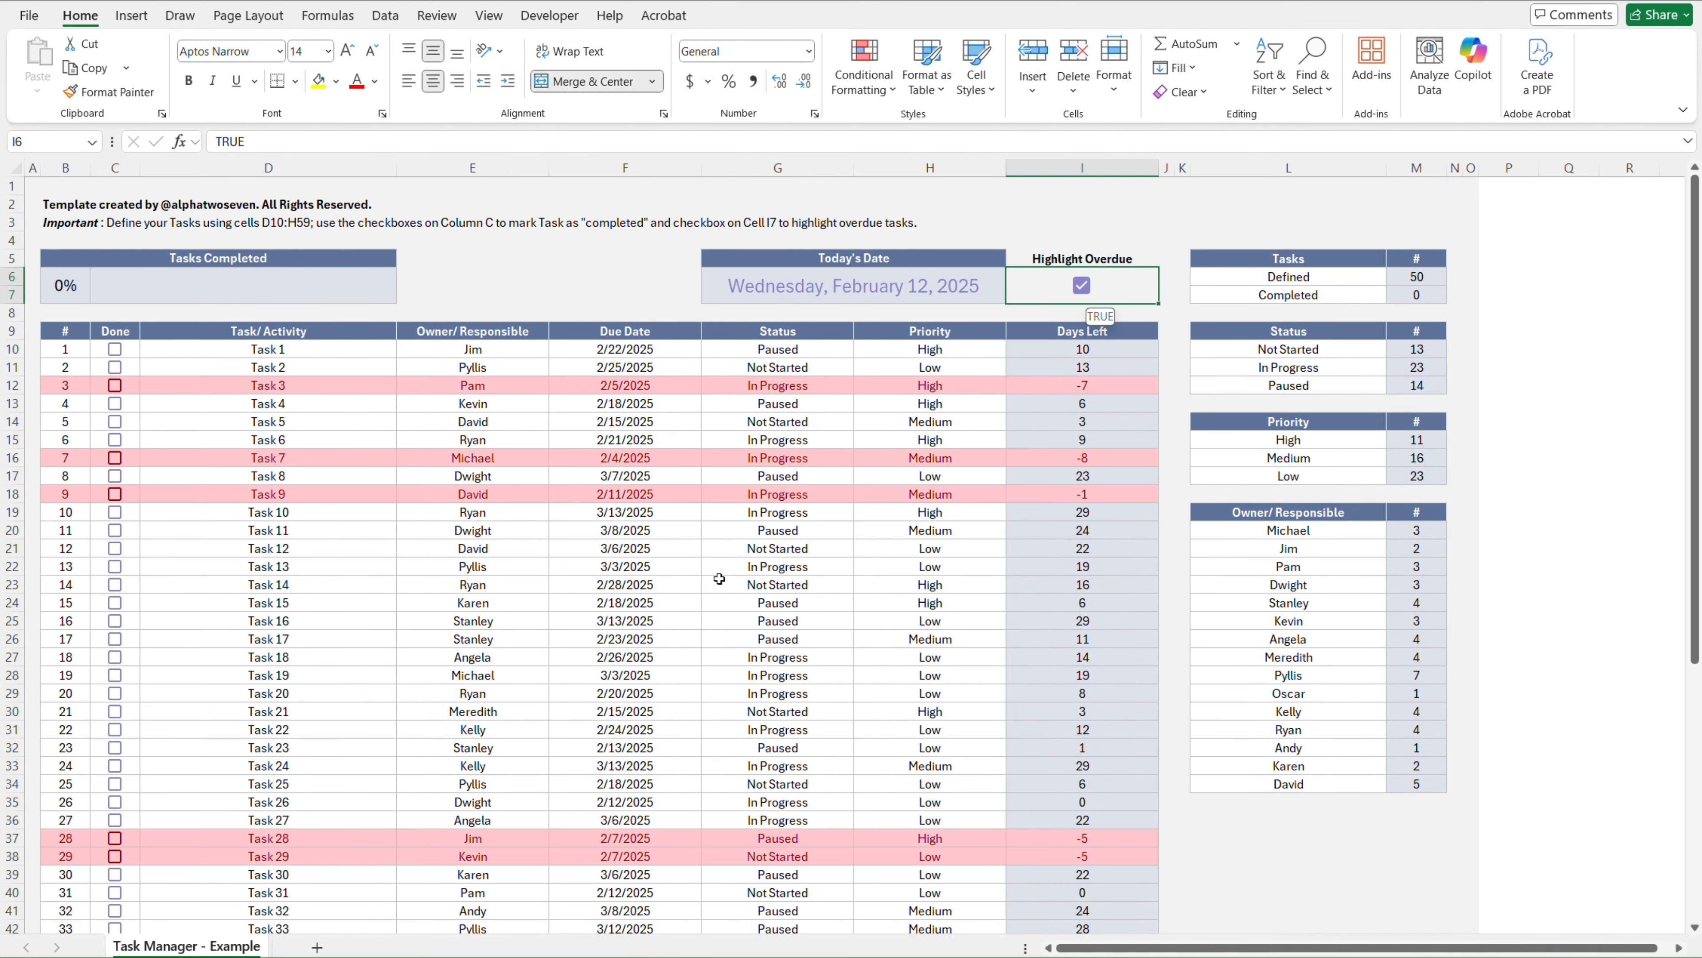
scroll(722, 578, "down", 8)
scroll(721, 578, "up", 7)
Mark tasks 2, 5, 10, 15, 16, 17, 22, 23, 28, 29 and 30 as done
left_click(114, 322)
scroll(117, 322, "up", 1)
left_click(167, 331)
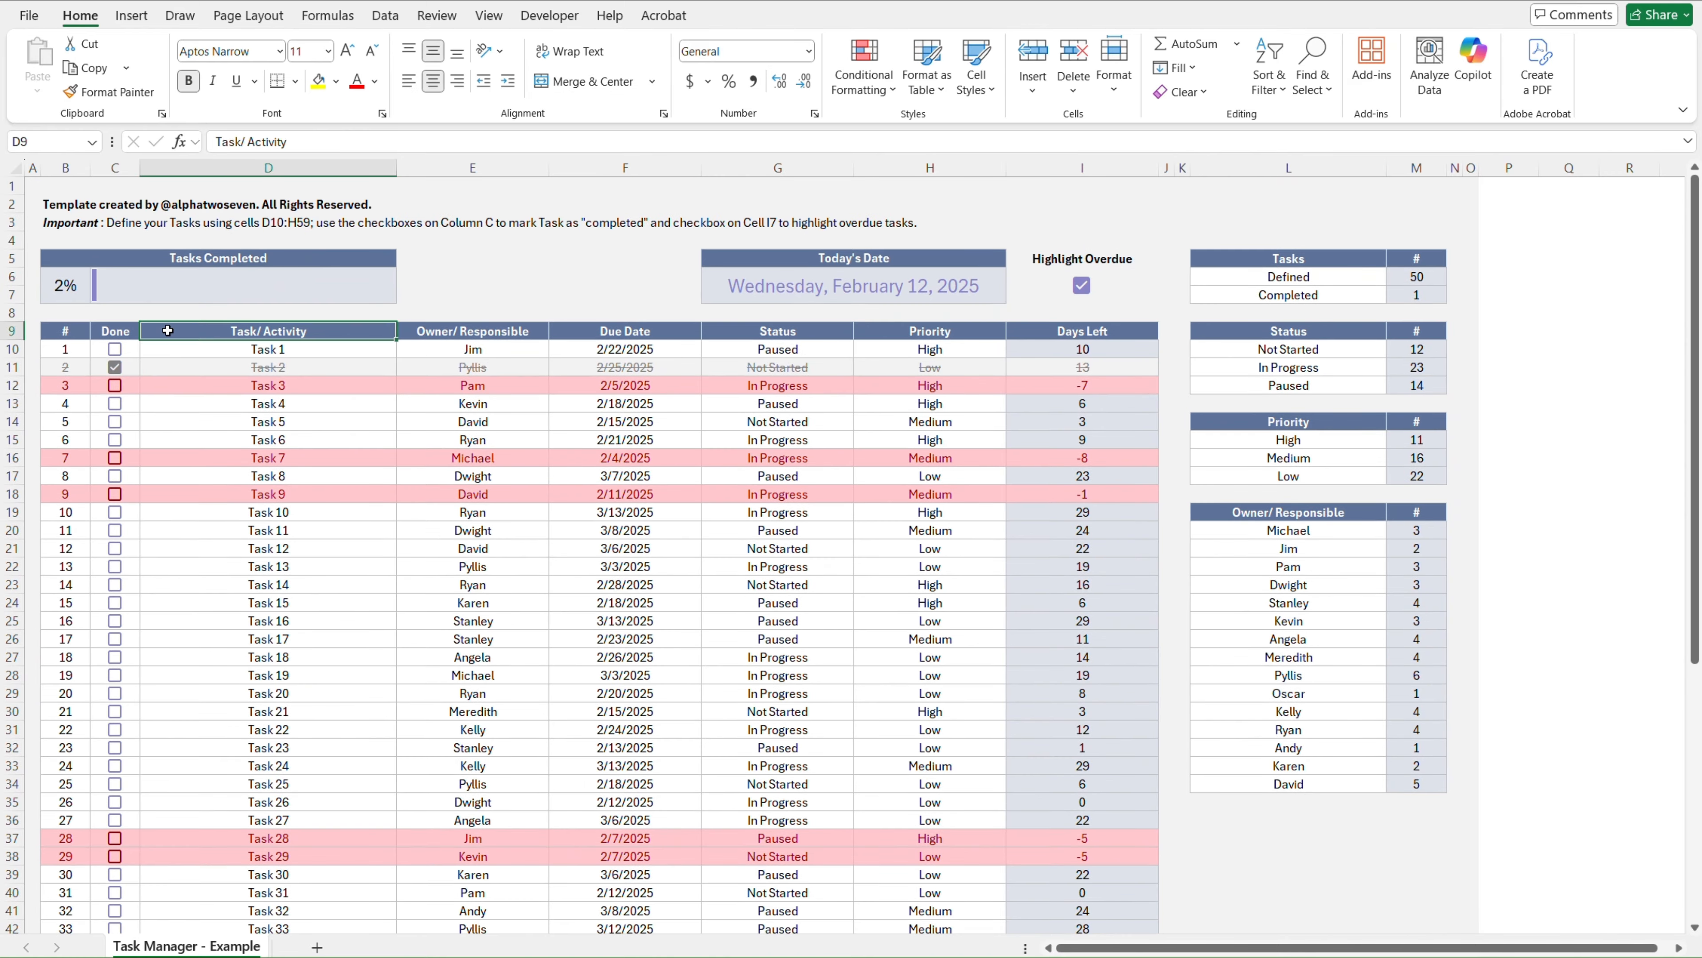
key("Left")
key("Down")
key("Down")
key("Down")
key("Down")
key("Down")
key("space")
key("Down")
key("Down")
key("Down")
key("Down")
key("Down")
key("space")
key("Down")
key("Down")
key("Down")
key("Down")
key("Down")
key("space")
key("Down")
key("space")
key("Down")
key("space")
key("Down")
key("Down")
key("Down")
key("Down")
key("Down")
key("space")
key("Down")
key("space")
key("Down")
key("Down")
key("Down")
key("Down")
key("space")
key("Down")
key("space")
key("Down")
key("space")
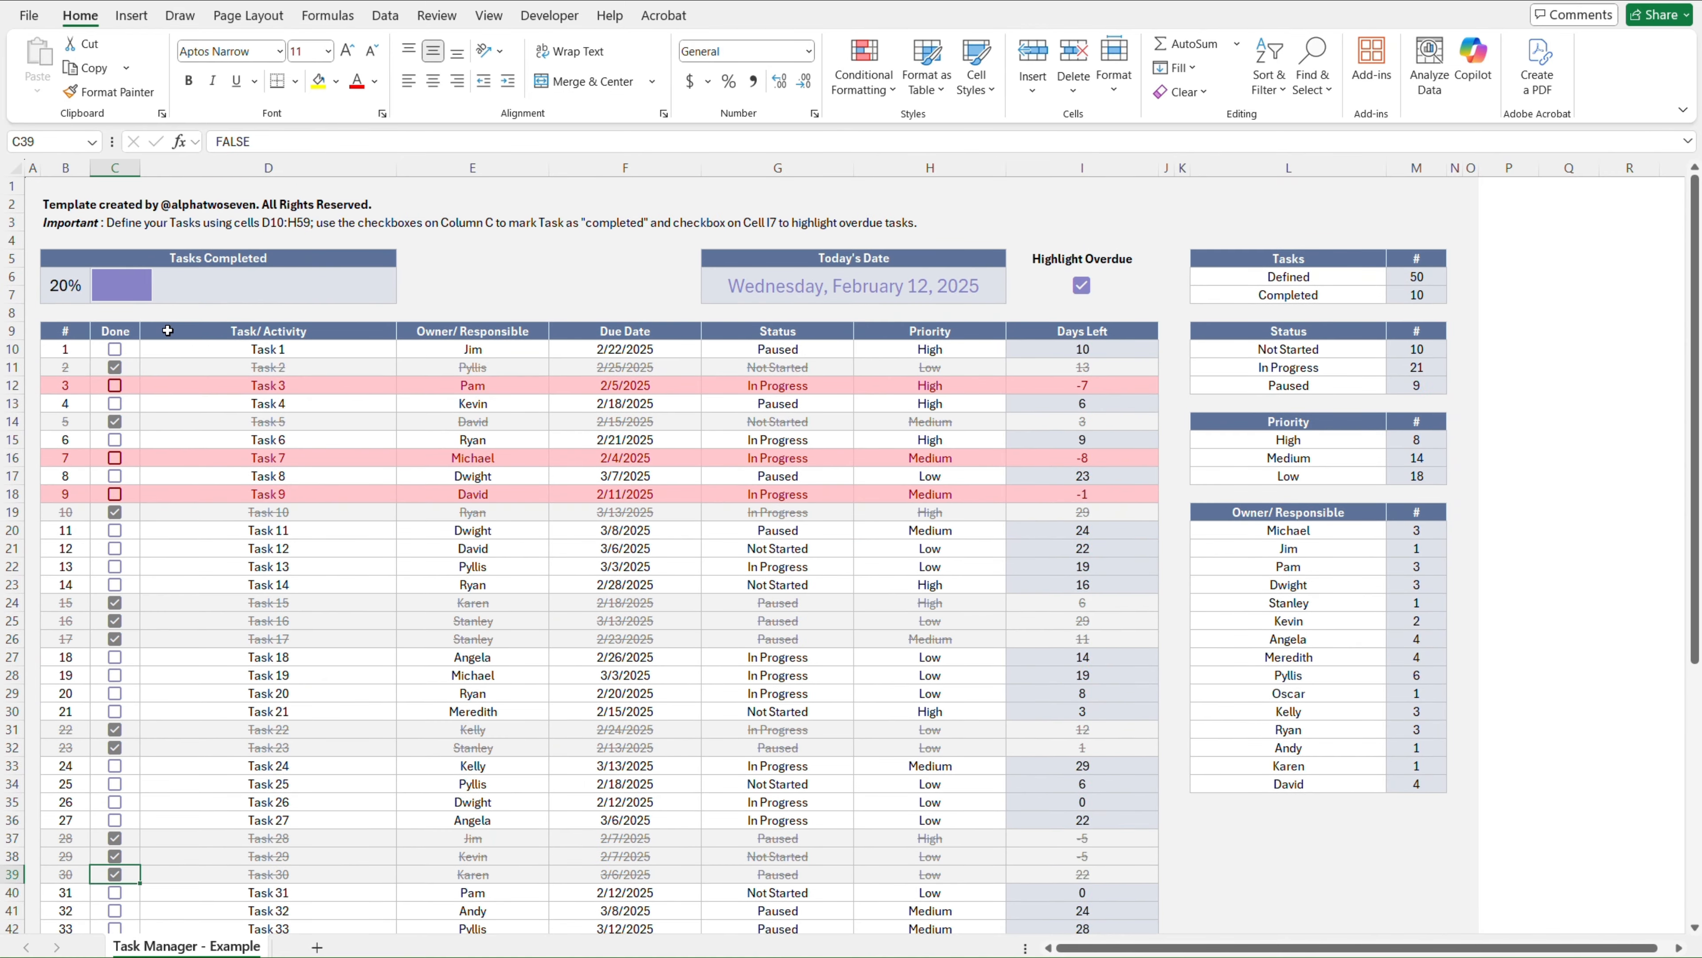
scroll(167, 331, "down", 2)
key("ctrl+Home")
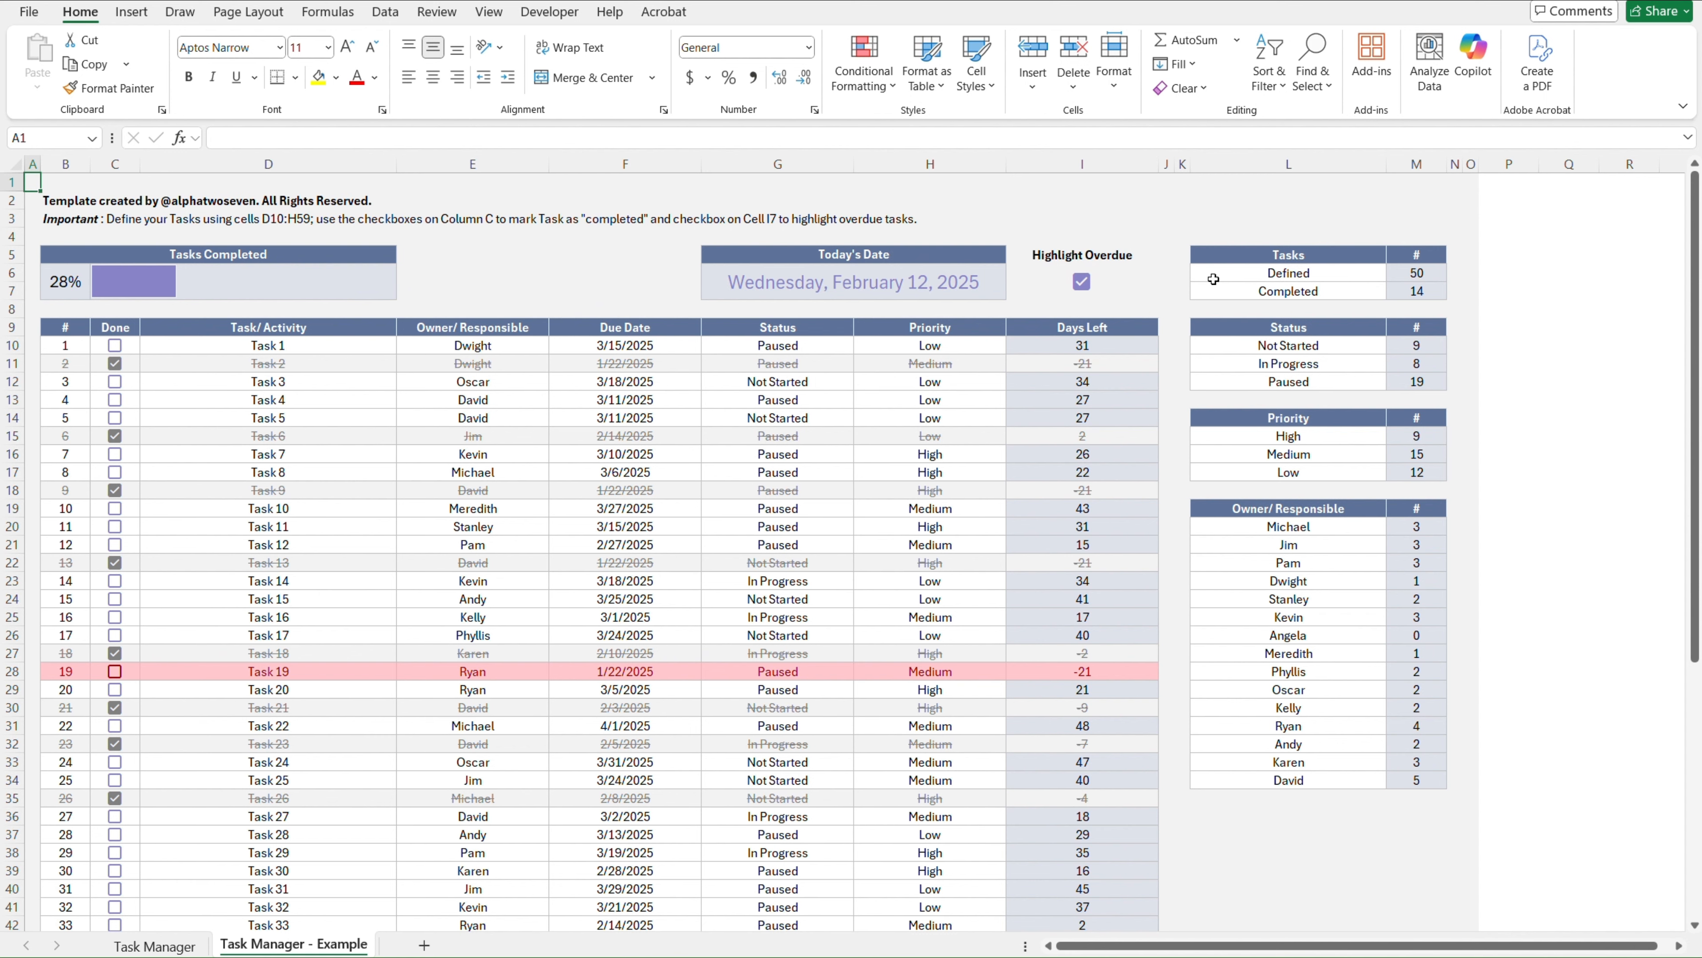
Switch the Highlight Overdue checkbox off and on again, and return to cell A1
left_click(1083, 283)
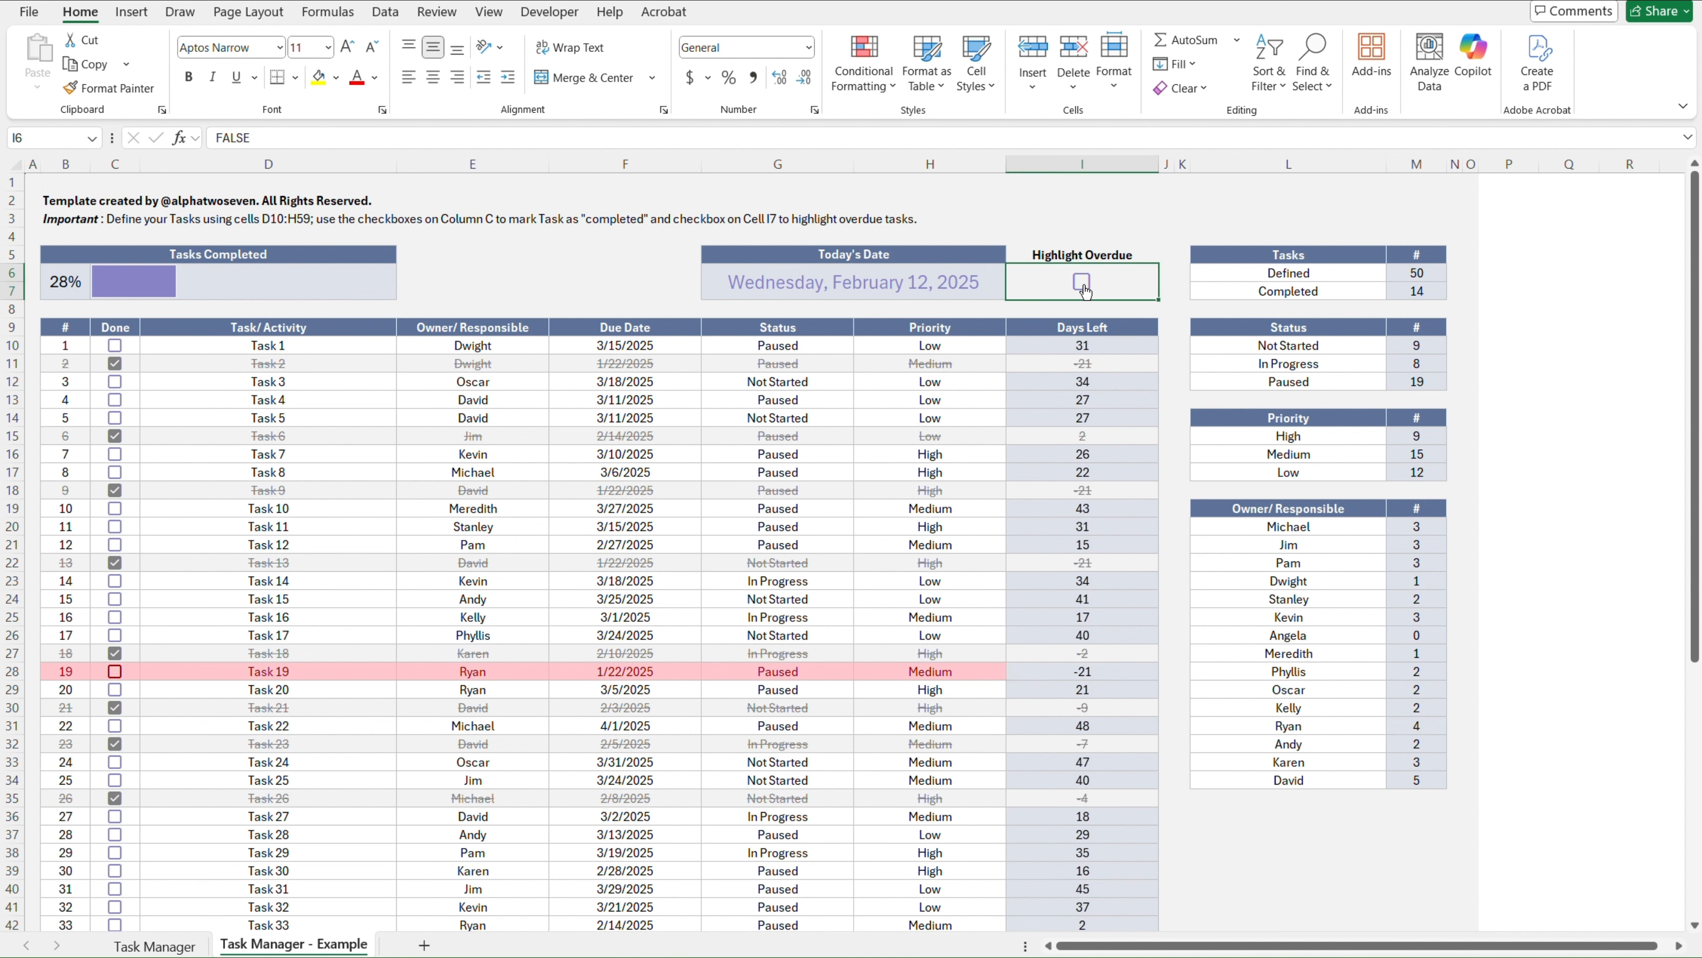
left_click(1082, 282)
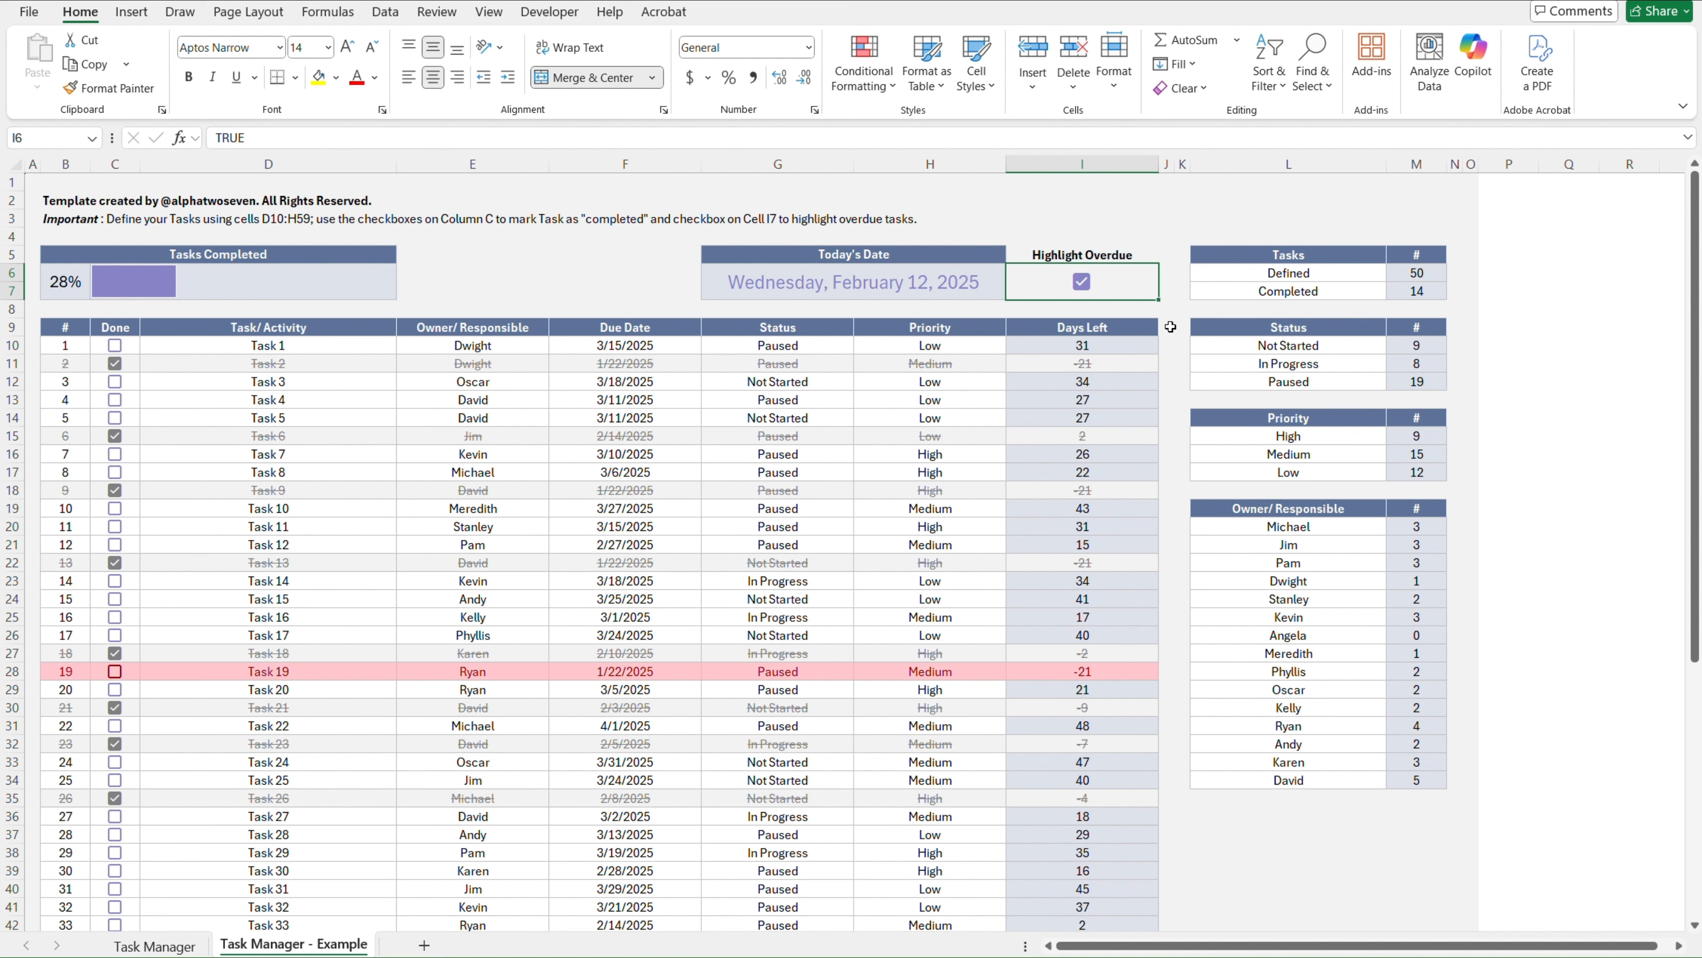
key("ctrl+Home")
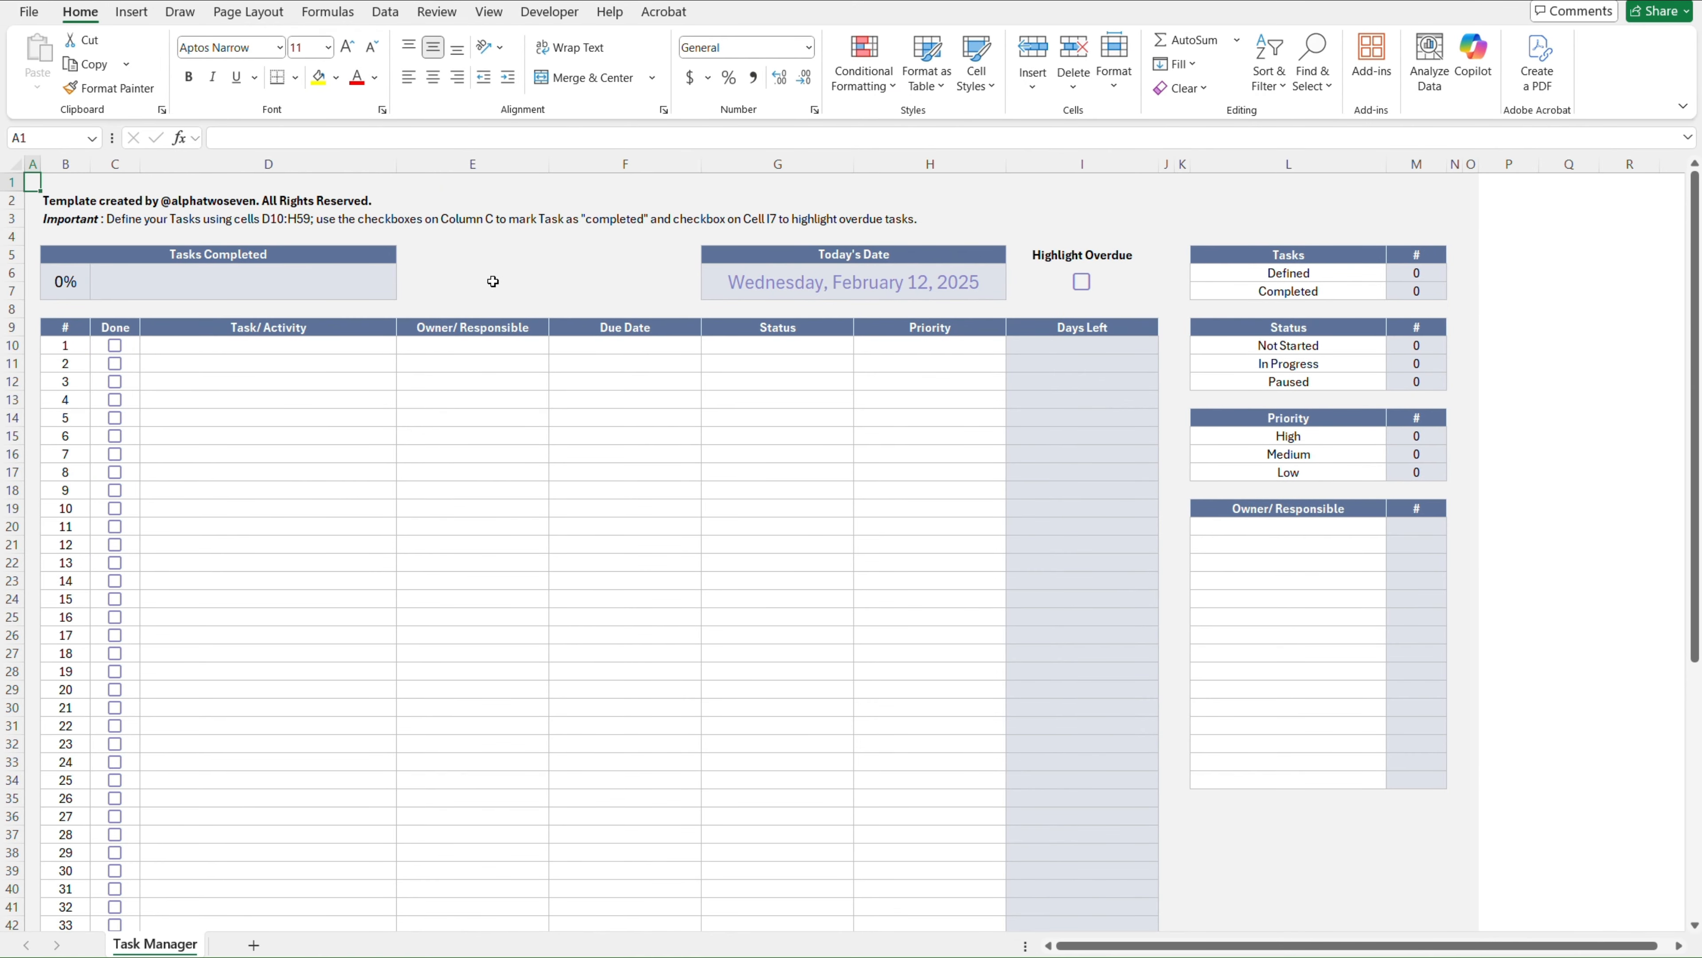
Add a new blank worksheet to the workbook after the Task Manager sheet
left_click(254, 946)
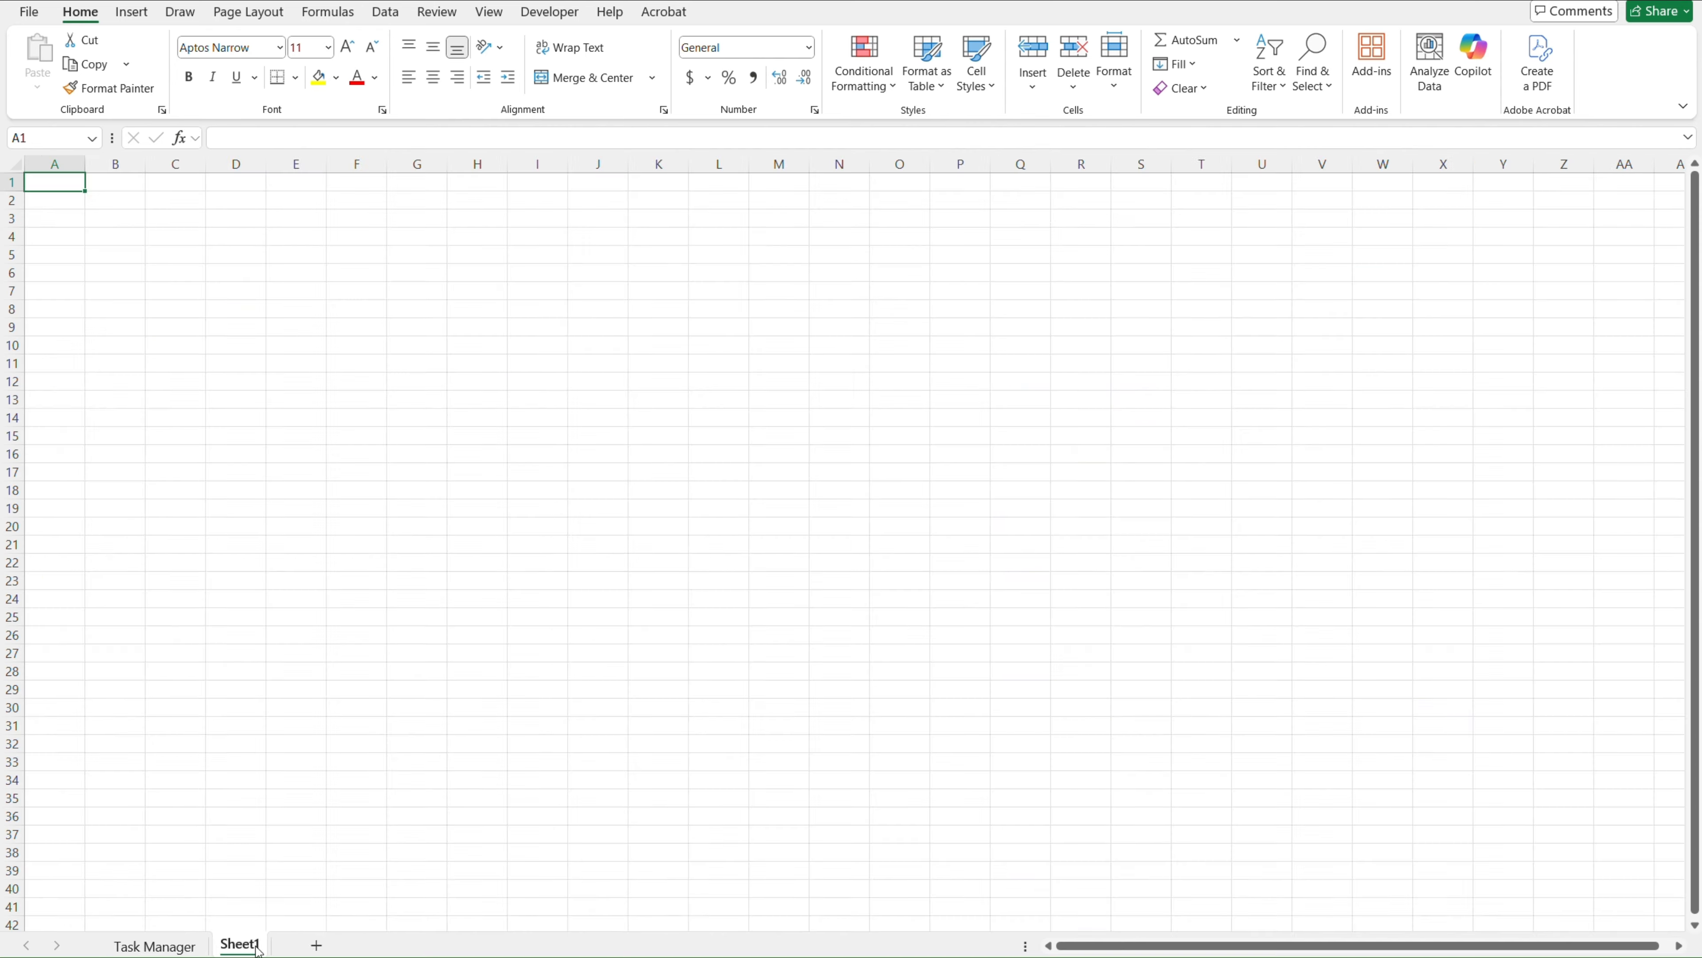
double_click(258, 946)
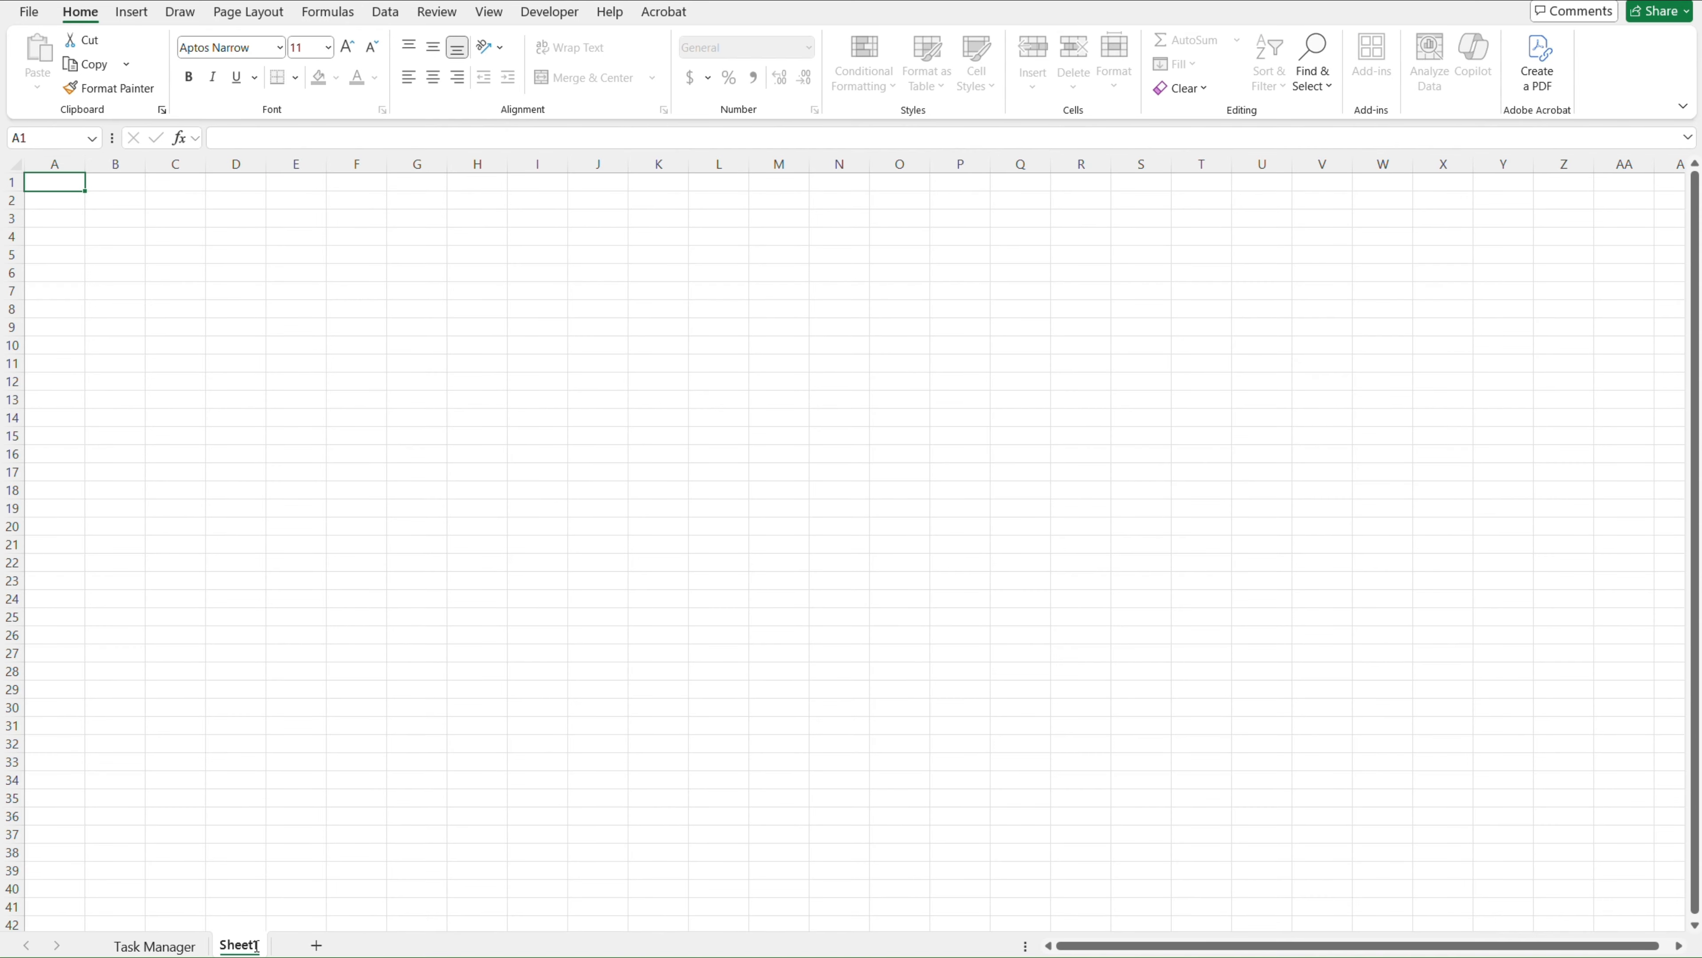
double_click(239, 946)
key("Return")
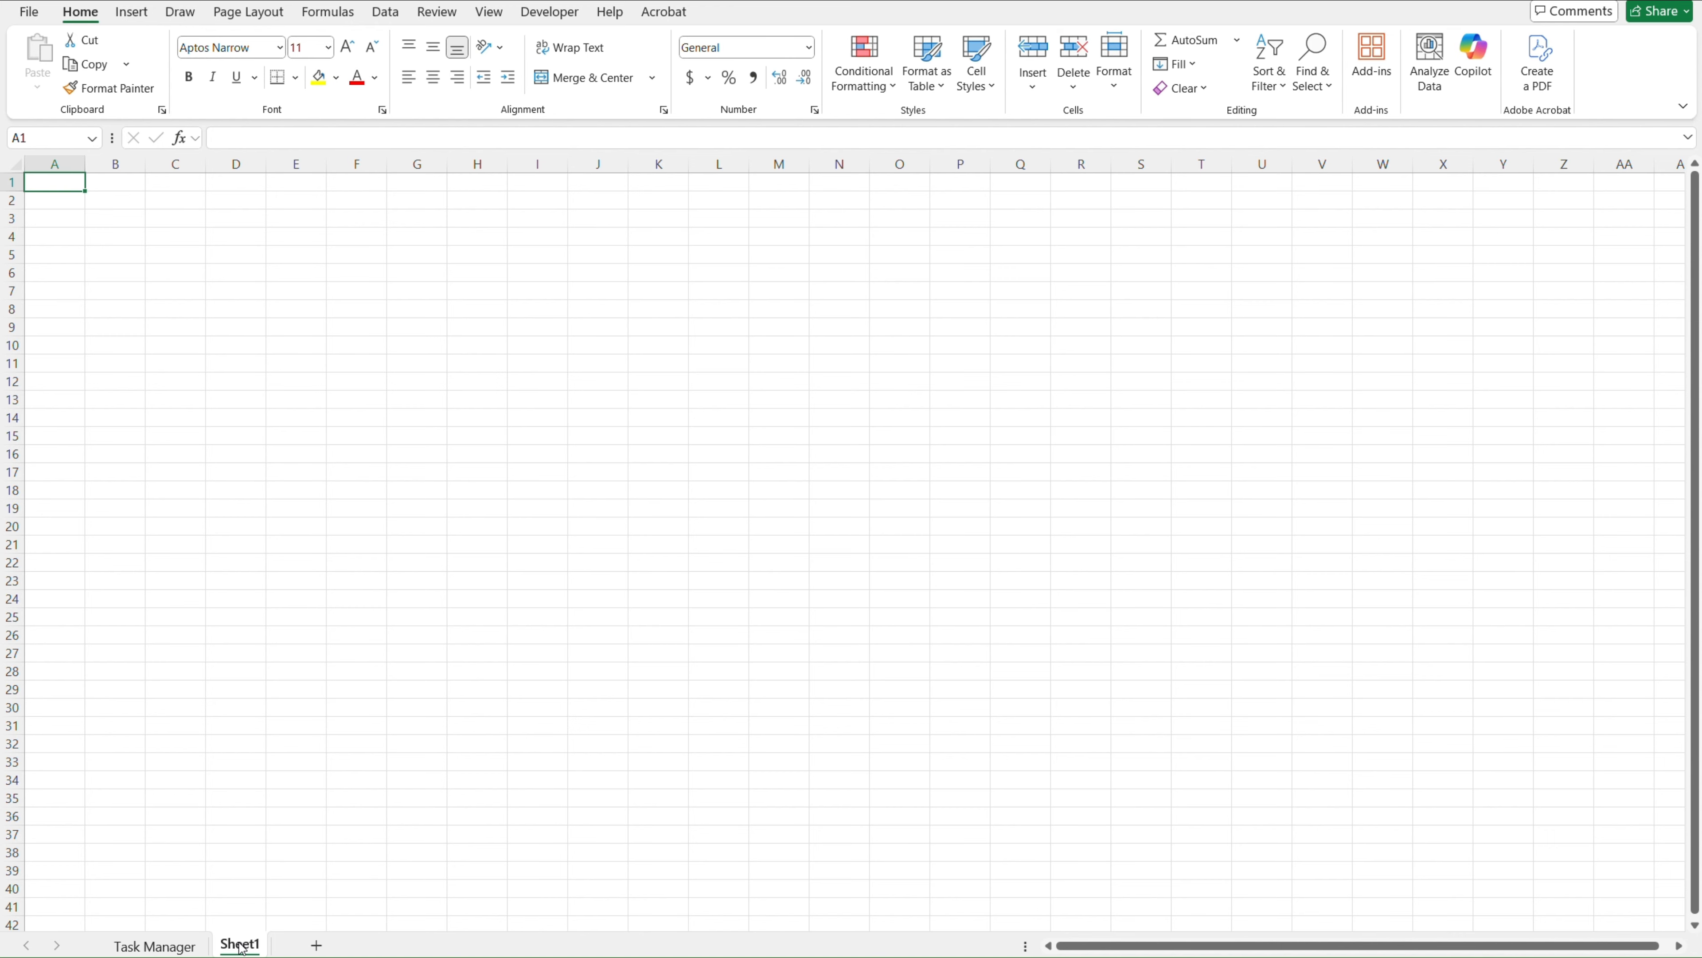
Rename the new worksheet as Task Manager - Tutorial
right_click(242, 946)
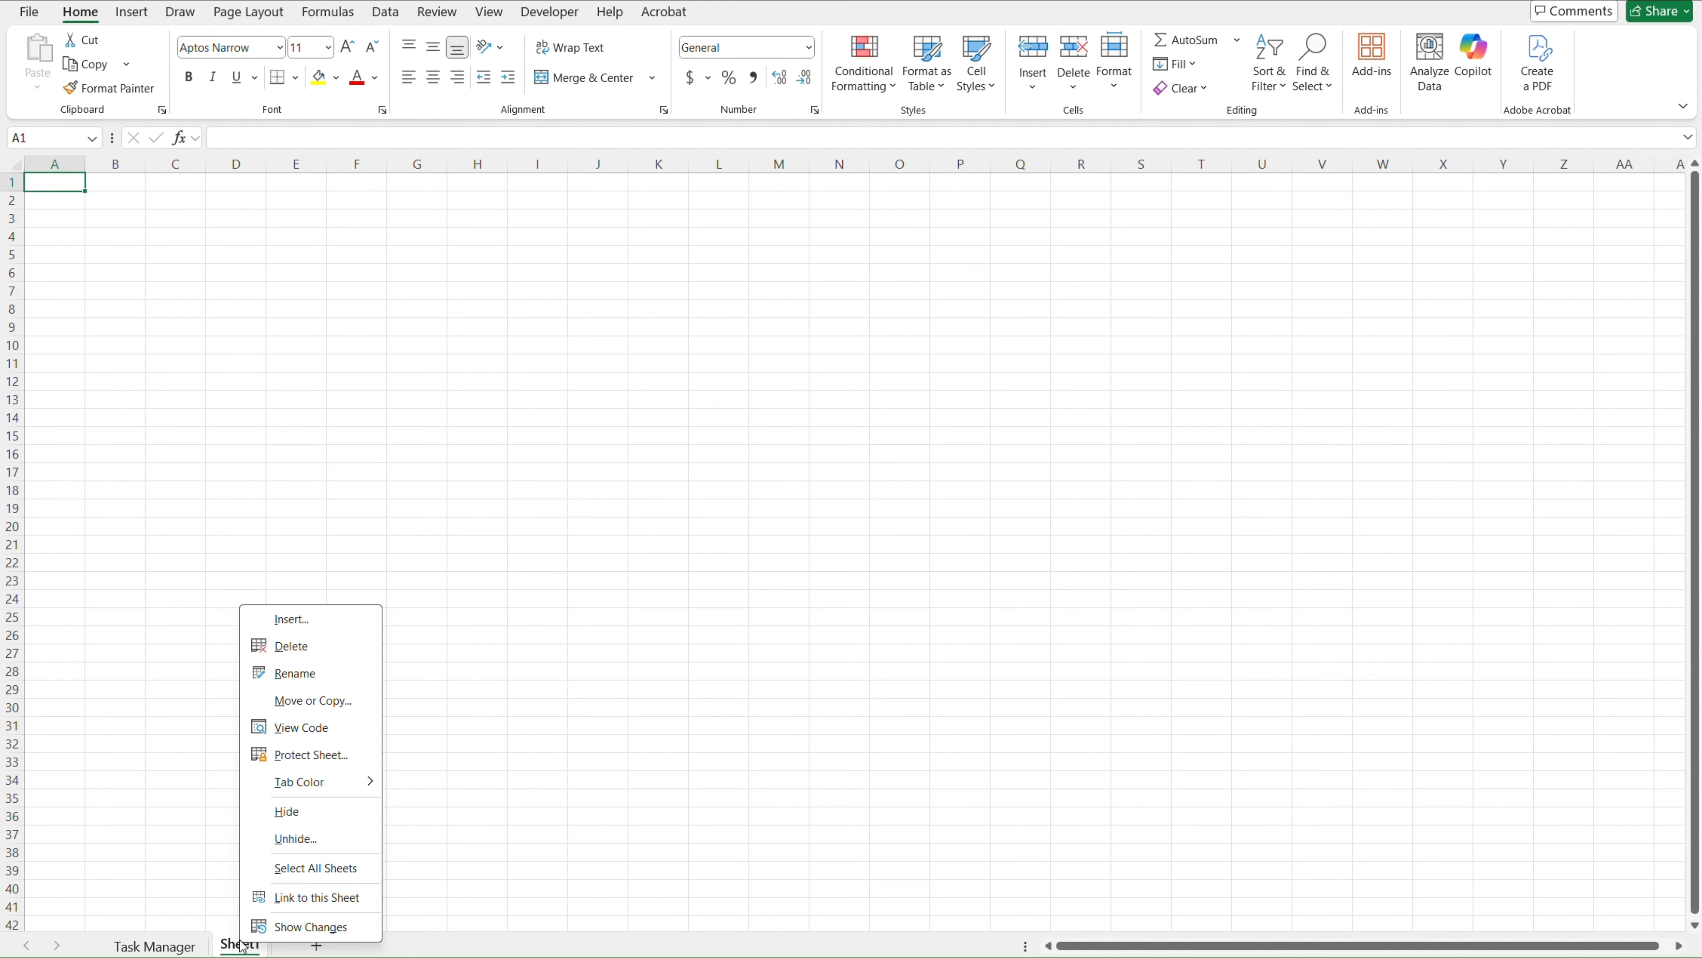
left_click(330, 676)
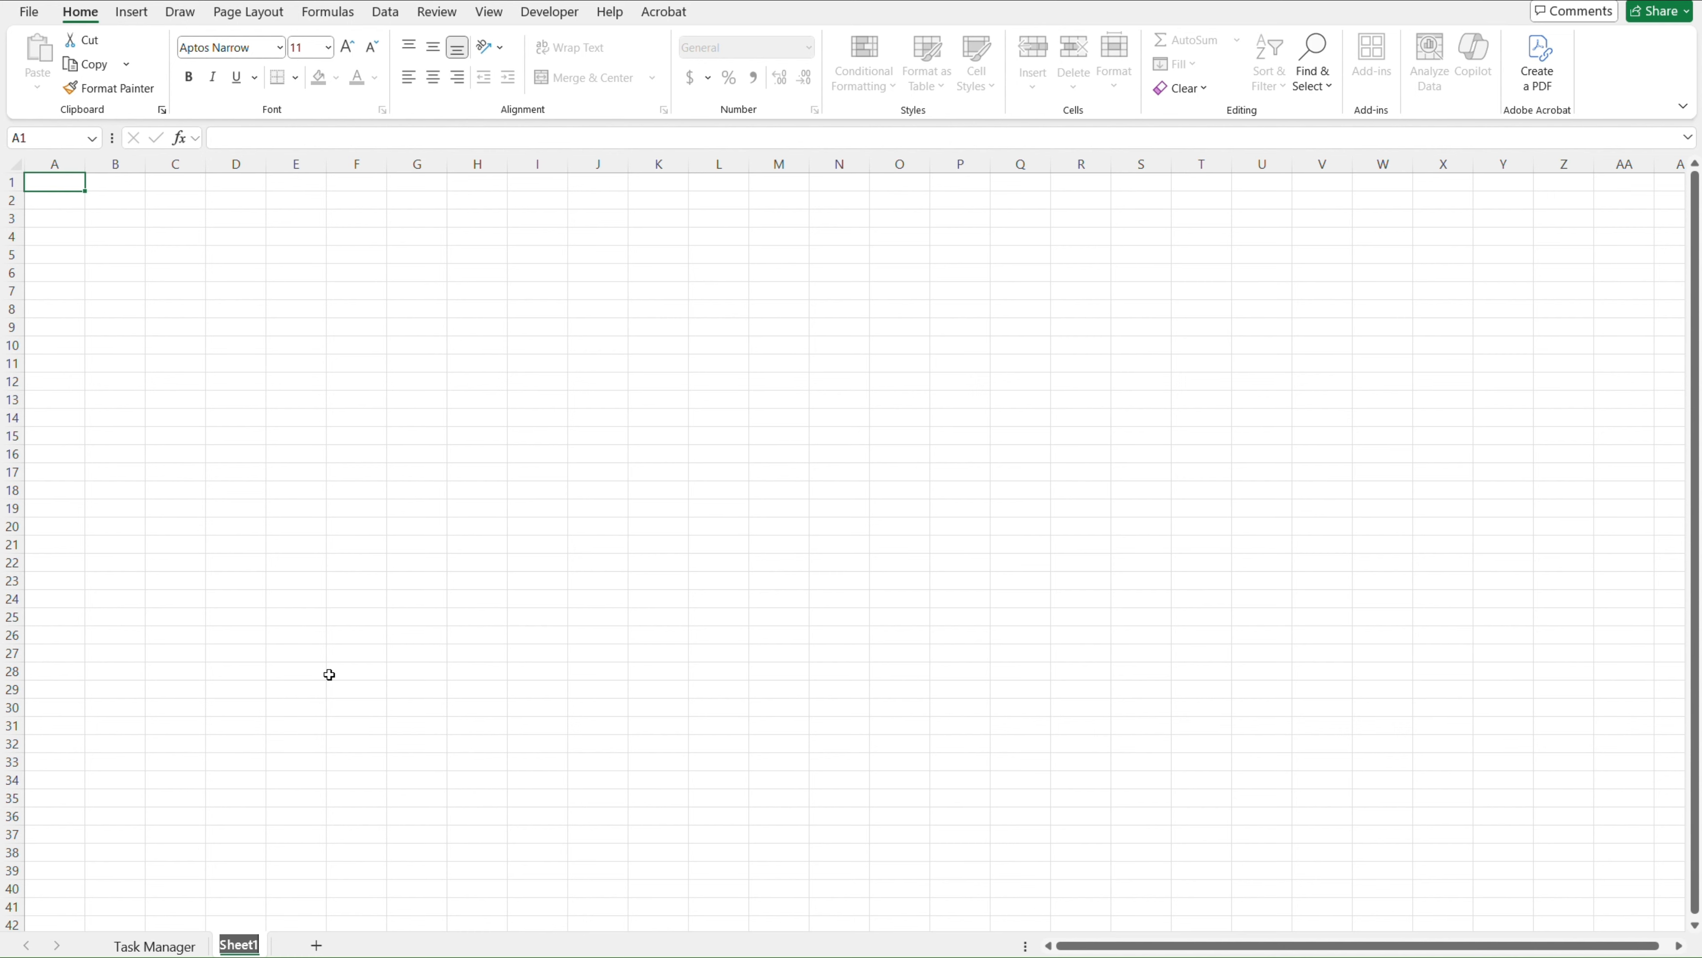
type("Task Manager - Tut")
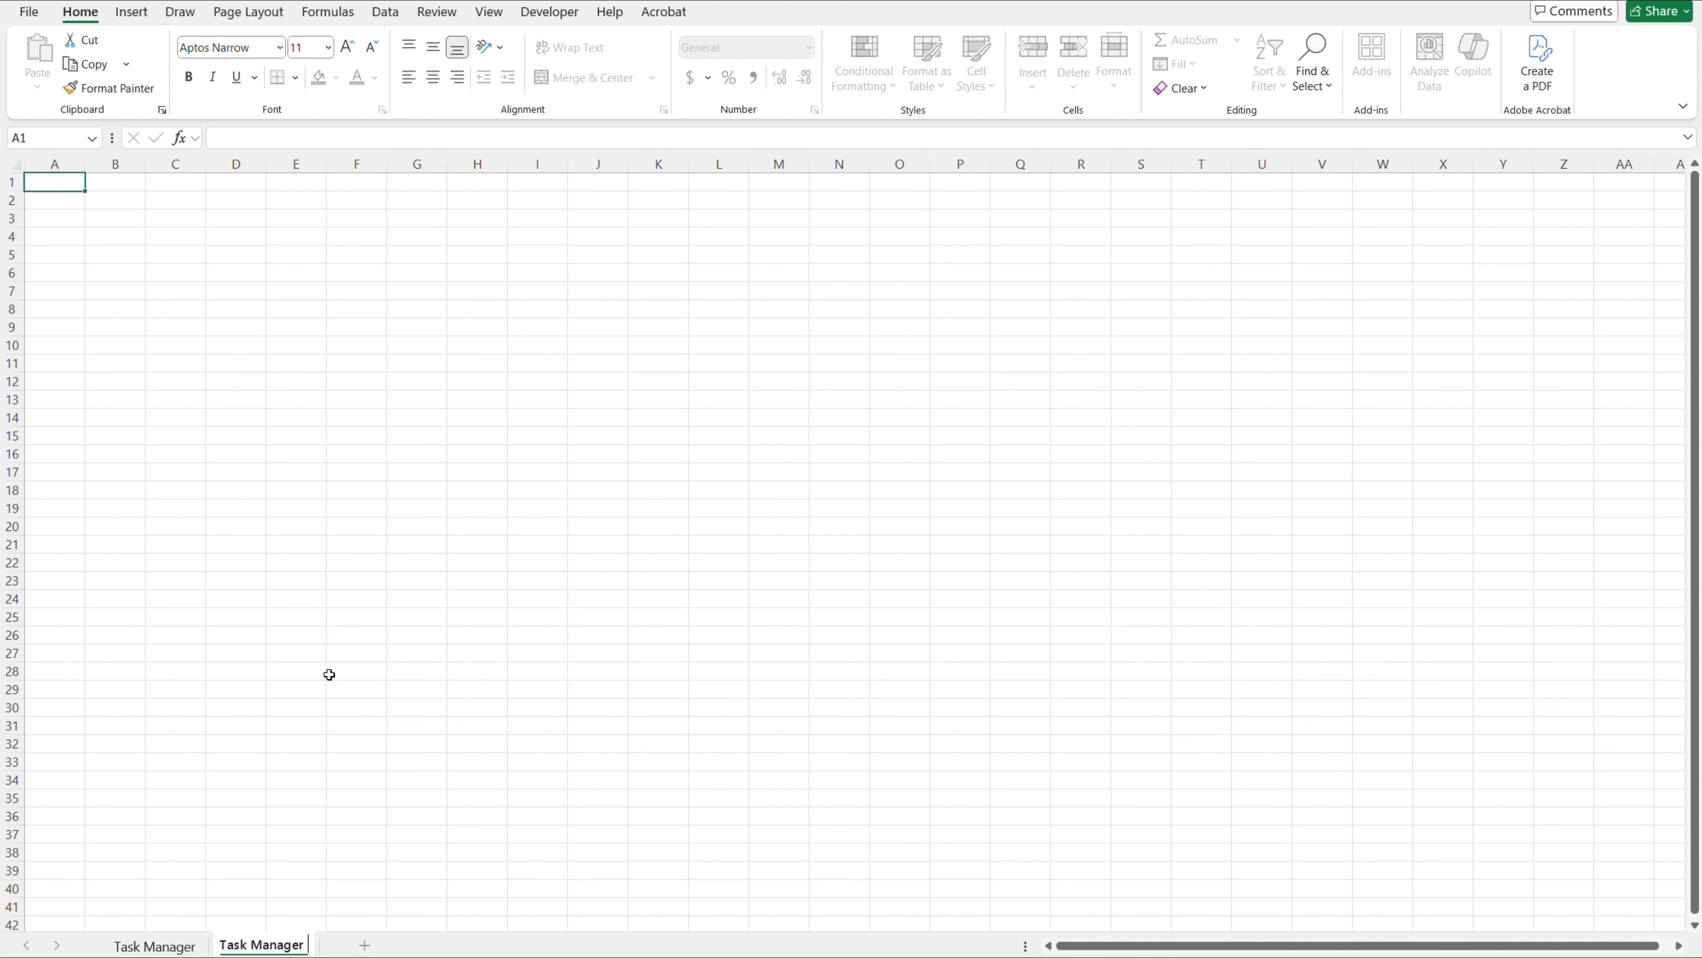
type("orial")
key("Return")
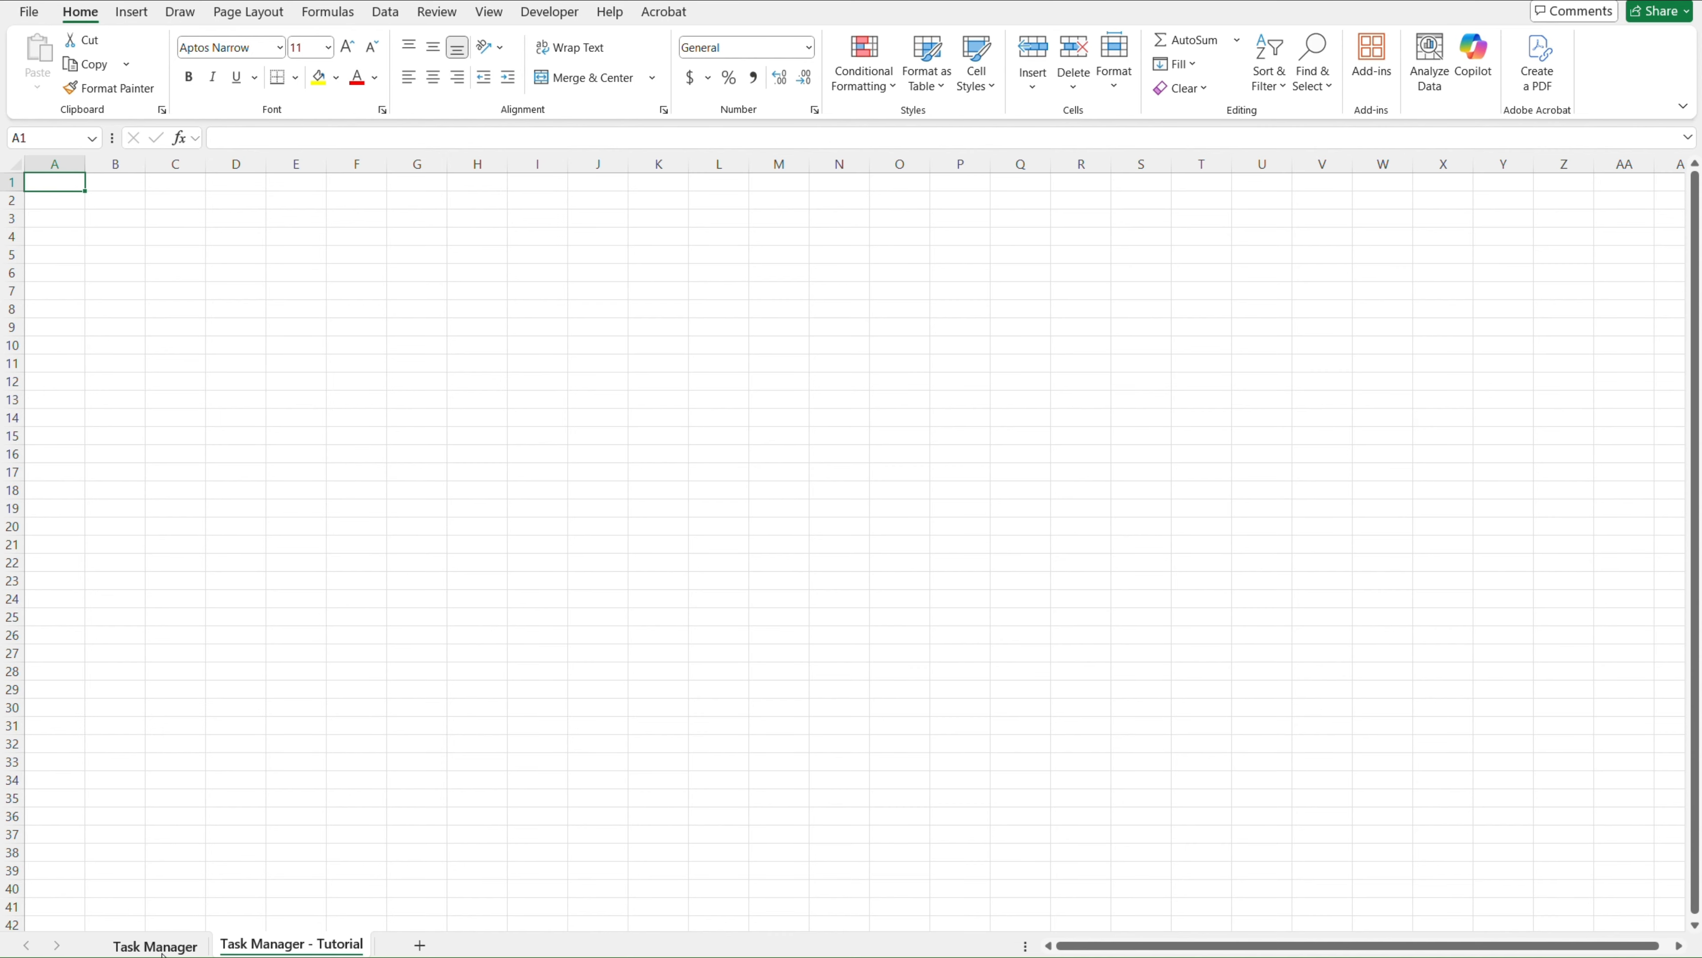
Apply the Violet theme colors to the workbook from the Task Manager - Tutorial sheet
left_click(178, 947)
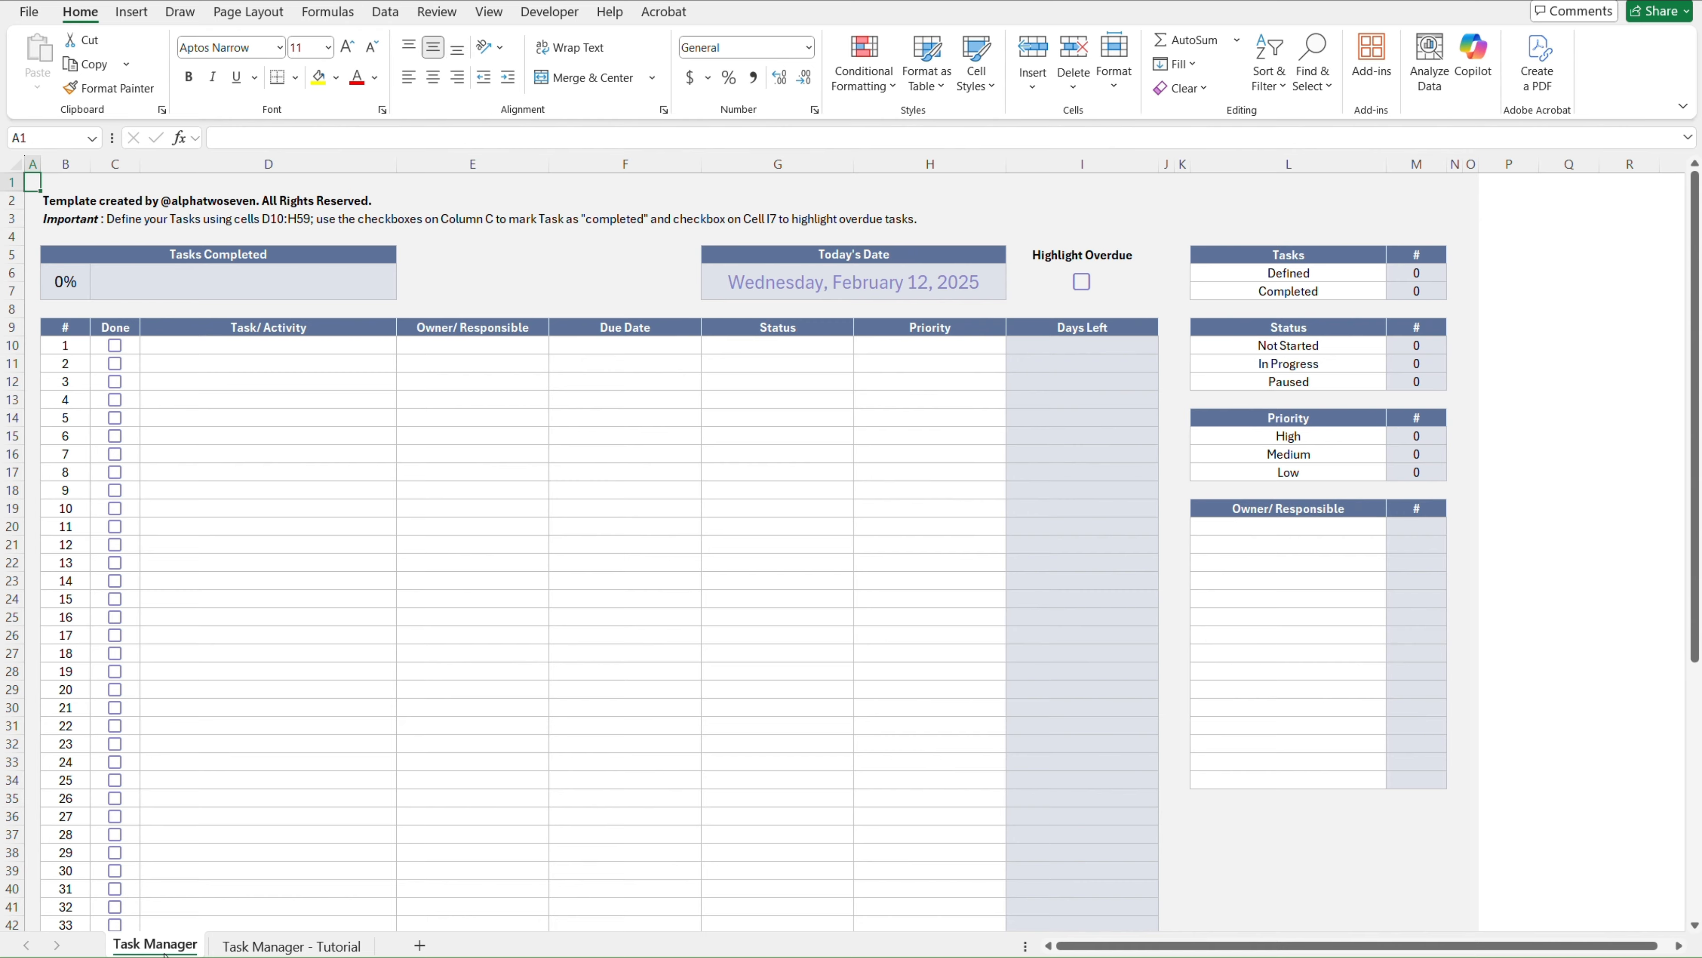
left_click(328, 946)
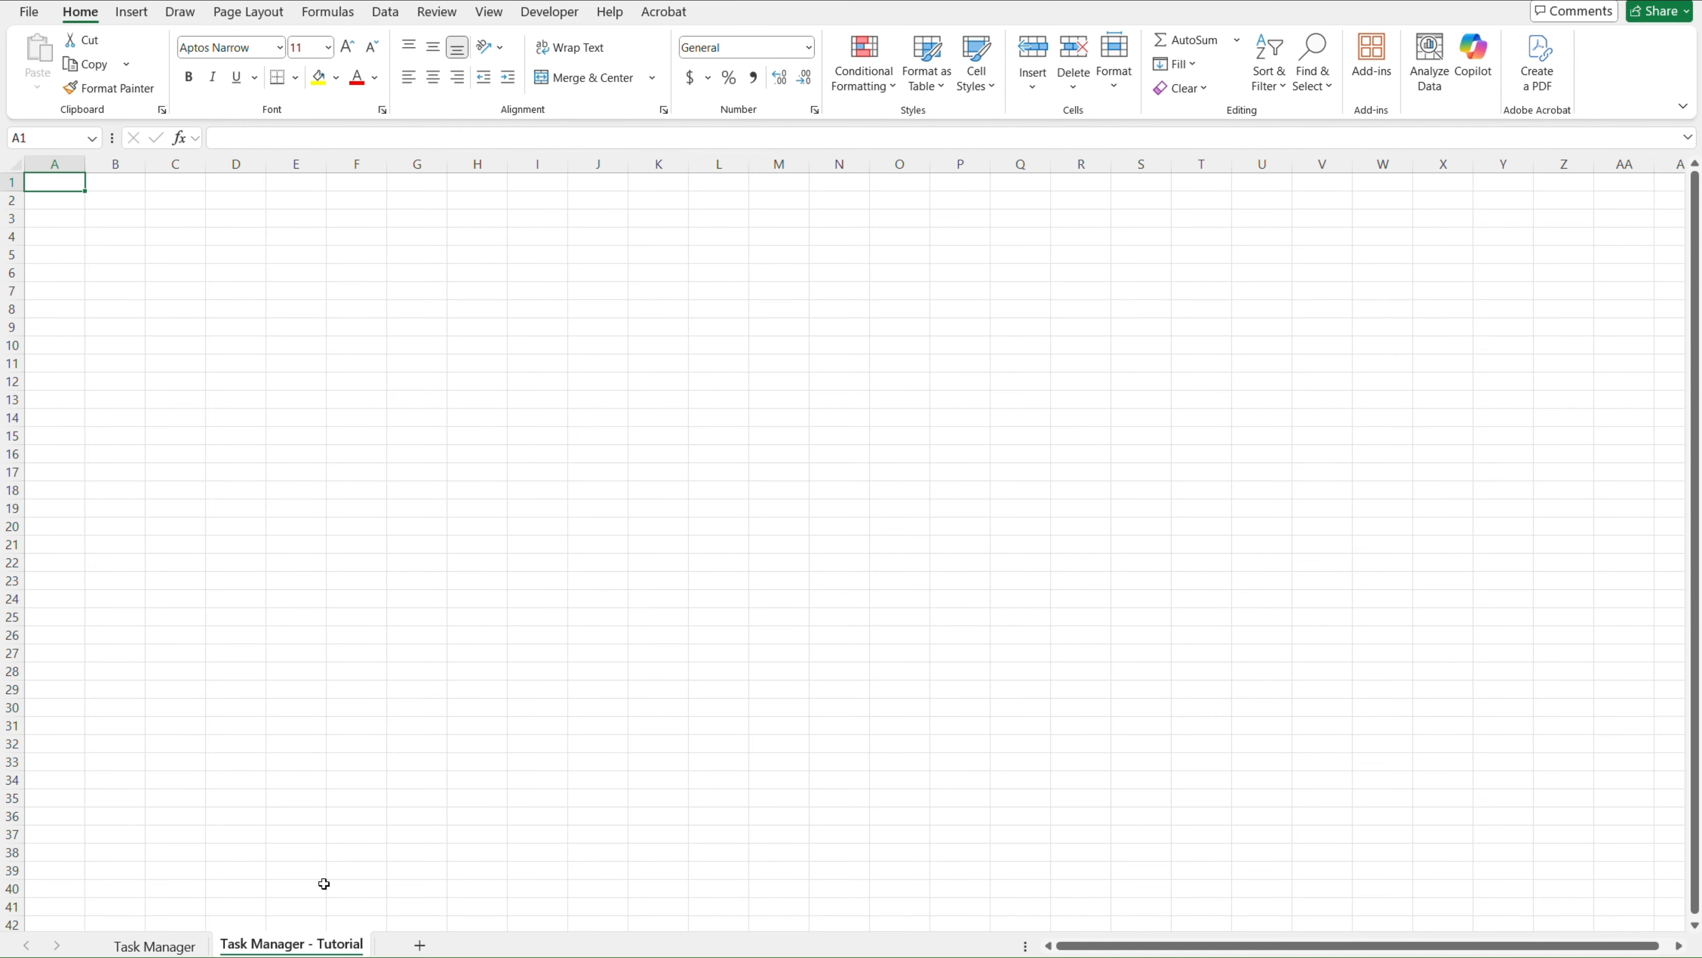
left_click(271, 16)
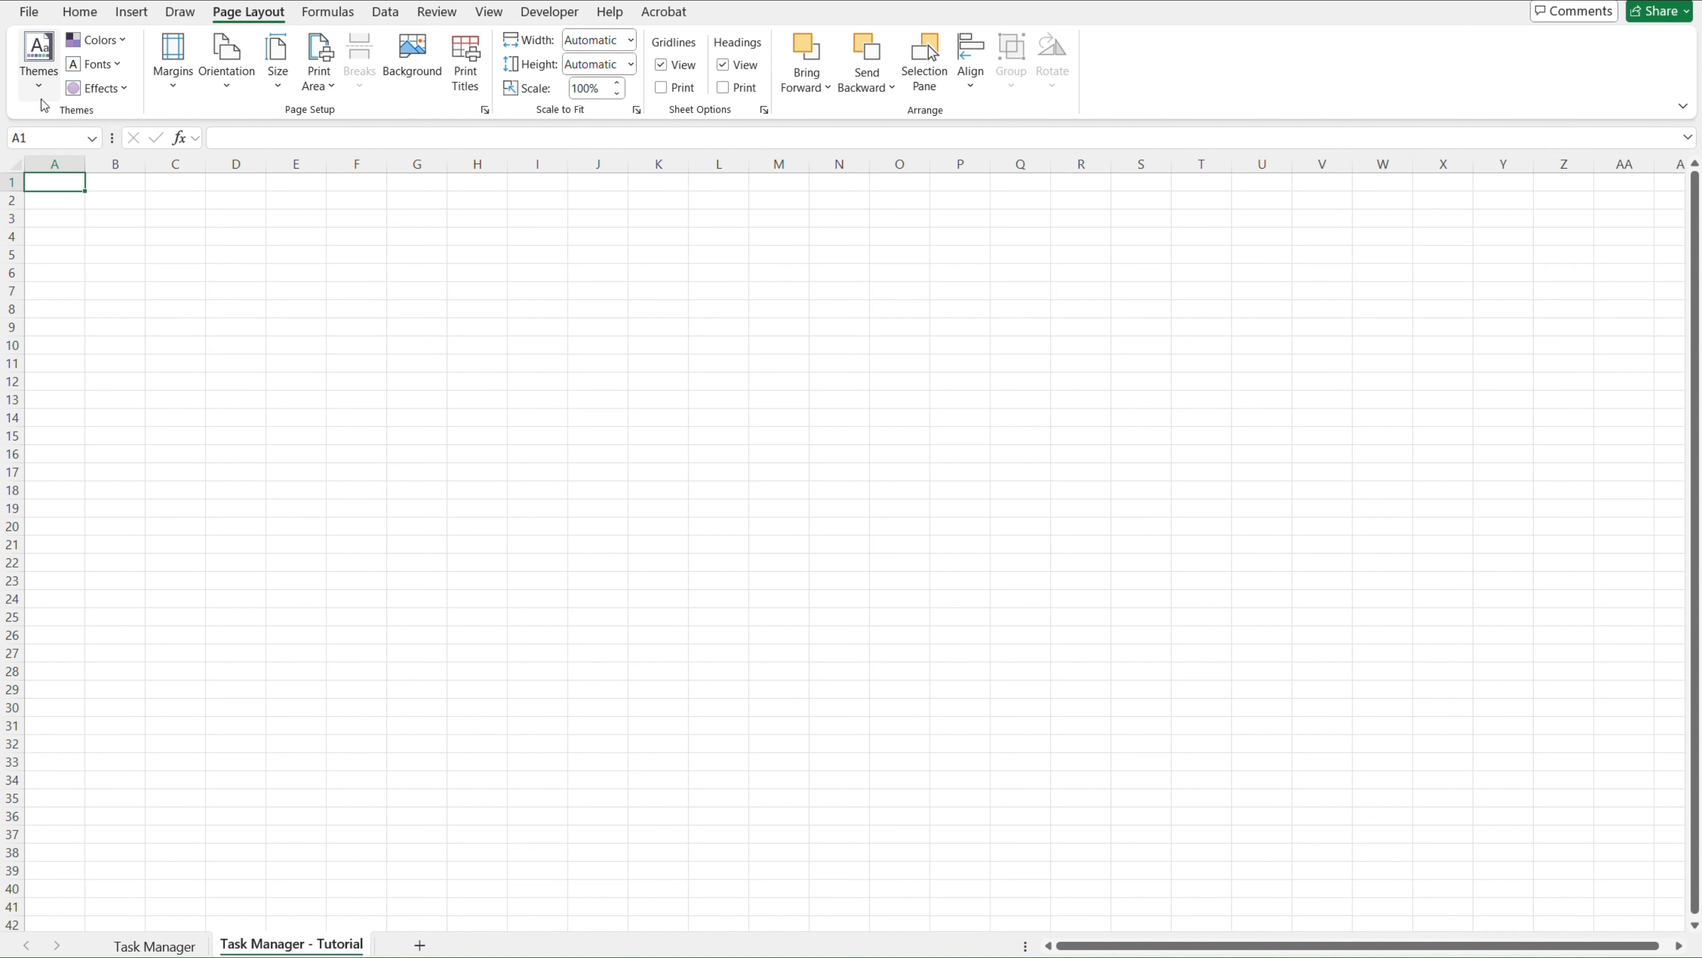
left_click(128, 43)
scroll(192, 279, "down", 3)
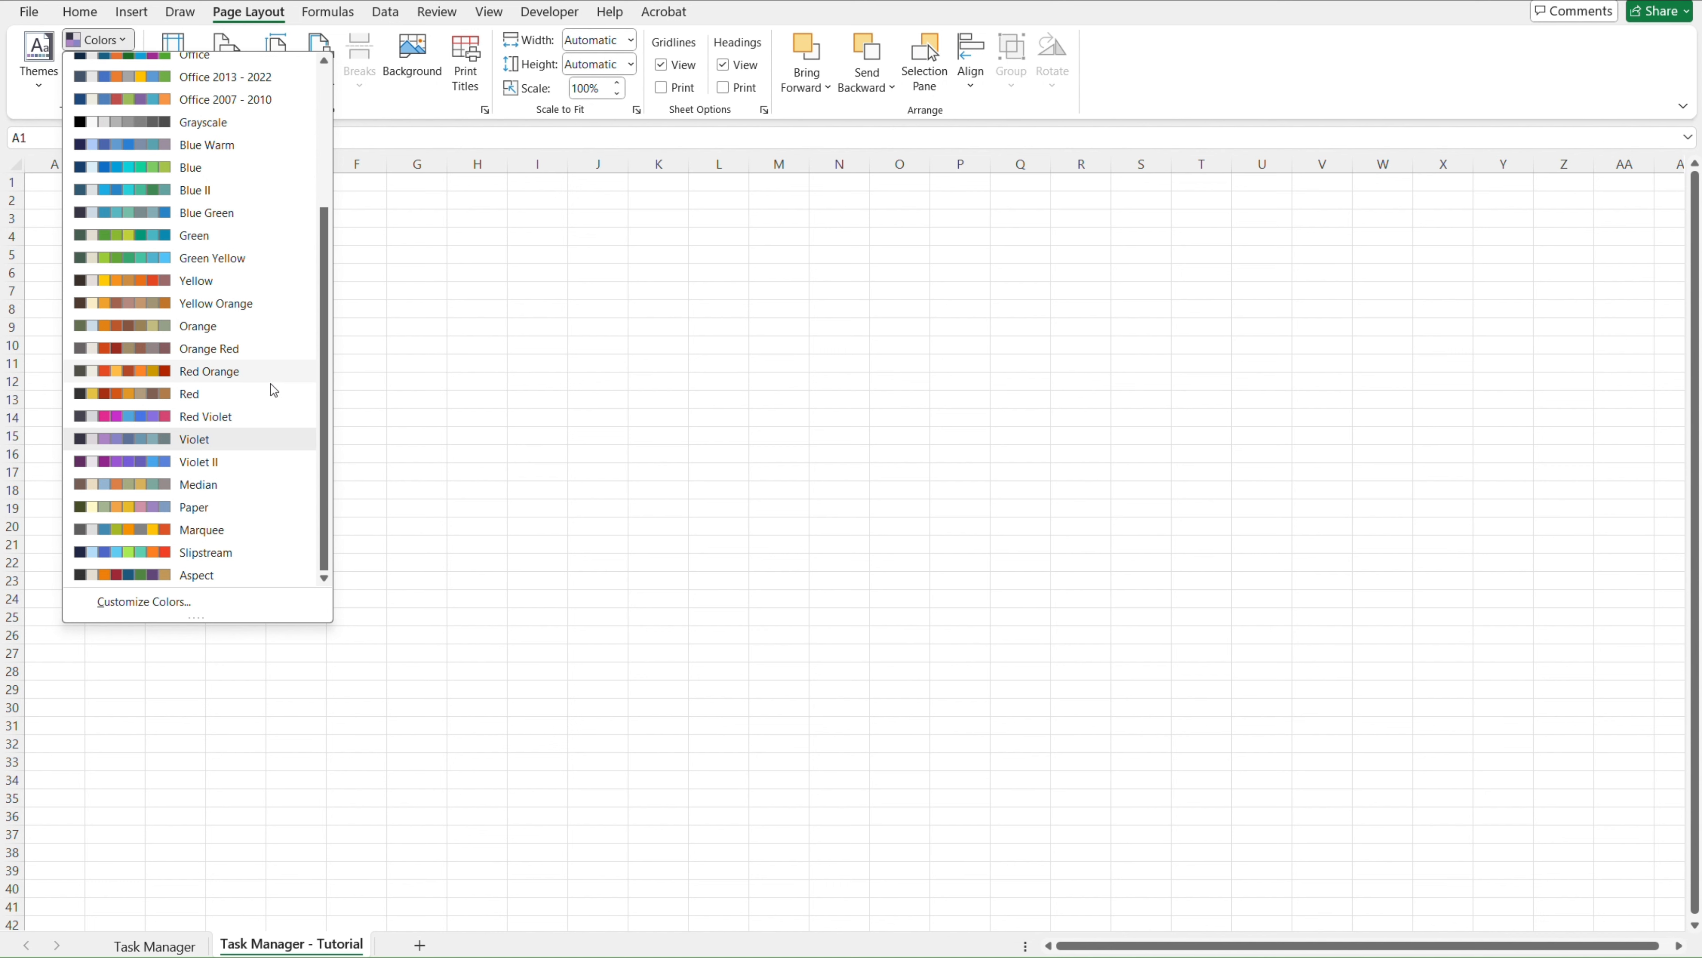
left_click(246, 440)
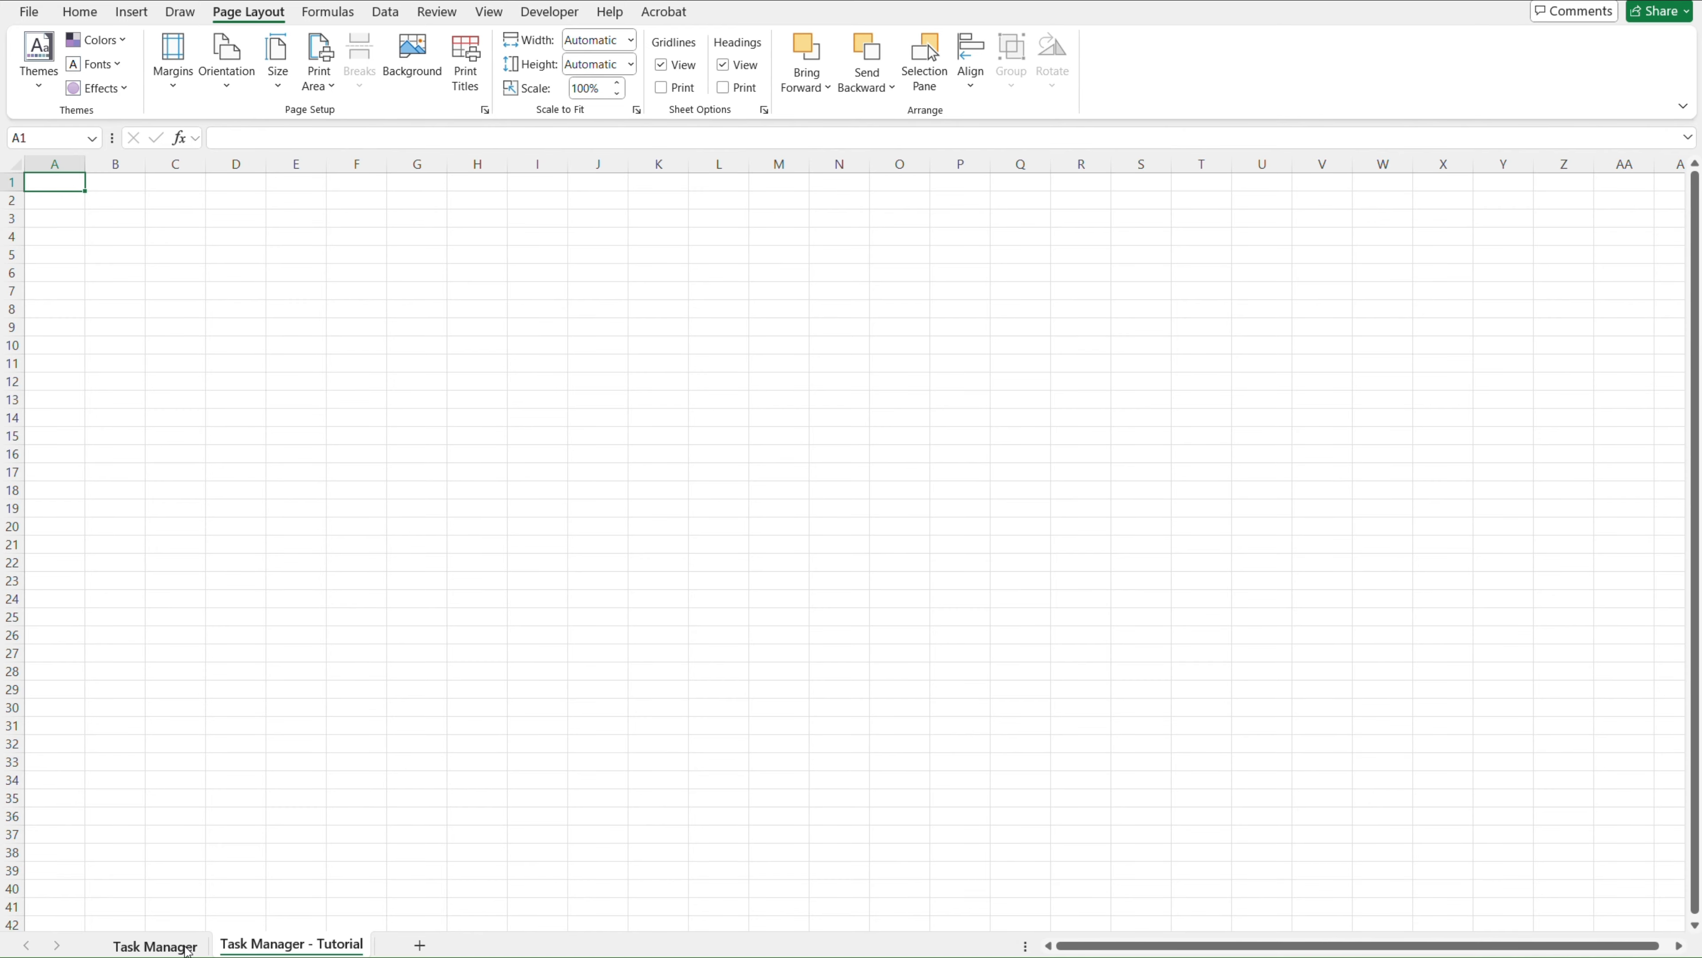
Copy the two template notes in B2:B3 of the Task Manager sheet and paste them with all formatting at B2 of Task Manager - Tutorial
left_click(154, 946)
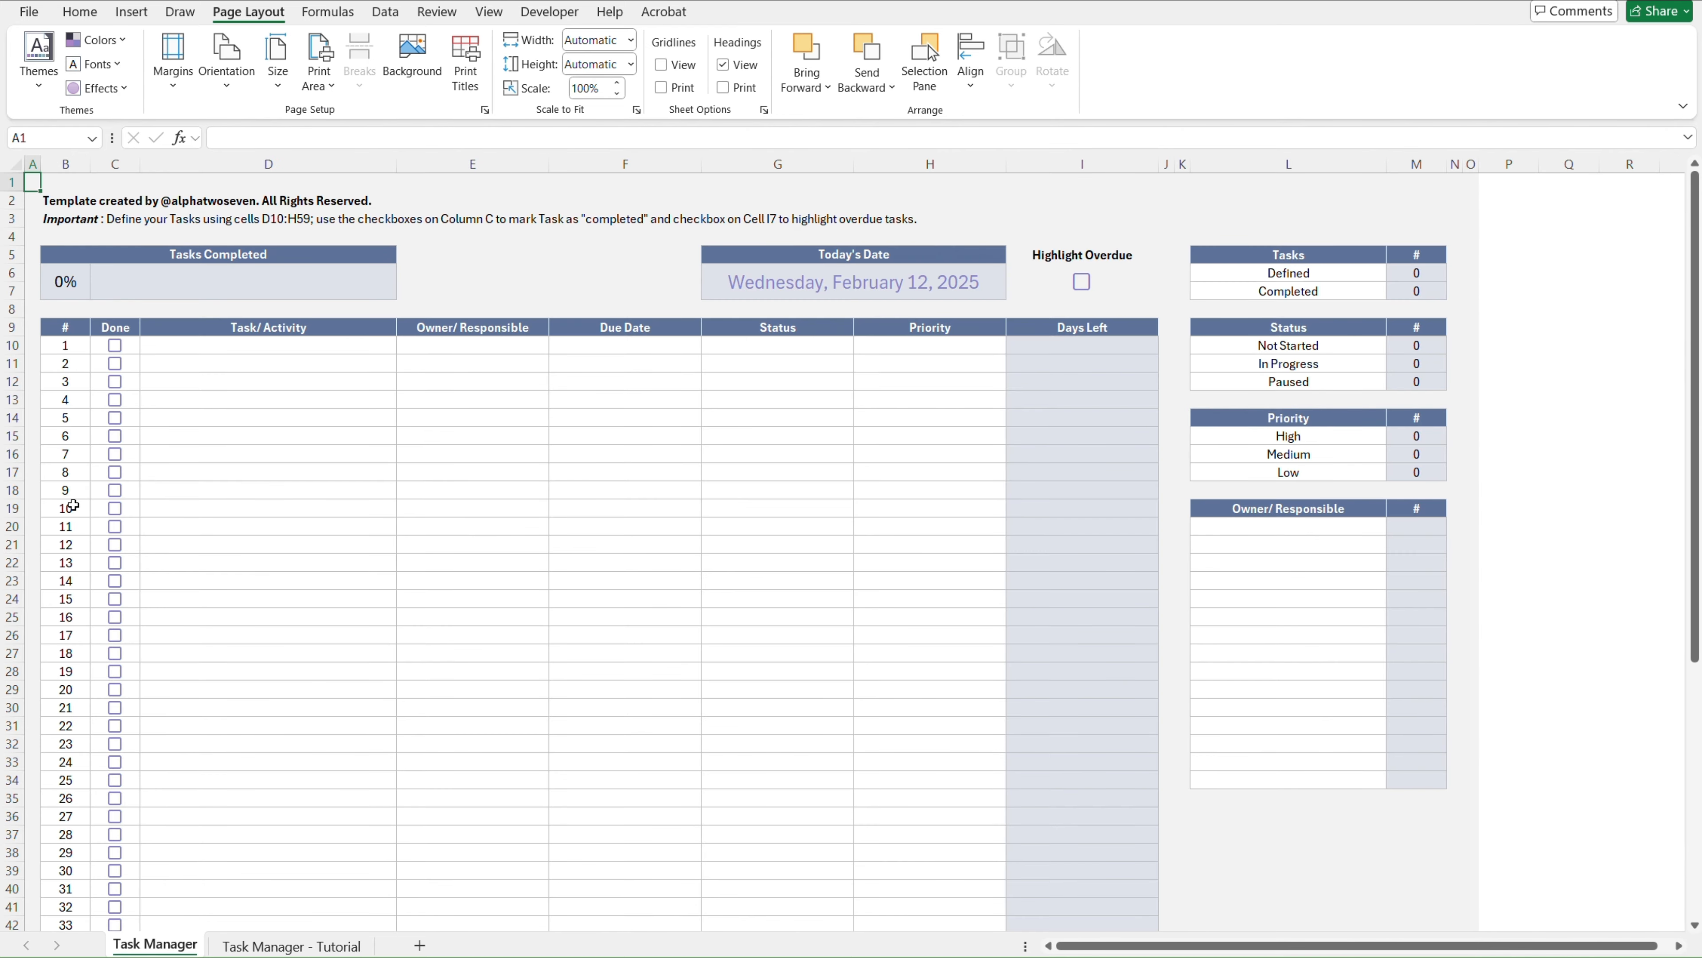
key("Right")
key("Down")
key("shift+Down")
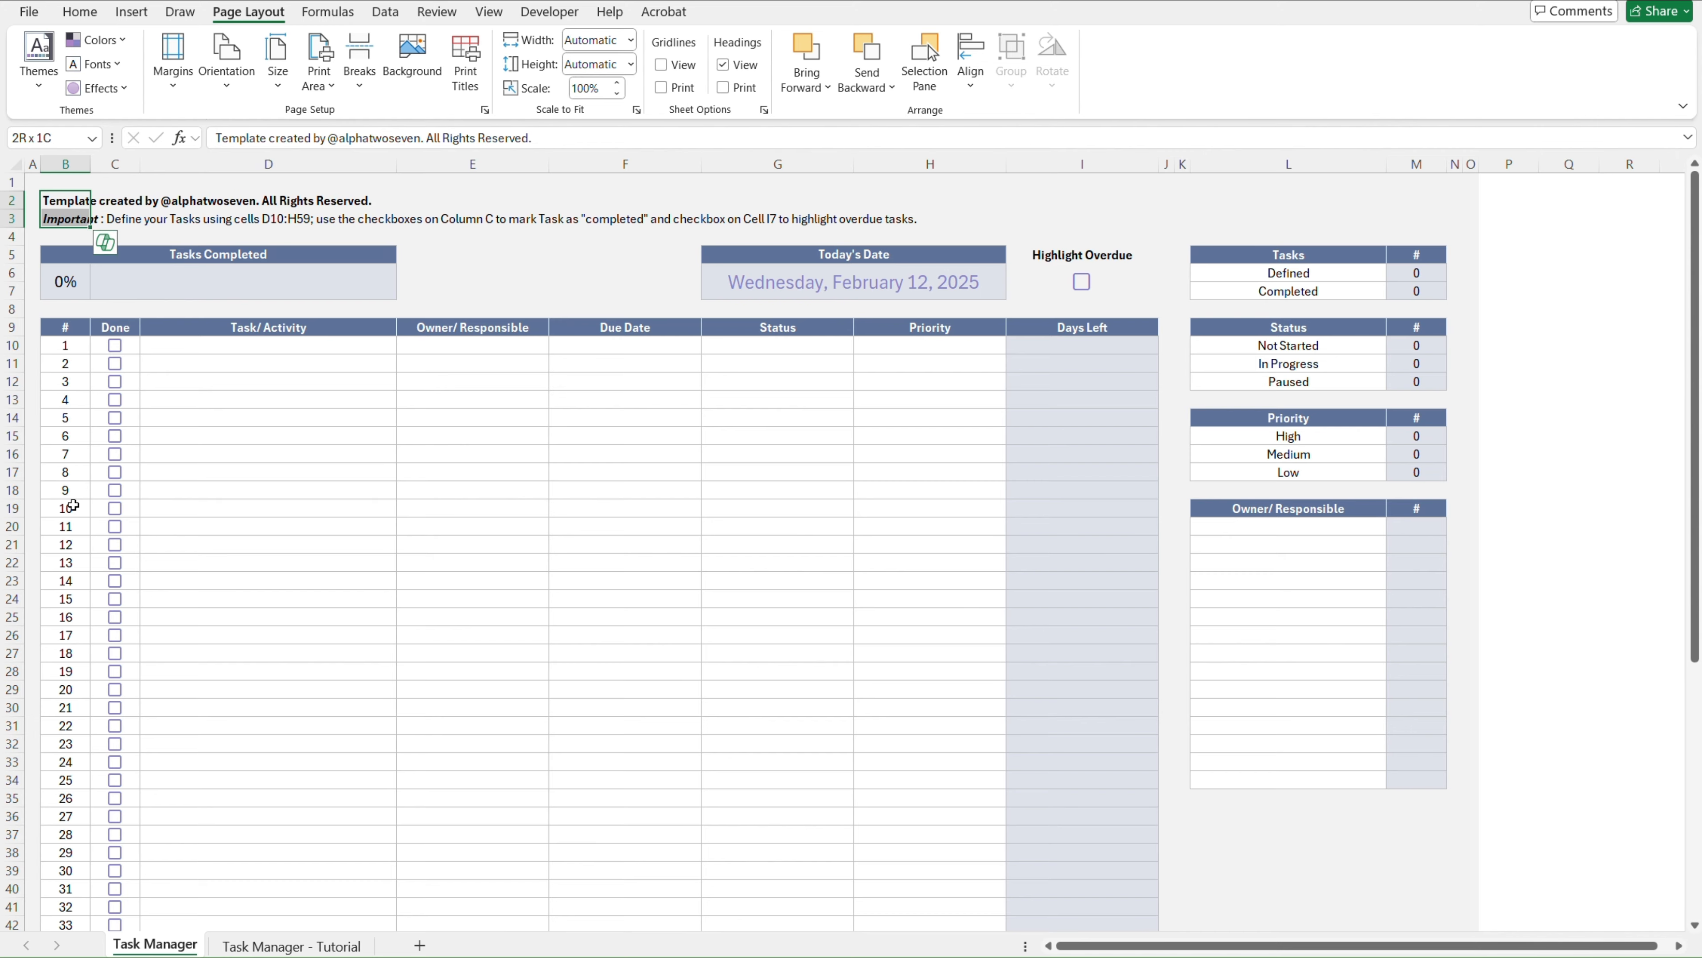
key("ctrl+c")
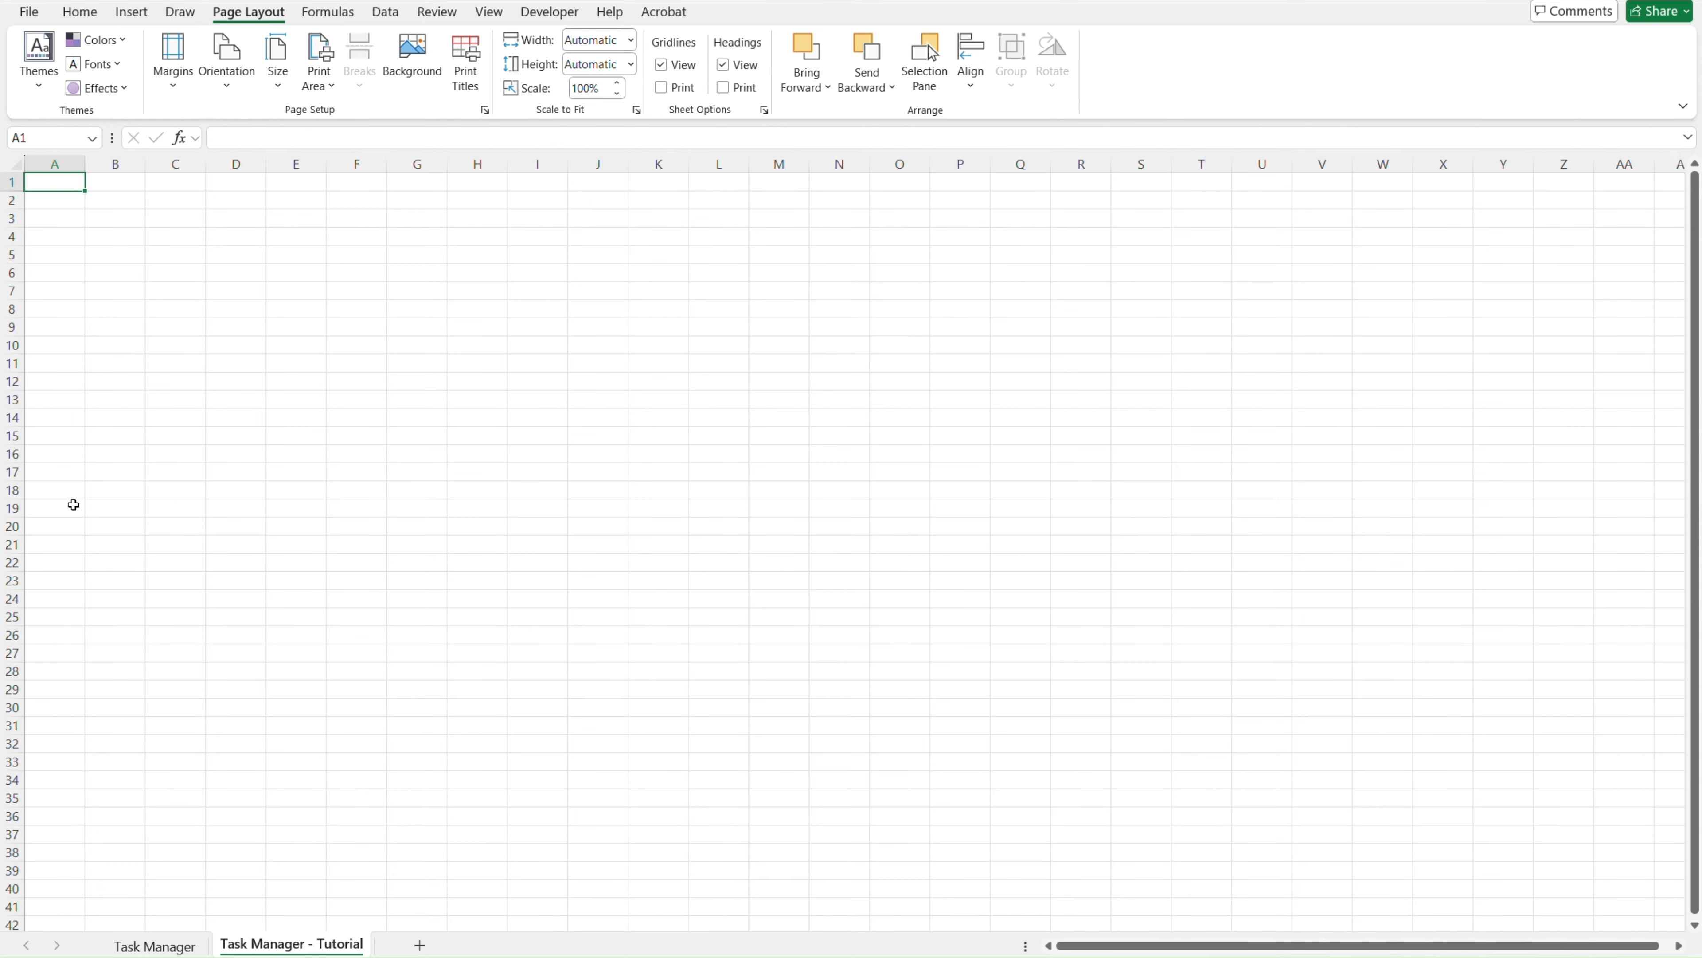
key("Right")
key("Down")
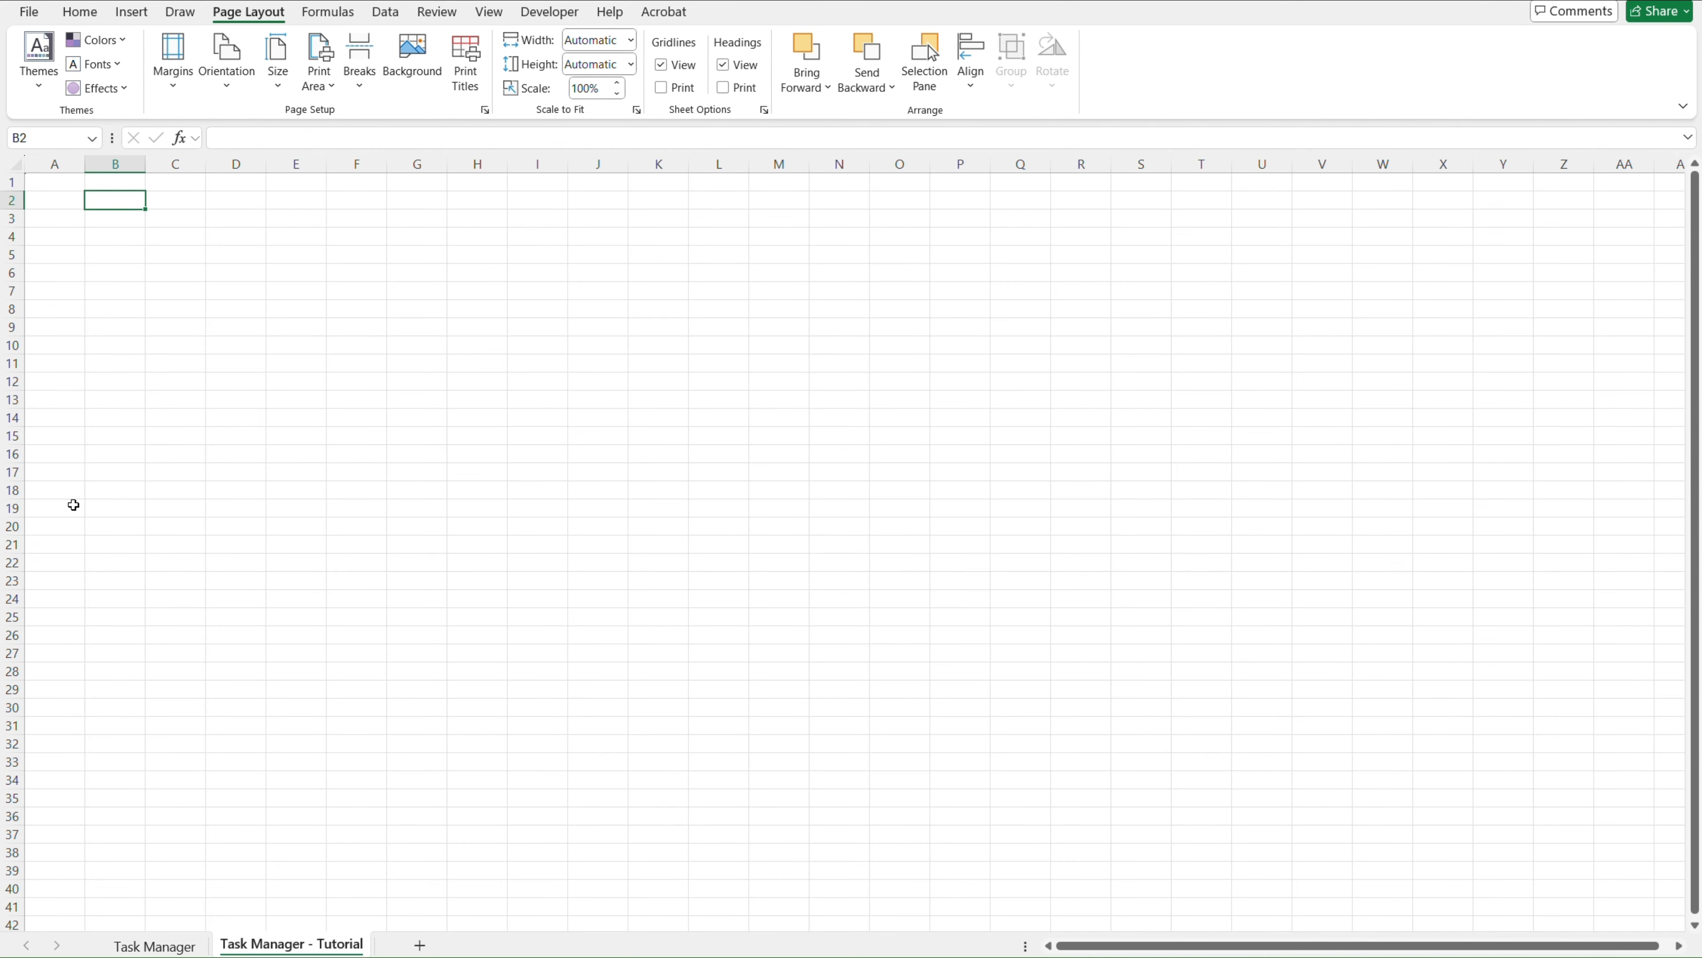
key("ctrl+alt+v")
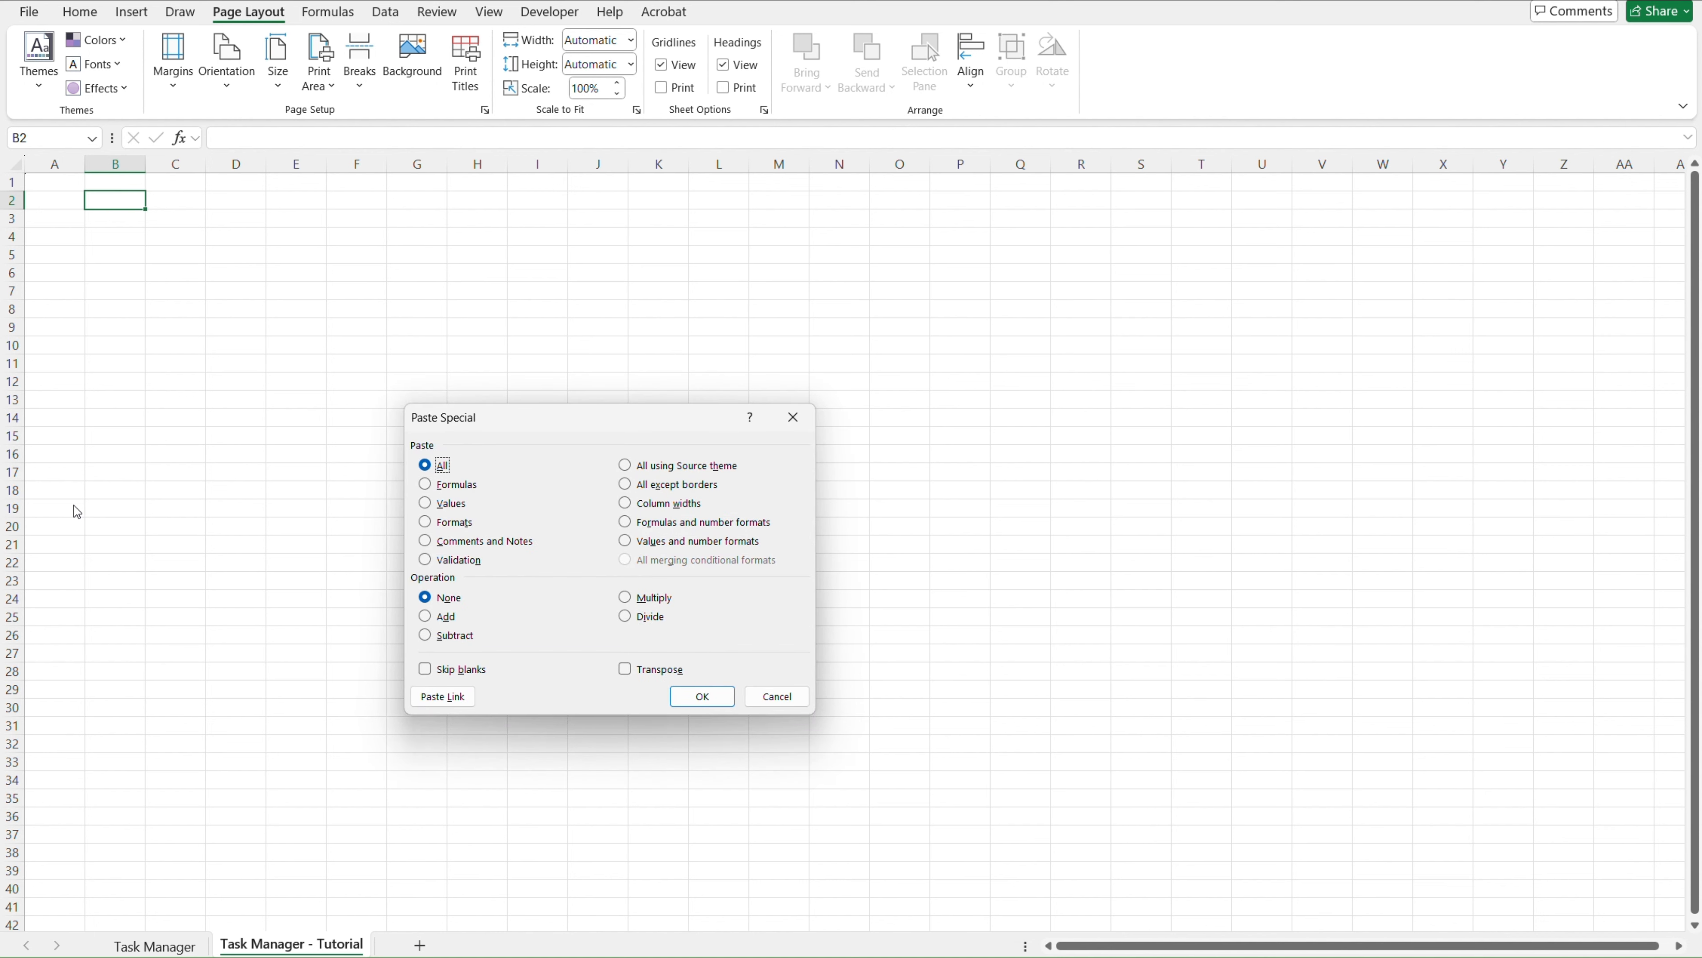
key("Return")
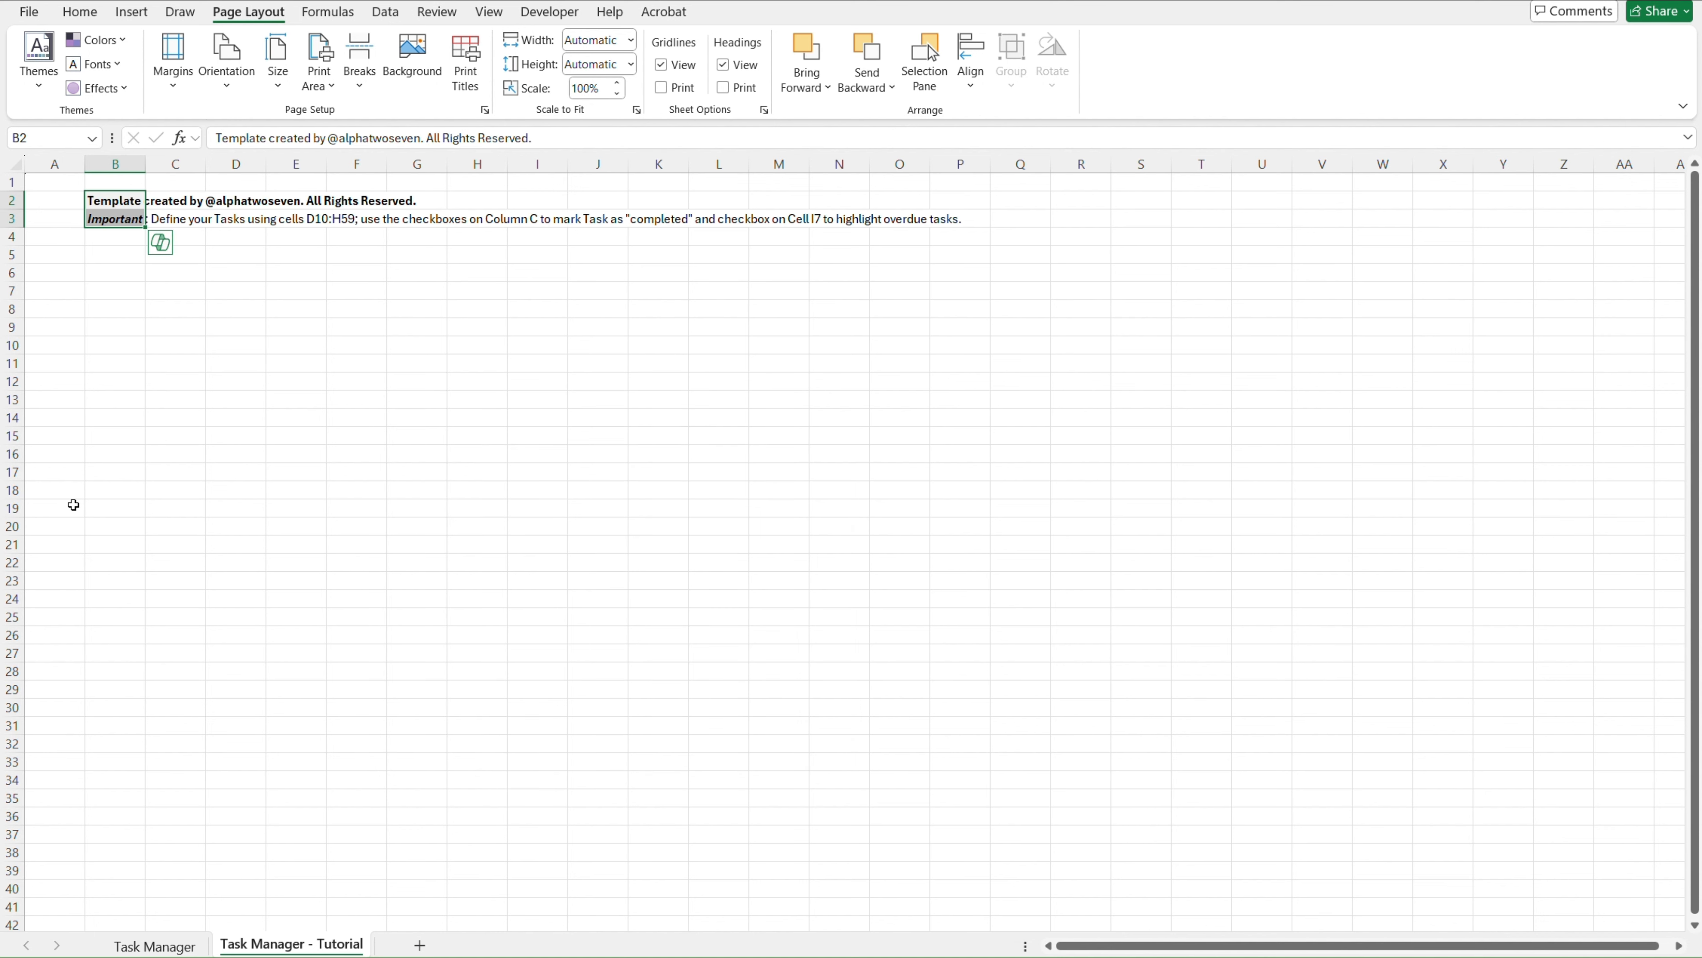
key("ctrl+Home")
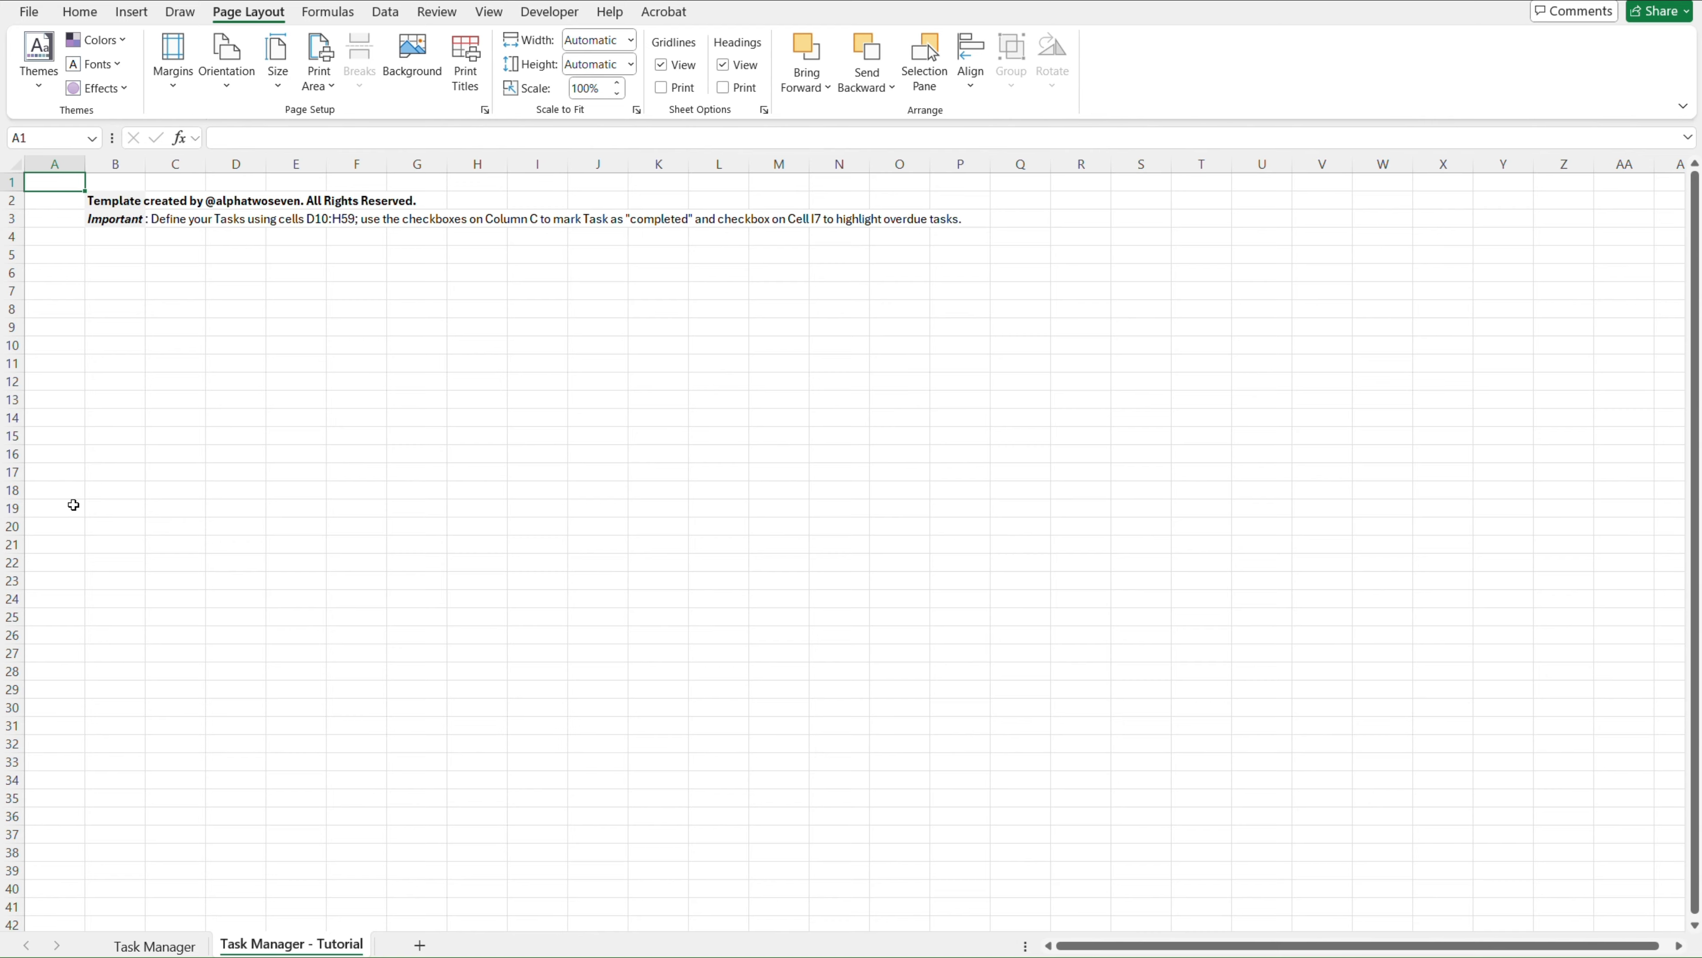
Copy the task table's header row B9:I9, from # to Days Left, on the Task Manager sheet
key("ctrl+Page_Up")
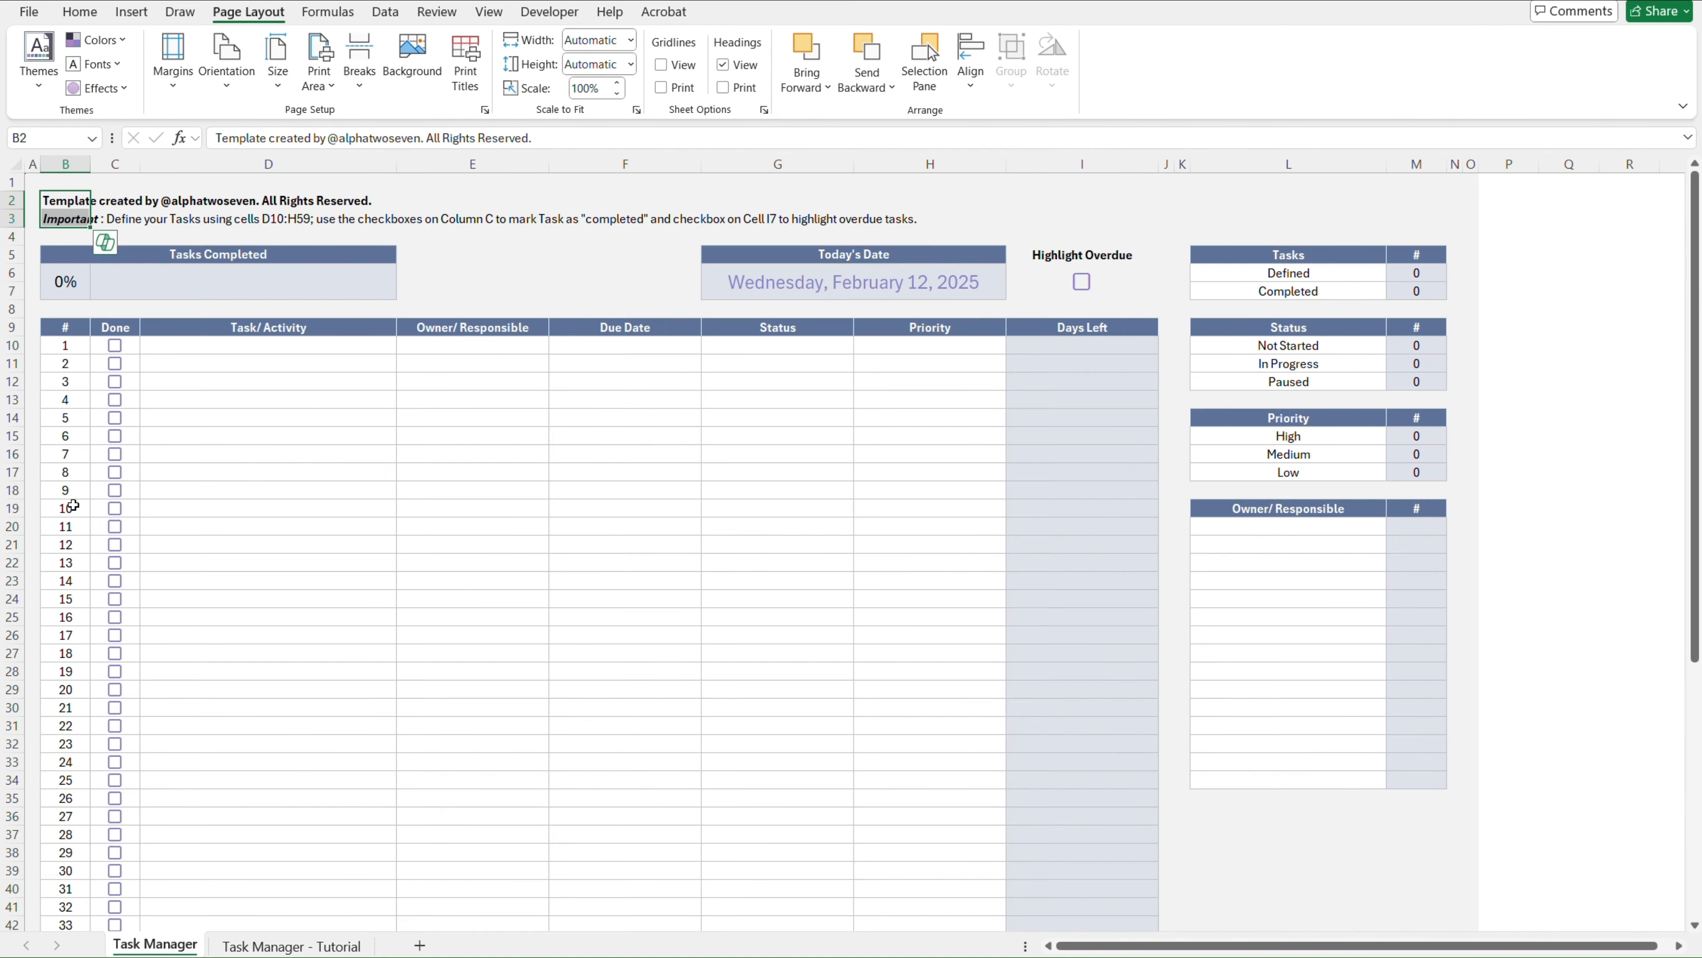
key("Down")
key("Down")
key("Down")
key("Down")
key("Down")
key("Down")
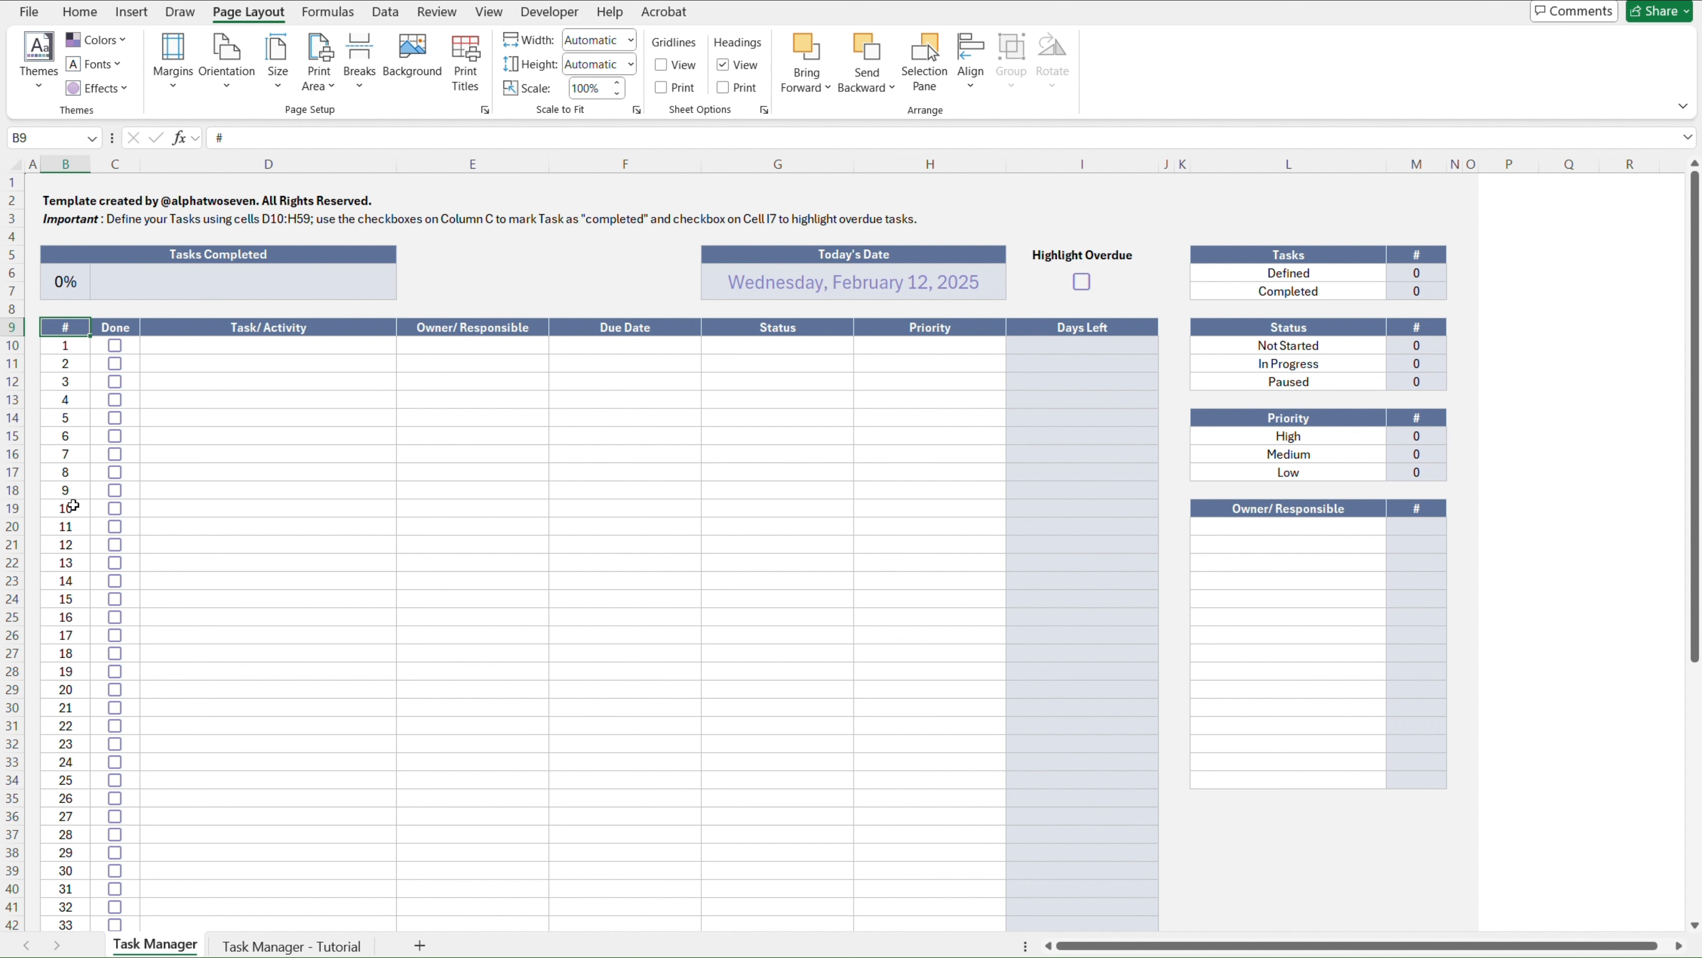
key("ctrl+shift+Right")
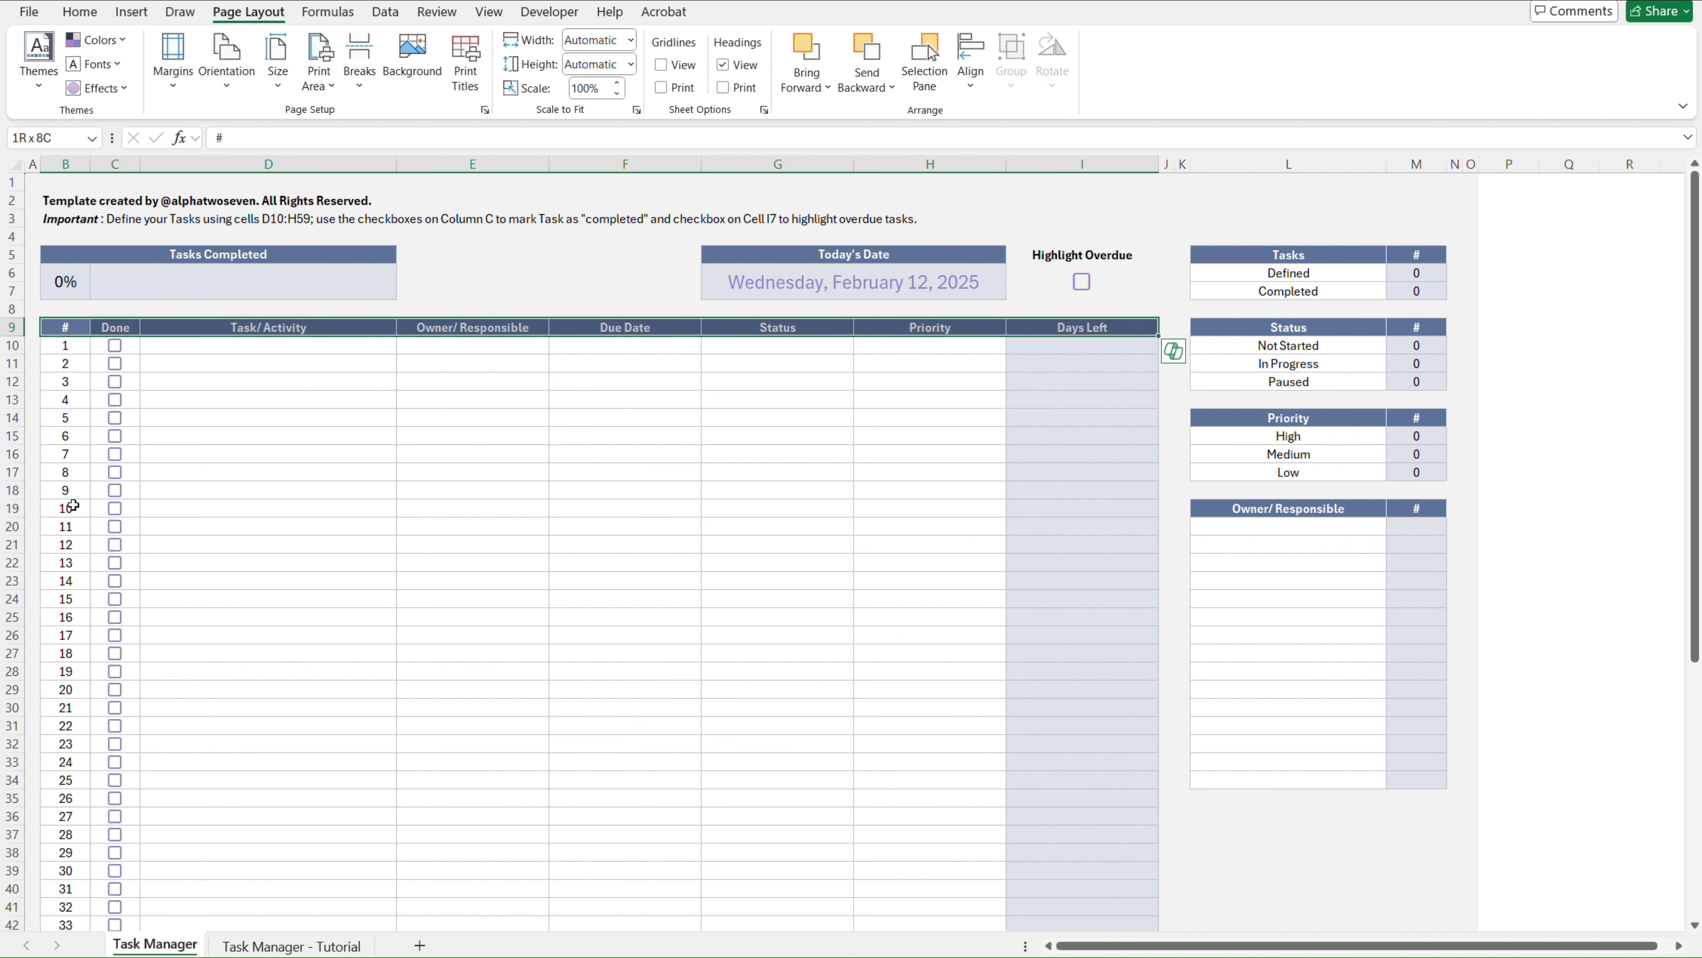
key("ctrl+c")
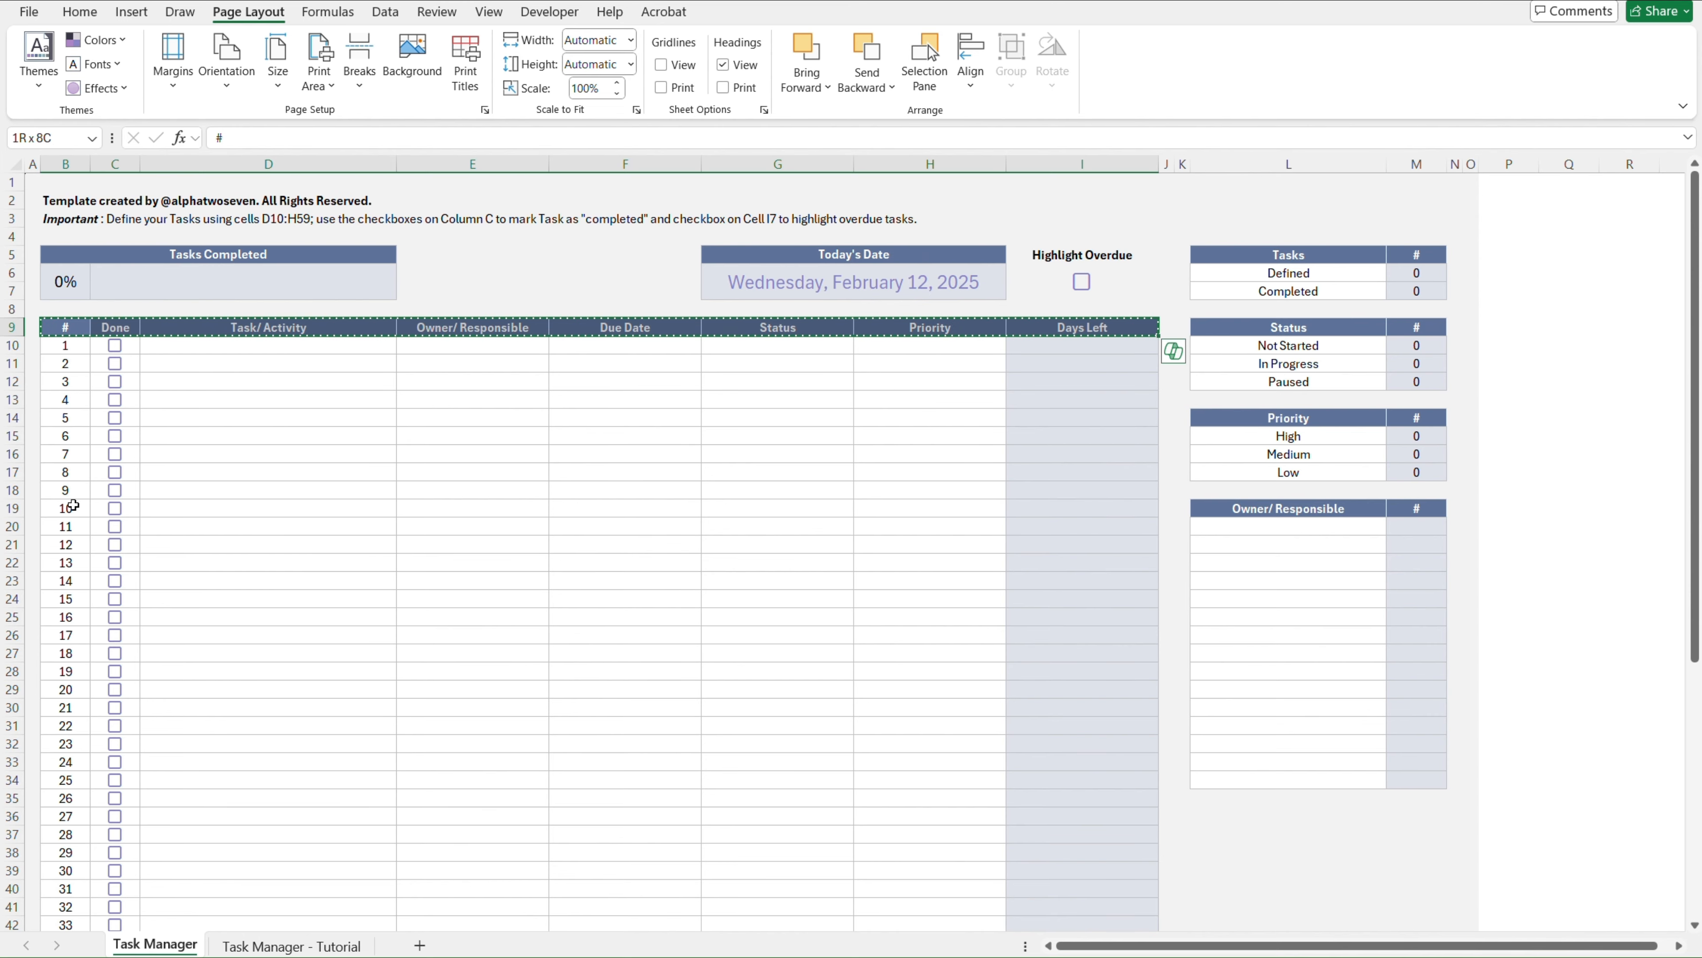
Paste the copied headers as values only, starting at cell B9 of the Task Manager - Tutorial sheet
key("ctrl+Page_Down")
key("Down")
key("Down")
key("Down")
key("Down")
key("Down")
key("Down")
key("Down")
key("Down")
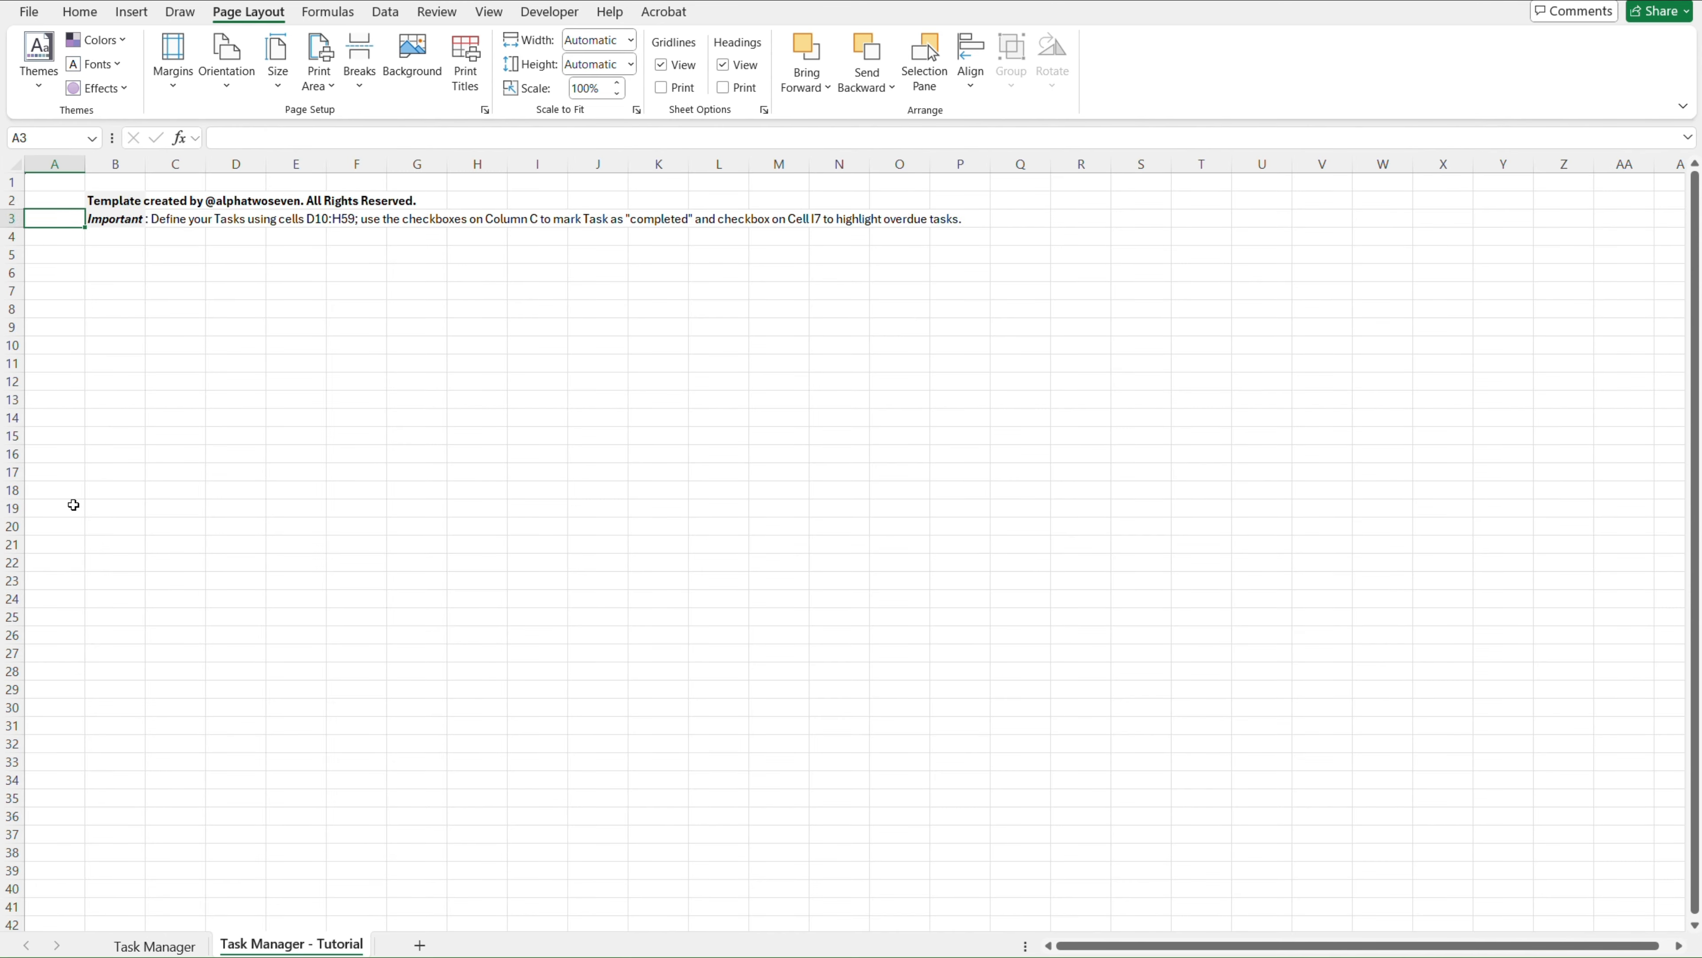
key("Right")
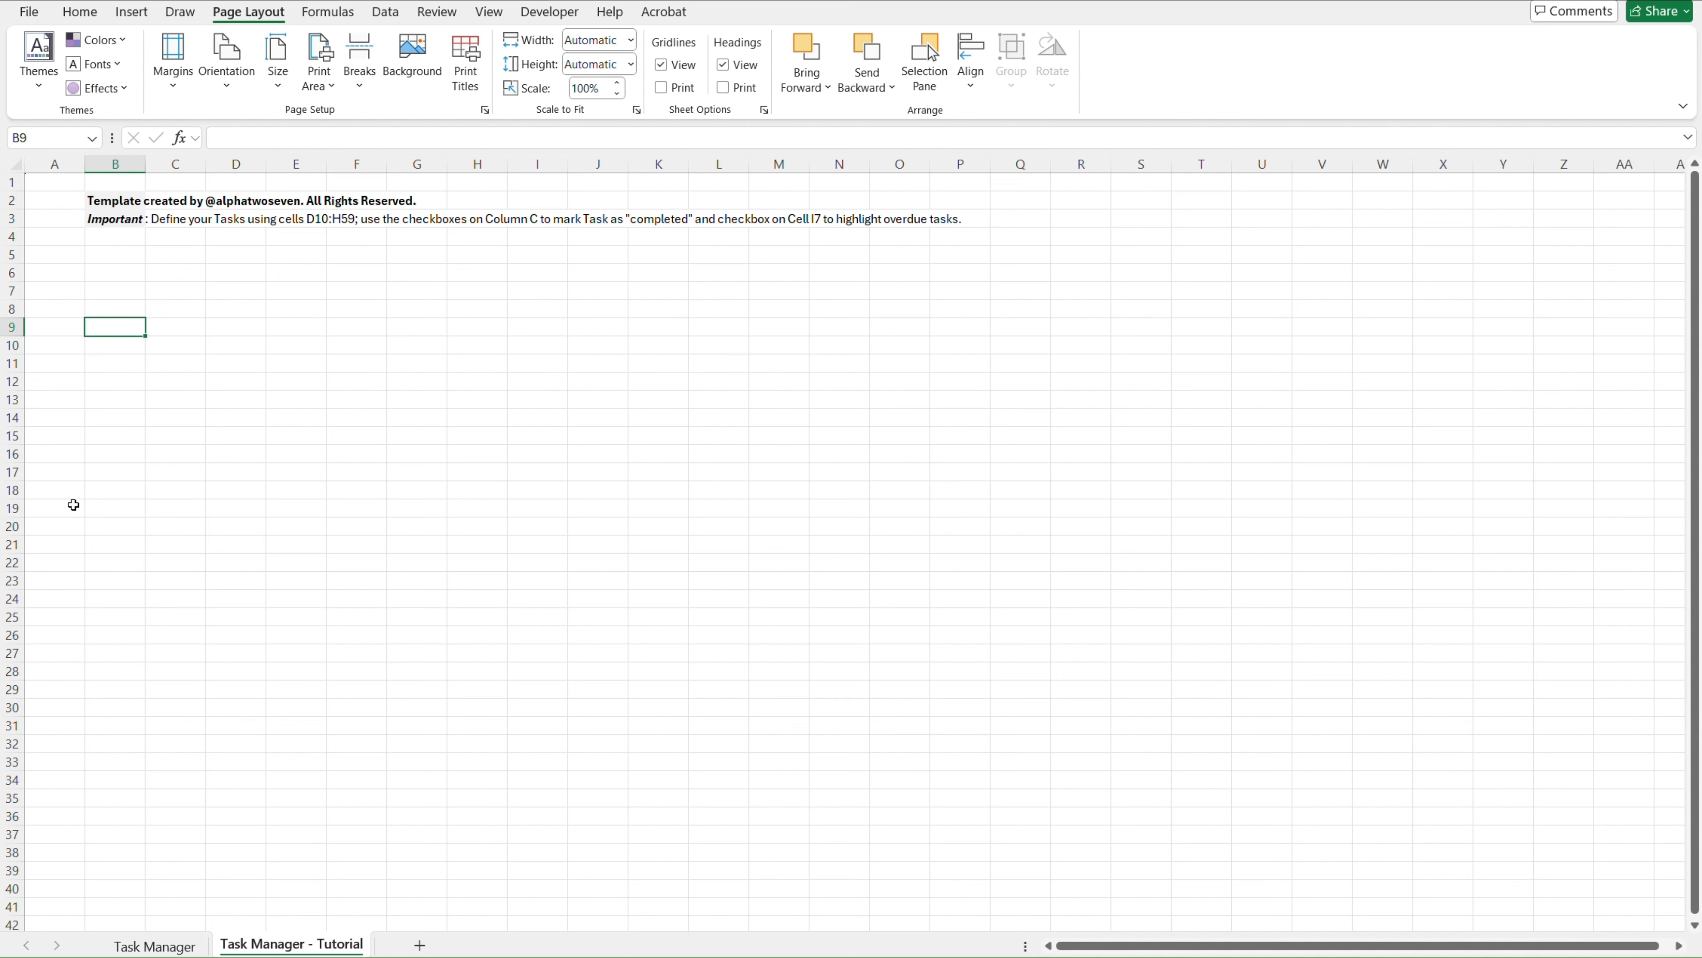
key("ctrl+alt+v")
key("v")
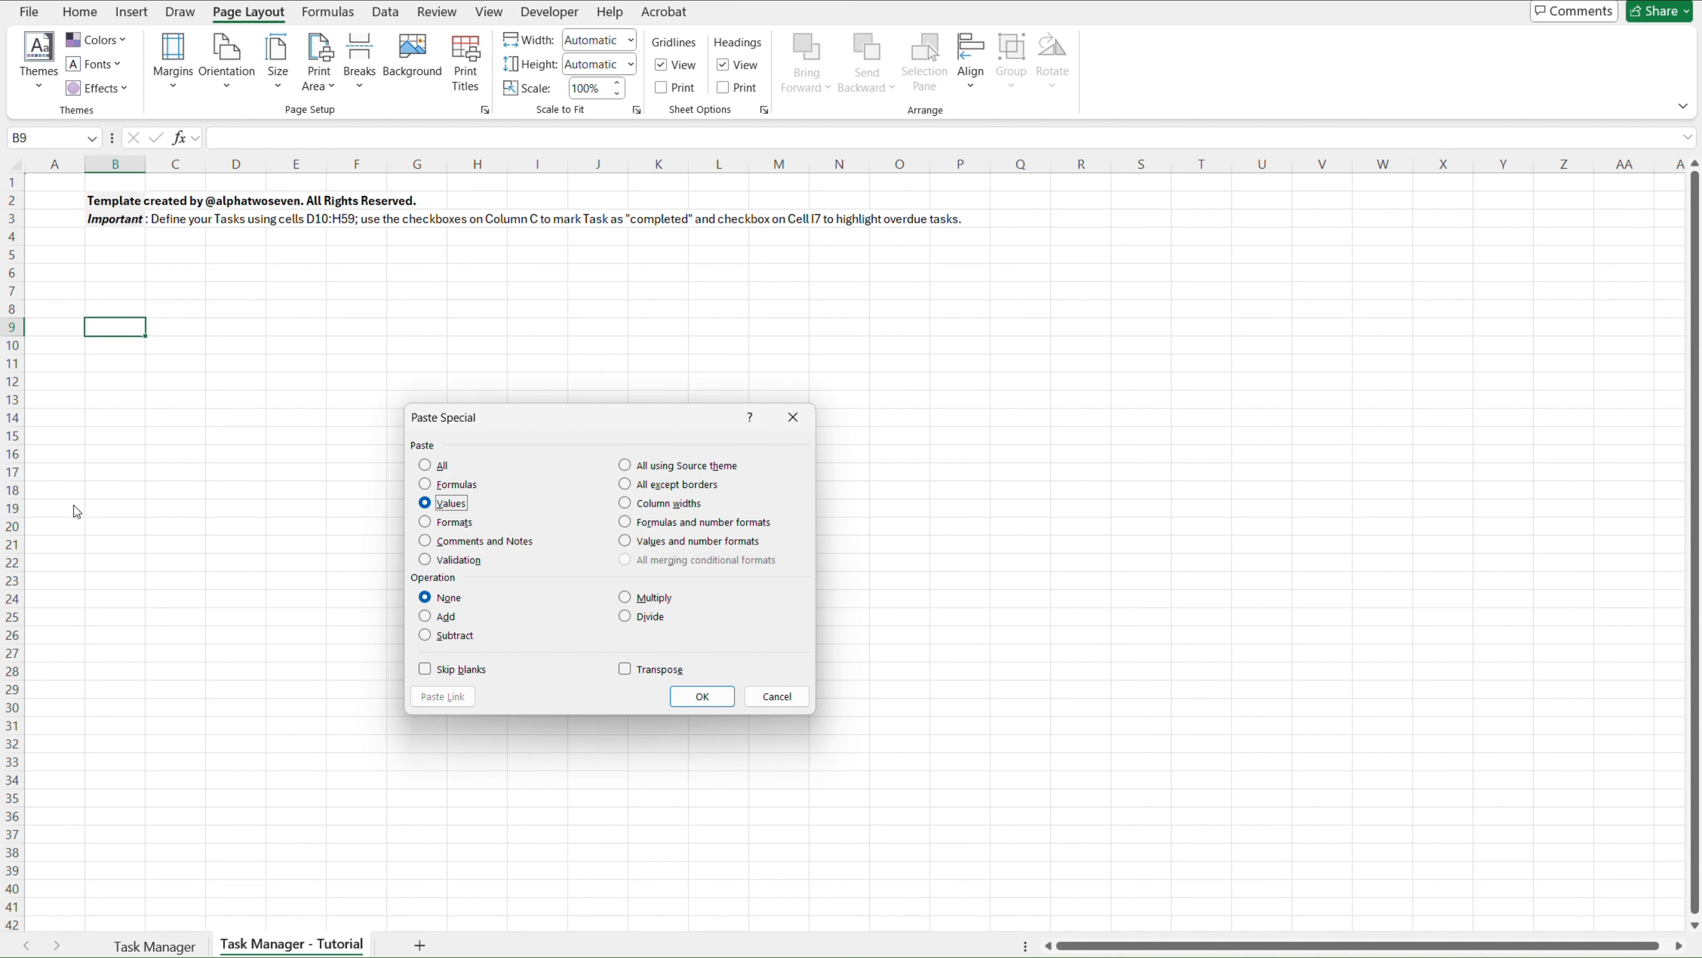
key("Return")
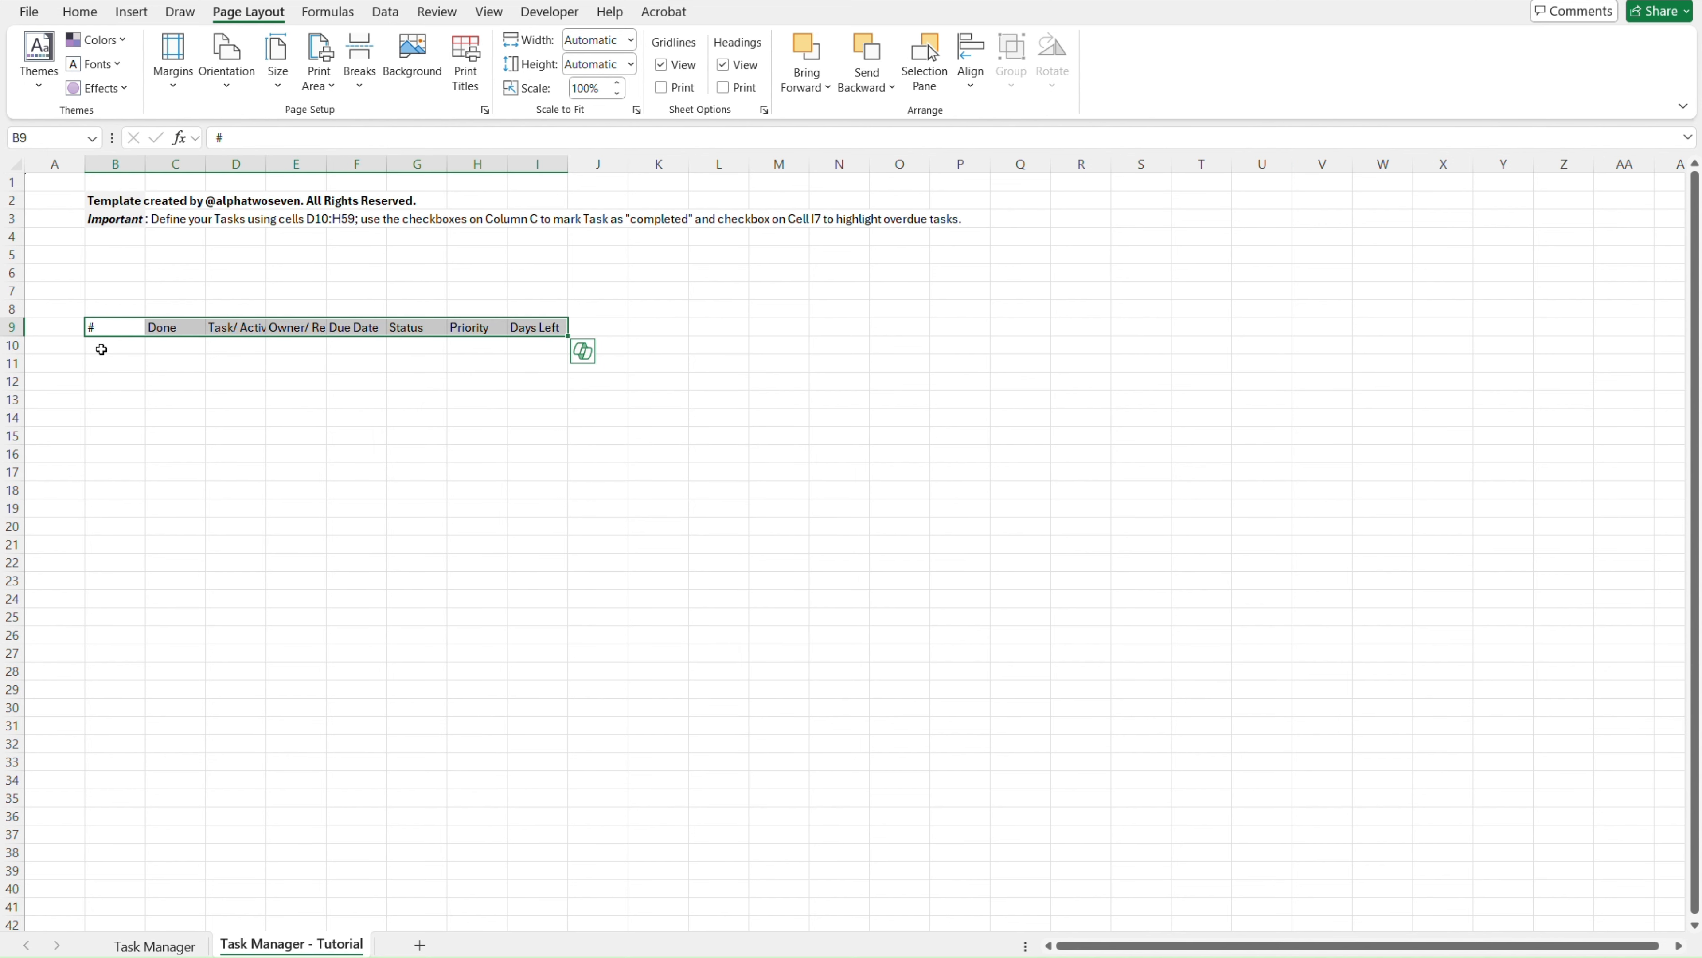
Review the pasted headers in row 9 one by one through Days Left, and return to cell A1
left_click(101, 345)
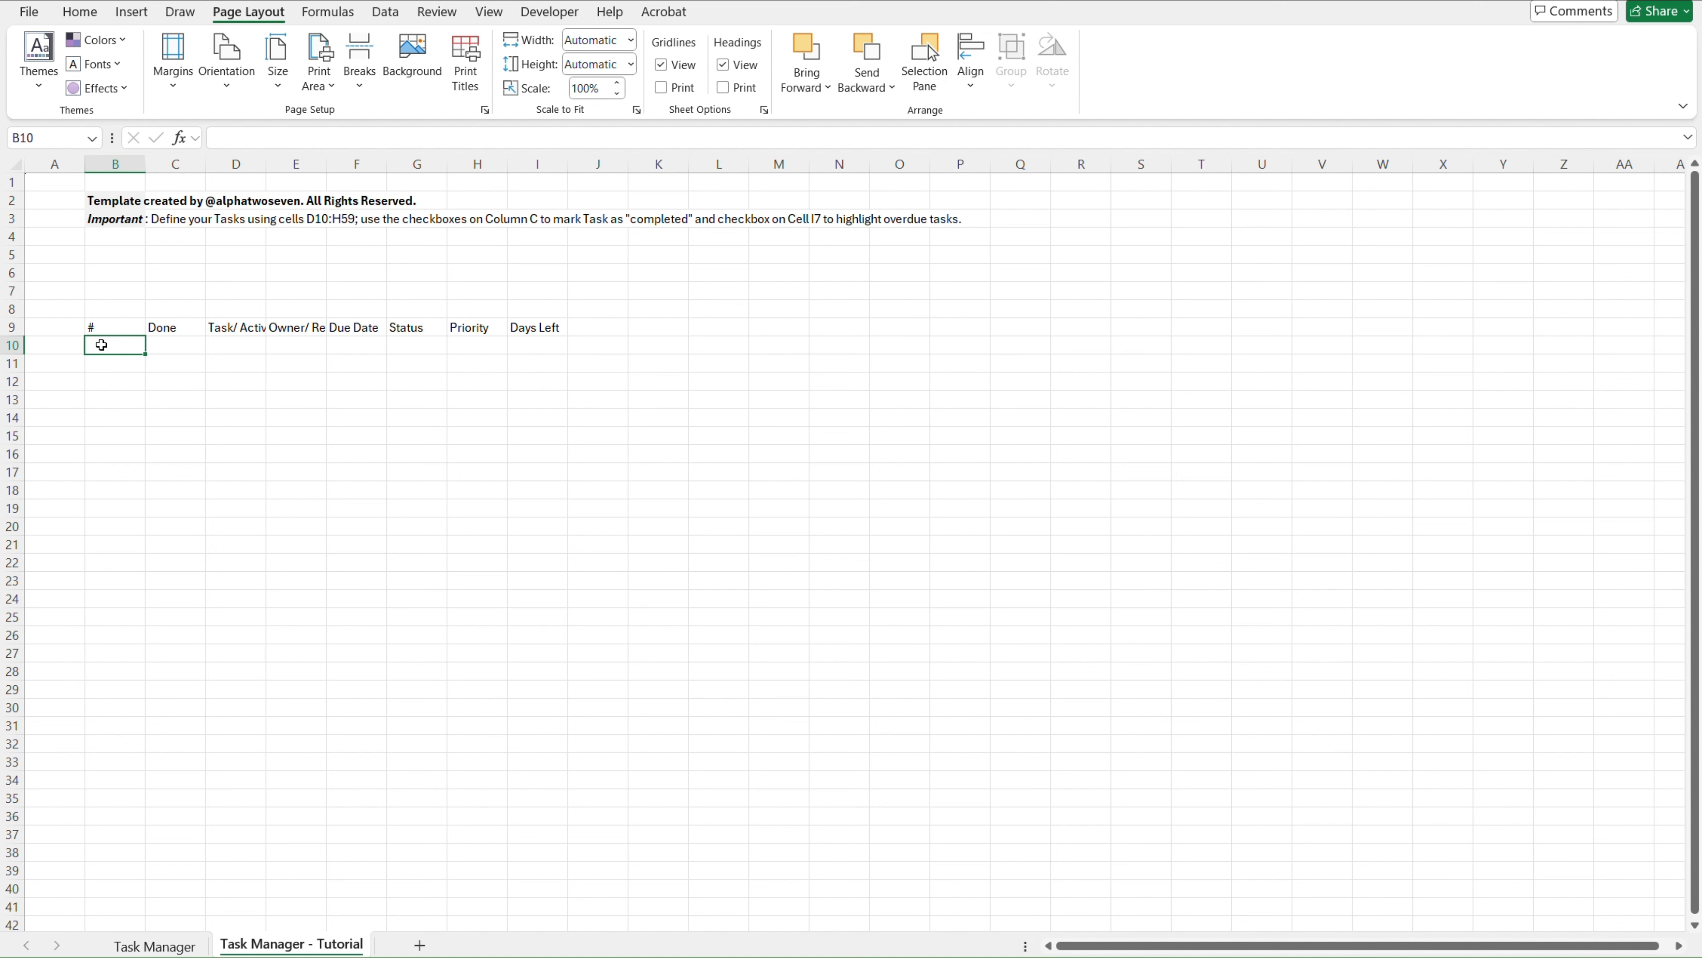
key("Up")
key("Right")
key("Right")
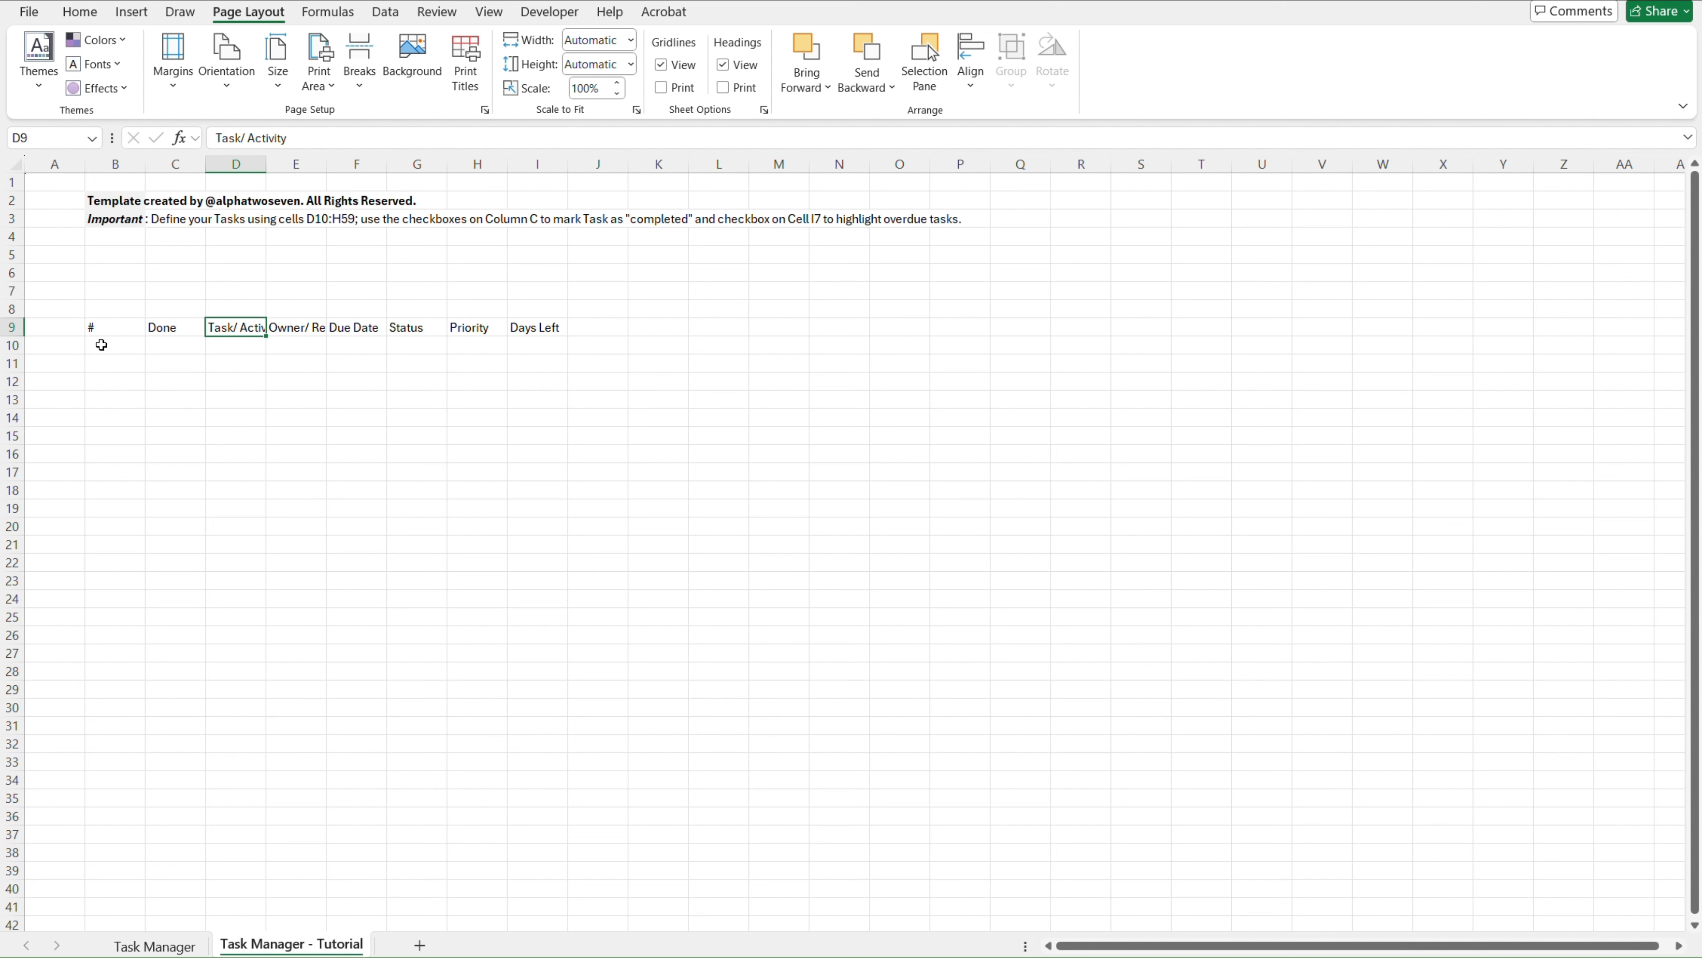
key("Right")
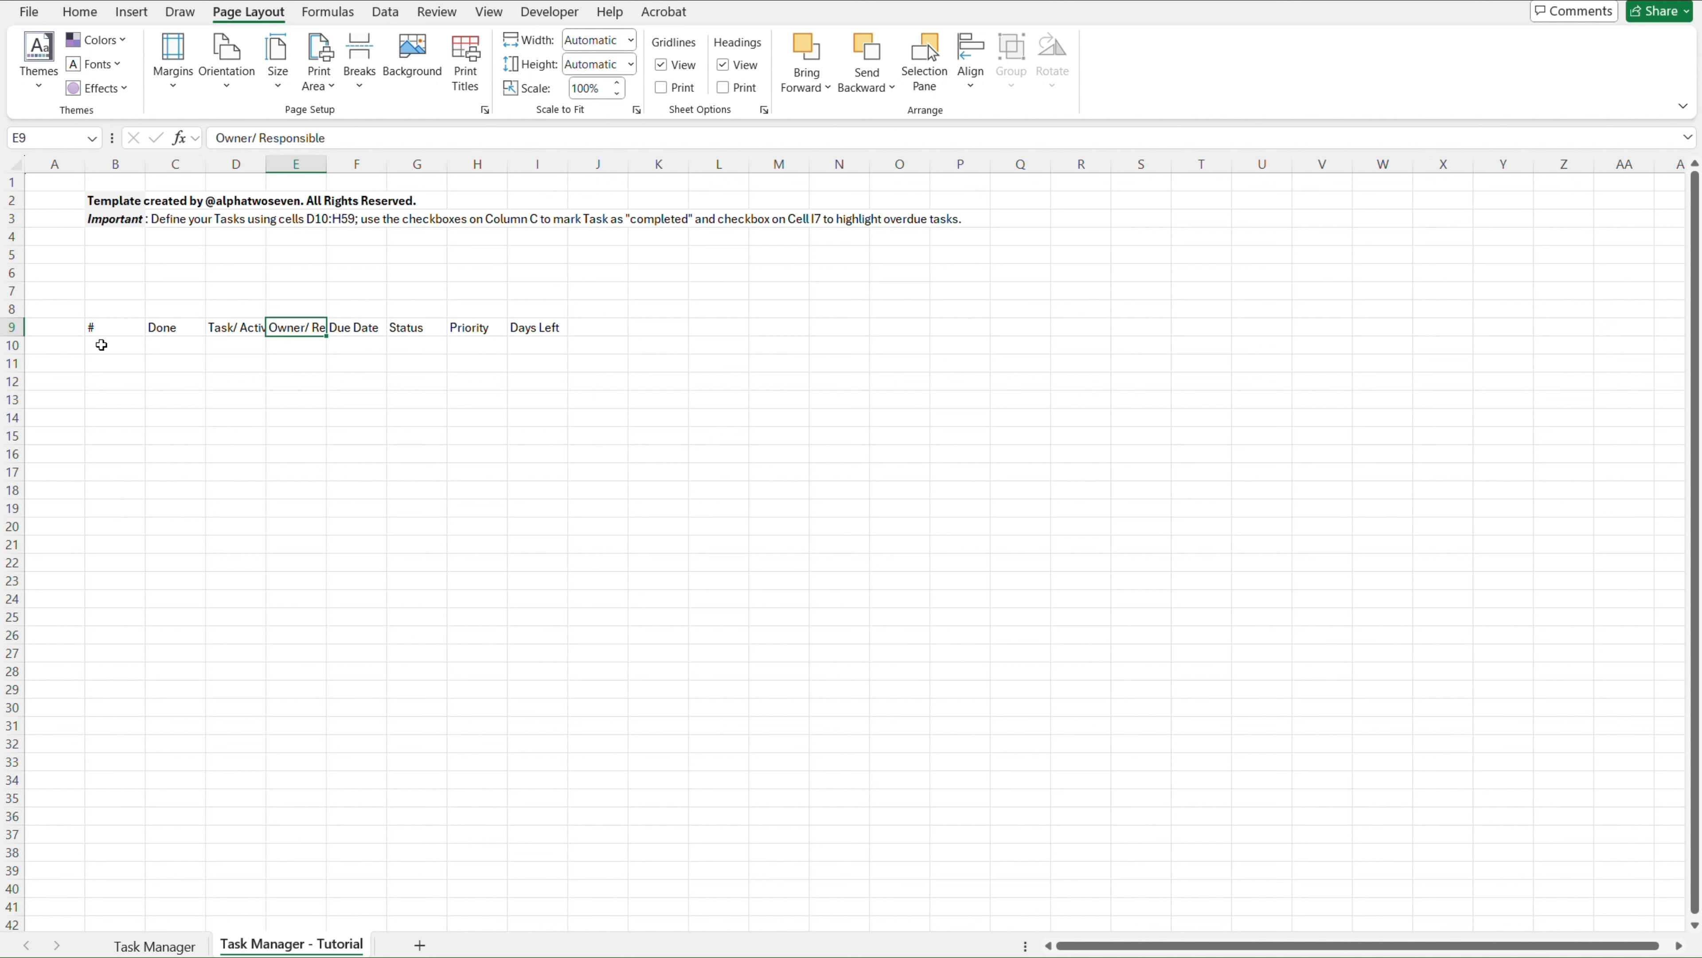
key("Right")
key("Right")
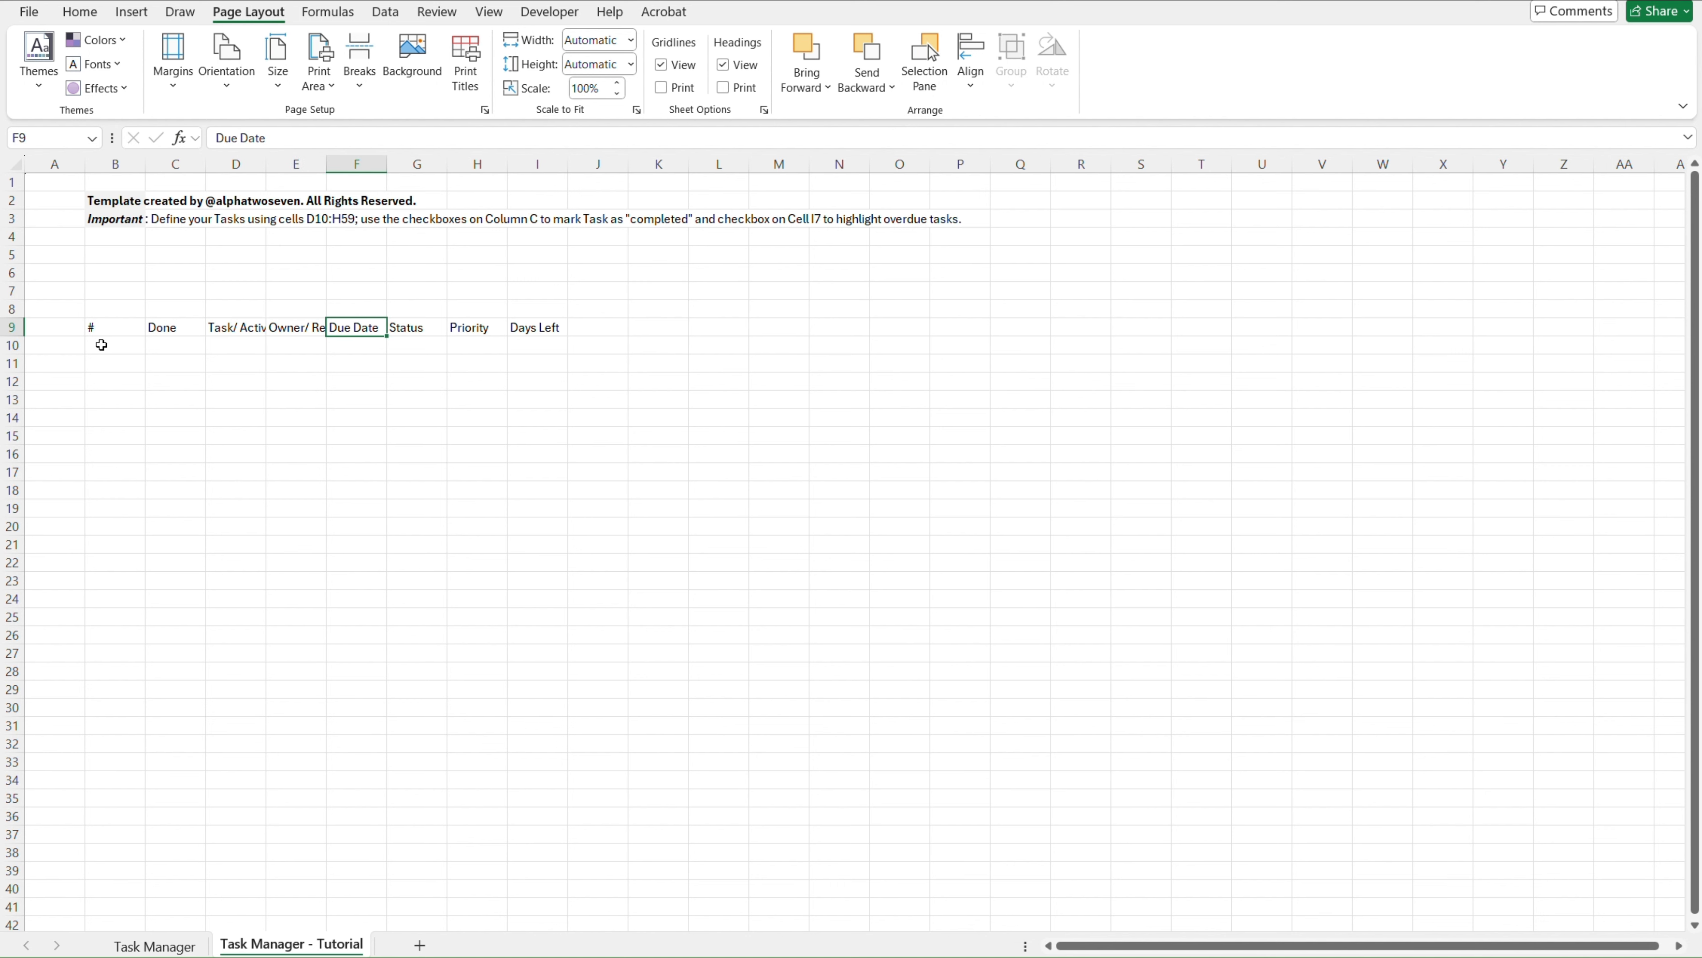
key("Right")
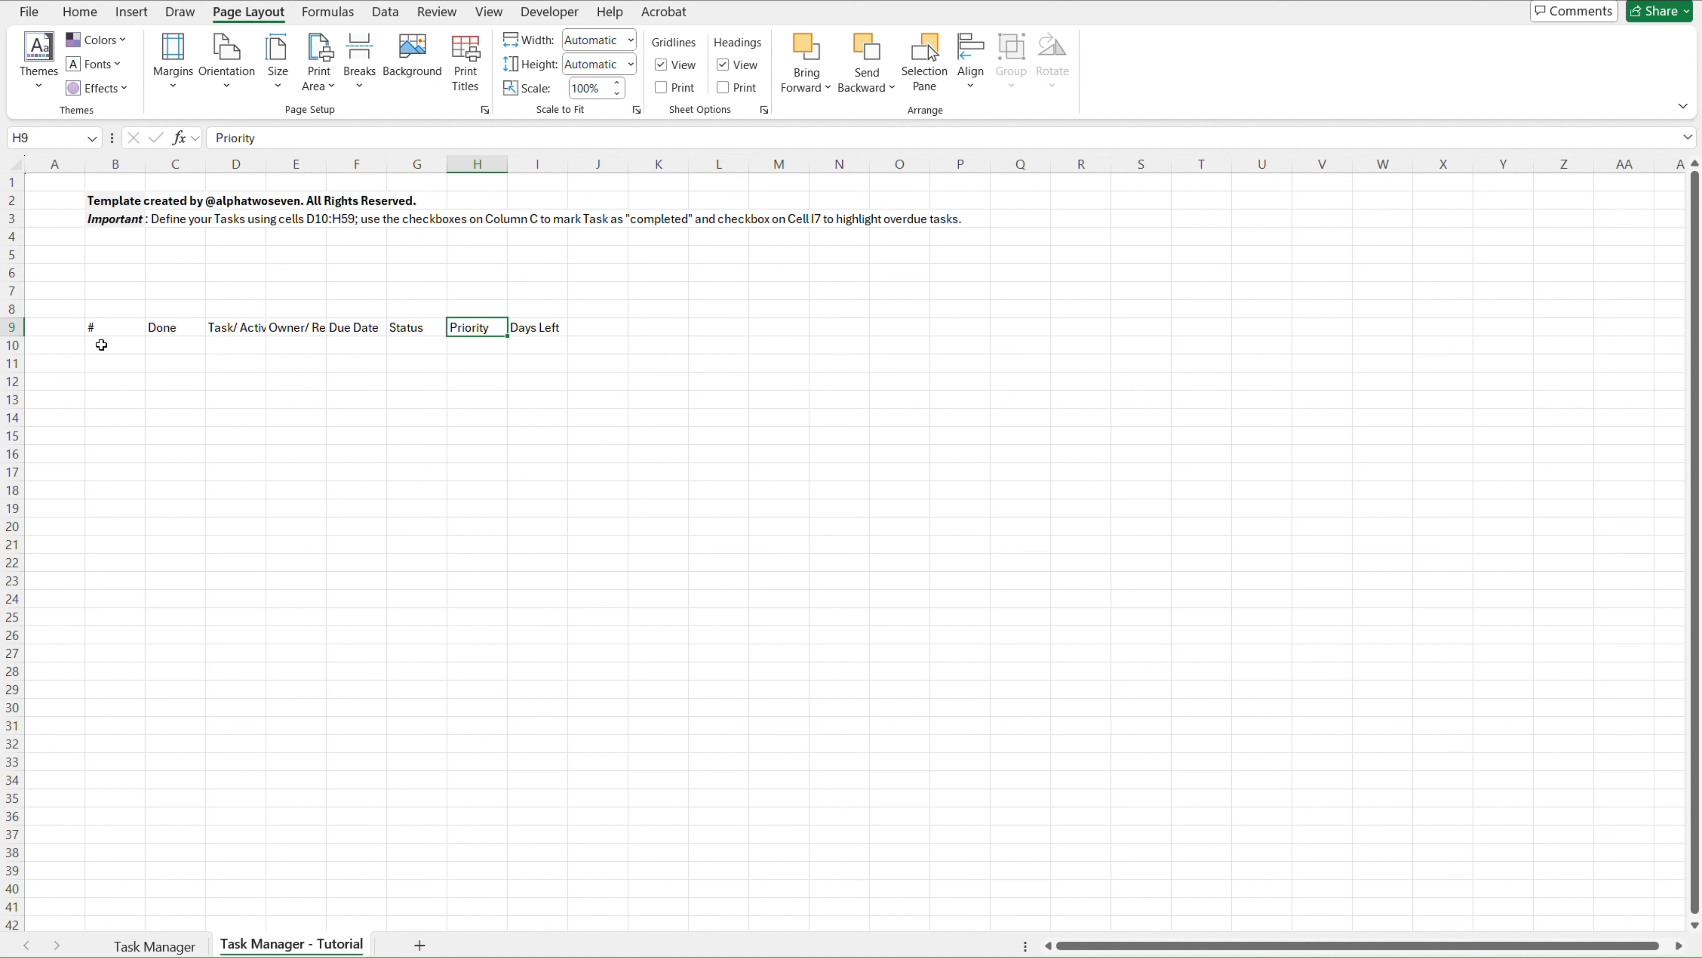
key("Right")
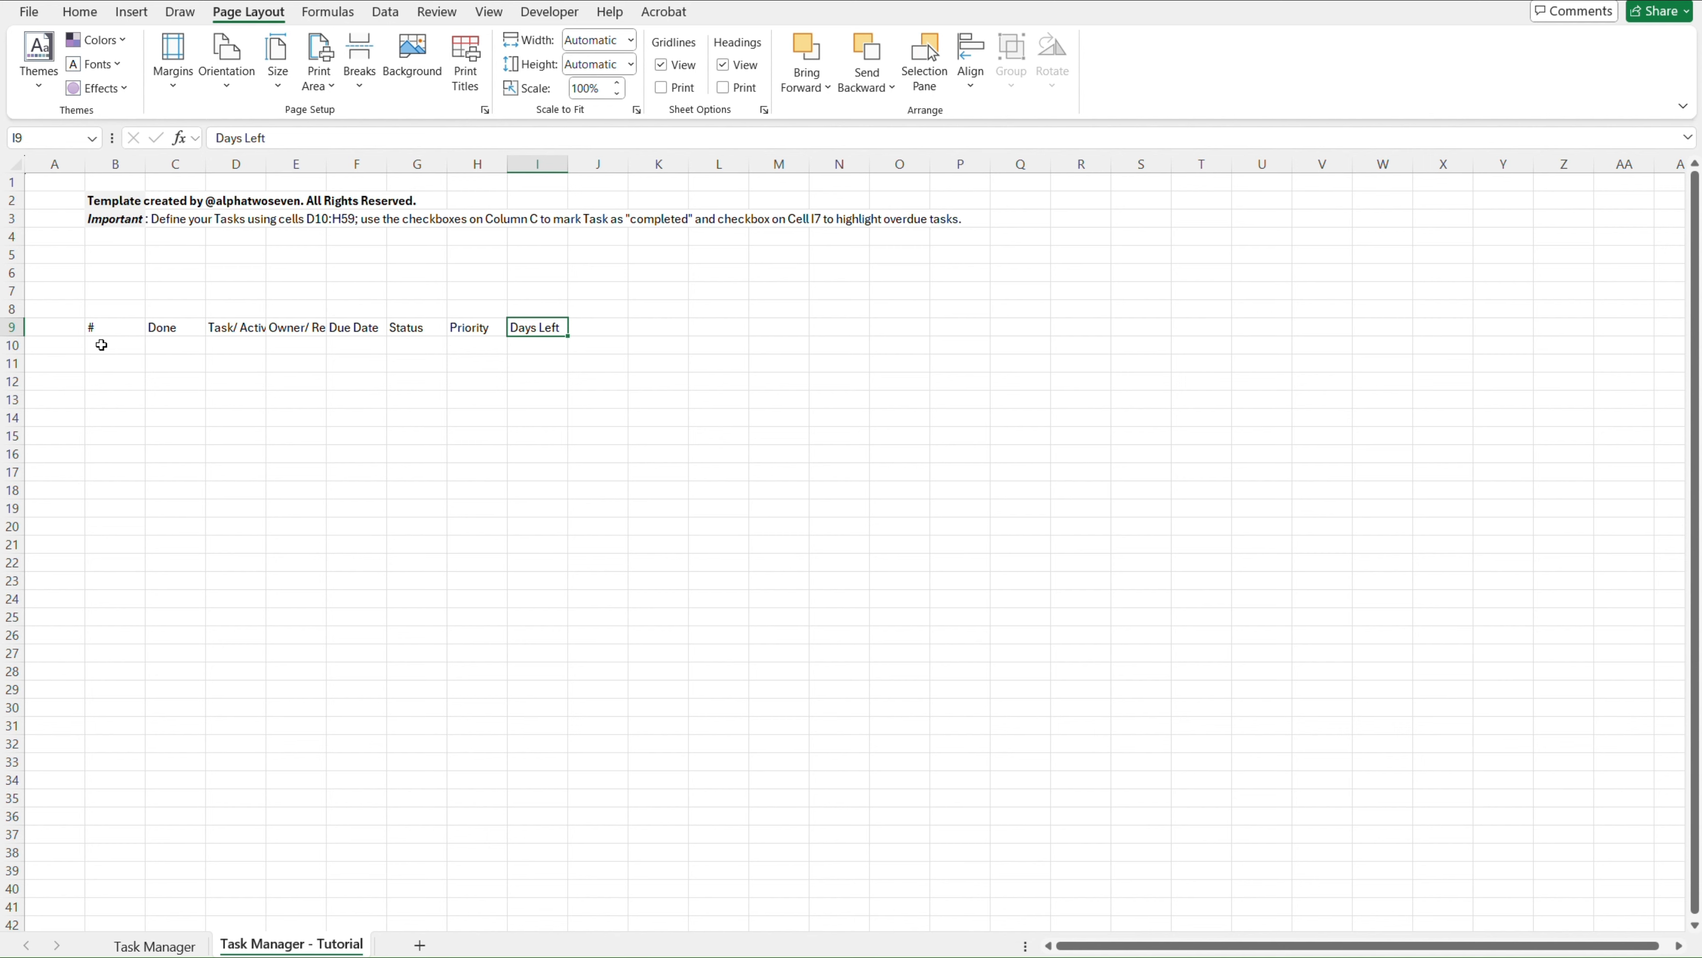
key("ctrl+Home")
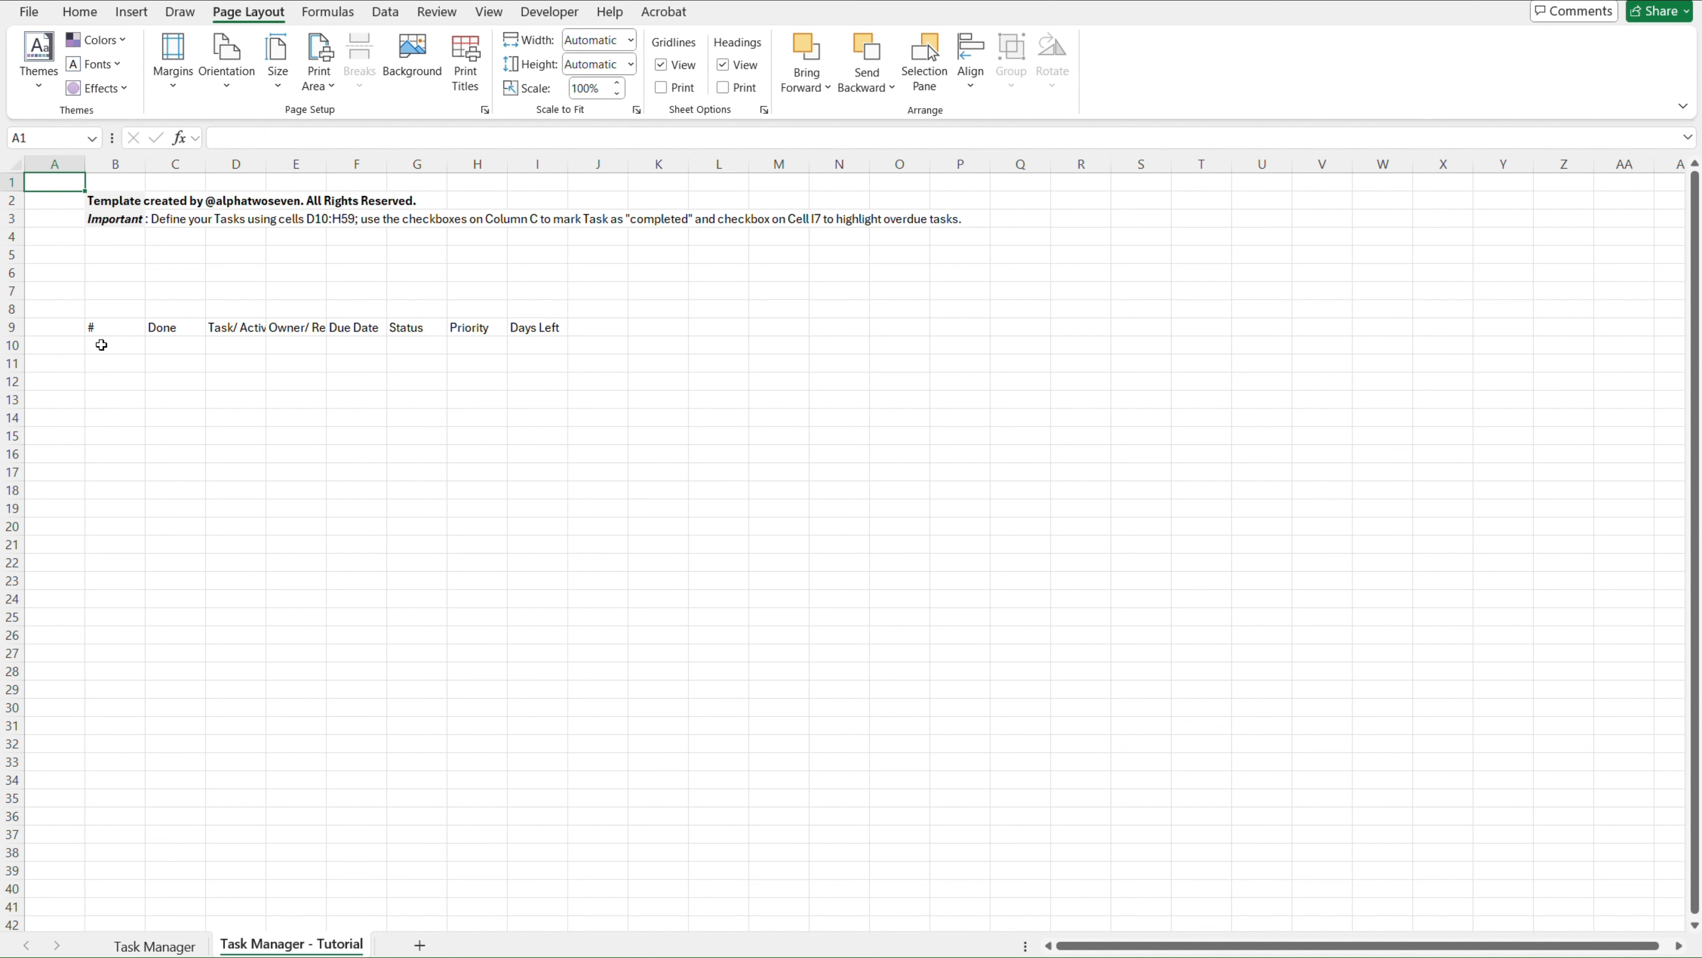
Check the width of column A on the Task Manager sheet without changing it
key("ctrl+Page_Up")
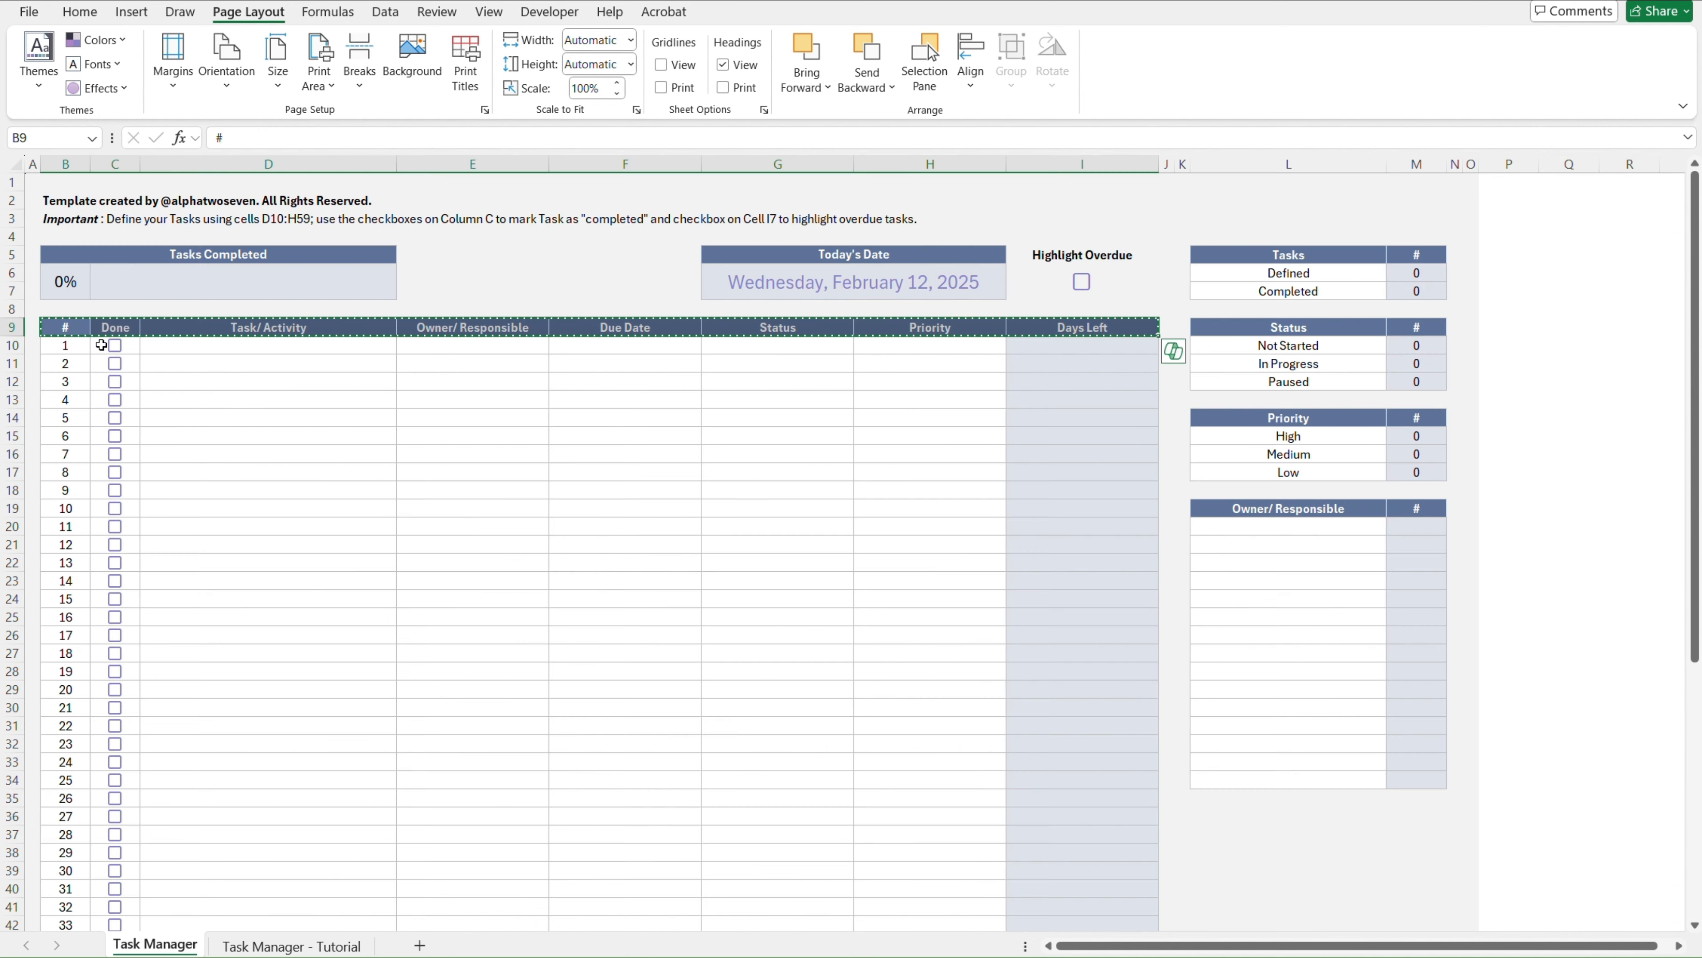
left_click(67, 183)
key("Left")
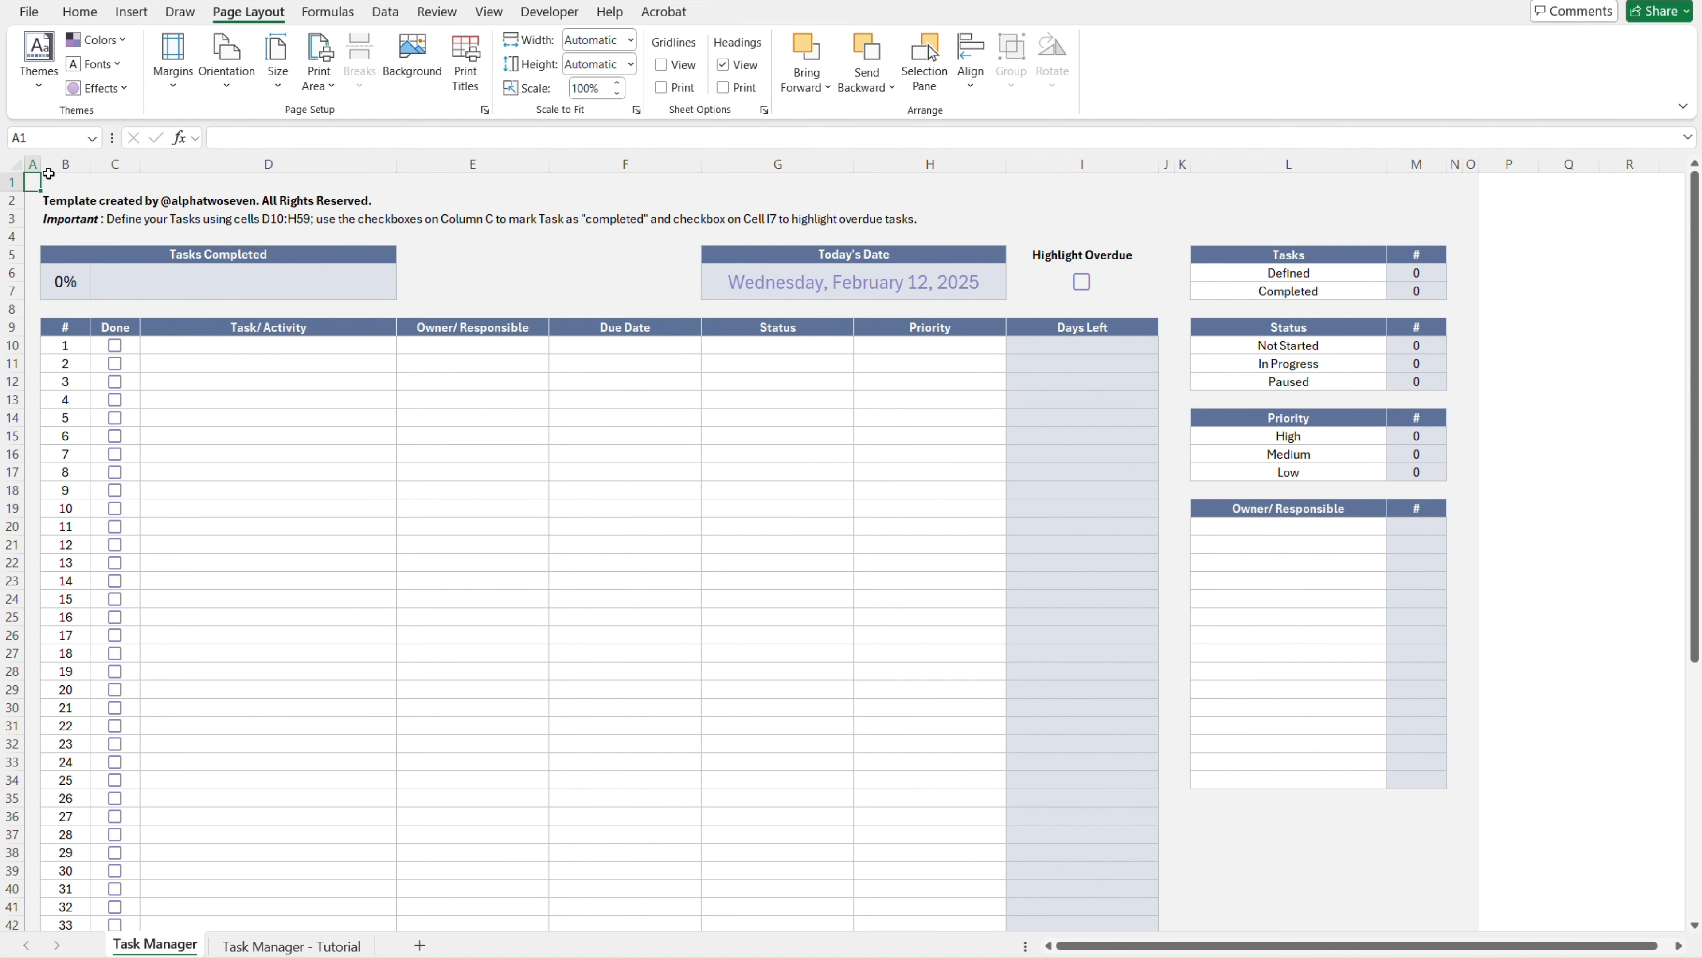
right_click(32, 163)
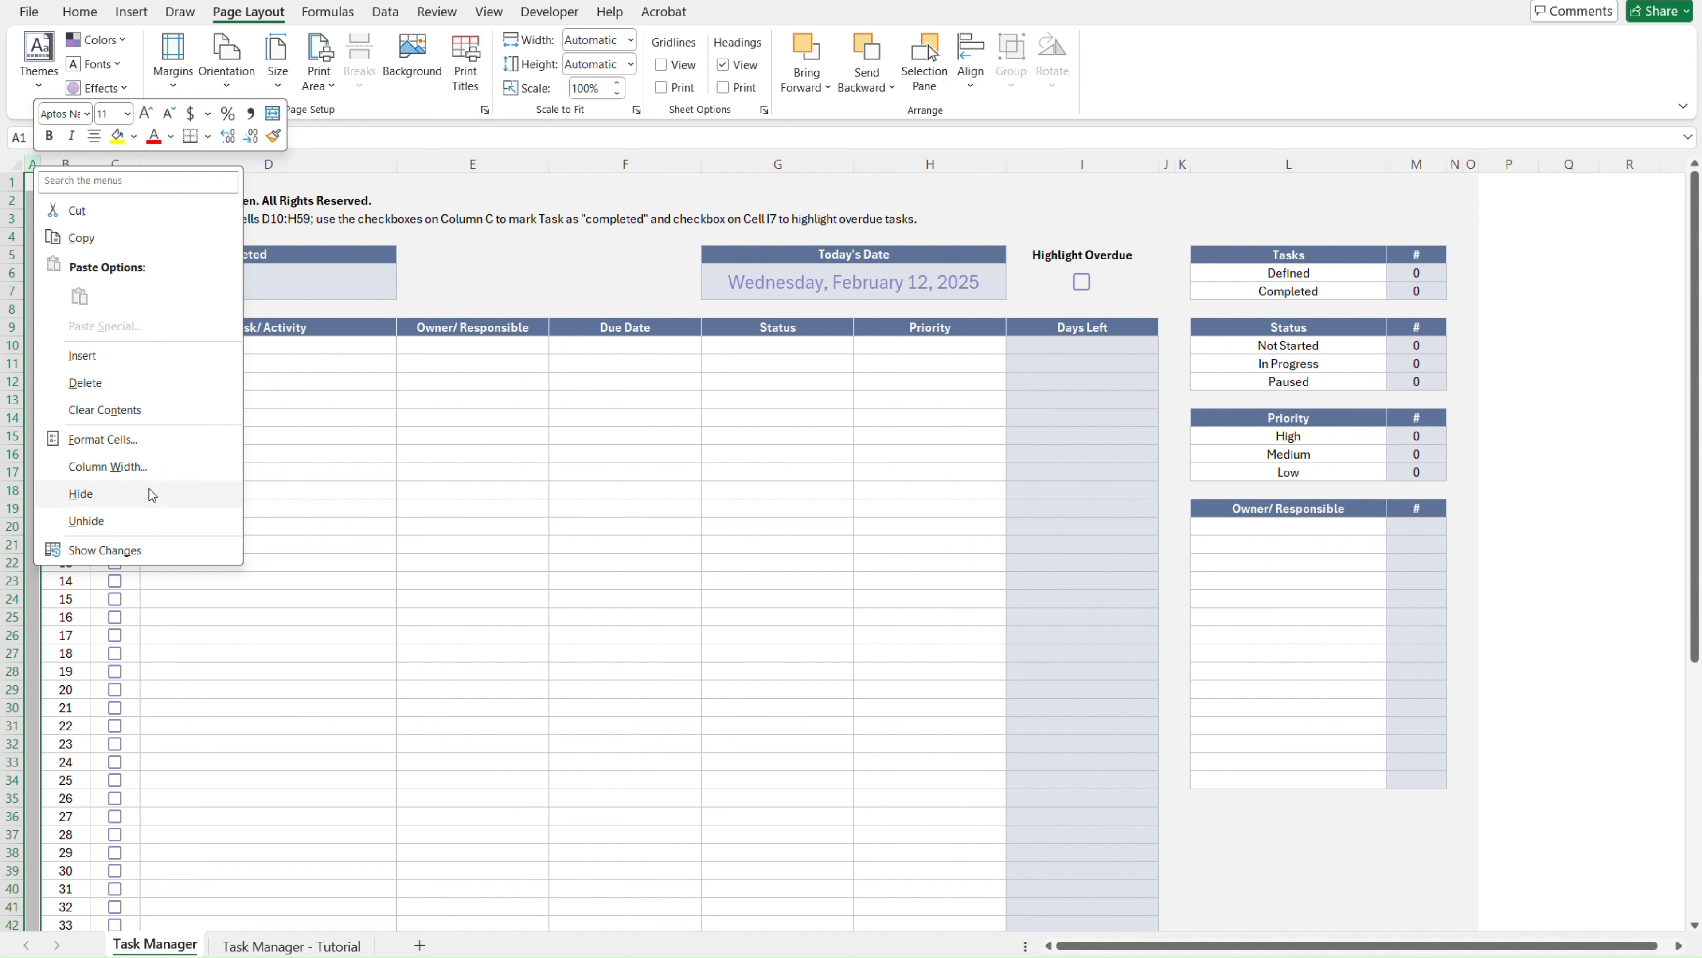
left_click(147, 469)
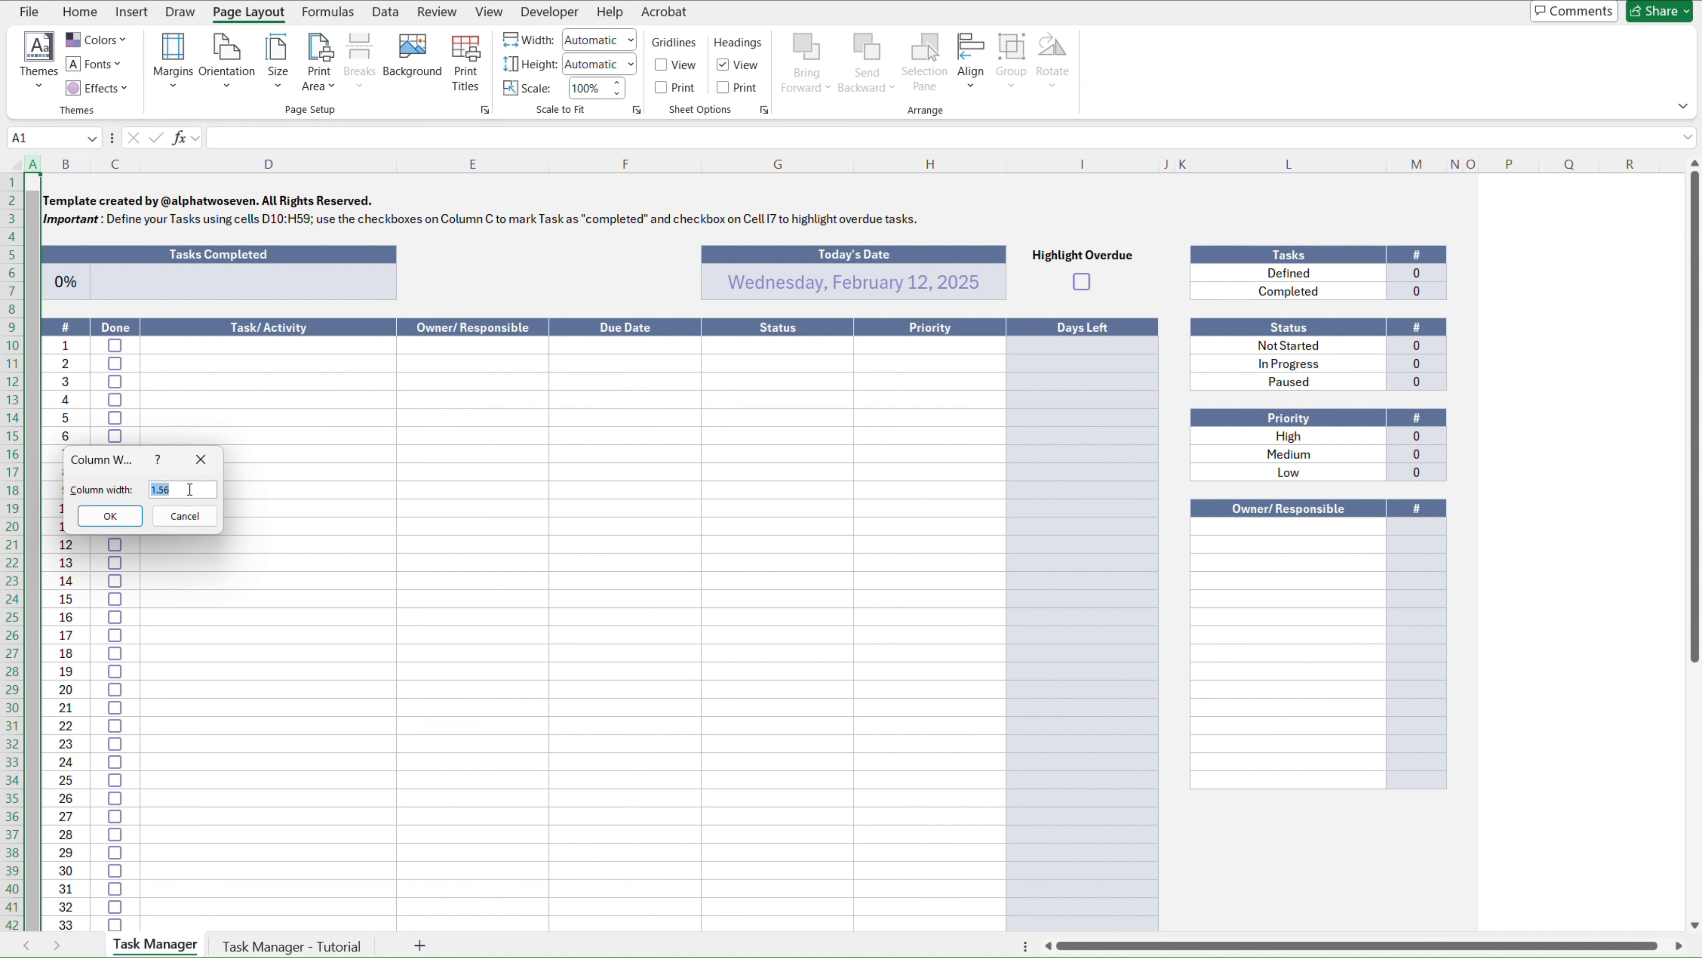
left_click(185, 516)
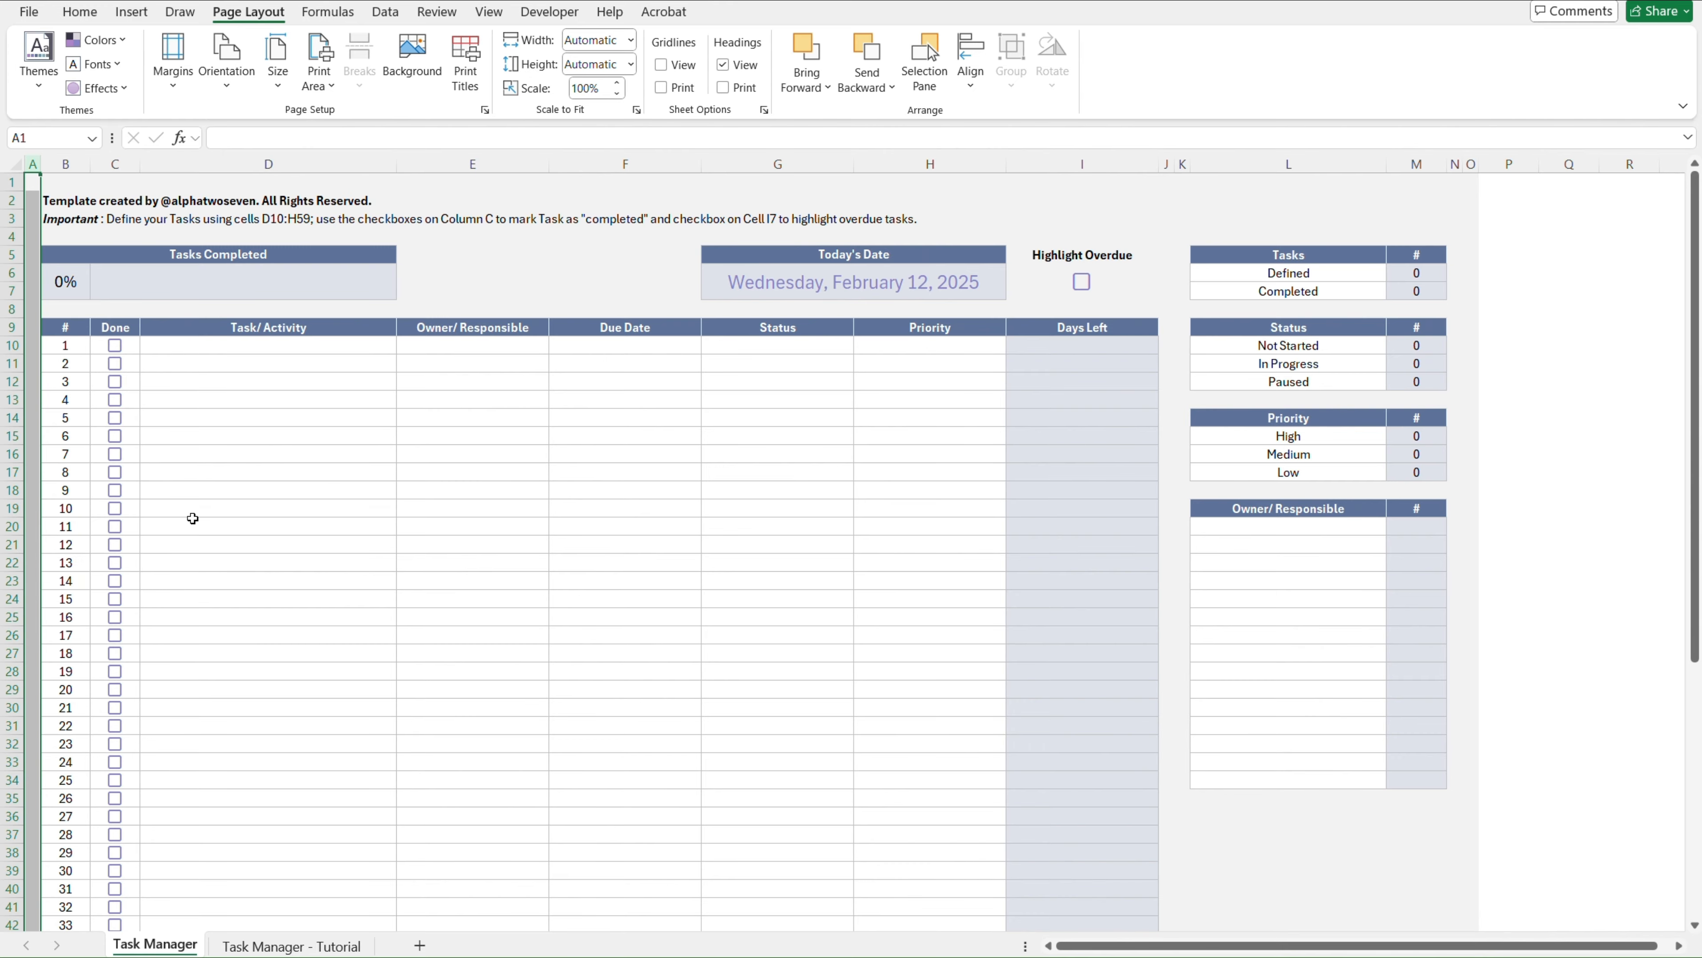
Set the width of column A on the Task Manager - Tutorial sheet to 1.56
key("ctrl+Page_Down")
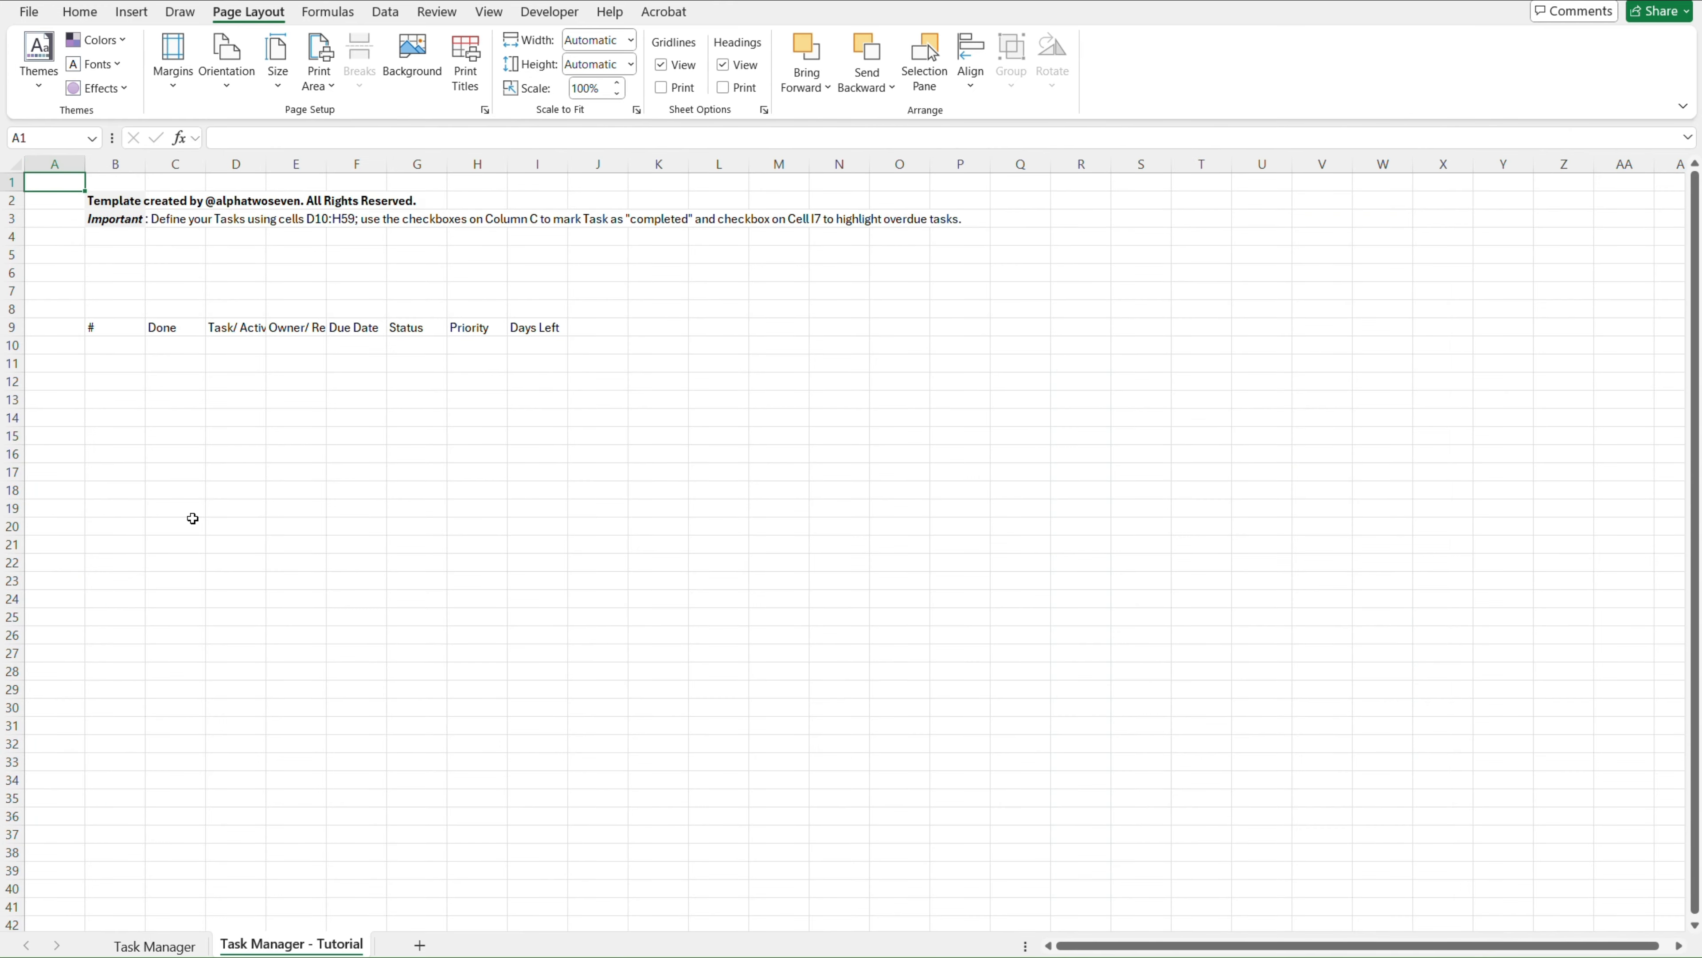
right_click(47, 164)
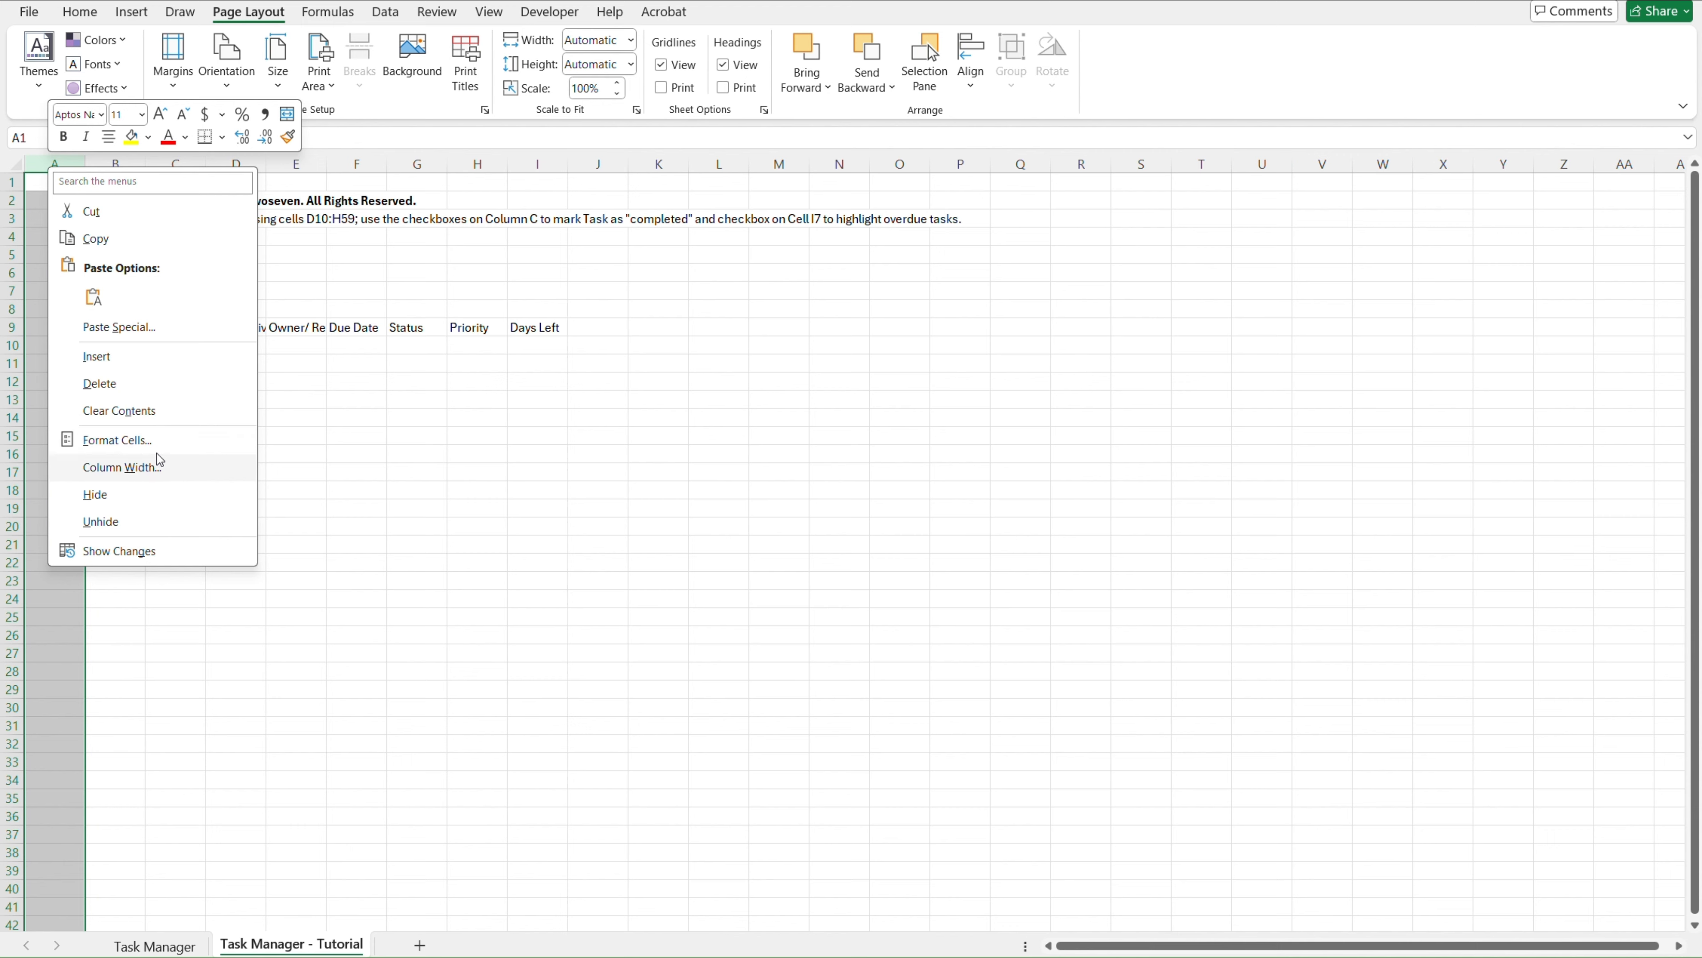
left_click(159, 466)
type("2")
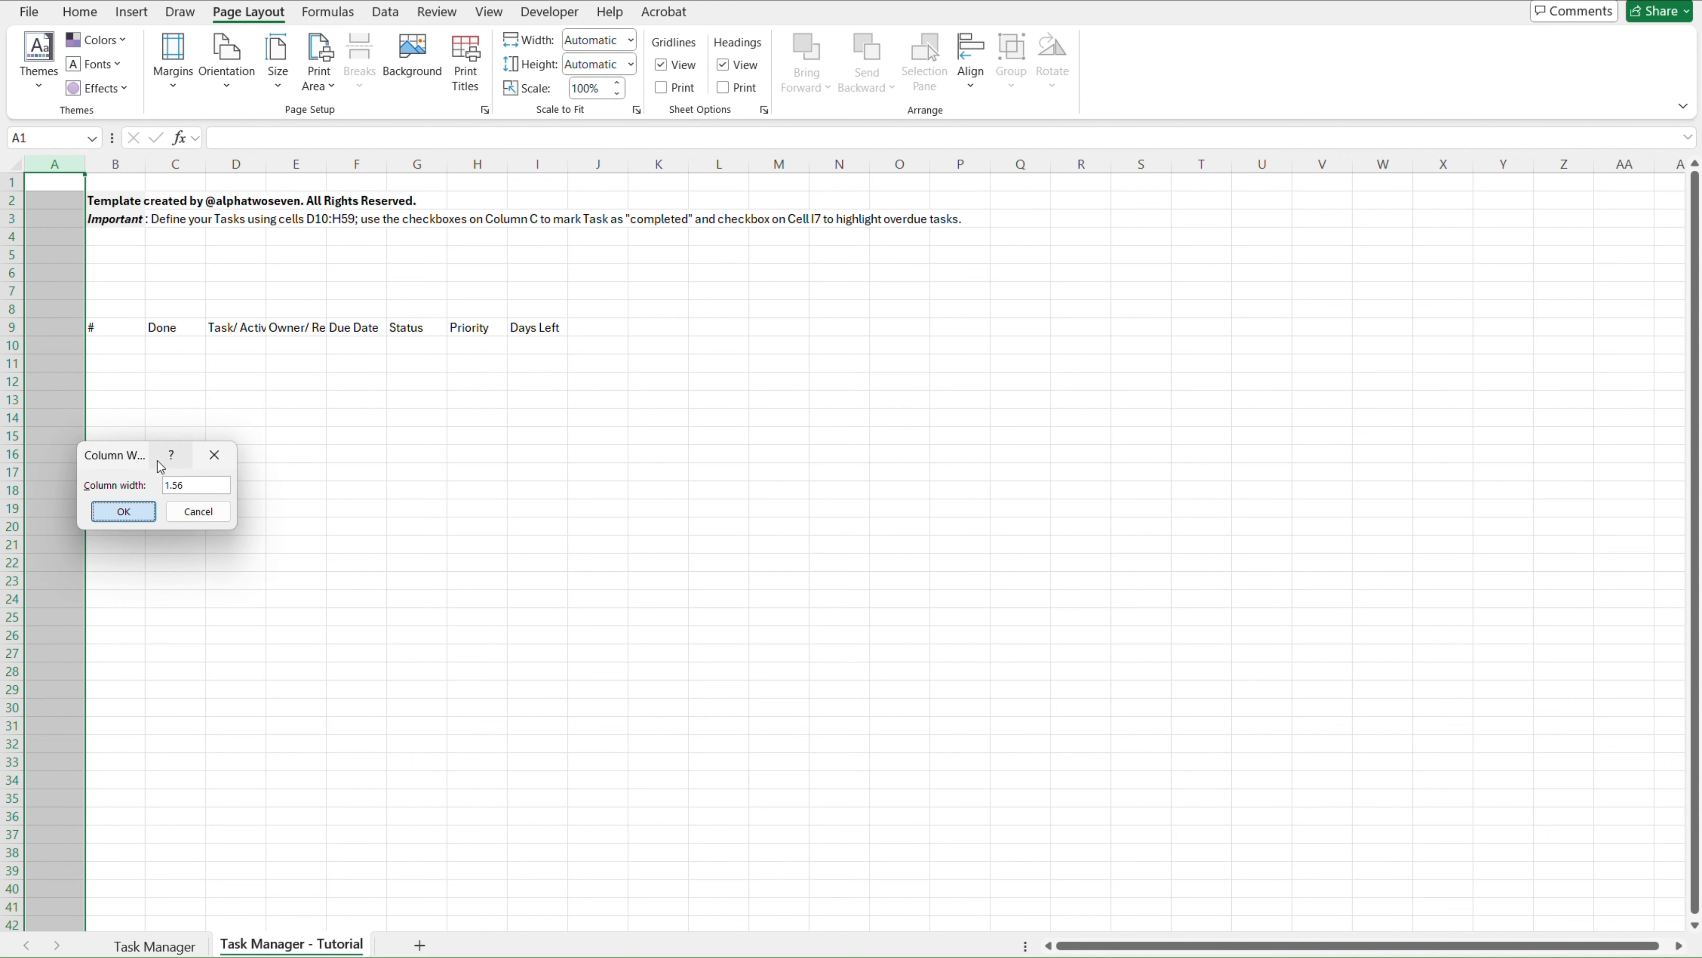
key("Return")
left_click(67, 364)
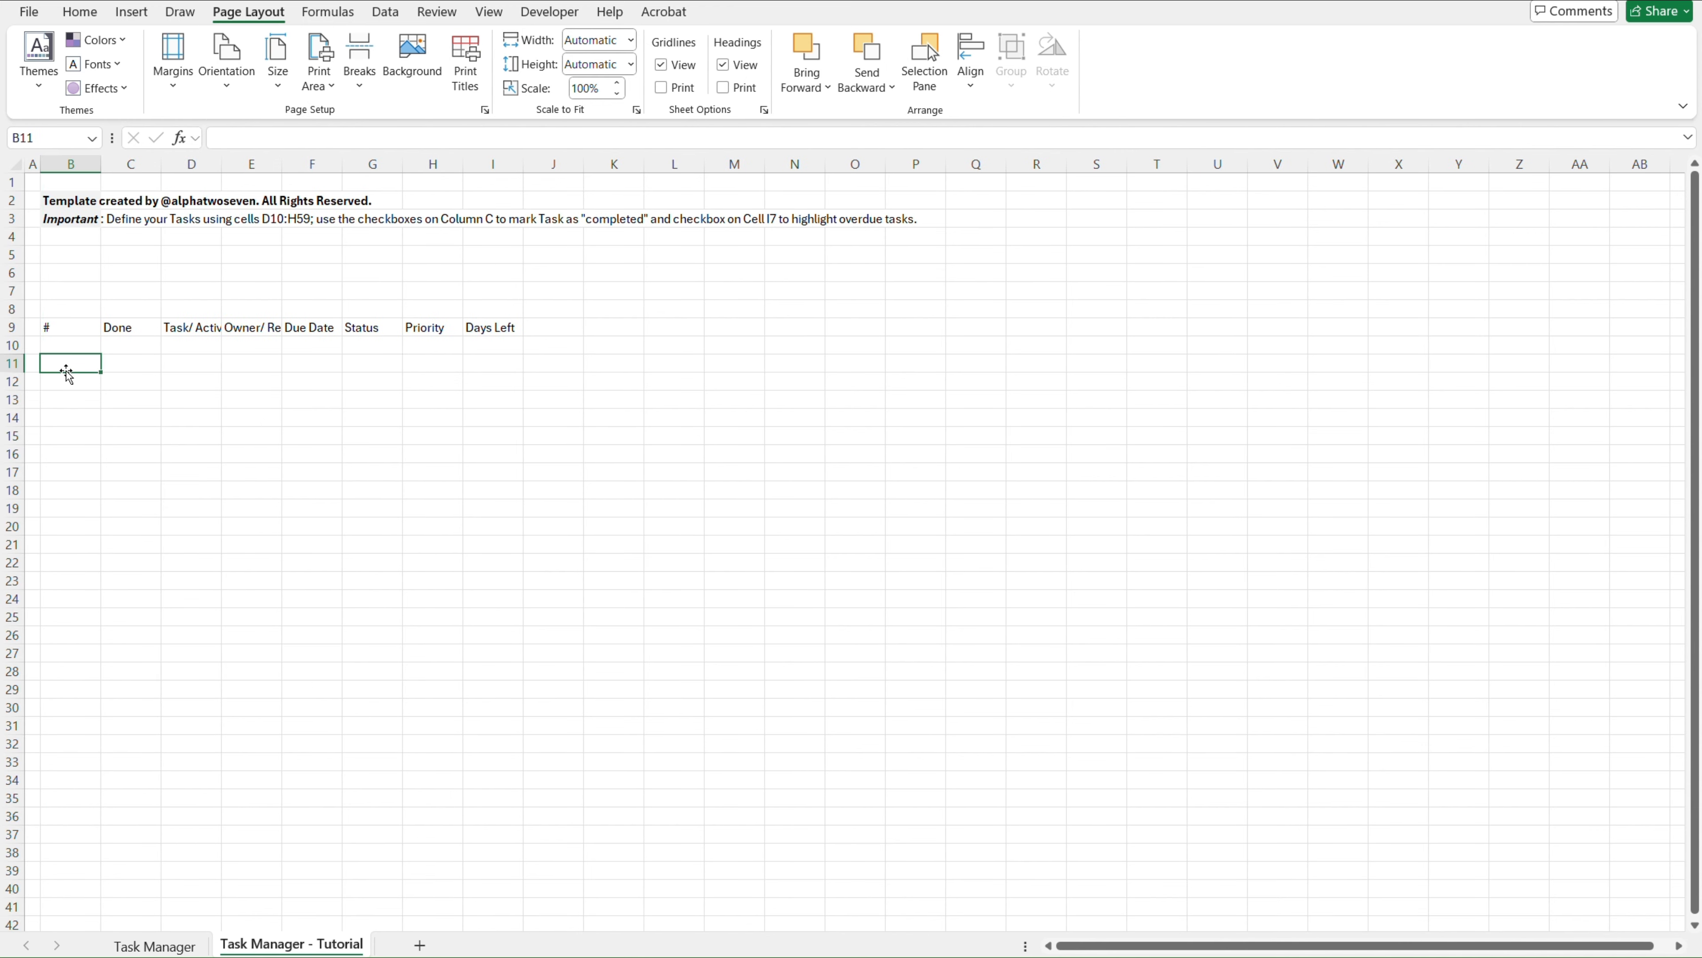
Check the widths of columns B and C on the Task Manager sheet without changing them
left_click(154, 946)
right_click(65, 164)
left_click(205, 468)
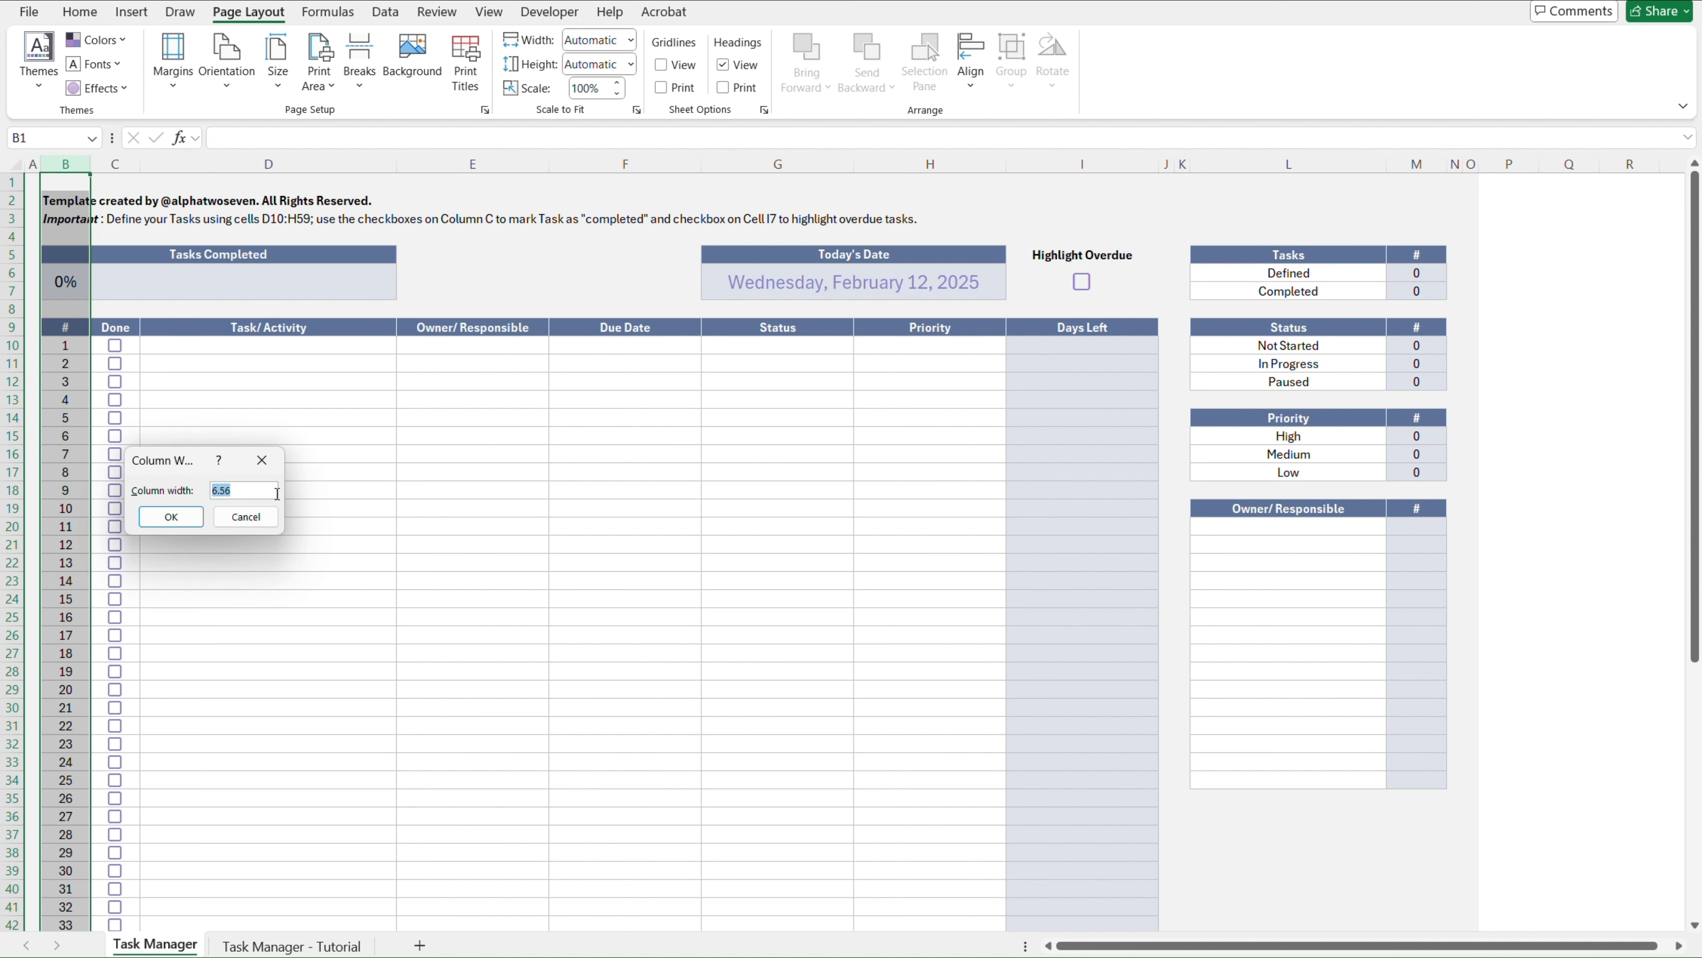
key("Return")
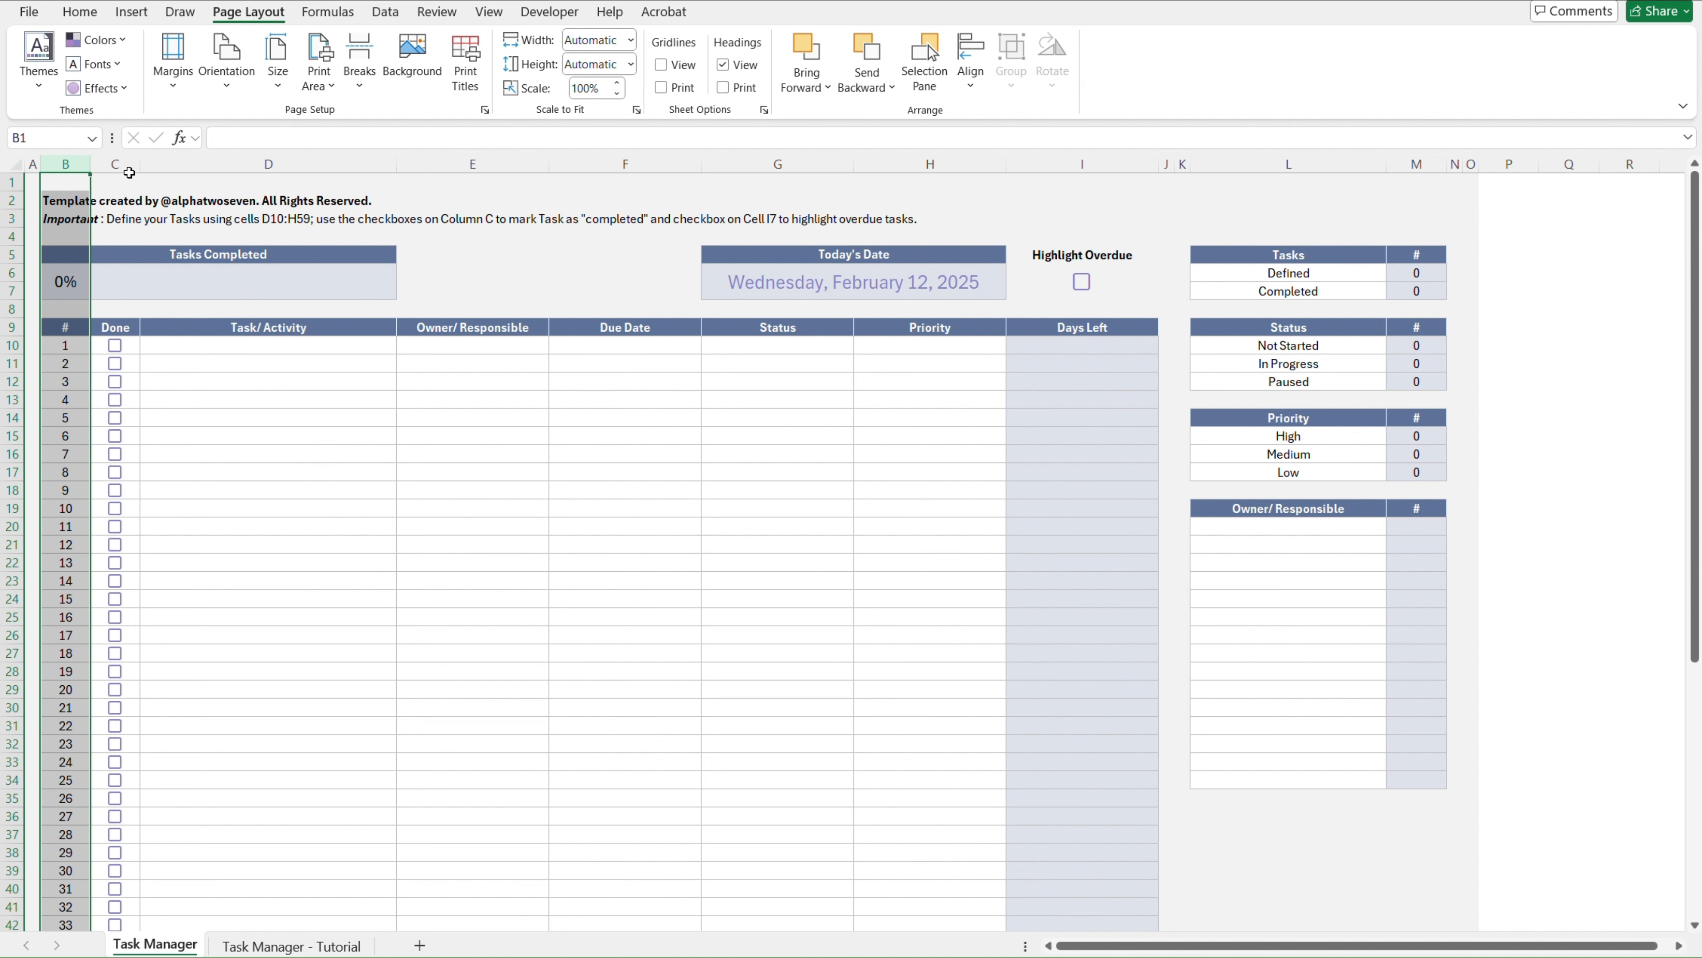
left_click(126, 165)
right_click(126, 164)
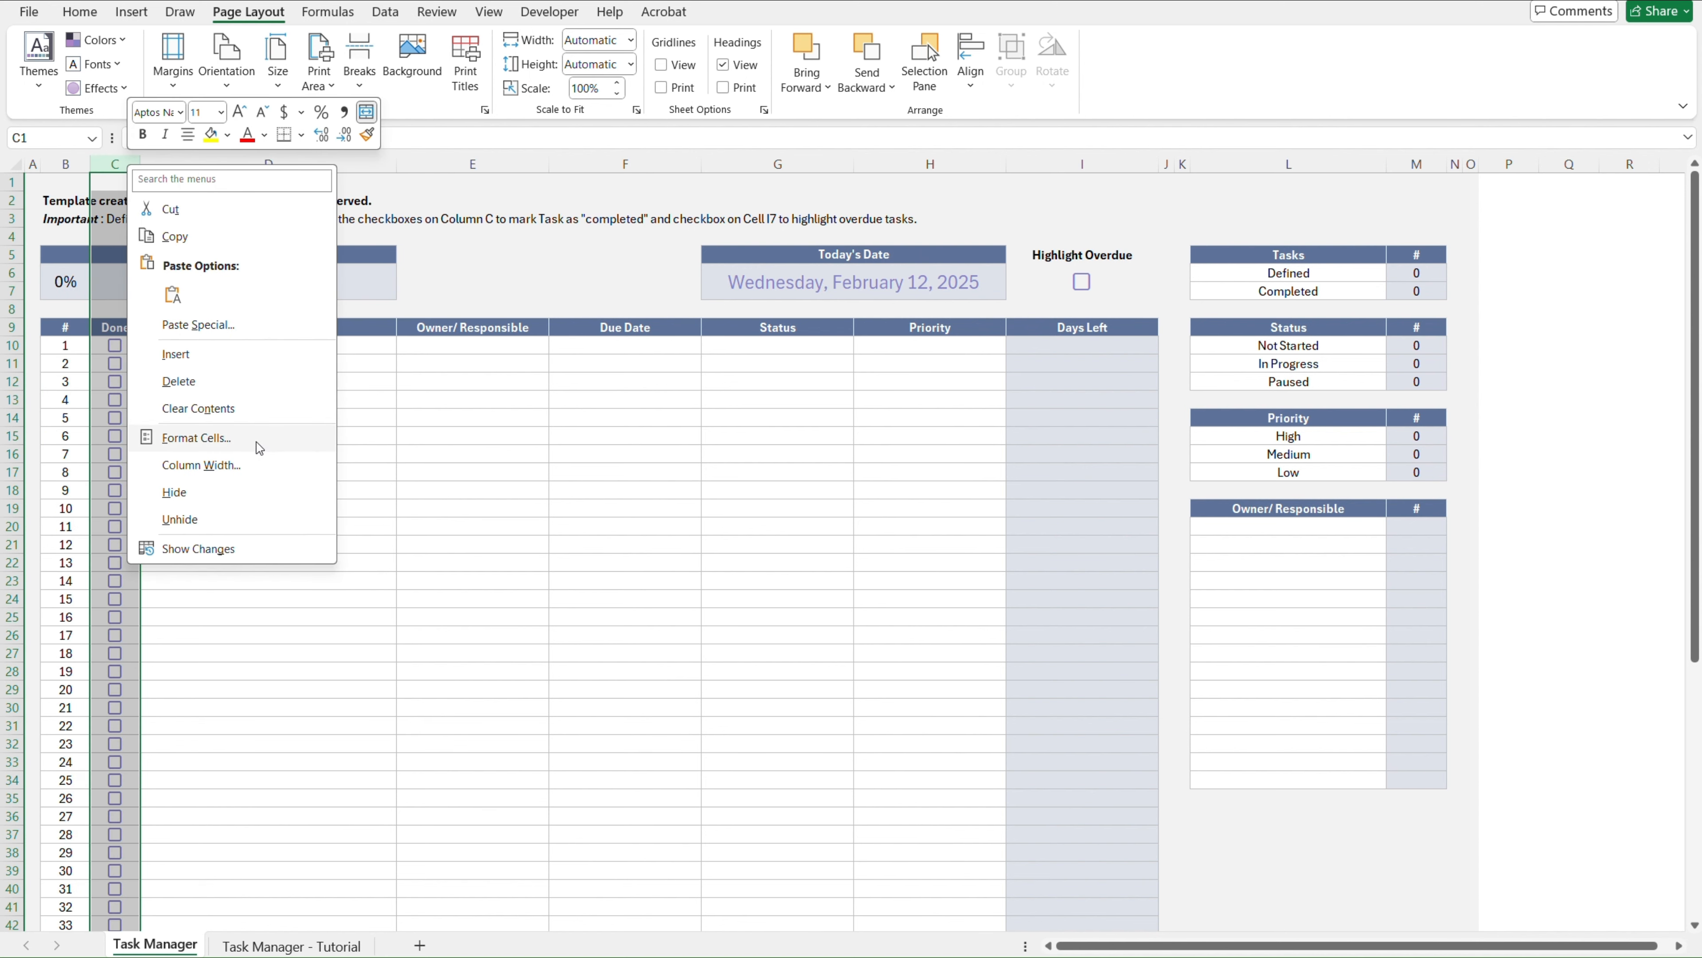
left_click(264, 462)
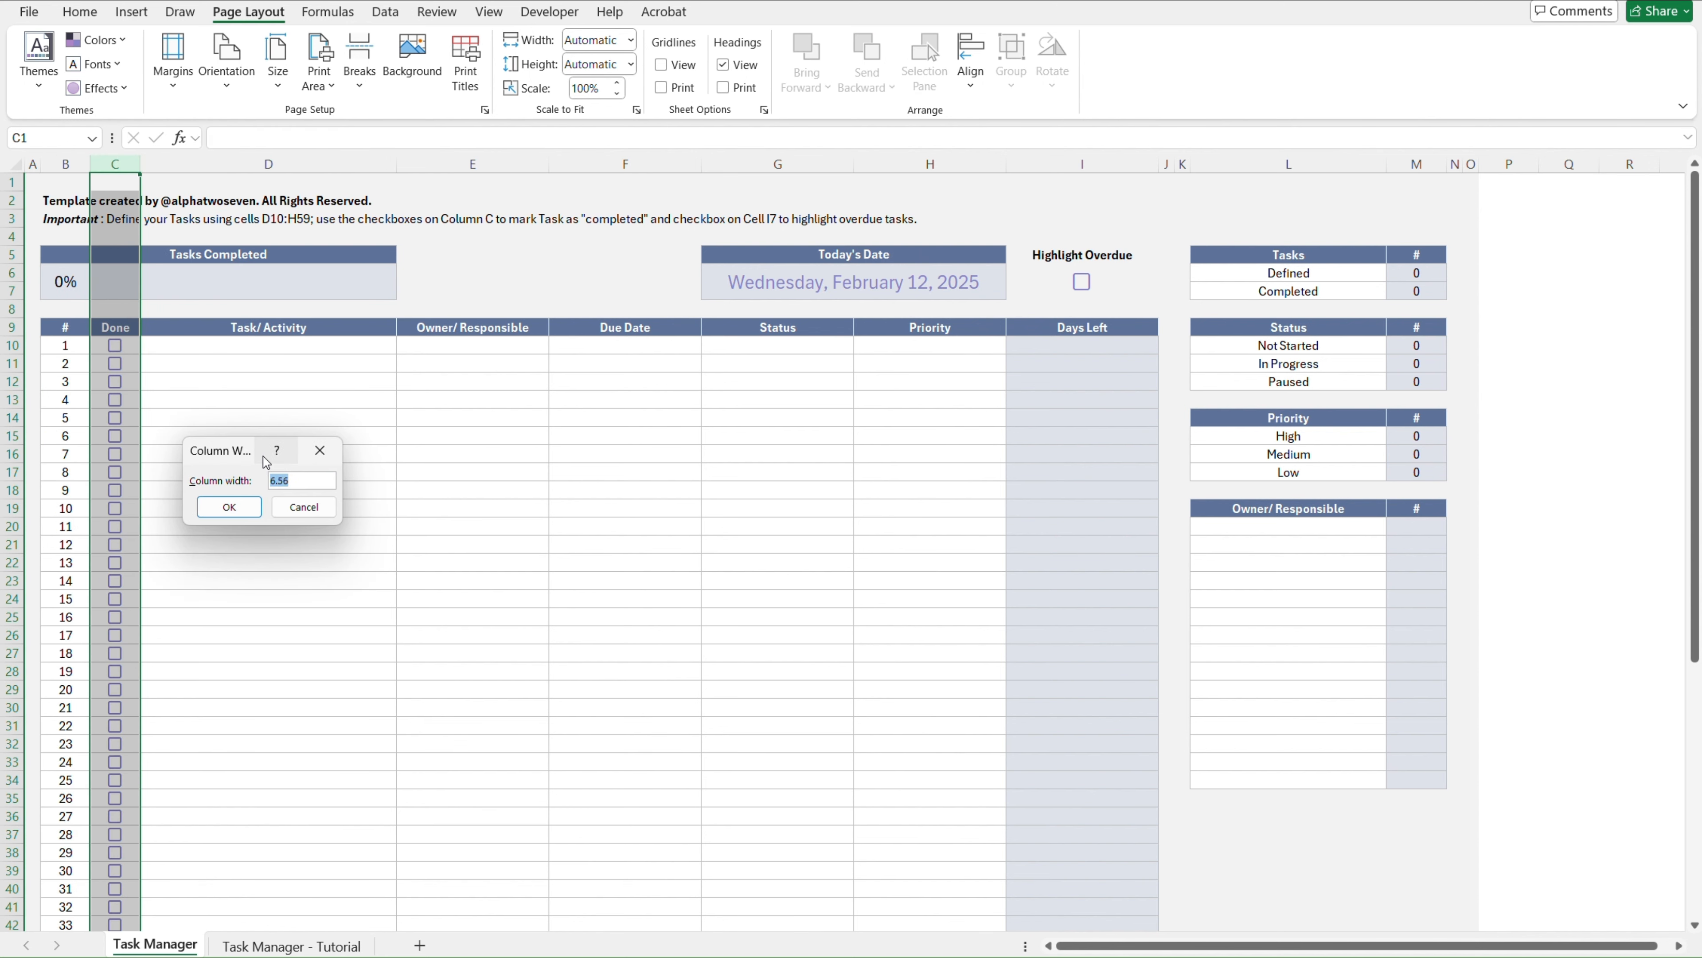
key("Return")
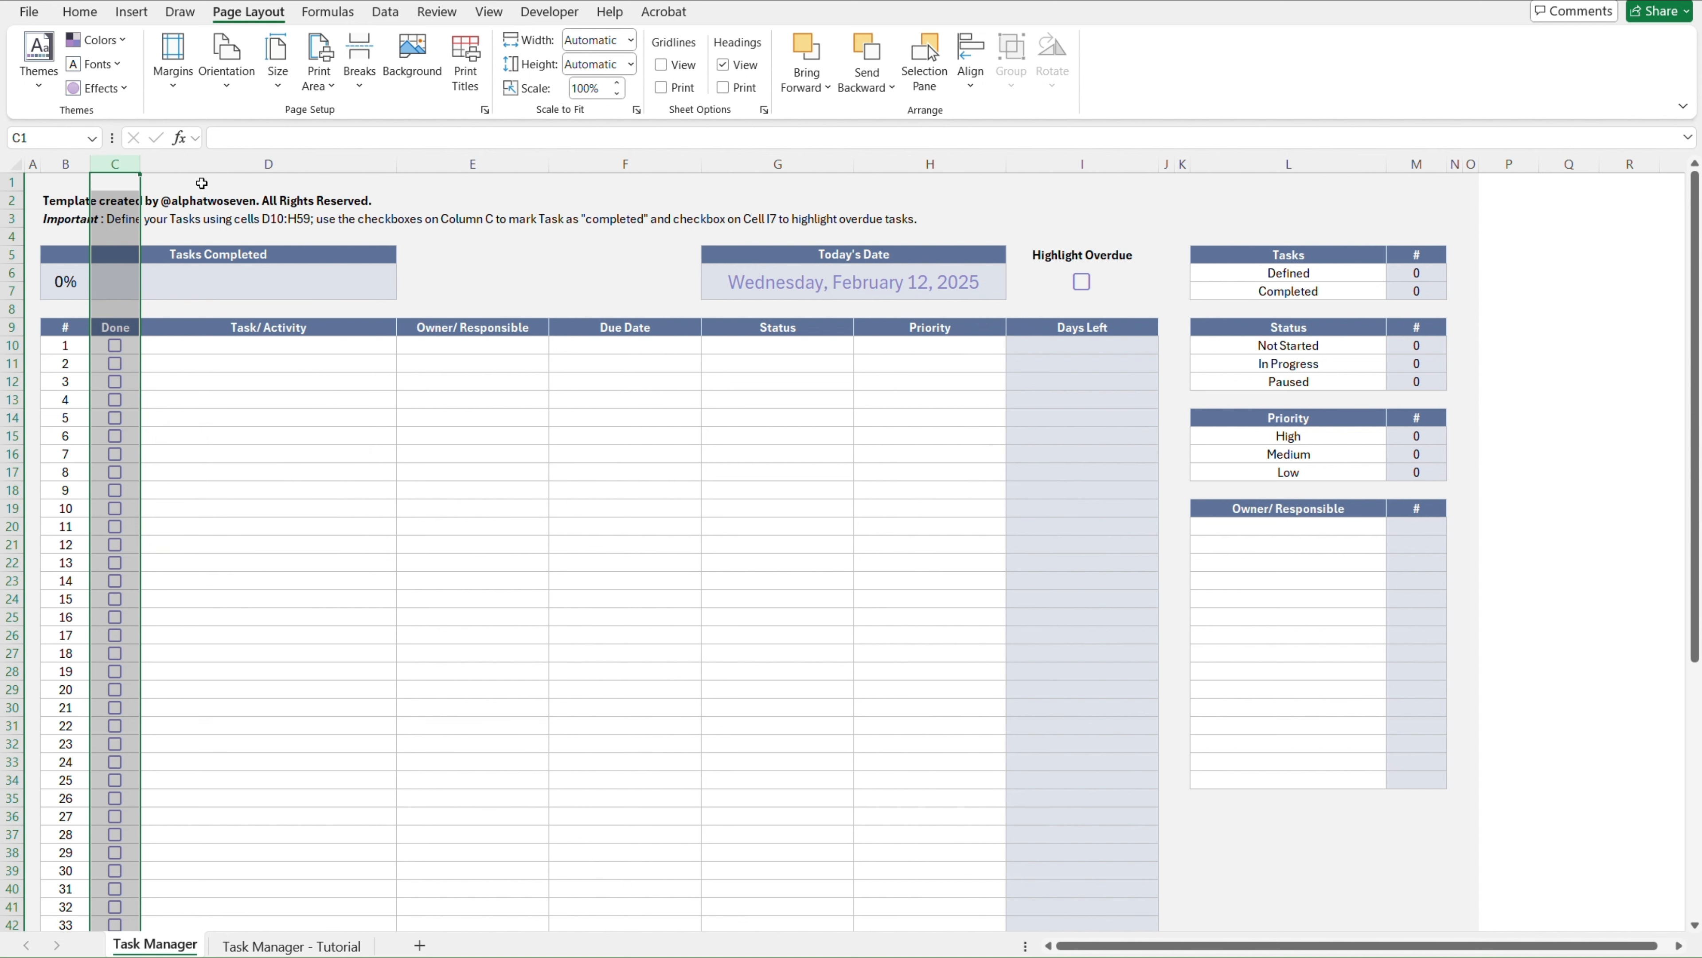
Check the widths of the Task/Activity, Owner/Responsible and Due Date columns (D, E and F) without changing them
left_click(214, 164)
right_click(215, 165)
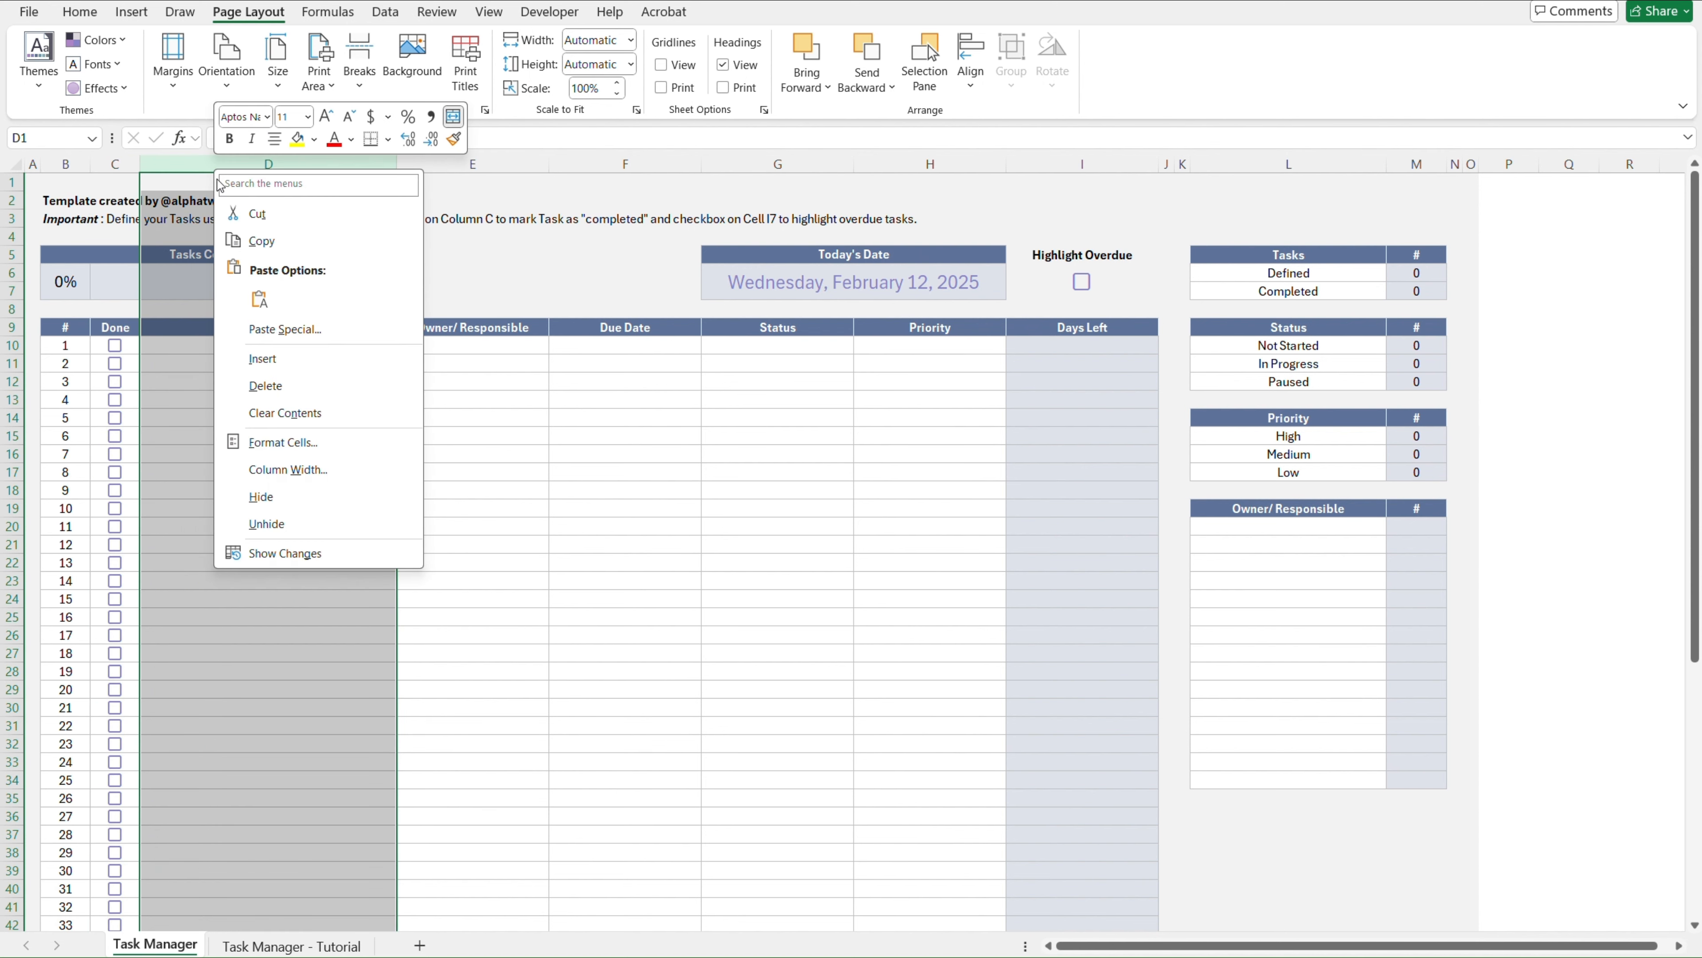
left_click(334, 467)
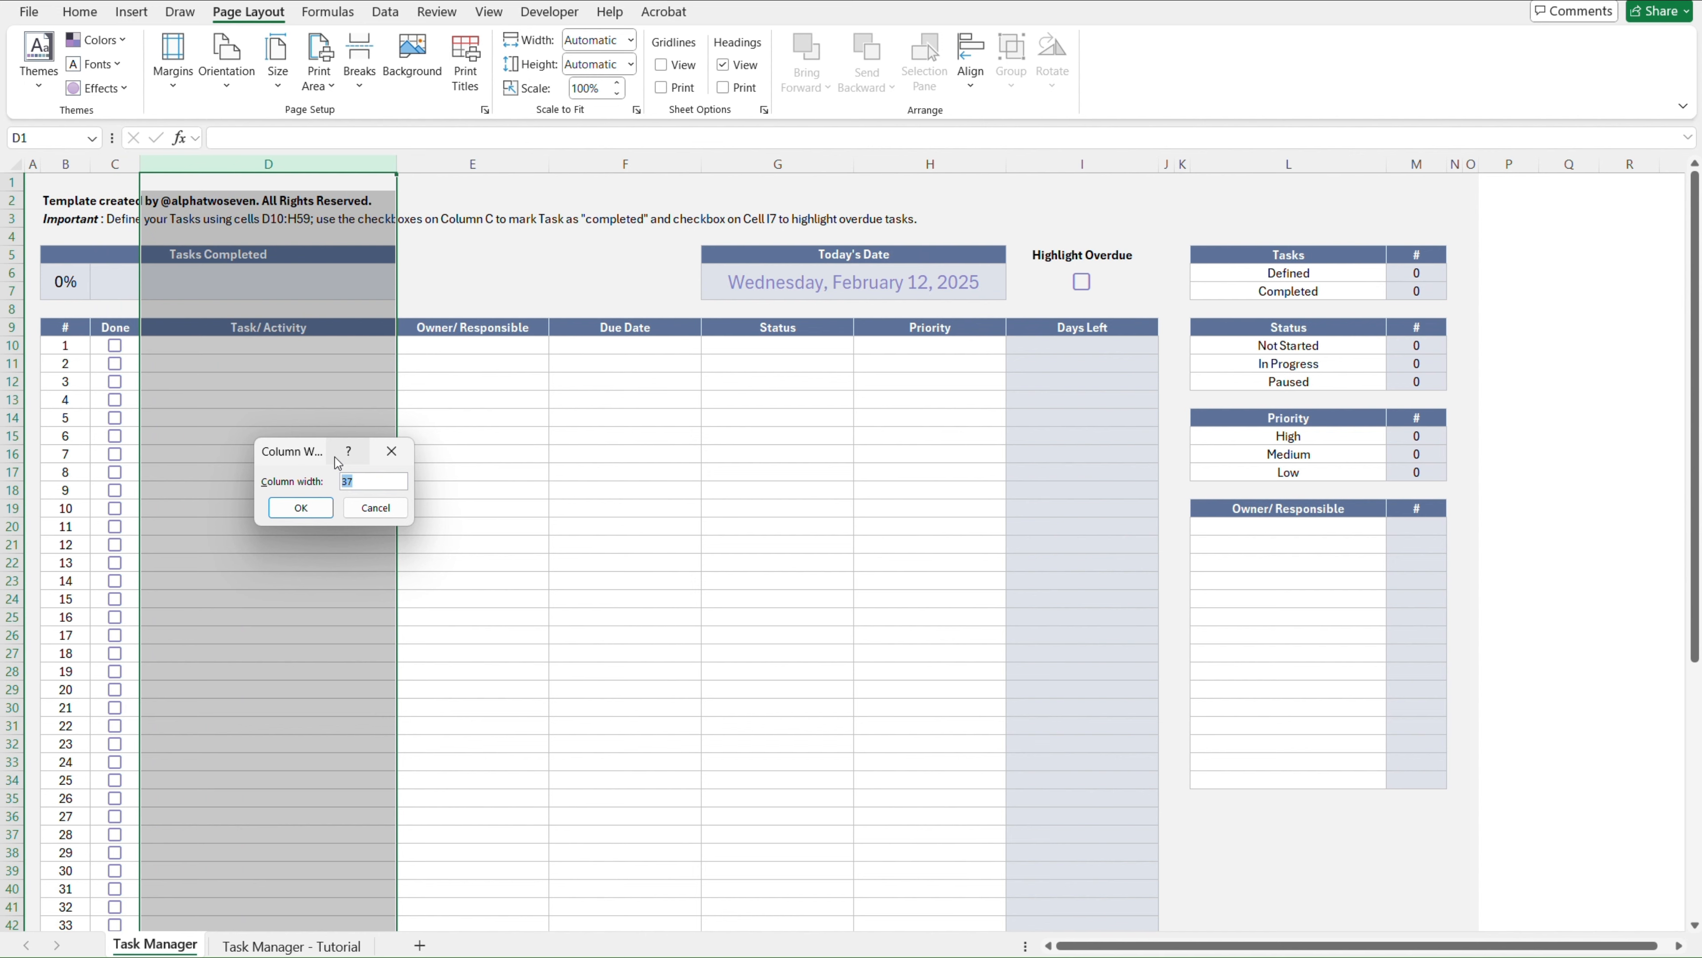
left_click(449, 165)
right_click(447, 165)
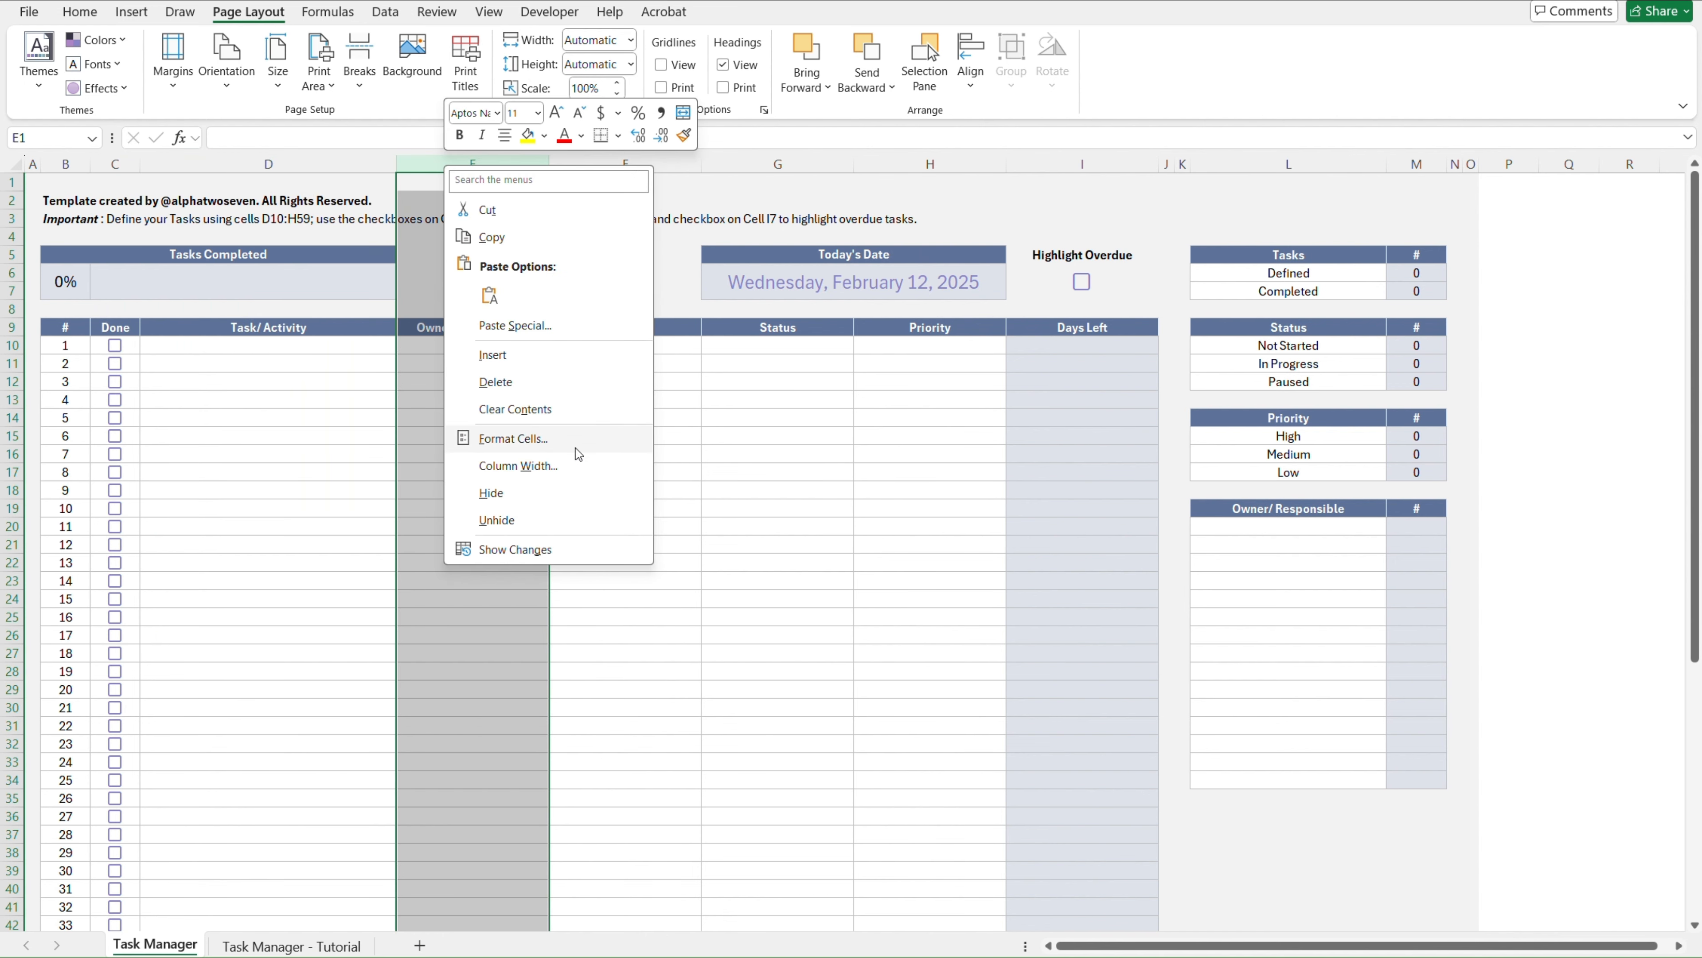
left_click(578, 464)
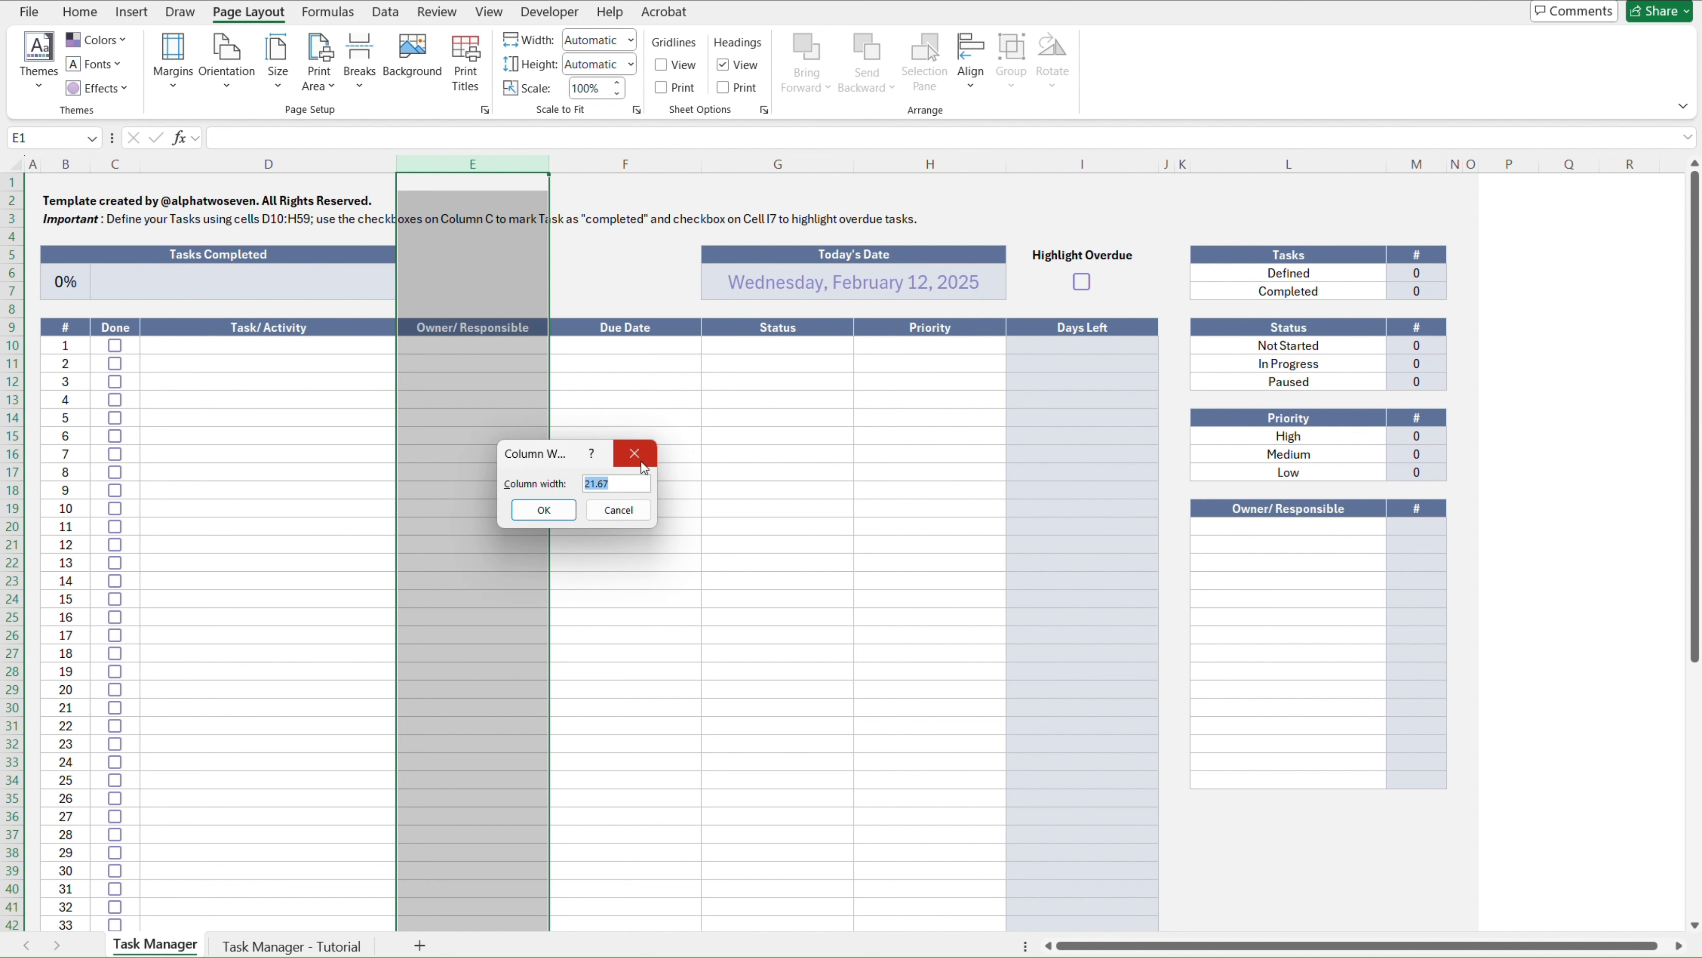
left_click(639, 441)
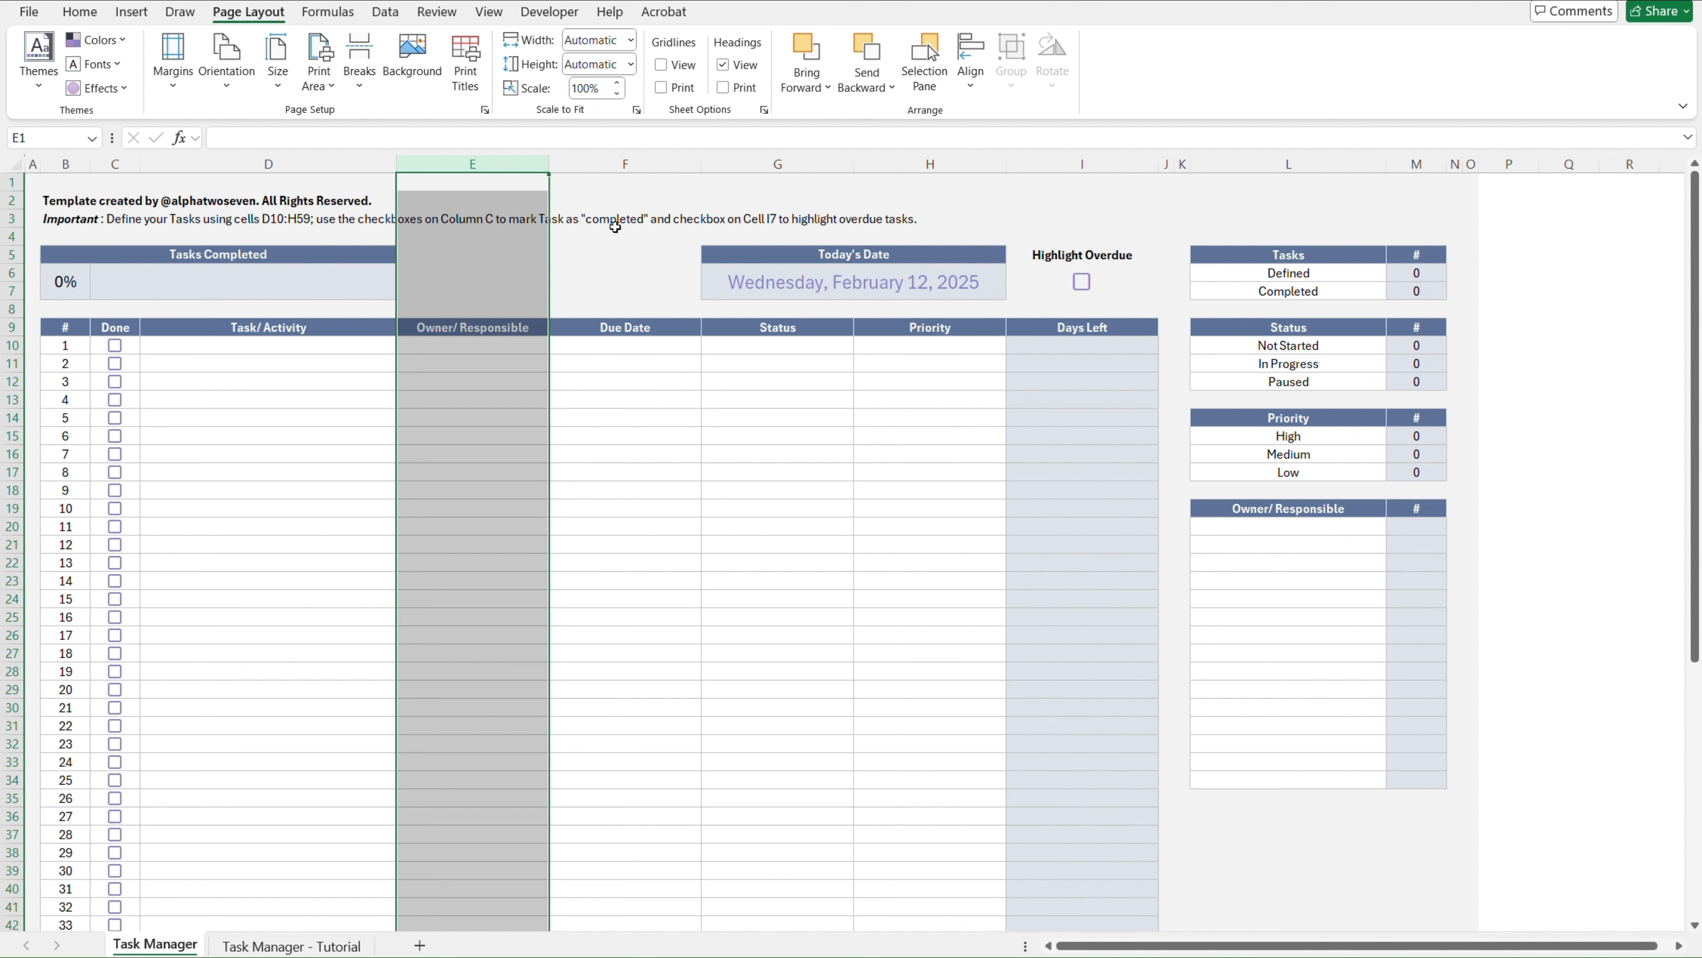
left_click(663, 158)
right_click(665, 155)
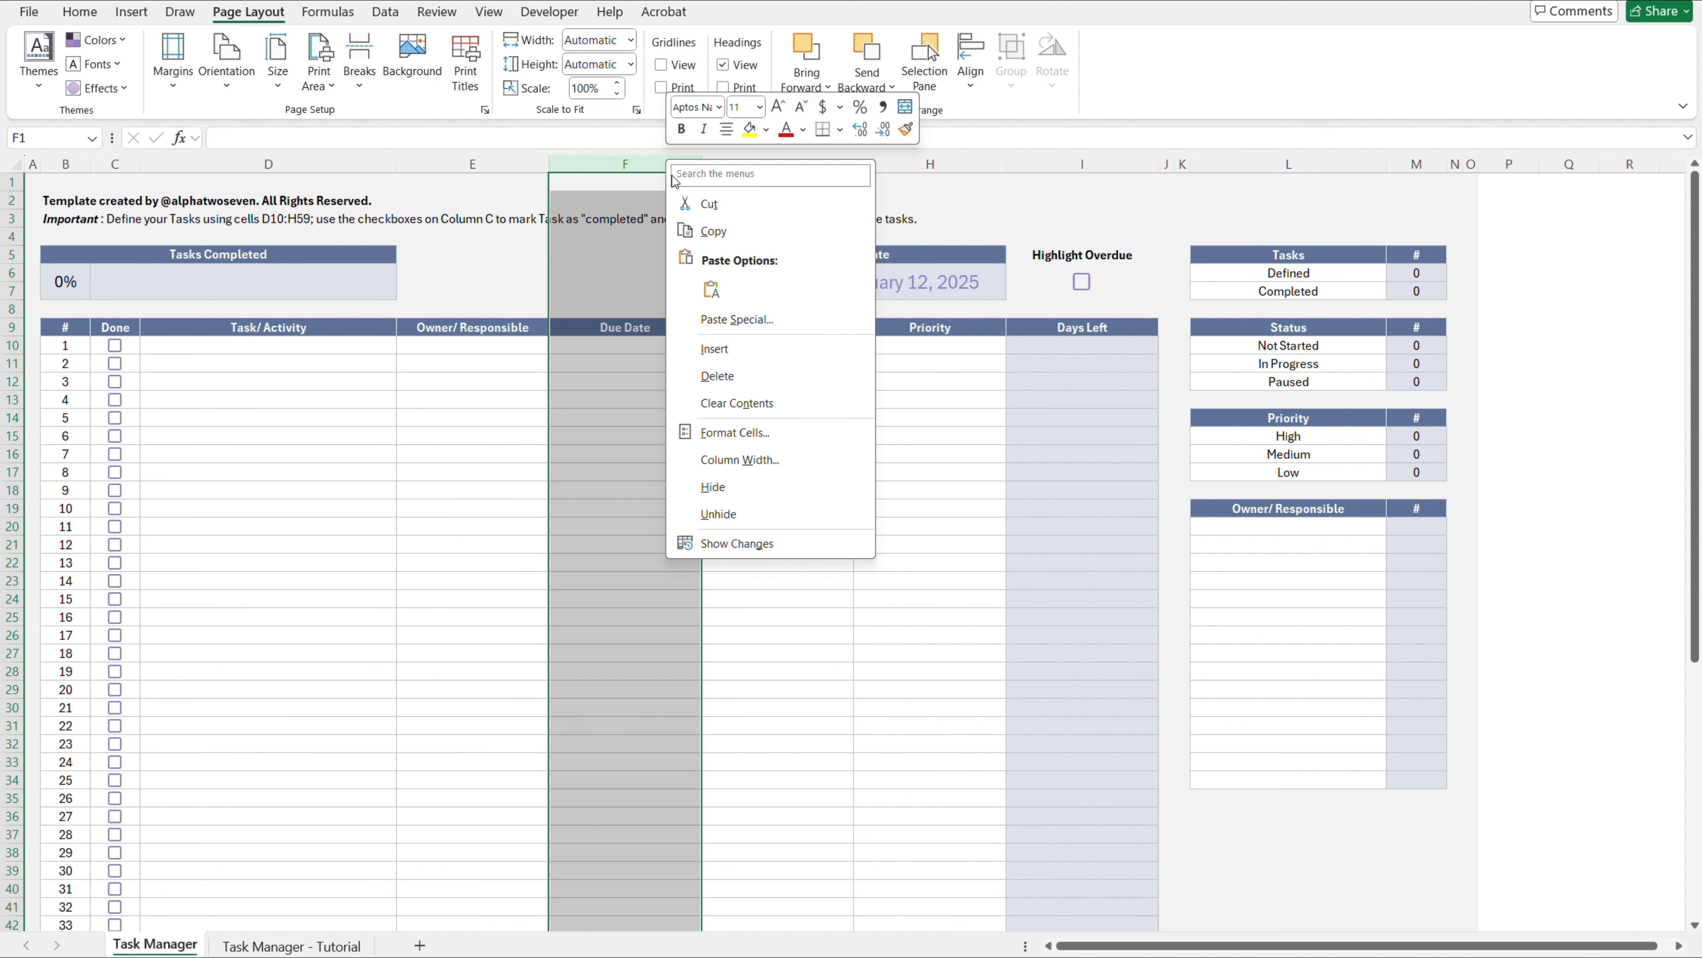
left_click(775, 461)
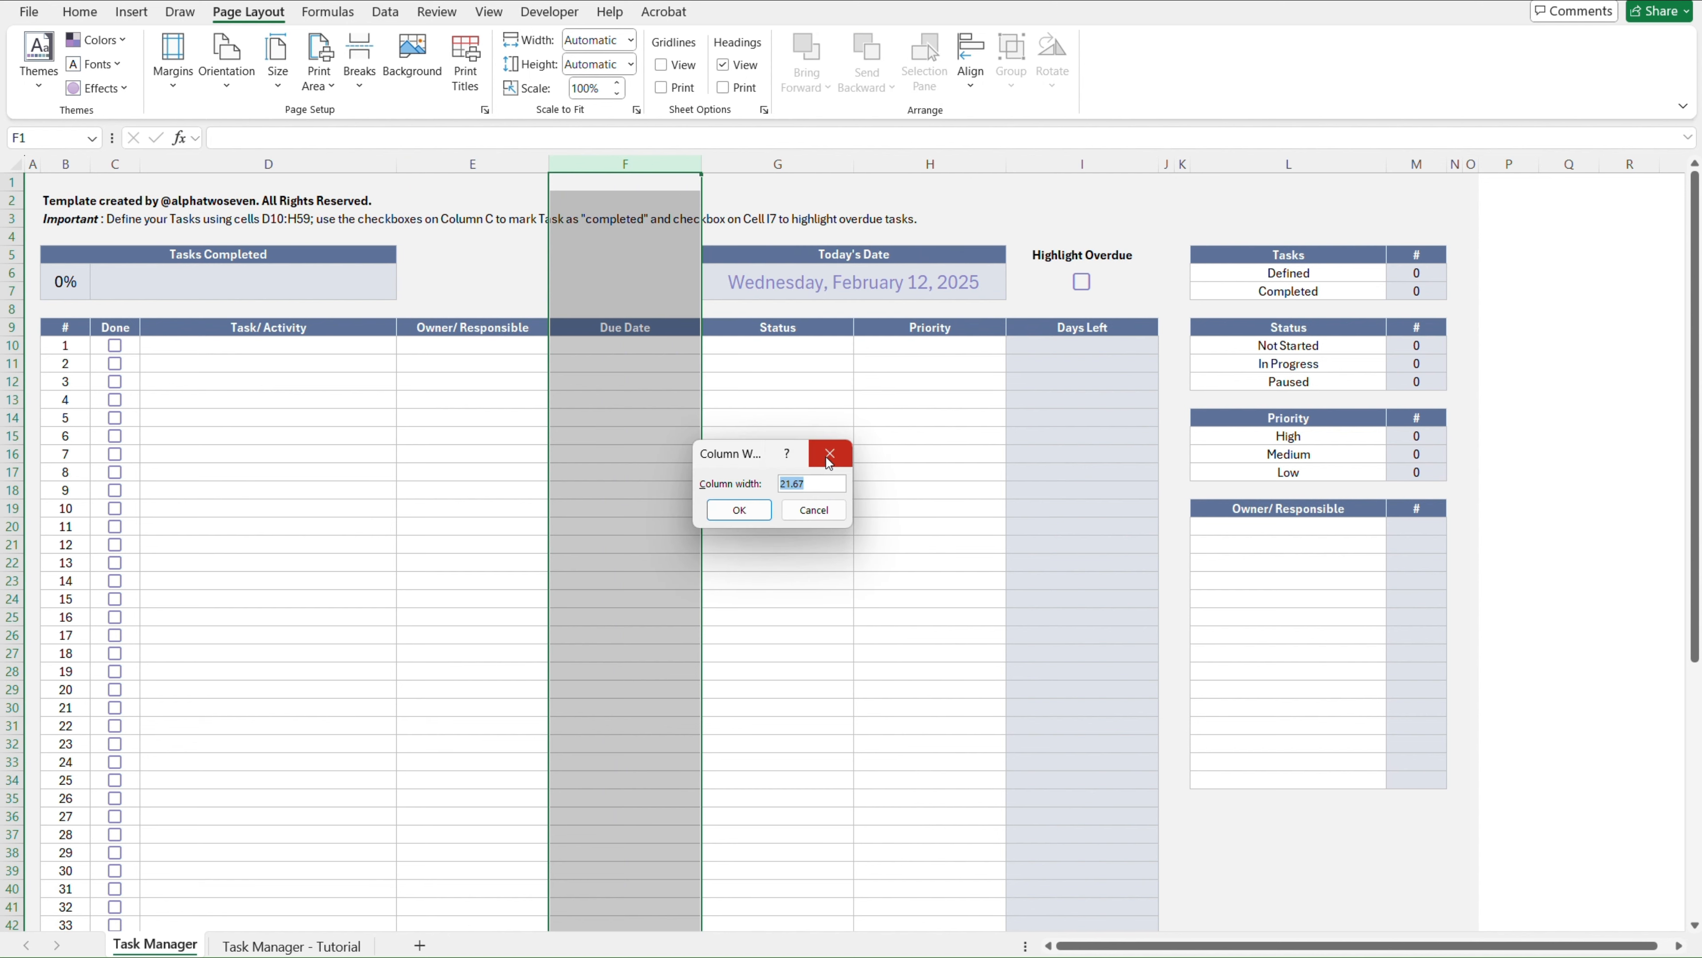
left_click(829, 458)
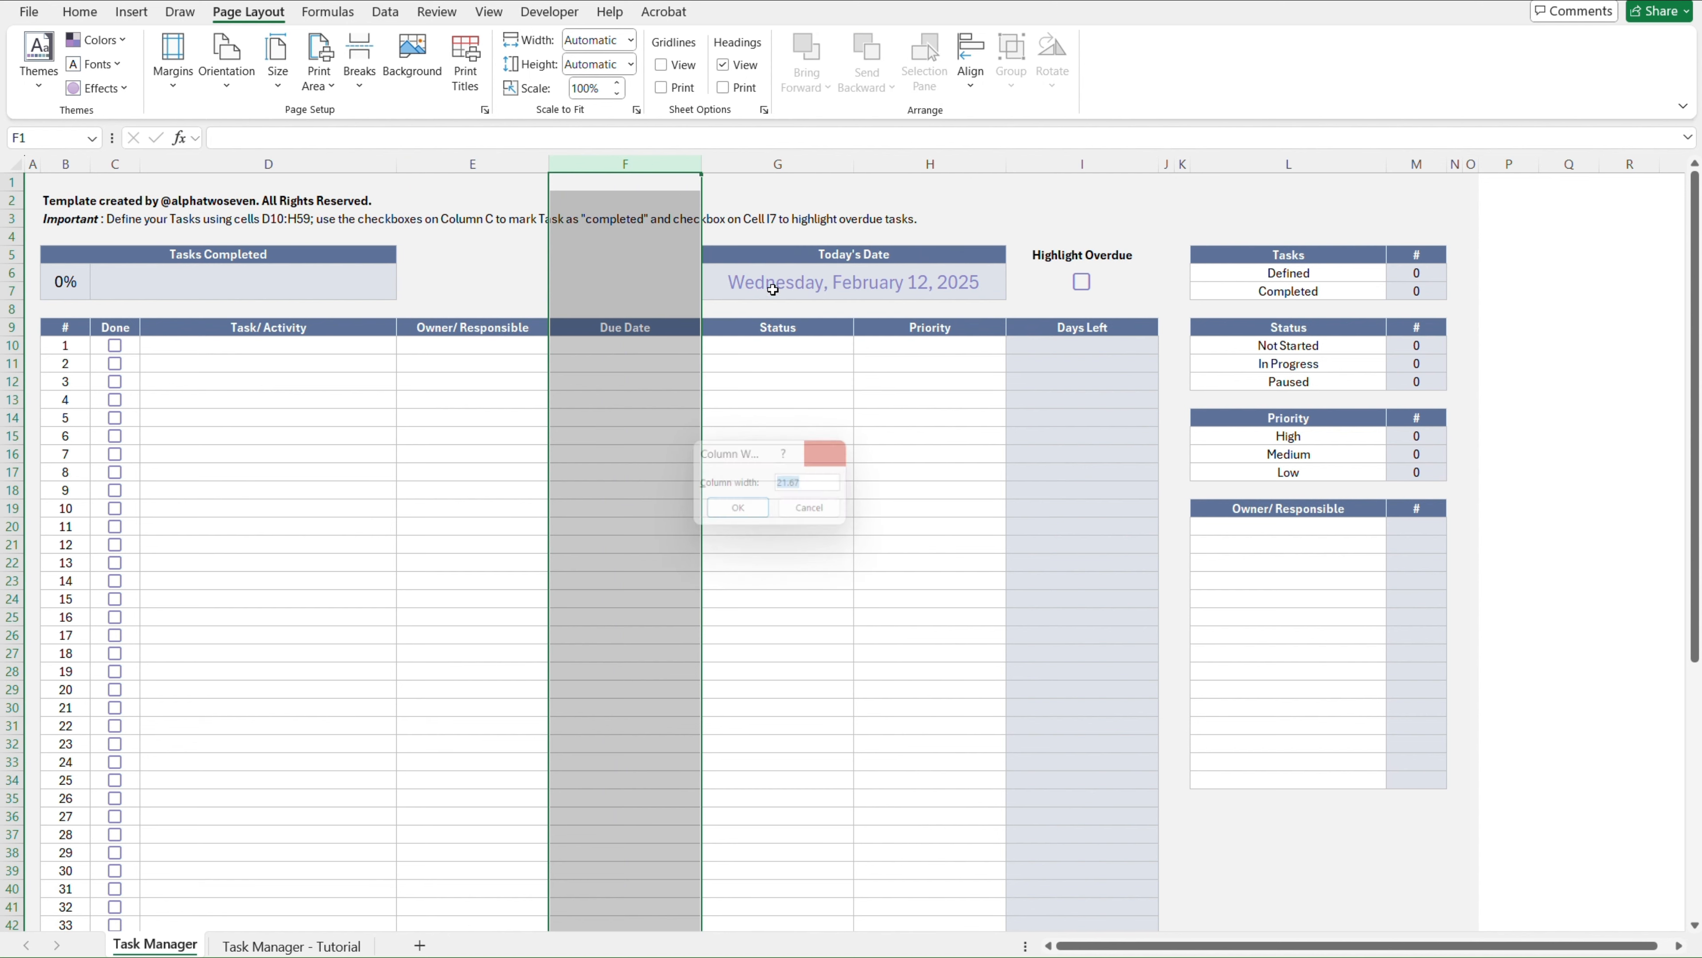
Check the shared width of columns G and H, and the width of column I, without changing them
left_click(801, 164)
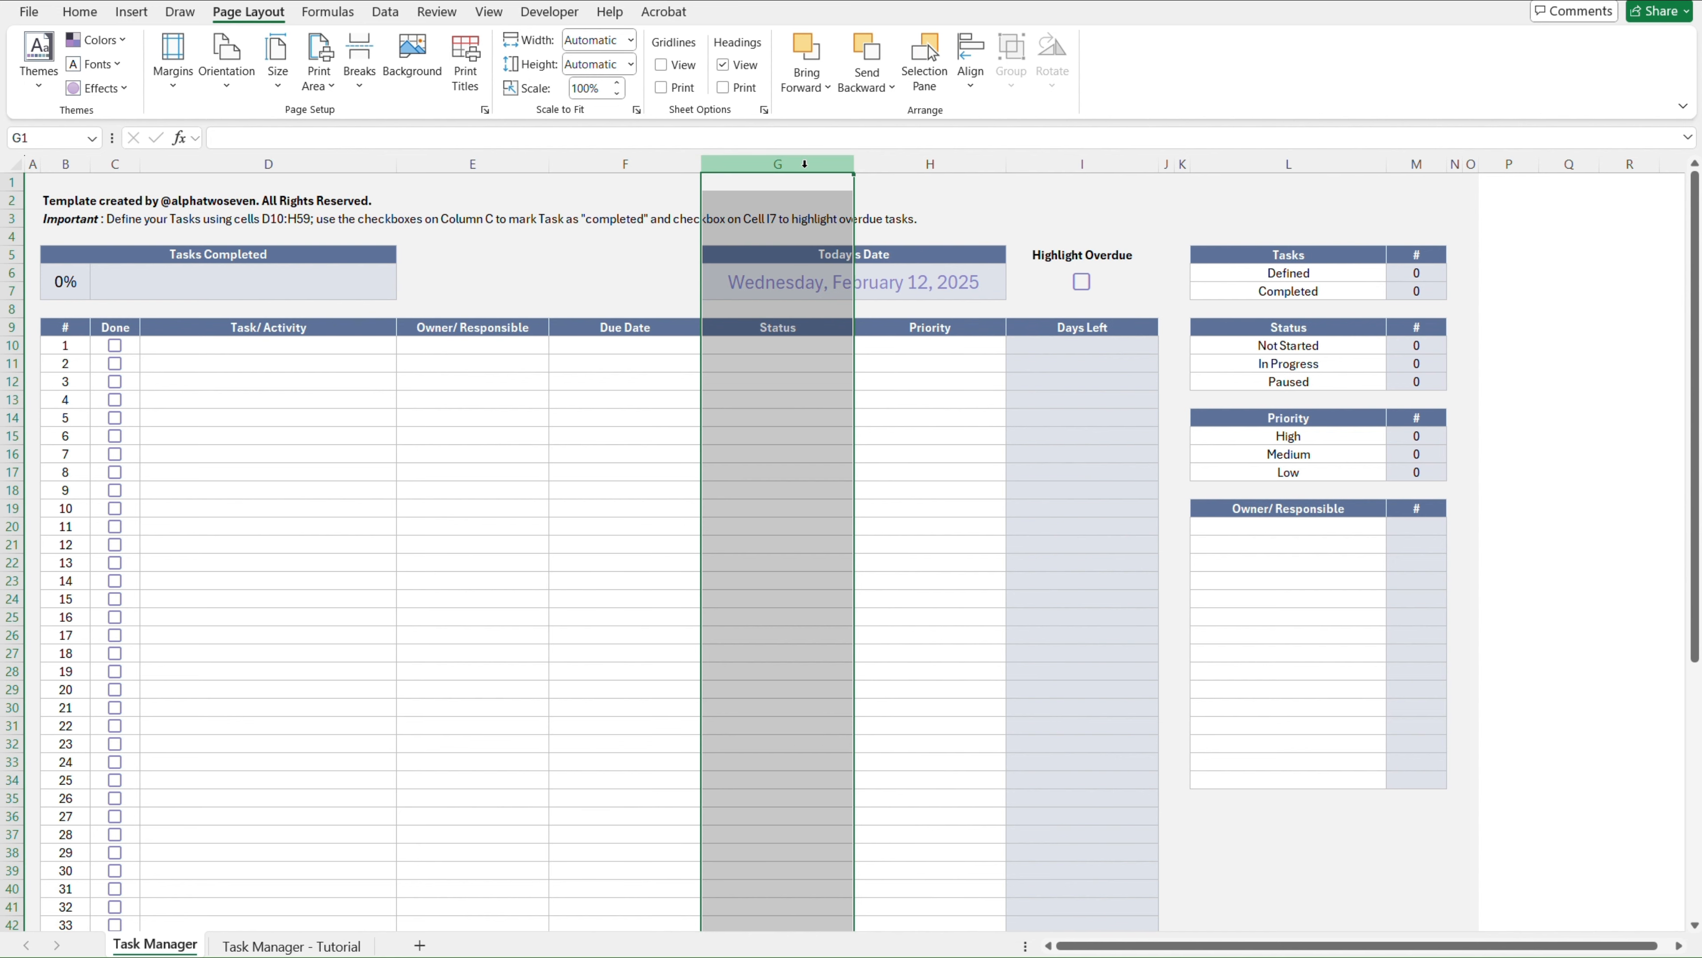
left_click(948, 155, "shift")
right_click(948, 155)
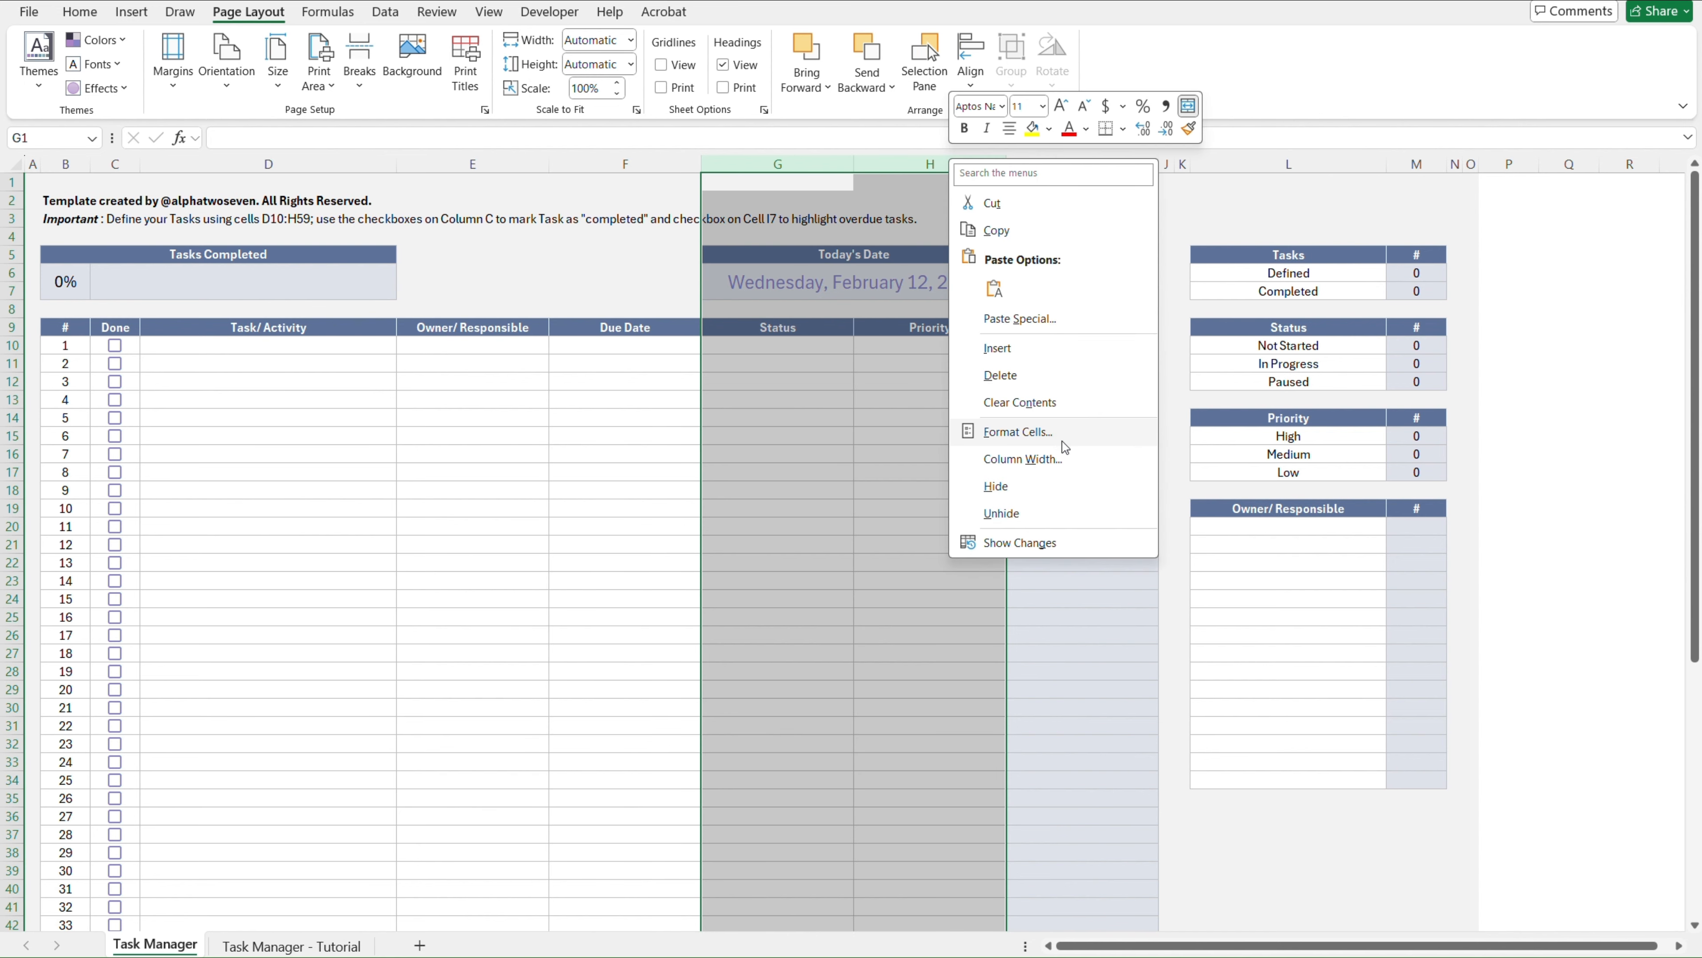
left_click(1080, 458)
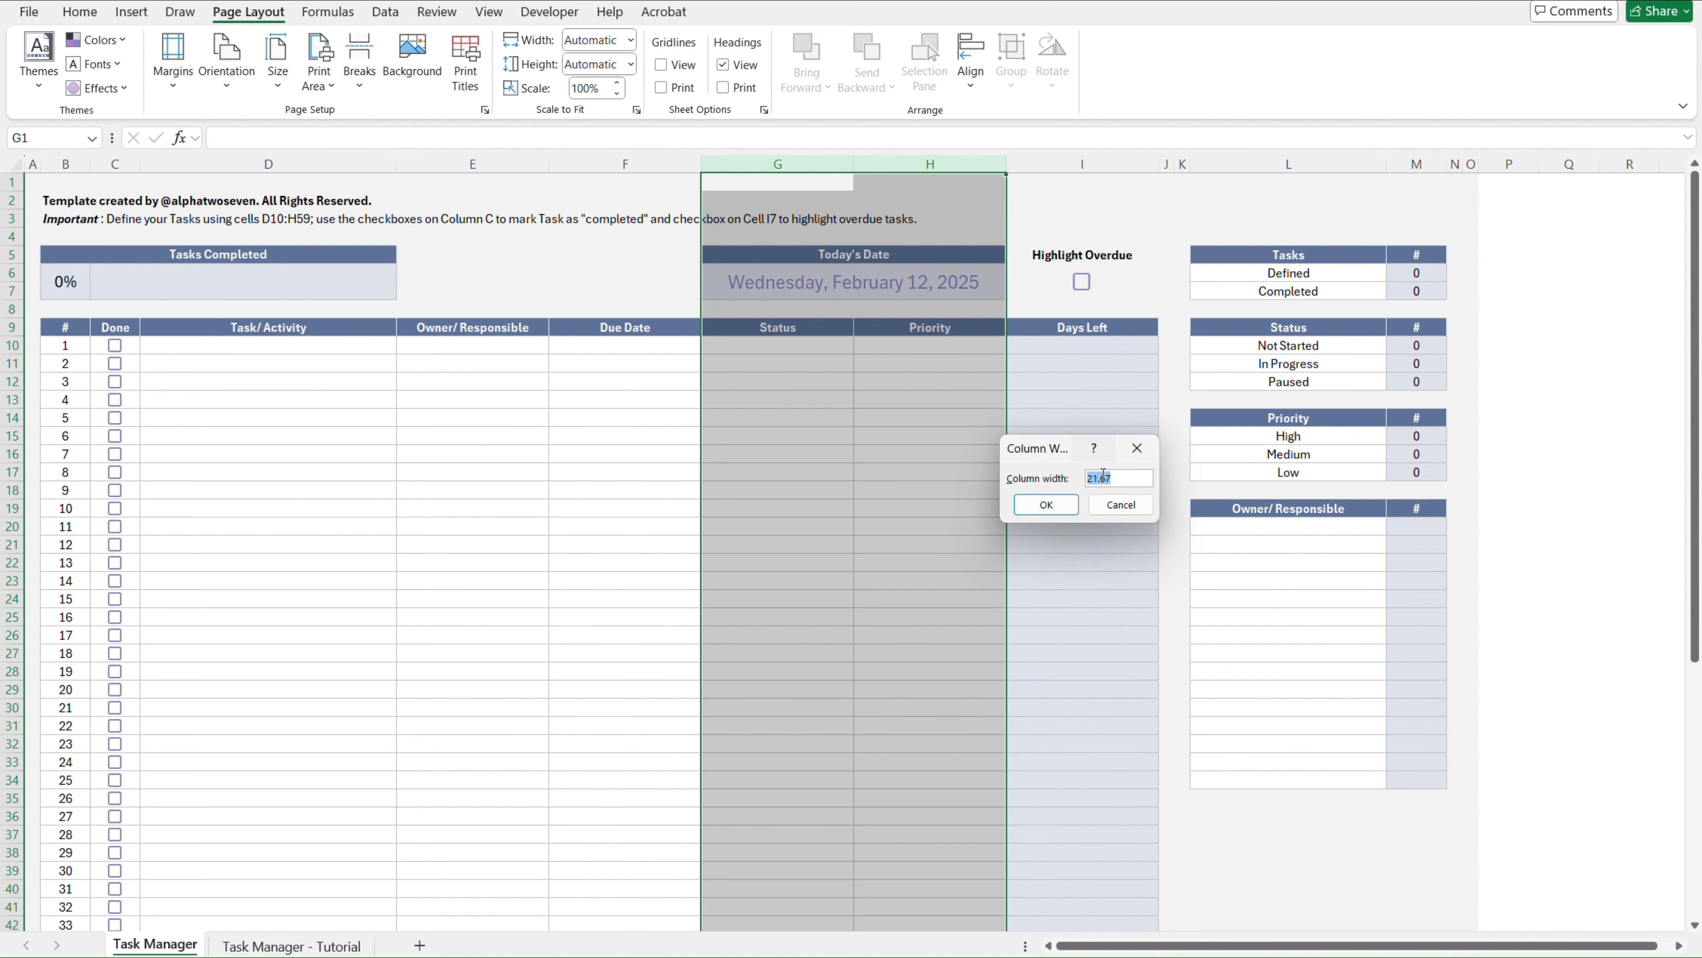
key("Escape")
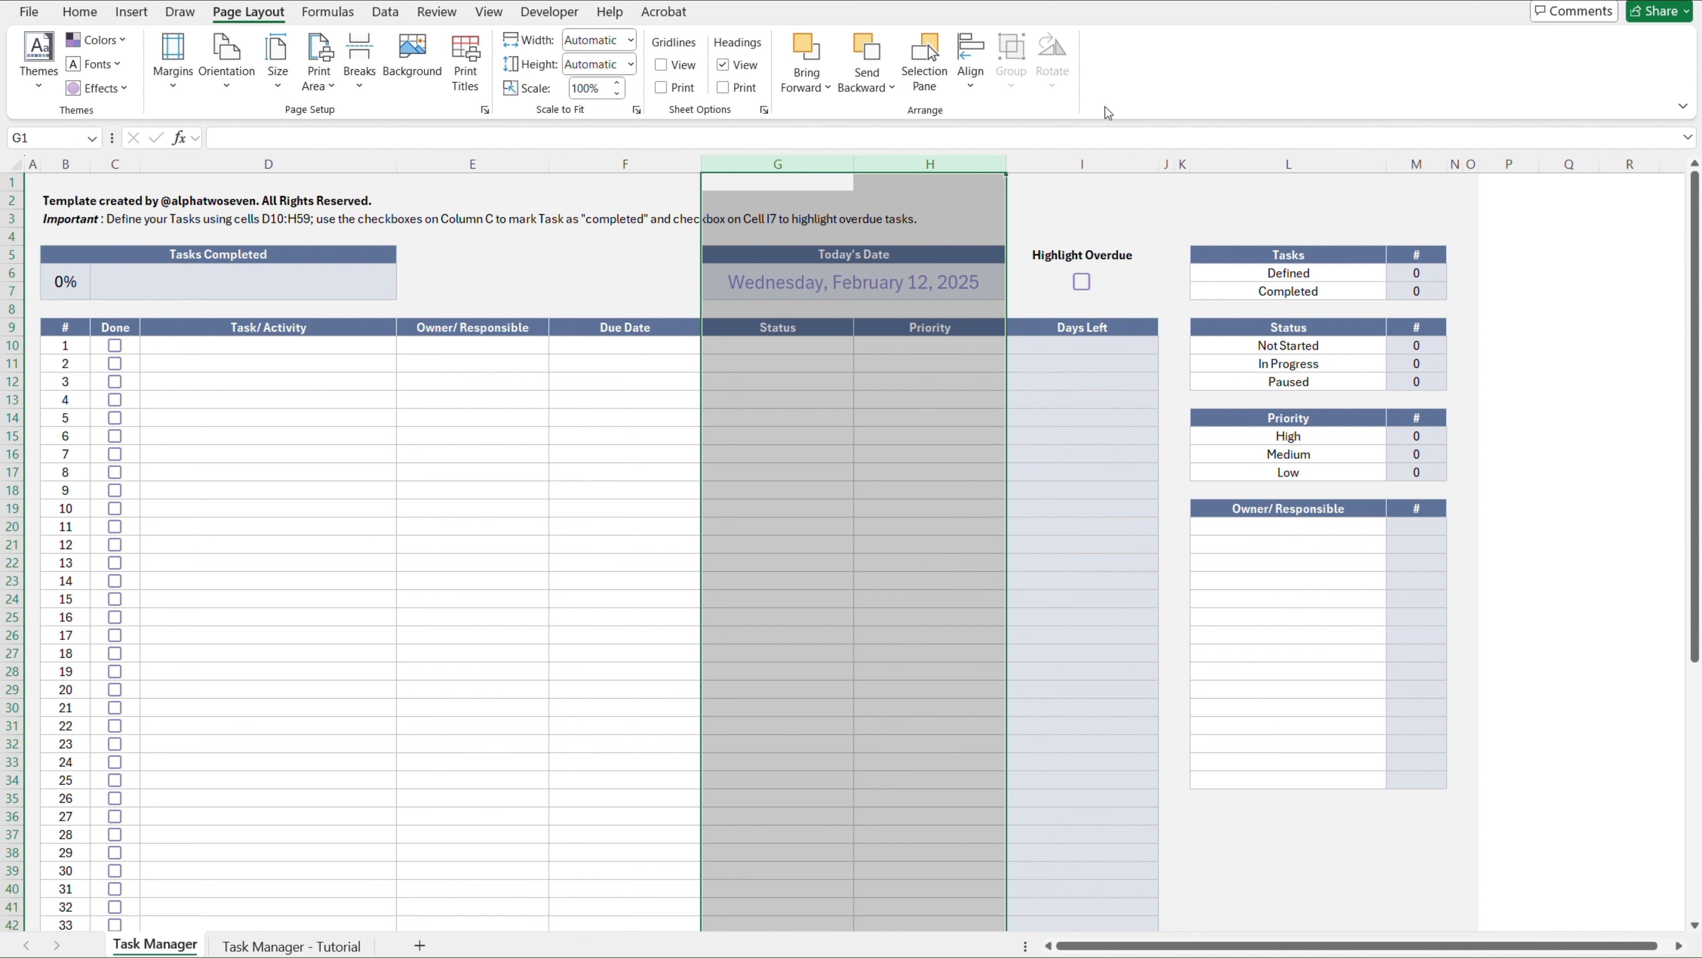
left_click(1104, 163)
right_click(1104, 163)
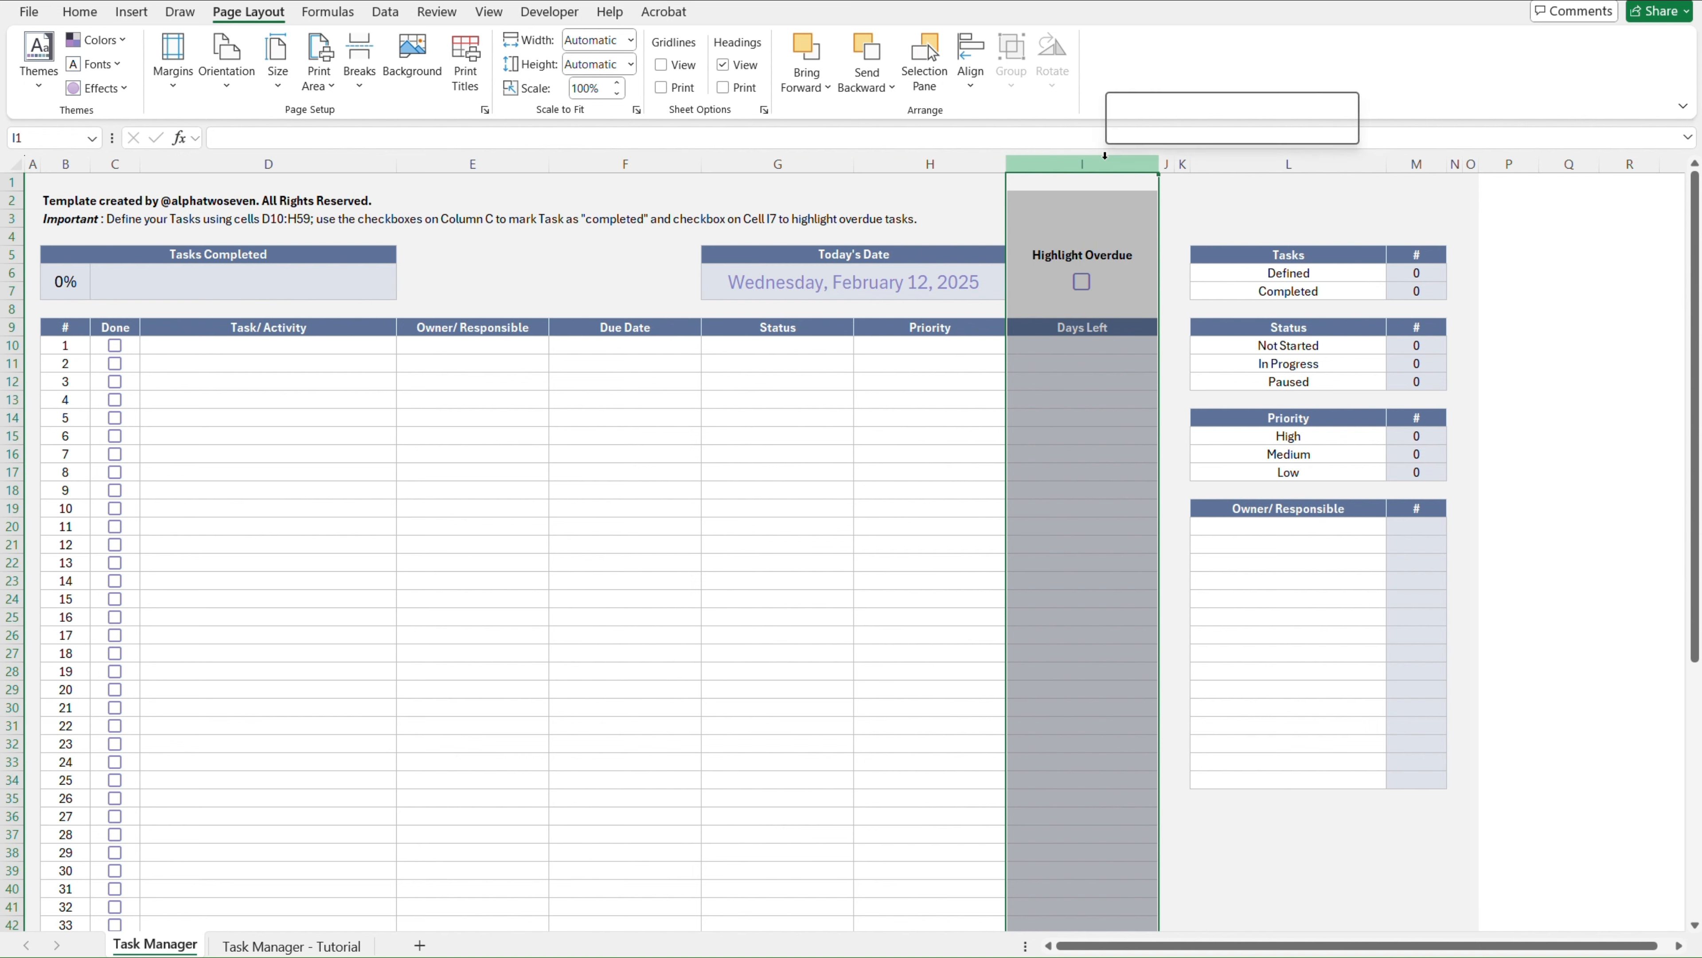
left_click(1219, 460)
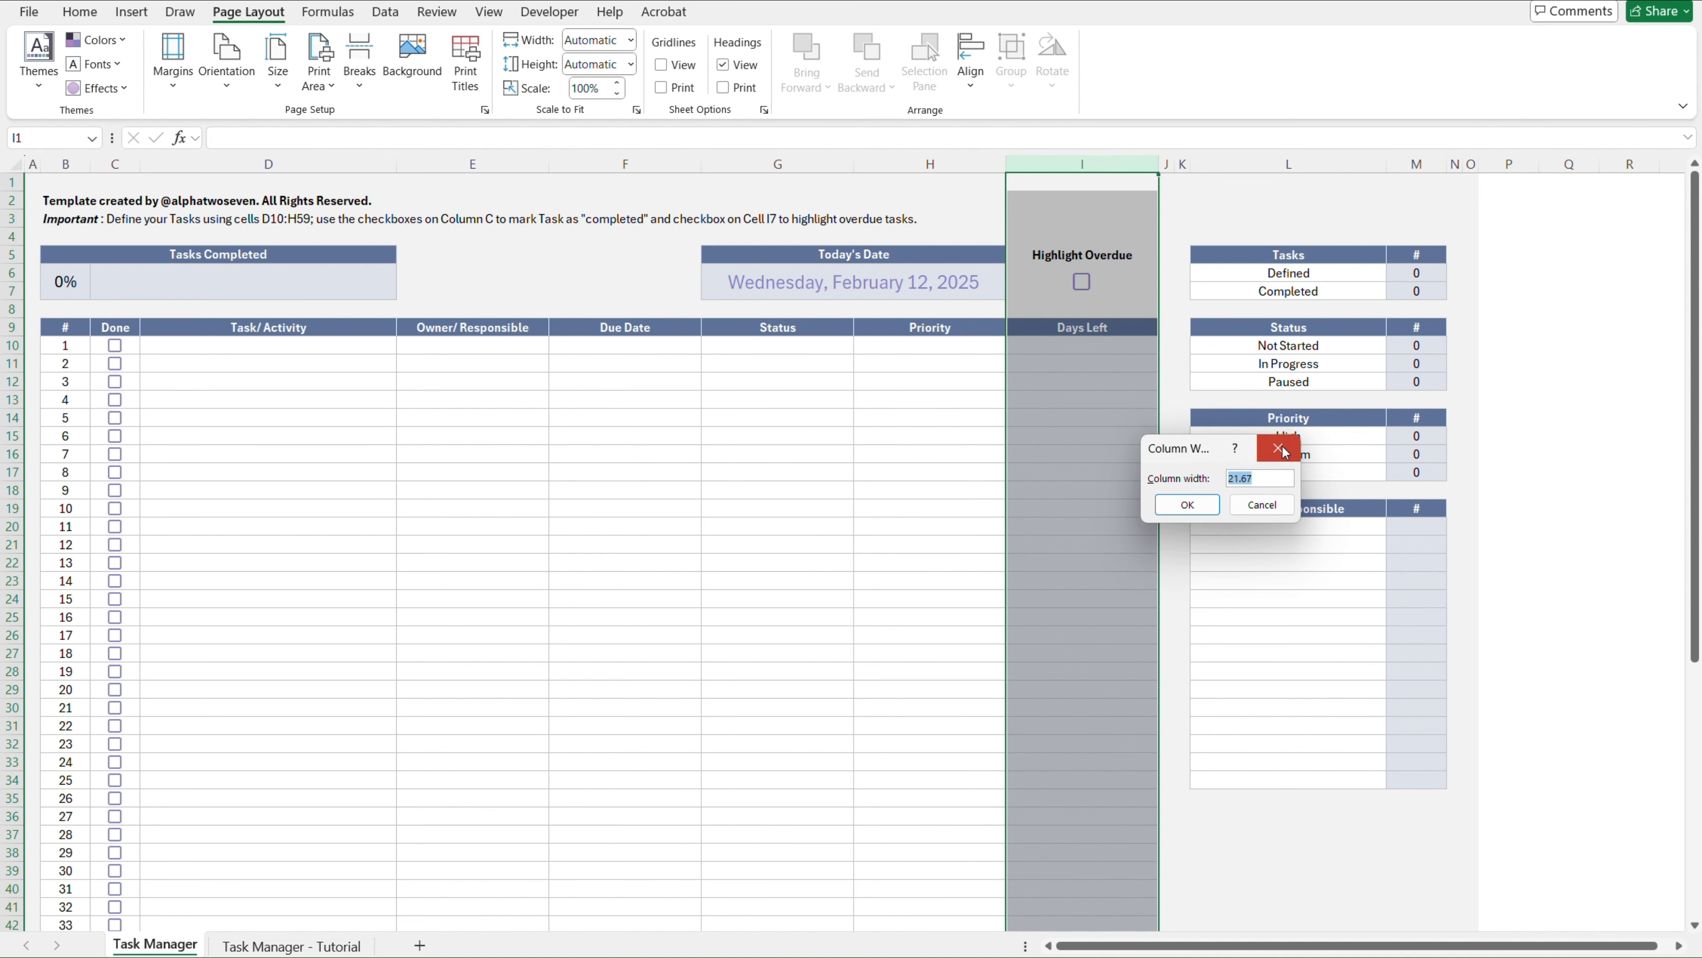
left_click(1278, 448)
Copy the header row from # through Days Left (B9:I9) on the Task Manager sheet
left_click(1173, 329)
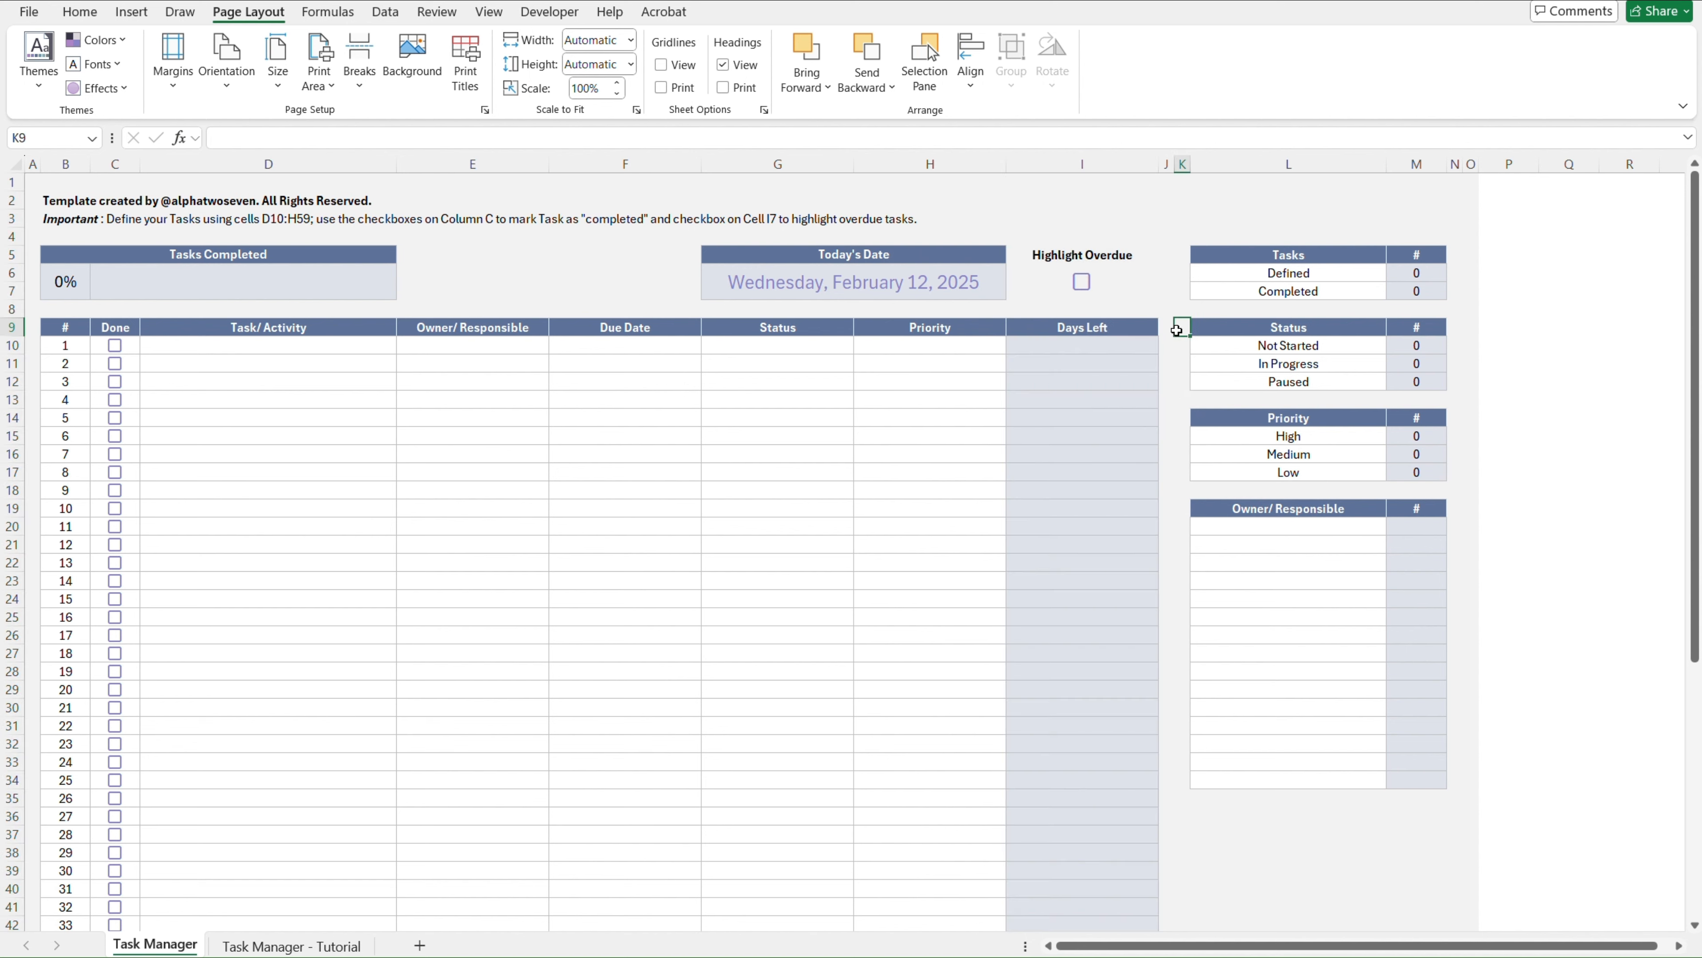
key("Left")
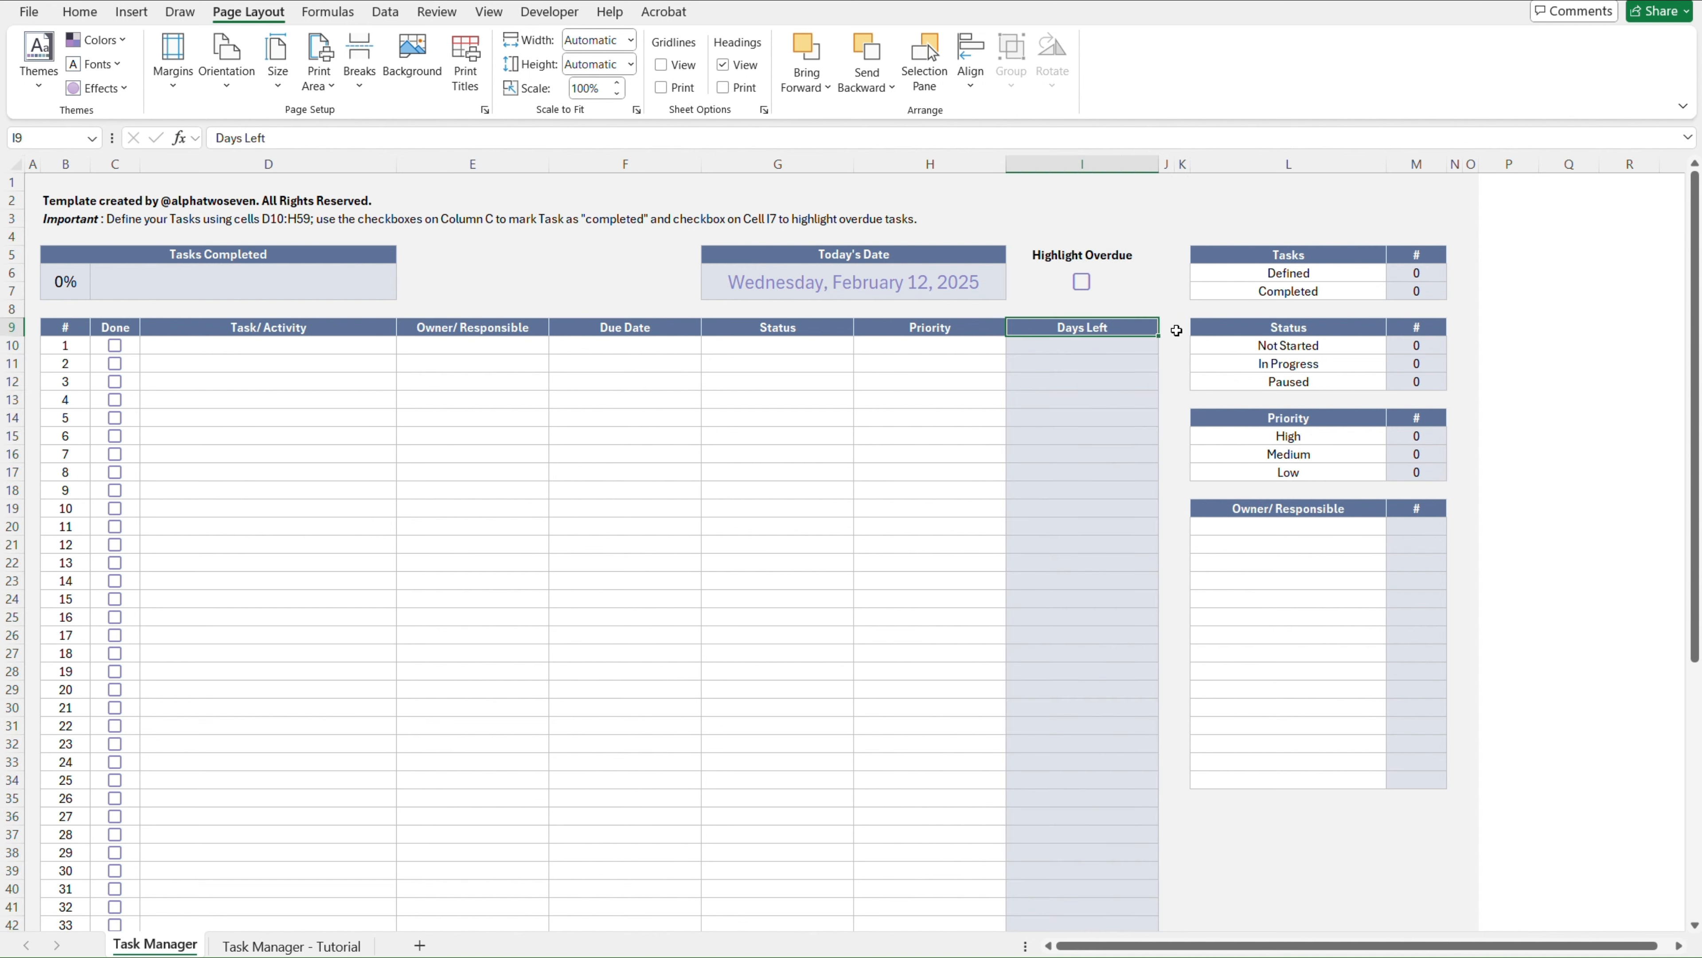
key("ctrl+shift+Left")
key("ctrl+c")
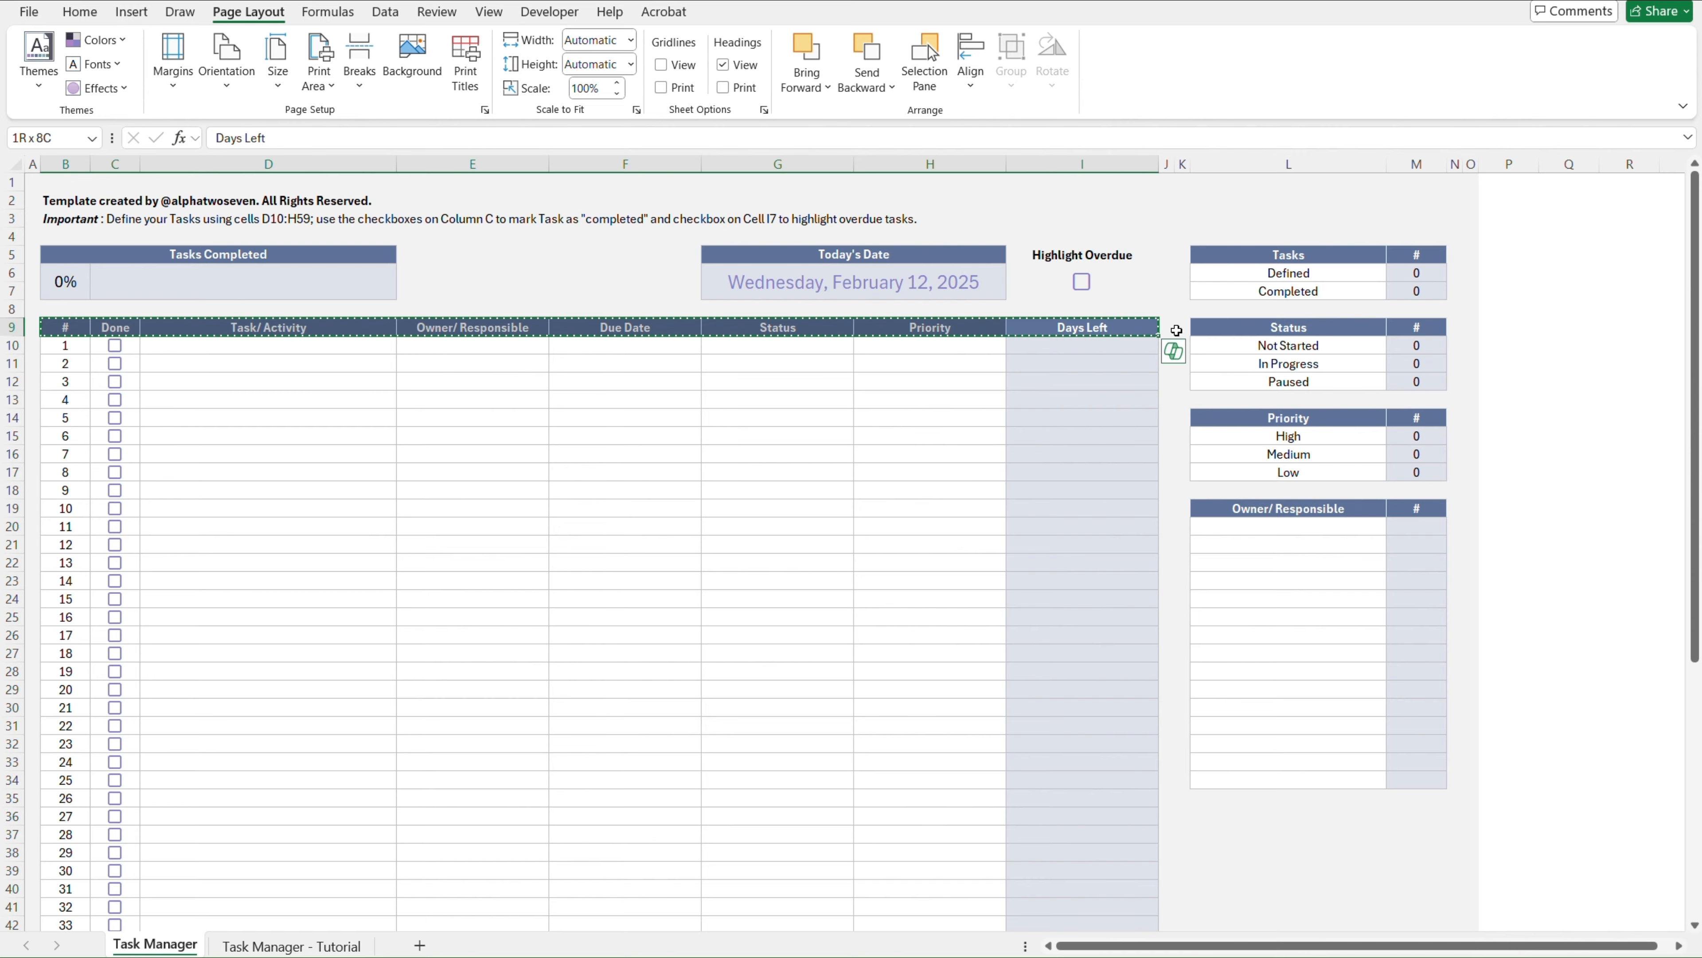
Paste only the column widths of the copied headers starting at cell B9 of the Task Manager - Tutorial sheet
key("ctrl+Page_Down")
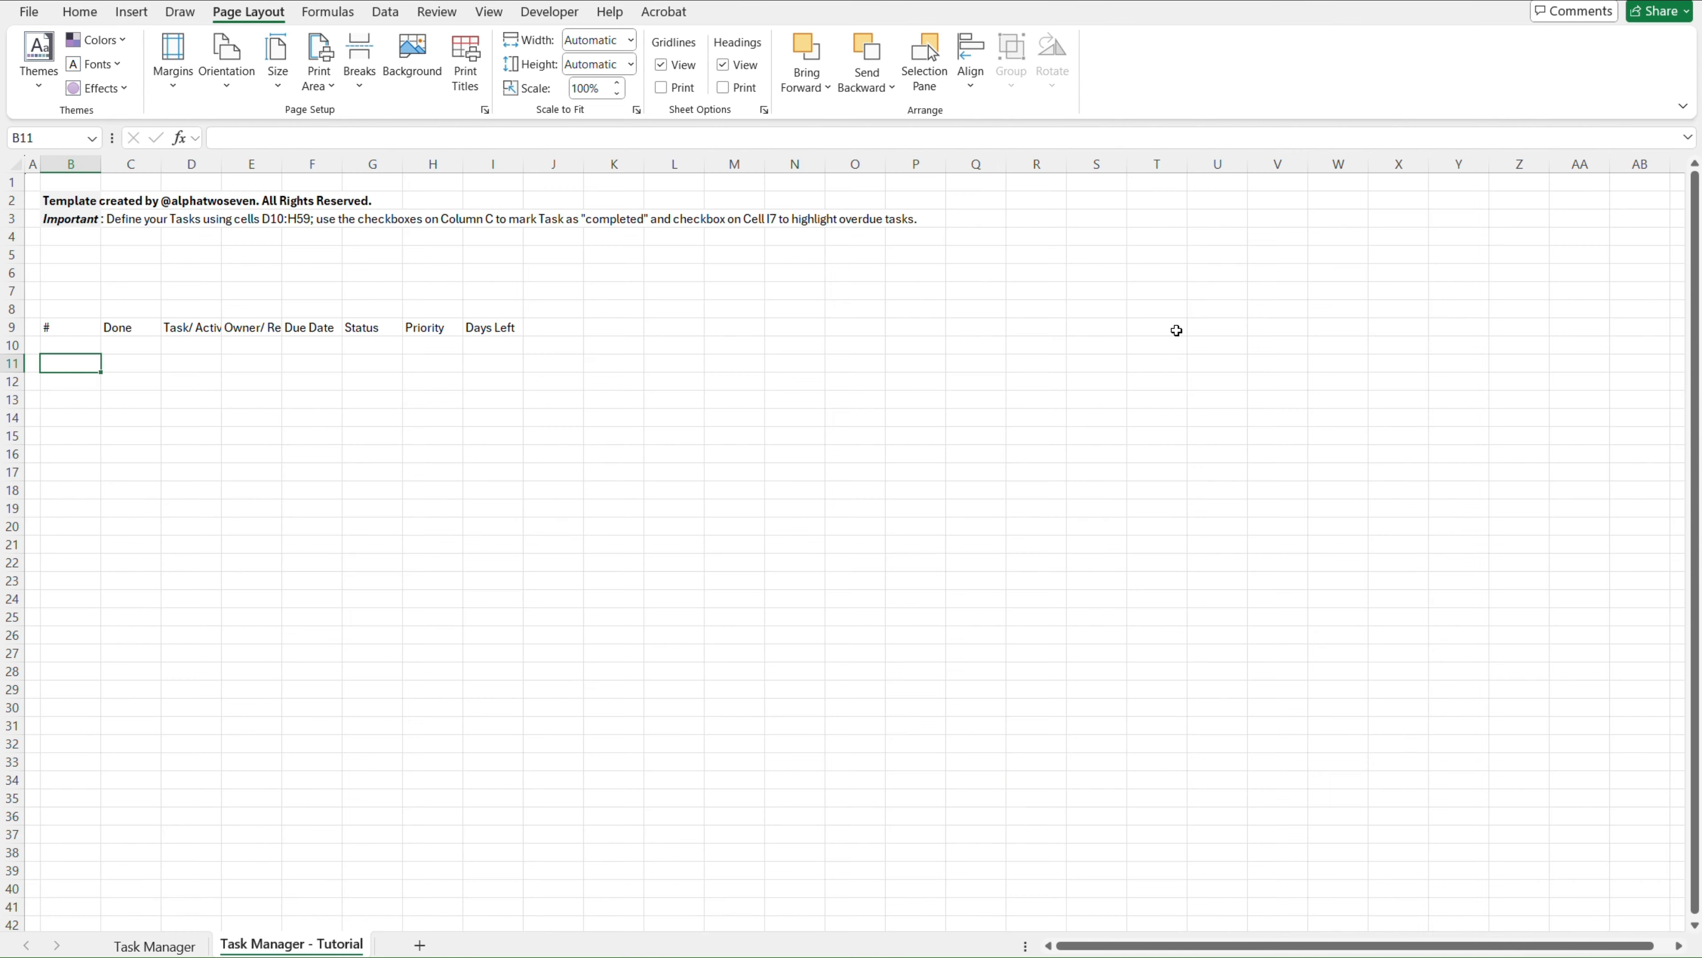
key("Up")
key("Up")
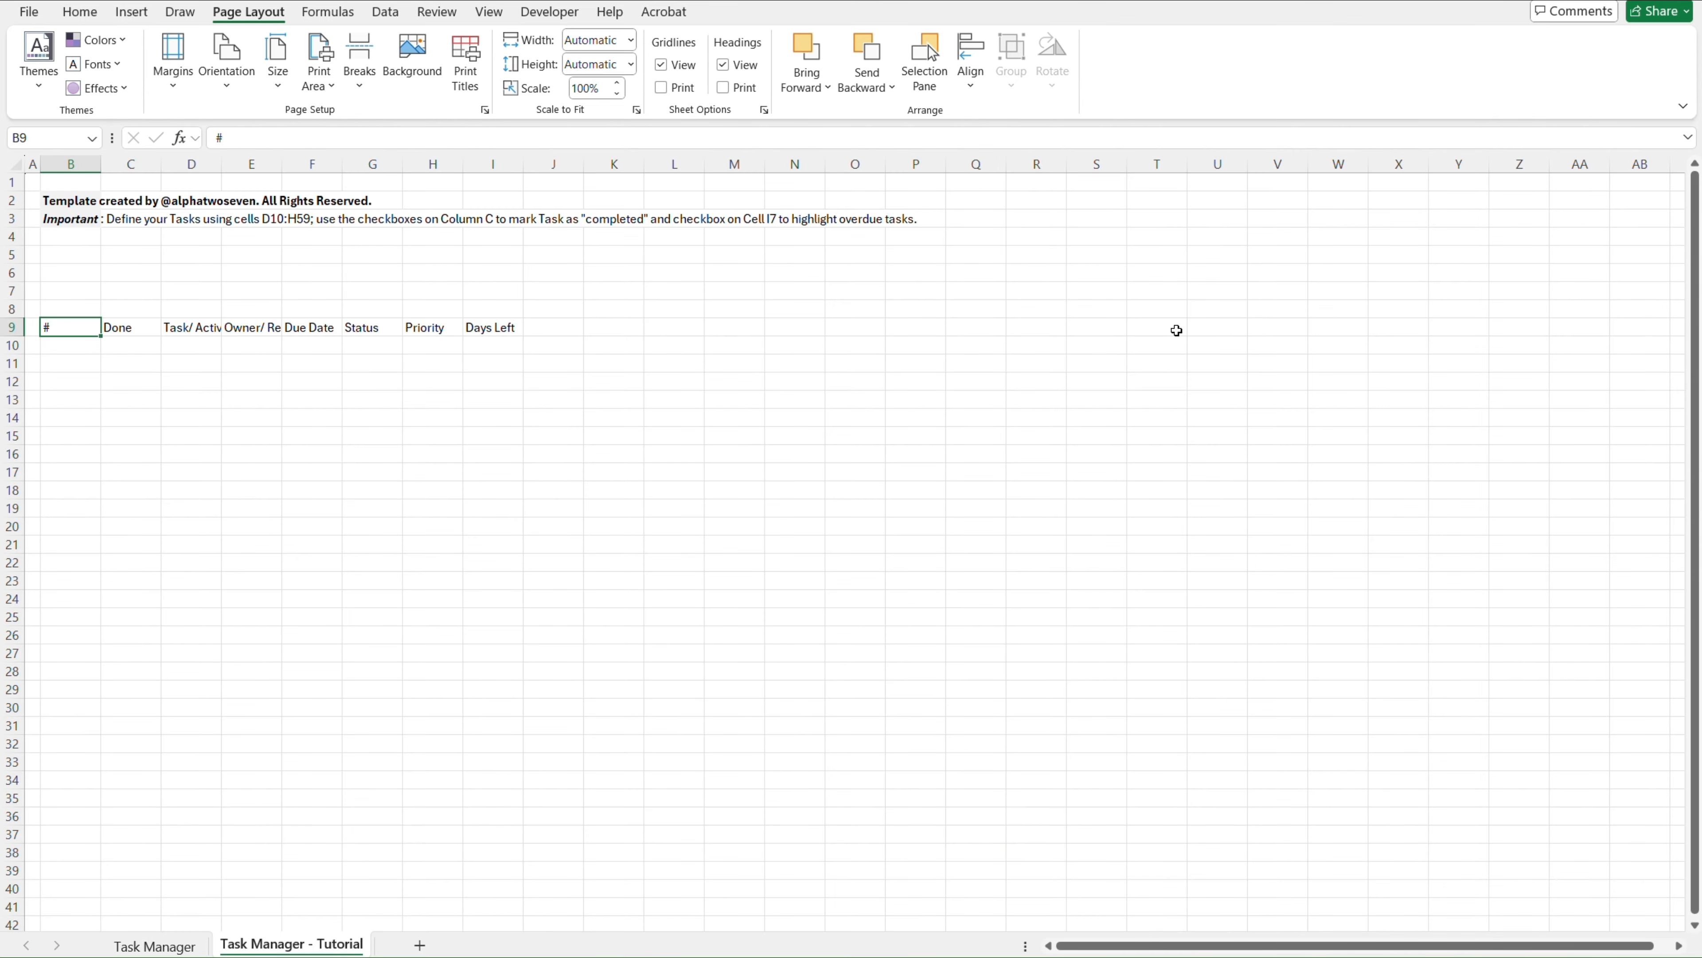
key("ctrl+alt+v")
key("w")
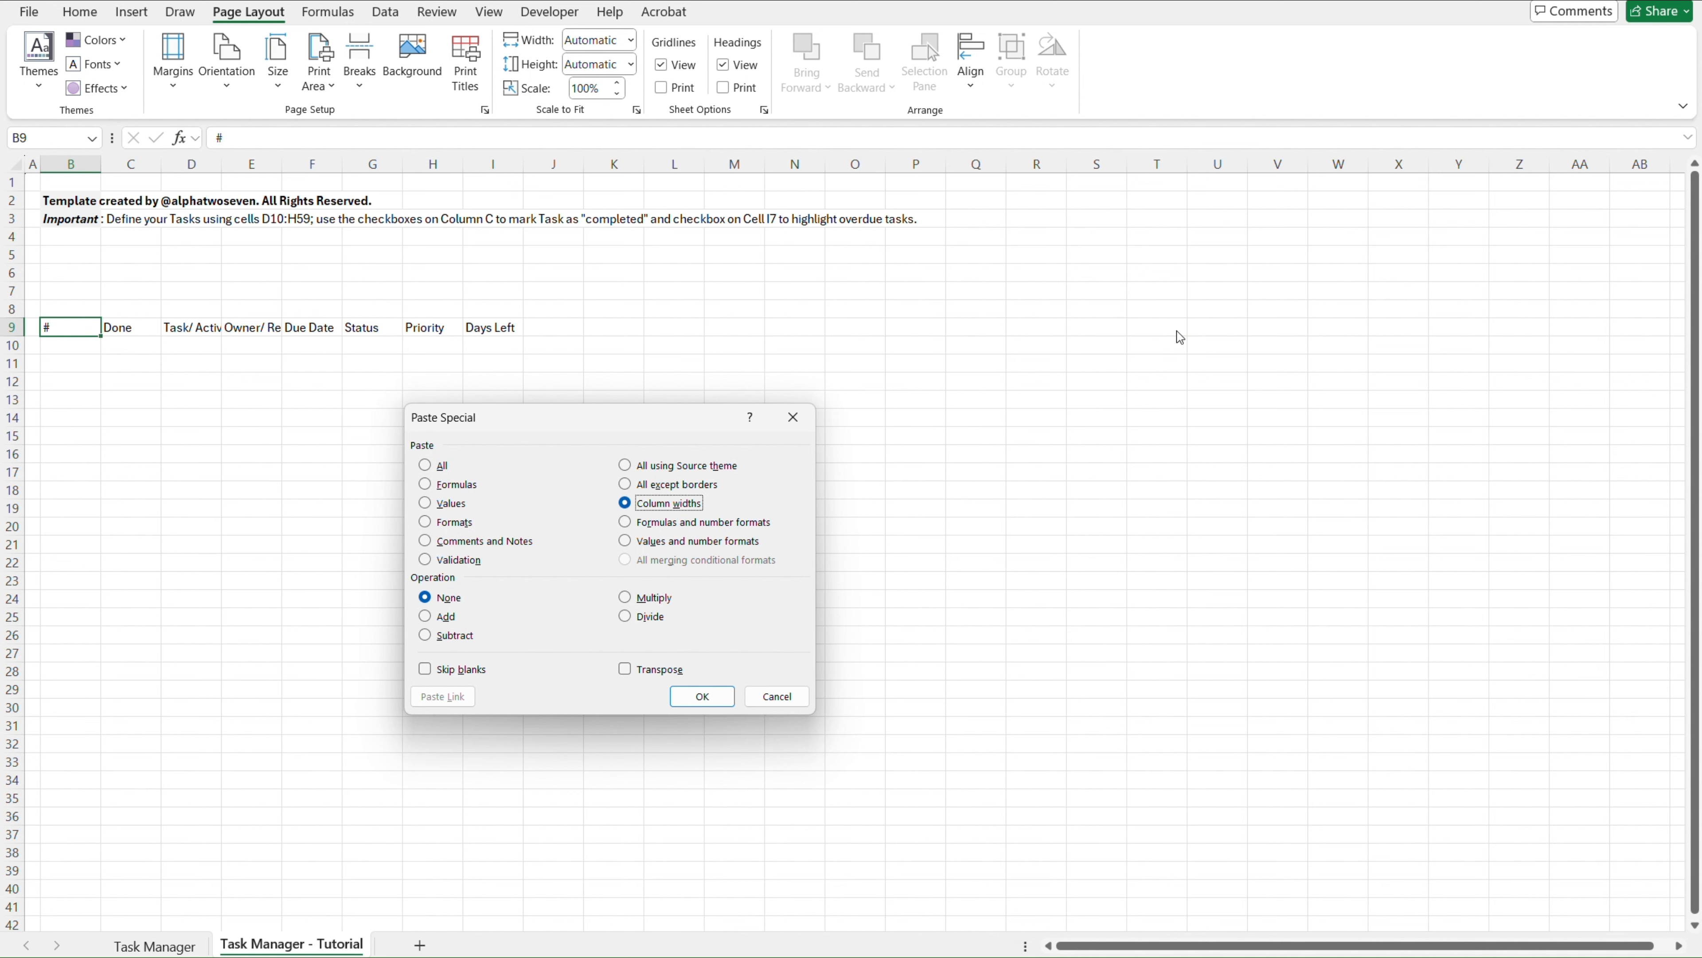
key("Return")
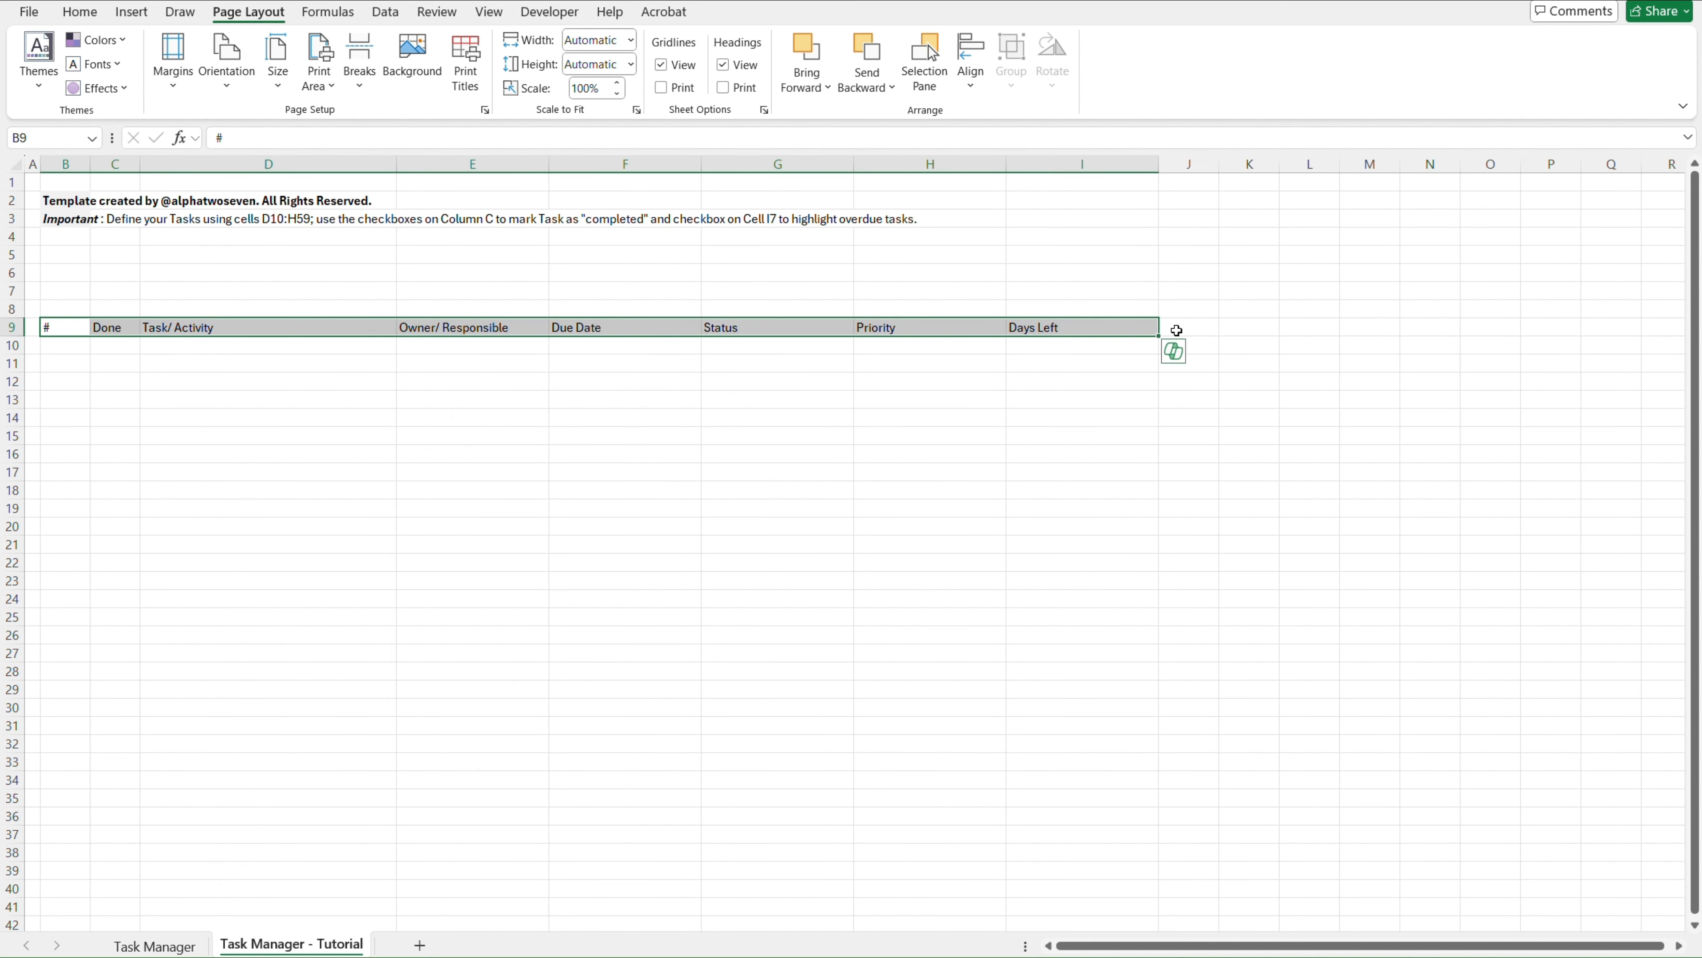
key("Left")
key("Right")
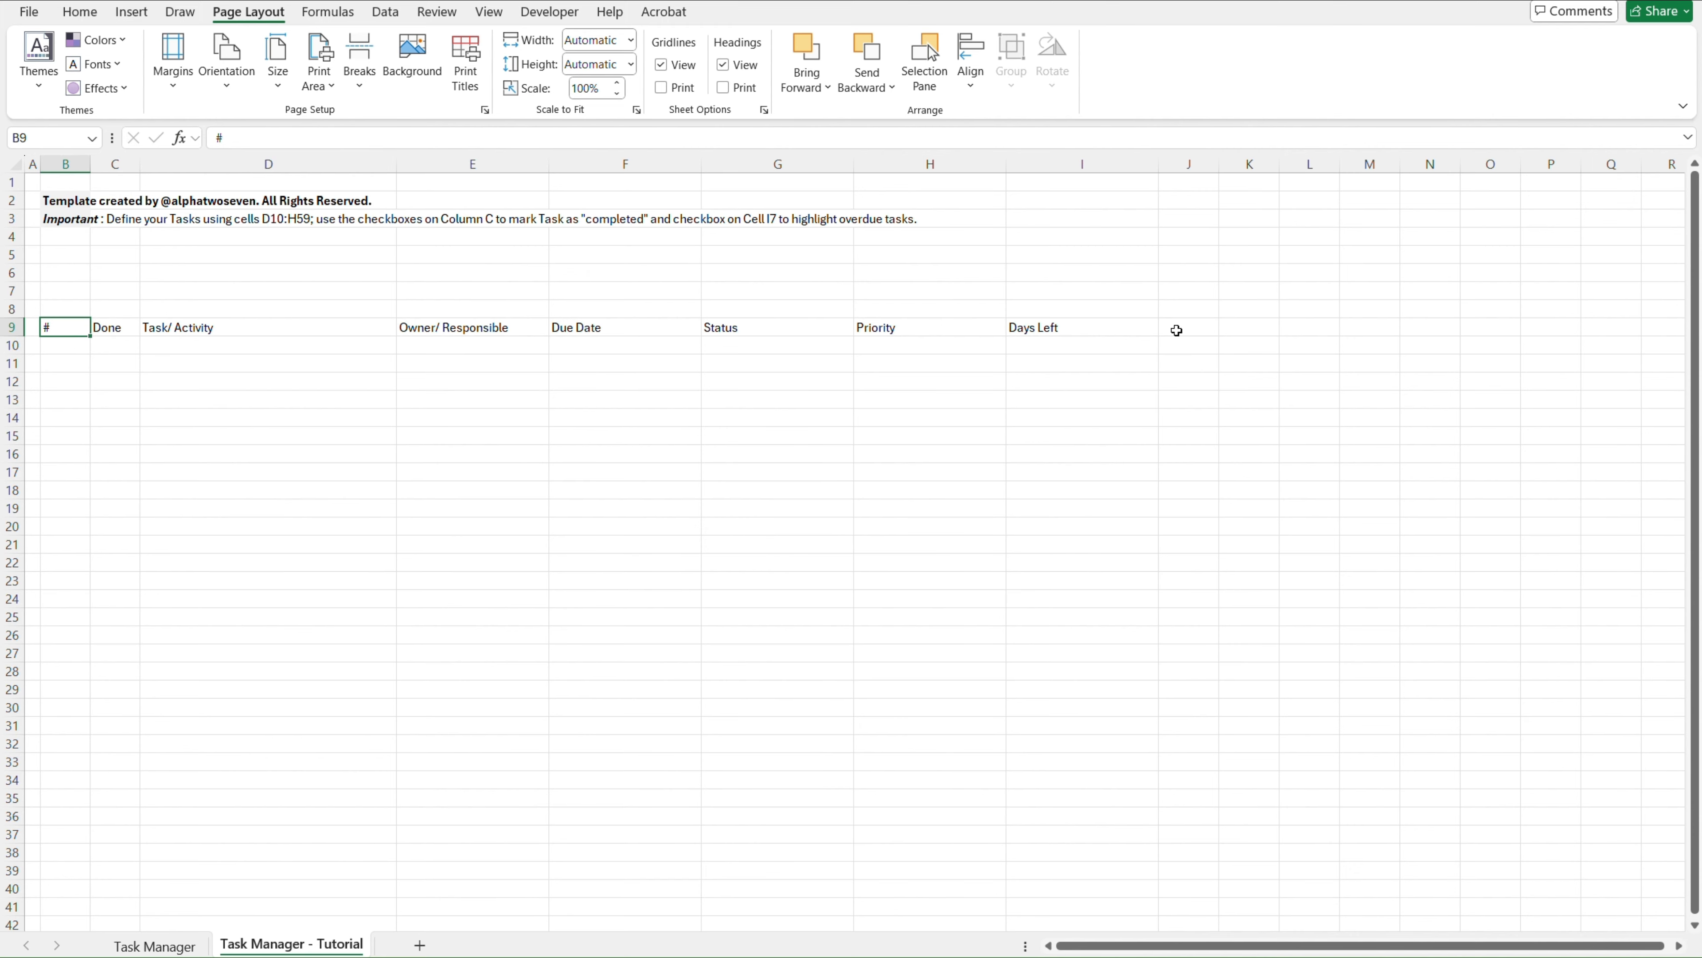
Identify the theme fill color of the # header in cell B9 on the Task Manager sheet and reapply that same blue
key("ctrl+Page_Up")
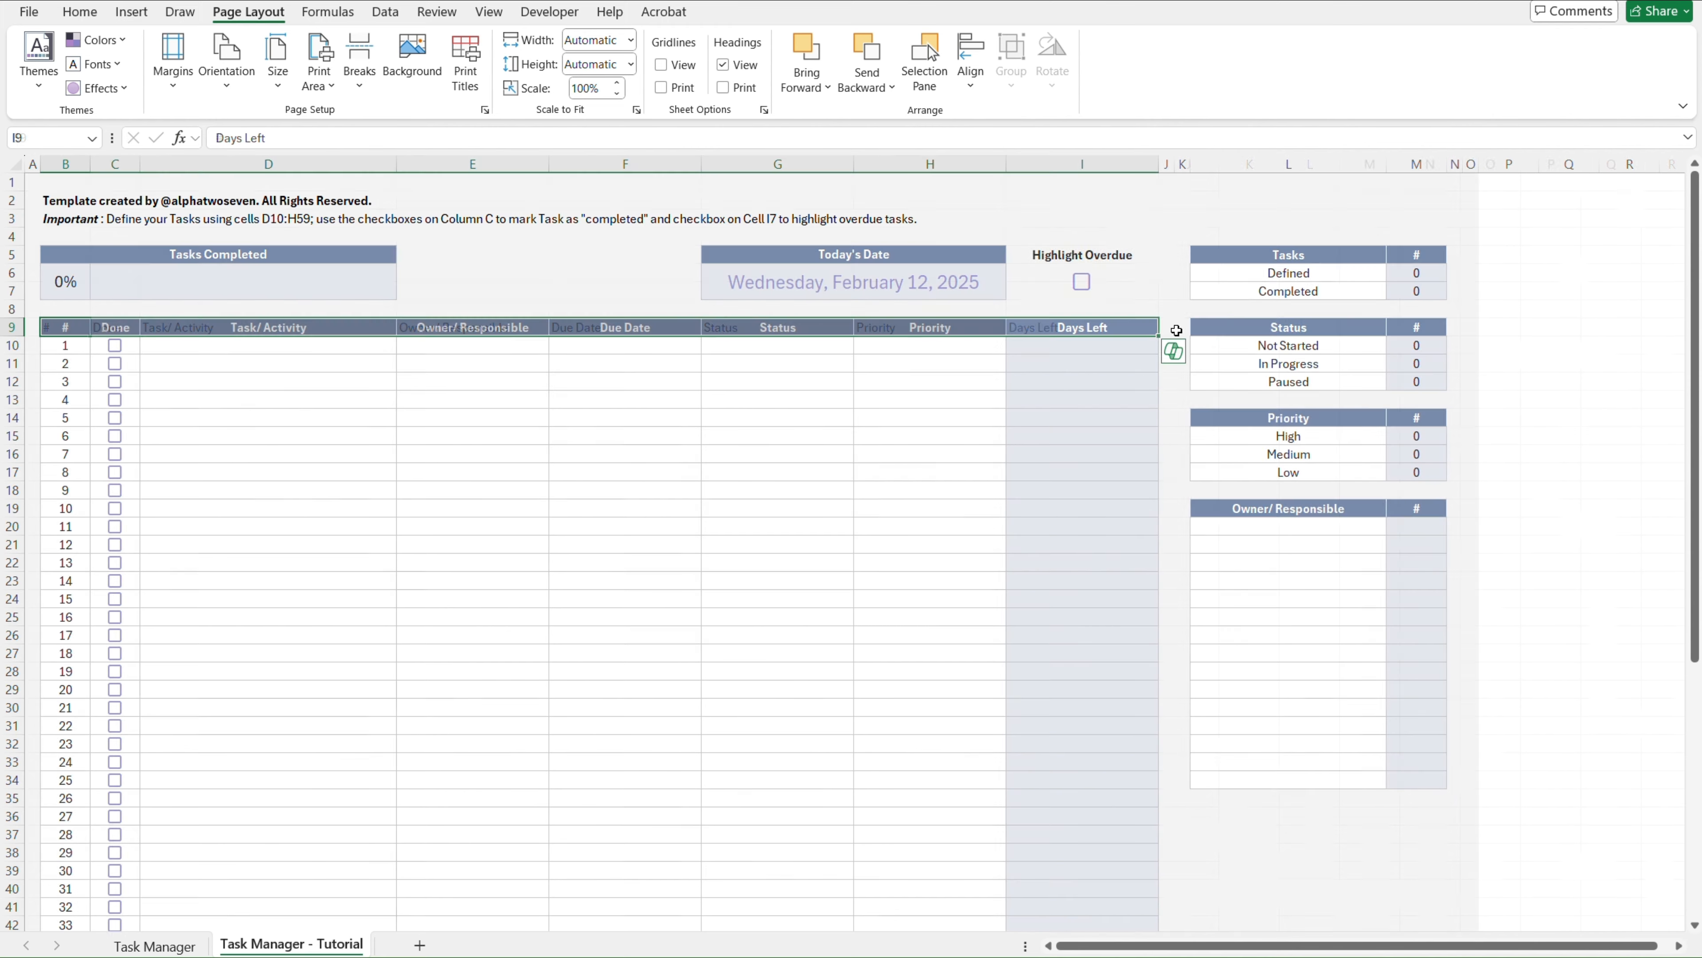
key("Left")
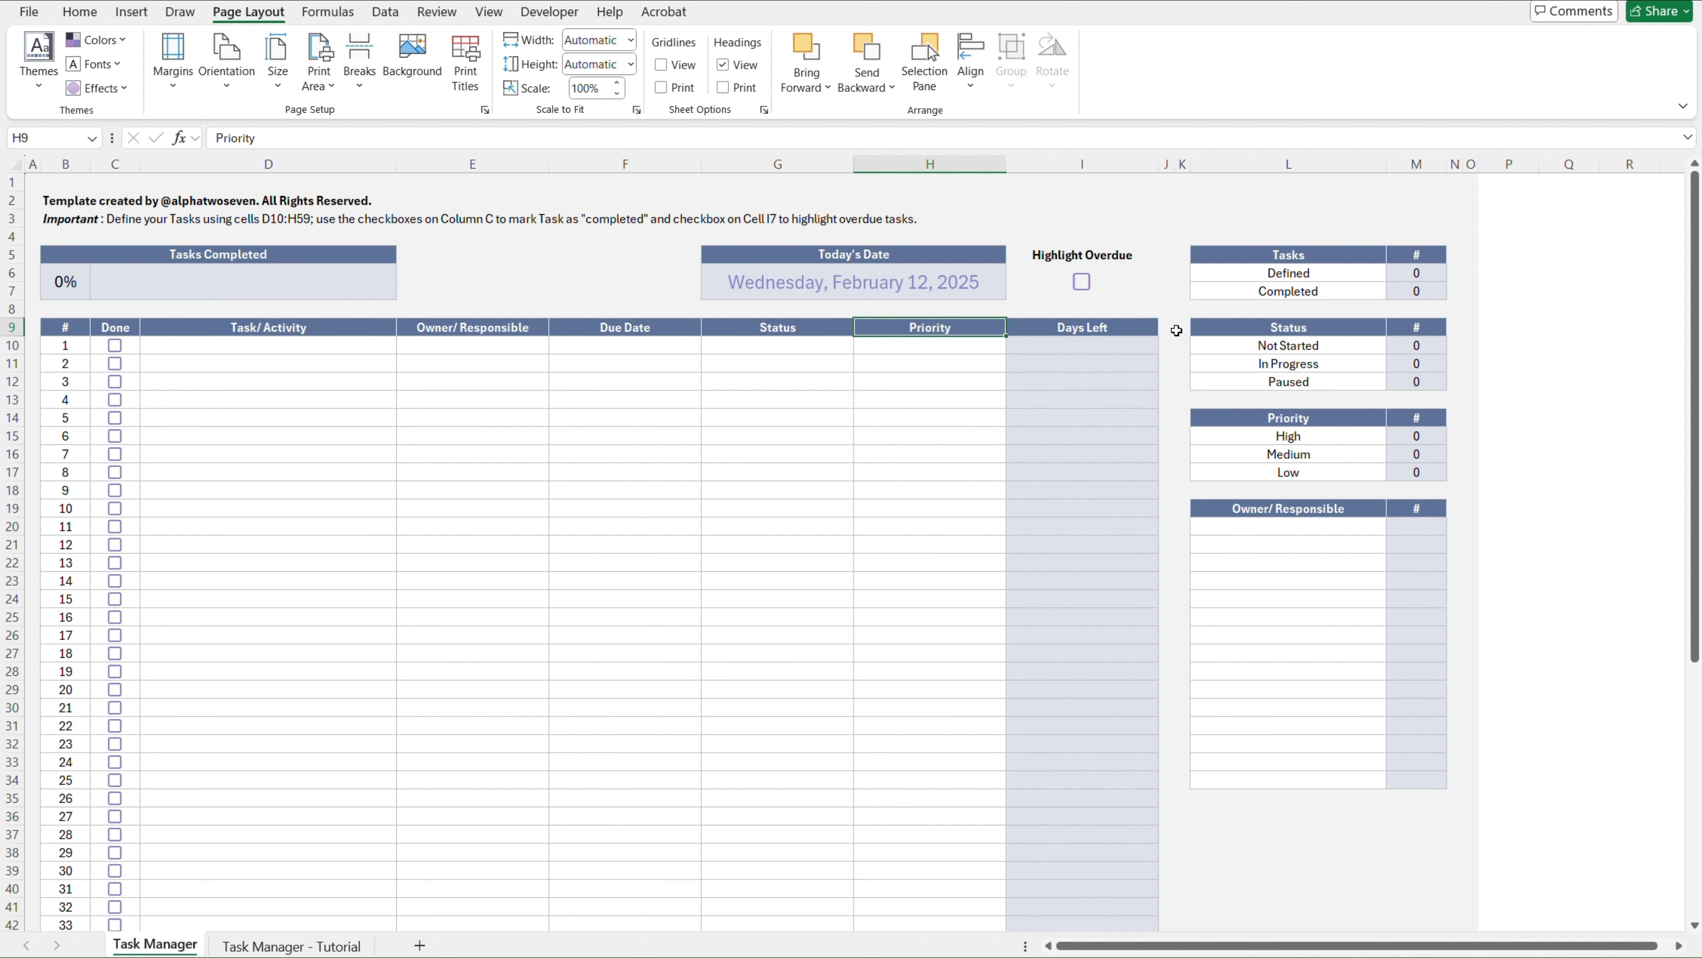
key("ctrl+Left")
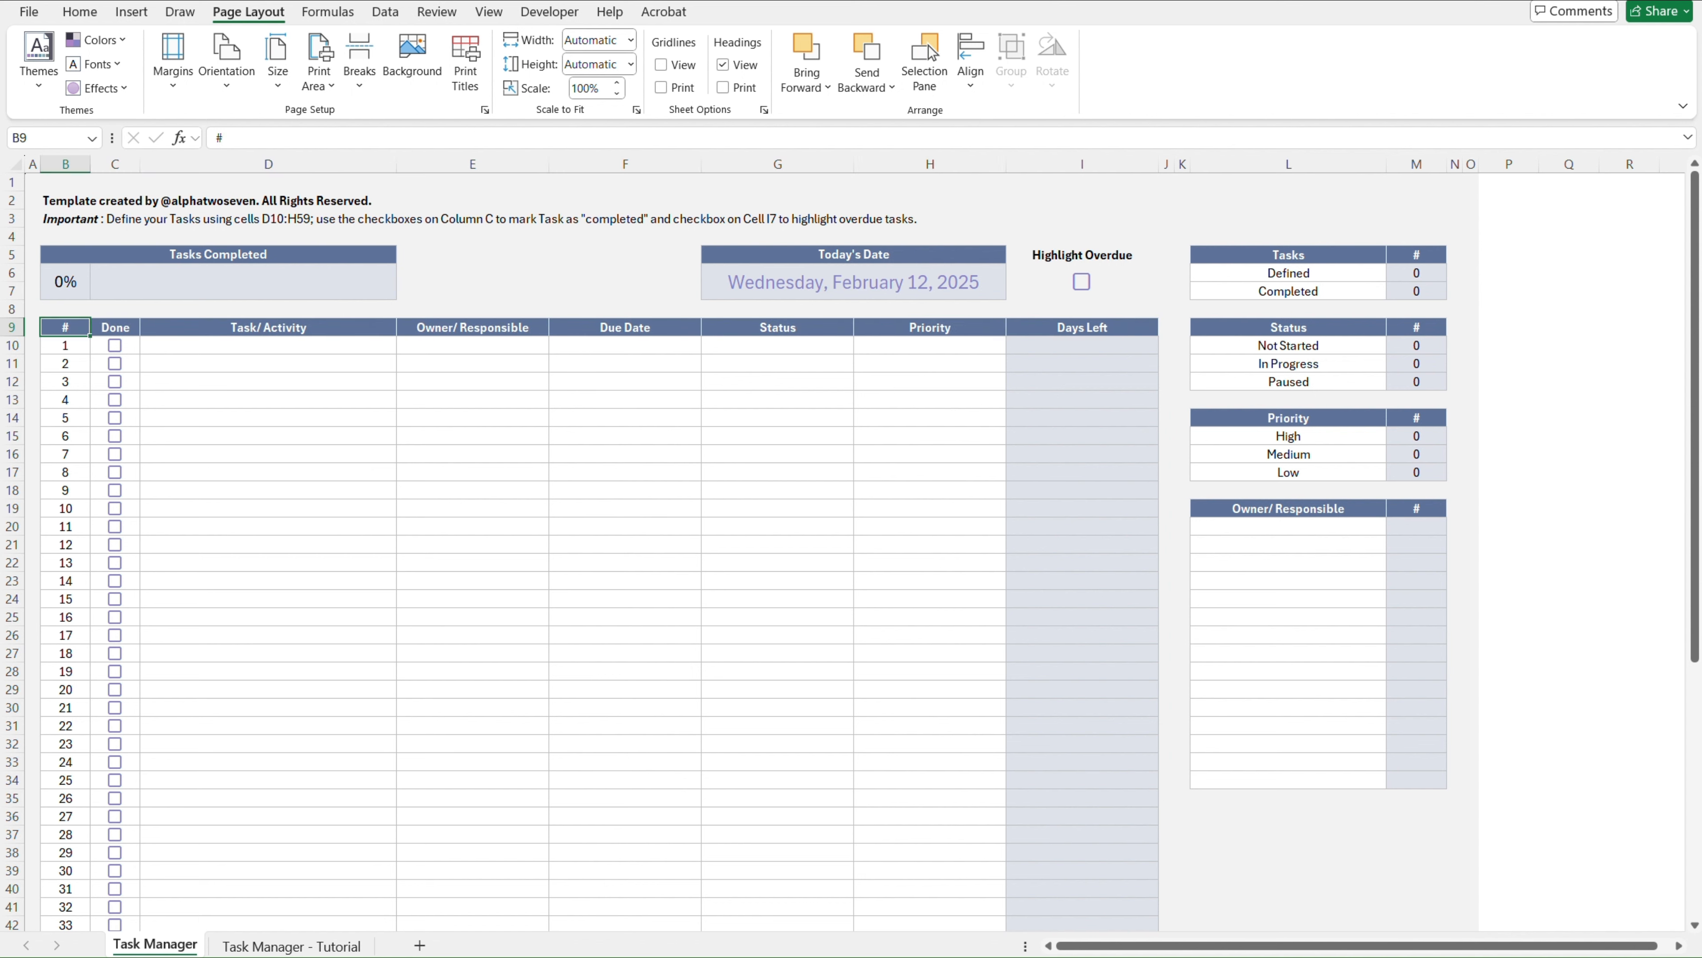
left_click(87, 16)
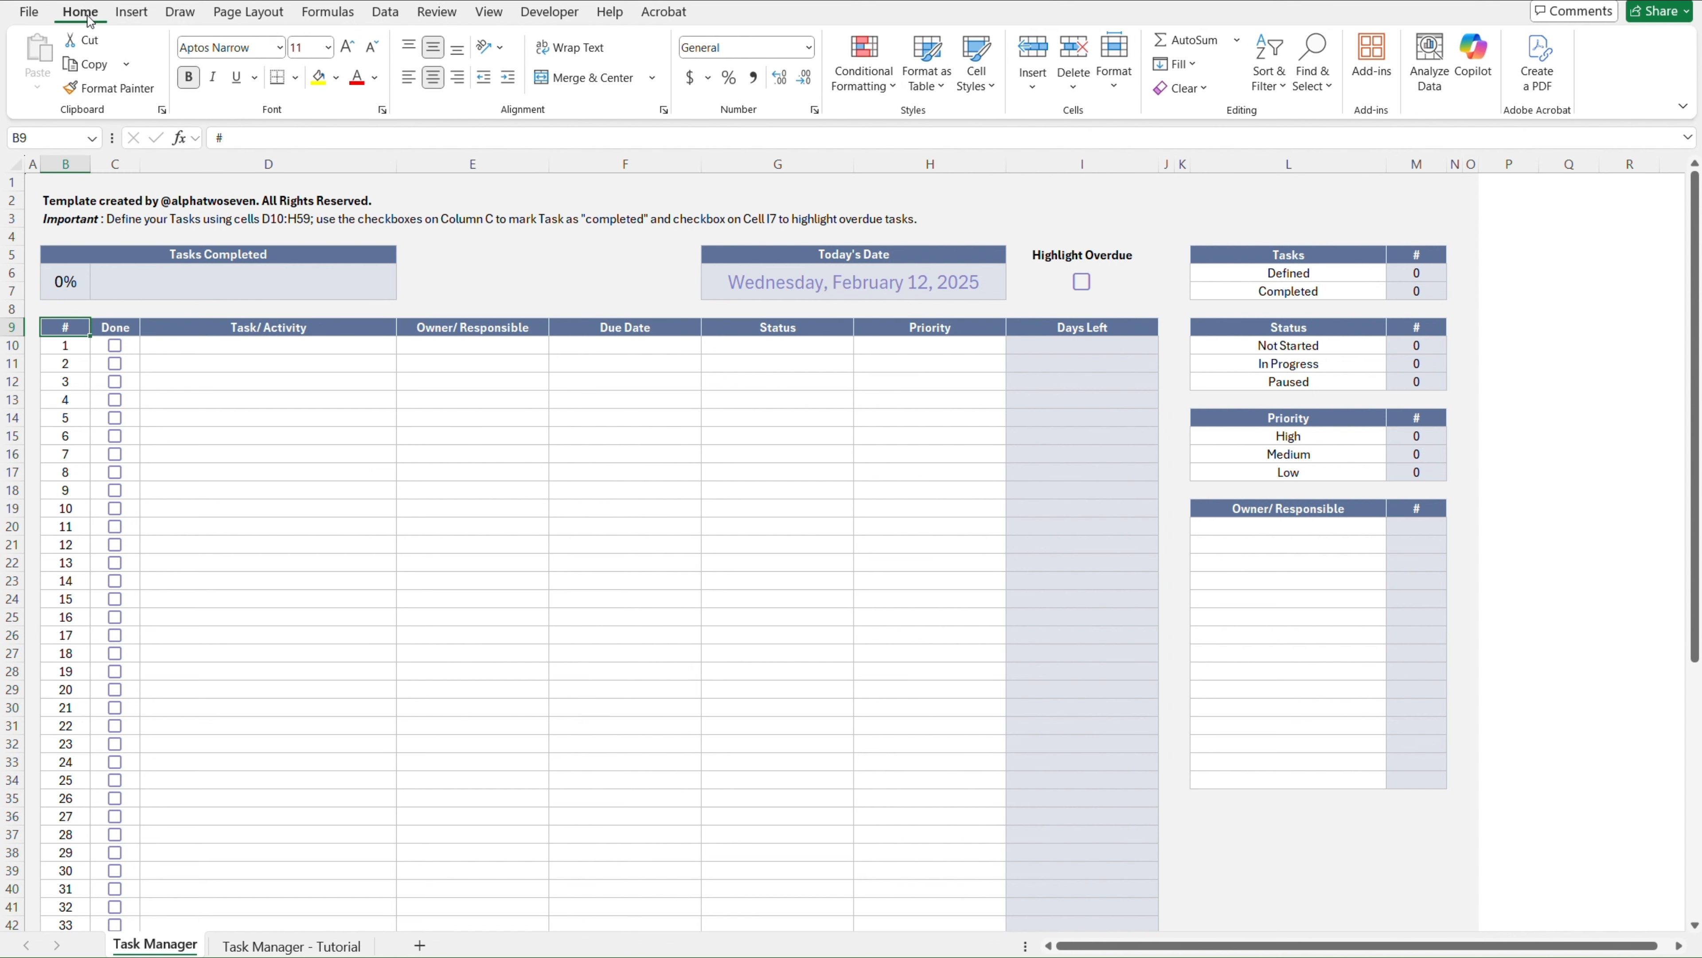
left_click(337, 79)
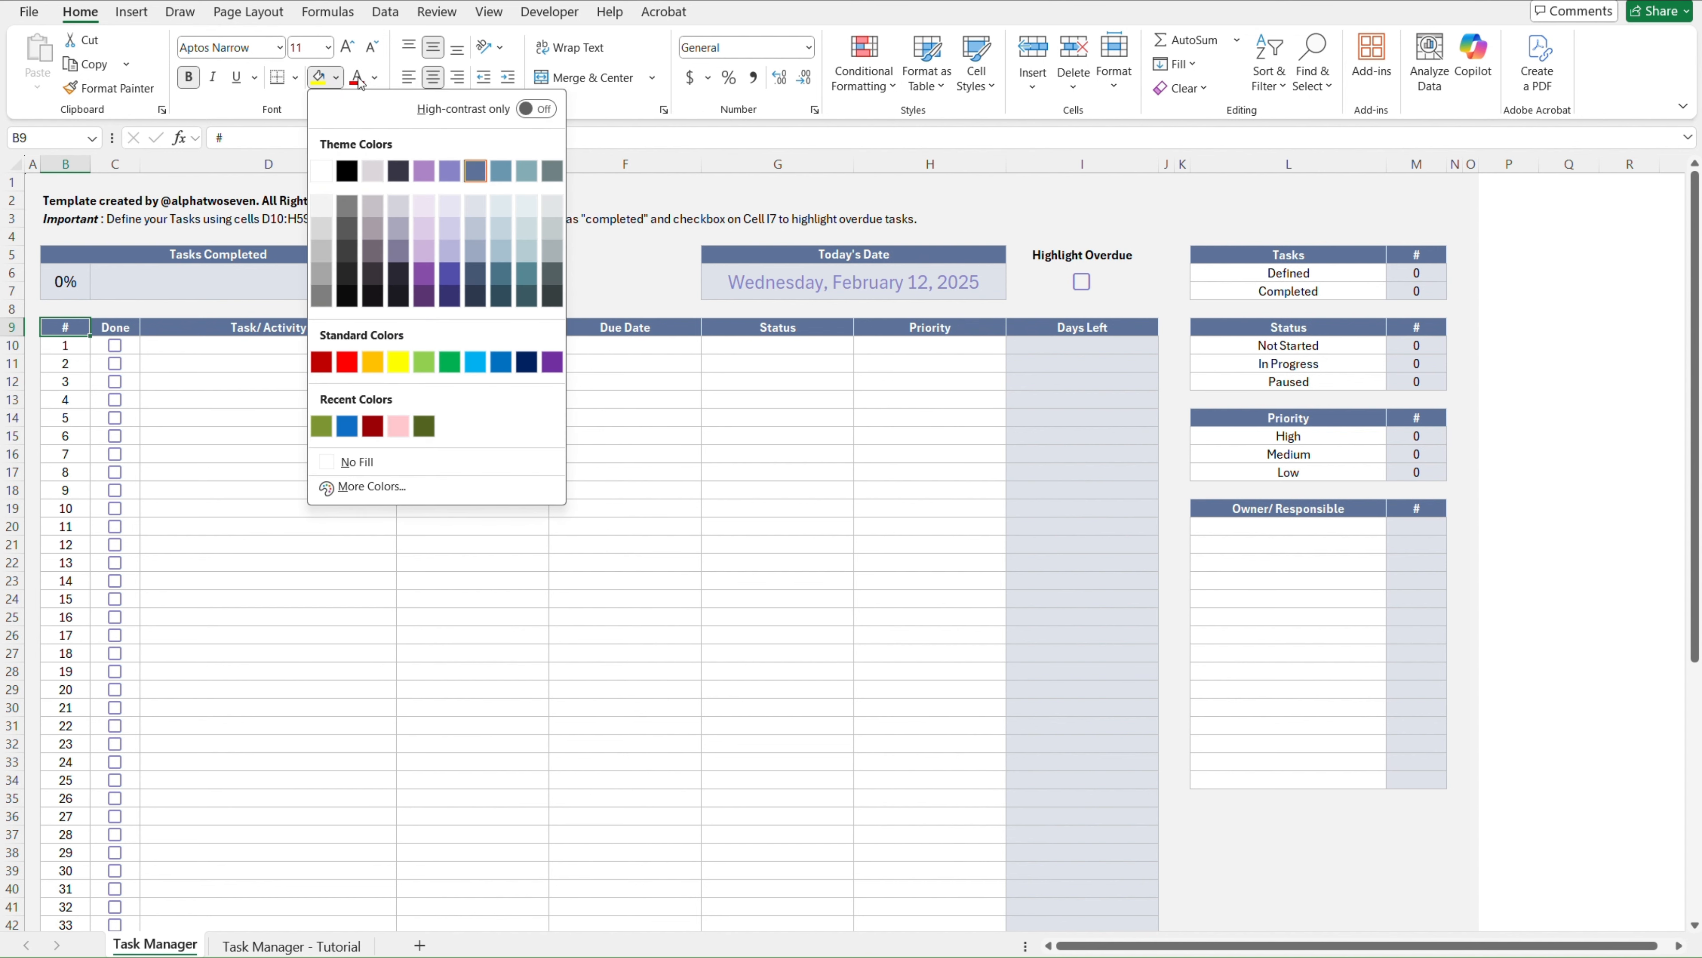
left_click(475, 173)
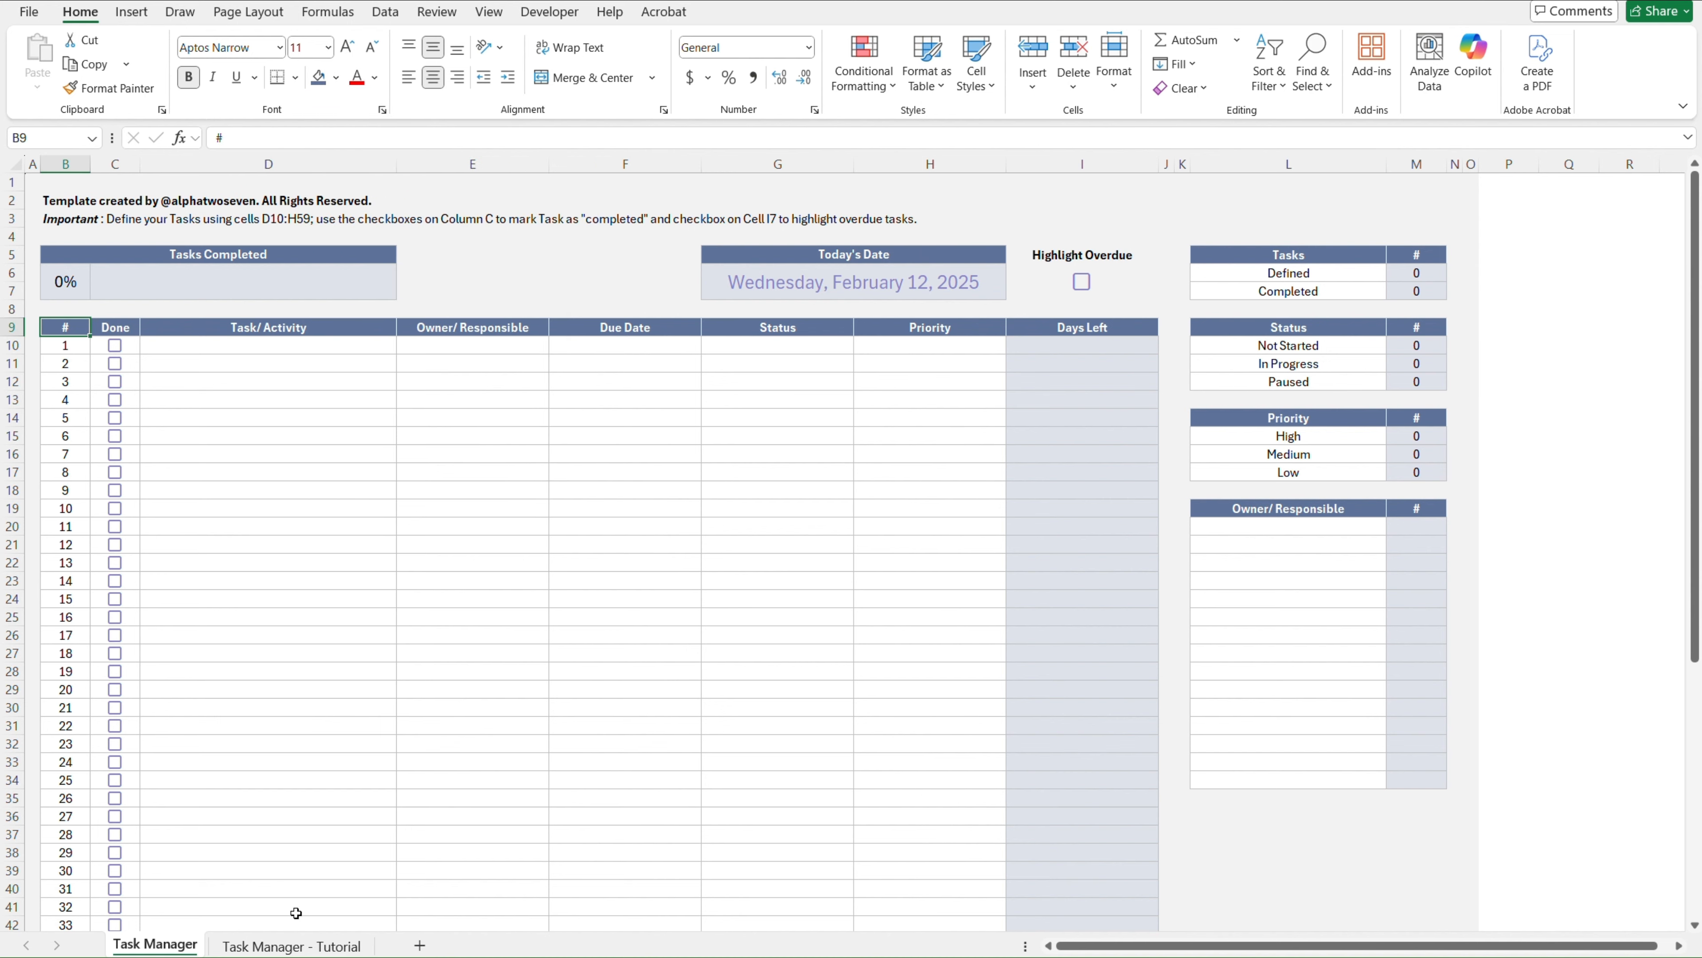
Fill the # header in cell B9 of the Task Manager - Tutorial sheet with the template's theme blue and make its text white and bold
left_click(290, 944)
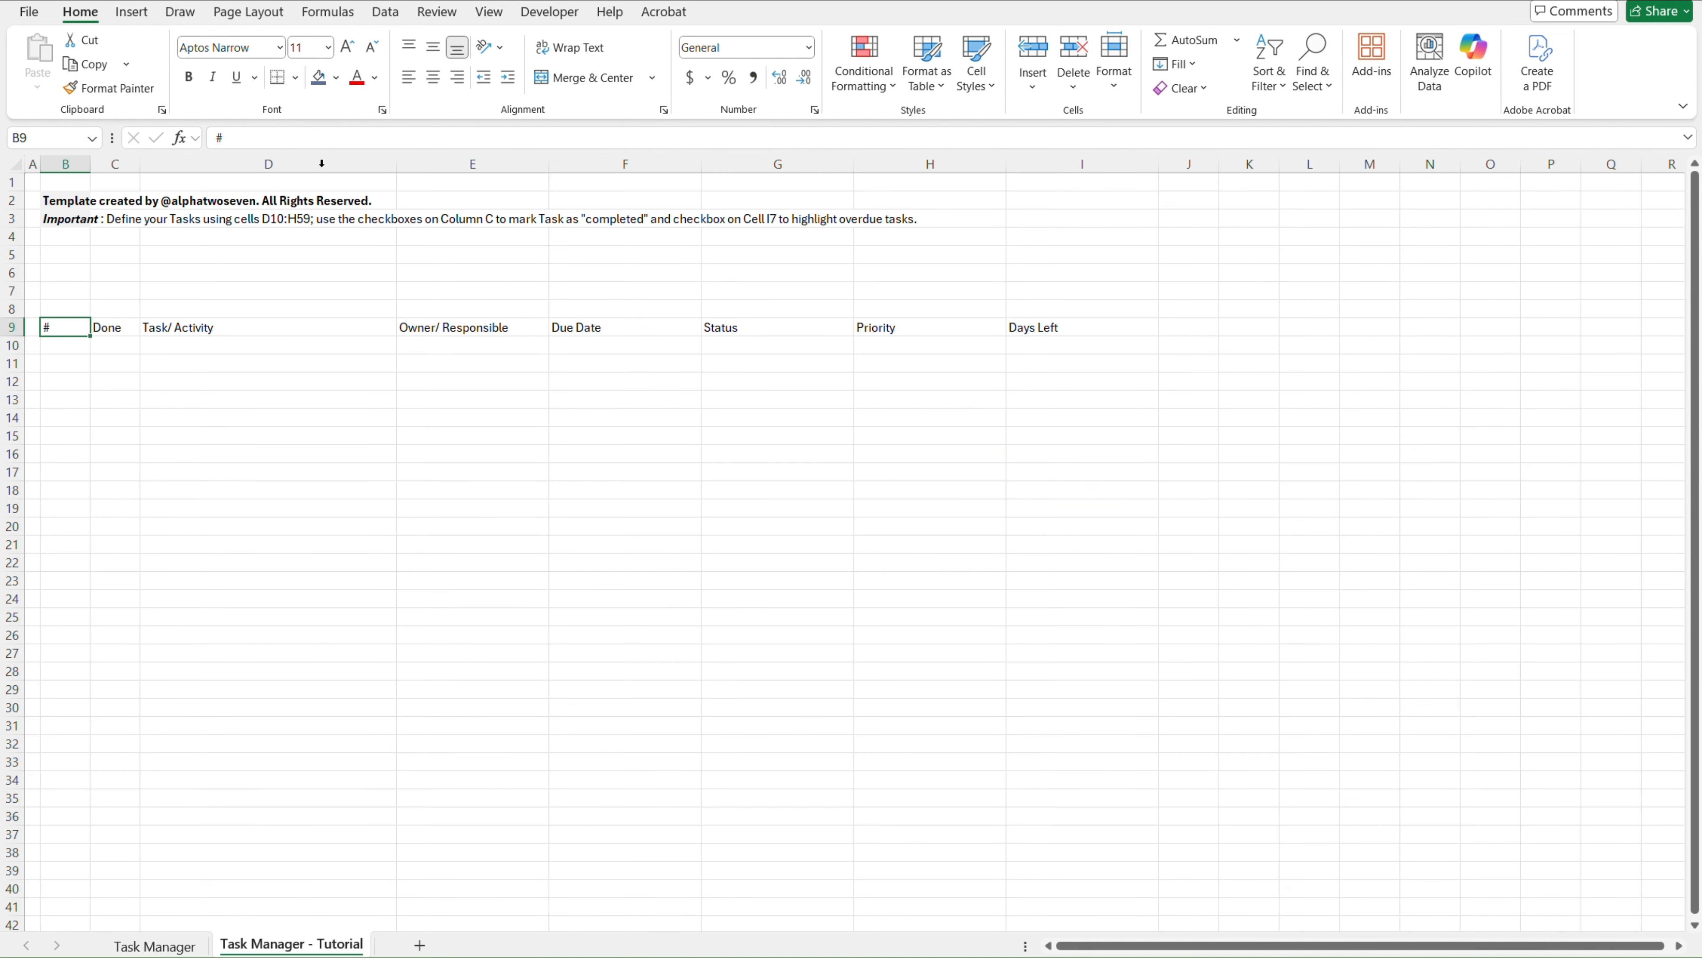
left_click(336, 77)
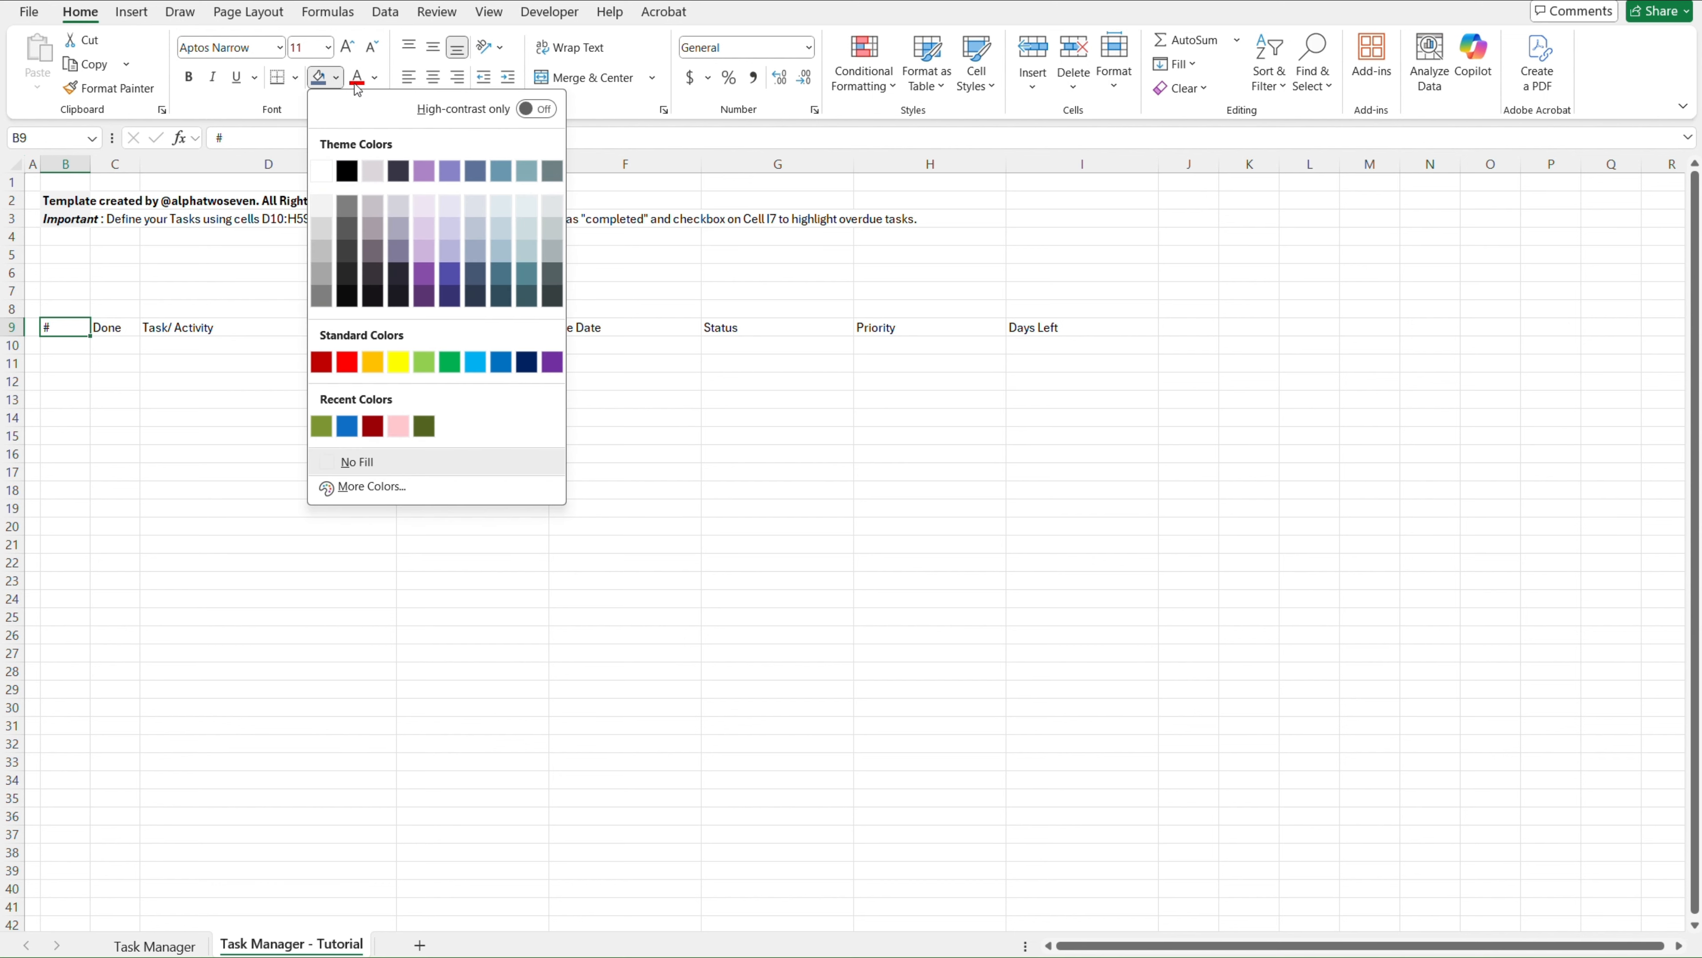
left_click(476, 173)
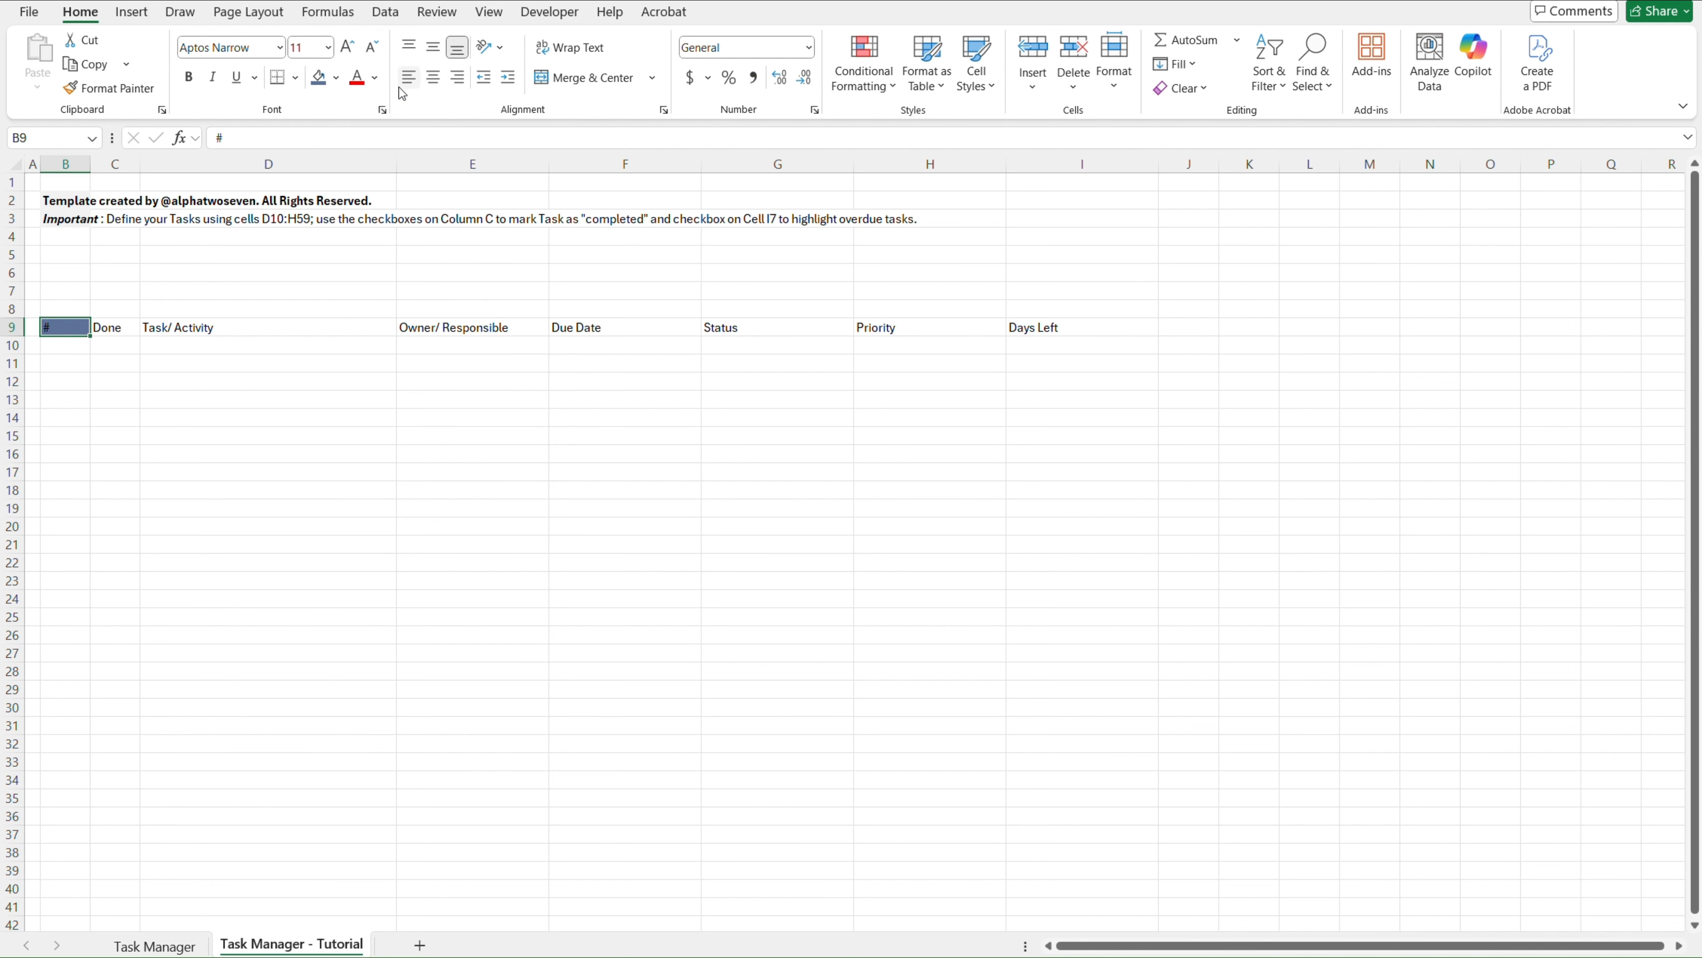
left_click(380, 80)
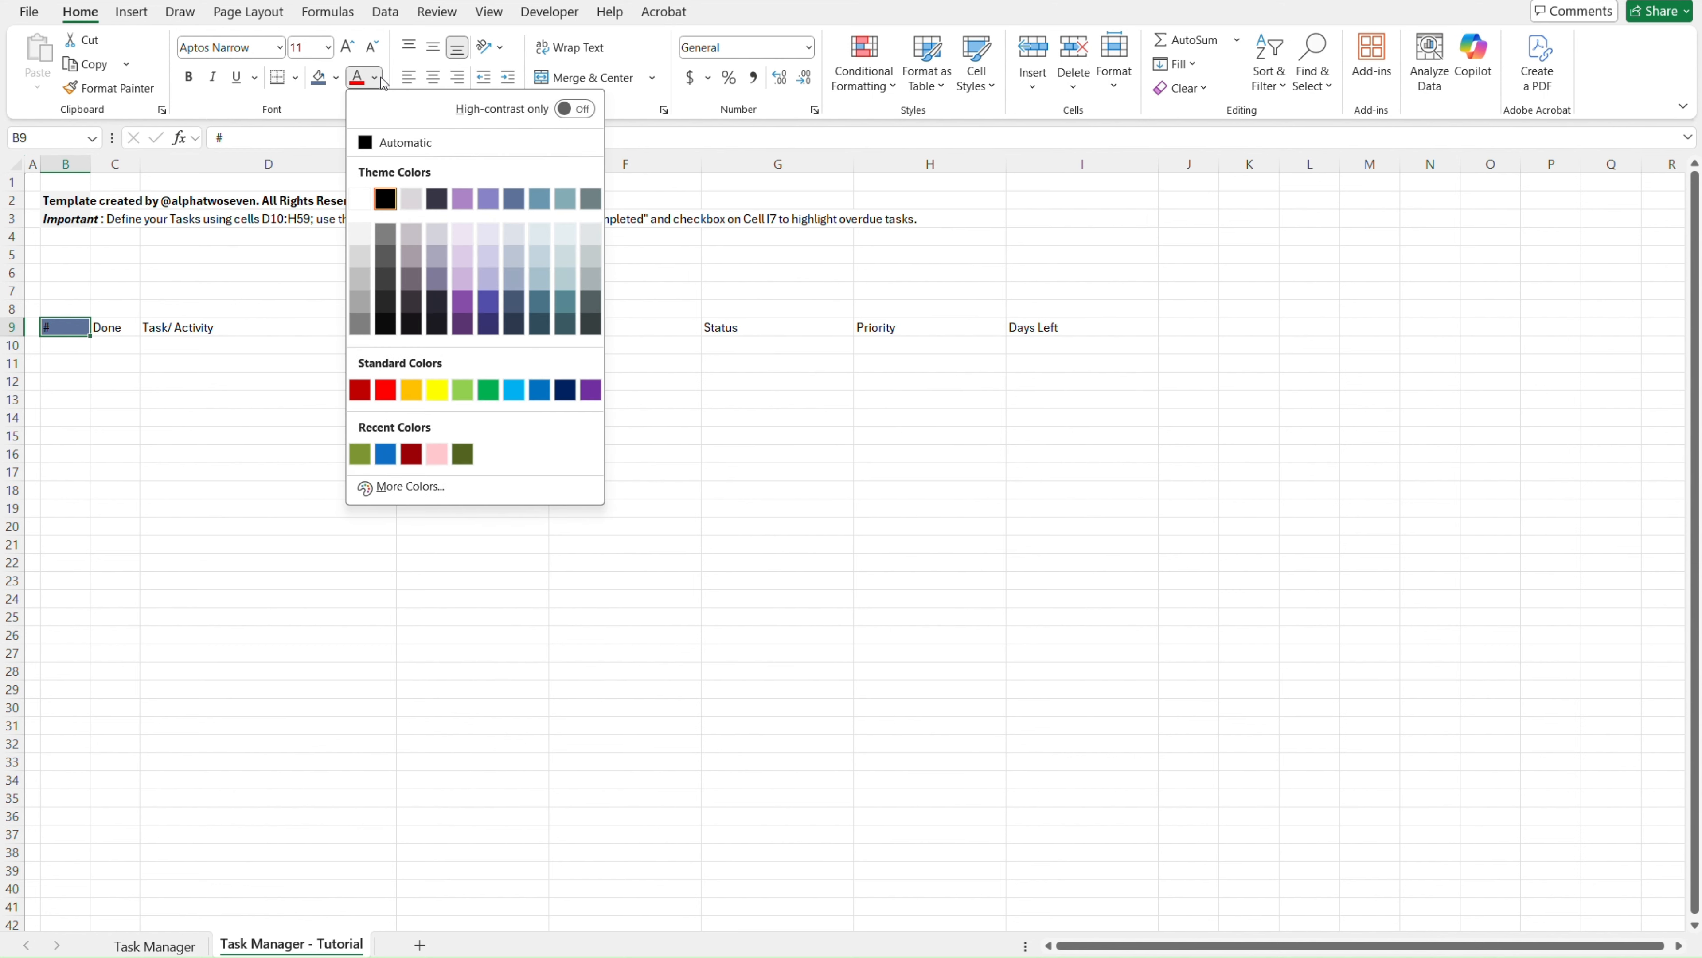
left_click(368, 207)
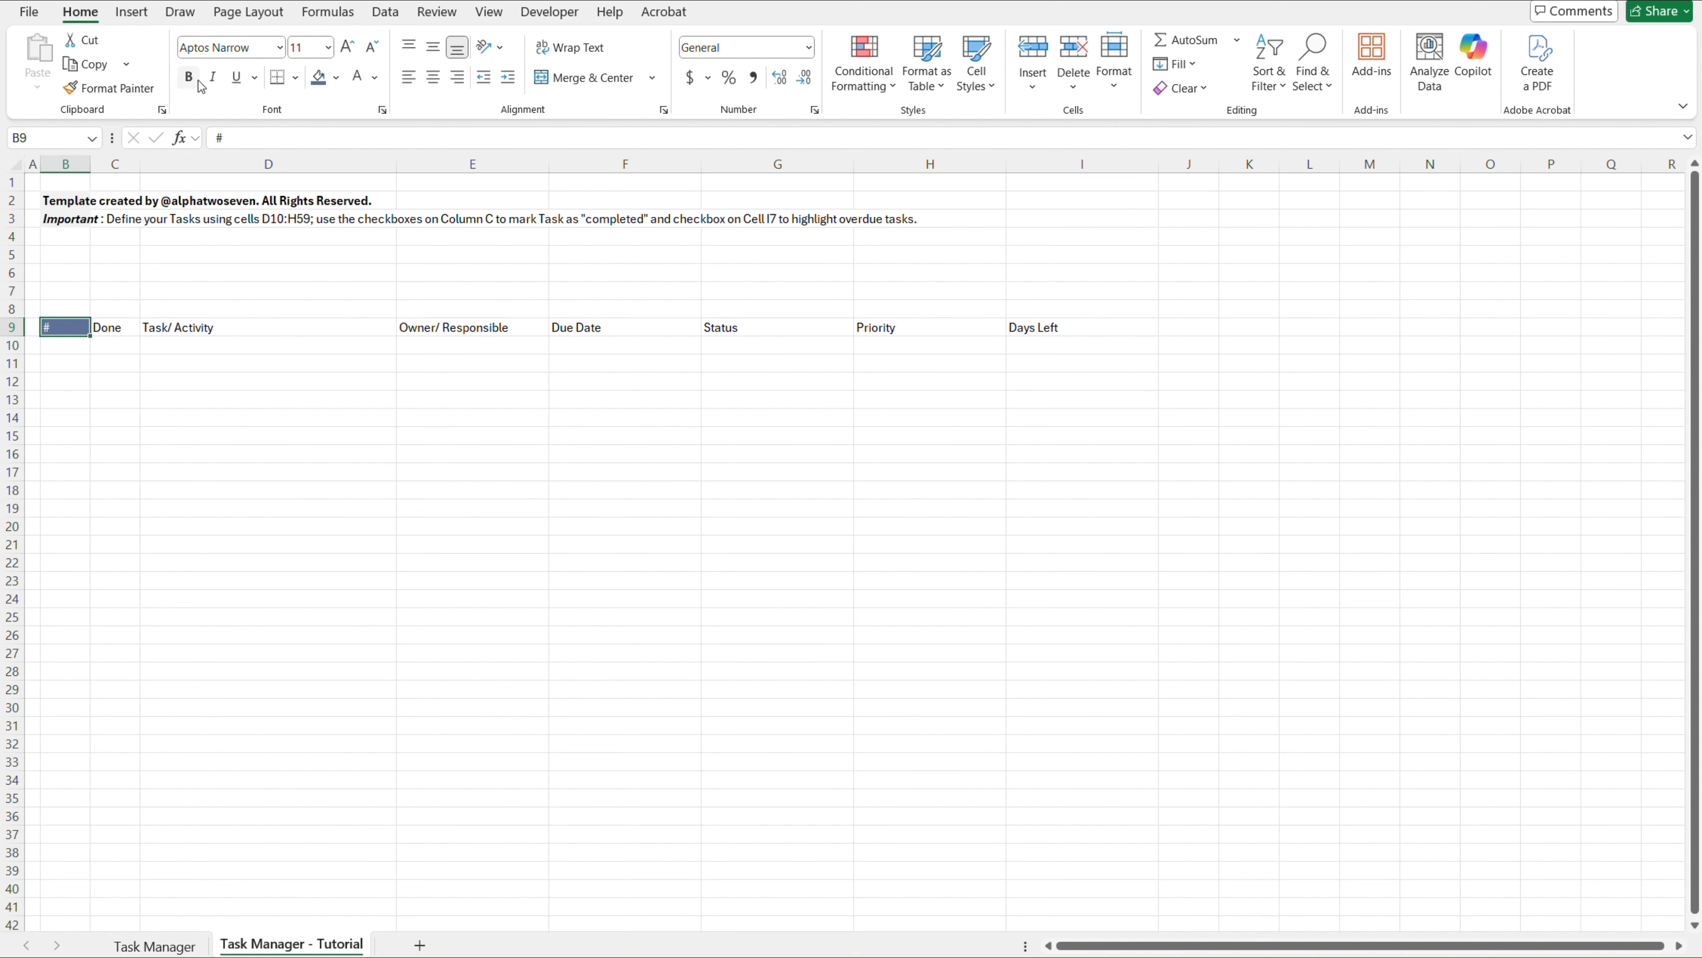
key("ctrl+Page_Up")
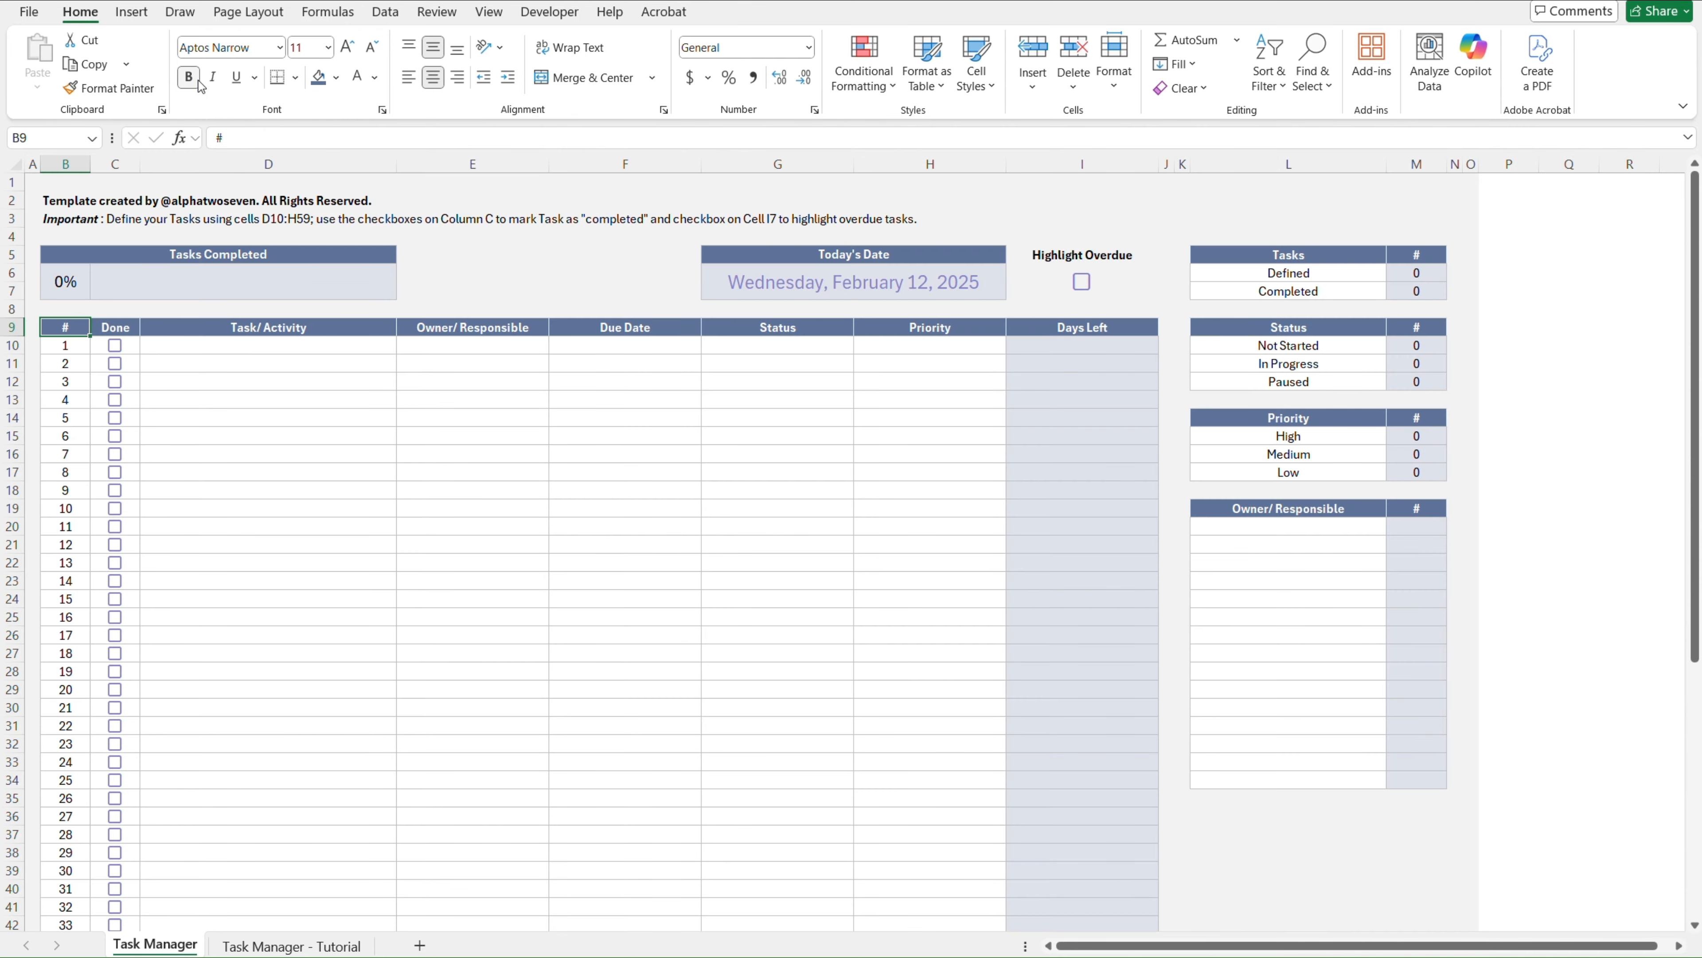
key("ctrl+Page_Down")
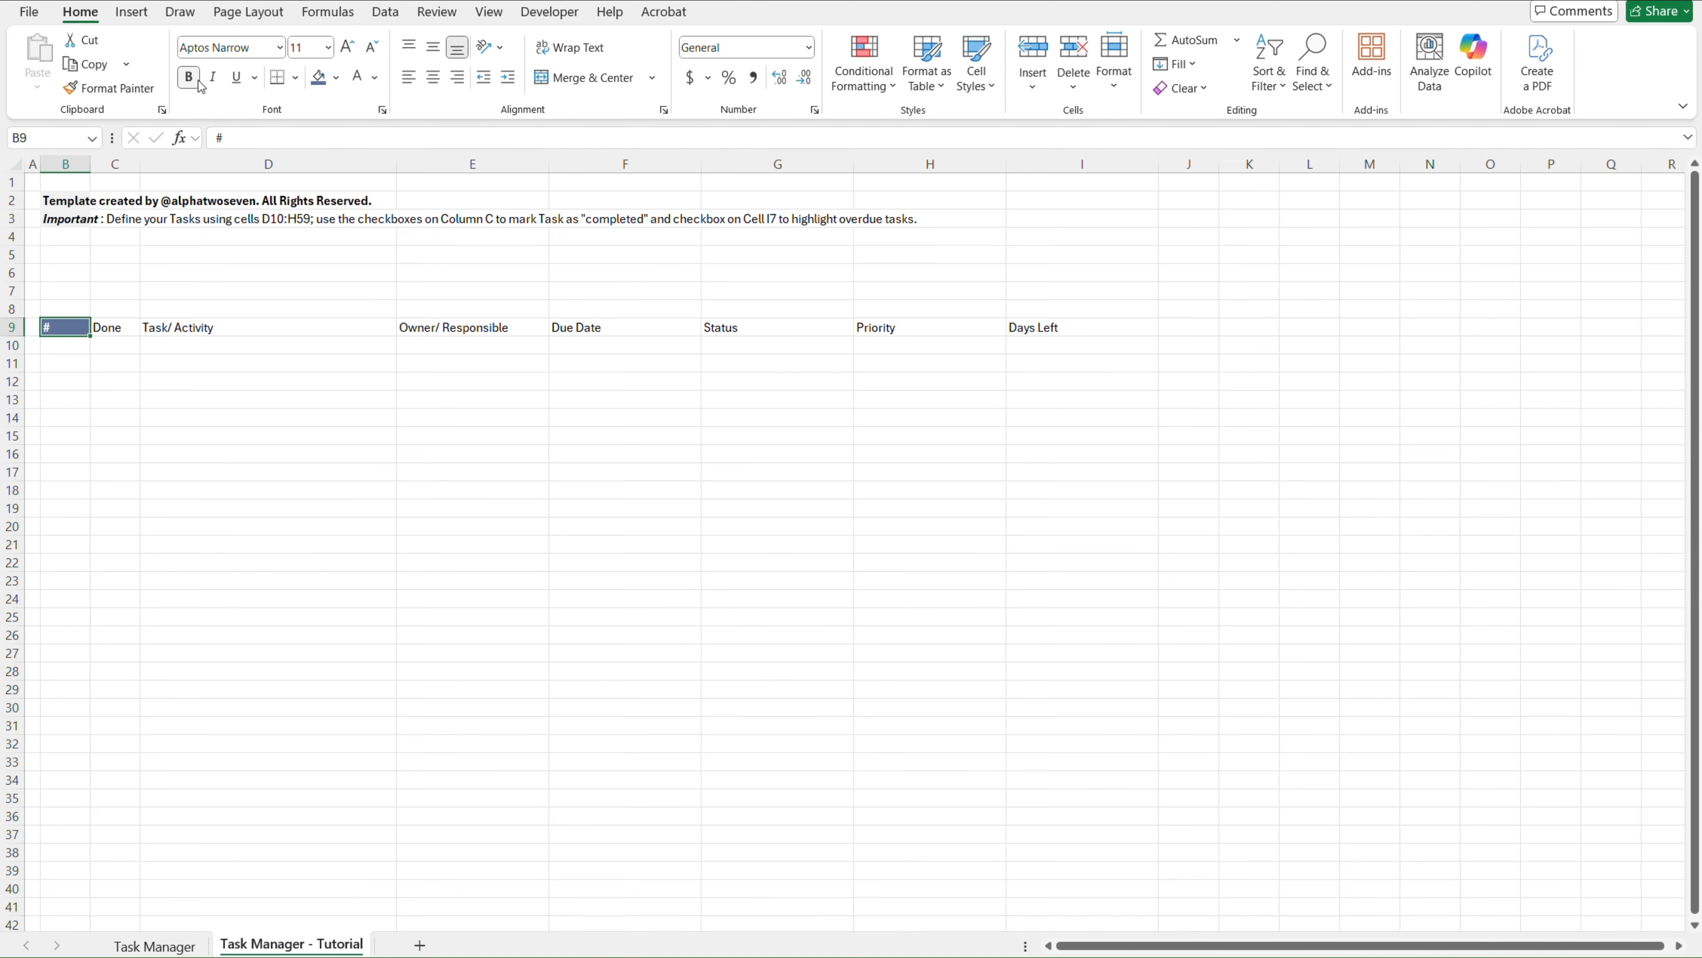
Middle-align all cells of the Task Manager - Tutorial sheet vertically
left_click(15, 164)
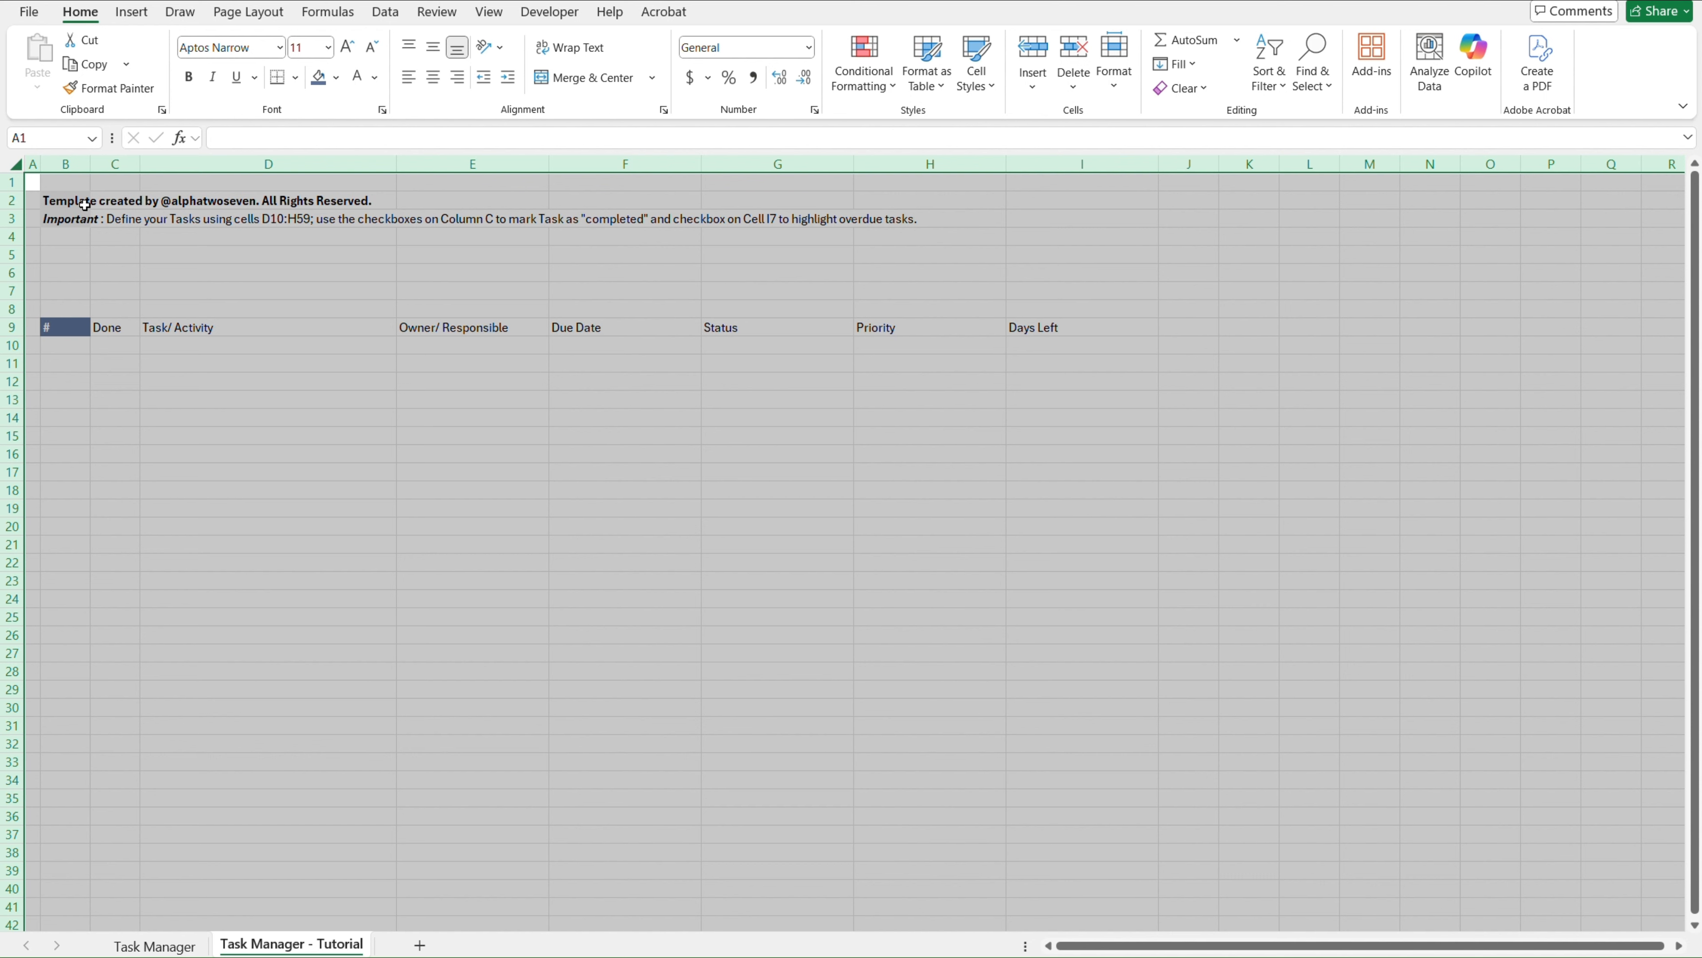
left_click(437, 50)
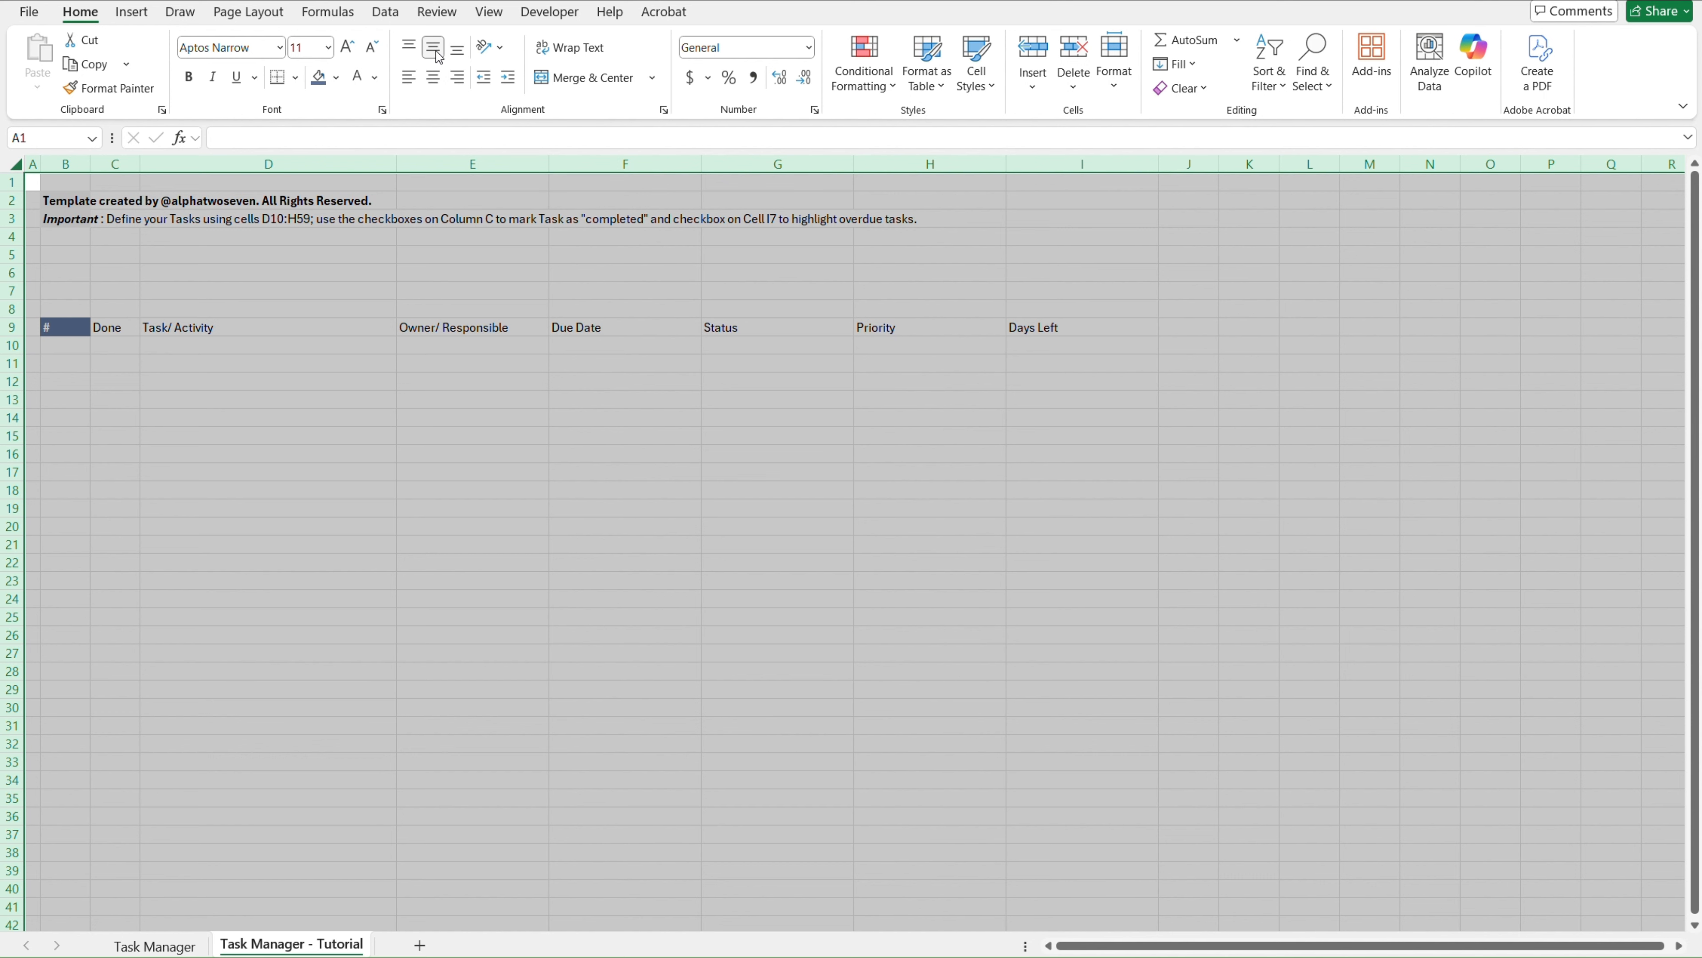
left_click(325, 314)
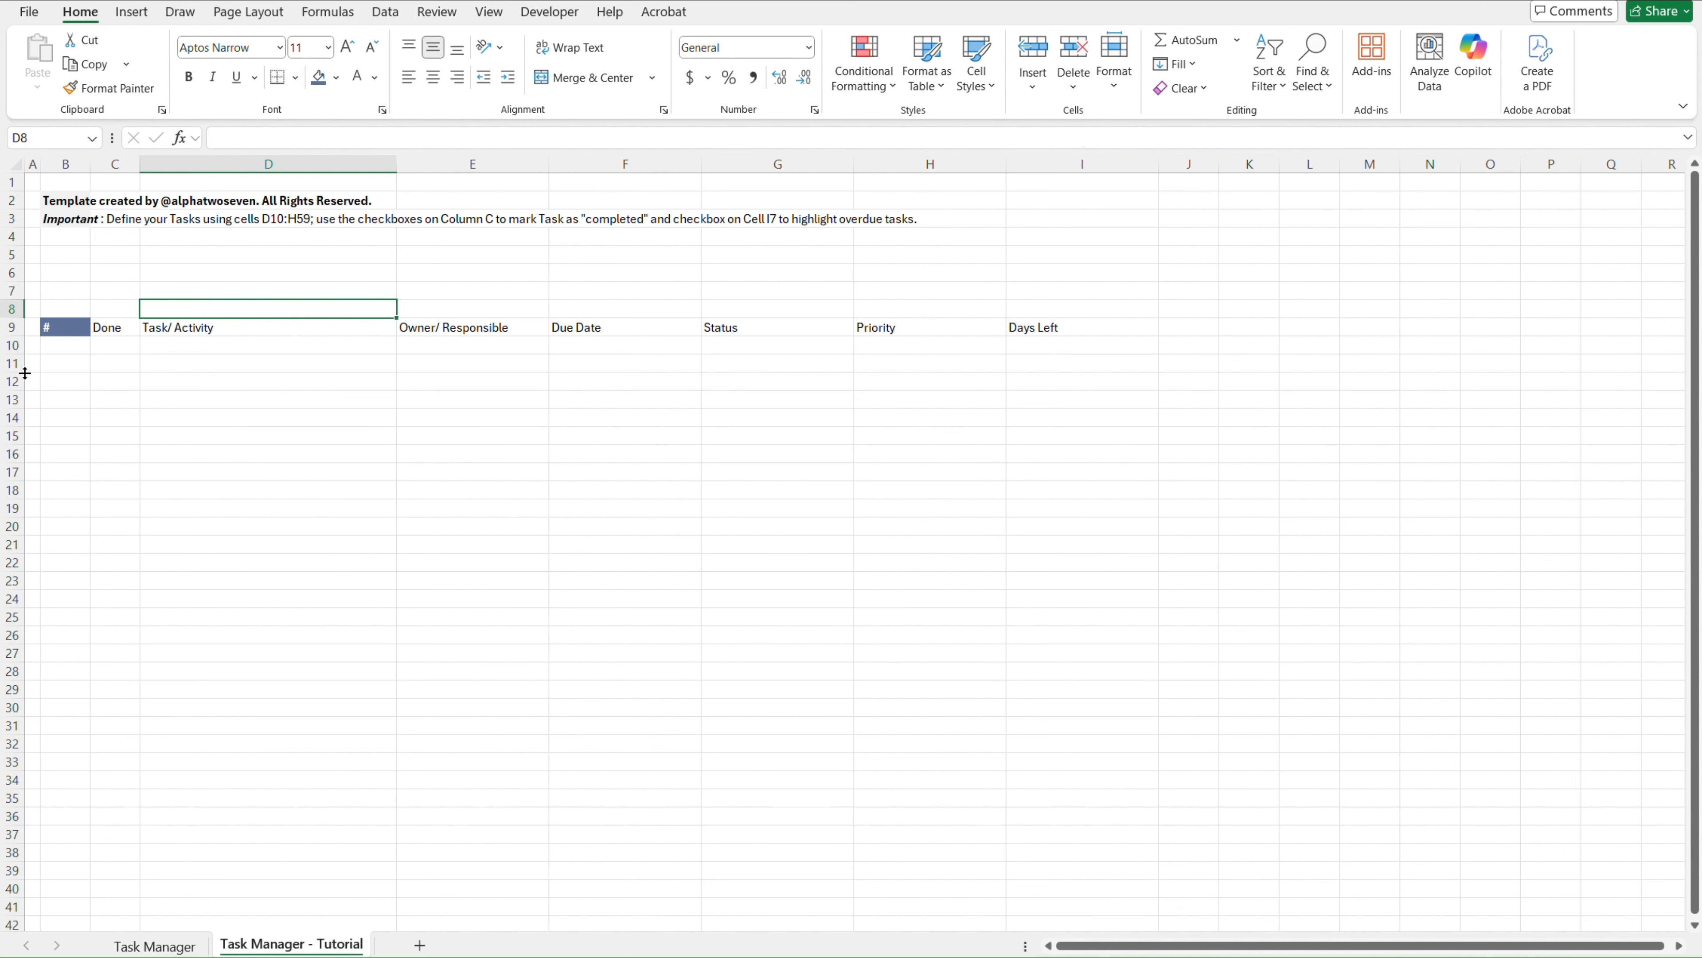
Examine the borders between the header cells in row 9 of the Task Manager sheet for use on the tutorial sheet
left_click(79, 325)
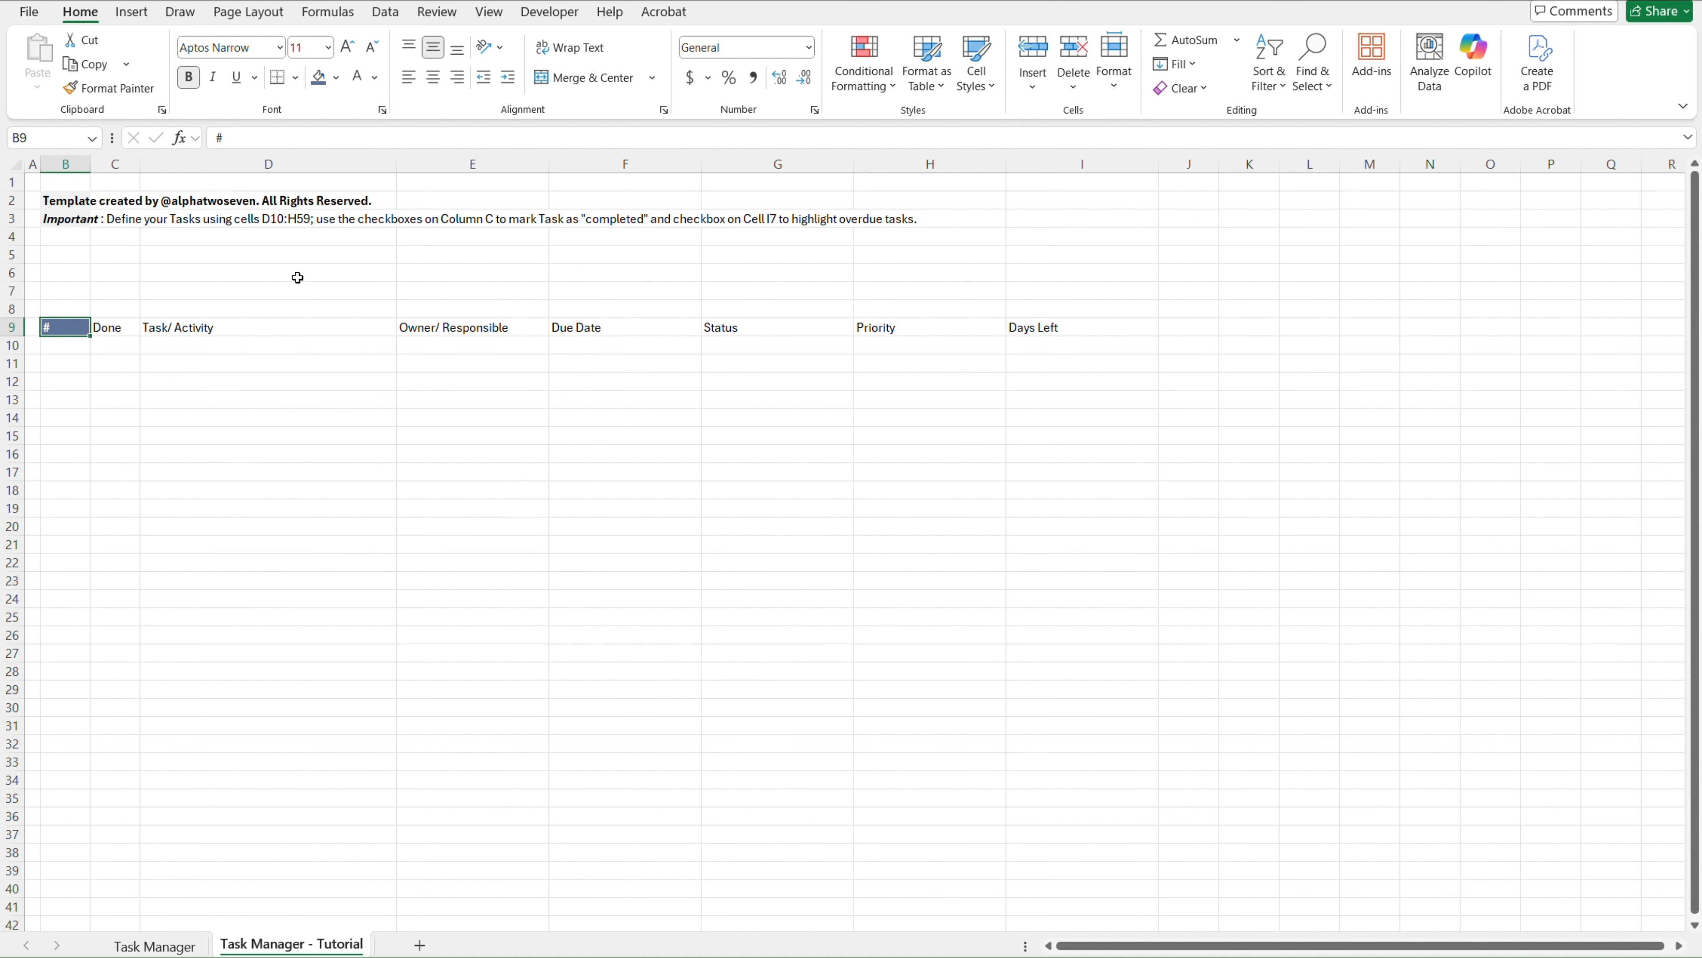
key("ctrl+Page_Up")
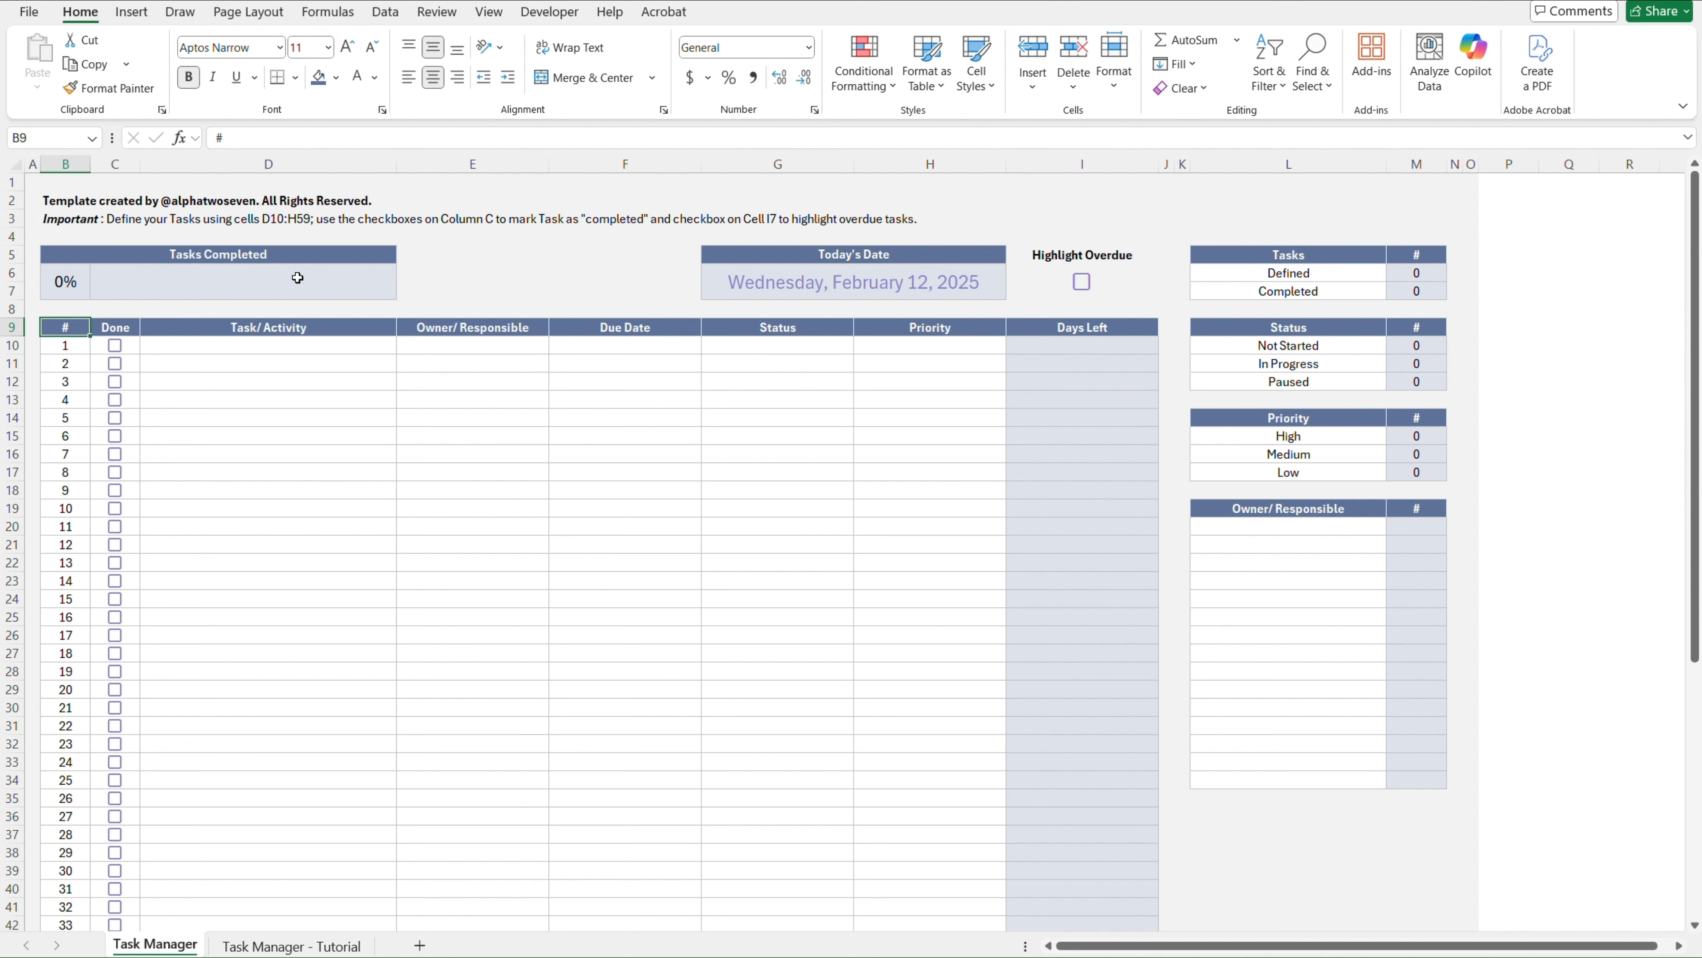
key("Right")
key("Right")
key("Right")
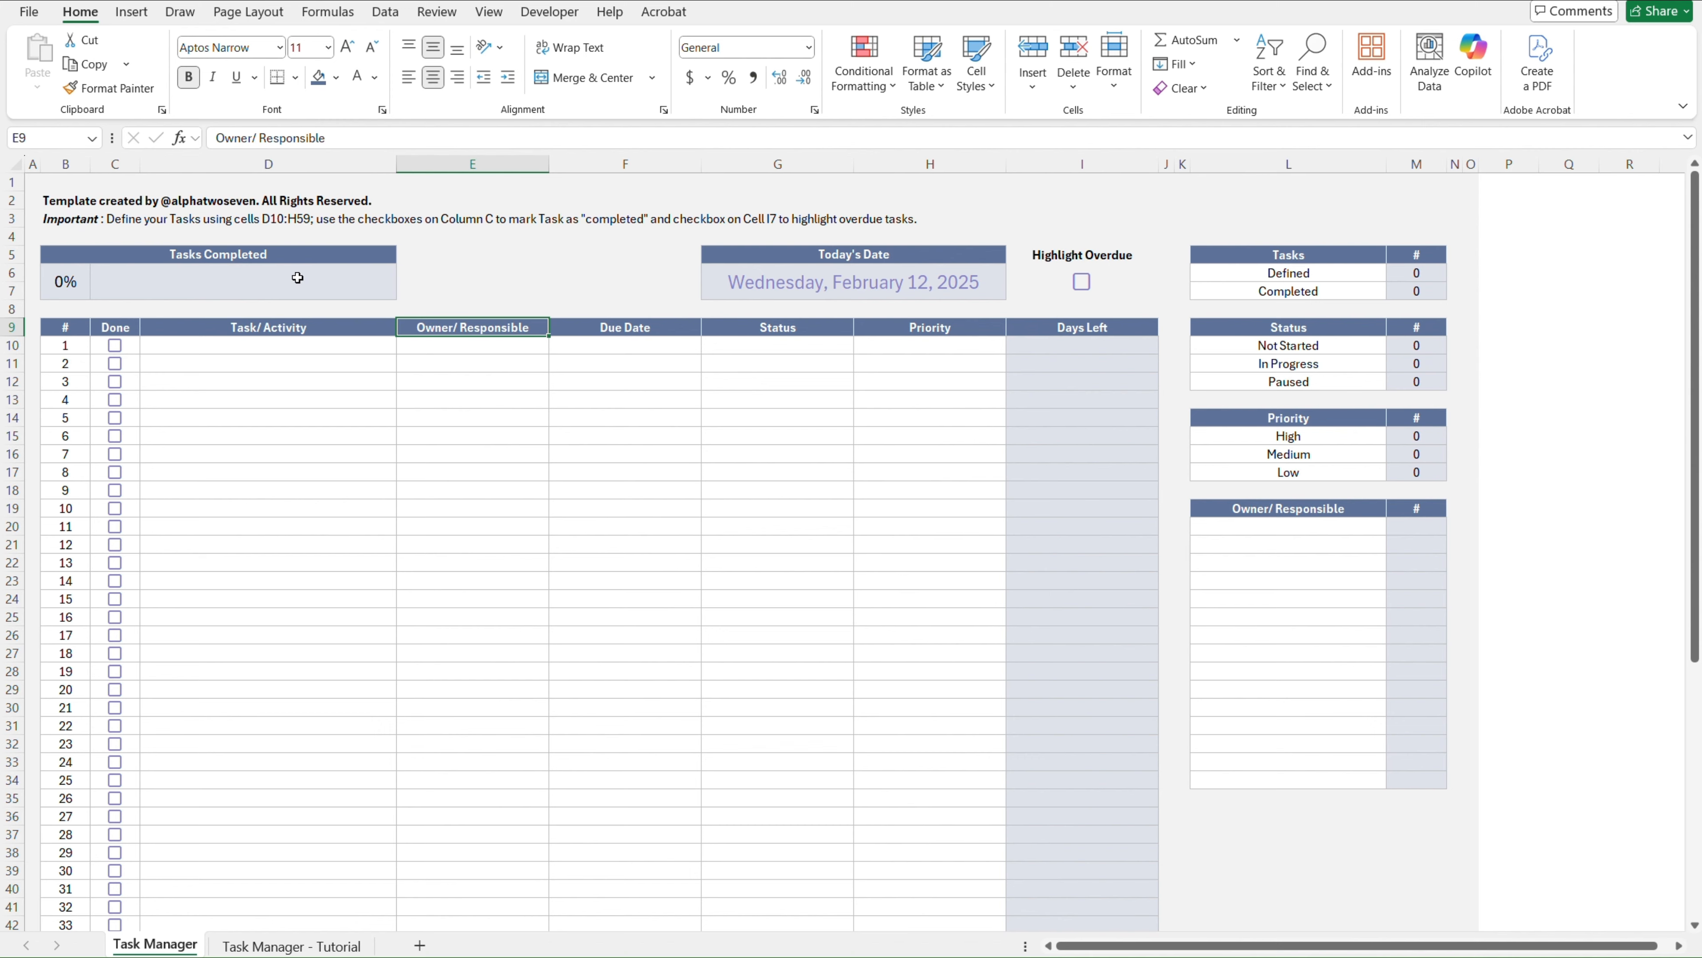
key("Left")
key("Left")
key("Left")
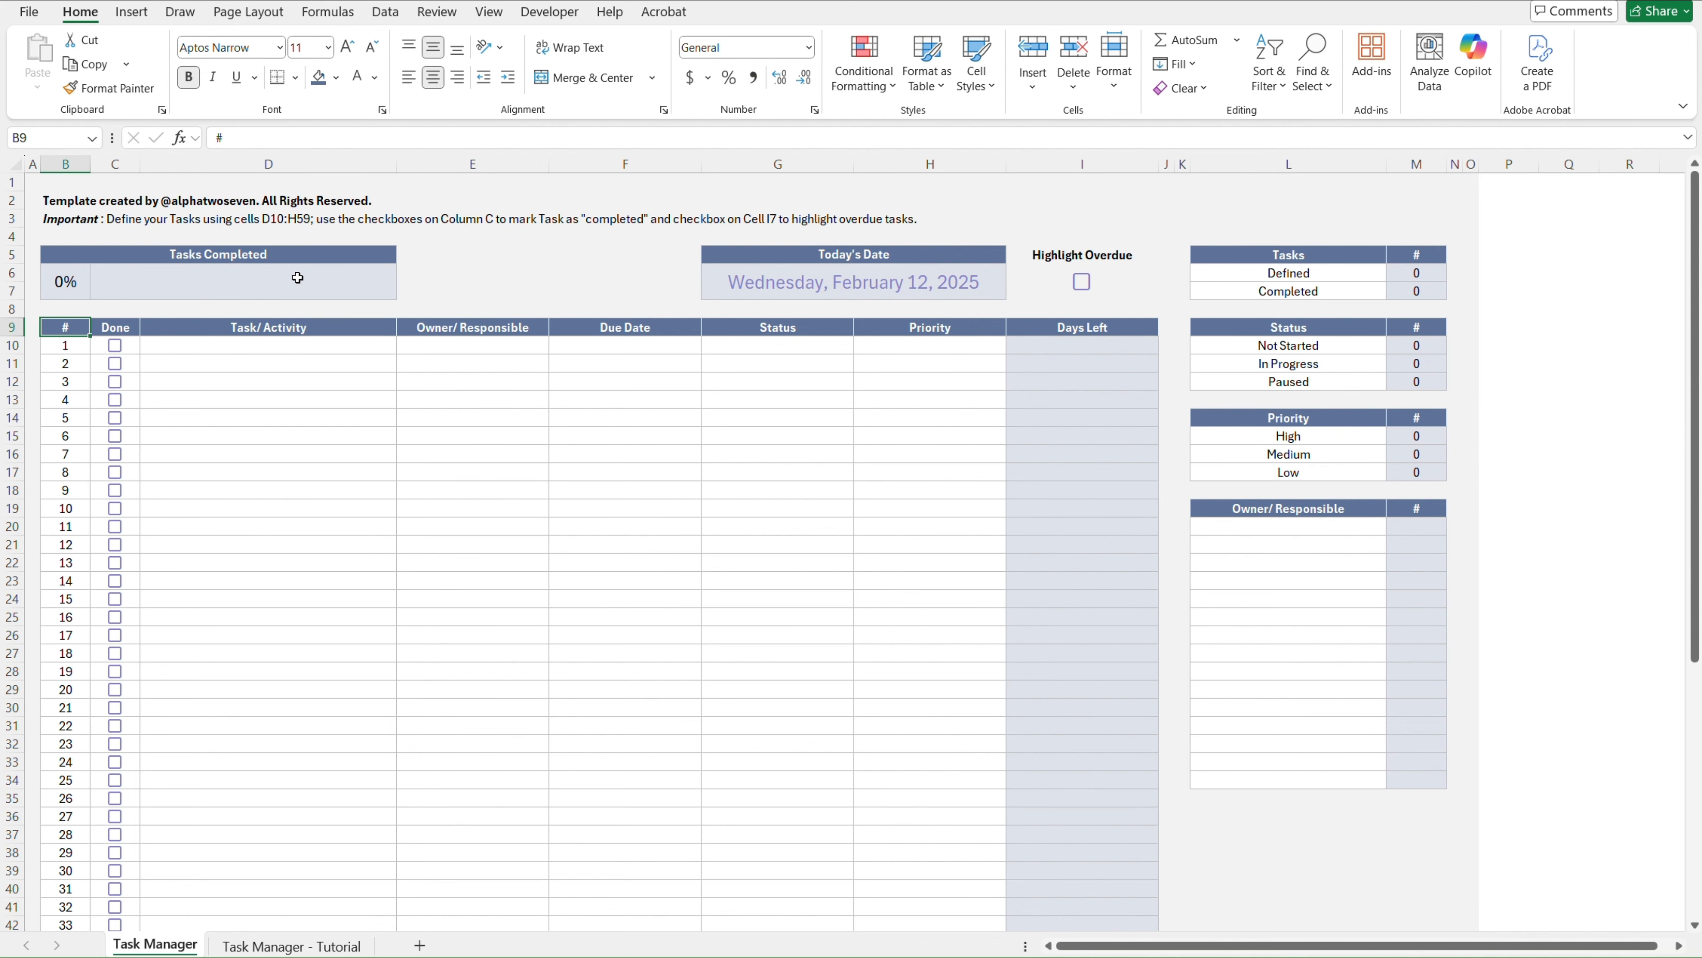
key("ctrl+Page_Down")
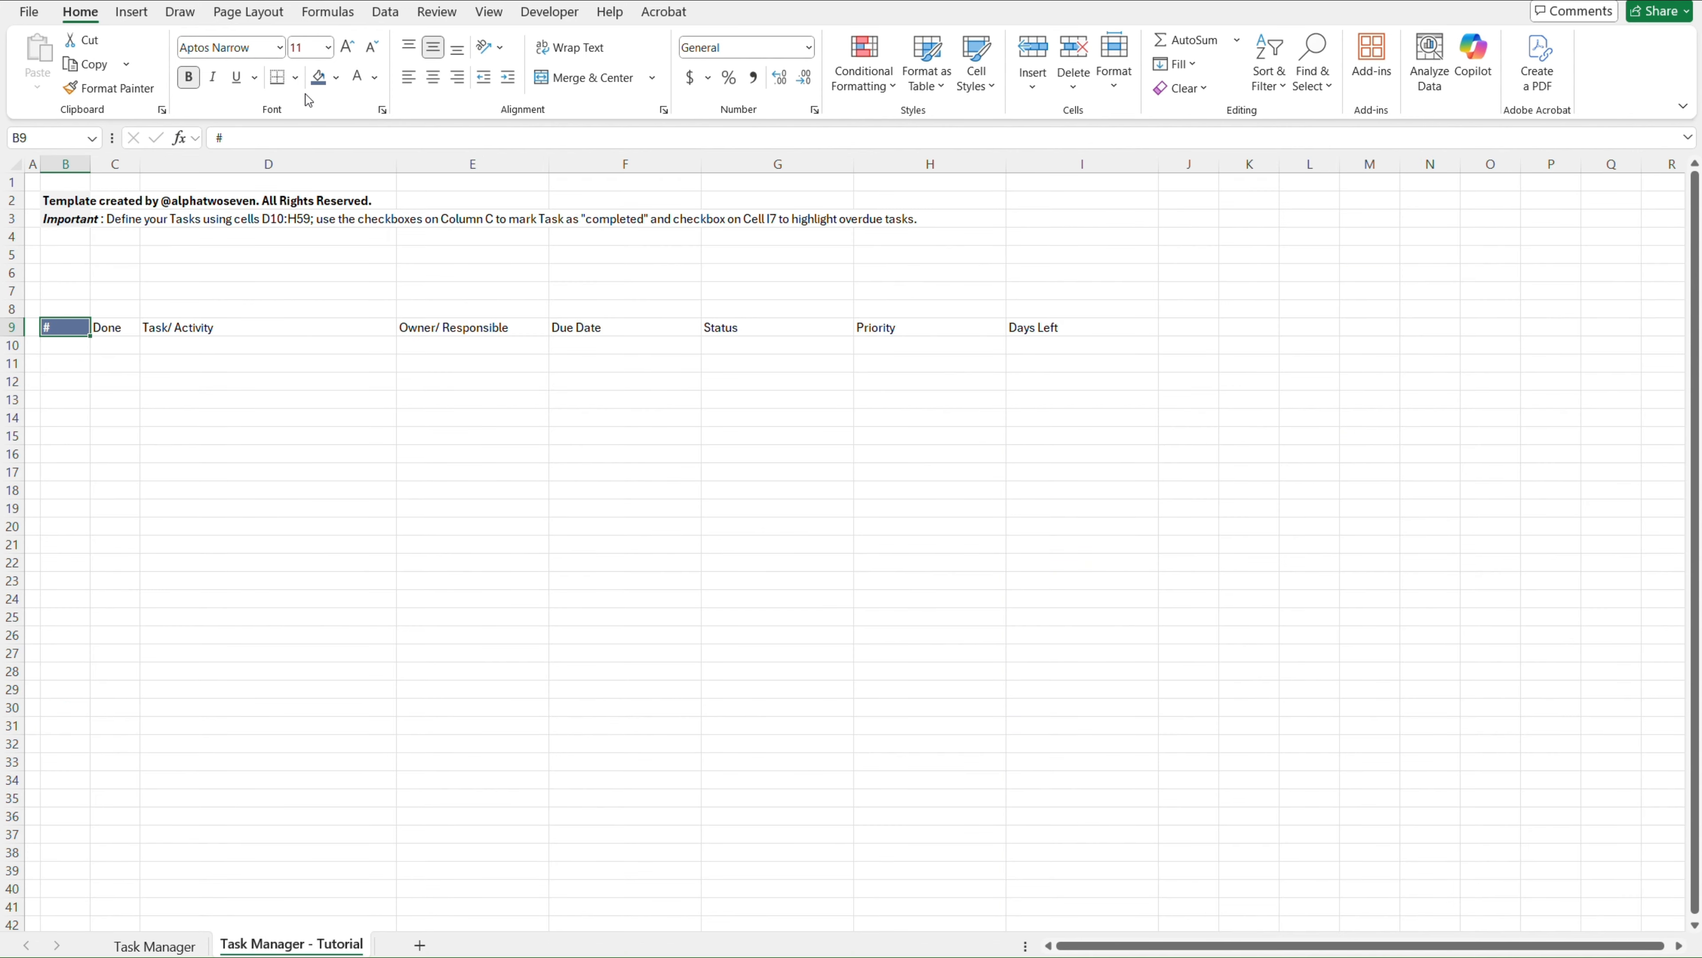
Apply all borders to the # header in cell B9, using the lightest gray theme color as the line color
left_click(295, 79)
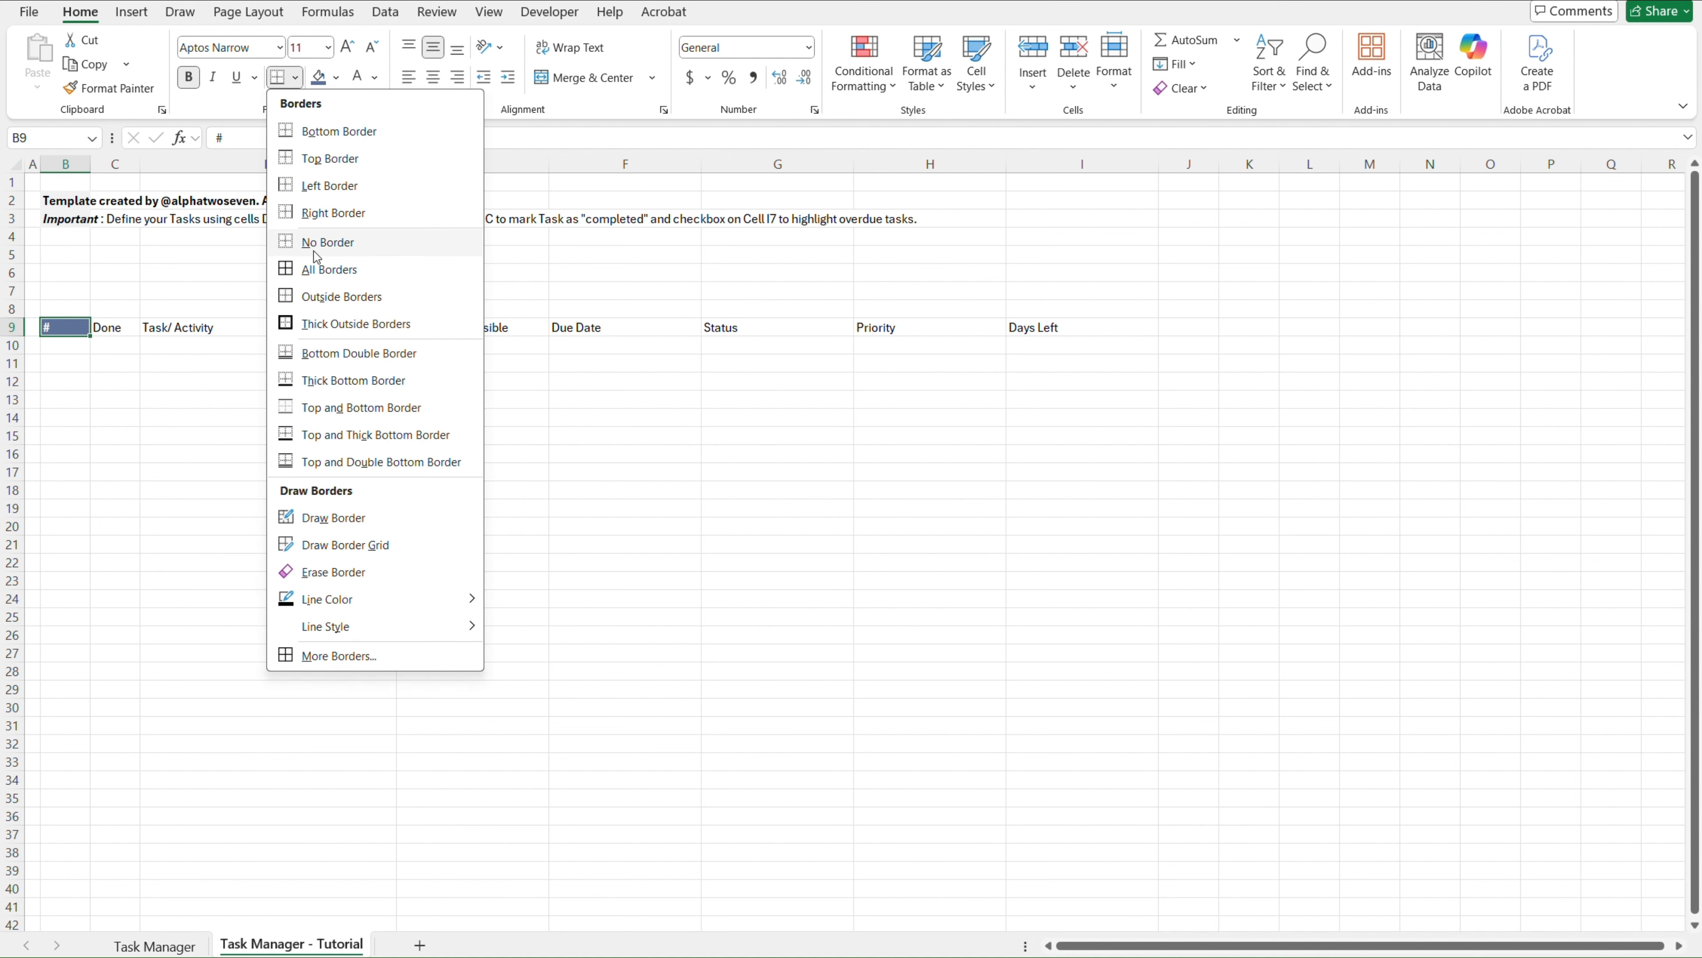
mouse_move(381, 611)
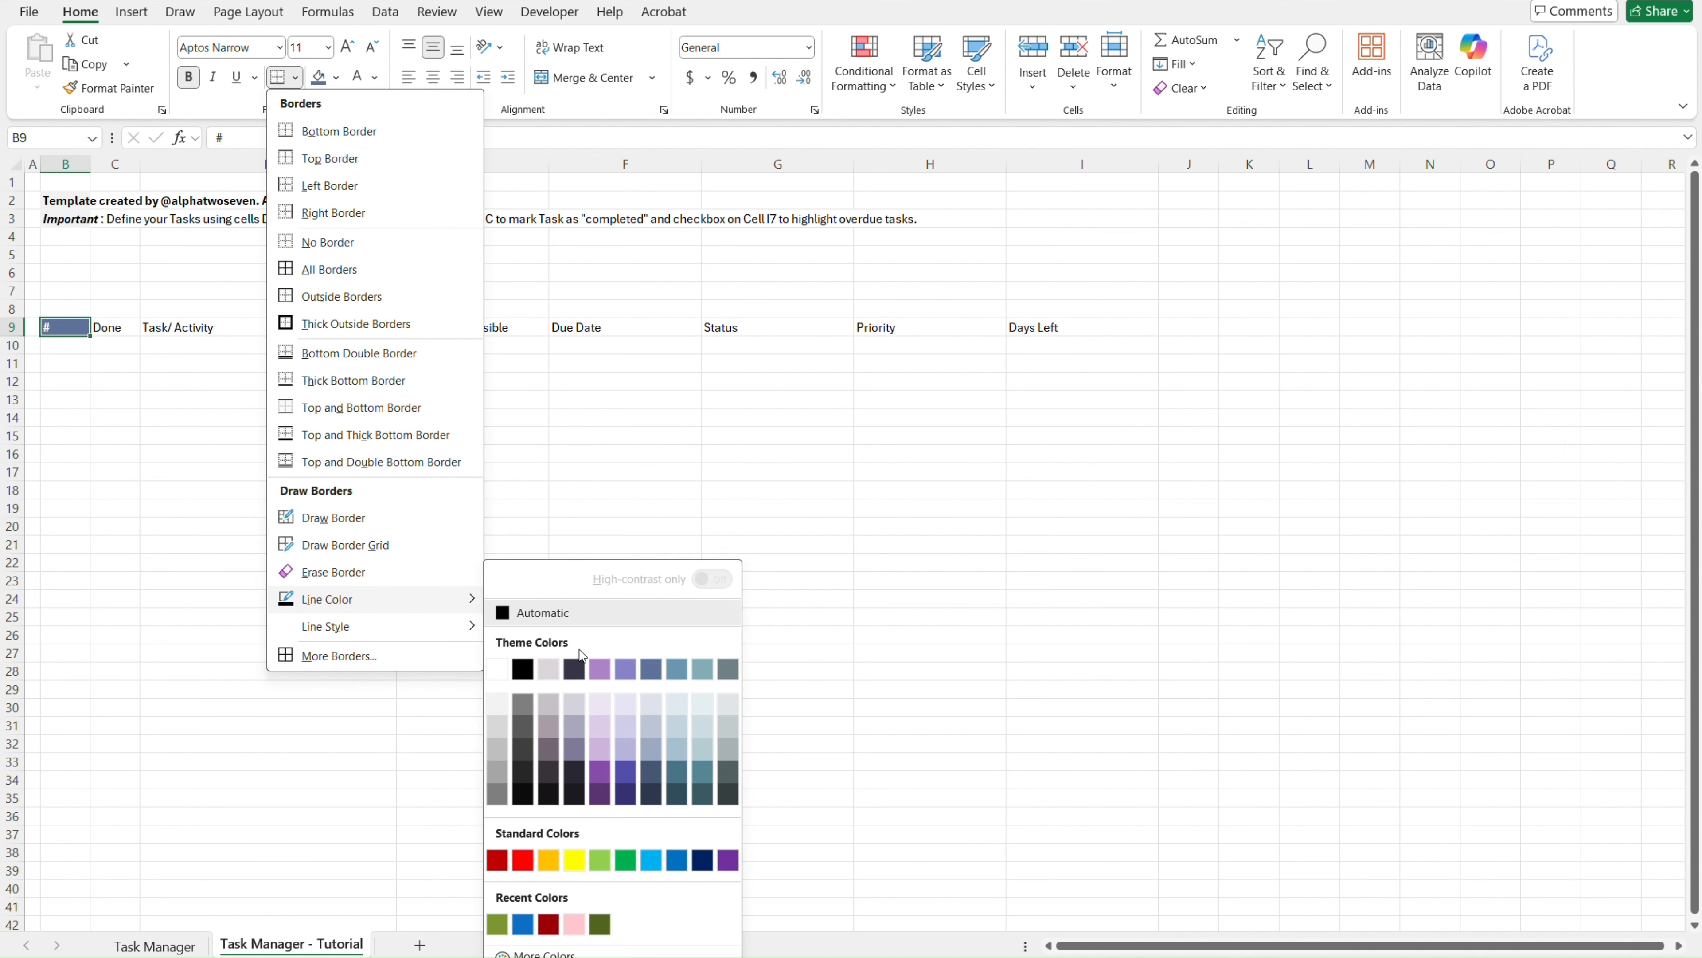
left_click(499, 705)
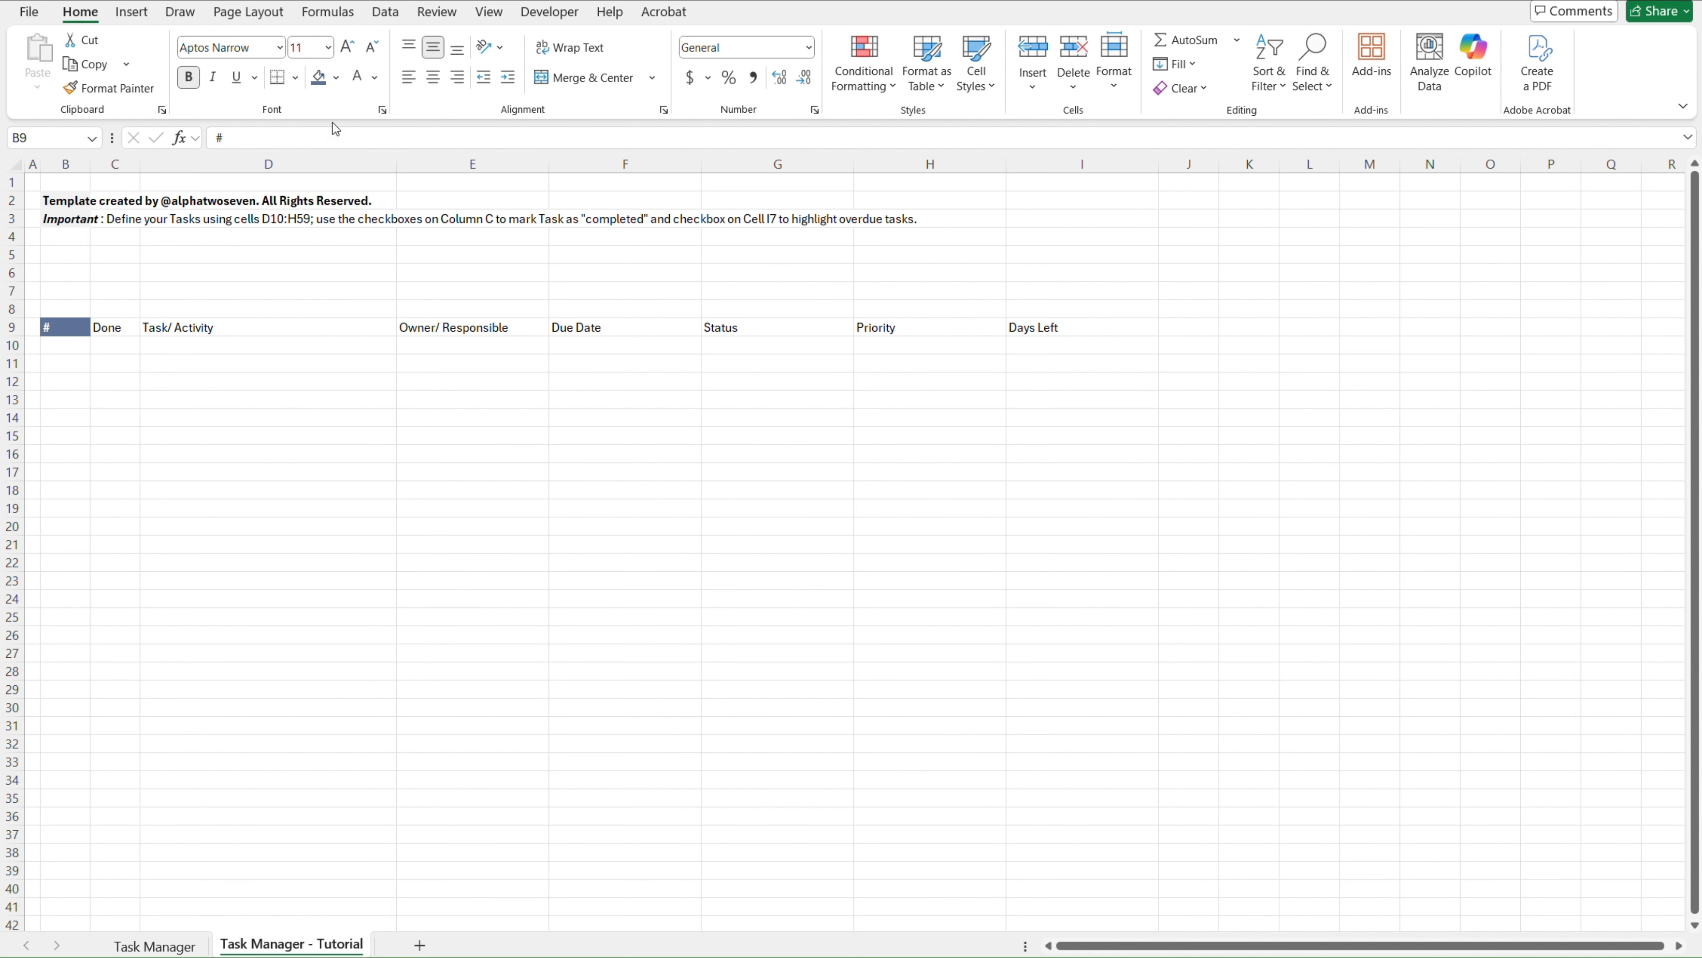
left_click(294, 78)
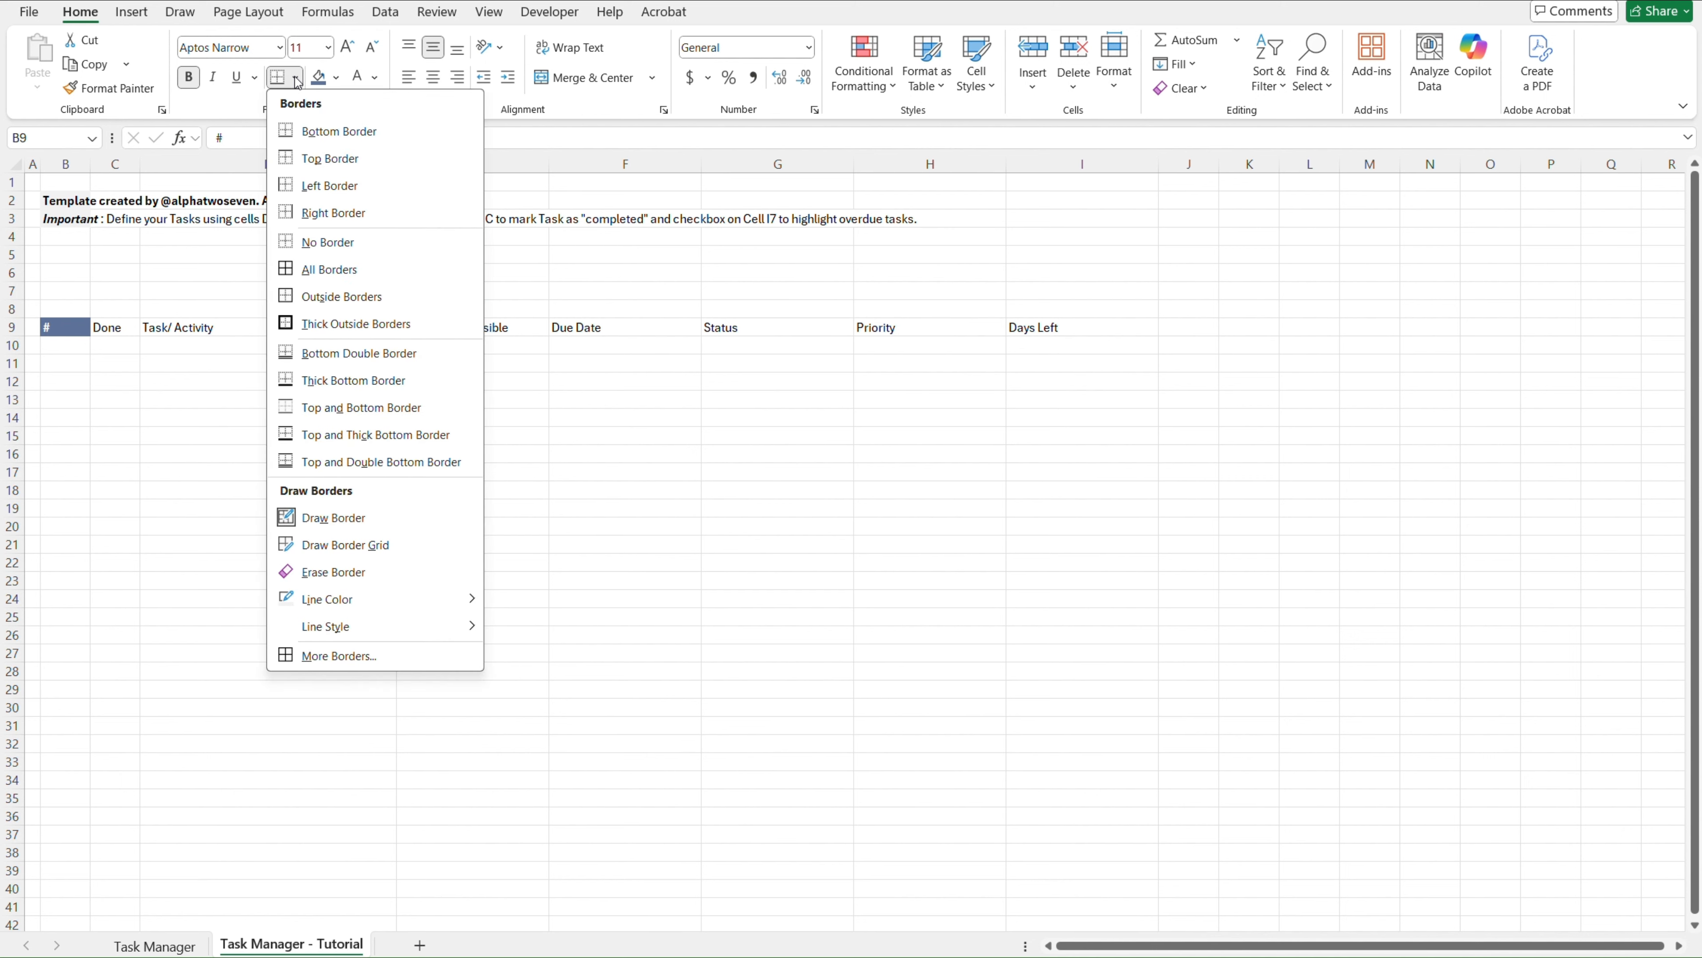
left_click(362, 269)
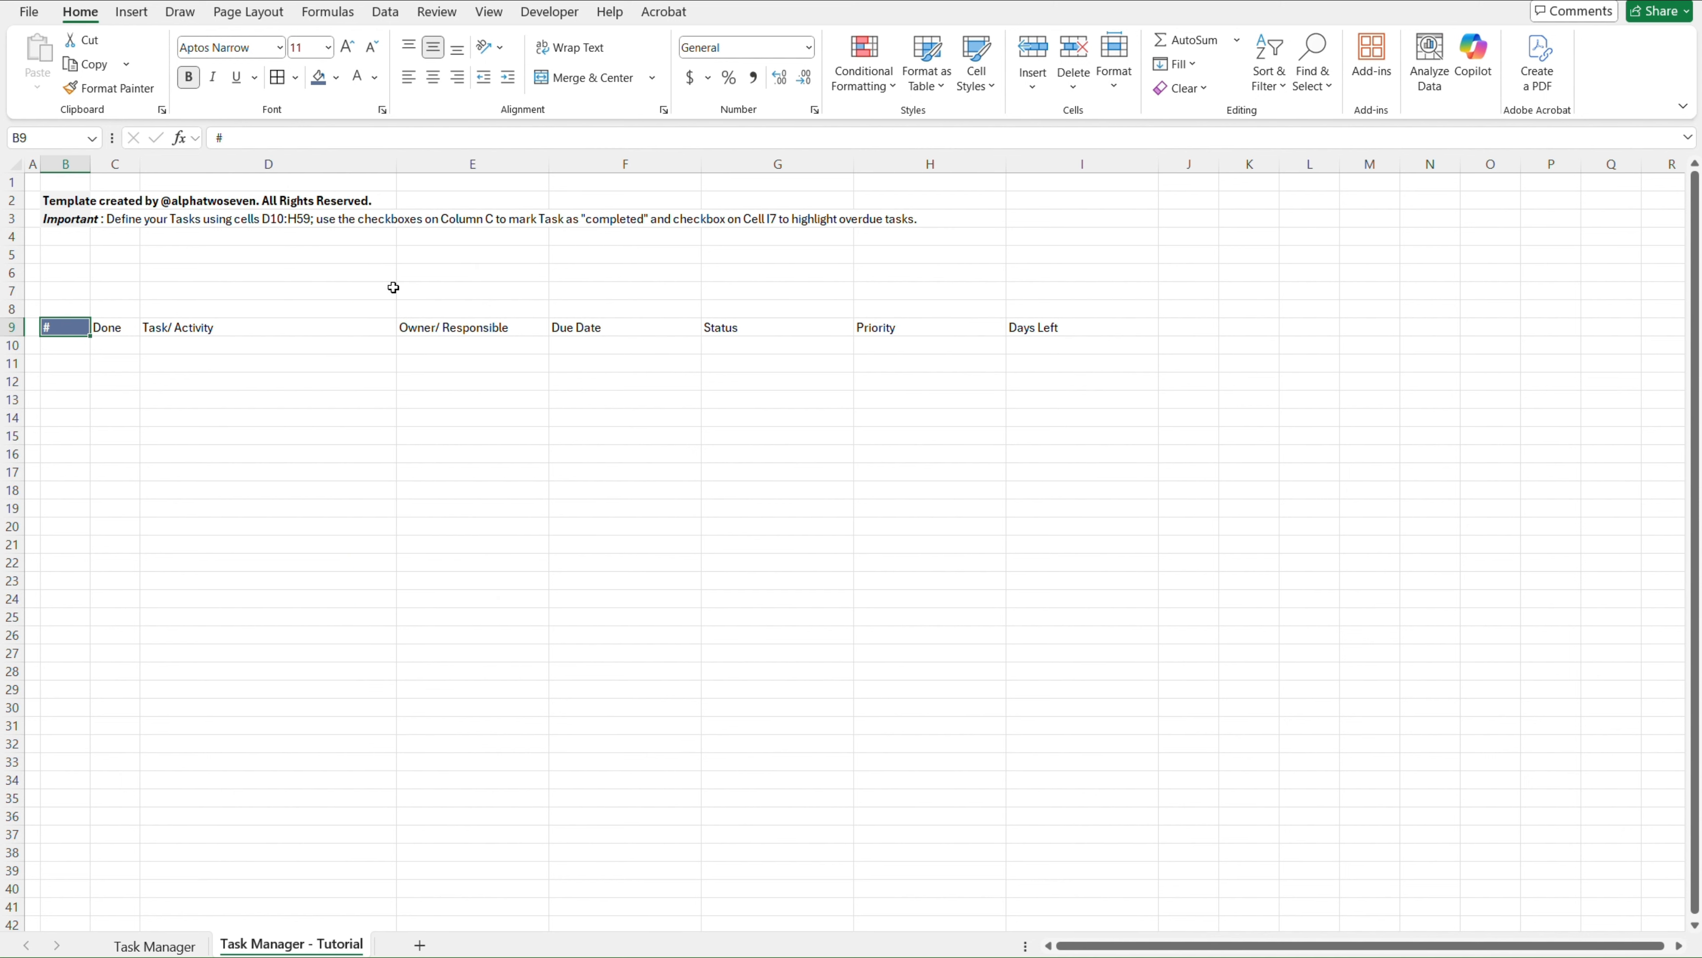
Compare the # header with the one on the Task Manager sheet and center its text horizontally on the tutorial sheet
key("ctrl+Page_Up")
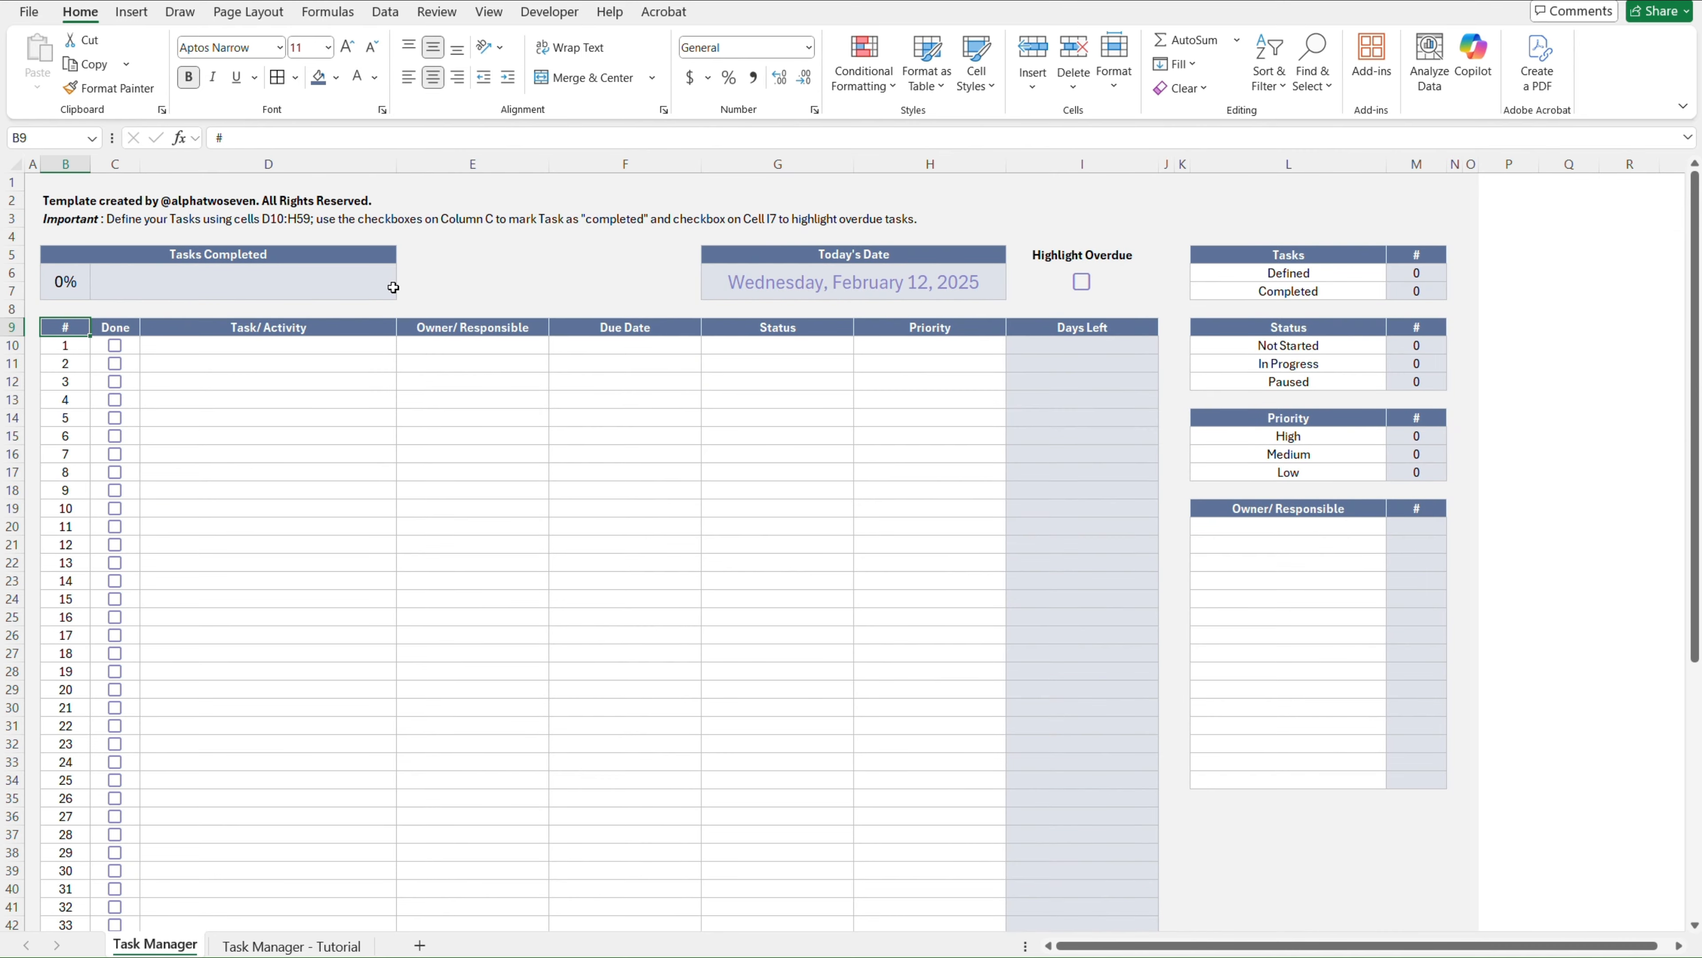
key("ctrl+Page_Down")
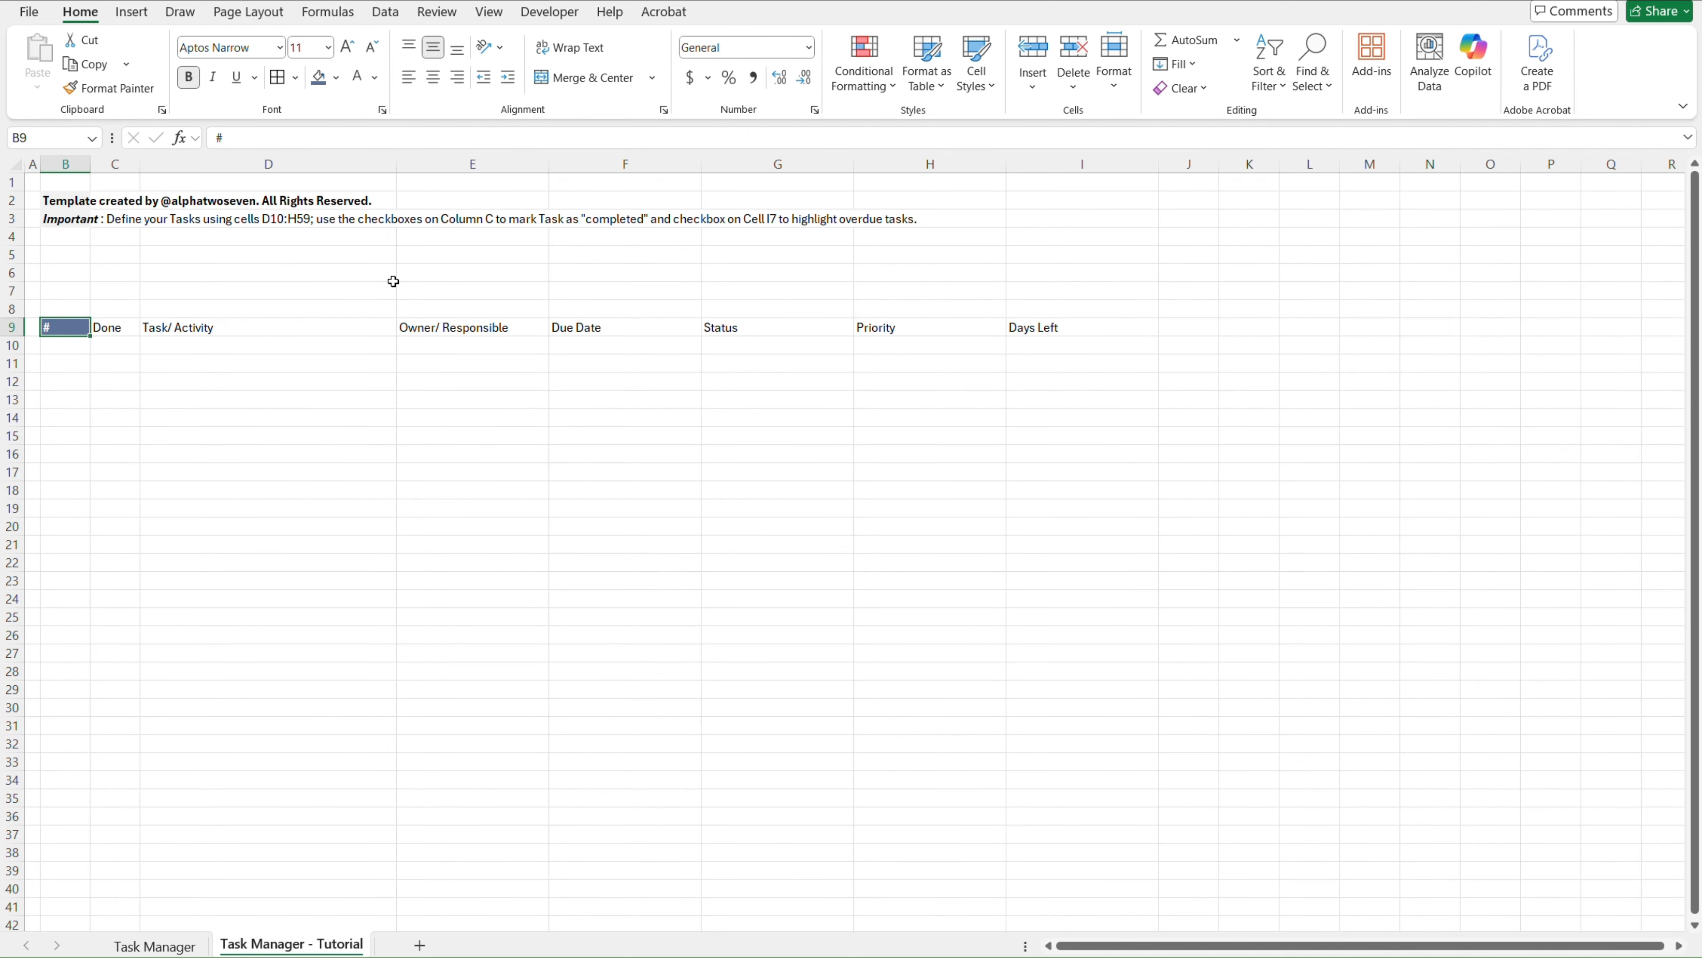
left_click(433, 81)
key("Down")
key("Down")
key("Down")
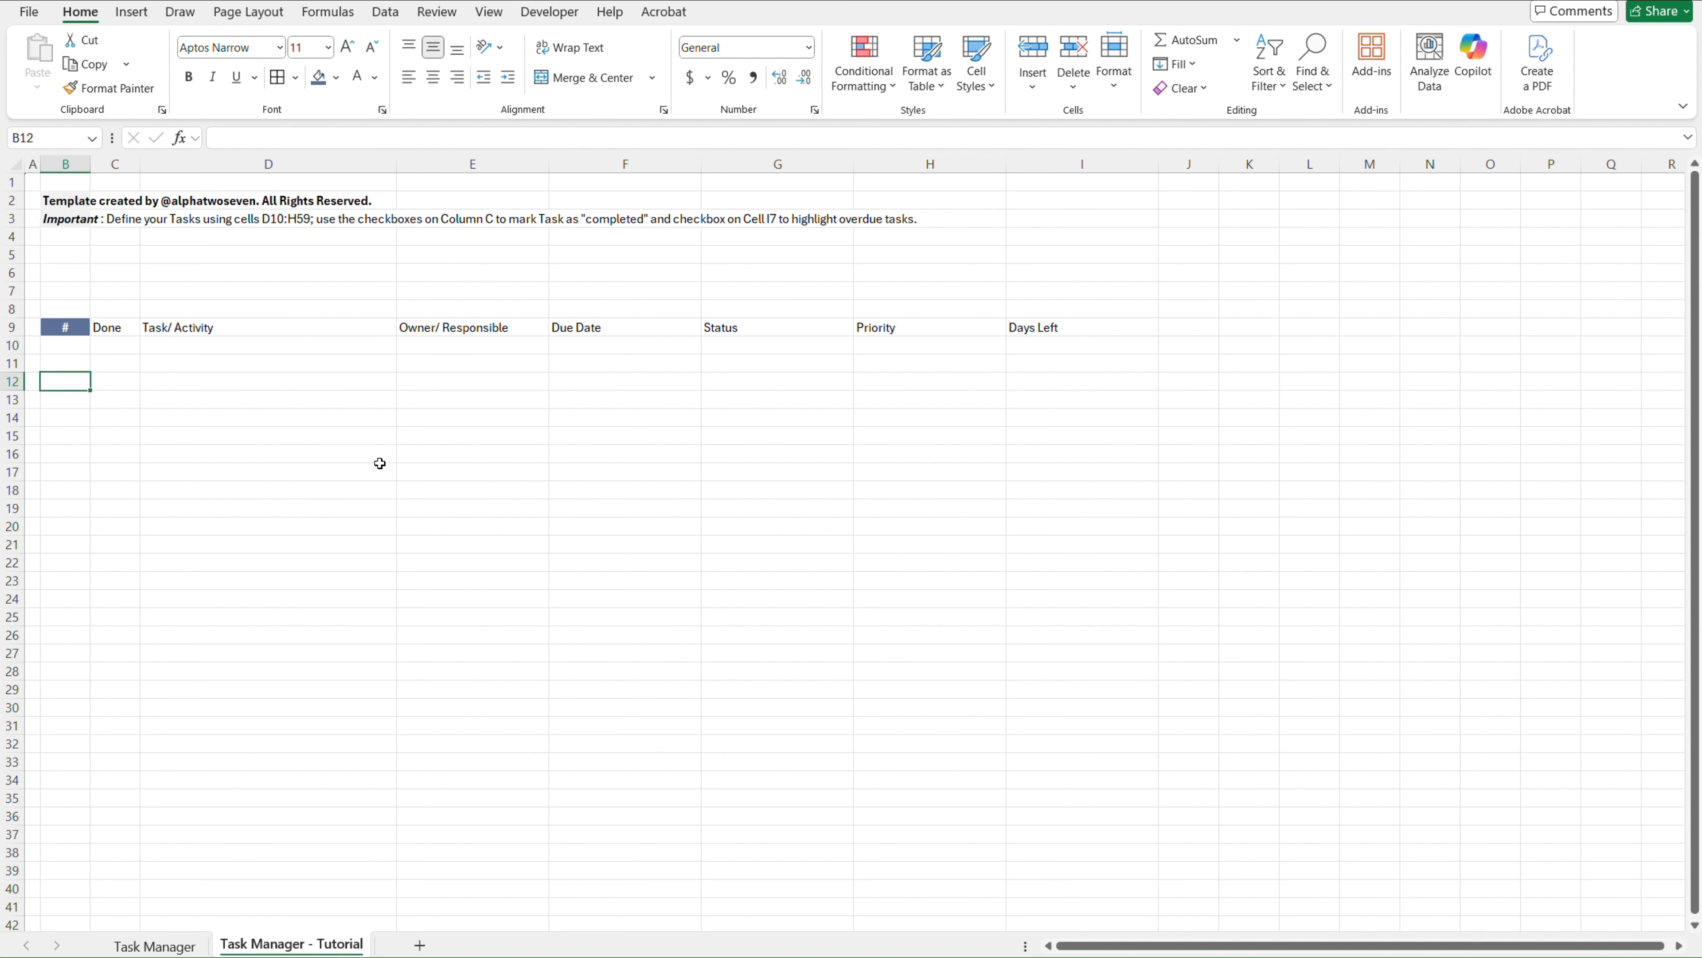
key("Up")
key("Up")
key("Up")
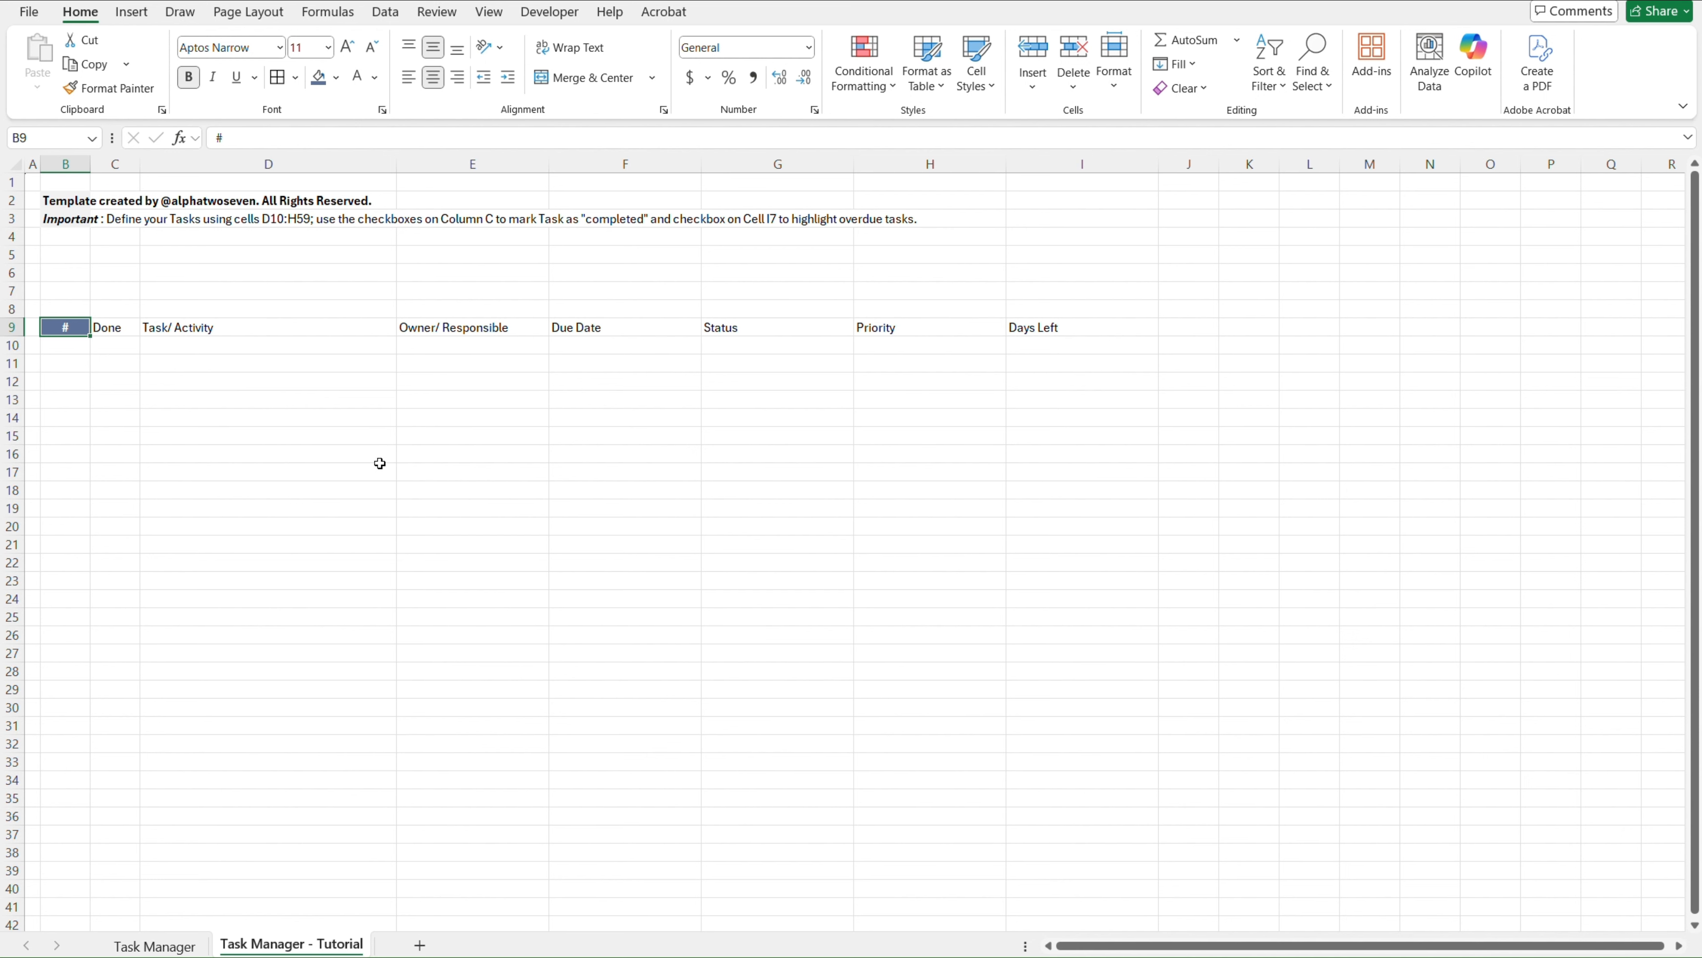
Paste only the formats of the # header across the header row B9:I9 and compare the row with the Task Manager sheet
key("ctrl+c")
key("ctrl+shift+Right")
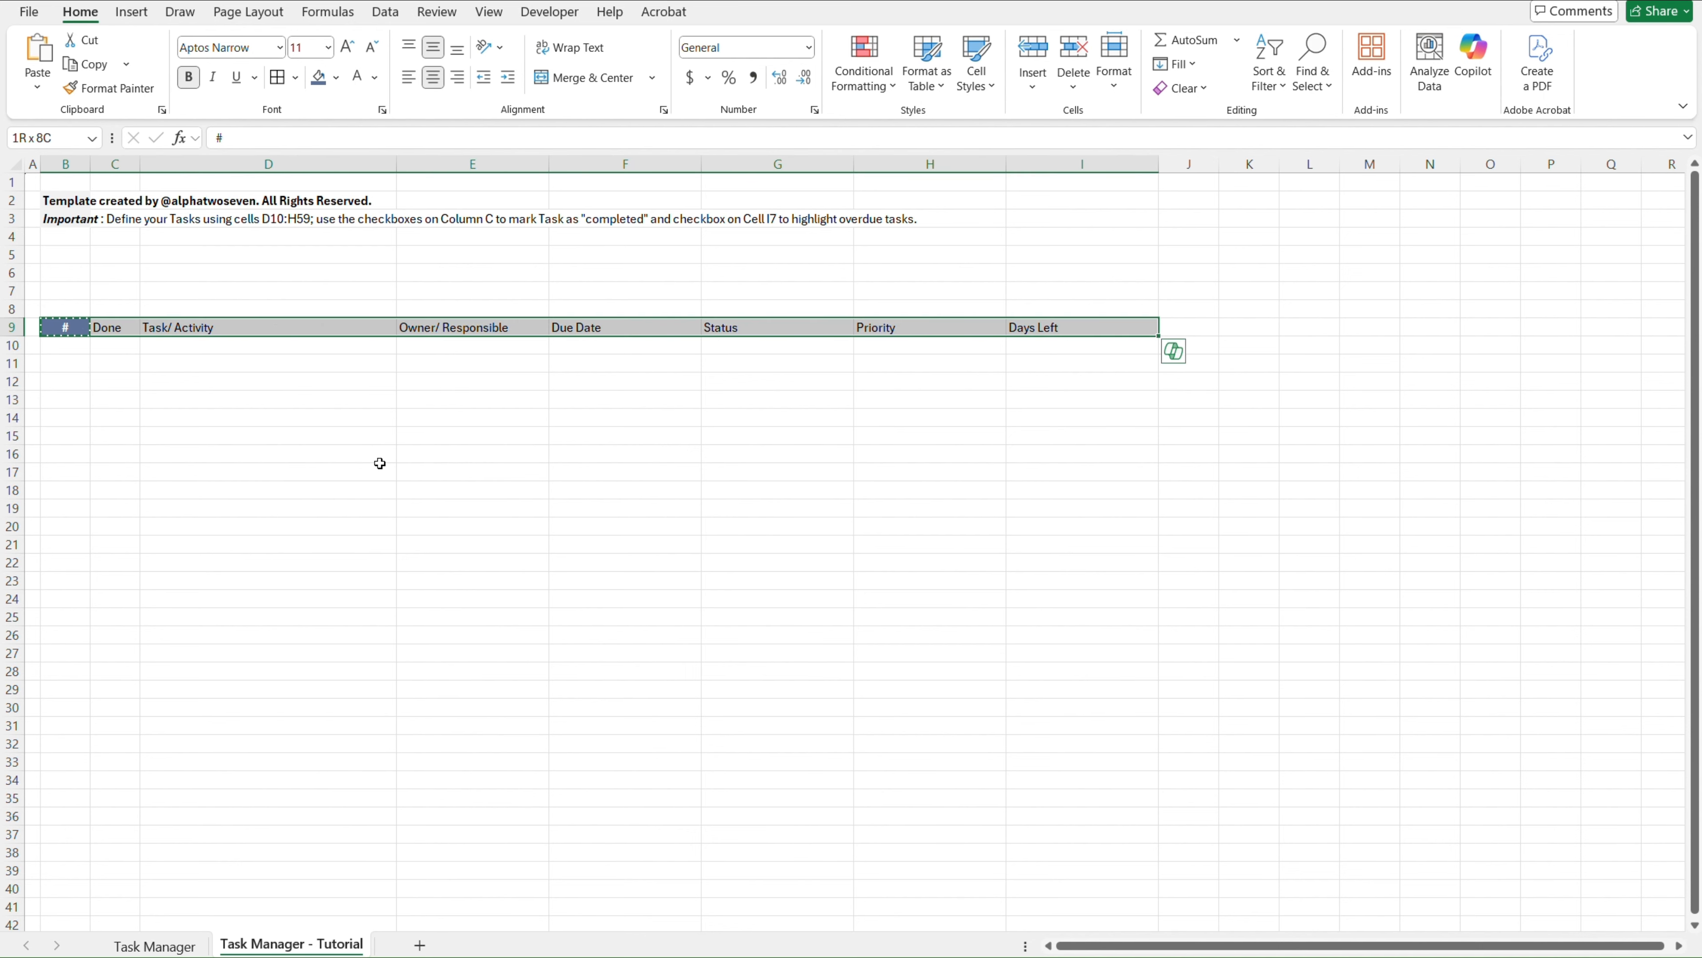
key("ctrl+alt+v")
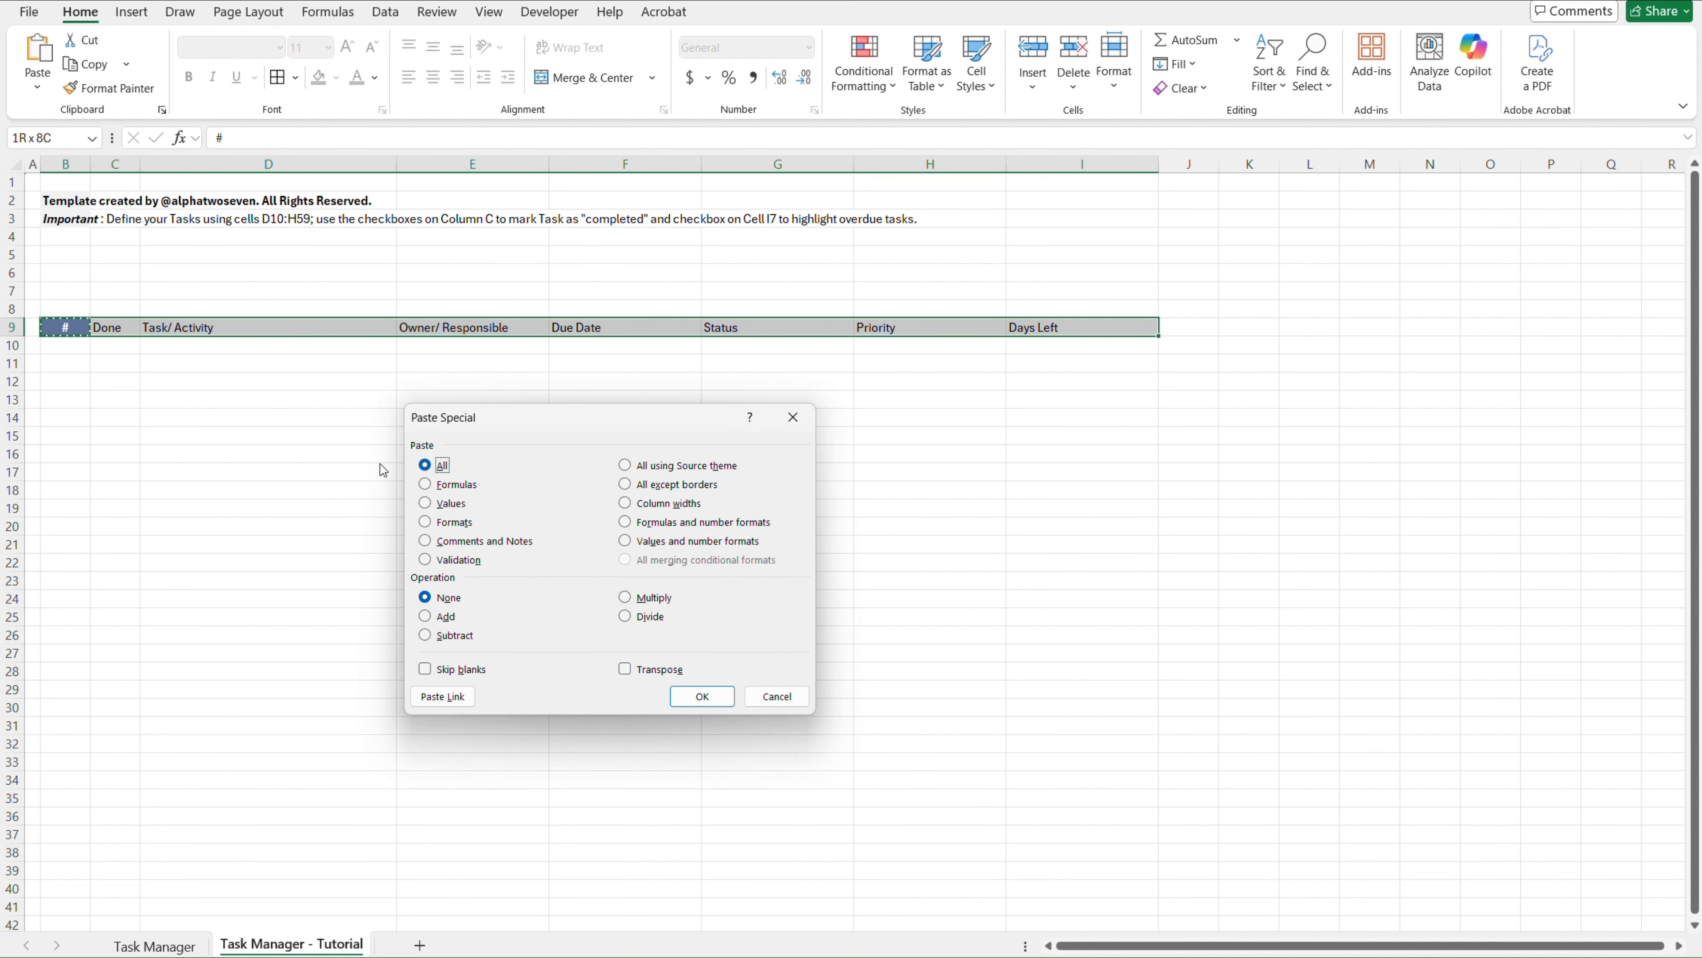
key("t")
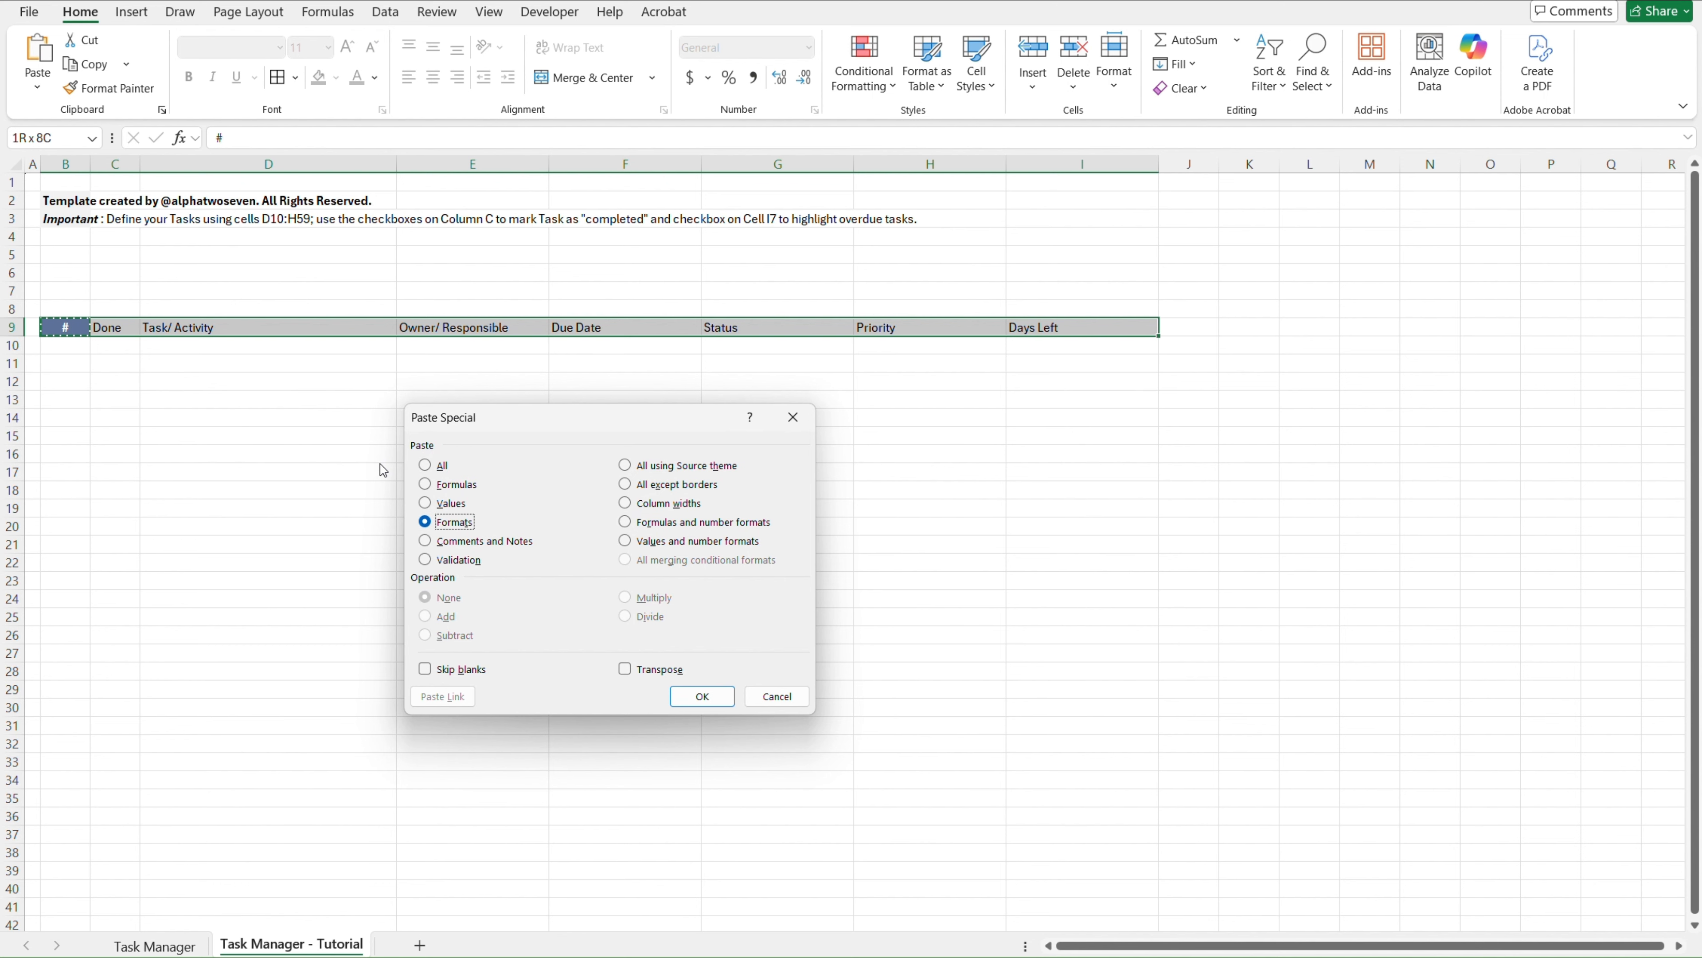
key("Return")
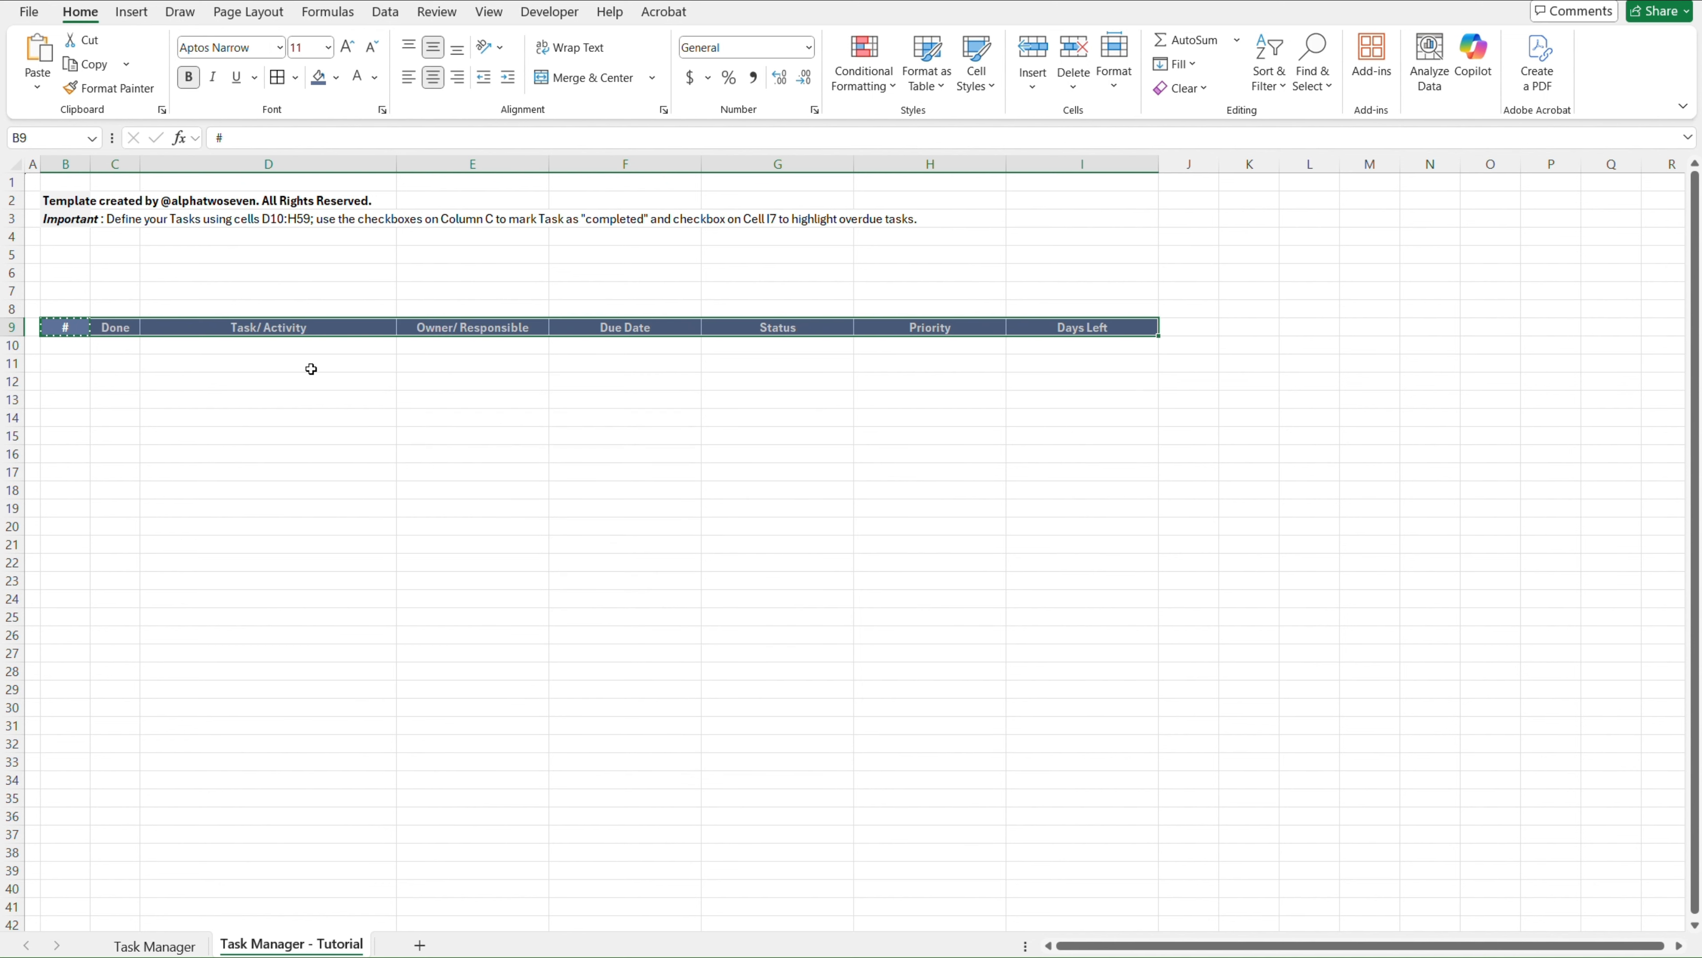
left_click(304, 367)
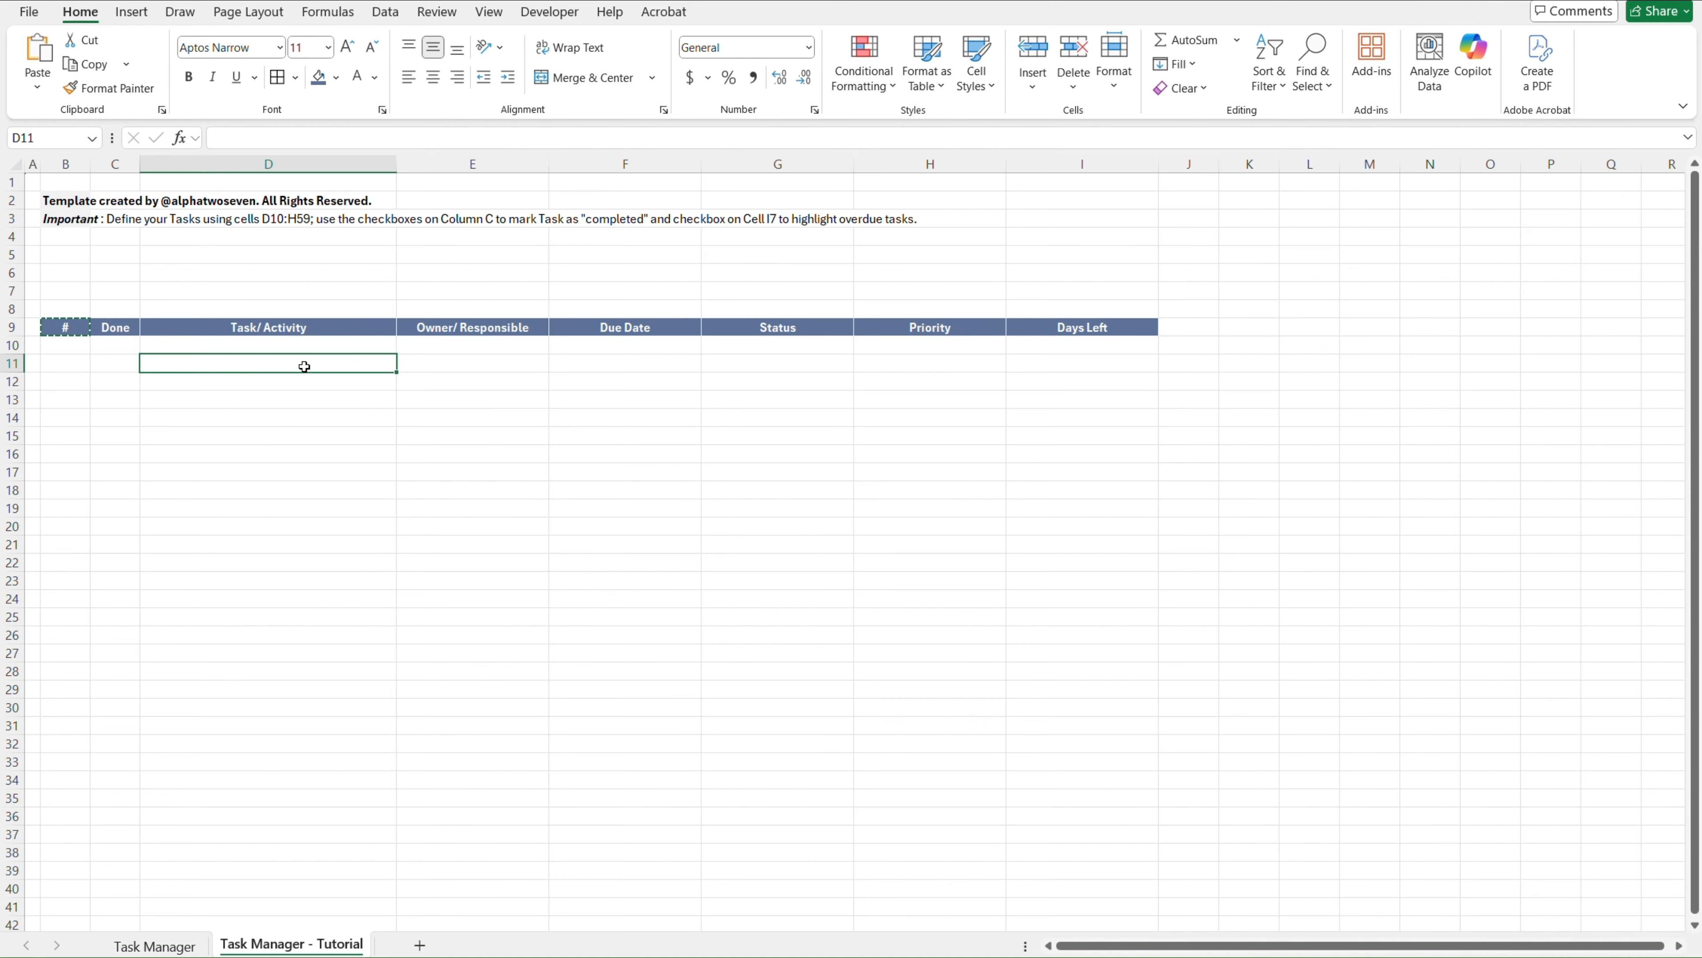
key("ctrl+Page_Up")
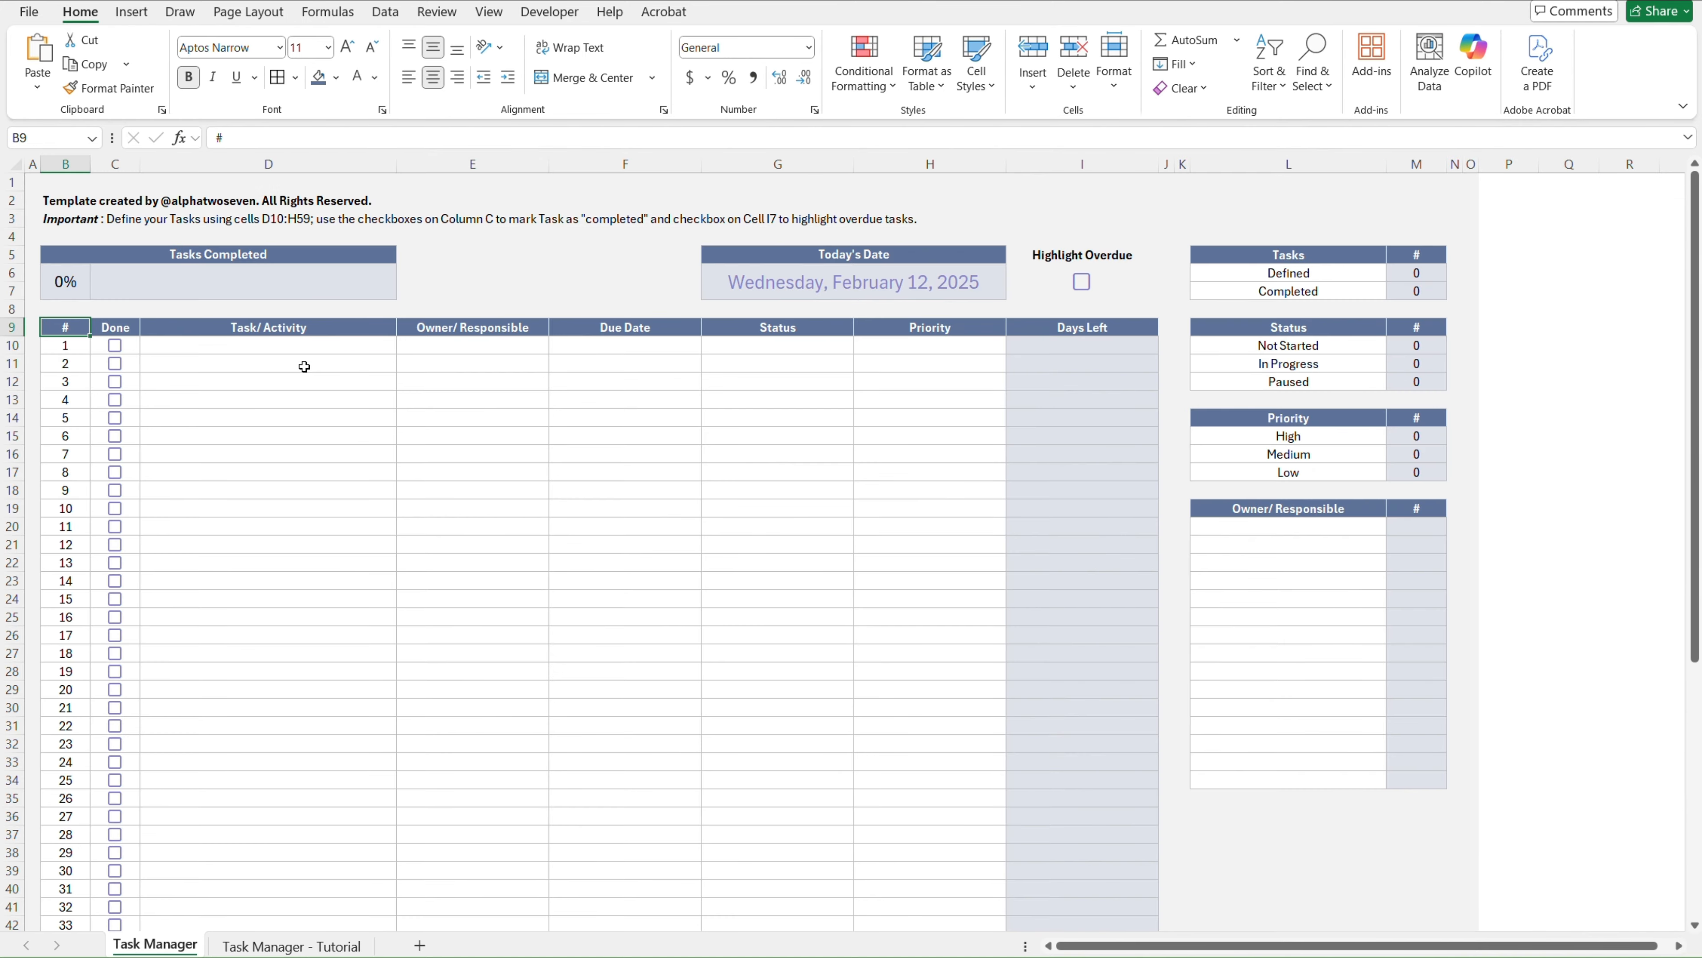
key("ctrl+Page_Down")
key("ctrl+Page_Up")
key("ctrl+Page_Down")
key("Escape")
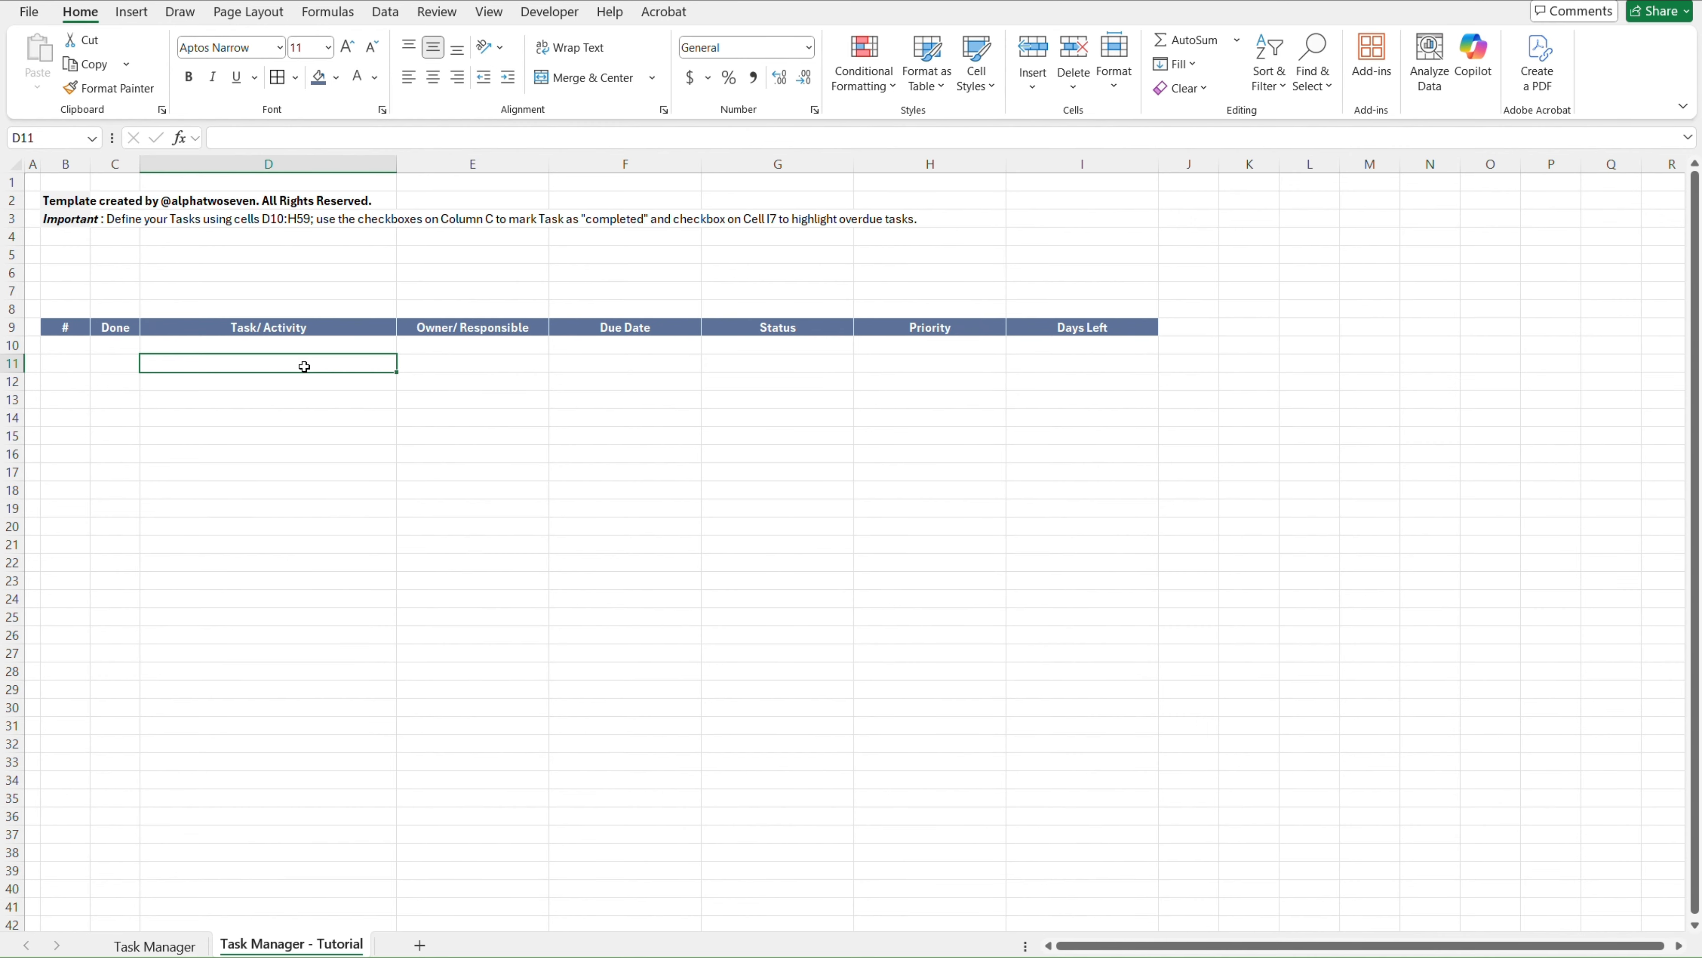
Copy the task numbers in B10:B59 of the Task Manager sheet and paste only their values at B10 of the tutorial sheet
key("ctrl+Page_Up")
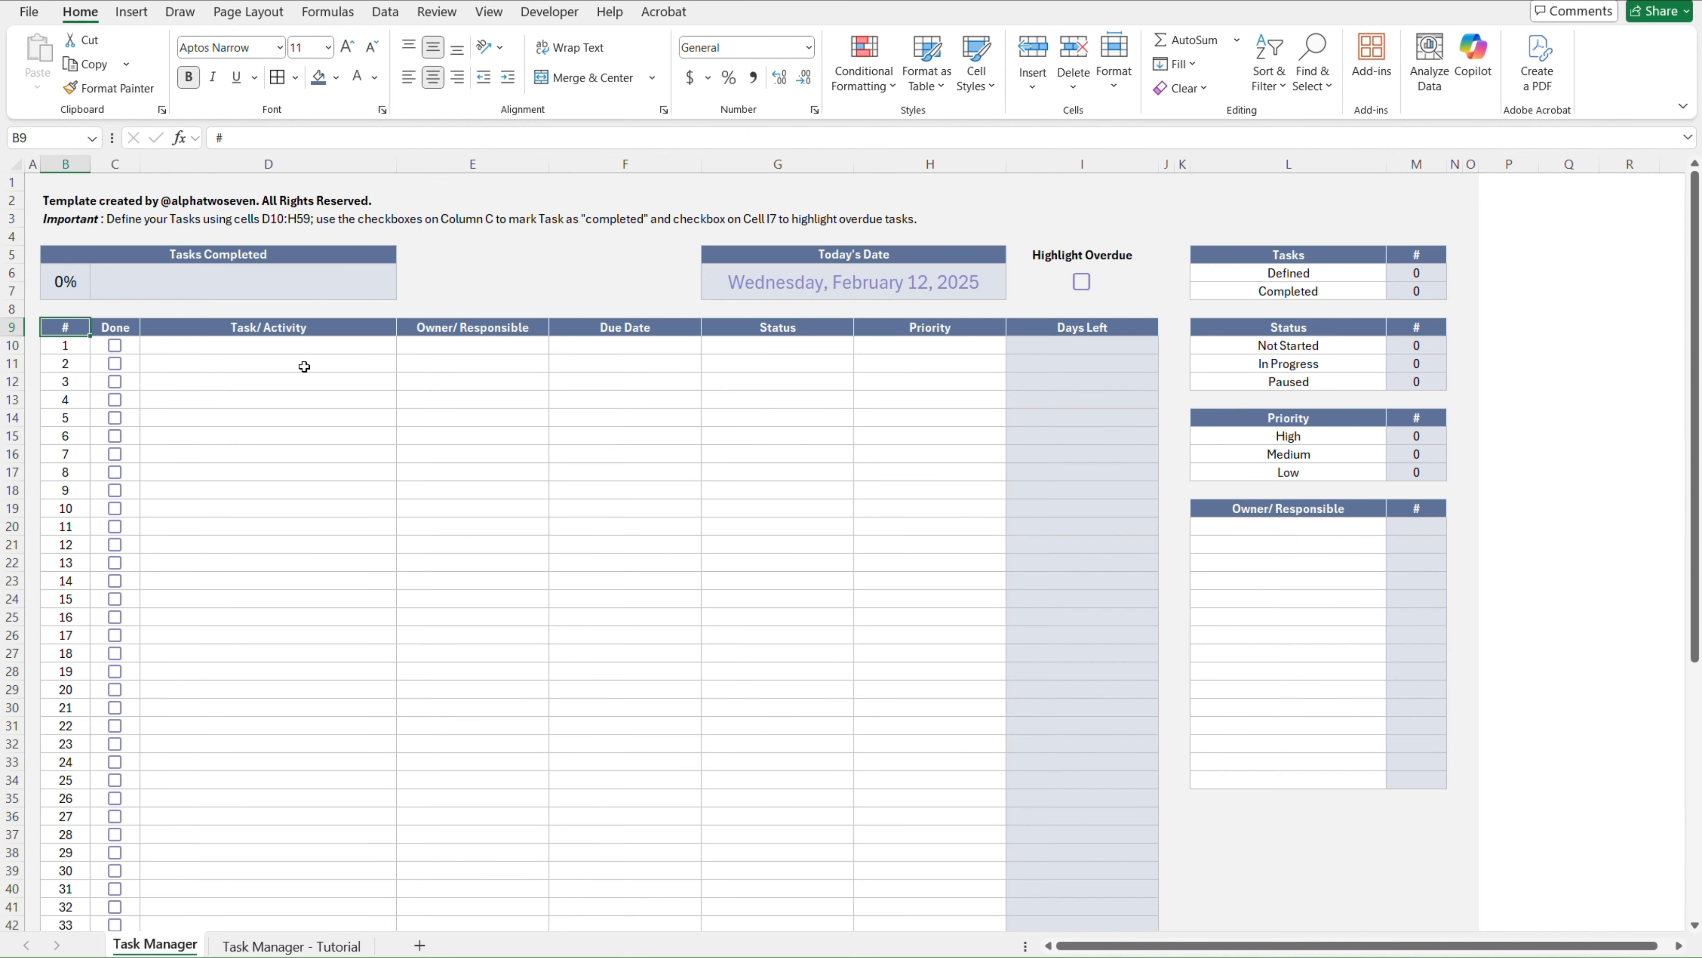
key("Down")
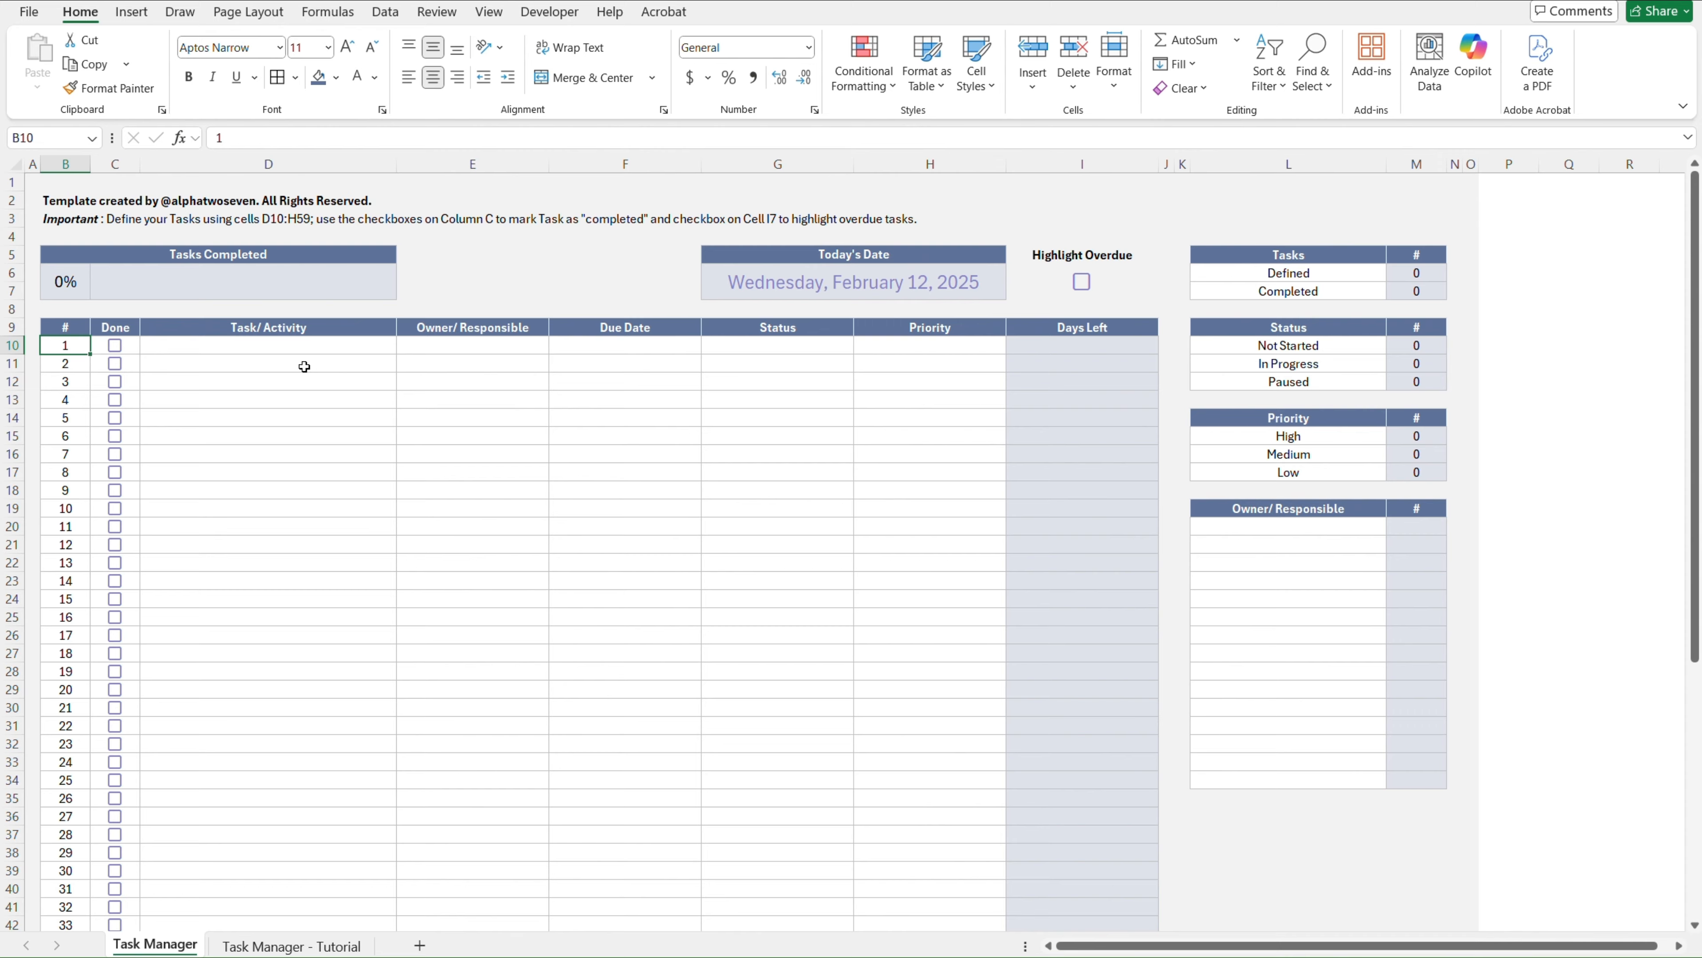
key("ctrl+shift+Down")
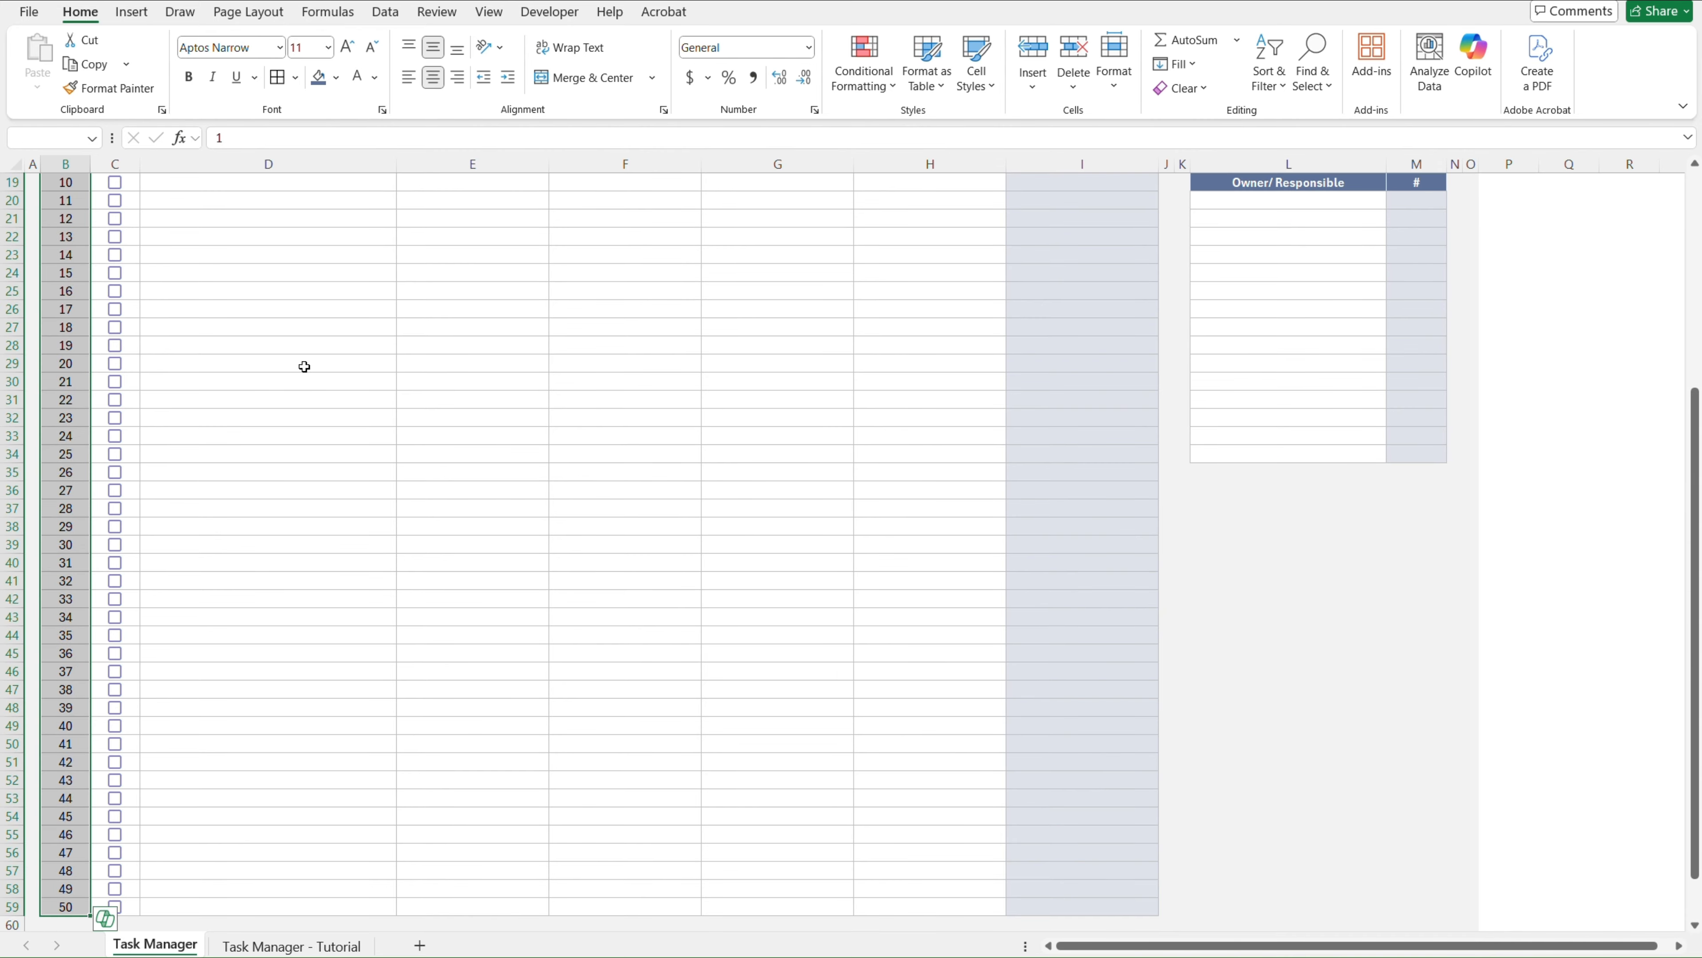
key("ctrl+c")
key("ctrl+Page_Down")
key("Up")
key("Left")
key("Left")
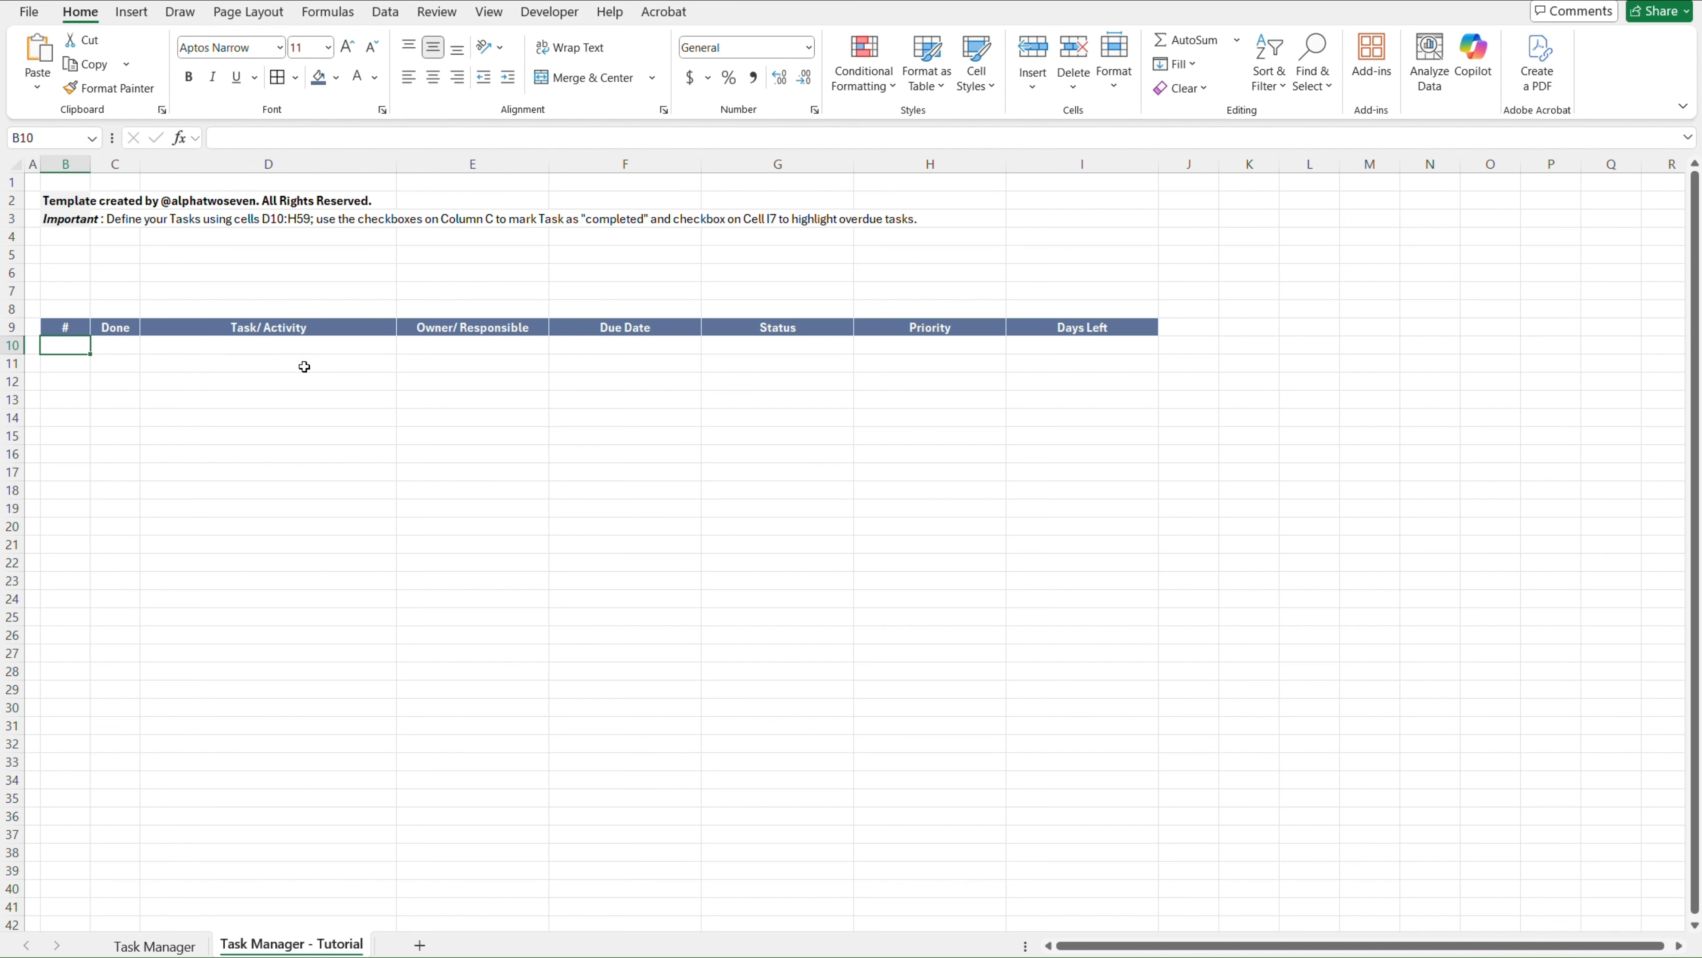
key("ctrl+alt+v")
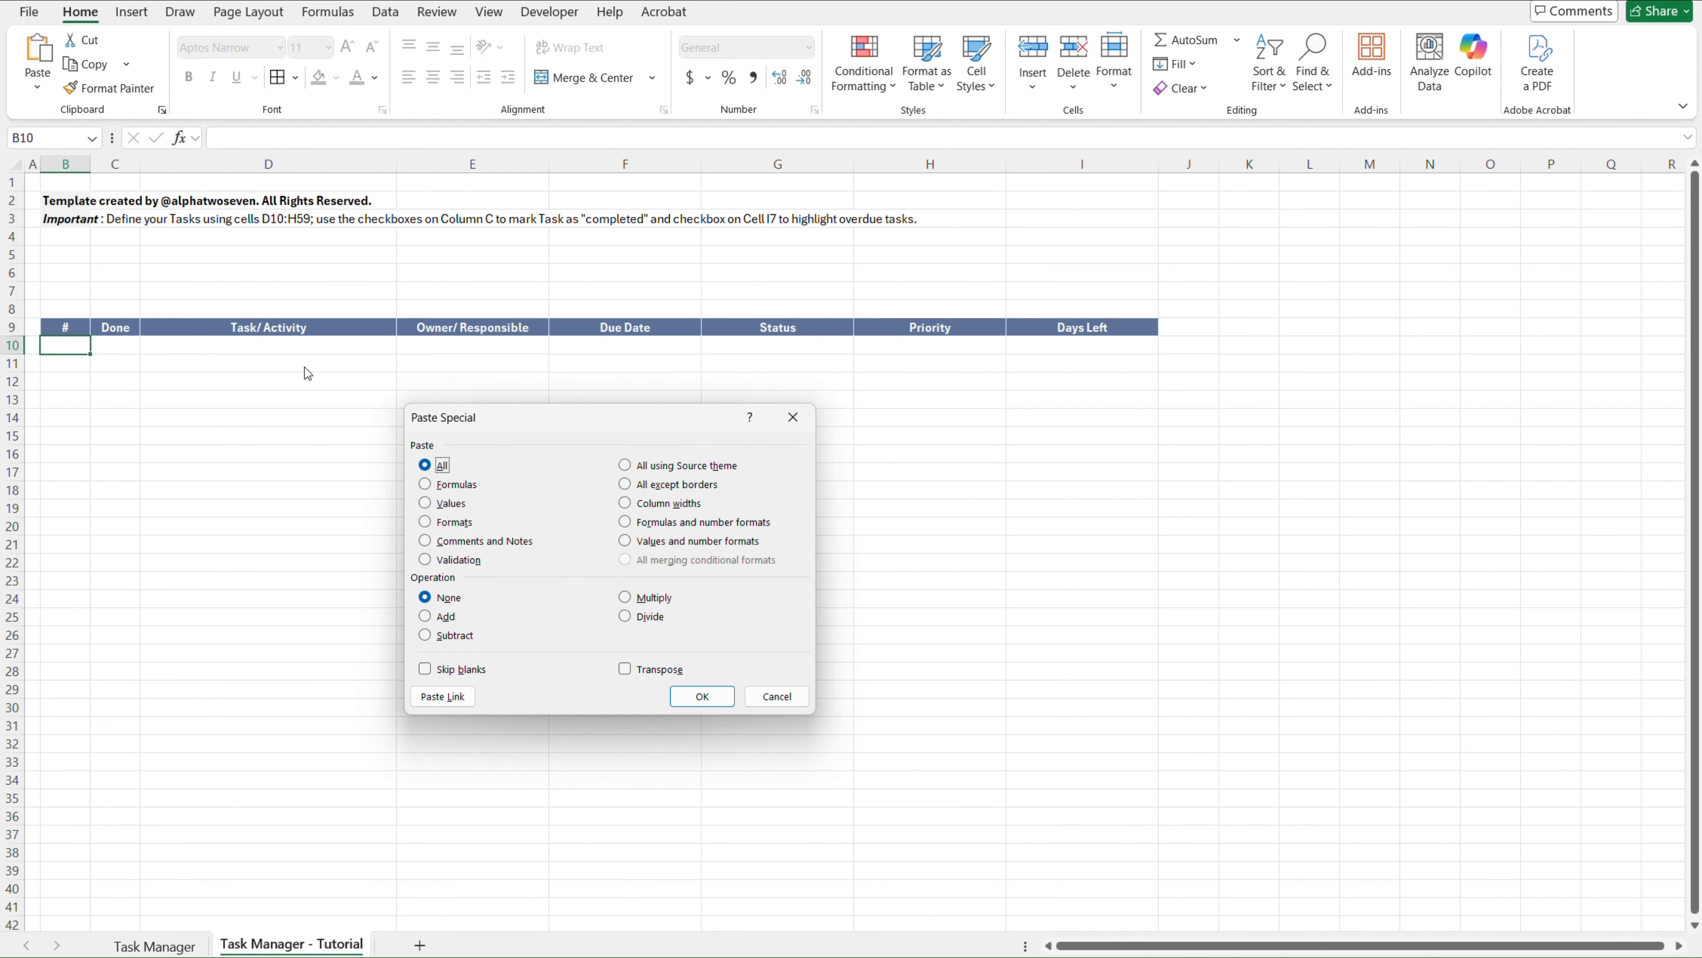
key("v")
key("Return")
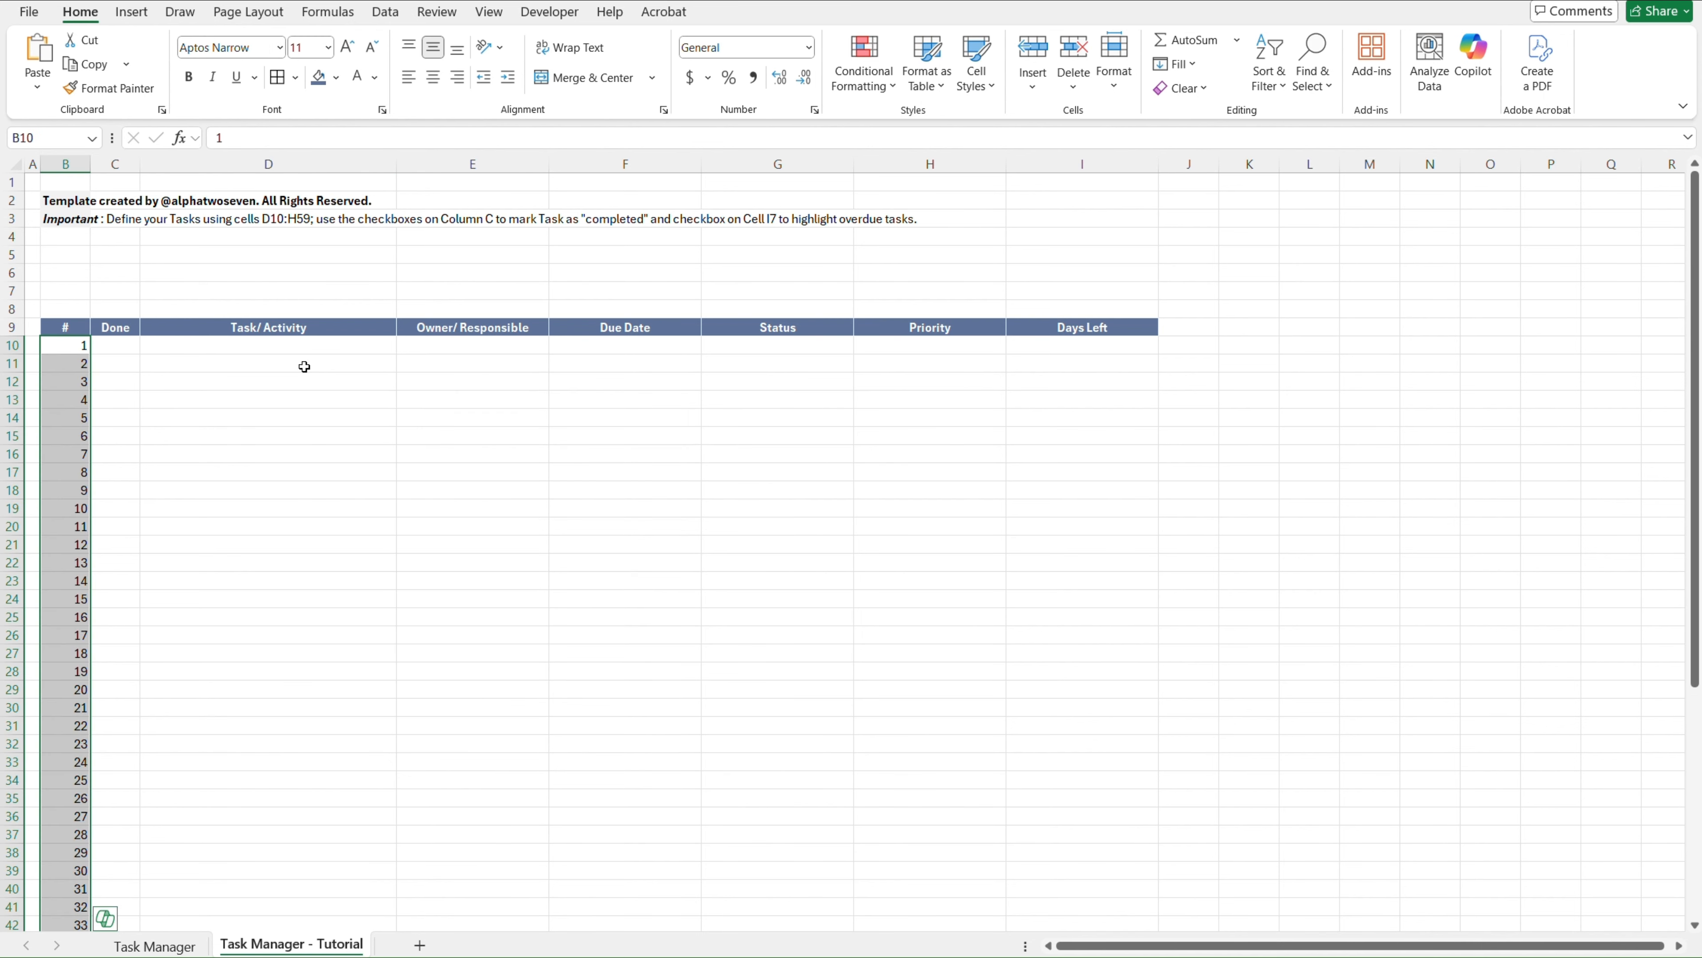
key("Up")
key("Down")
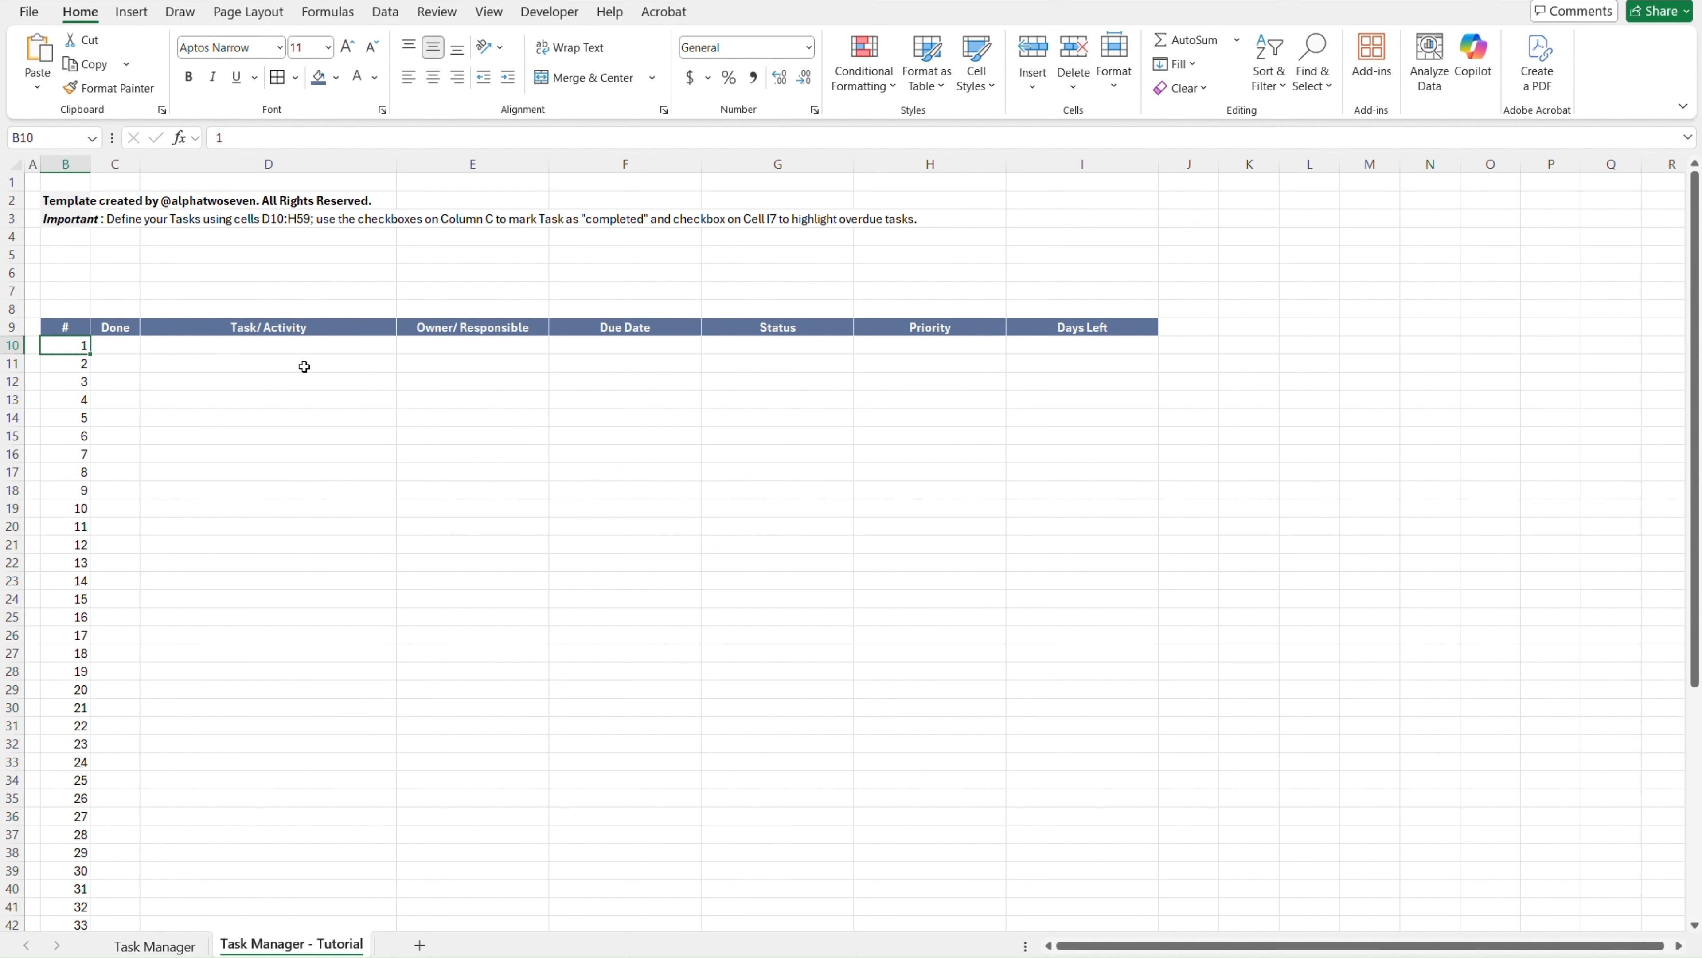
Enter =B10+1 in cell B11, fill it down through B59 and check the formula in the last cell
key("Down")
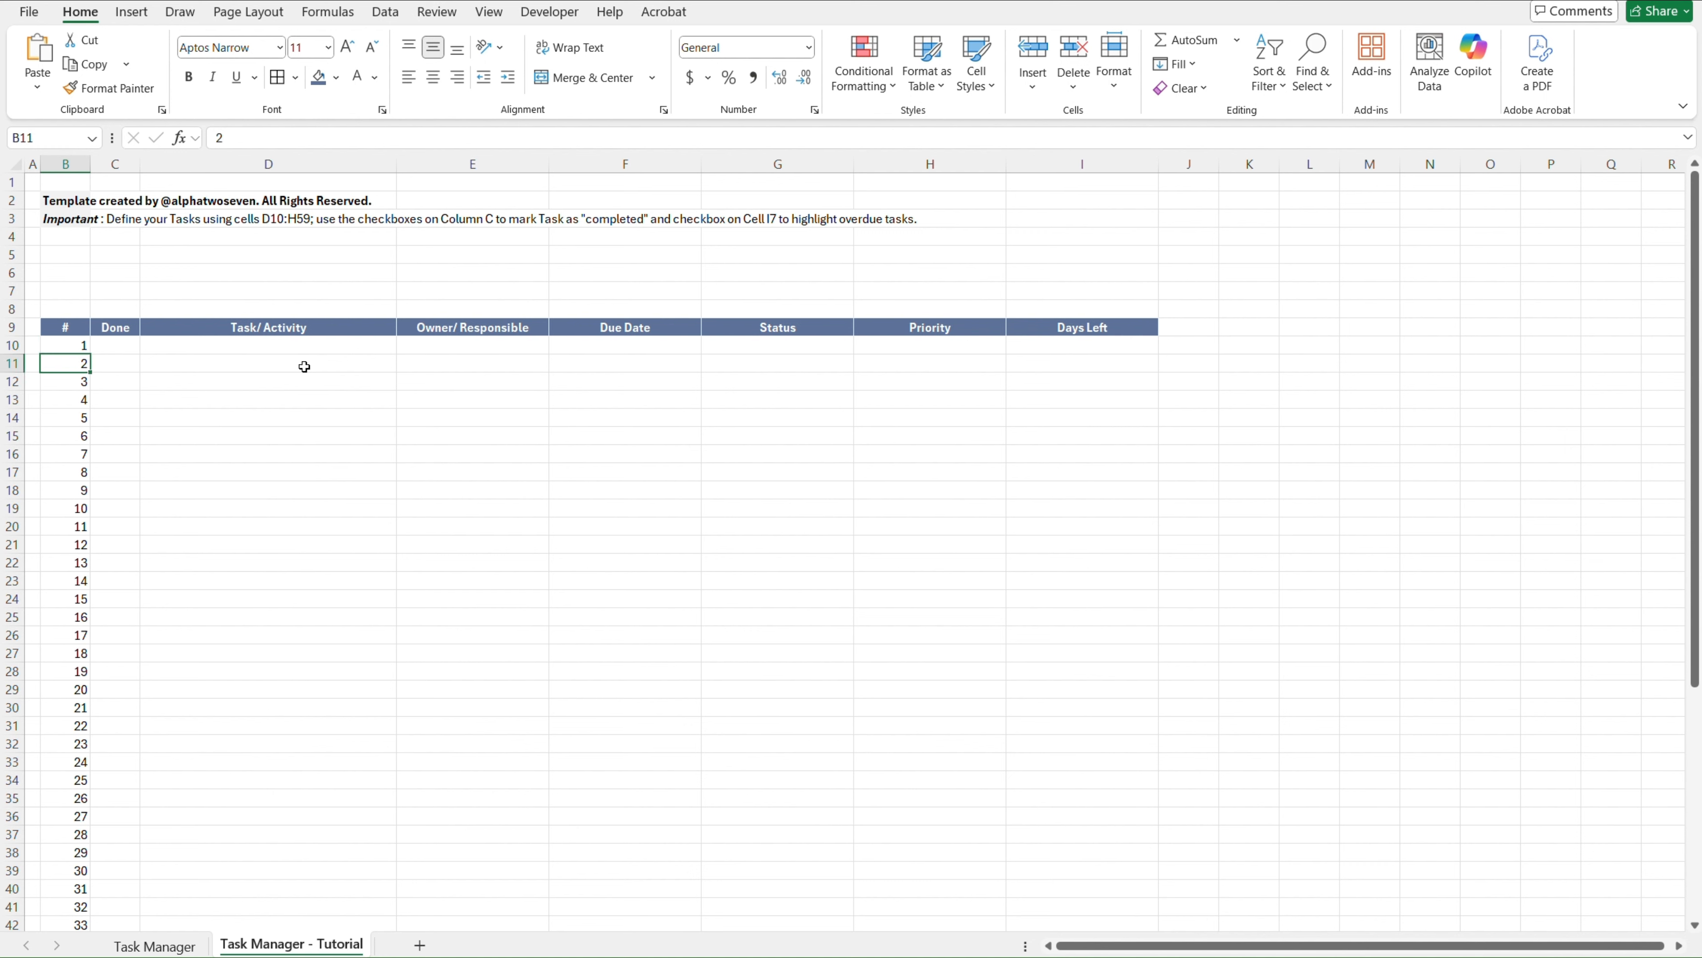
type("=")
key("Up")
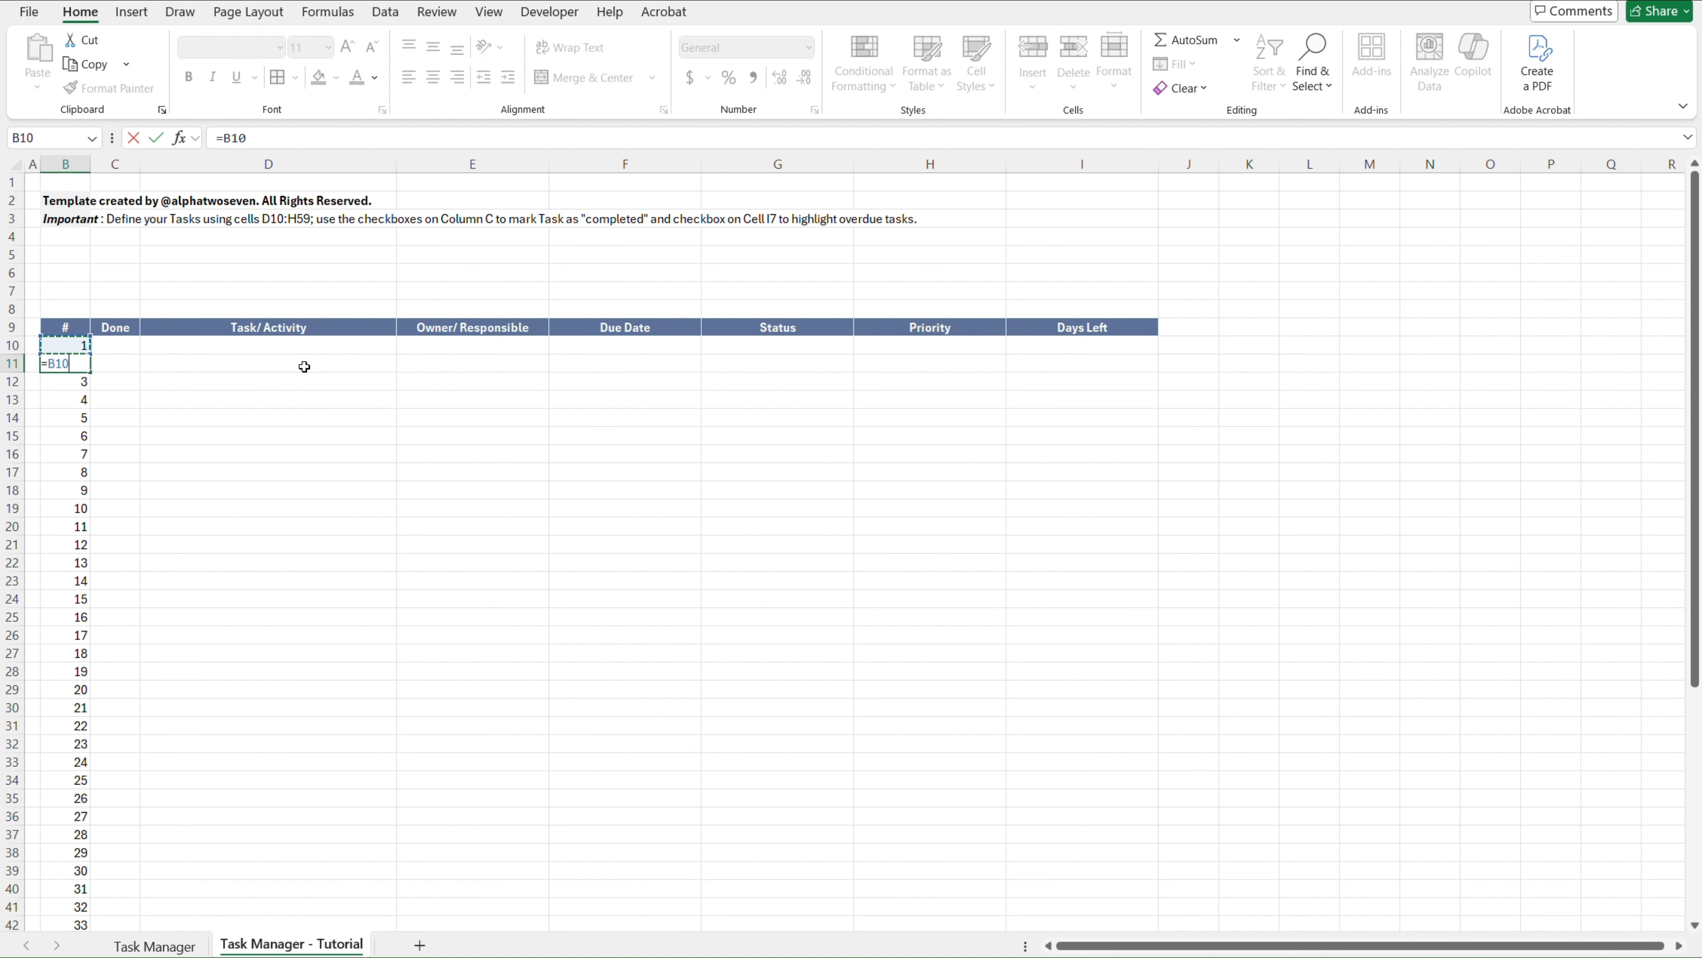
type("+1")
key("Return")
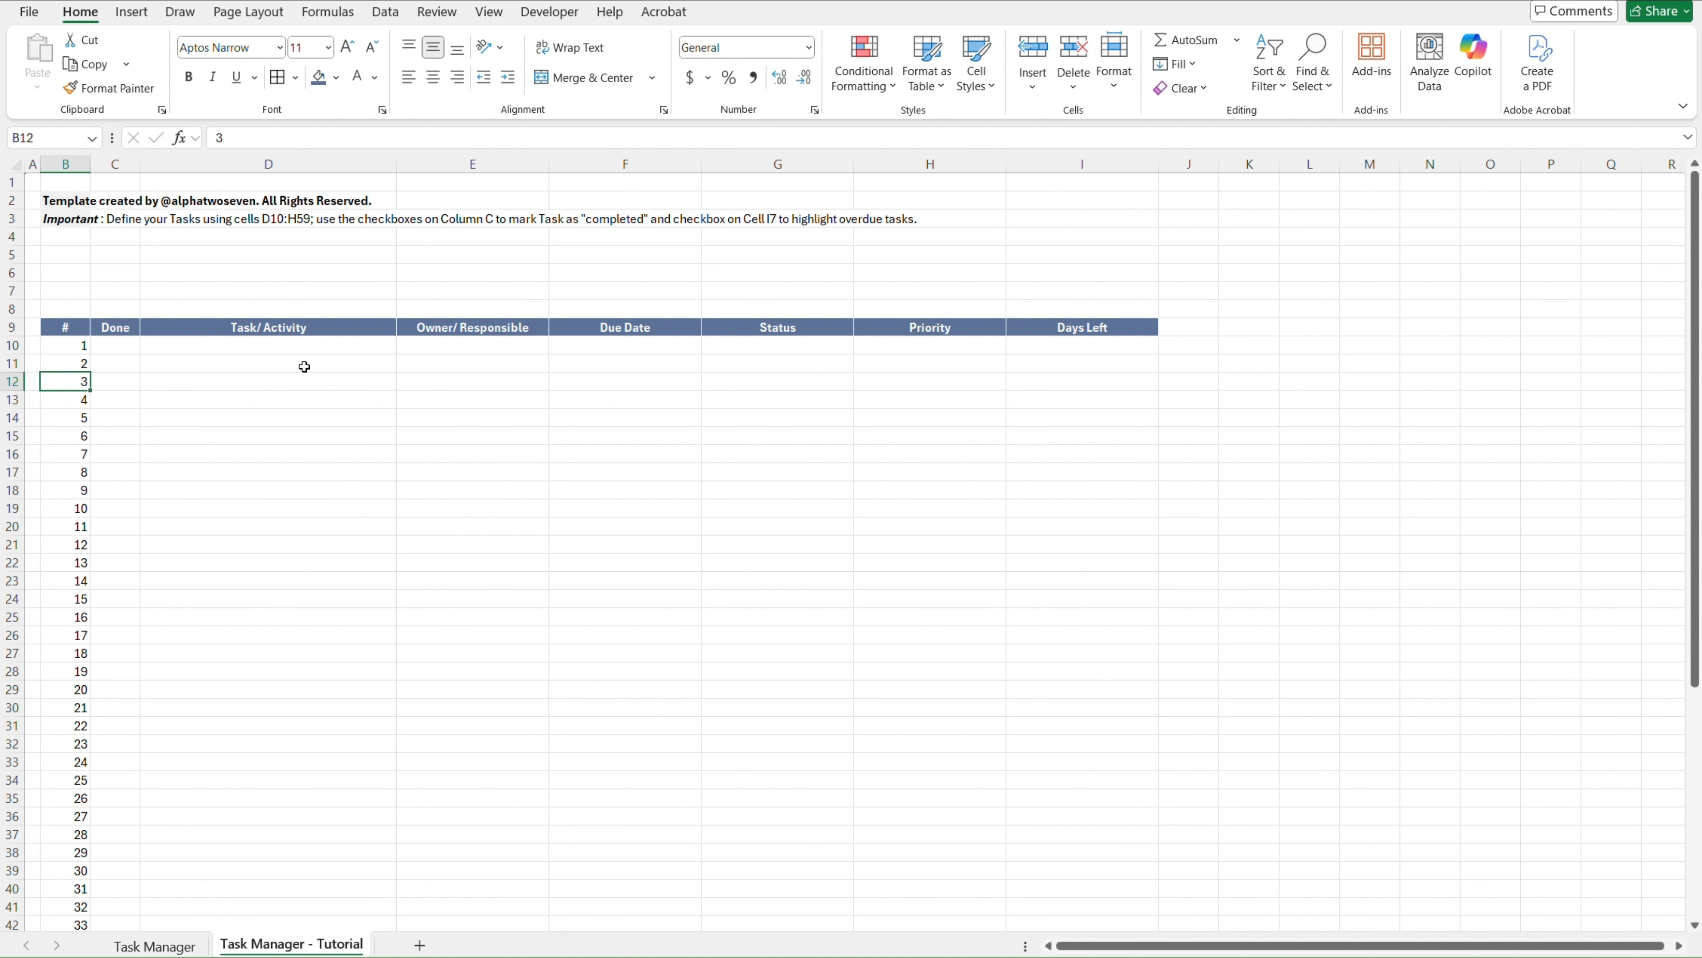
key("Up")
key("ctrl+shift+Down")
key("ctrl+d")
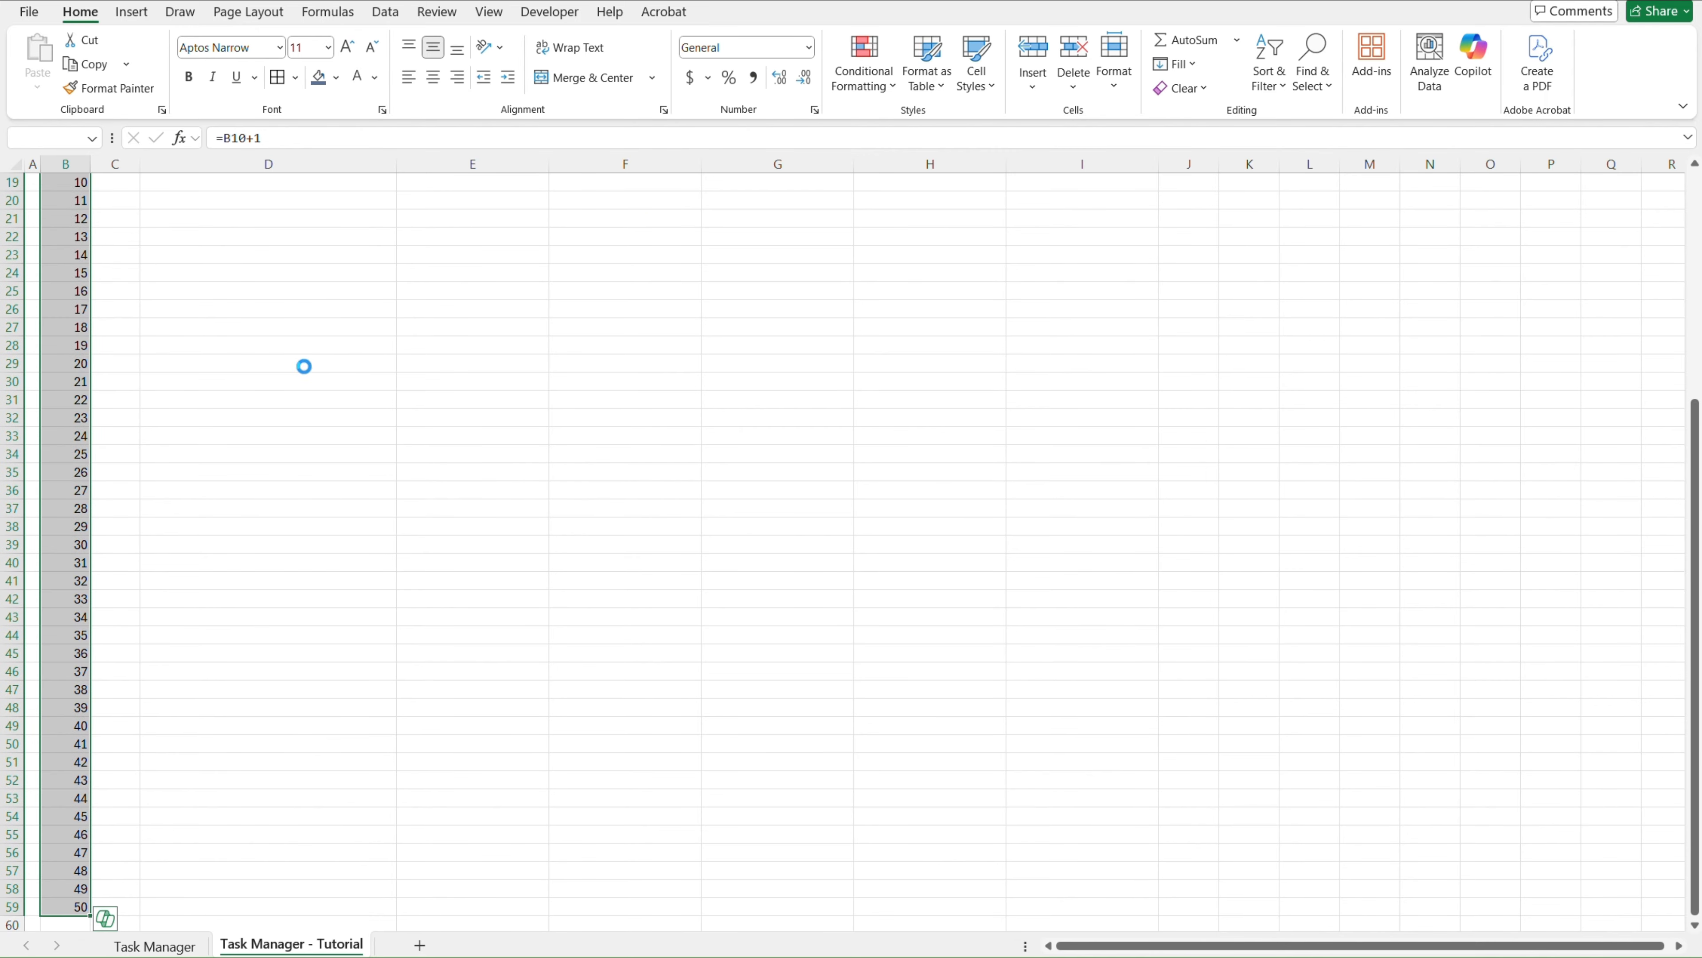
key("Down")
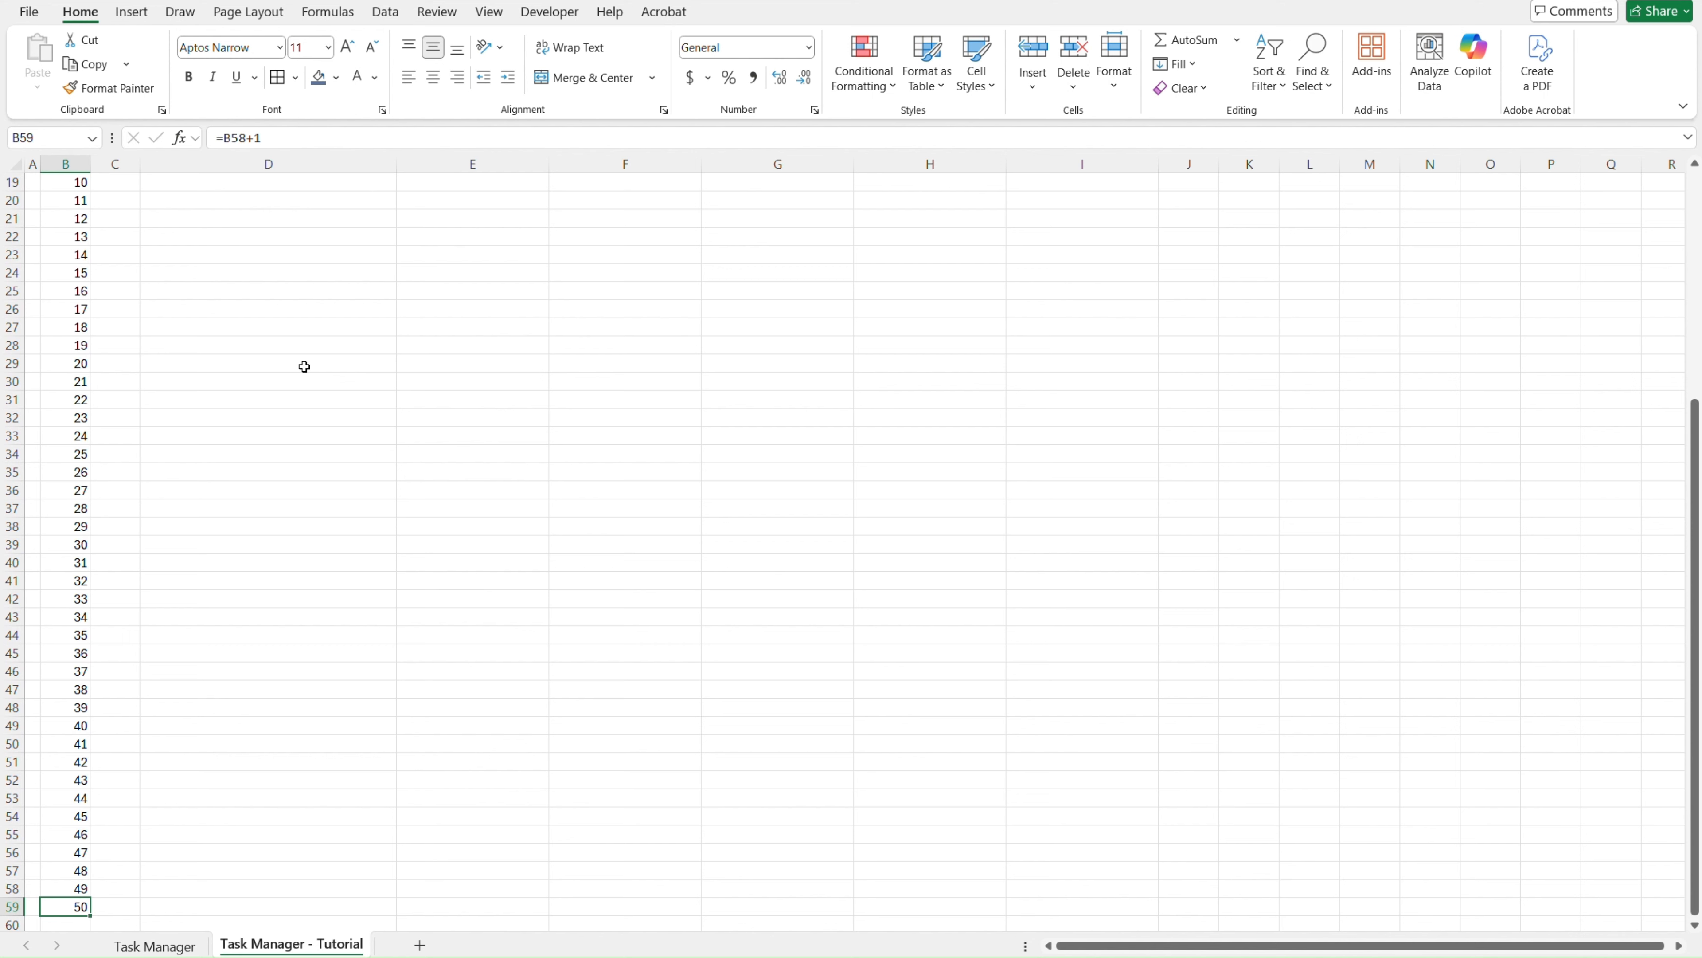
left_click(337, 136)
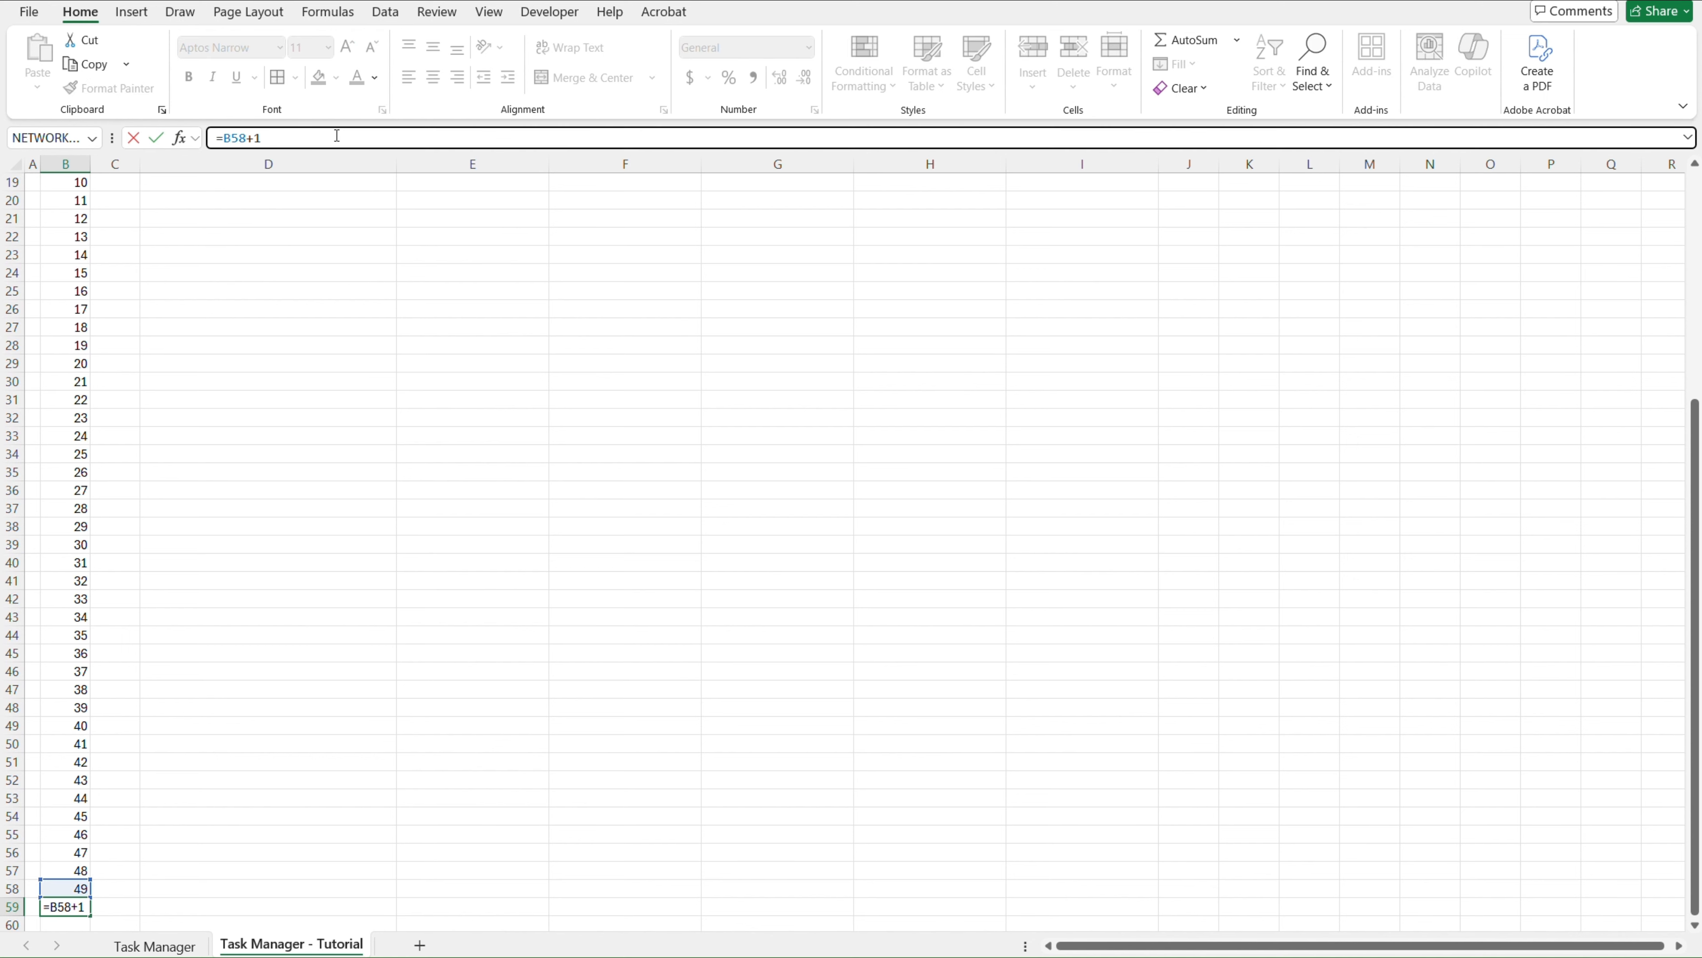
key("ctrl+Return")
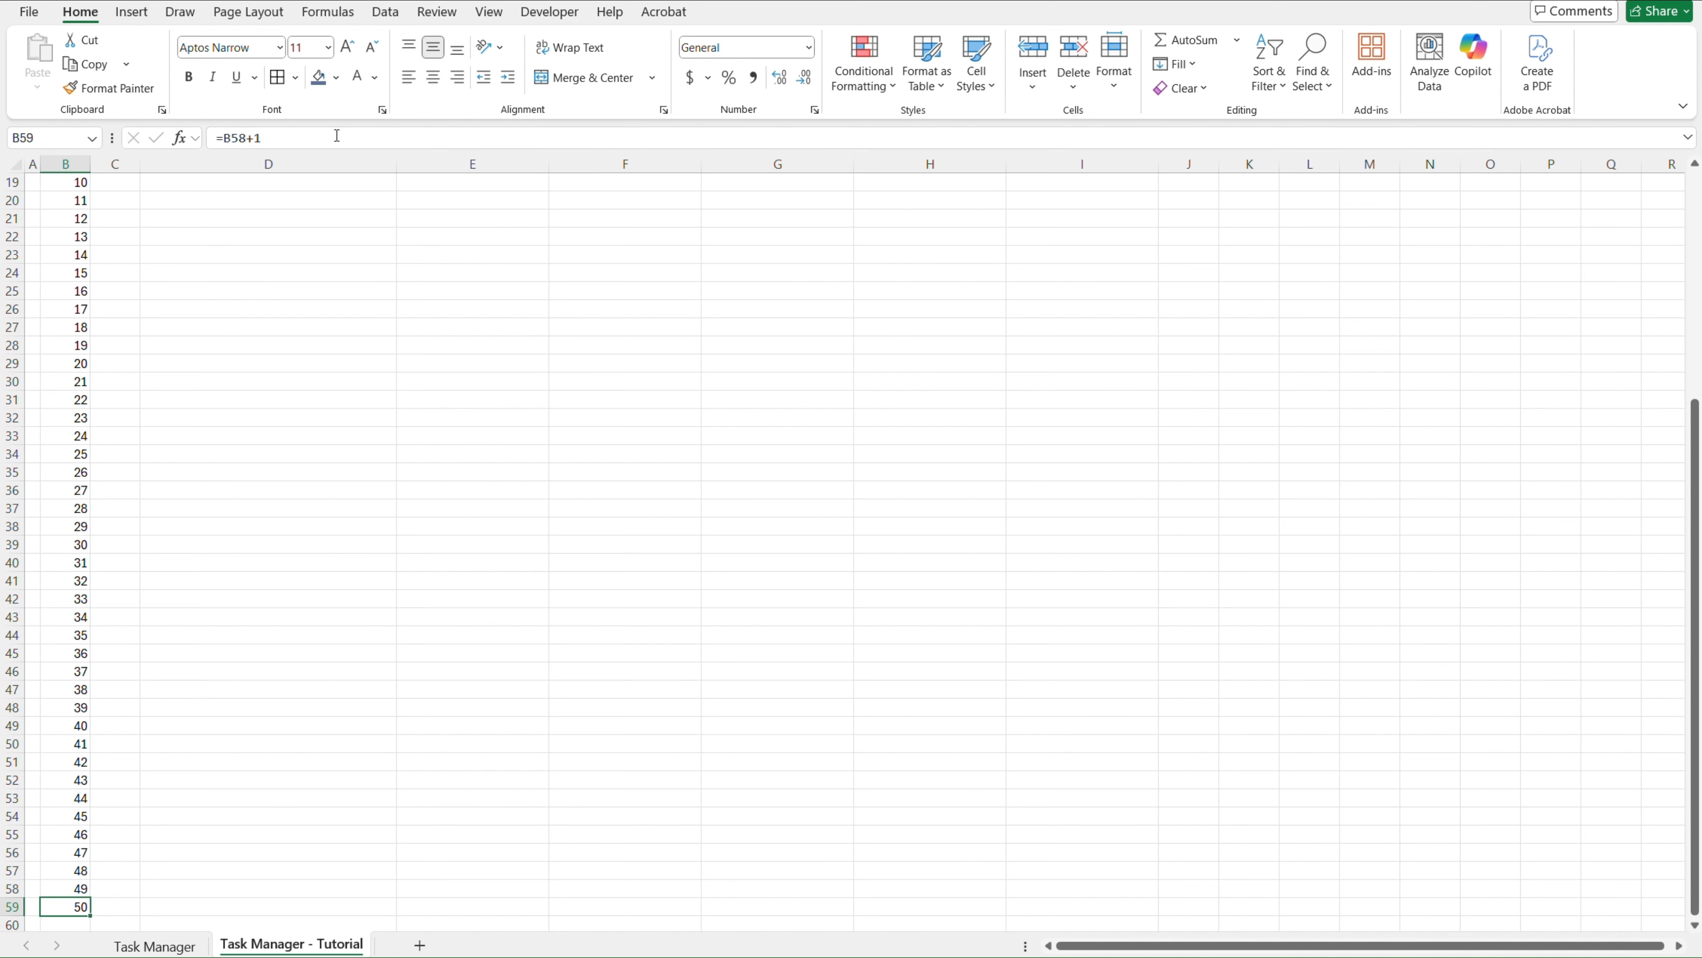
Clear the numbering formulas from B11:B59, keeping only the first task number
key("ctrl+shift+Up")
key("shift+Down")
key("shift+Down")
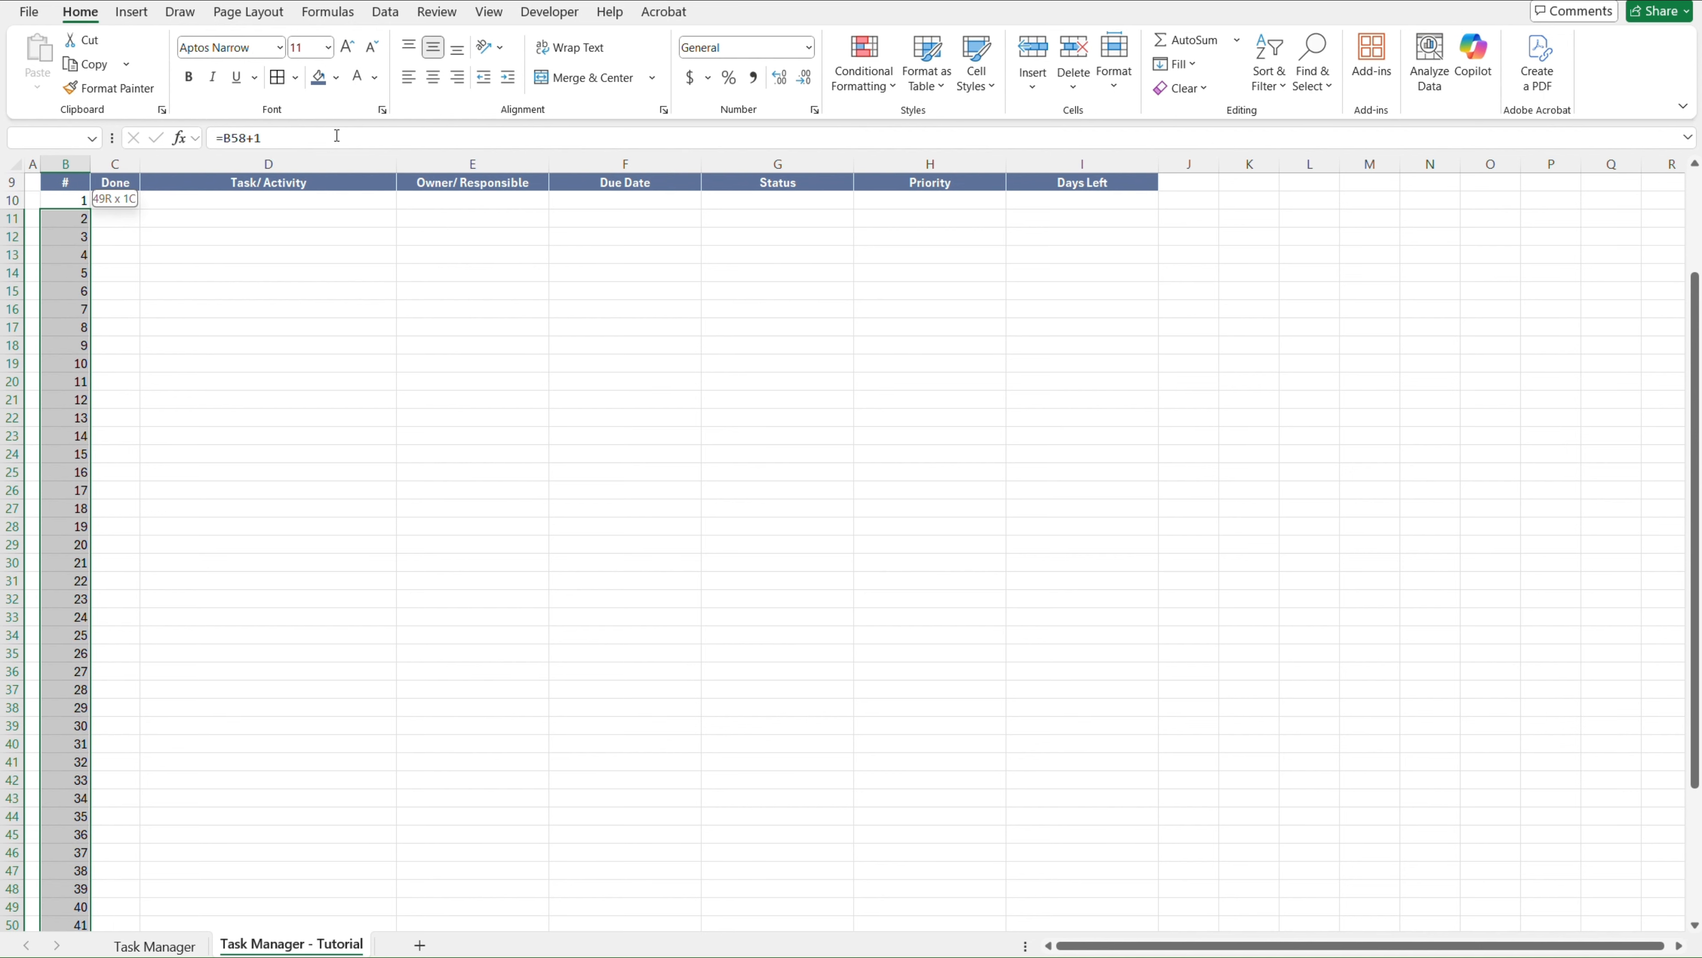
key("Delete")
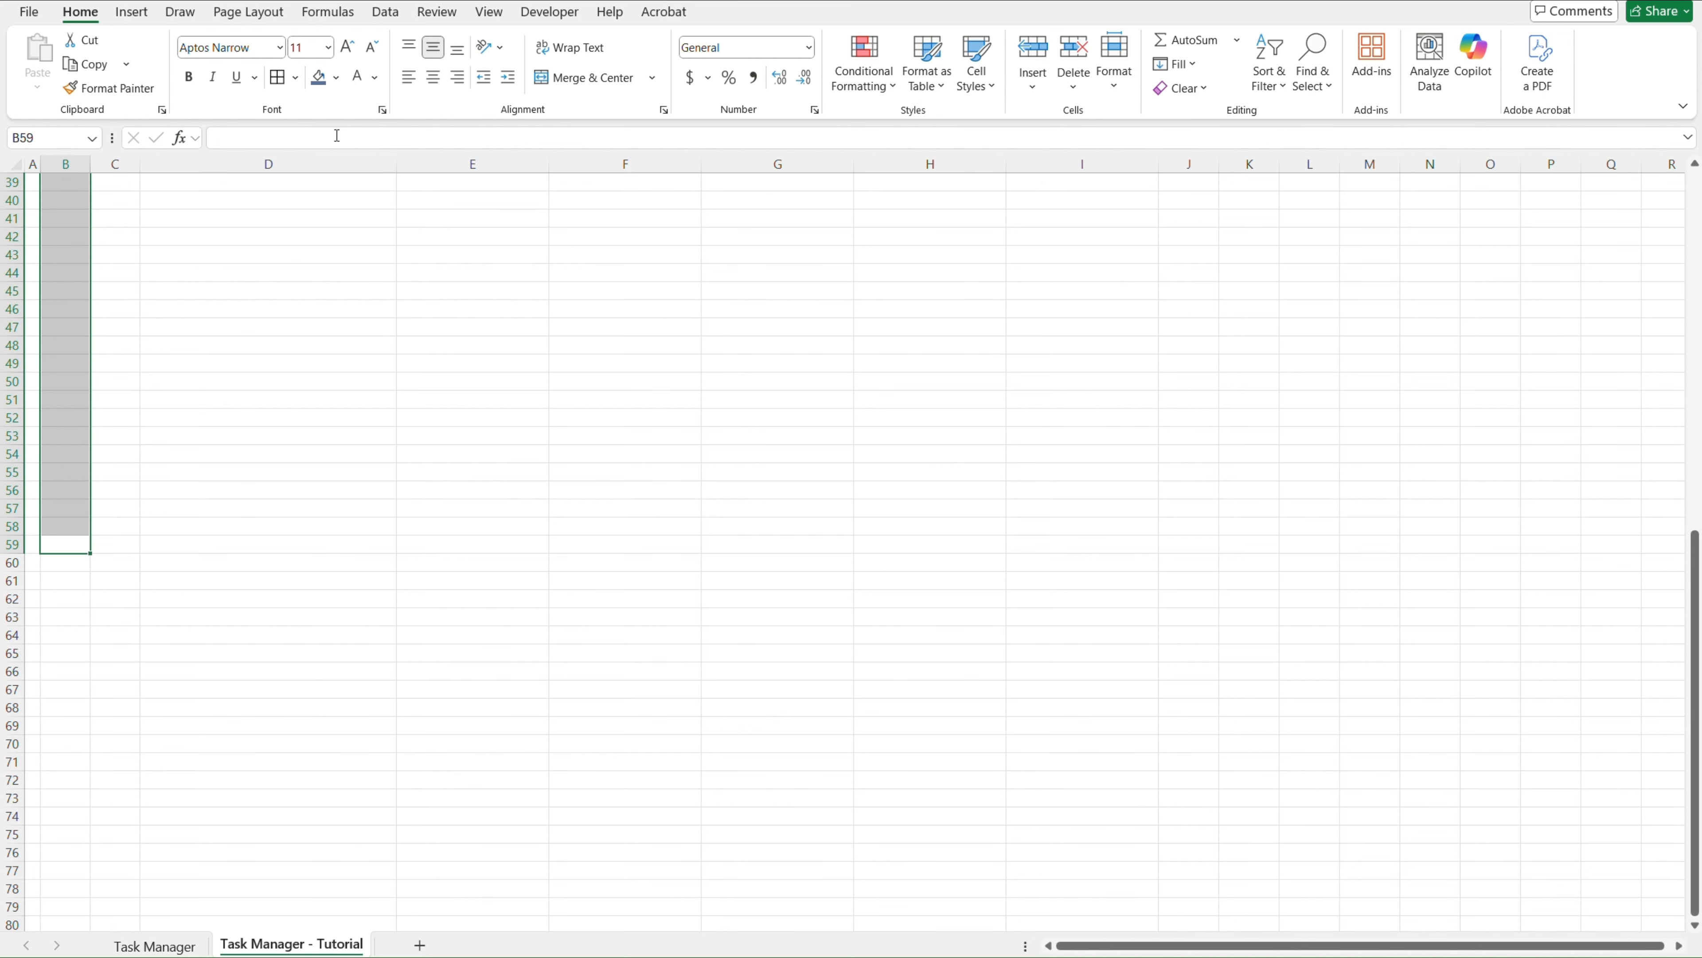
Enter =SEQUENCE(59) in cell B10 to number the tasks and check where the list ends
key("Up")
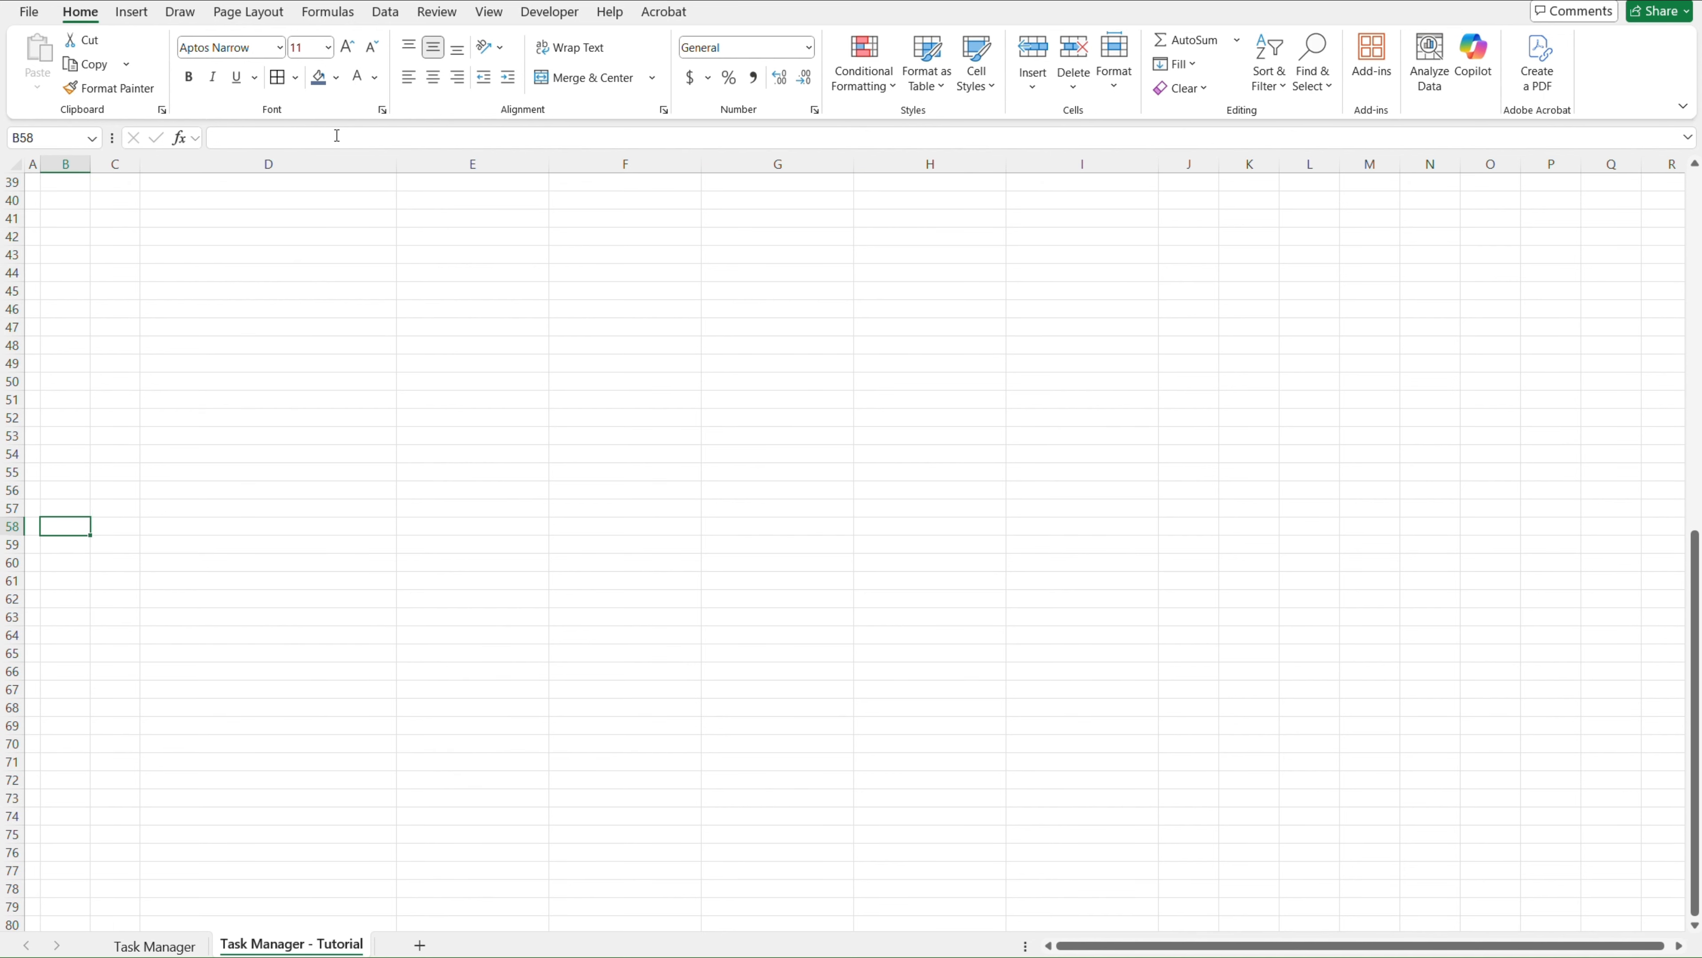
key("ctrl+Up")
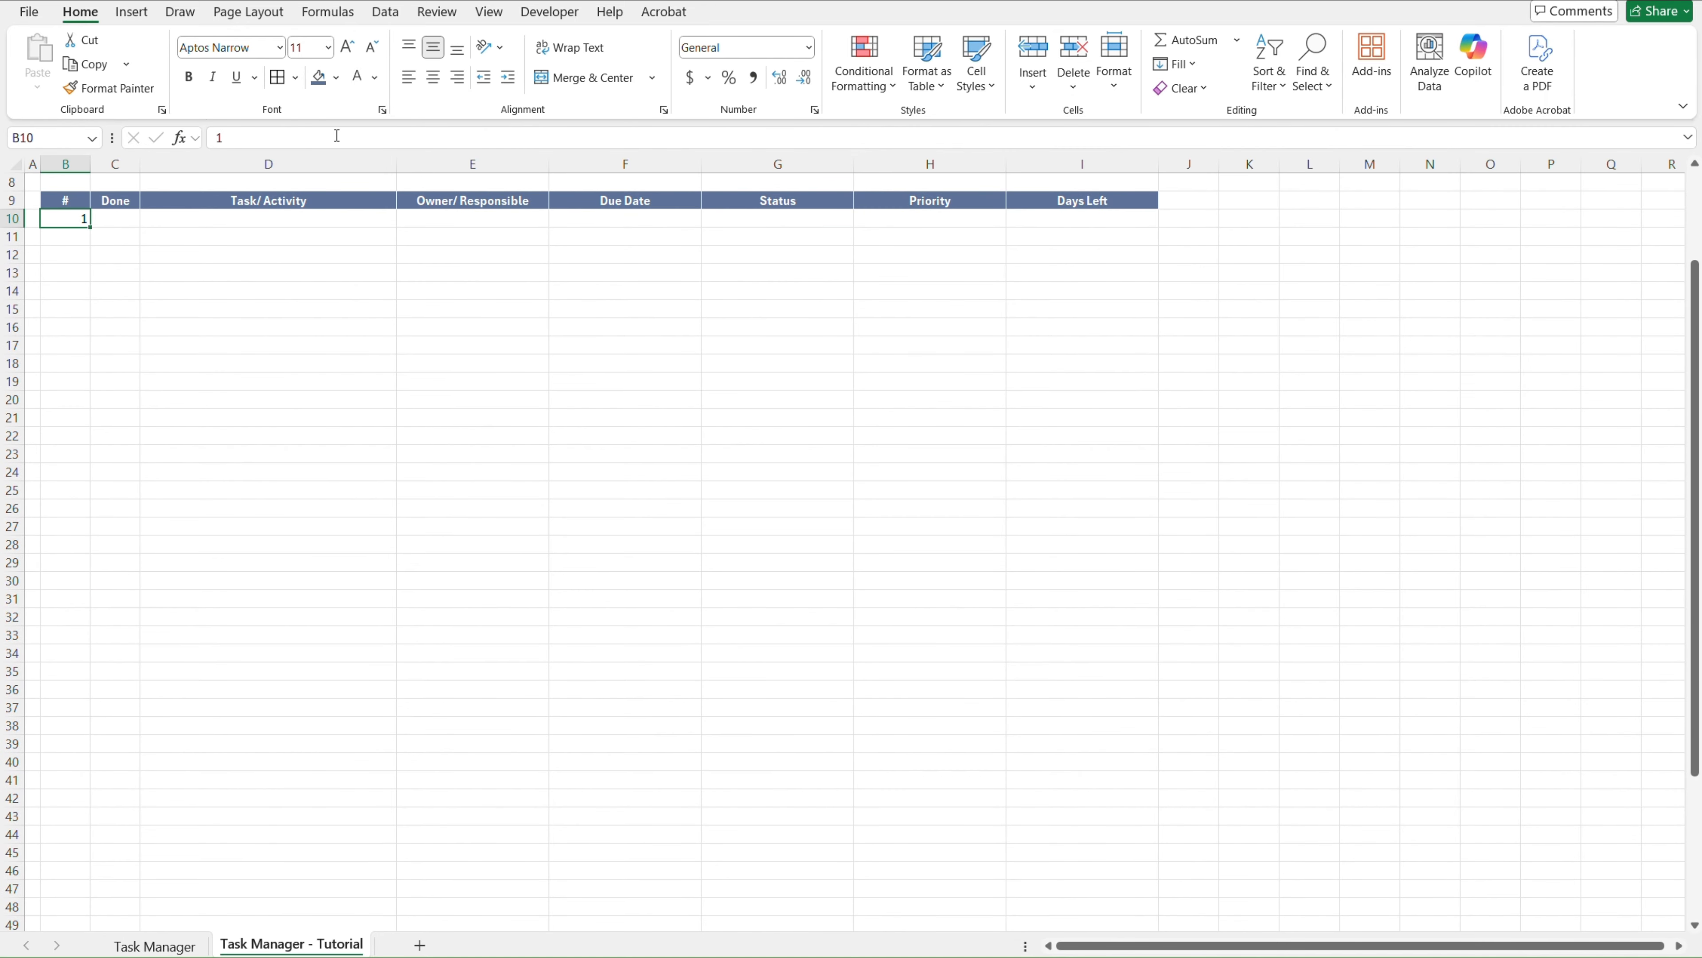
type("=se")
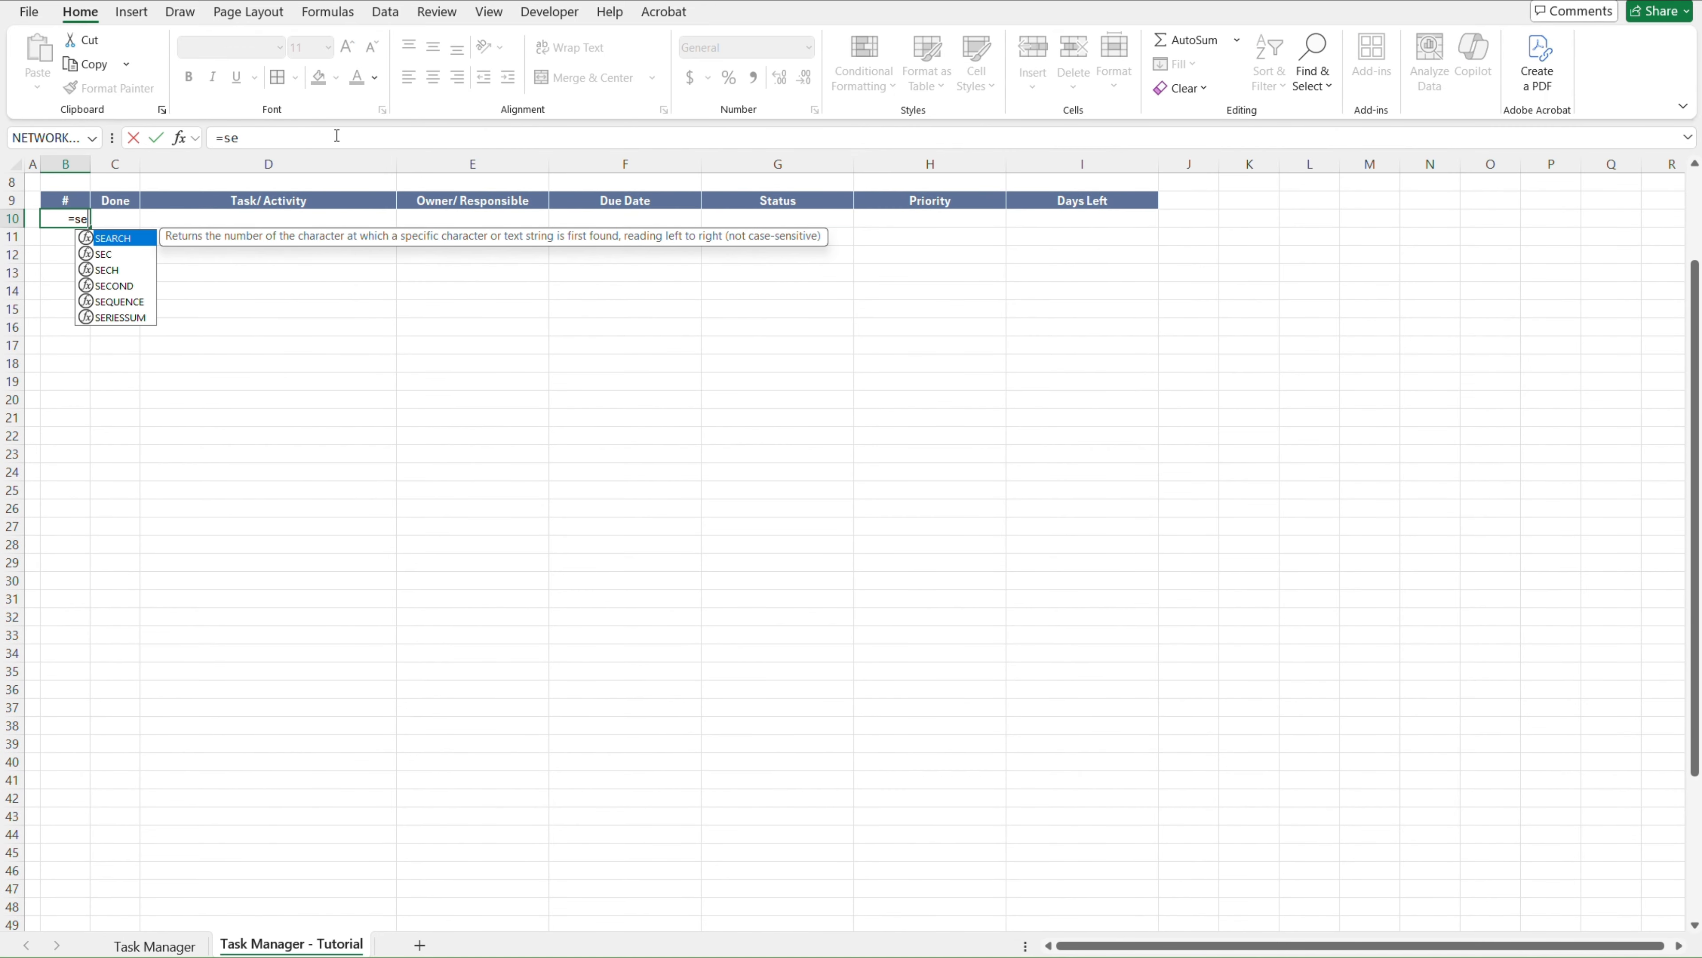
type("que")
key("Tab")
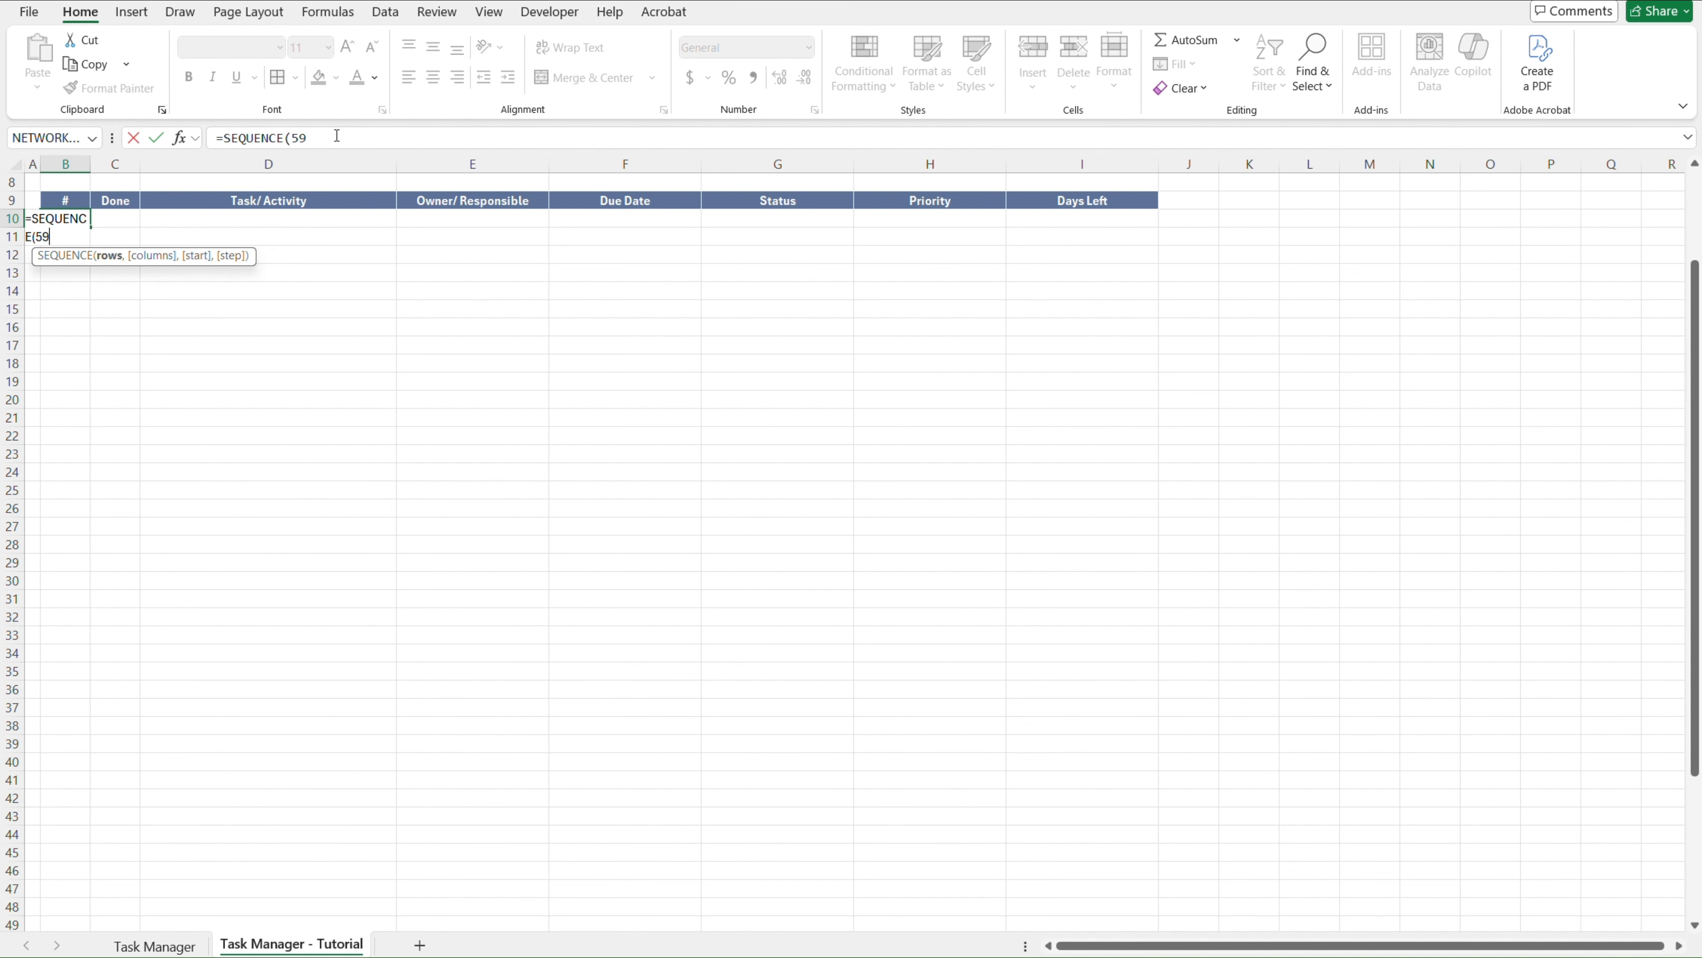
type("59)")
key("ctrl+Return")
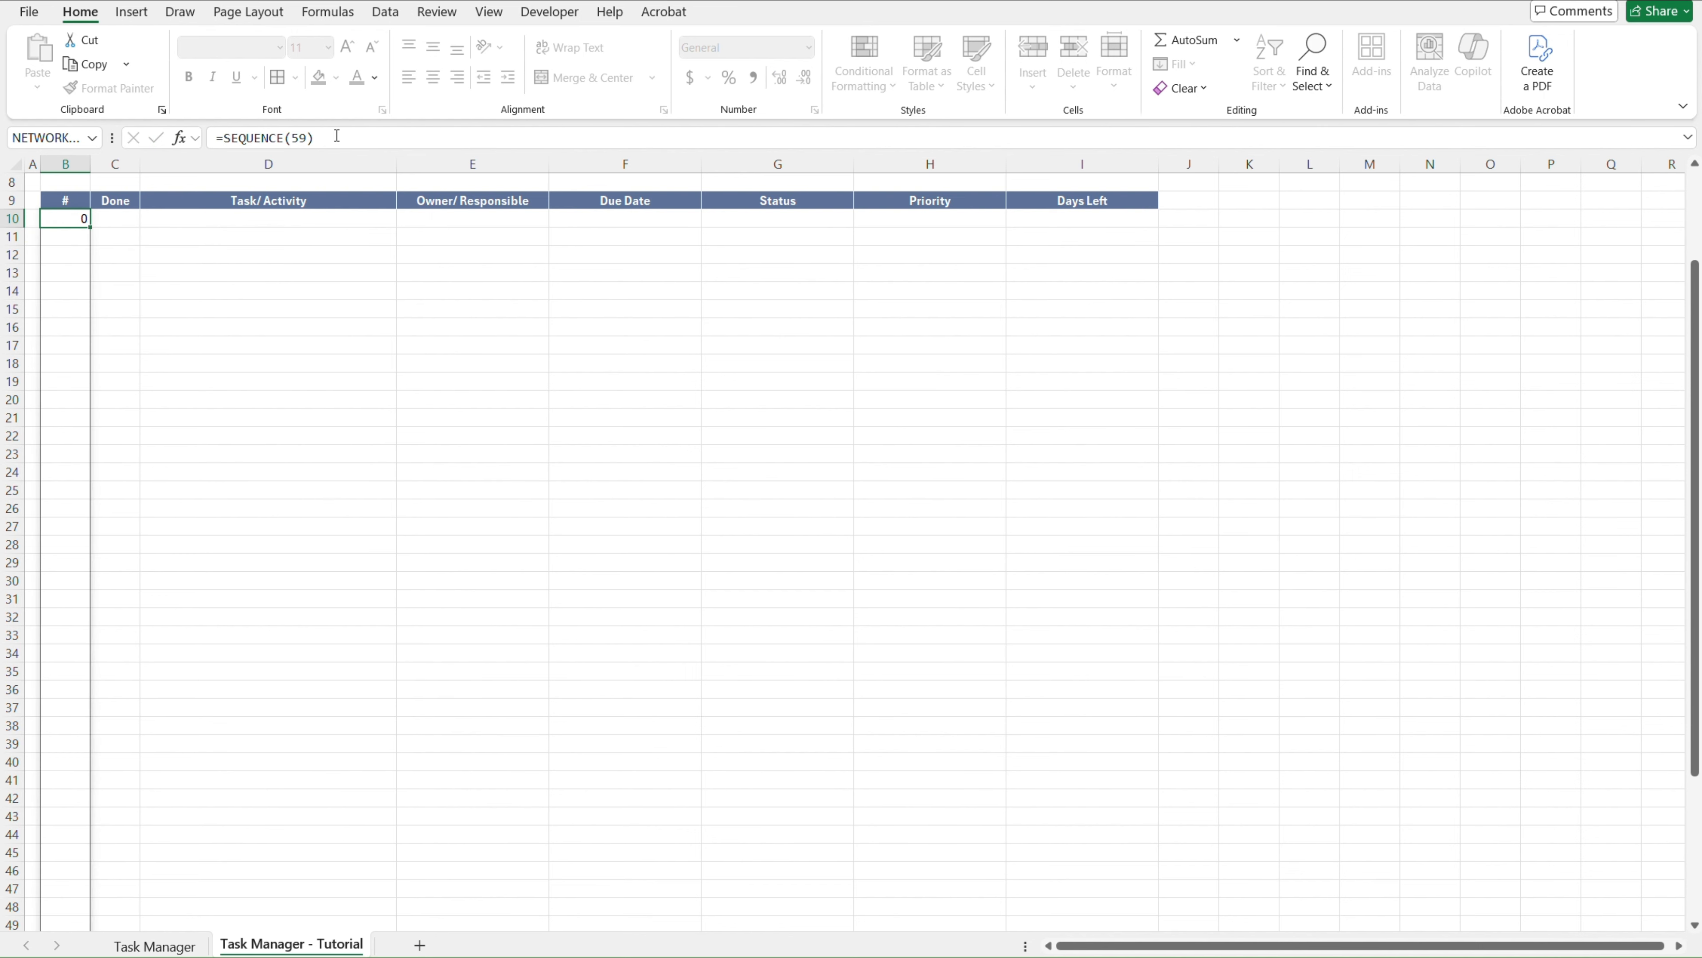
key("ctrl+Down")
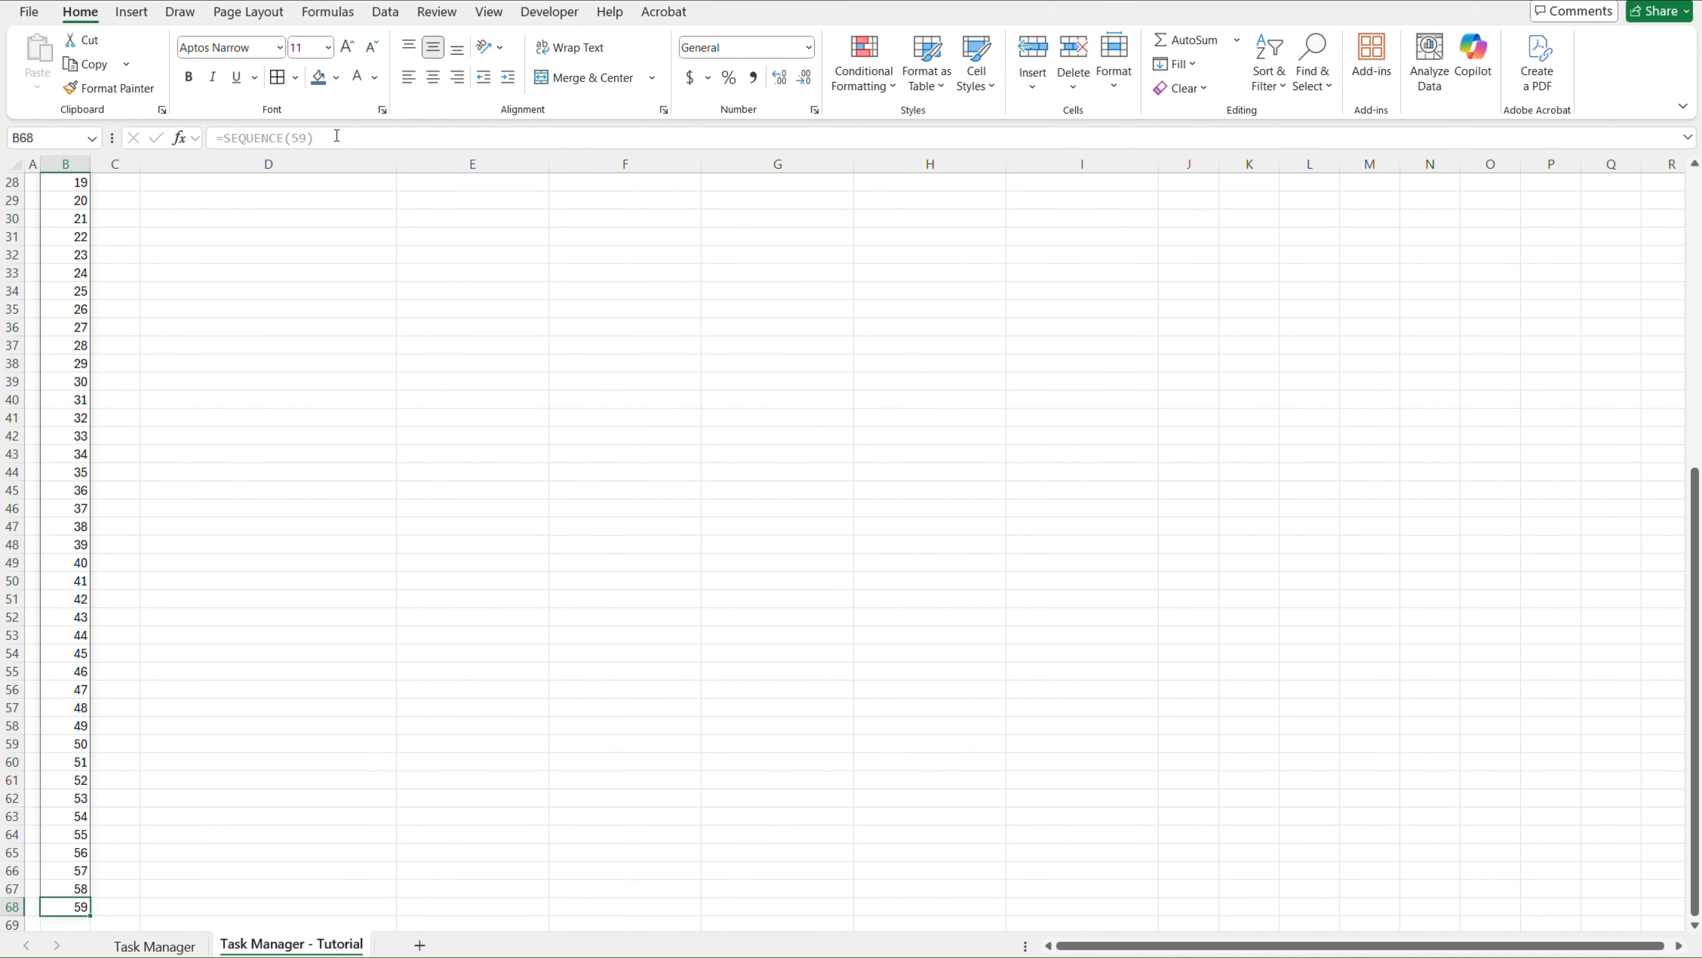
key("ctrl+Up")
key("Down")
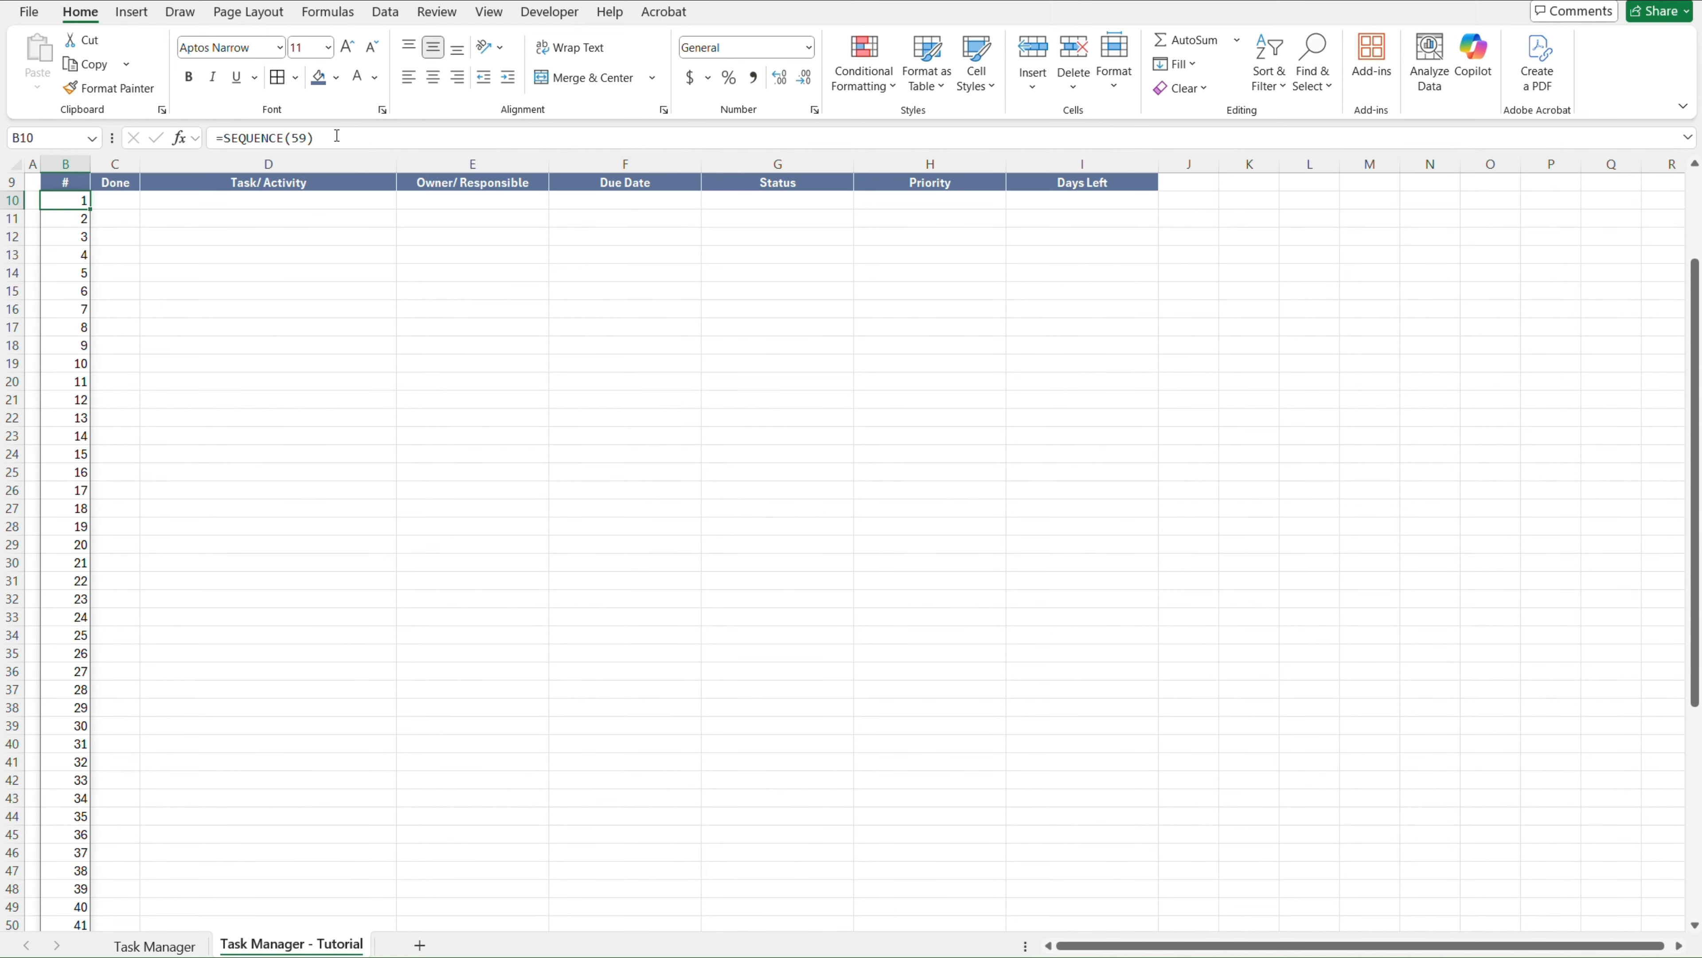
Change the row count of the SEQUENCE formula in B10 to 50
left_click(336, 136)
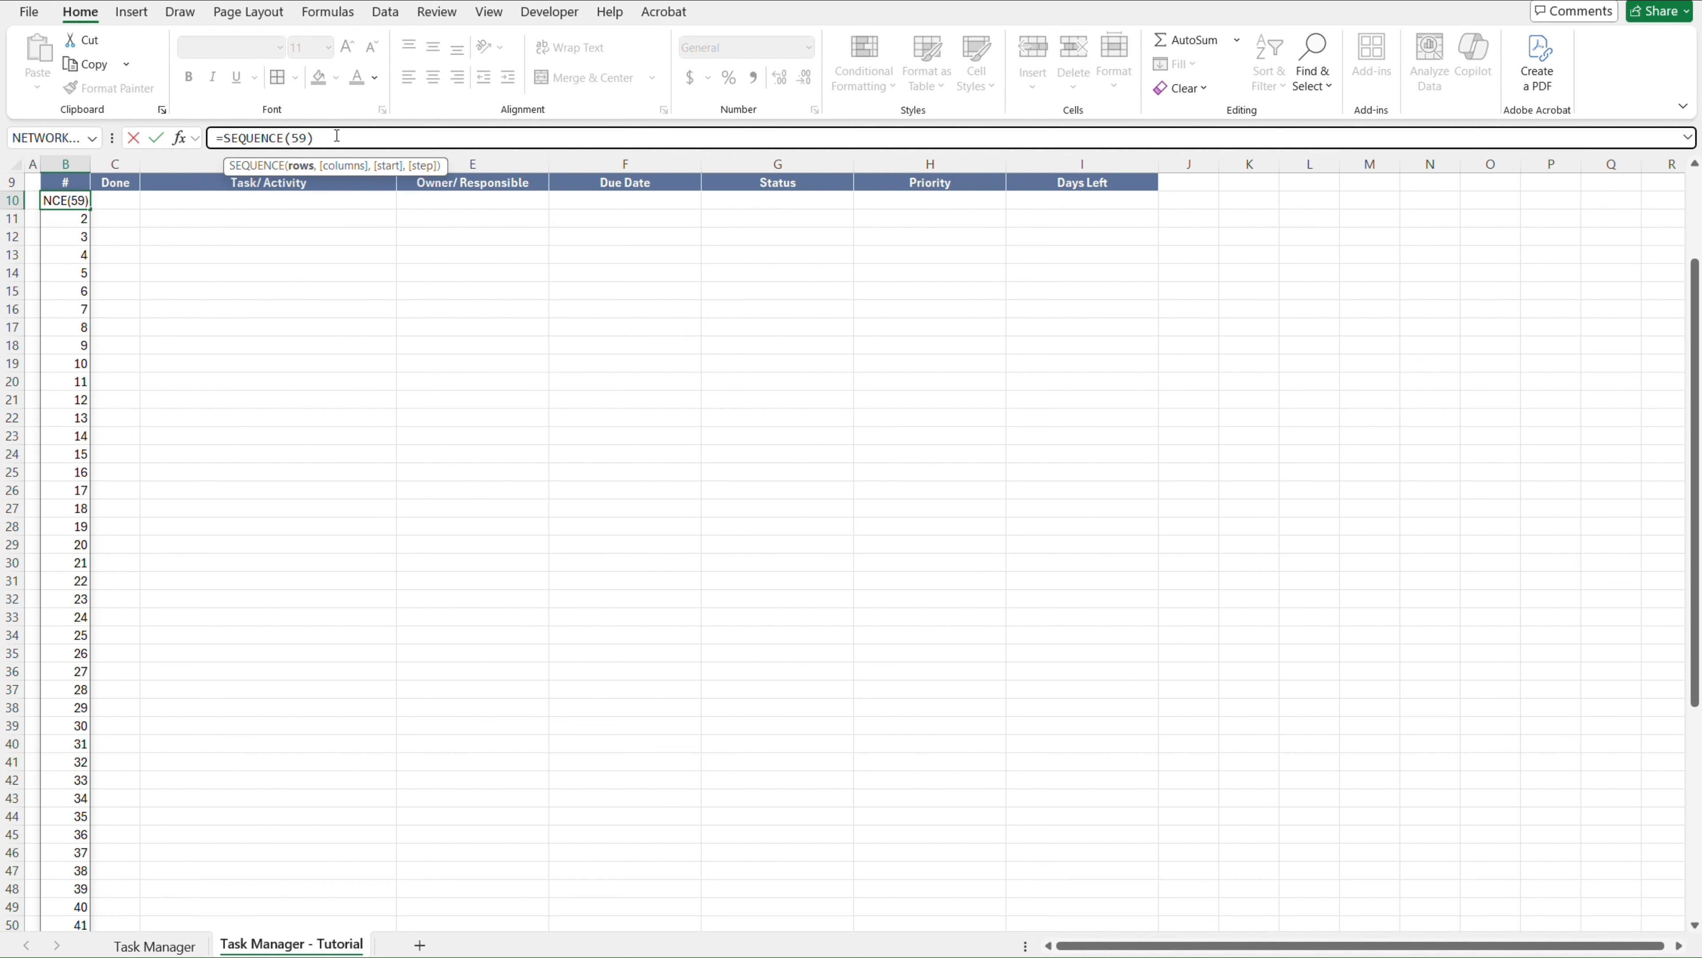
key("BackSpace")
type("0")
key("Return")
key("Up")
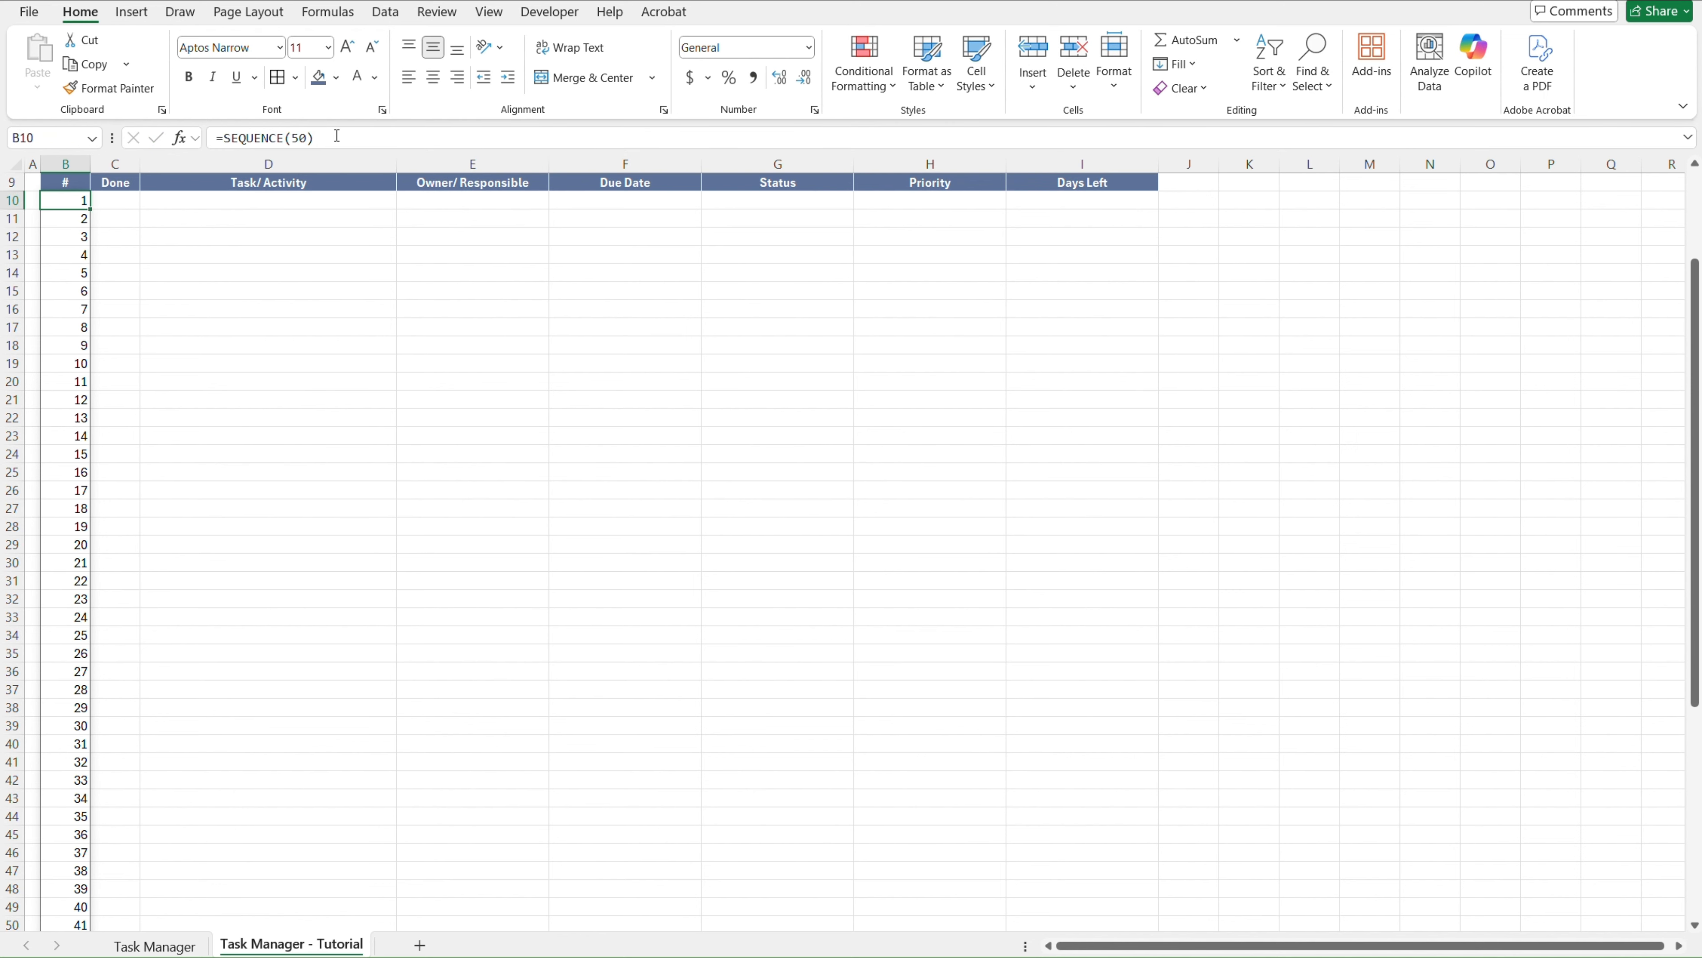
Replace the SEQUENCE formula in B10:B59 with its plain values and compare the task numbers with the Task Manager sheet
key("Up")
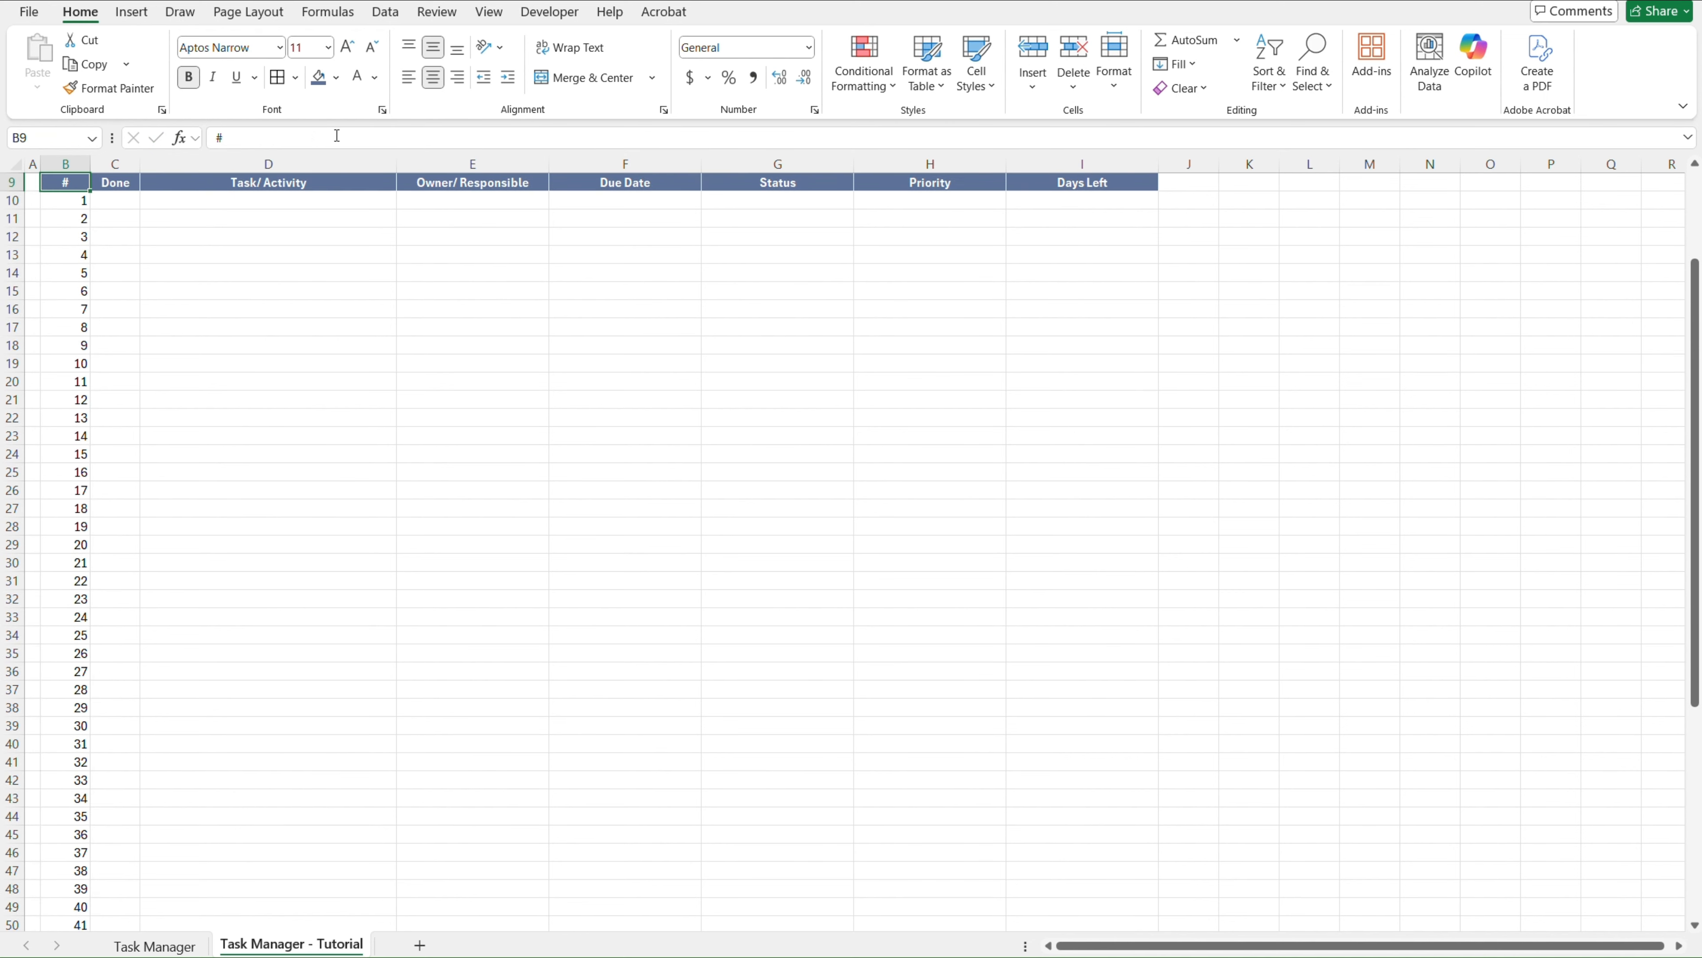
key("Down")
key("ctrl+shift+Down")
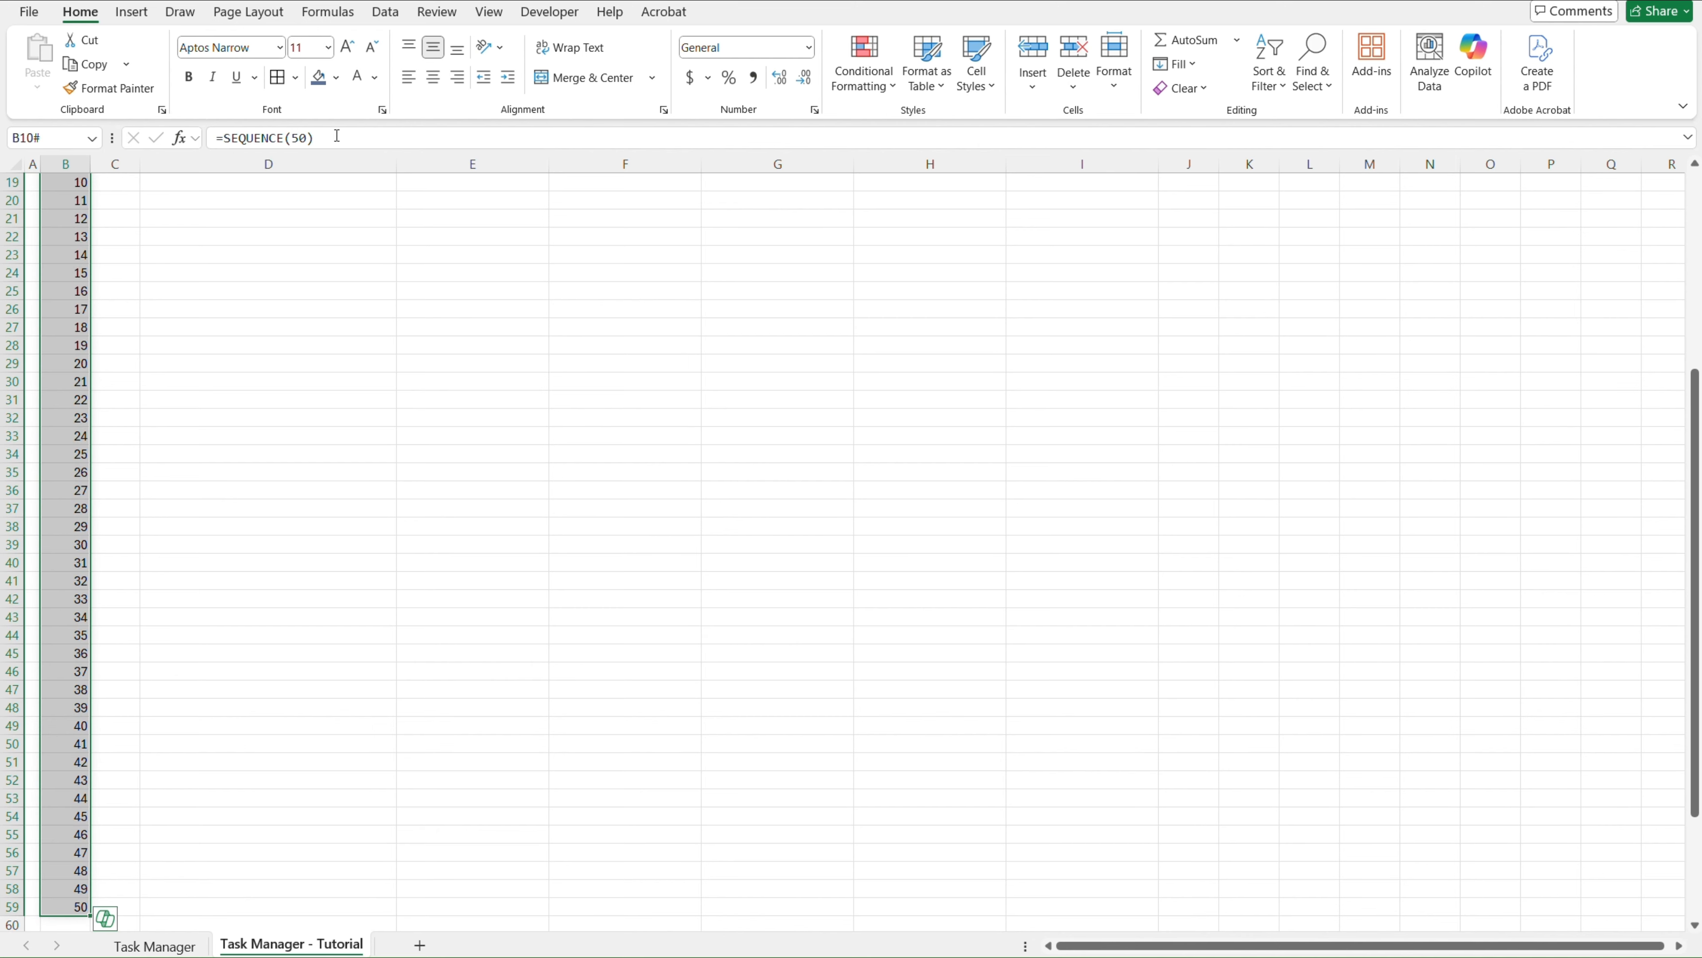
key("ctrl+c")
key("ctrl+alt+v")
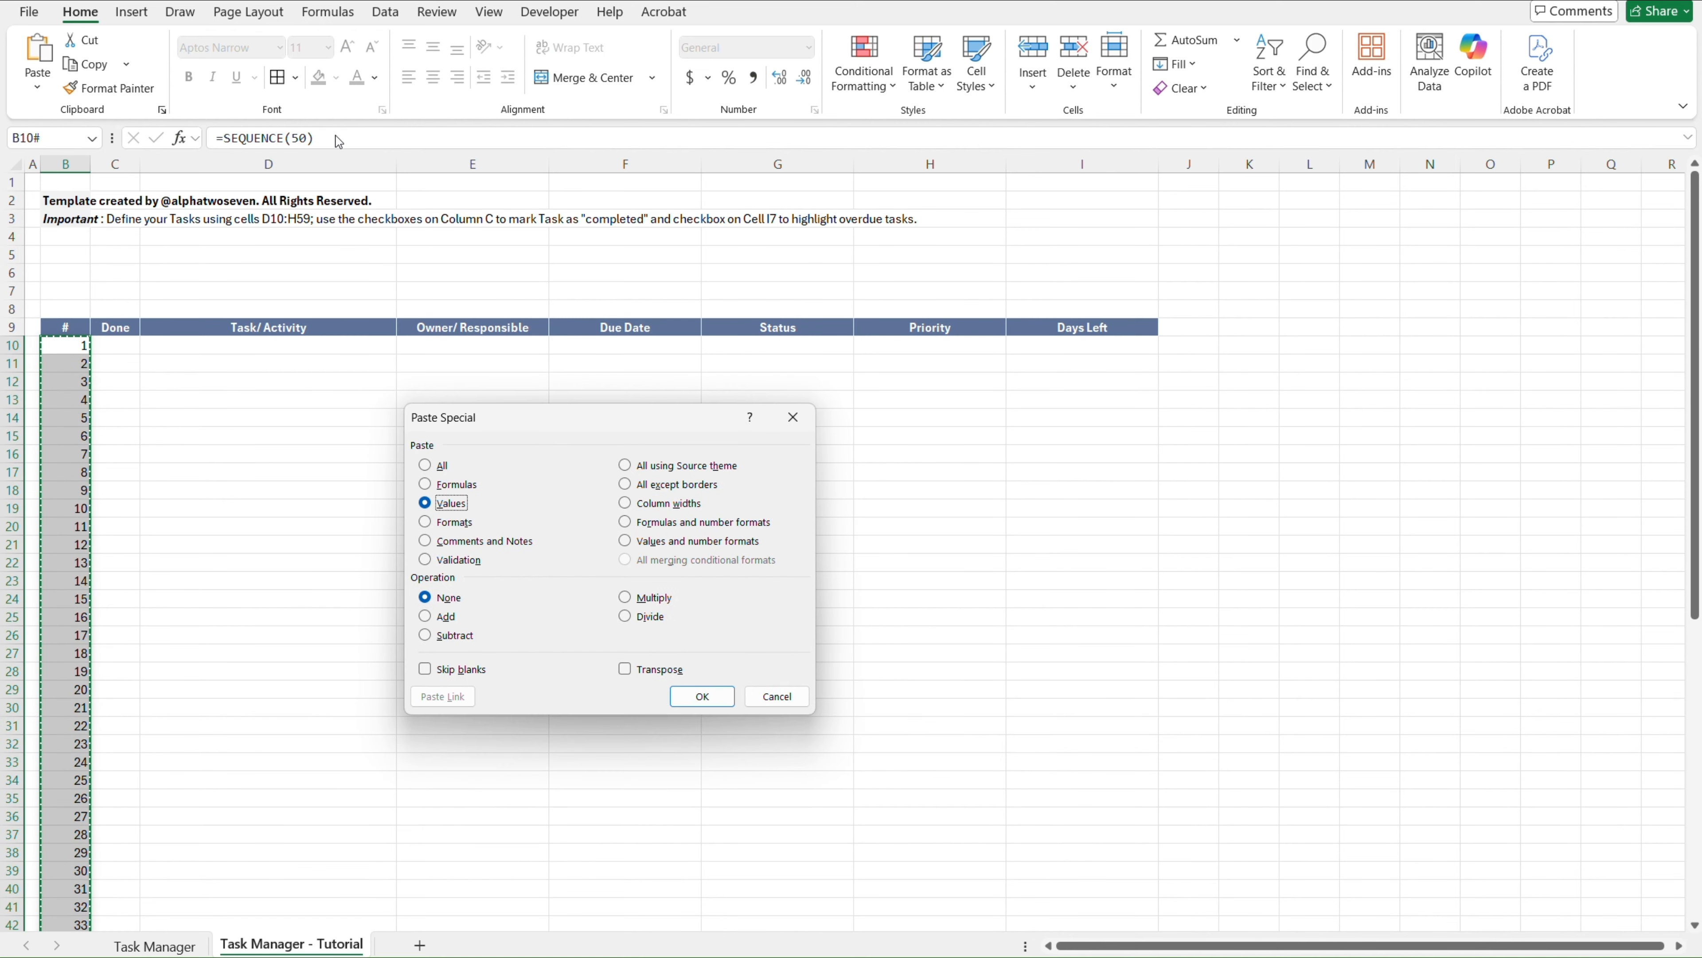
key("Return")
key("Escape")
key("Up")
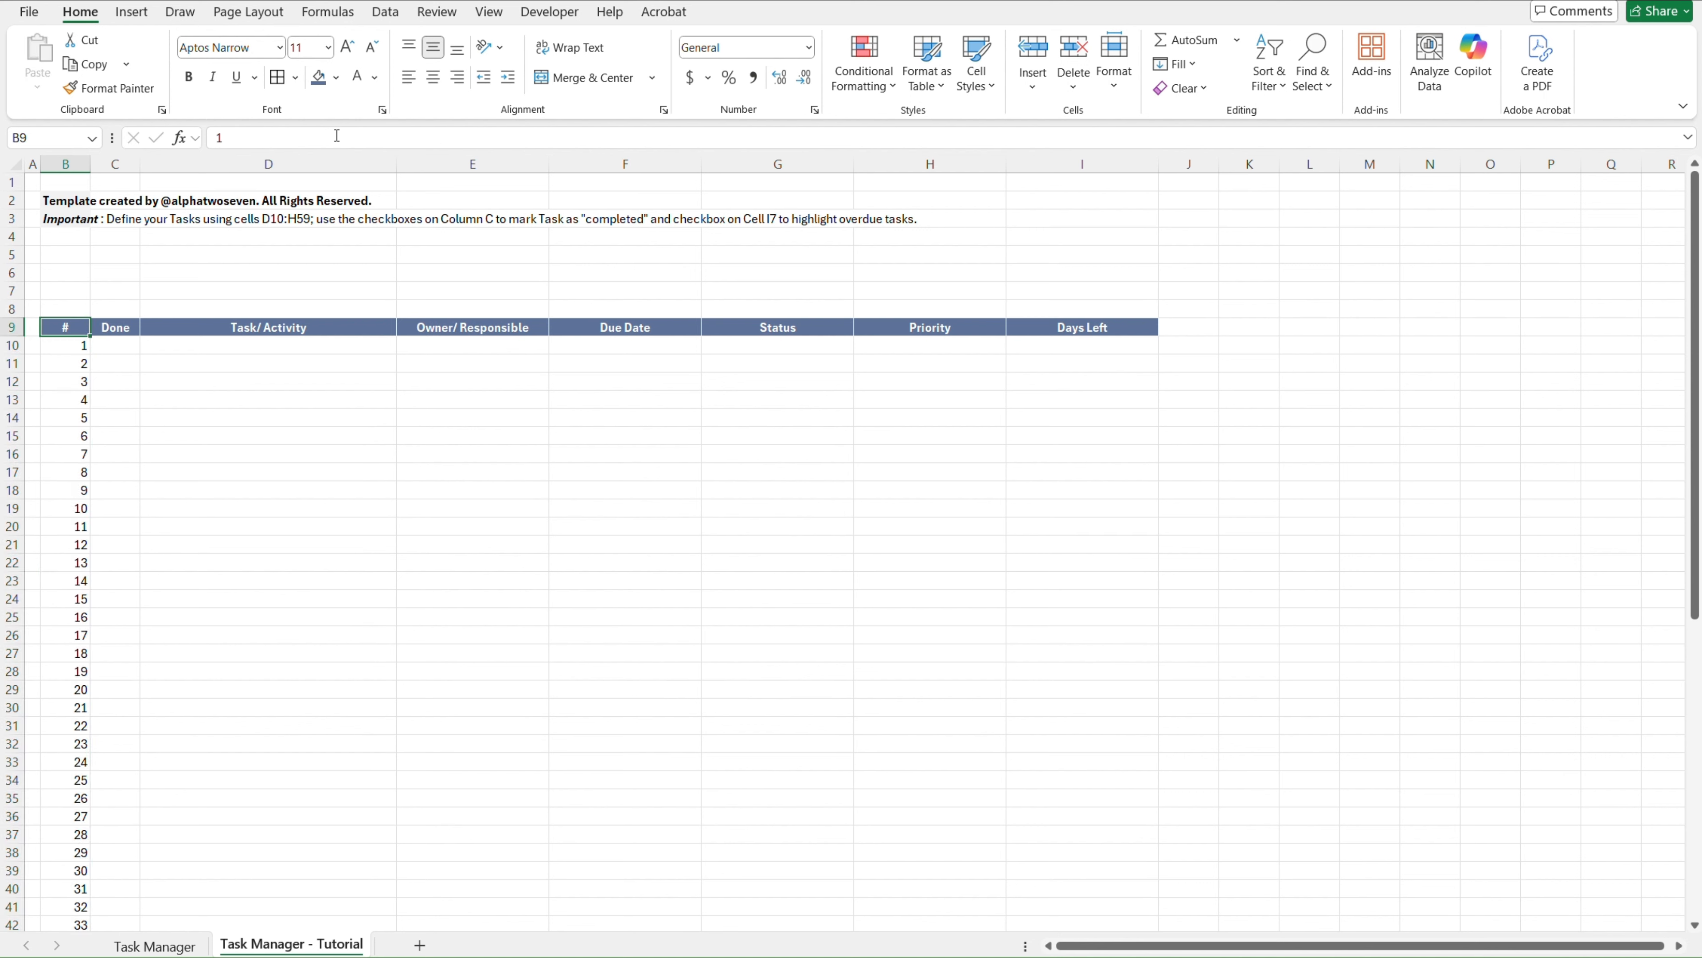
key("Down")
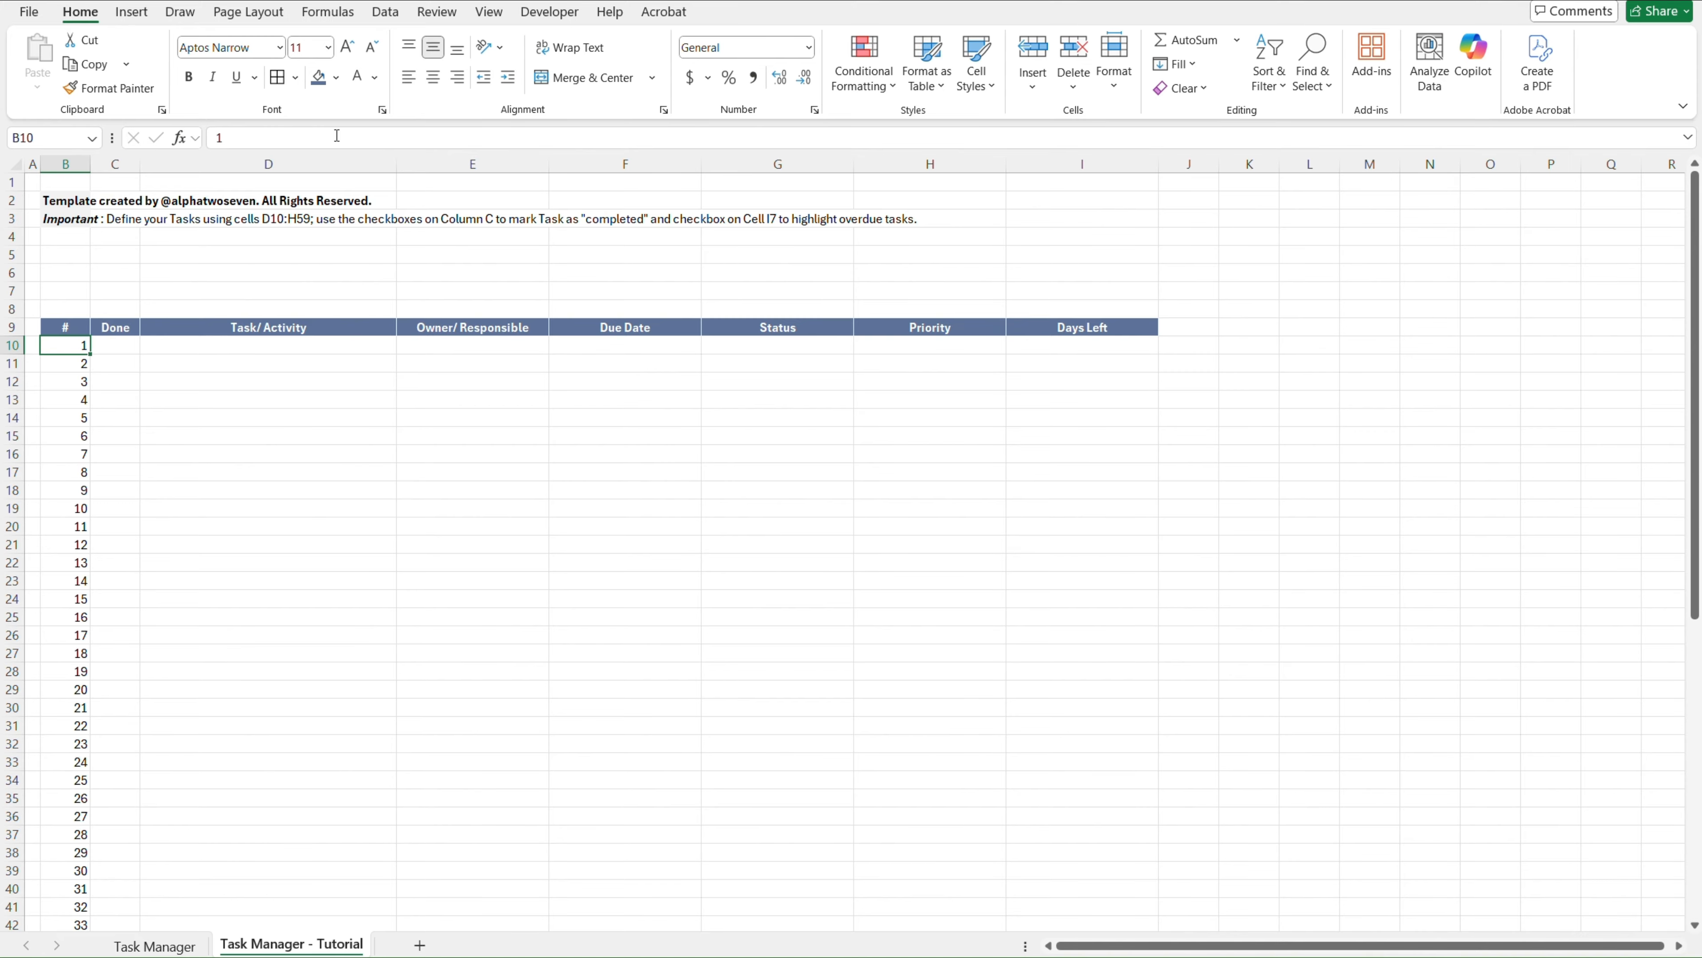
key("ctrl+Page_Up")
key("Up")
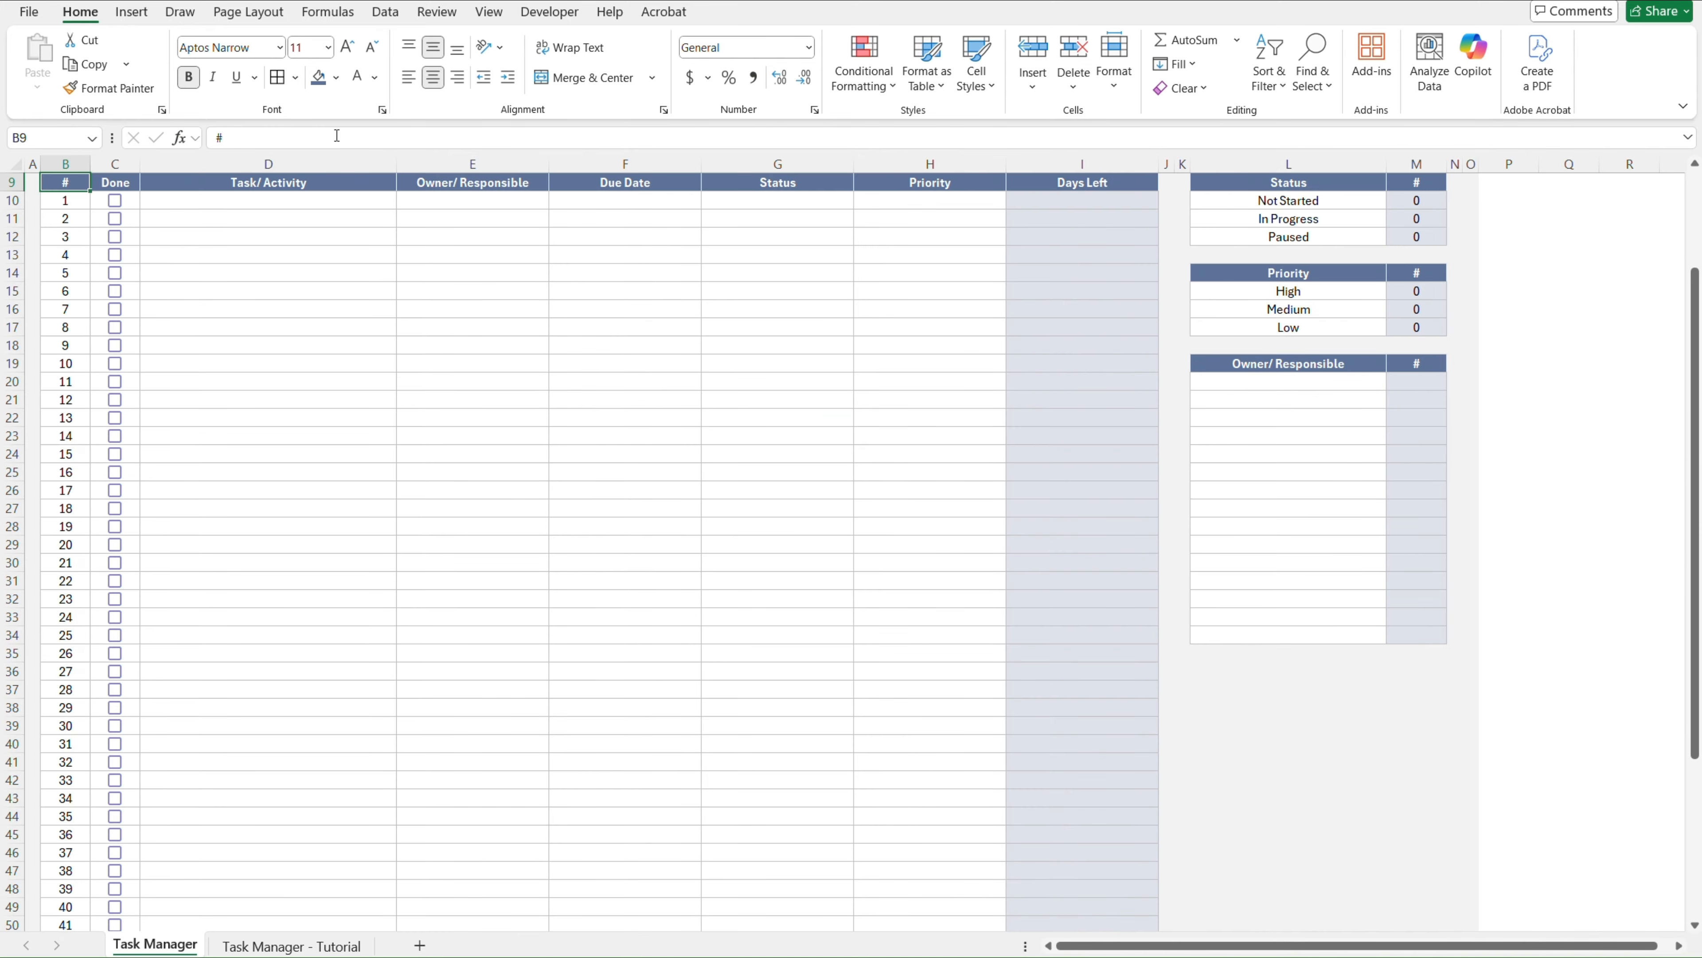
key("Down")
key("ctrl+Page_Down")
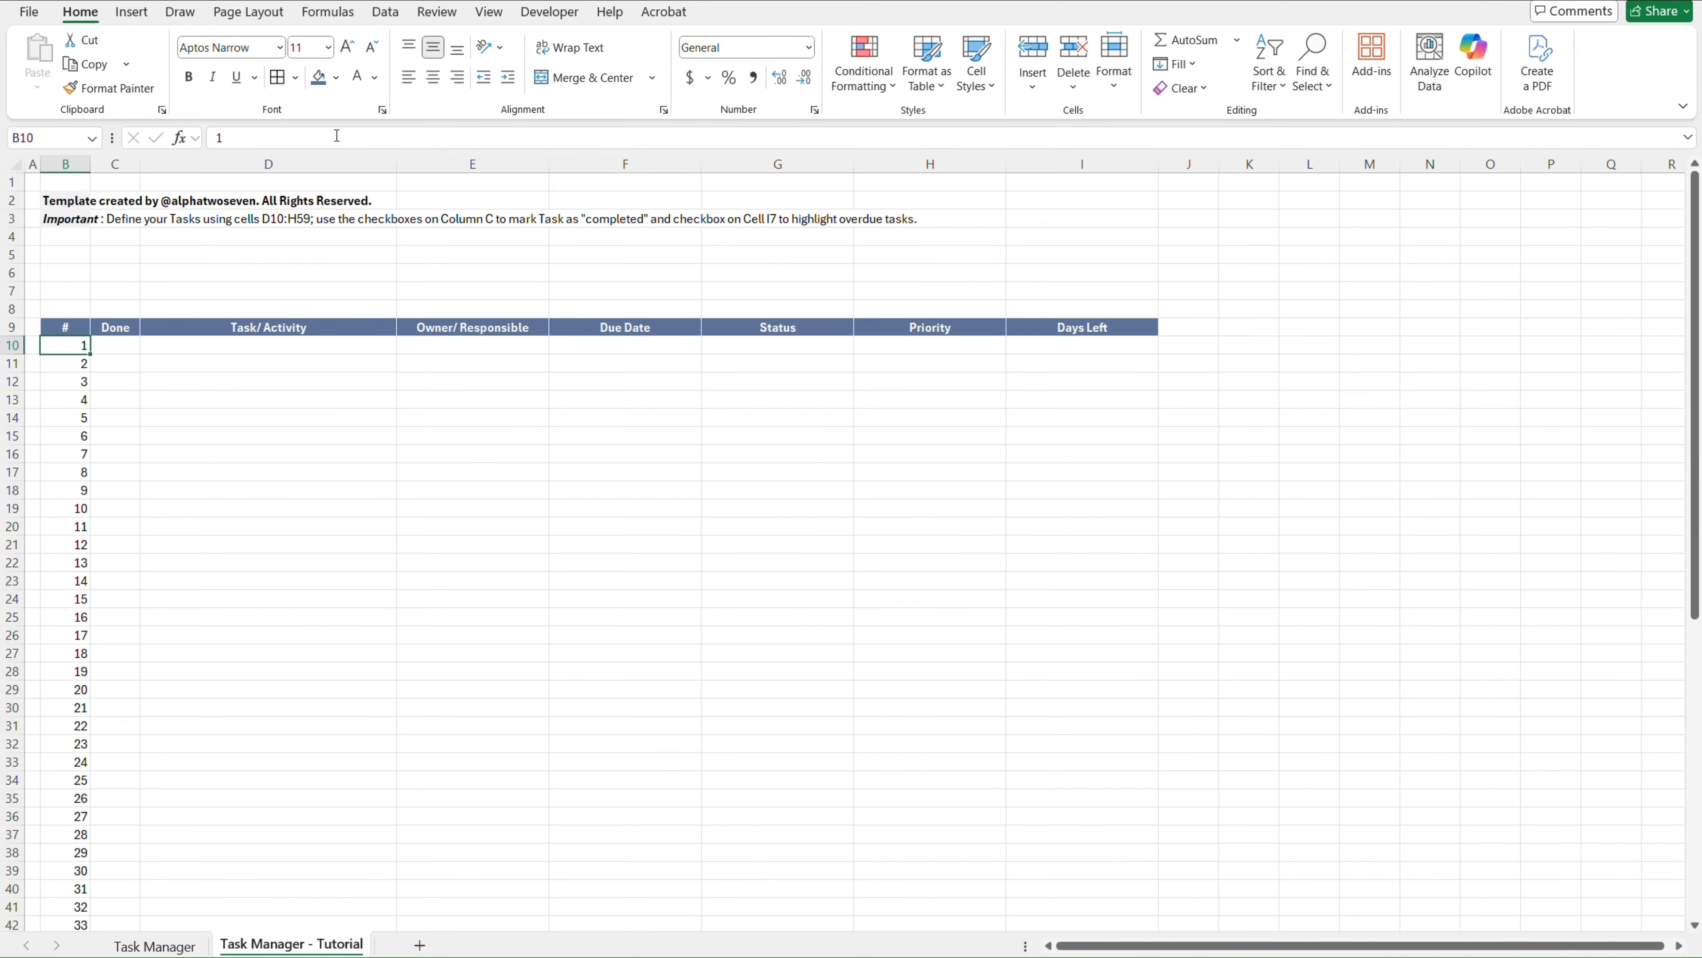
Insert checkboxes in the Done column for all numbered tasks, cells C10:C59
key("ctrl+Down")
key("Right")
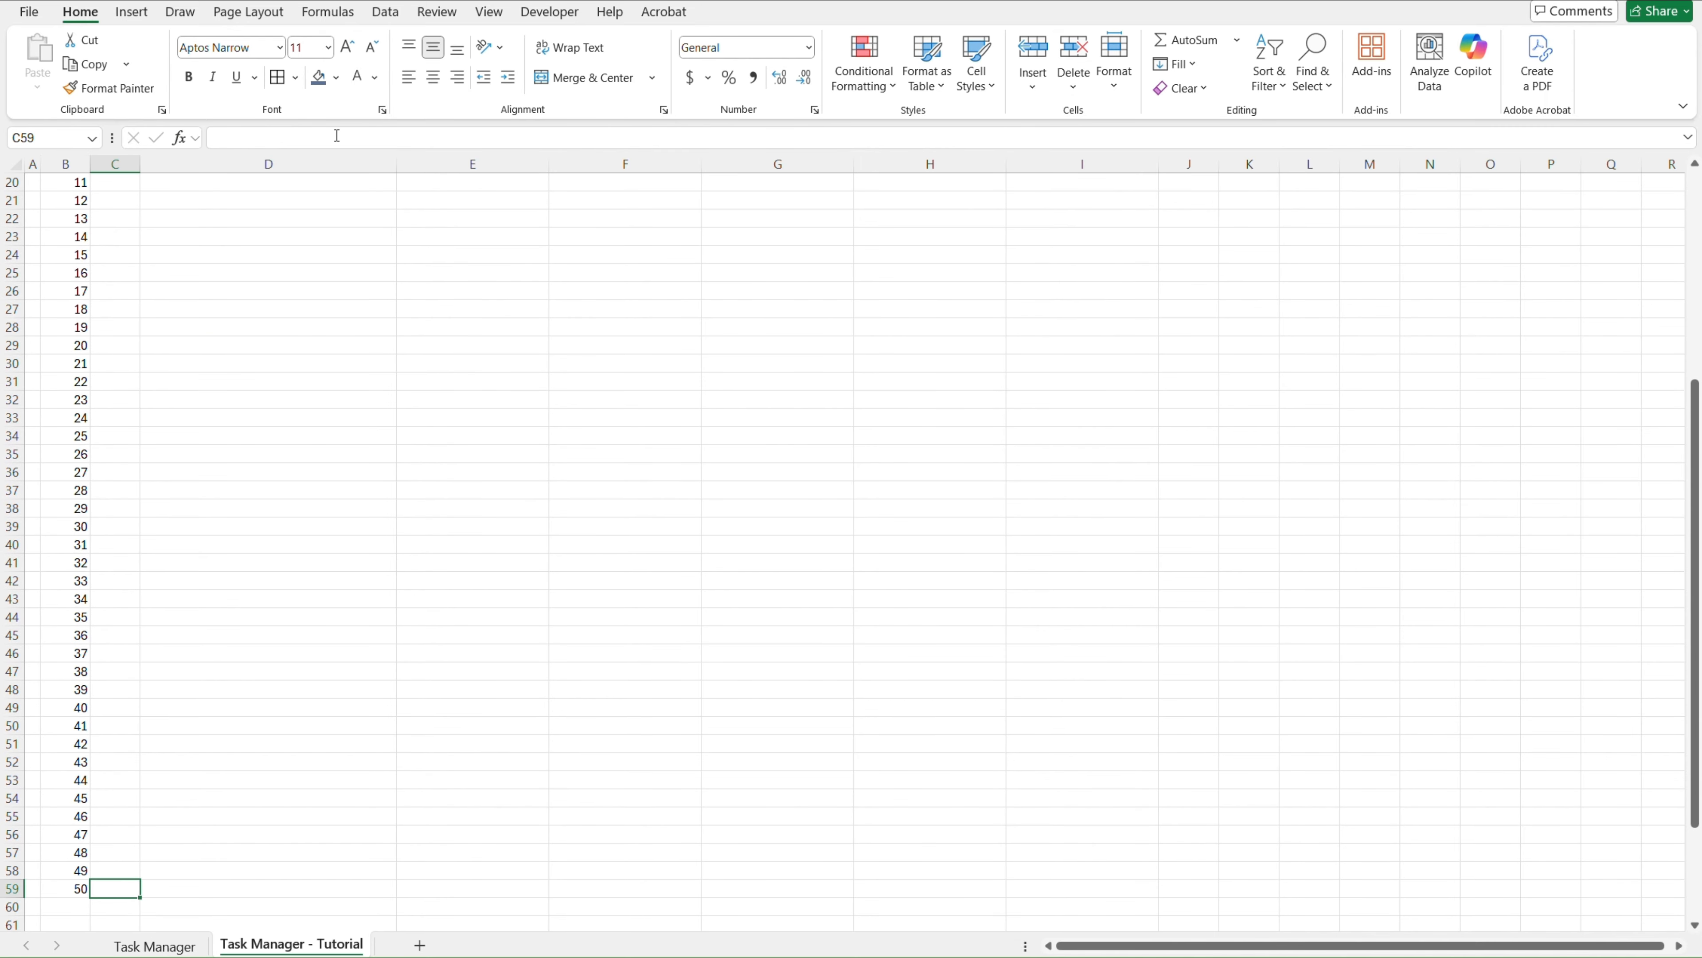
key("ctrl+shift+Up")
key("shift+Down")
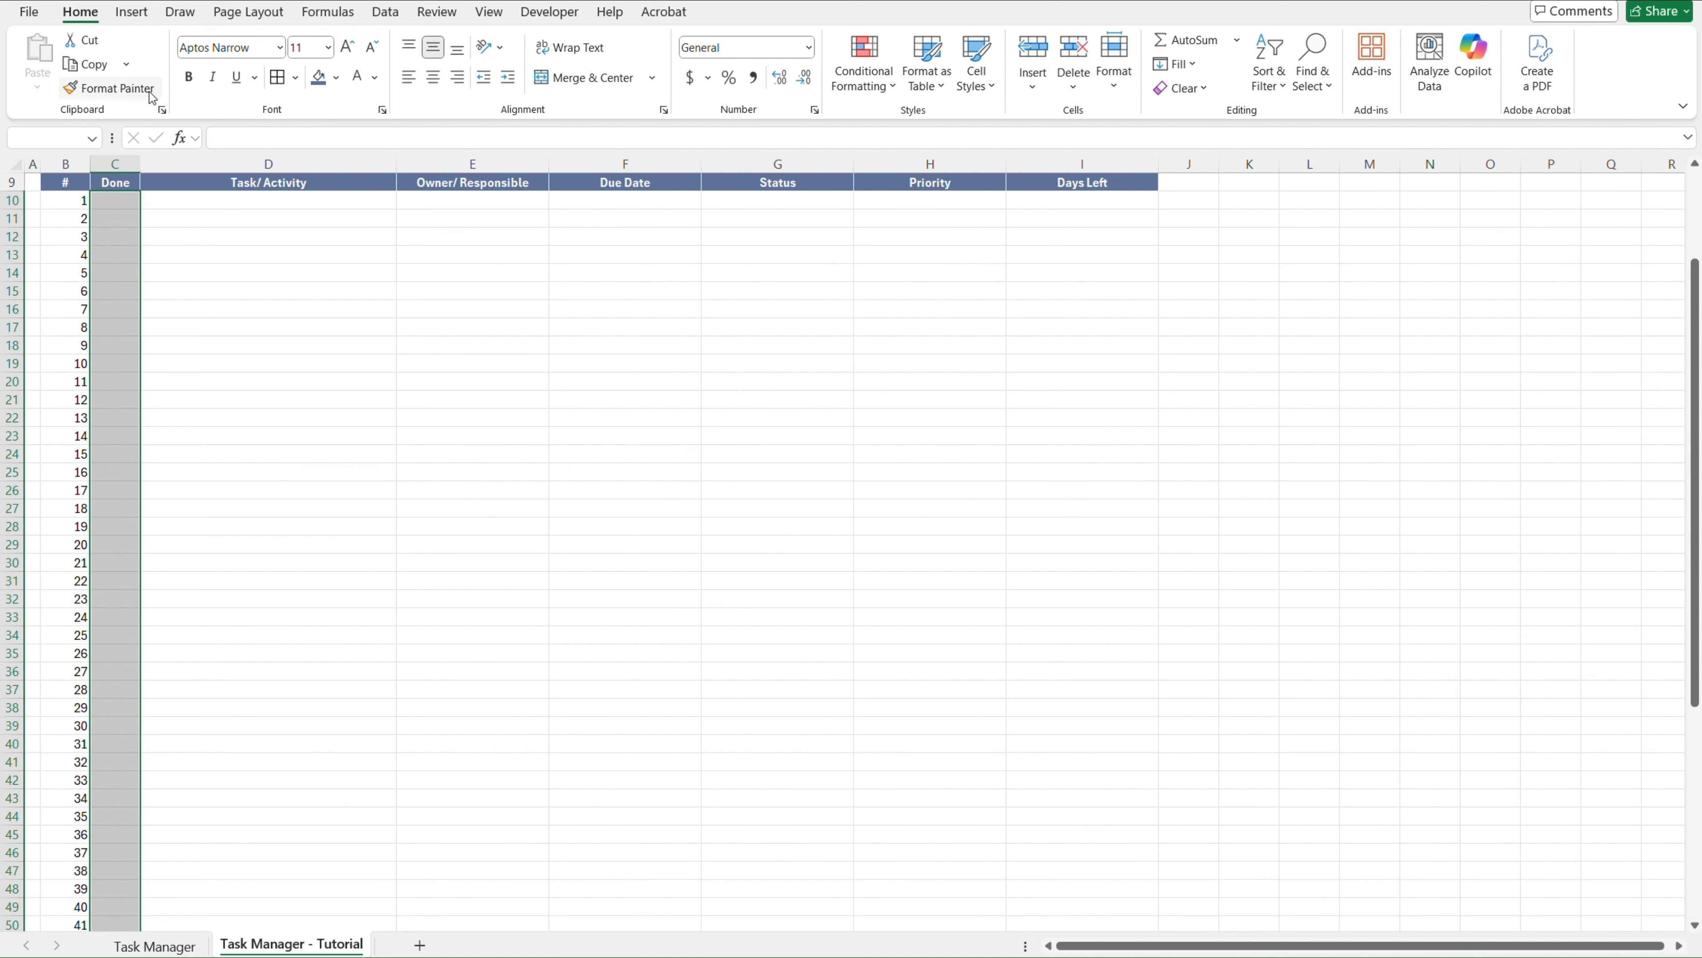
left_click(137, 18)
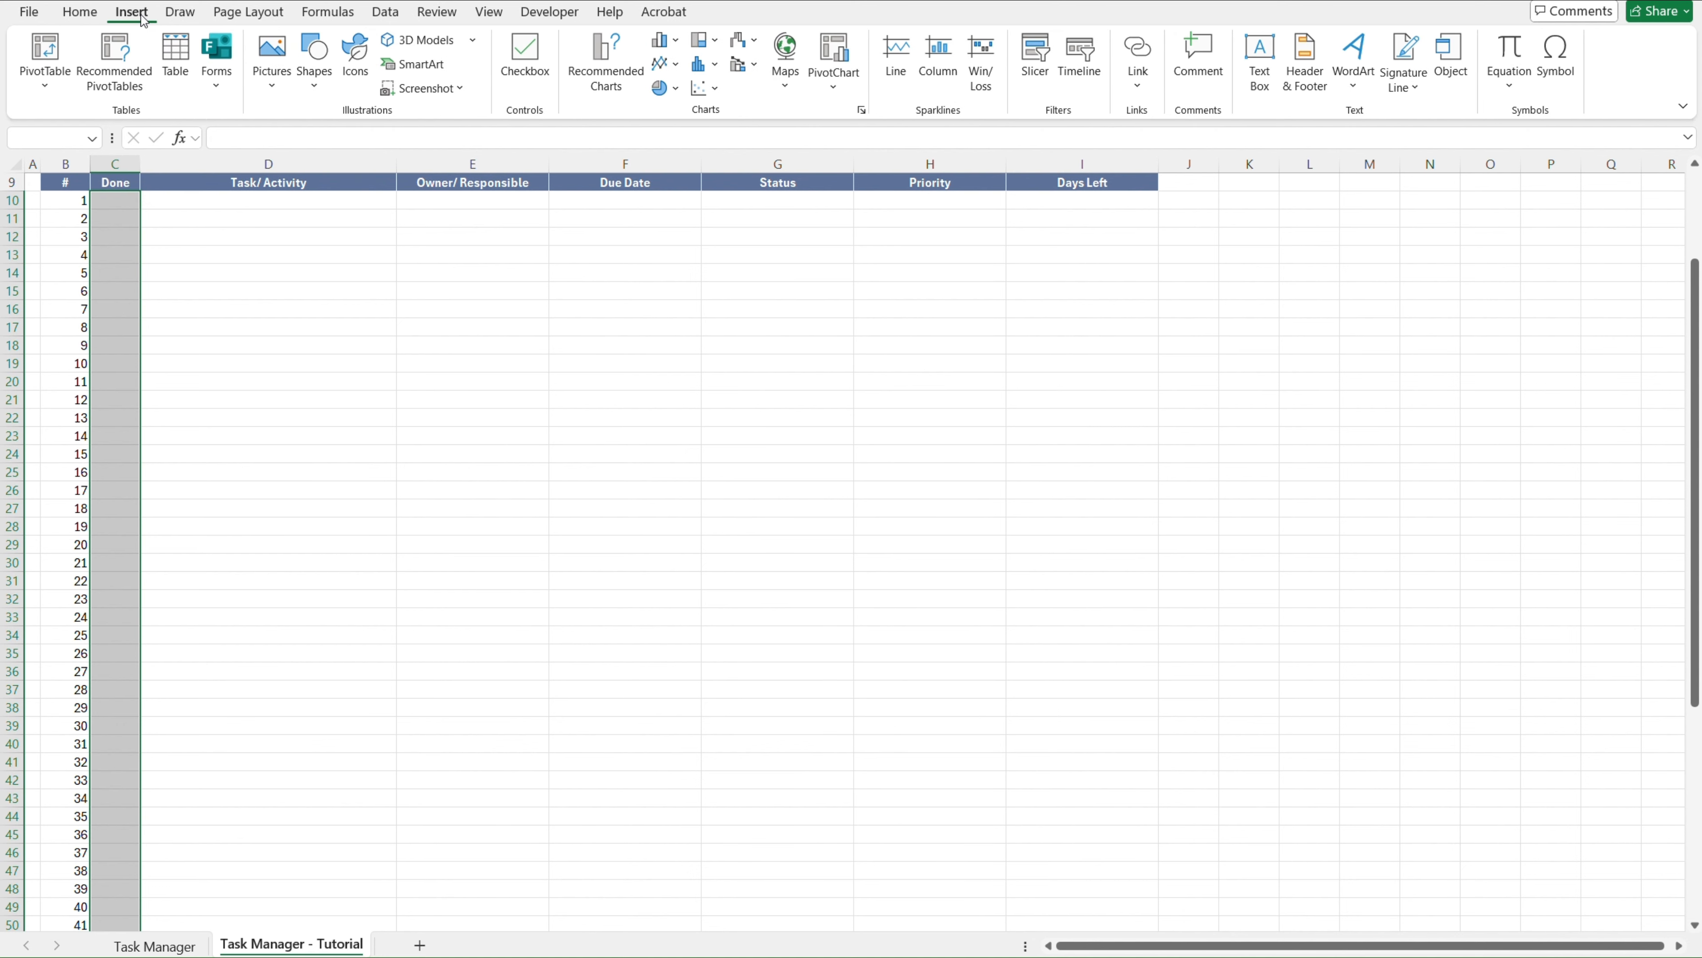
left_click(530, 69)
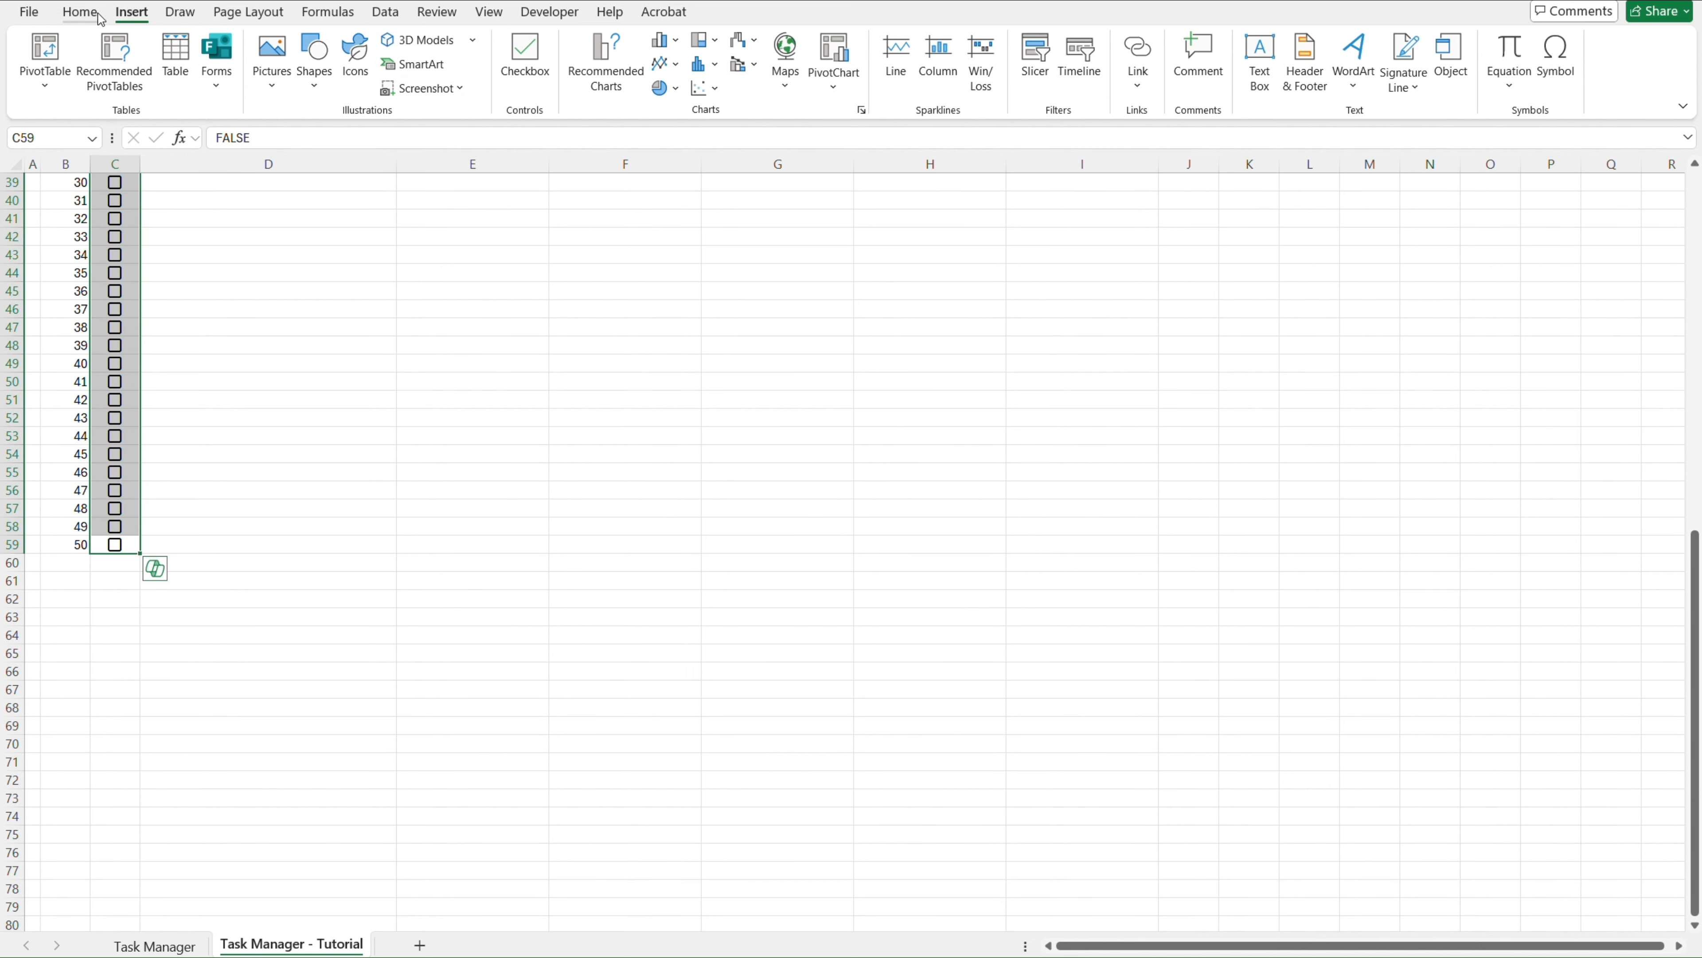
Color the Done checkboxes in C10:C59 with the blue-purple theme font color and compare them with the Task Manager sheet
left_click(80, 11)
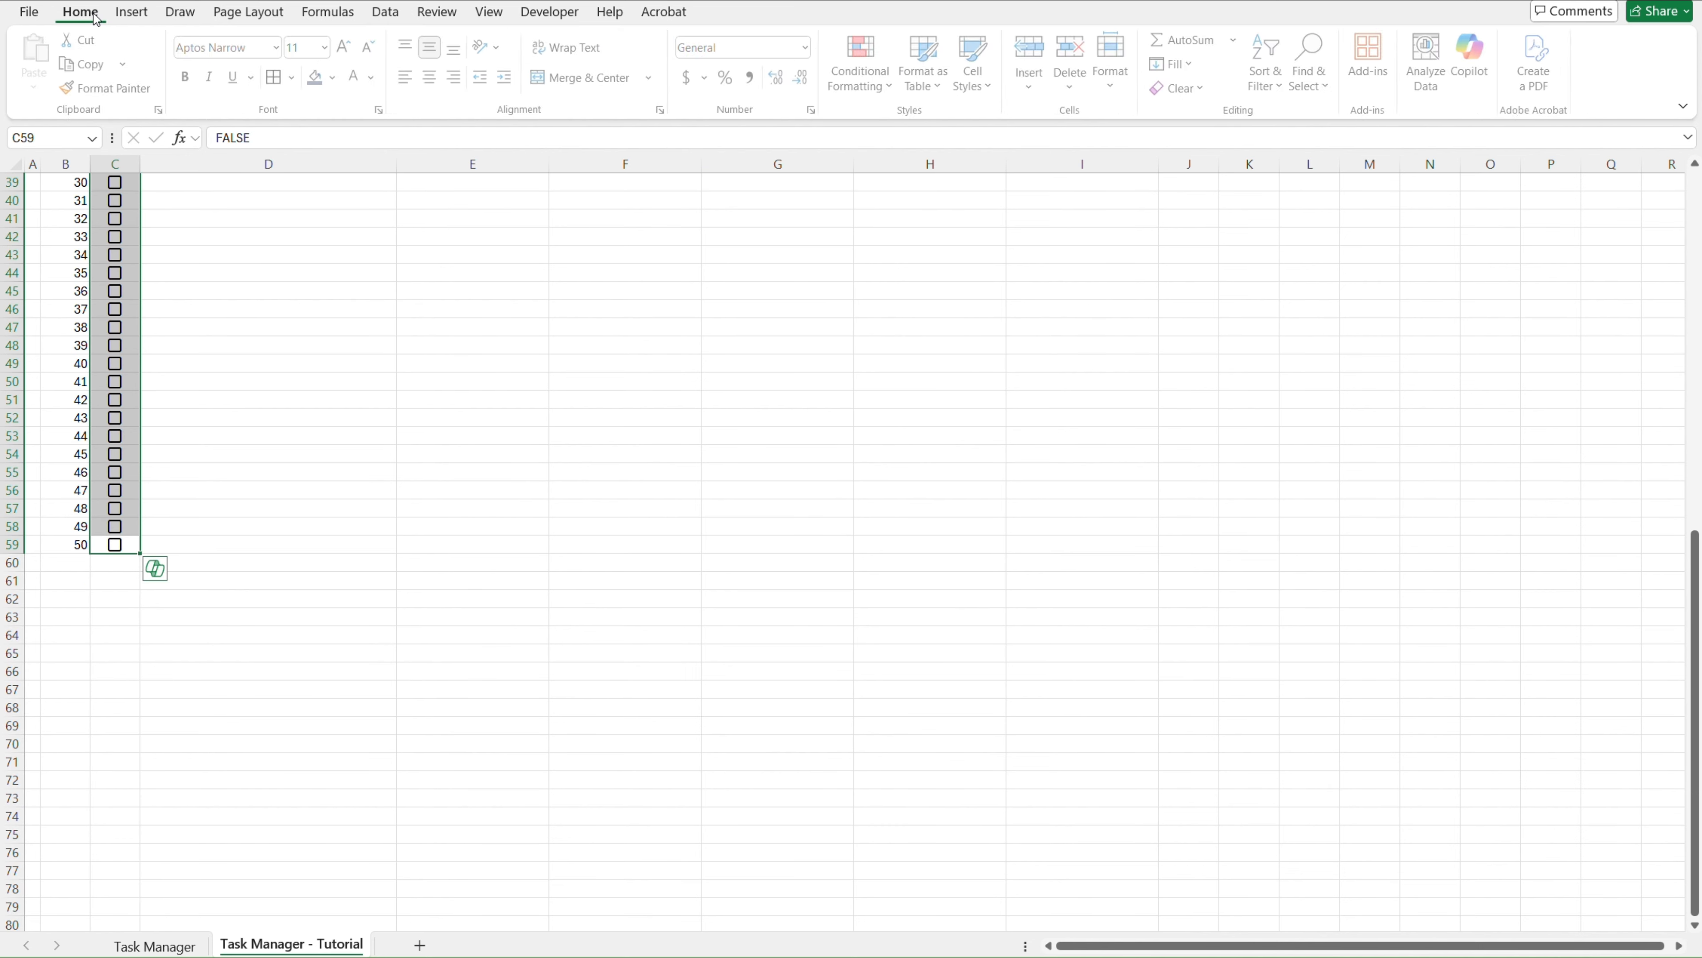
left_click(374, 77)
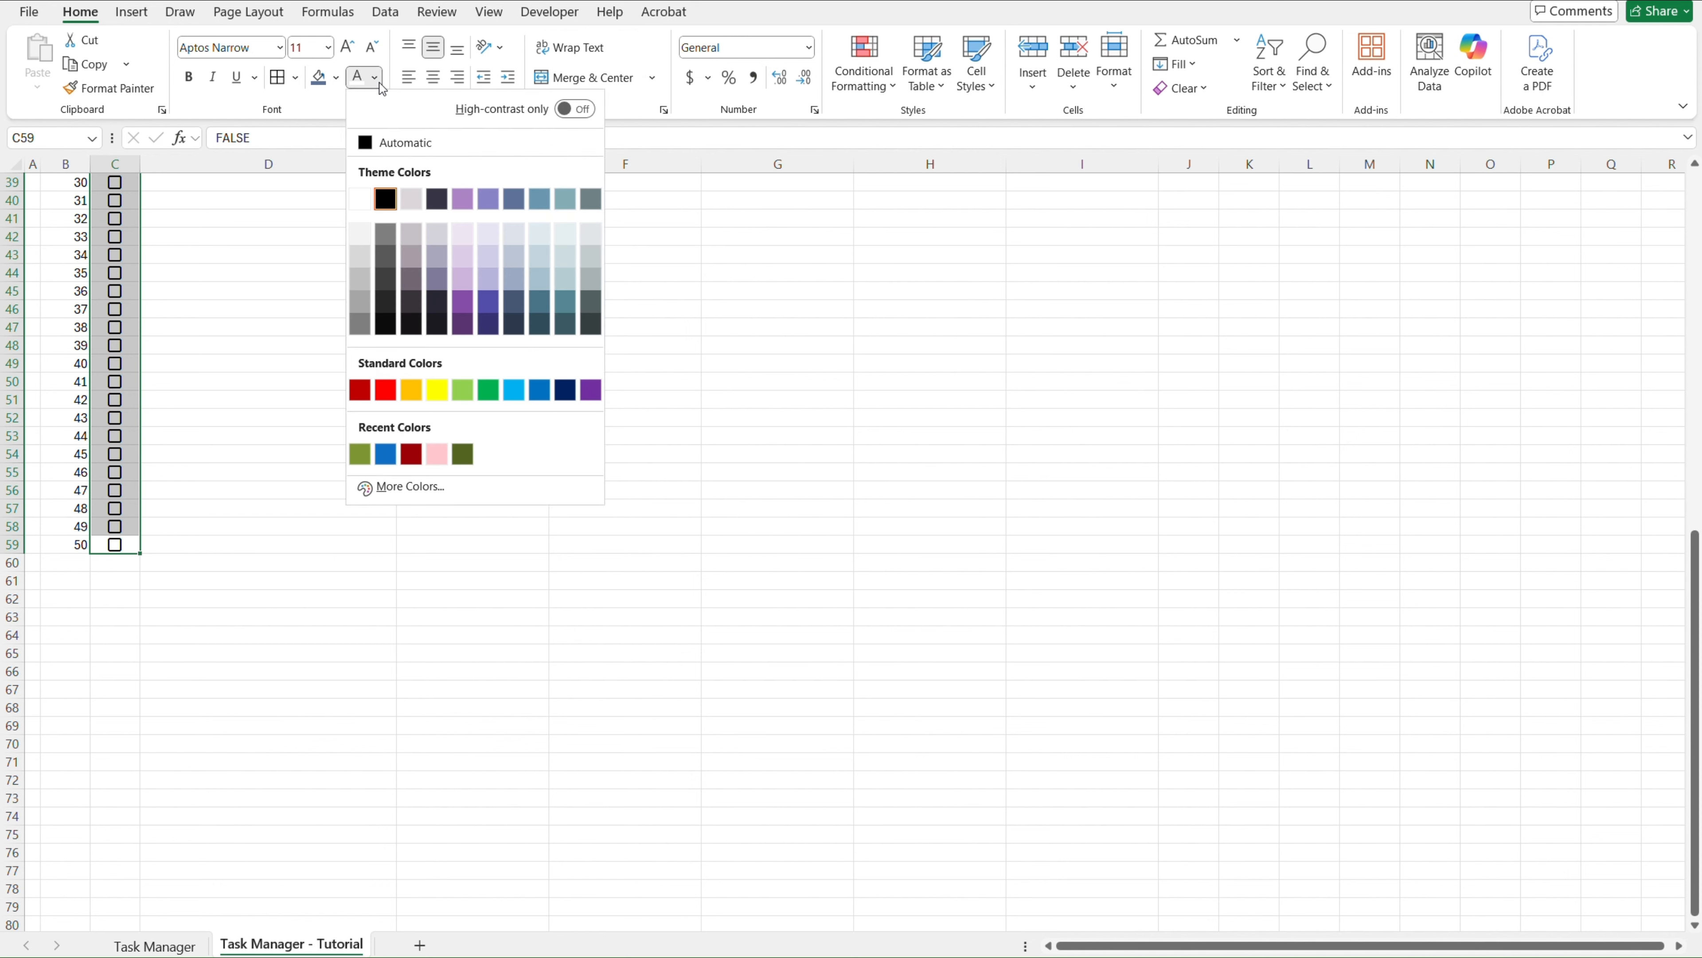
left_click(491, 204)
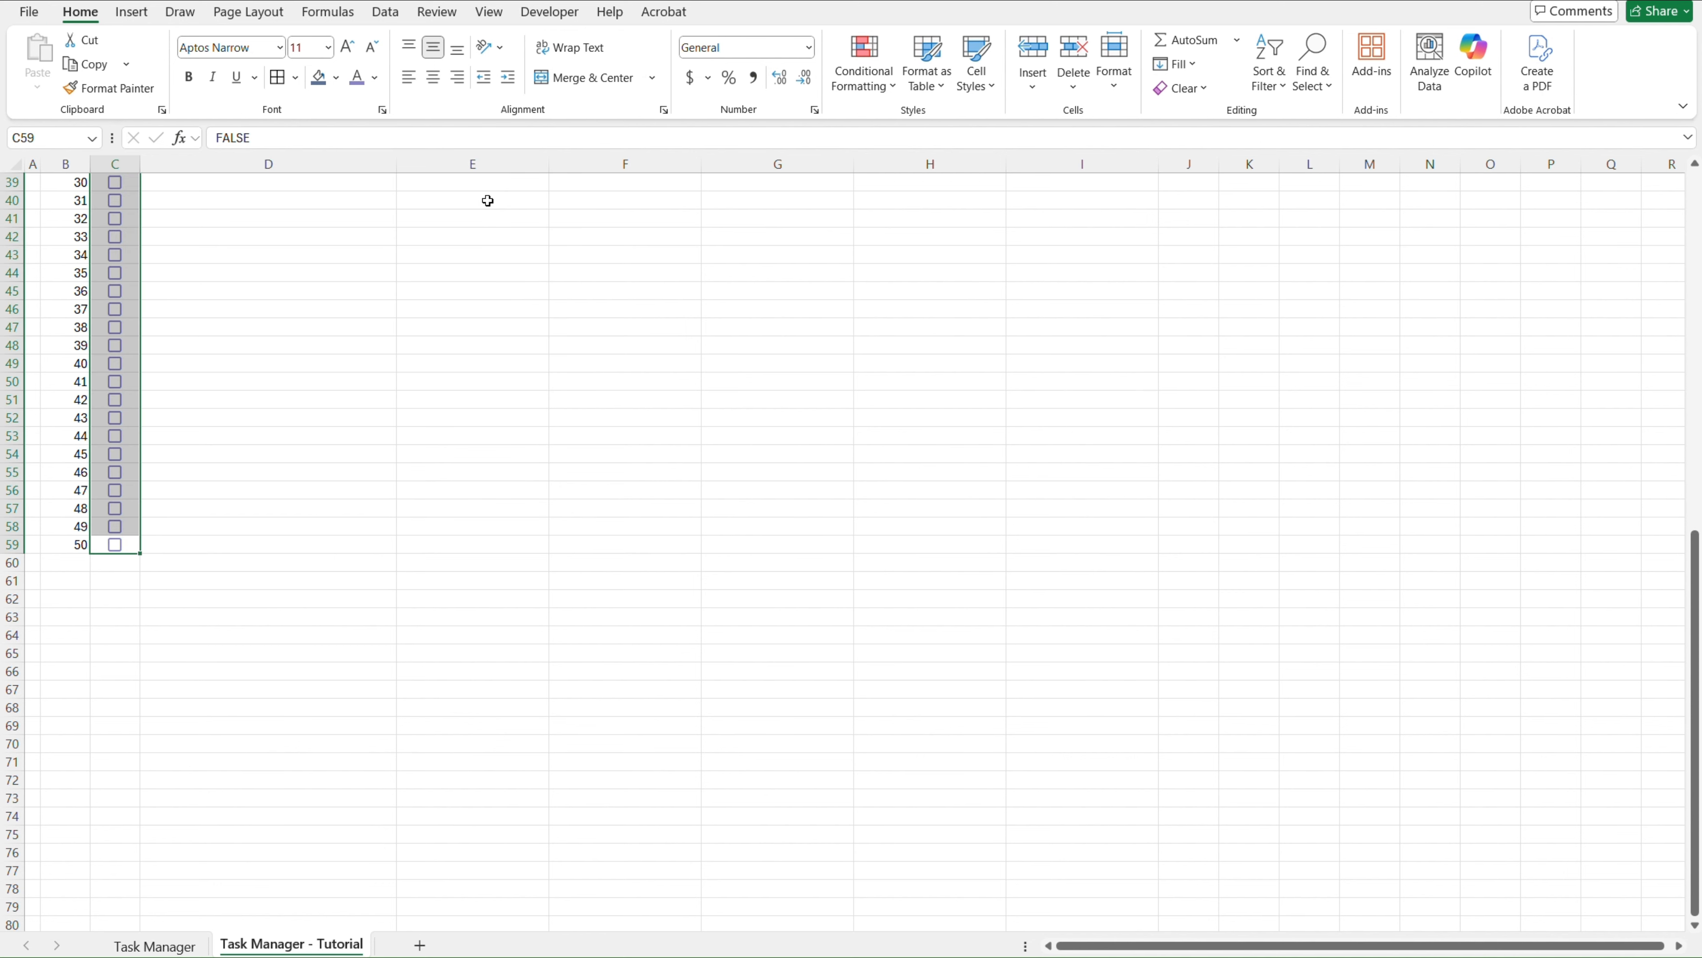
left_click(410, 273)
key("Left")
key("Up")
key("ctrl+Up")
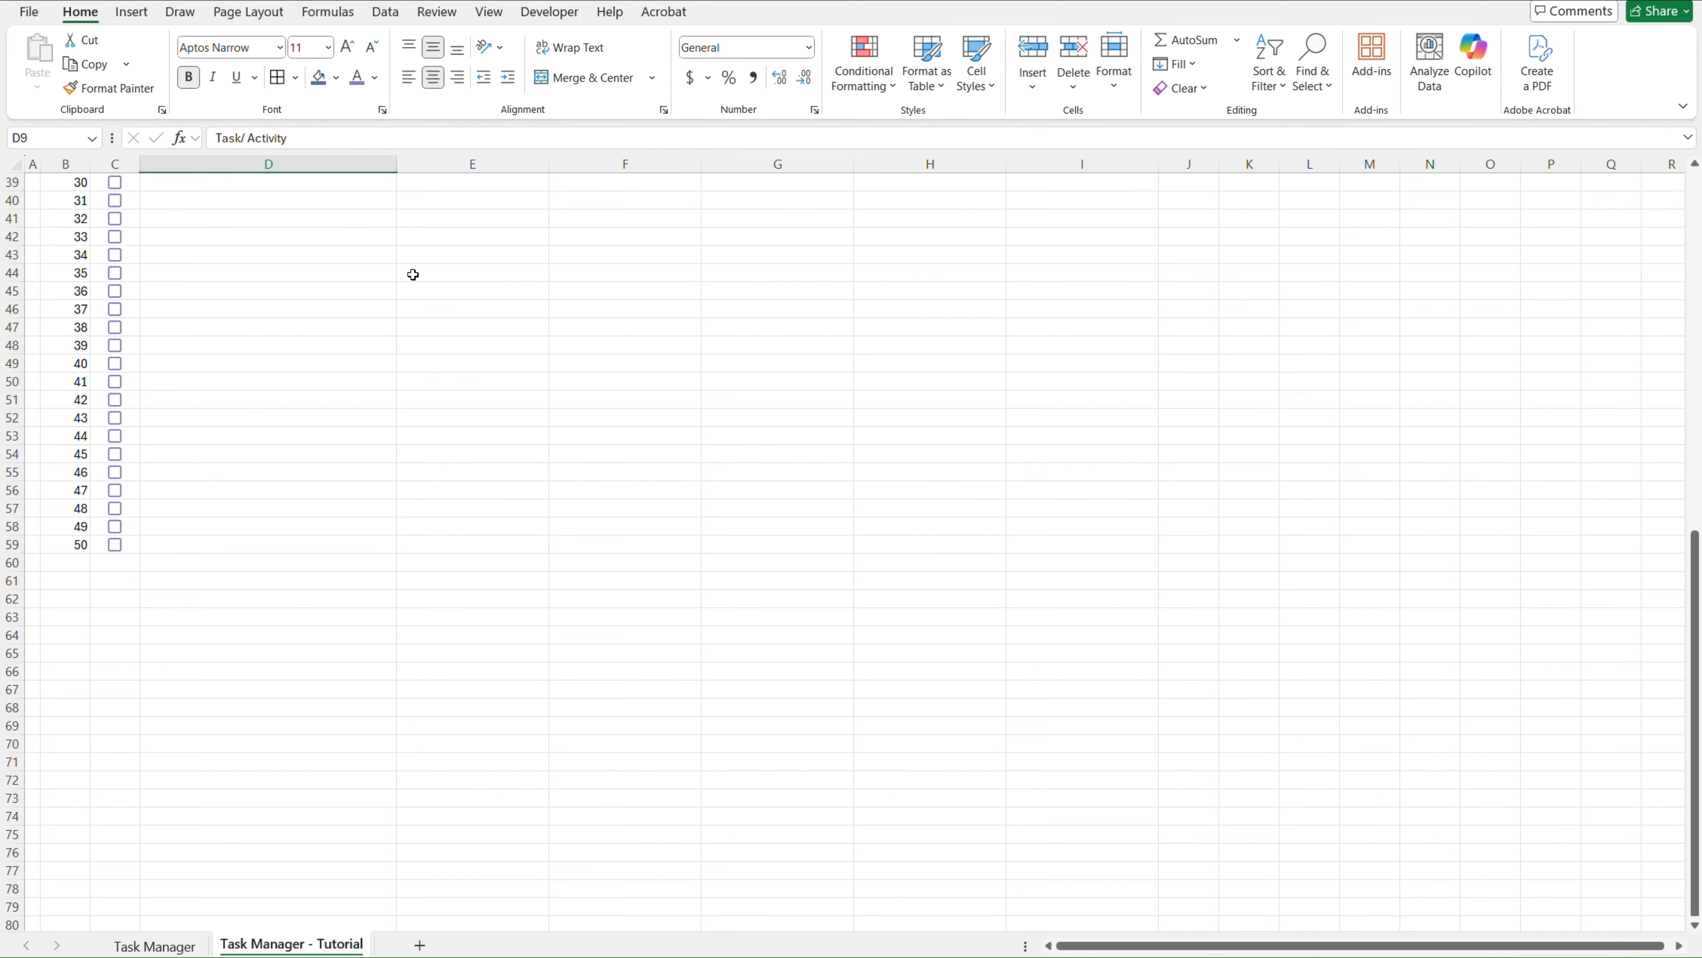
key("ctrl+Page_Up")
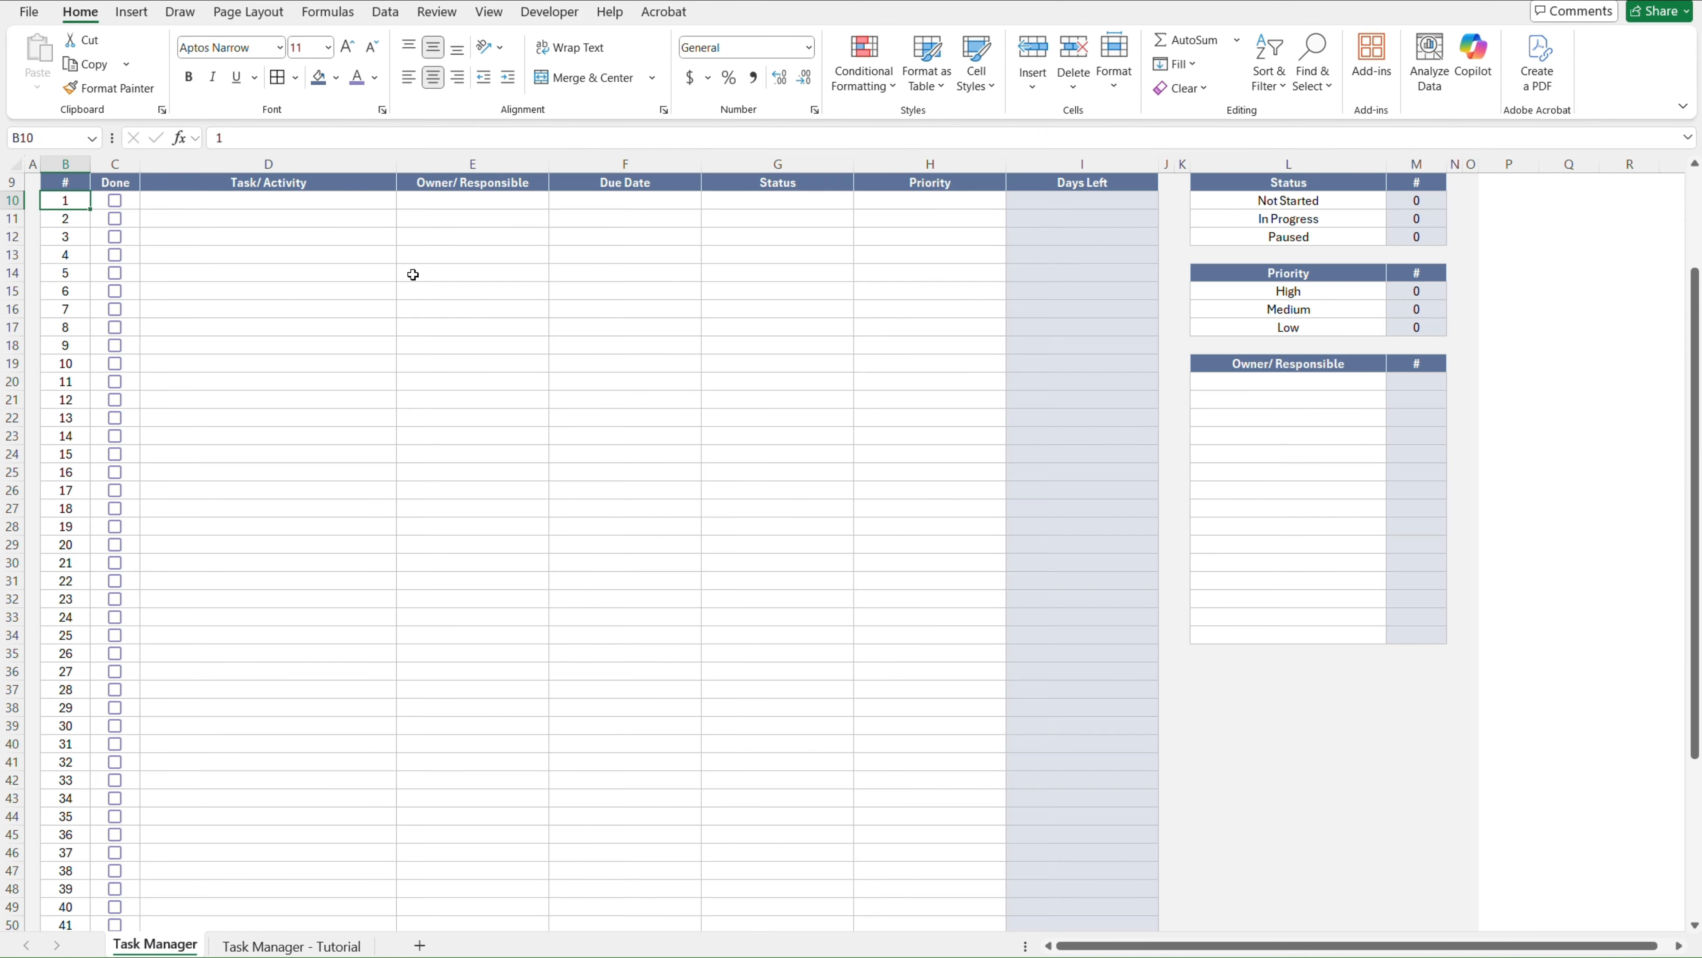
key("ctrl+Page_Down")
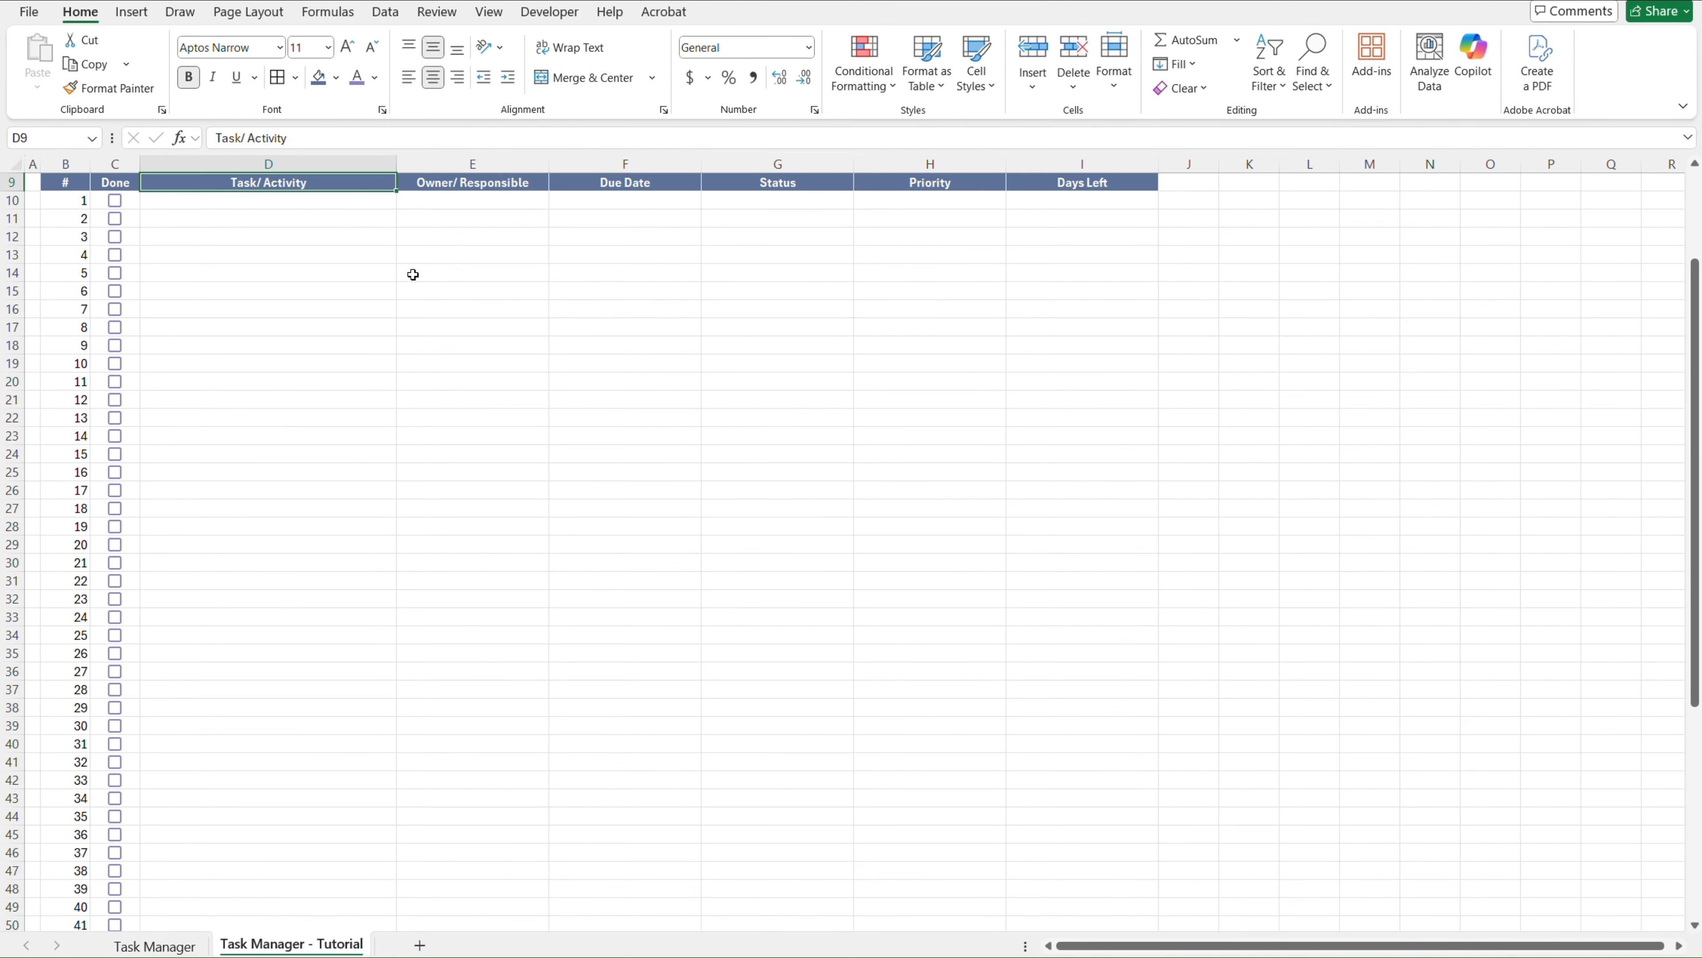
Center the task numbers and checkboxes in B10:C59 horizontally
key("Left")
key("Up")
key("Left")
key("Down")
key("Down")
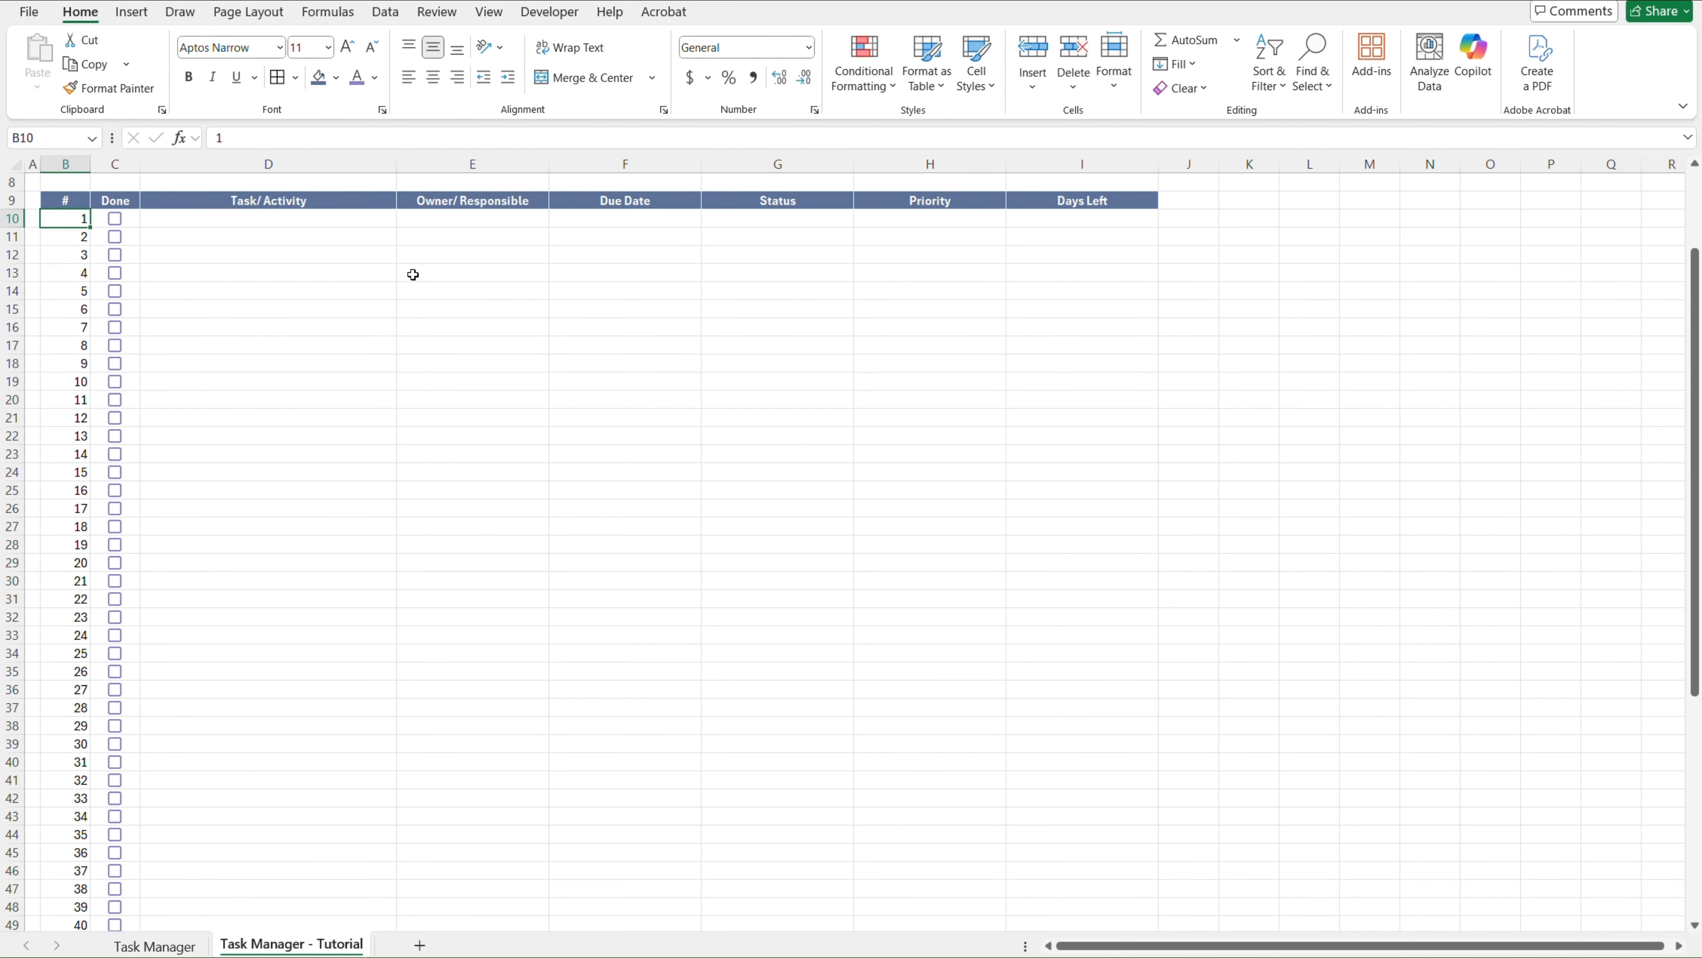
key("ctrl+shift+Down")
key("shift+Right")
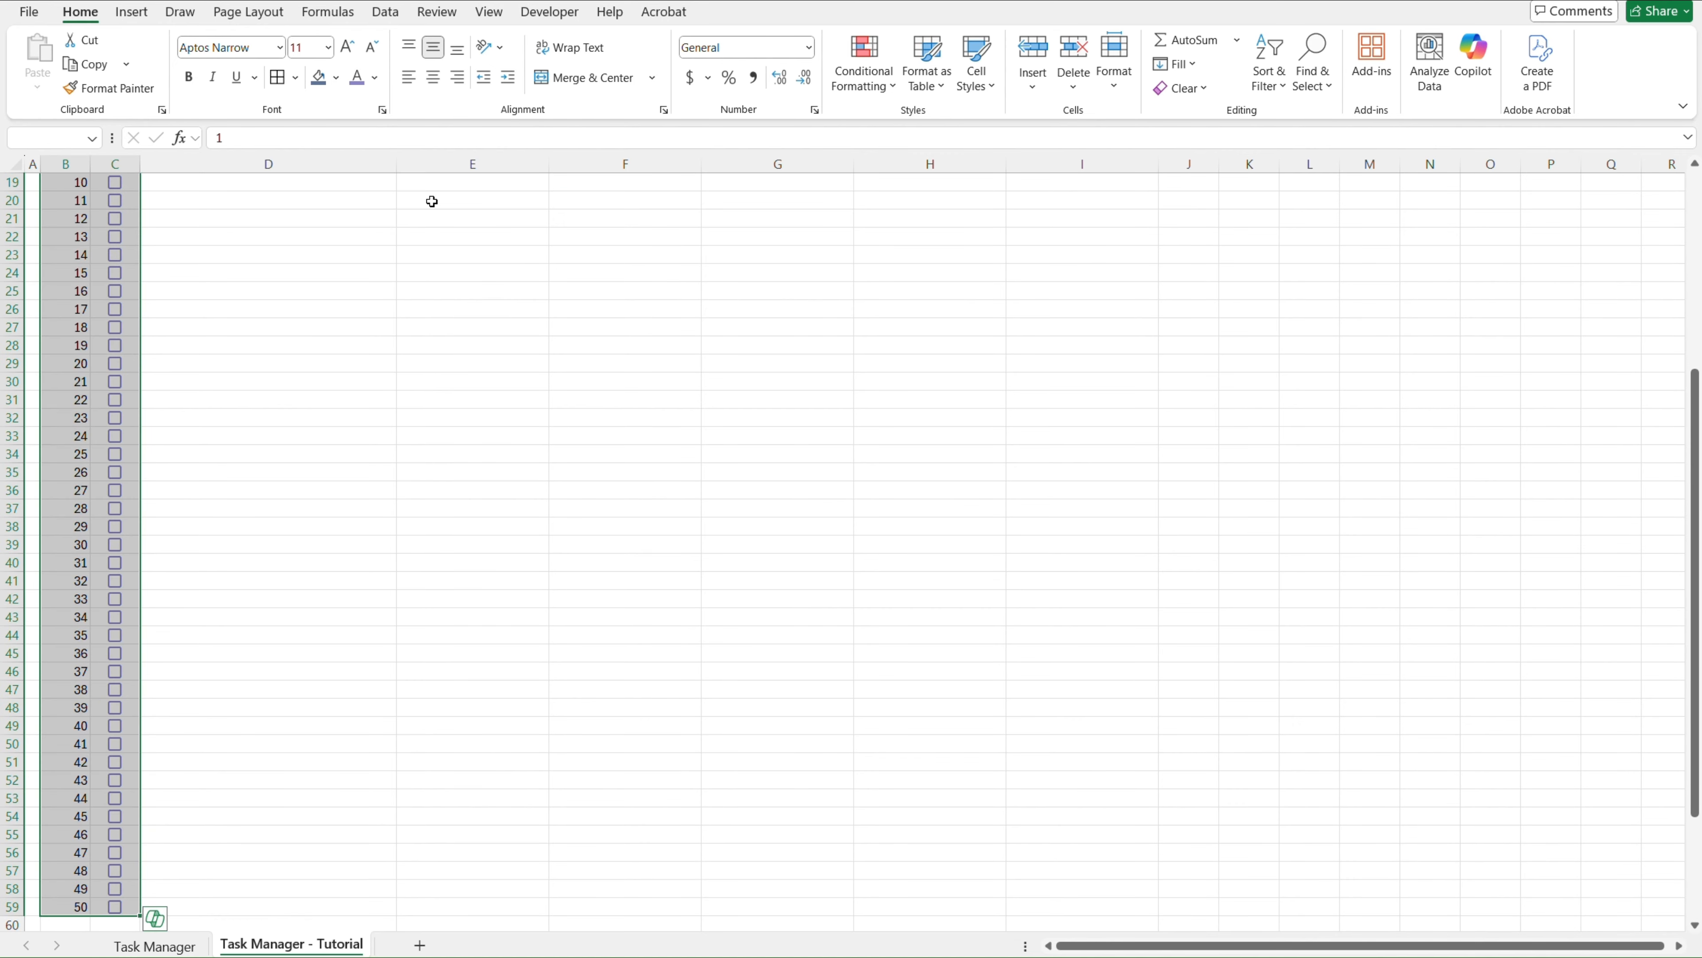
left_click(437, 79)
key("ctrl+BackSpace")
key("Up")
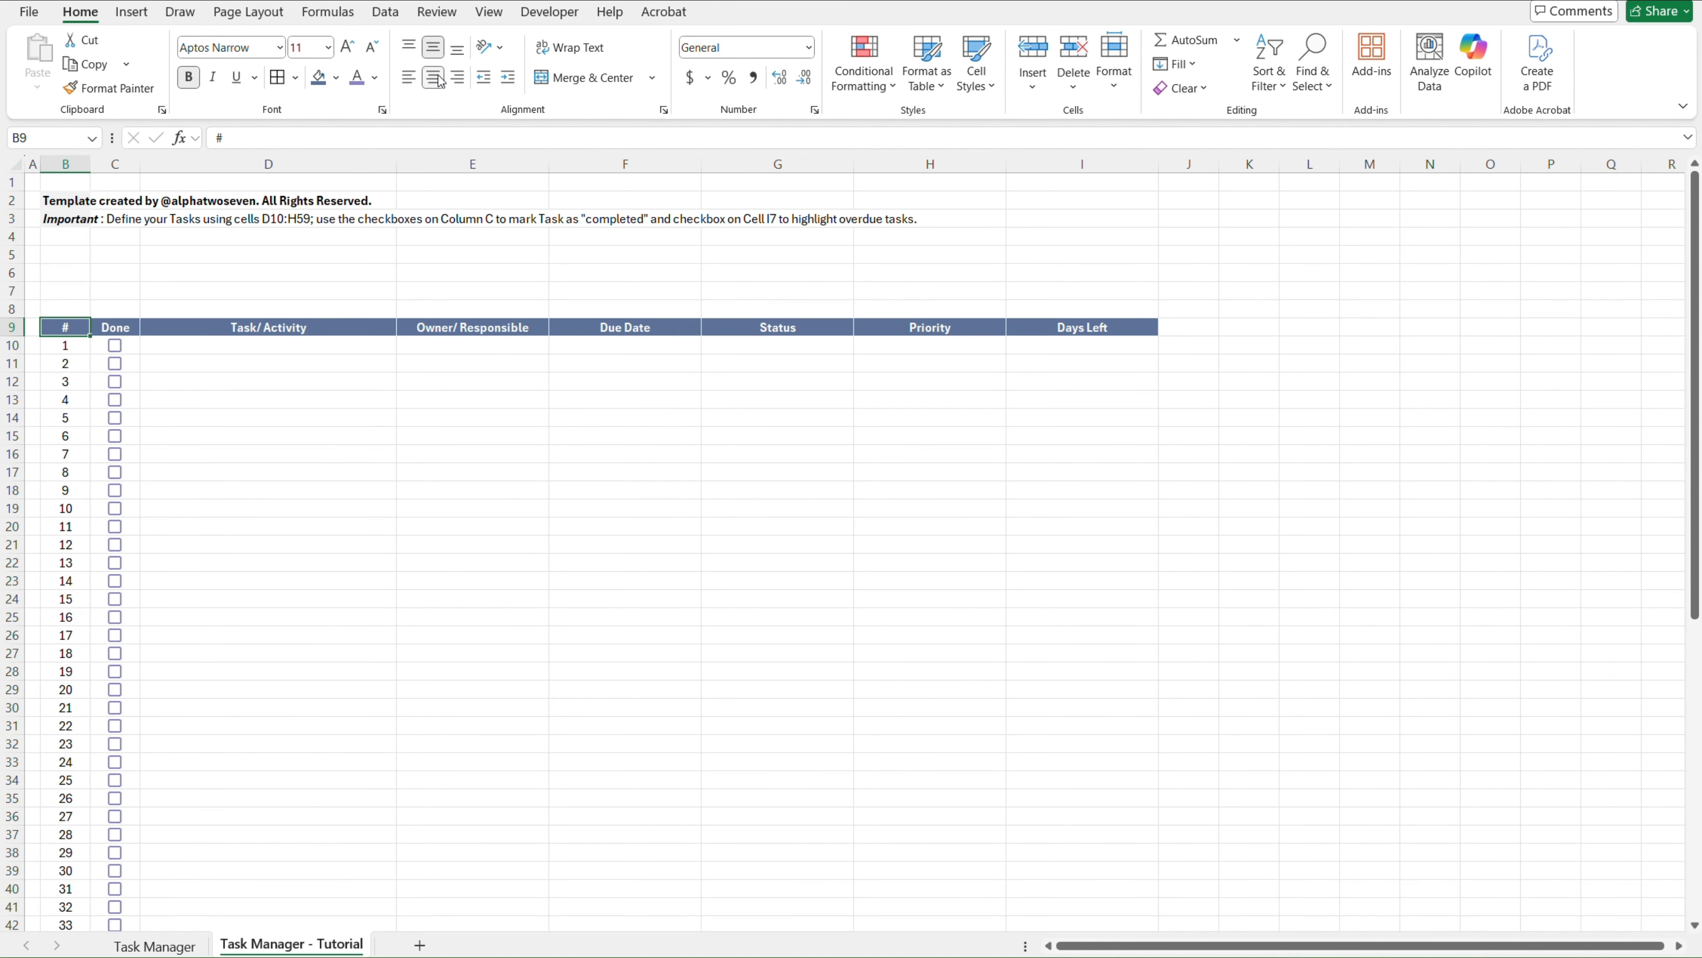
Examine the first task row's cells from Task/Activity to Priority on the Task Manager sheet
key("Right")
key("Right")
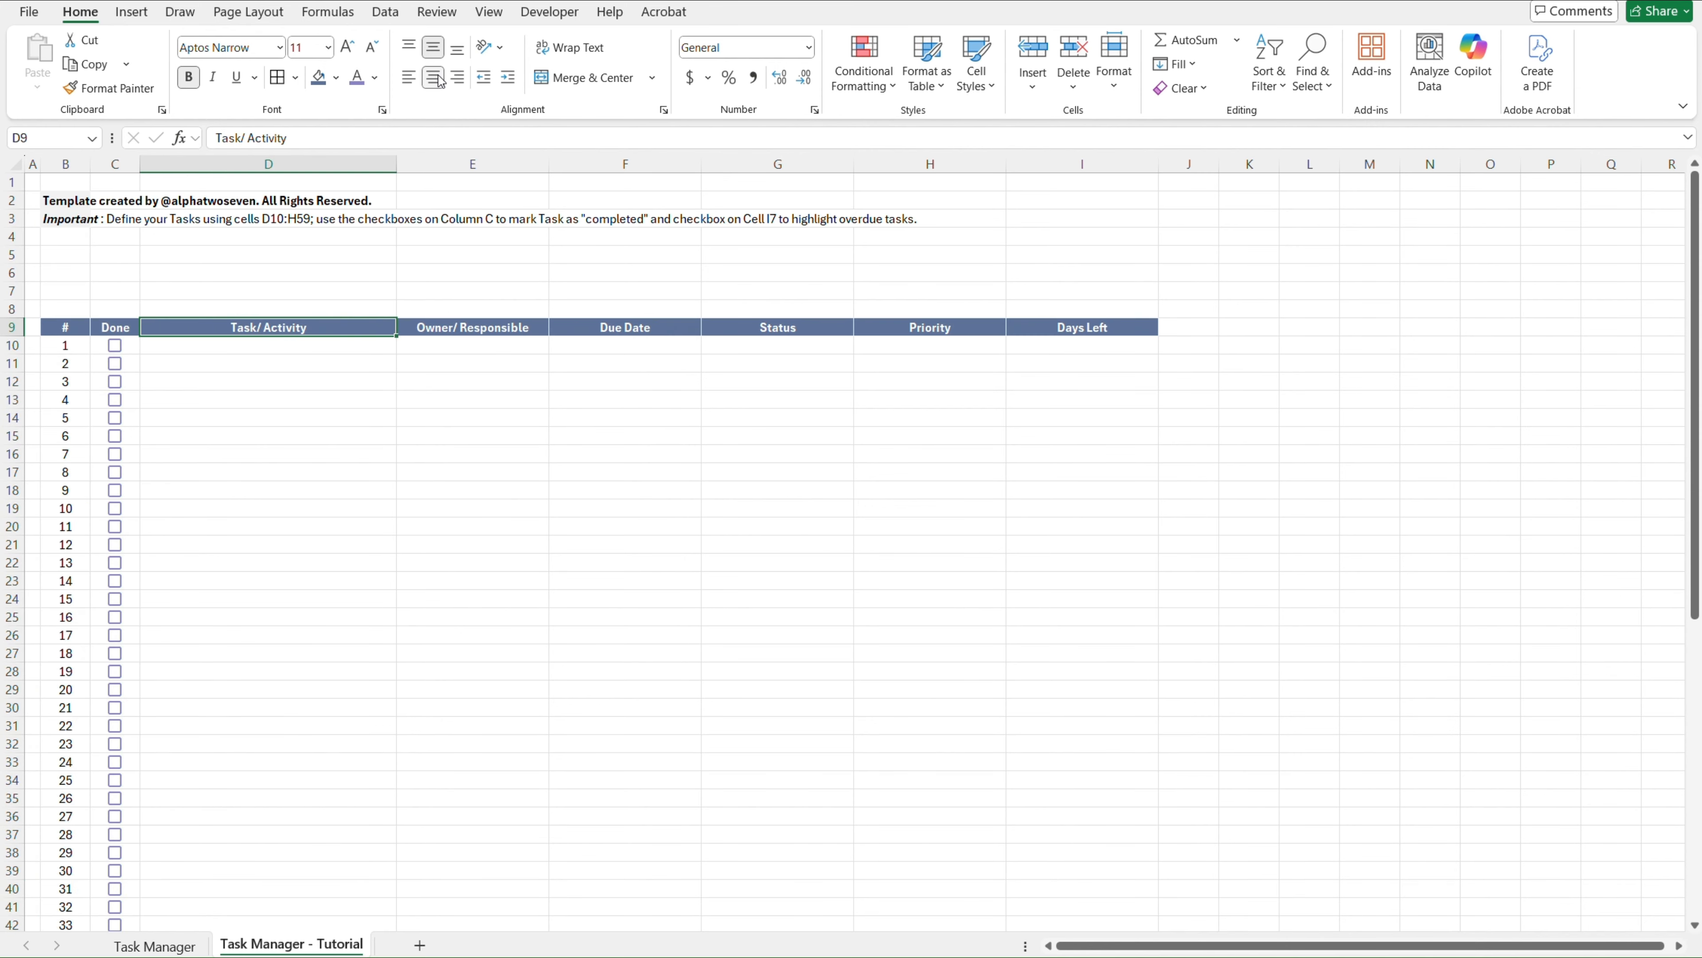
key("ctrl+Page_Up")
key("Right")
key("Right")
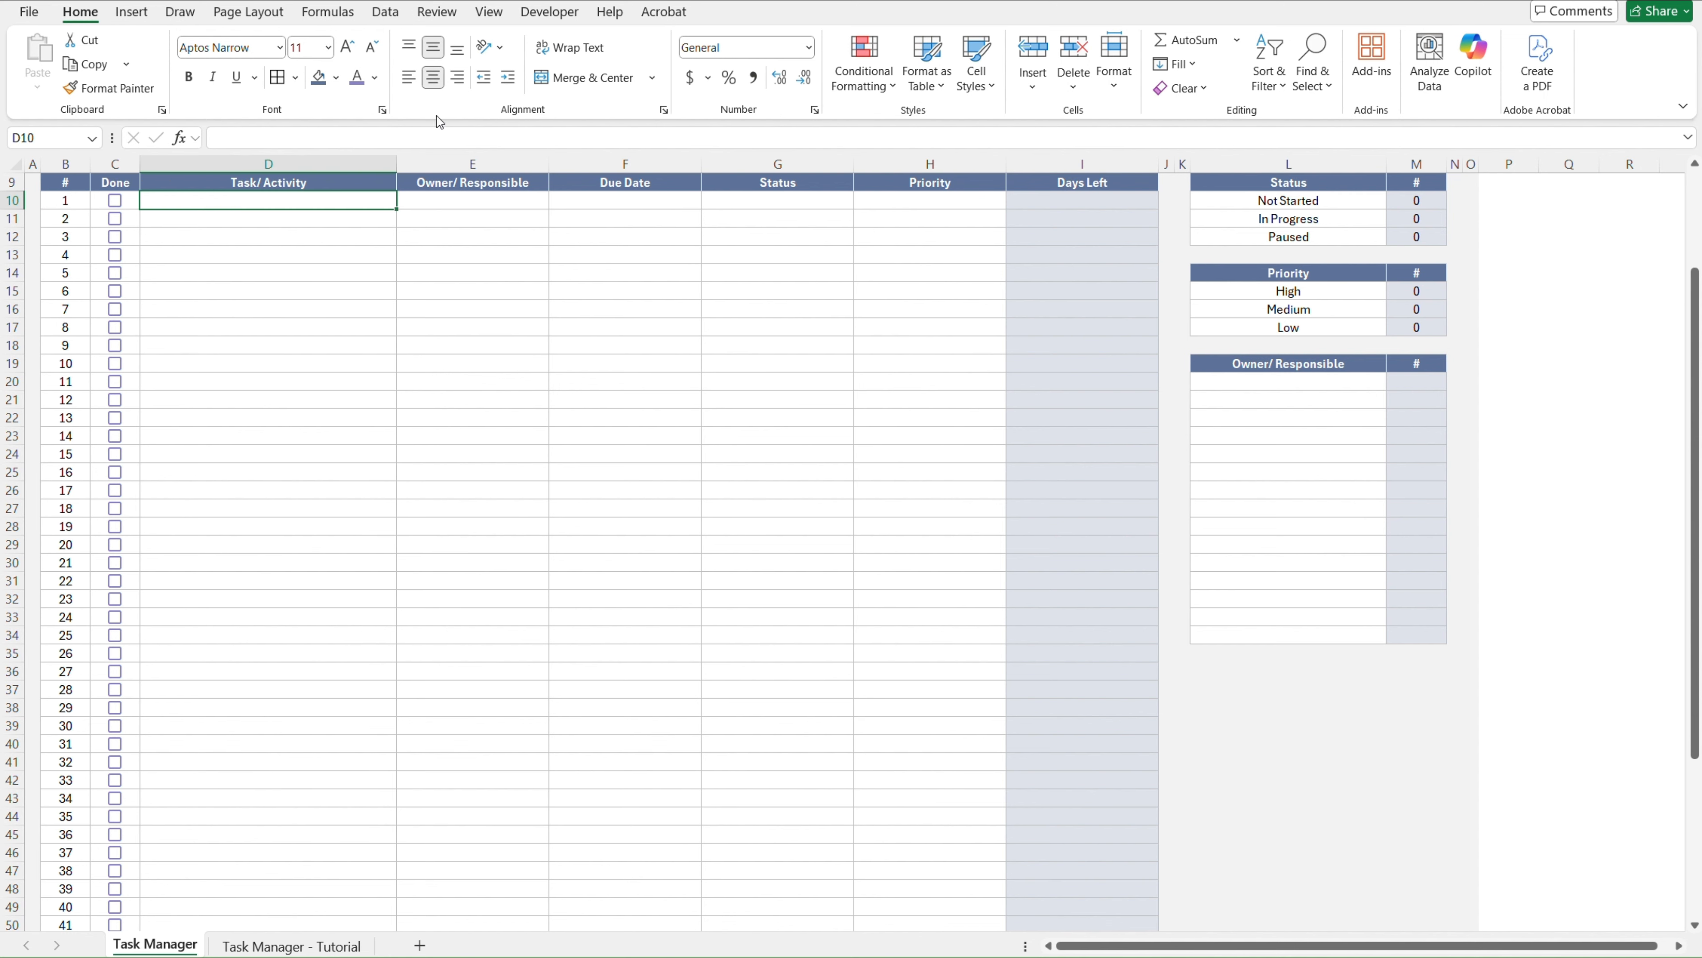
key("Right")
key("Right")
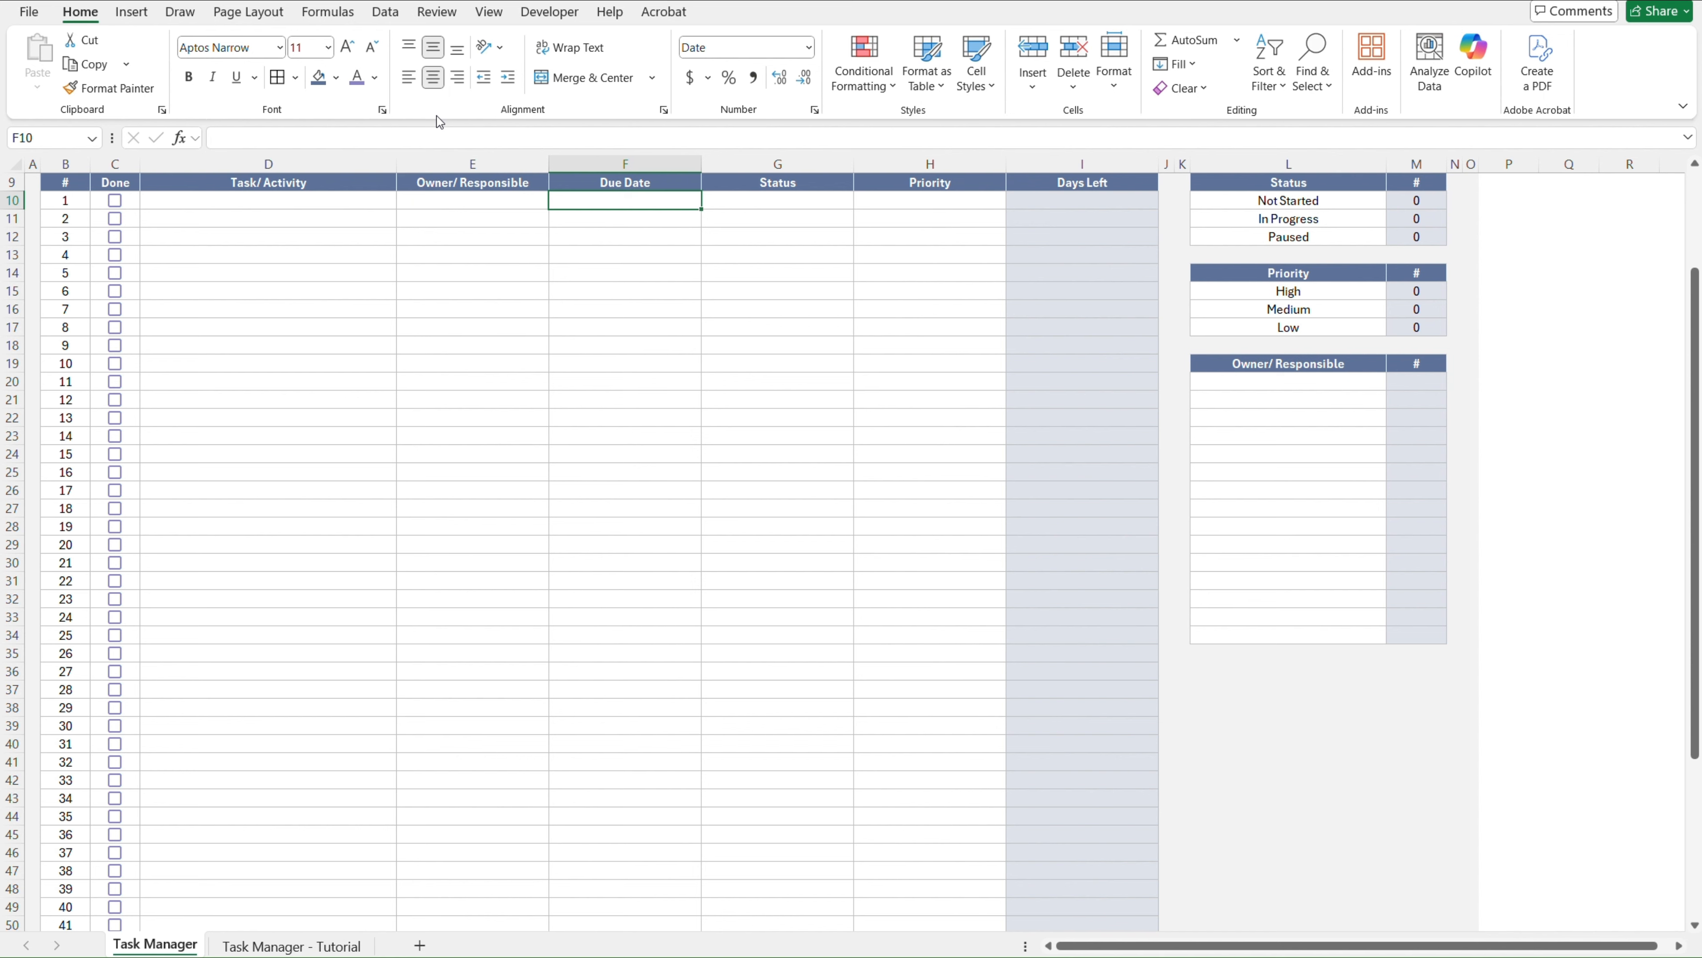
key("Right")
key("Right")
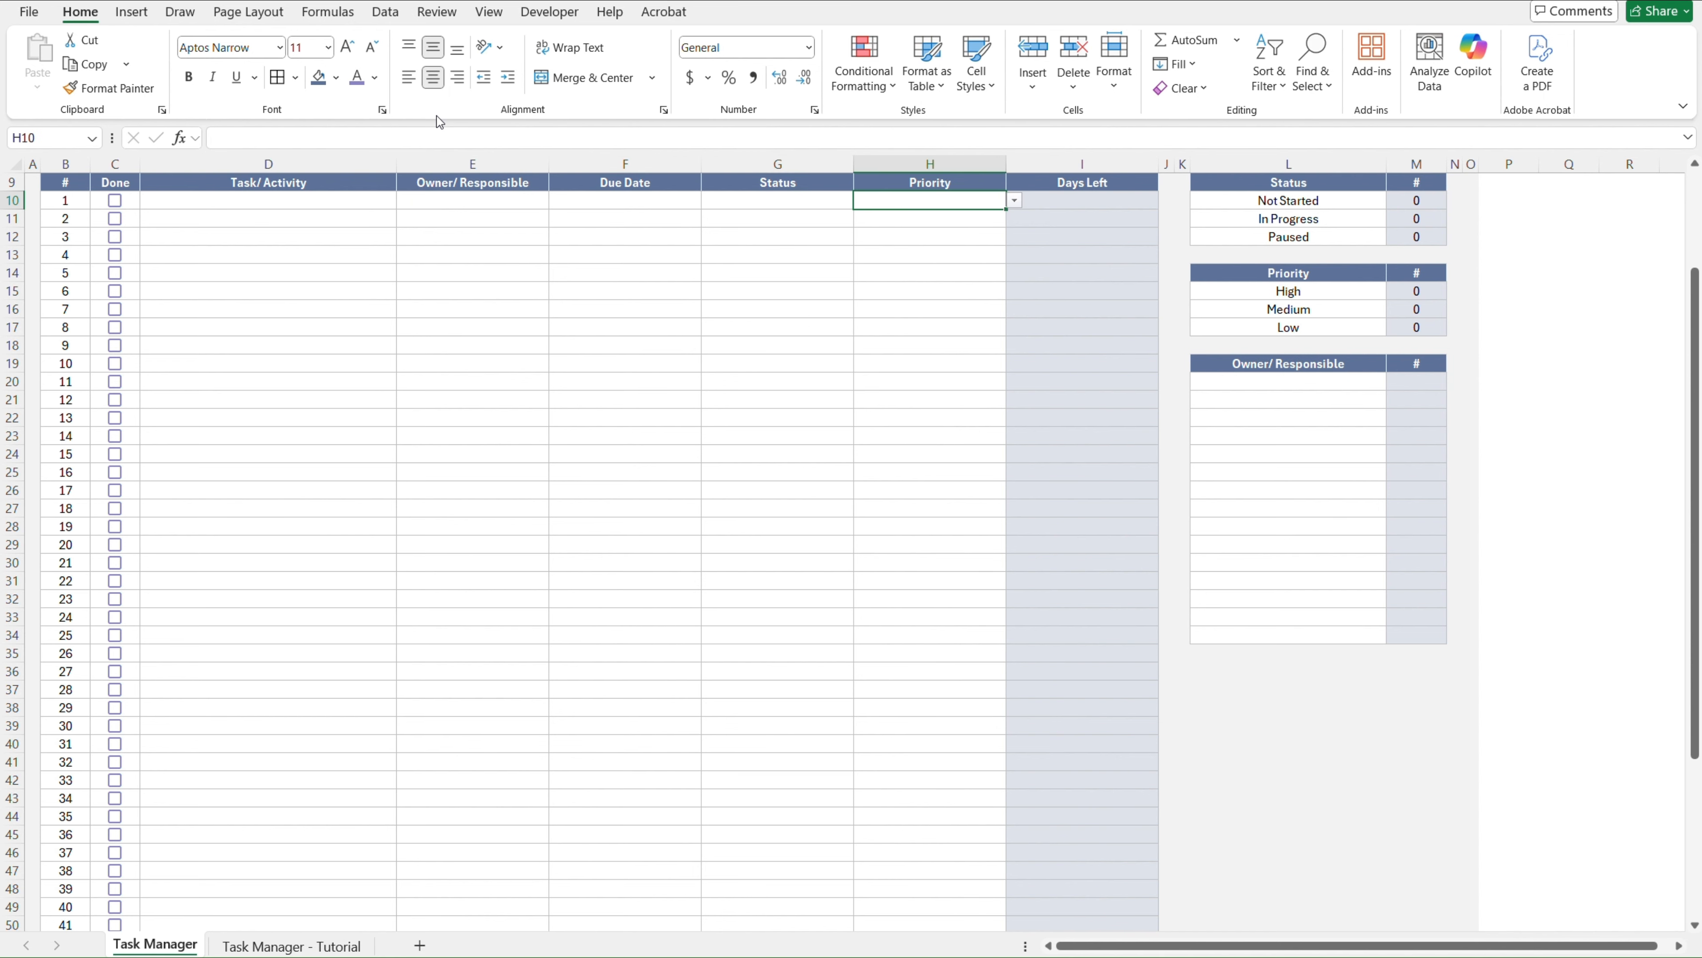
Center the empty entry cells D10:I59 horizontally on the Task Manager - Tutorial sheet
key("ctrl+Page_Down")
key("Left")
key("Down")
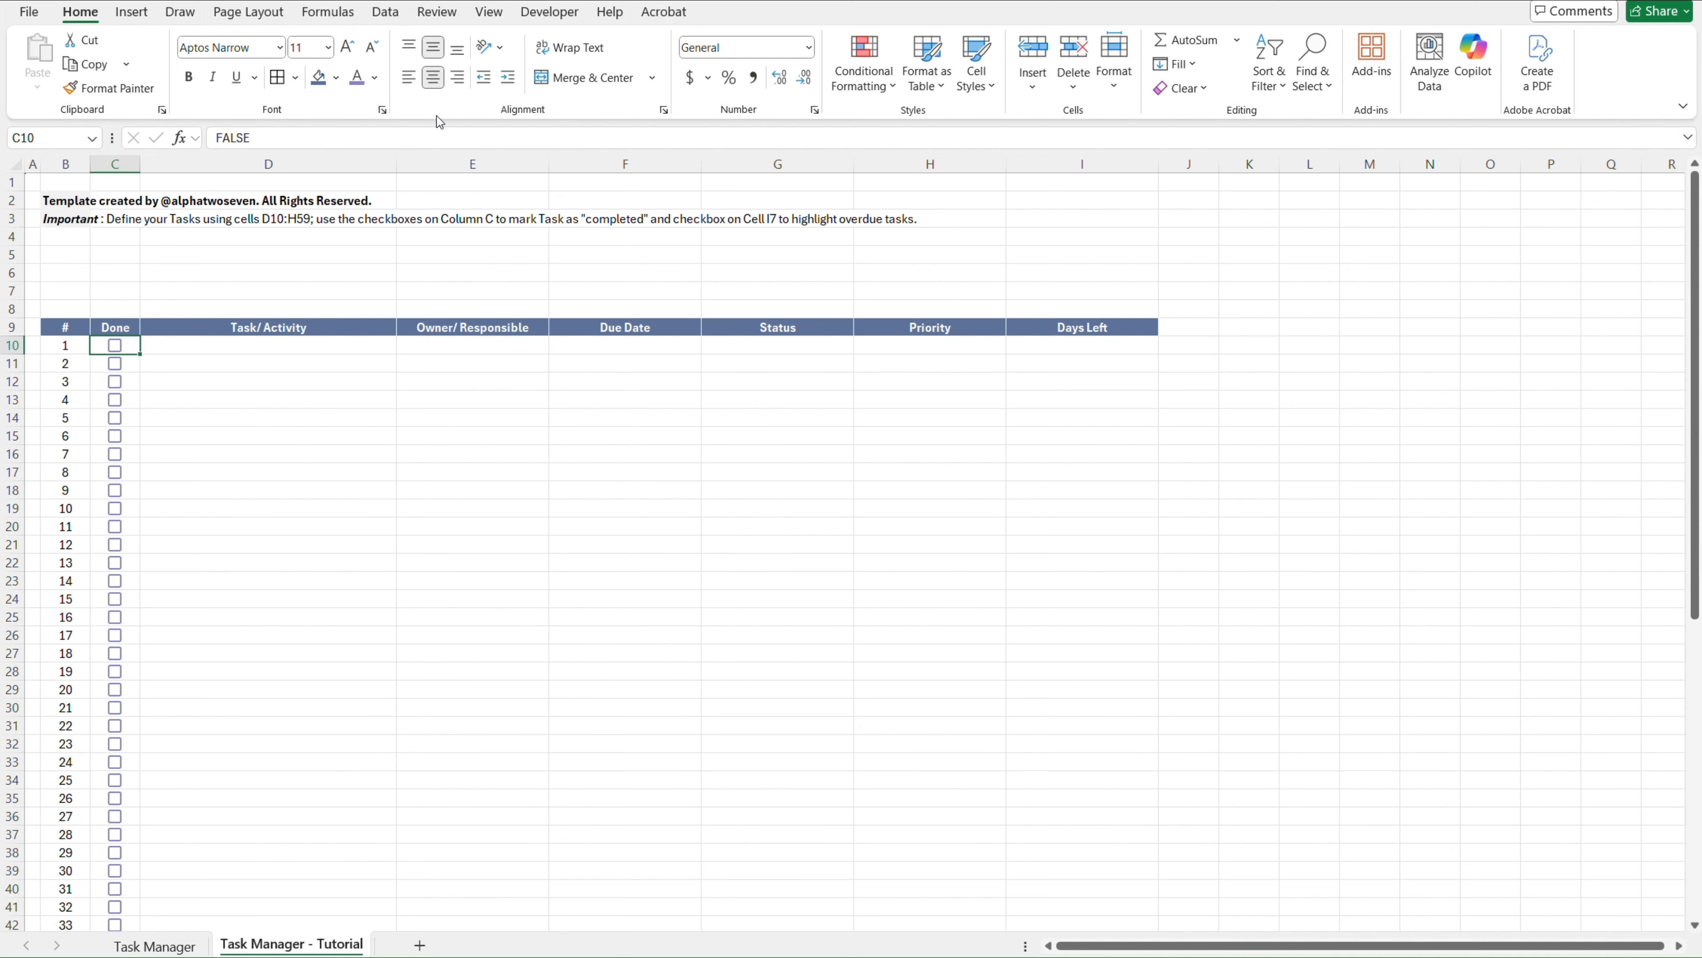
key("ctrl+Down")
key("Right")
key("shift+Right")
key("shift+Right")
key("shift+Right")
key("shift+Right")
key("shift+Right")
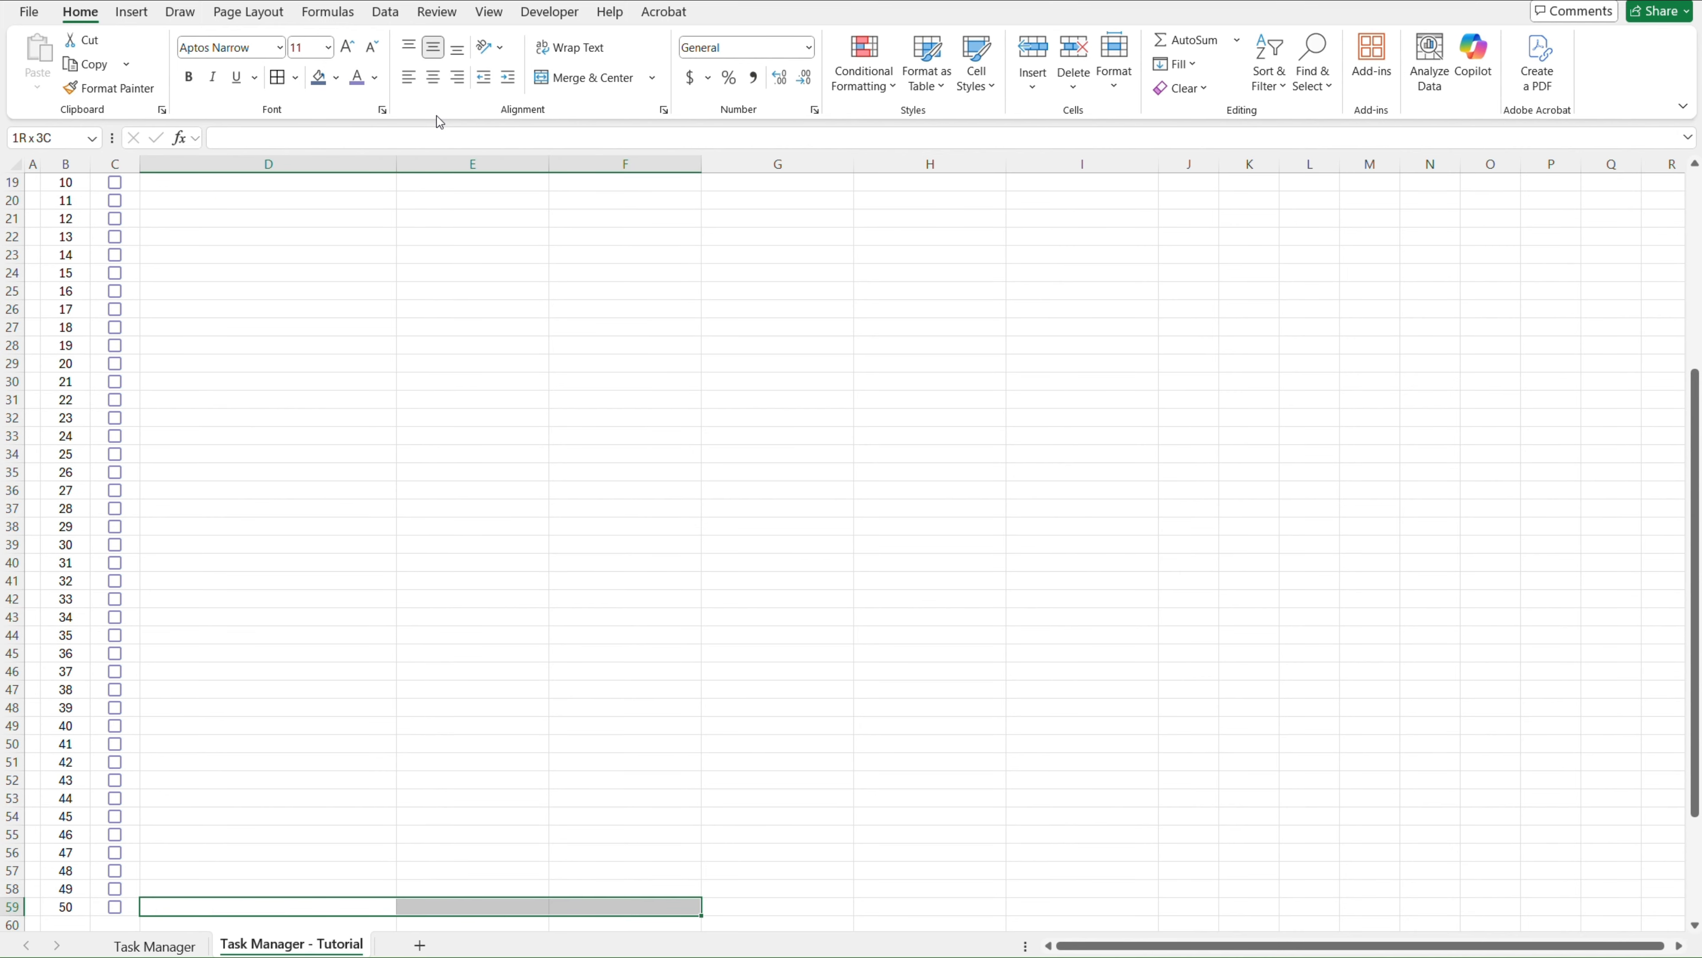
key("ctrl+shift+Up")
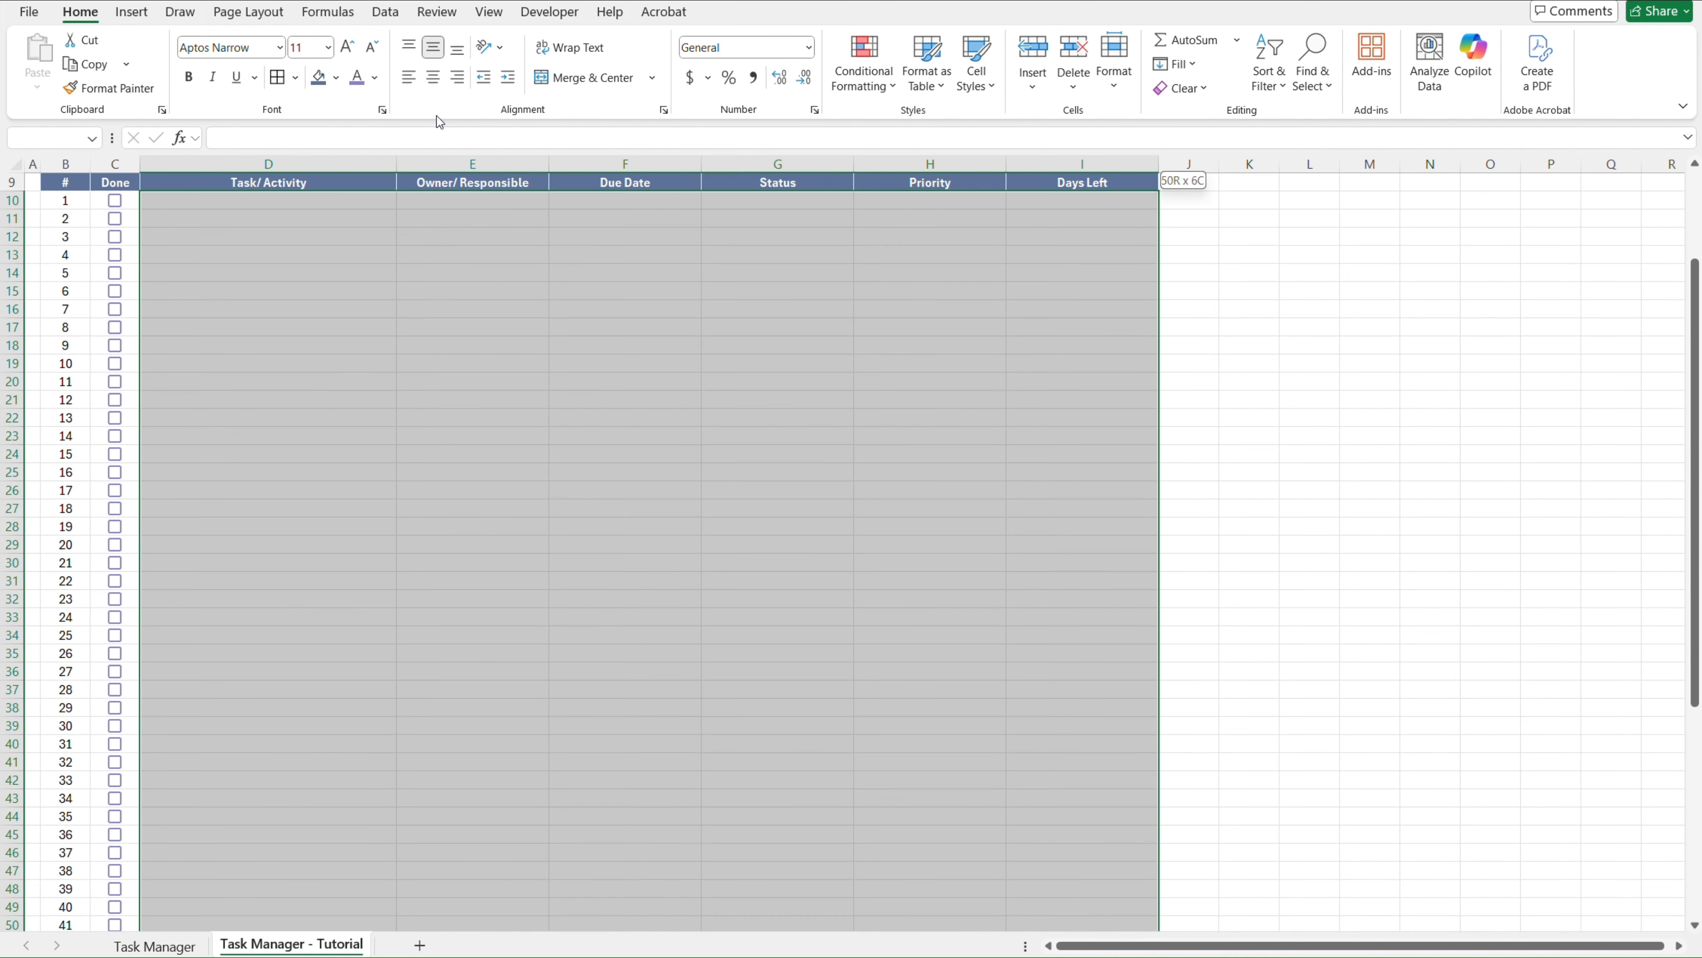
left_click(435, 79)
key("Up")
key("Up")
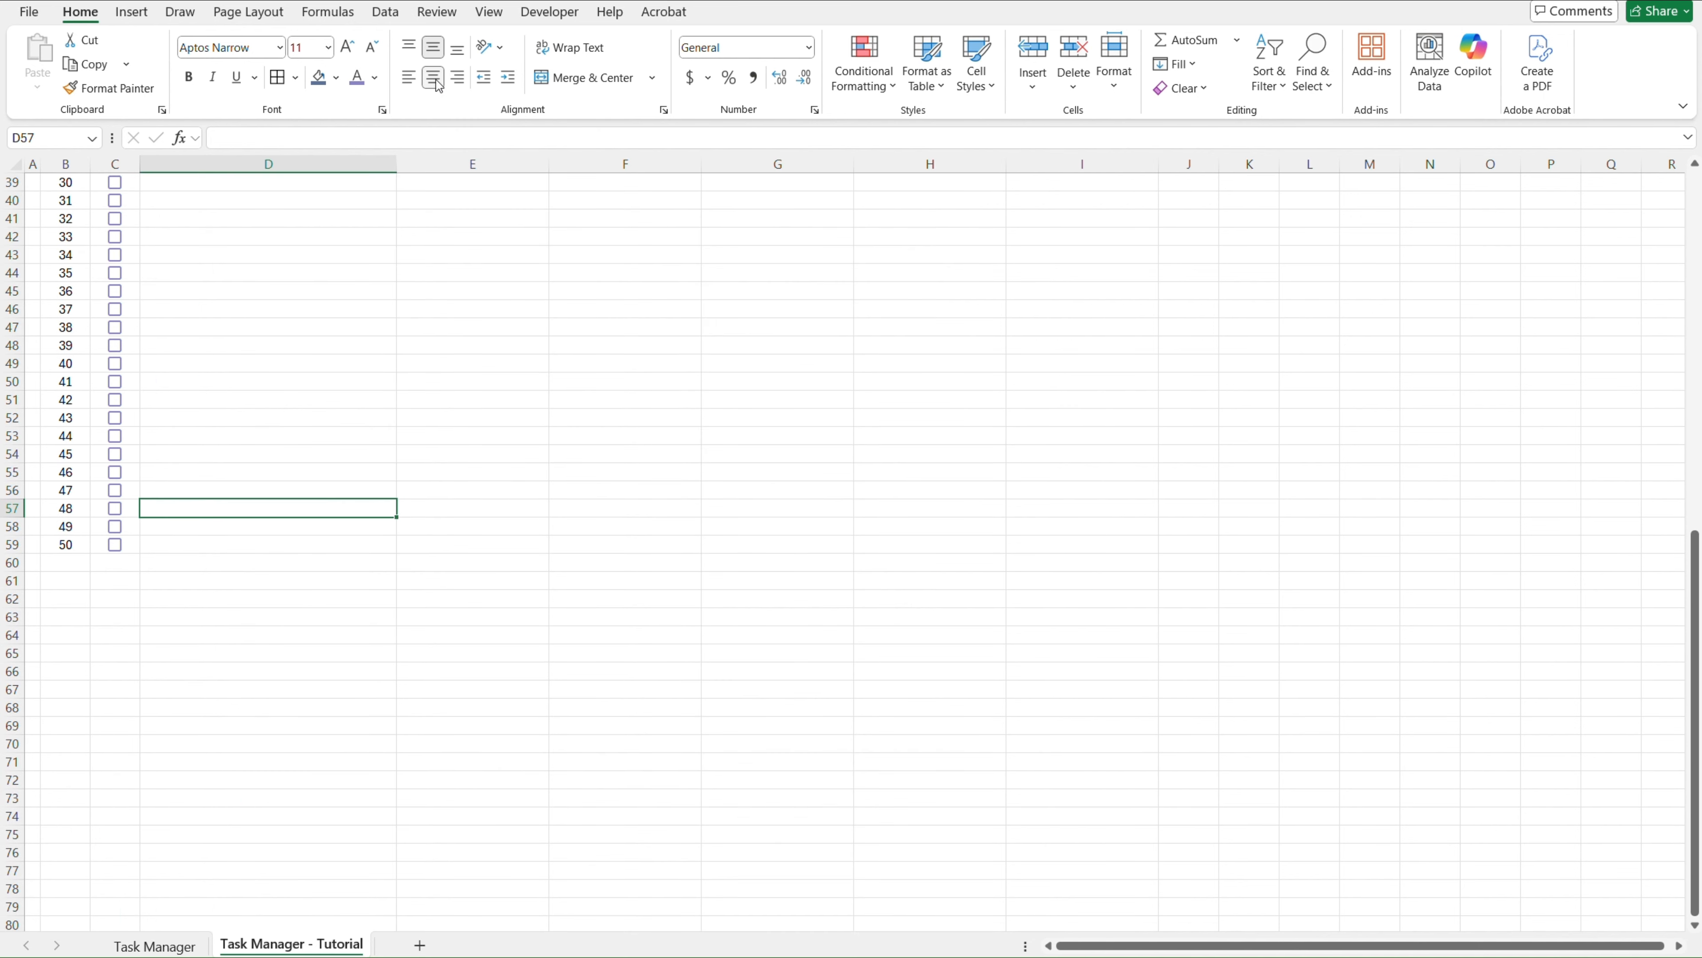
key("Up")
key("Up")
key("Up")
key("Up")
key("Up")
key("Up")
key("Up")
key("Up")
key("Up")
key("Up")
key("Up")
key("Up")
key("Up")
key("Up")
key("Up")
key("Up")
key("Up")
key("Up")
key("Up")
key("Up")
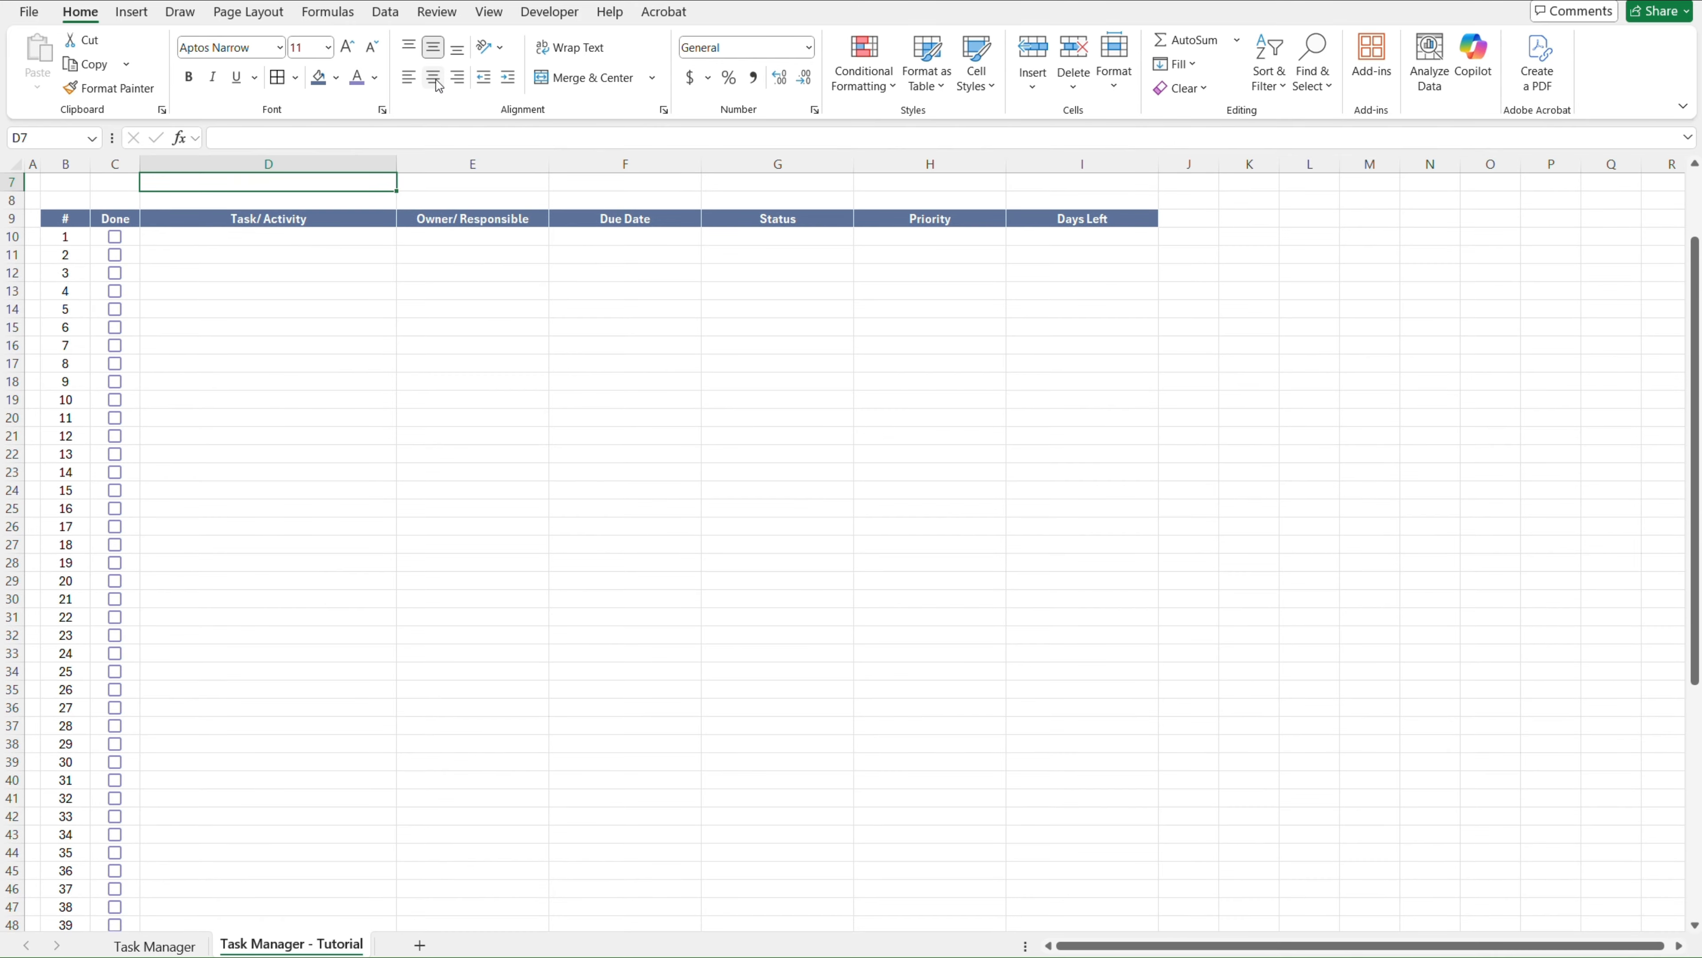
Apply all borders to B10:I59 in light gray, the third shade under white, and compare them with the Task Manager sheet
key("ctrl+Page_Up")
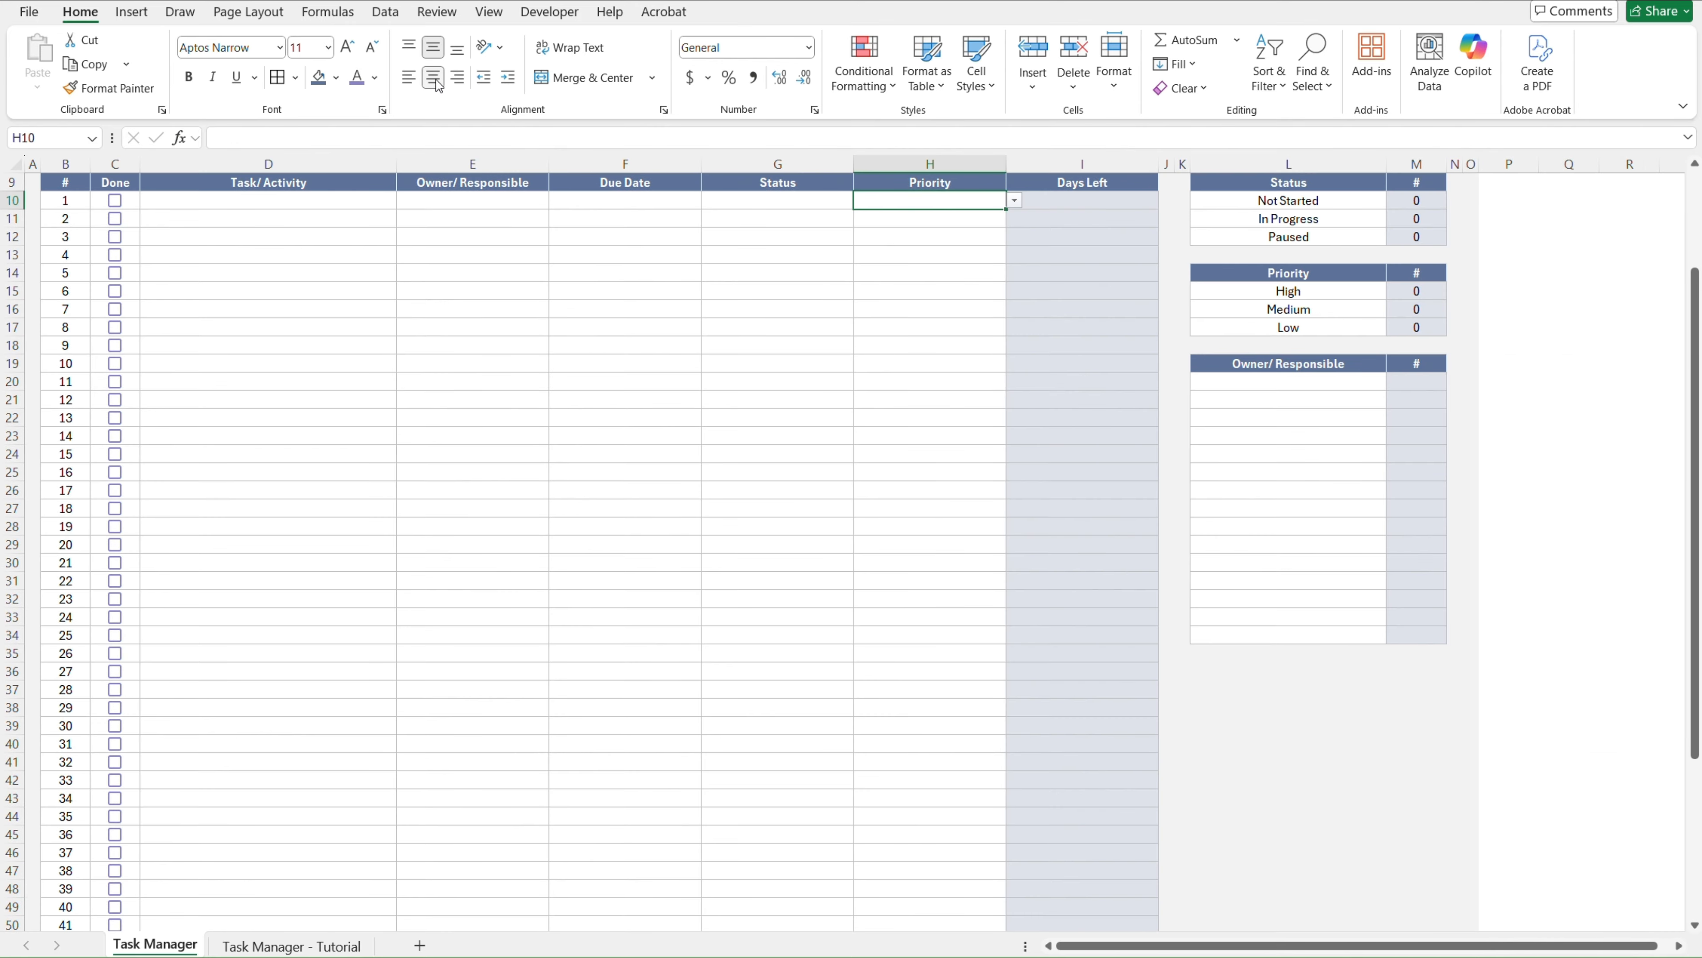
key("ctrl+Page_Down")
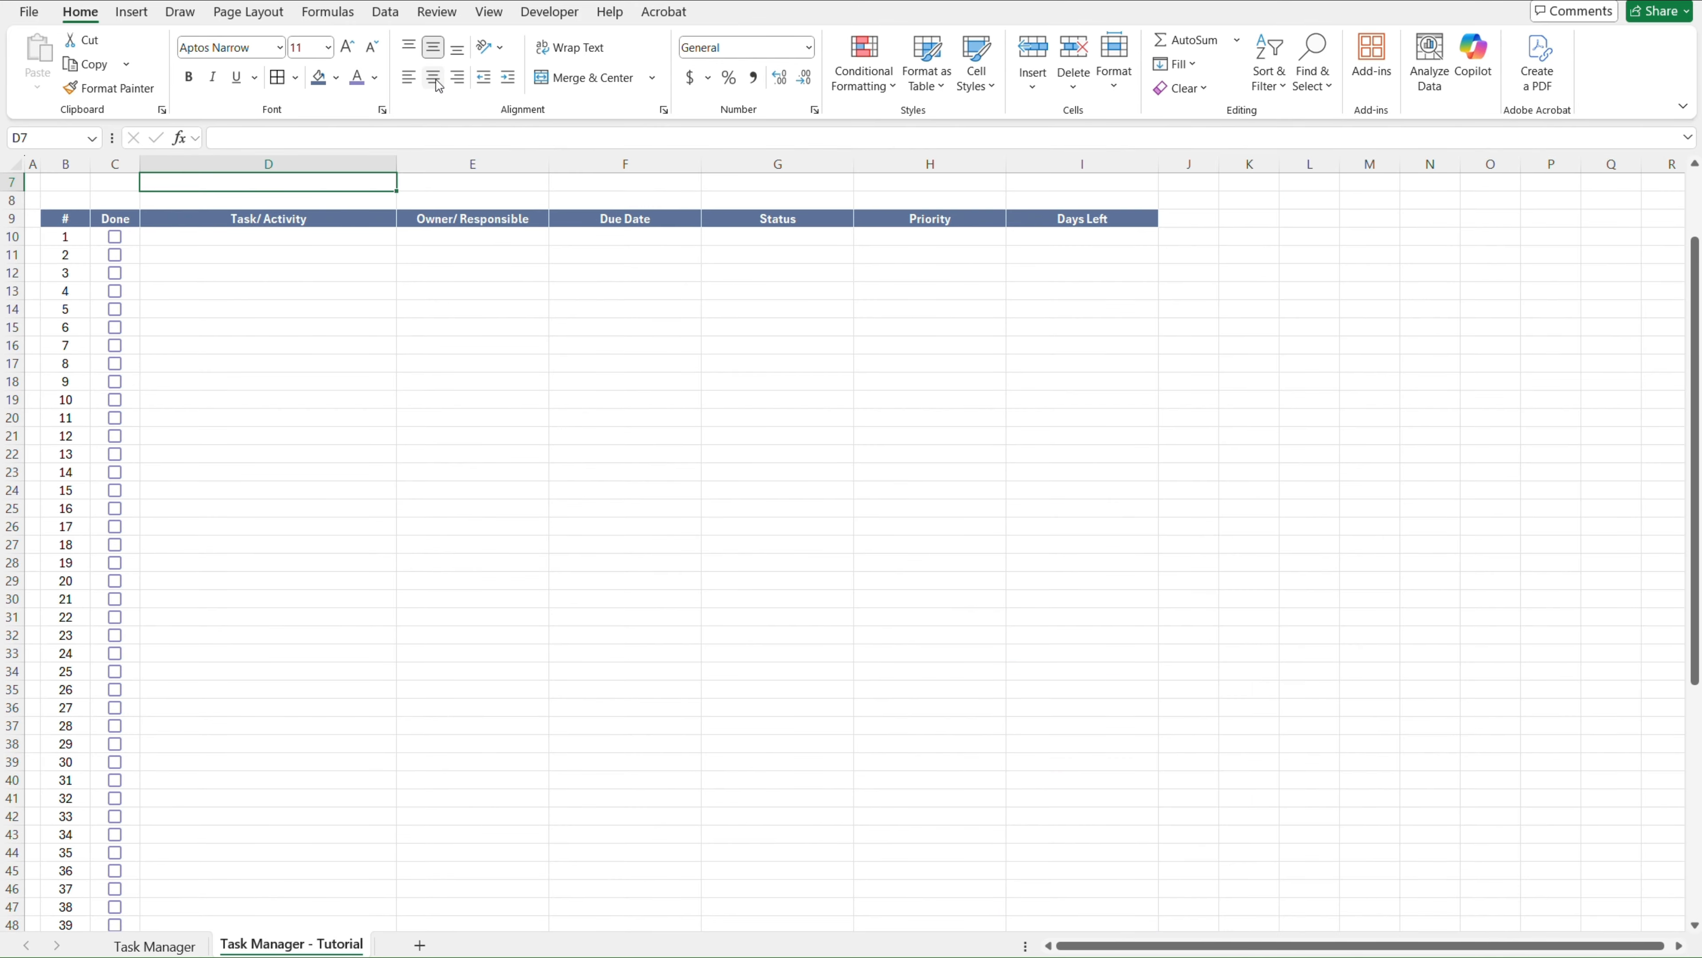
key("Left")
key("Left")
key("Down")
key("Down")
key("Down")
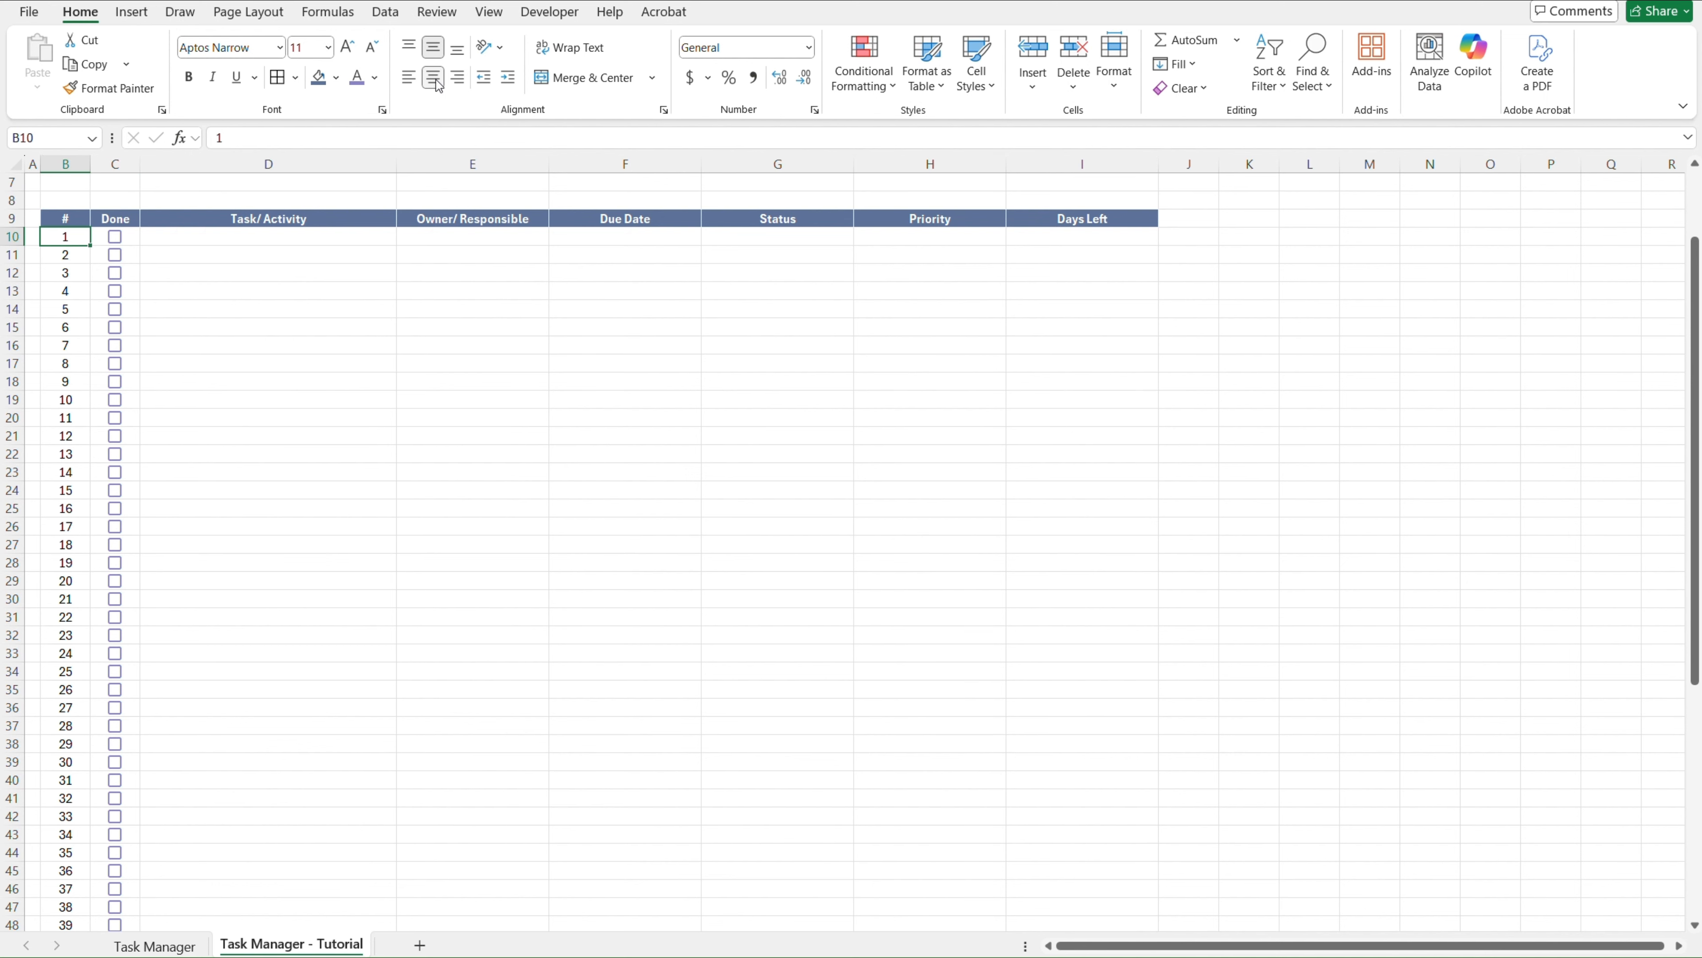
key("ctrl+shift+Down")
key("ctrl+q")
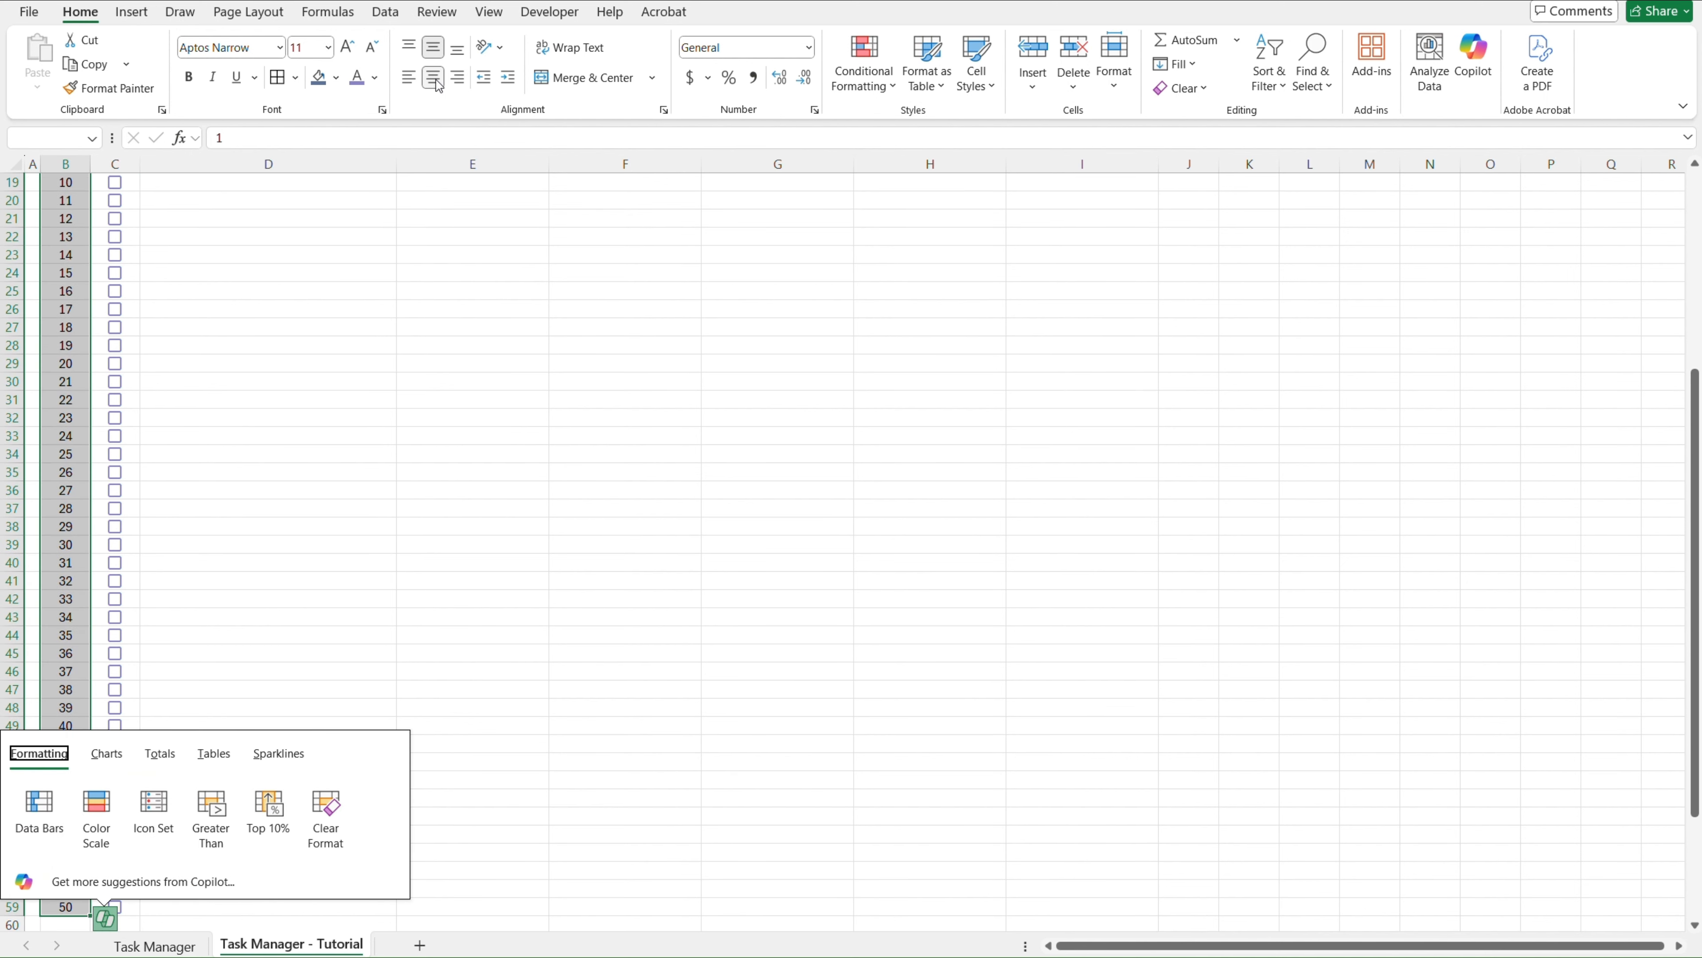
key("Escape")
key("shift+Right")
key("shift+Right")
key("shift+Right")
key("shift+Right")
key("shift+Right")
key("shift+Right")
key("shift+Right")
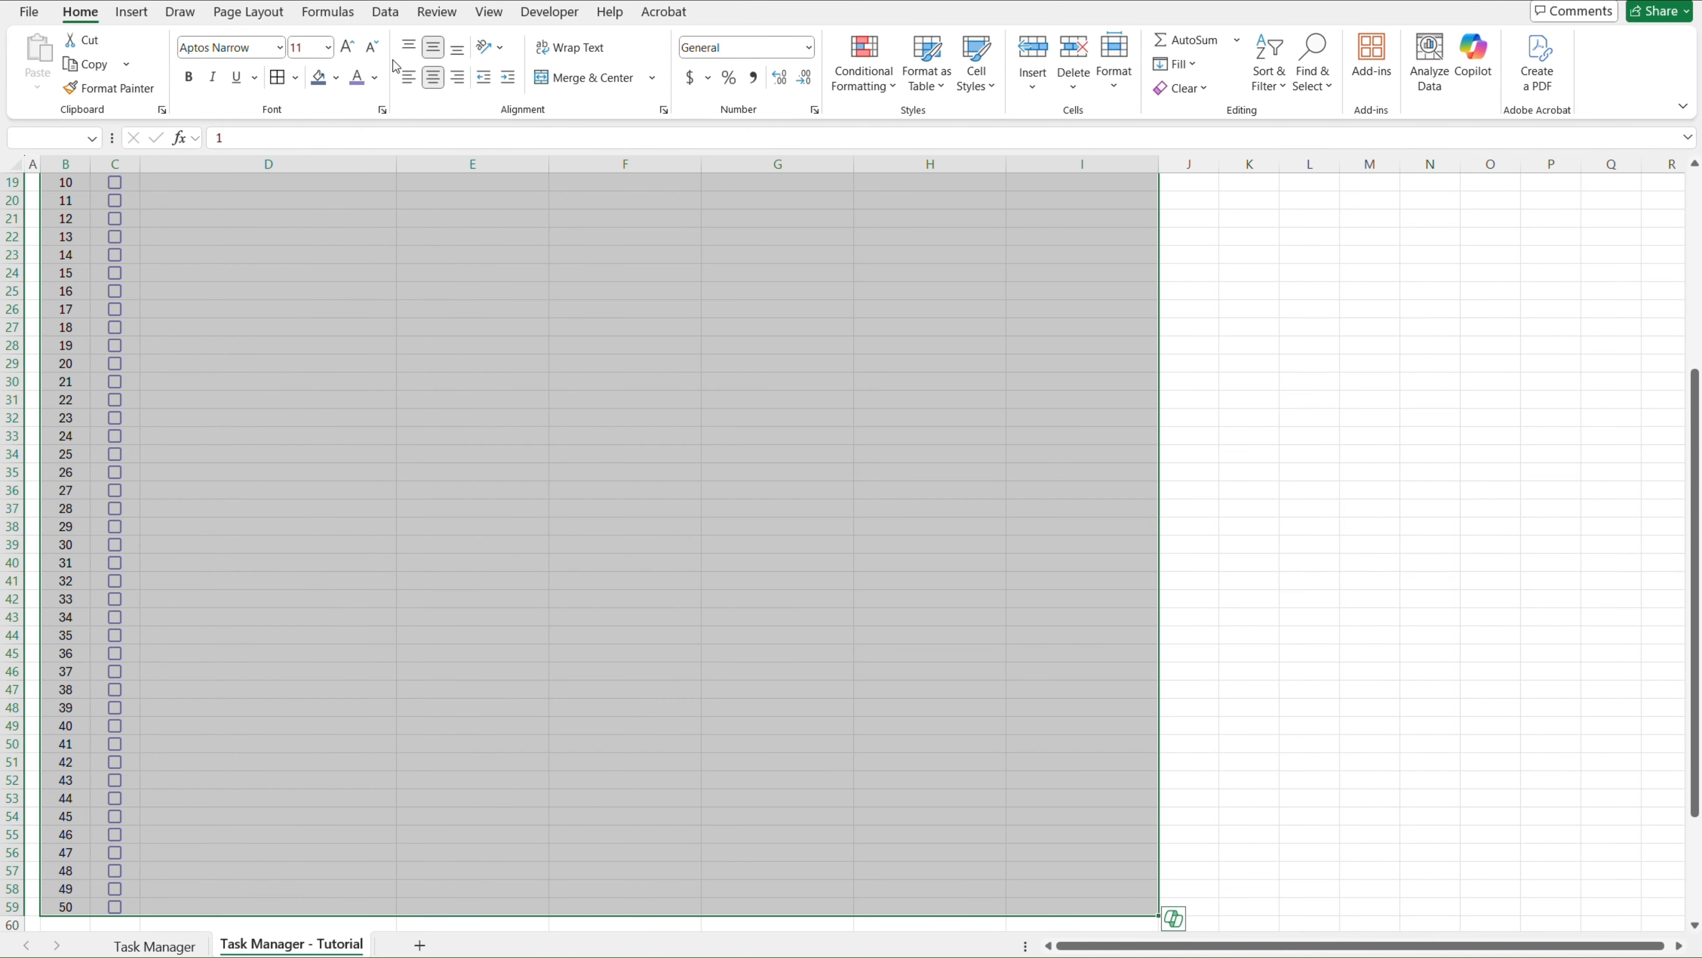
left_click(296, 78)
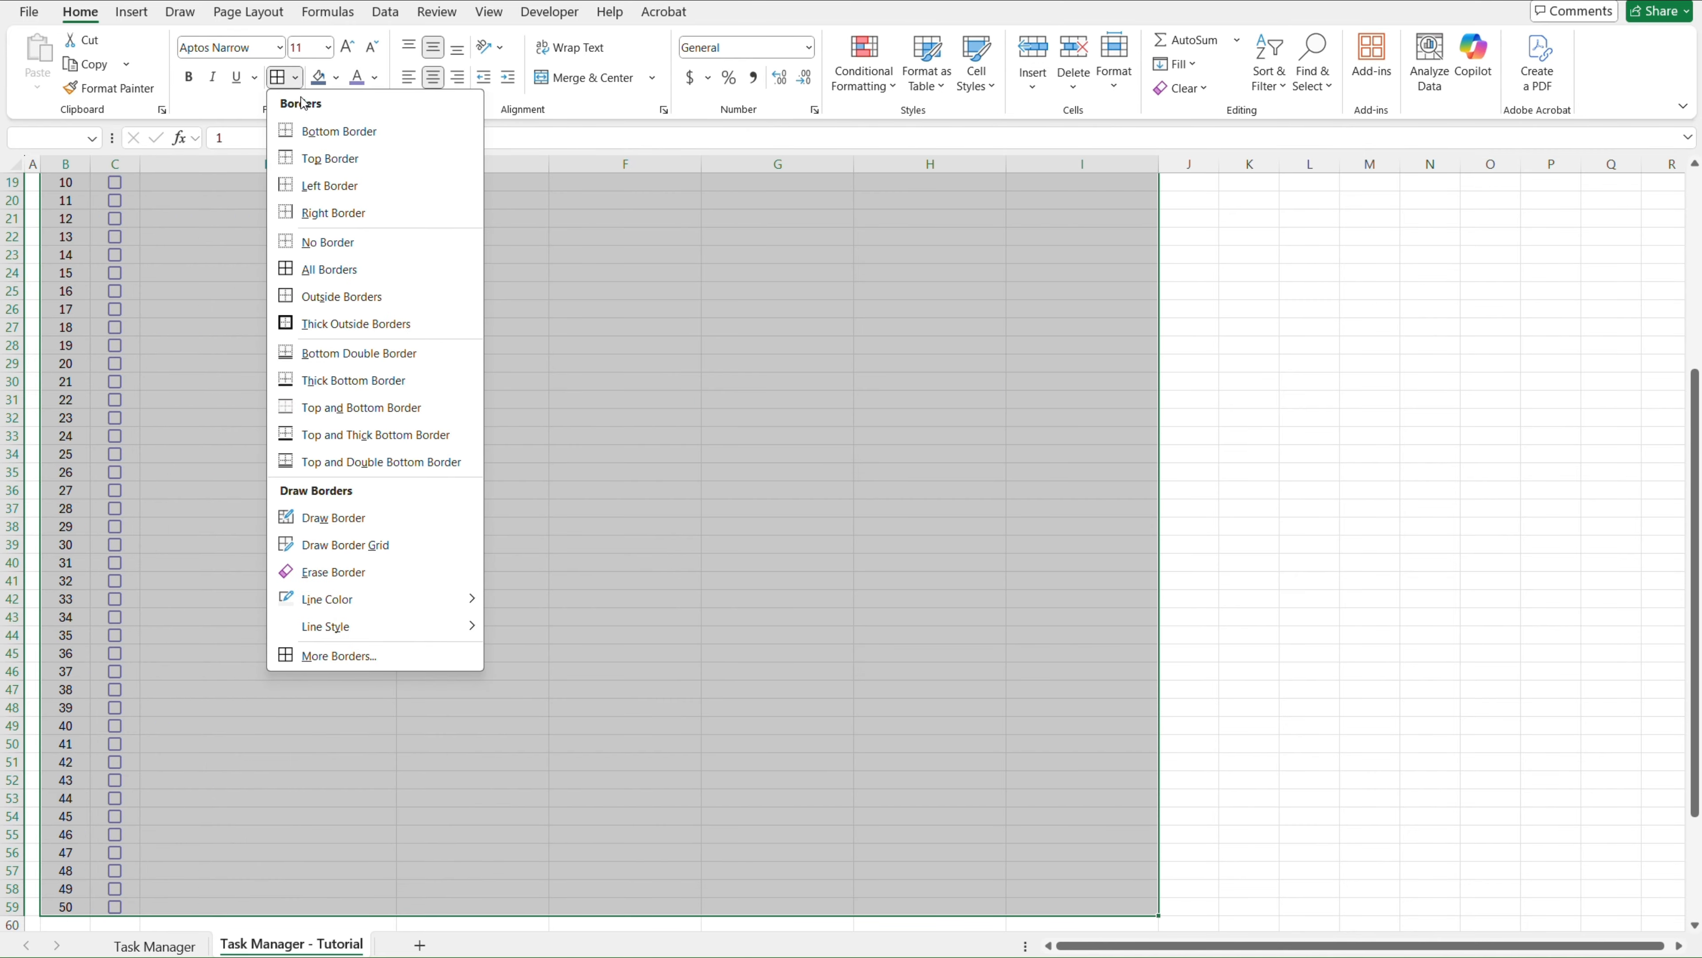
mouse_move(392, 601)
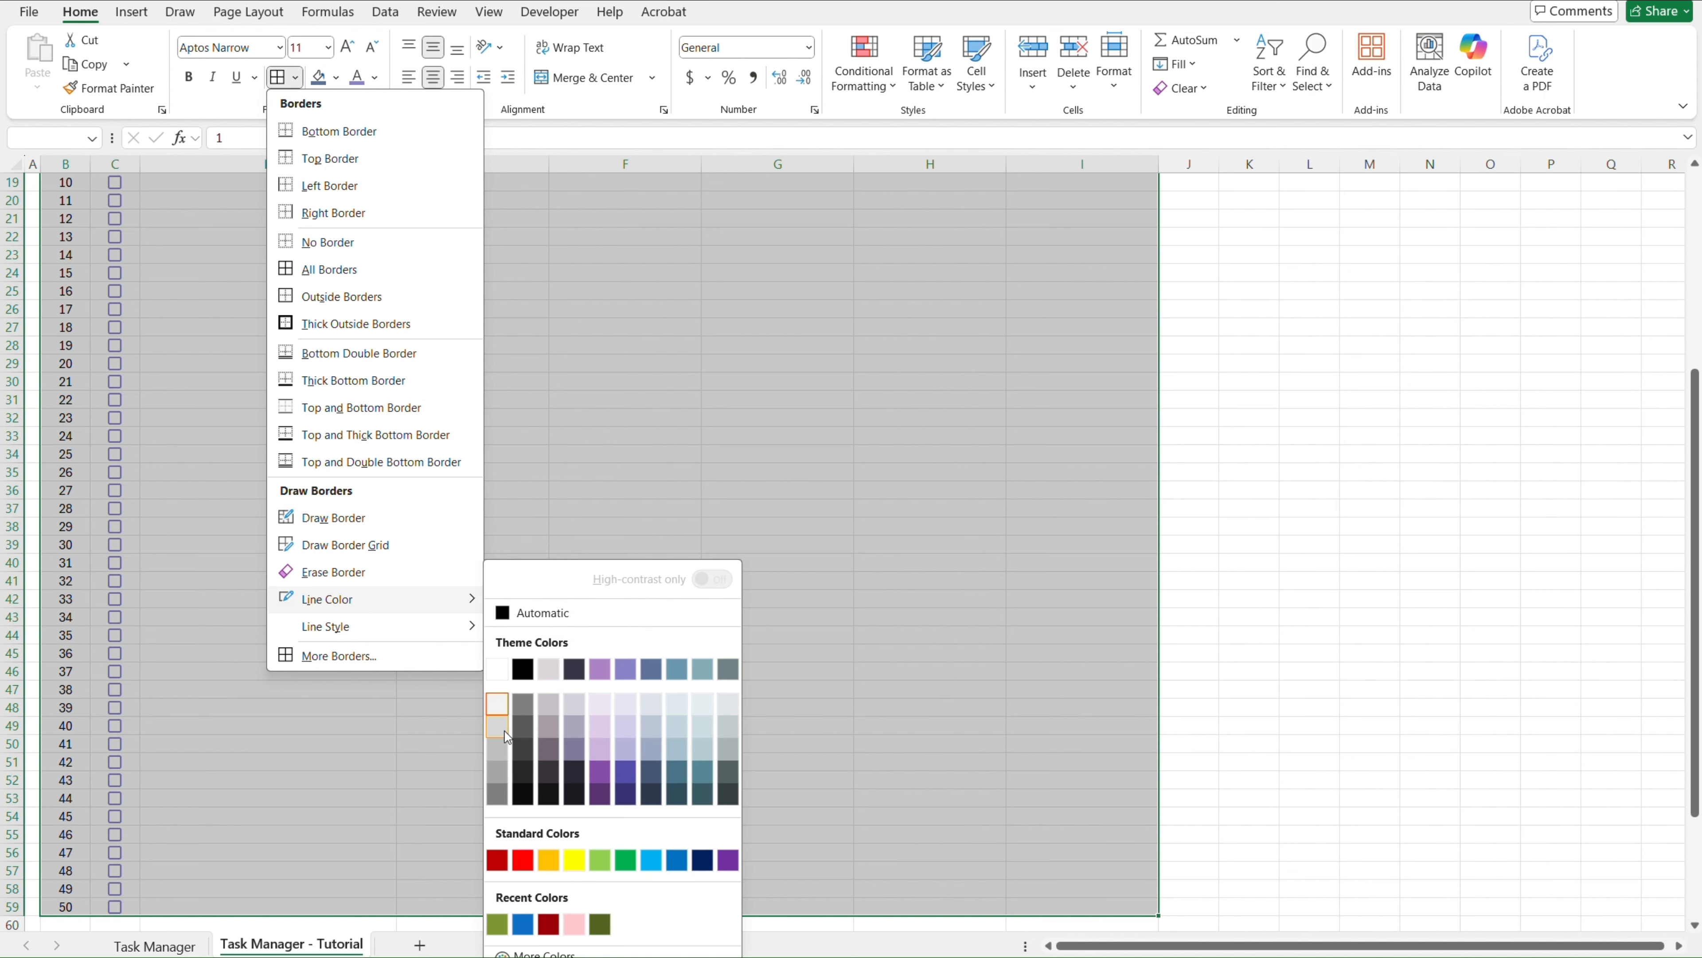
left_click(498, 750)
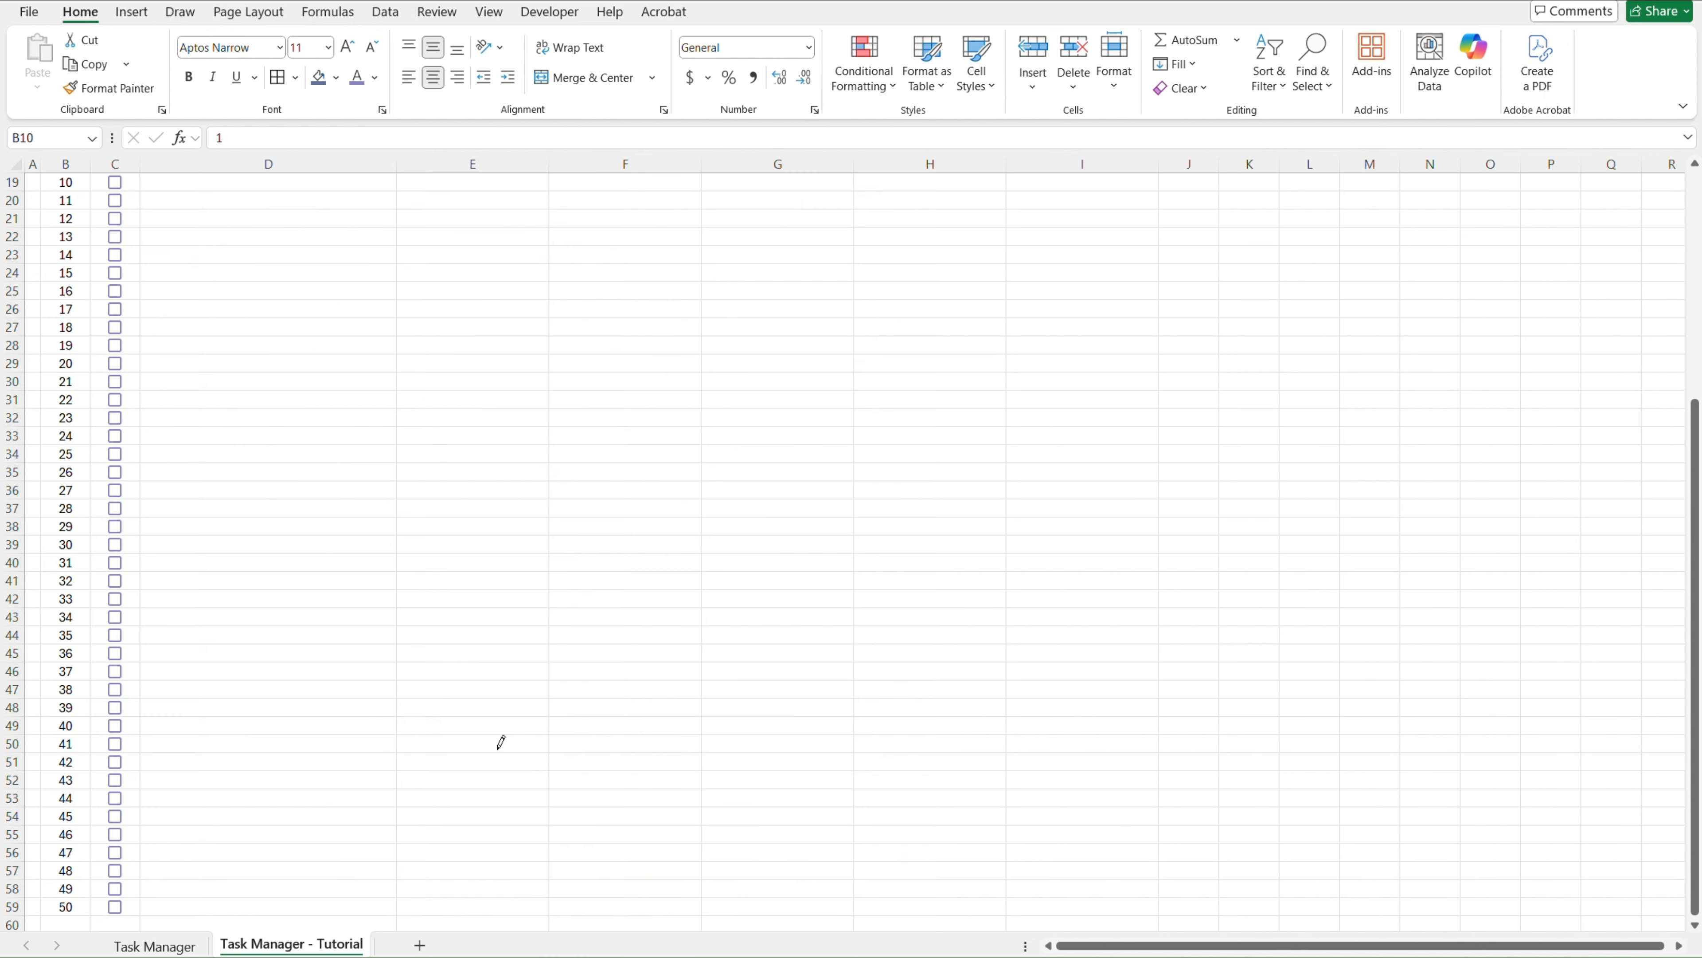
left_click(282, 89)
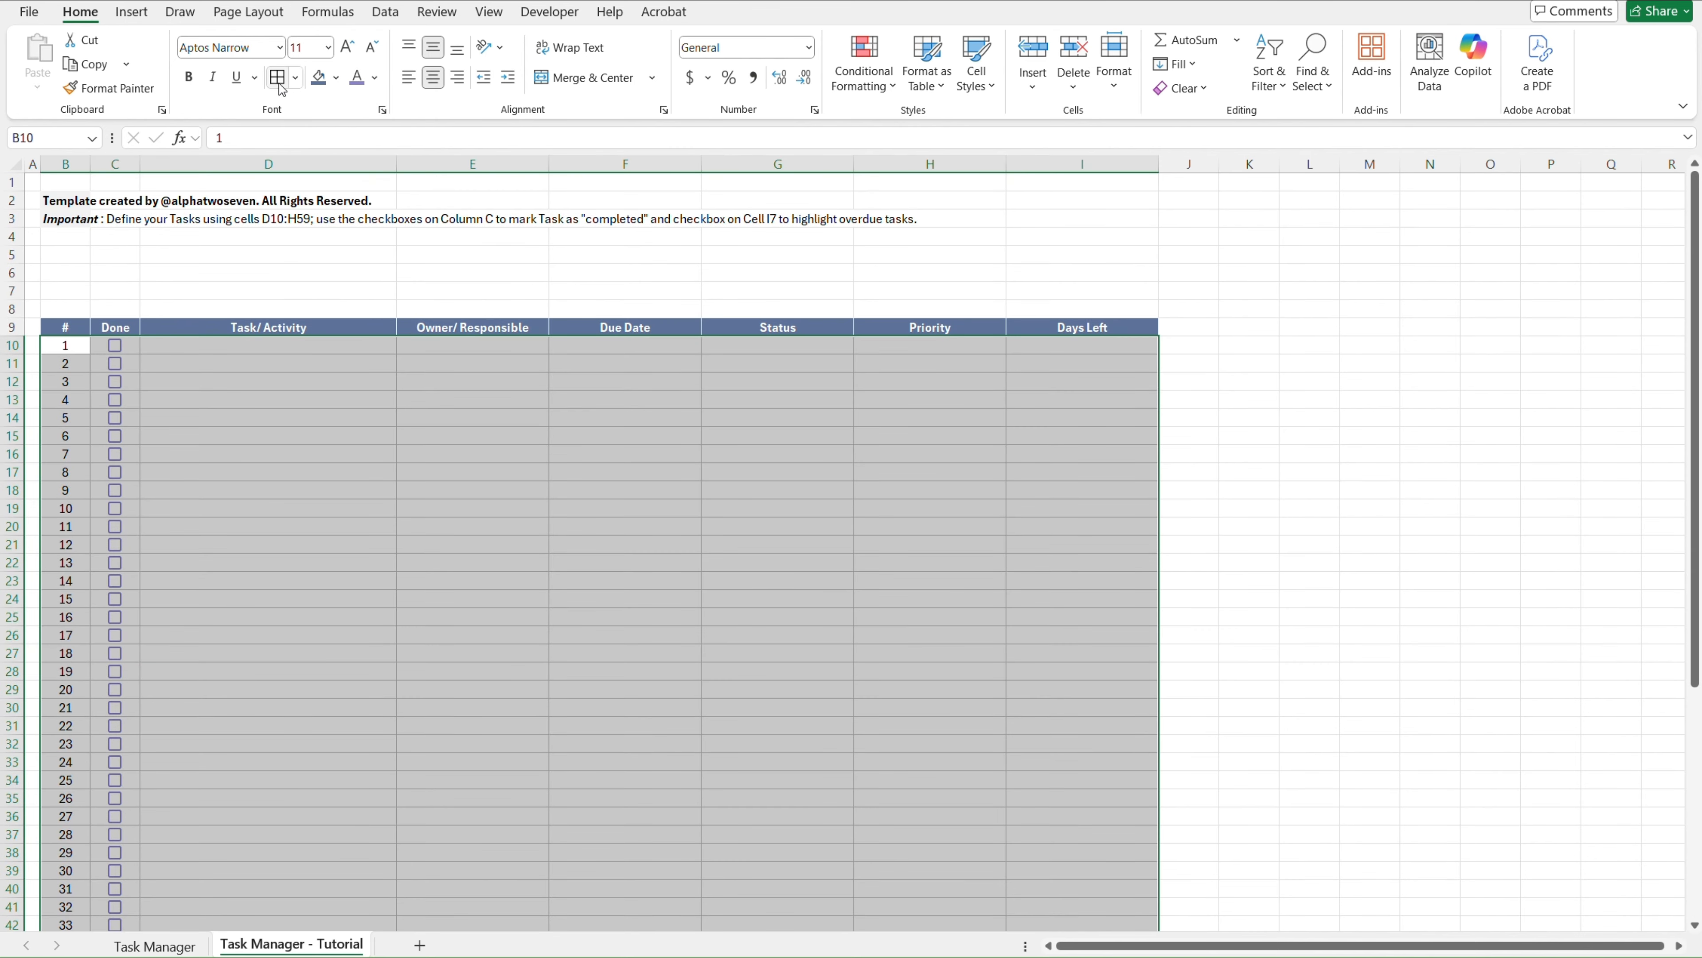
key("Up")
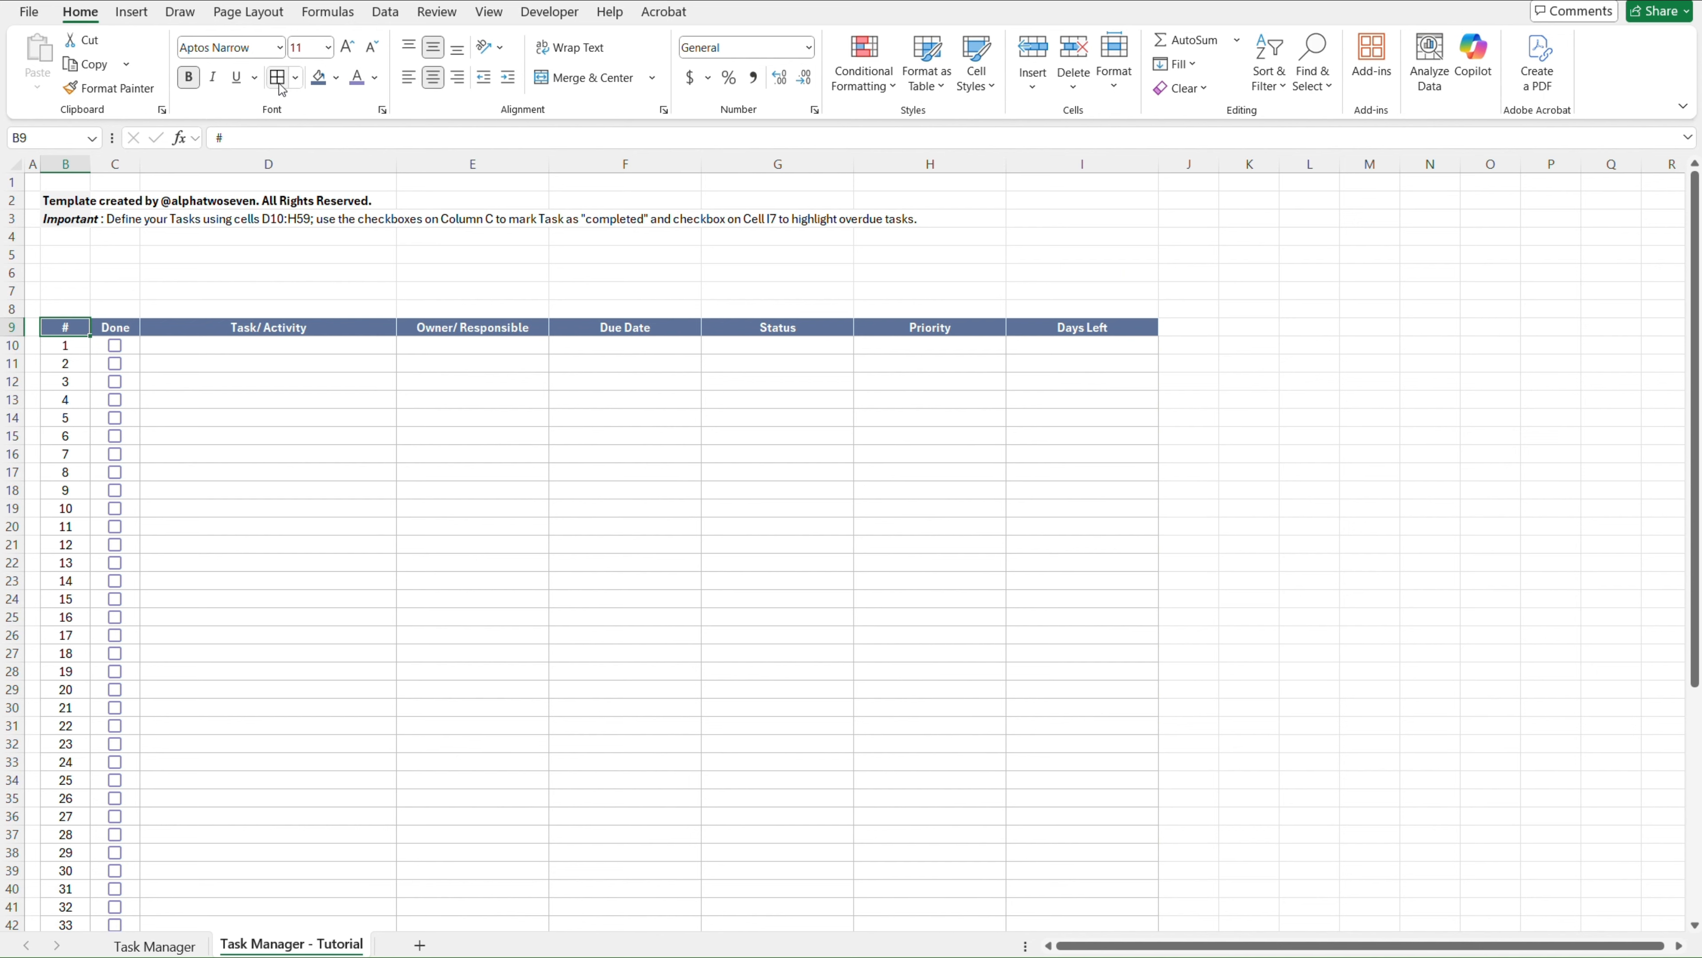
key("ctrl+Page_Up")
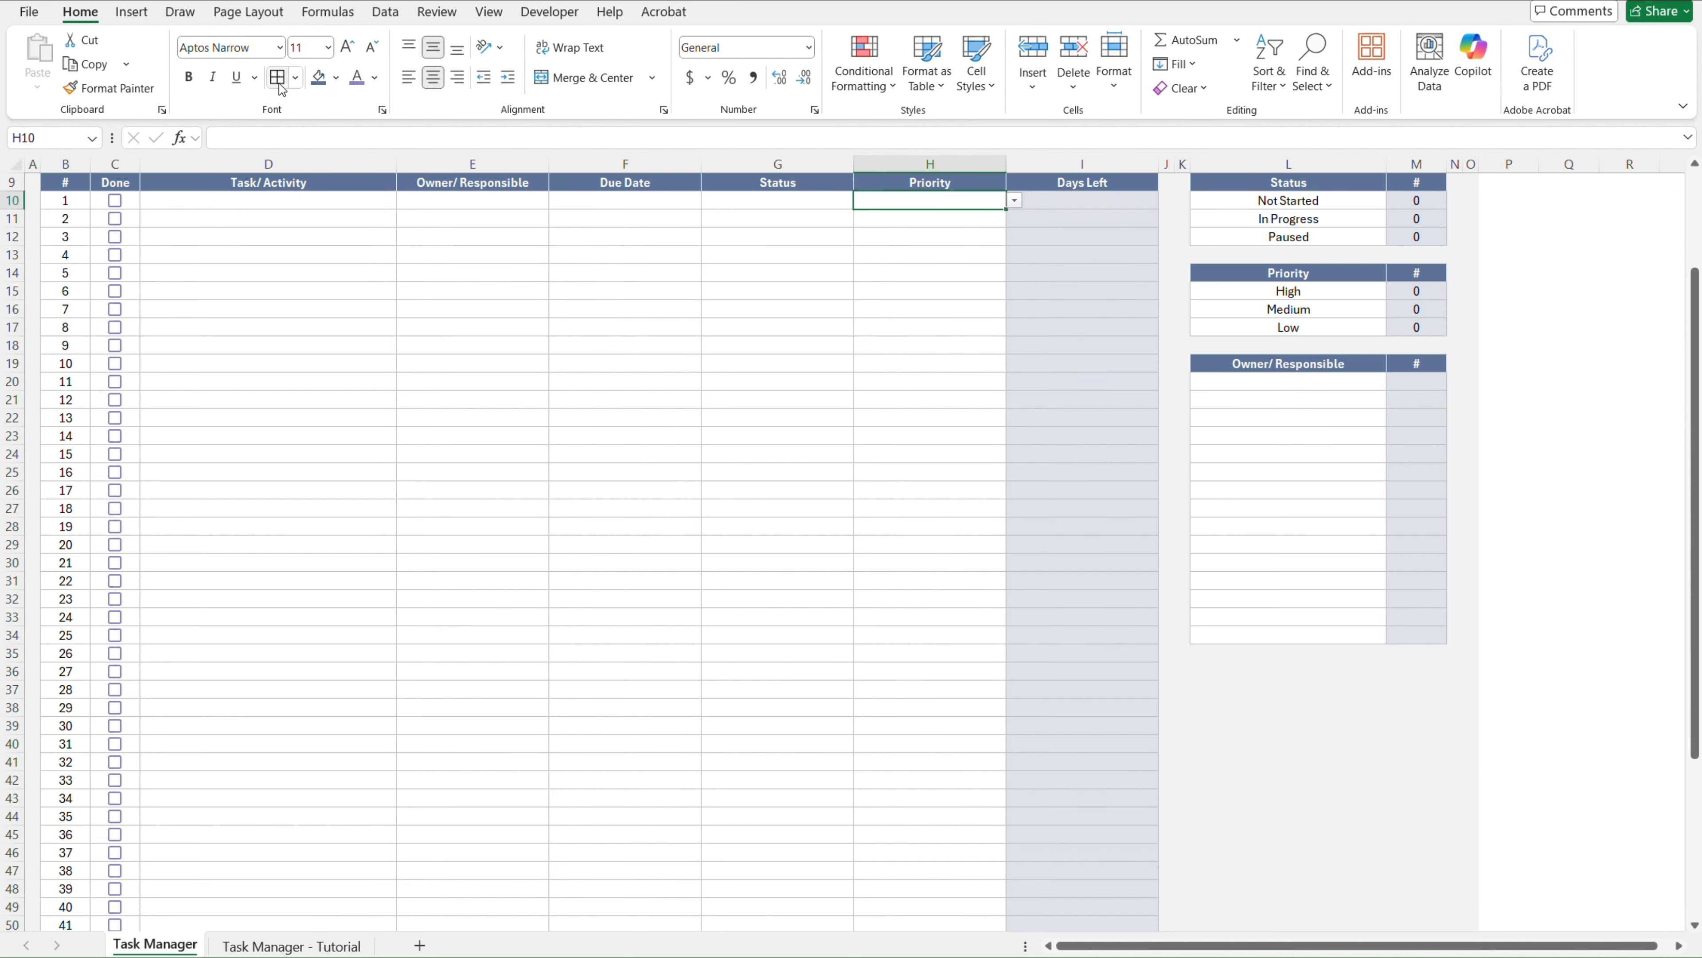
key("ctrl+Page_Down")
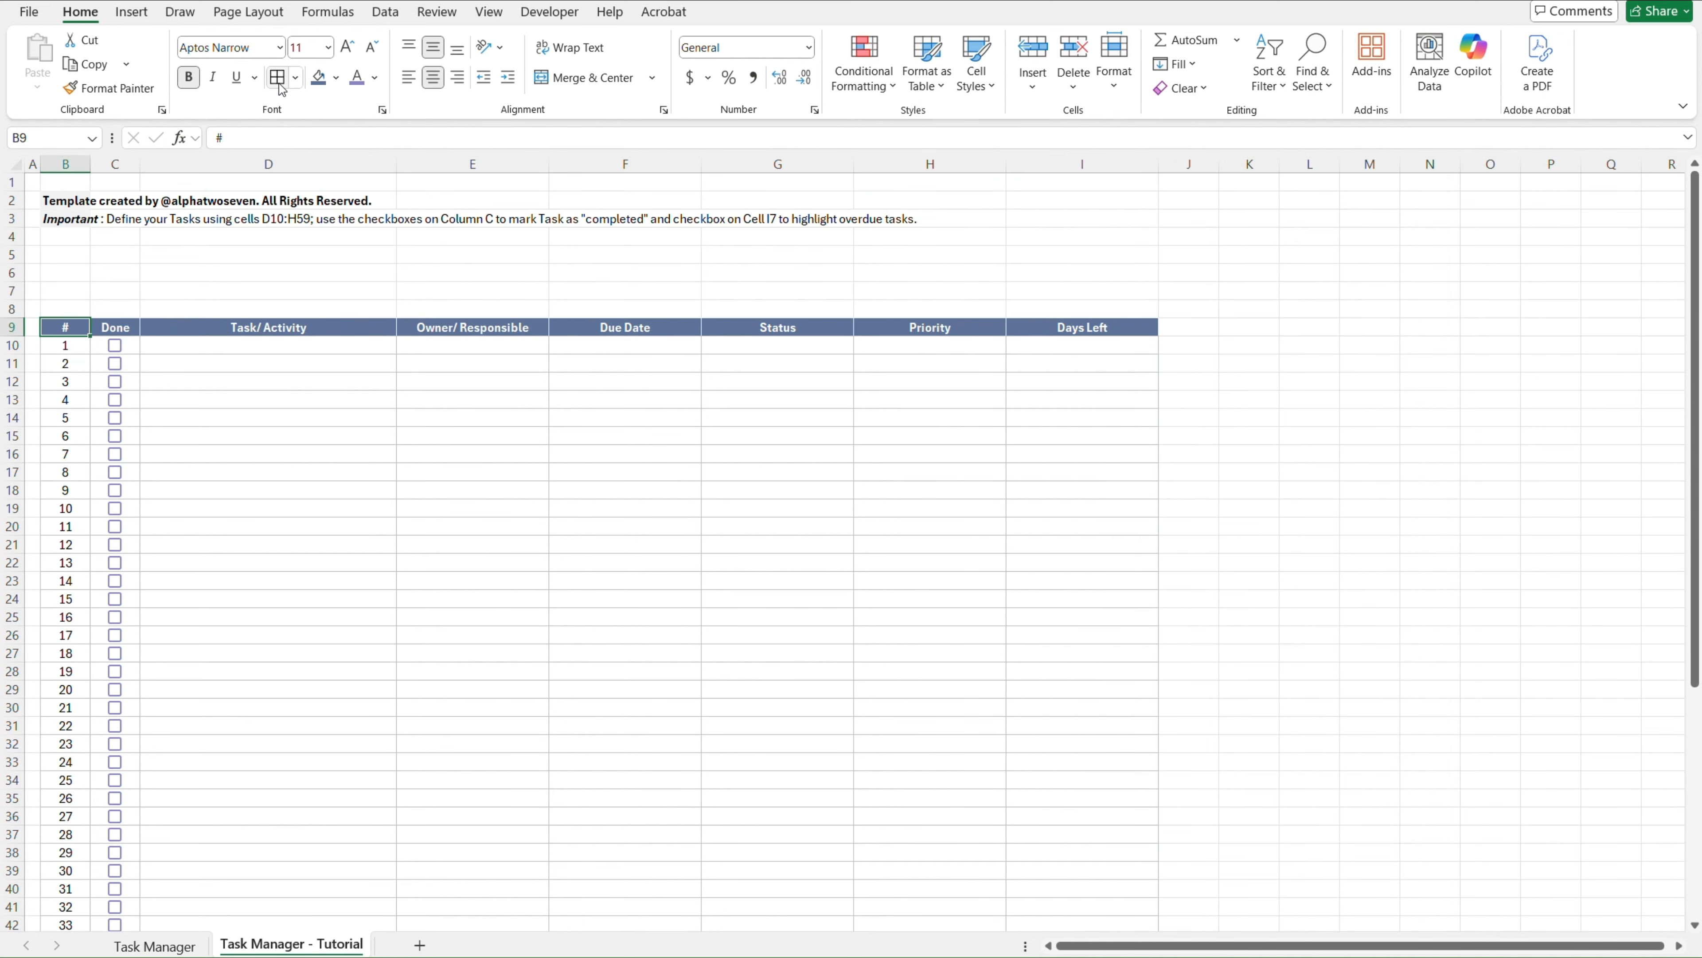
left_click(1037, 306)
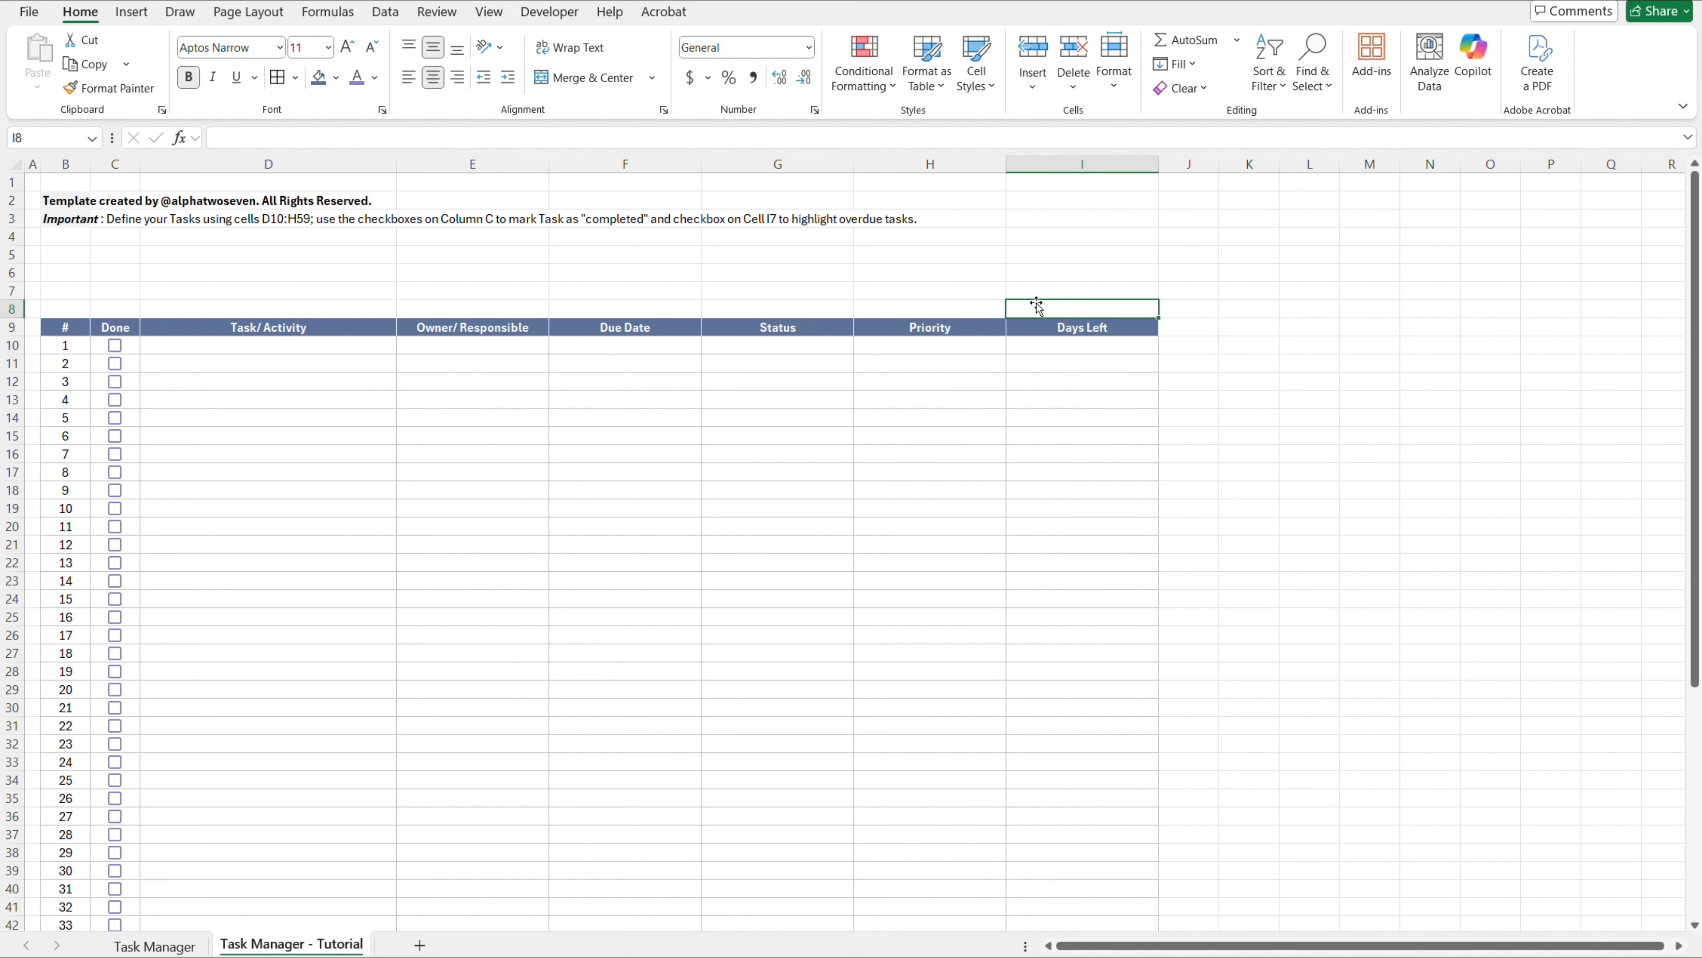
Fill the Days Left cells I10:I59 on the Task Manager - Tutorial sheet with the lightest tint of the violet theme color
key("Down")
key("Down")
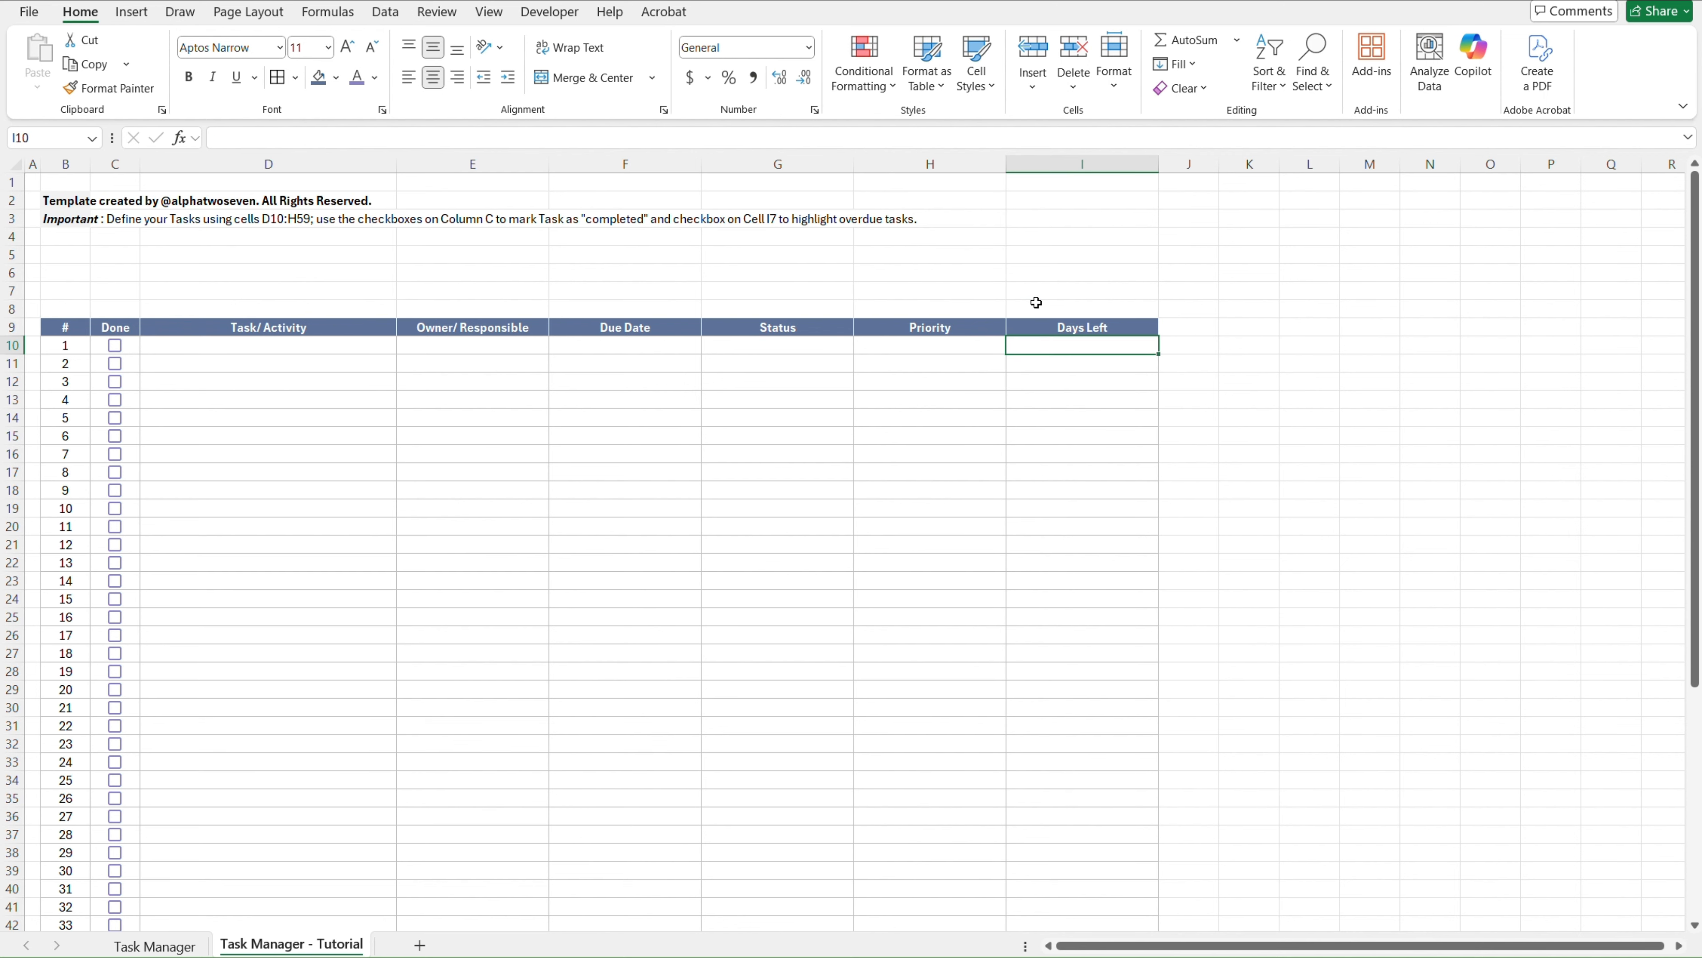
key("ctrl+Page_Up")
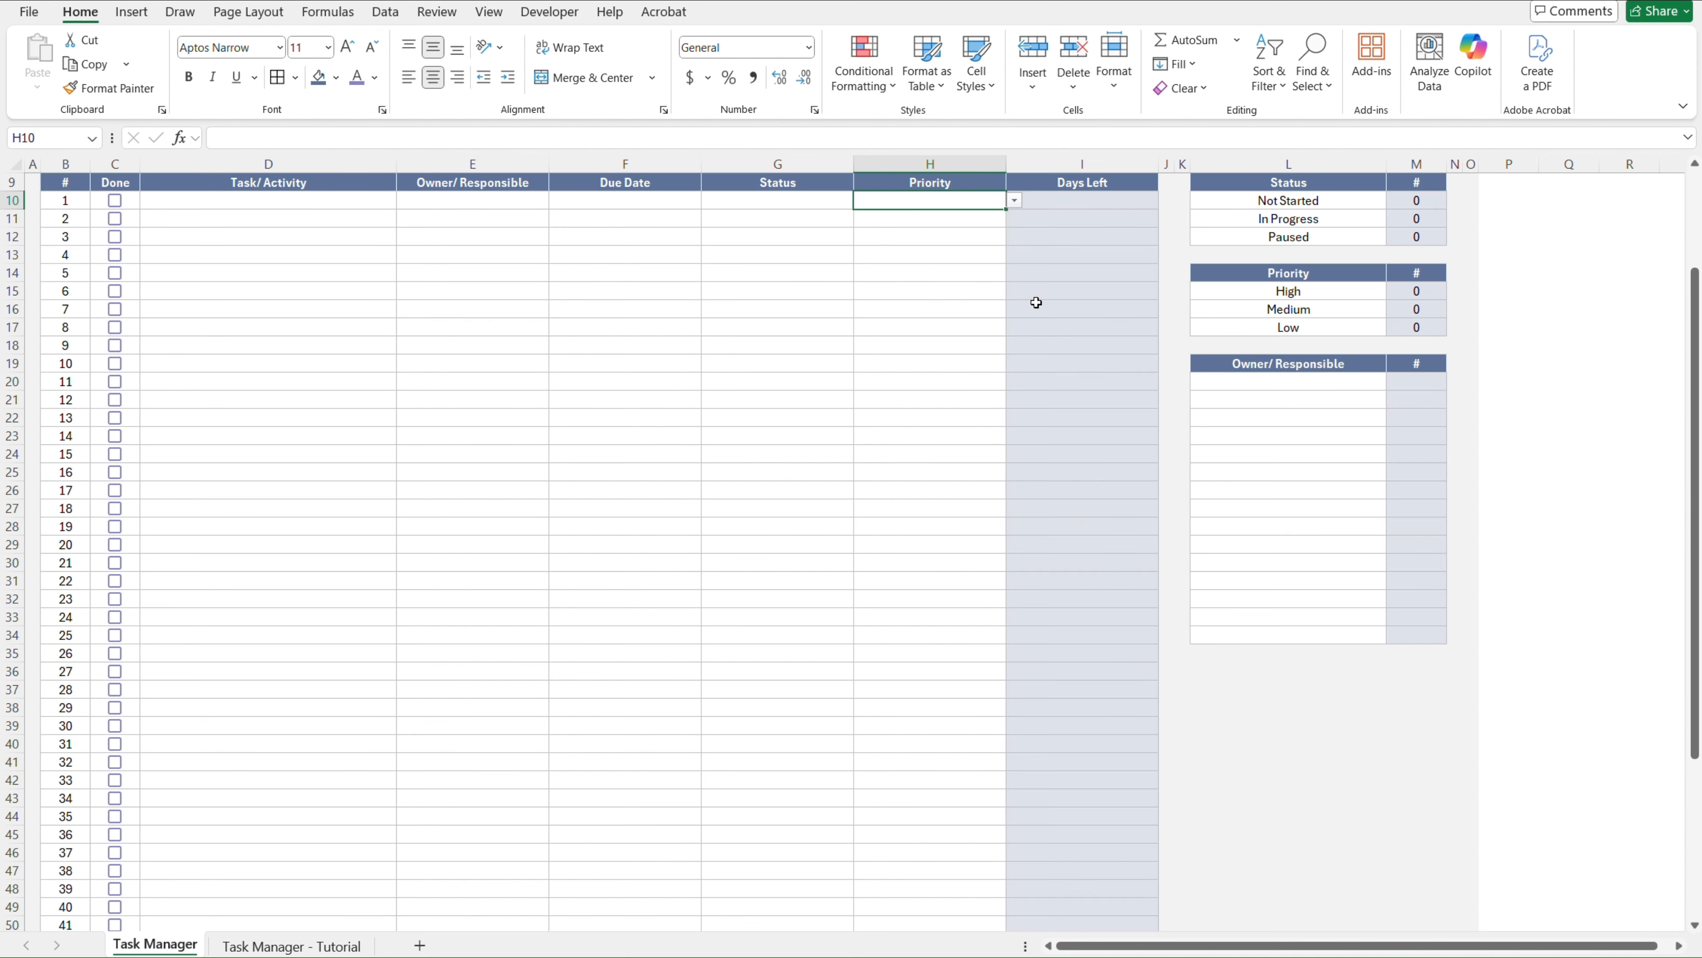
left_click(1044, 183)
key("Down")
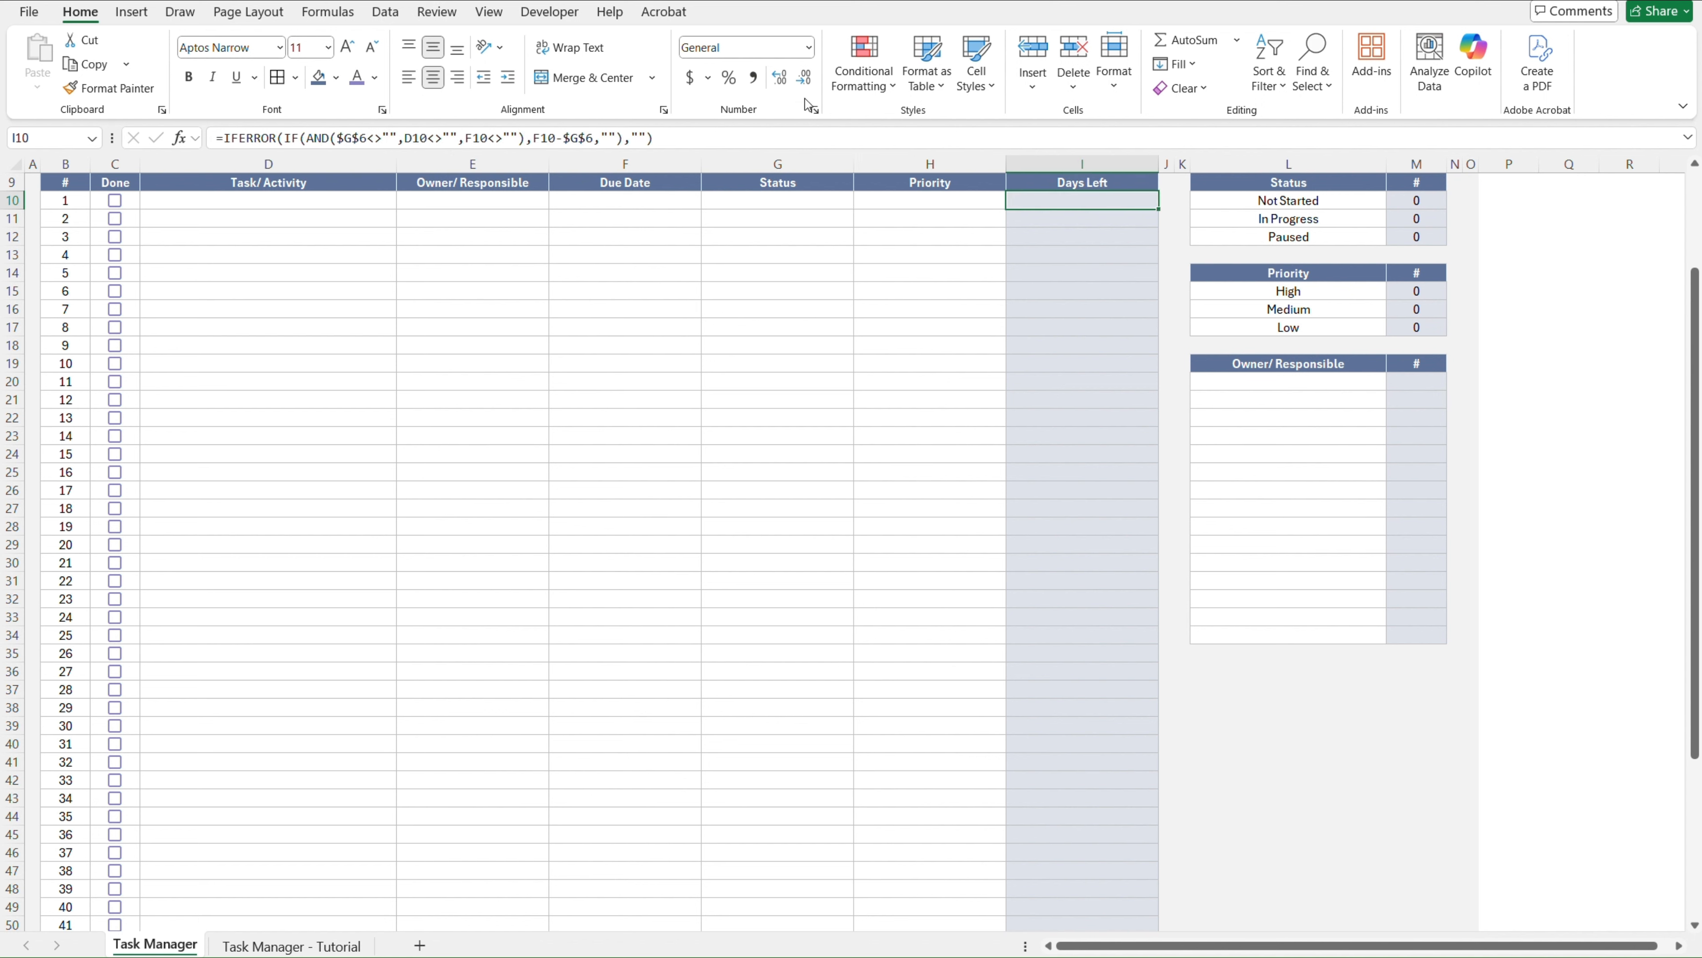
key("ctrl+Page_Down")
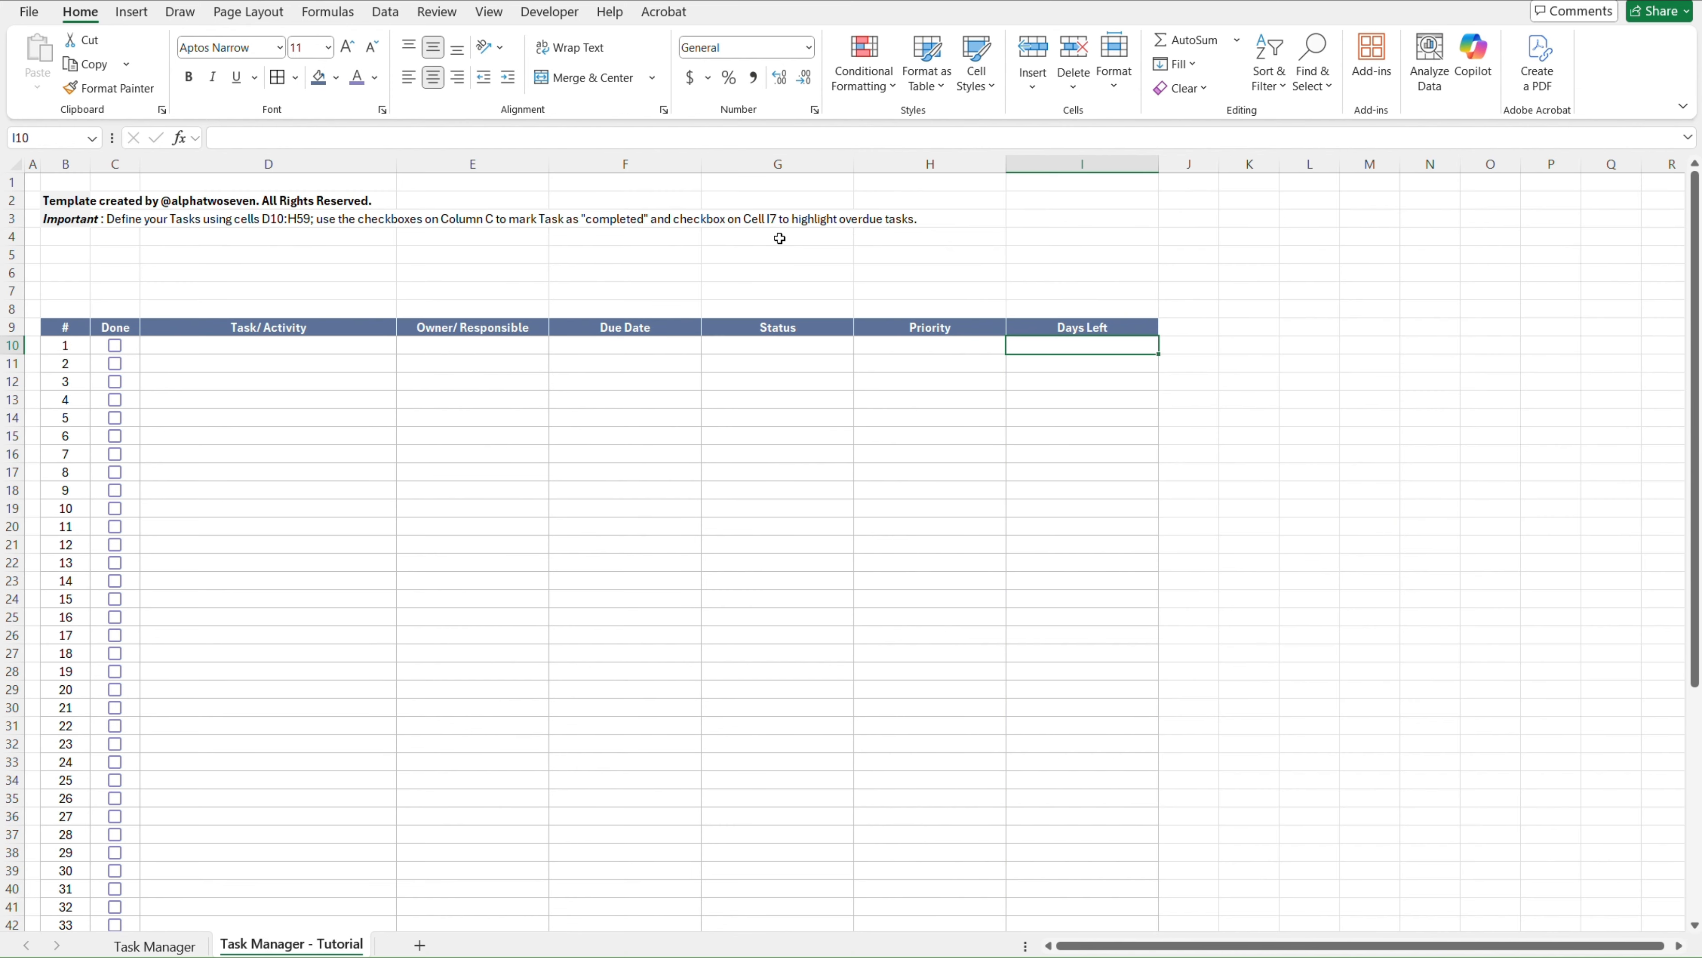
scroll(1133, 437, "down", 18)
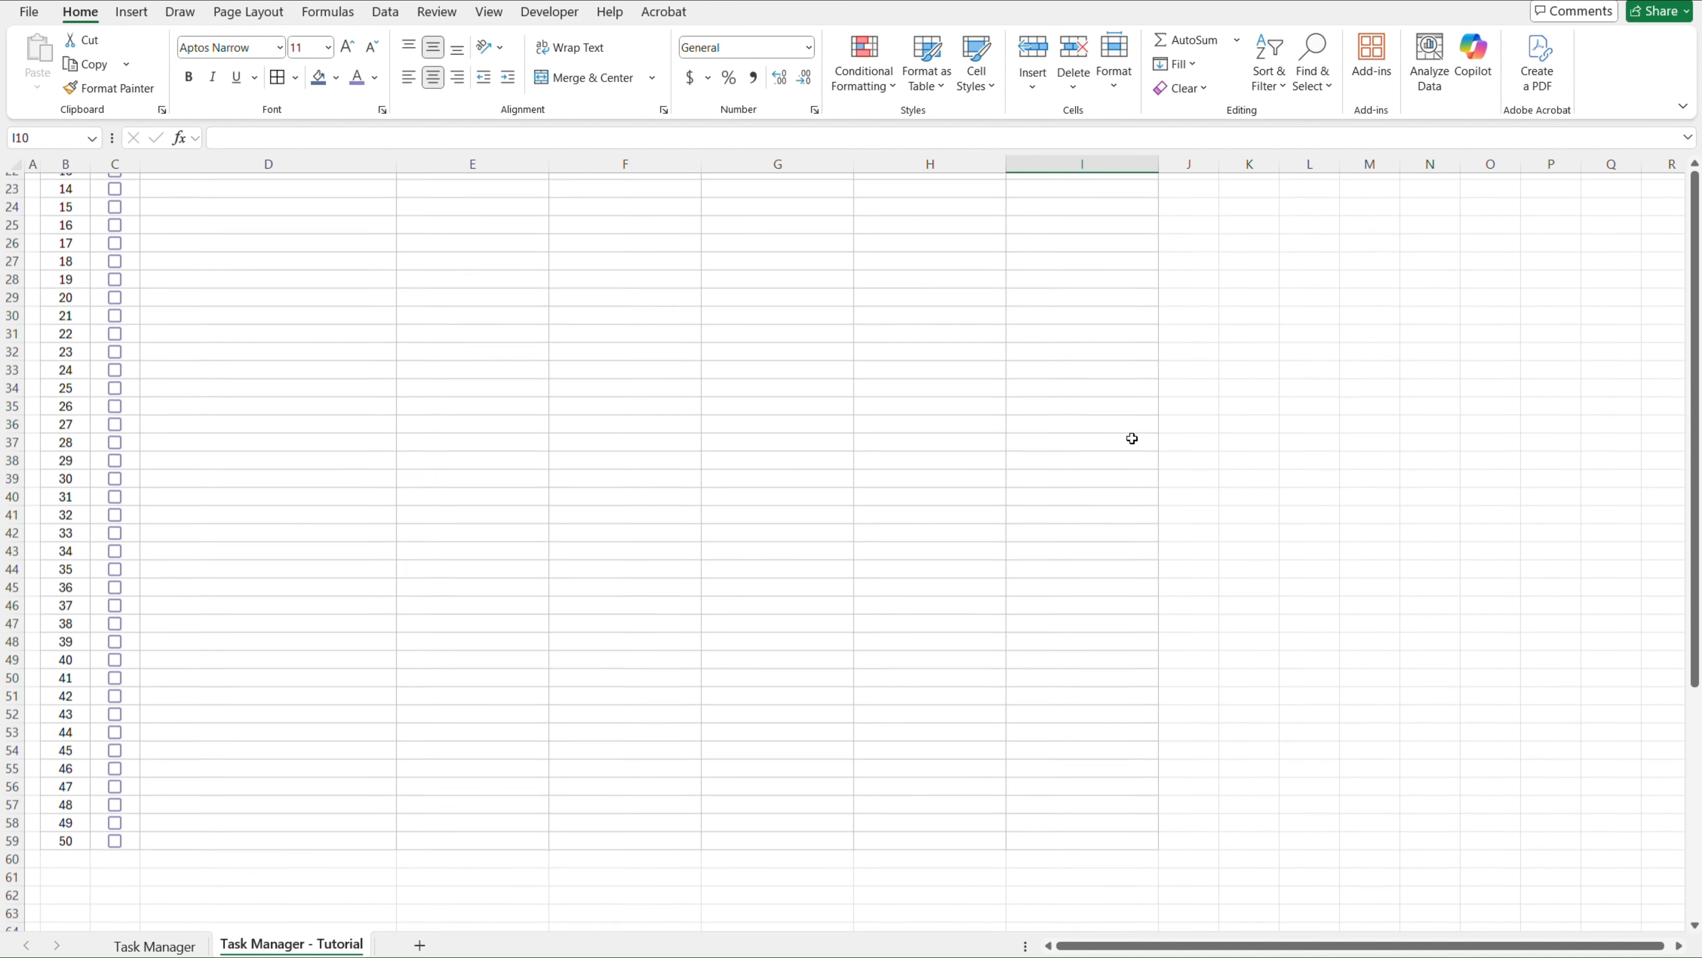
left_click(1111, 280, "shift")
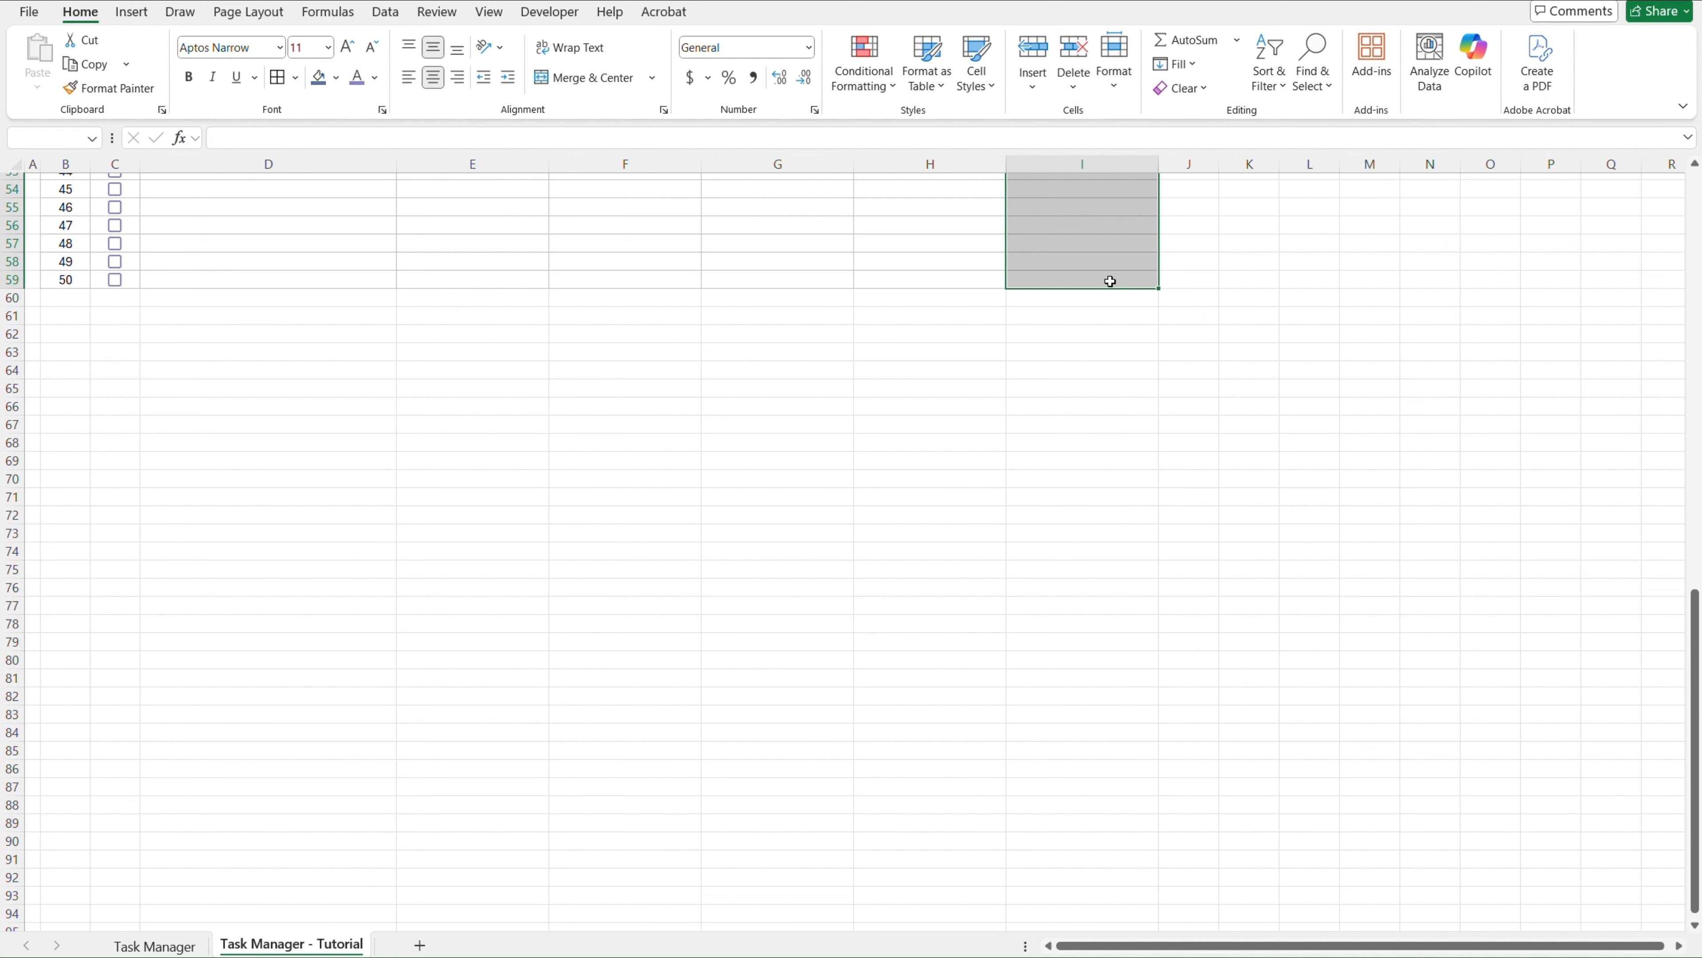
left_click(338, 78)
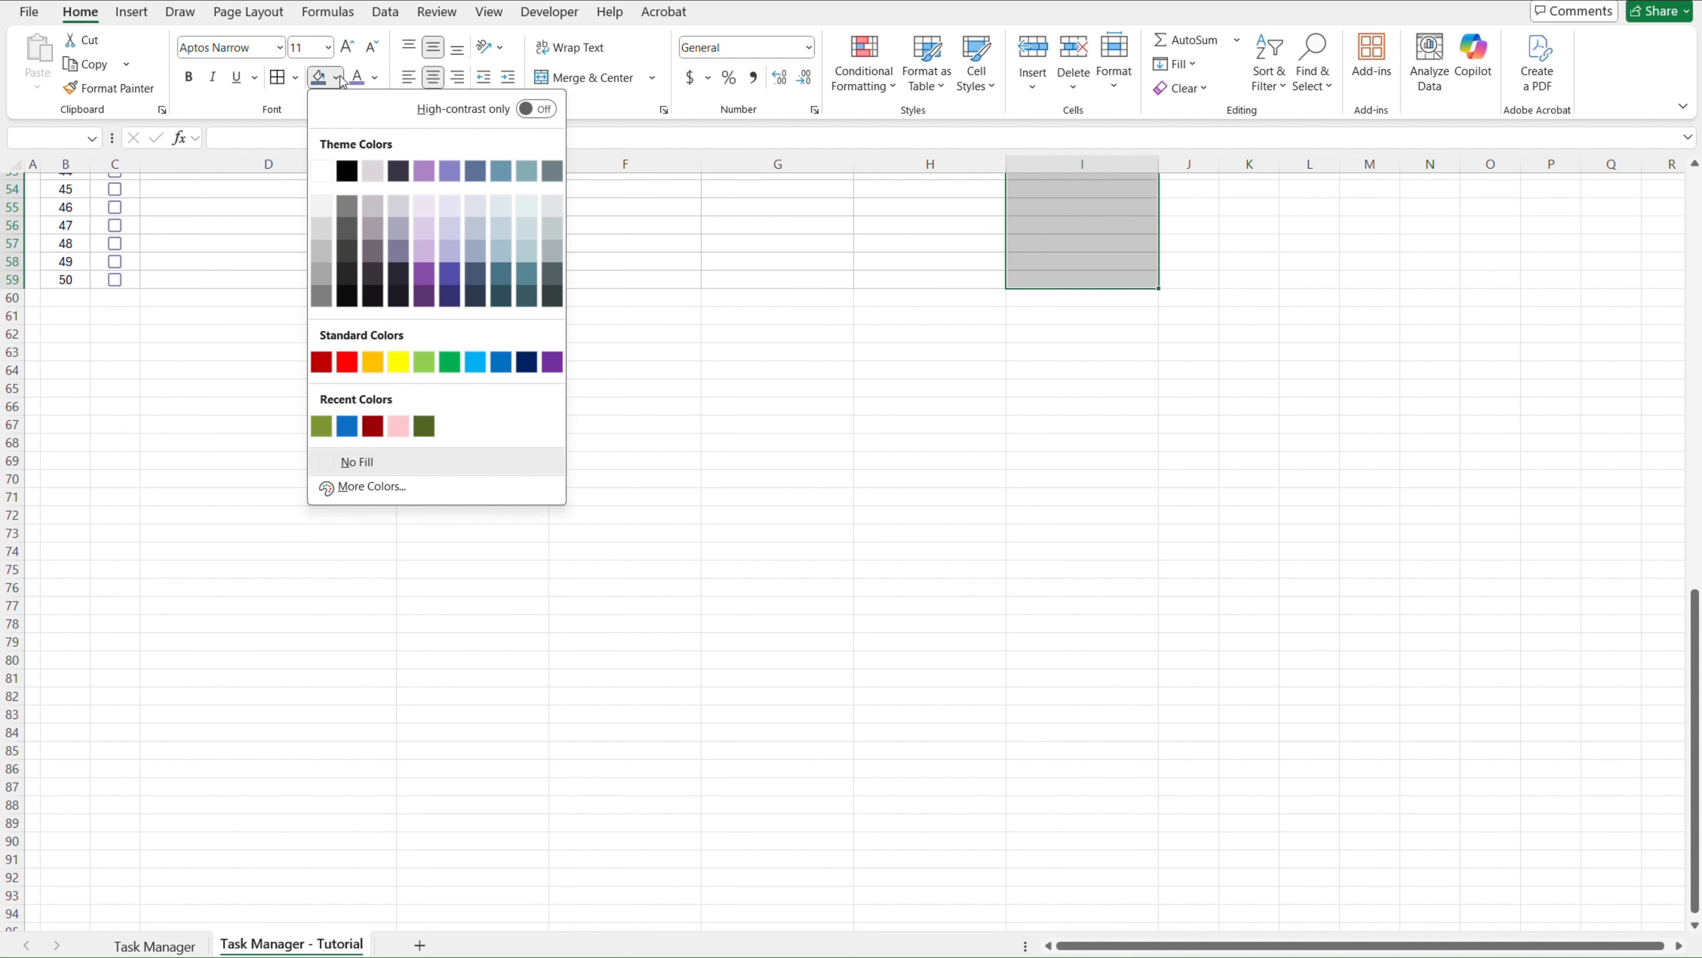
left_click(448, 211)
key("Up")
key("Up")
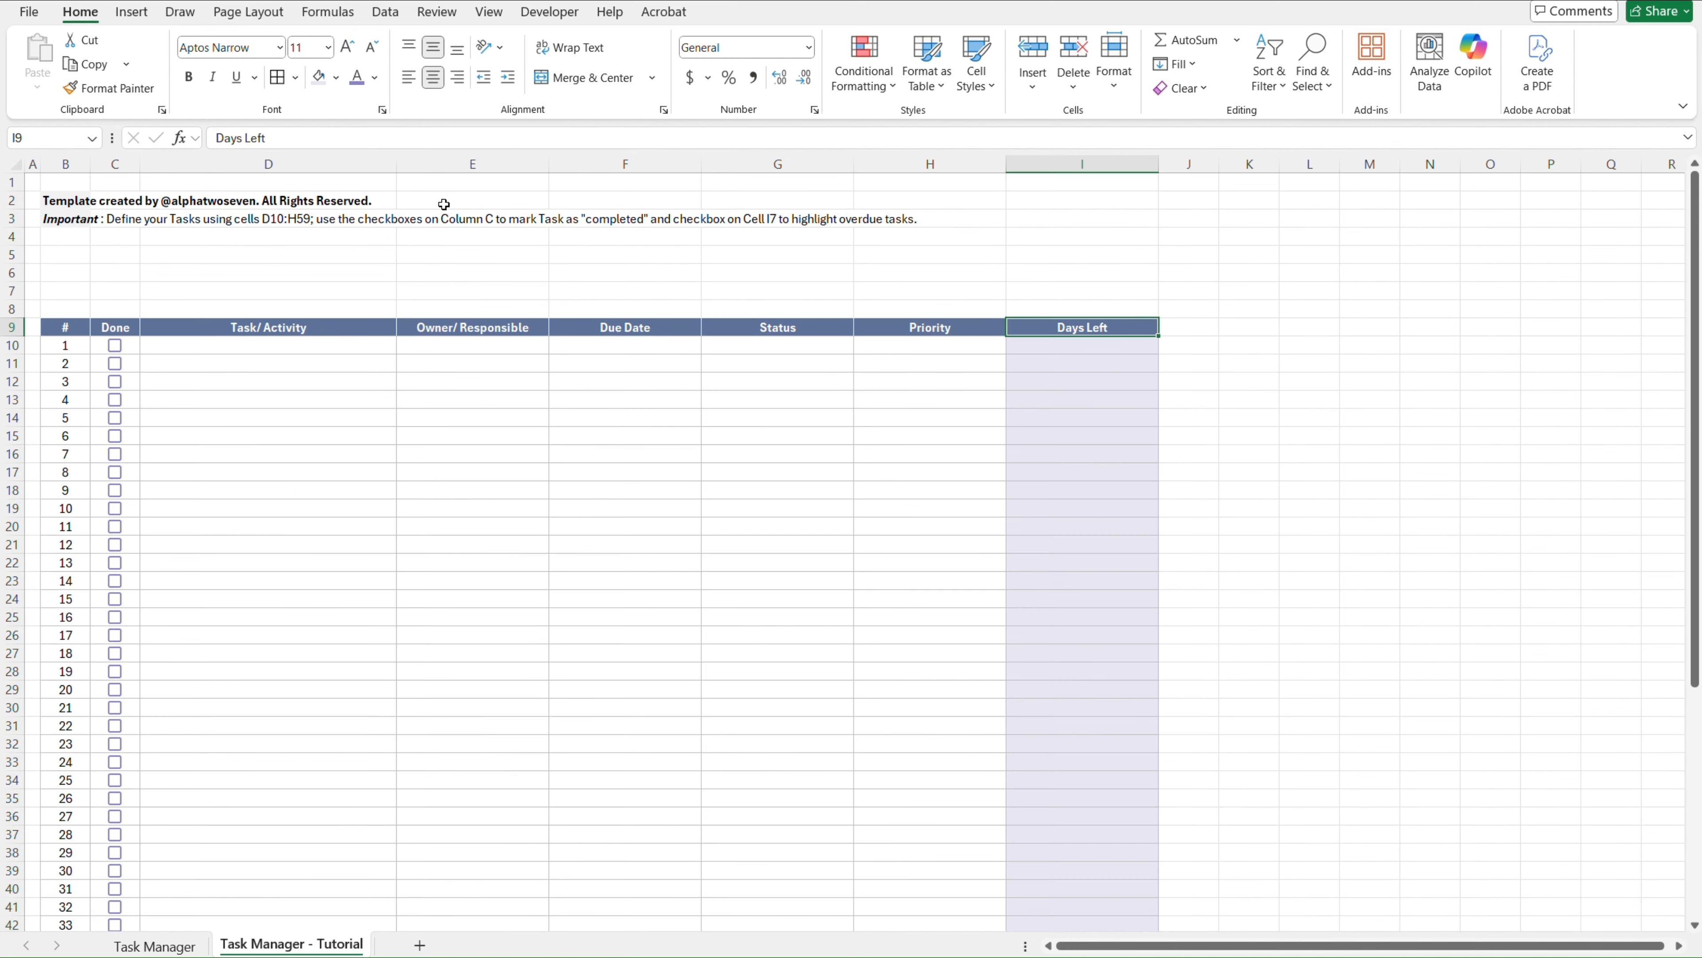
Fill the Days Left cells I10:I59 with the lightest blue-gray theme tint, matching the fill of I10 on the Task Manager sheet
key("Down")
key("ctrl+Page_Up")
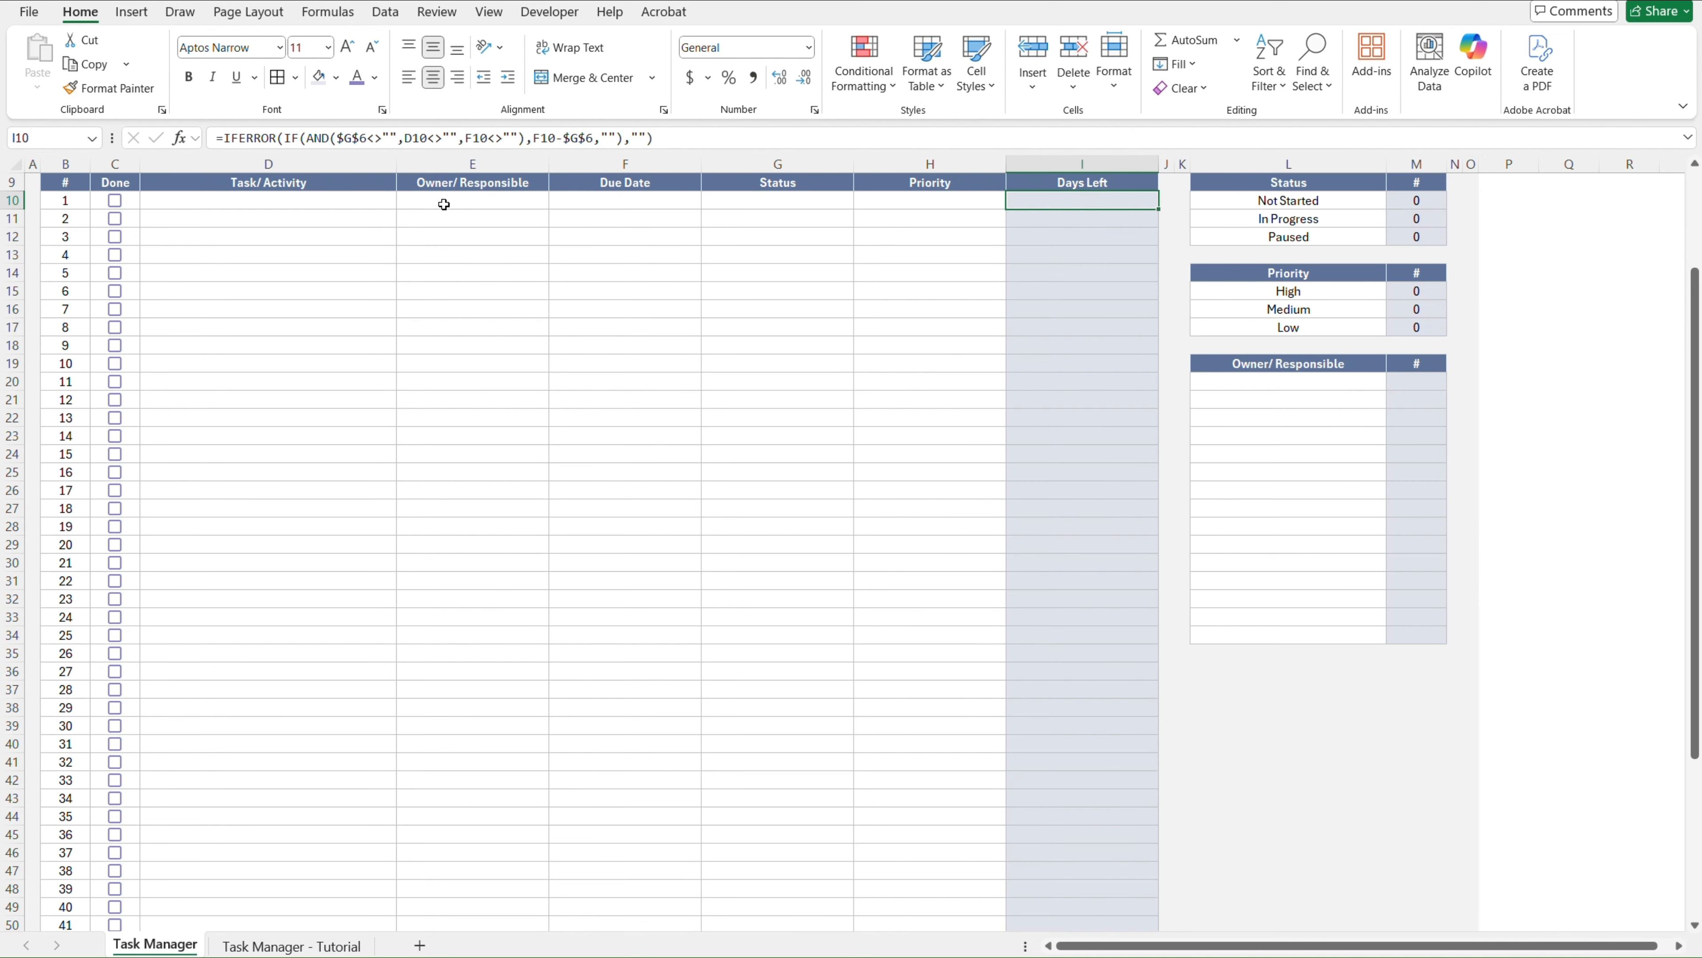
left_click(336, 78)
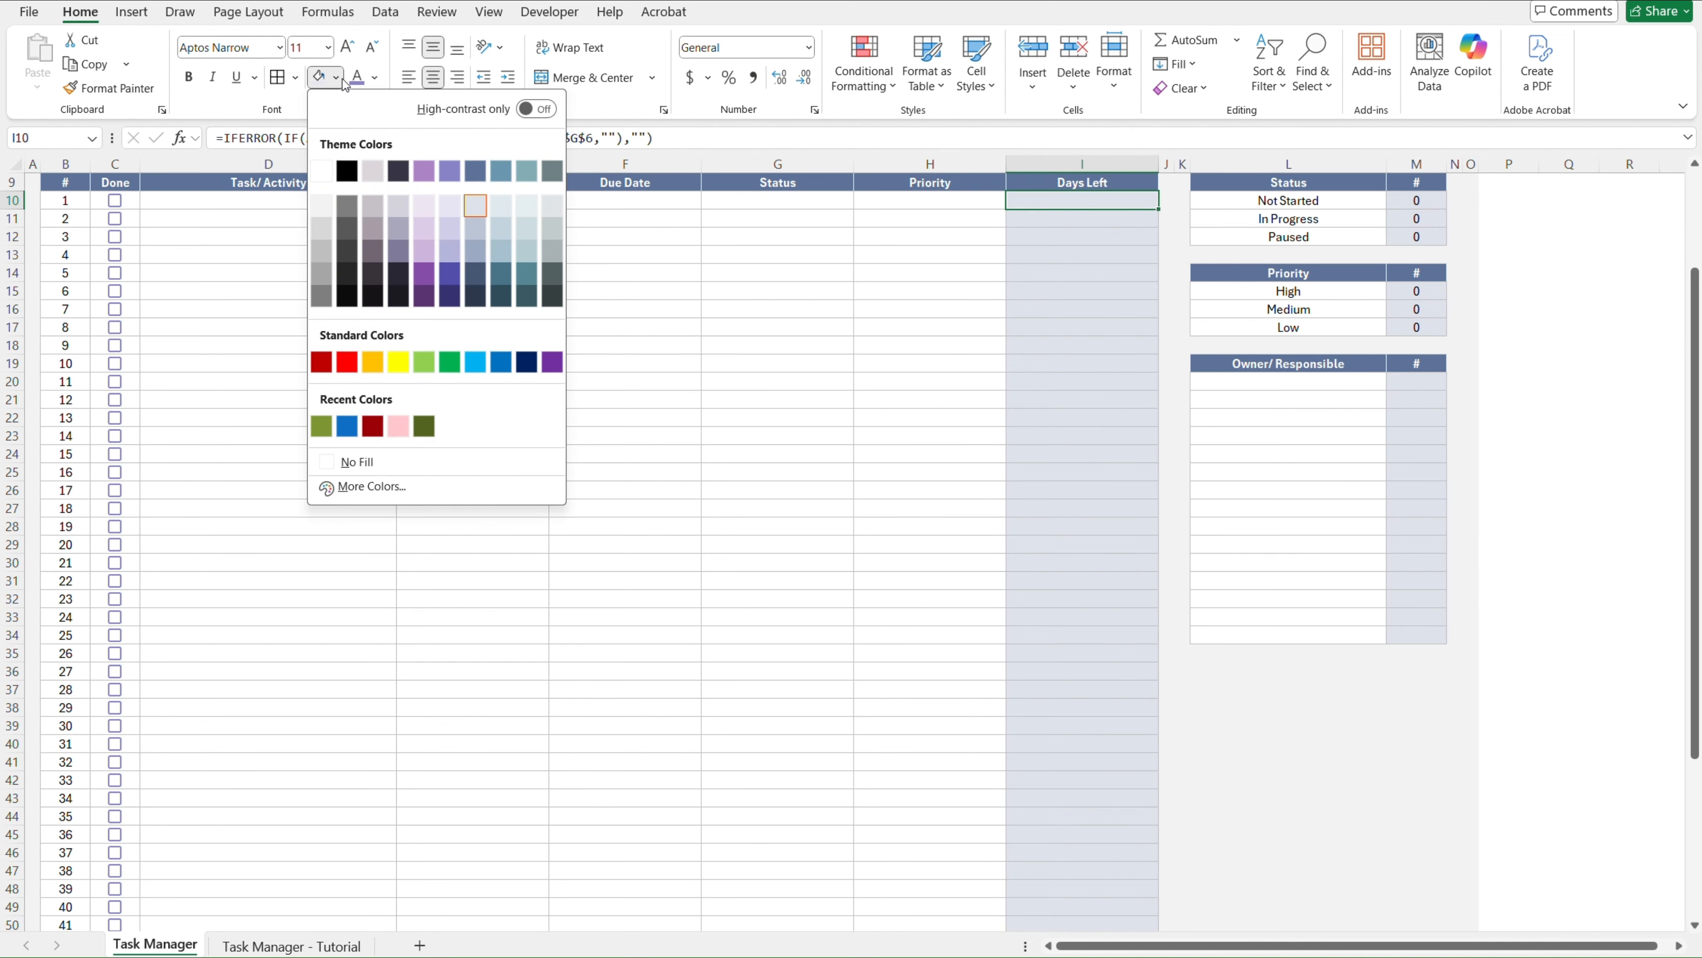
left_click(476, 203)
key("ctrl+Page_Down")
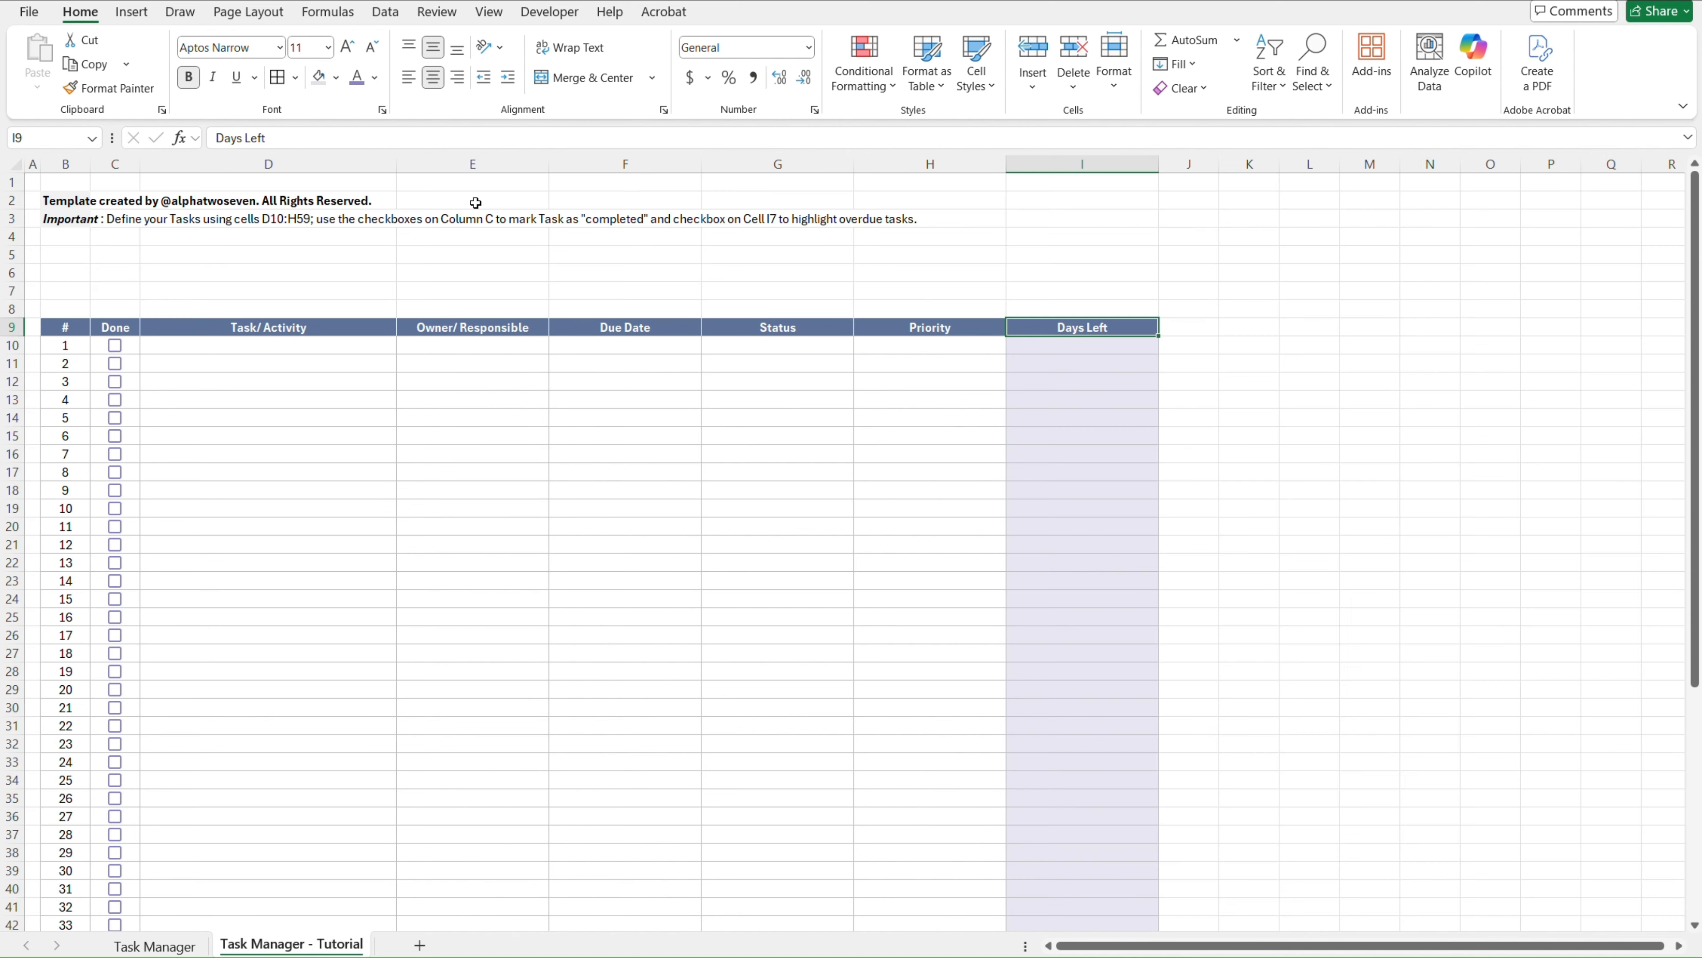
scroll(1003, 317, "down", 13)
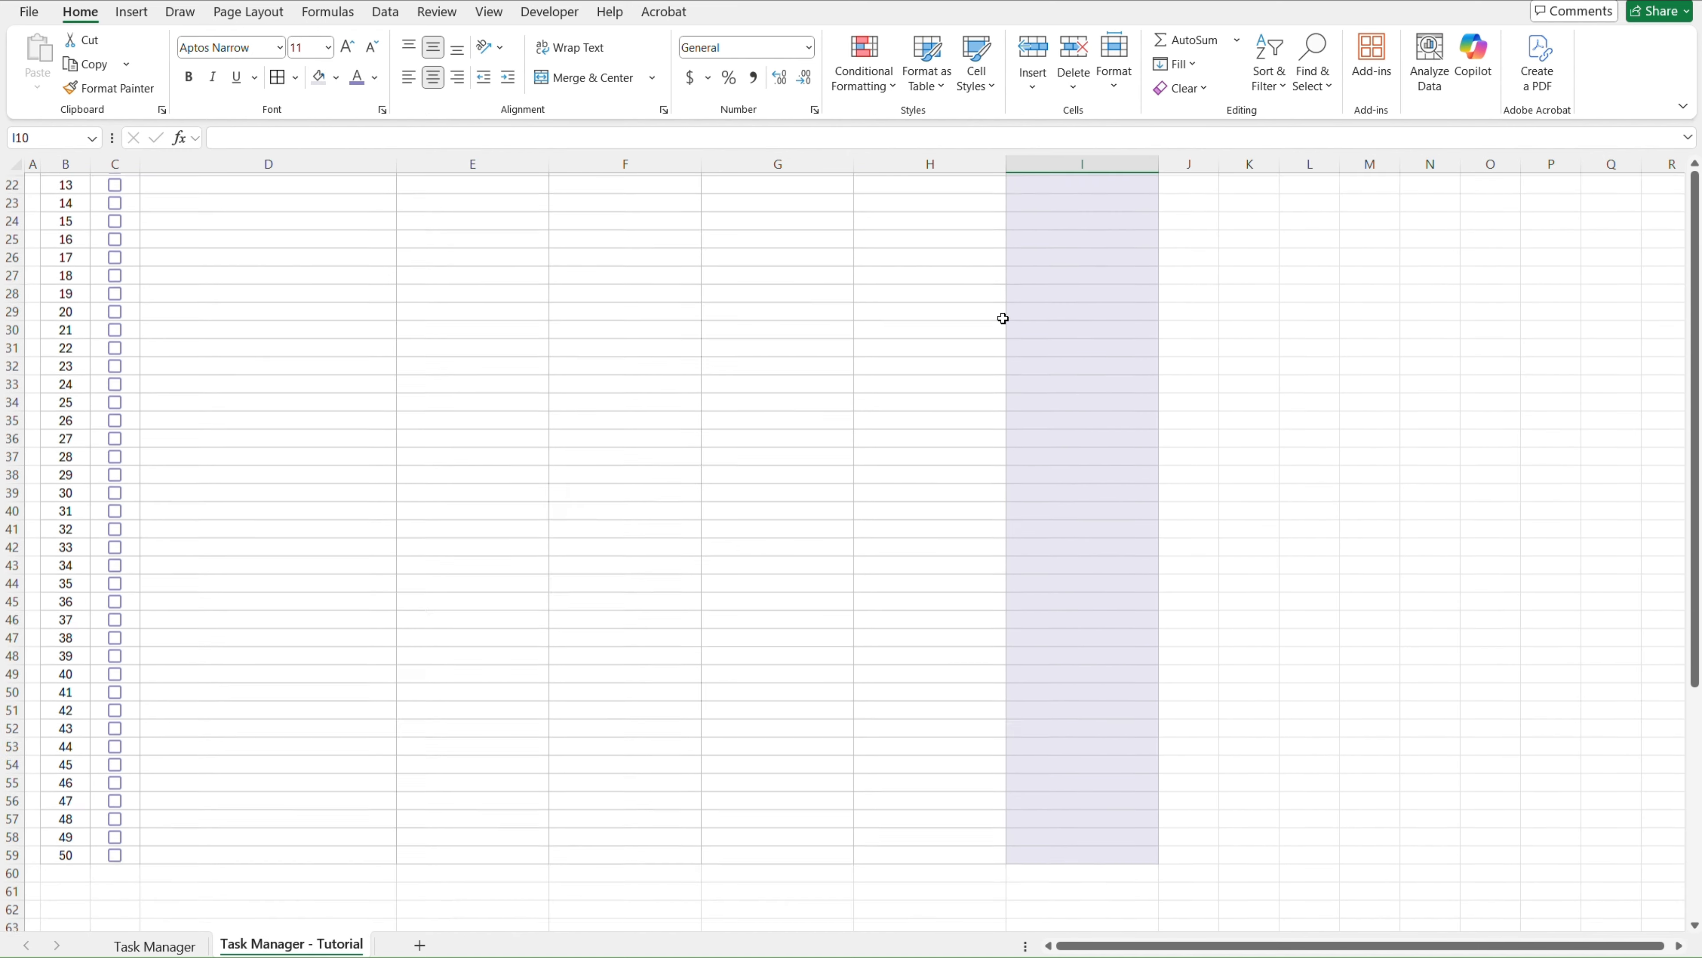
left_click(1031, 533, "shift")
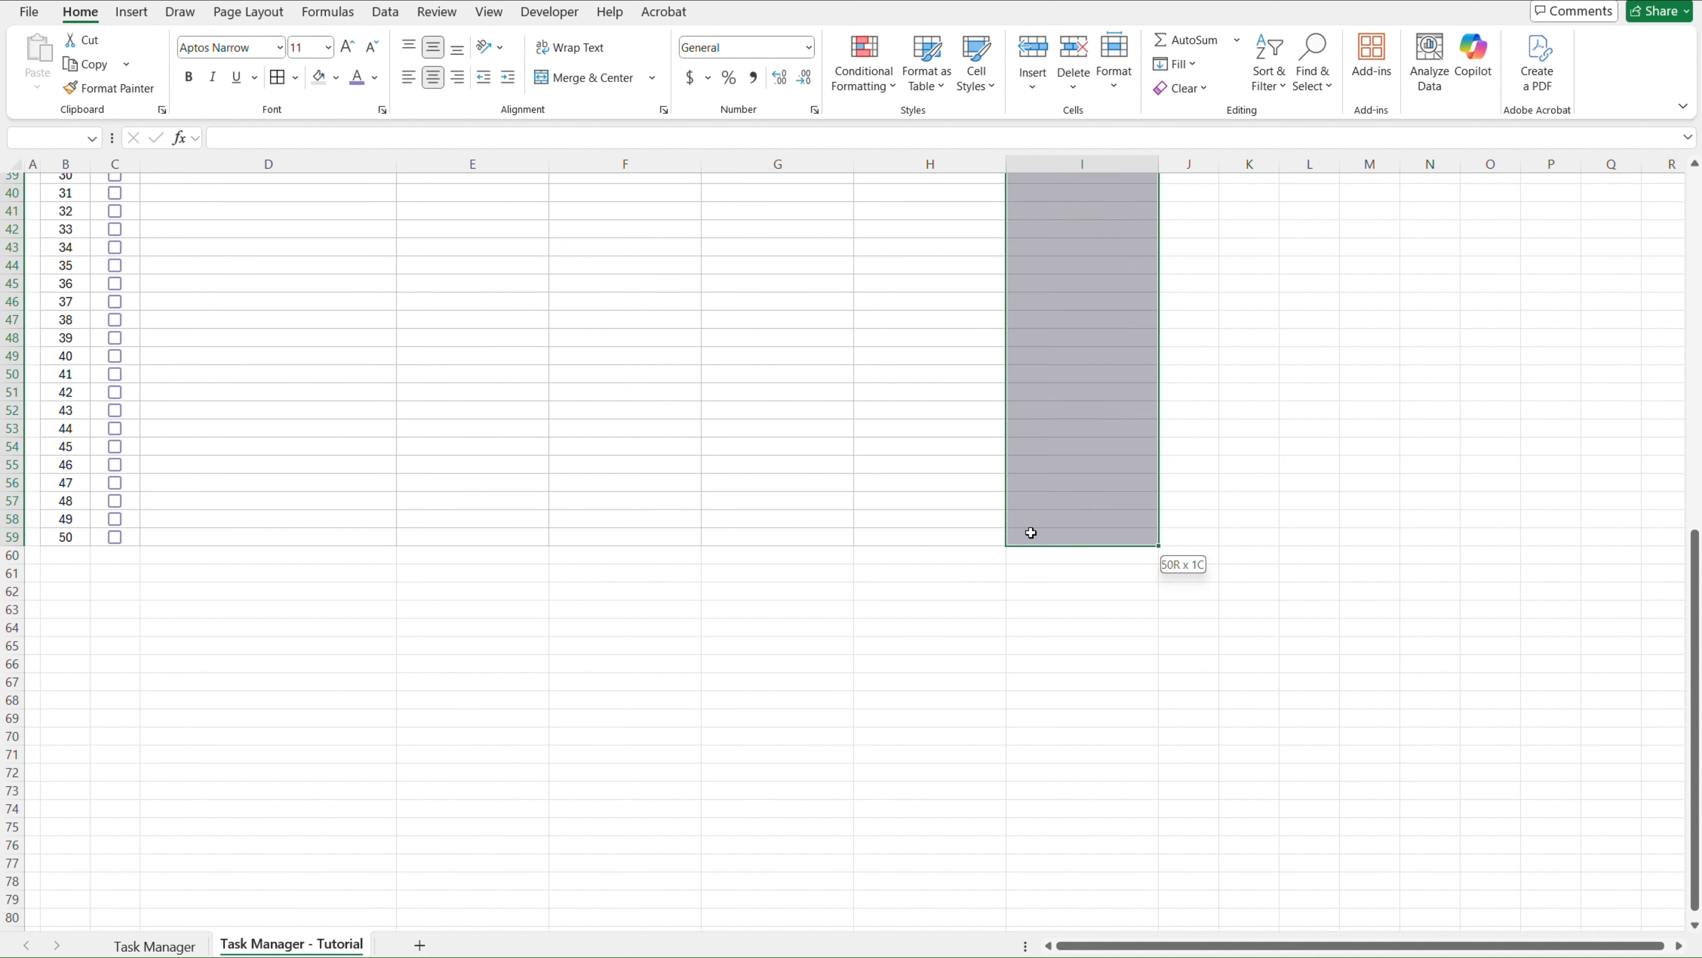
left_click(336, 78)
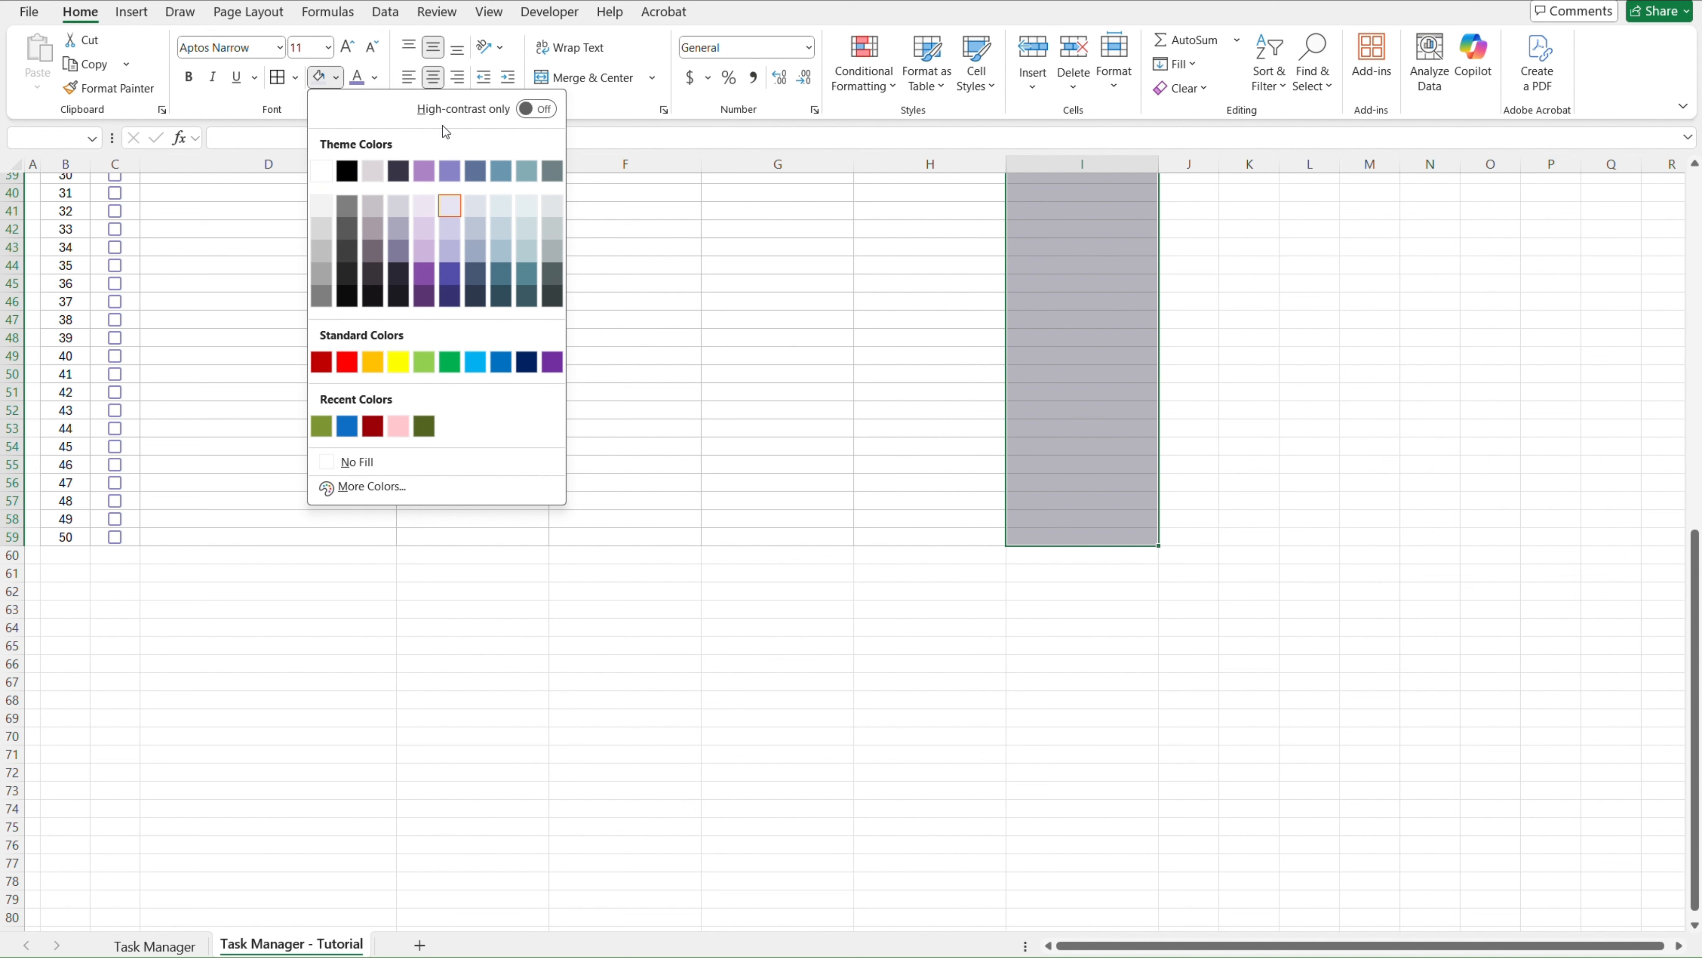
left_click(477, 208)
scroll(475, 201, "up", 13)
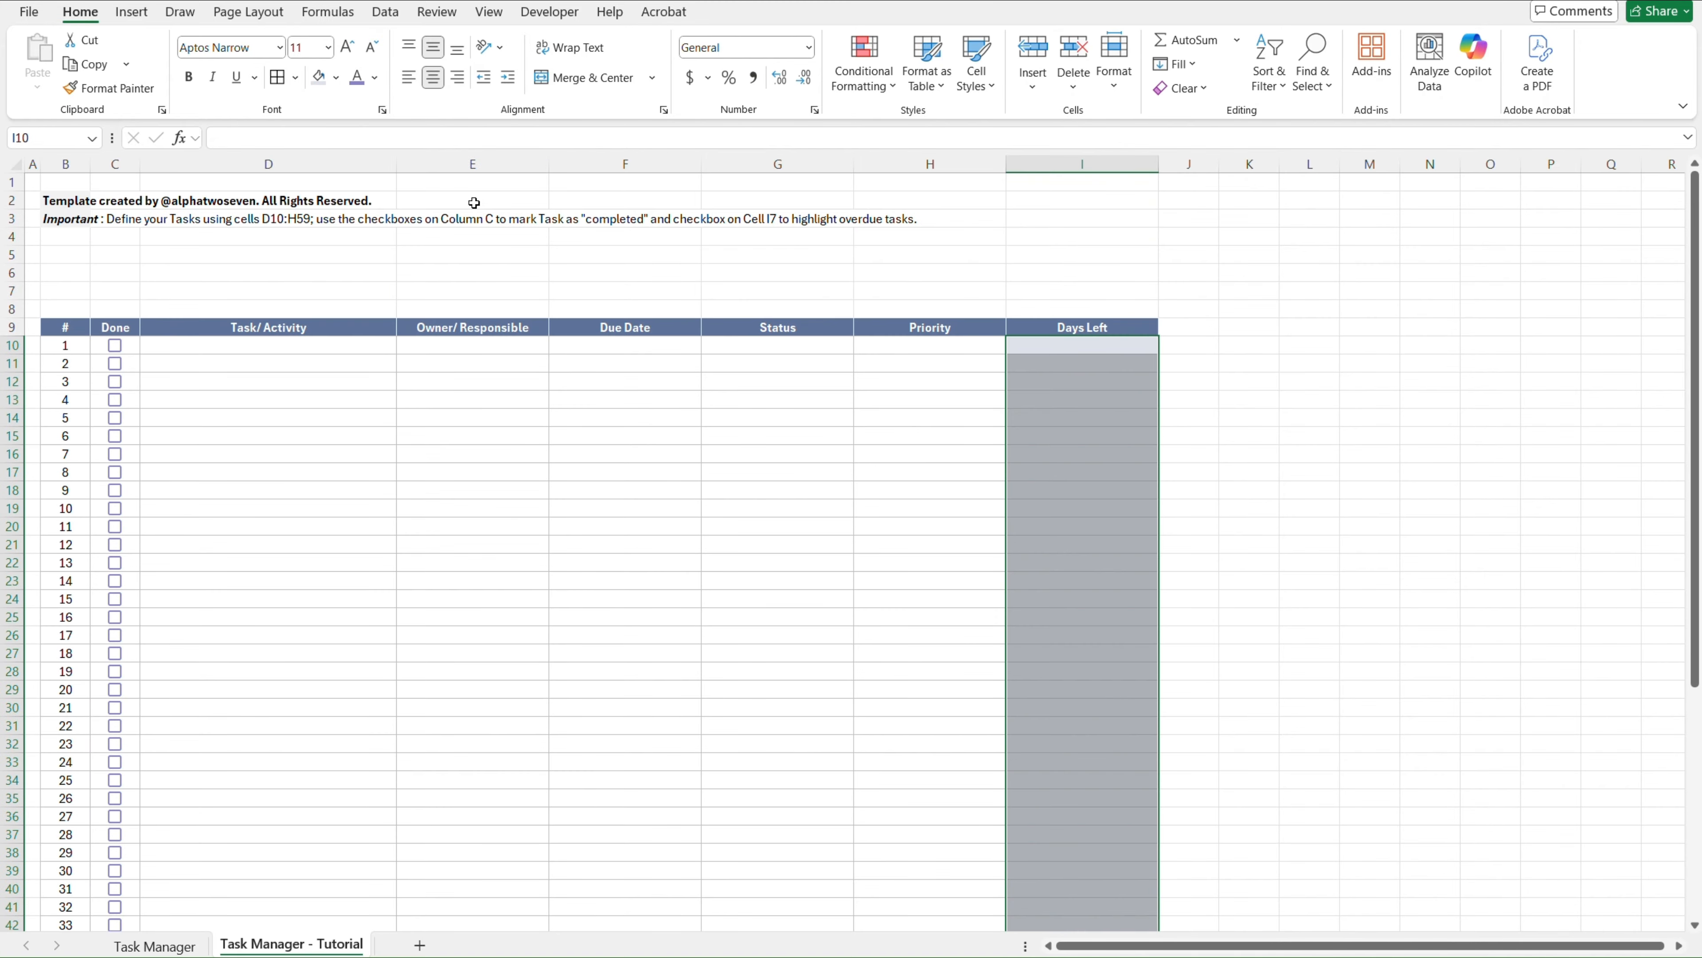
key("Up")
key("Up")
key("Up")
key("Home")
key("ctrl+Up")
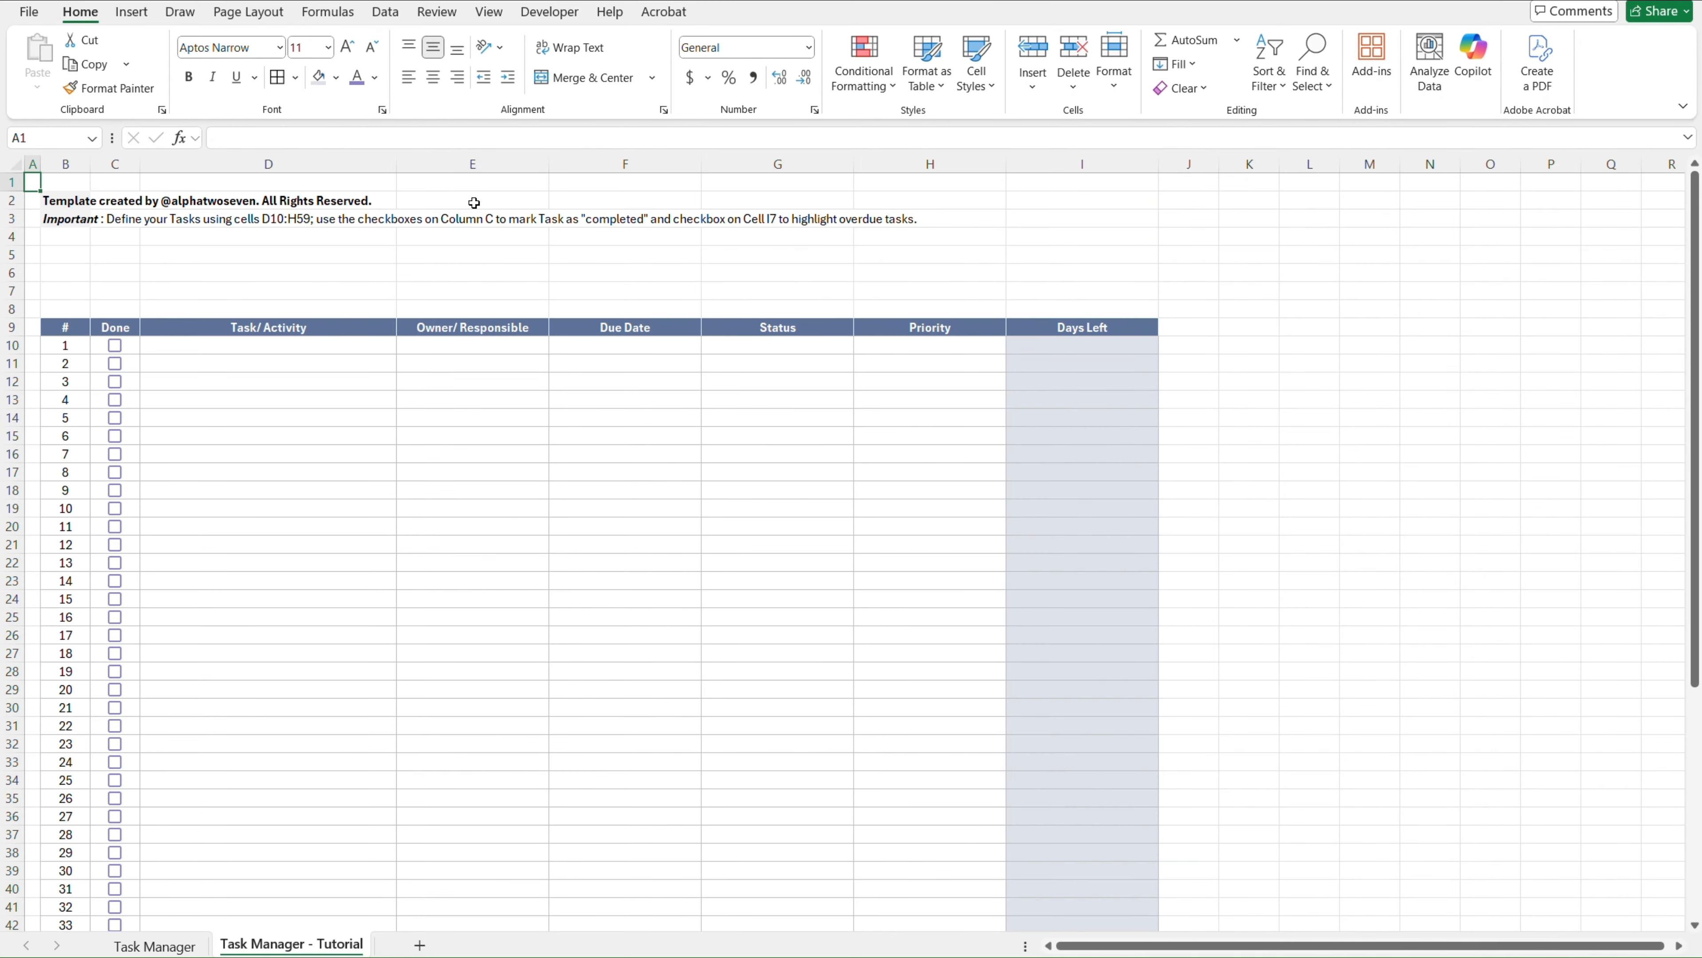
Compare the Task Manager and tutorial sheets, examining the Status, Priority and Owner/ Responsible summary tables in column L
key("ctrl+Page_Up")
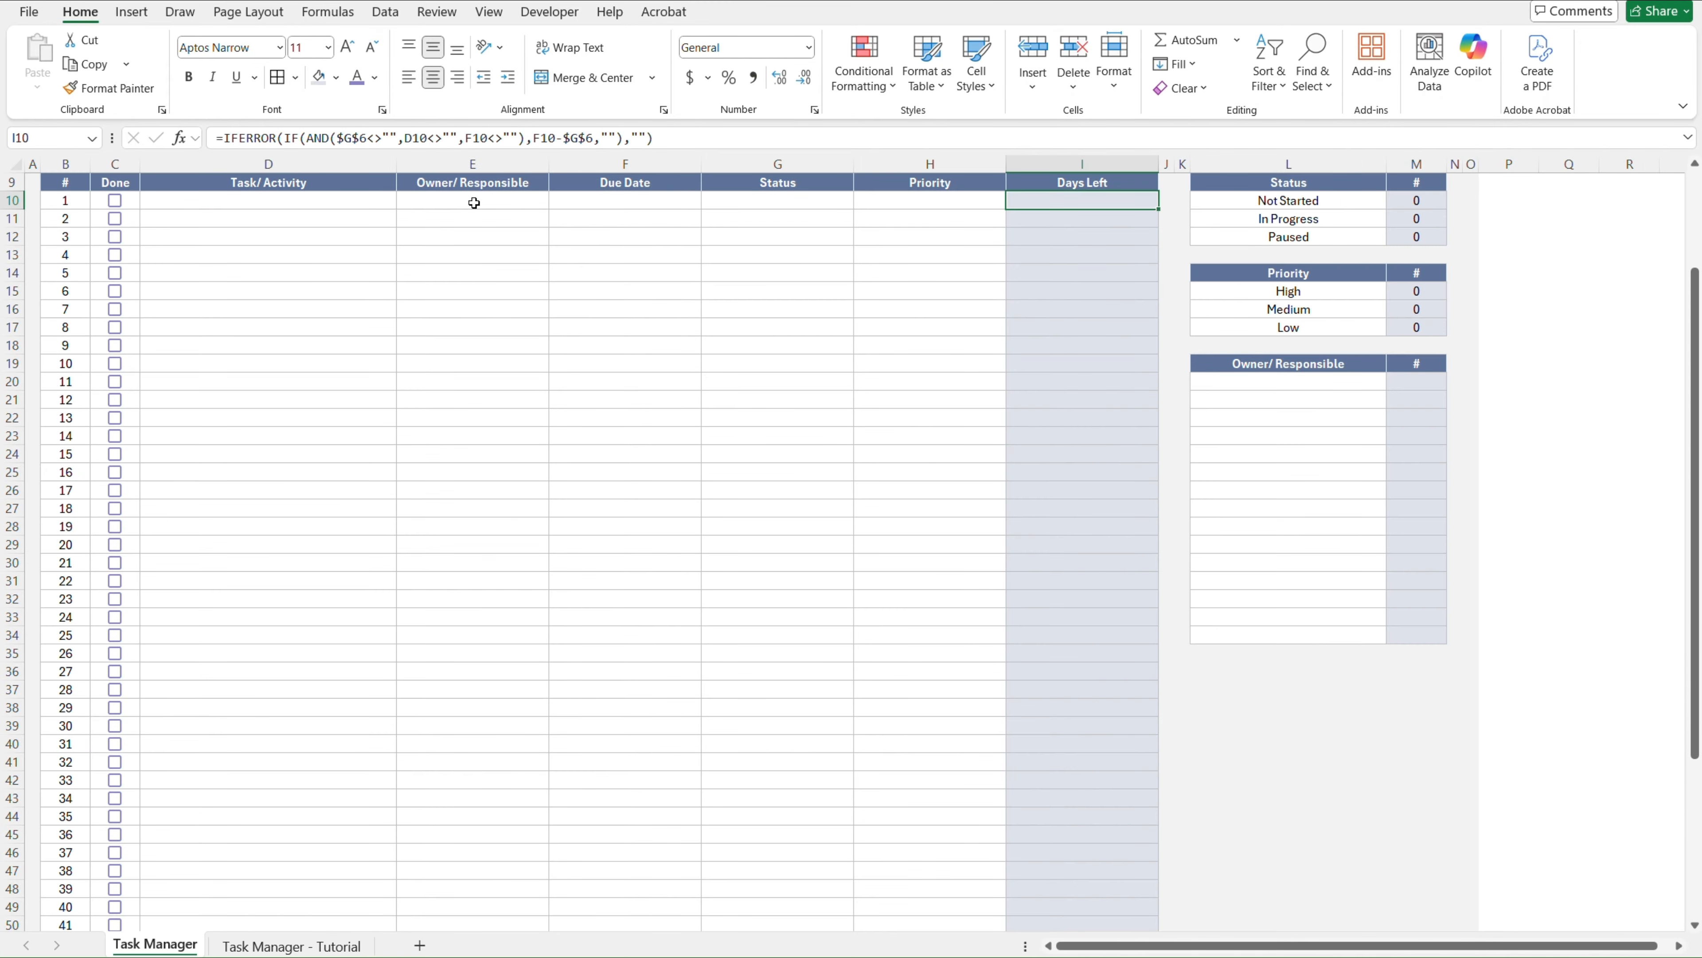
key("ctrl+Home")
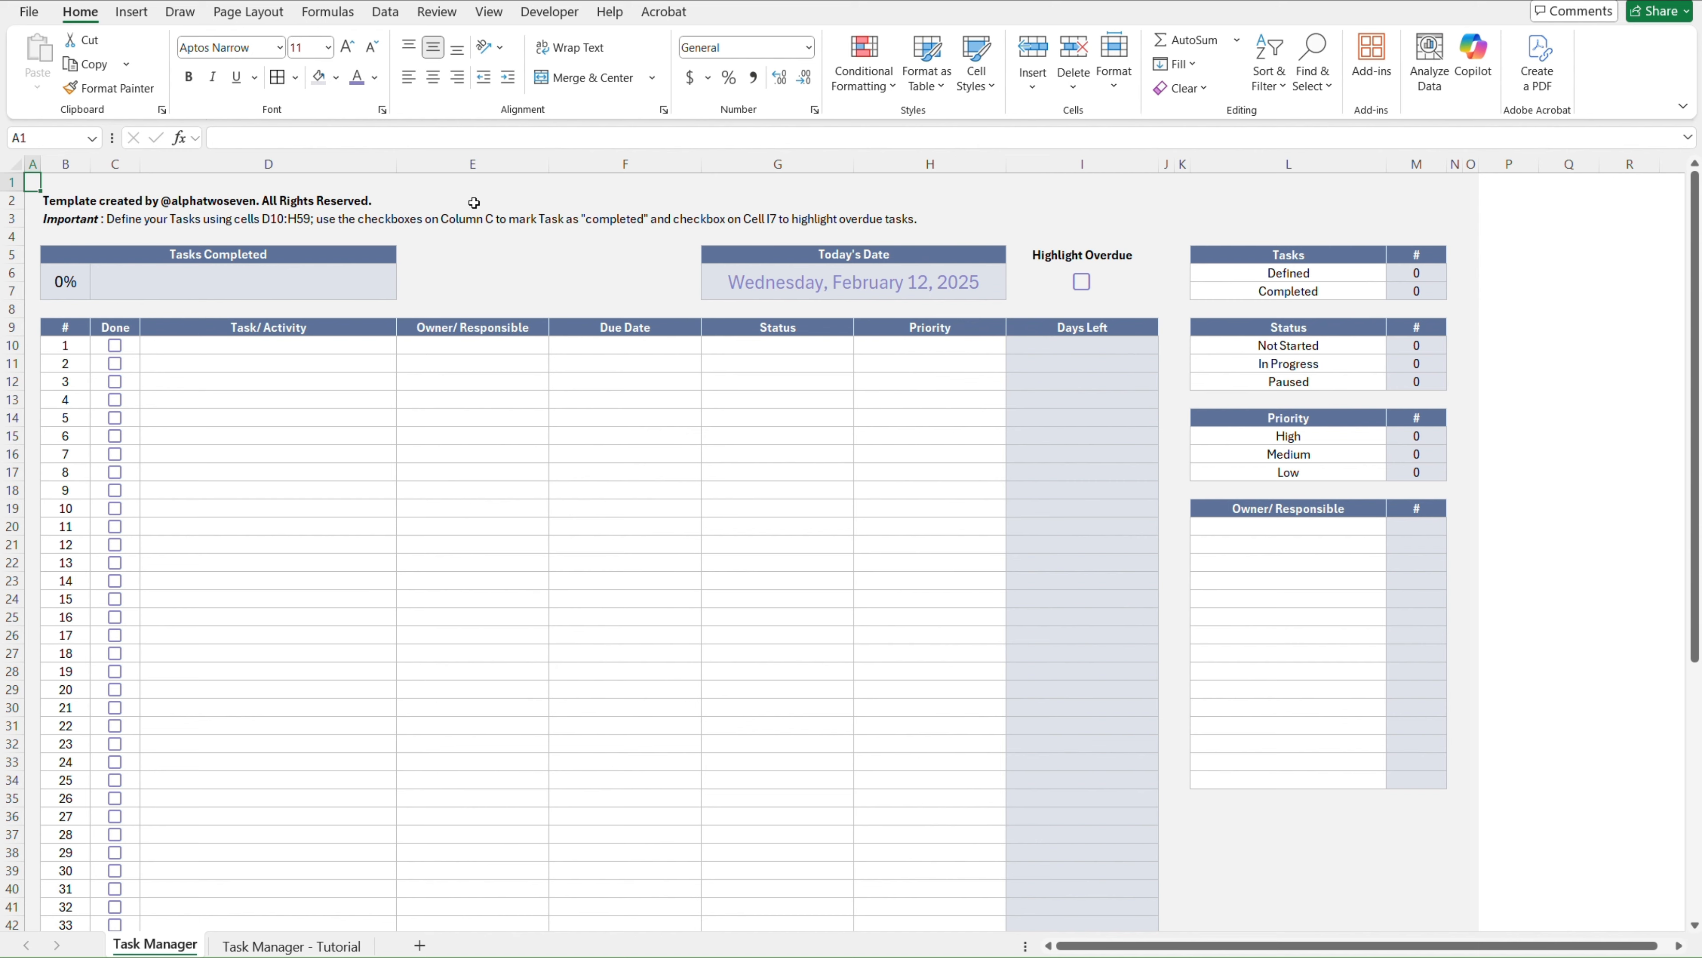
key("ctrl+Page_Down")
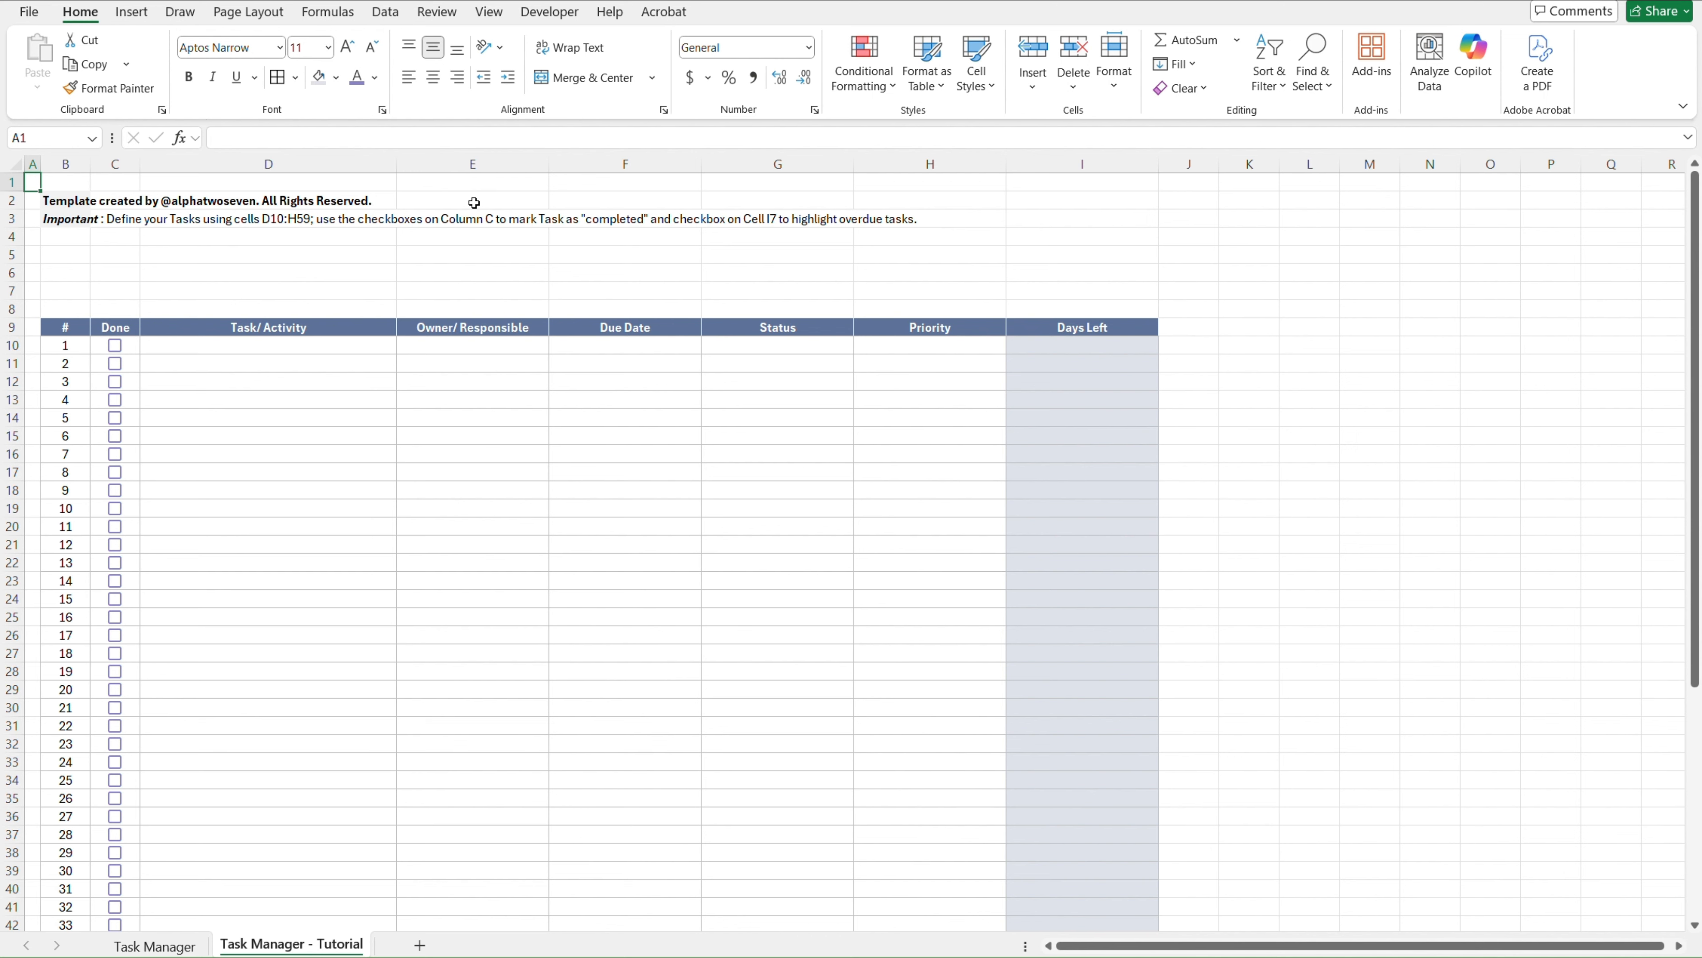
key("ctrl+Page_Up")
key("ctrl+Page_Down")
key("ctrl+Page_Up")
key("ctrl+Page_Down")
key("ctrl+Page_Up")
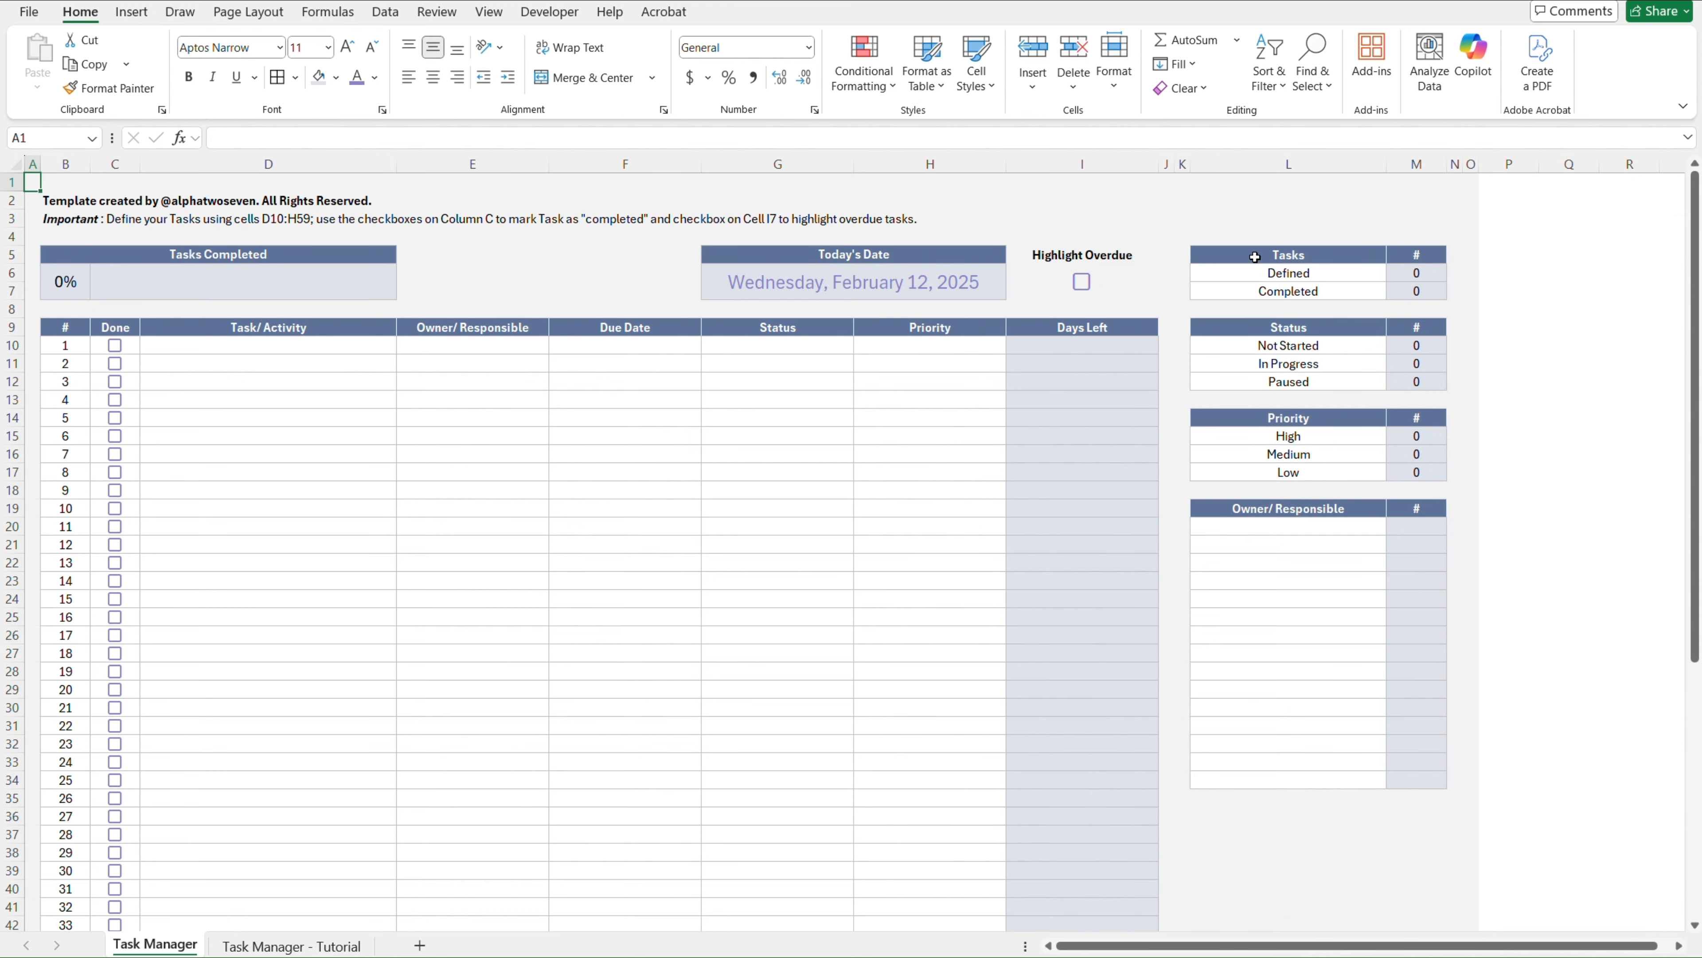
left_click(1251, 330)
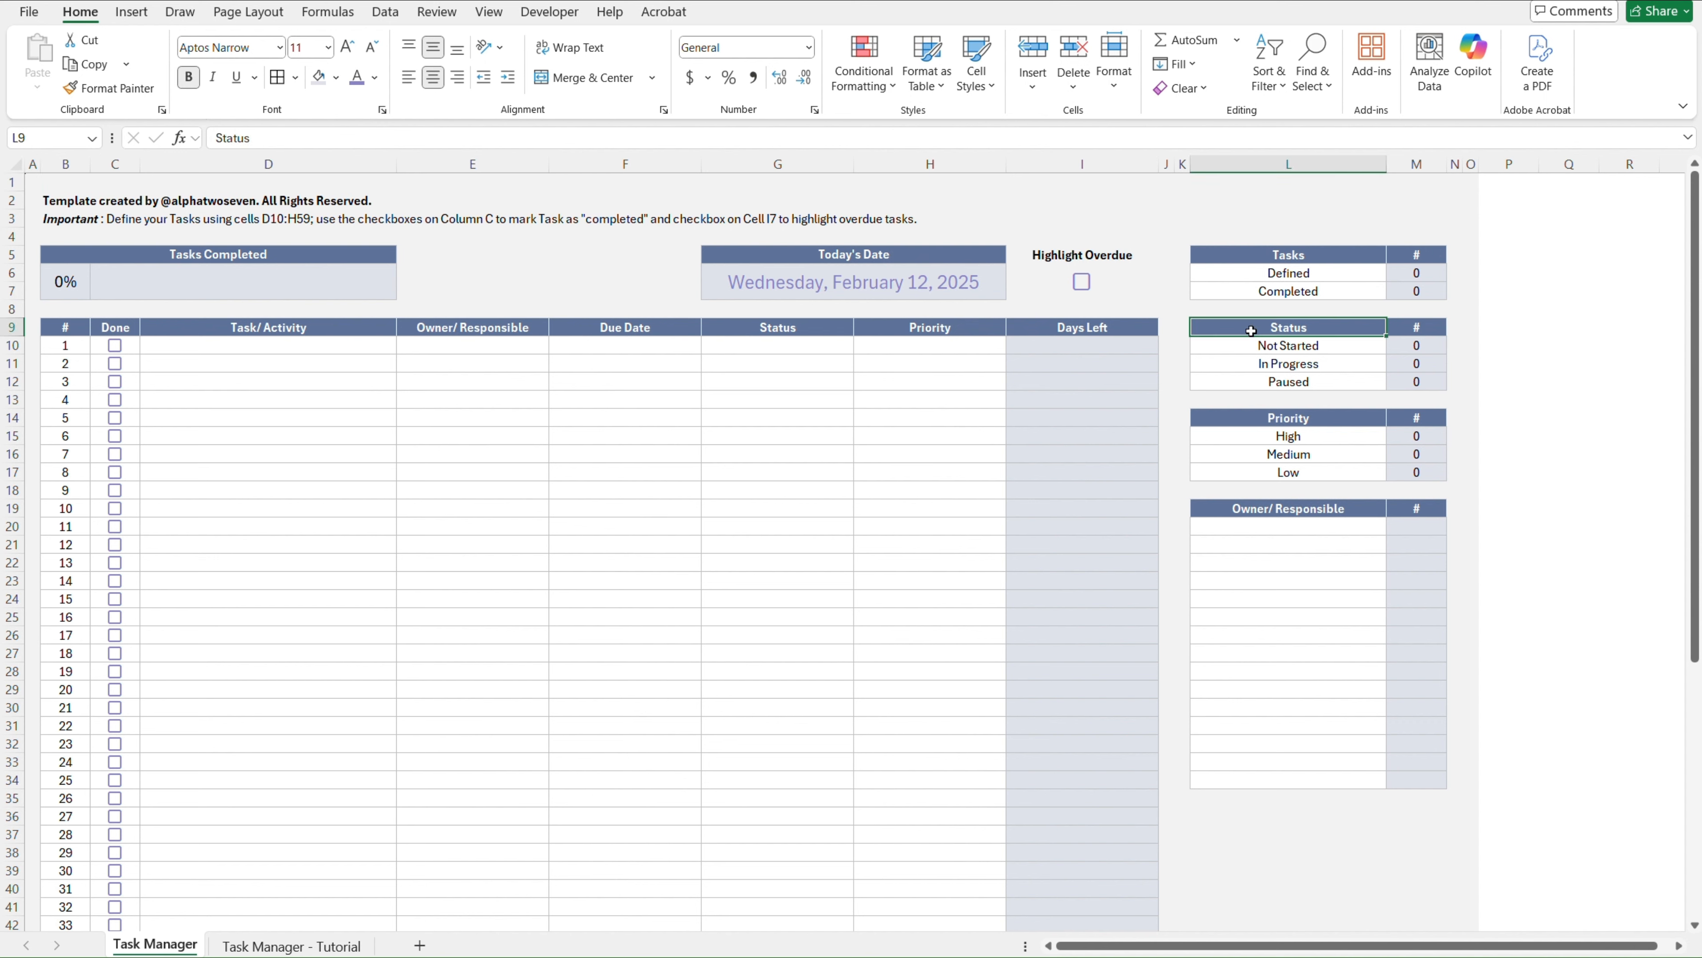
left_click(1271, 423)
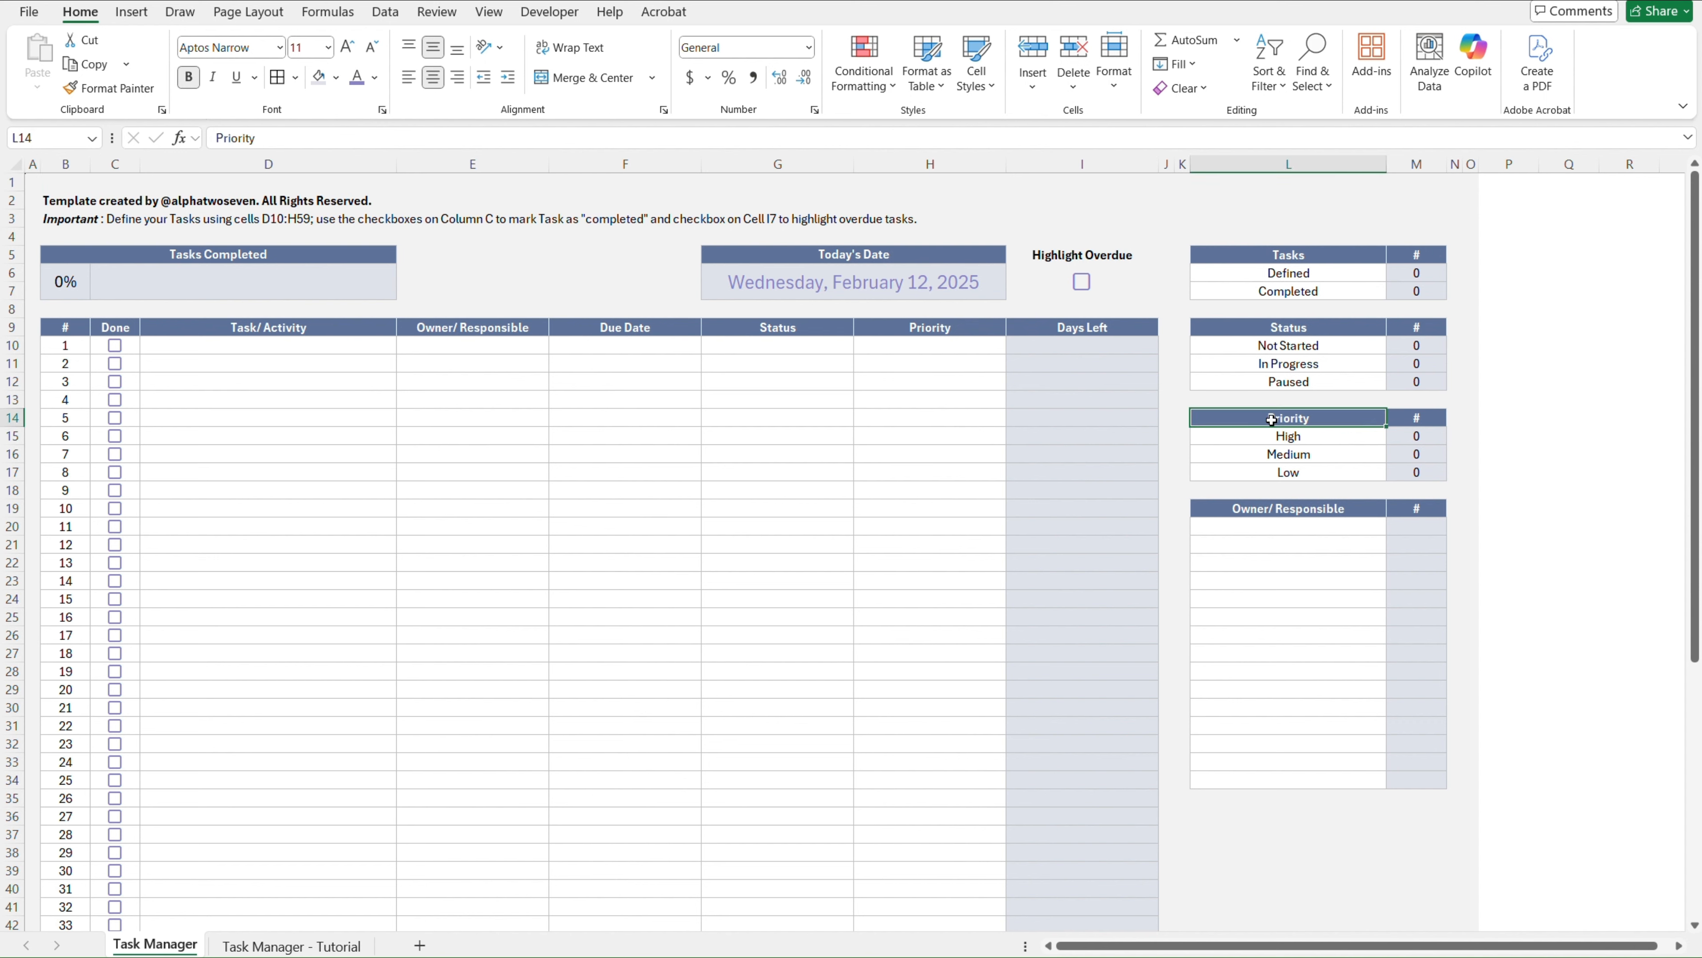
left_click(1272, 508)
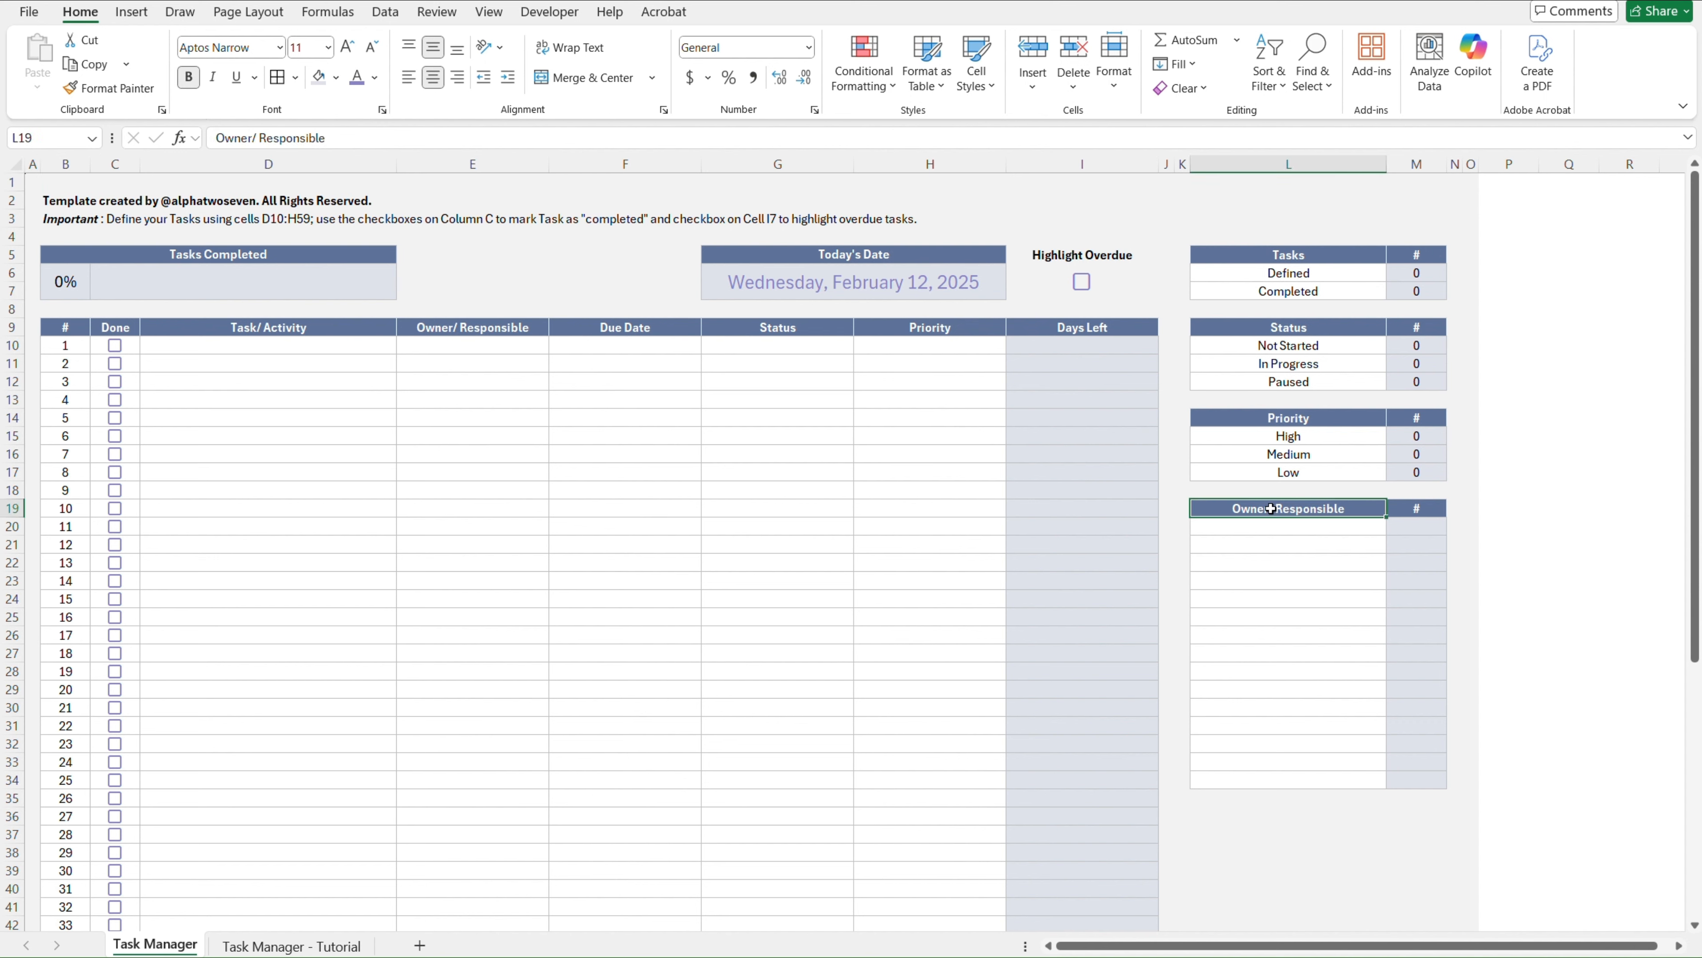
Copy the summary tables in L9:M19 of the Task Manager sheet and paste them as values at L9 on the tutorial sheet
left_click(1226, 330)
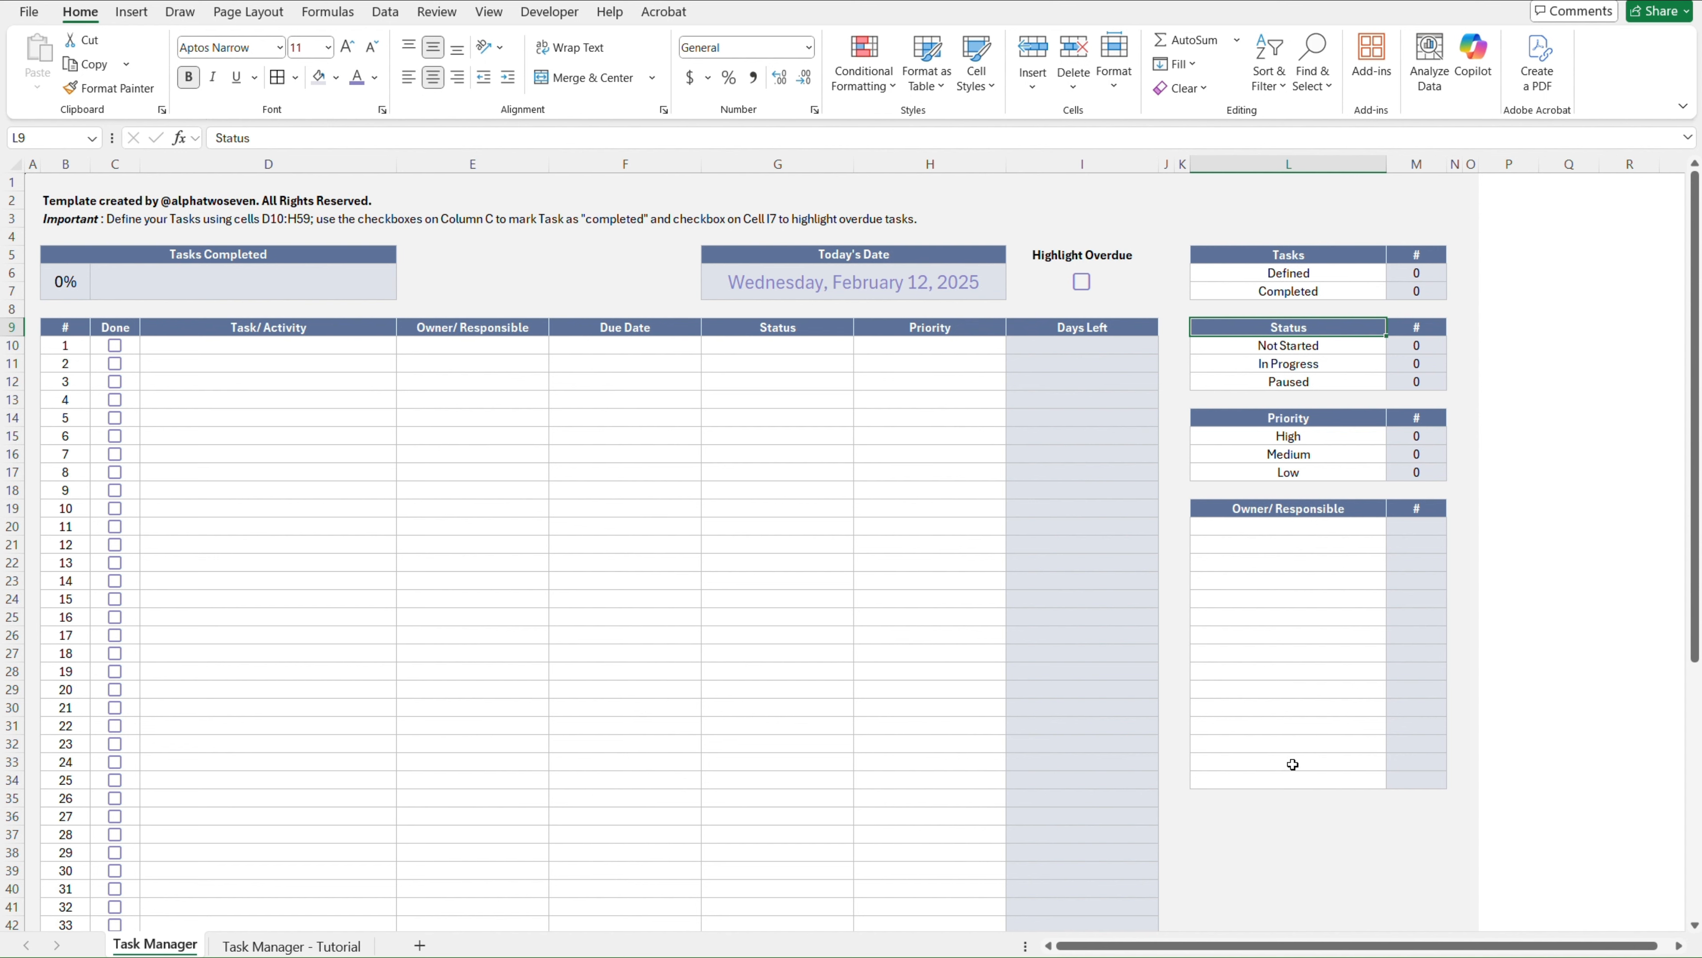
left_click(1412, 507, "shift")
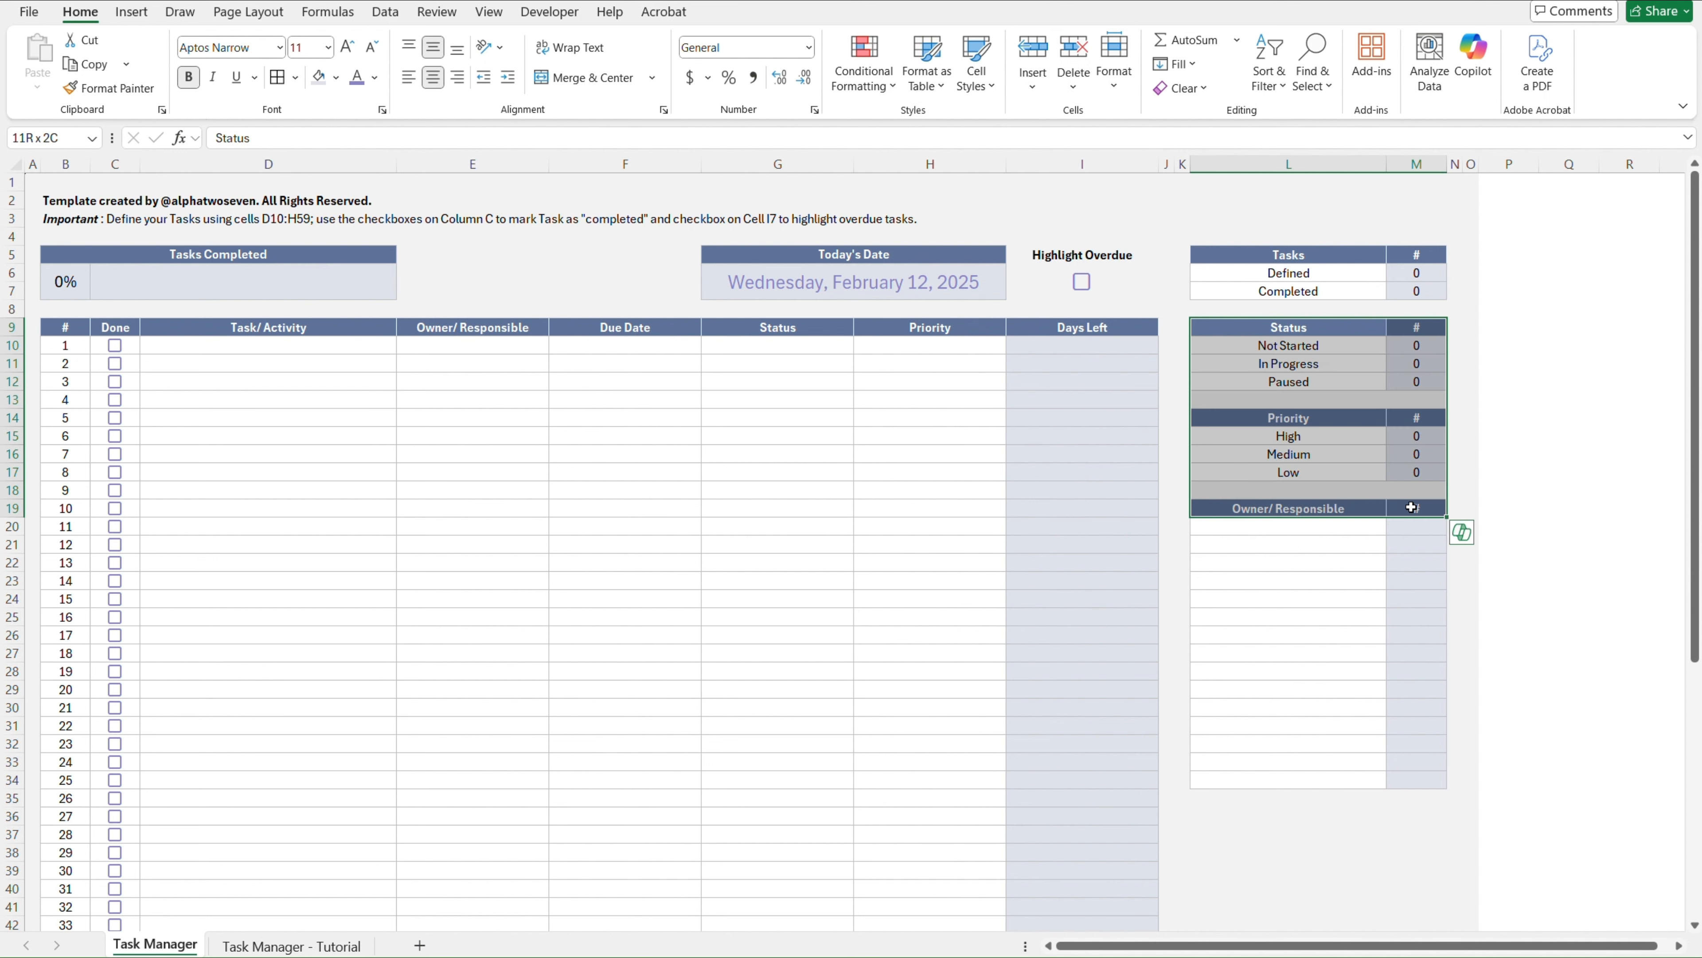
key("ctrl+c")
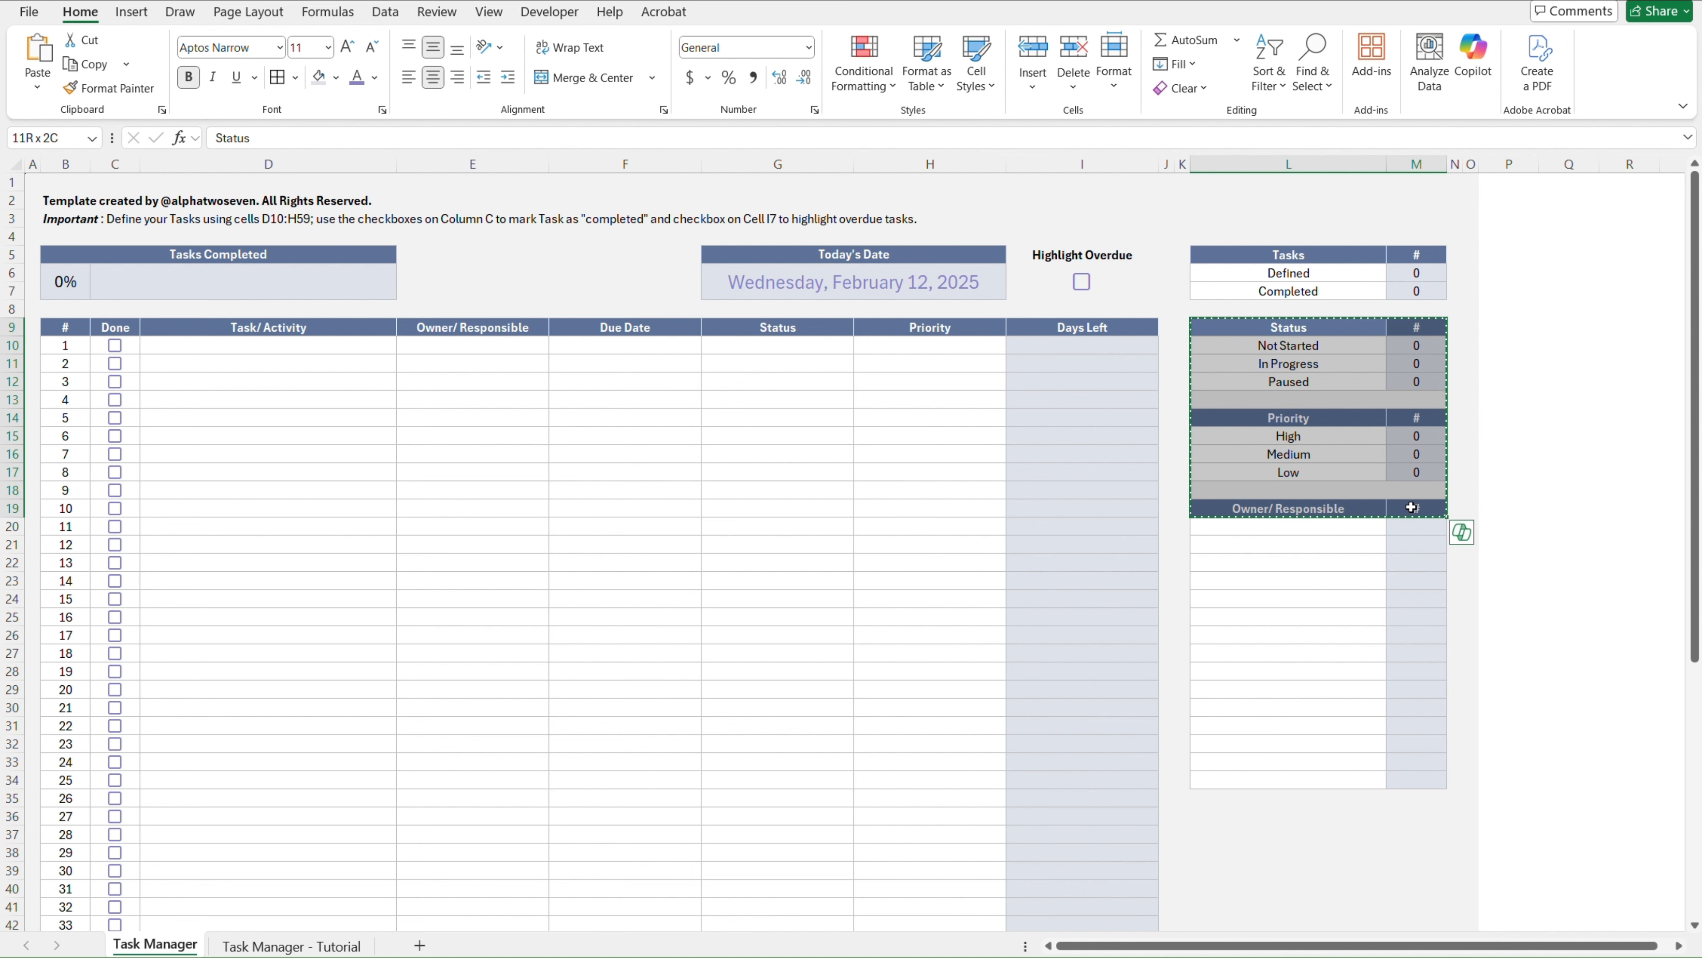
key("ctrl+Page_Down")
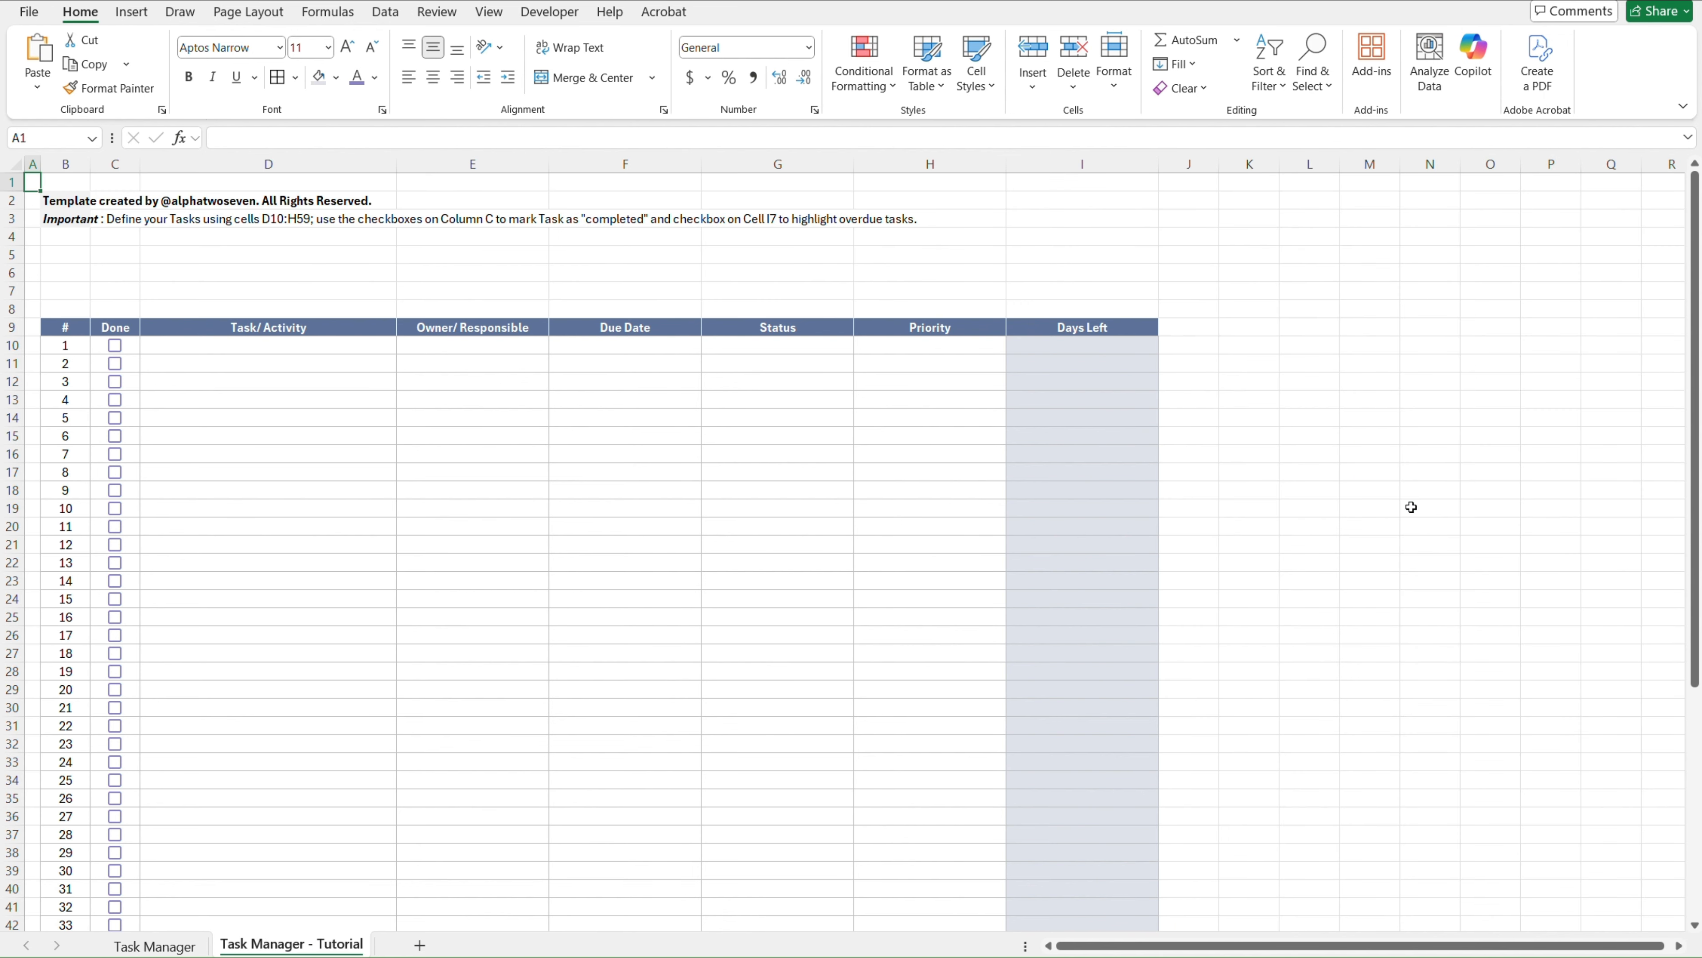
left_click(1203, 320)
key("Right")
key("Right")
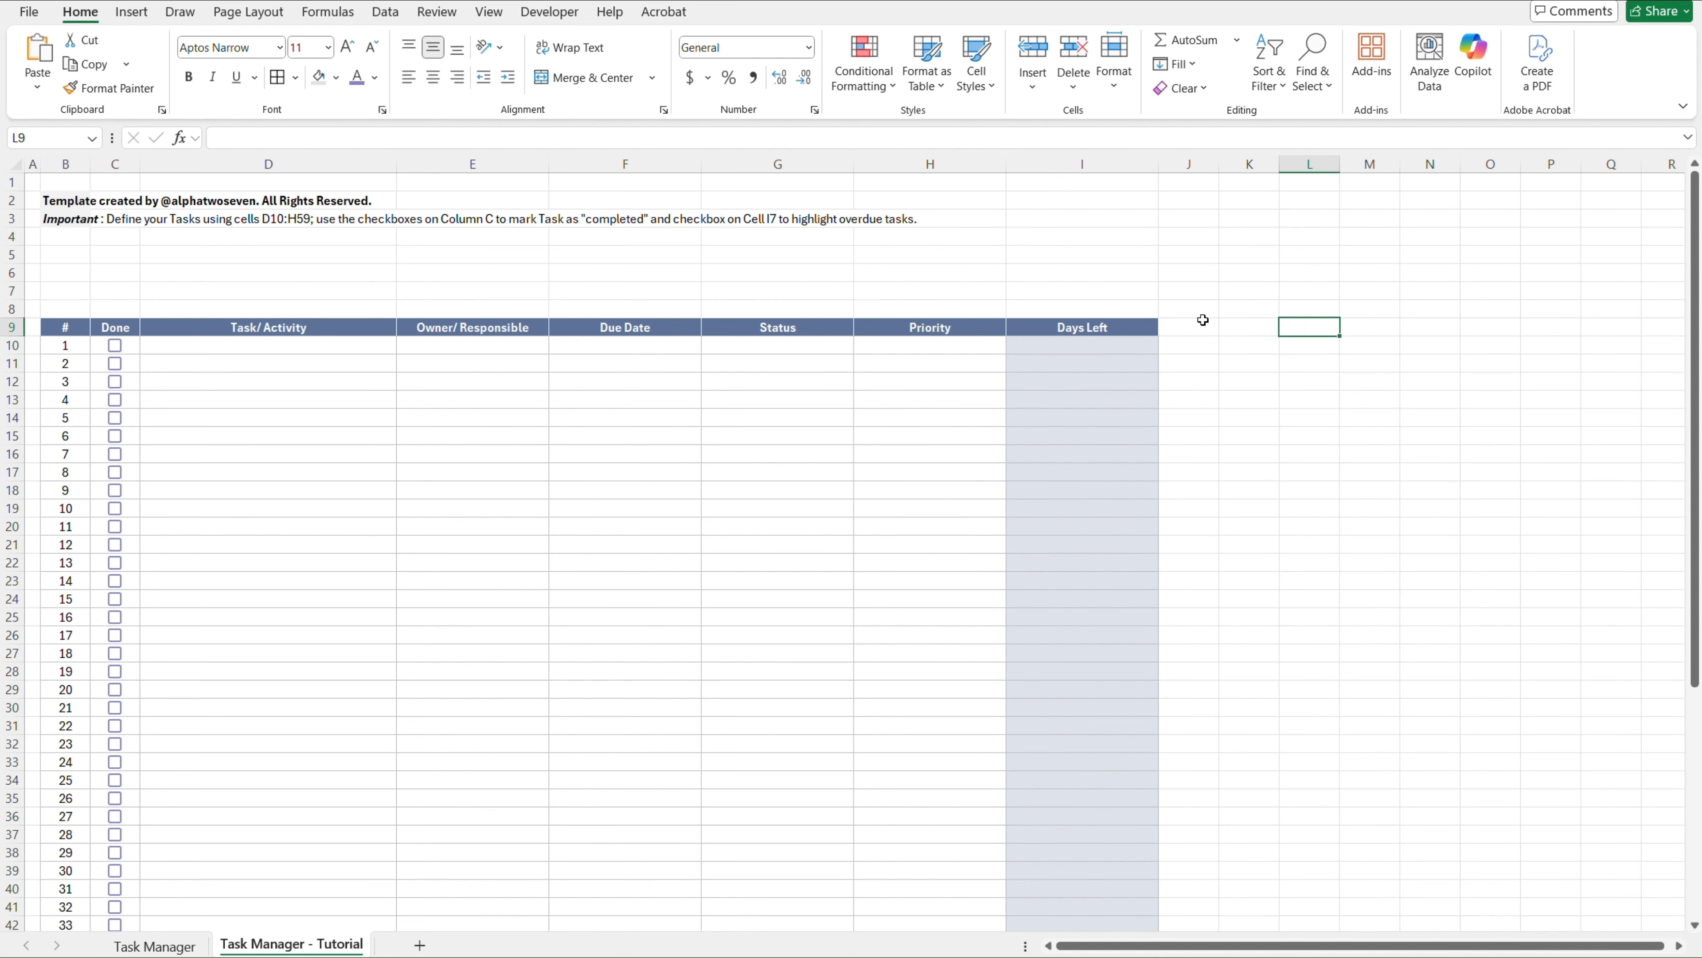
key("ctrl+Page_Up")
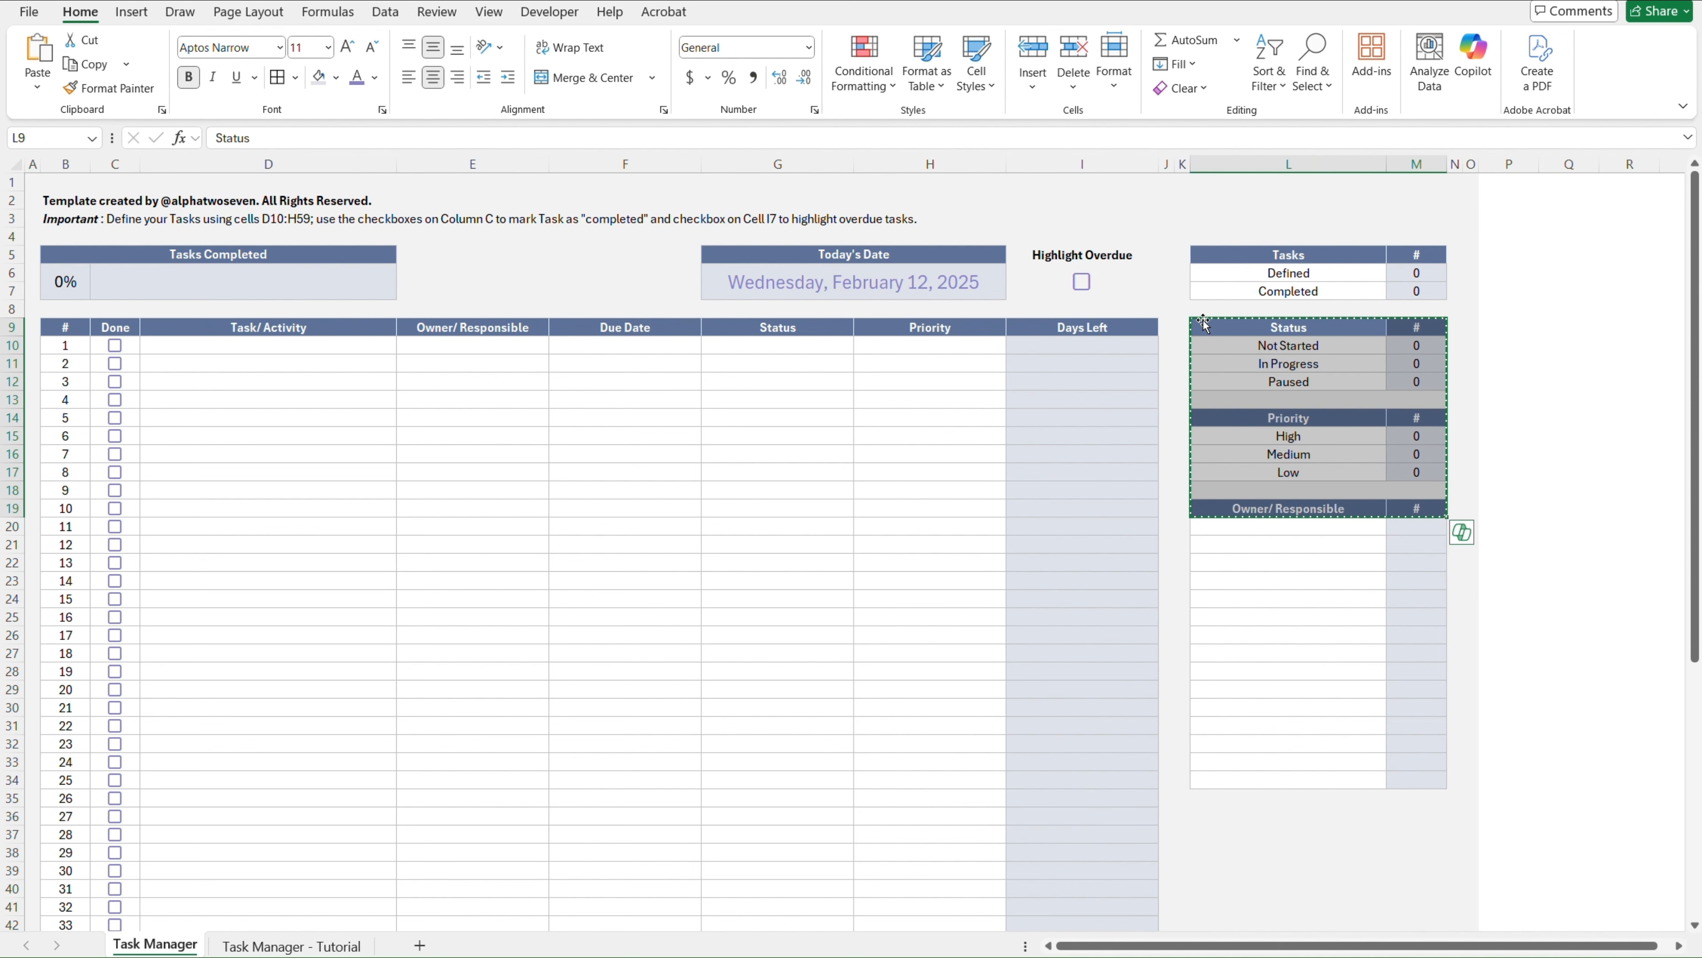
key("ctrl+Page_Down")
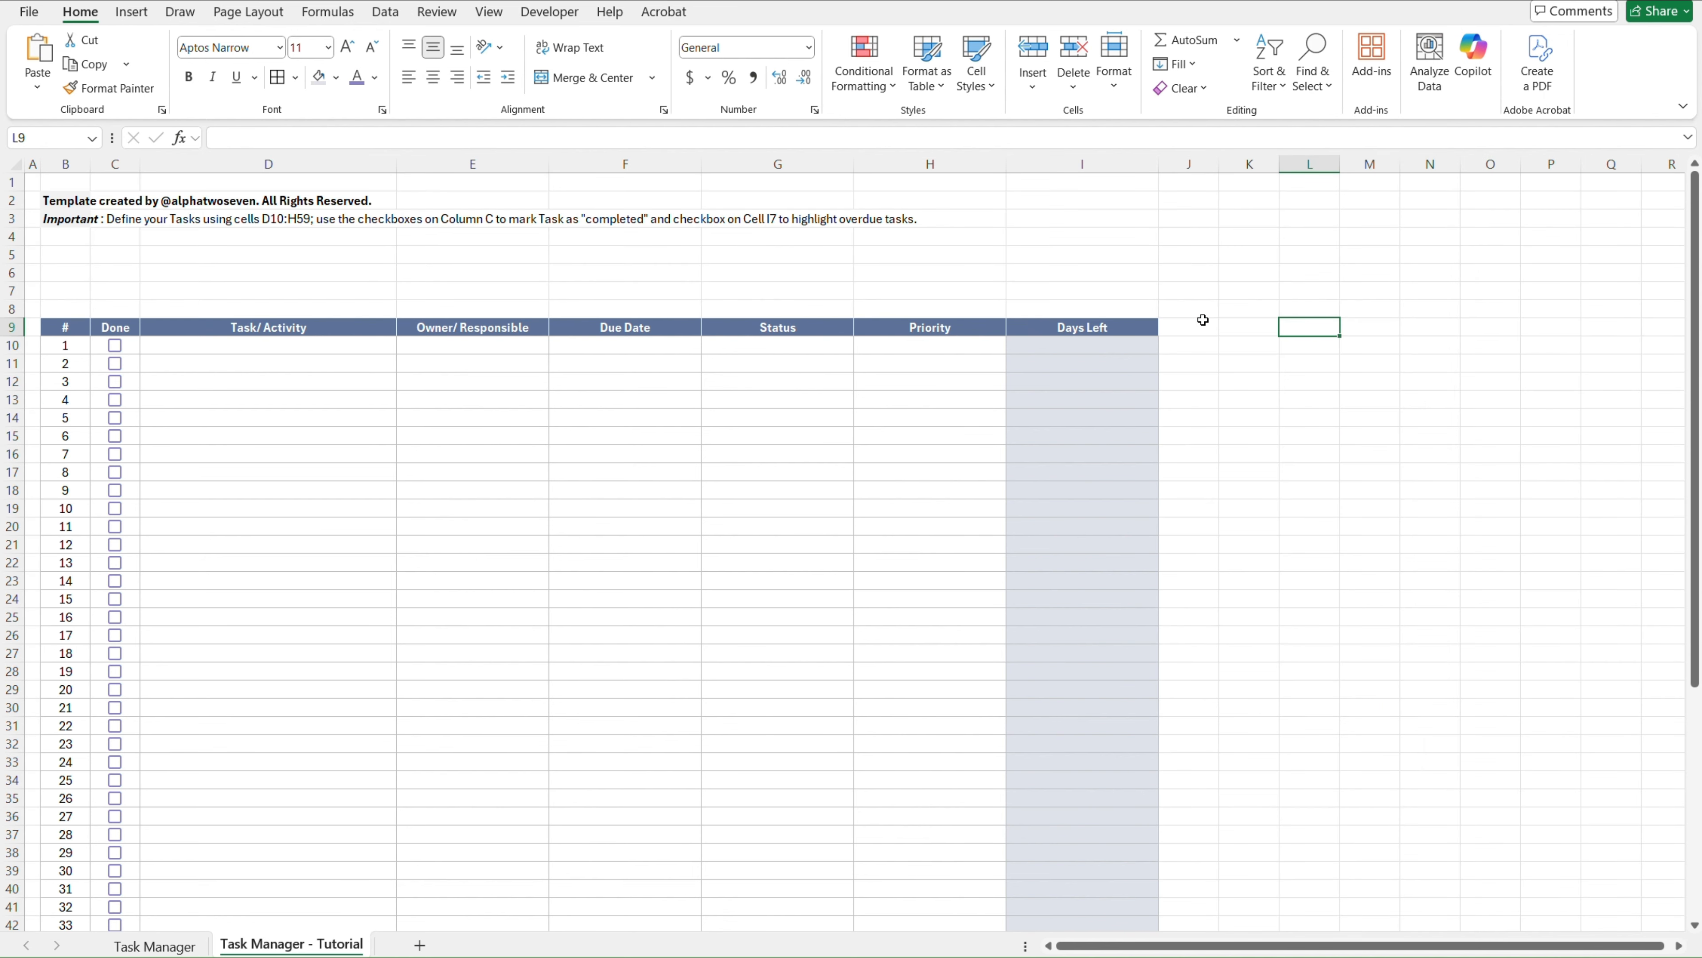
key("ctrl+alt+v")
key("v")
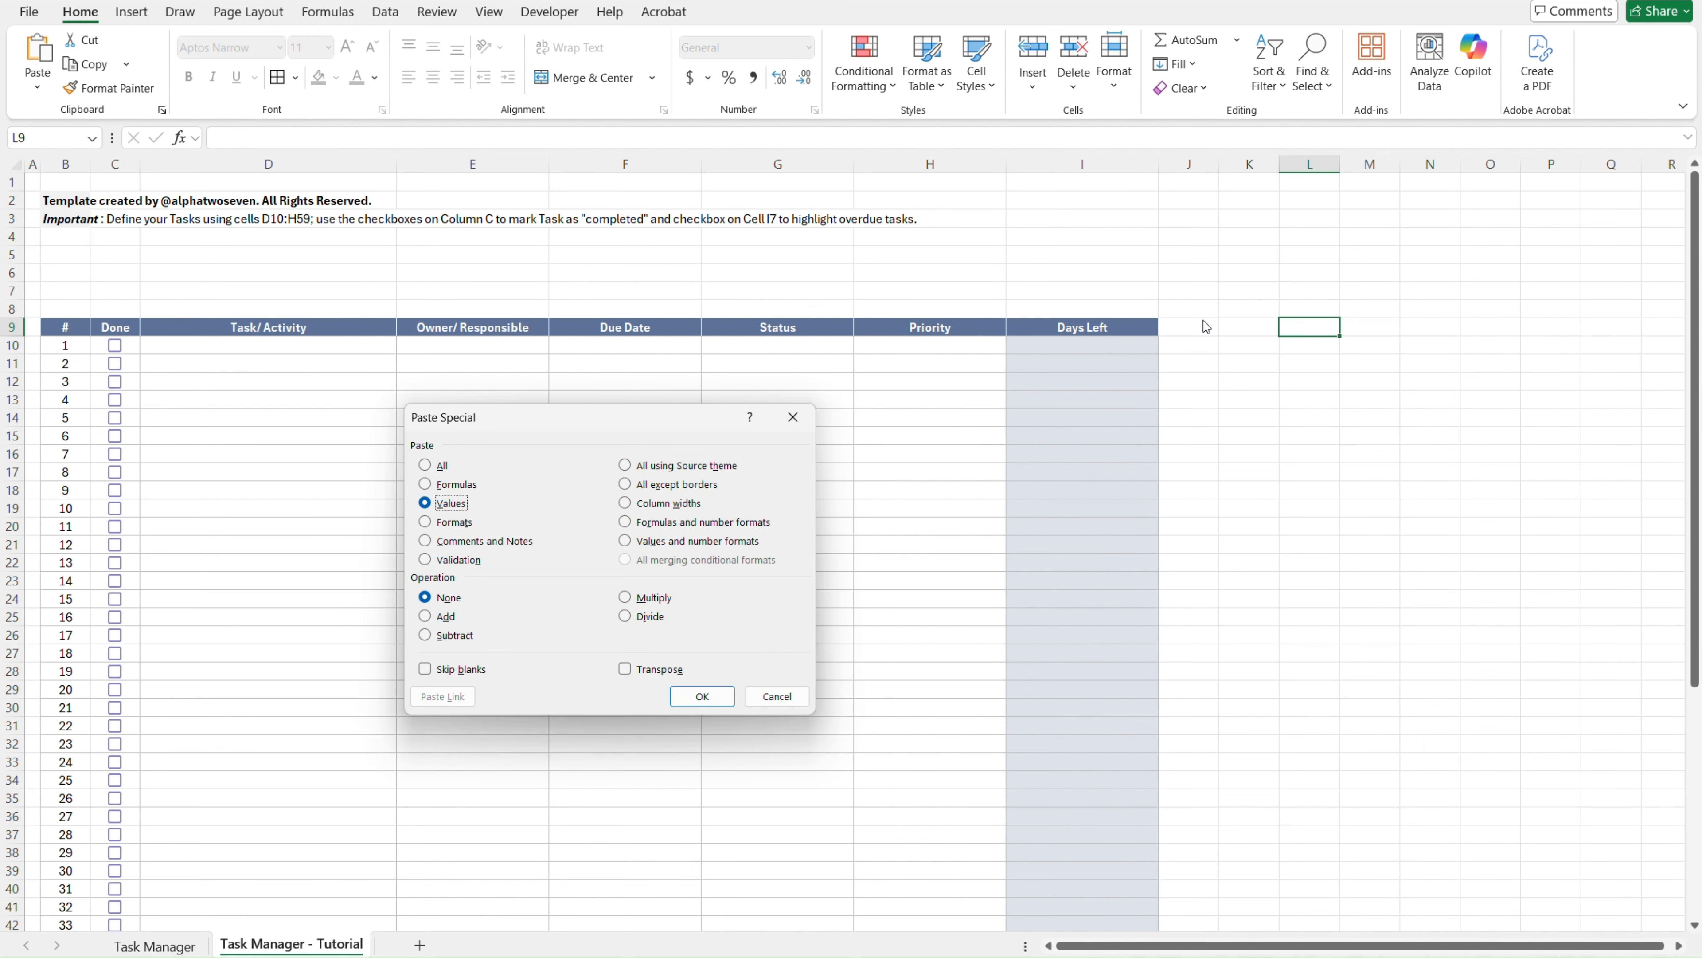
key("Return")
Clear the pasted count values in M10:M12 under Status and M15:M17 under Priority
key("Right")
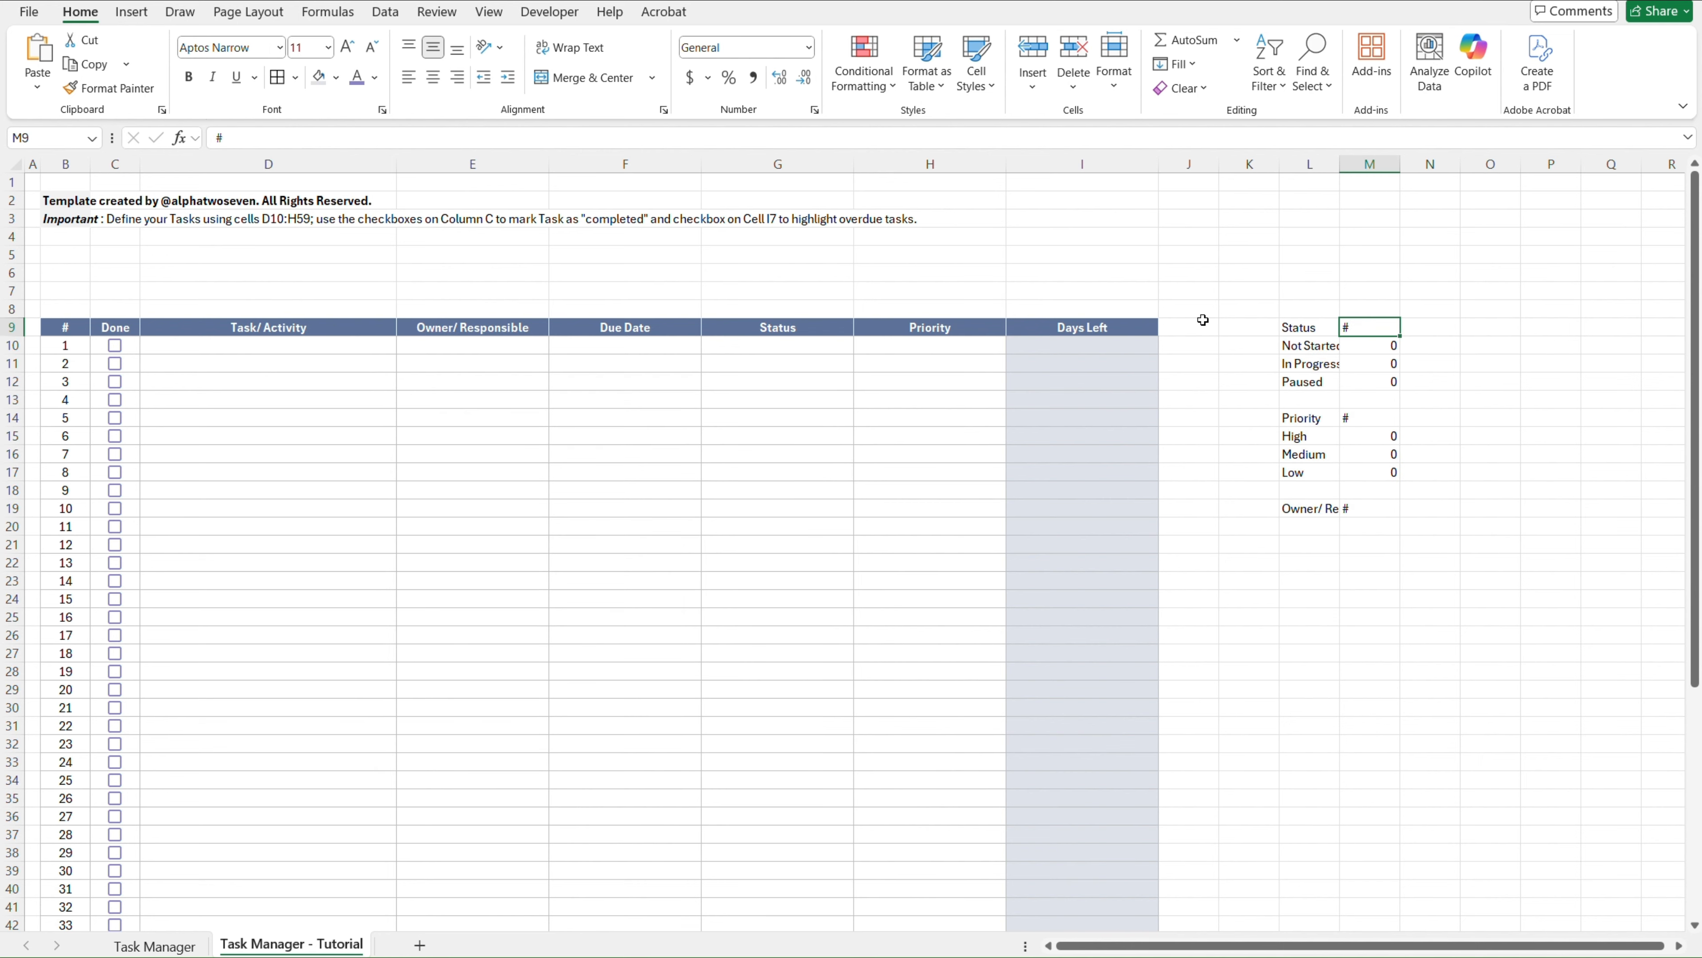
key("Down")
key("shift+Down")
key("shift+Down")
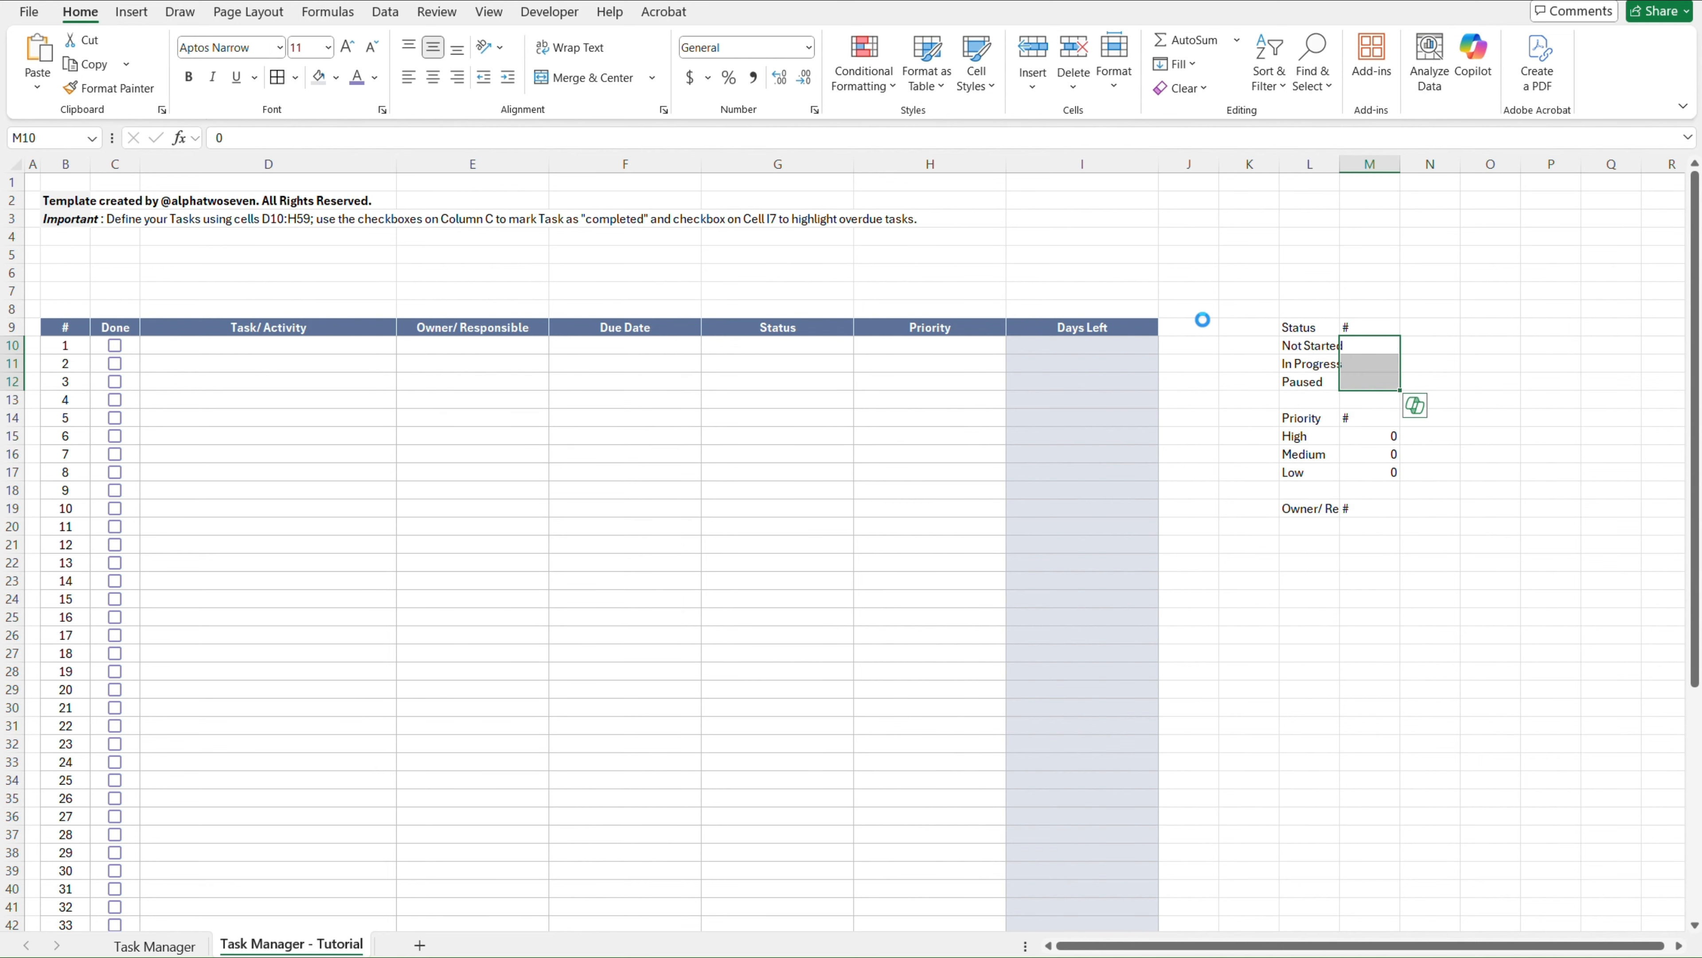
key("Delete")
key("Down")
key("Down")
key("Down")
key("Down")
key("Down")
key("shift+Down")
key("shift+Down")
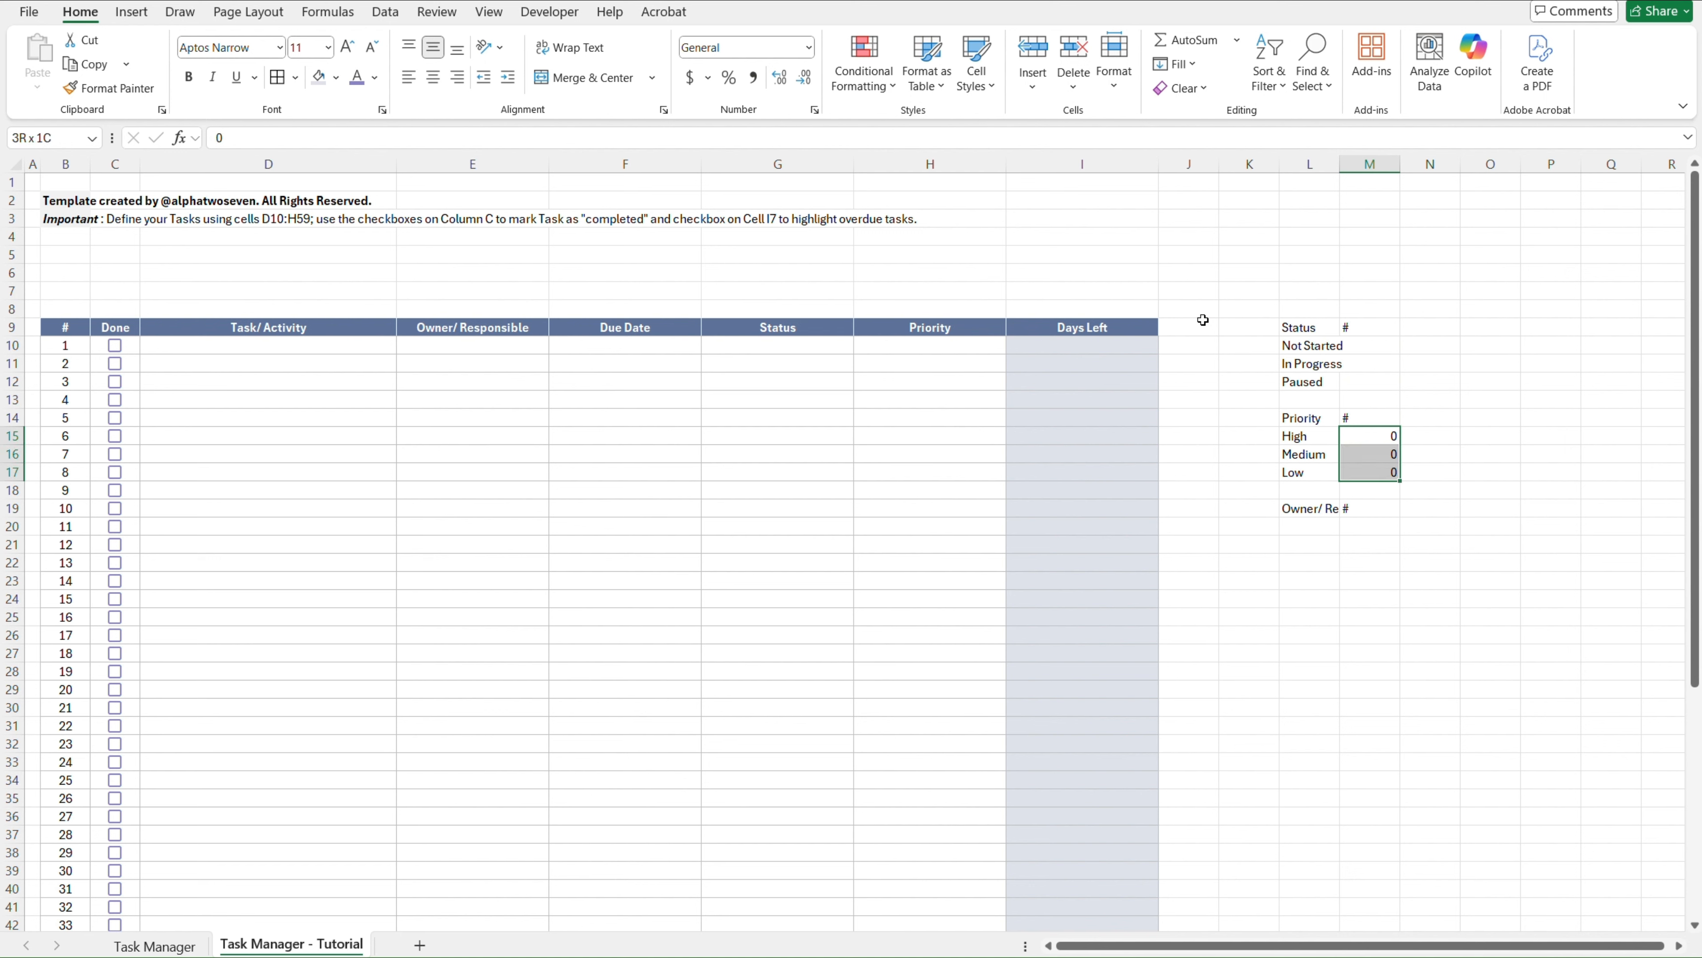
key("Delete")
key("Left")
key("Up")
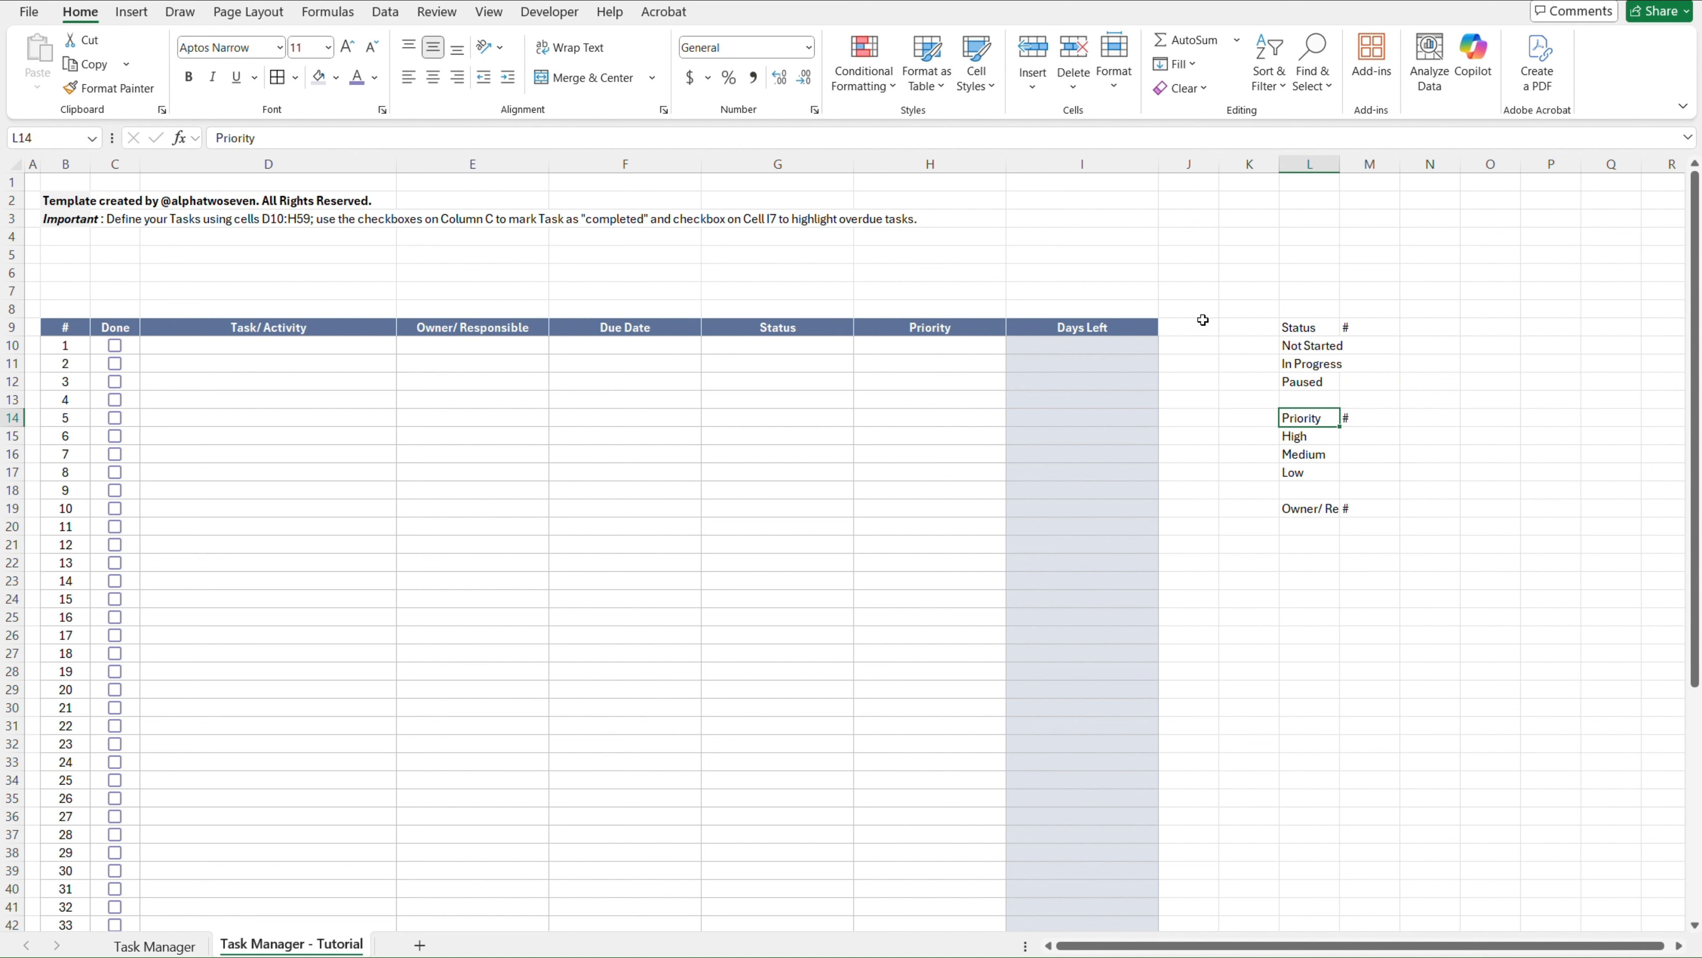
key("Left")
key("Up")
key("Up")
key("Up")
key("Up")
key("Up")
key("Up")
key("Up")
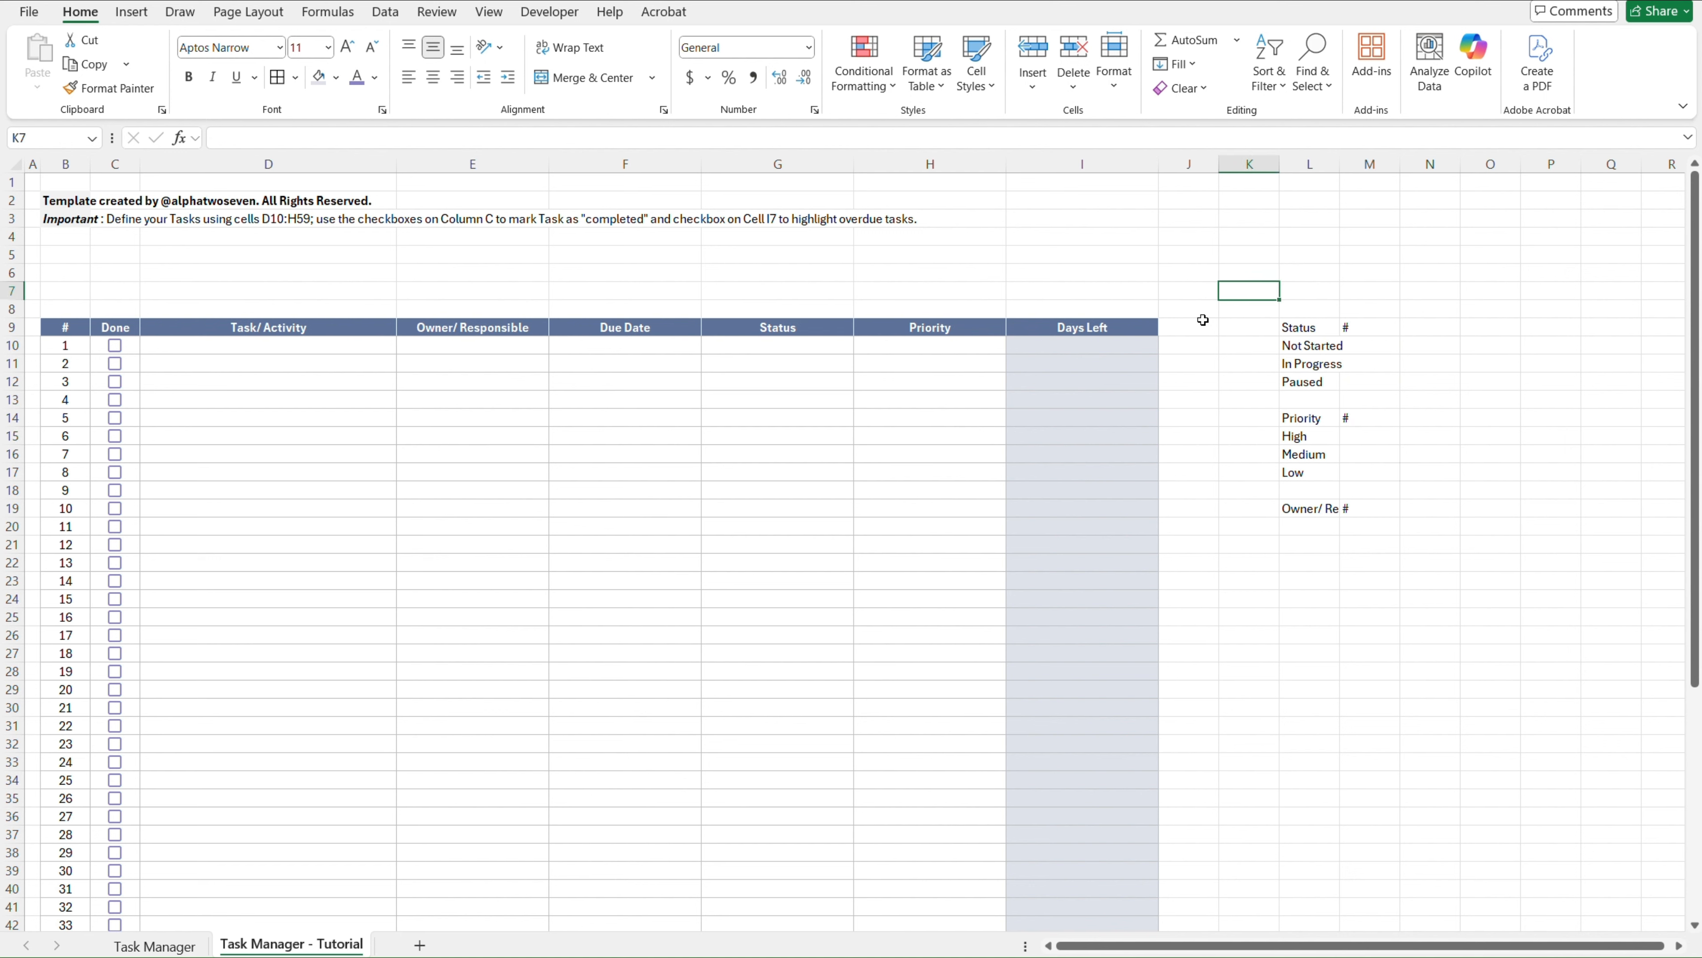
key("Right")
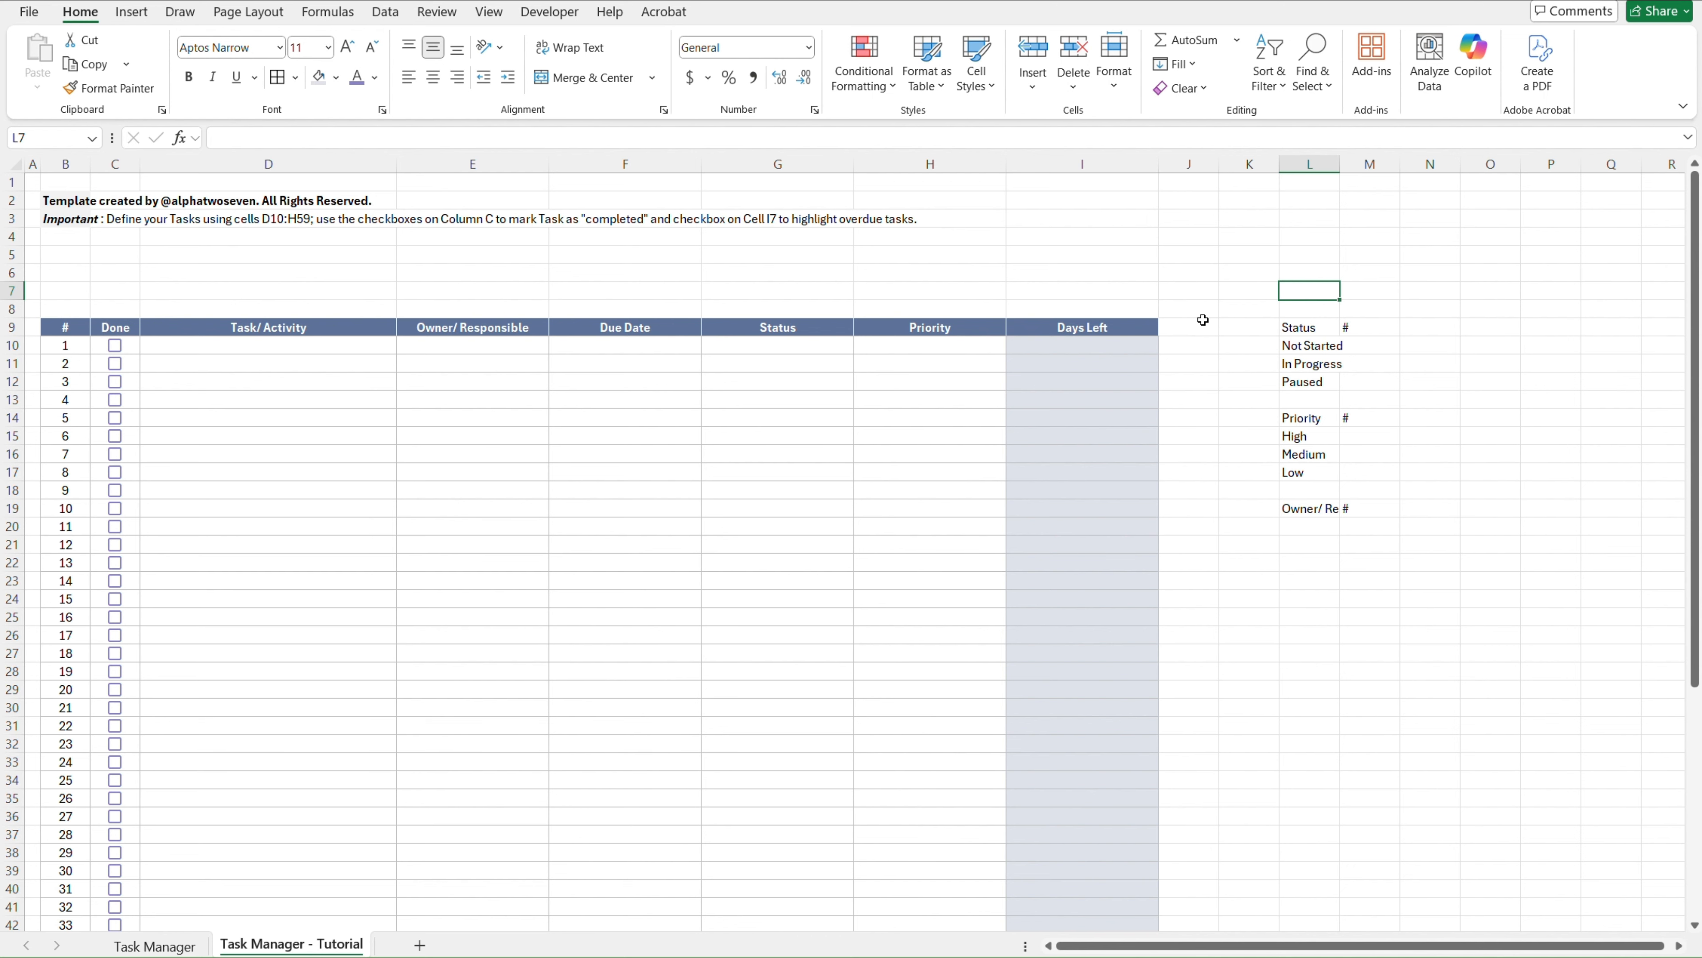
Check the column widths of columns J:K and column L on the Task Manager sheet
key("ctrl+Page_Up")
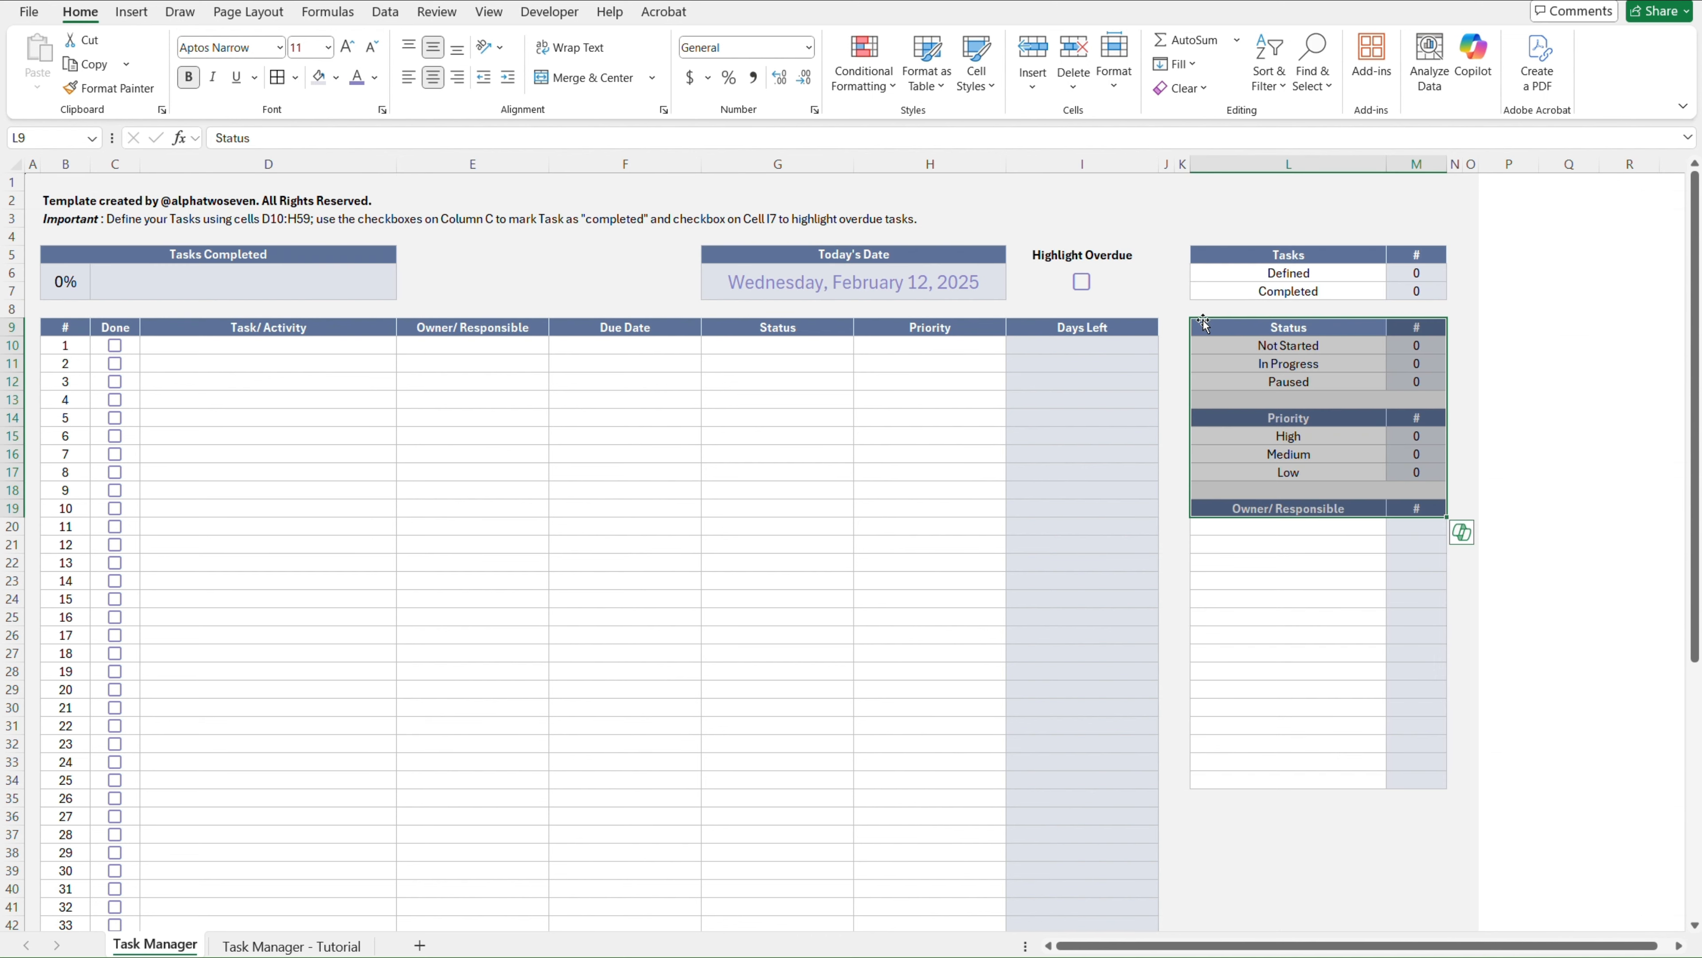
left_click(1166, 163)
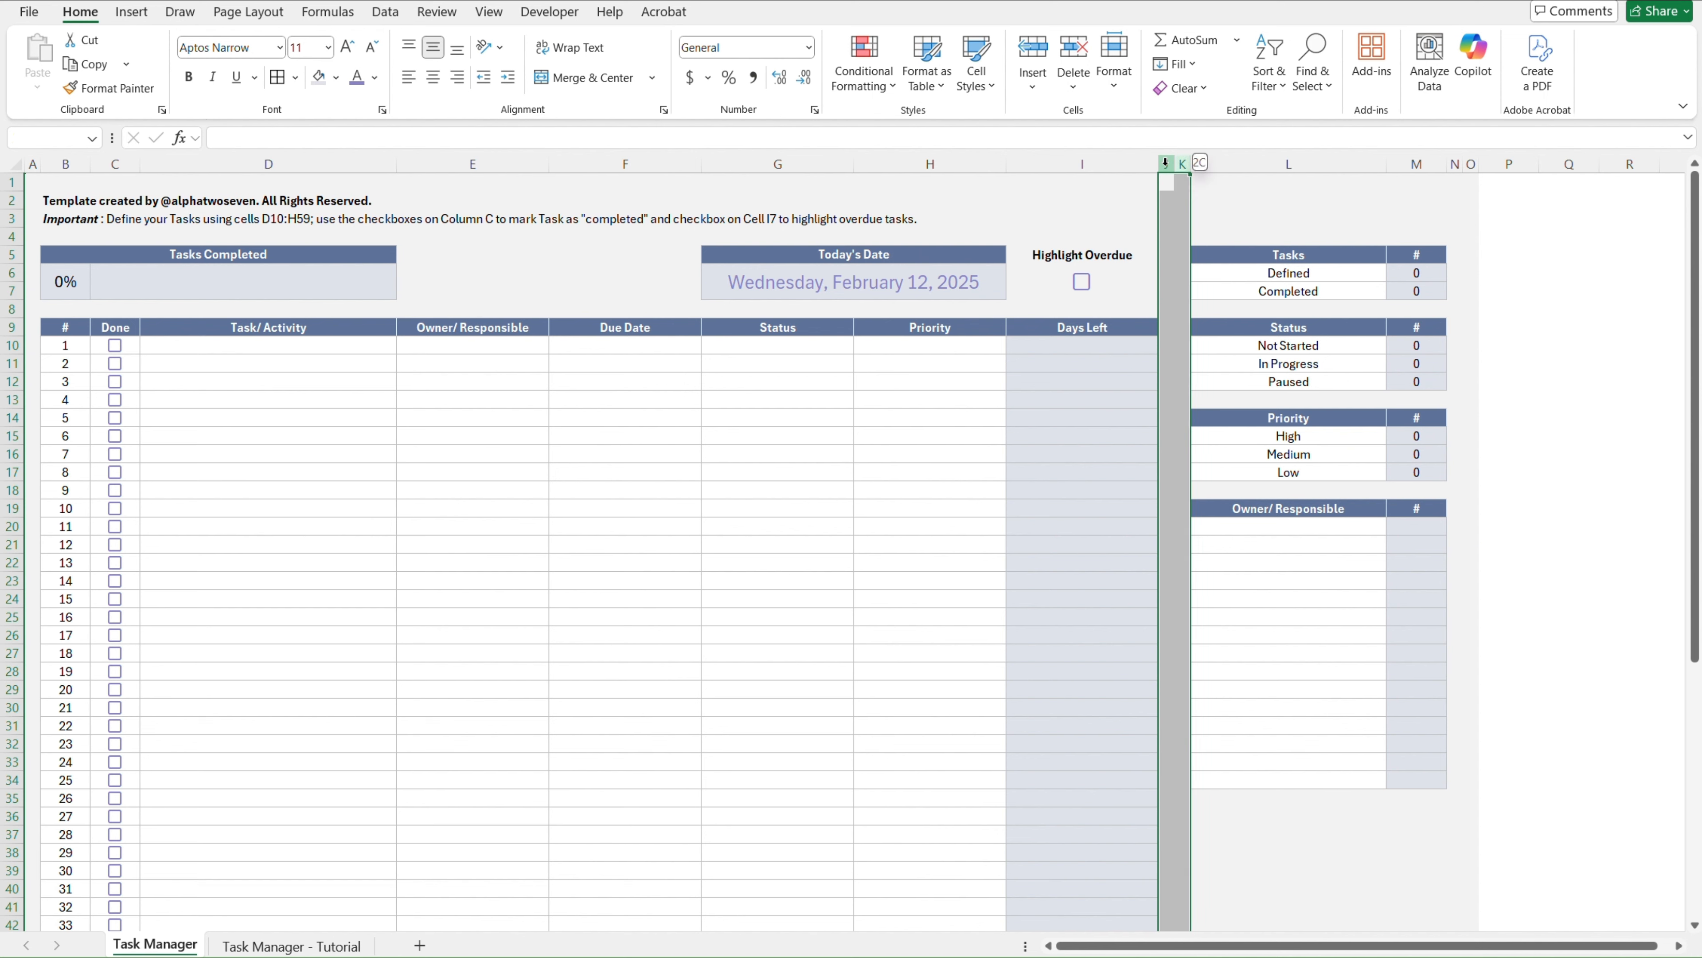
right_click(1166, 164)
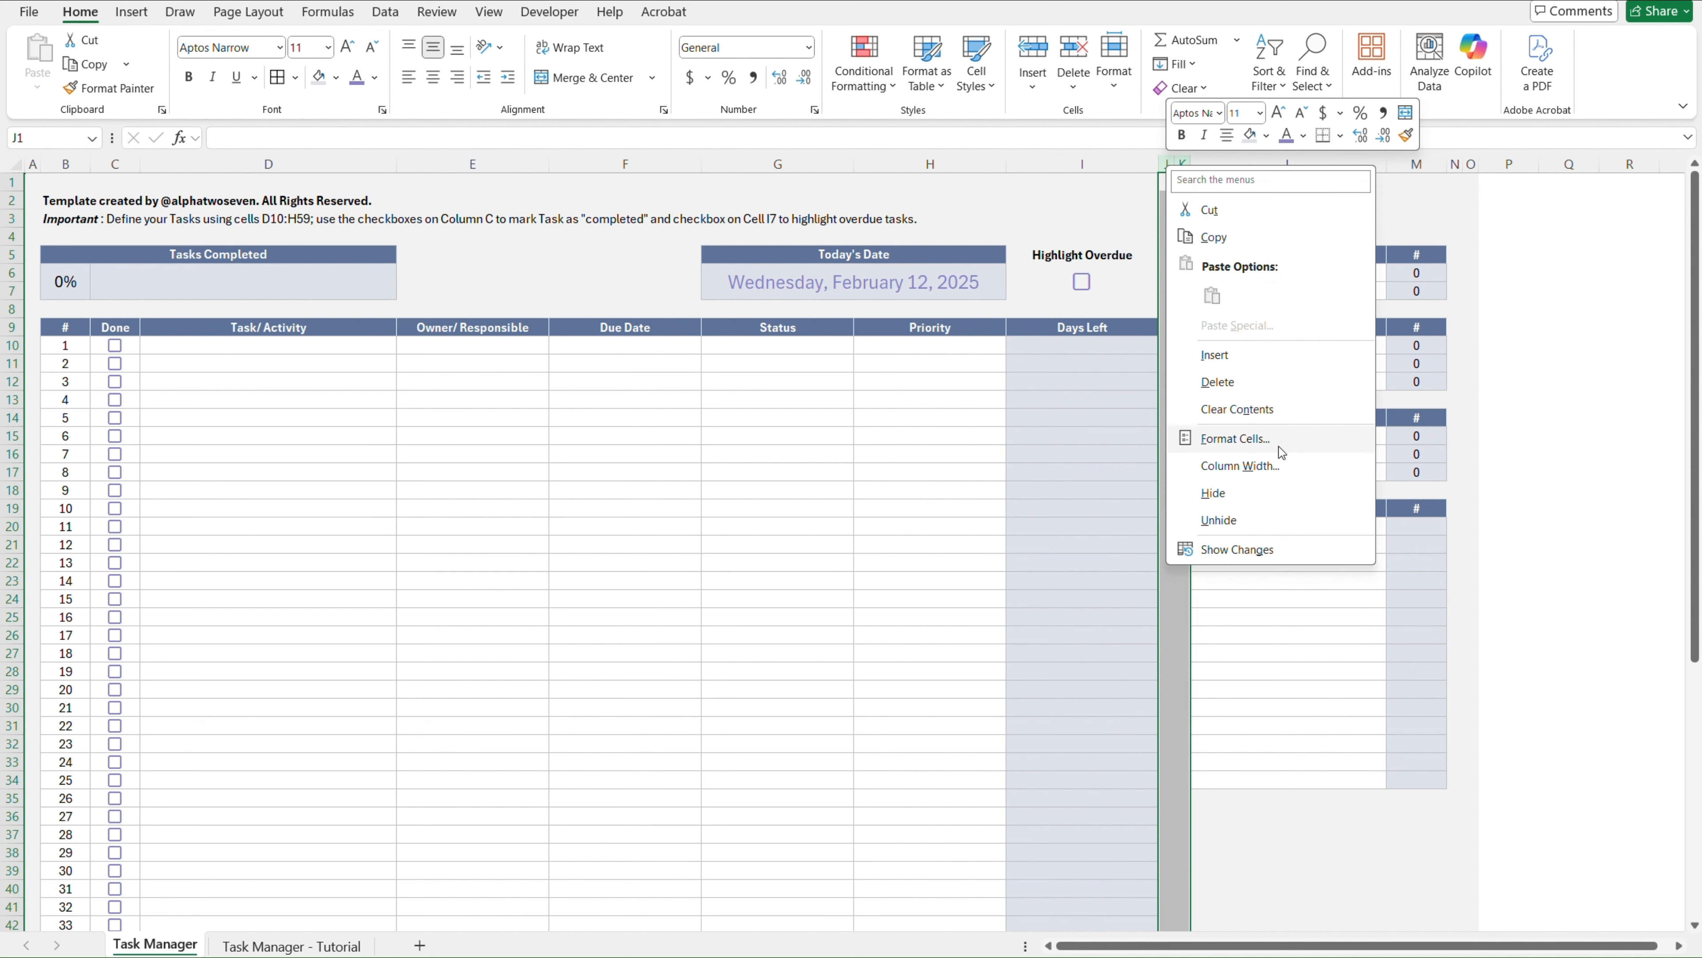
left_click(1239, 465)
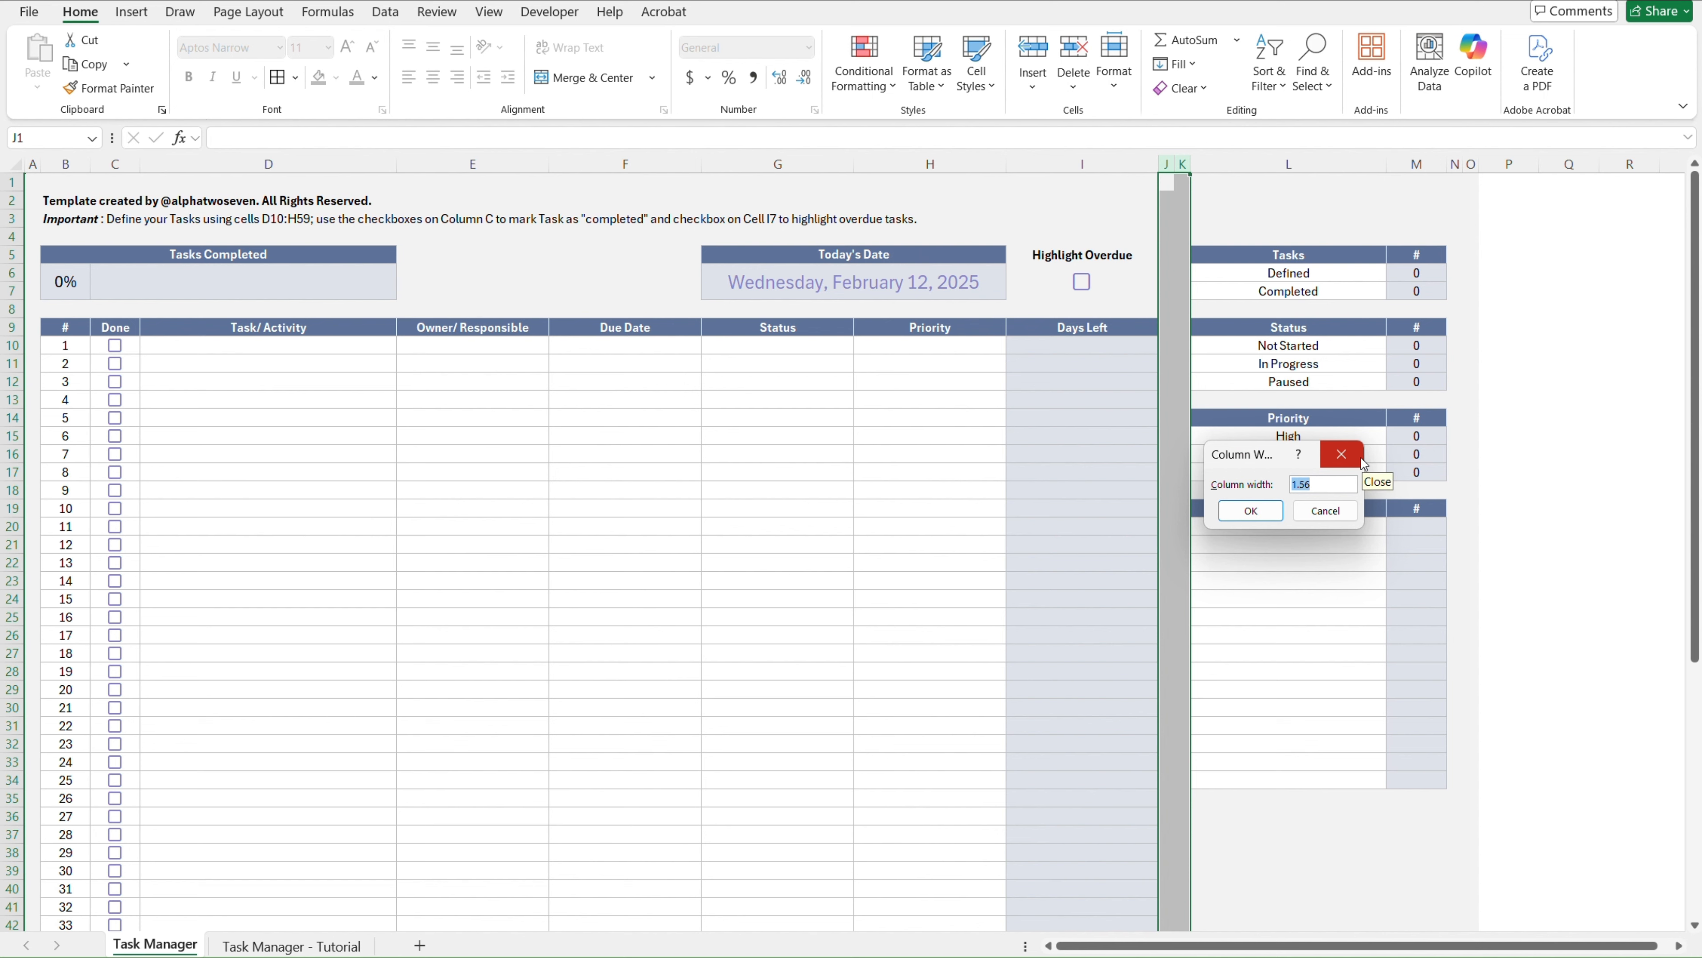
key("Escape")
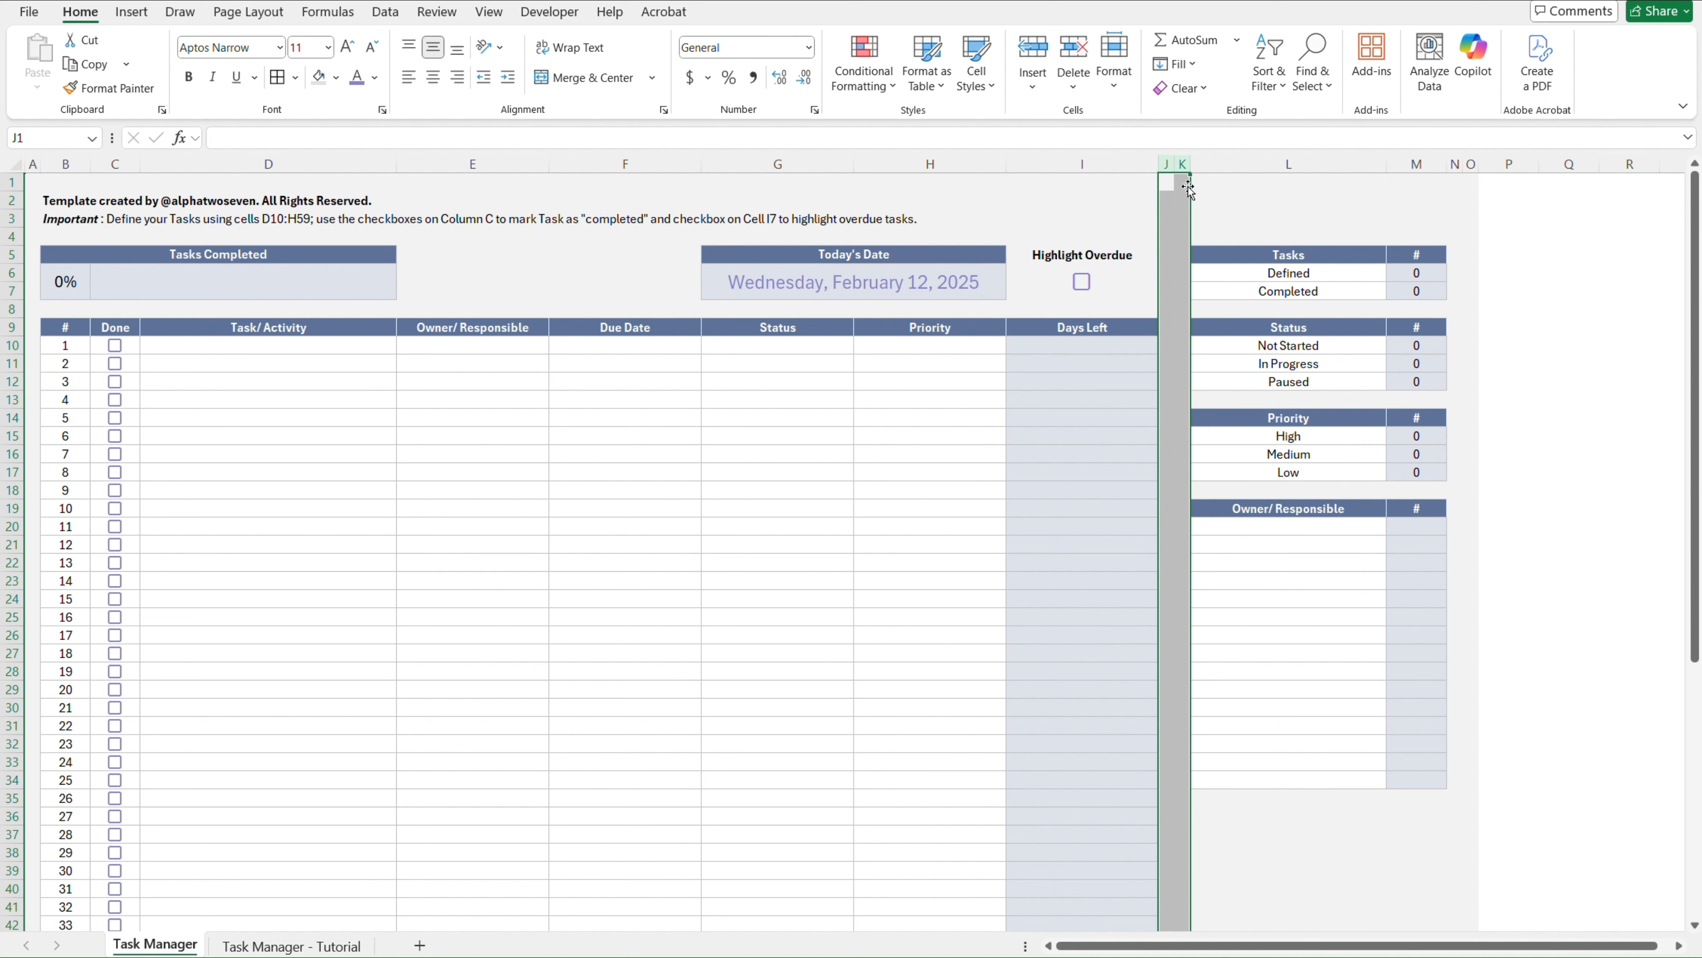
left_click(1188, 188)
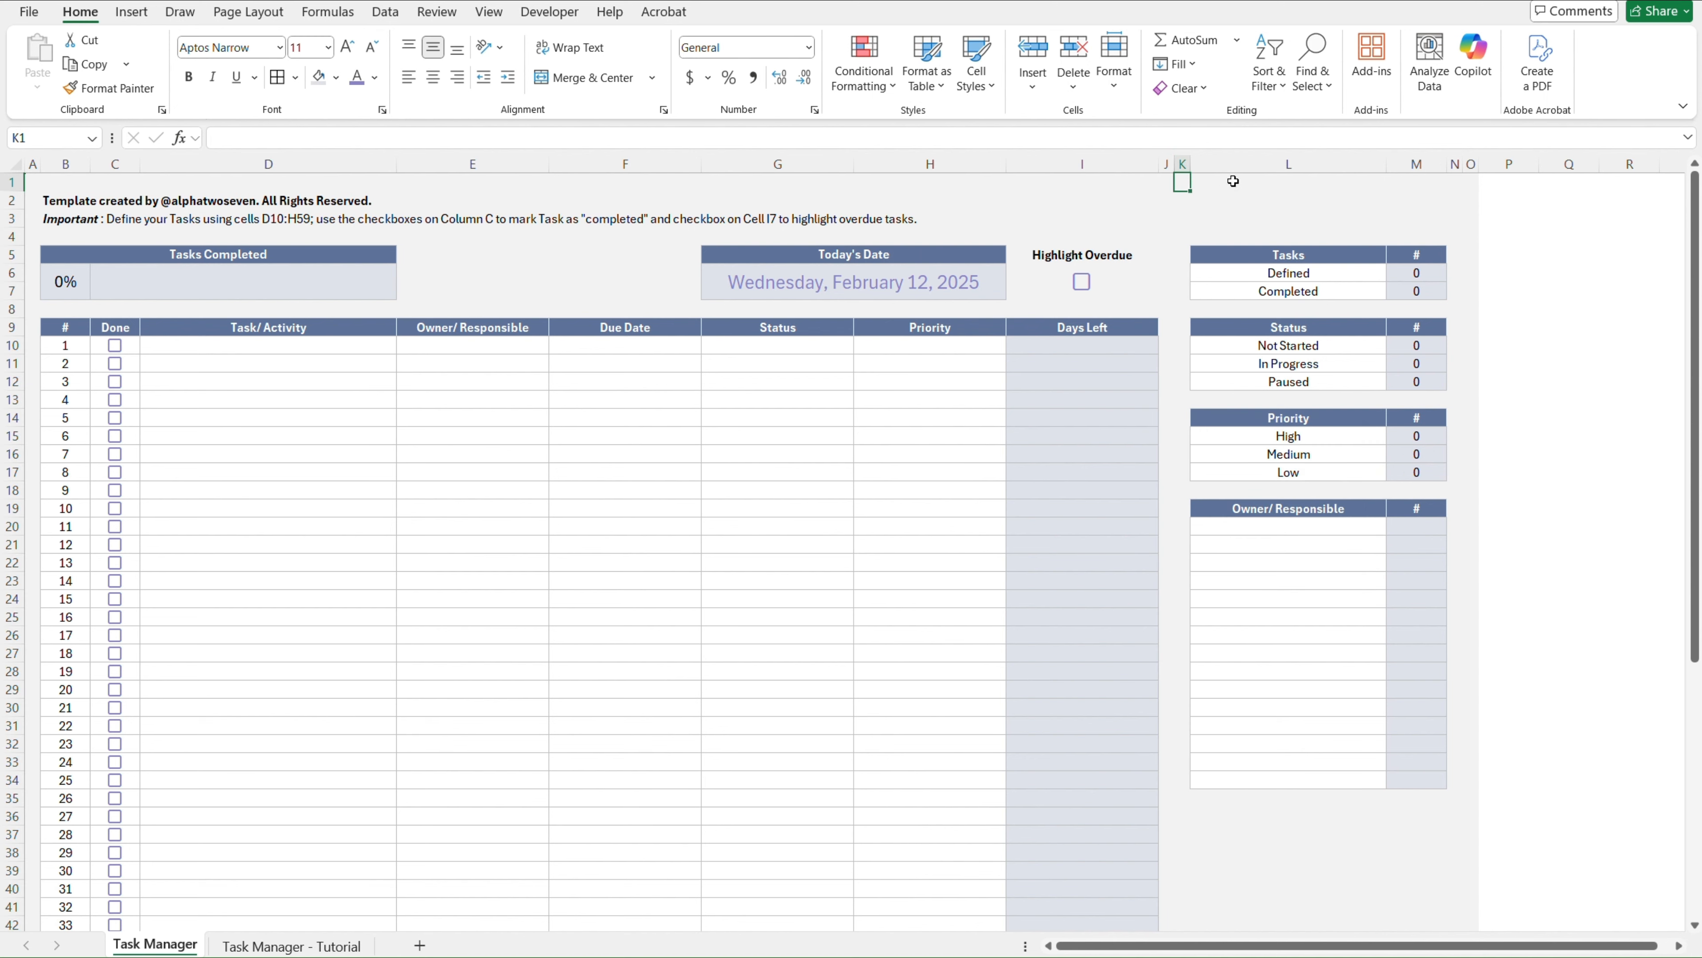
left_click(1255, 165)
right_click(1259, 167)
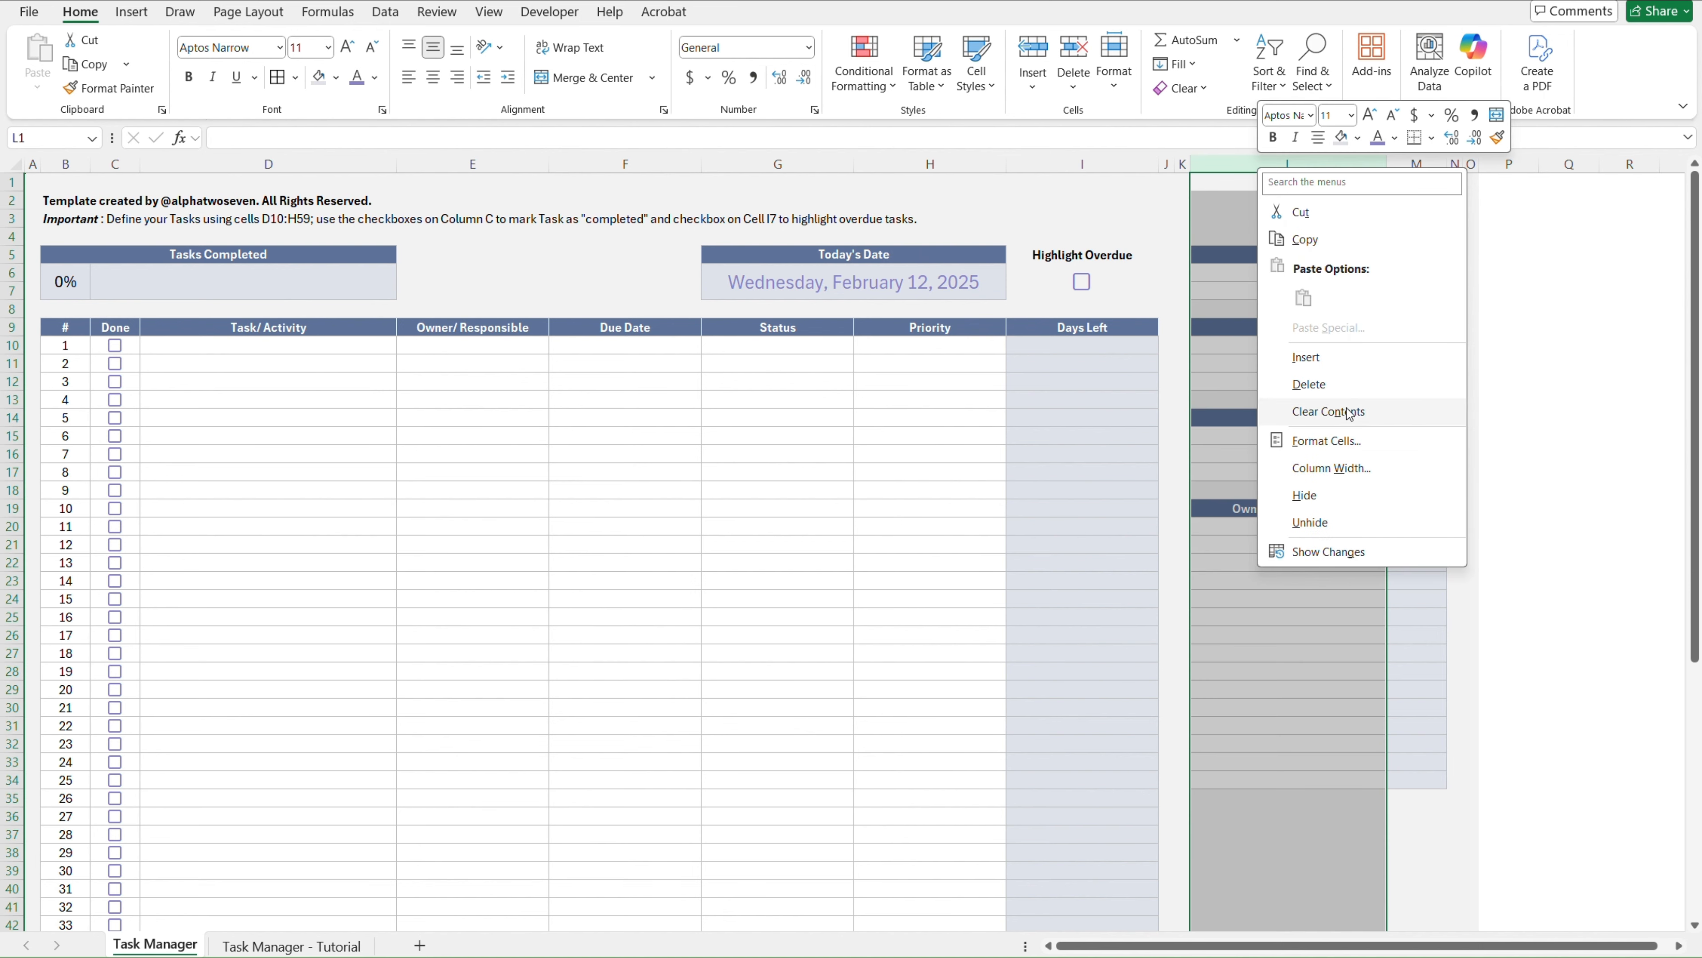
left_click(1351, 466)
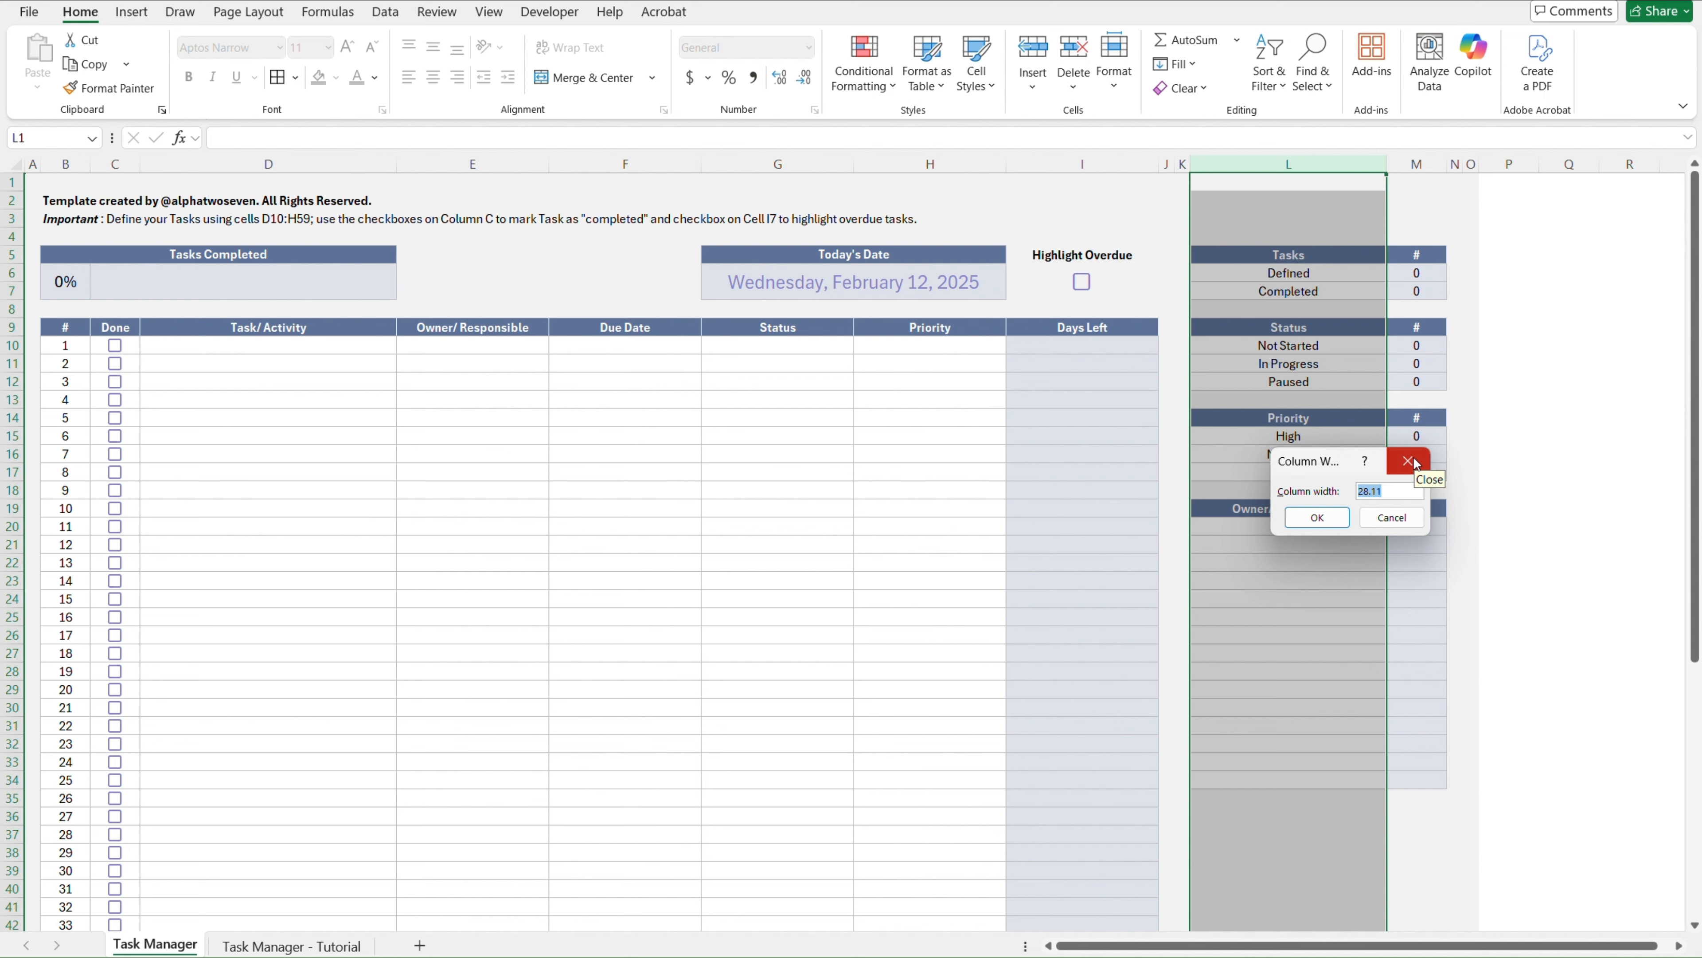
left_click(1409, 461)
key("Left")
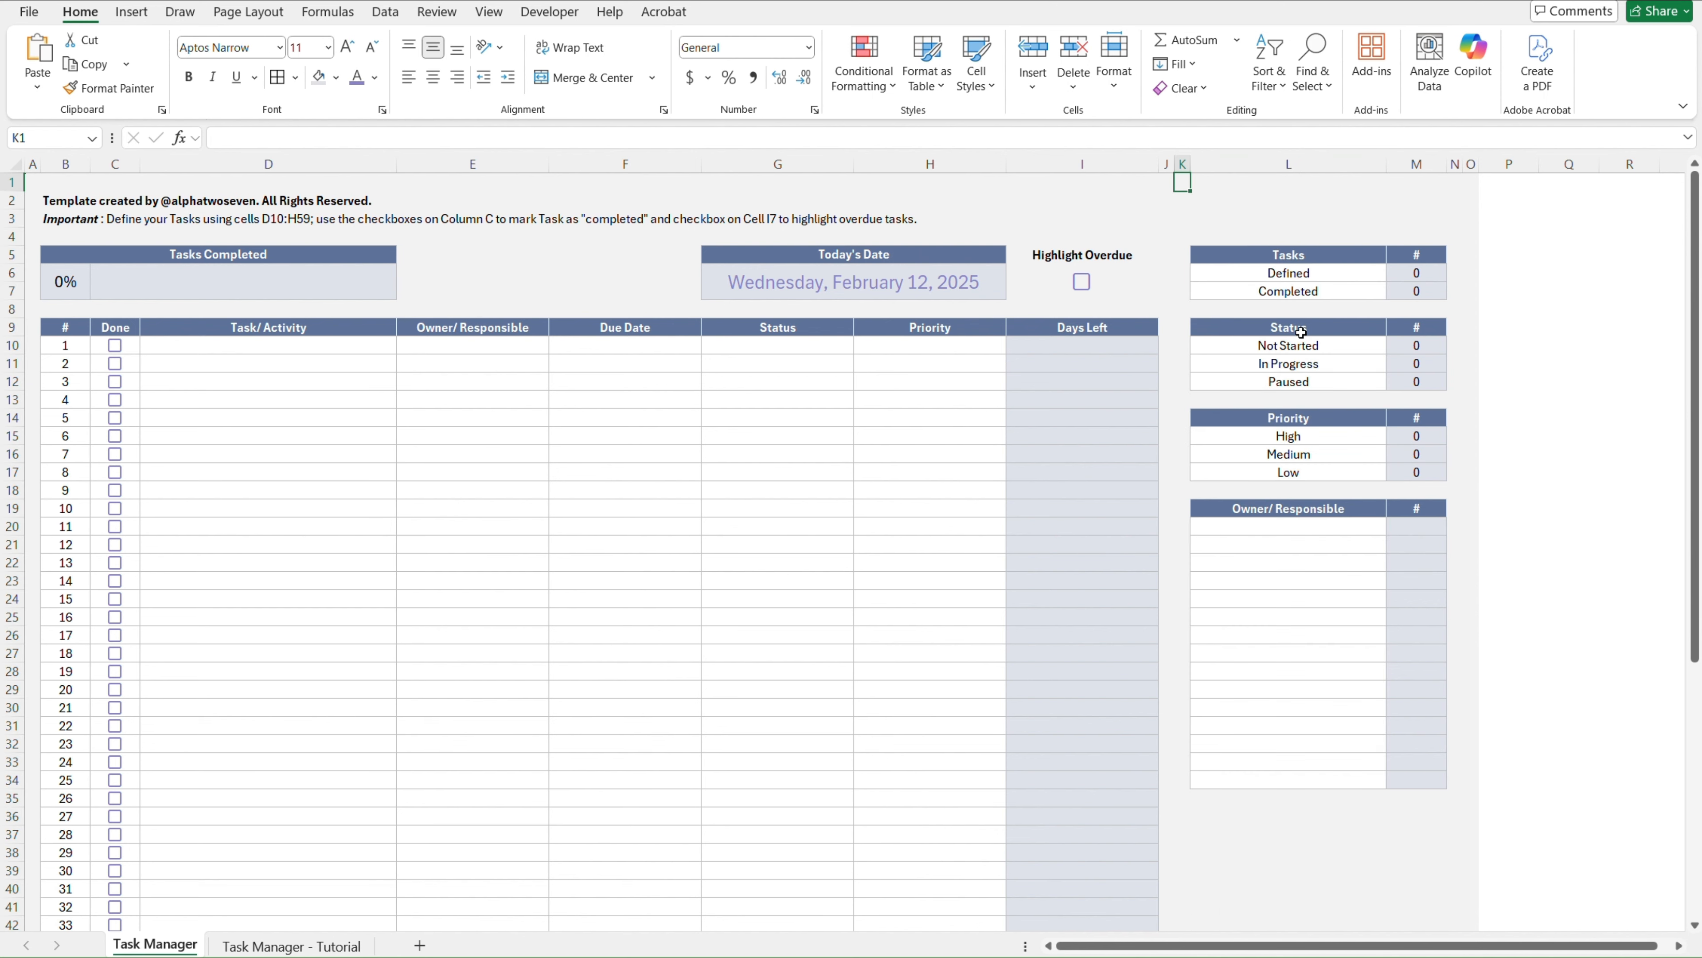
Set the width of column L on the Task Manager - Tutorial sheet to 28.11
key("ctrl+Page_Down")
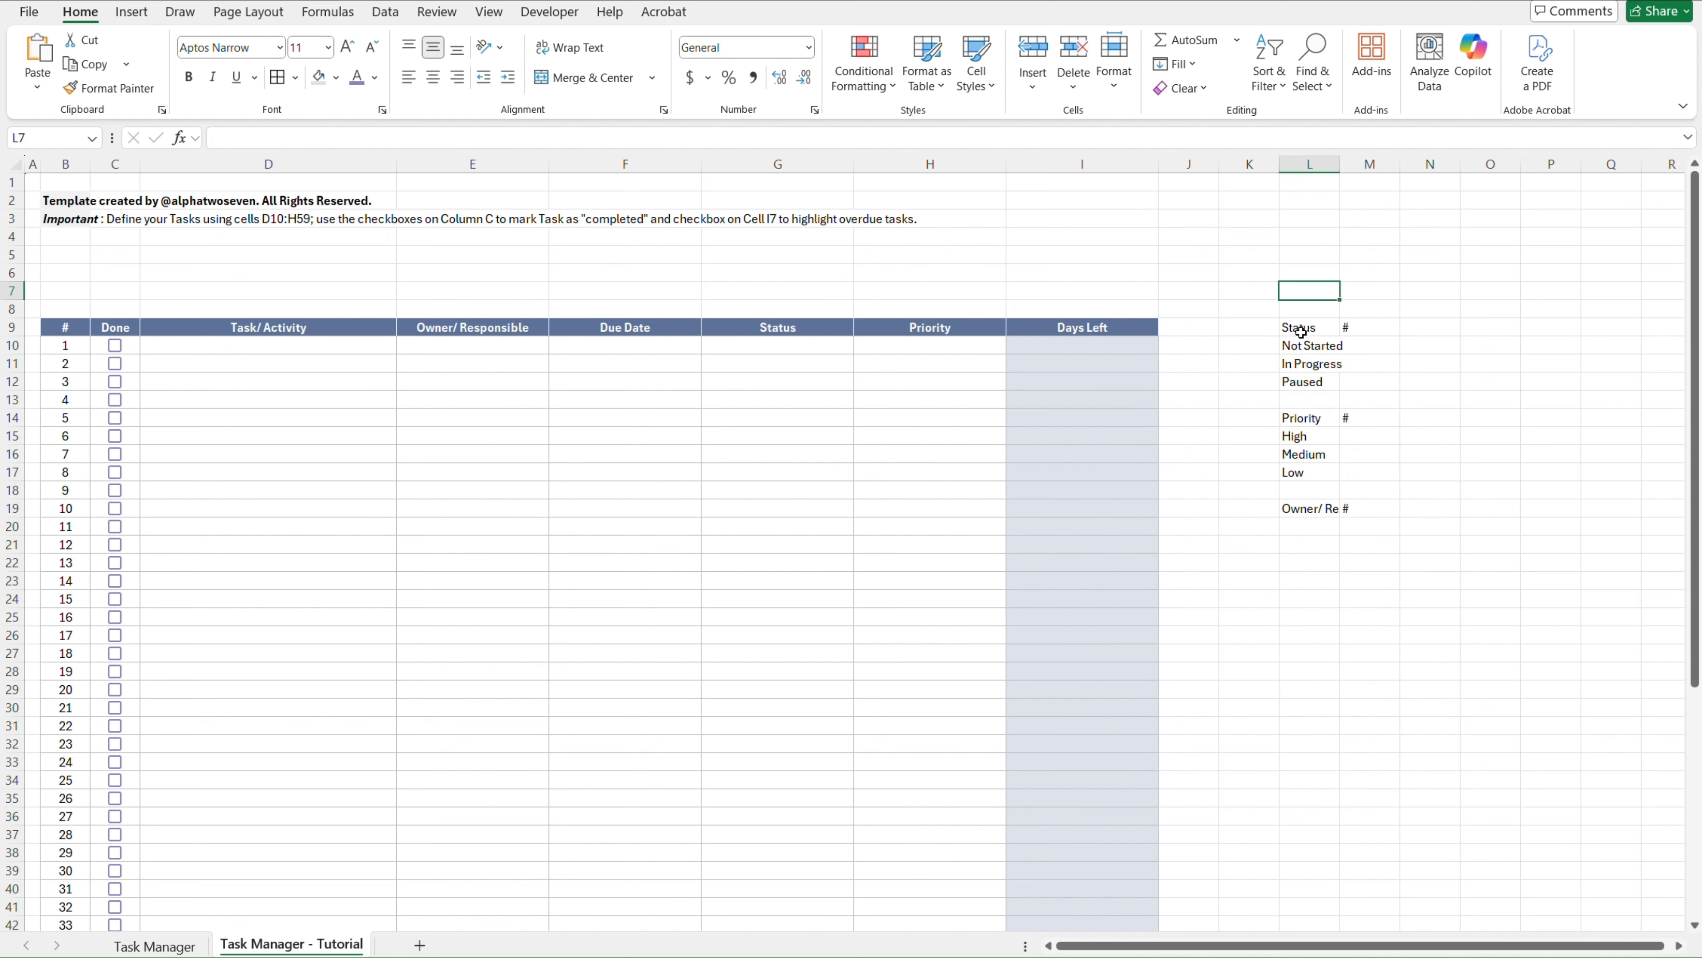
right_click(1321, 164)
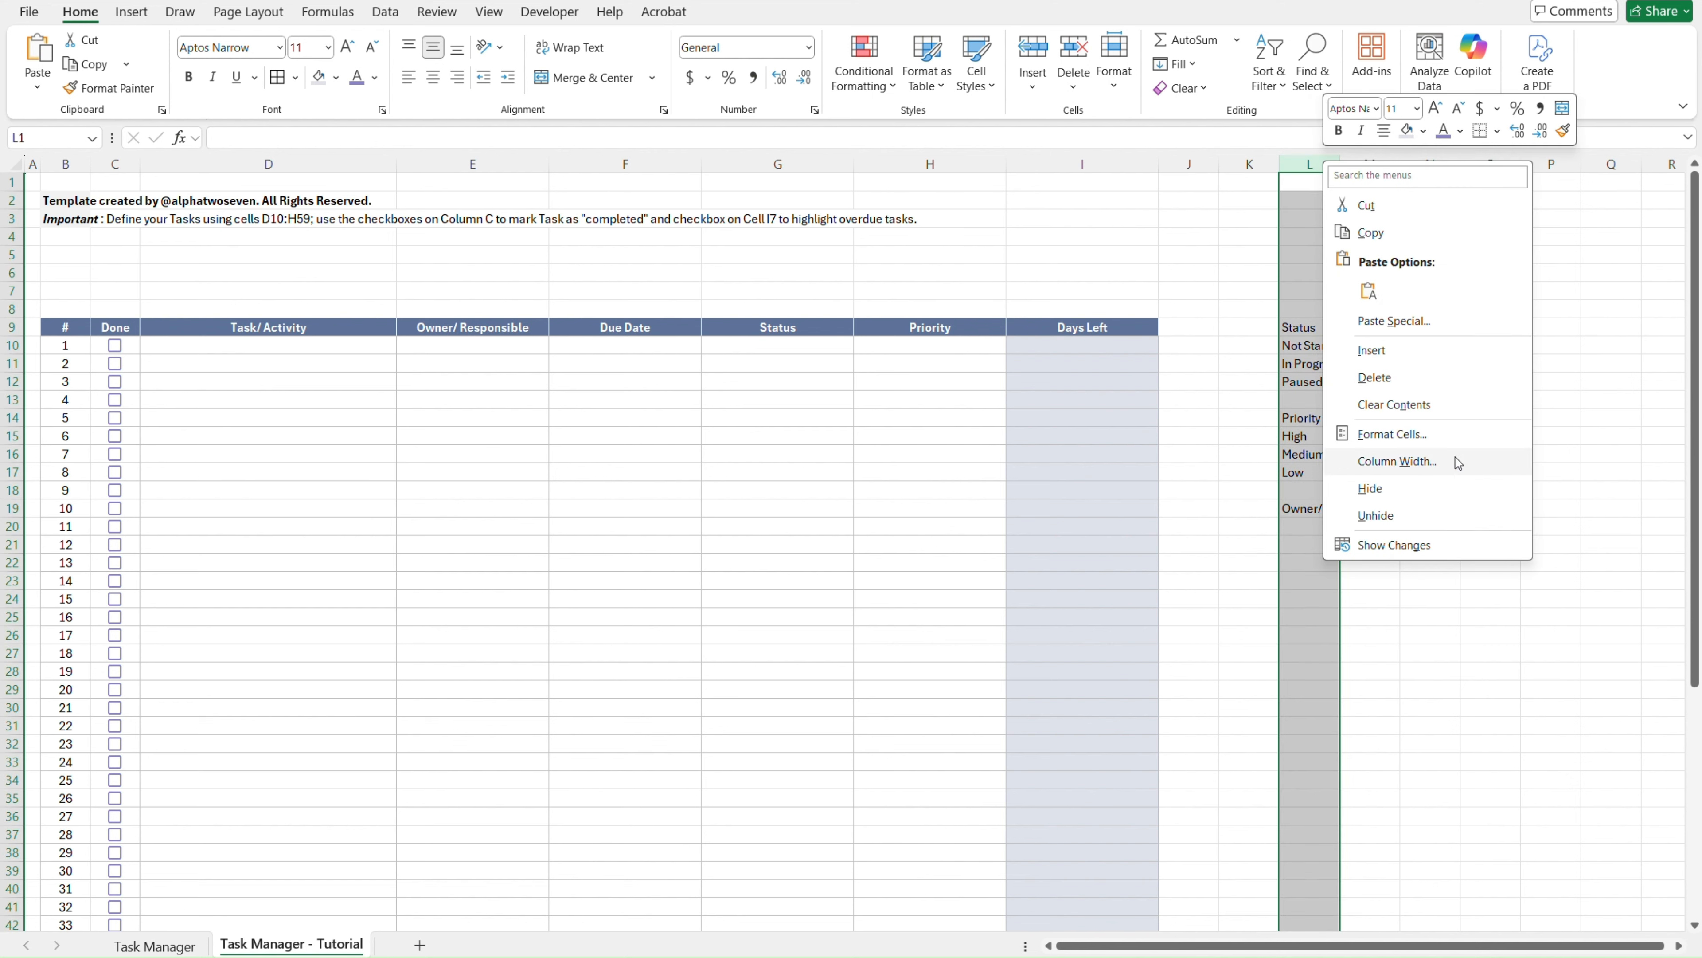
left_click(1462, 469)
type("28.11")
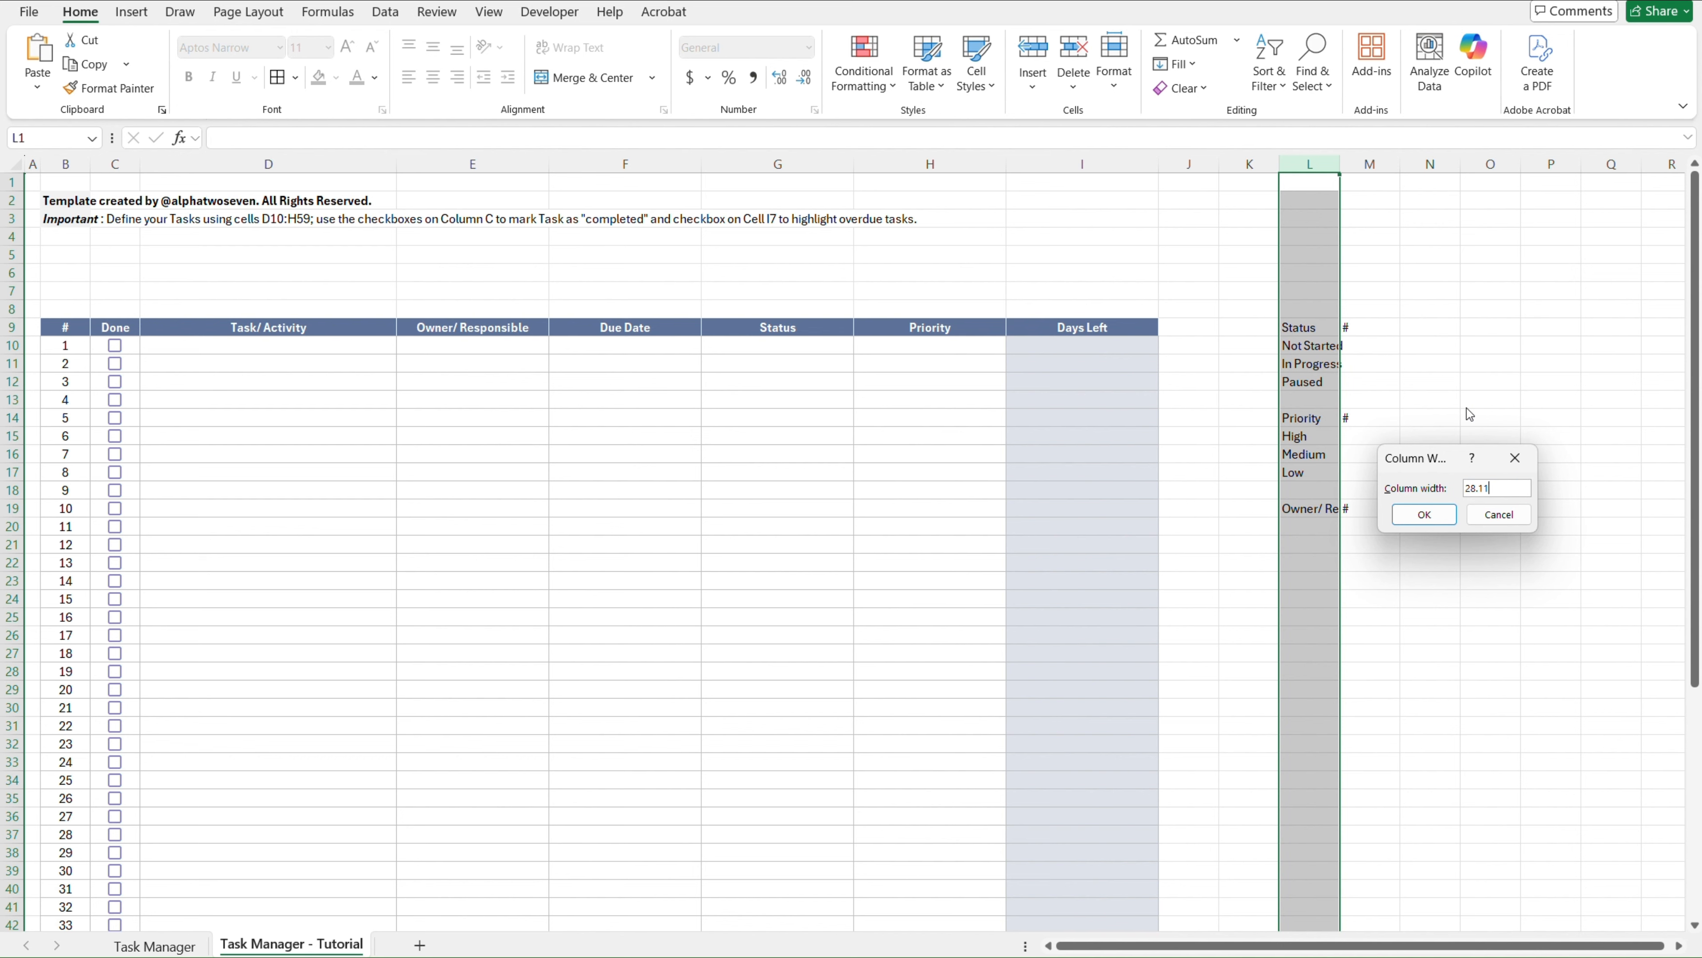
key("Return")
Copy cell A1 and paste only its column width onto J1:K1 to narrow columns J and K
key("ctrl+Home")
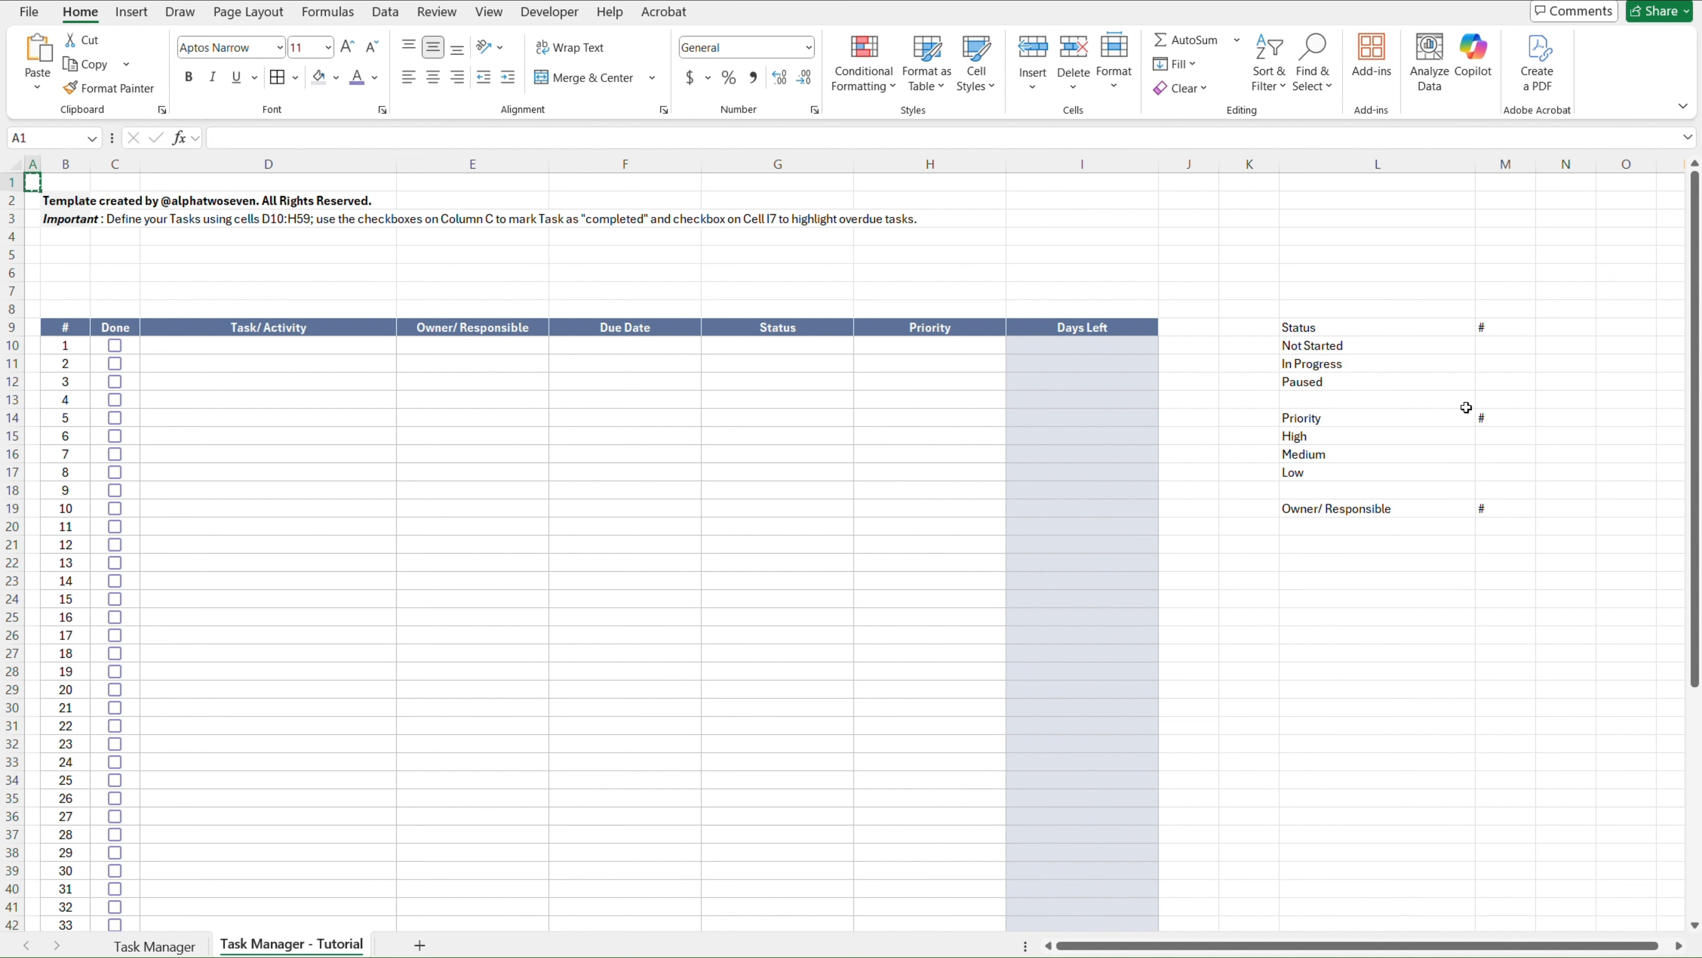
key("Right")
key("Right")
key("Right")
key("Right")
key("Right")
key("Right")
key("Right")
key("Right")
key("Right")
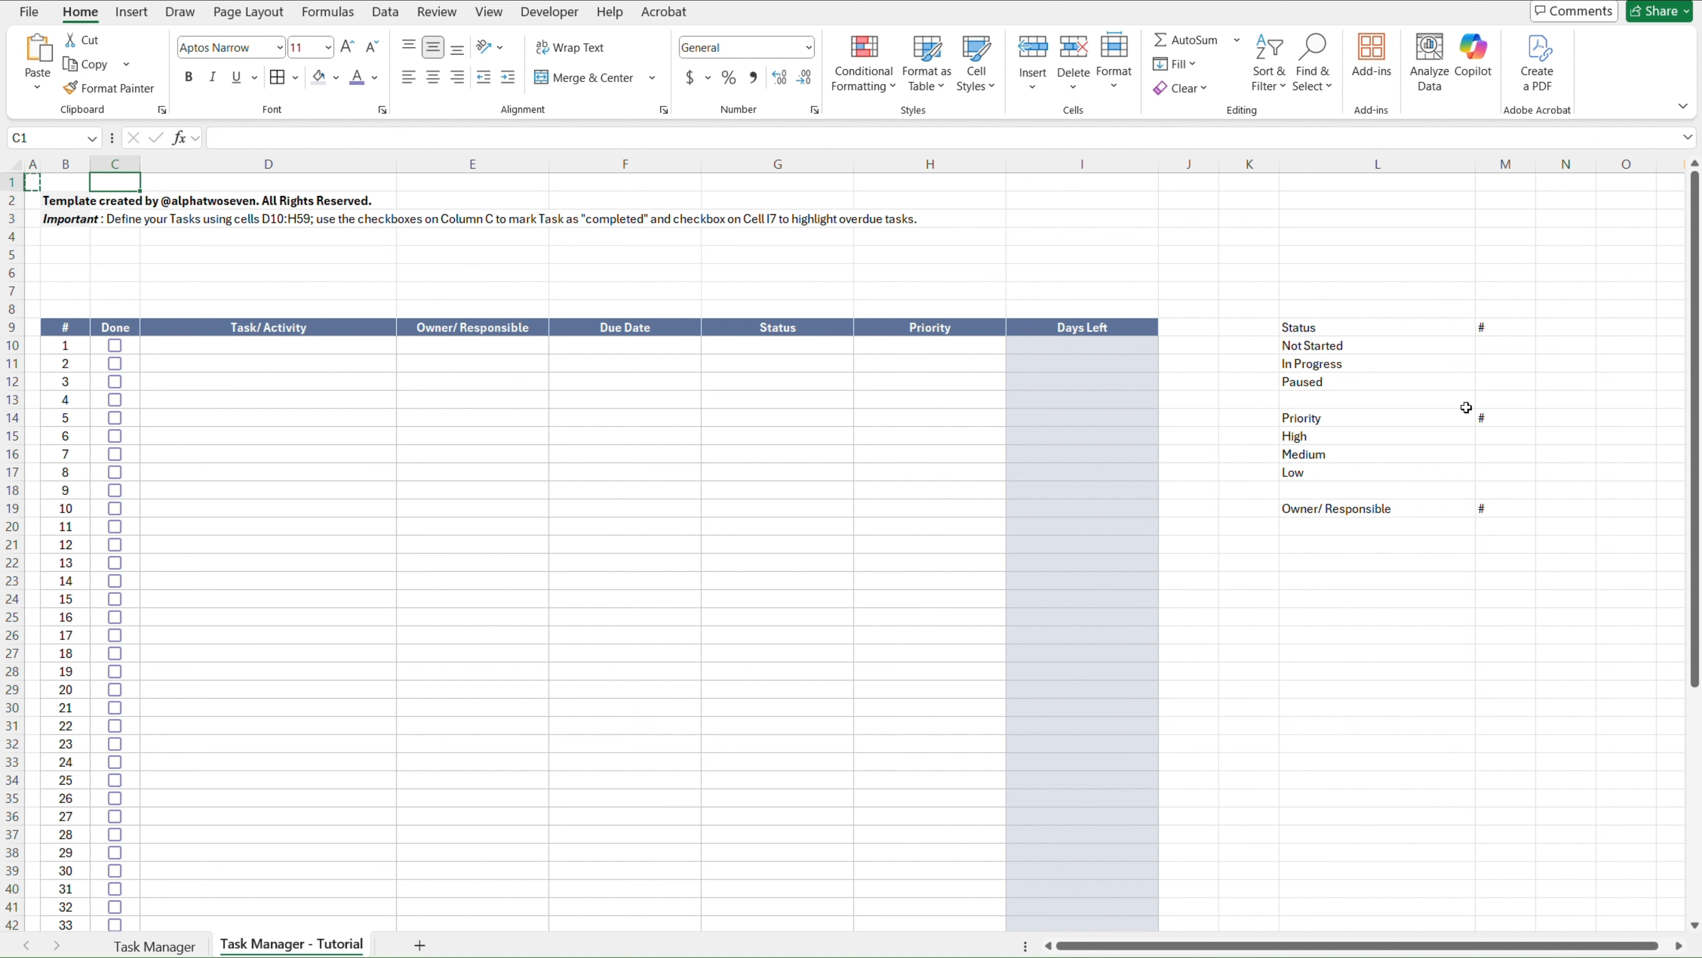
key("shift+Right")
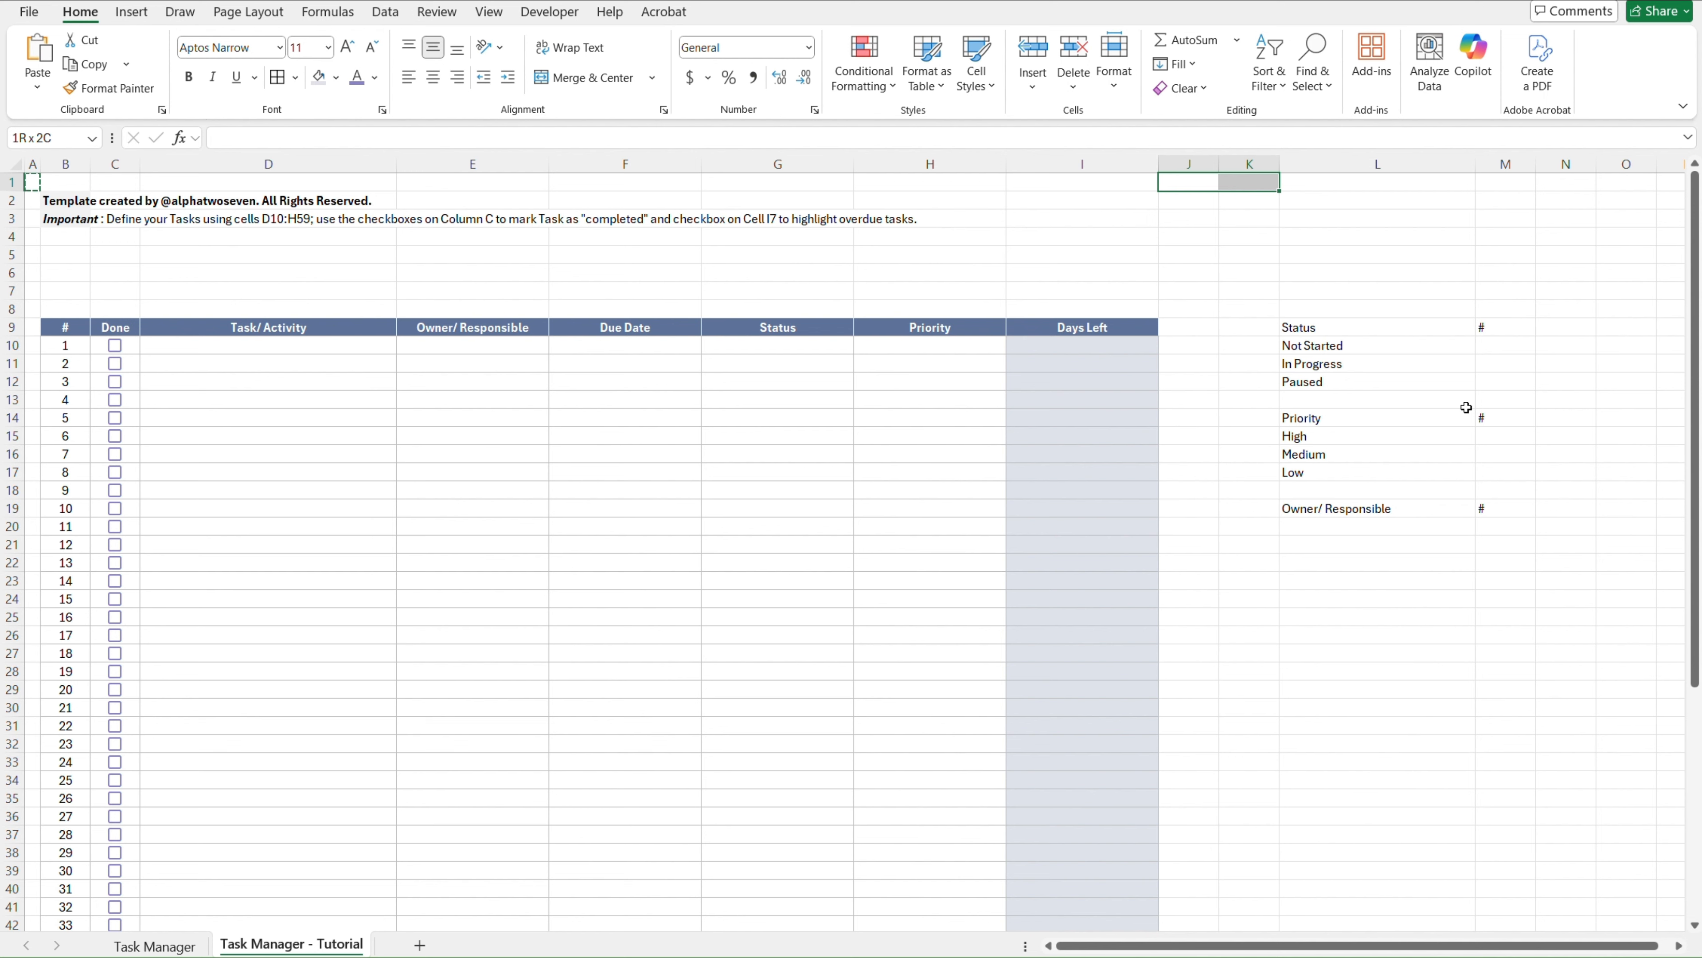
key("ctrl+alt+v")
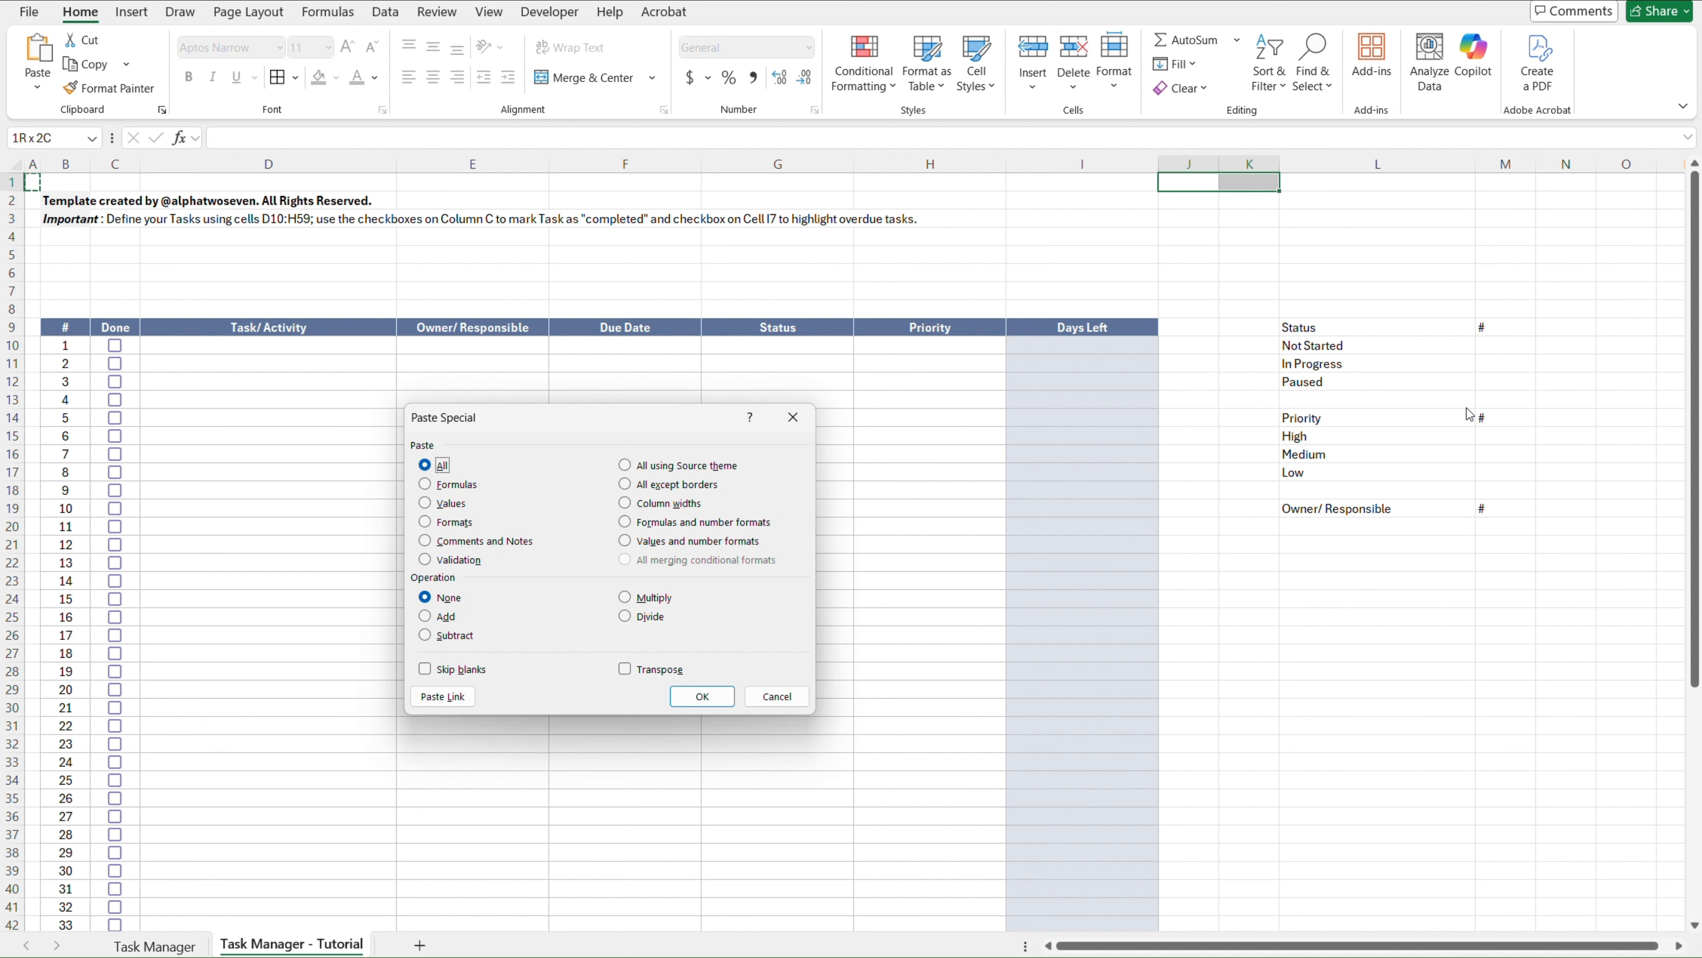
key("w")
left_click(449, 506)
key("Up")
key("Down")
key("Down")
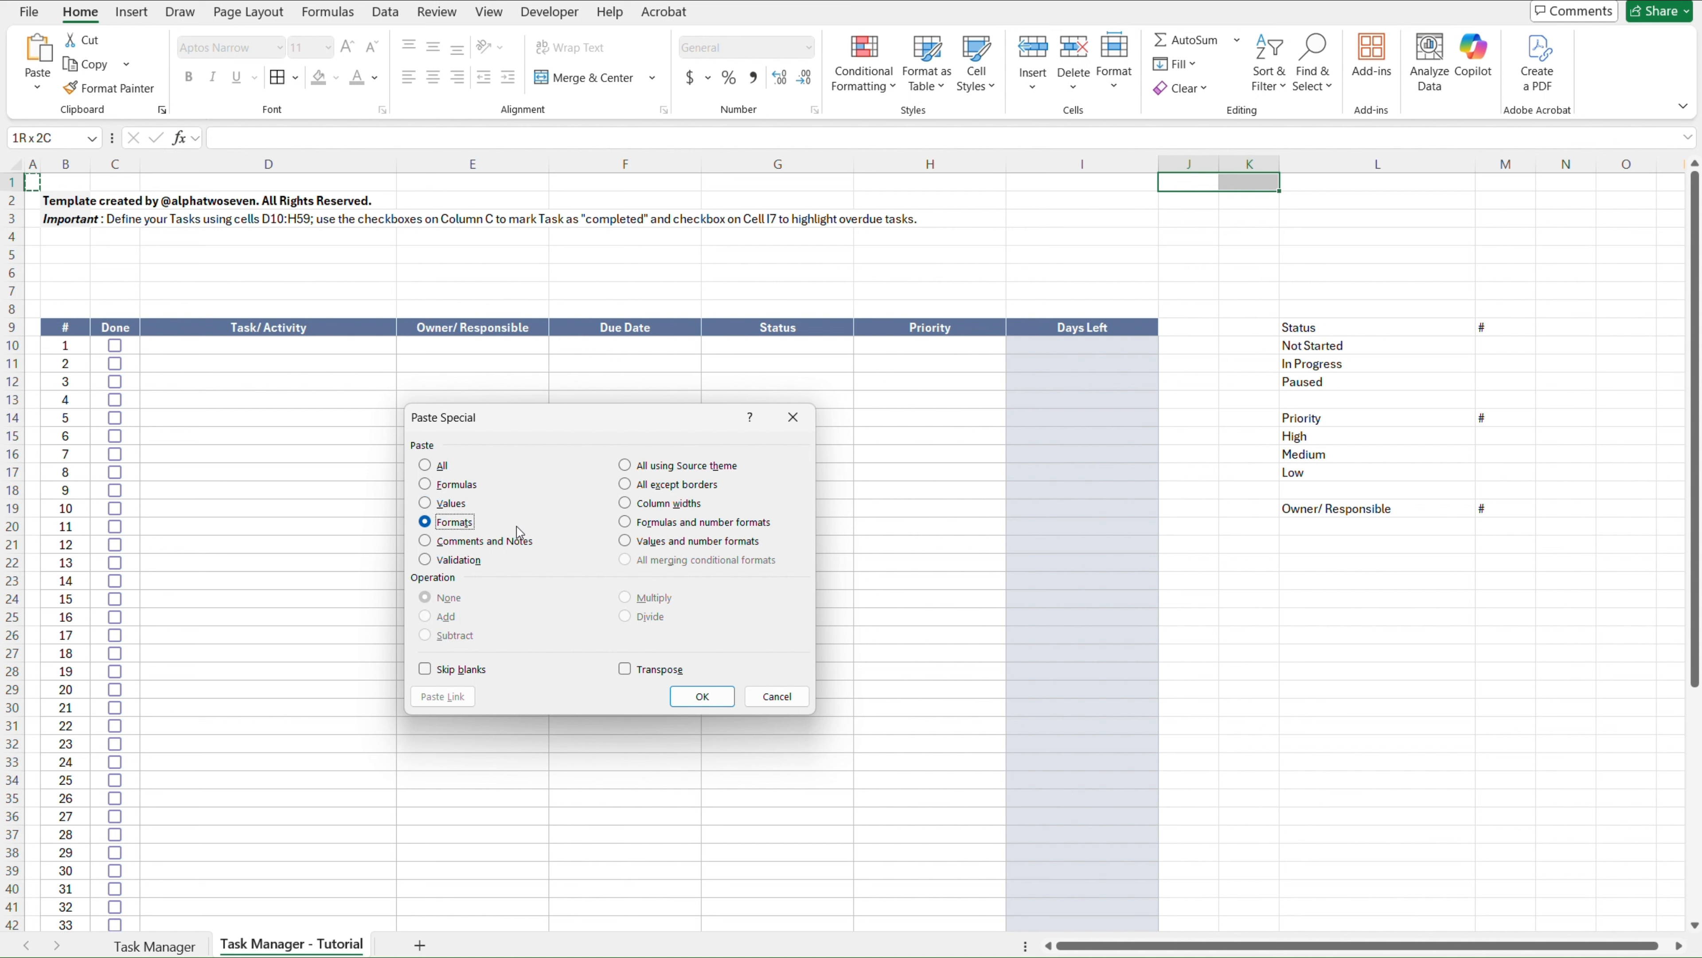
left_click(671, 507)
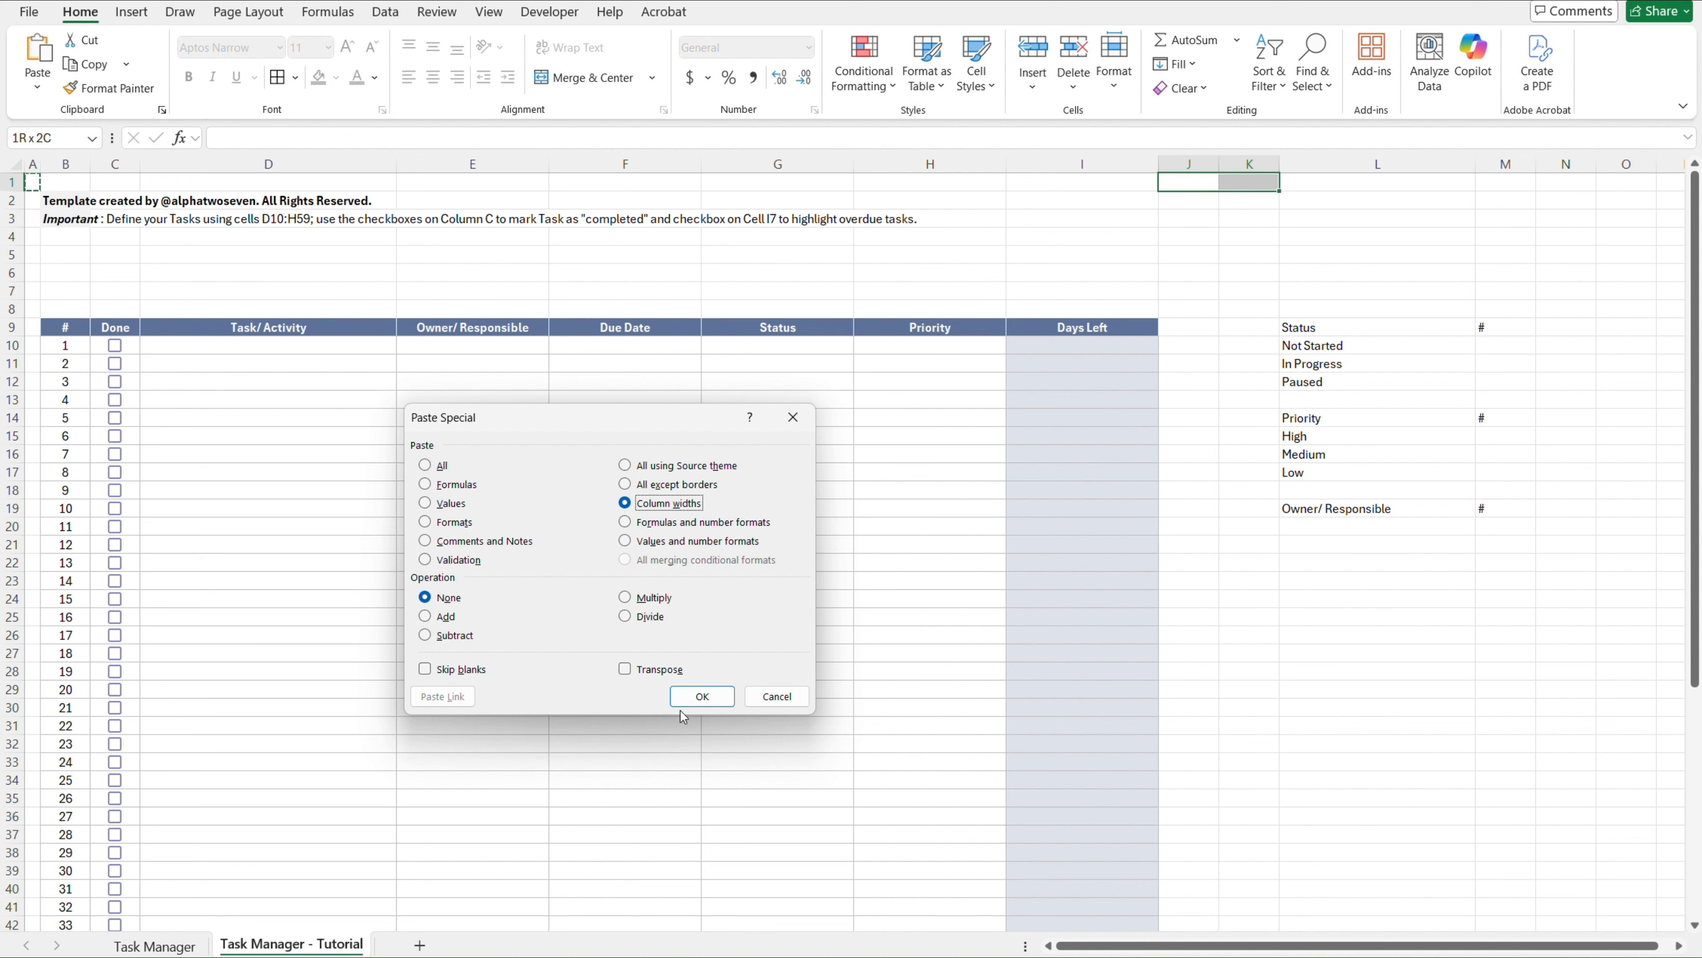
left_click(697, 697)
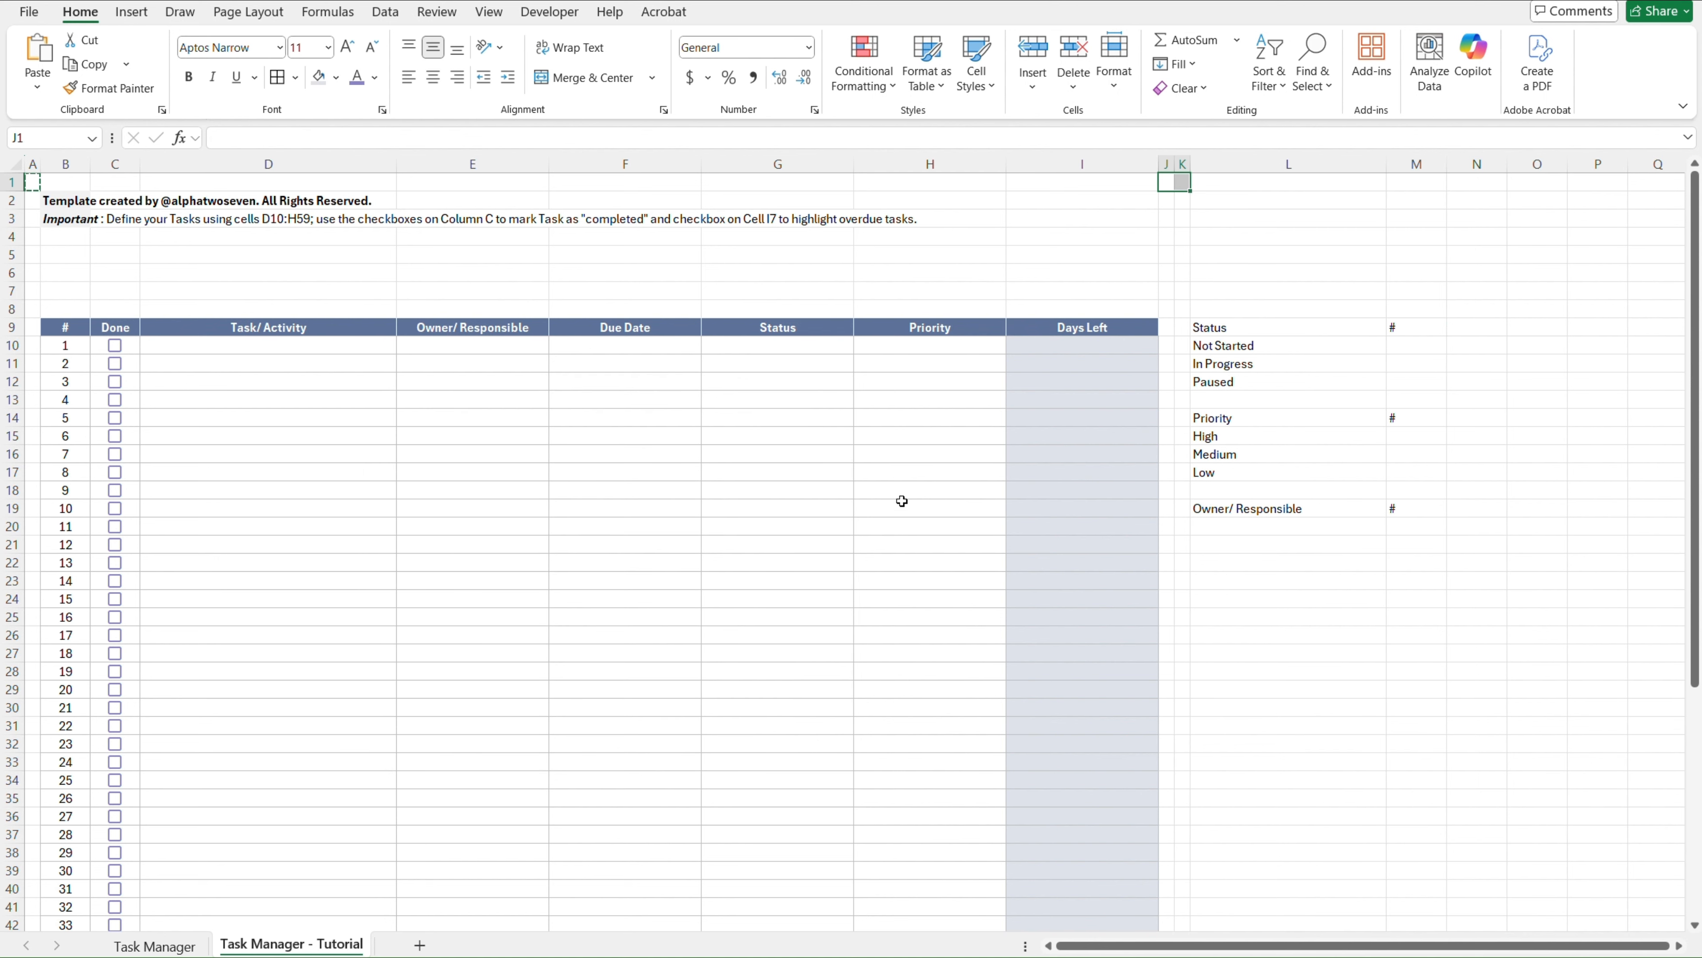
Check the column widths of columns M and N on the Task Manager sheet
left_click(1295, 239)
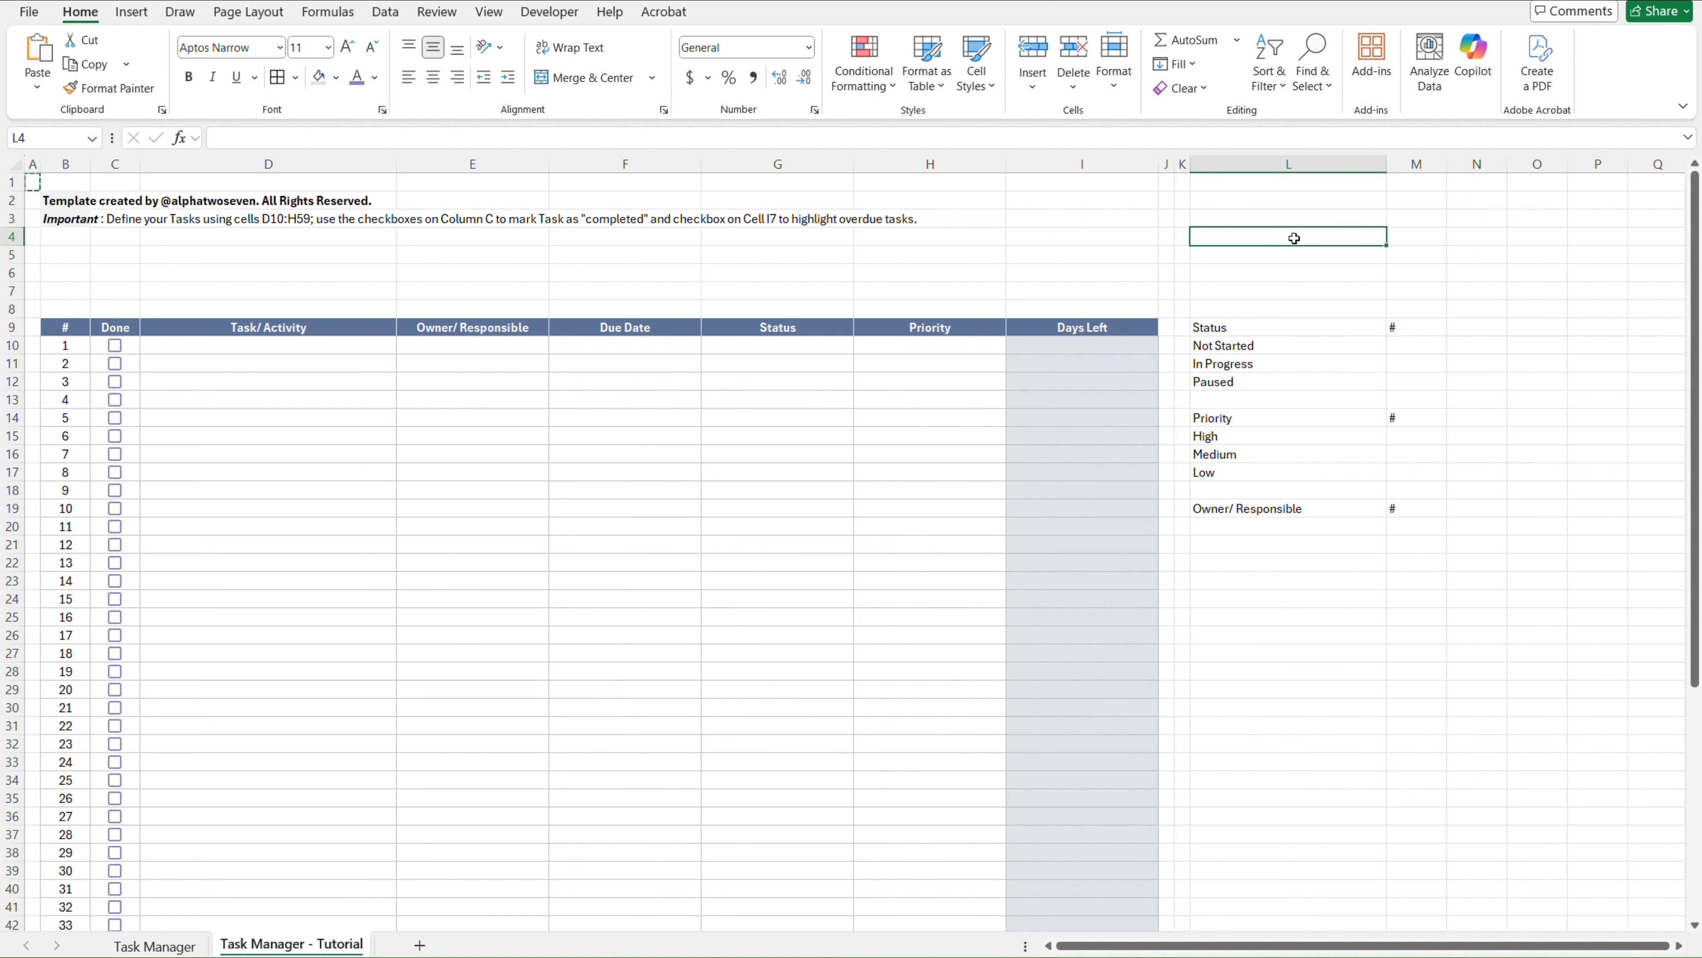
key("ctrl+Page_Up")
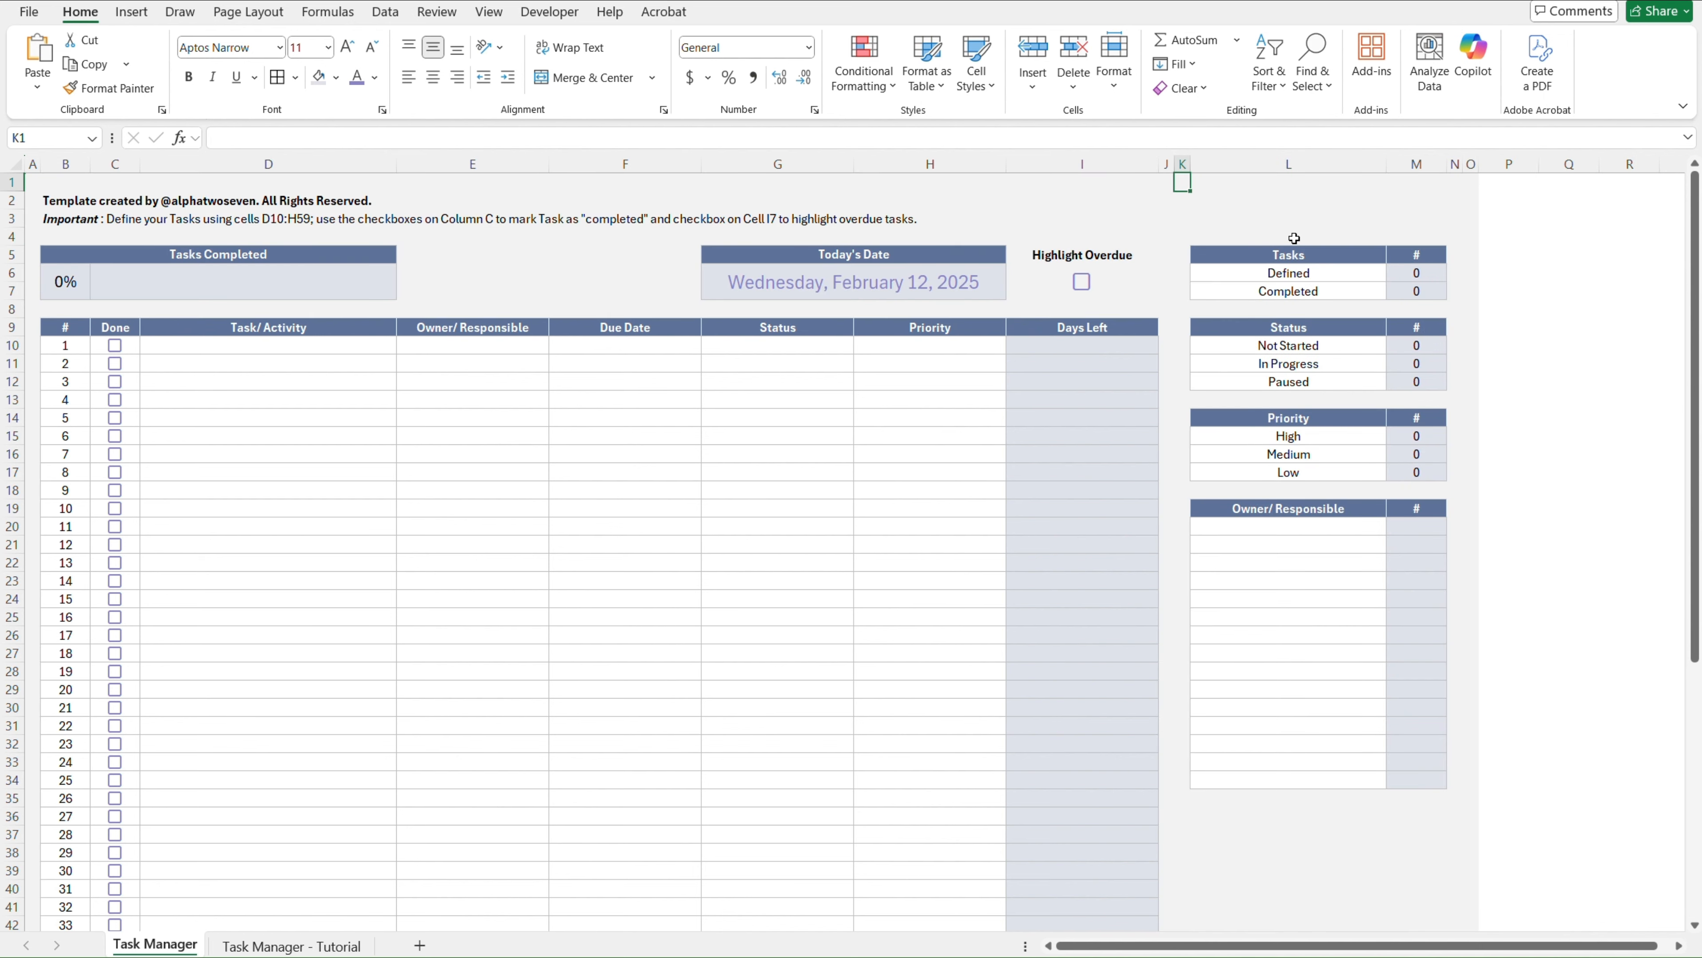
left_click(1413, 179)
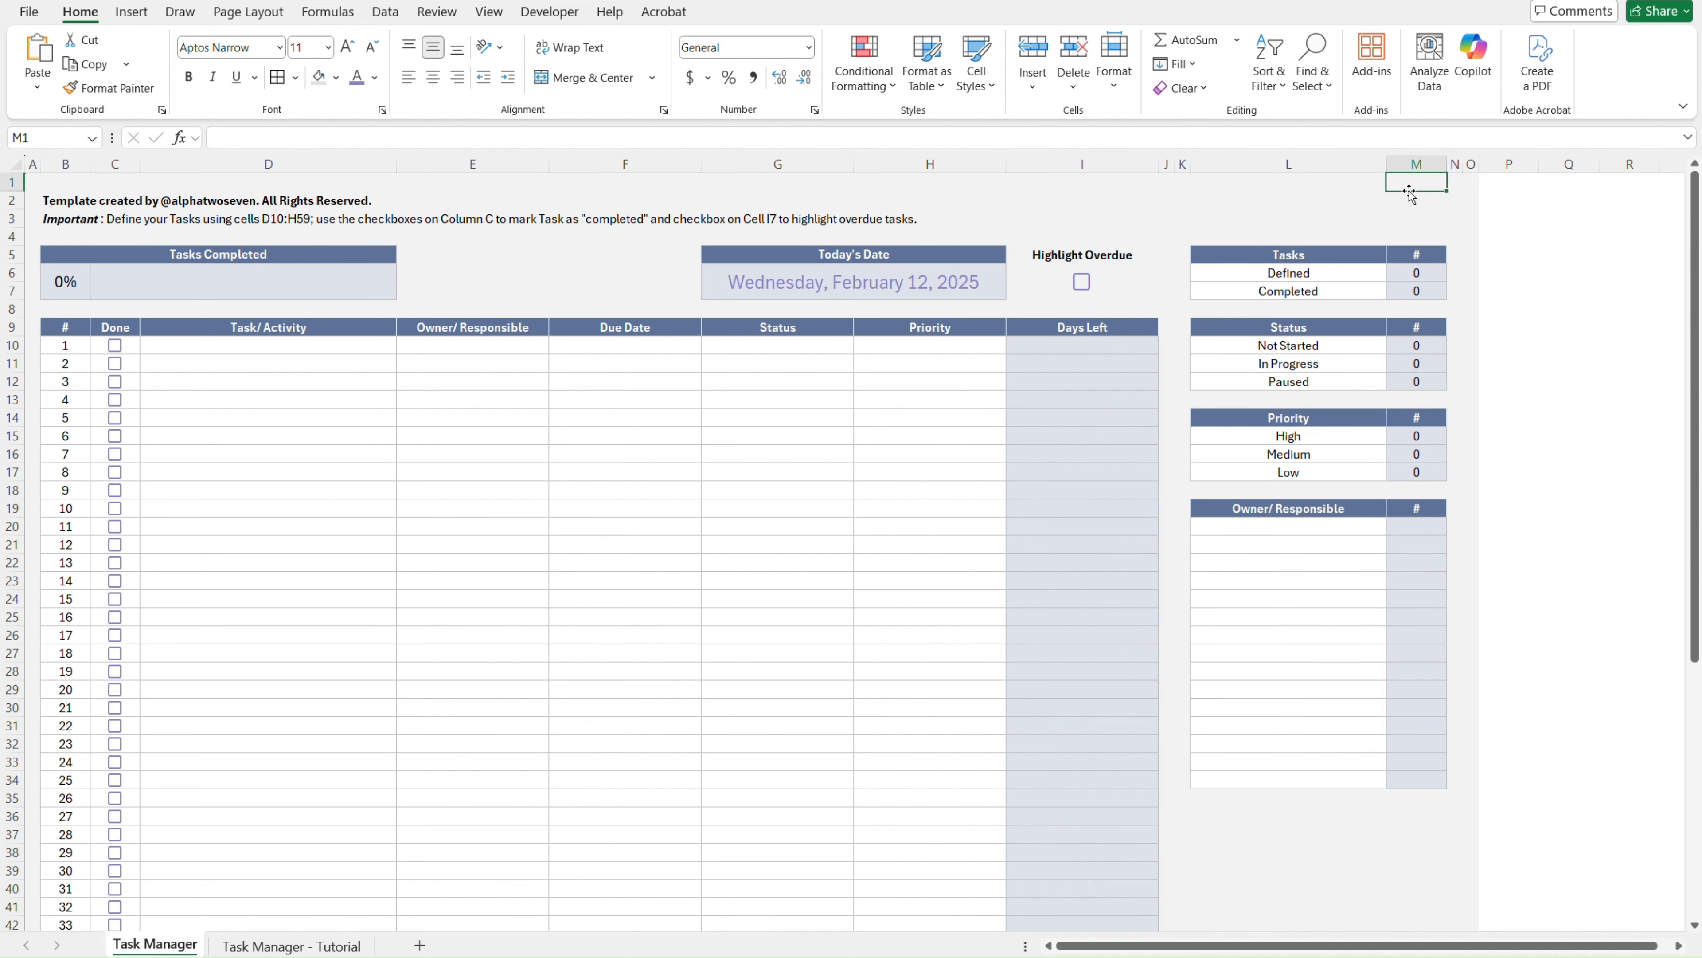
left_click(1417, 164)
right_click(1418, 164)
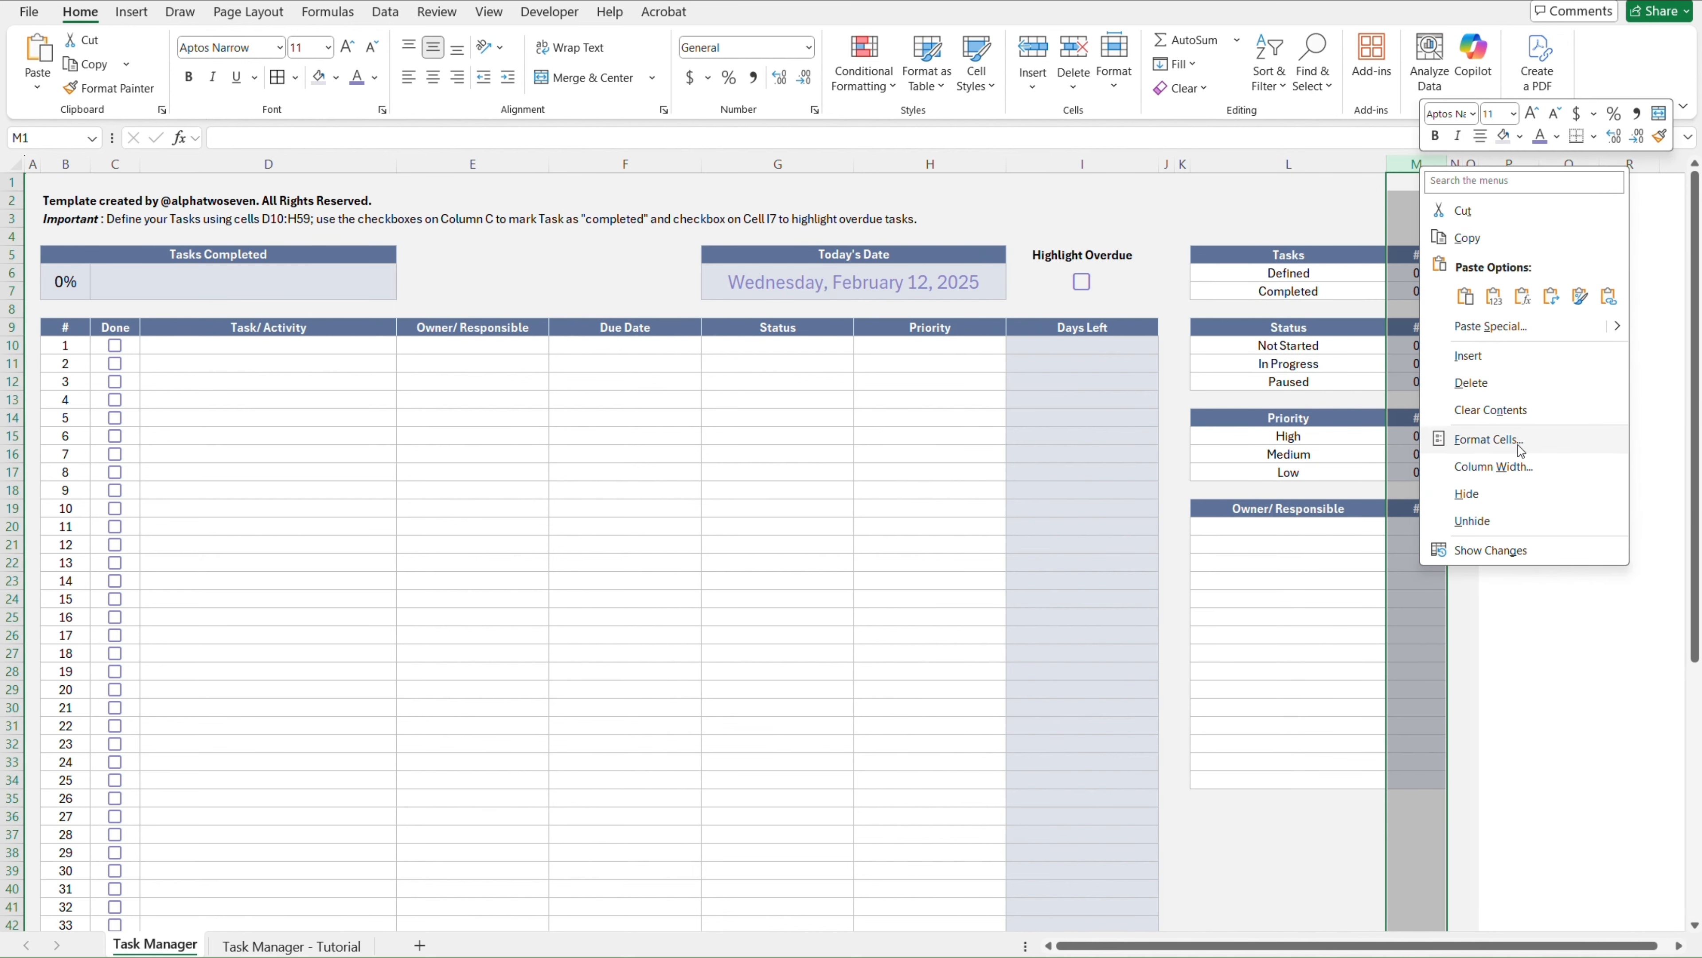
left_click(1520, 463)
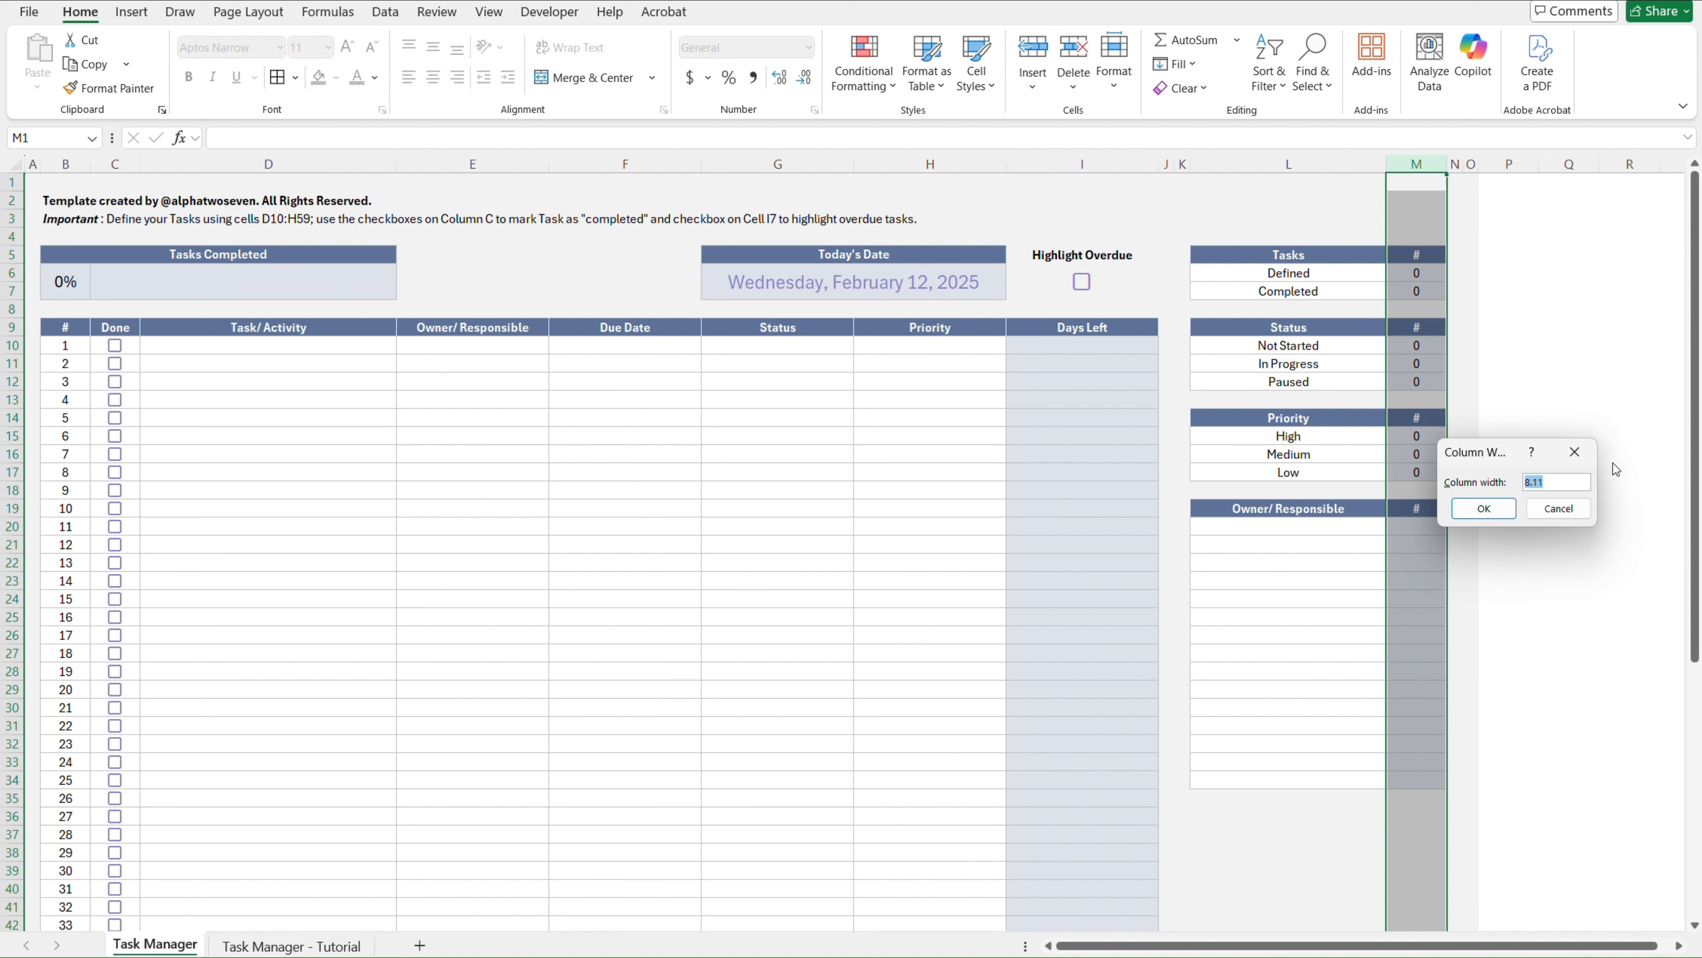
left_click(1588, 456)
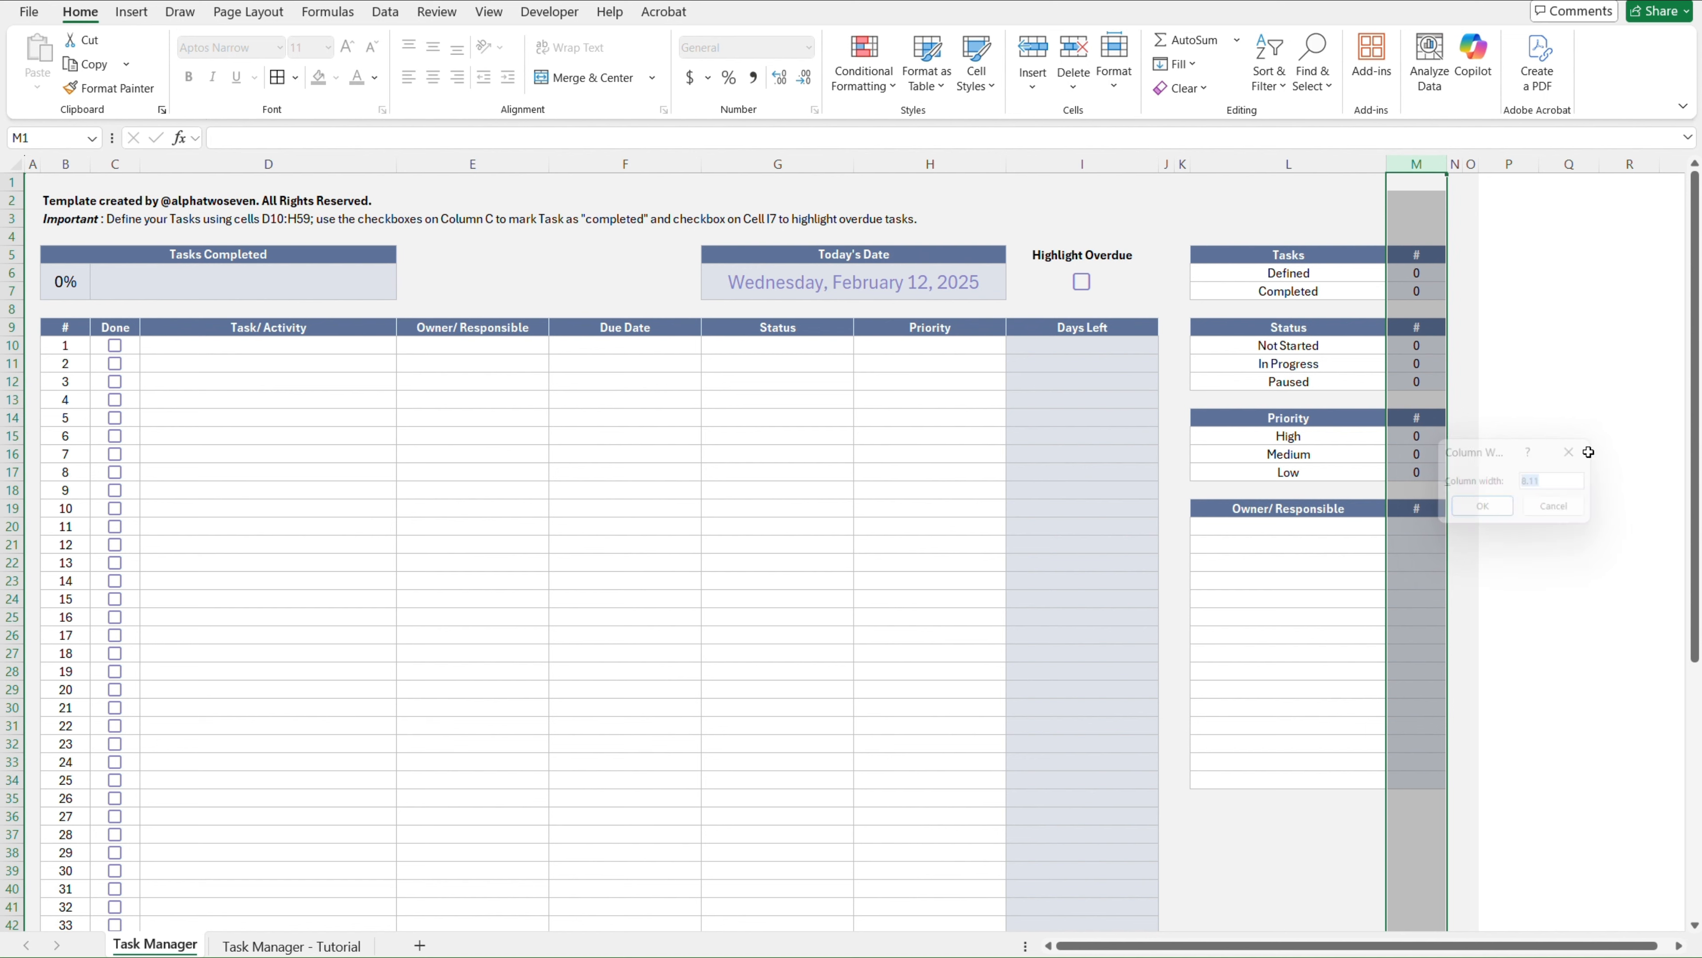
left_click(1454, 165)
right_click(1454, 165)
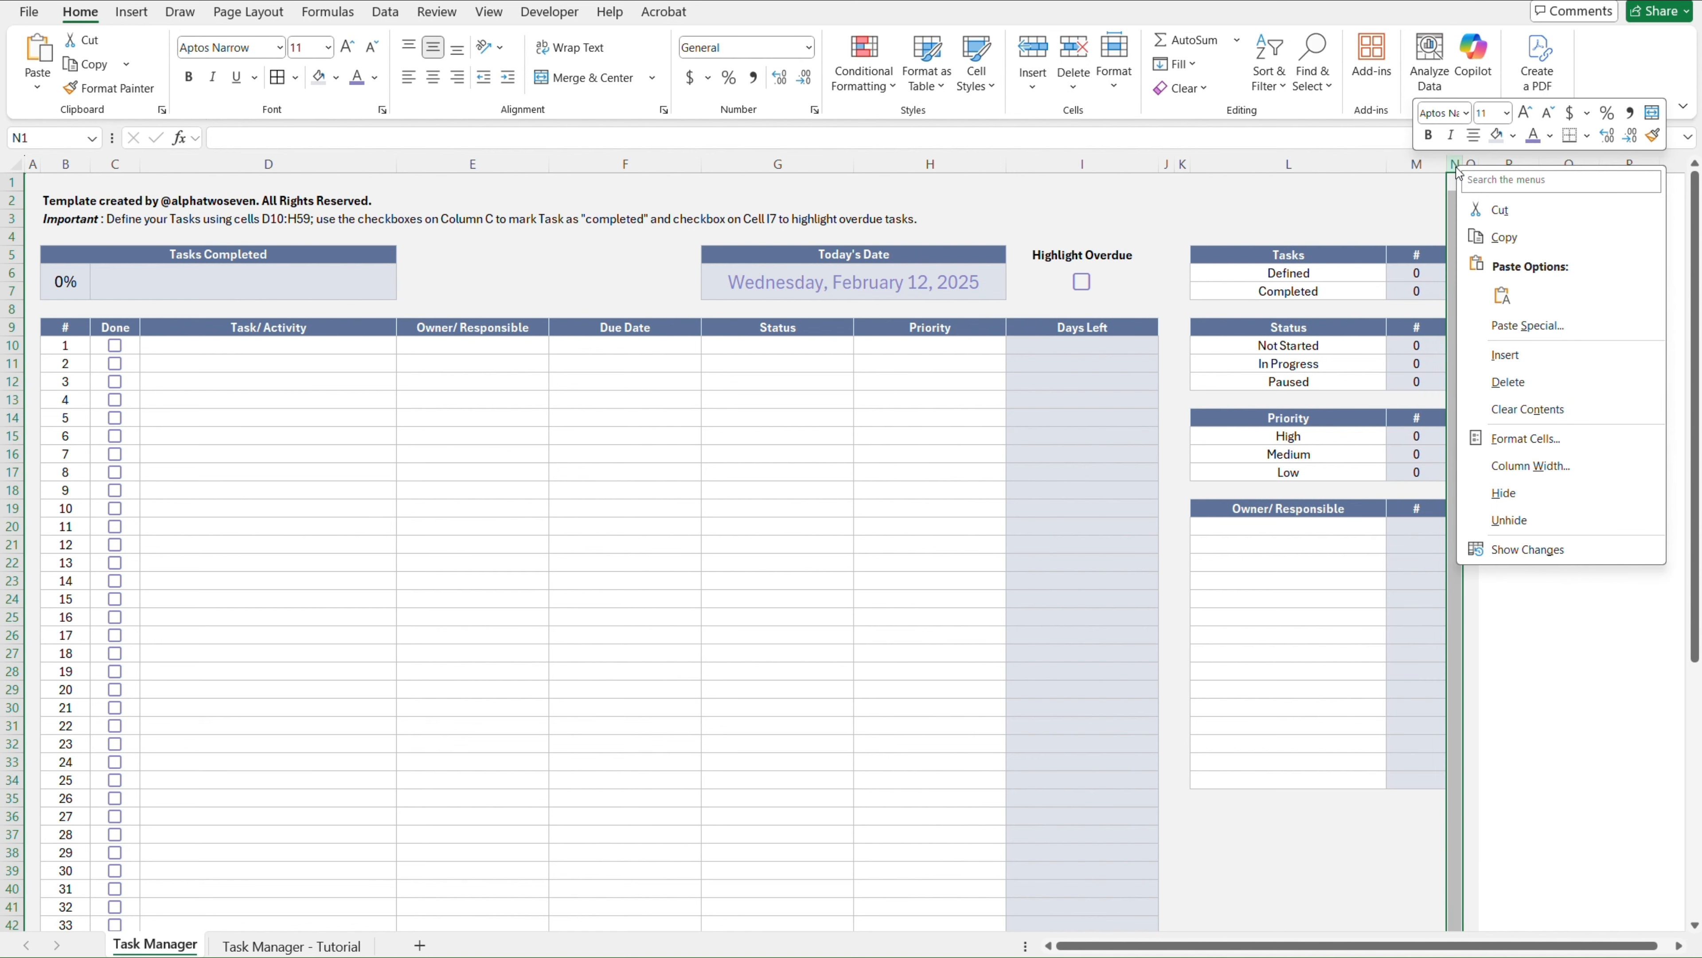
left_click(1533, 464)
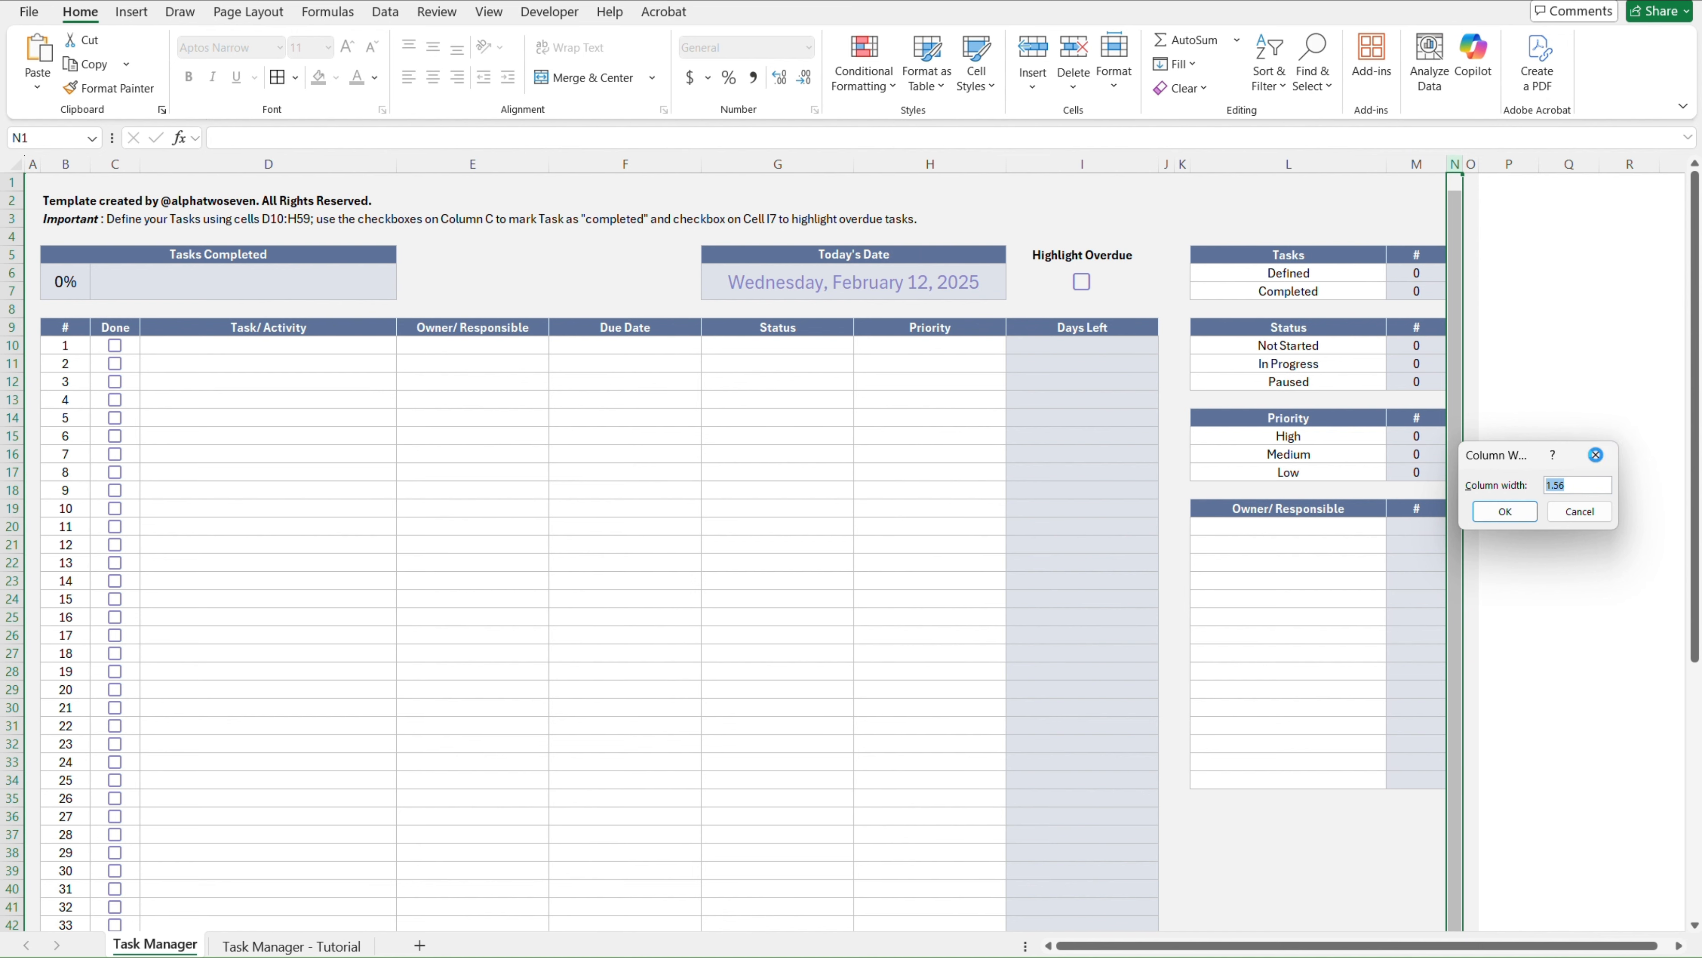
left_click(1596, 455)
Check the column width of column M on the tutorial sheet, leaving it as it is
key("ctrl+Page_Down")
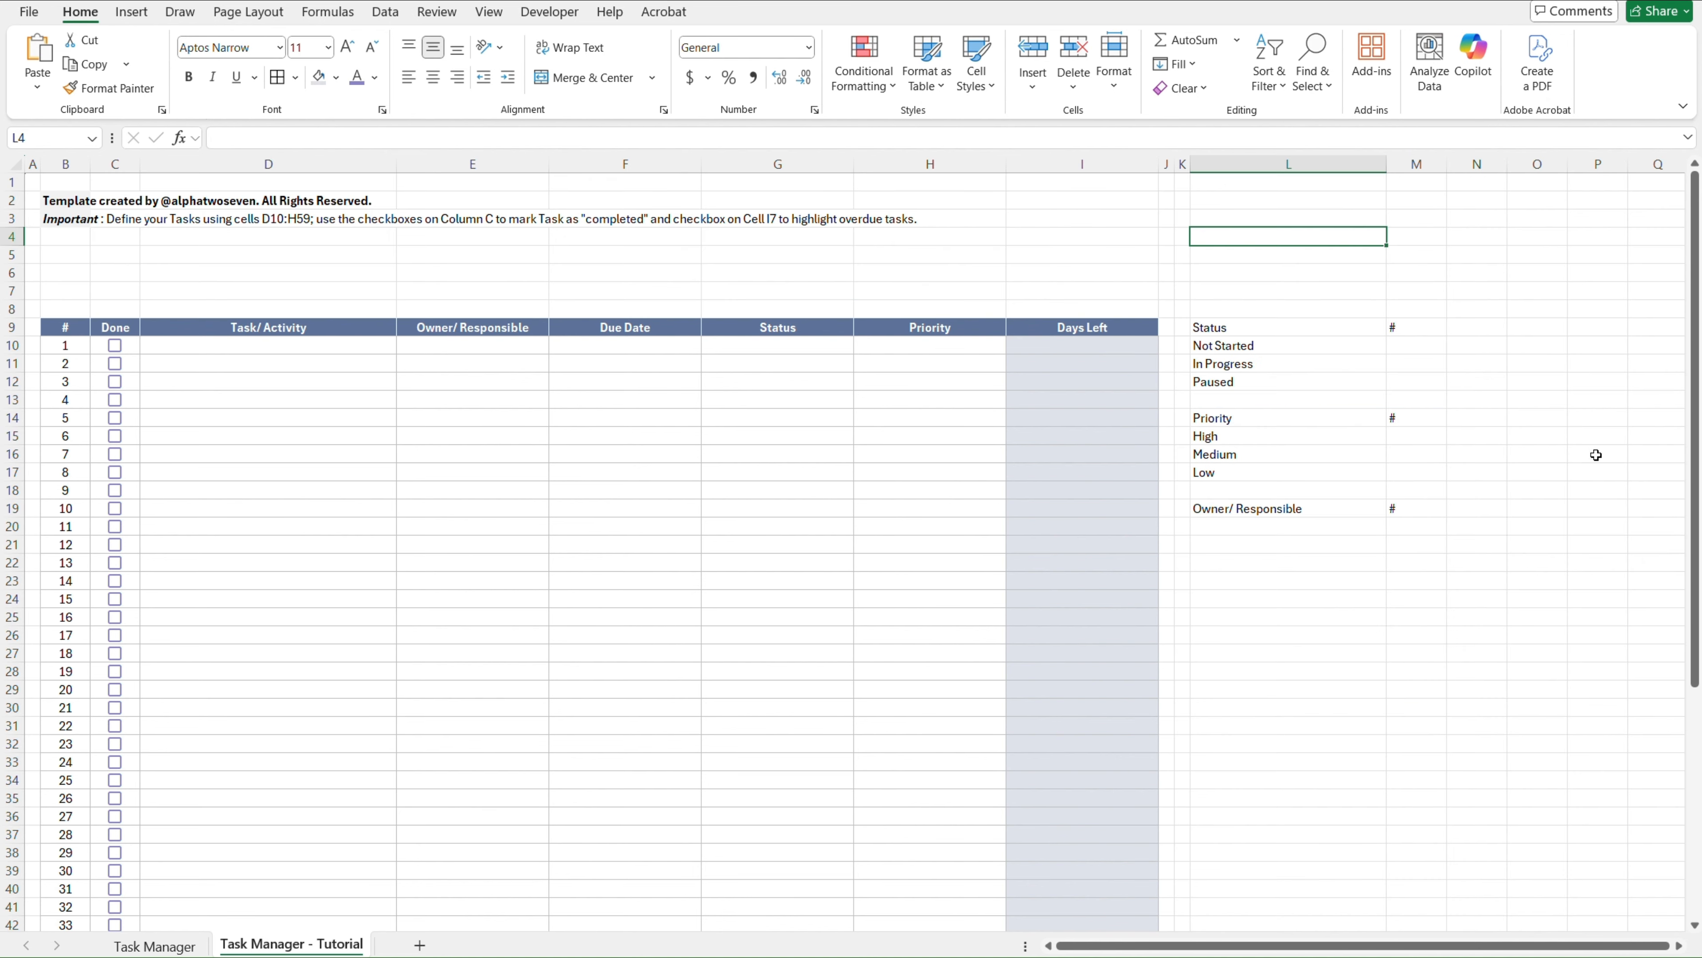
left_click(1419, 164)
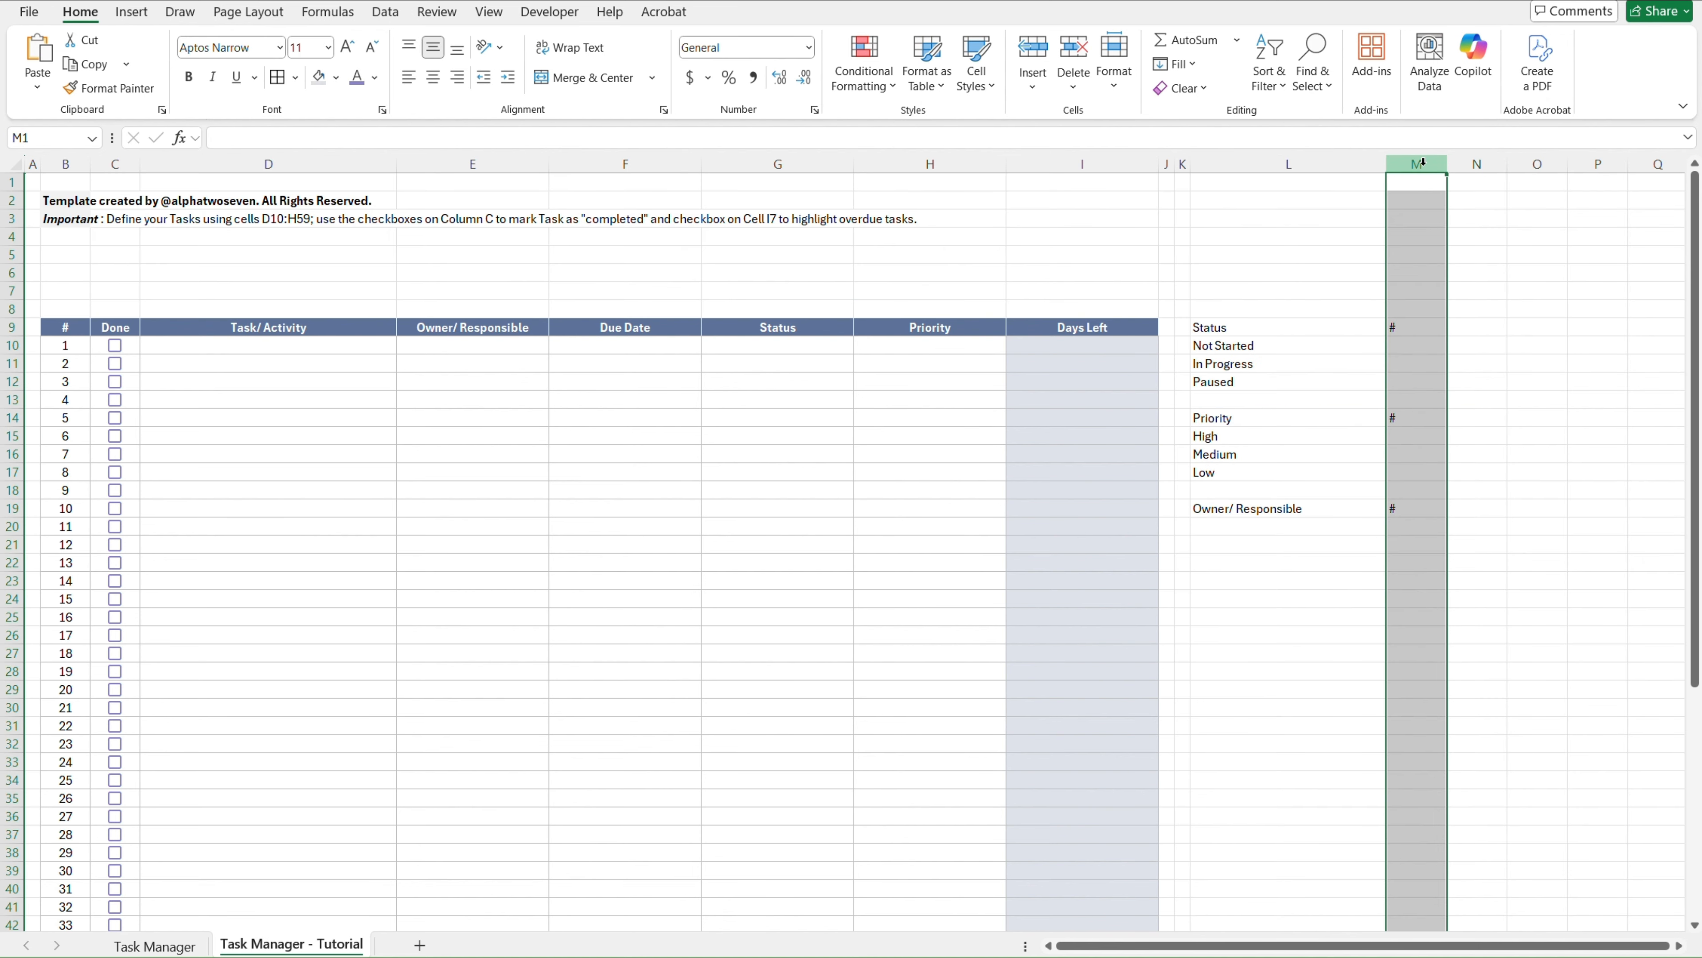
right_click(1422, 162)
left_click(1505, 471)
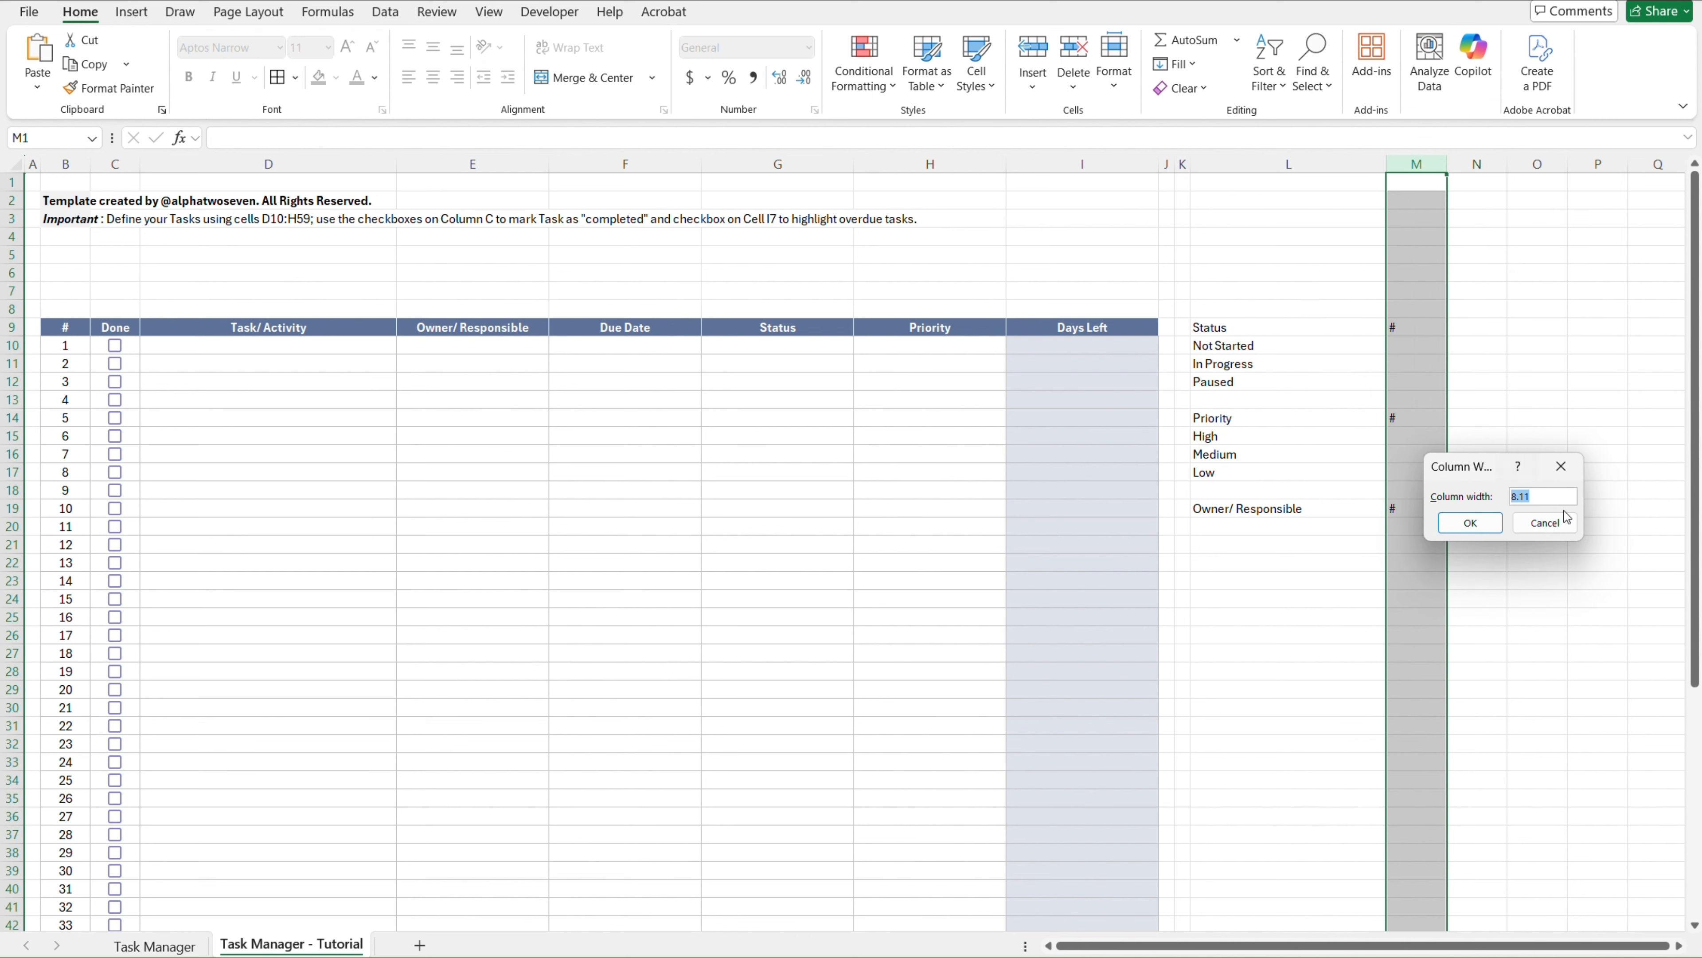
left_click(1545, 522)
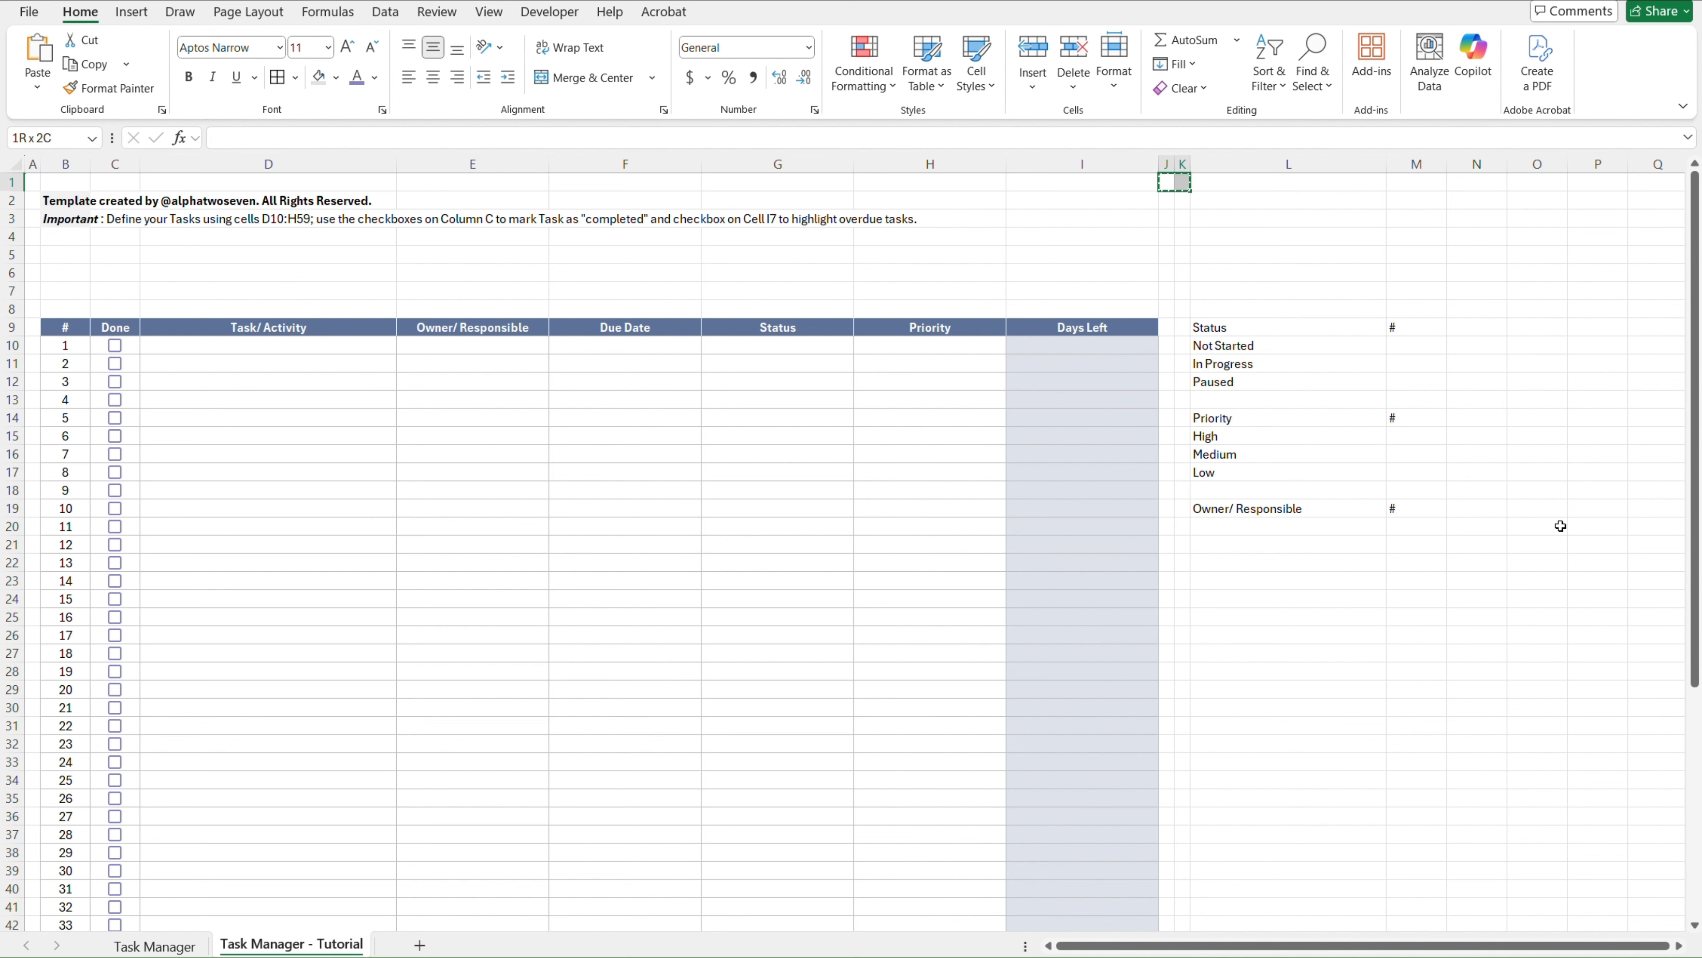
Copy J1:K1 and paste only the column widths at N1 to narrow columns N and O, comparing with the Task Manager sheet
key("Right")
key("Right")
key("Right")
key("Right")
key("ctrl+alt+v")
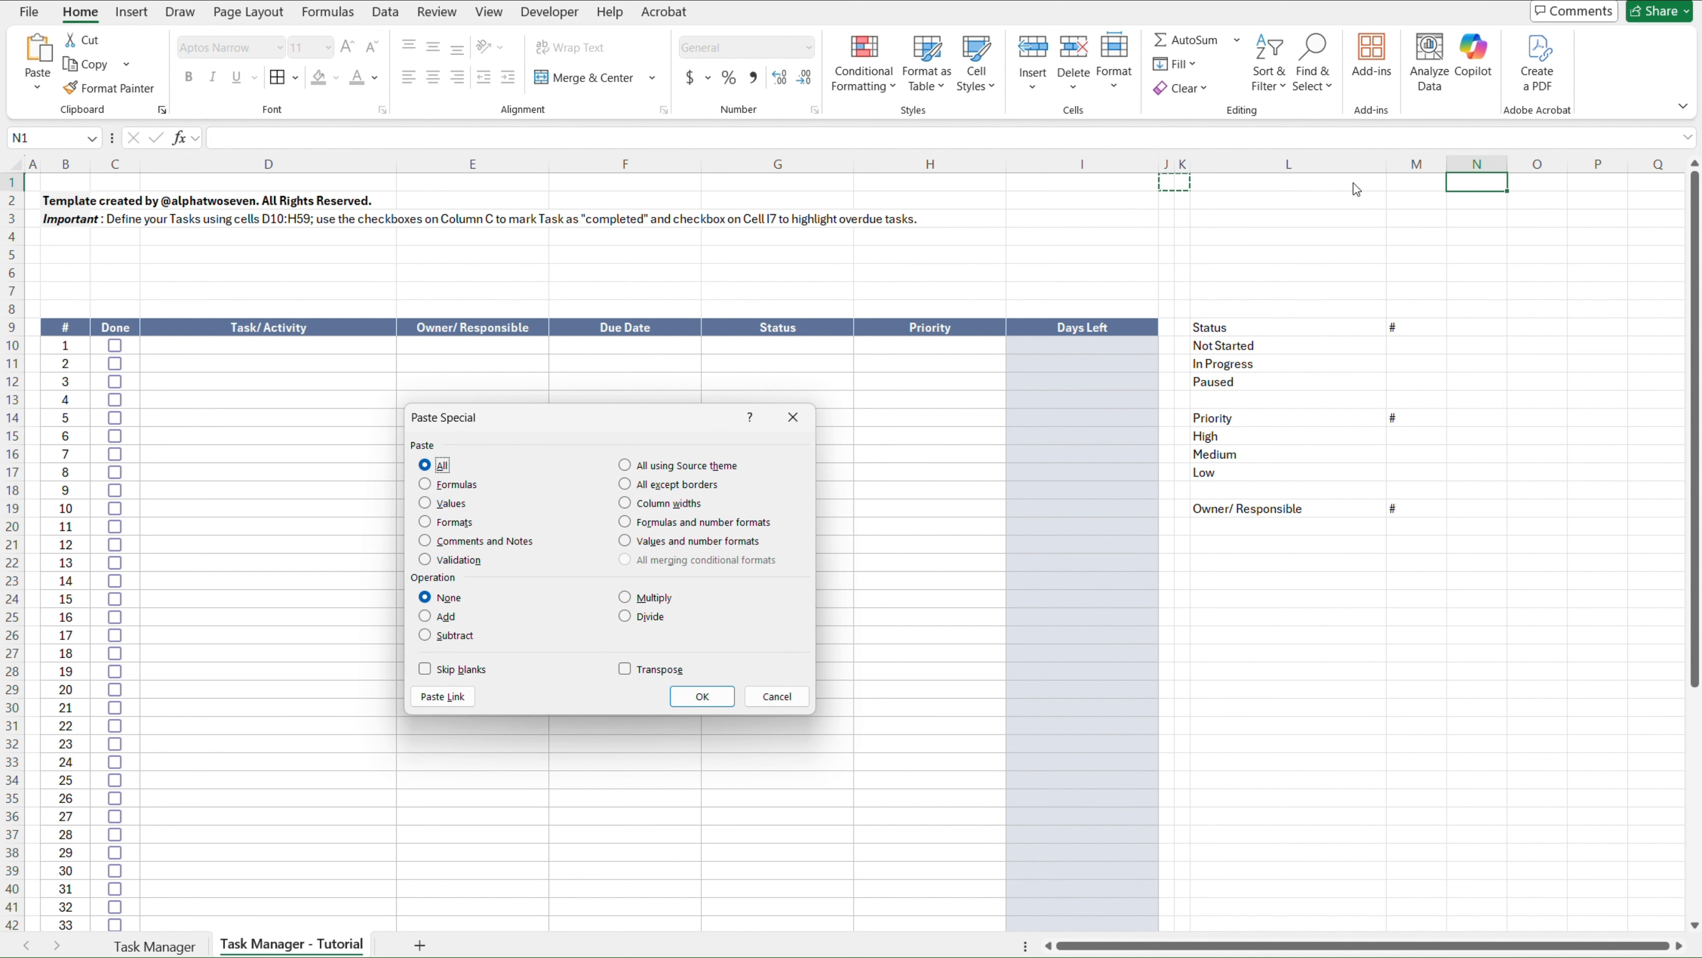
key("alt+w")
key("Return")
key("Right")
key("Right")
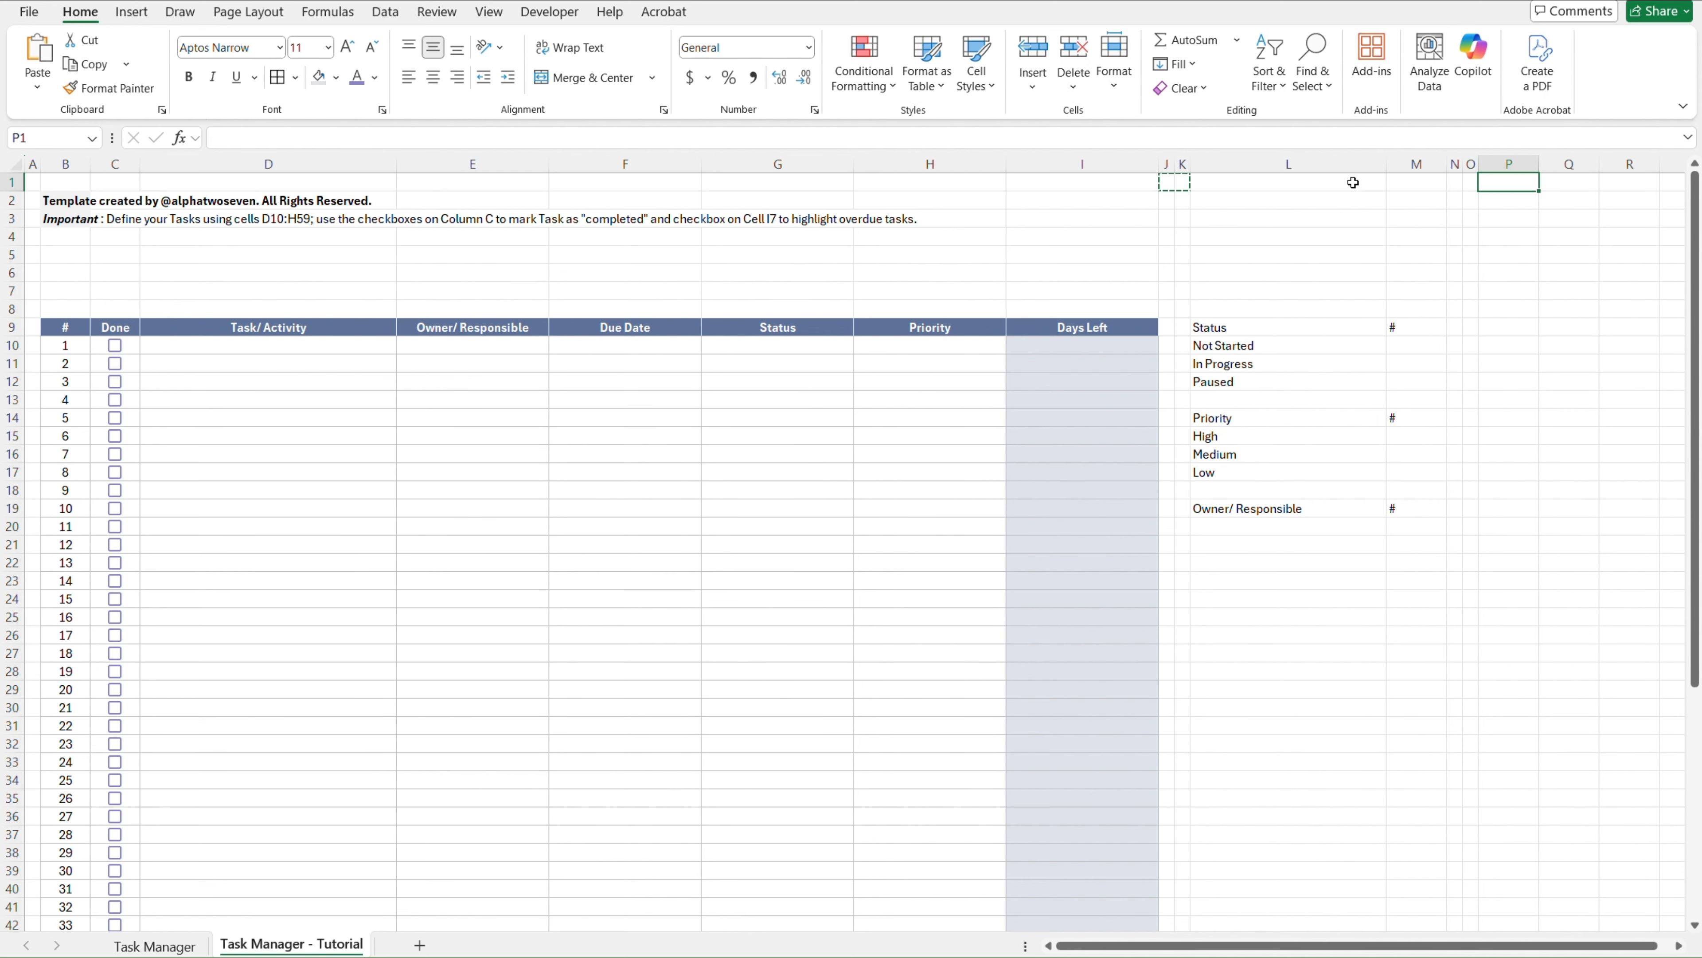
key("ctrl+Page_Up")
key("ctrl+Page_Down")
Review the Status, Priority and Owner/ Responsible labels in L9:L19 on the tutorial sheet
left_click(1314, 328)
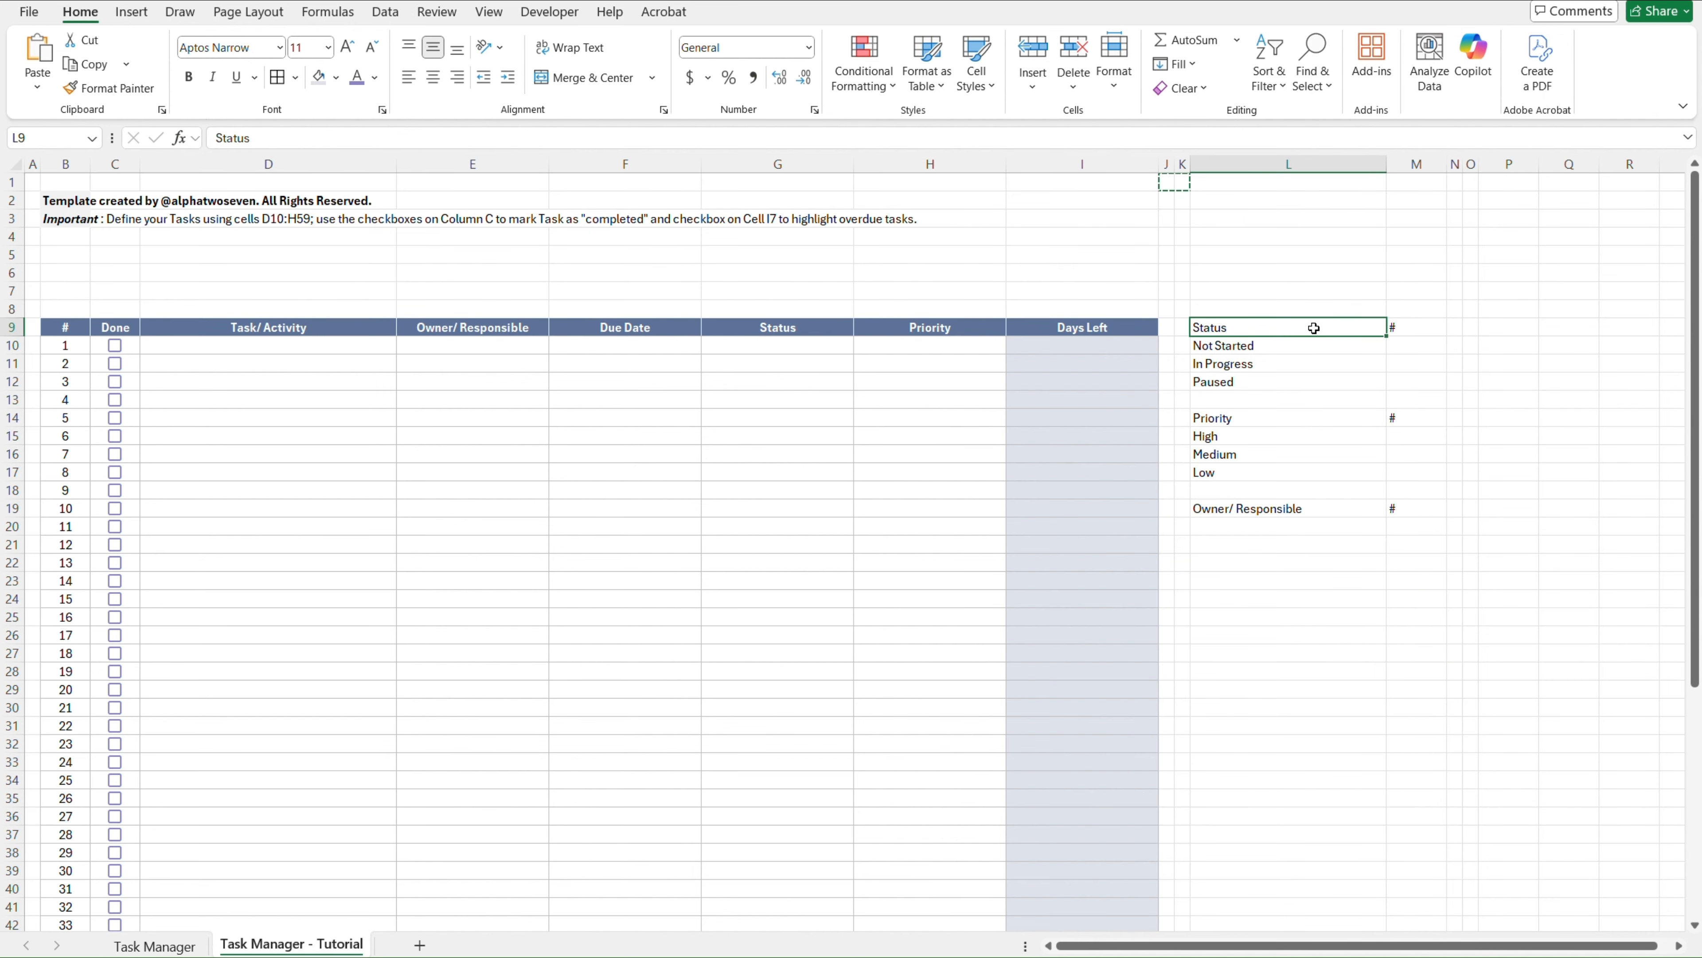
key("Down")
key("Down")
key("Down")
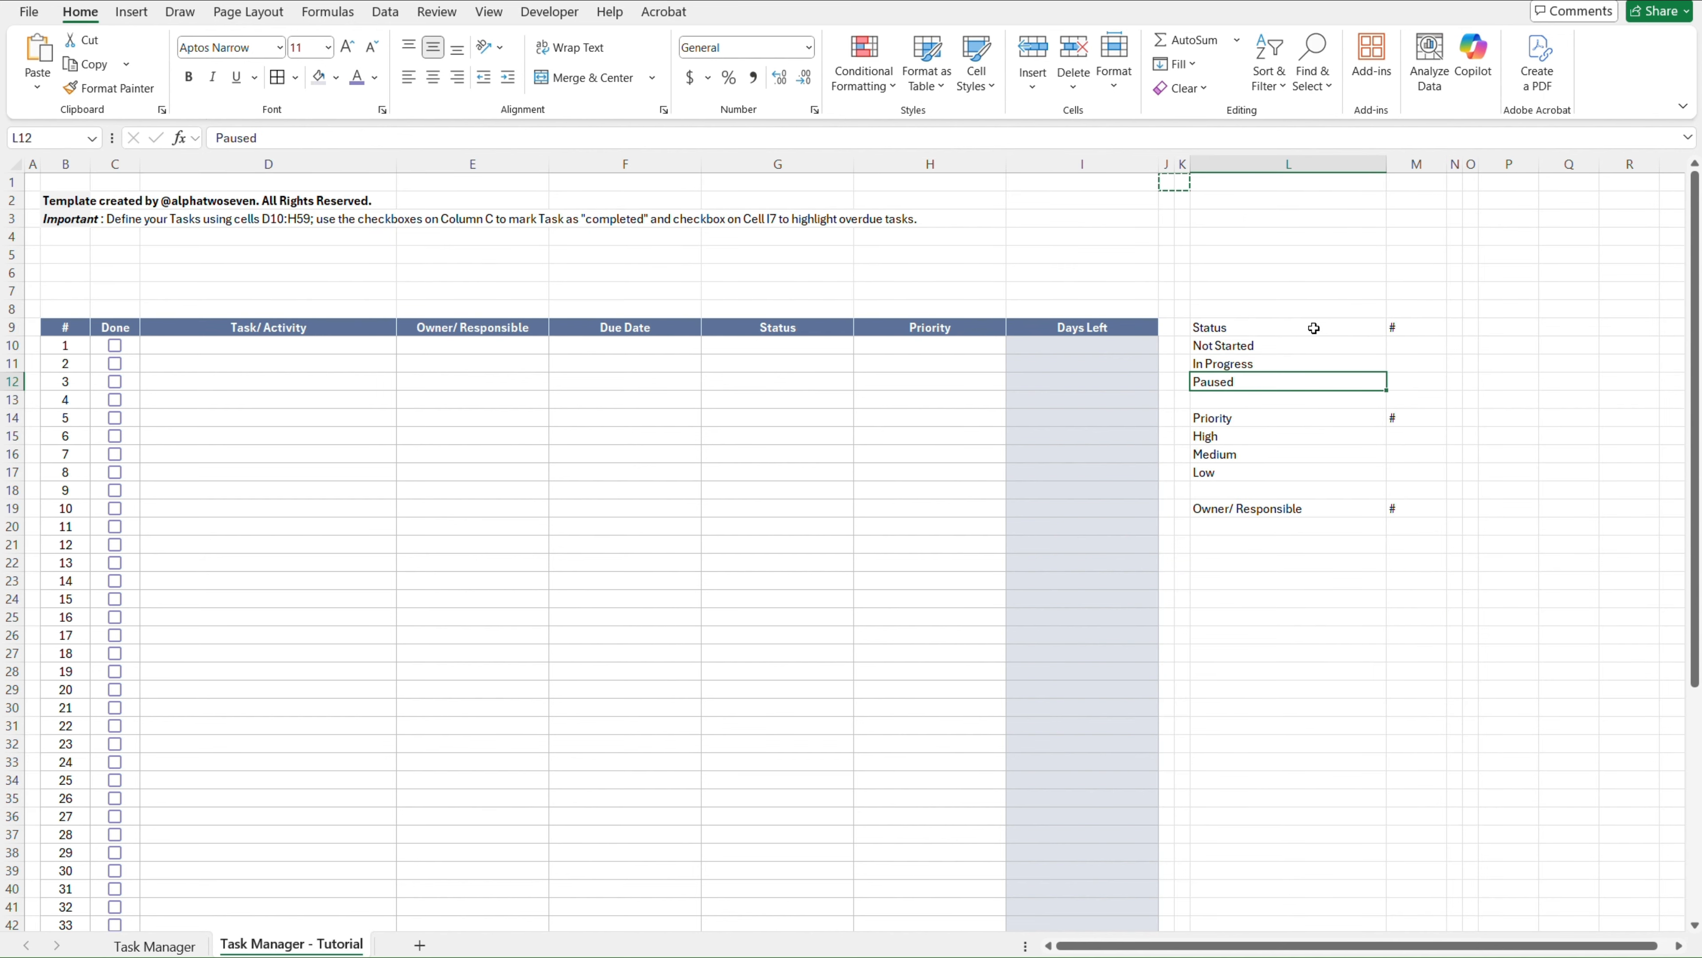
key("Down")
key("Down")
key("Down")
key("Down")
key("Down")
key("Down")
key("Down")
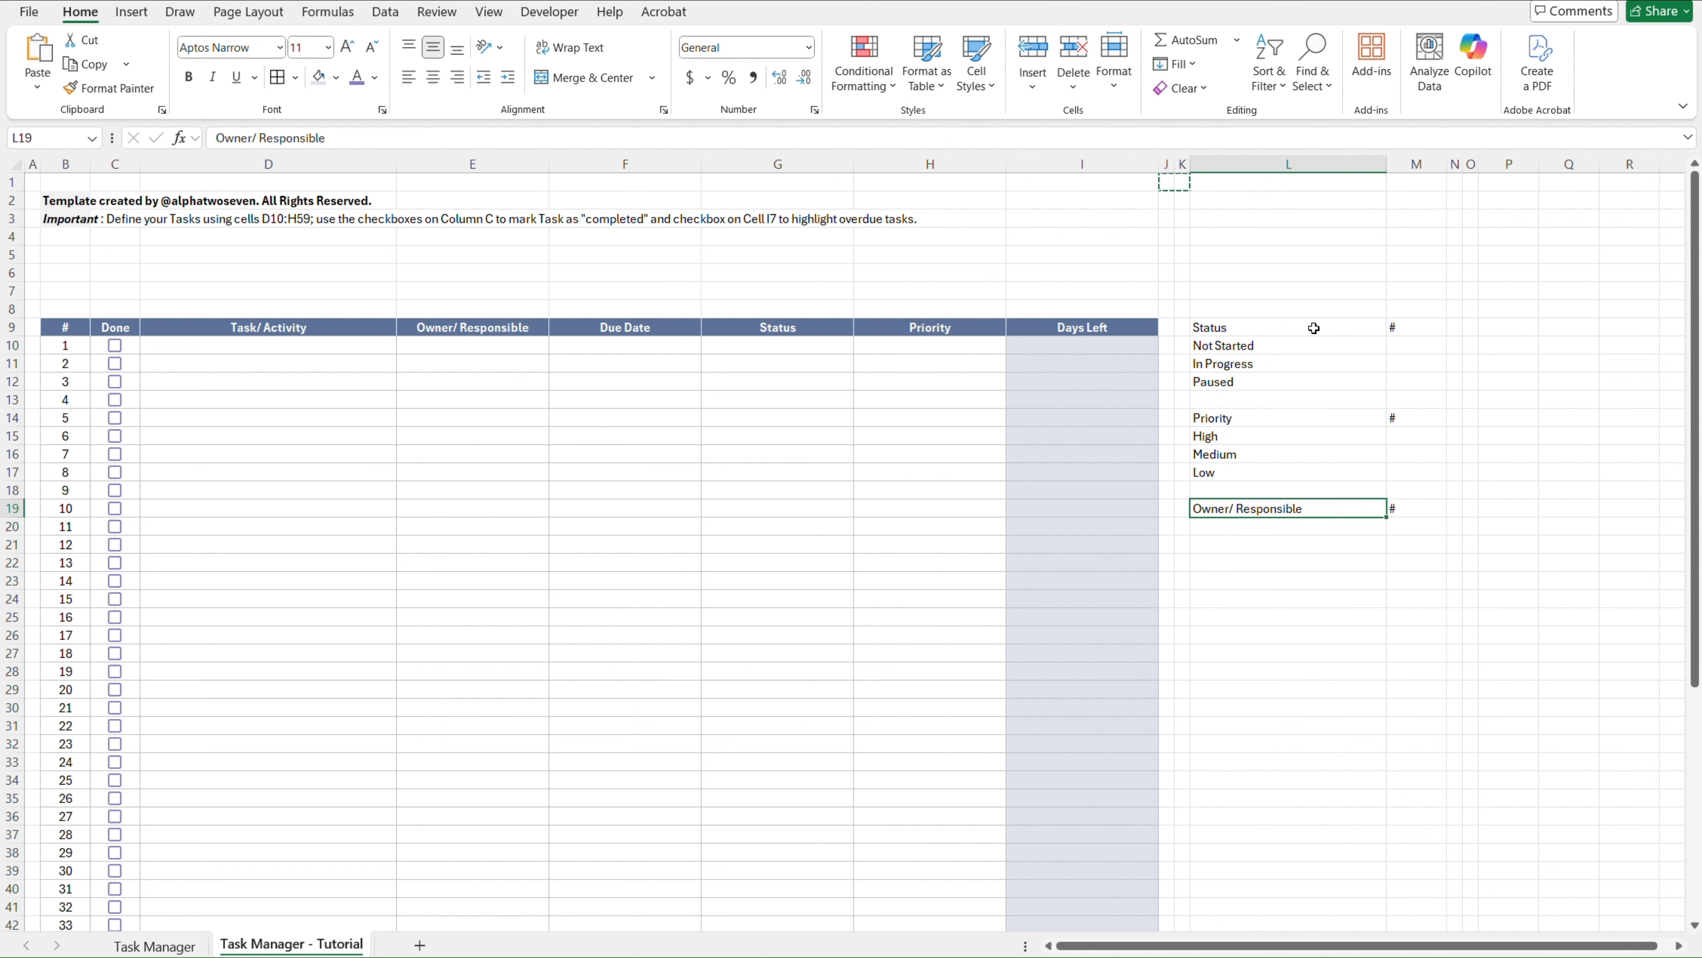
key("Up")
key("Up")
key("Up")
key("Up")
key("Up")
key("Up")
key("Up")
key("Up")
key("Up")
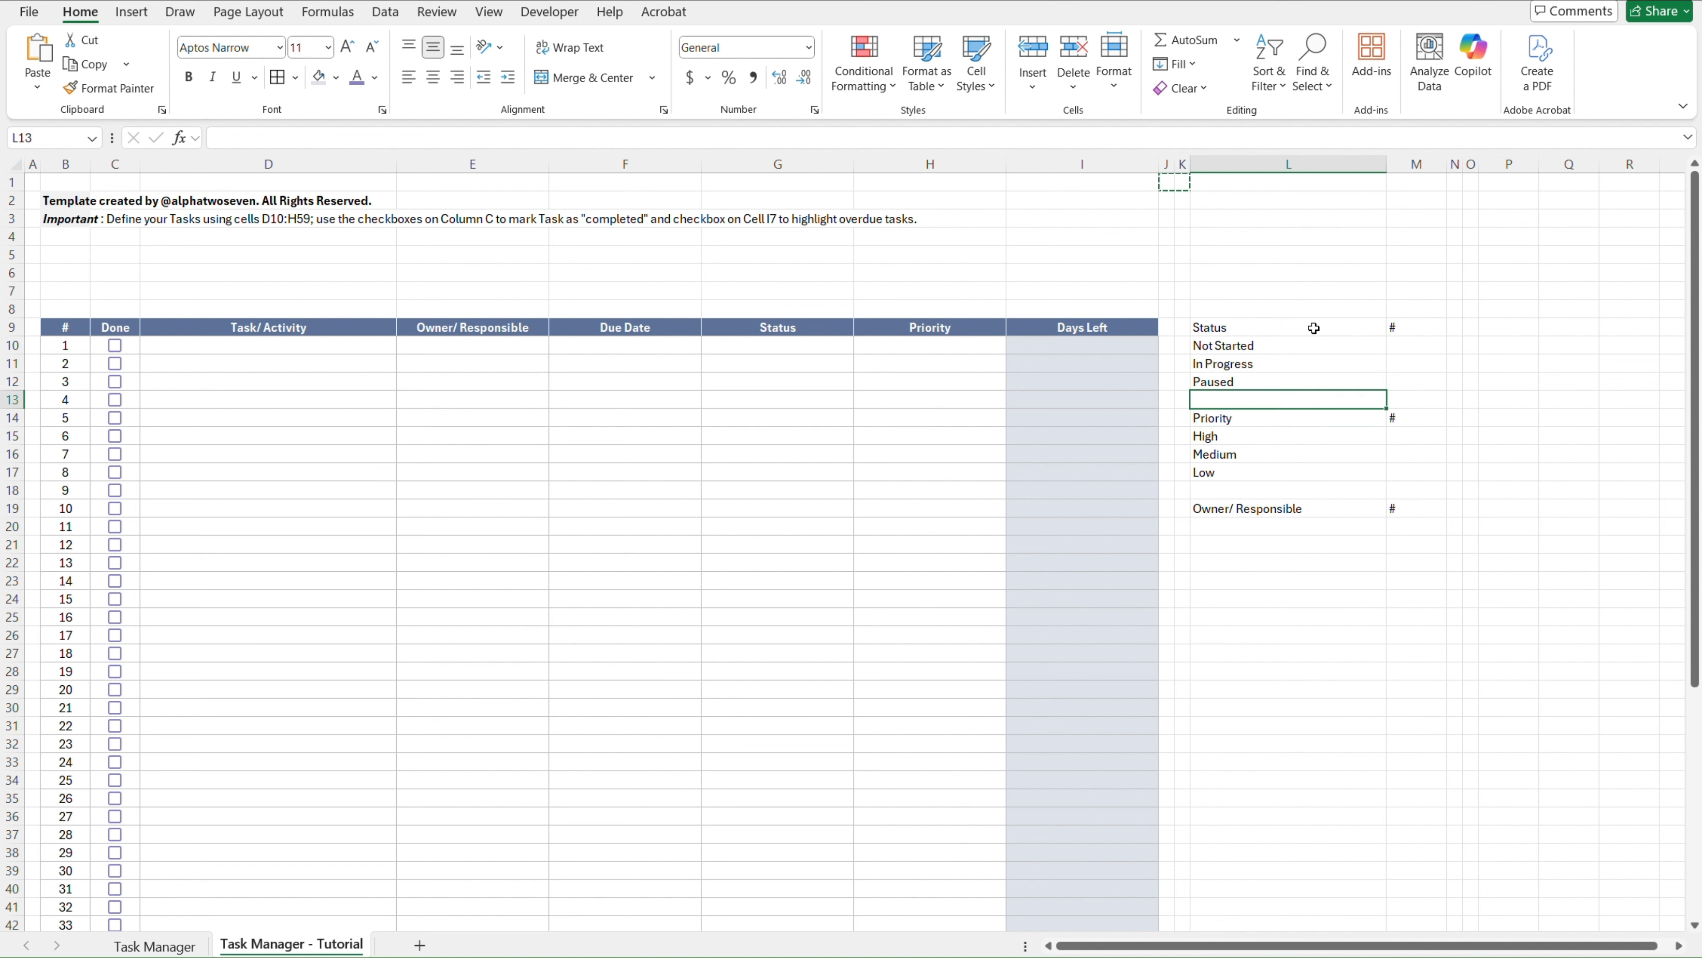
key("Up")
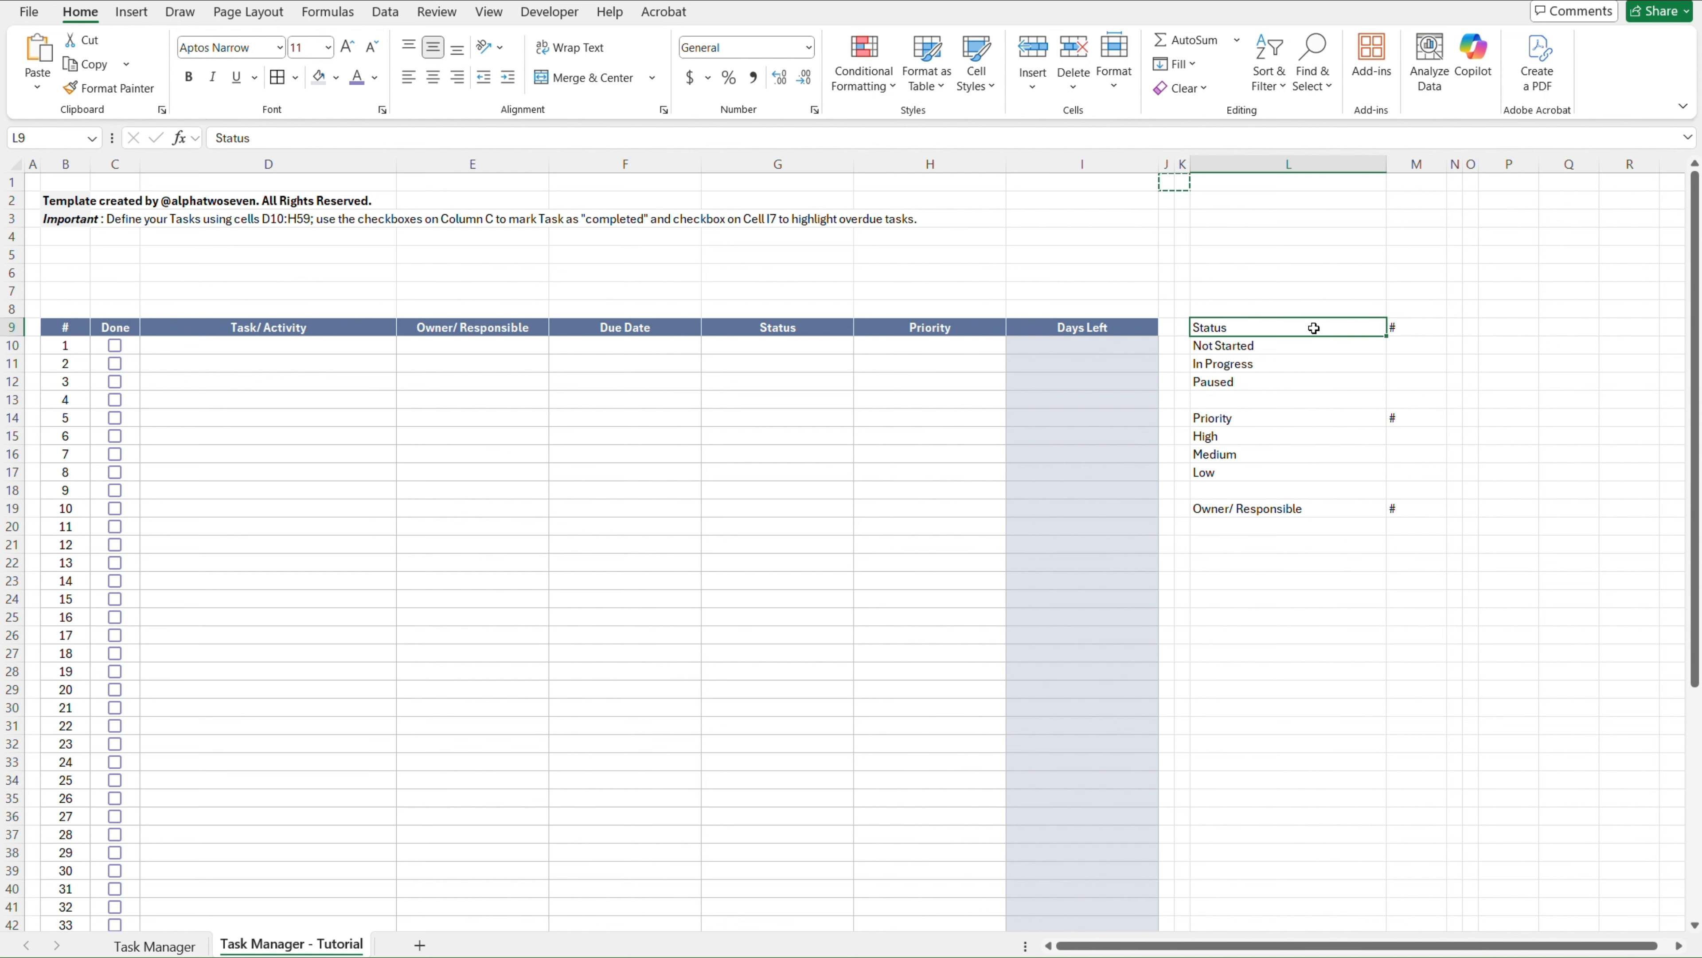
Compare against the Task Manager sheet and select the Priority header cell H9 on the tutorial sheet
key("ctrl+Page_Up")
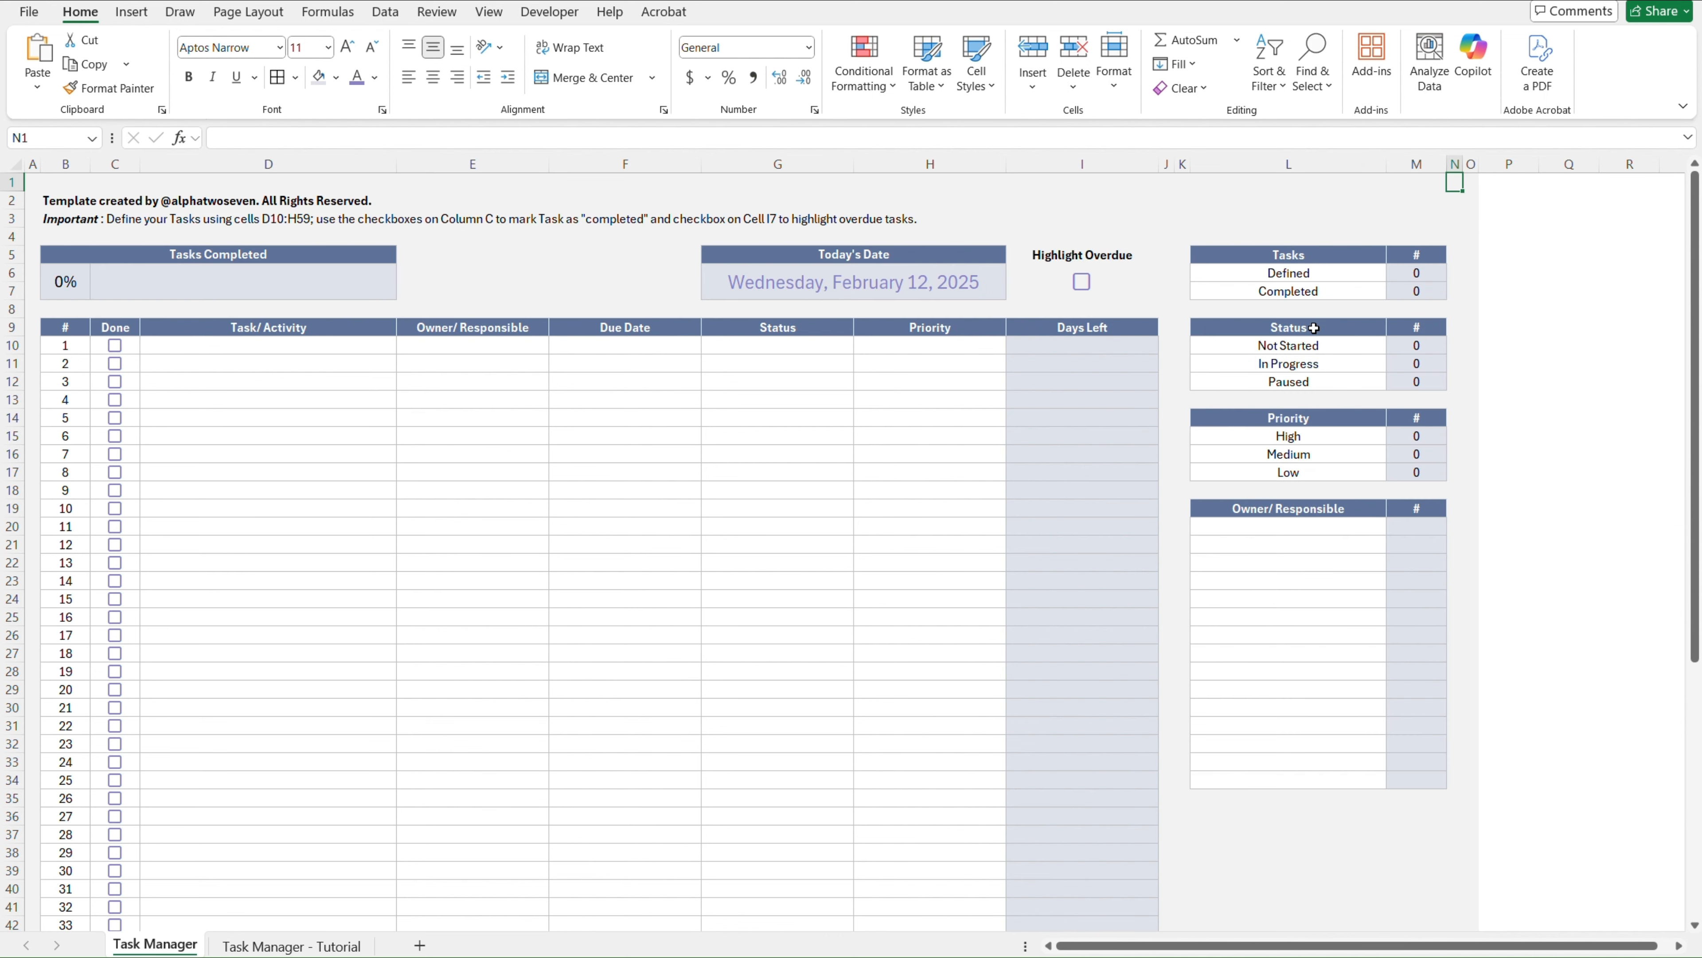
key("ctrl+Page_Down")
left_click(980, 326)
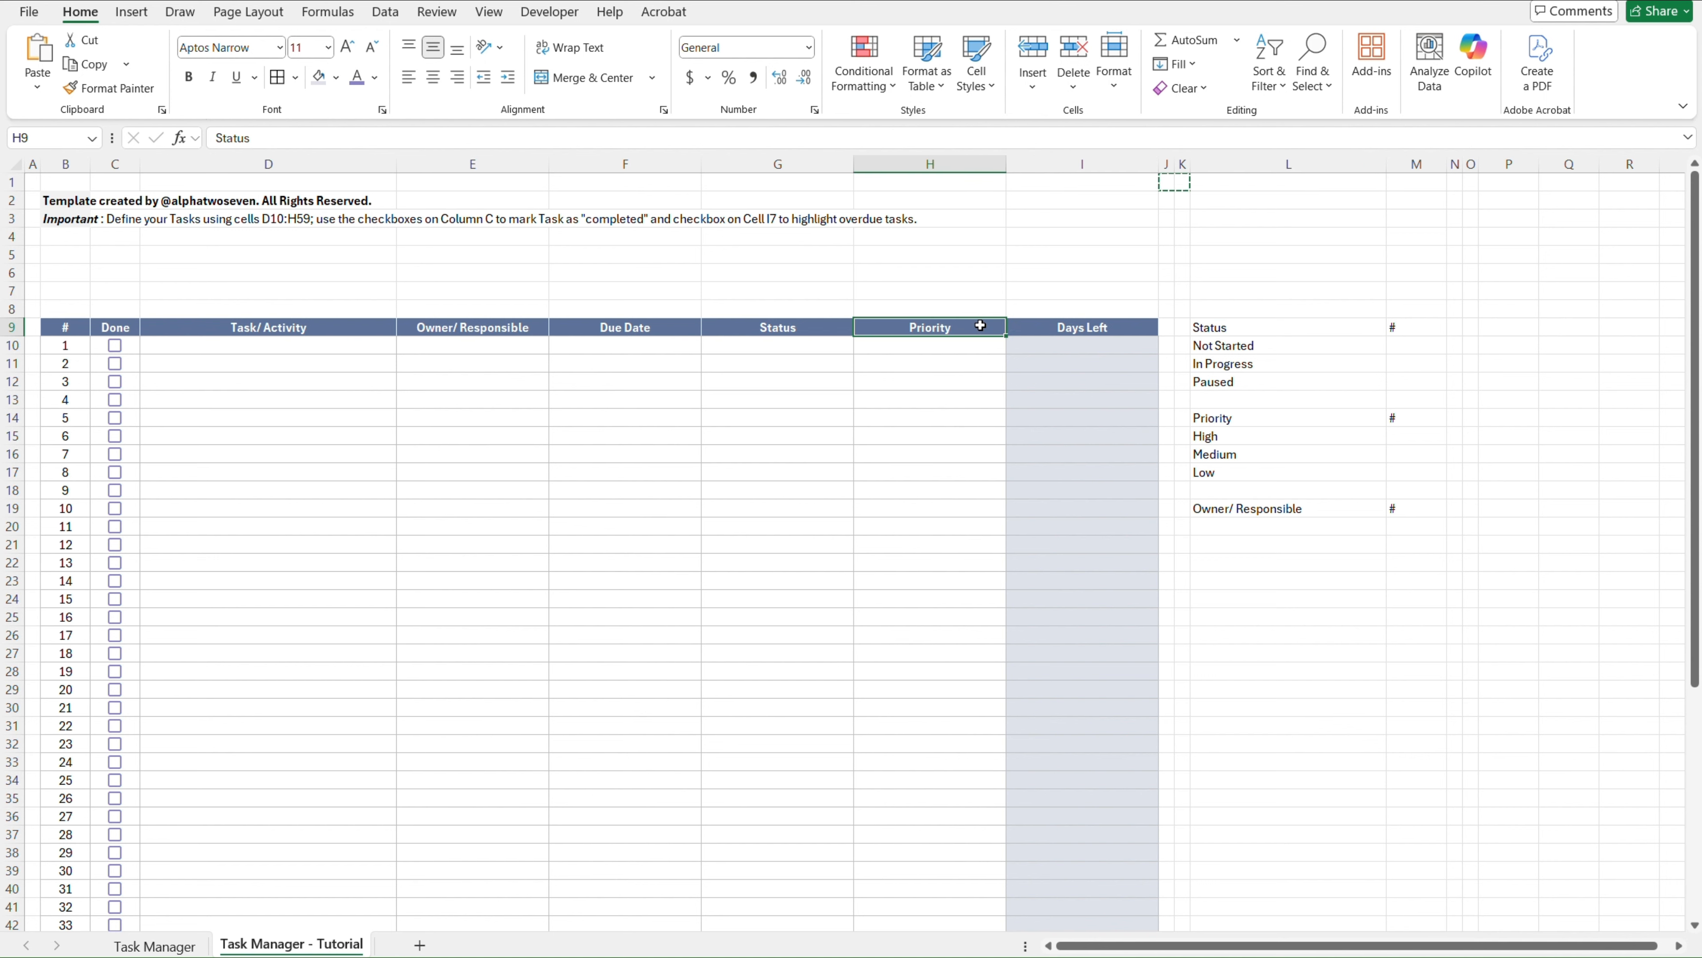
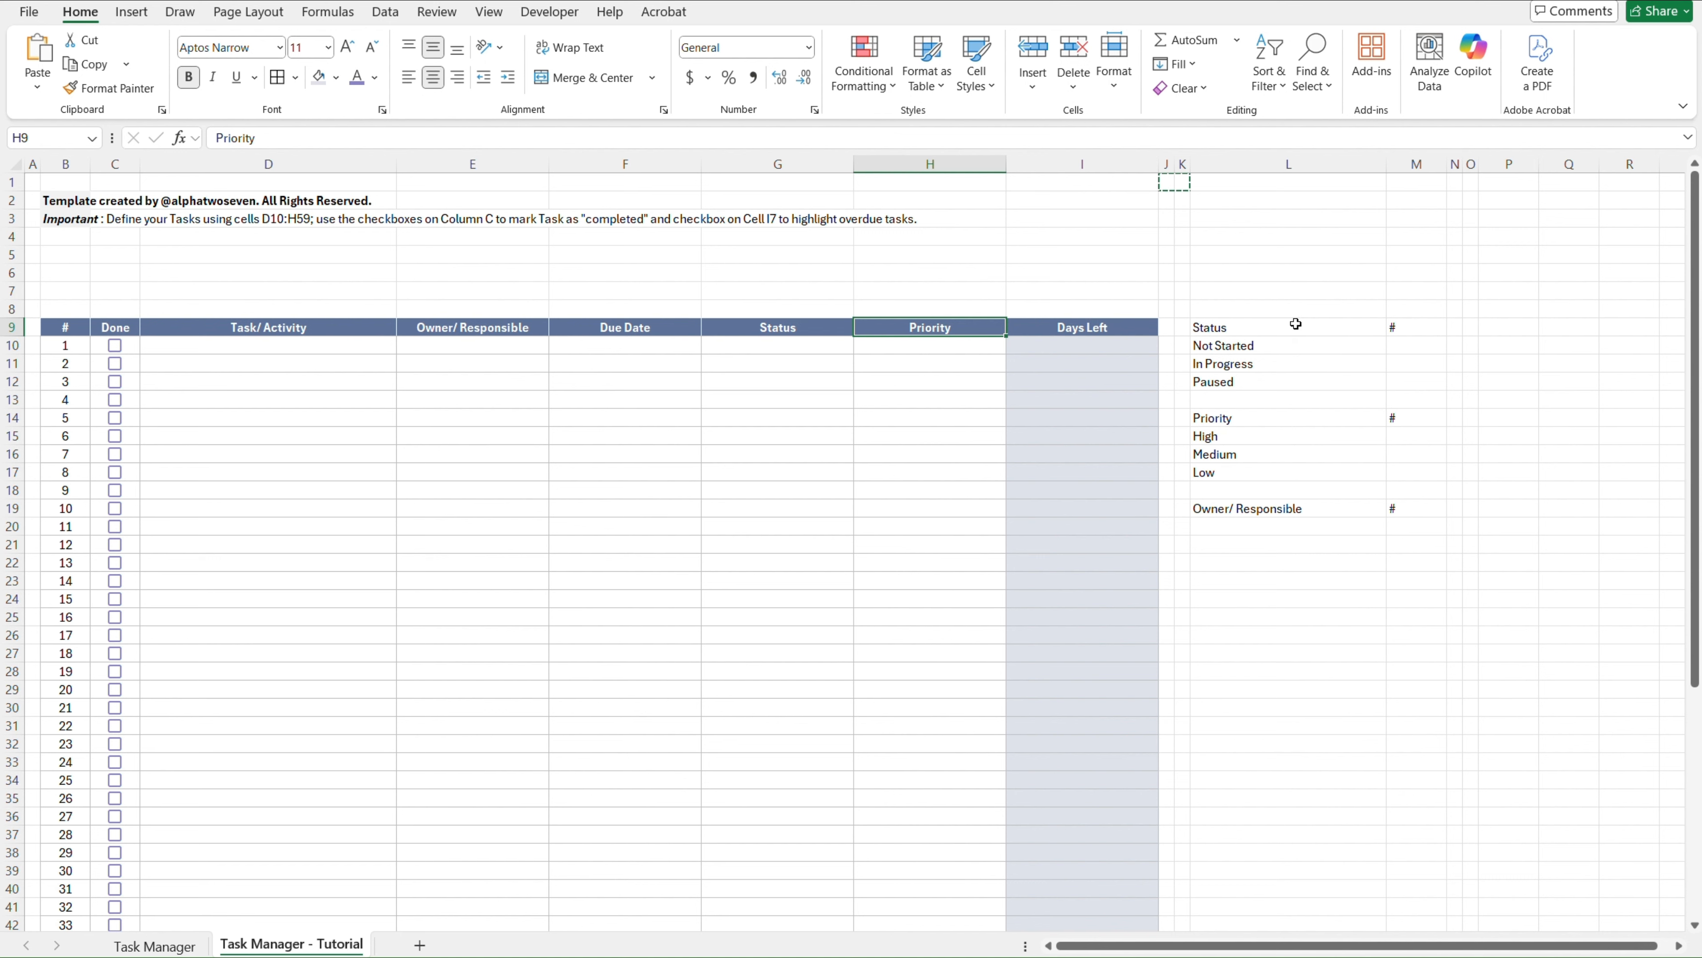
key("alt+h")
key("f")
key("p")
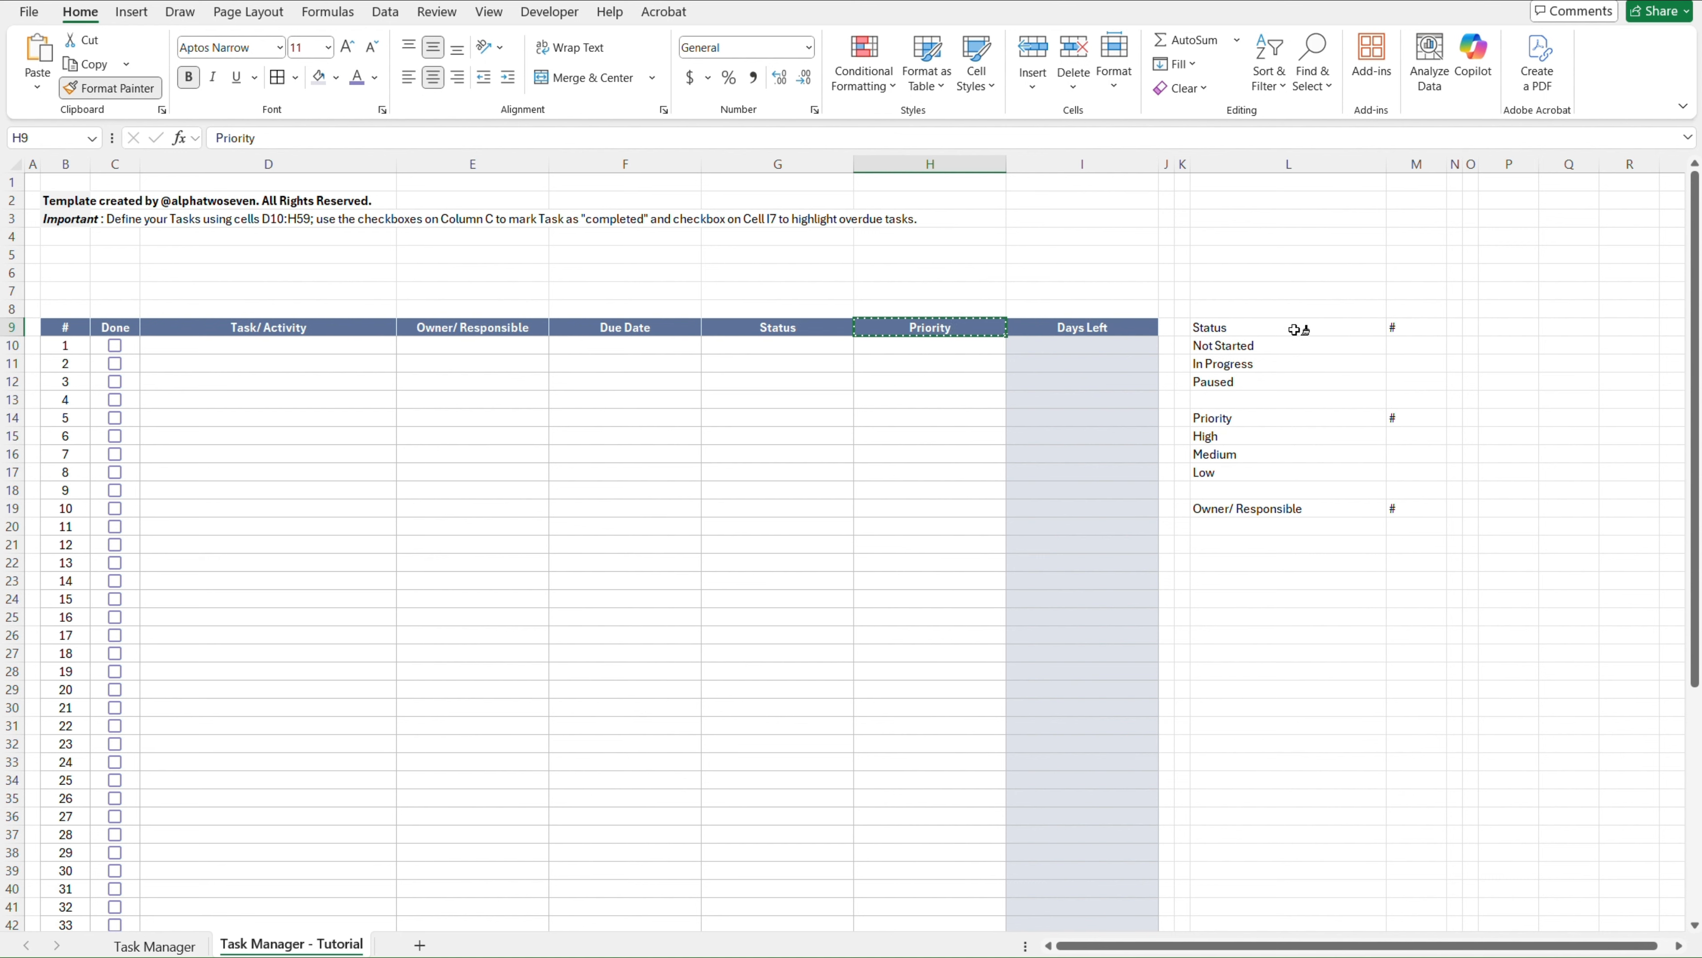
key("Escape")
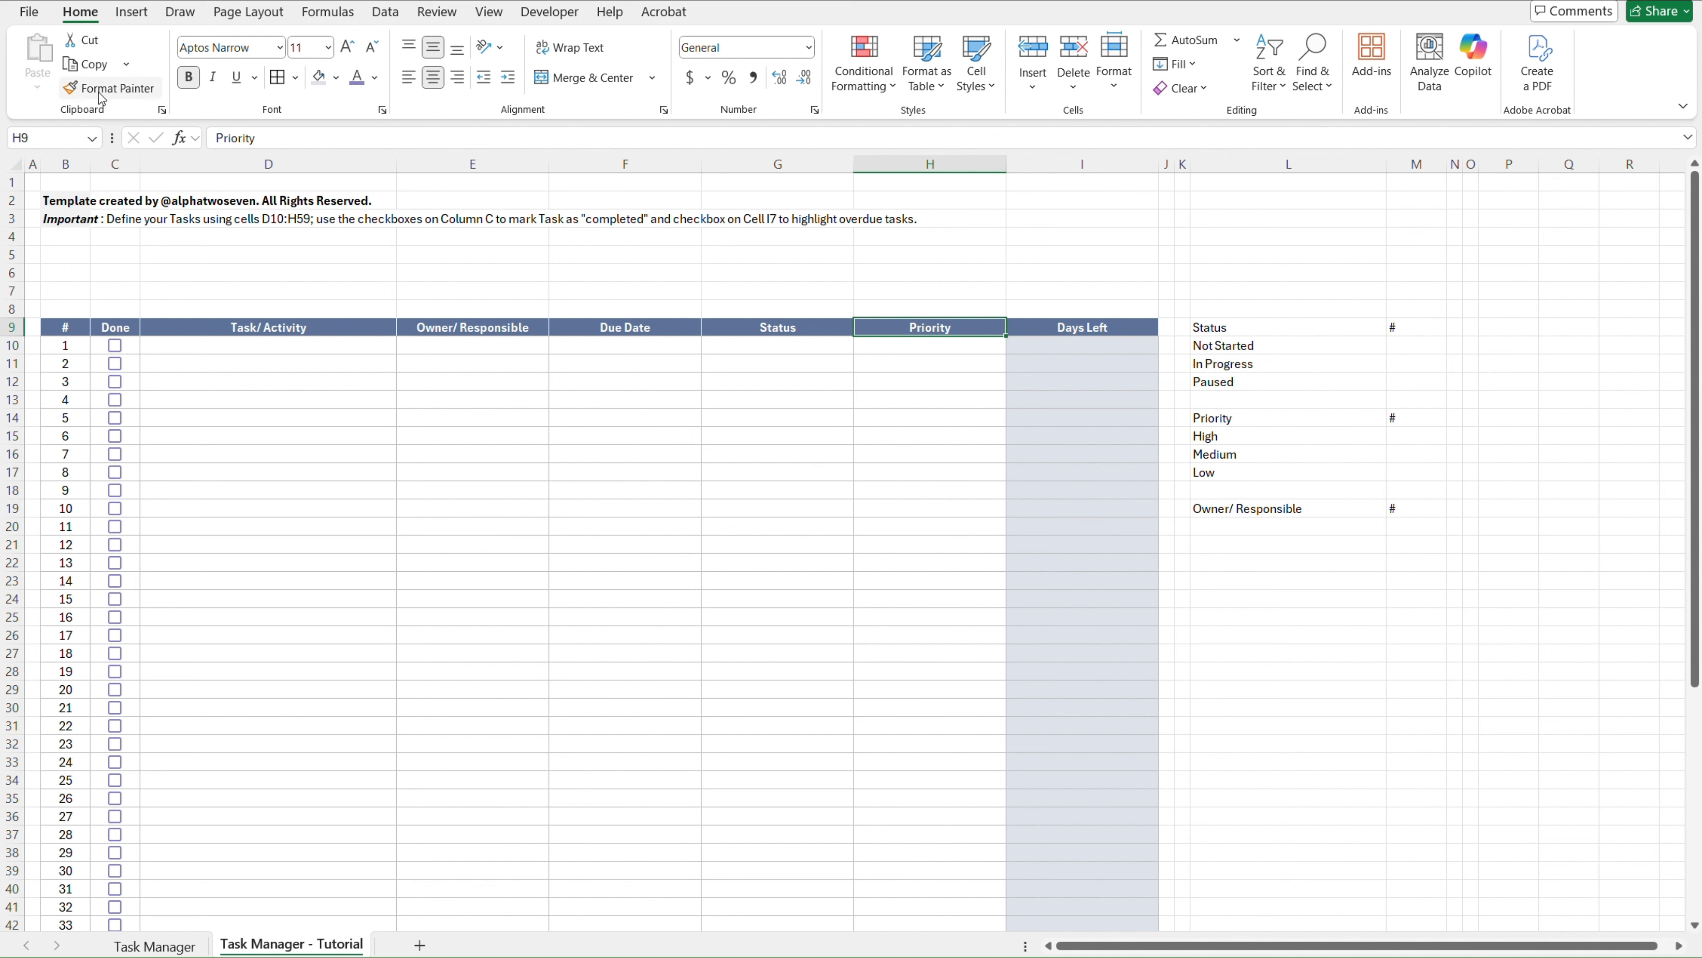
Copy the formatting of the Priority header in H9 onto the Status summary header cells L9:M9 with Format Painter
left_click(113, 90)
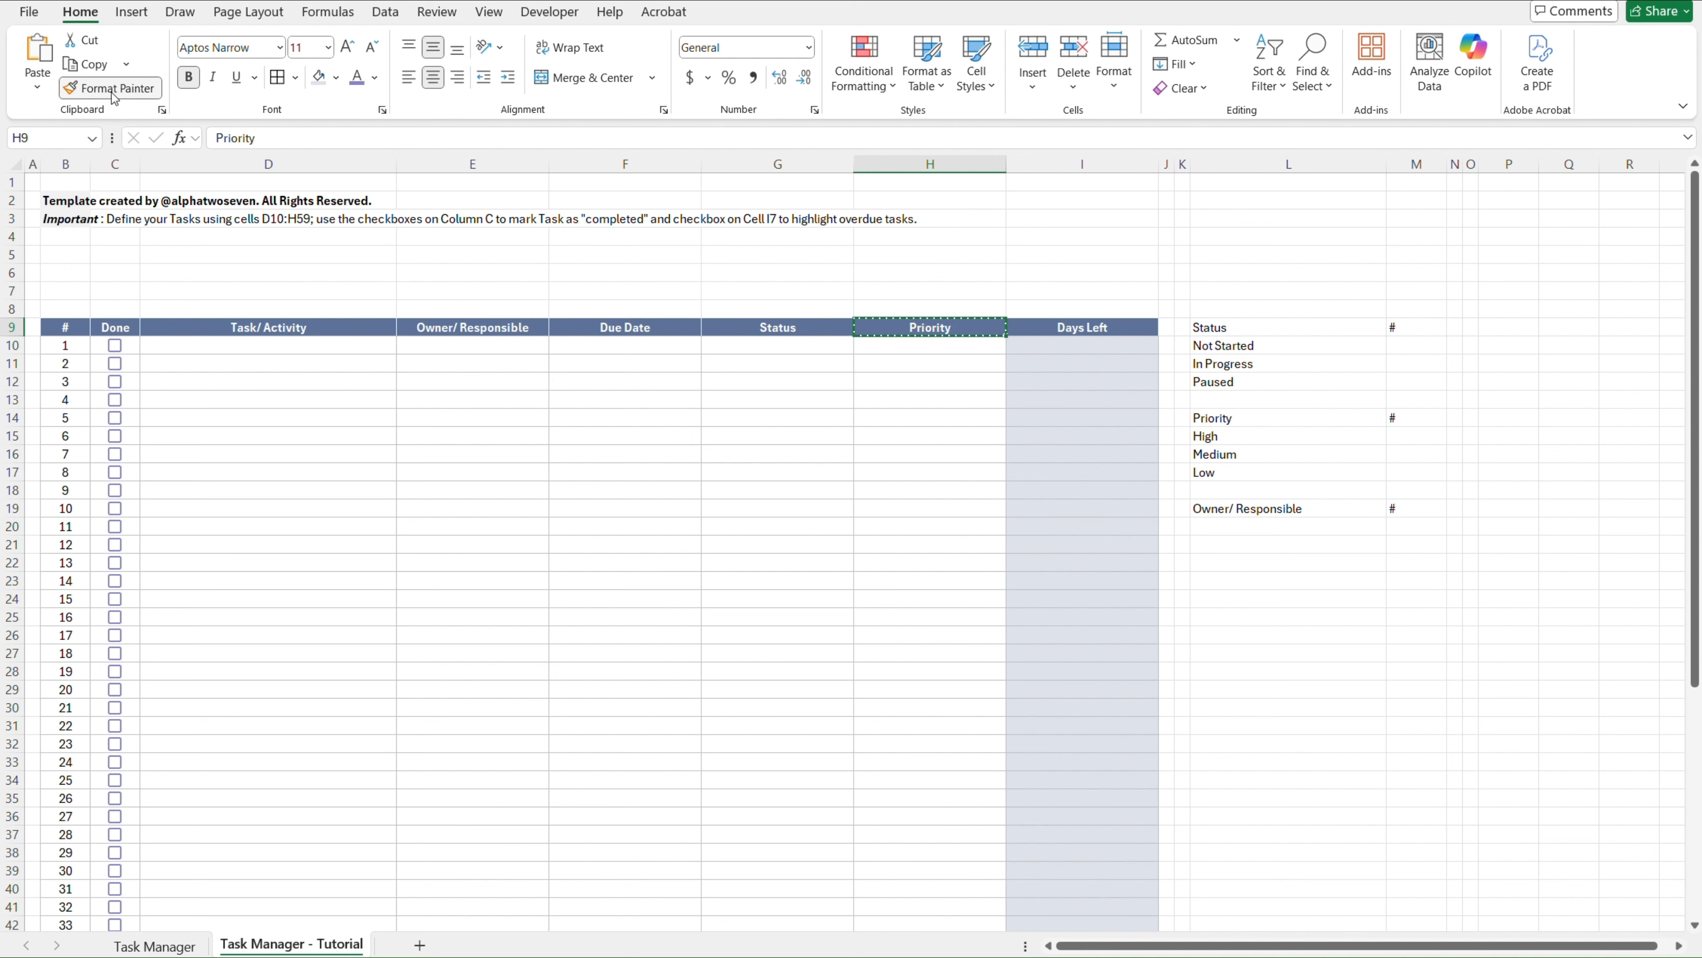
left_click(1269, 329)
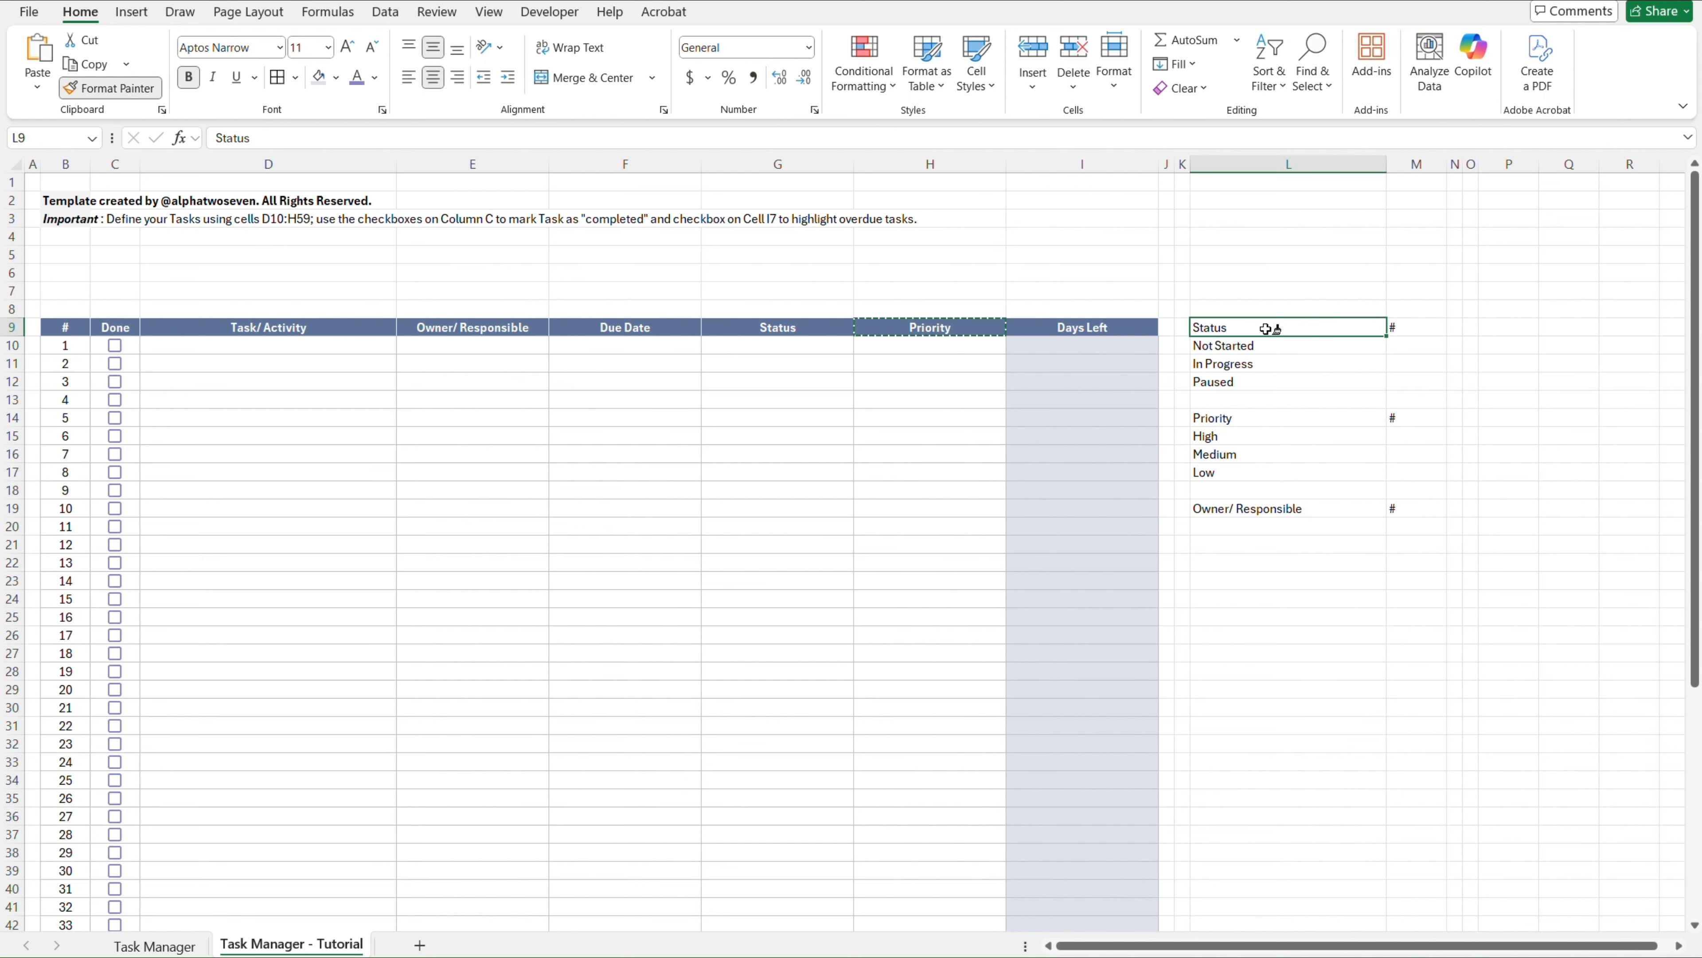
left_click_drag(1269, 328, 1403, 327)
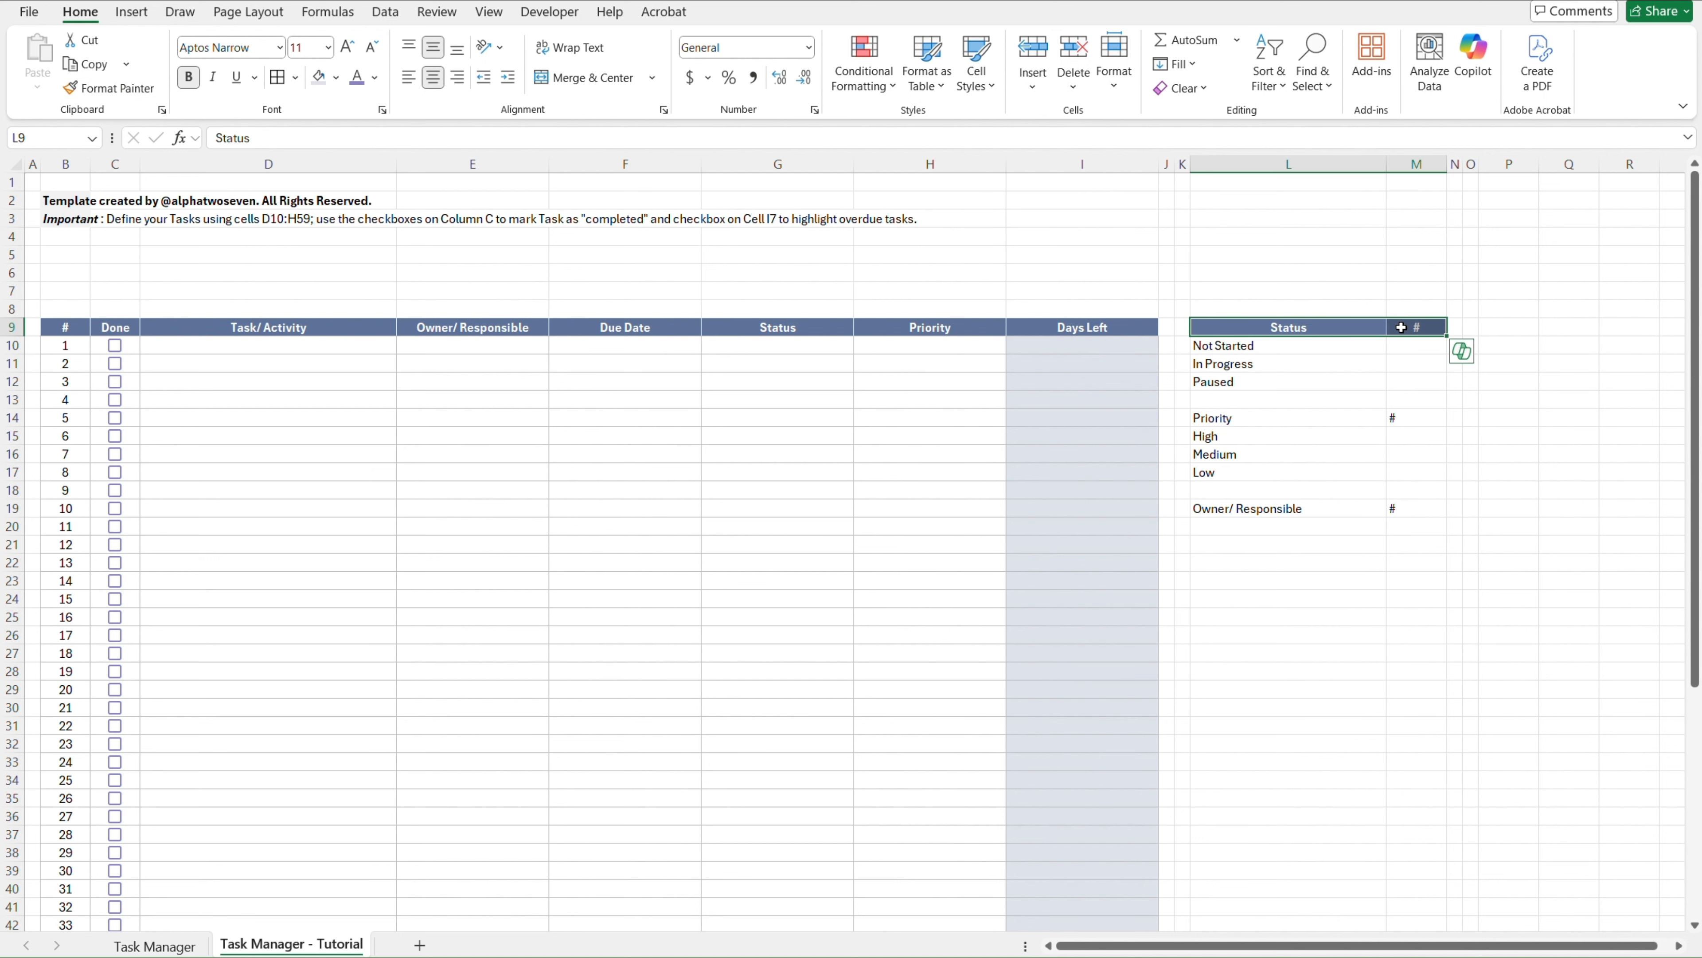
Copy the Status summary header's formatting onto the Priority header L14:M14 and the Owner/Responsible header L19:M19
key("alt+h")
key("f")
key("p")
left_click(1345, 423)
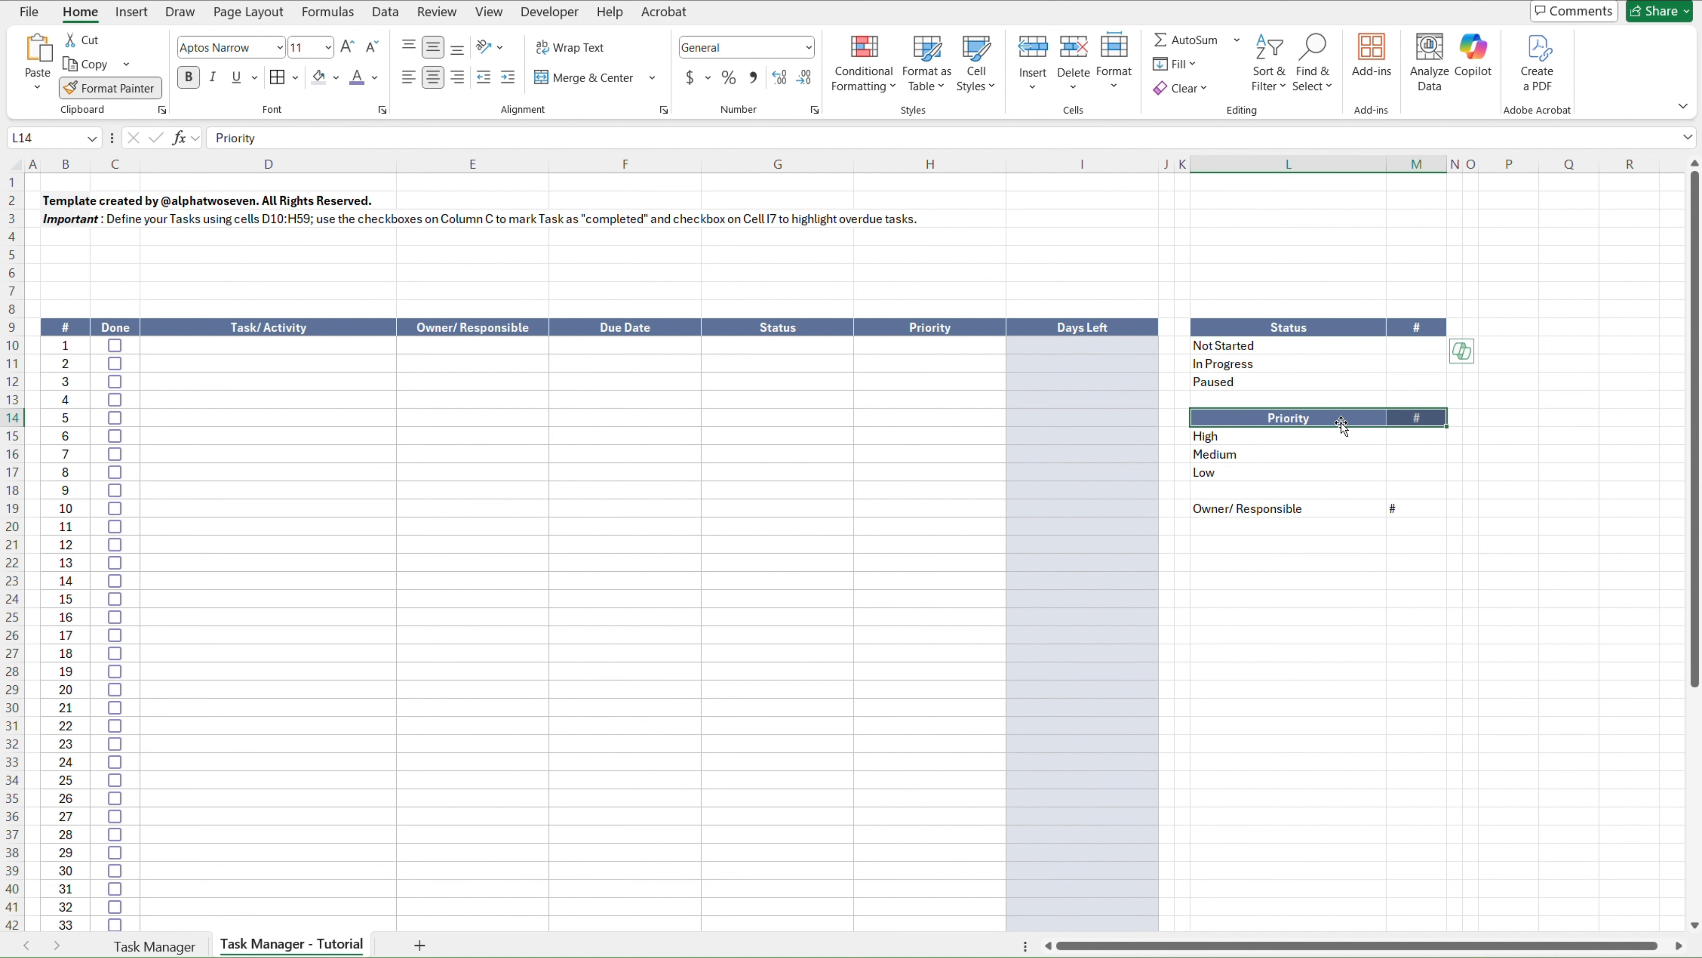
key("alt+h")
key("f")
key("p")
left_click(1318, 507)
key("Up")
key("Left")
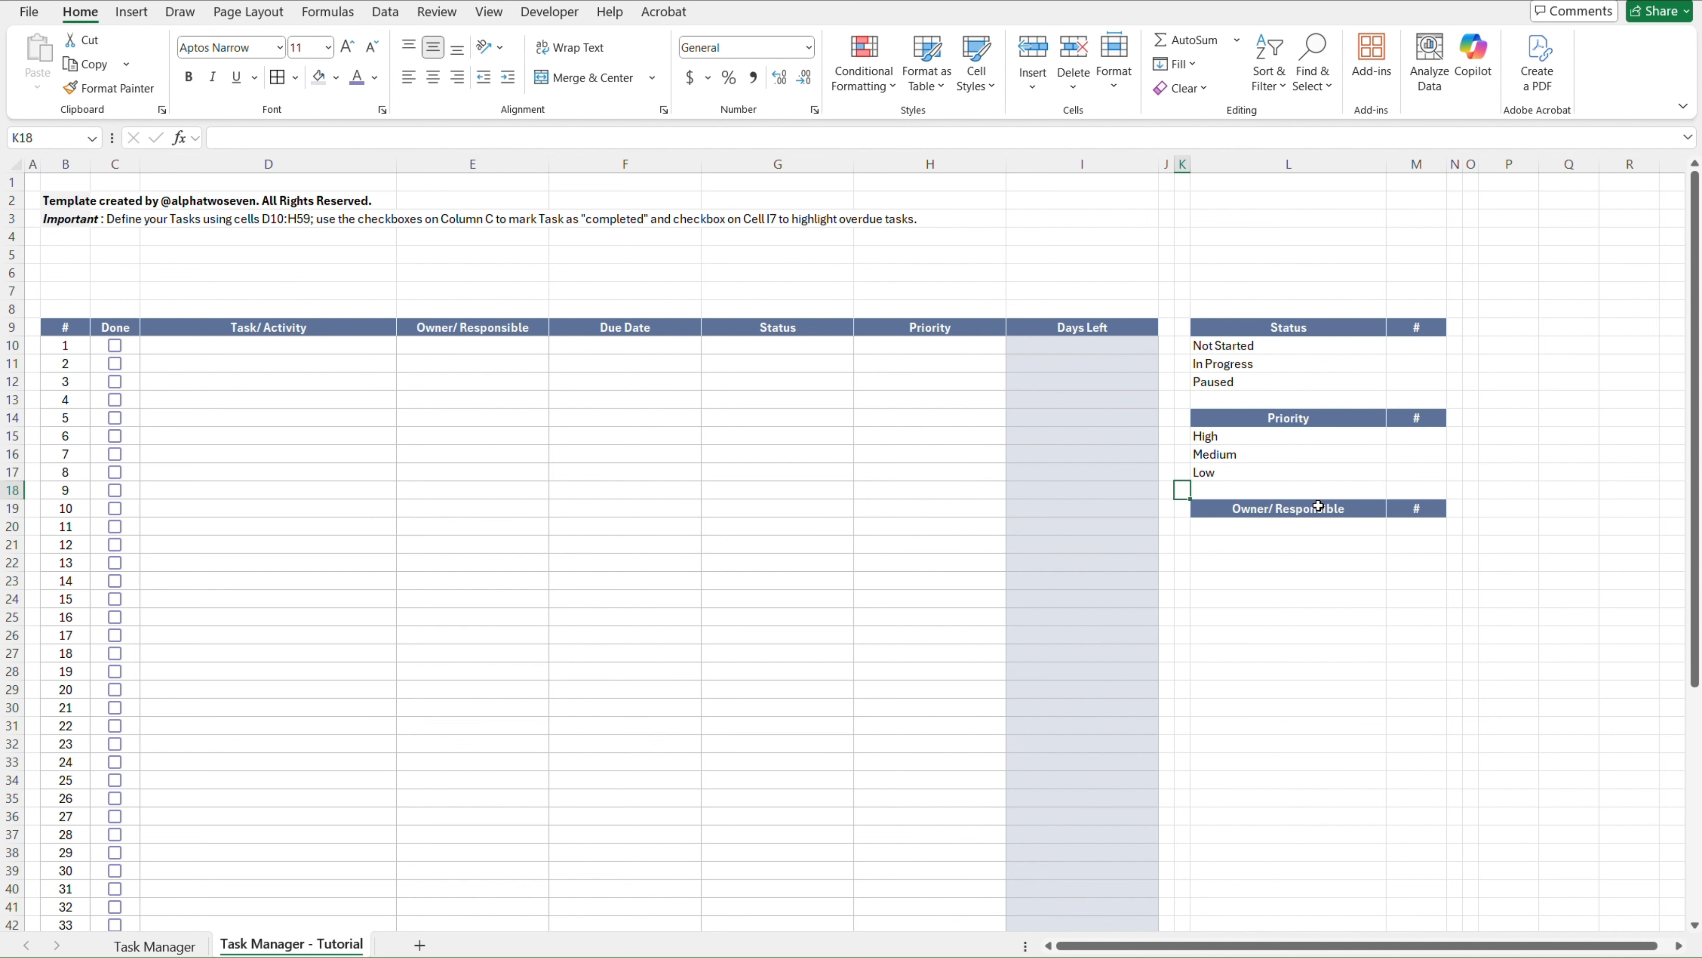
key("Up")
key("Up")
key("Up")
key("Up")
key("Up")
key("Up")
Copy the shaded formatting of the Days Left cell I10 onto the Status count cells M10:M12
key("ctrl+Page_Up")
key("ctrl+Page_Down")
left_click(1108, 348)
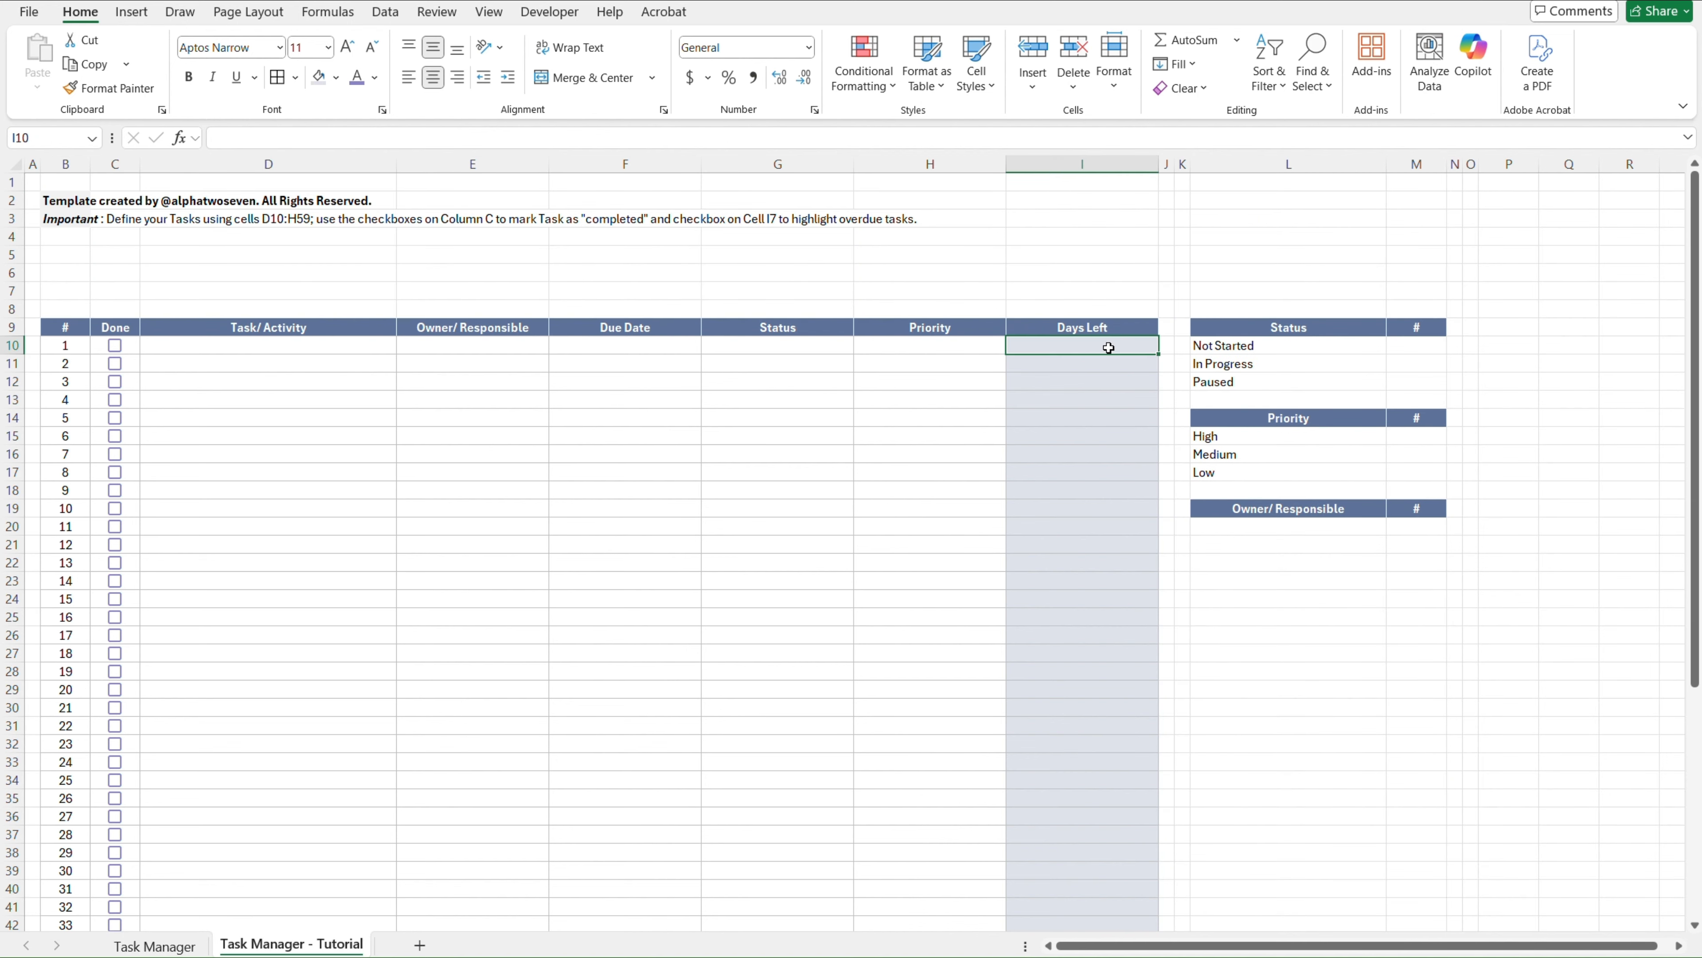
key("alt+h")
key("f")
key("p")
left_click_drag(1422, 346, 1417, 373)
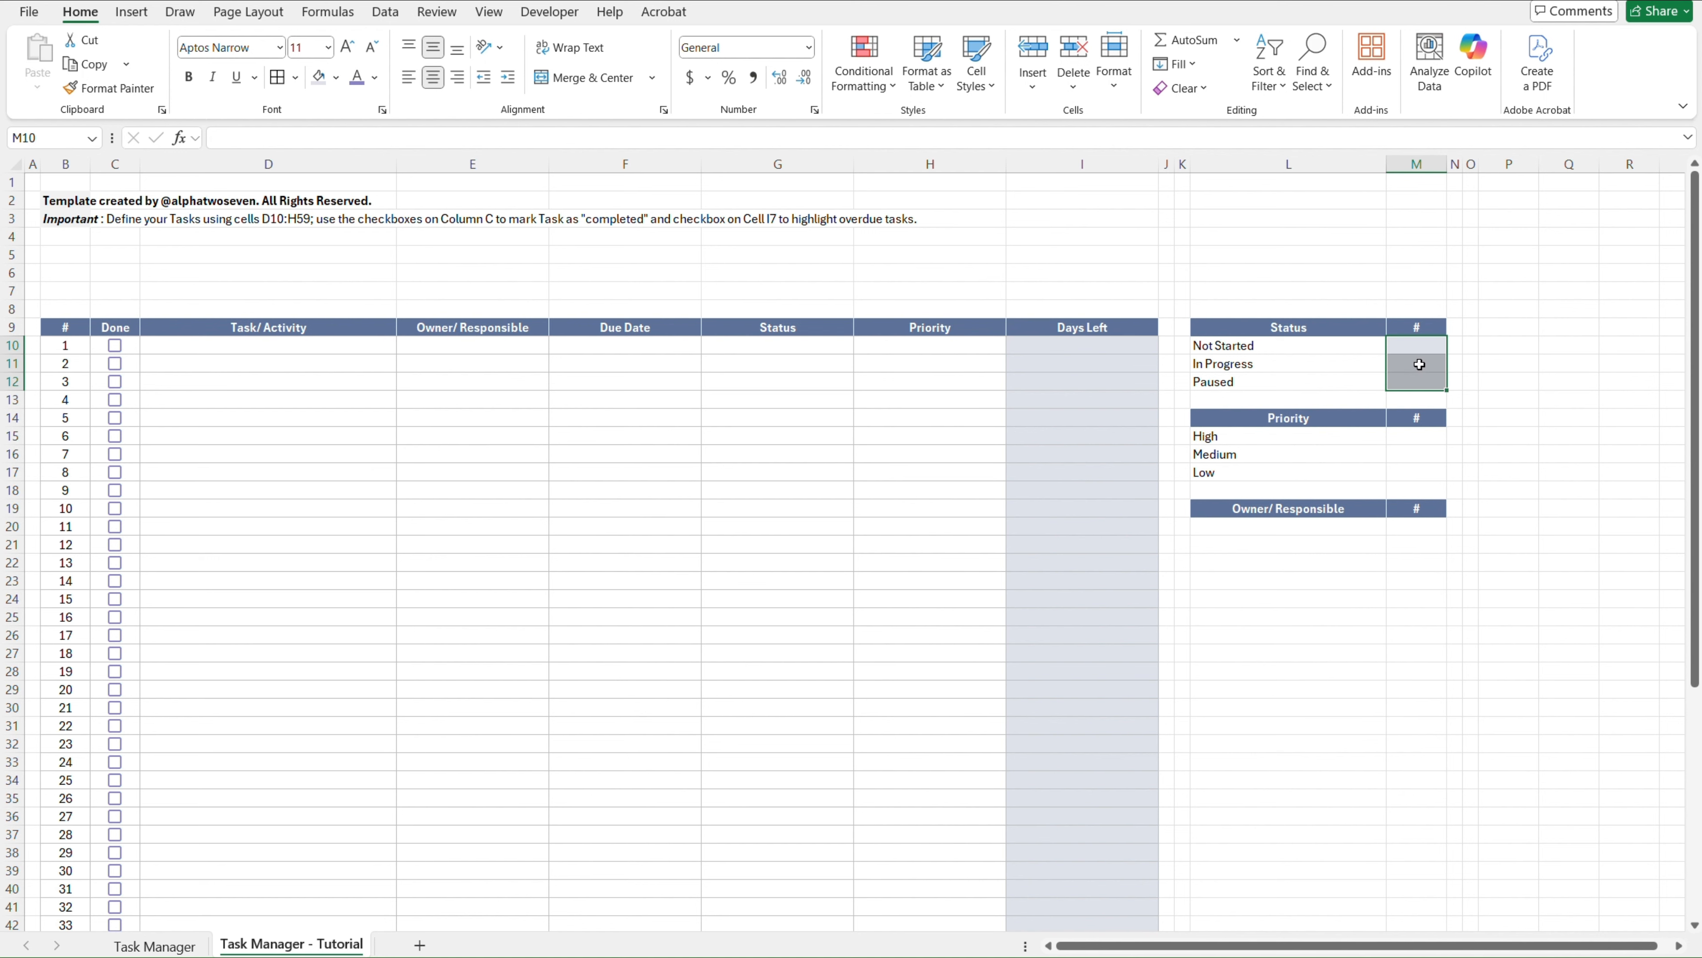
Copy the shaded formatting of M10 onto the Priority count cells M15:M17
left_click(1422, 347)
key("alt+h")
key("f")
key("p")
left_click_drag(1434, 439, 1428, 473)
left_click(1339, 447)
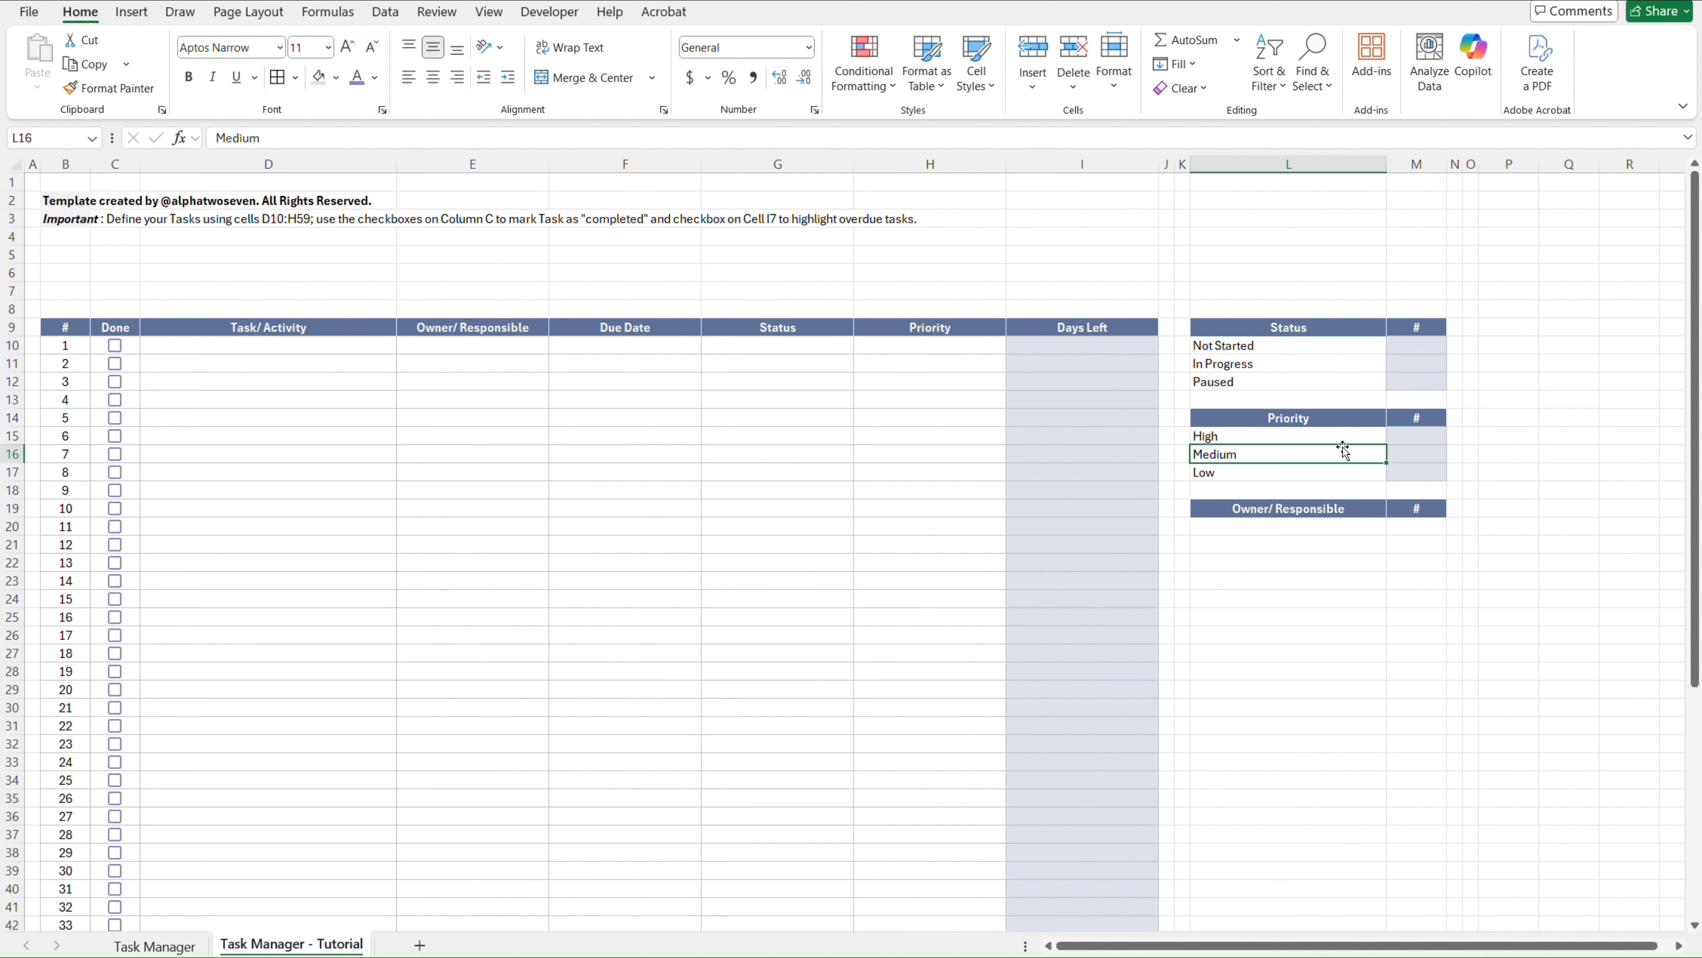
Check the last row of the Owner/Responsible table on the Task Manager sheet and copy M16's formatting onto M20:M34
left_click(1411, 455)
key("ctrl+Page_Up")
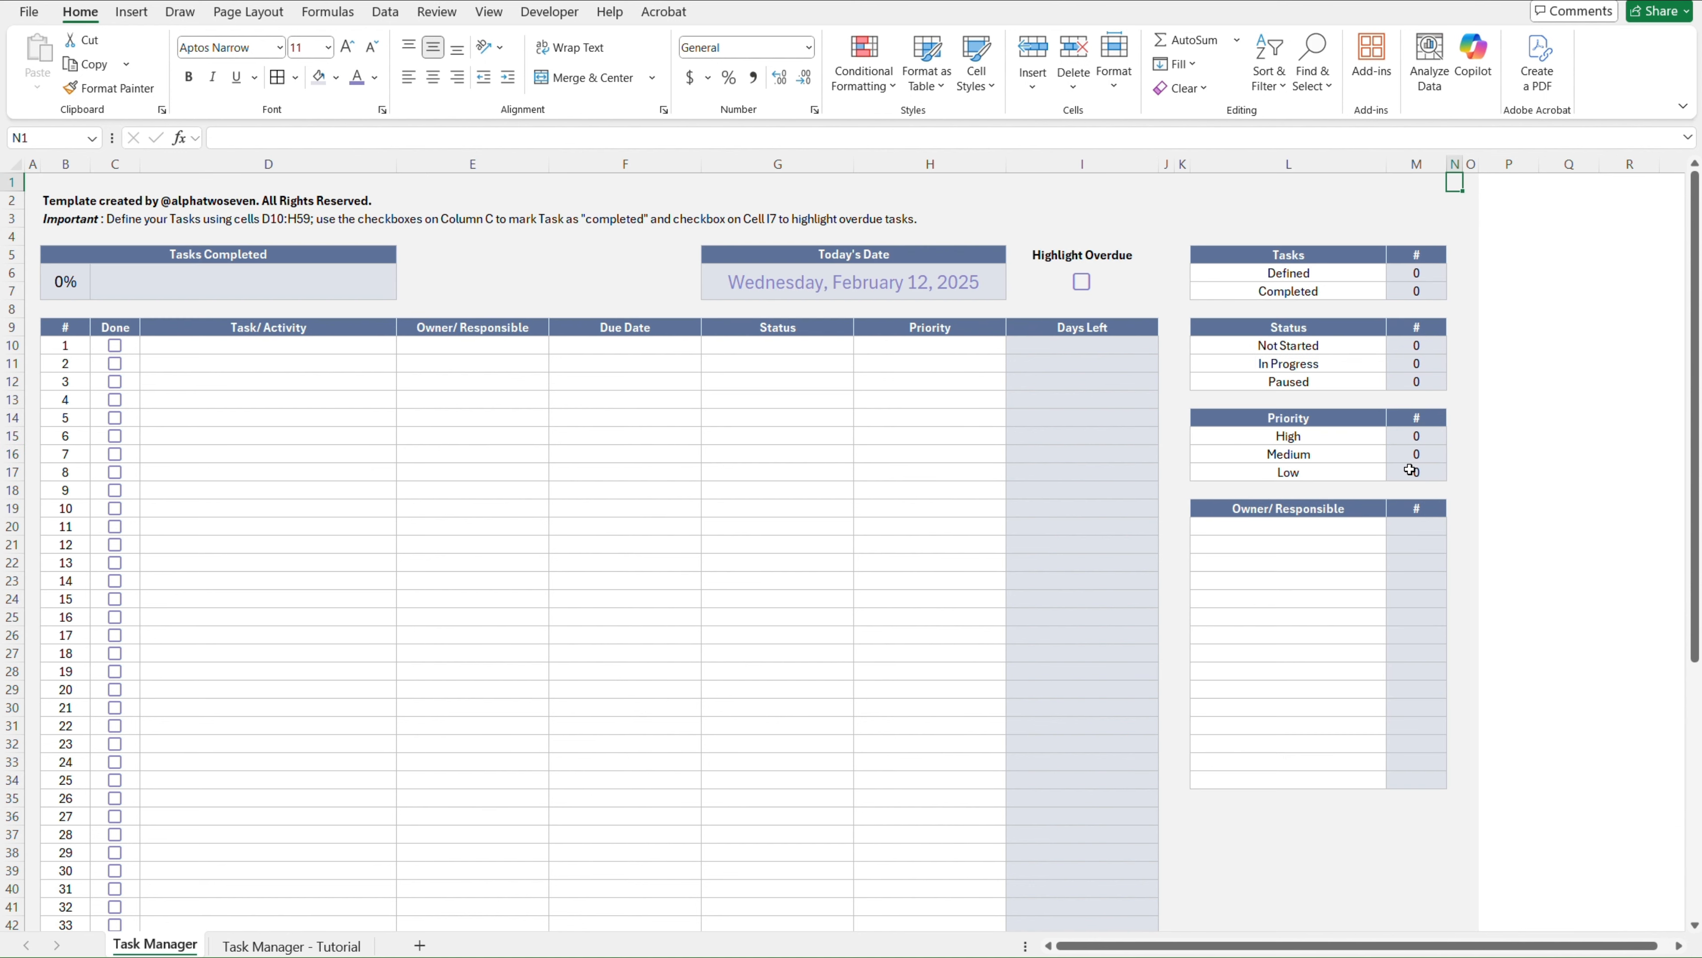
left_click(1421, 777)
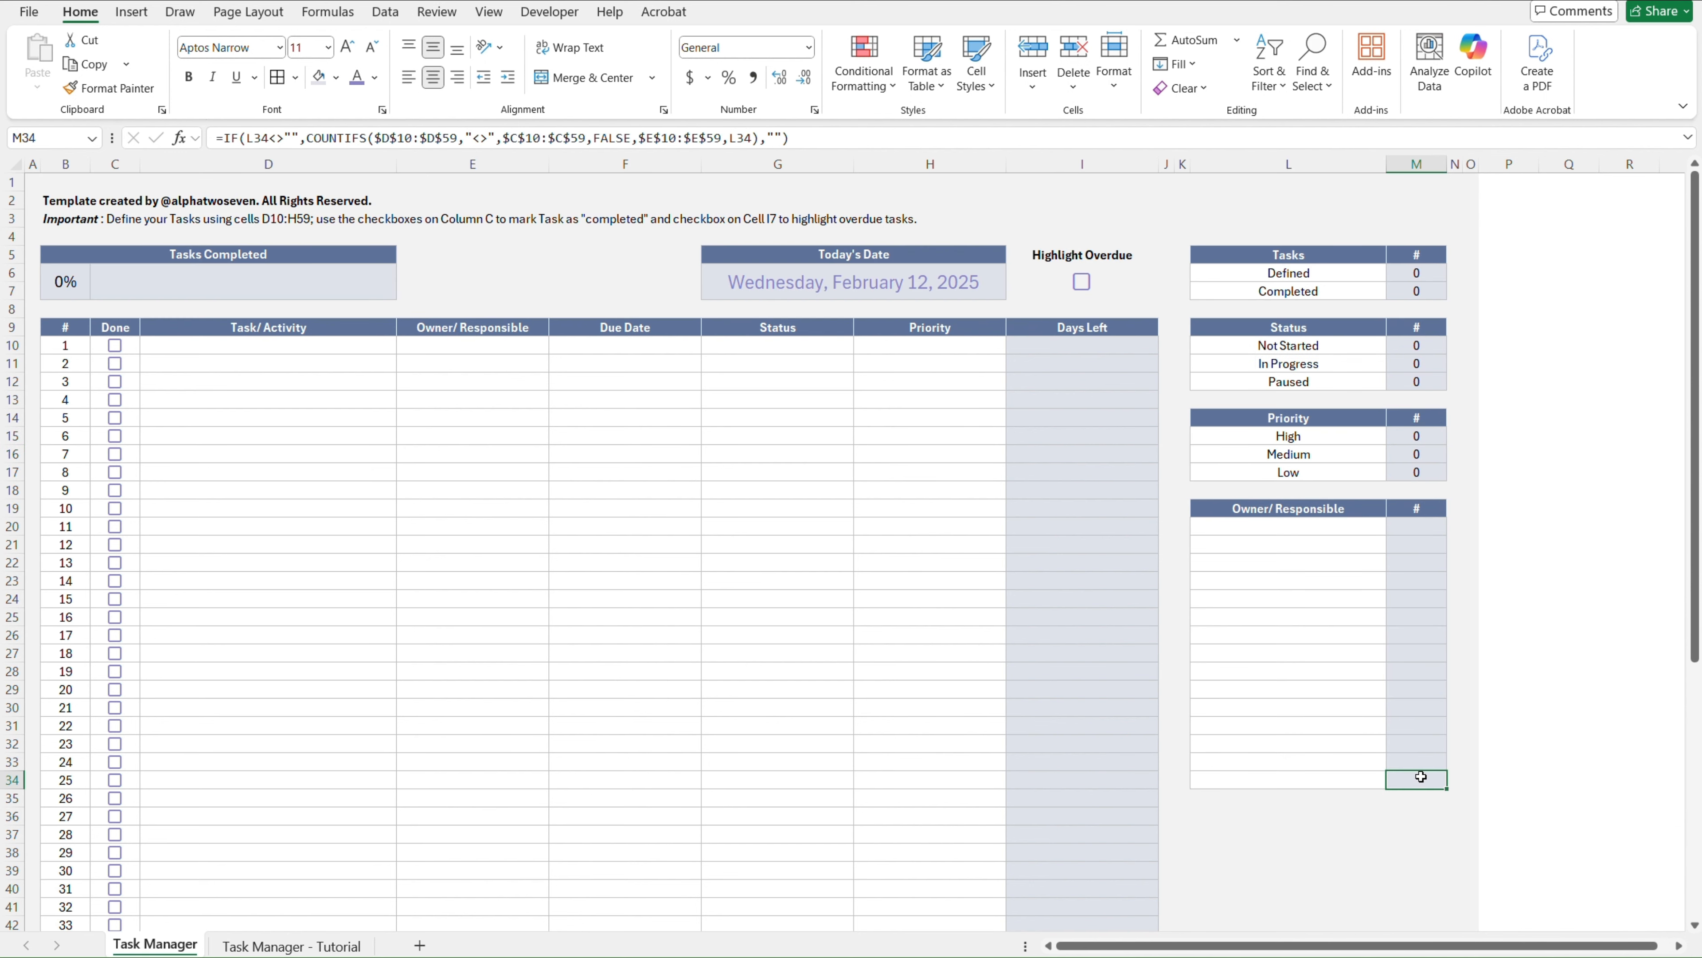
key("ctrl+Page_Down")
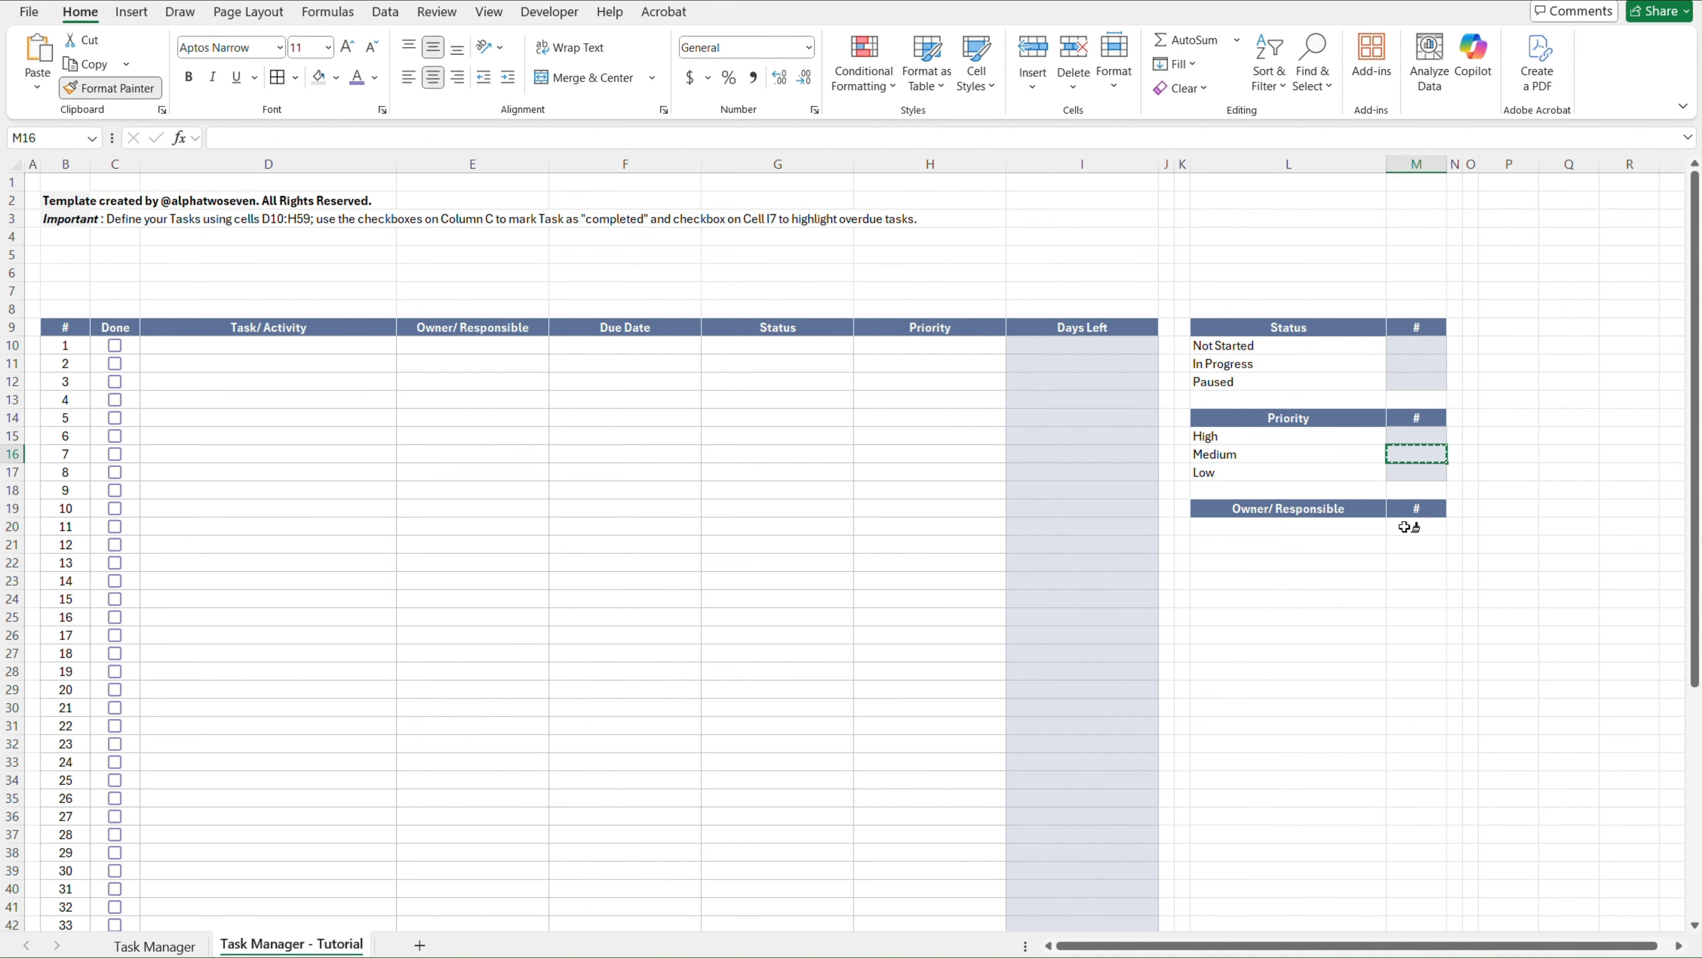
mouse_move(1408, 527)
left_mouse_down()
mouse_move(1396, 647)
mouse_move(1414, 785)
left_mouse_up()
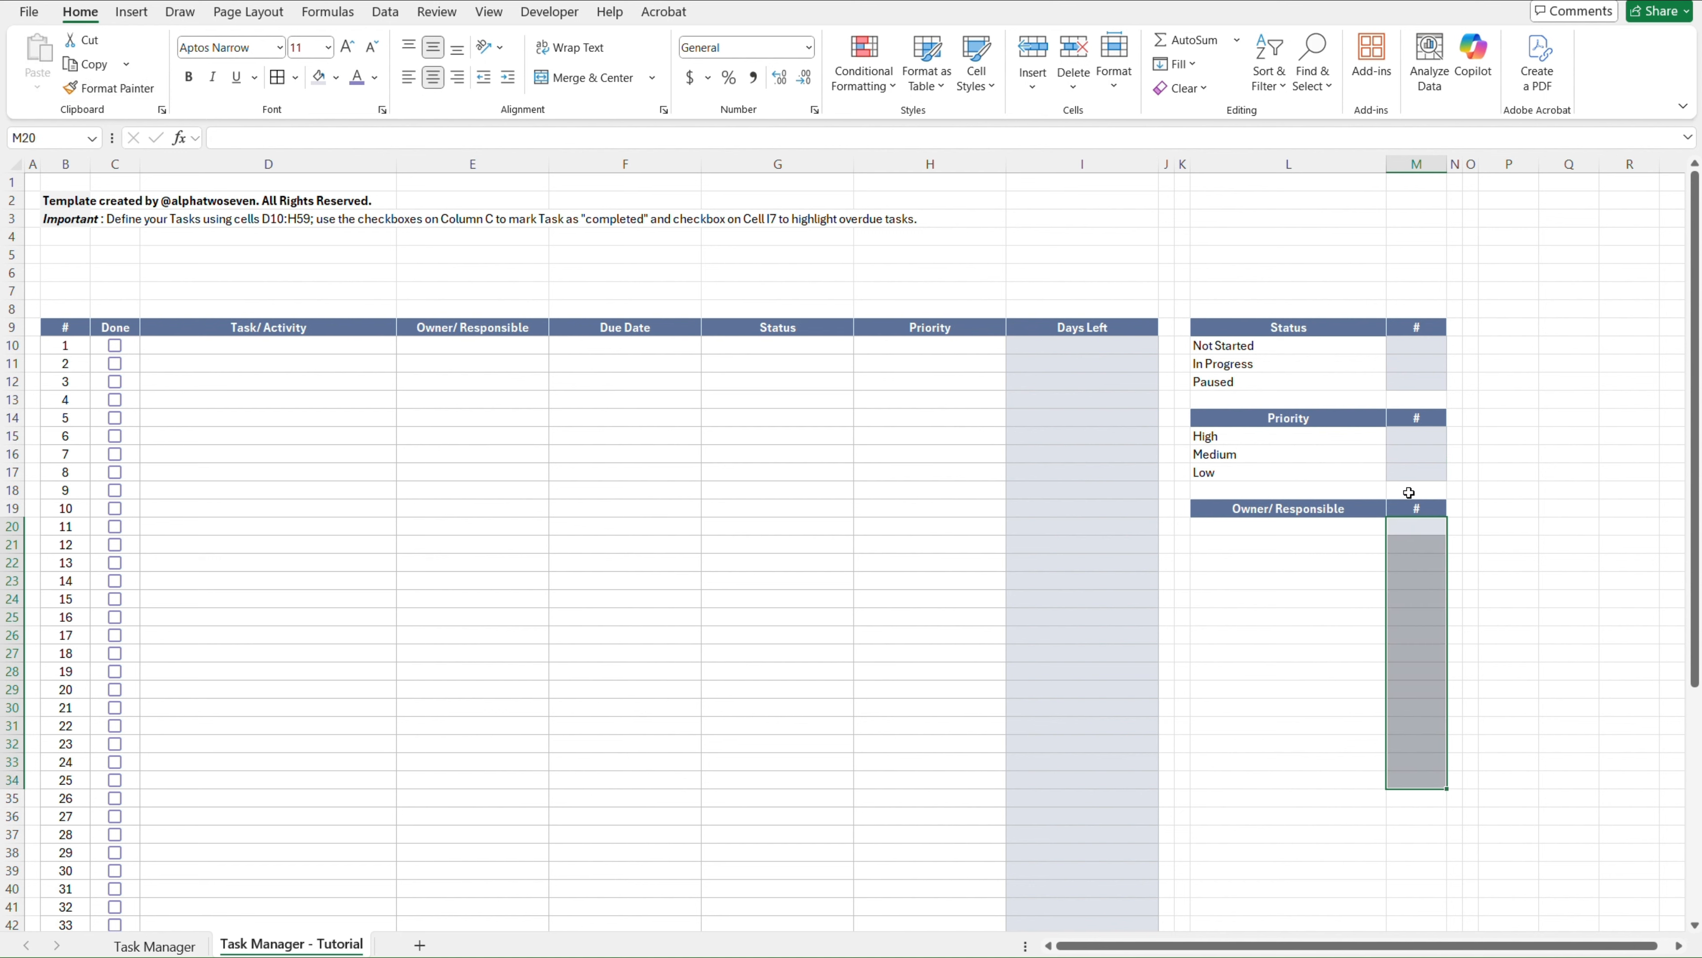
Copy the formatting of task cell D10 onto the Status labels L10:L12 and compare with the Task Manager sheet
left_click(248, 348)
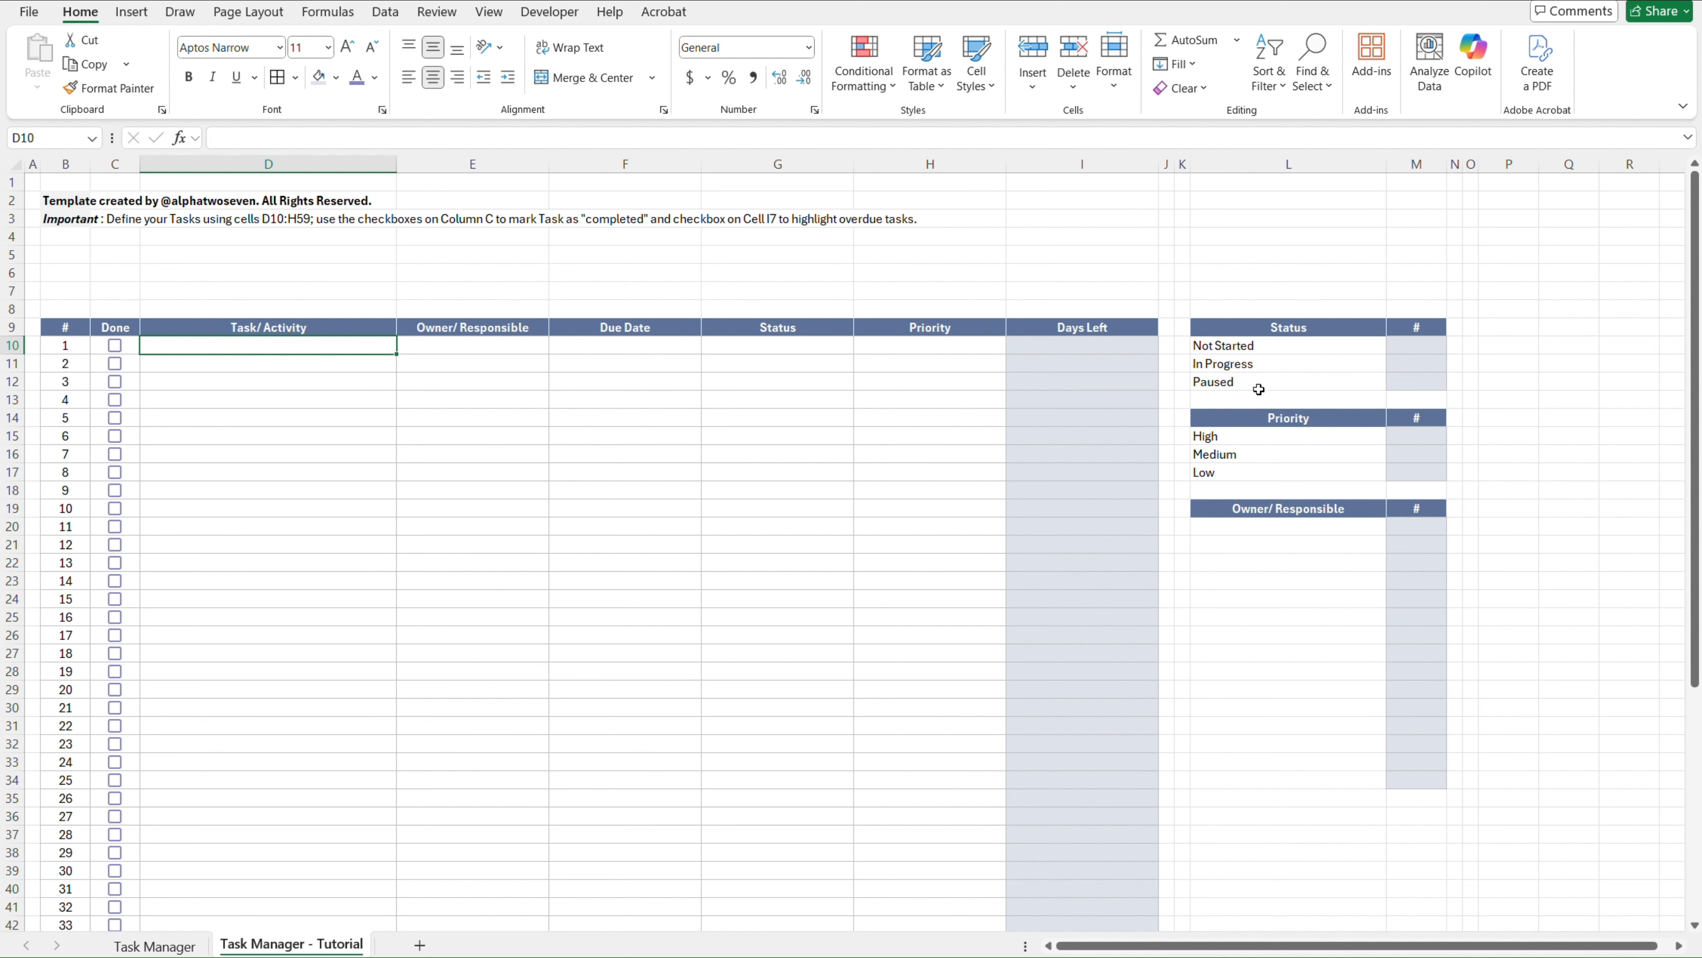
key("alt+h")
key("f")
key("p")
left_click_drag(1319, 343, 1317, 382)
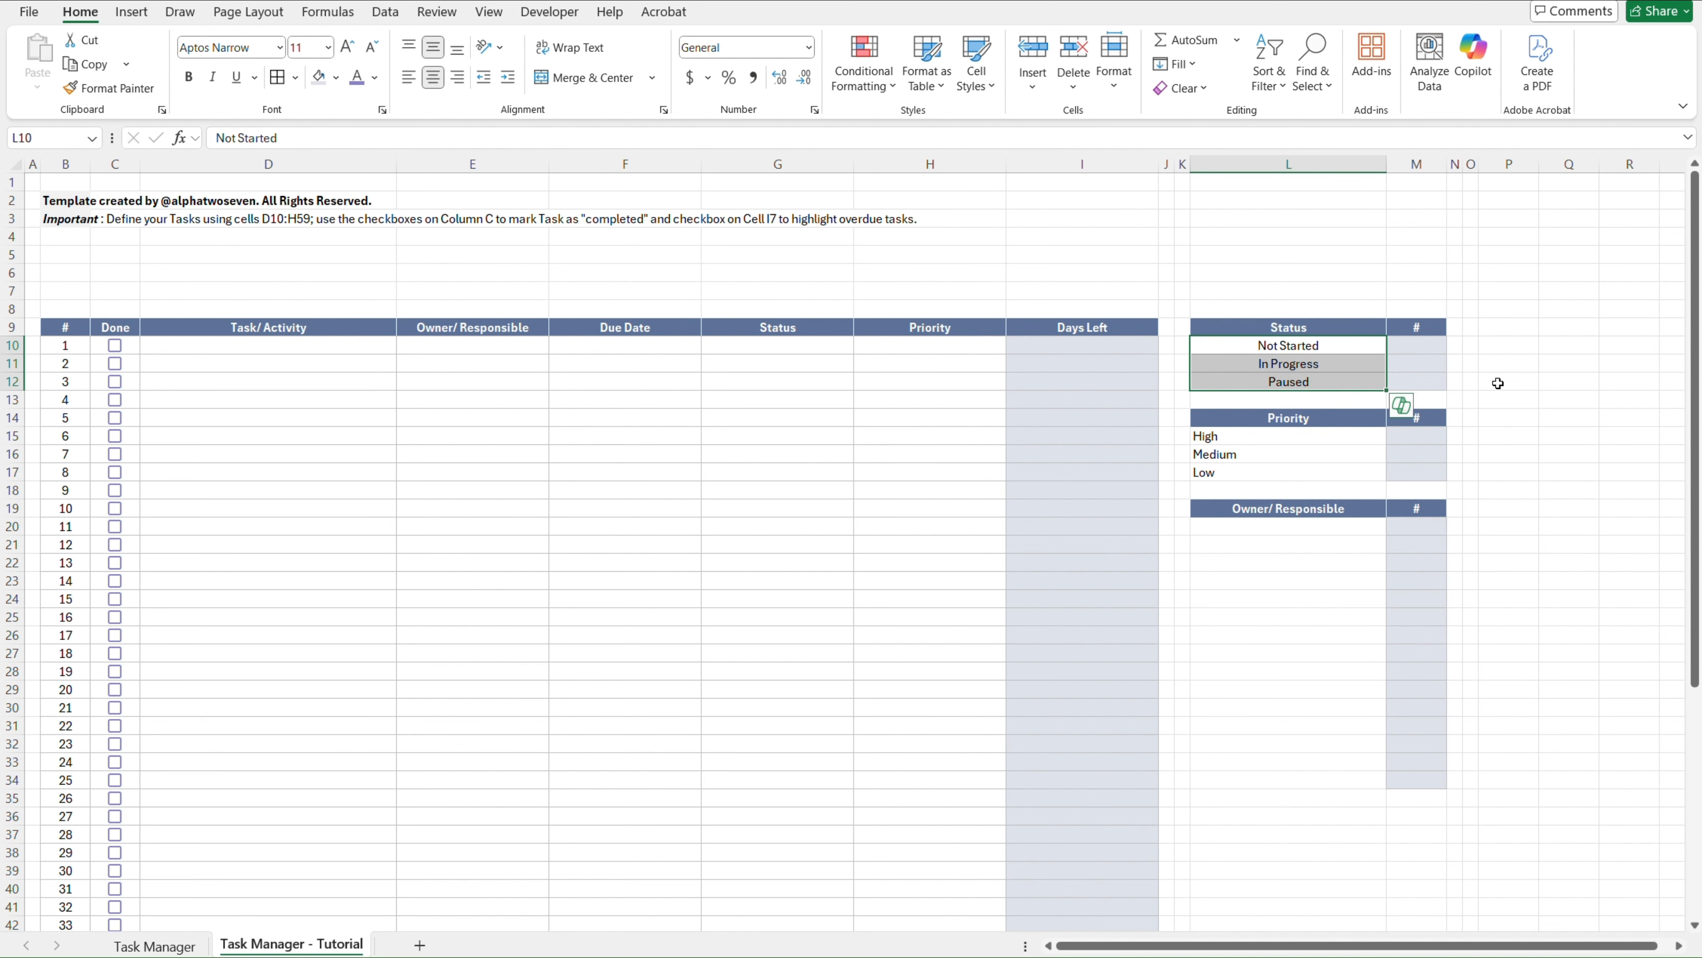
left_click(1521, 383)
key("ctrl+Page_Up")
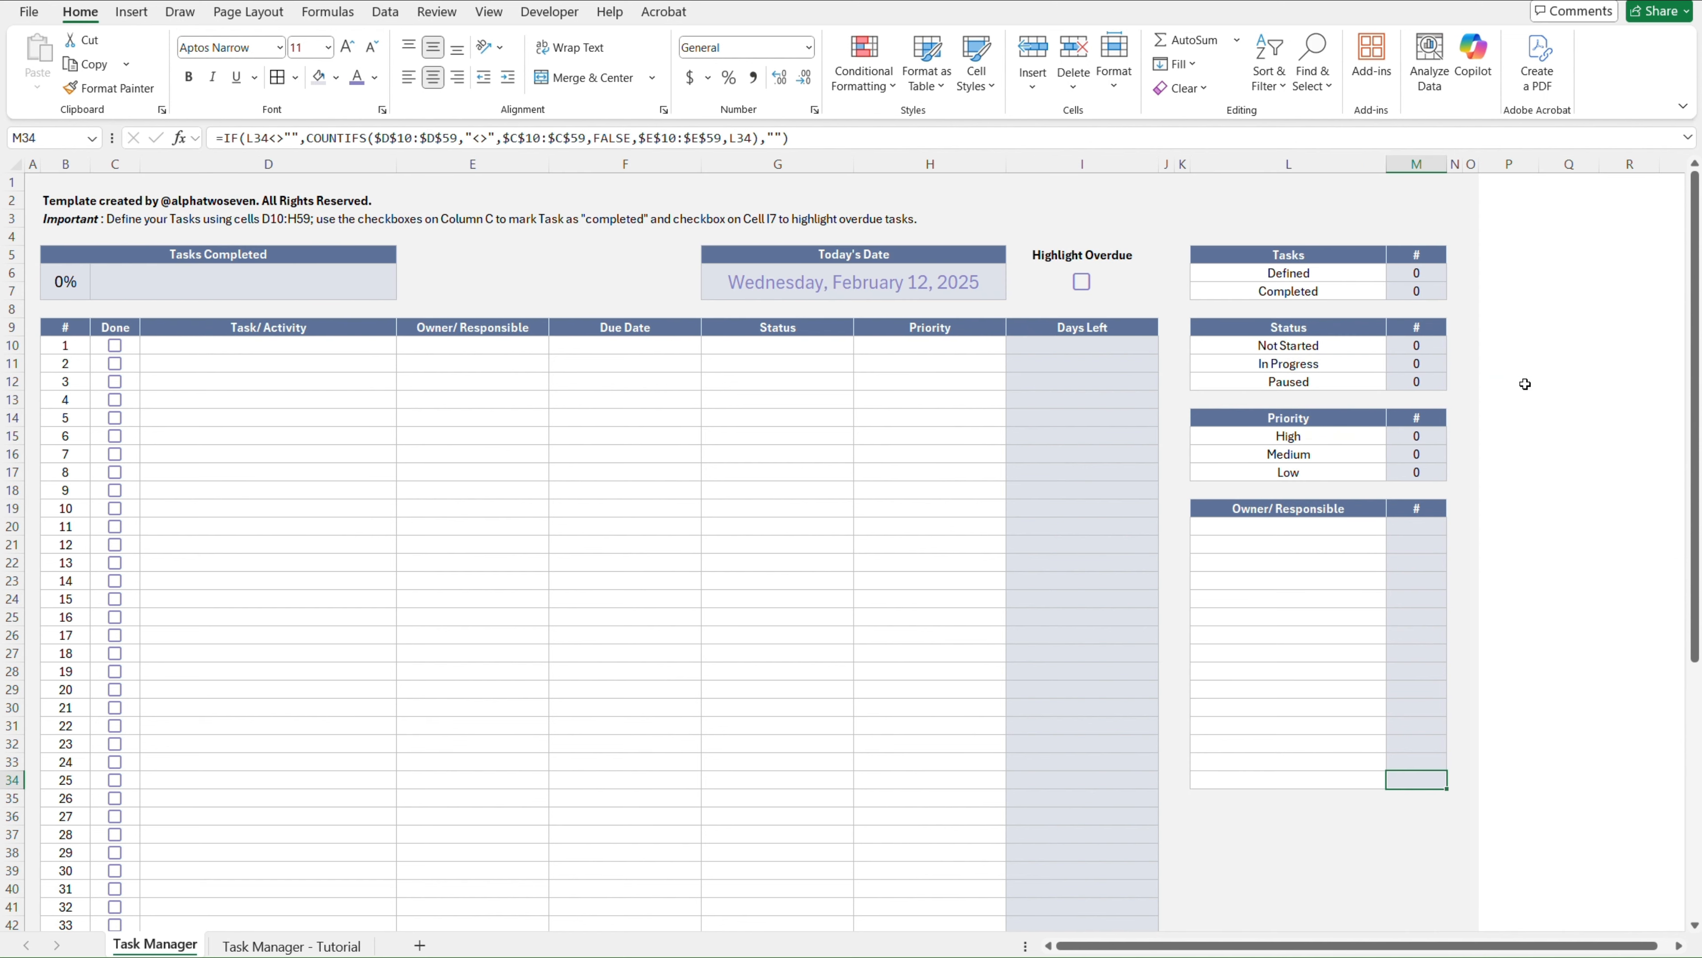
key("ctrl+Page_Down")
key("ctrl+Page_Up")
key("ctrl+Page_Down")
Copy the formatting of the Status labels L10:L12 onto the Priority labels L15:L17
left_click(1328, 343)
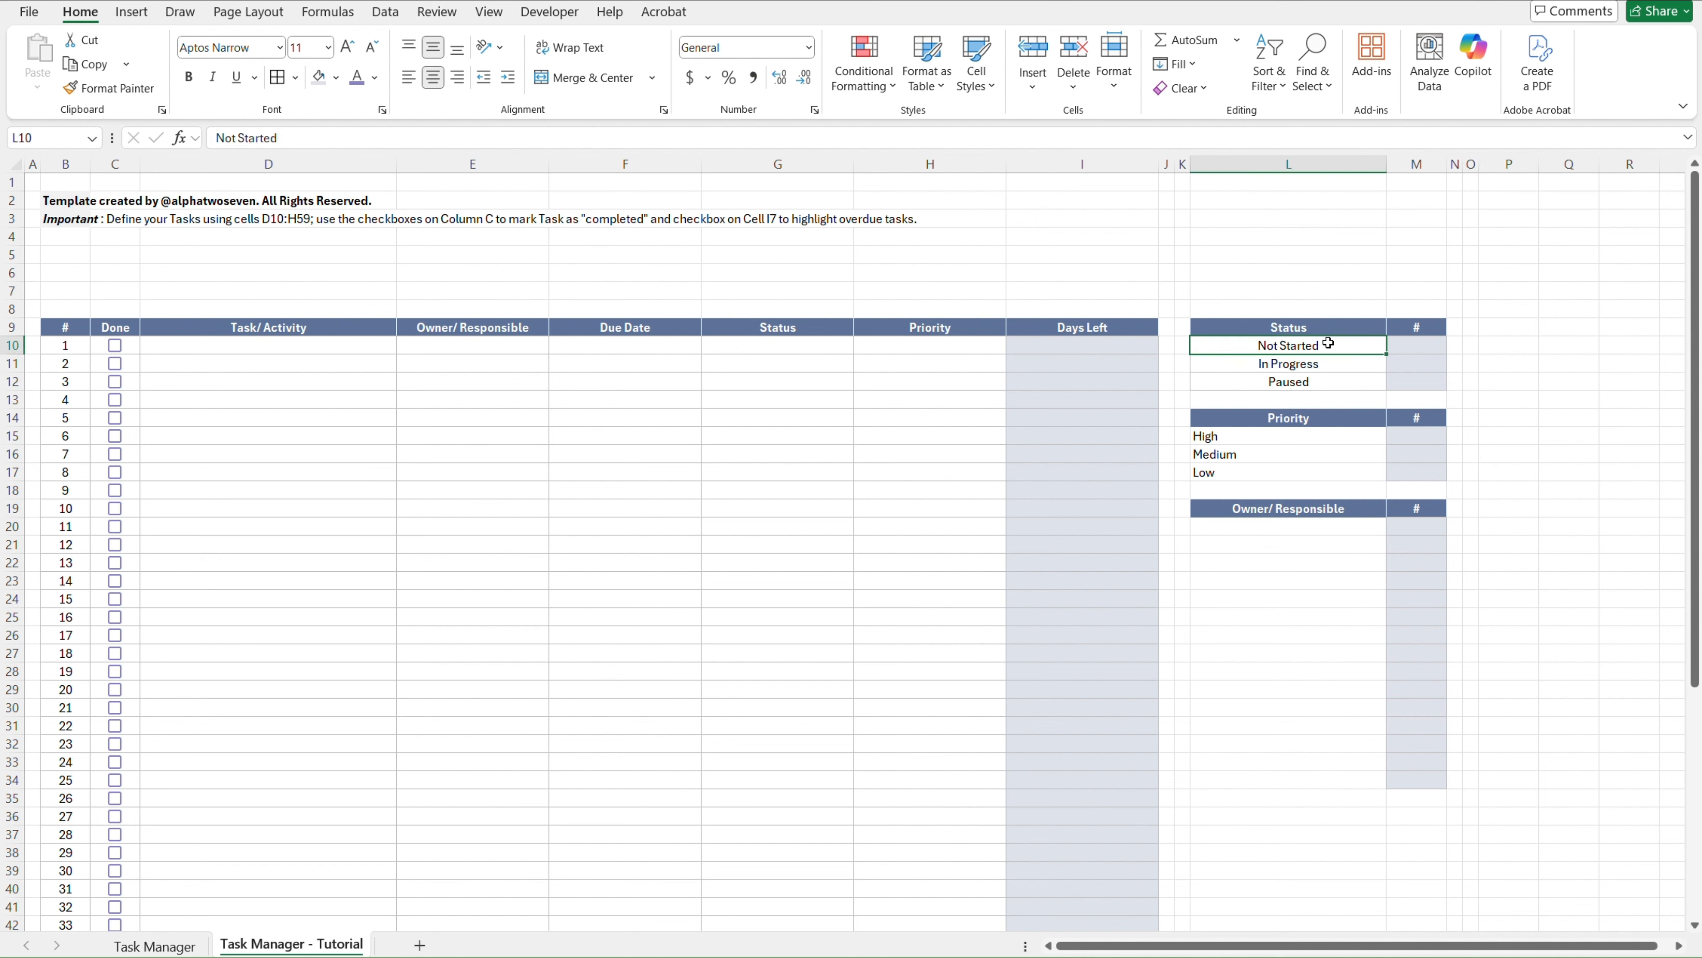
key("shift+Down")
key("shift+Down")
key("alt+h")
key("f")
key("p")
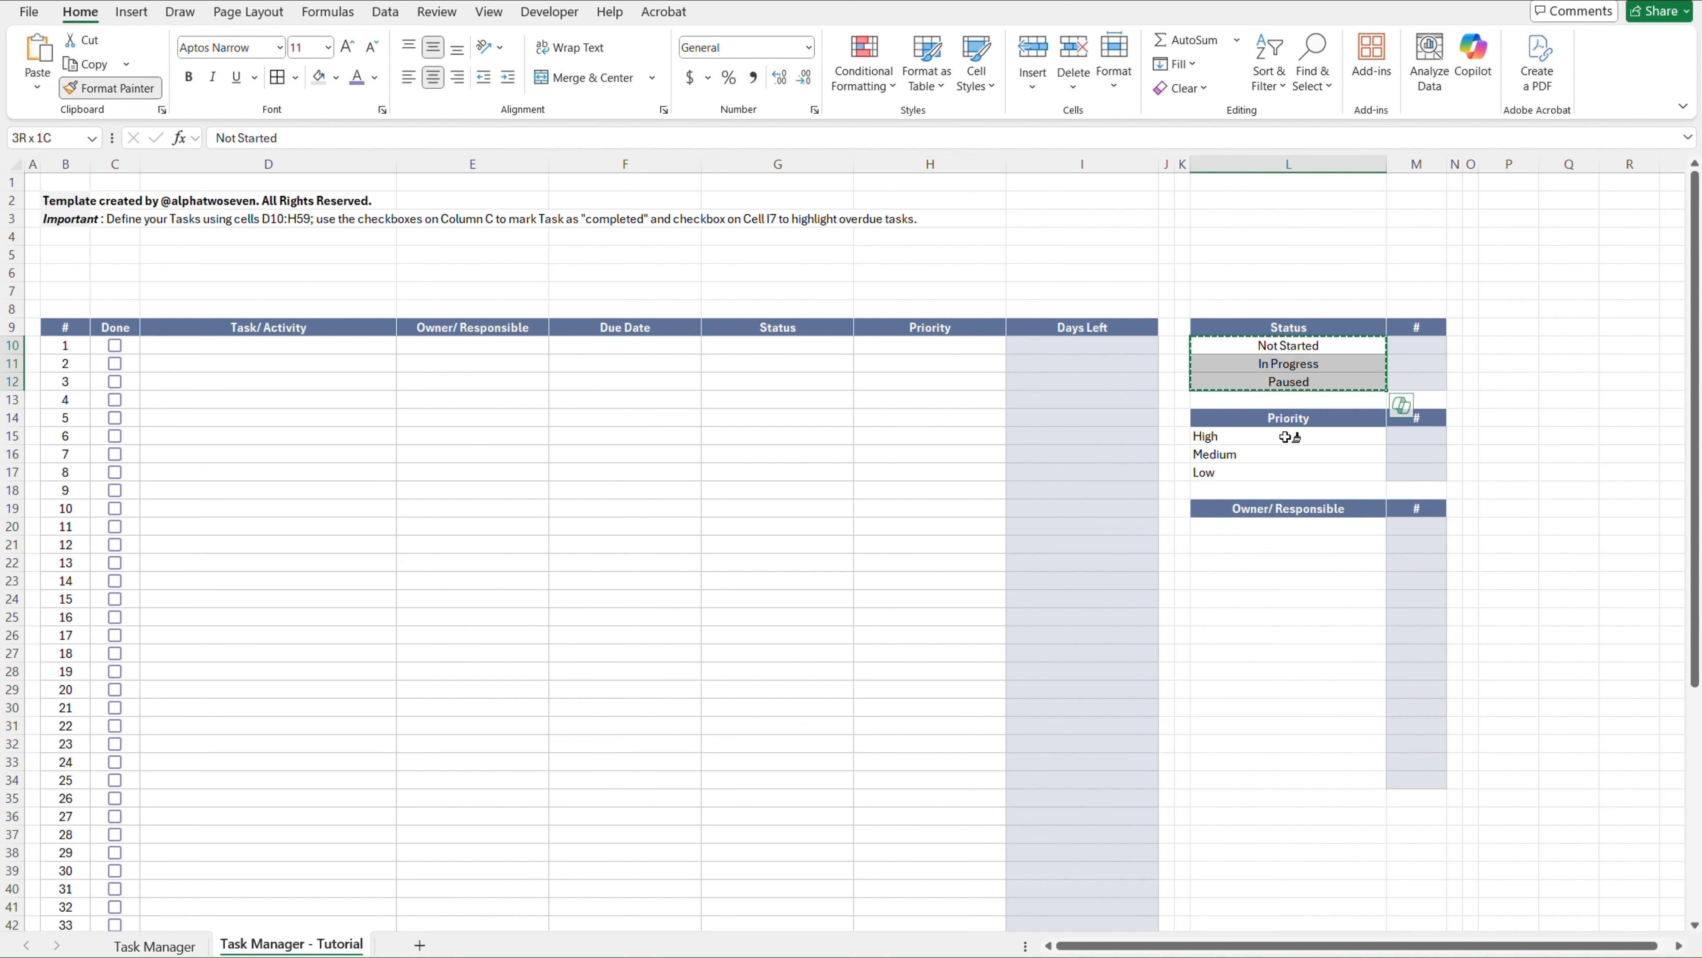
left_click(1282, 437)
Copy the formatting of the Medium label in L16 onto the Owner/Responsible name cells L20:L34
left_click(1277, 454)
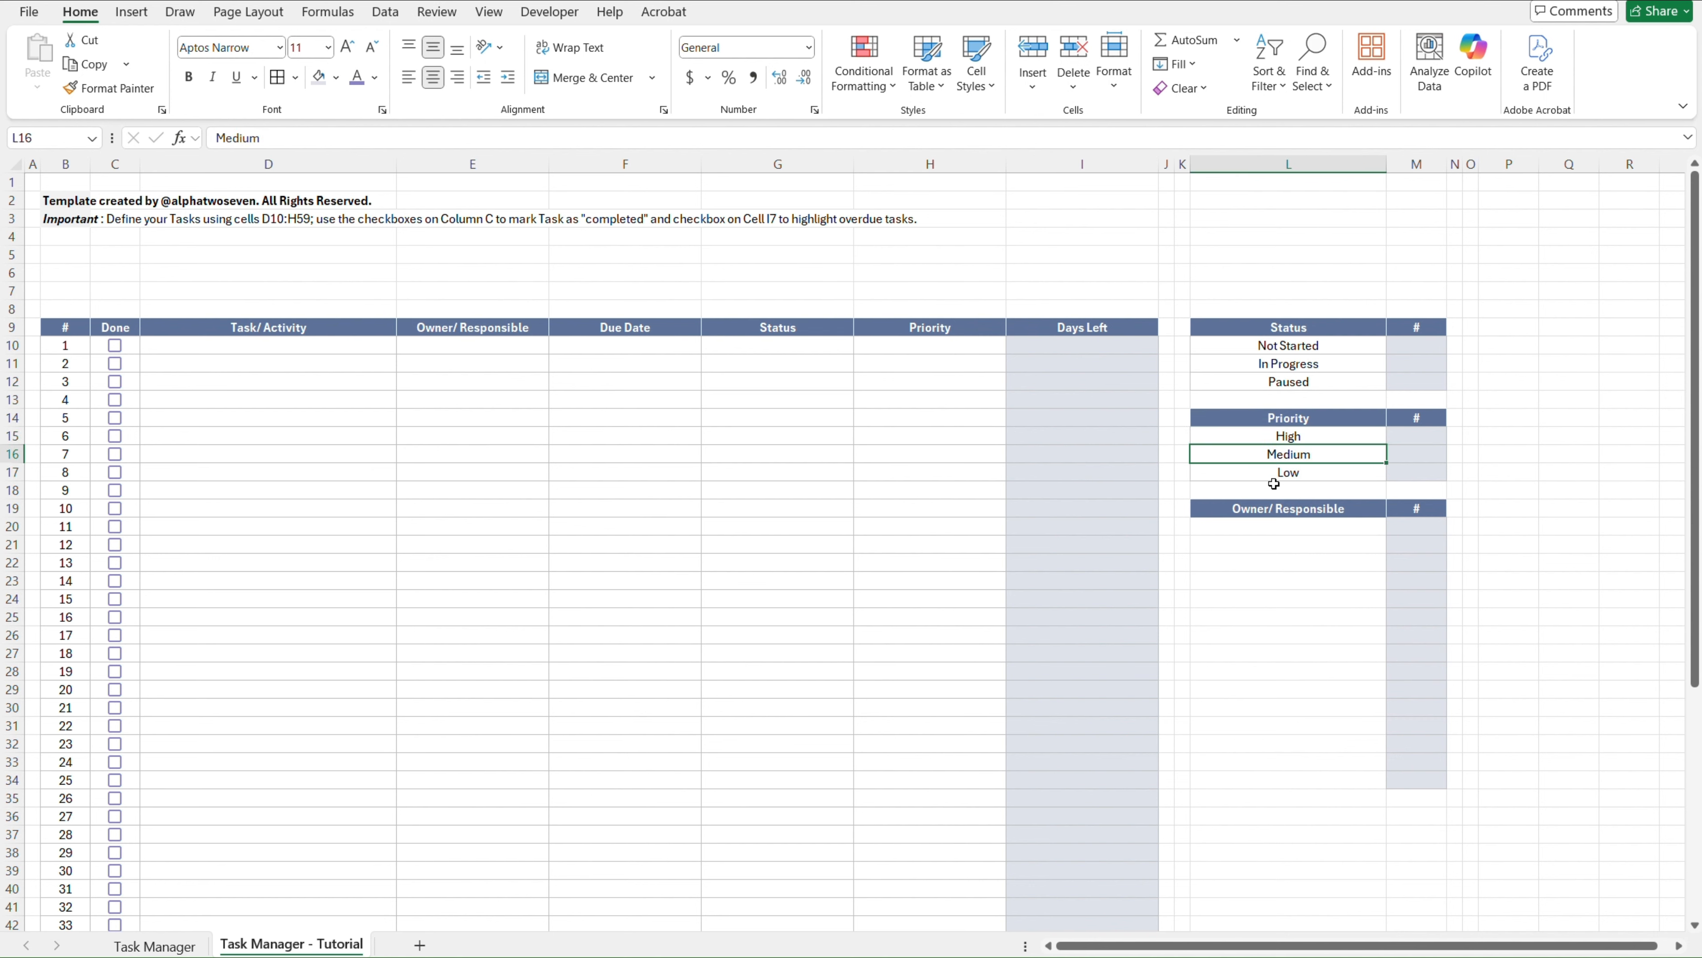
key("alt+h")
key("f")
key("p")
left_click_drag(1282, 529, 1280, 774)
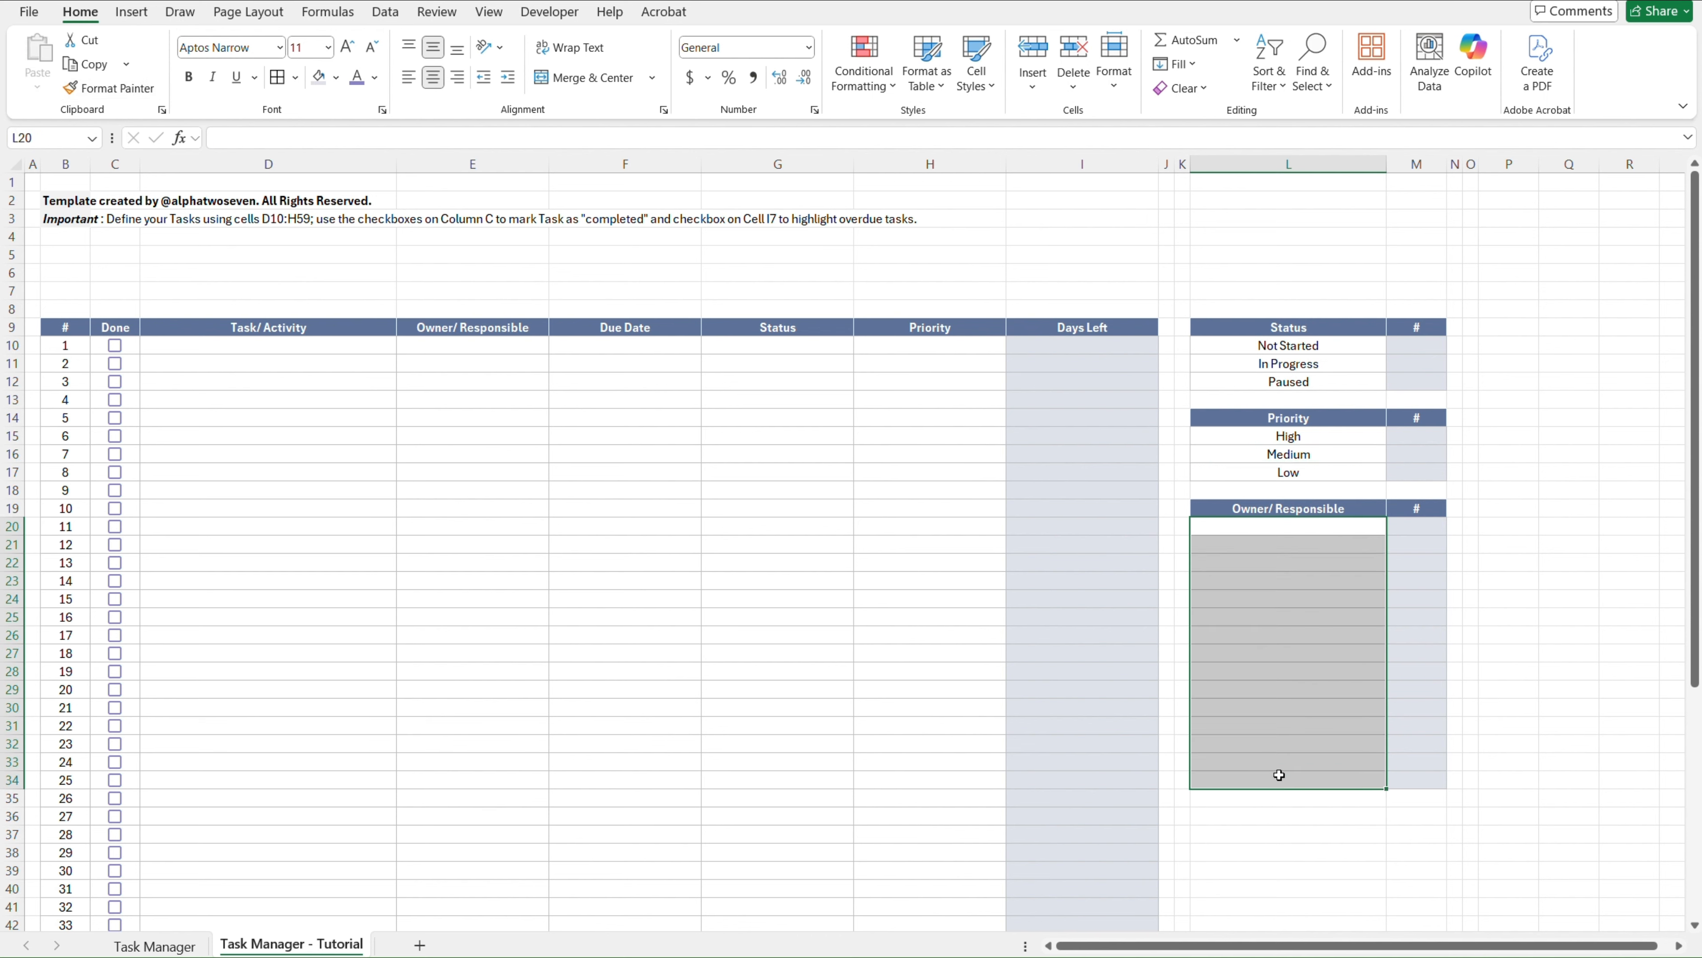
left_click(1508, 417)
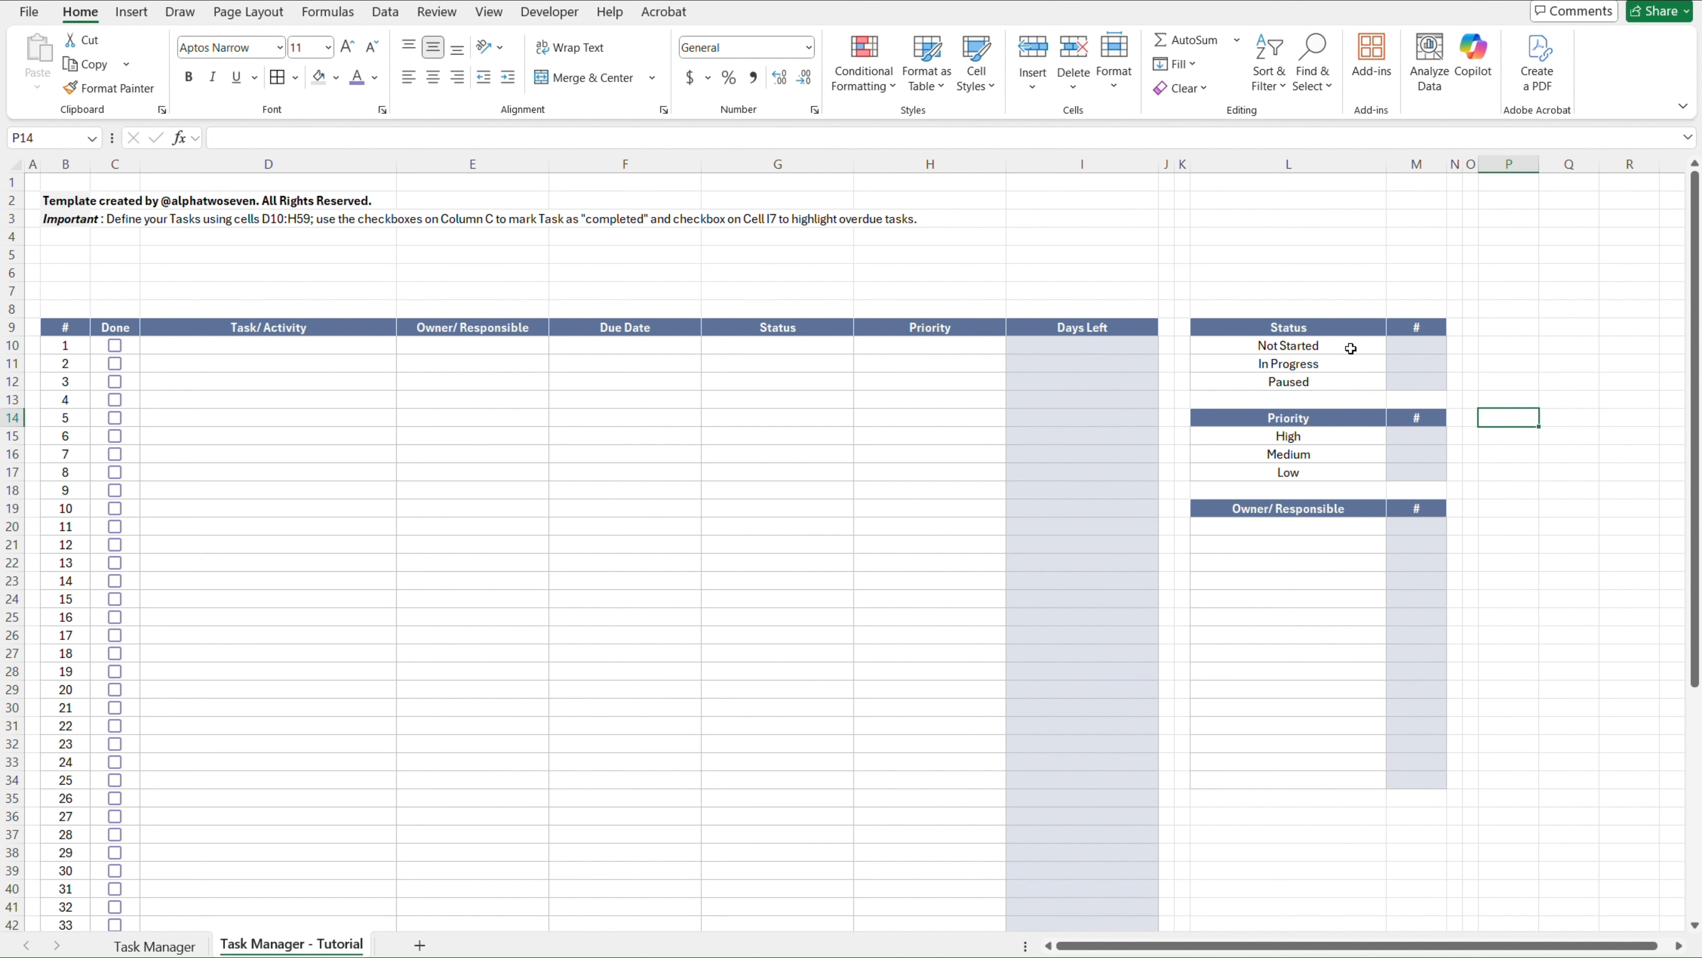
Review the Status, Priority and Owner/Responsible list entries in column L, from L9 down to L20
left_click(1253, 333)
key("Down")
key("Down")
key("Down")
key("Down")
key("Down")
key("Down")
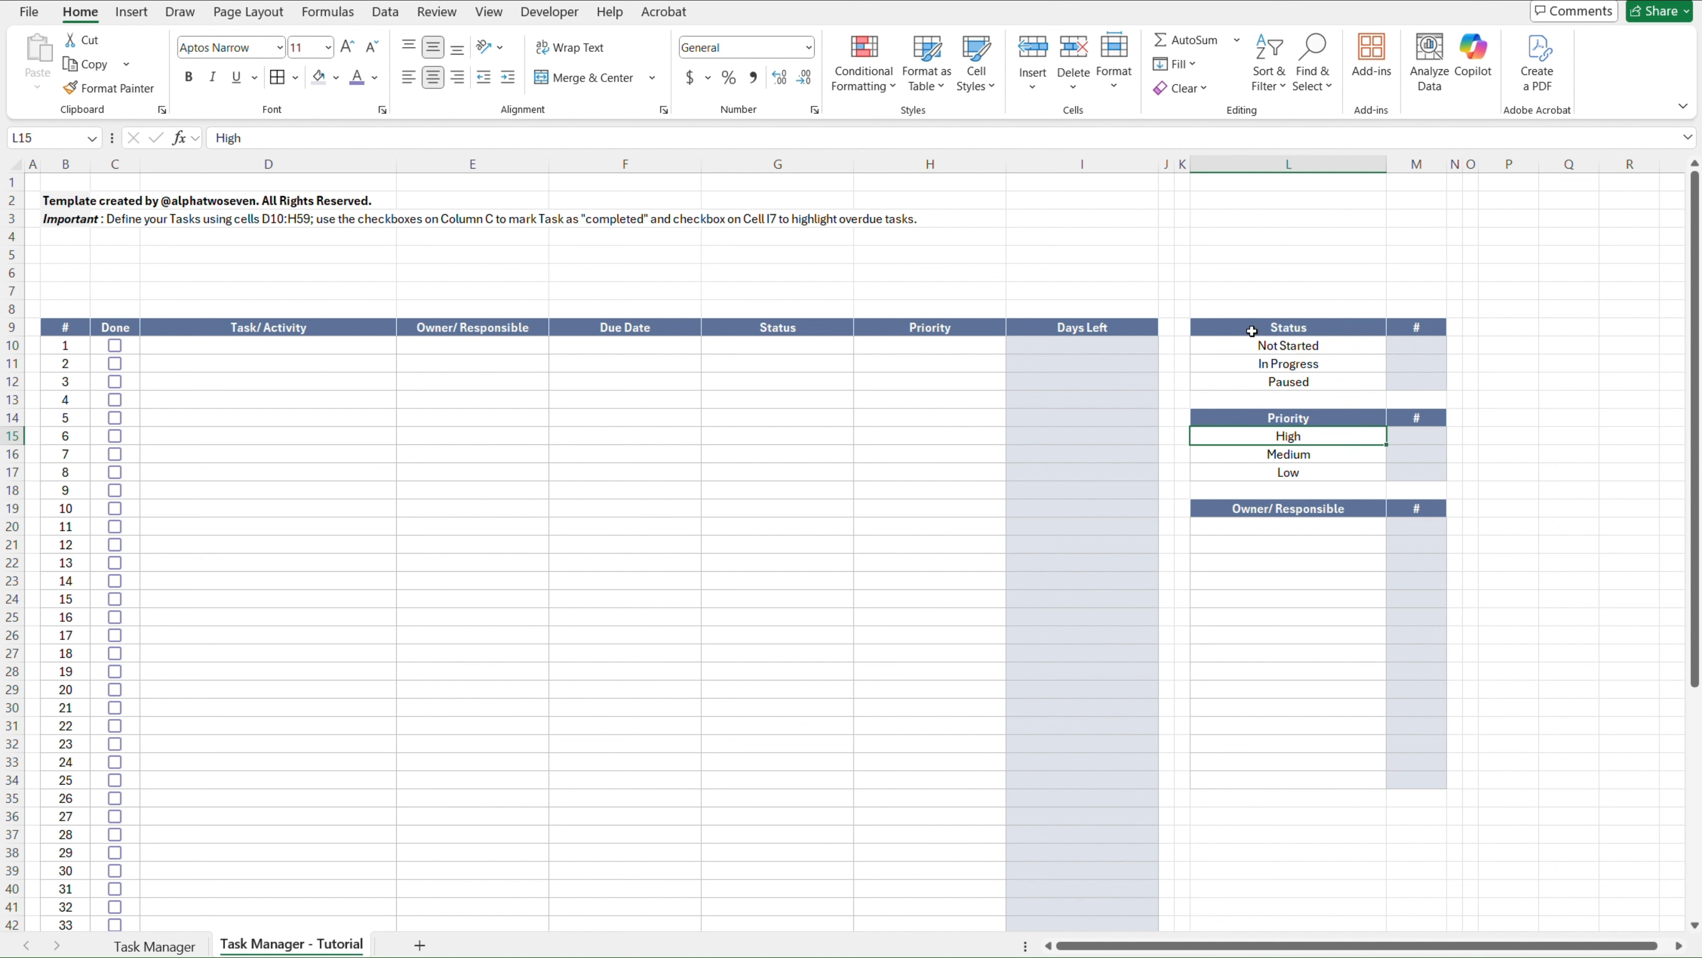
key("Down")
key("Down")
key("Down")
key("Down")
key("Down")
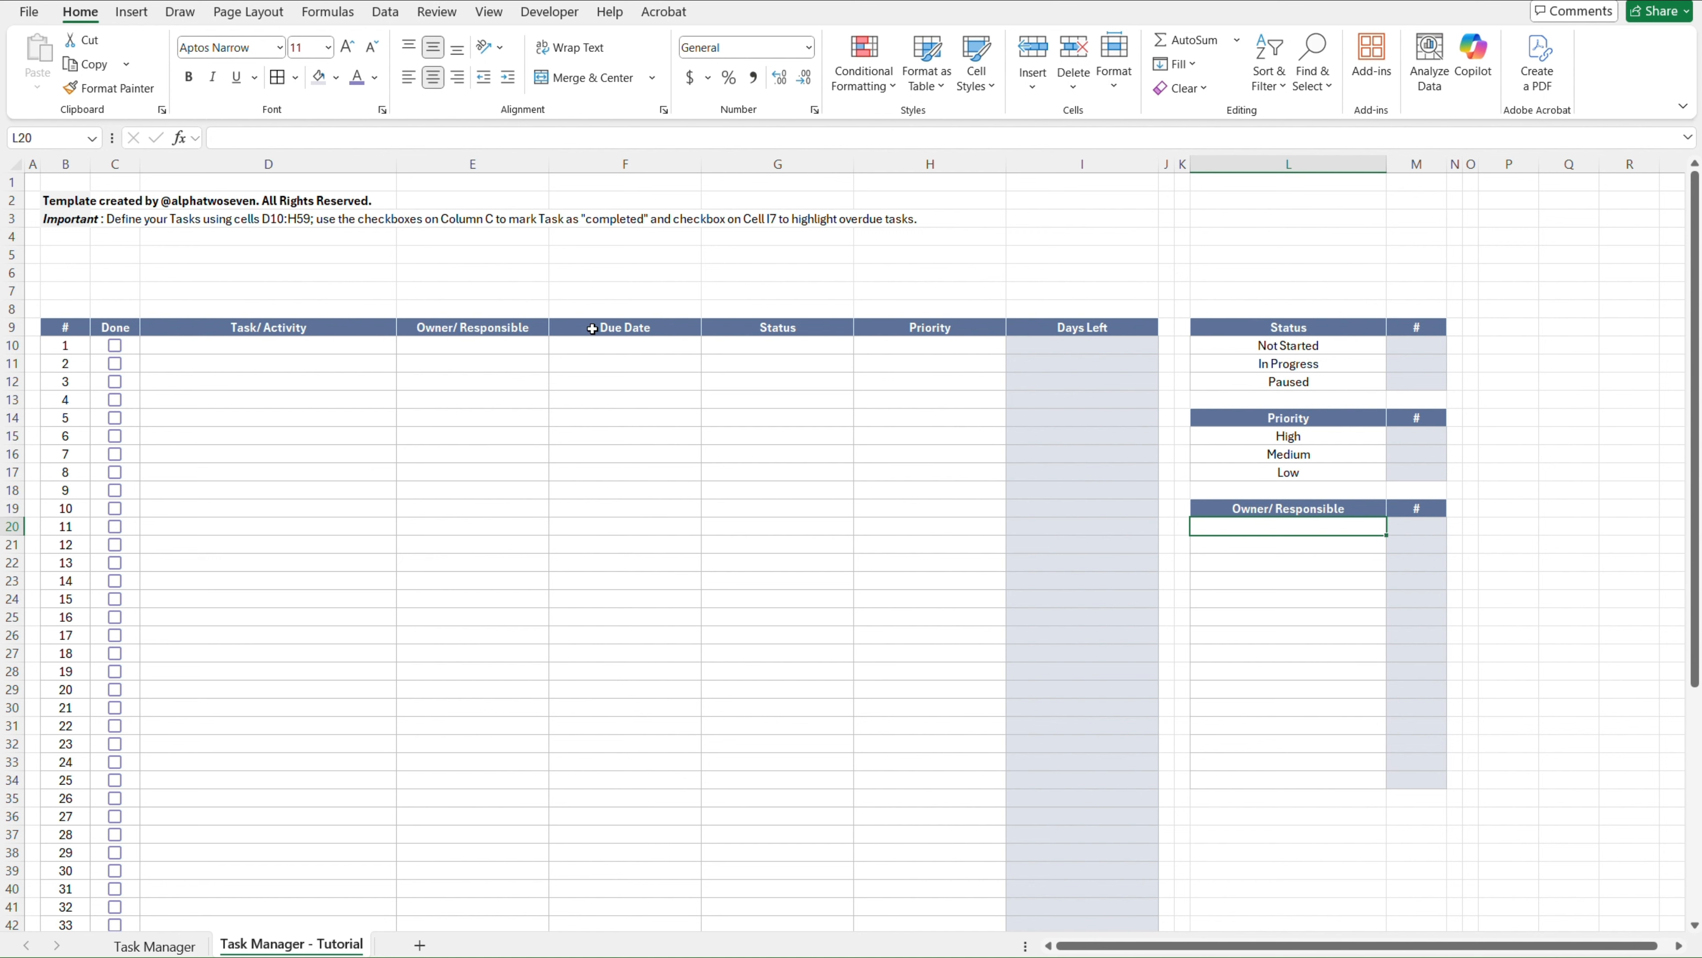
Add list data validation to the Owner/Responsible cells E10:E59, using L20:L34 as the source
left_click(535, 327)
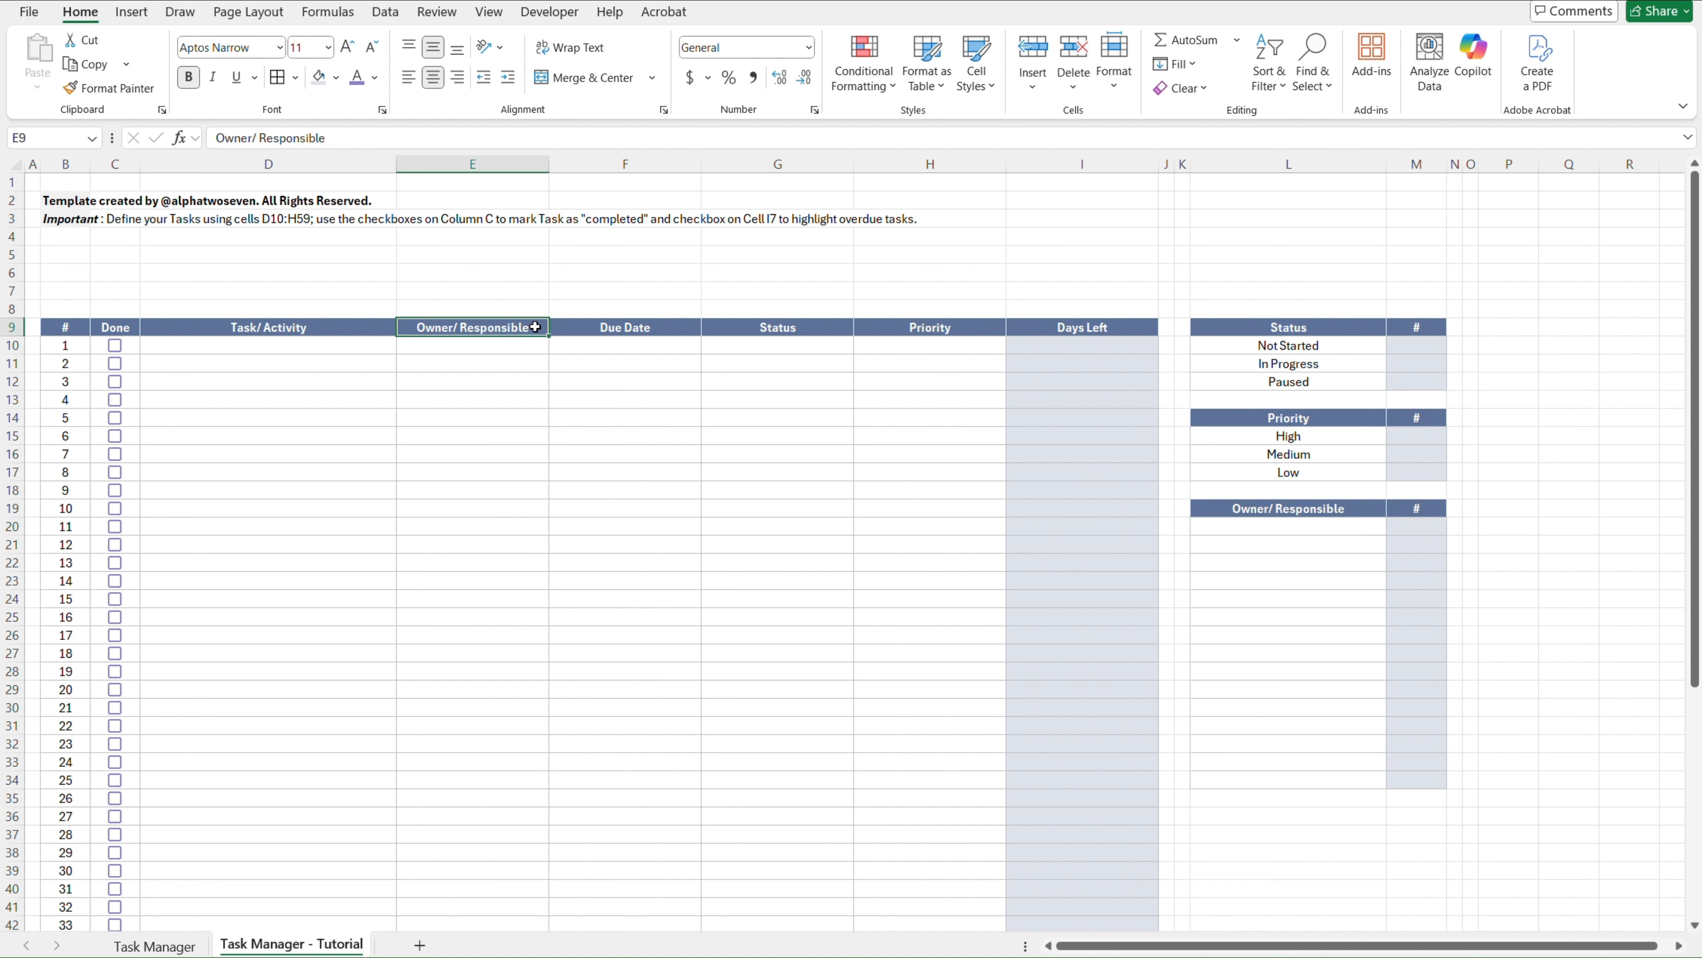
key("Left")
key("Left")
key("Left")
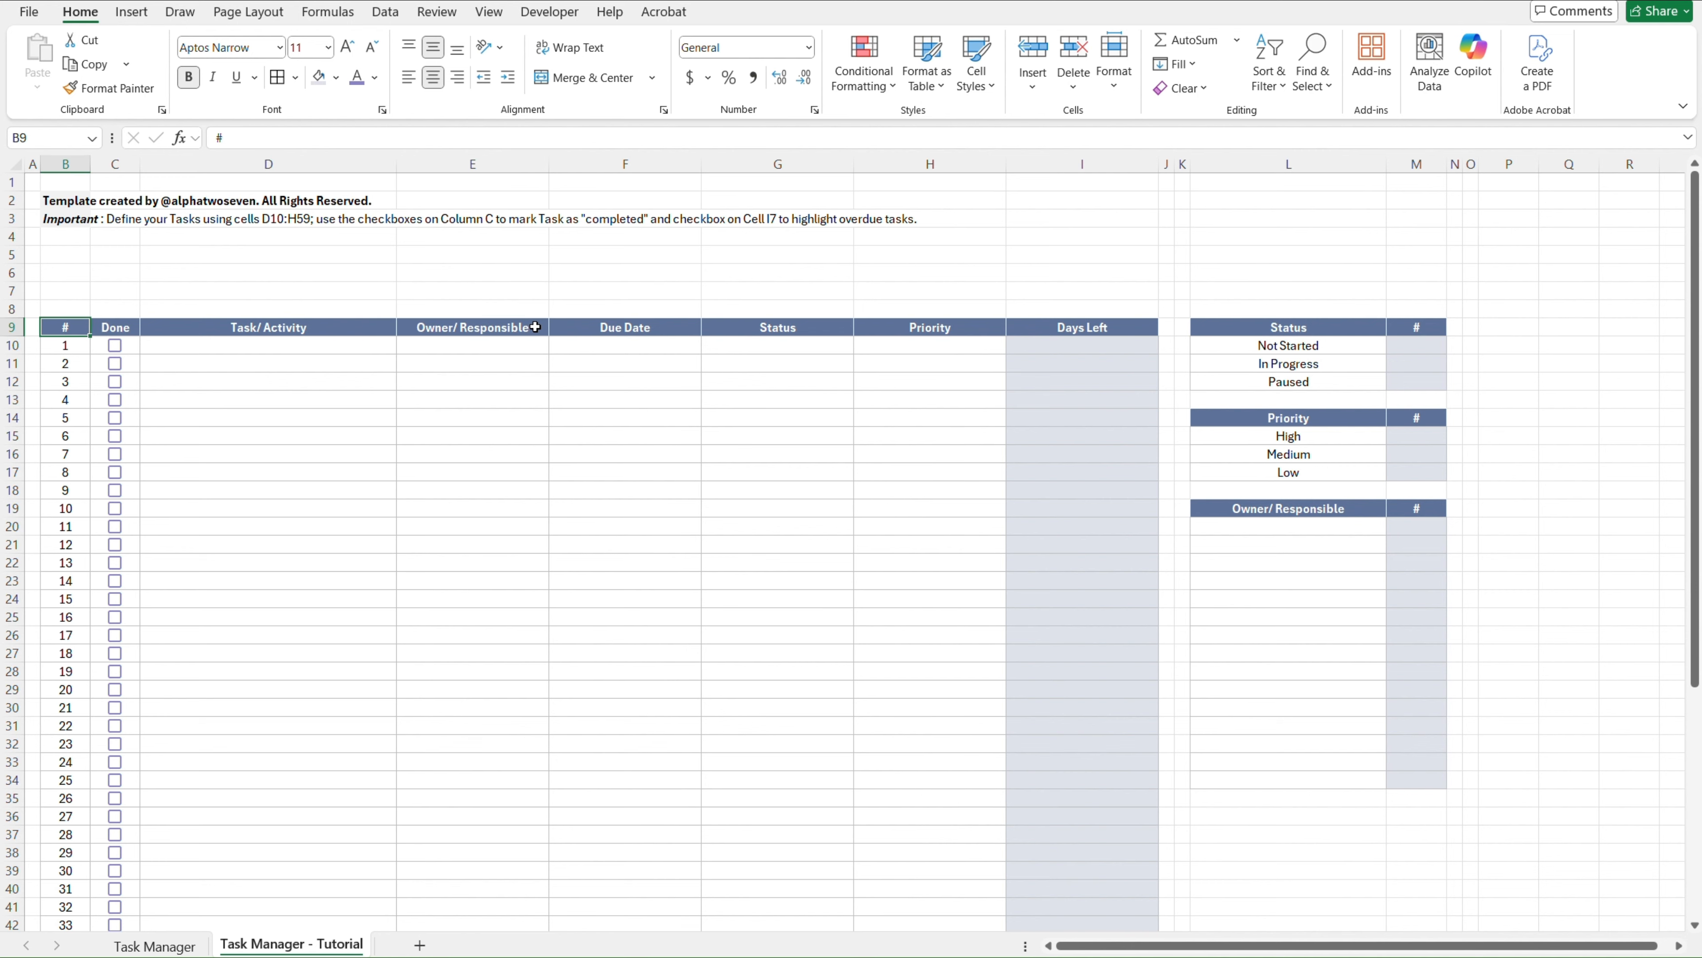
key("ctrl+Down")
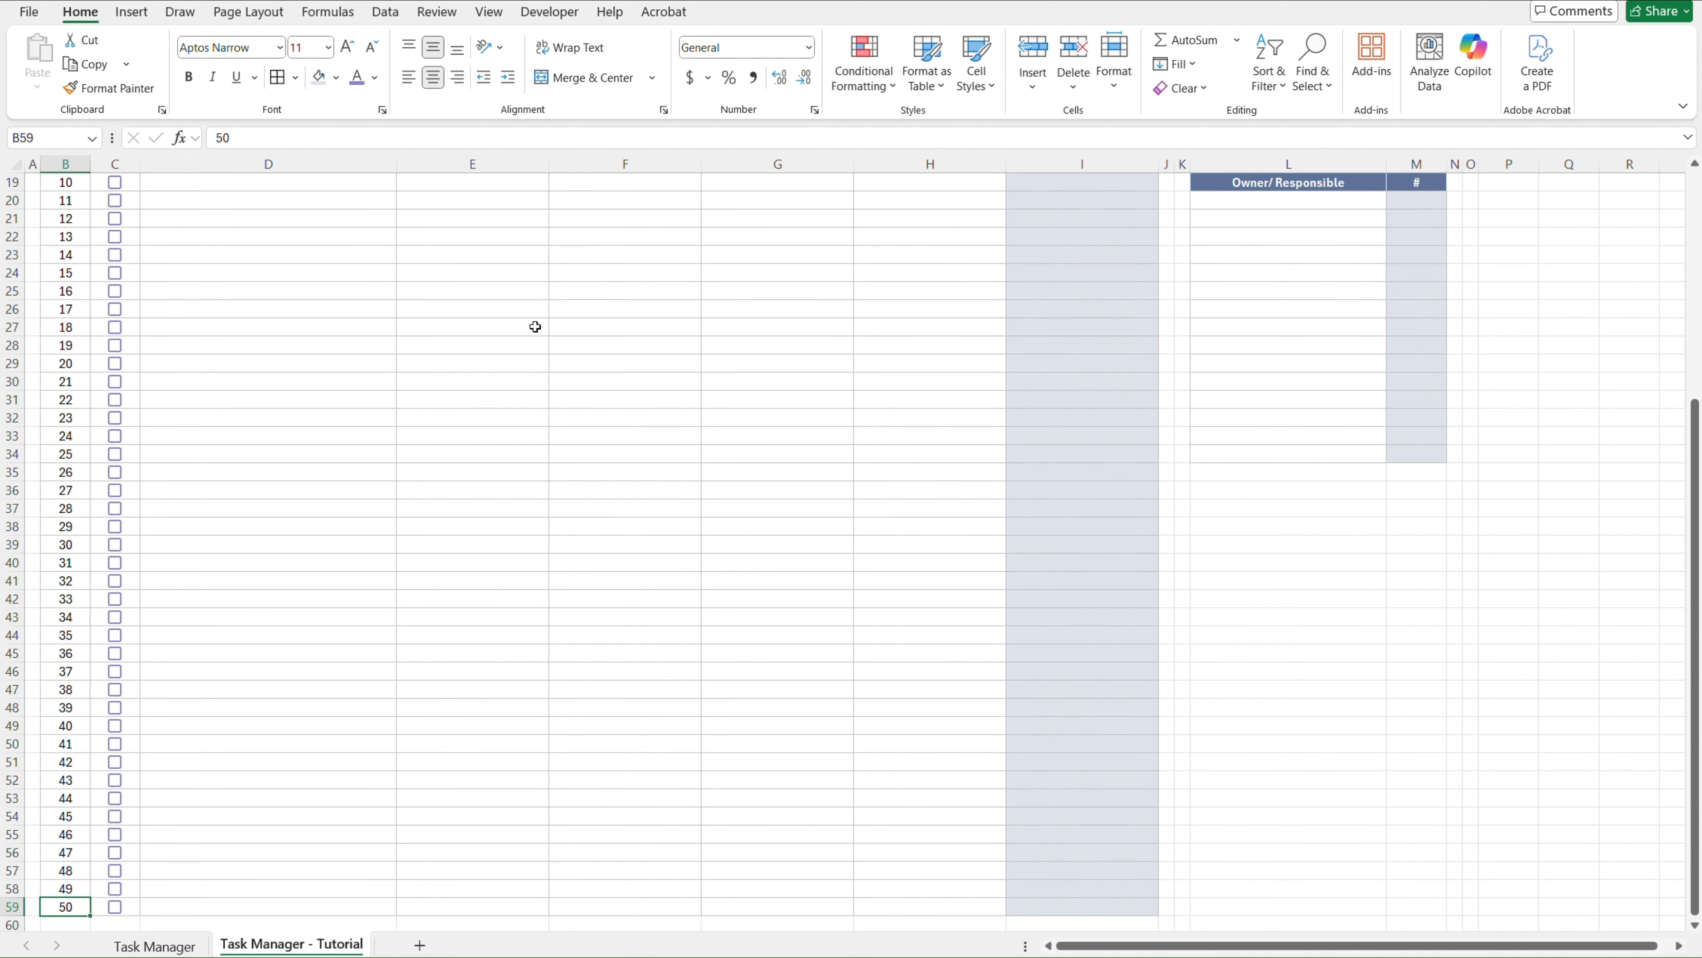
key("Right")
key("Right")
key("Right")
key("Right")
key("Left")
key("Down")
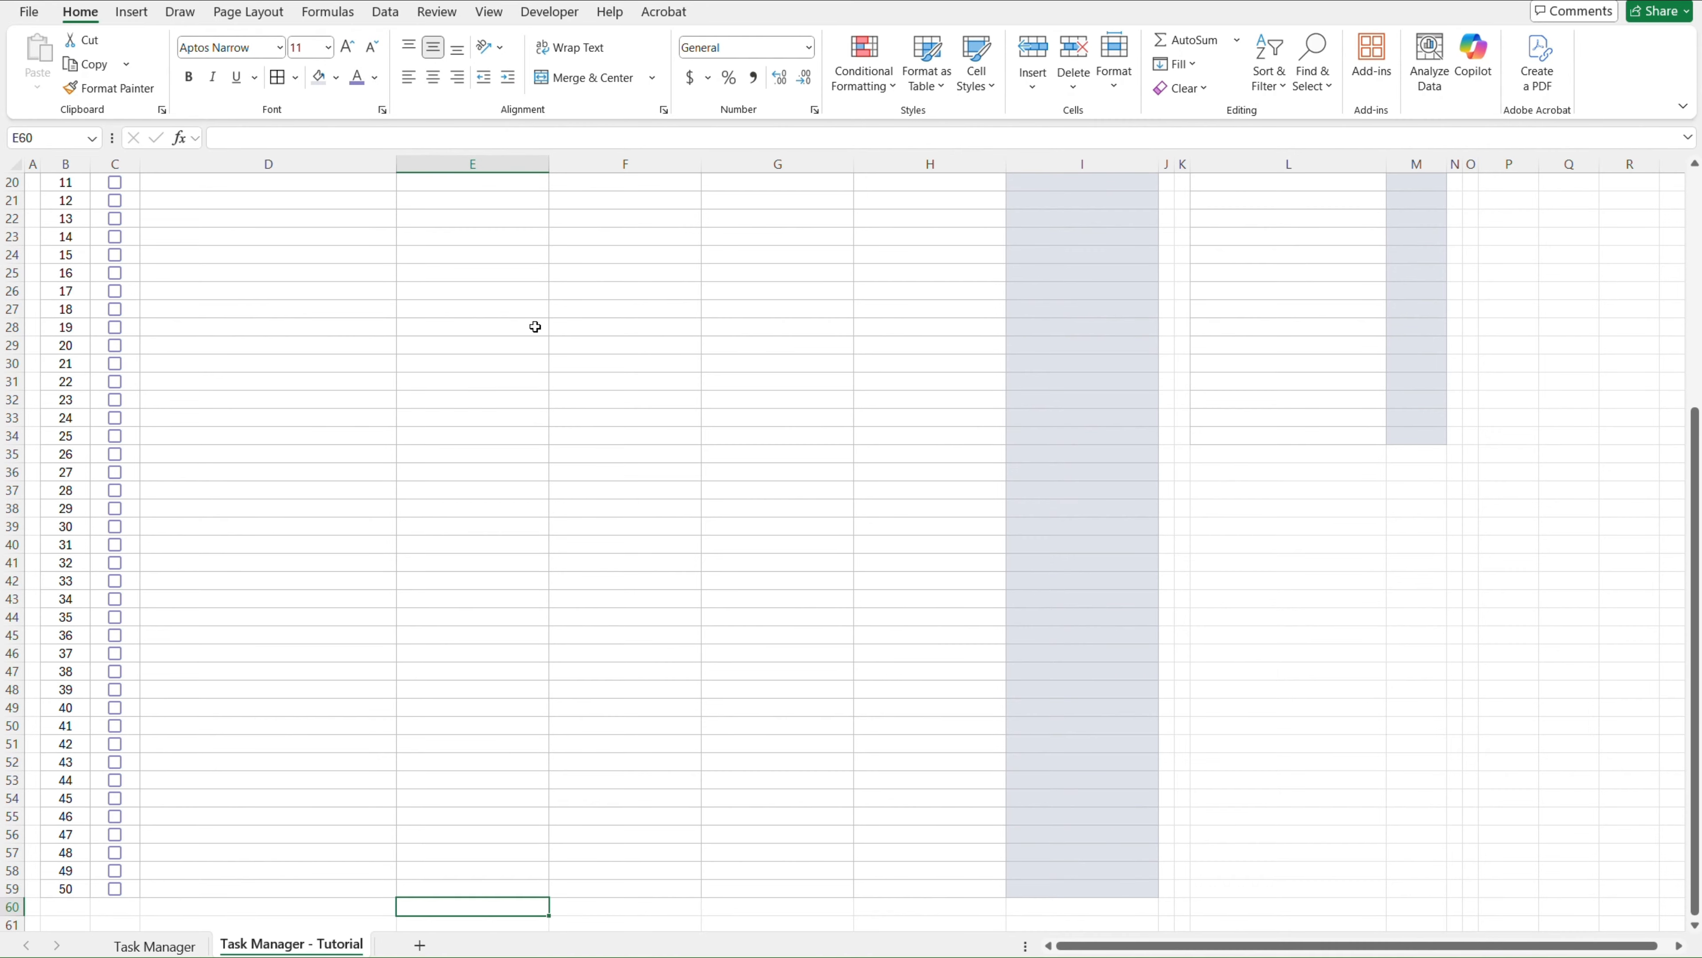
key("Up")
key("ctrl+shift+Up")
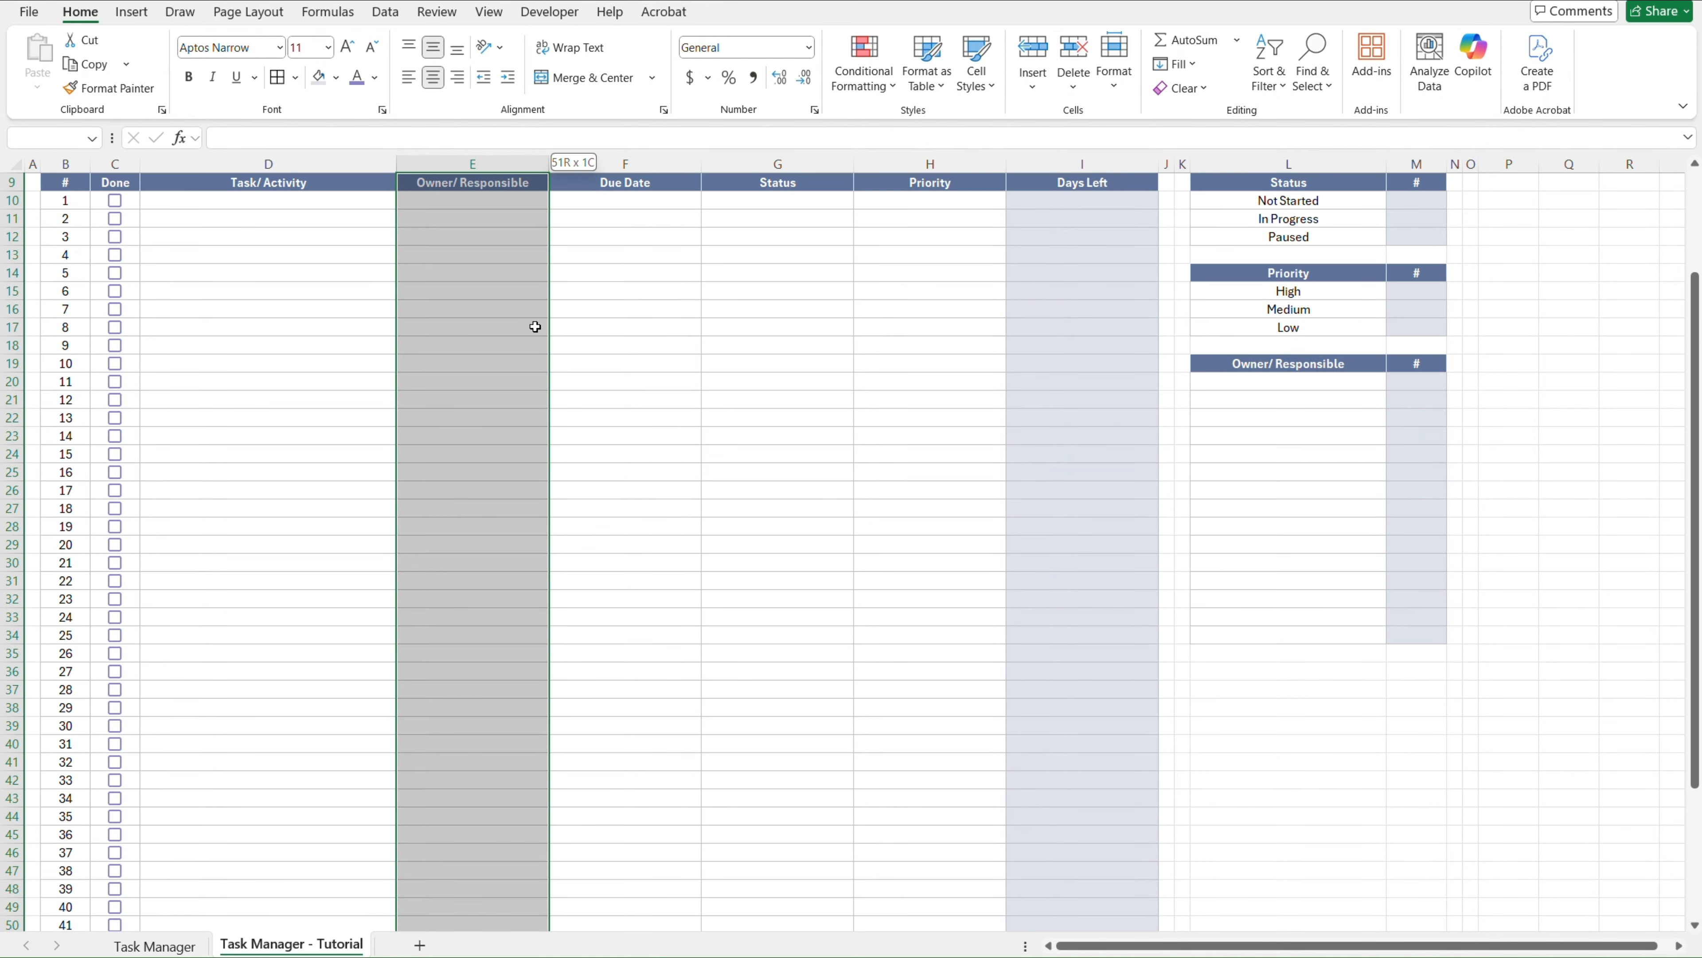
key("shift+Down")
scroll(535, 326, "up", 3)
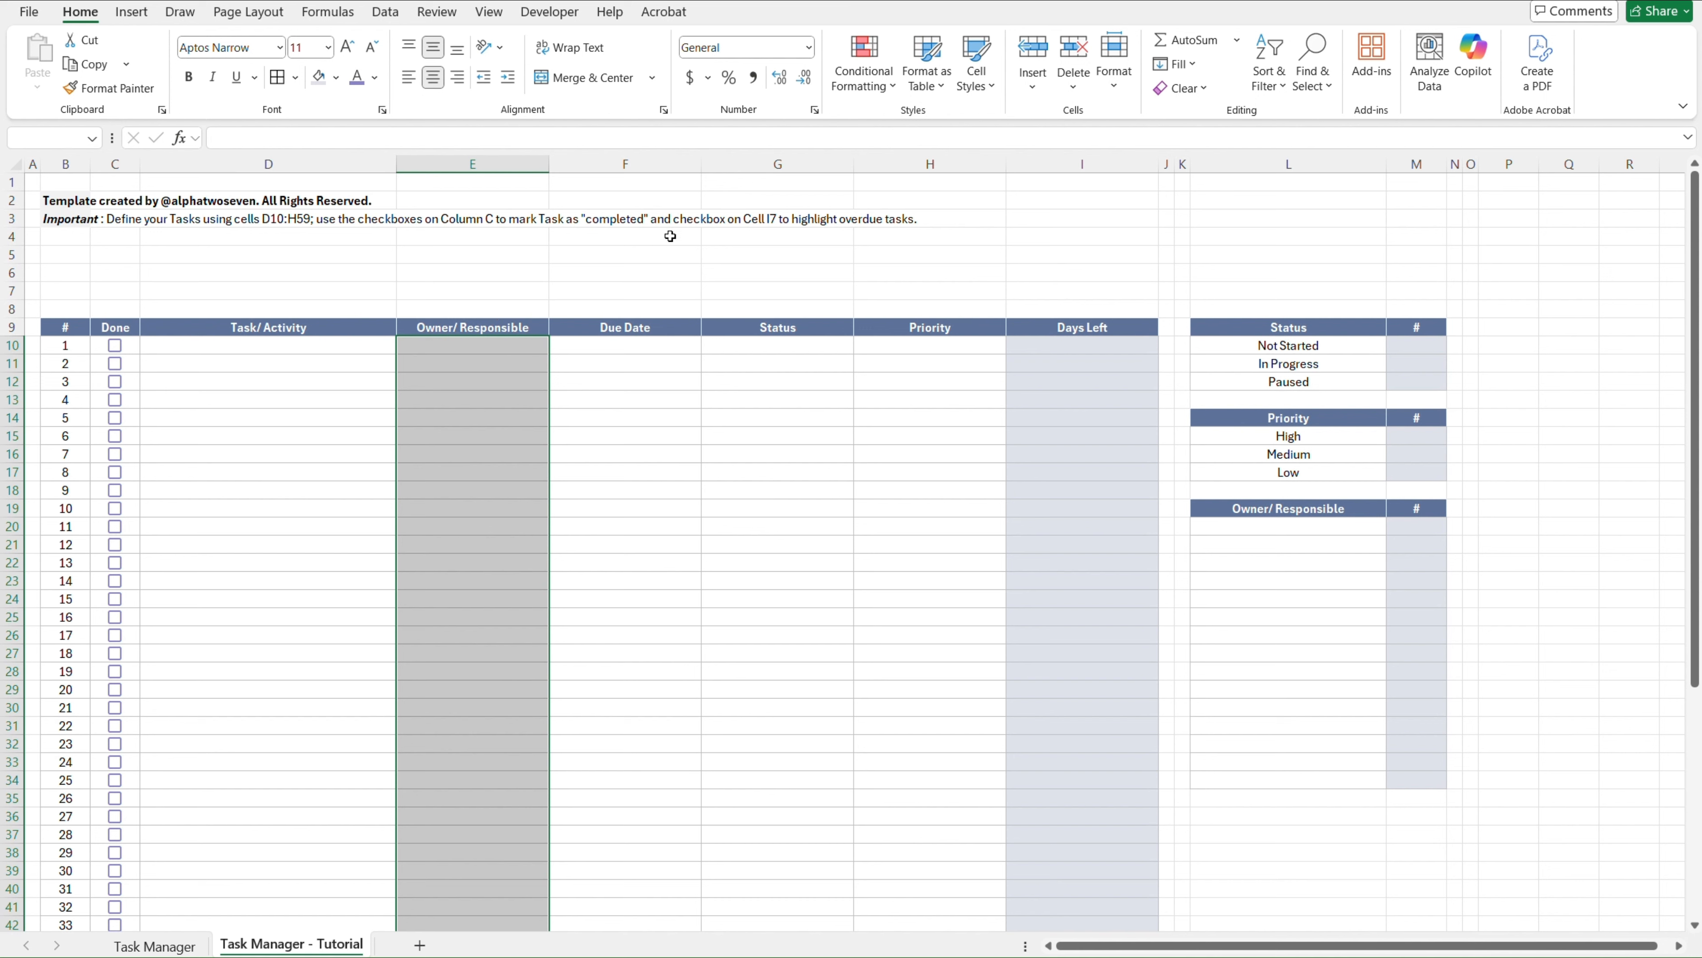
left_click(388, 13)
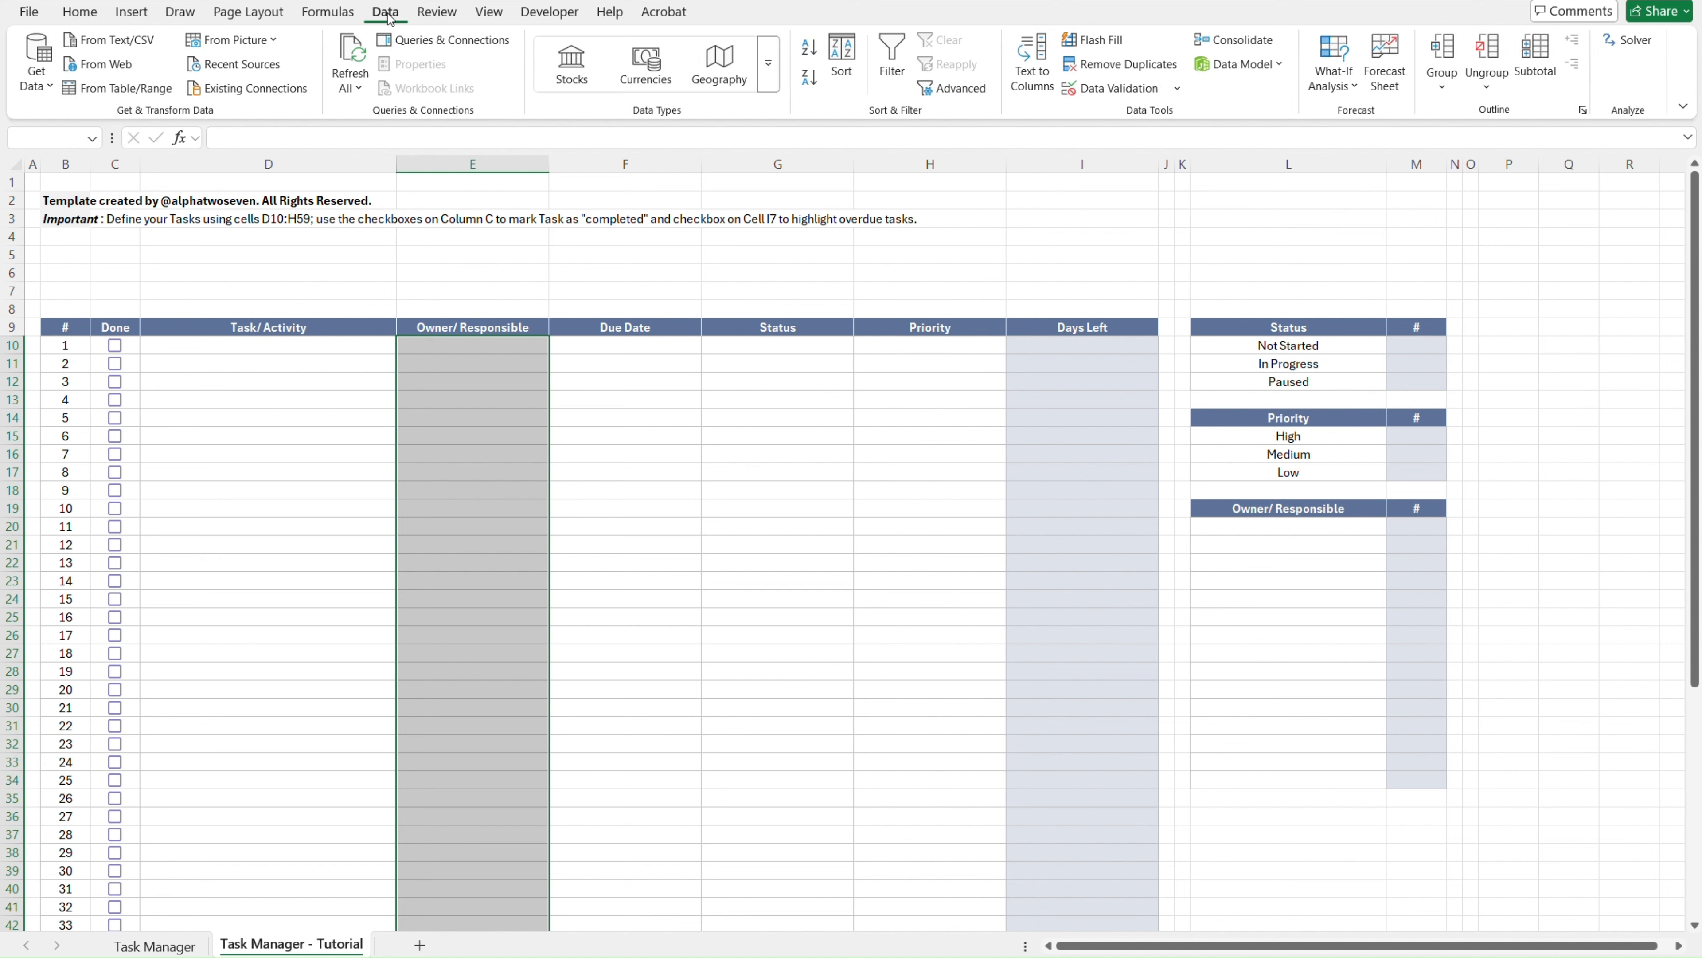
left_click(1151, 91)
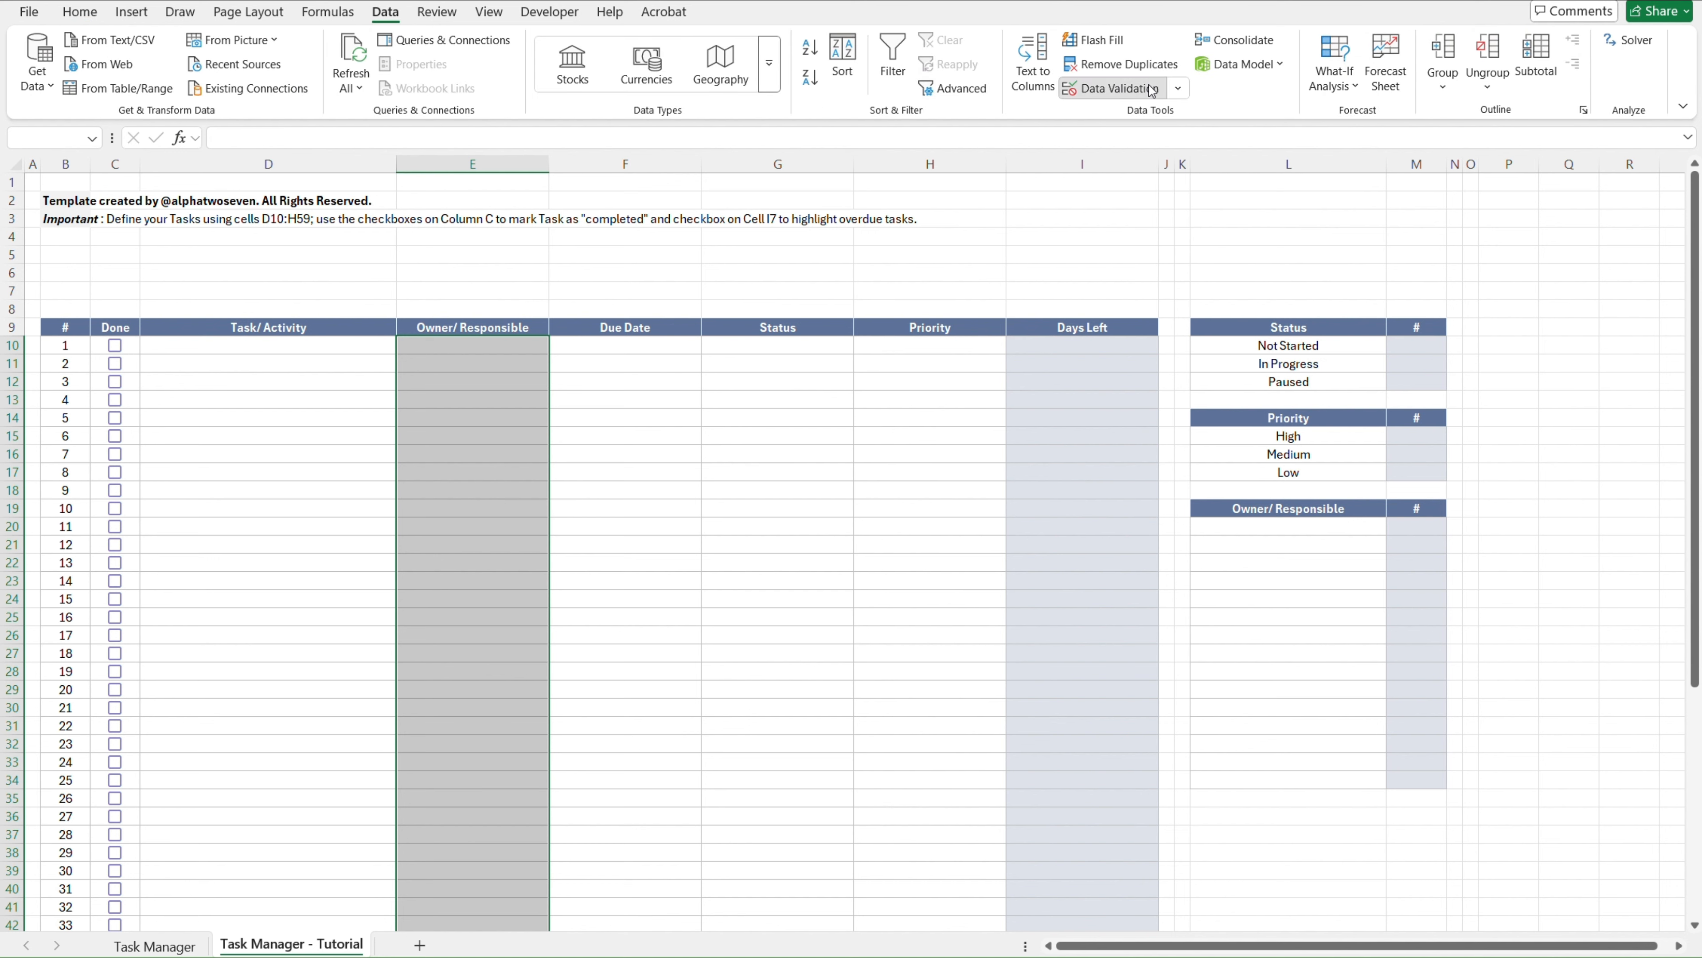
left_click(488, 476)
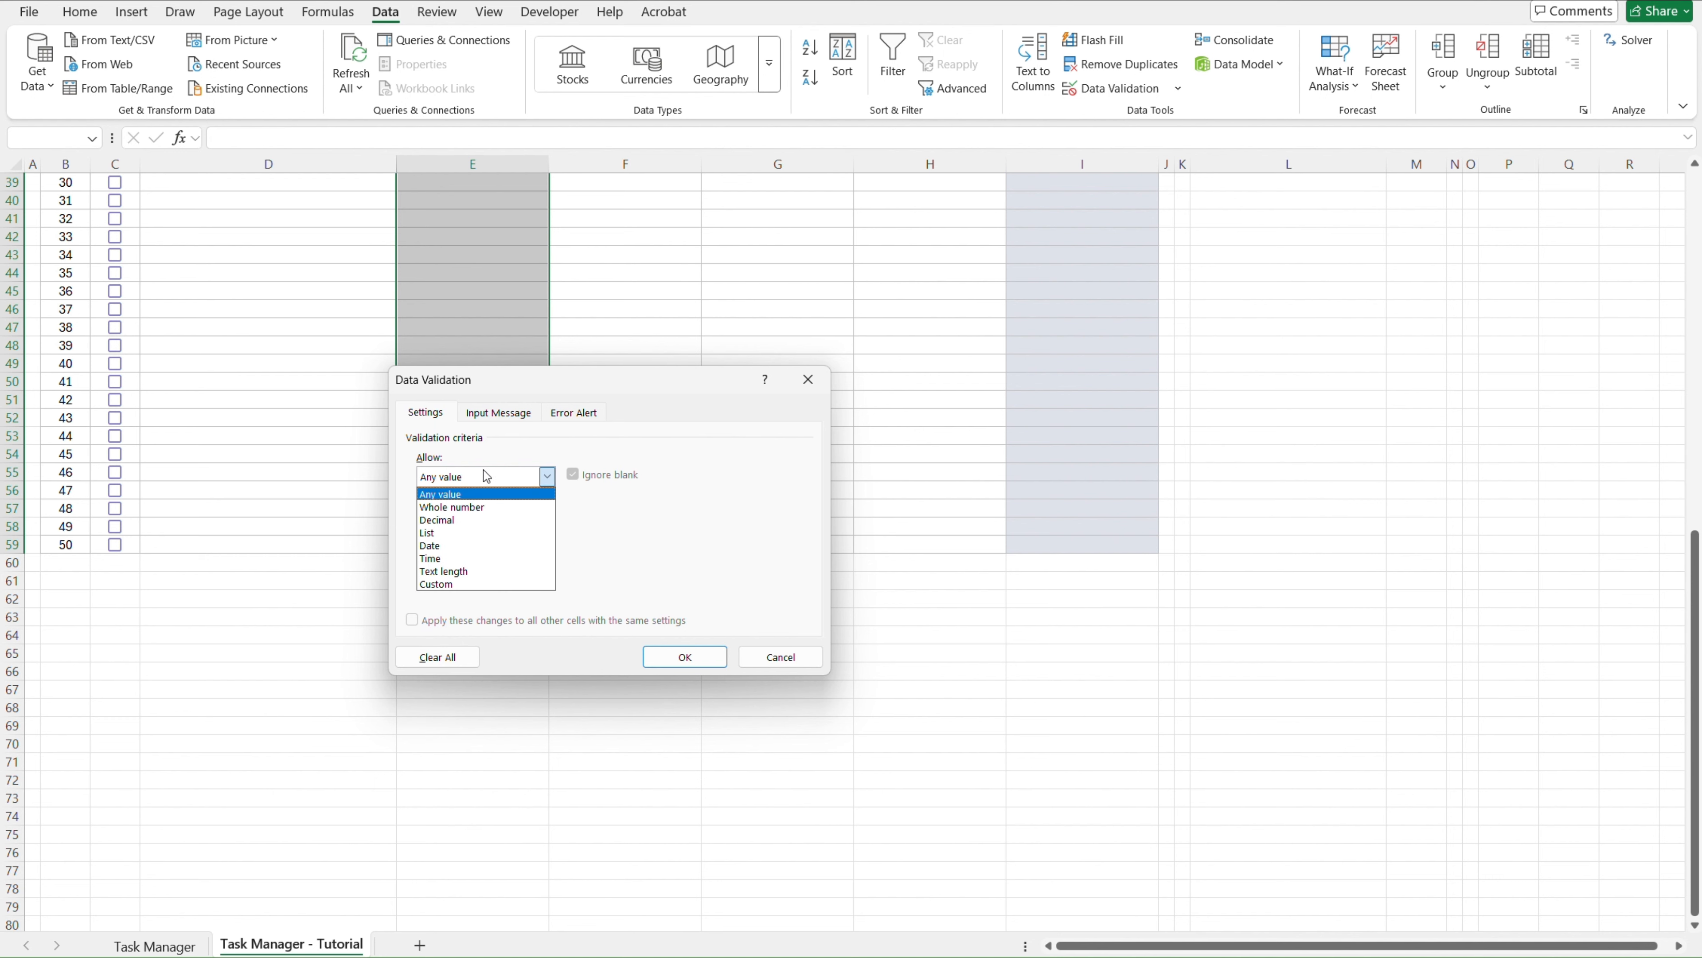
left_click(480, 533)
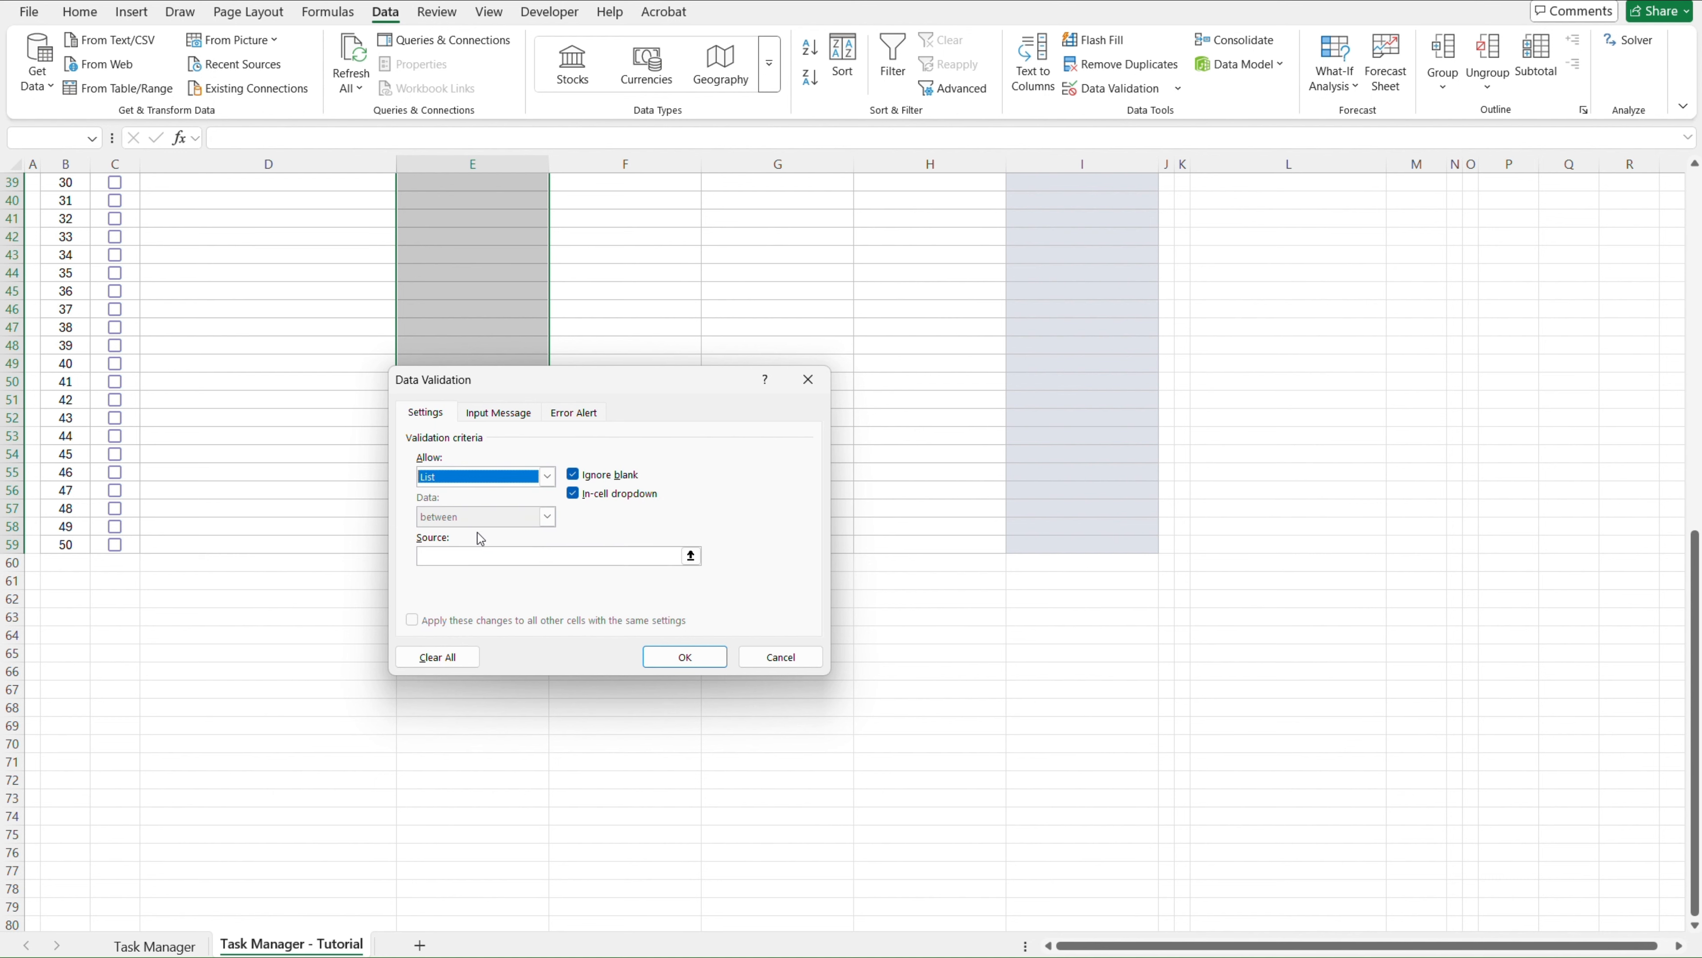
left_click(483, 555)
scroll(1224, 414, "up", 13)
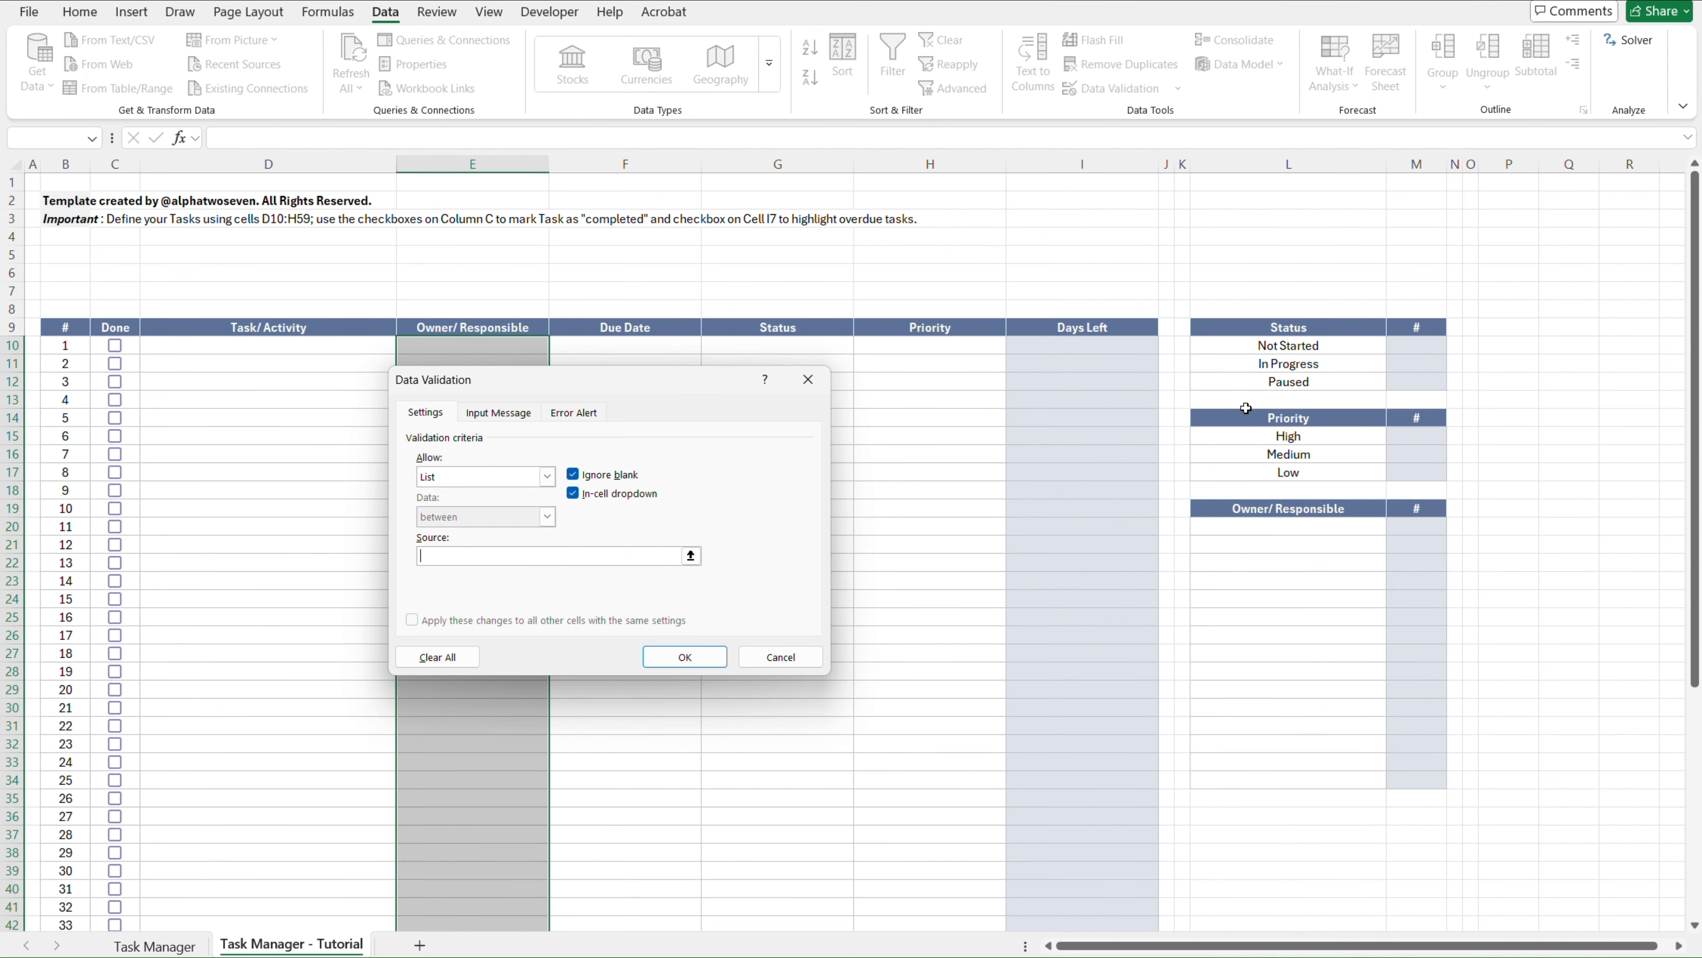
left_click_drag(1282, 527, 1311, 783)
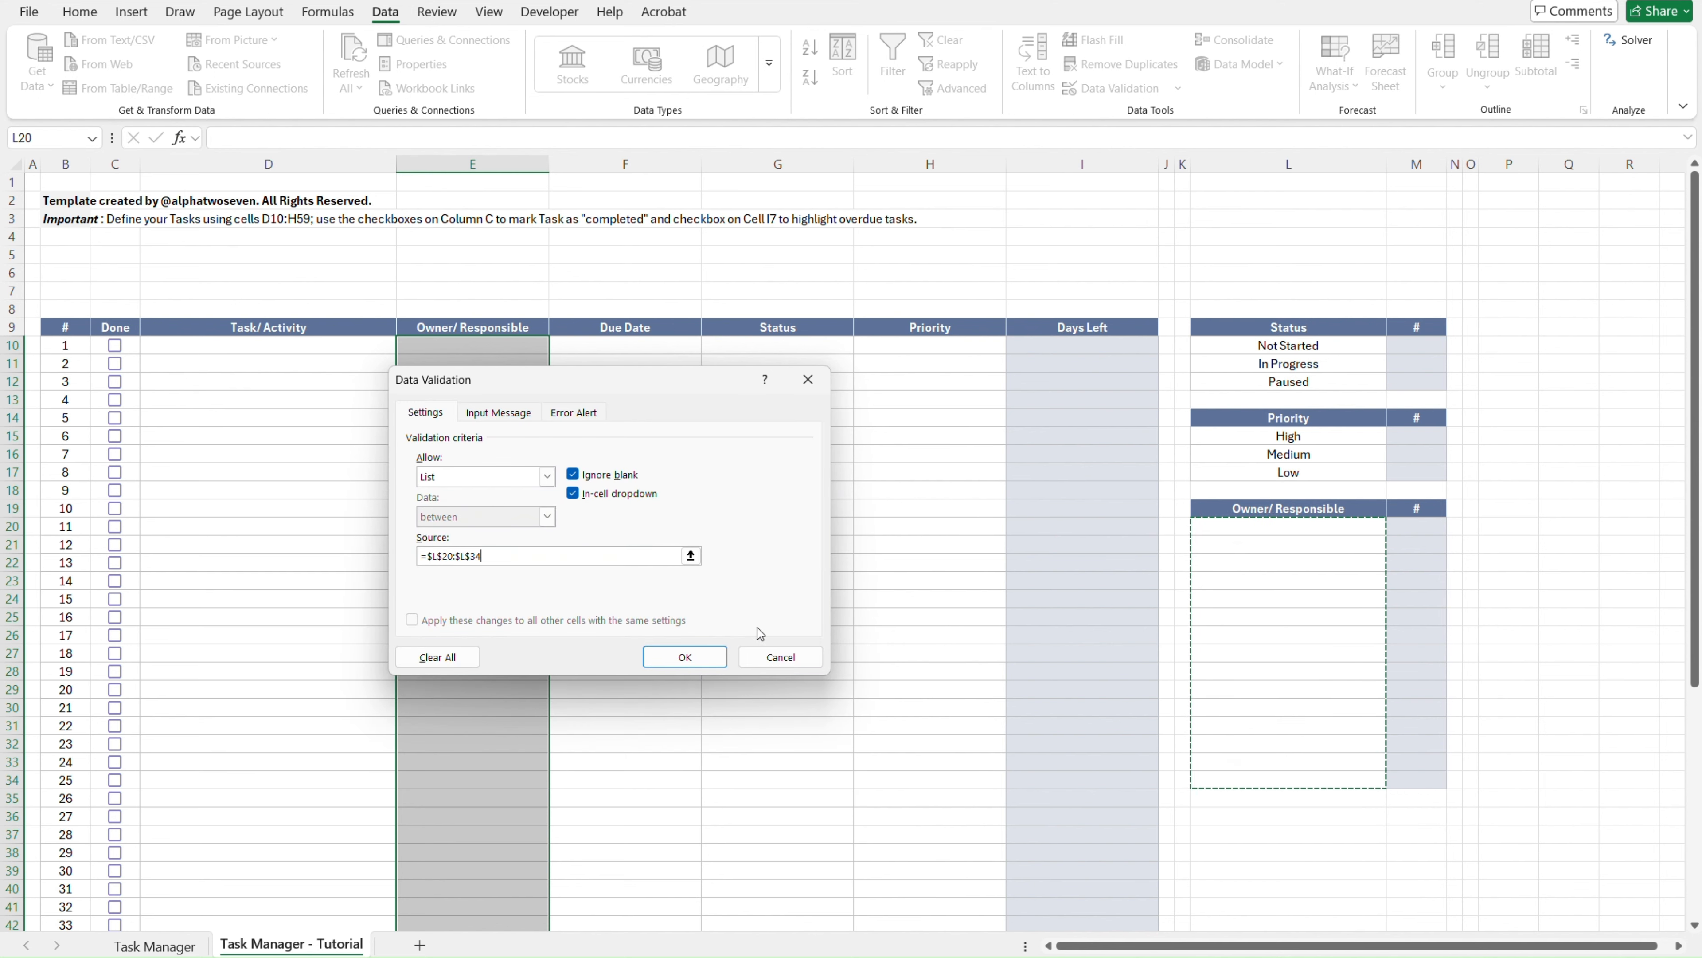
left_click(677, 657)
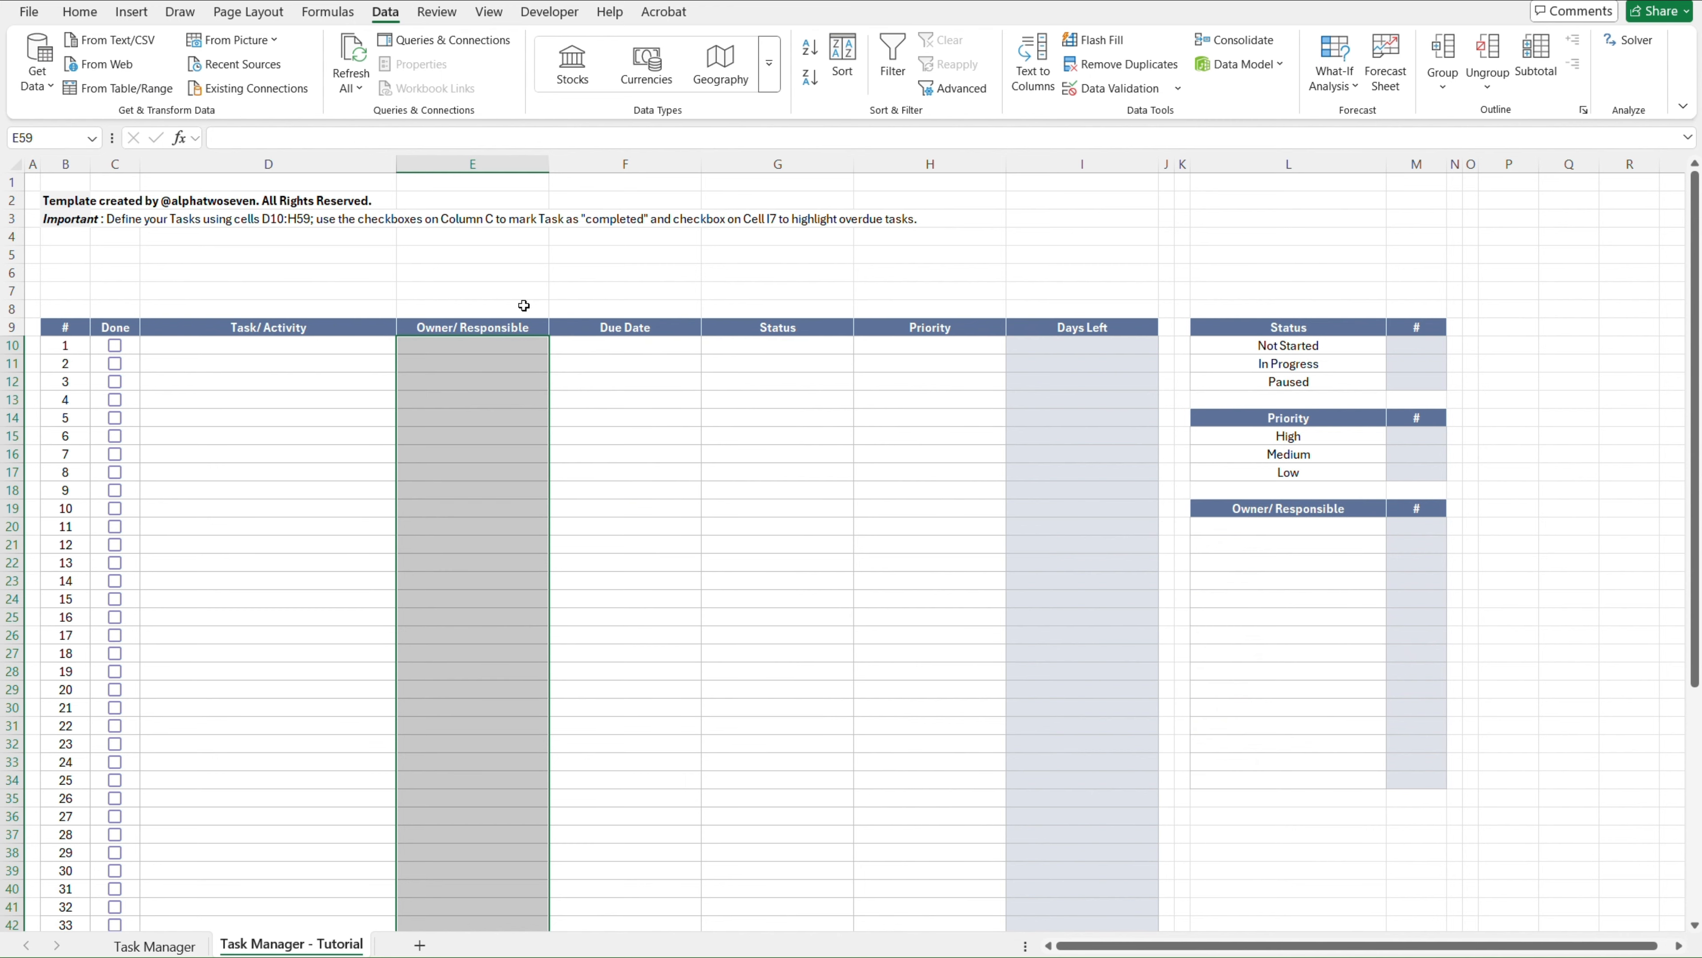
Open the Owner/Responsible drop-down list in E10 to check its entries
left_click(522, 327)
key("Down")
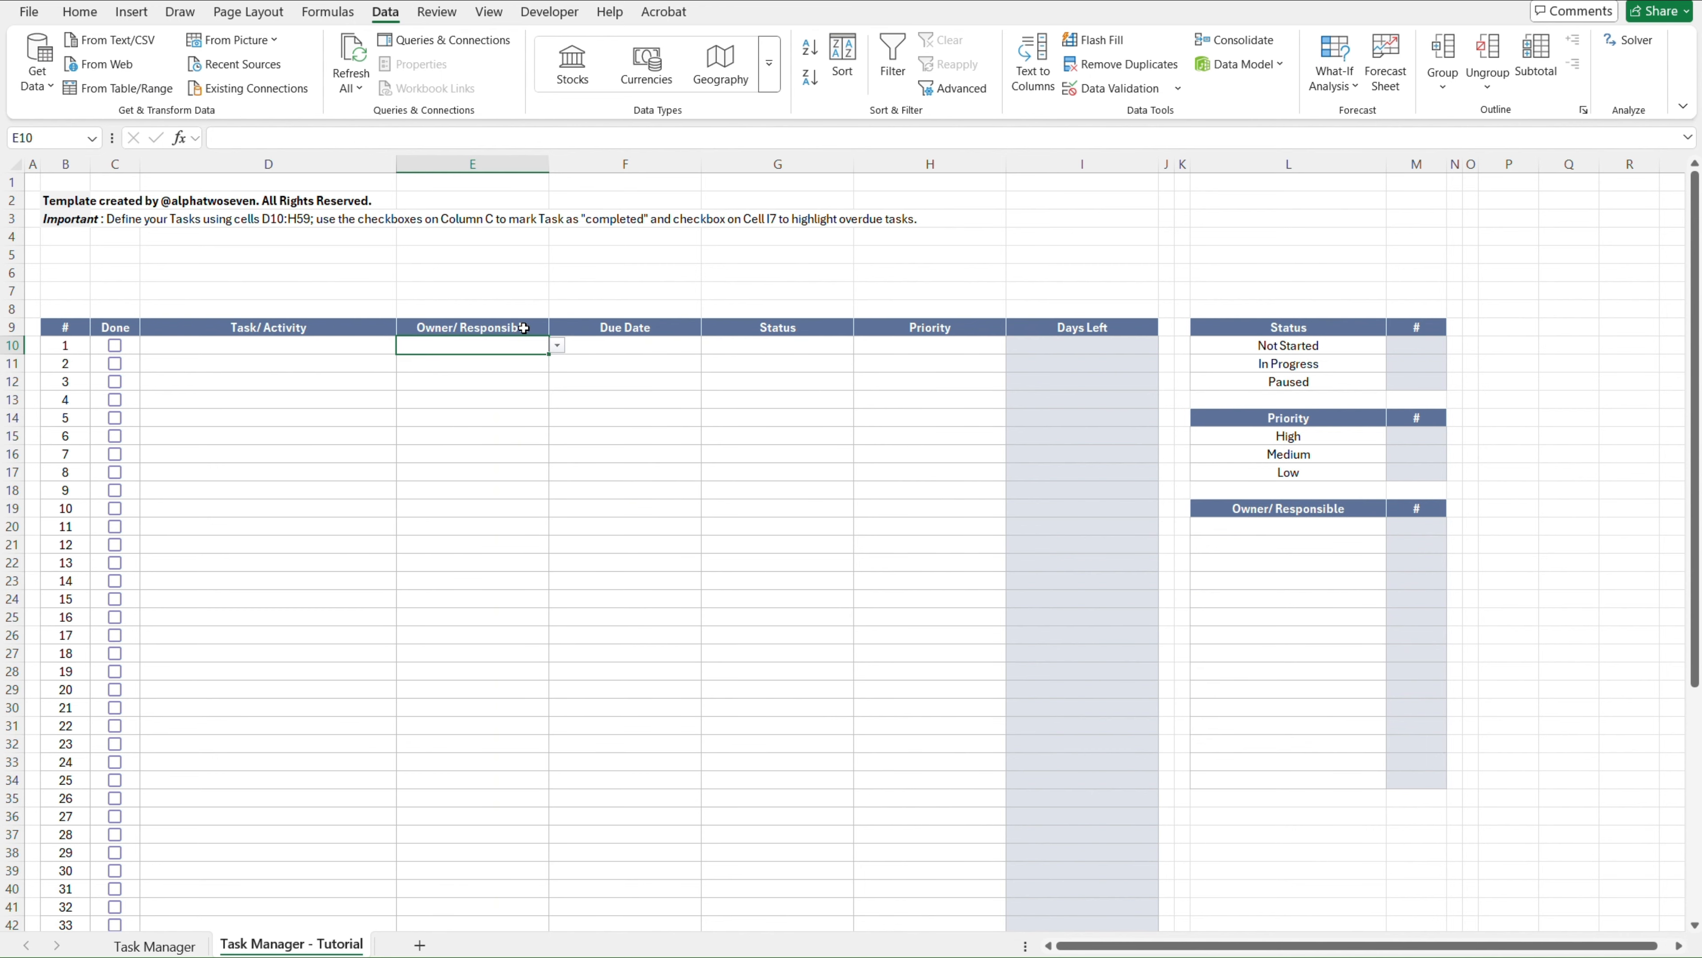
left_click(557, 346)
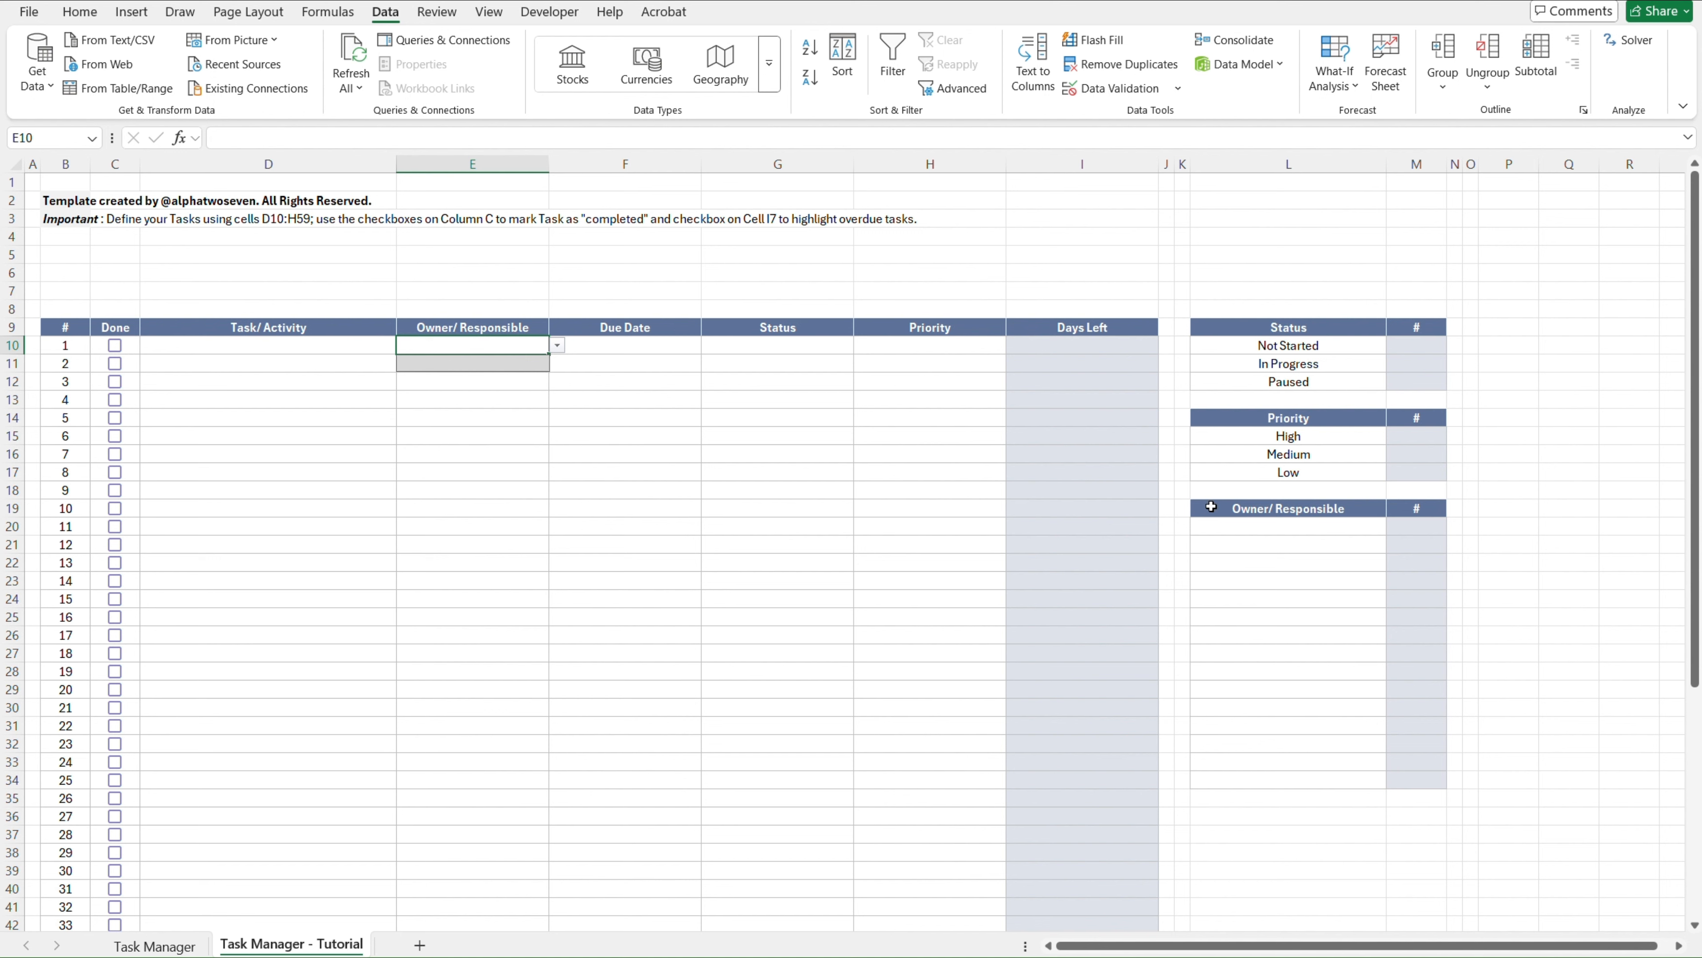
Enter a sample owner's first name in L20 of the Owner/Responsible table
left_click(1289, 525)
type("C")
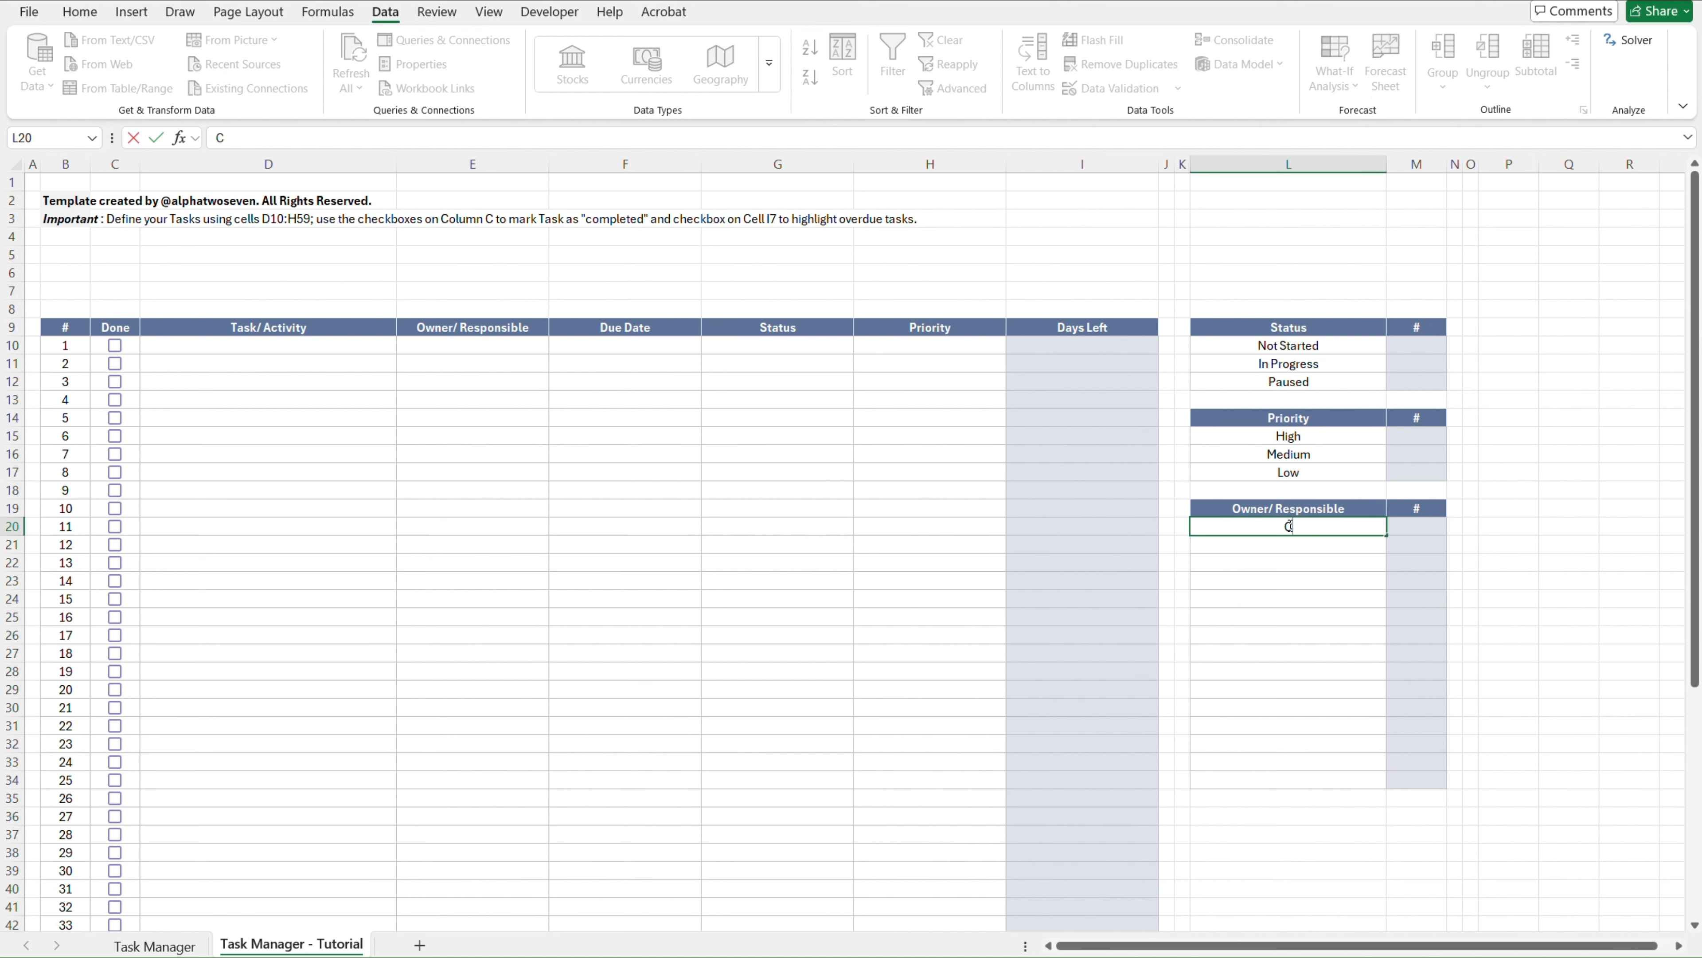
type("harlie")
key("ctrl+Return")
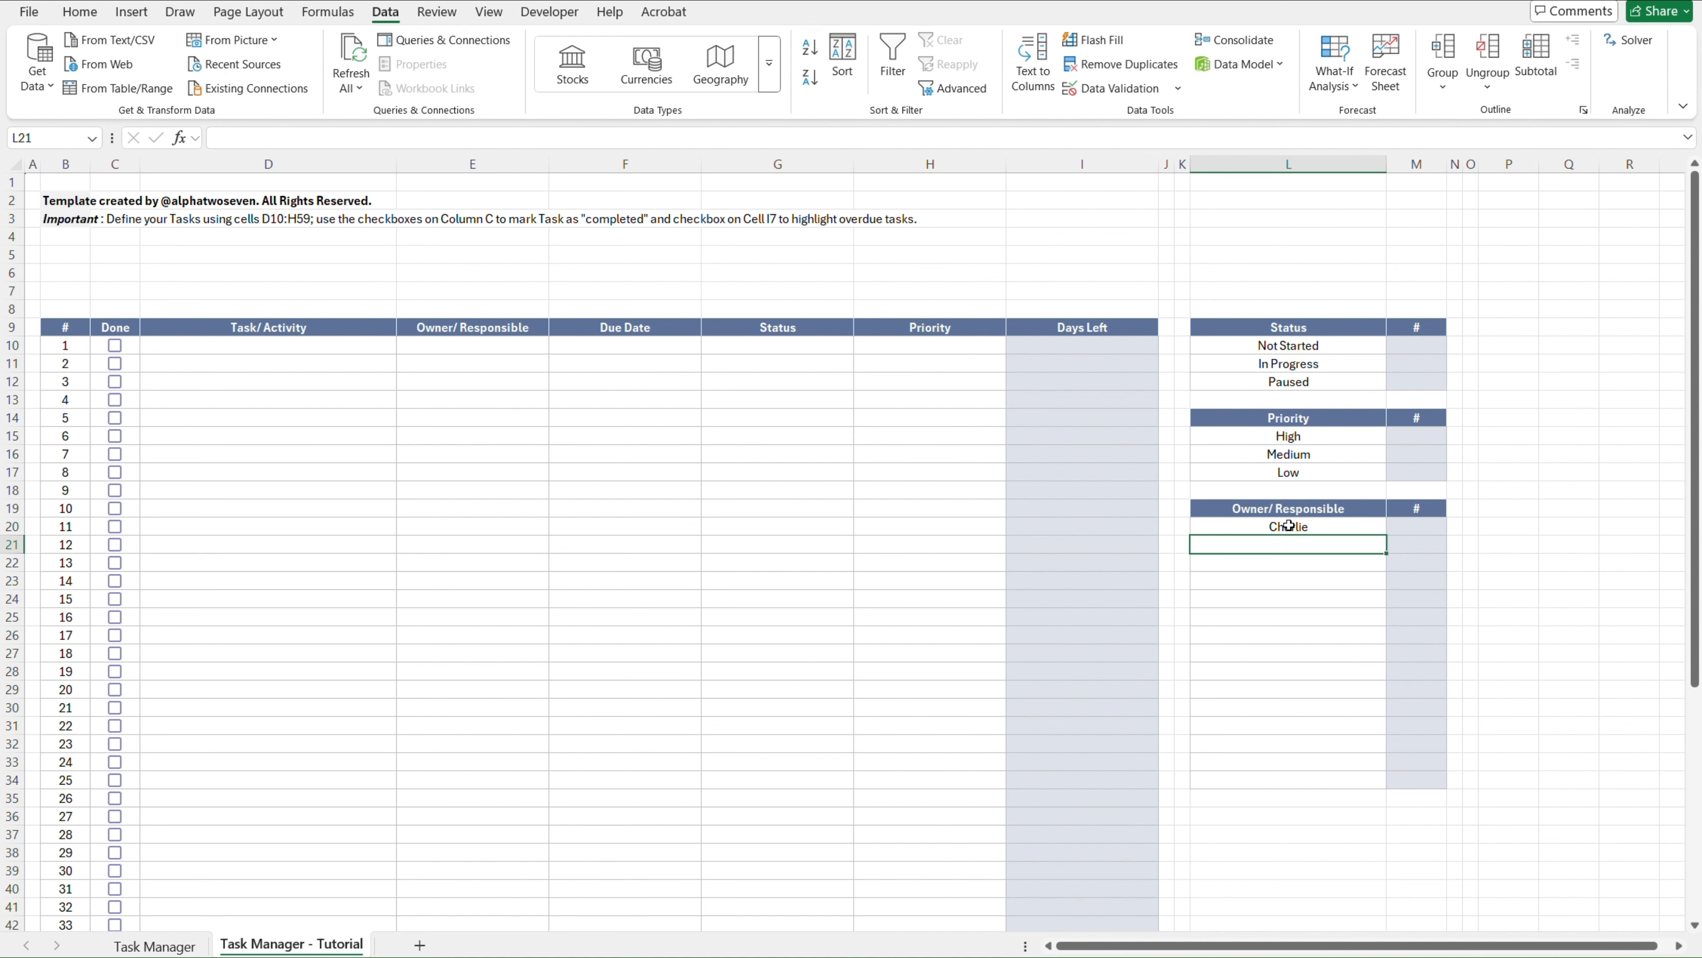
Choose the sample owner's name from the drop-down list in E10 and check the list again
left_click(498, 357)
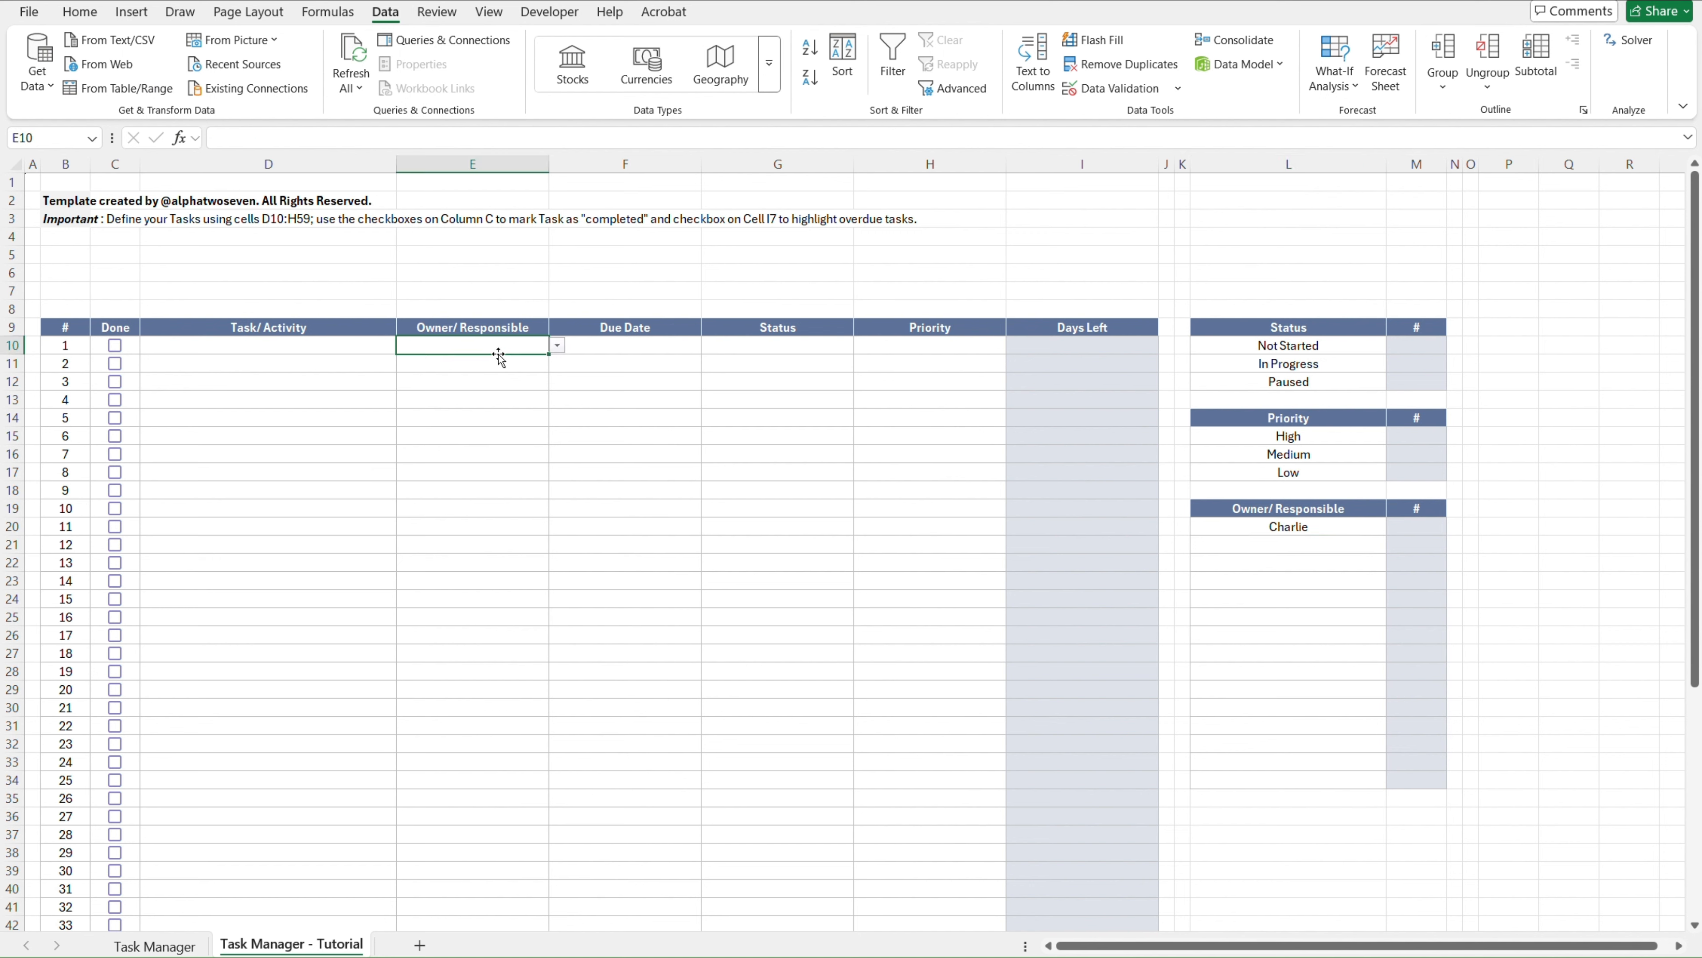
key("alt+Down")
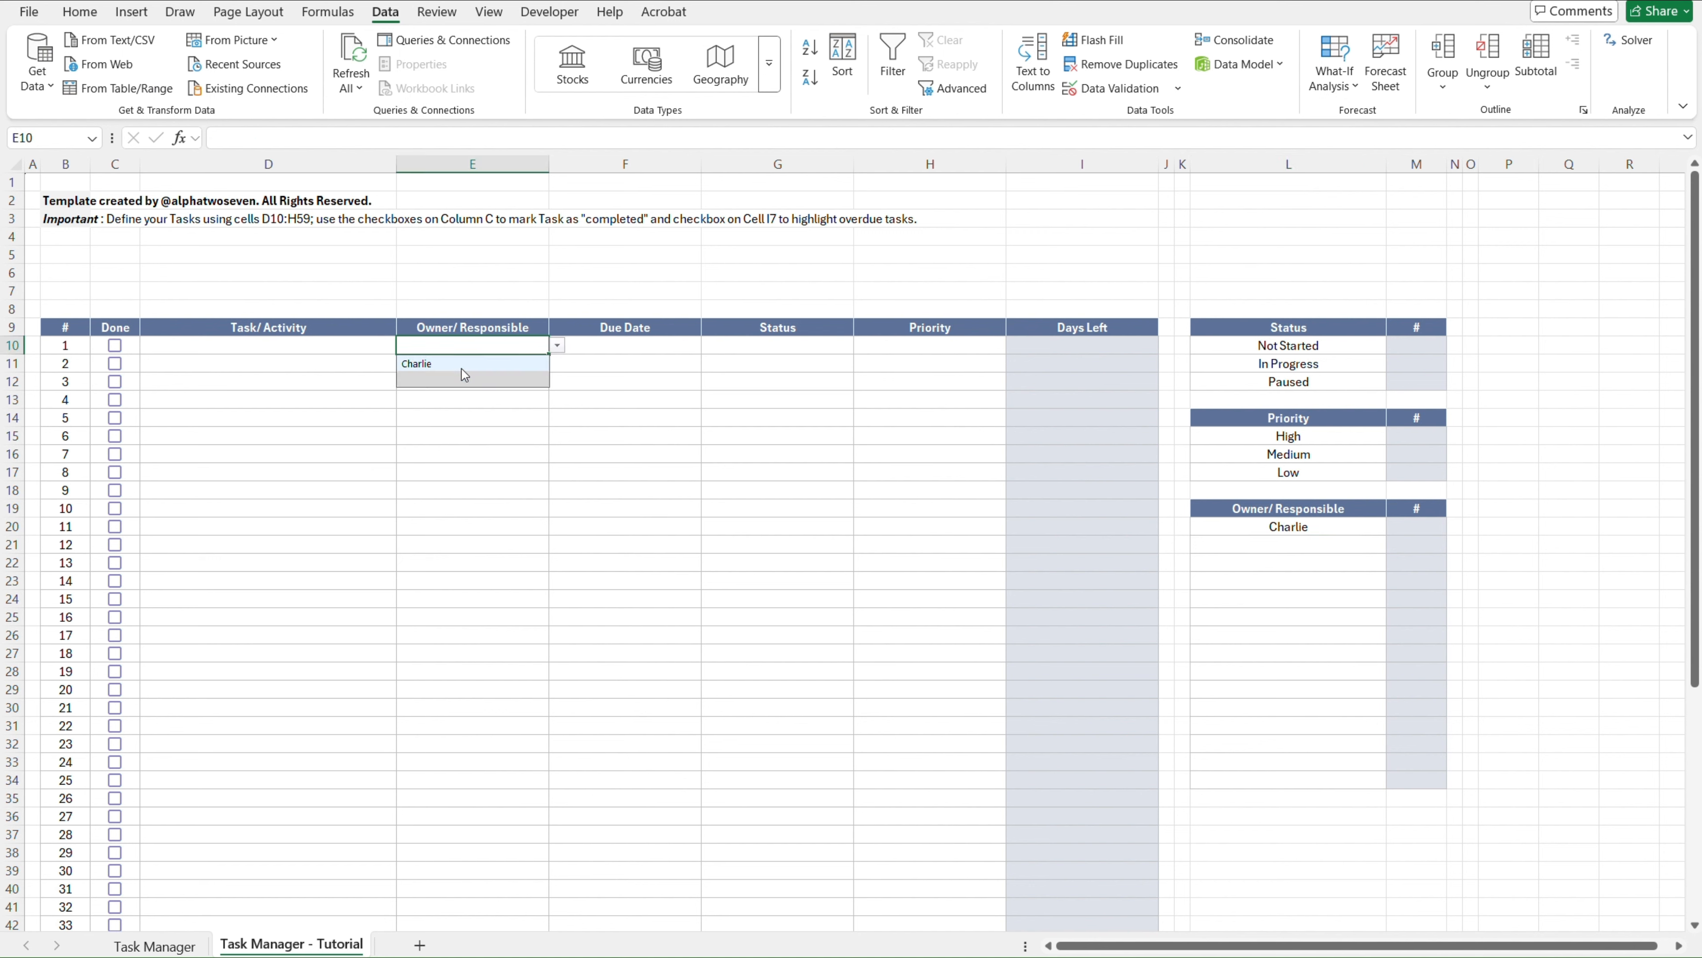
left_click(463, 365)
key("alt+Down")
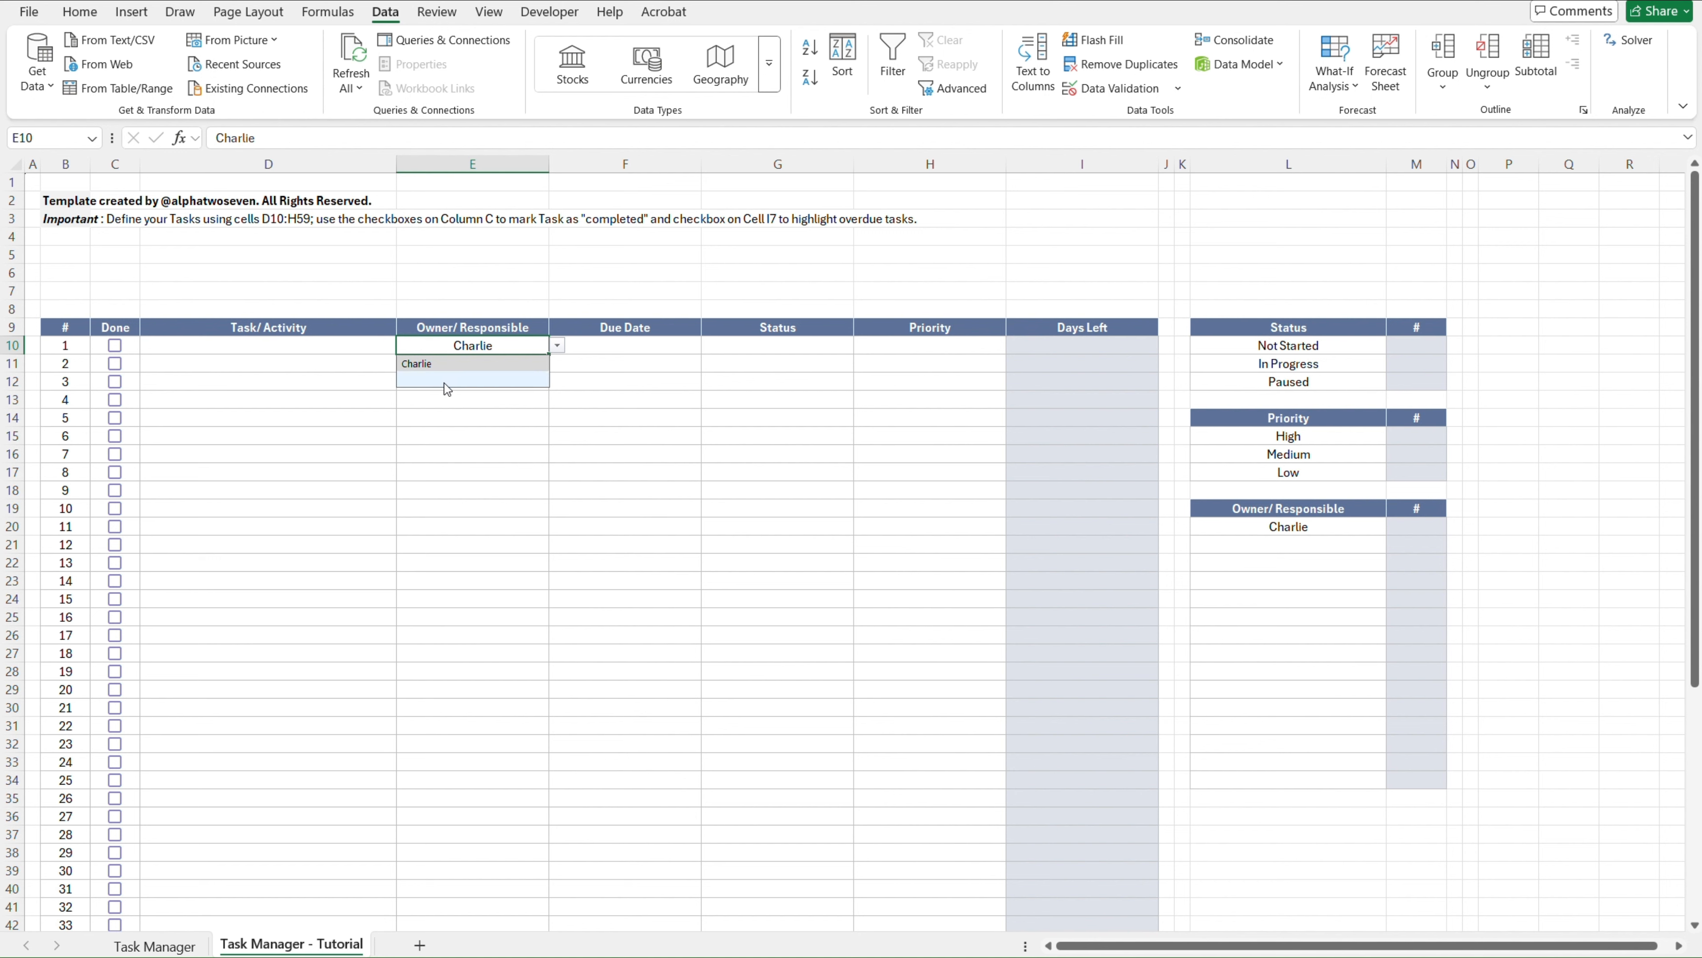
key("Escape")
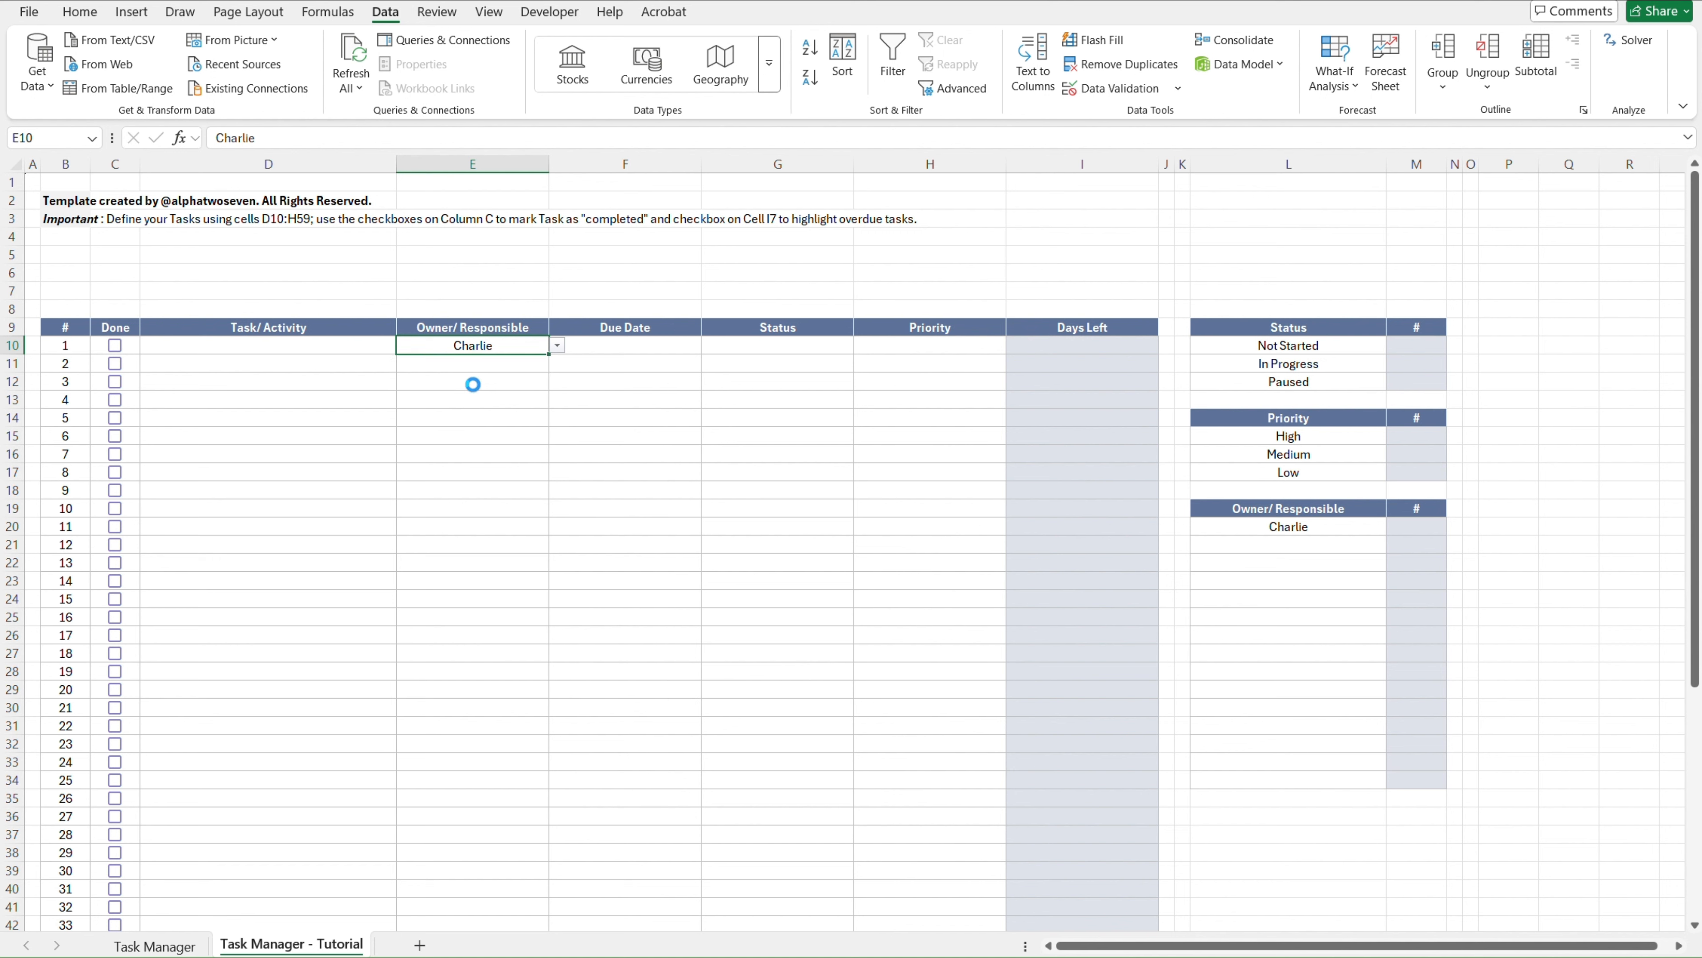
Clear the sample owner's name from task cell E10 and from L20 in the Owner/Responsible table
key("Delete")
left_click(1349, 531)
key("Delete")
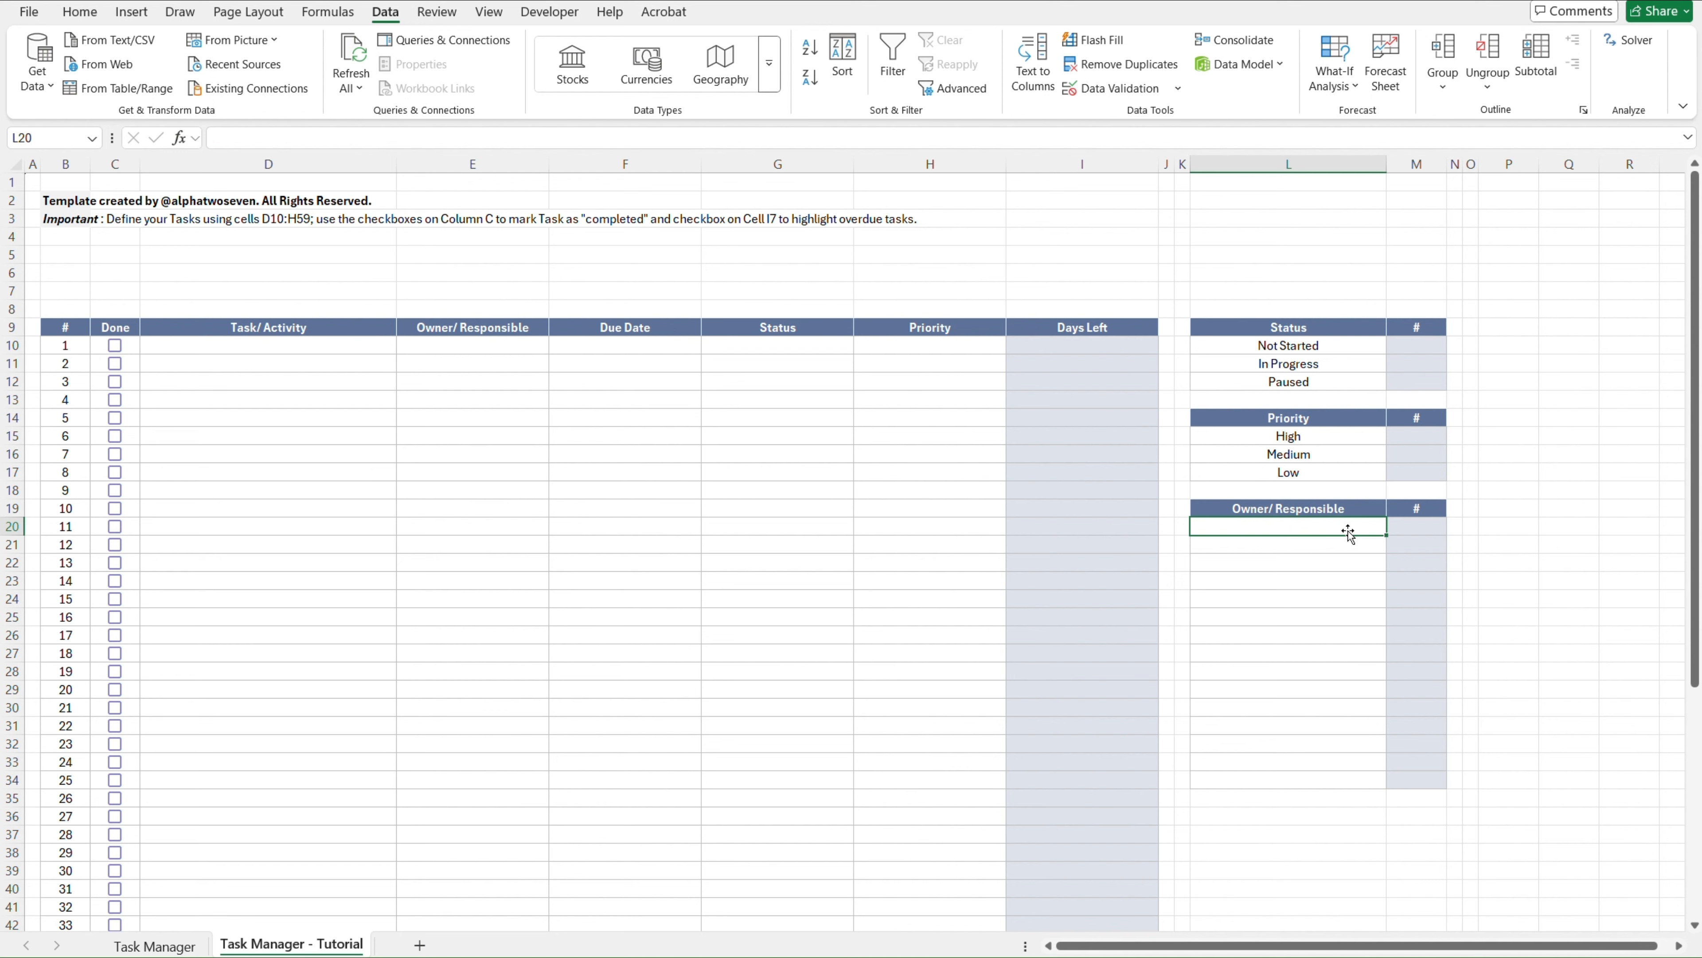
key("Up")
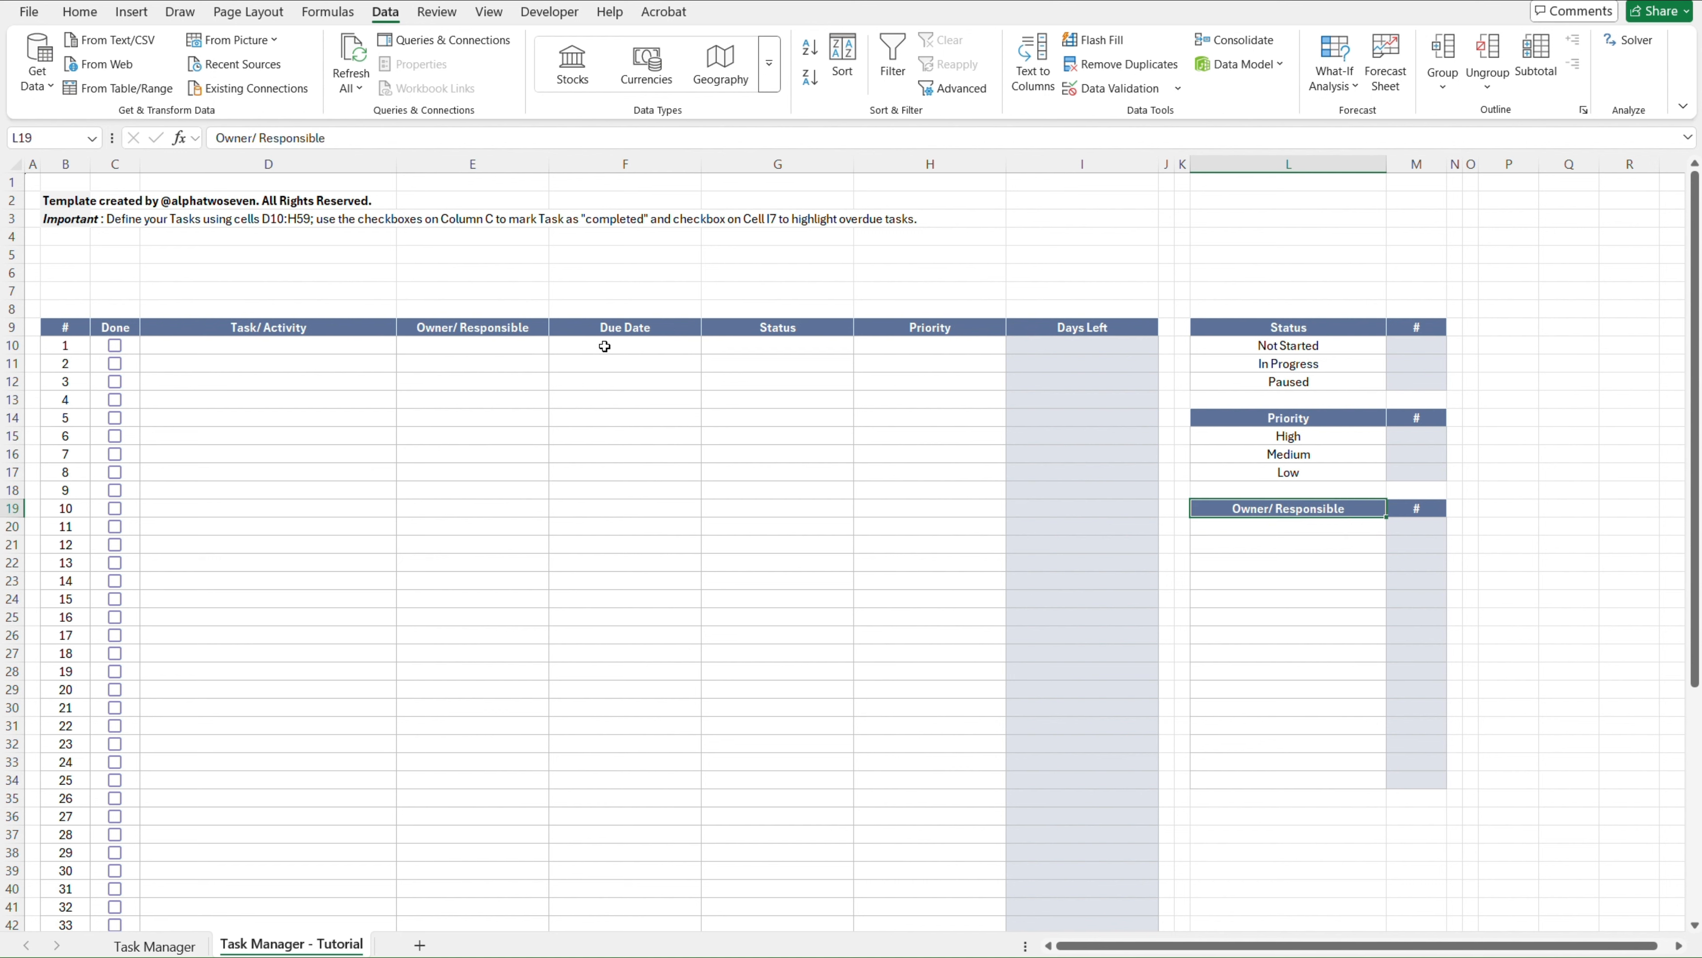
Check the Owner/Responsible drop-down list in E59, the last row of the task table
left_click(741, 333)
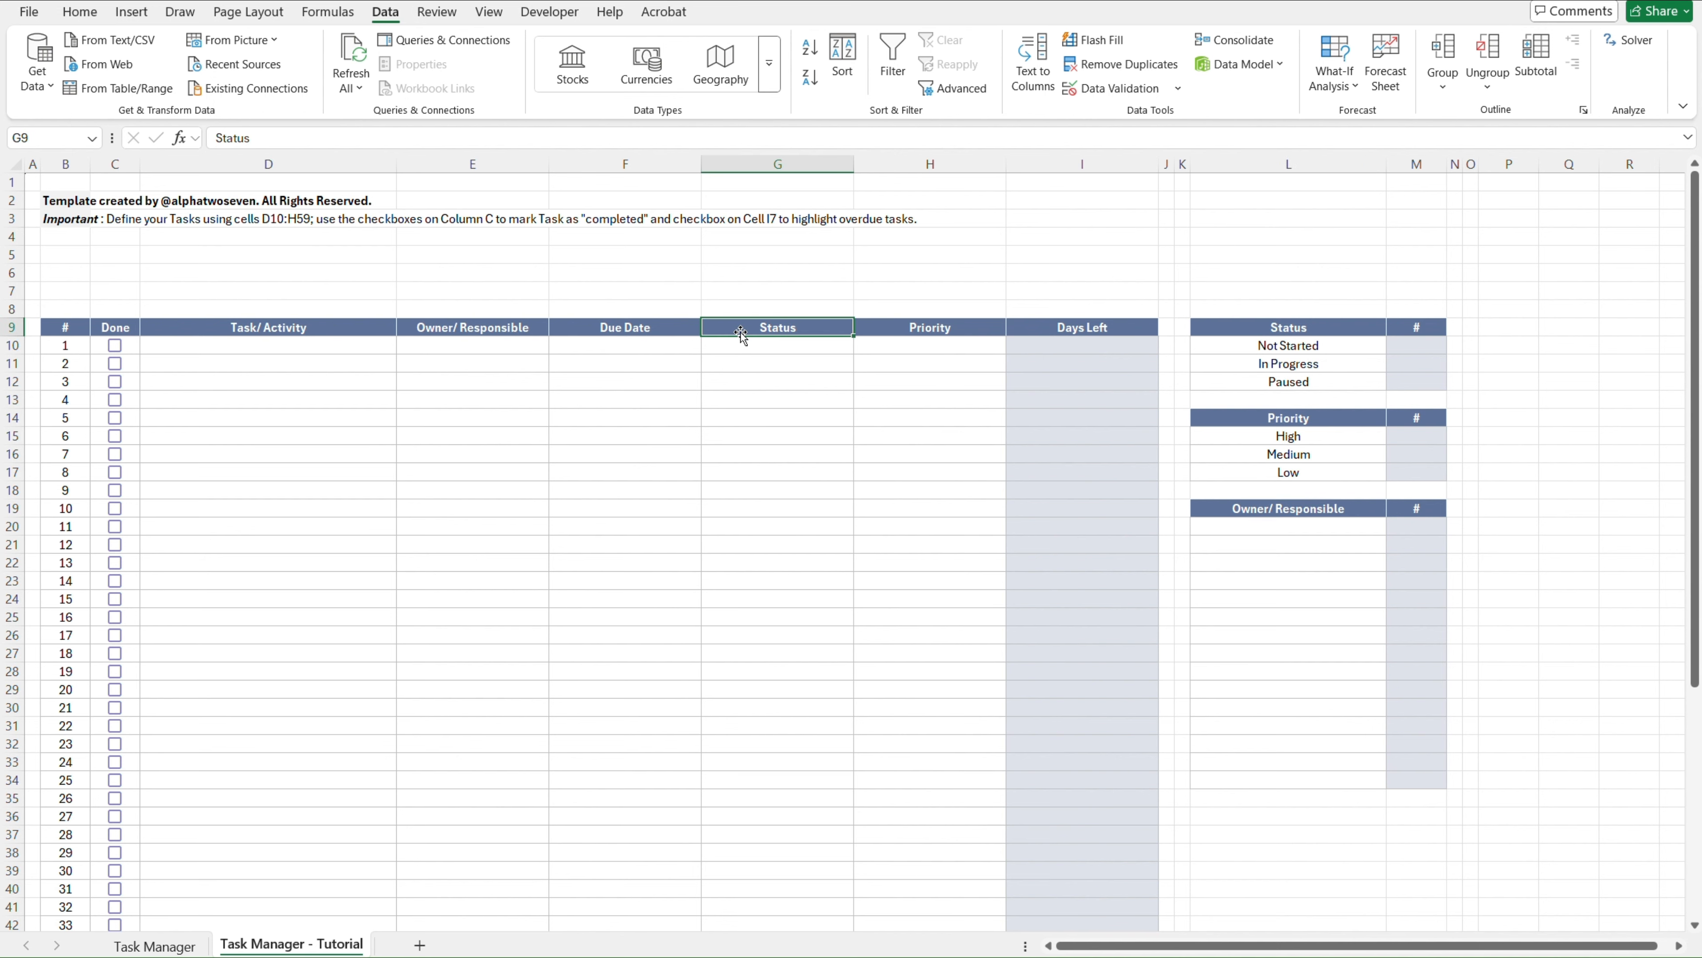
key("Left")
key("Left")
key("Left")
key("Left")
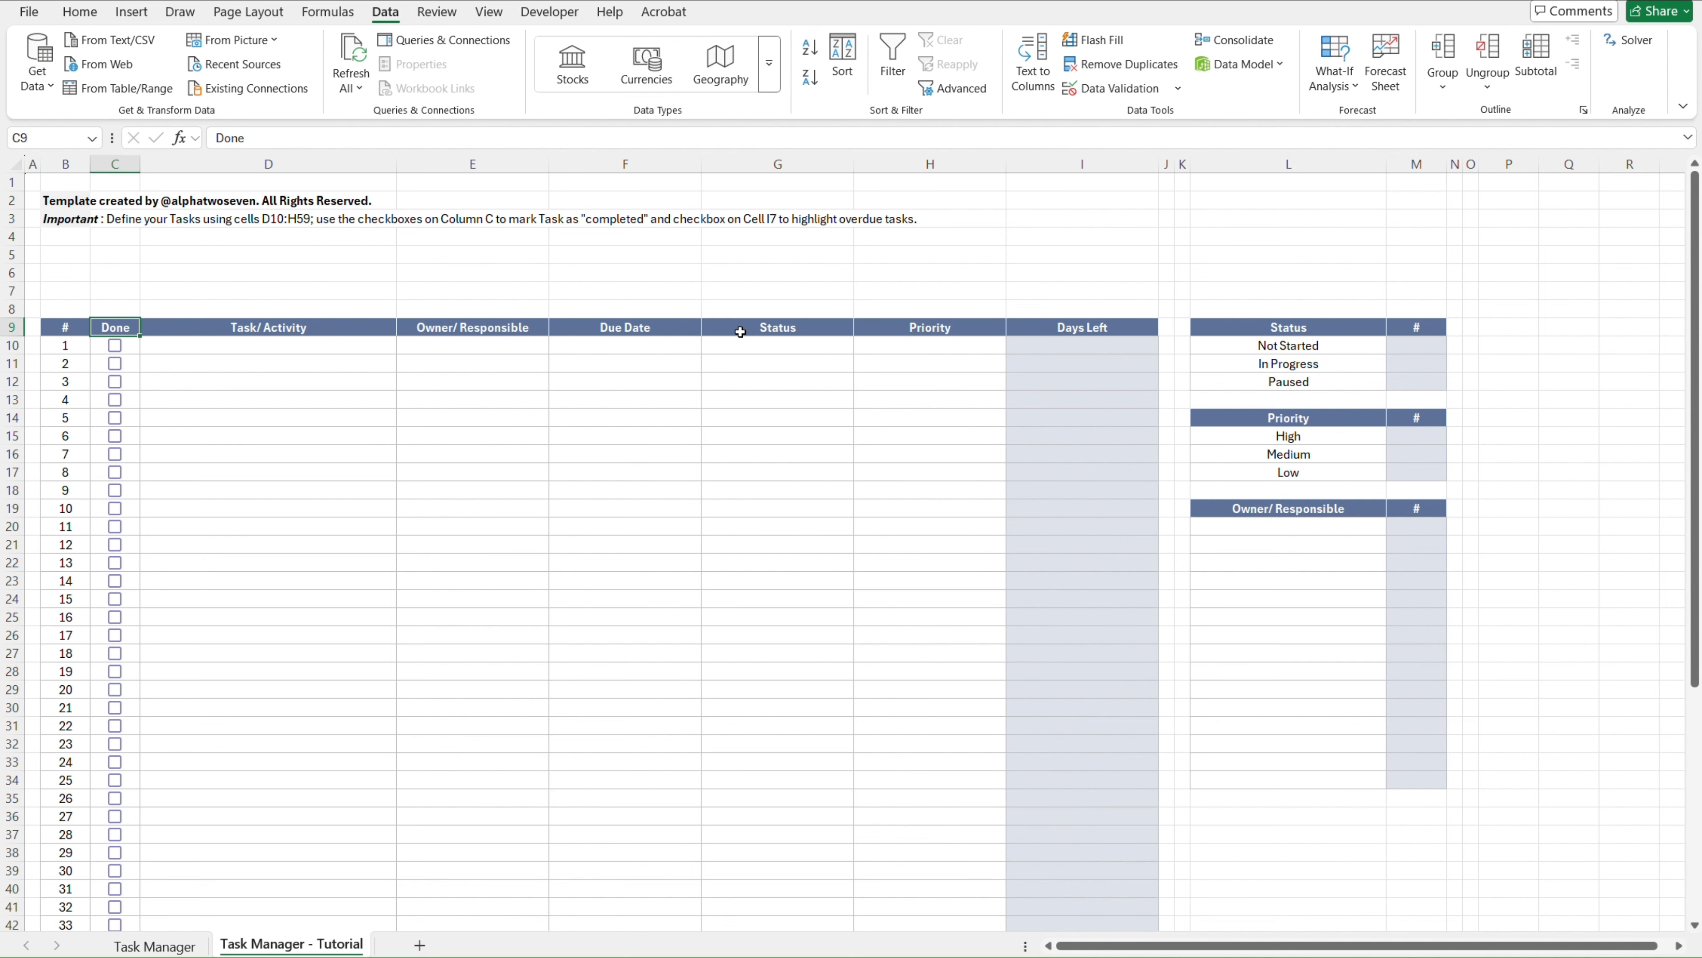
key("ctrl+Down")
key("Right")
key("Right")
key("Right")
key("Right")
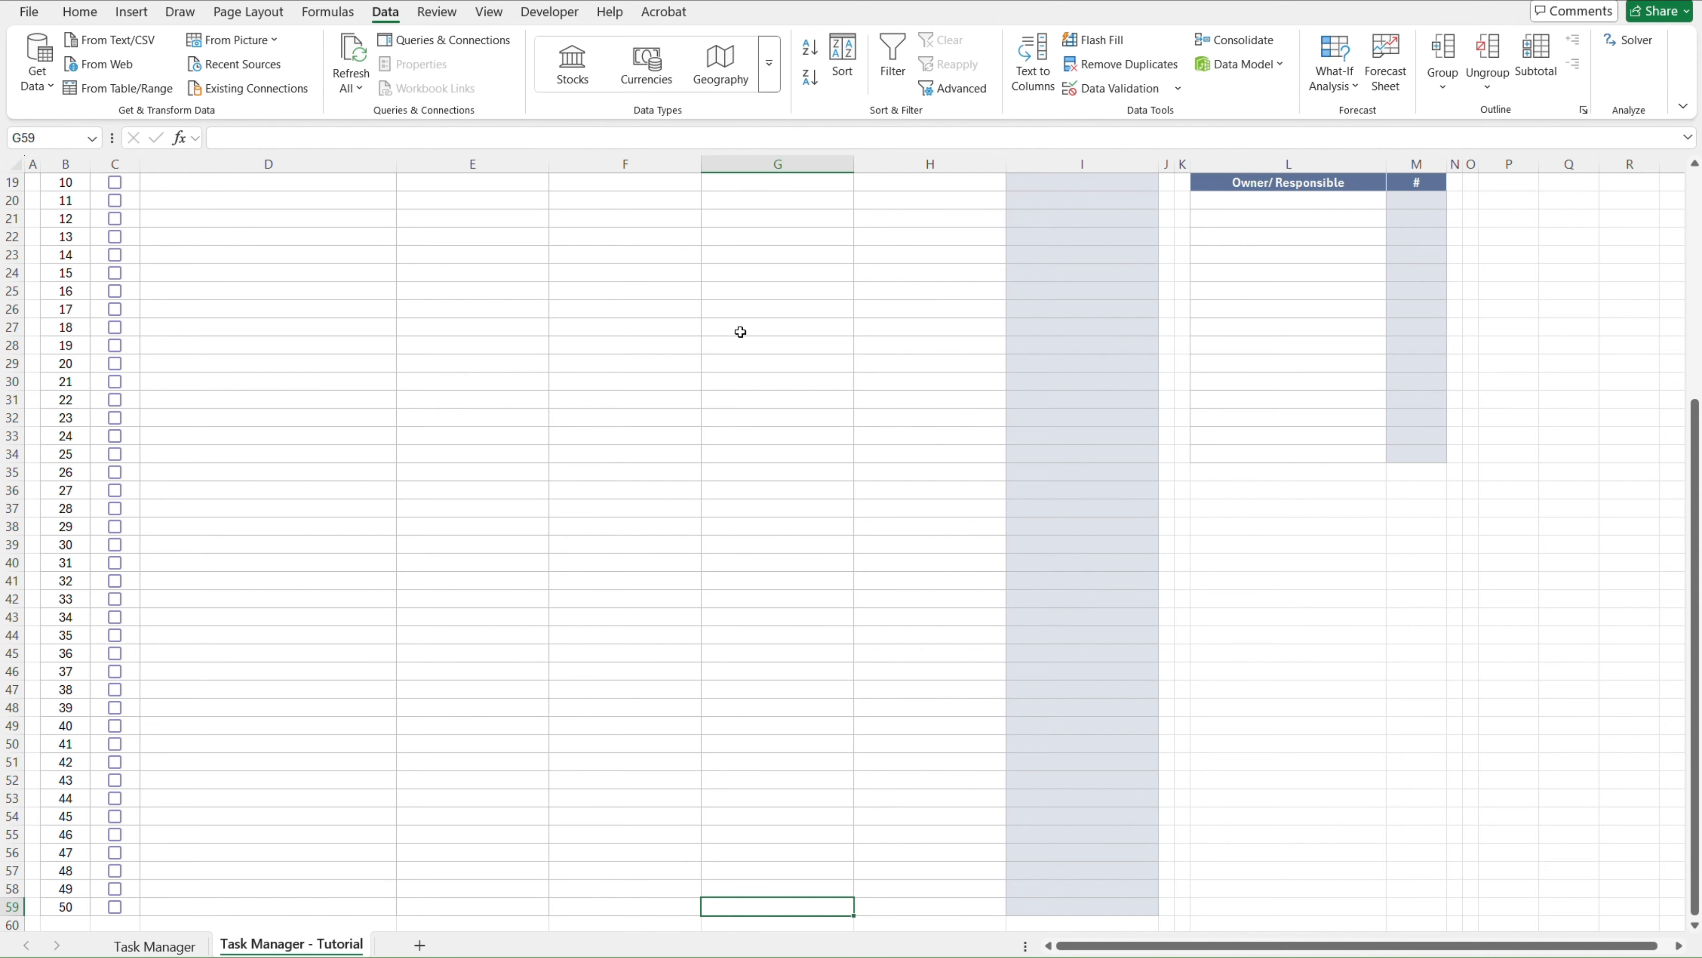
key("Down")
key("Left")
key("Left")
key("Up")
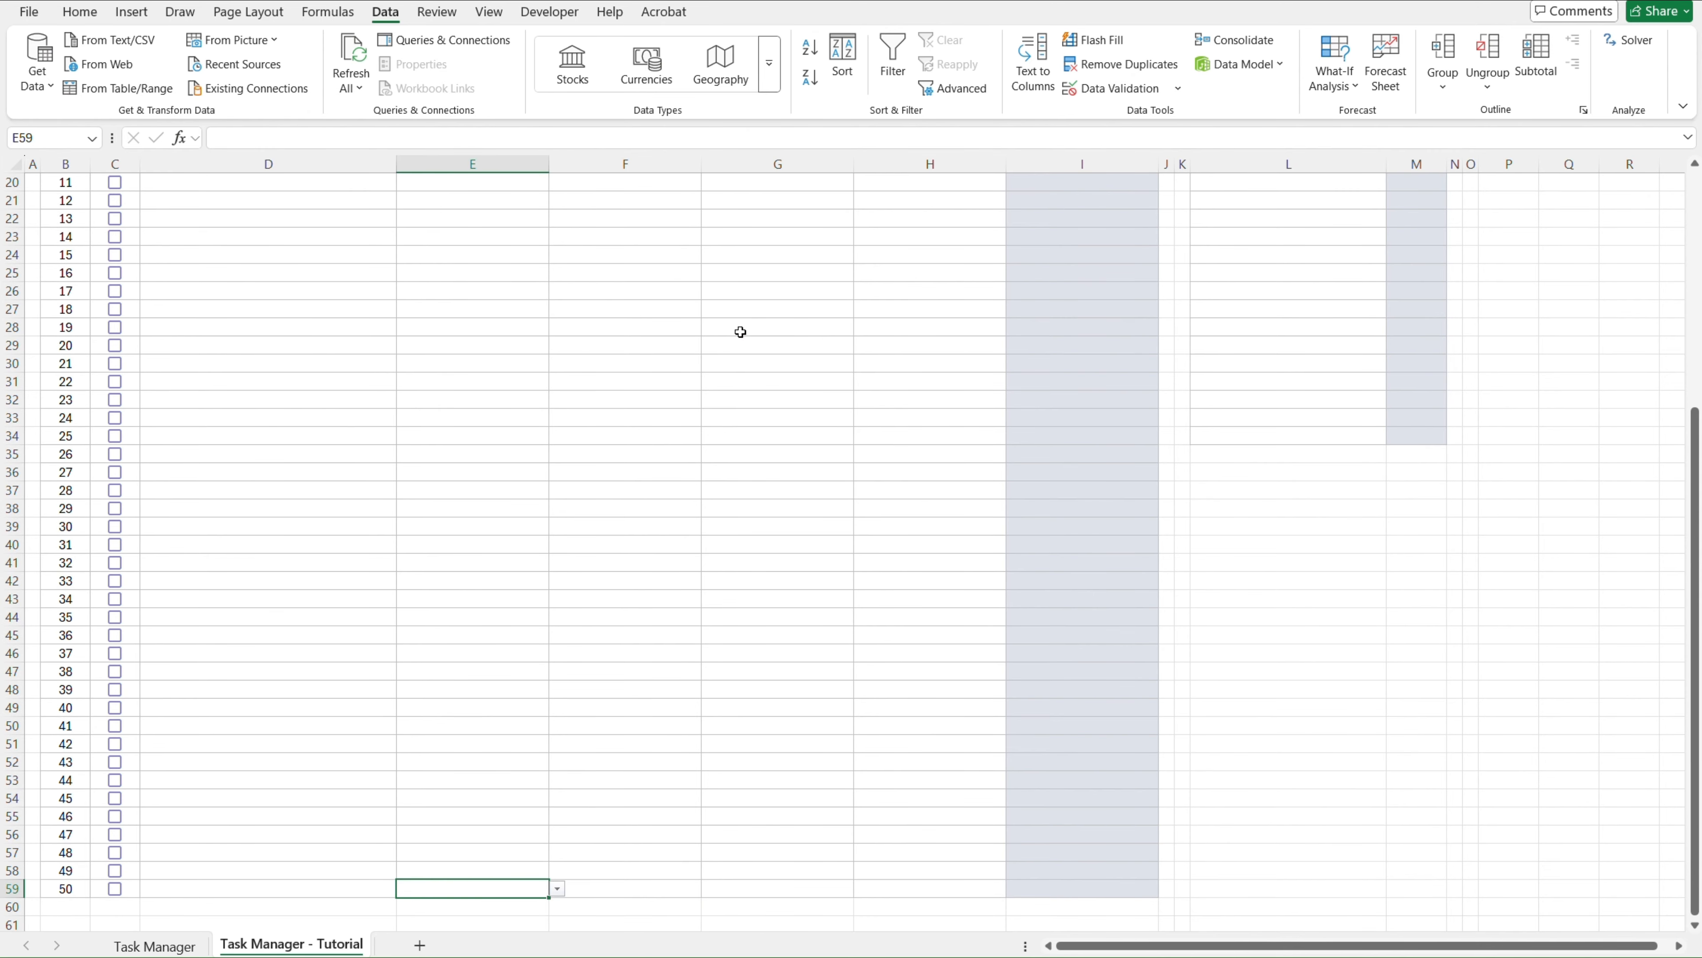
key("alt+Down")
key("Escape")
Add list data validation to the Status cells G10:G59, using L10:L12 as the source
key("Right")
key("Right")
key("ctrl+shift+Up")
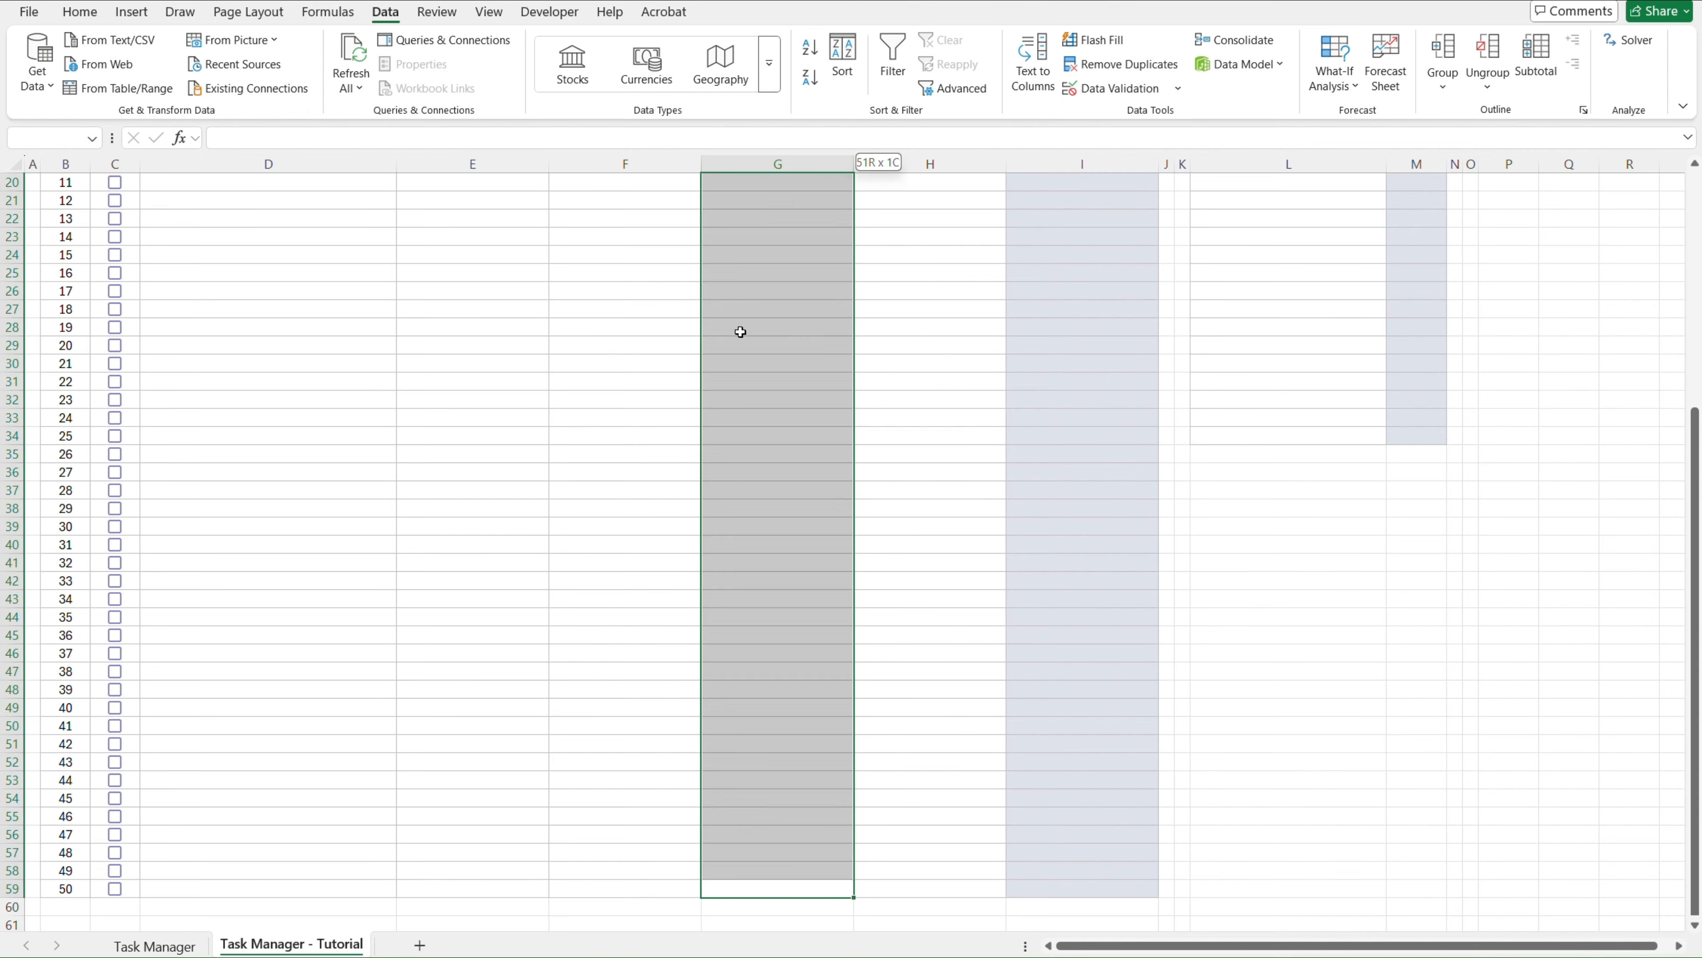
key("shift+Down")
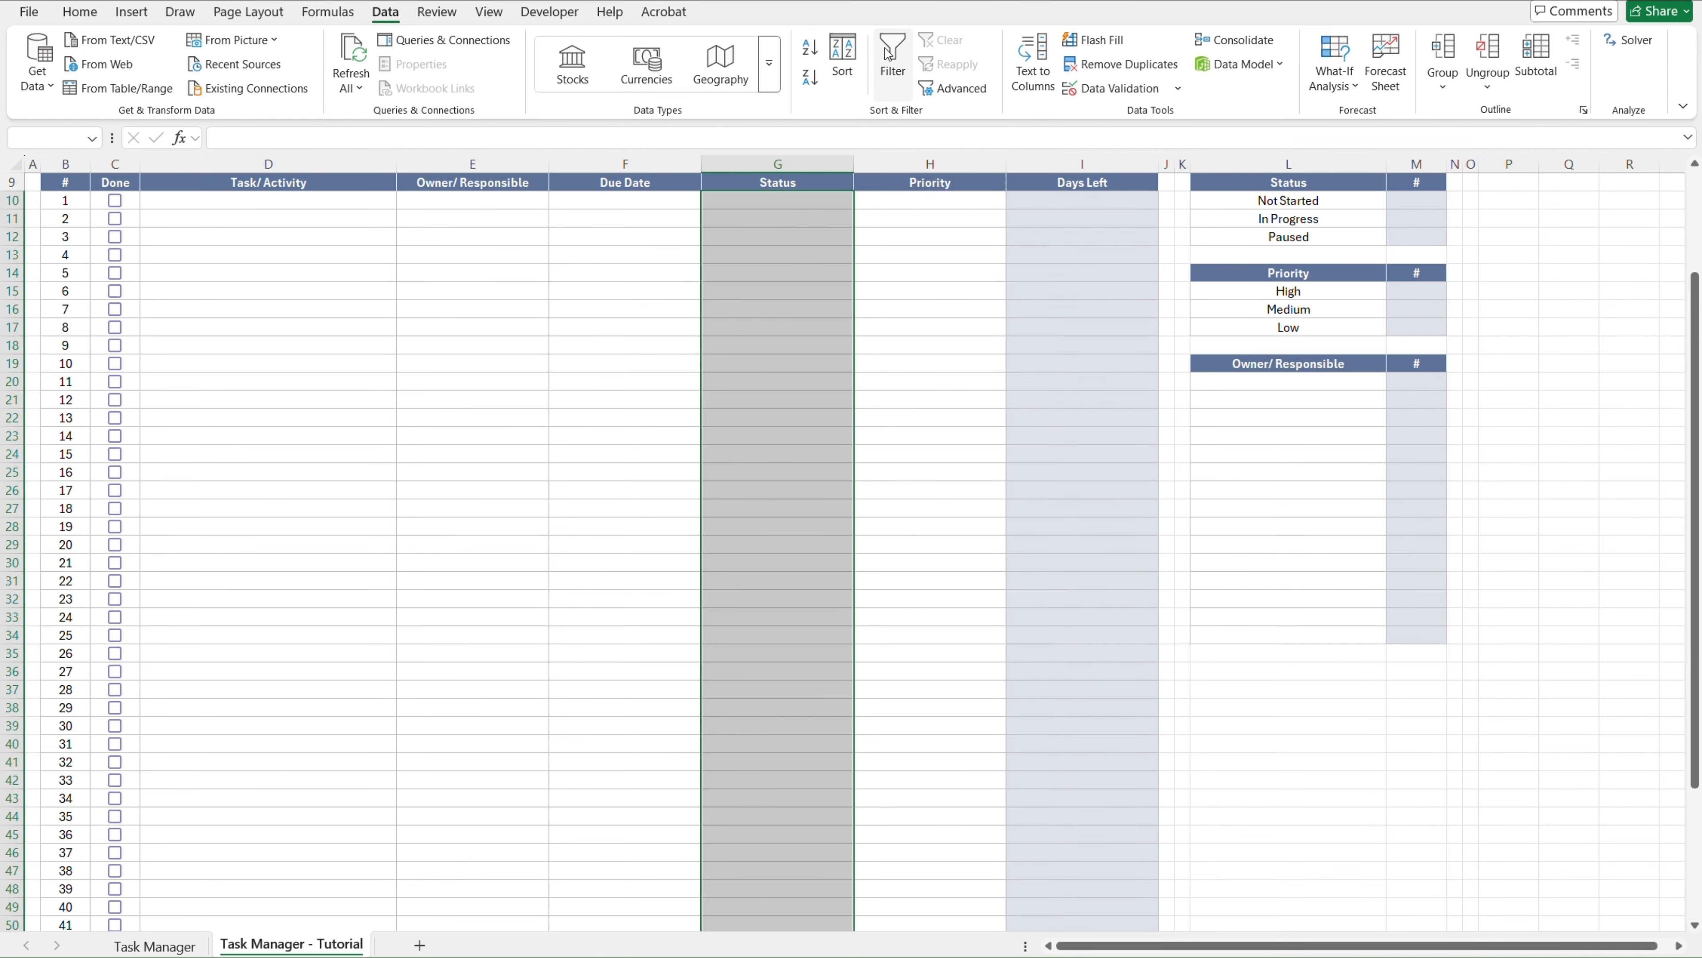
left_click(1099, 98)
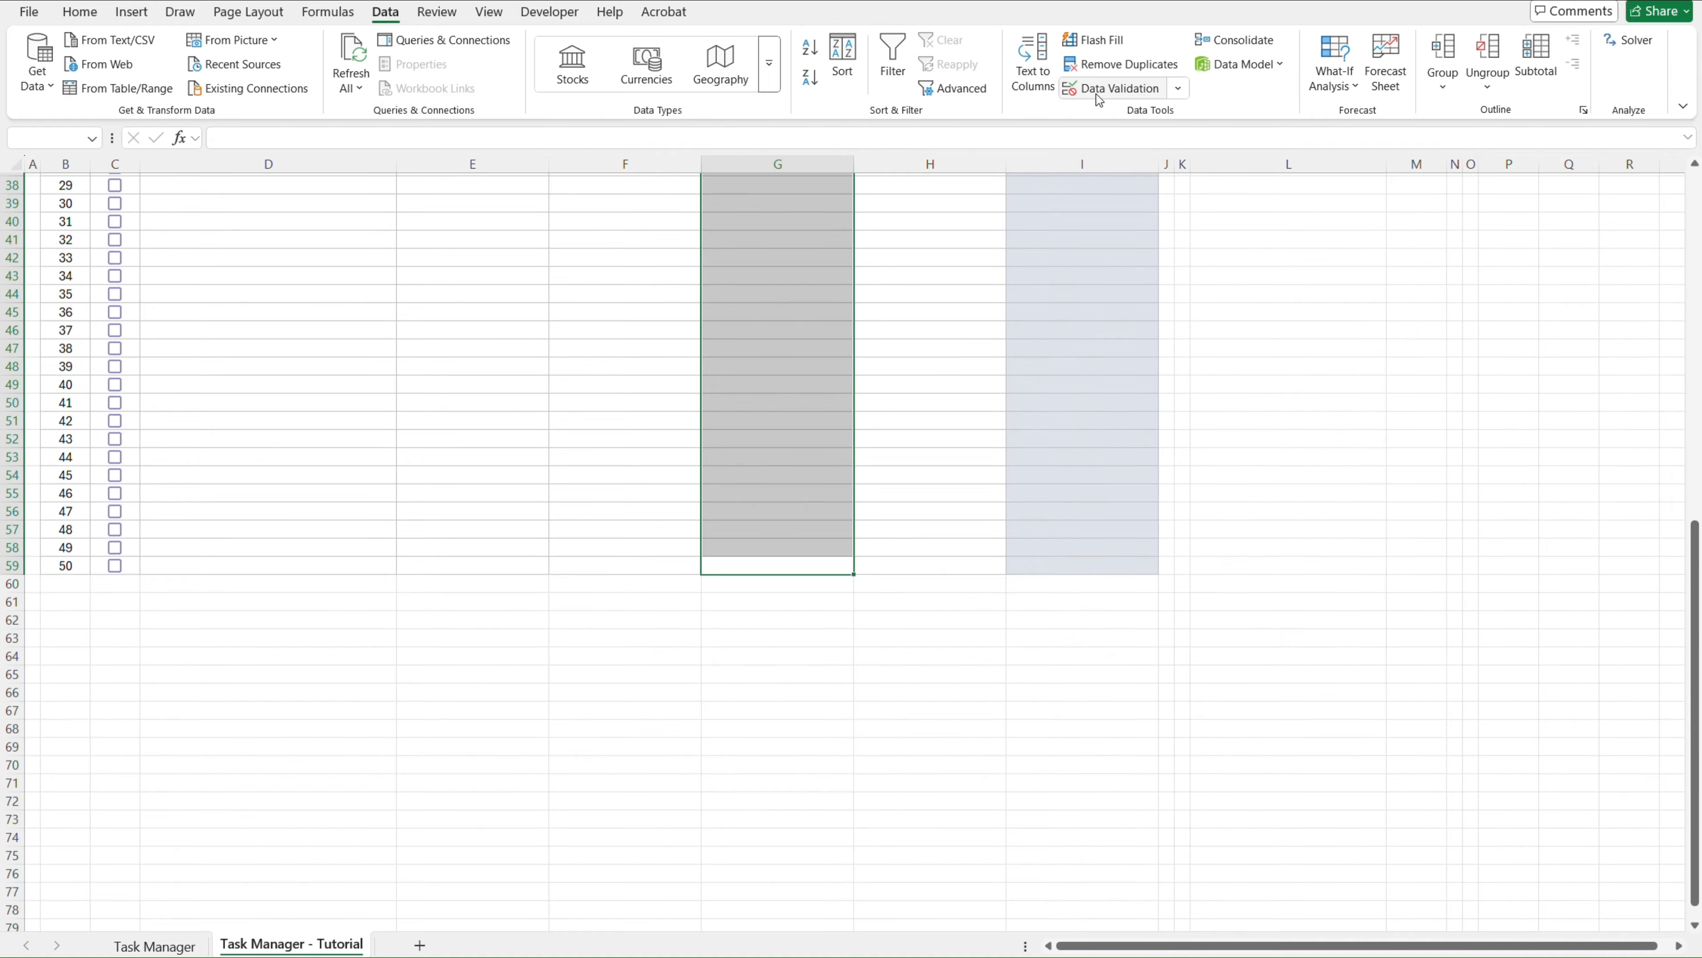
left_click(486, 476)
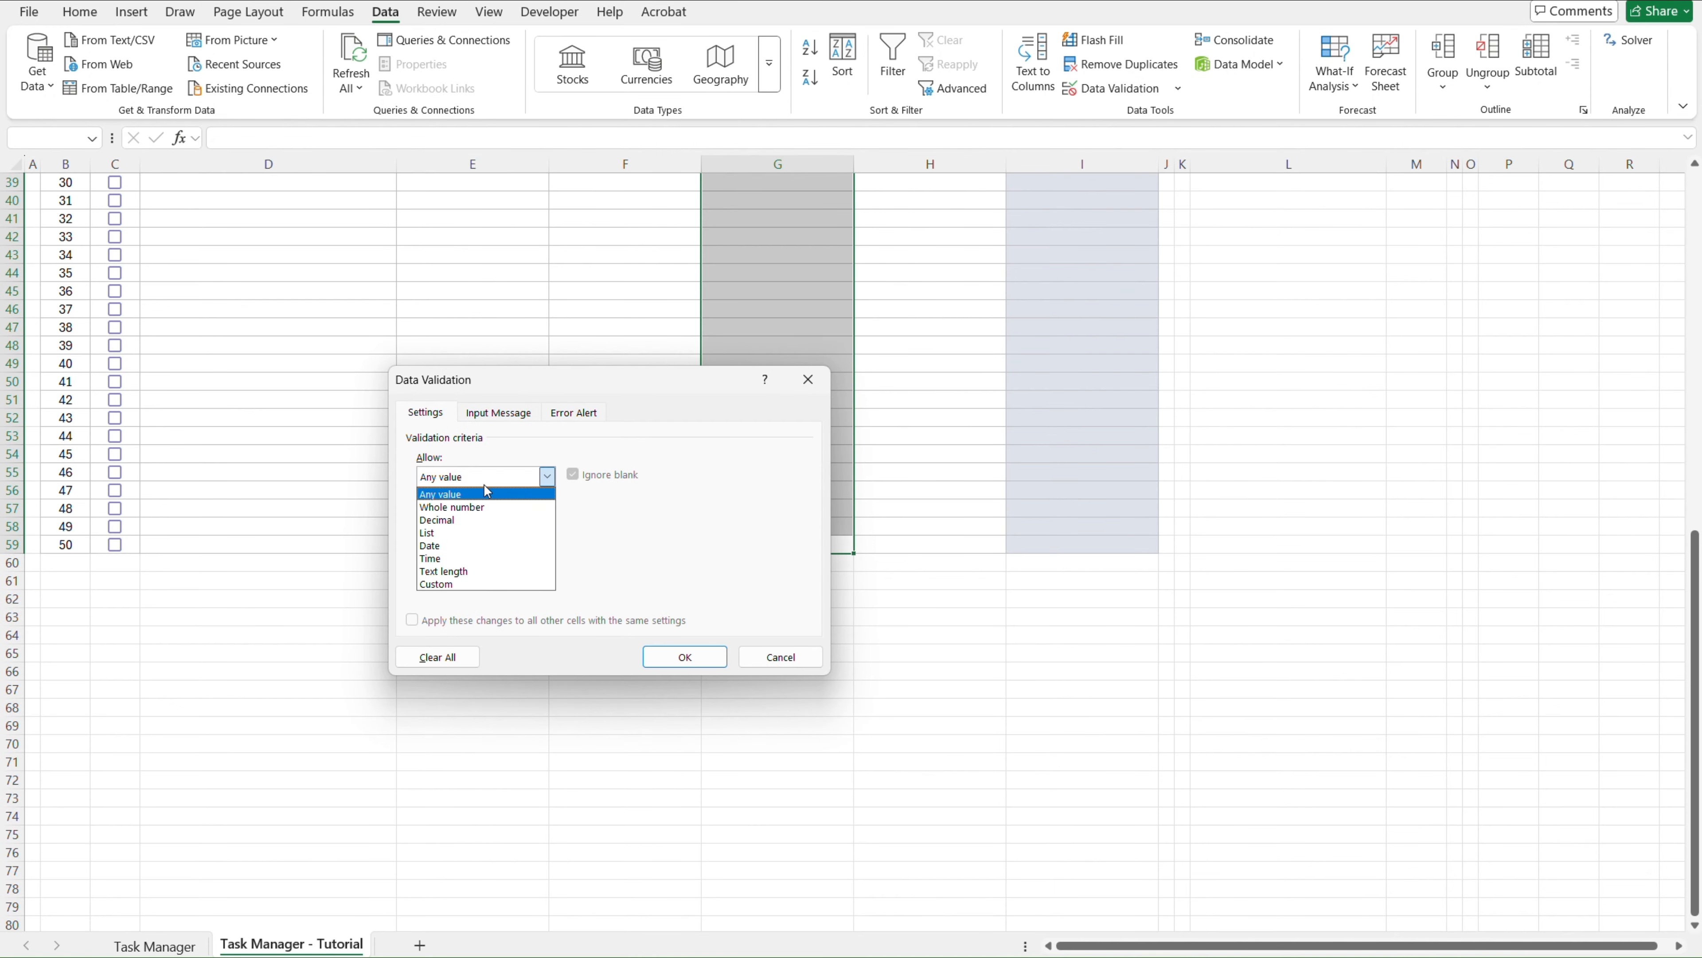
left_click(469, 537)
left_click(478, 555)
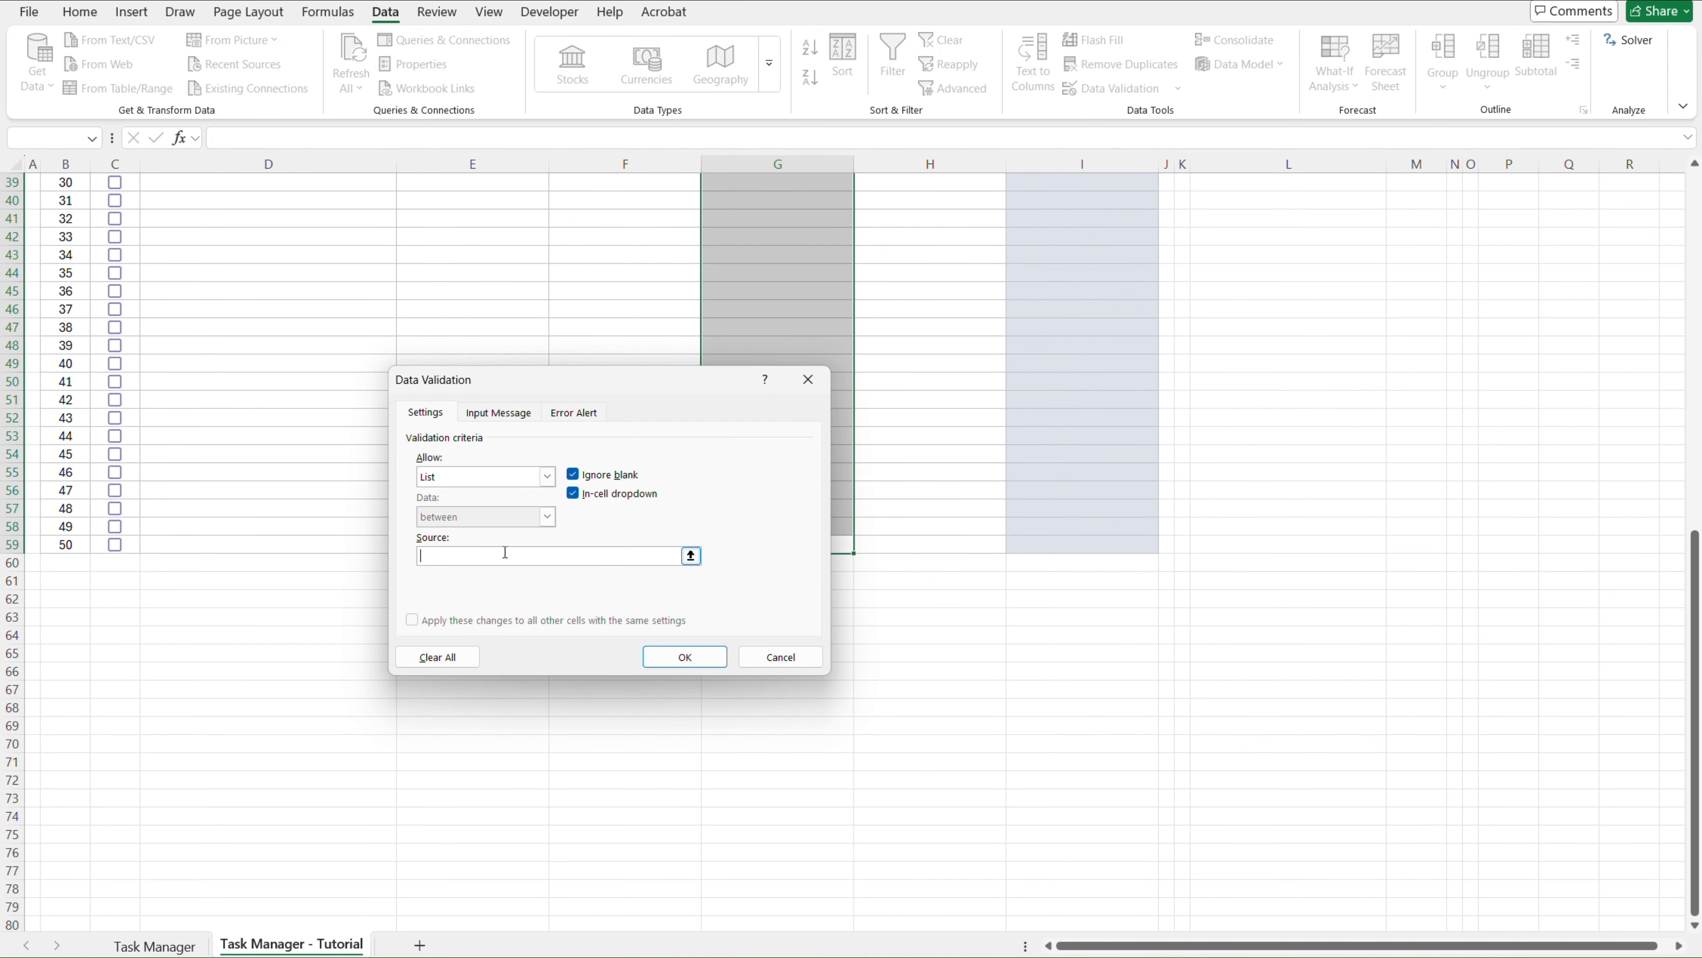
scroll(1249, 442, "up", 13)
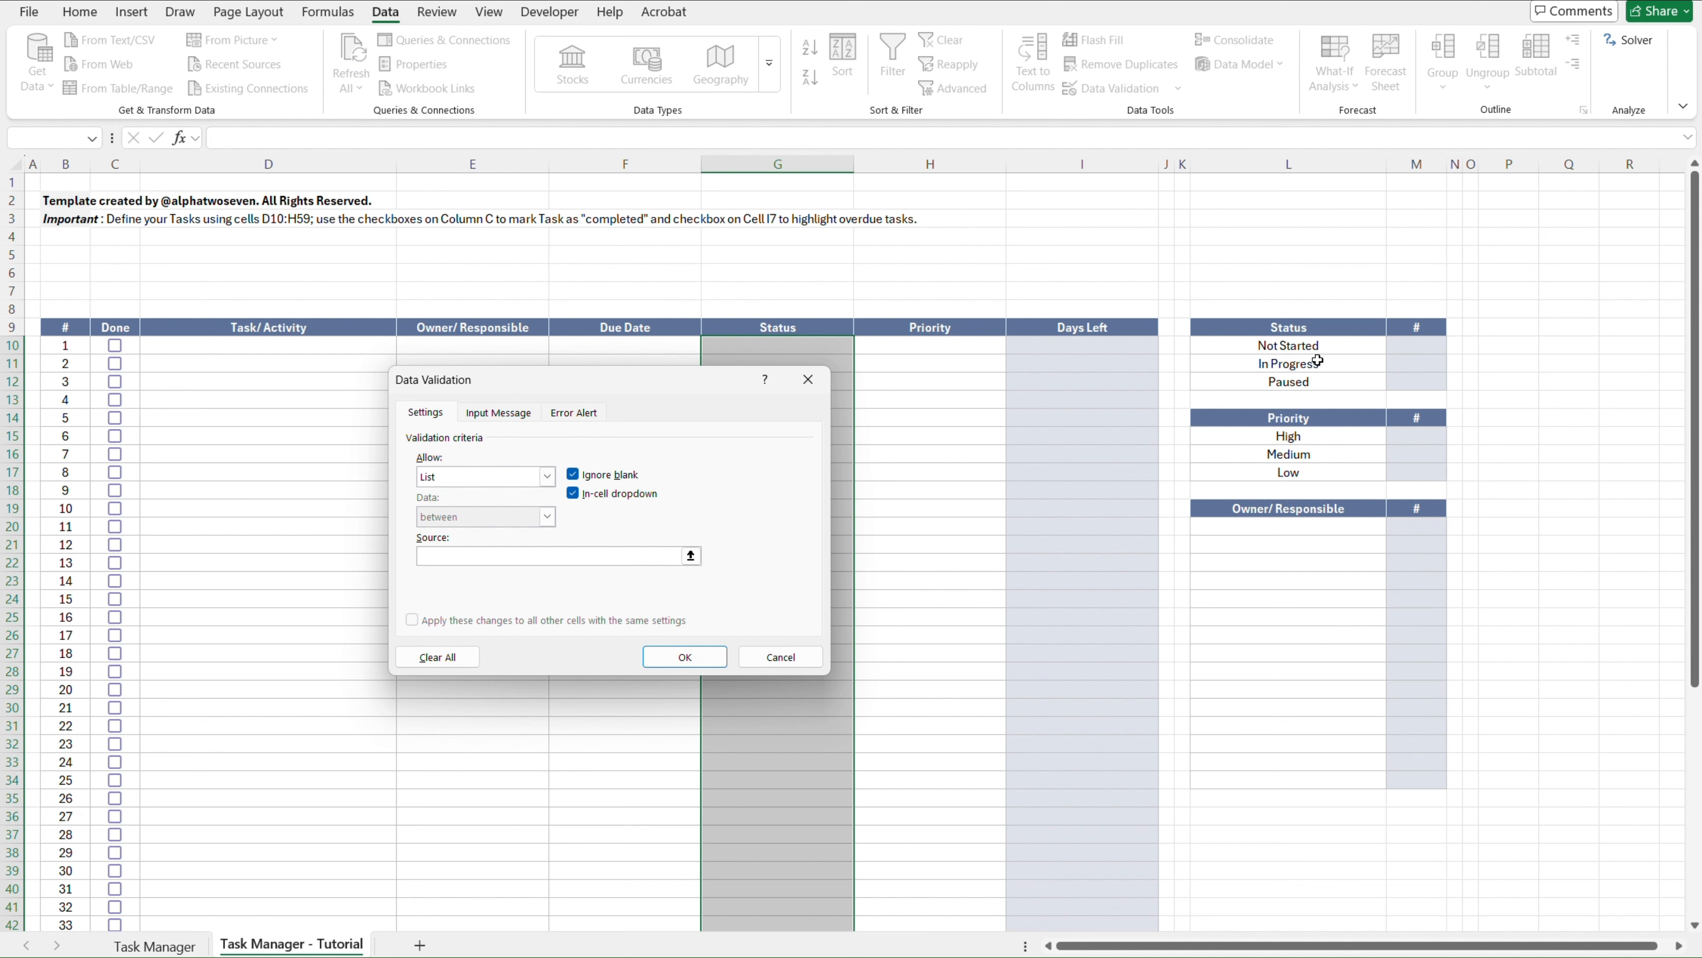
left_click_drag(1336, 346, 1334, 381)
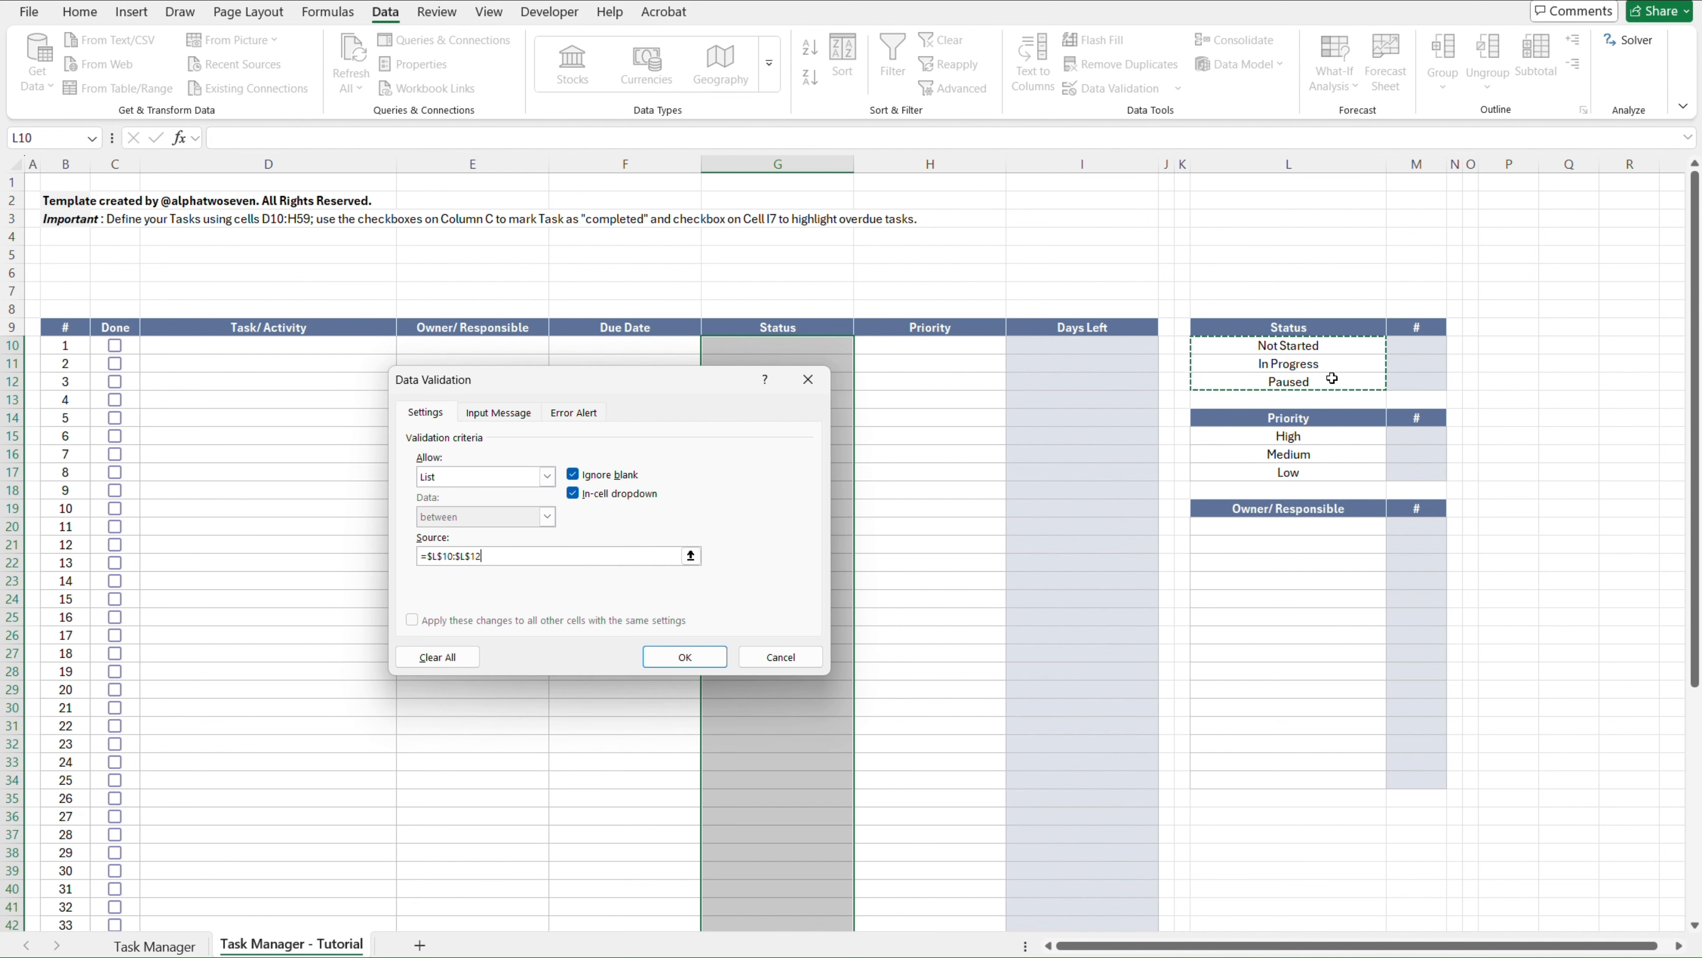
left_click(703, 656)
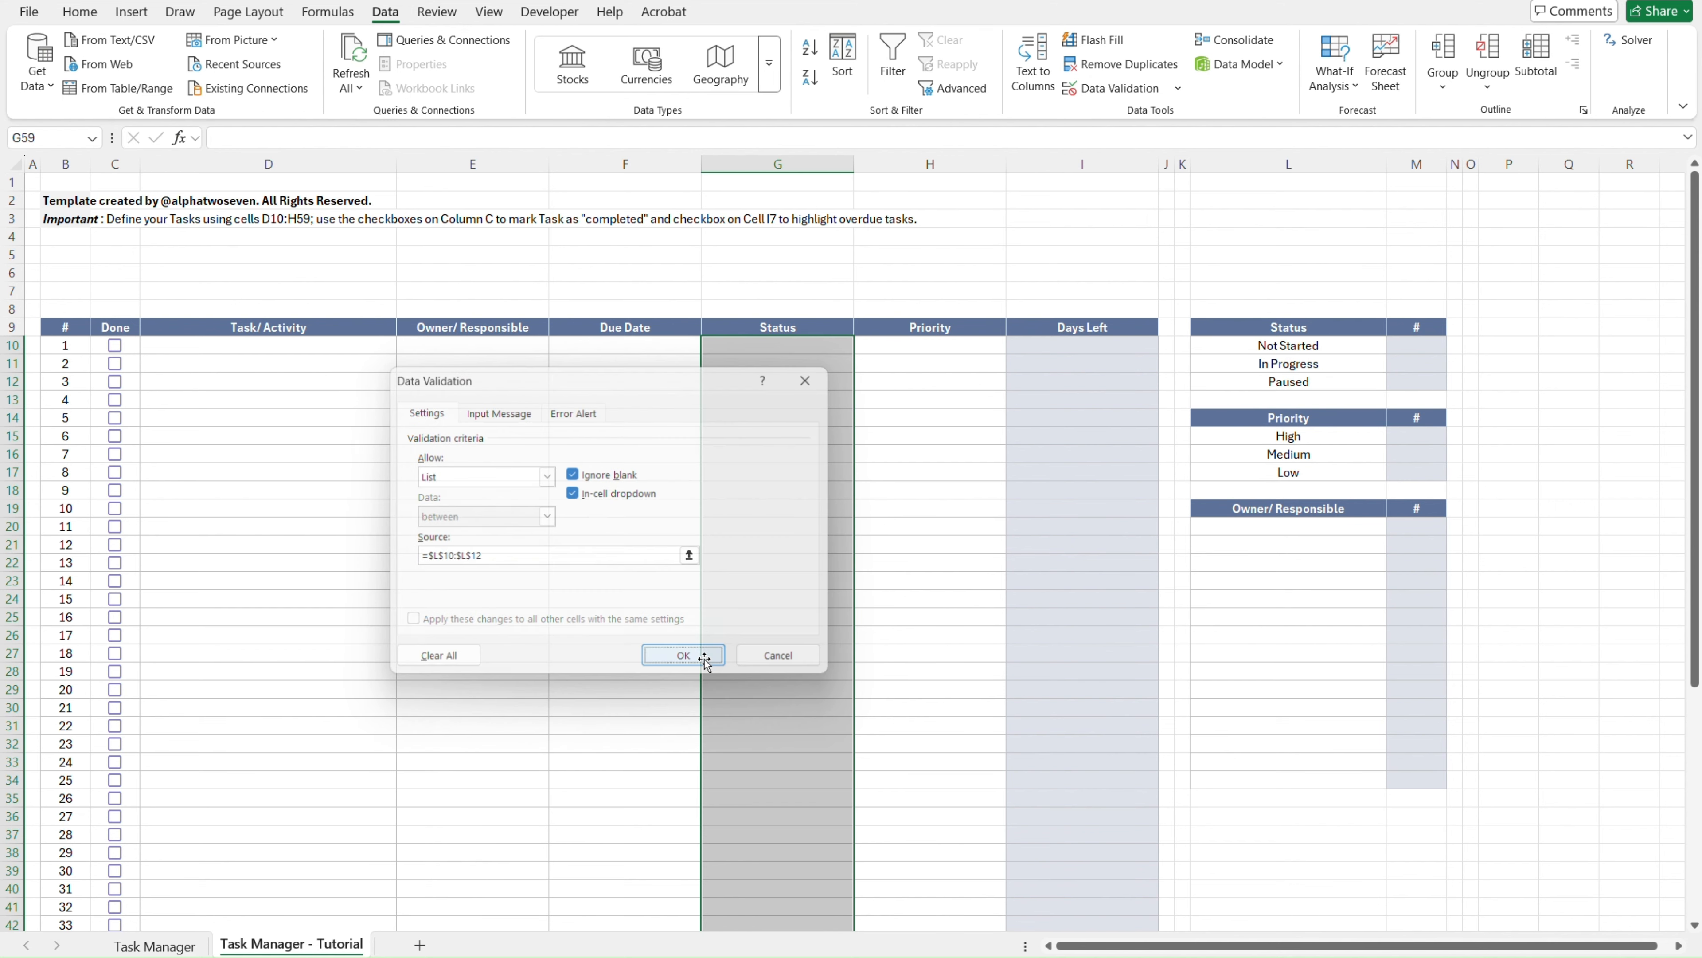
Check the Status drop-down list in task cell G21
left_click(779, 550)
key("alt+Down")
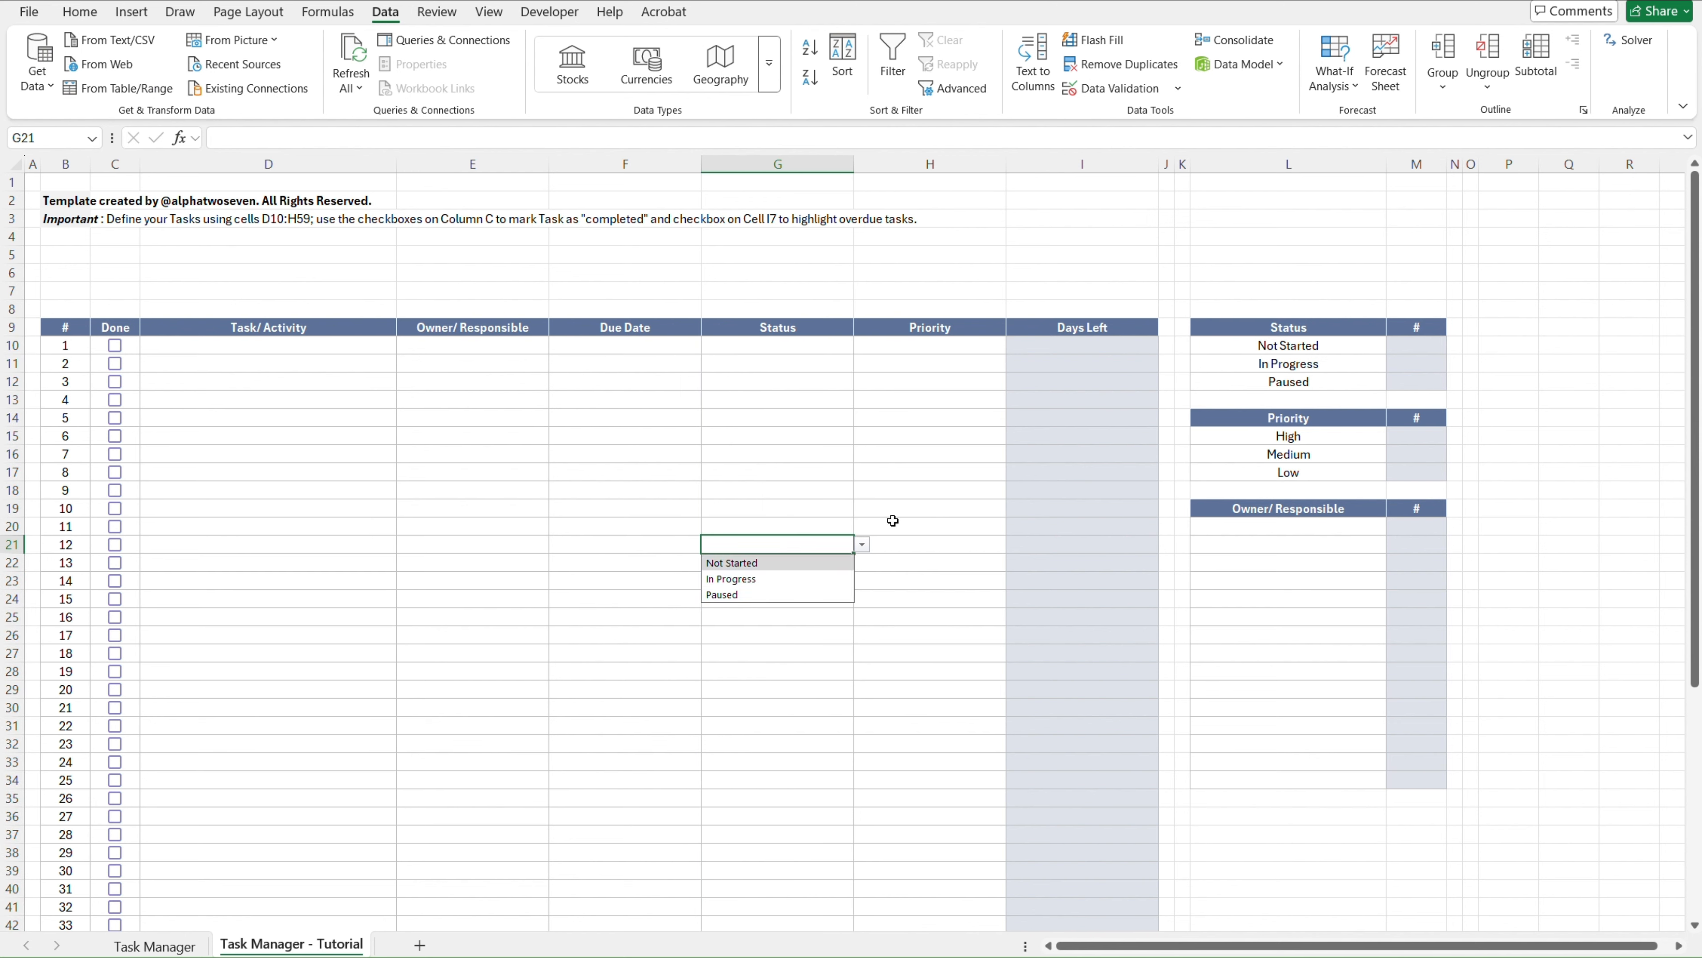
key("Escape")
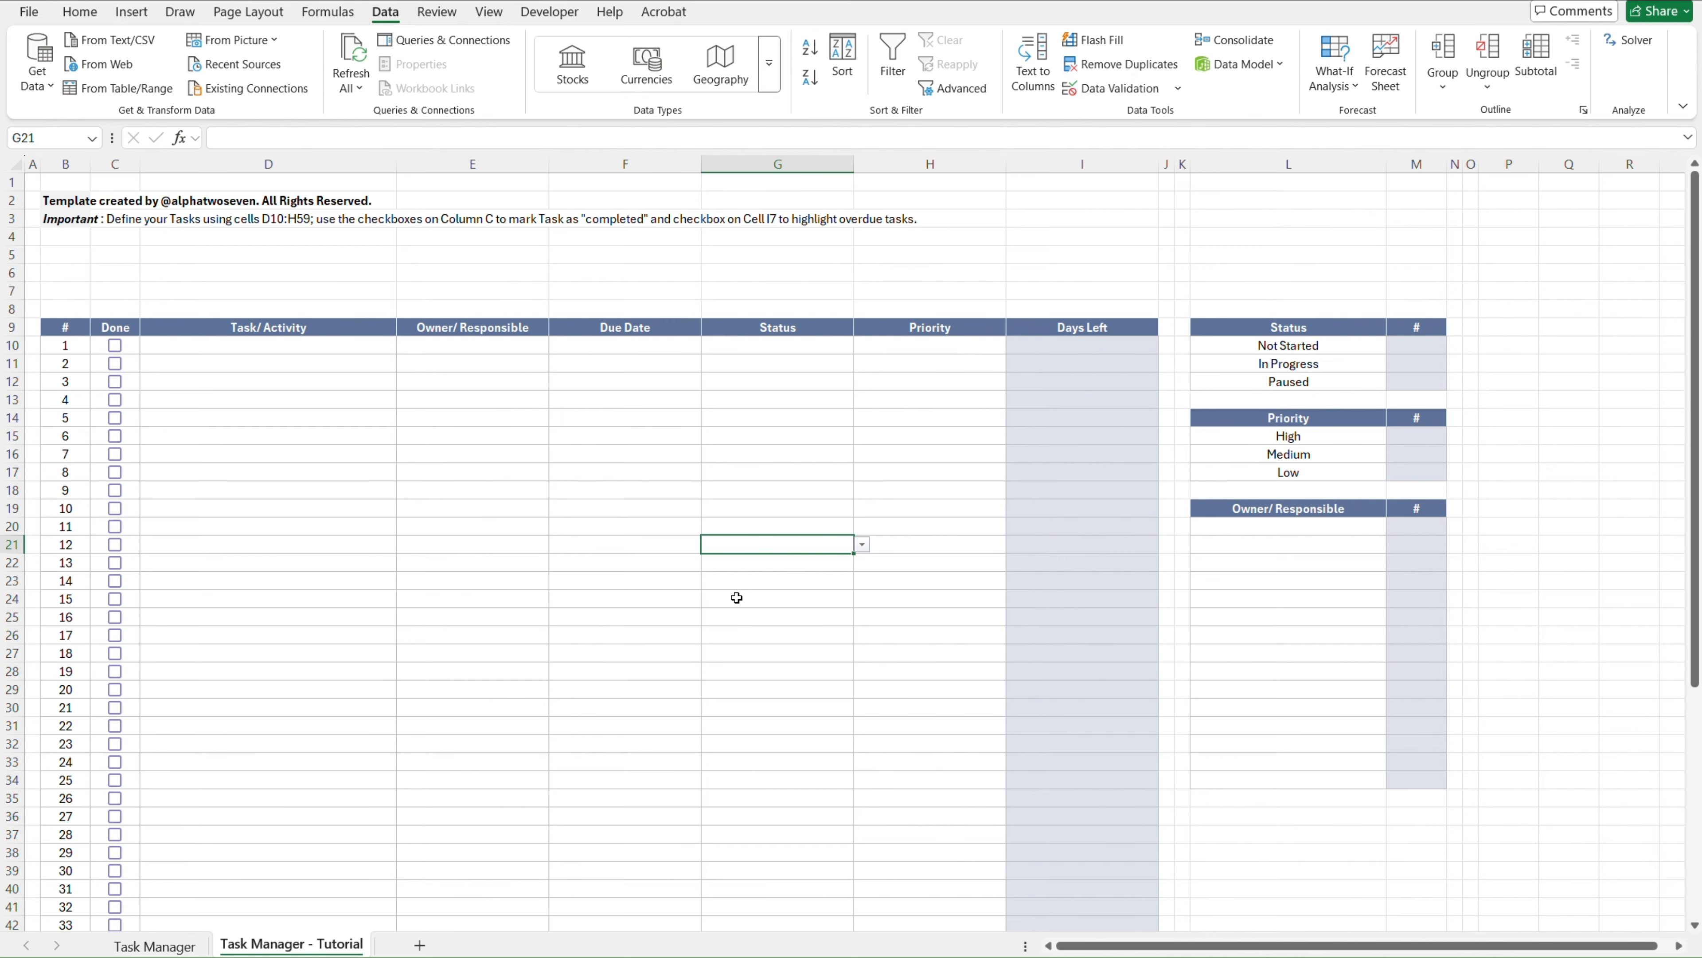
Add list data validation to the Priority cells H10:H59, using L15:L17 as the source
scroll(737, 598, "down", 16)
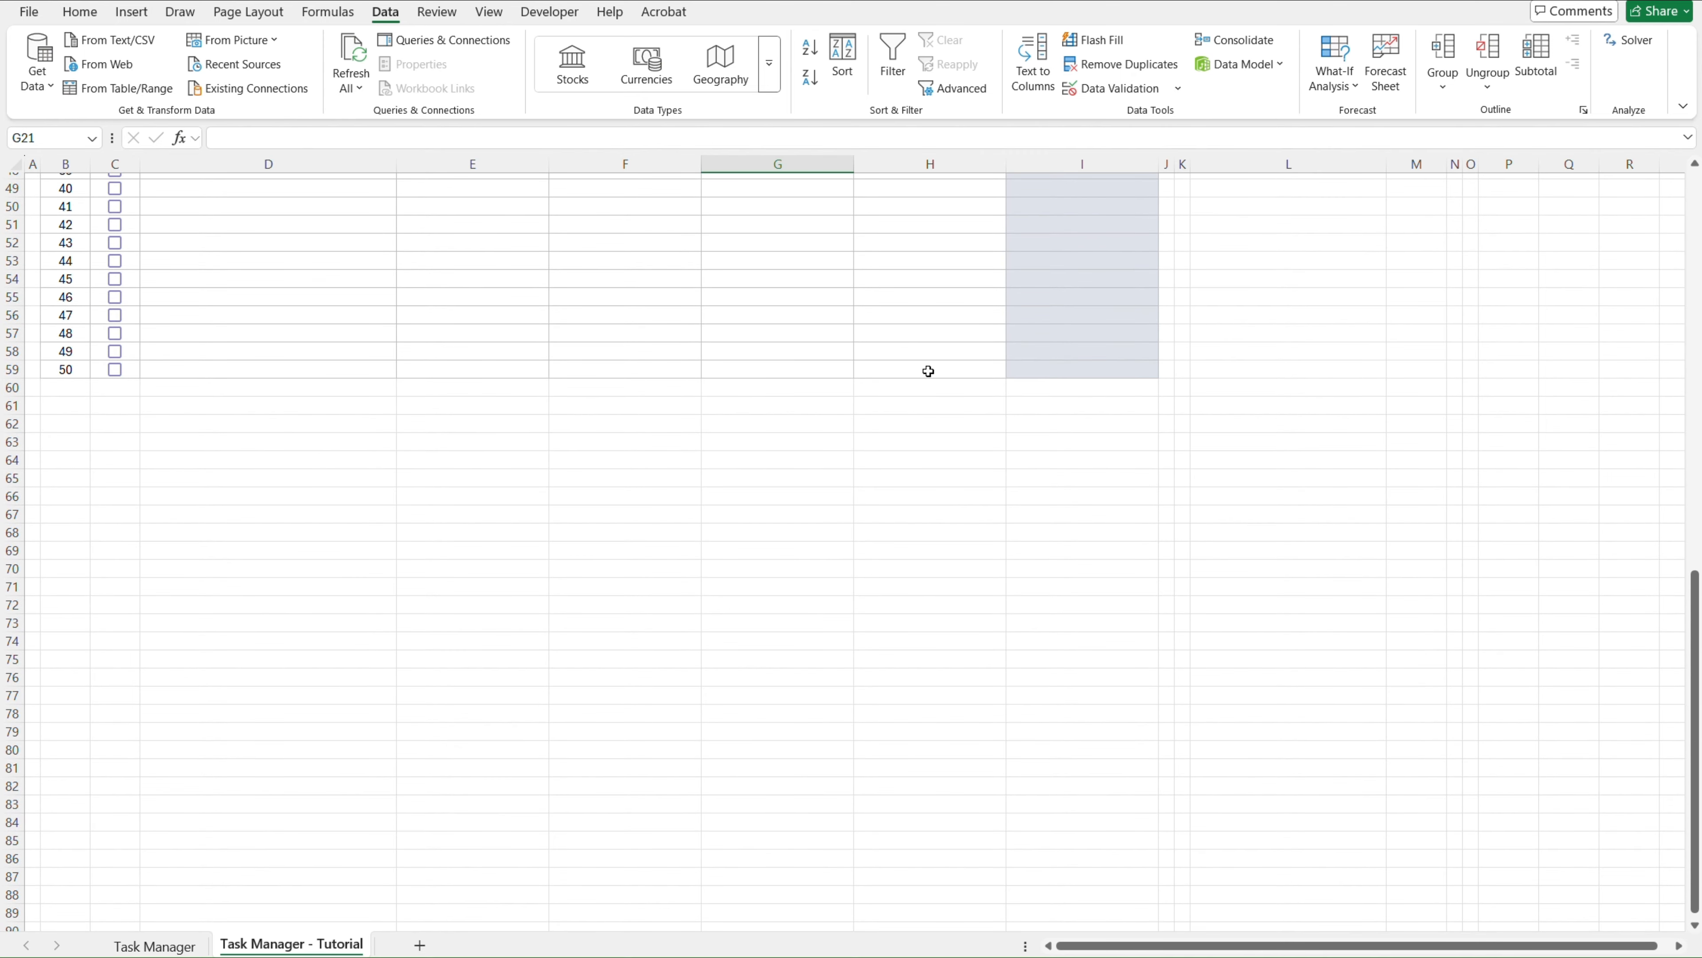
left_click(929, 370)
key("ctrl+shift+Up")
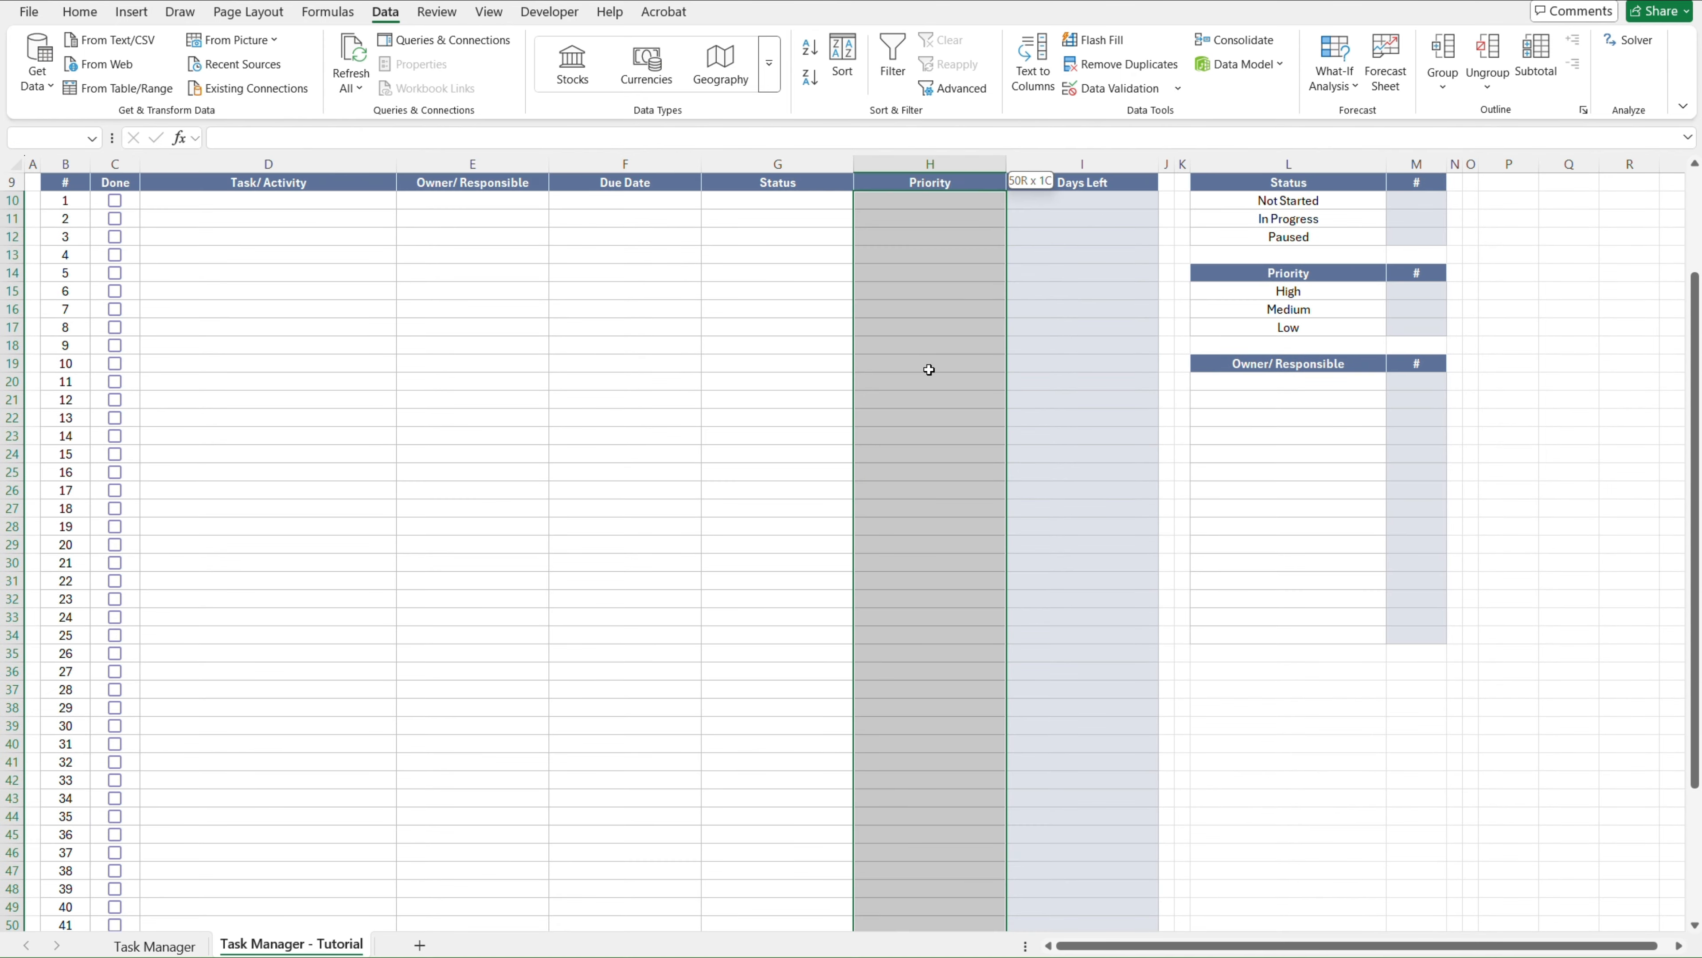
scroll(929, 369, "up", 3)
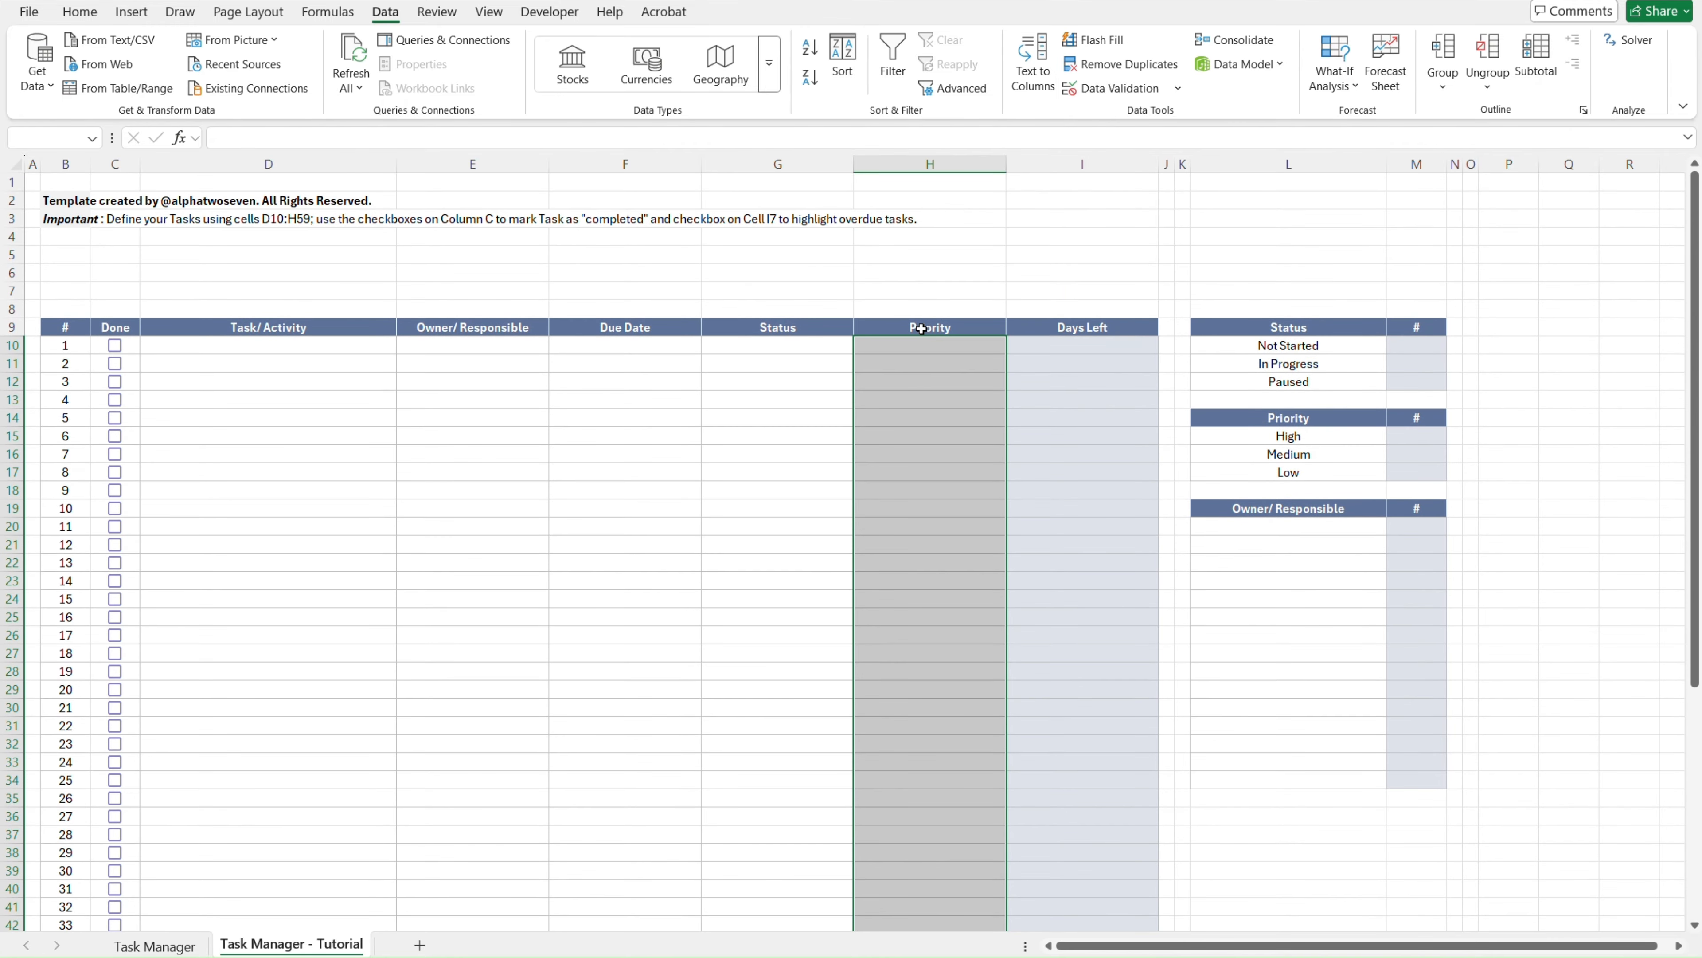
left_click(1138, 89)
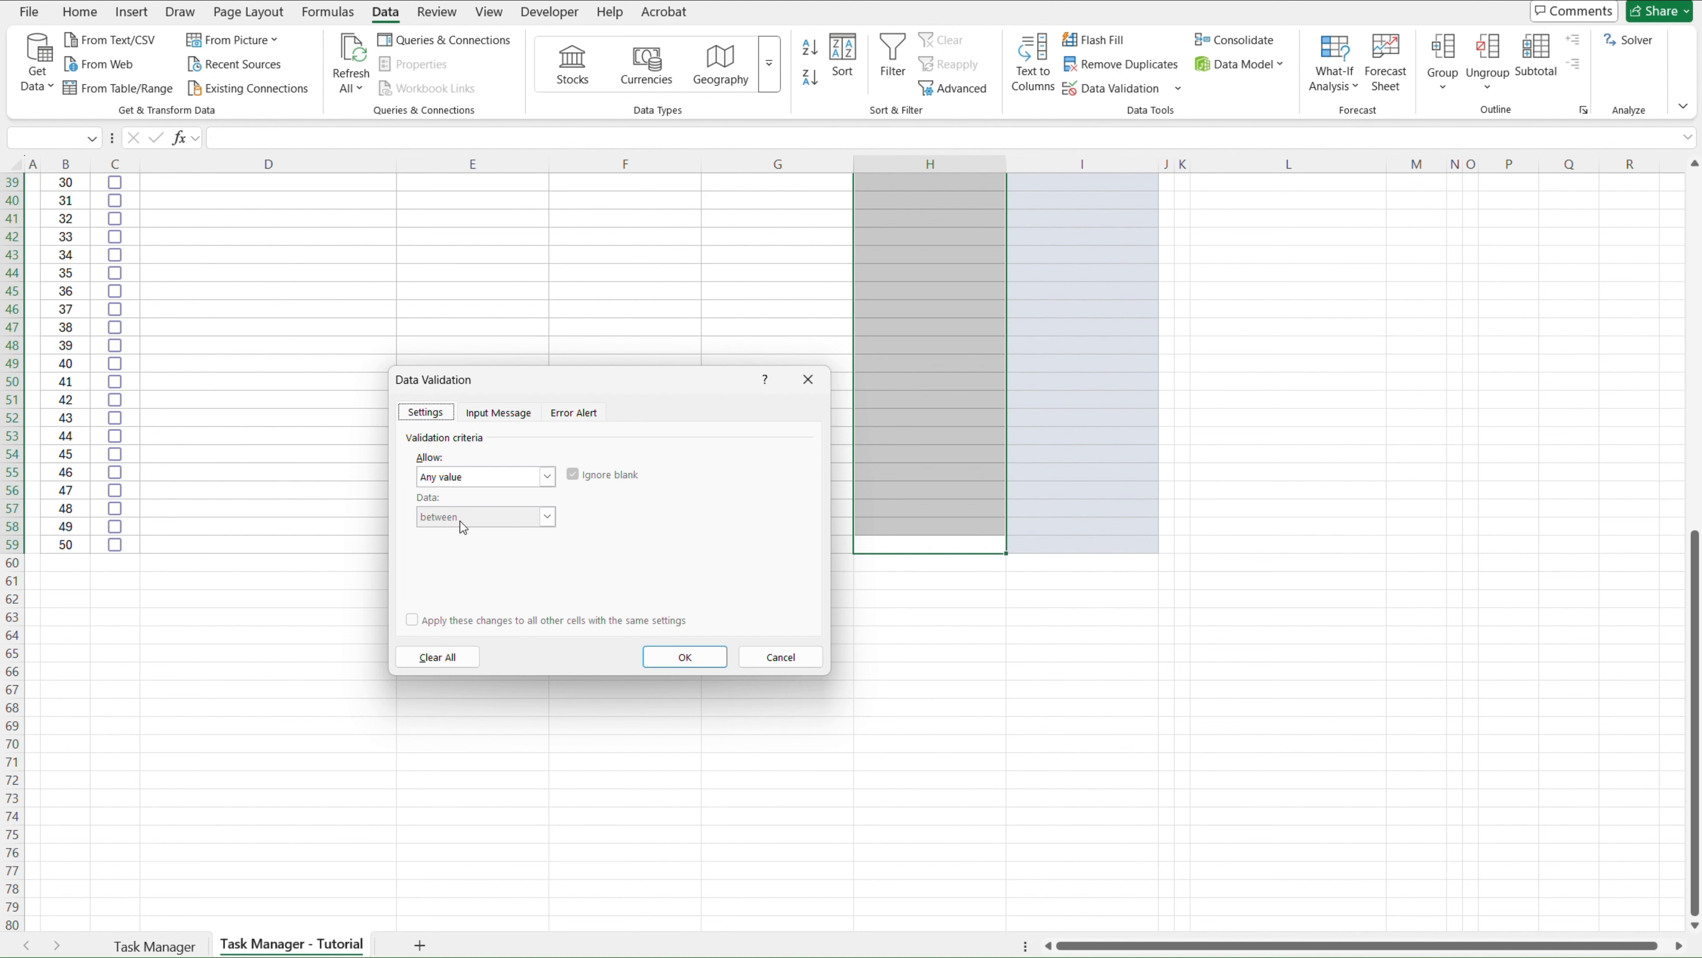
left_click(498, 478)
left_click(492, 540)
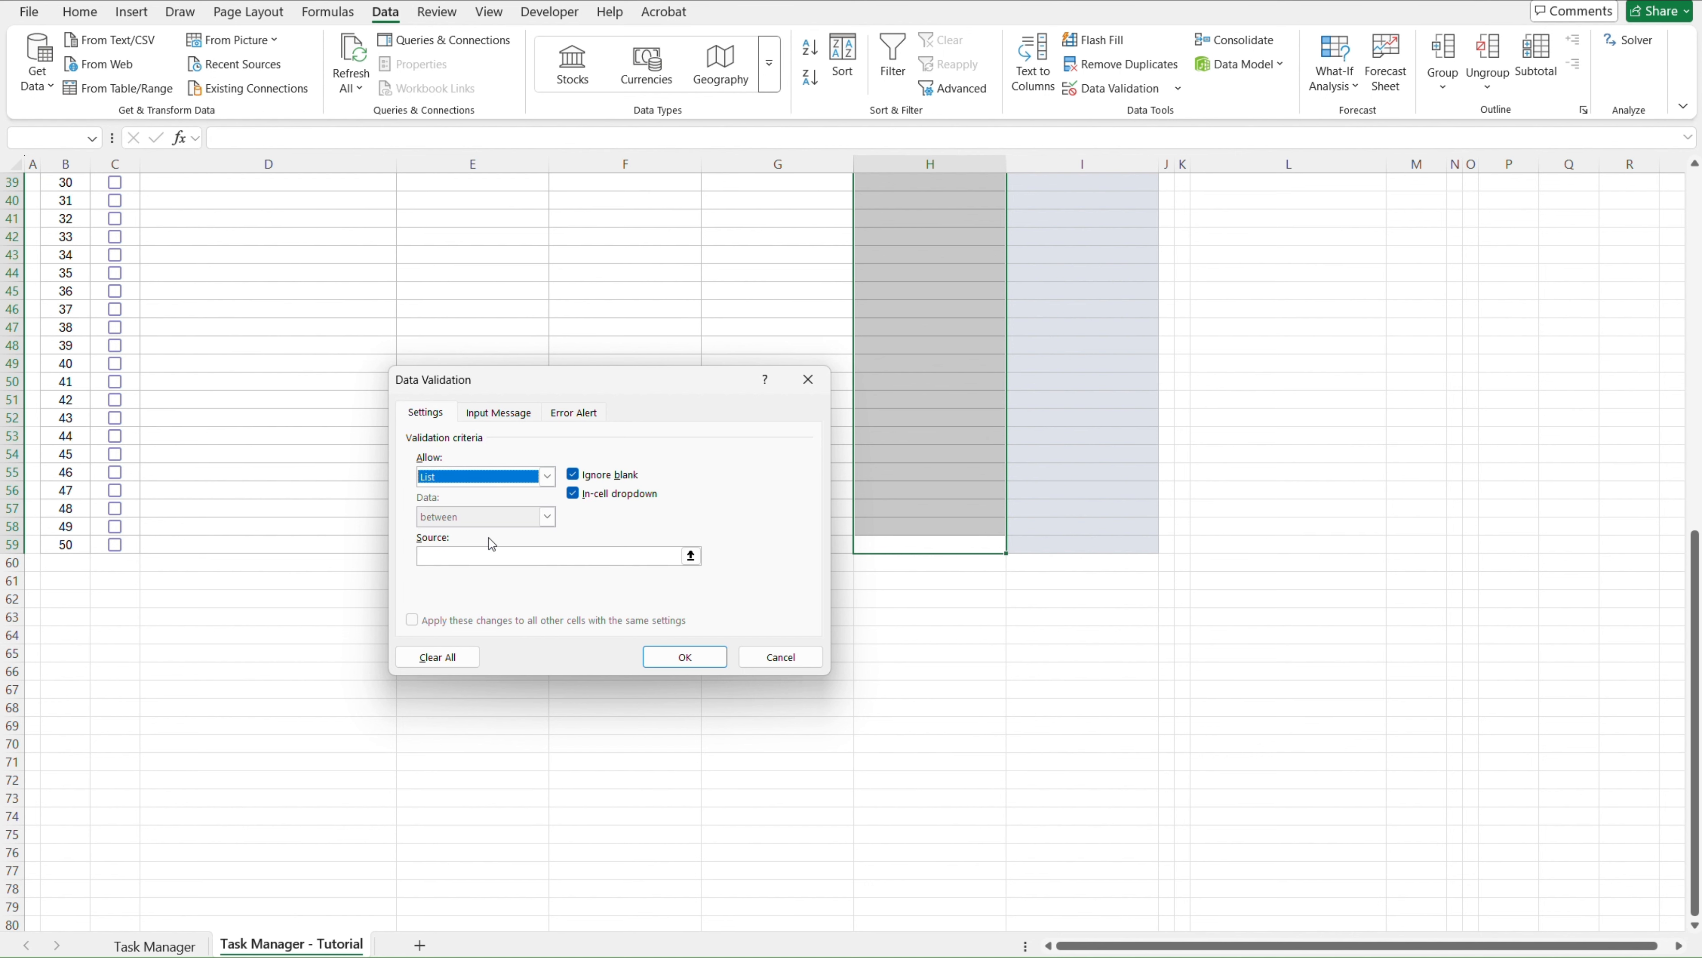
left_click(630, 556)
scroll(1274, 331, "up", 12)
scroll(1274, 331, "up", 1)
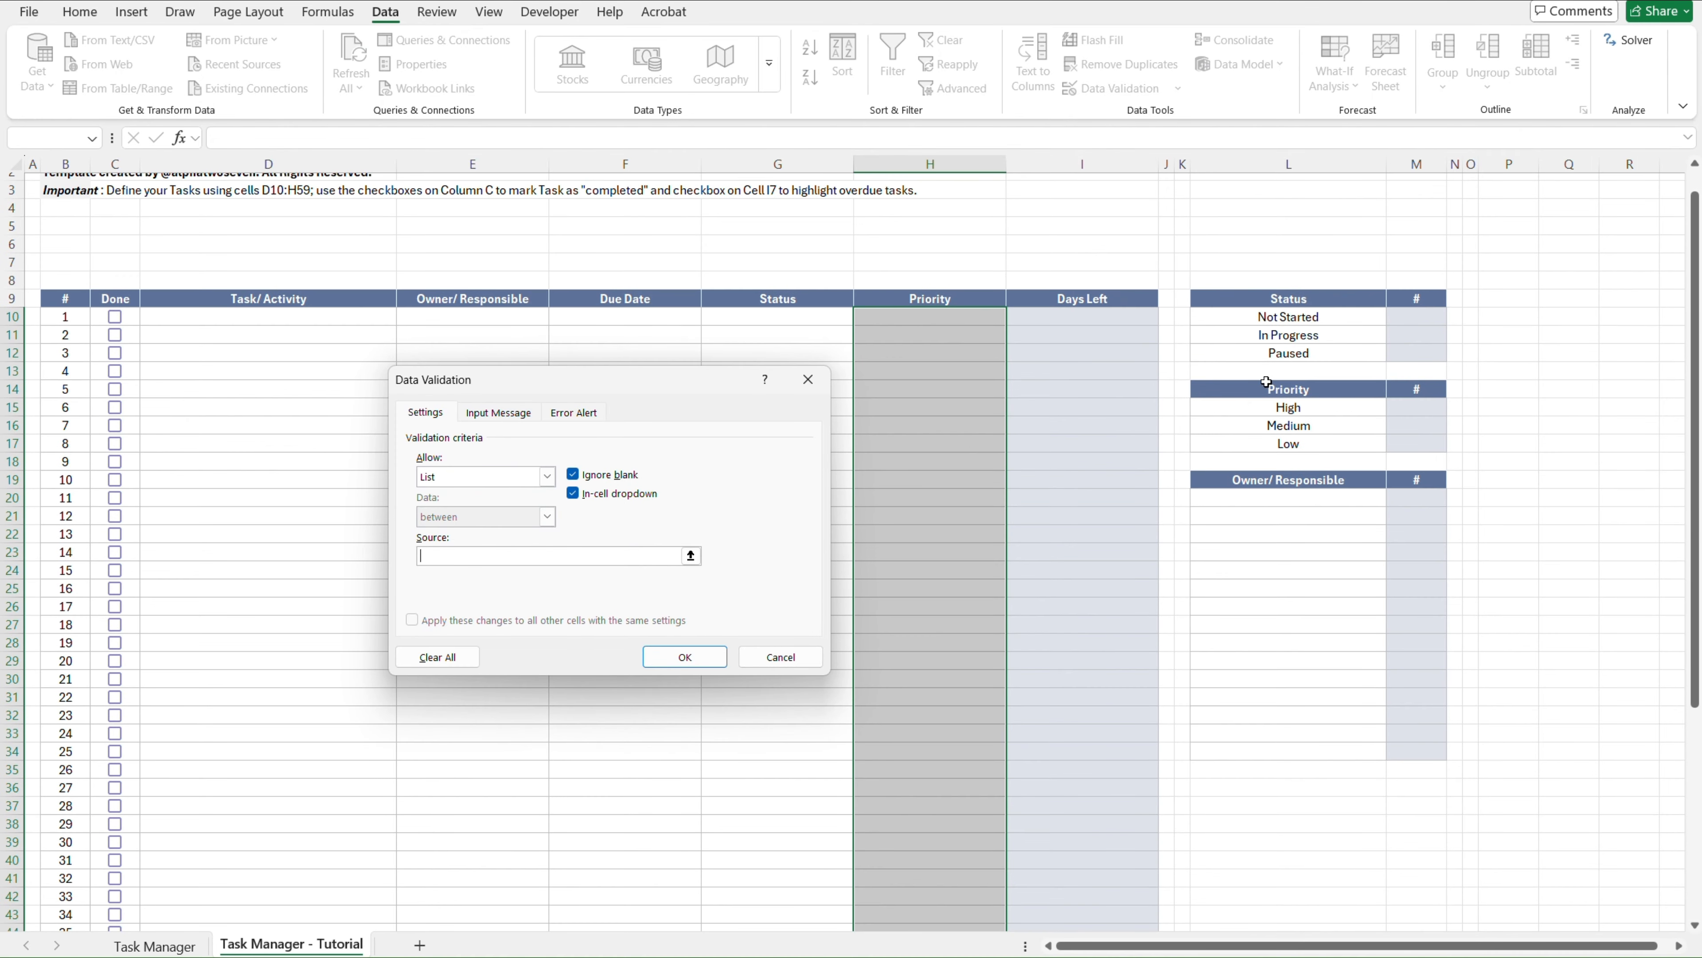
left_click(1250, 404)
key("shift+Down")
key("shift+Down")
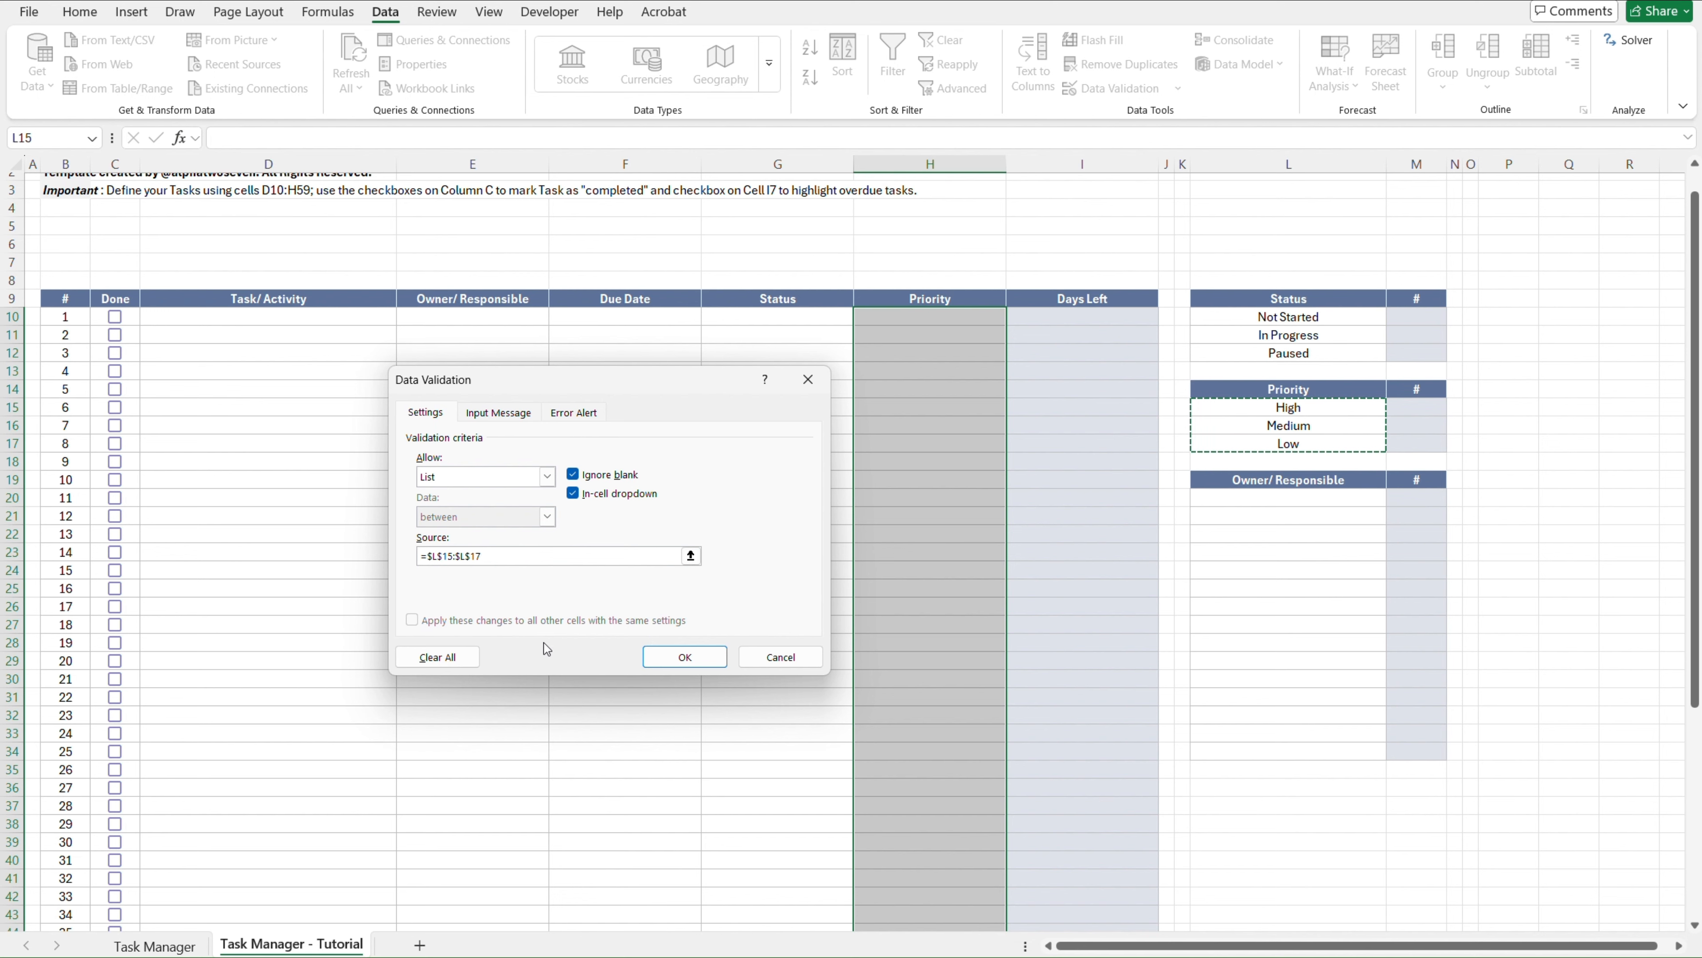
left_click(684, 657)
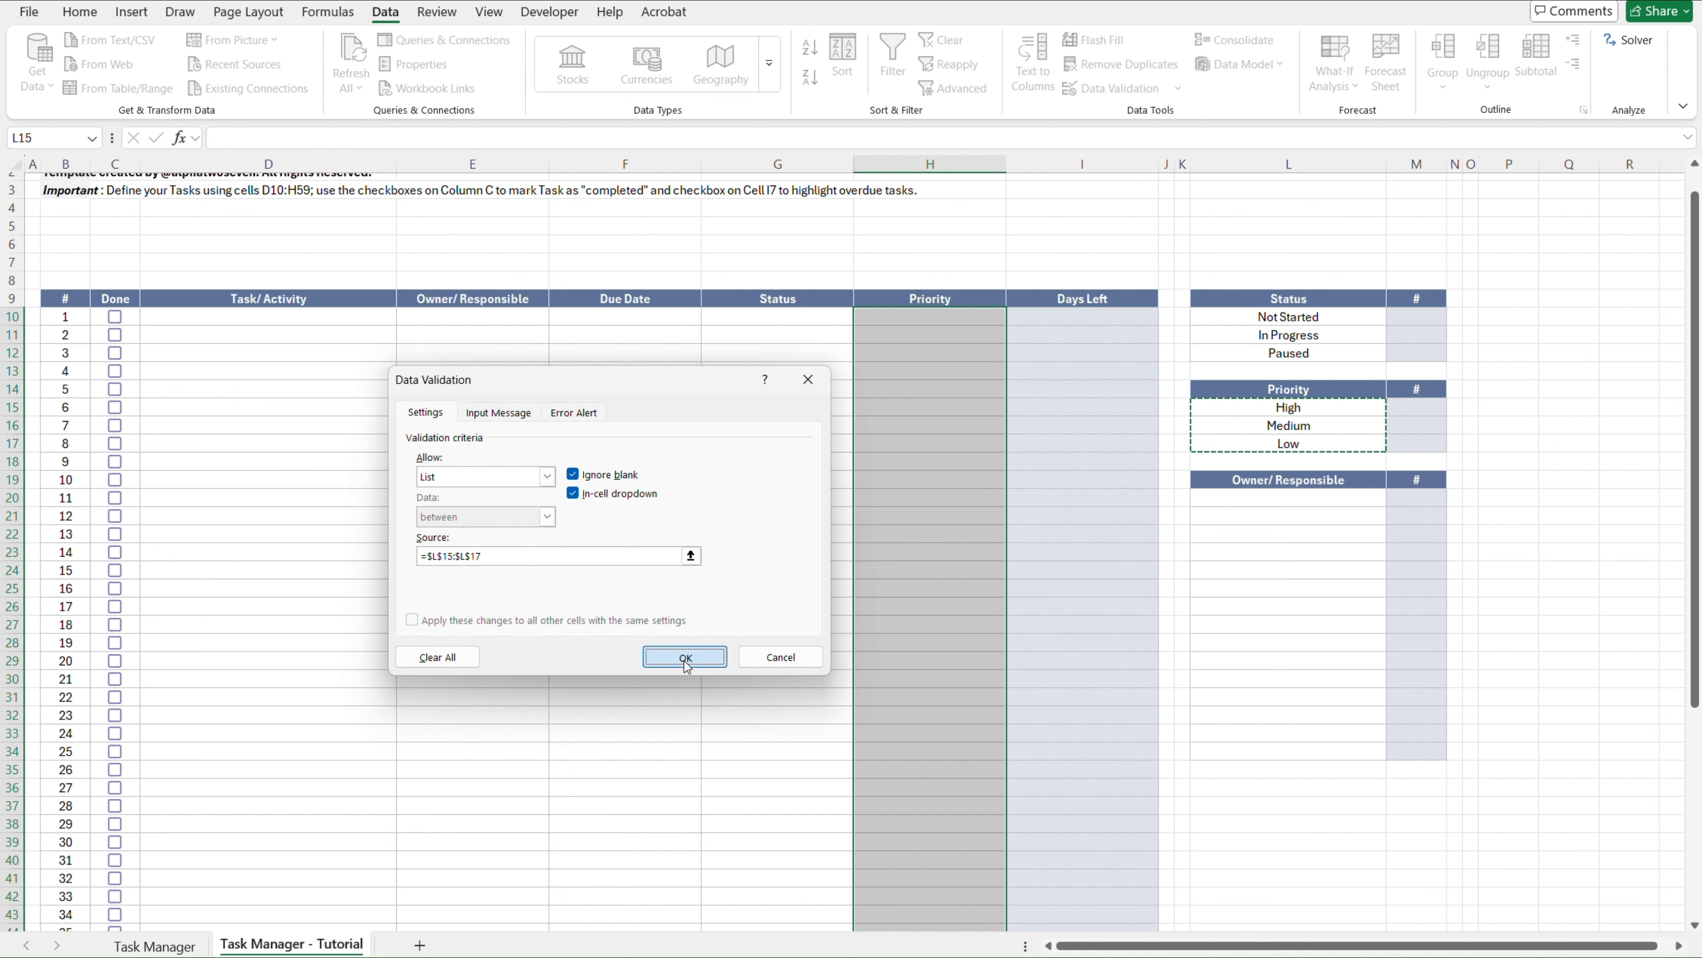
Check the Priority drop-down list in task cell H10
left_click(978, 321)
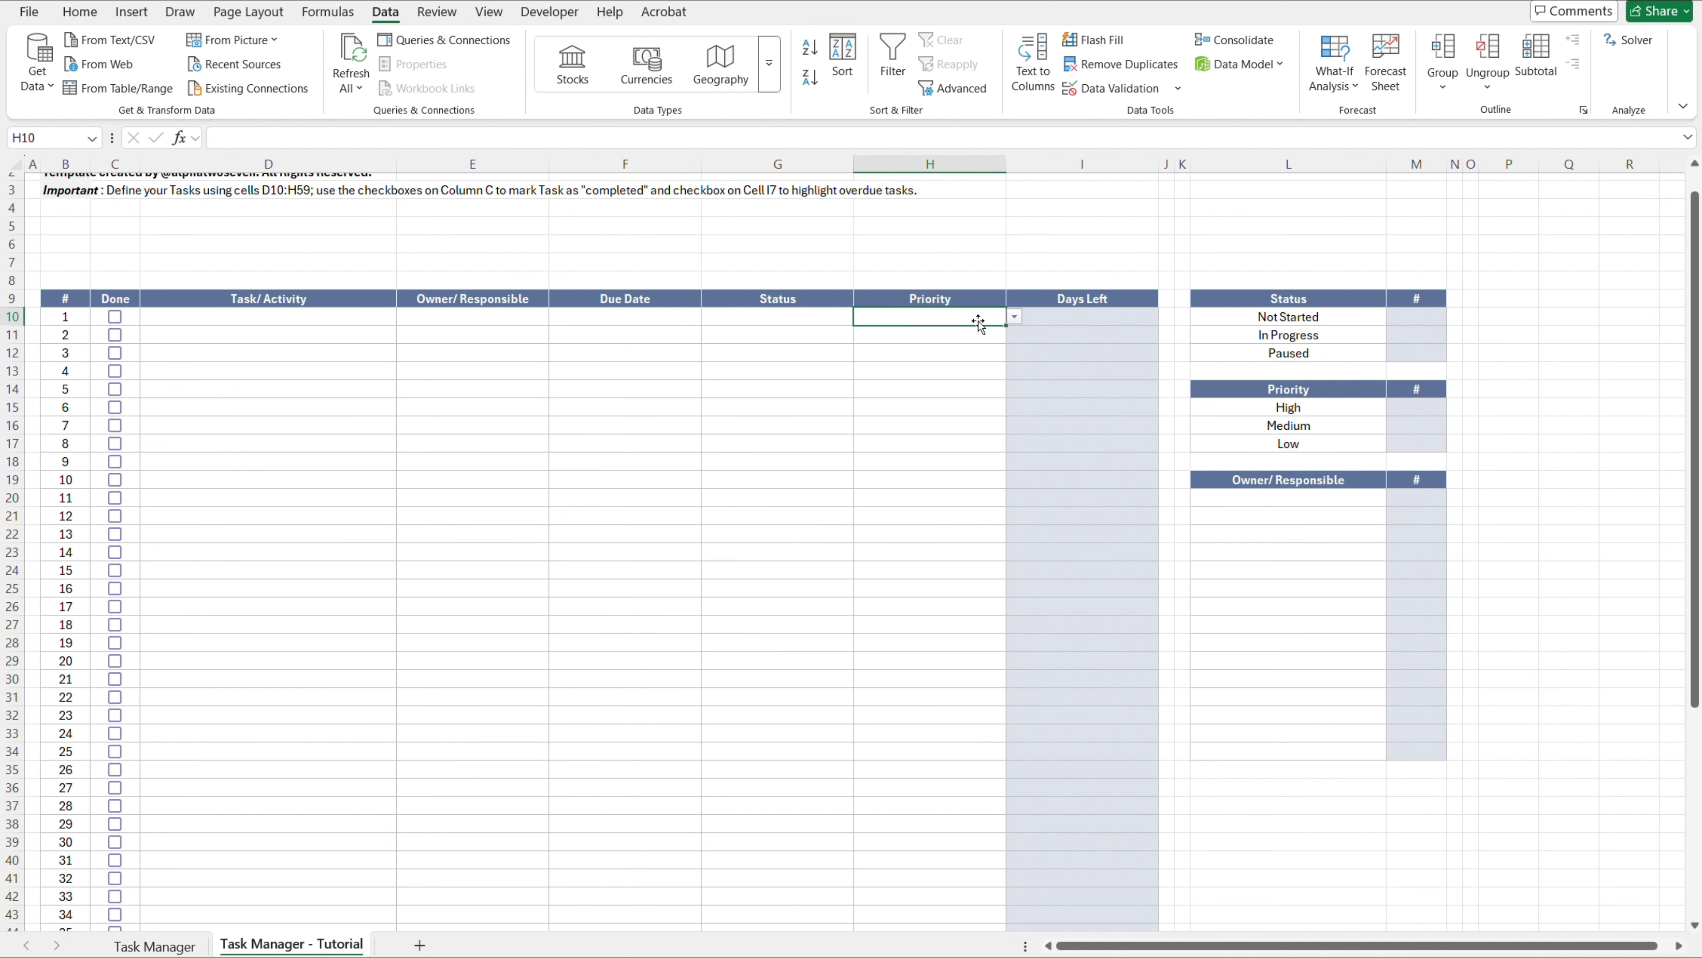
key("alt+Down")
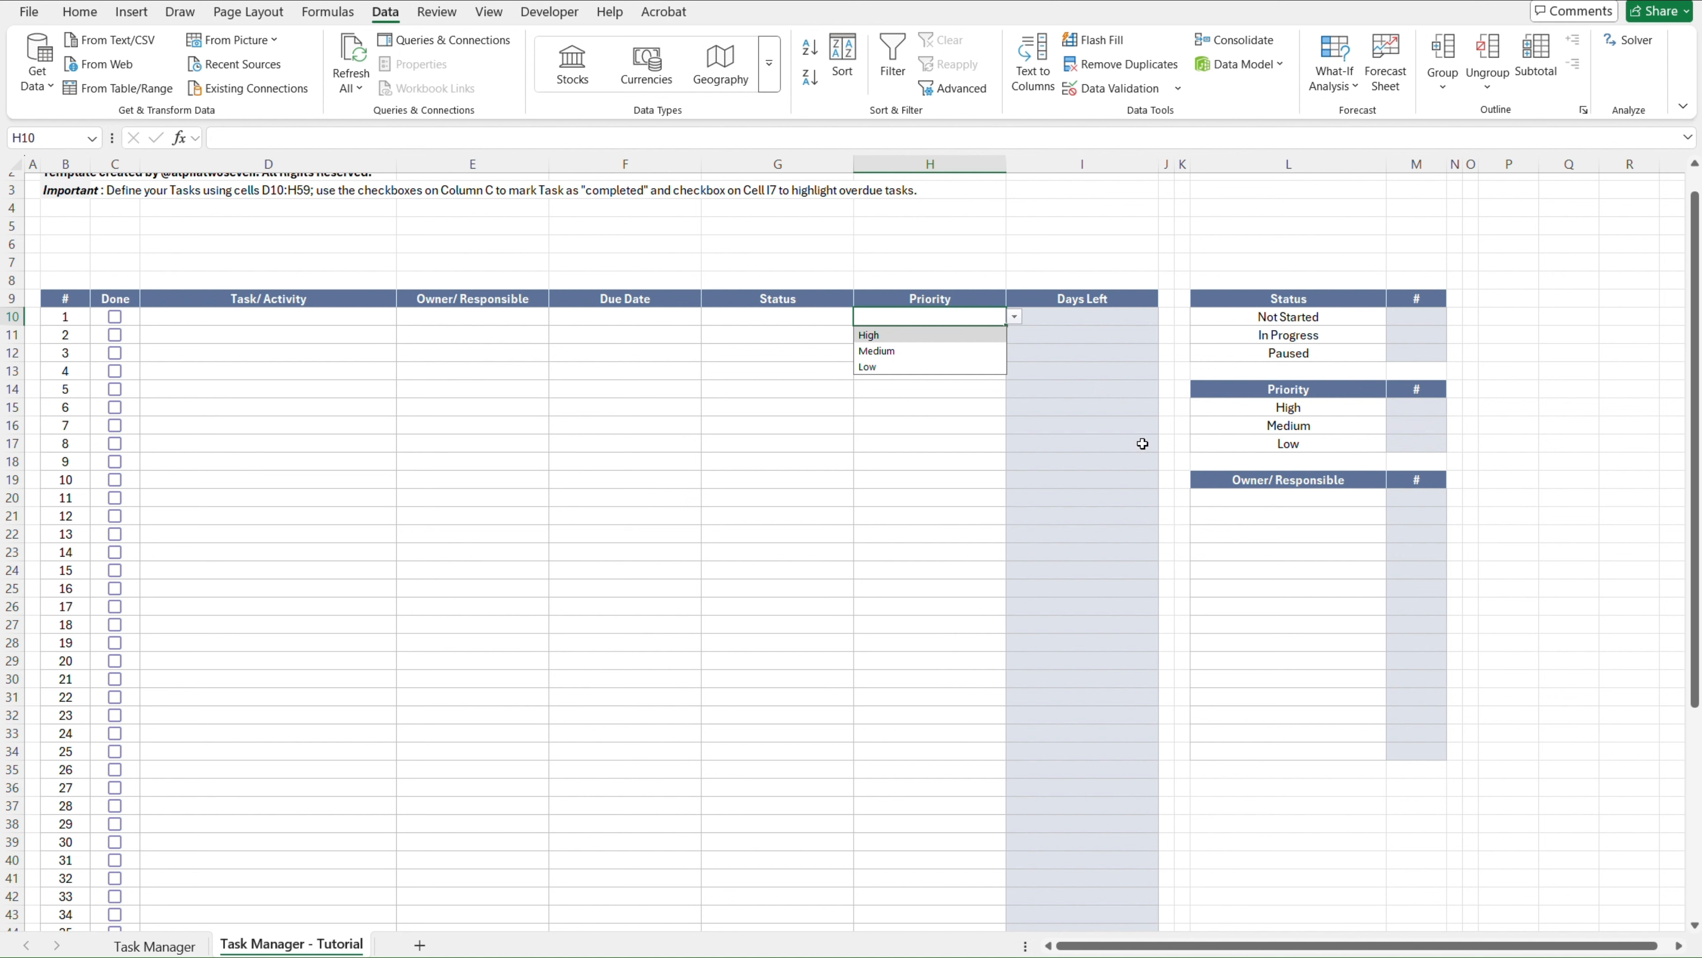
key("Escape")
left_click(1181, 281)
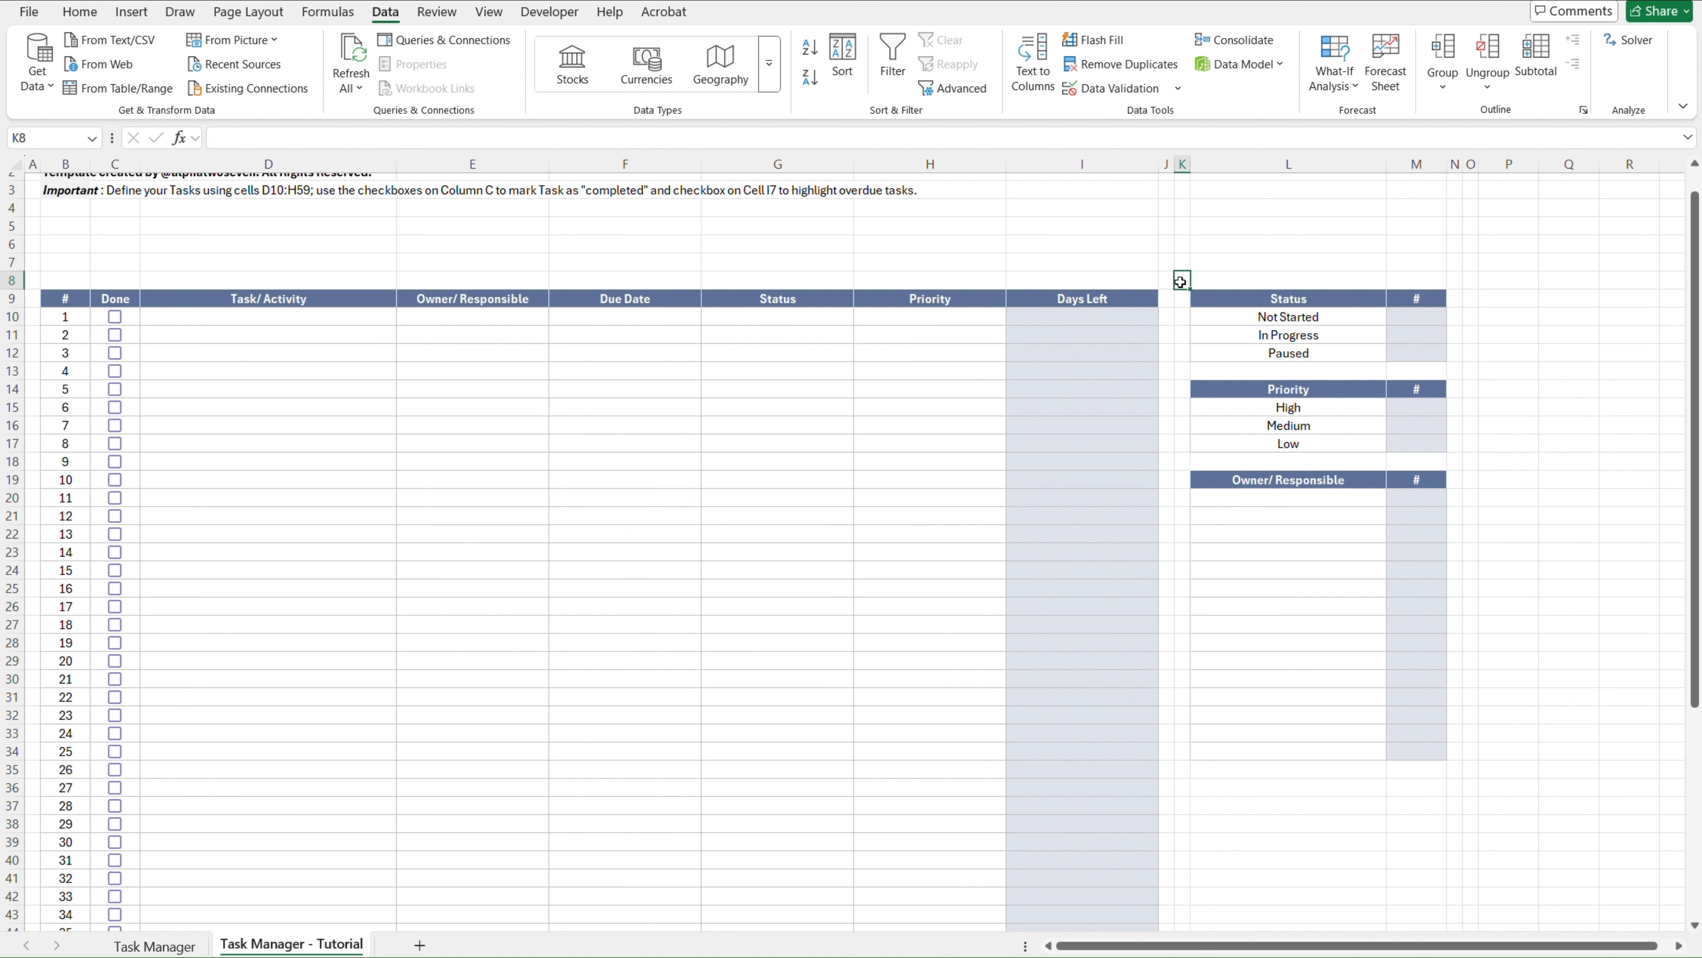
key("ctrl+Home")
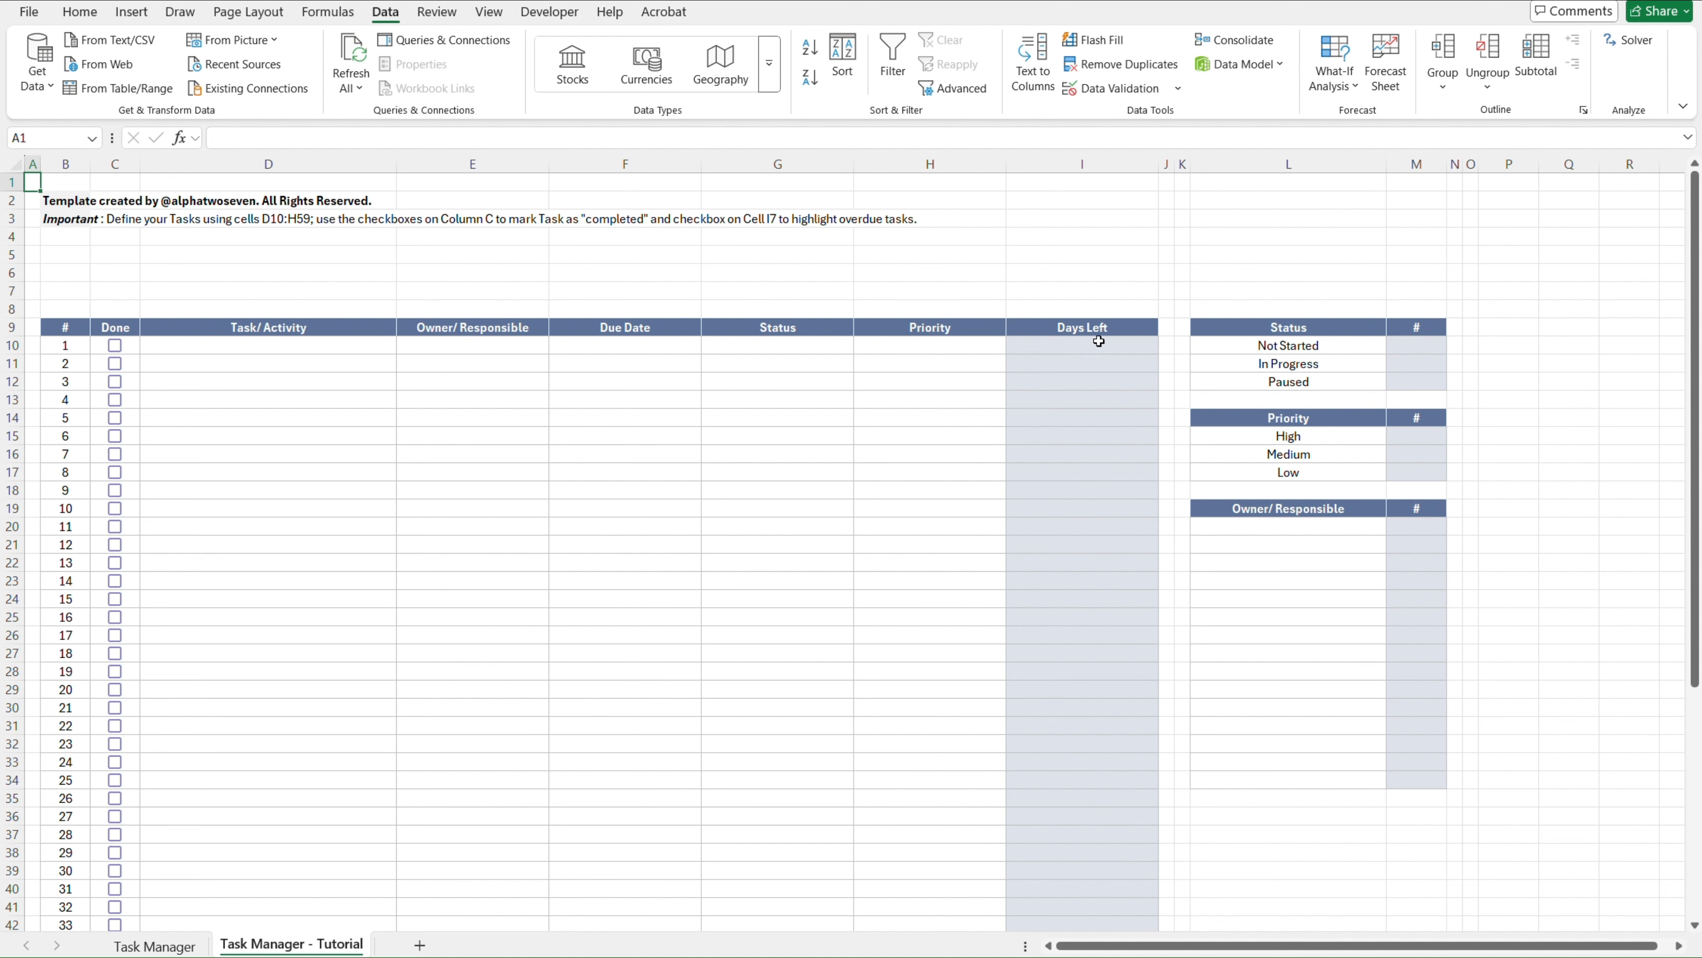
left_click(1100, 312)
left_click(1101, 322)
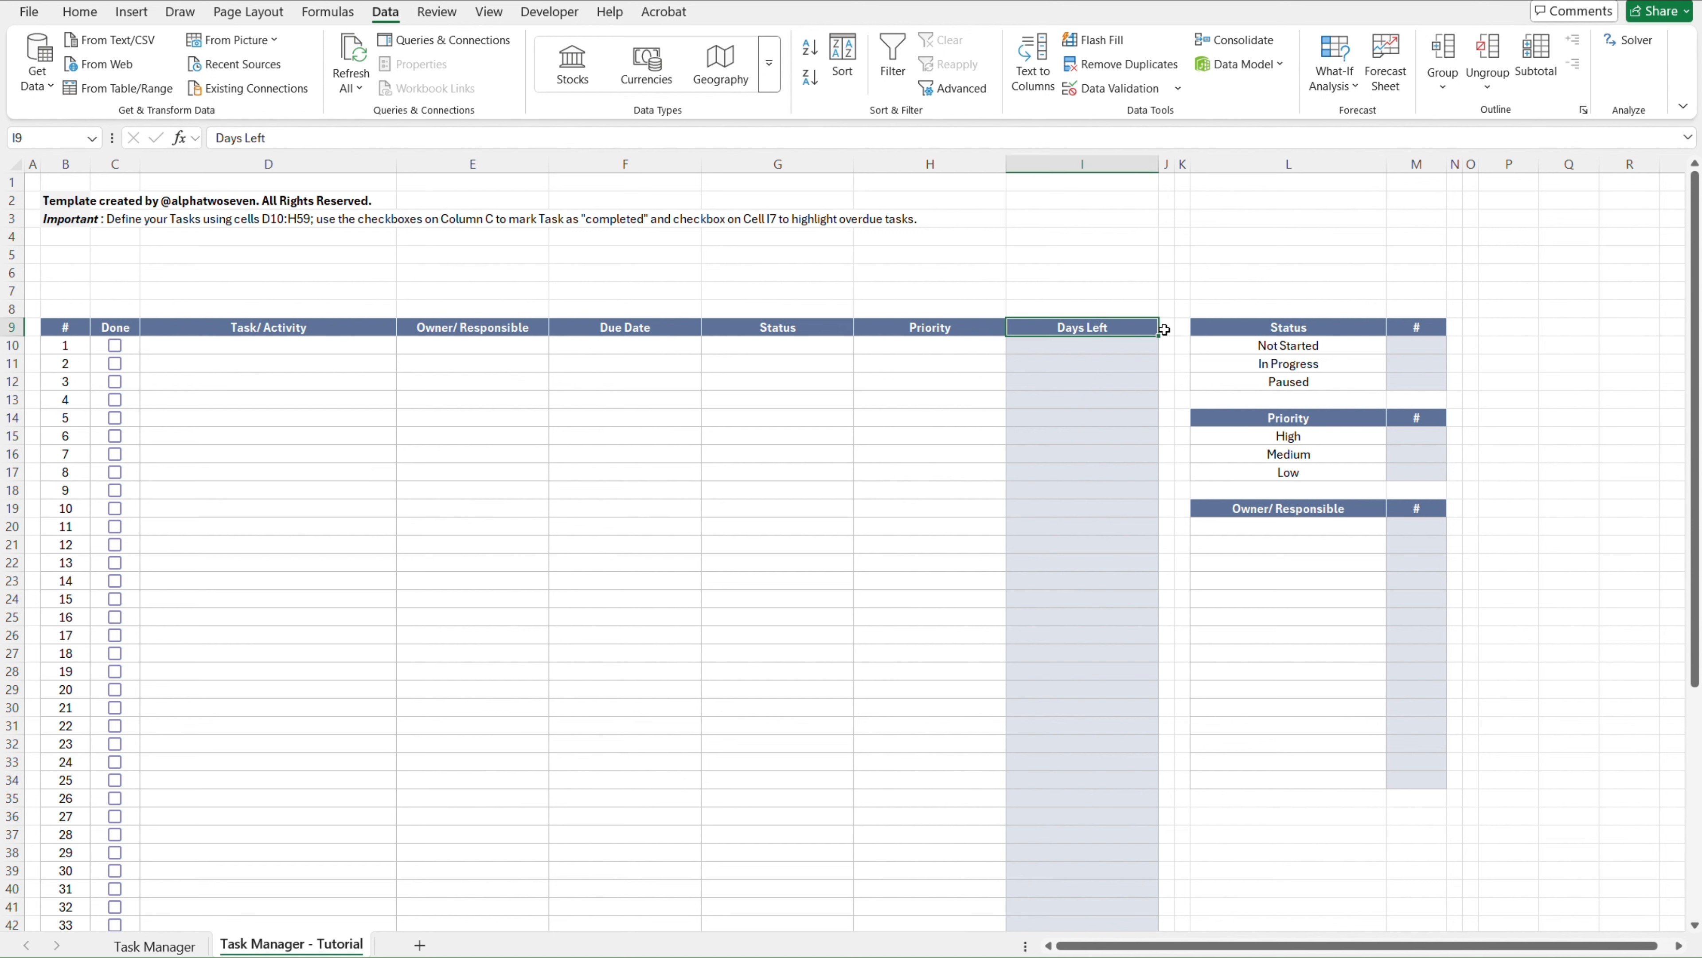
key("Down")
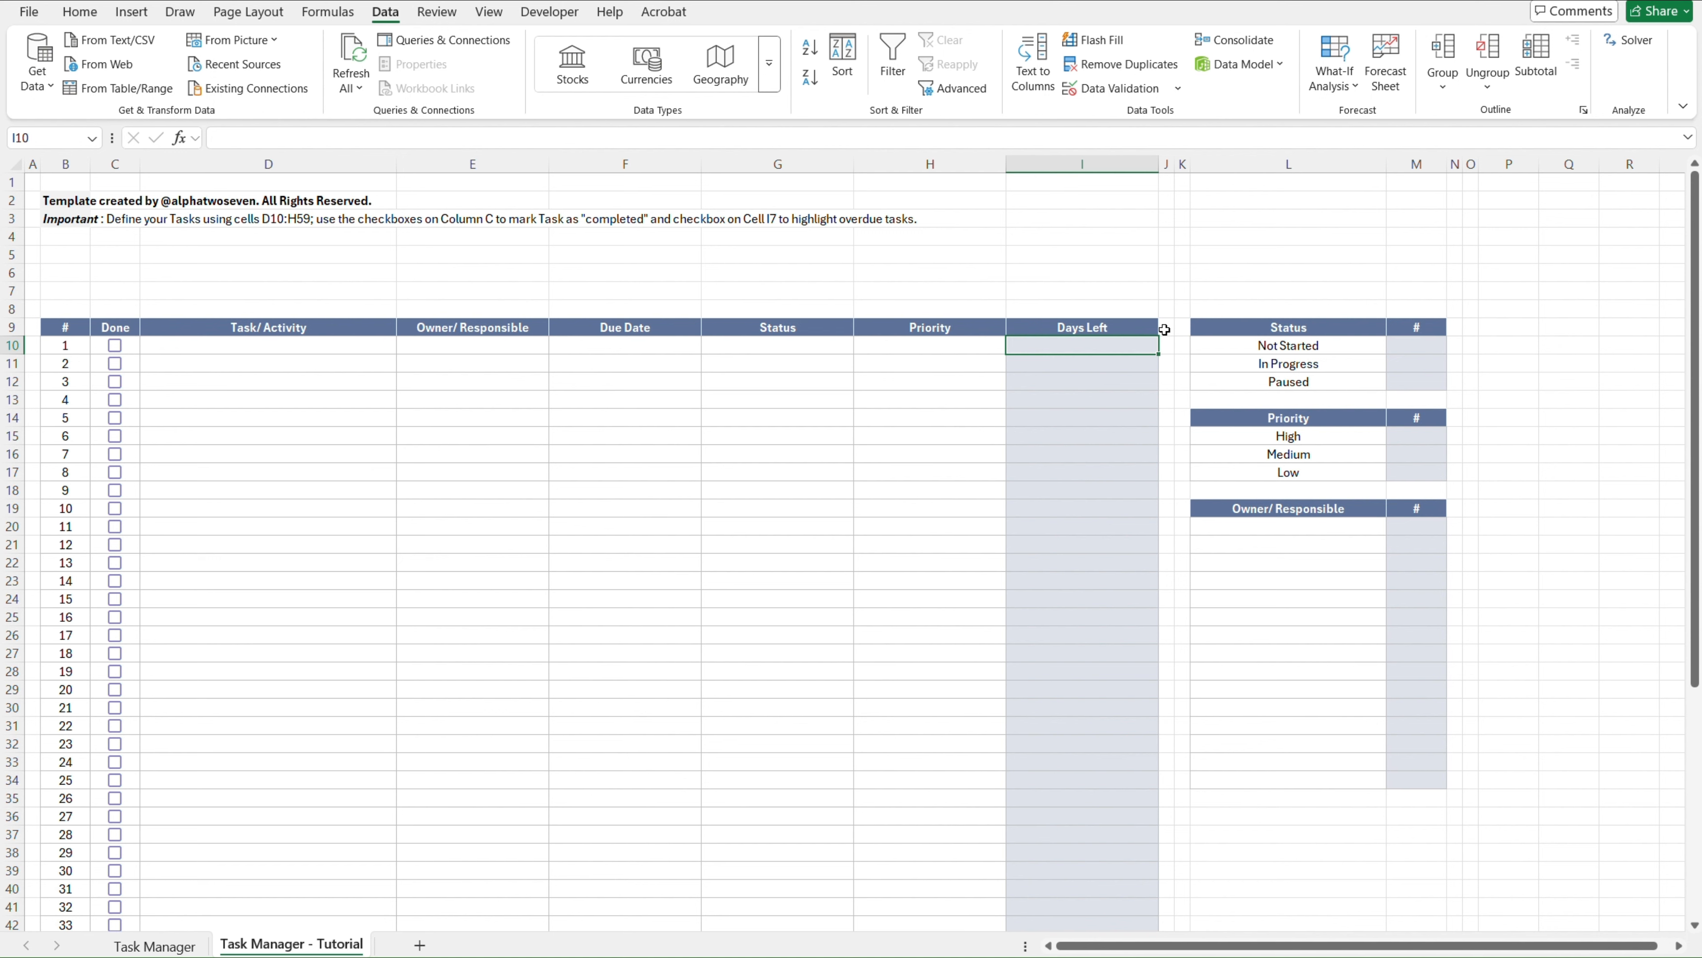
key("Up")
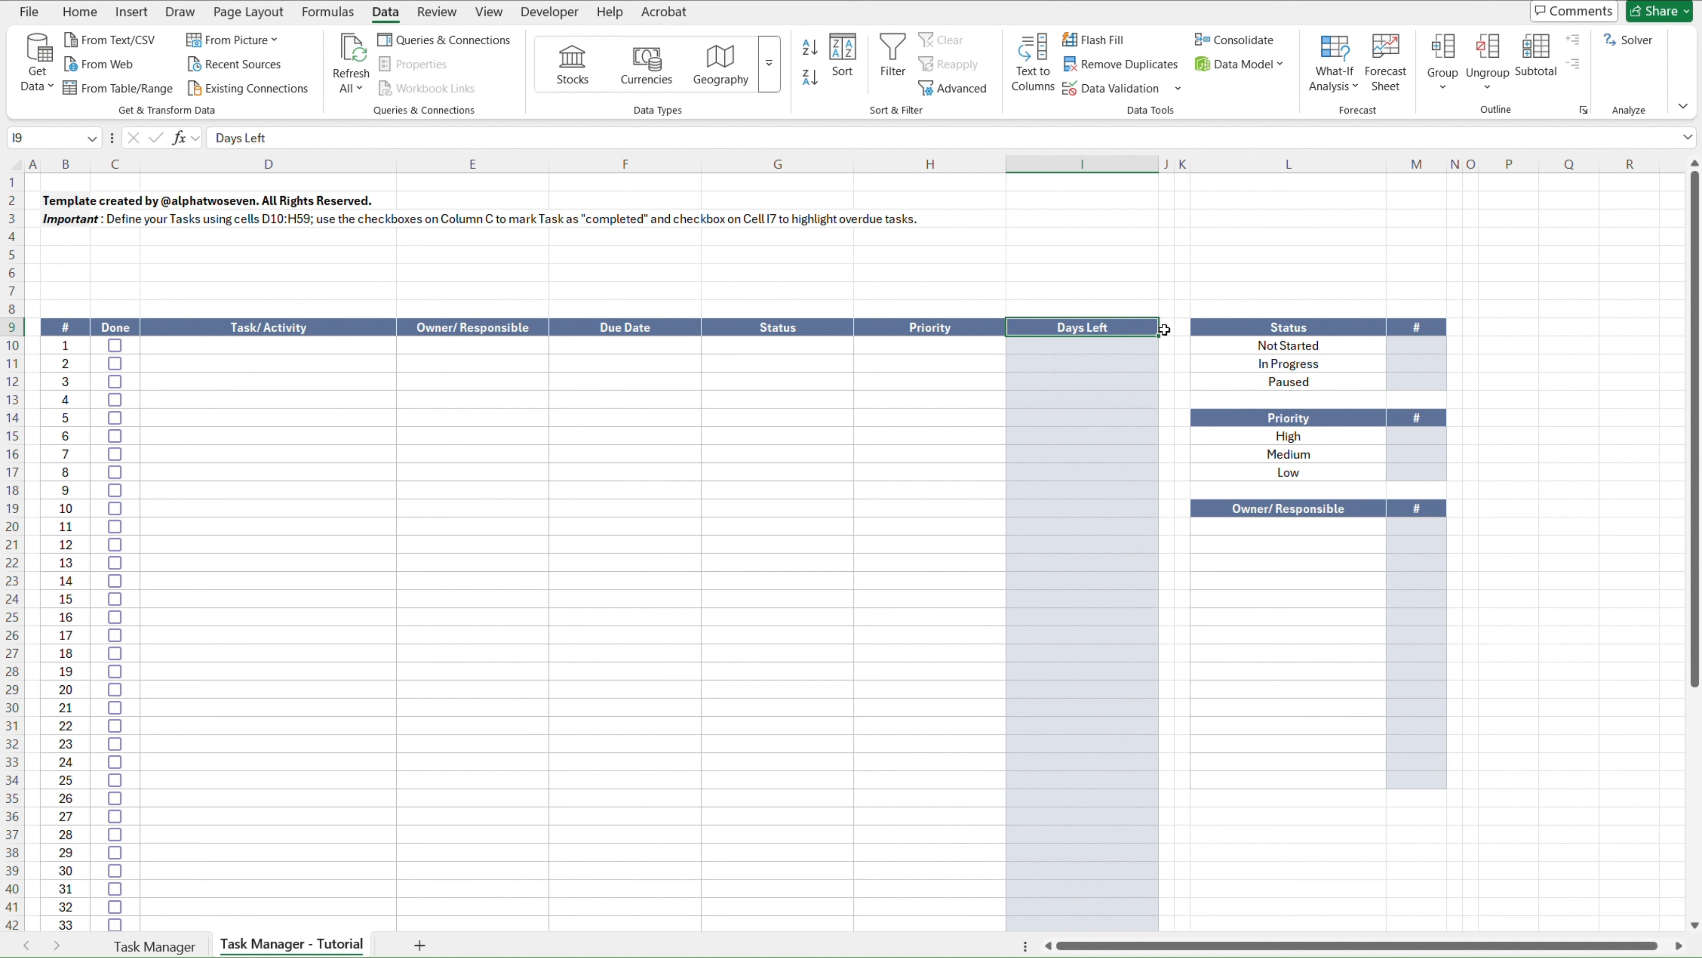
key("Up")
key("Left")
key("Left")
key("Up")
key("Up")
key("Left")
key("Up")
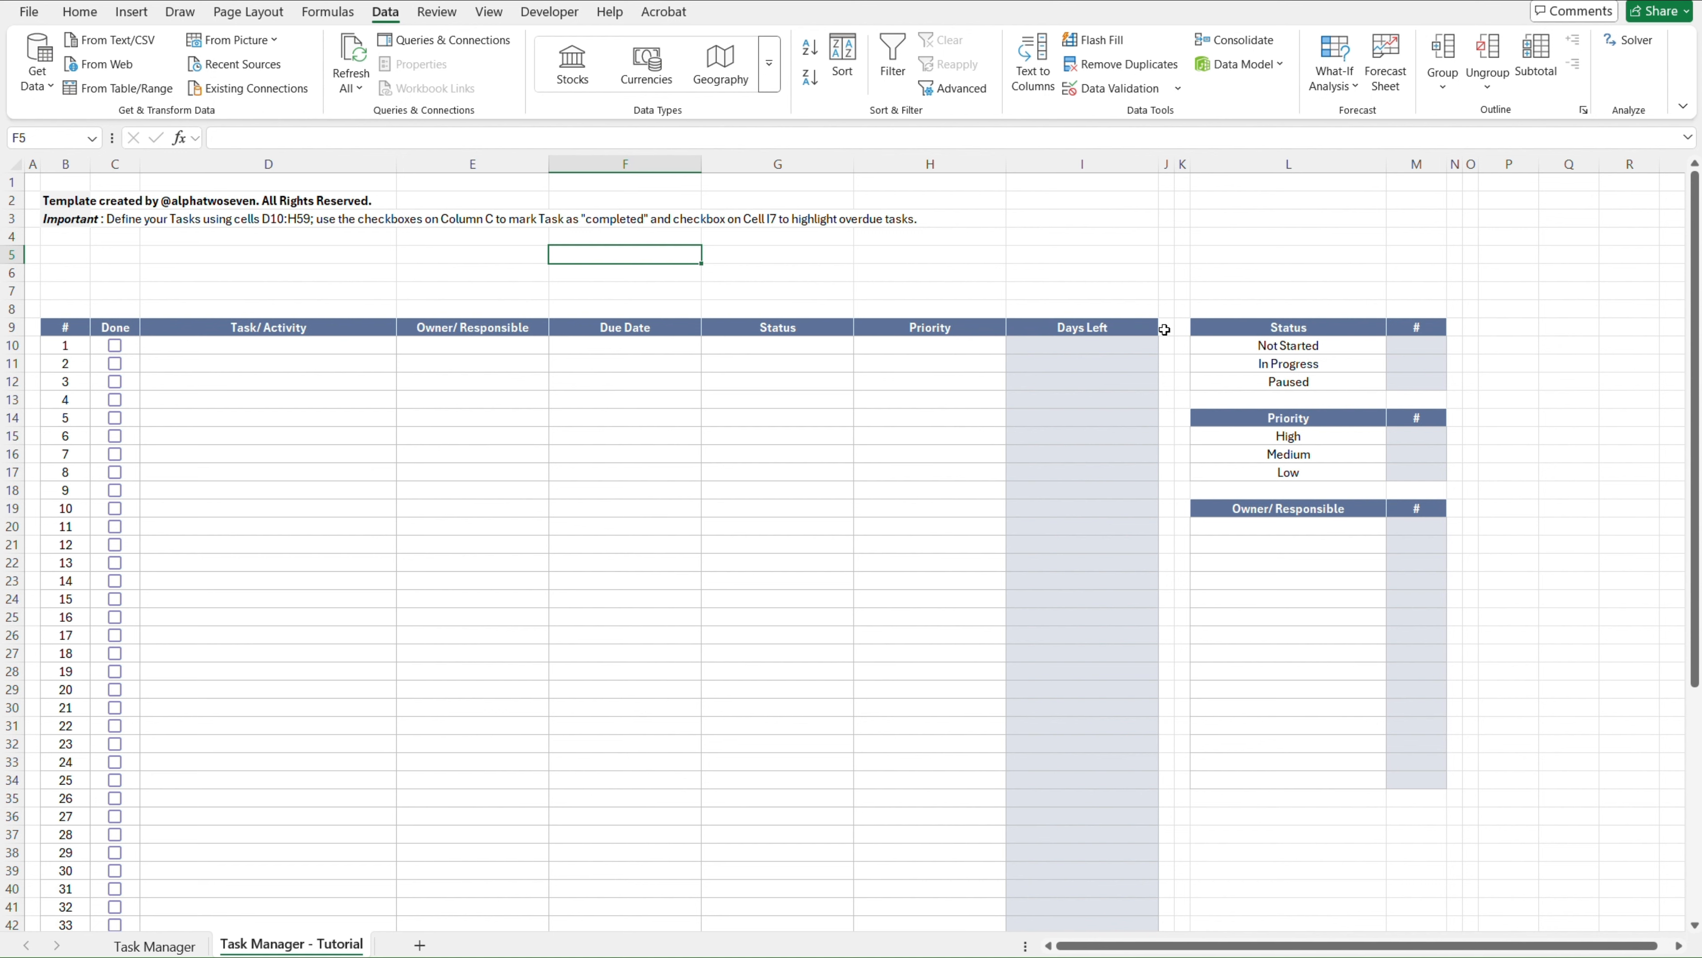
Copy the "Today's Date" header from the Task Manager sheet and paste only its value into G5 of the Task Manager - Tutorial sheet
key("ctrl+Page_Up")
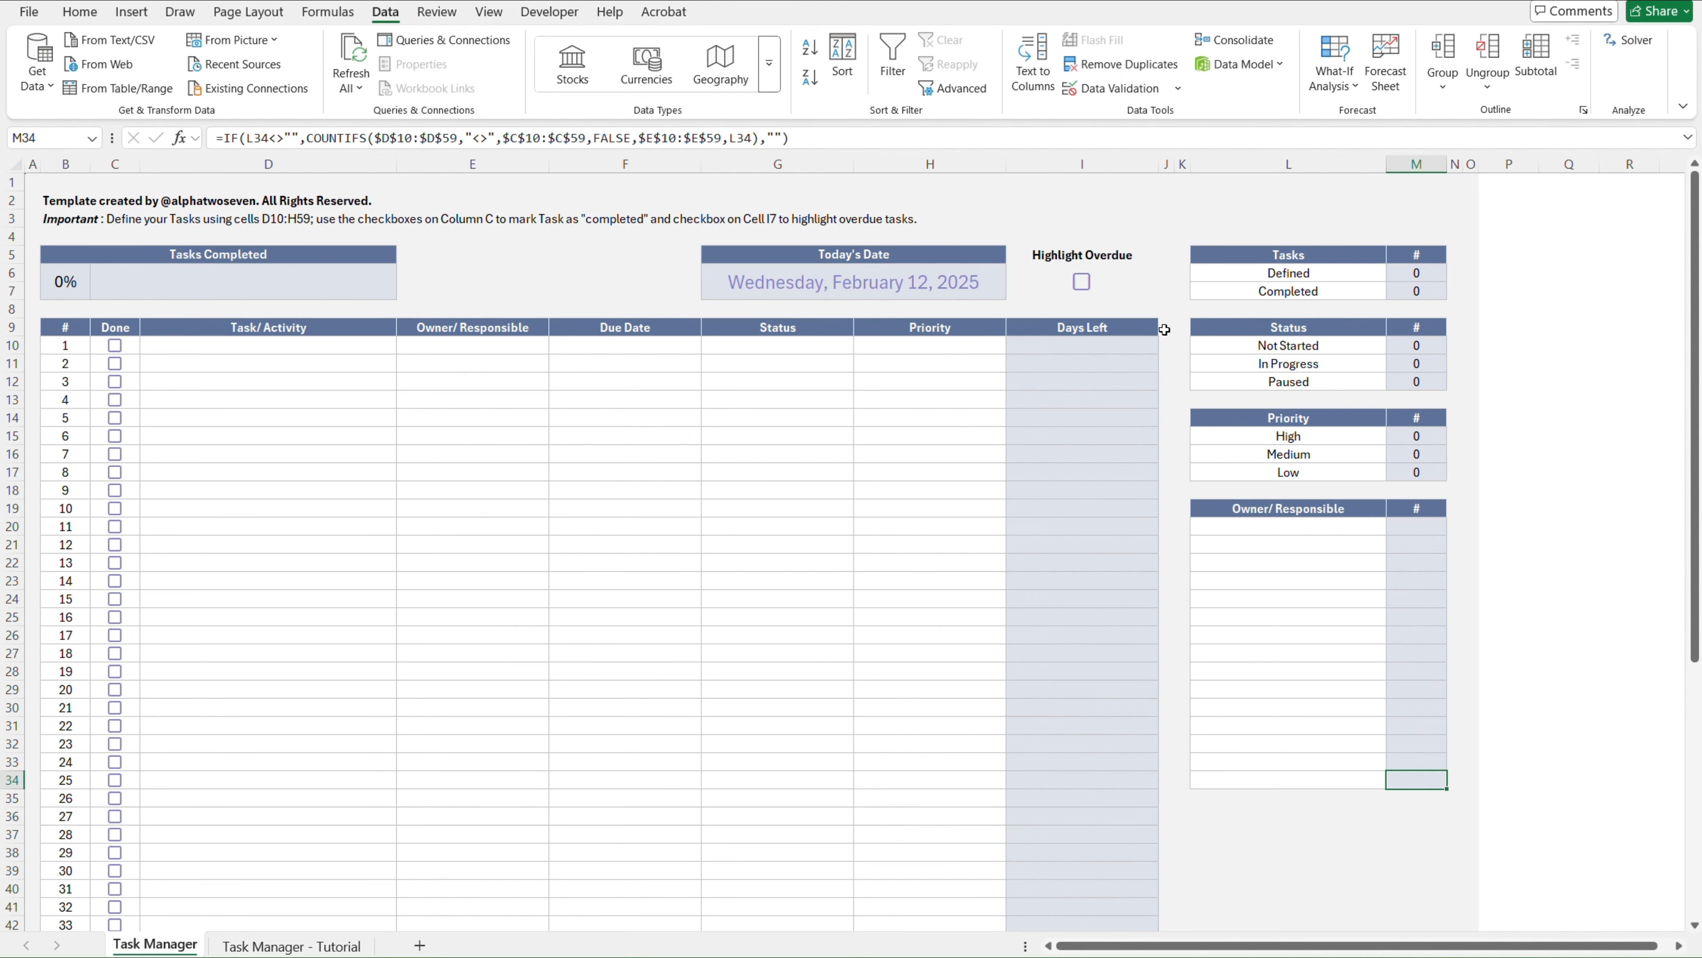
left_click(923, 253)
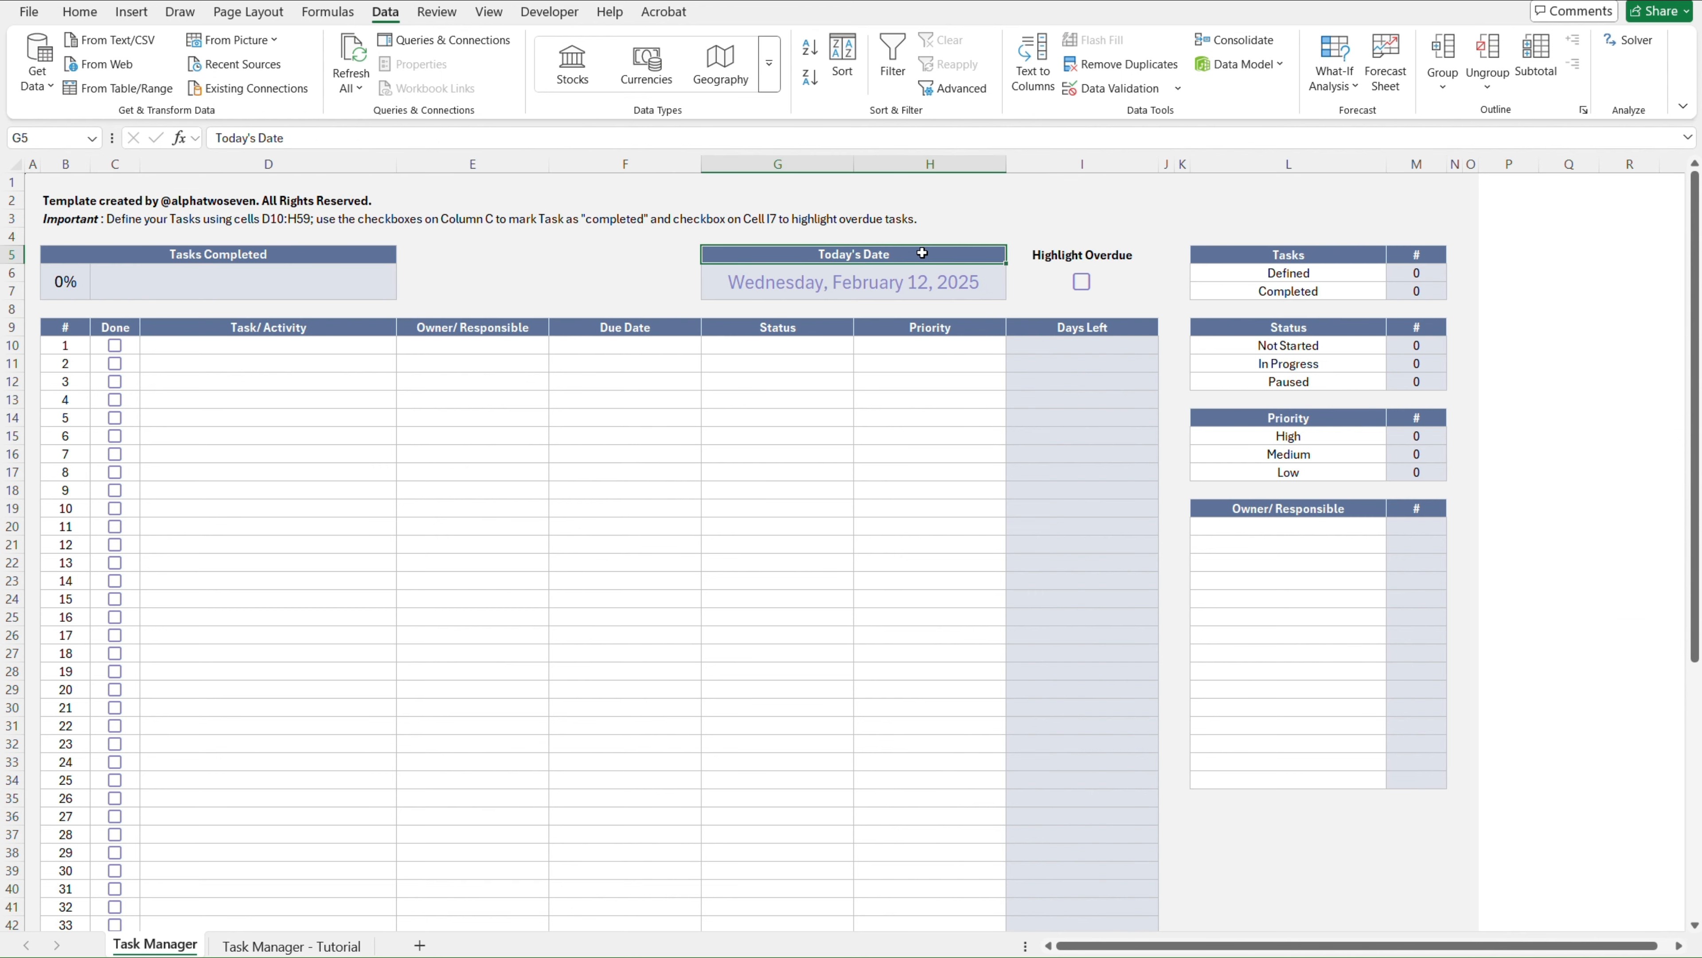
key("ctrl+Page_Down")
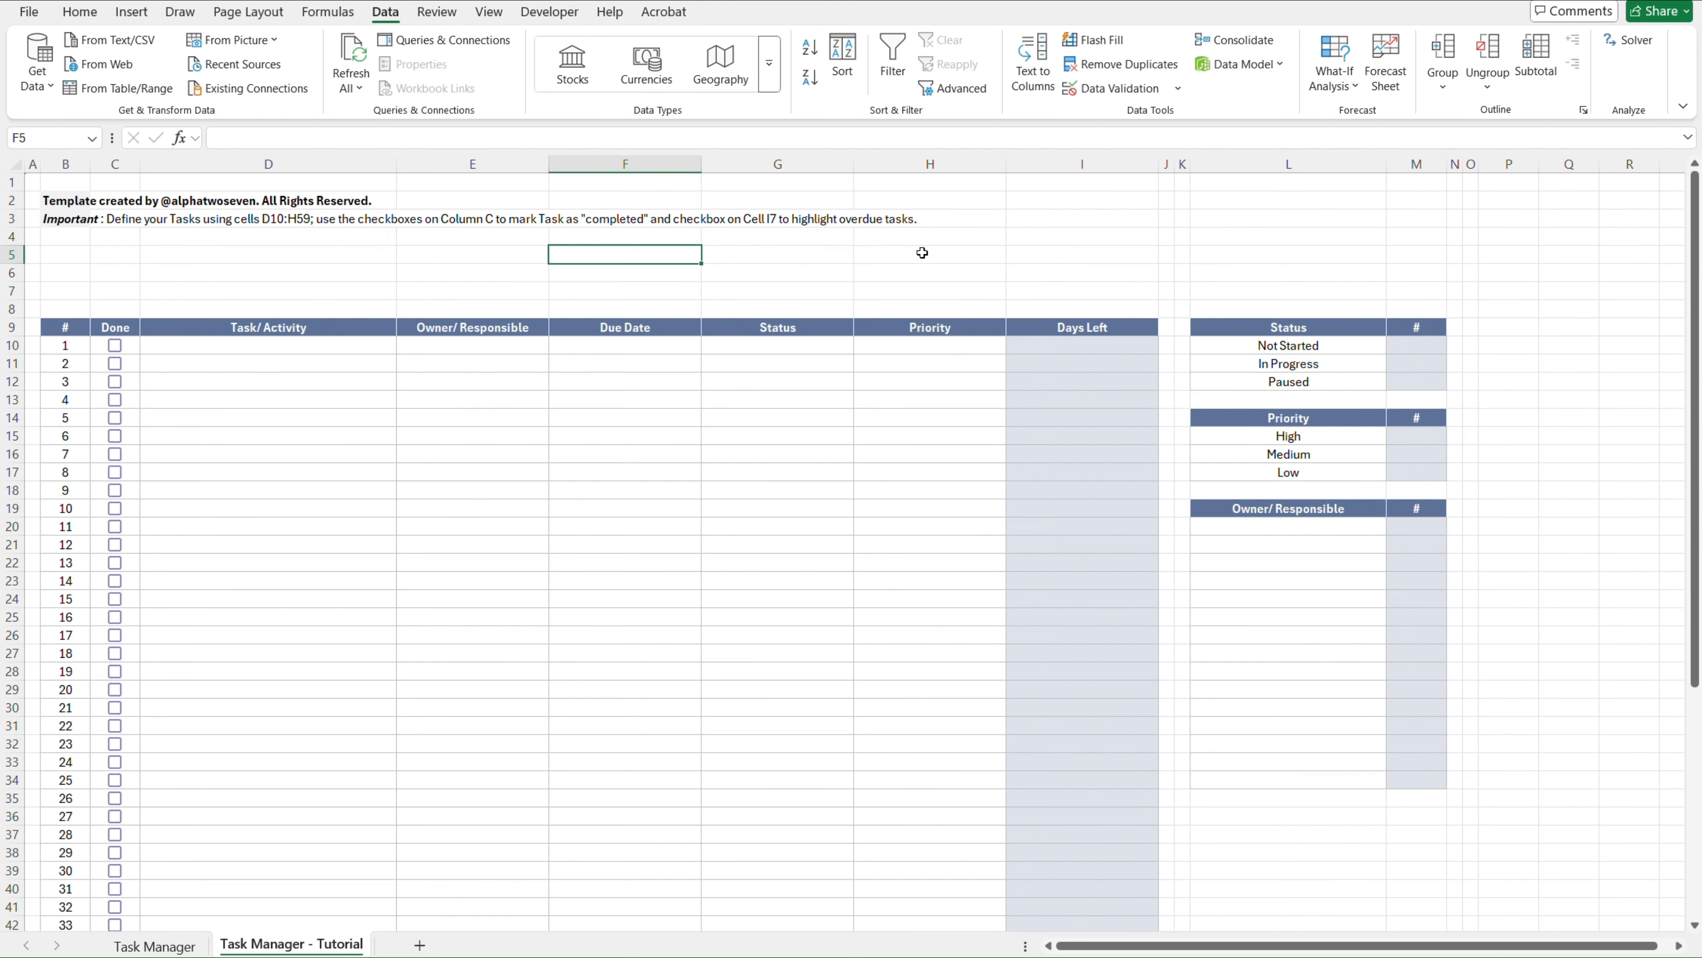
key("Right")
key("ctrl+alt+v")
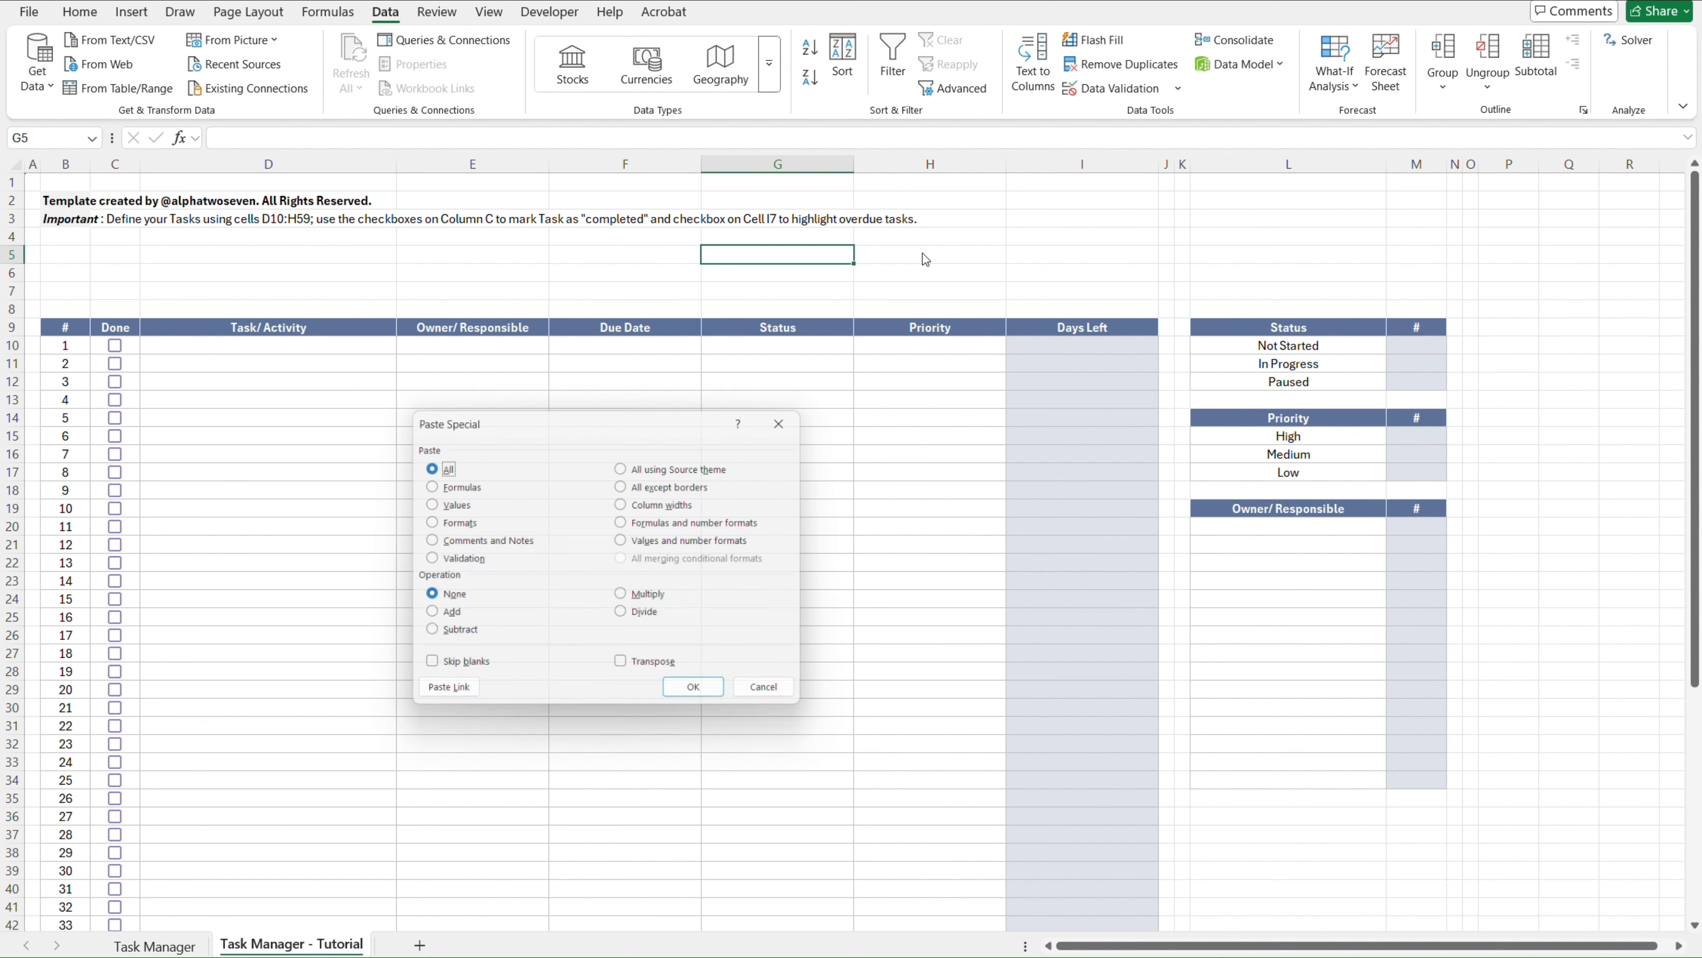
key("v")
key("Return")
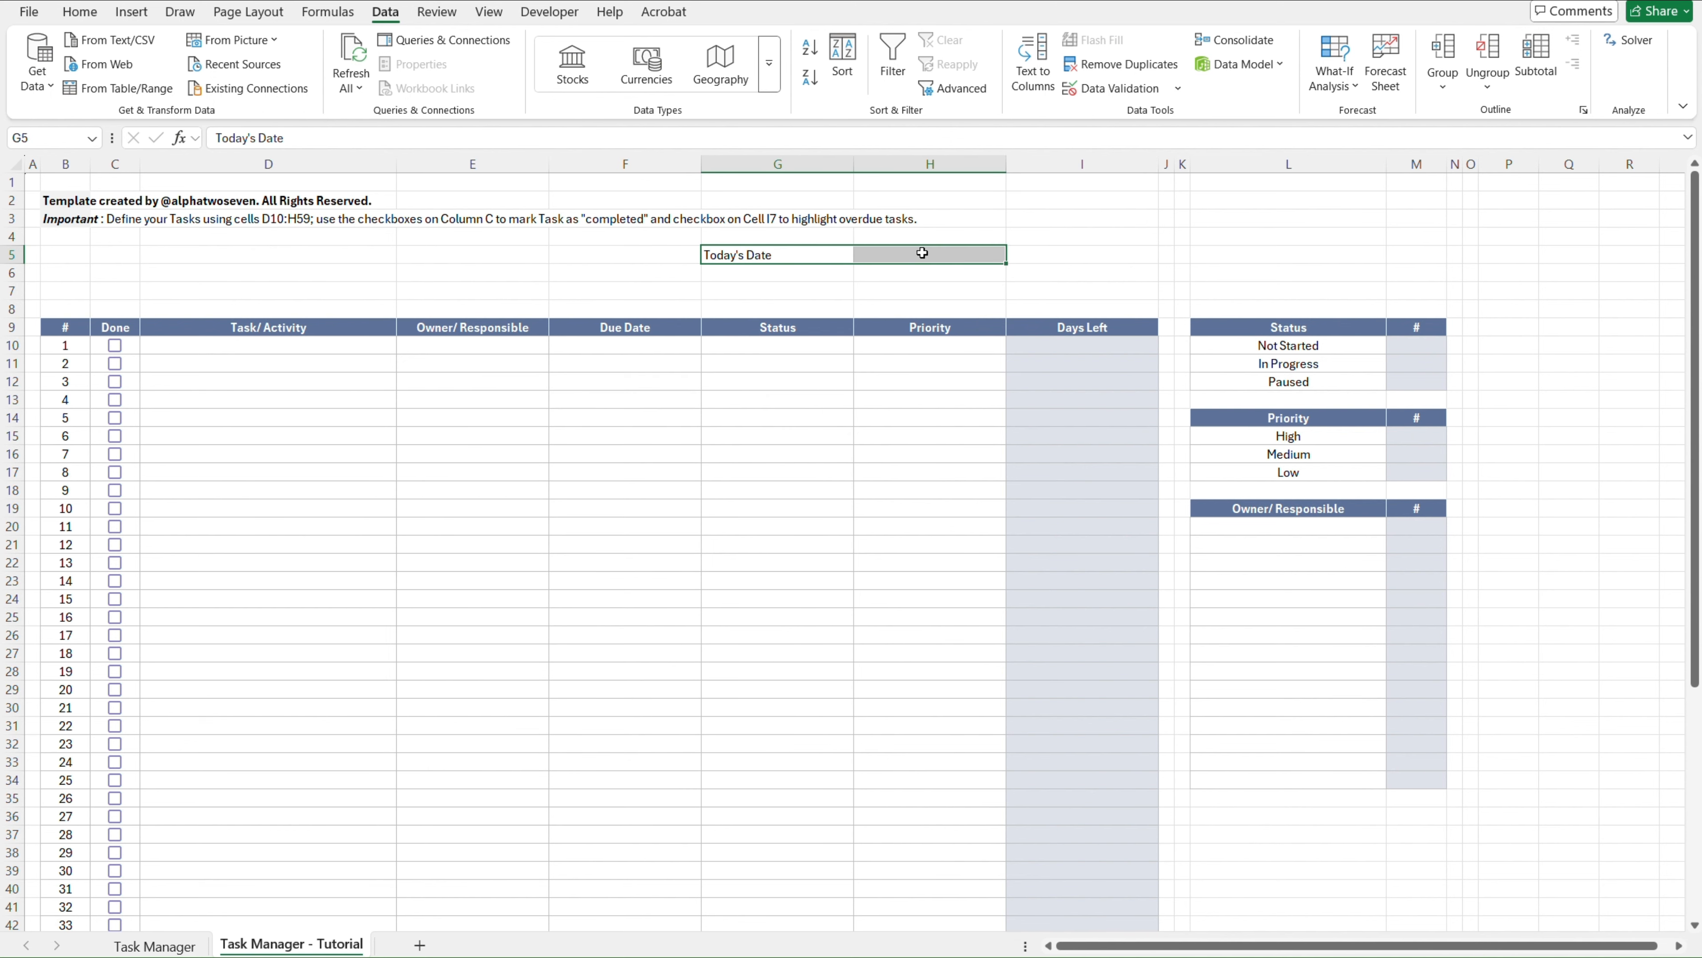
Apply the Status header's formatting from G9 to G5:H5 with Format Painter
key("Down")
key("Down")
key("Down")
key("Down")
key("alt+h")
key("f")
key("p")
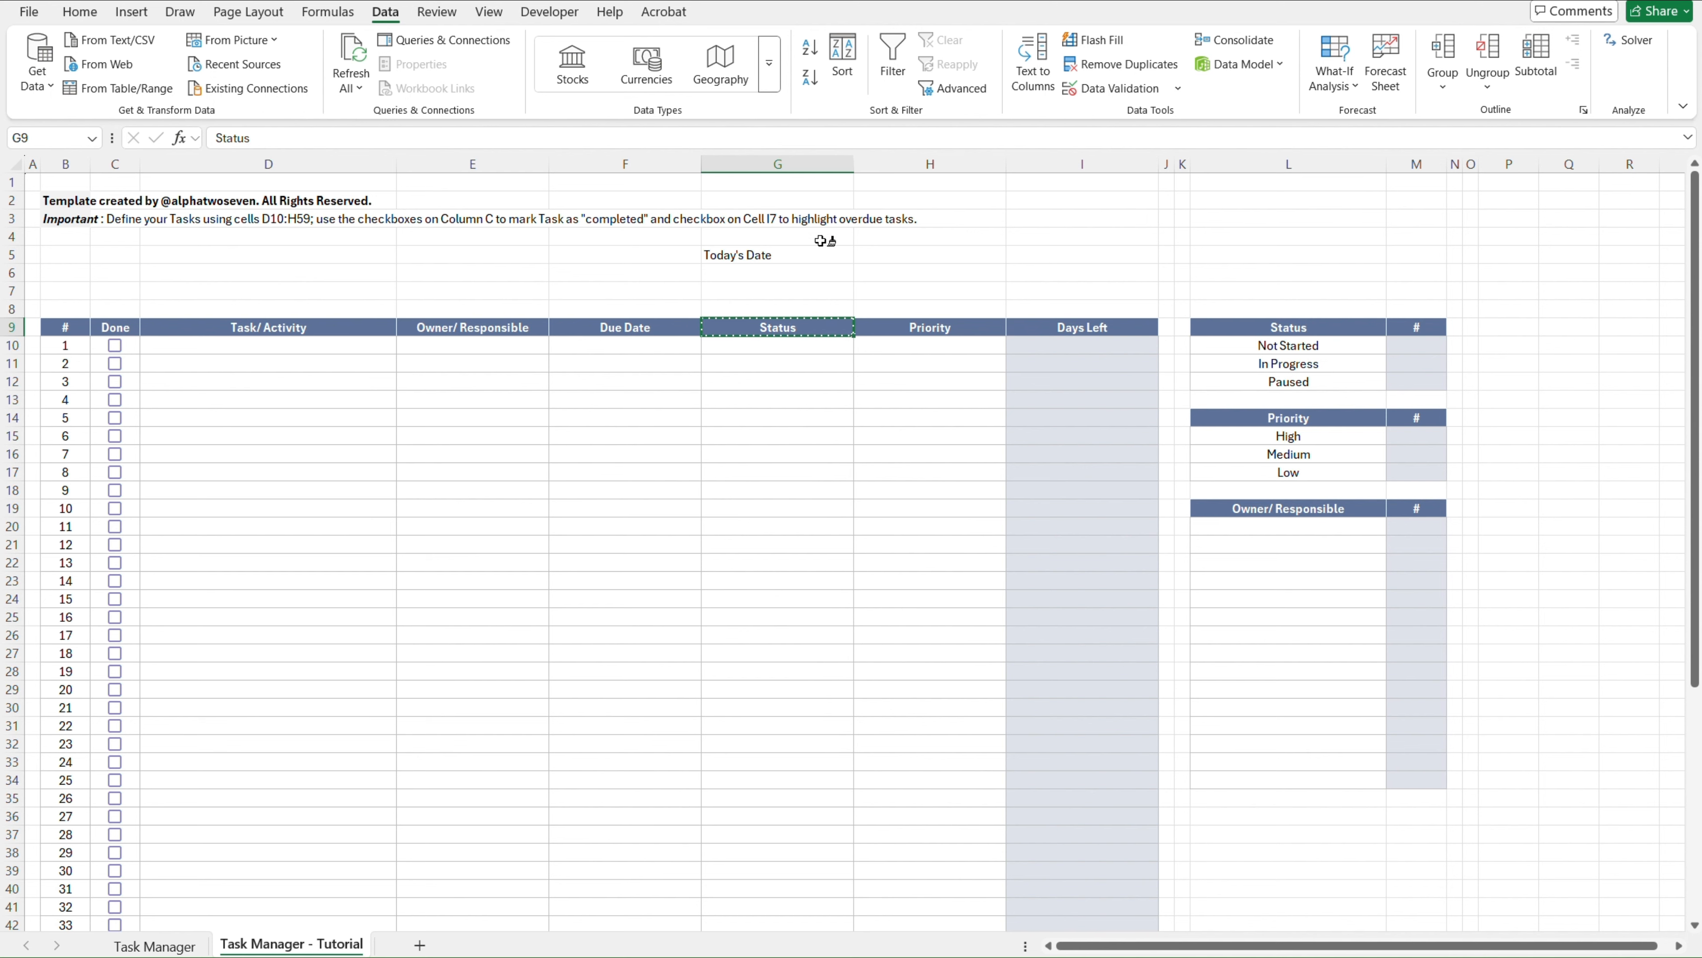
left_click_drag(813, 251, 878, 252)
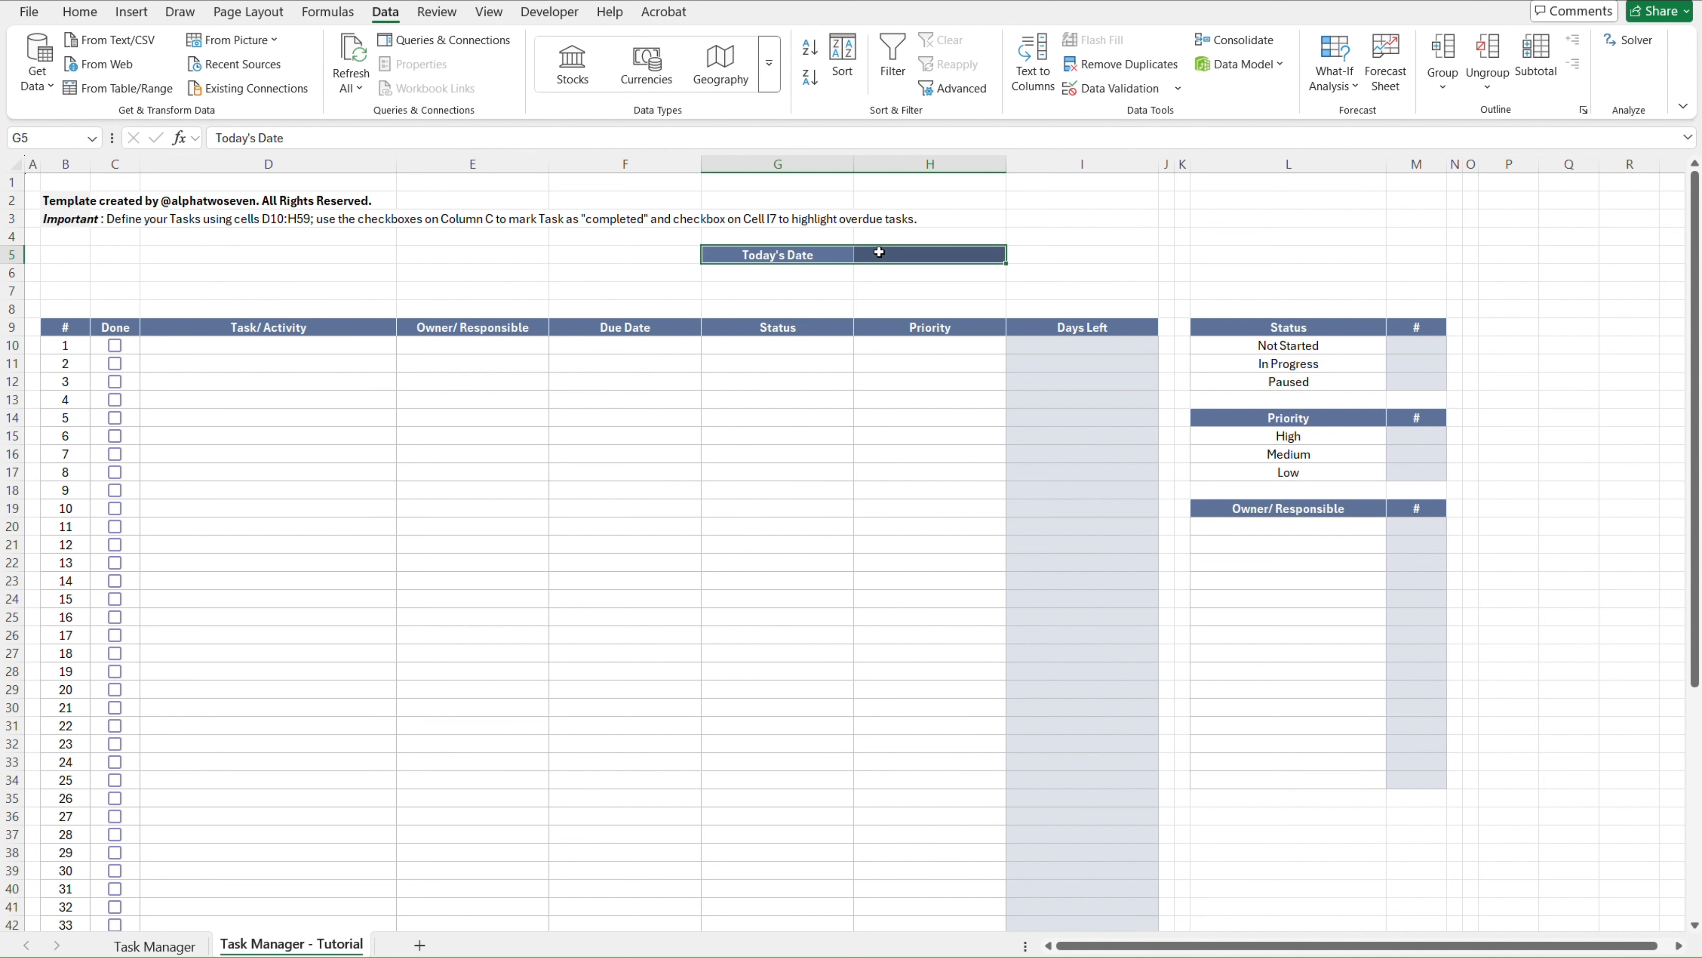
Merge and center the "Today's Date" header across G5:H5
left_click(91, 14)
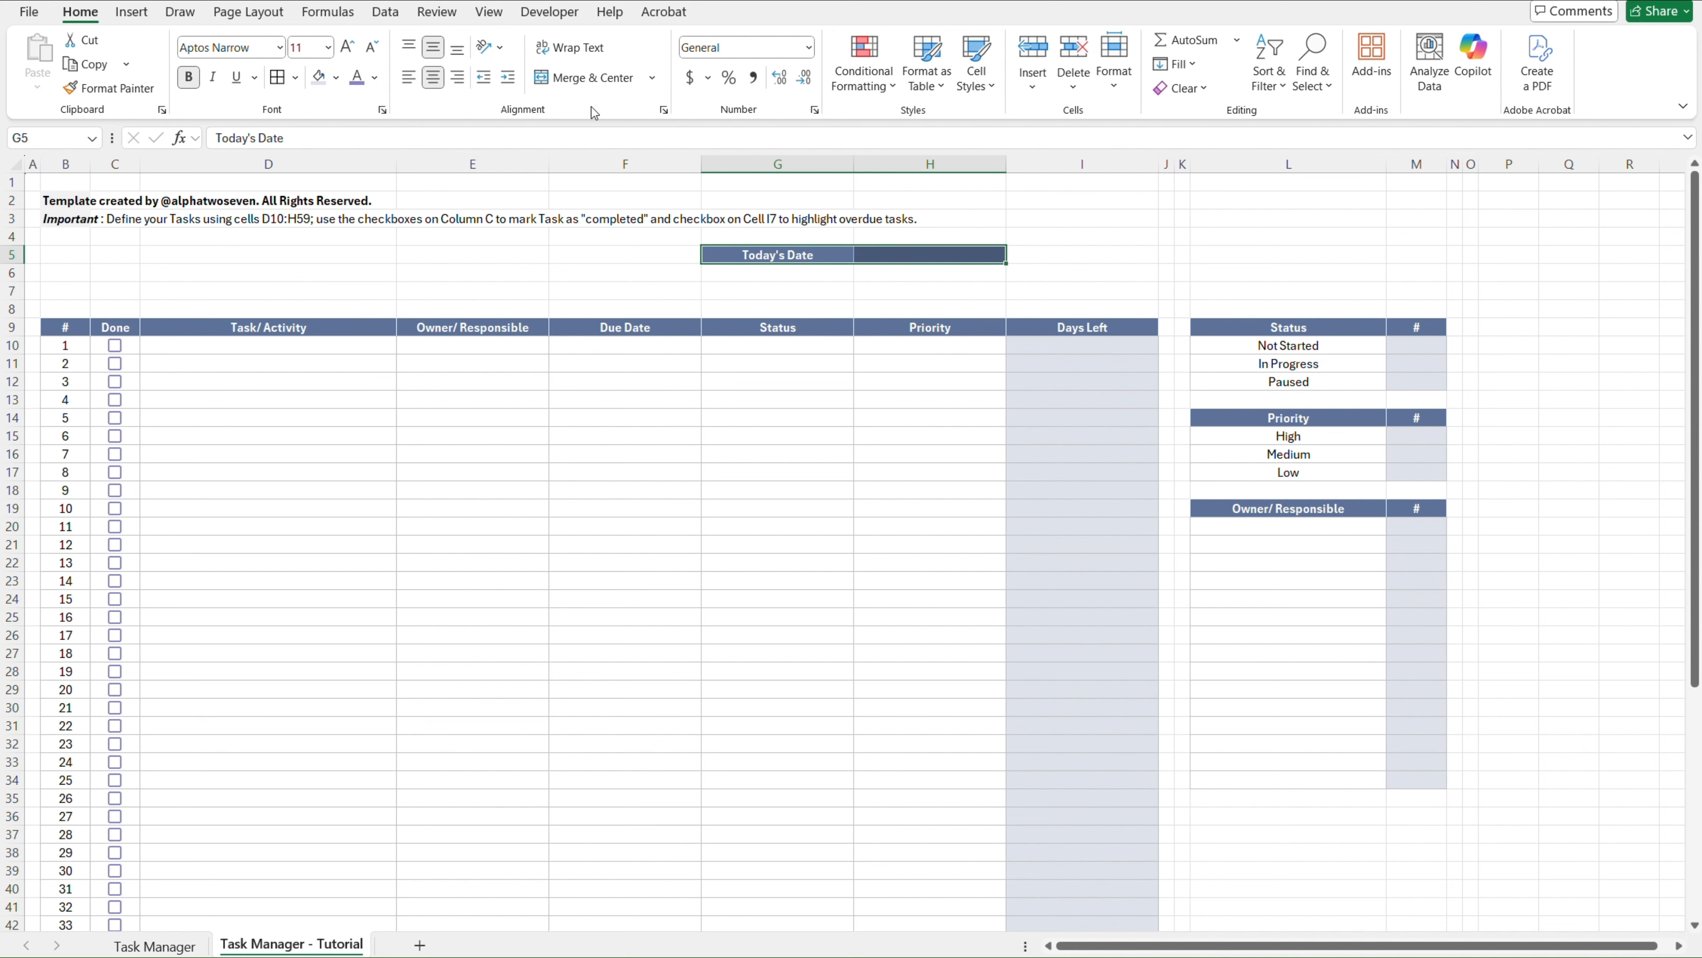
left_click(610, 79)
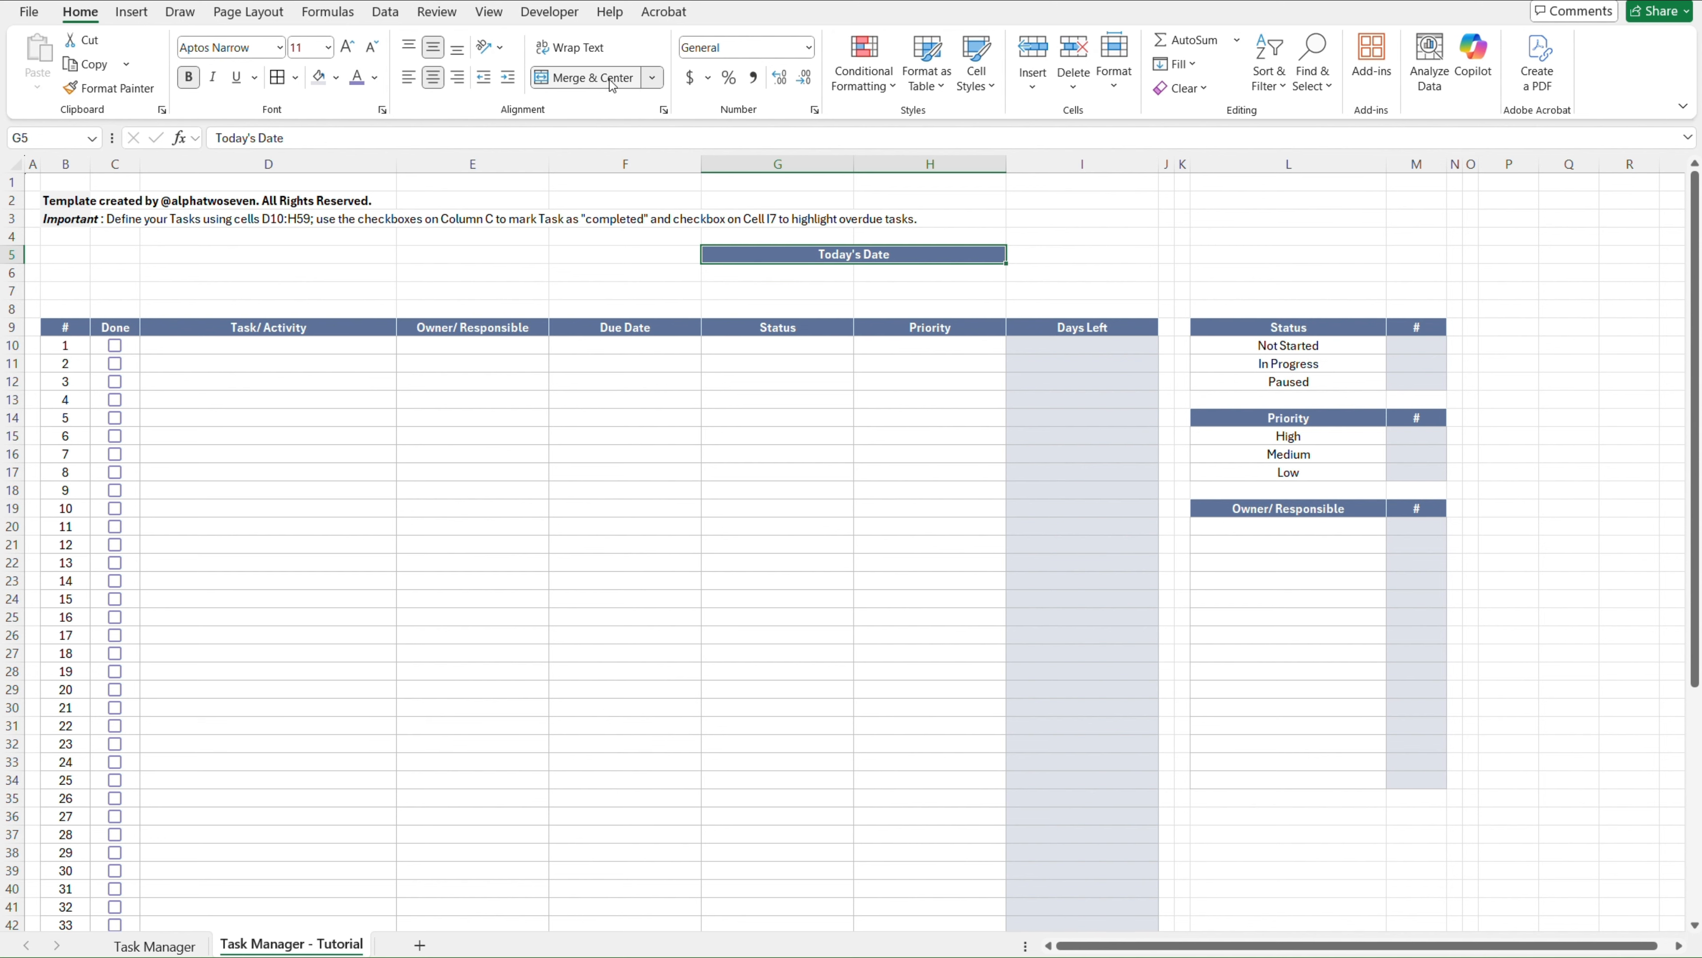
key("Return")
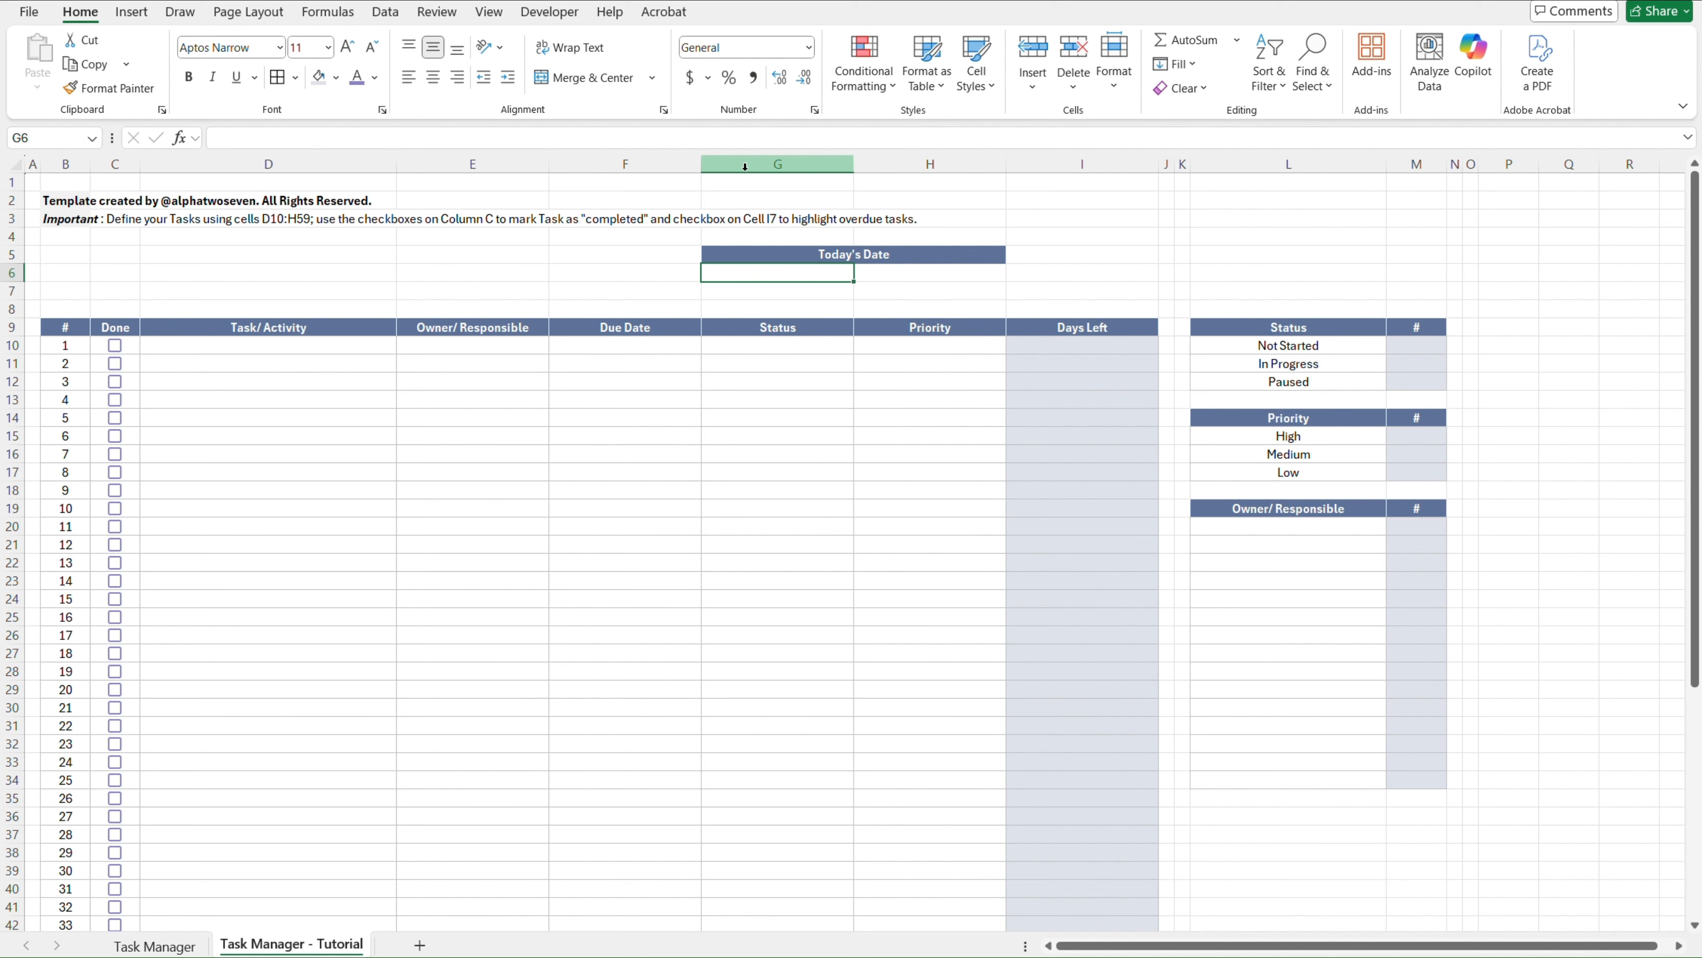
Copy the Days Left cell formatting from I10 to G6:H7, and merge and center that range
key("ctrl+Page_Up")
key("ctrl+Page_Down")
left_click(1123, 347)
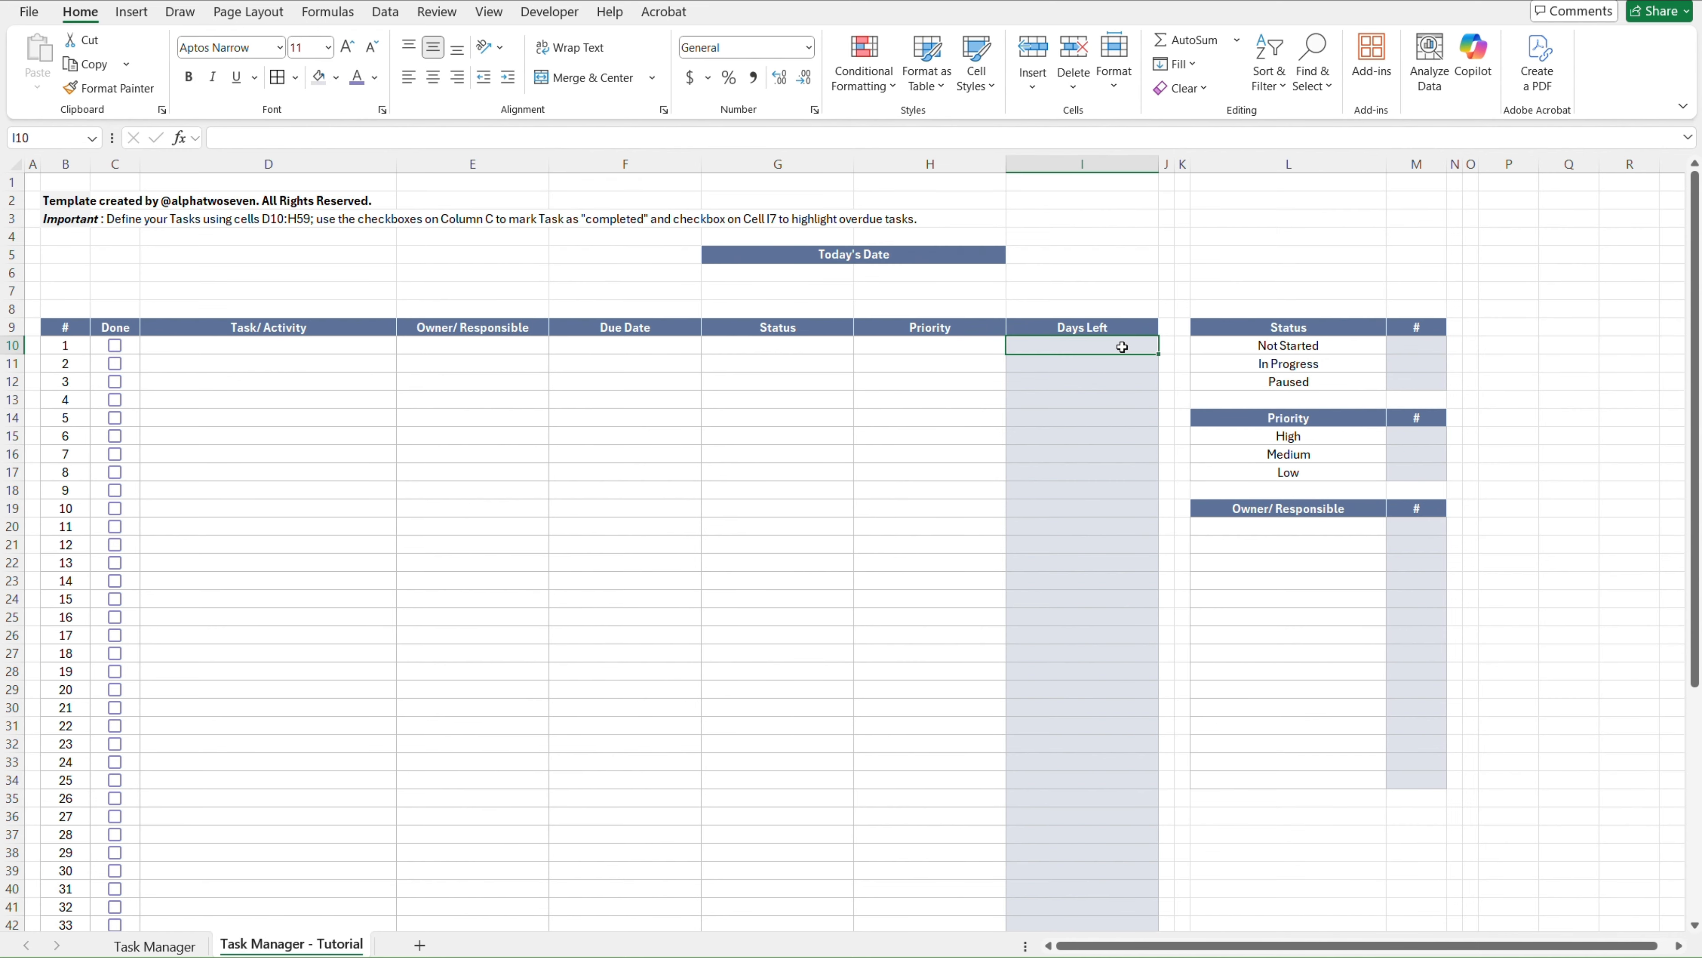
key("ctrl+Page_Up")
key("ctrl+Page_Down")
key("ctrl+c")
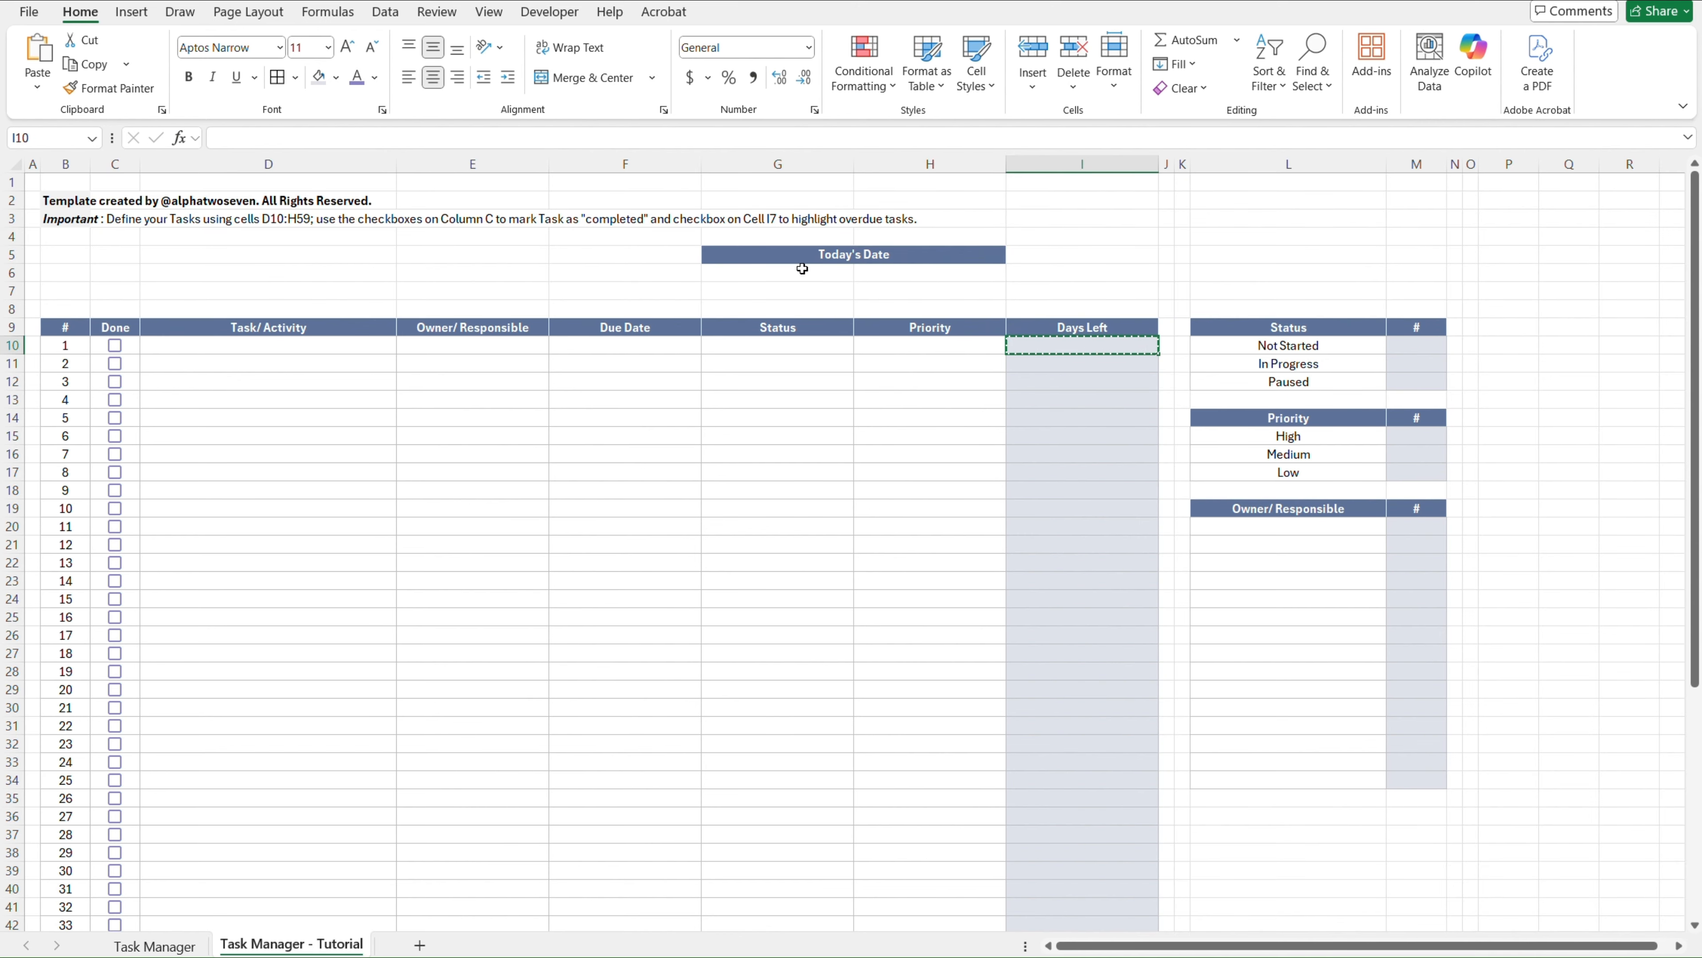
left_click(813, 271)
left_click_drag(814, 271, 882, 285)
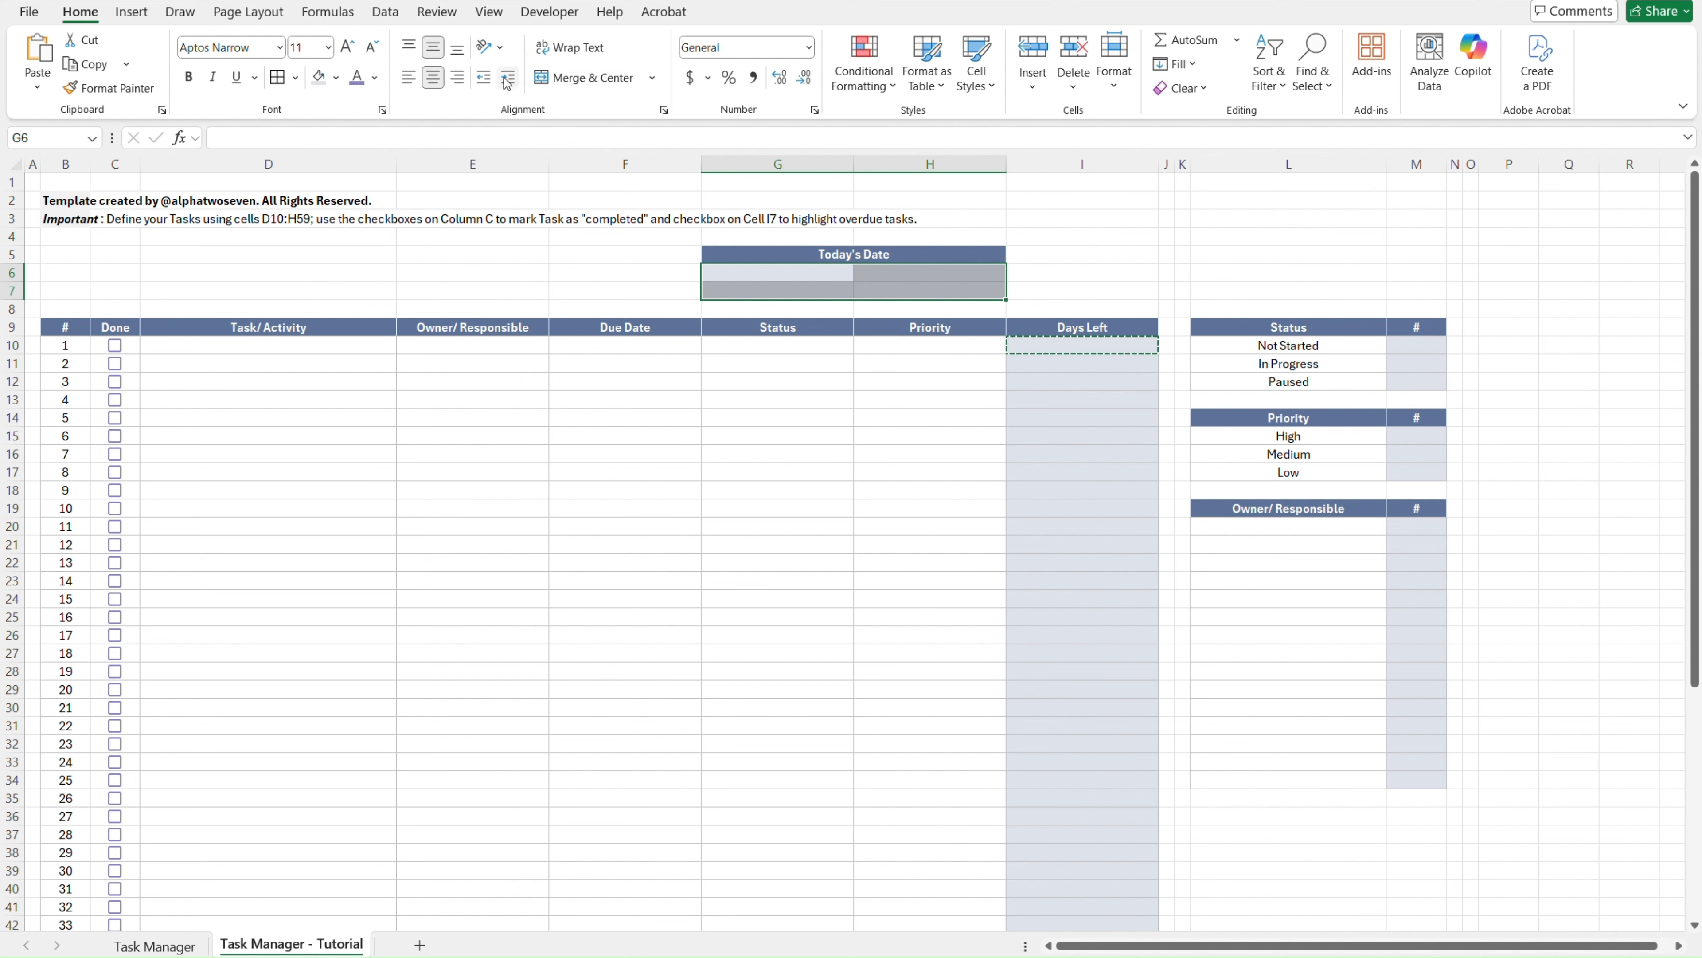
left_click(593, 79)
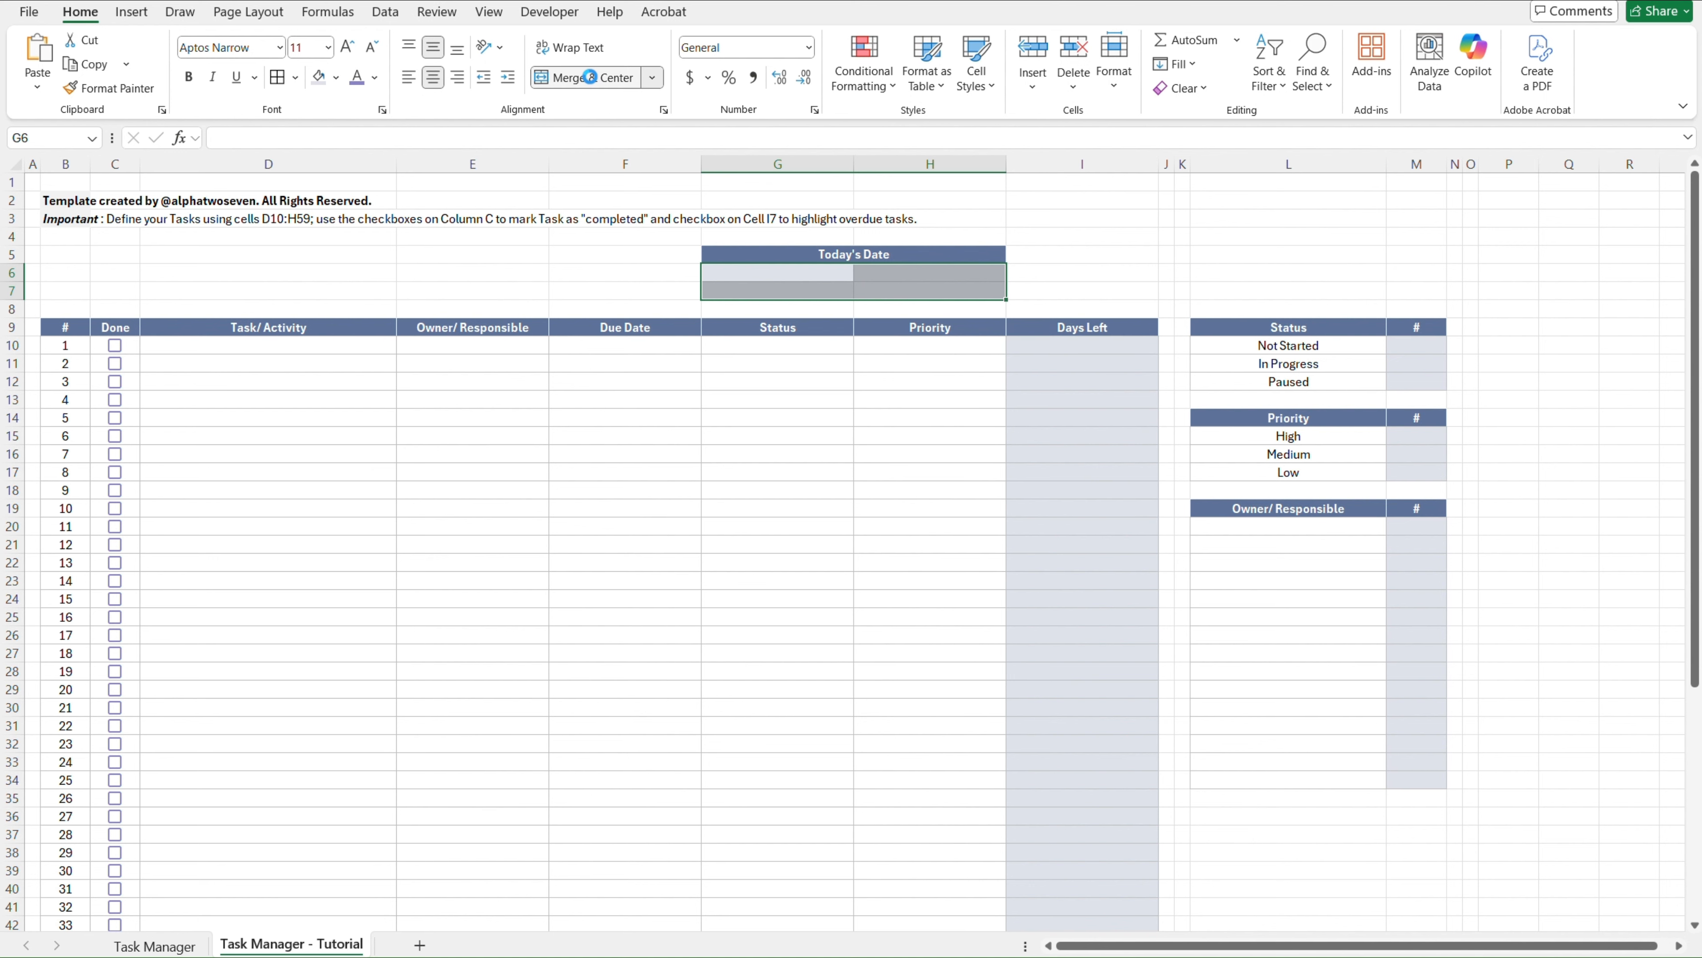
left_click(1053, 289)
Enter the formula =TODAY() in the merged cell below the "Today's Date" header
key("Left")
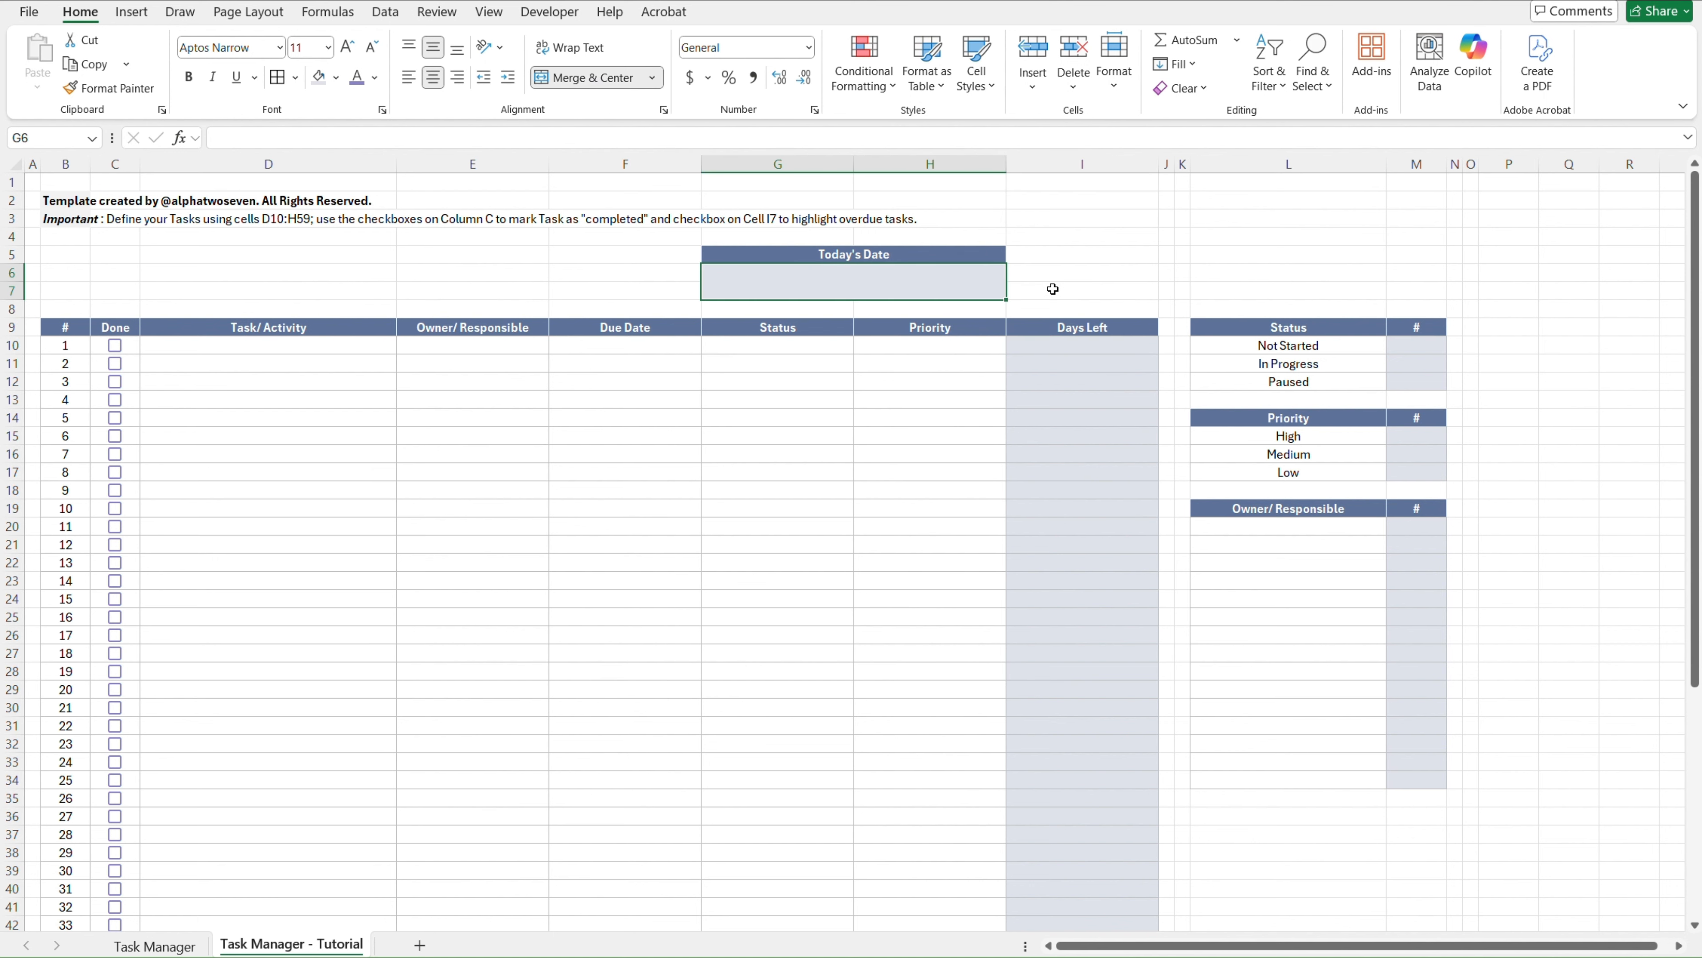
type("=today")
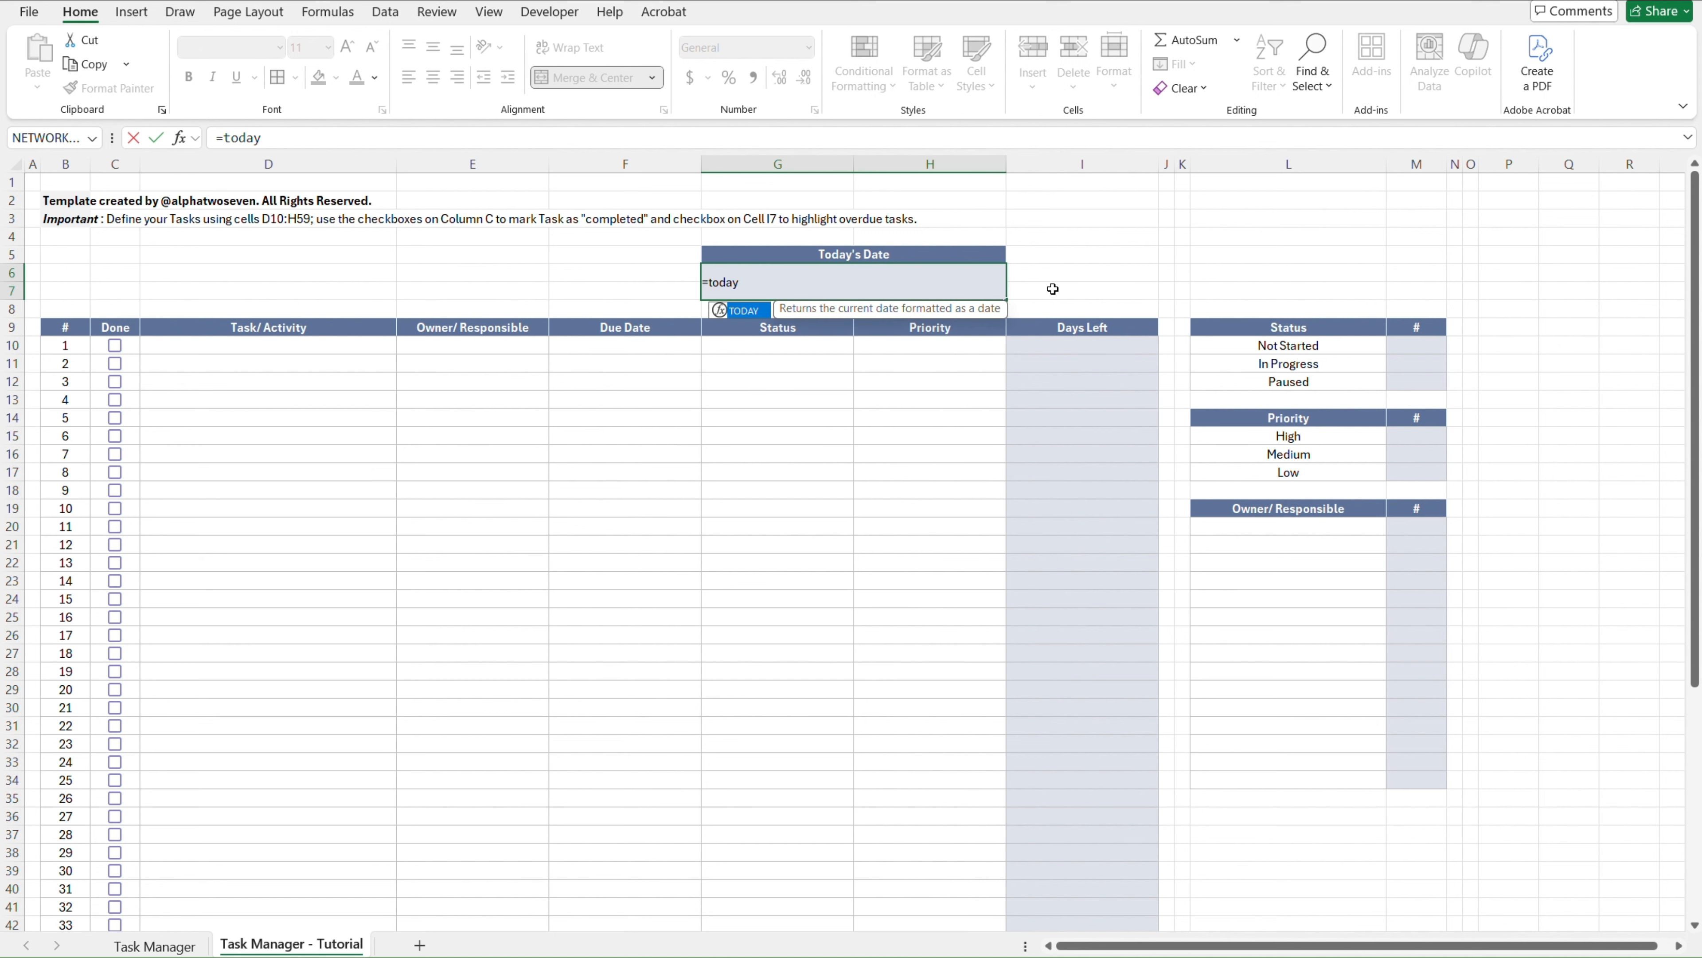
type("()")
key("Return")
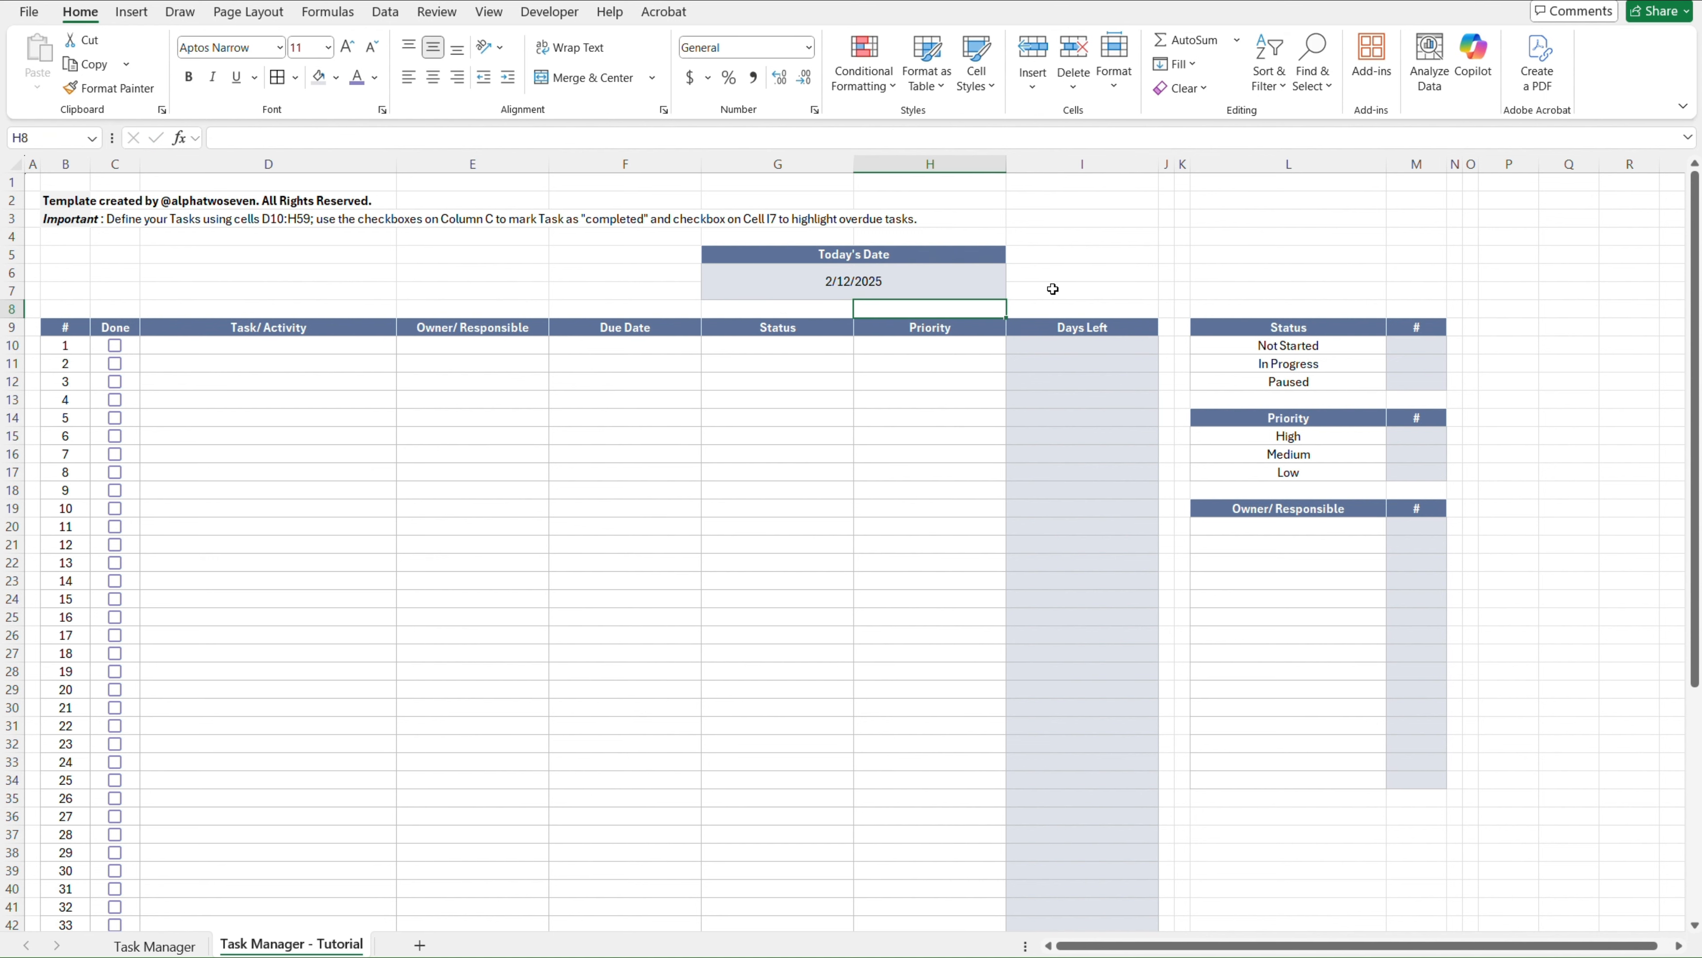
Set the TODAY date in merged cell G6 to font size 16 and the light purple theme font color, matching the Task Manager sheet
key("Up")
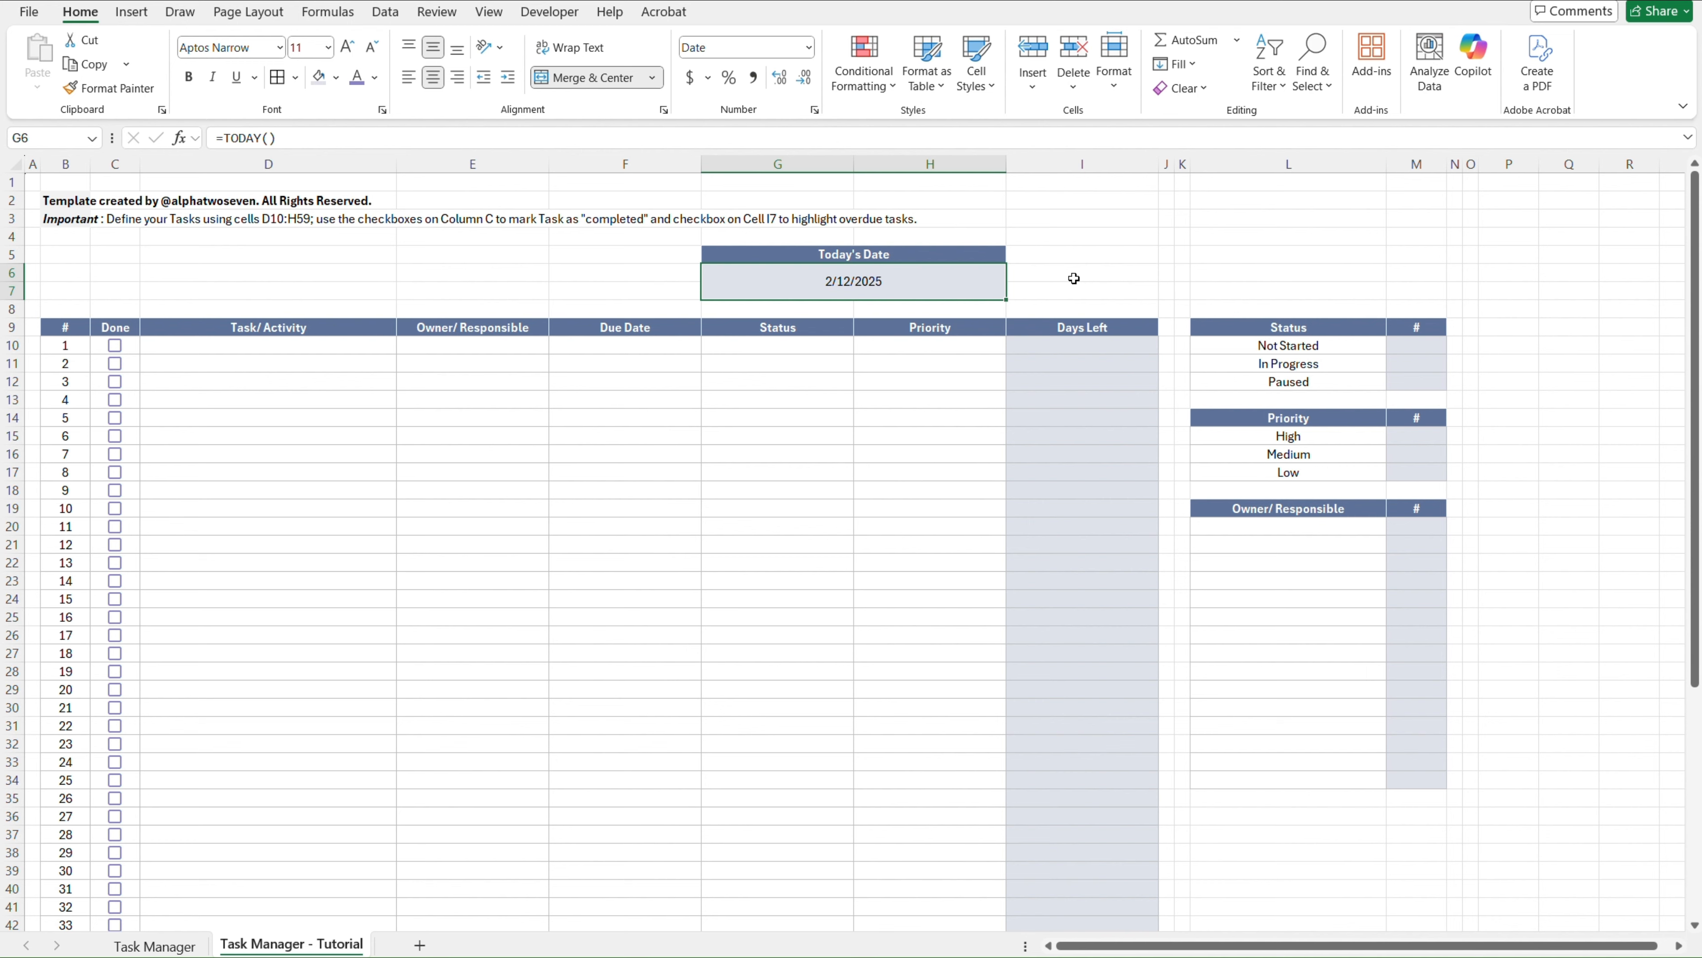
key("ctrl+Page_Up")
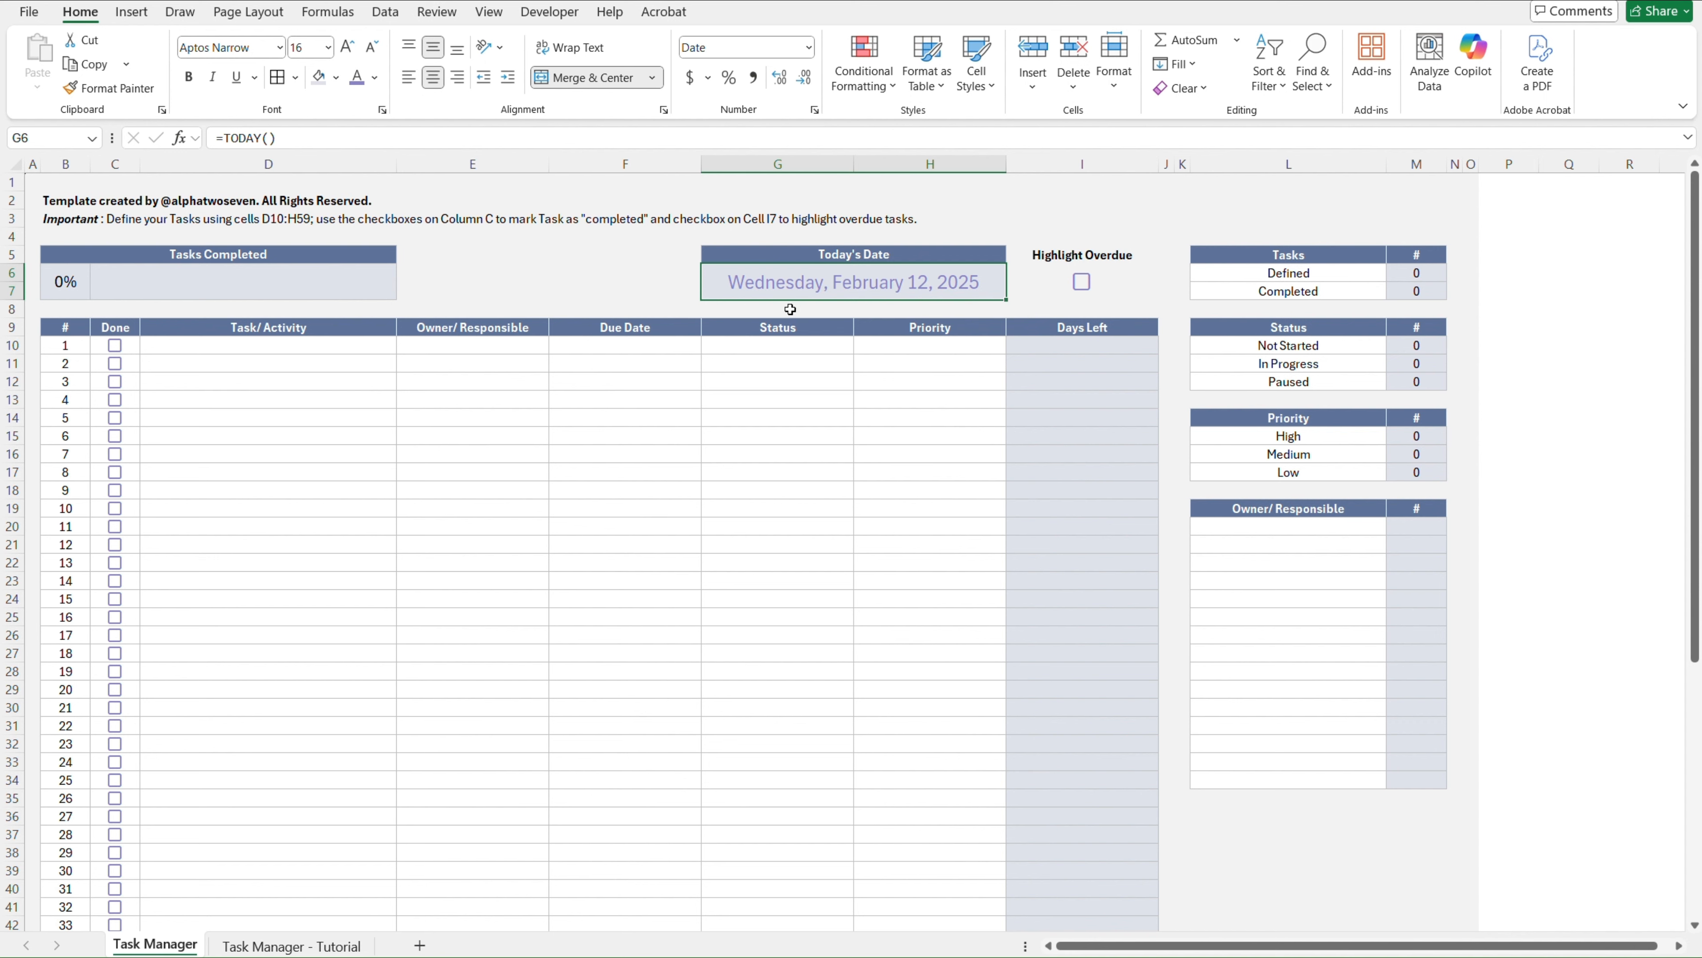
left_click(378, 79)
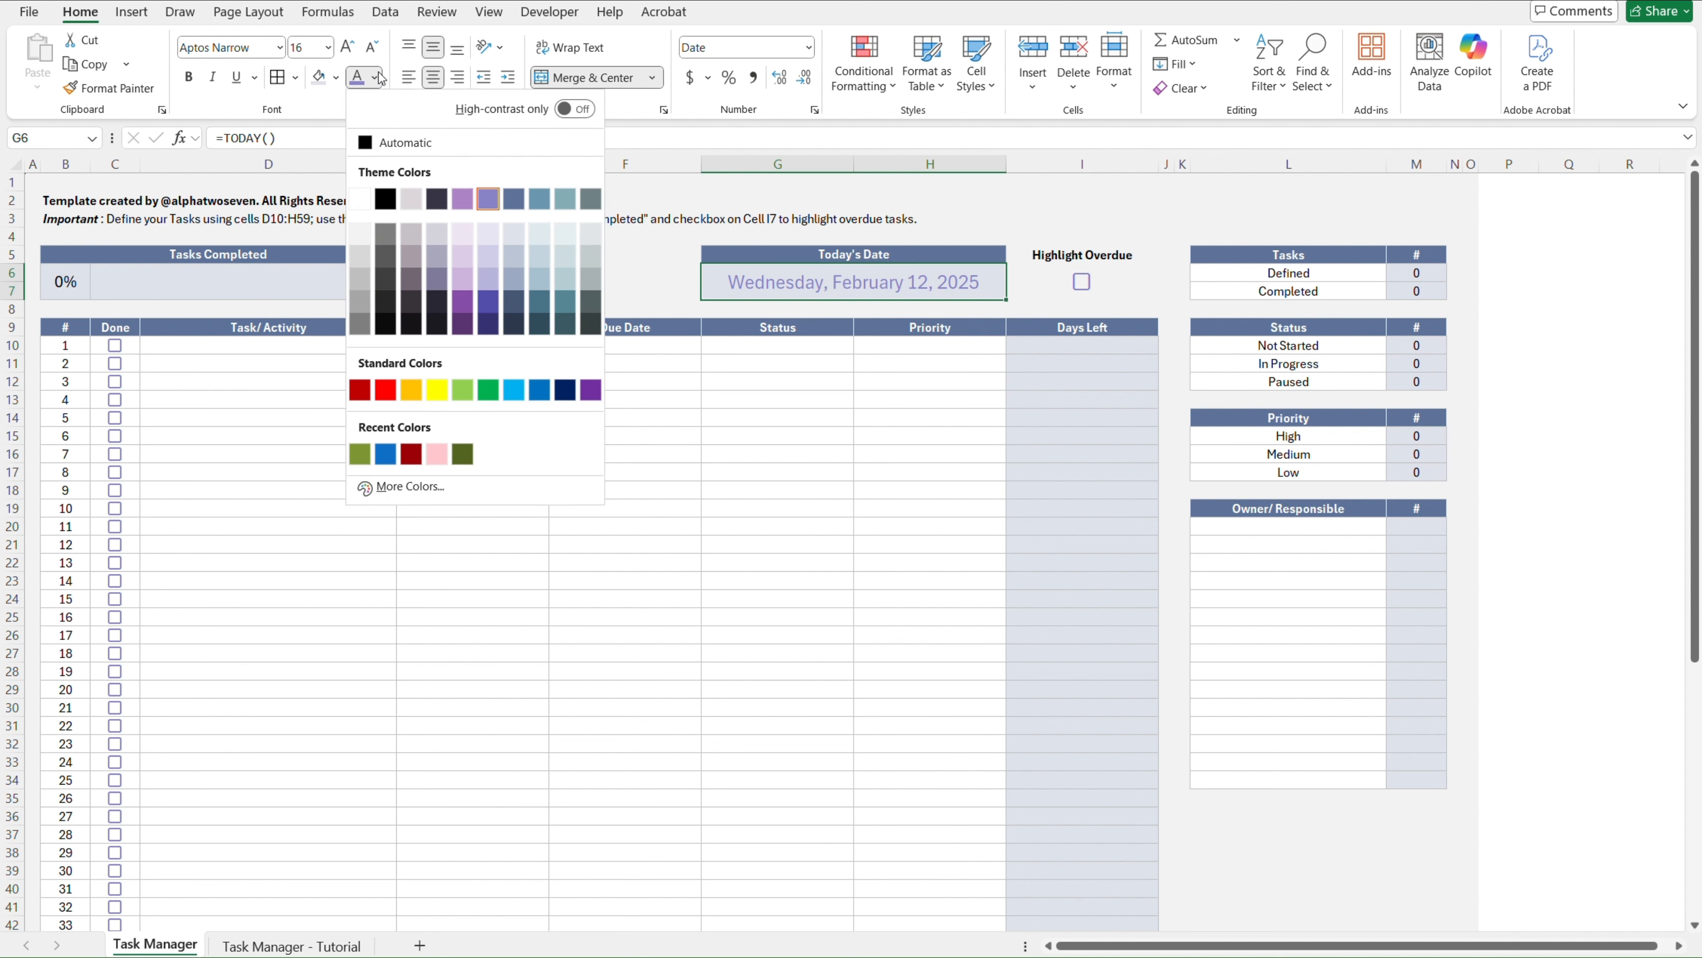
left_click(490, 201)
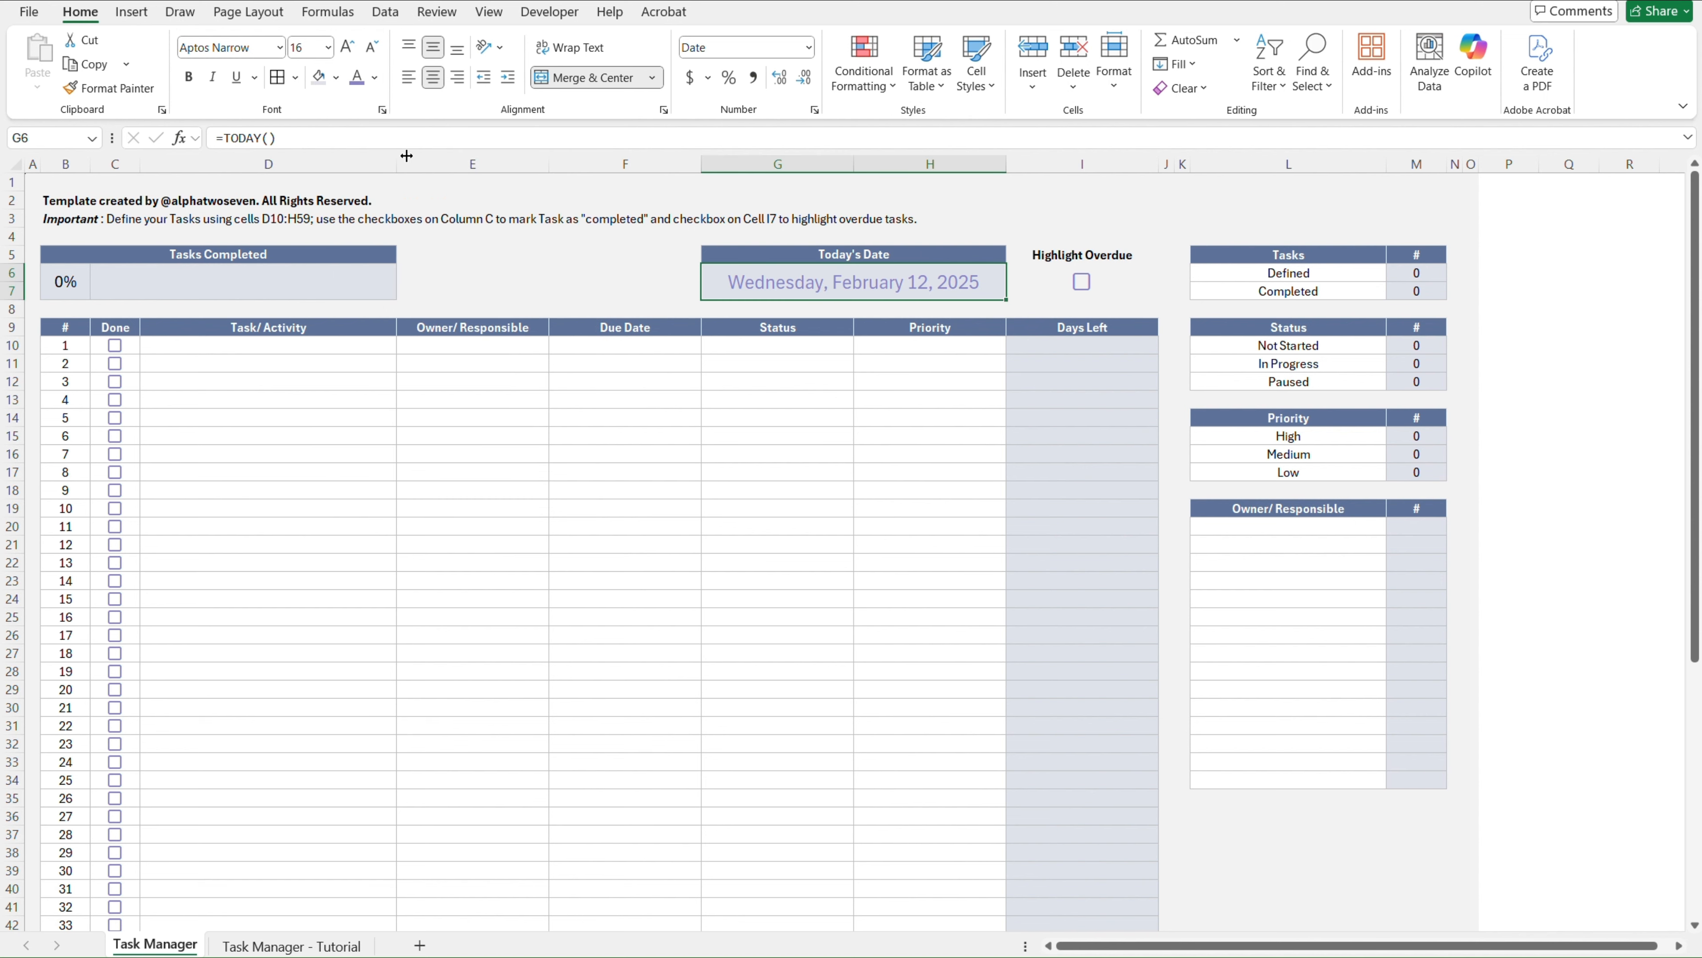
key("ctrl+Page_Down")
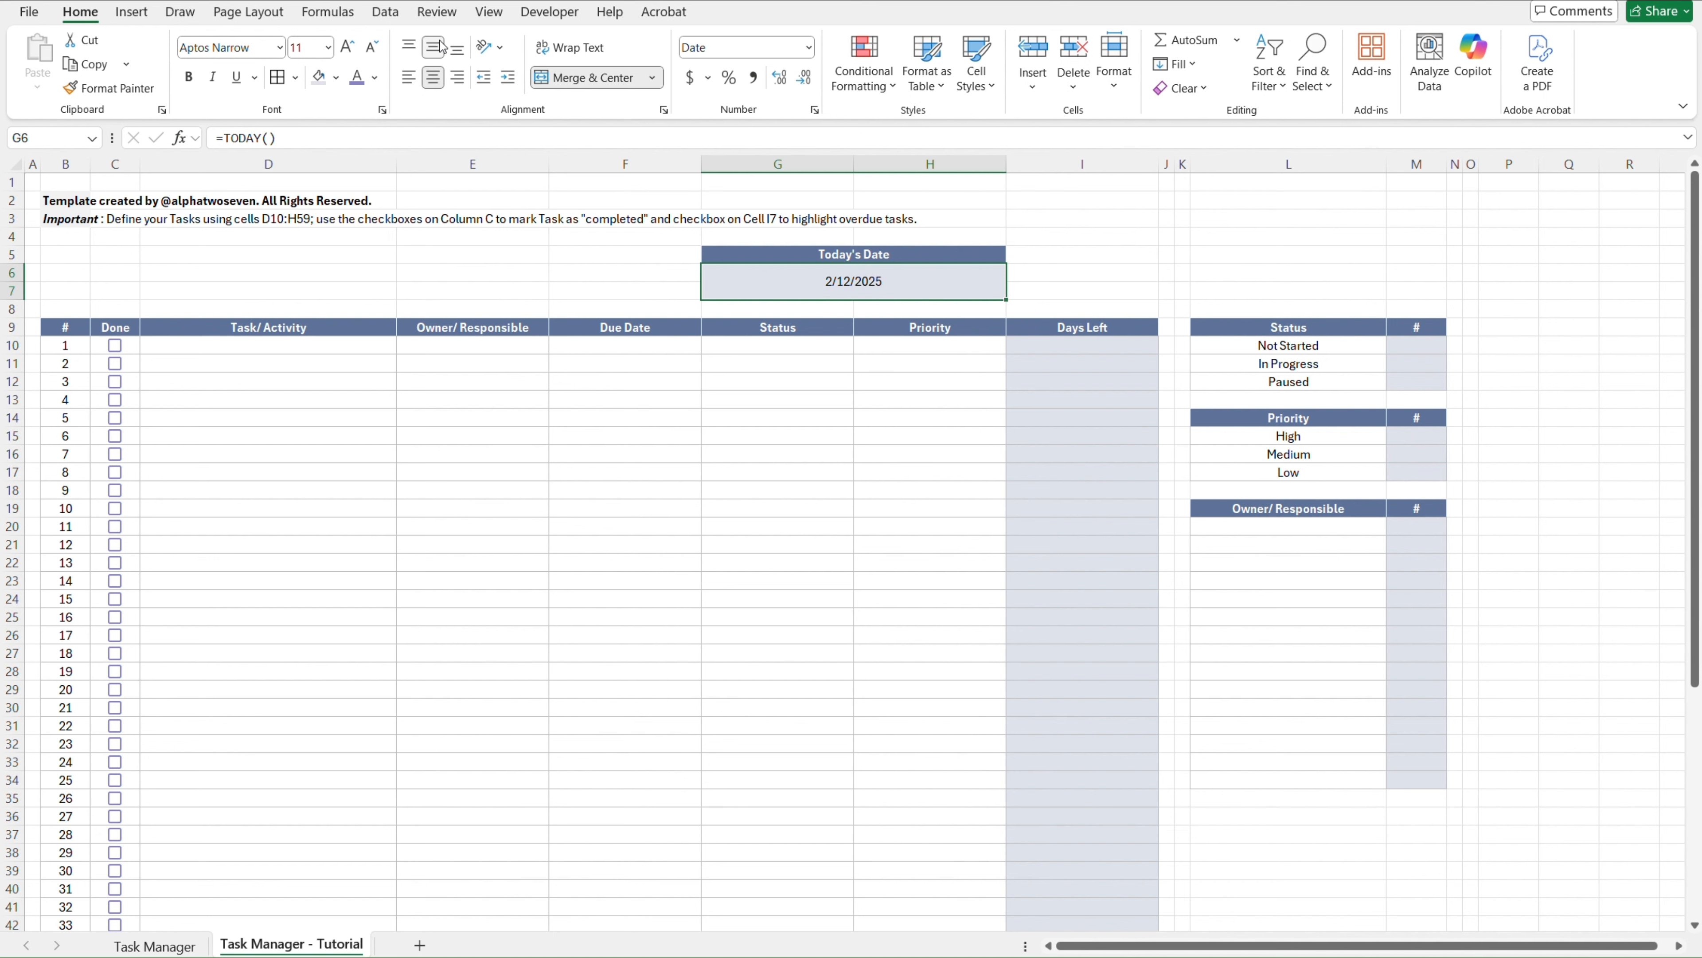
type("16")
key("Return")
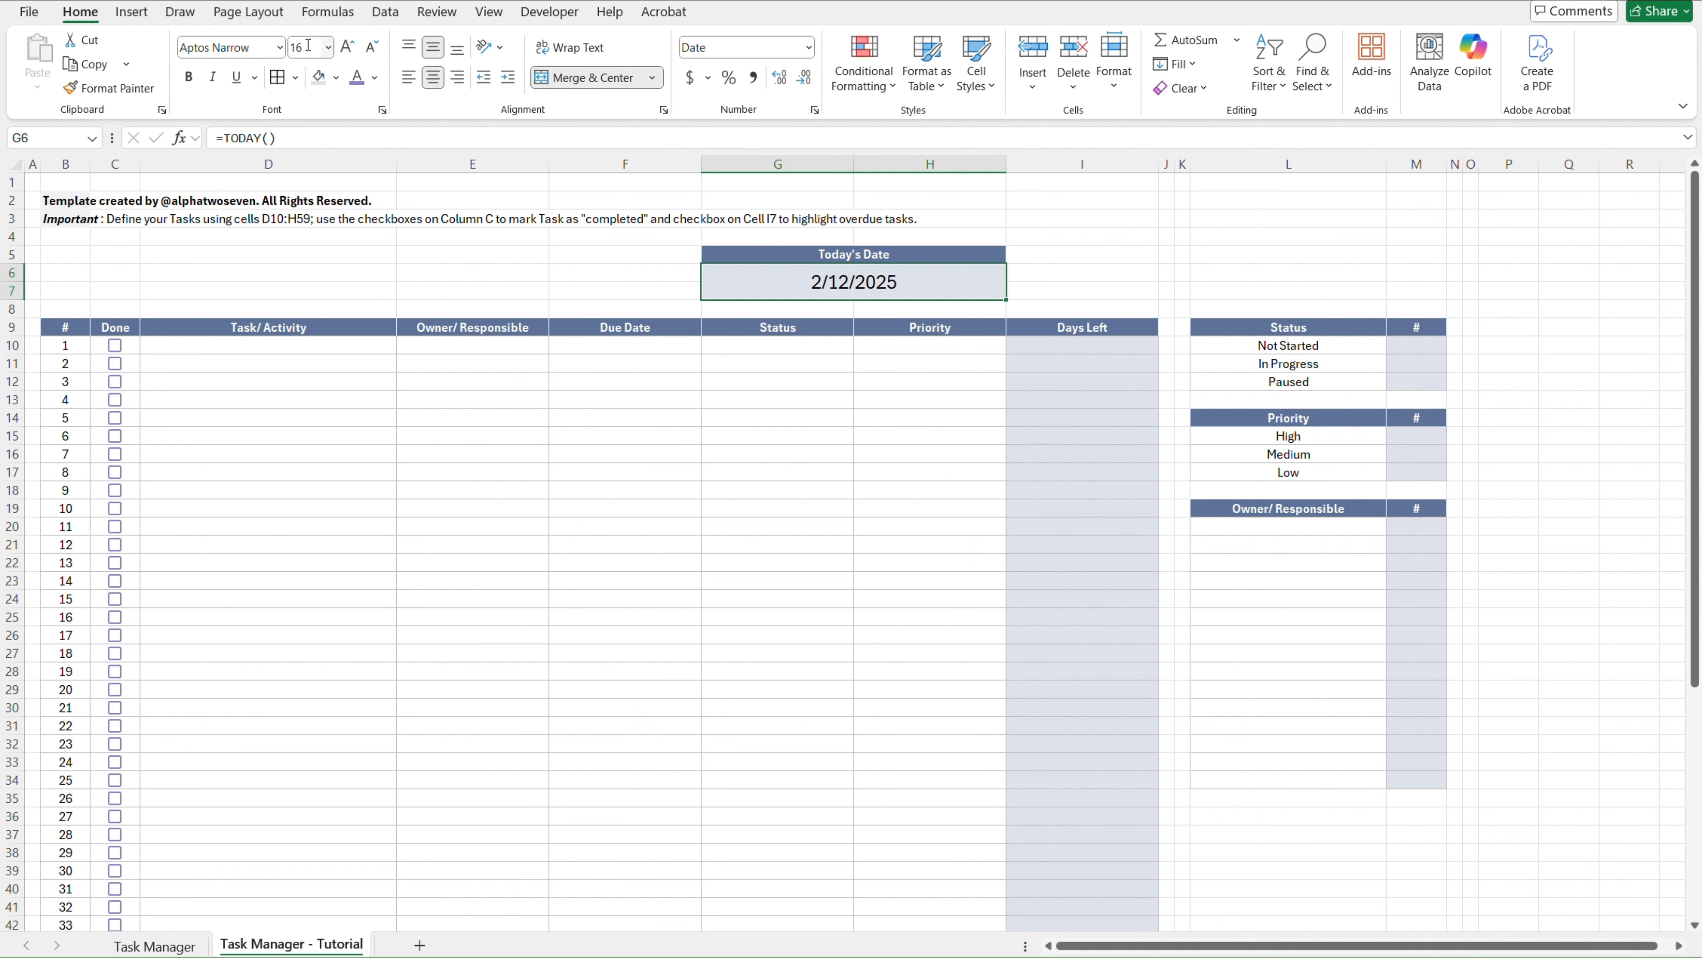
left_click(376, 79)
left_click(491, 204)
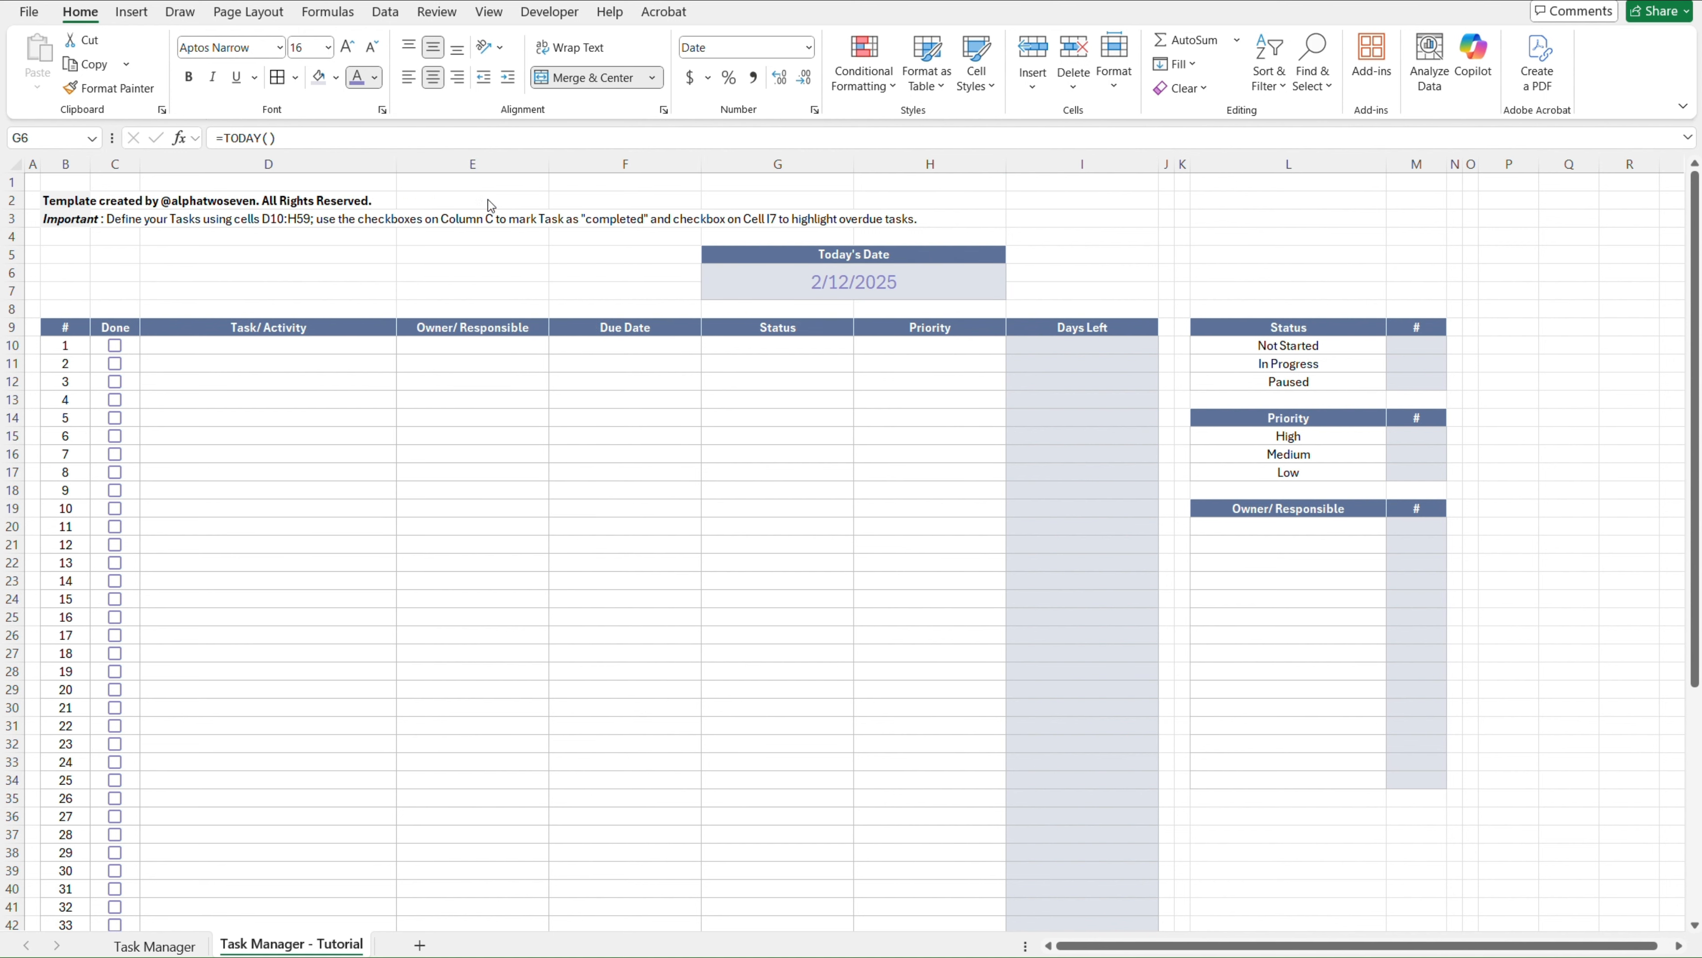
Format the TODAY date in G6 as a long date using the *Wednesday, March 14, 2012 type
left_click(1066, 255)
key("ctrl+Page_Up")
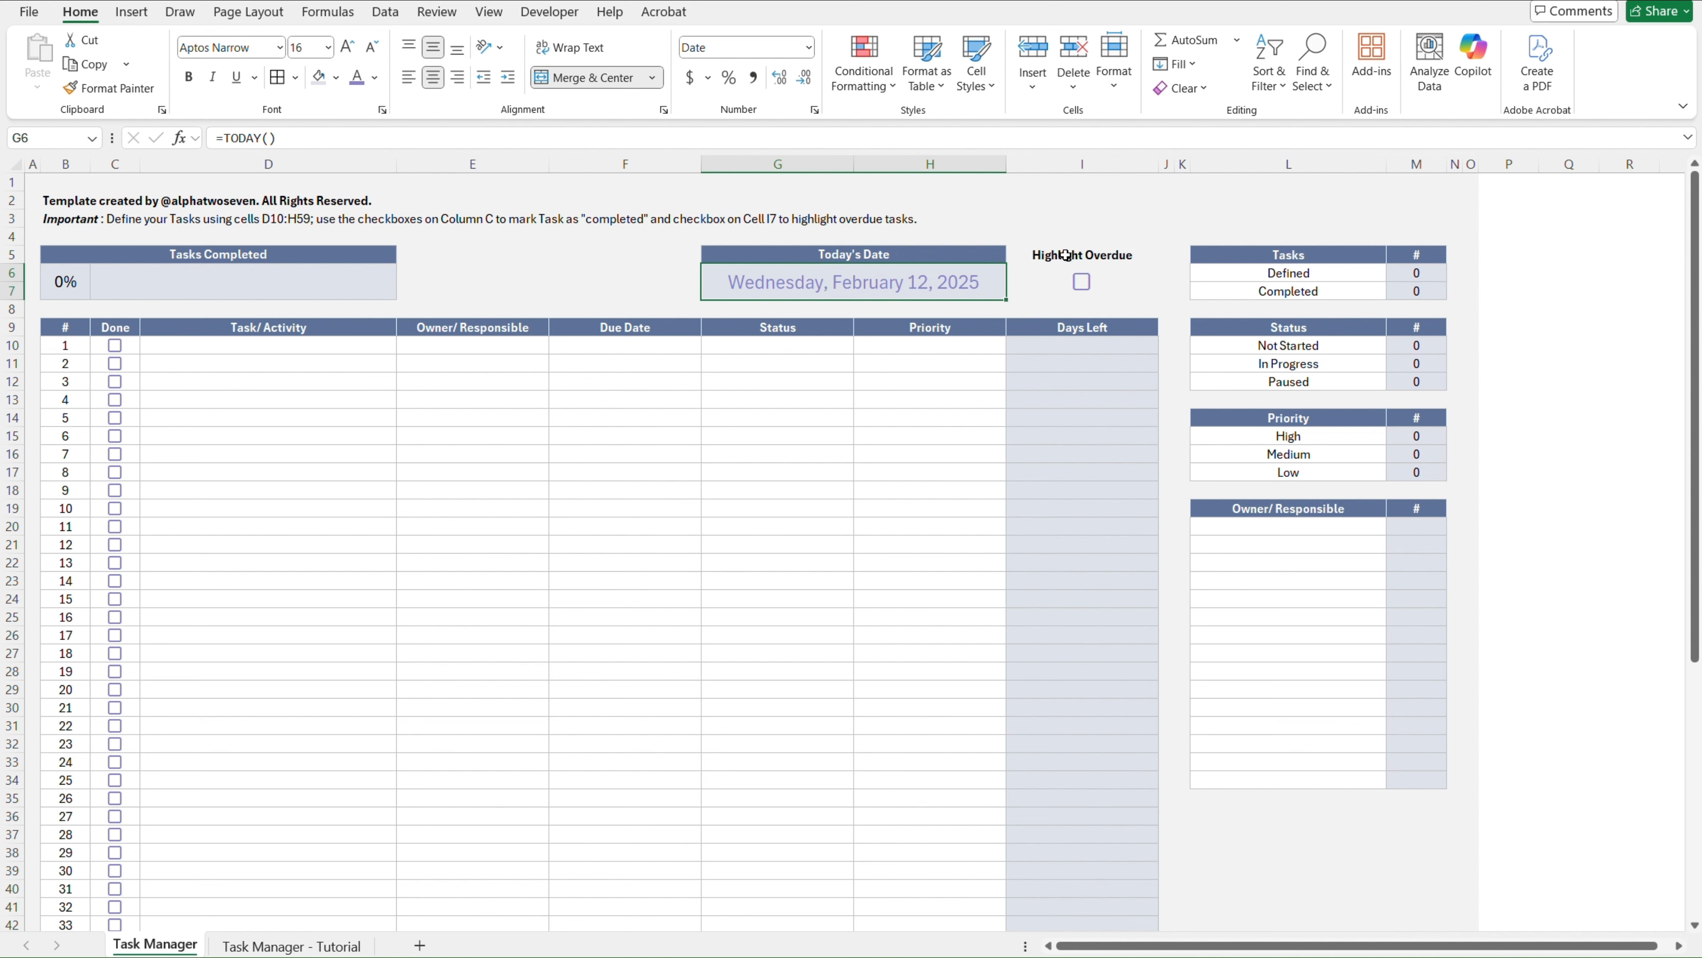
key("ctrl+Page_Down")
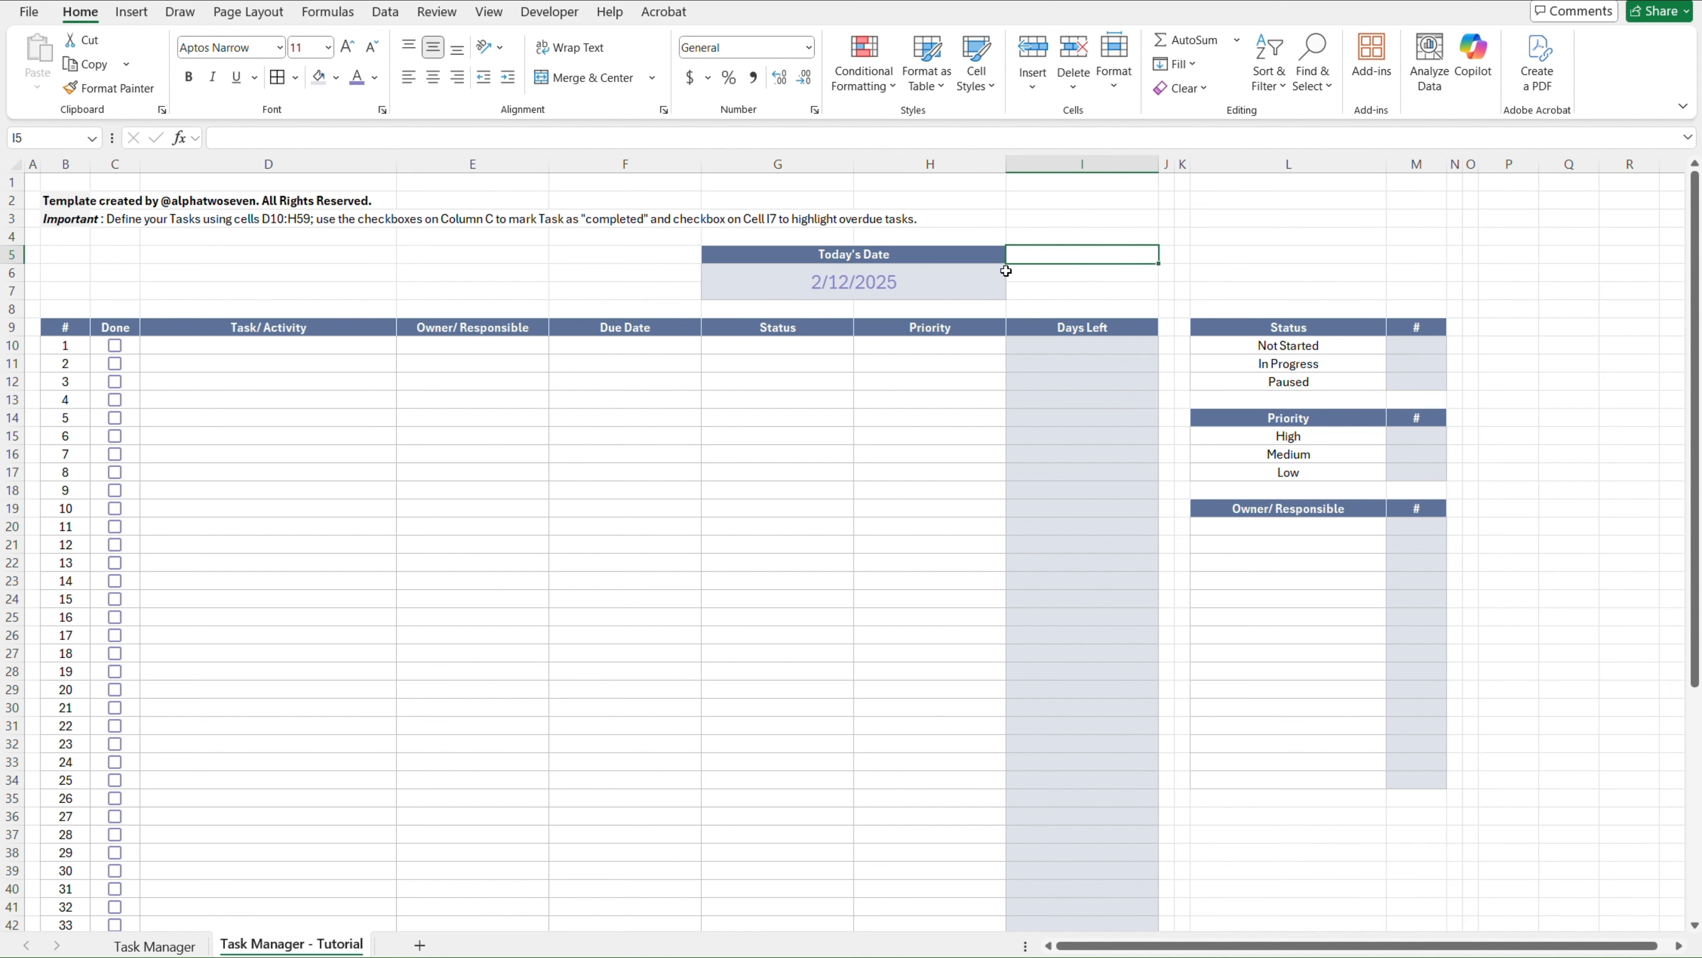
left_click(815, 111)
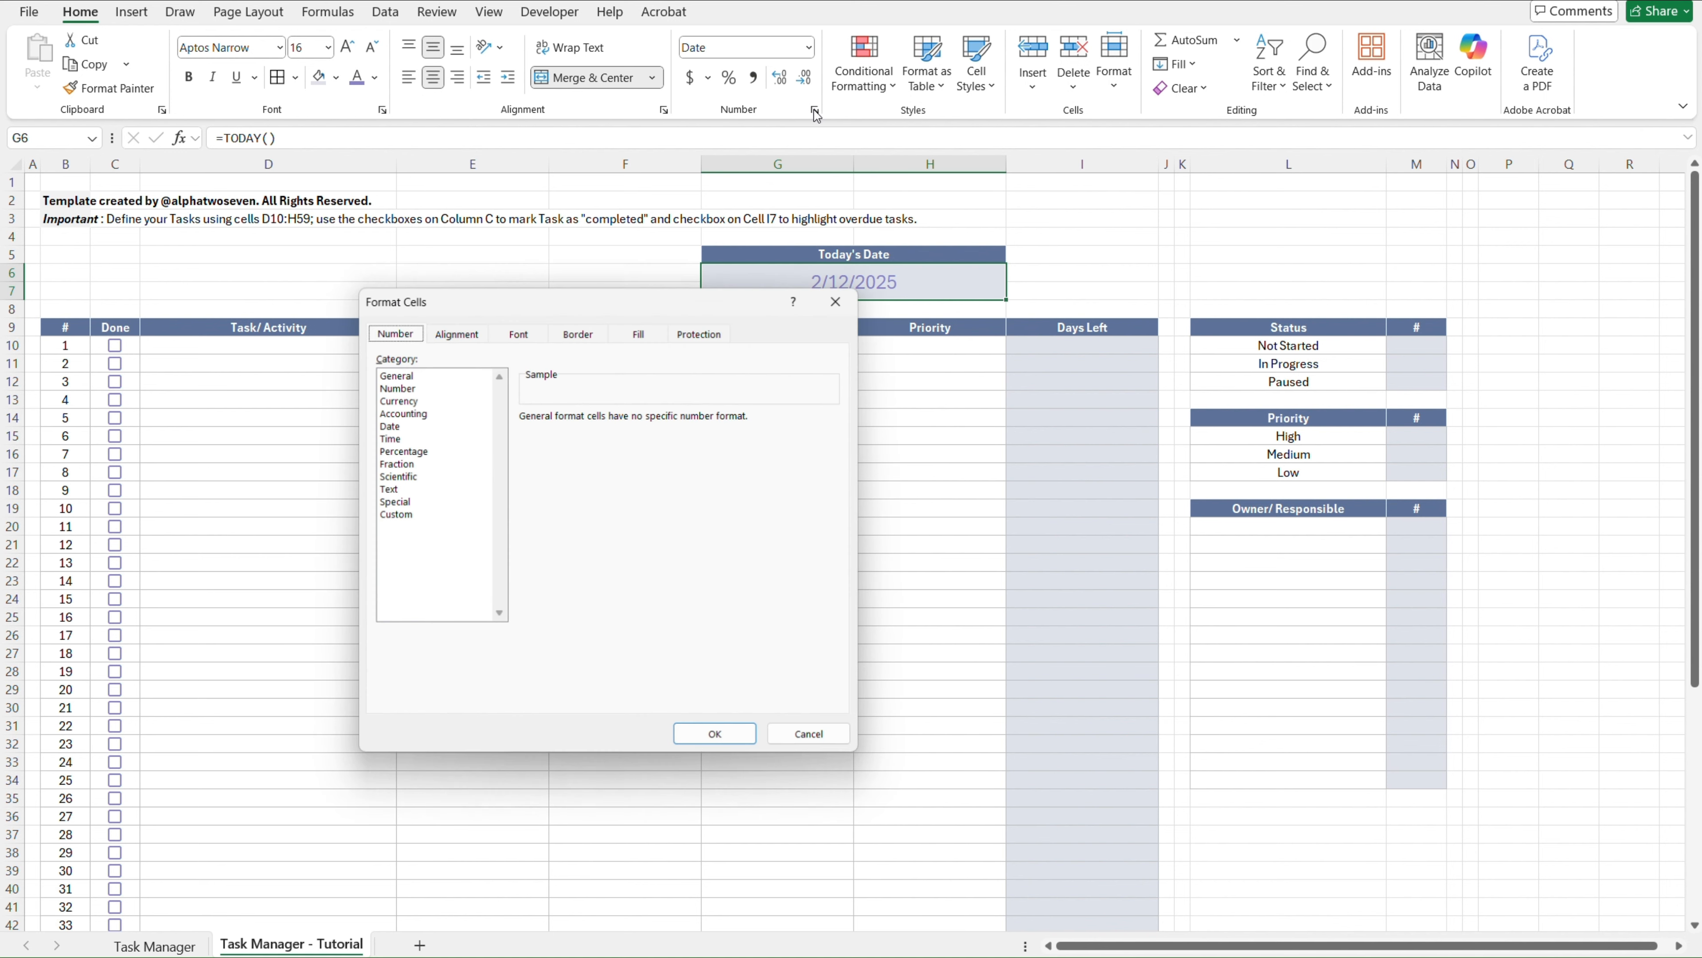
left_click(399, 515)
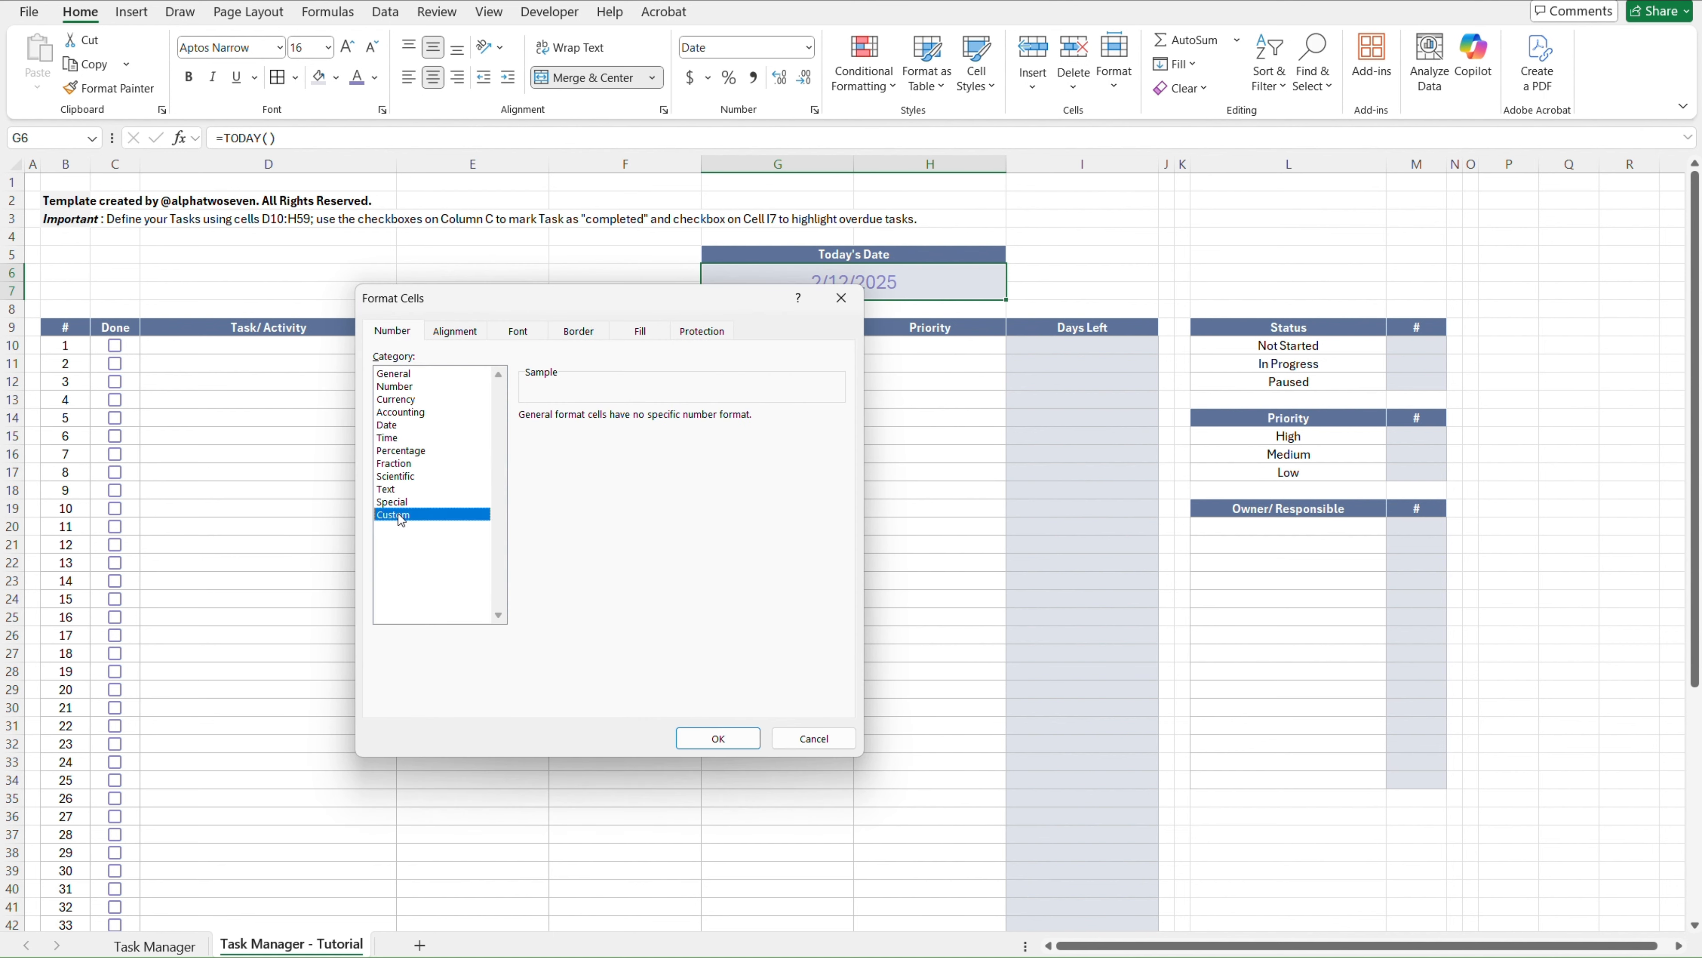
left_click(405, 425)
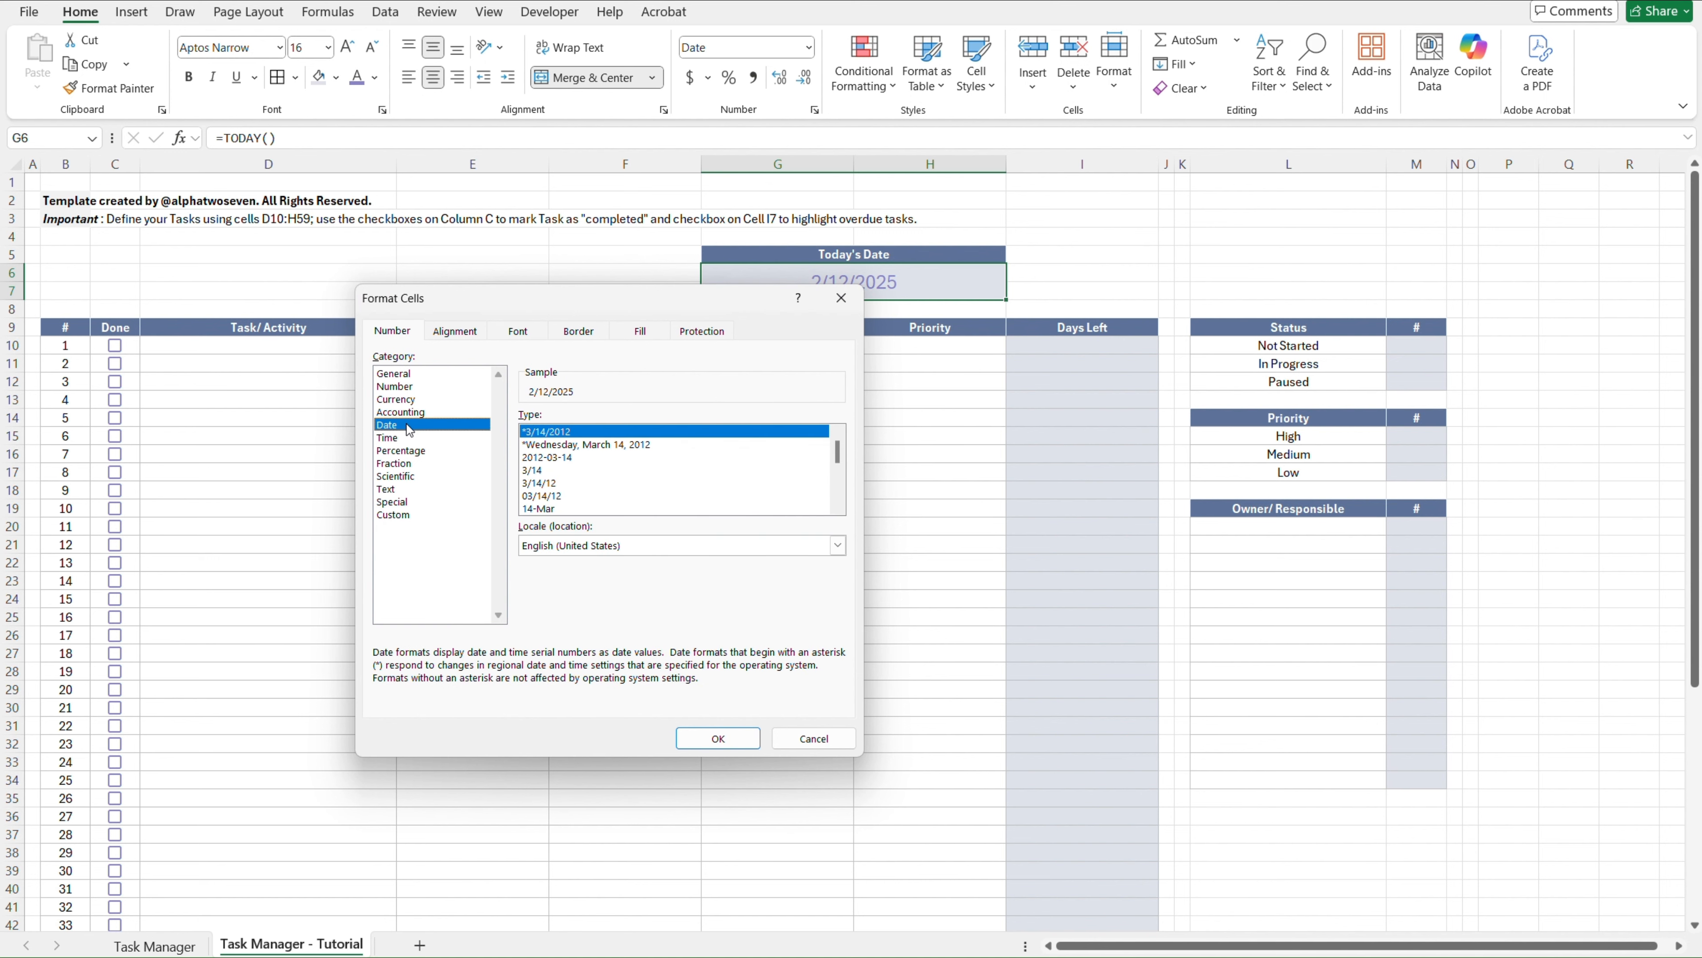
left_click(601, 445)
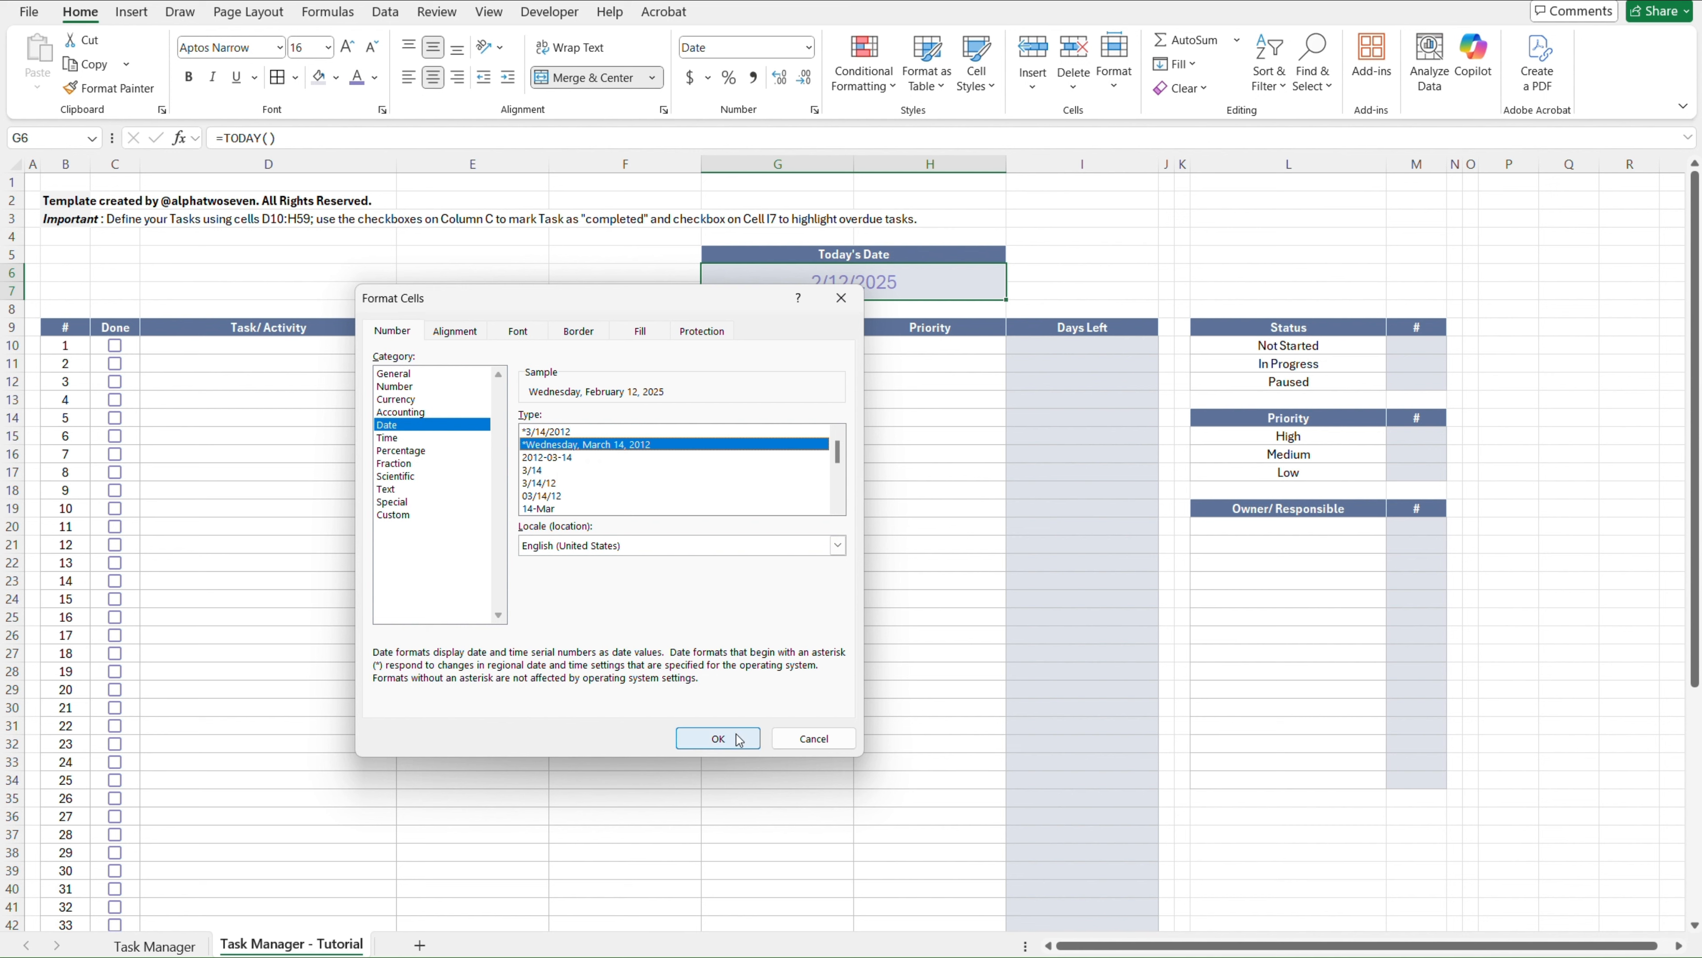
left_click(720, 738)
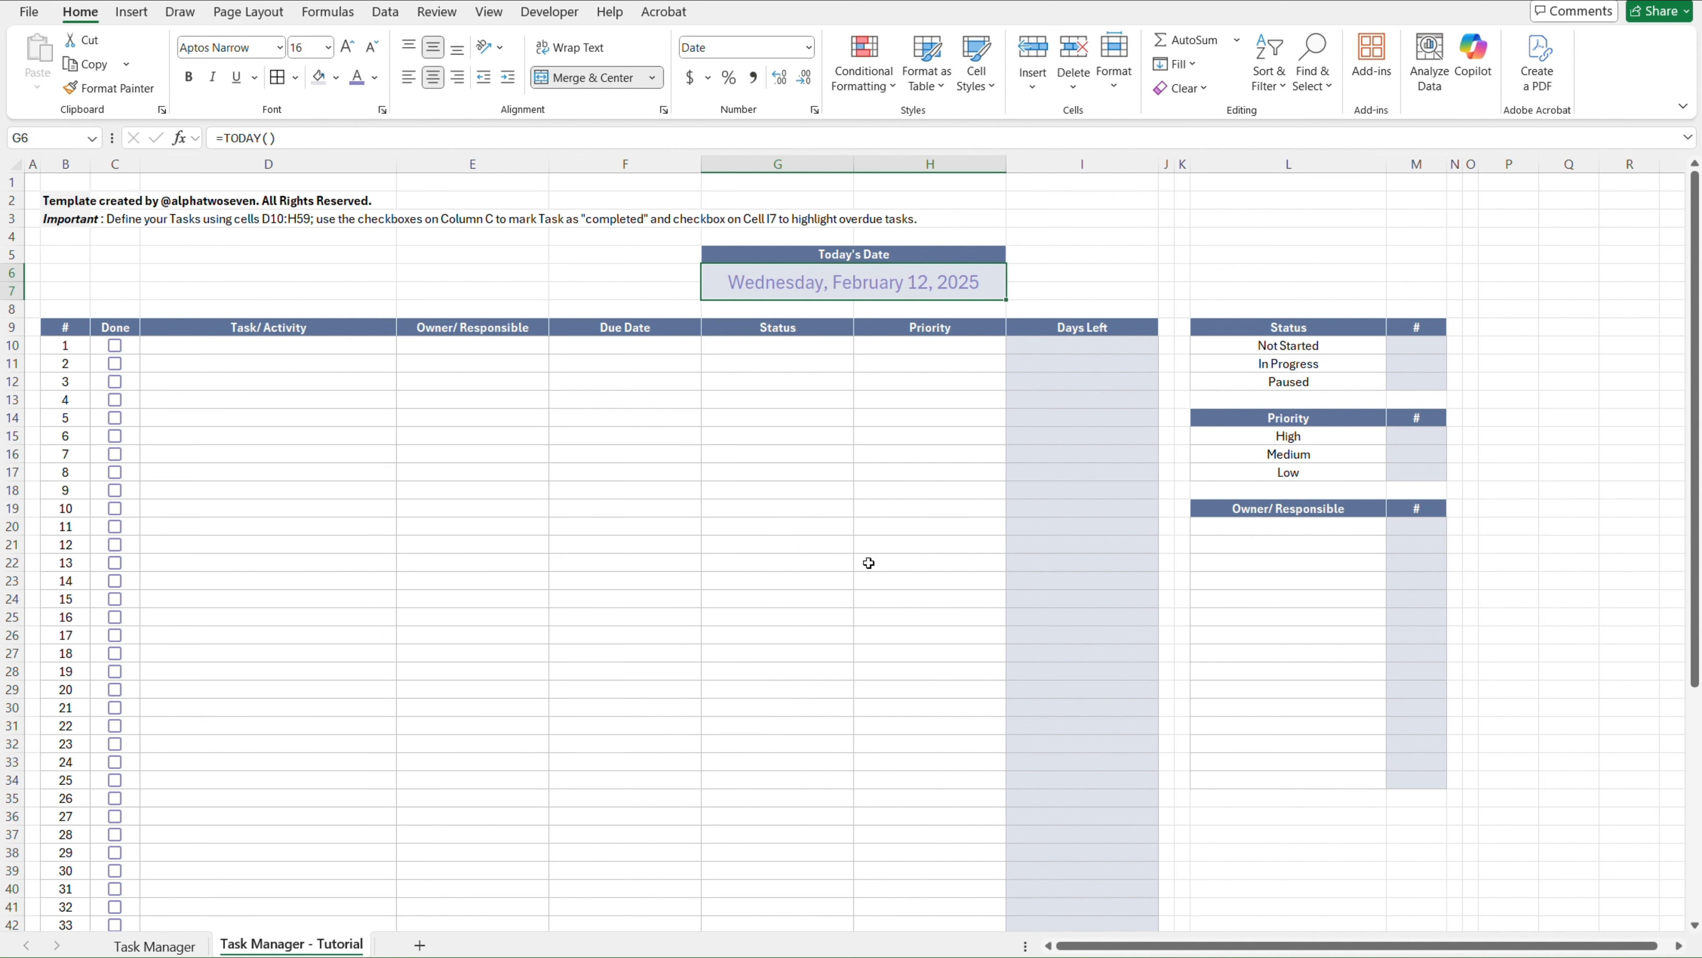
left_click(1048, 281)
left_click(997, 271)
left_click(815, 111)
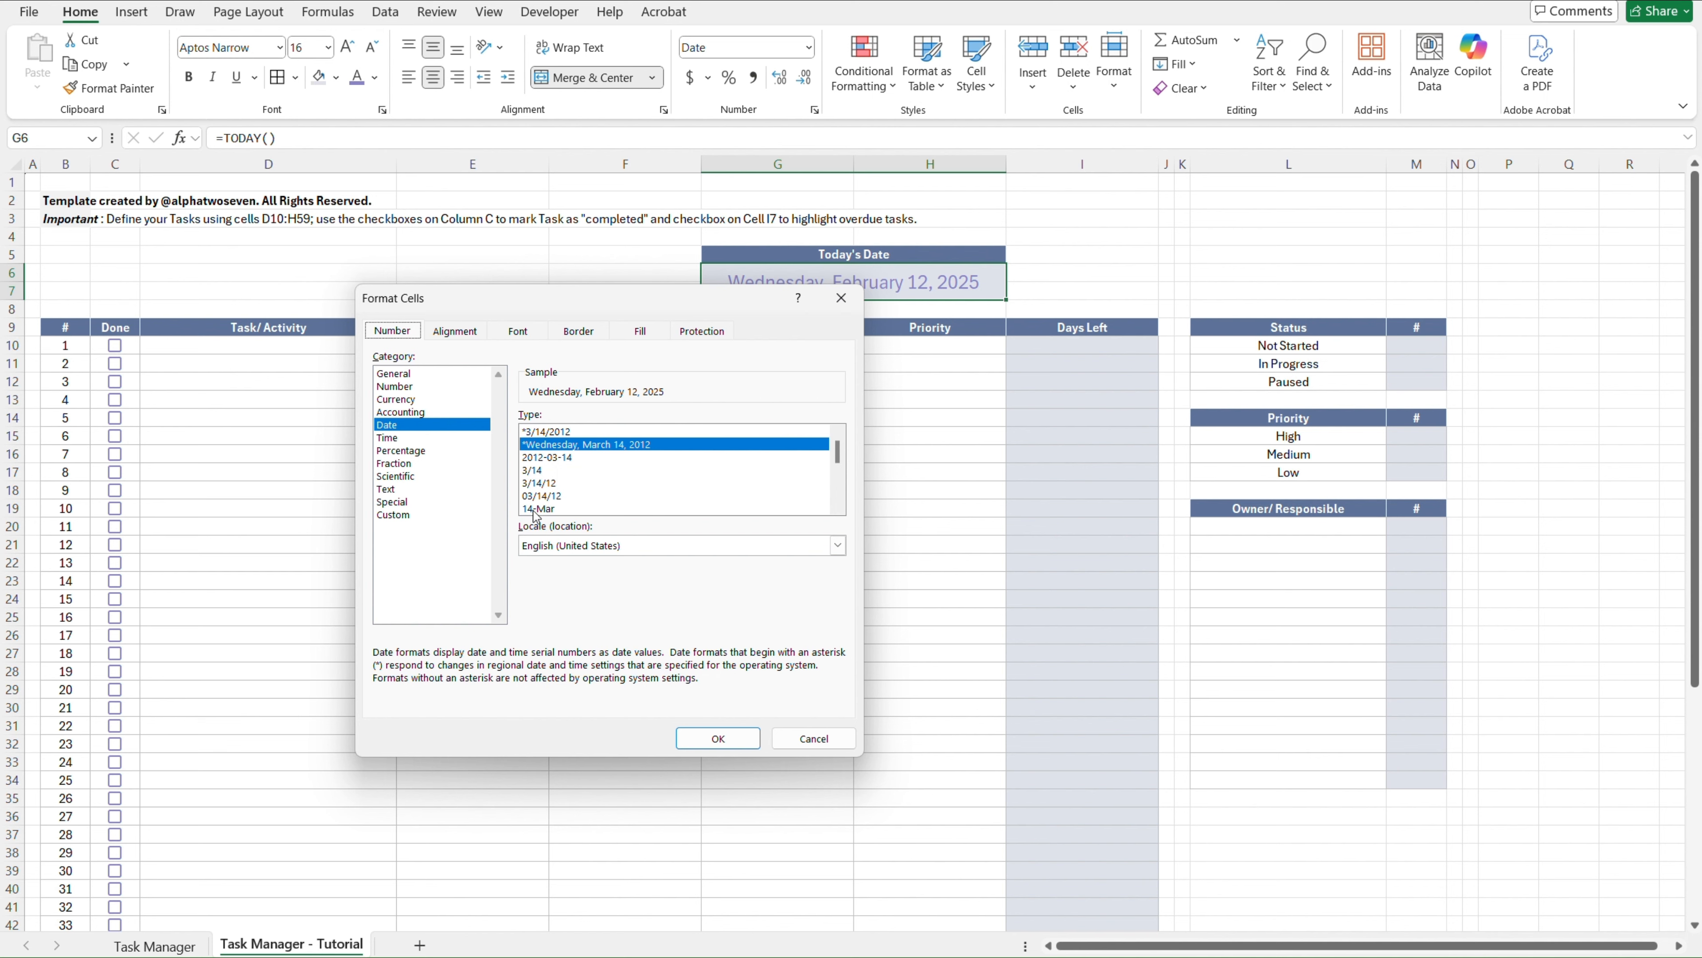
left_click(832, 742)
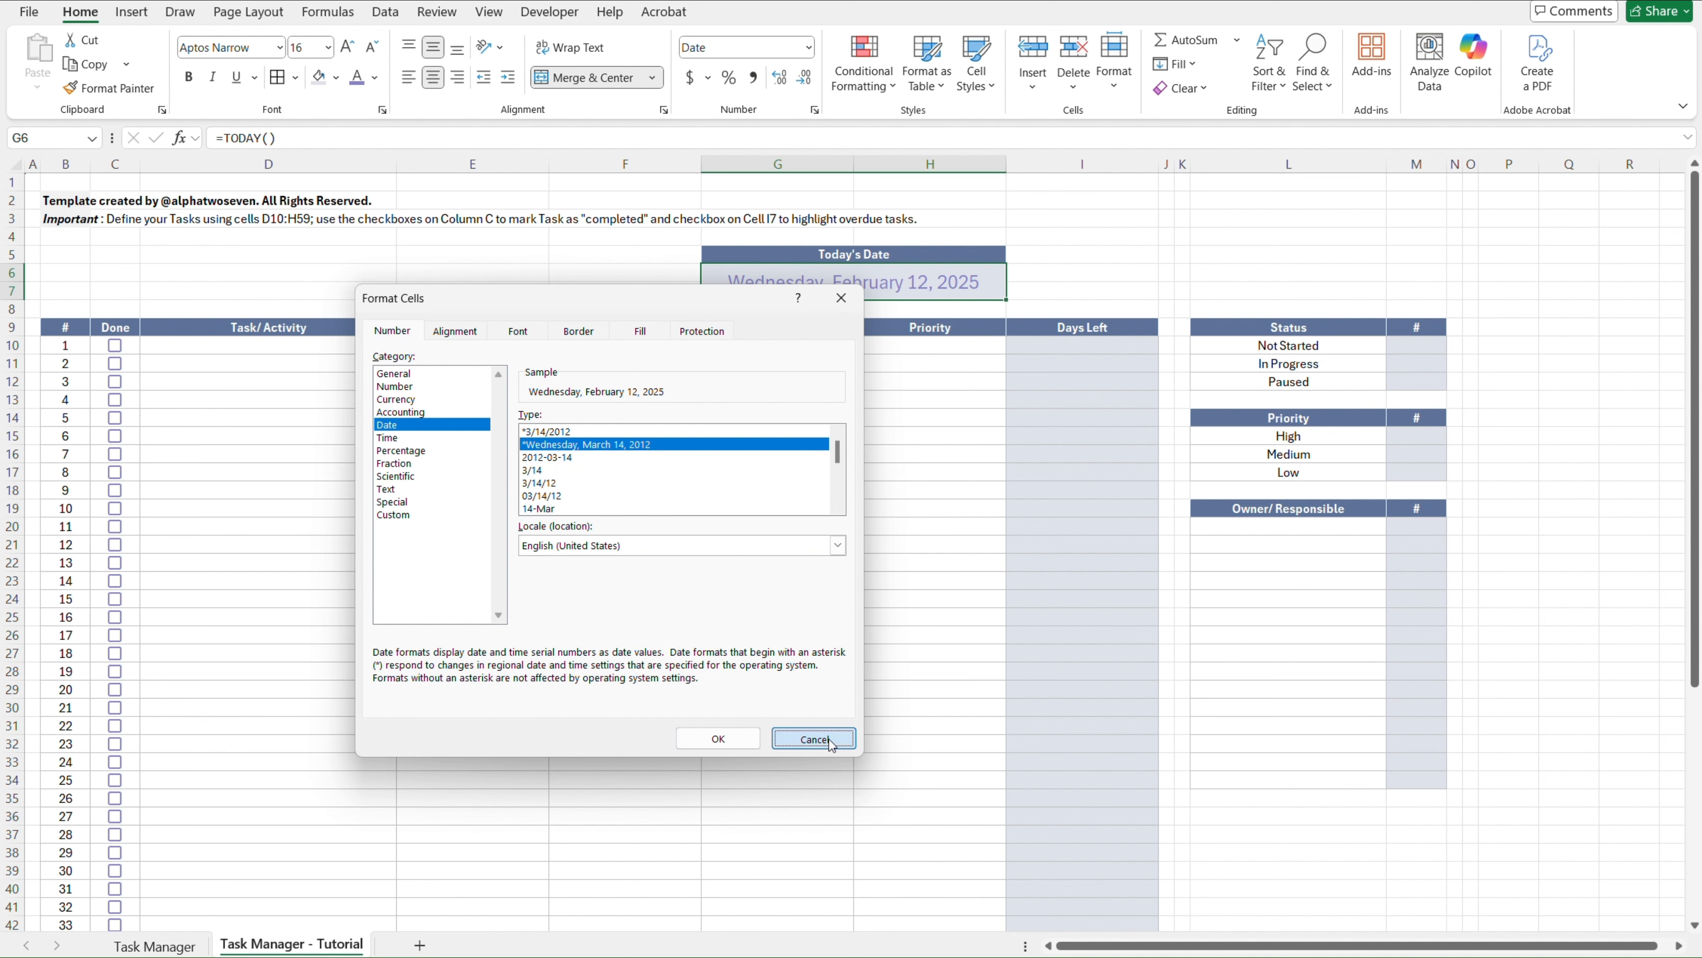
left_click(1083, 270)
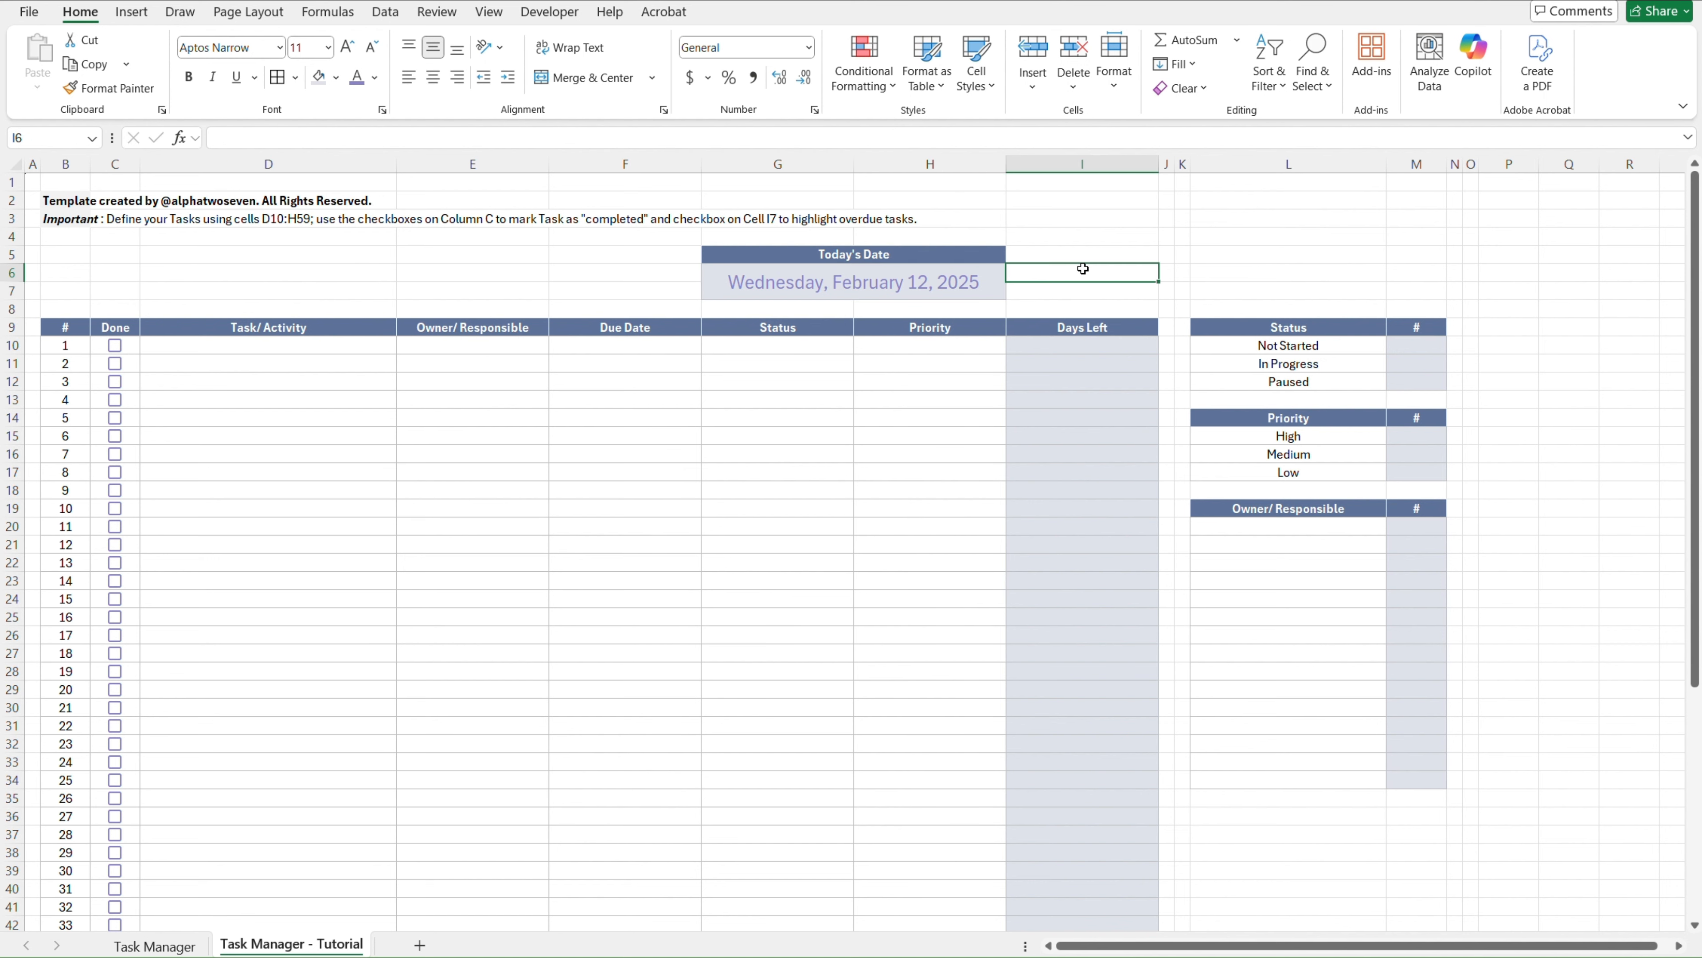
key("ctrl+Page_Up")
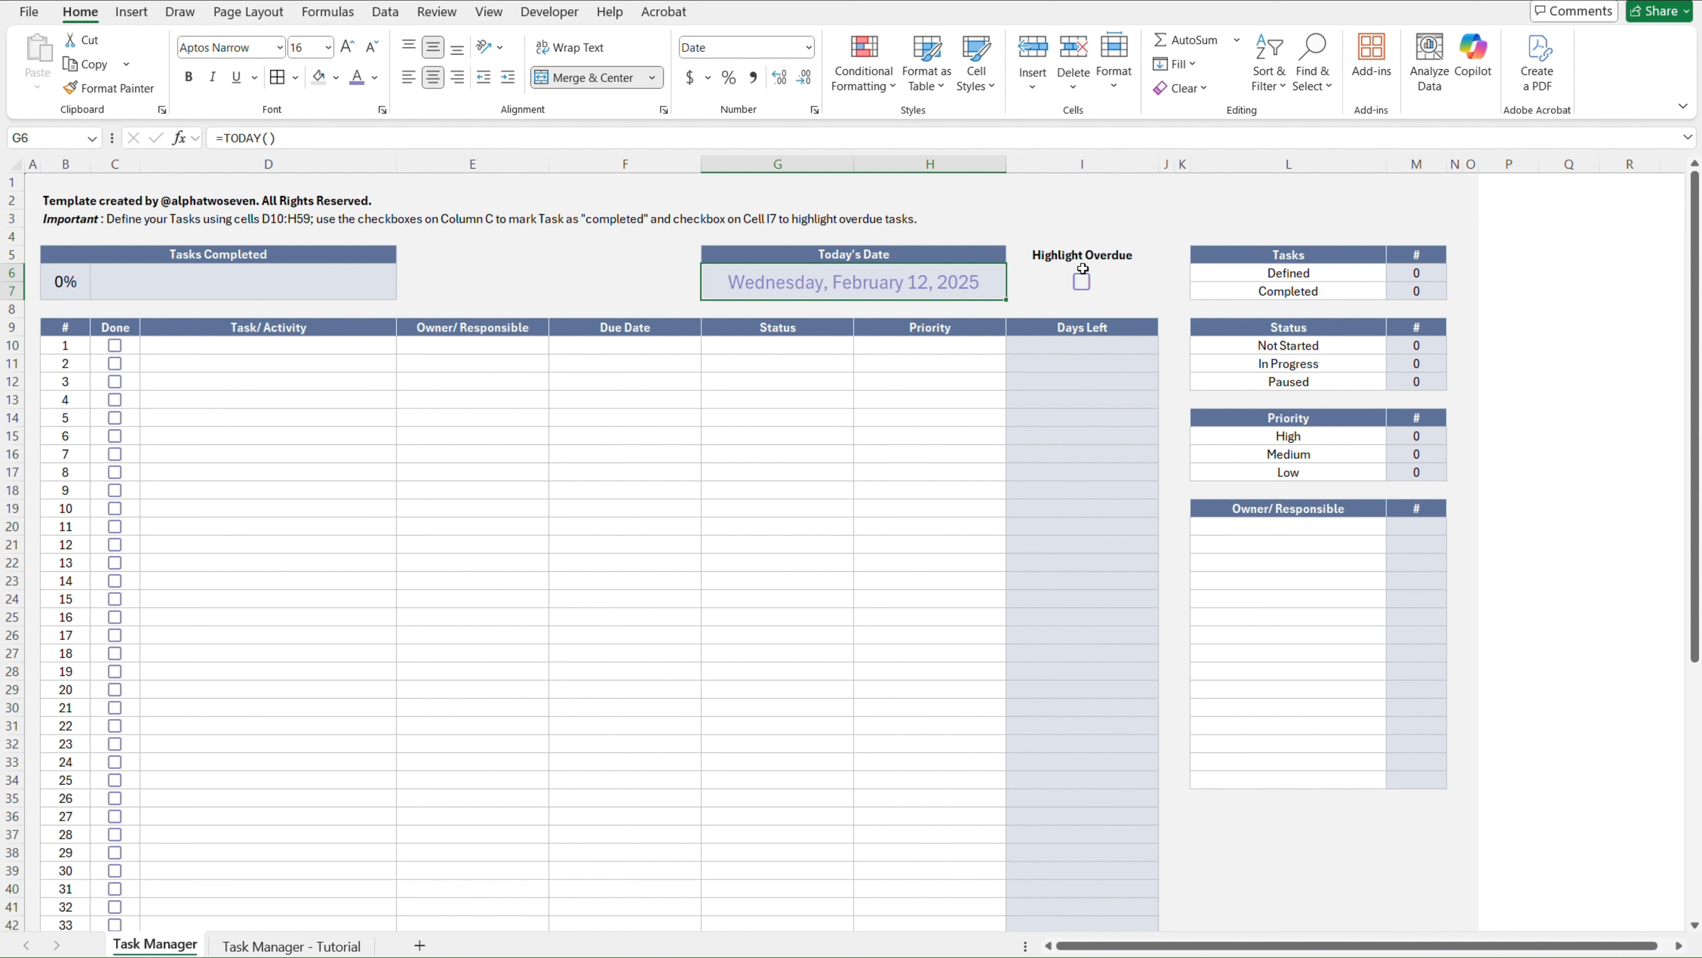
key("ctrl+Page_Down")
key("Down")
key("Down")
key("Down")
key("Down")
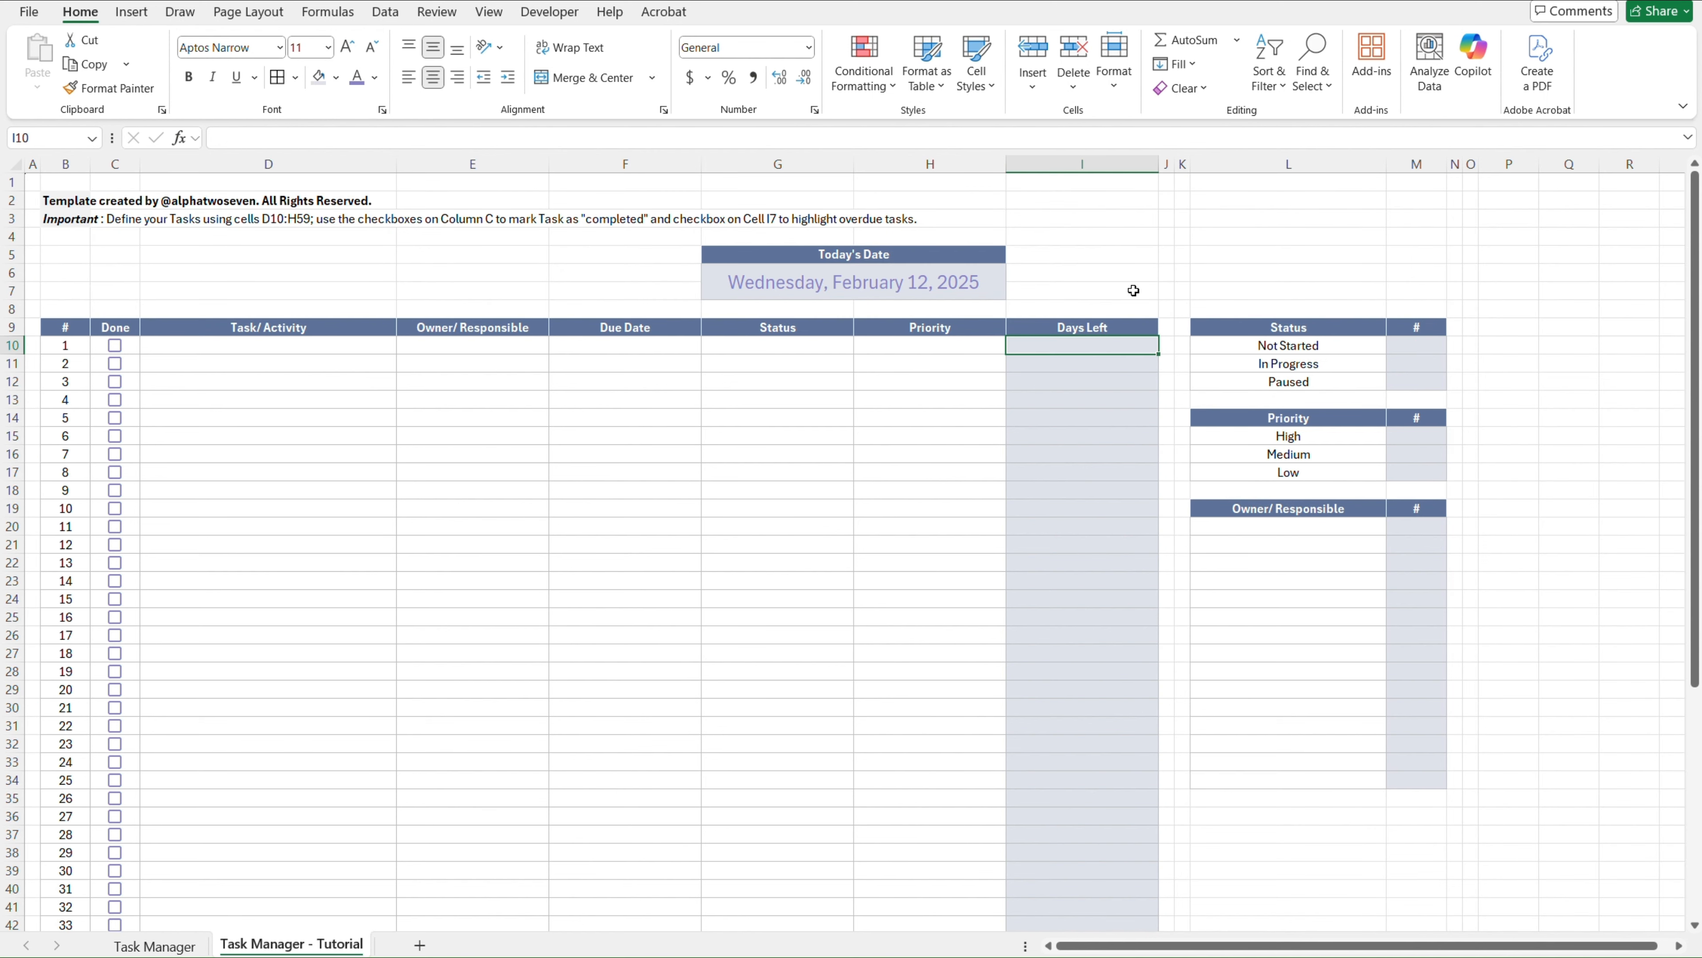
Enter 2/28/2025 as the first task's due date in F10
left_click(679, 346)
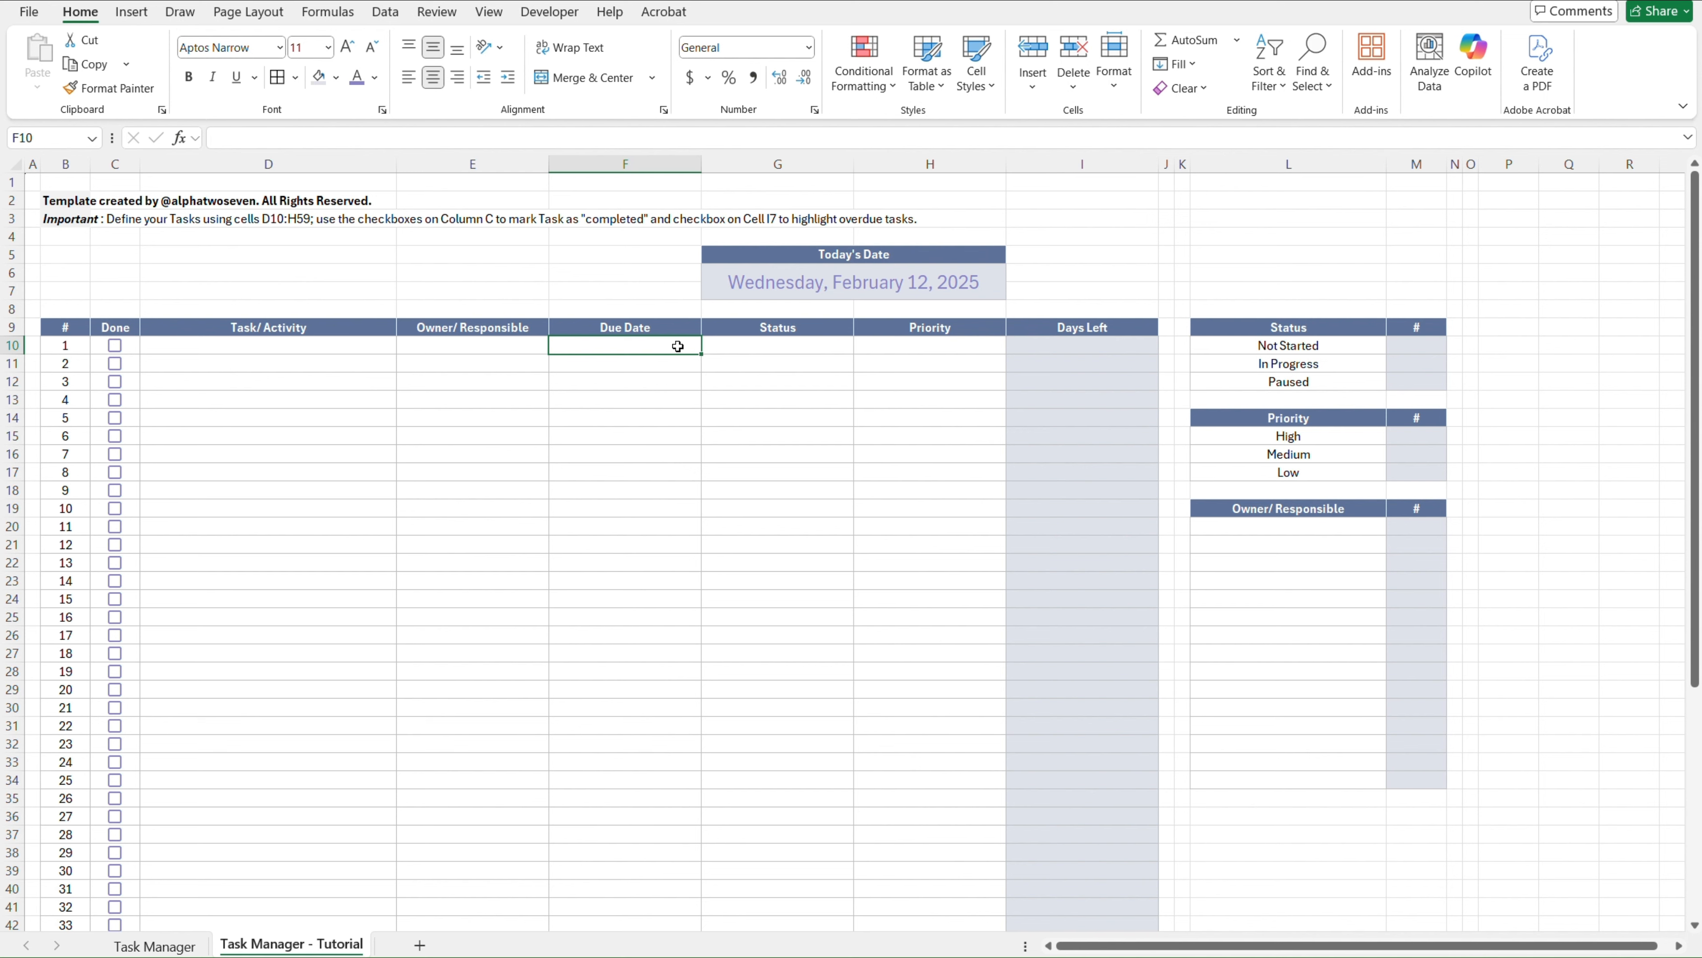
type("2/")
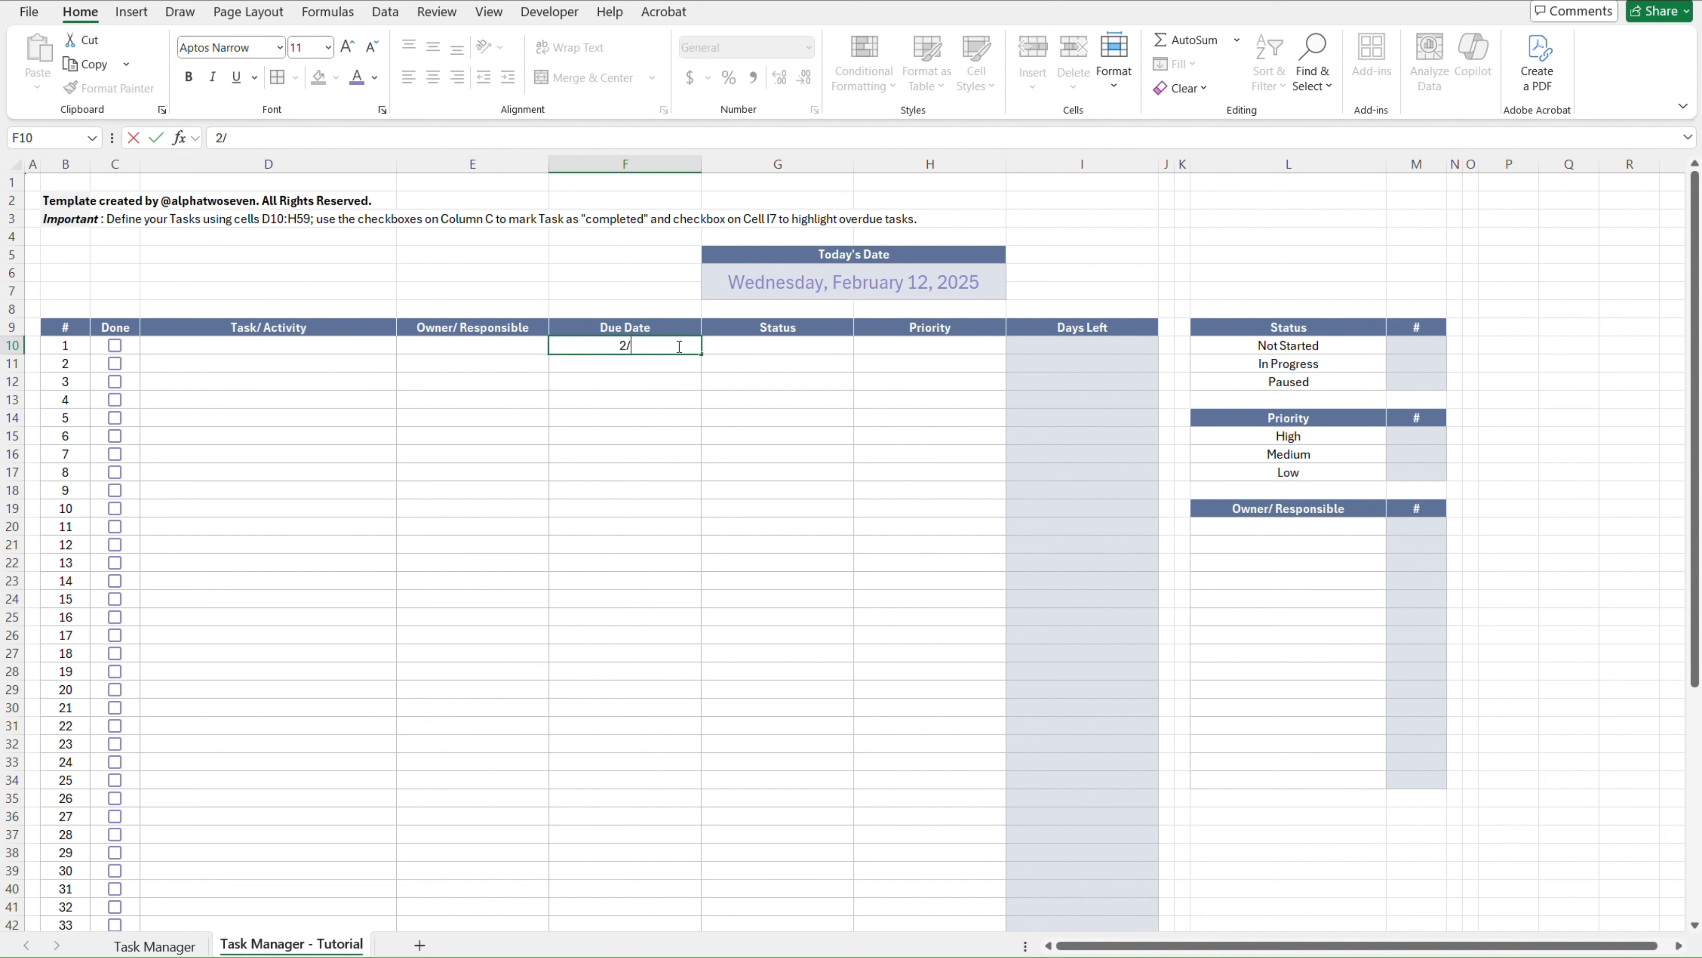
type("28/2025")
key("ctrl+Return")
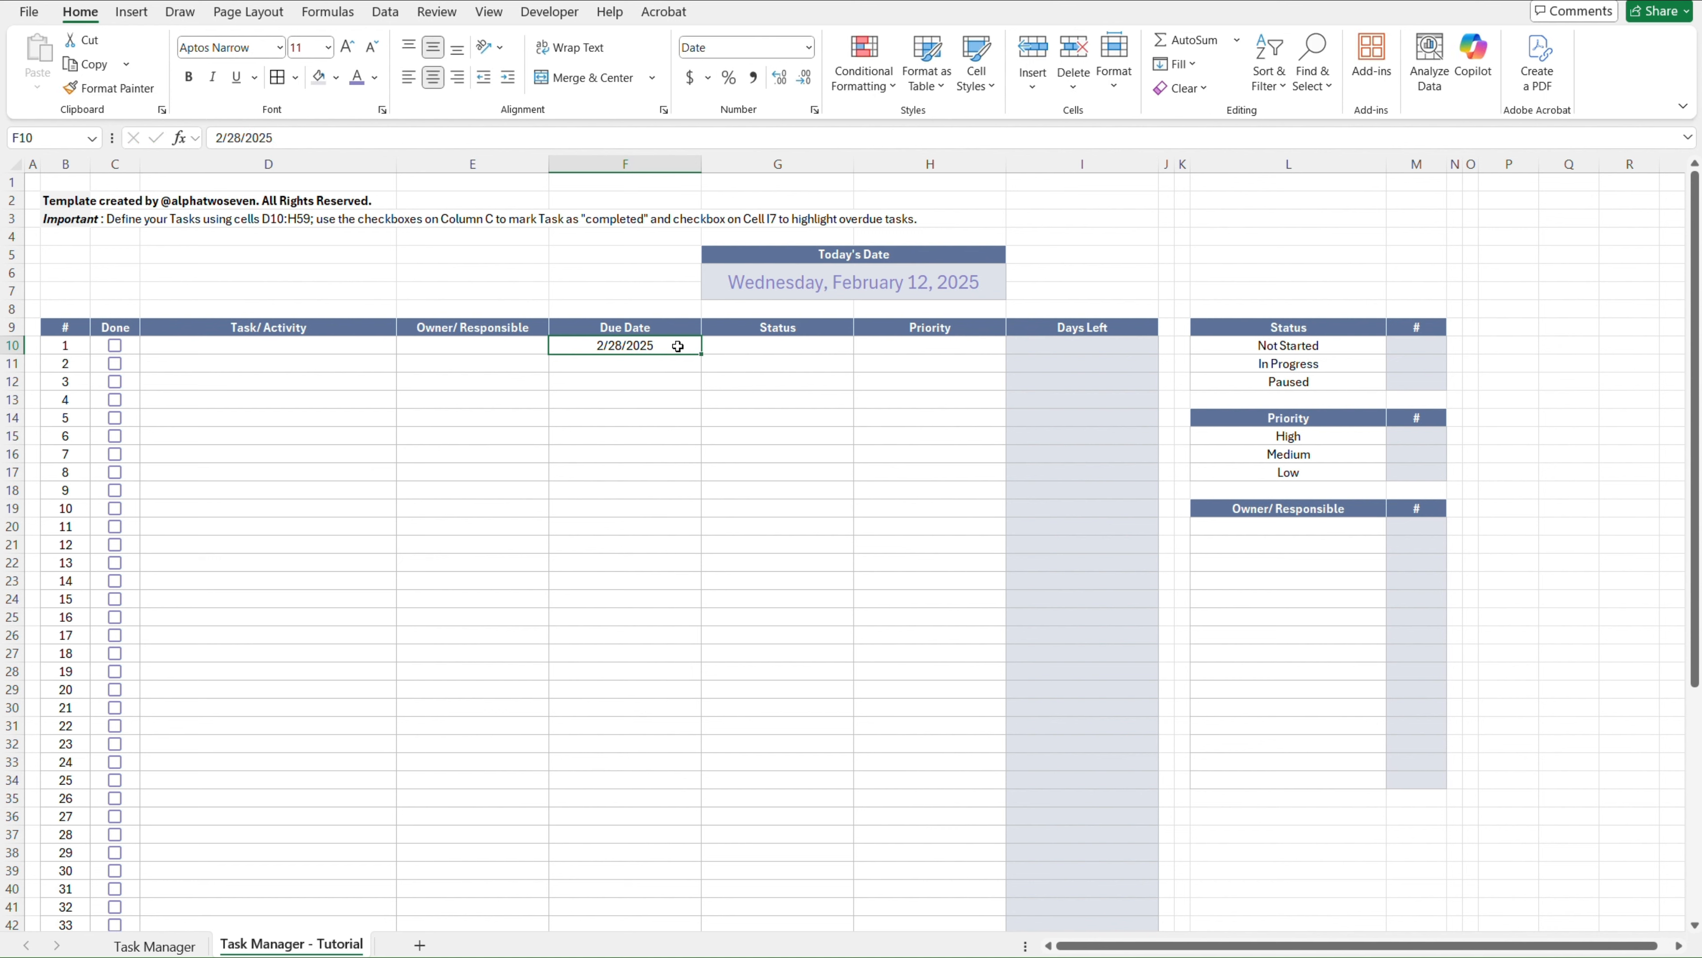
Enter the formula =F10-G6 in I10 to calculate the first task's days left
key("Right")
key("Right")
key("Right")
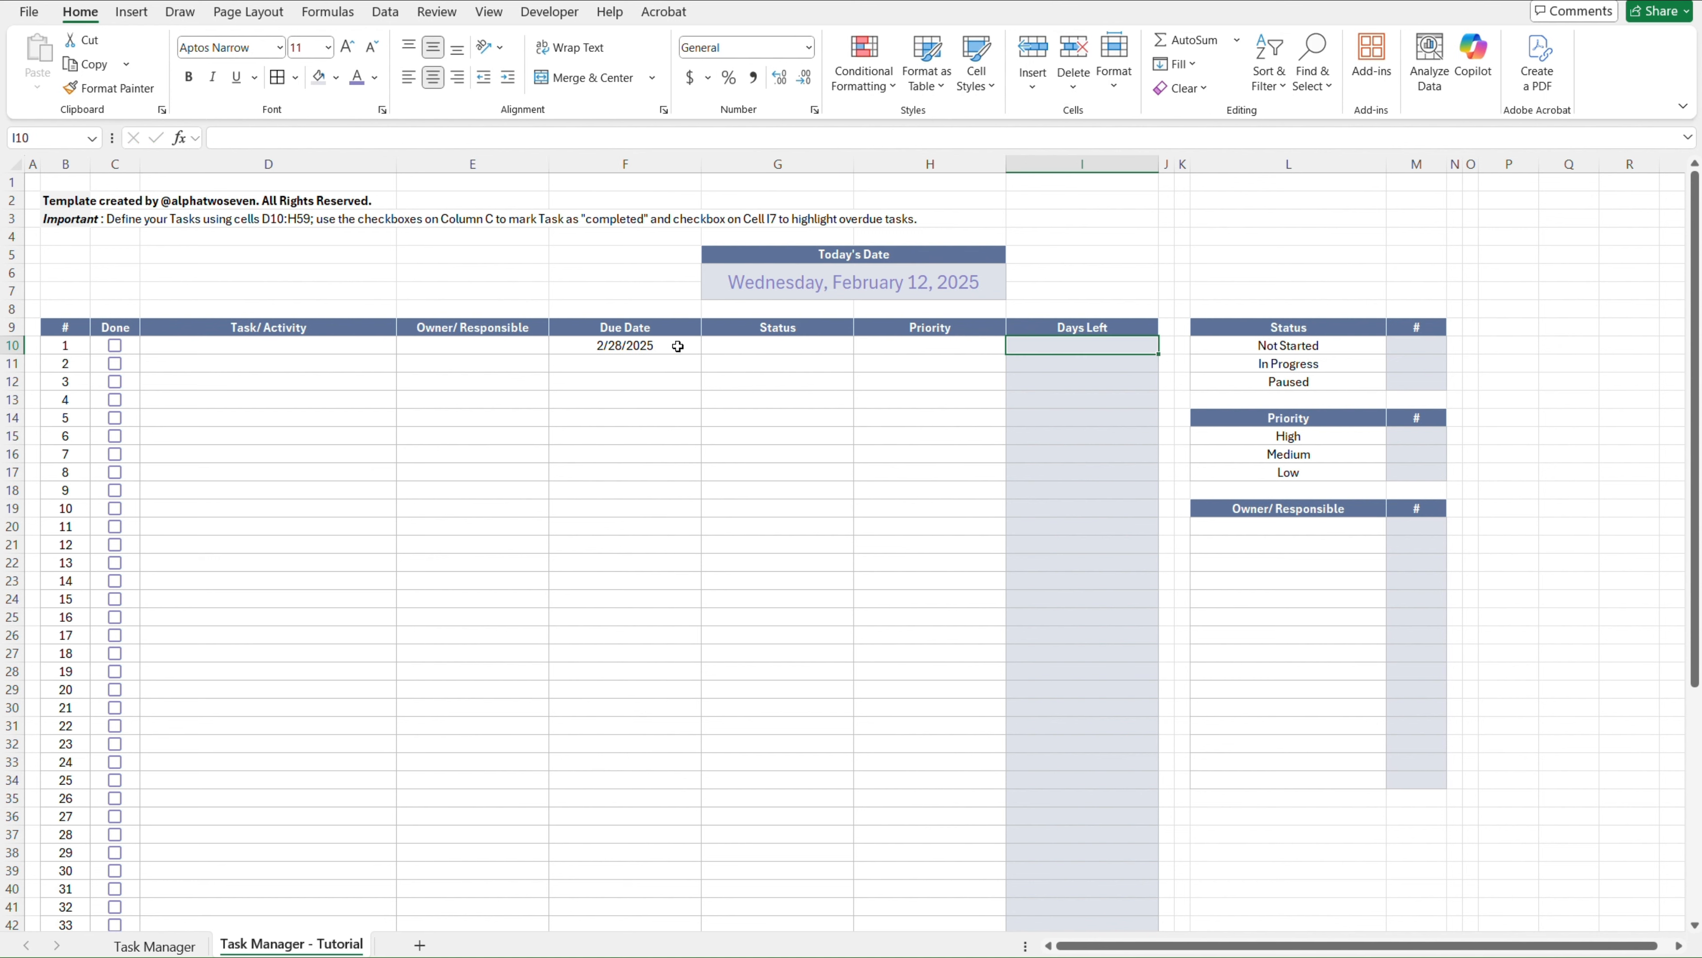
type("=")
left_click(677, 346)
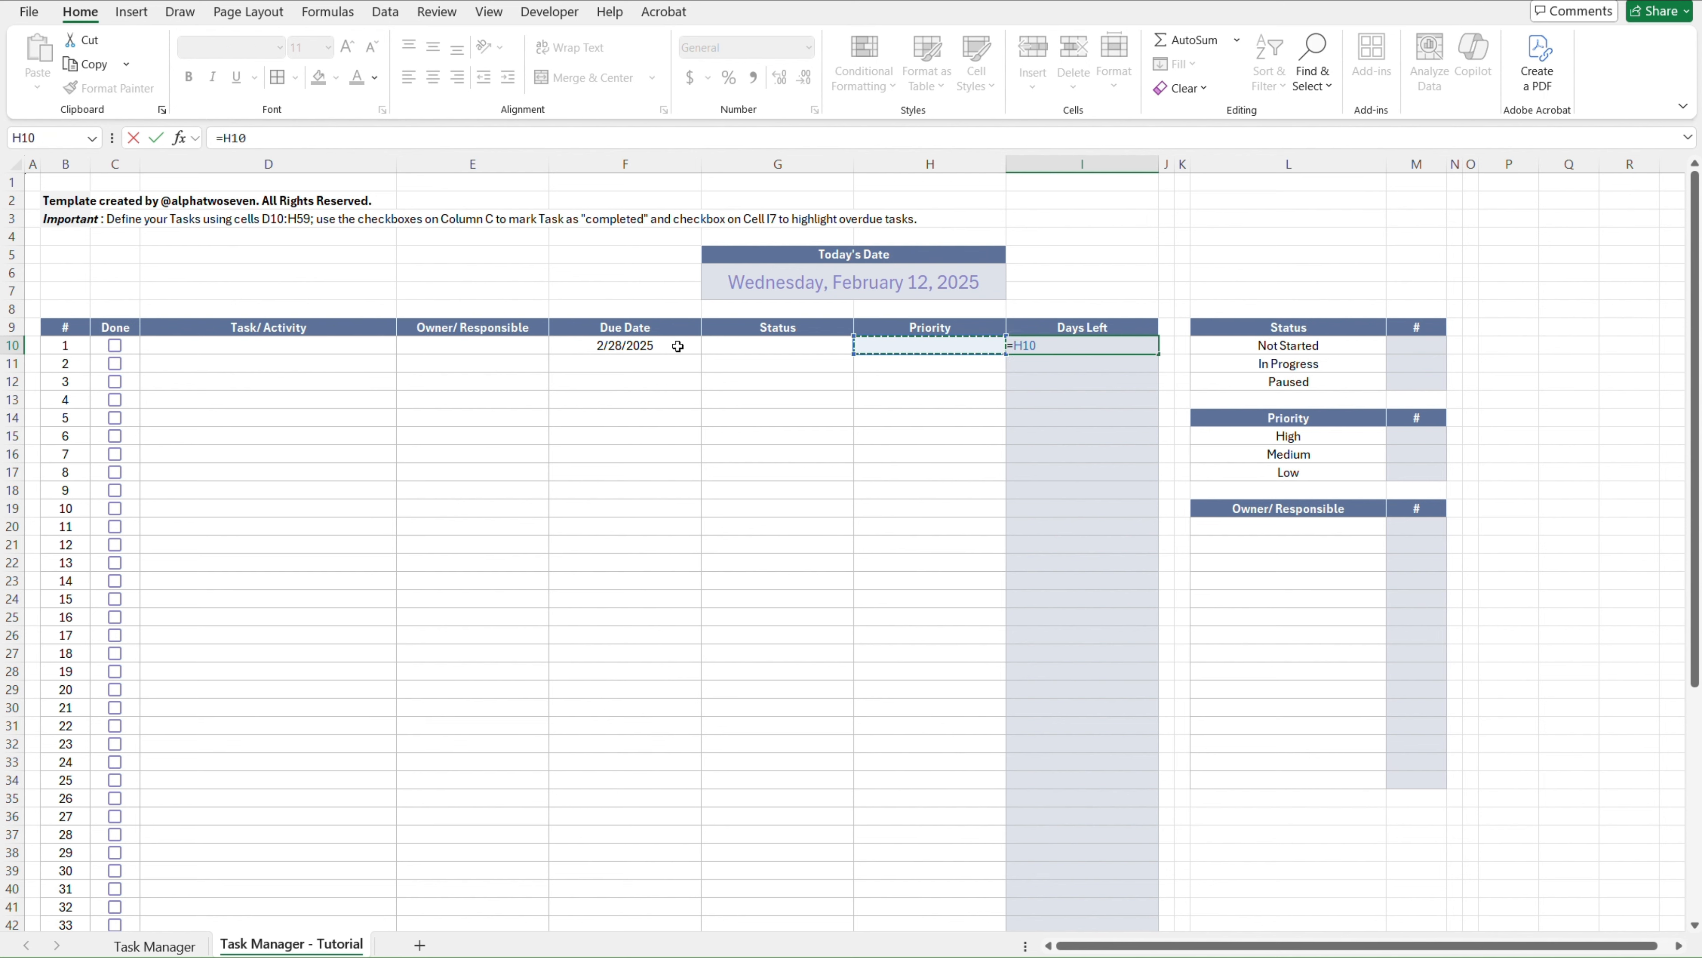
type("-")
key("Up")
key("Up")
key("Up")
key("Up")
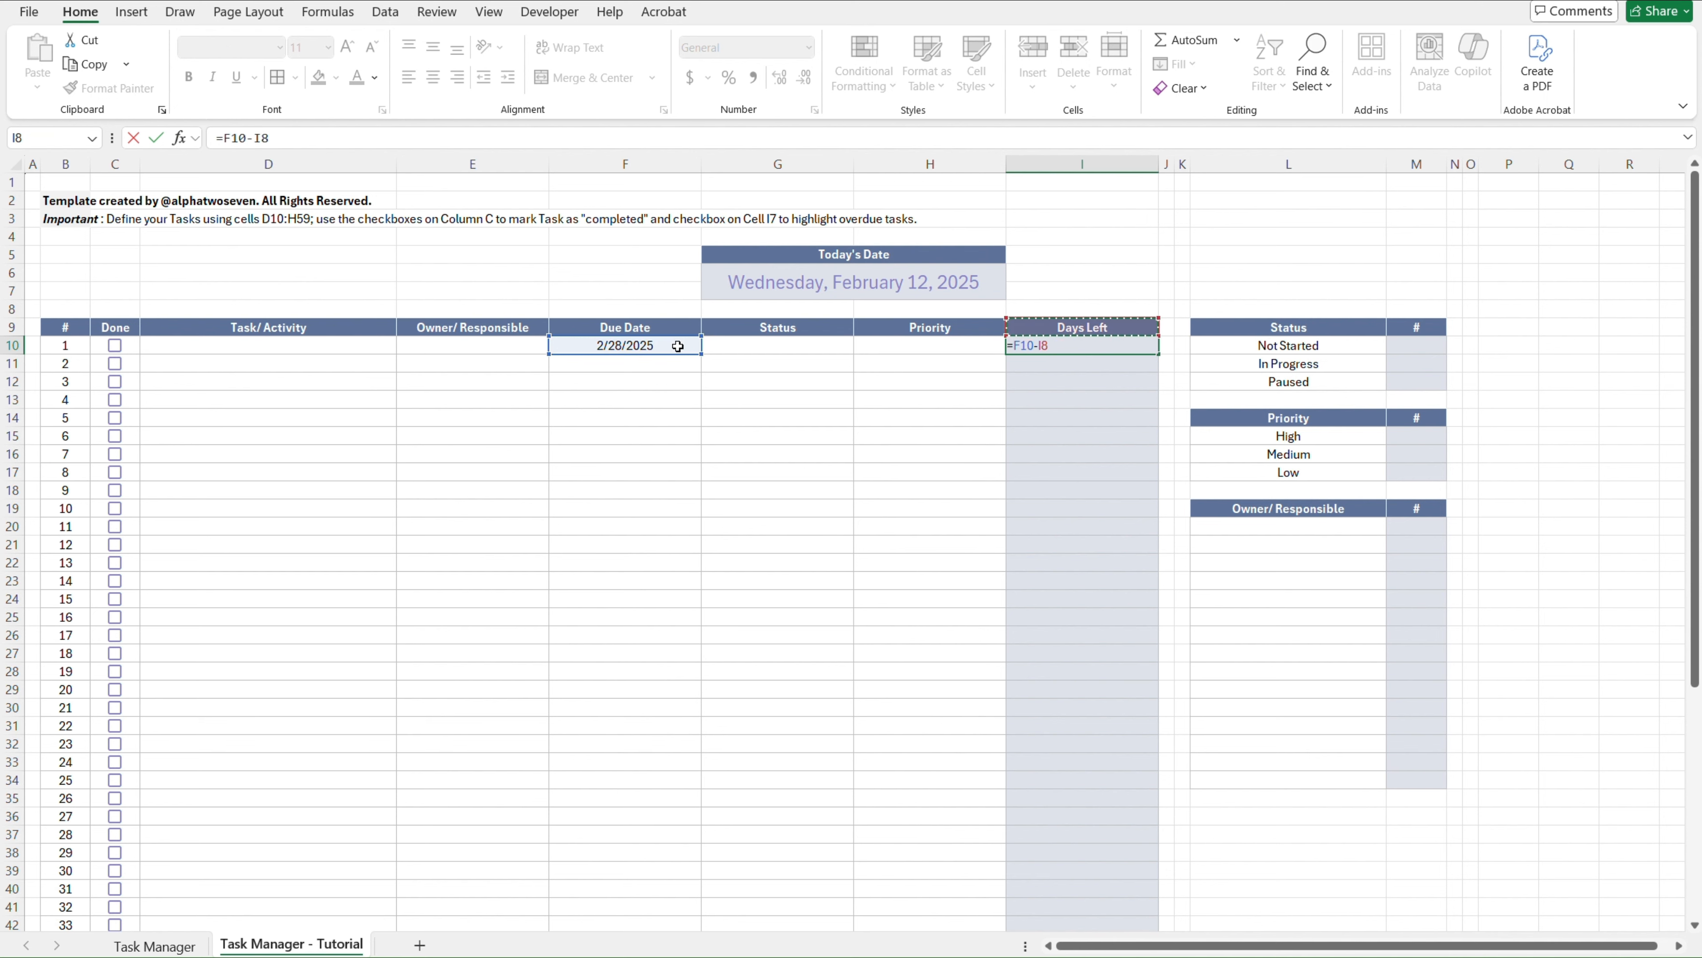
key("Left")
key("Return")
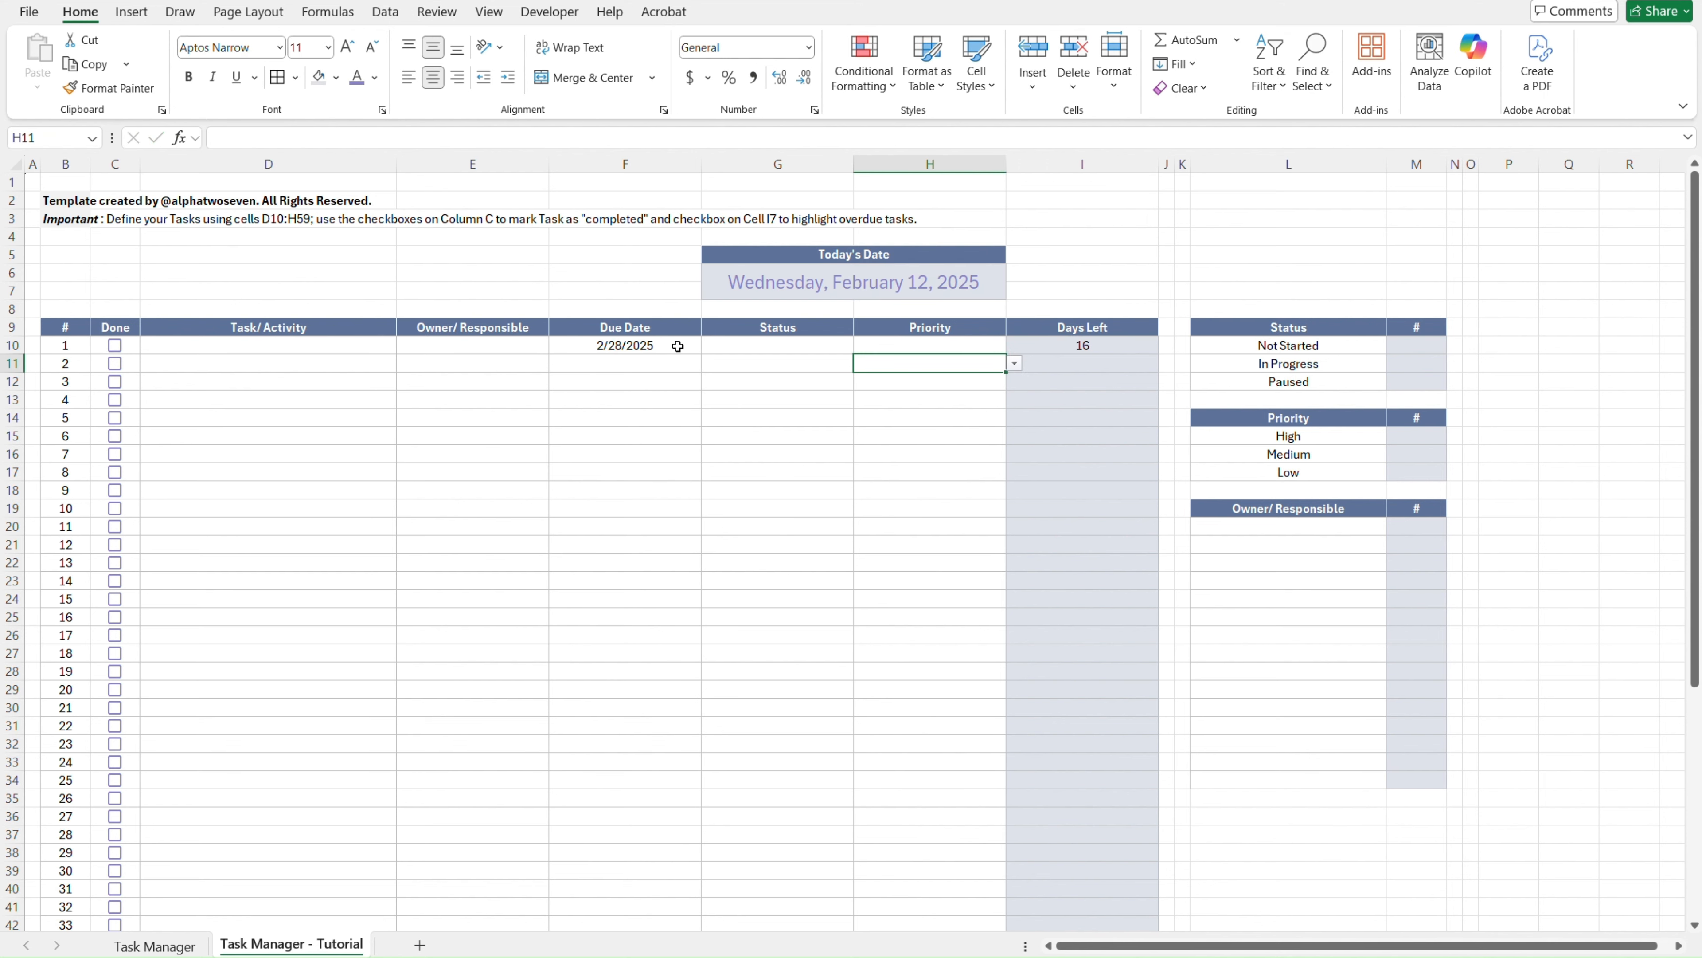
Test the Days Left formula by clearing the due date in F10 and the date in G6, undoing each deletion
key("Up")
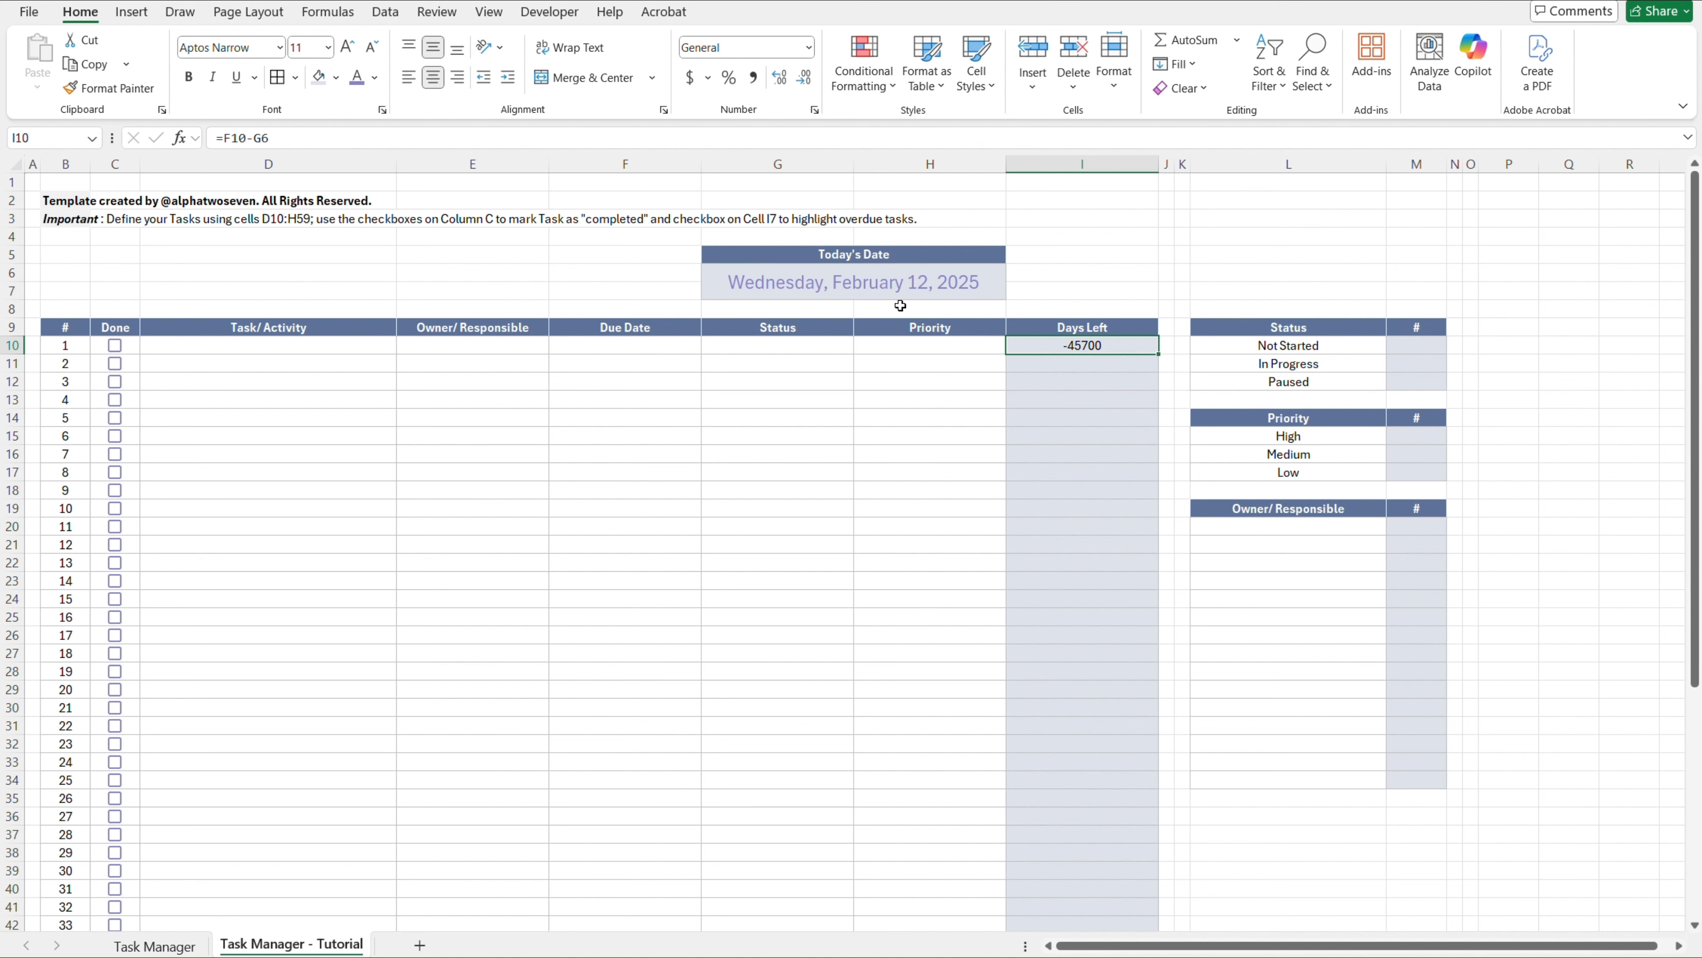
key("ctrl+z")
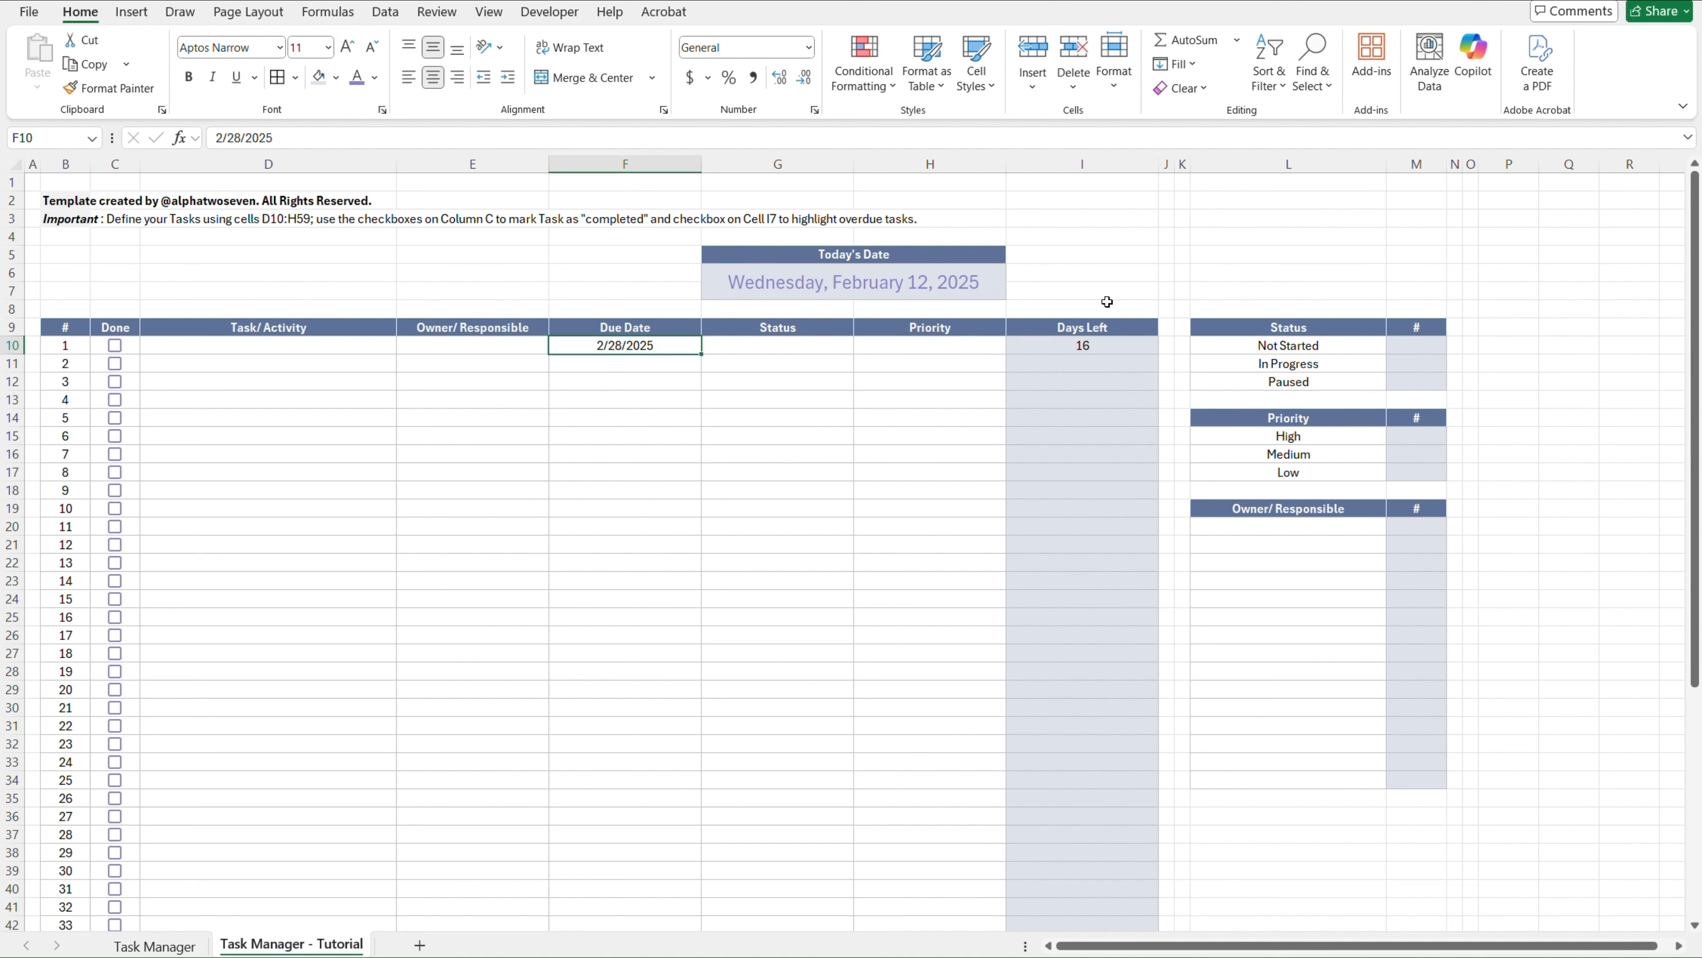
left_click(1010, 346)
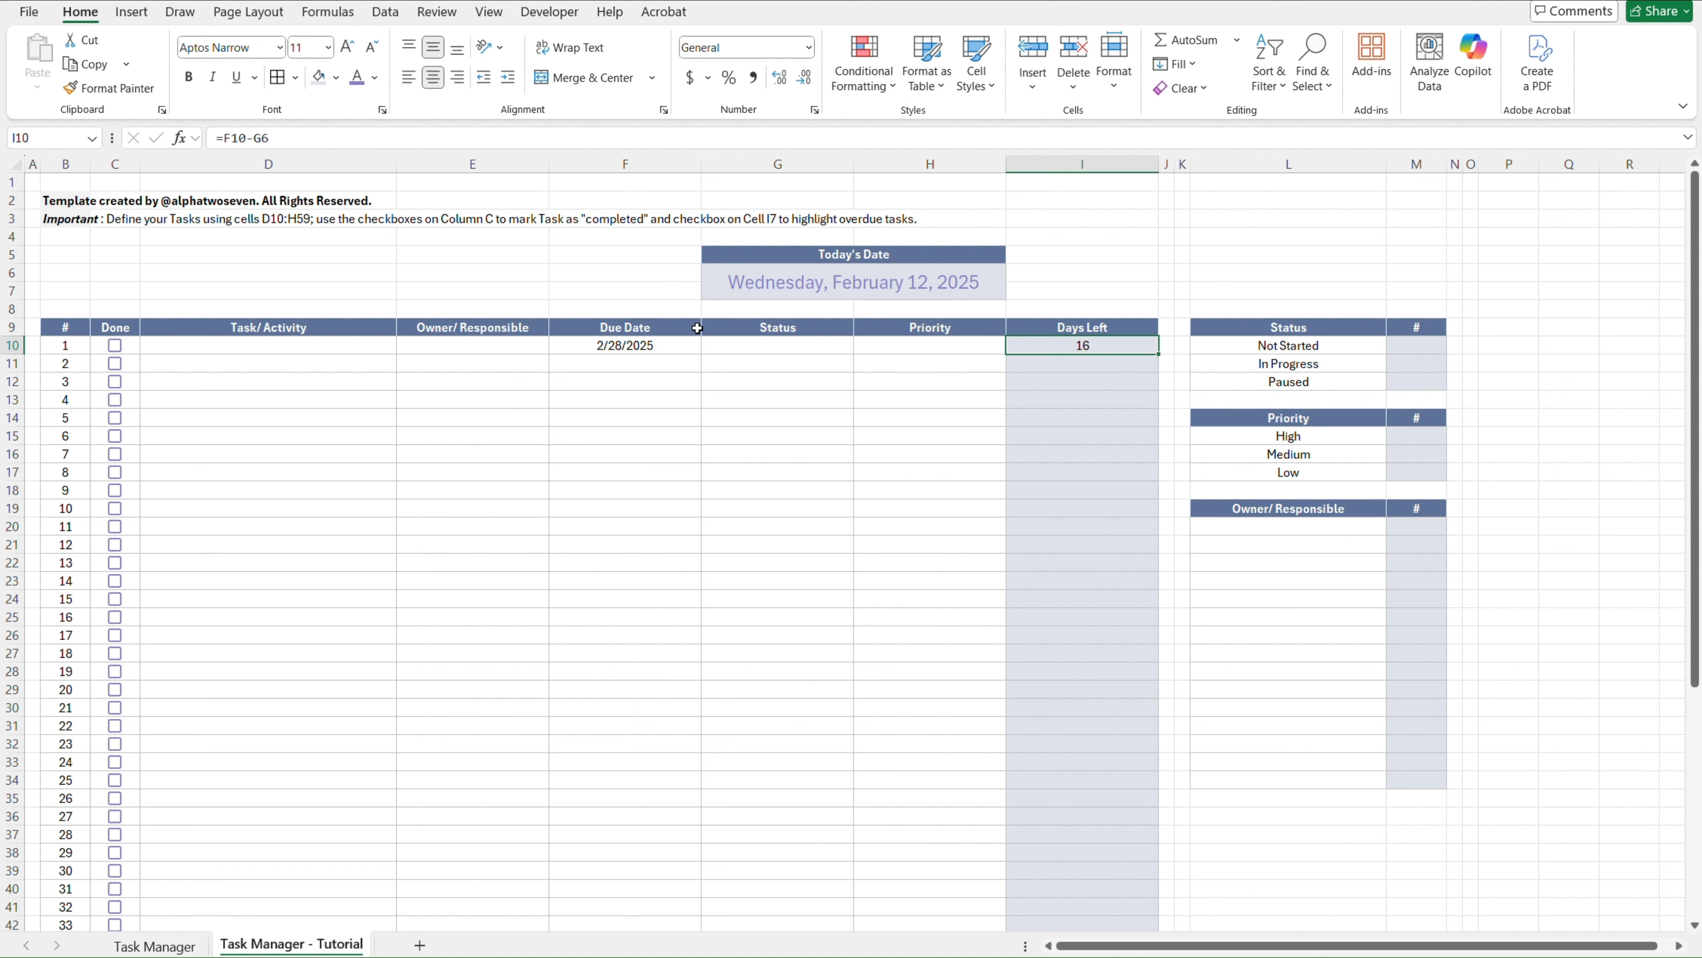
left_click(811, 282)
key("Delete")
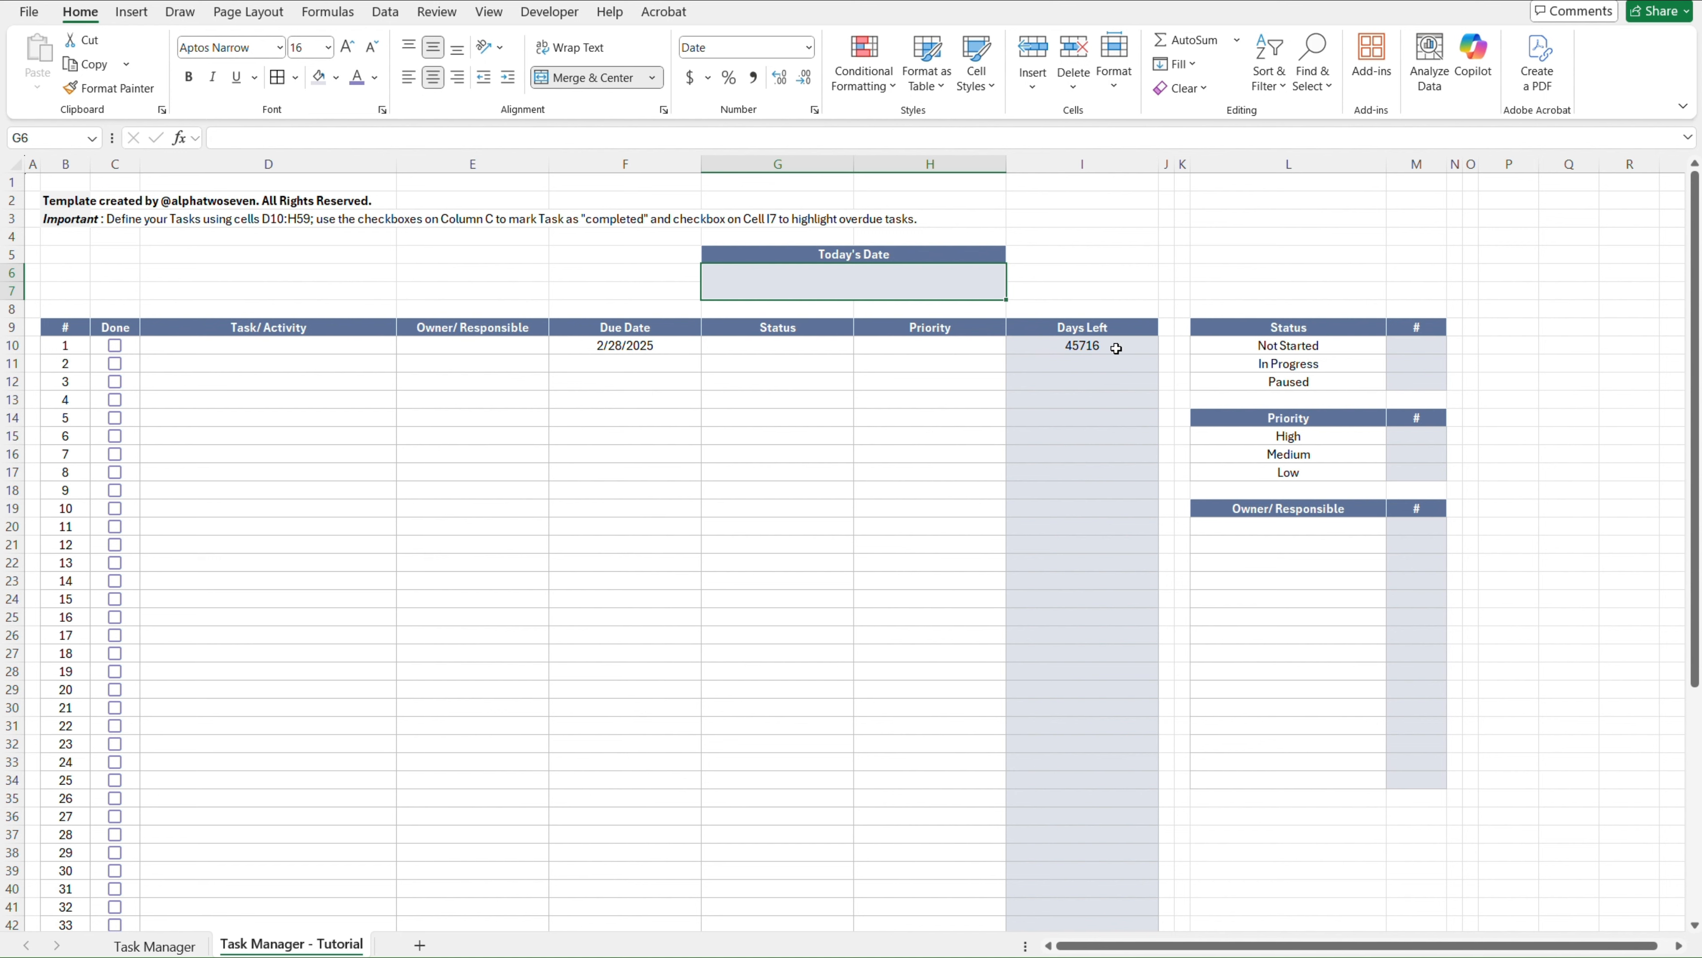
key("ctrl+z")
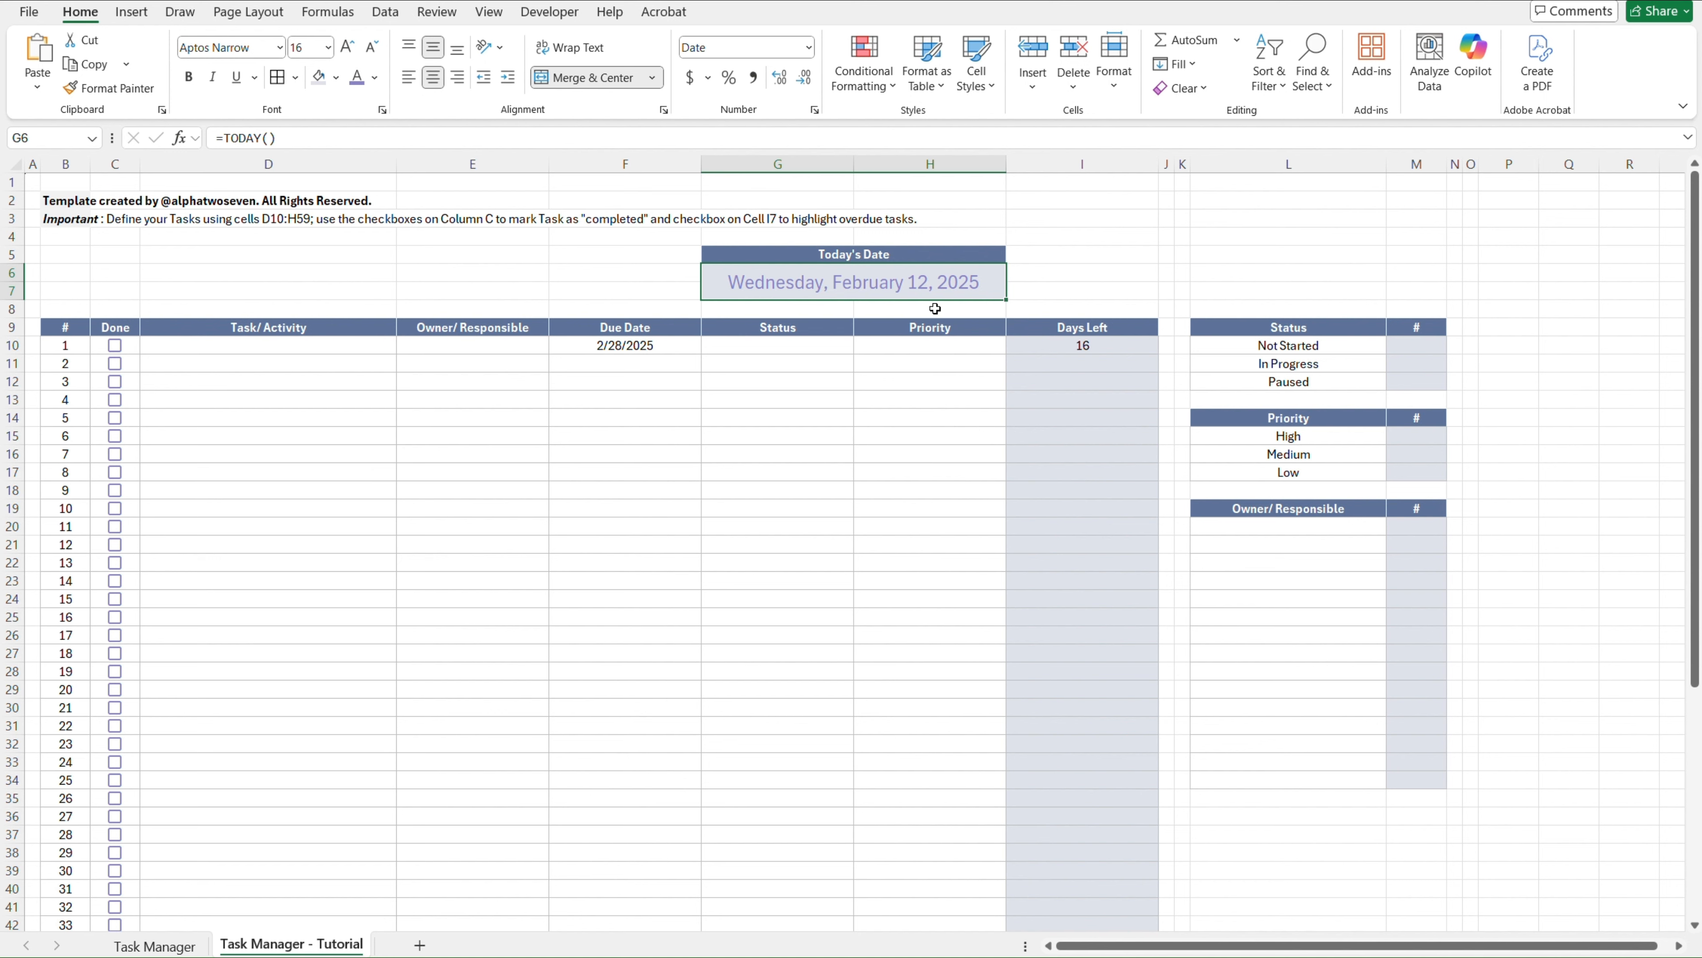
Wrap the Days Left formula in I10 in an IF with non-blank tests for G6, D10 and F10 placed before F10-G6
left_click(1019, 341)
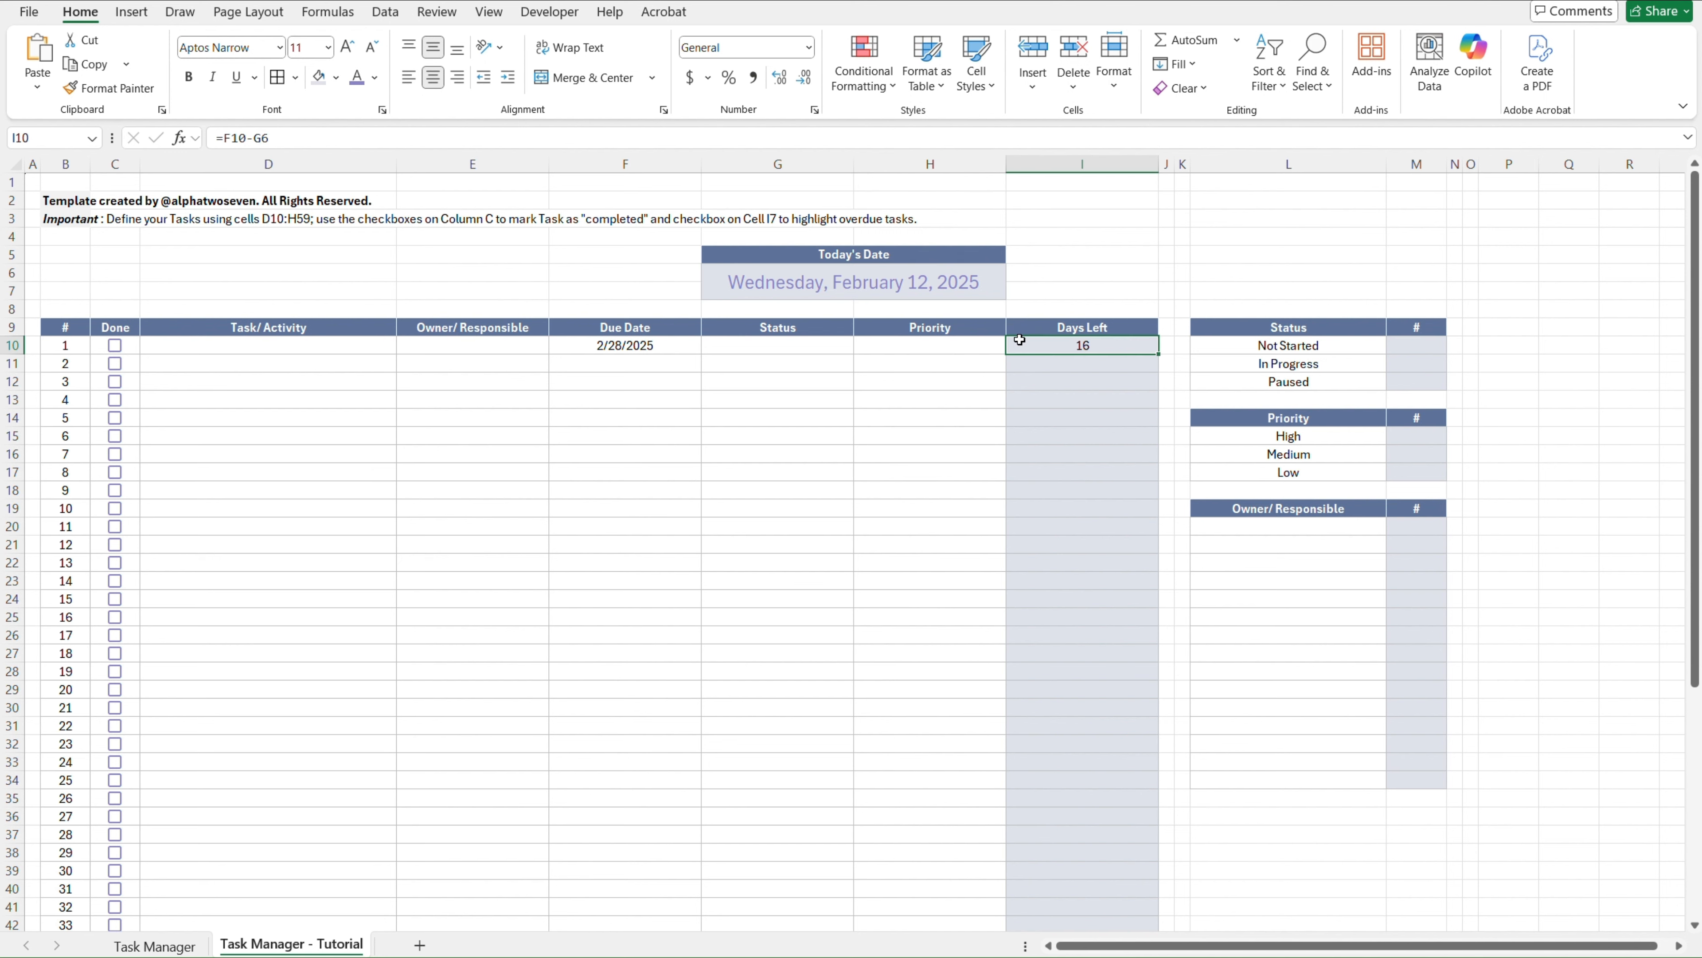
left_click(219, 137)
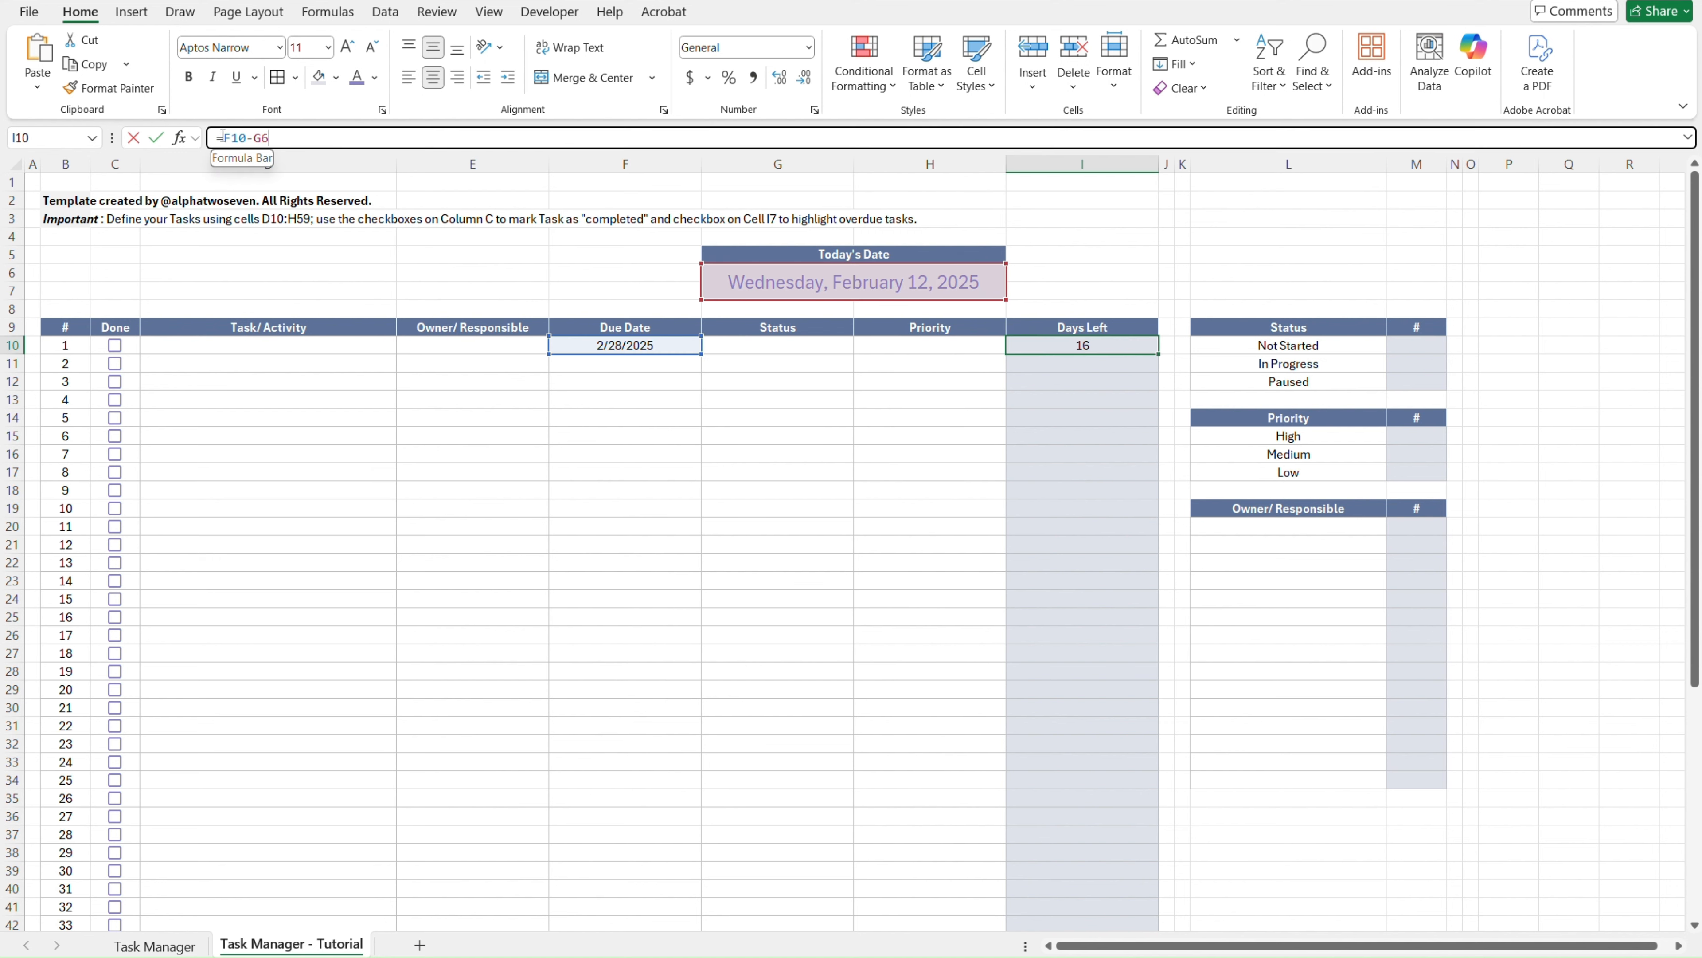
type("if")
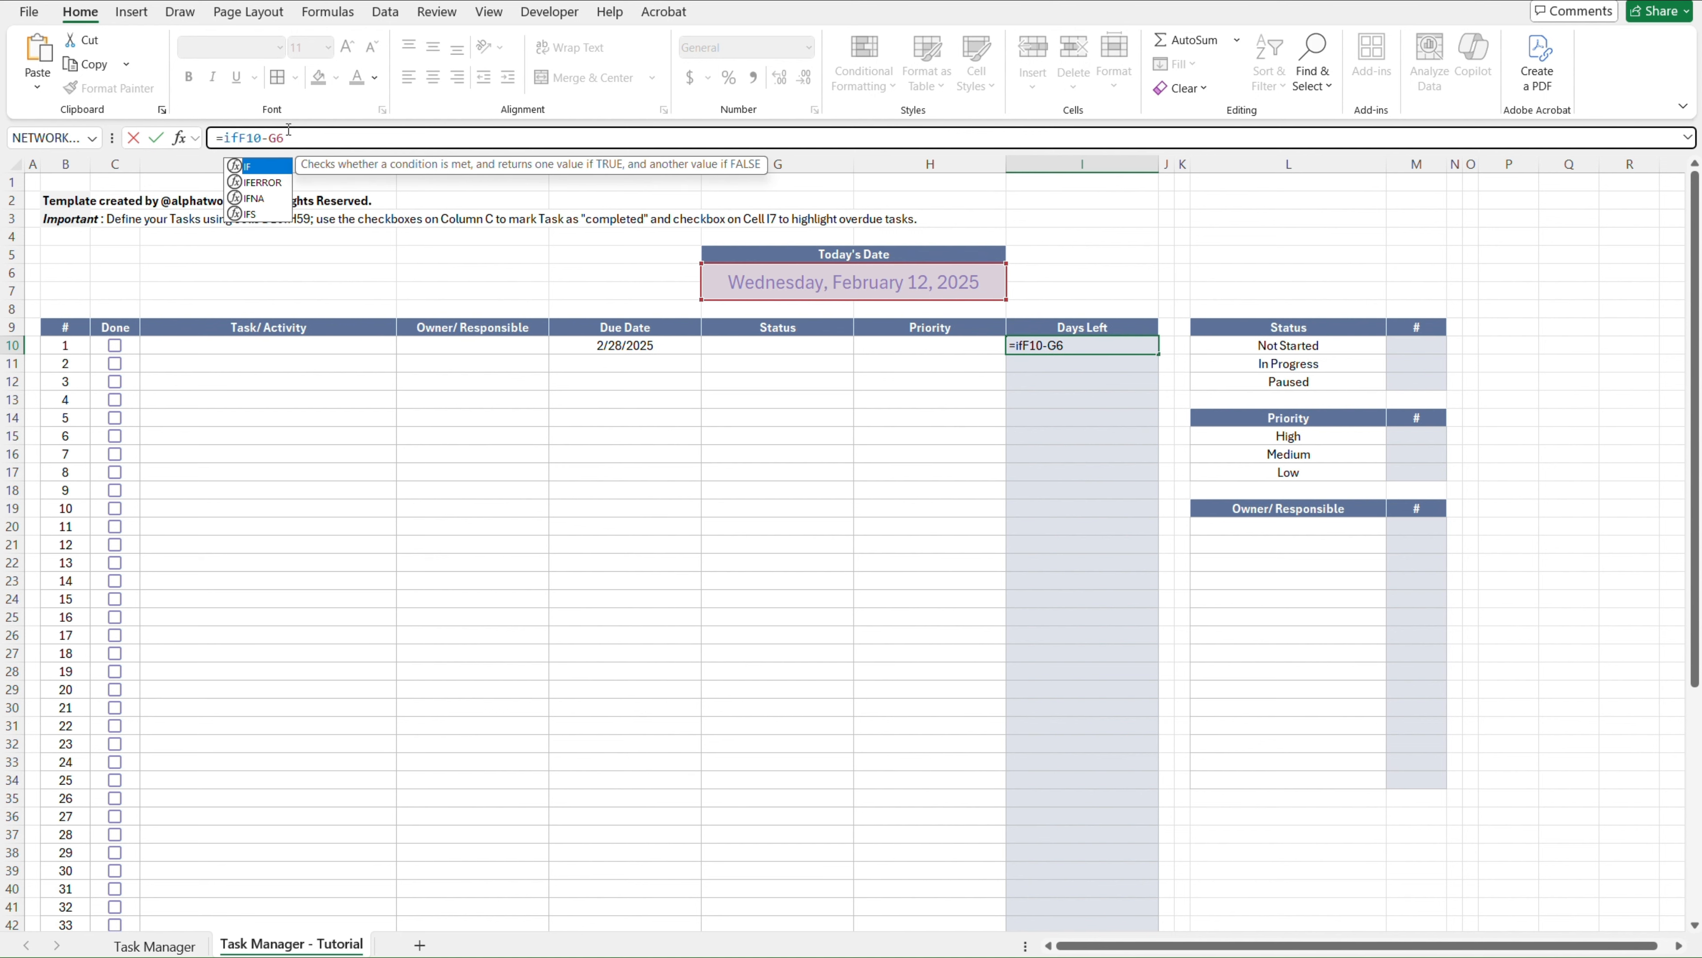
type("(")
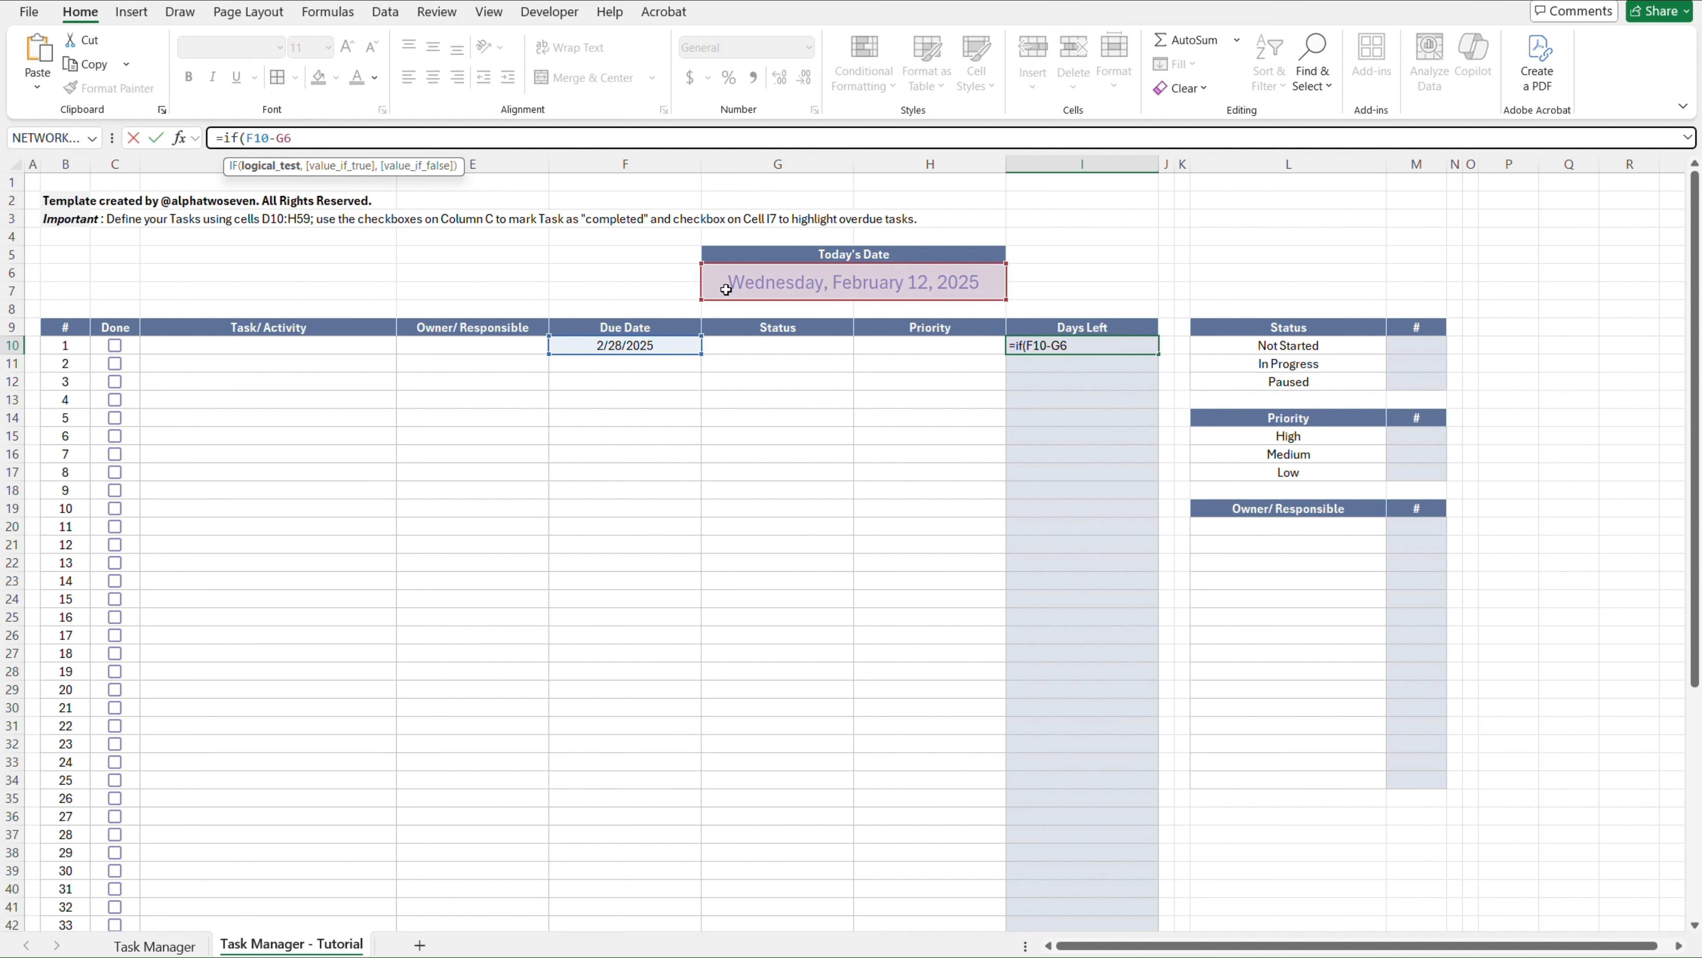
left_click(769, 275)
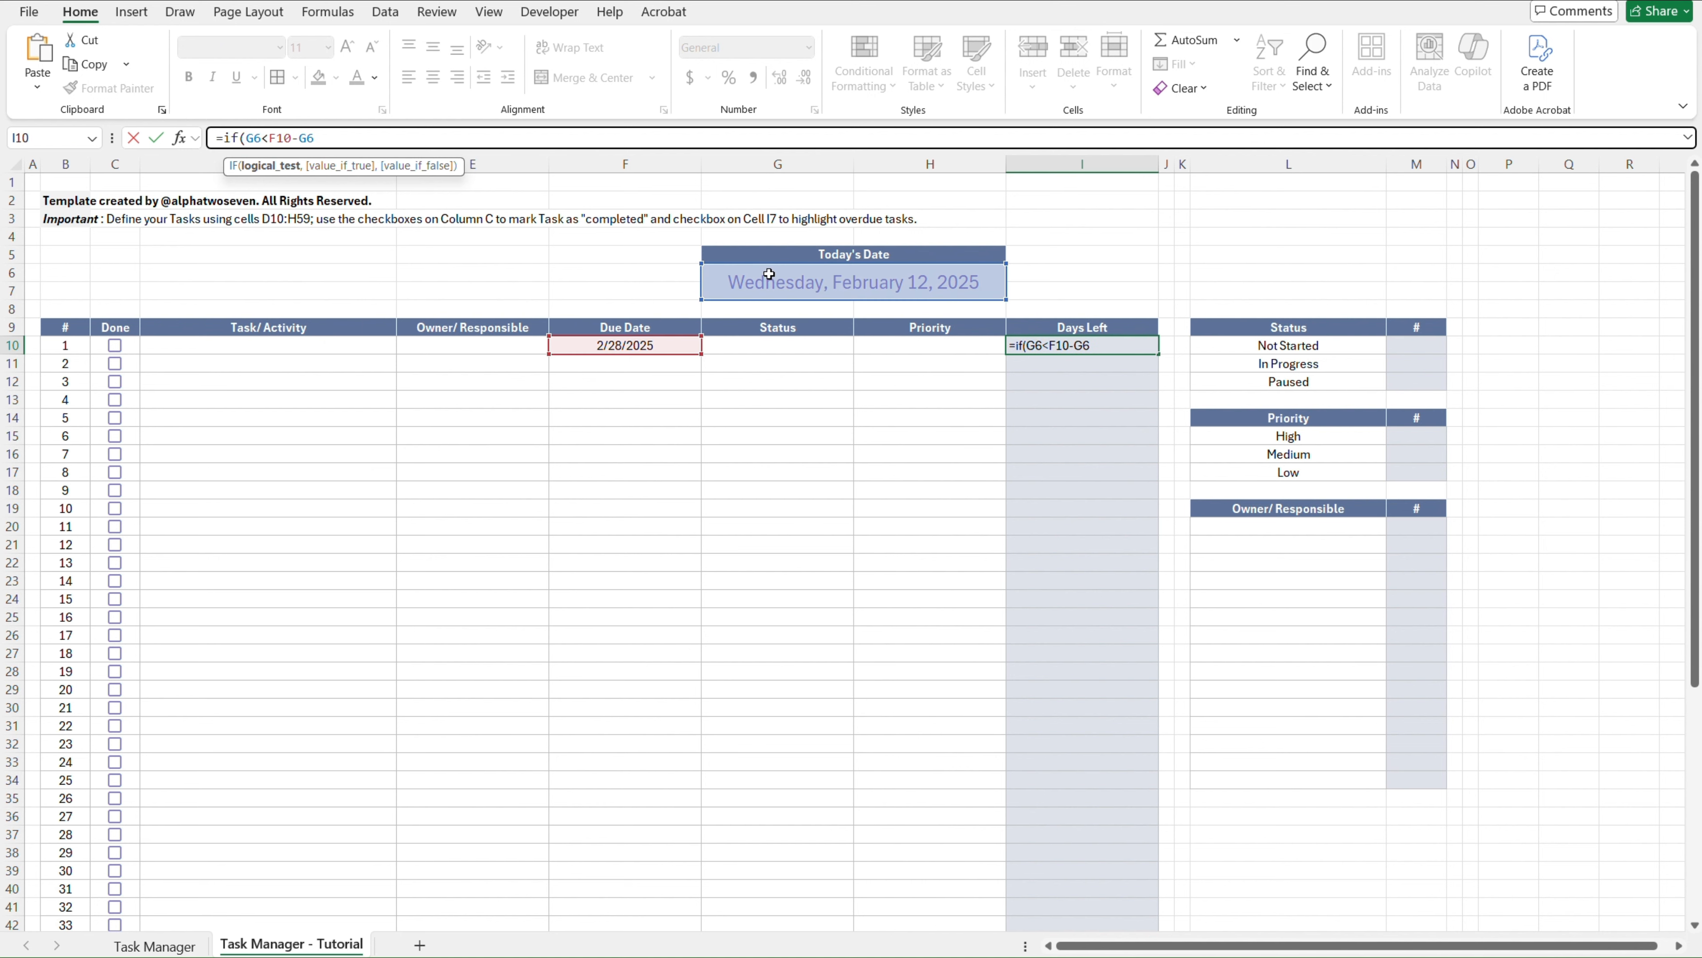
type("<>\"\",")
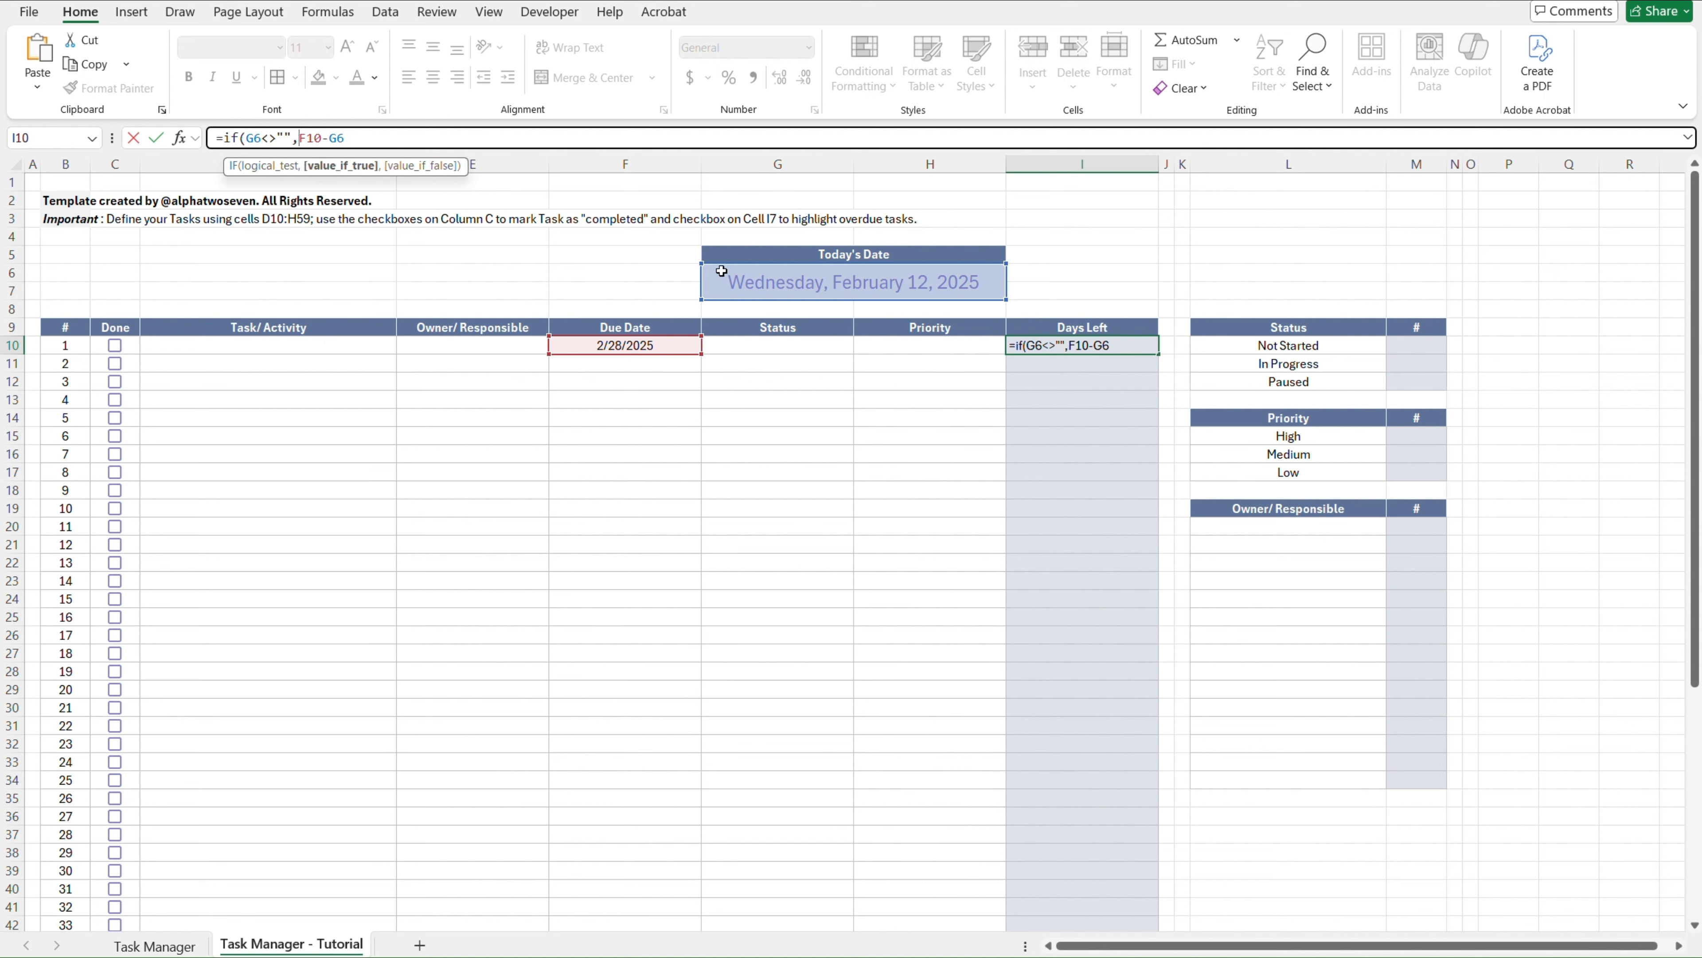
left_click(280, 348)
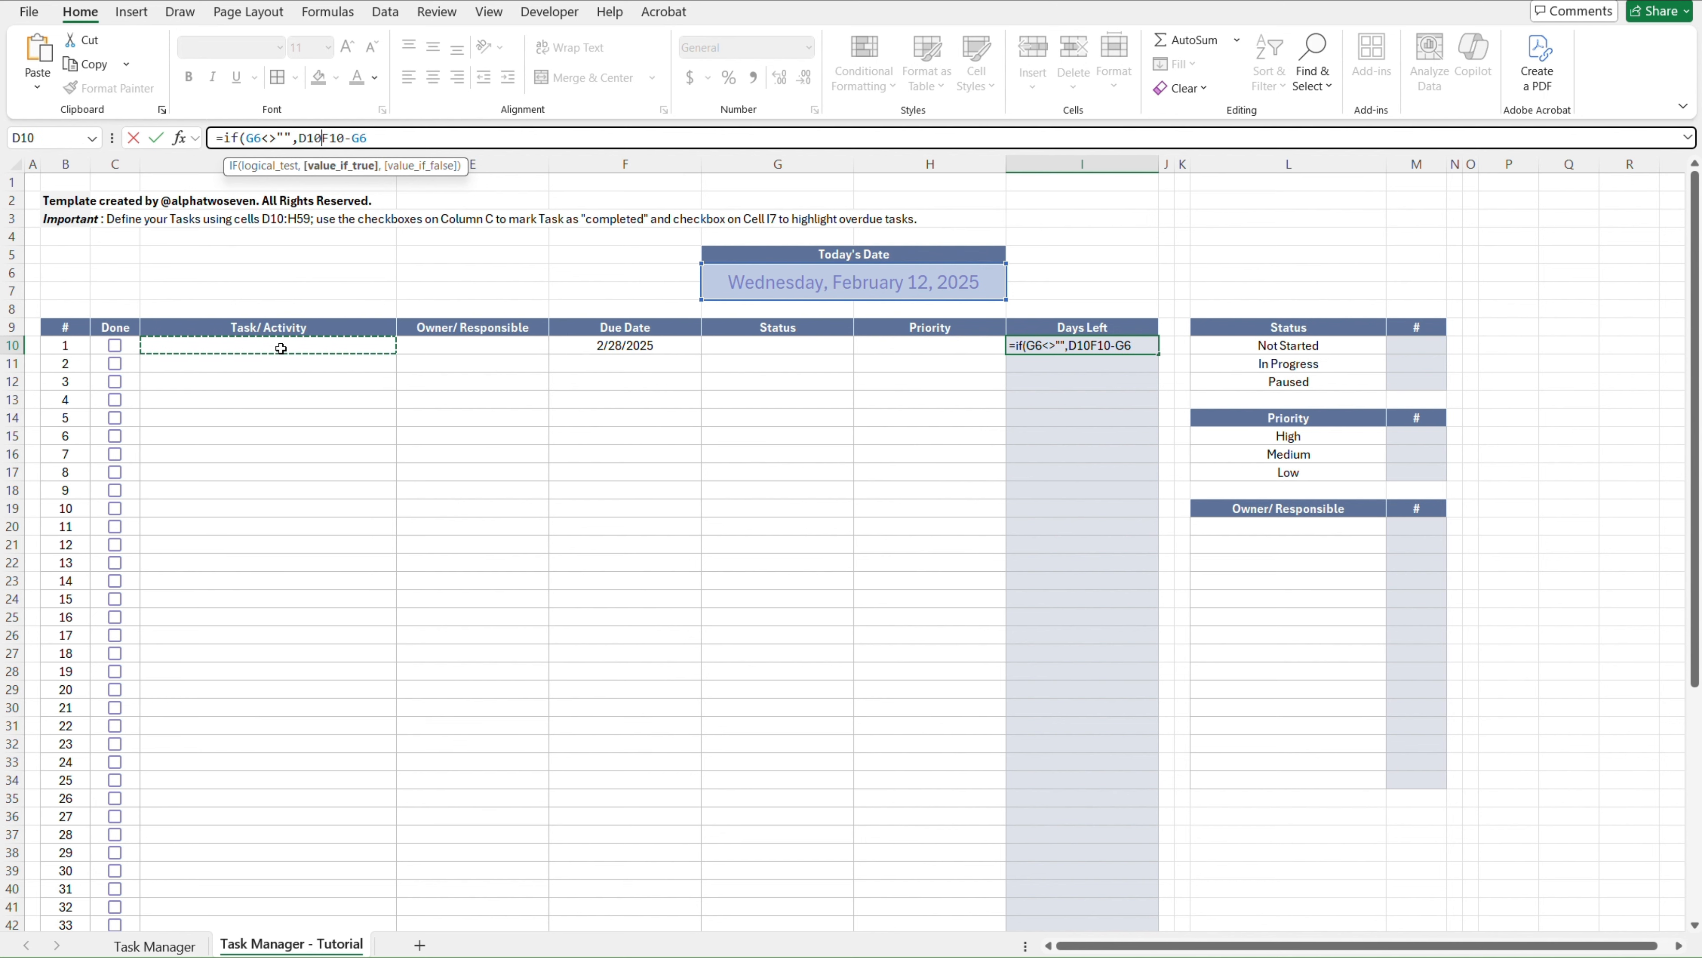
type("<>\"\",")
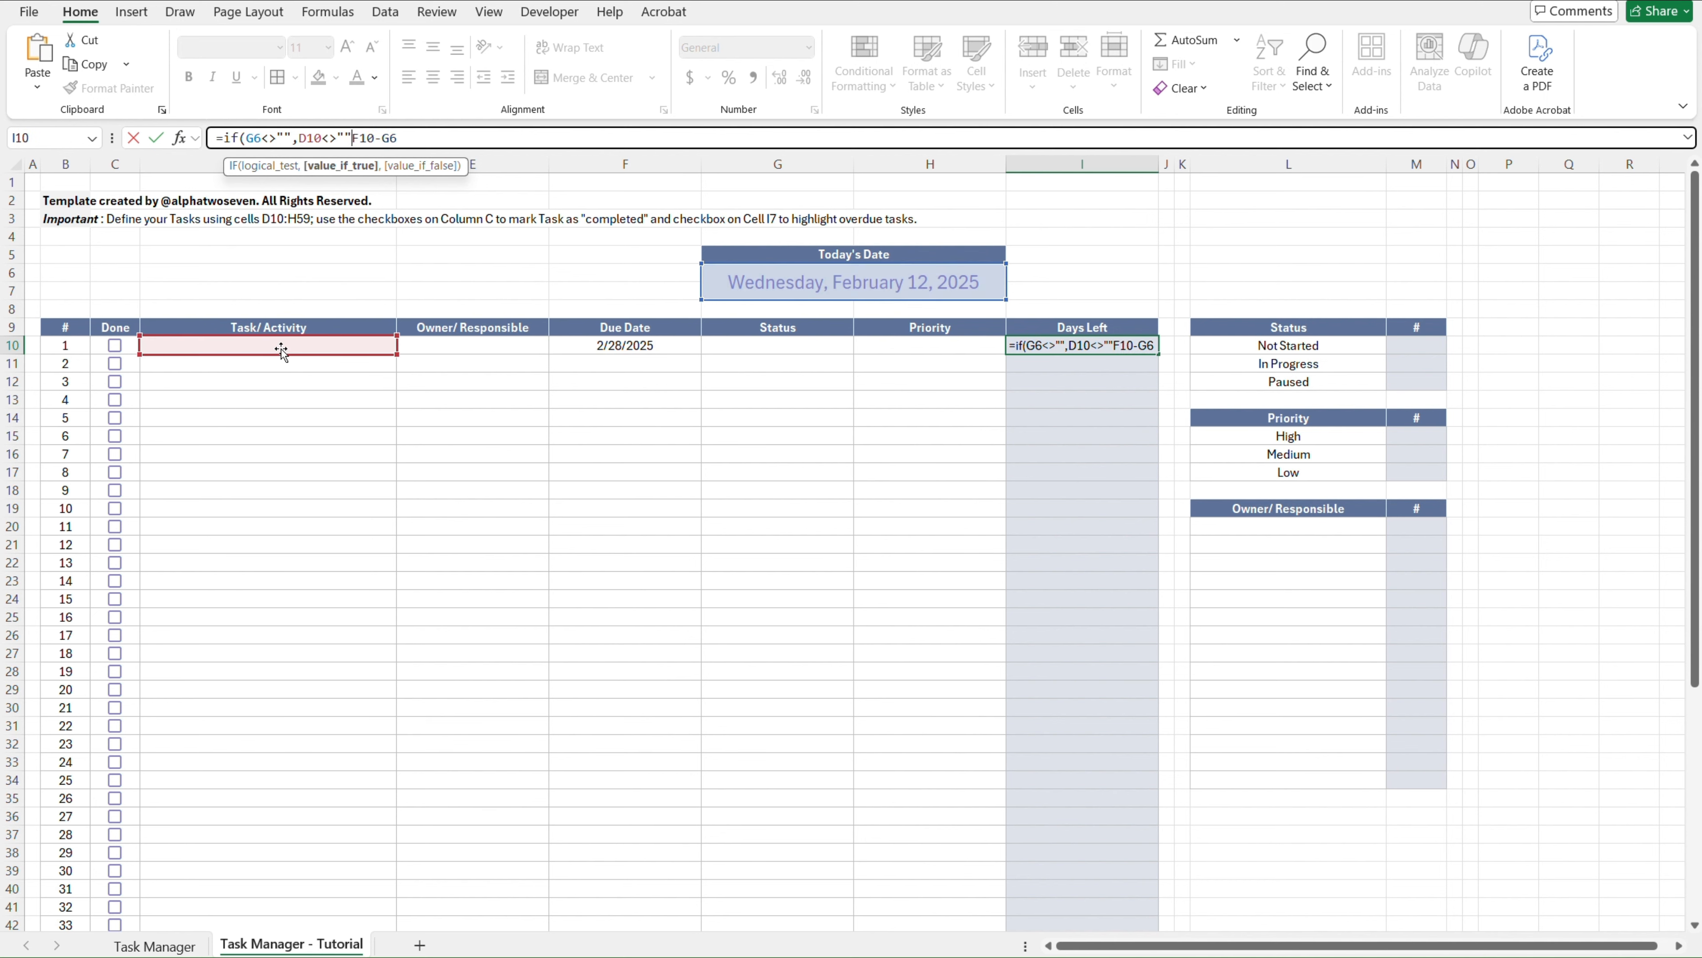
left_click(588, 344)
type("<>")
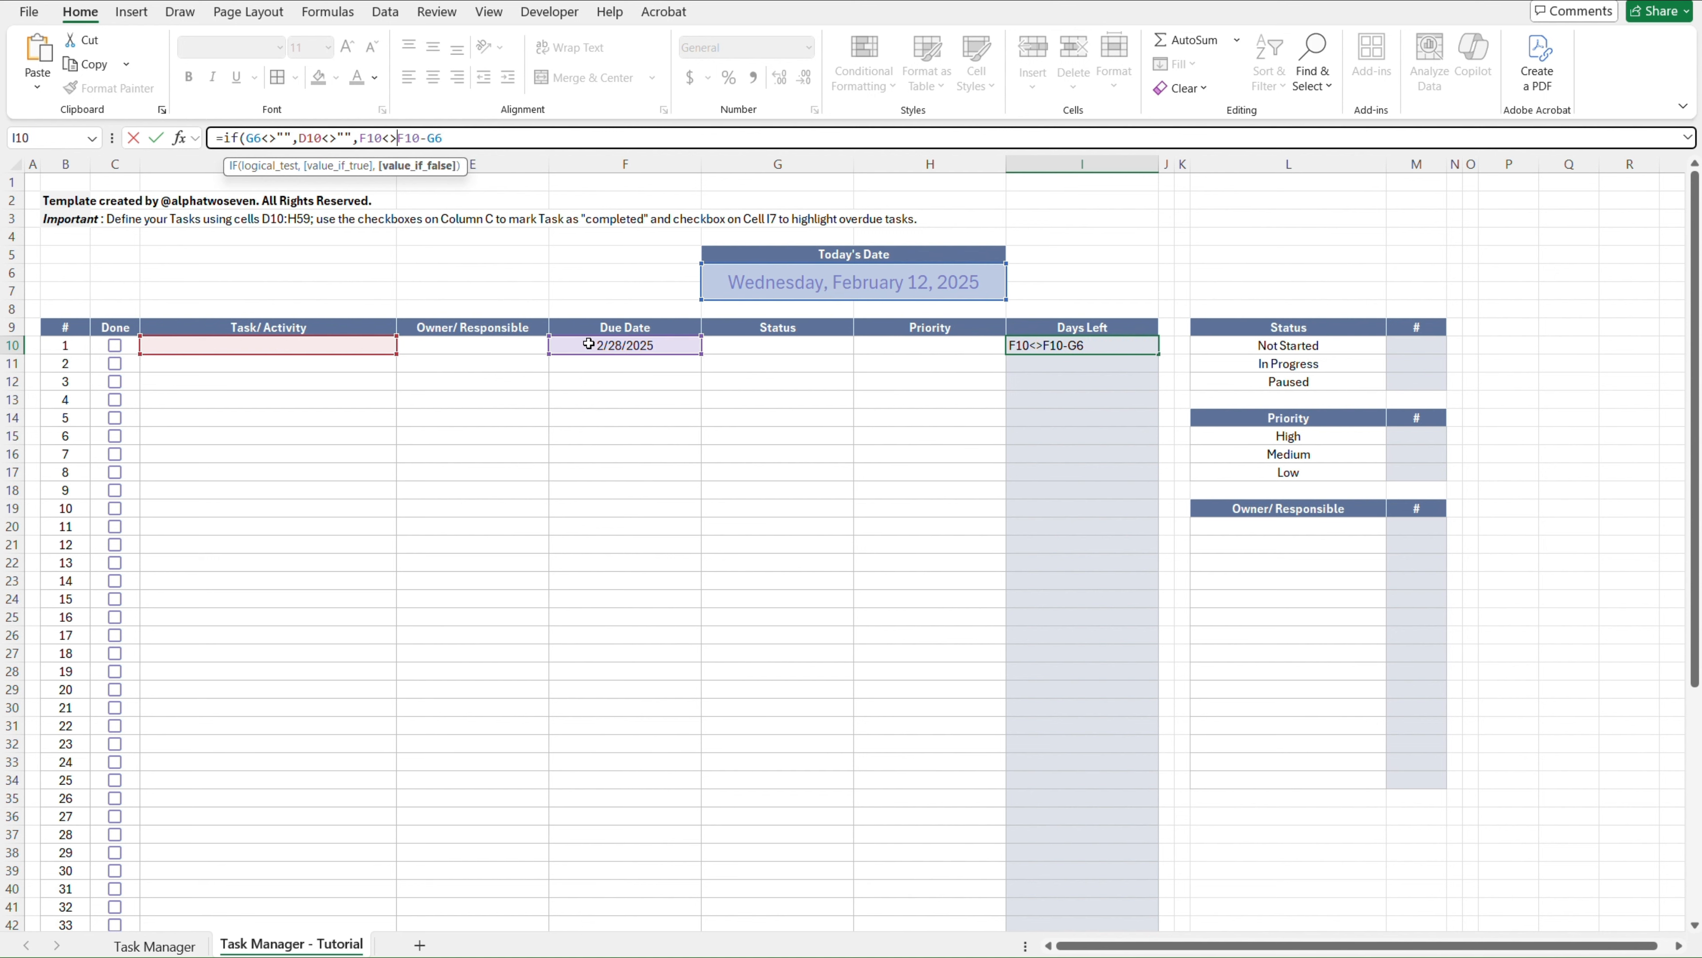
type("\"\",")
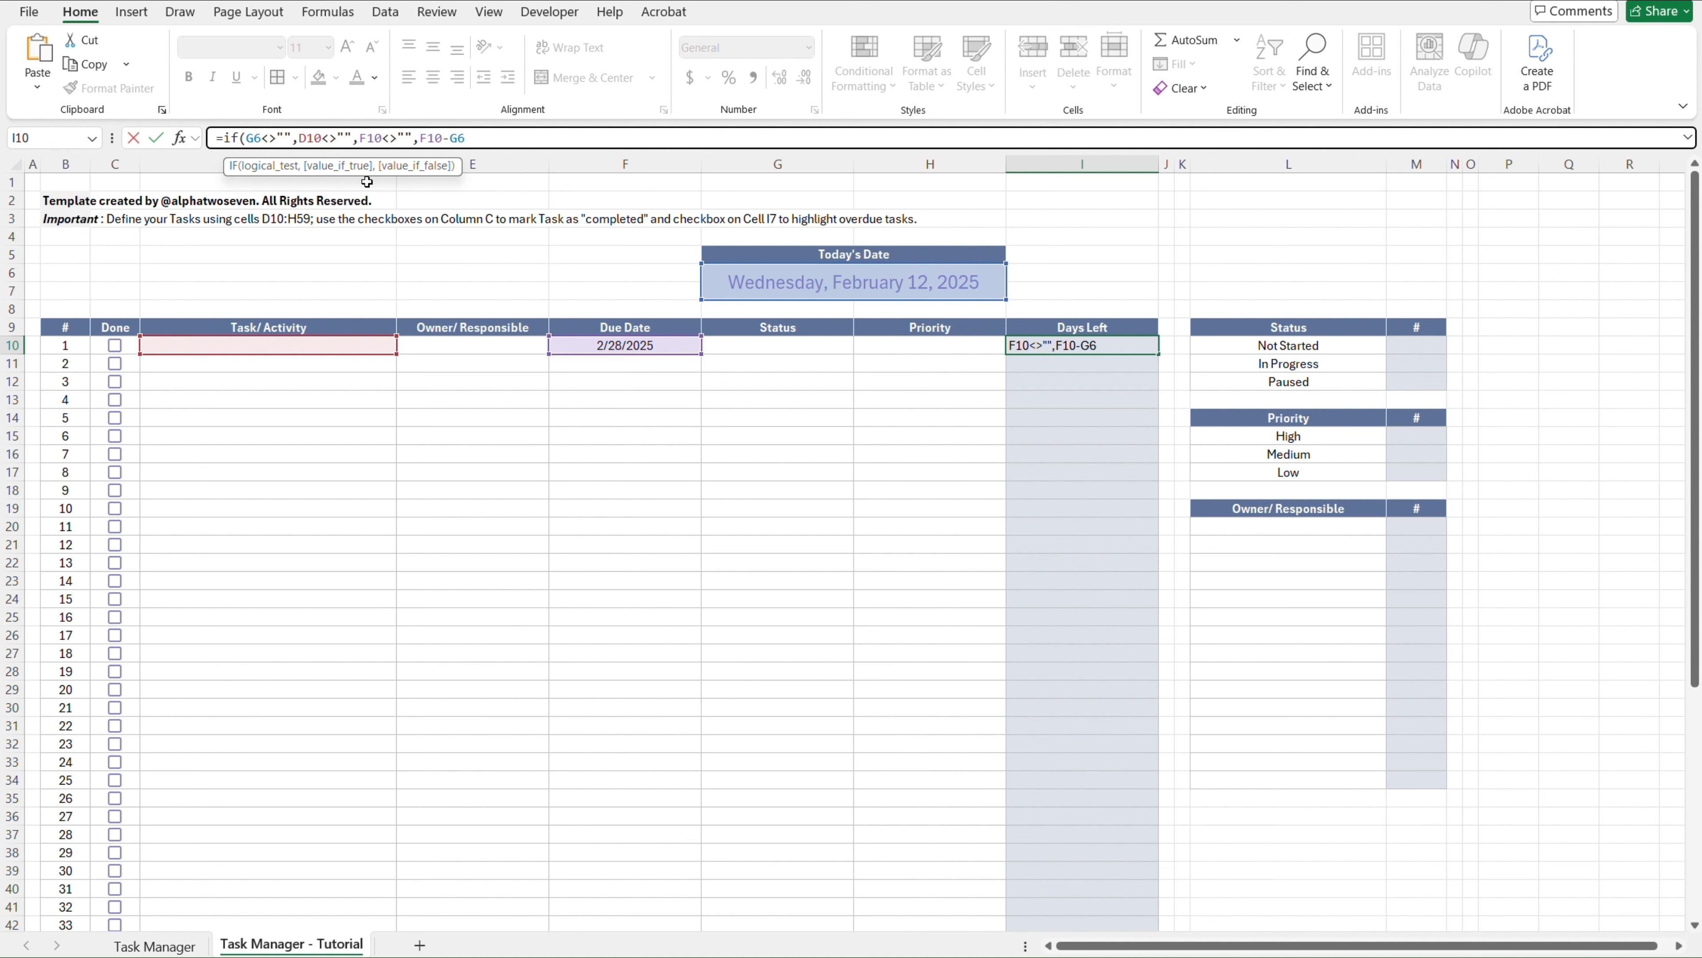
Group the three tests in AND and return blank otherwise, completing I10 as =IF(AND(G6<>"",D10<>"",F10<>""),F10-G6,"")
left_click(251, 137)
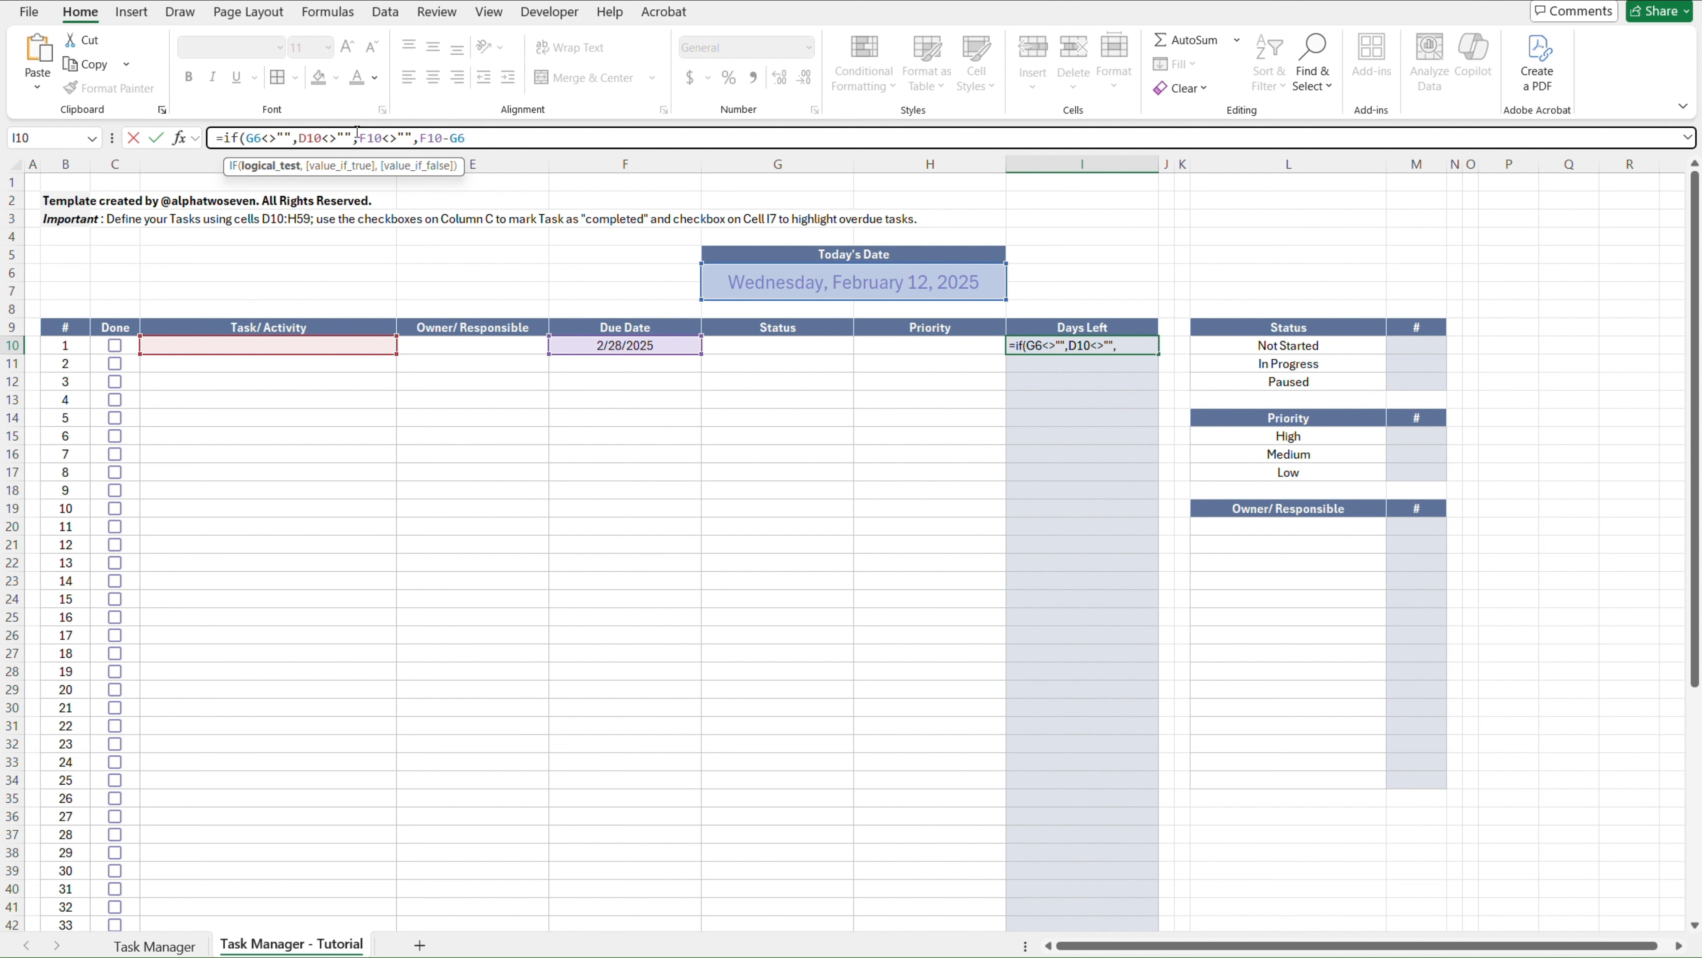
type("AND(")
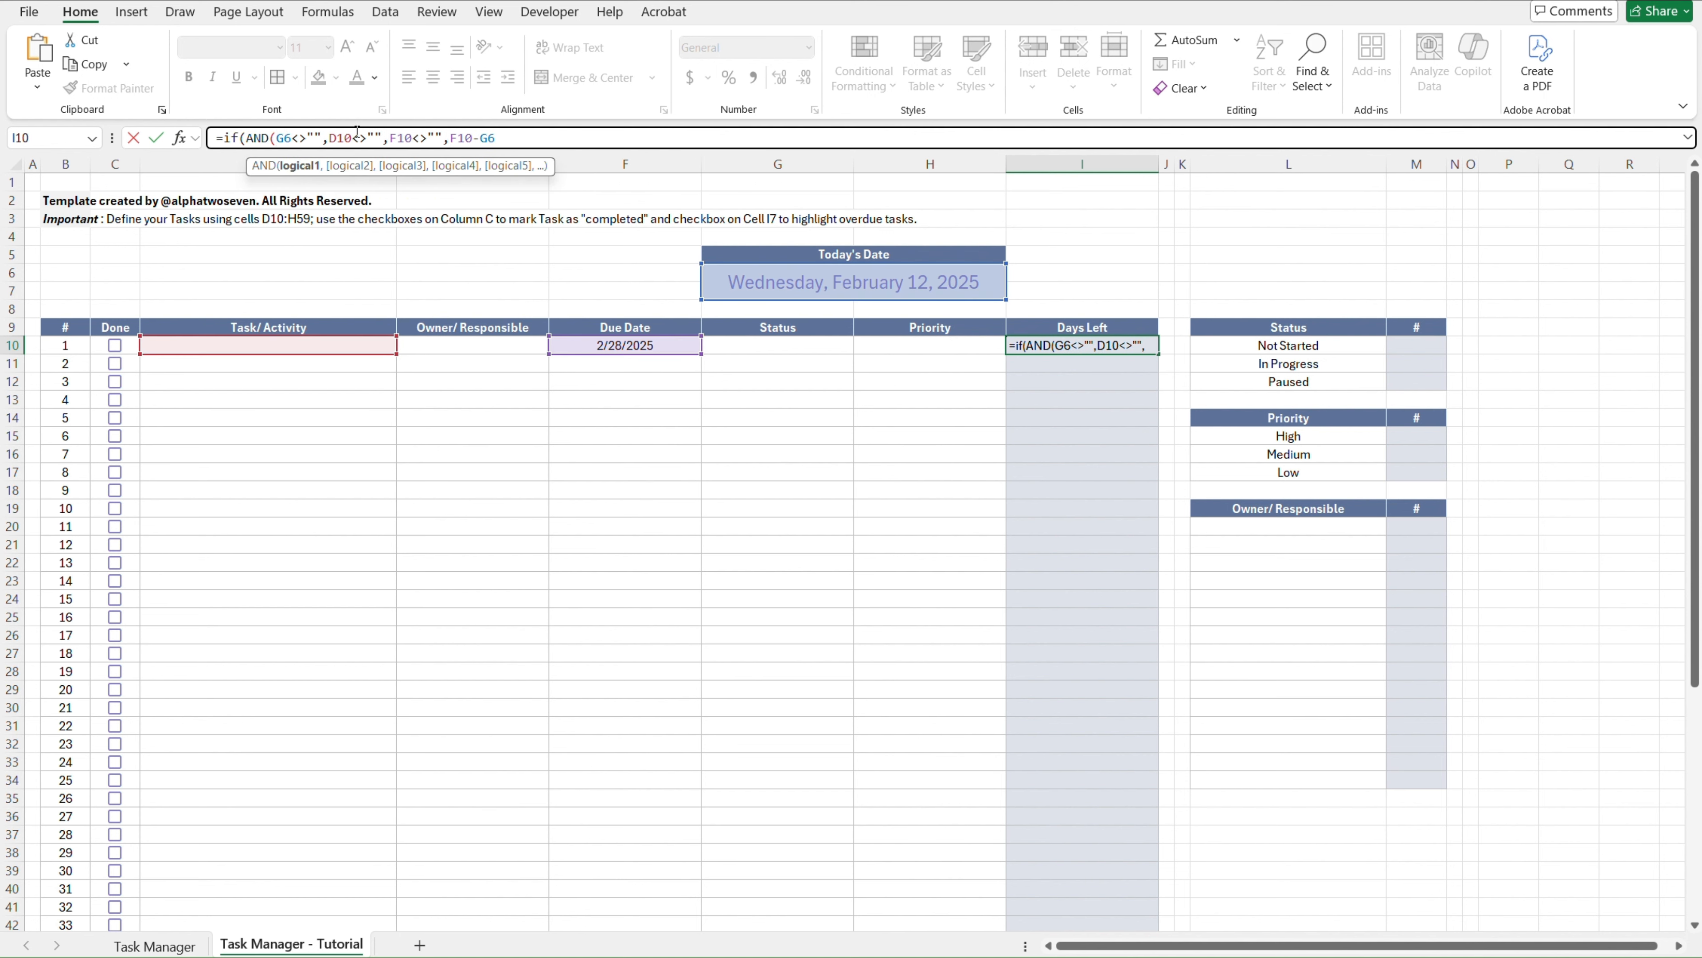
left_click(444, 138)
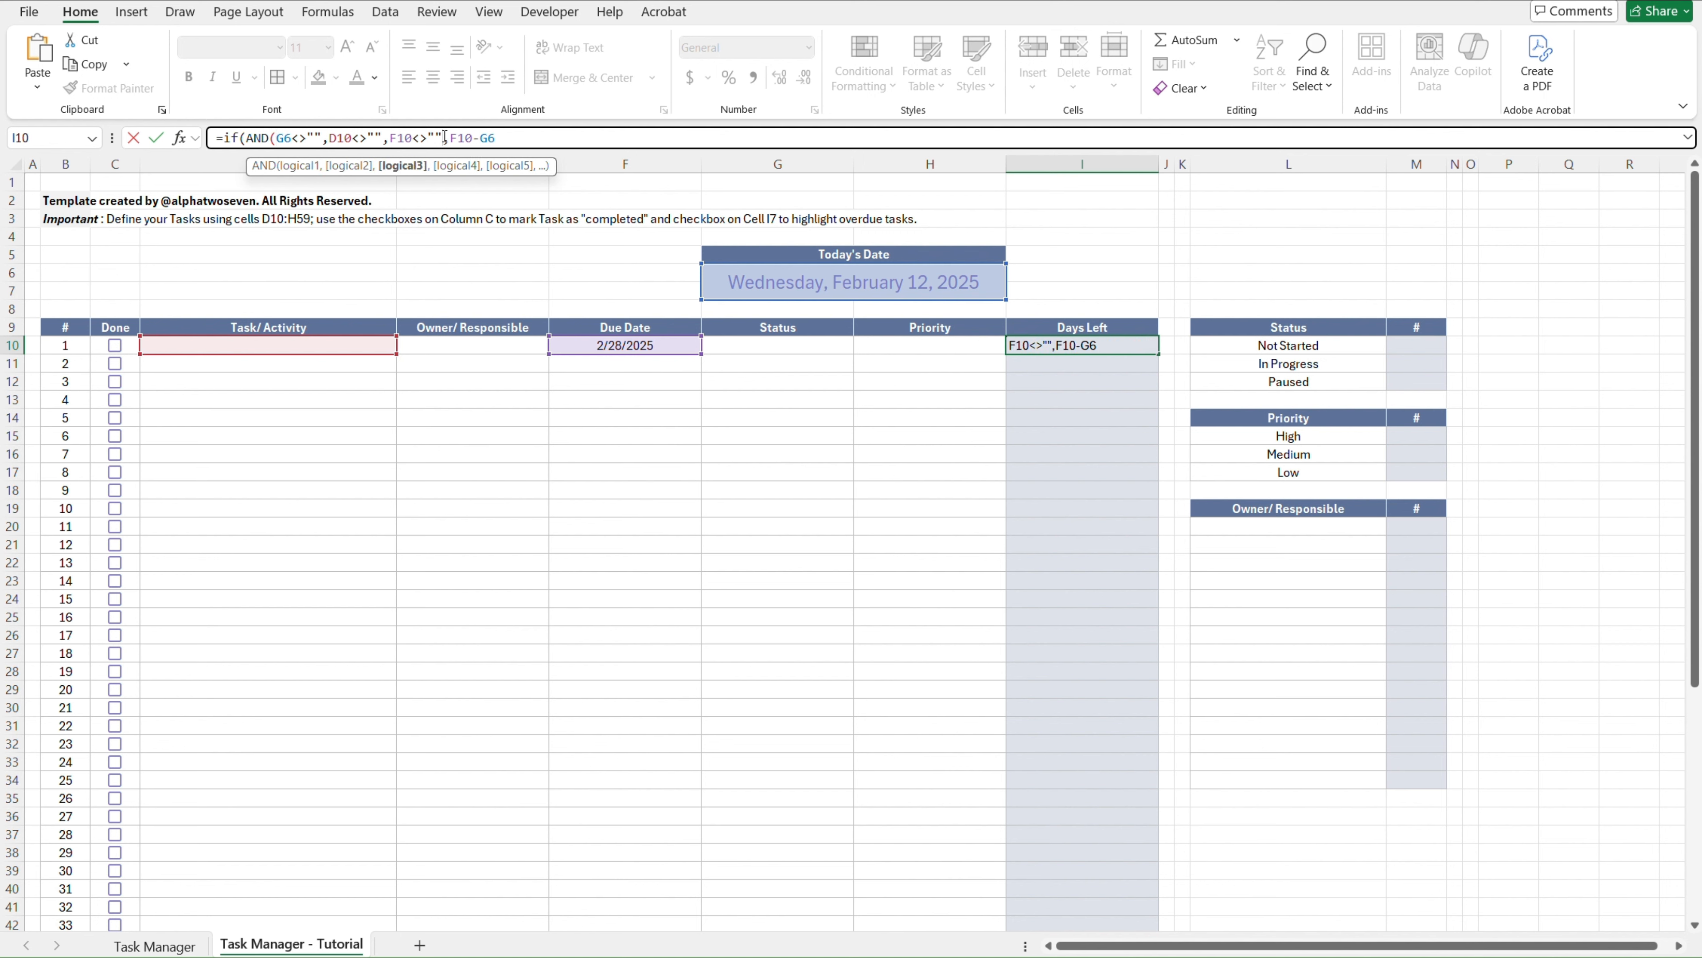
type(")")
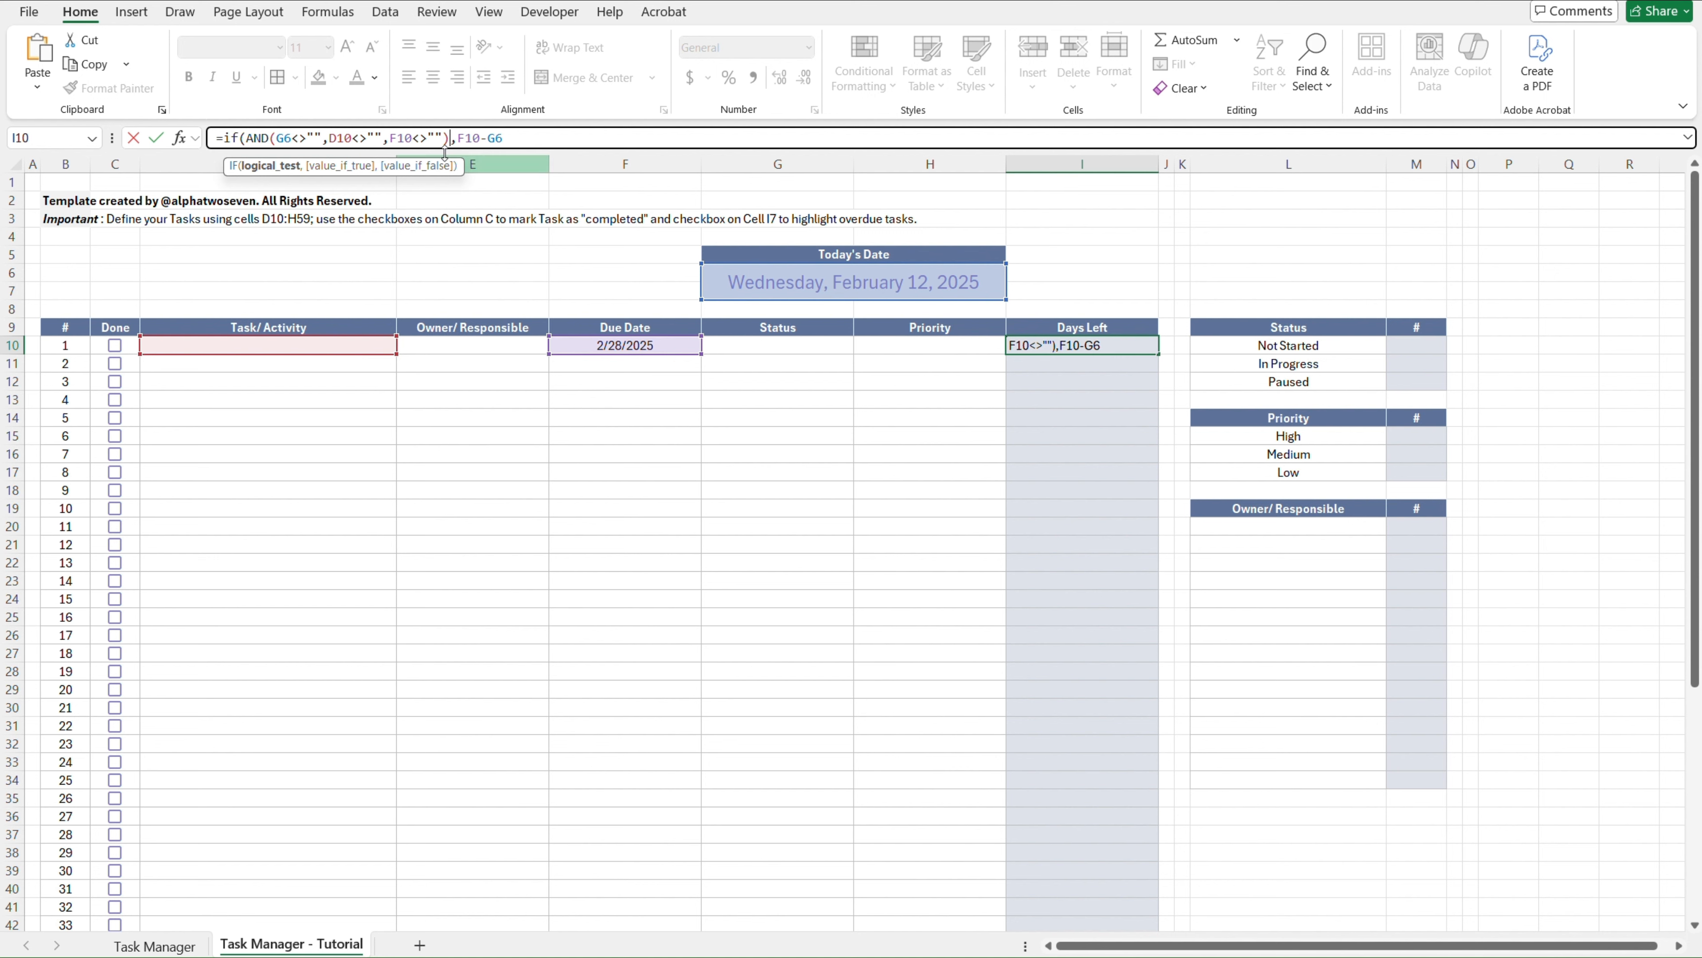
left_click(536, 137)
type(",")
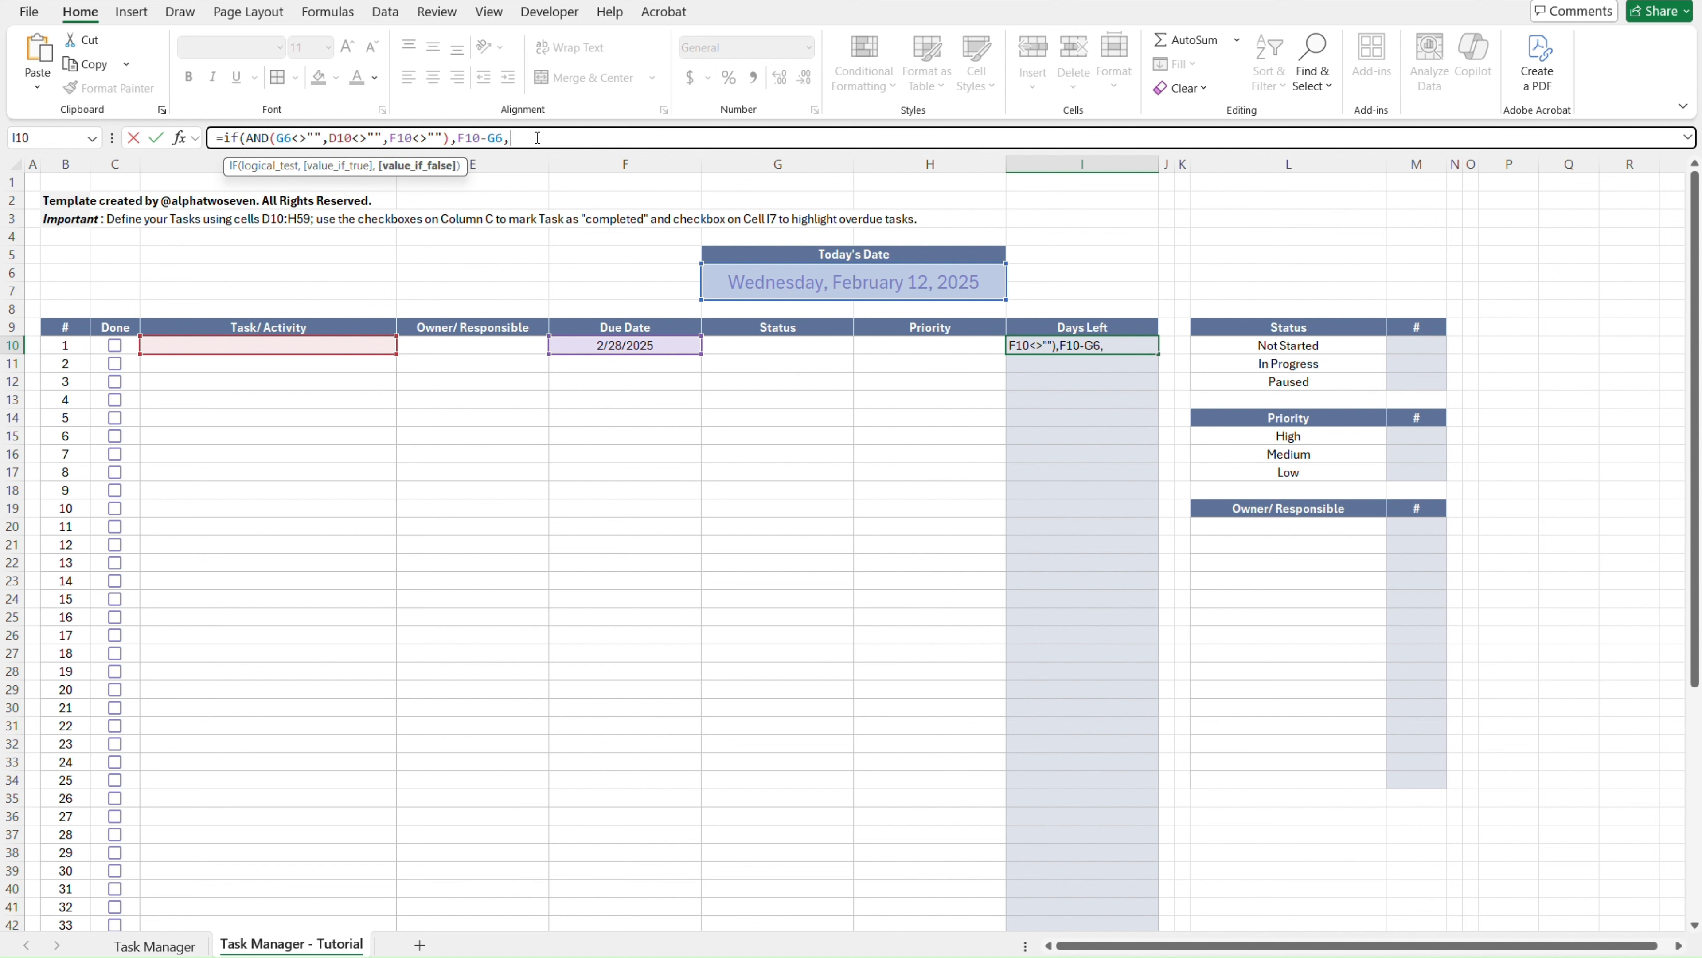
type("\"\")")
key("Return")
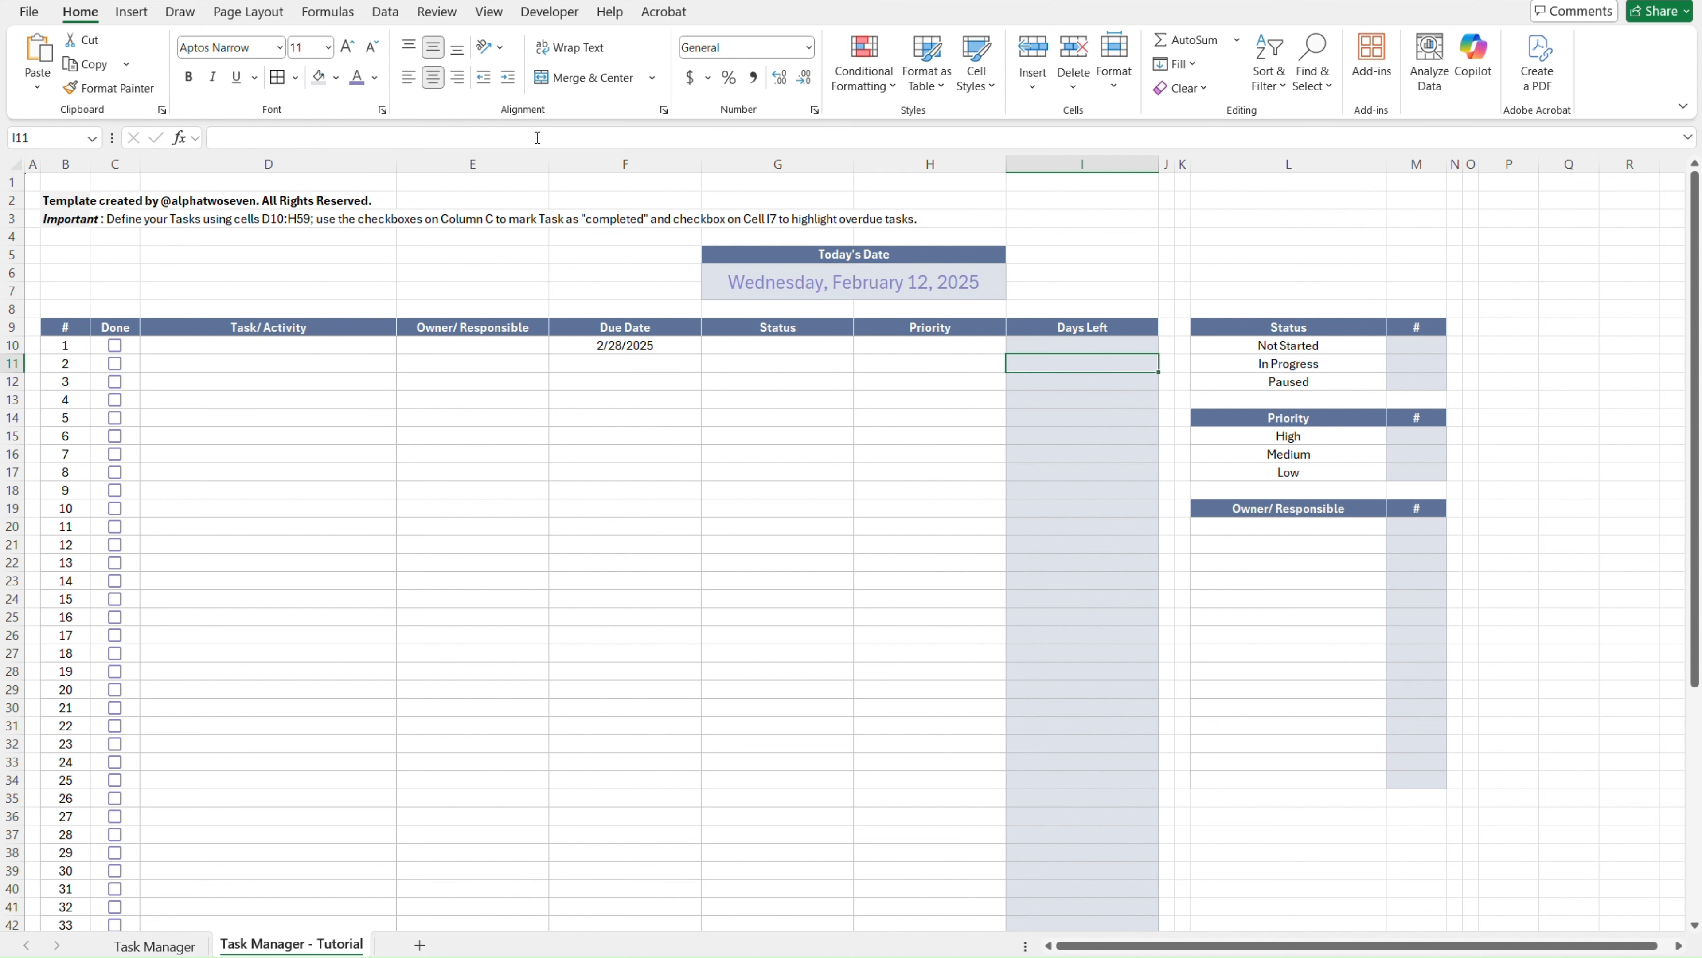
Enter Test as the first task's activity in D10
key("Up")
key("Left")
key("Left")
key("Left")
key("Left")
key("Left")
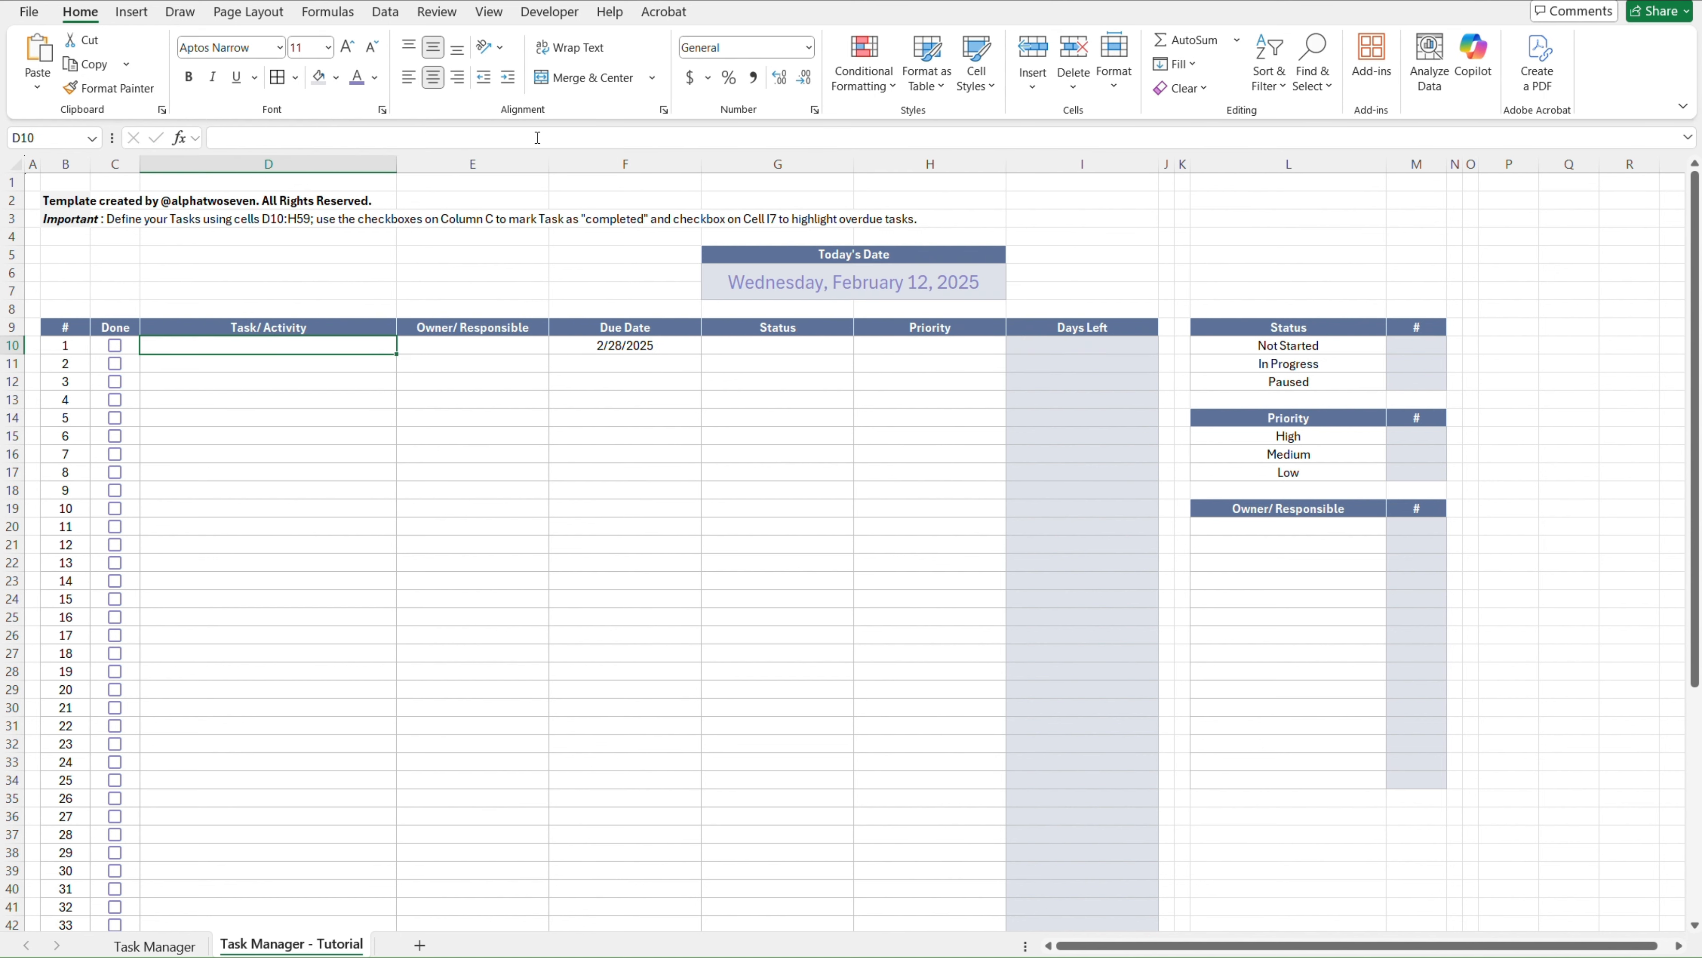
type("Test")
key("Return")
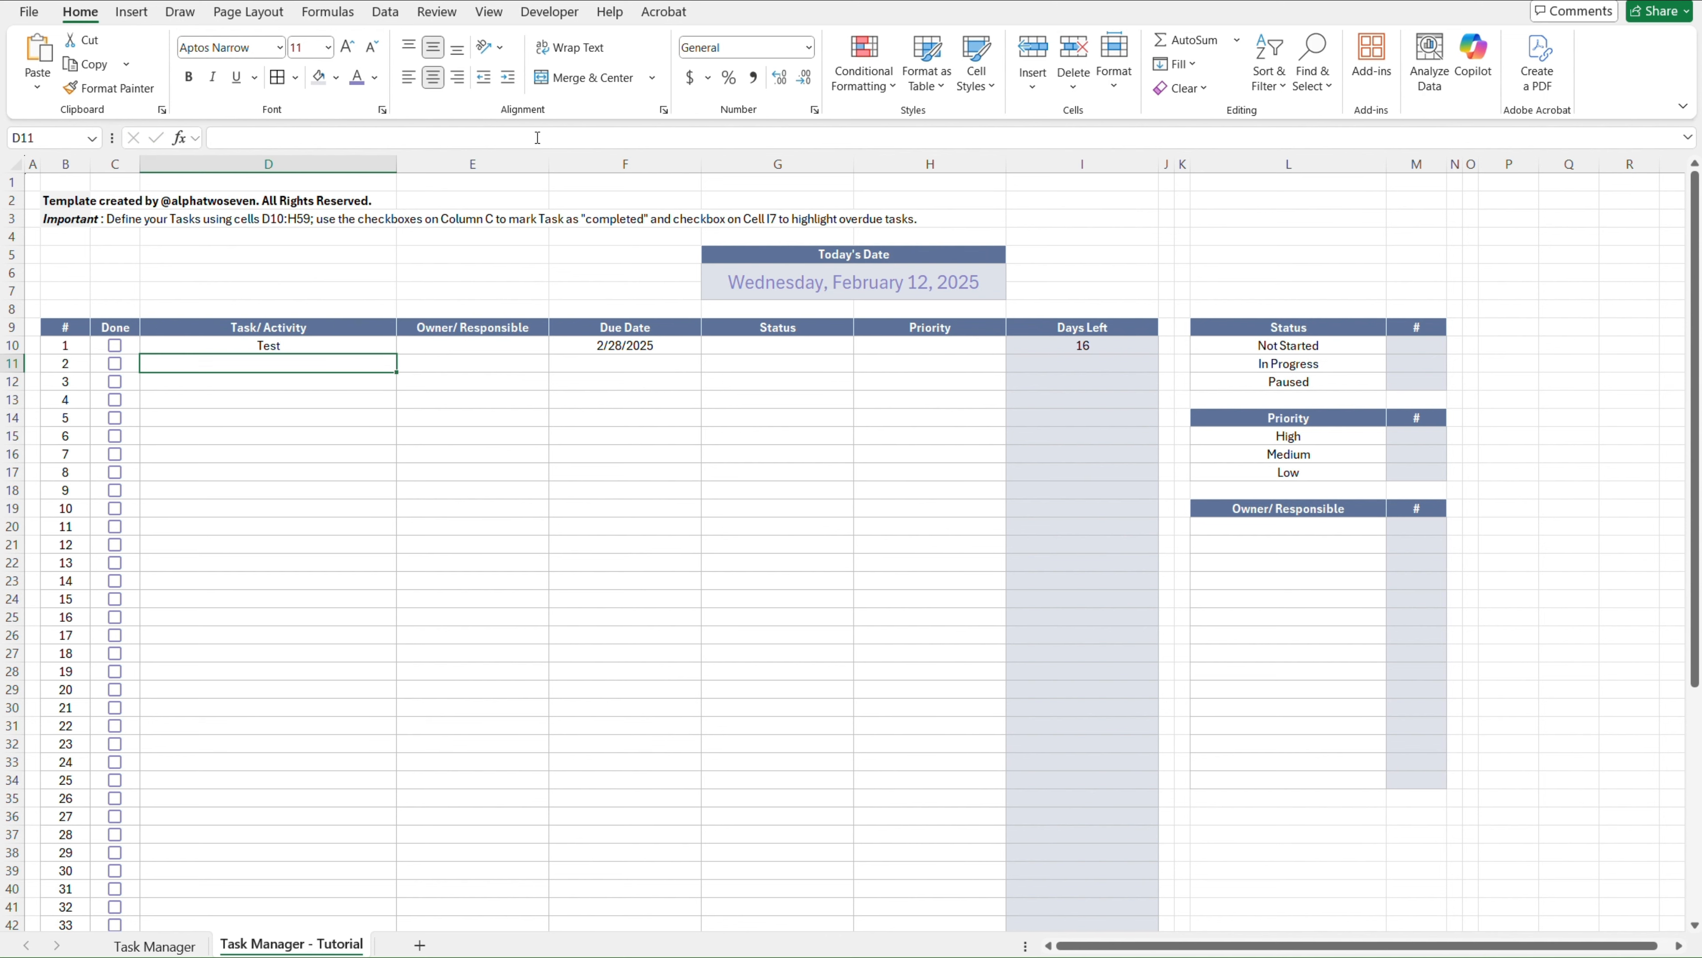
Copy the Days Left formula from I10 to I11, pasting formulas only
key("Up")
key("Right")
key("Right")
key("Right")
key("Right")
key("Right")
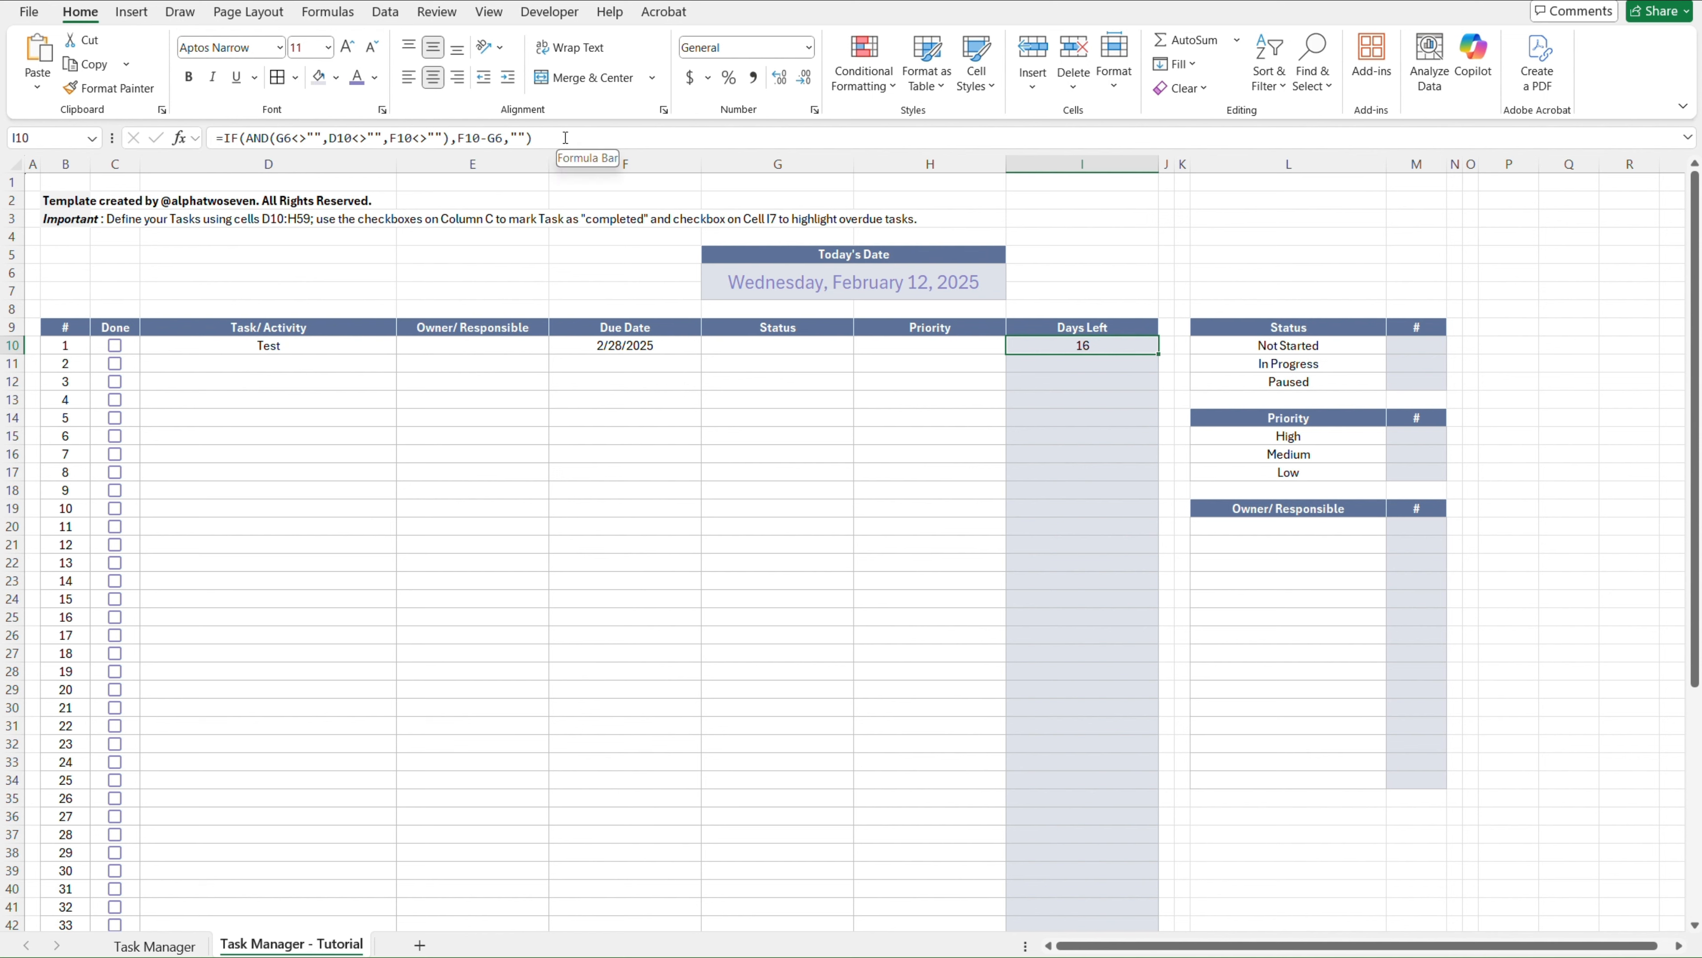
key("ctrl+c")
key("Down")
key("ctrl+alt+v")
key("f")
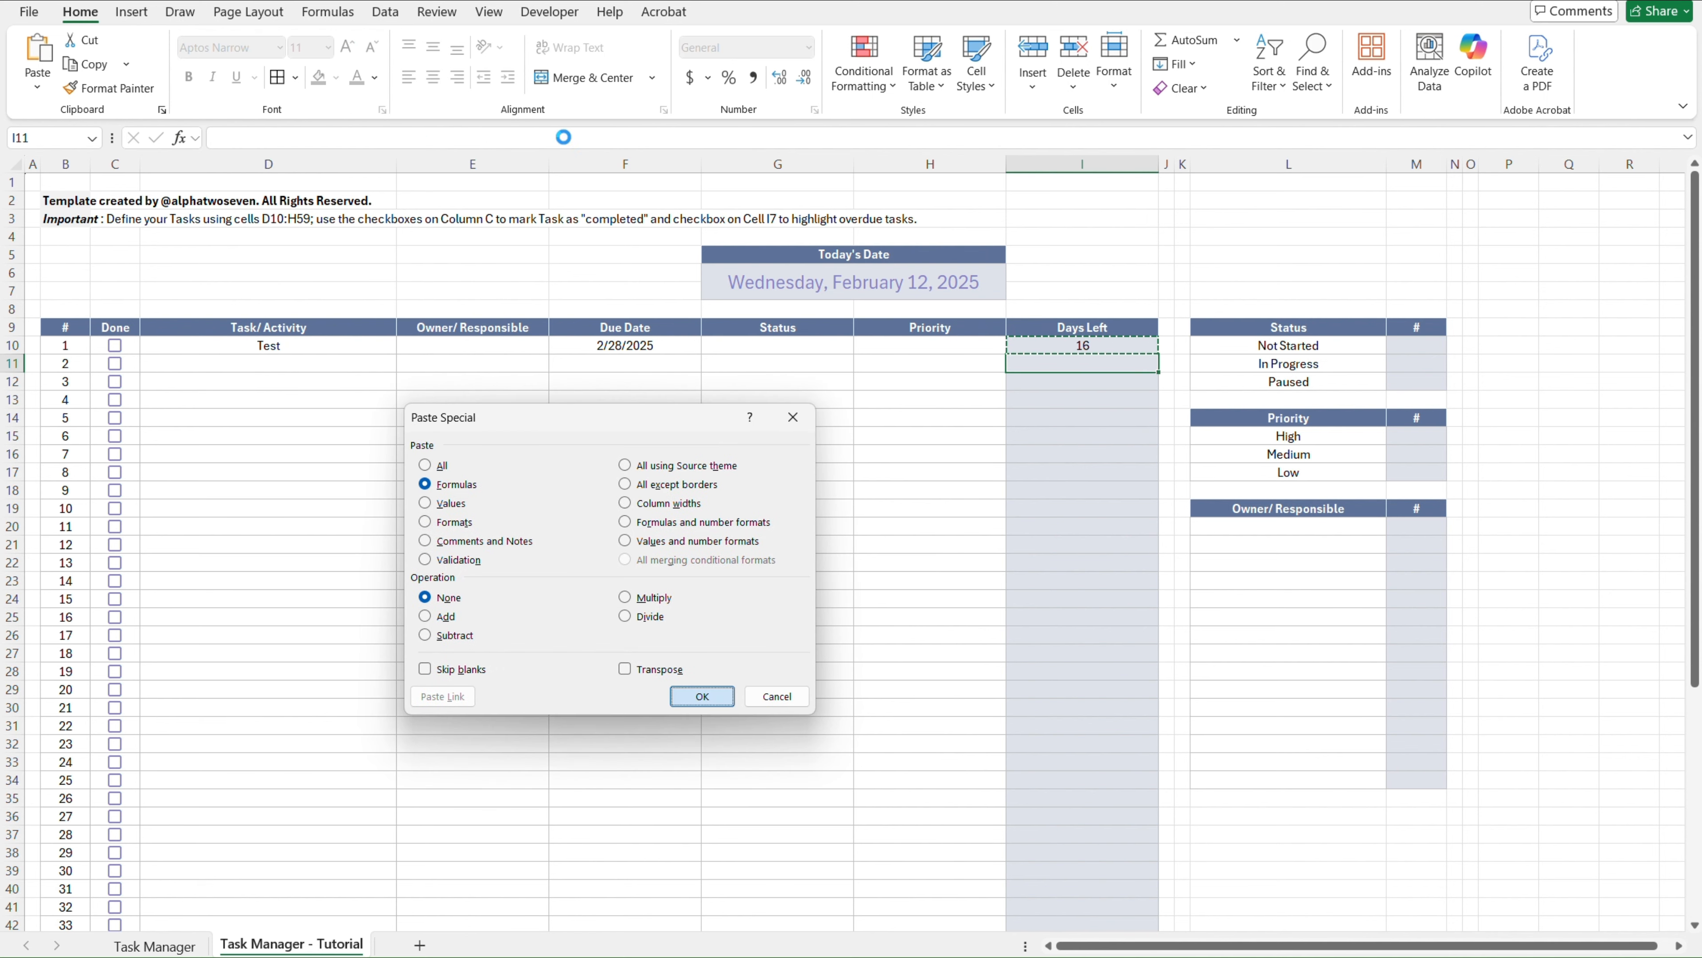
key("Return")
key("Escape")
Copy the first task's entries in D10:F10 to row 11, pasting values only
key("Left")
key("Left")
key("Left")
key("Left")
key("Left")
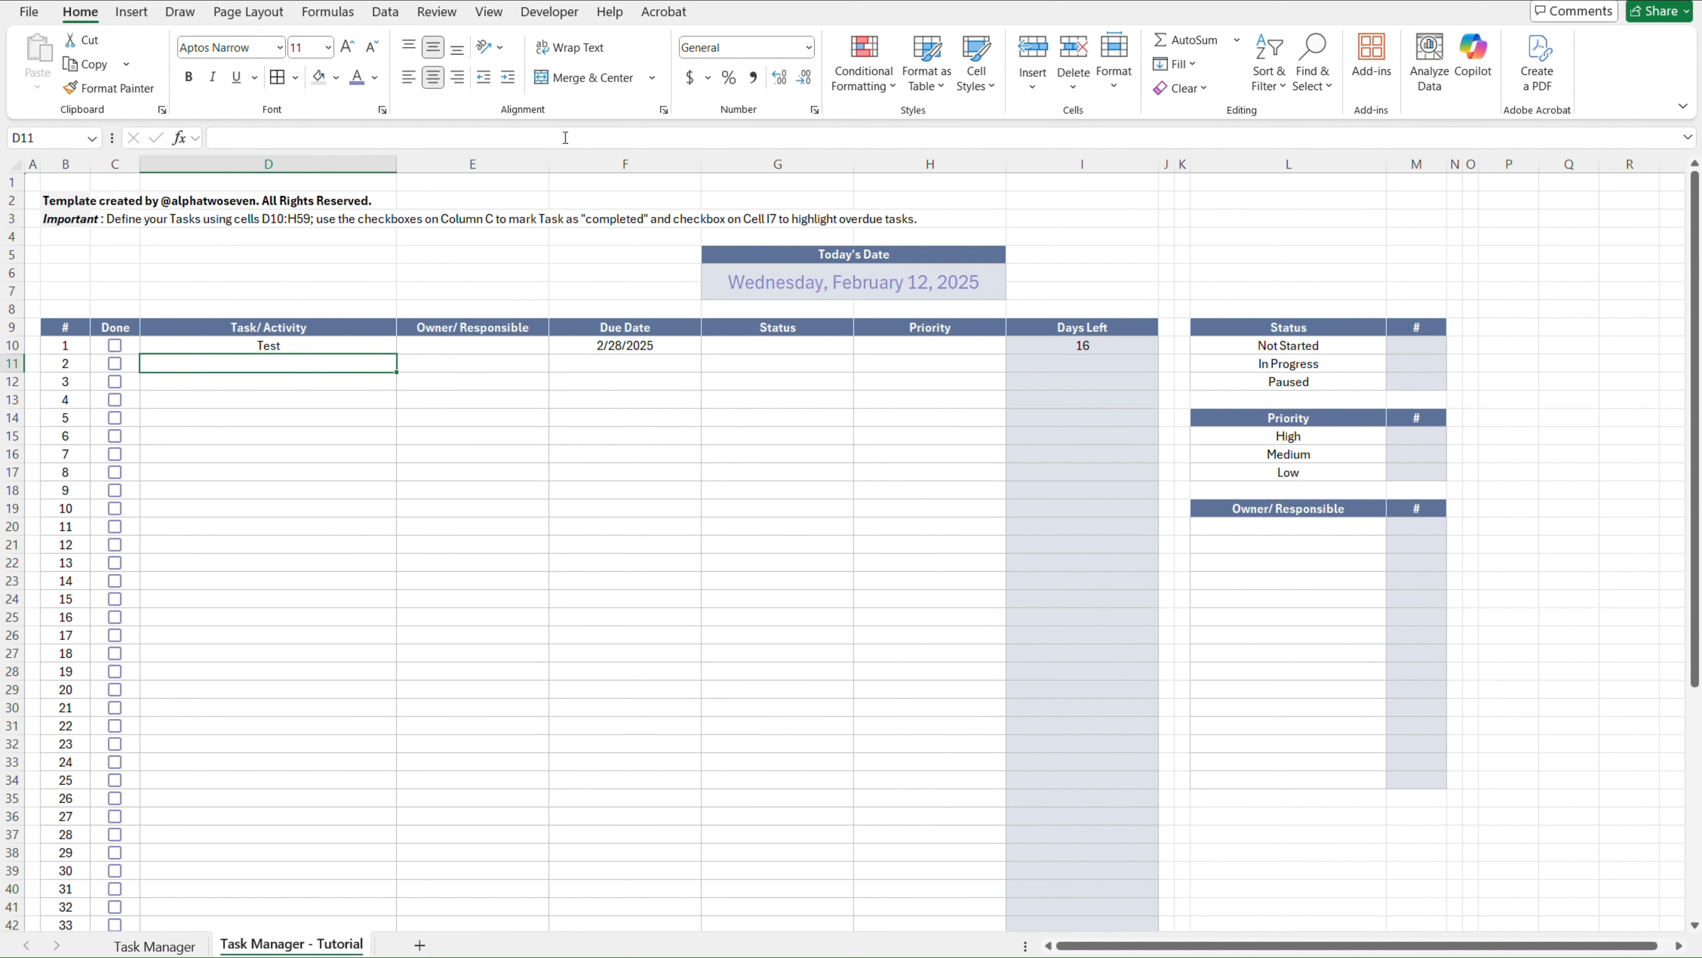
key("Up")
key("shift+Right")
key("shift+Right")
key("ctrl+c")
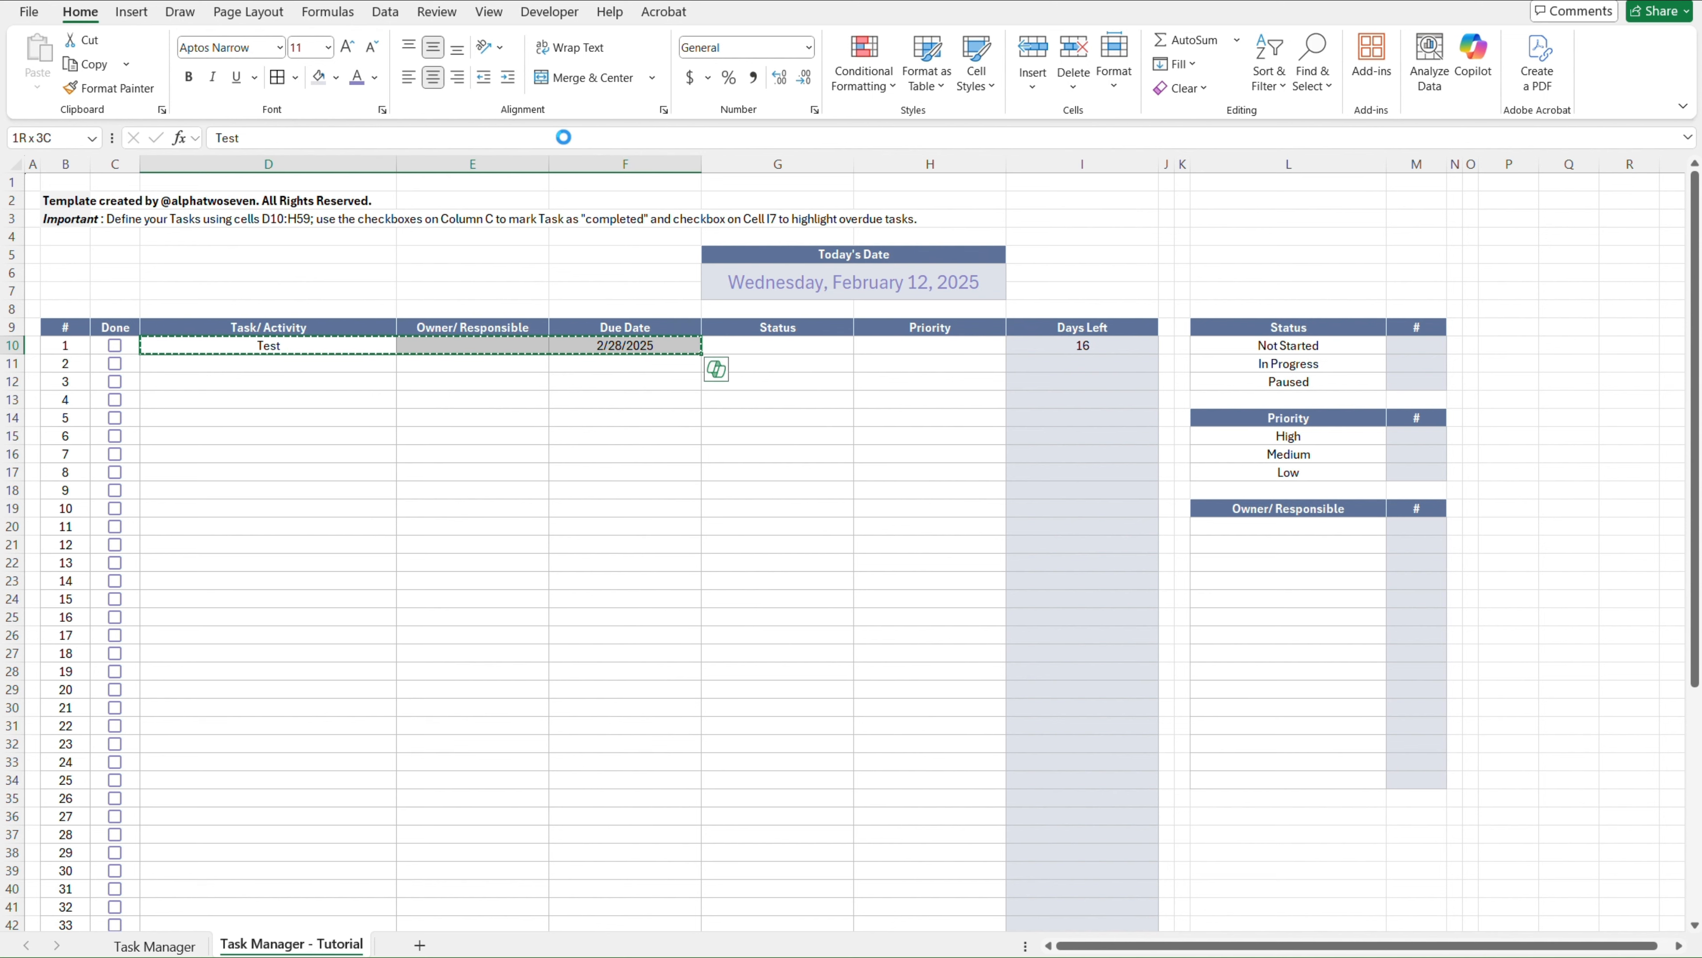
key("Down")
key("ctrl+alt+v")
key("v")
key("Return")
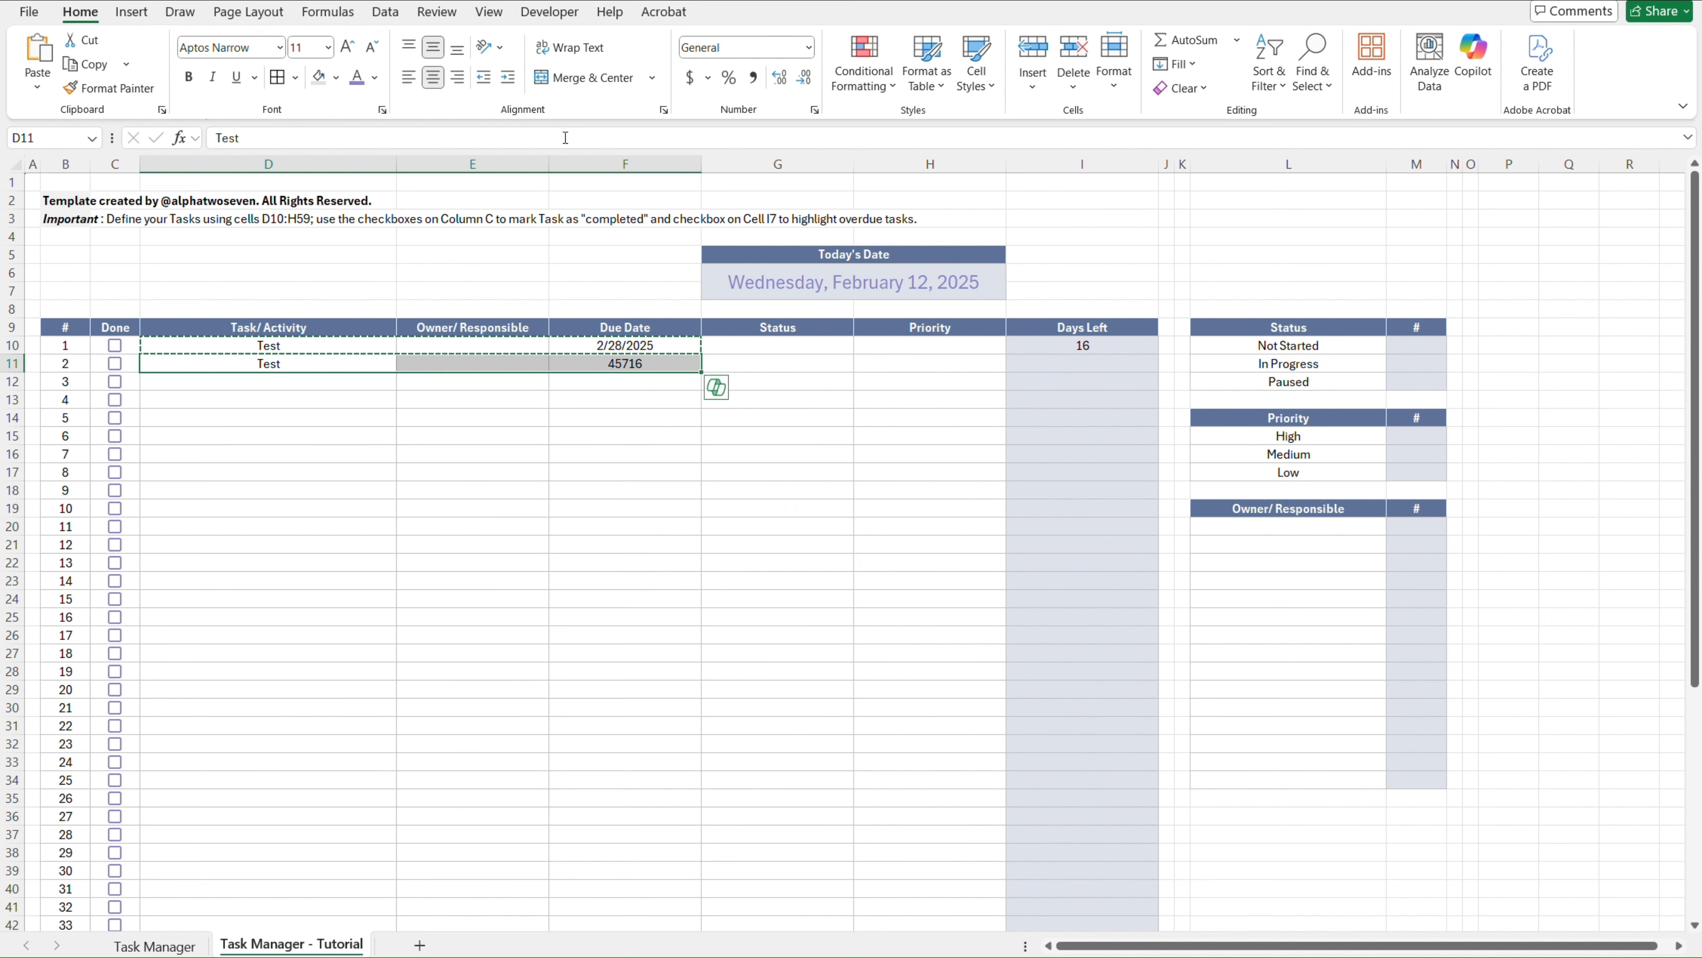
key("Escape")
Examine which cells the copied Days Left formula in I11 refers to
key("Right")
key("Right")
key("Right")
key("Right")
key("Right")
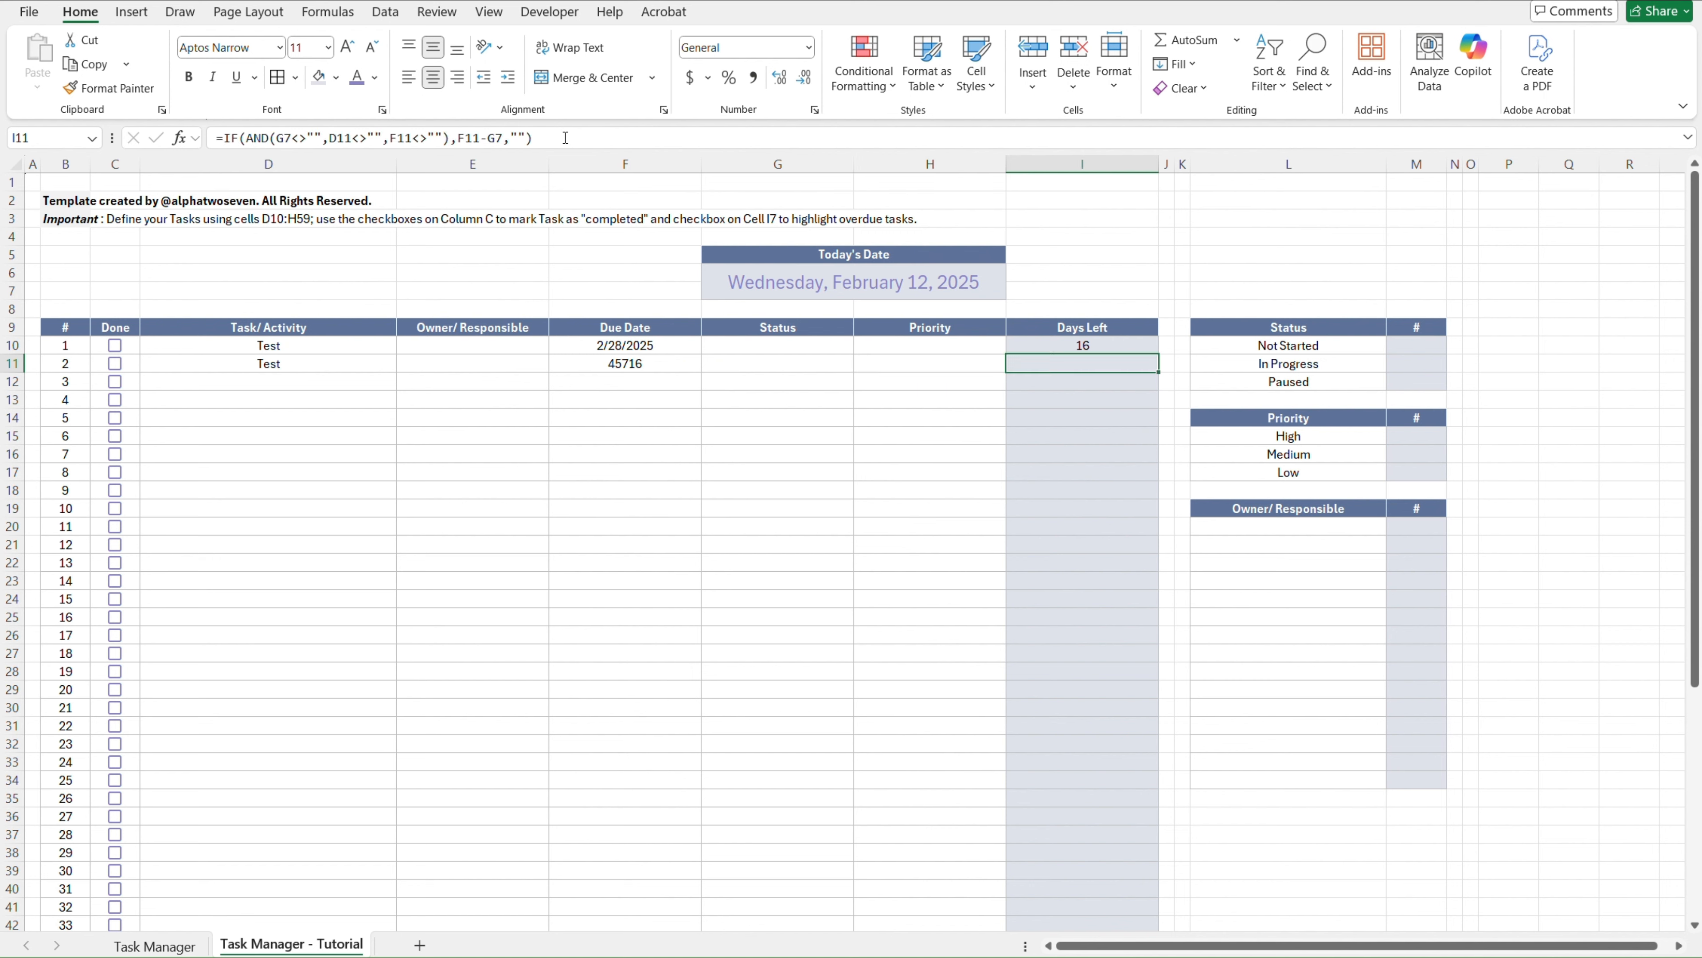
left_click(566, 137)
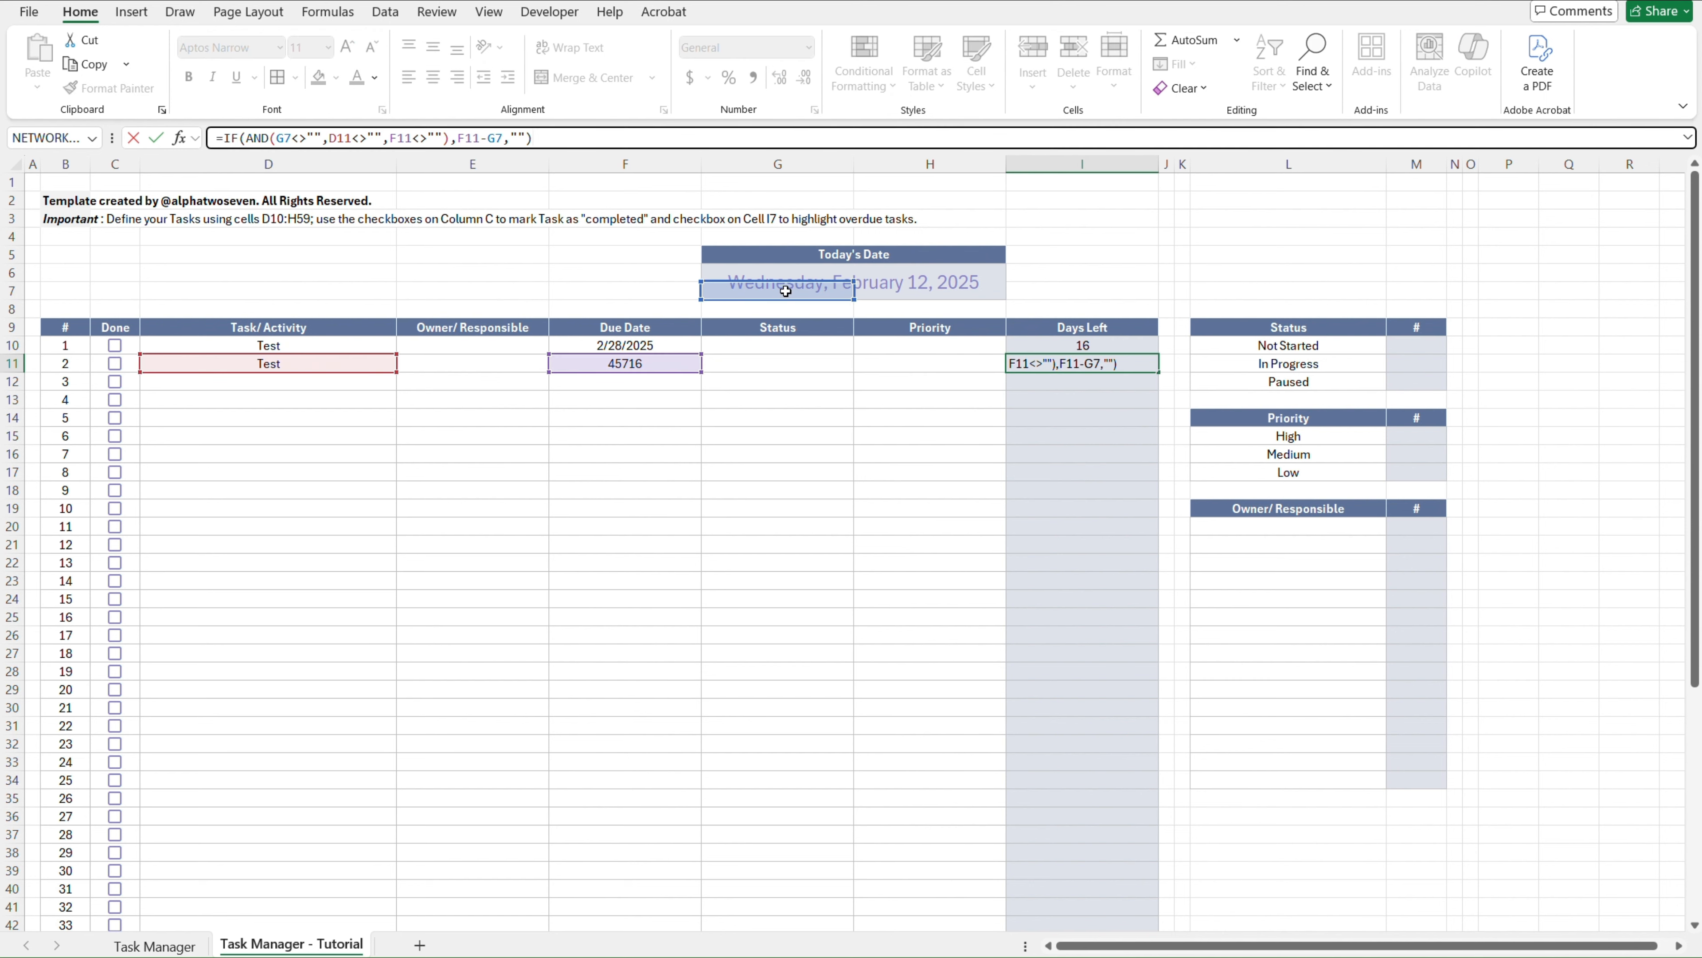
key("Escape")
Make both G6 references in the I10 Days Left formula absolute as $G$6
key("Up")
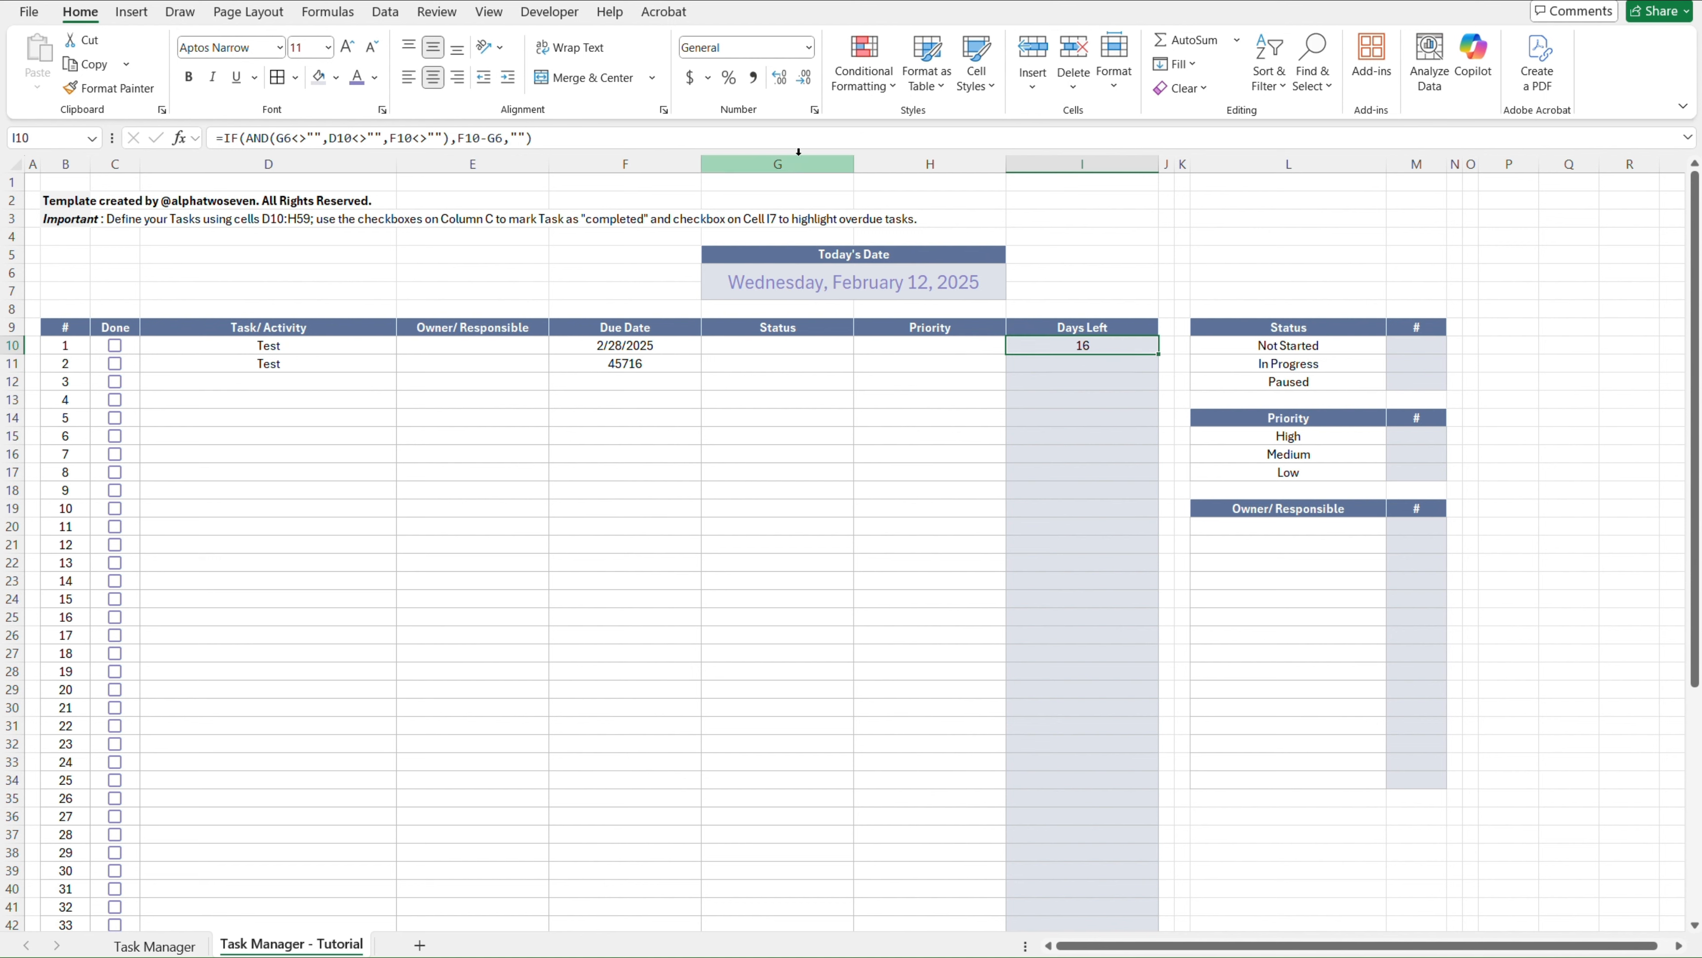
left_click(803, 136)
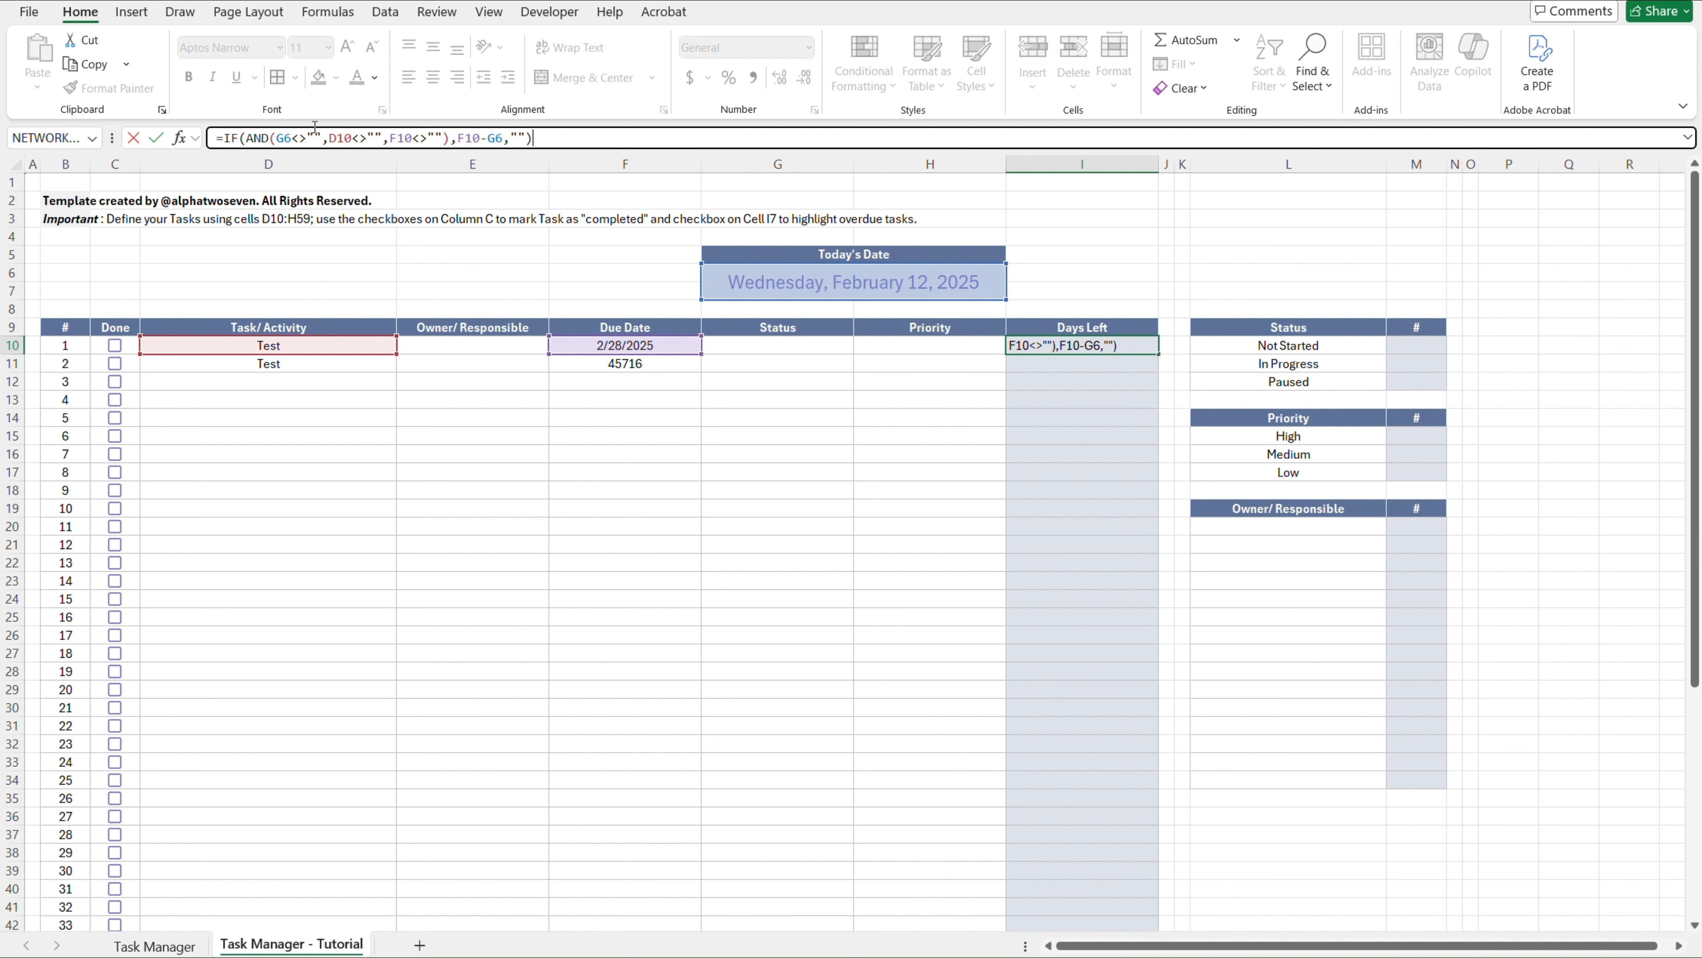
left_click(281, 137)
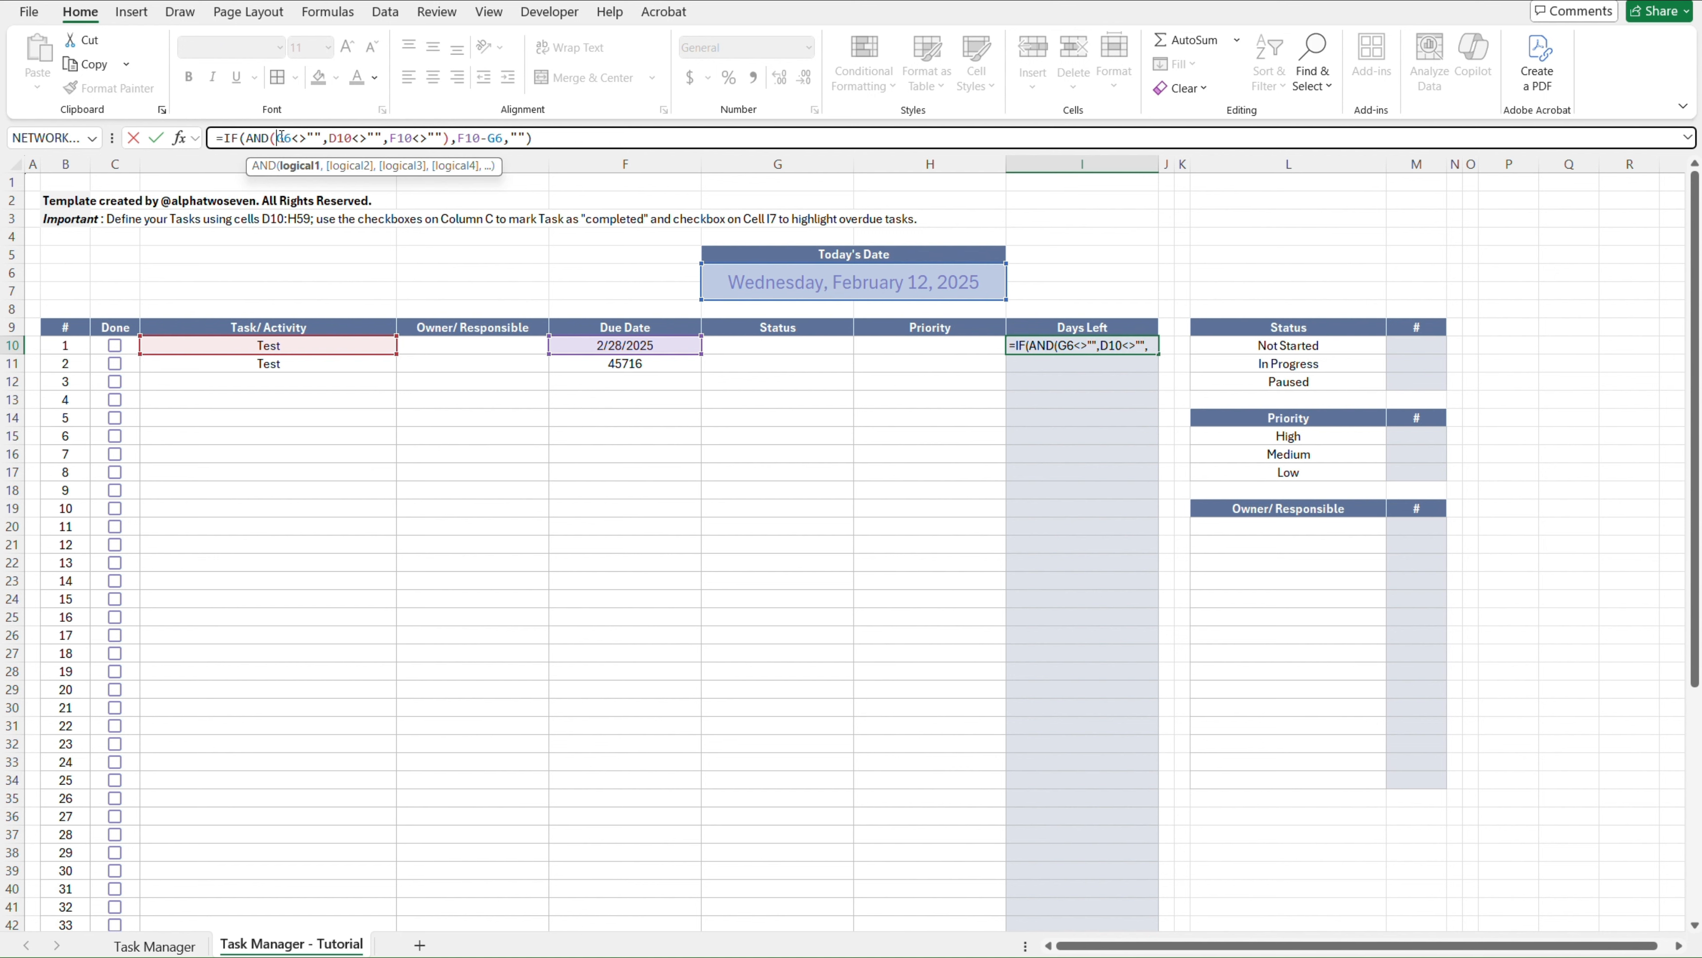
key("F4")
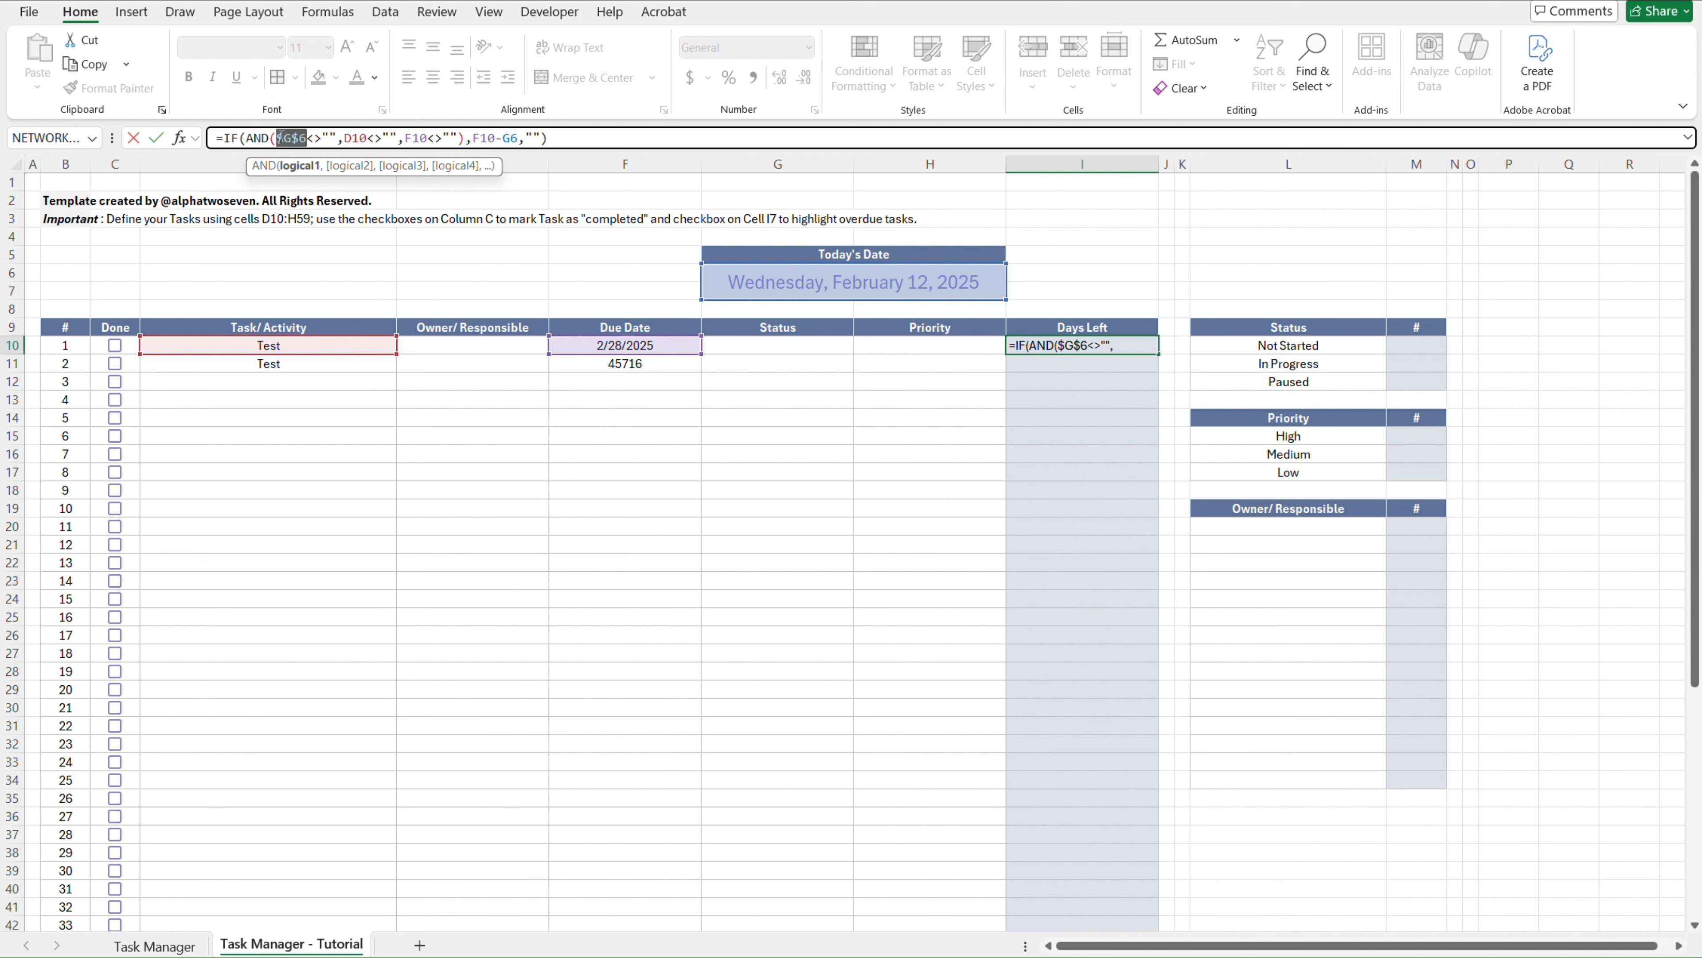
left_click(511, 137)
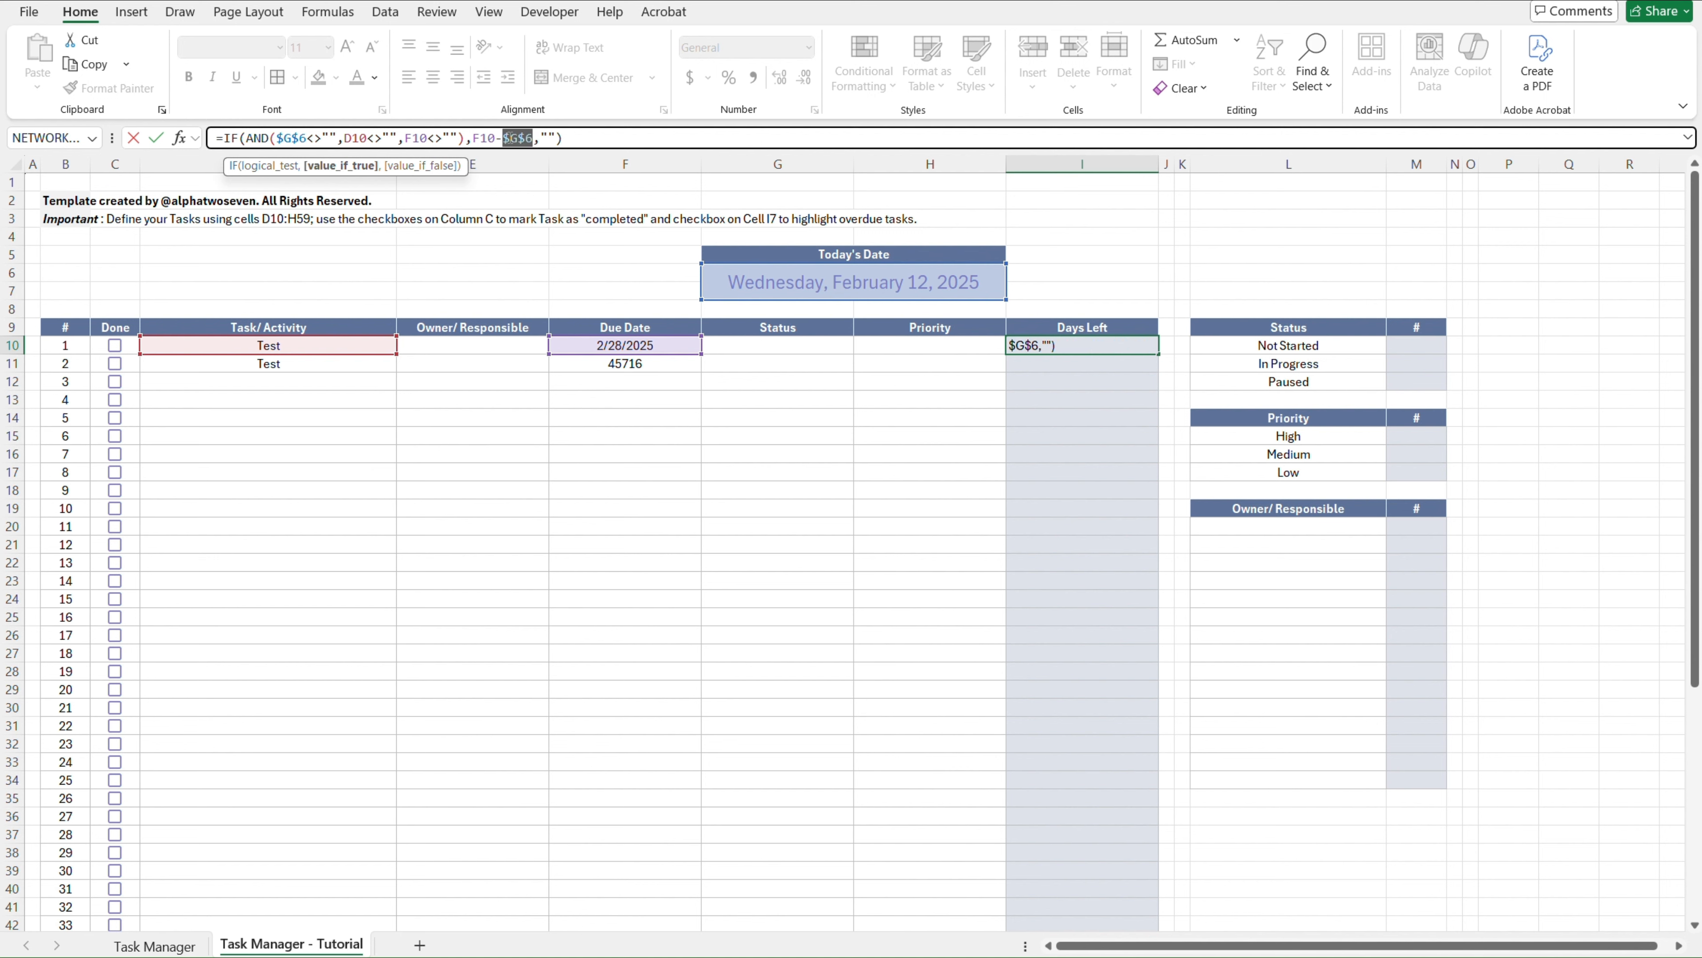
key("Return")
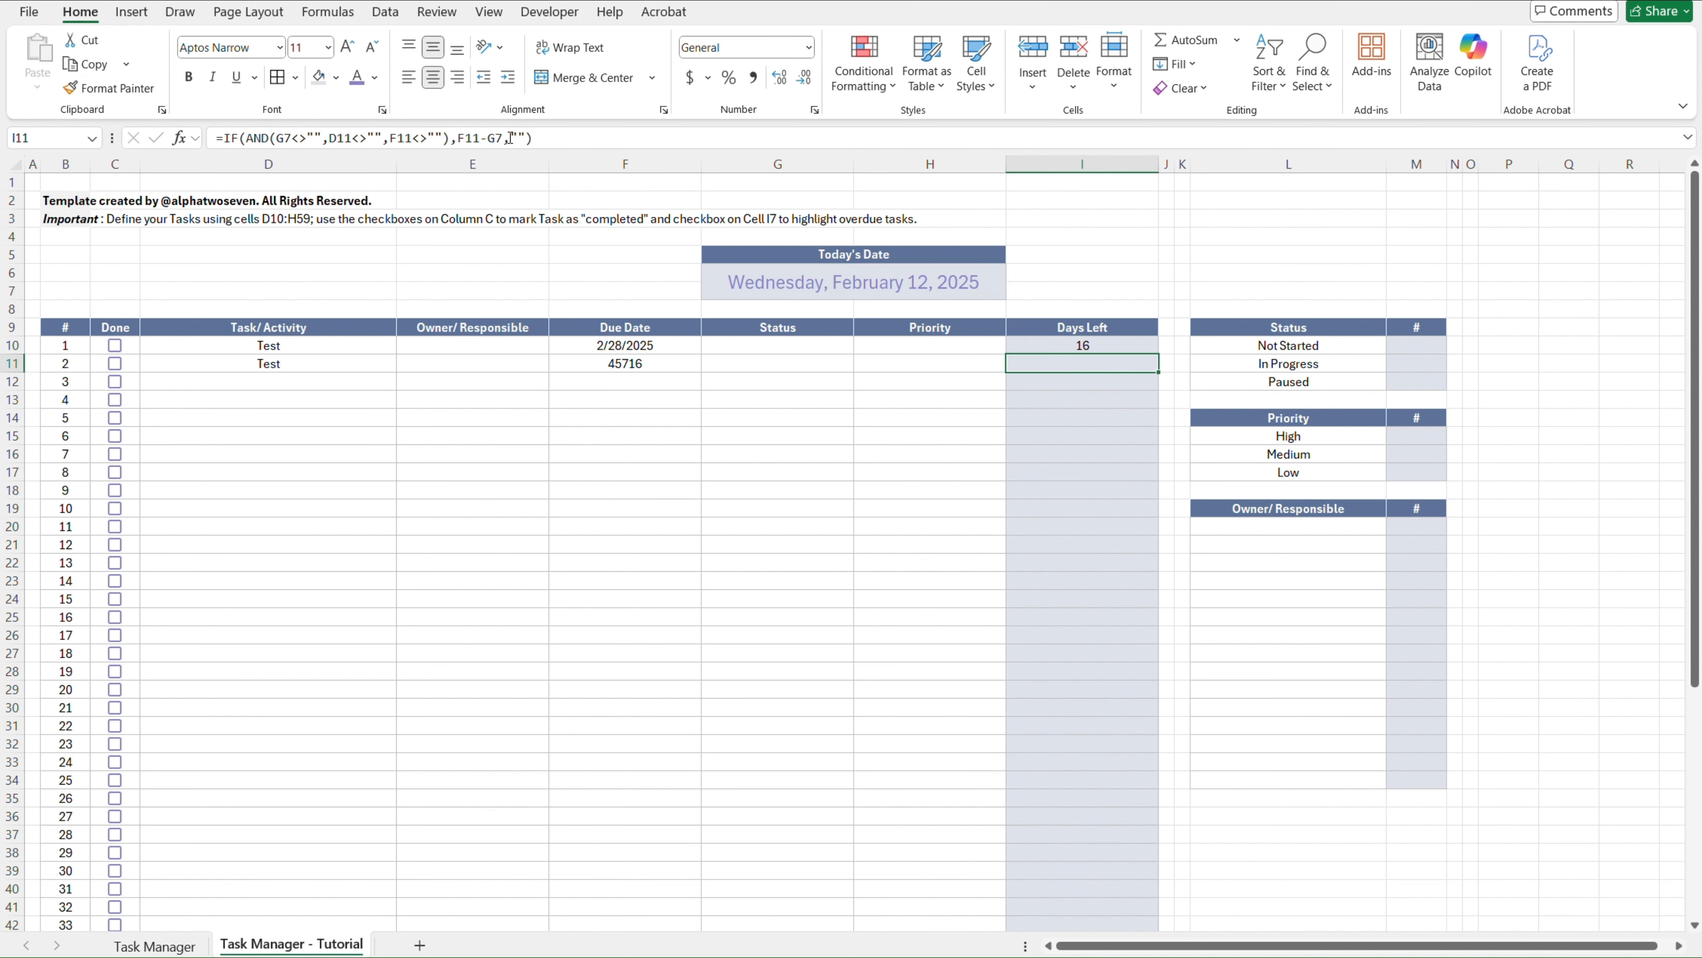
Copy the Days Left formula with absolute $G$6 references from I10 to I11, pasting formulas only
key("Up")
key("ctrl+c")
key("Down")
key("ctrl+alt+v")
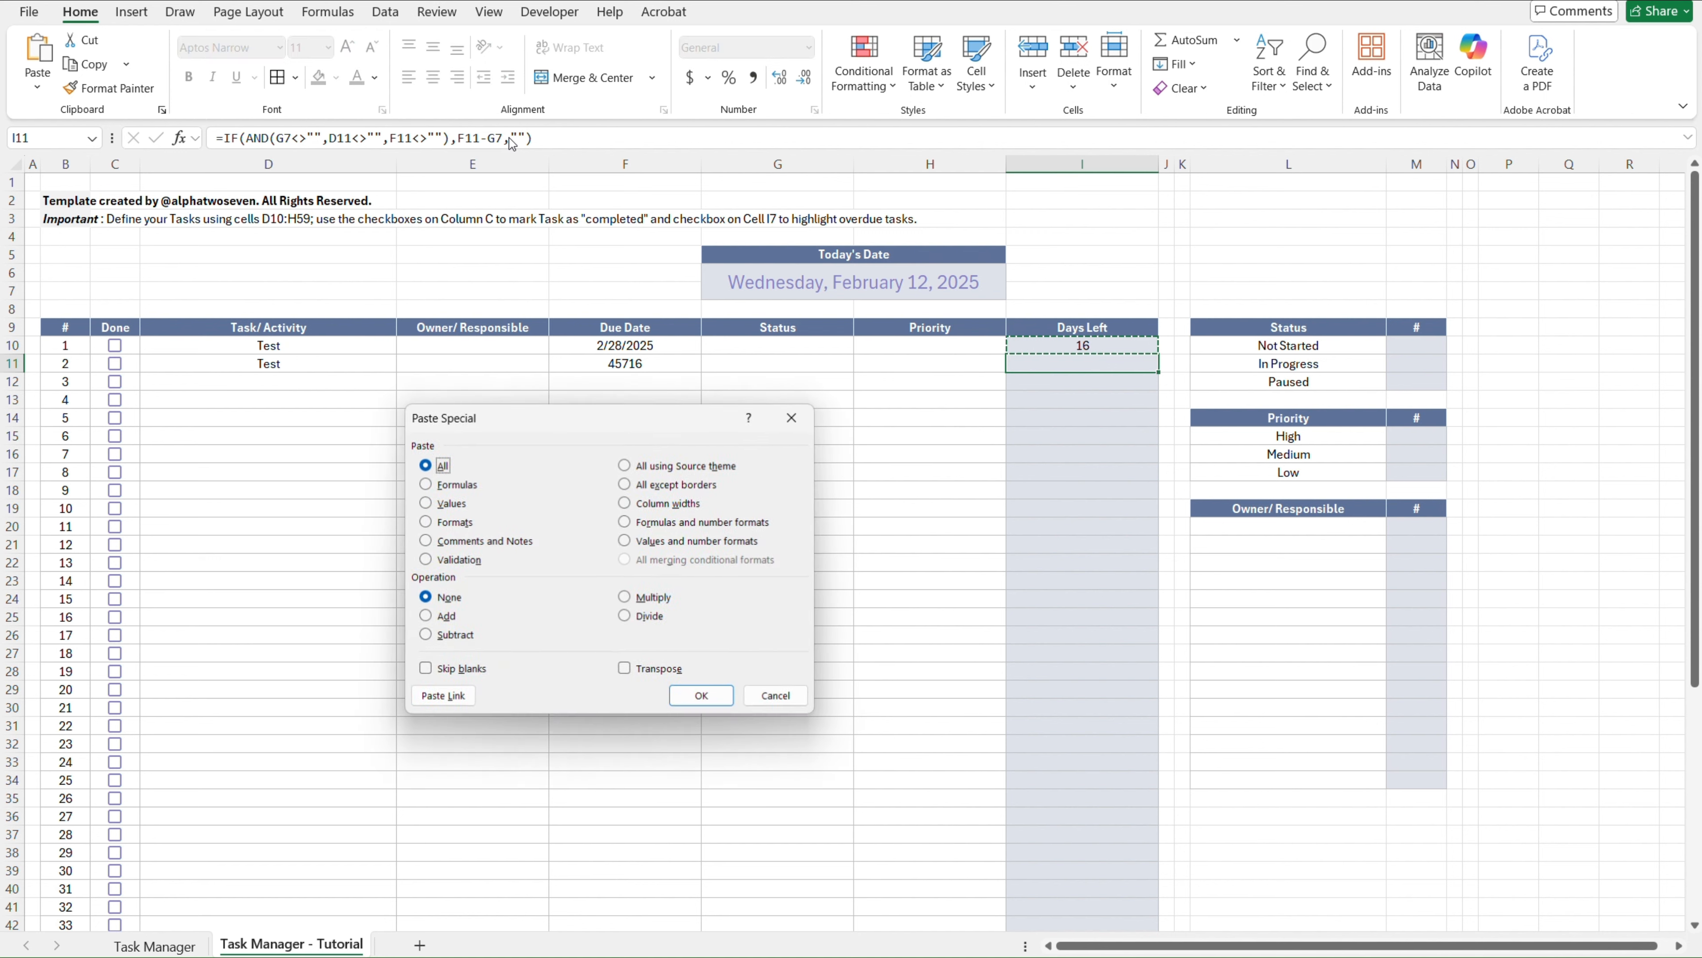
key("alt+f")
key("Return")
key("Up")
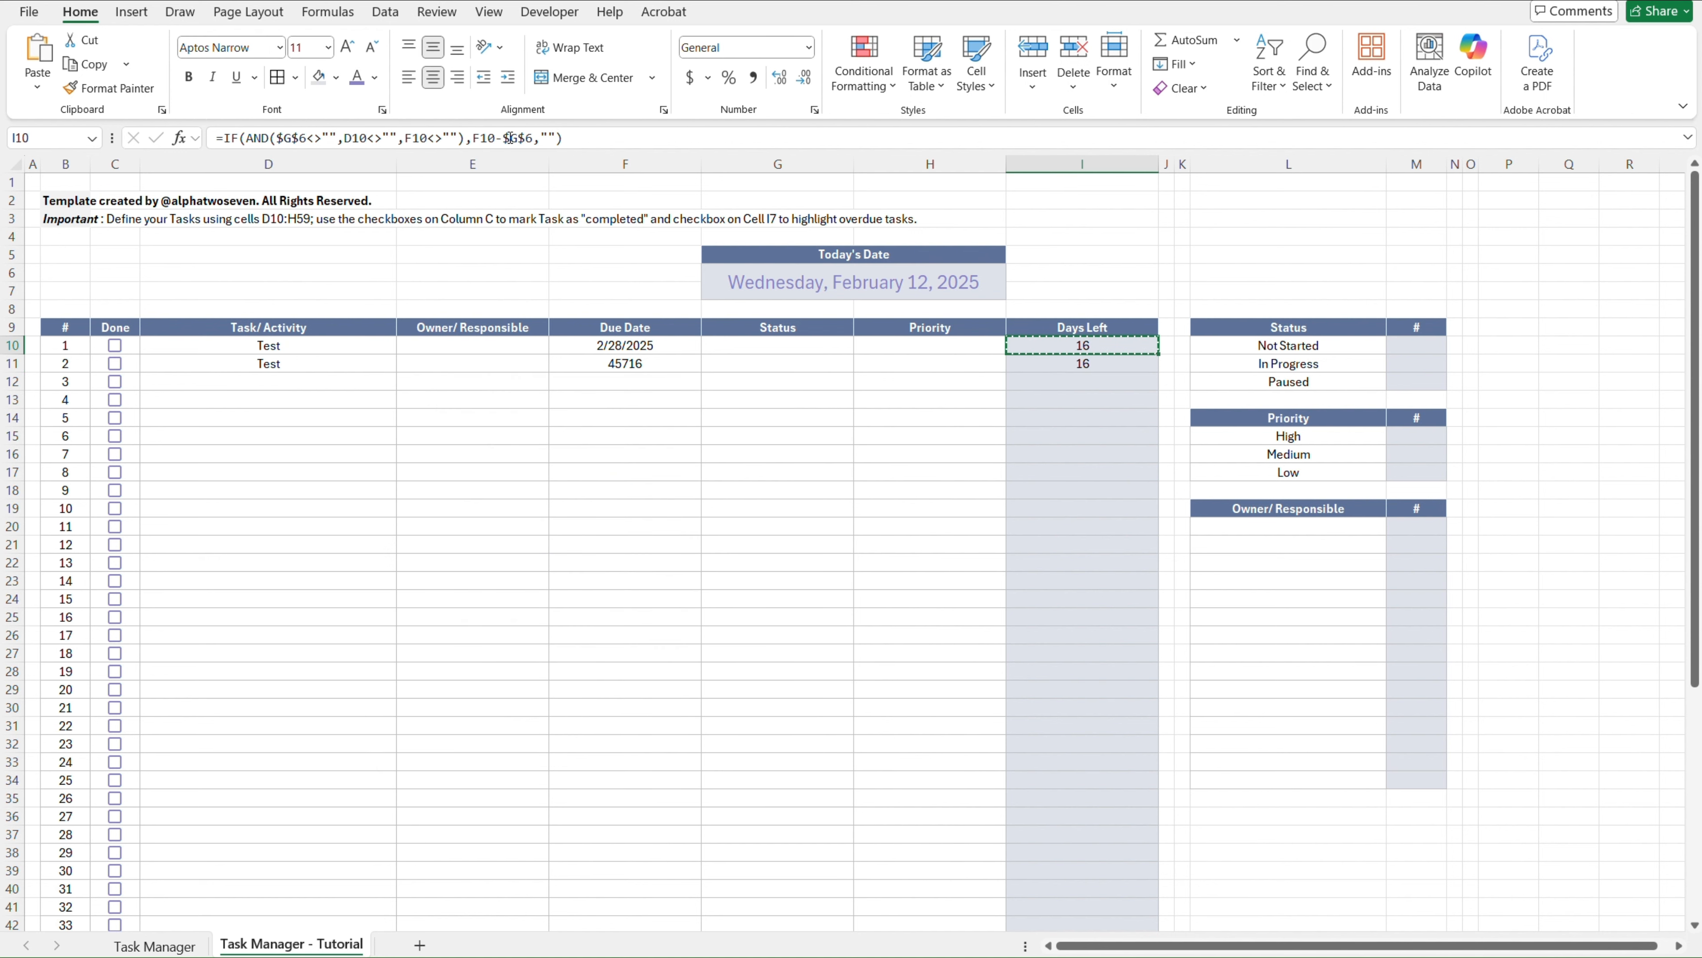
key("Escape")
Copy the date formatting of F10 to the rest of the Due Date column from F11 down, pasting formats only
key("Left")
key("Left")
key("Left")
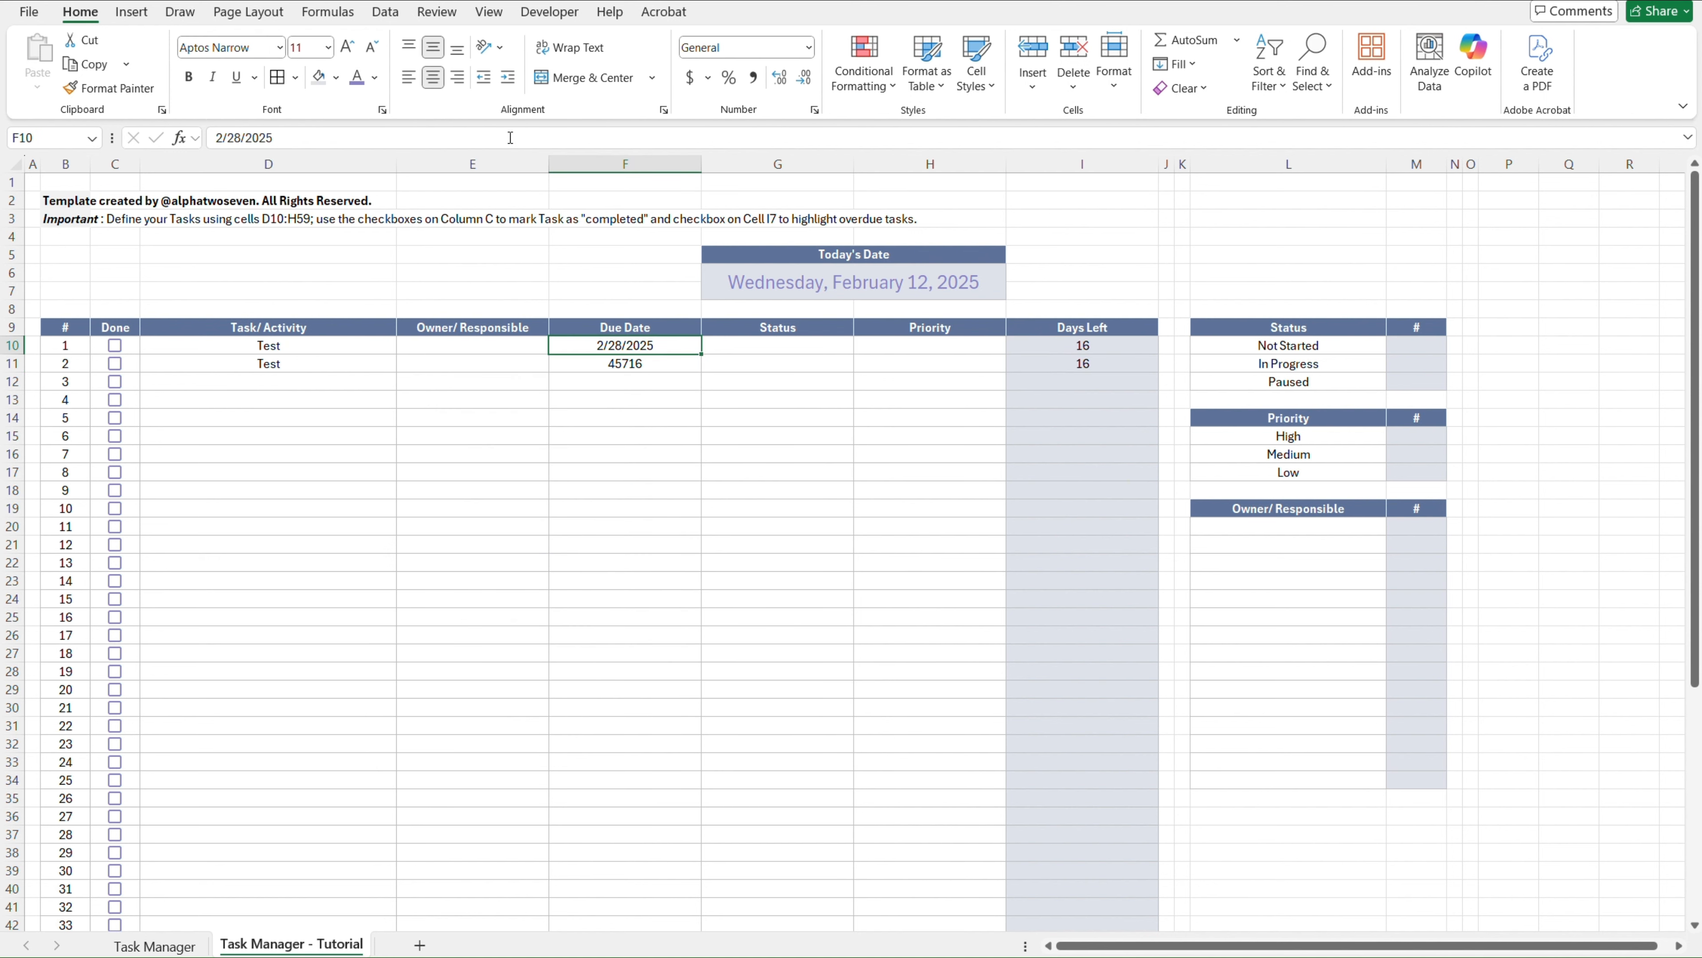
key("ctrl+c")
key("Down")
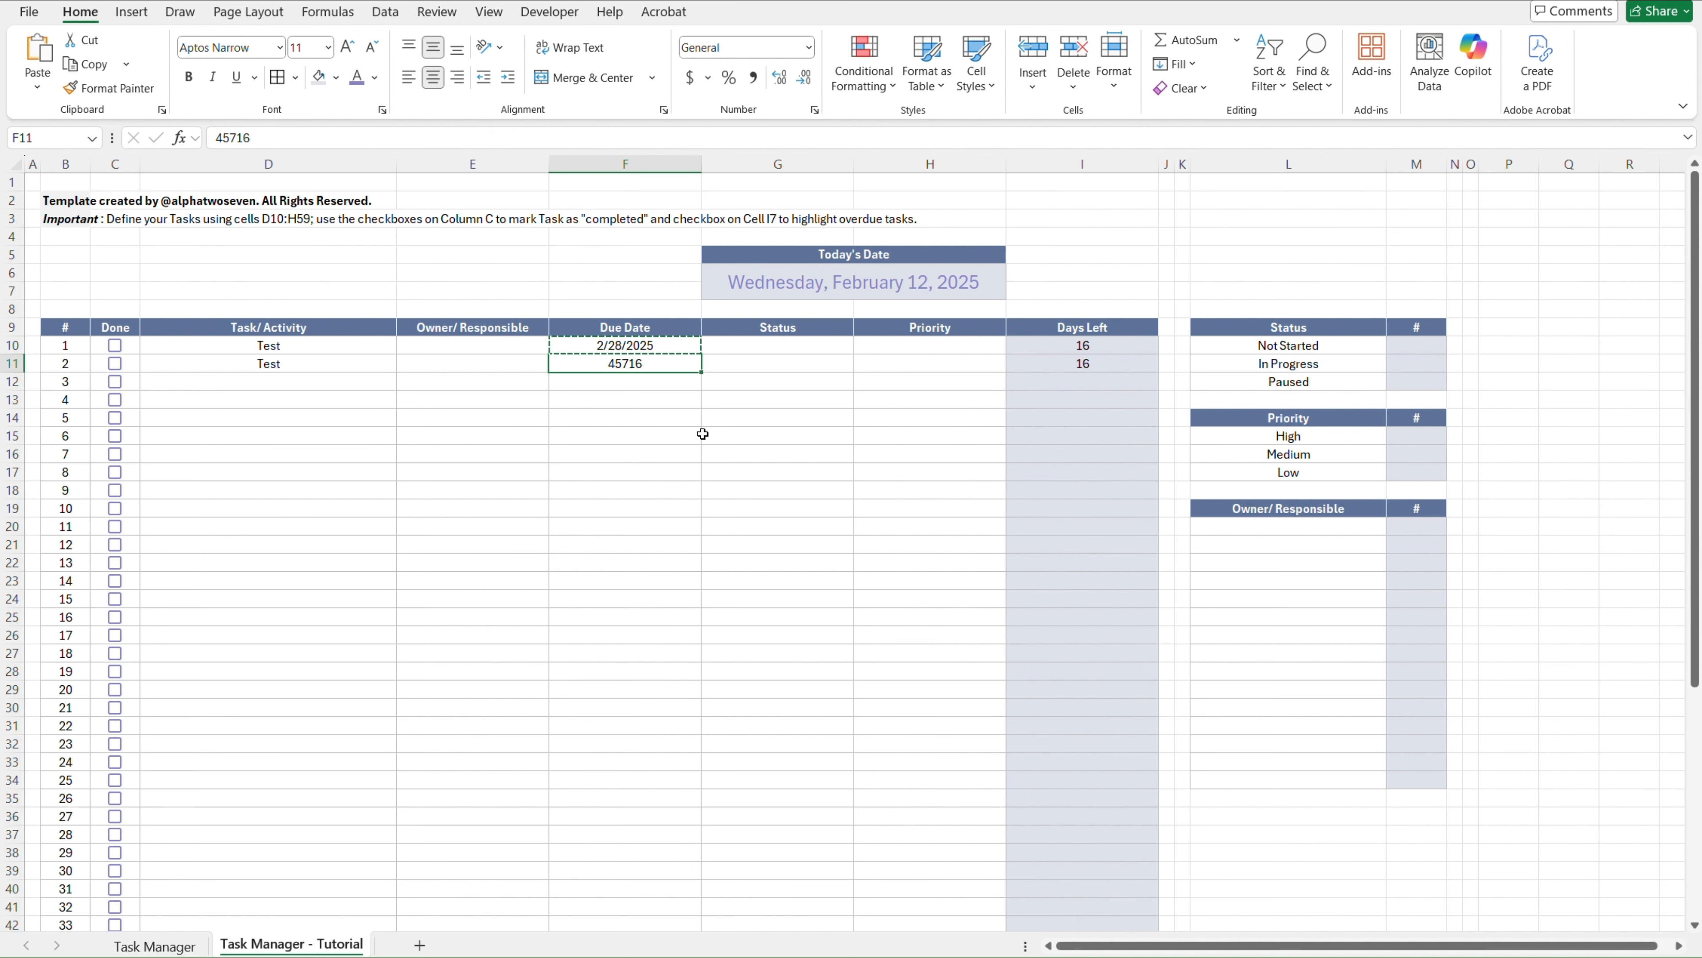
scroll(708, 483, "down", 12)
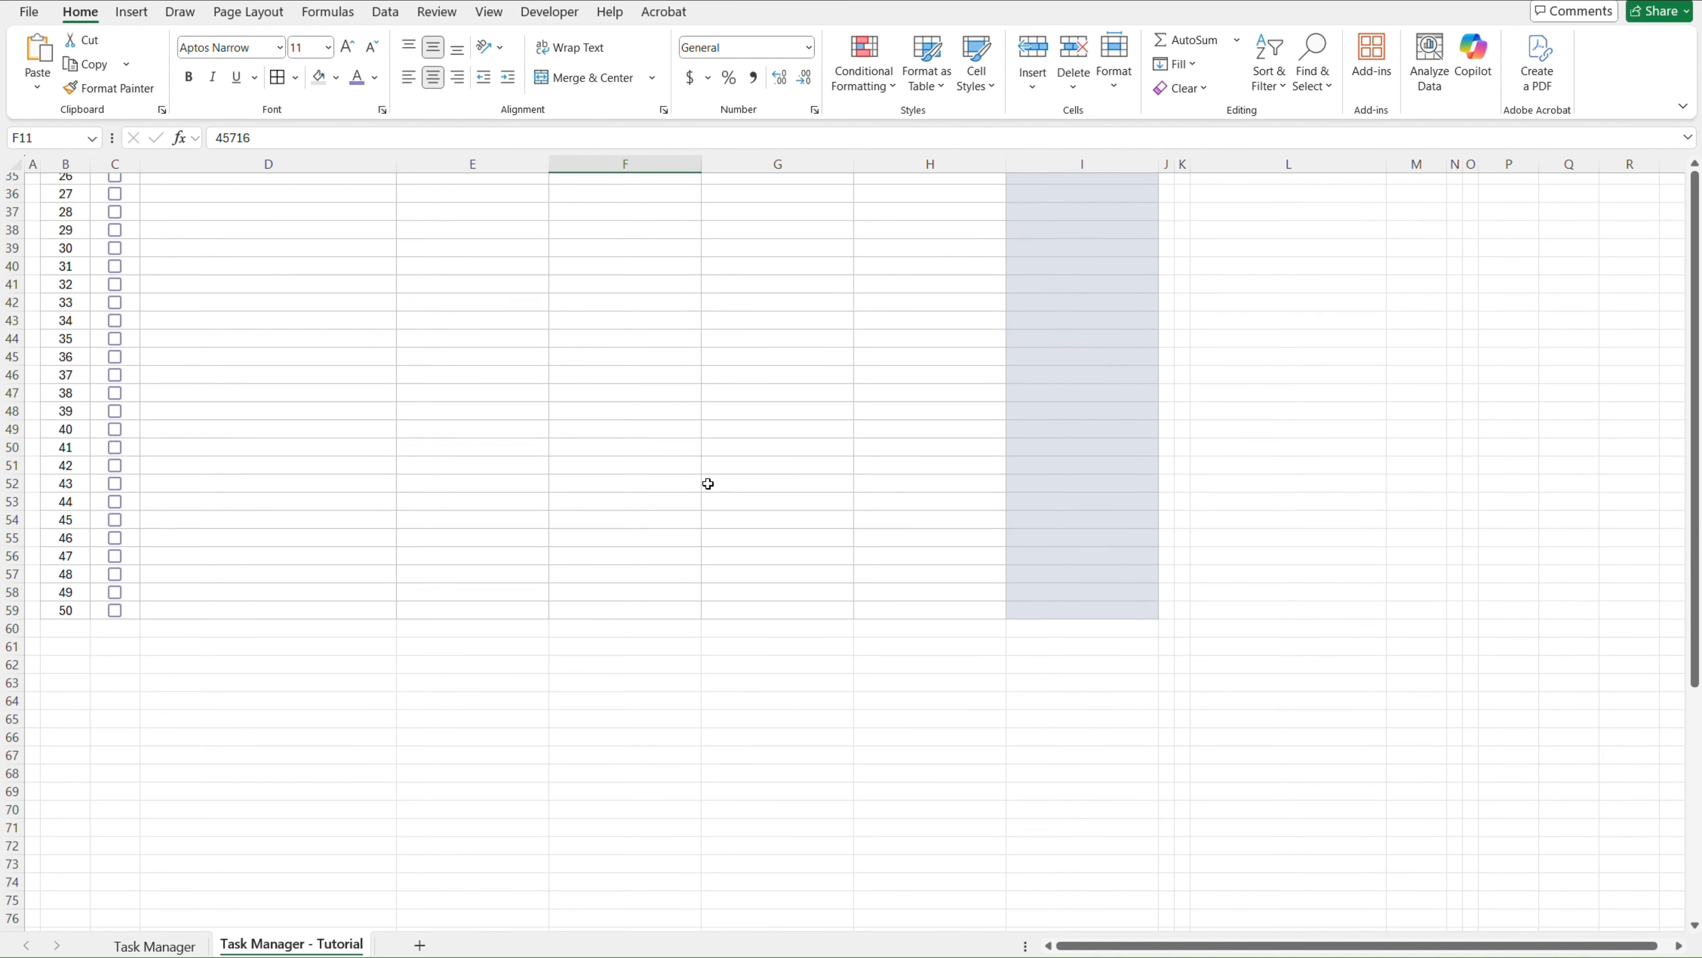
left_click(646, 578, "shift")
scroll(647, 575, "up", 12)
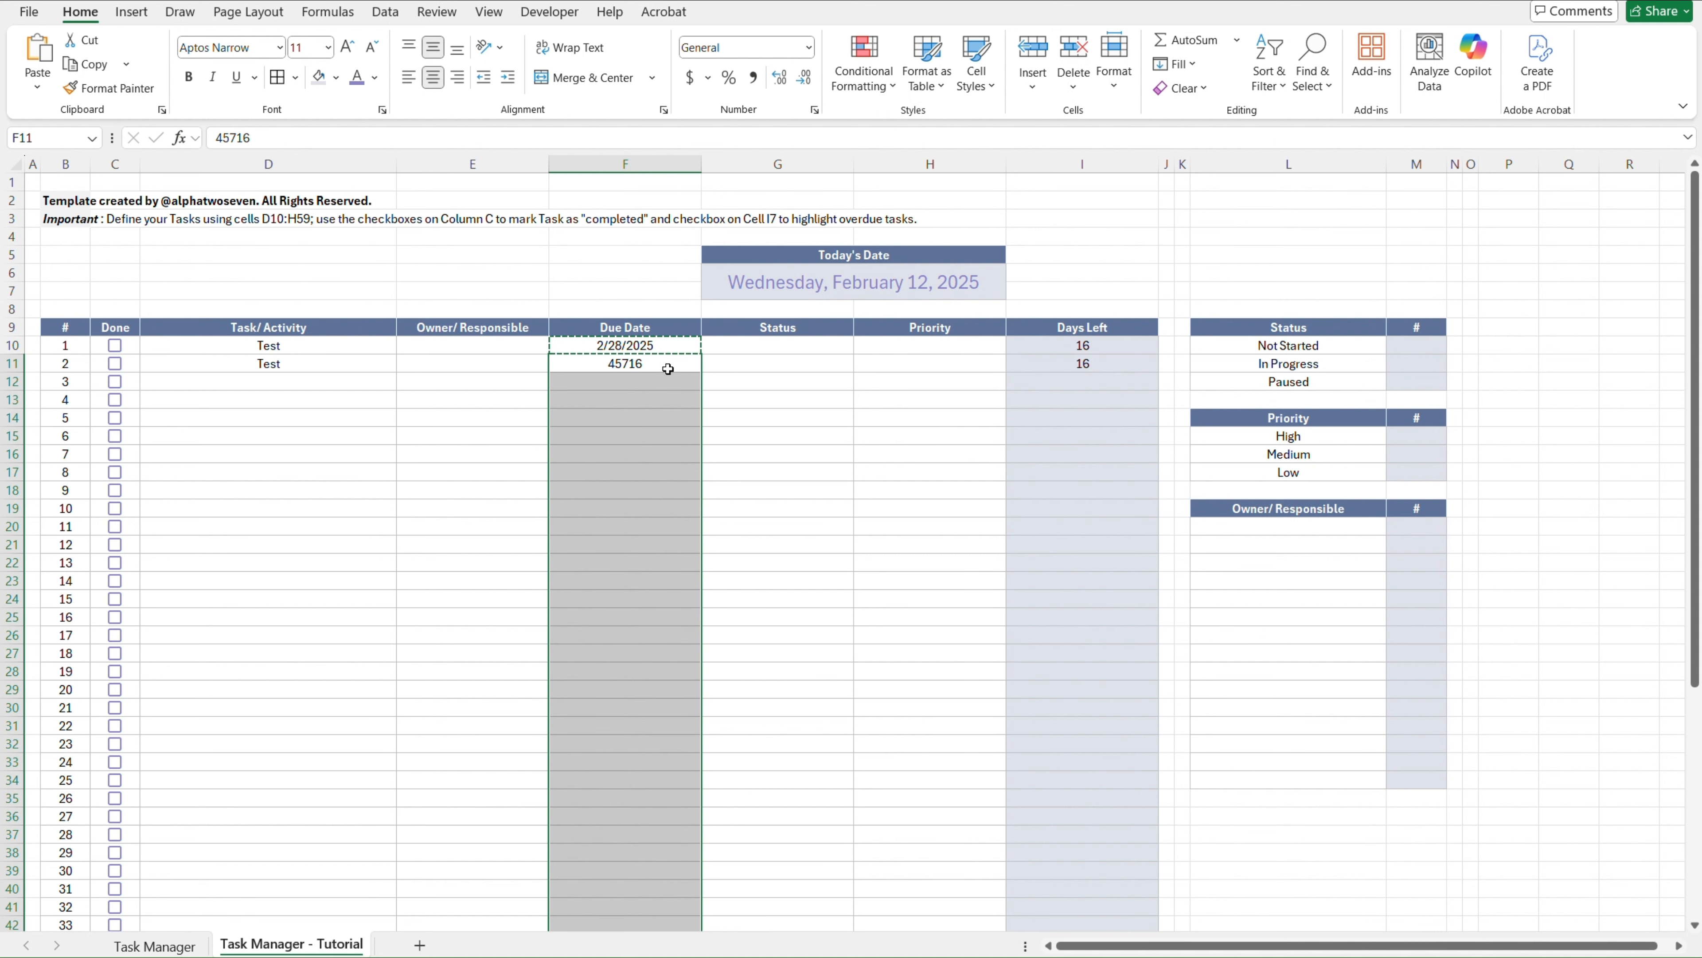
key("ctrl+alt+v")
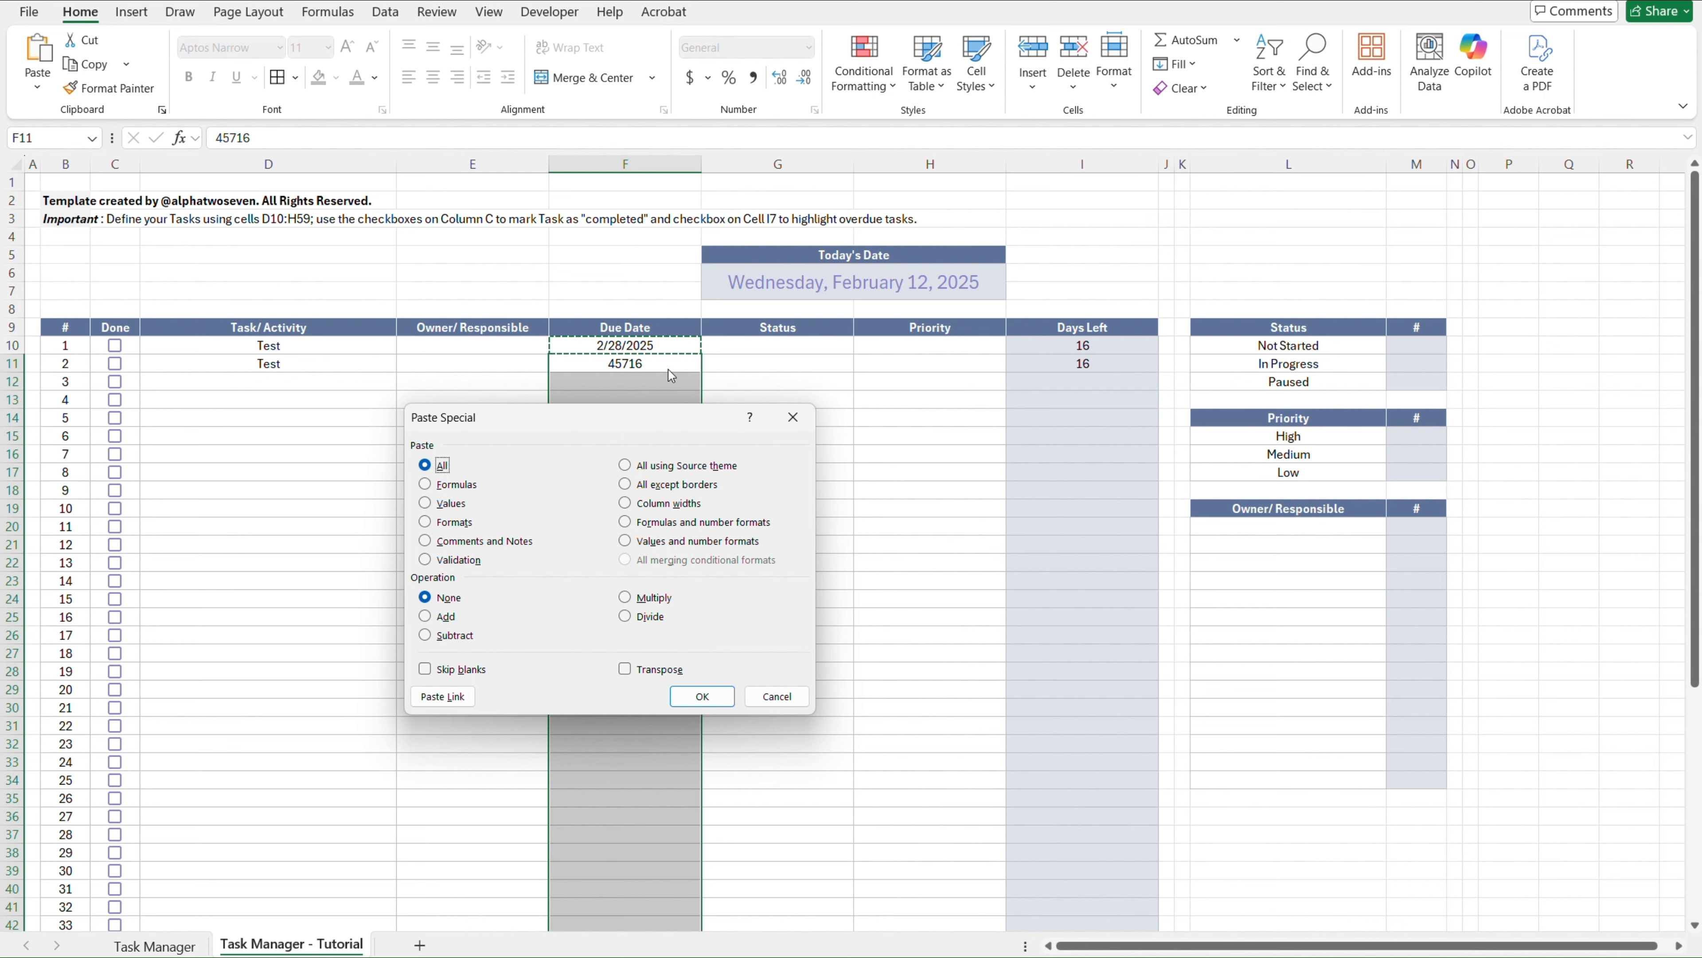
key("f")
key("t")
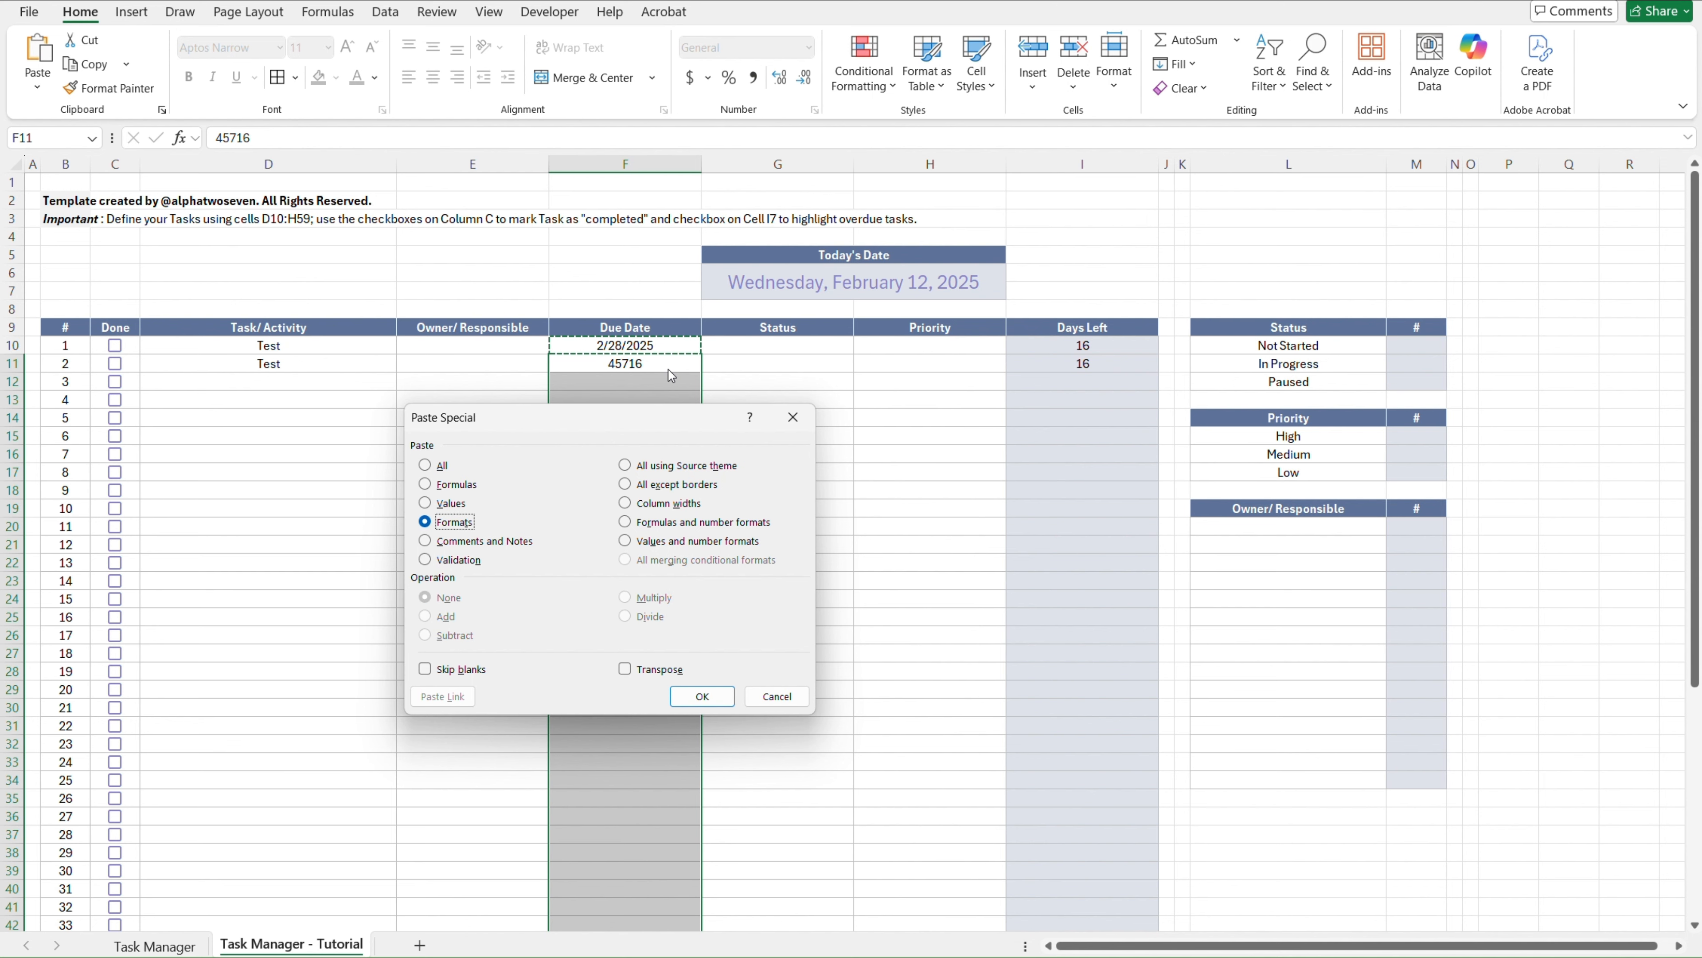
key("Return")
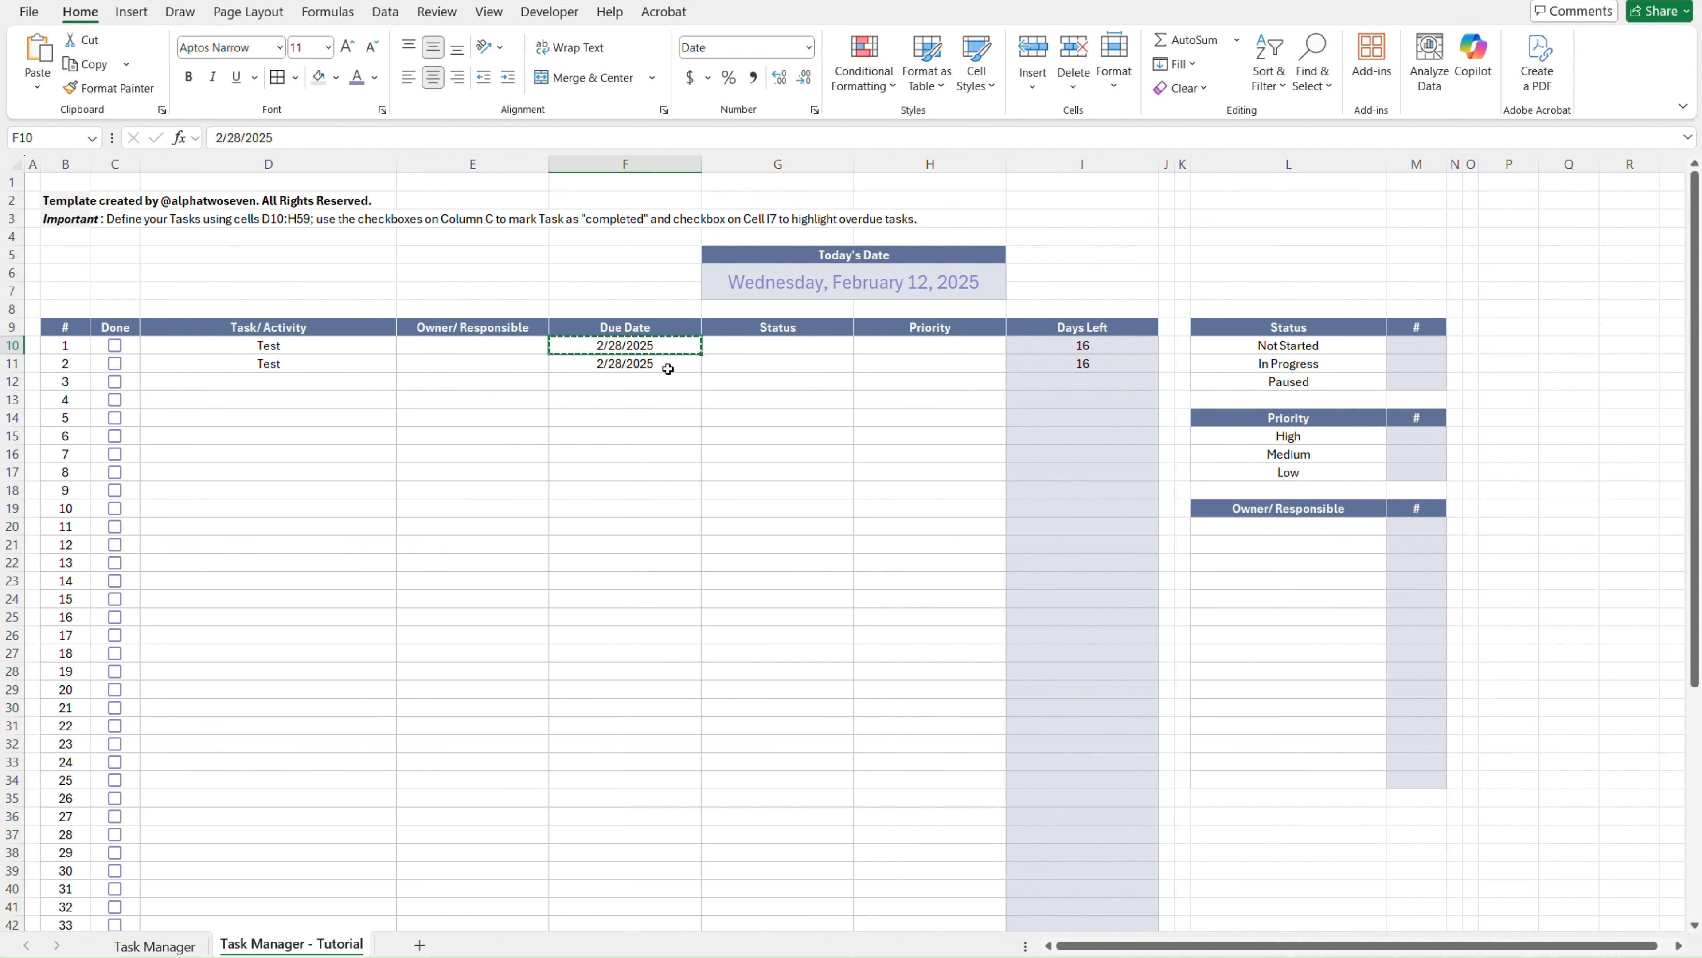
key("Escape")
Wrap the Days Left formula in I10 in IFERROR with an empty string "" as the error value
key("Right")
key("Right")
key("Right")
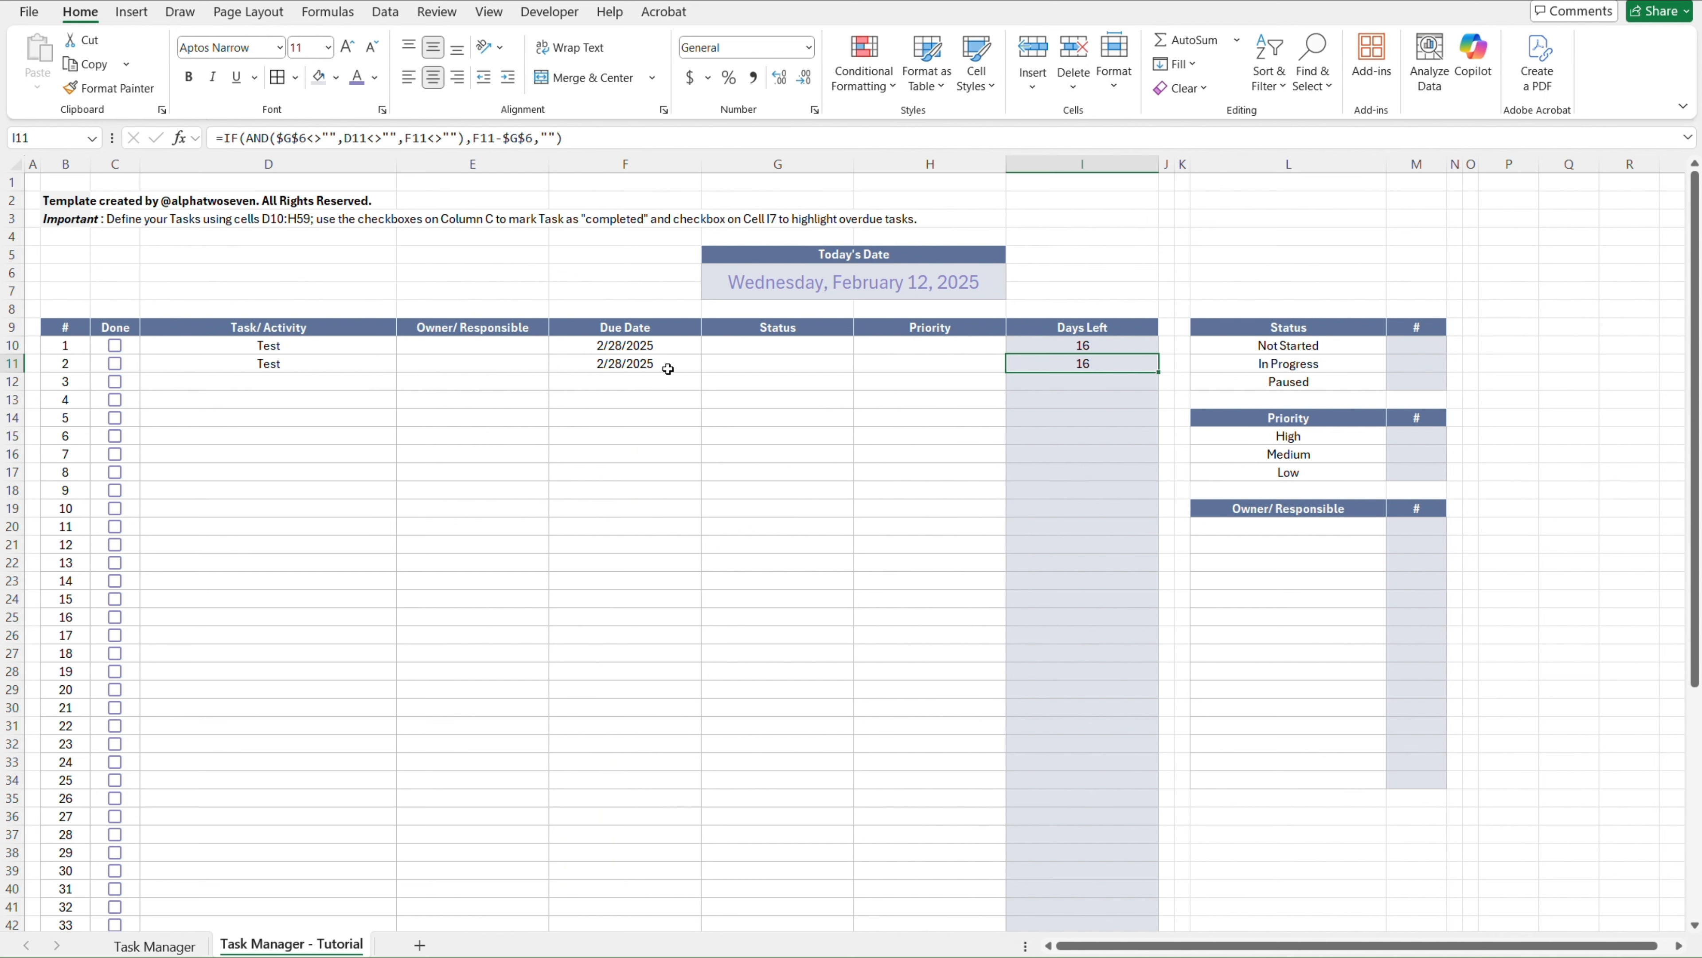
key("Up")
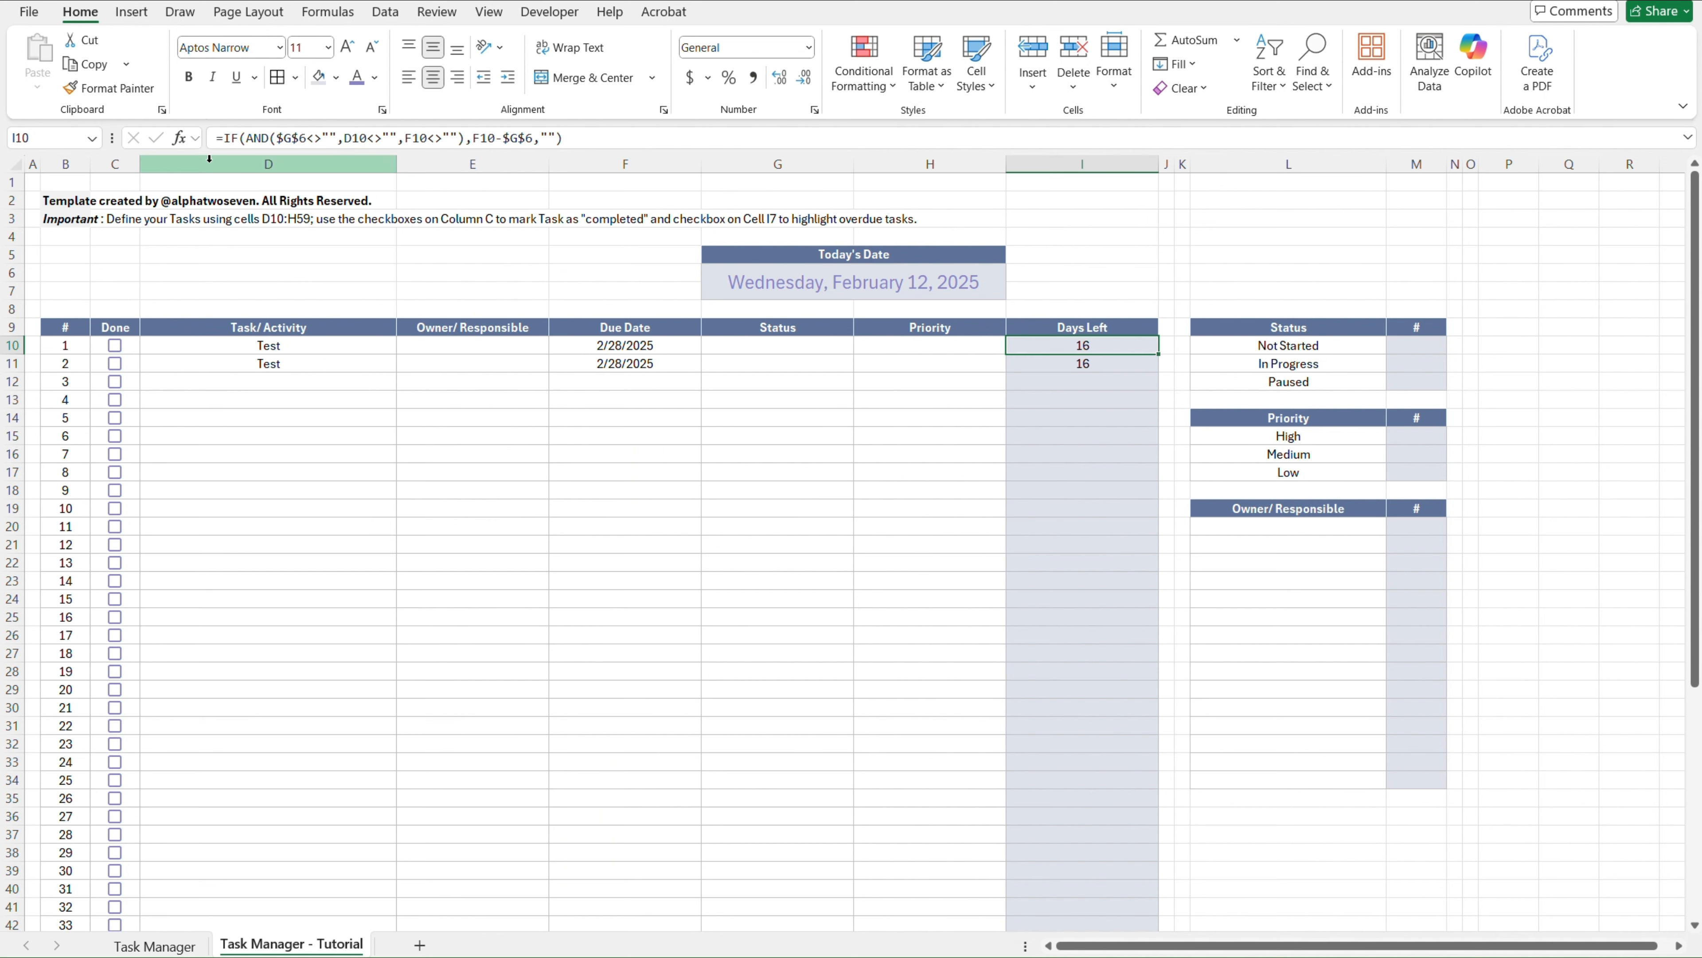
left_click(226, 137)
type("IFERROR(")
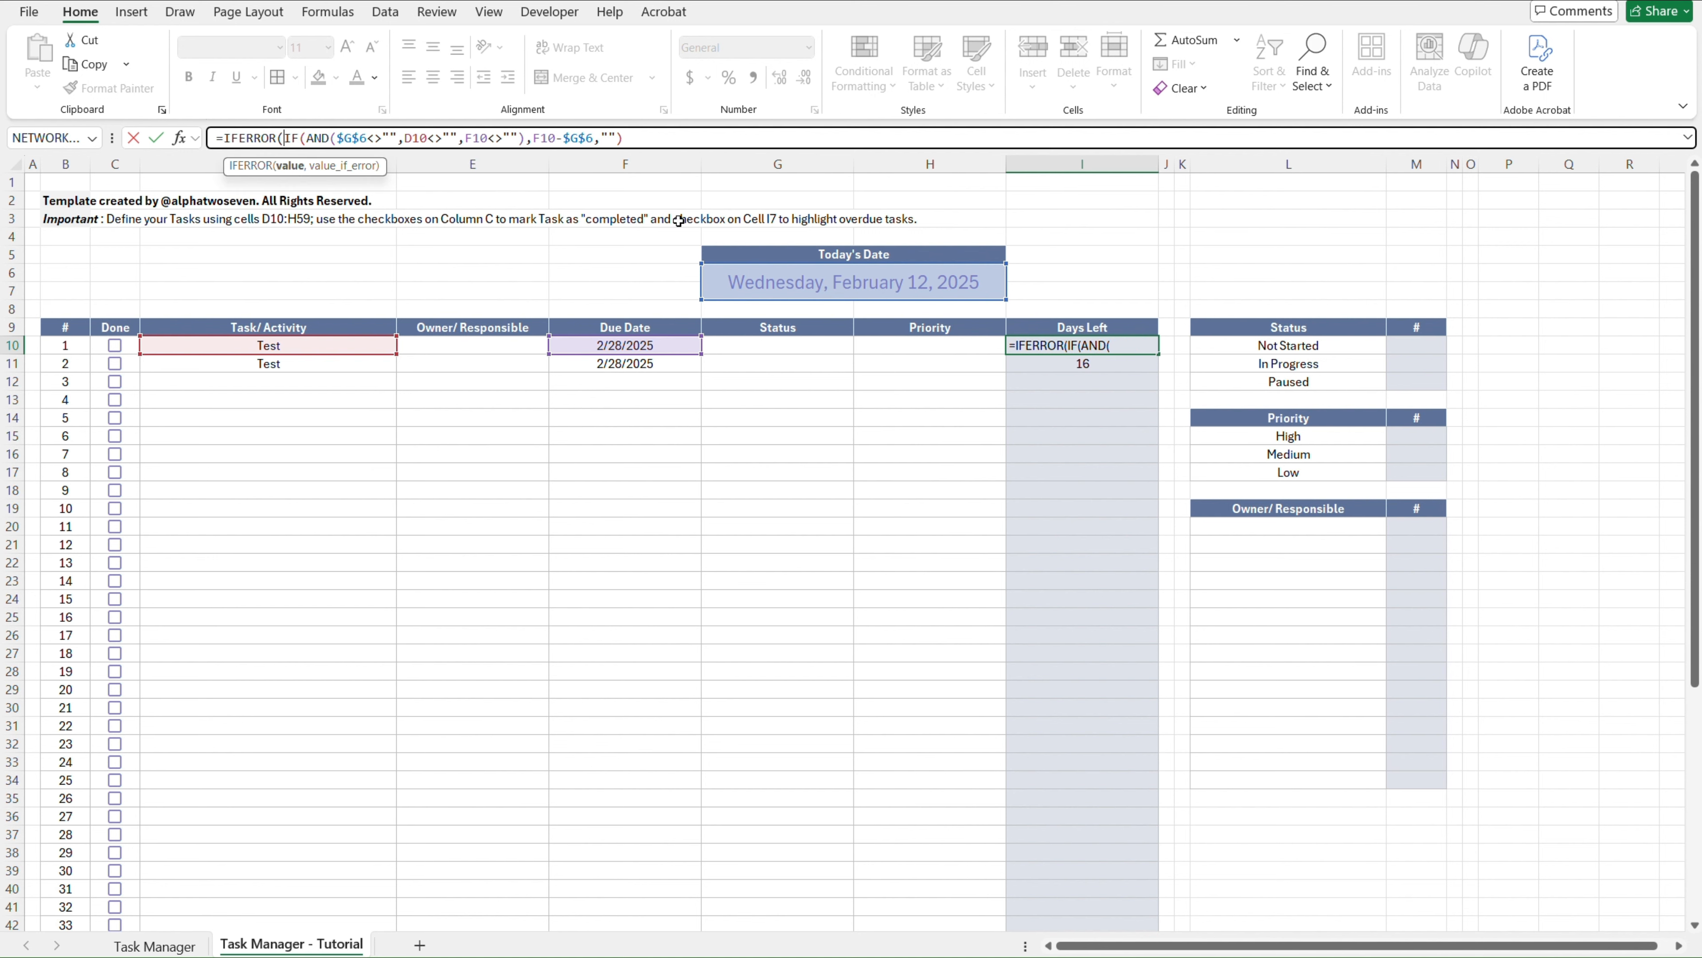
left_click(688, 136)
type(",\"\")")
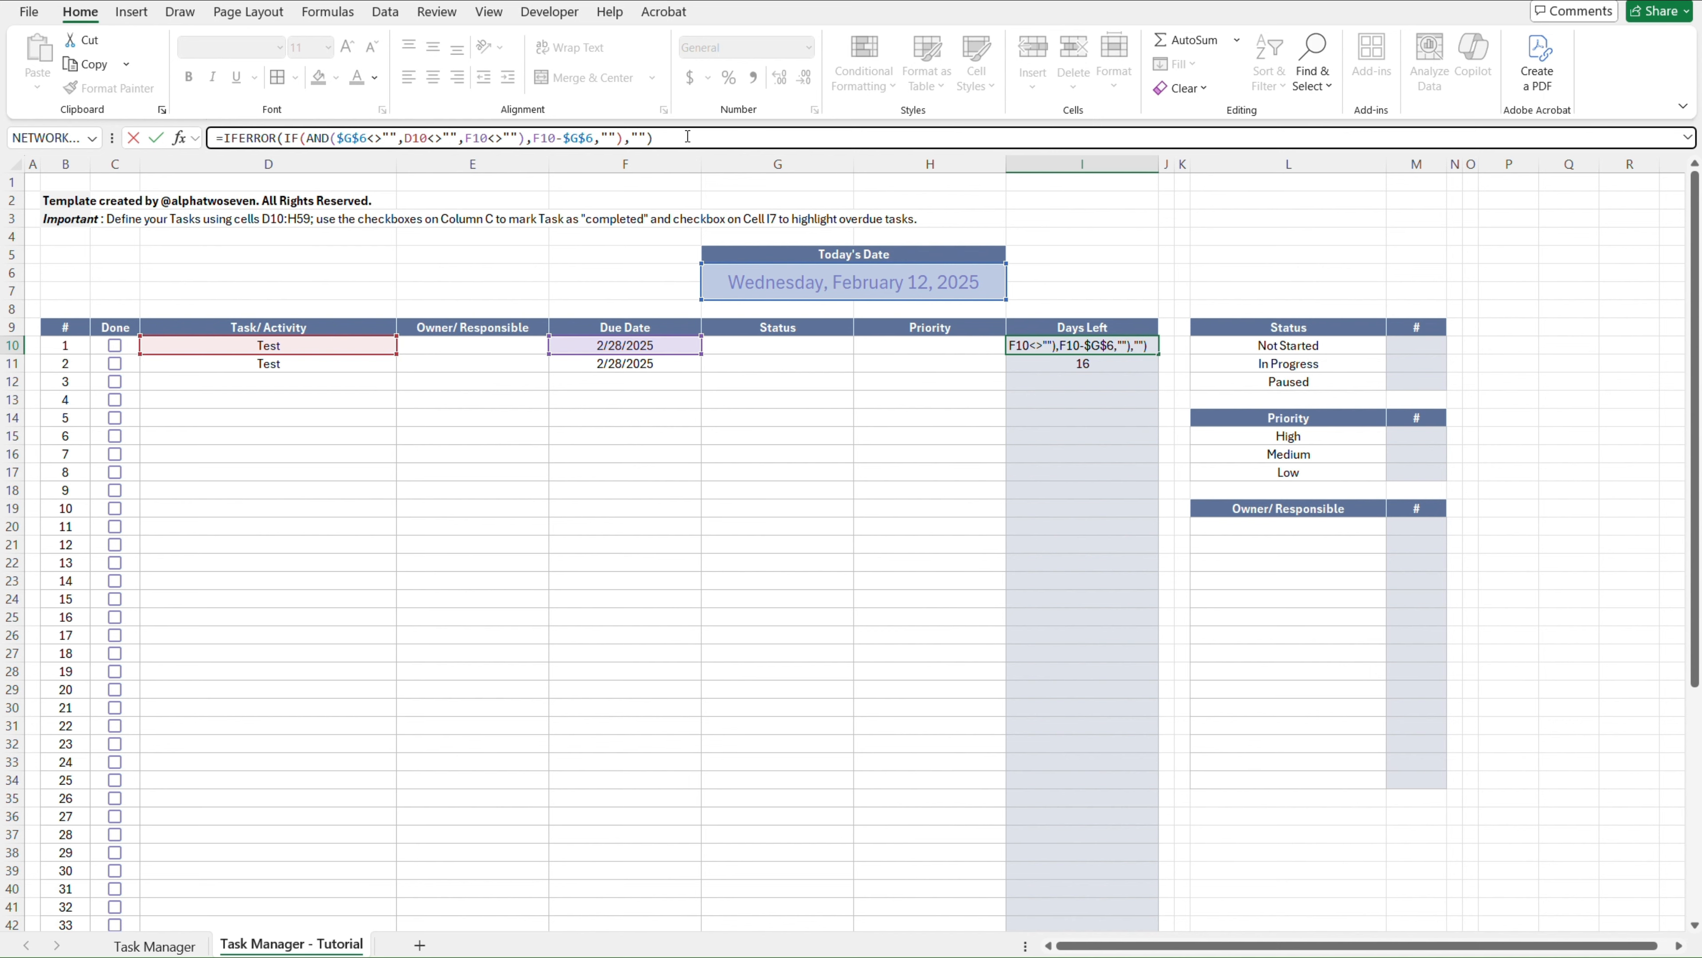
key("ctrl+Return")
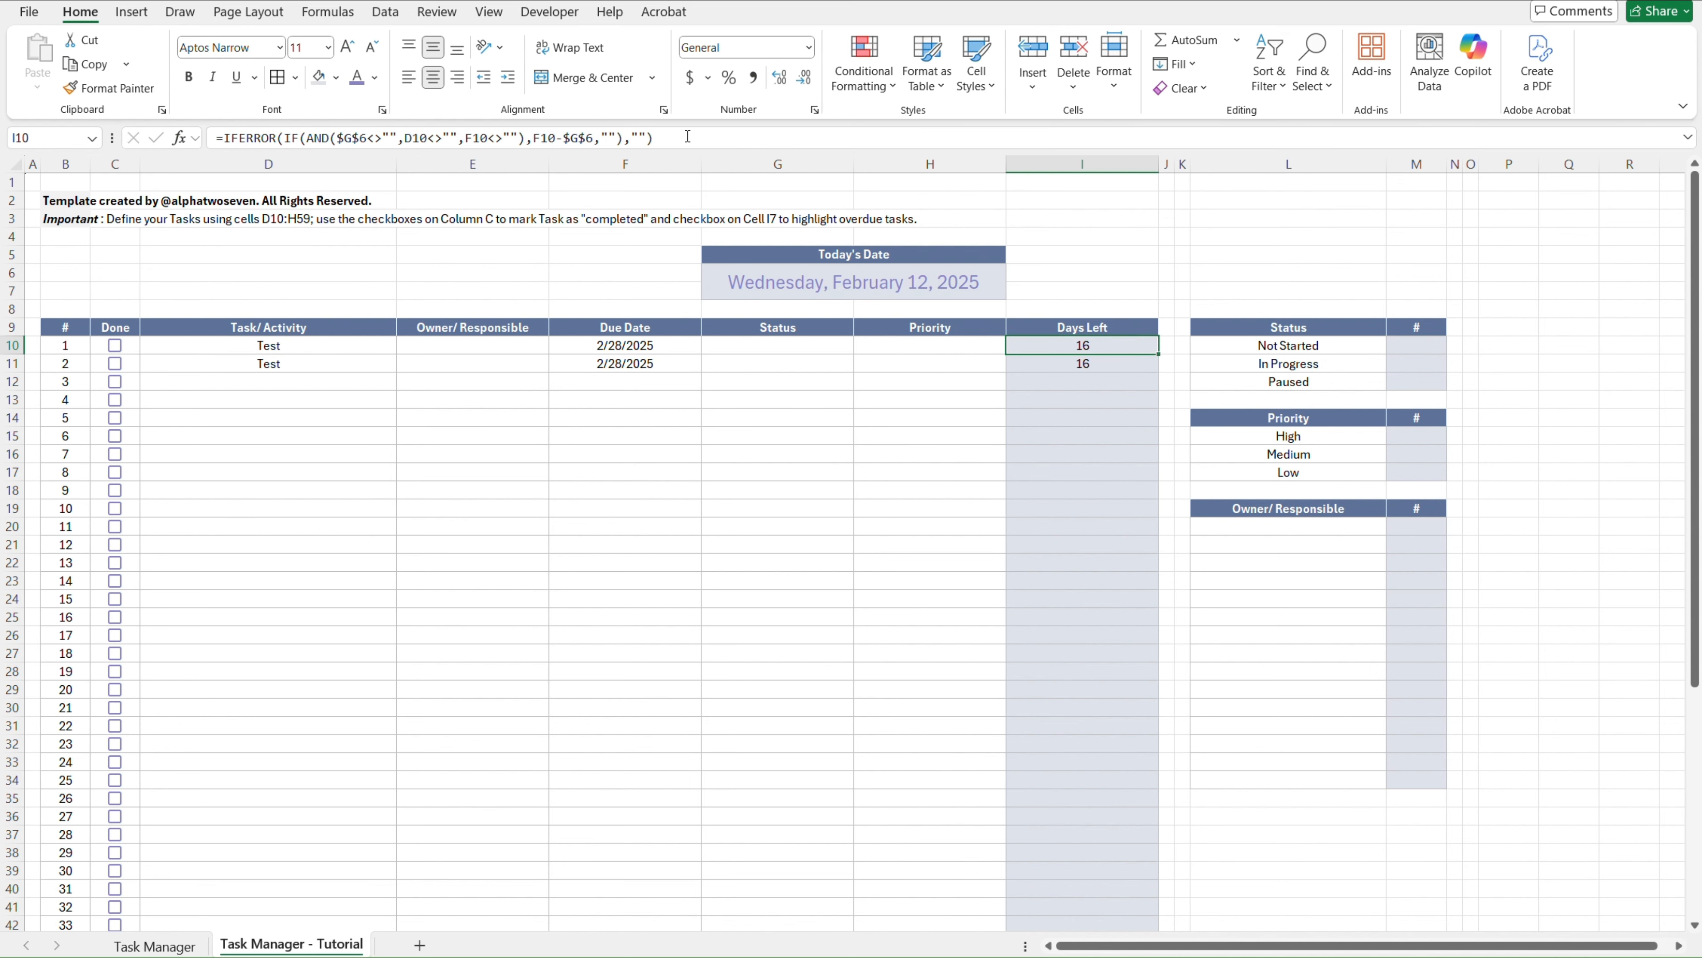
Copy the IFERROR Days Left formula from I10 to I11:I59, pasting formulas only
key("ctrl+c")
key("Down")
scroll(811, 333, "down", 3)
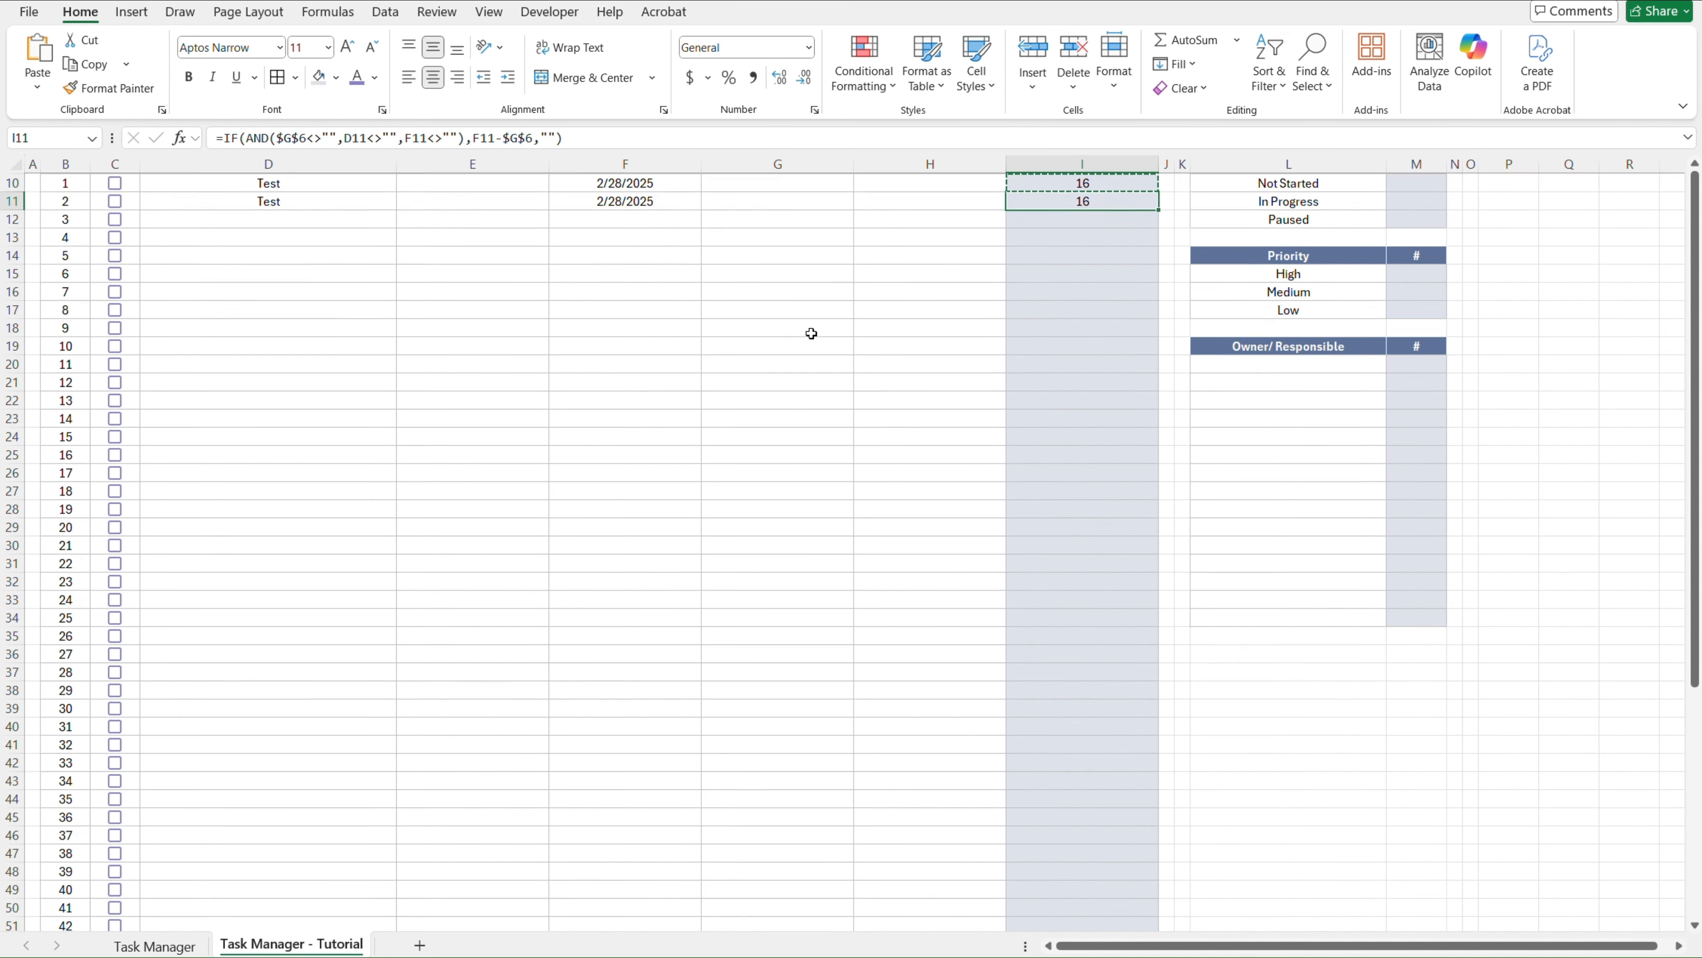
scroll(811, 334, "down", 9)
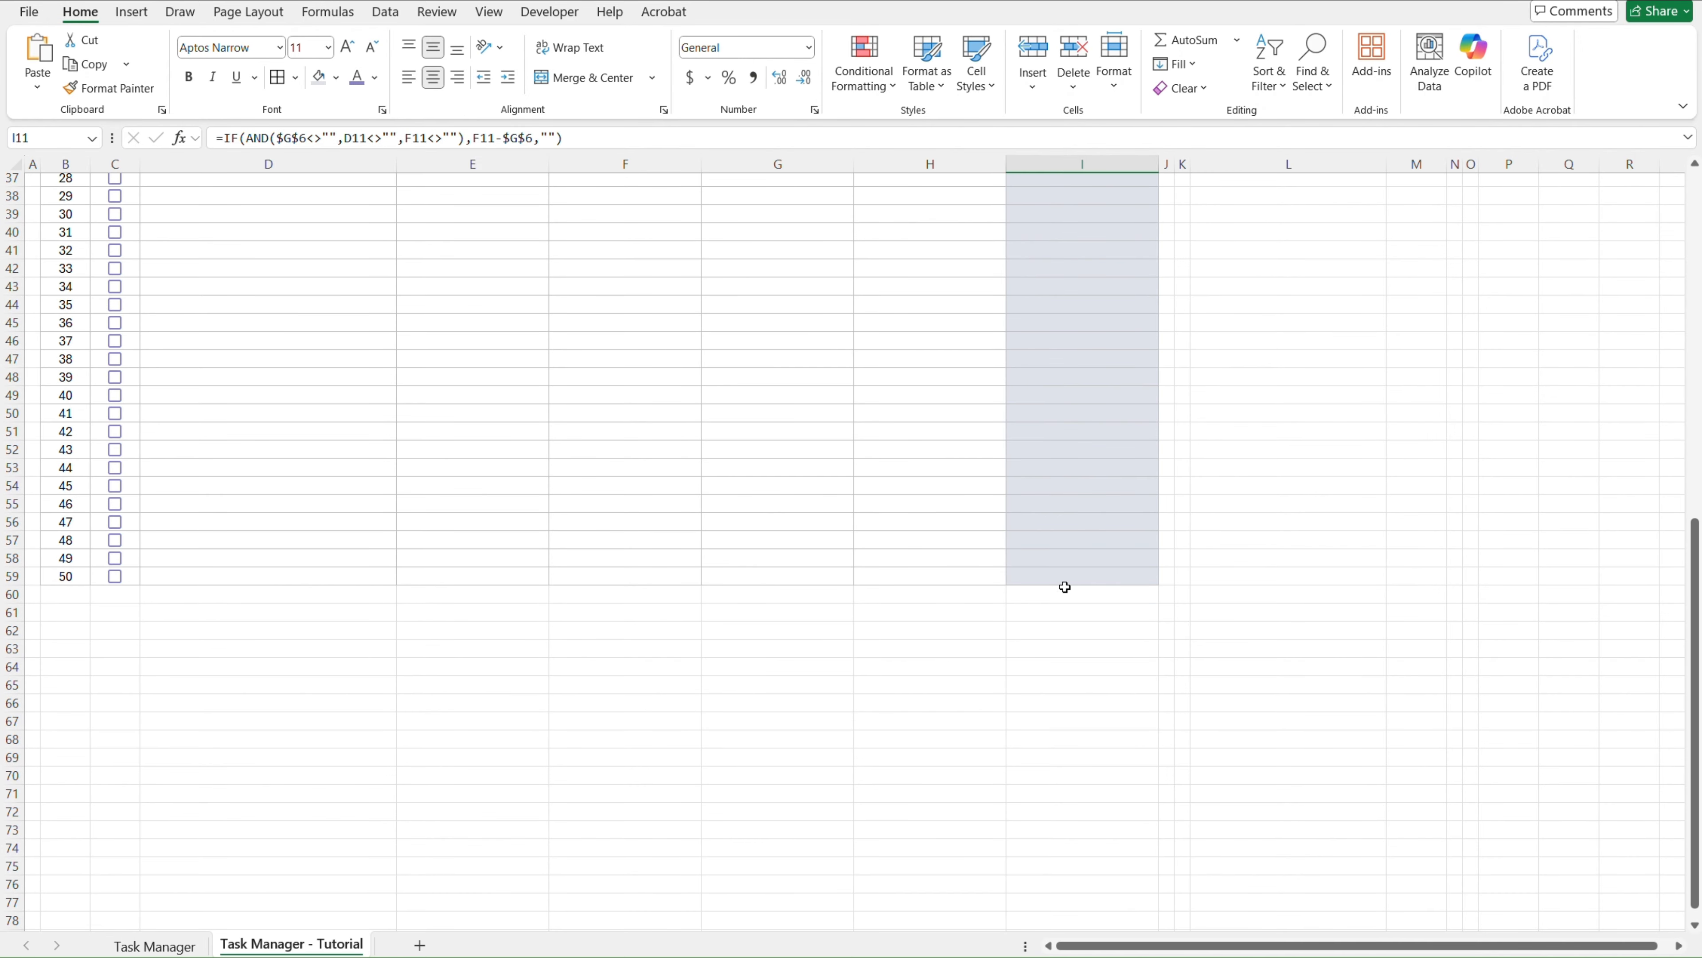
left_click(1066, 577, "shift")
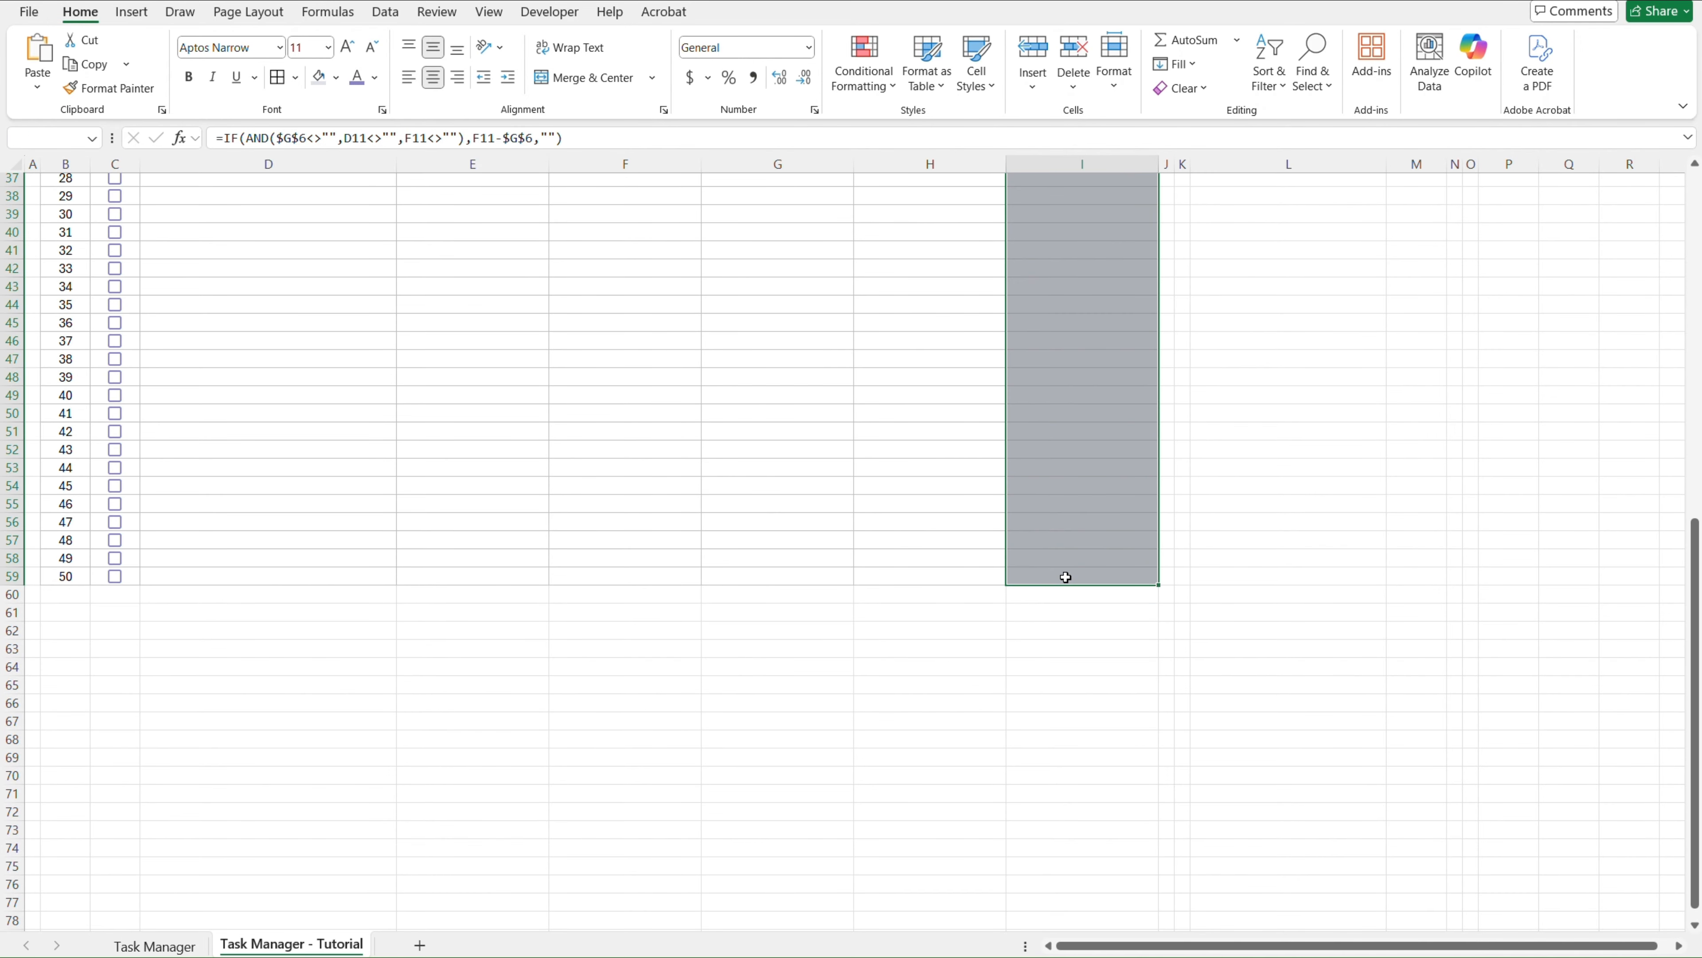
key("ctrl+alt+v")
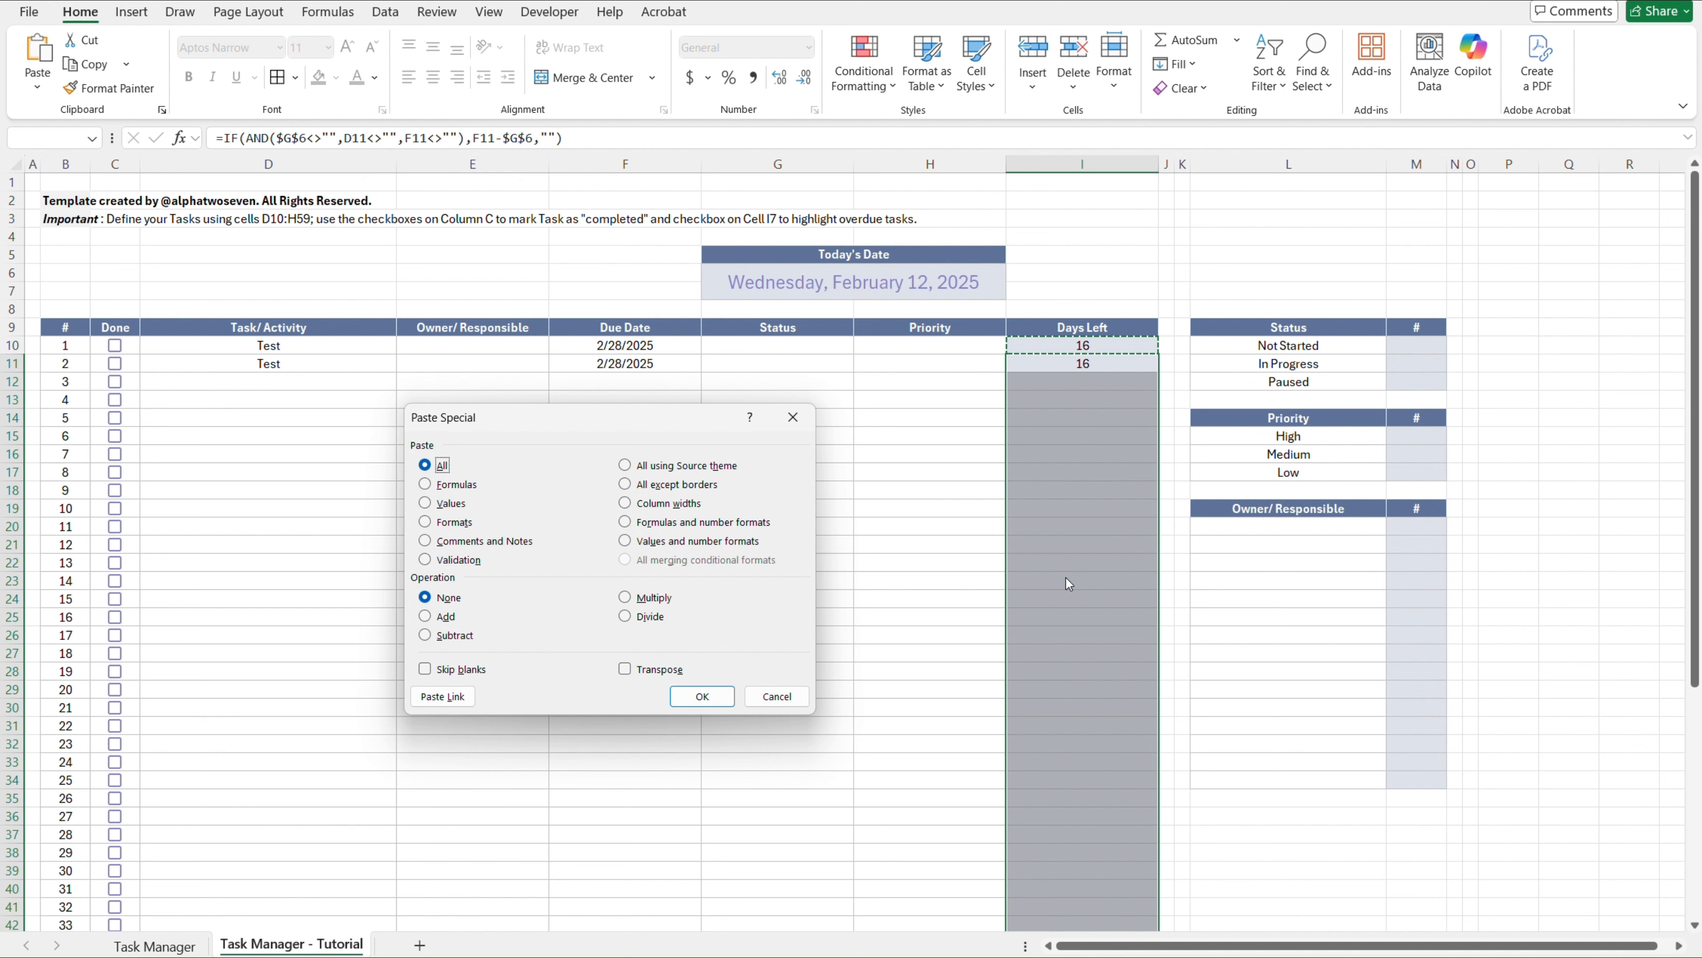
key("f")
key("Return")
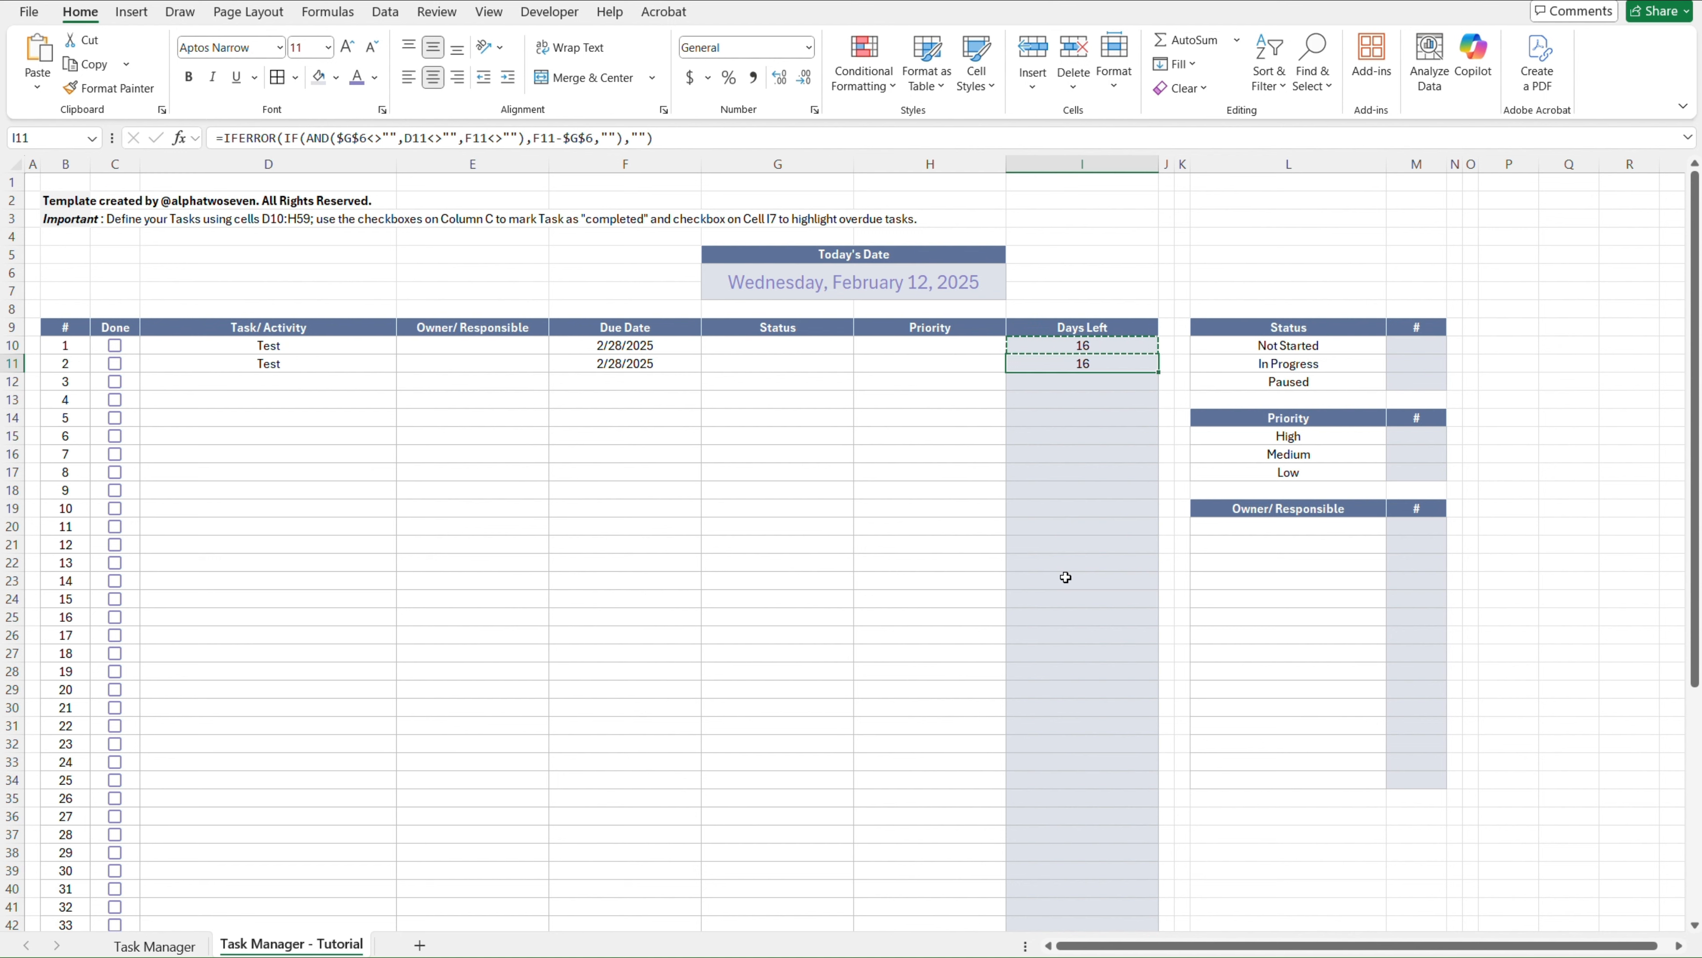
Clear the test task entries in D10:F11
key("Up")
key("Up")
key("Left")
key("Left")
key("Left")
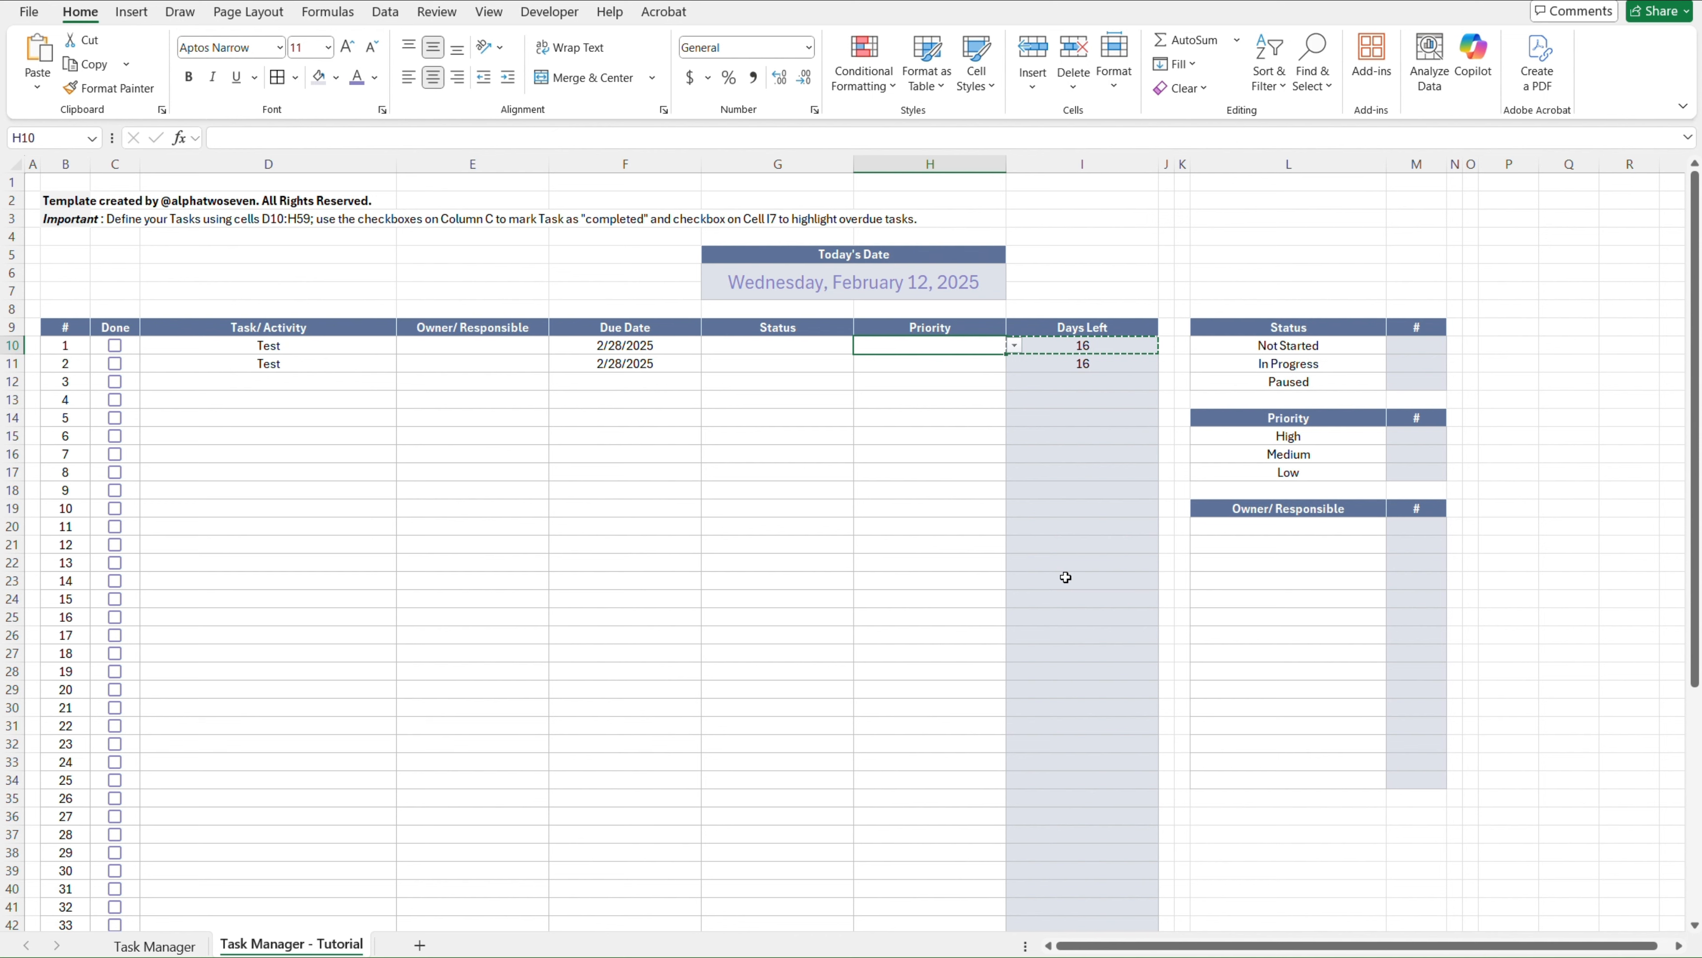
key("Down")
key("shift+Left")
key("shift+Left")
key("shift+Up")
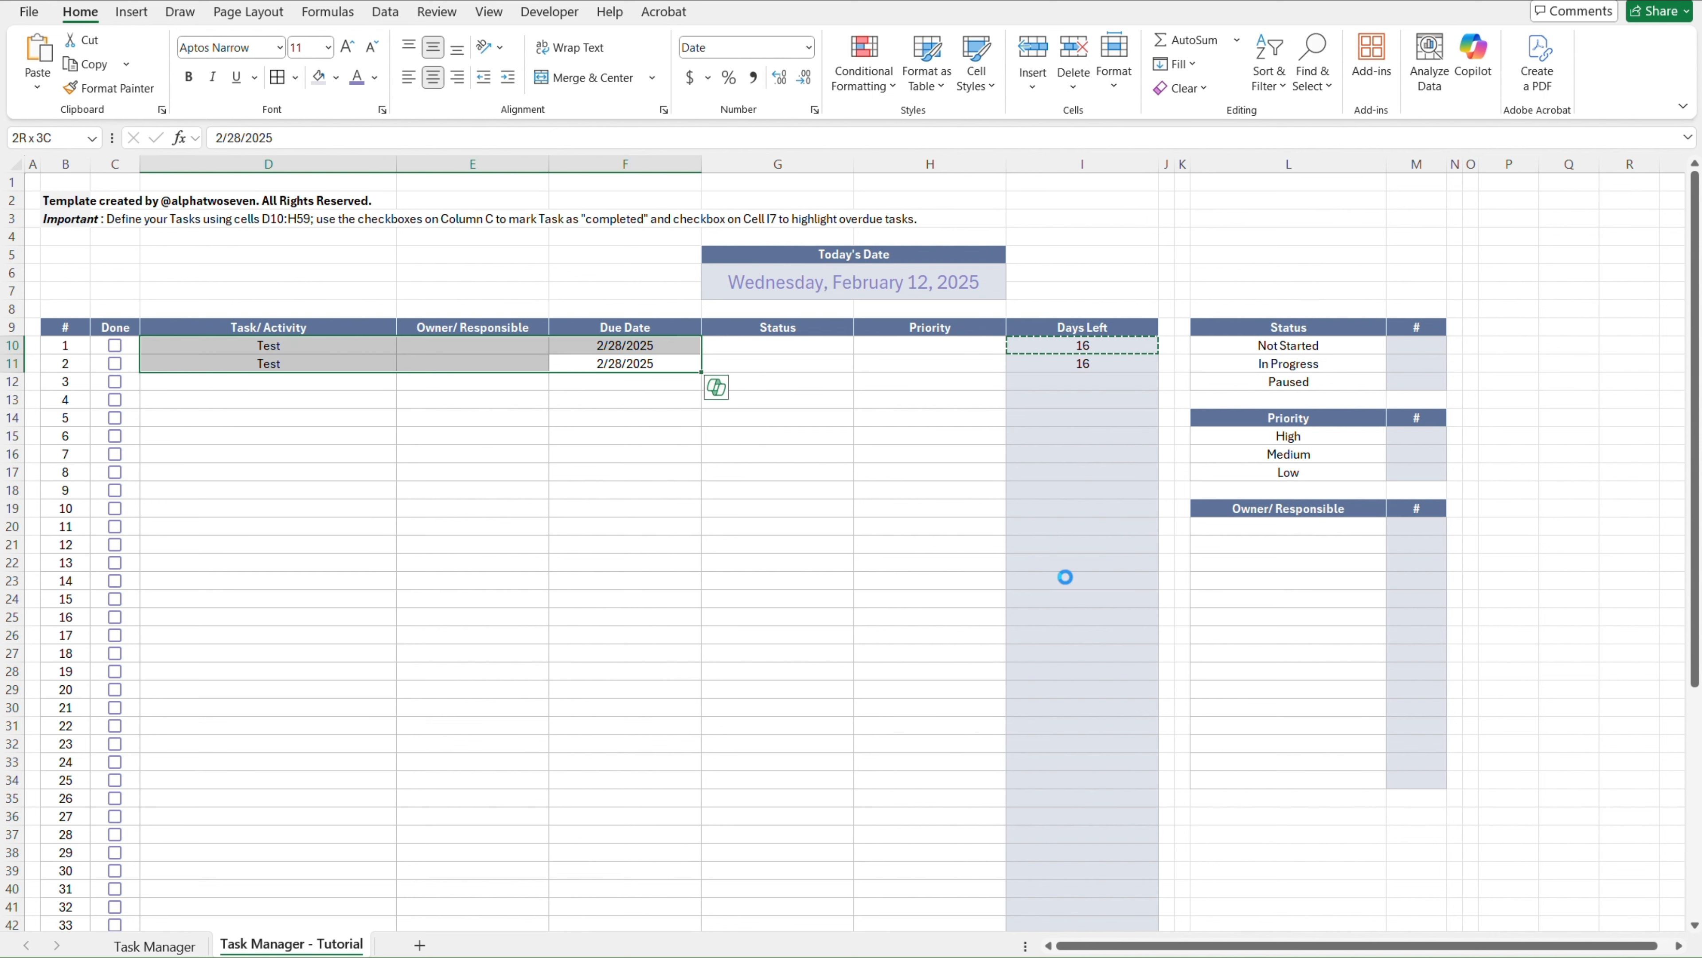
key("Delete")
Check the Days Left formula in I10 with the task entries empty, and look over the # column M of the summary tables
key("Right")
key("Right")
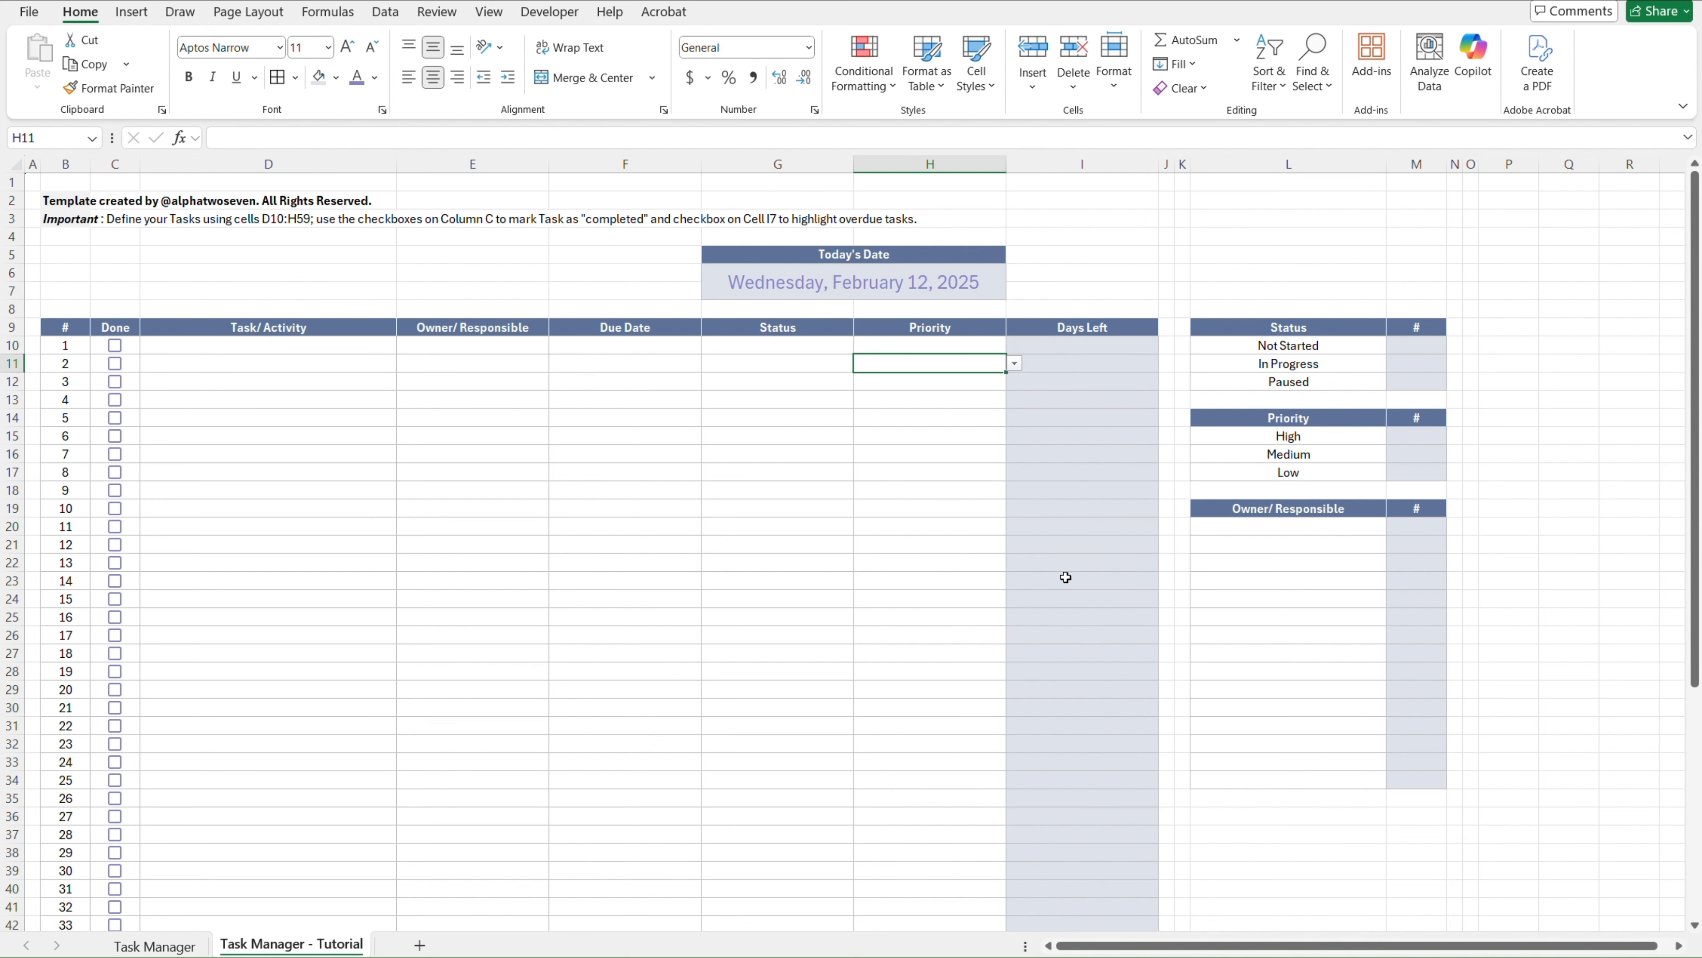
key("Up")
key("Up")
key("Right")
key("Down")
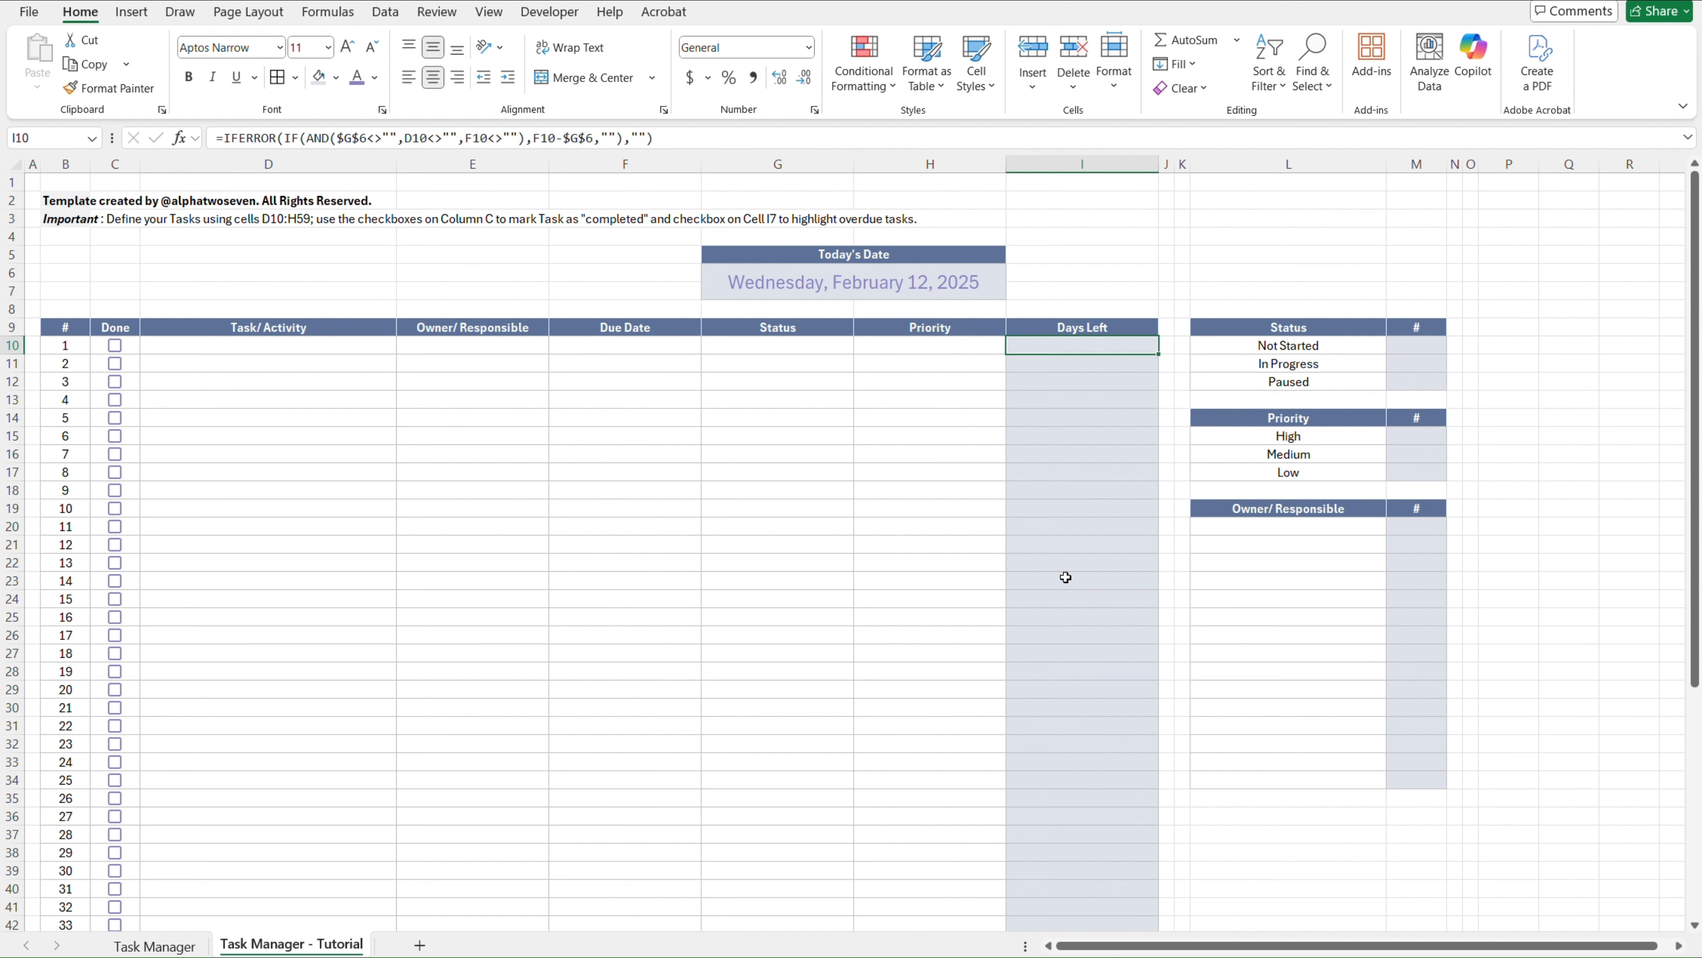
key("Up")
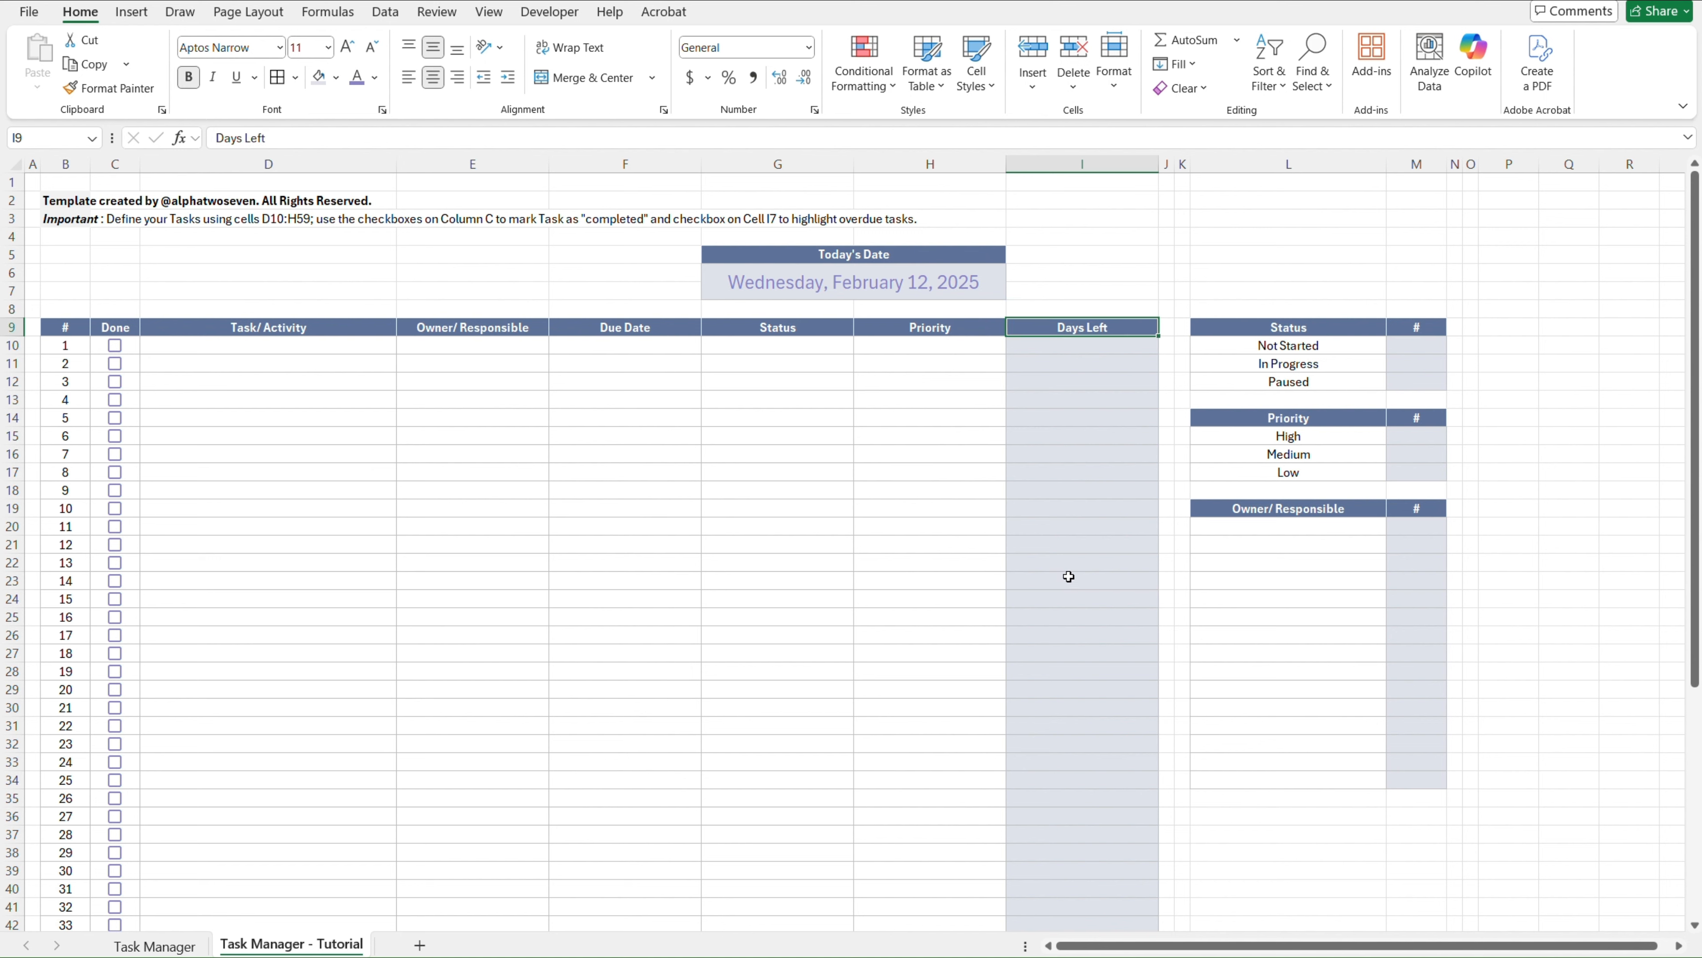
left_click(1240, 239)
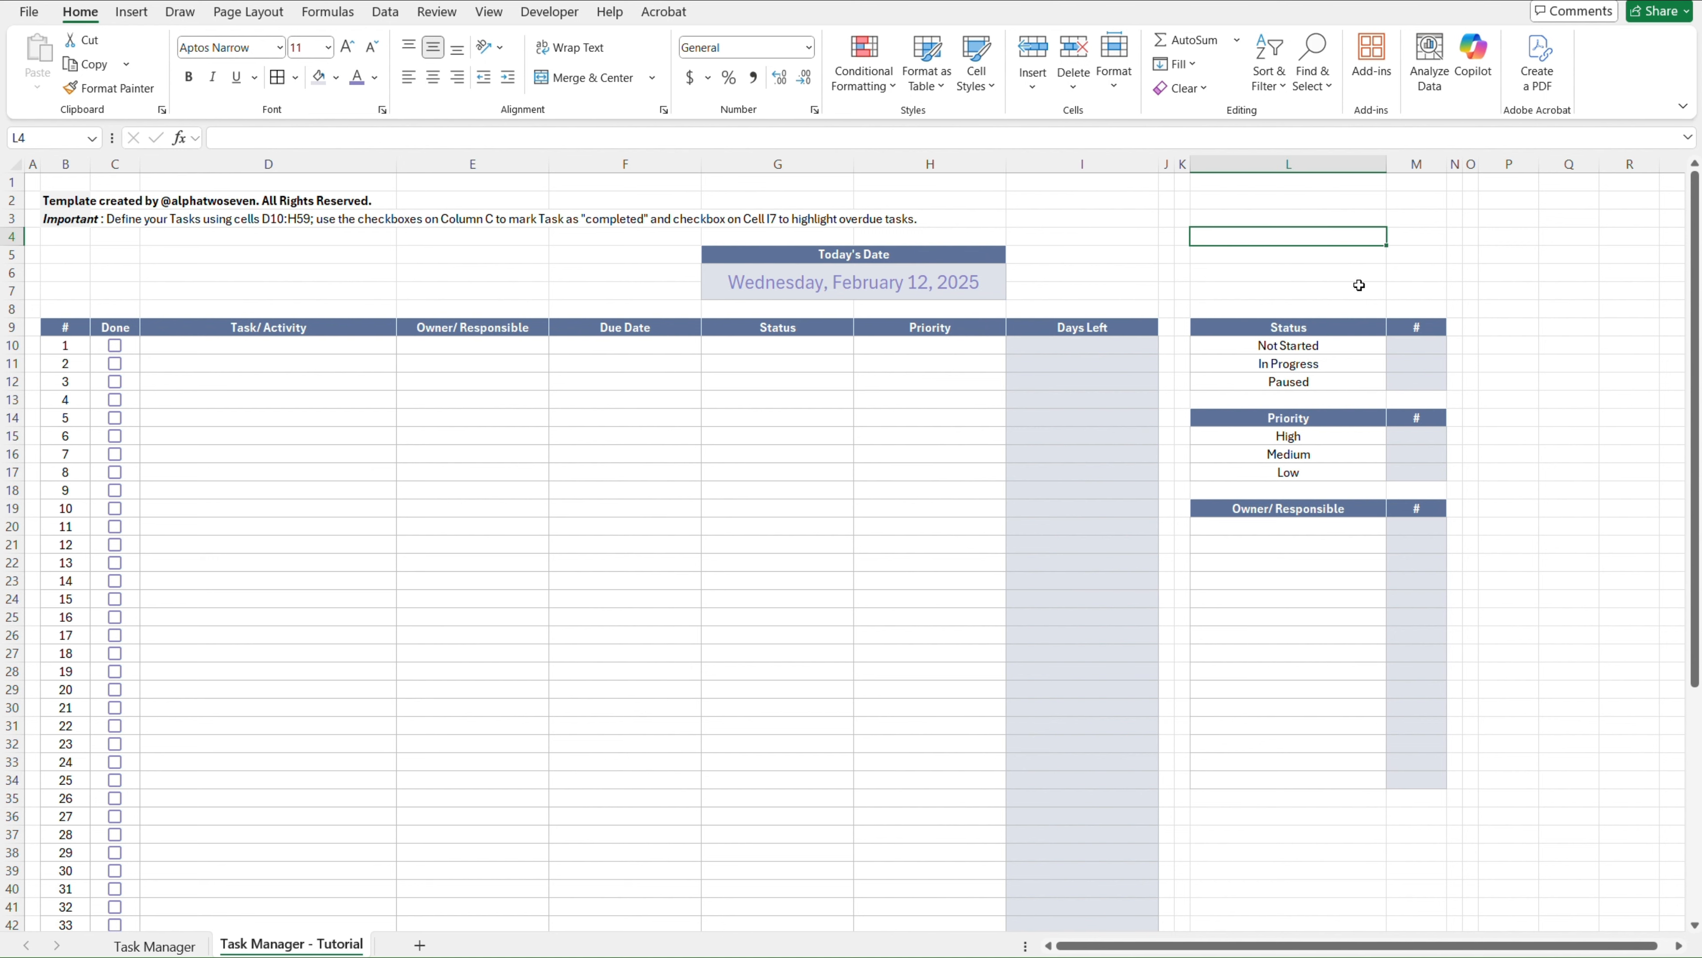
left_click(1421, 164)
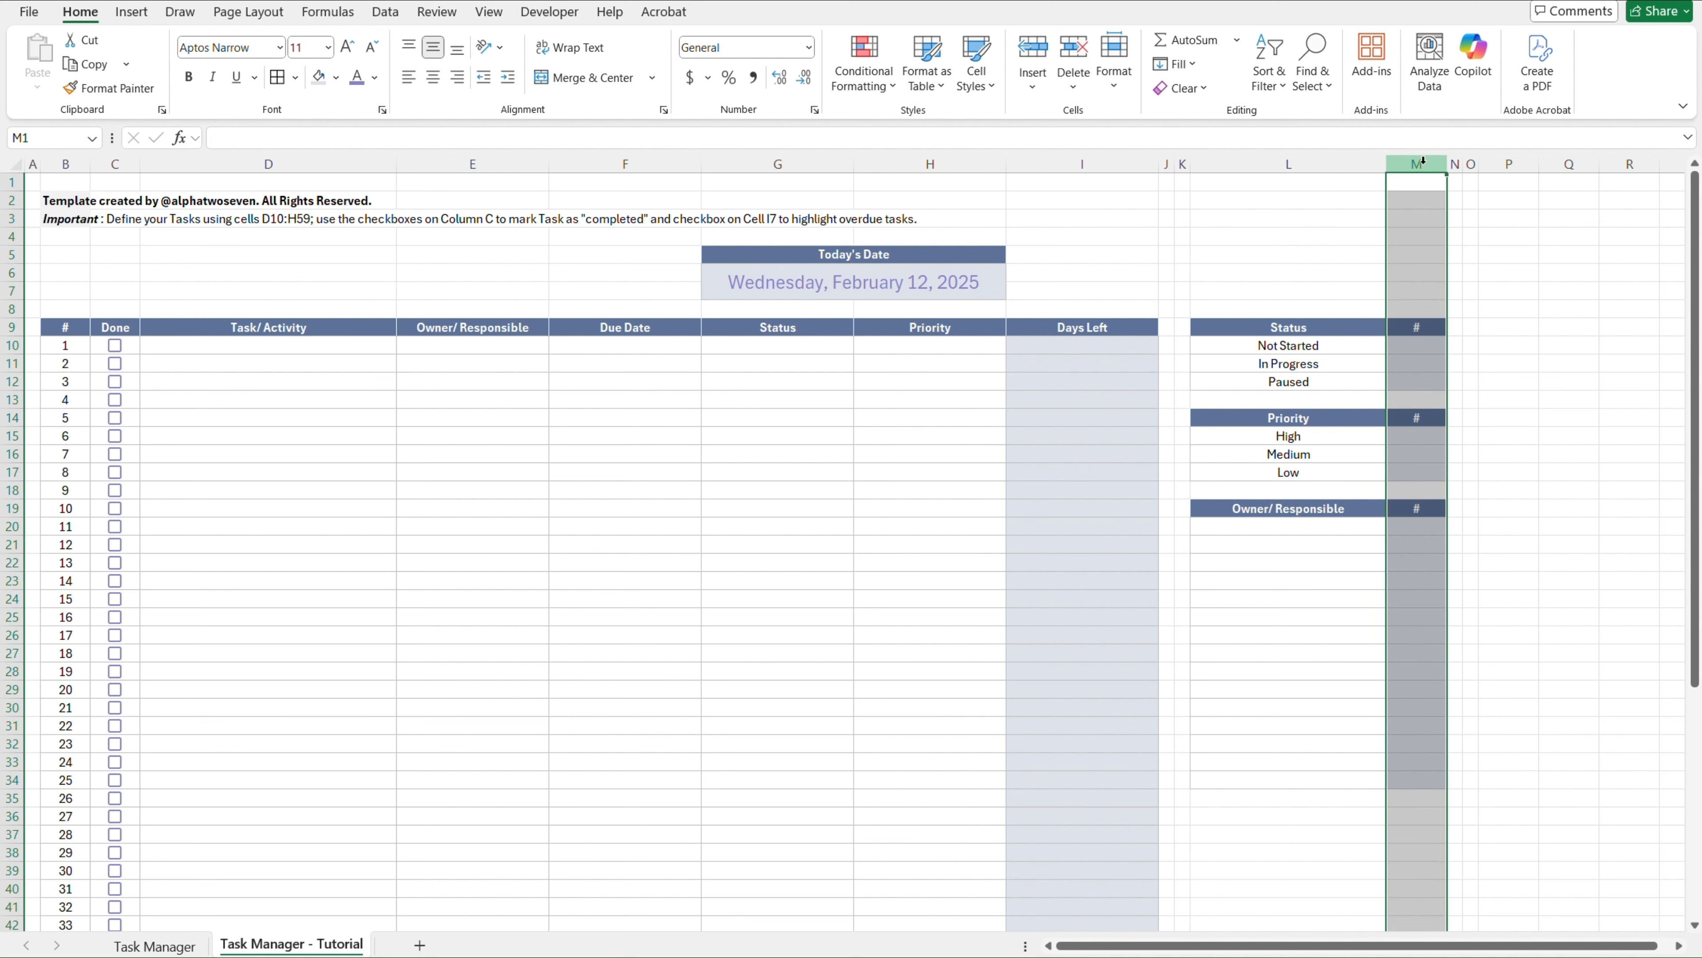
left_click(1330, 217)
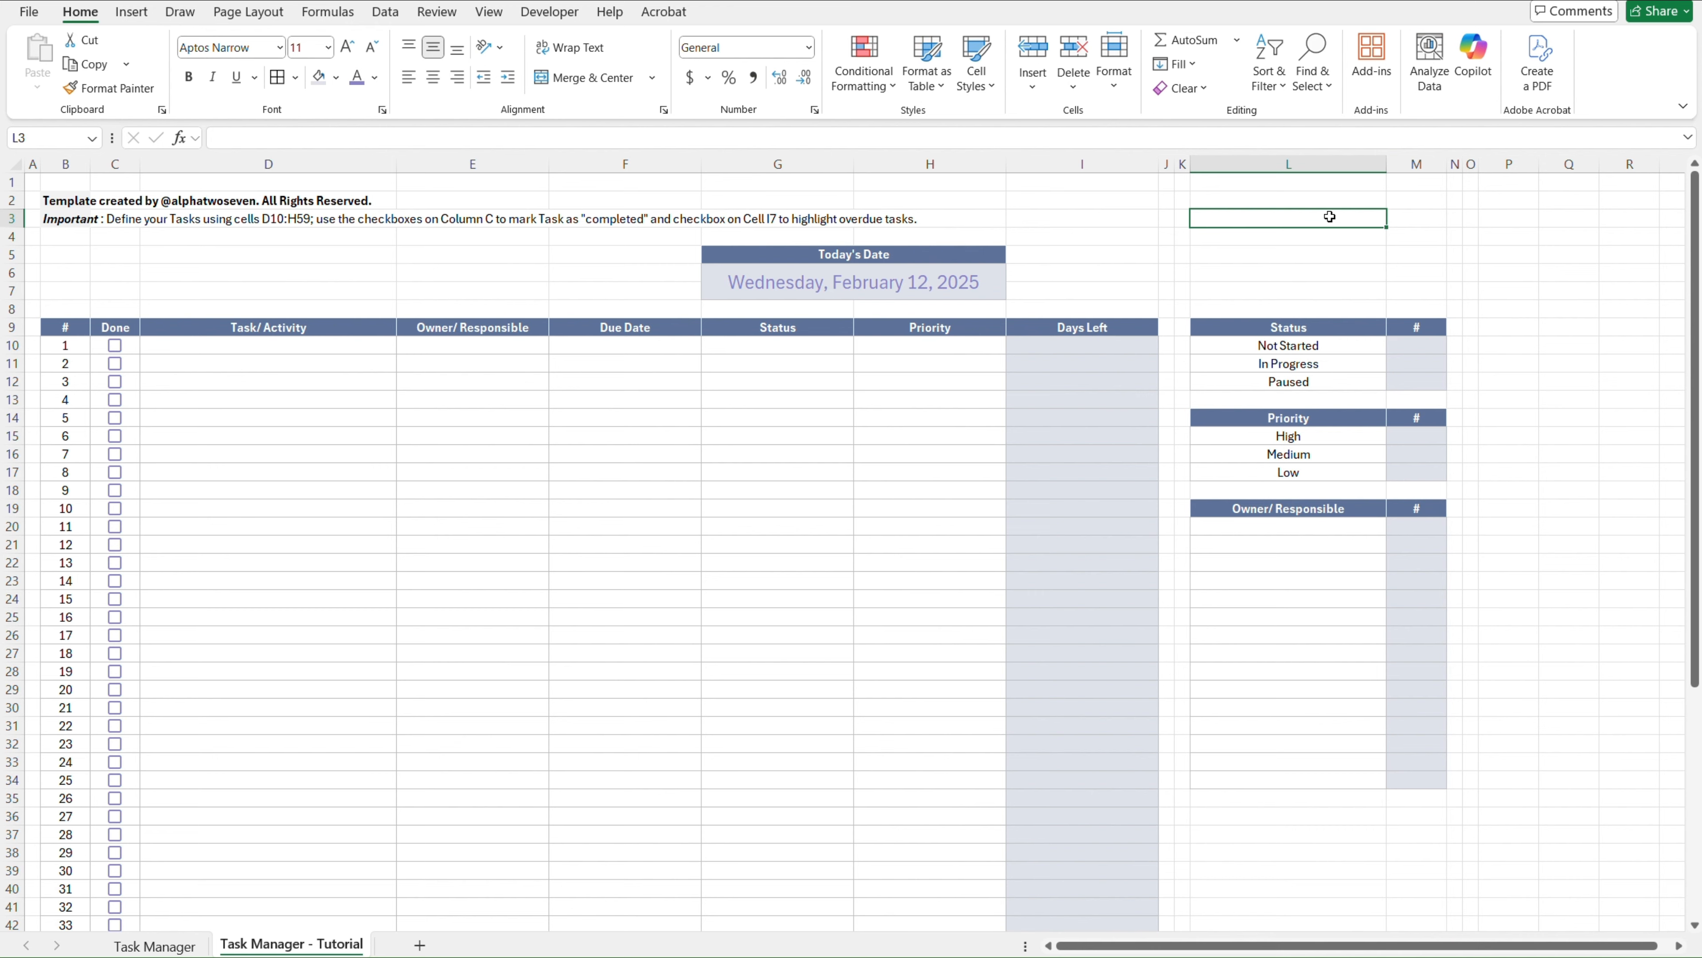
Copy the Tasks summary block L5:M7 from the Task Manager sheet to L5 of Task Manager - Tutorial, pasting values only
key("ctrl+Page_Up")
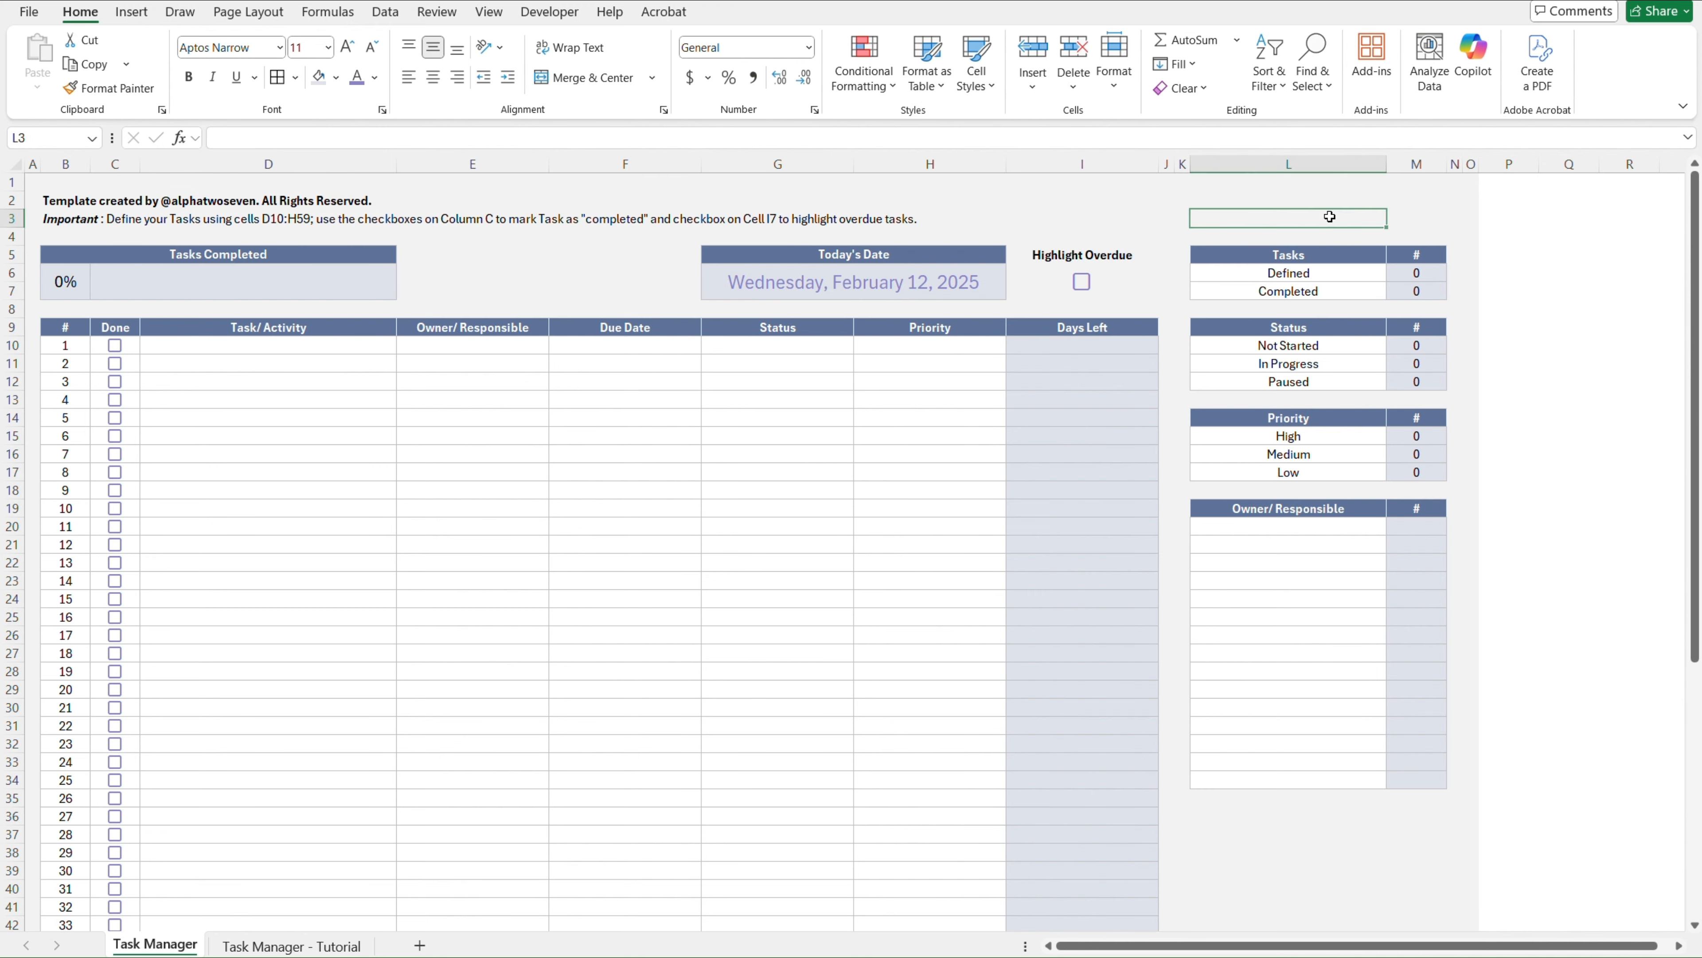
key("ctrl+Page_Down")
key("ctrl+Page_Up")
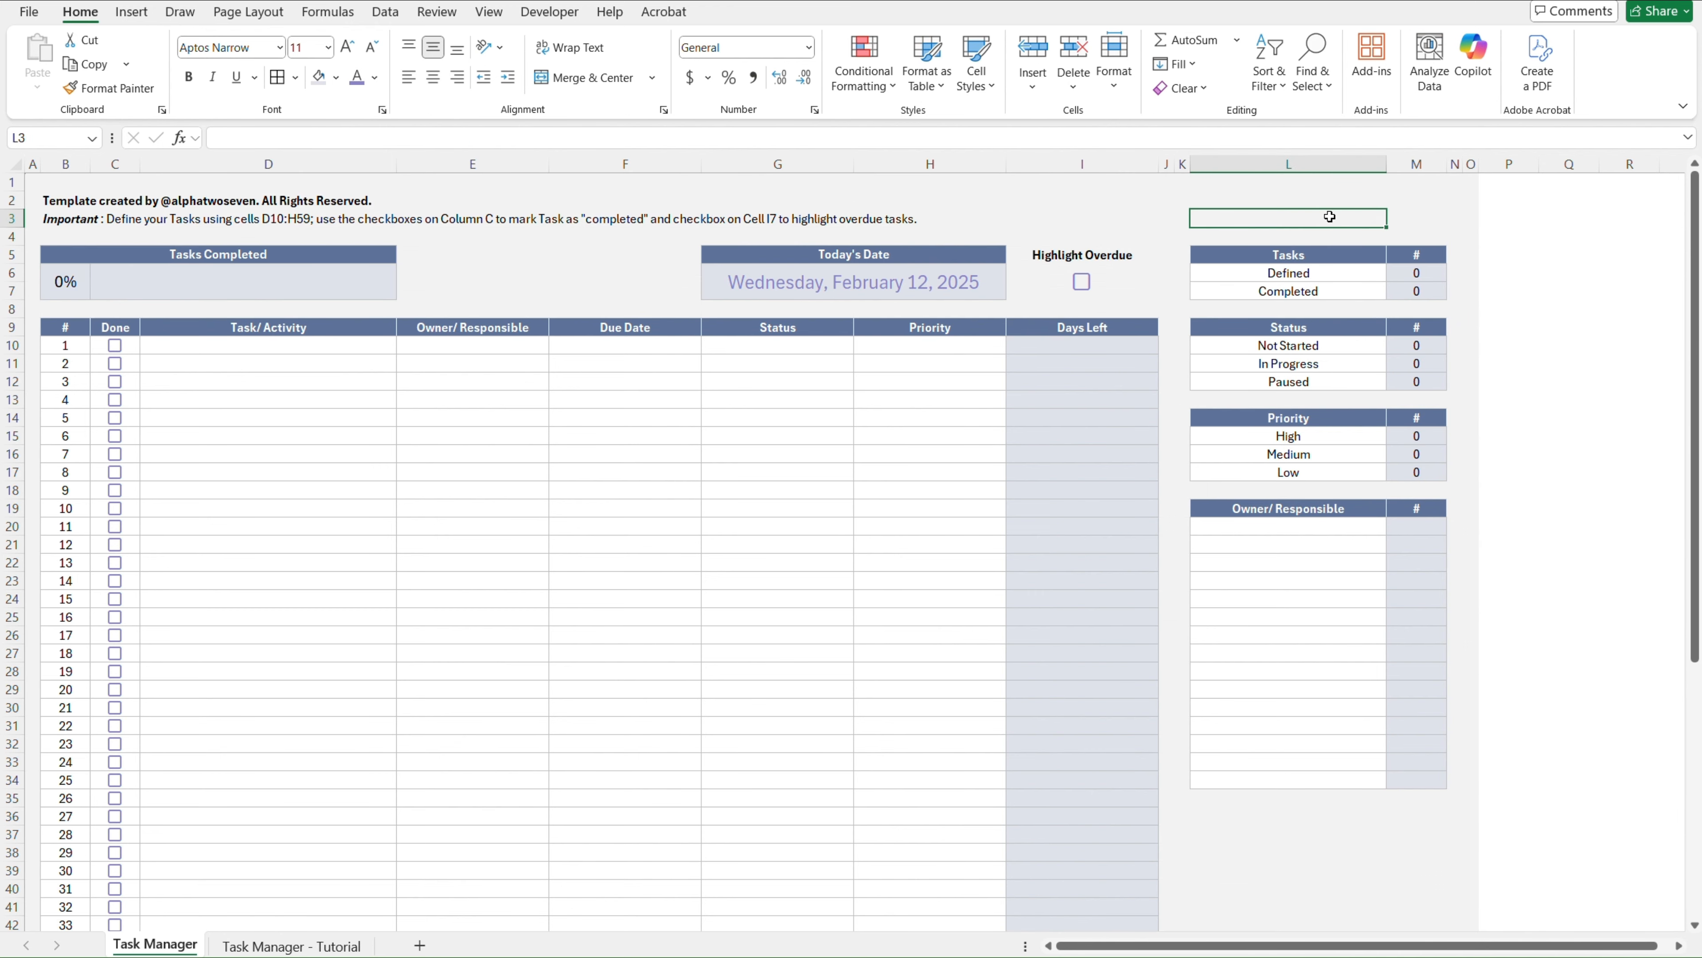
left_click(1315, 256)
key("shift+Down")
key("shift+Down")
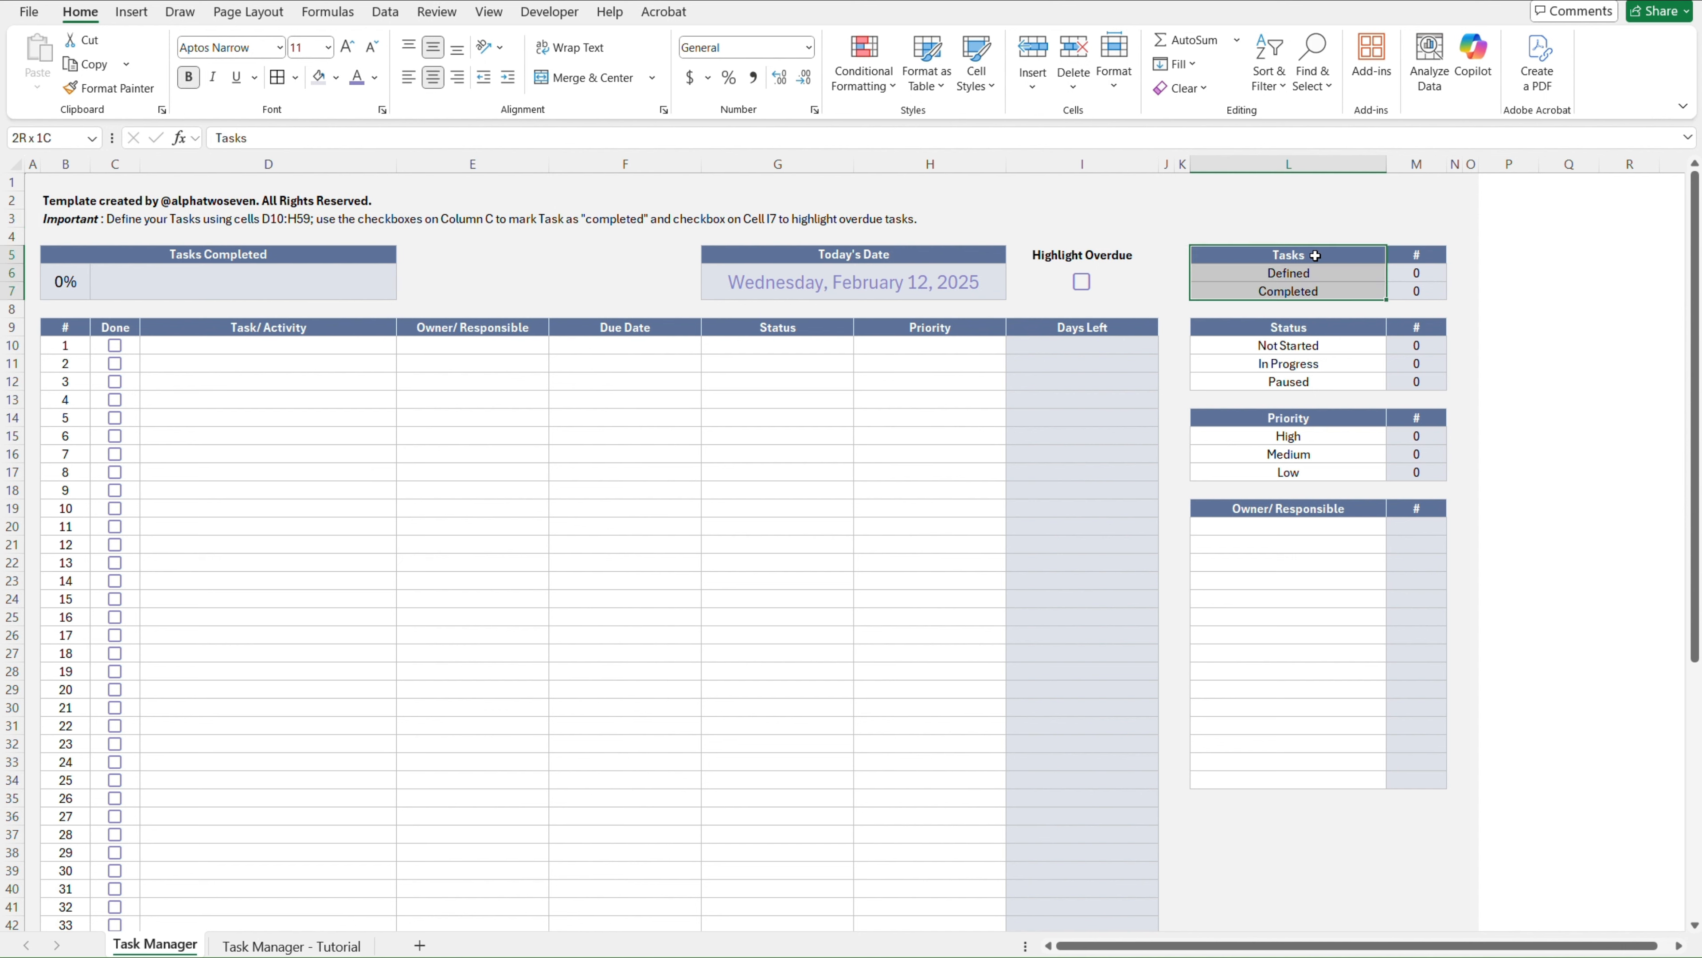
key("shift+Right")
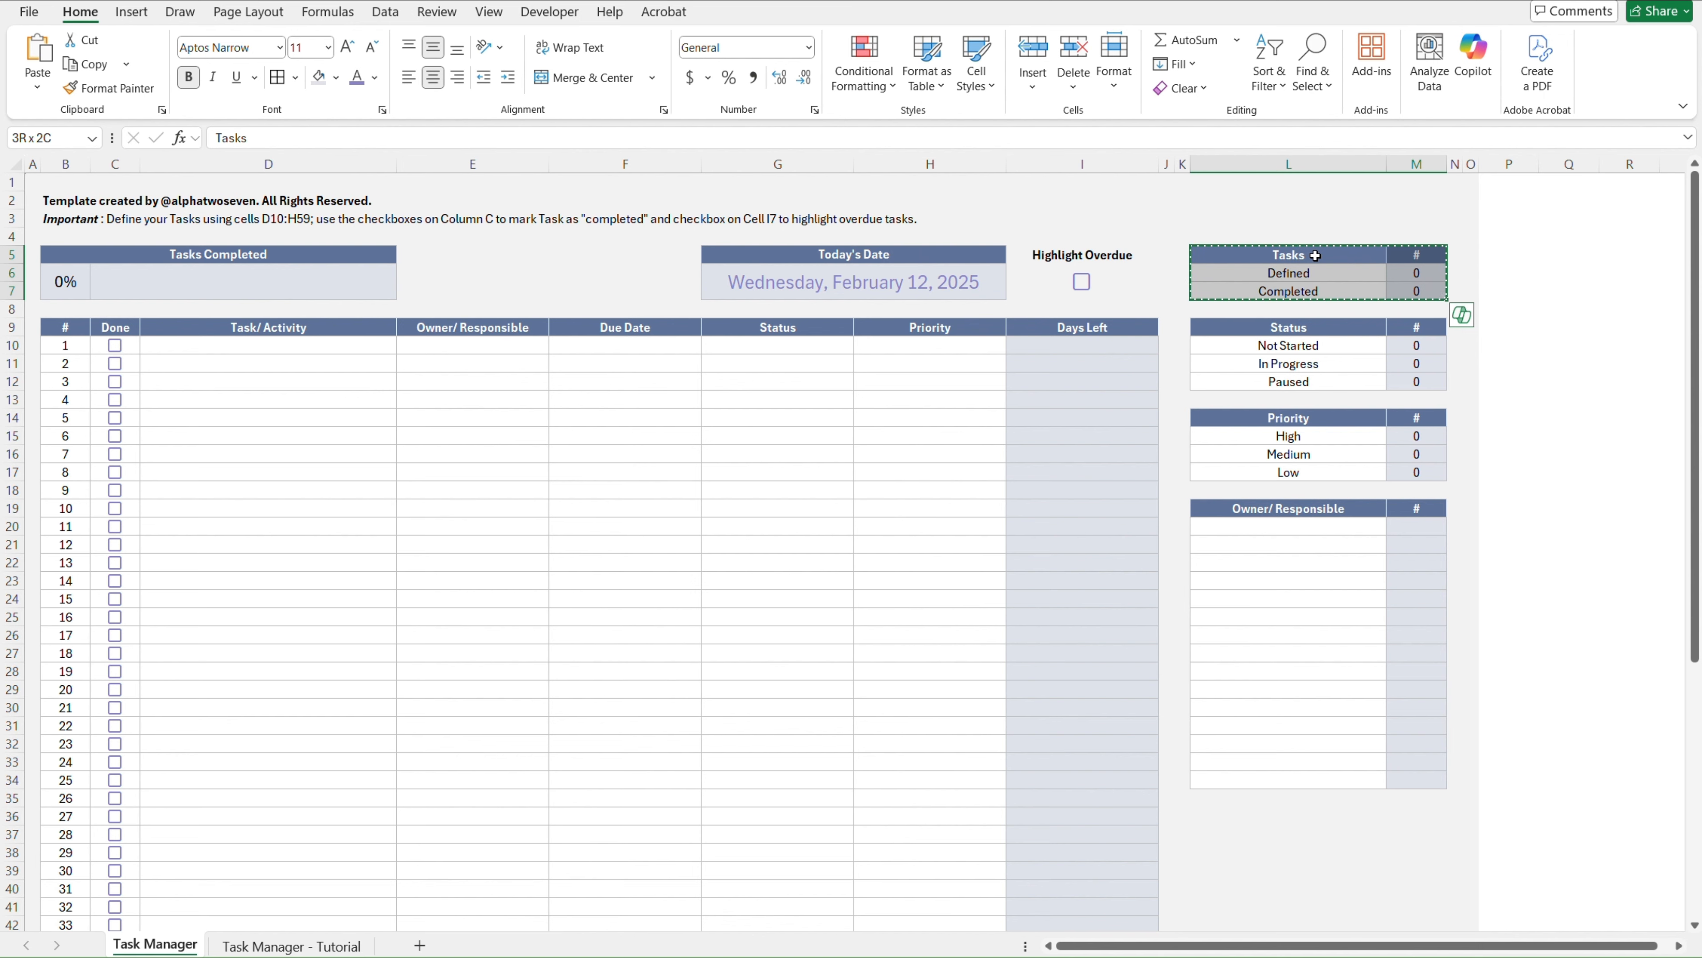
key("ctrl+Page_Down")
left_click(1315, 255)
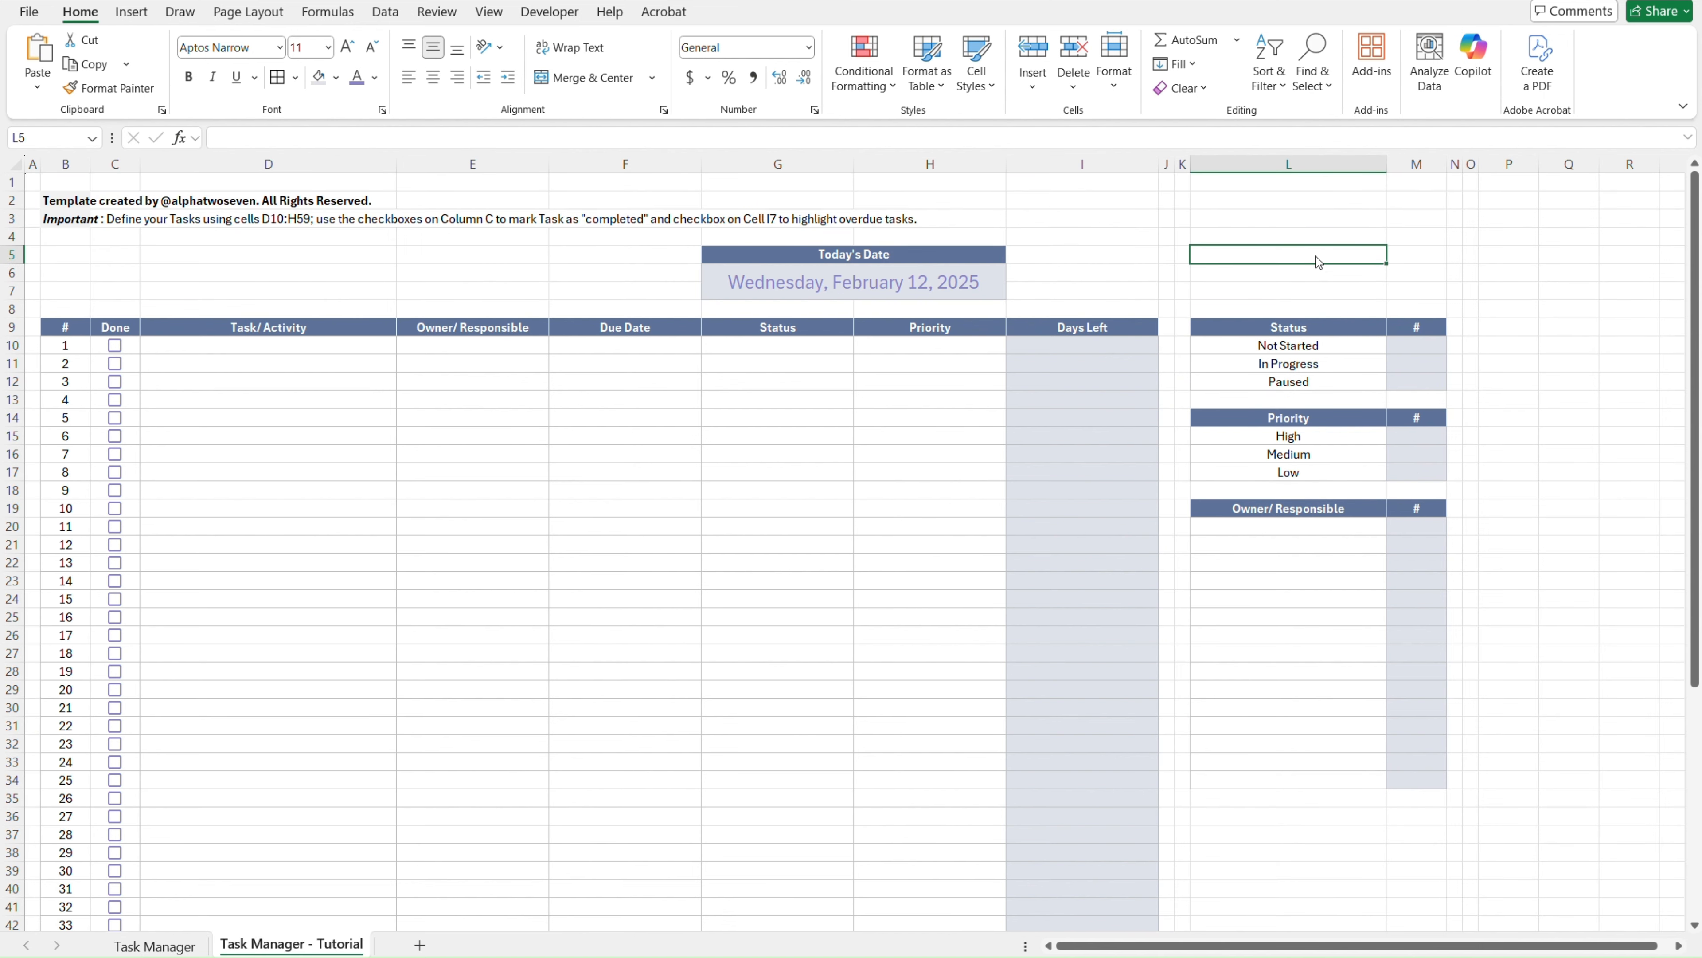
key("ctrl+alt+v")
key("v")
key("Return")
key("Right")
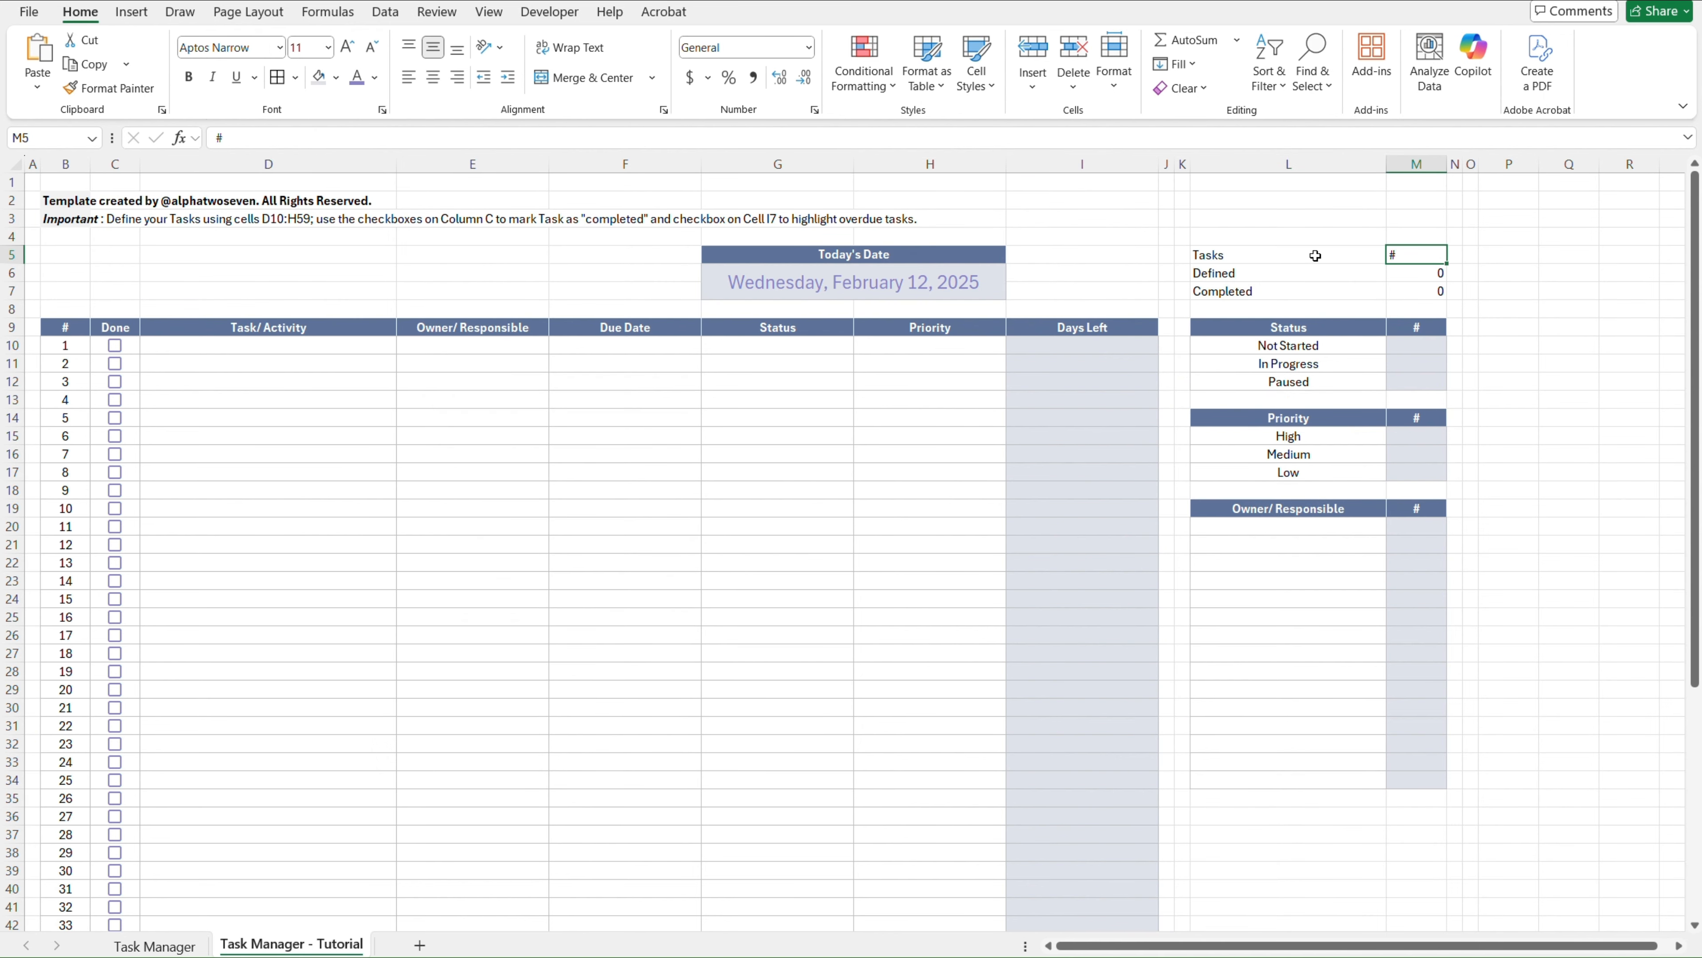
Clear the pasted counts for Defined and Completed in M6:M7
key("Left")
key("Down")
key("Down")
key("Right")
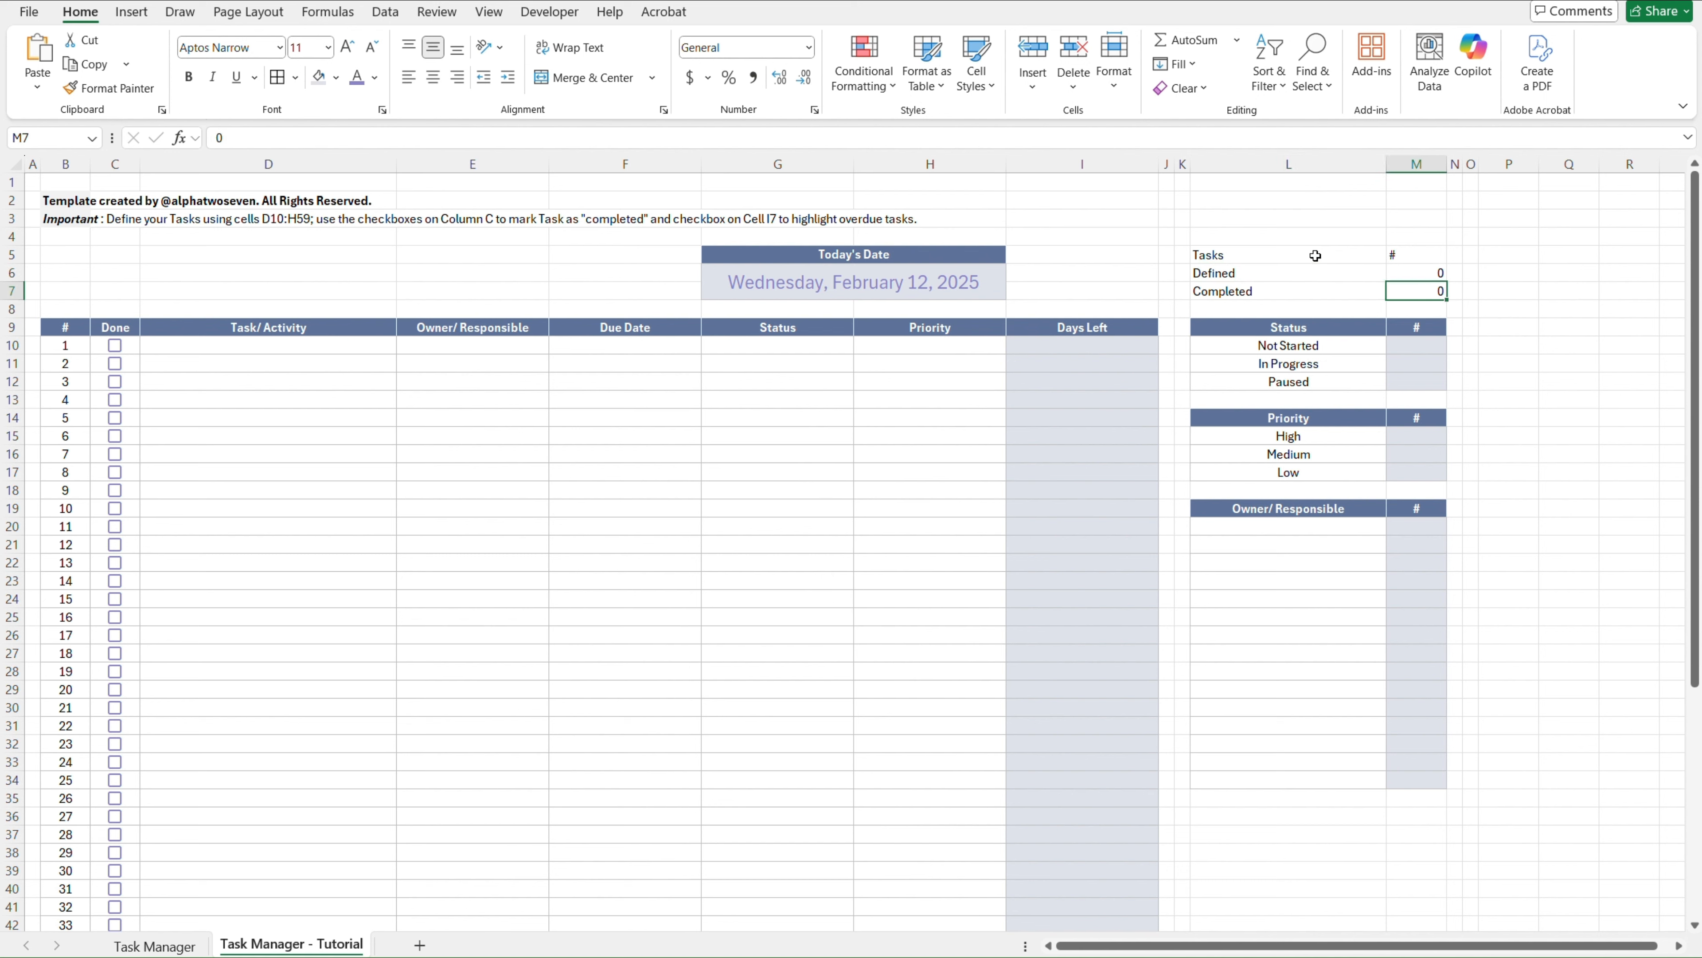
key("shift+Up")
key("Delete")
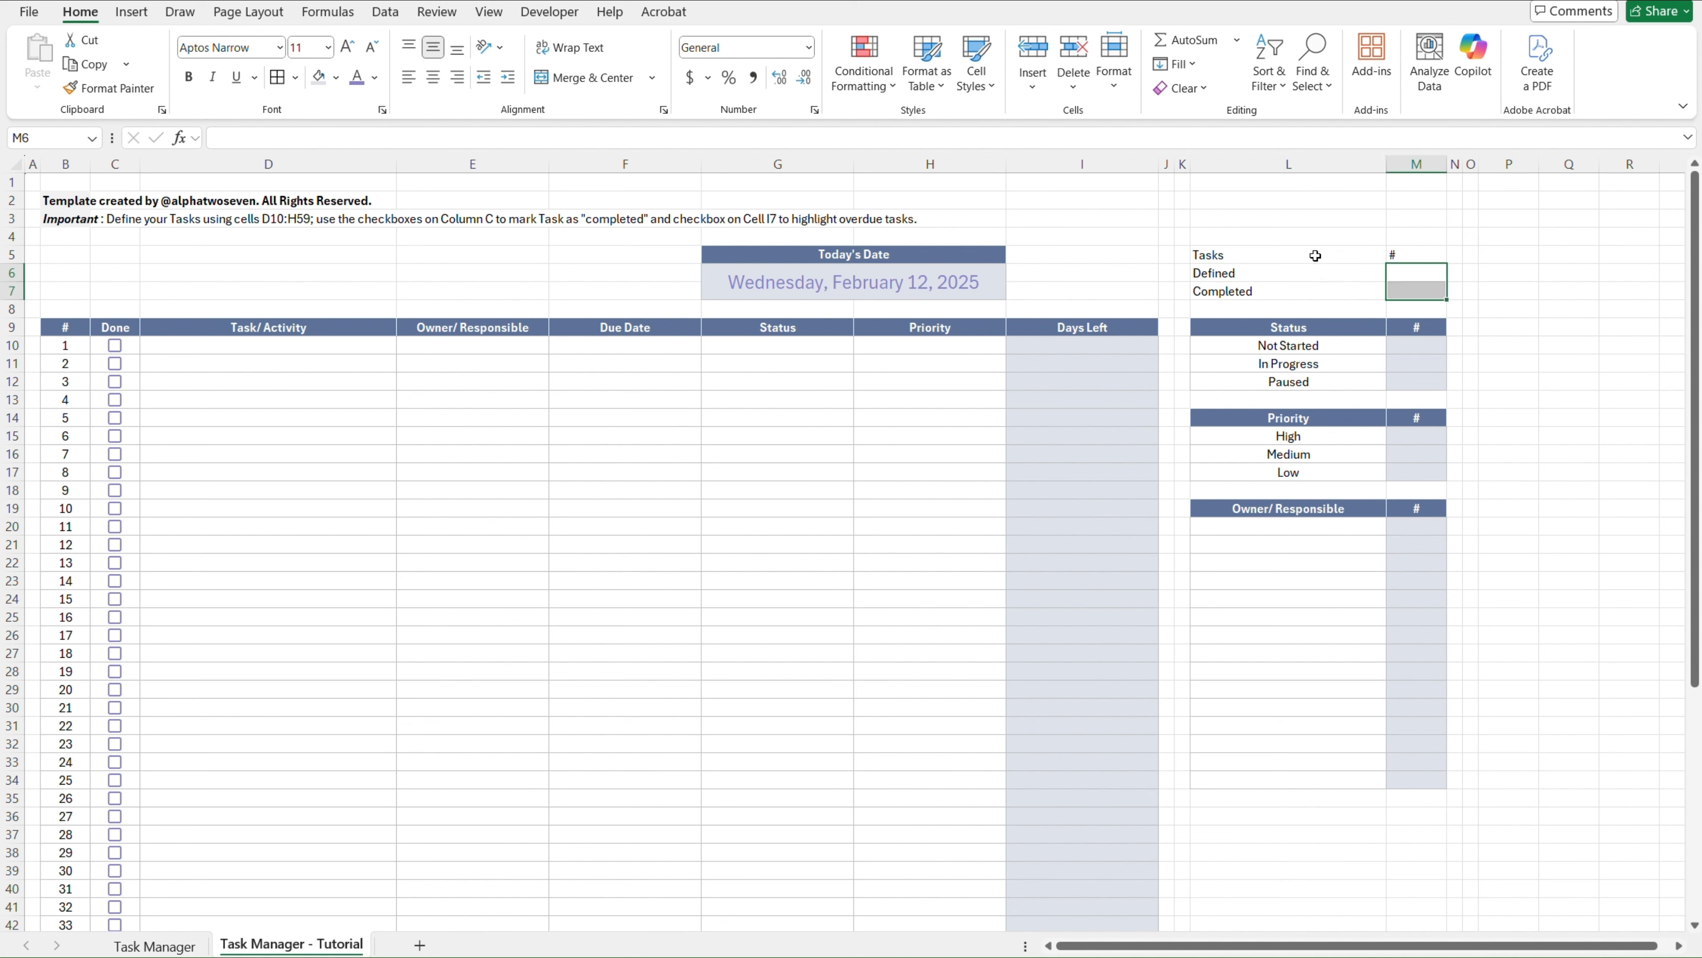
Copy the formatting of the Status count cells M10:M11 onto M6:M7 with Format Painter
key("Down")
key("Down")
key("Down")
key("shift+Down")
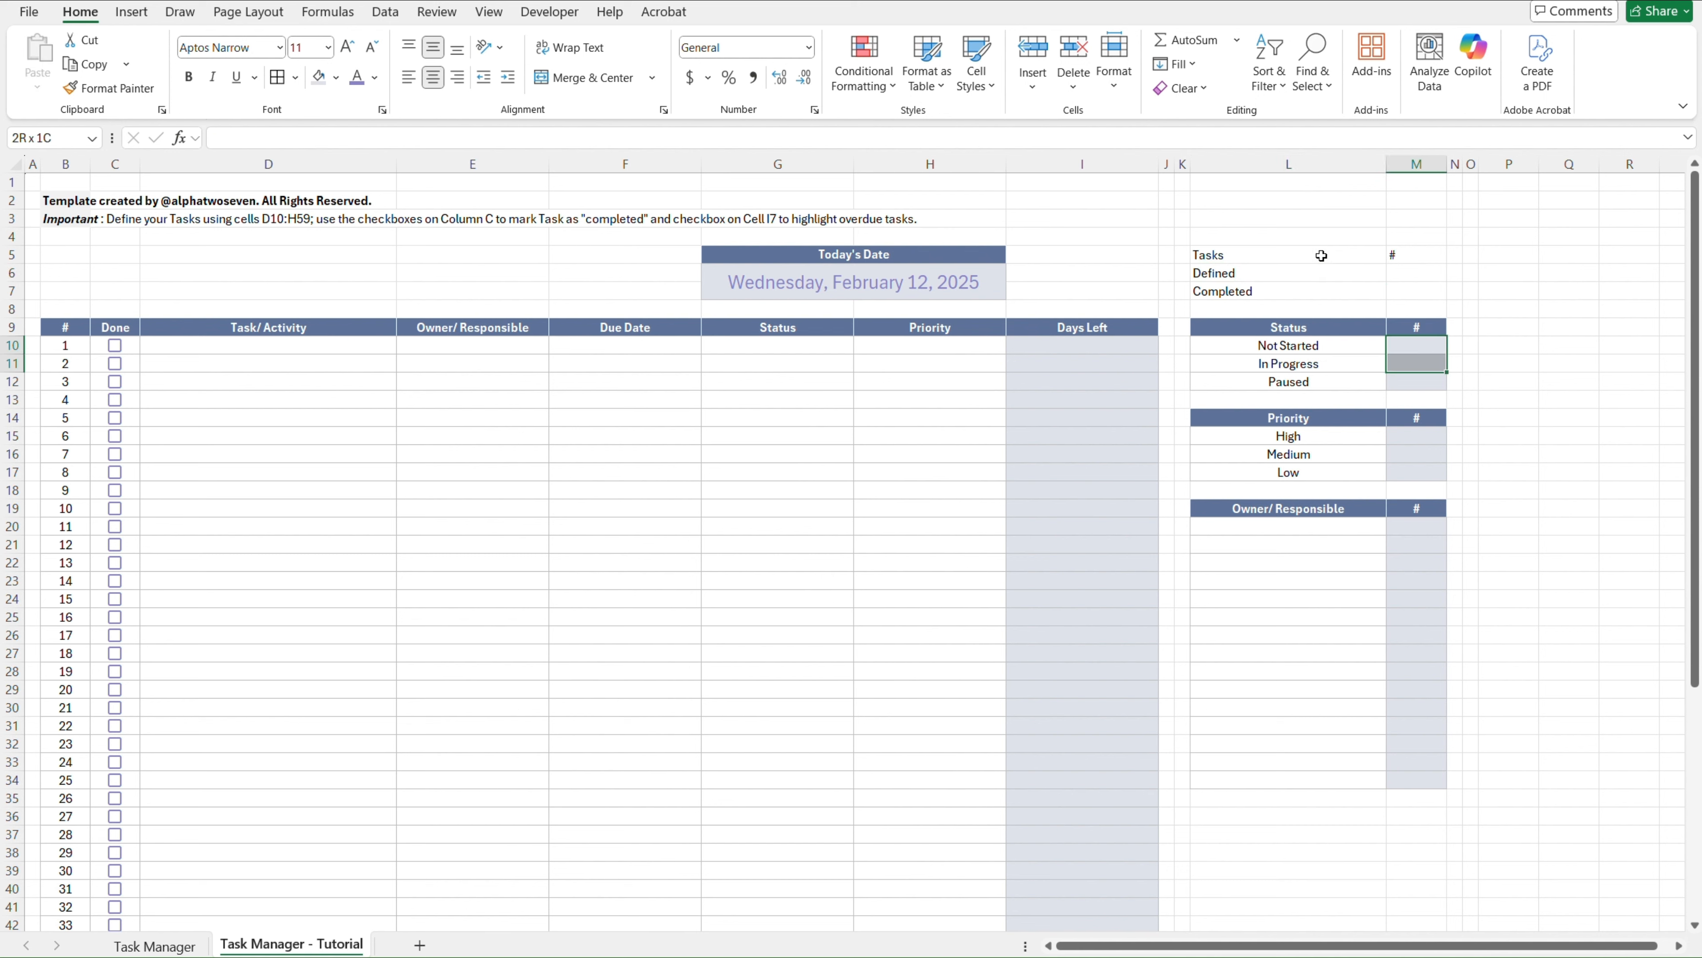
key("alt+h")
key("f")
key("p")
left_click(1433, 273)
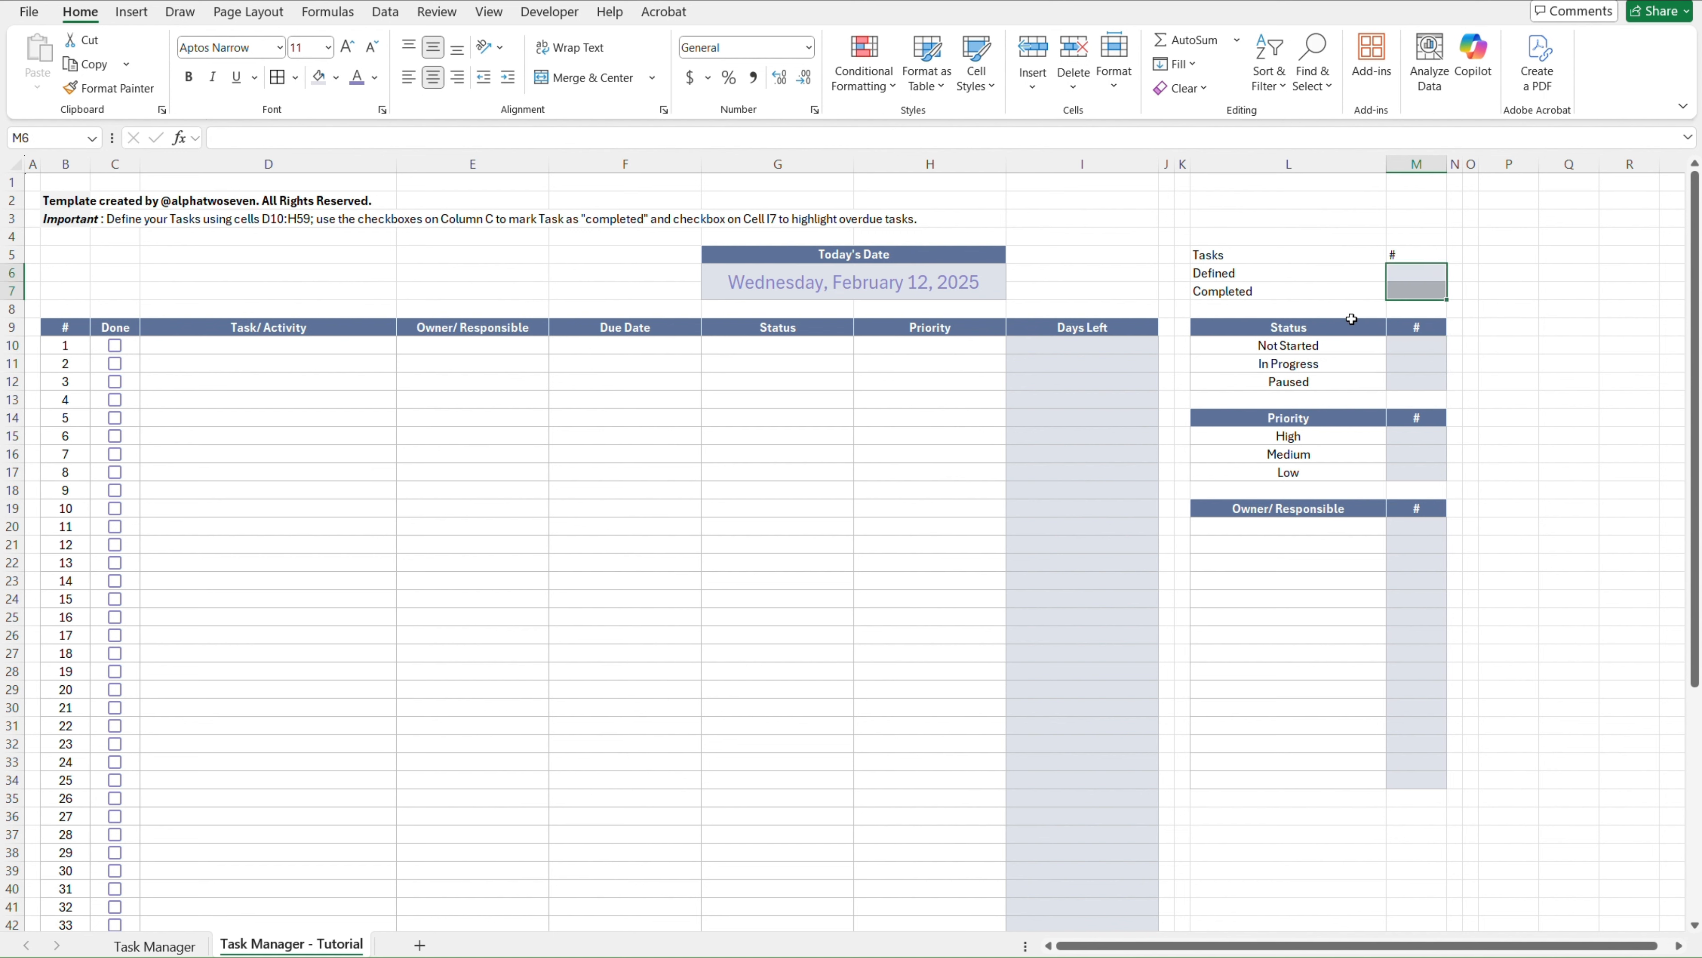
Copy the formatting of the Status labels L10:L11 onto the Defined and Completed labels in L6:L7 with Format Painter
left_click(1320, 344)
key("shift+Down")
key("ctrl+c")
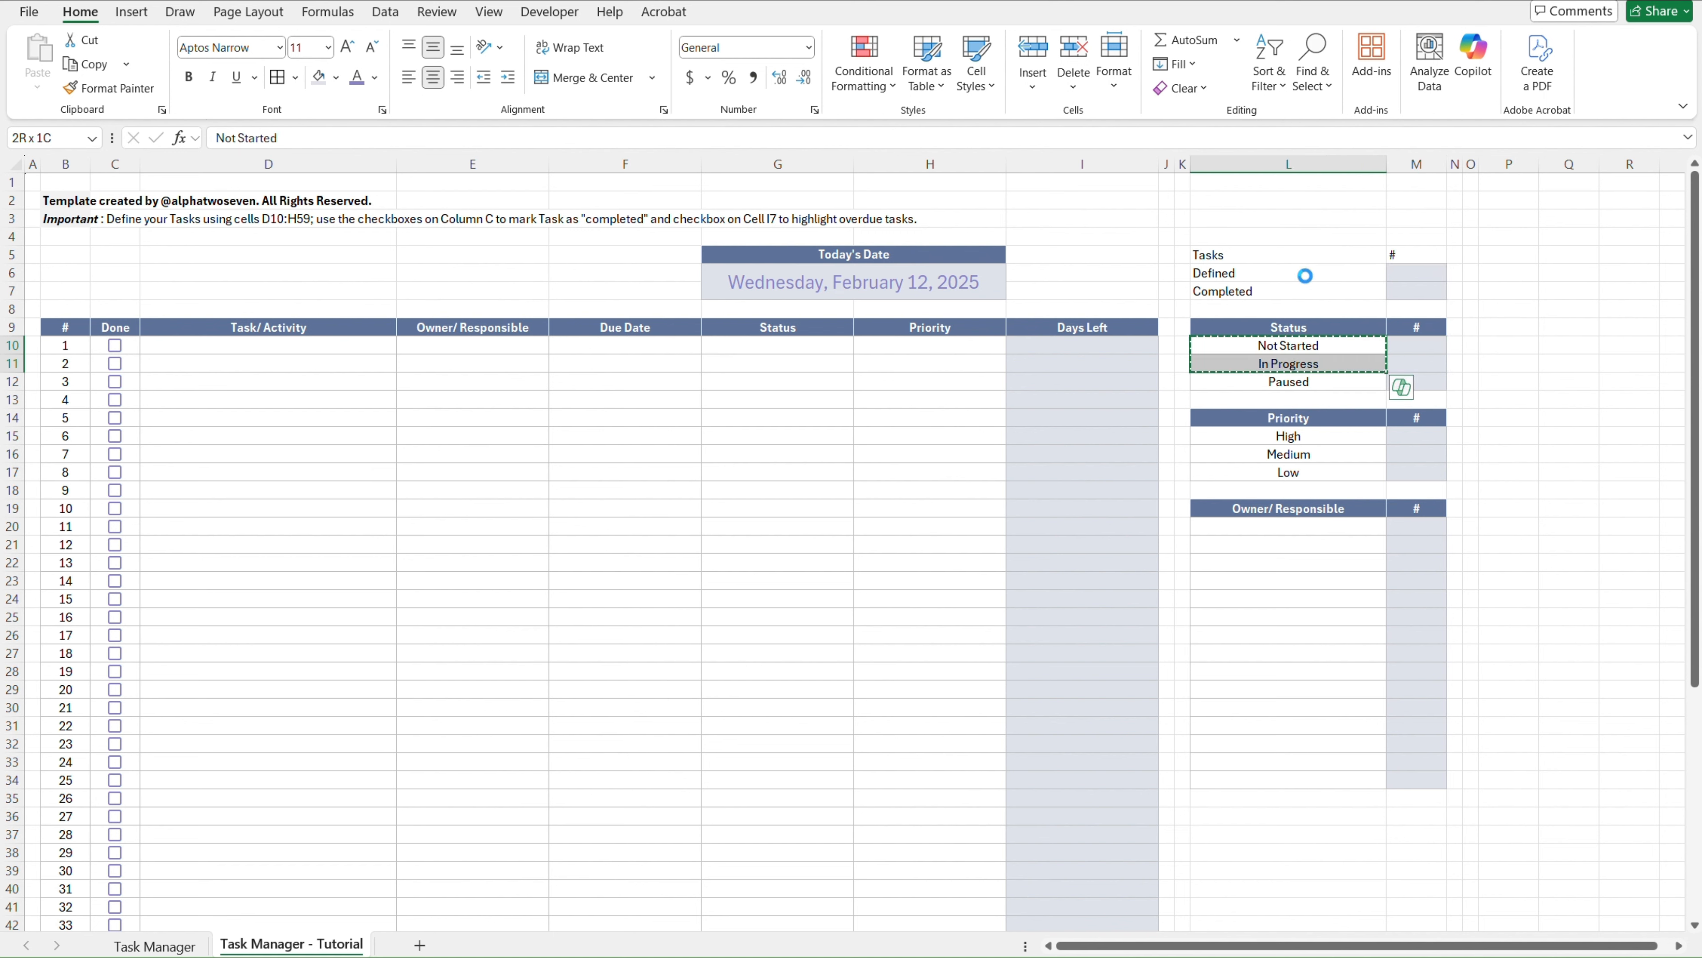
key("alt+h")
key("f")
key("p")
left_click(1305, 274)
Copy the Status header formatting from L9:M9 onto the Tasks header in L5:M5 with Format Painter
key("Down")
key("Down")
key("Down")
key("shift+Right")
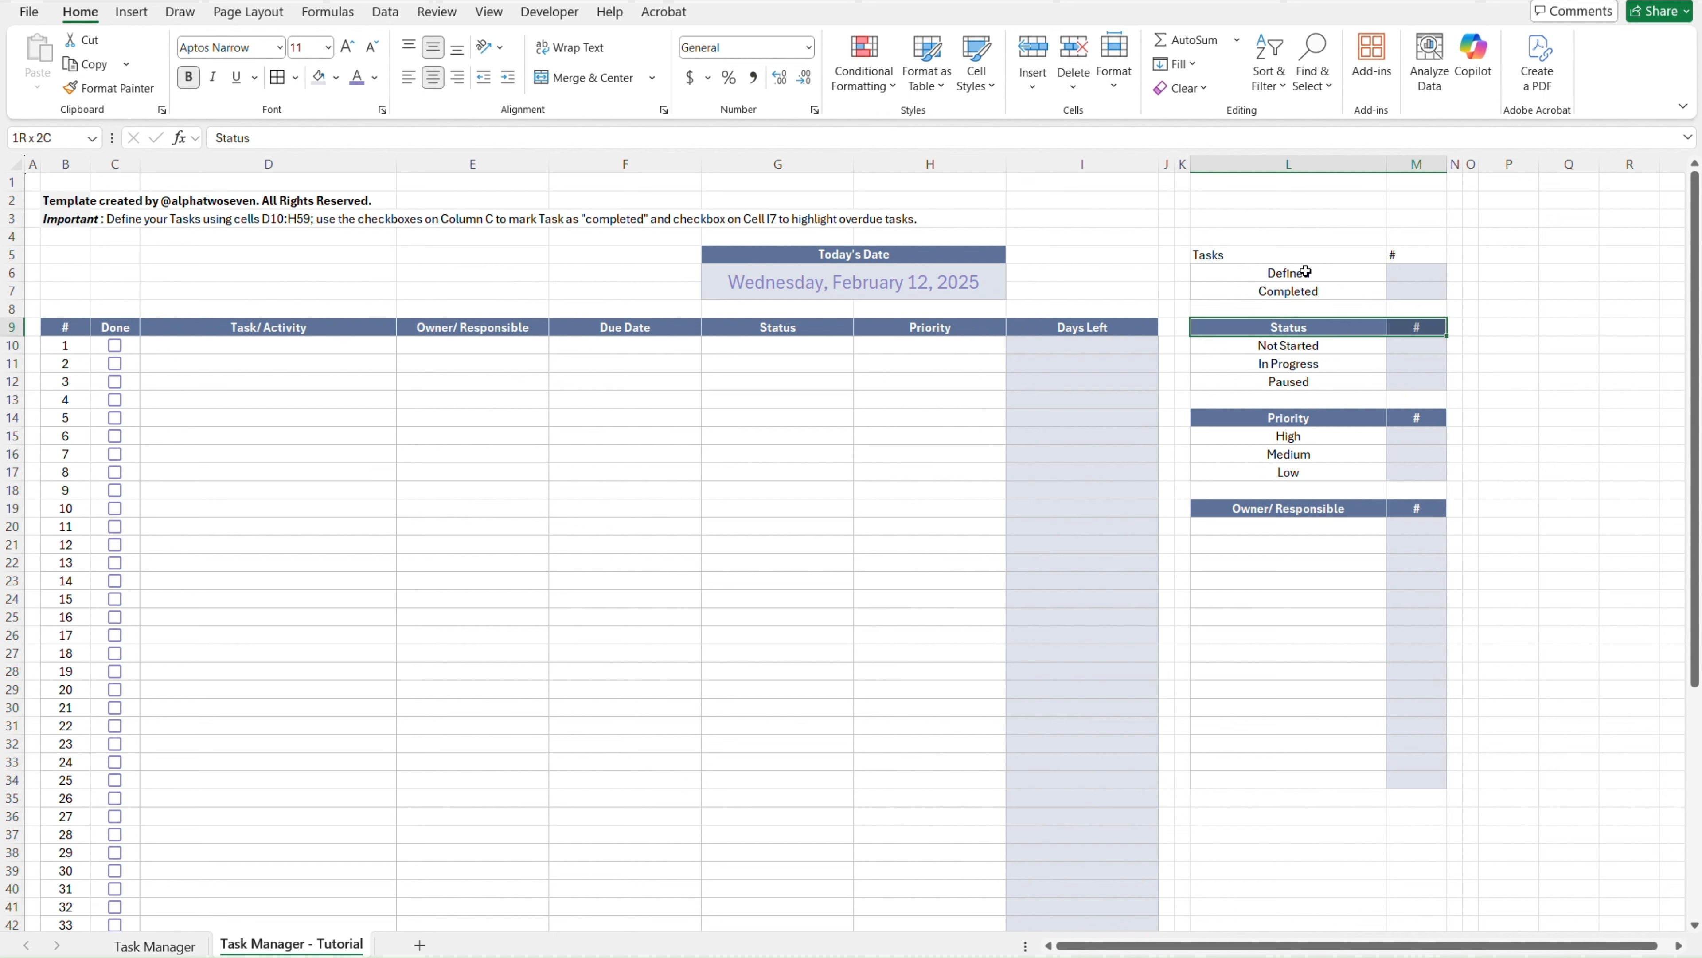
key("alt+h")
key("f")
key("p")
left_click(1298, 254)
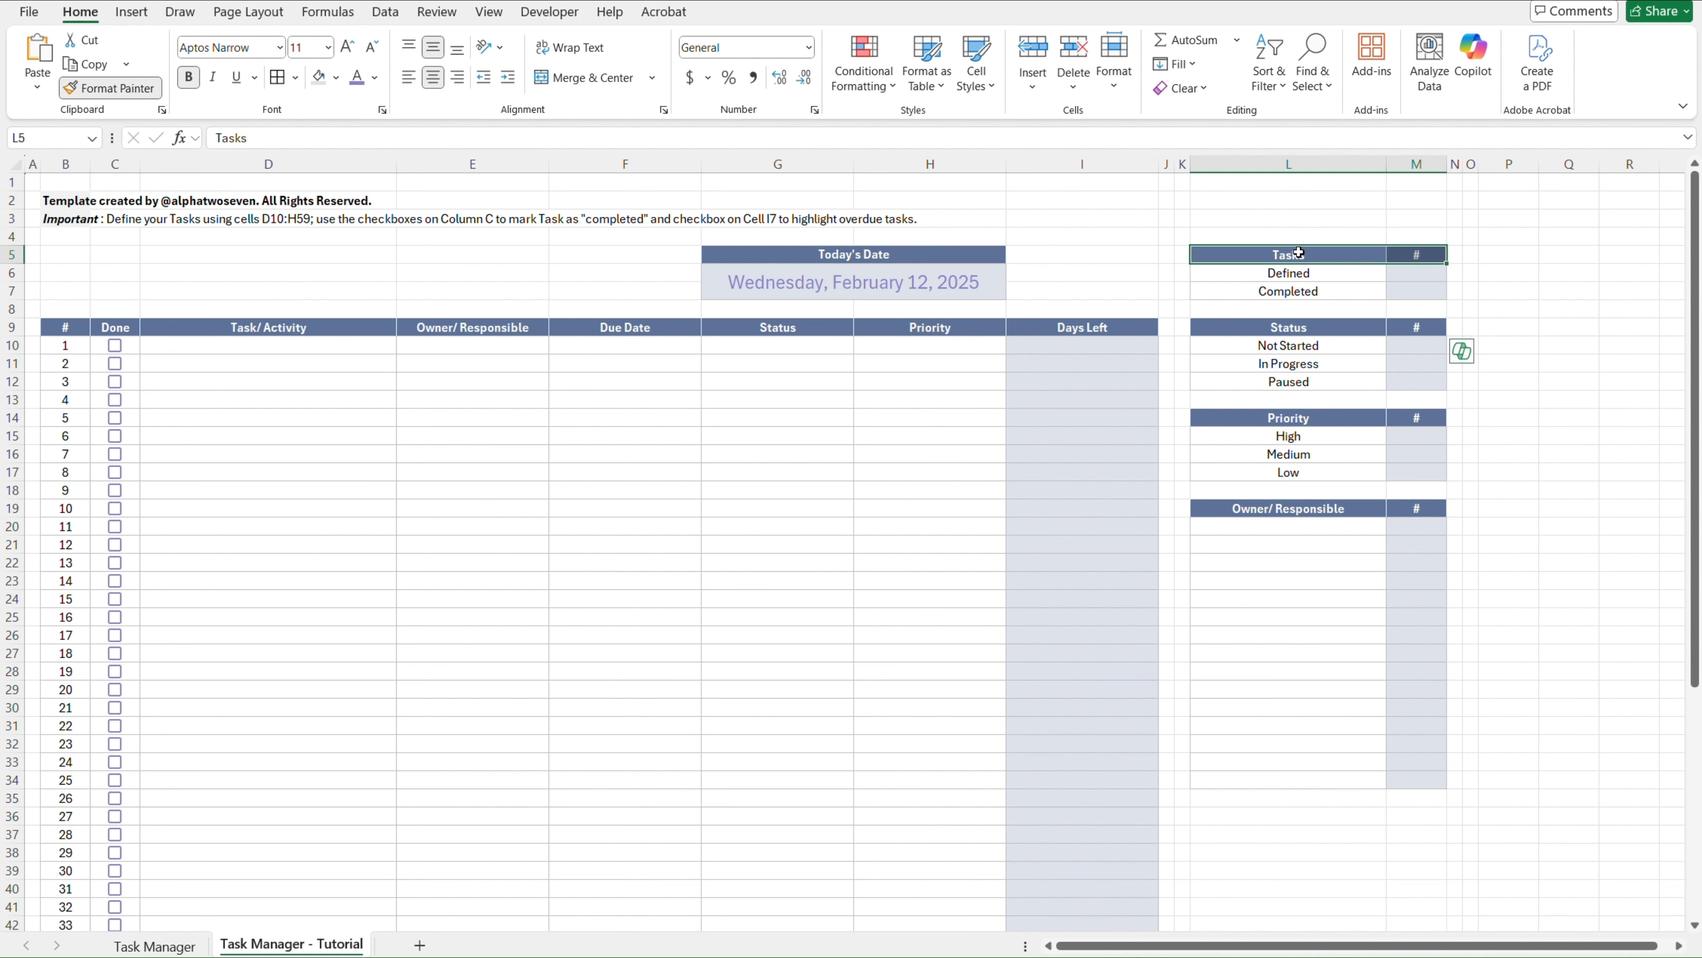
Review the Defined and Completed rows of the Tasks table against the Task/Activity column of the task list
left_click(1342, 273)
key("Right")
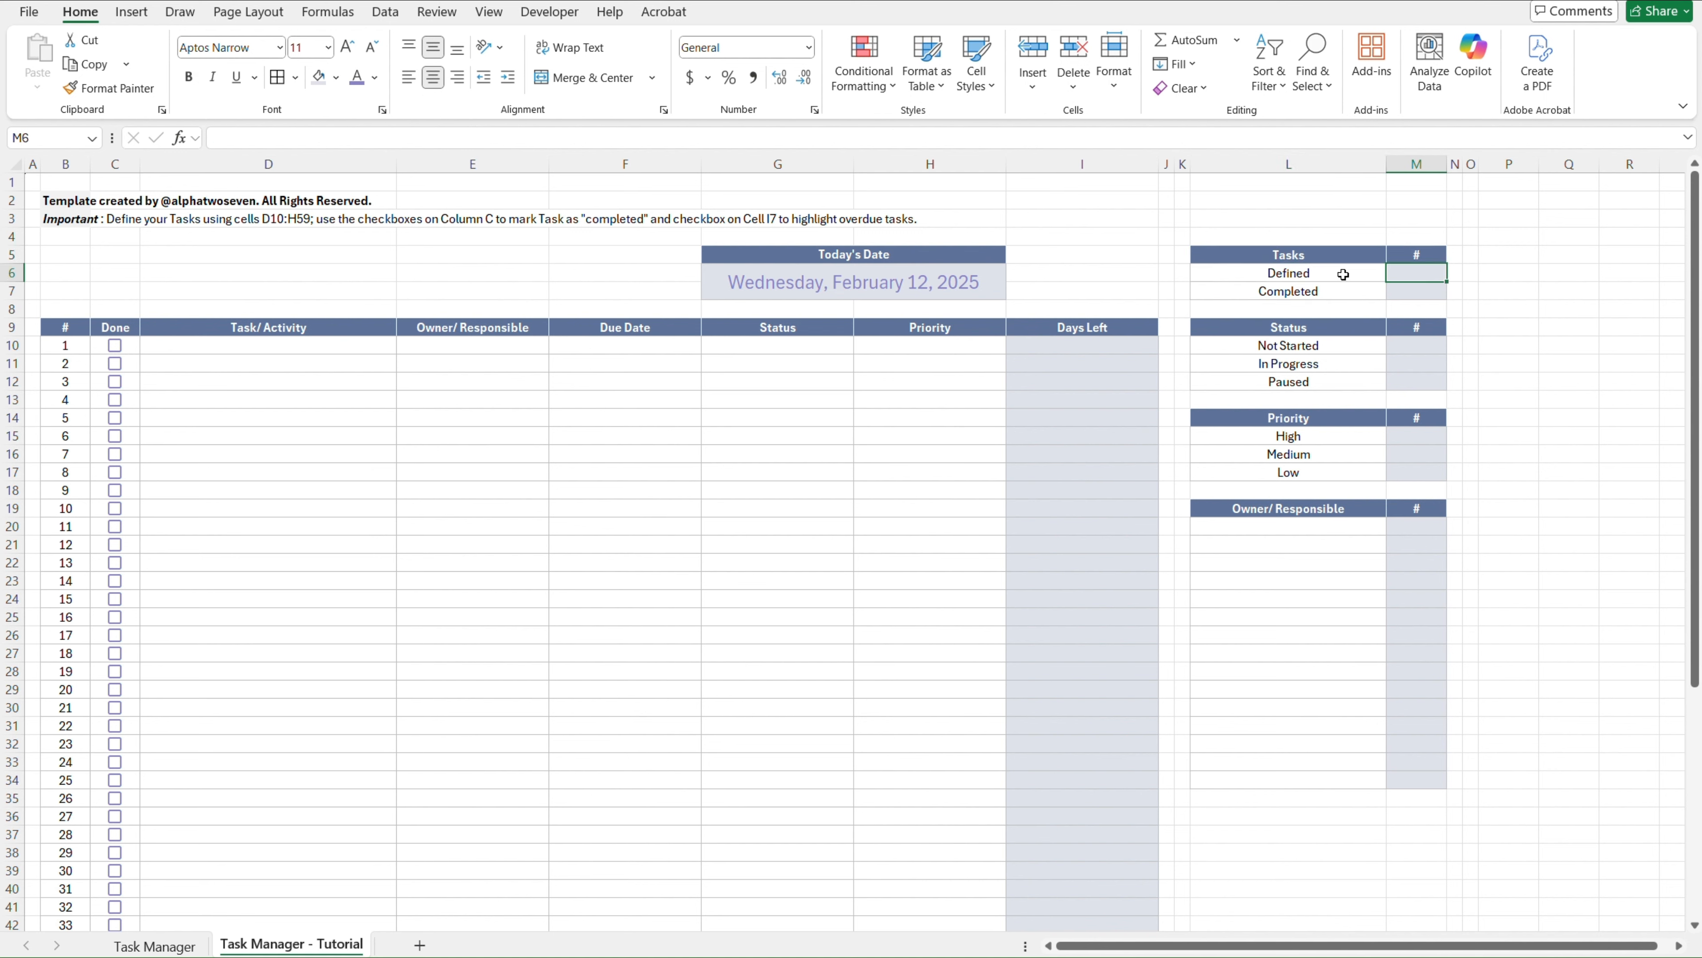
key("Left")
key("Left")
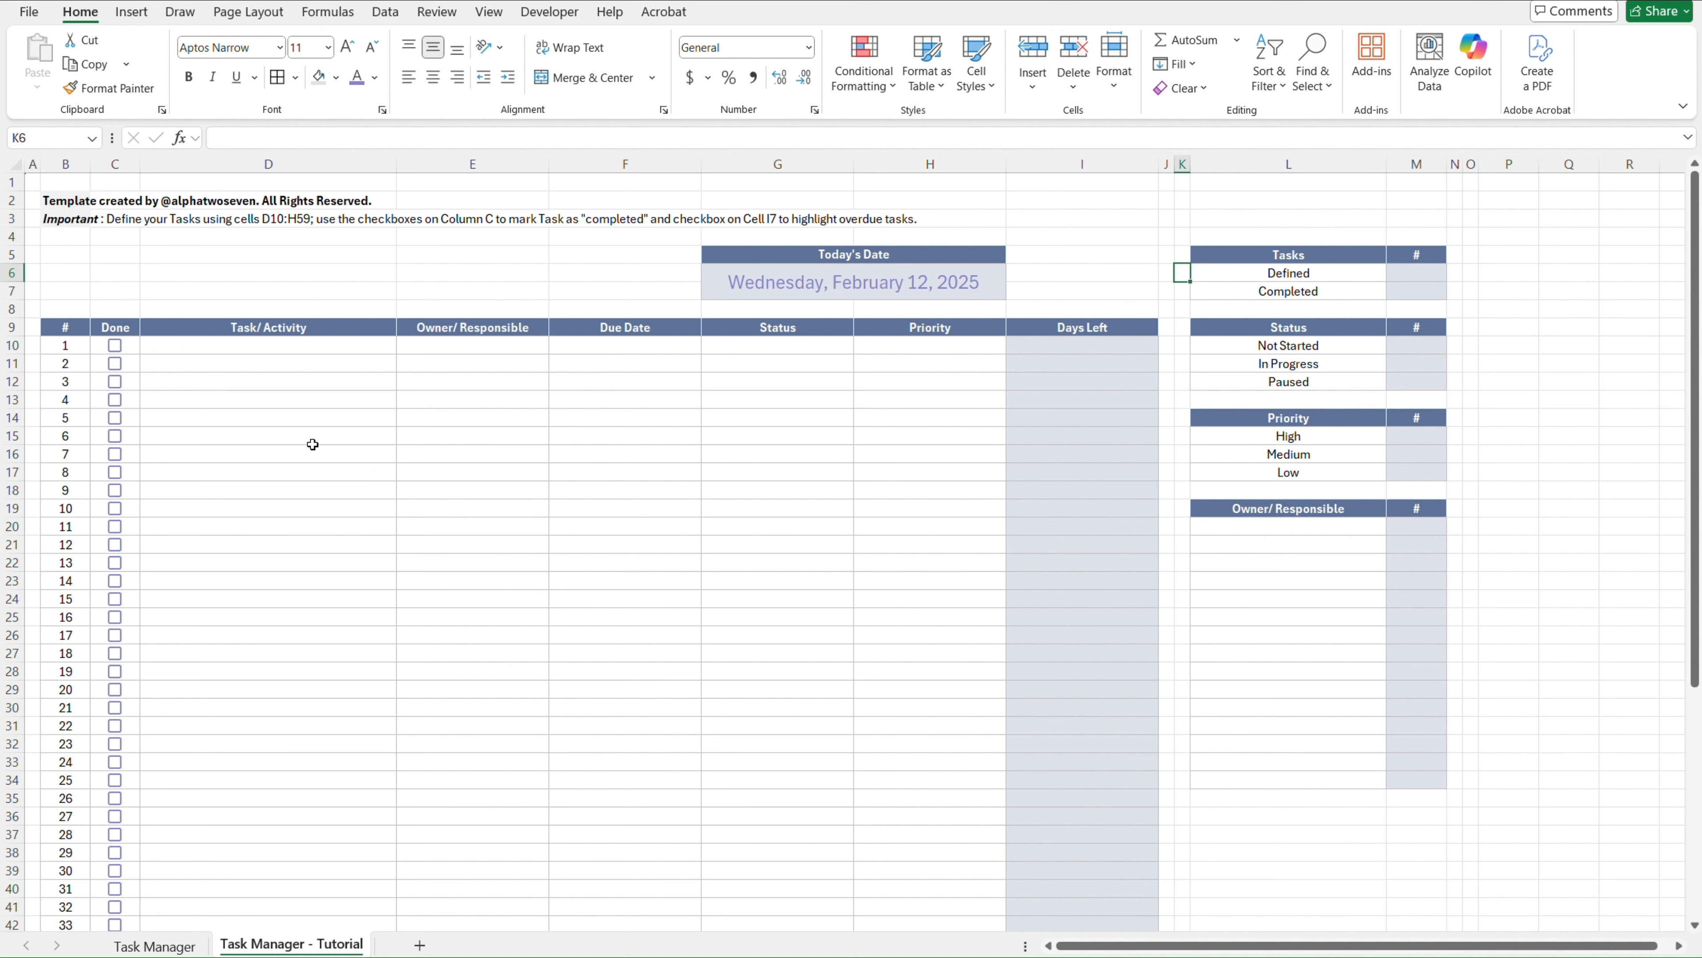
left_click(333, 331)
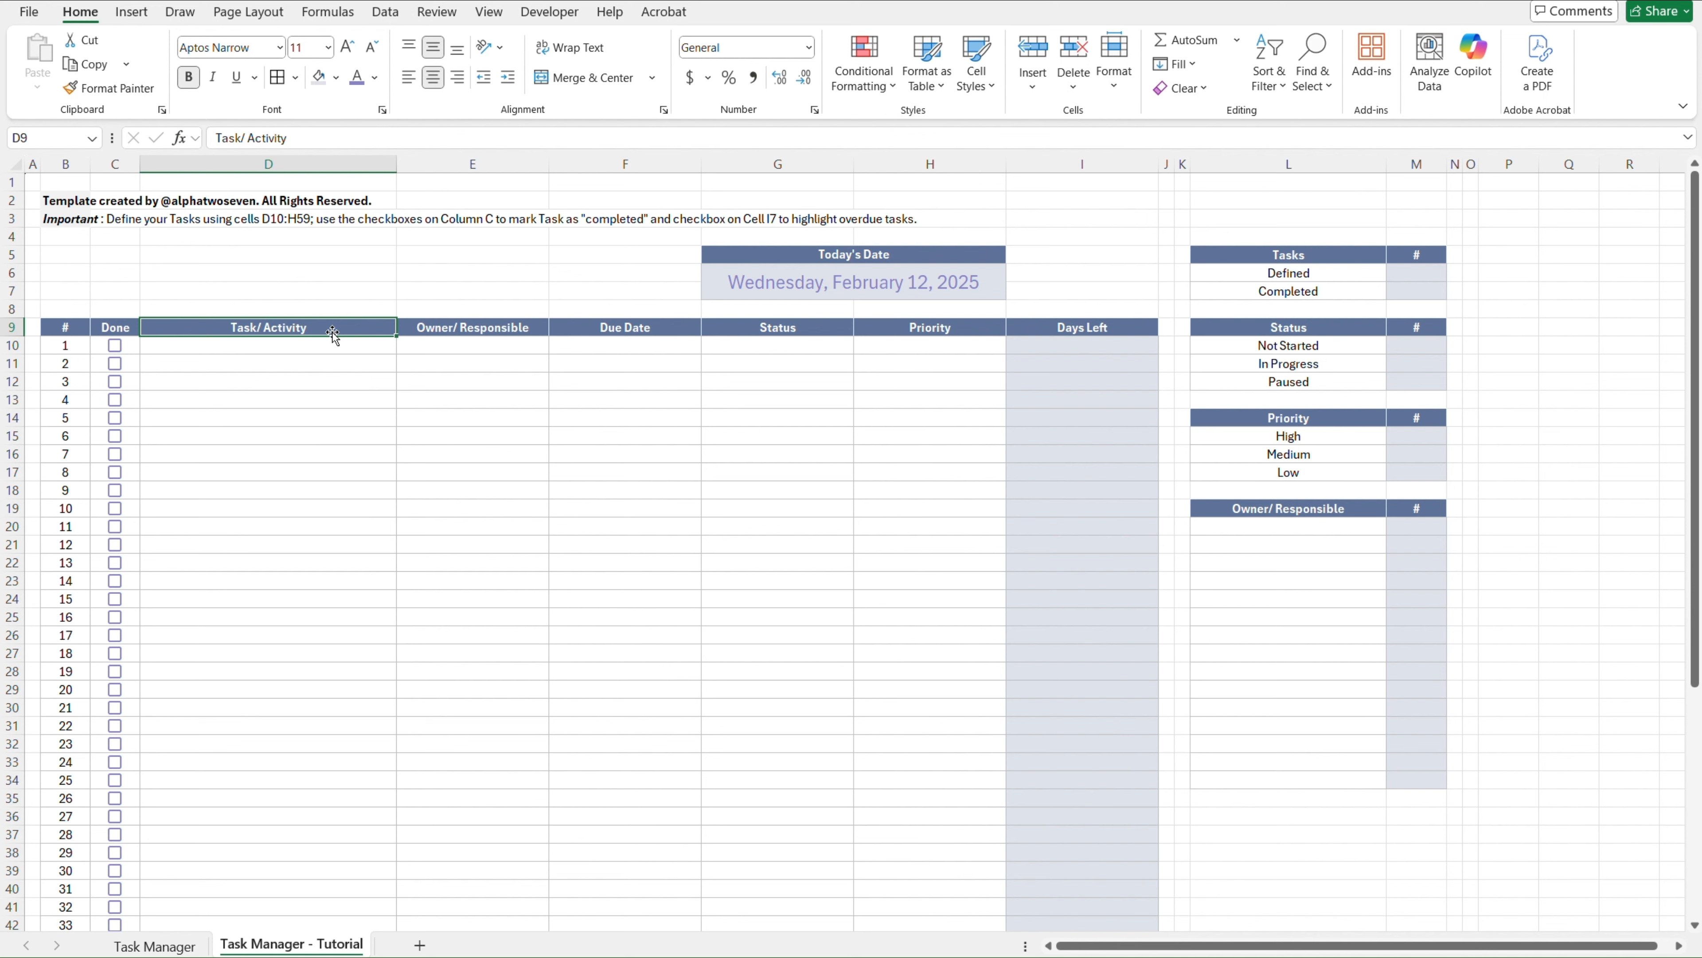
left_click(334, 339)
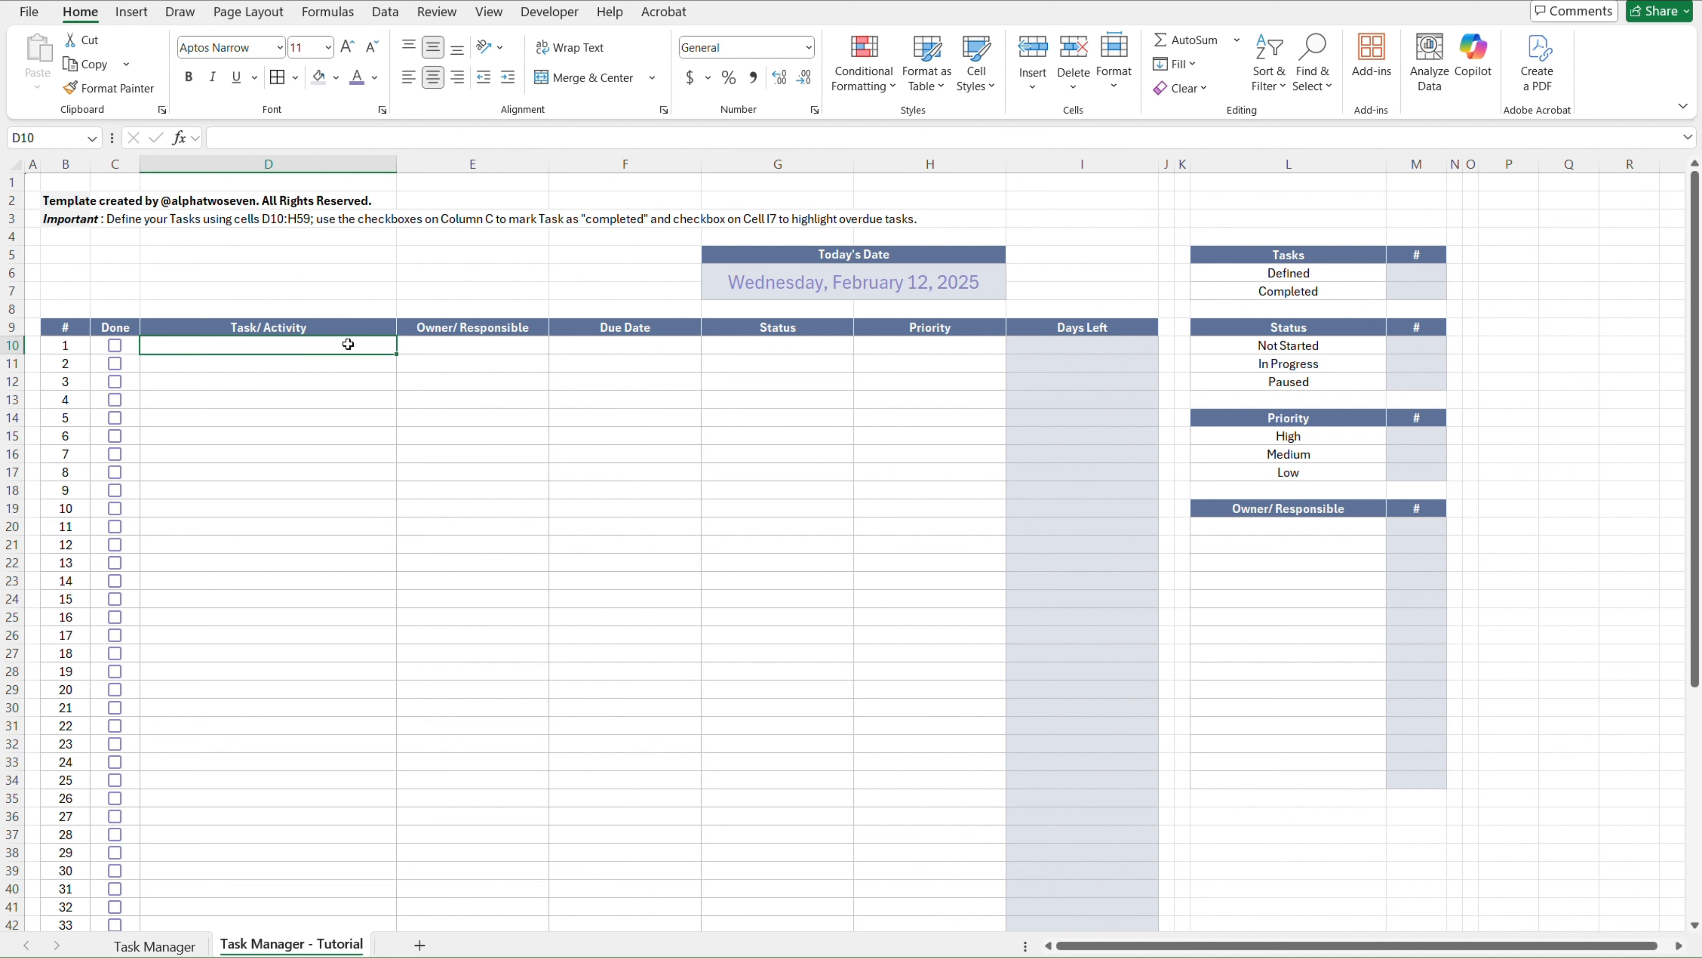
left_click(1356, 289)
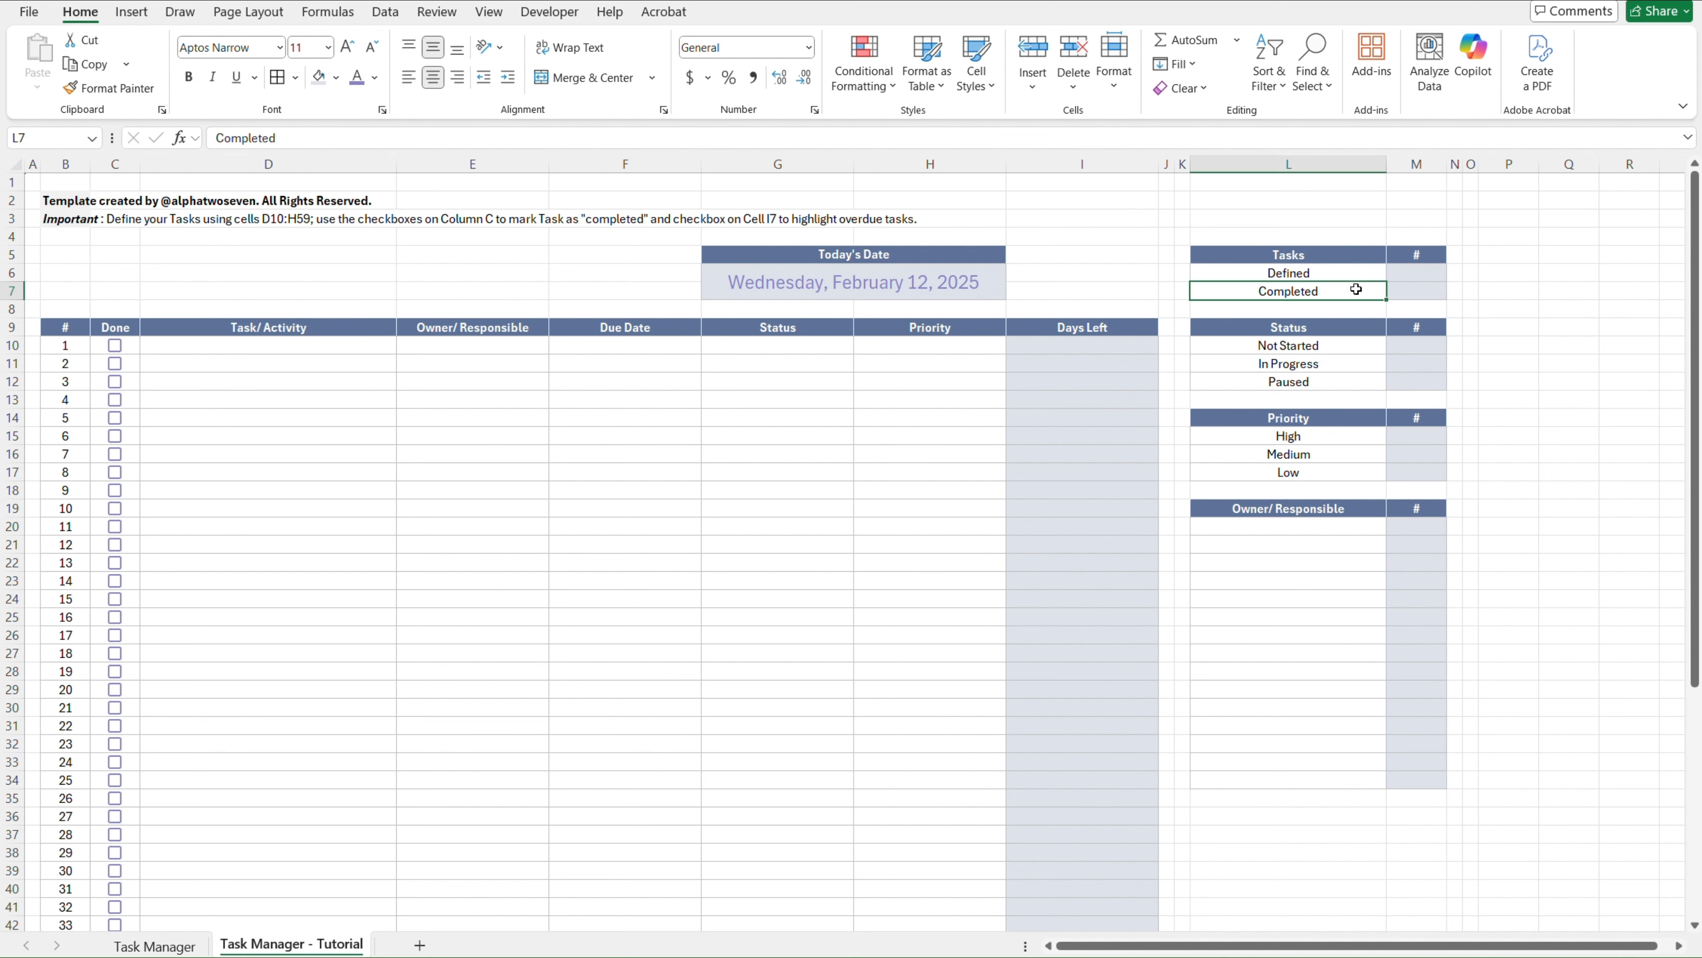
key("Up")
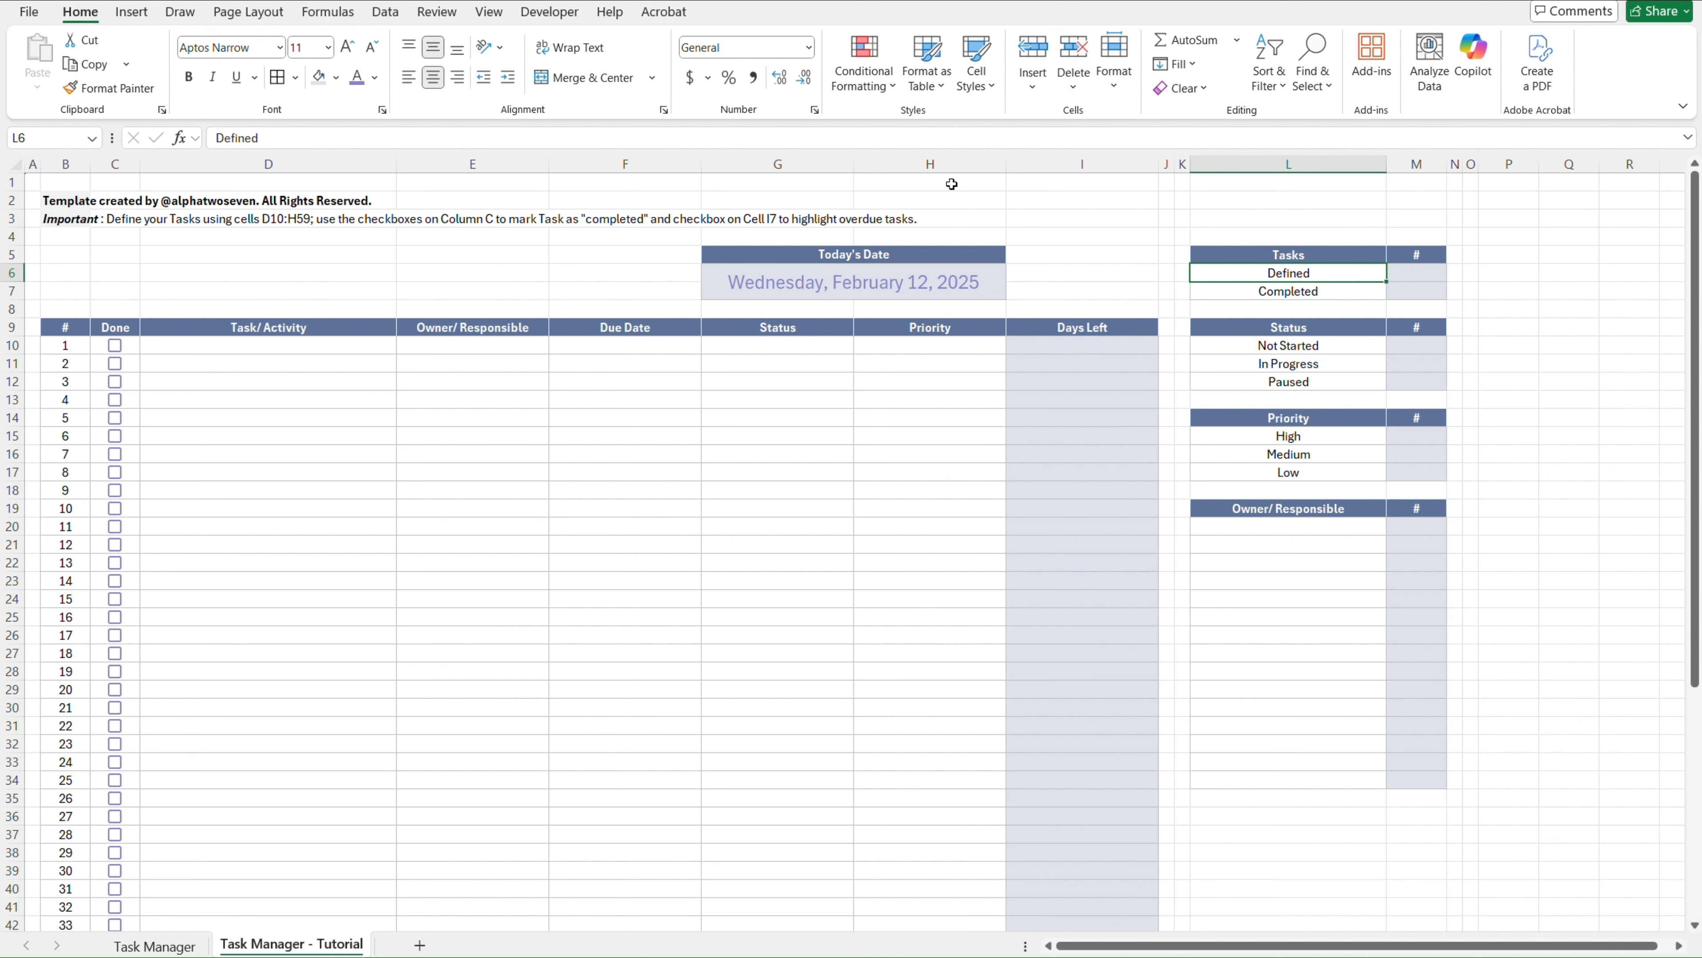
Enter =COUNTIFS($D$10:$D$59,"<>") in M6 to count the defined tasks
key("Right")
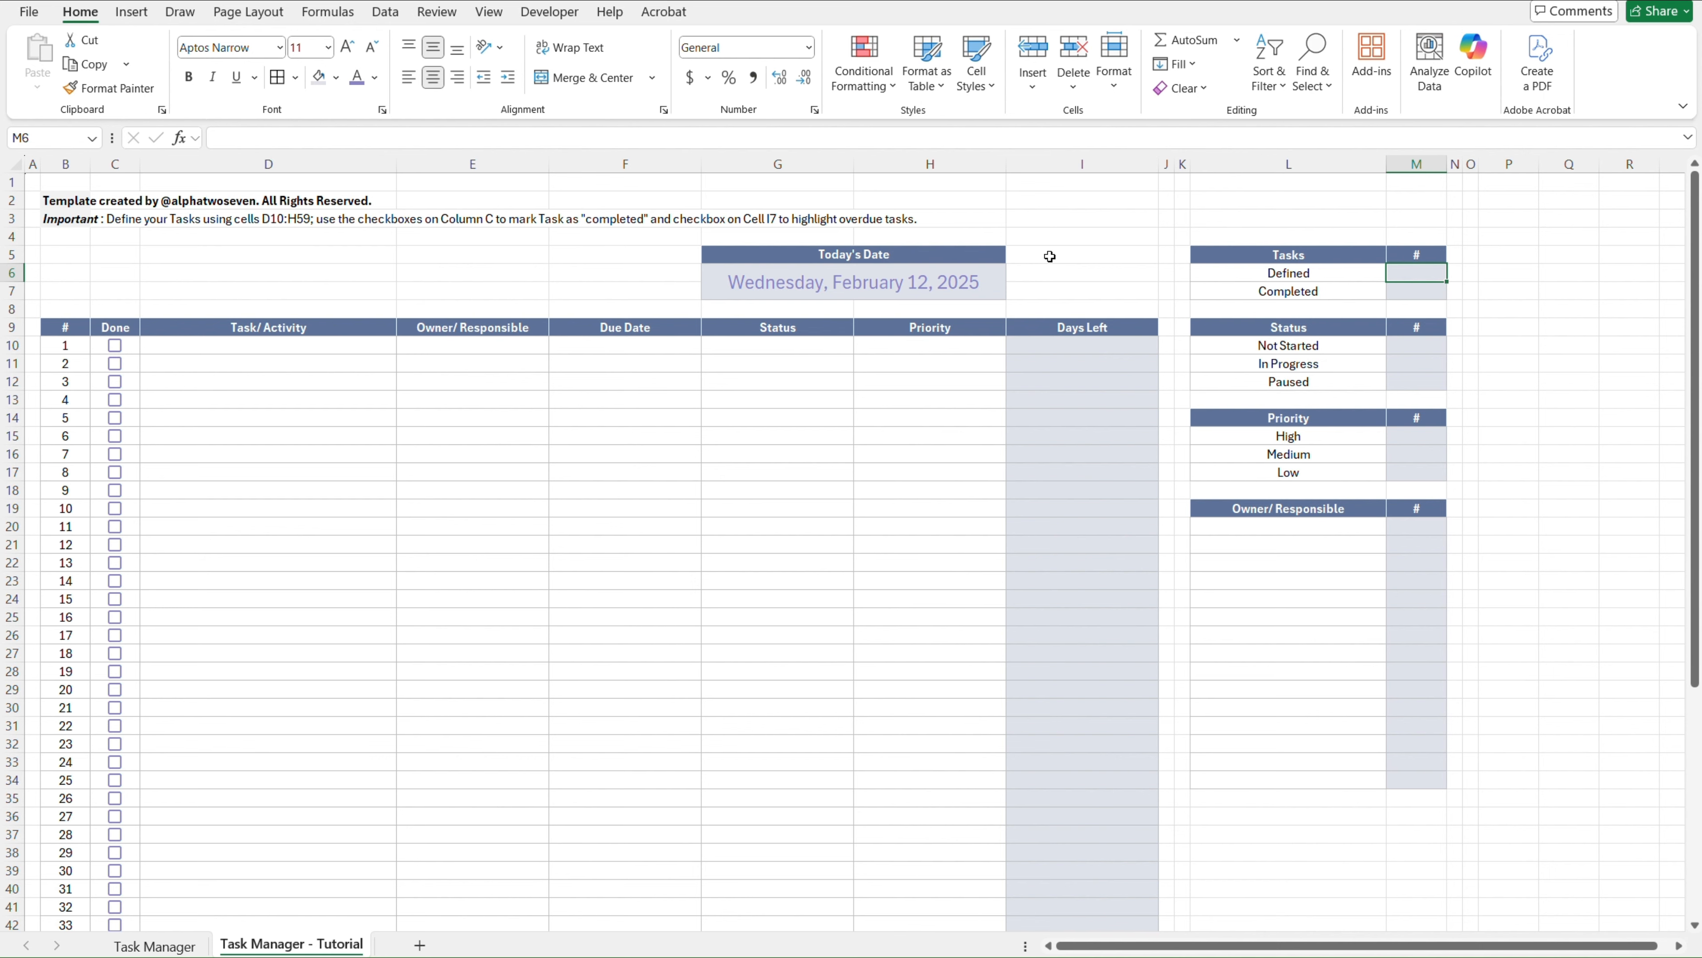
type("=COUNTIFS(")
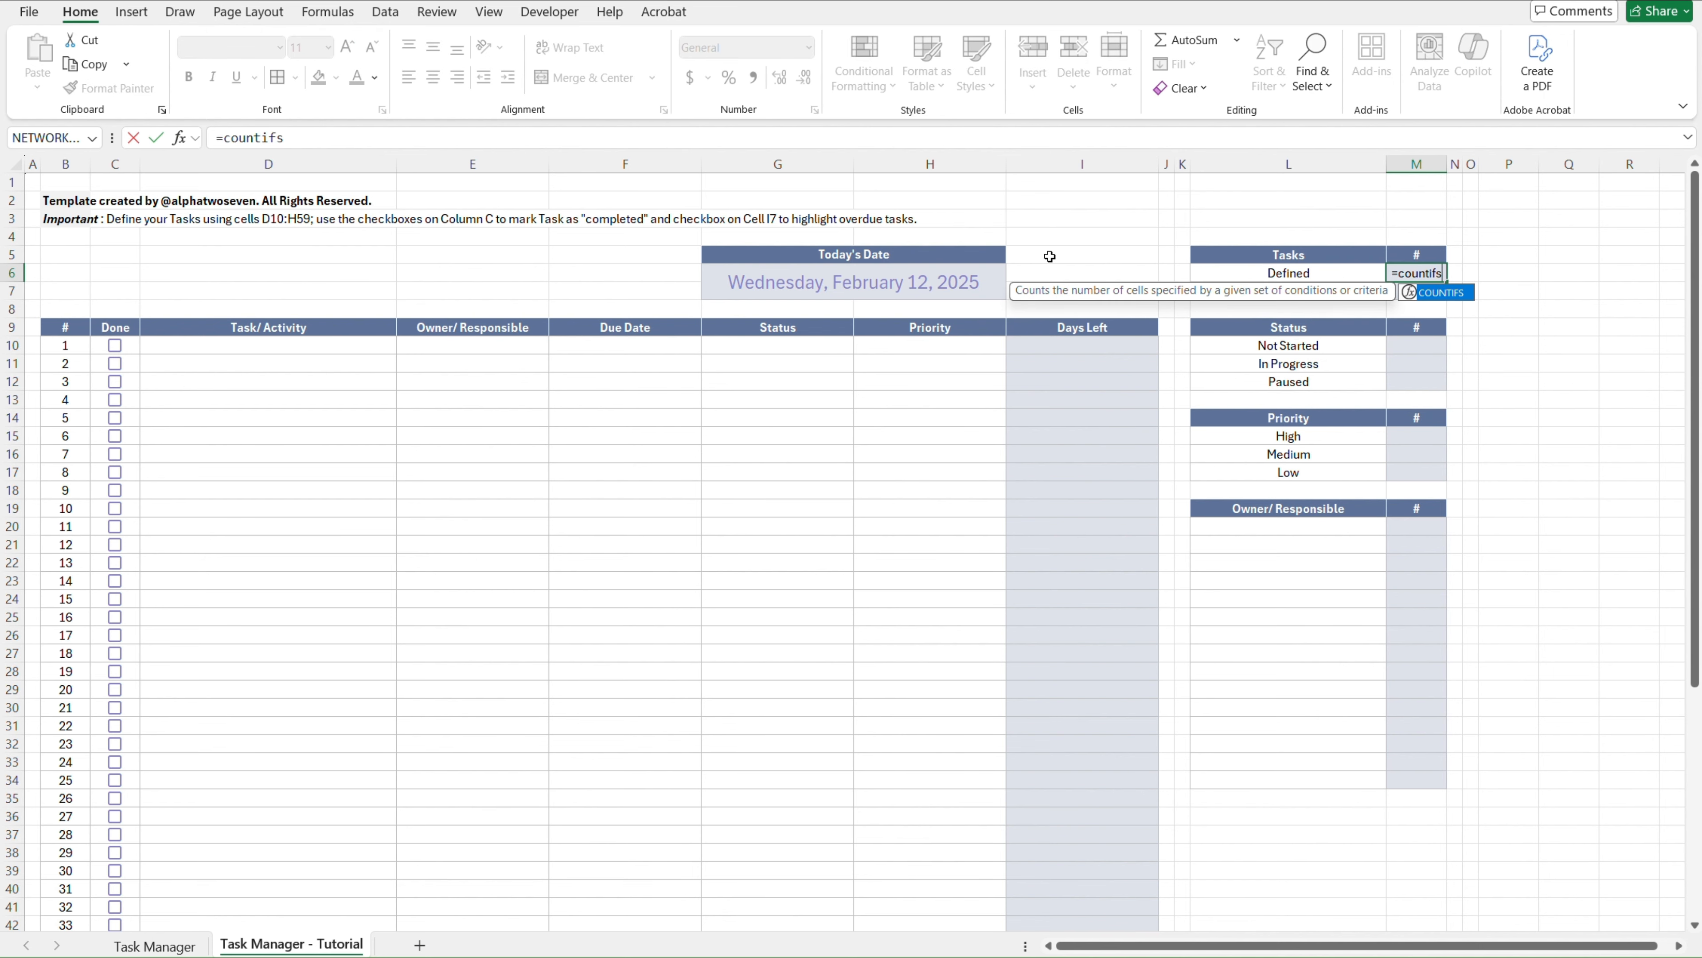
left_click(252, 349)
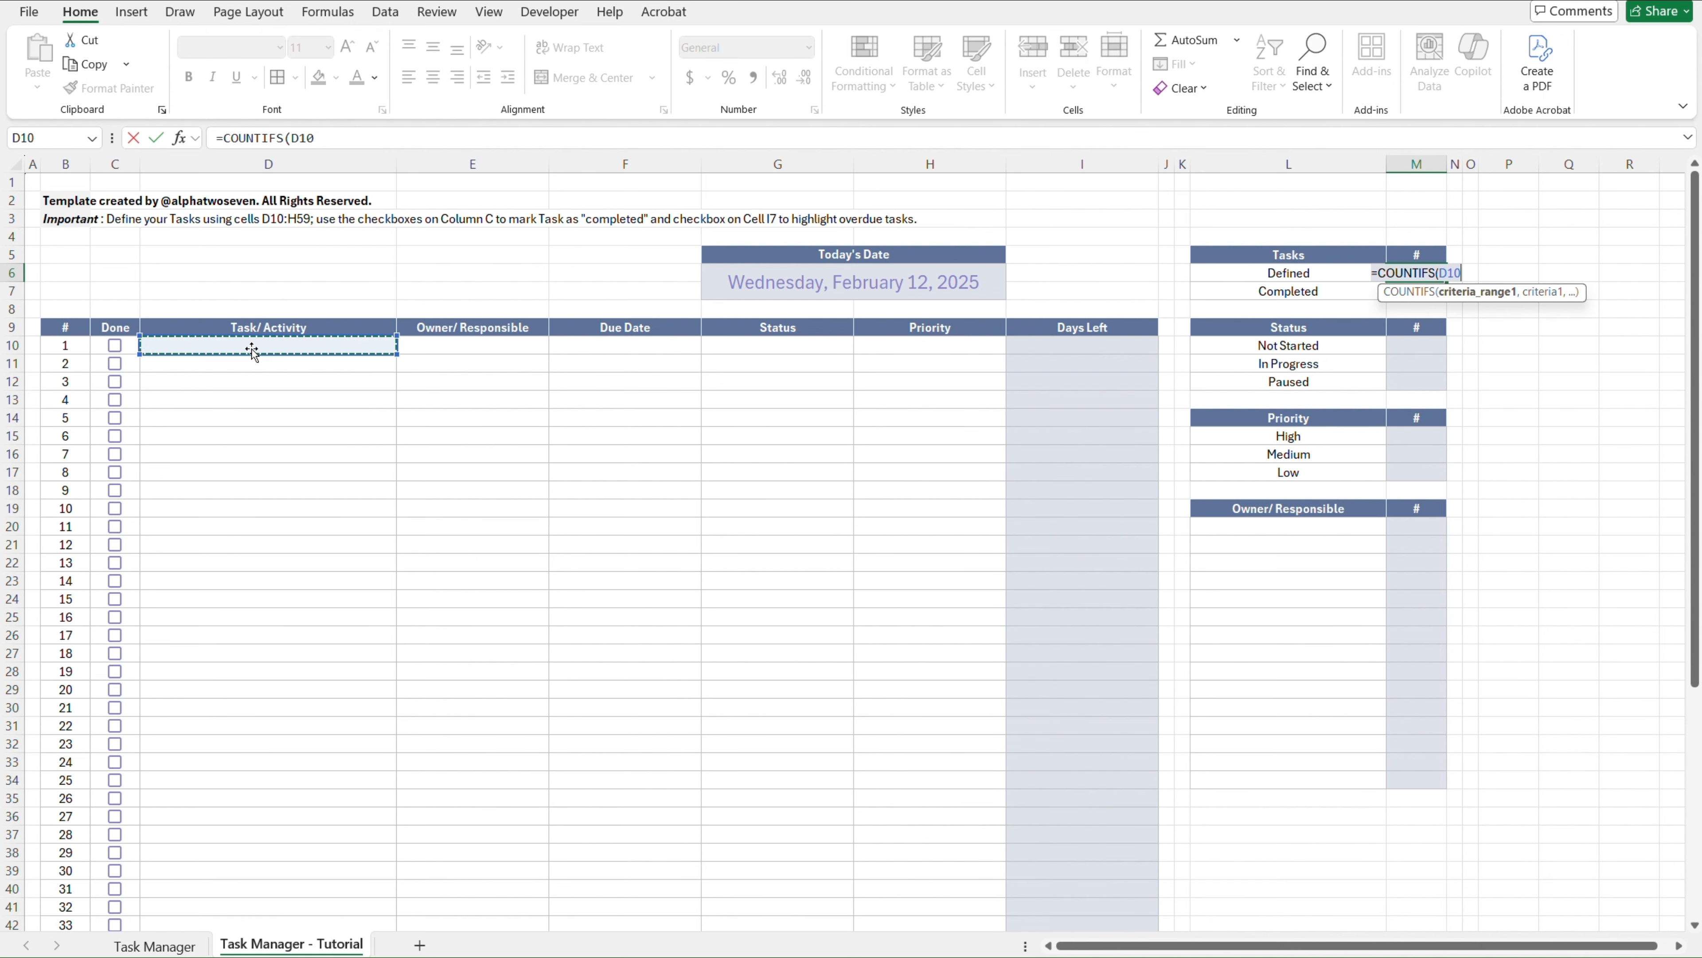
scroll(252, 349, "down", 14)
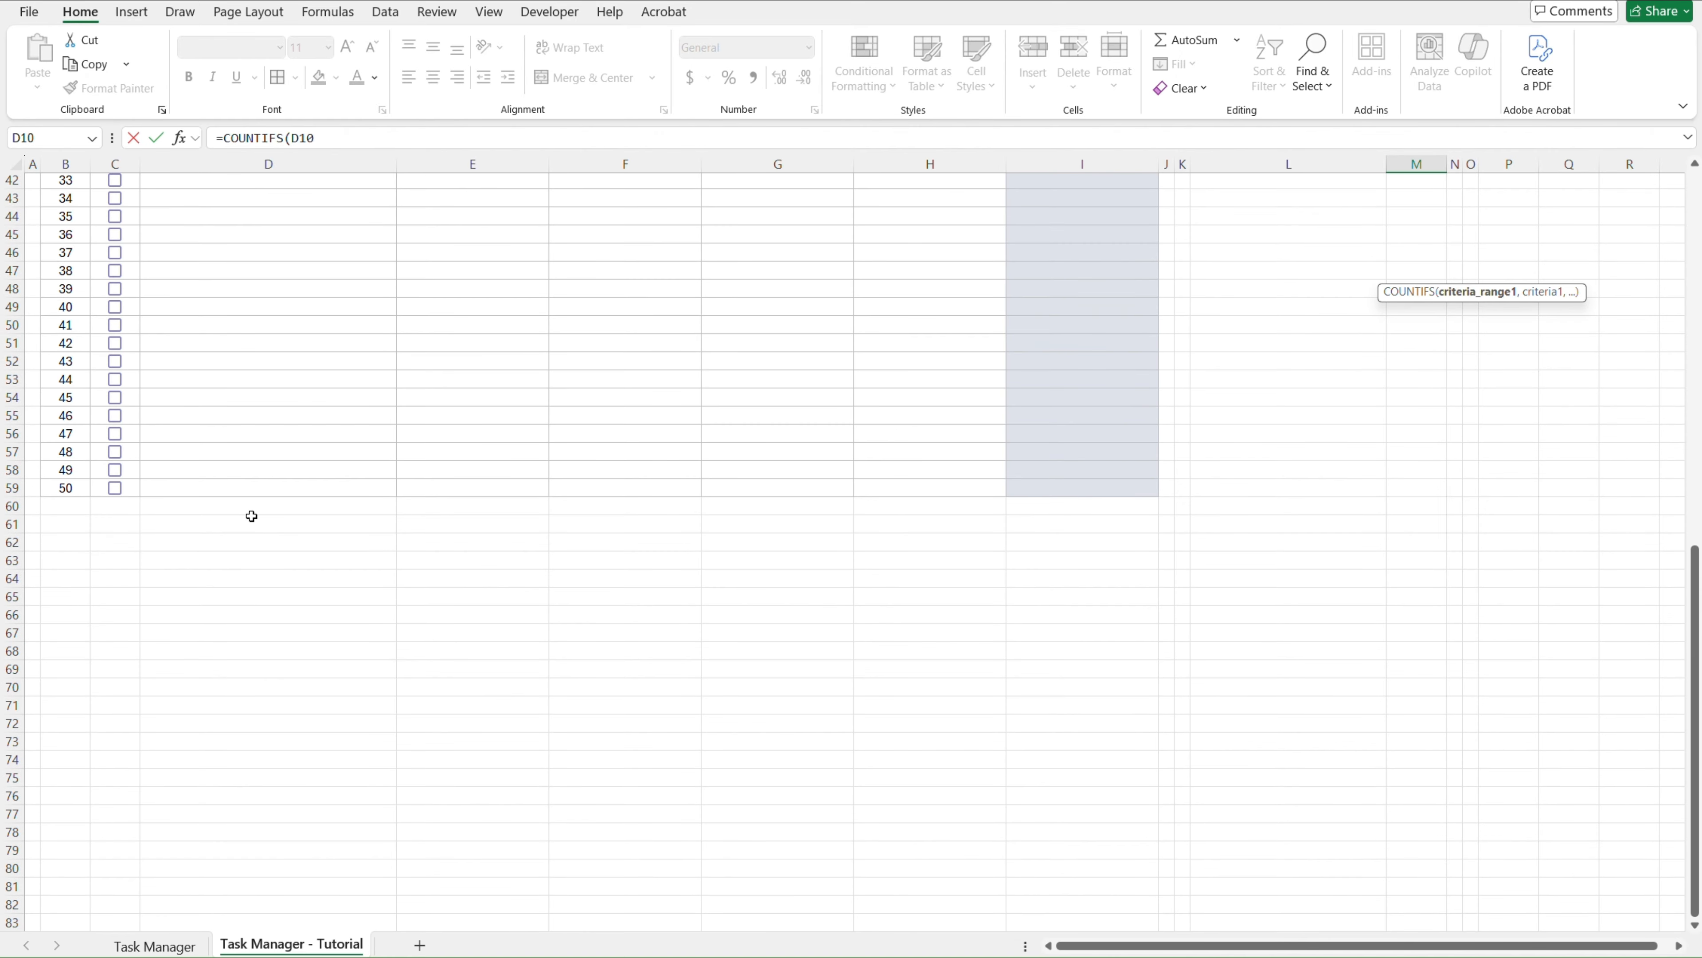
left_click(255, 491, "shift")
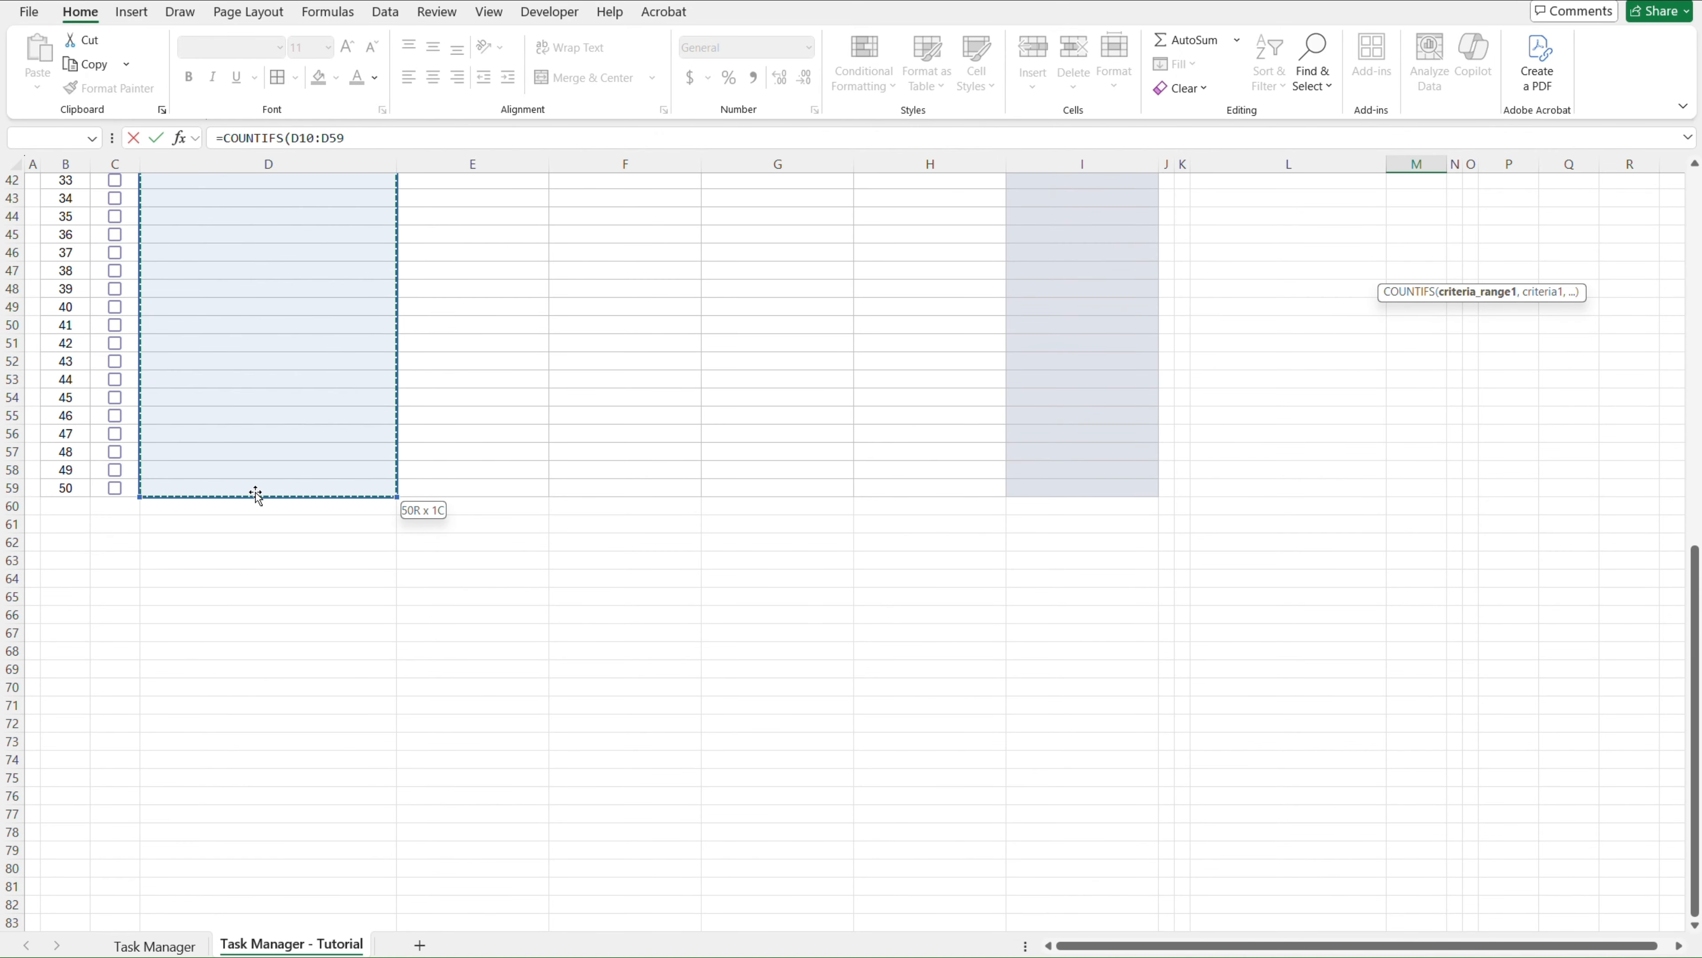
key("F4")
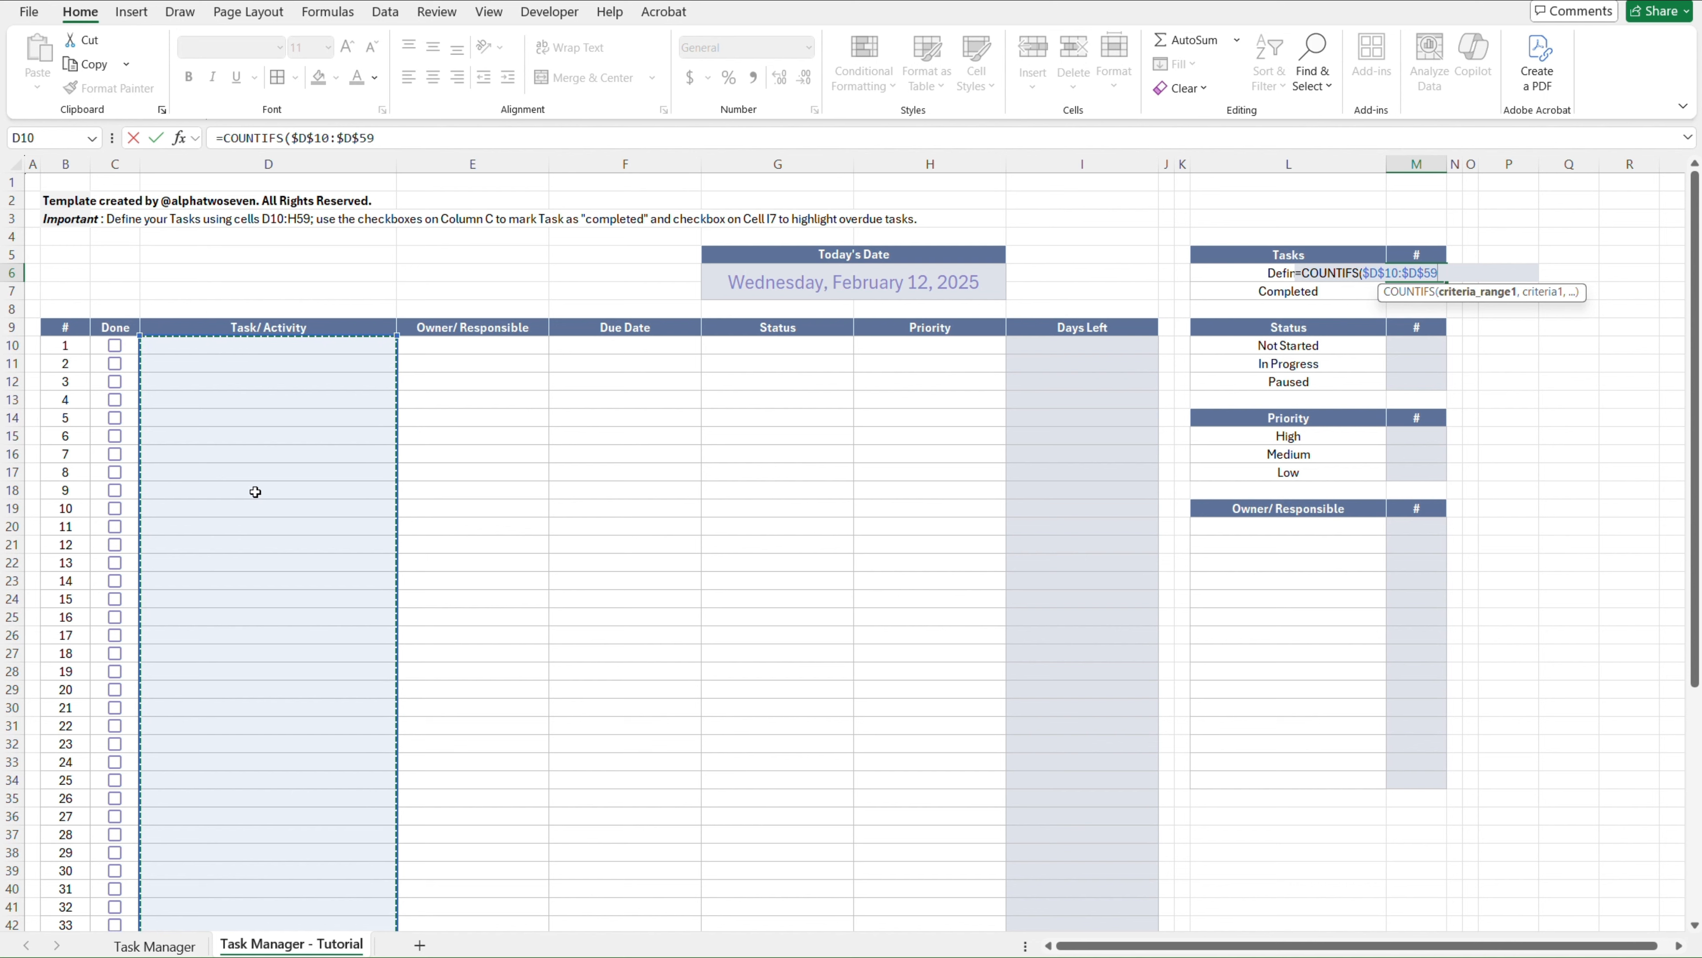
type(",\"<")
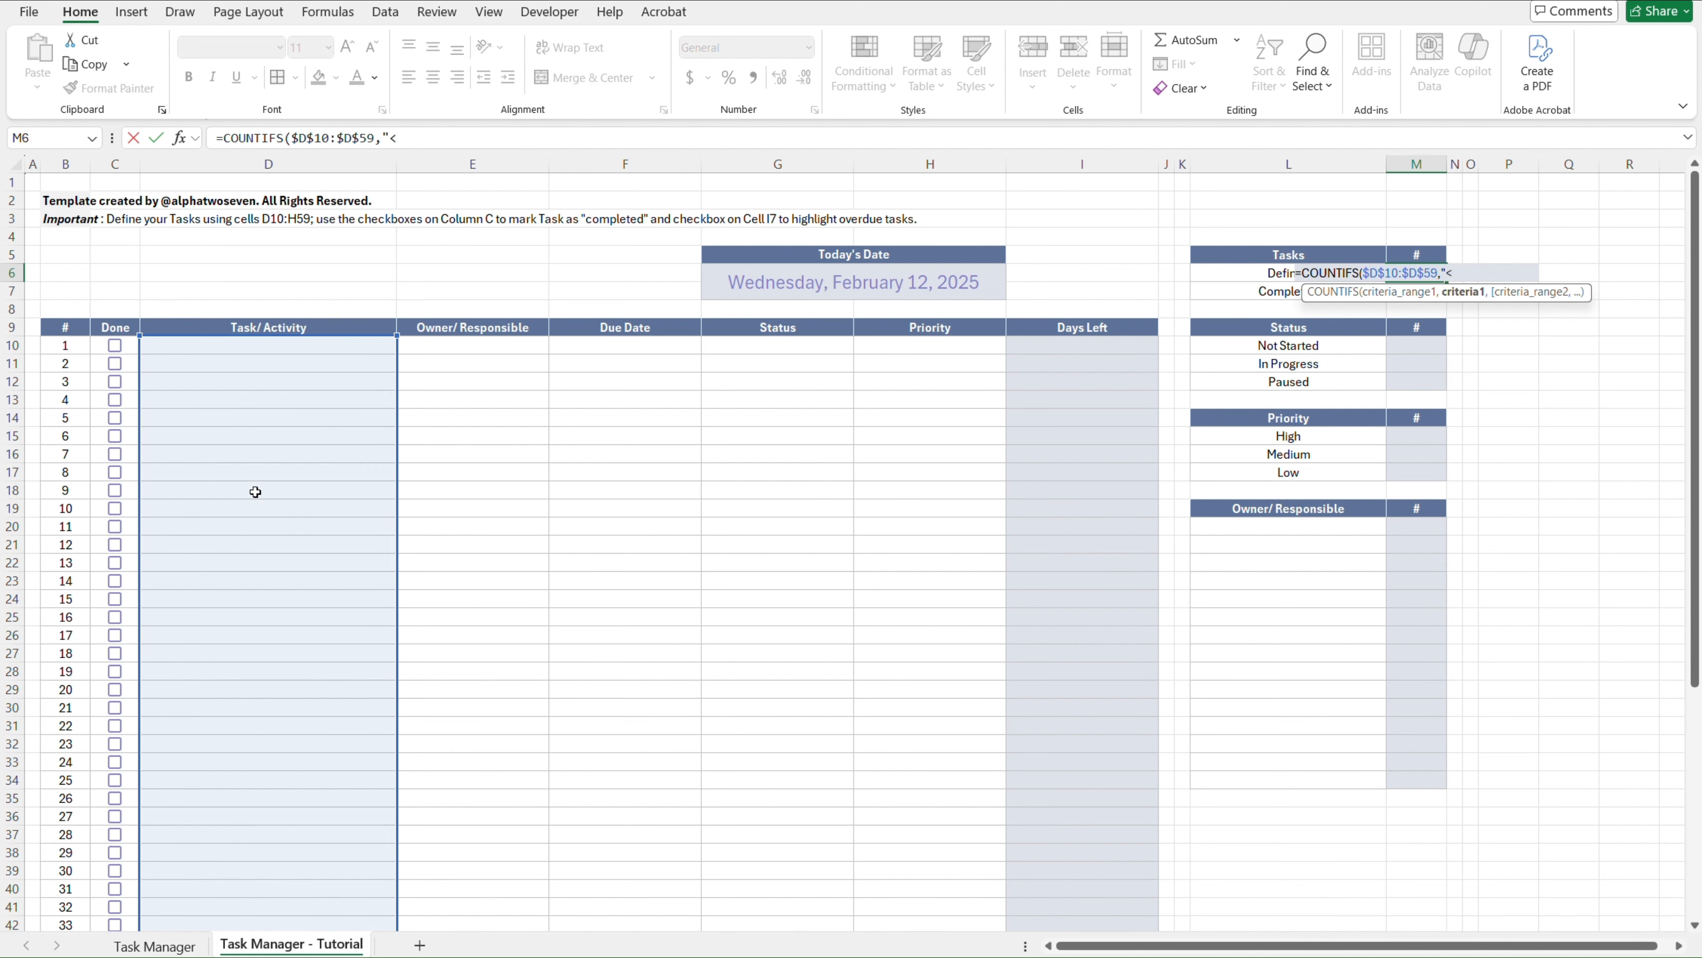
type(">\")")
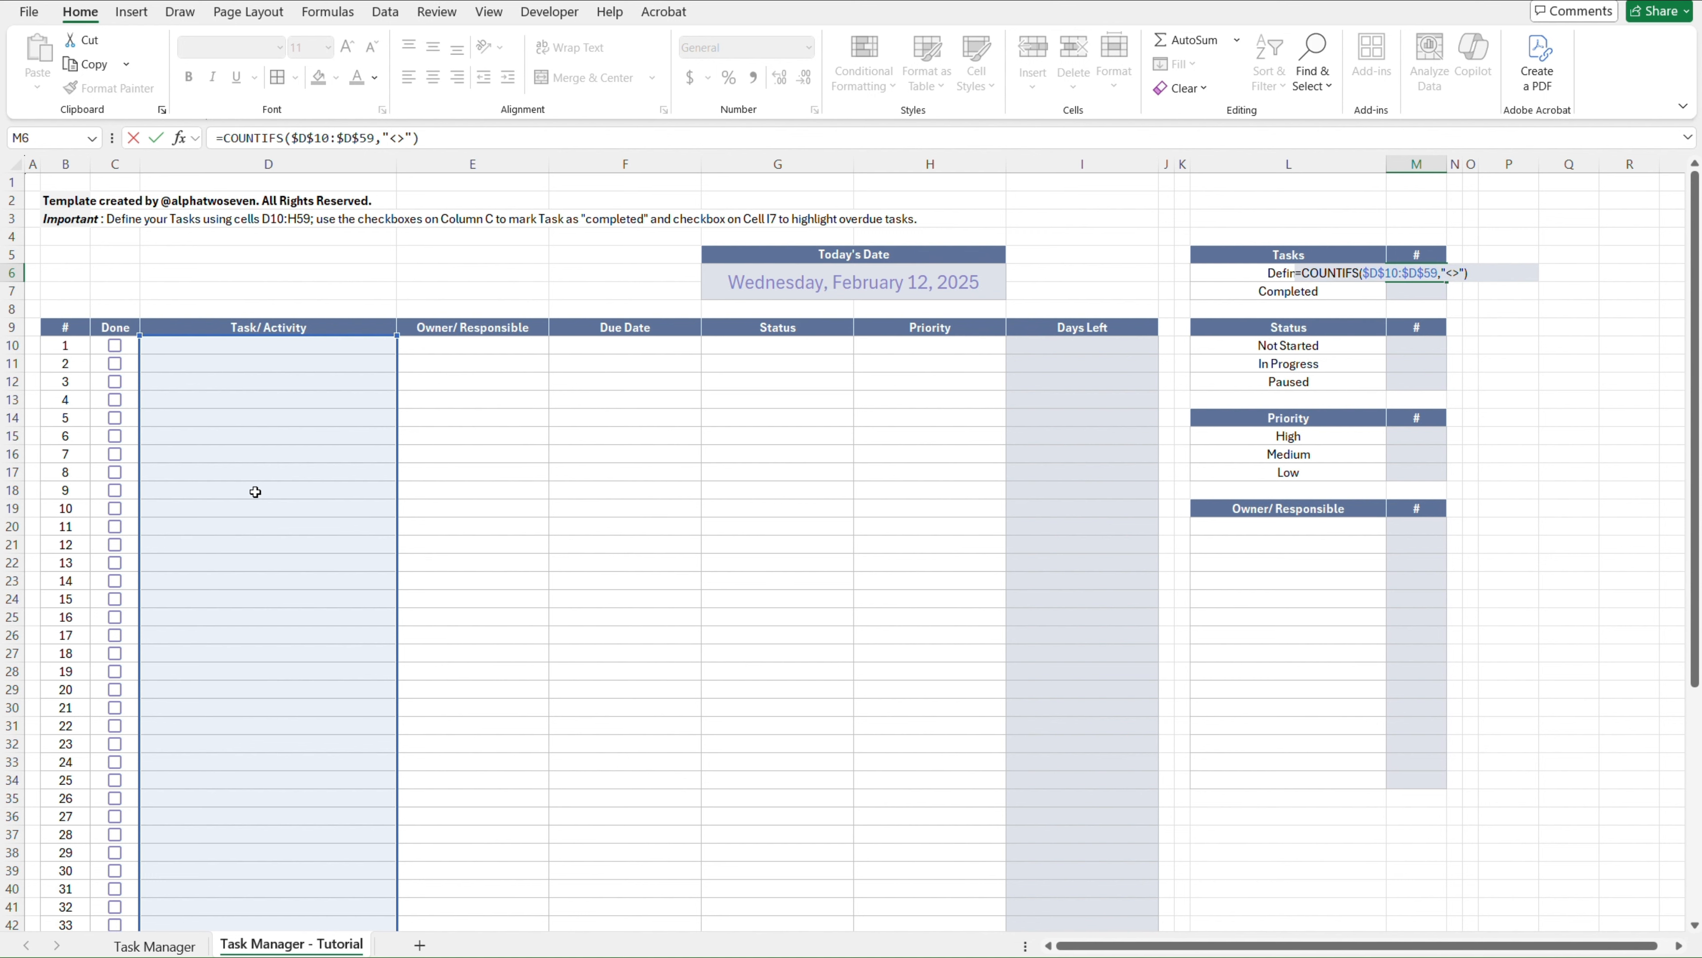
key("Return")
key("Up")
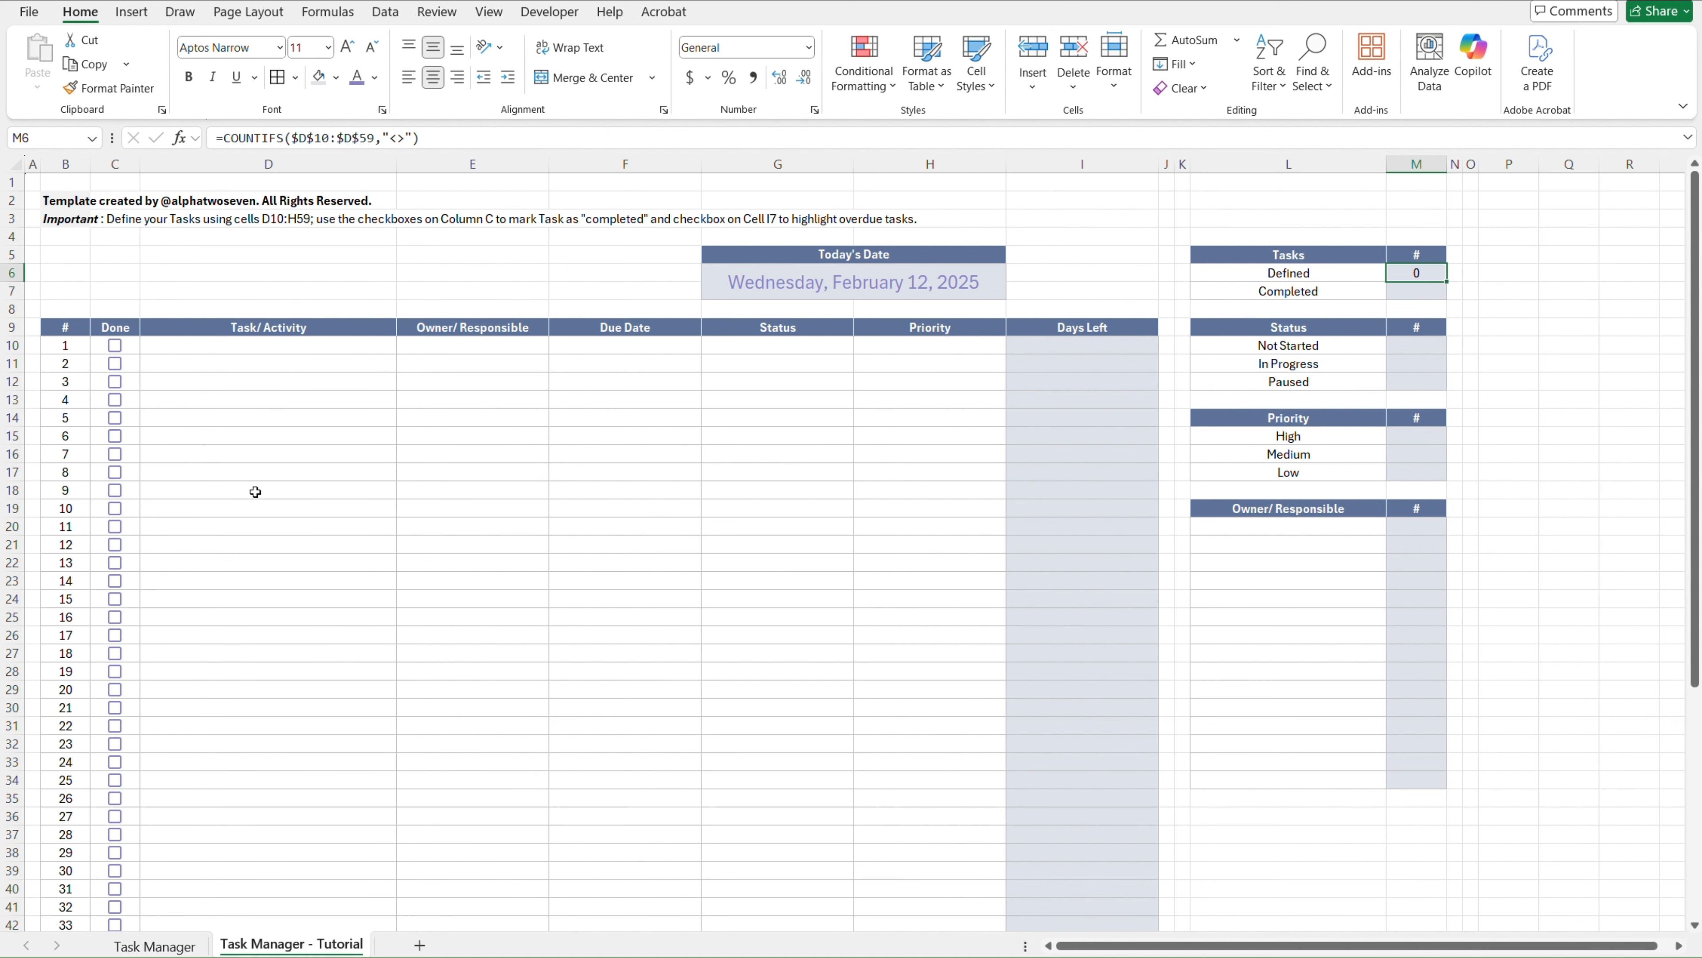
Copy the formula text from M6 into M7 as the base for the Completed count
left_click_drag(453, 138, 181, 144)
key("ctrl+c")
key("Return")
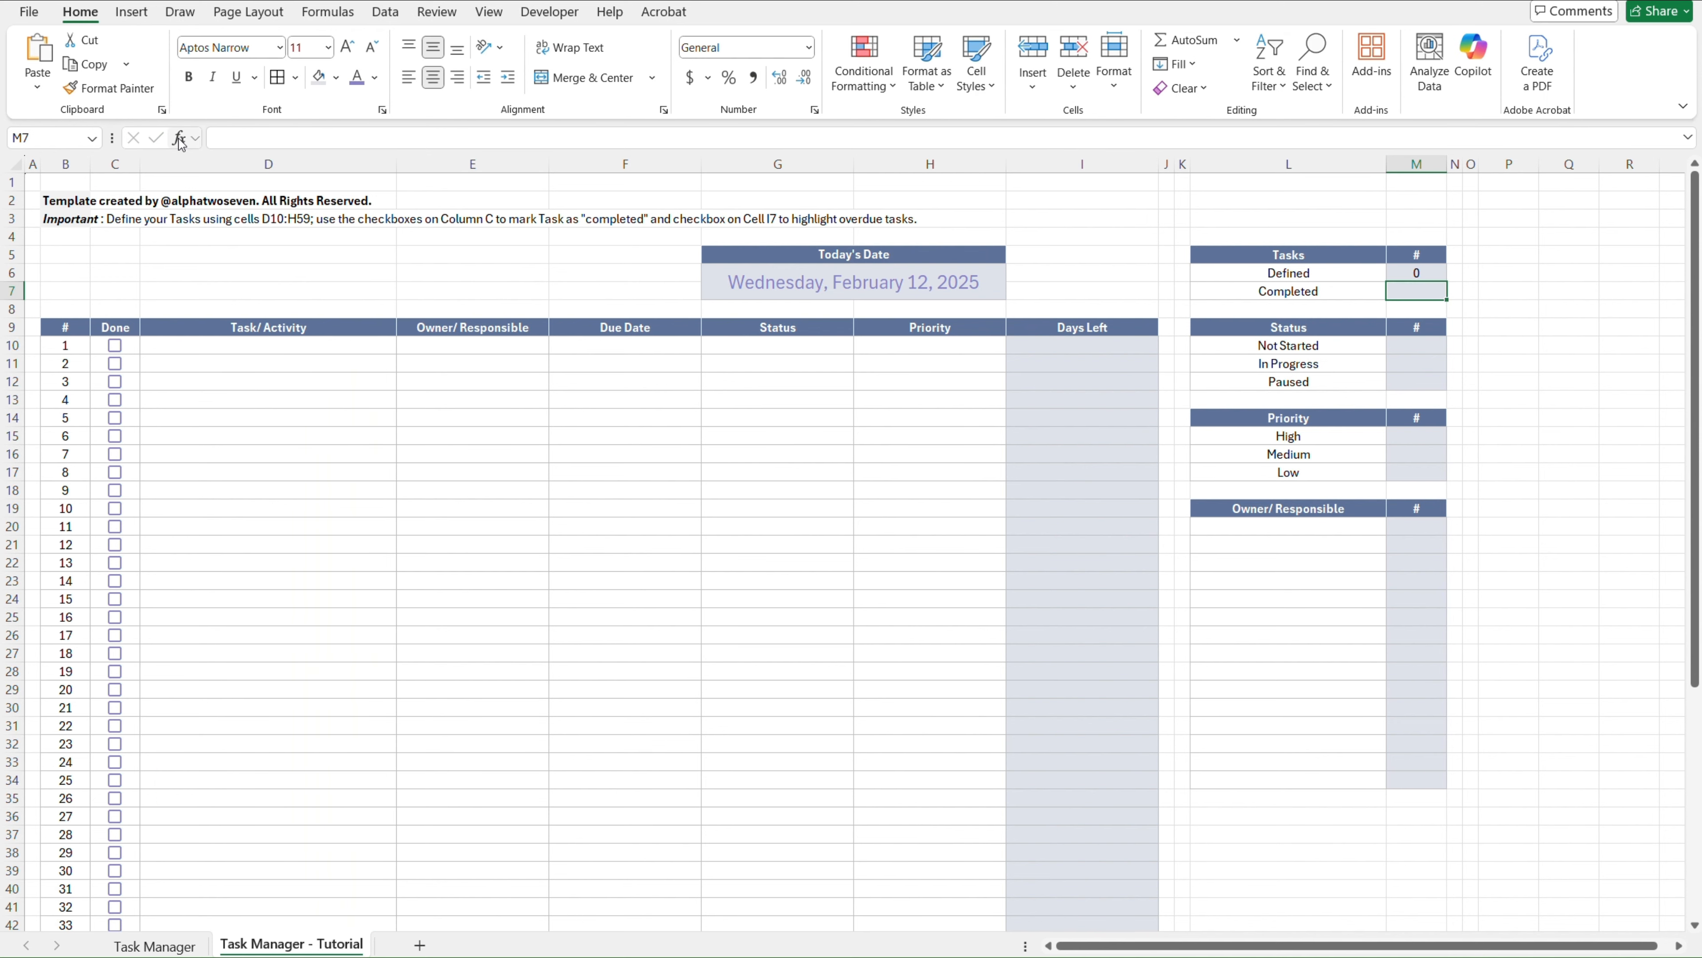
left_click(256, 137)
key("ctrl+v")
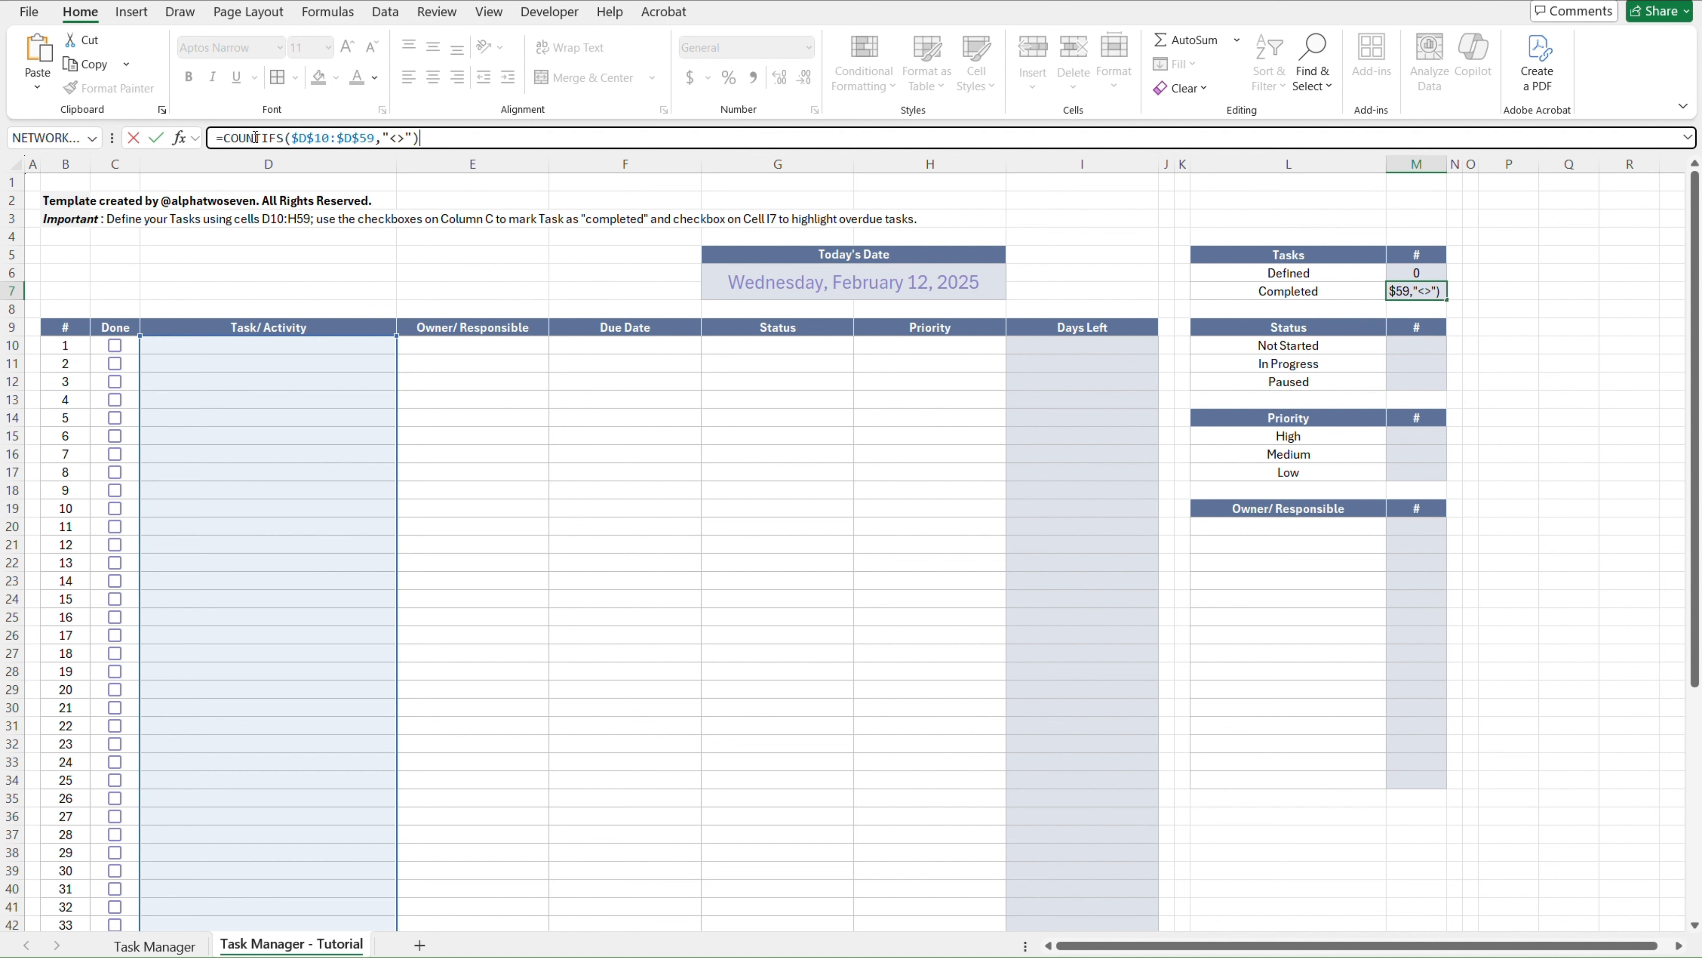
Add the criteria range $C$10:$C$59 with criterion TRUE to the COUNTIFS formula in M7 and commit it
left_click(415, 137)
type(",")
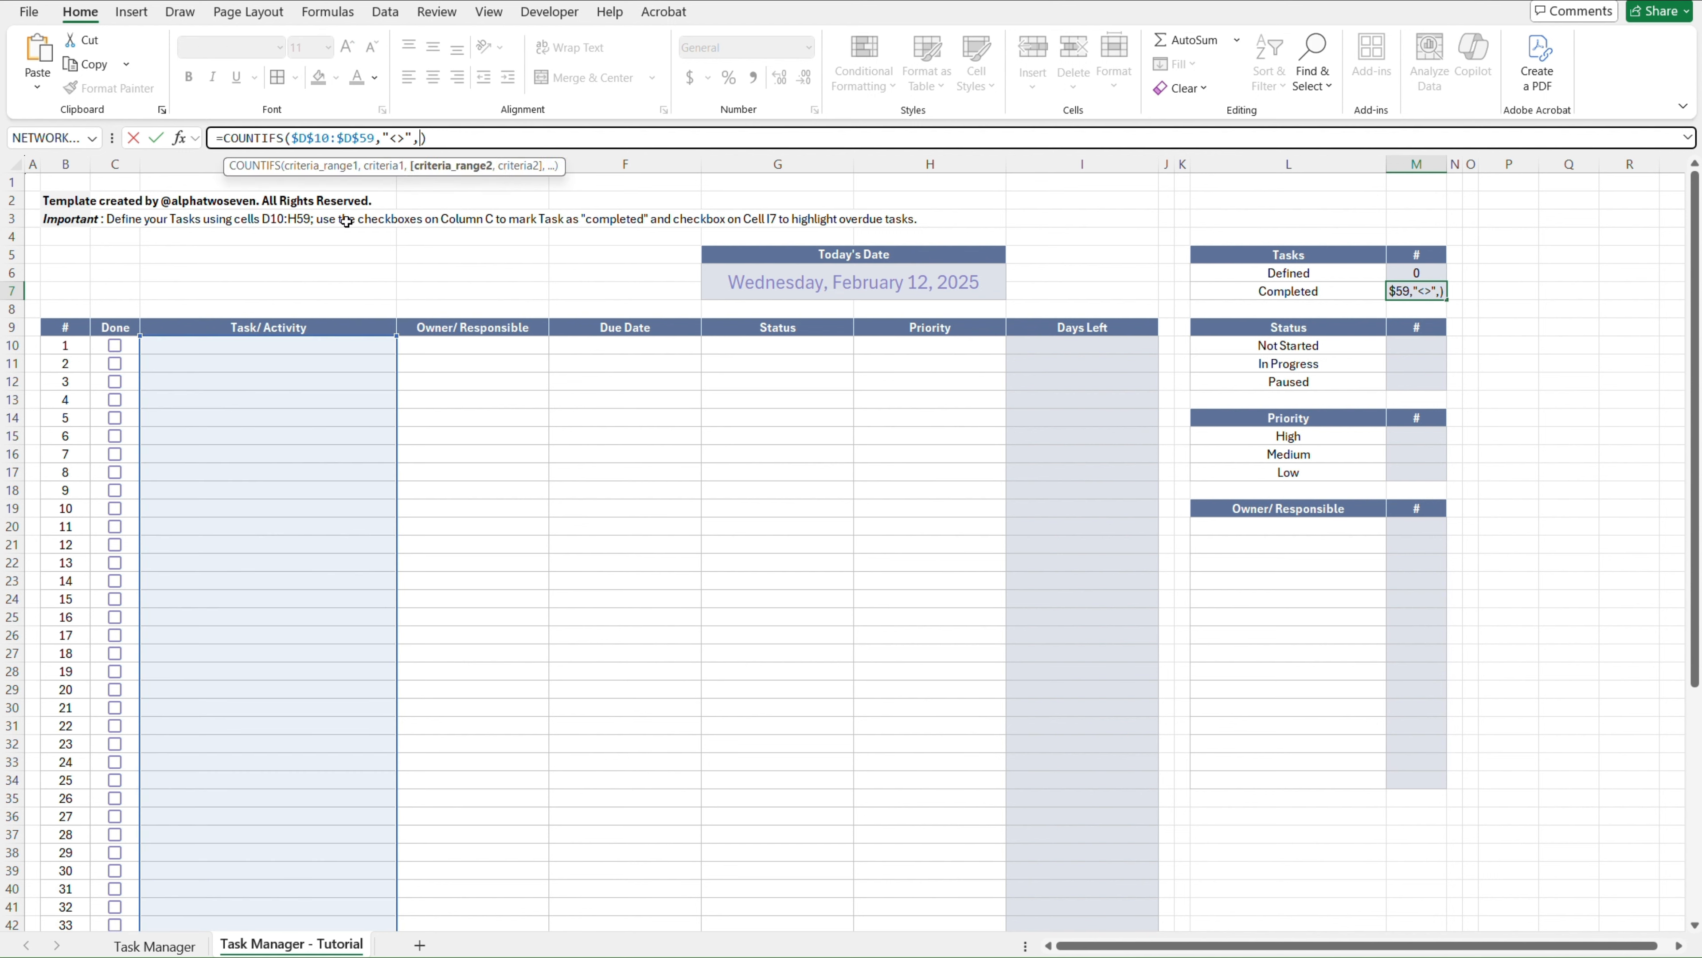
left_click(209, 331)
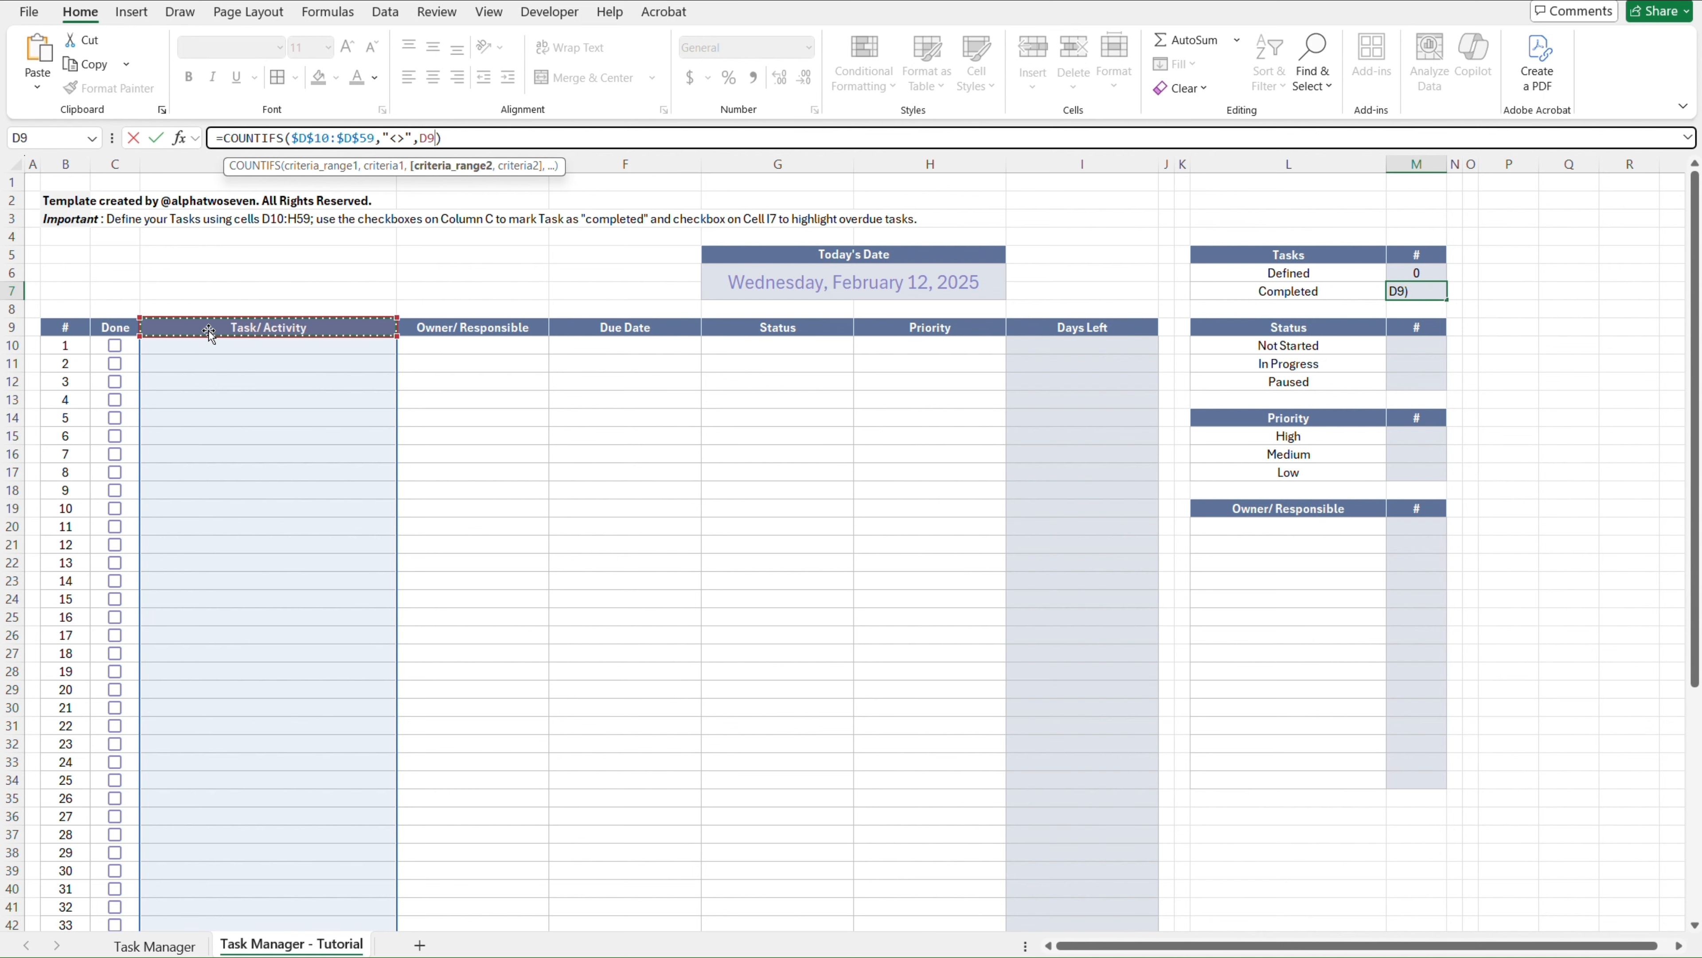
key("Left")
key("Down")
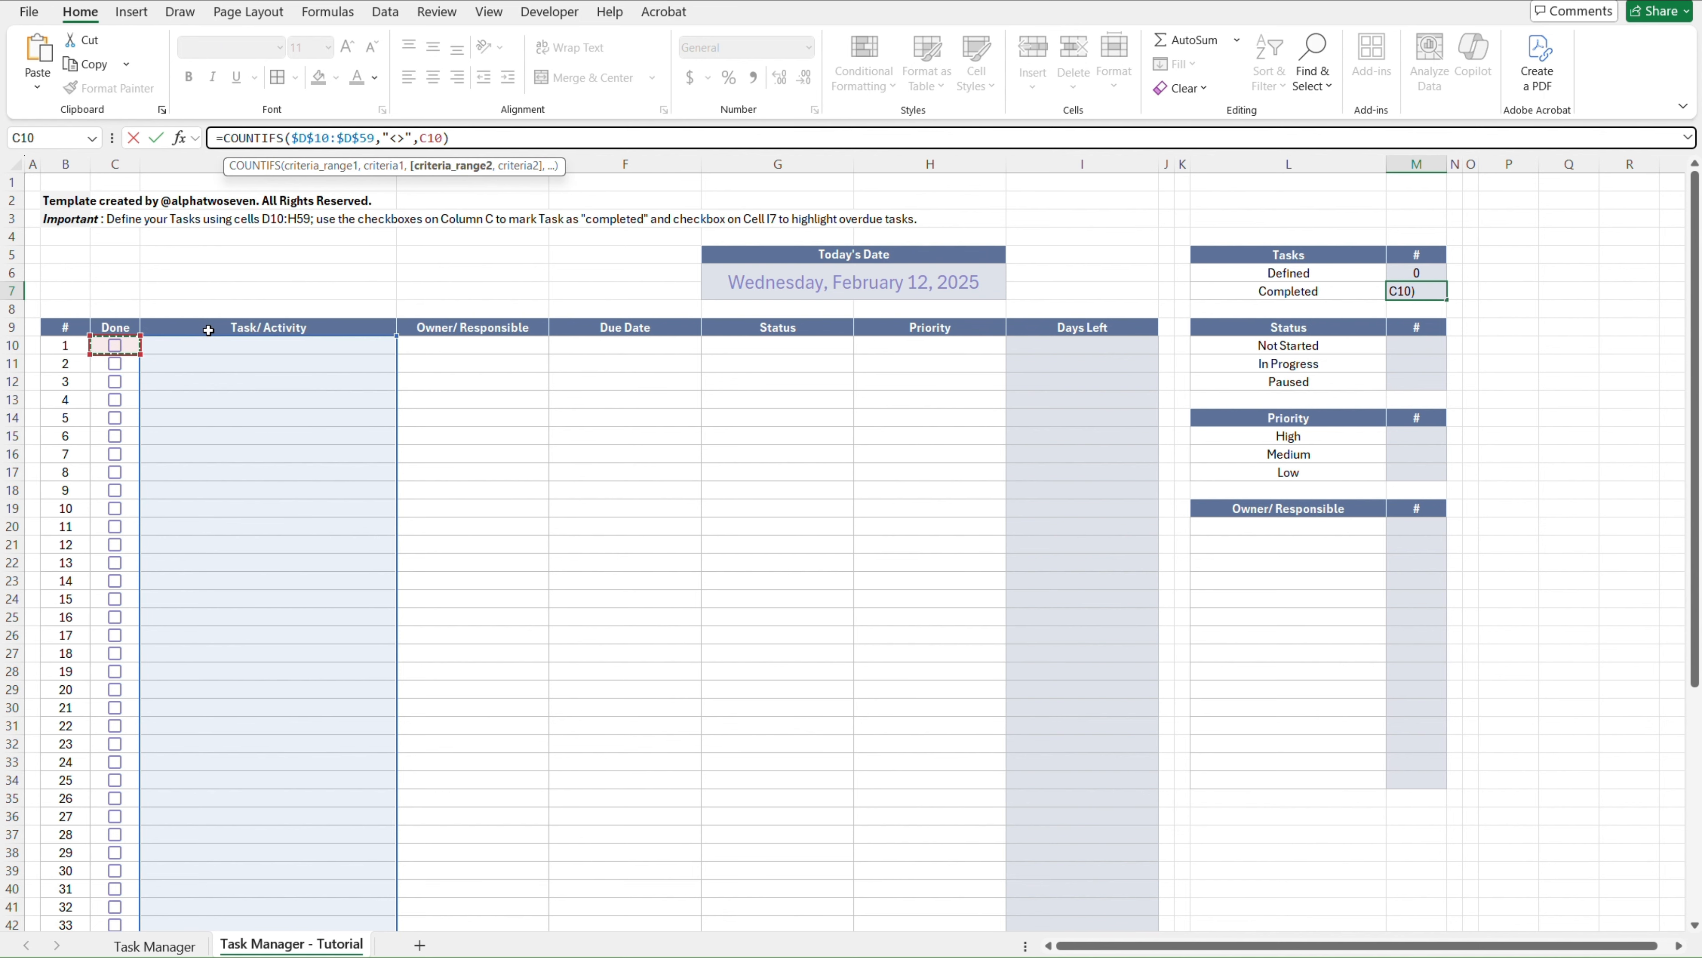
key("ctrl+shift+Down")
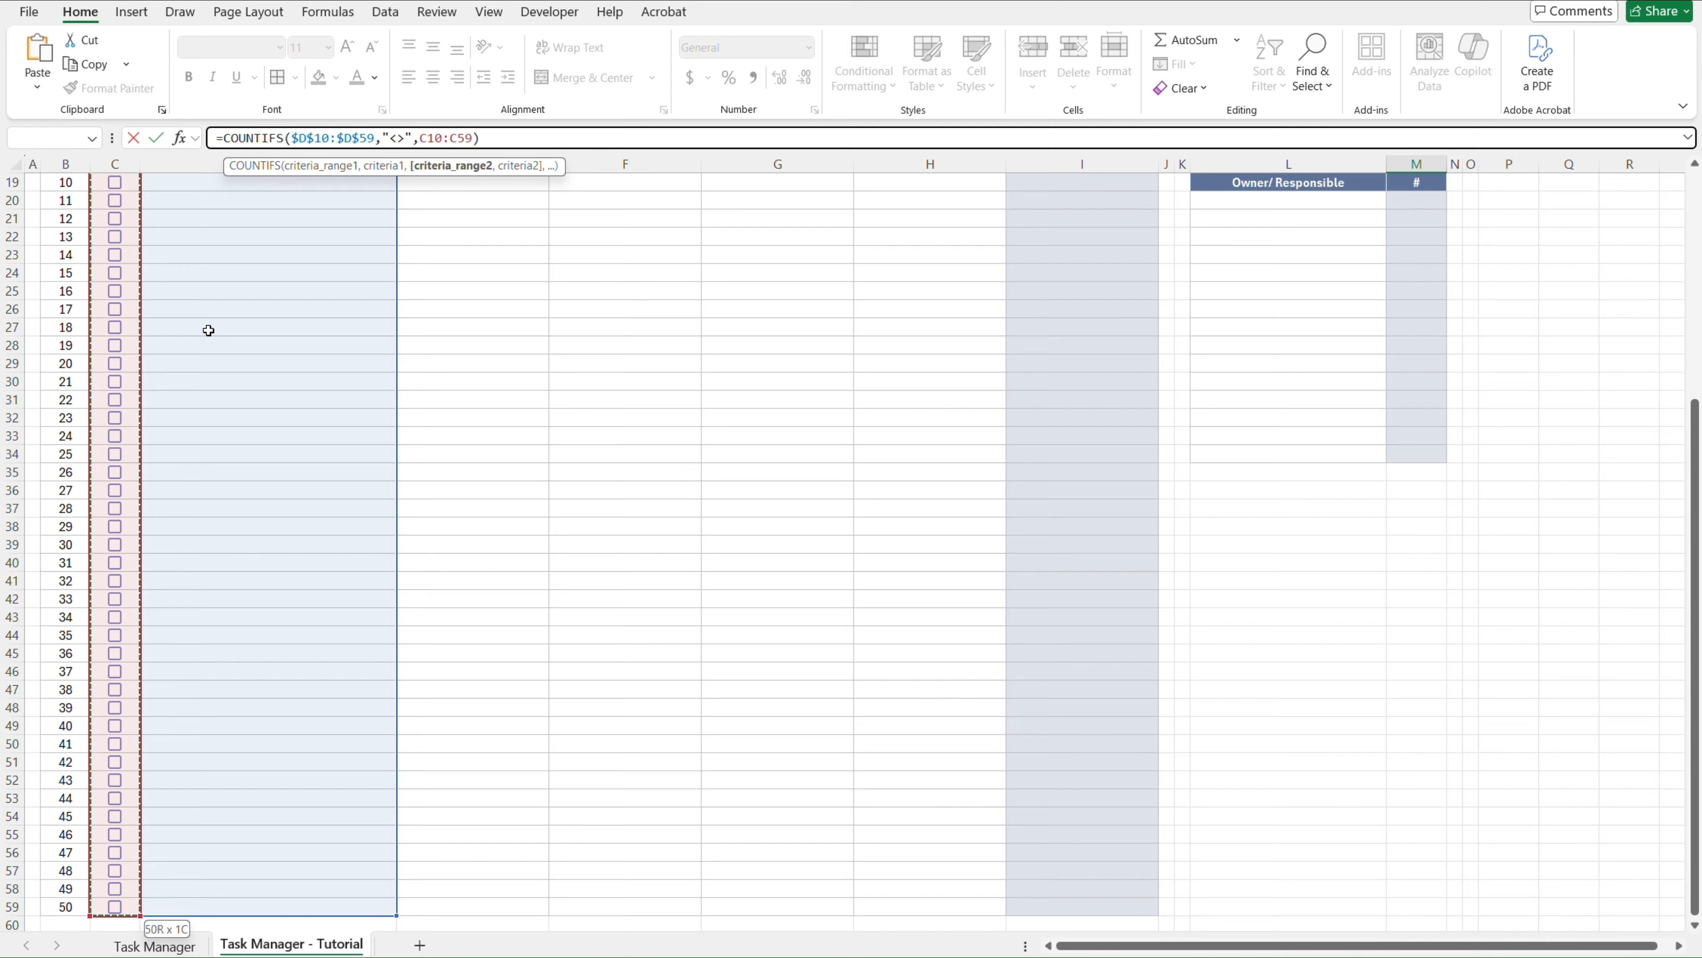
key("F4")
type(",T")
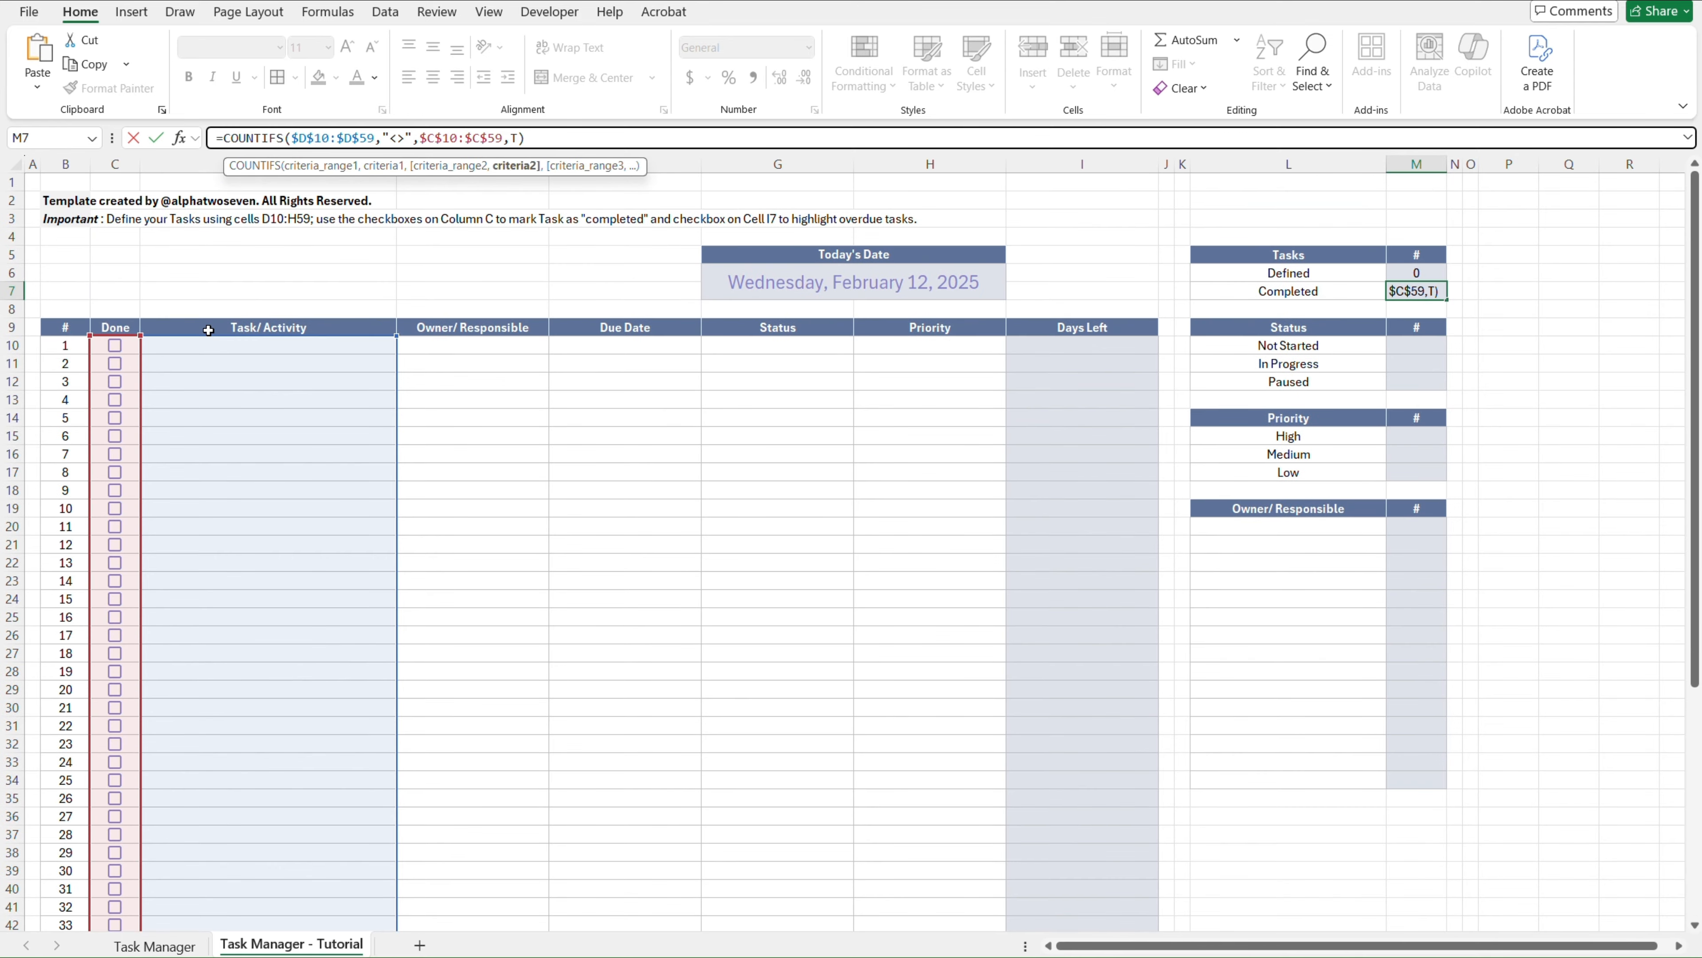
type("RUE")
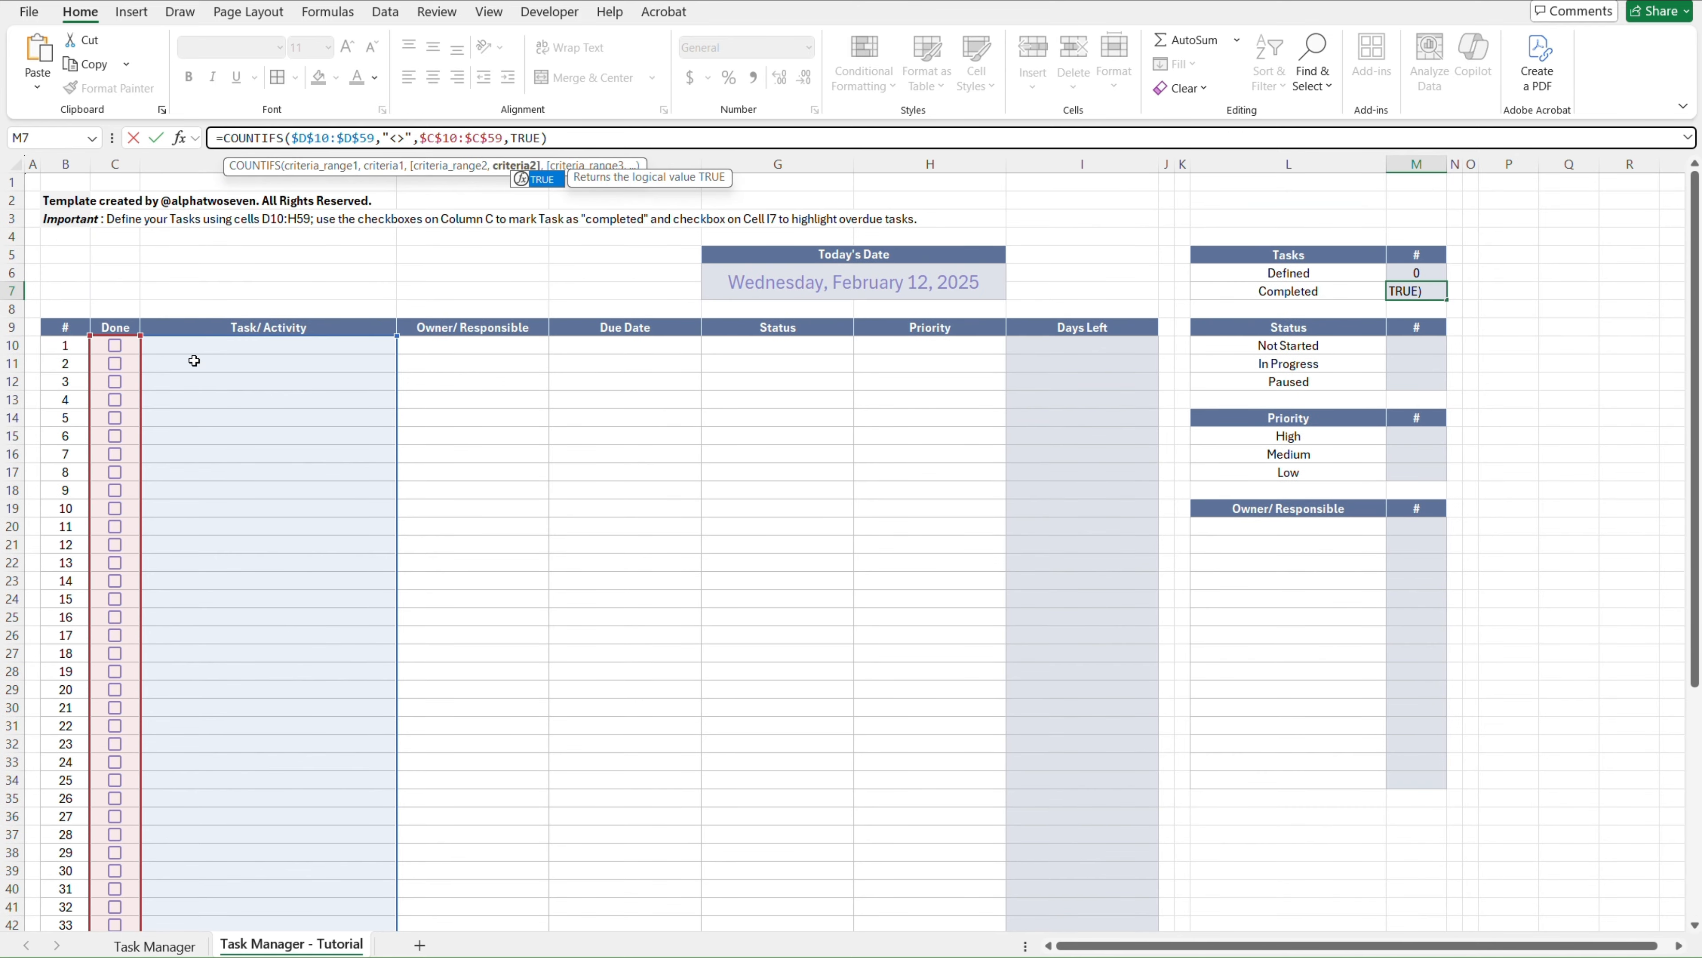
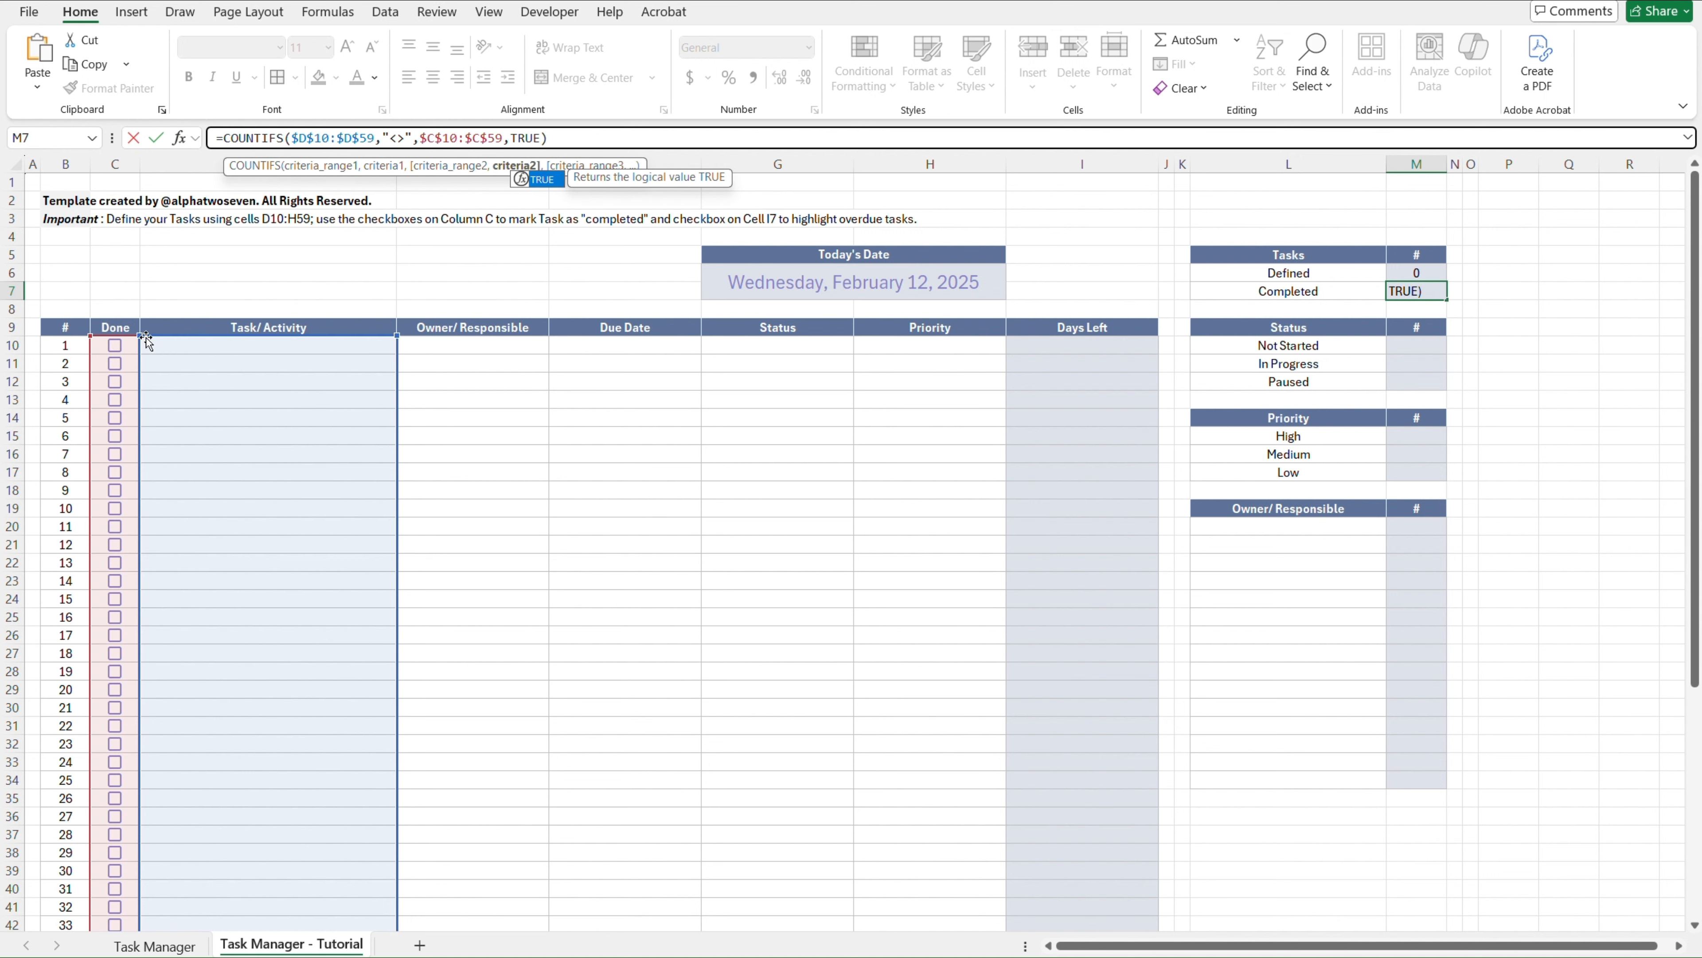
key("ctrl+Return")
Tick and untick the Done checkbox in C10
left_click(208, 348)
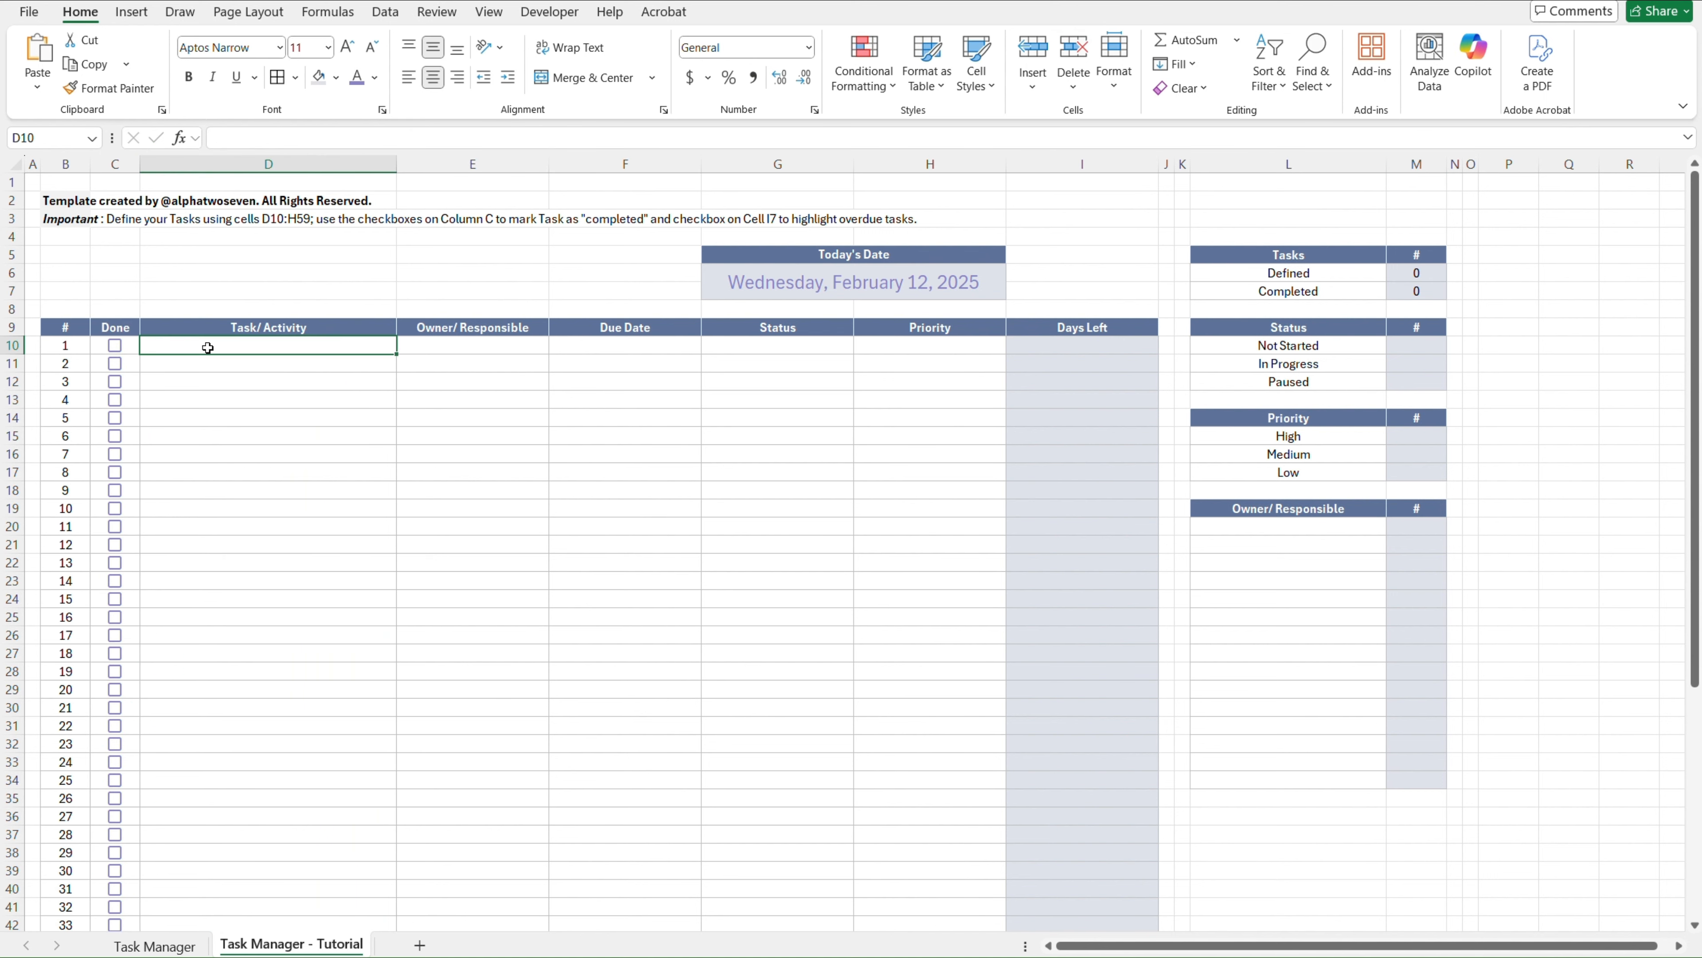
key("Left")
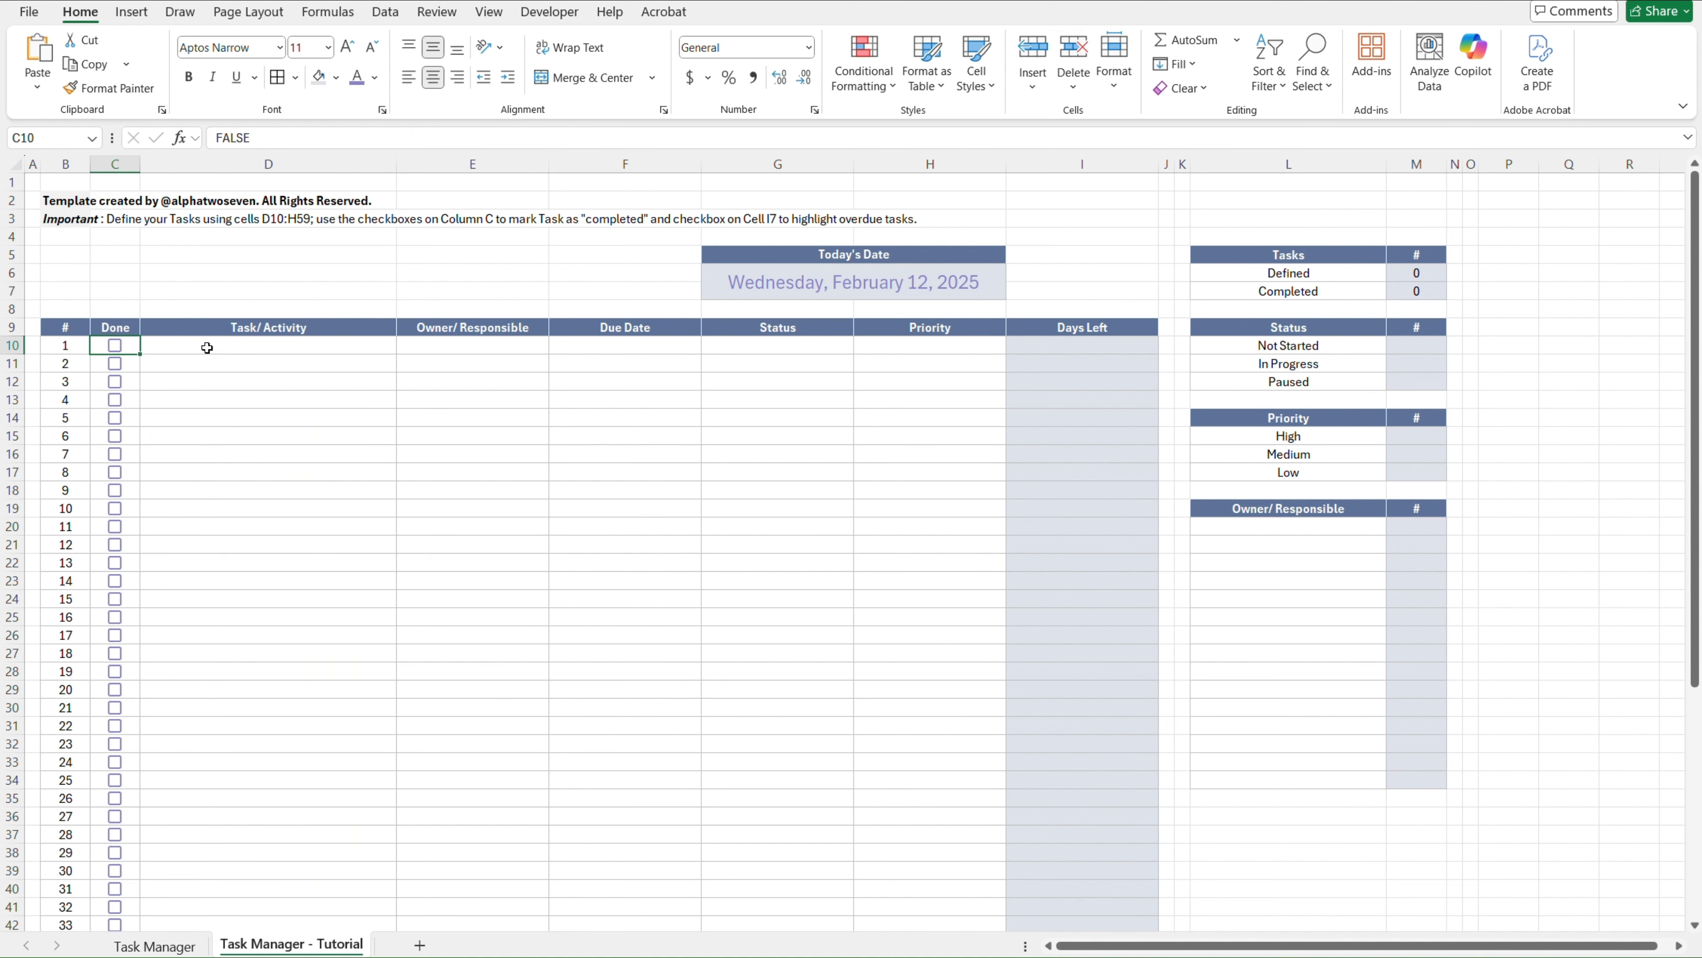
key("space")
key("space")
Enter the sample tasks a, b, c, d and e in D10:D14 to test the Defined count
left_click(328, 352)
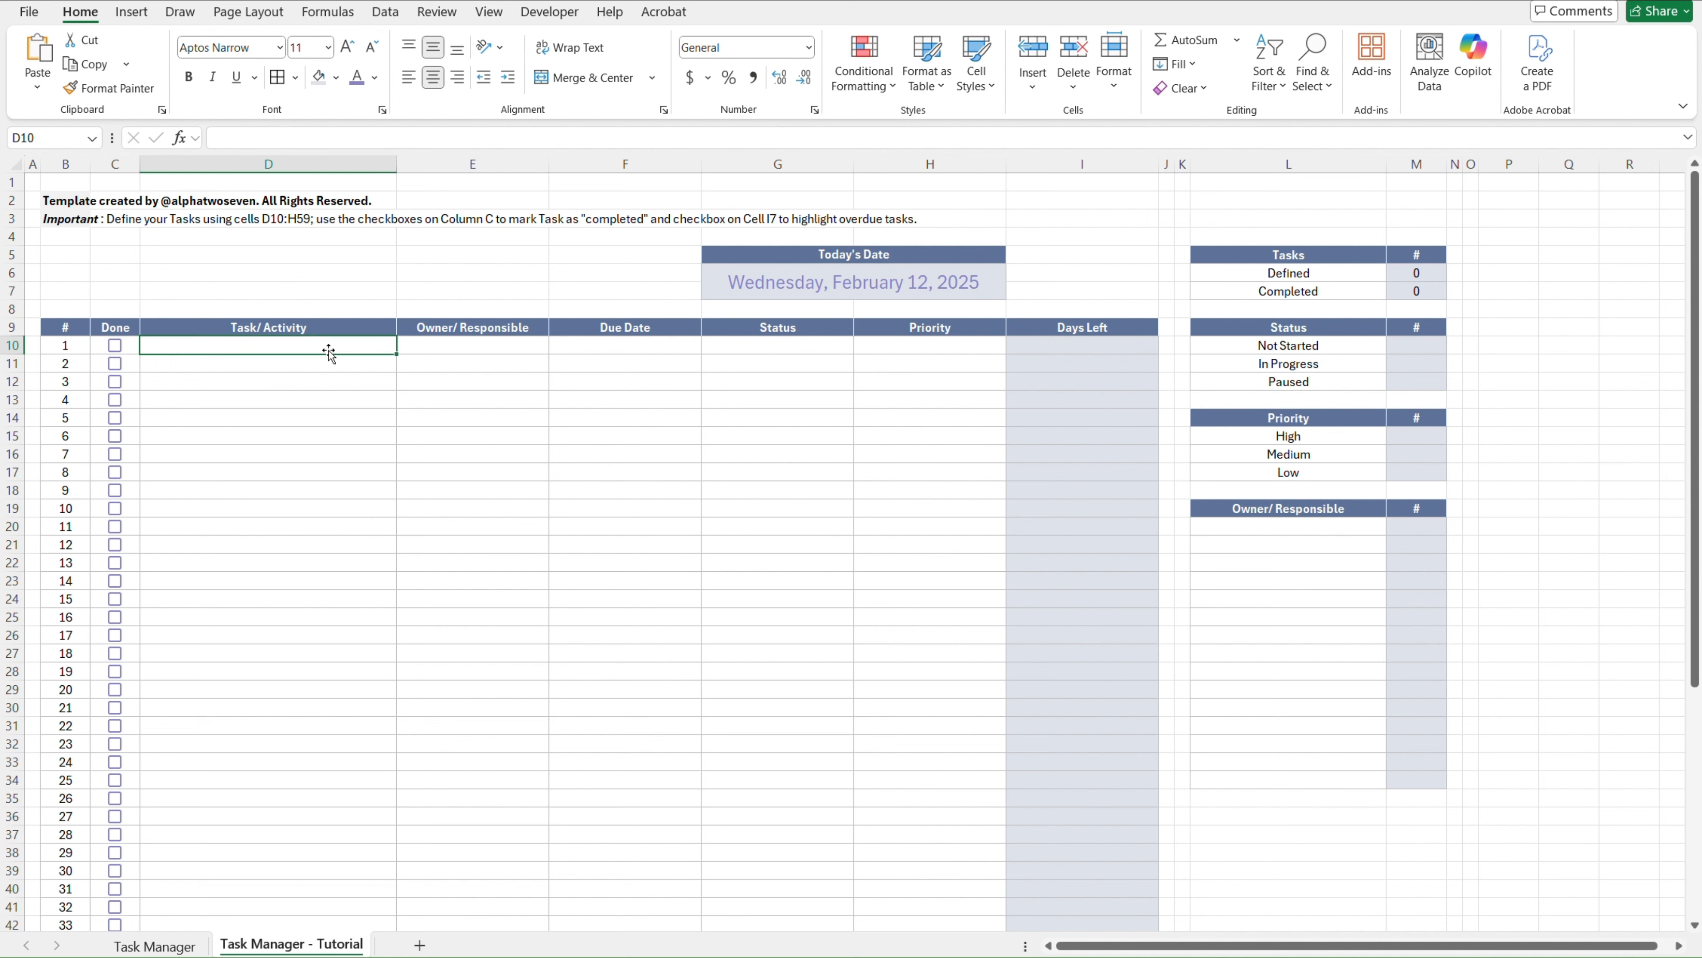
type("a")
key("Return")
type("b")
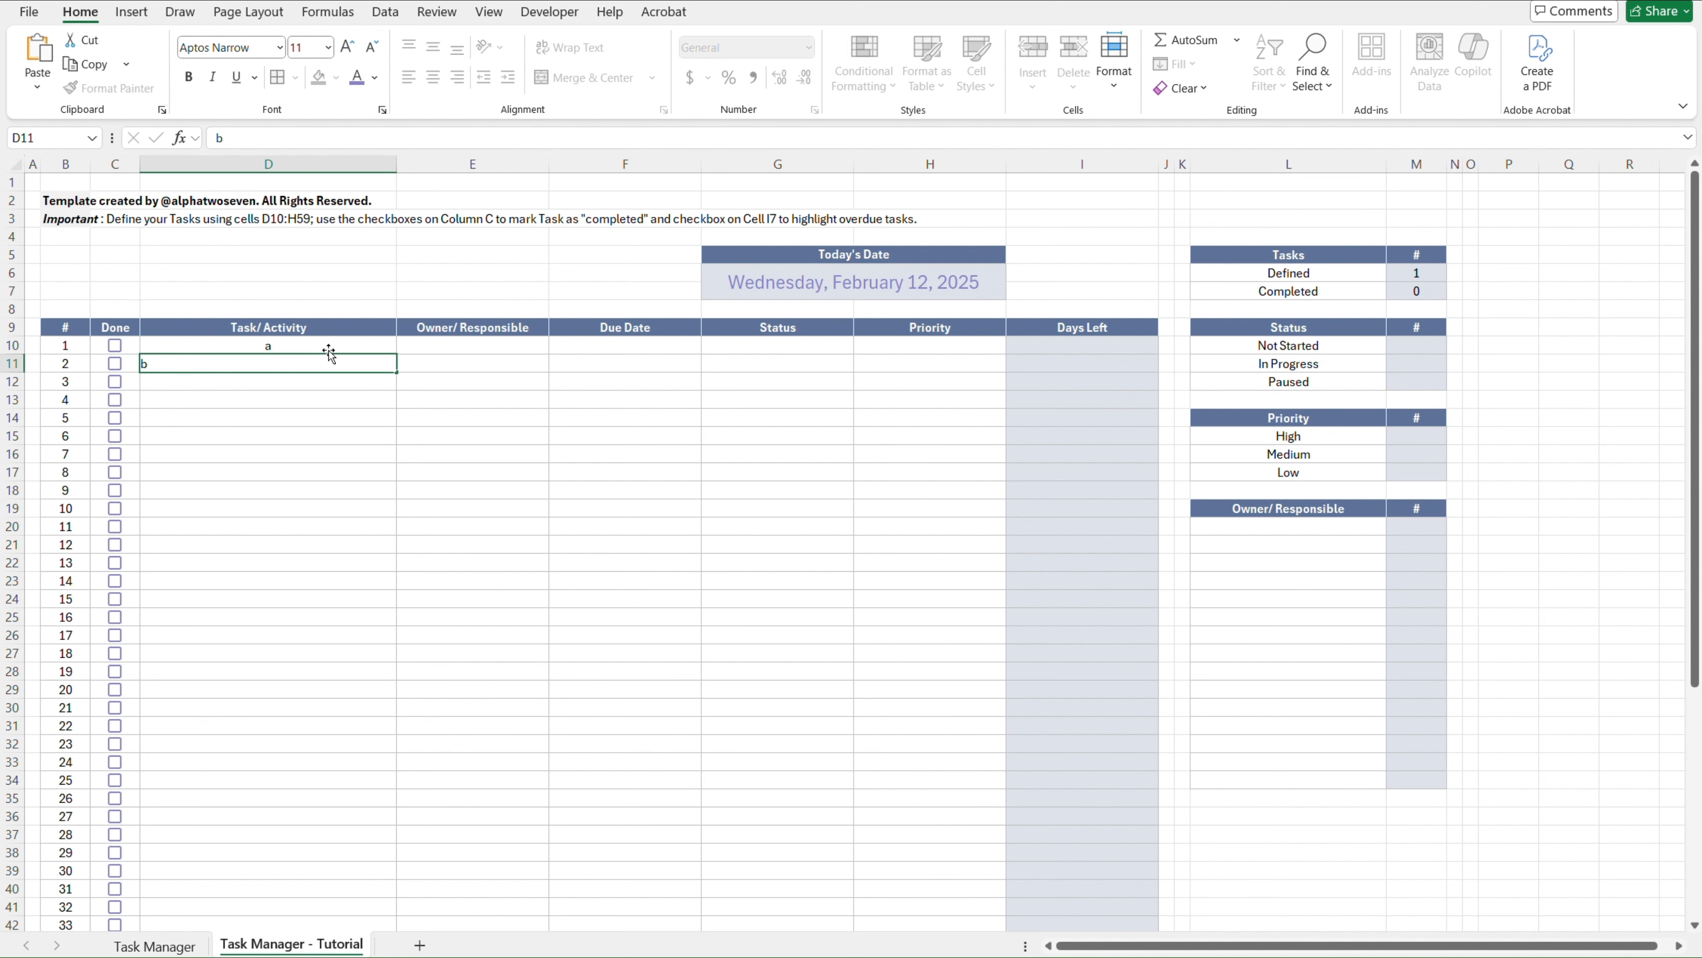
key("Return")
type("c")
key("Return")
type("d")
key("Return")
type("e")
key("Return")
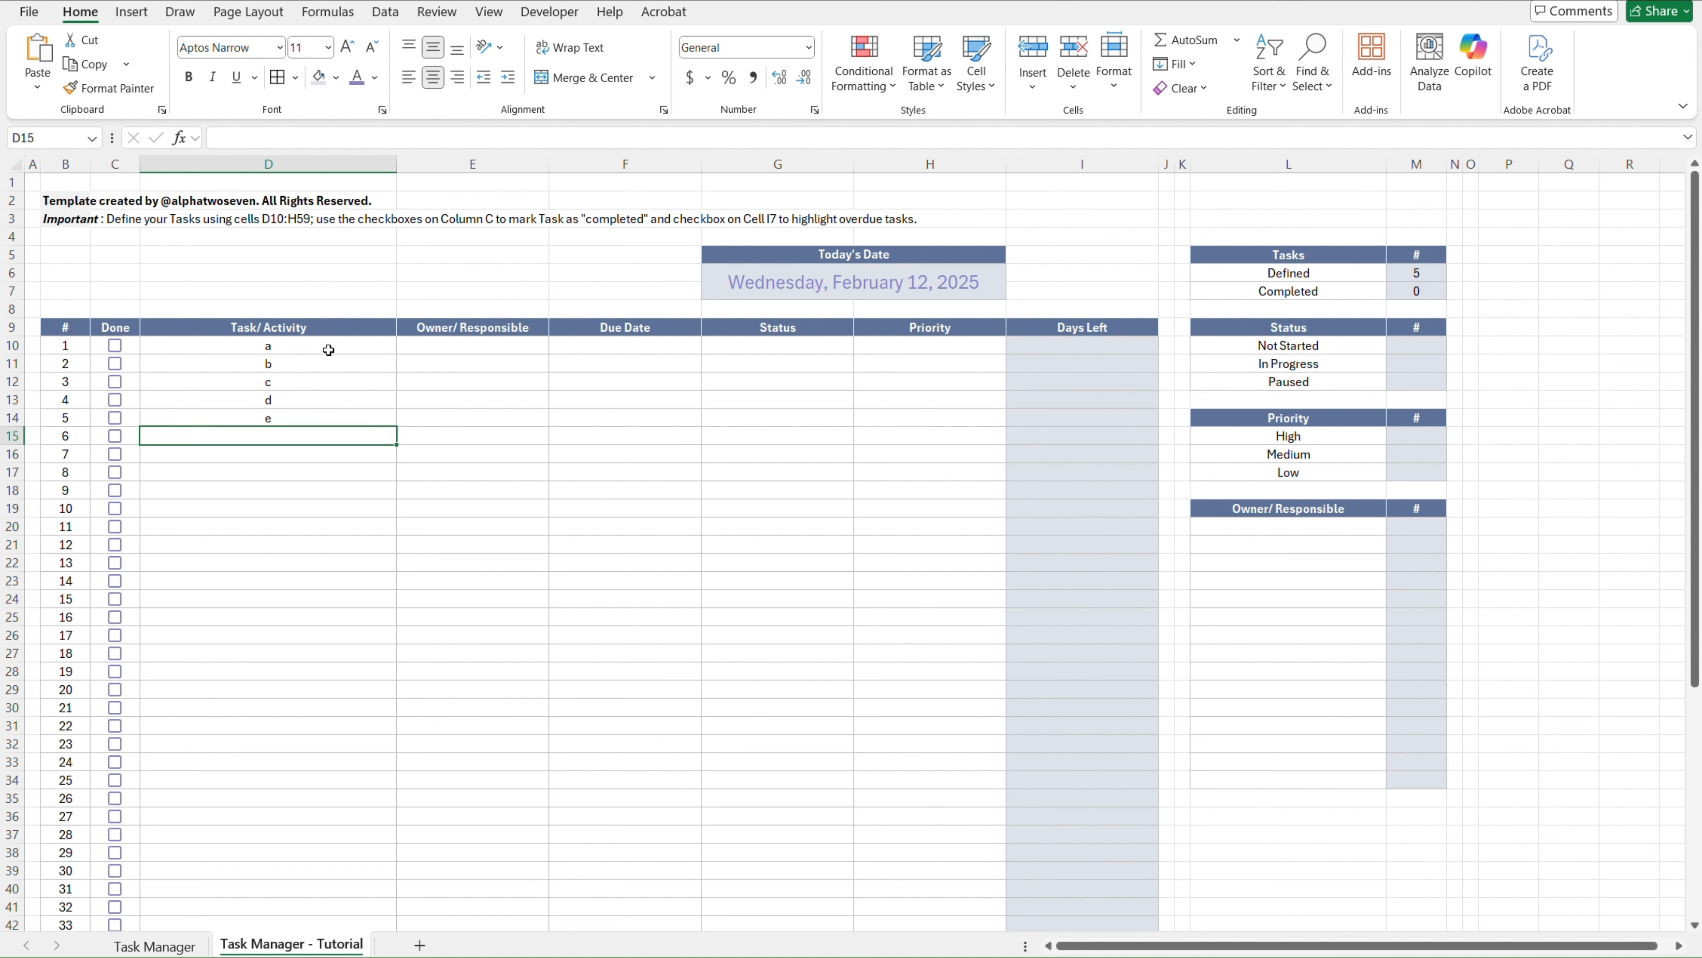
Mark tasks c and e as done with the checkboxes in C12 and C14 to test the Completed count
key("Left")
key("Up")
key("Up")
key("Up")
key("space")
key("Down")
key("Down")
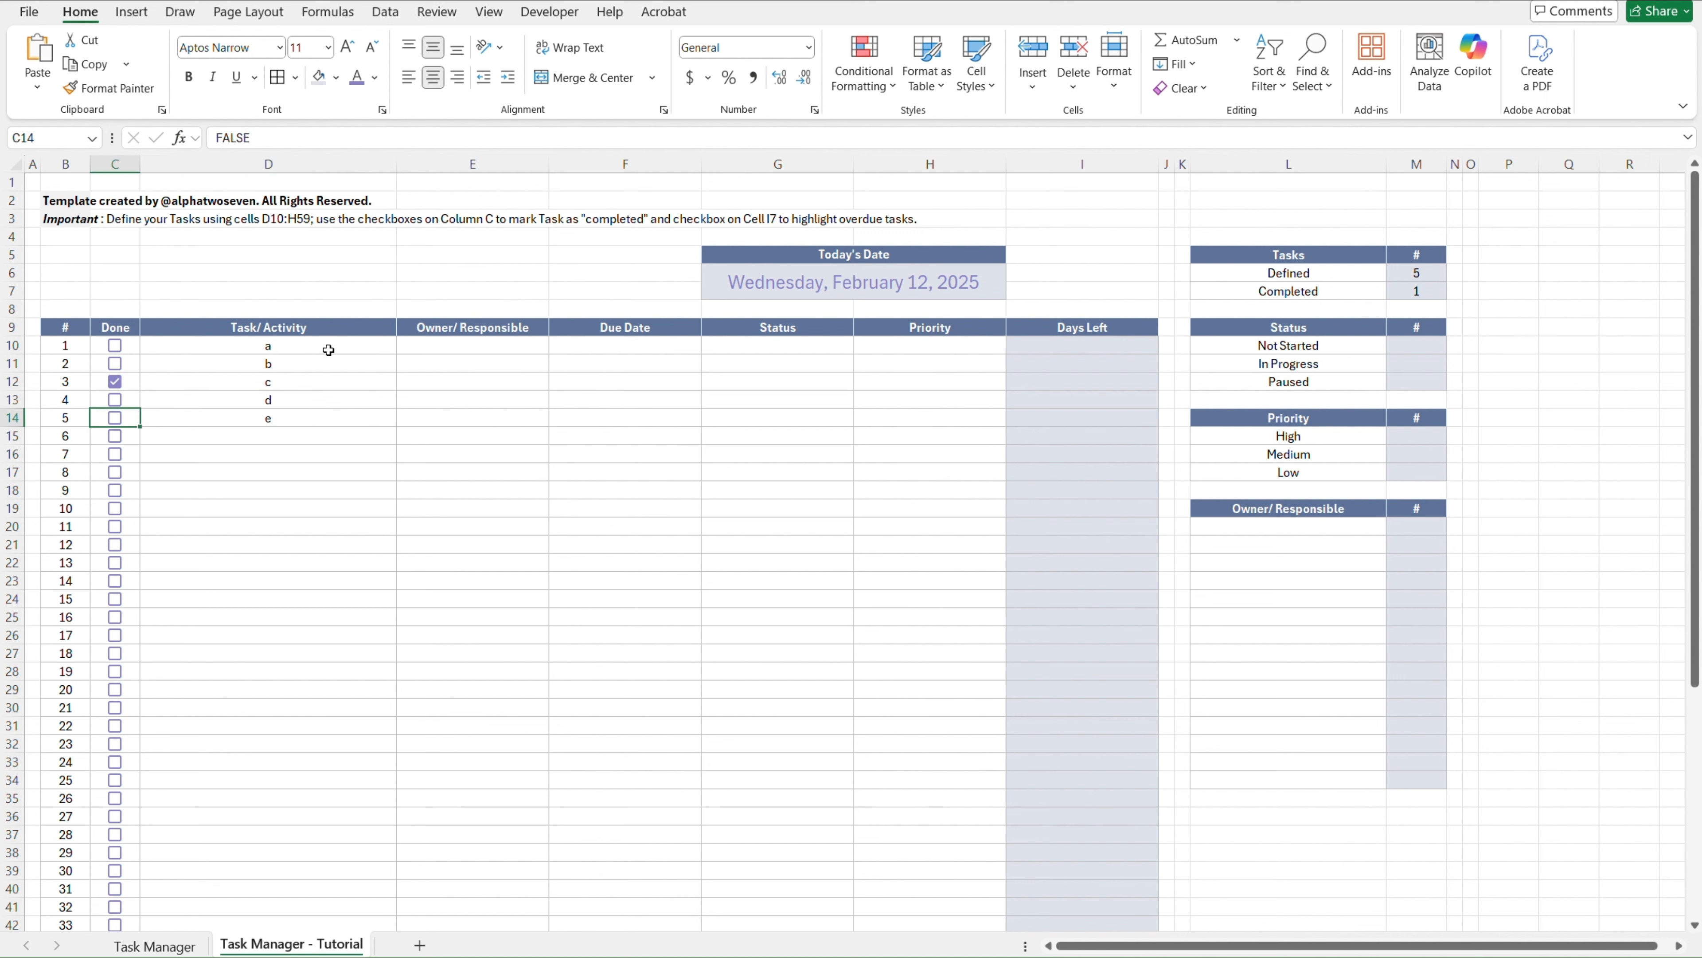
key("space")
key("Right")
key("Right")
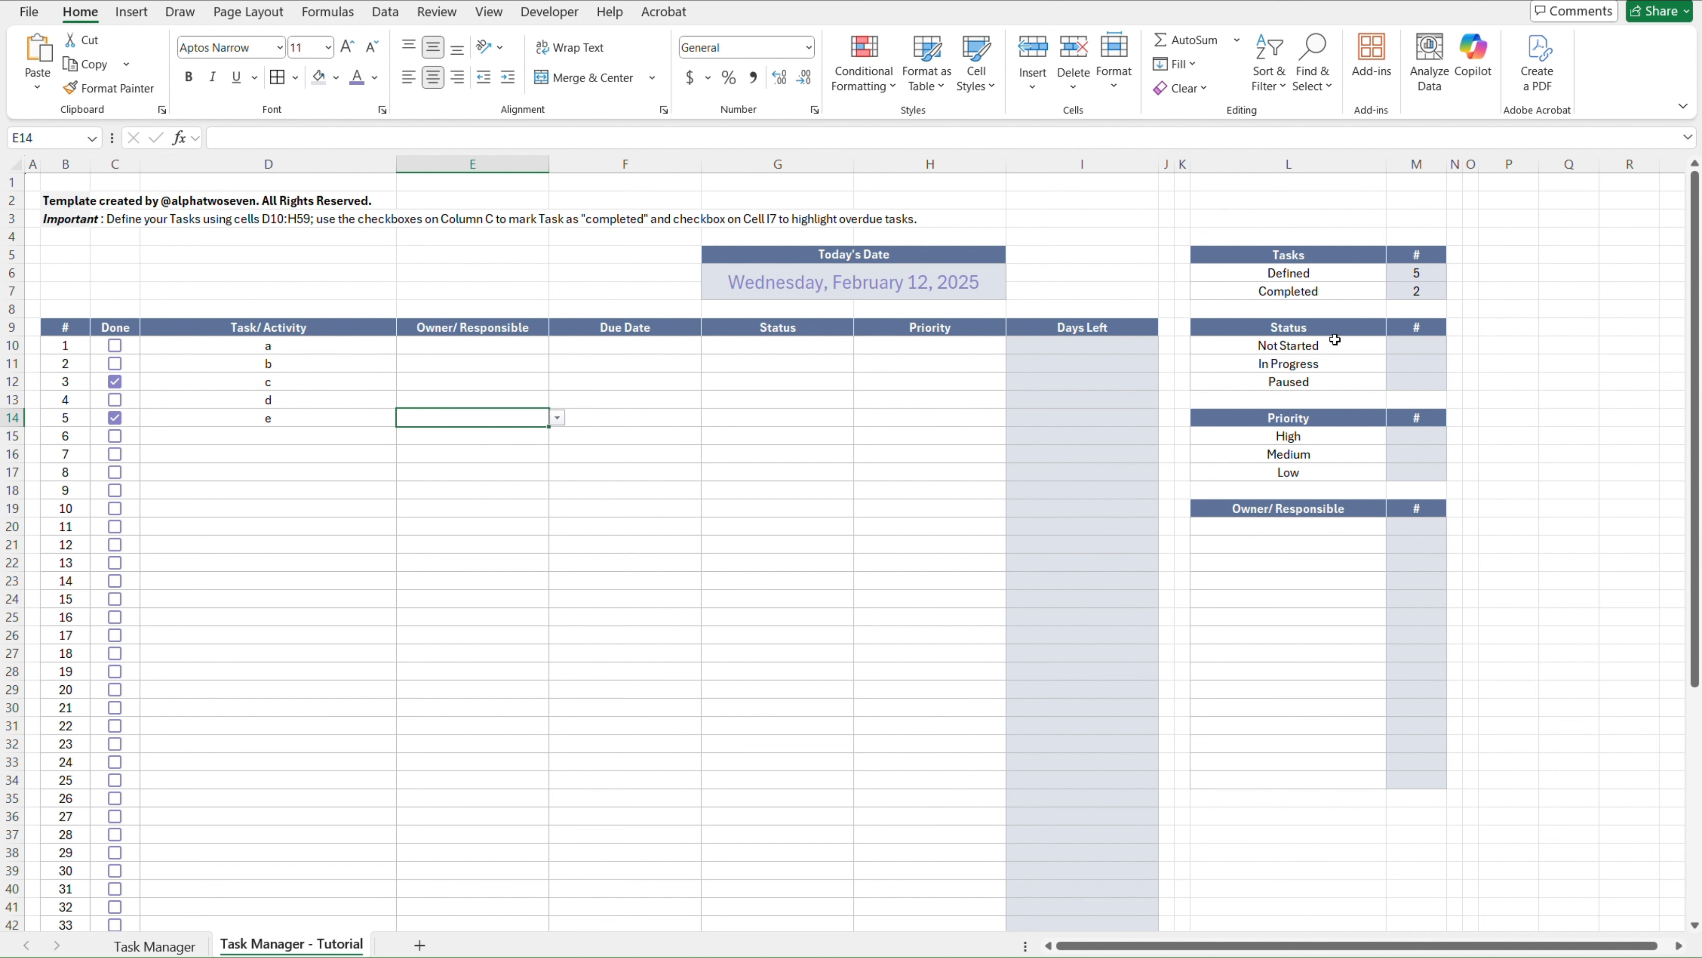
Delete the sample tasks from D10:D14
key("Left")
key("shift+Up")
key("shift+Up")
key("shift+Up")
key("shift+Up")
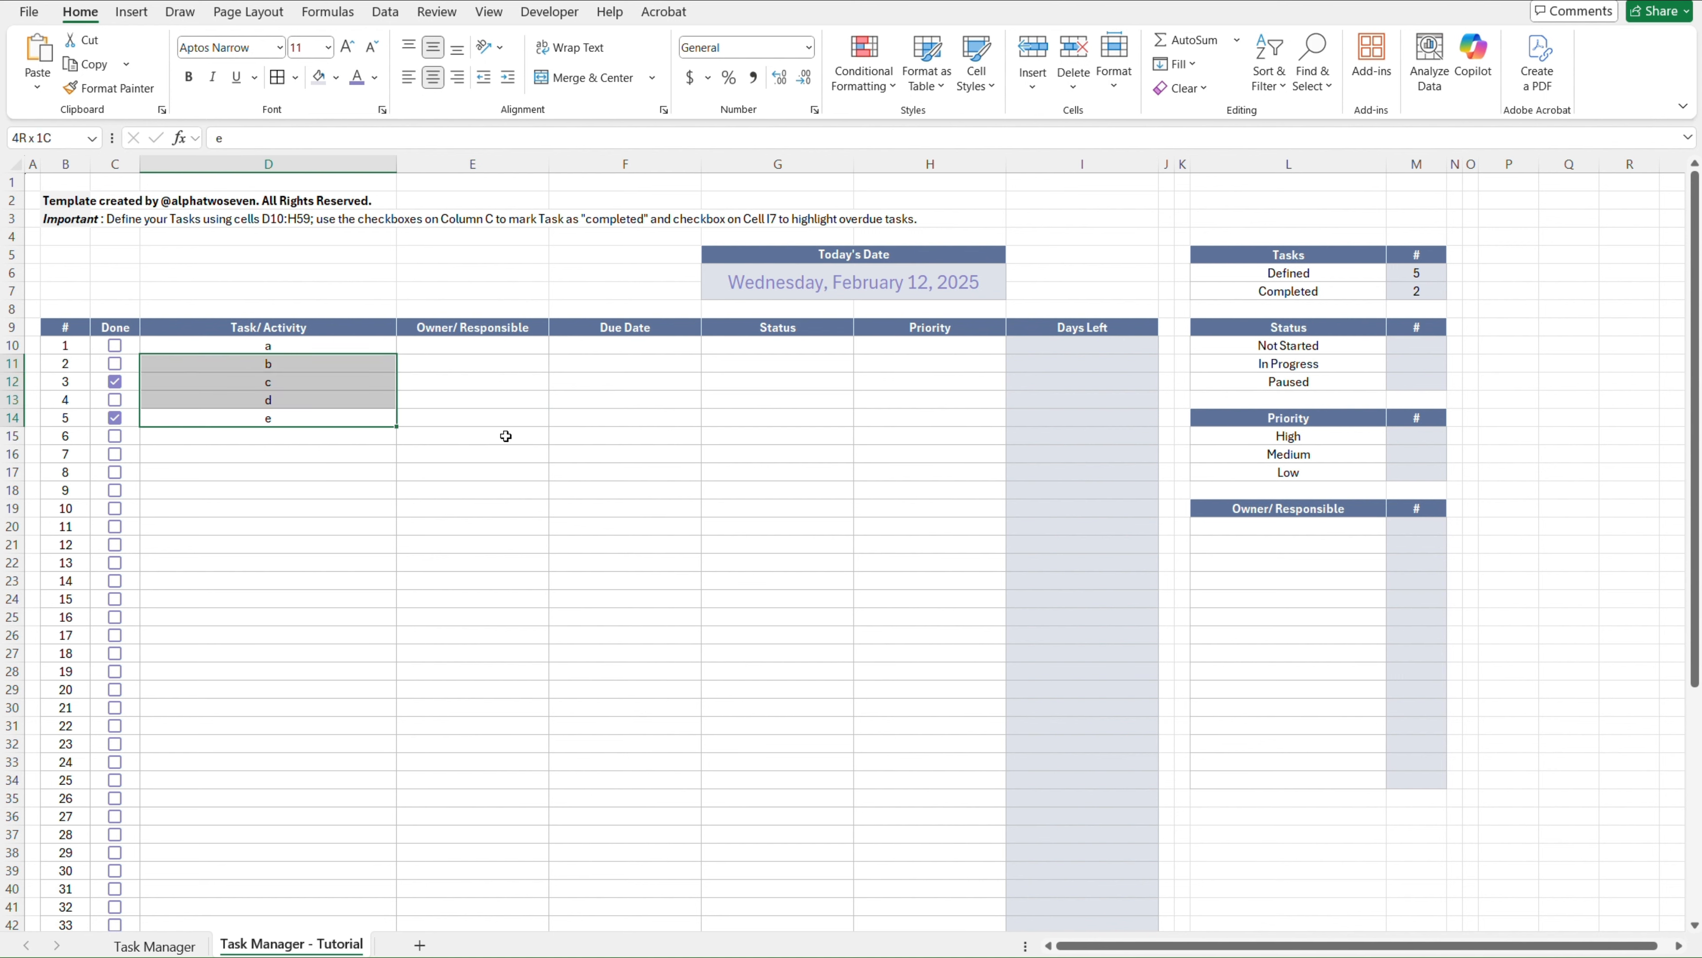
key("Delete")
Untick all Done checkboxes in C10:C14
key("Left")
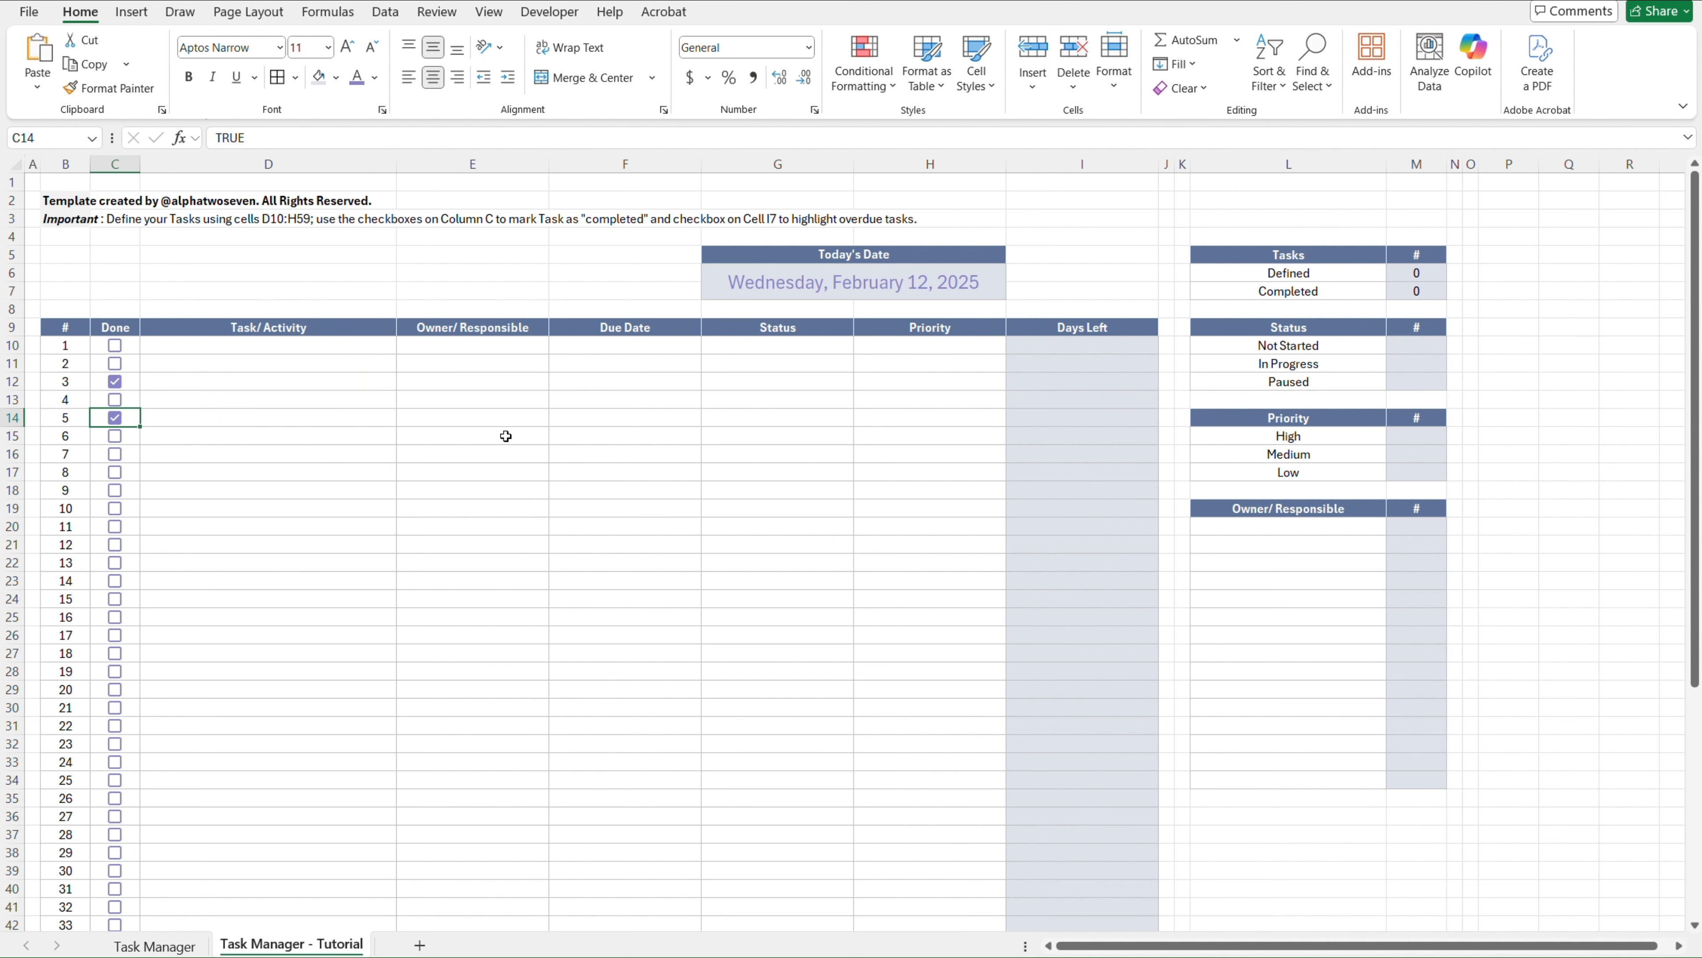
key("shift+Up")
key("shift+Up")
key("shift+Up")
key("shift+Up")
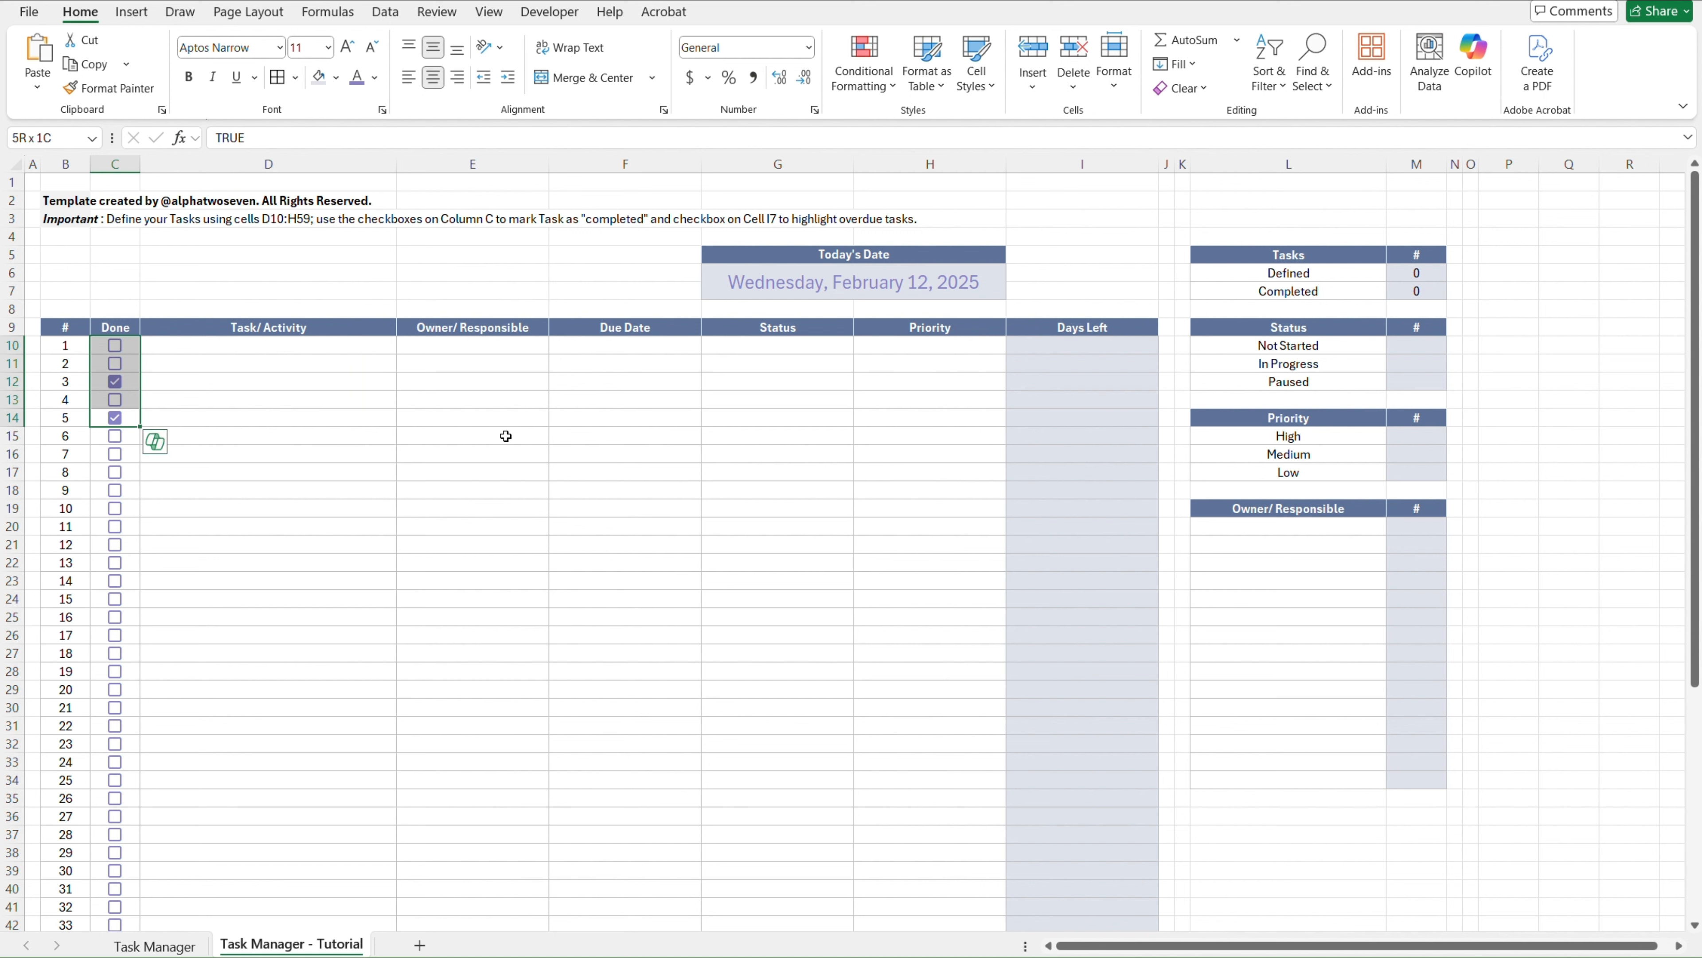
key("space")
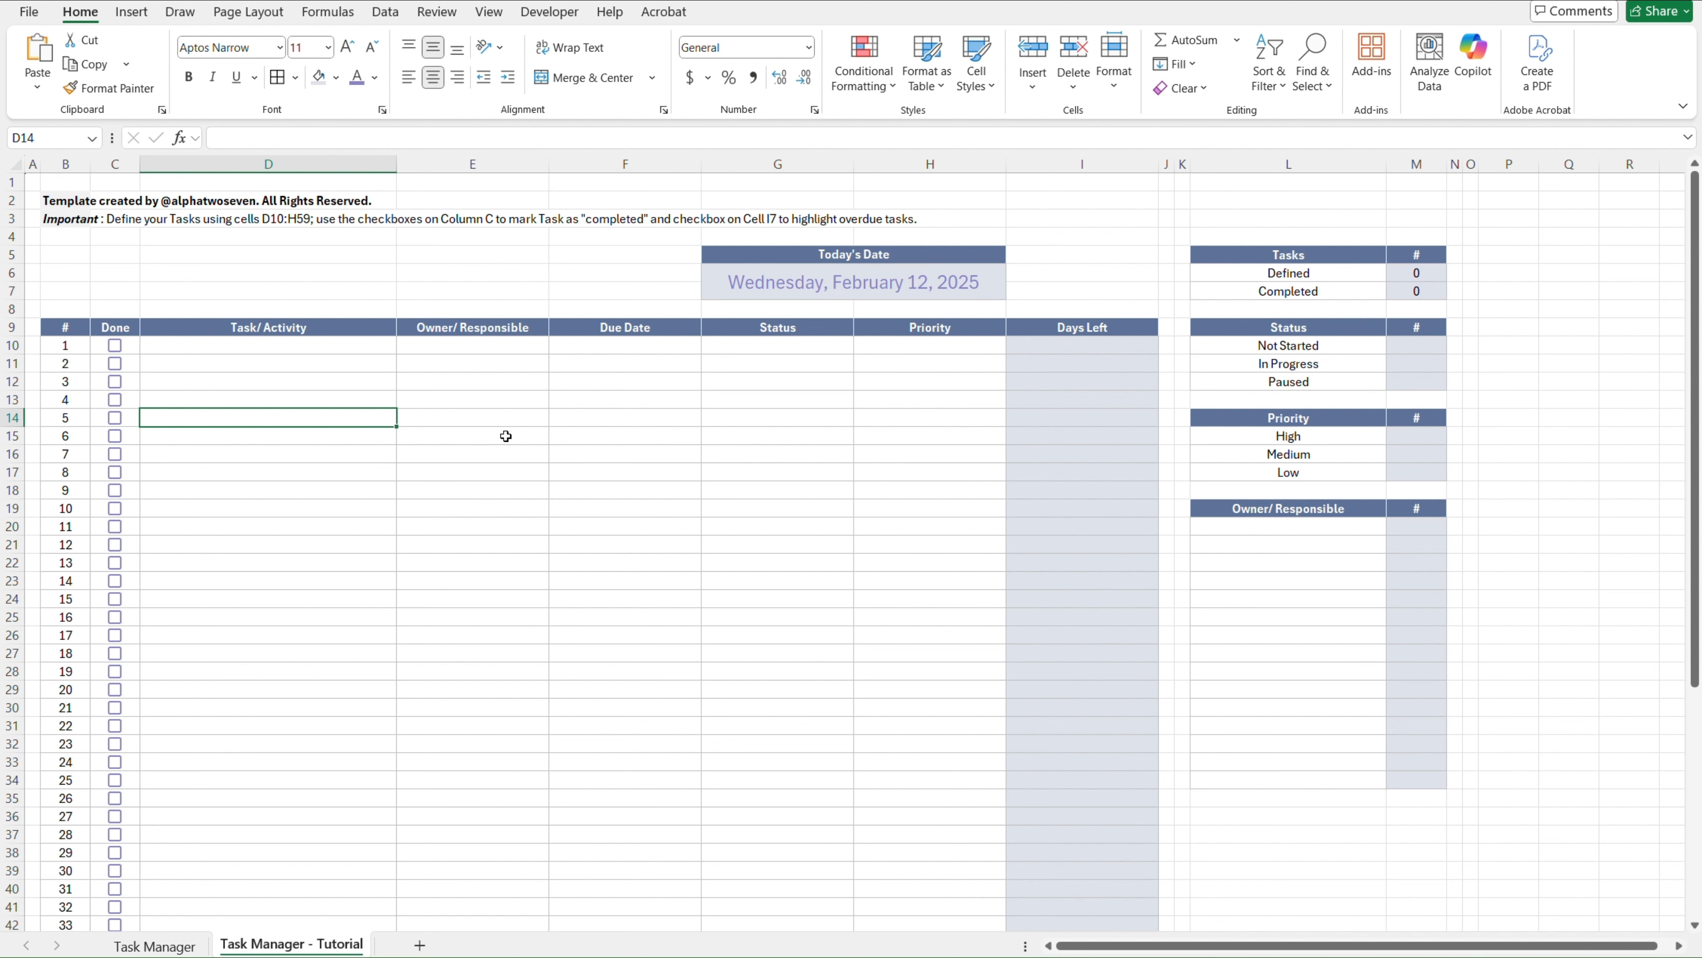
Look over the Tasks, Status, Priority and Owner/Responsible summary tables and the count formulas already in place
key("Right")
key("Up")
key("Left")
key("Up")
key("Up")
key("Up")
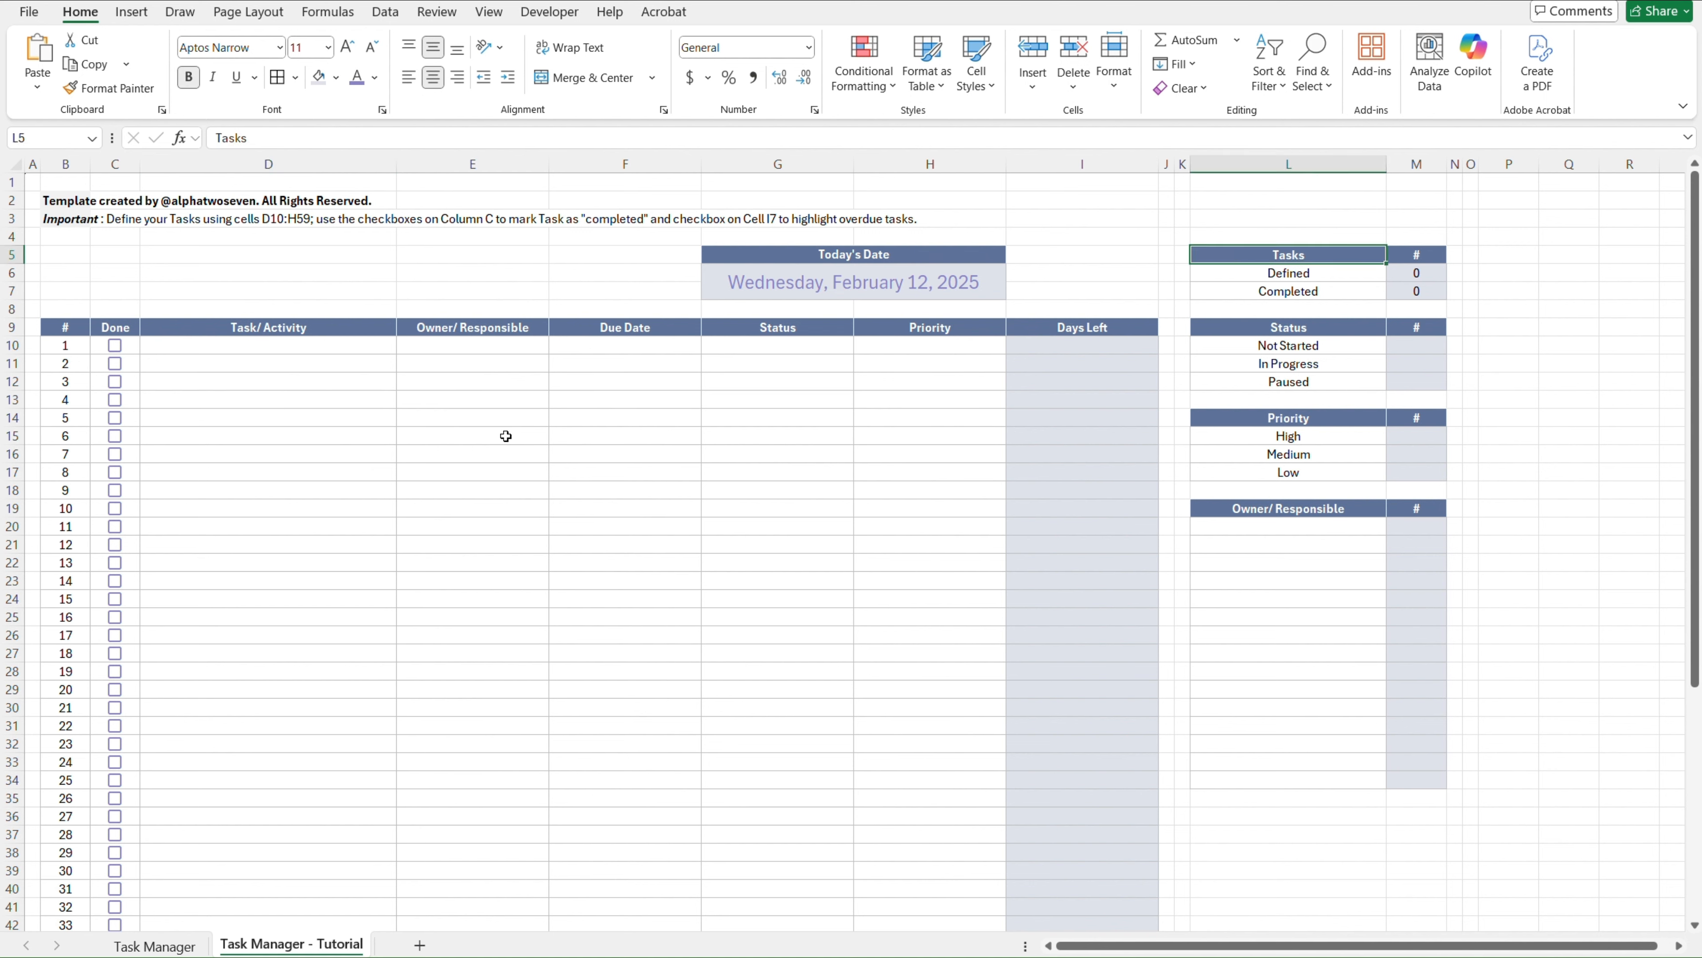
key("Down")
key("Down")
key("Down")
key("Down")
key("Down")
key("Up")
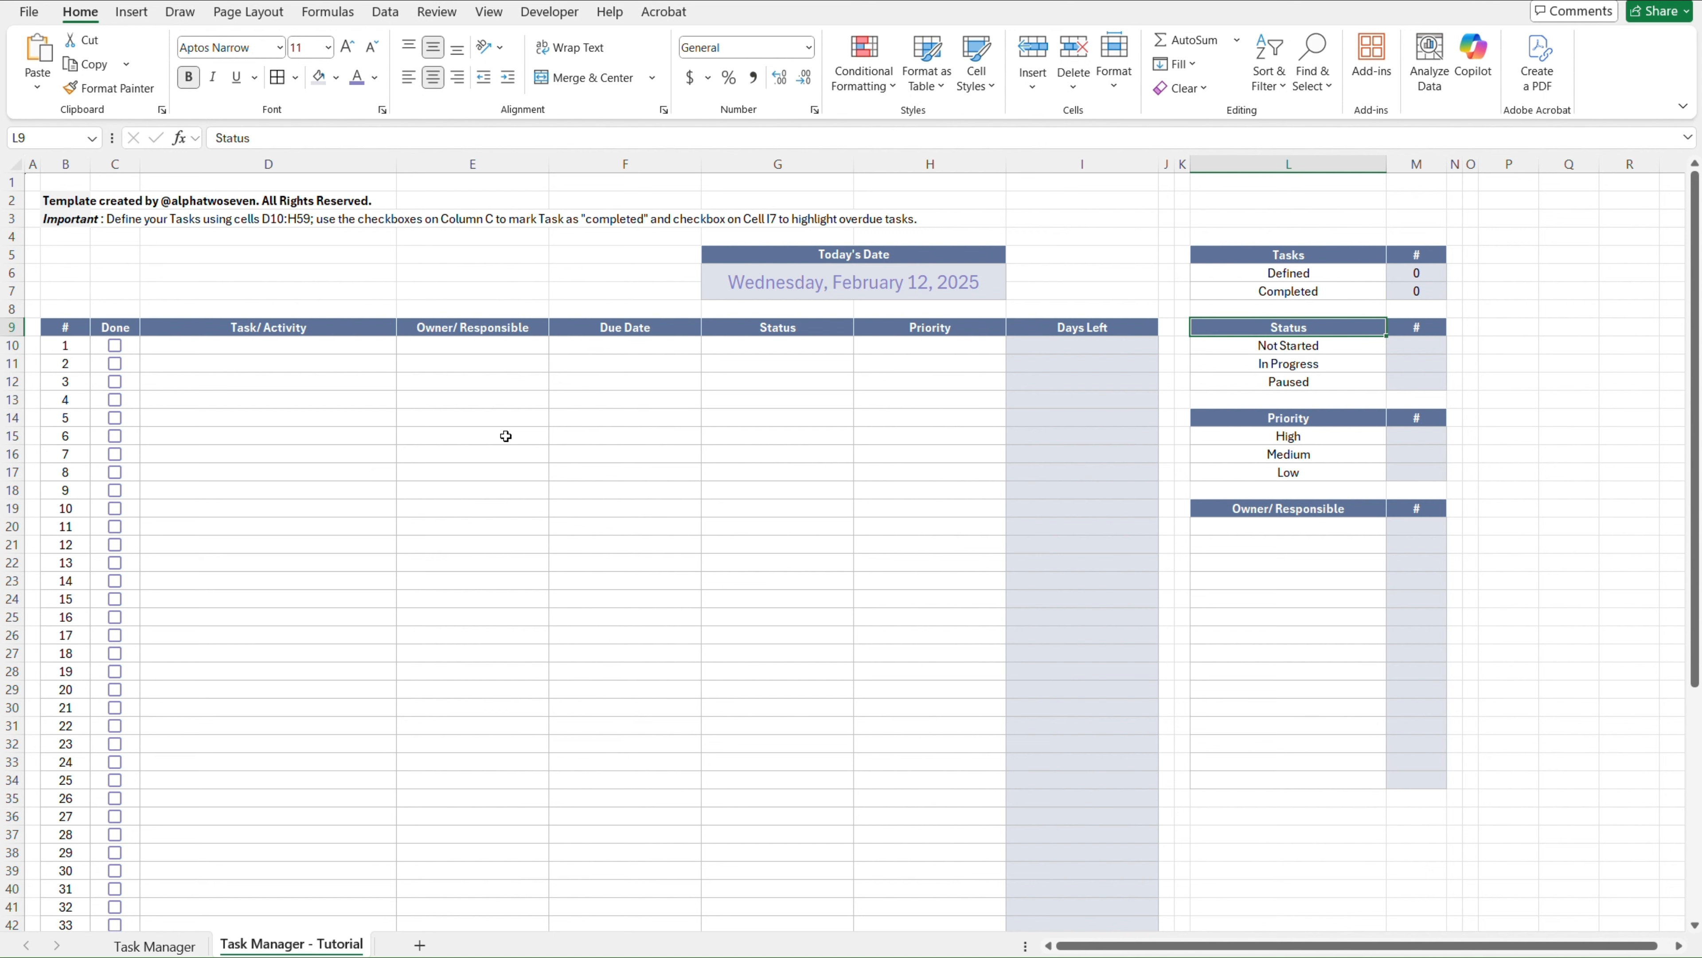
key("Up")
key("Up")
key("Right")
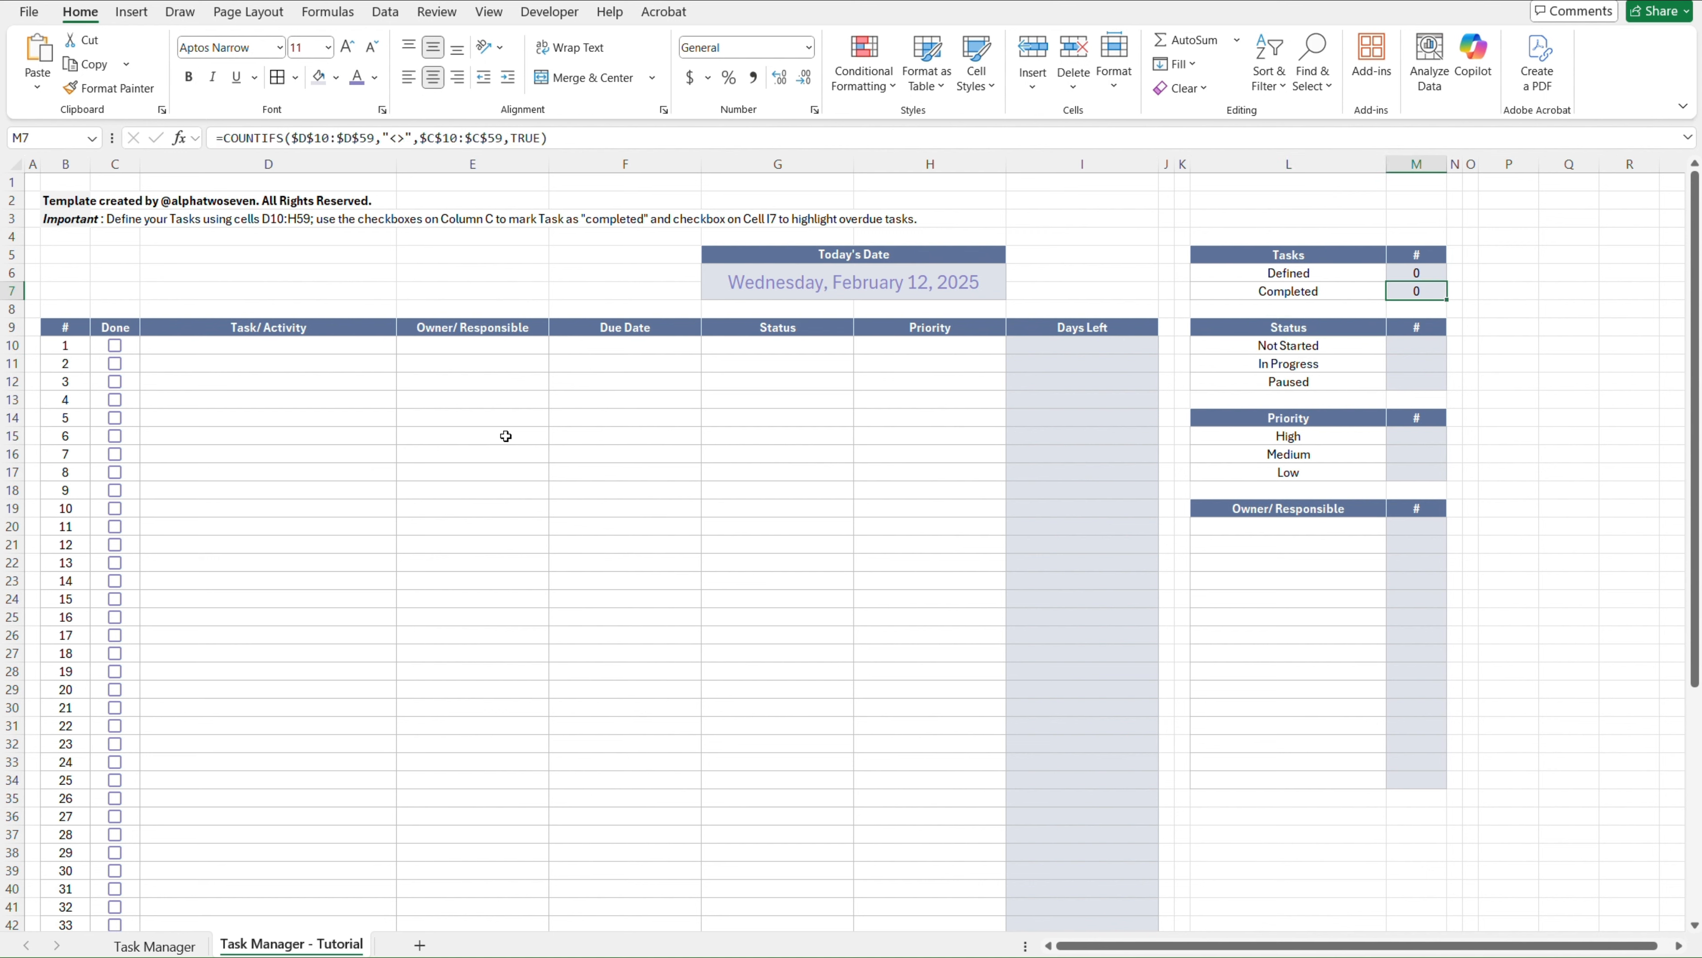
key("Down")
key("Left")
key("Down")
key("Down")
key("Down")
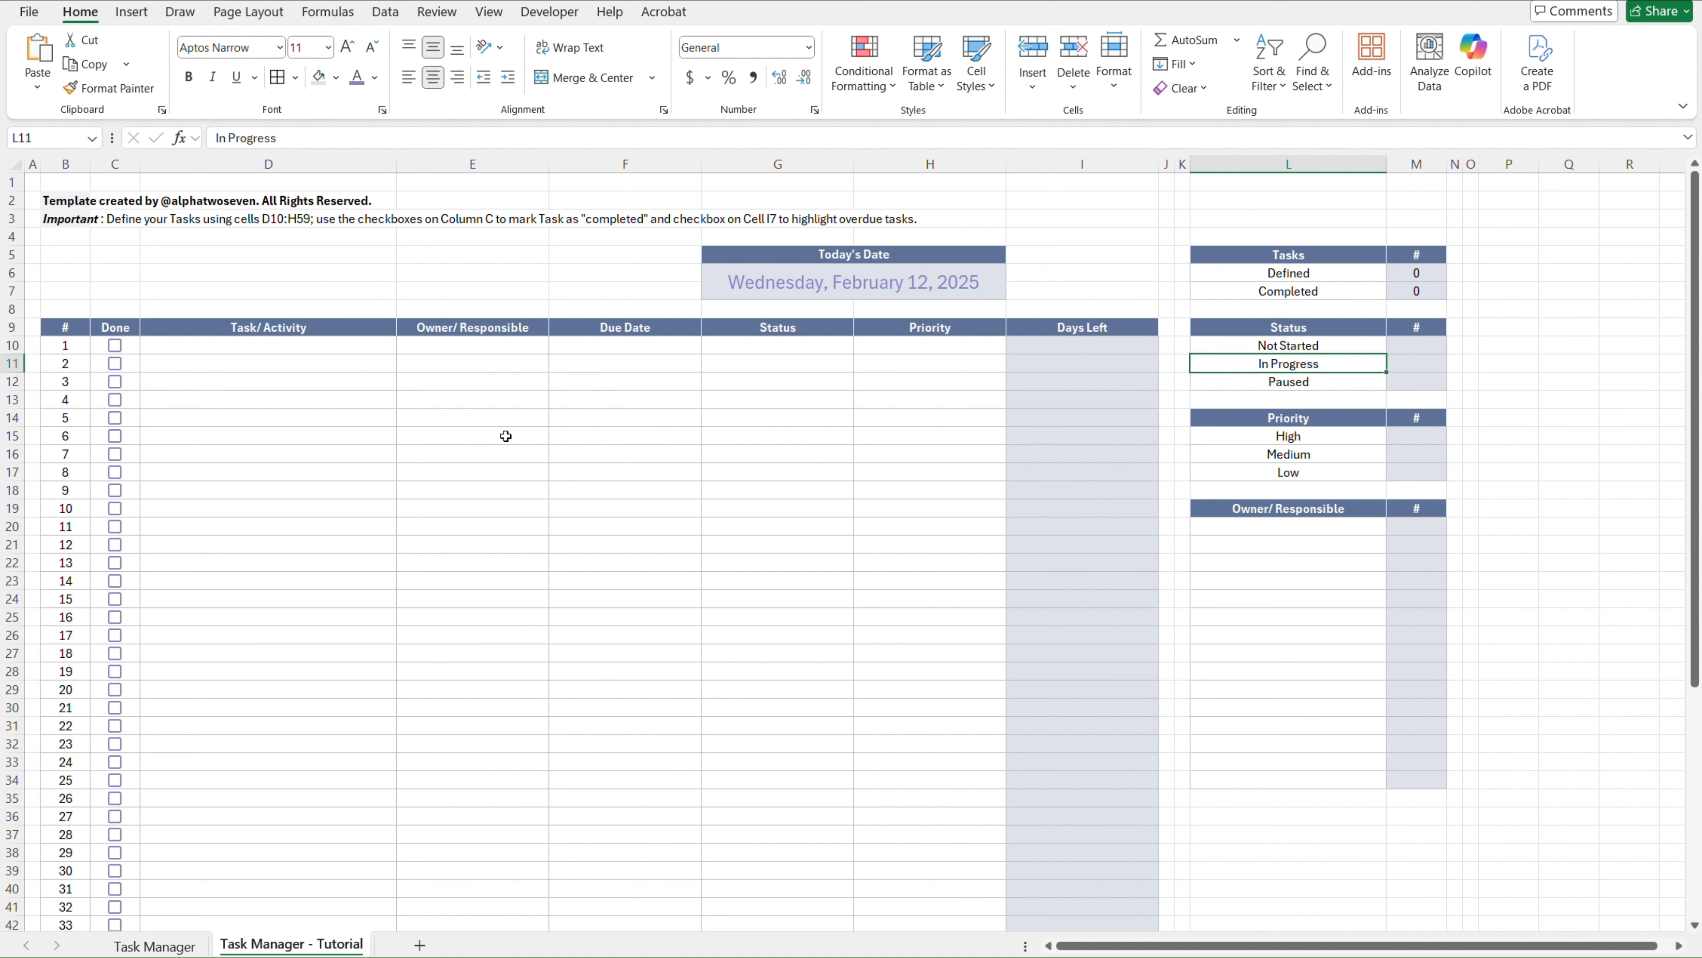
key("Up")
key("Right")
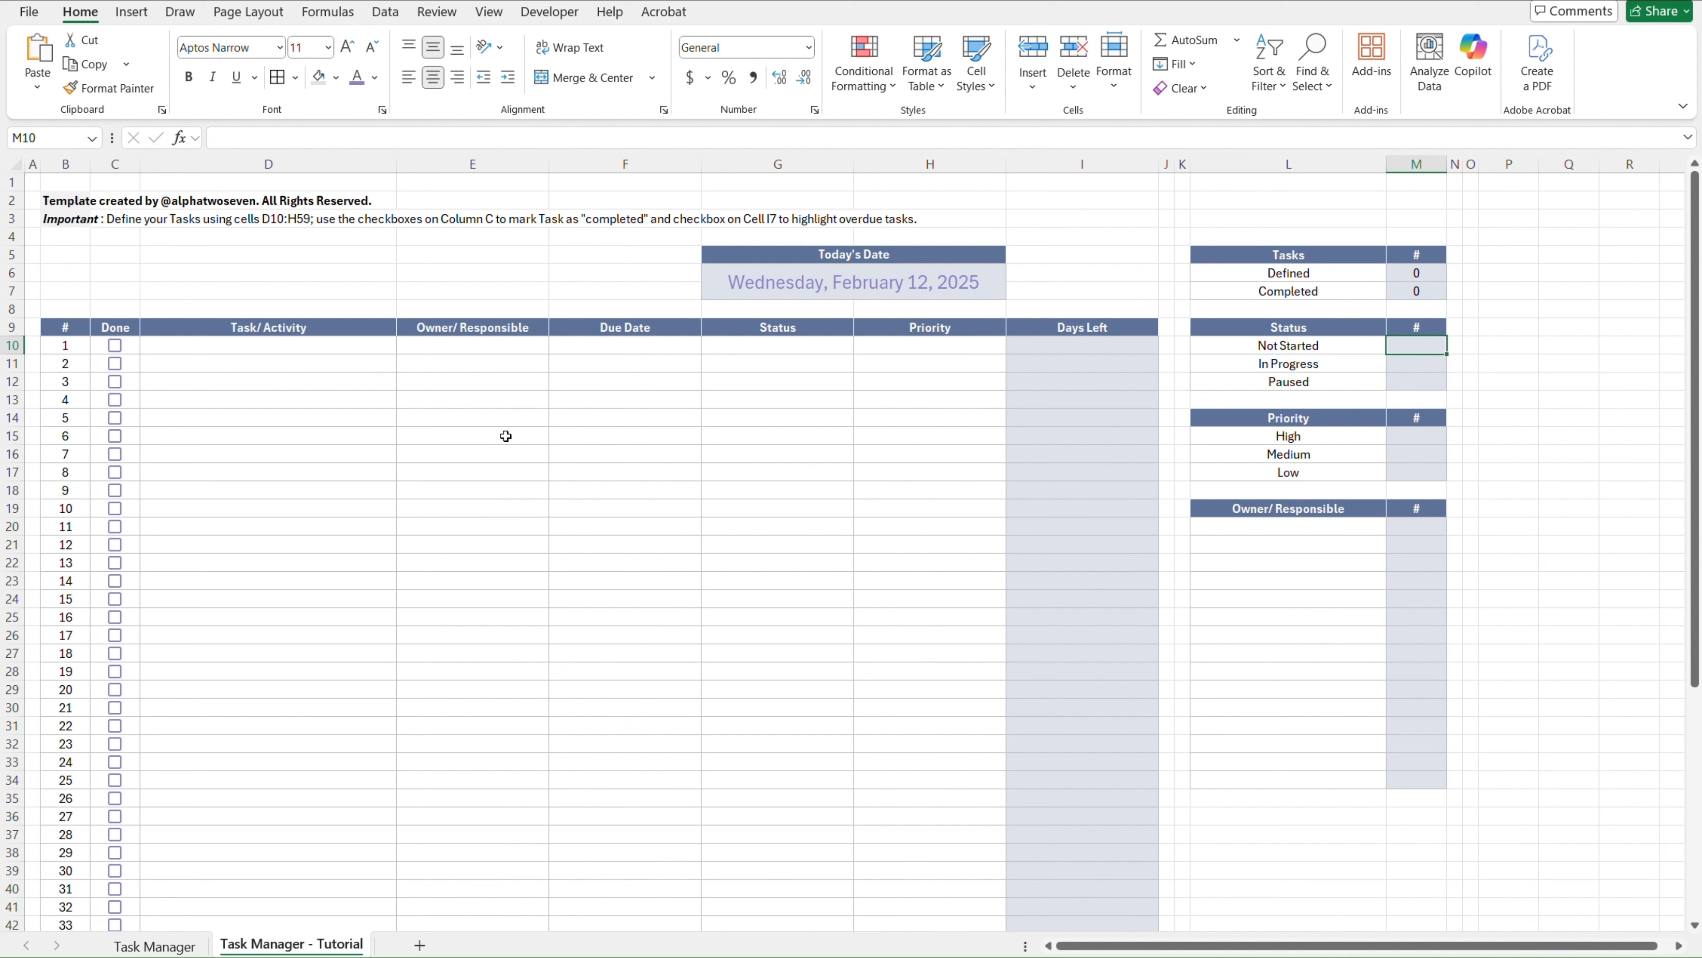
key("shift+Down")
key("shift+Down")
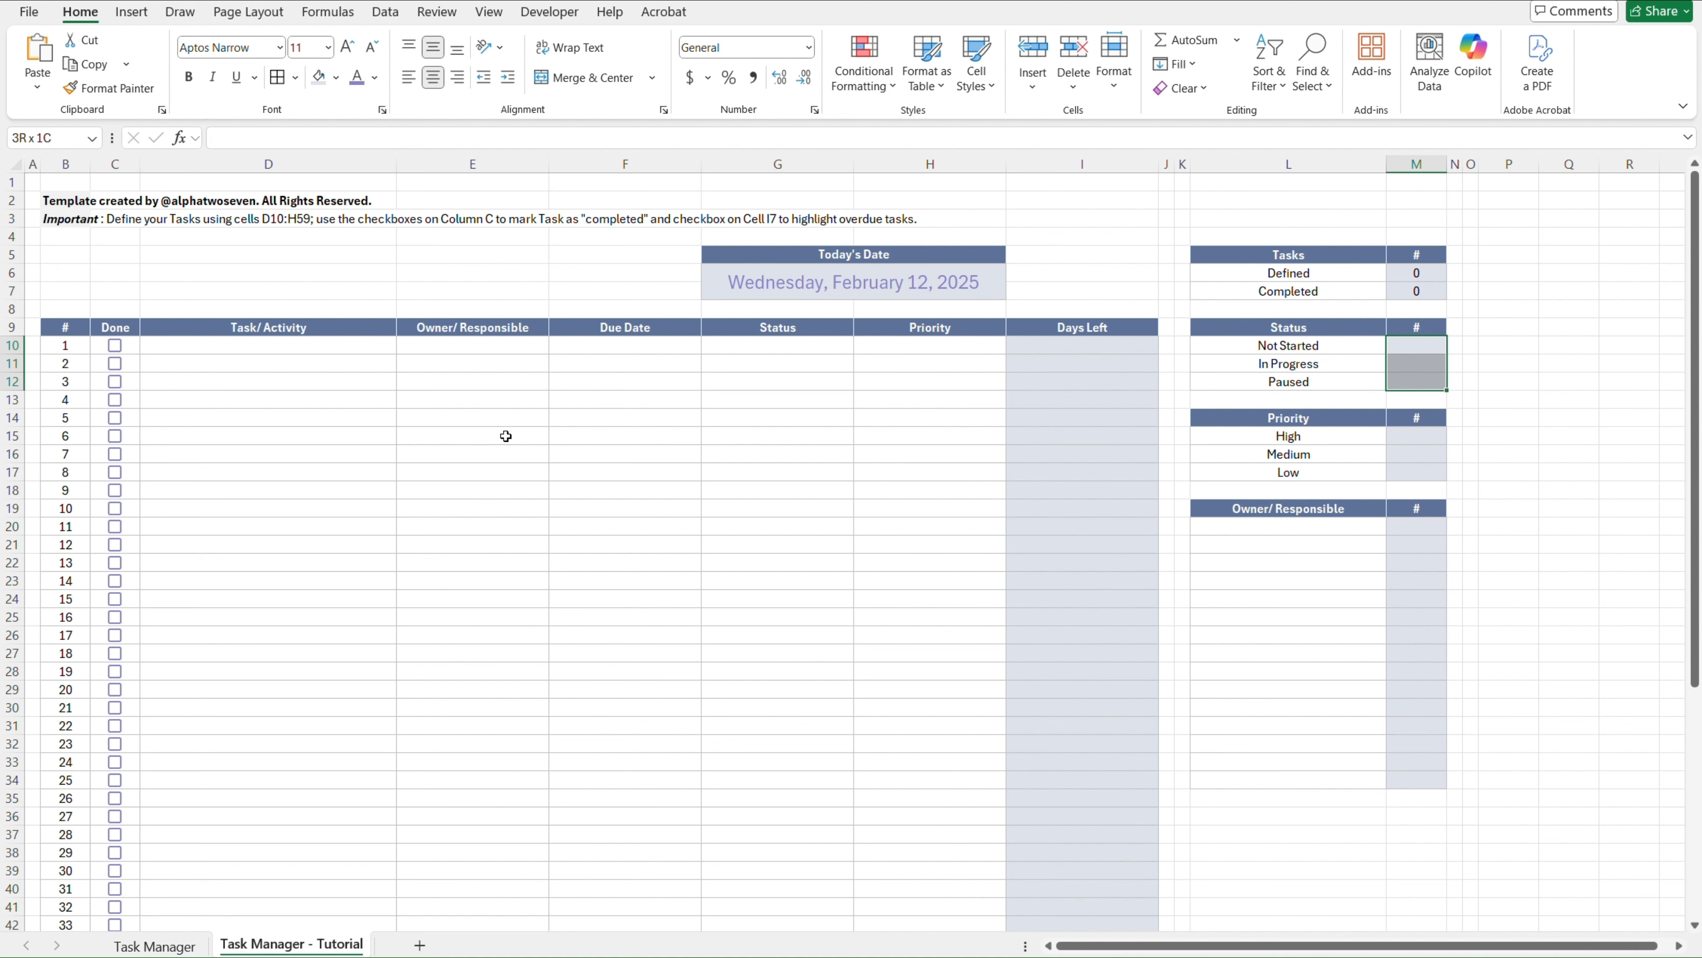
key("Left")
key("Down")
key("Down")
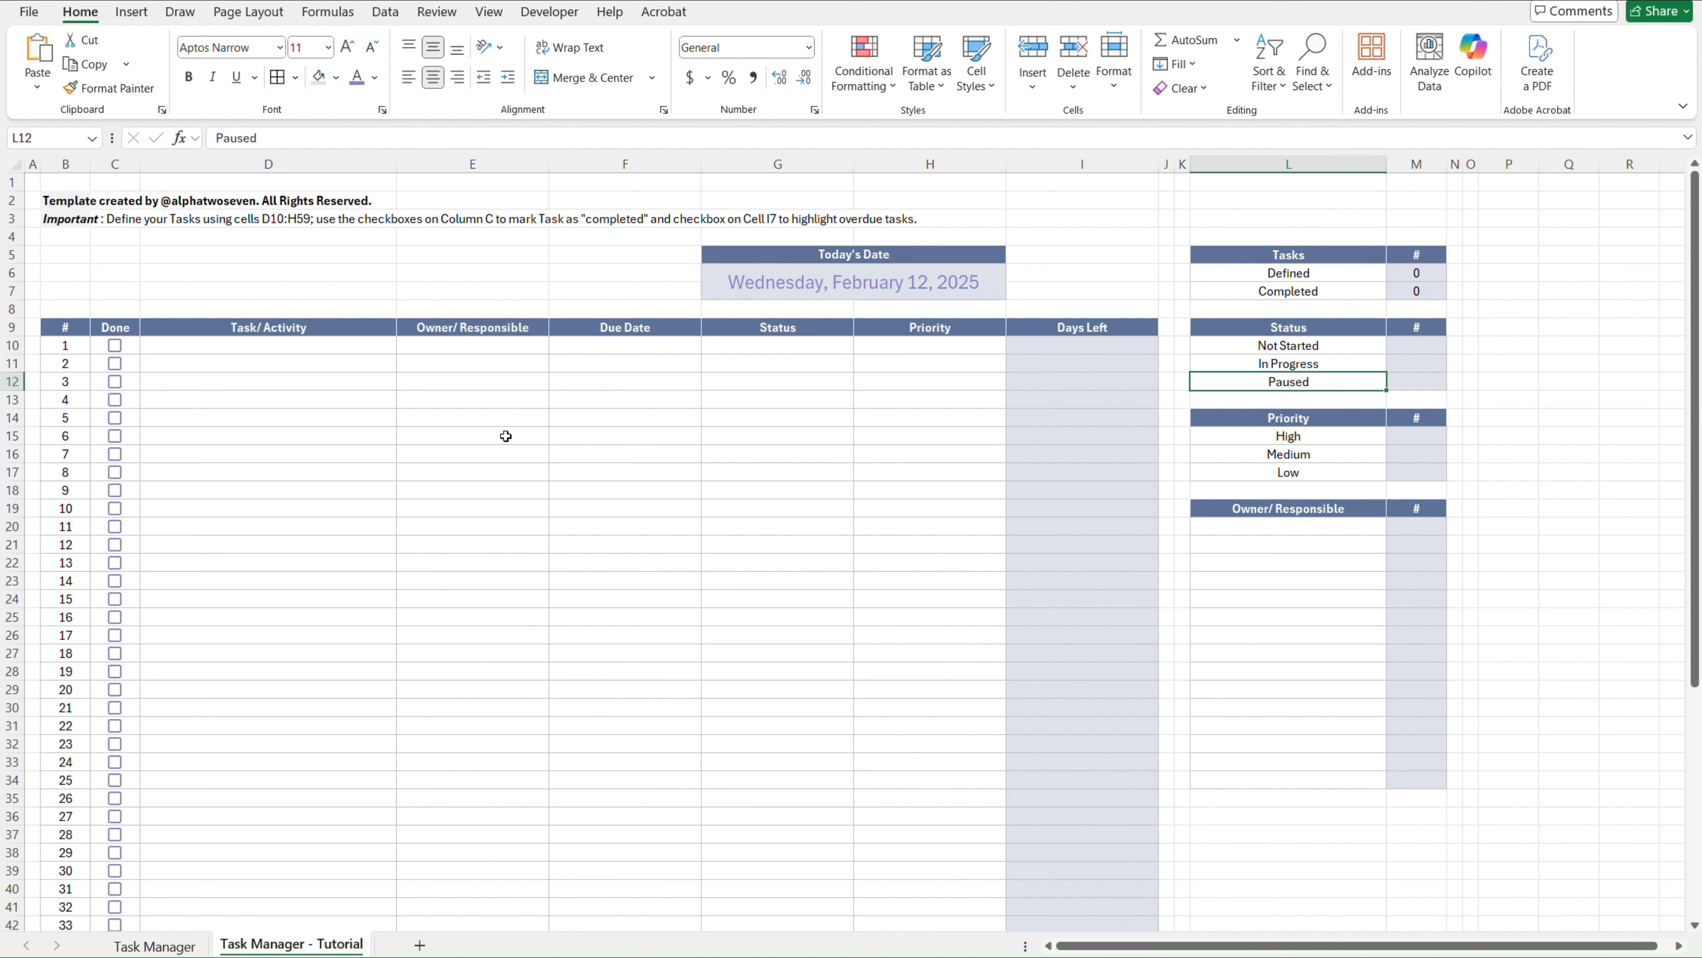
key("Right")
key("Up")
key("Up")
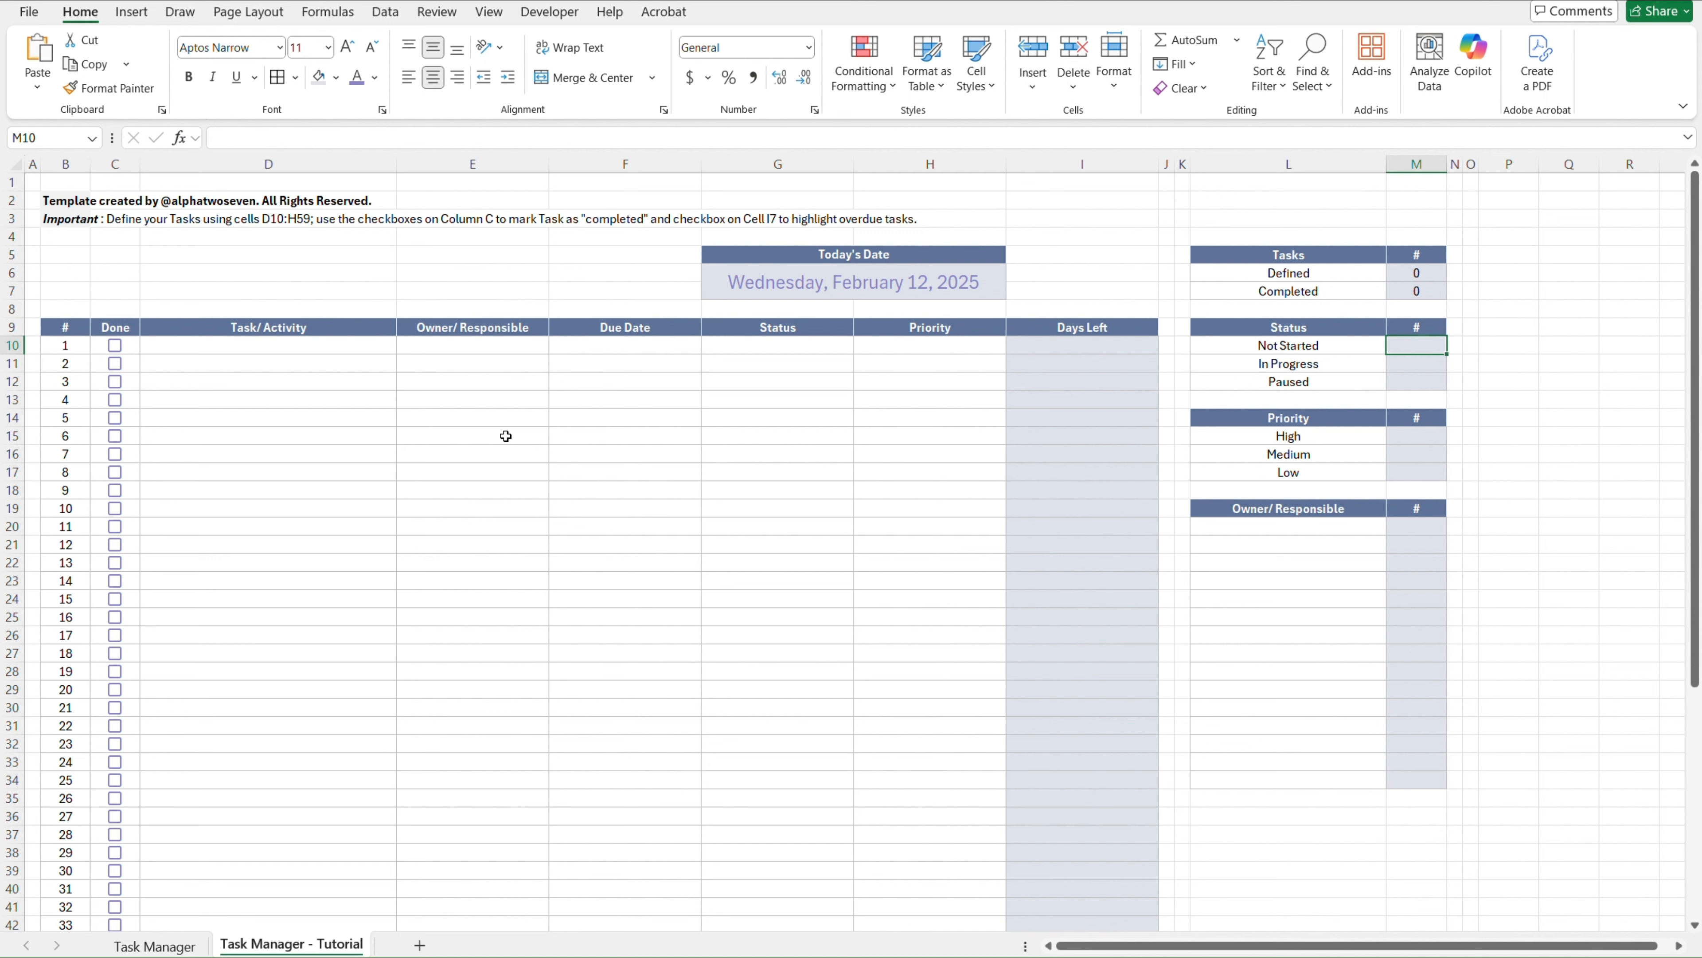
key("Down")
key("Down")
key("Down")
key("Down")
key("Down")
key("Down")
key("Down")
key("Down")
key("Down")
key("Down")
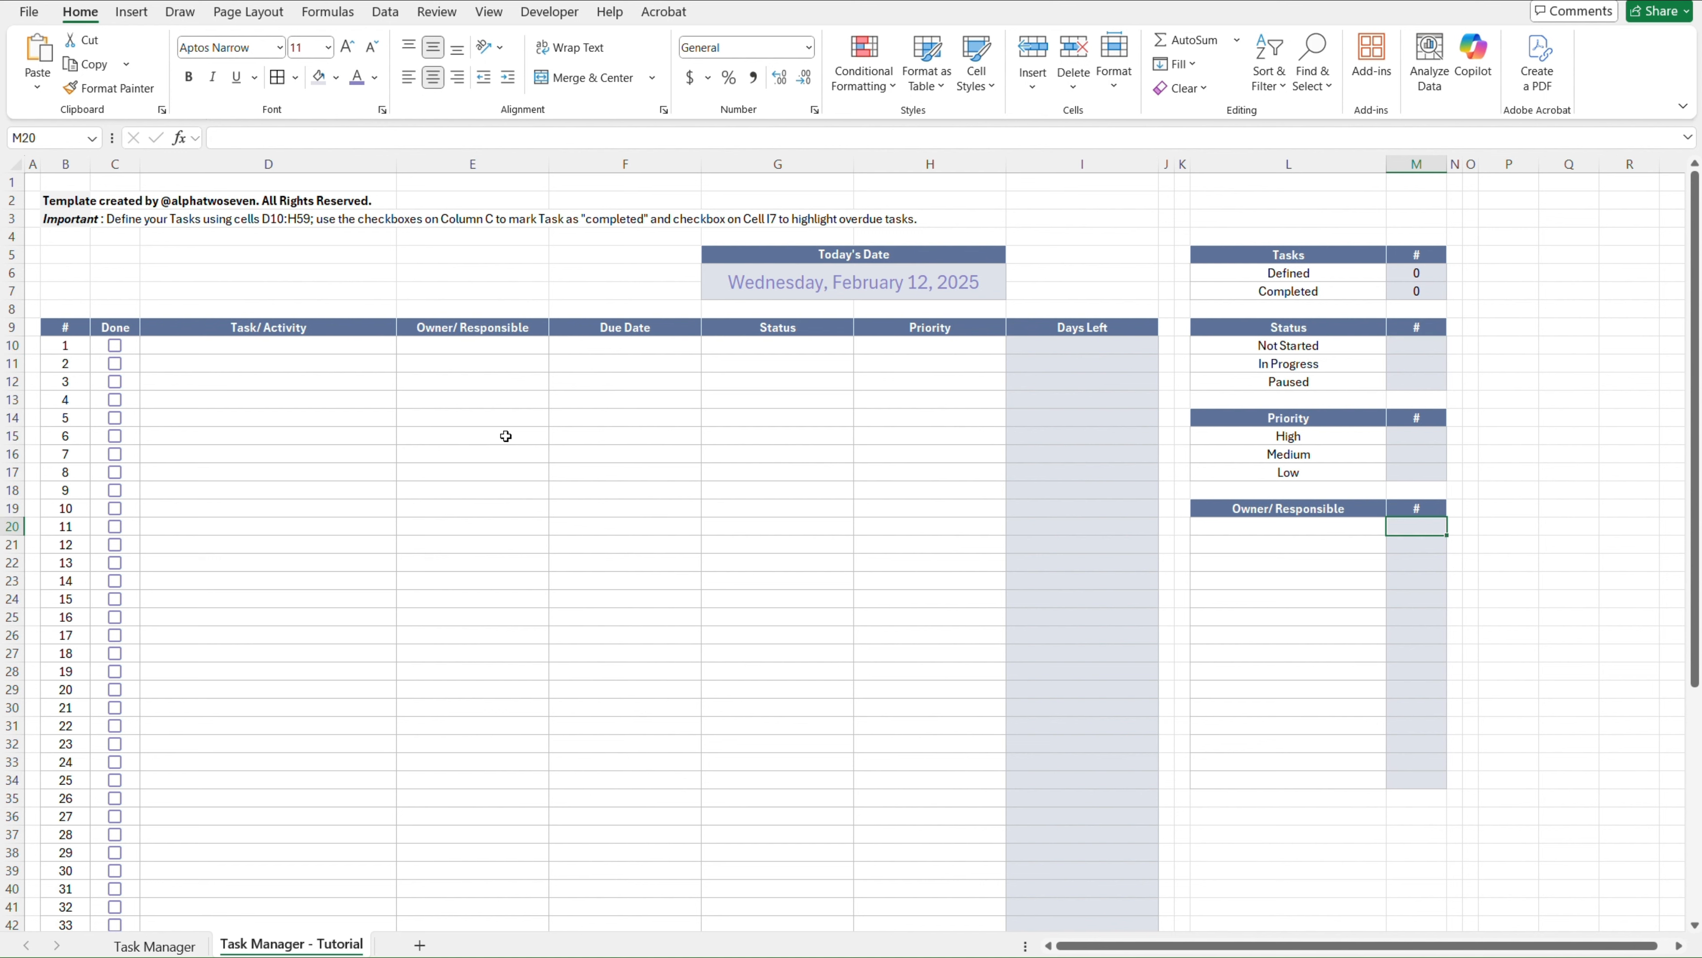
key("Up")
key("Up")
key("Up")
key("Up")
key("Up")
key("Up")
key("Up")
key("Up")
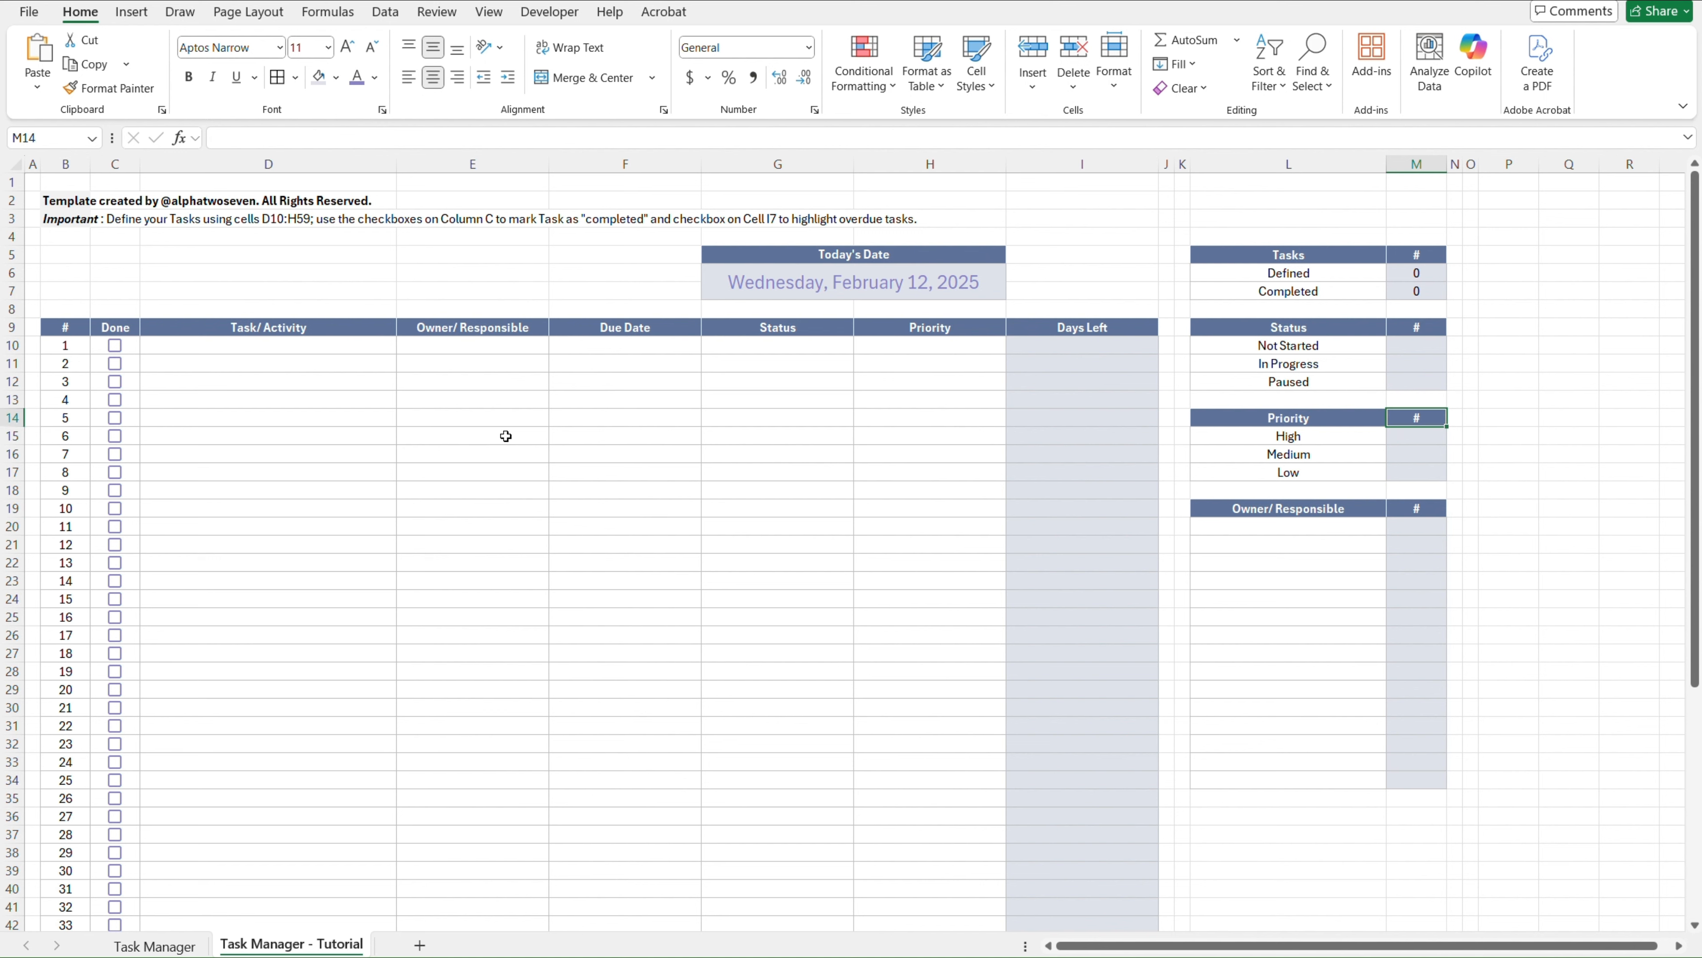
key("Up")
key("Up")
key("Up")
key("Up")
key("Up")
key("Up")
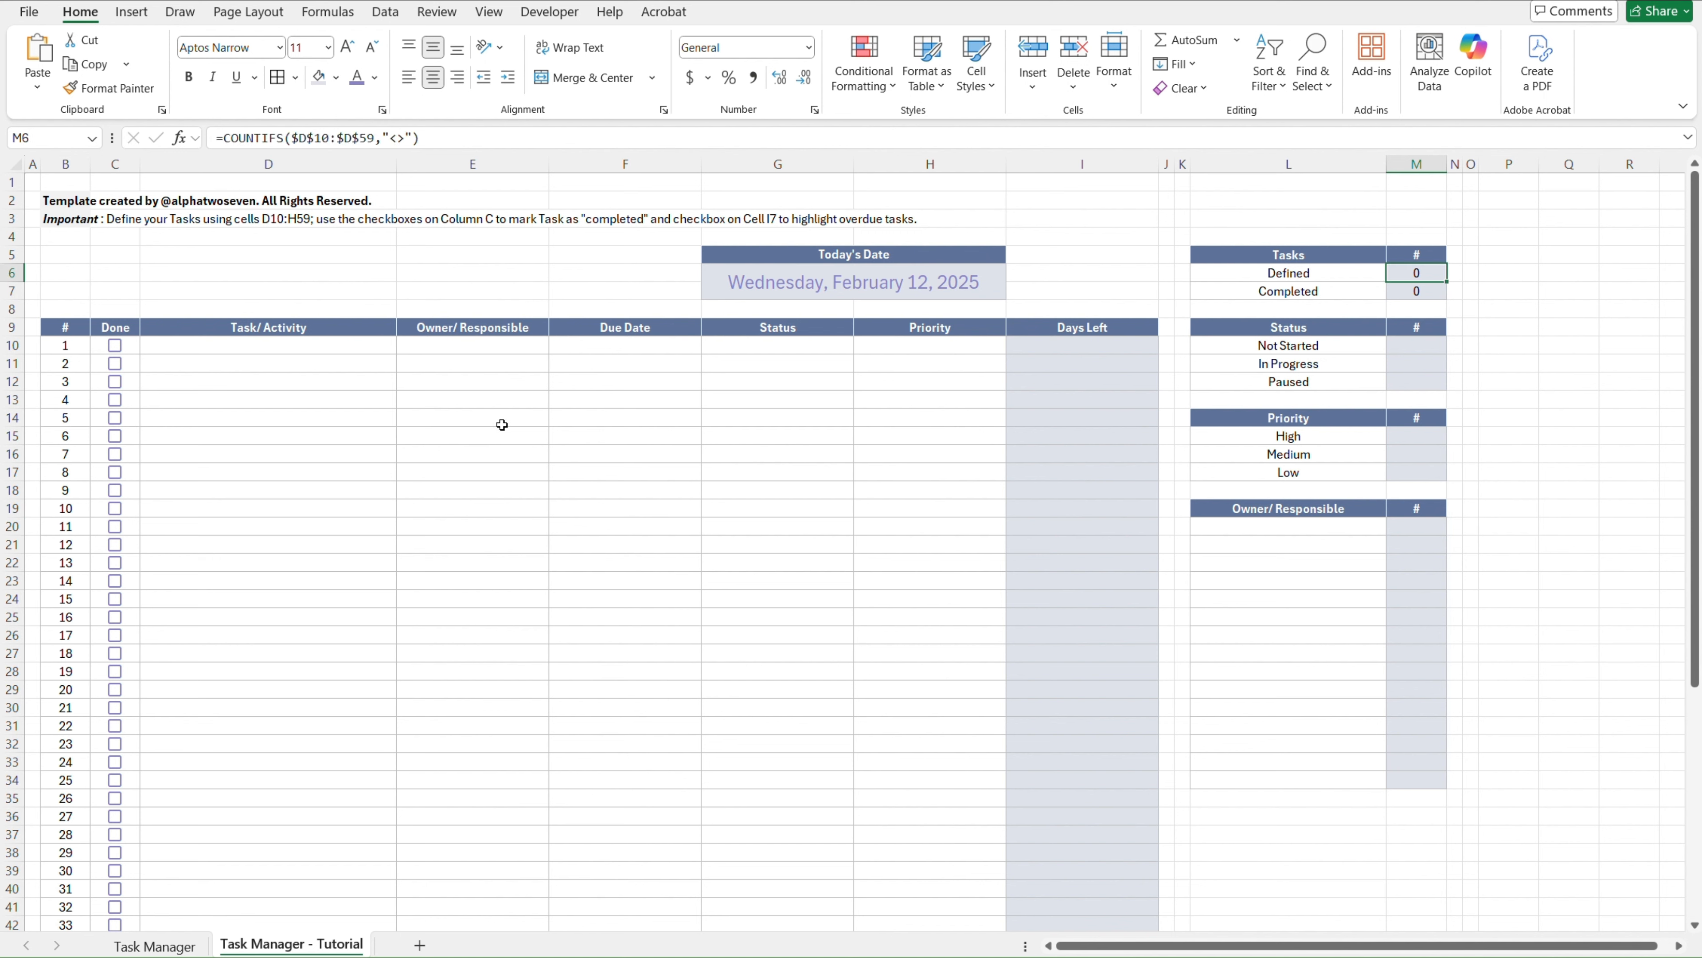
left_click_drag(445, 138, 195, 138)
key("Return")
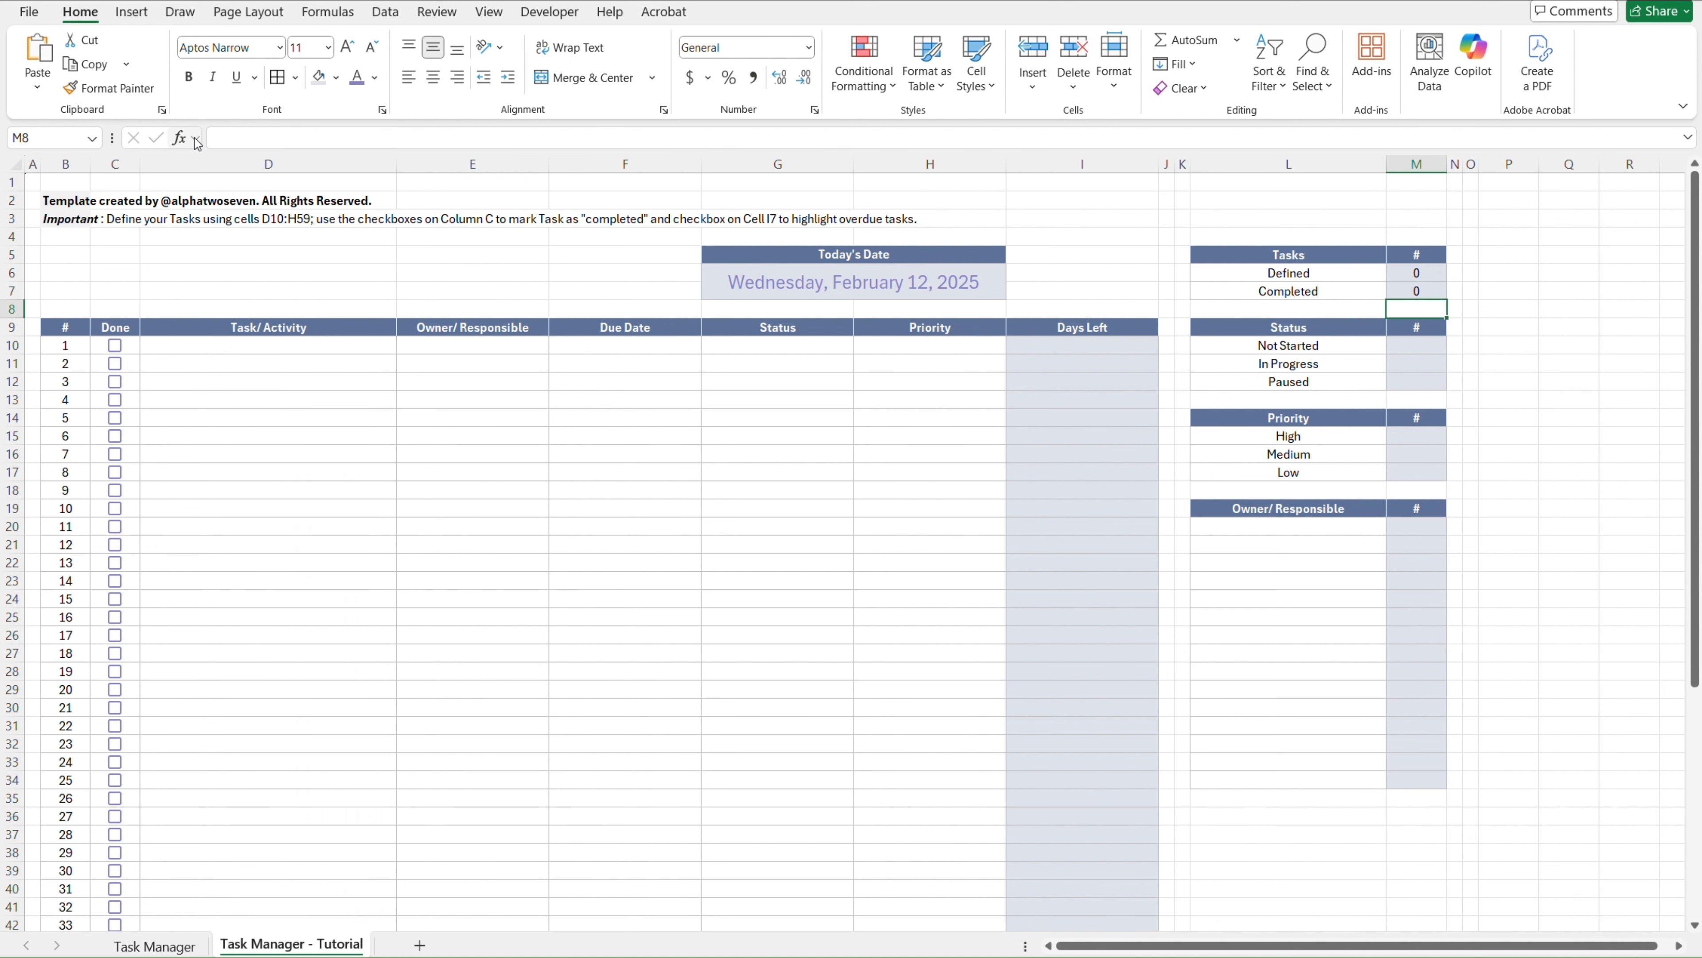
key("Down")
key("Down")
key("Down")
Copy the COUNTIFS formula text from M7 into M10 and change its TRUE criterion to FALSE
key("Up")
key("Up")
key("Up")
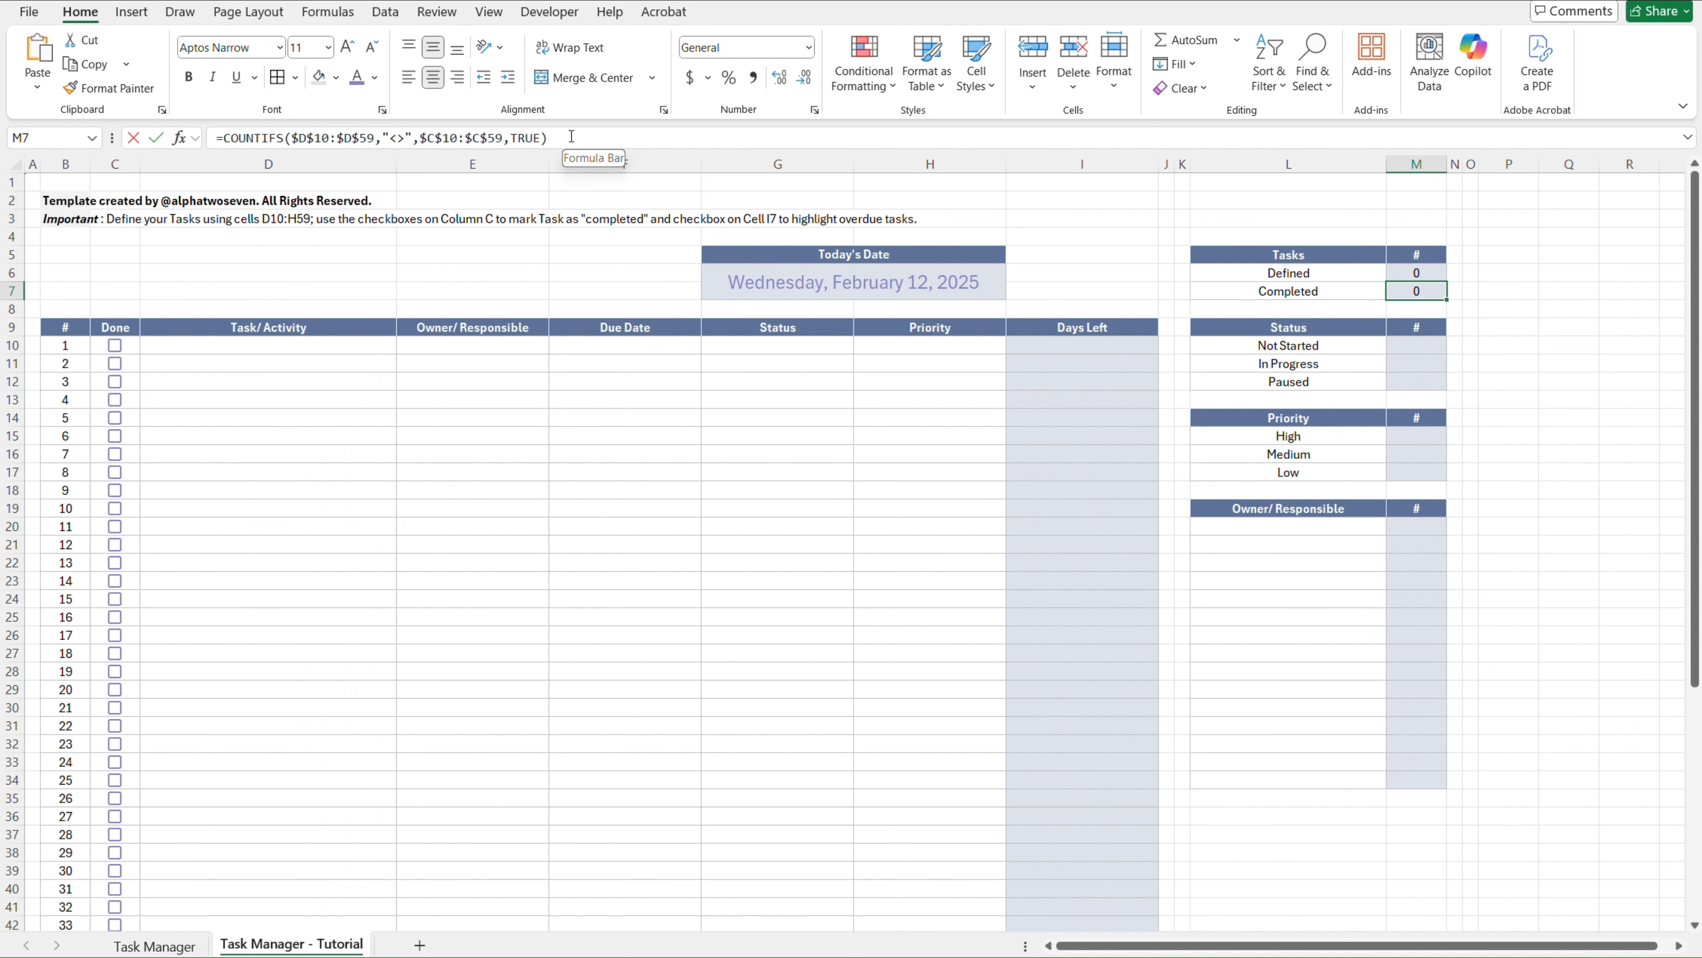
left_click_drag(567, 137, 156, 128)
key("ctrl+c")
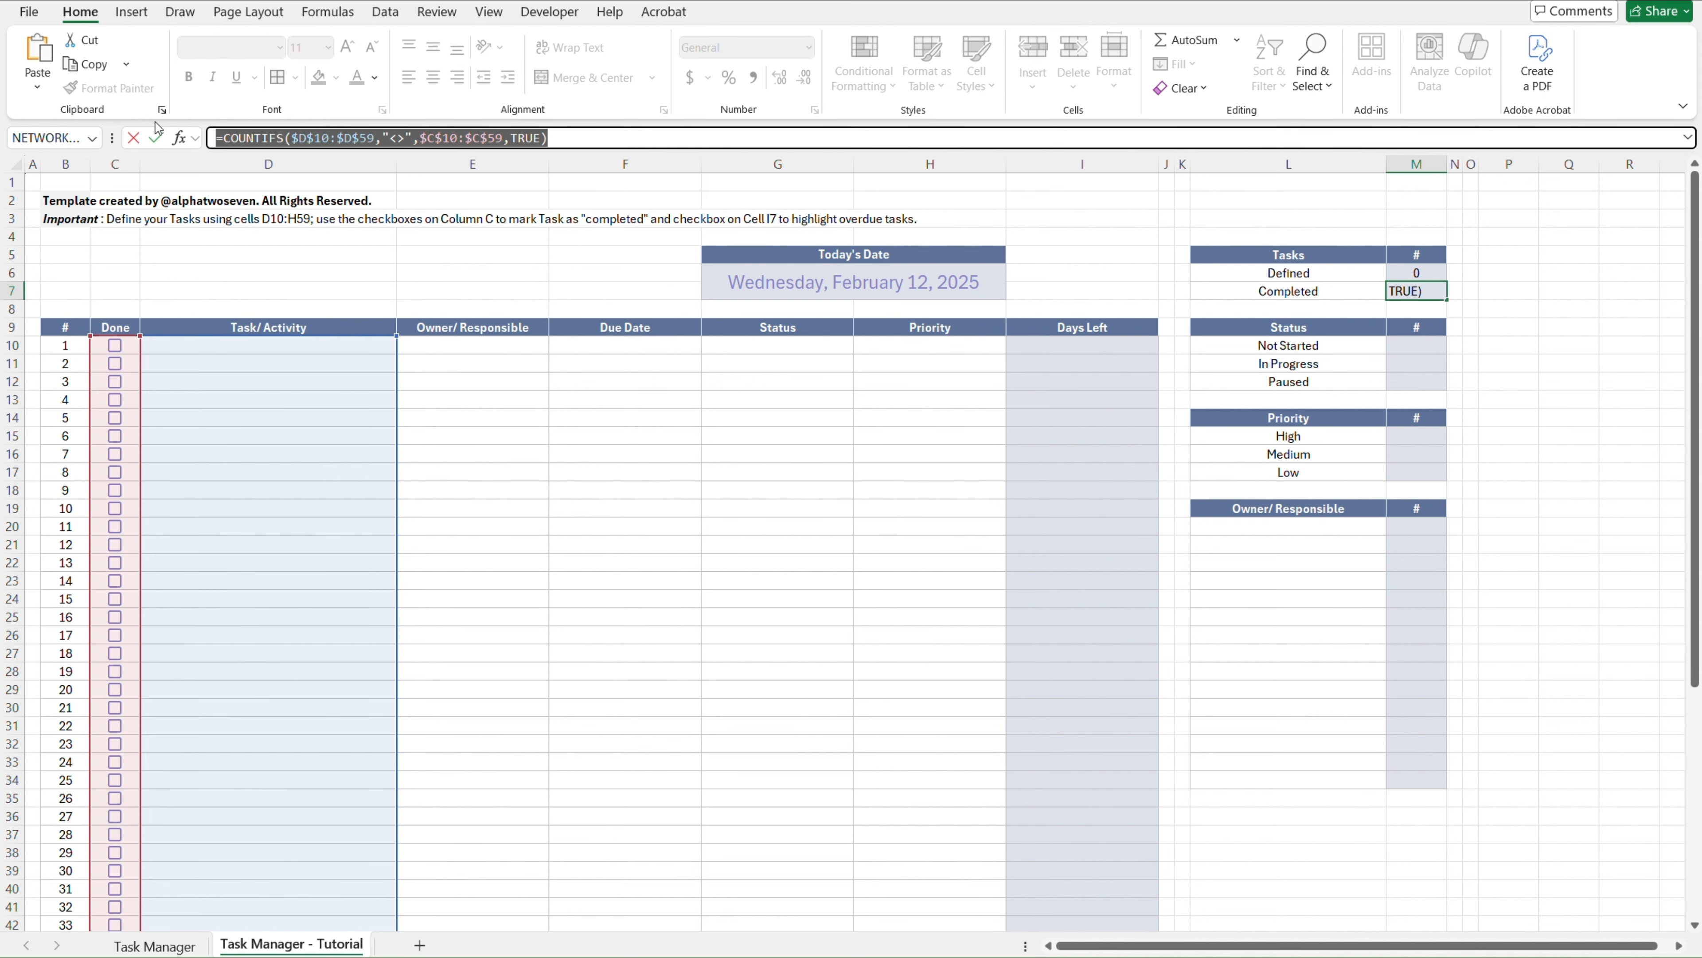
key("Escape")
key("Down")
key("Down")
key("Down")
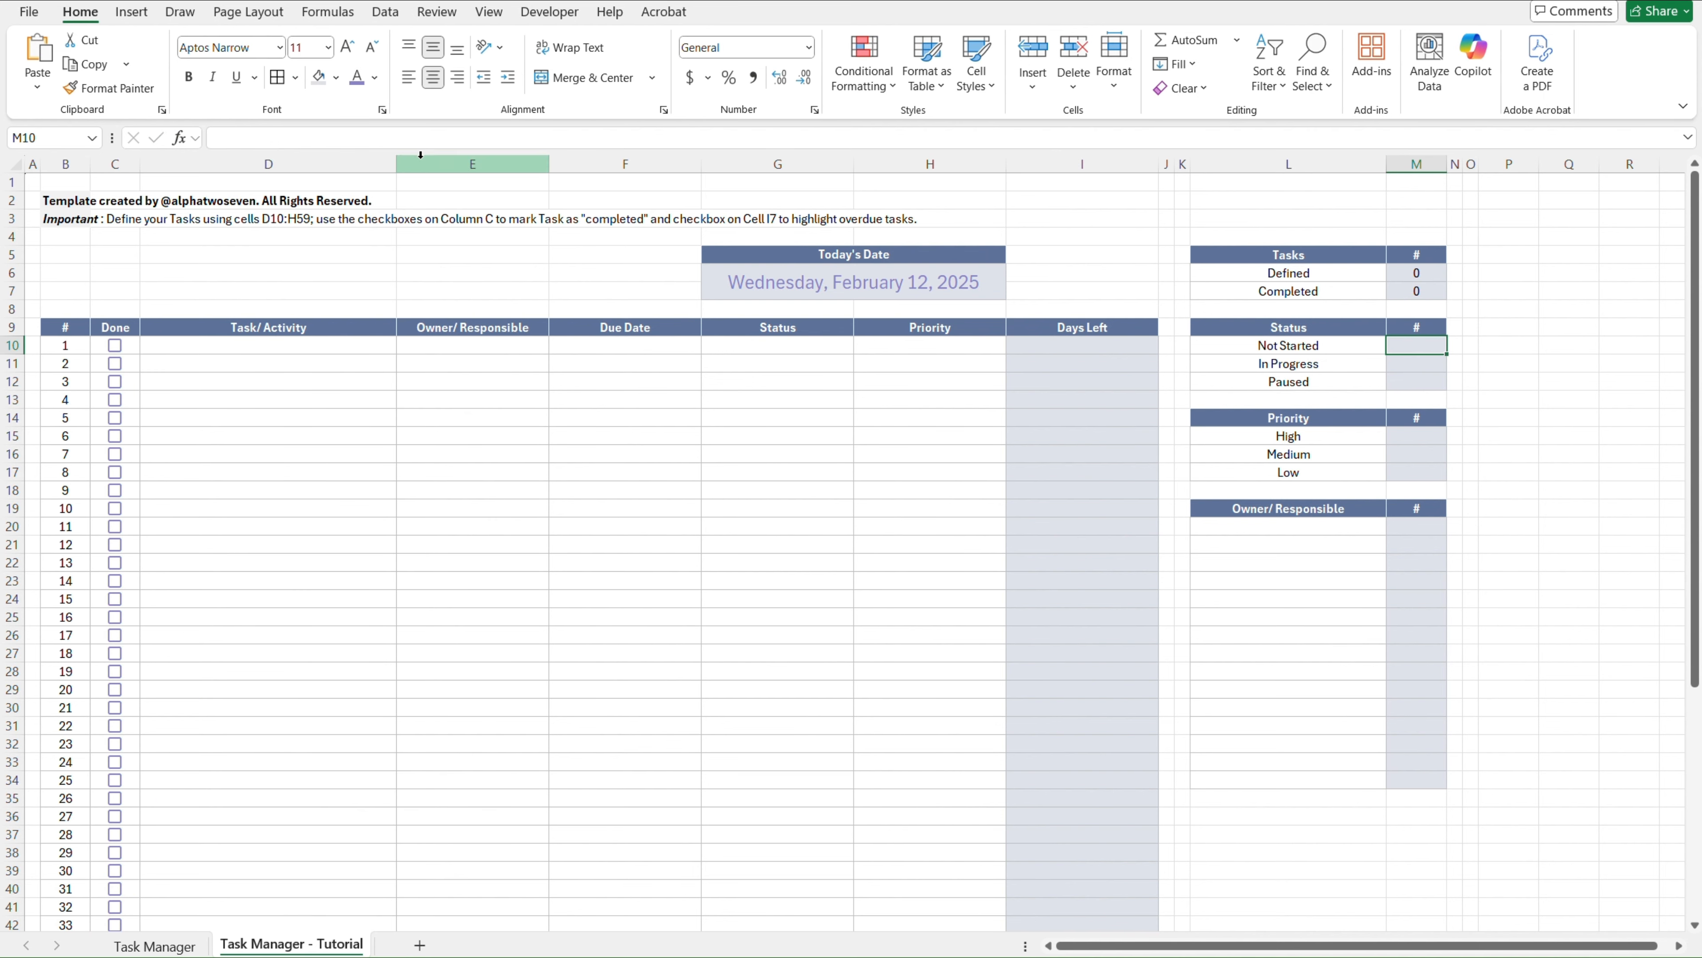
left_click(429, 137)
key("ctrl+v")
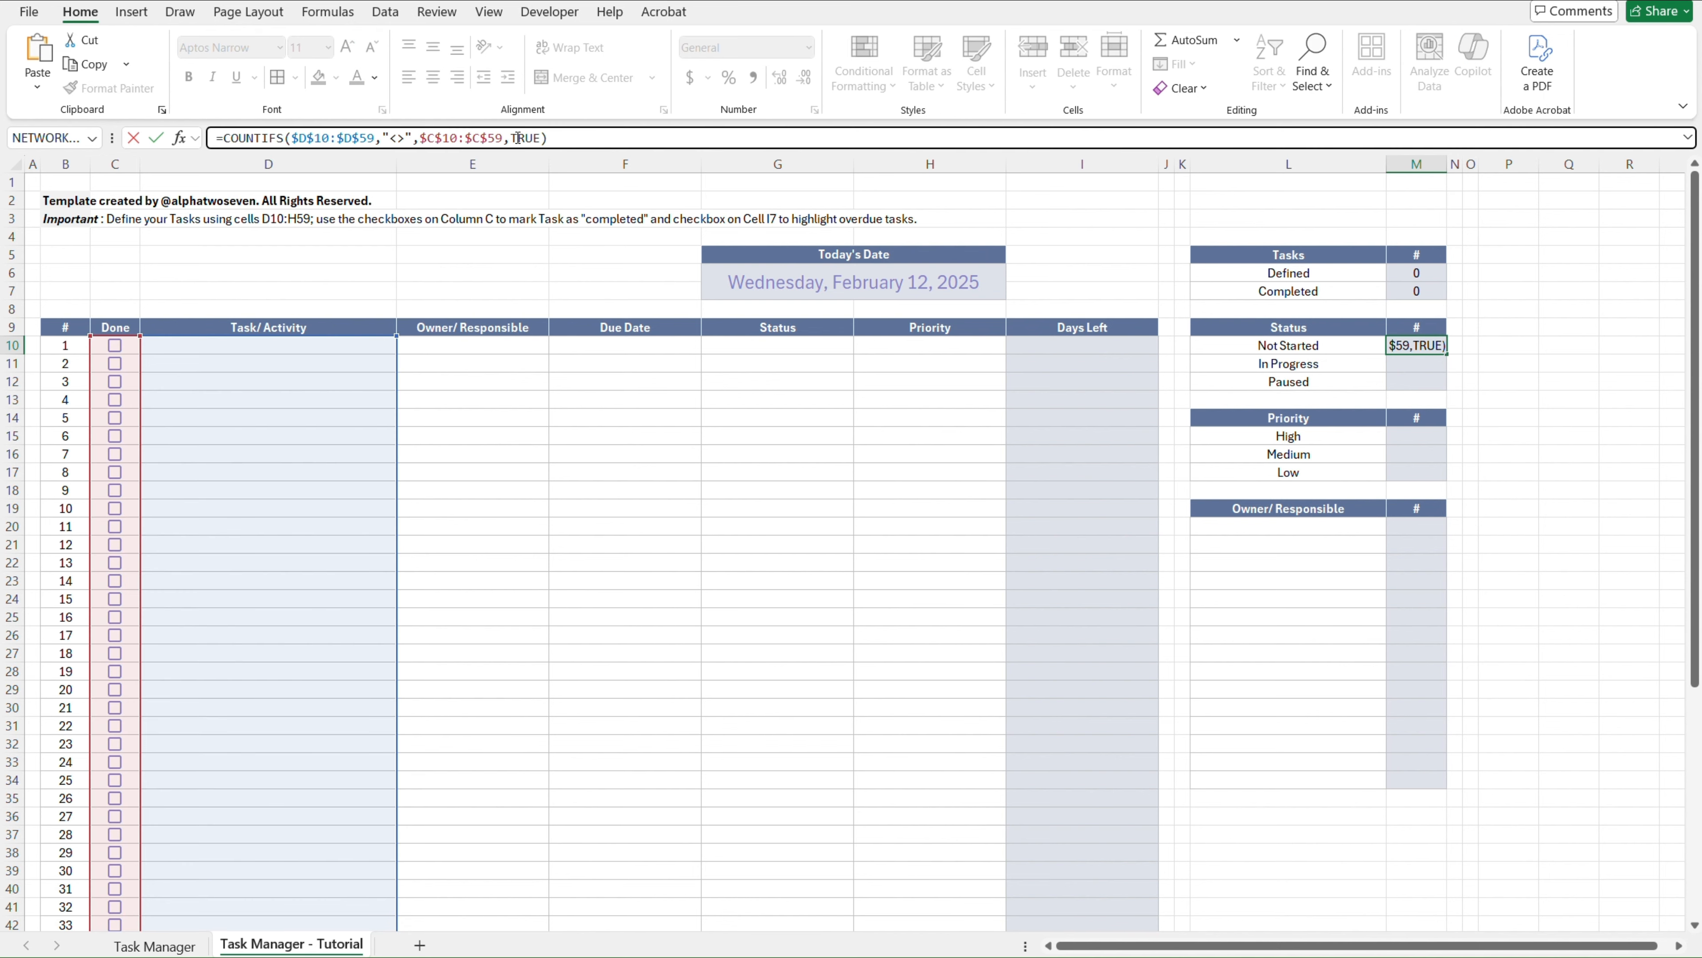
double_click(523, 137)
type("FALSE")
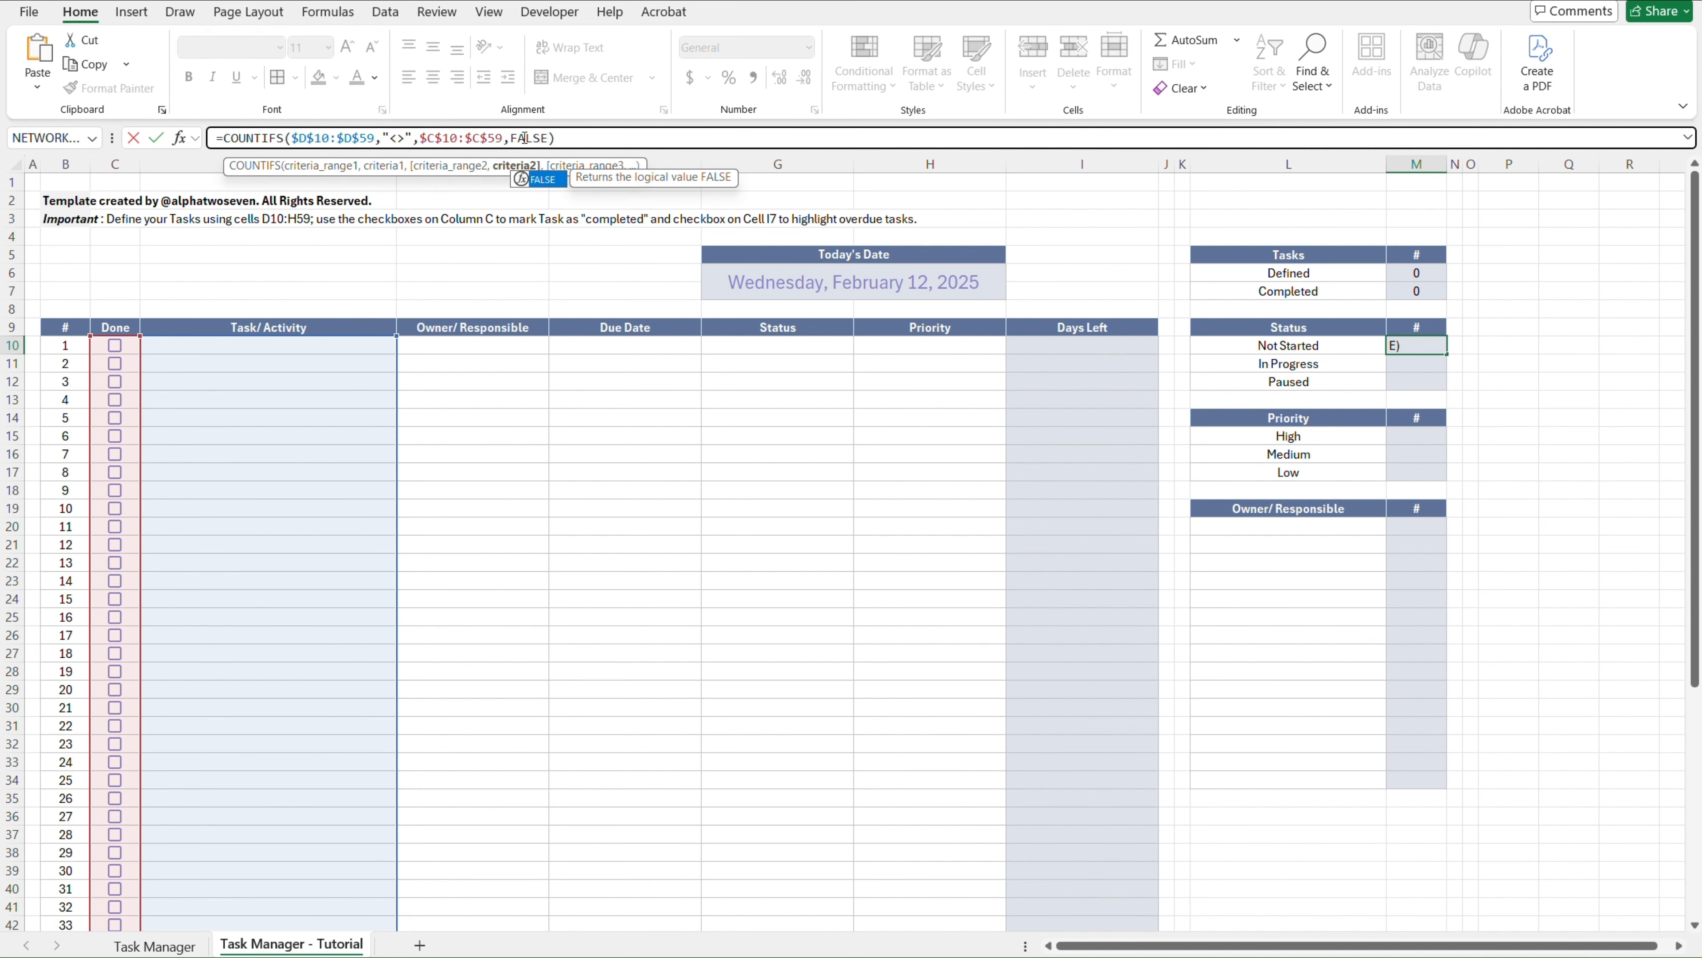
Add the criteria range $G$10:$G$59 with criterion L10 to the COUNTIFS formula in M10 and commit it
type(",")
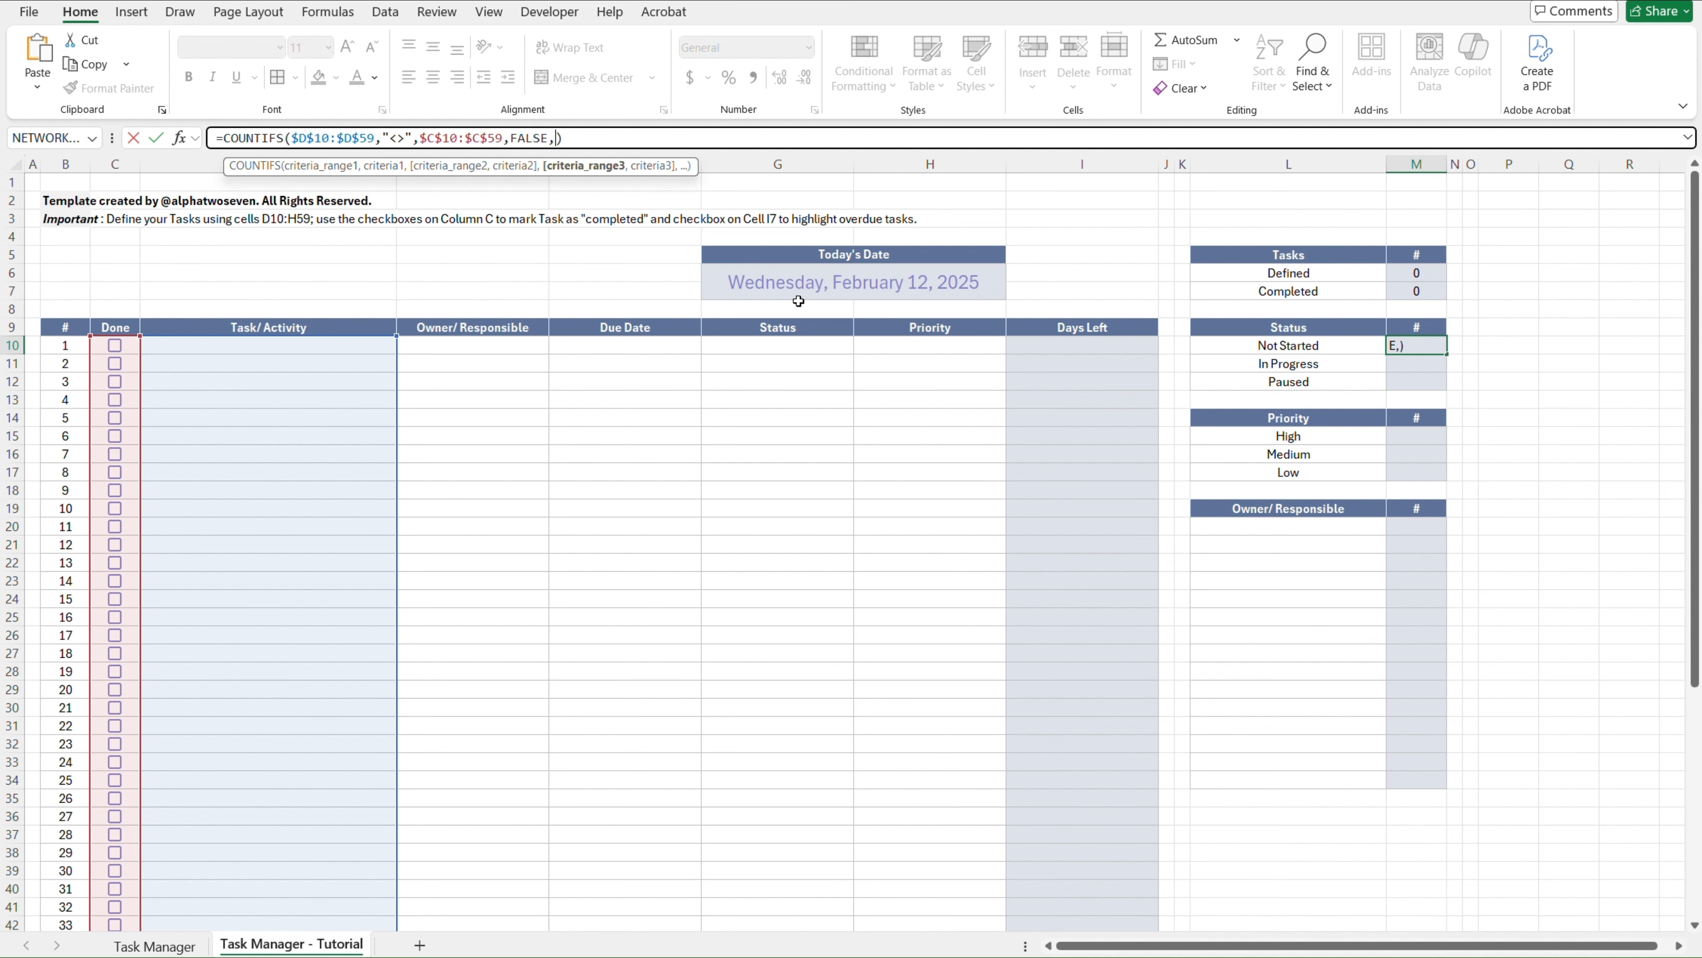
left_click(756, 347)
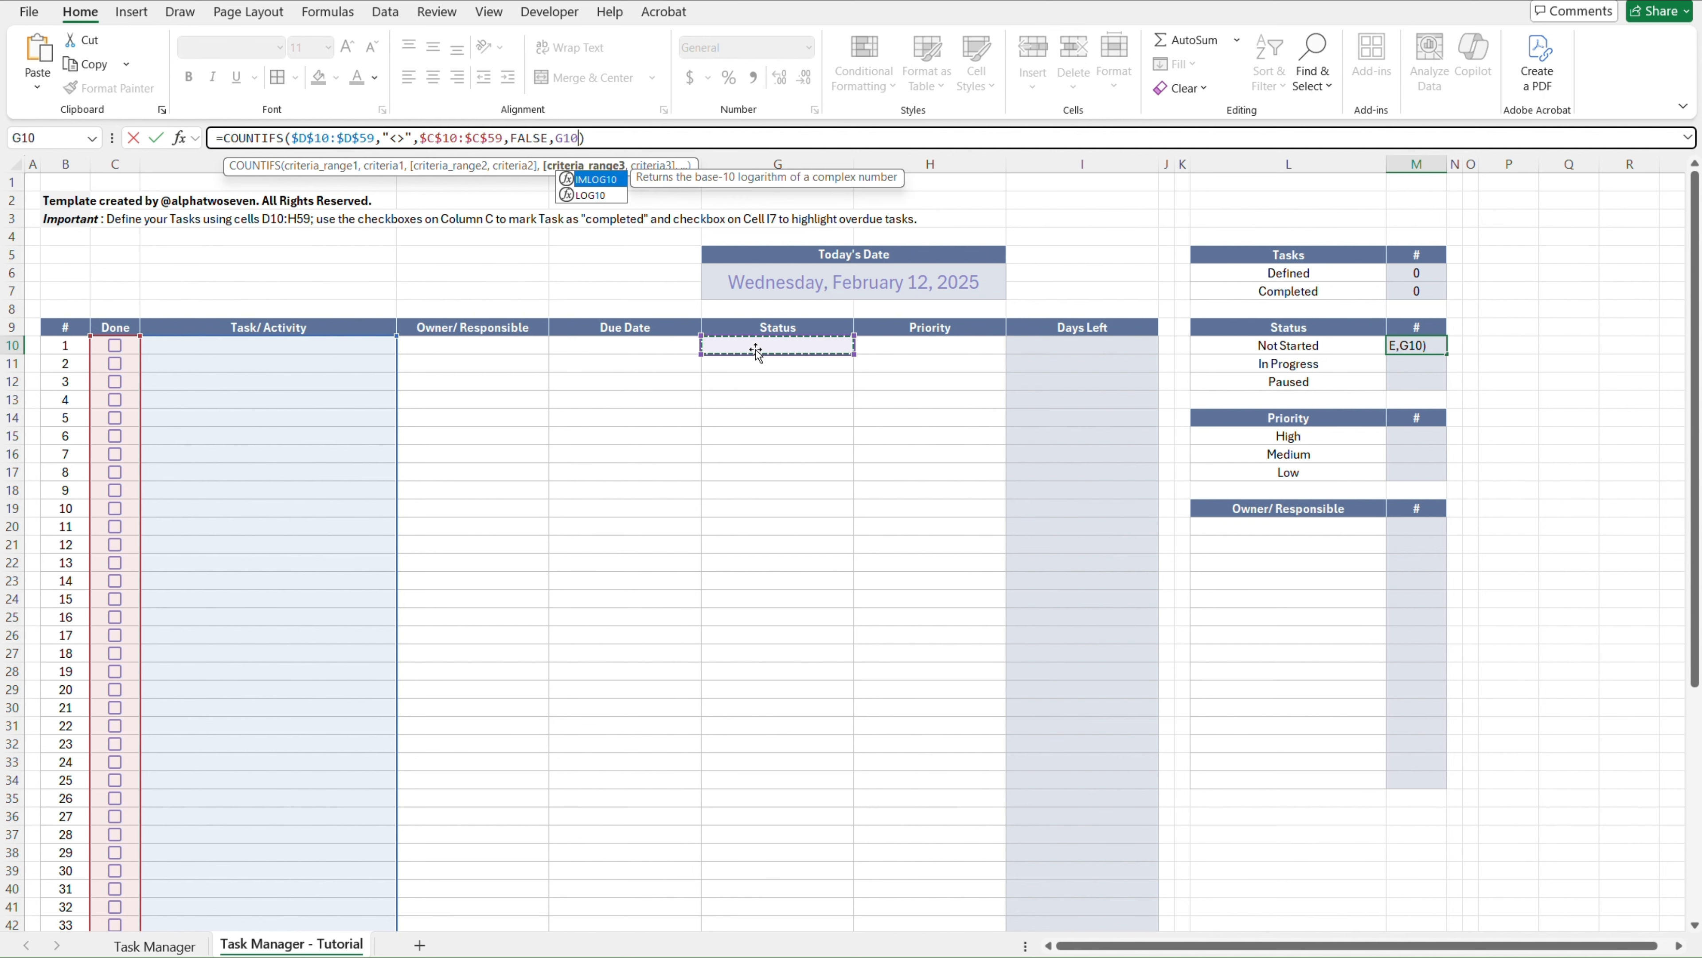
scroll(755, 349, "down", 9)
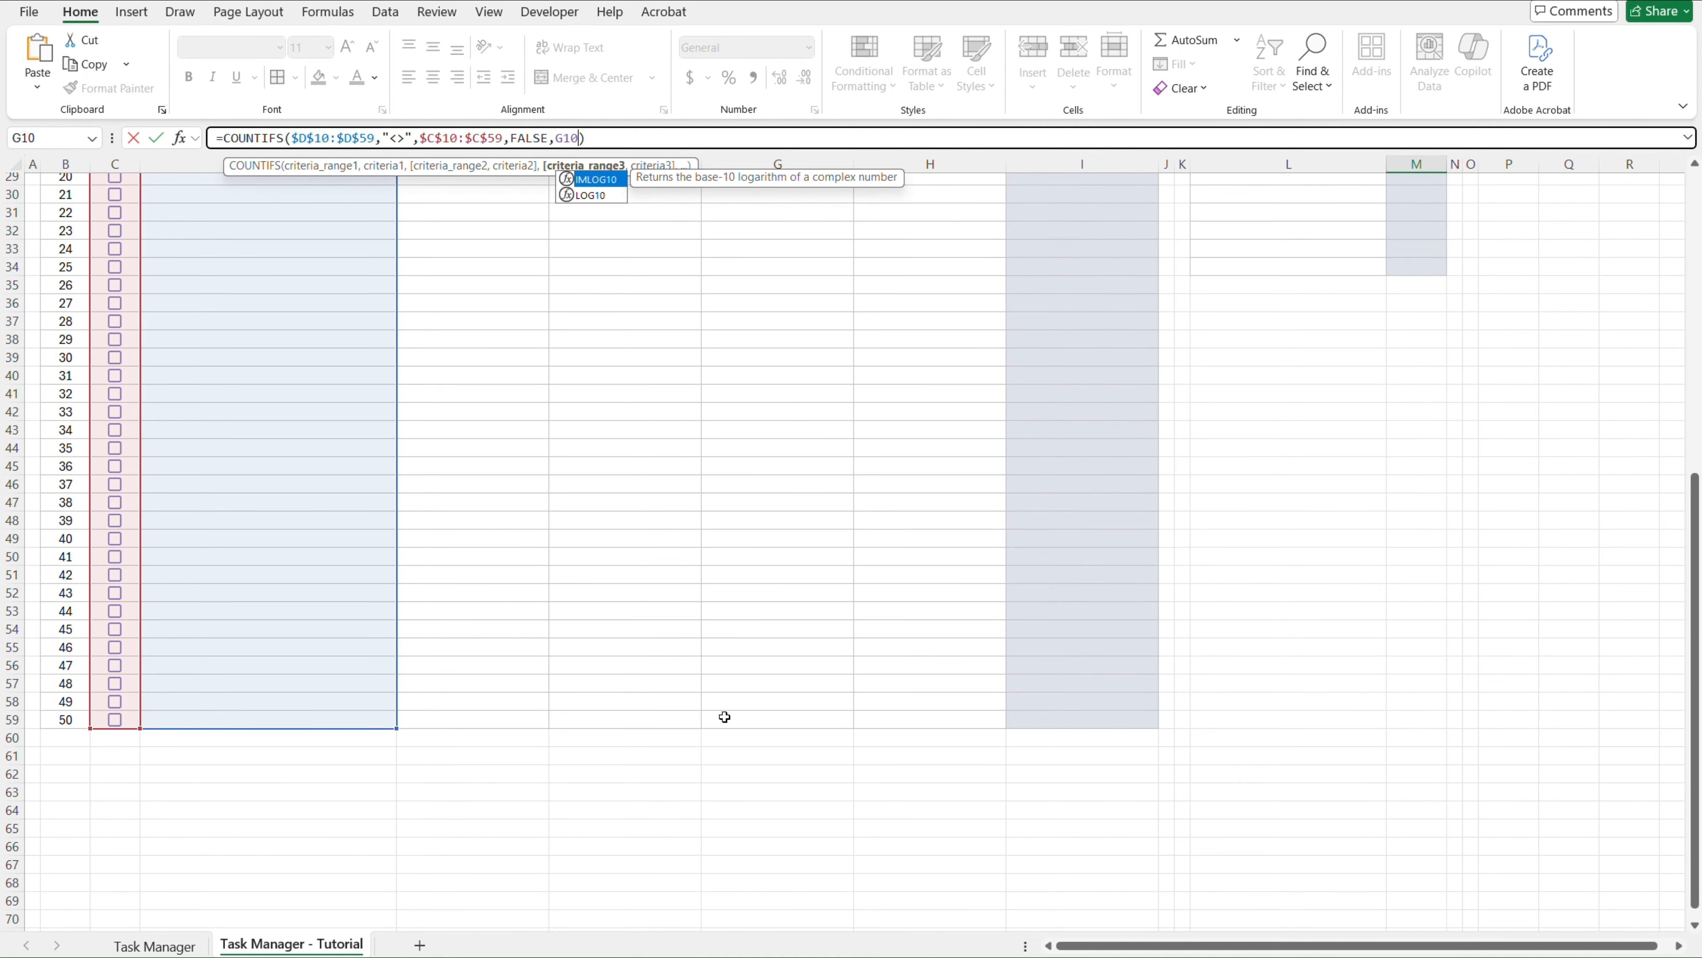
left_click(724, 717, "shift")
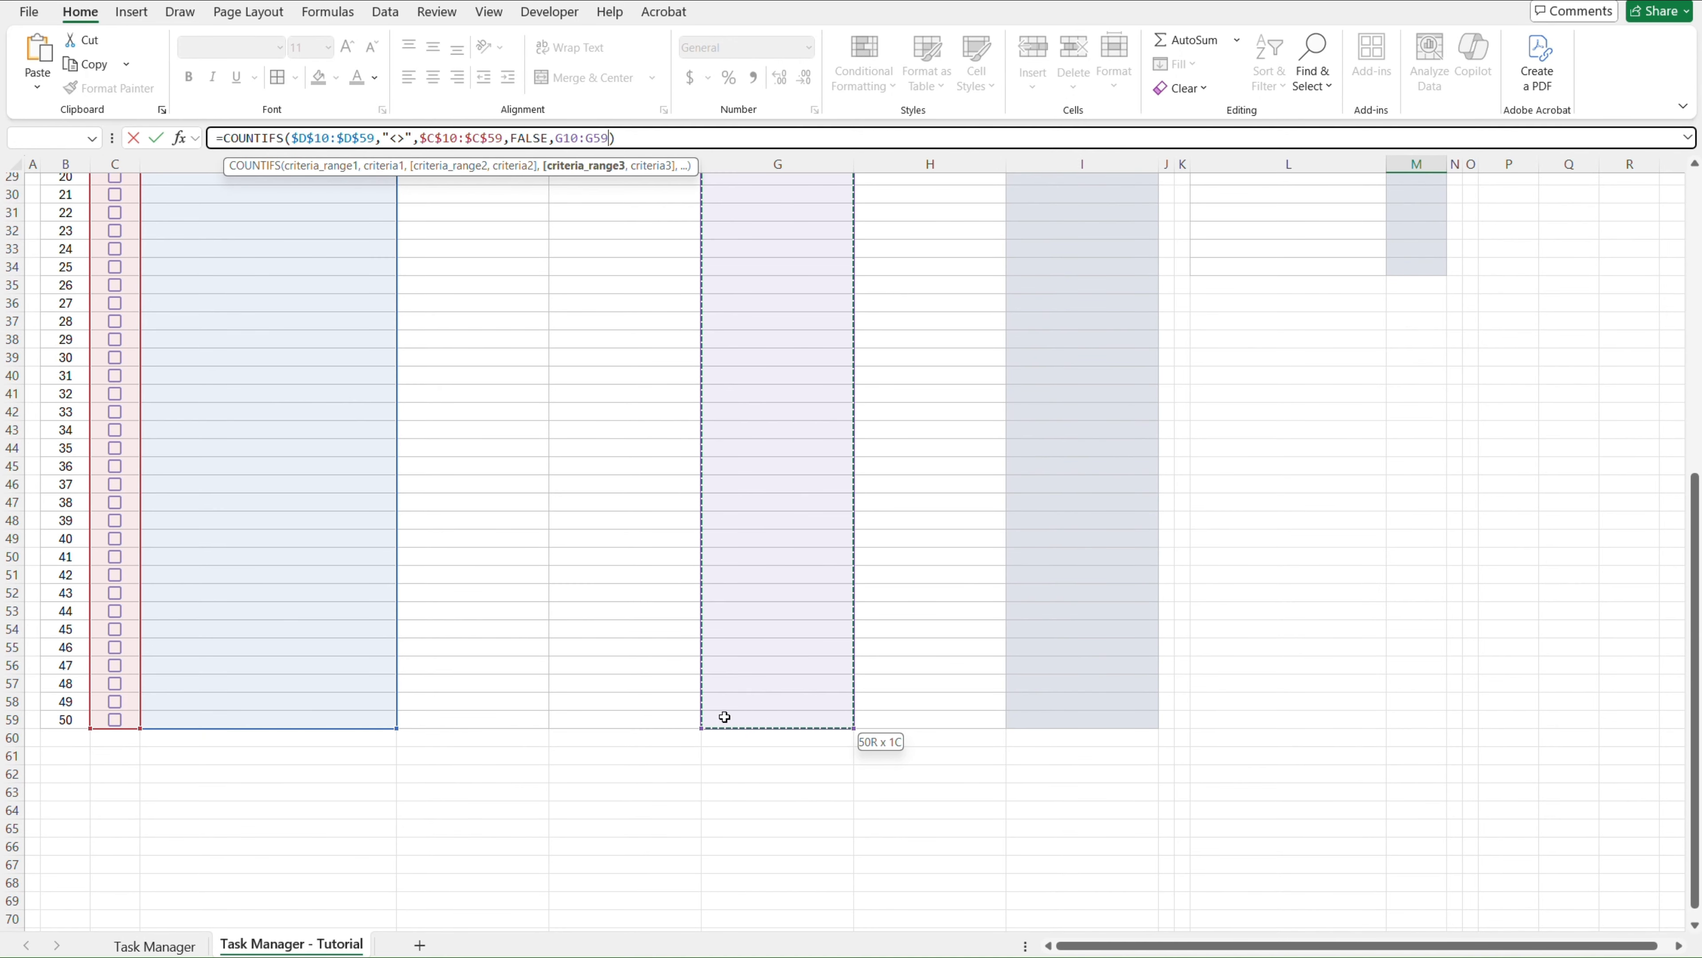
key("F4")
scroll(725, 717, "up", 9)
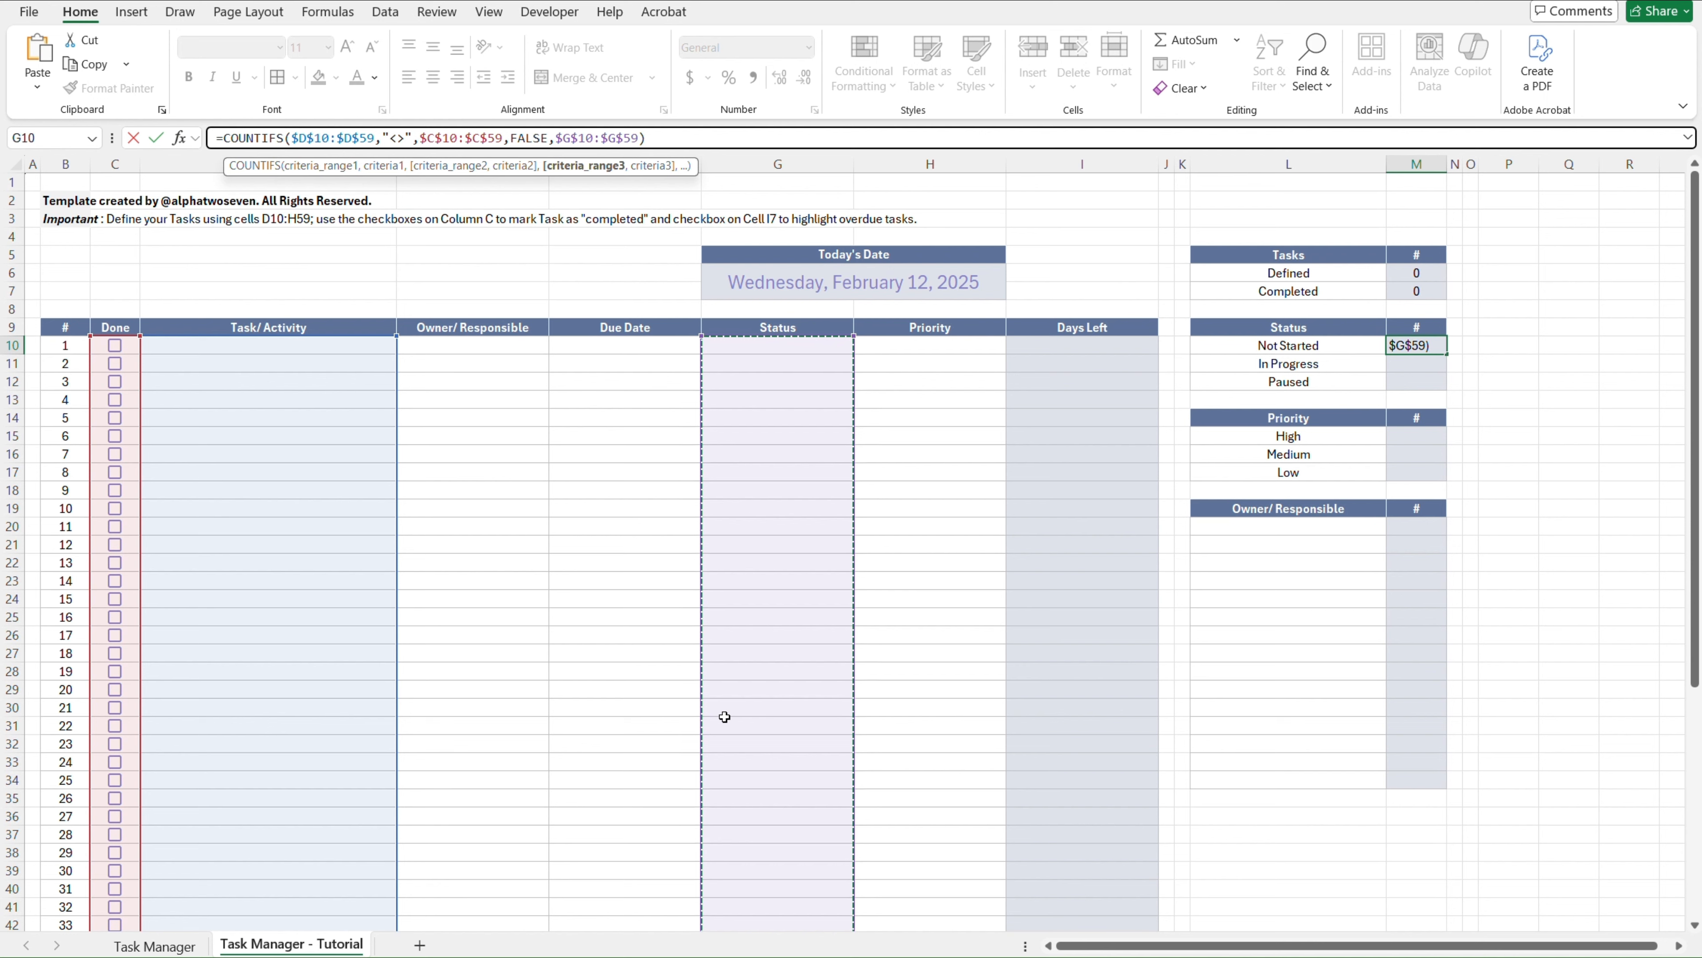
type(",")
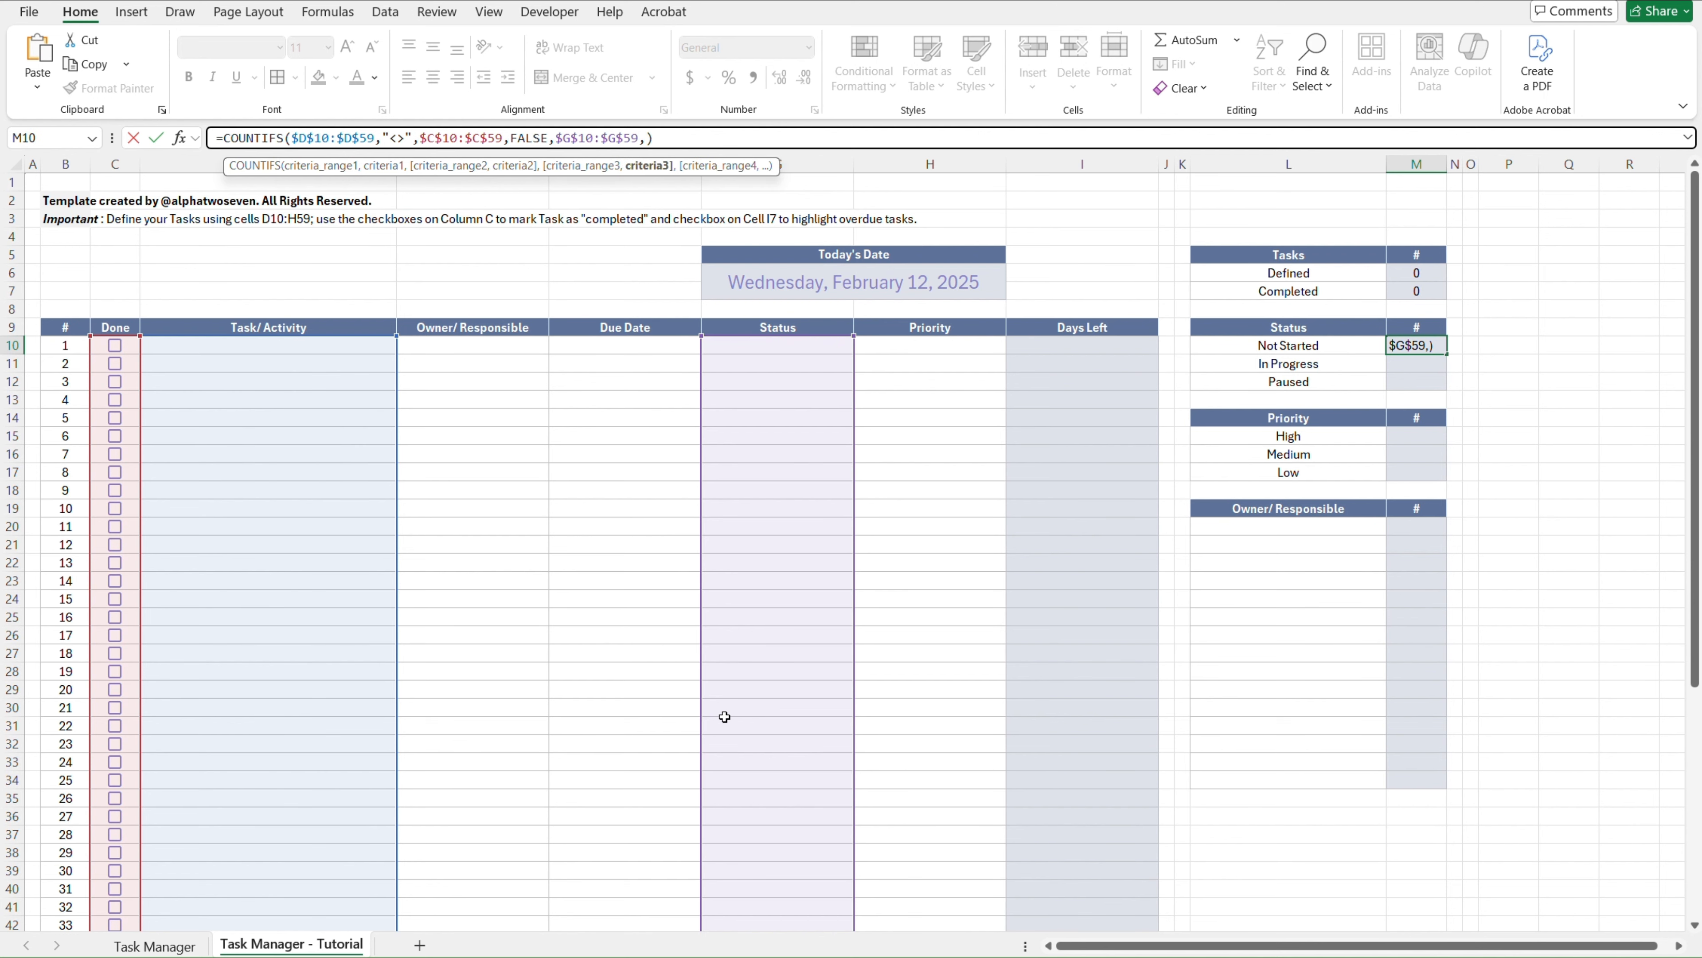
left_click(1353, 346)
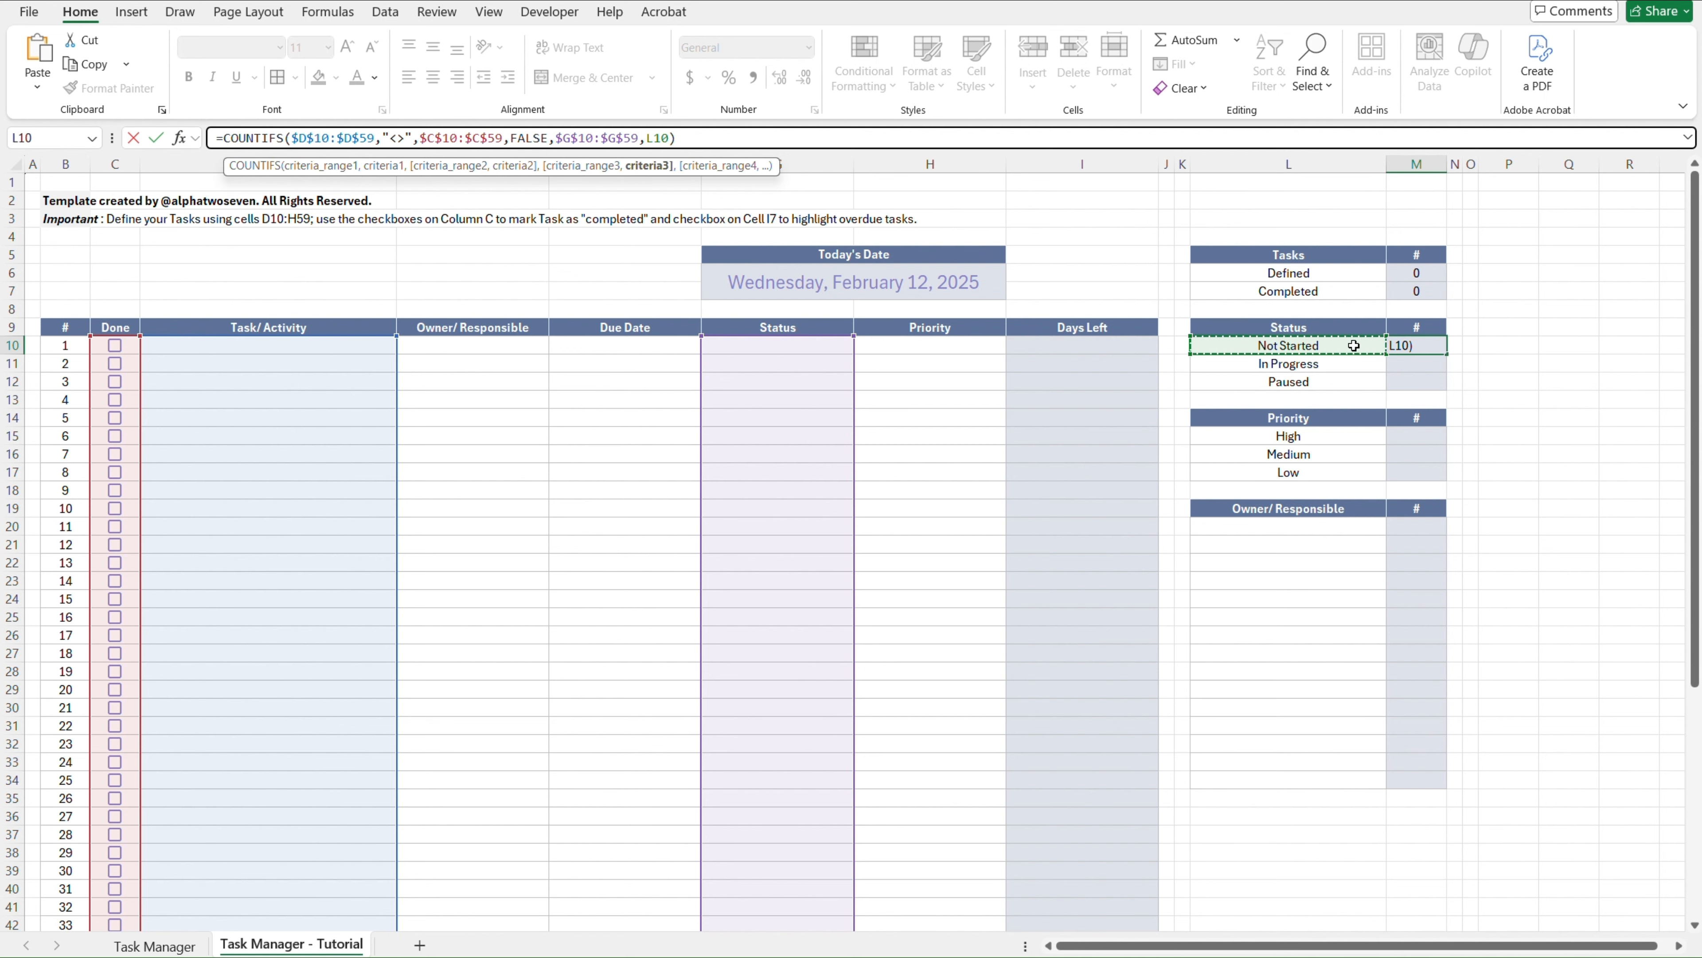
key("ctrl+Return")
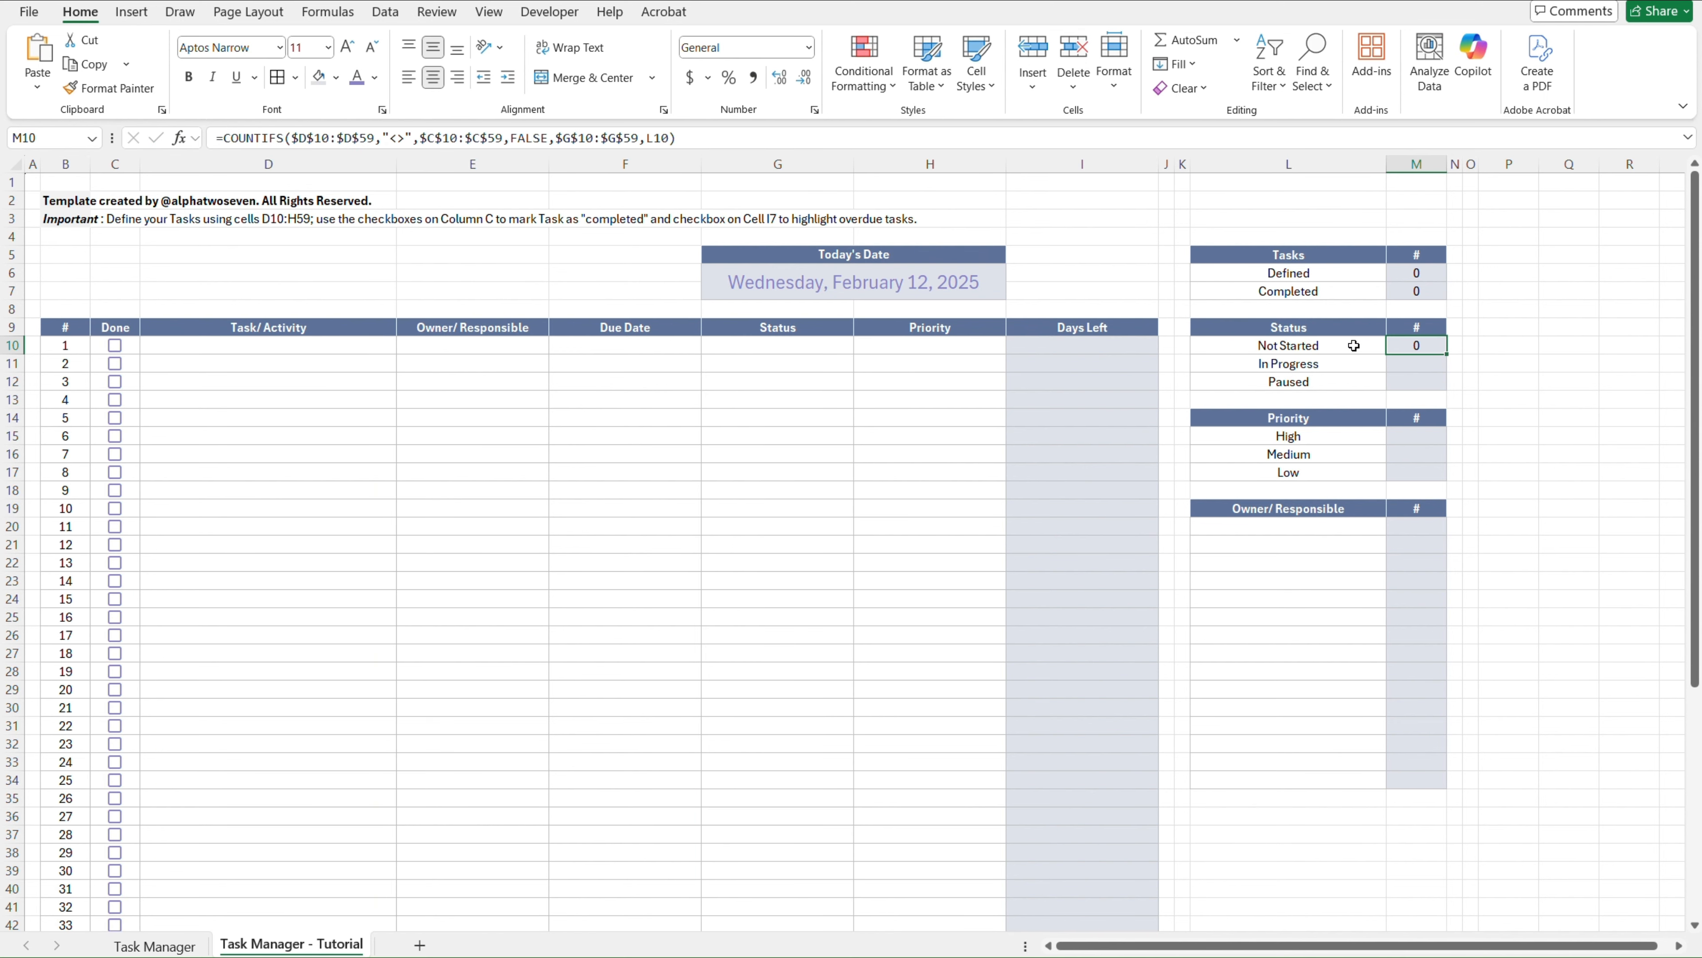
Fill the Not Started count formula from M10 down through M12 for In Progress and Paused
key("shift+Down")
key("shift+Down")
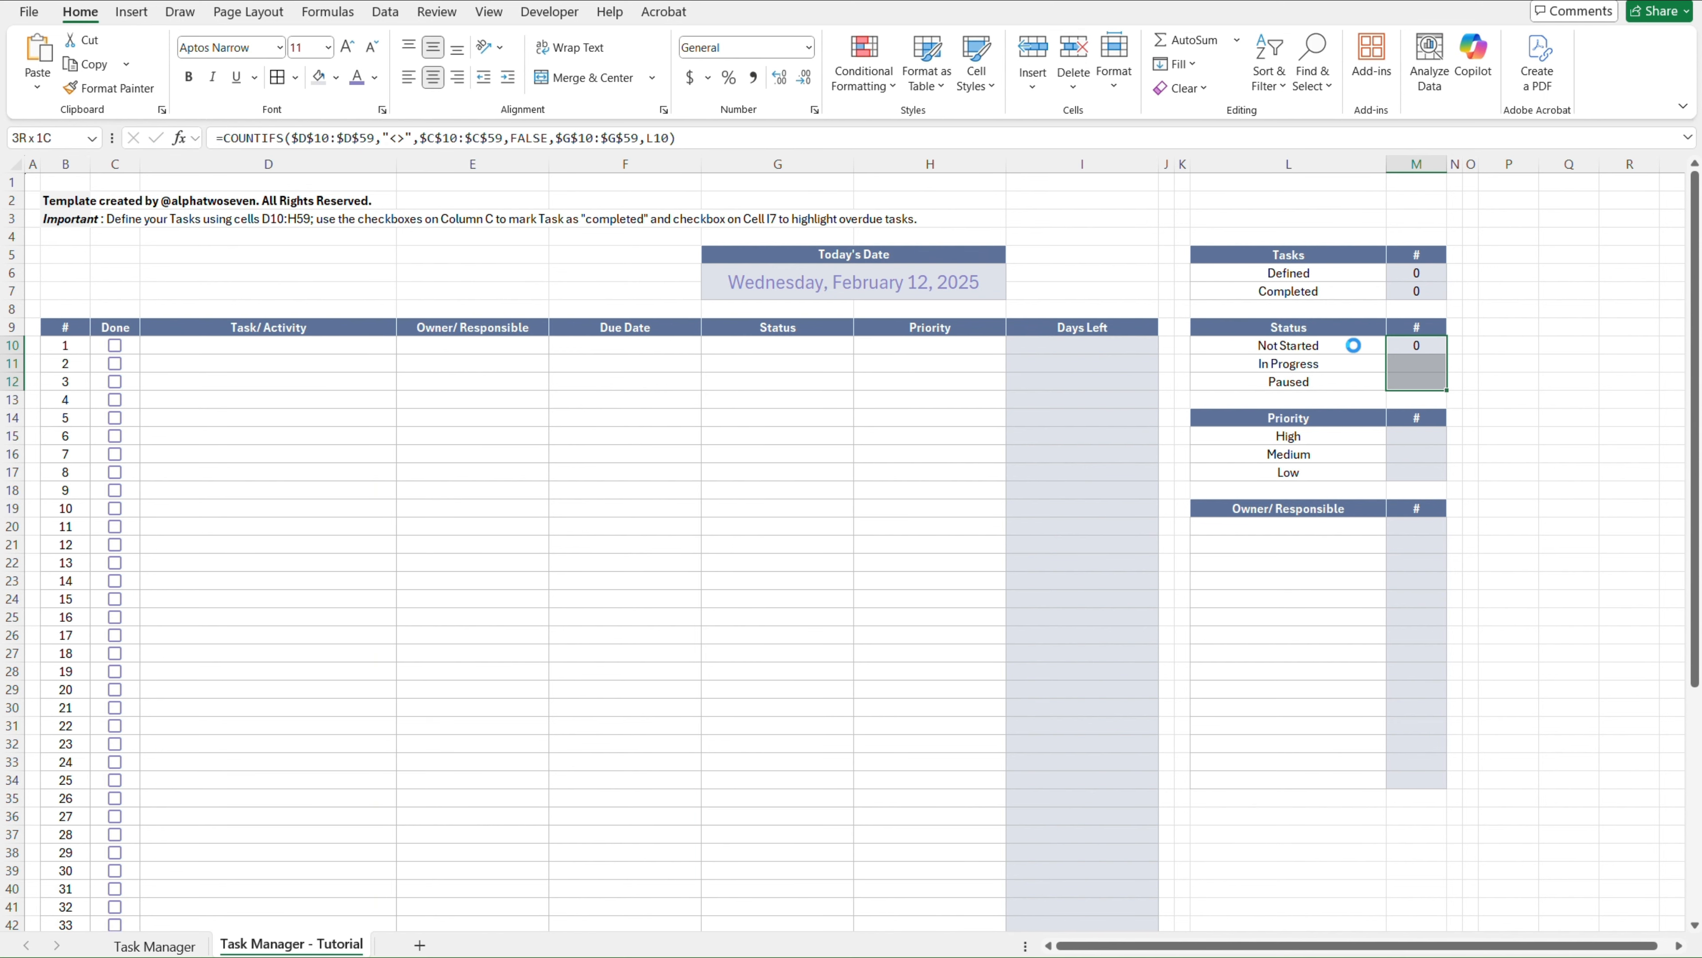
key("ctrl+d")
key("shift+Up")
key("shift+Up")
Check the criterion cell reference in each Status count formula in M10:M12
key("Down")
key("Down")
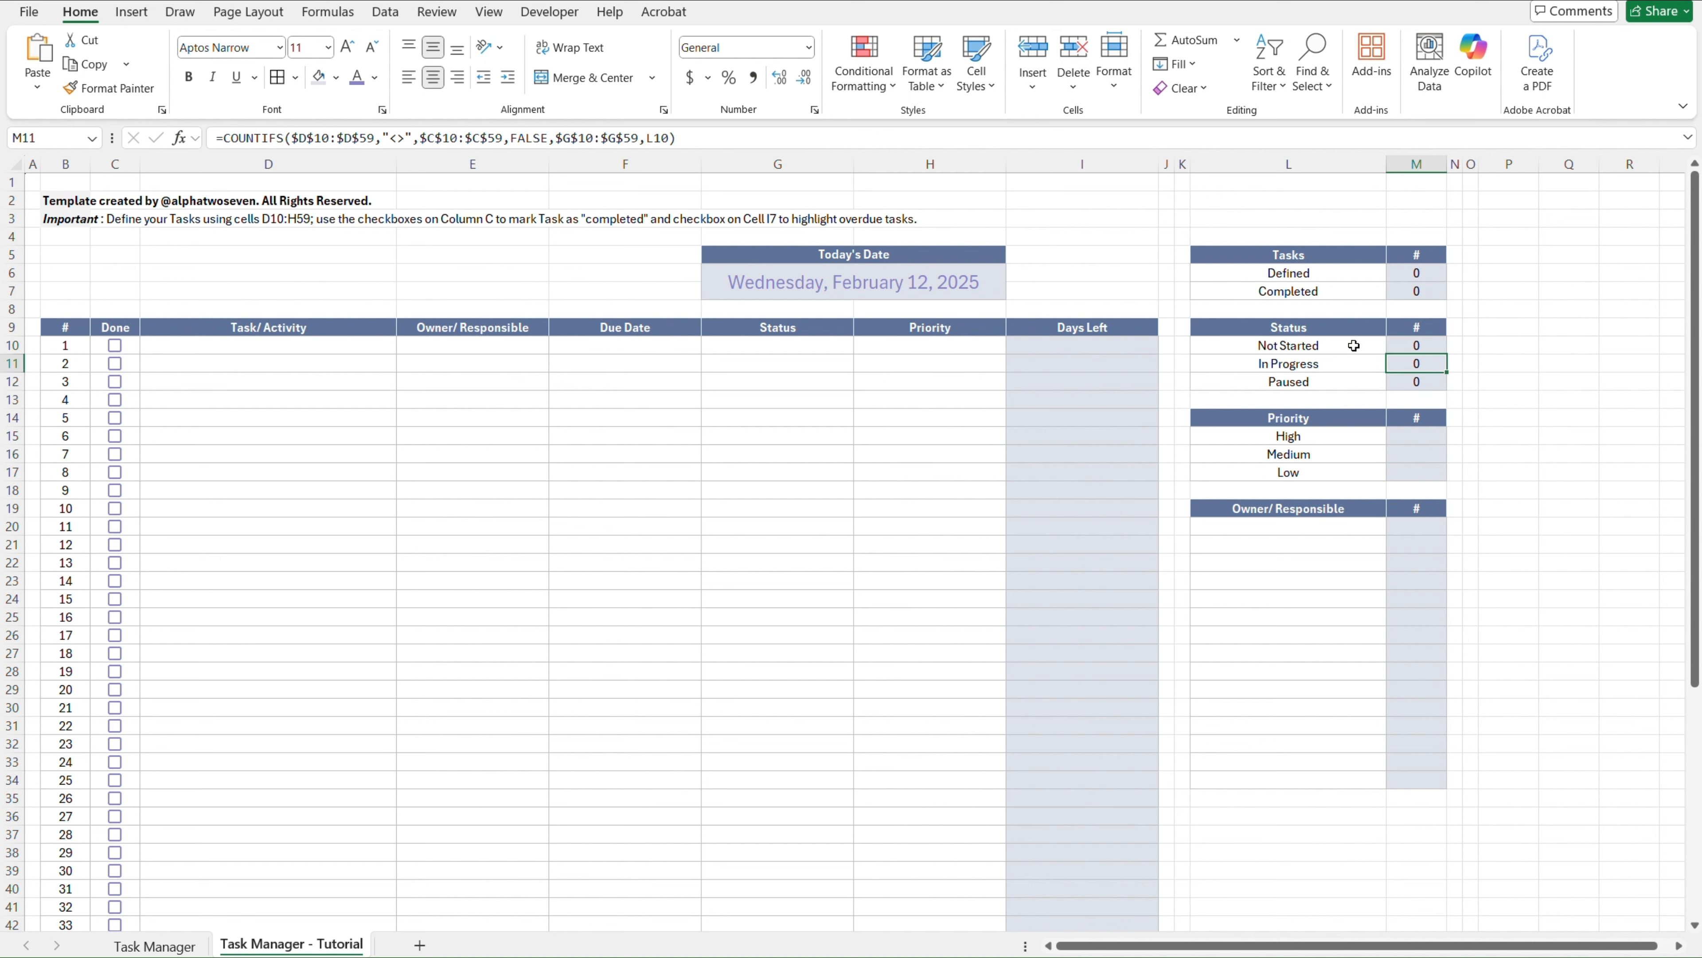
key("Up")
key("Up")
key("Down")
key("Down")
key("Up")
key("Up")
key("Down")
key("Down")
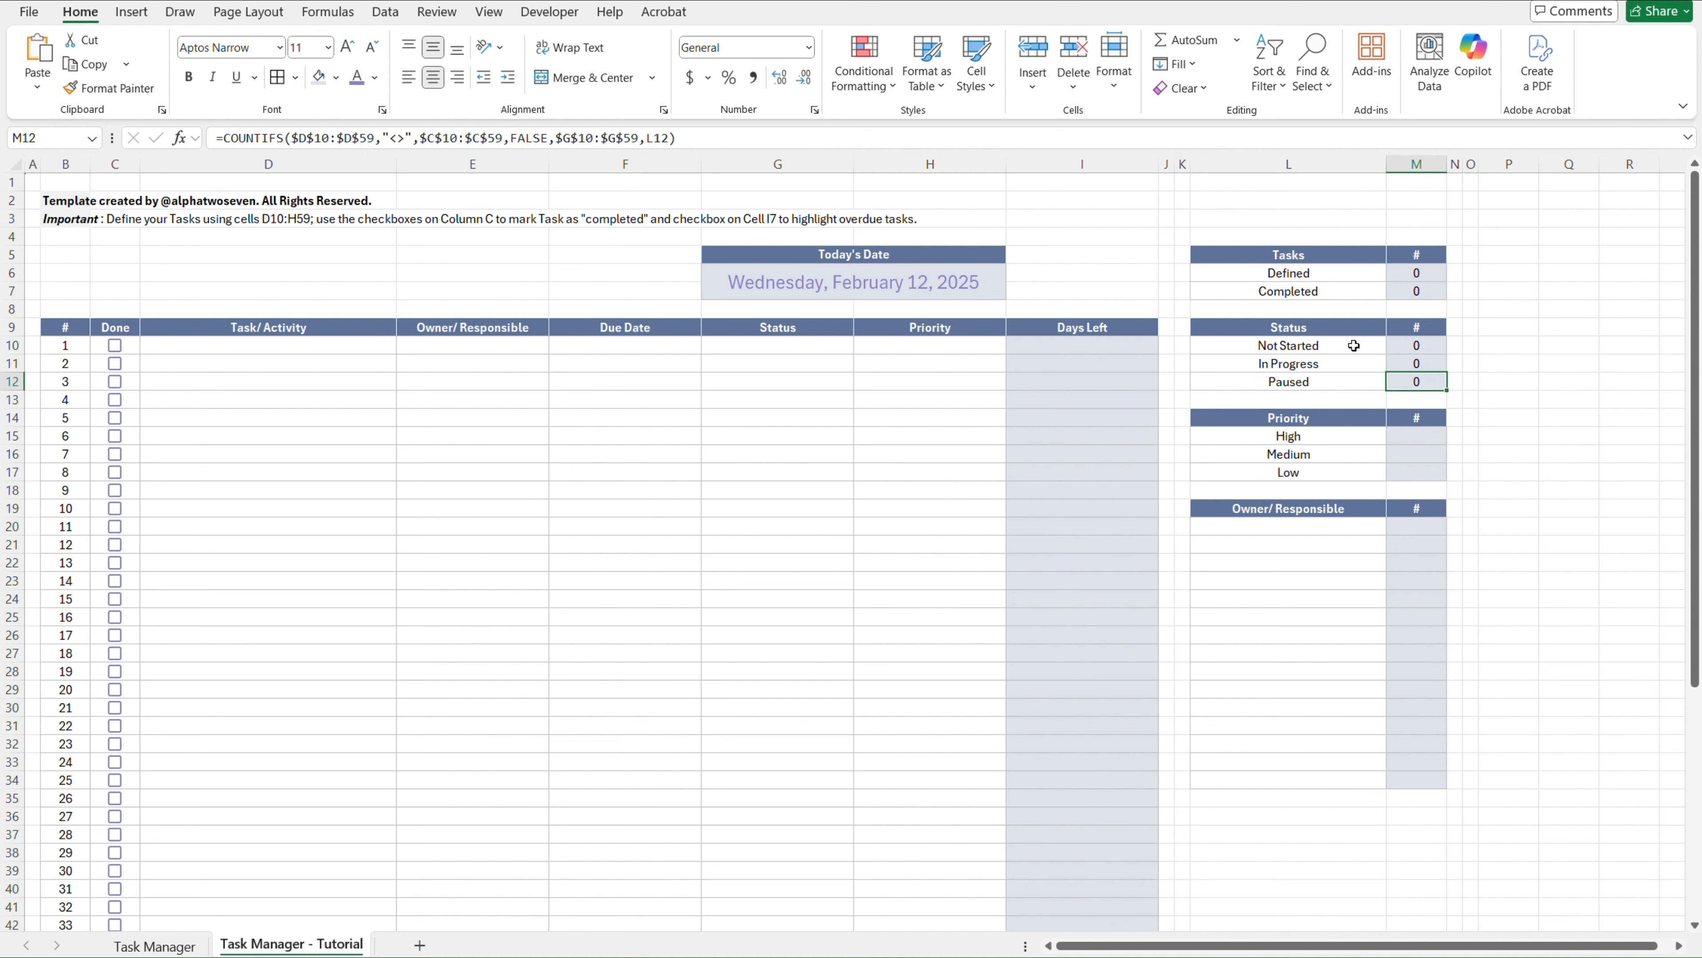
key("Up")
key("Up")
key("Down")
key("Down")
key("Up")
key("Up")
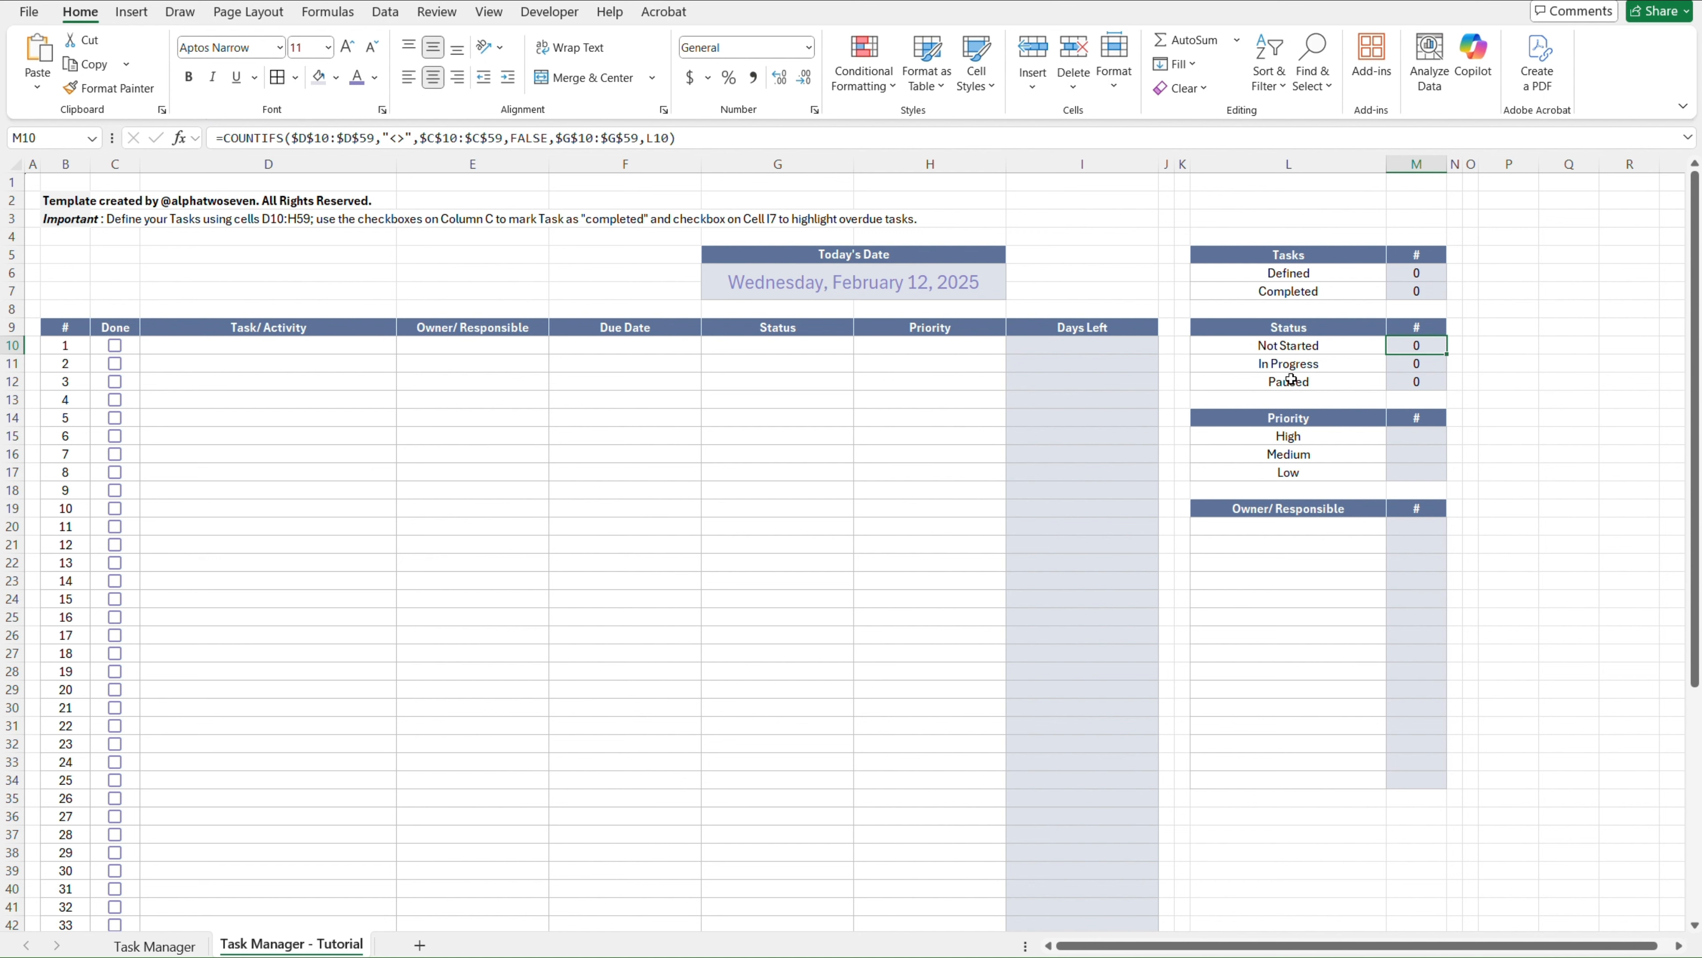
Wrap the COUNTIFS formula in M10 in an IF with the test L10<>"" and an empty string "" as the value if false
left_click(219, 132)
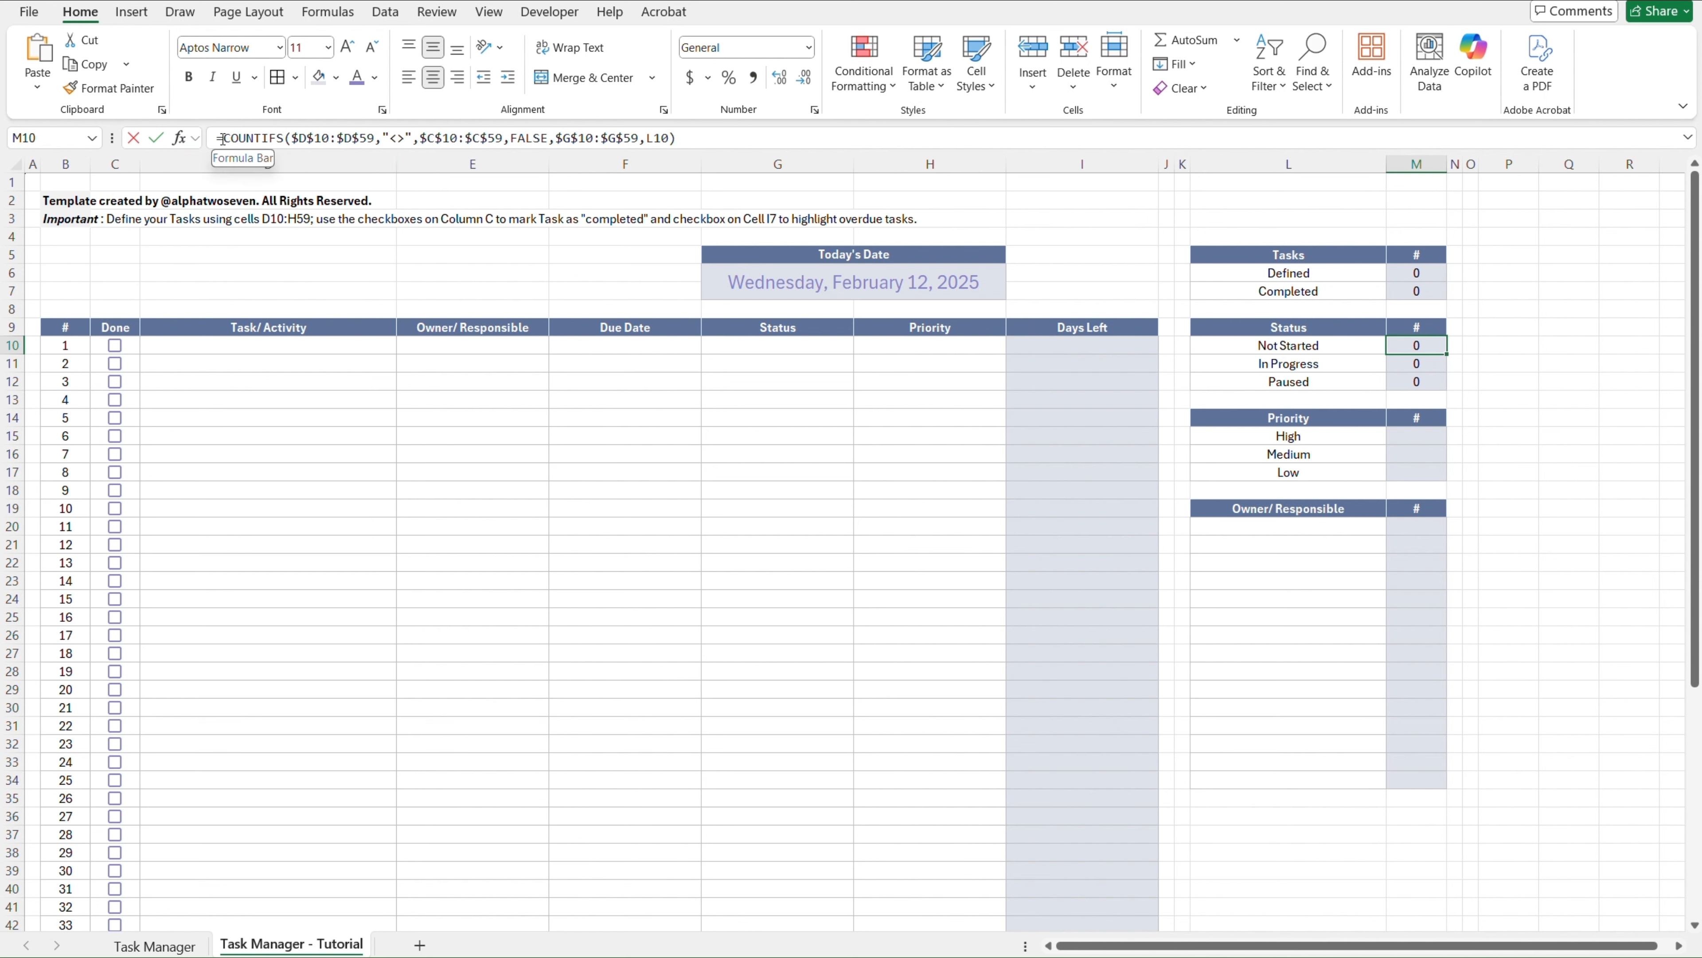
type("if(")
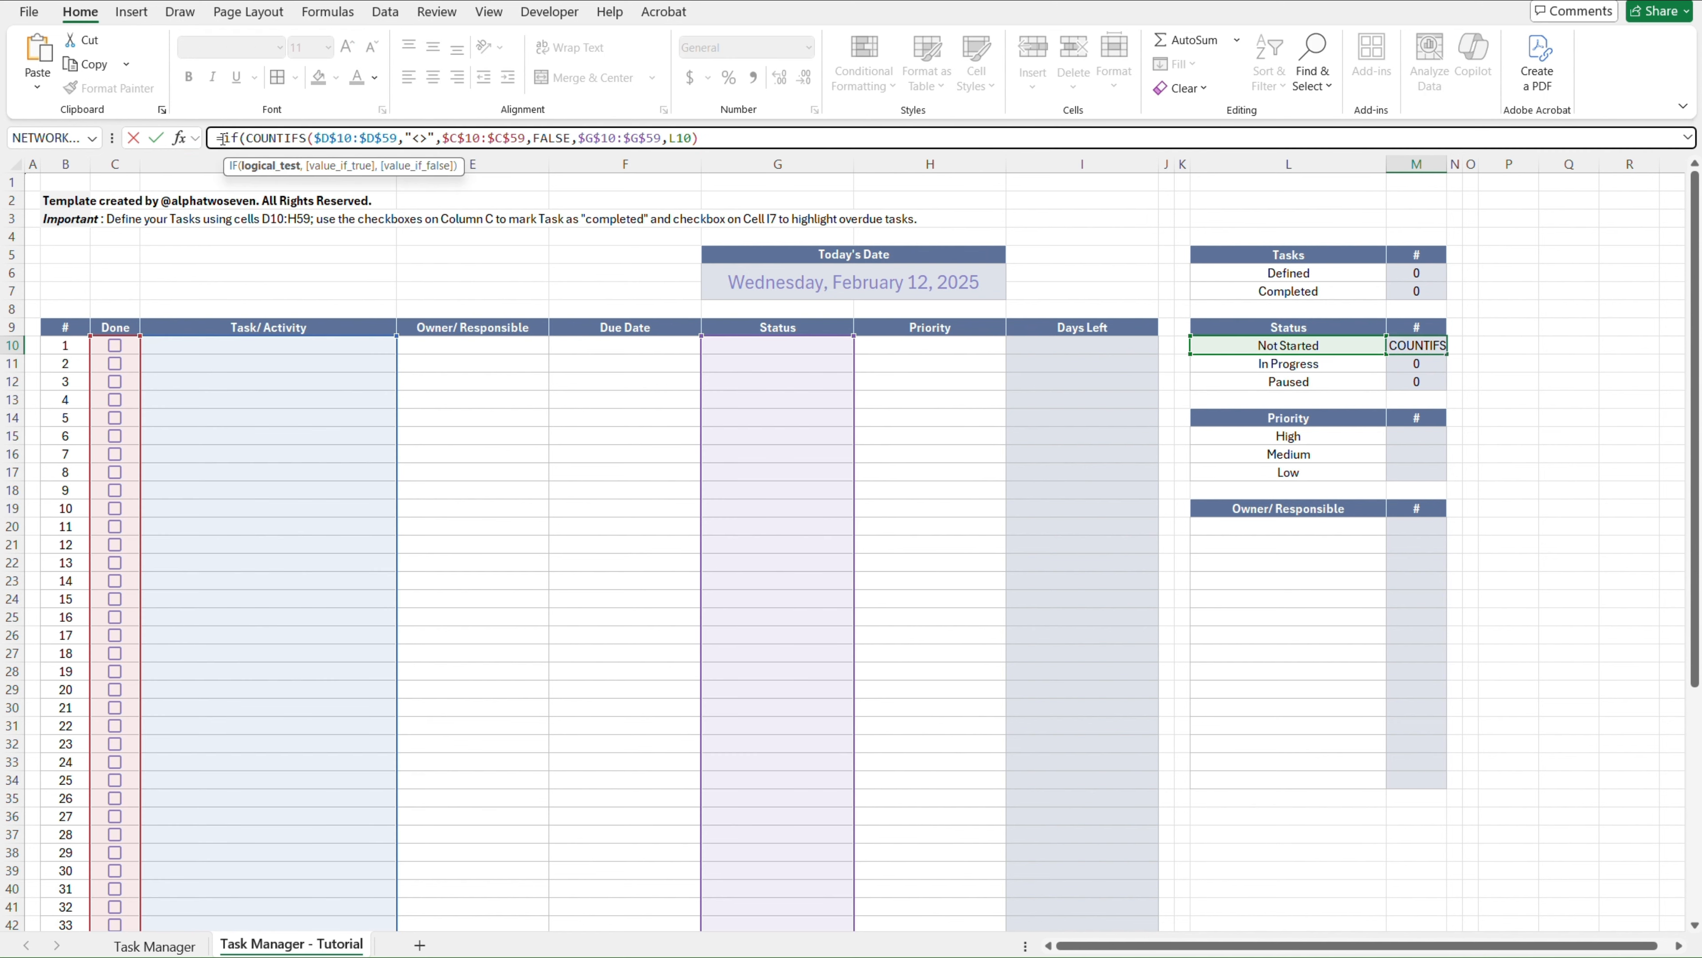
type("L10")
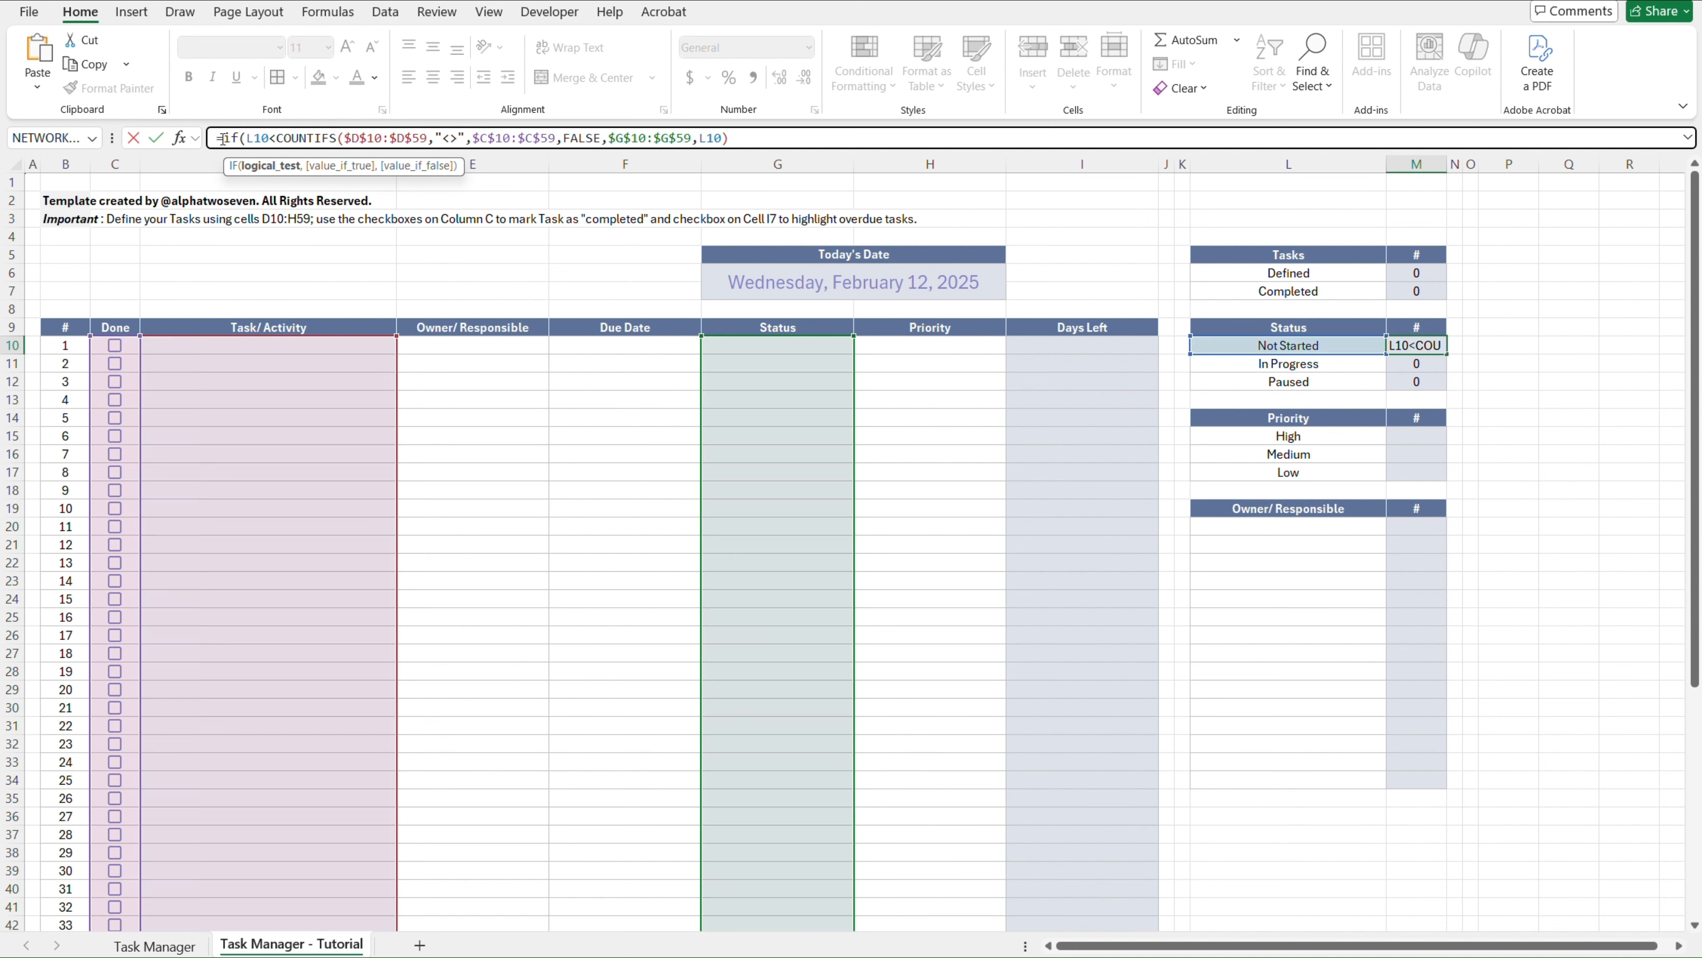
type("<>\"\",")
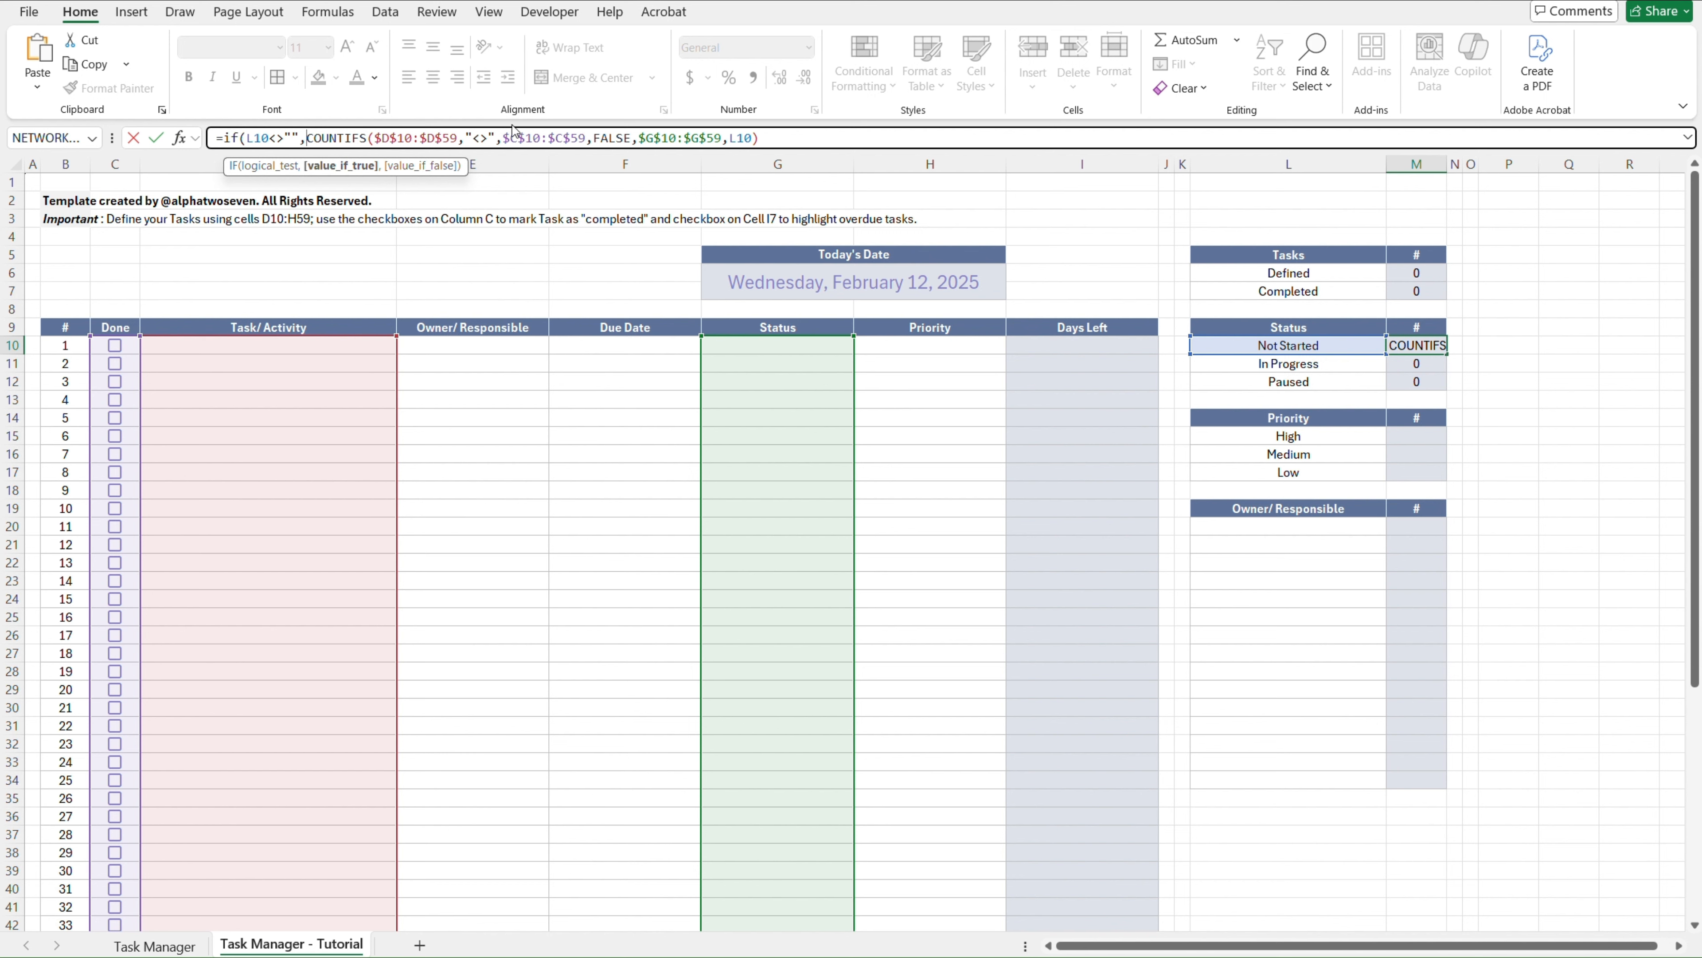
left_click(801, 138)
type(",\"\")")
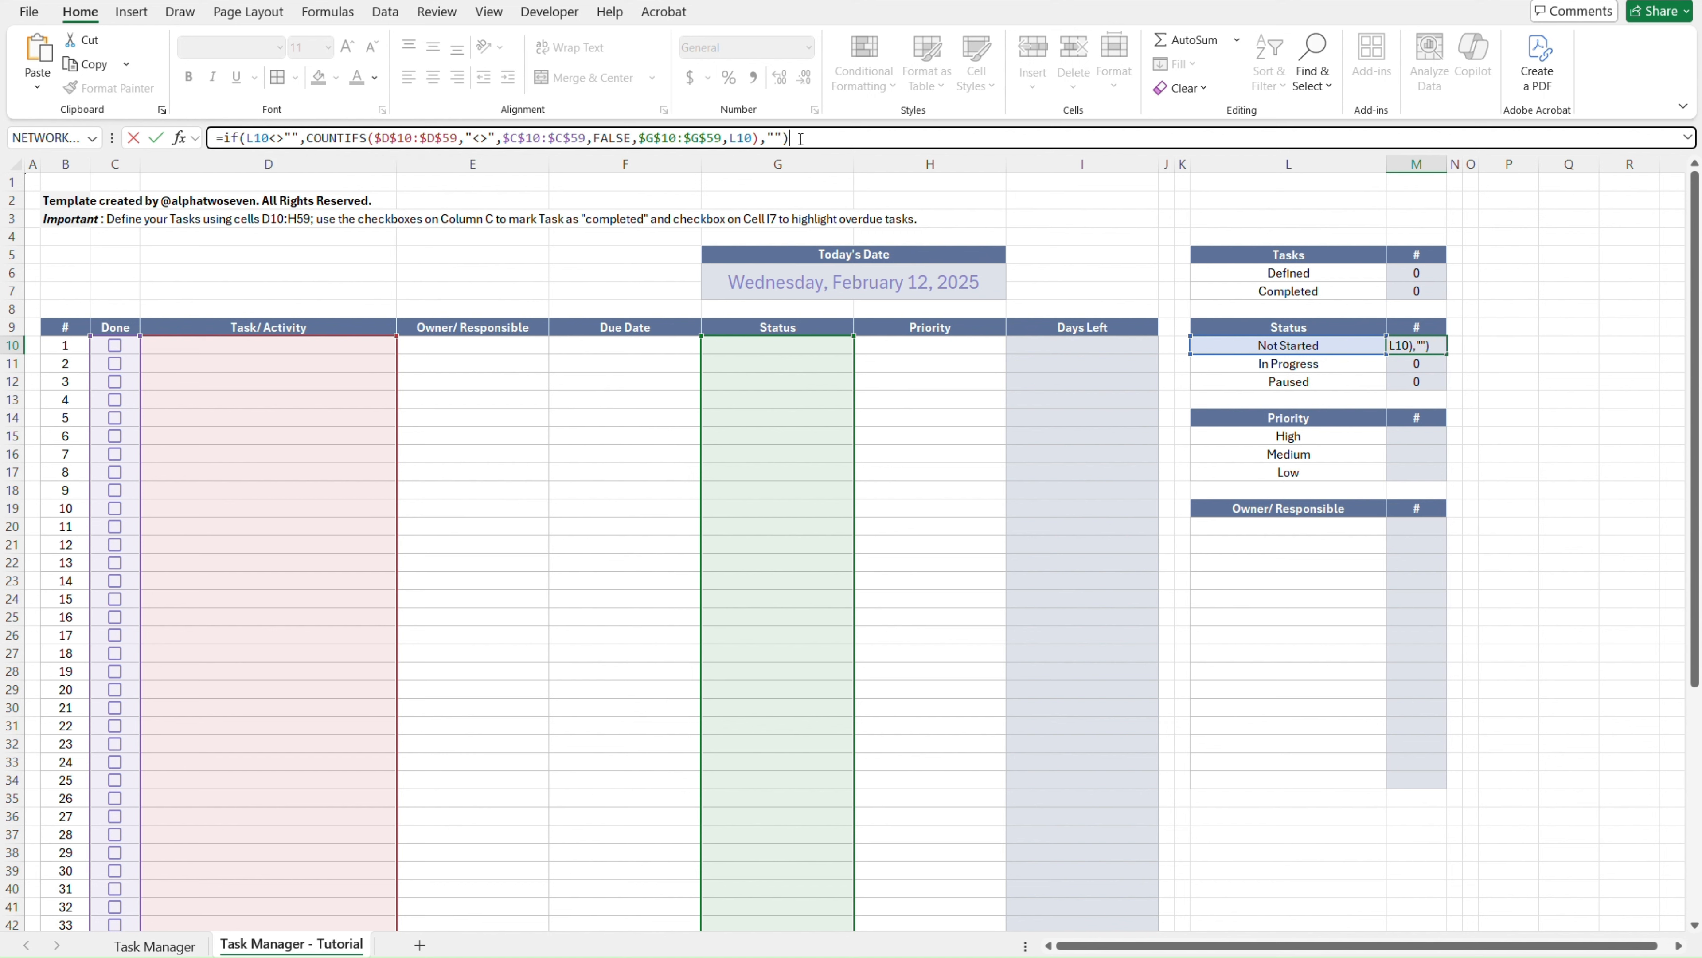
Confirm the Not Started count formula in M10, wrapped in IF(L10<>"",…,""), and fill it down through M12
key("Return")
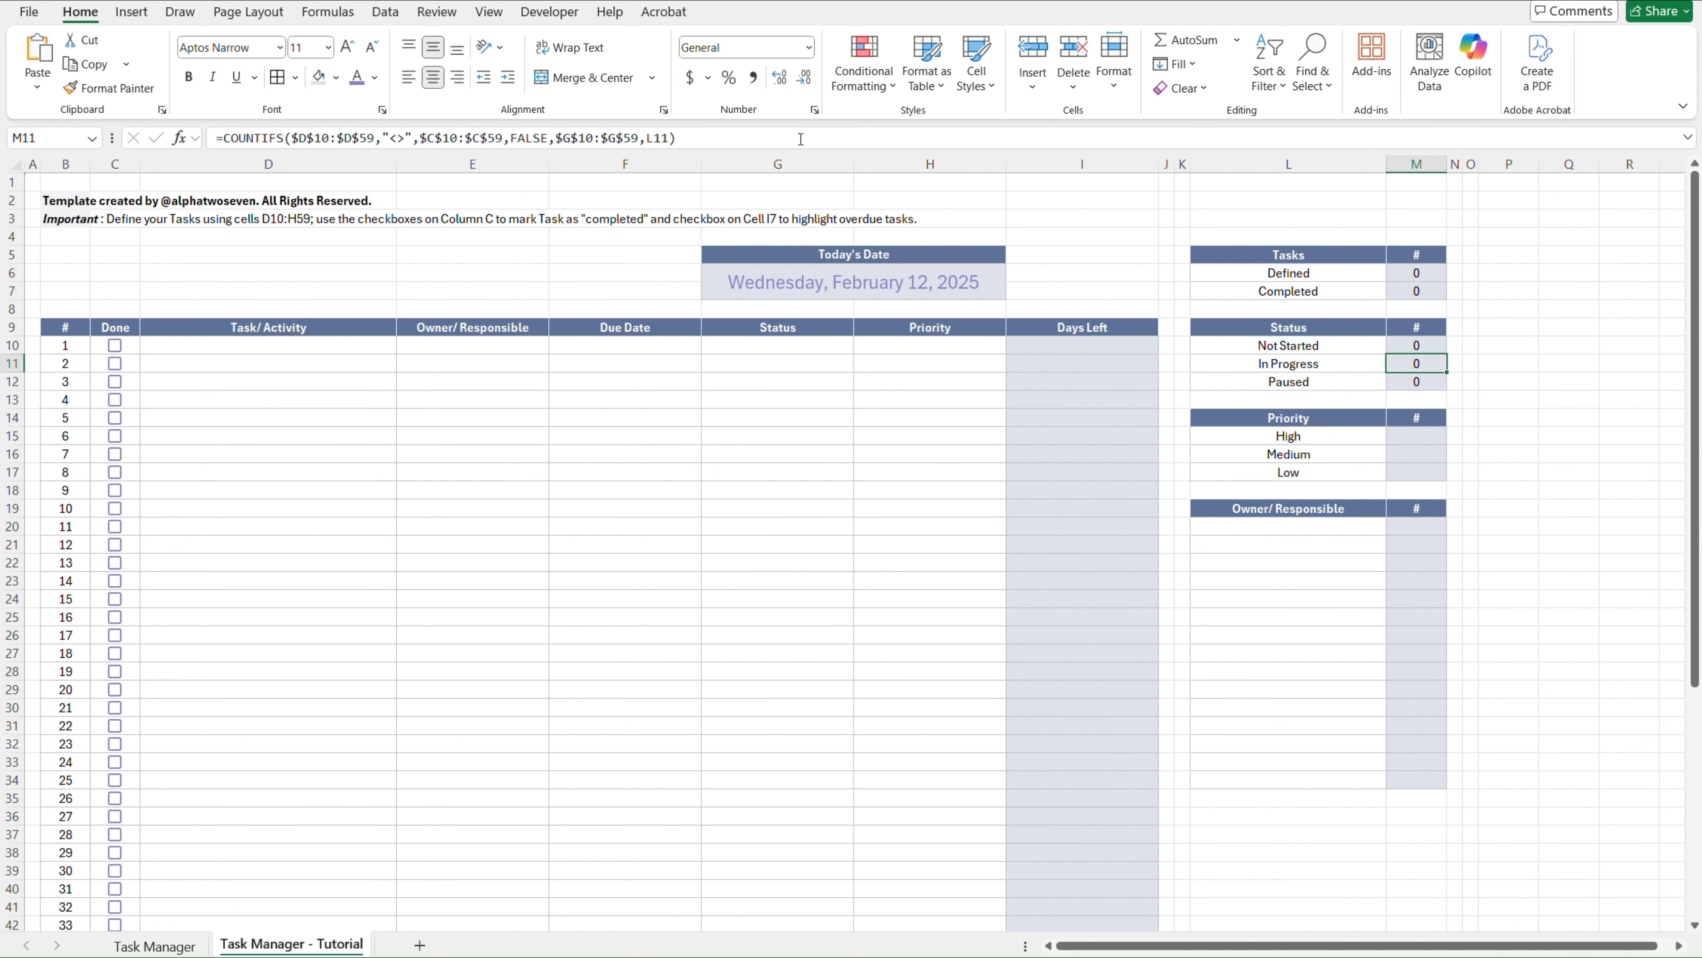
key("Up")
key("shift+Down")
key("shift+Down")
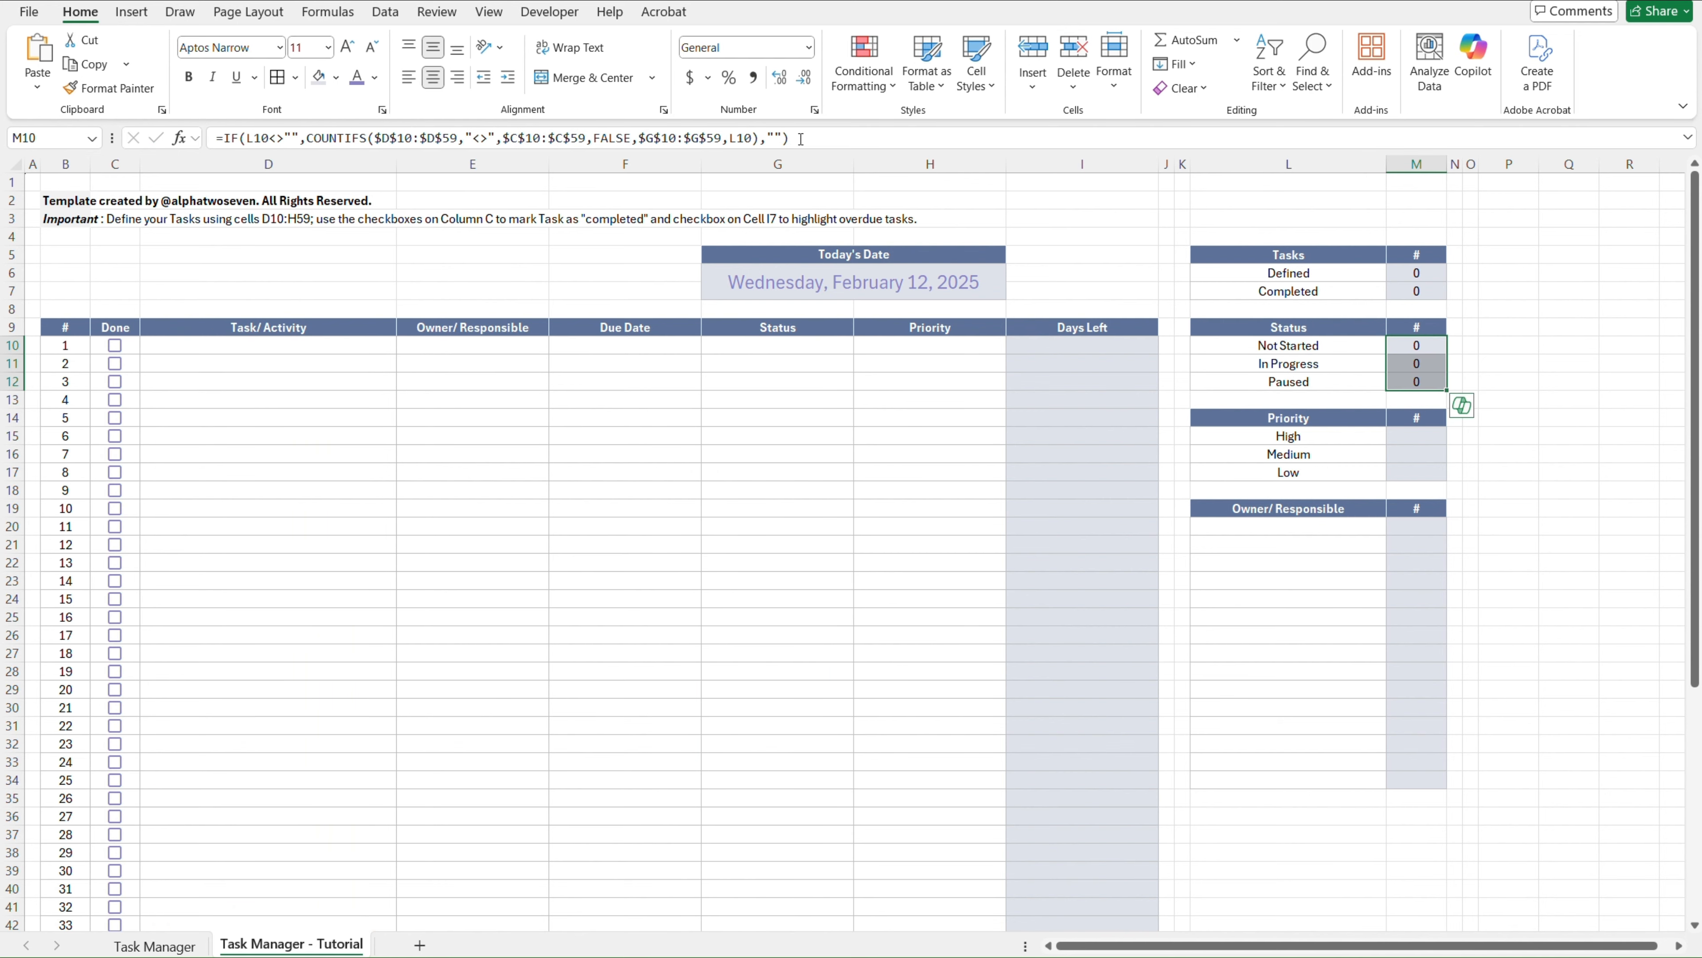
Copy the formula text from the Paused count in M12 into the High priority count cell M15
key("Down")
key("Down")
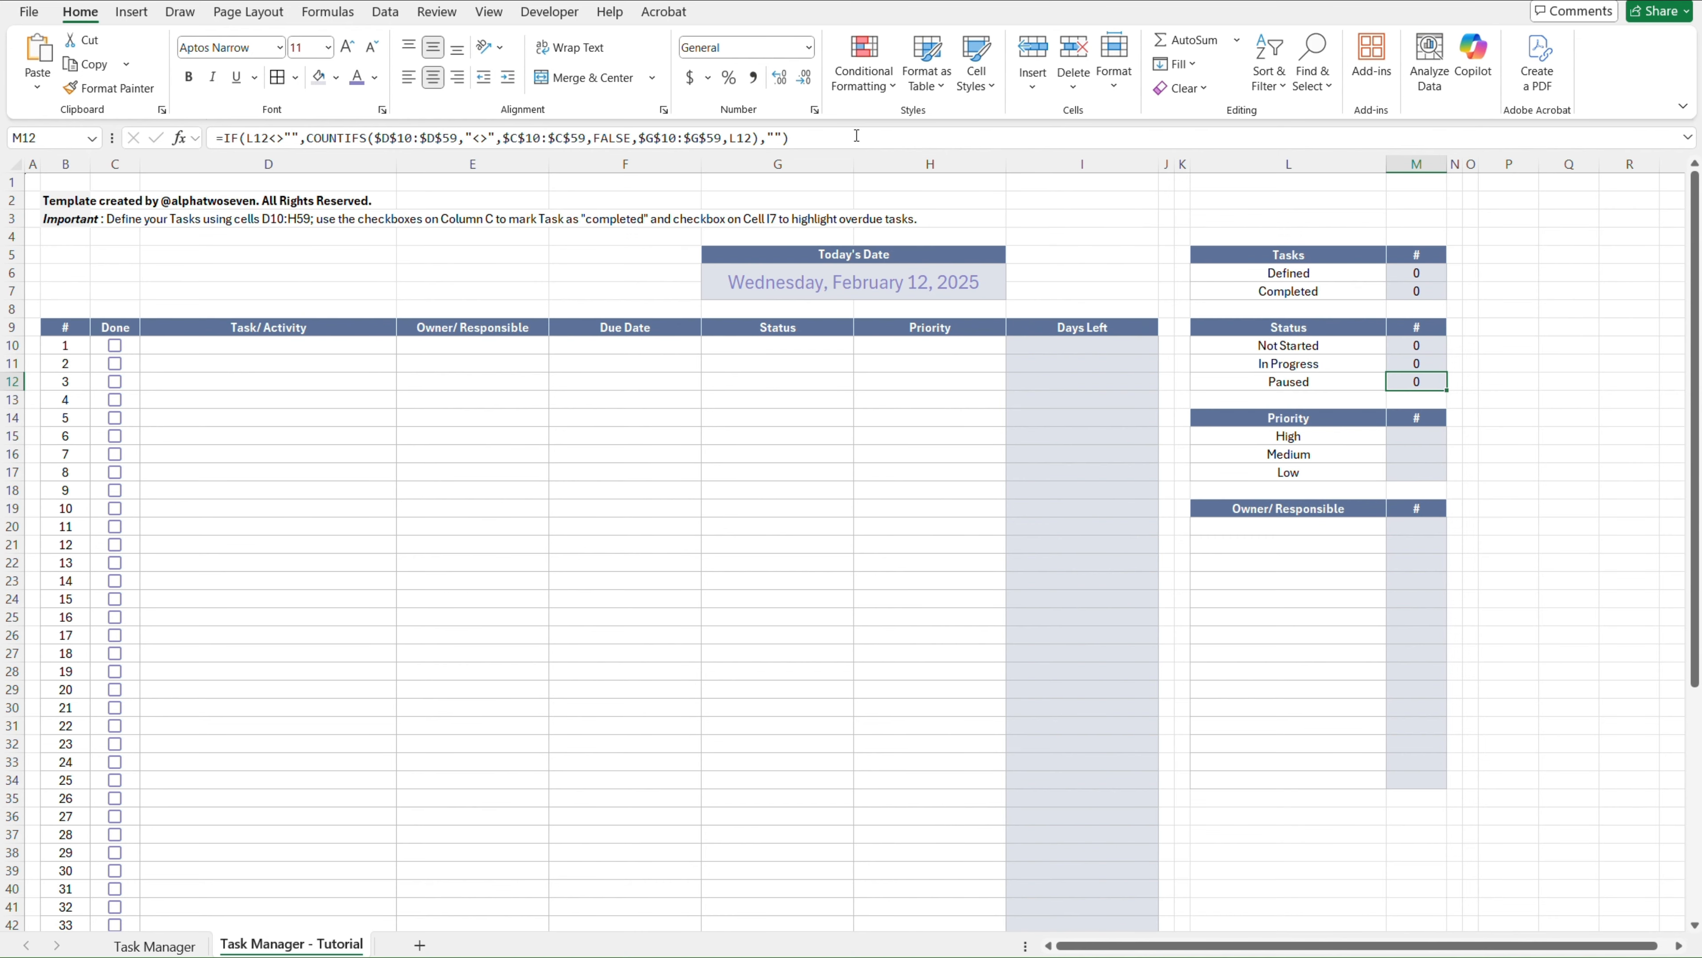
left_click_drag(856, 135, 192, 153)
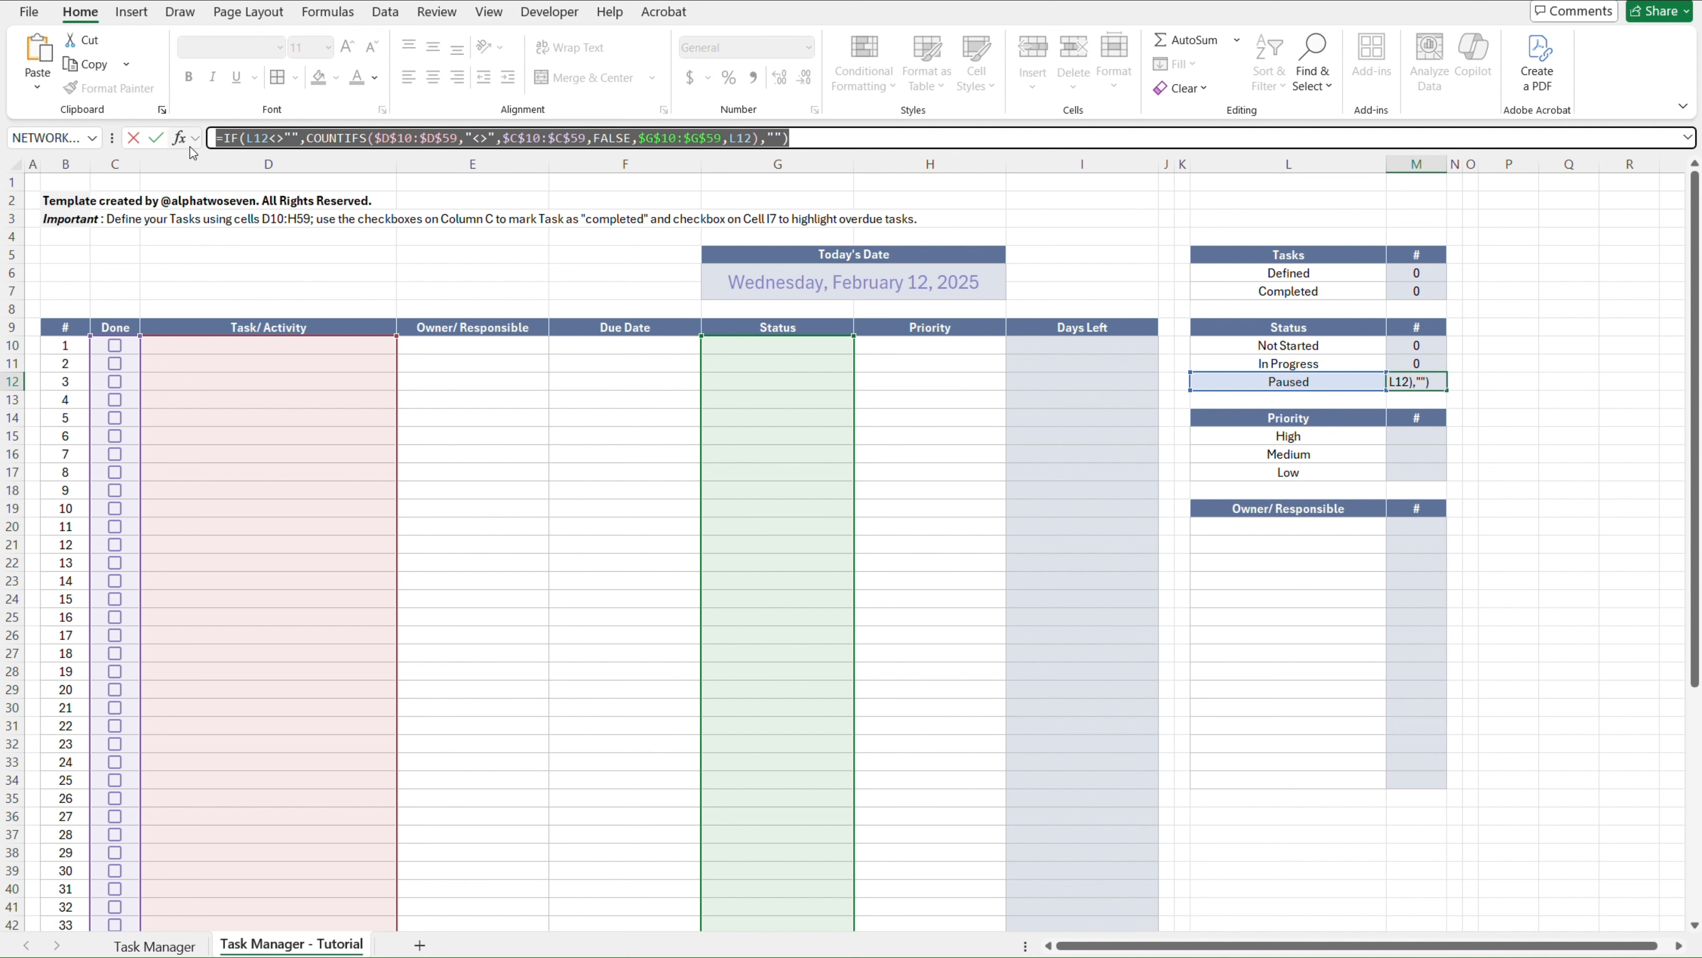
key("Return")
key("Return")
key("Return")
key("Return")
key("Up")
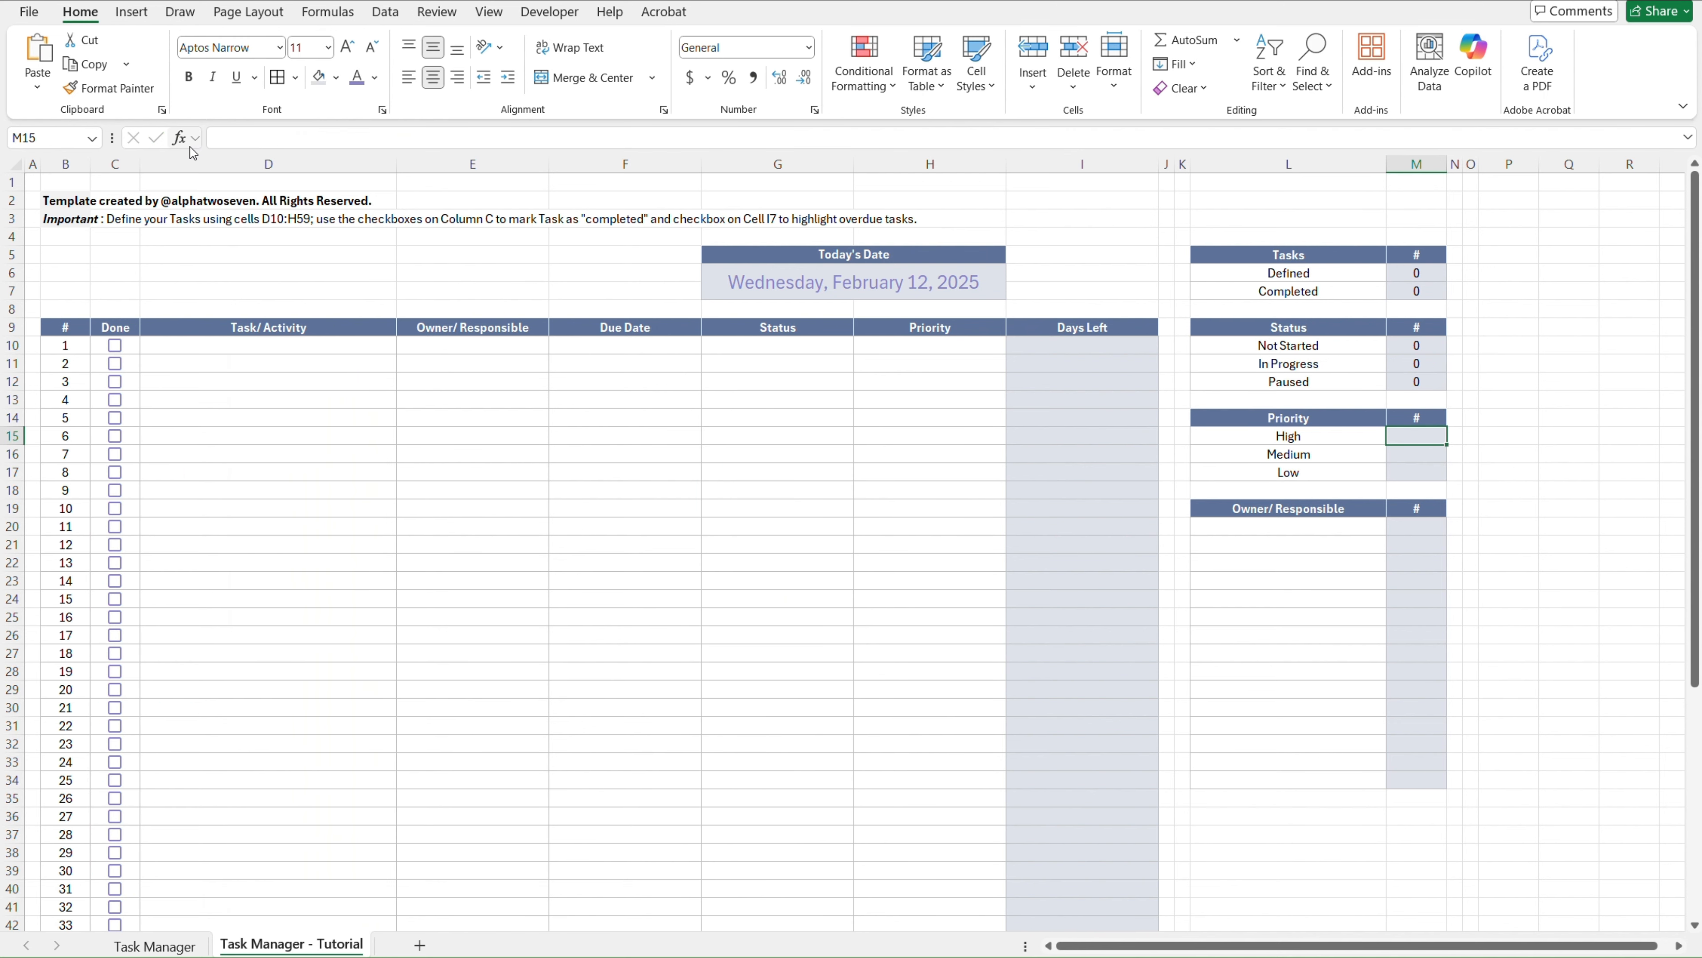
left_click(237, 137)
key("ctrl+v")
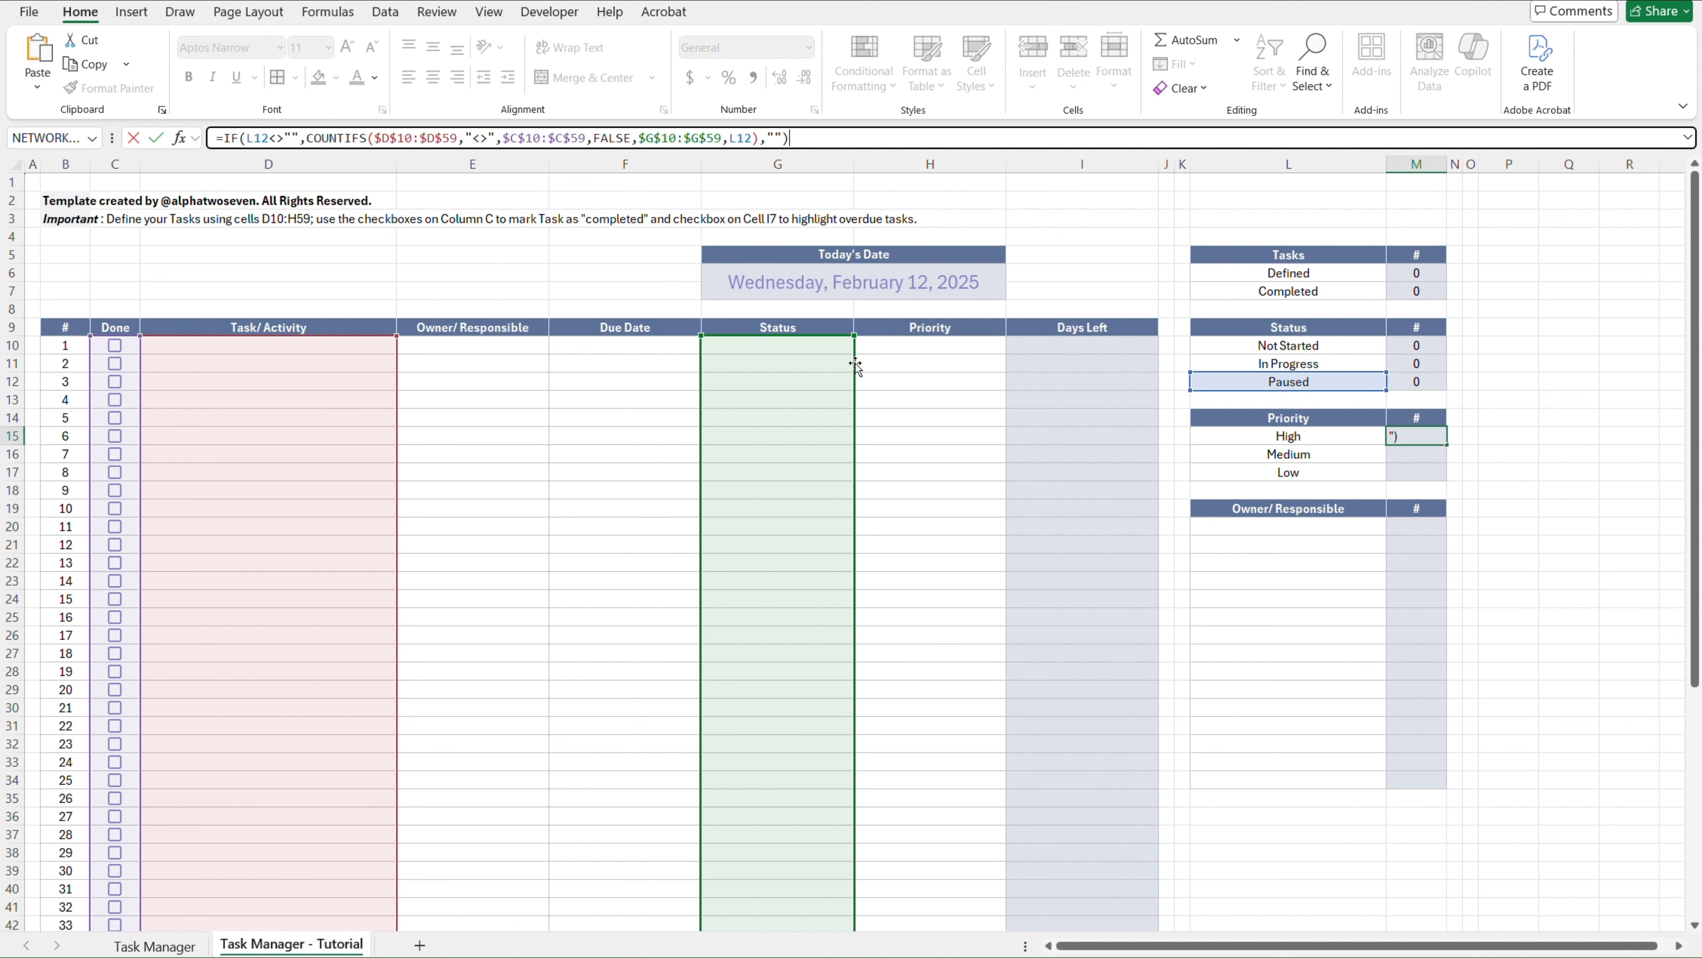
Repoint the M15 formula to the Priority range $H$10:$H$59 and both label references to L15, and confirm it
left_click_drag(854, 368, 904, 366)
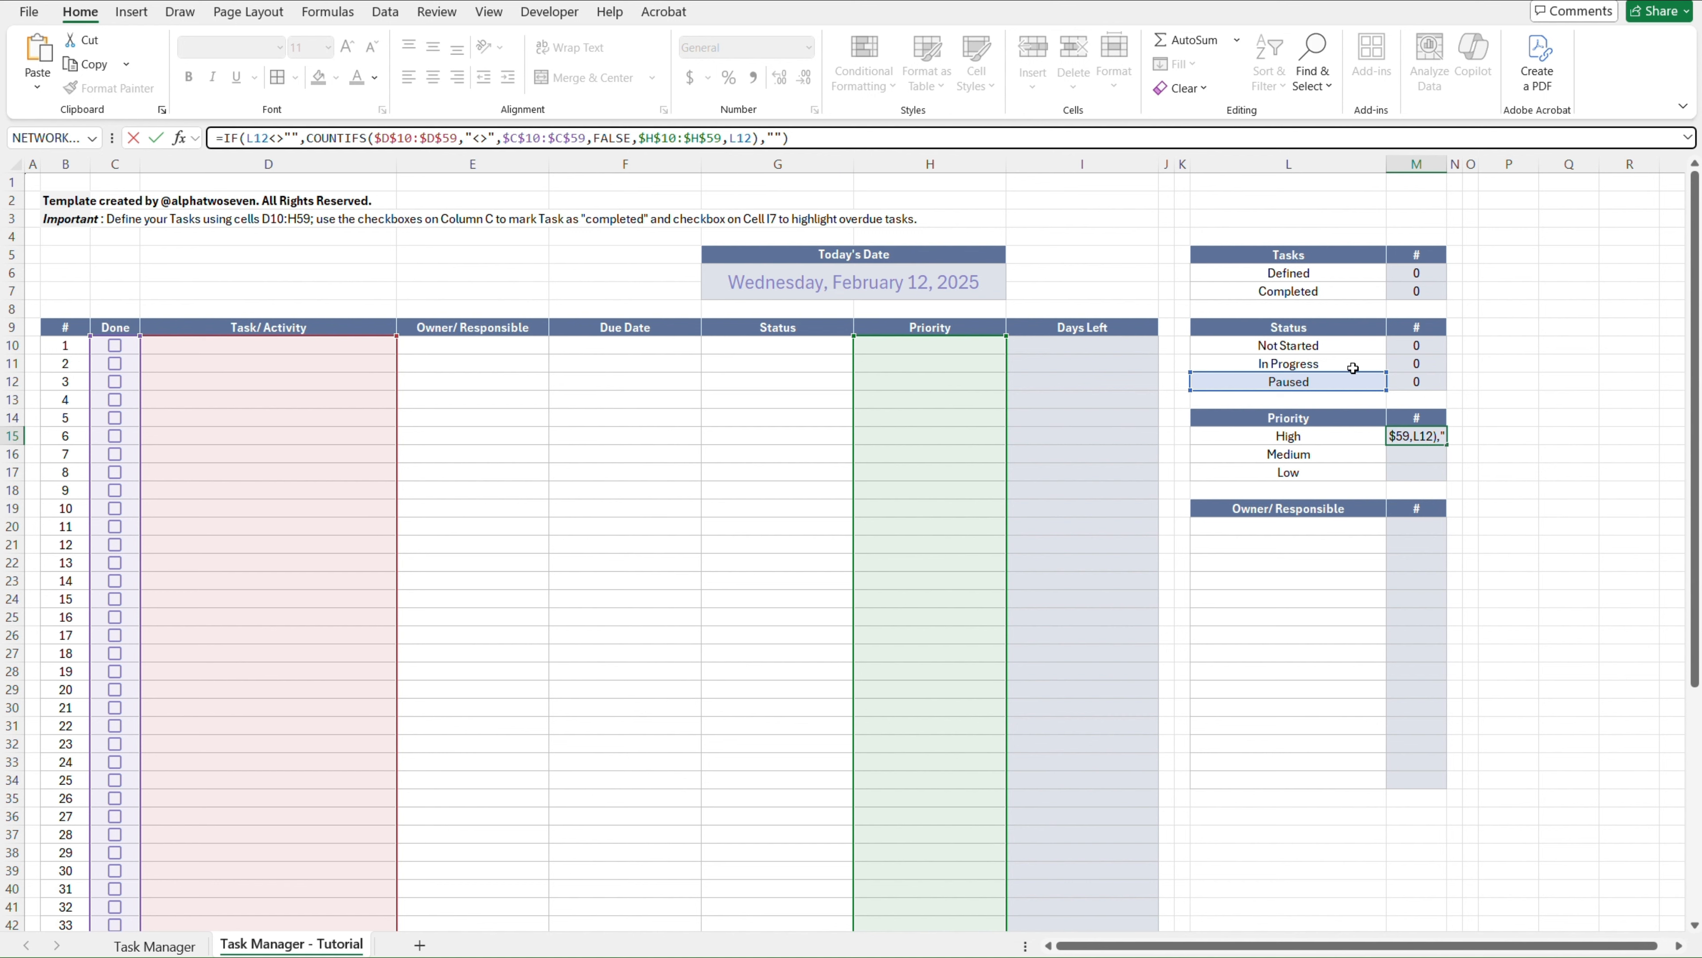
left_click_drag(1364, 380, 1355, 433)
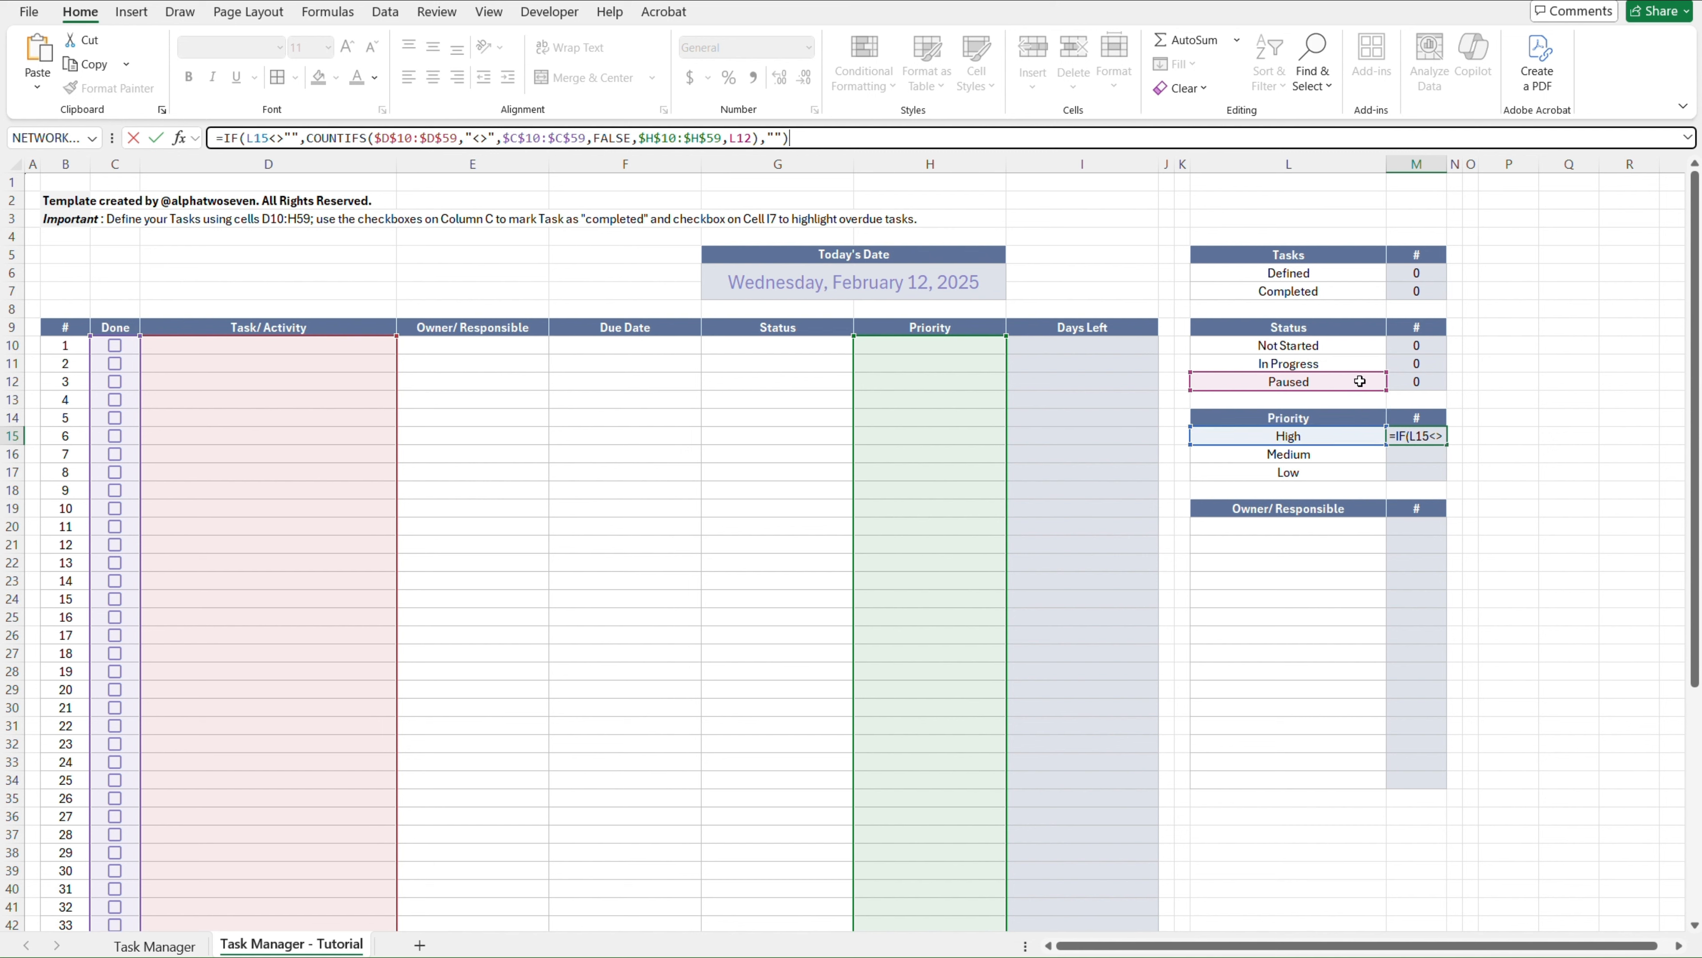
left_click_drag(1349, 381, 1345, 436)
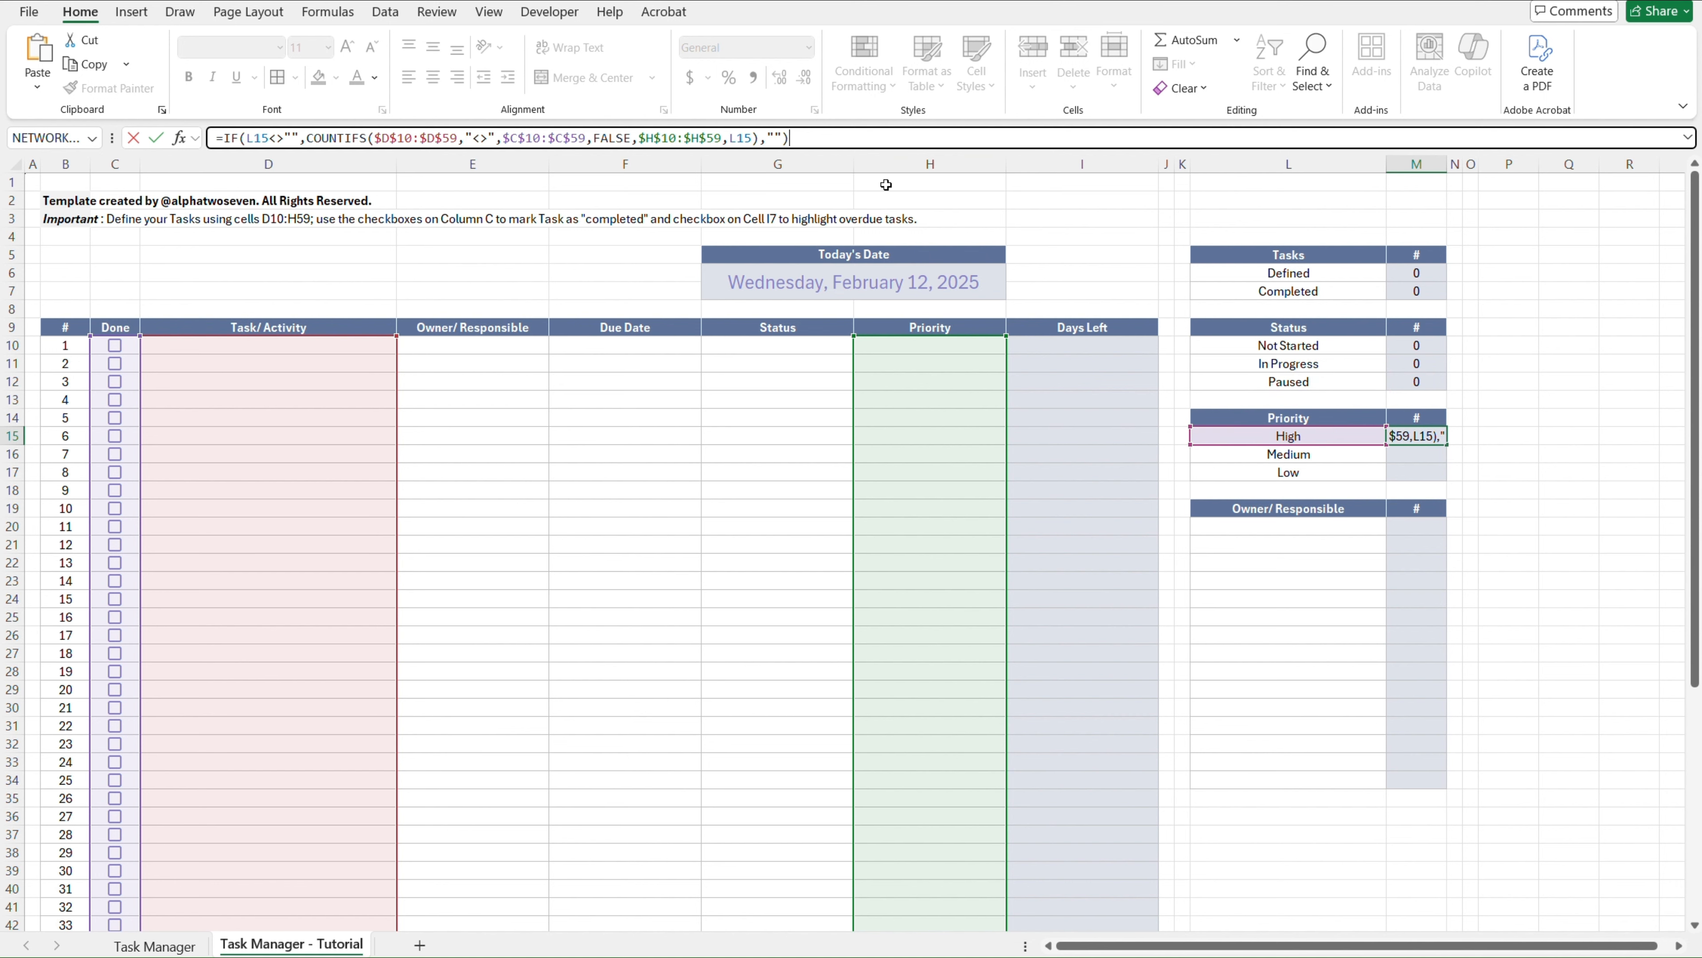
key("Return")
key("Up")
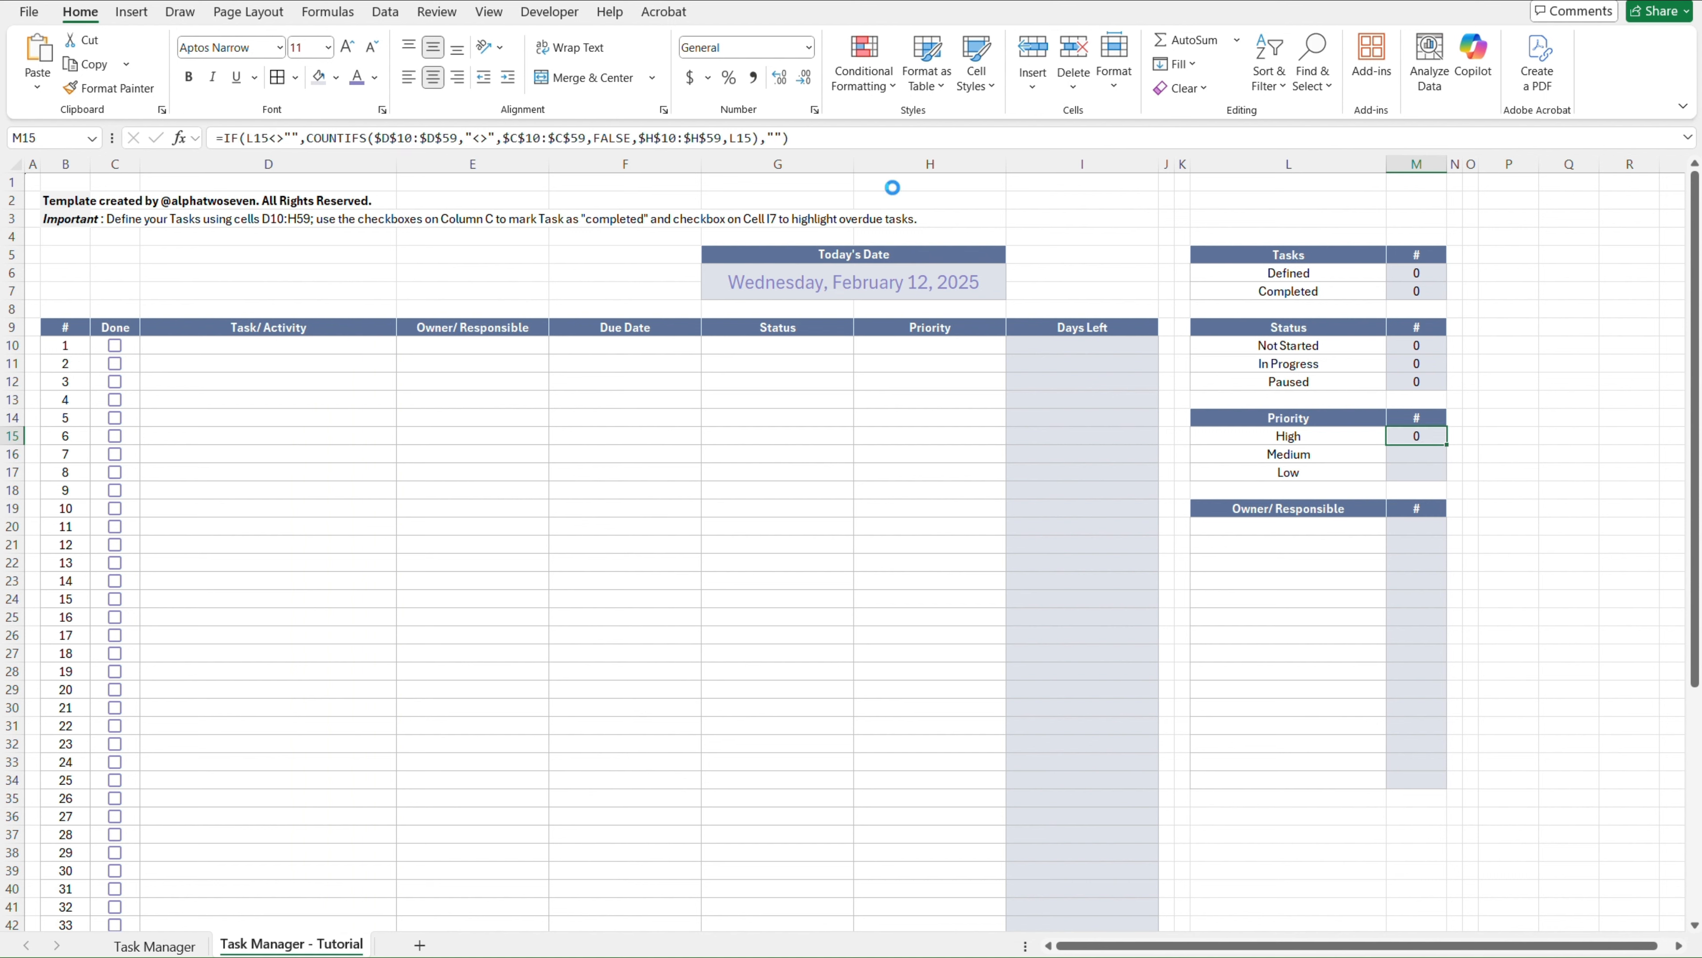
Copy the High priority count formula into the Medium and Low count cells M16:M17
key("ctrl+c")
key("Down")
key("shift+Down")
key("ctrl+v")
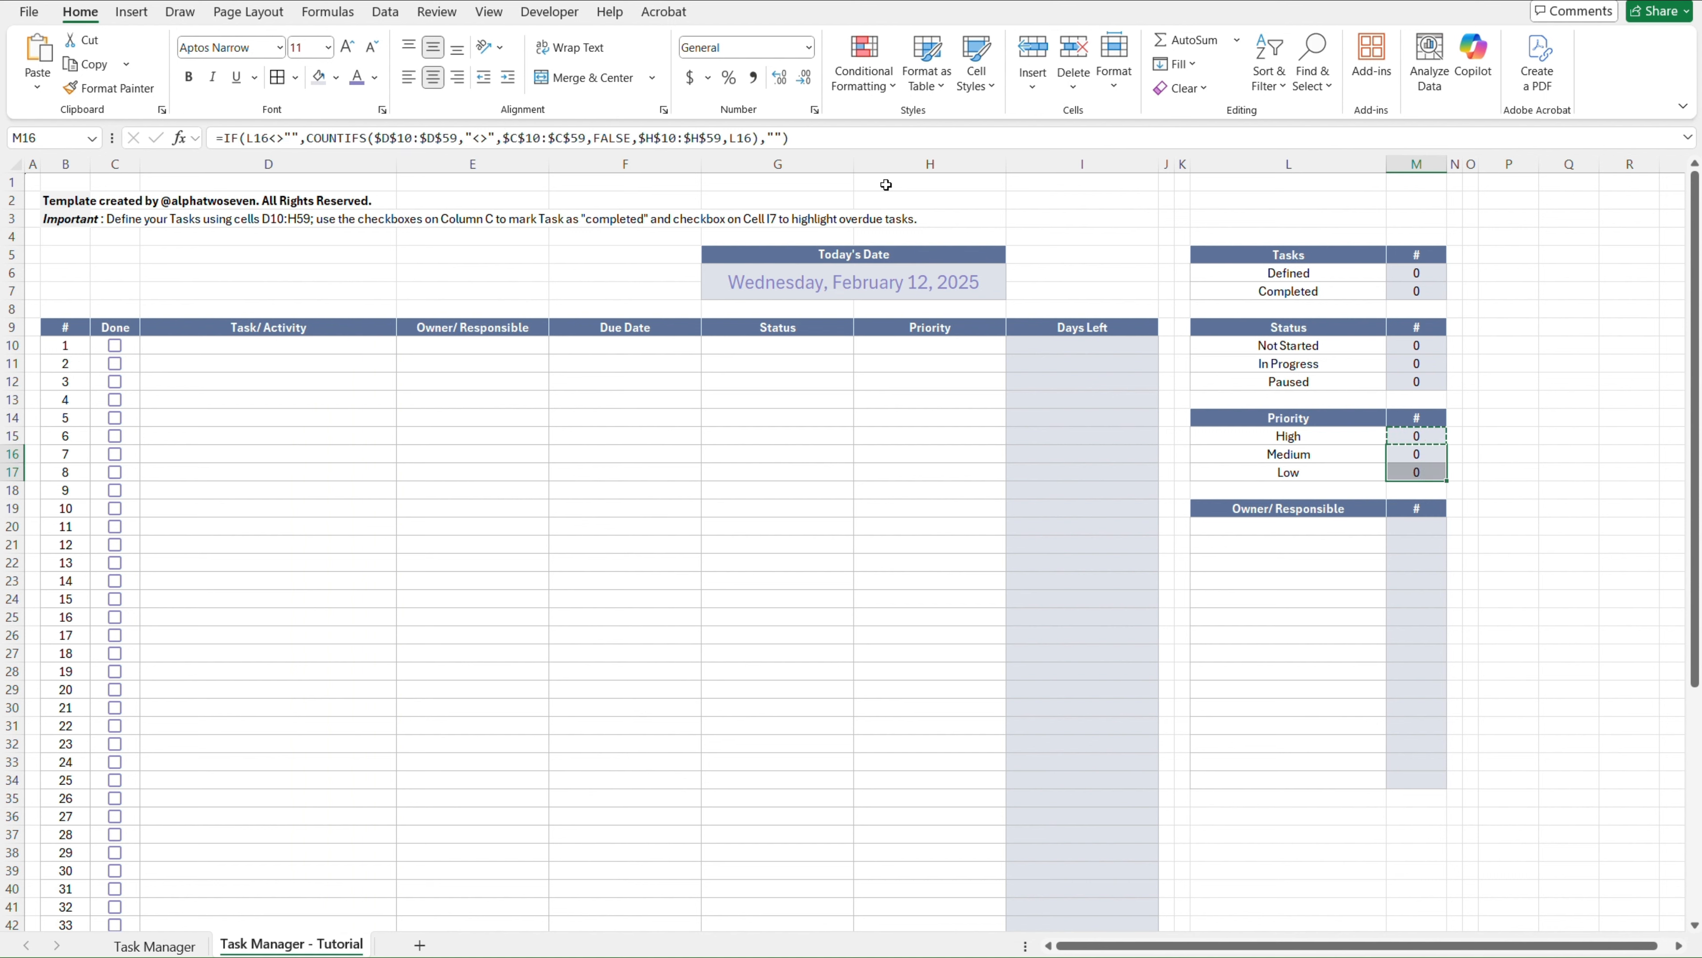
Review the Priority count formulas in M15:M17
key("Up")
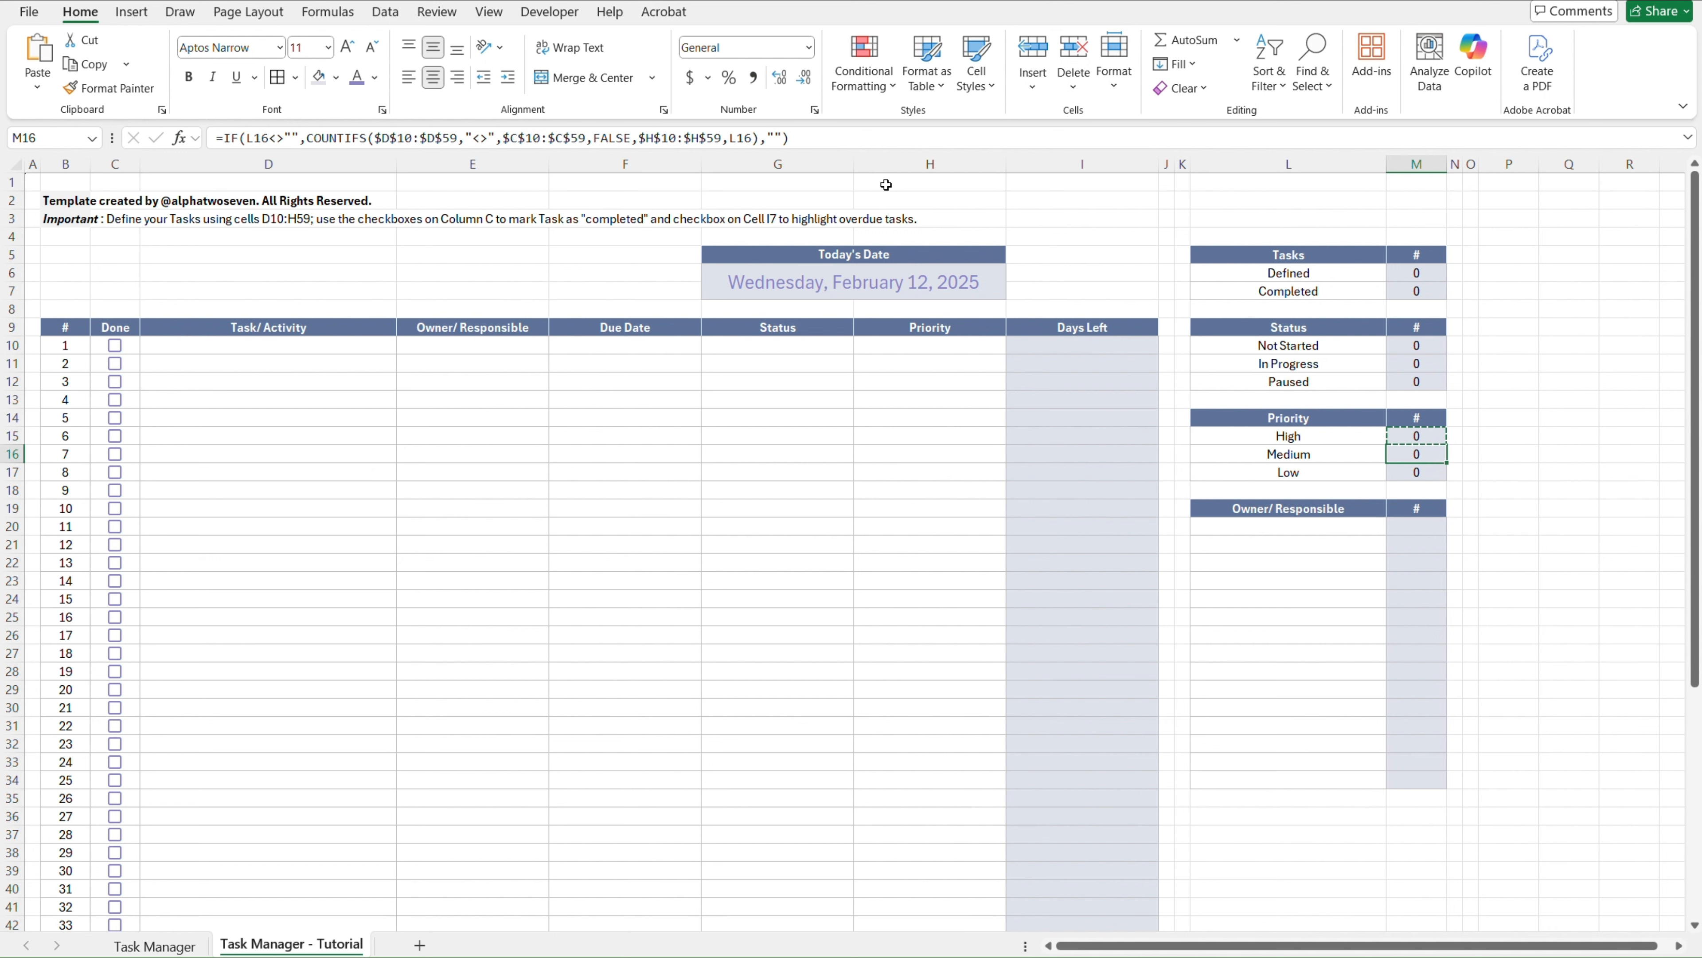
key("Down")
key("Down")
key("Down")
key("Up")
key("Up")
key("Up")
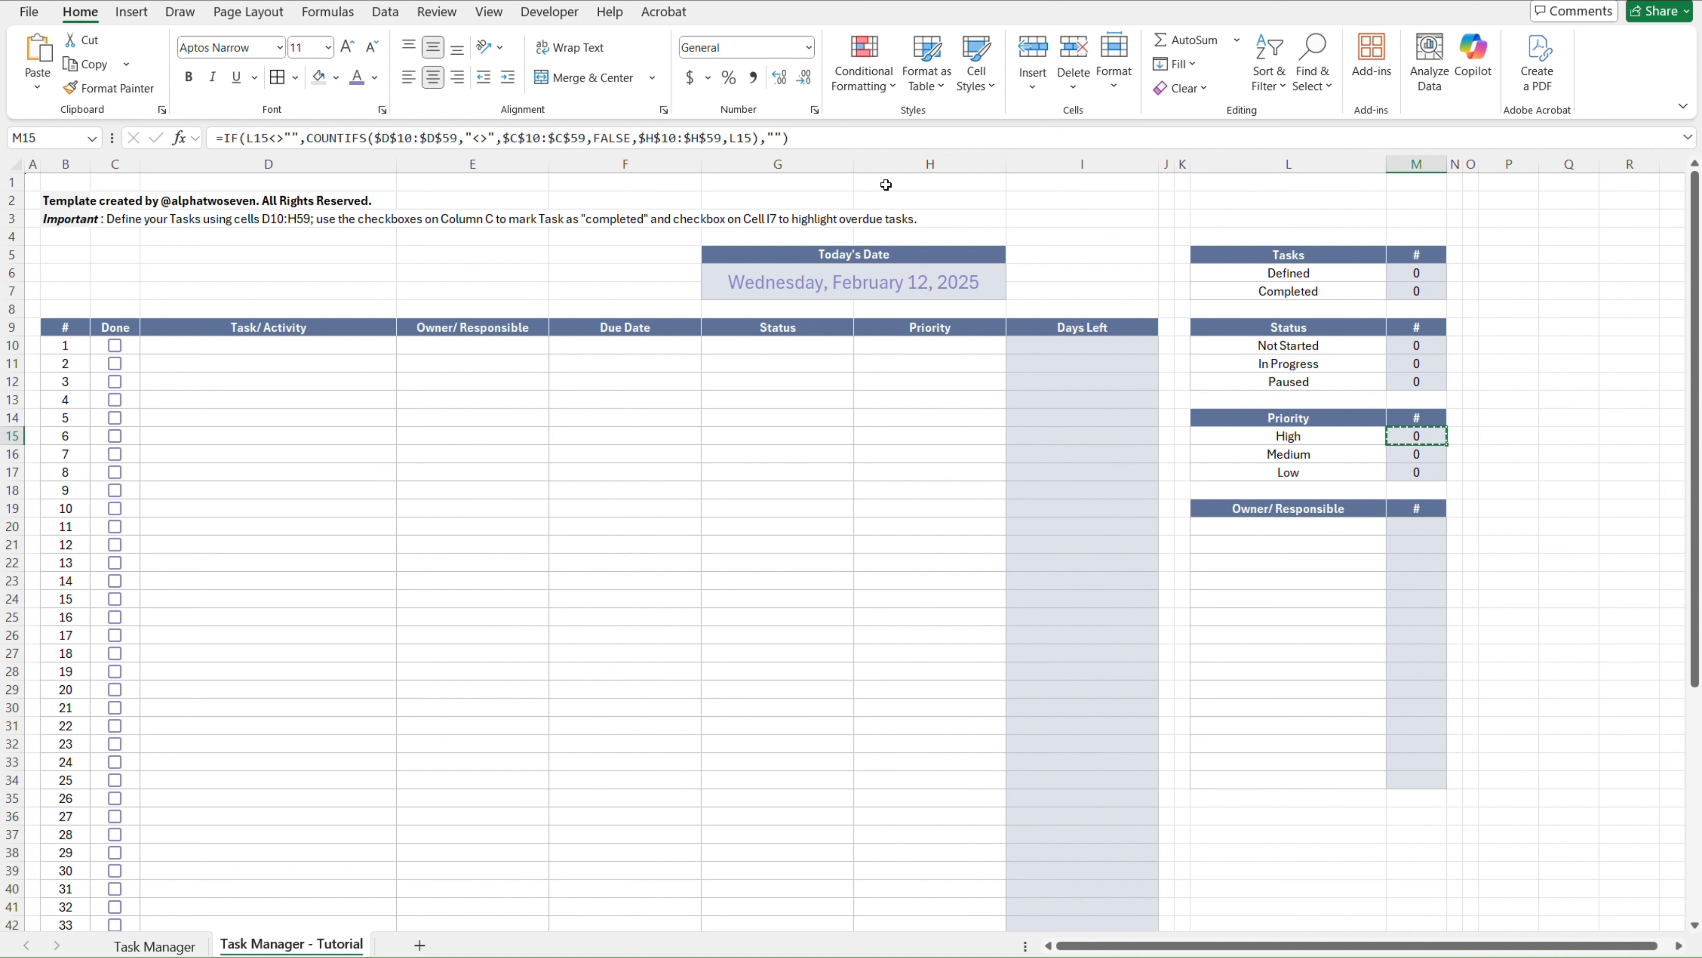
Copy the formula text from the Low priority count in M17 into the first Owner/Responsible count cell M20
key("Down")
key("Down")
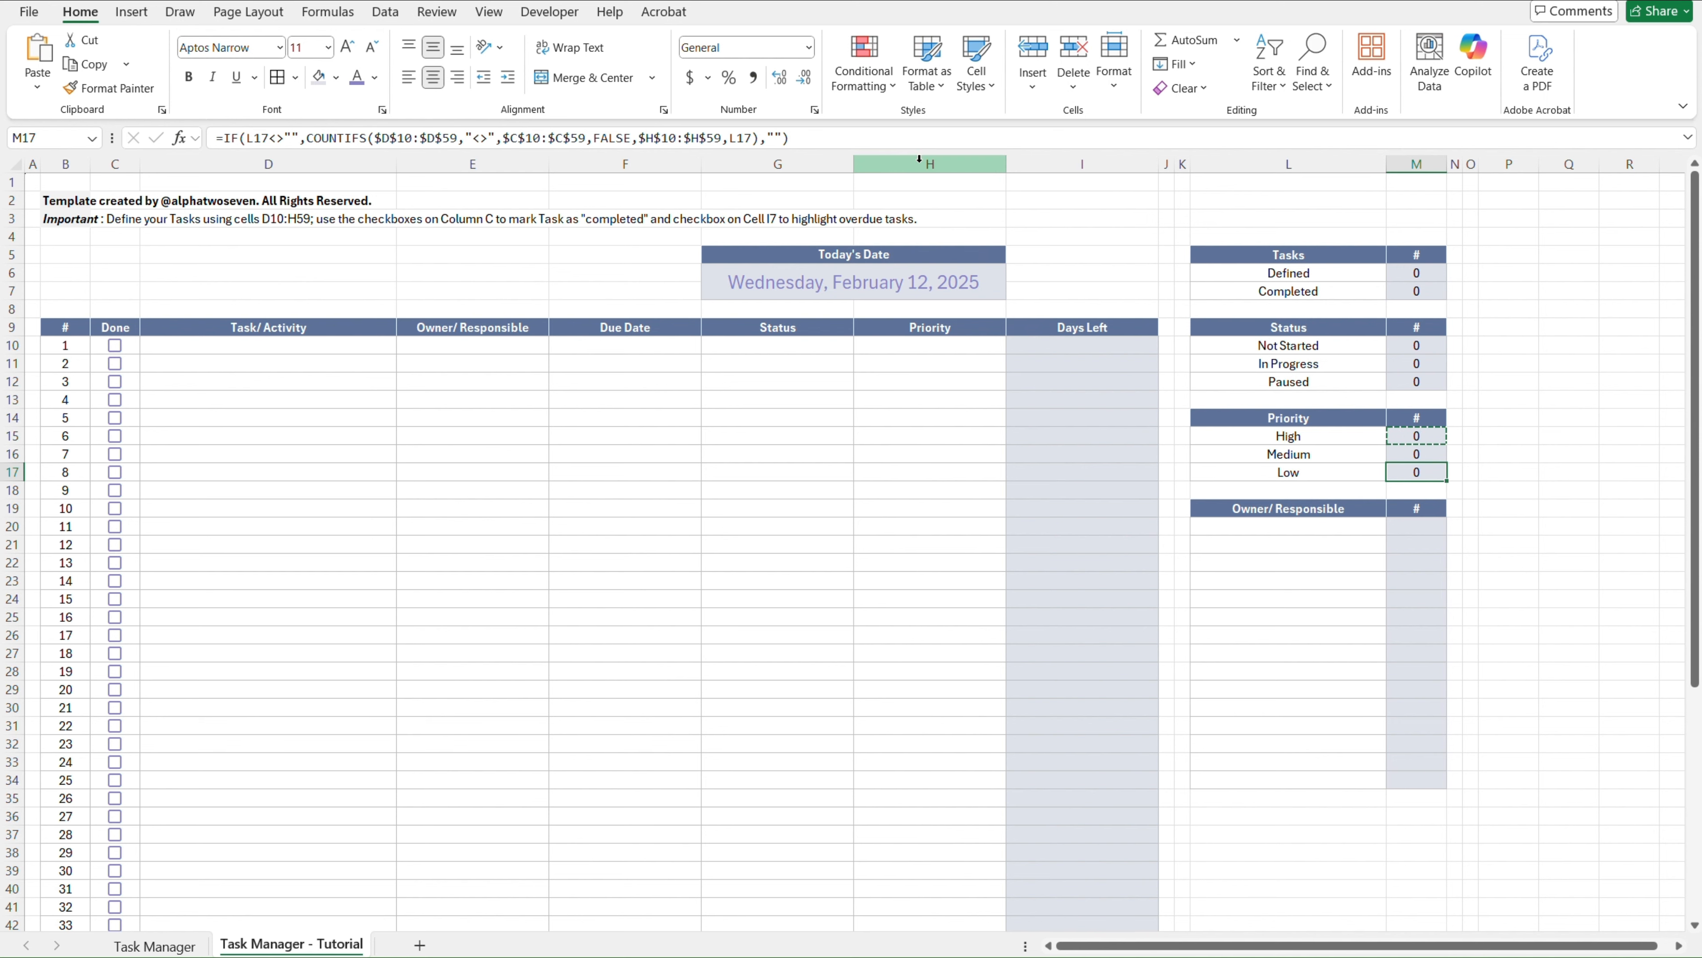
left_click_drag(790, 137, 352, 137)
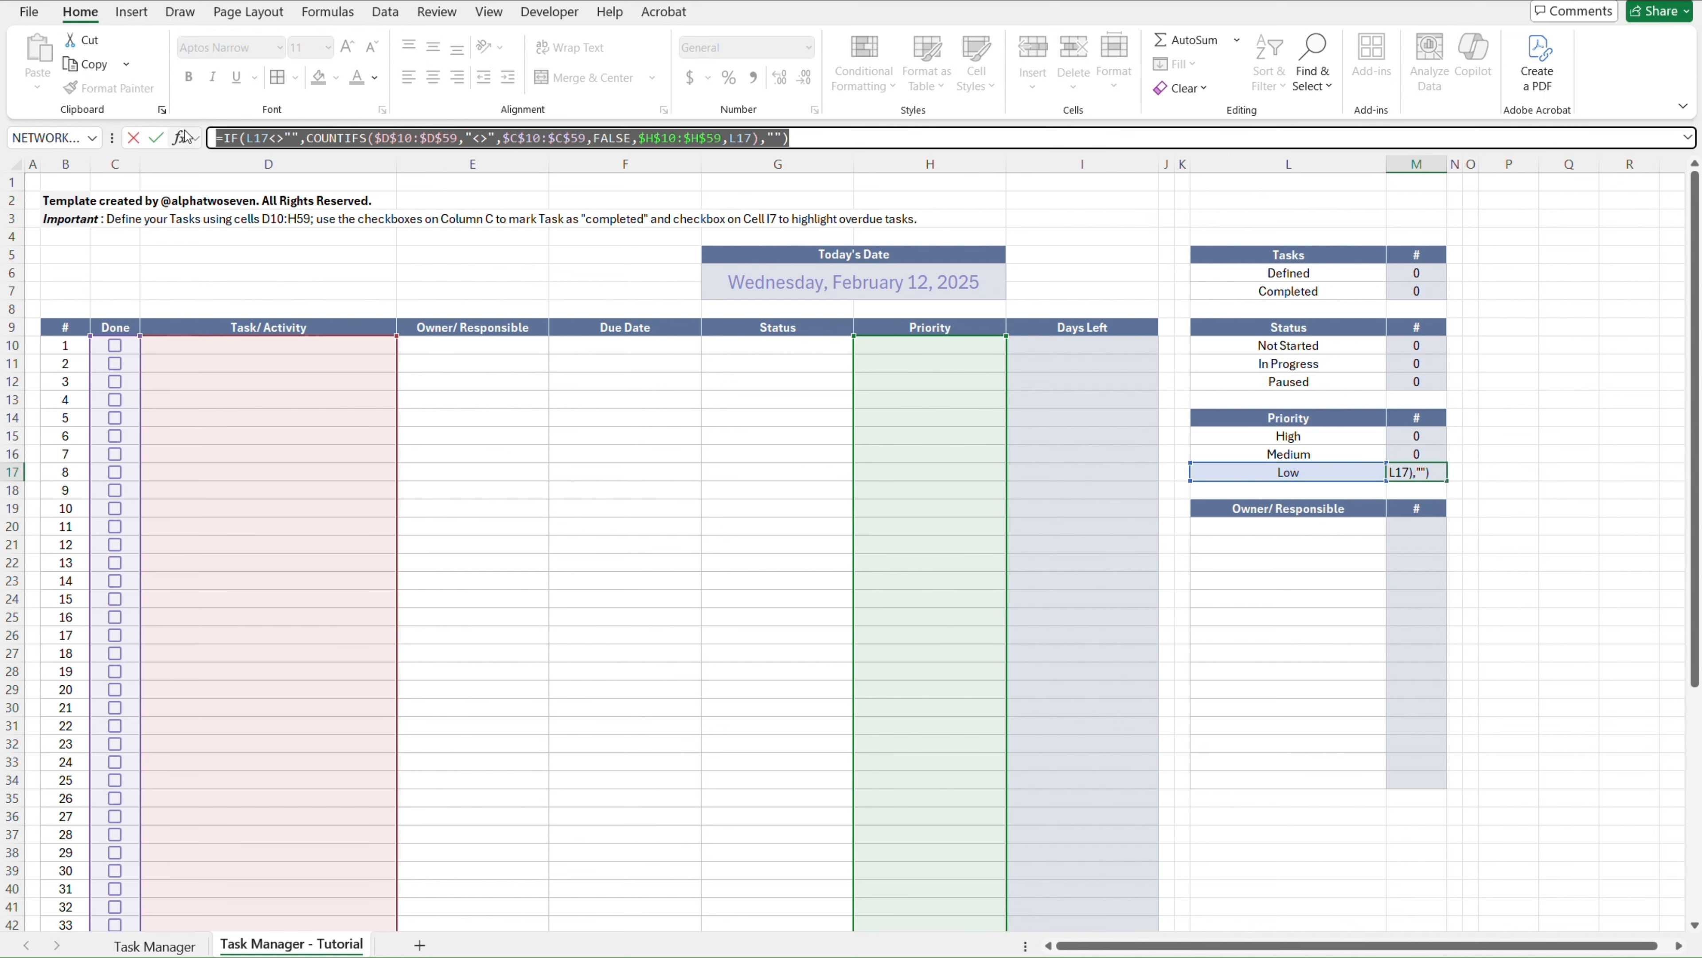
key("Escape")
key("Down")
key("Down")
key("Down")
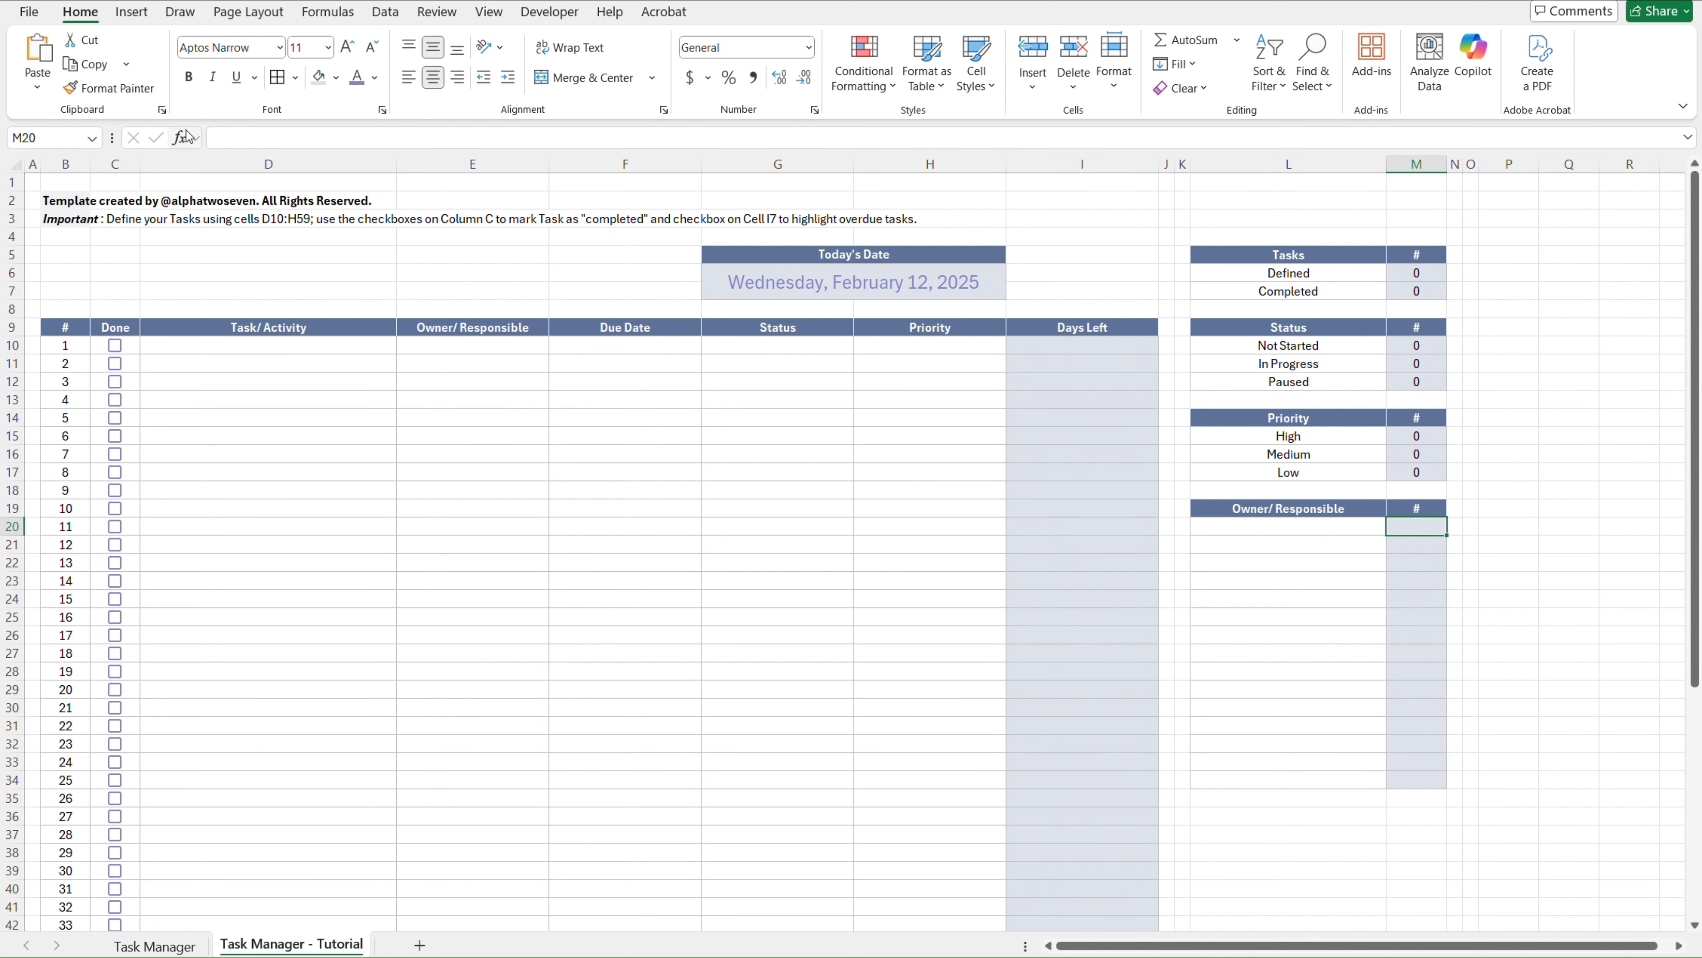
left_click(234, 137)
key("ctrl+v")
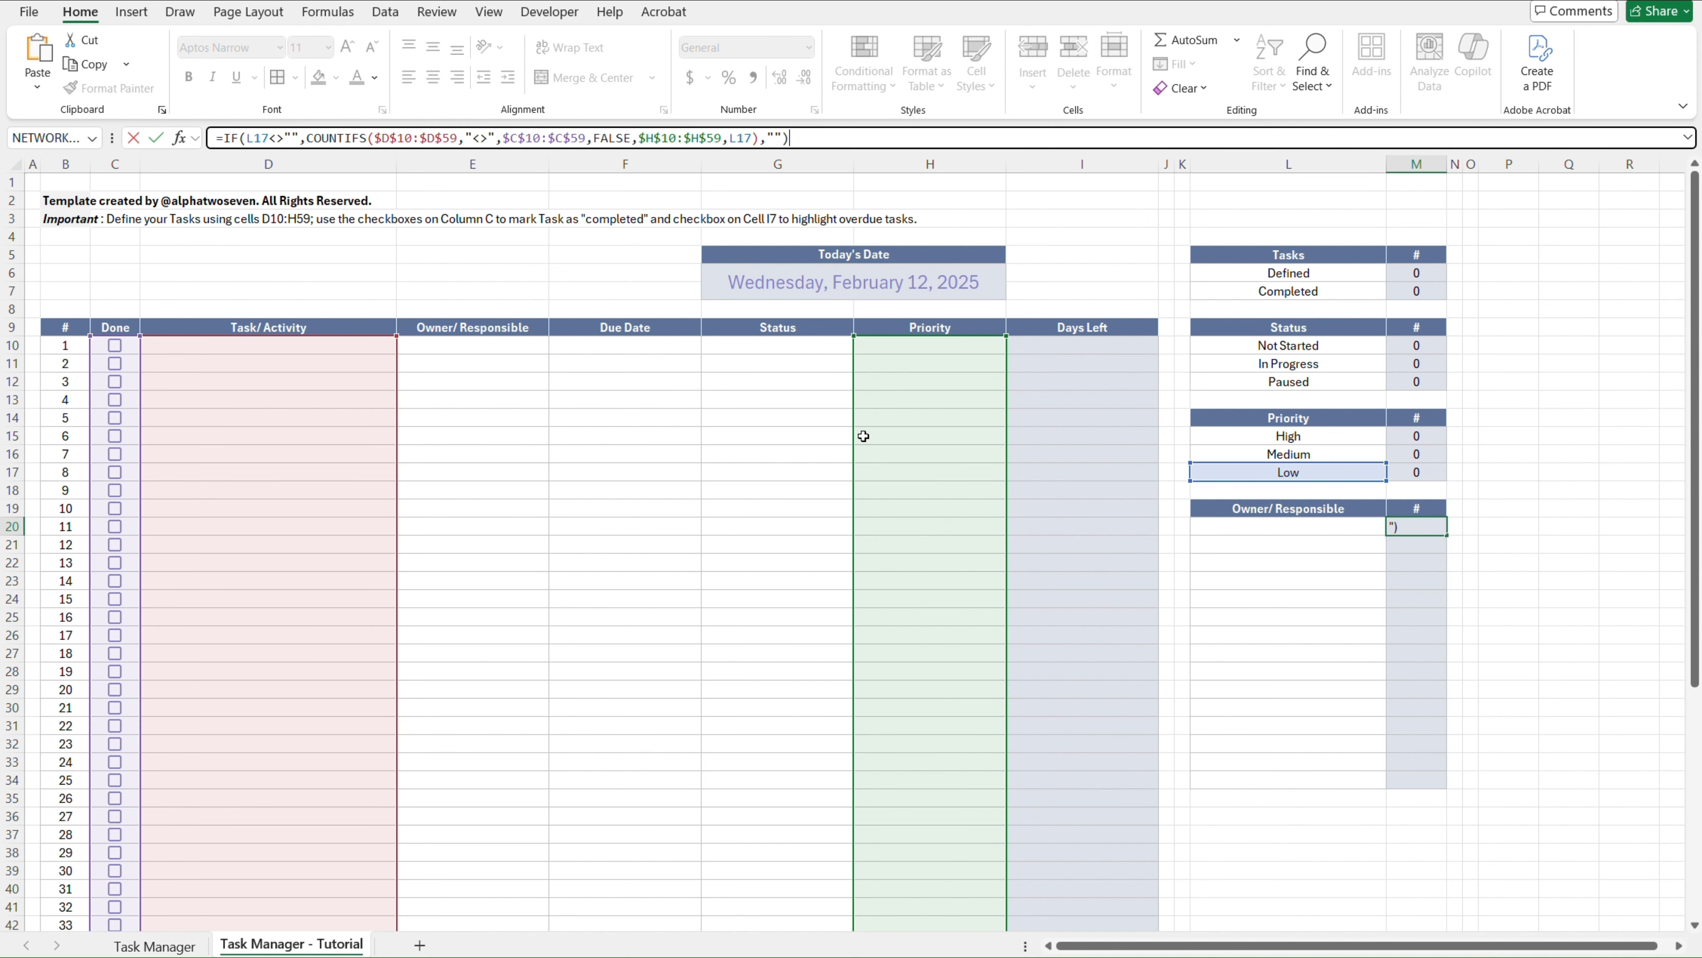
Repoint the M20 formula to the Owner/Responsible range $E$10:$E$59 and both label references to L20, and confirm it
left_click_drag(856, 395, 490, 384)
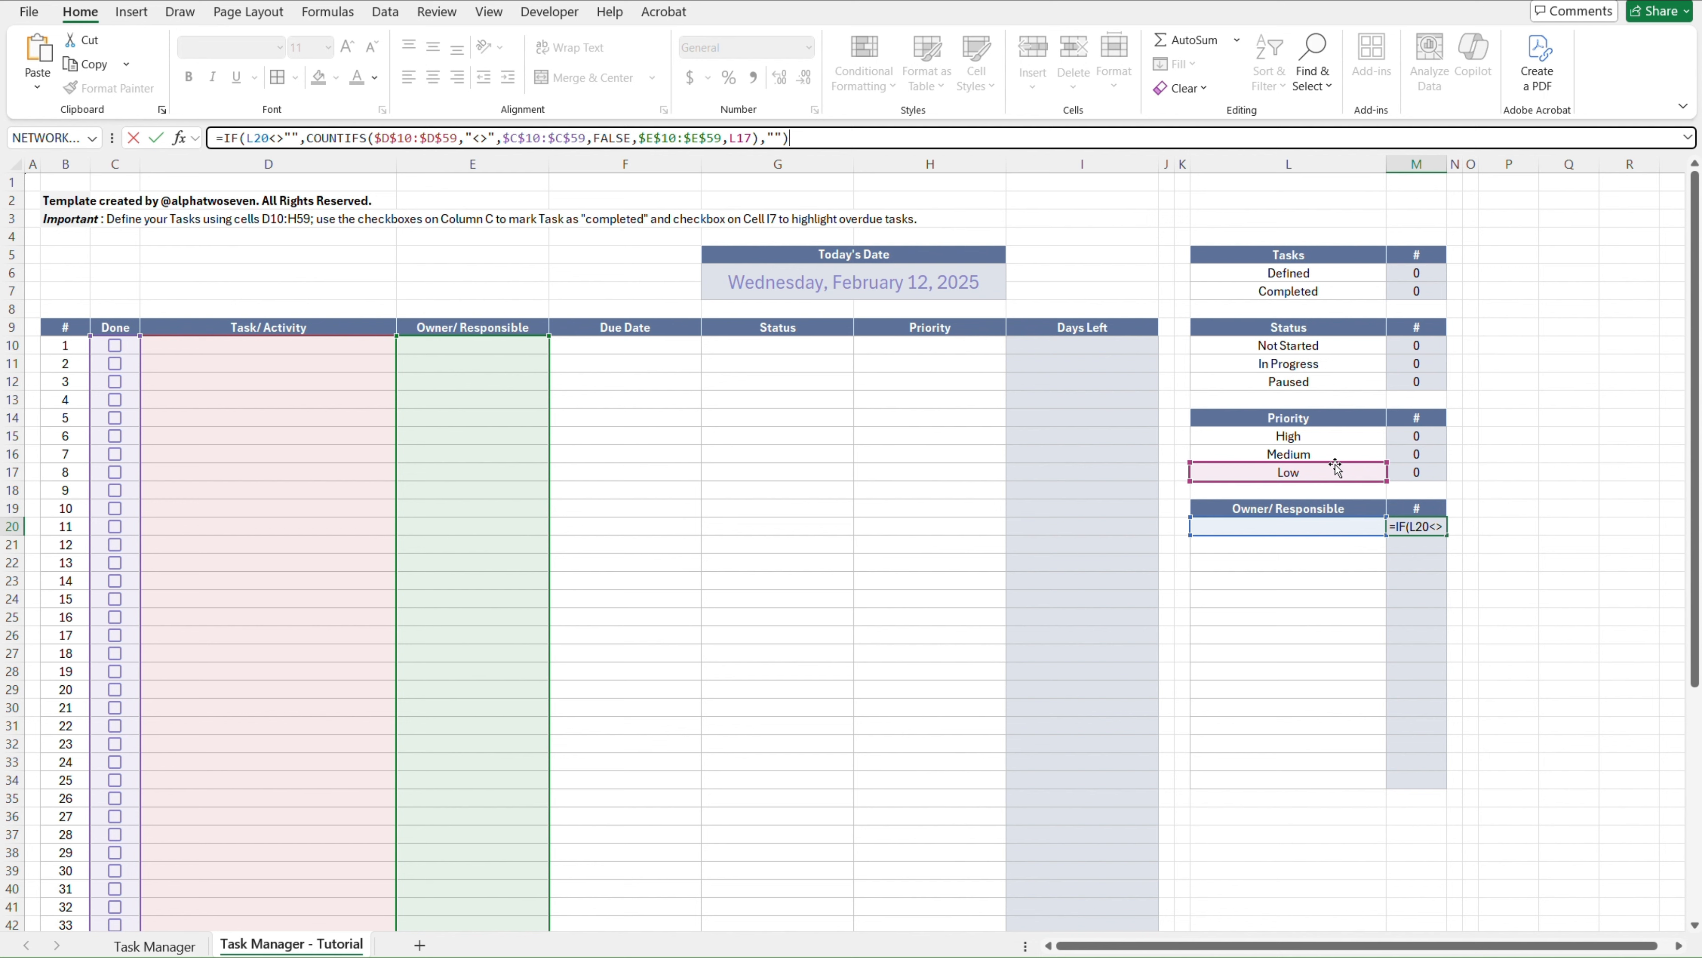
left_click_drag(1329, 464, 1334, 525)
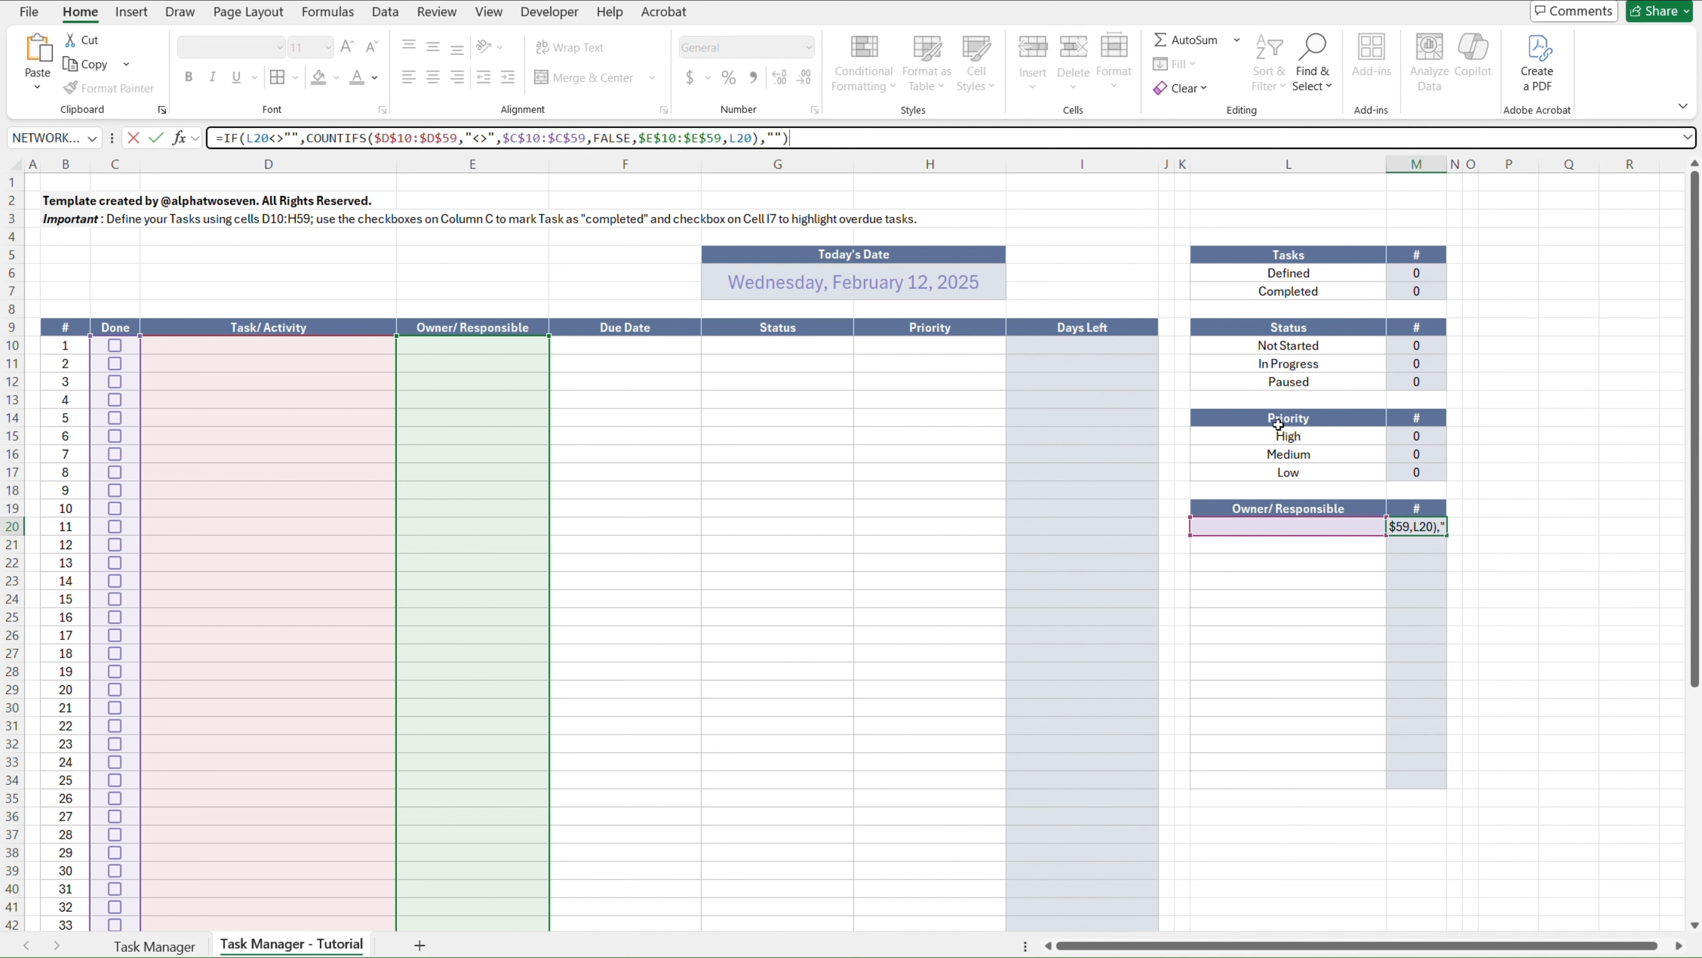
key("Return")
Fill the M20 count formula down through M34 in the Owner/Responsible summary table
key("Up")
key("shift+Down")
key("shift+Down")
key("shift+Down")
key("shift+Down")
key("shift+Down")
key("shift+Down")
key("shift+Down")
key("shift+Down")
key("shift+Down")
key("shift+Down")
key("shift+Down")
key("shift+Down")
key("shift+Down")
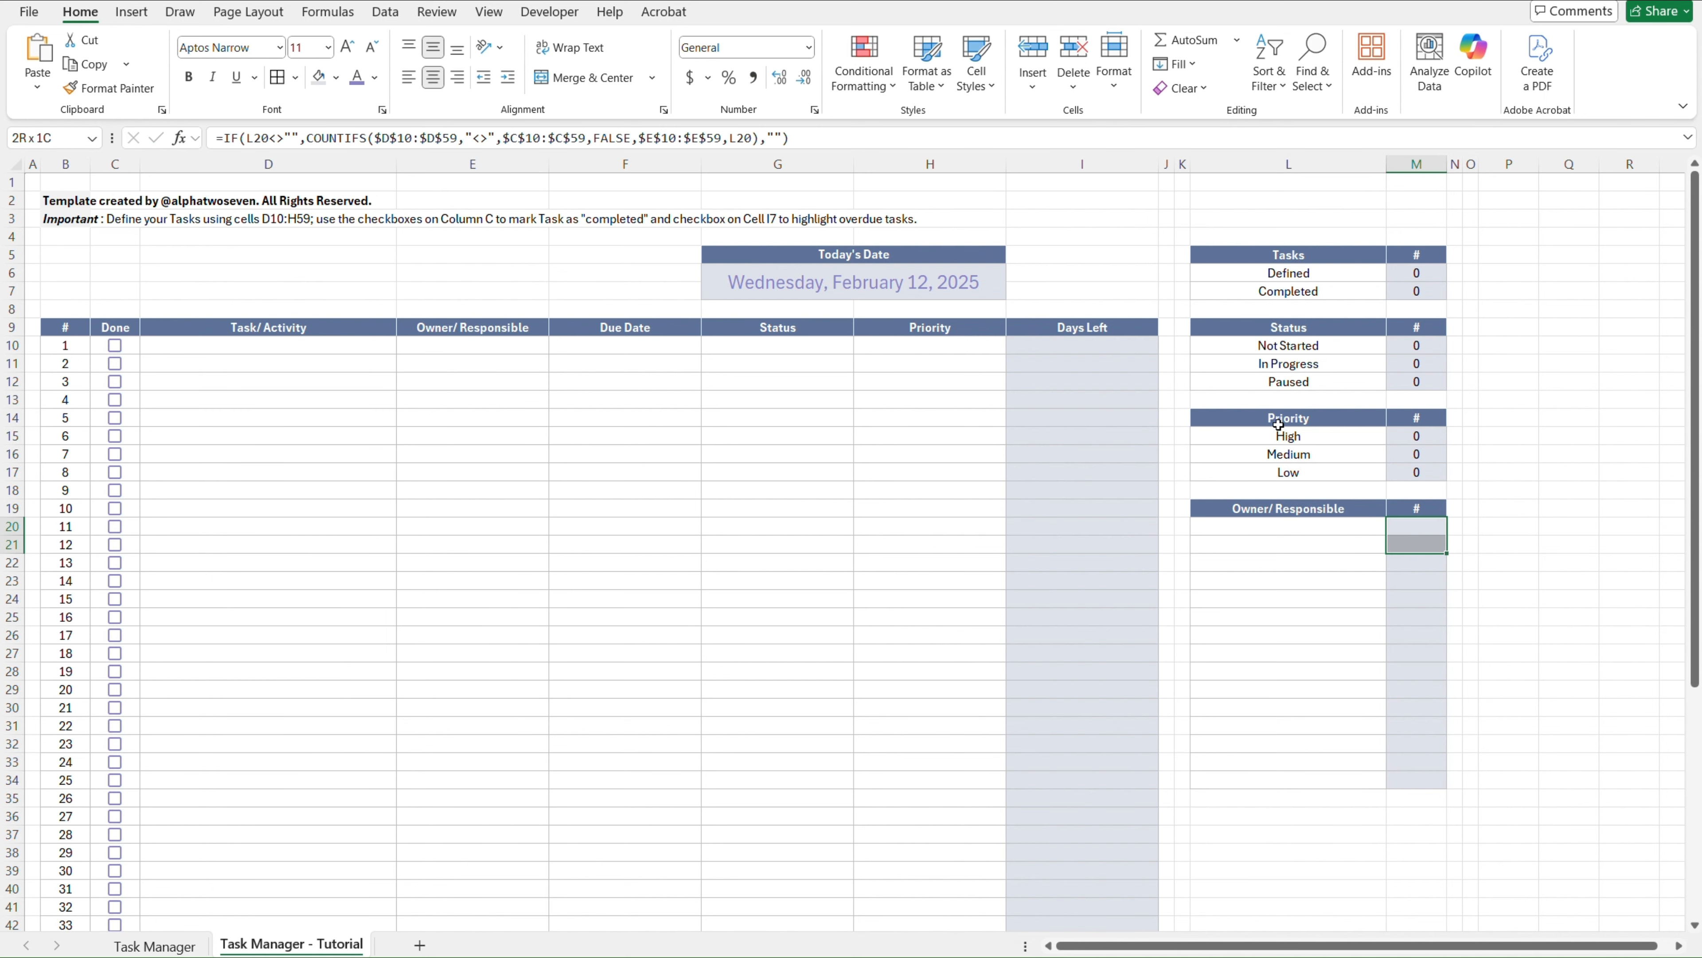
key("shift+Down")
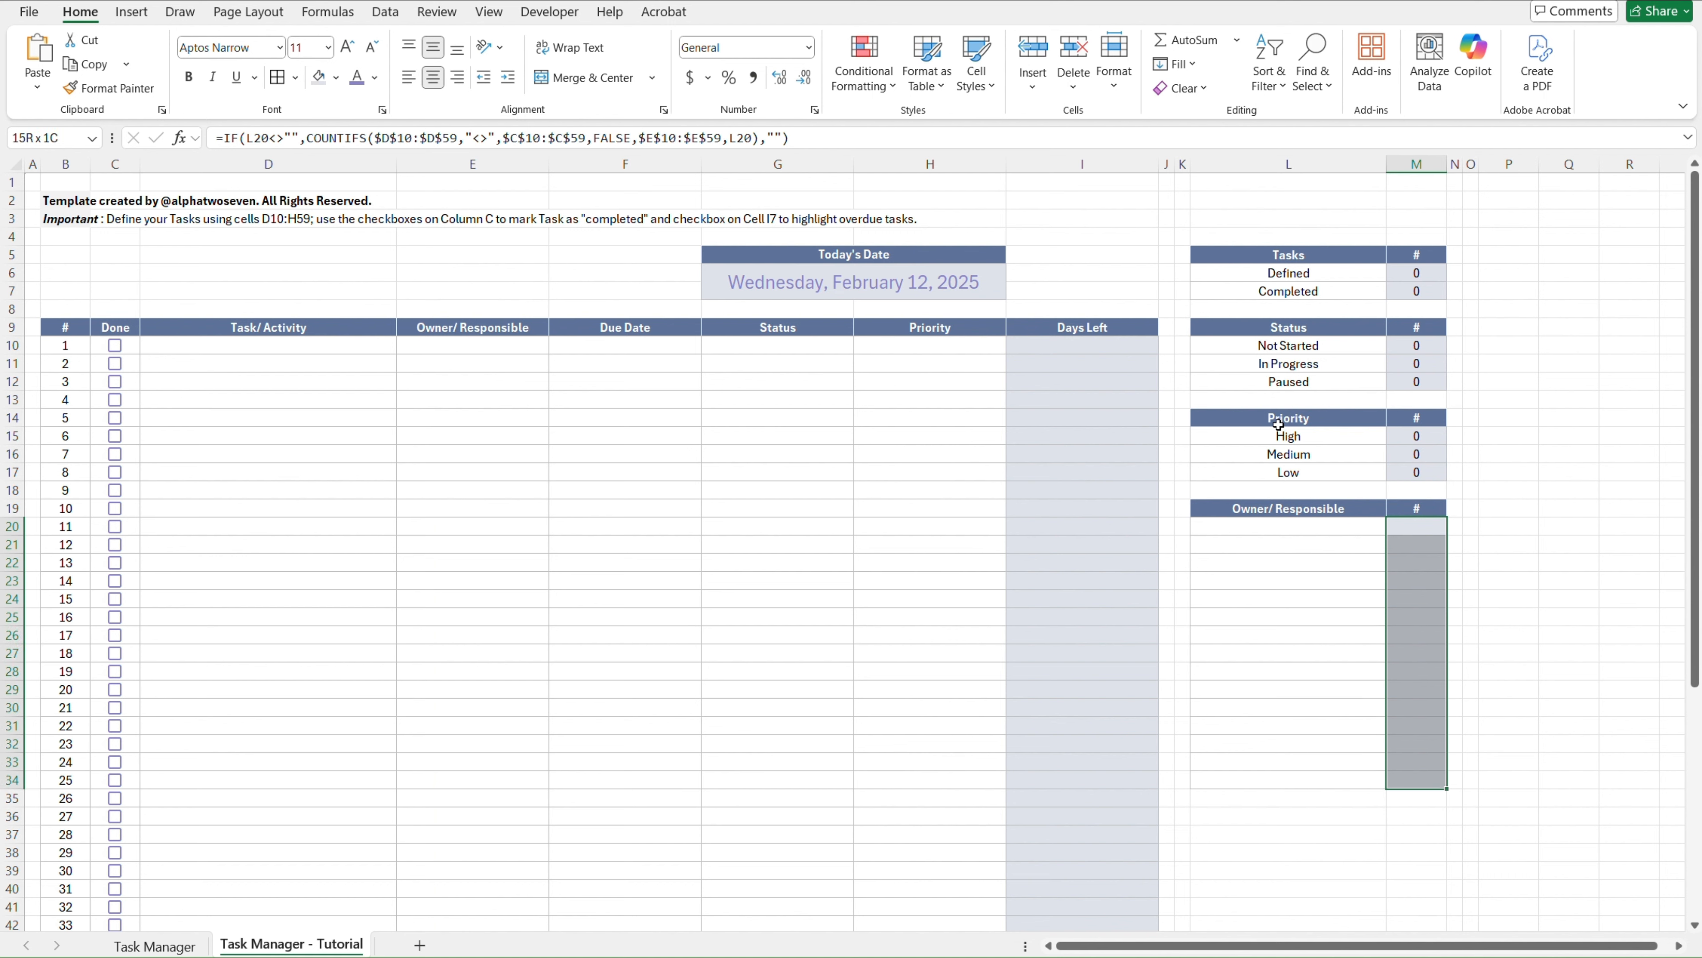
Enter four sample owner names in L20:L23 to test the Owner/Responsible counts
left_click(1279, 506)
key("Down")
key("Right")
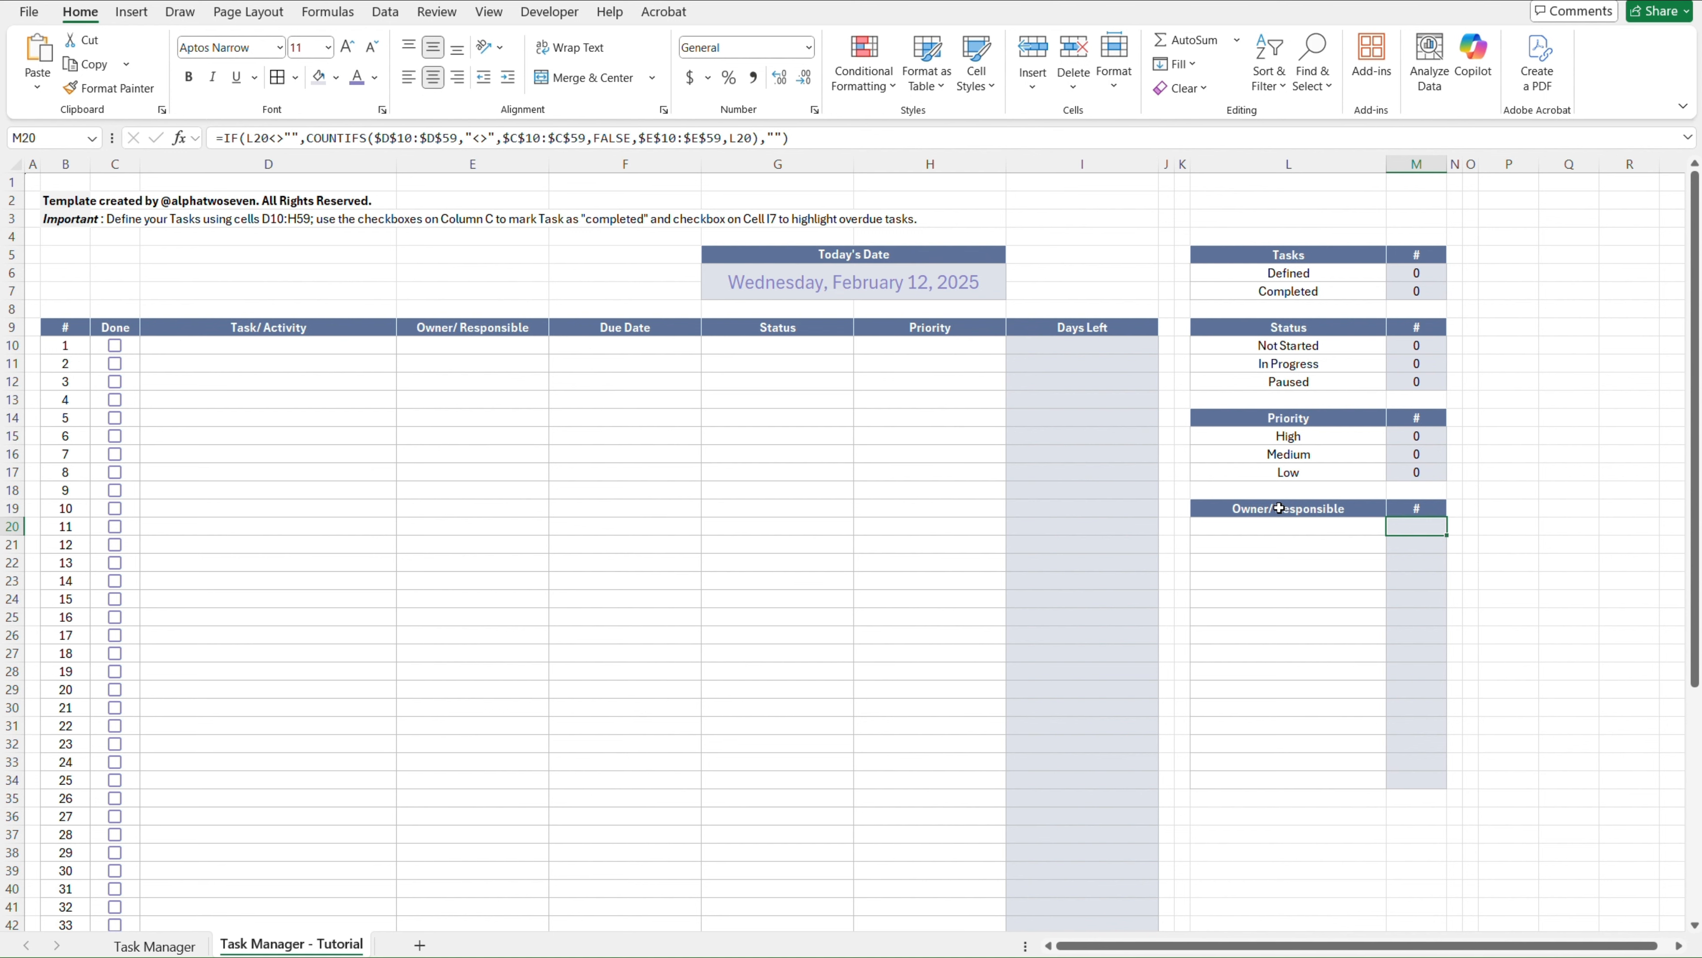
key("Left")
type("Rob")
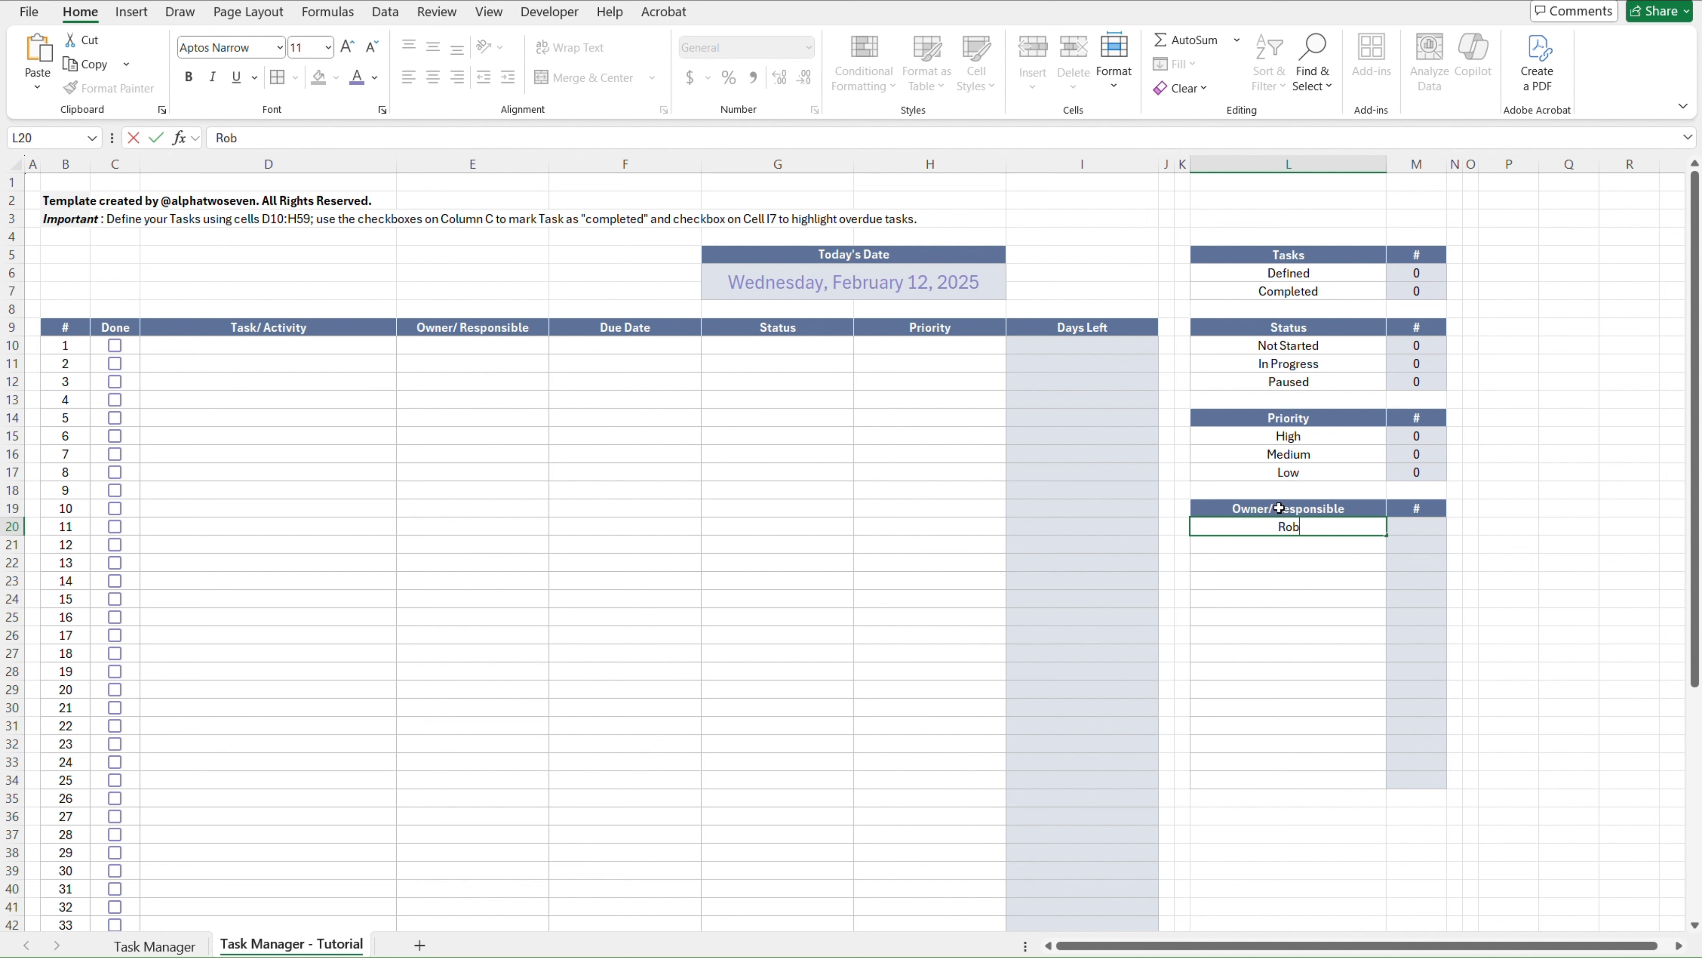
key("Return")
type("Jim")
key("Return")
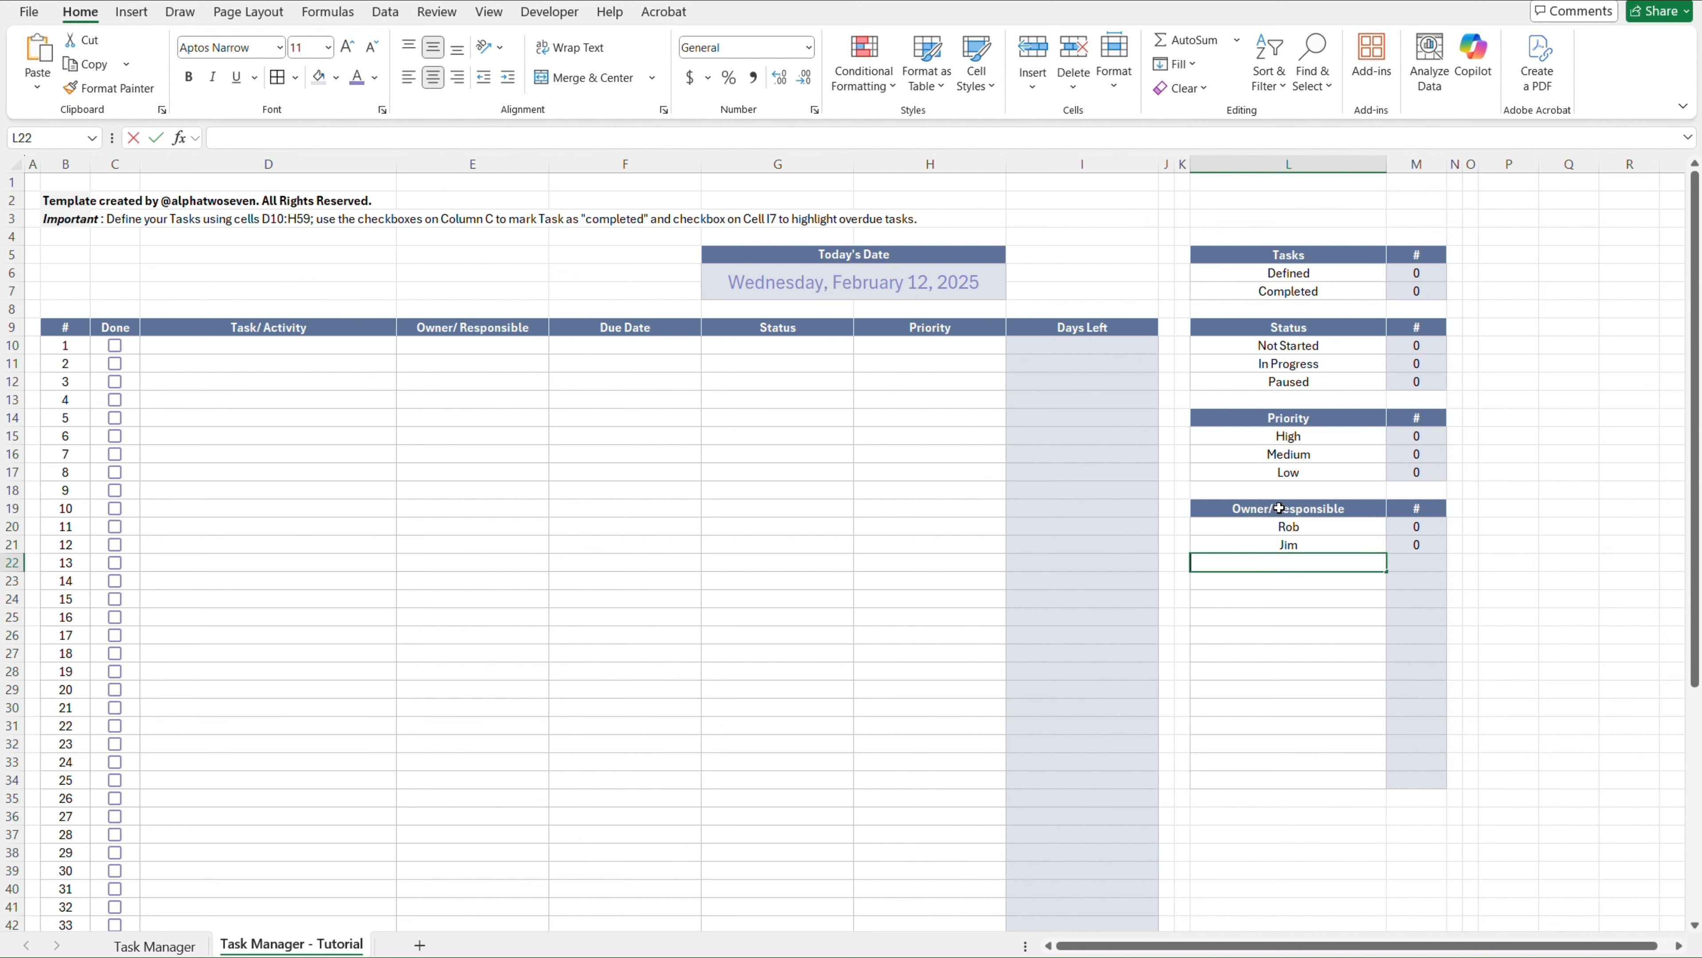
type("Michael")
key("Return")
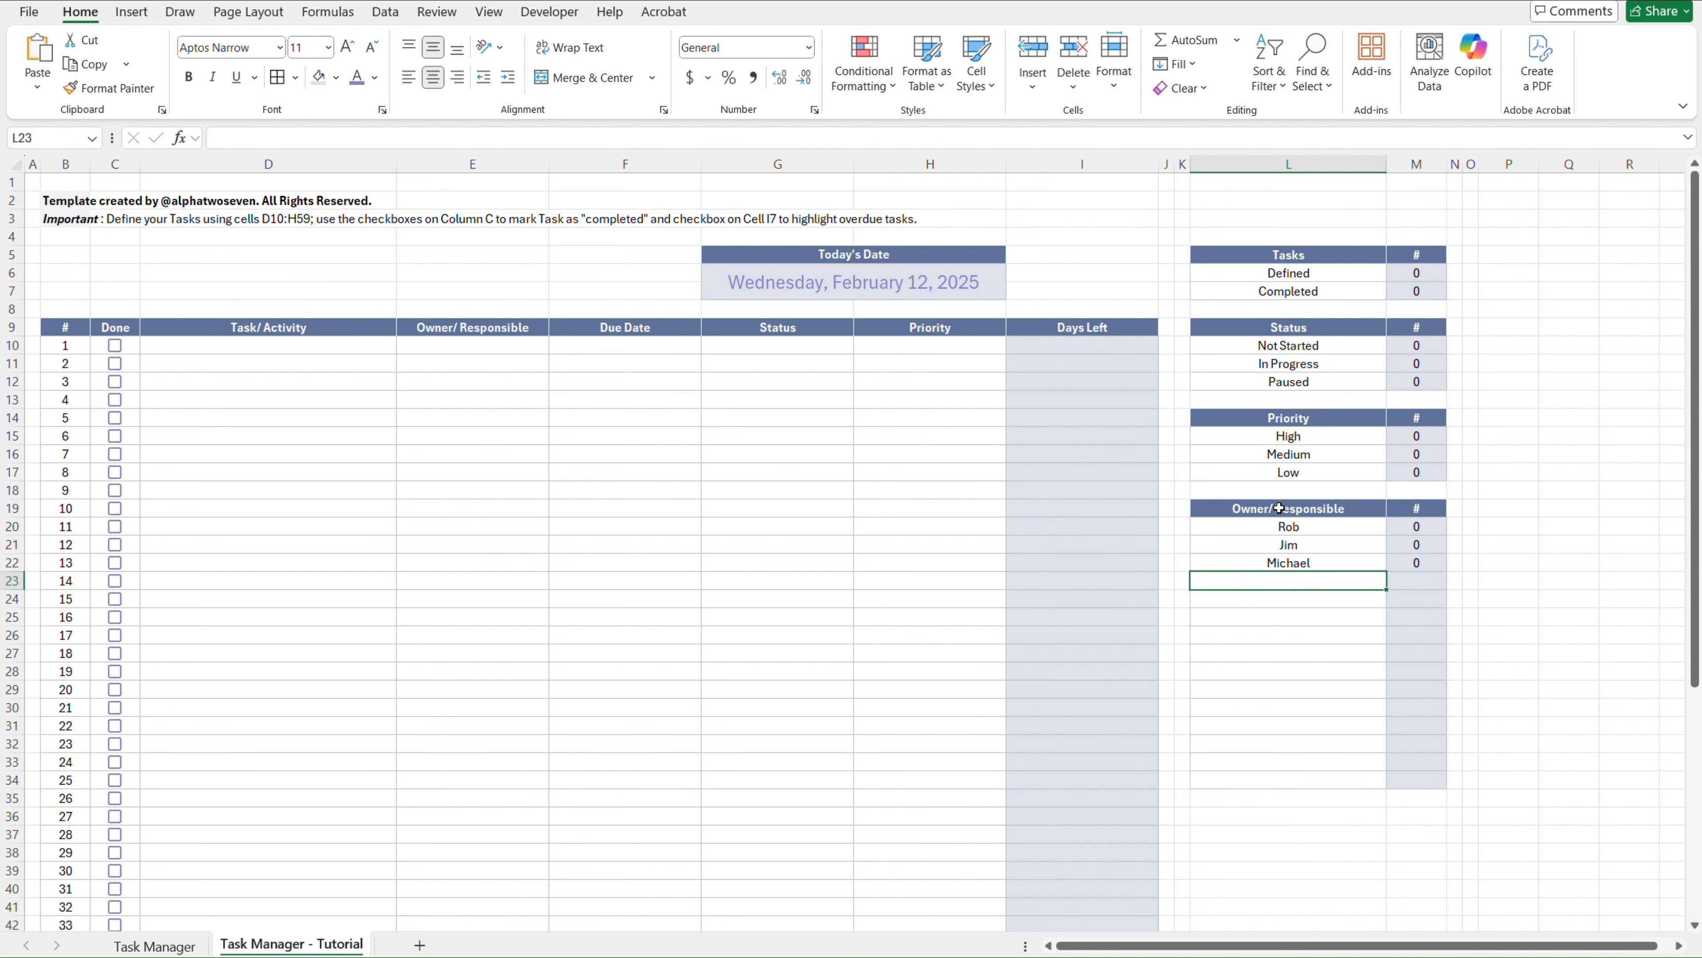
type("Pam")
key("Return")
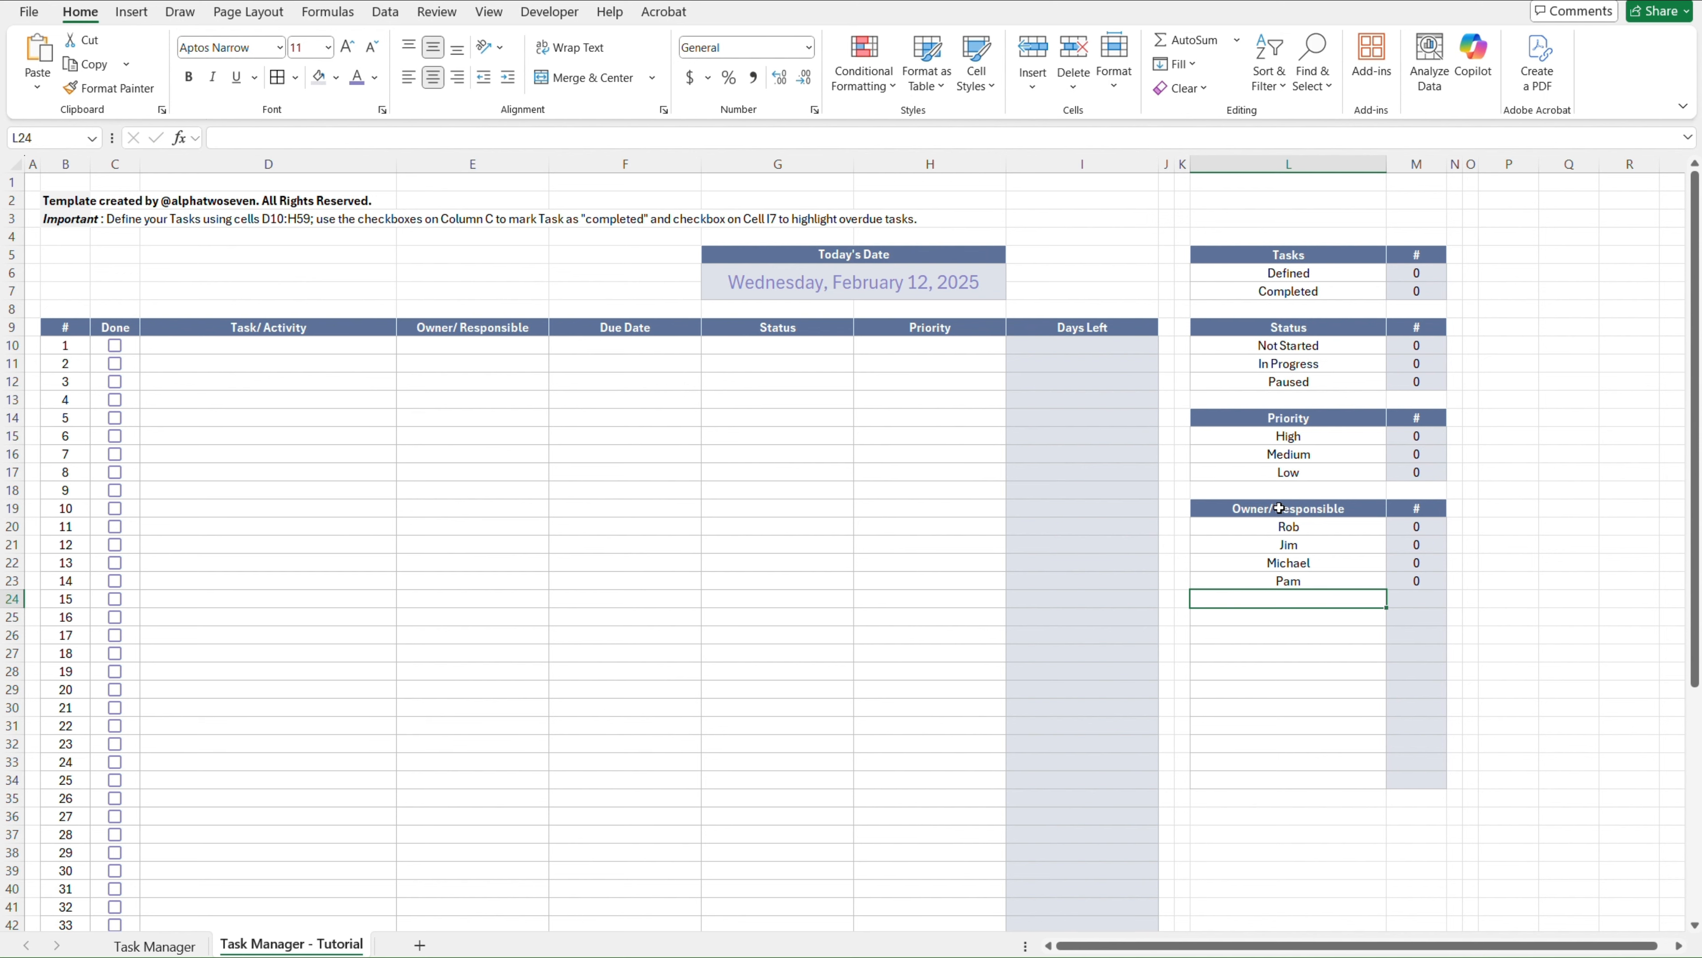
Check the count formulas beside the filled and empty owner rows, including the range M24:M34
key("Up")
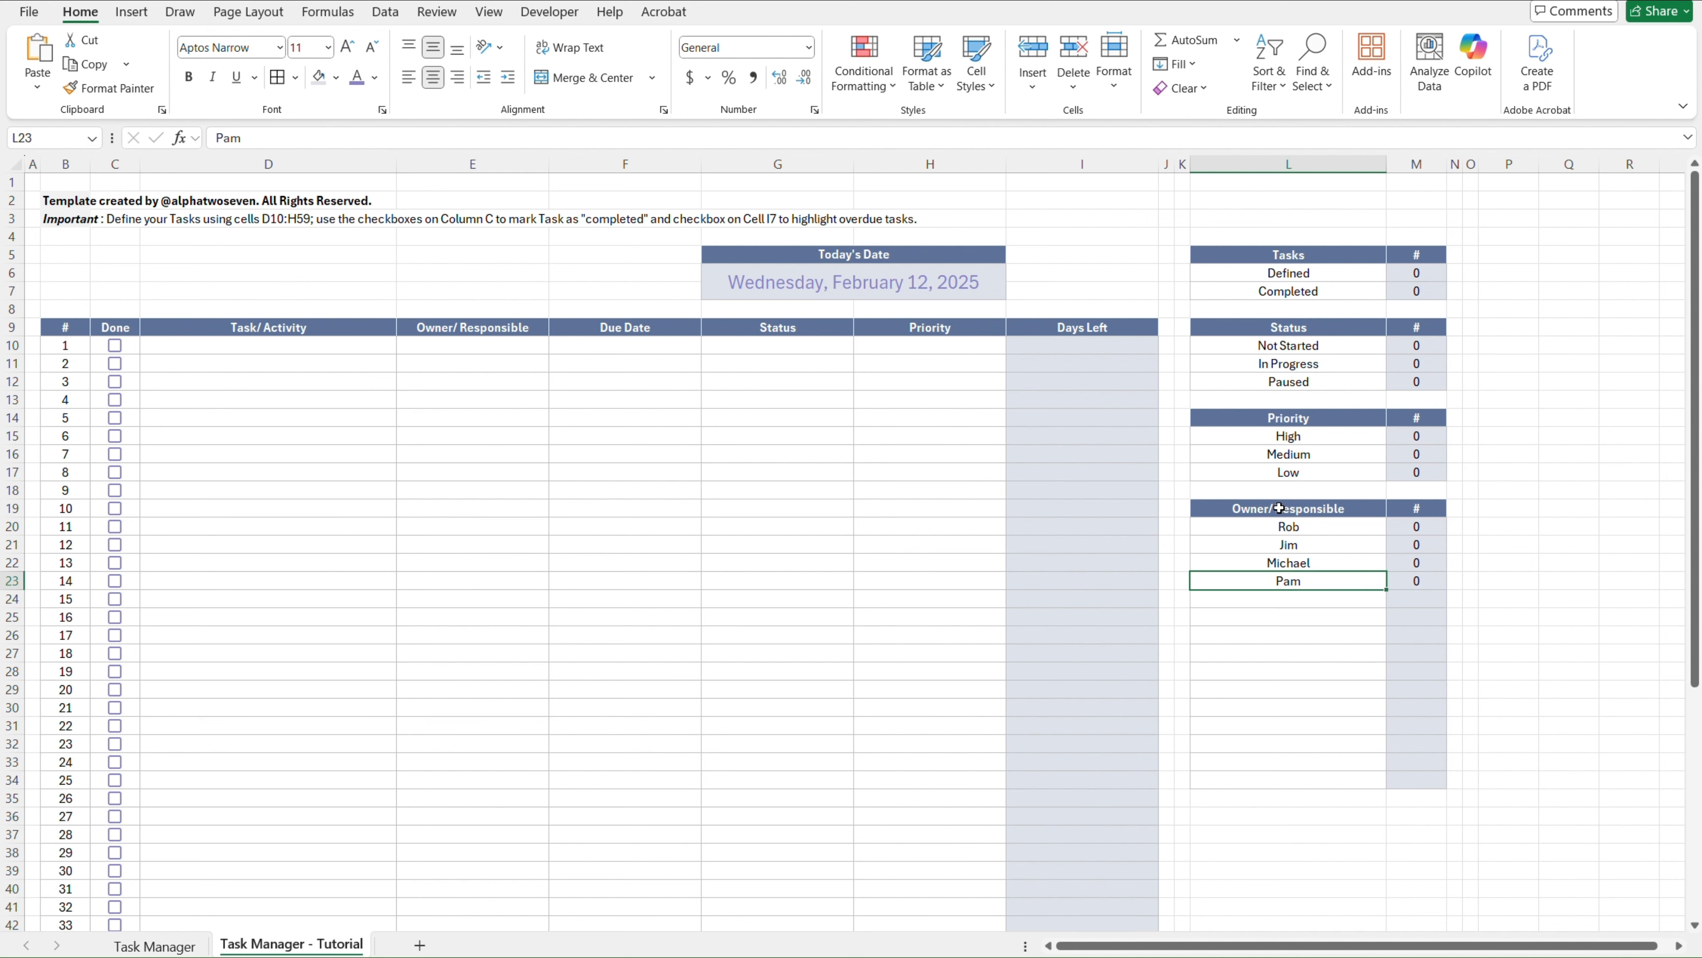
key("Down")
key("Right")
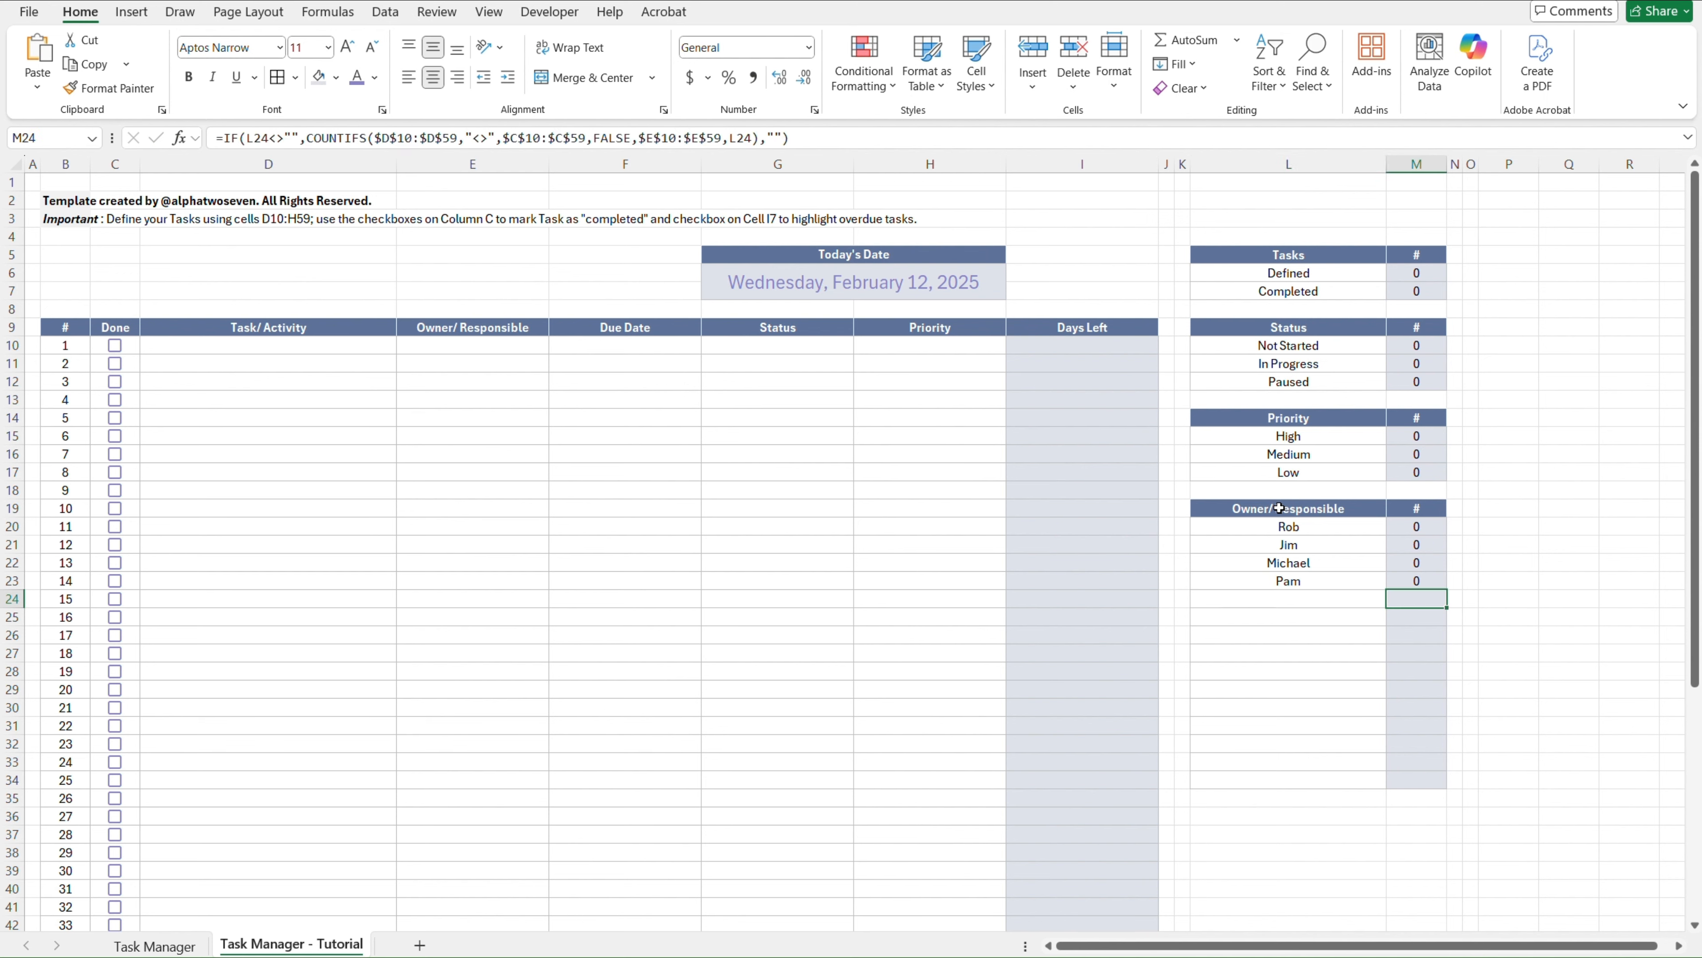
key("ctrl+shift+Down")
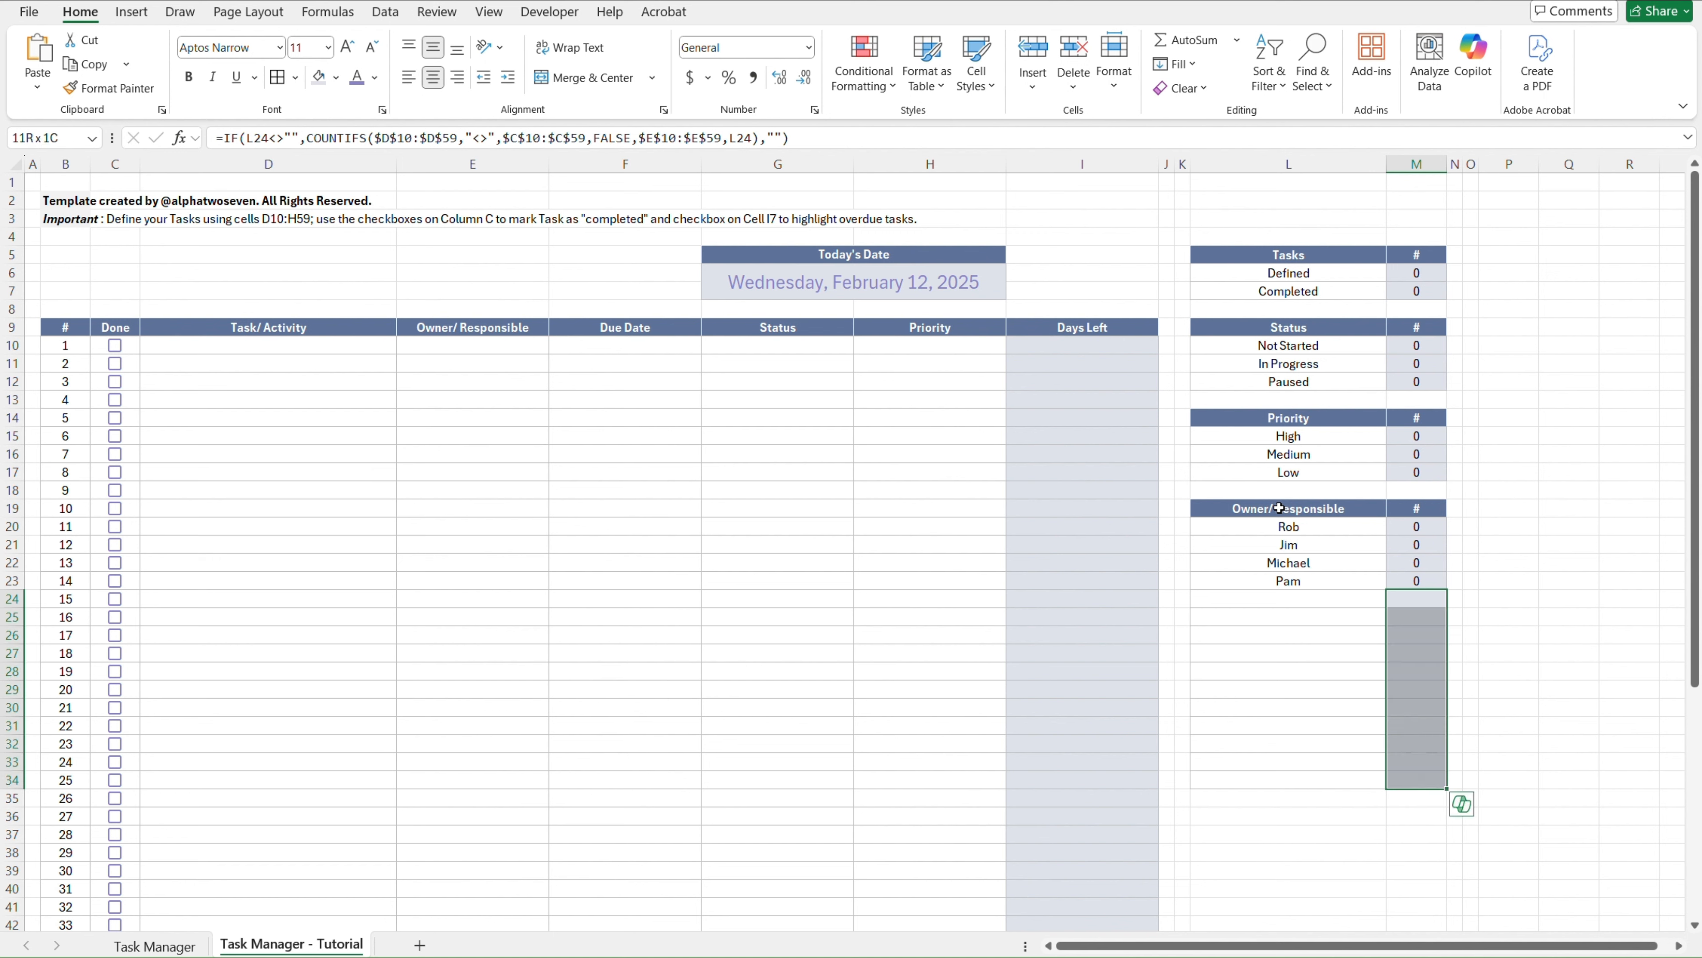
key("Up")
key("Up")
key("Down")
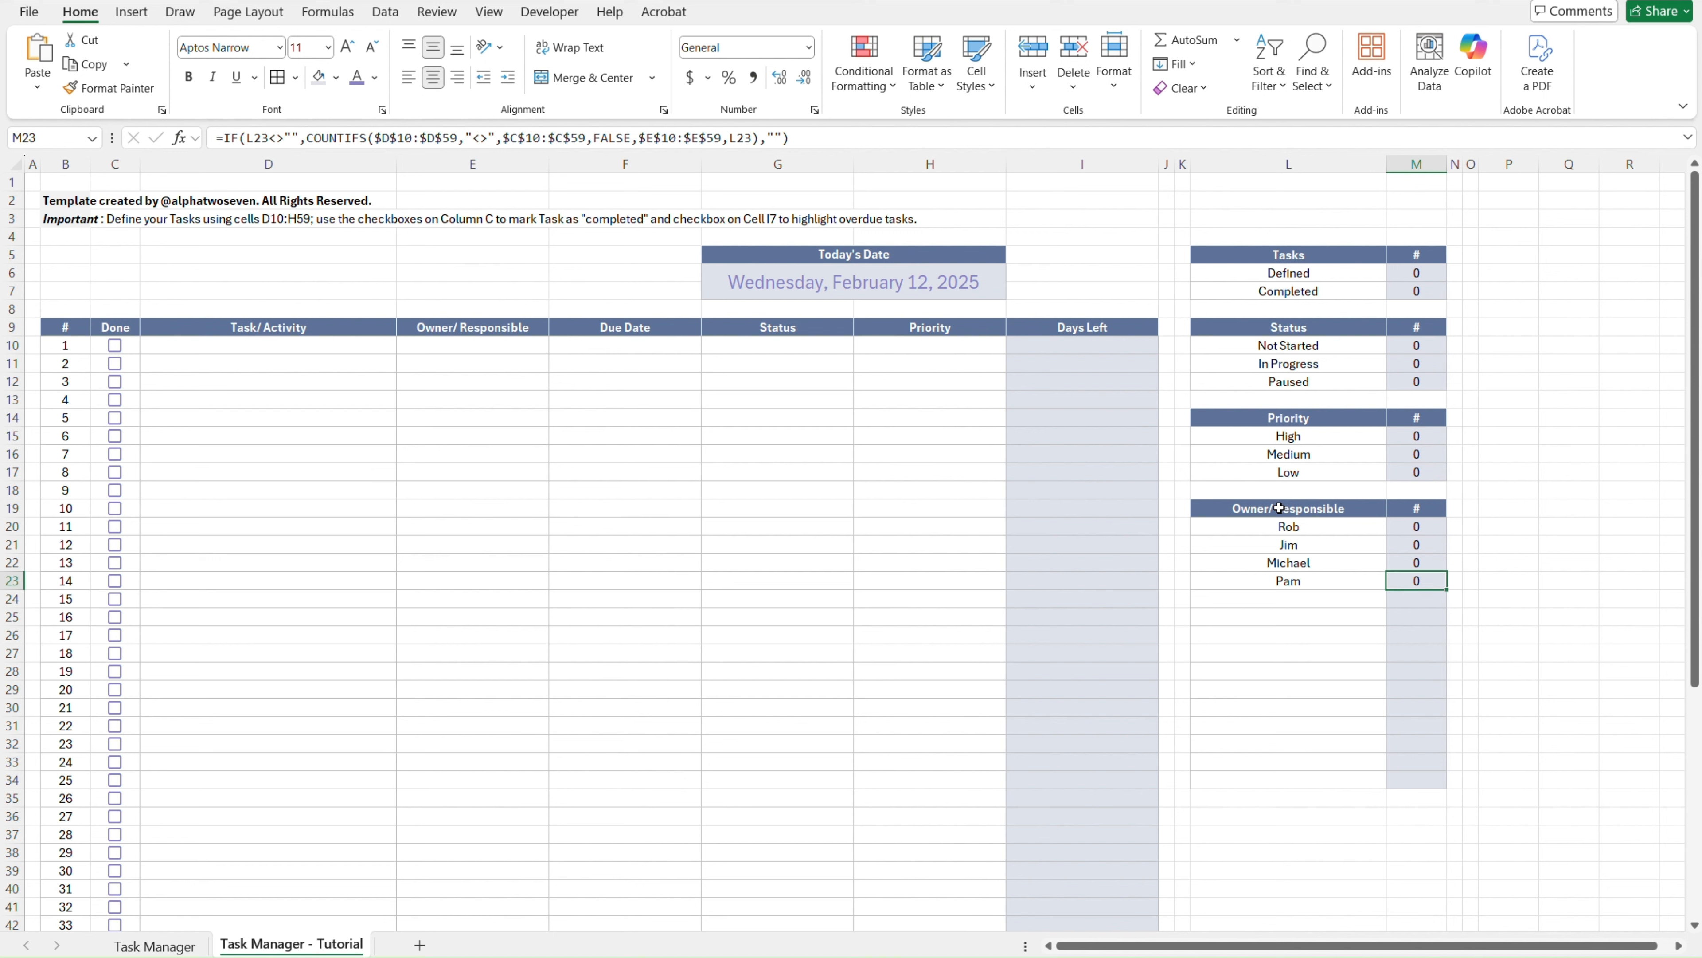
Delete the sample owner names from L20:L23
key("Left")
key("shift+Up")
key("shift+Up")
key("shift+Up")
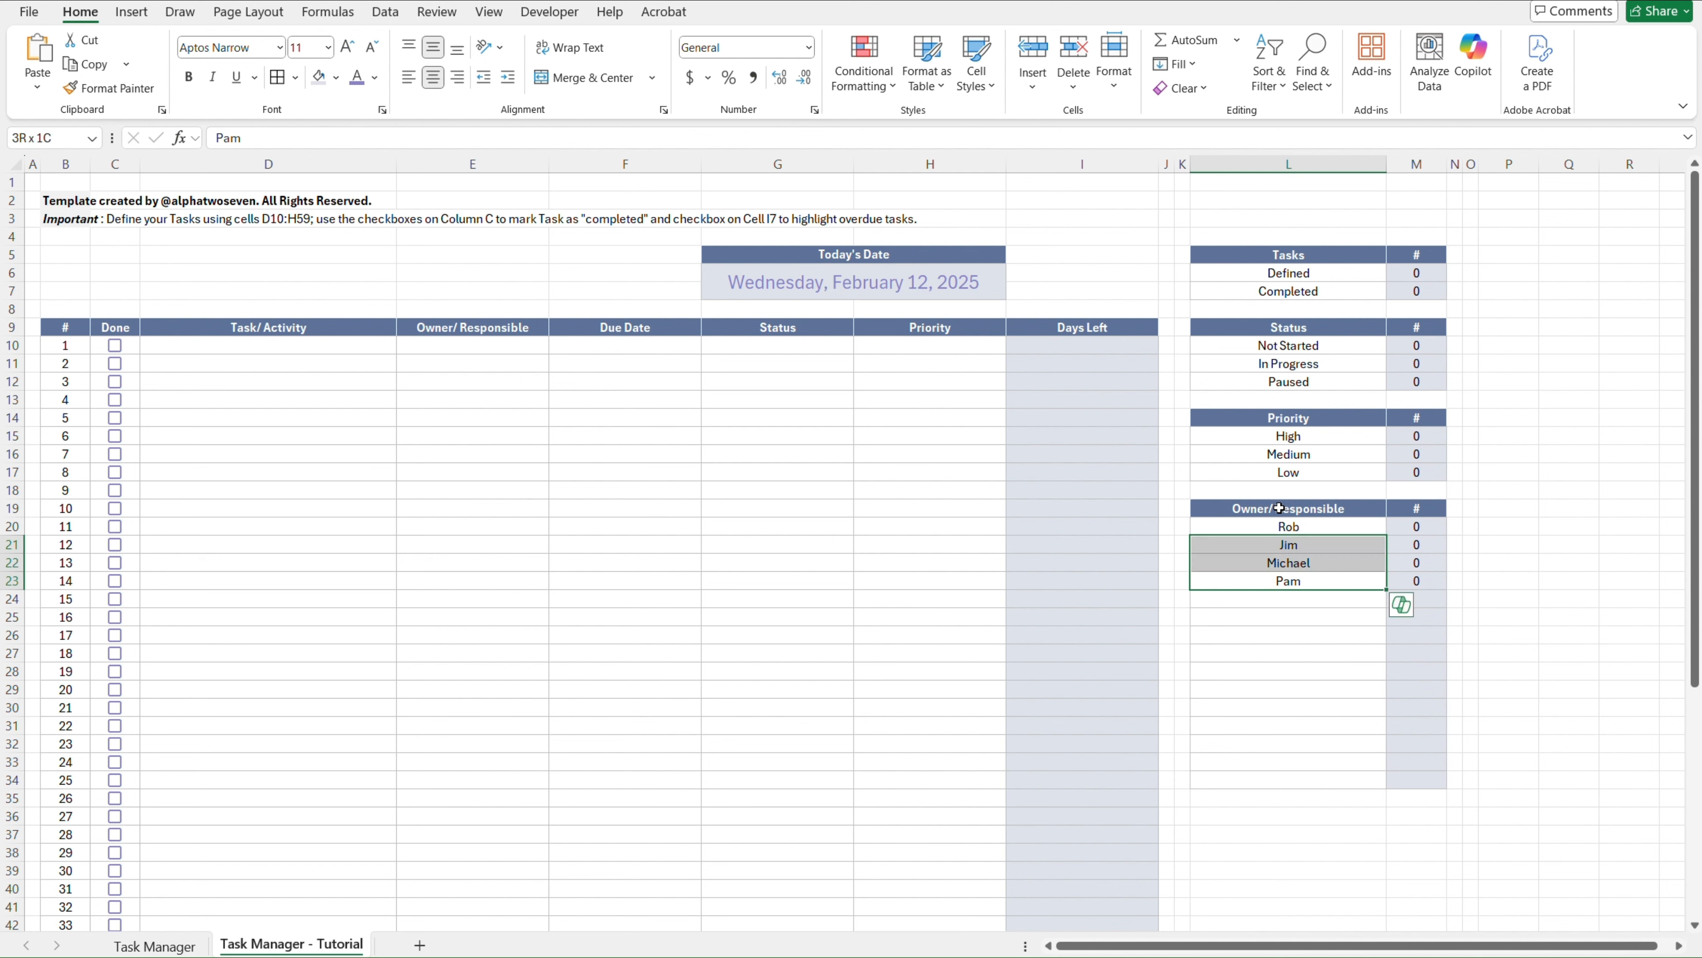
key("Delete")
key("Up")
key("Up")
key("Up")
key("Up")
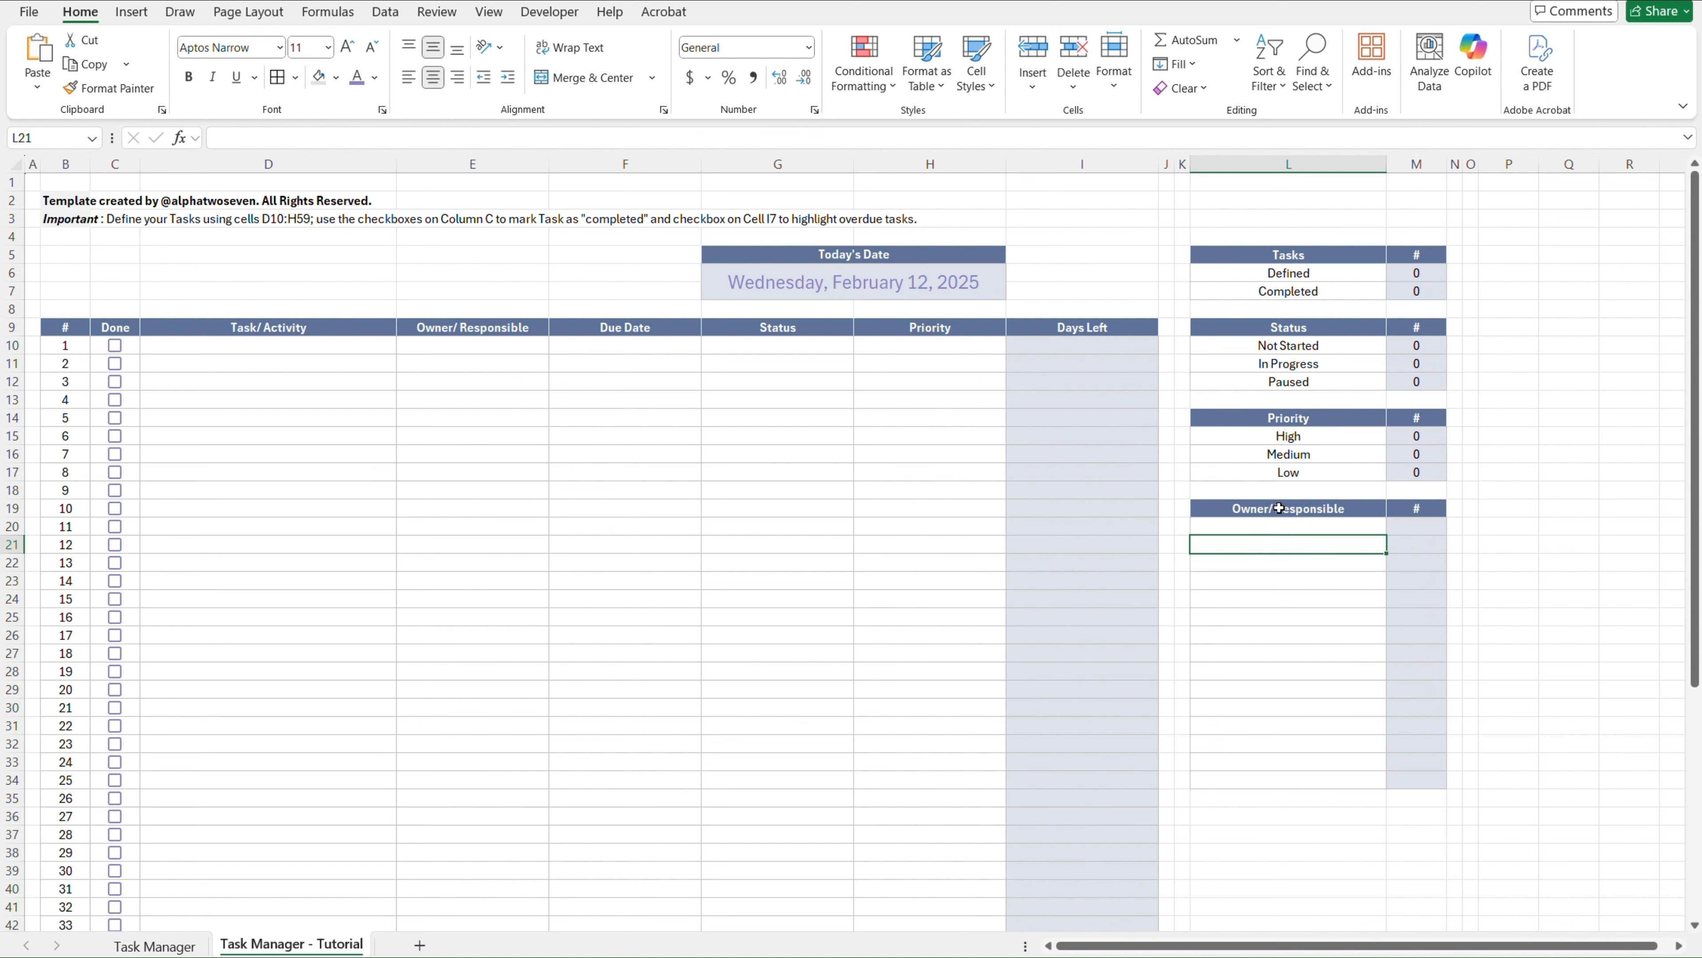
Check the count formulas in the last rows of the Owner/Responsible summary table
key("Right")
key("ctrl+Down")
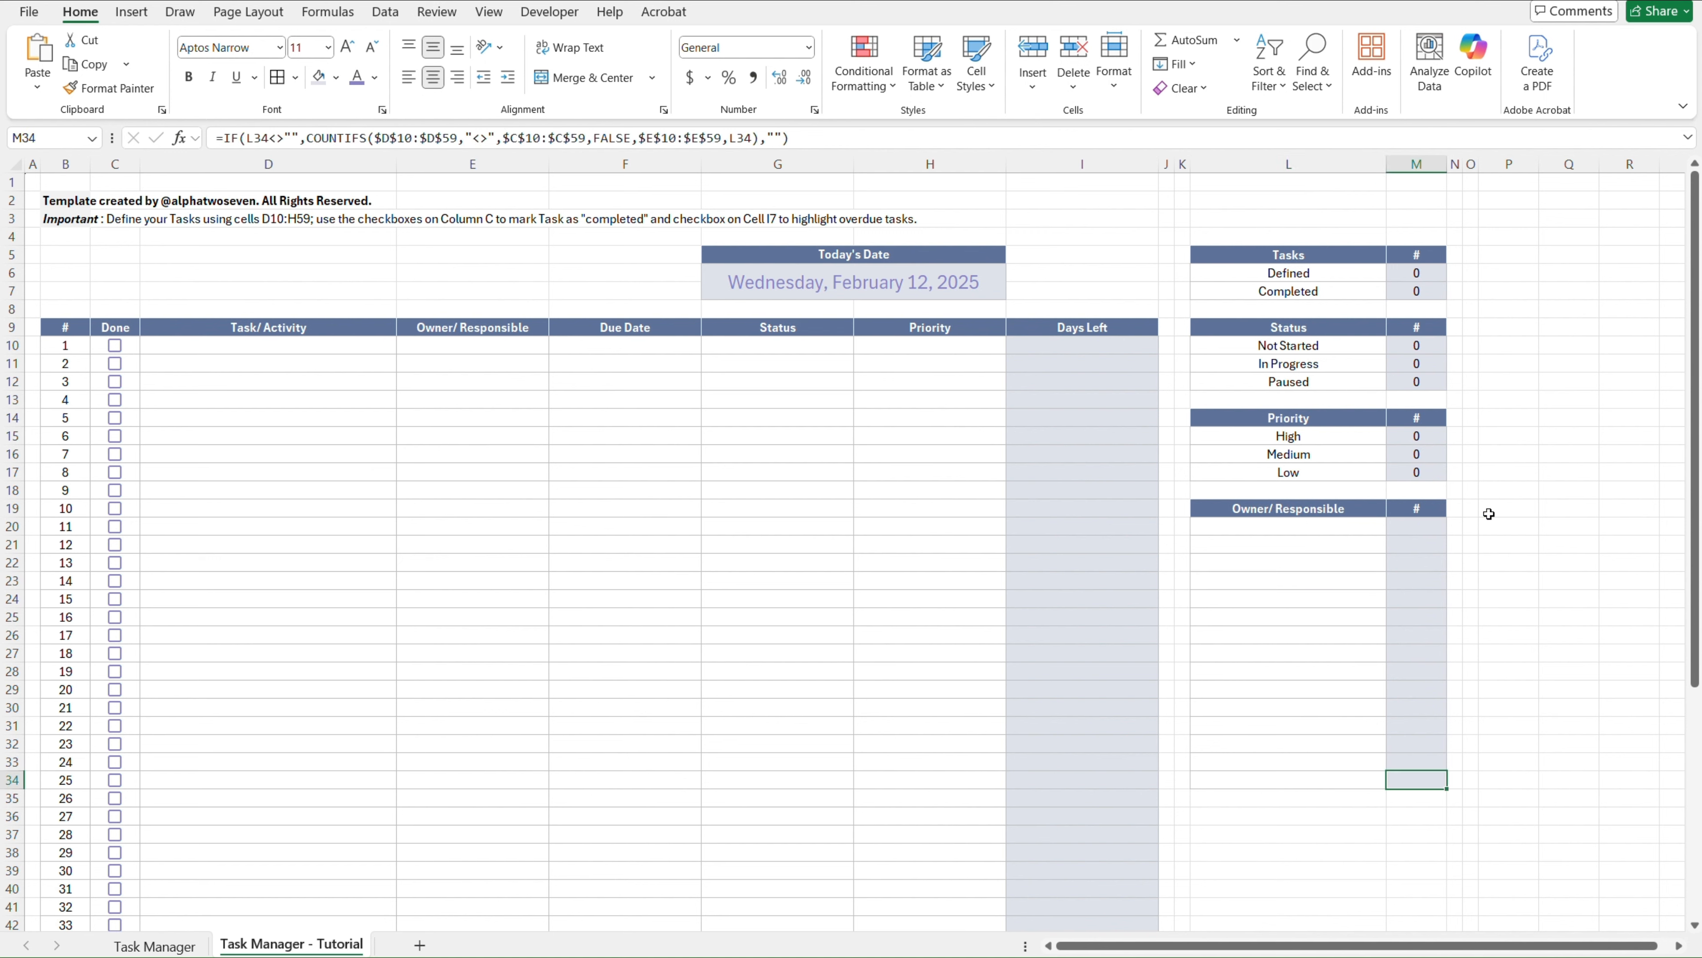
key("Up")
key("Up")
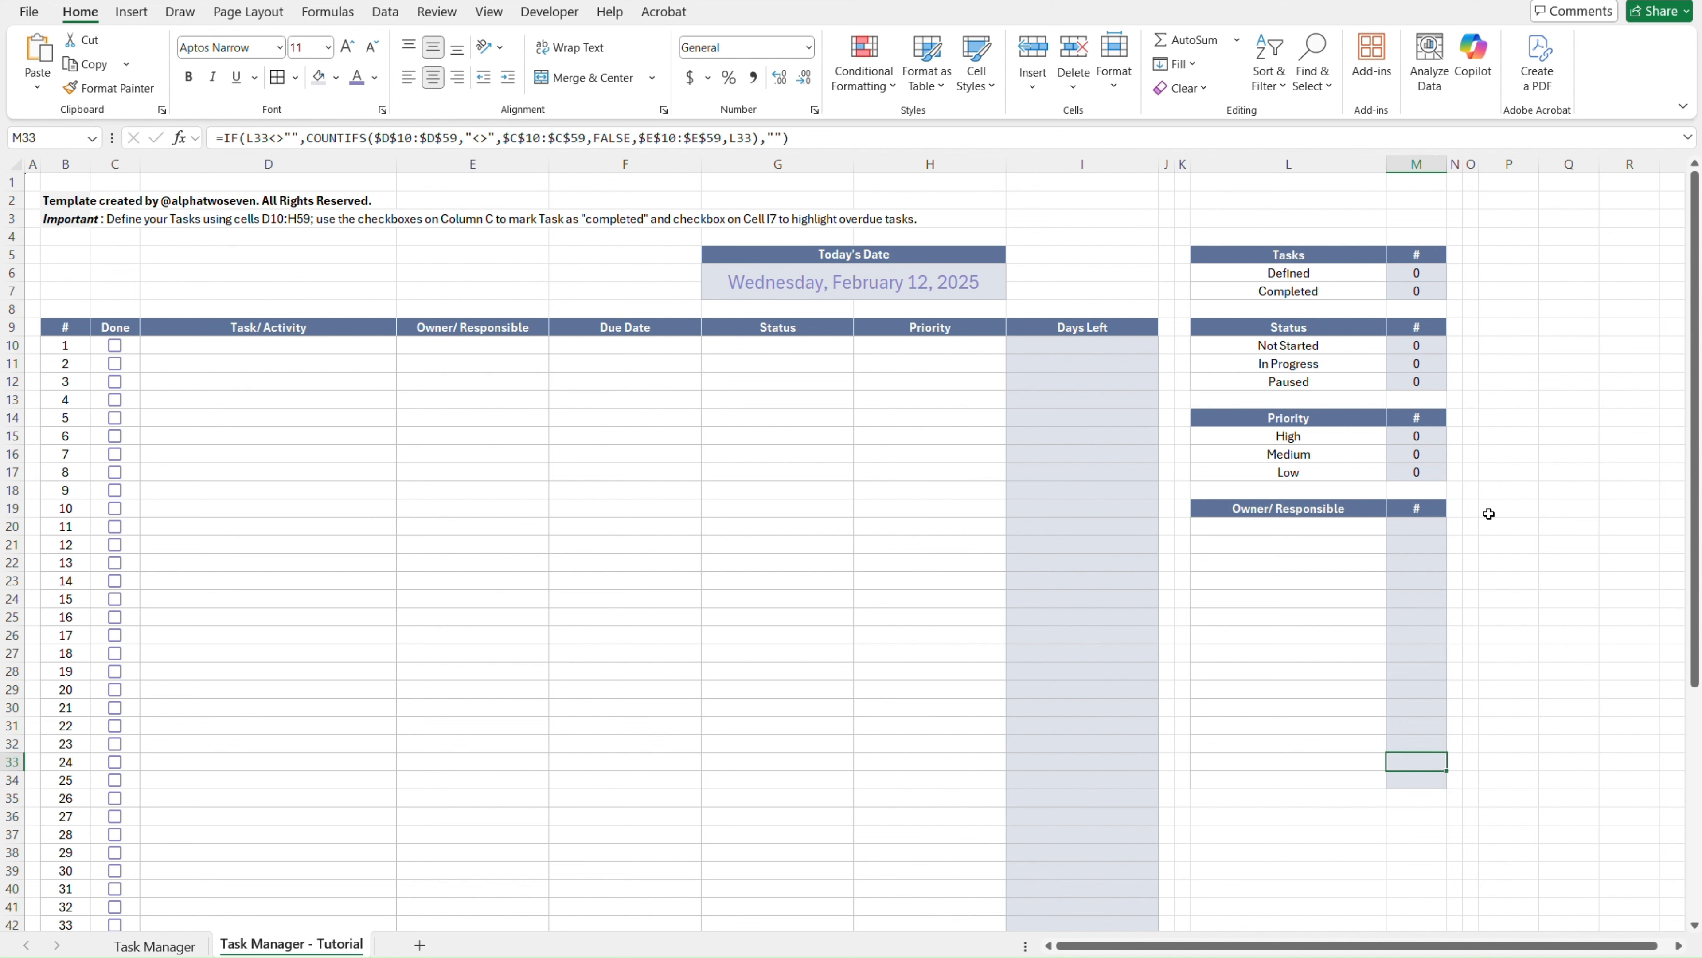
left_click(1119, 250)
key("Left")
key("Left")
key("Left")
key("Left")
key("Left")
key("Left")
key("Left")
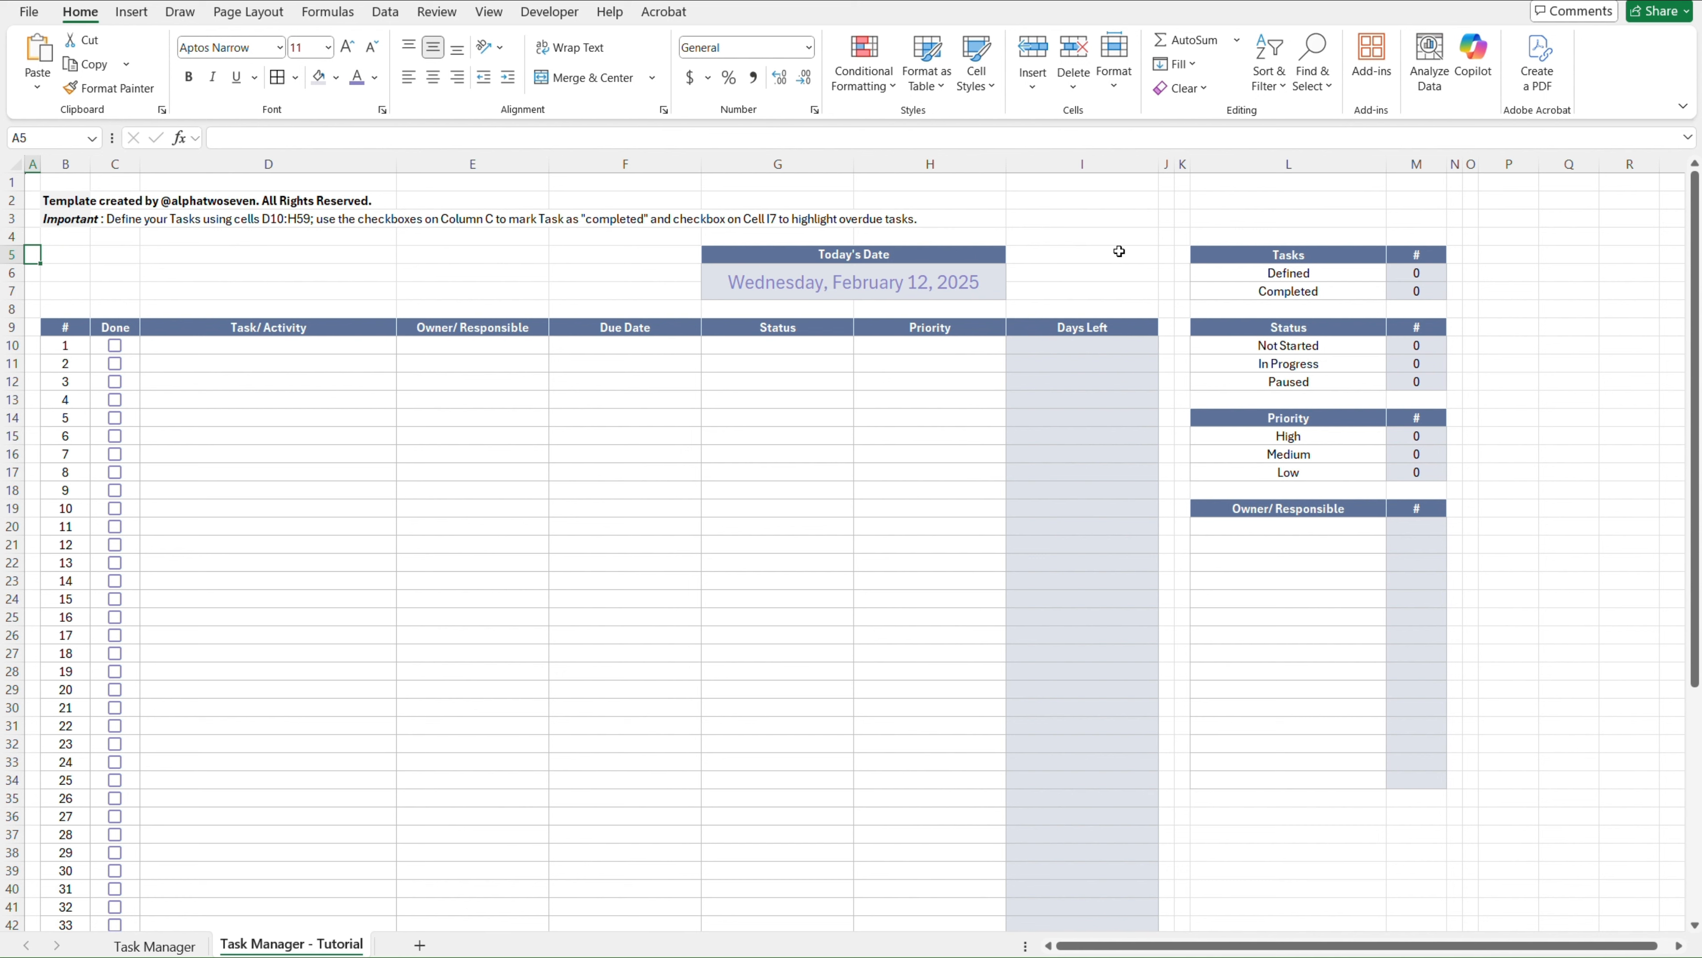
Copy the Tasks Completed block B5:D7 from the Task Manager sheet and paste only its values at B5 of the Tutorial sheet
key("ctrl+Page_Up")
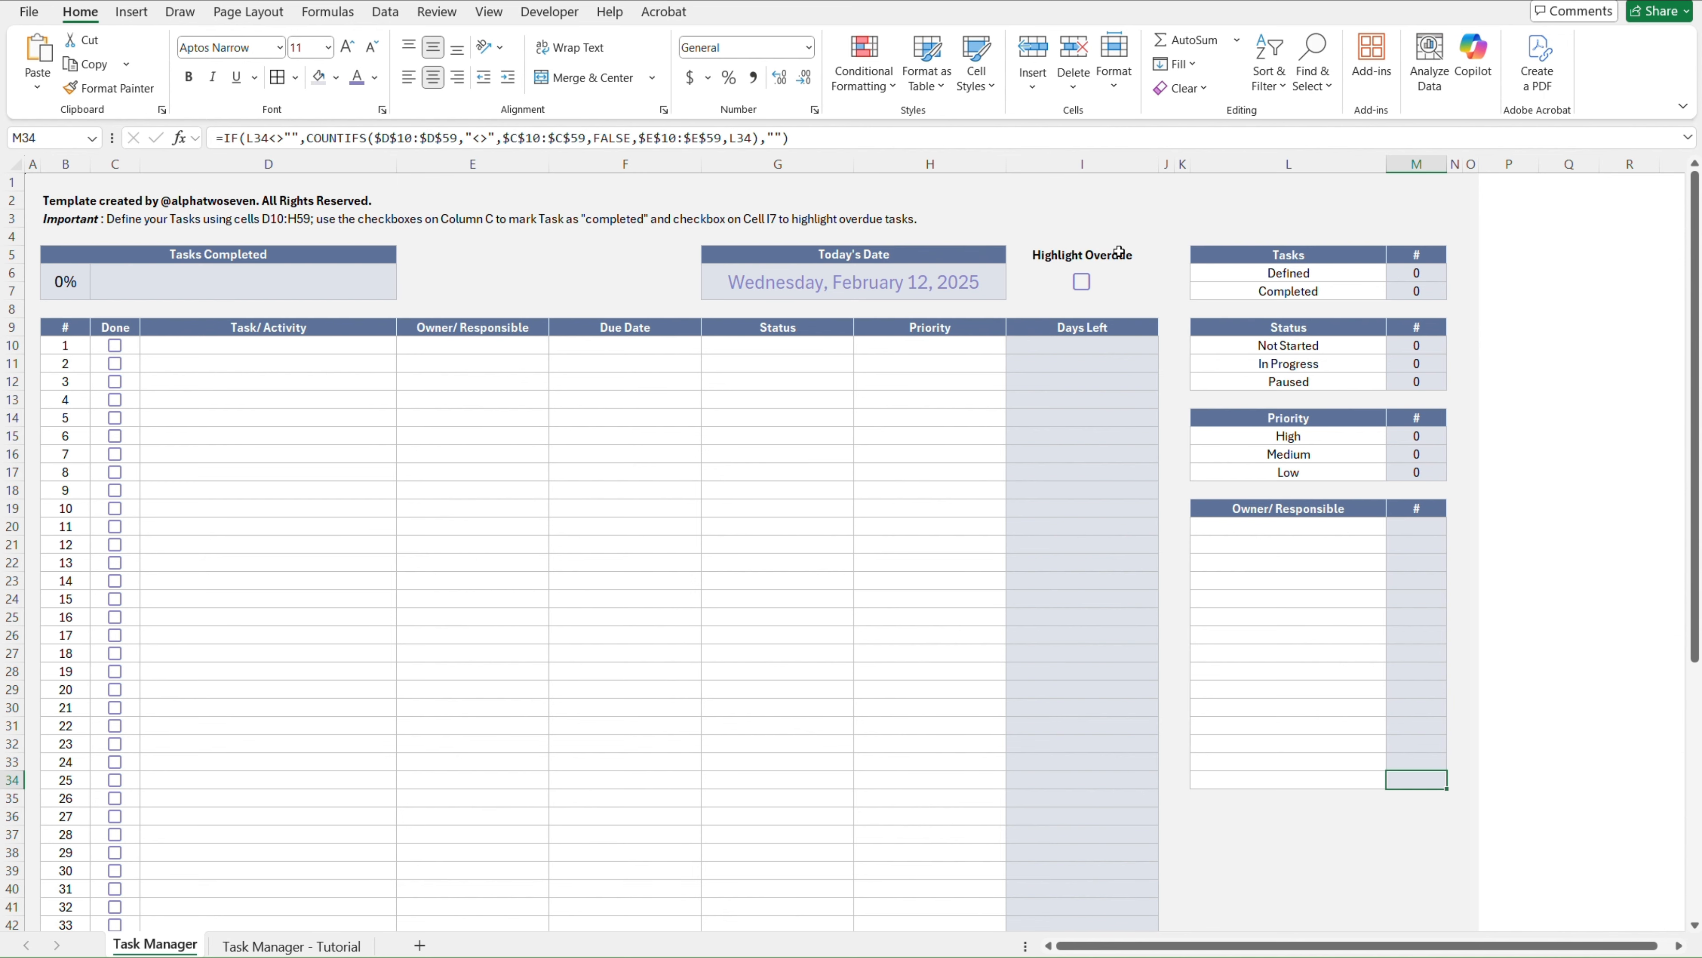
key("ctrl+Page_Down")
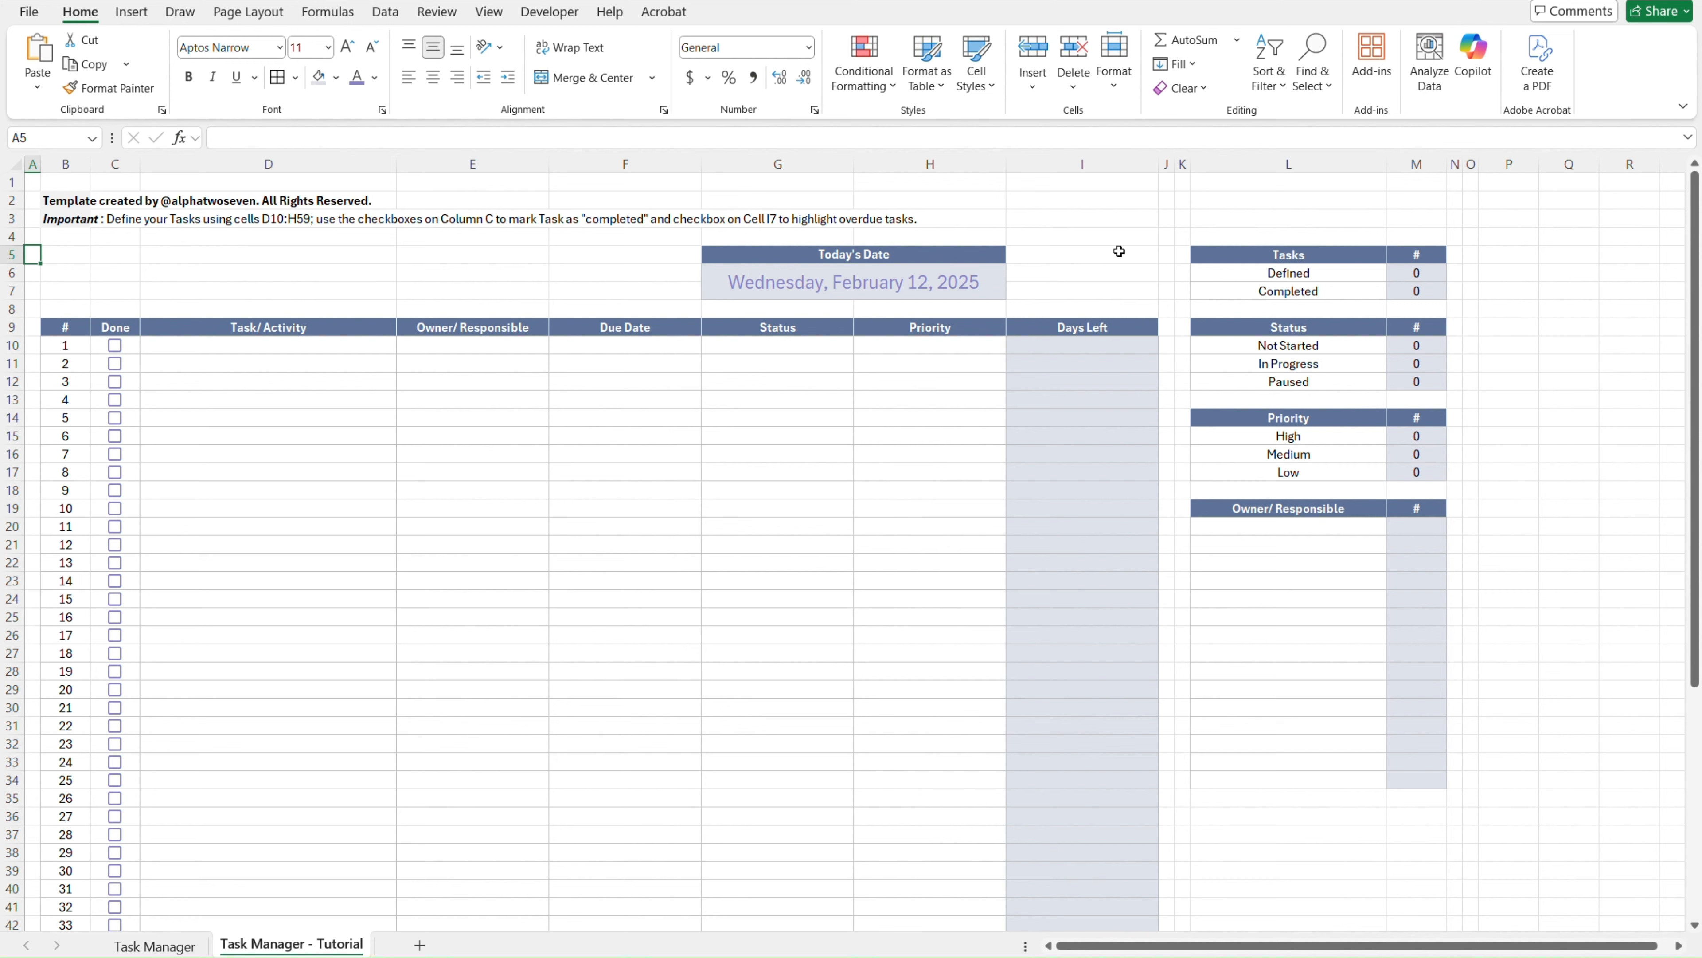
key("ctrl+Page_Up")
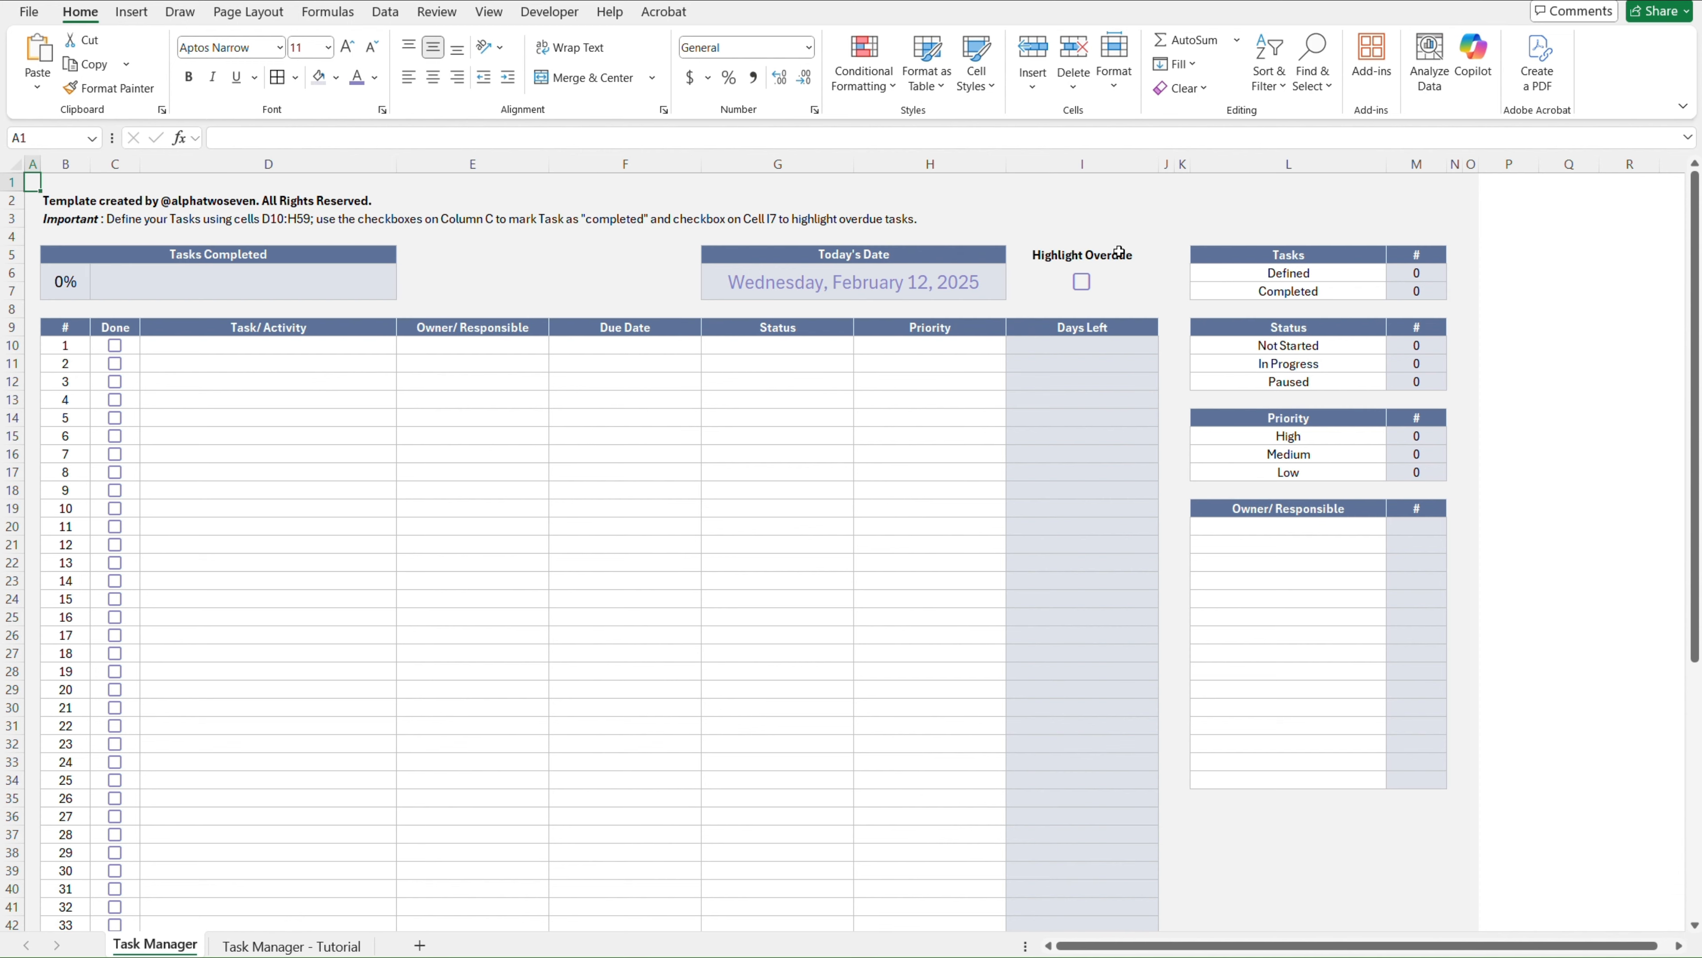
left_click(153, 253)
key("shift+Down")
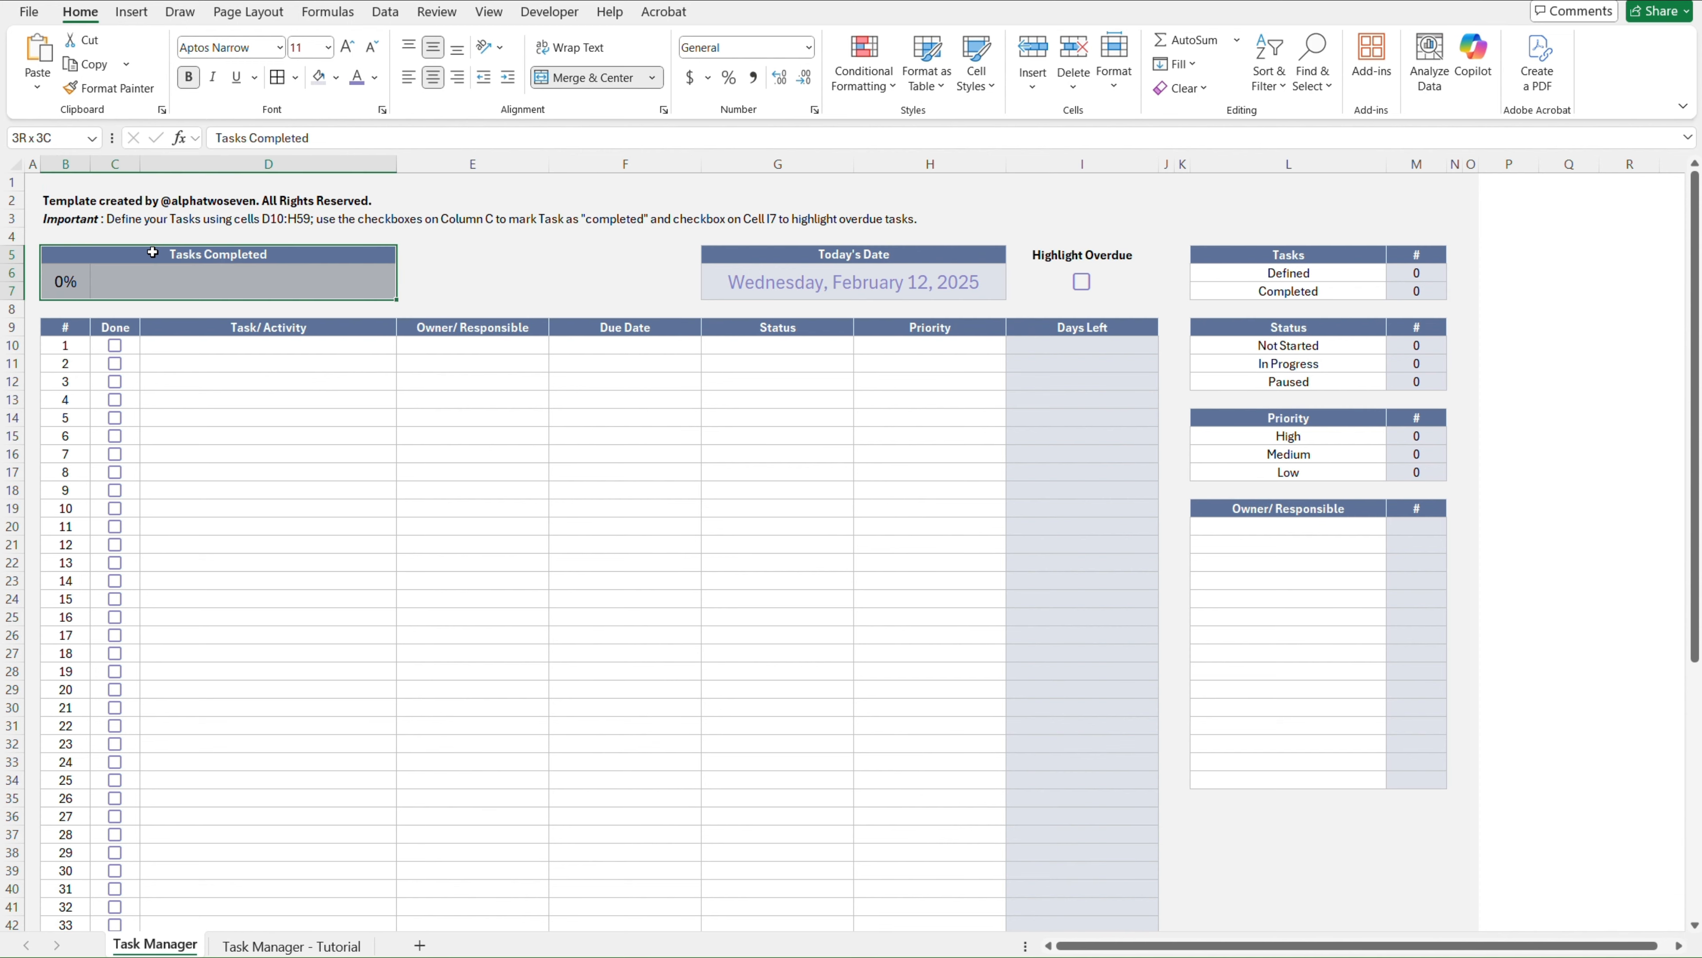
key("ctrl+c")
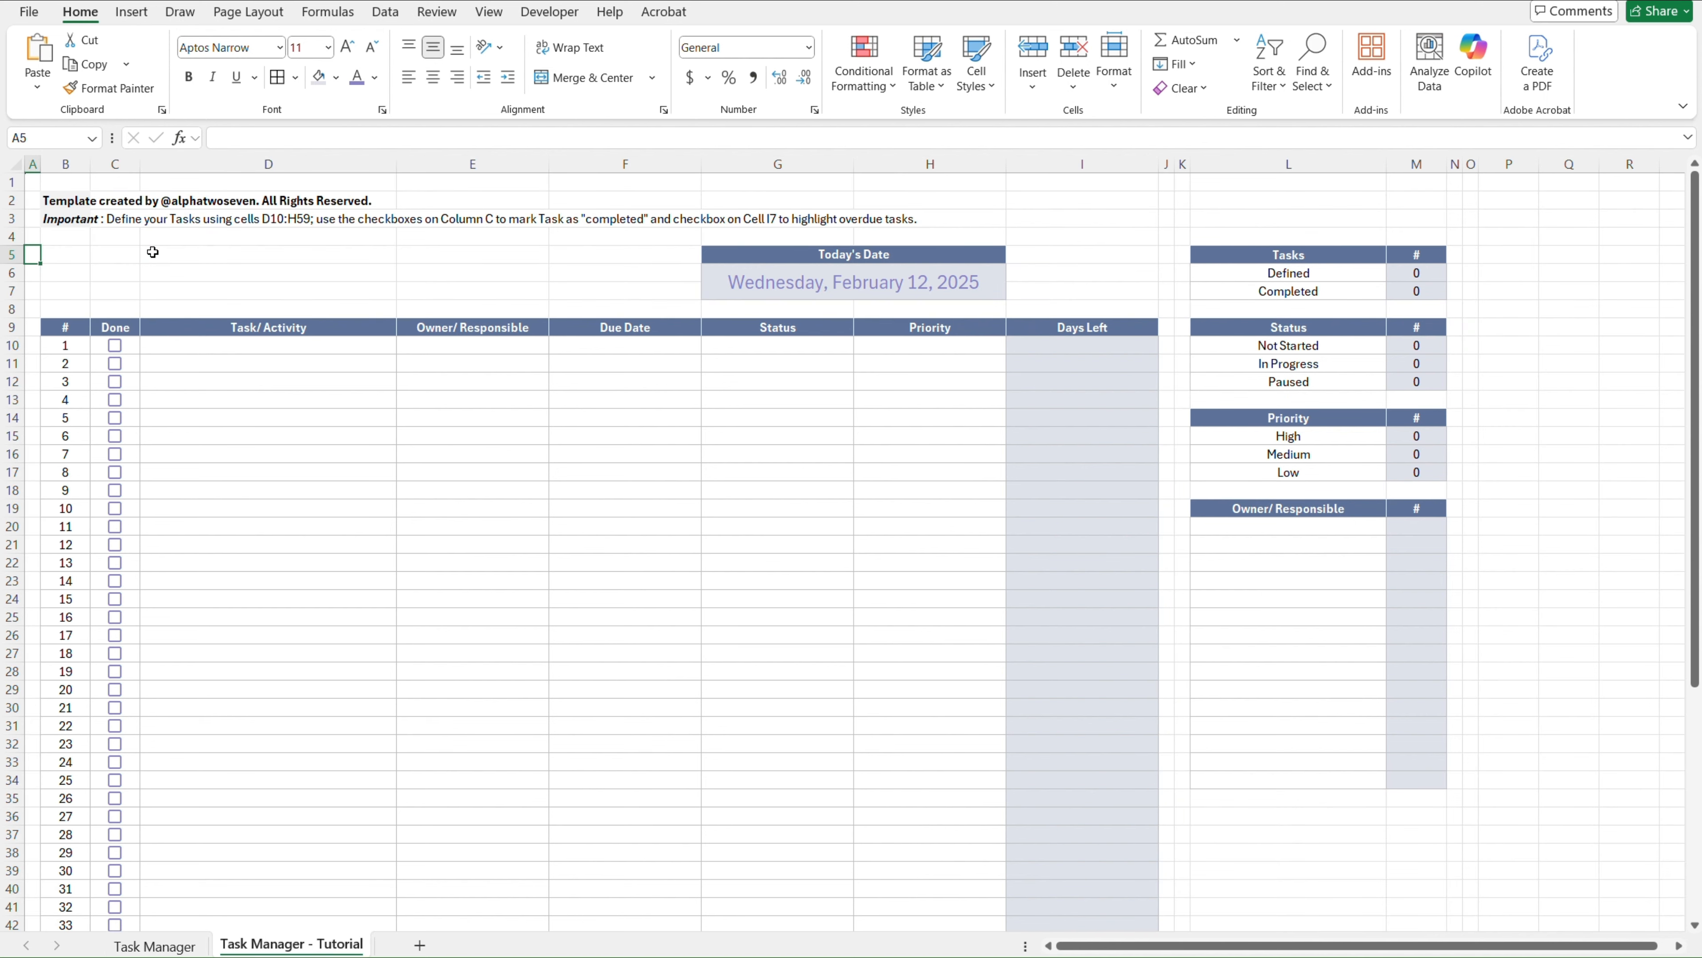
key("Right")
key("ctrl+alt+v")
key("v")
key("Return")
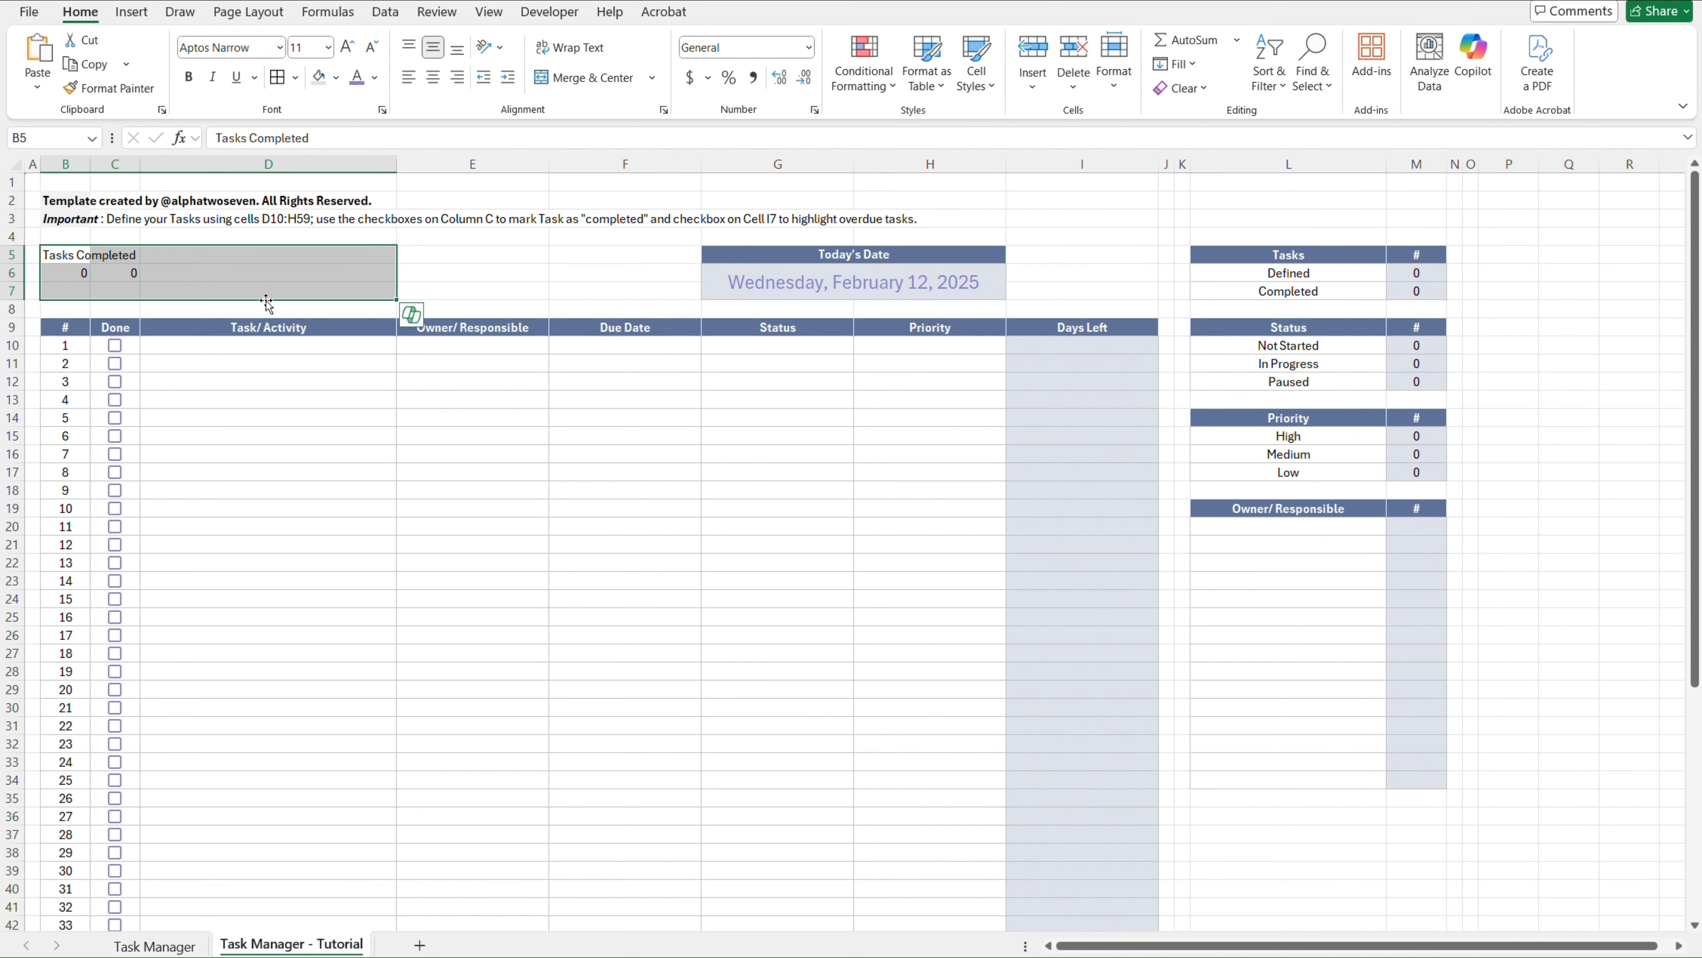
Copy the Task/Activity header's formatting onto B5:D5, and merge and center the Tasks Completed title across it
left_click(275, 328)
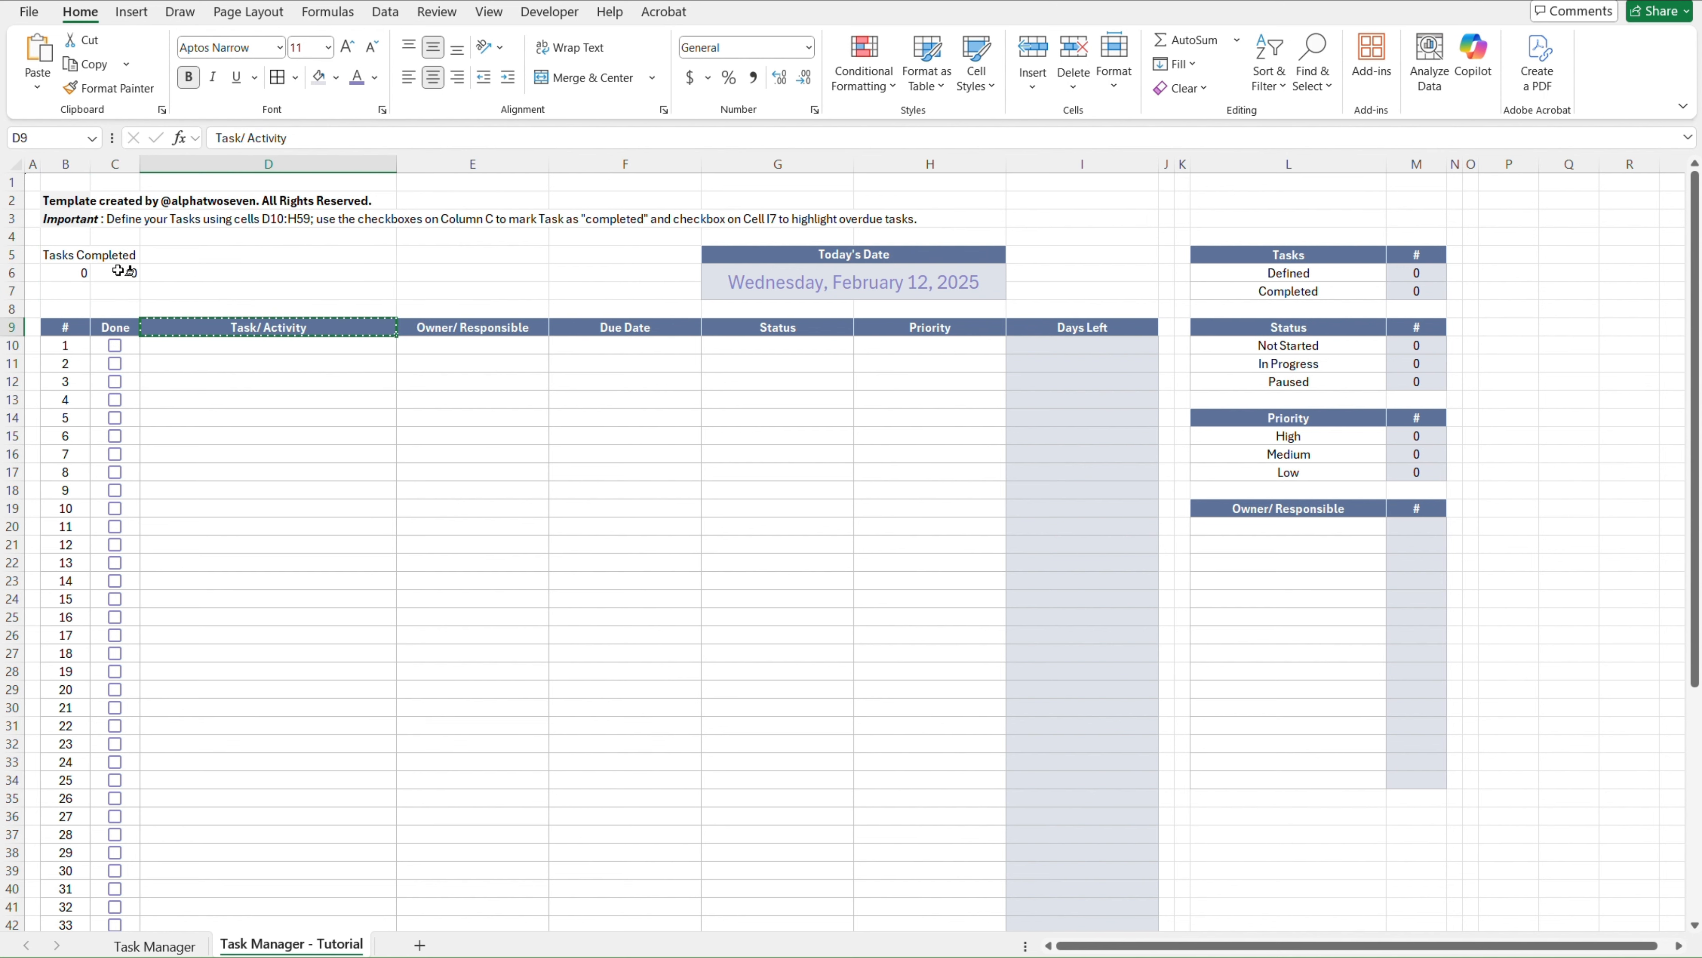
left_click(110, 88)
left_click(64, 255)
left_click_drag(64, 255, 180, 255)
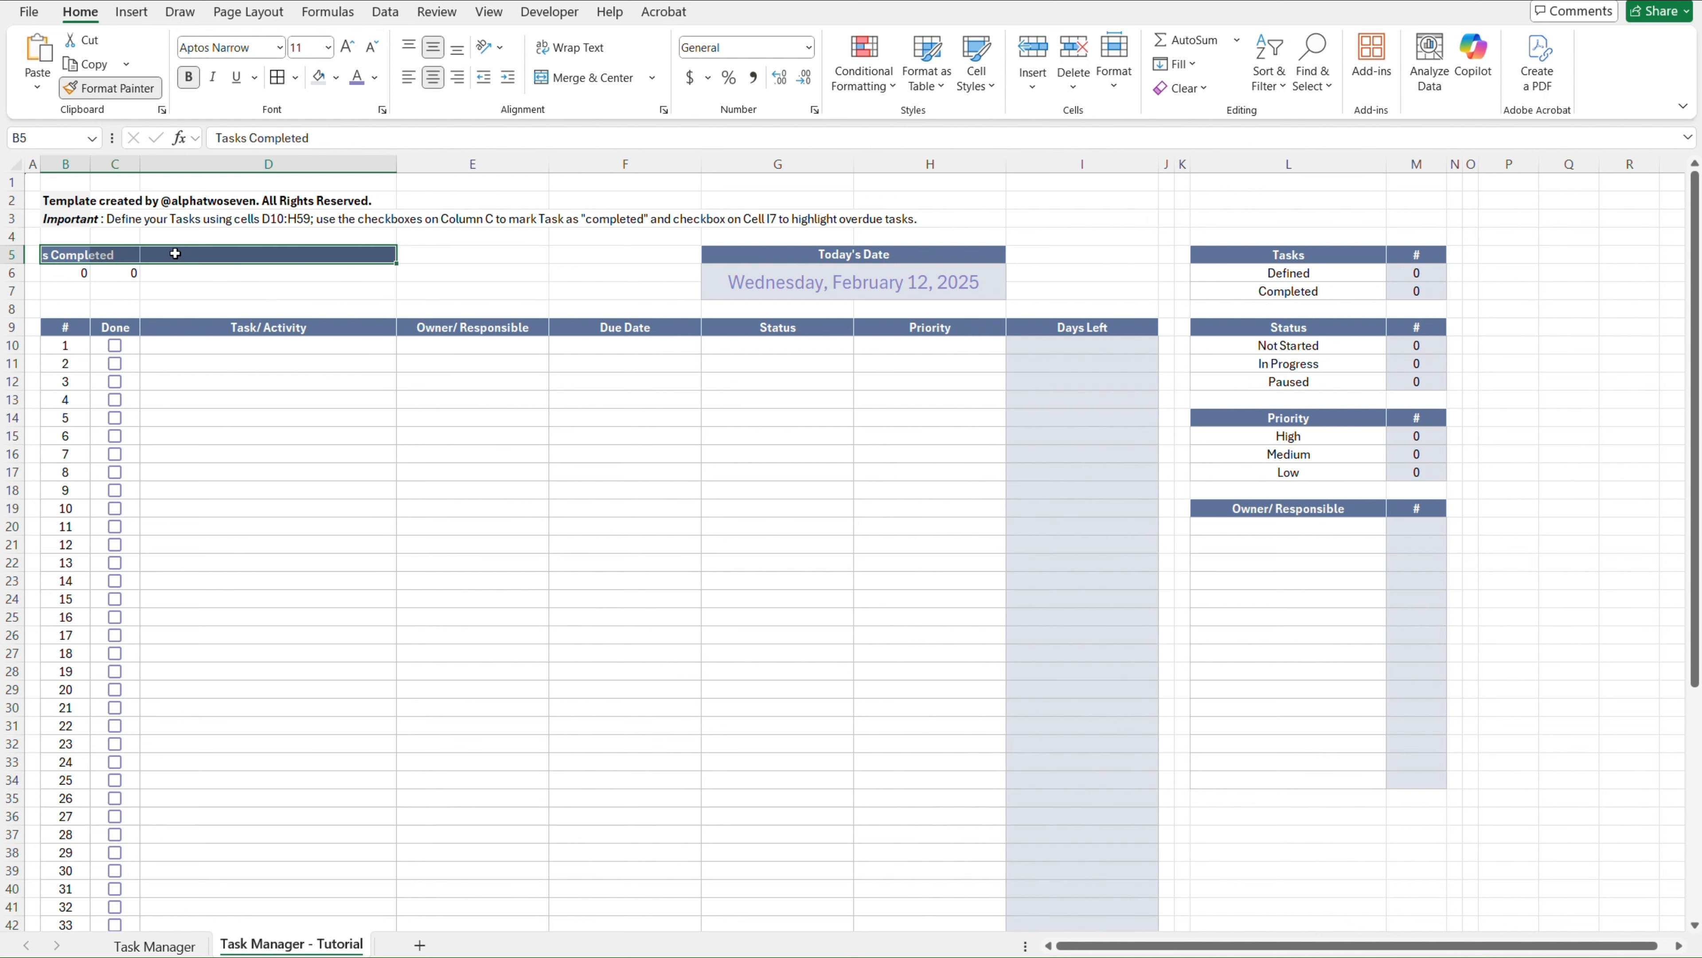
left_click(603, 78)
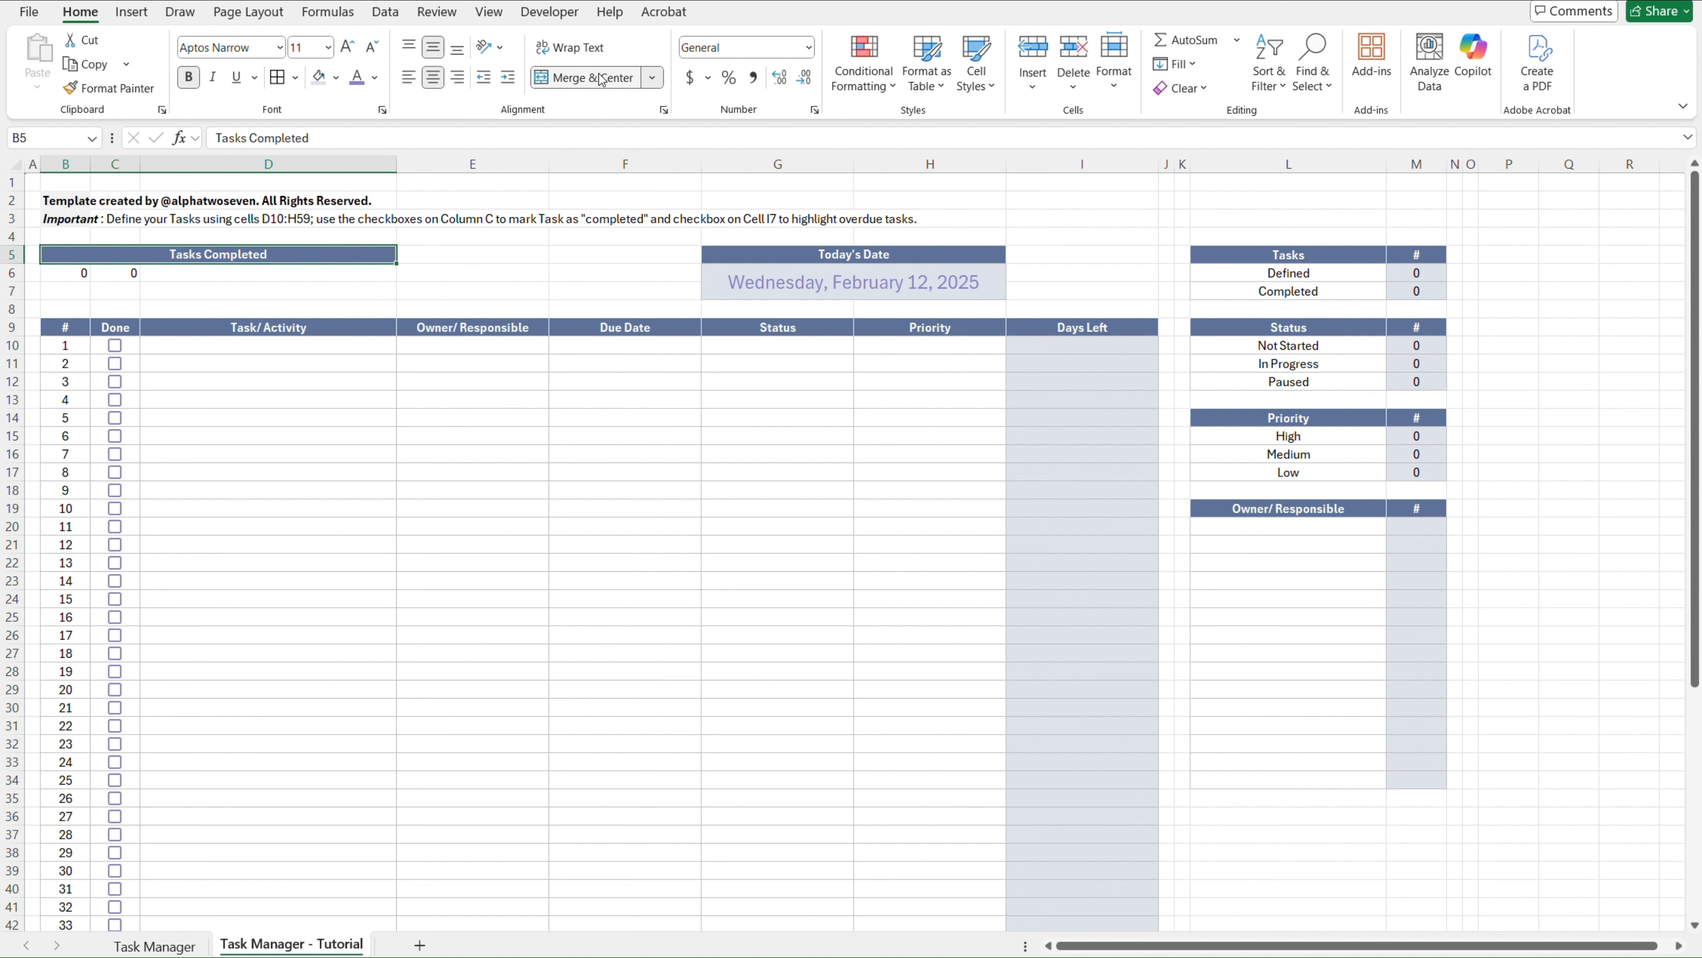
Clear the pasted value from C6 under the Tasks Completed header
key("Down")
key("Right")
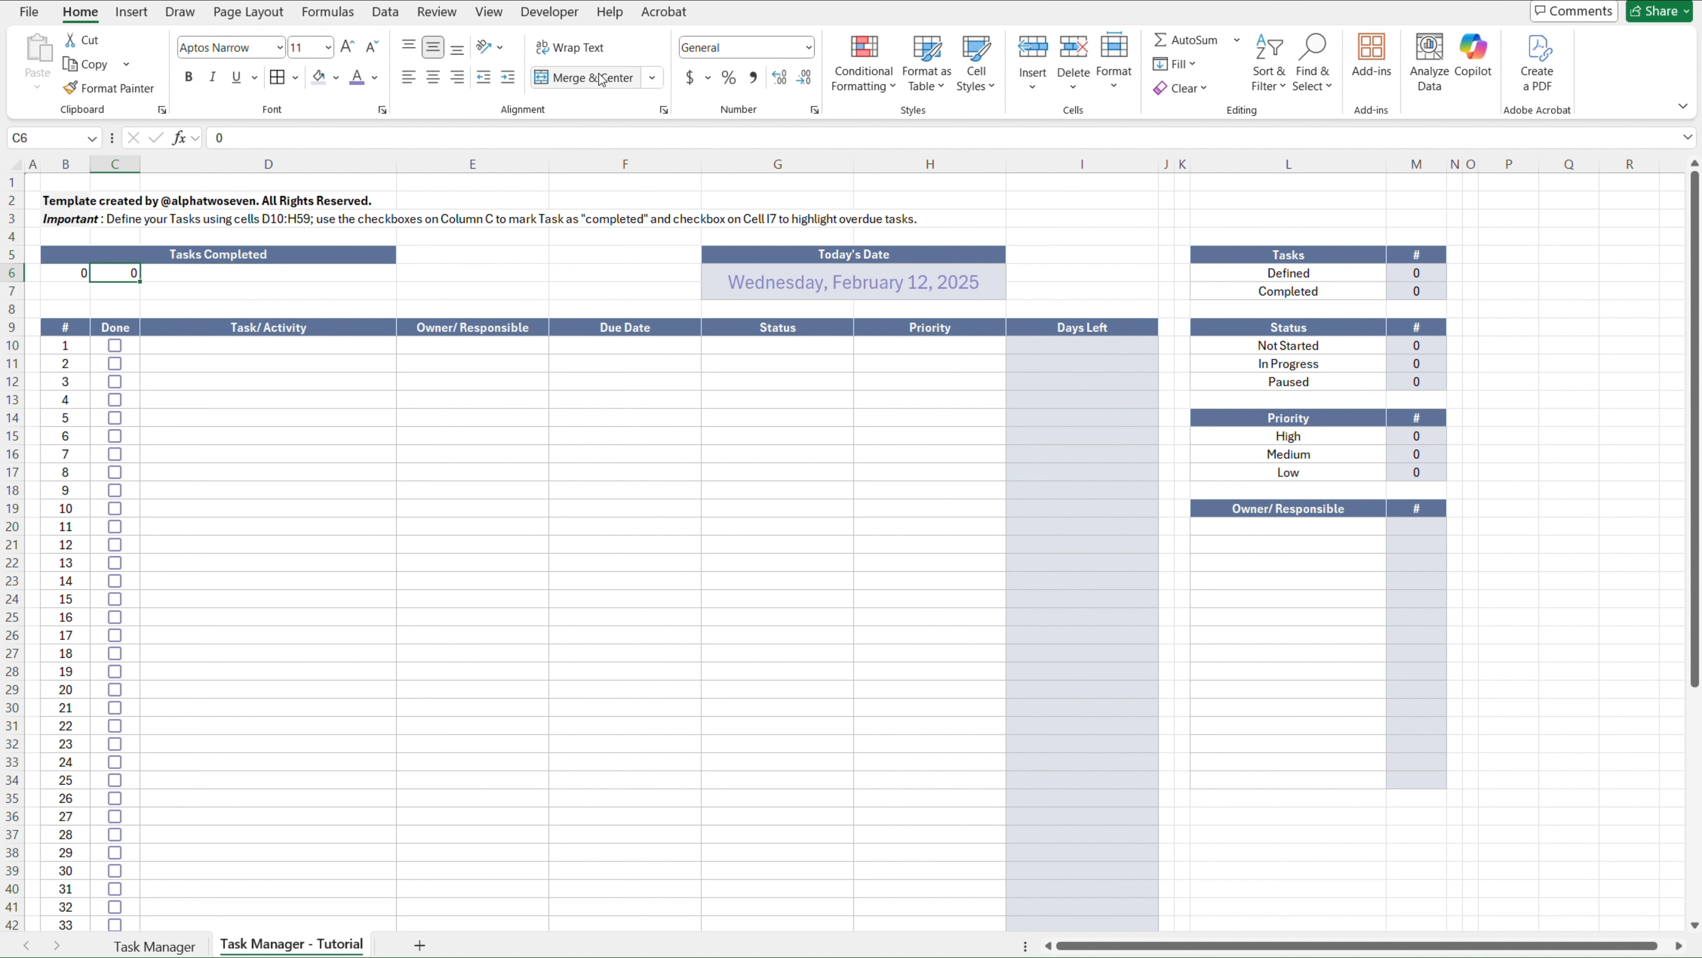
key("Delete")
key("Left")
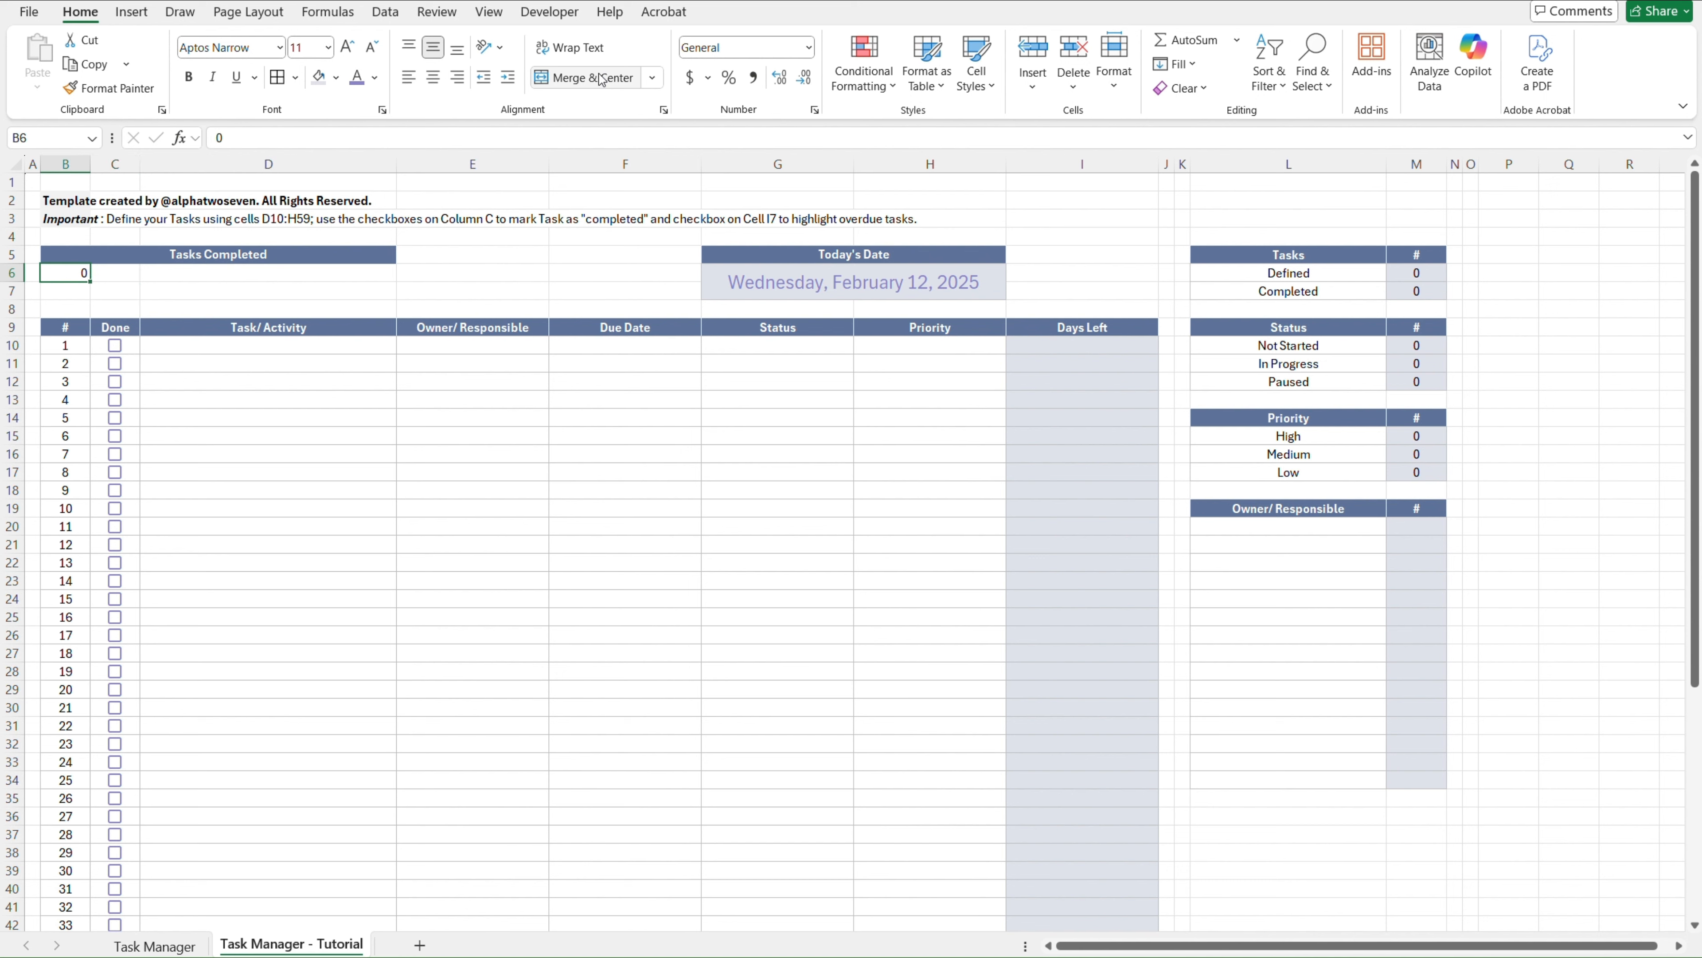
Copy the formatting of empty task cell D11 onto the cells below the Tasks Completed header, B6:D7
key("shift+Down")
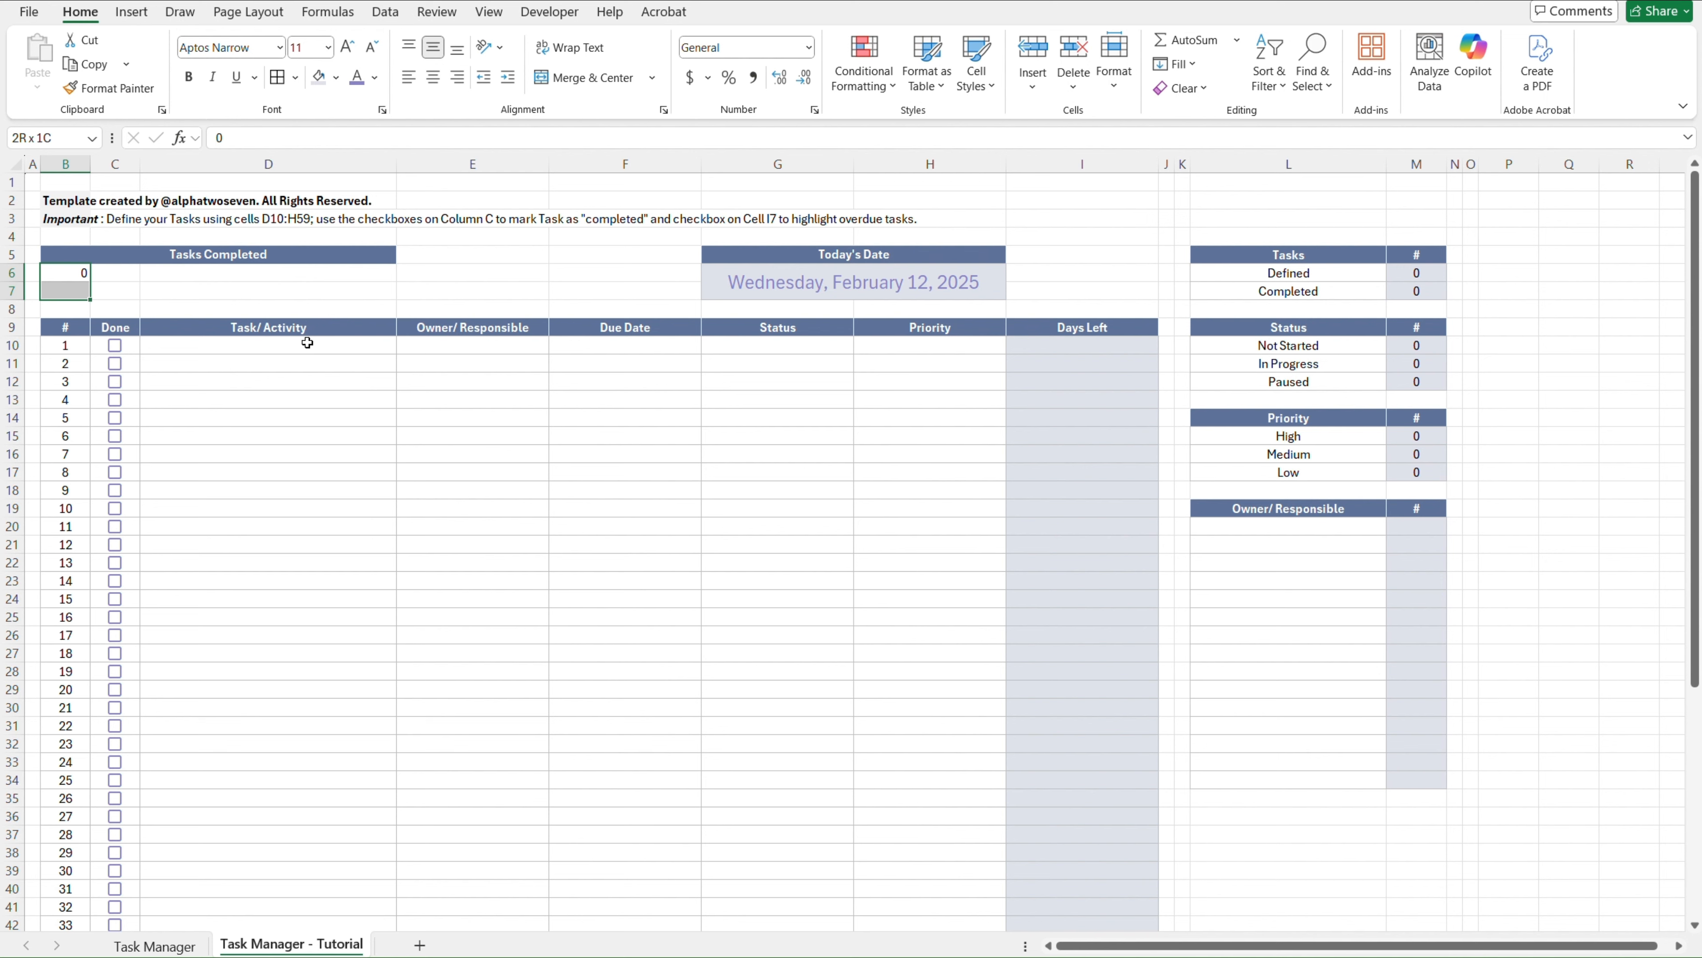
left_click(307, 367)
key("alt+h")
key("f")
key("p")
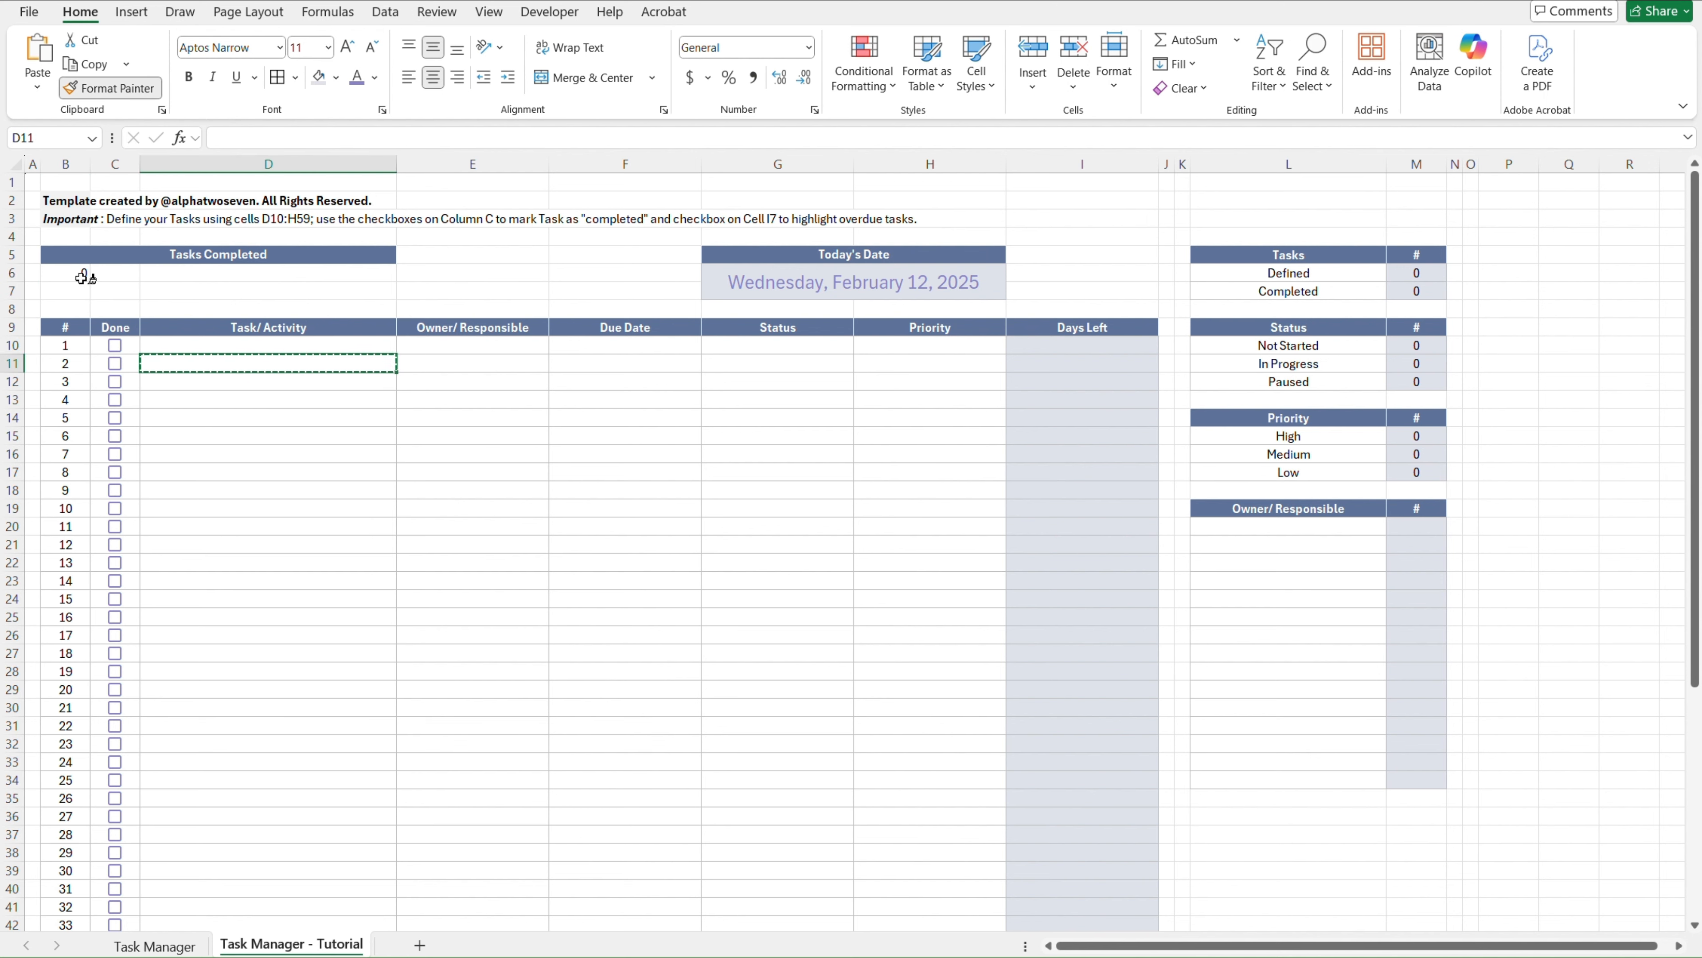
left_click(74, 273)
mouse_move(73, 273)
left_mouse_down()
mouse_move(152, 286)
mouse_move(67, 290)
left_mouse_up()
left_click(66, 274)
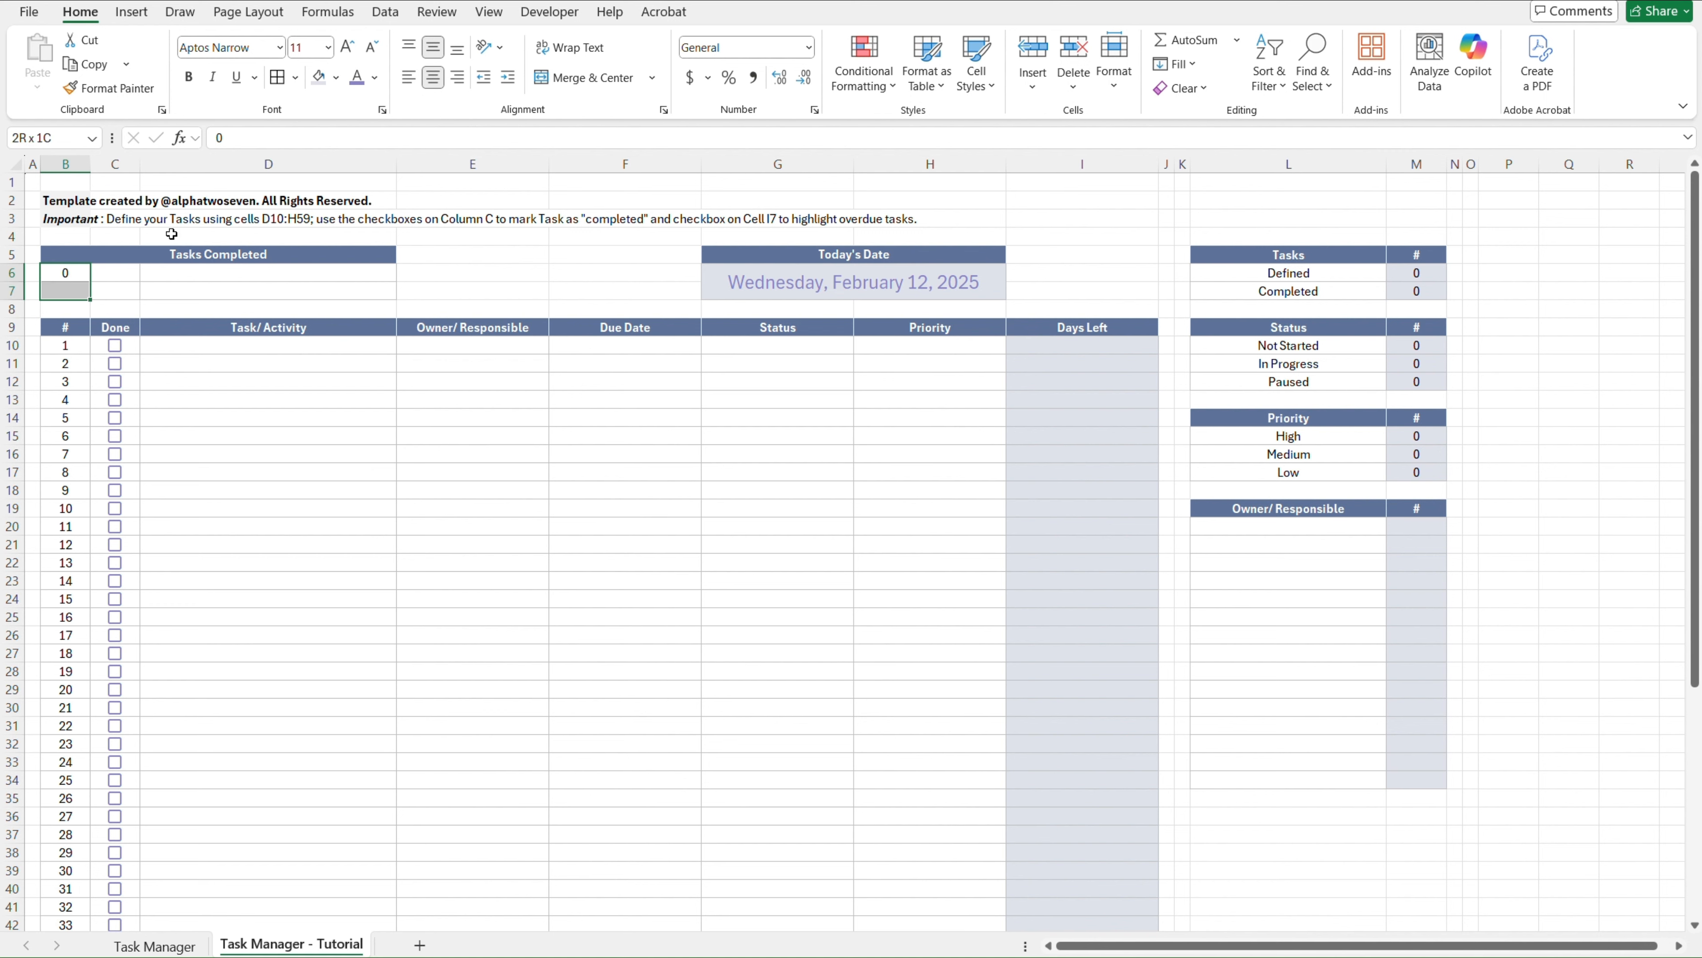
Merge and center B6:B7 into one cell and C6:D7 into another below the Tasks Completed header
left_click(603, 79)
key("Right")
key("shift+Down")
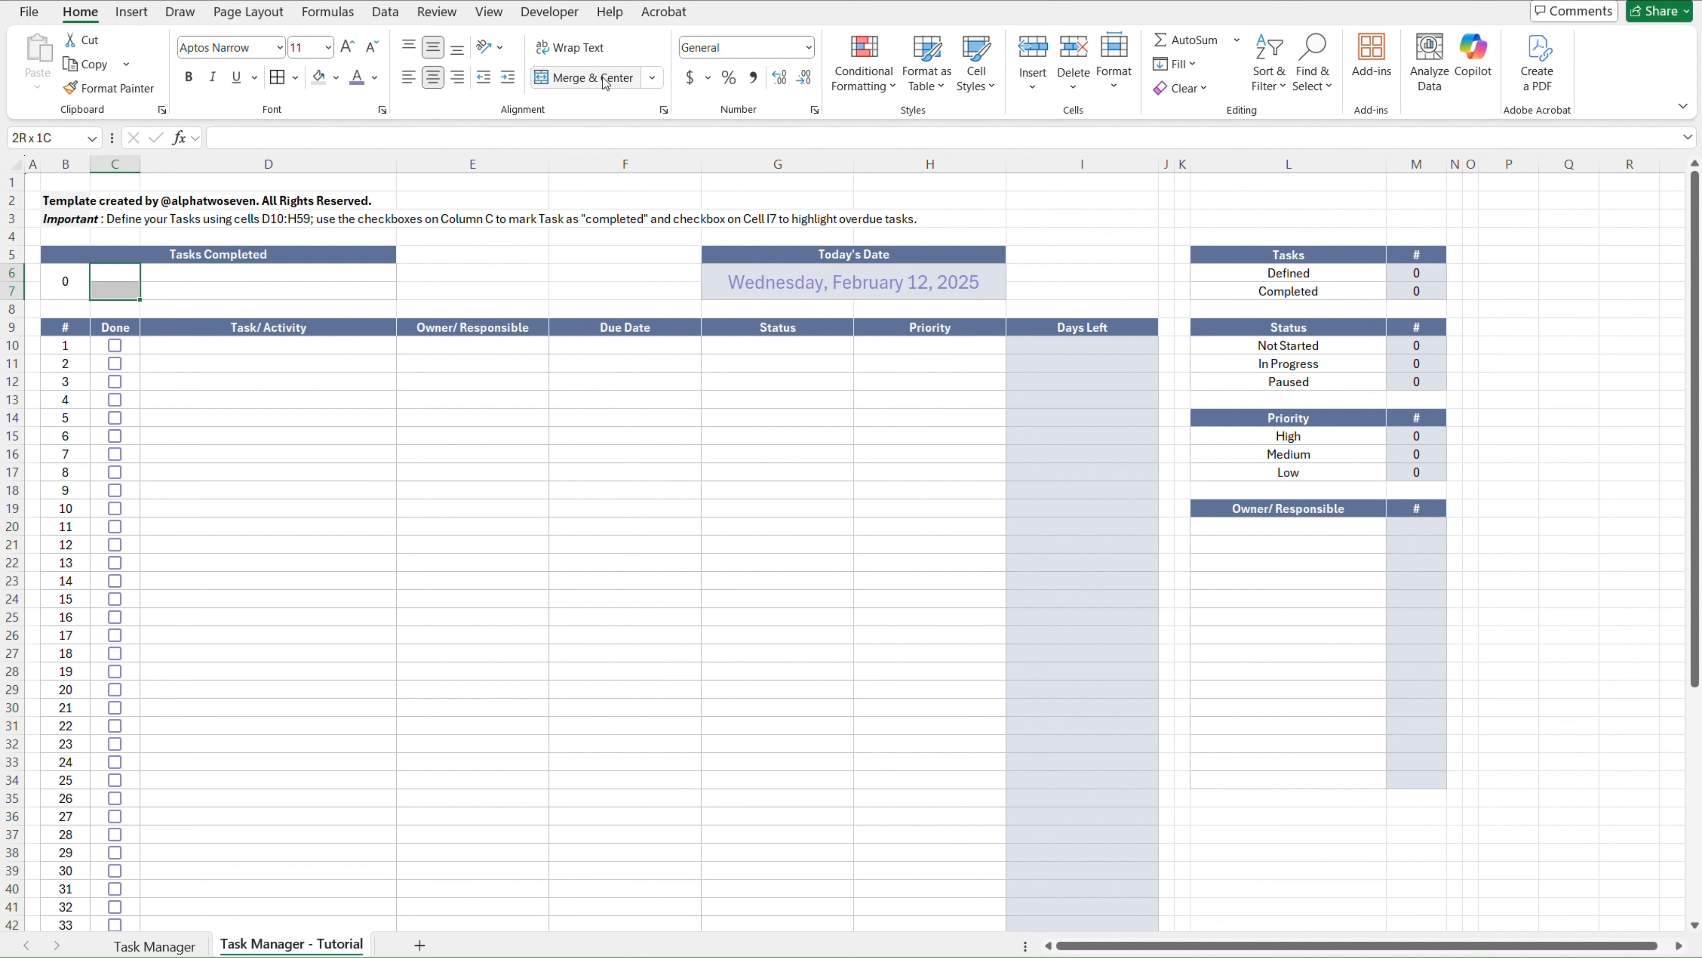
key("shift+Right")
left_click(603, 79)
key("Left")
key("Left")
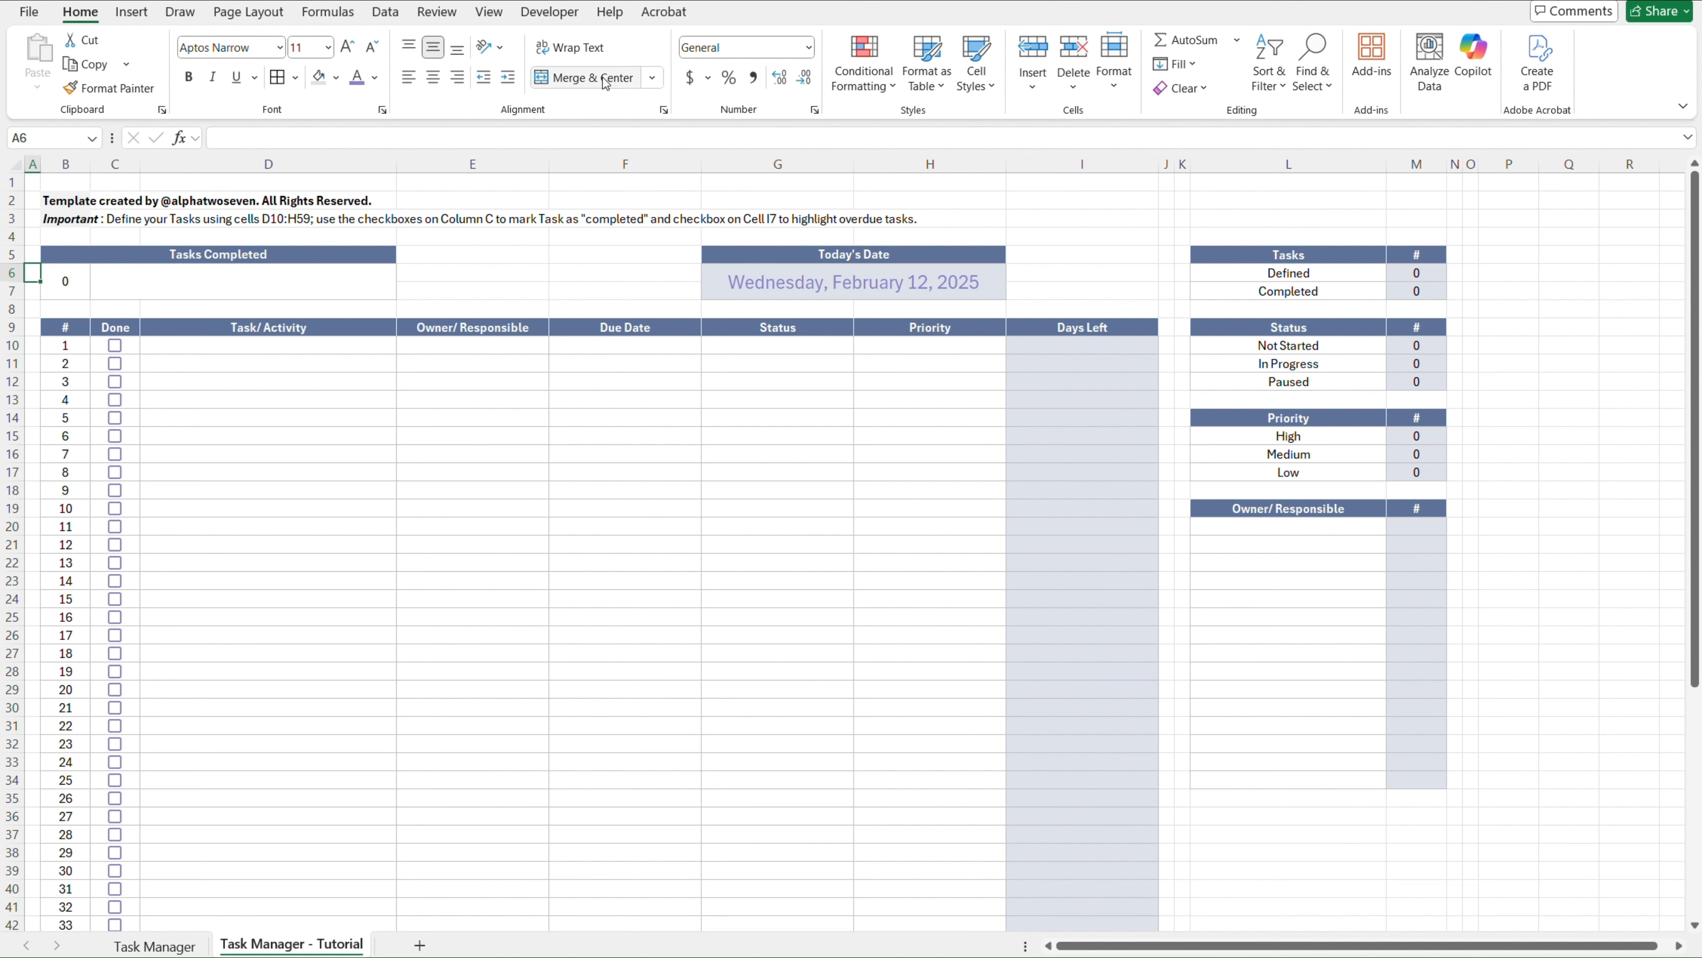
Fill the merged cells in B6:D7 with the same light blue-gray shade as the Today's Date cell
key("ctrl+Page_Up")
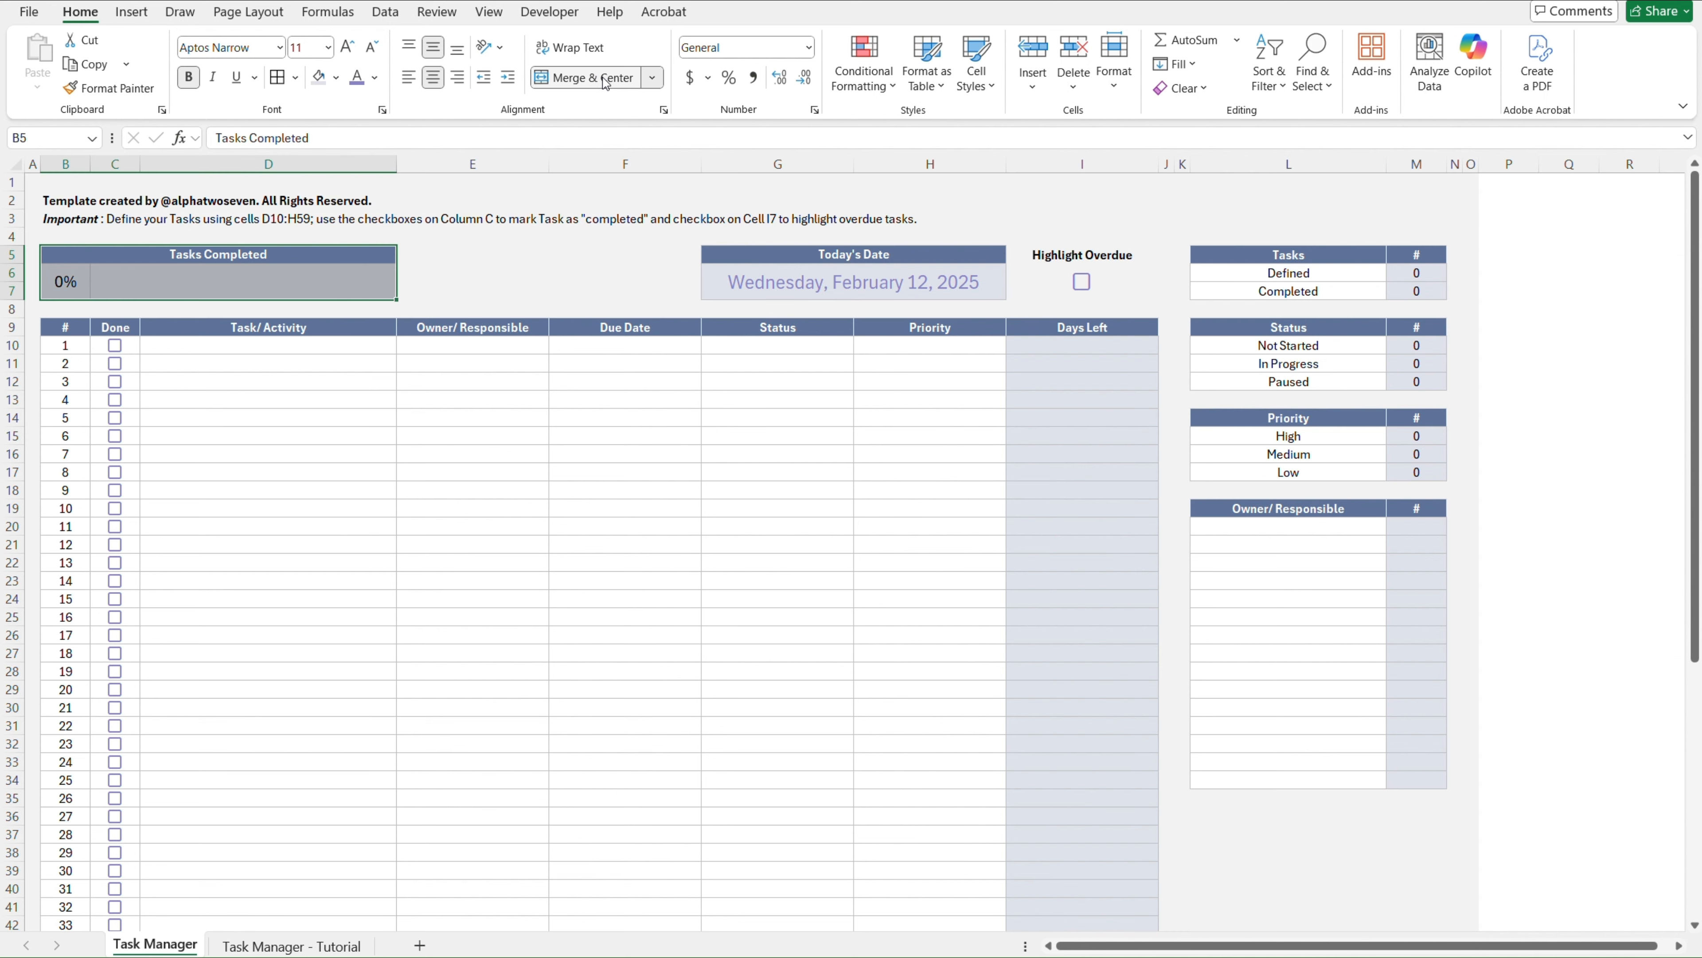
key("ctrl+Home")
key("ctrl+Page_Down")
key("ctrl+Page_Up")
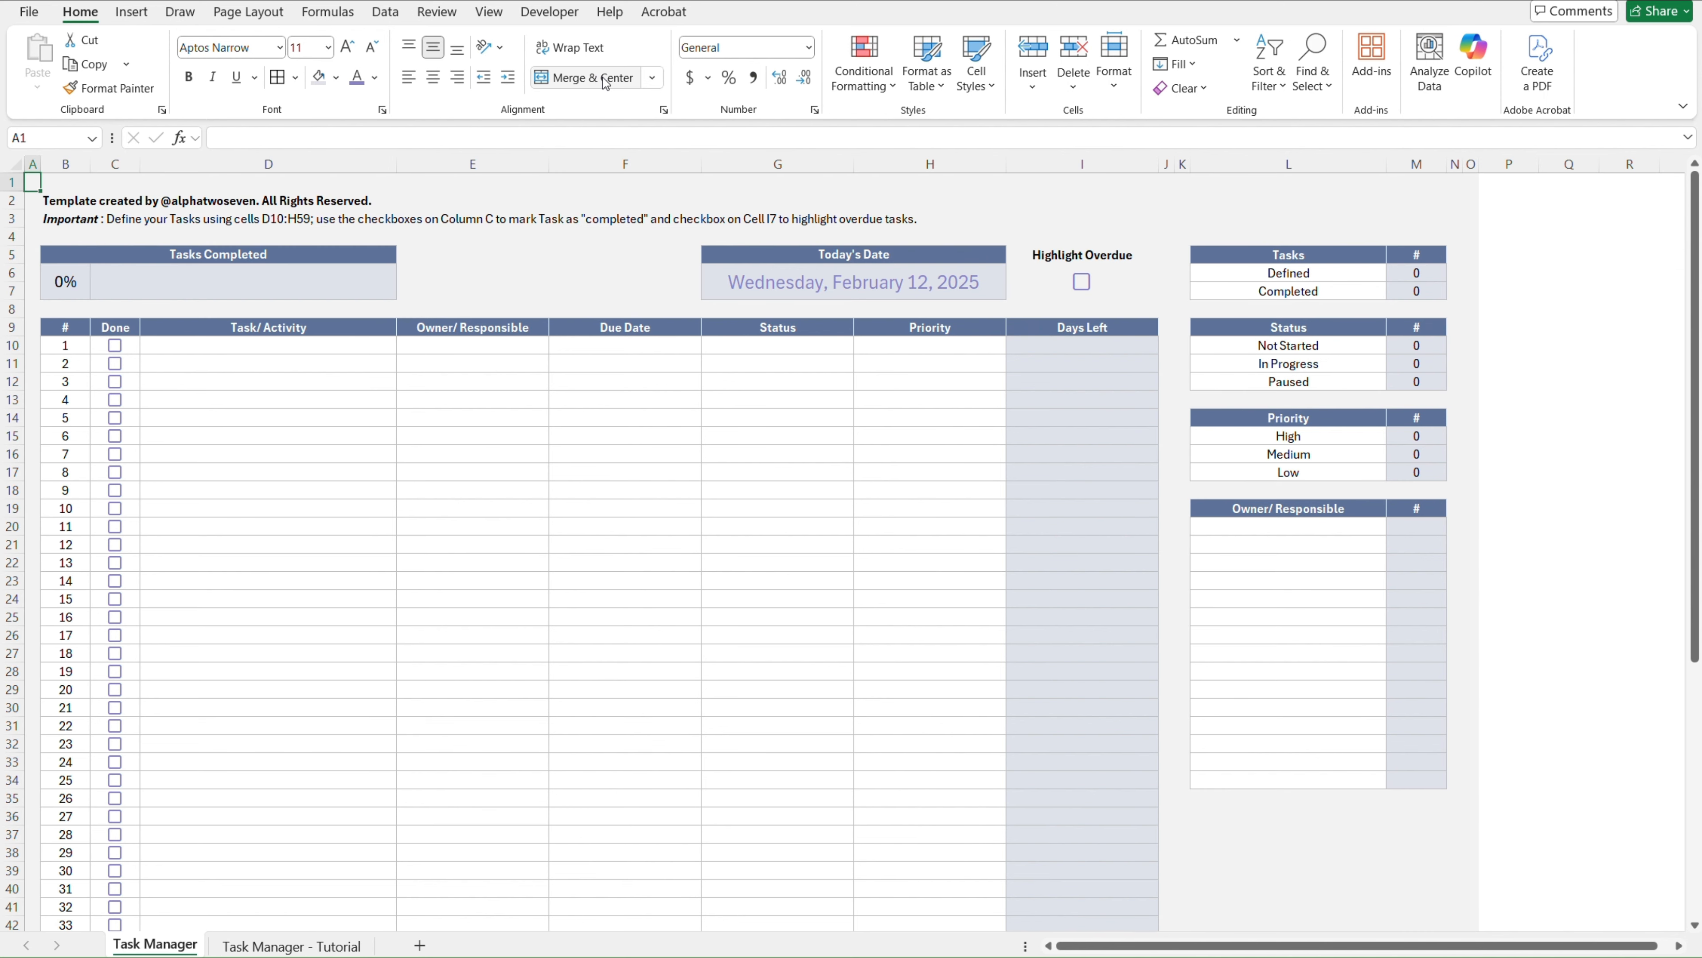
key("ctrl+Page_Down")
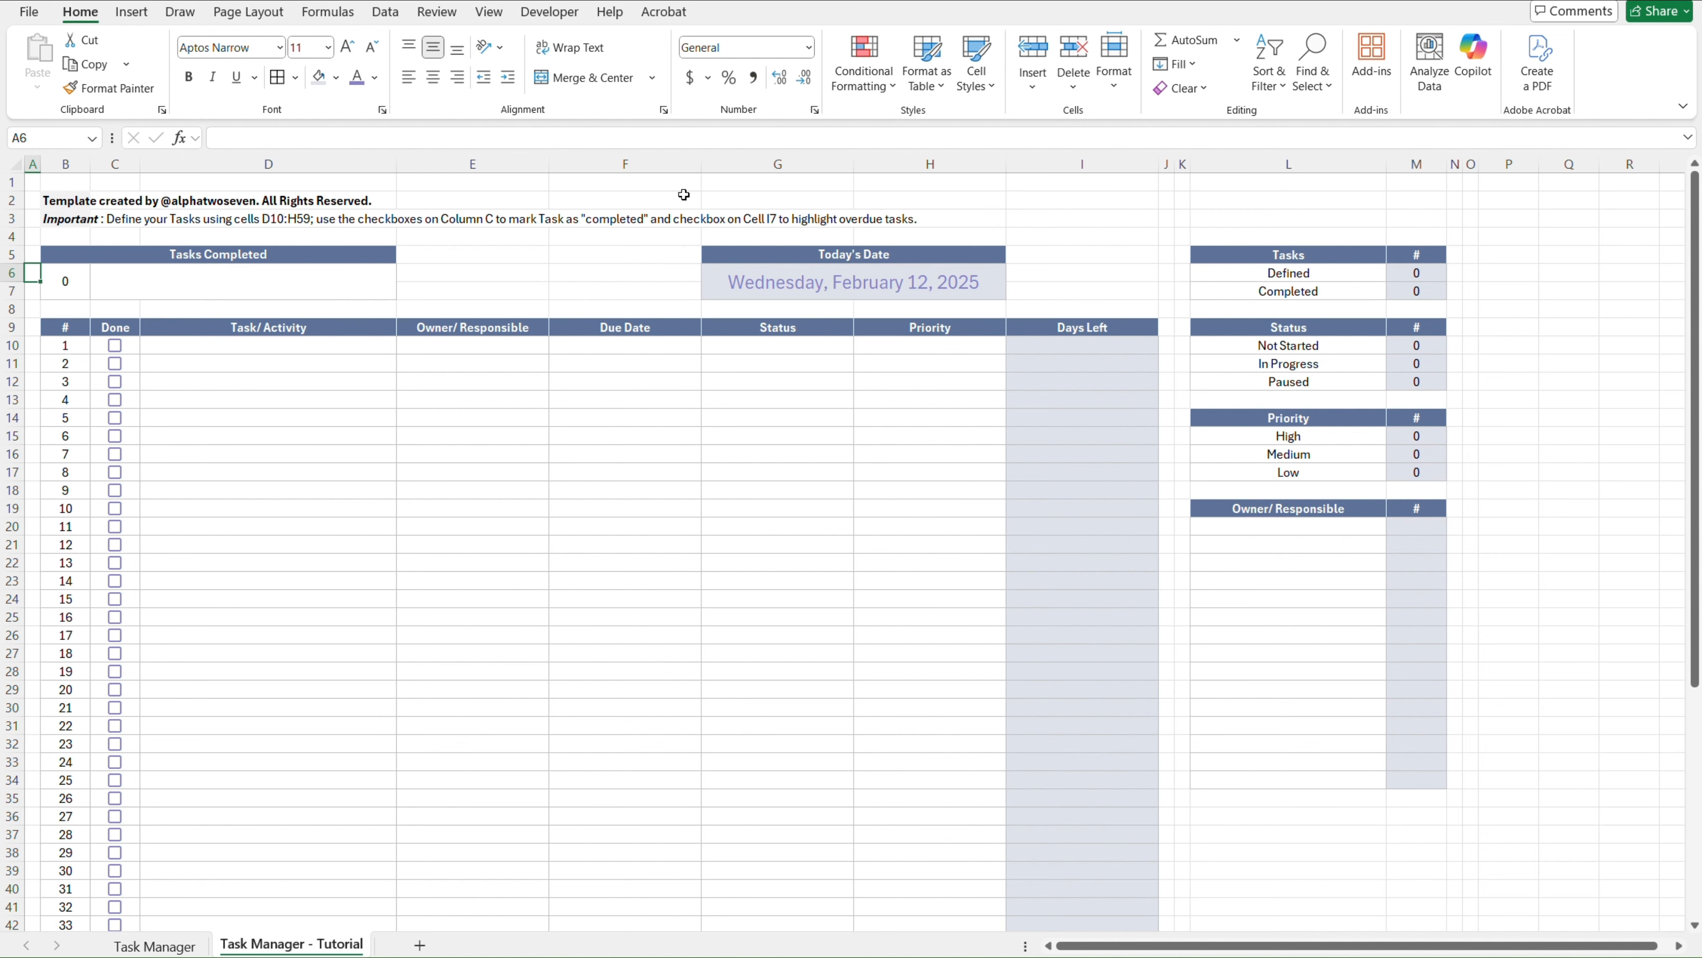
left_click(764, 286)
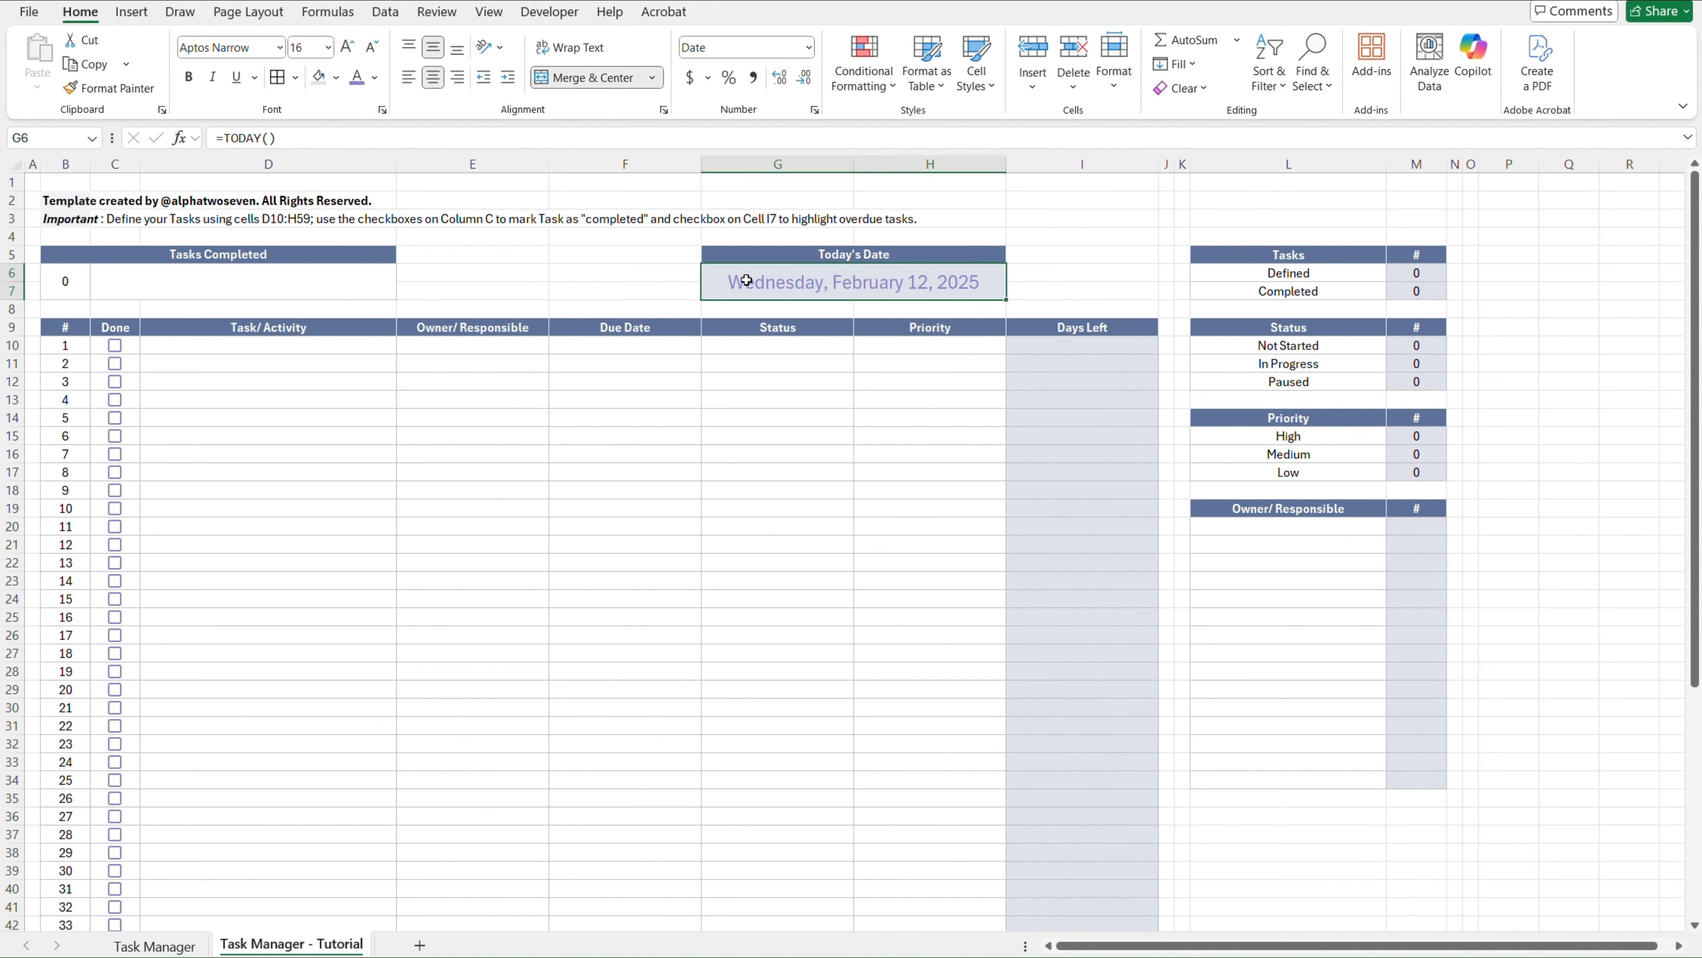
left_click(336, 78)
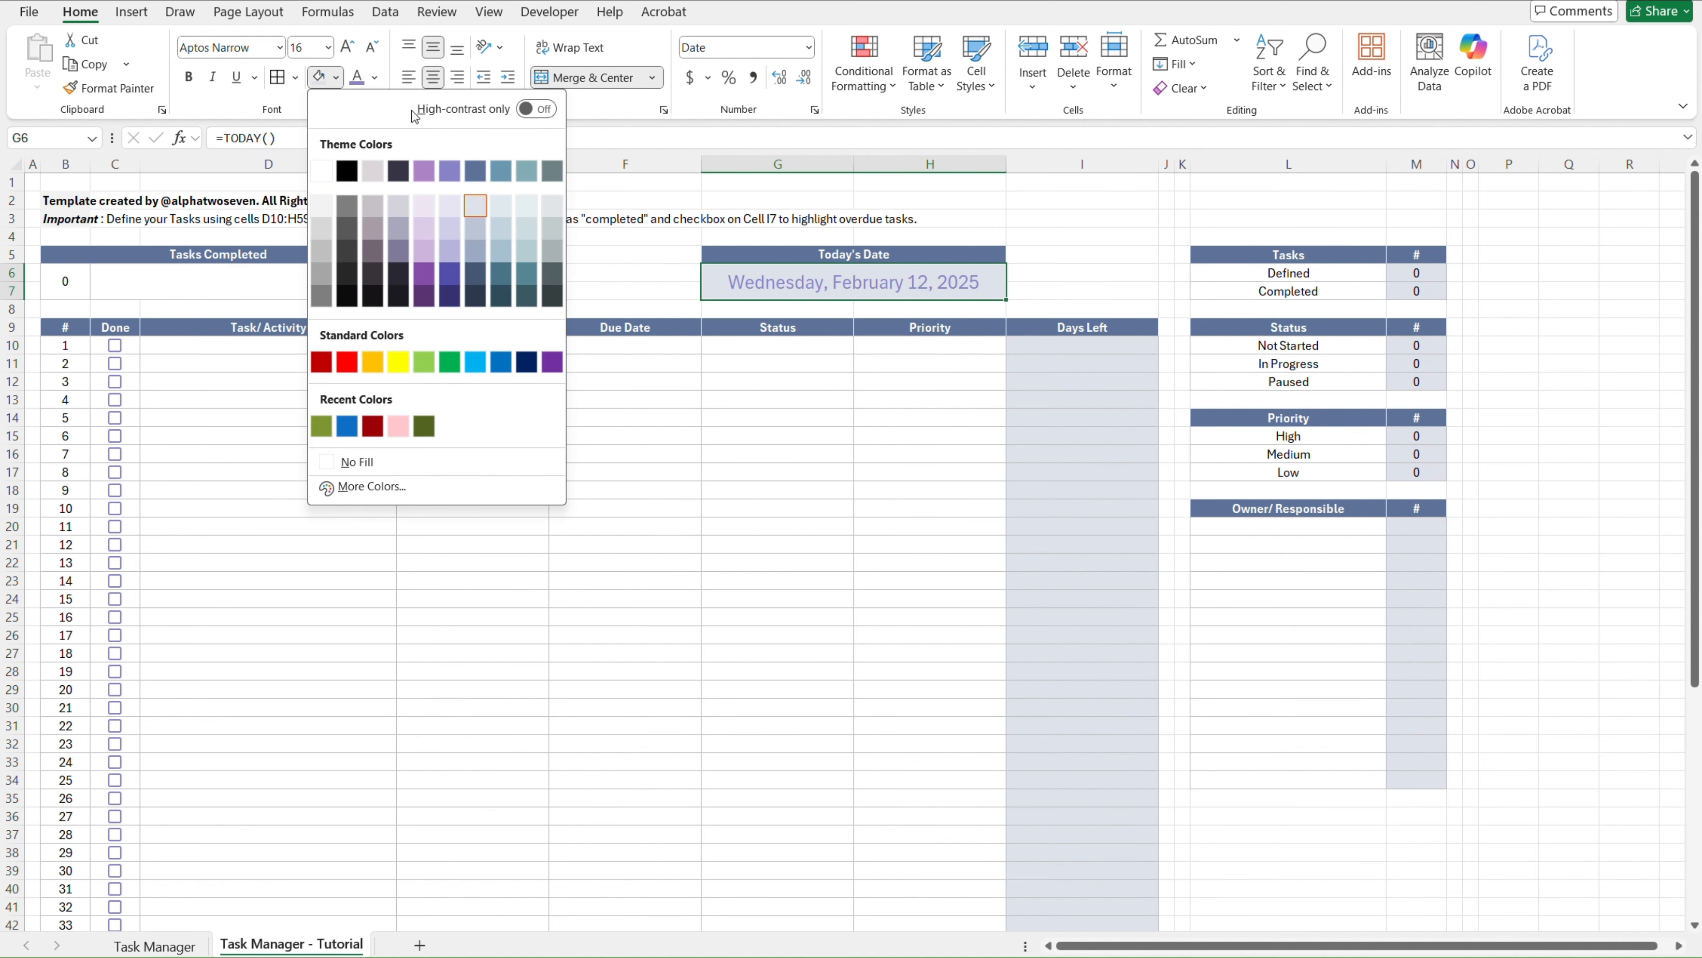
key("Escape")
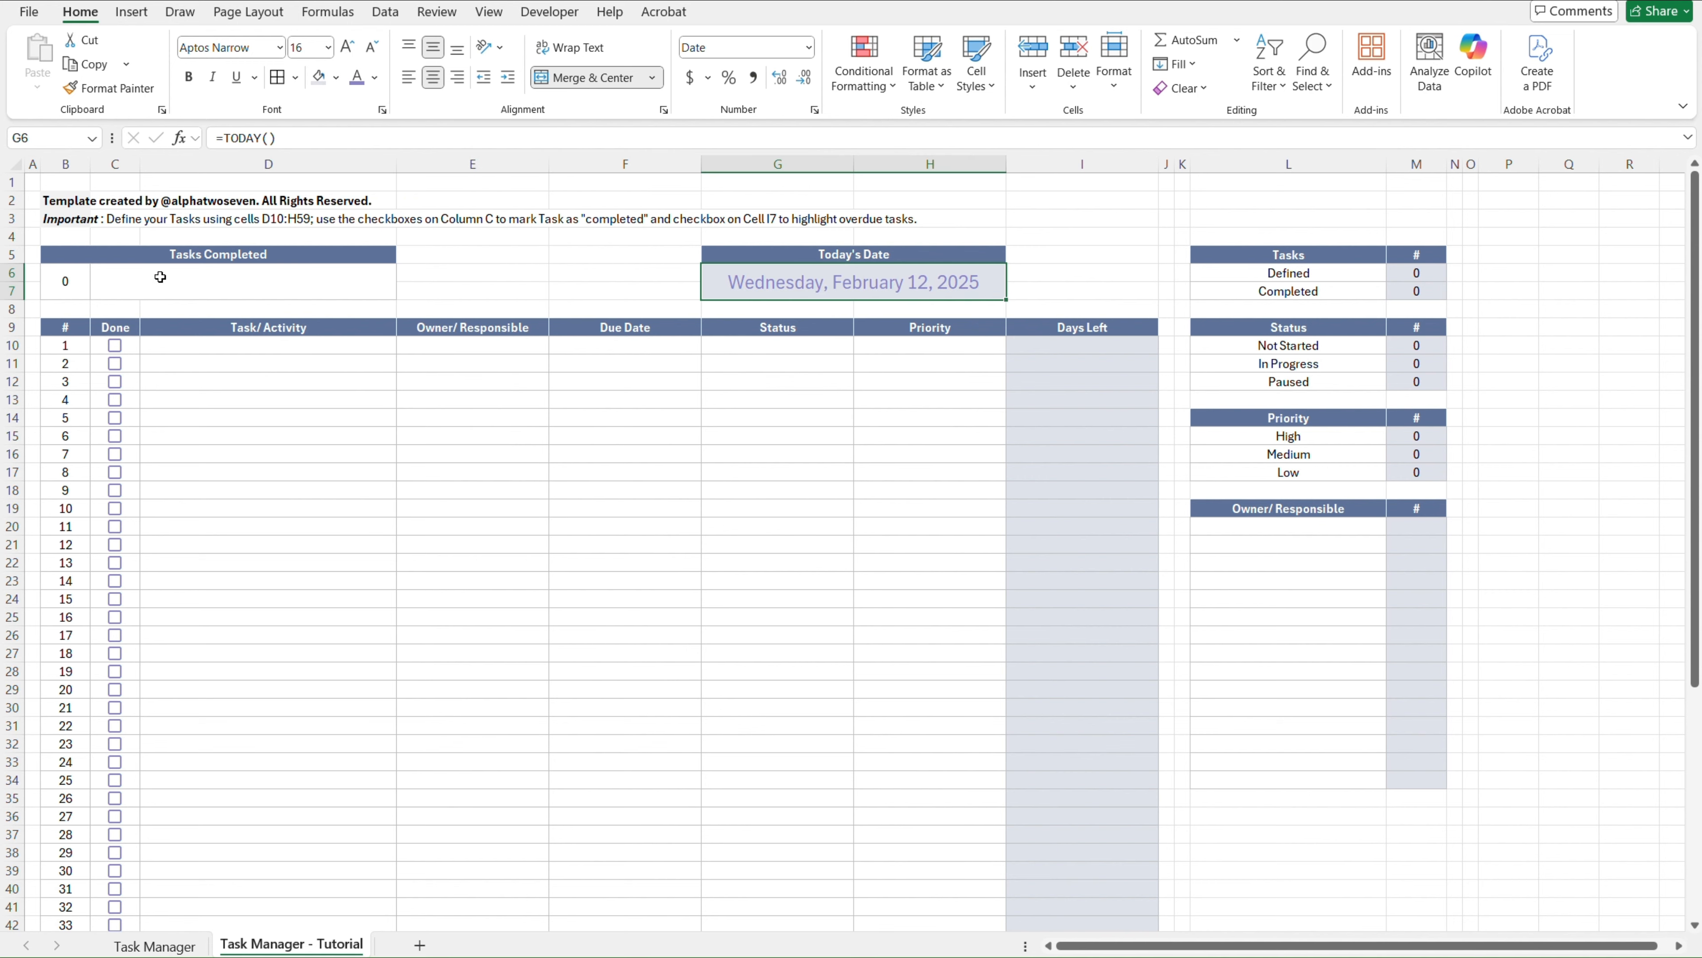
left_click_drag(82, 282, 80, 281)
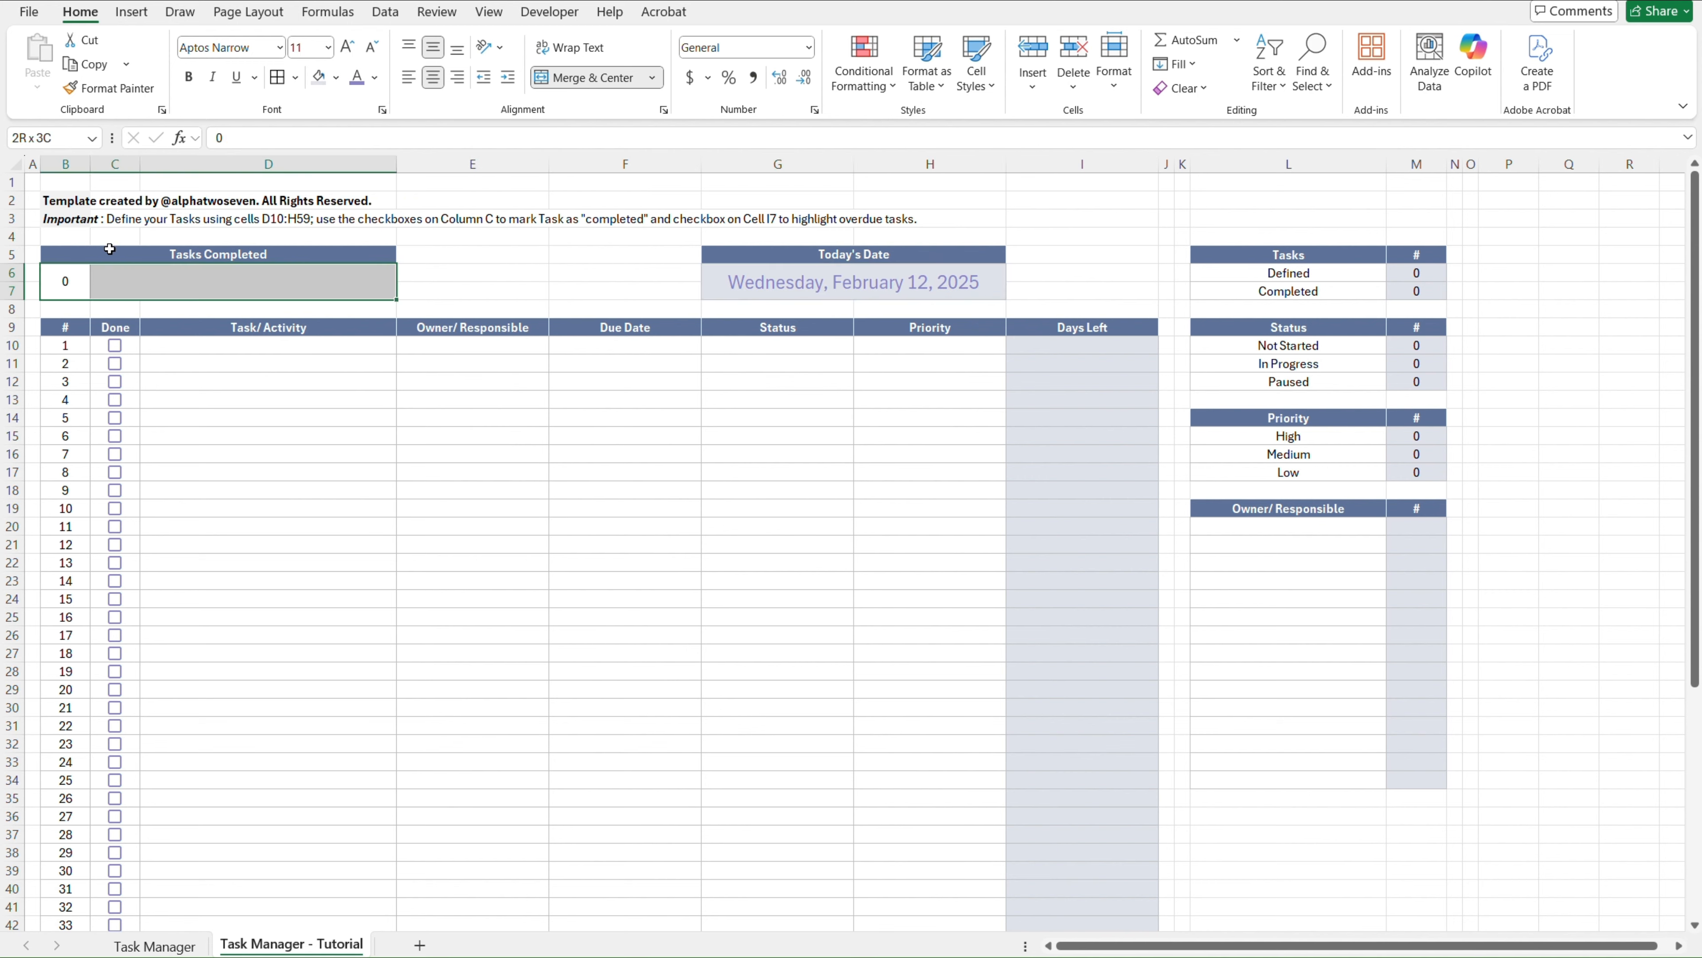
left_click(321, 85)
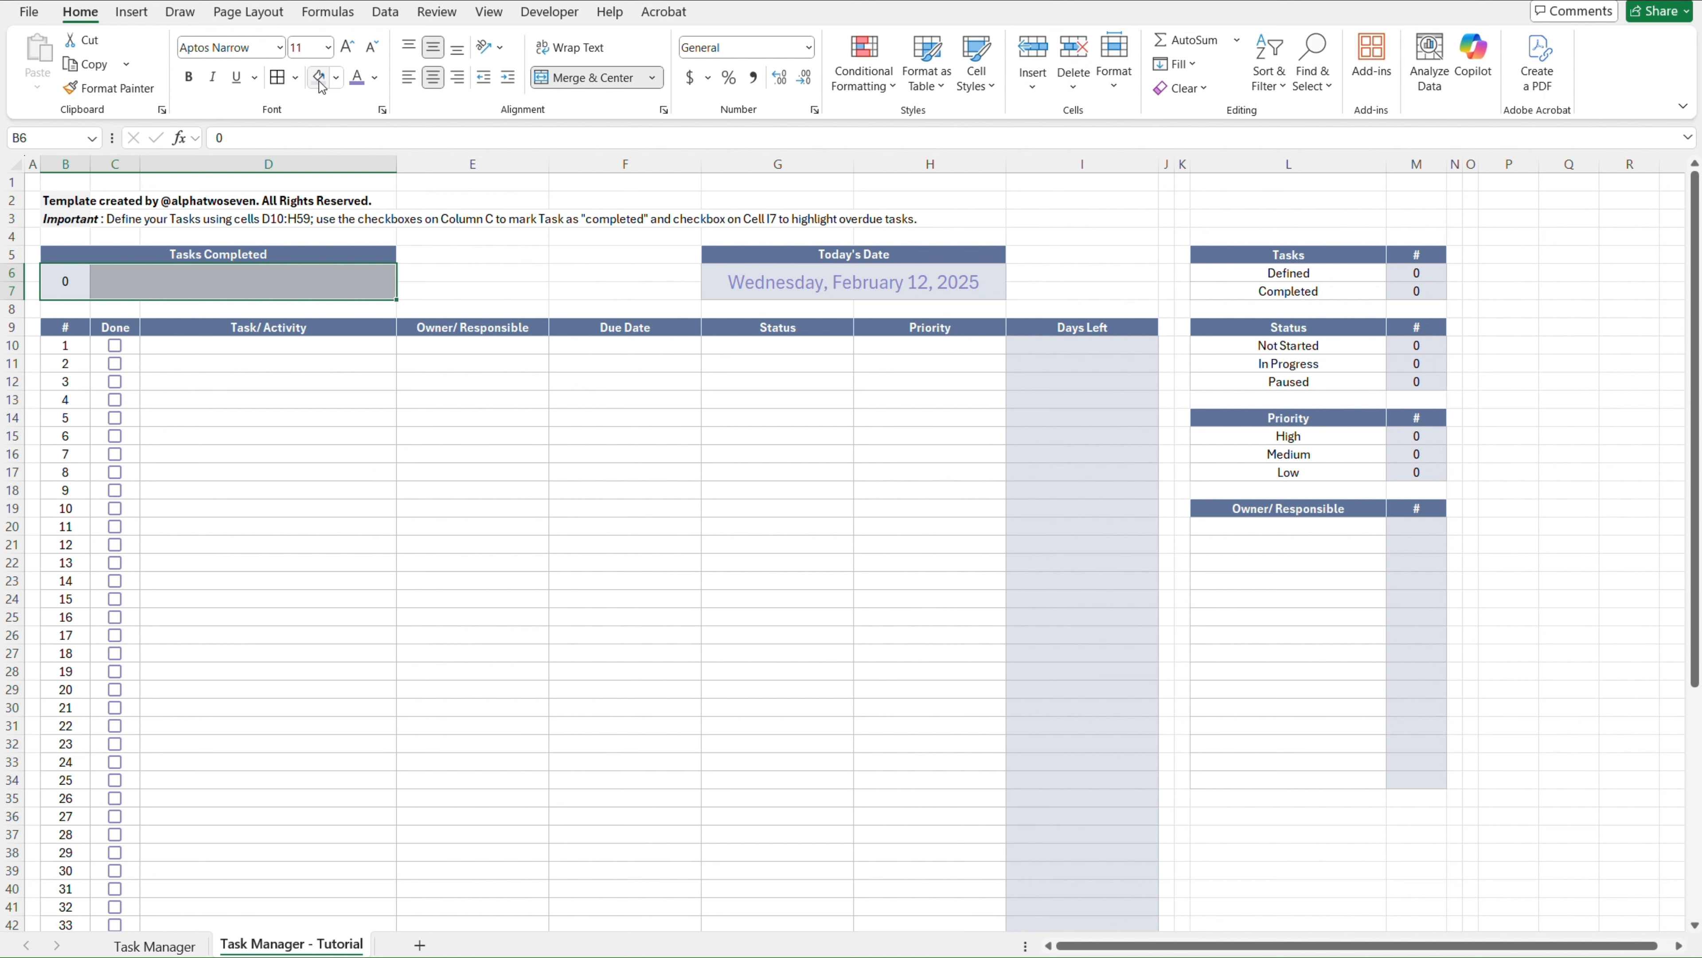
key("Left")
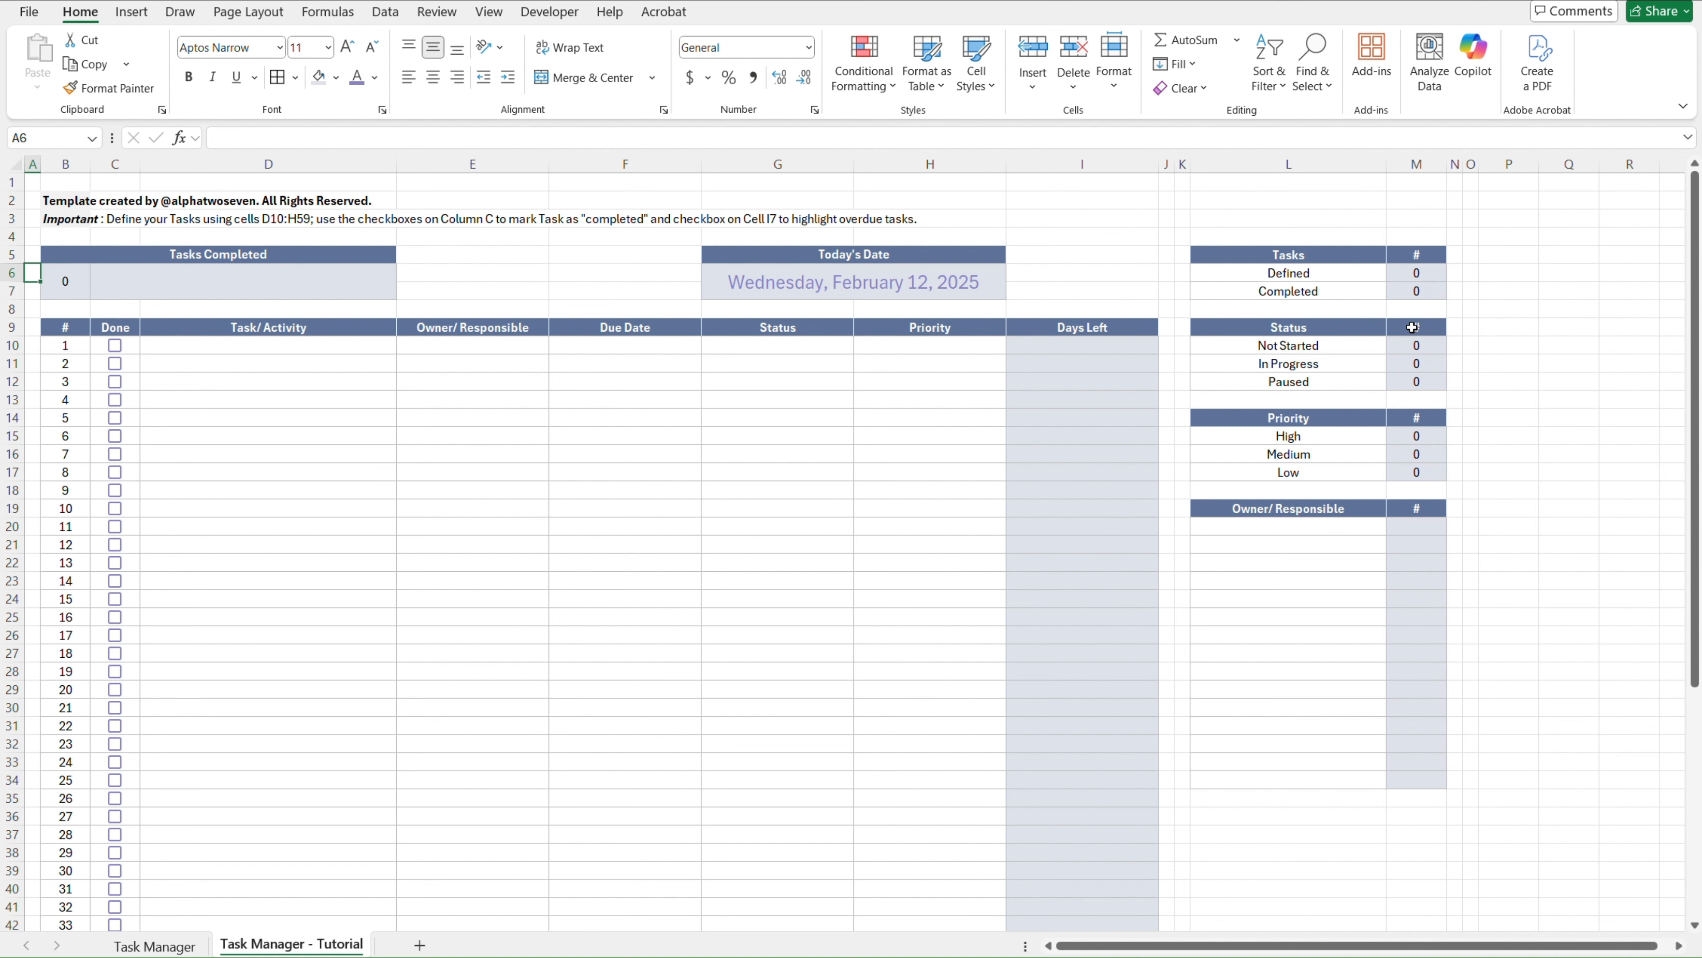
Format B6 as a percentage and set its font size to 14, comparing it with the Task Manager sheet
left_click(492, 271)
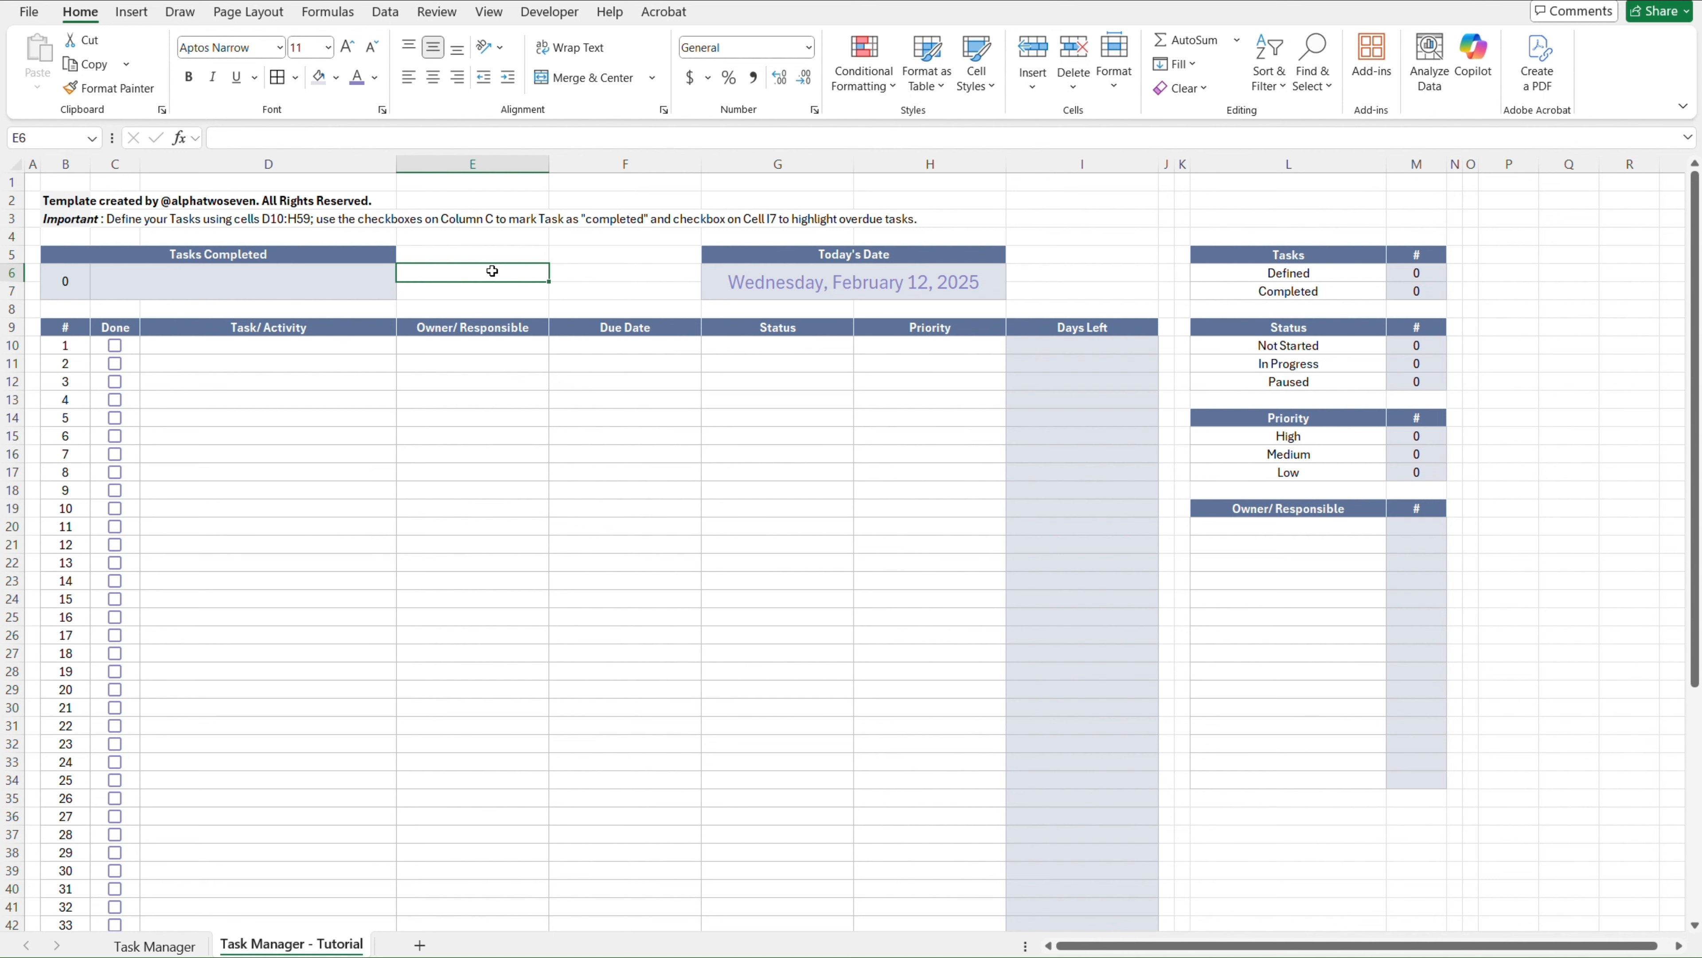
key("ctrl+Page_Up")
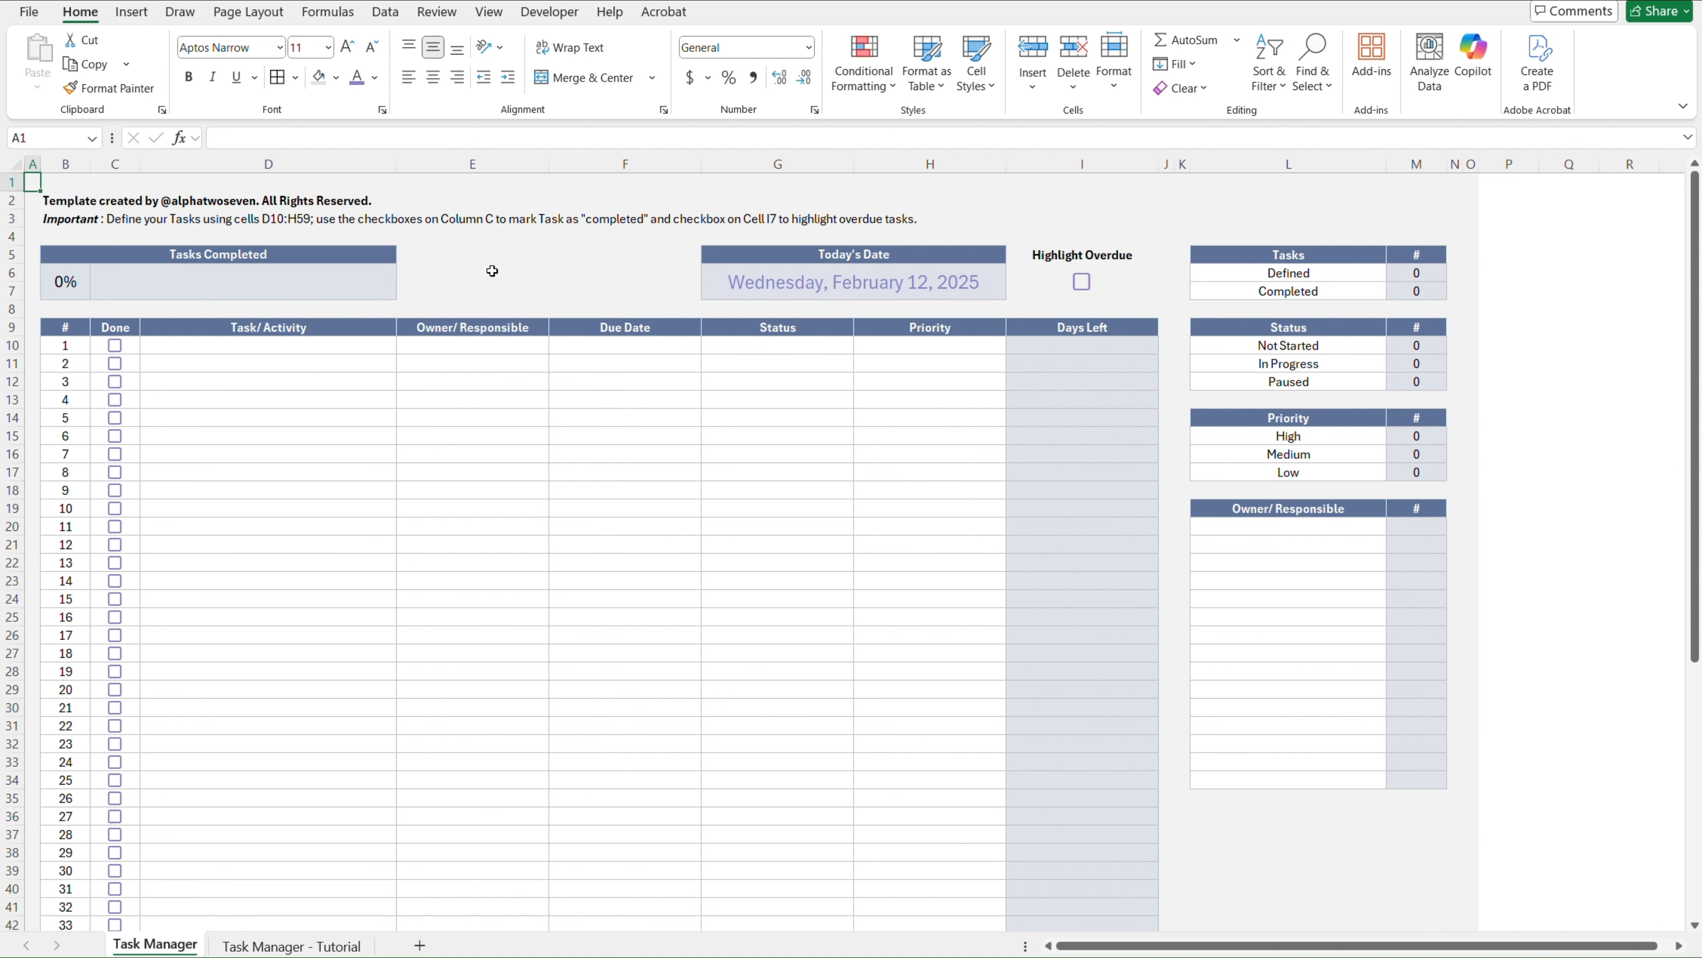
left_click(62, 303)
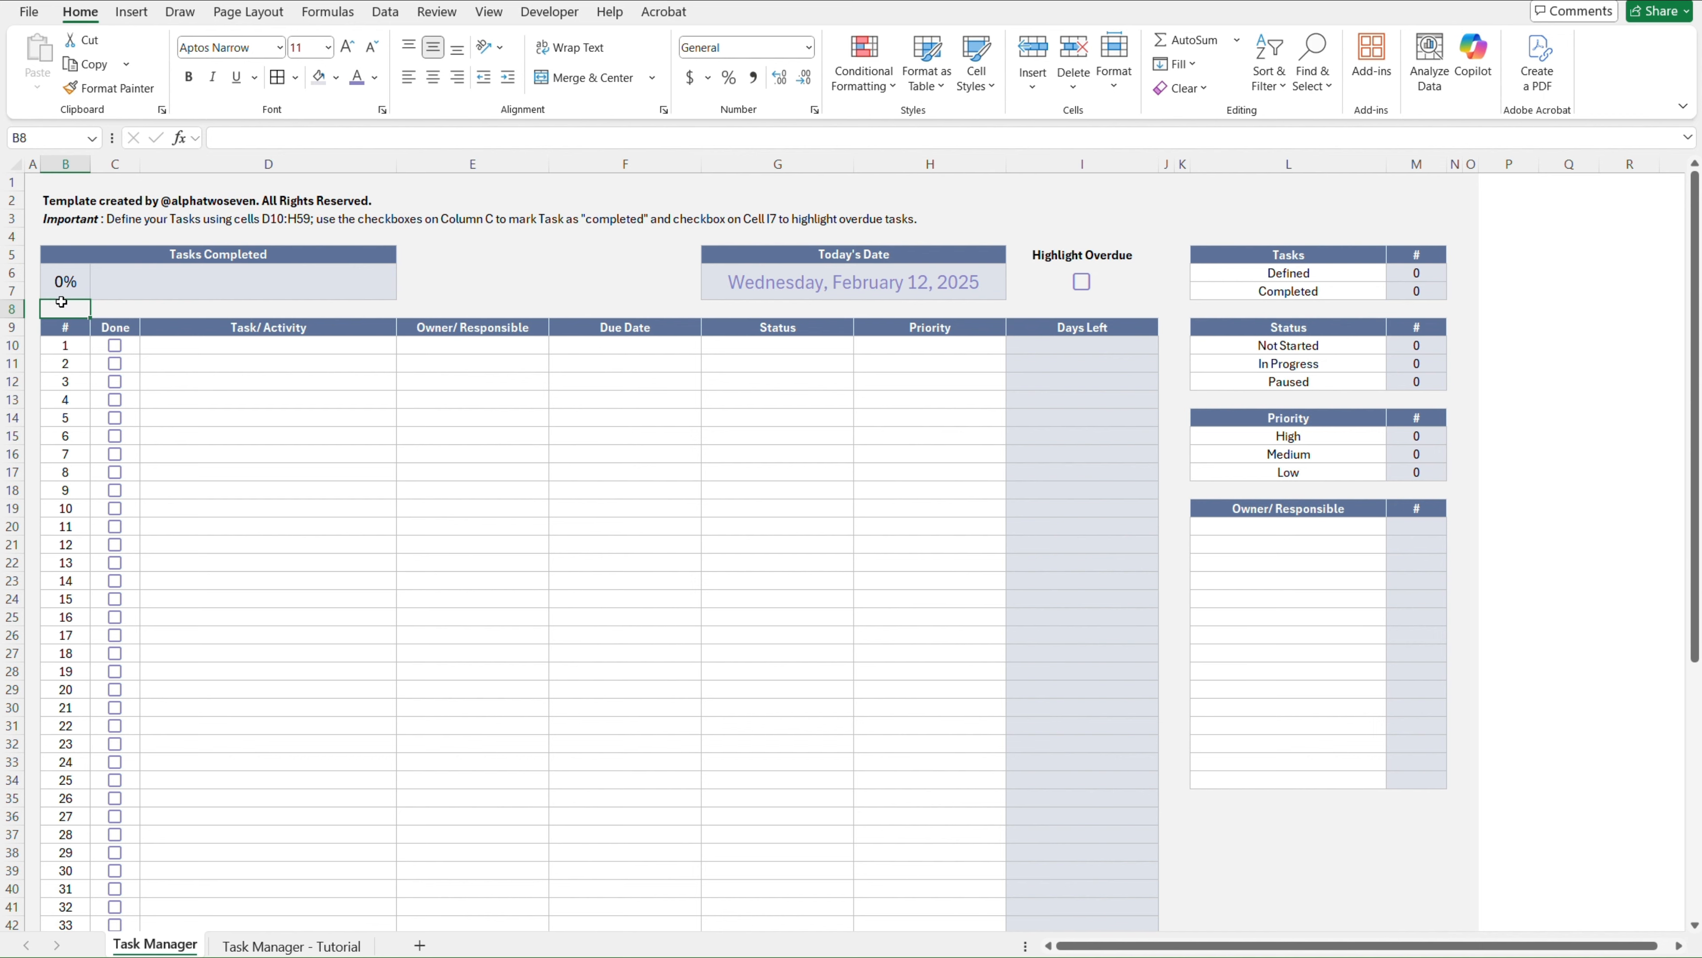
key("ctrl+Page_Down")
left_click(60, 286)
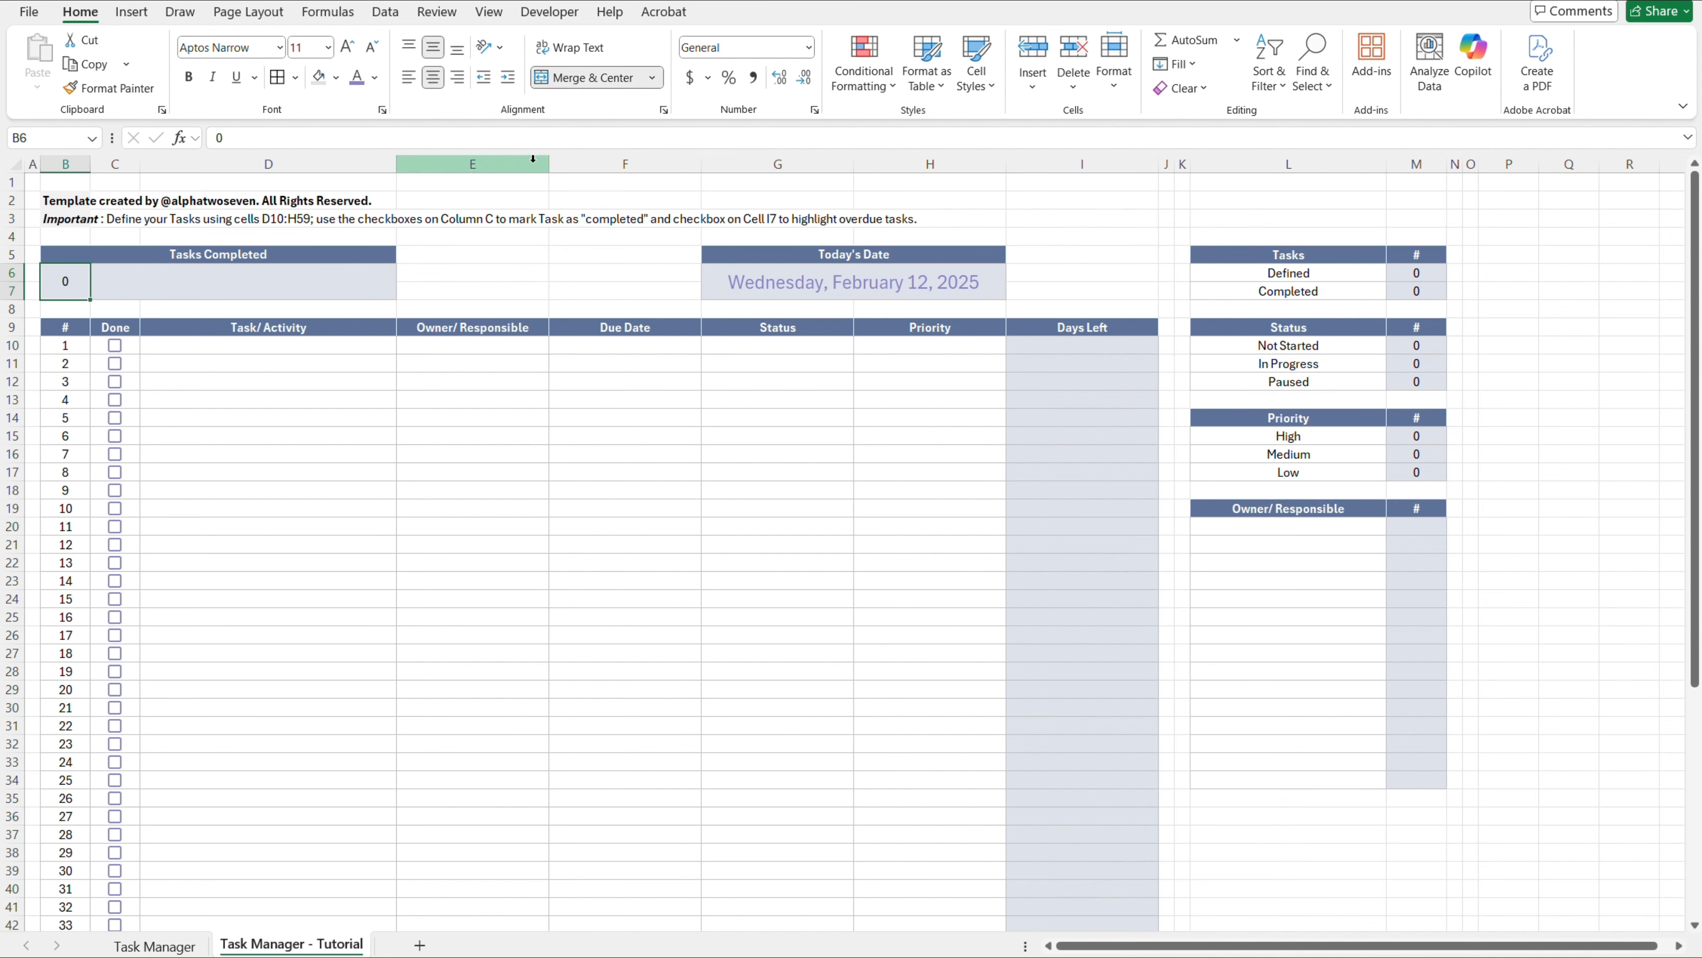
left_click(729, 78)
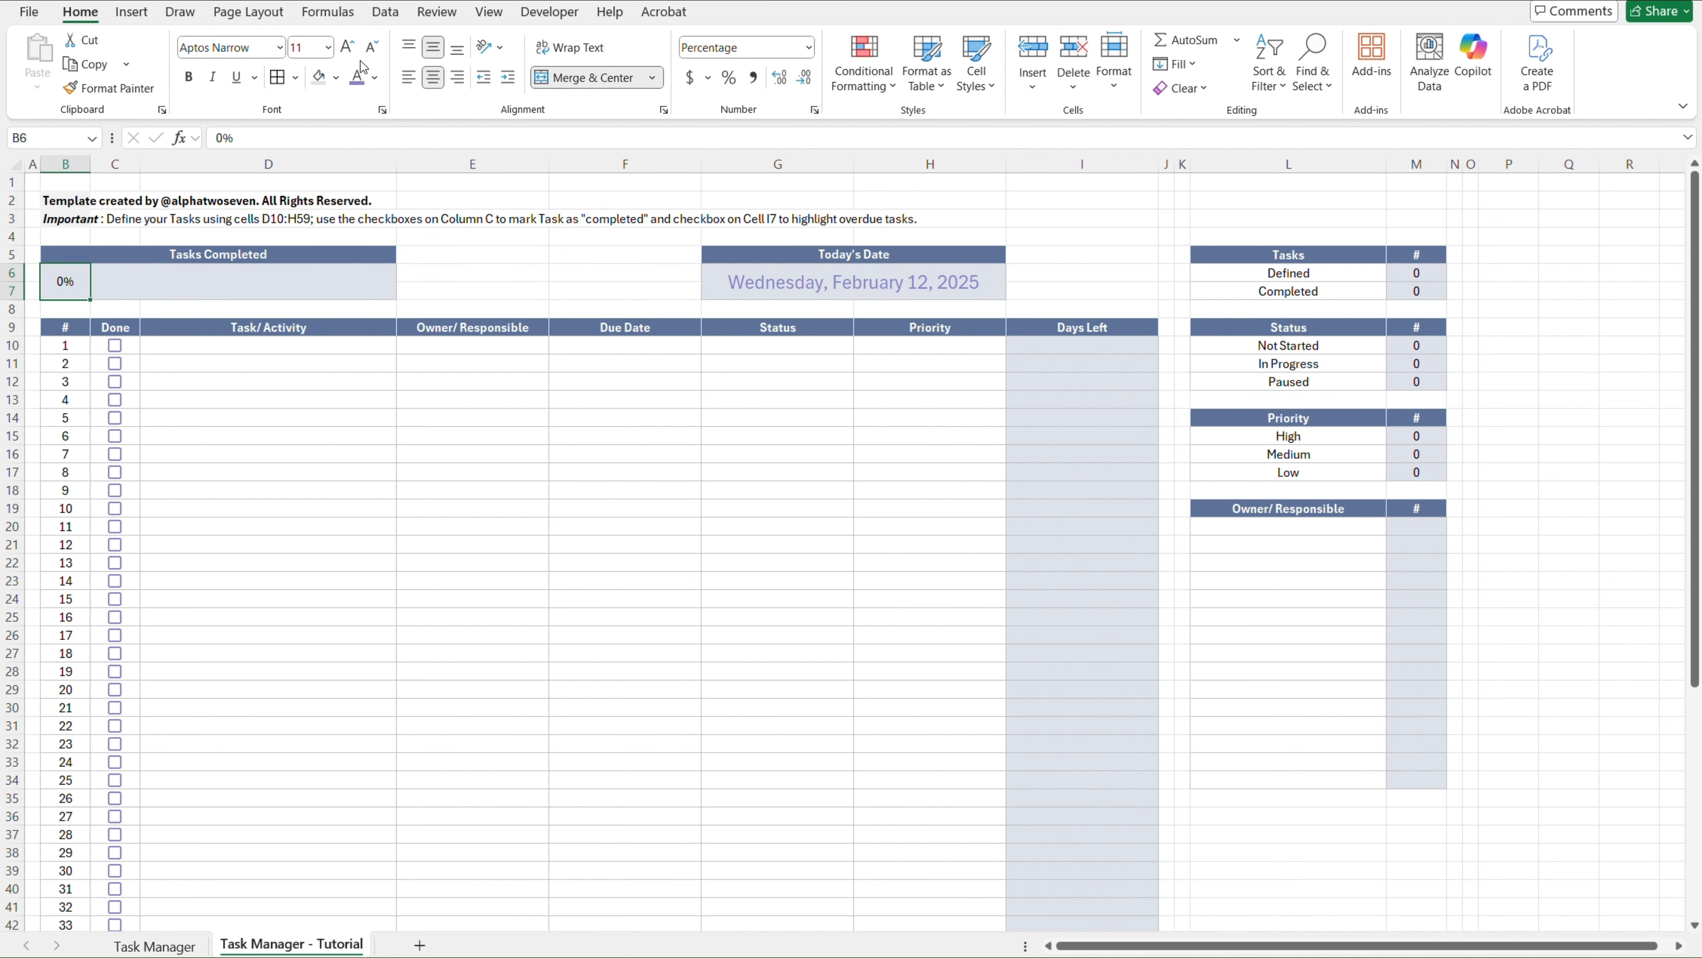
left_click(348, 48)
left_click(370, 51)
key("ctrl+Page_Up")
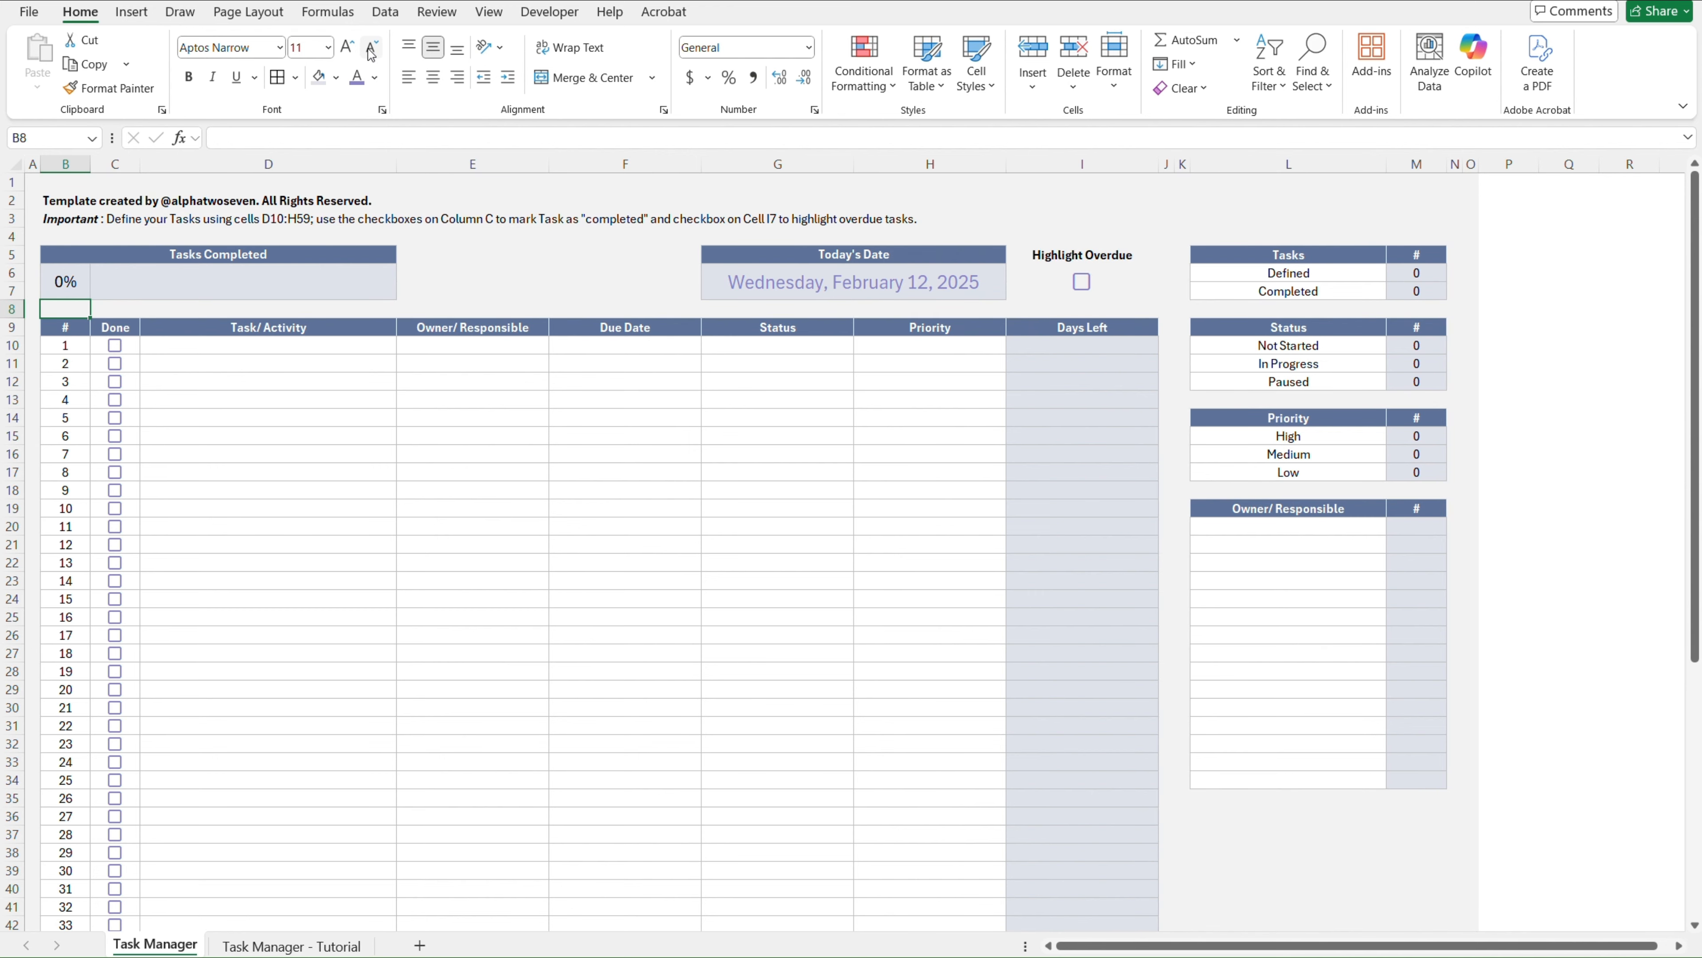
key("ctrl+Page_Down")
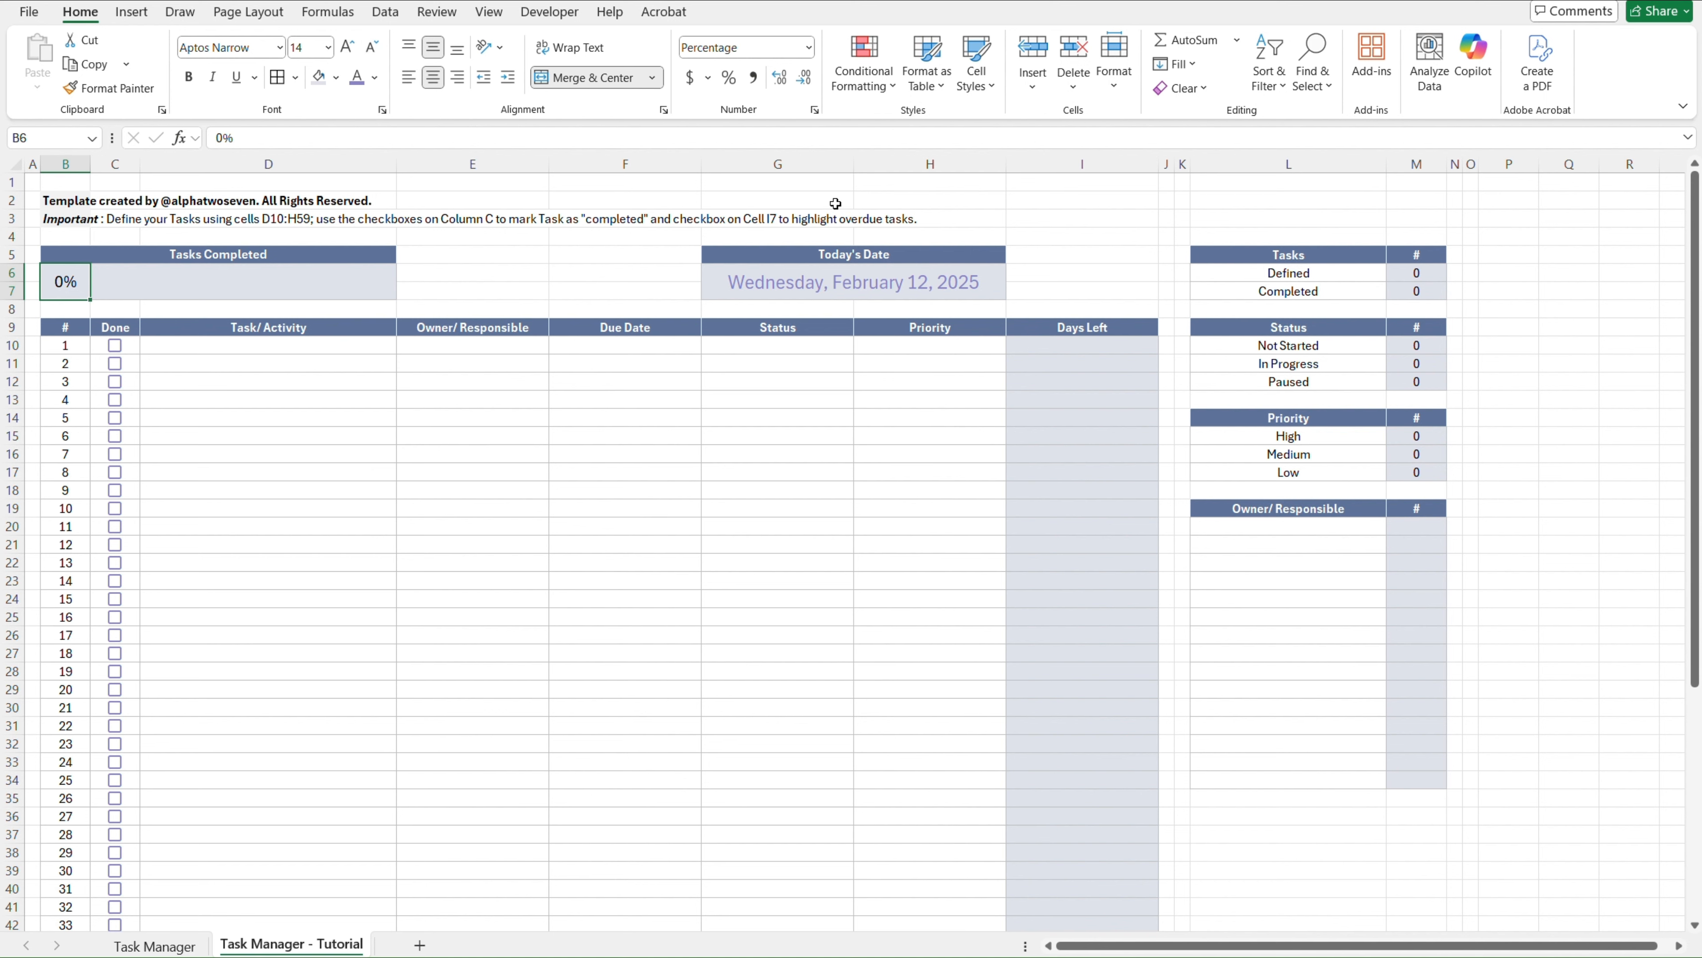
Enter =IFERROR(M7/M6,0) in B6 to calculate the share of defined tasks that are completed
left_click(1366, 291)
key("Right")
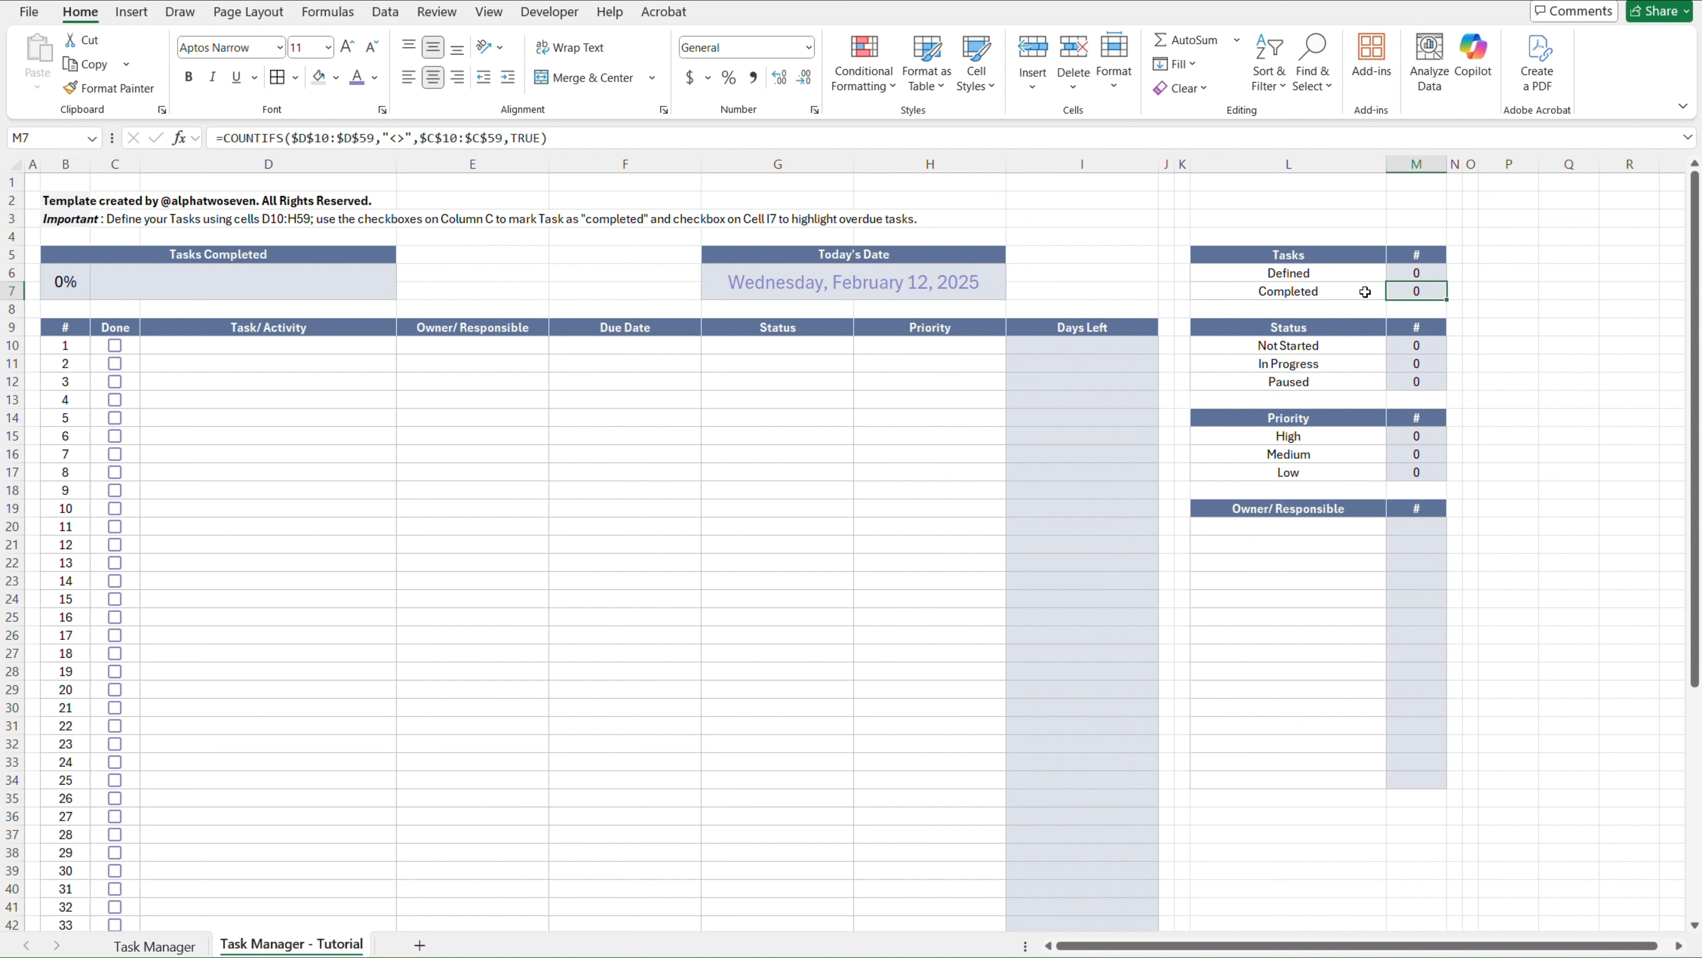
key("Up")
left_click(79, 286)
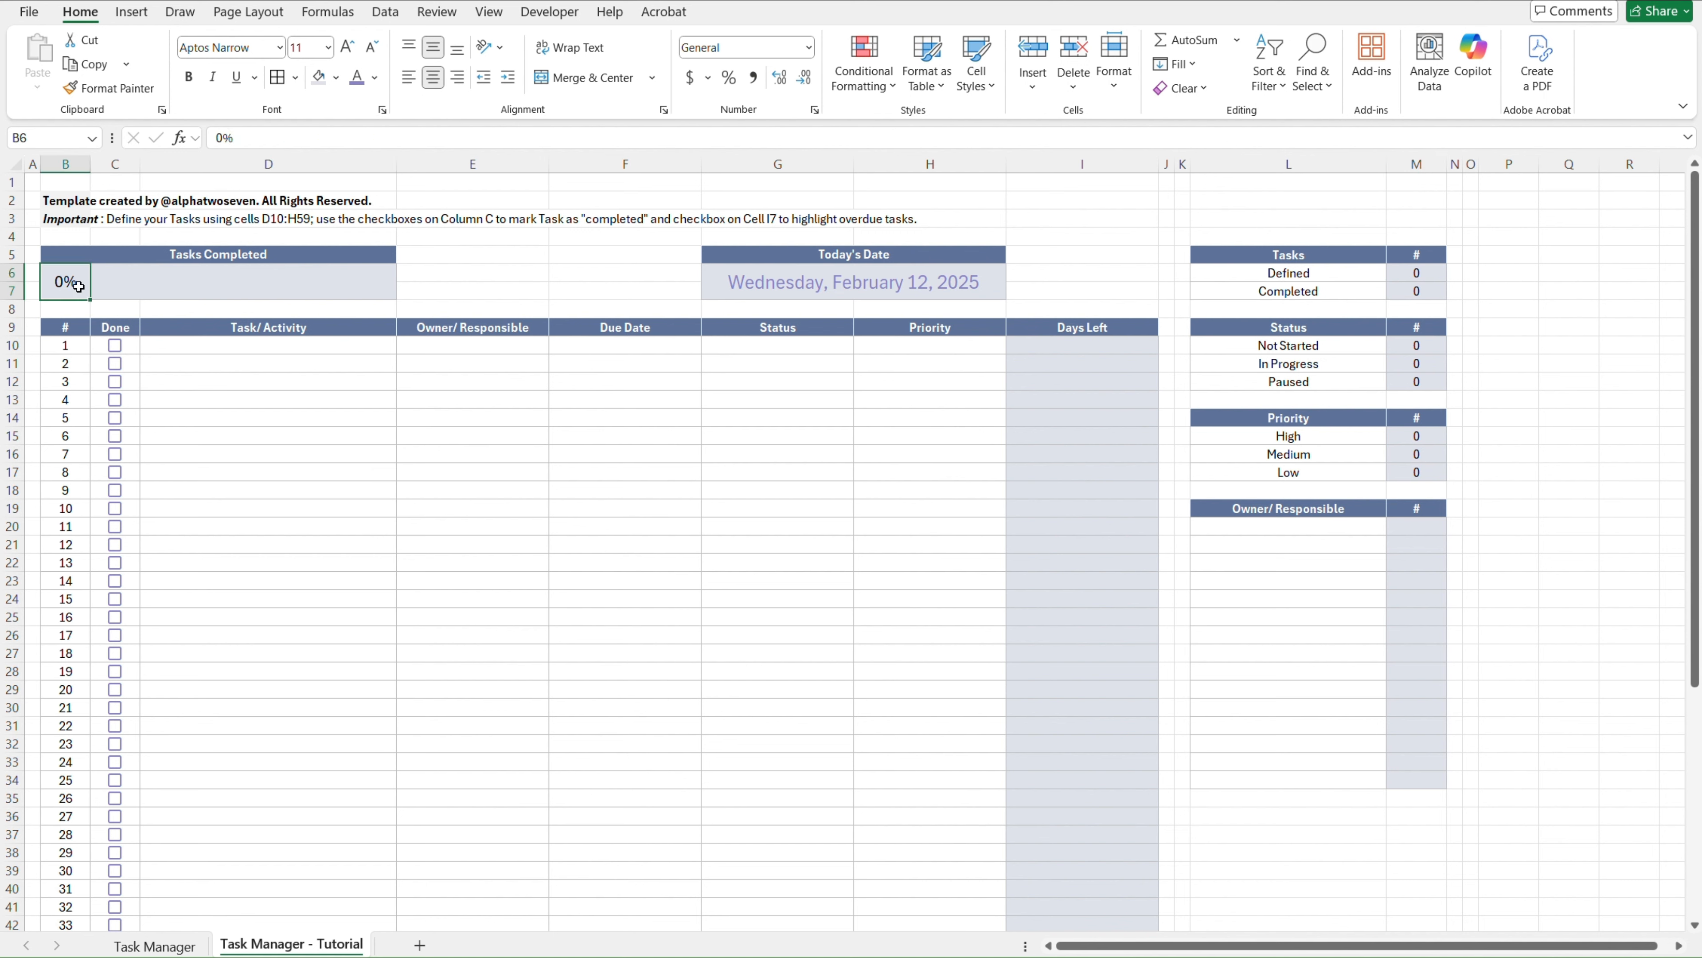
type("=")
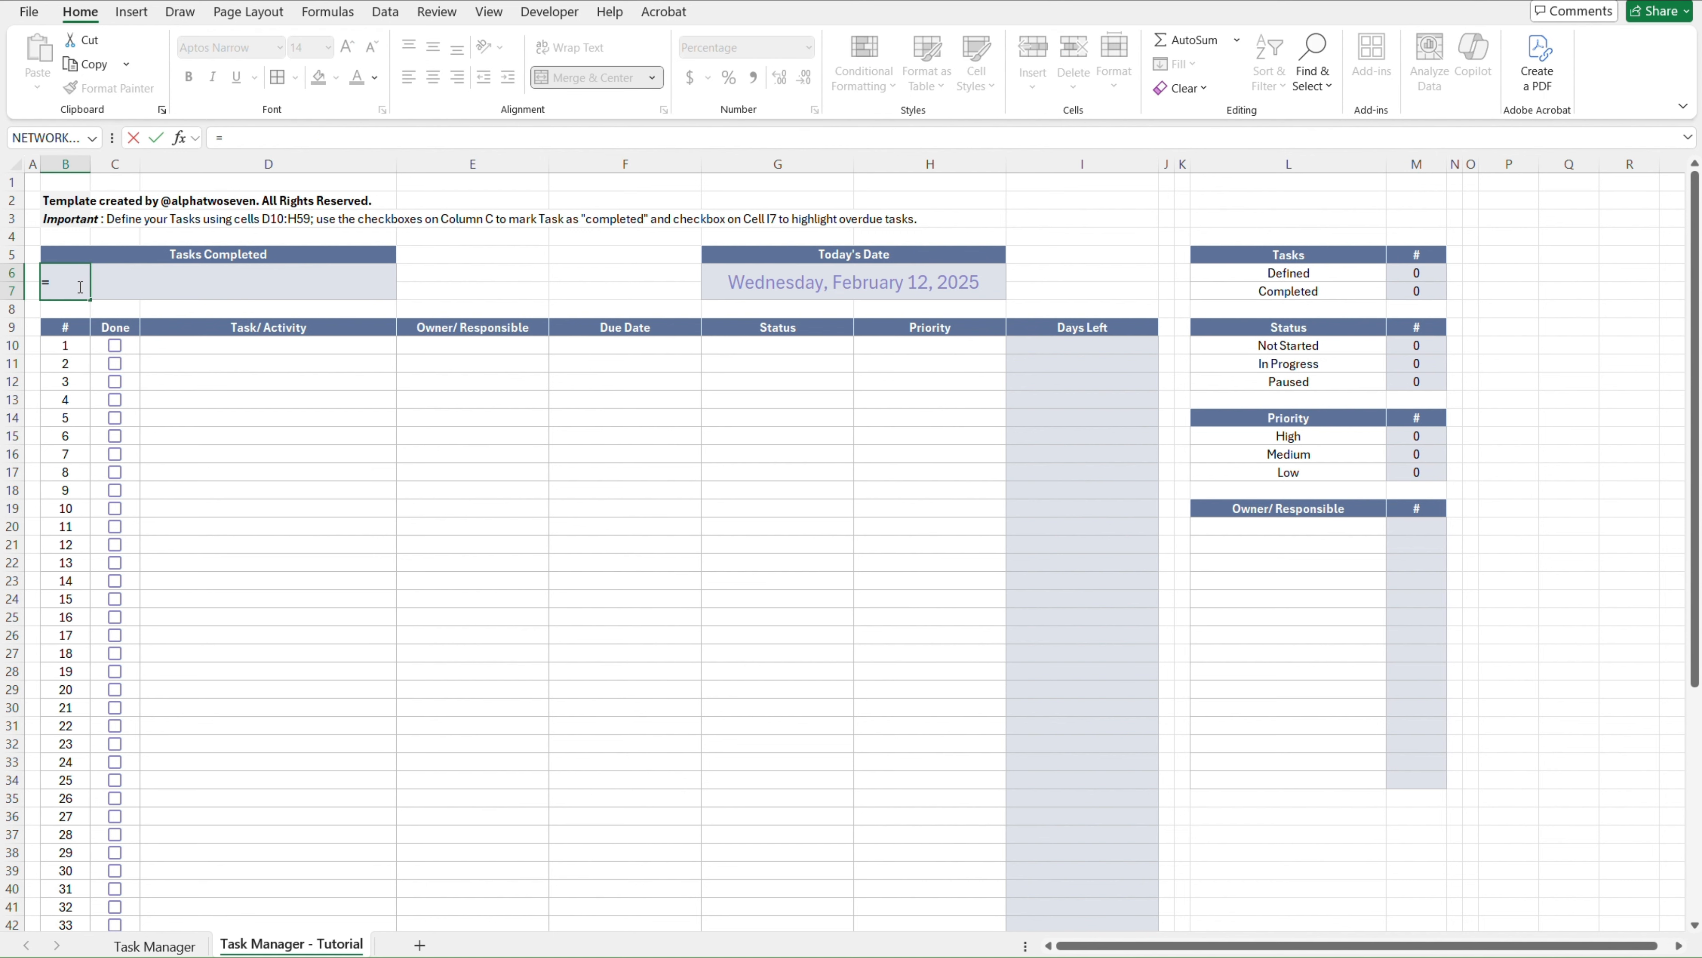
type("IFERROR(")
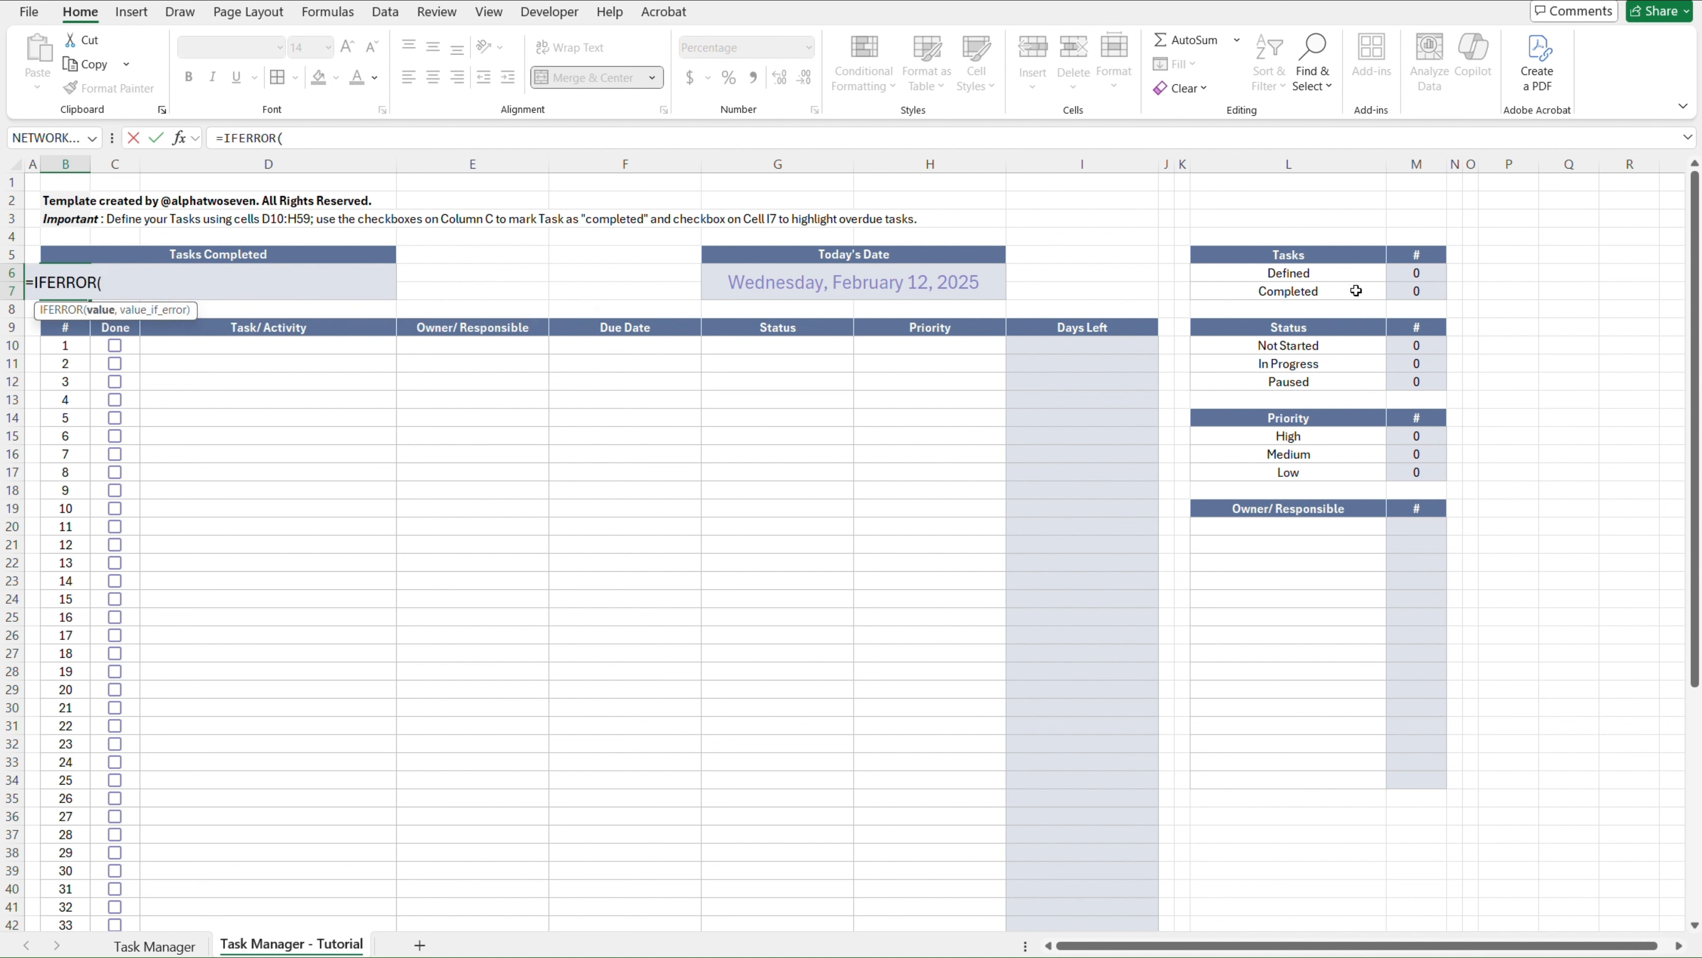
left_click(1437, 290)
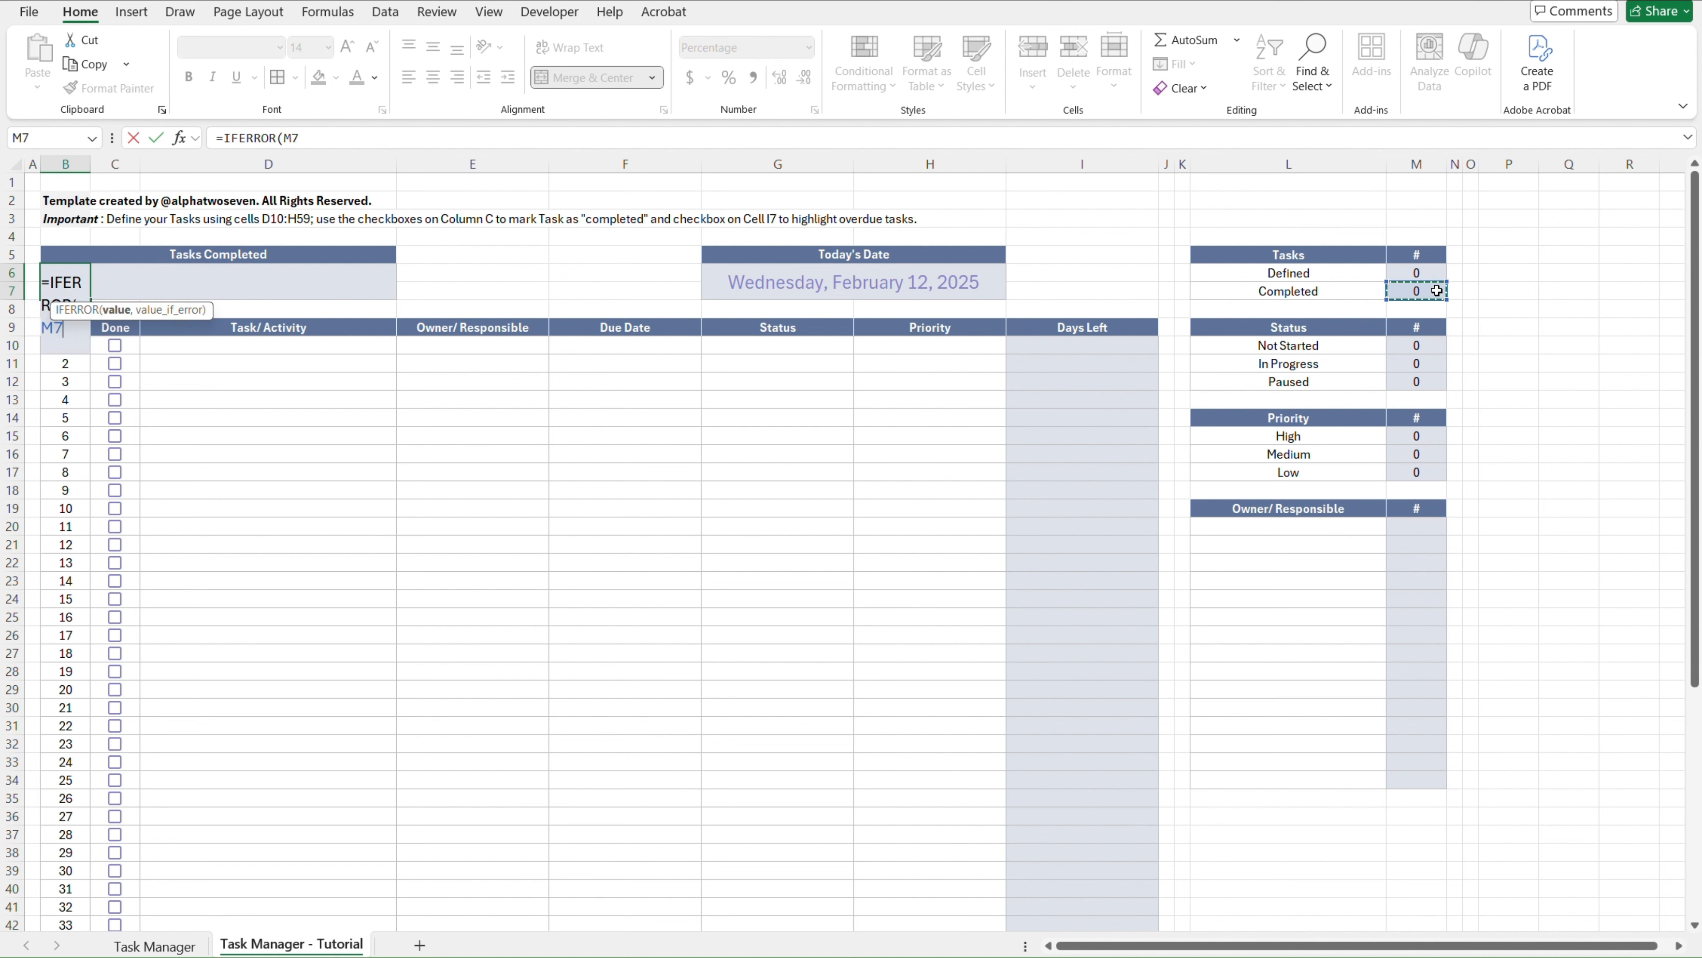
type(",")
left_click(1435, 271)
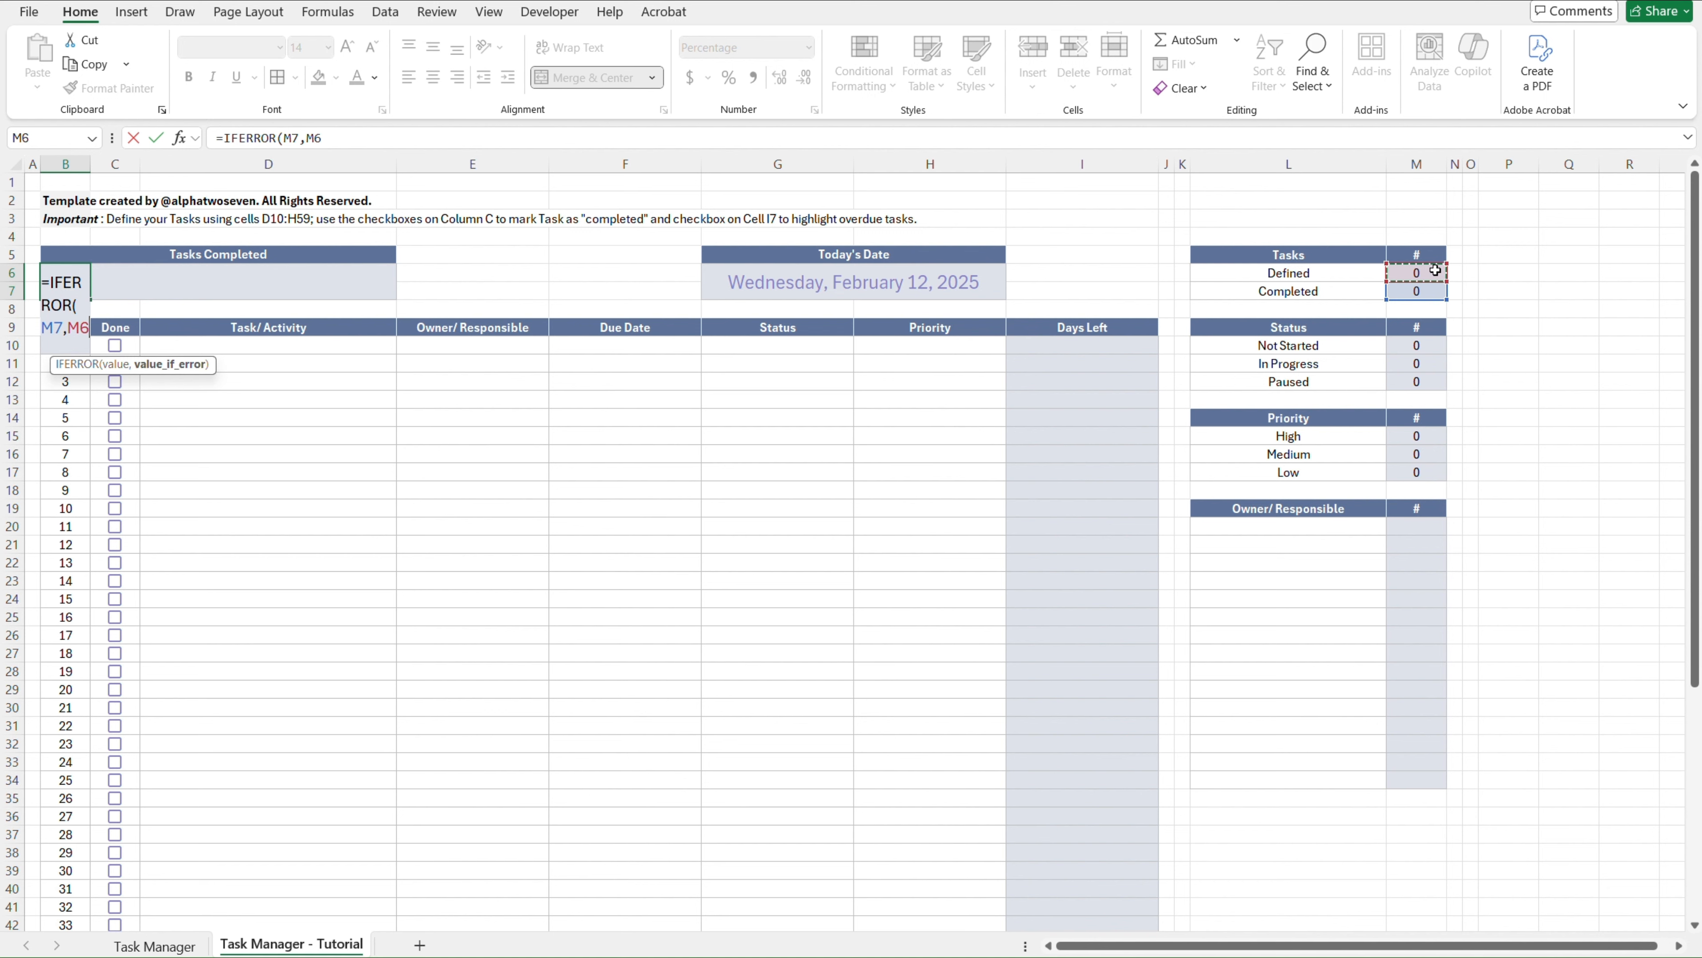
left_click(309, 139)
key("BackSpace")
type("/M6")
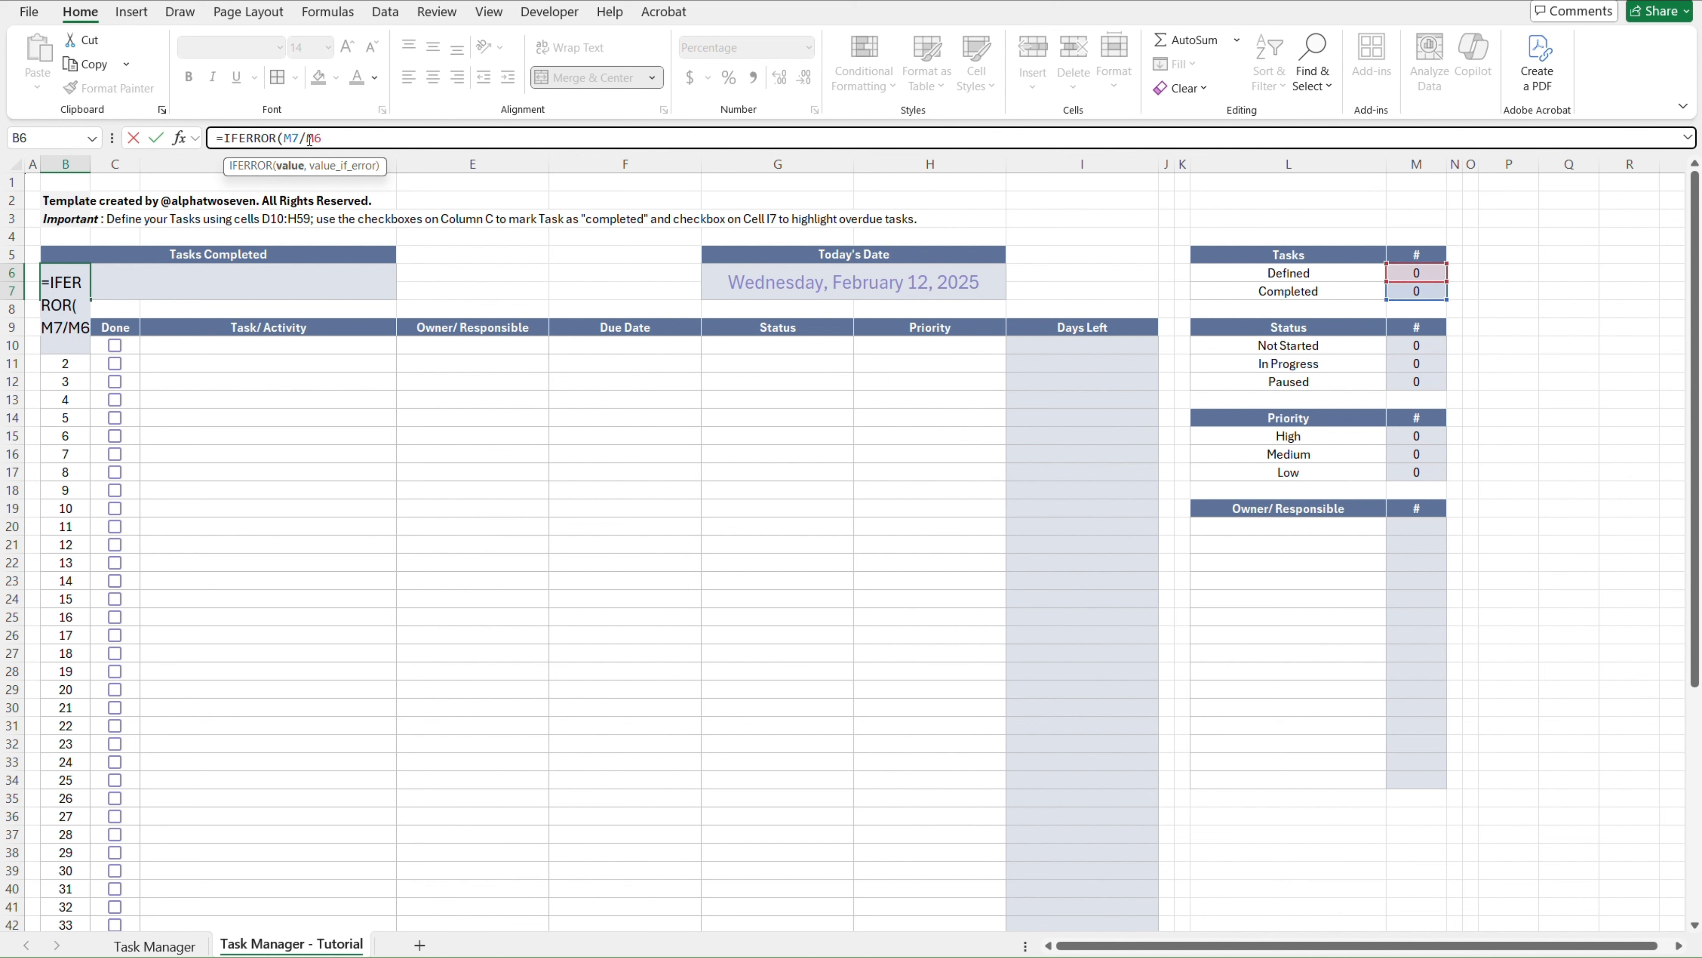
type(",")
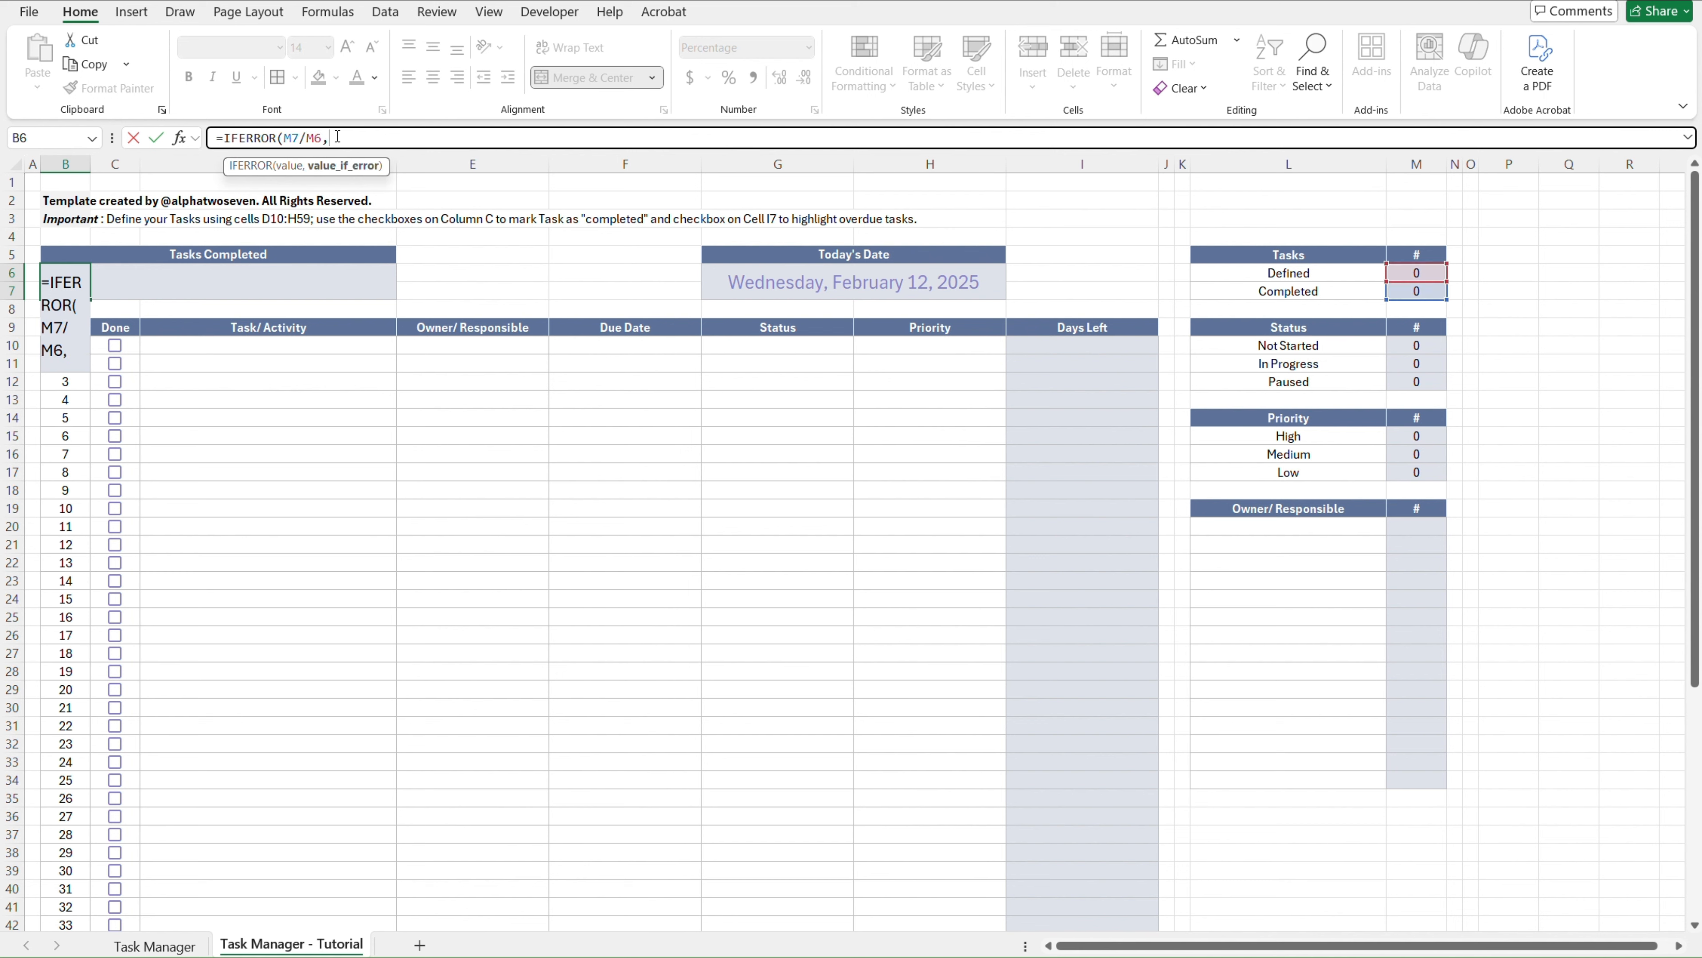
type("0)")
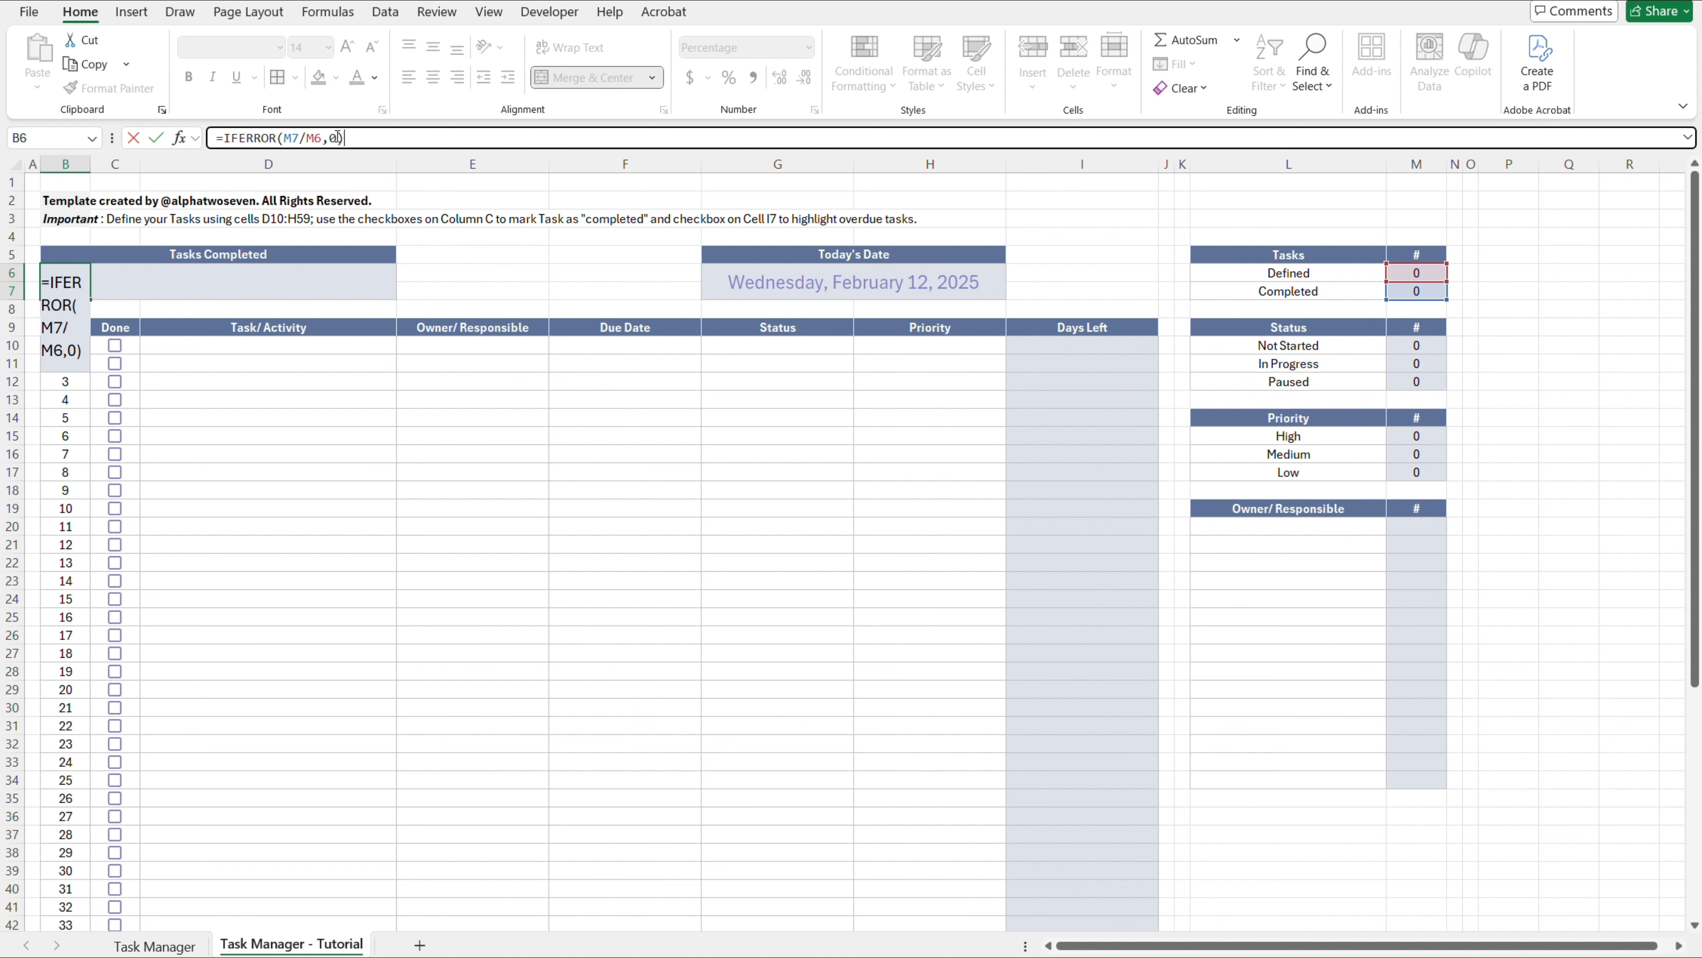
key("Return")
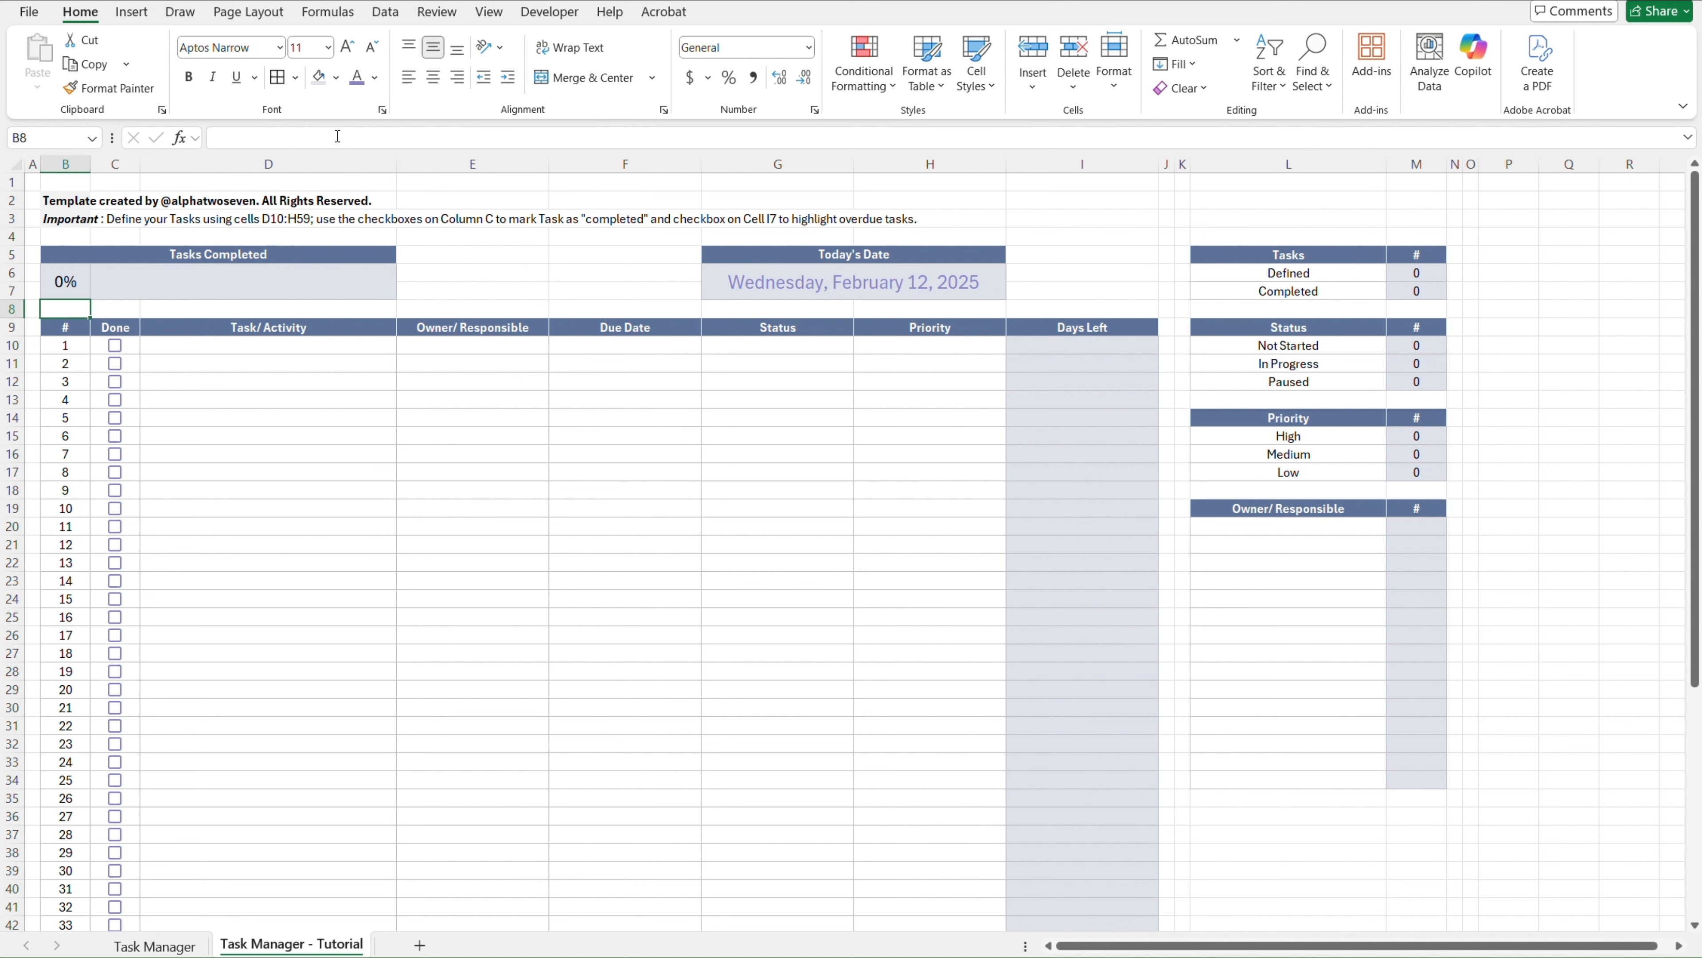
key("Up")
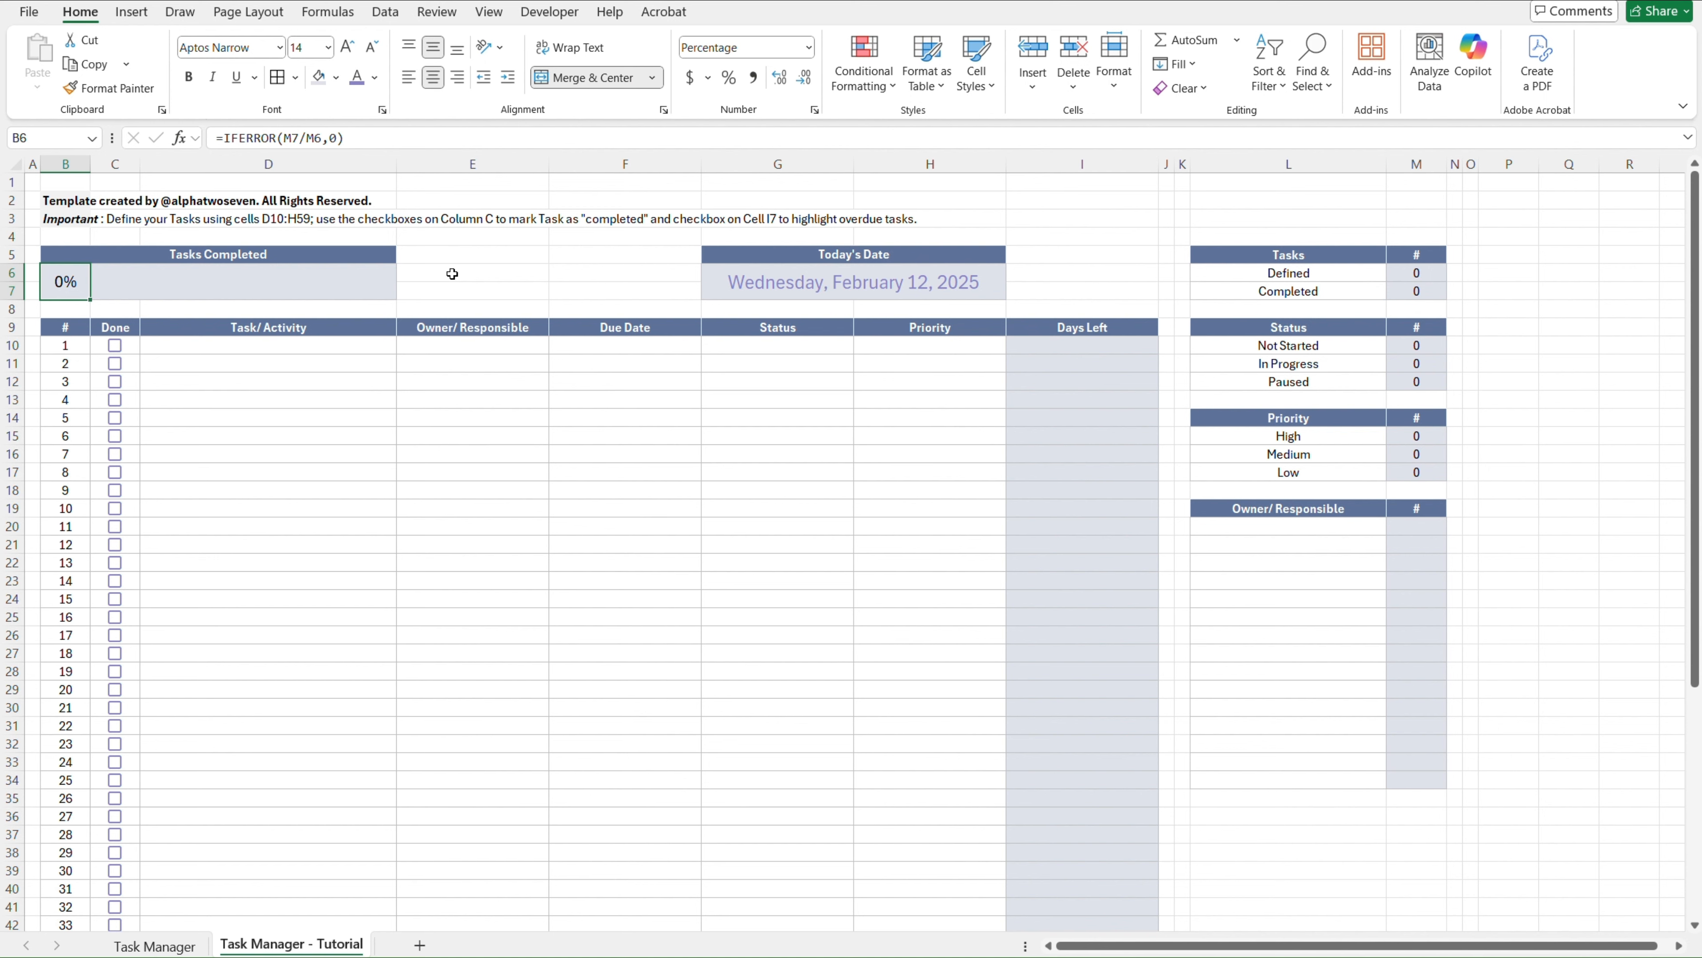
key("Down")
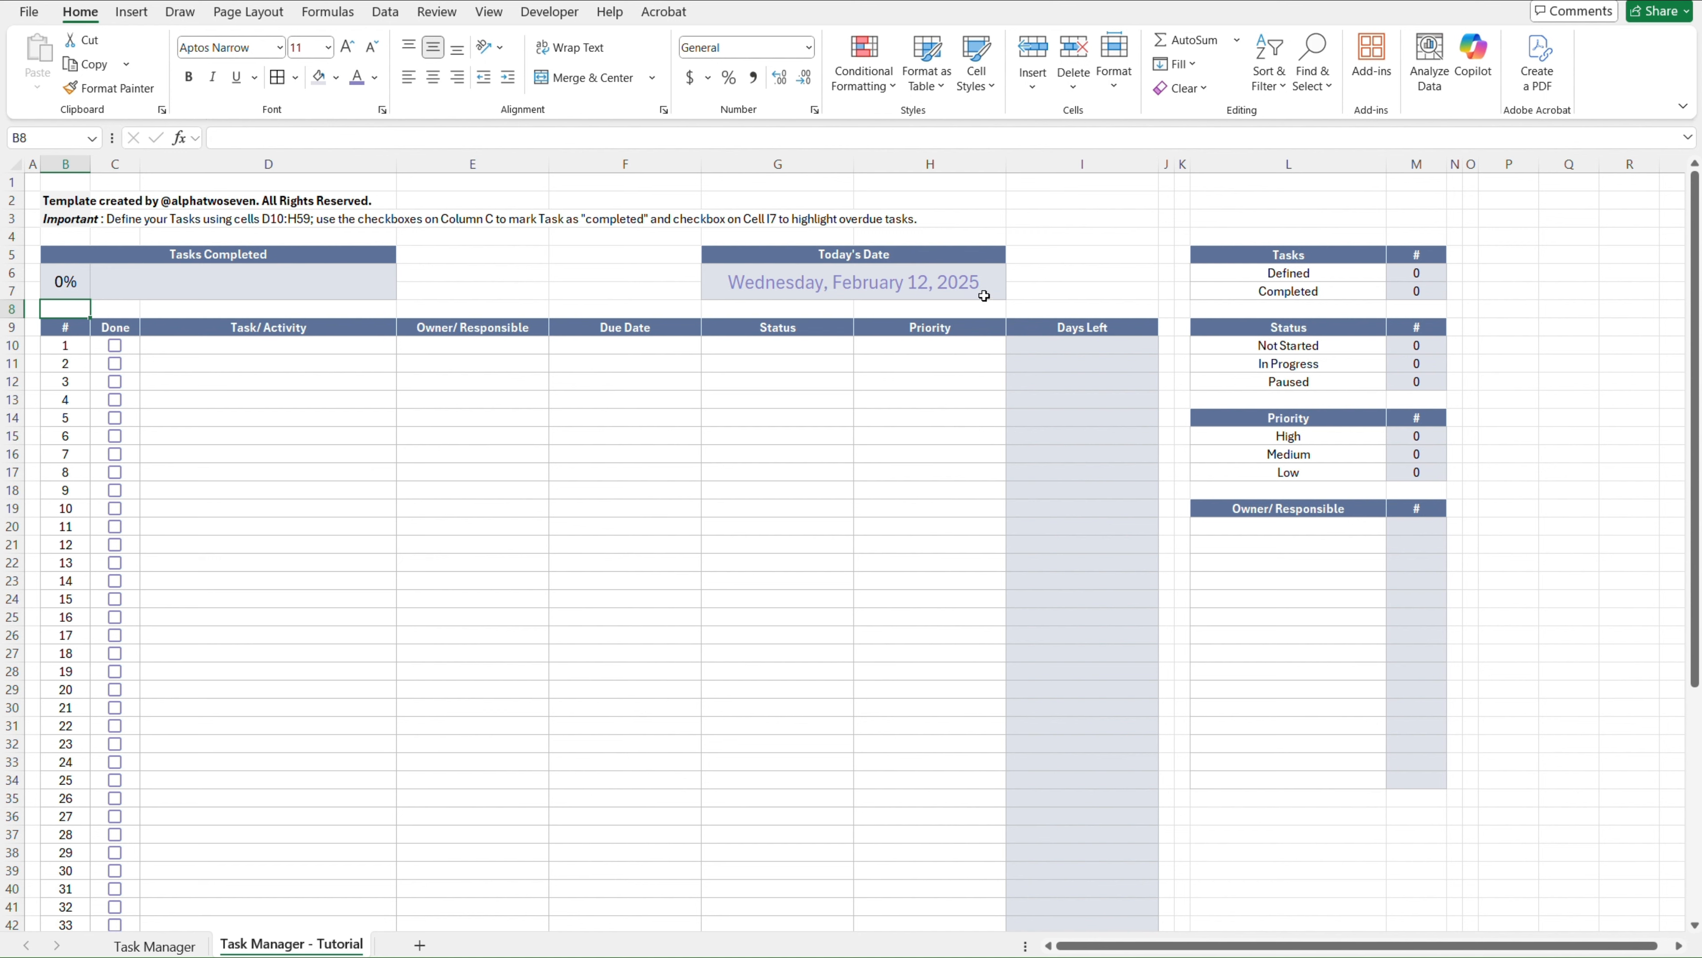
Copy the "Highlight Overdue" label from I5 of the Task Manager sheet and paste only its value into I5 of the tutorial sheet
key("ctrl+Page_Up")
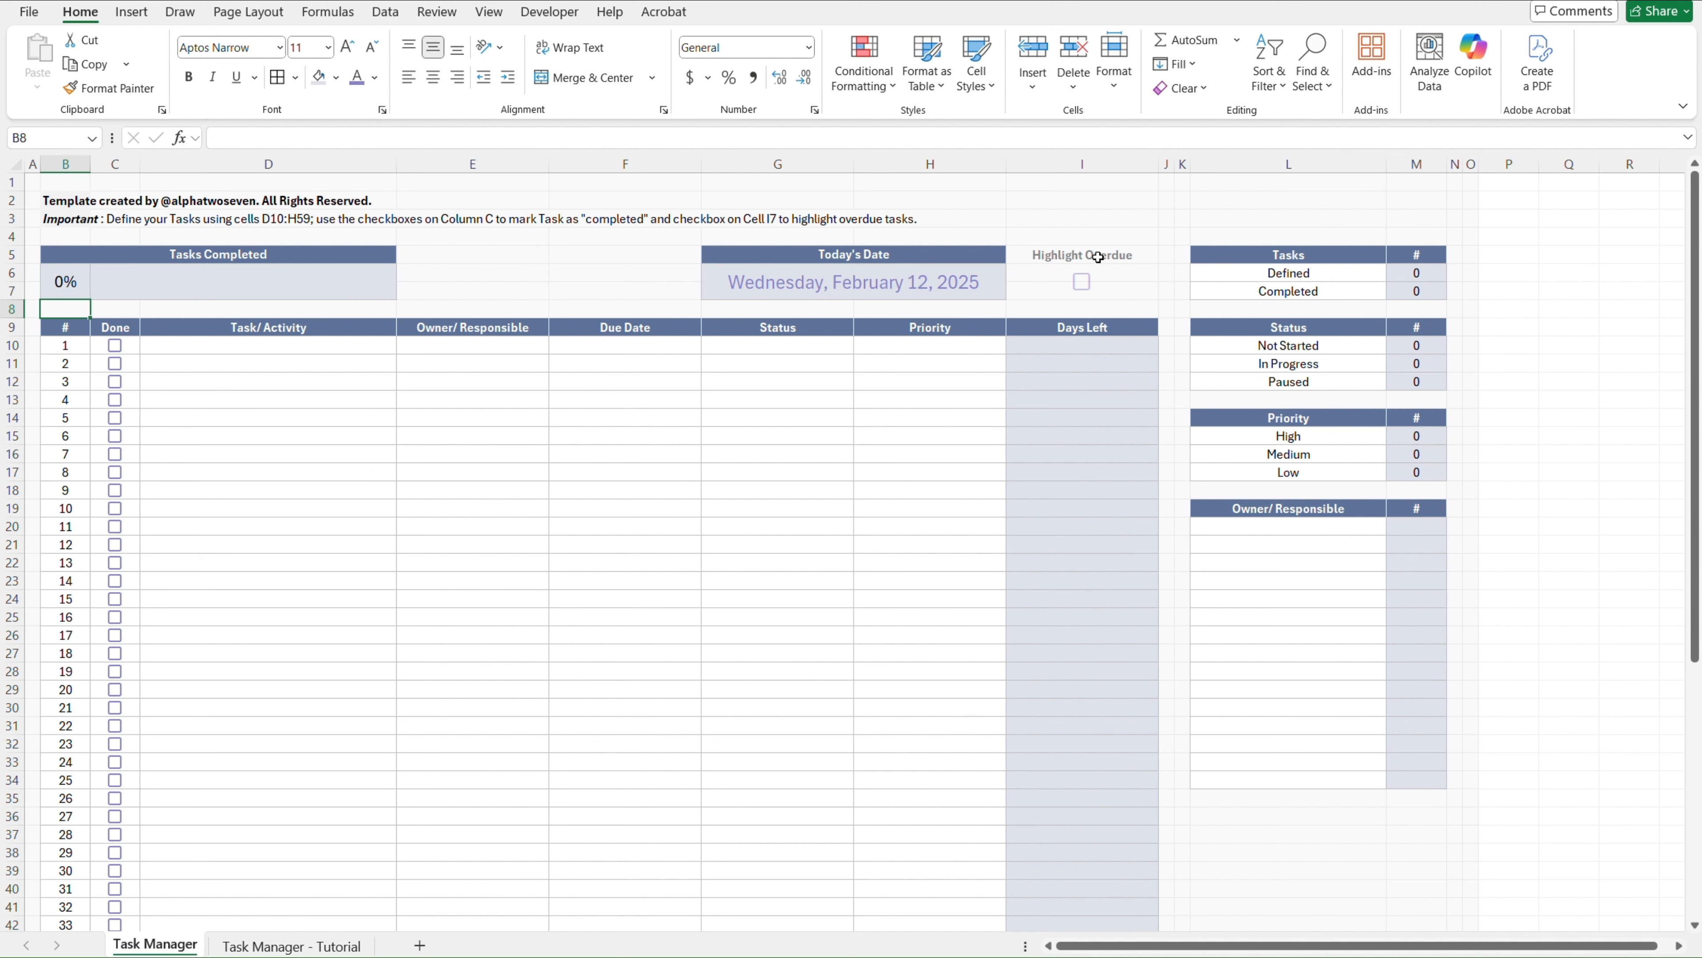
left_click(1097, 256)
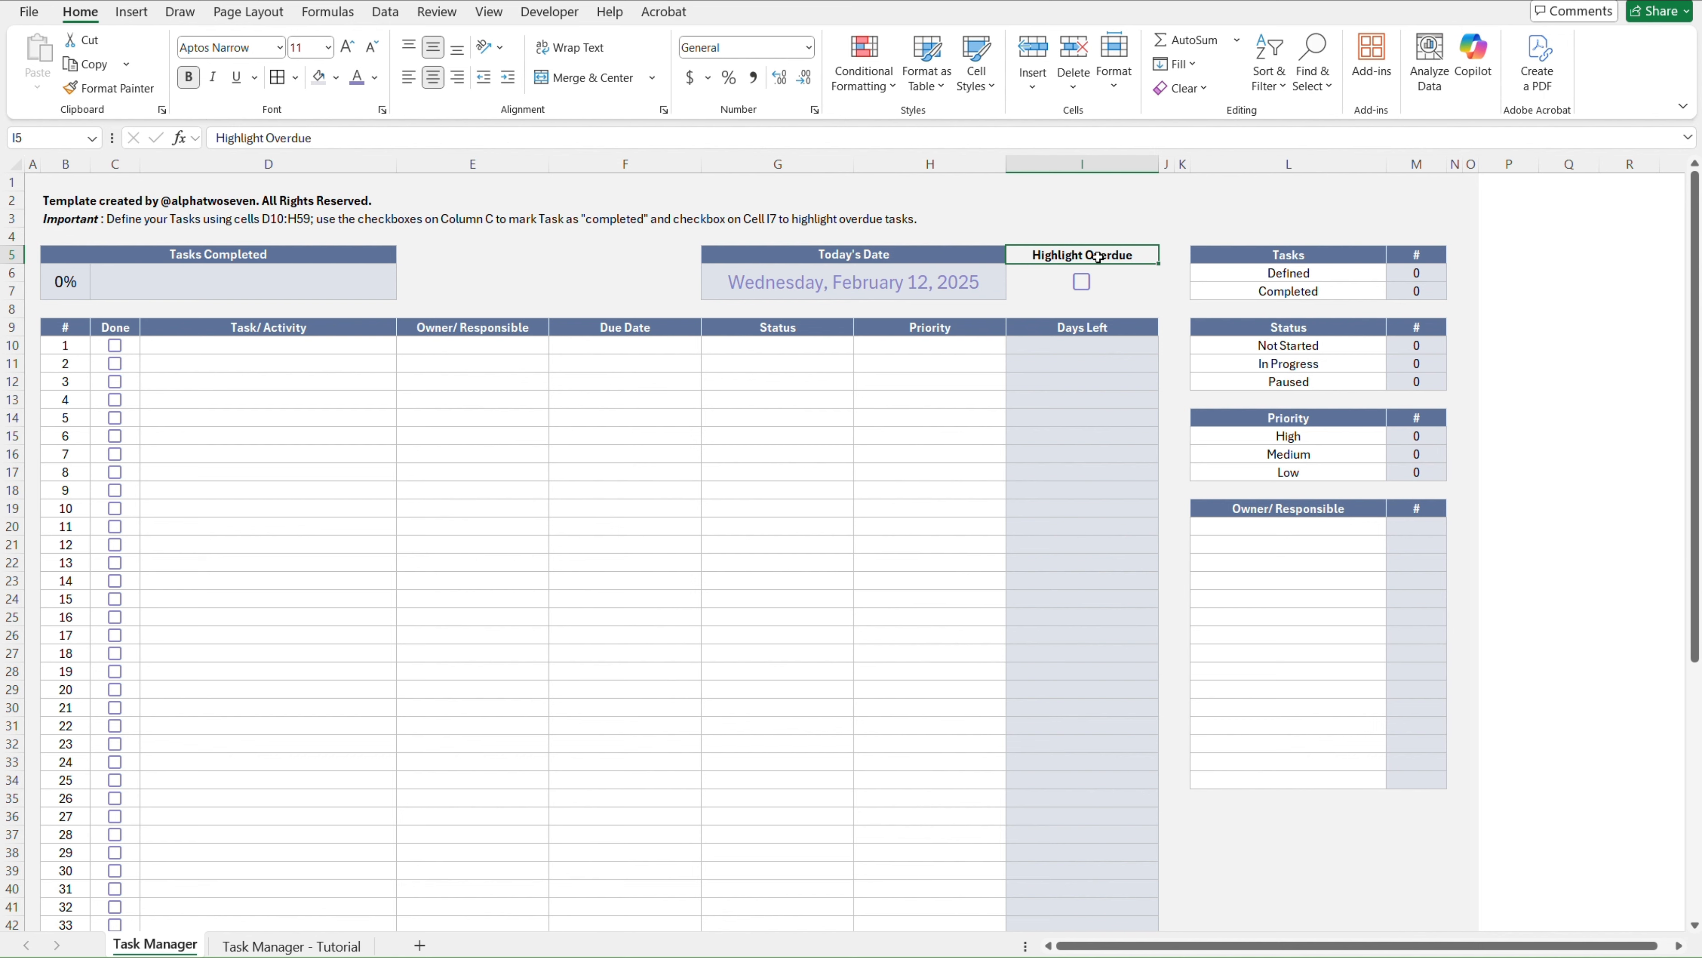
key("ctrl+Page_Down")
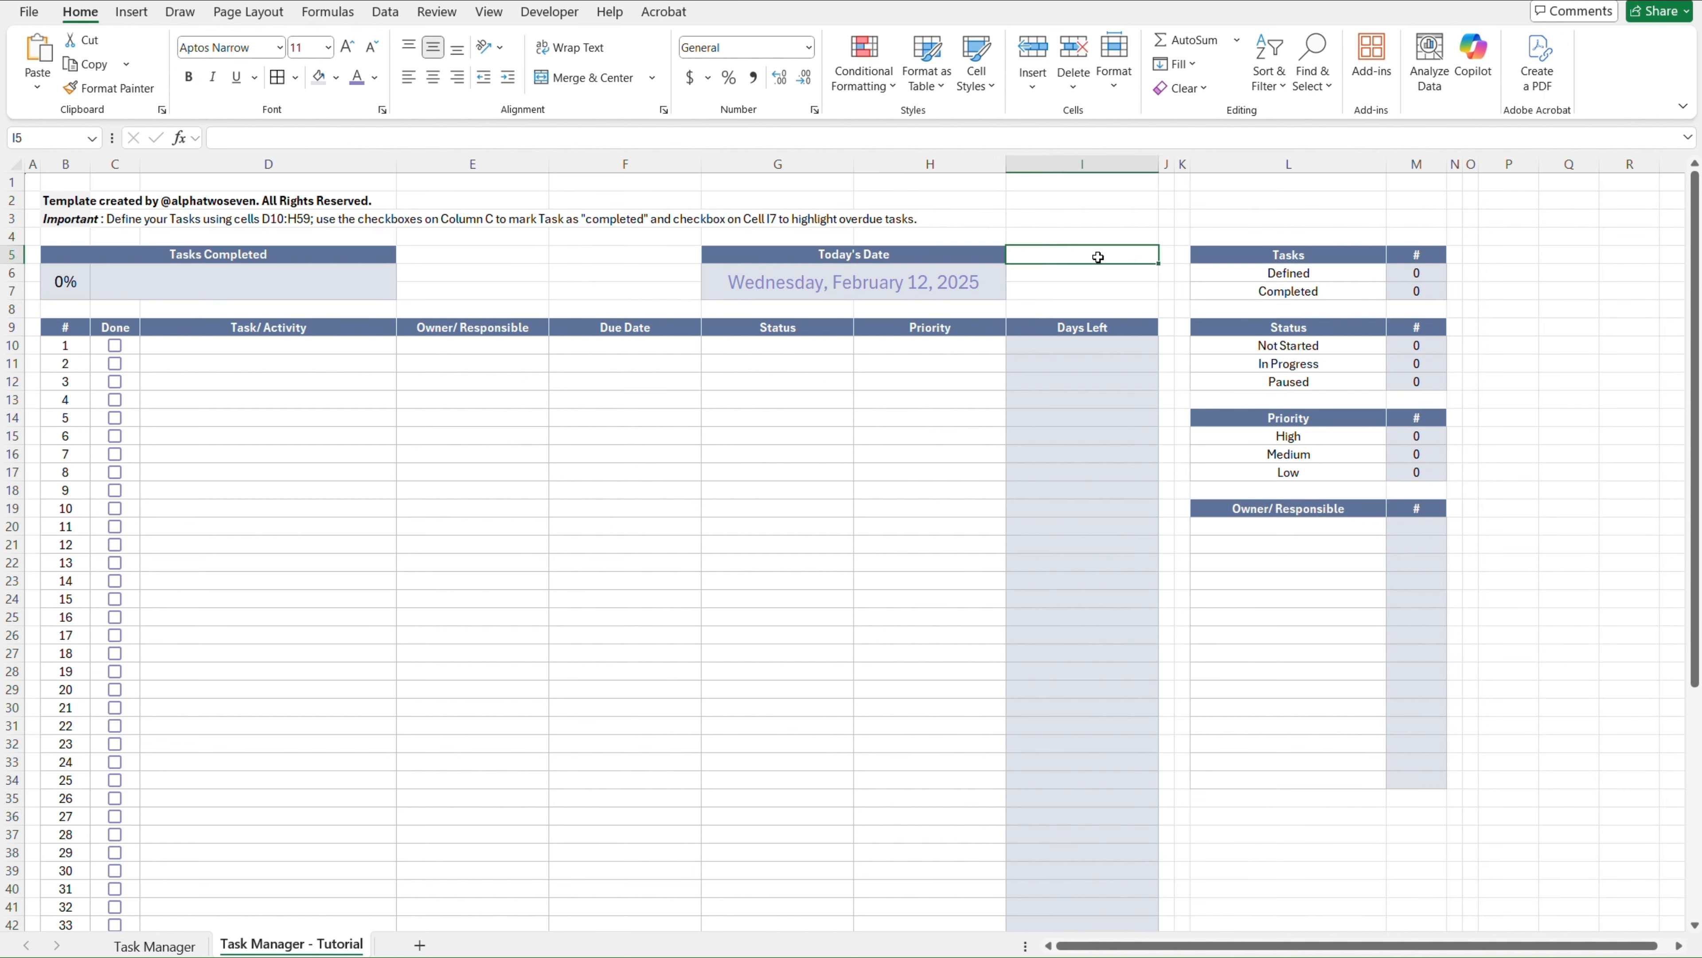
key("ctrl+alt+v")
key("v")
key("Return")
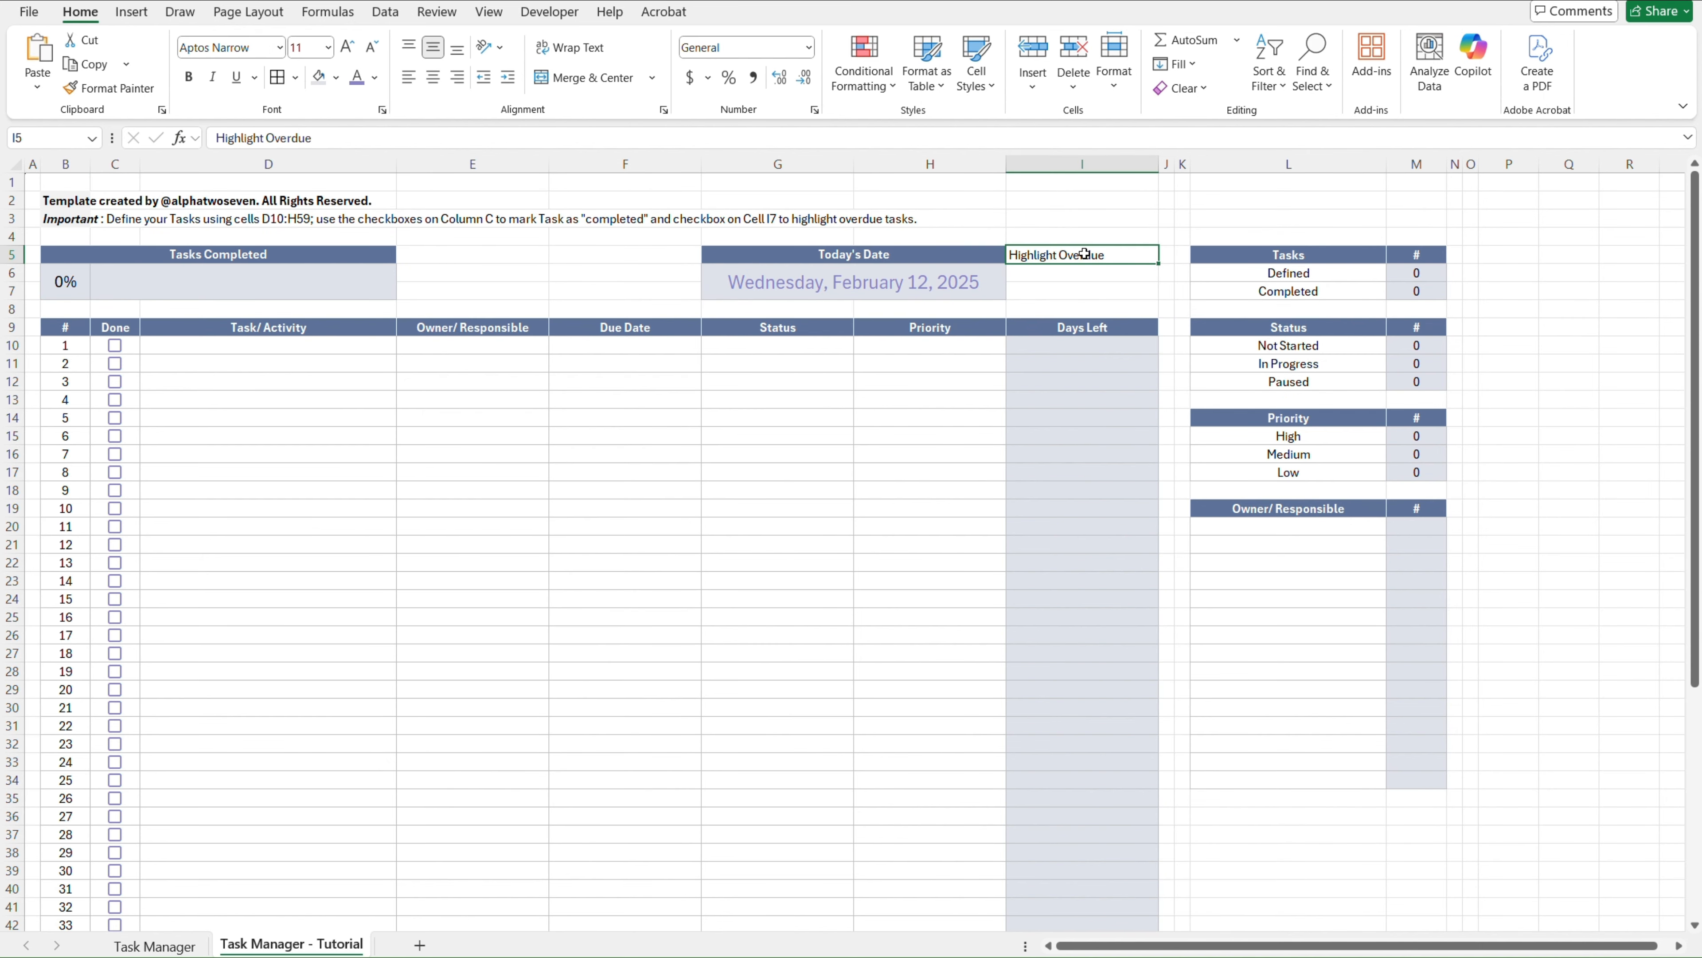
Center the Highlight Overdue label in I5 and make it bold, comparing it with the Task Manager sheet
left_click(434, 79)
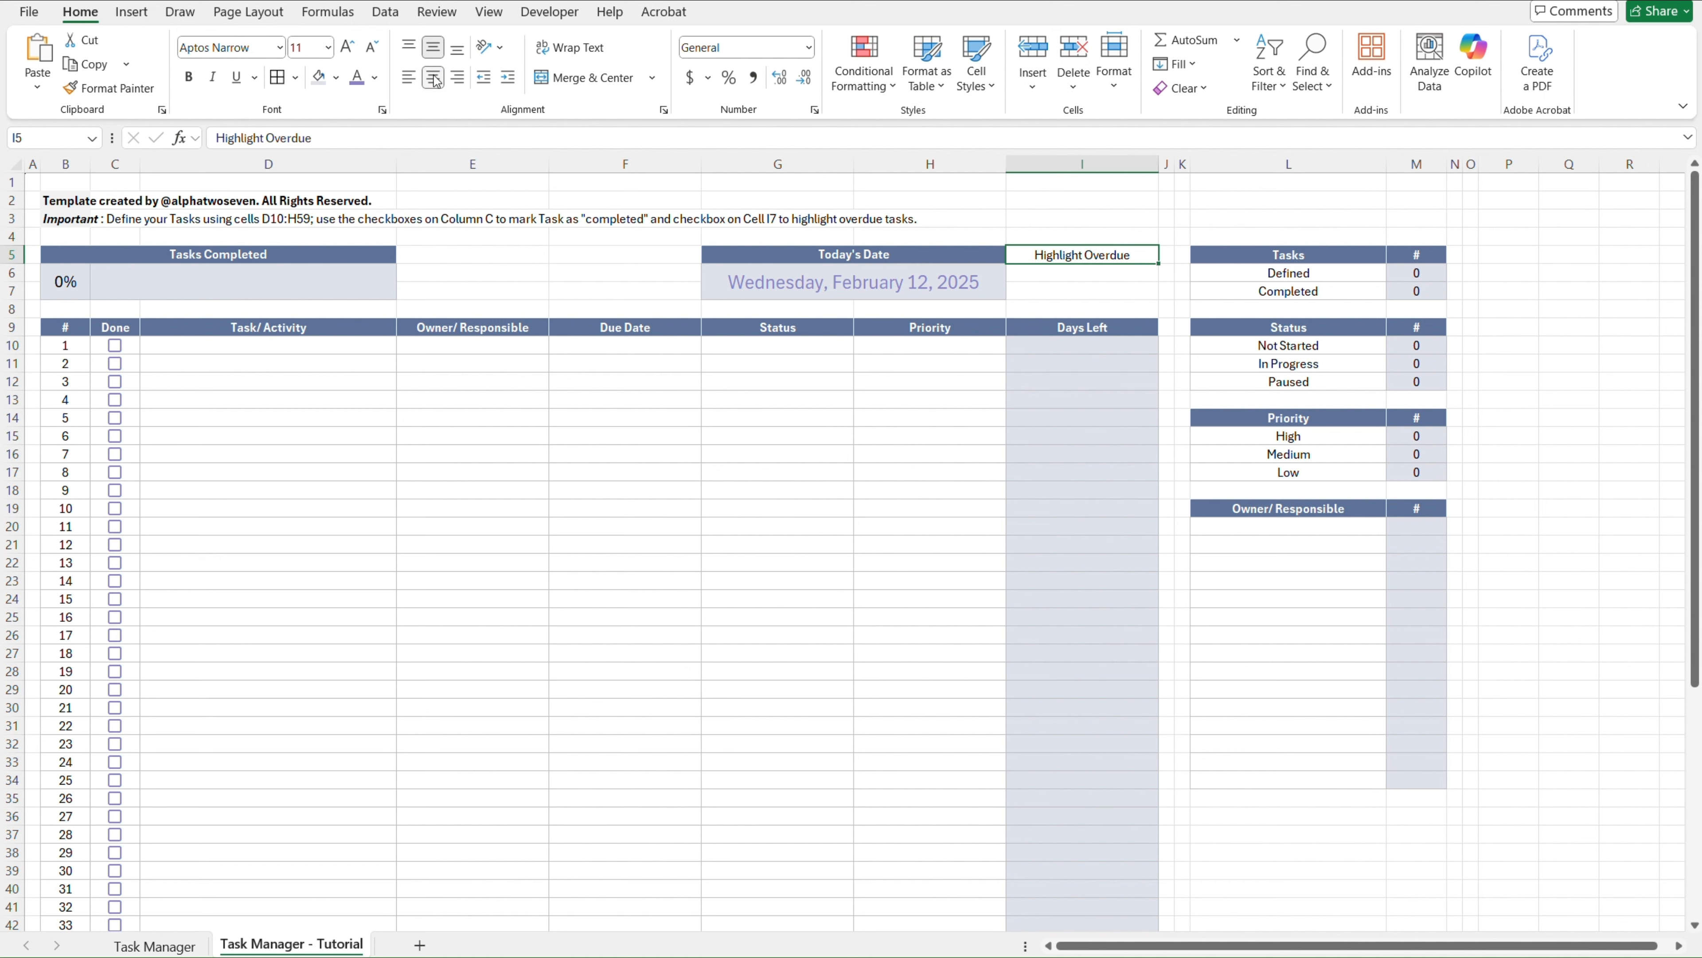
left_click(188, 78)
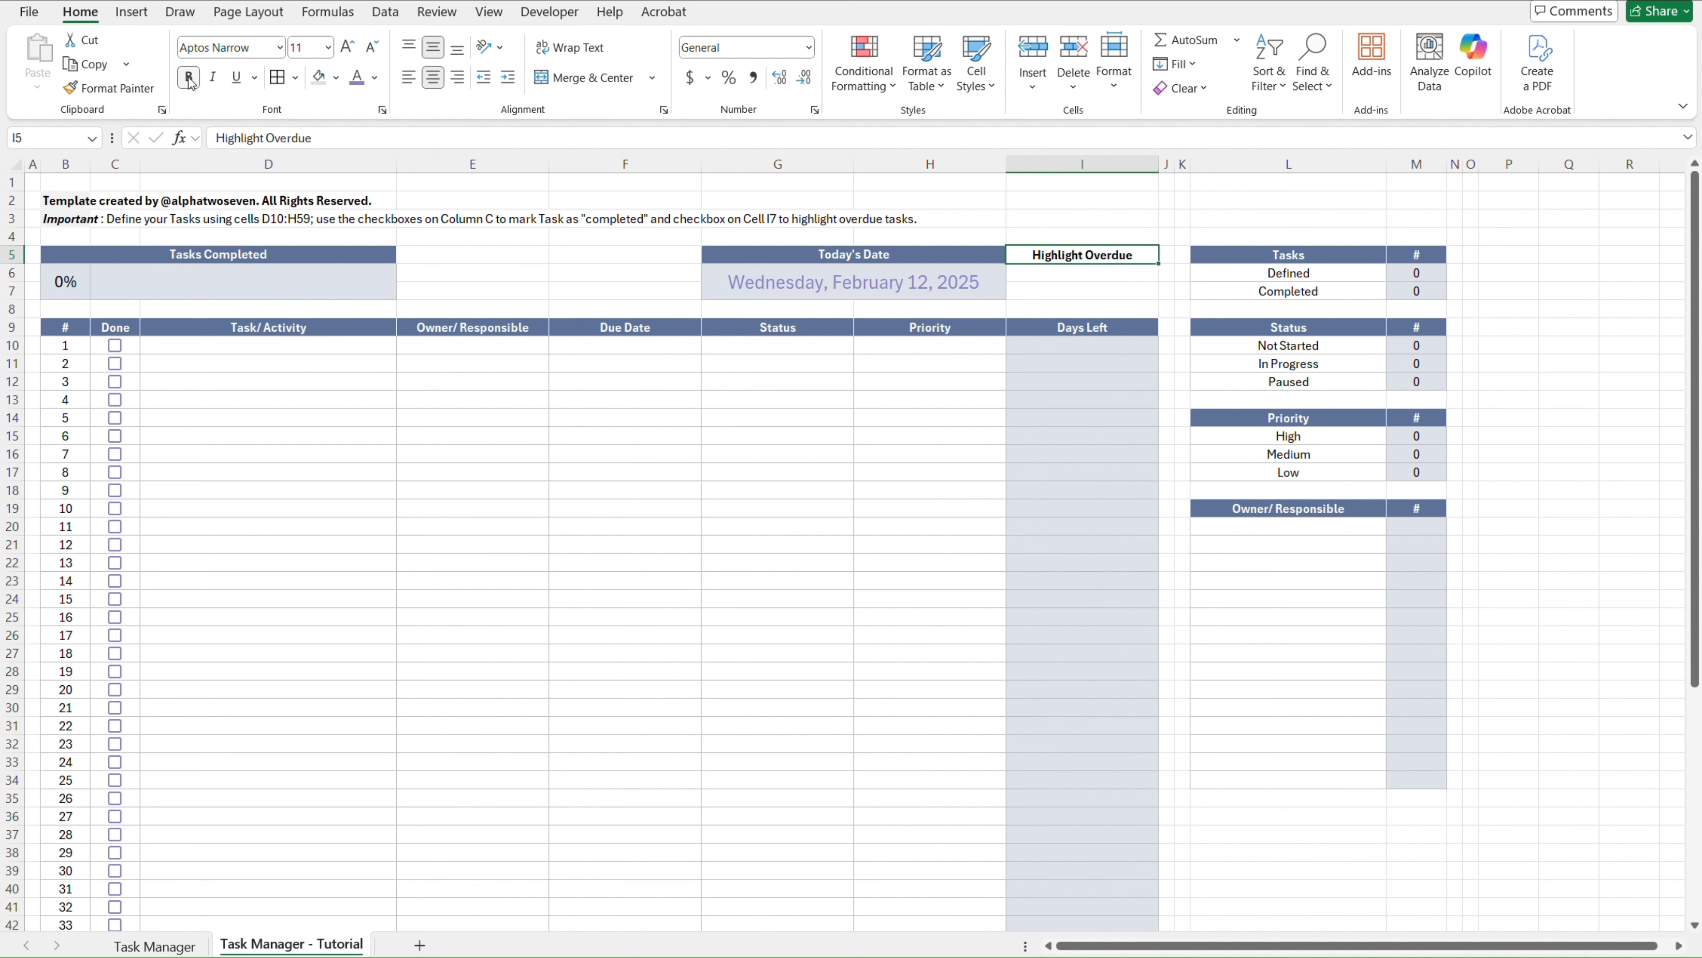
key("ctrl+Page_Up")
key("ctrl+Page_Down")
Merge and center I6:I7 below the Highlight Overdue label and insert a checkbox in the merged cell
key("Down")
key("shift+Down")
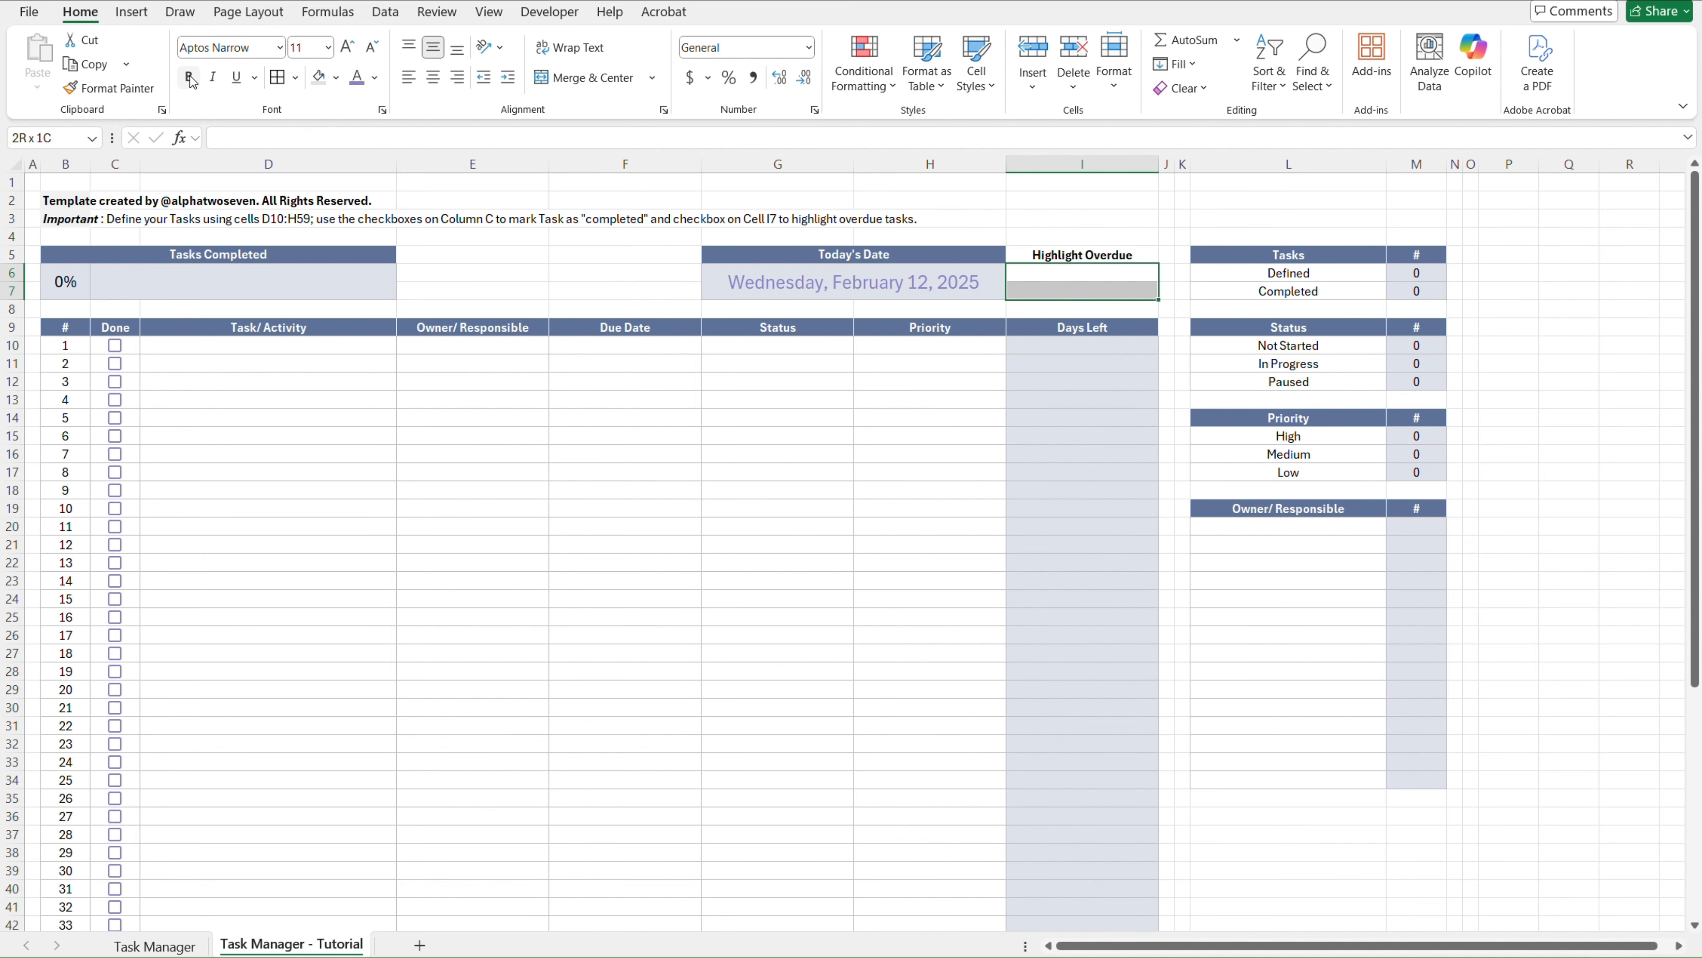
left_click(542, 78)
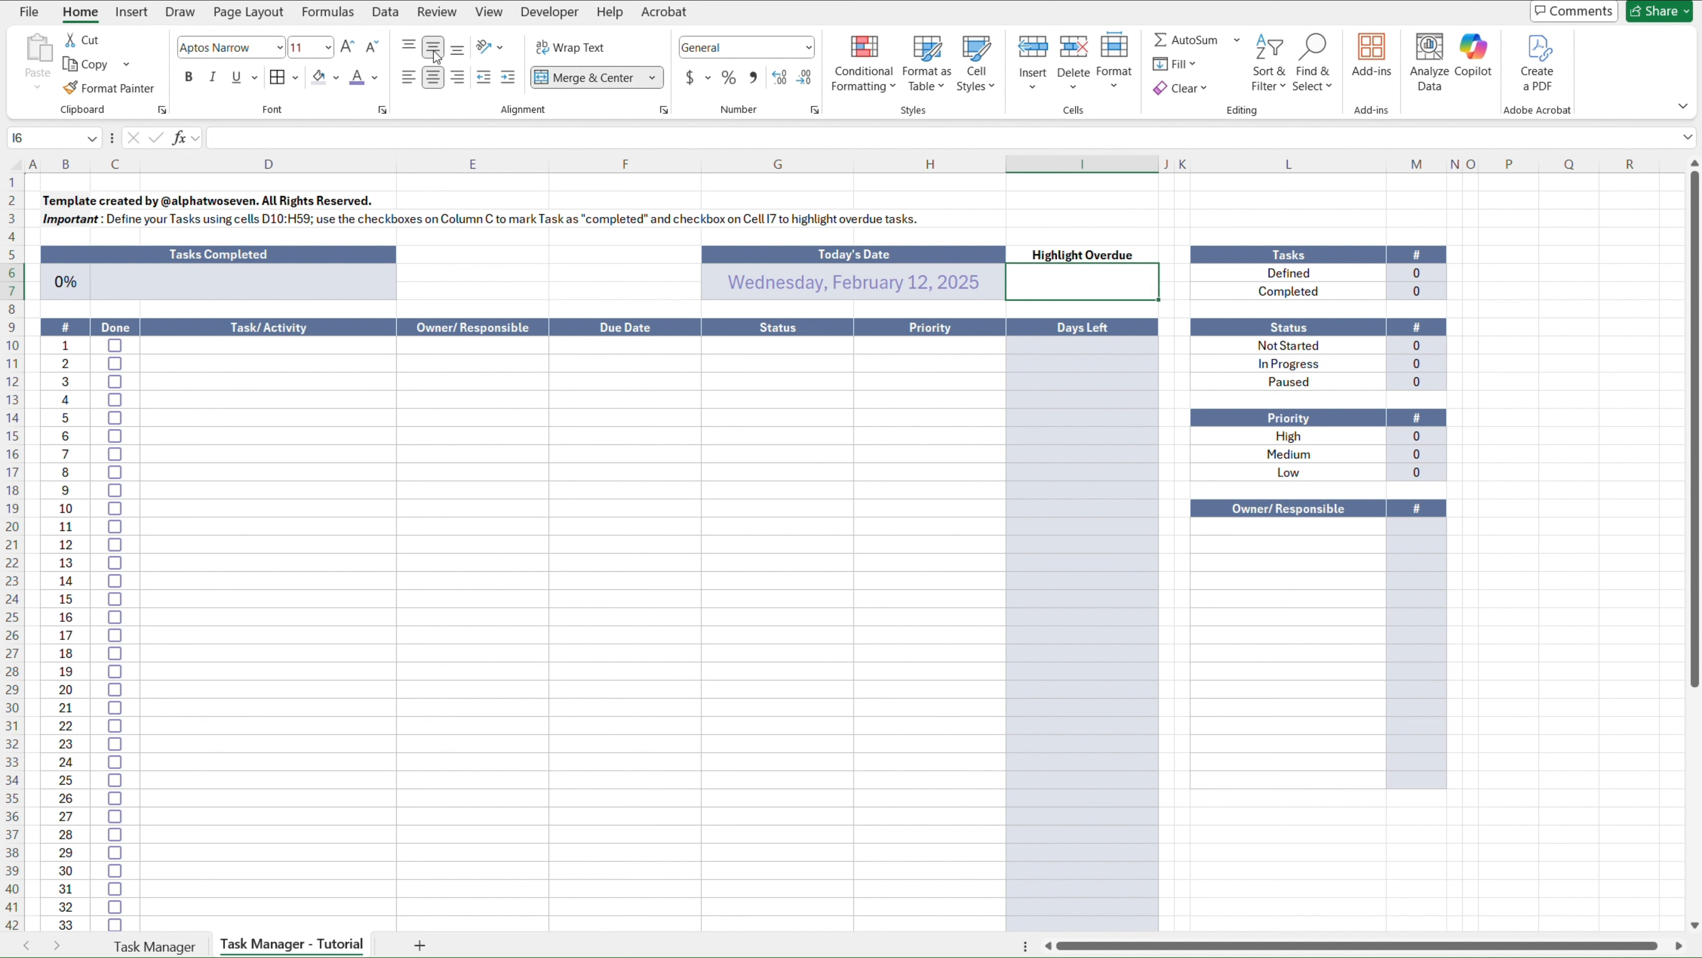
left_click(145, 16)
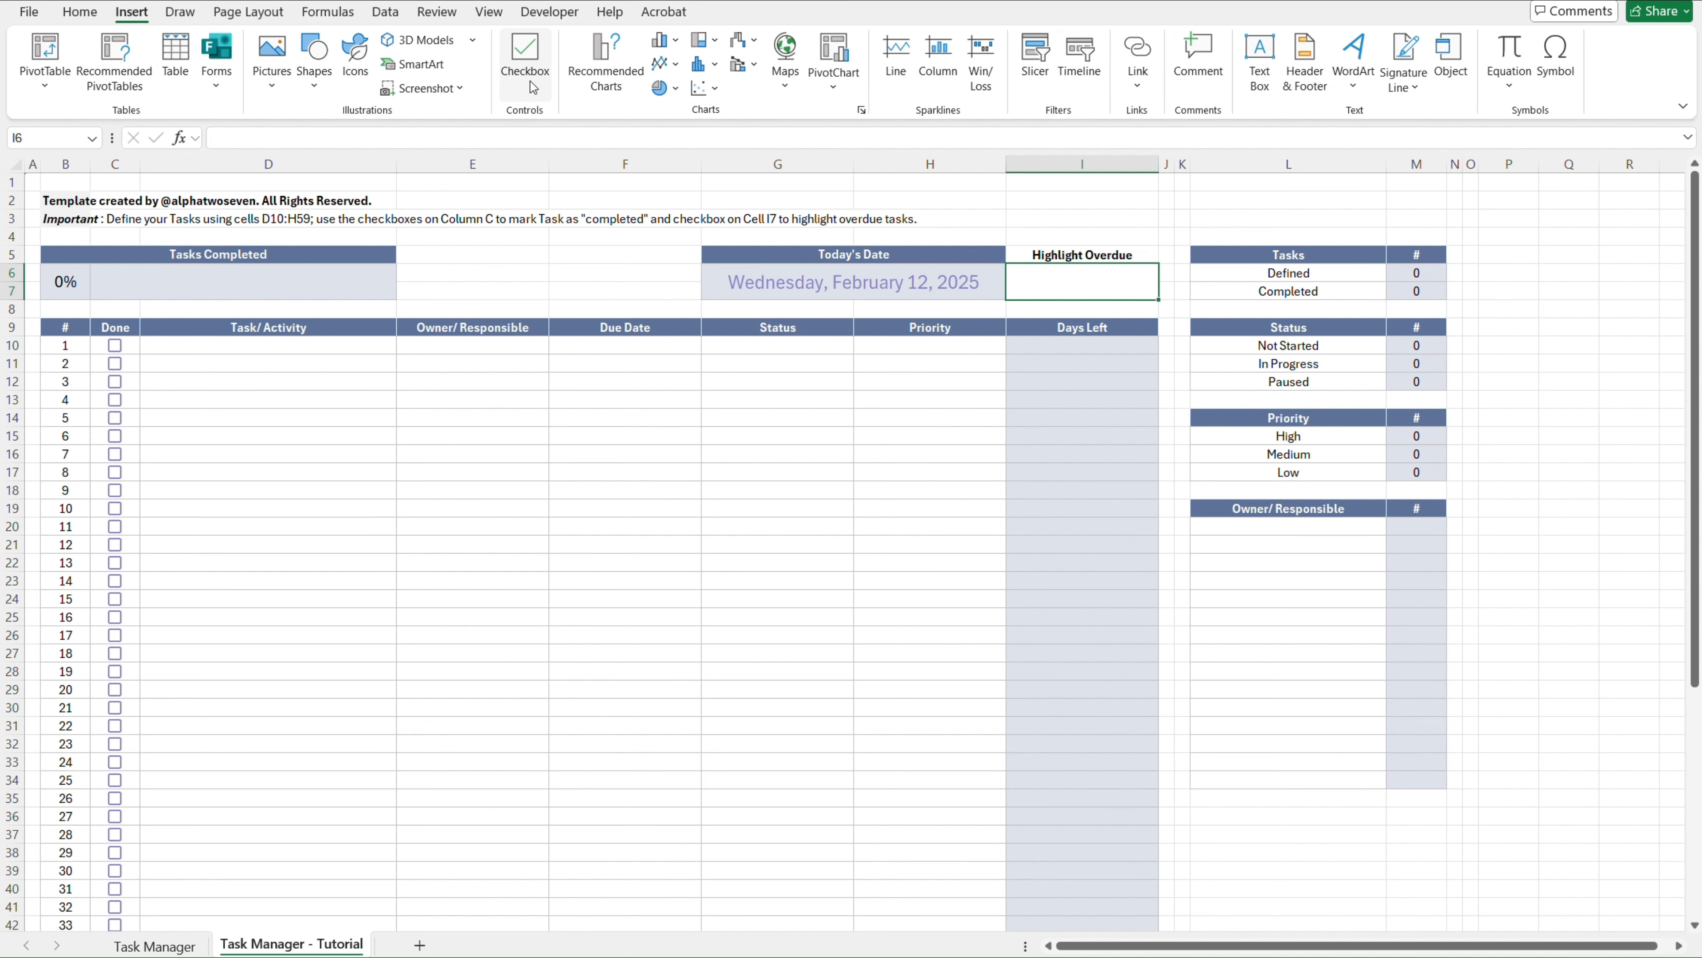
left_click(530, 77)
Color the Highlight Overdue checkbox purple and set its font size to 14, matching the one on the Task Manager sheet
left_click(86, 14)
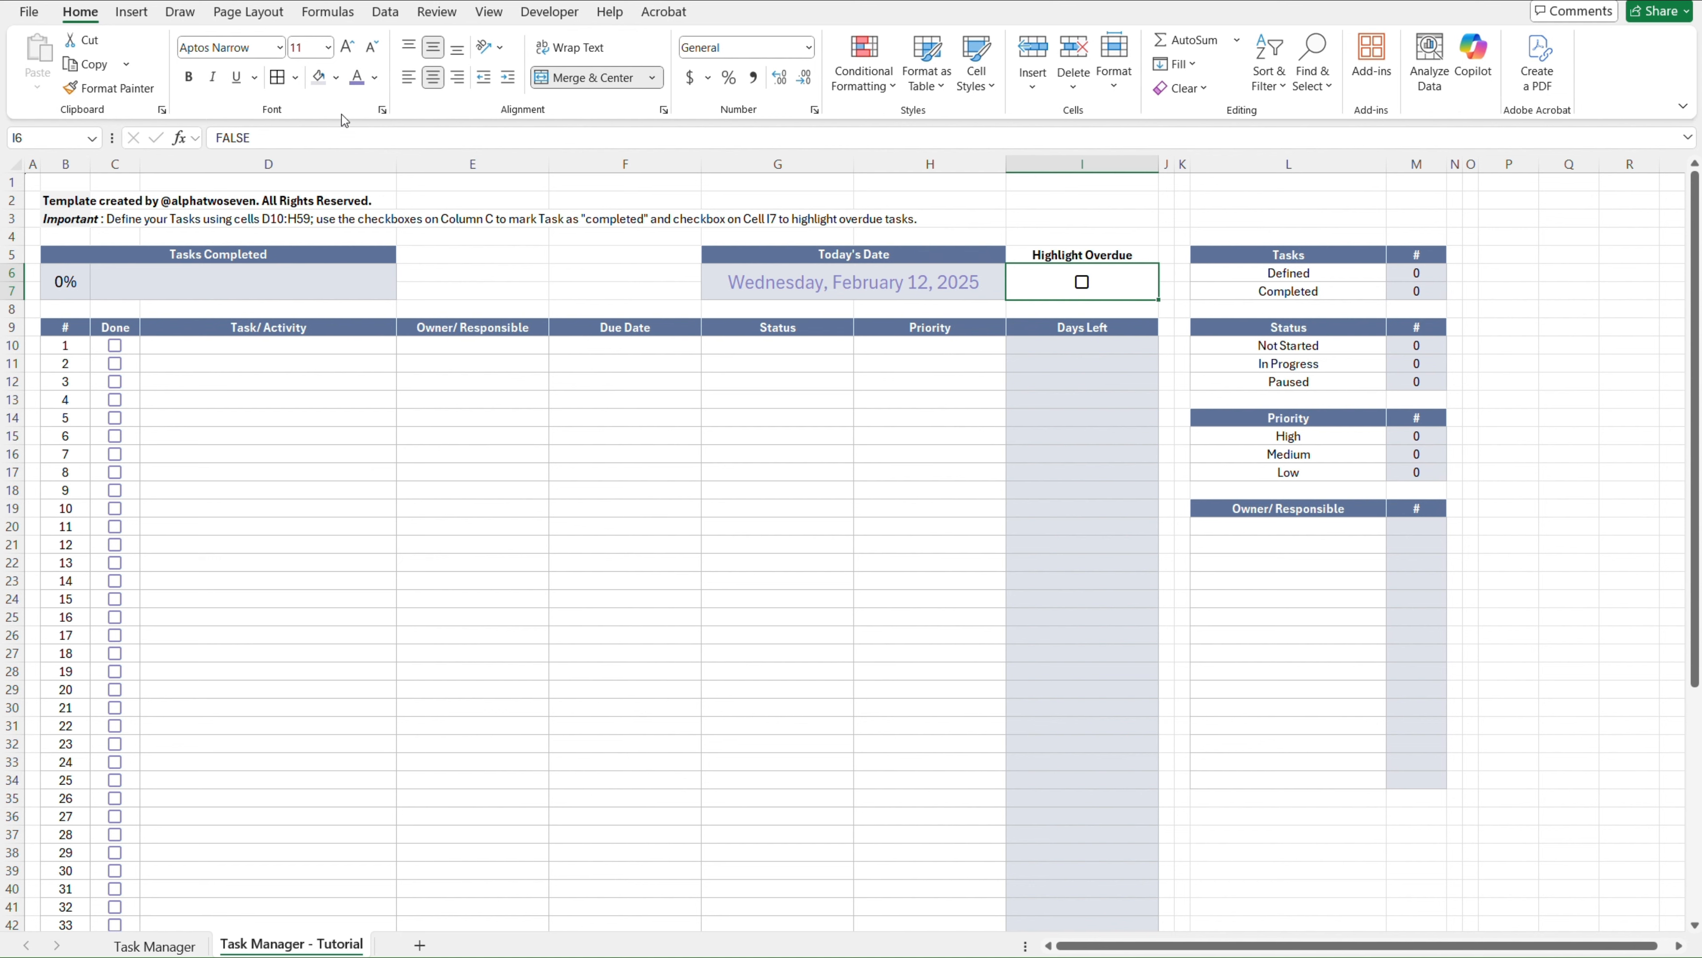
left_click(358, 79)
key("ctrl+Page_Up")
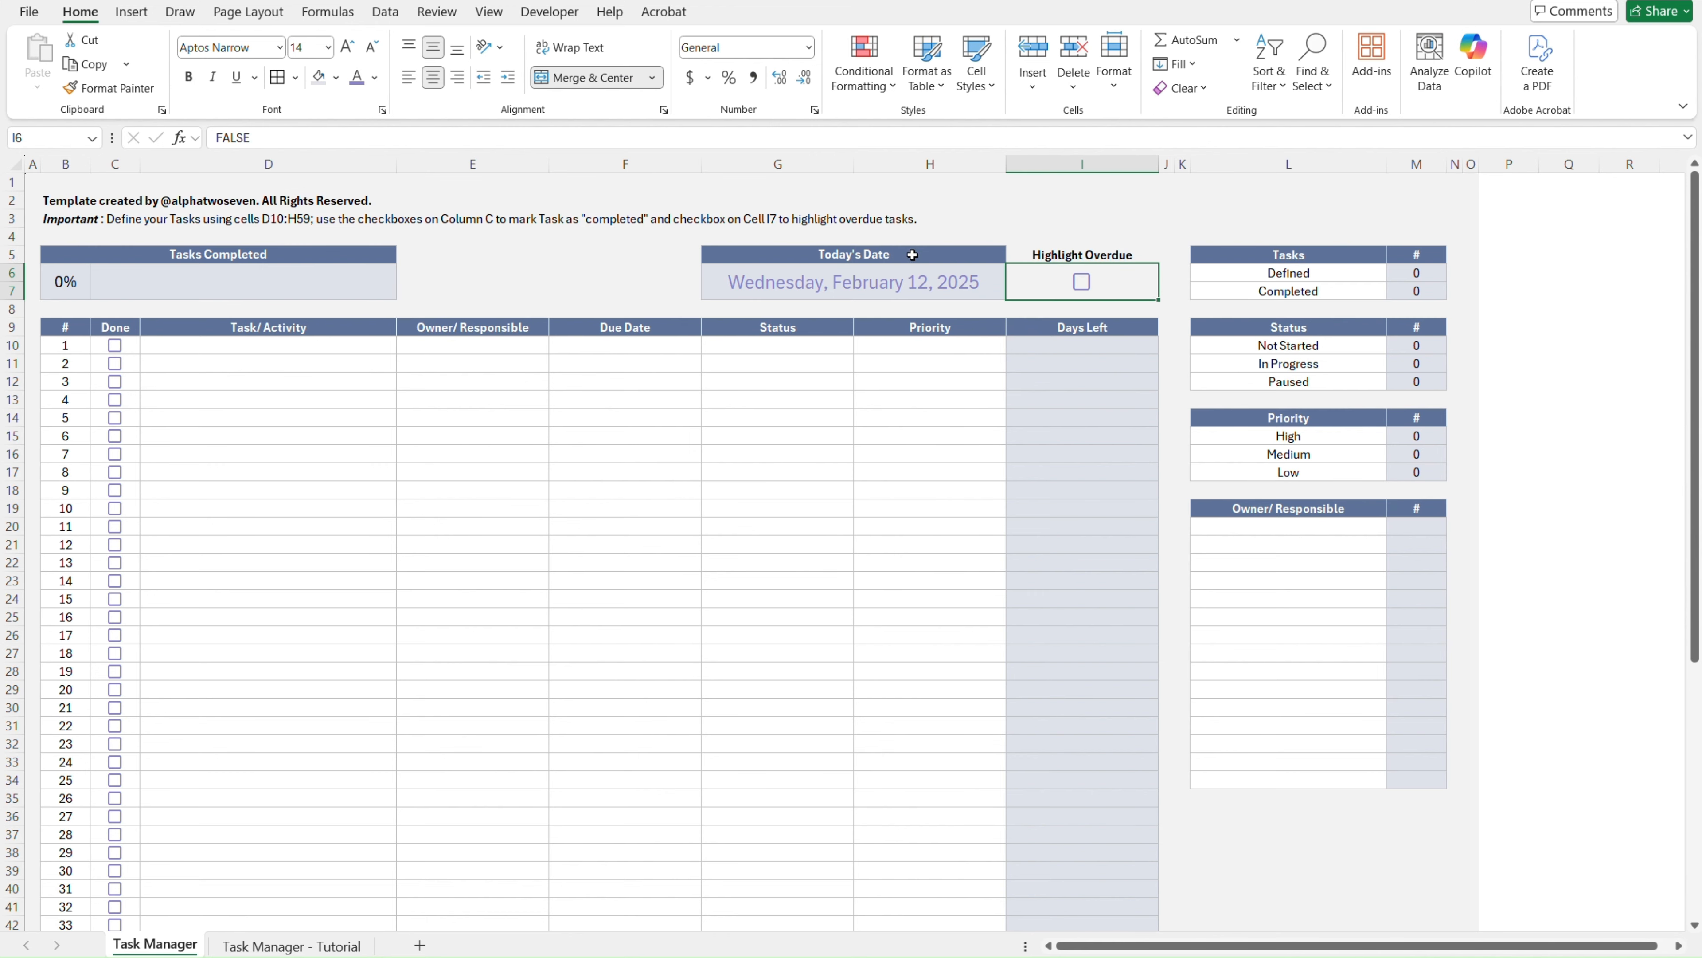
key("ctrl+Page_Down")
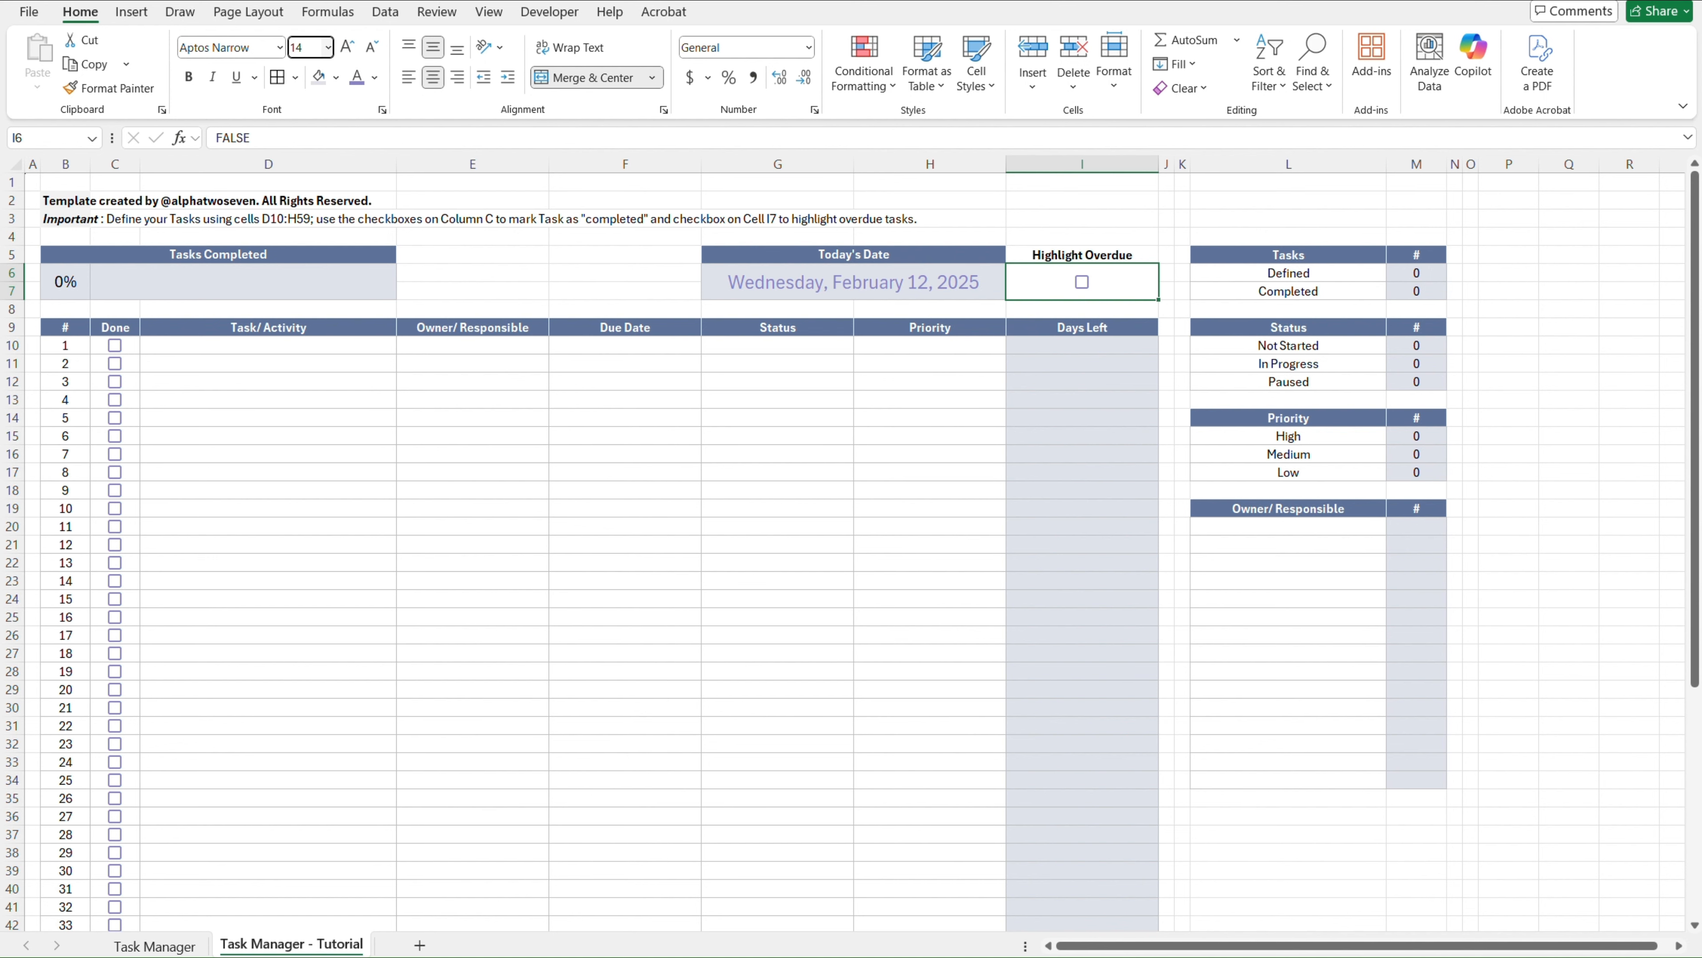
key("Up")
key("Up")
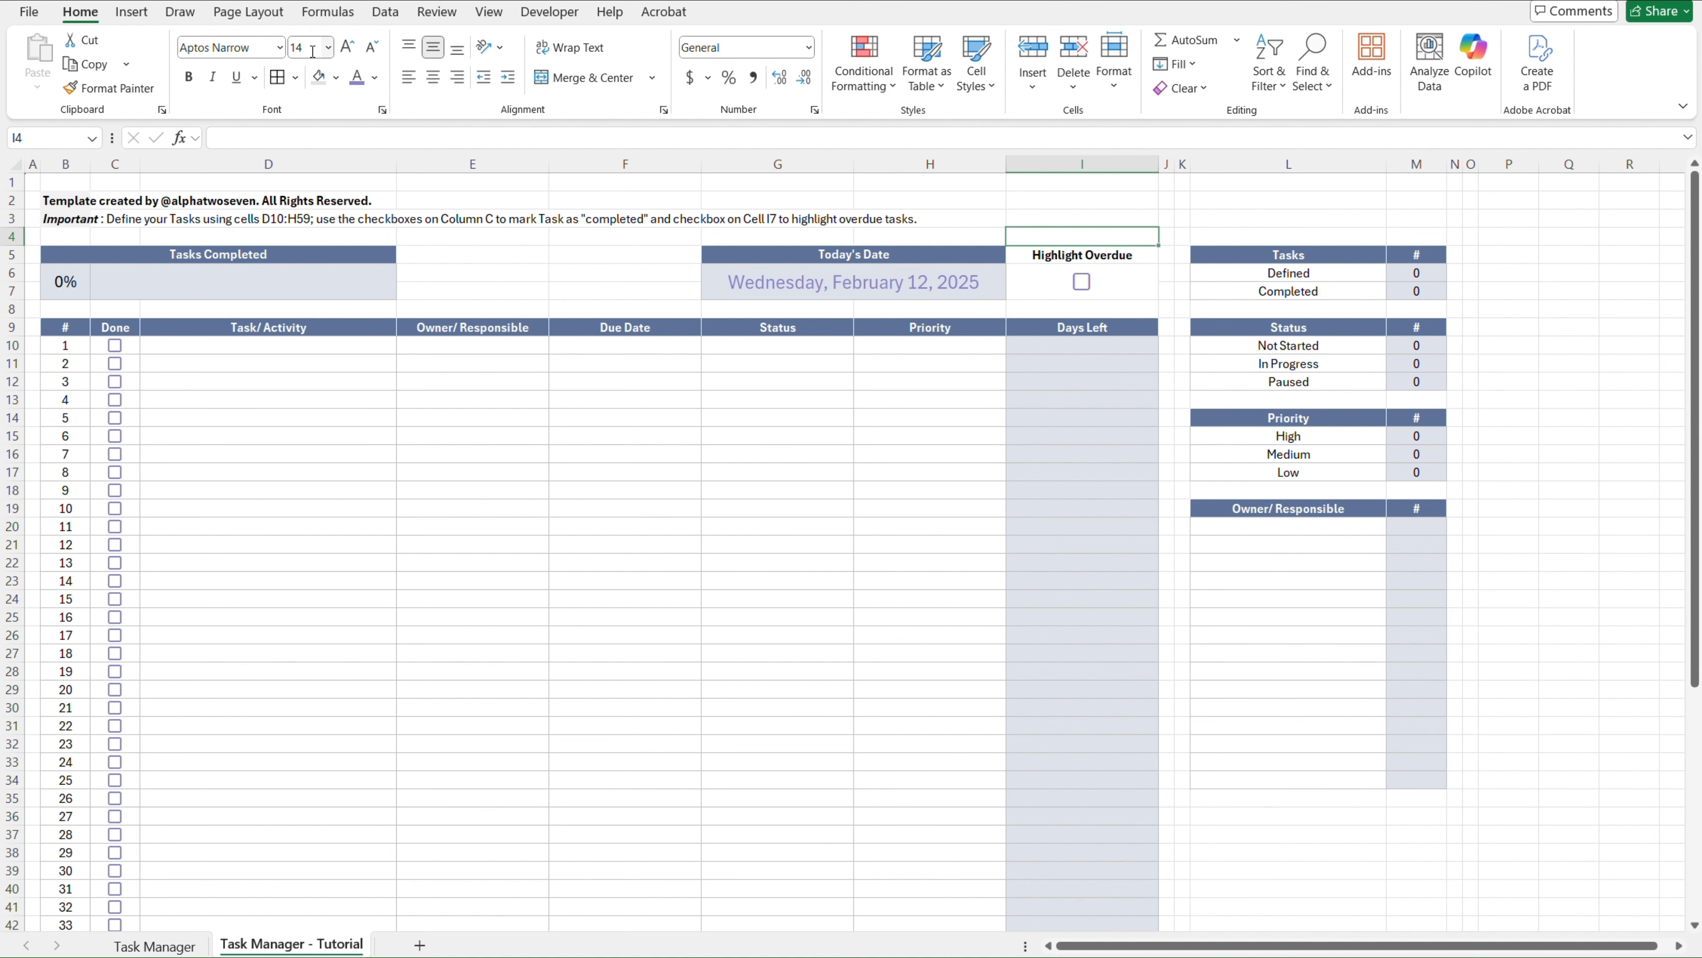
key("ctrl+Page_Up")
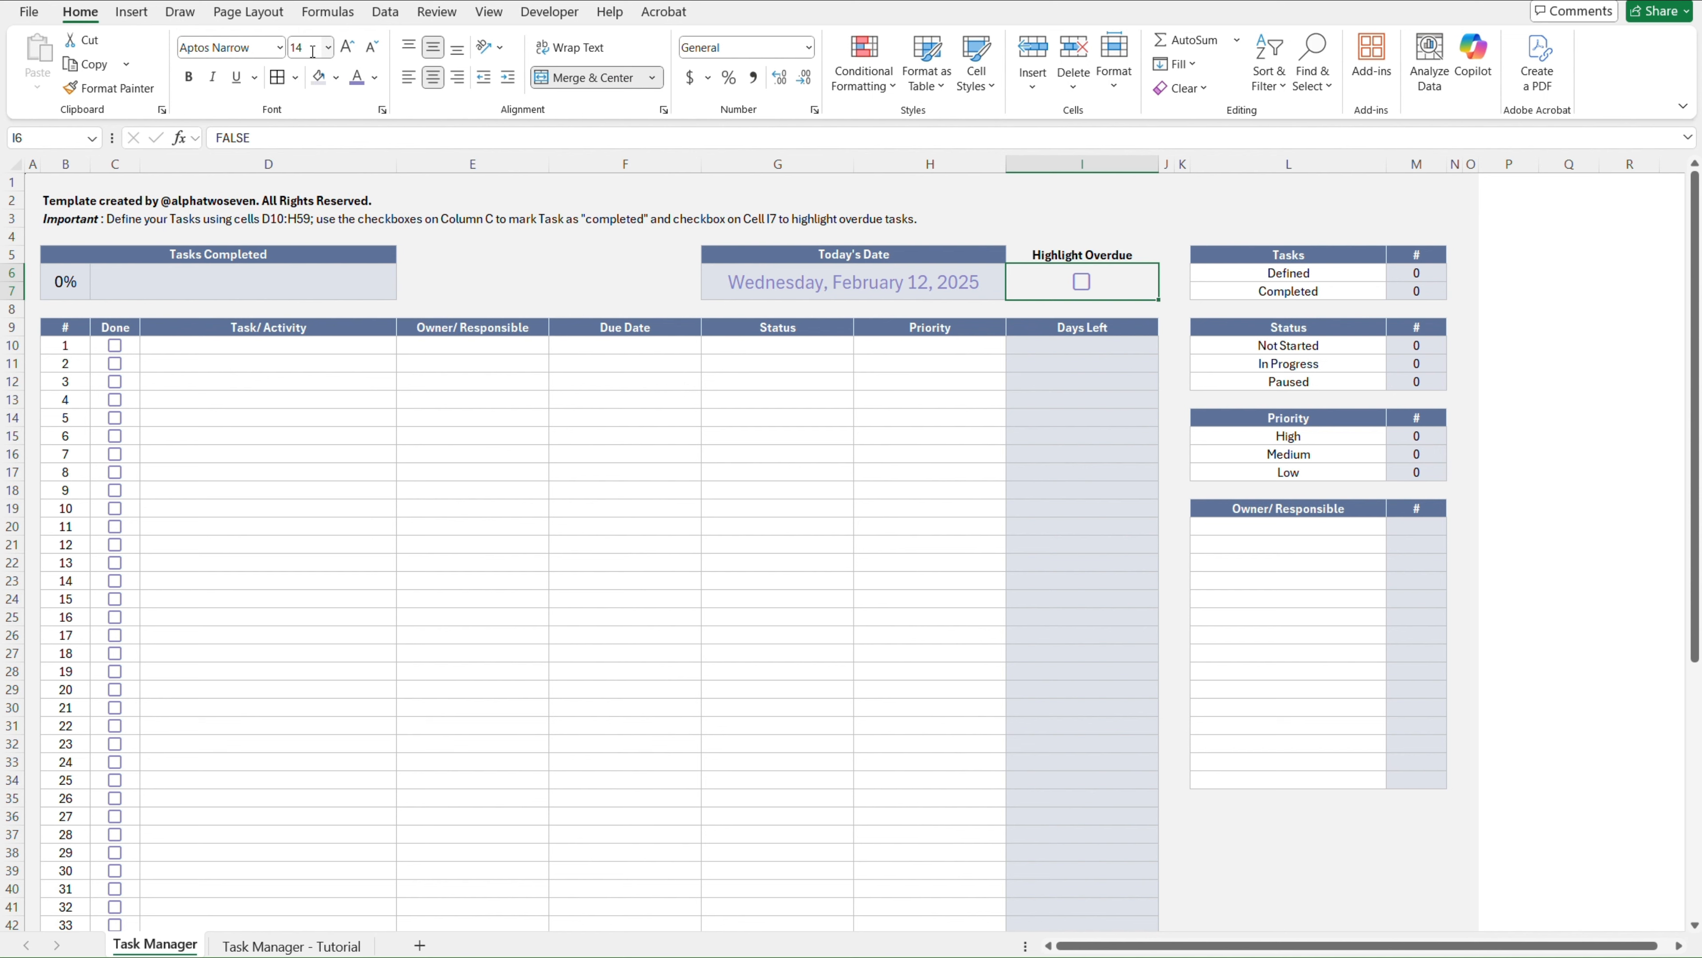
key("ctrl+Page_Down")
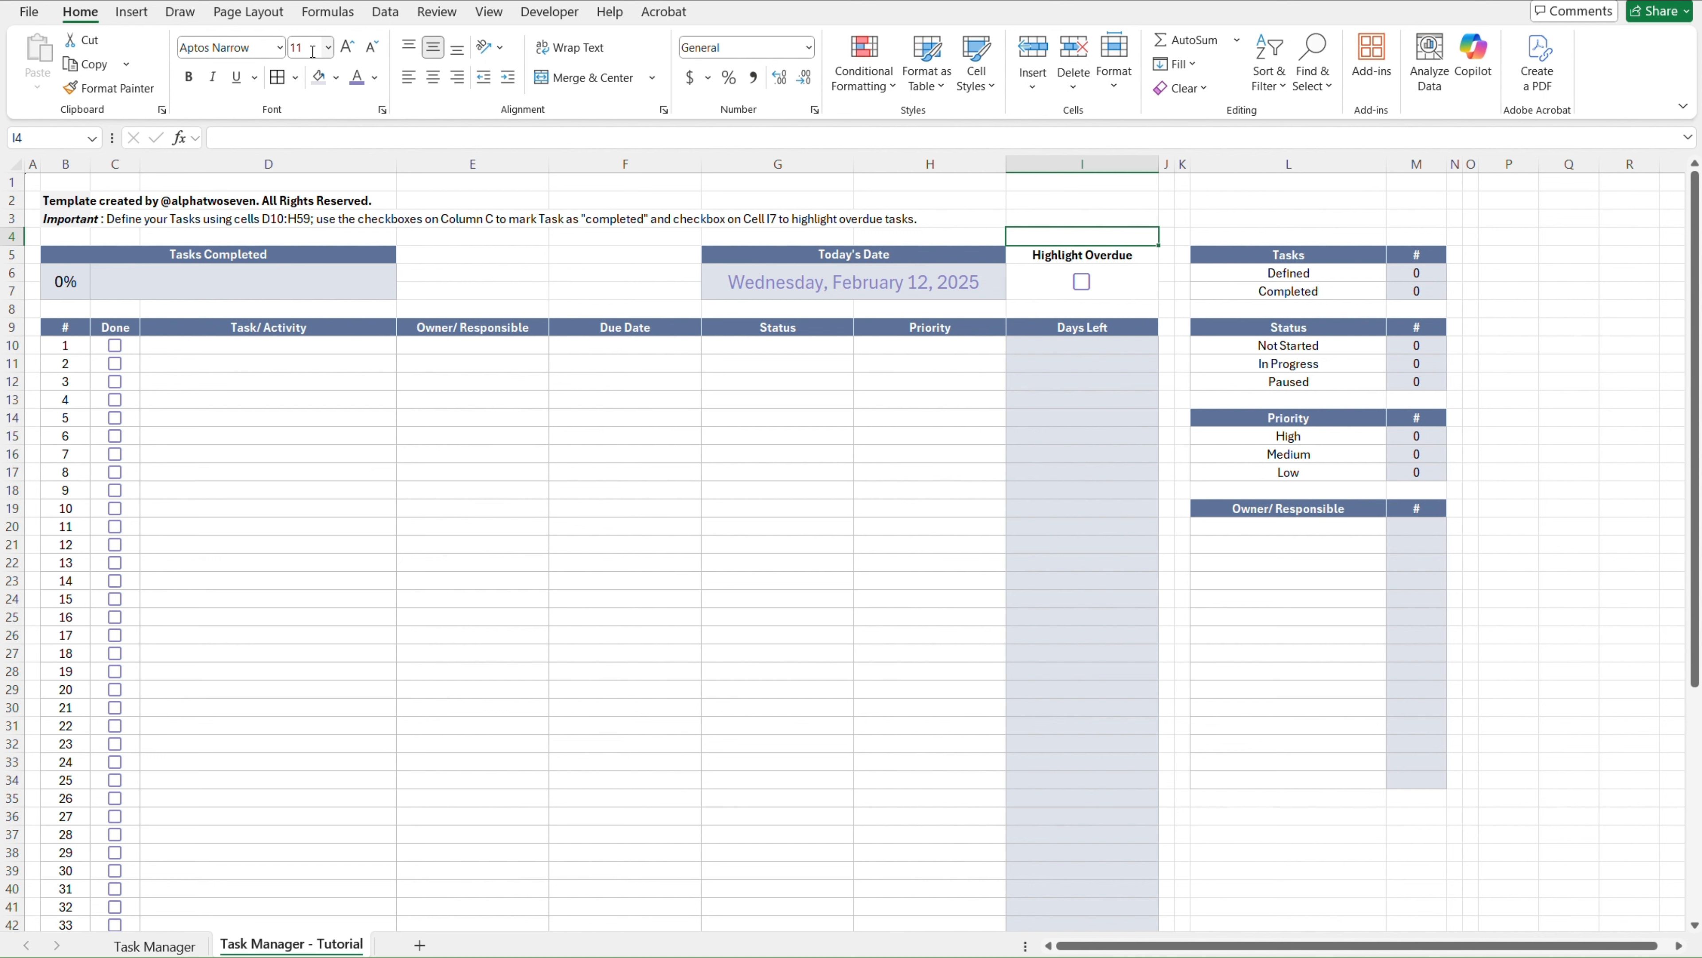
Enter =B6 in merged cell C6 below the Tasks Completed header so it repeats the completion percentage
key("Left")
key("Left")
key("Left")
key("Left")
key("Left")
key("Left")
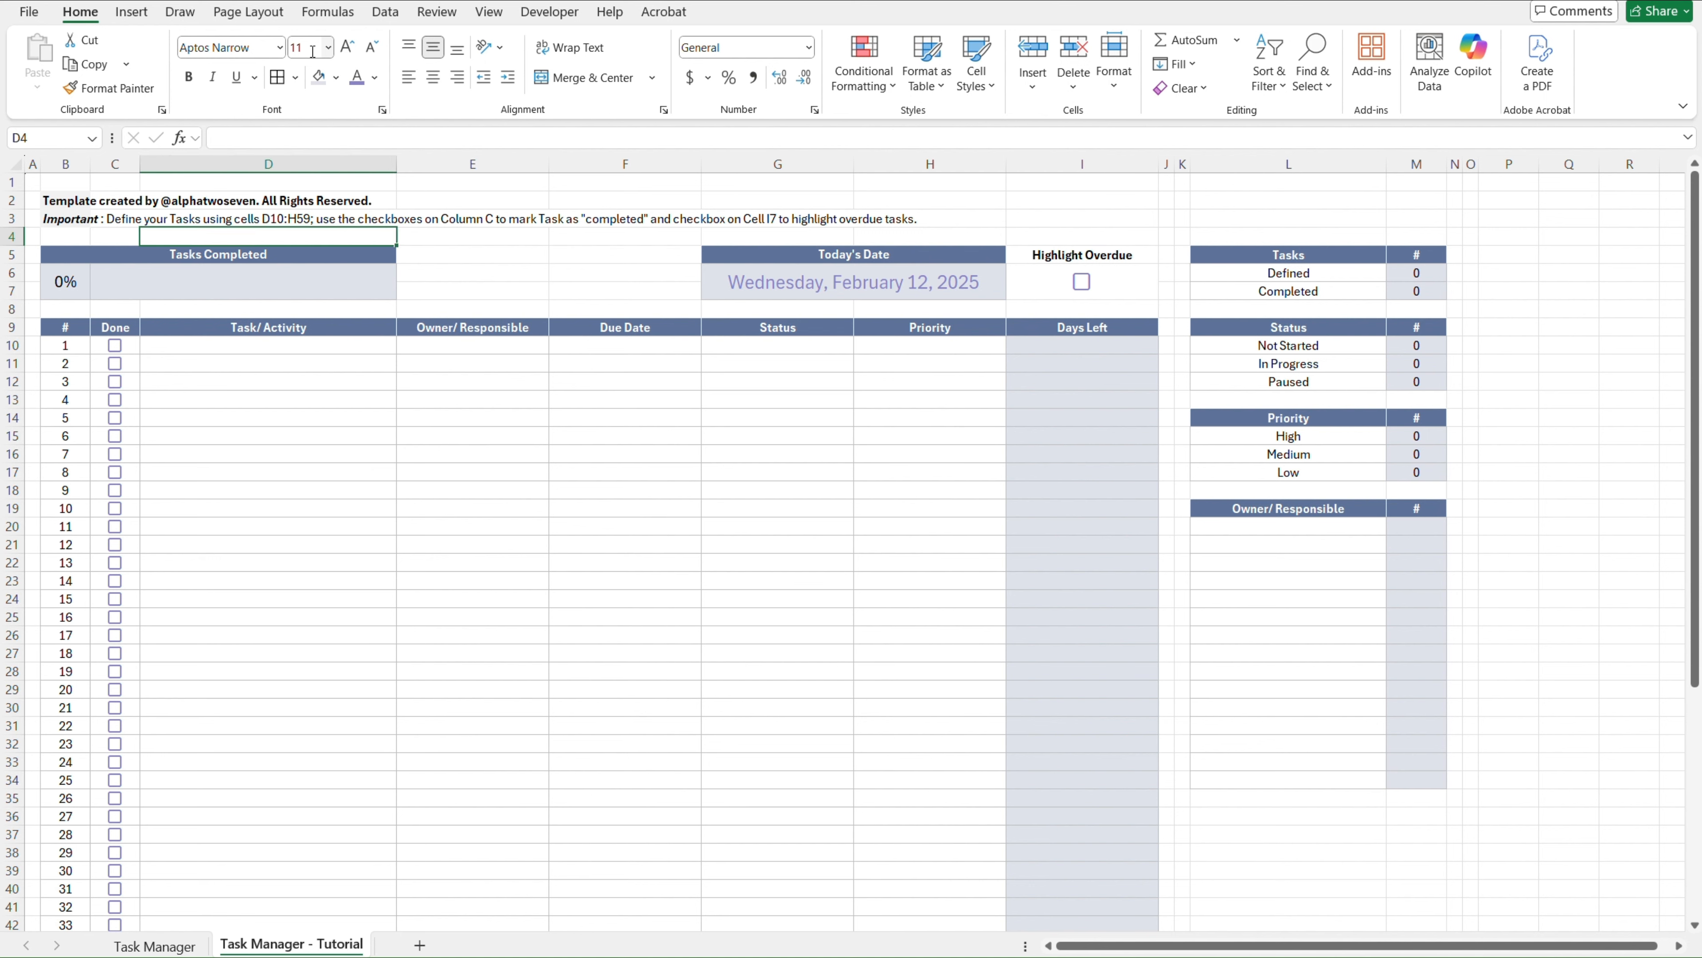
key("Down")
key("Down")
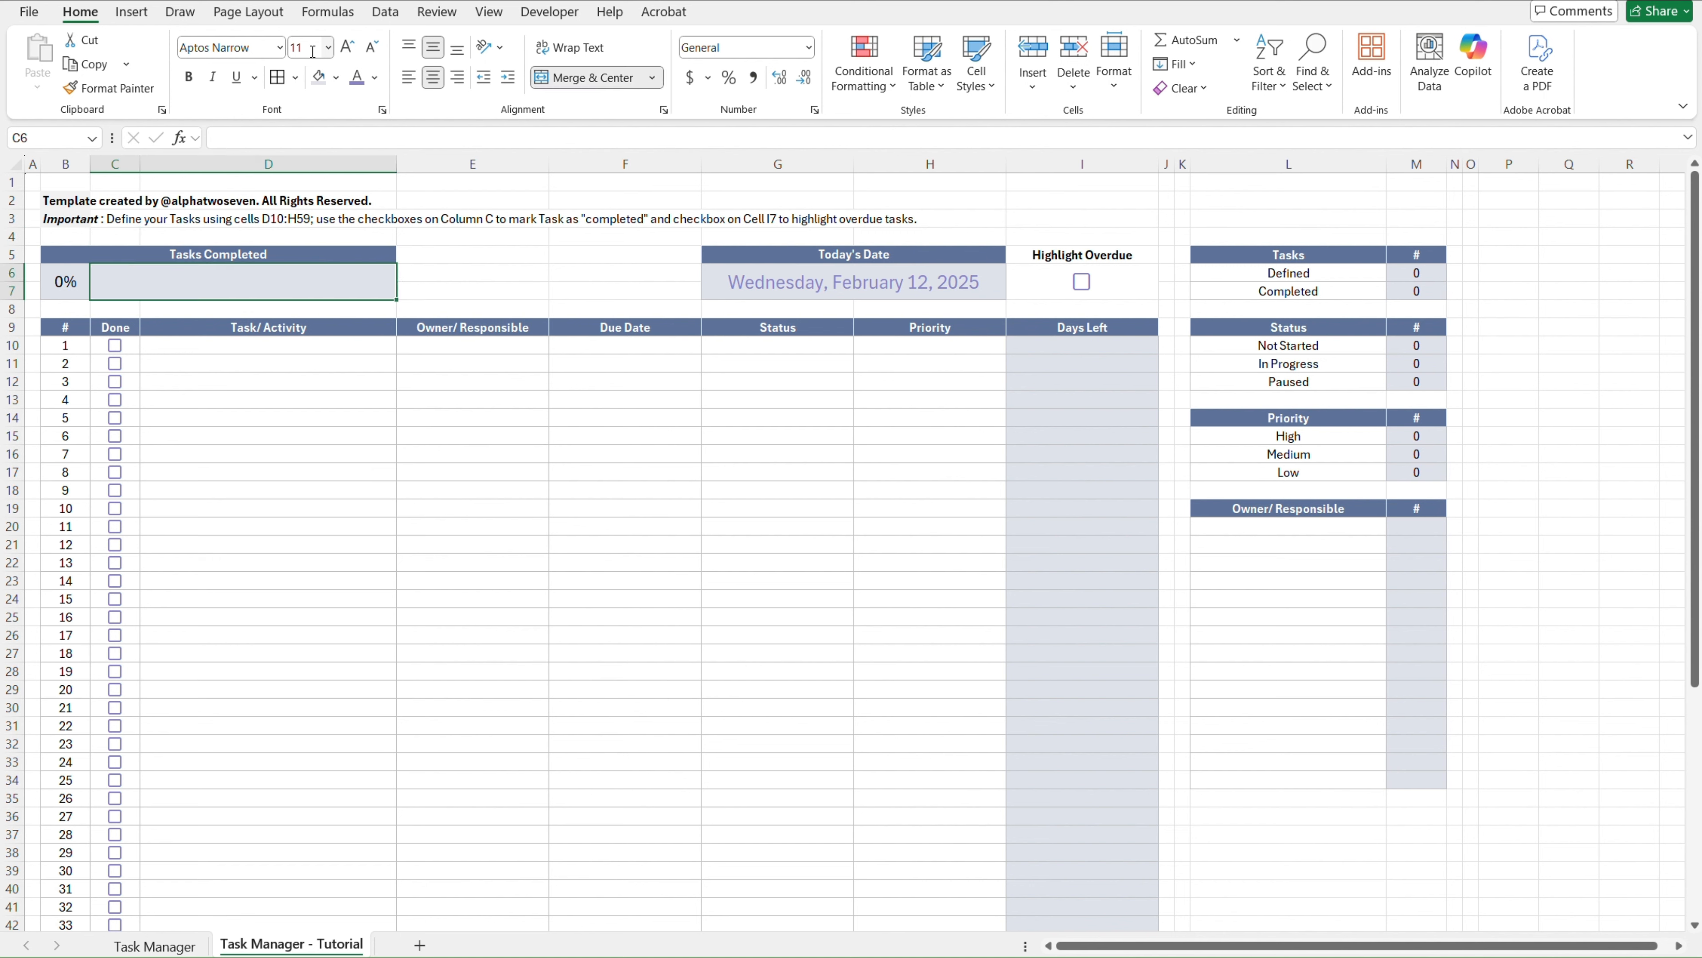
key("ctrl+Page_Up")
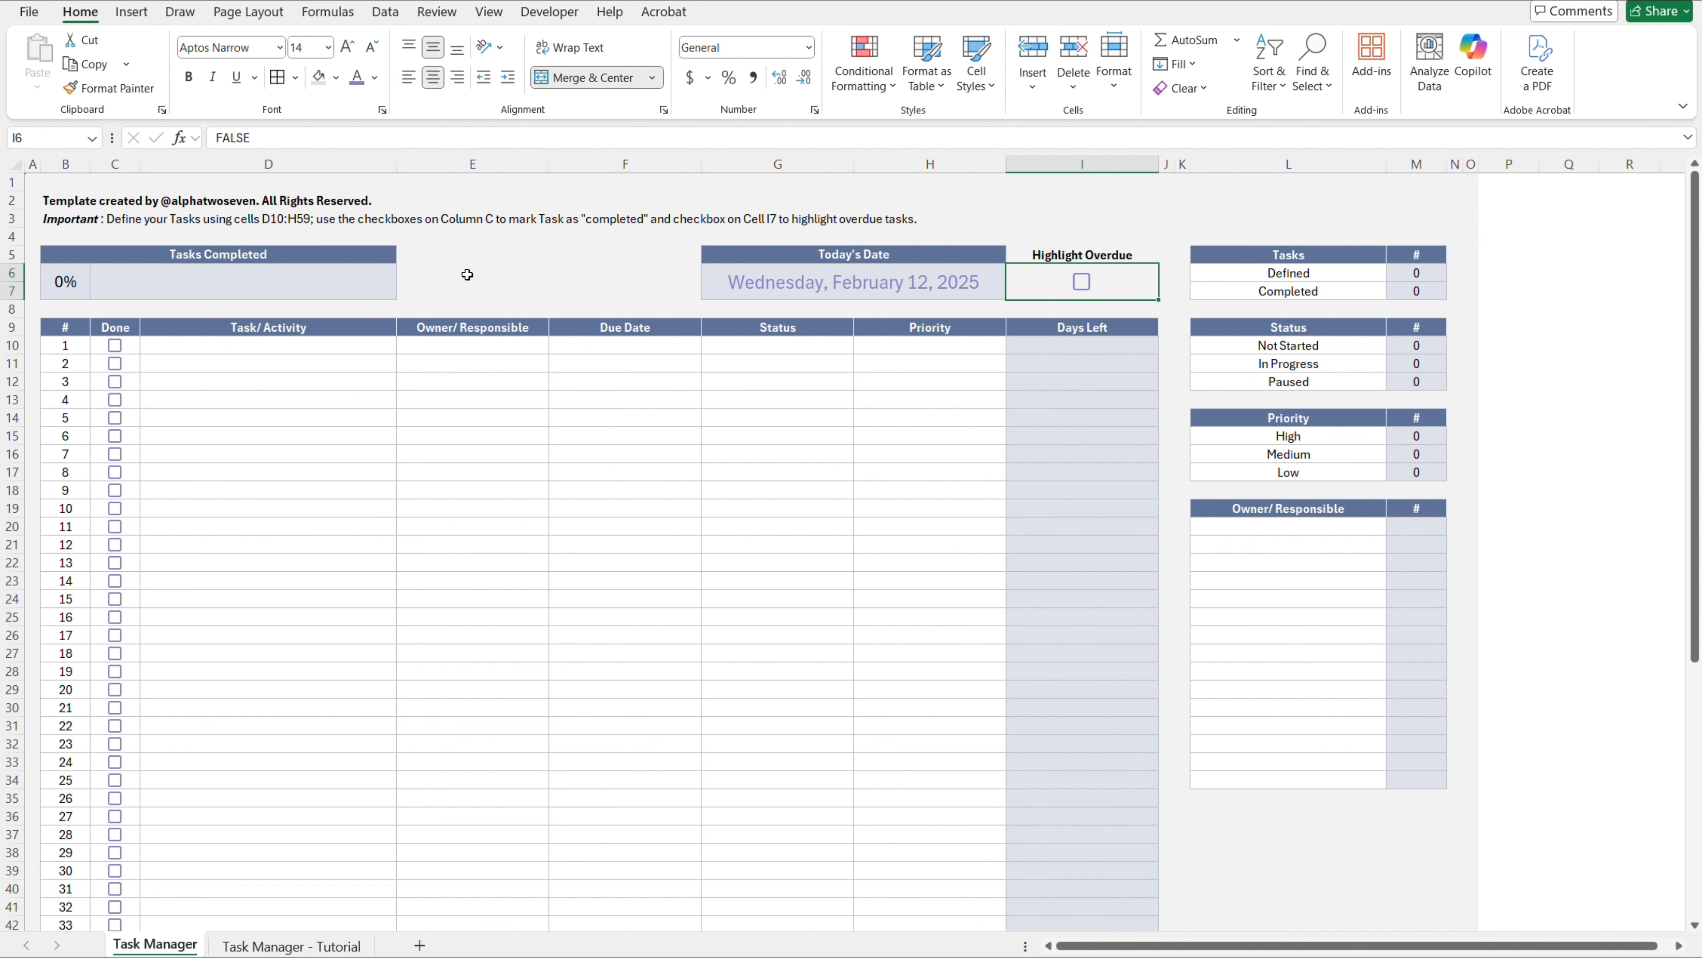
key("ctrl+Page_Down")
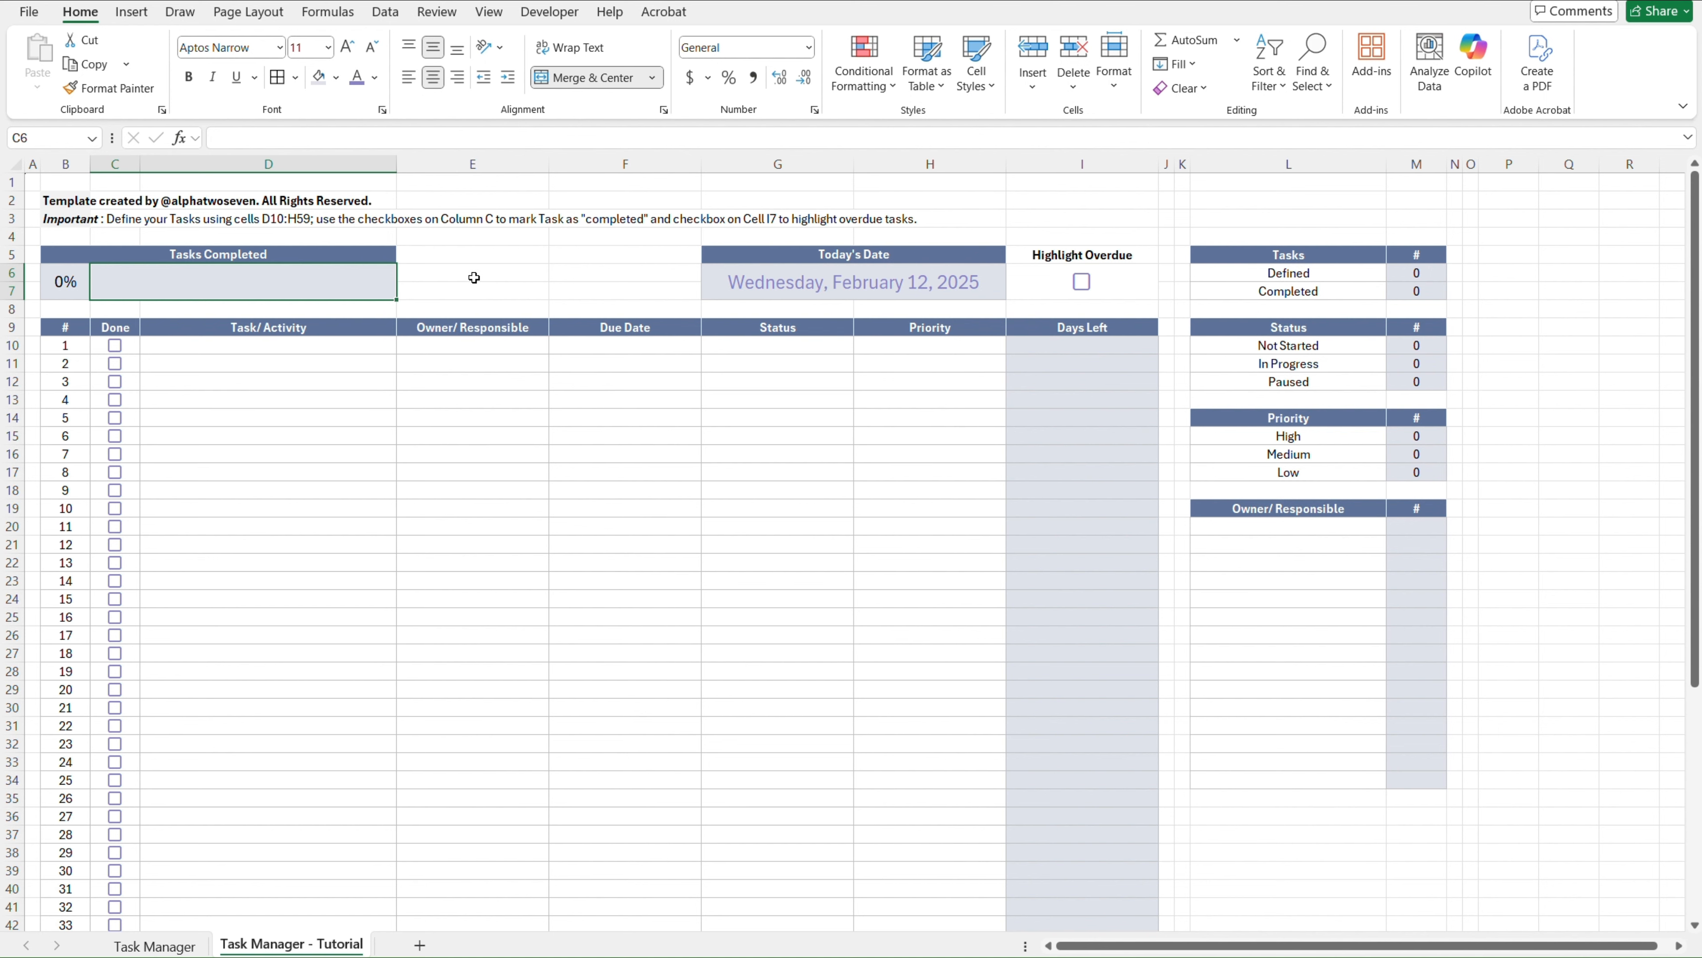
type("=")
key("Left")
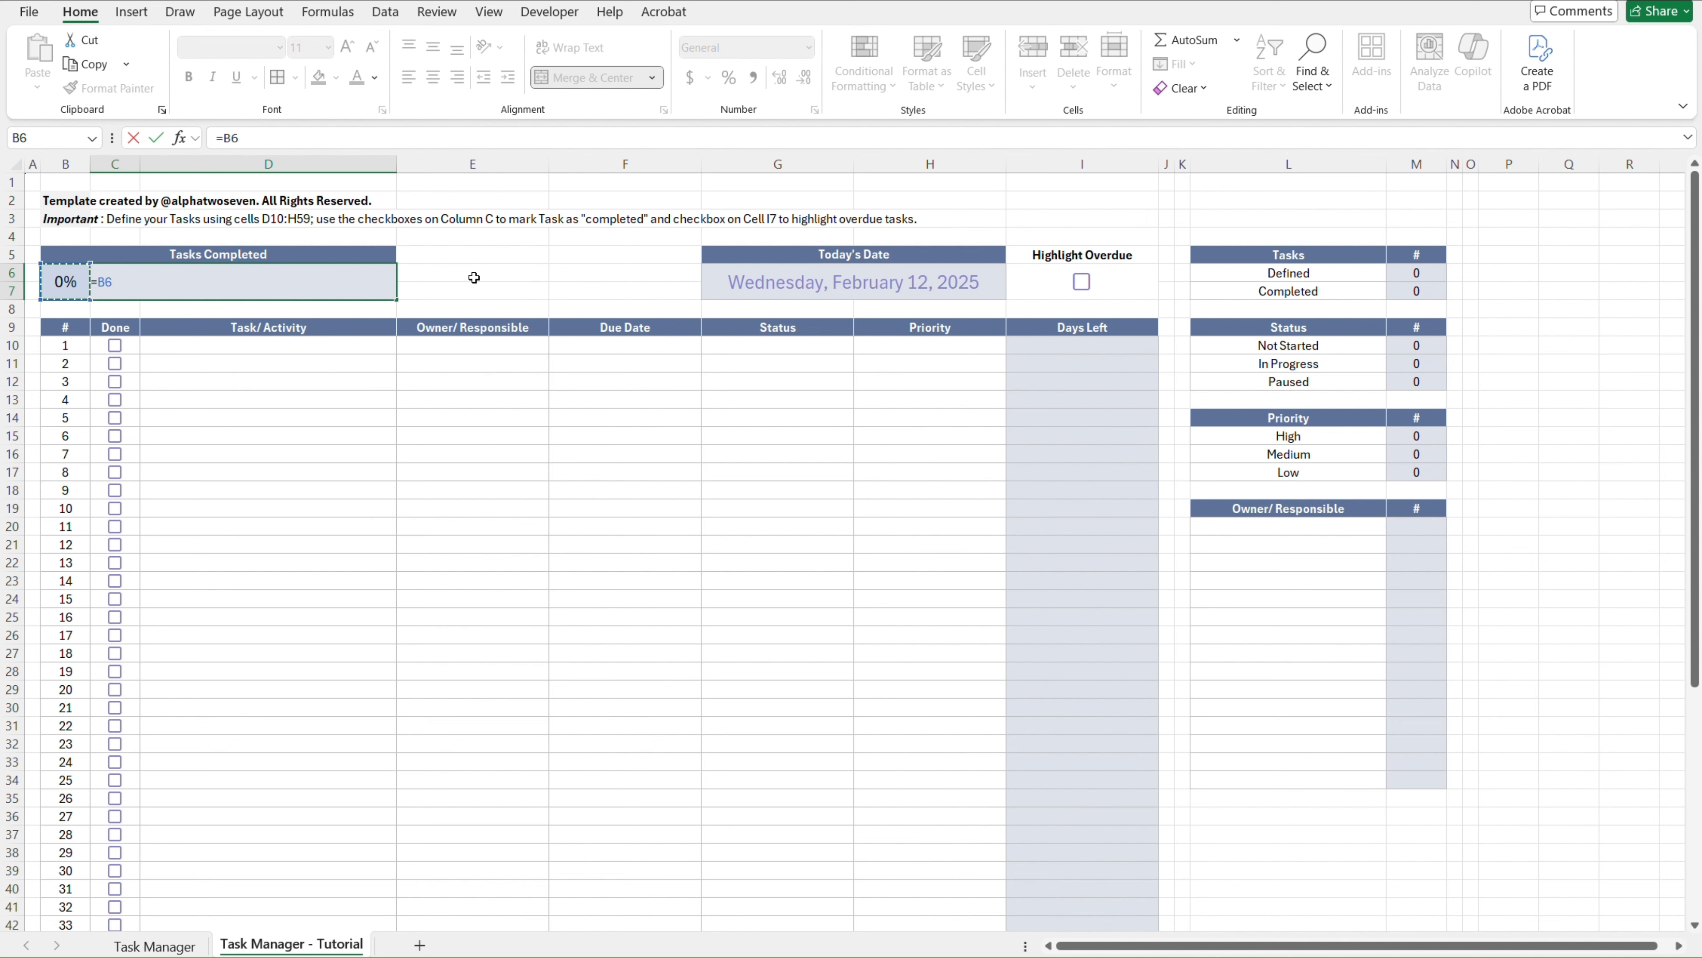
key("Return")
key("Up")
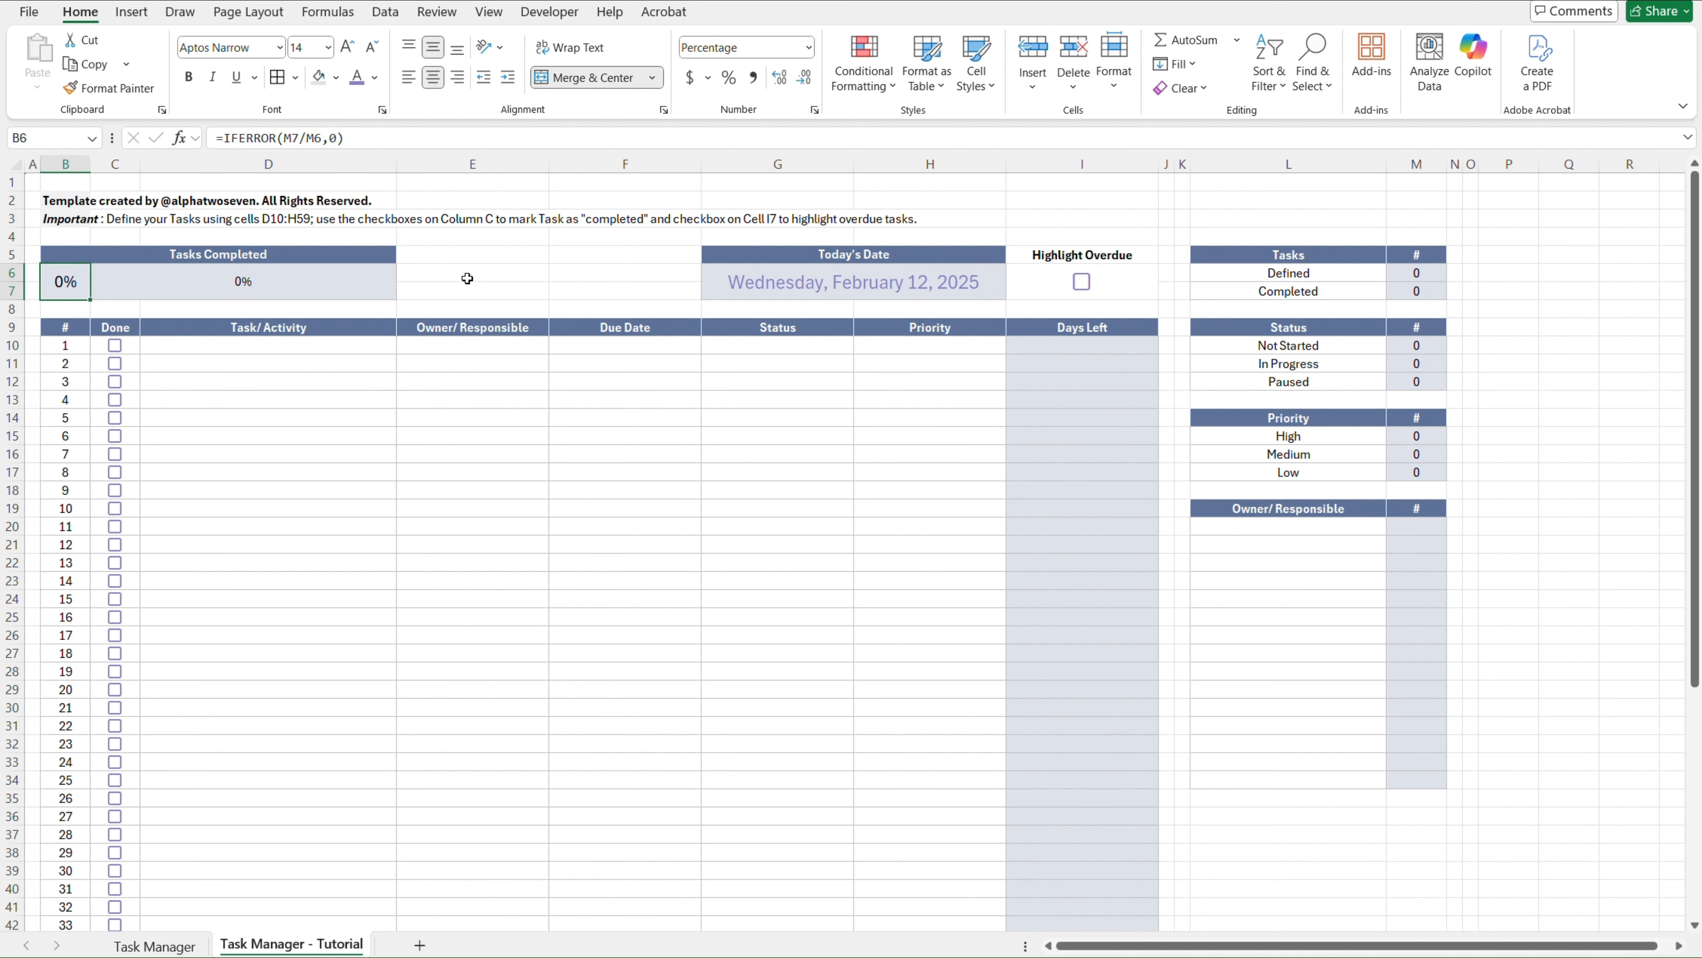
Create a new conditional formatting rule for merged cell C6 using the Data Bar format style
left_click(305, 271)
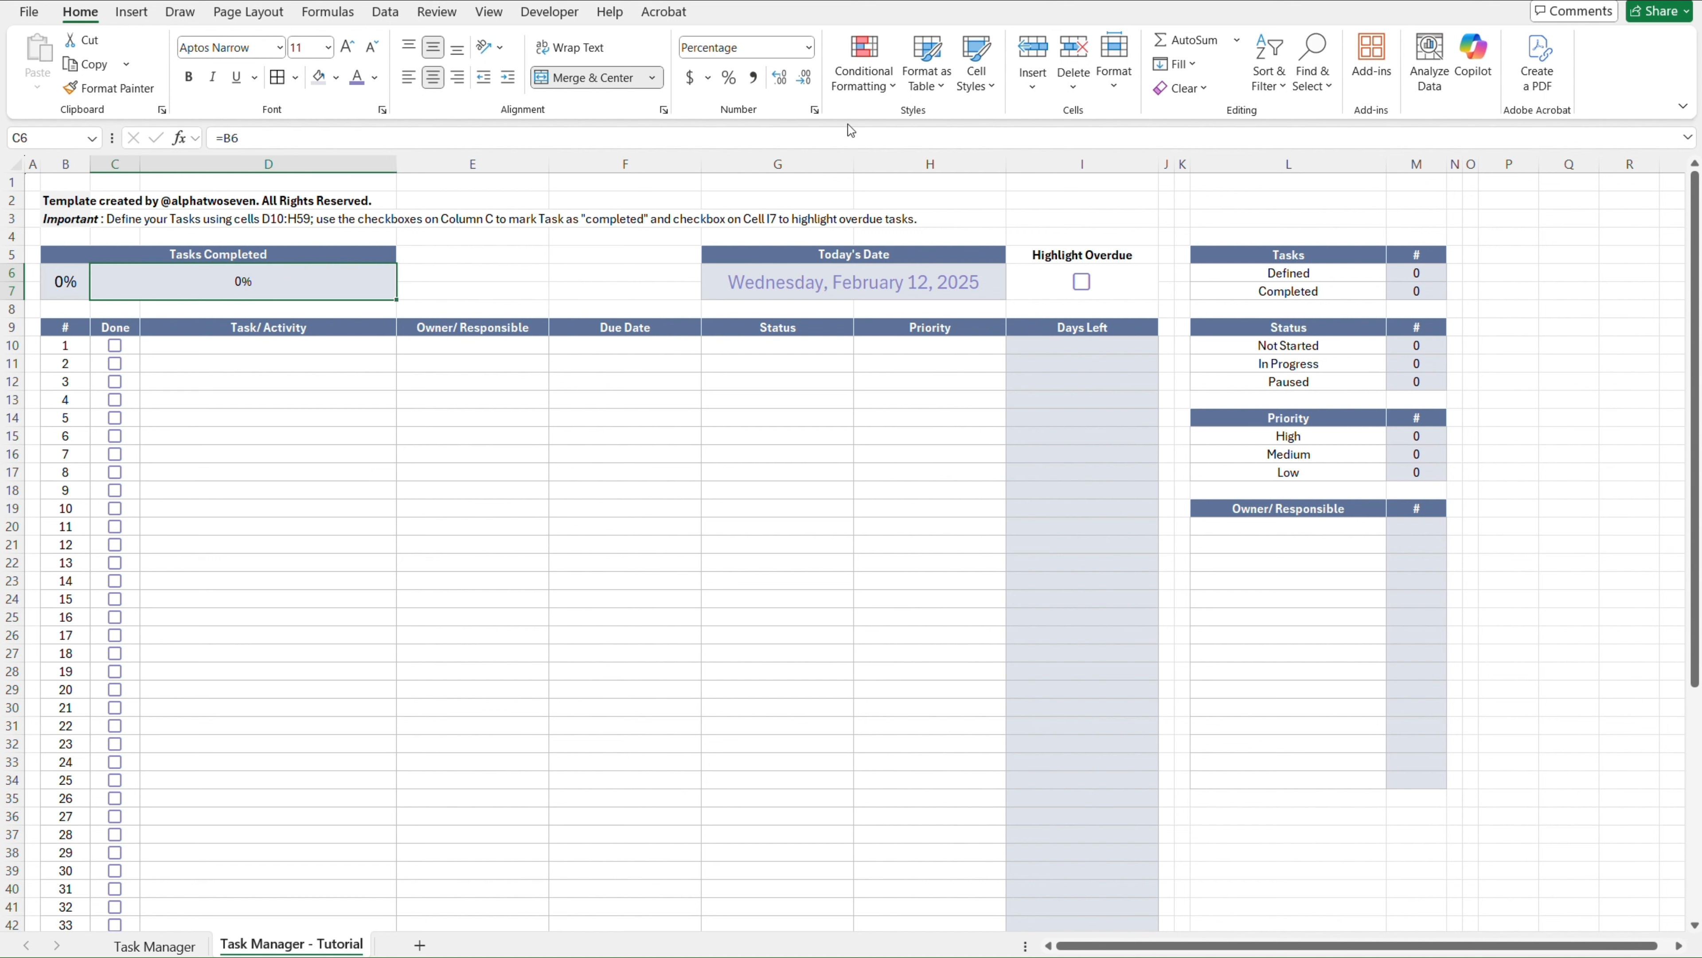
left_click(871, 95)
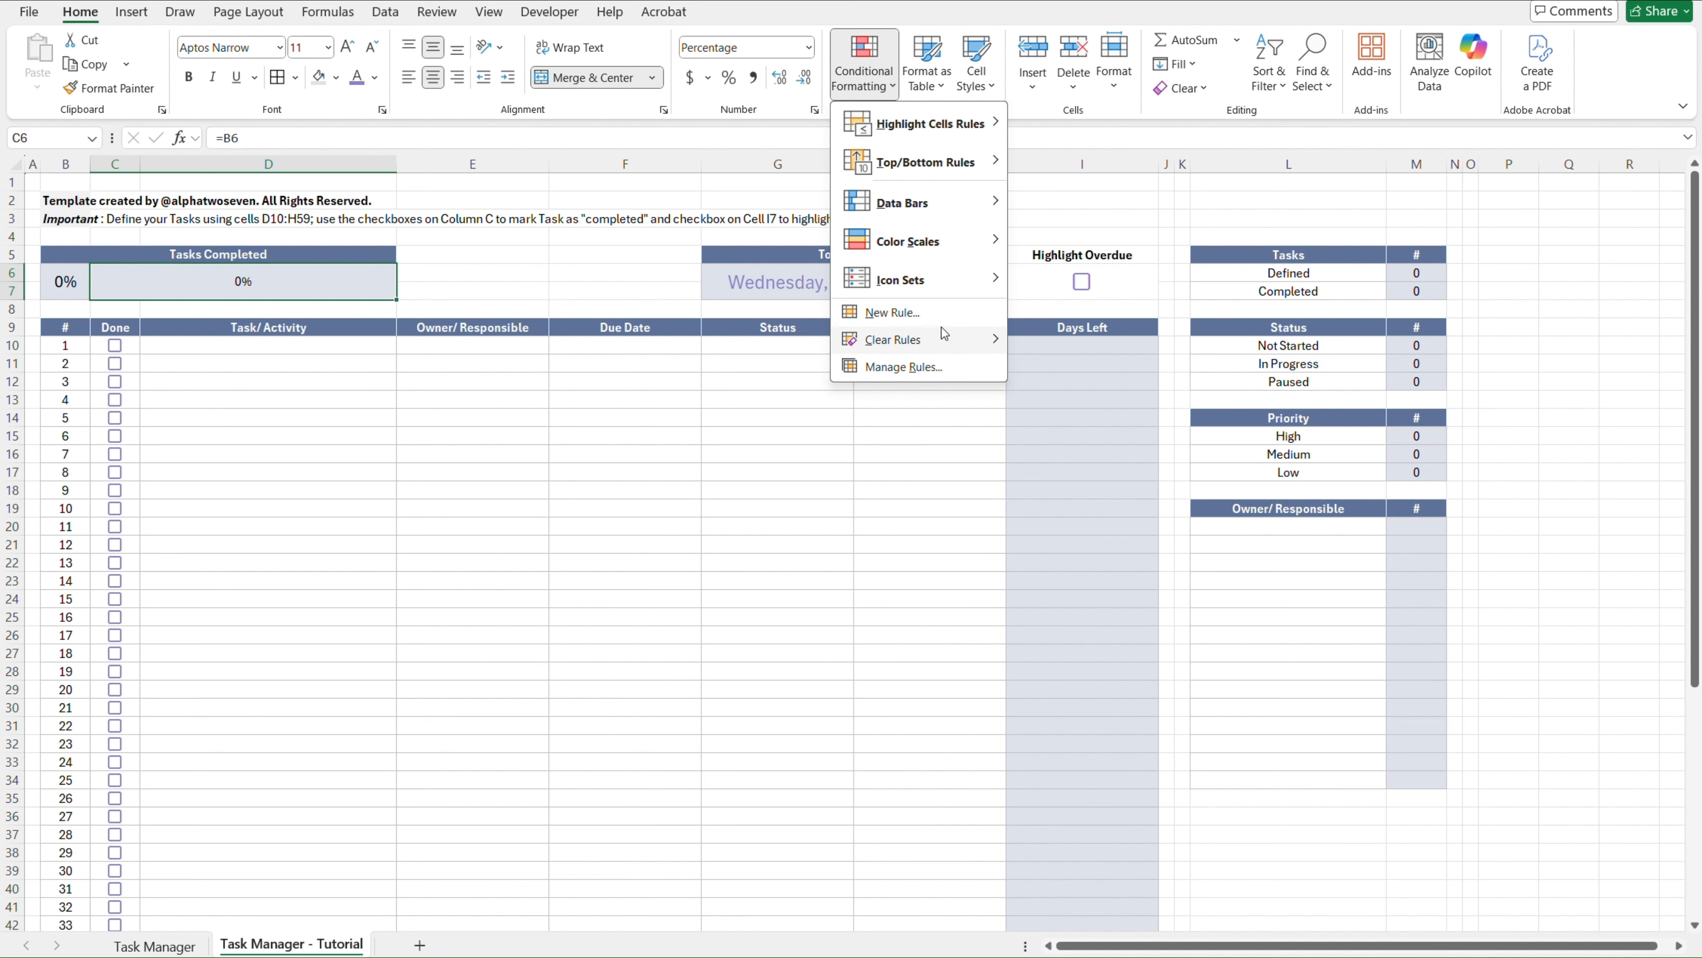
left_click(944, 315)
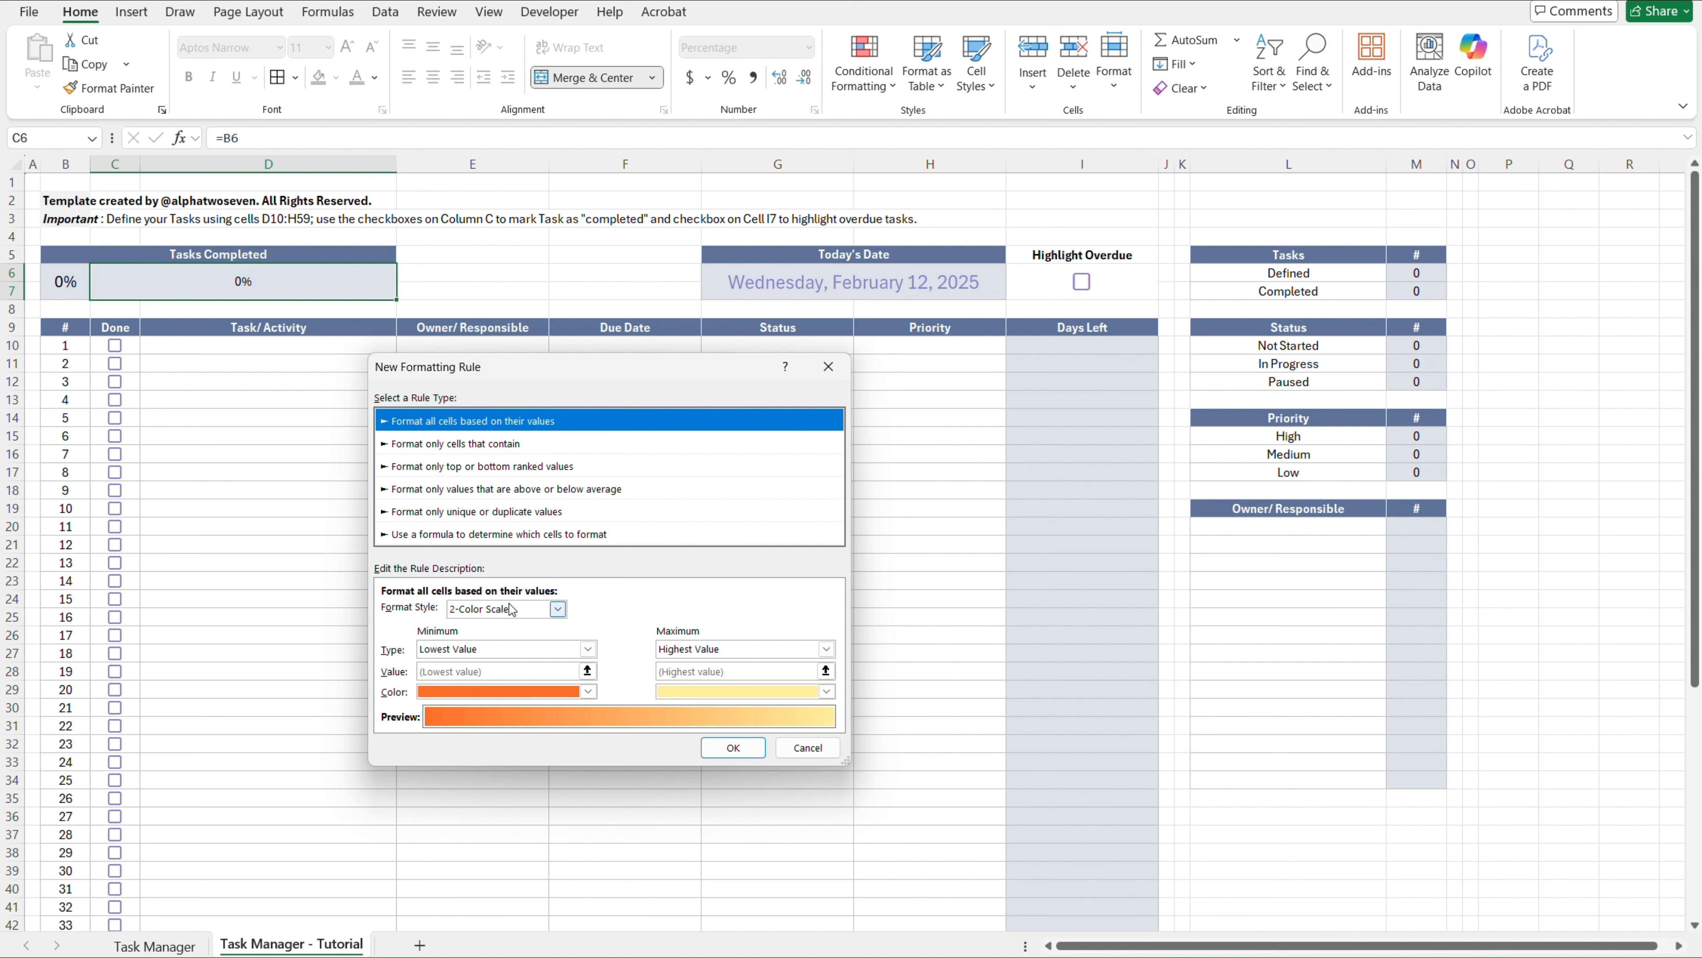
left_click(529, 611)
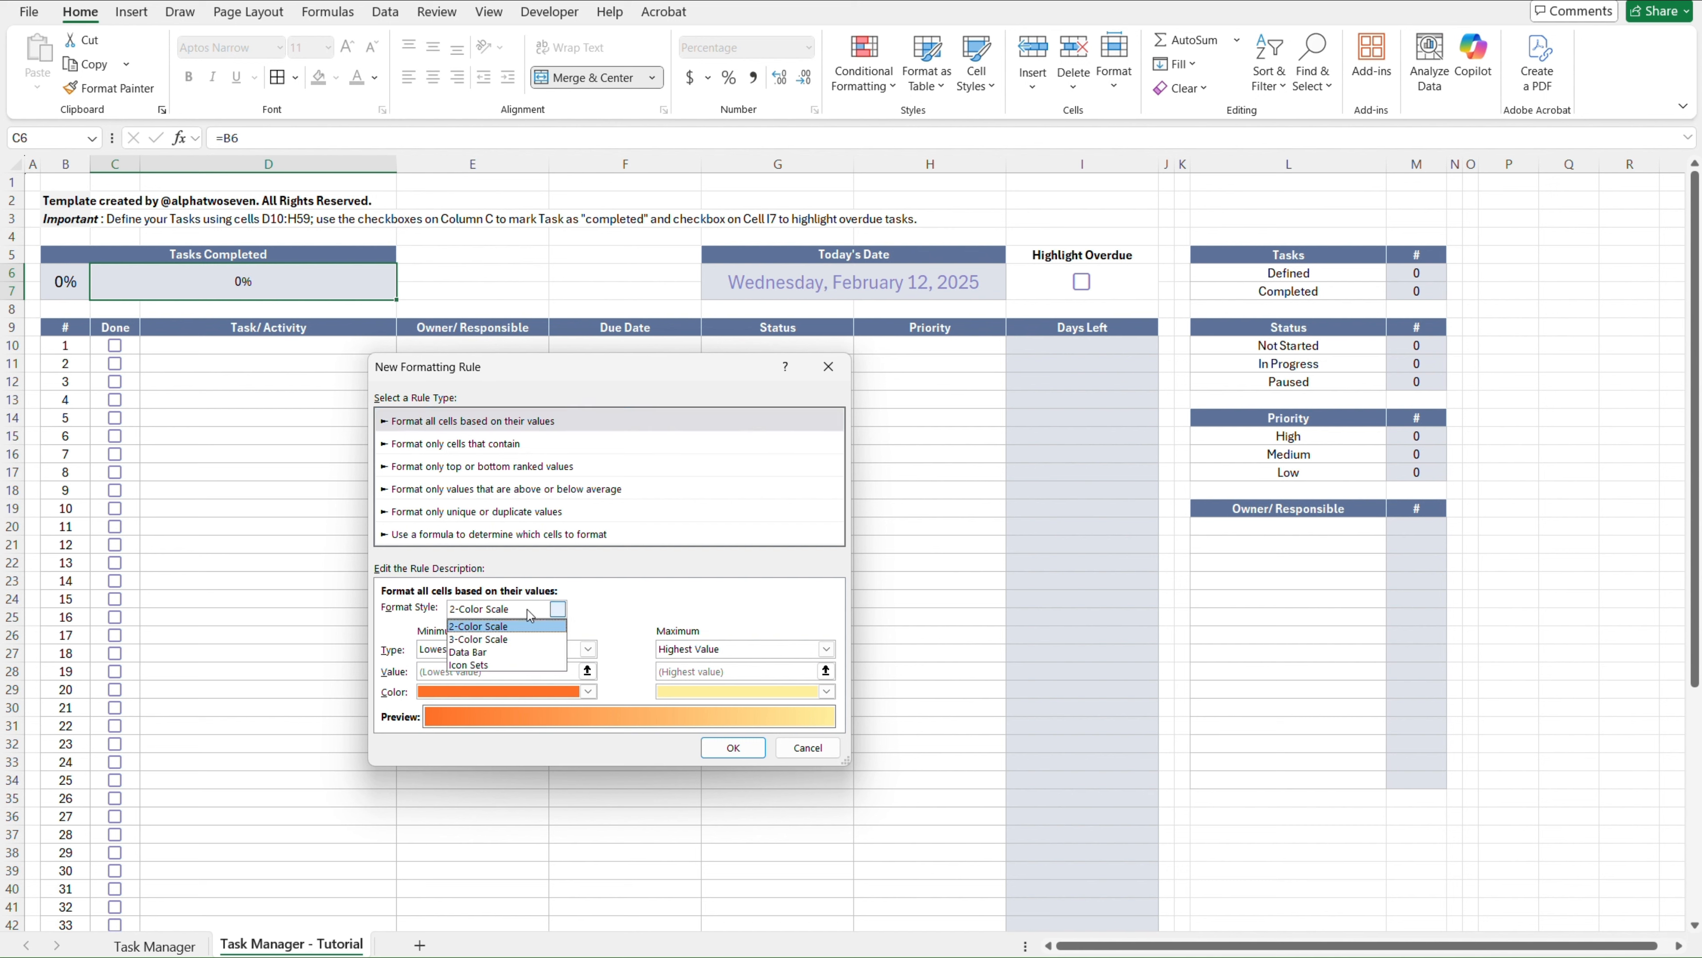
left_click(517, 652)
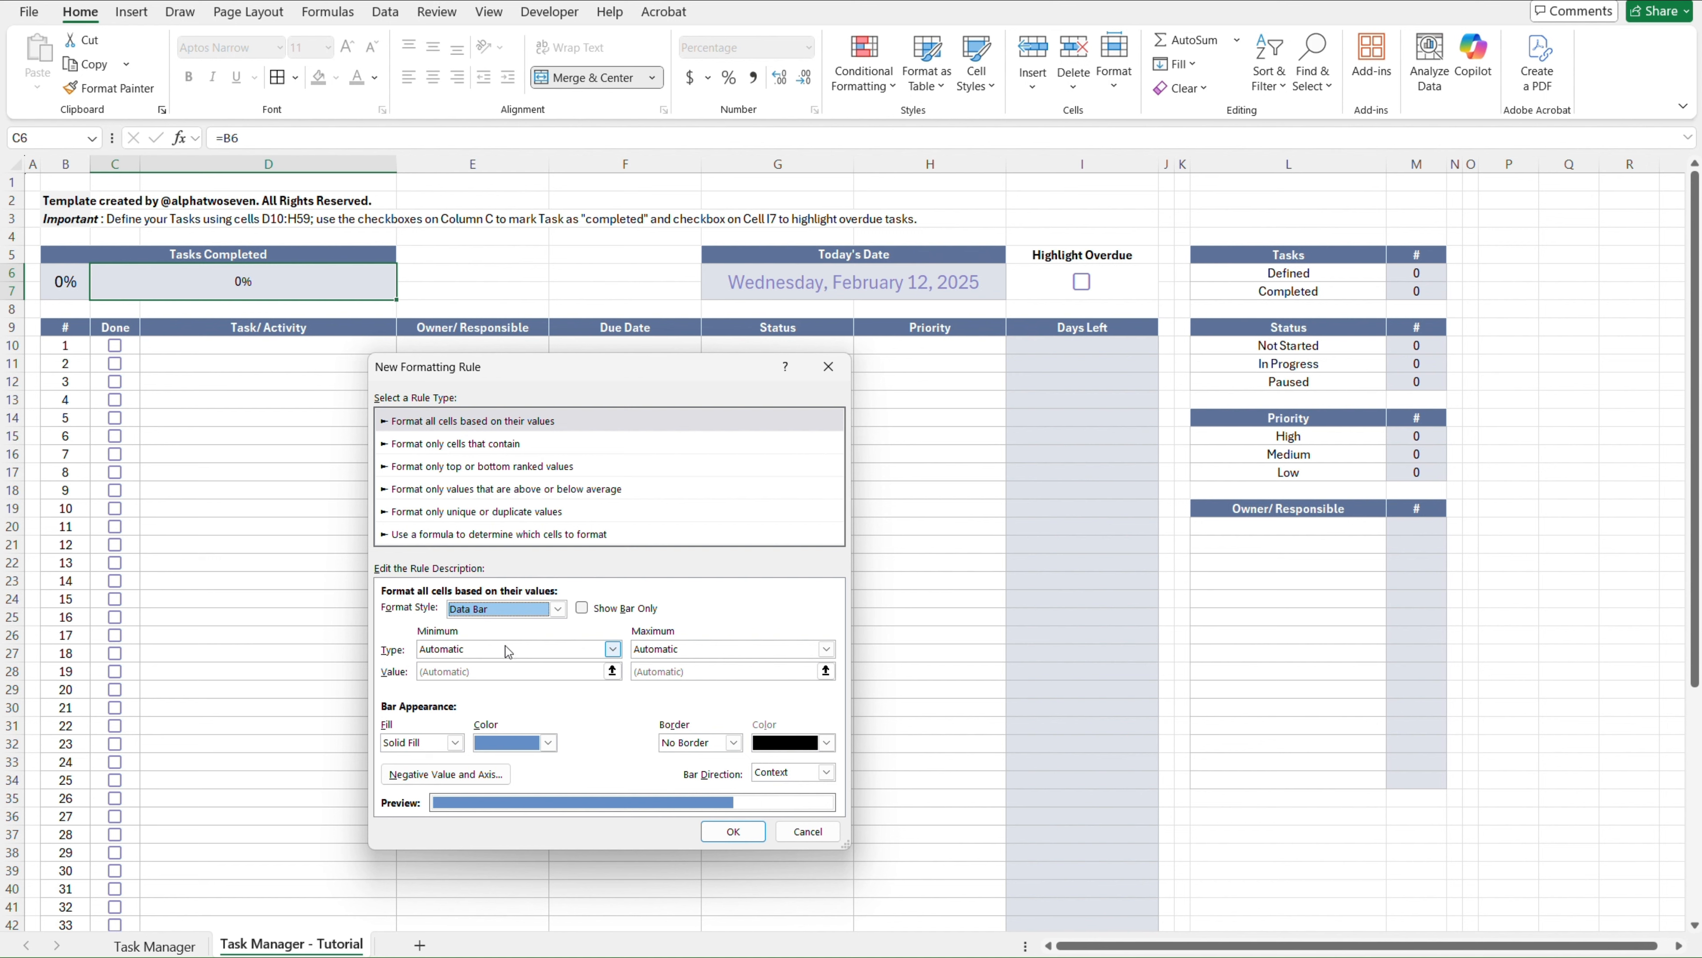
Set the data bar's minimum to Number 0 and its maximum to Number 1
left_click(495, 649)
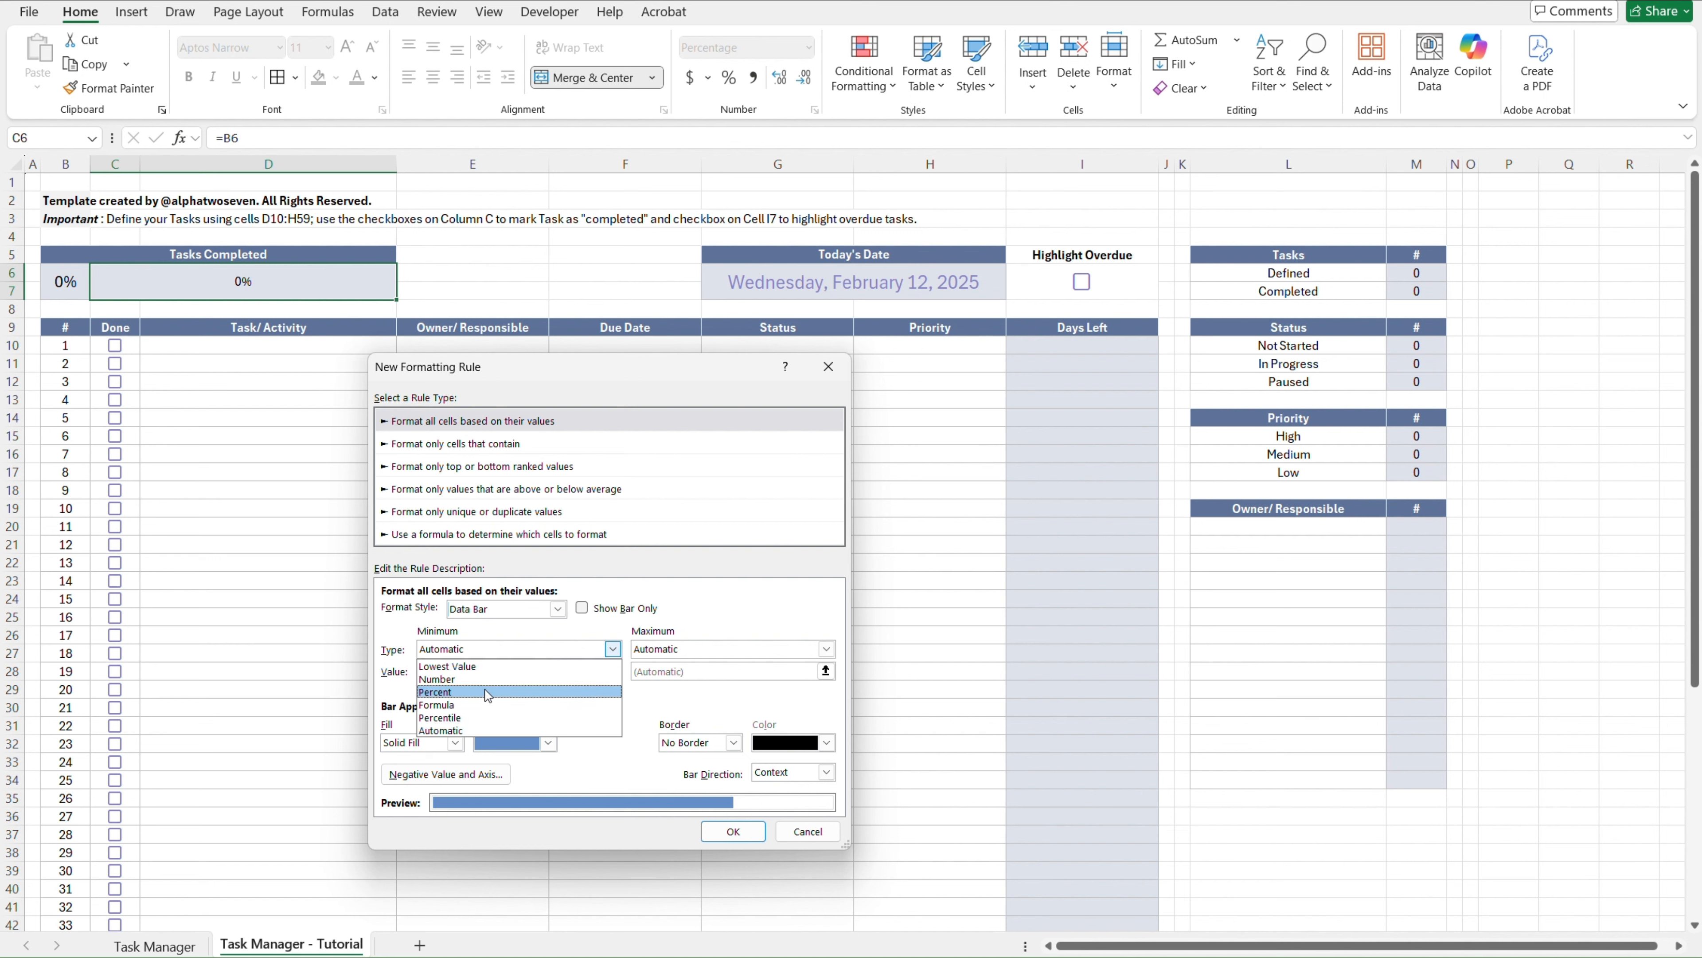
left_click(539, 679)
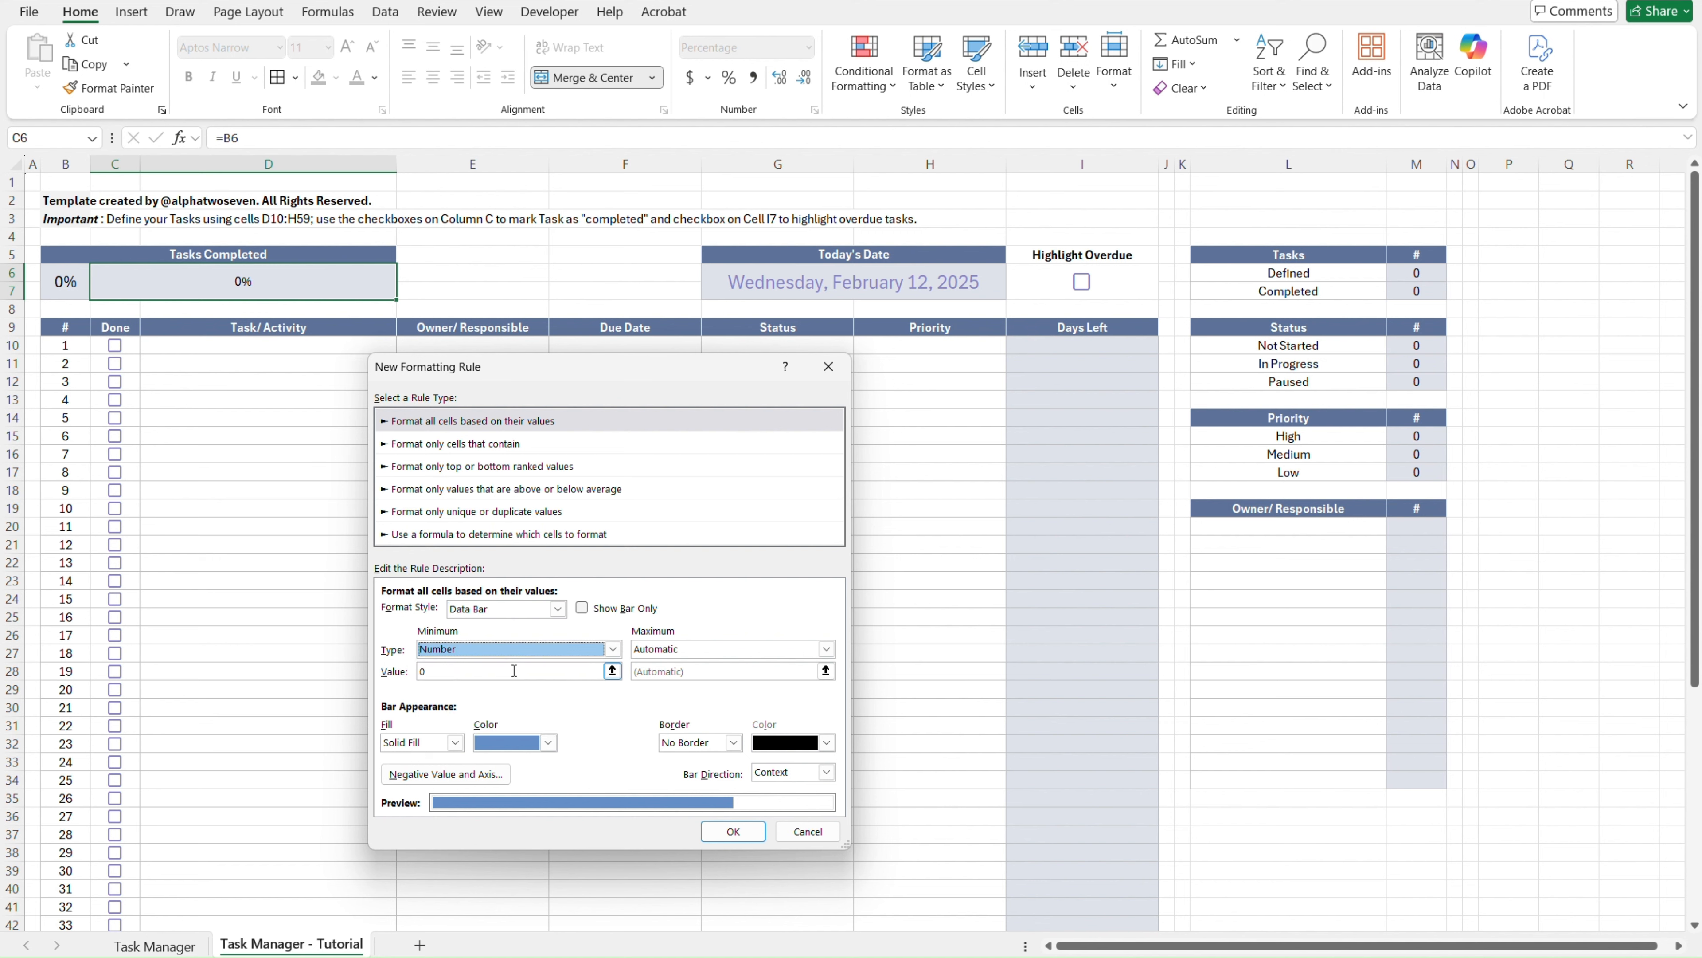
left_click(701, 650)
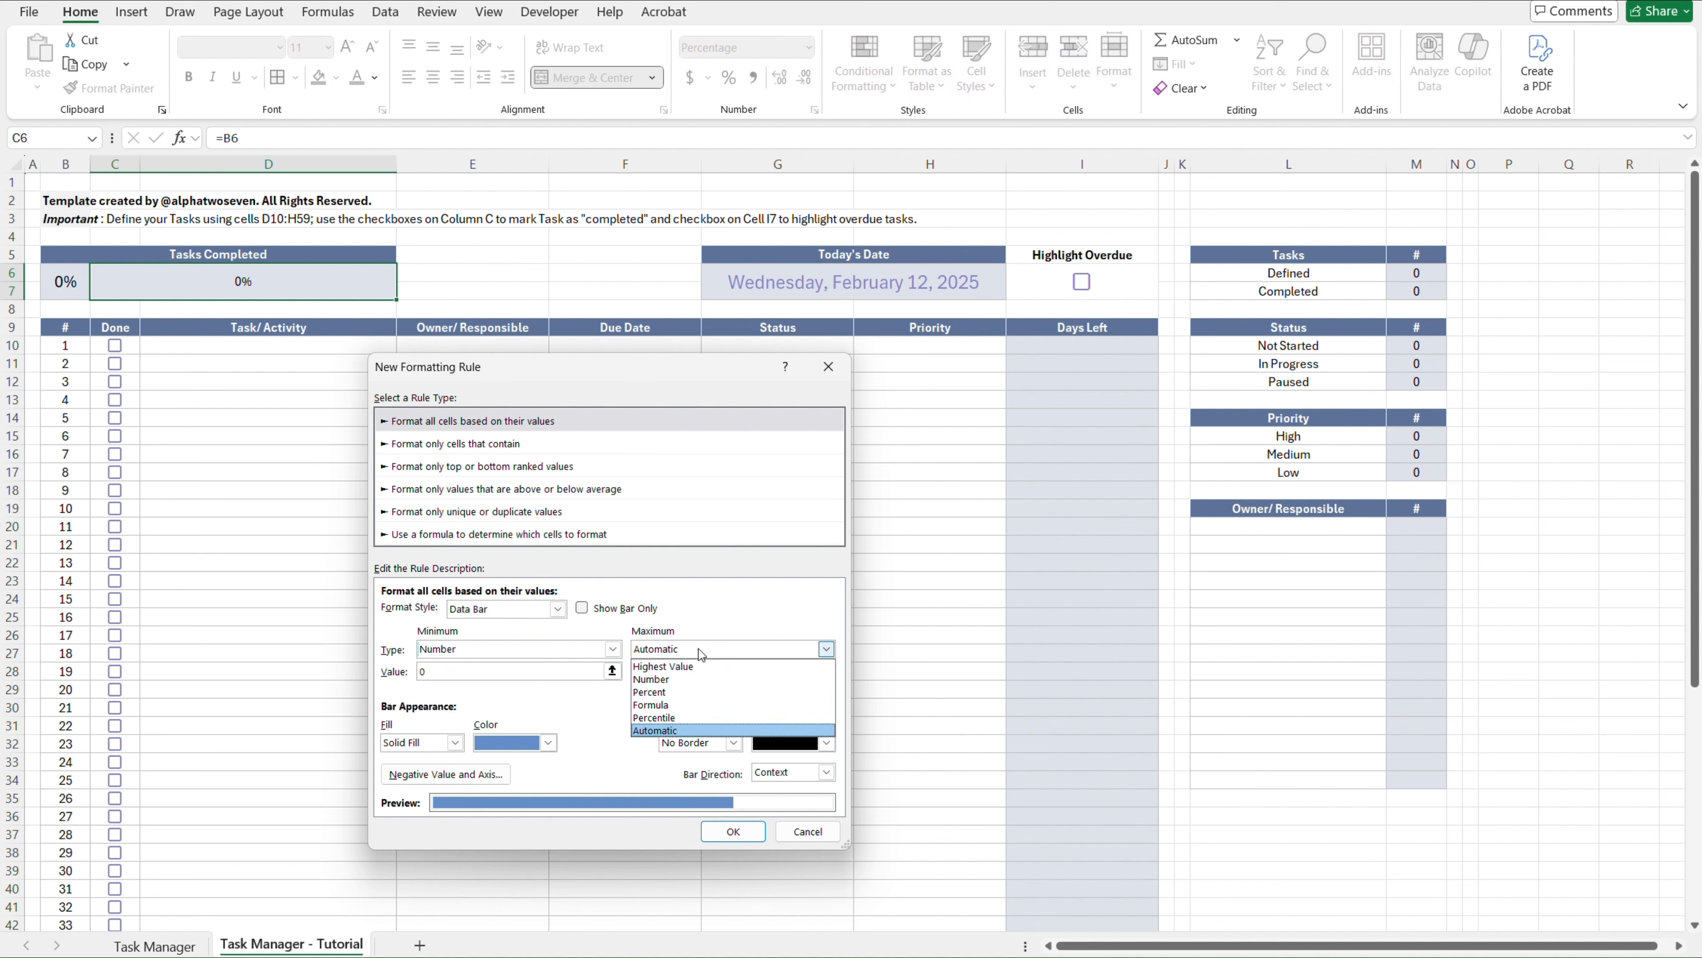
left_click(693, 679)
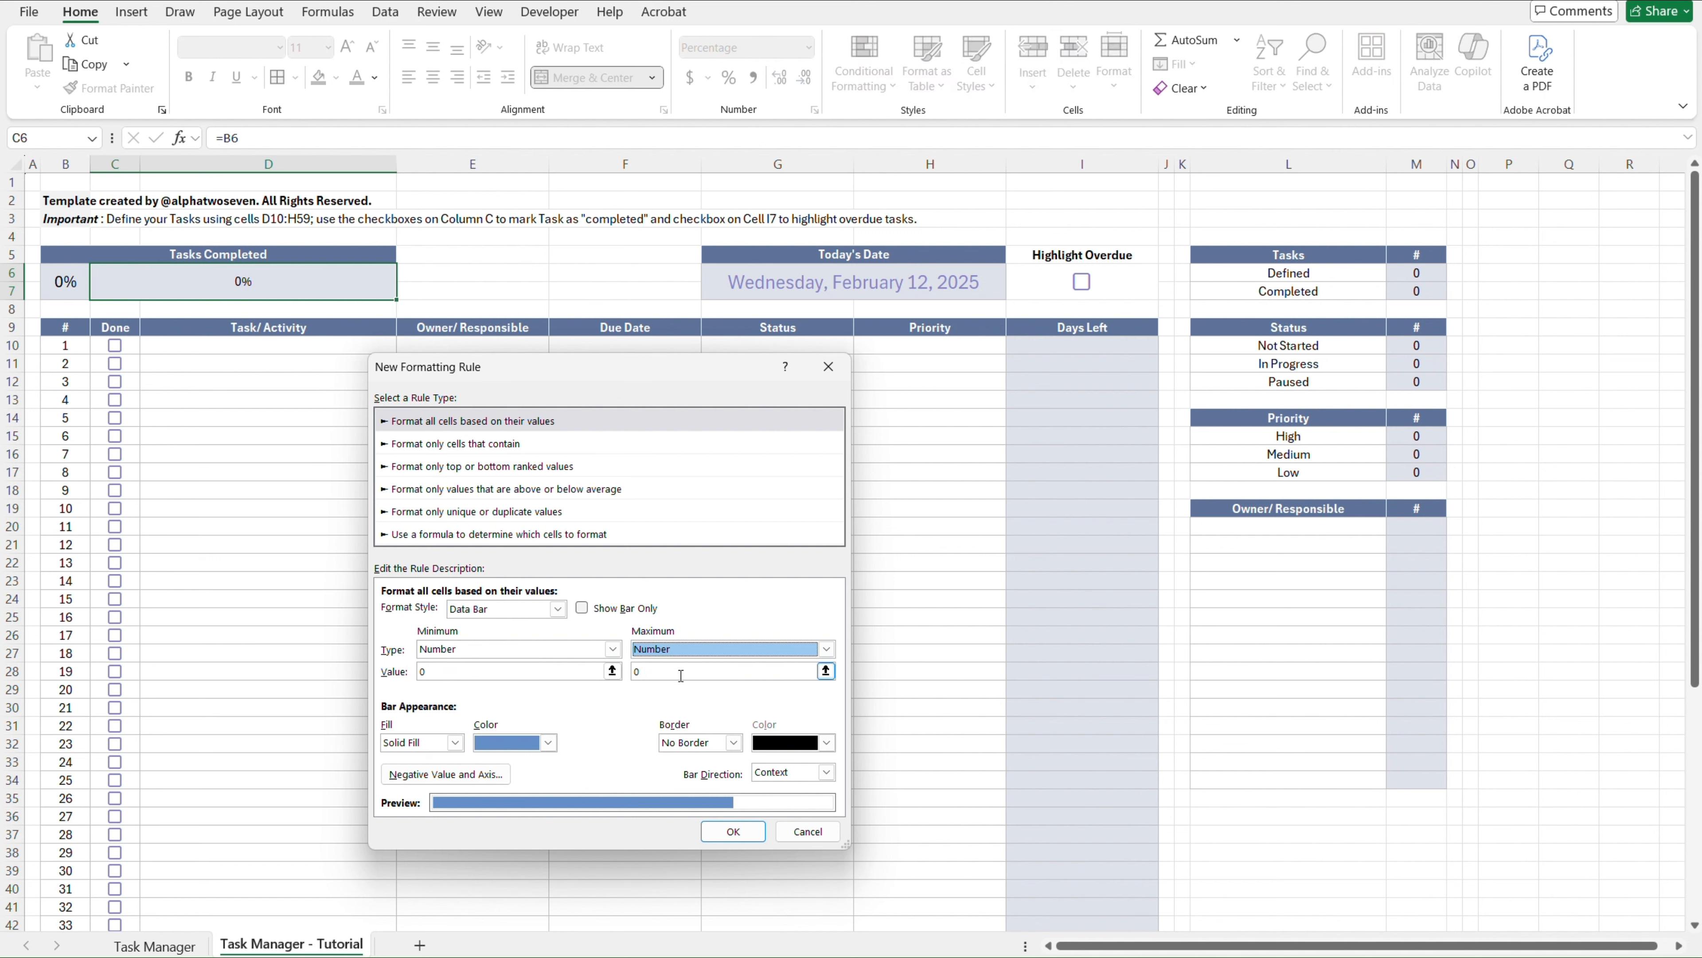
left_click(681, 673)
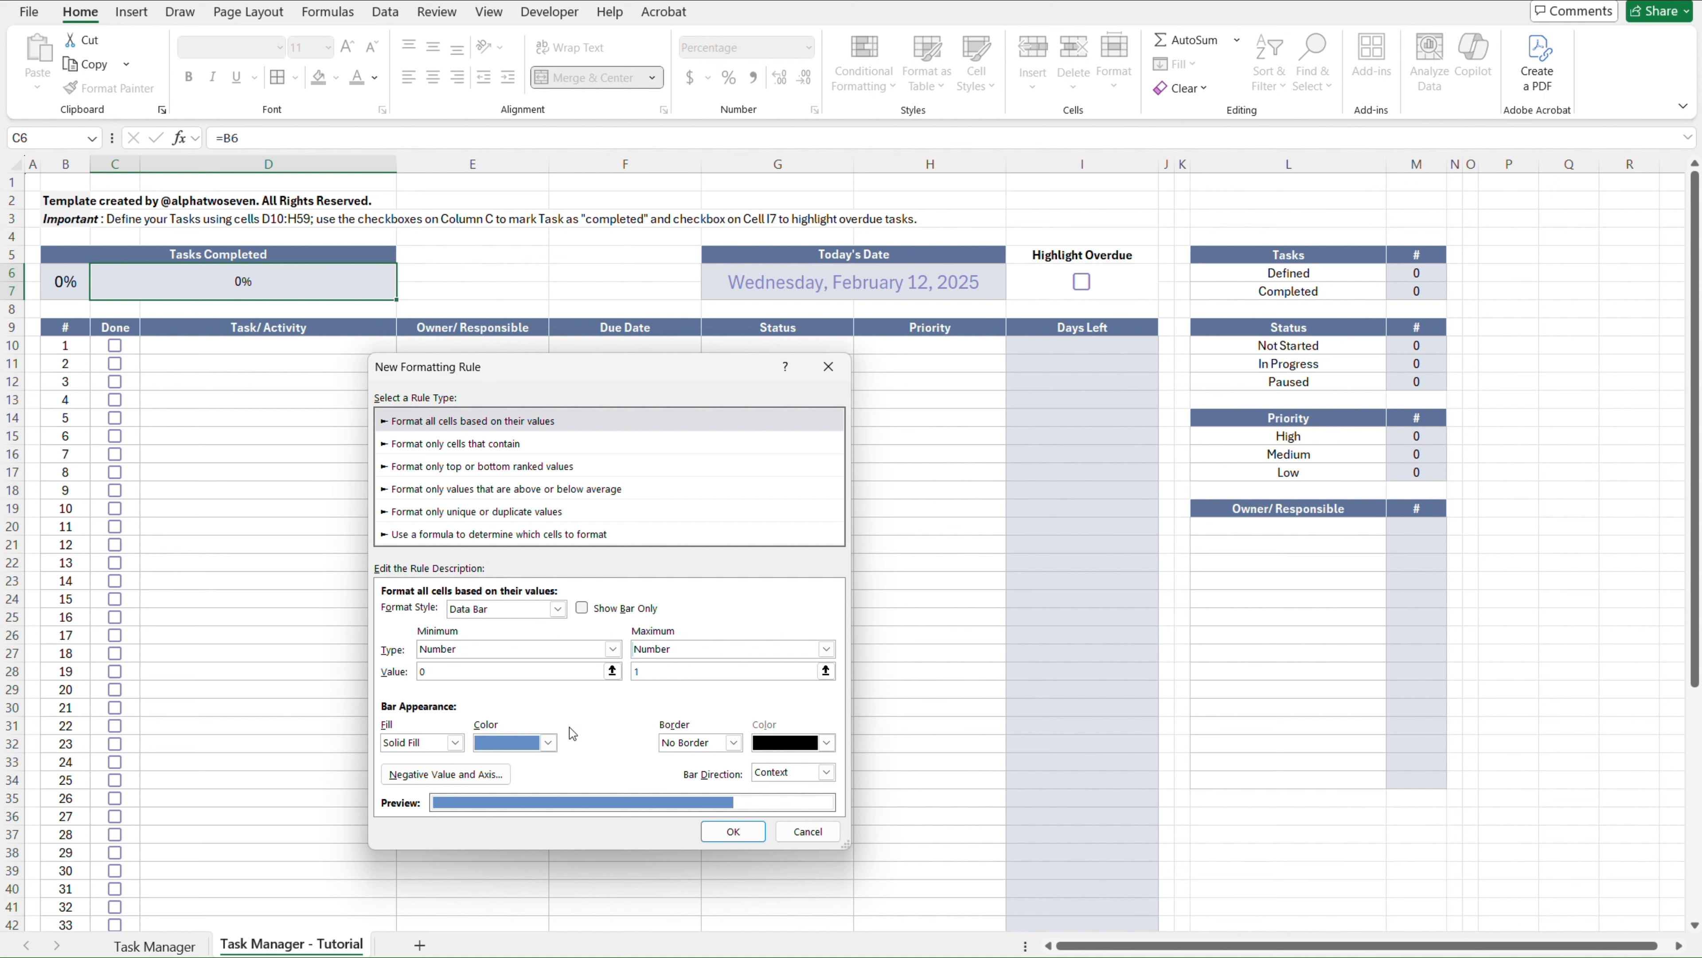
Give the data bar a purple fill with a solid gray border, show the bar only, and apply the rule
left_click(549, 743)
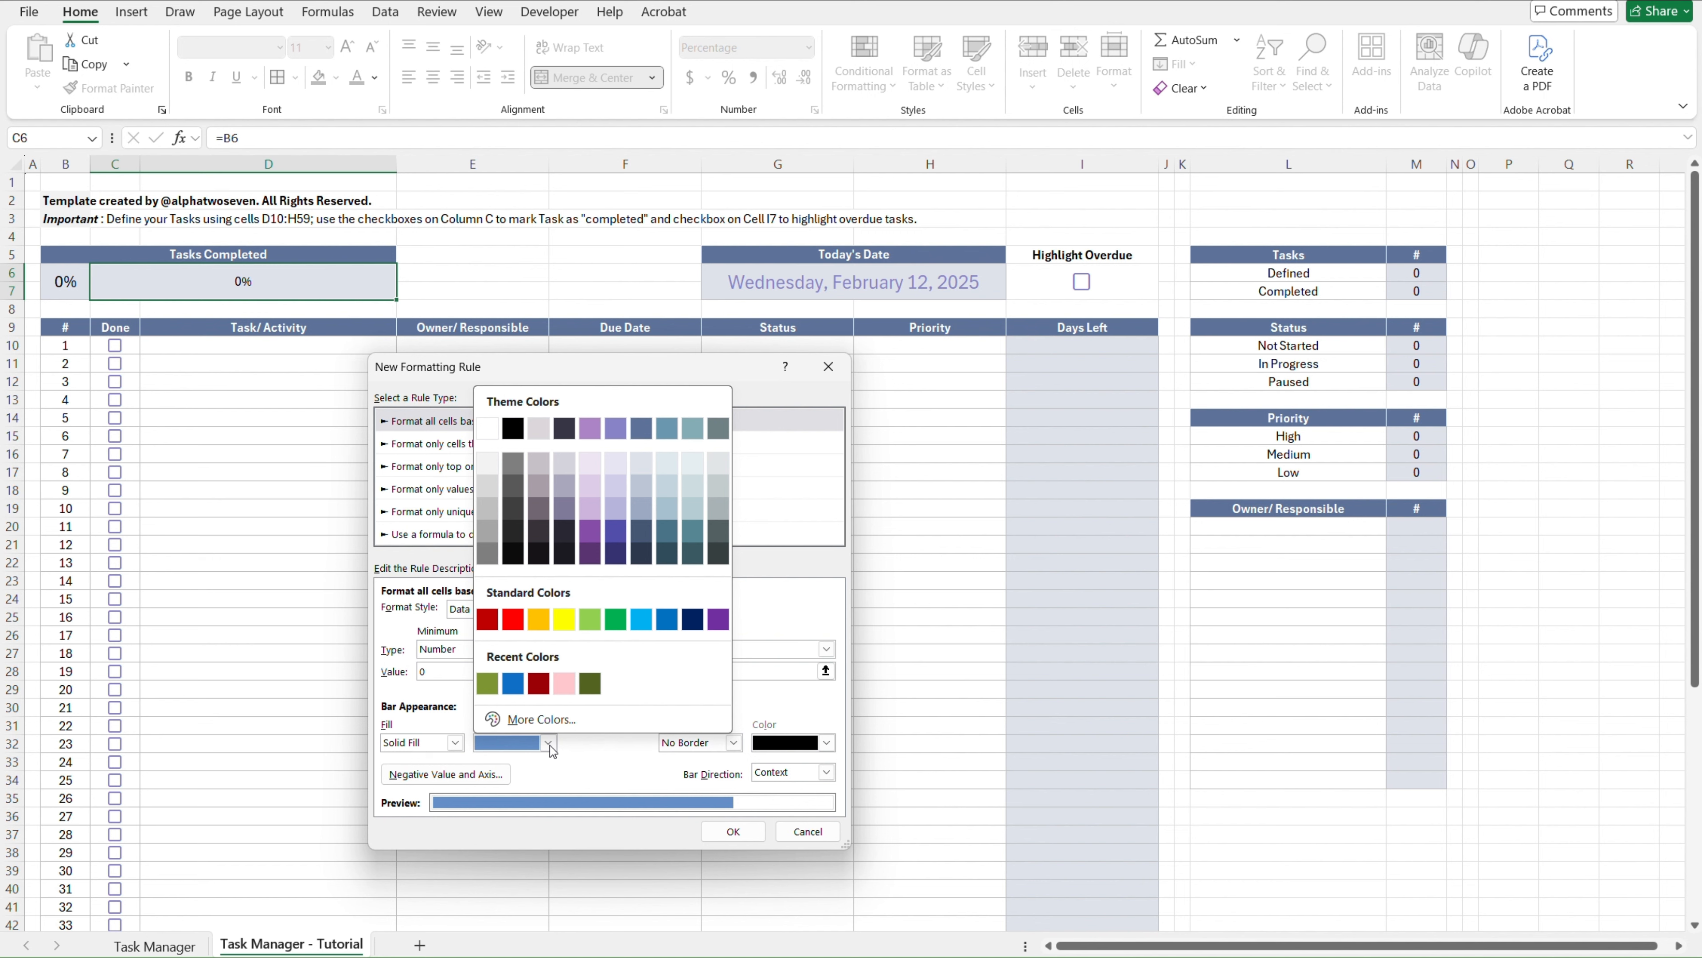
left_click(617, 435)
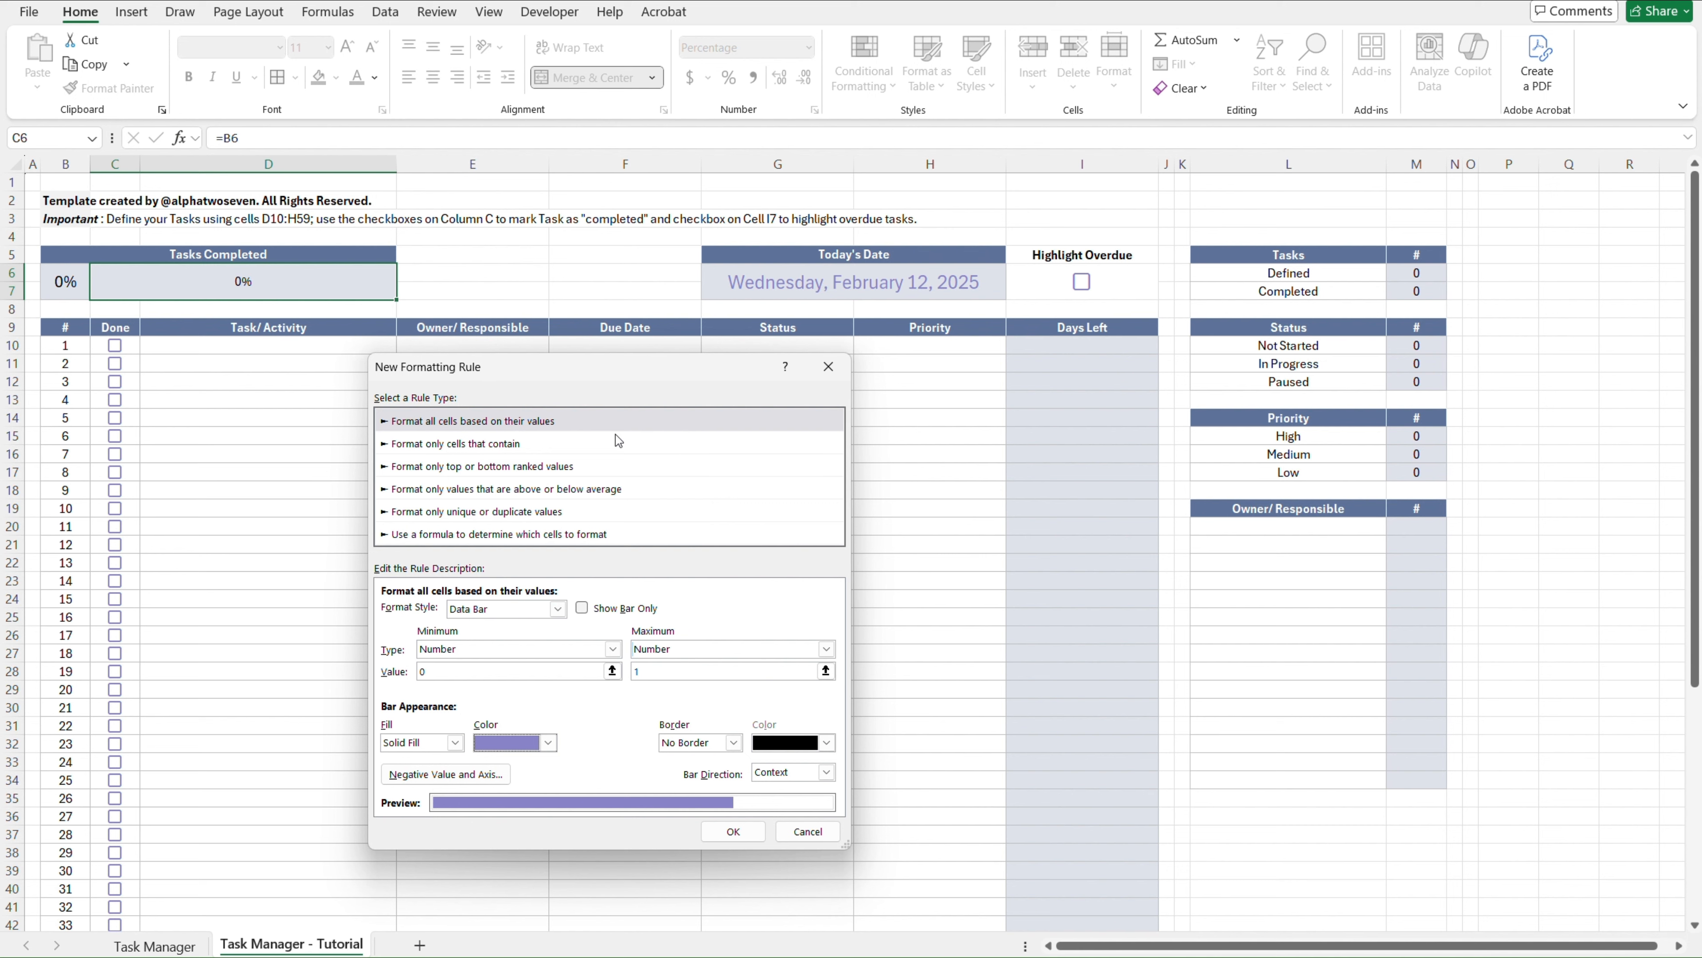
left_click(733, 743)
left_click(730, 773)
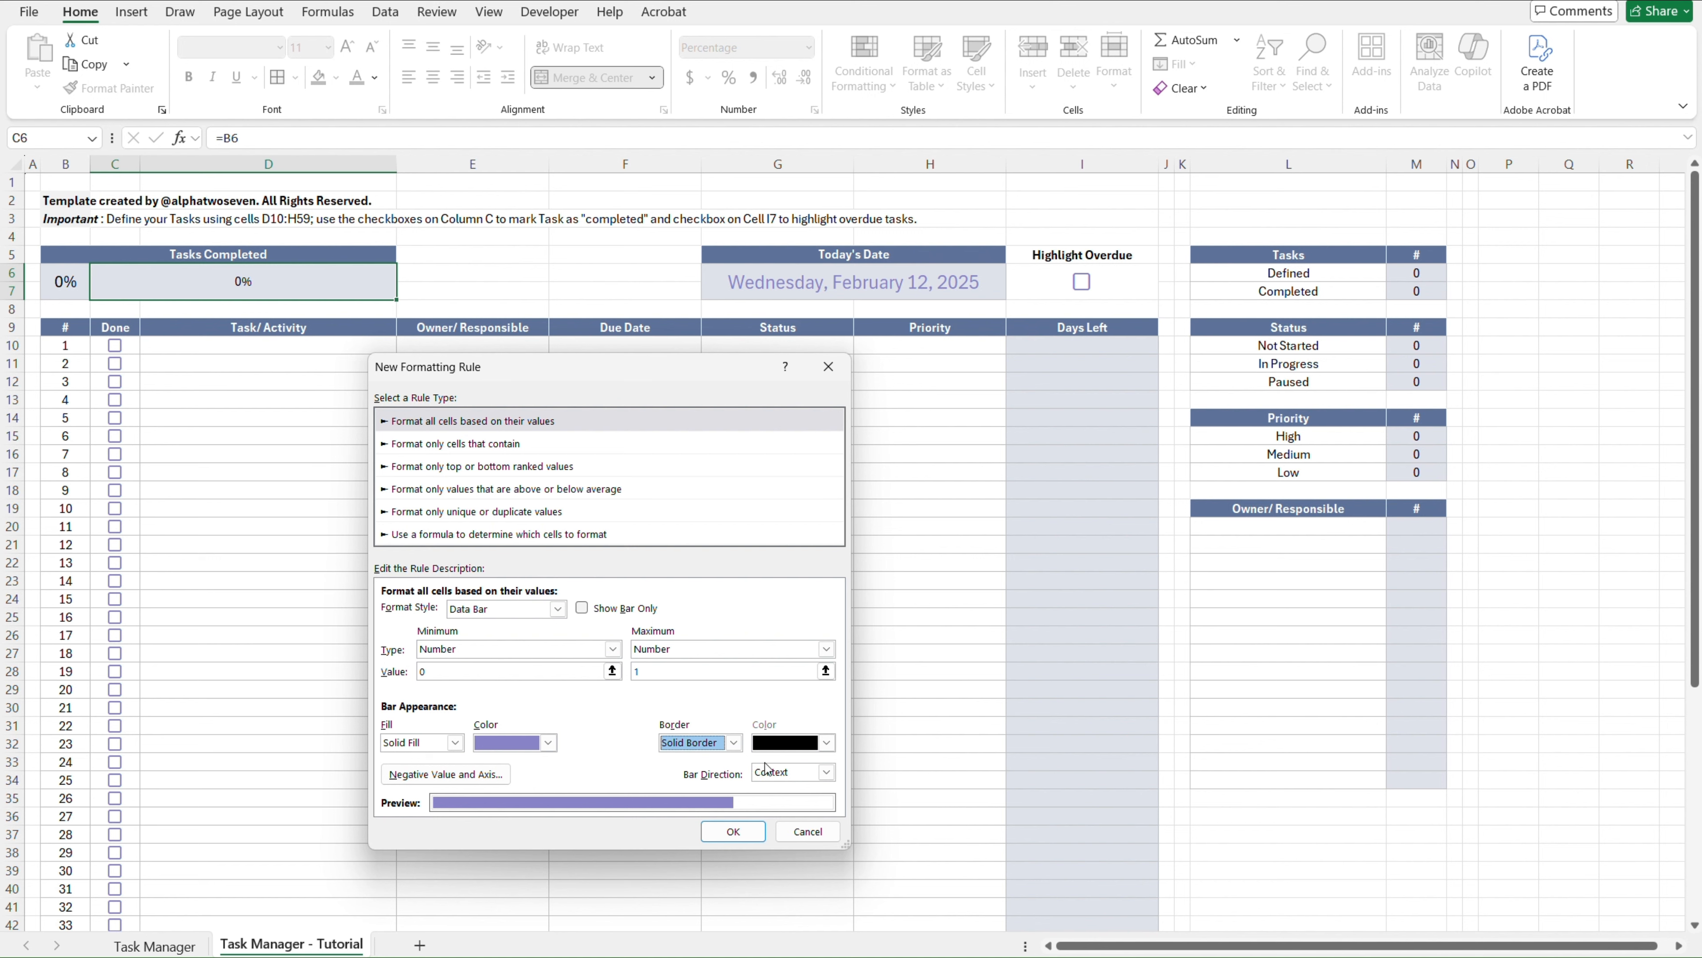
left_click(791, 751)
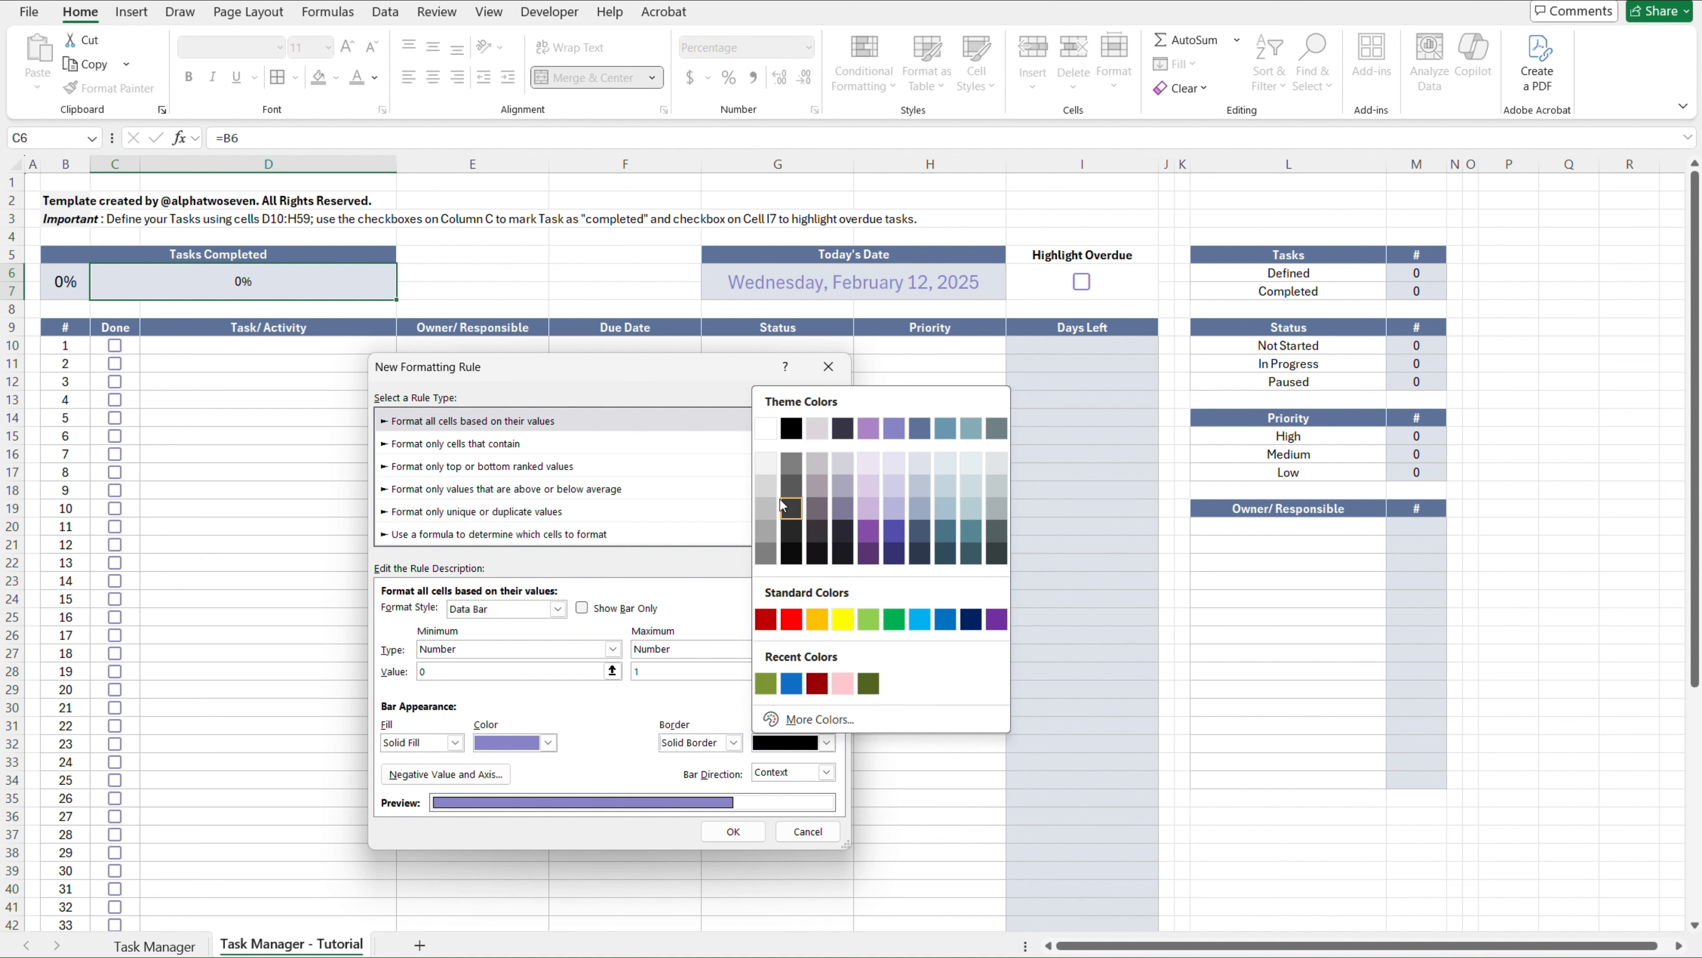
left_click(767, 509)
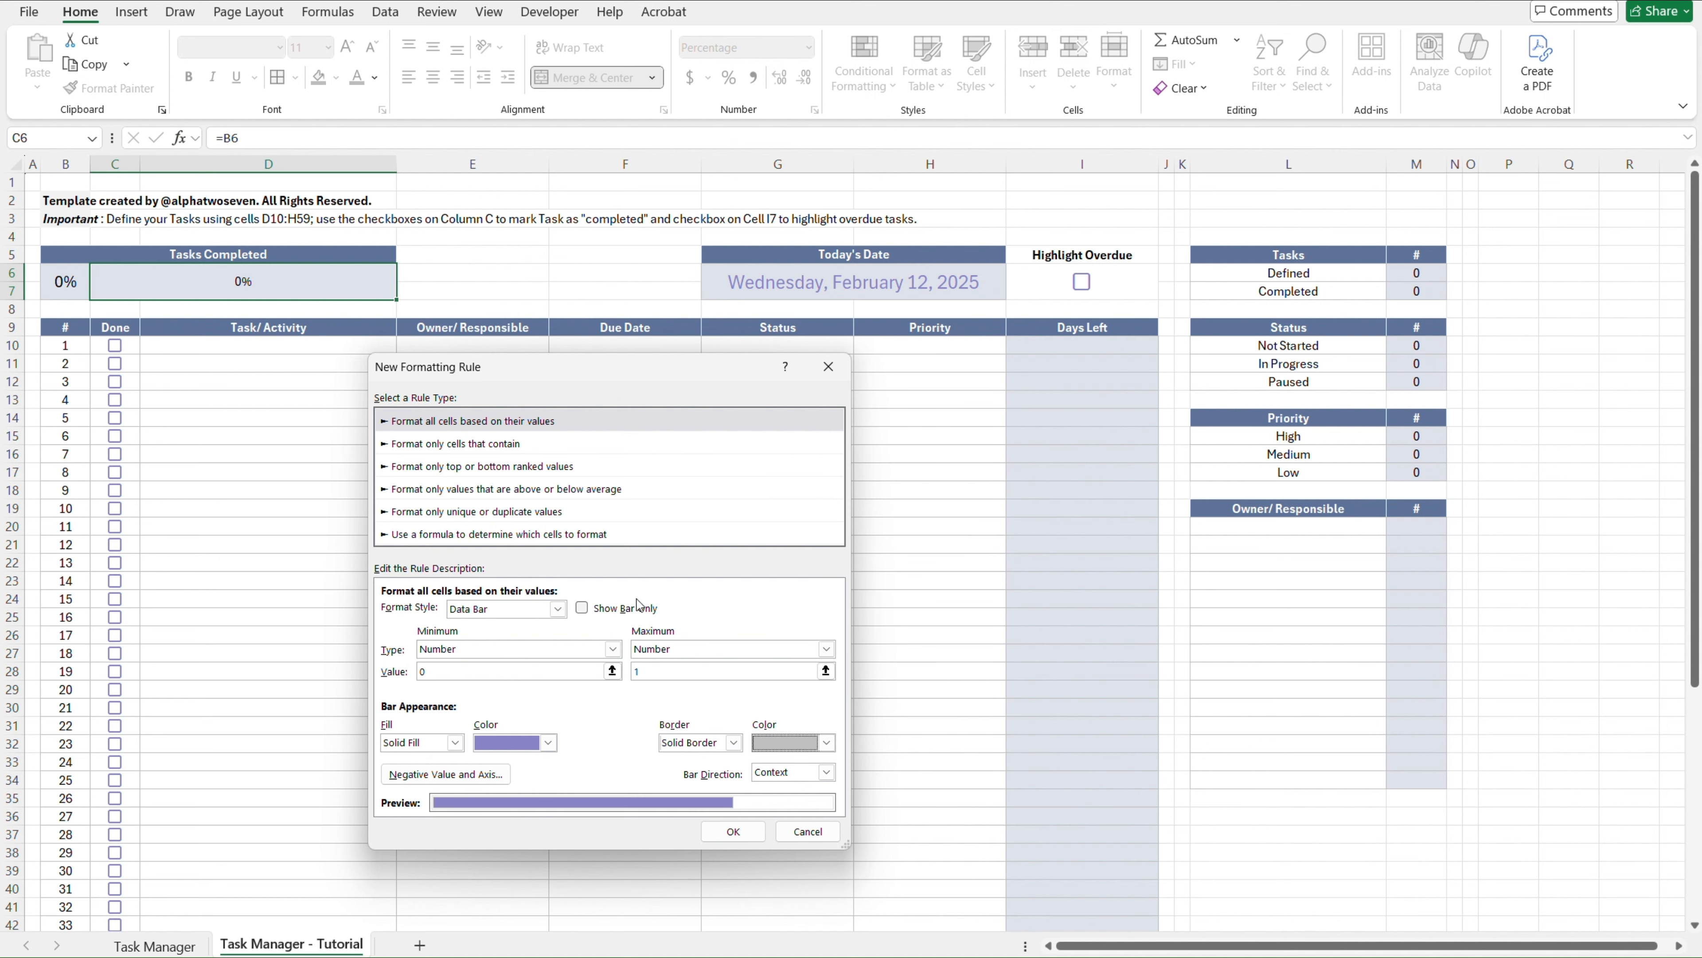
left_click(581, 609)
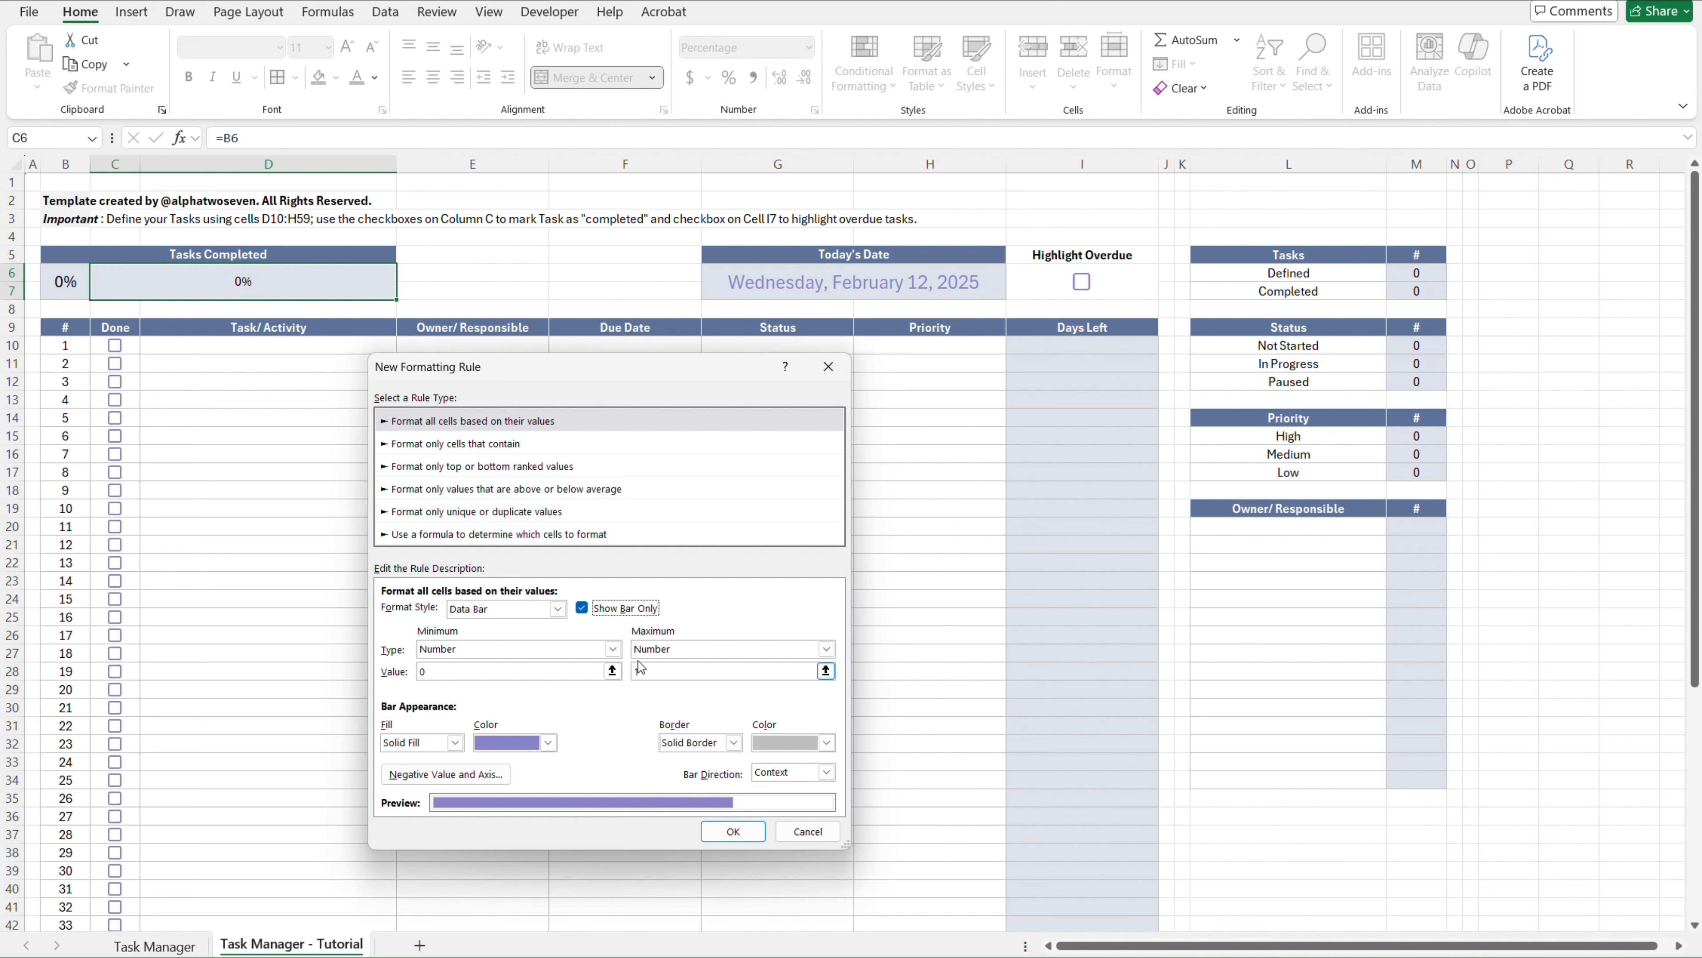
left_click(749, 843)
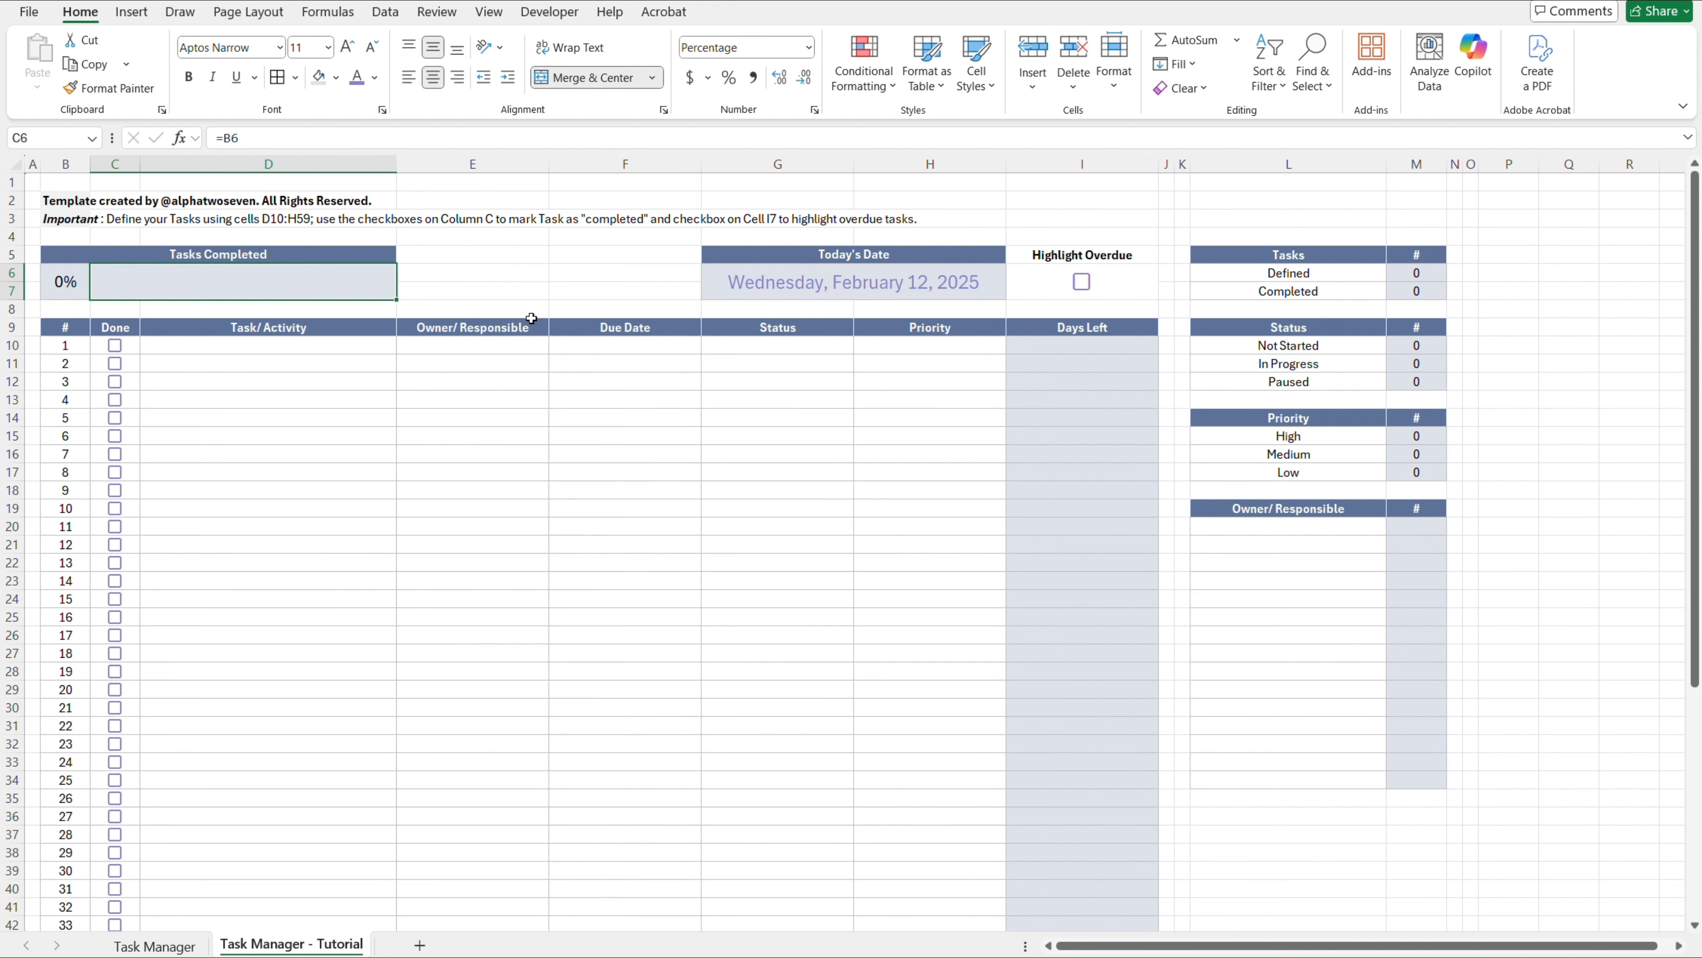
Check the fill and border colors of the C6 data bar rule on the Task Manager sheet, then return to the Tutorial sheet
key("ctrl+Page_Up")
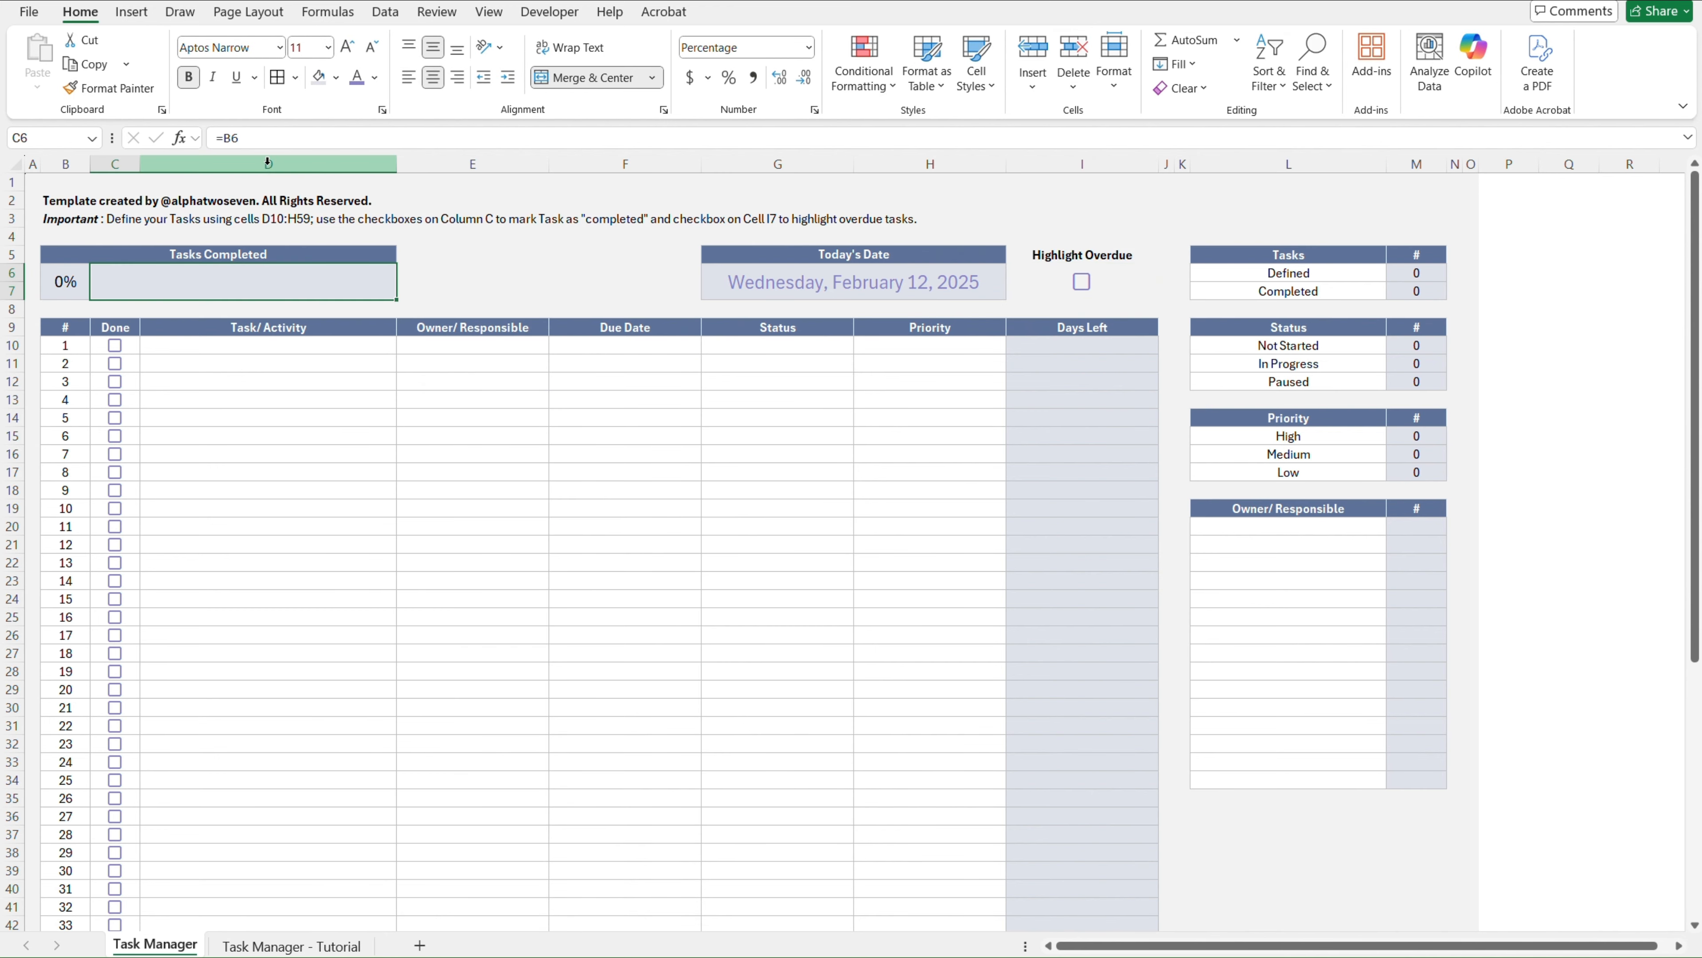
left_click(864, 71)
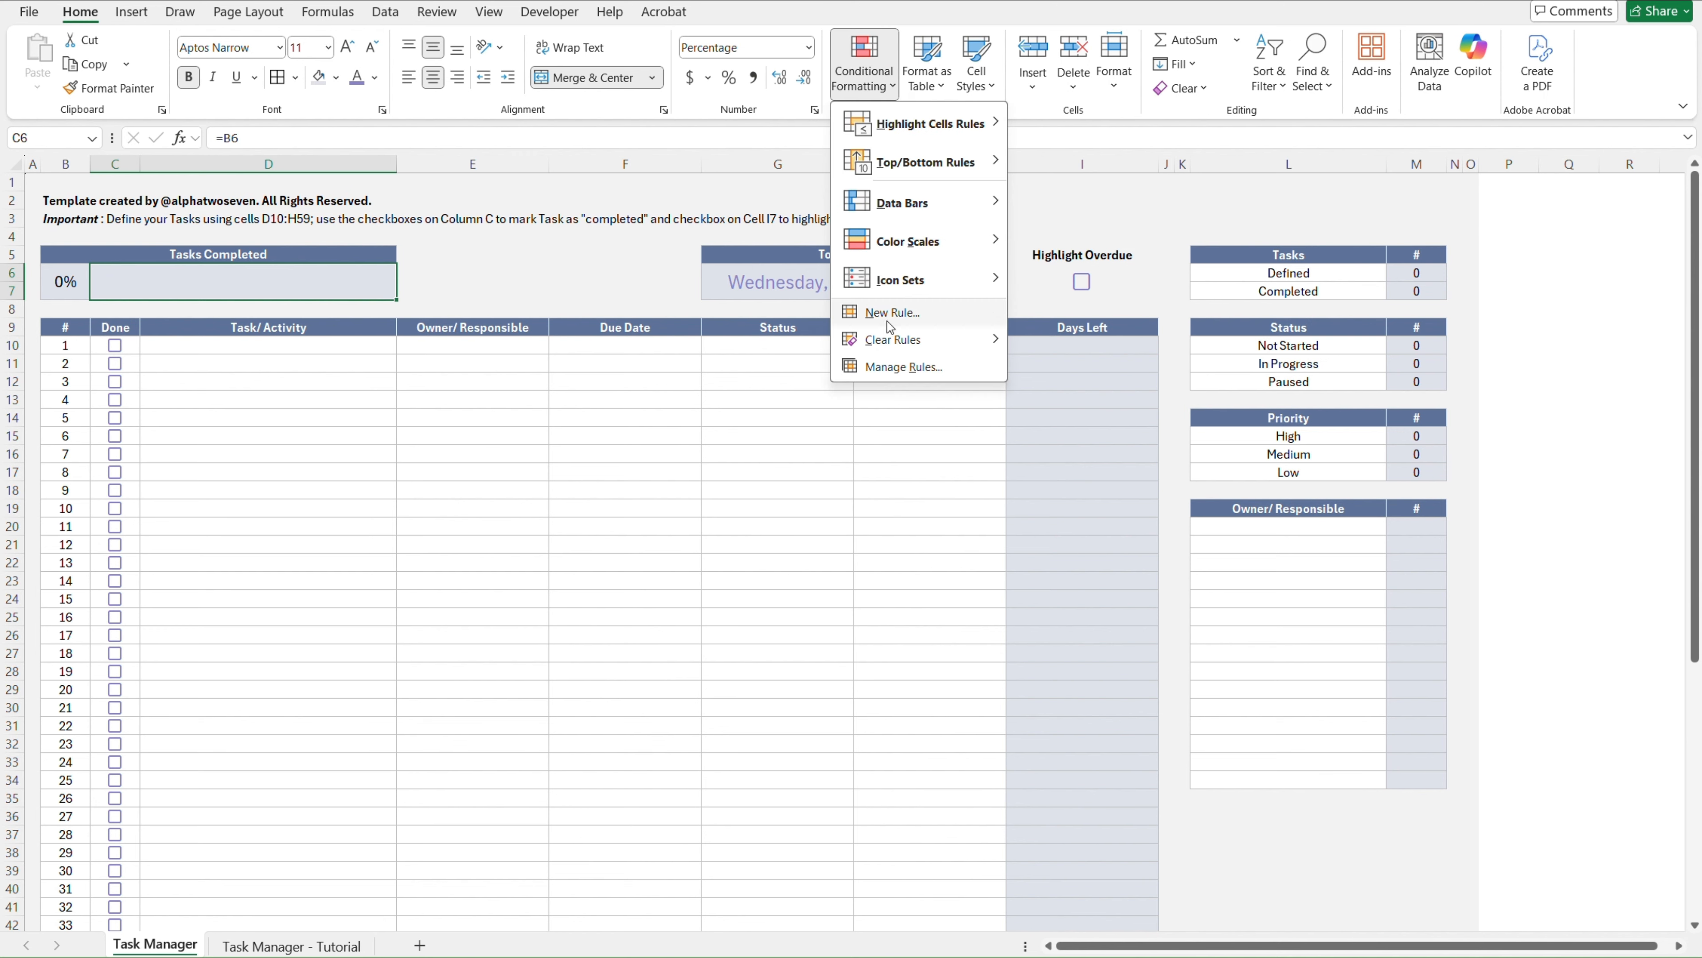
left_click(893, 370)
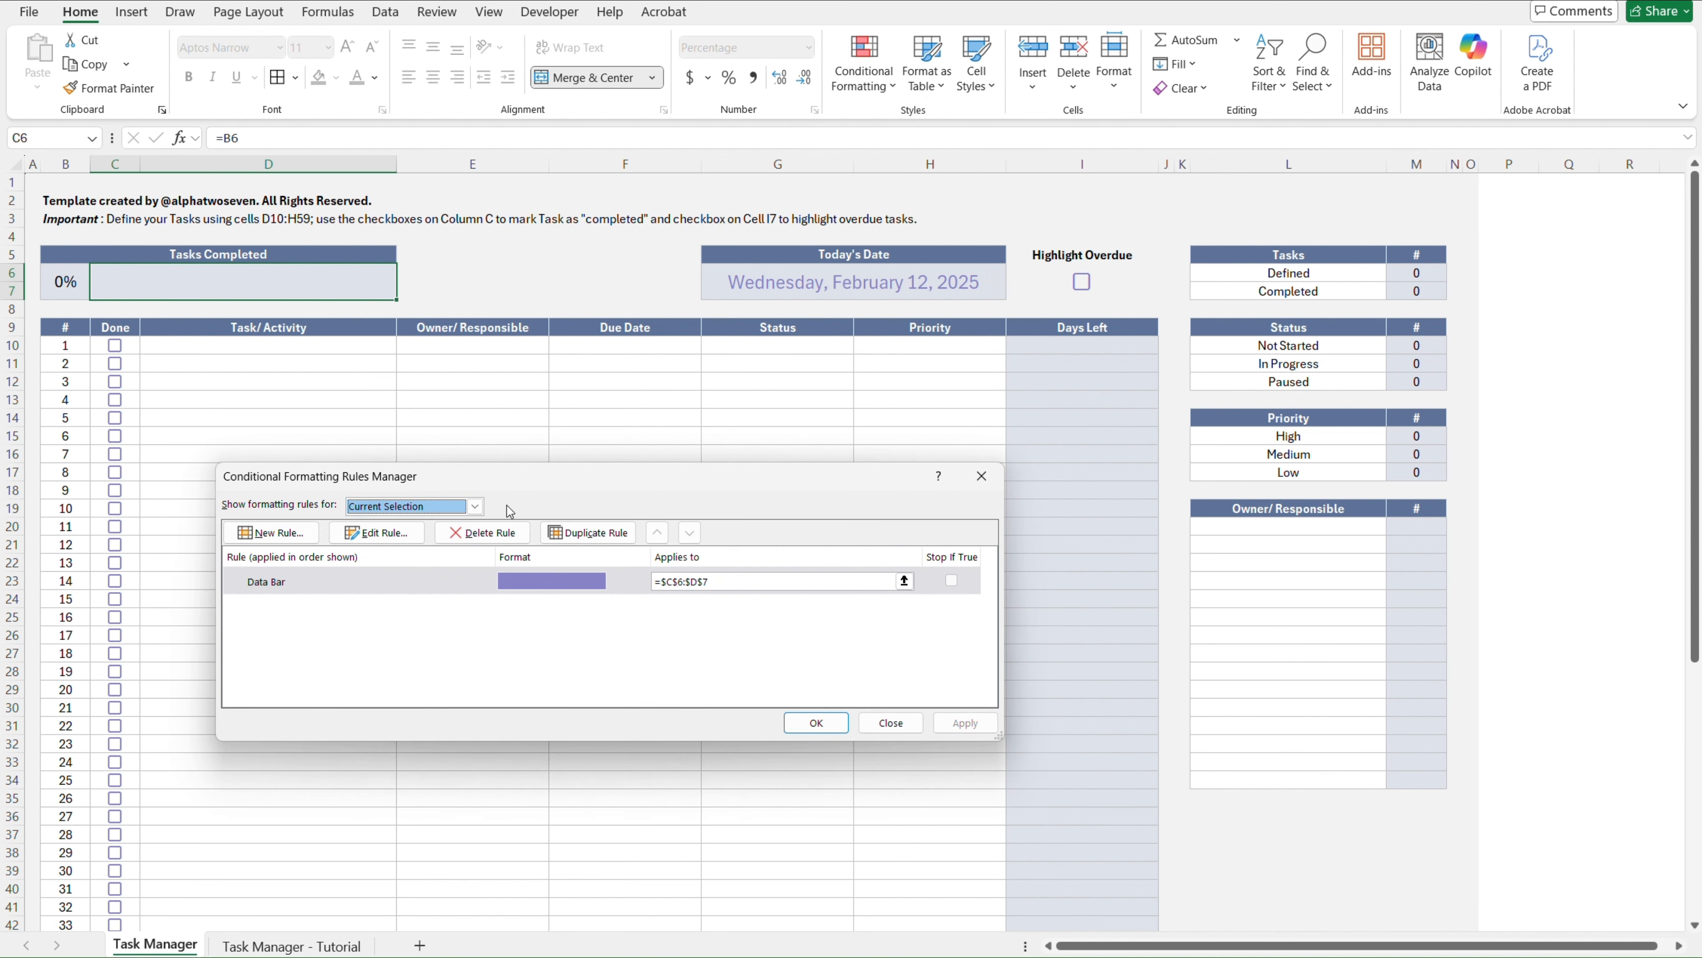
left_click(430, 582)
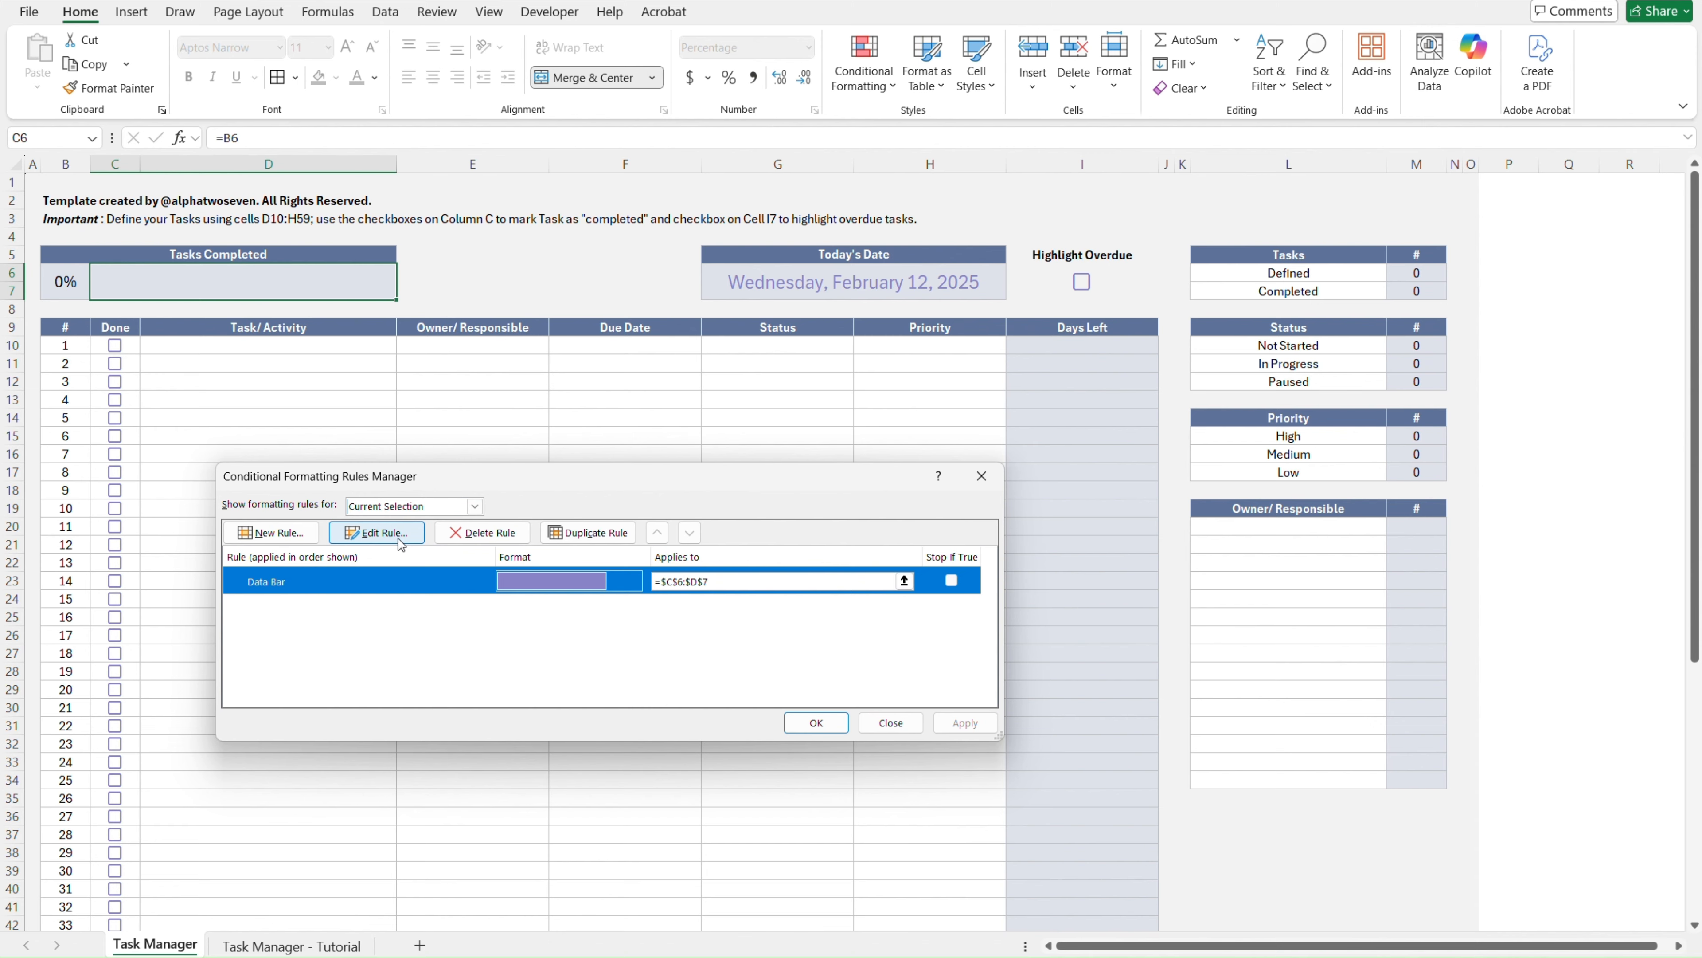
left_click(377, 531)
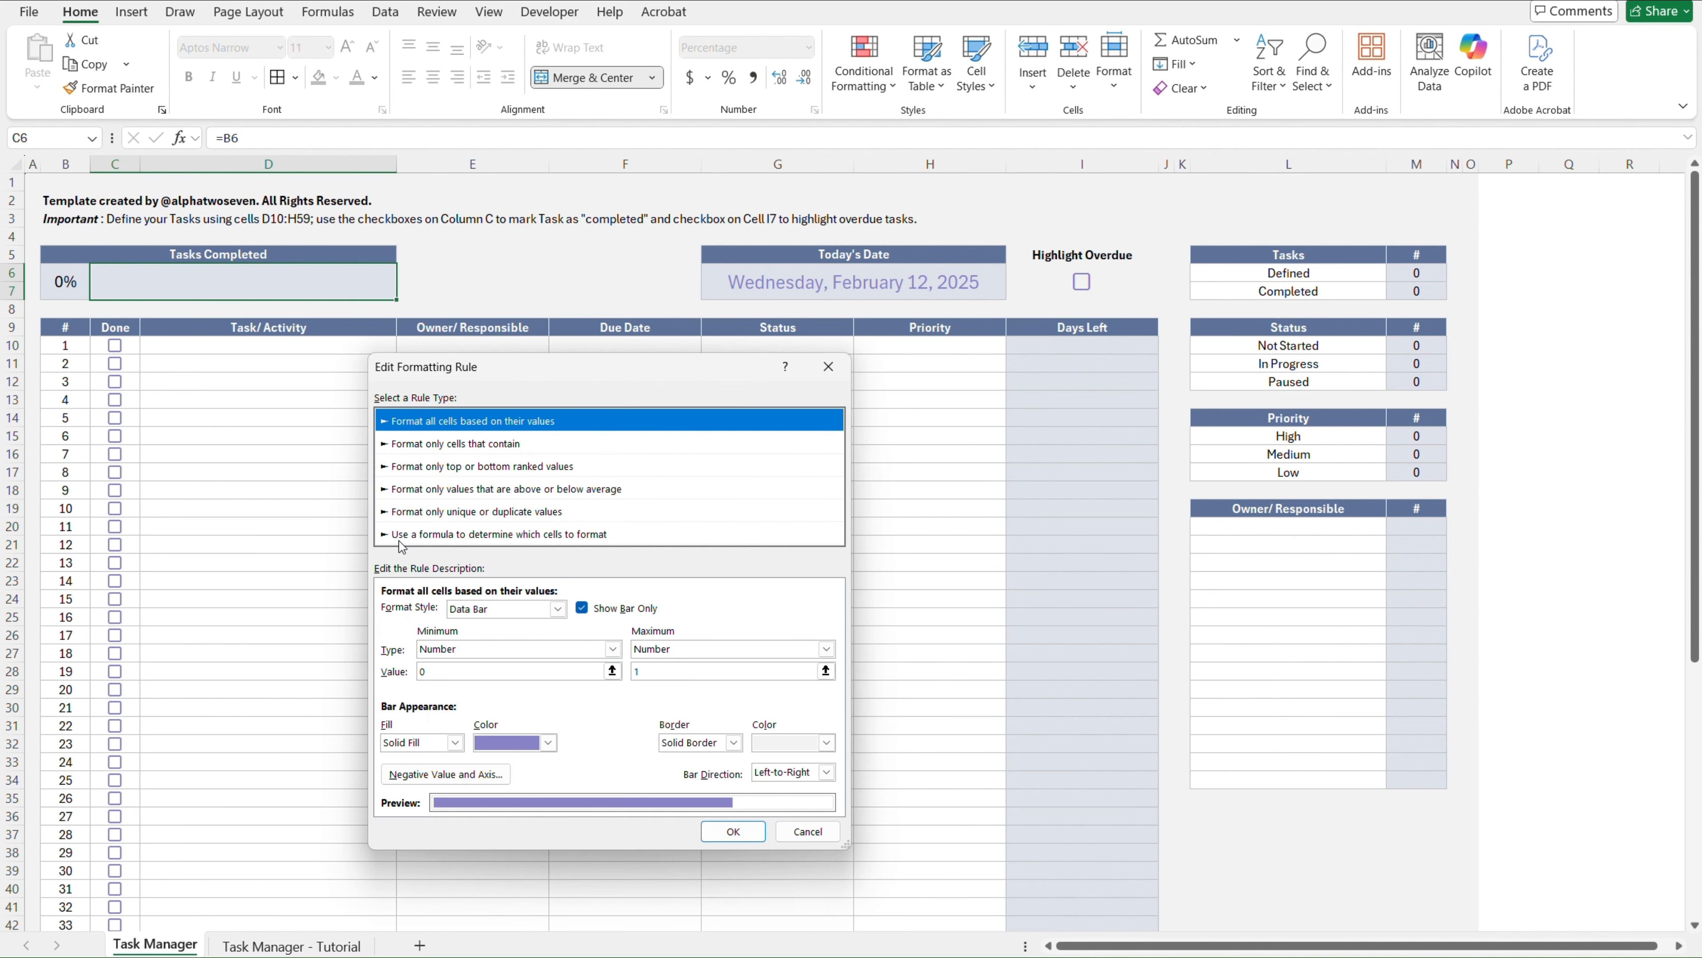
left_click(548, 742)
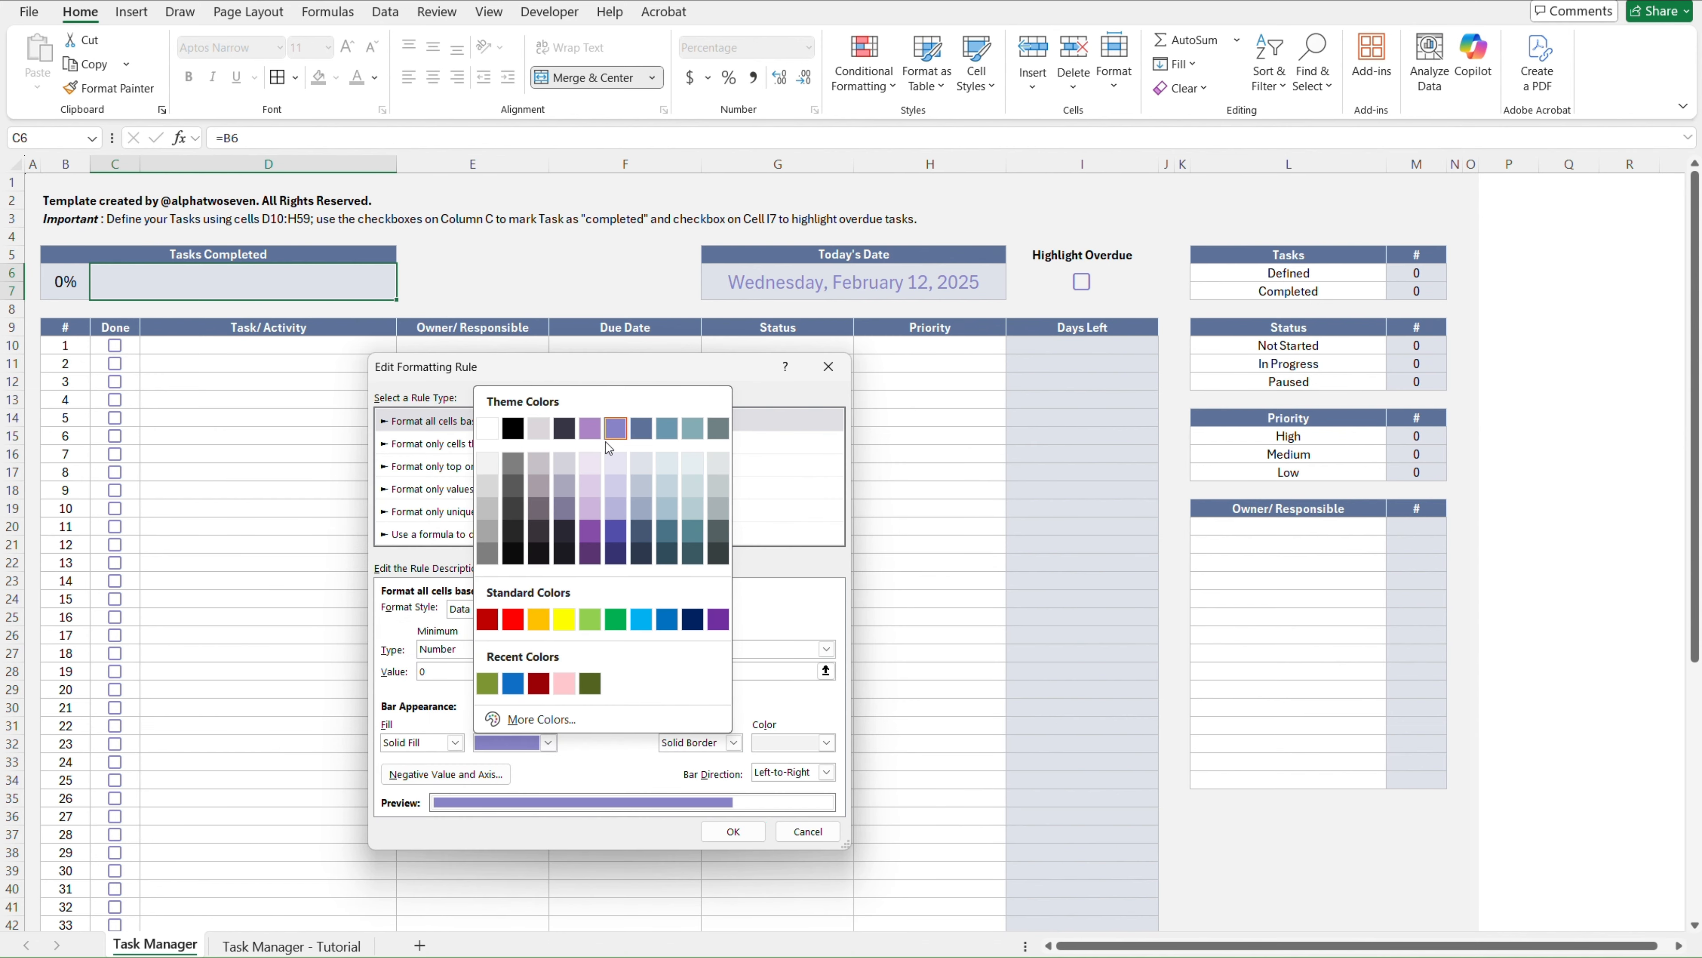
left_click(615, 764)
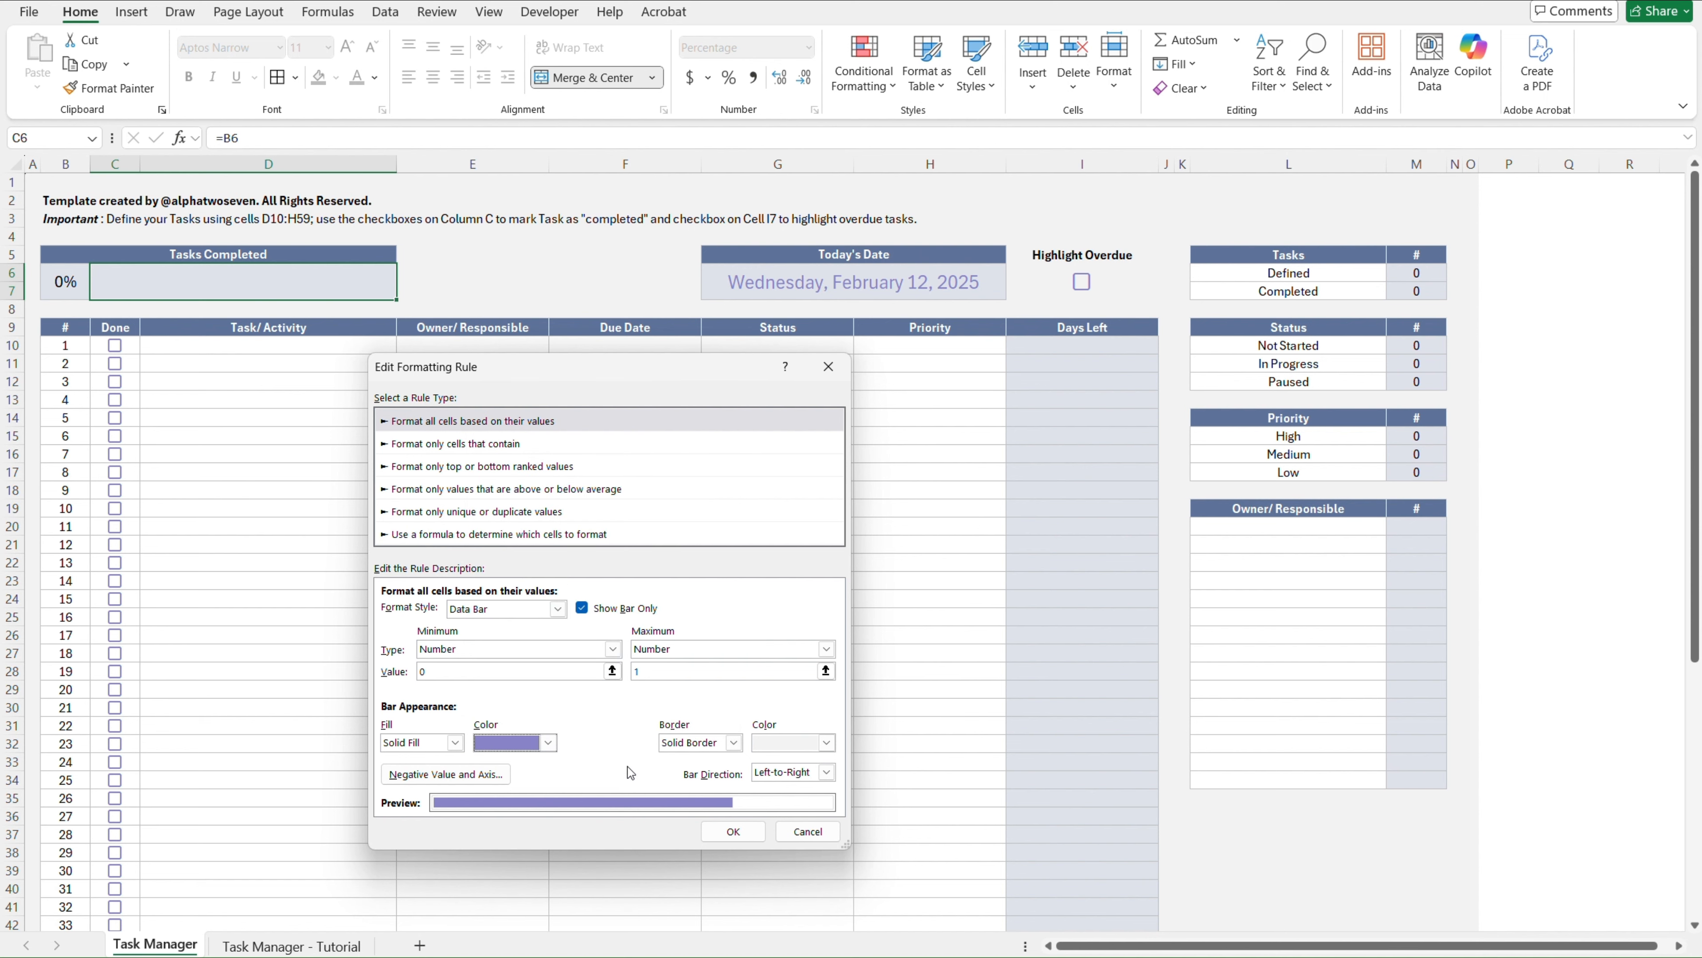
left_click(789, 750)
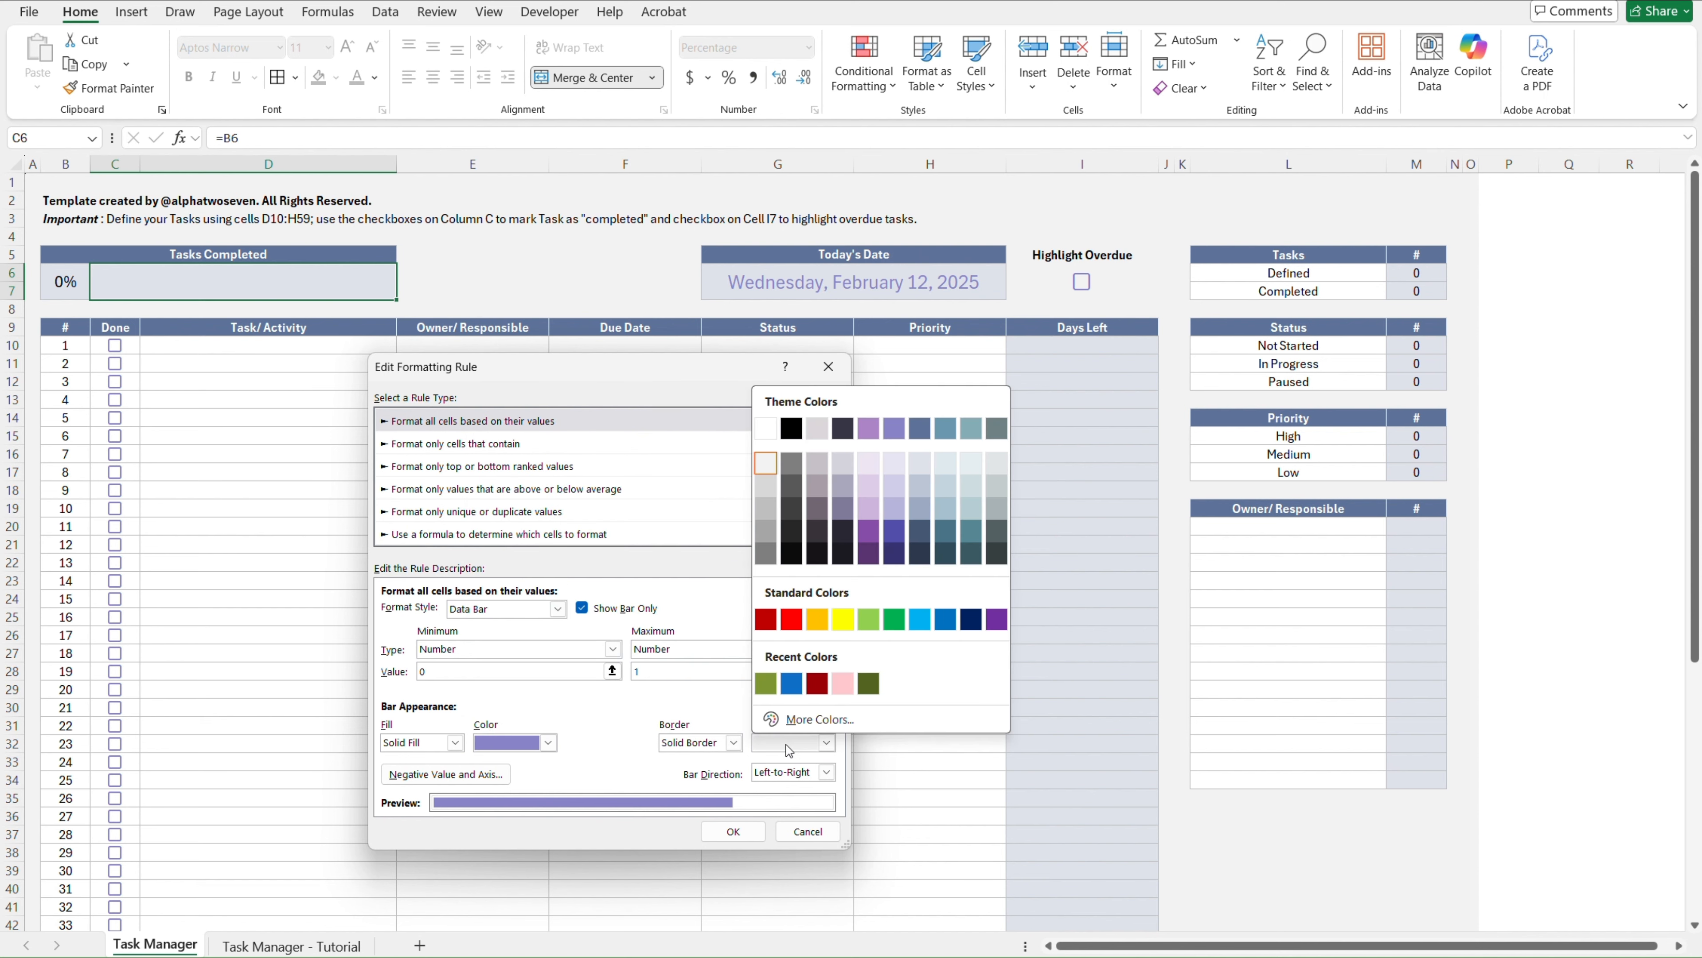
left_click(812, 833)
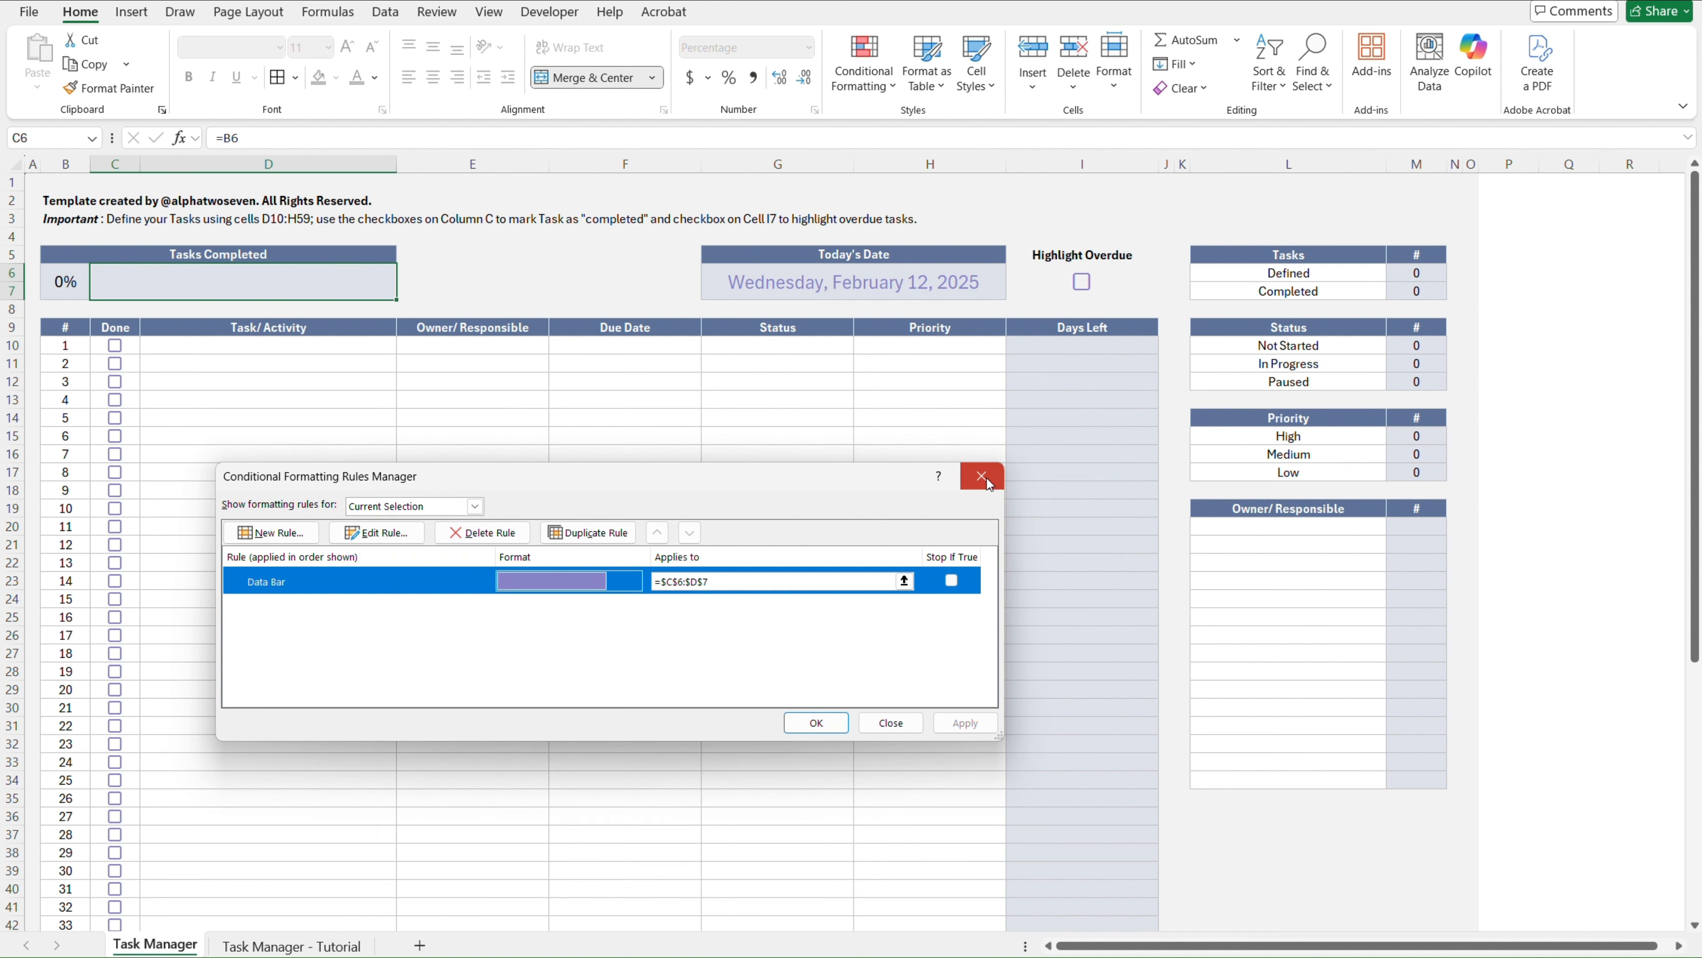
left_click(982, 476)
key("ctrl+Page_Down")
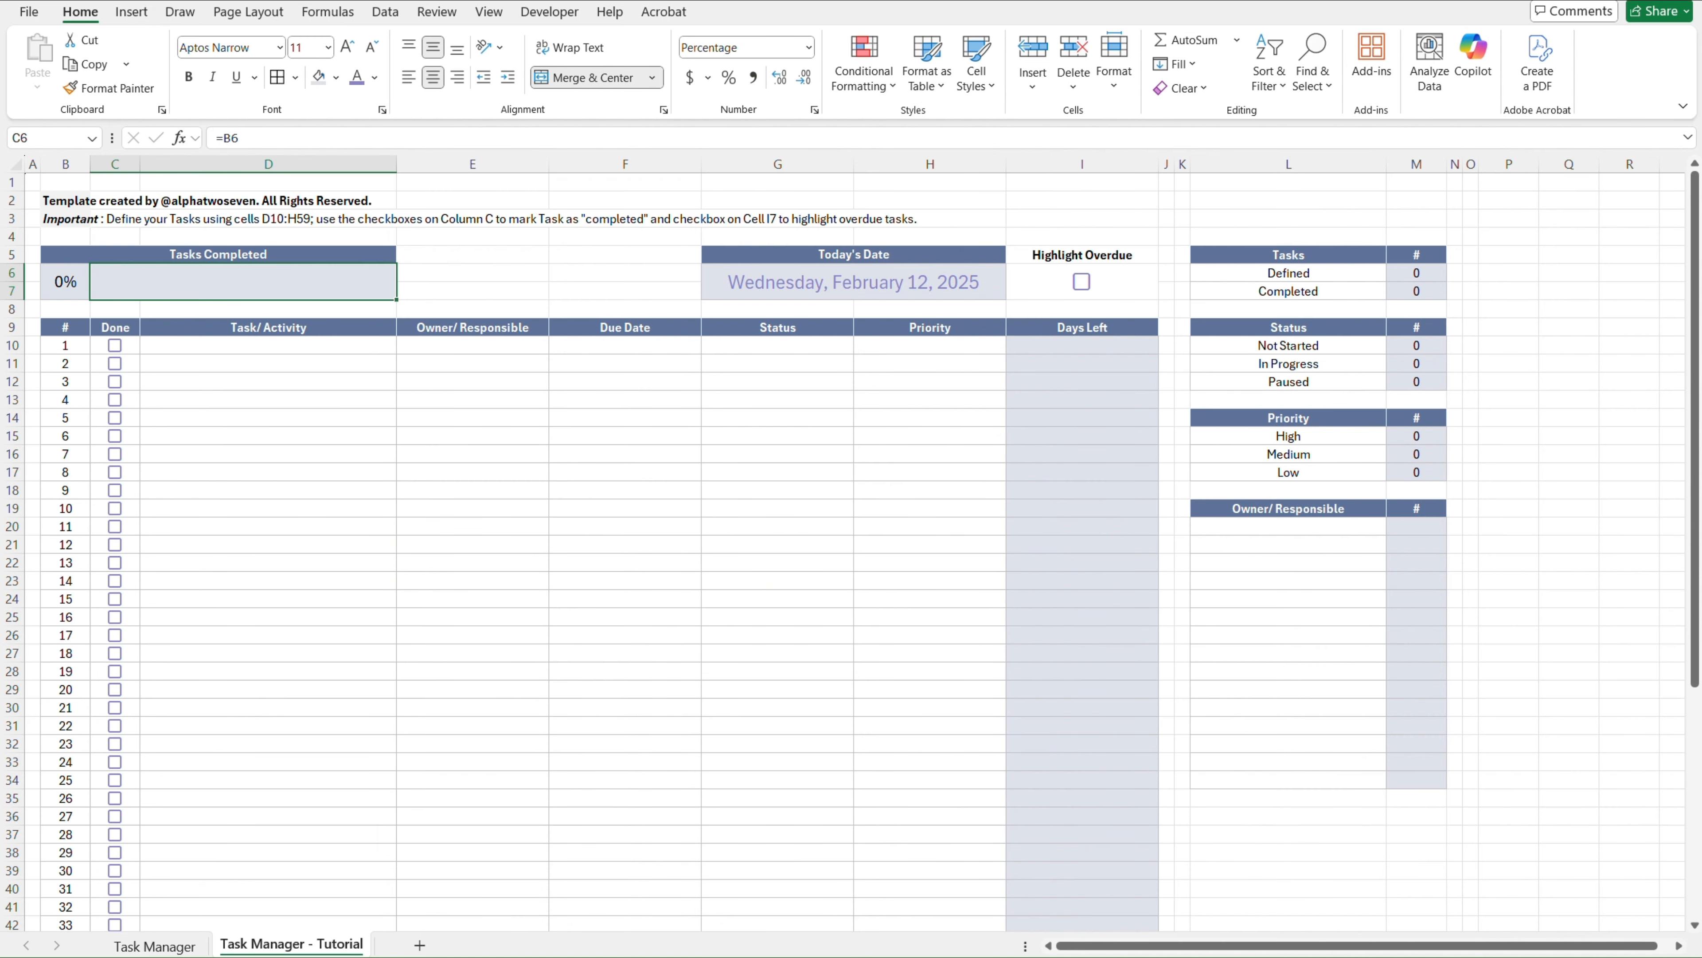
Edit the C6 data bar rule on the Tutorial sheet to use the lightest gray border color and apply it
left_click(343, 78)
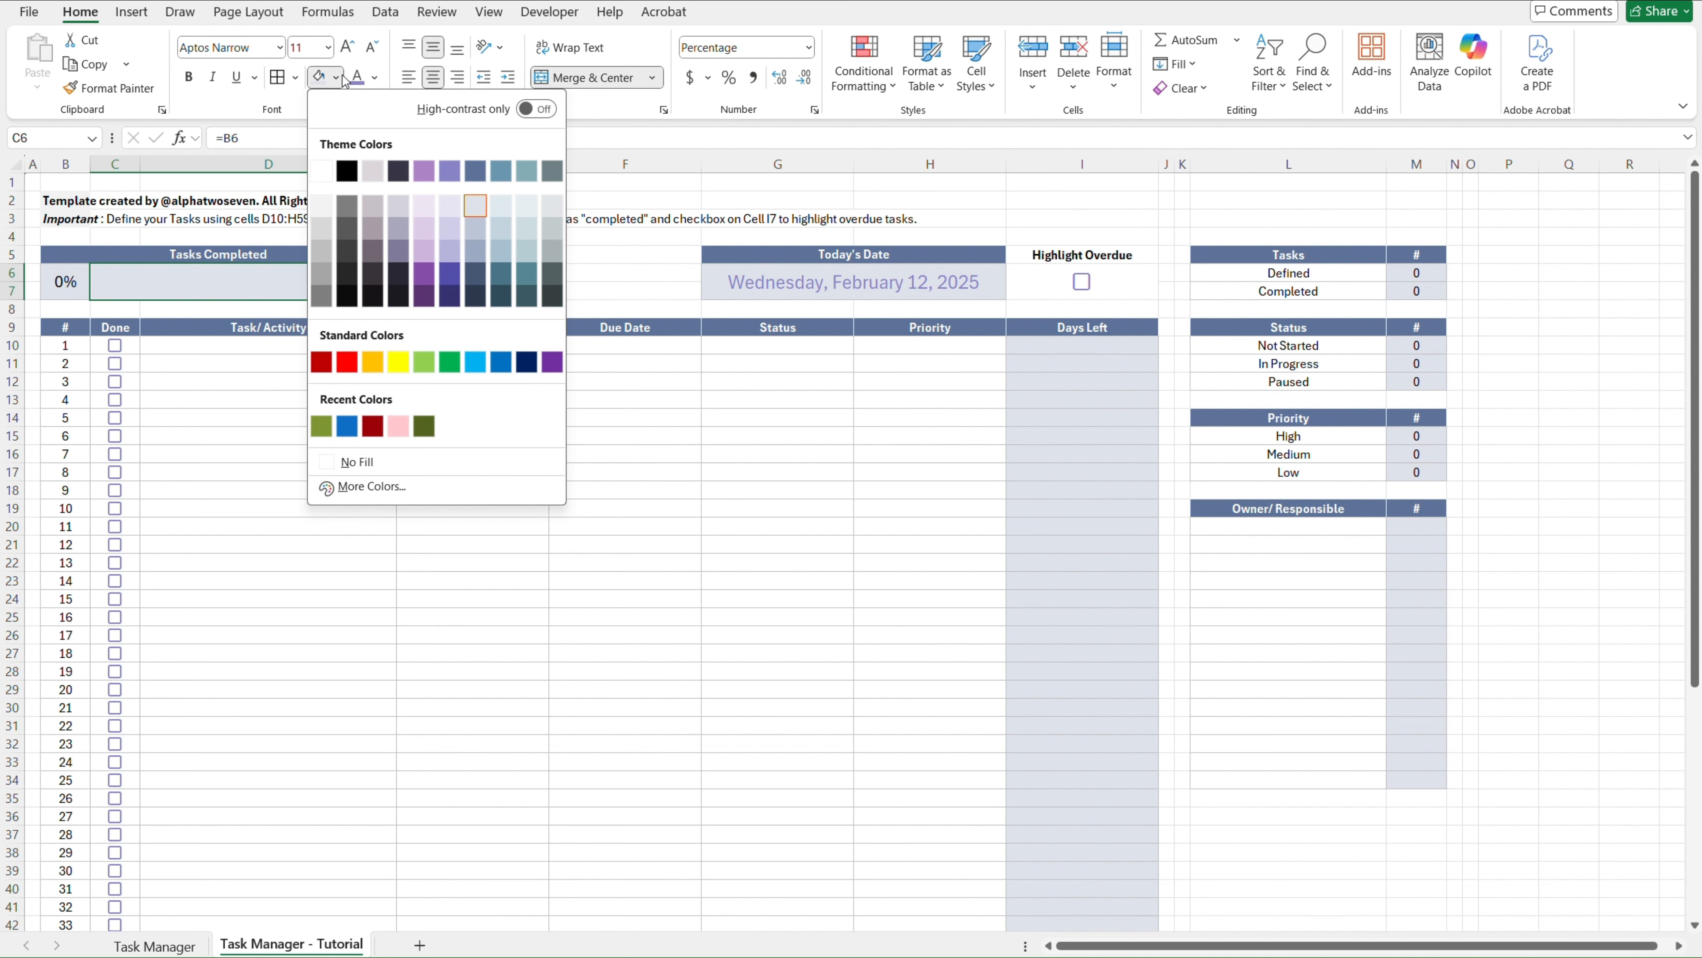
left_click(342, 79)
left_click(864, 67)
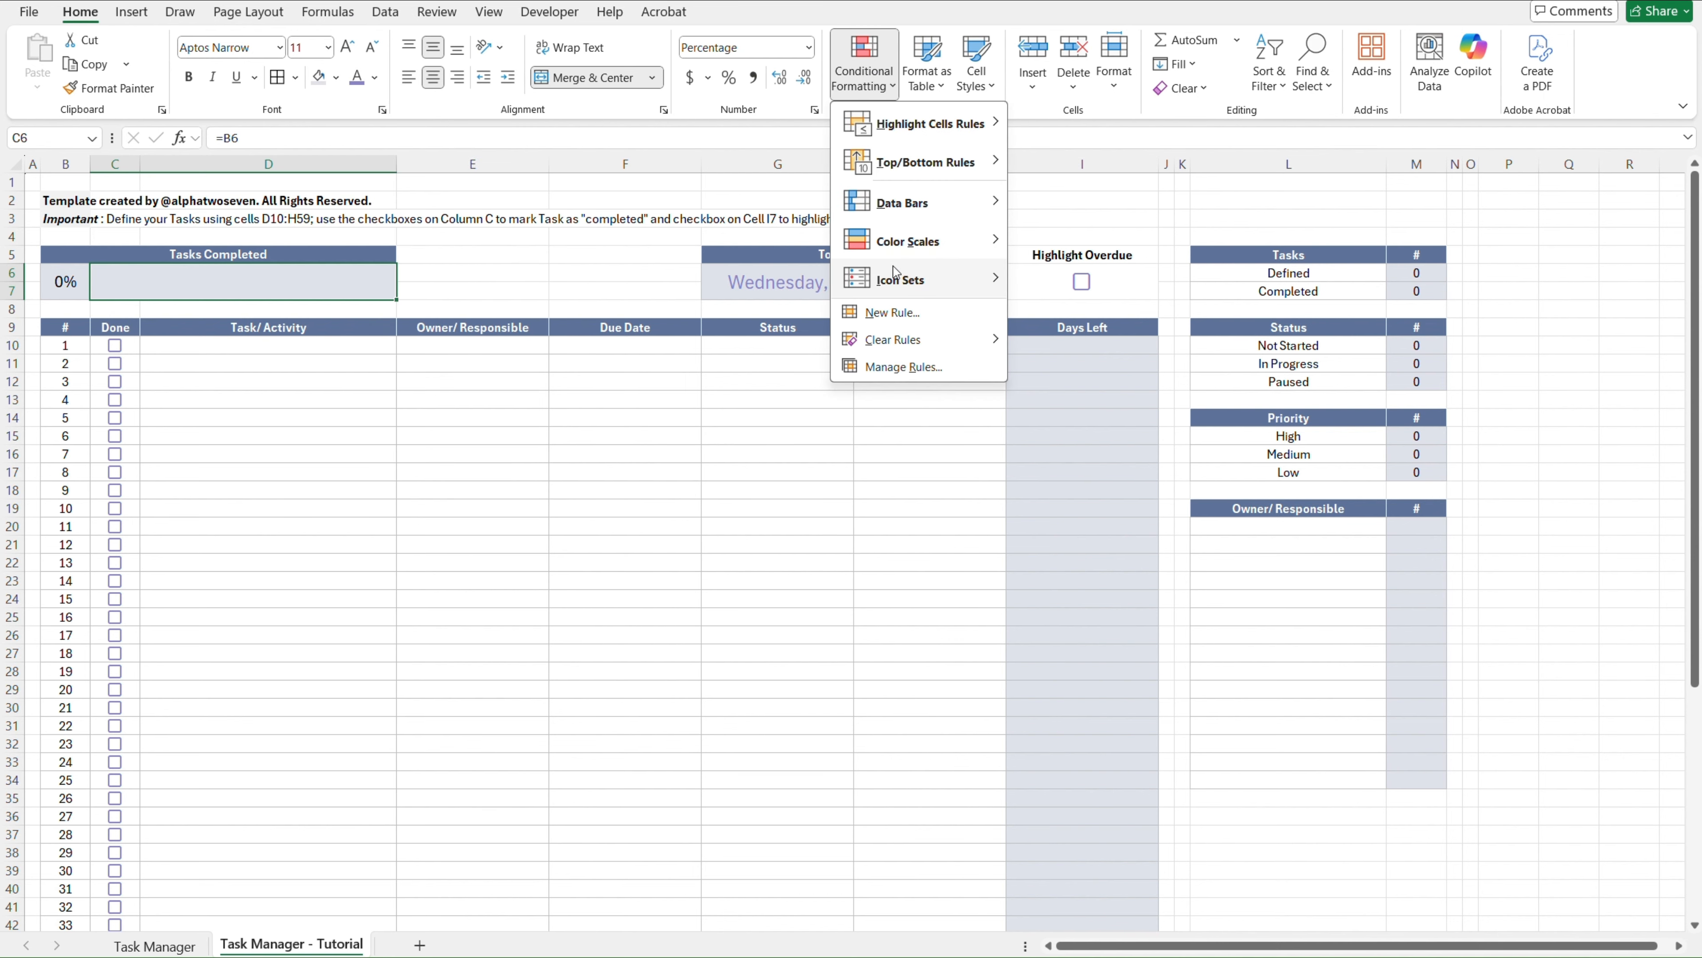
left_click(929, 374)
left_click(391, 591)
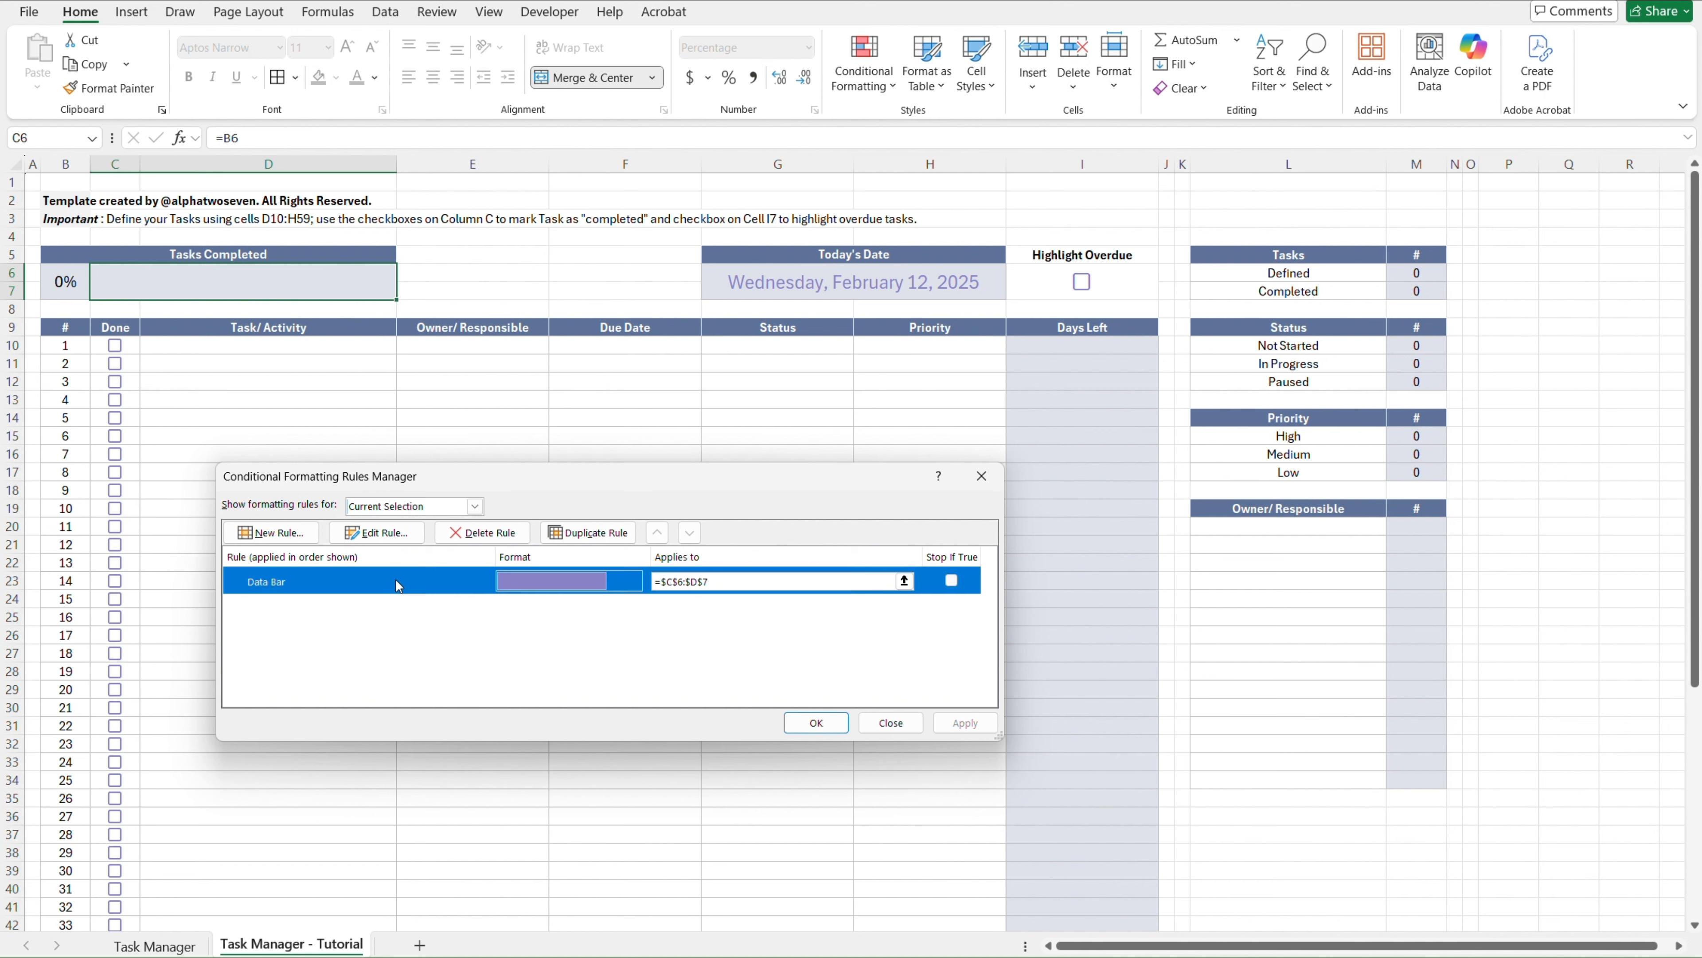
left_click(376, 537)
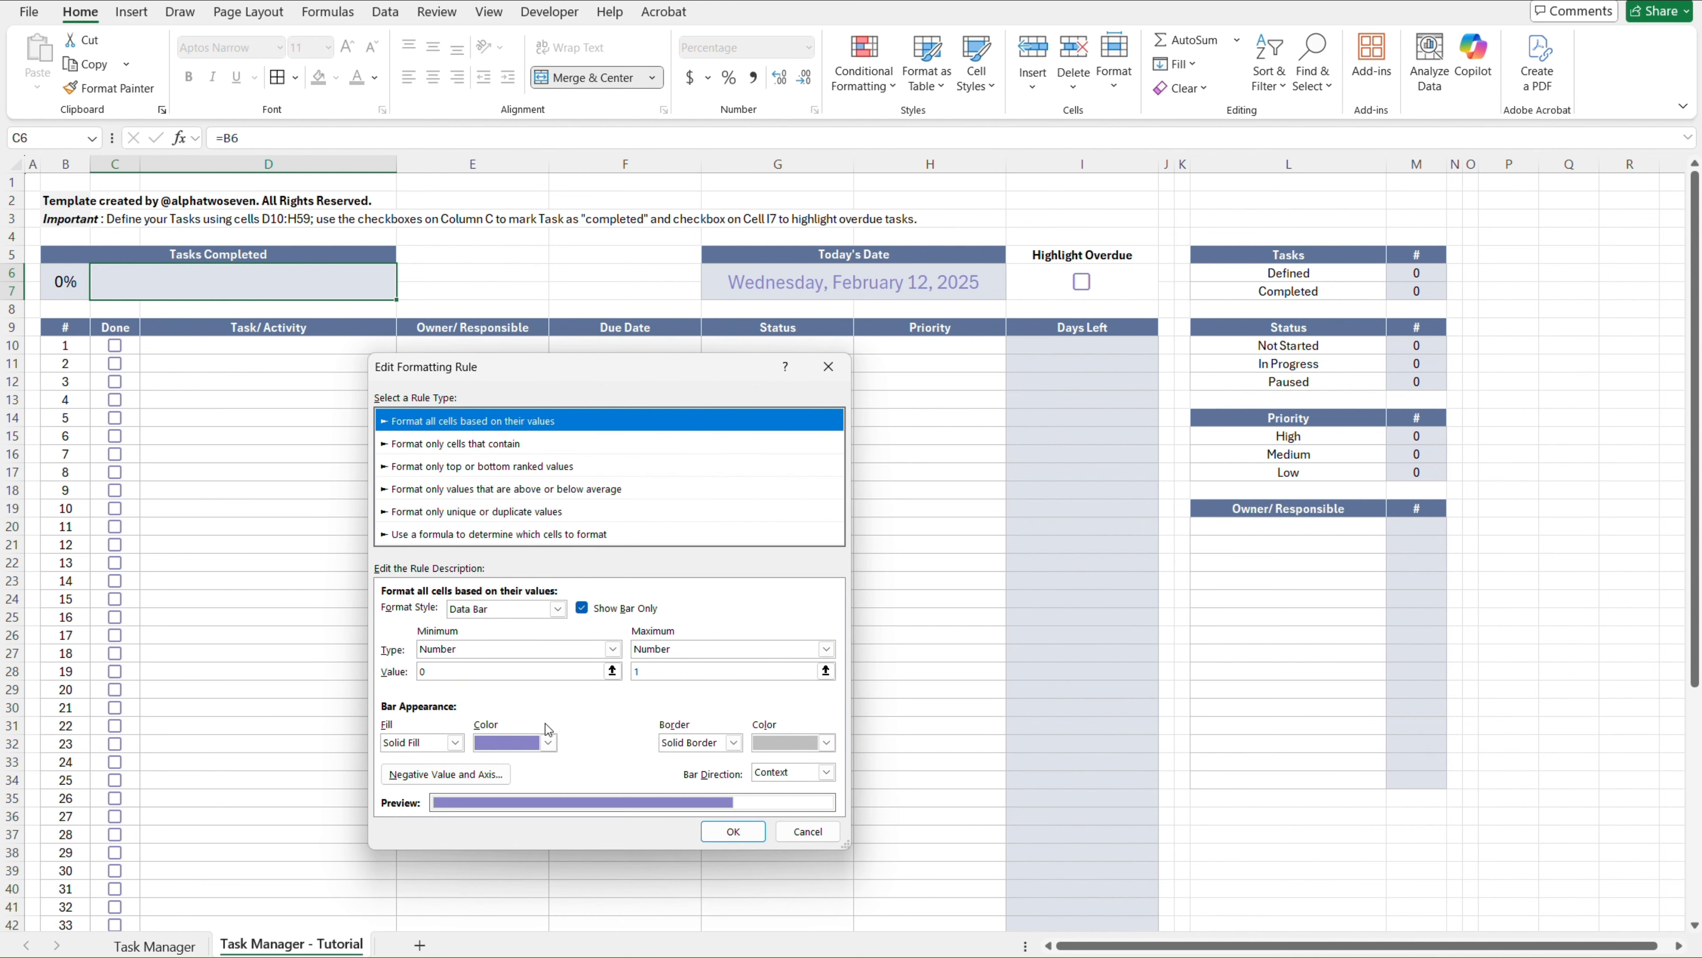
left_click(550, 743)
left_click(551, 744)
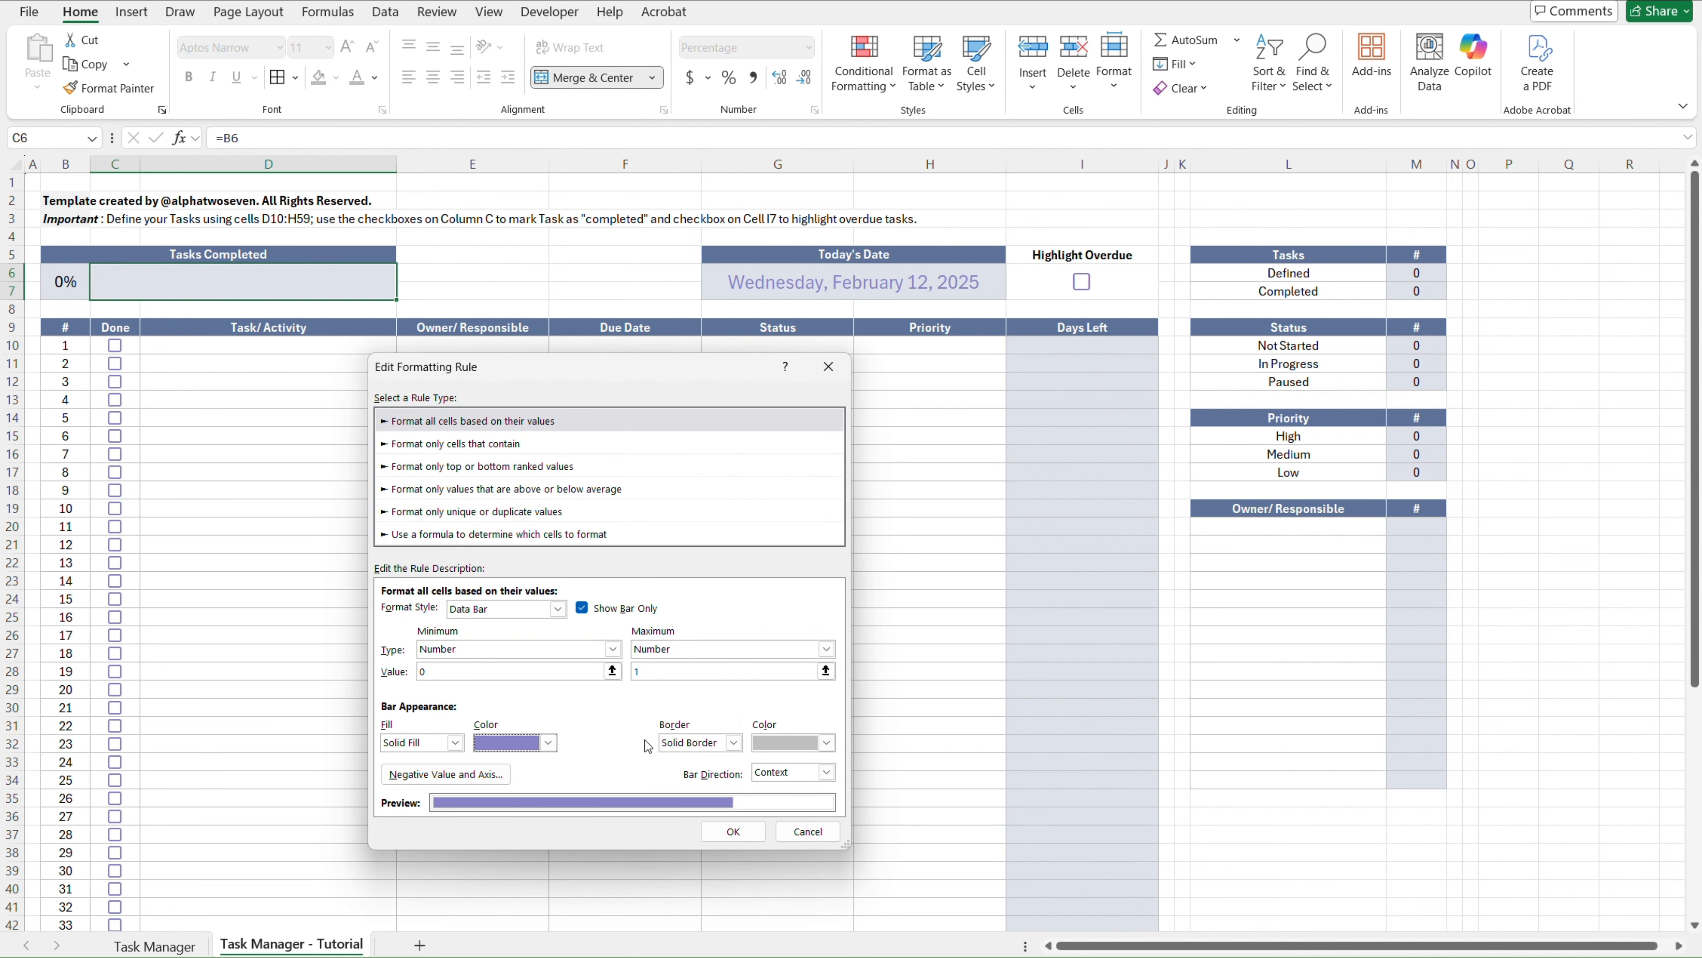
left_click(826, 742)
left_click(775, 464)
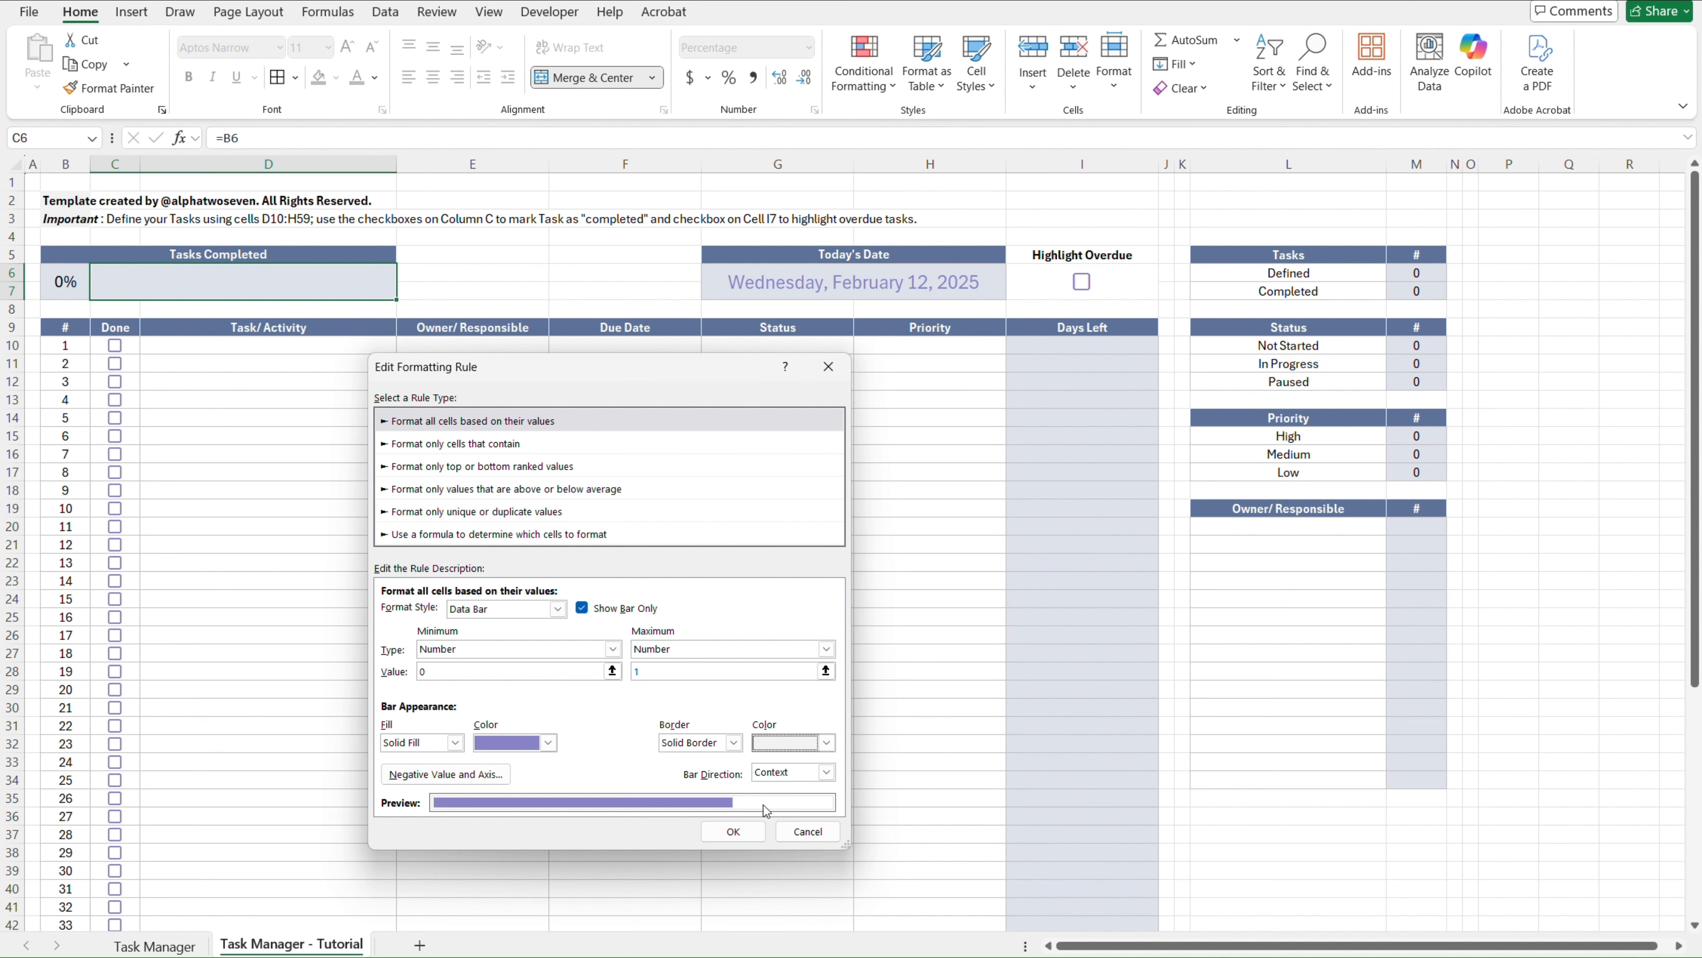
left_click(741, 831)
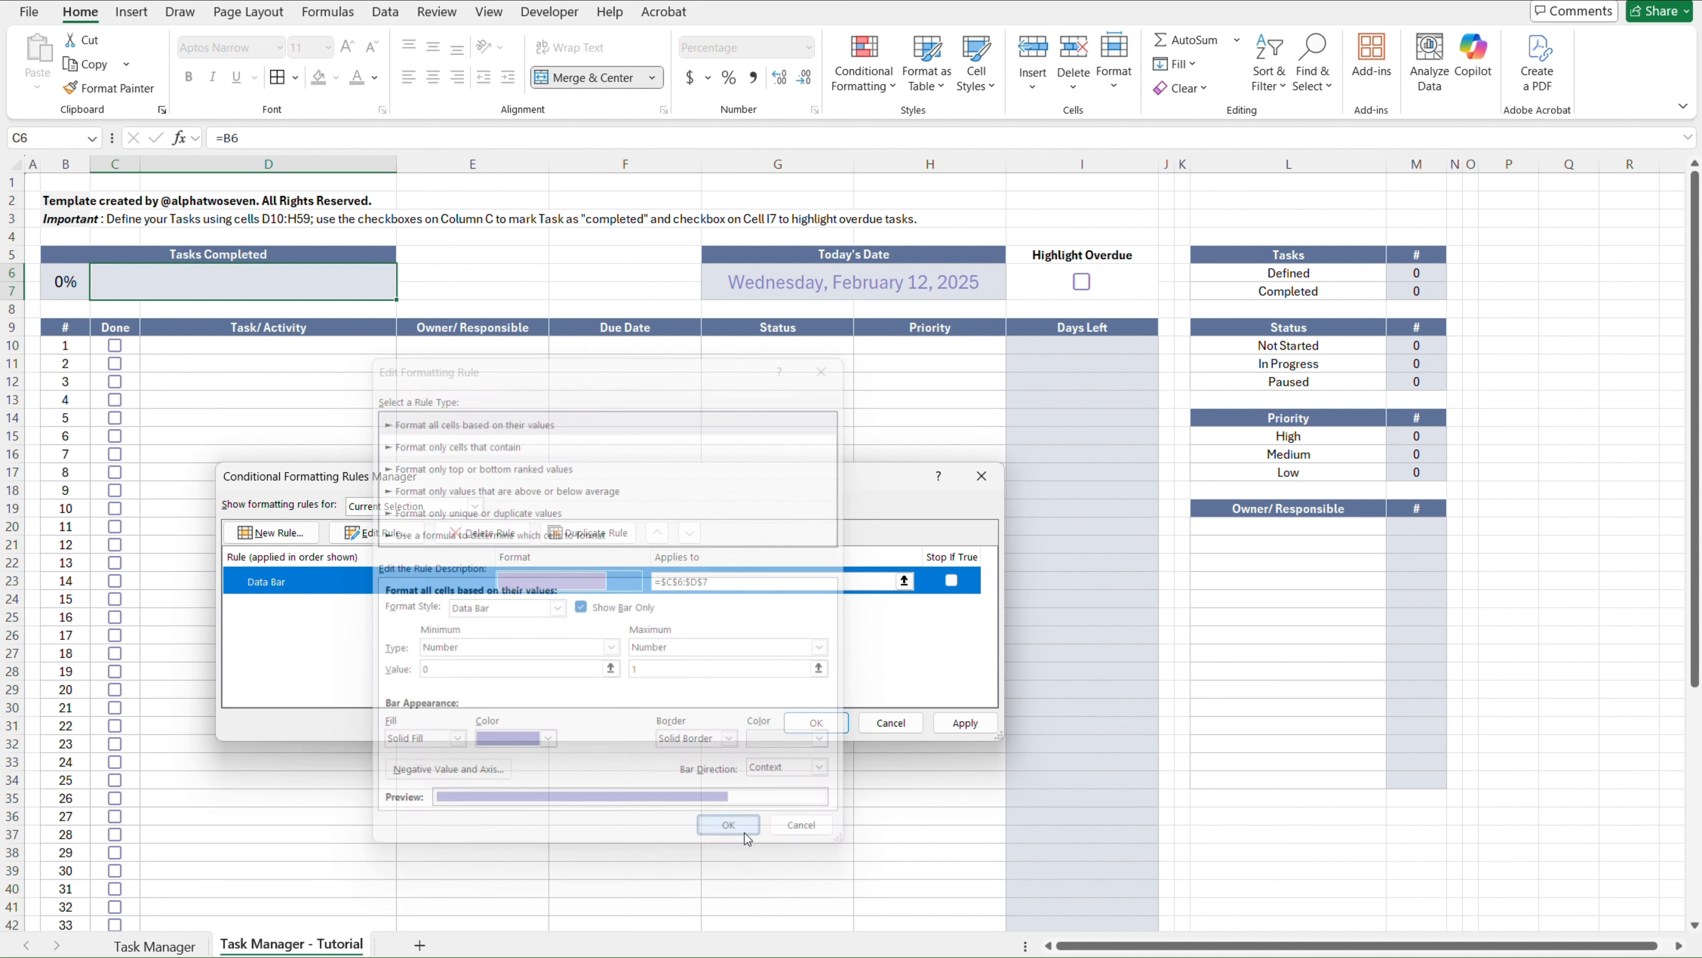
left_click(963, 726)
left_click(815, 722)
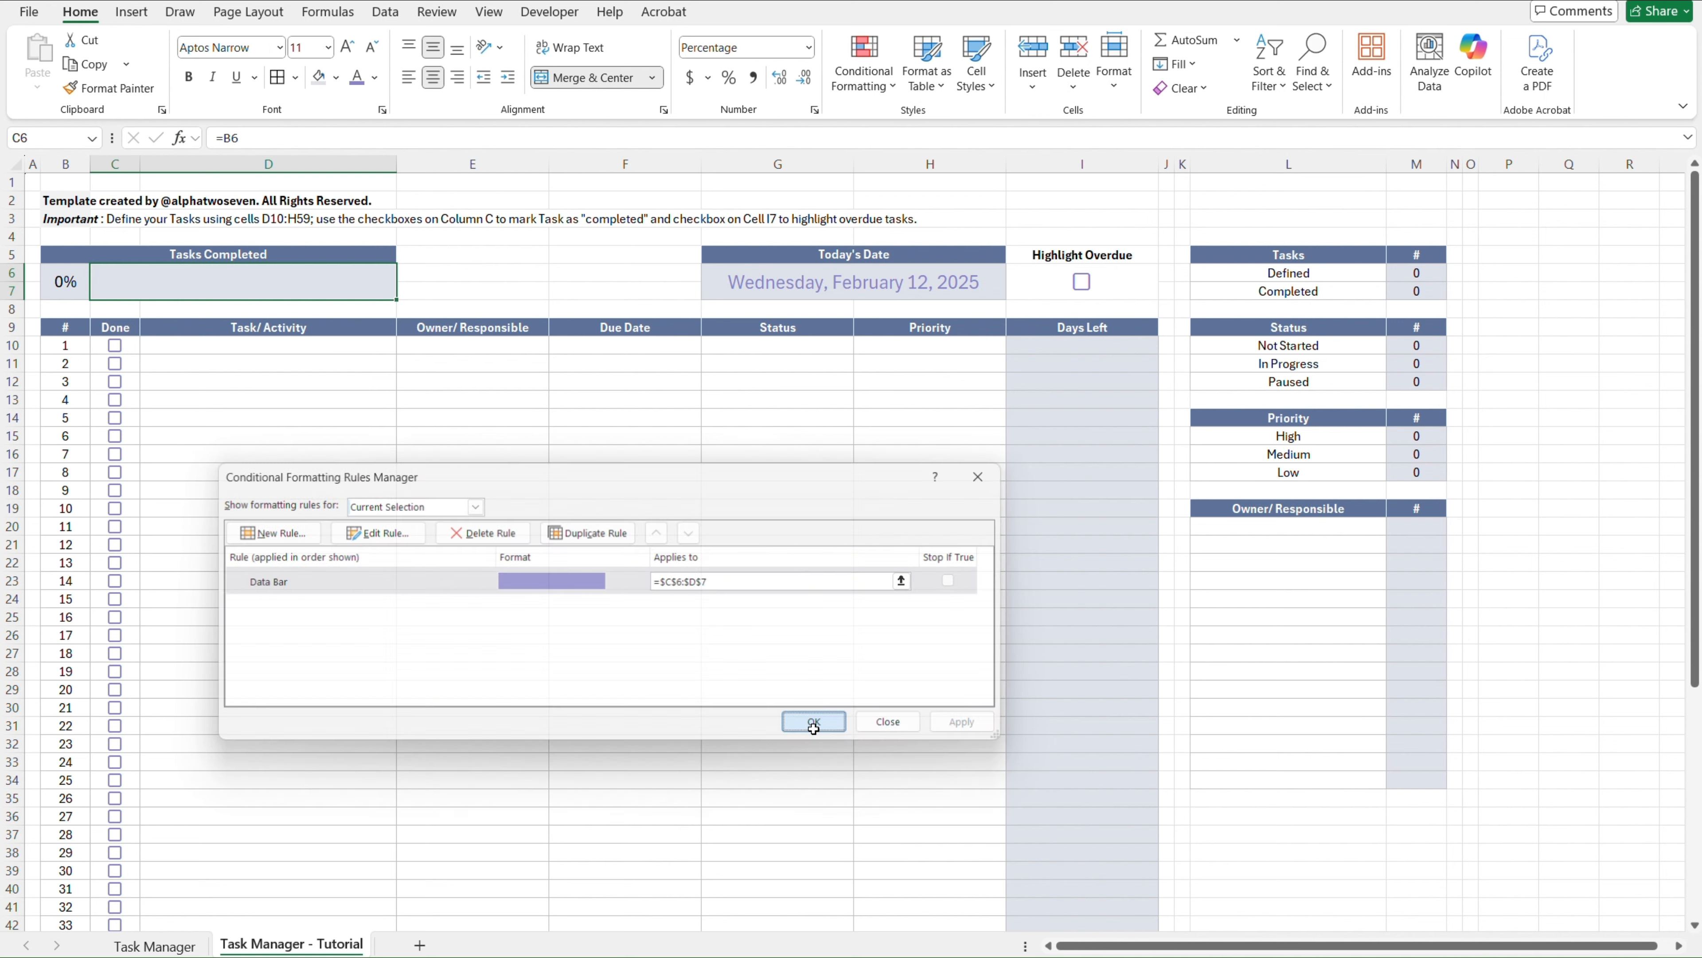
Enter the sample tasks a, b, c, d and e in the Task/Activity cells D10 to D14
left_click(276, 350)
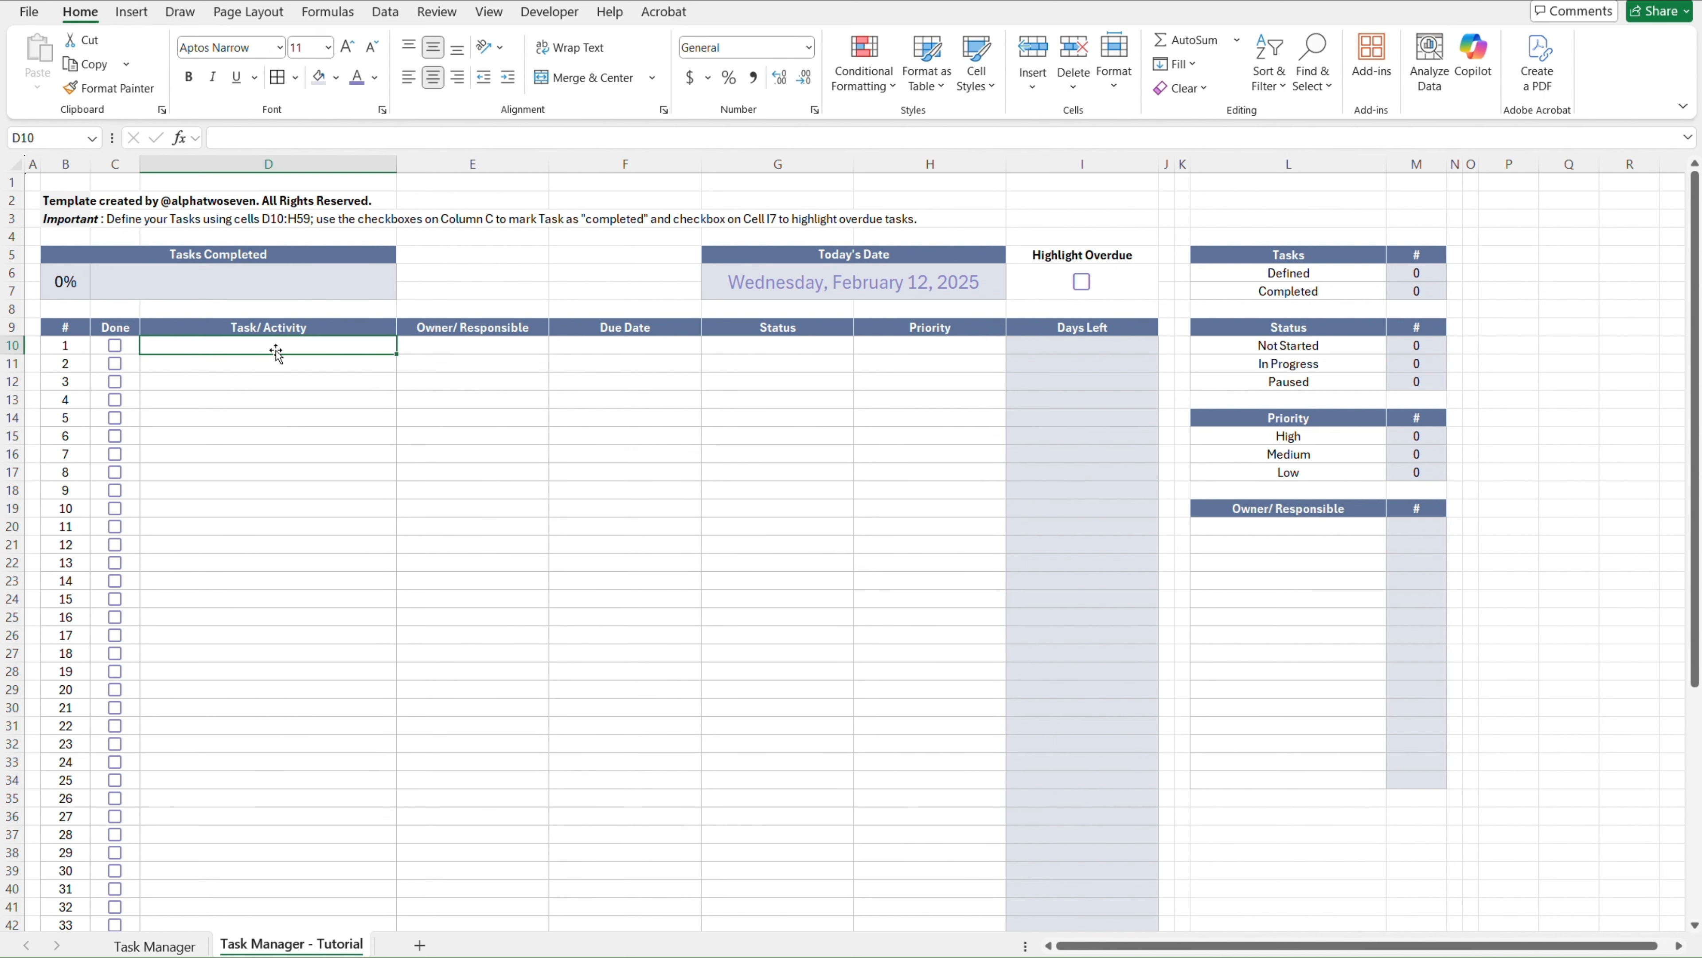
type("a")
key("Return")
type("b")
key("Return")
type("c")
key("Return")
type("d")
key("Return")
type("e")
key("Return")
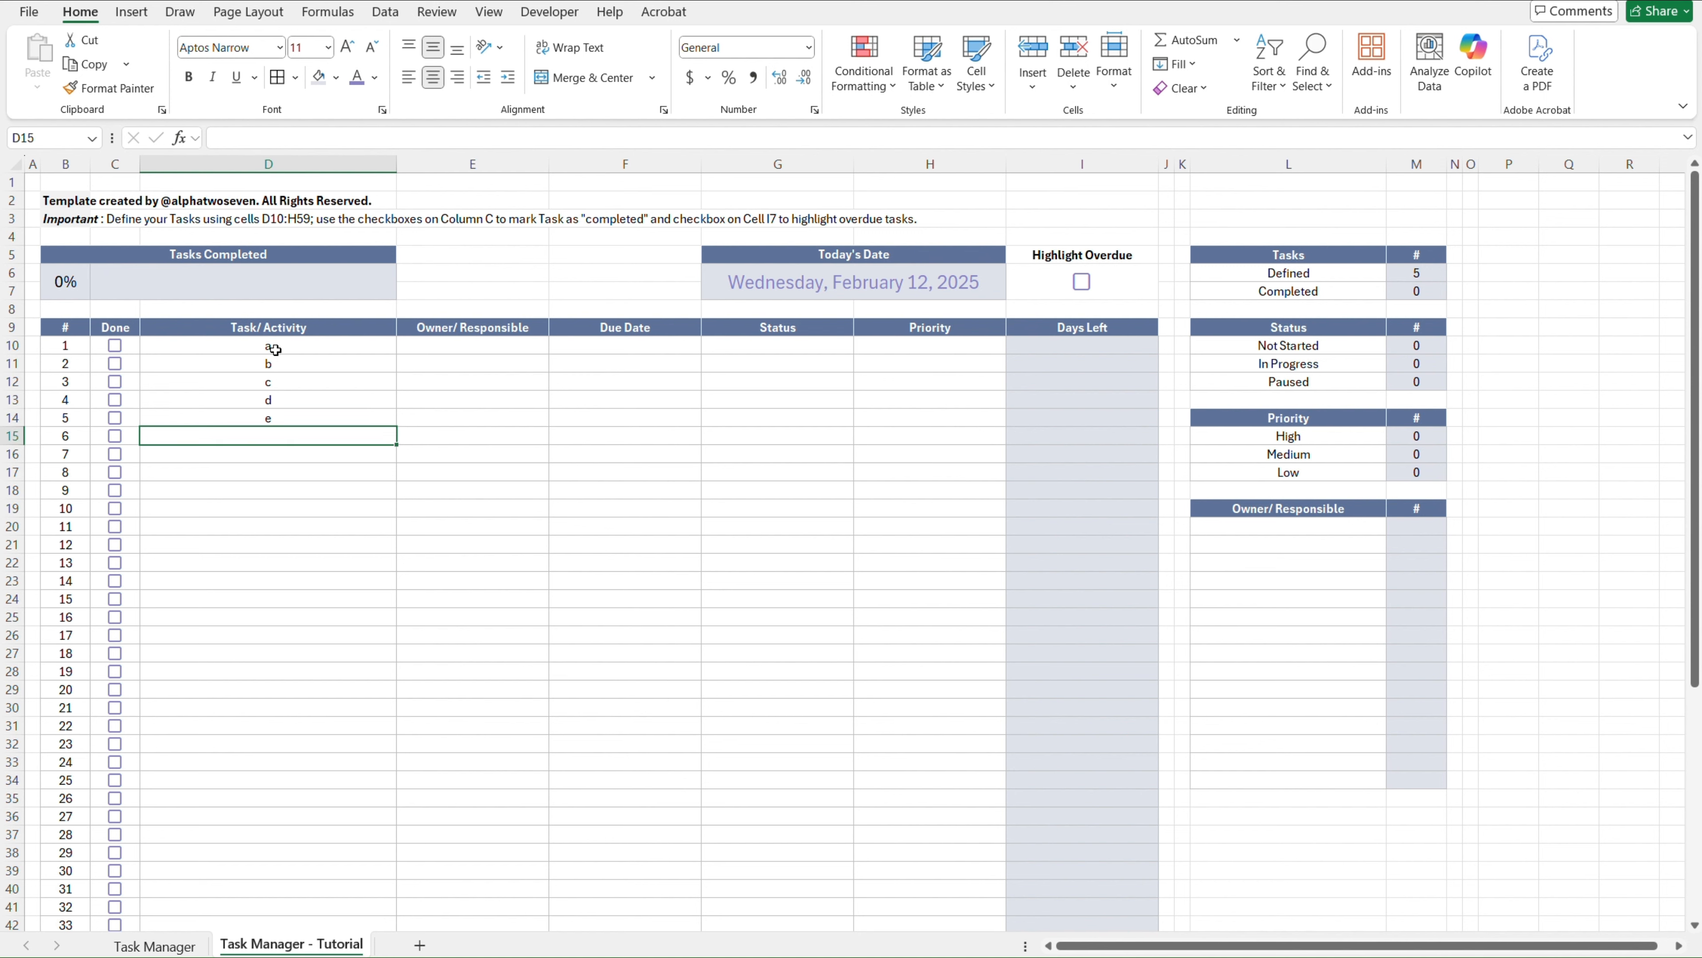
Mark sample tasks b, d and e as done to test the Tasks Completed progress bar
key("Left")
key("Up")
key("Up")
key("Up")
key("Up")
key("space")
key("Down")
key("Down")
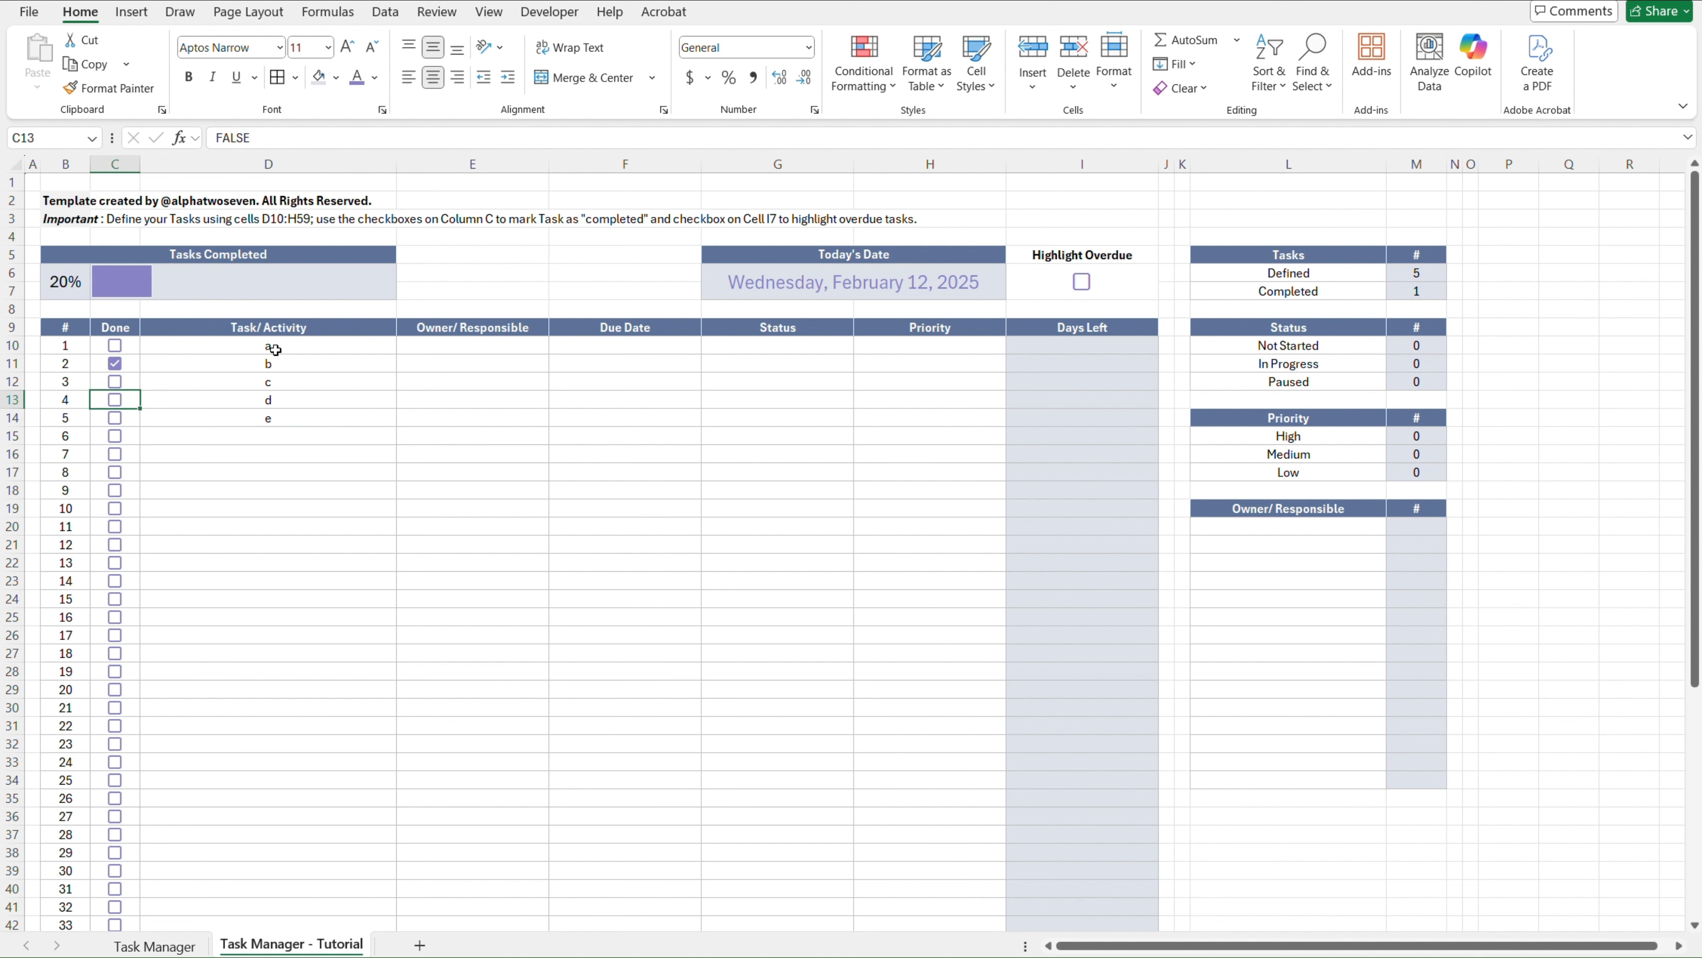
key("space")
key("Down")
key("space")
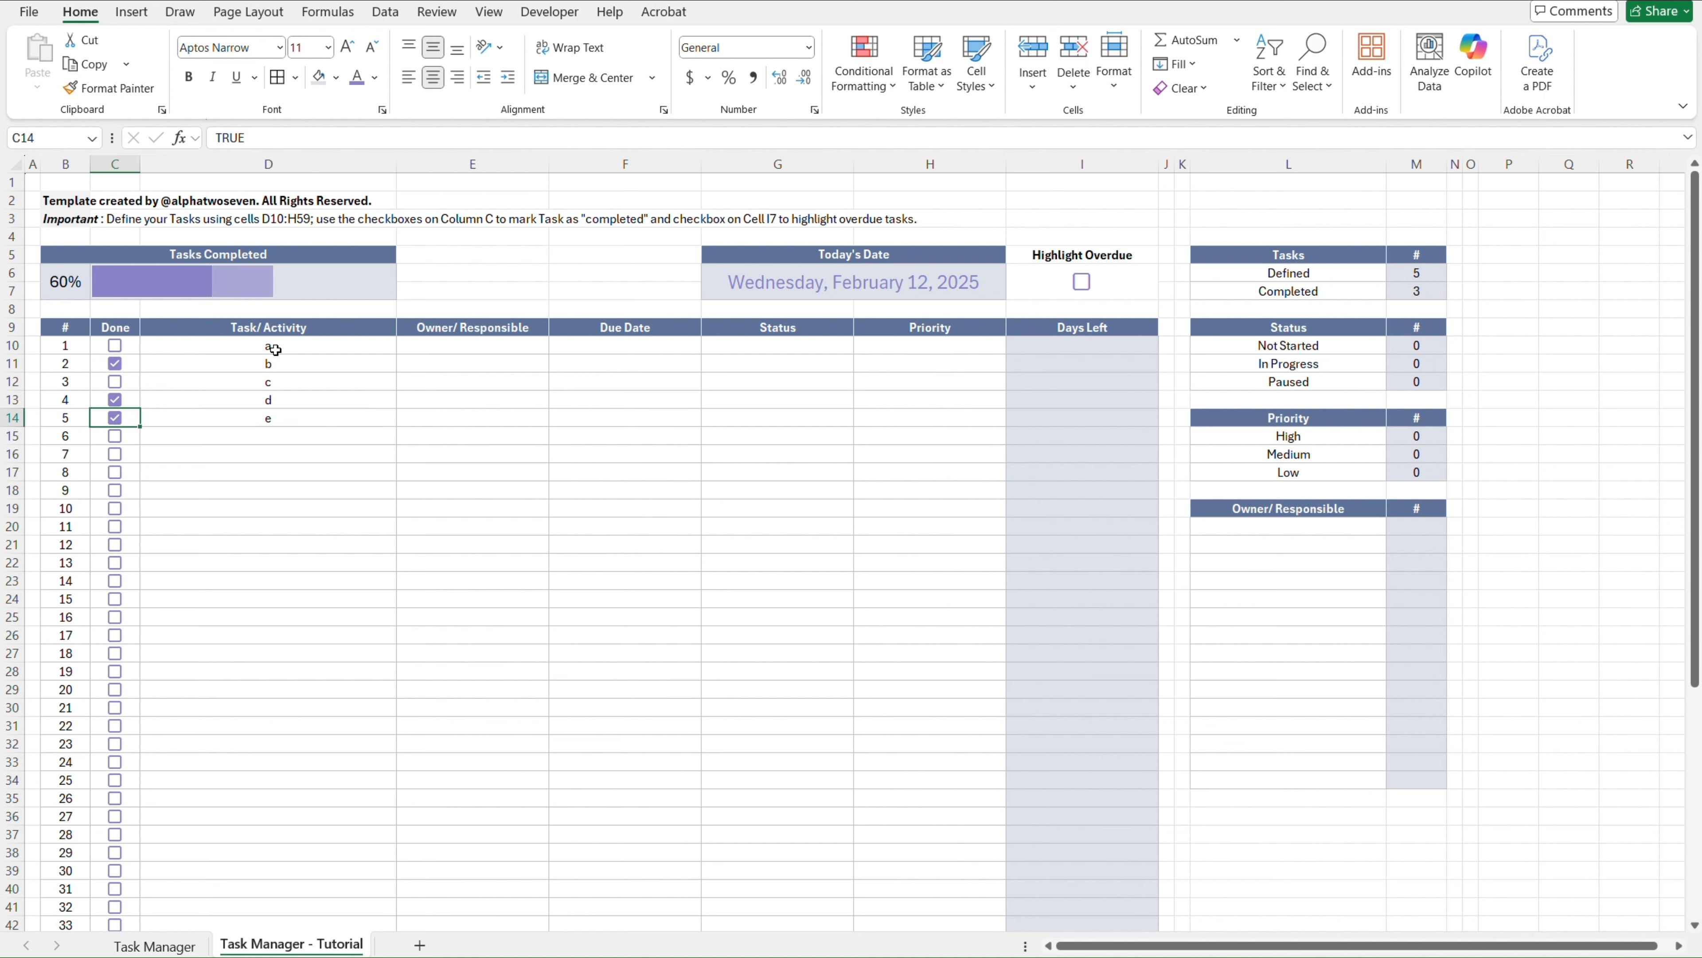
Uncheck the done boxes of tasks e, d and b and clear the sample tasks from D10:D14
key("space")
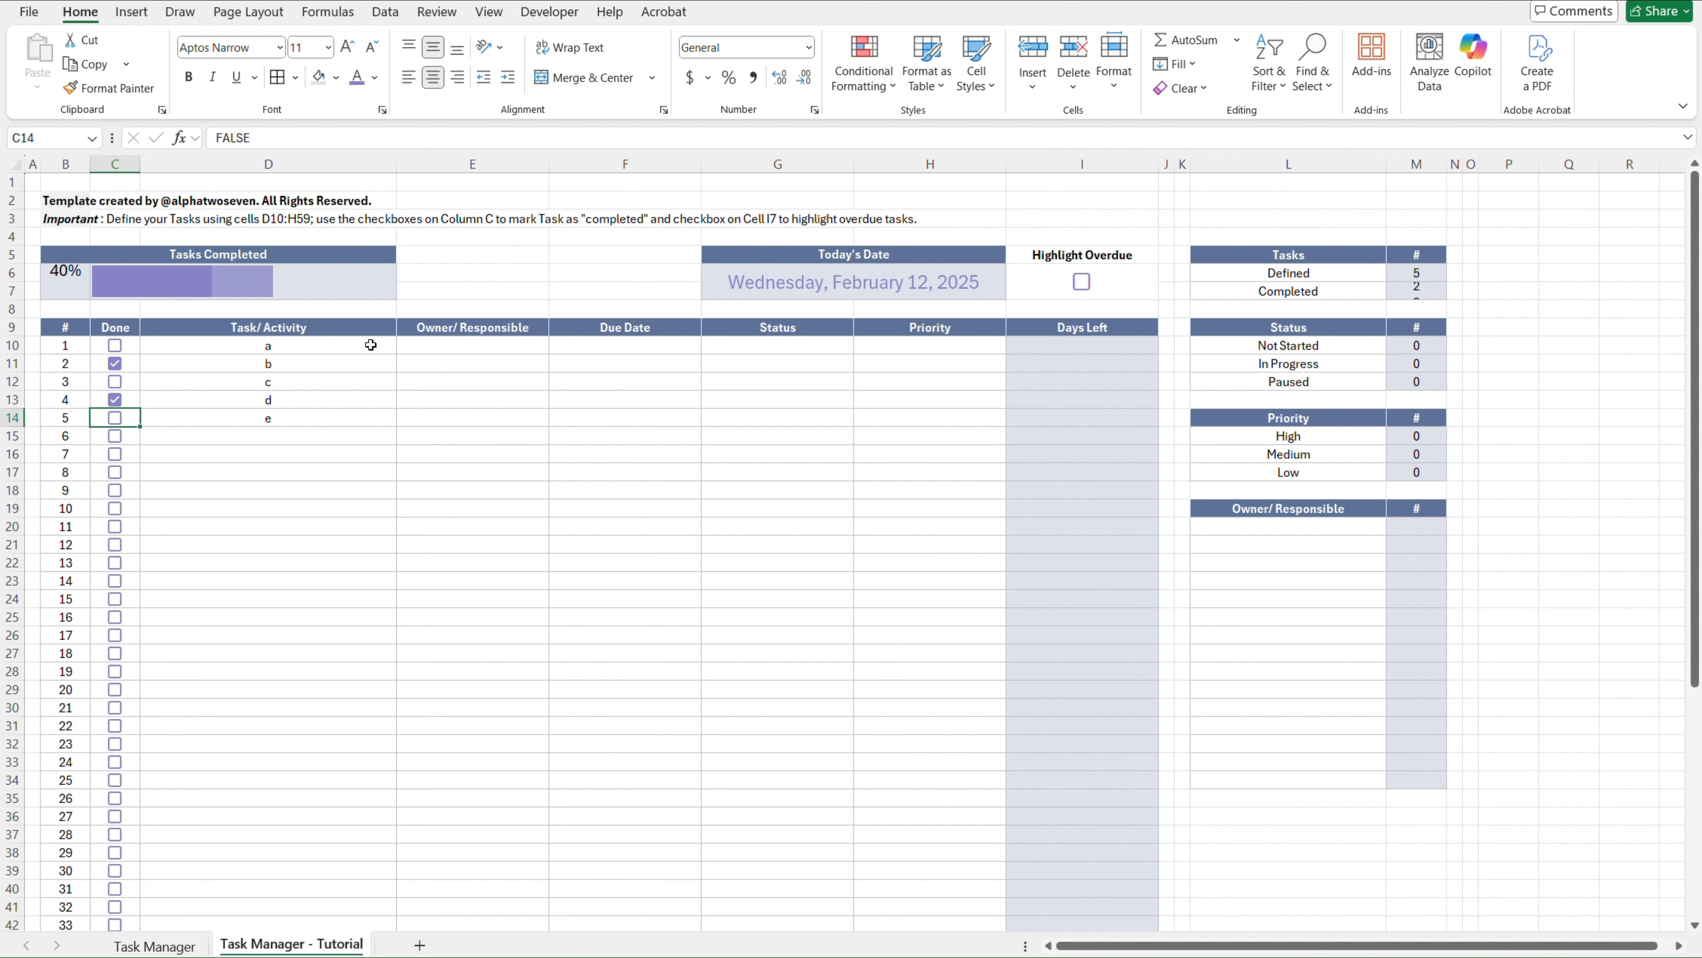
key("Up")
key("space")
key("Up")
key("Up")
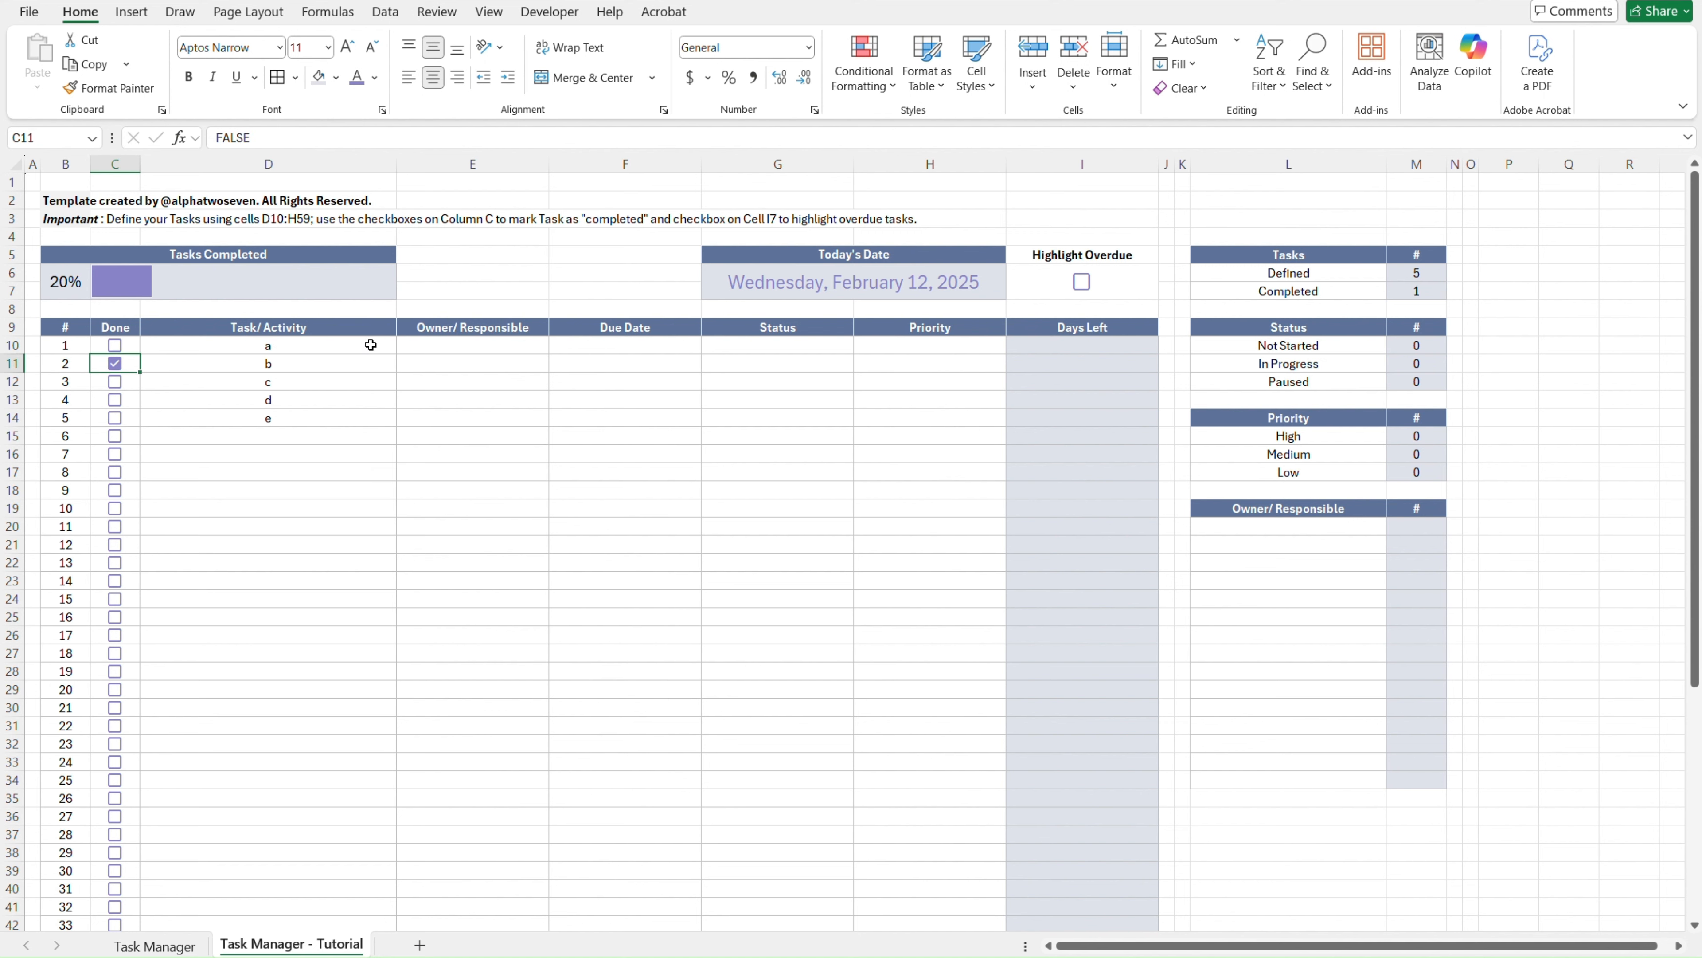
key("space")
left_click(371, 345)
key("ctrl+shift+Down")
key("Delete")
key("Right")
key("Right")
key("Right")
key("Right")
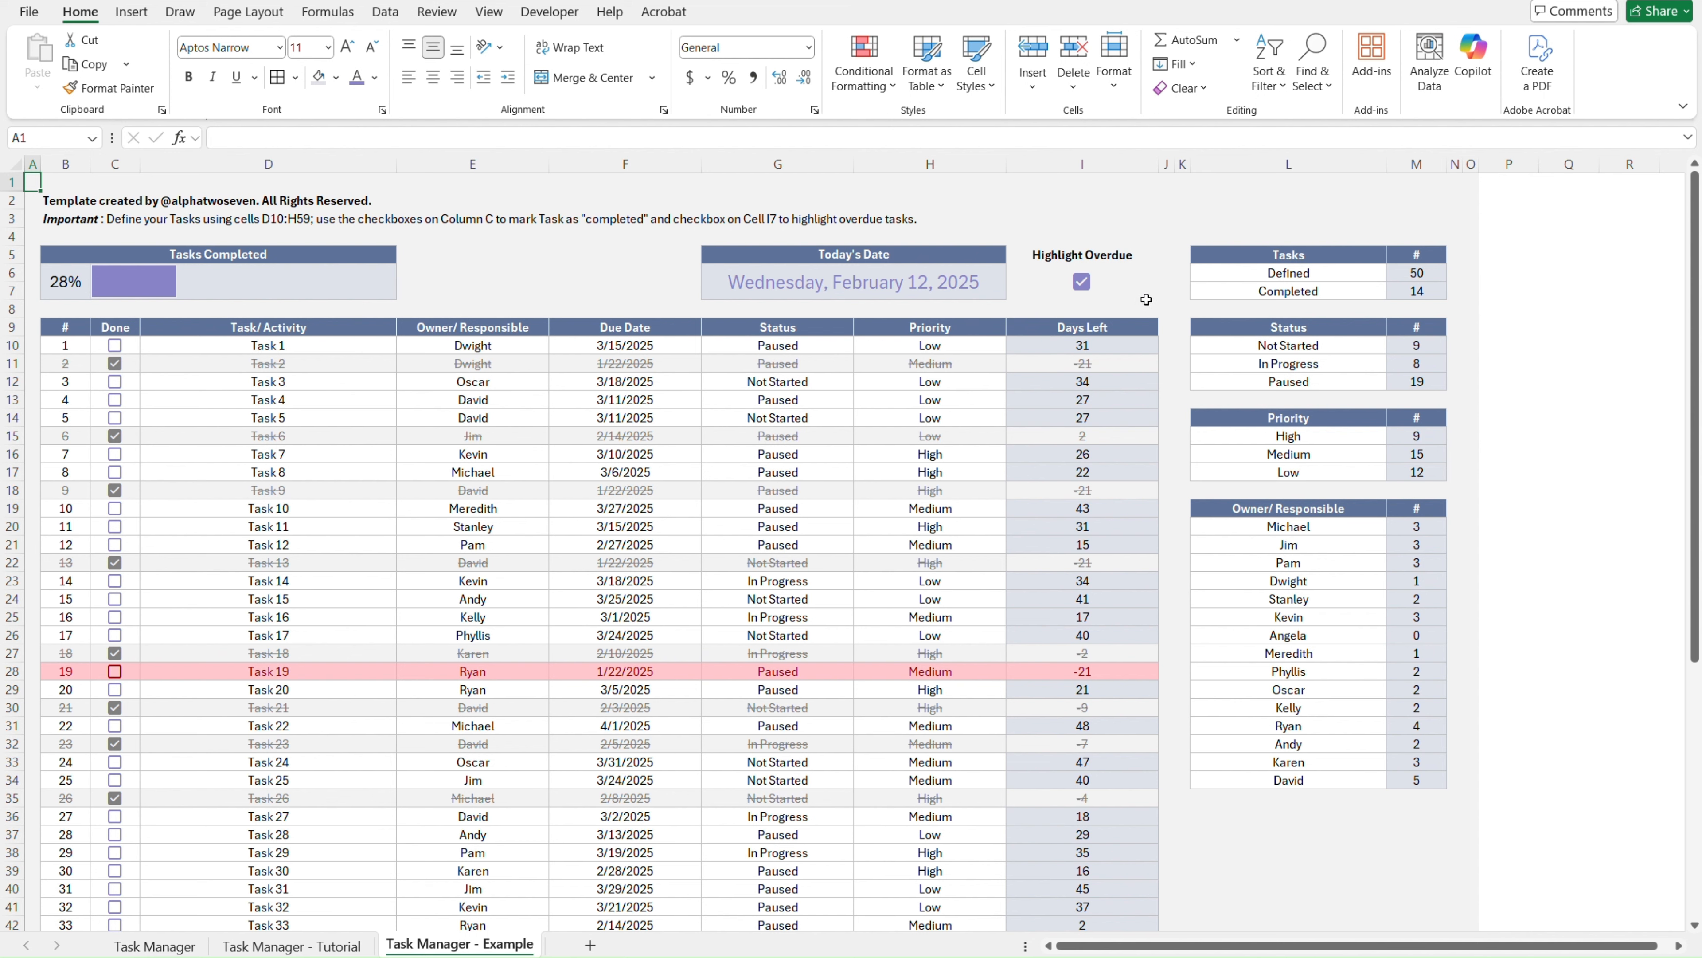
Try toggling the Highlight Overdue checkbox in I6 on the Task Manager - Example sheet
left_click(1144, 298)
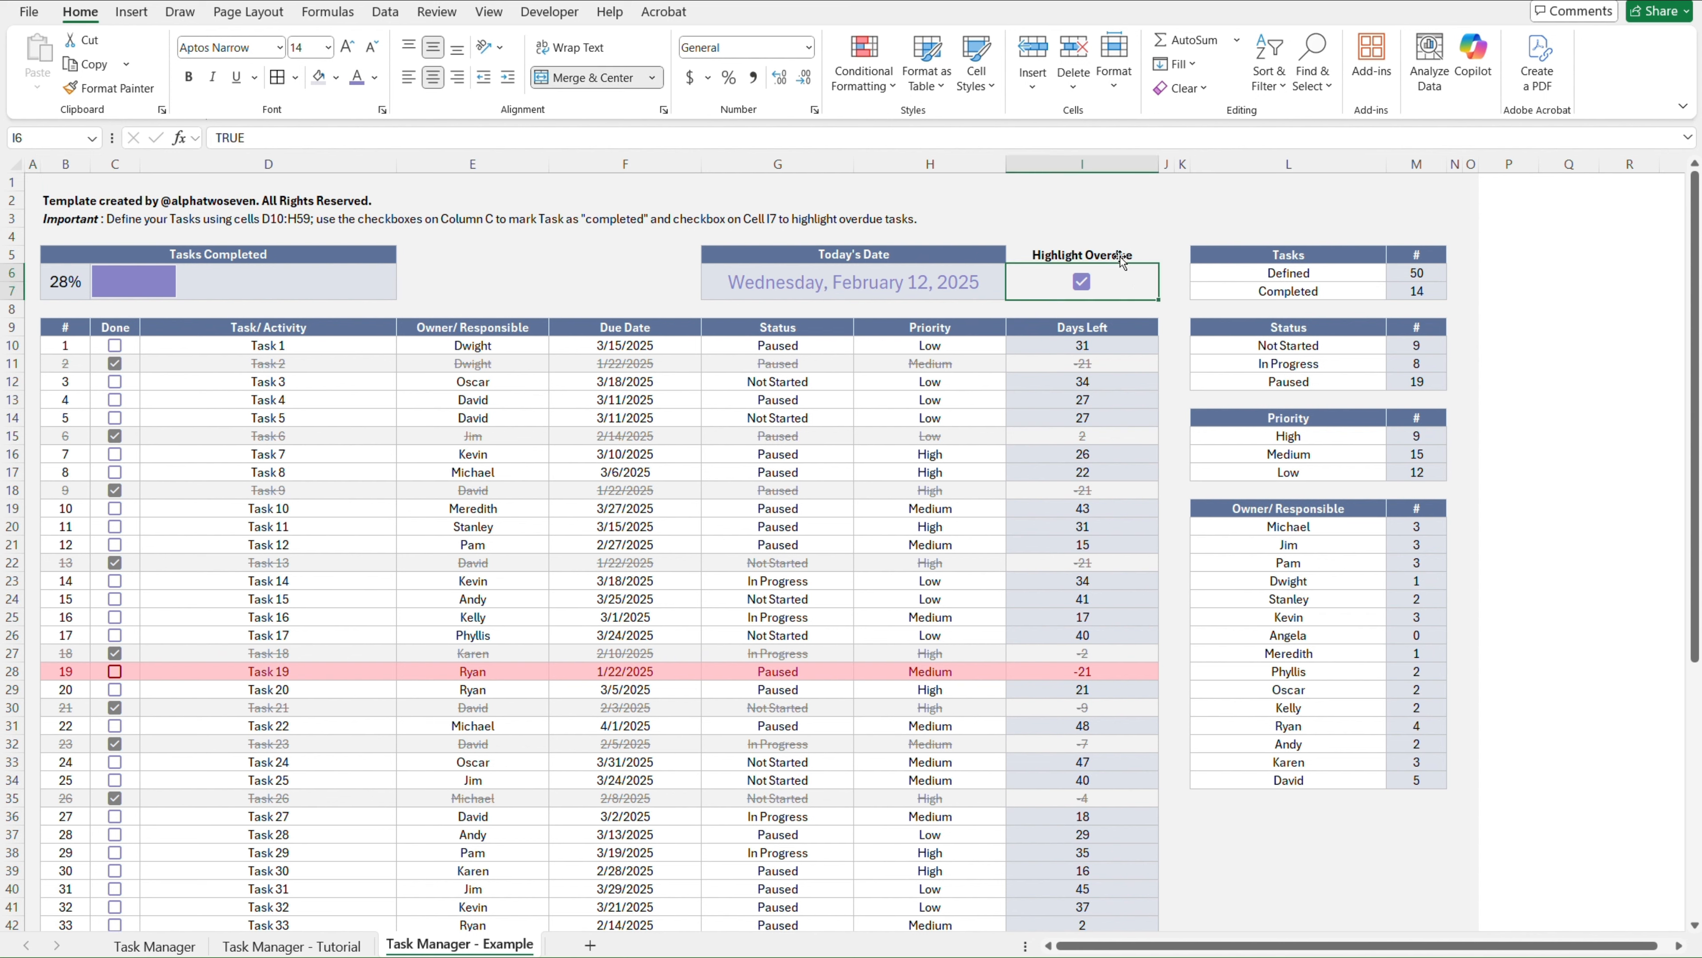
left_click(1106, 238)
key("Down")
key("Down")
key("space")
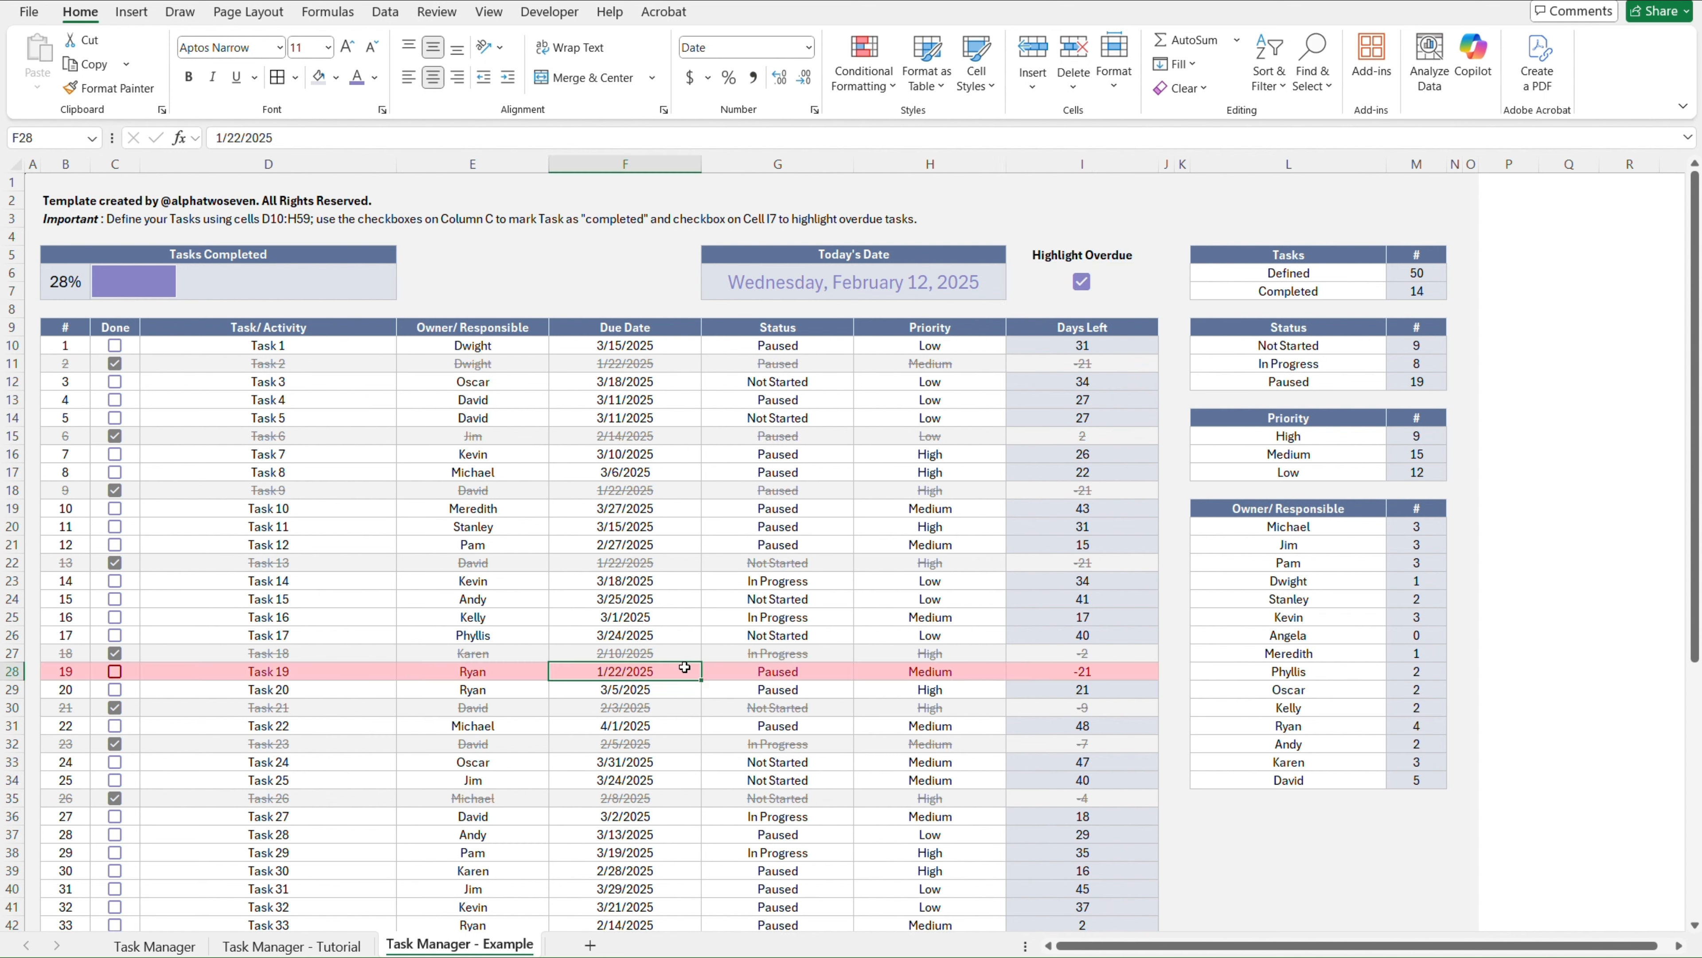
Examine the Highlight Overdue checkbox and the due dates of the highlighted overdue tasks in rows 28, 47, 48 and 51
left_click(1123, 283)
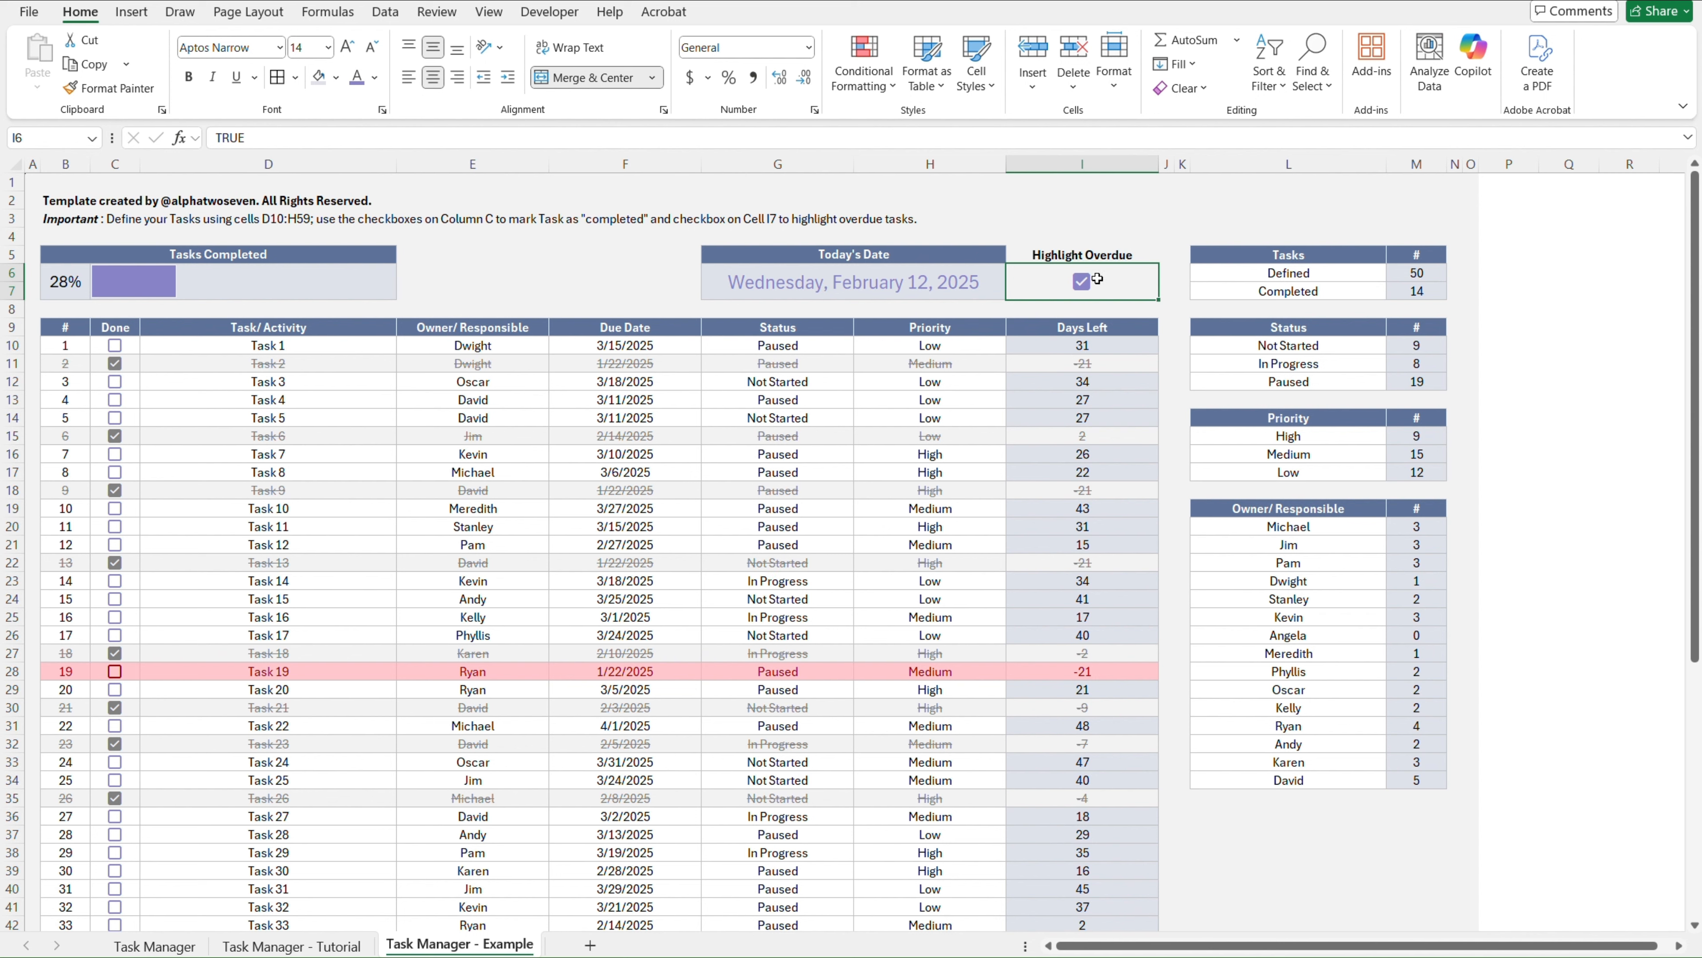
left_click(575, 669)
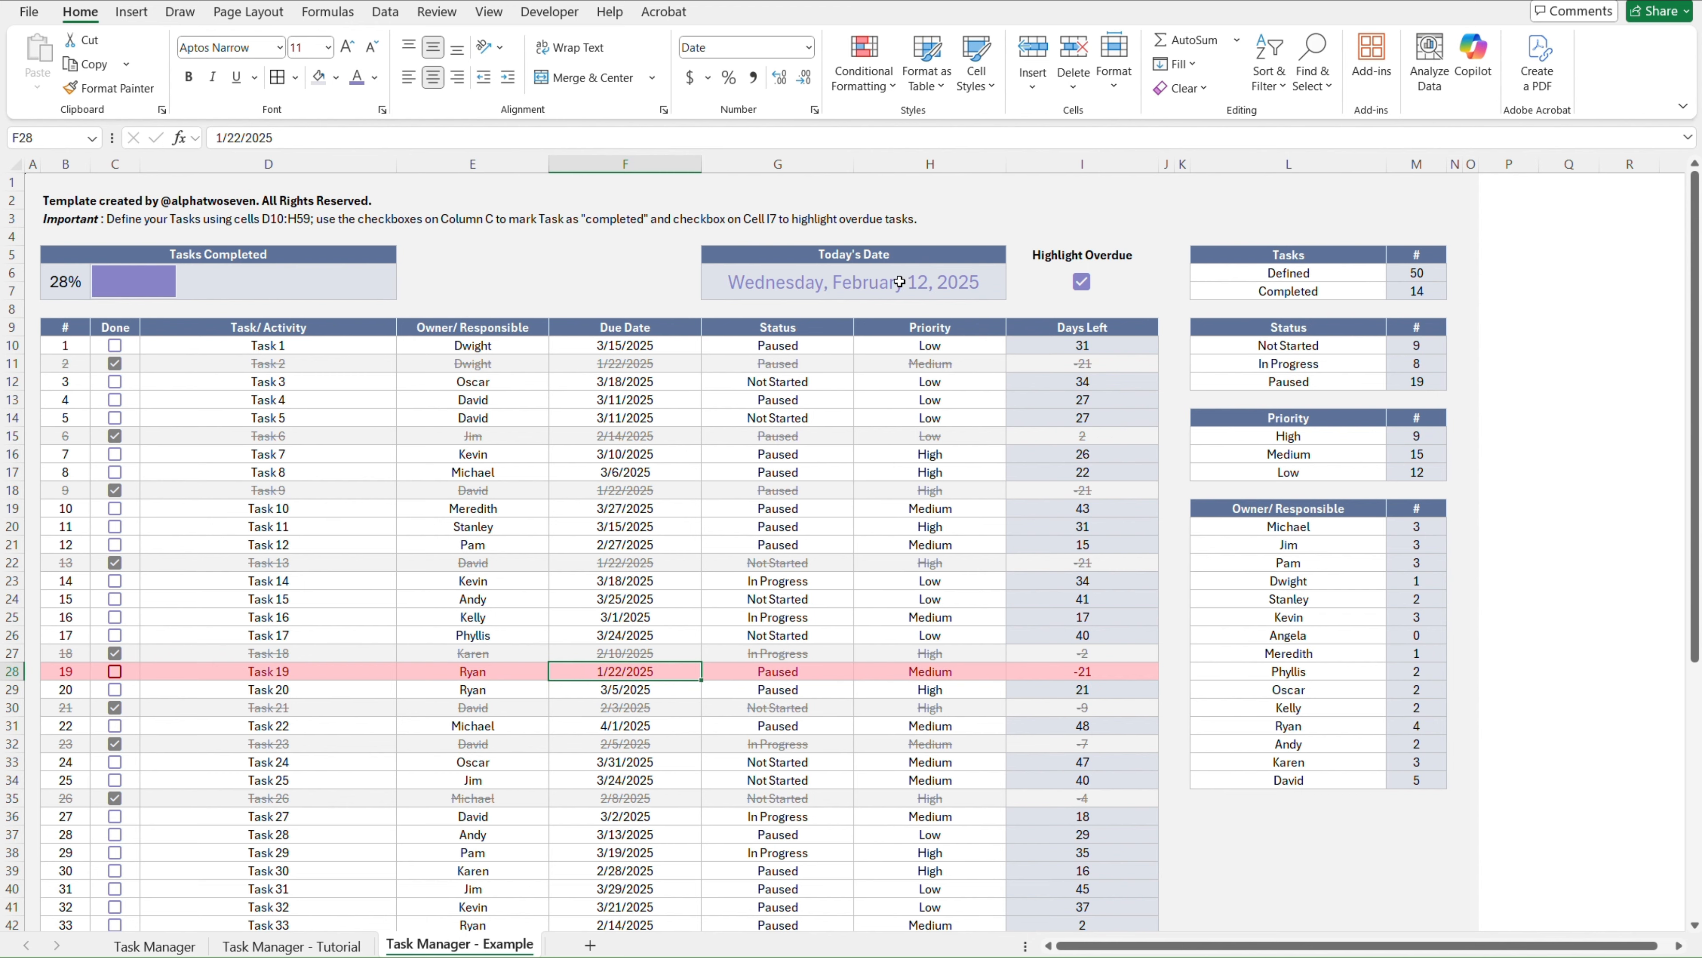
scroll(790, 470, "down", 4)
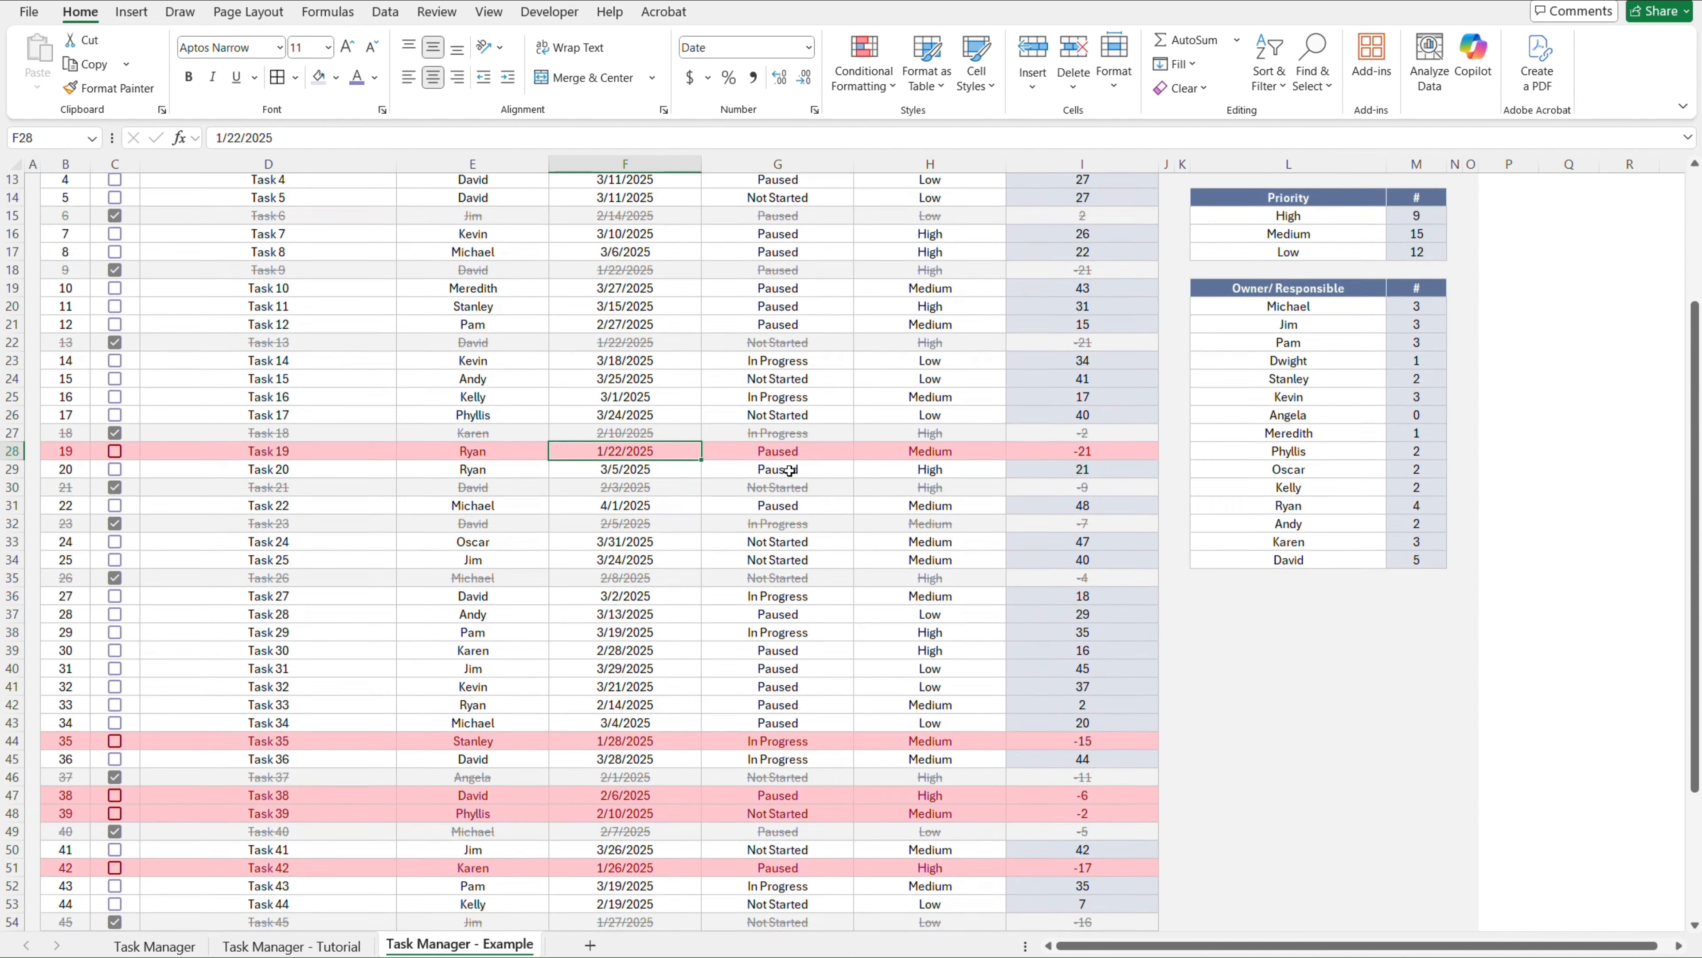
scroll(790, 470, "down", 3)
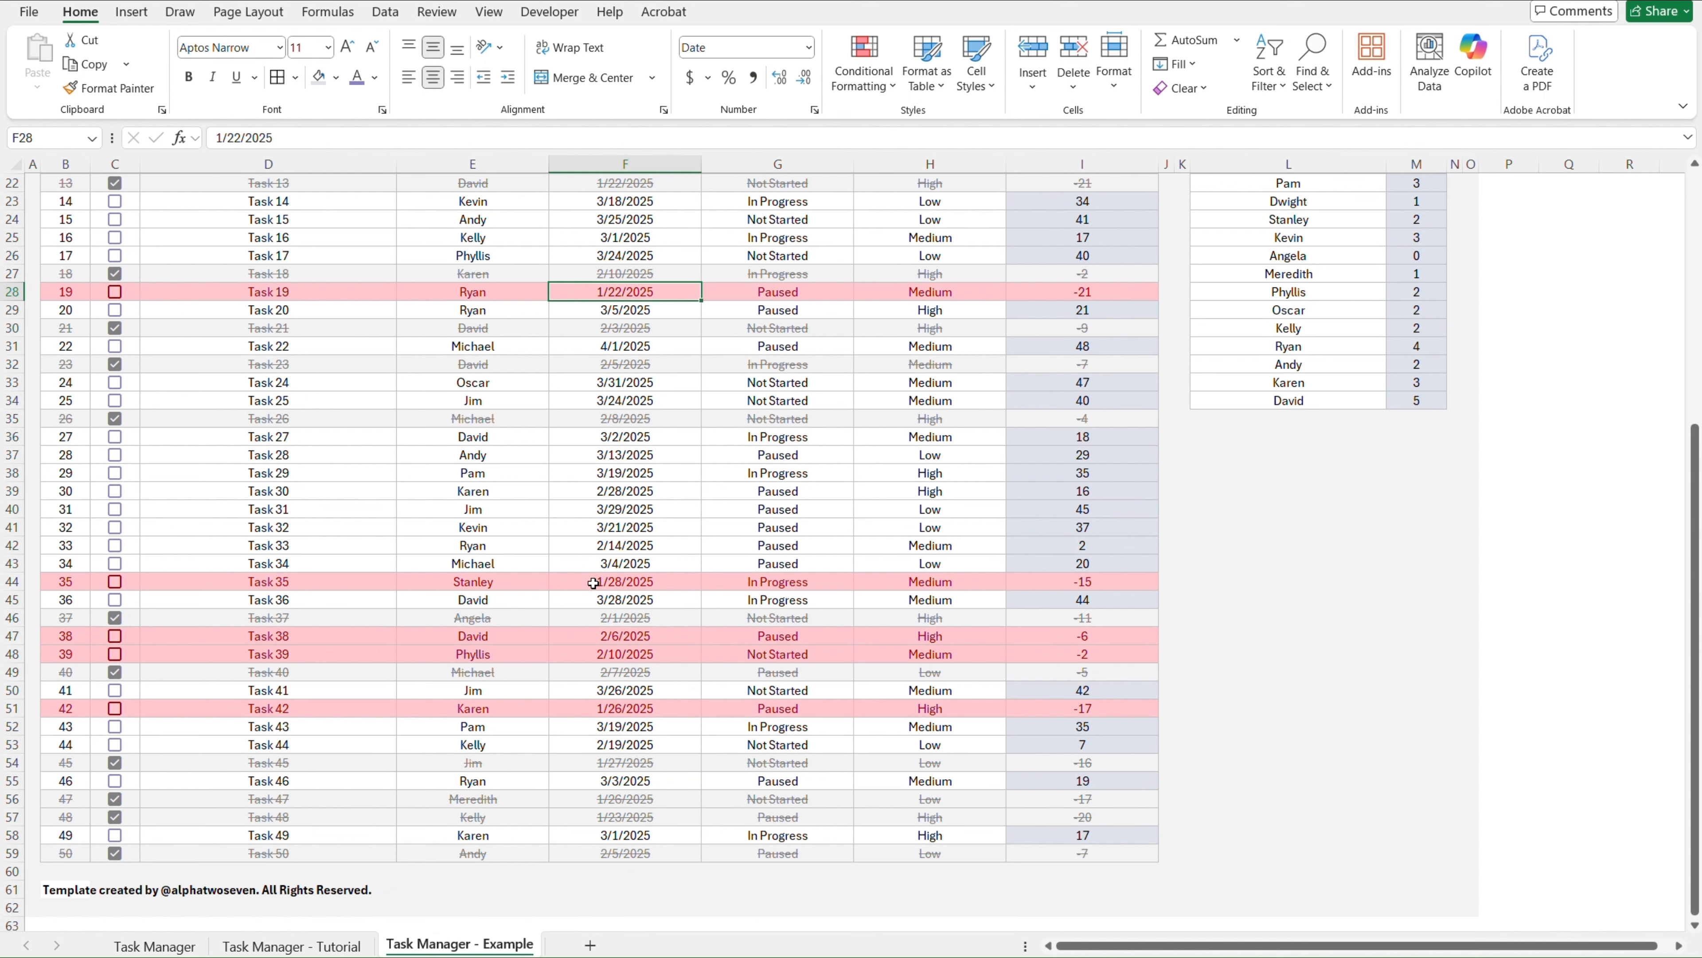
left_click(585, 636)
key("Down")
key("Up")
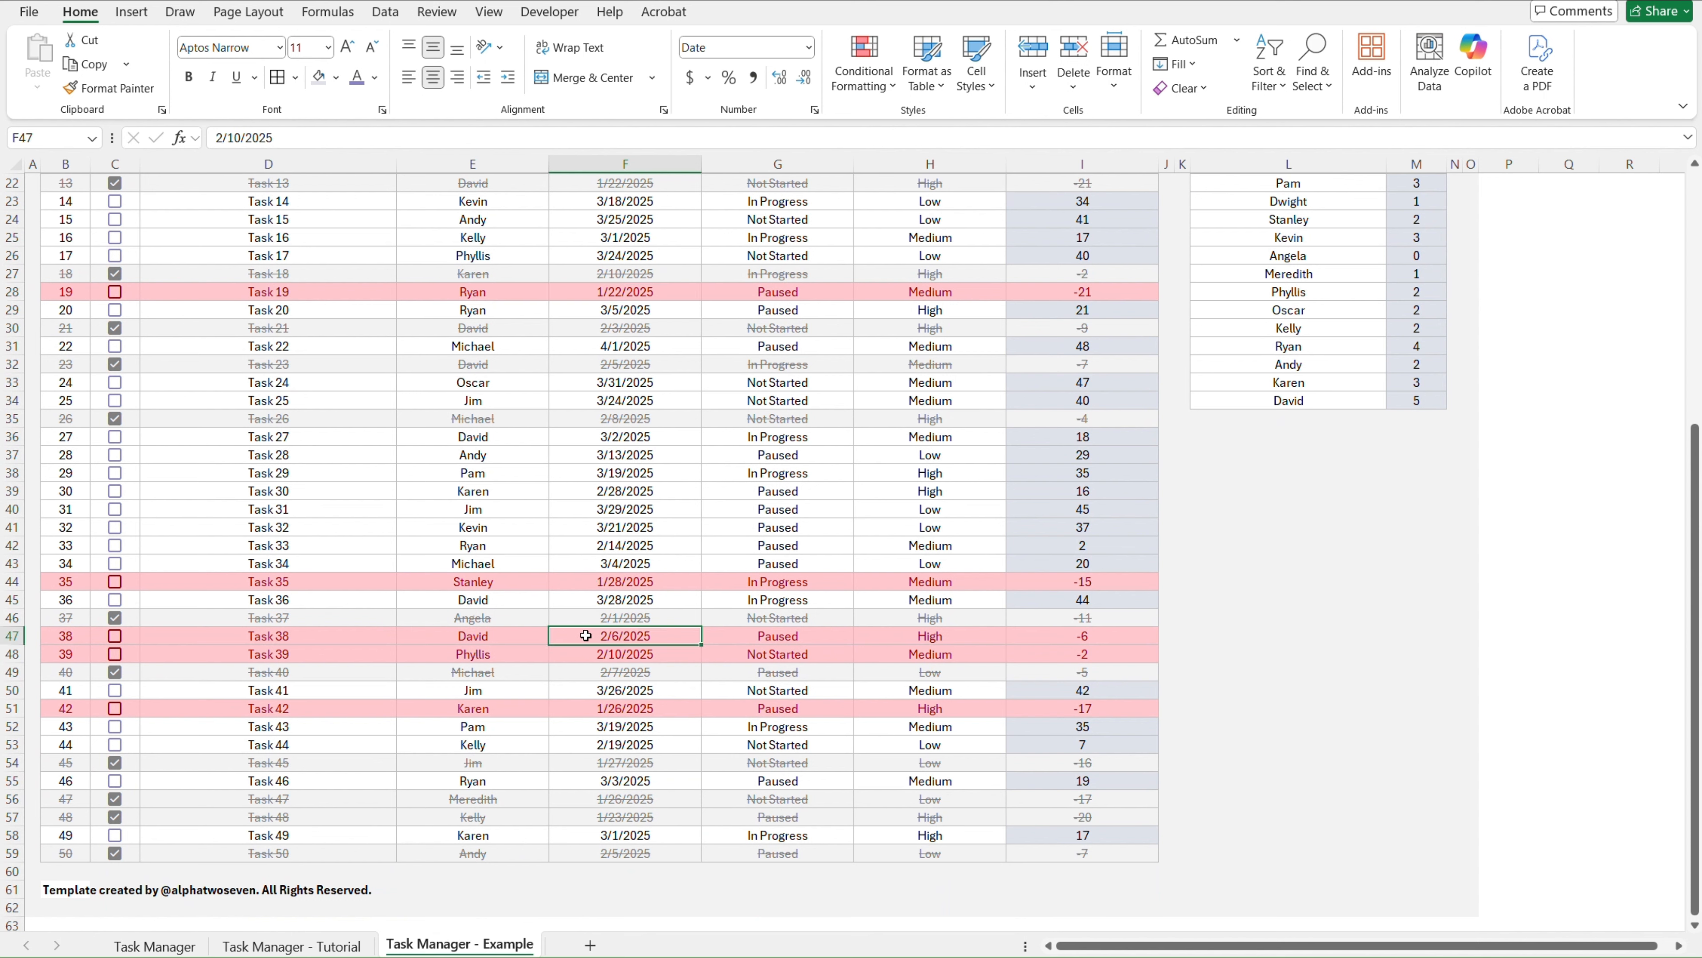
key("Down")
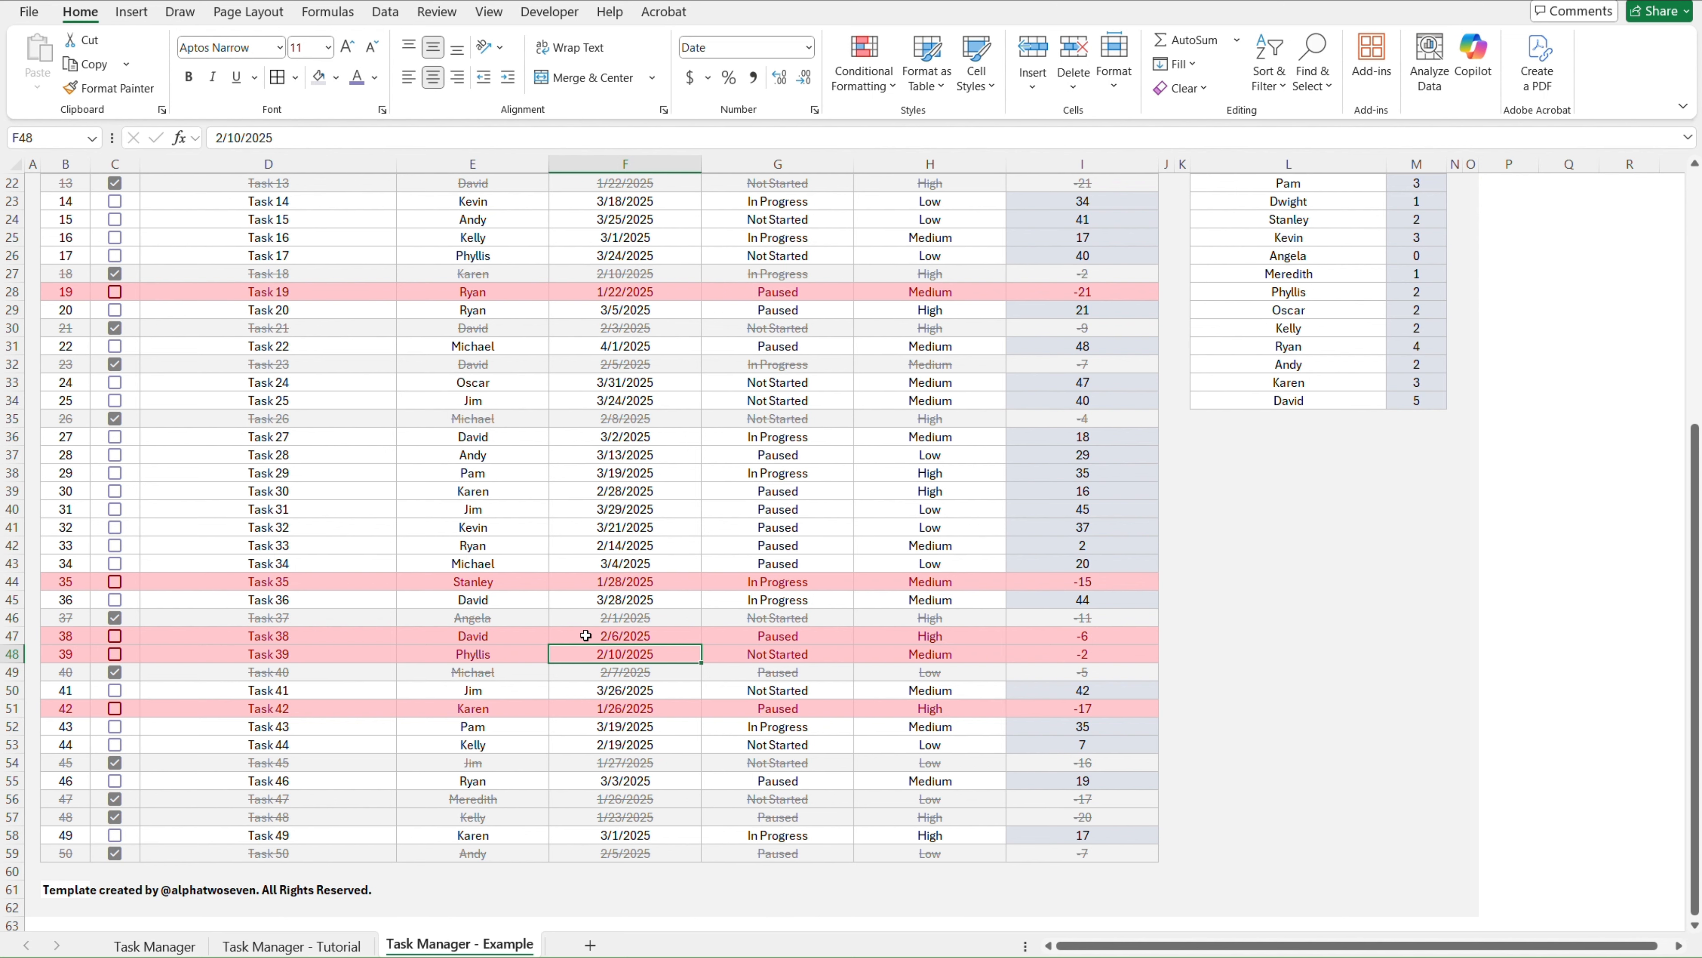
key("Down")
key("Down")
key("Down")
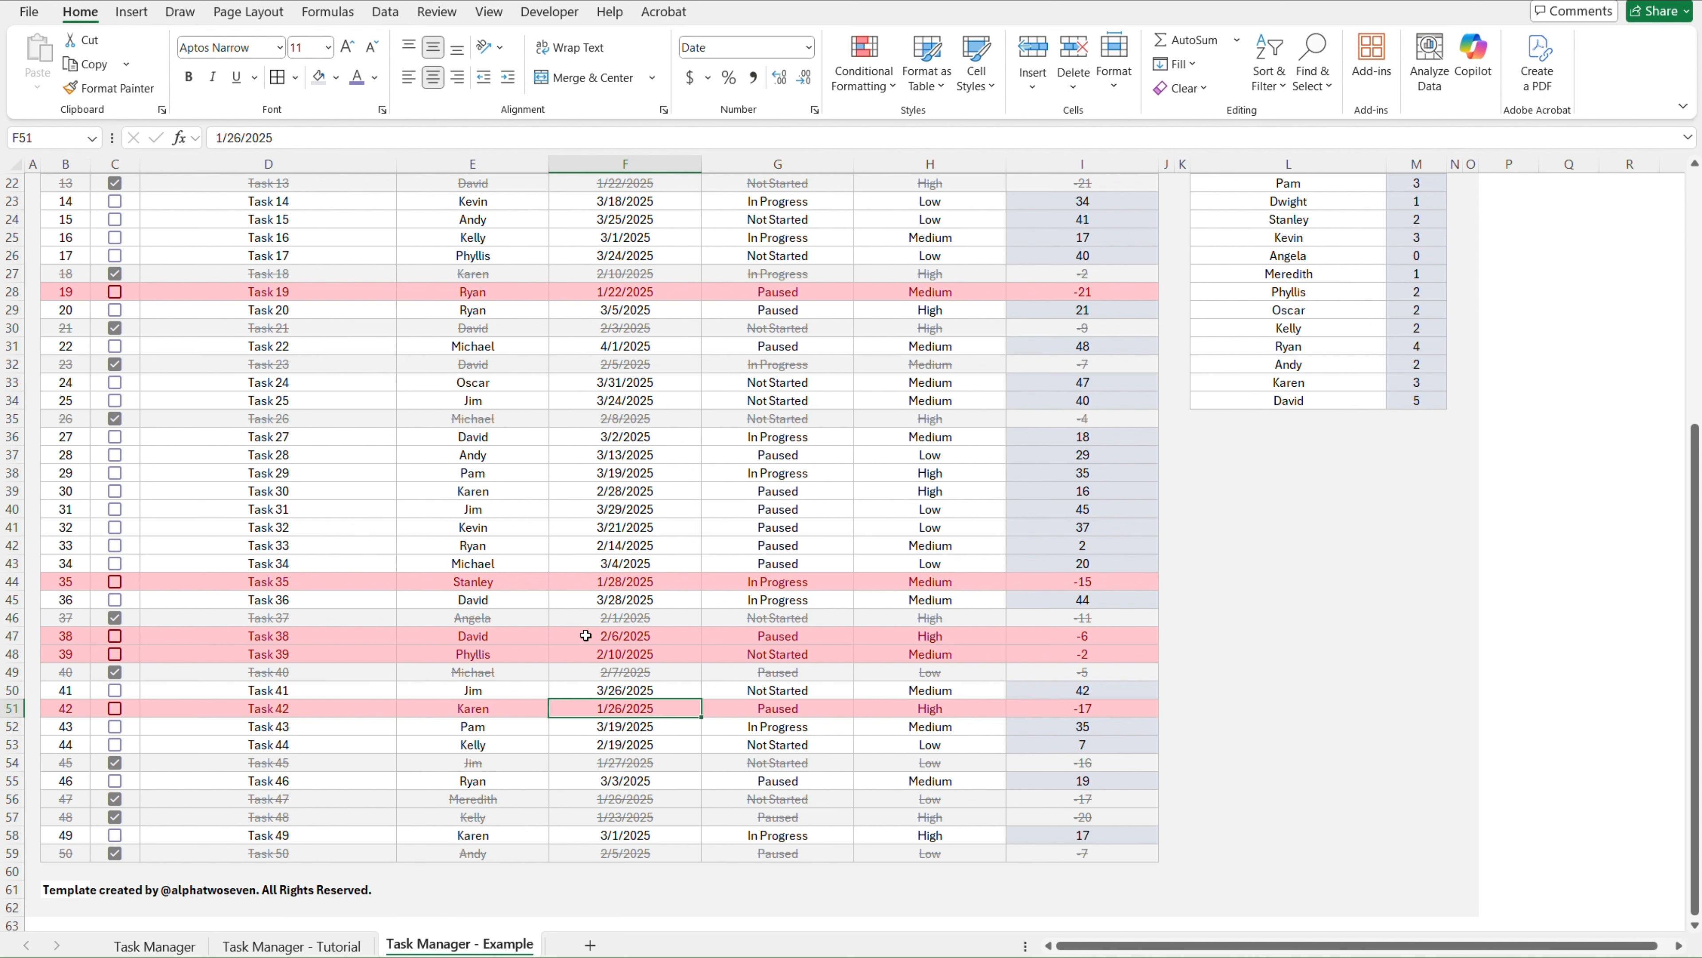
On the Tutorial sheet, add a Greater Than 0 rule with Light Red Fill with Dark Red Text to B10:I59
key("ctrl+Page_Up")
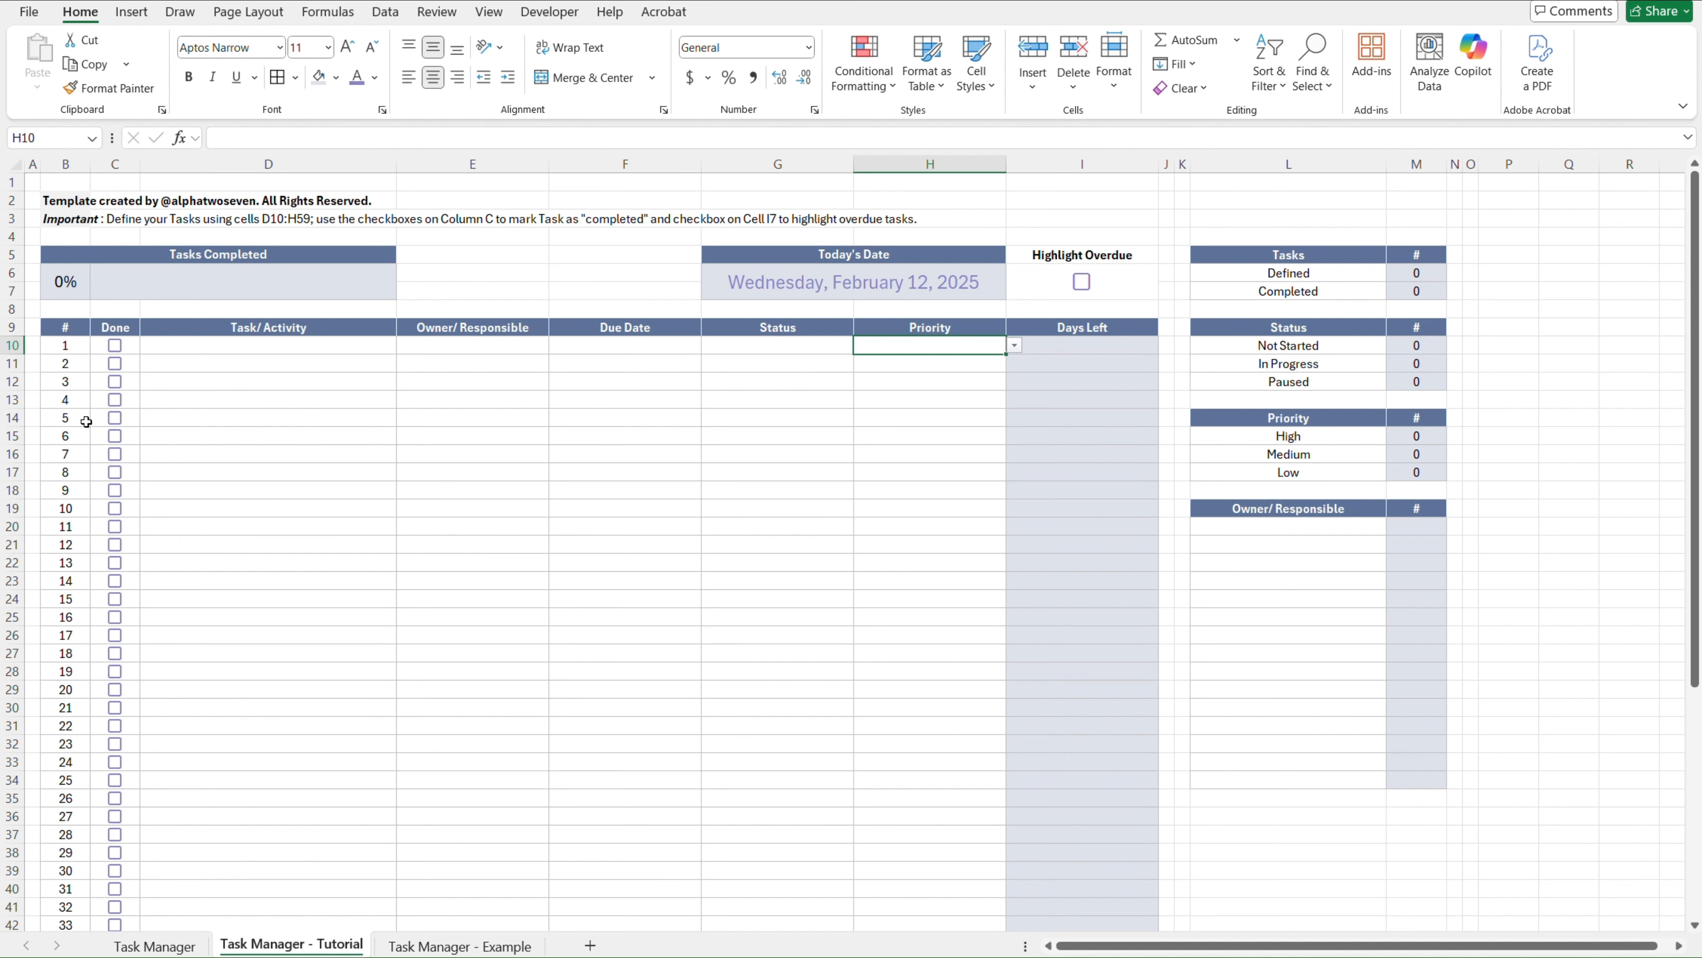
left_click(80, 354)
scroll(478, 505, "down", 14)
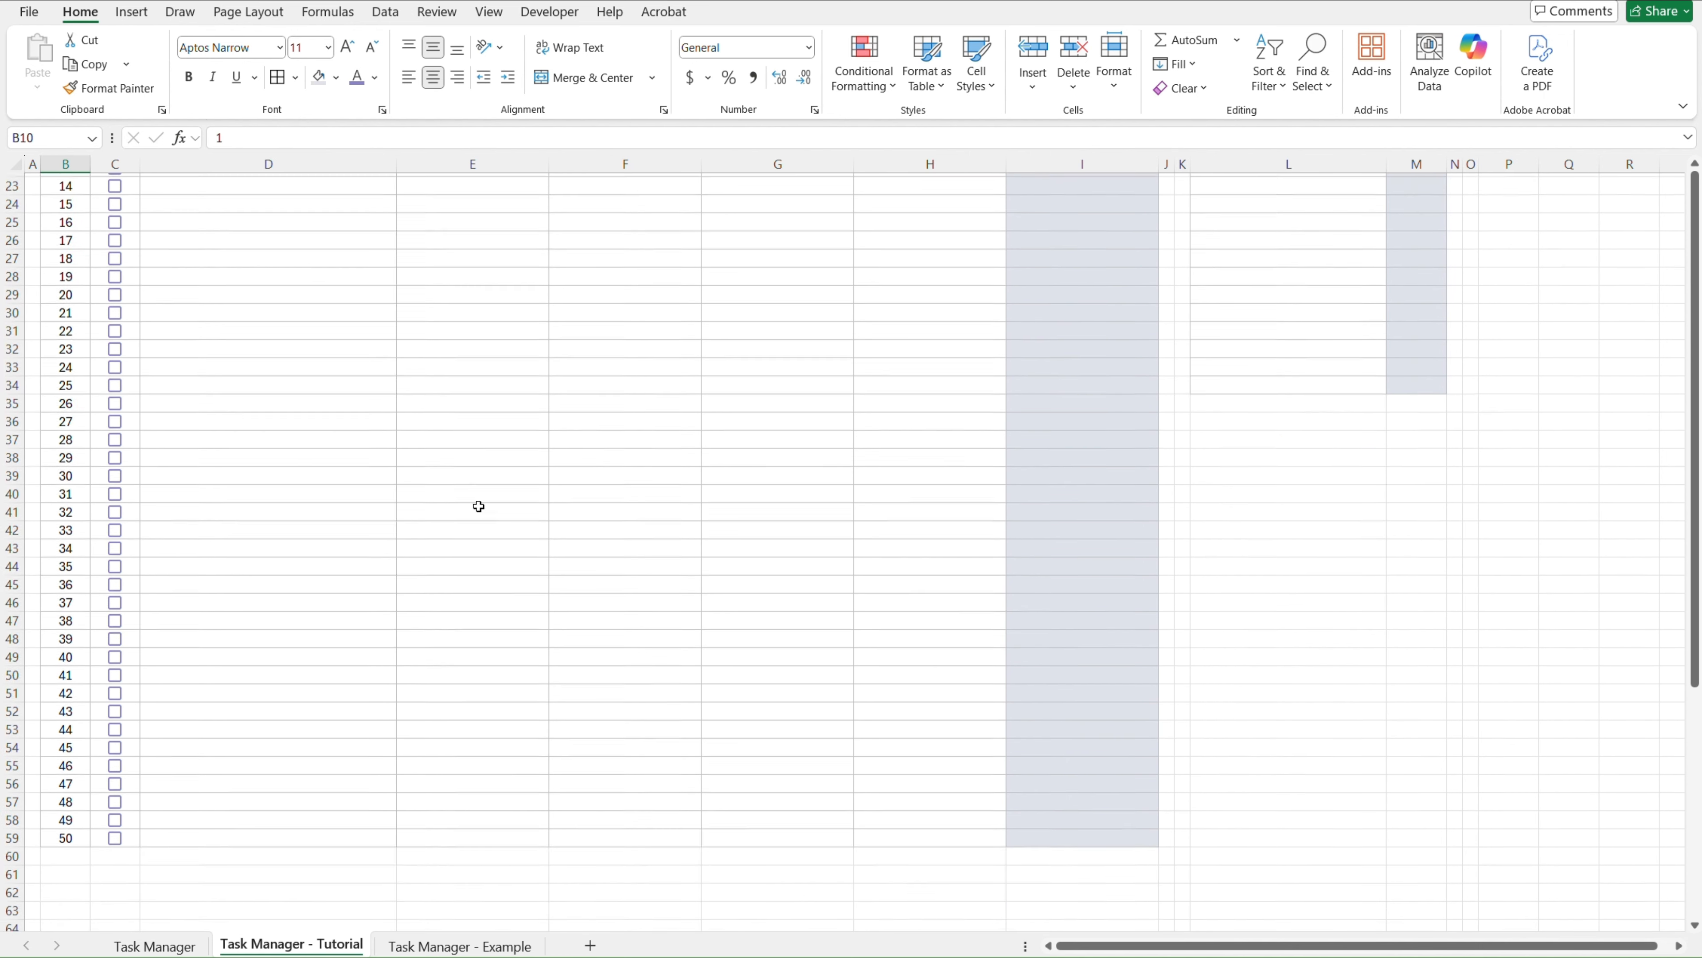
left_click(1061, 487, "shift")
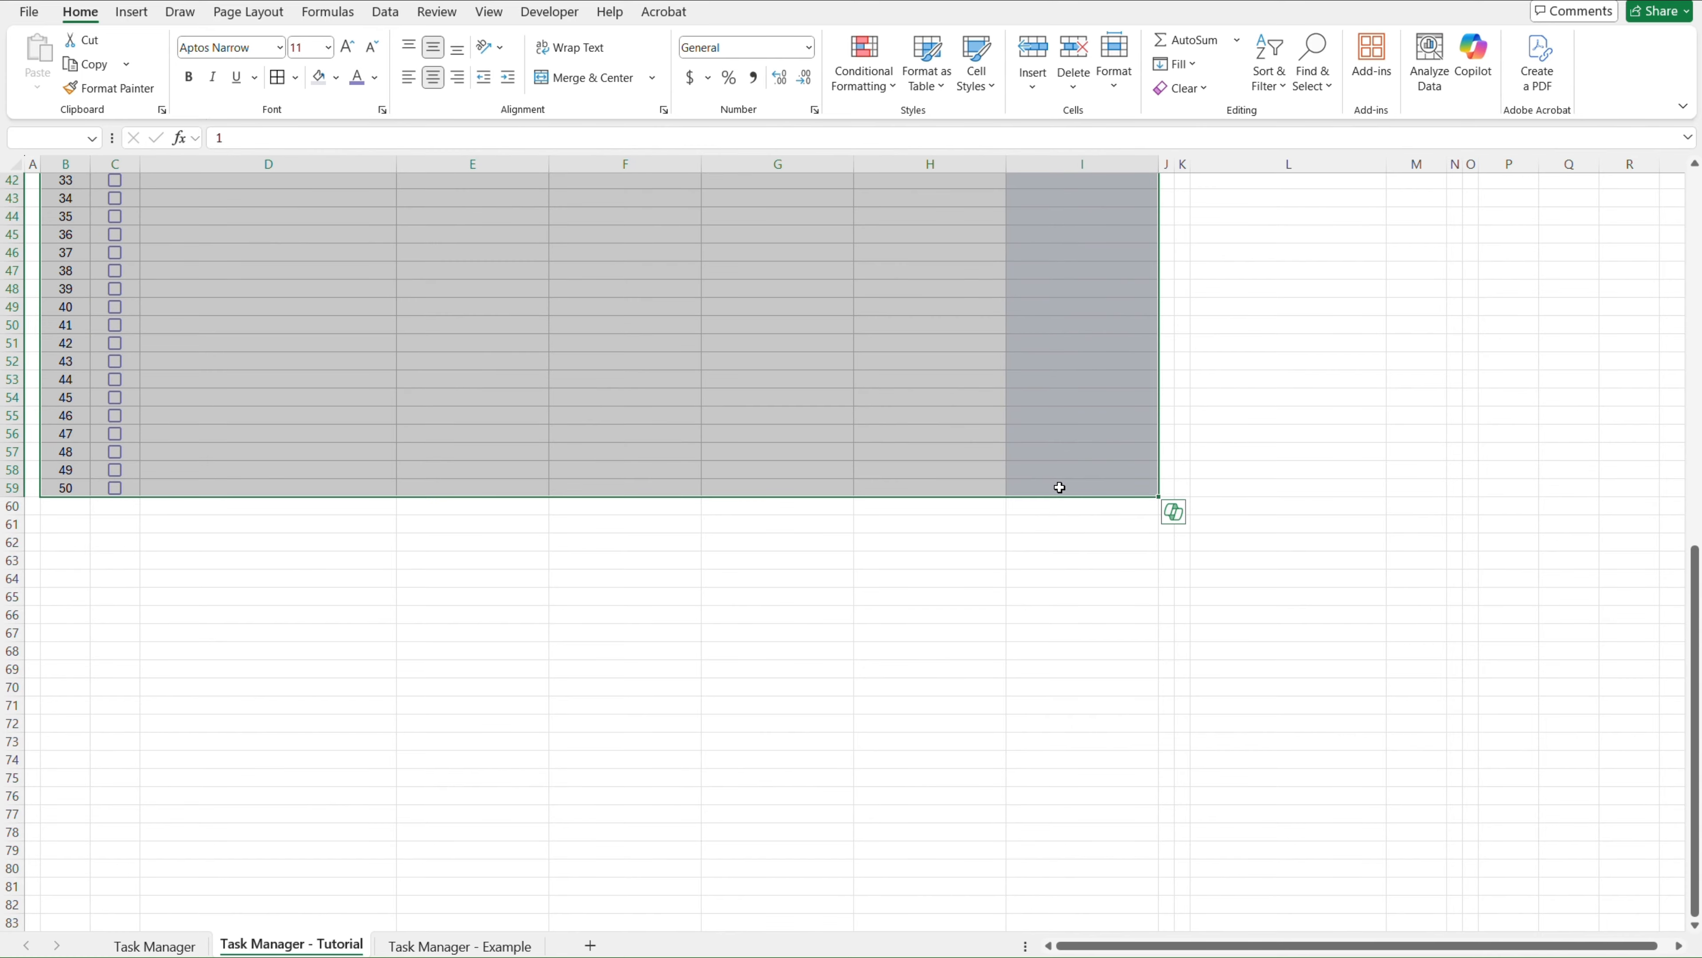
scroll(1059, 486, "up", 14)
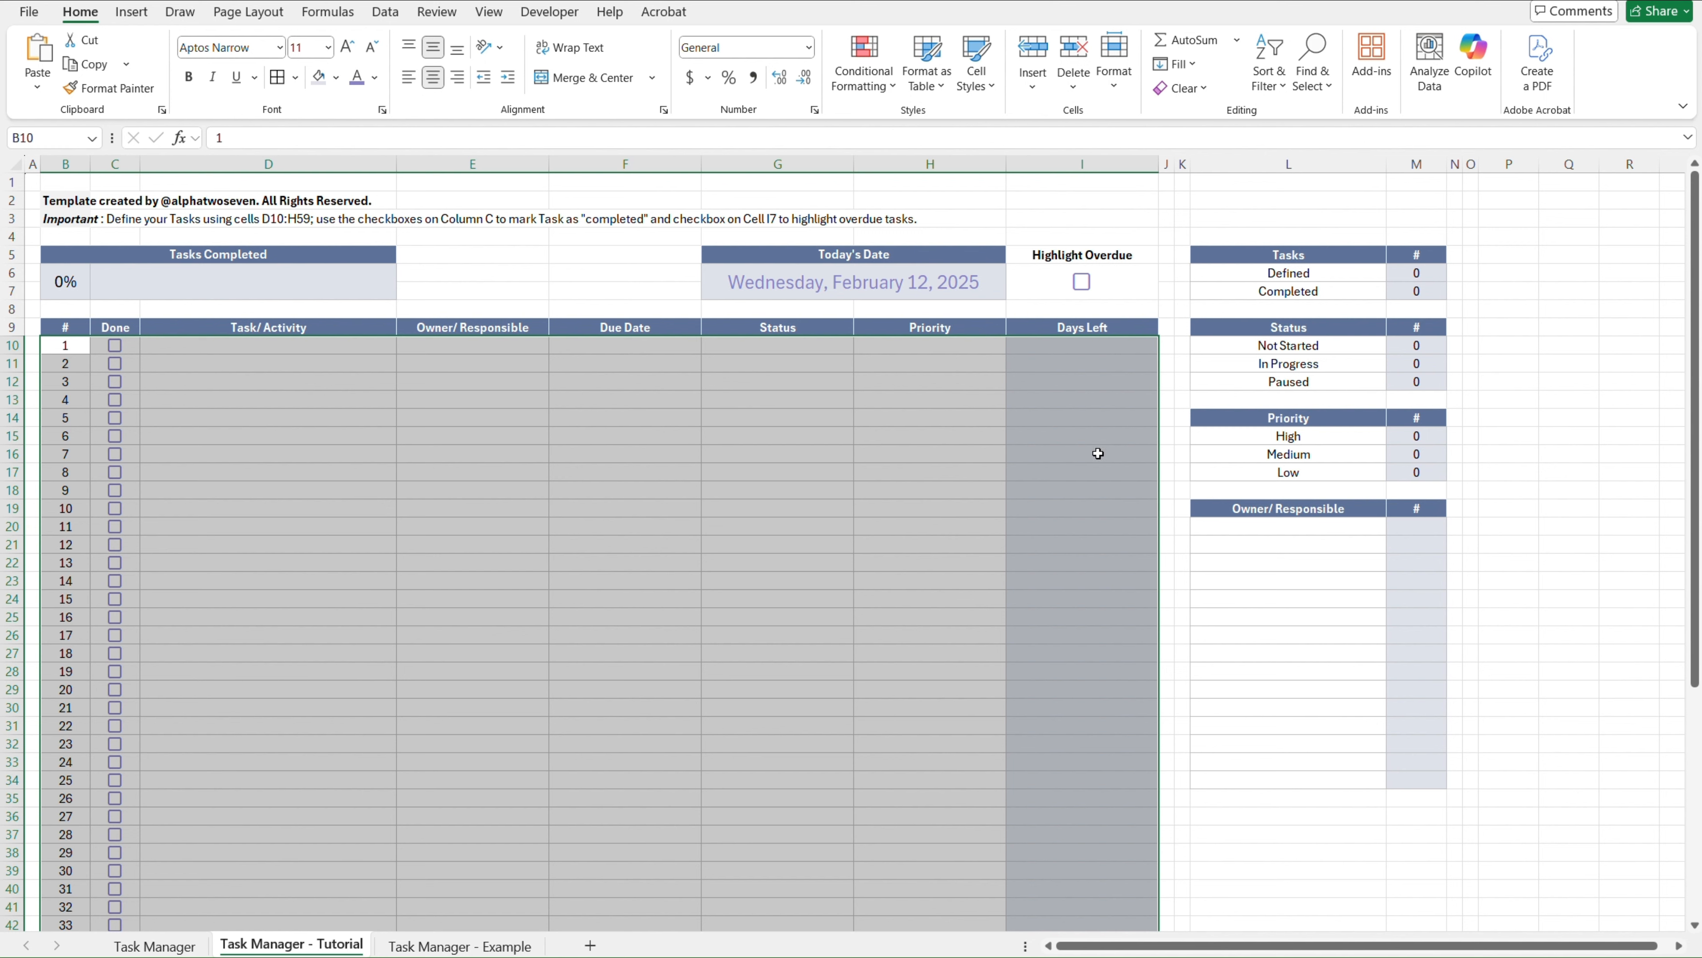
left_click(875, 92)
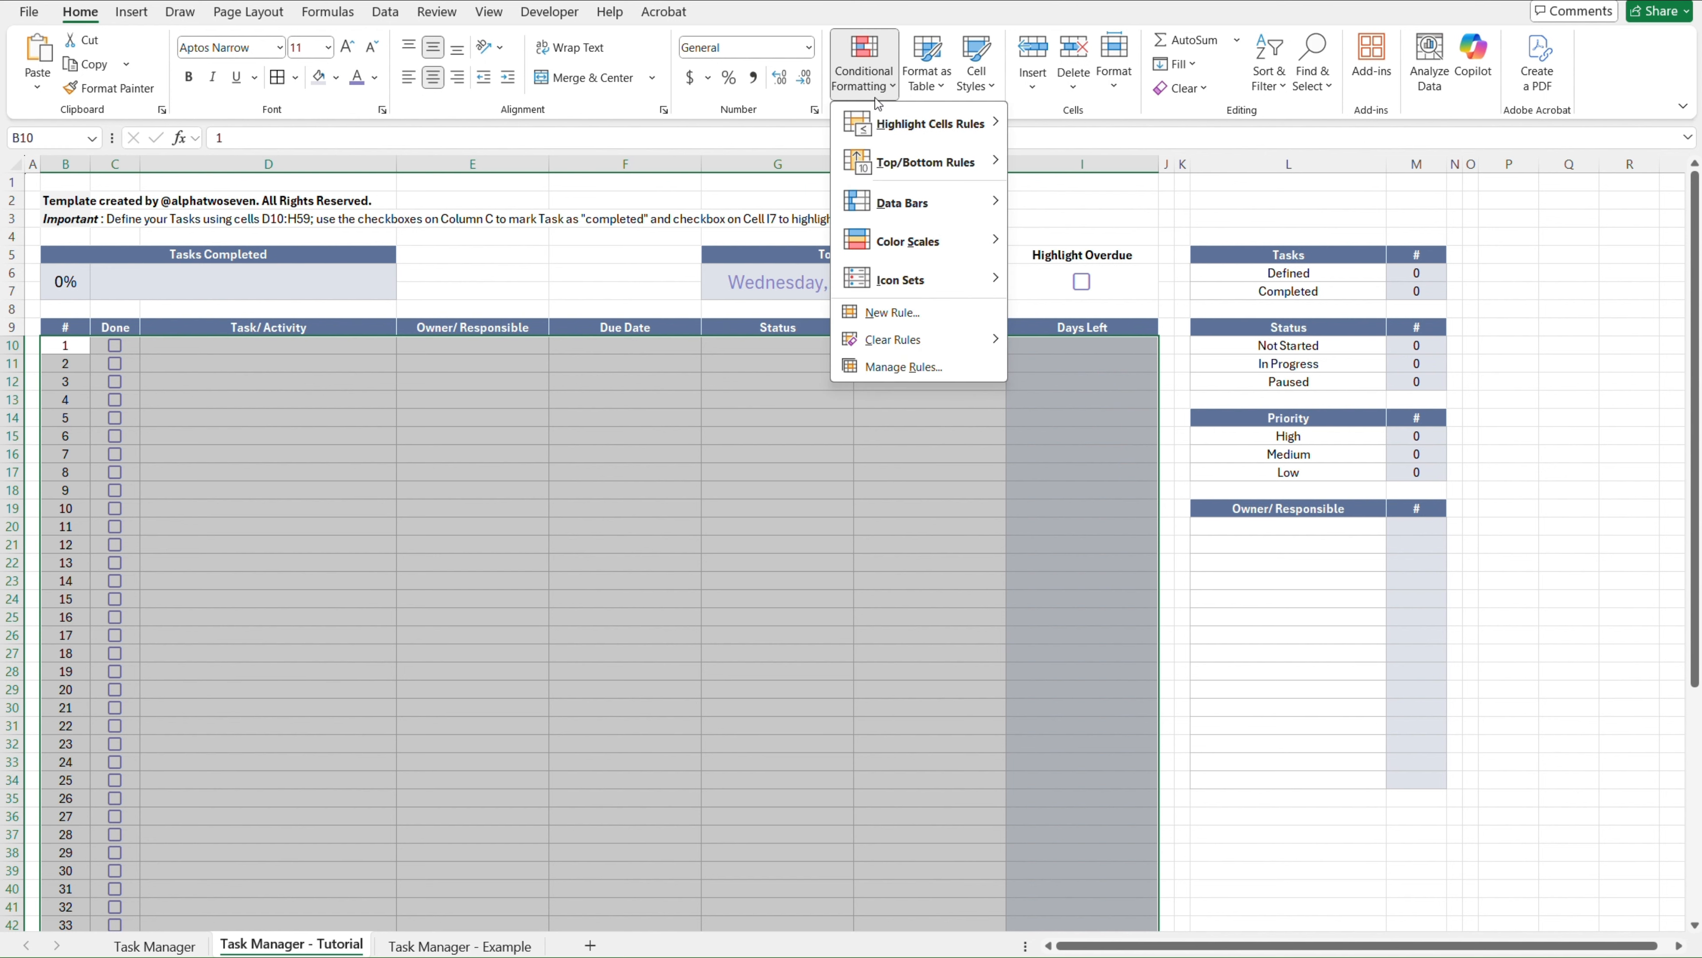
mouse_move(913, 127)
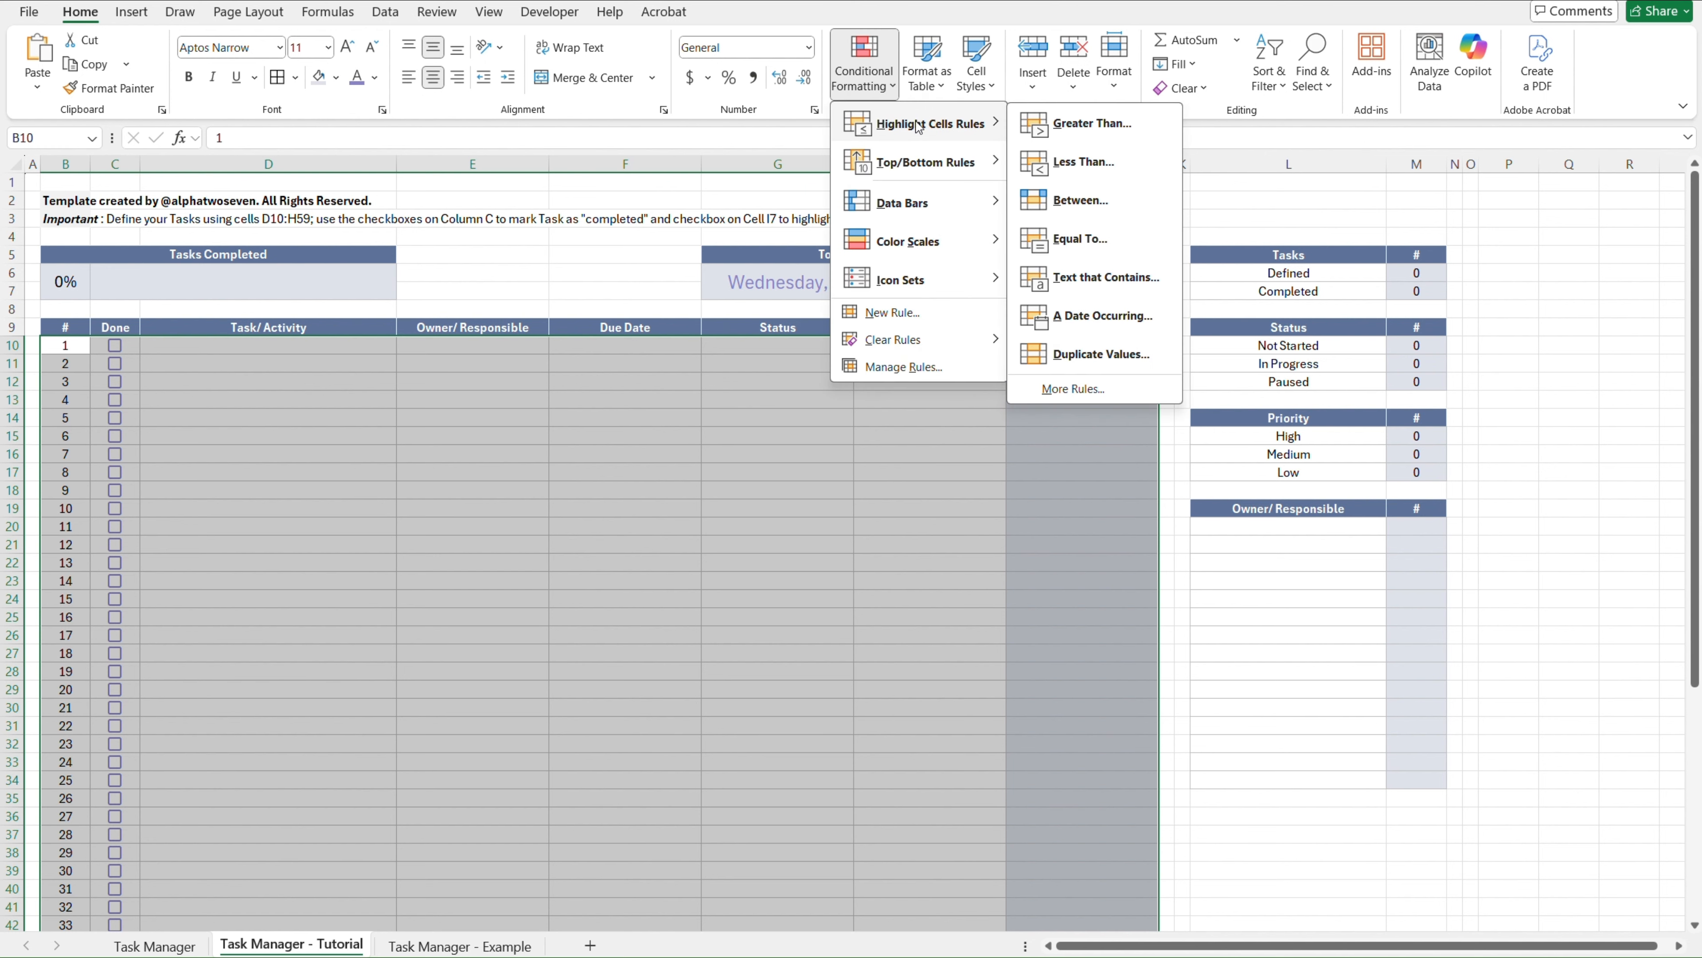
left_click(1131, 139)
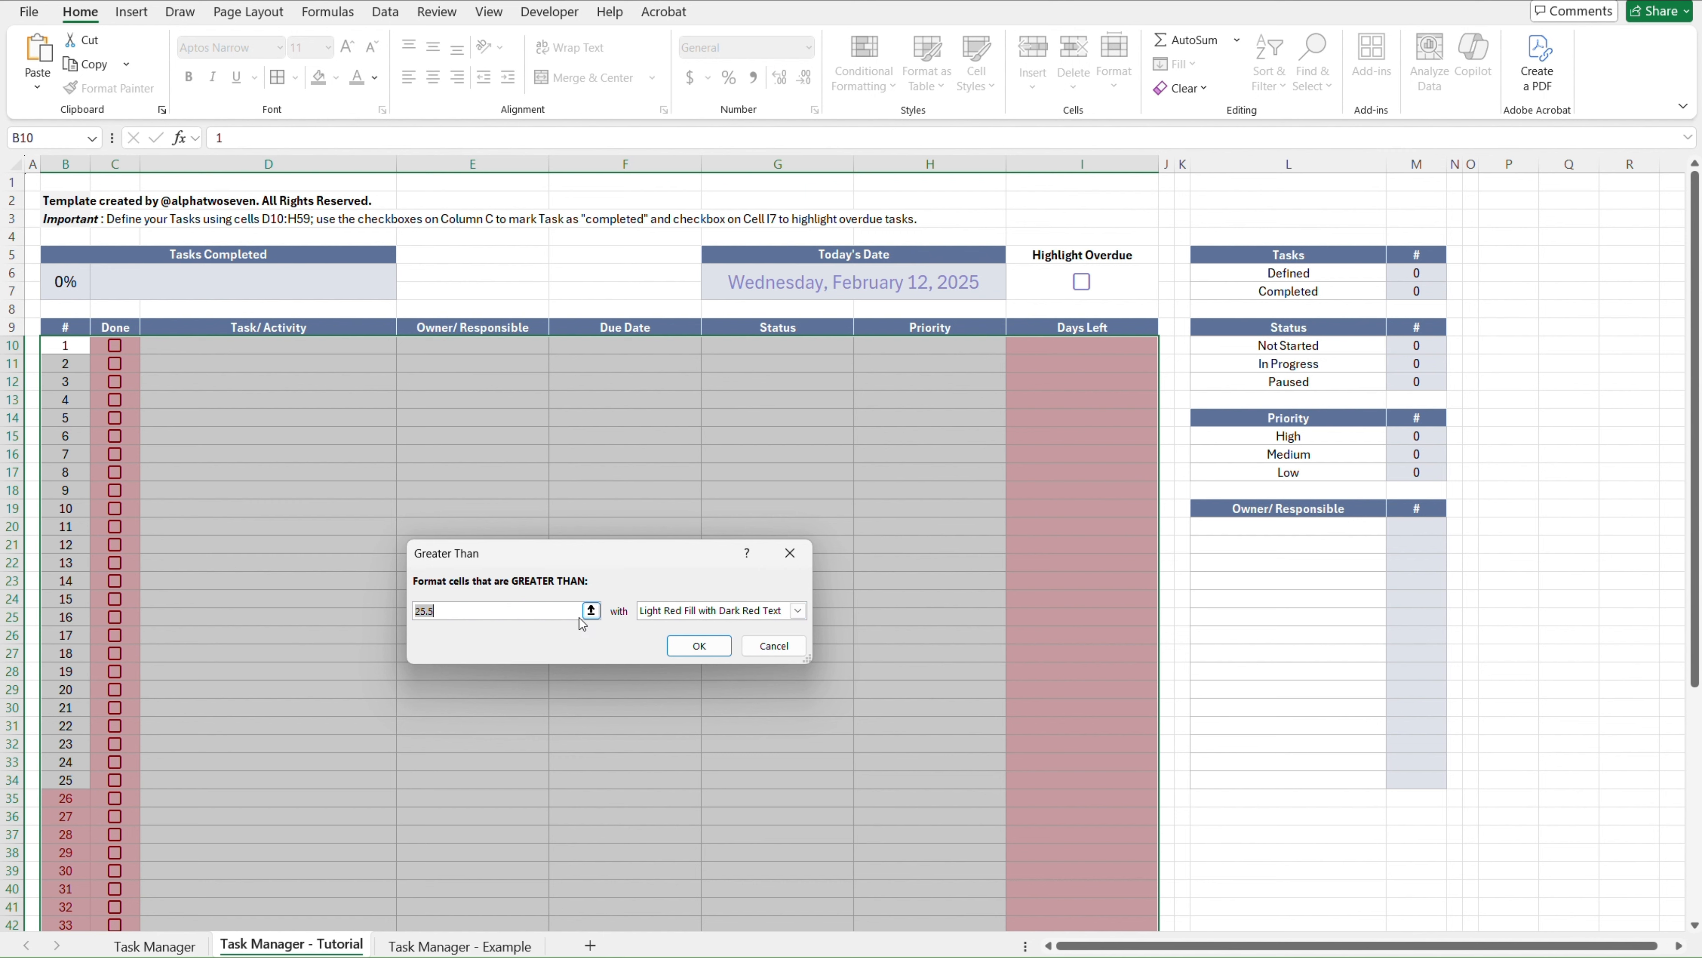
type("0")
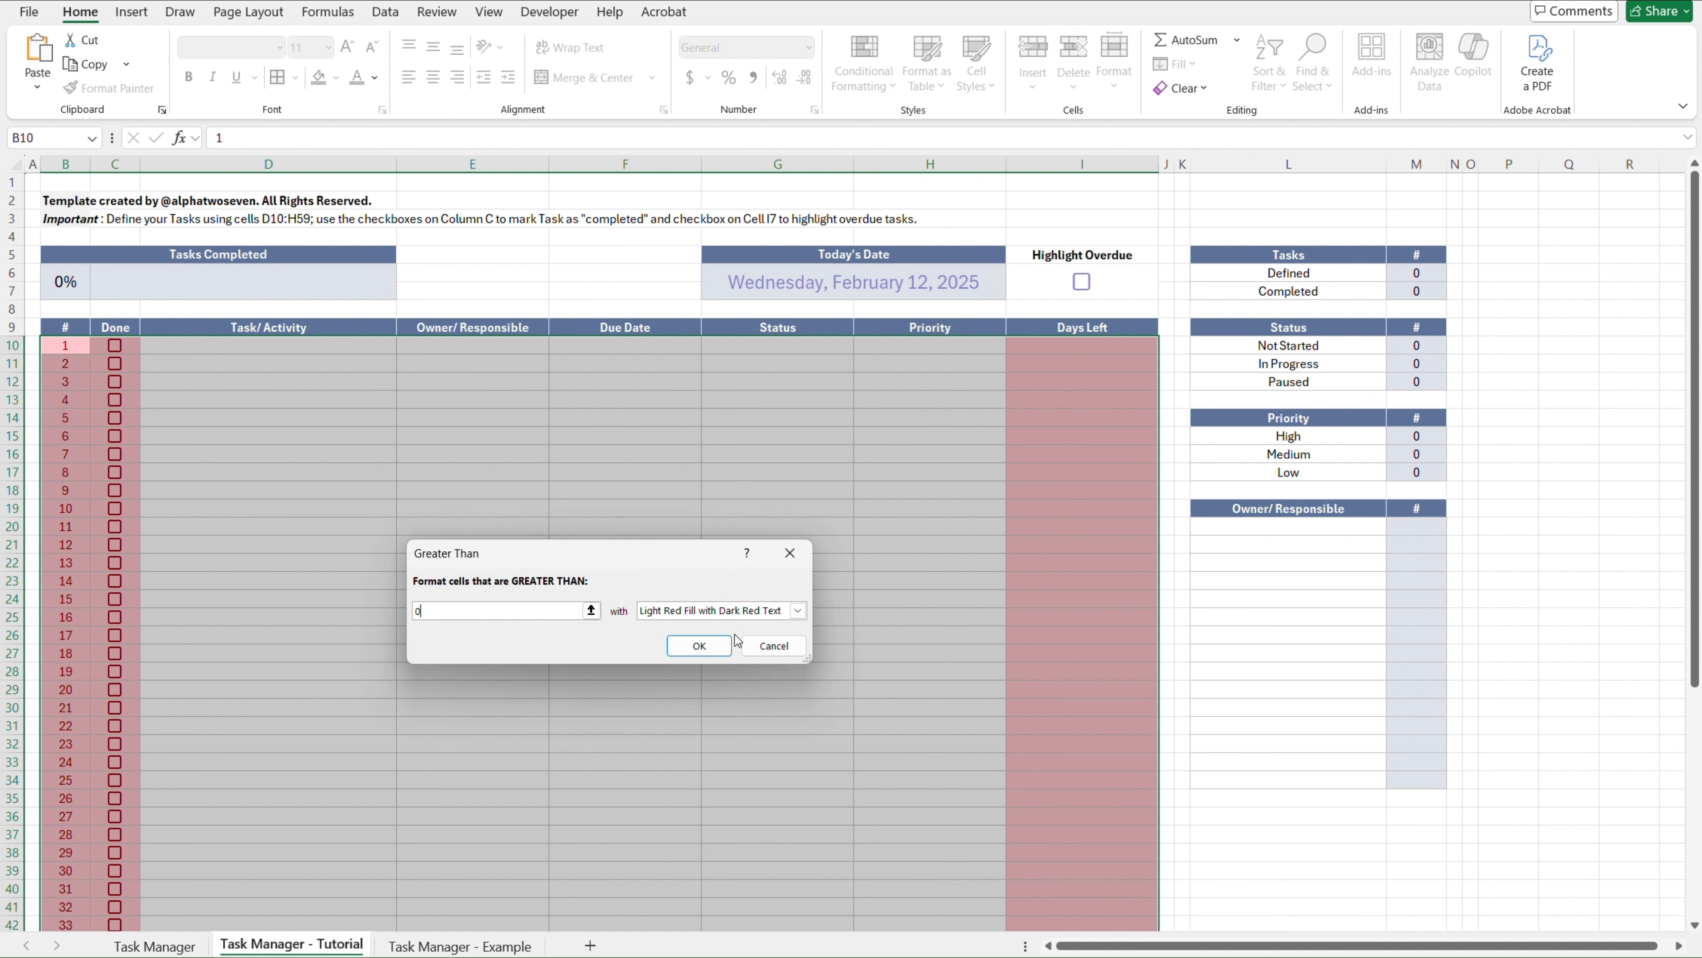
left_click(699, 645)
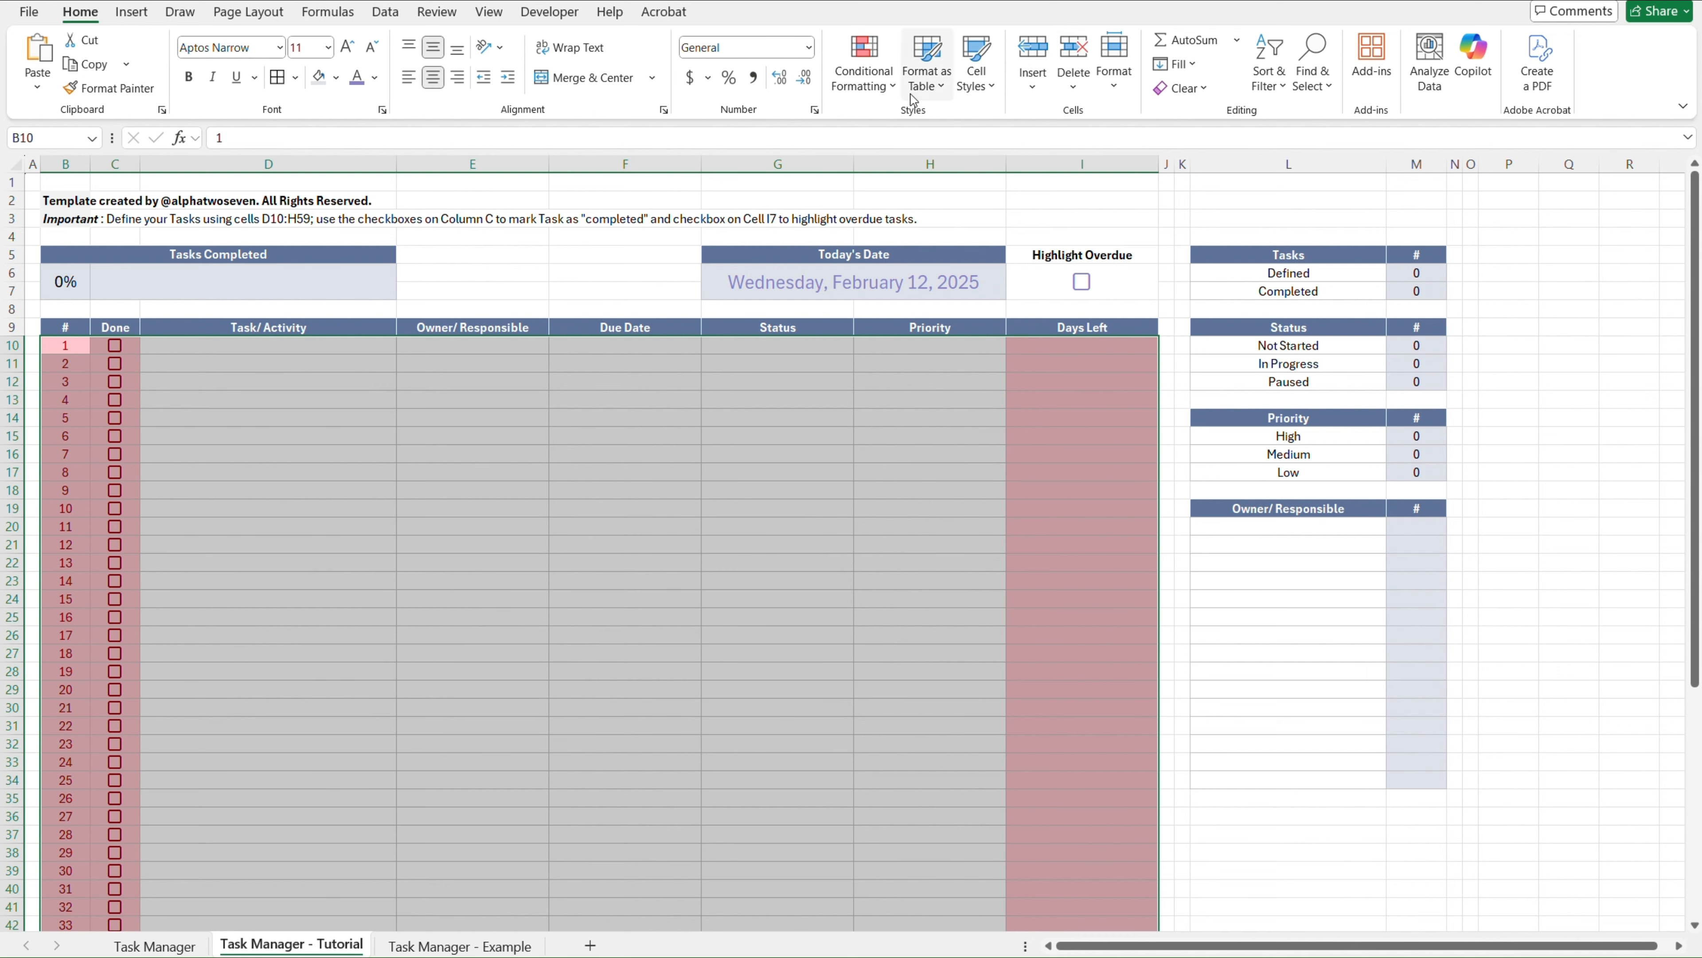
Open the Cell Value > 0 rule for editing and change its type to using a formula to determine which cells to format
left_click(883, 75)
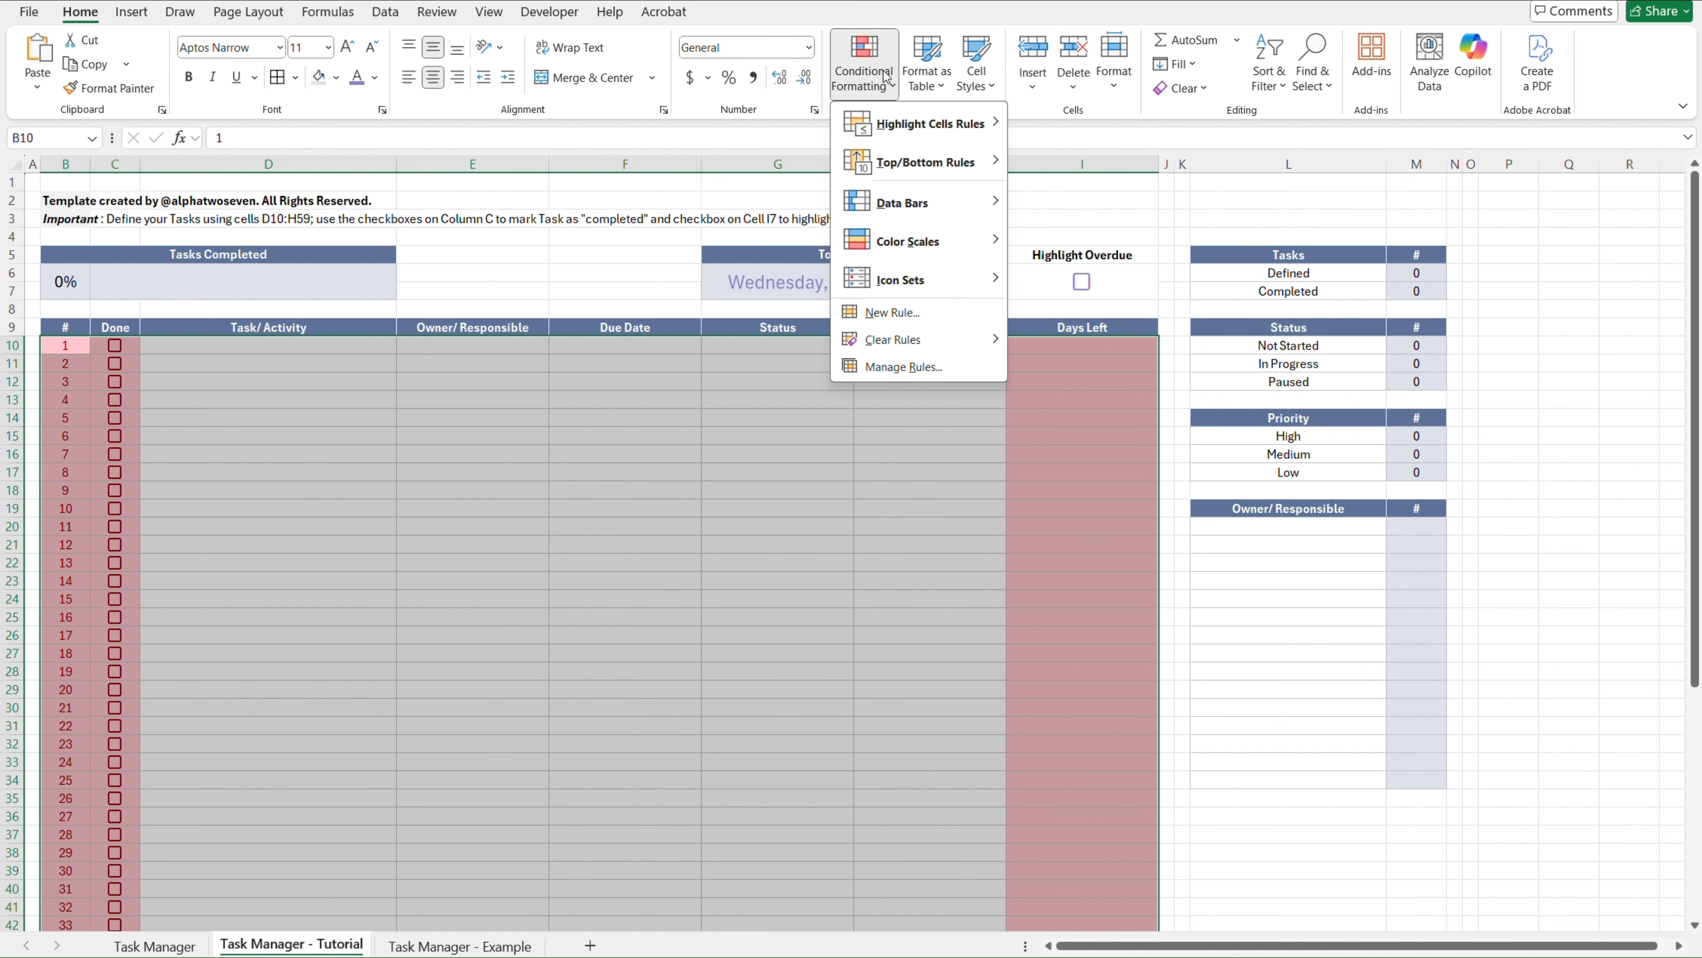
left_click(906, 367)
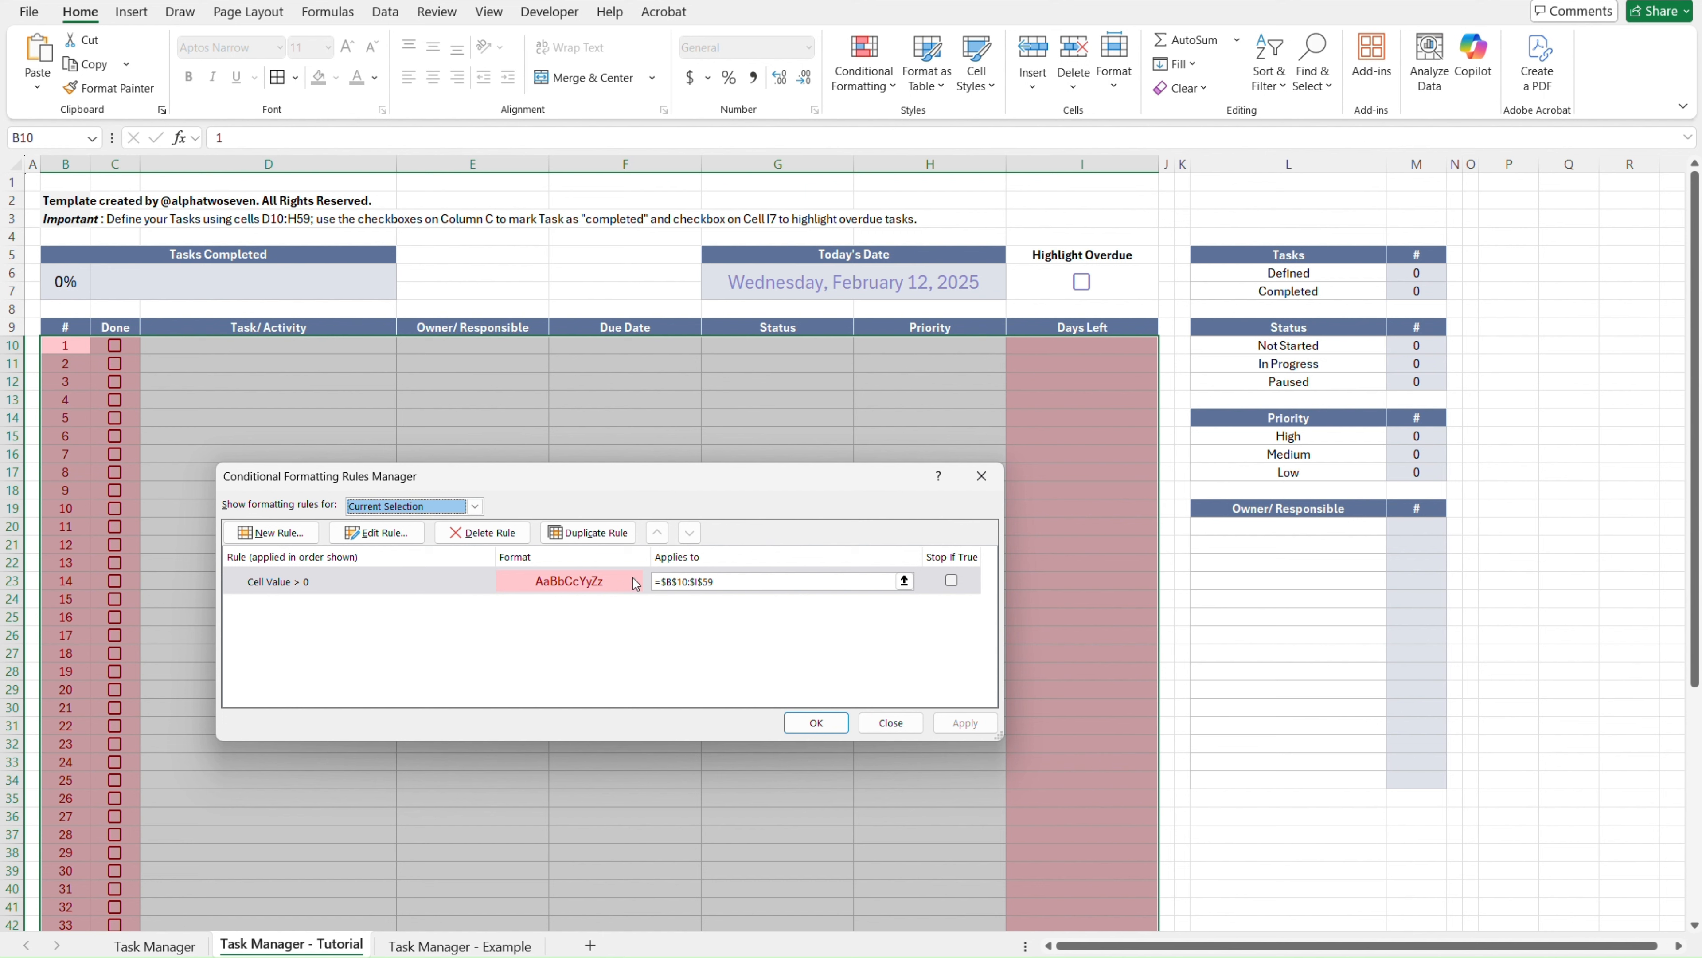
left_click(673, 581)
left_click(280, 582)
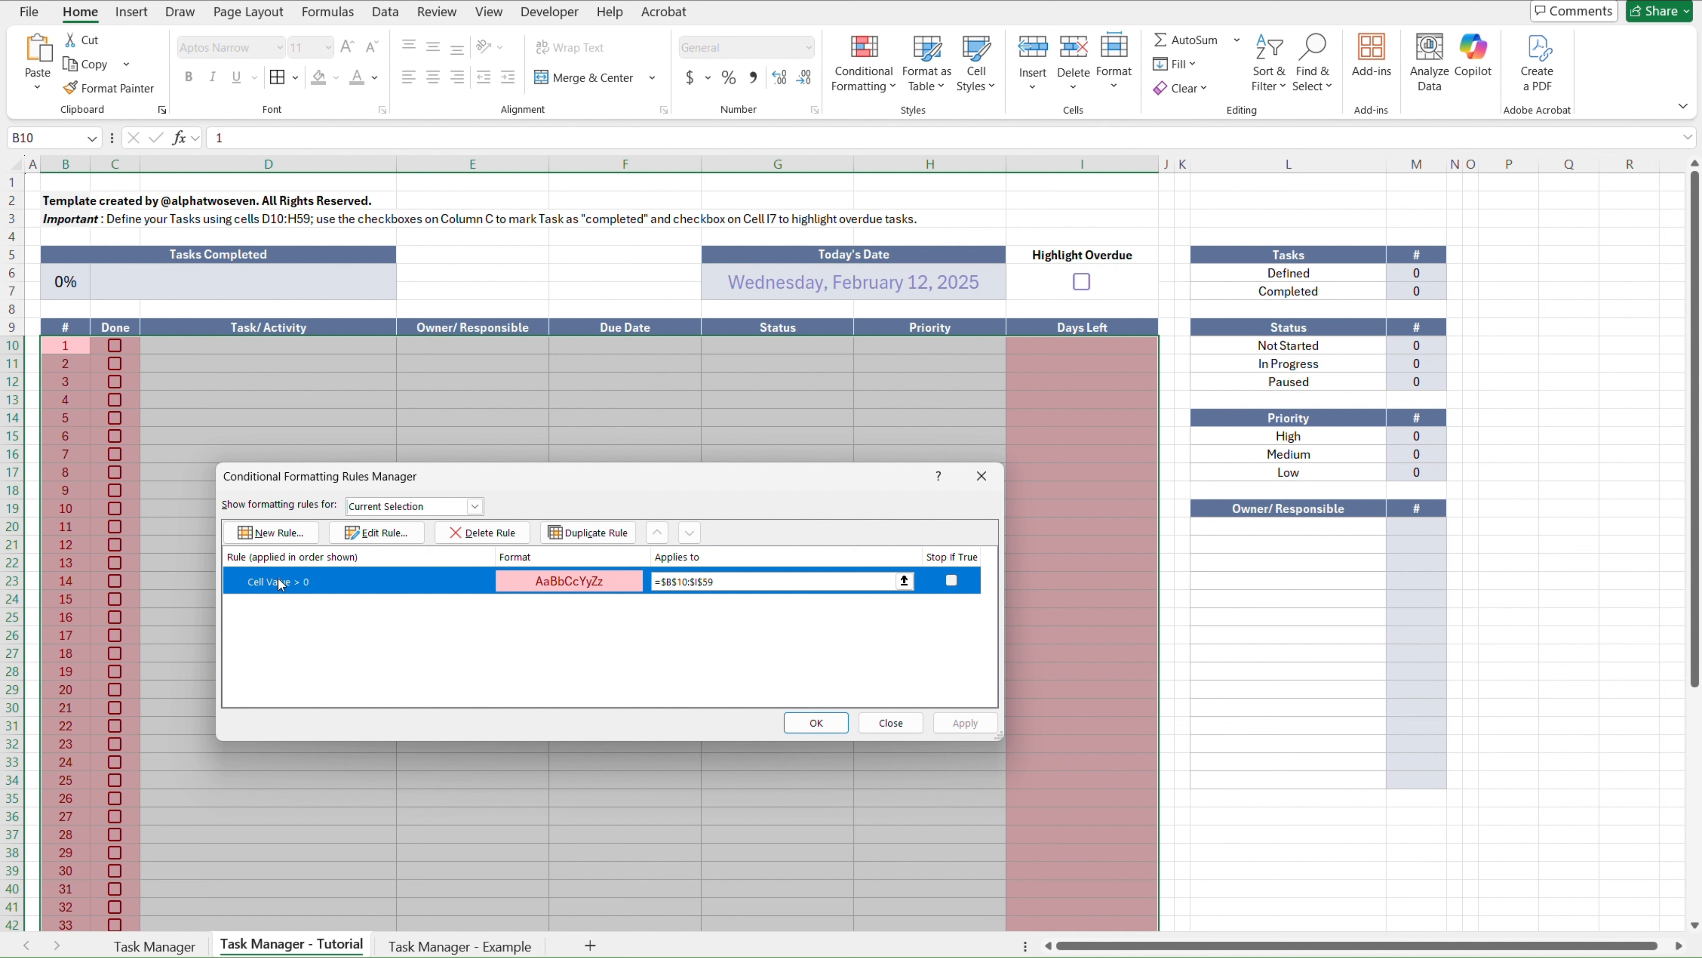
left_click(406, 535)
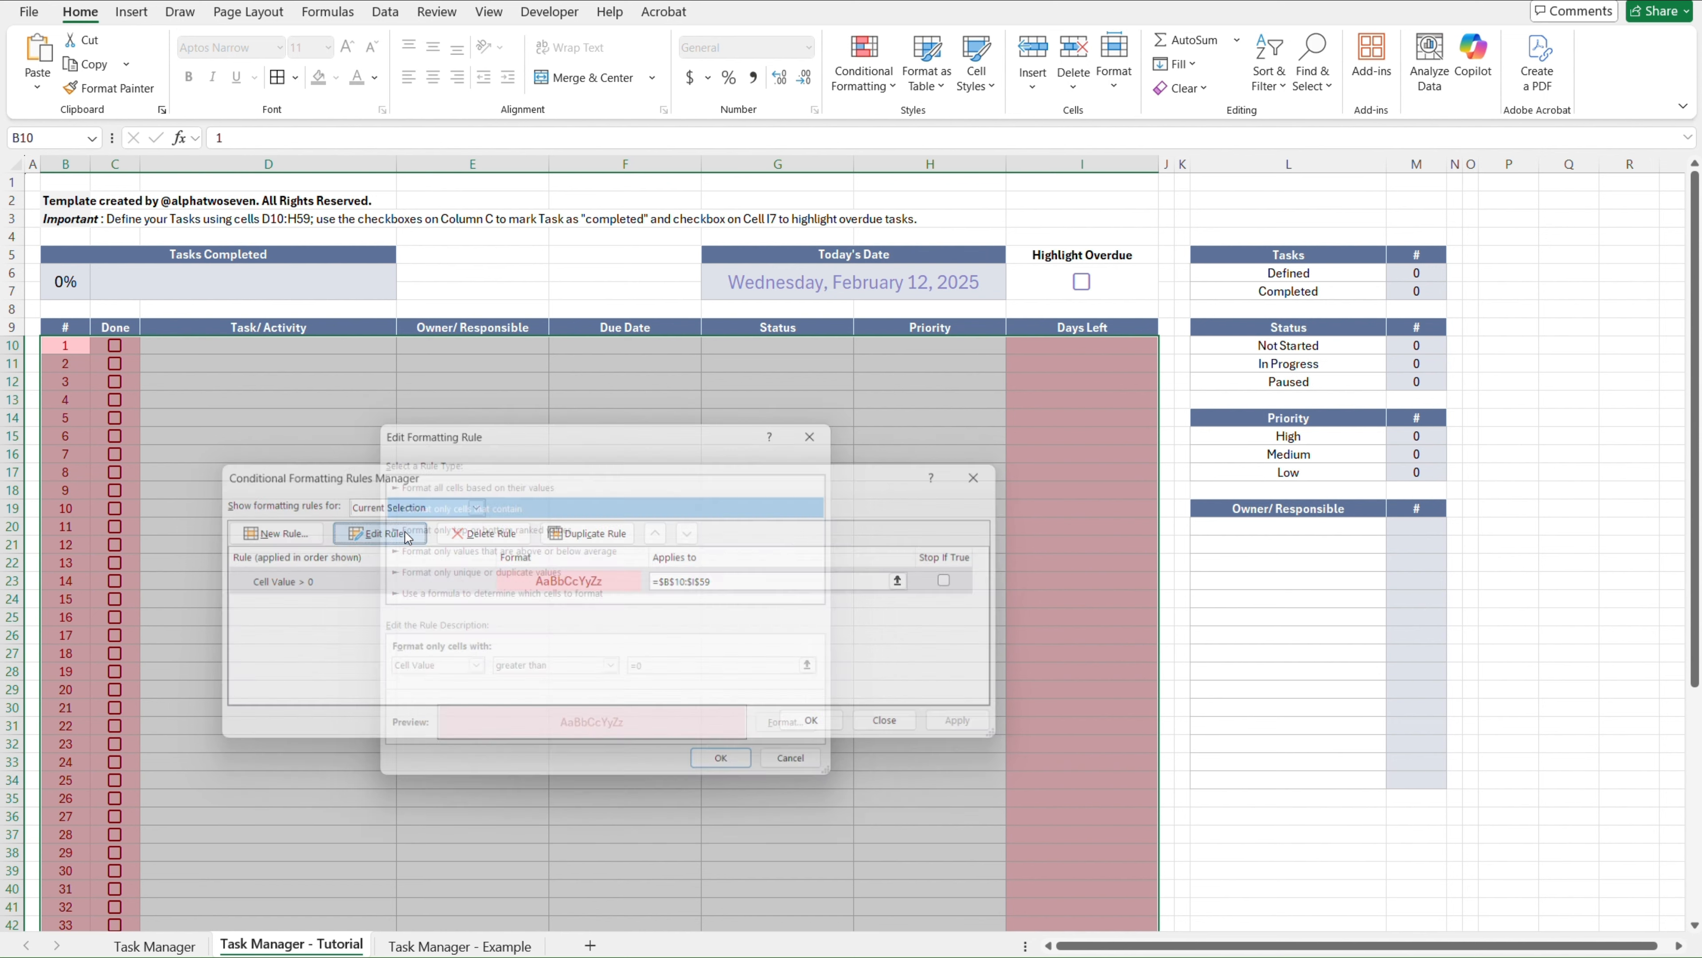
left_click(454, 594)
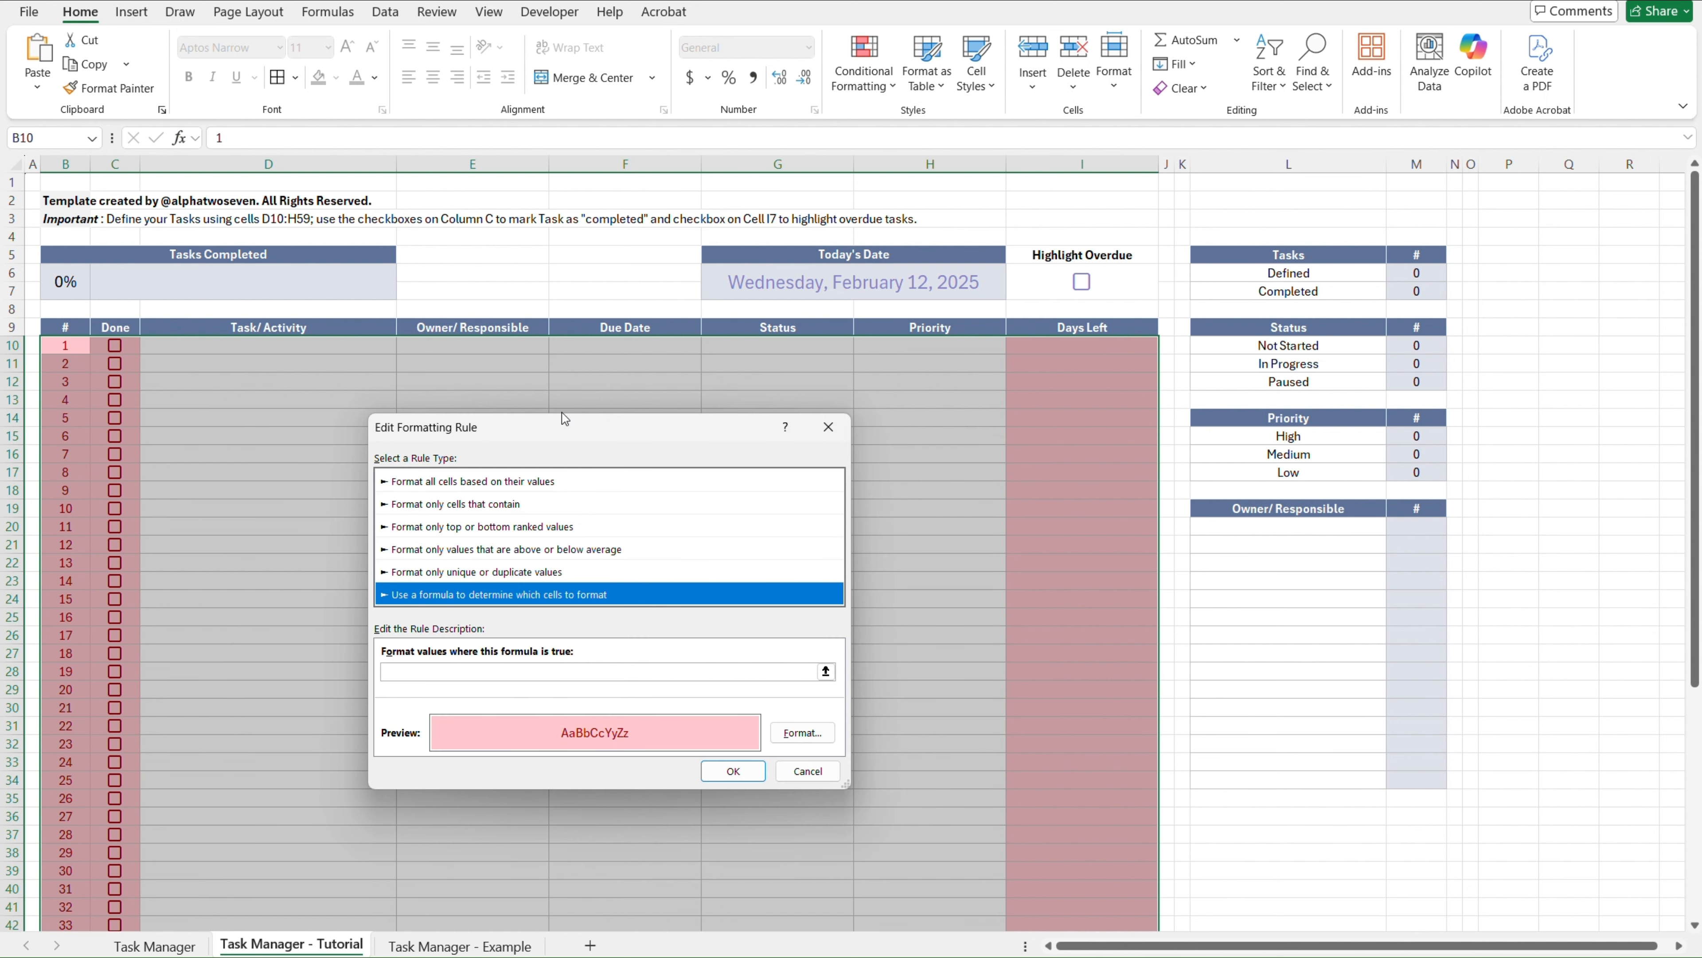
left_click_drag(595, 430, 586, 381)
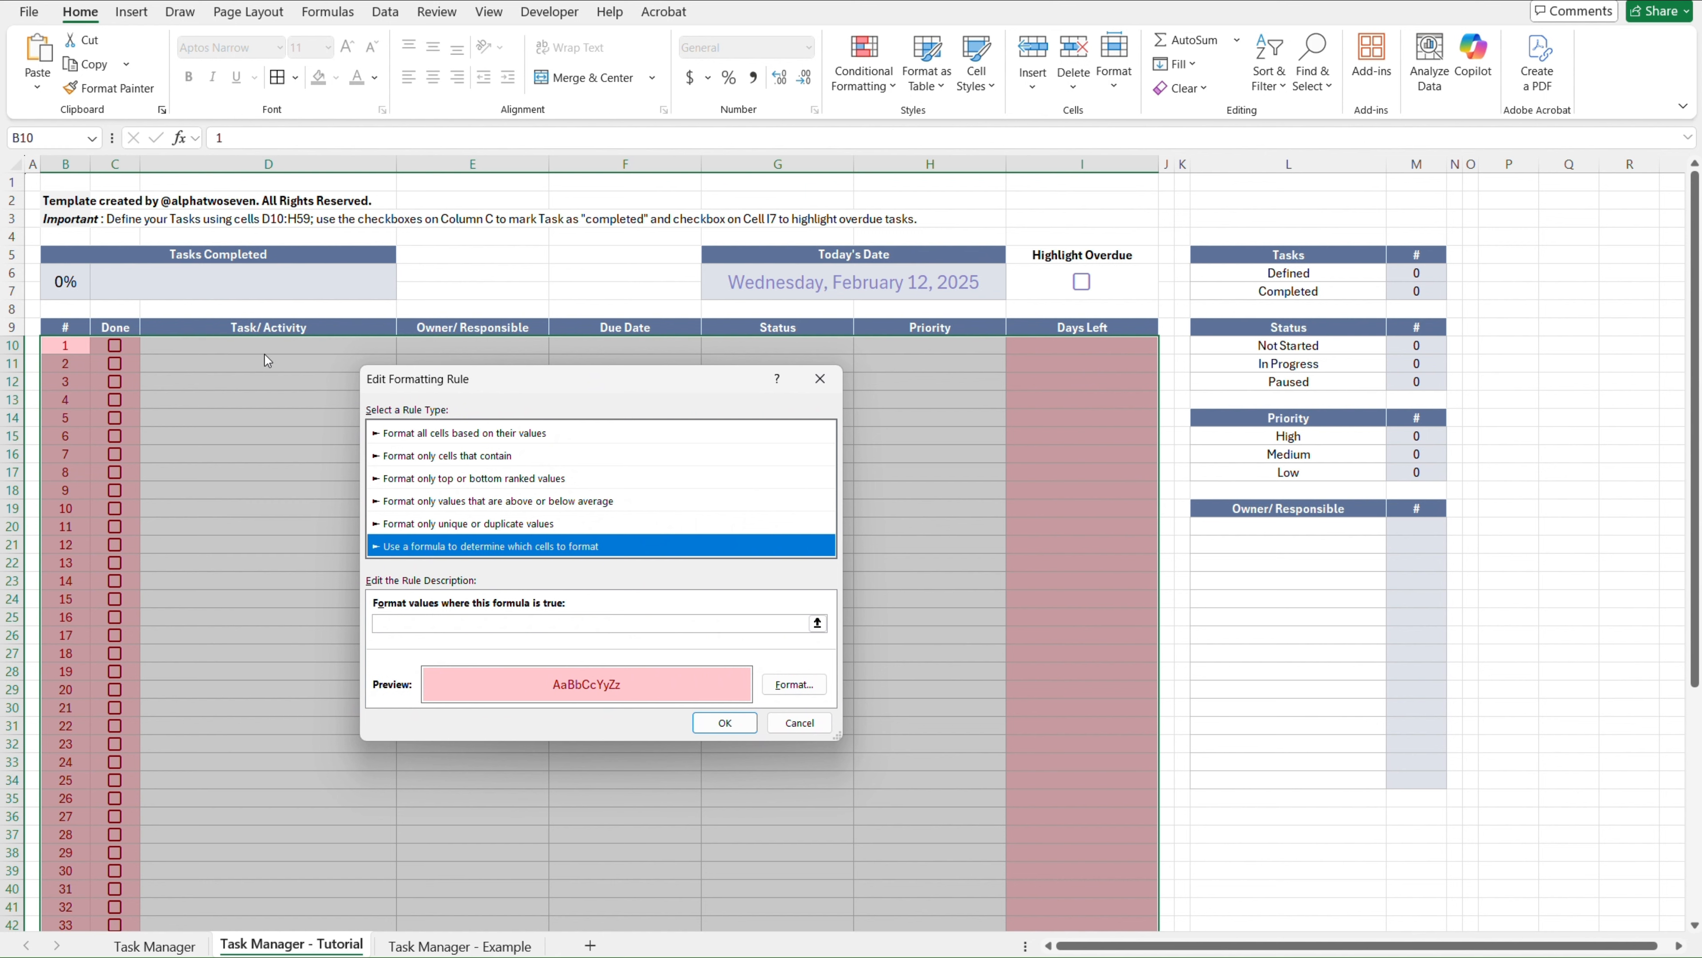
Set the rule's formula to =AND($I$6,NOT($C10),$D10<>"",$I10<0) and apply it to the task table
left_click(511, 623)
type("=AND($I$6,NOT($C10),$D10<>\"\",$I10<0)")
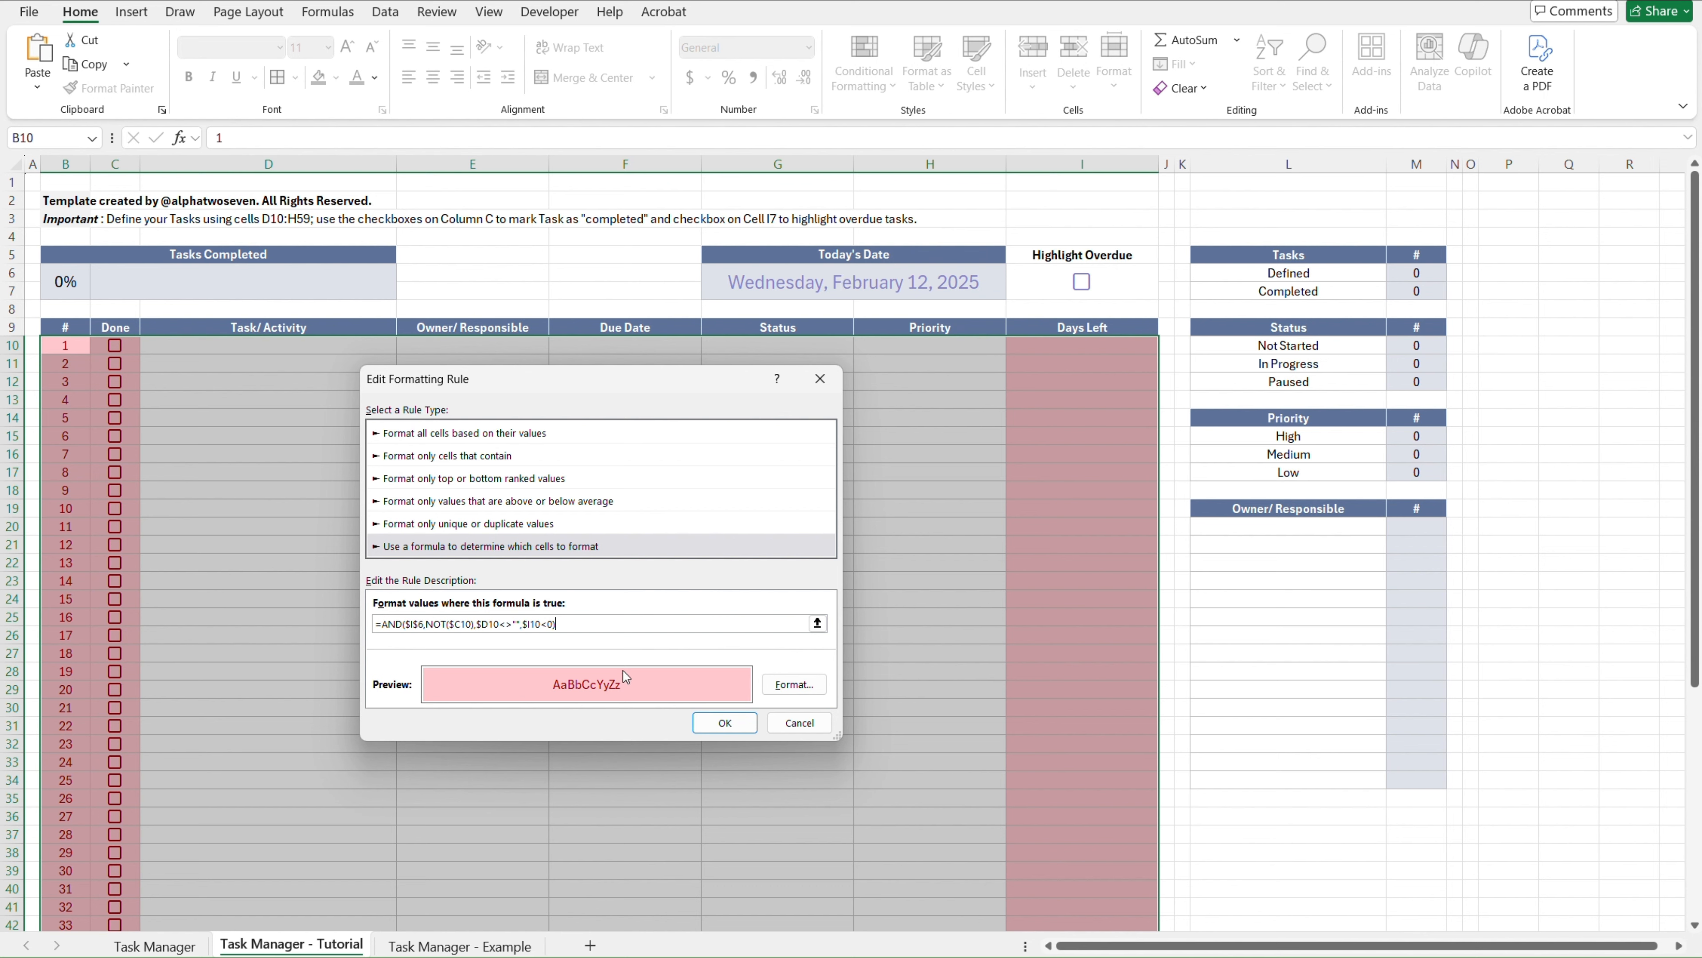
left_click(723, 723)
left_click(943, 728)
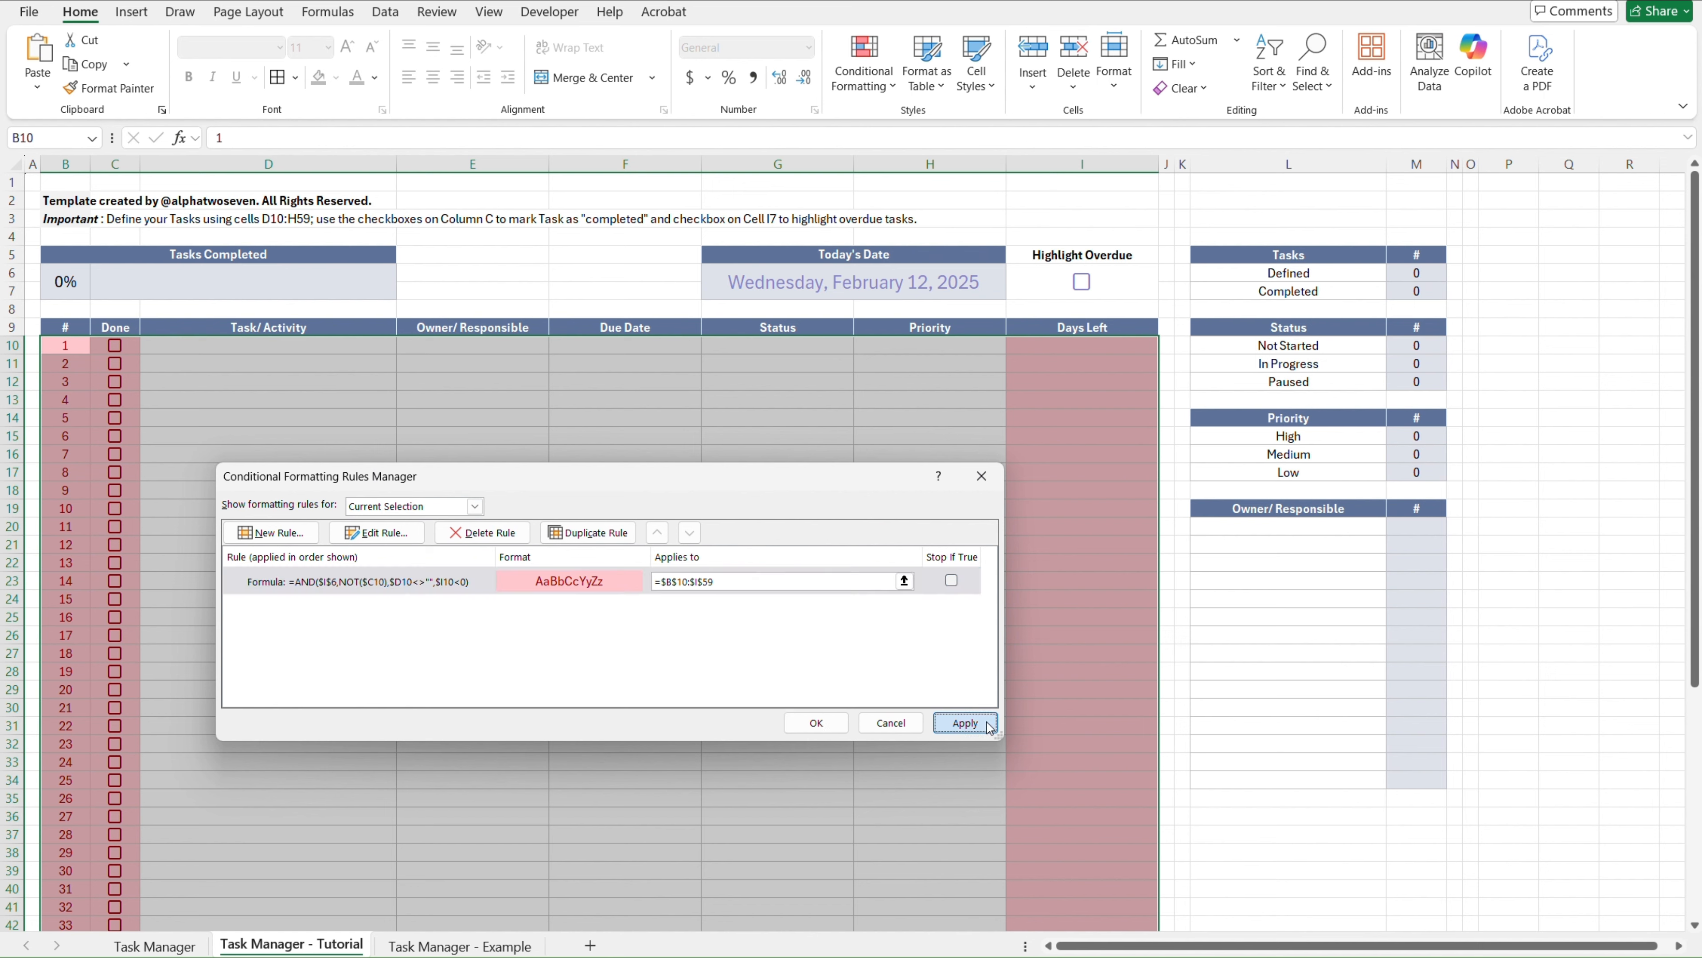
left_click(817, 722)
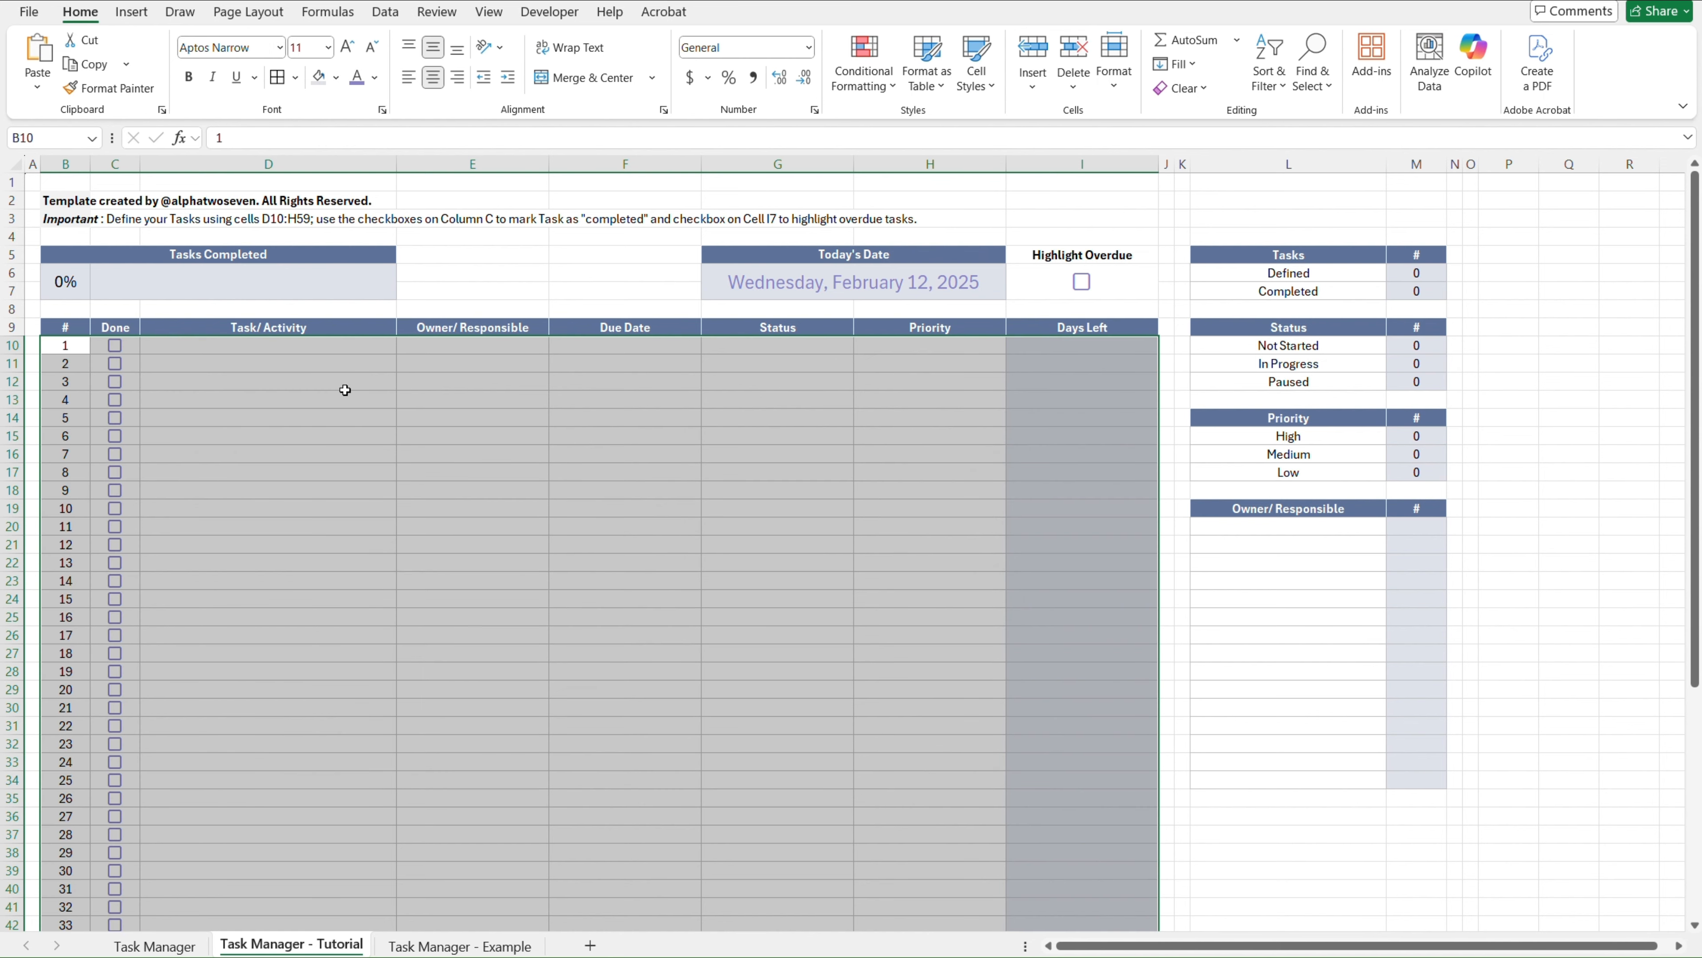
Enter the test tasks a, b and c in D10:D12 of the Task/Activity column
left_click(310, 361)
key("Up")
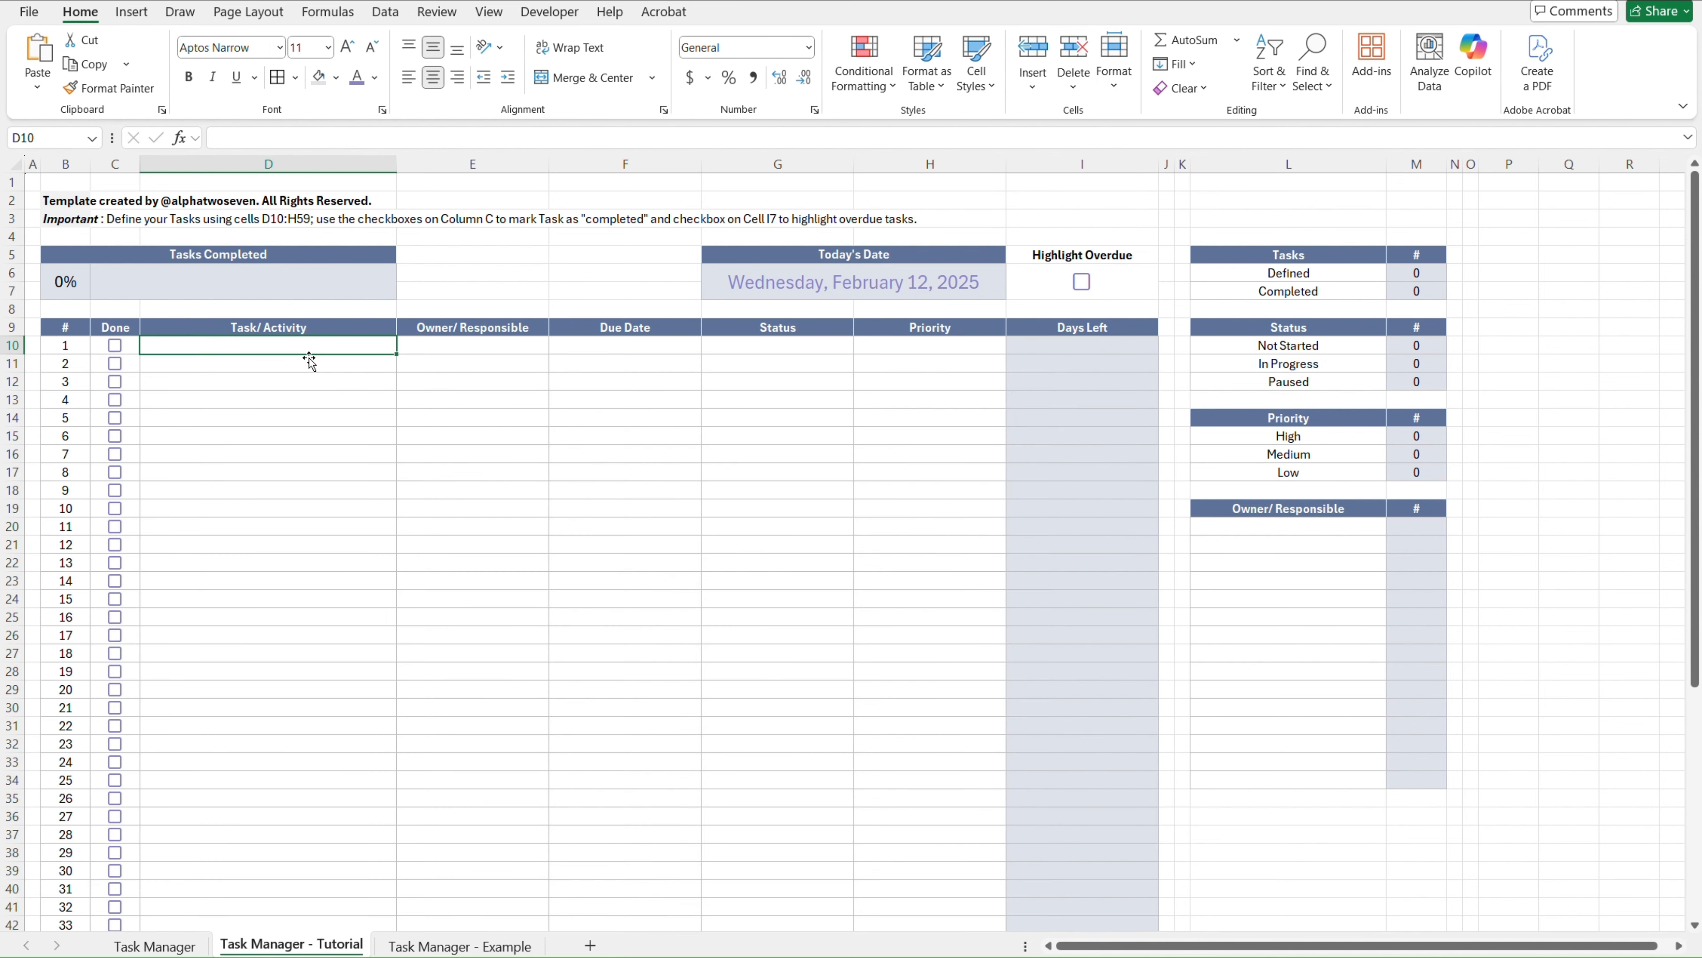
type("a")
key("Return")
type("b")
key("Return")
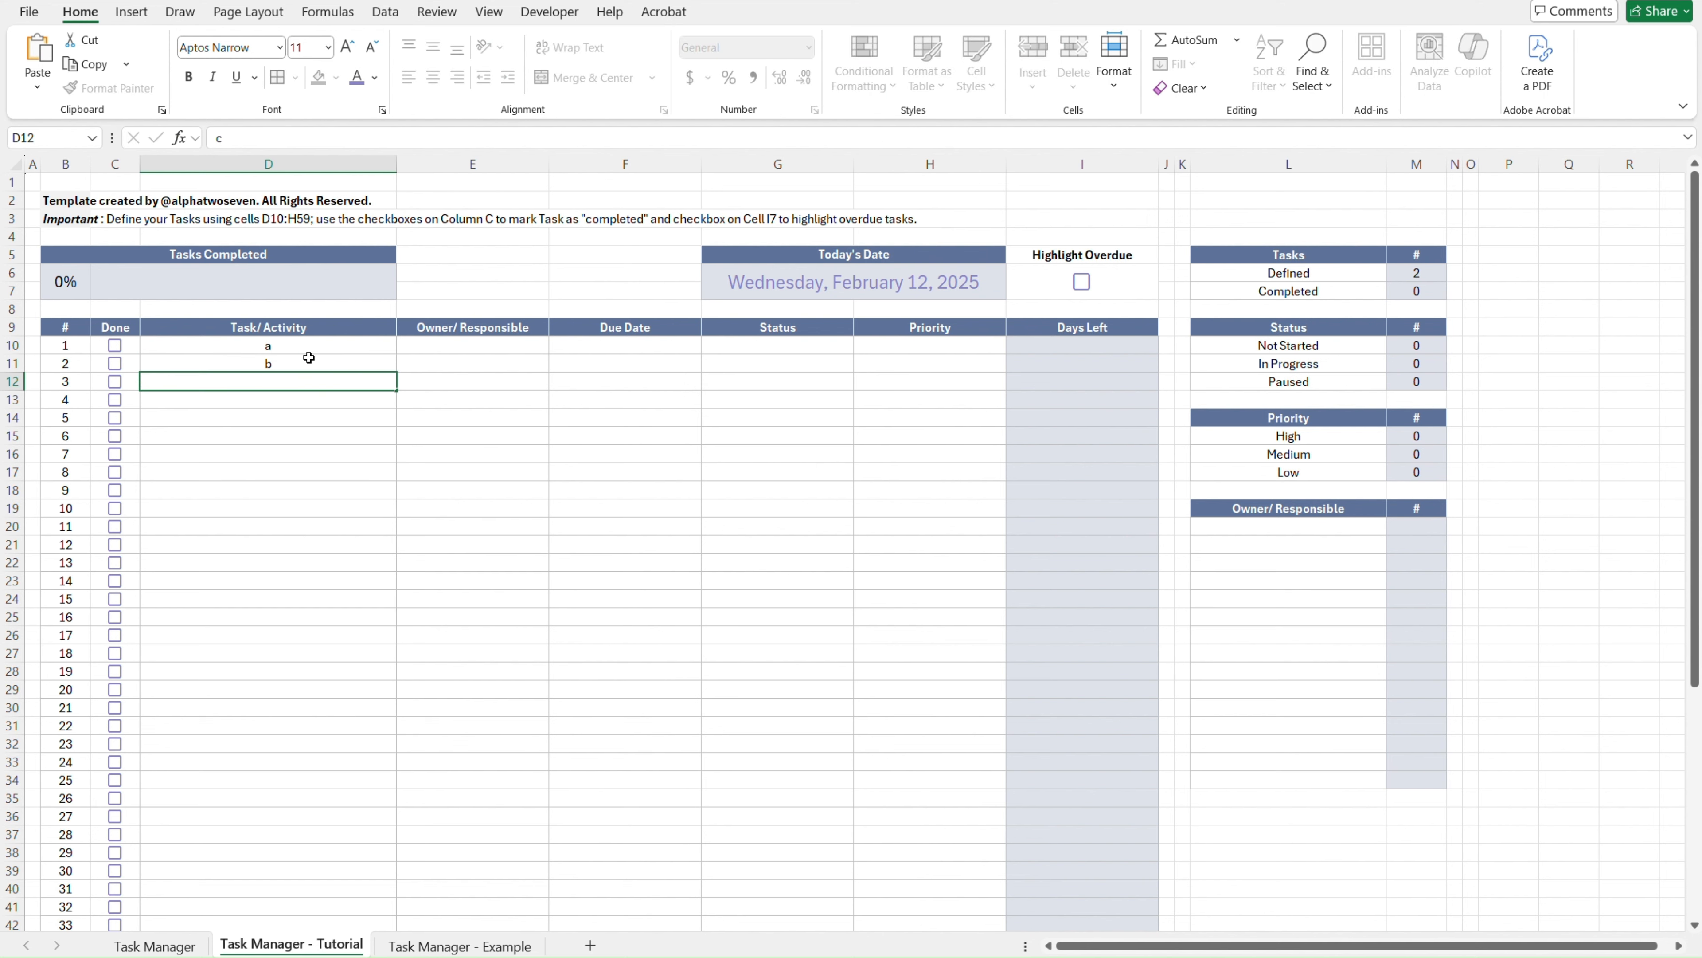
type("c")
key("Tab")
key("Up")
key("Up")
type("=TODAY(")
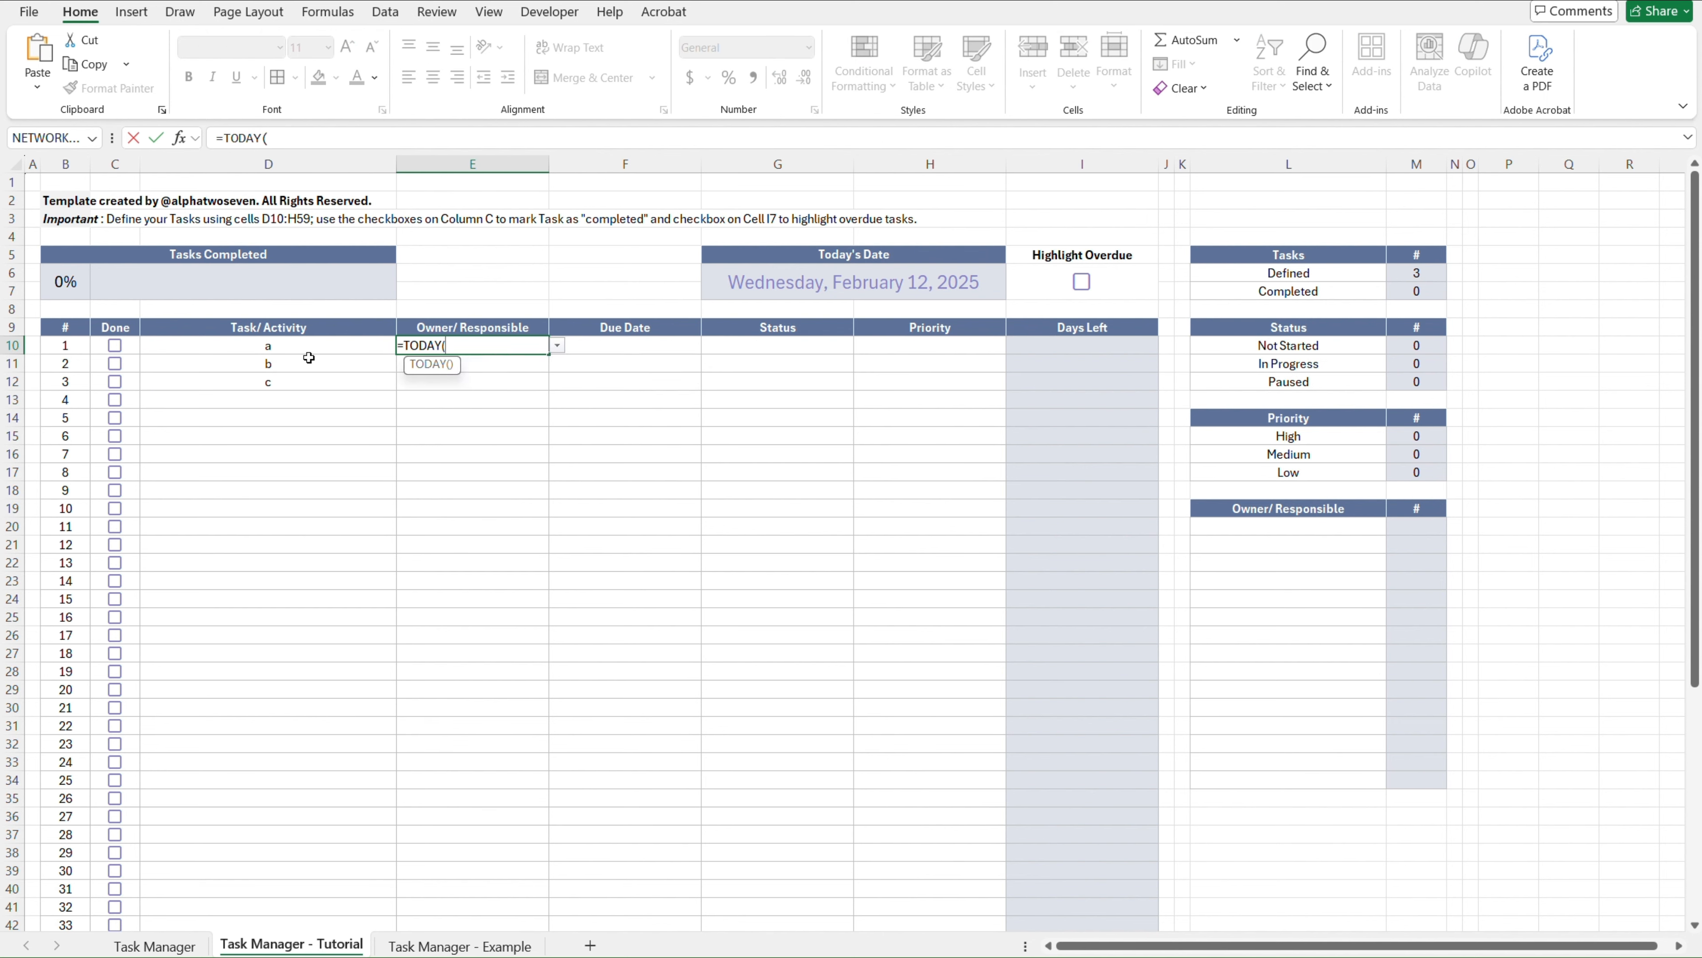
type(")")
key("Return")
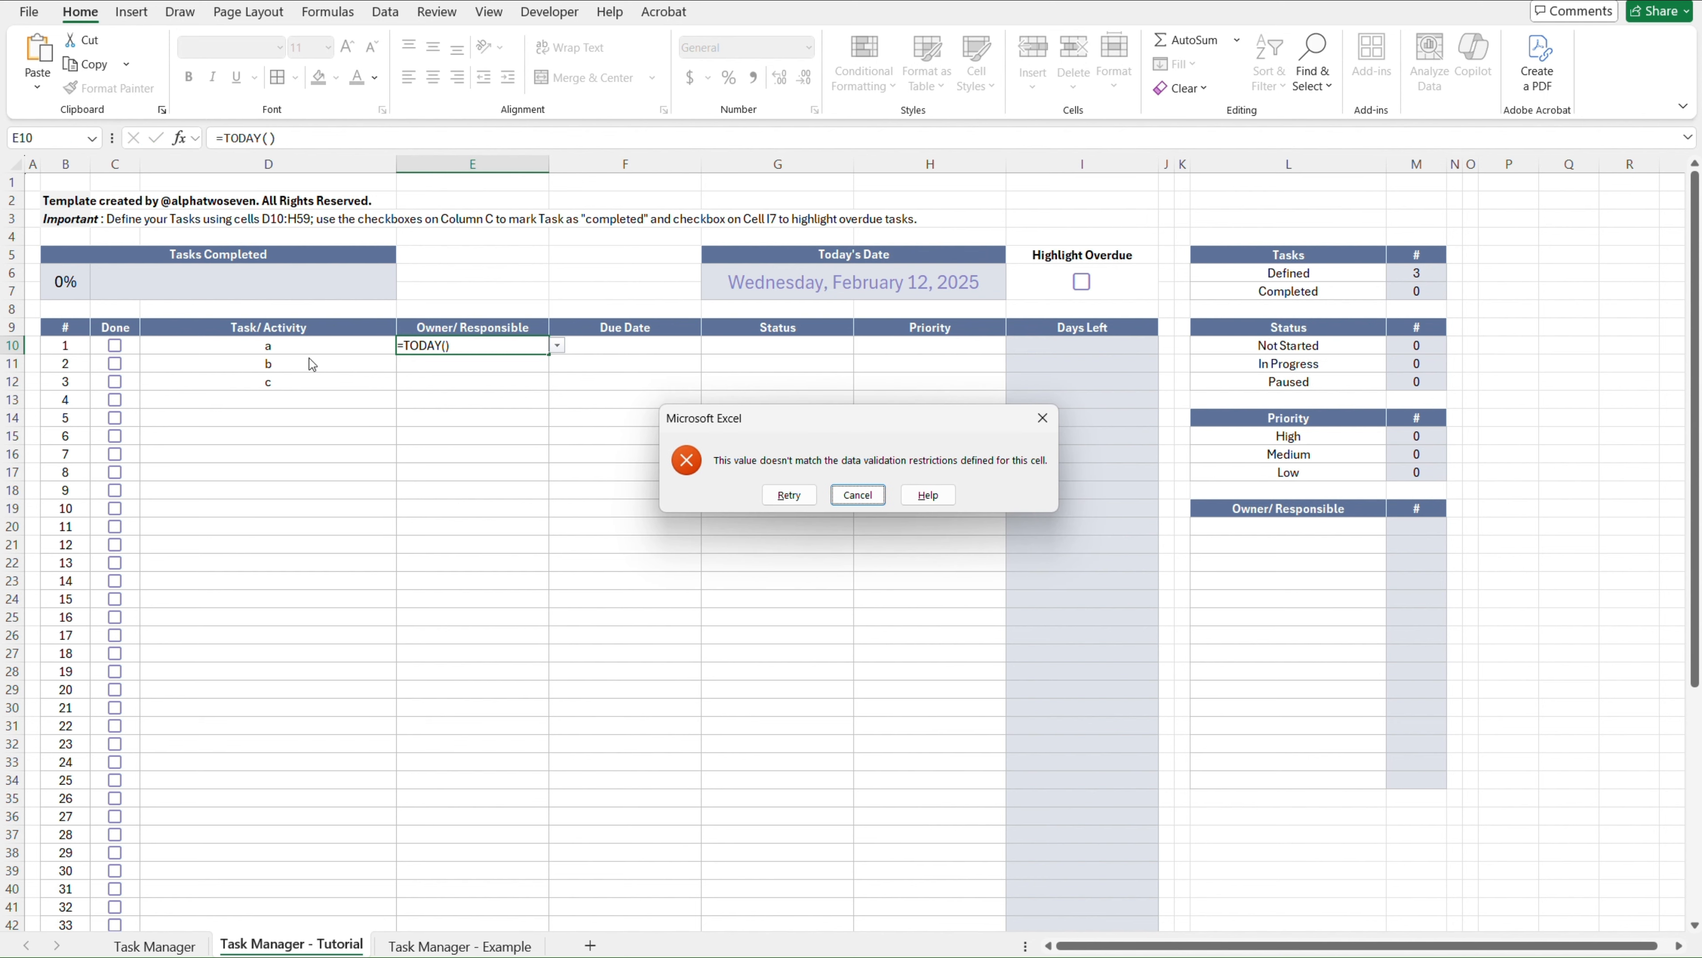
key("Escape")
type("=")
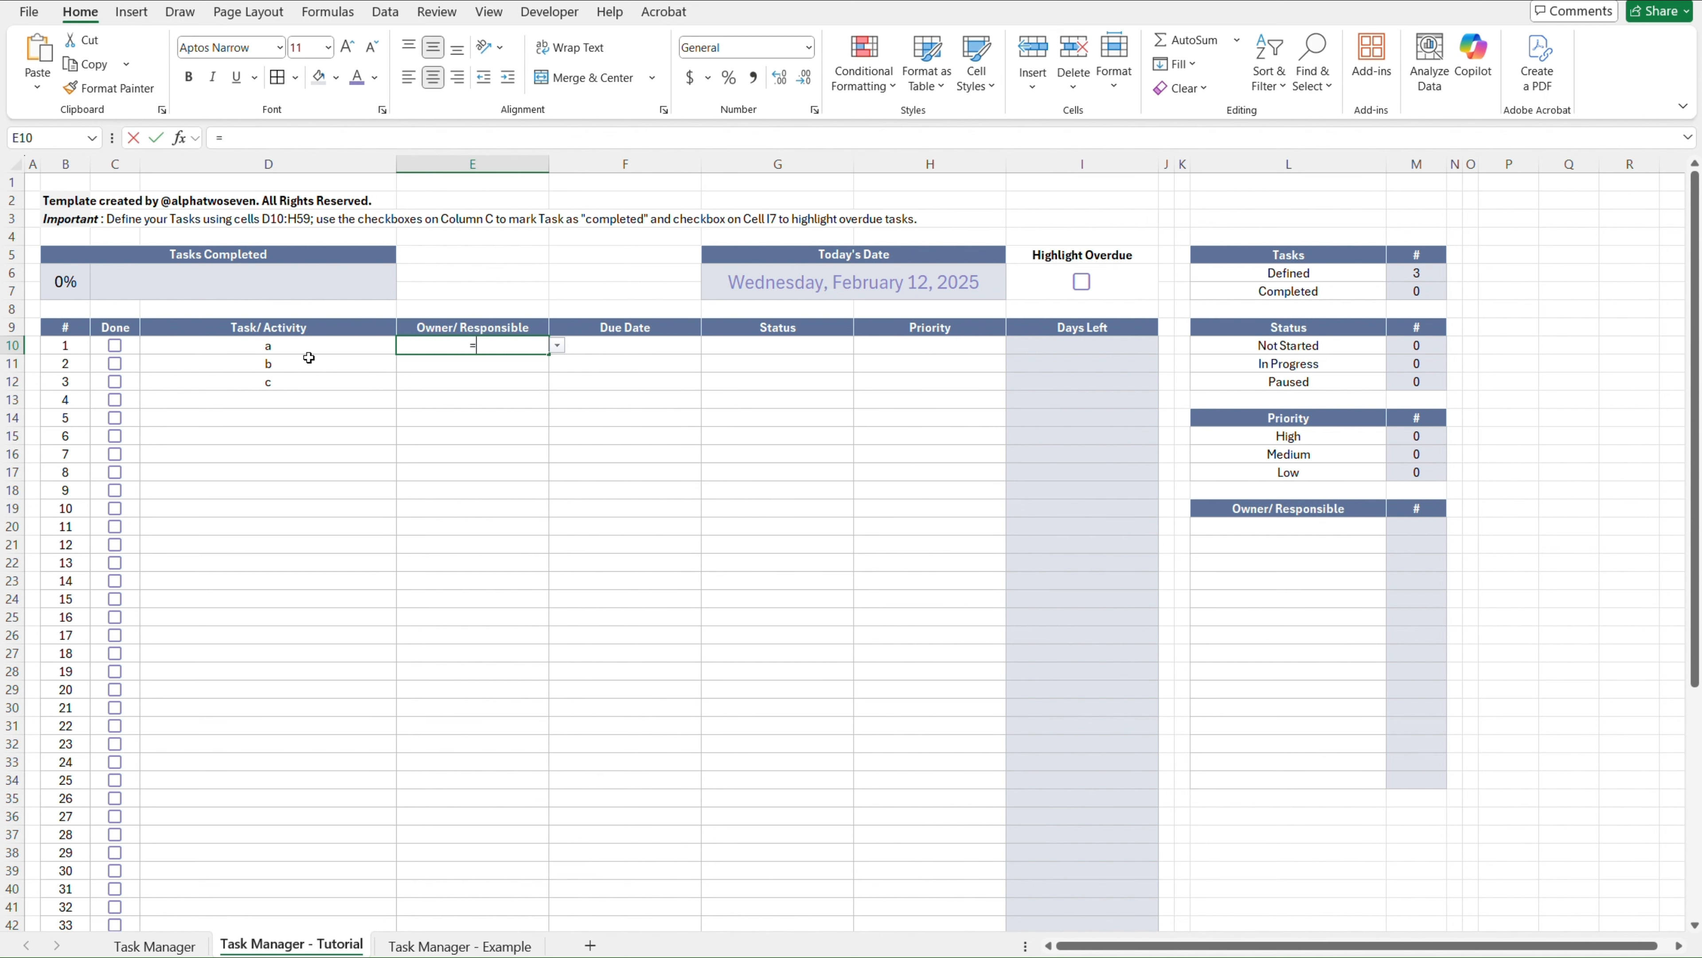
key("Escape")
Enter test due dates with the formulas =TODAY() in F10, =F10-1 in F11 and =F10-2 in F12
key("Right")
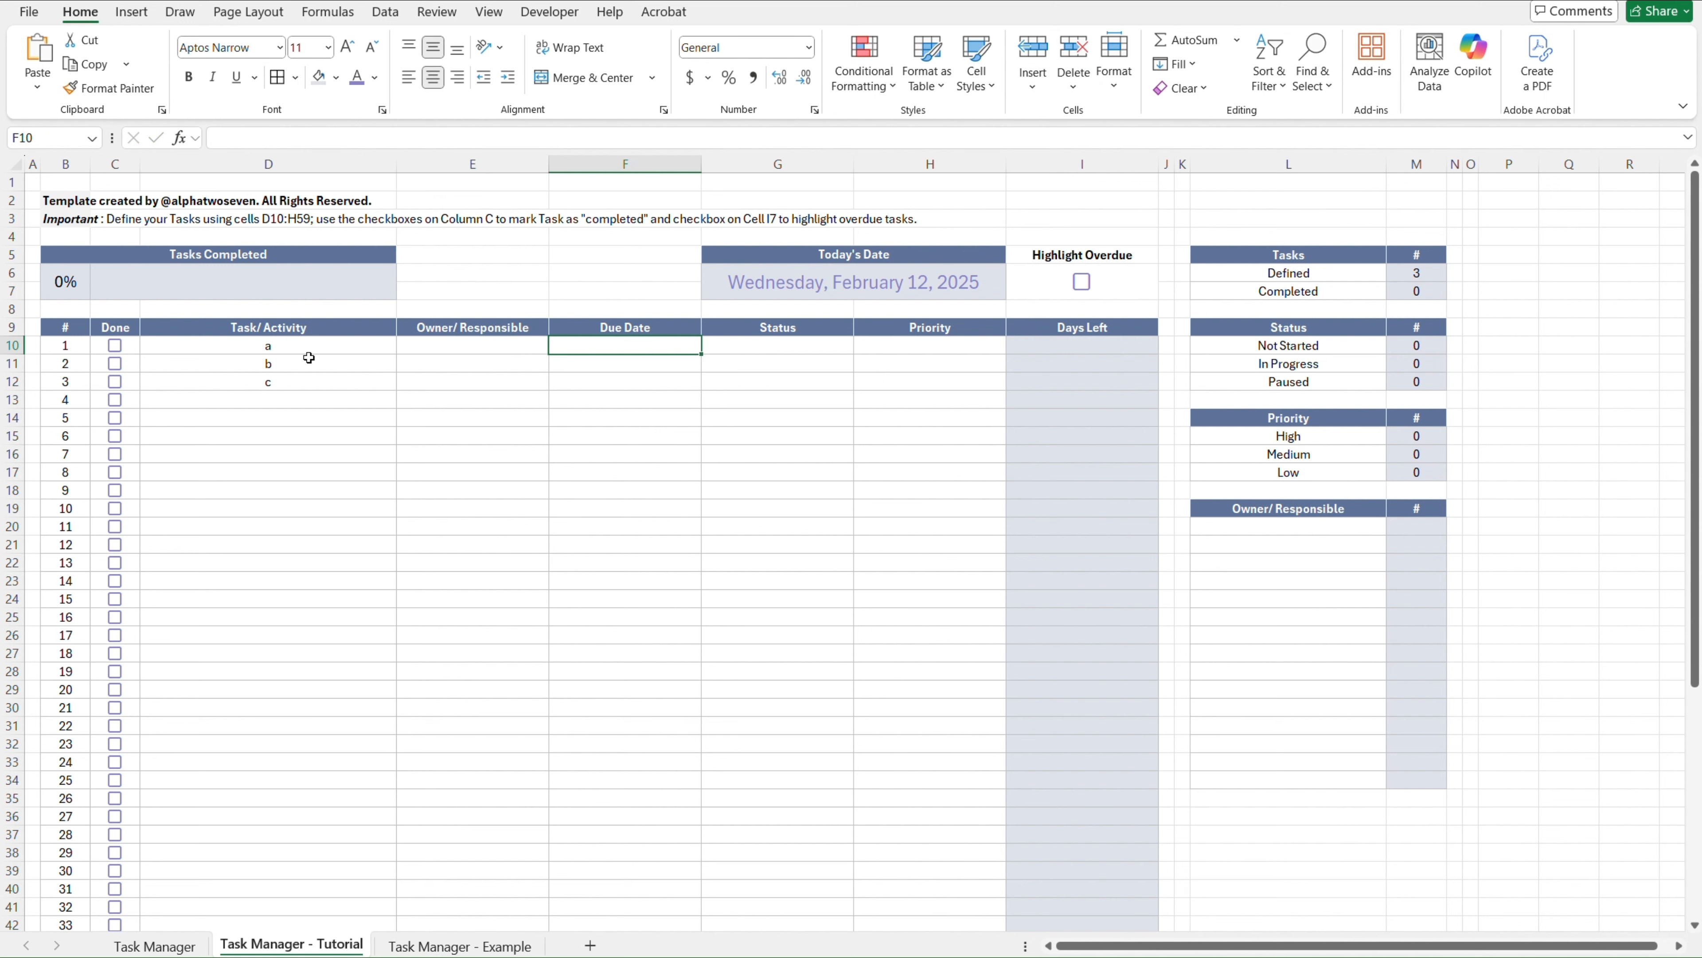
type("=today")
key("Tab")
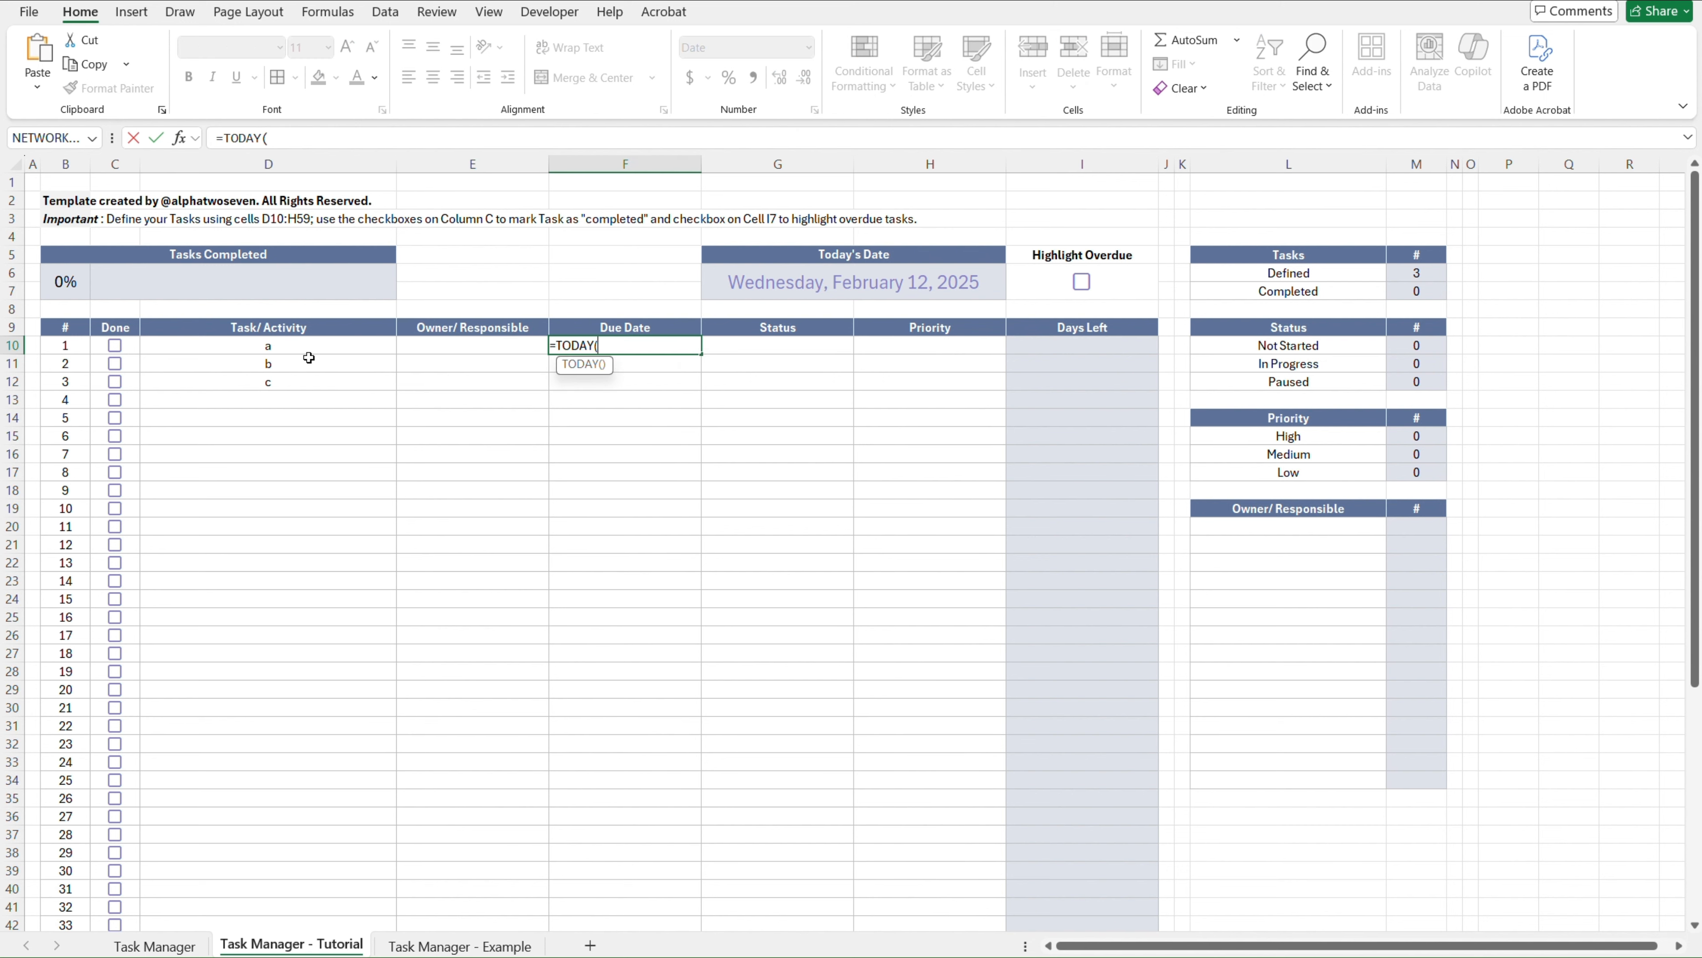
key("Return")
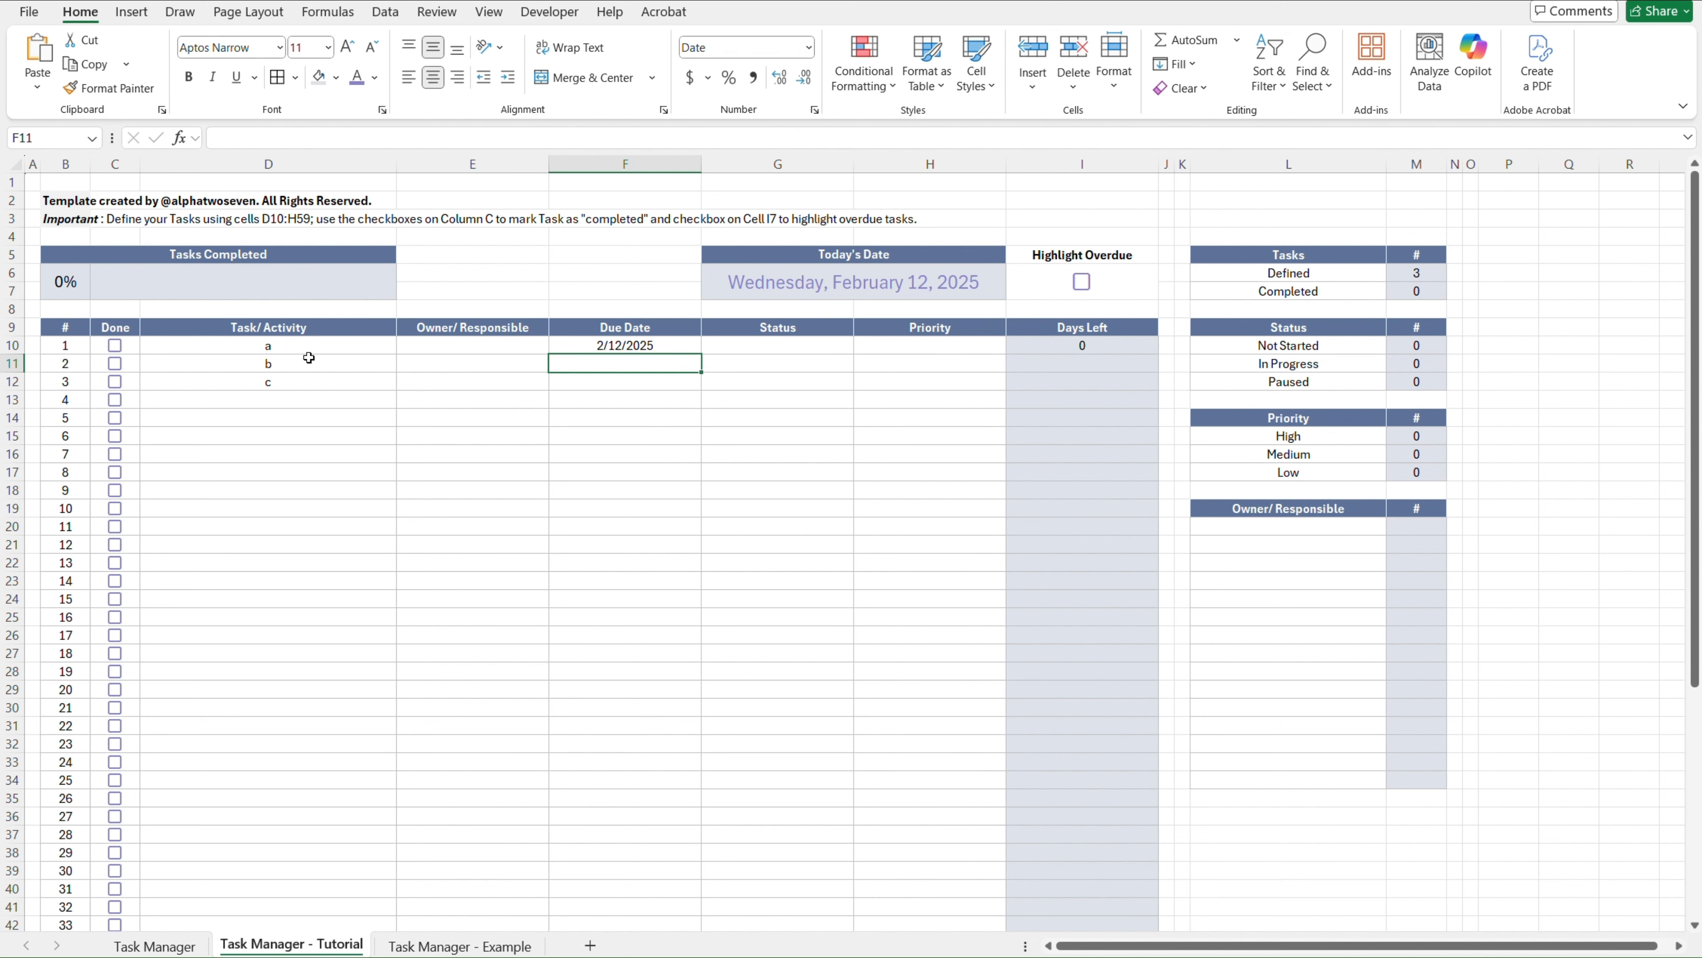
type("=")
key("Up")
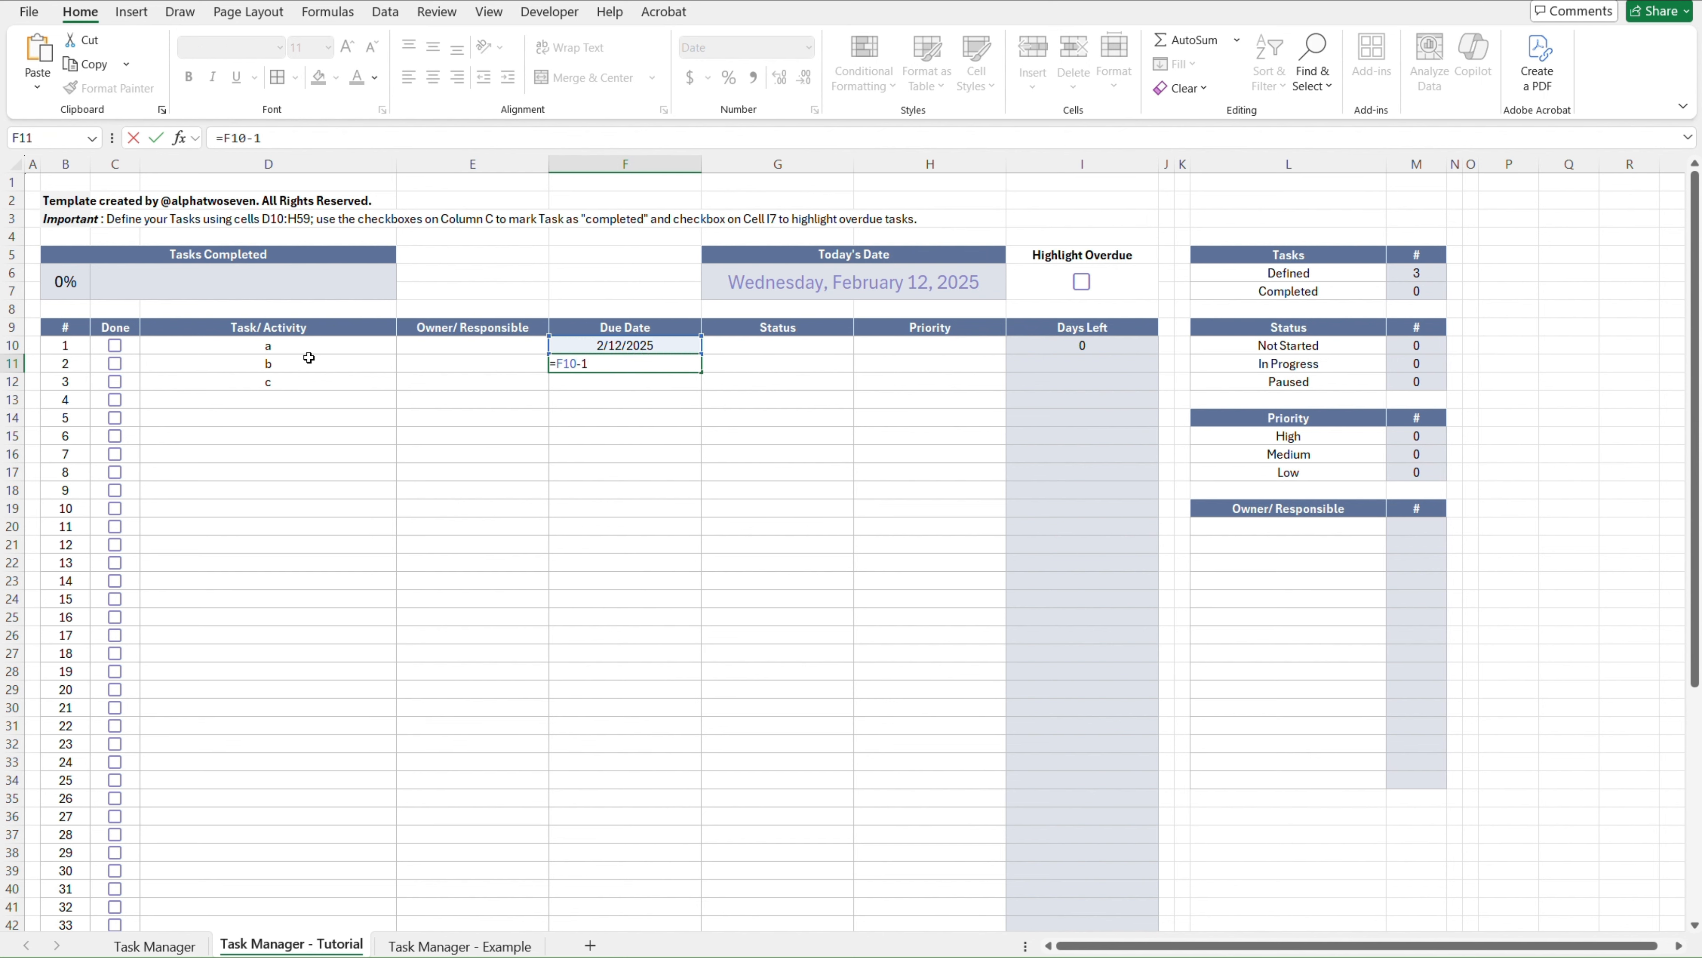
key("Return")
type("=")
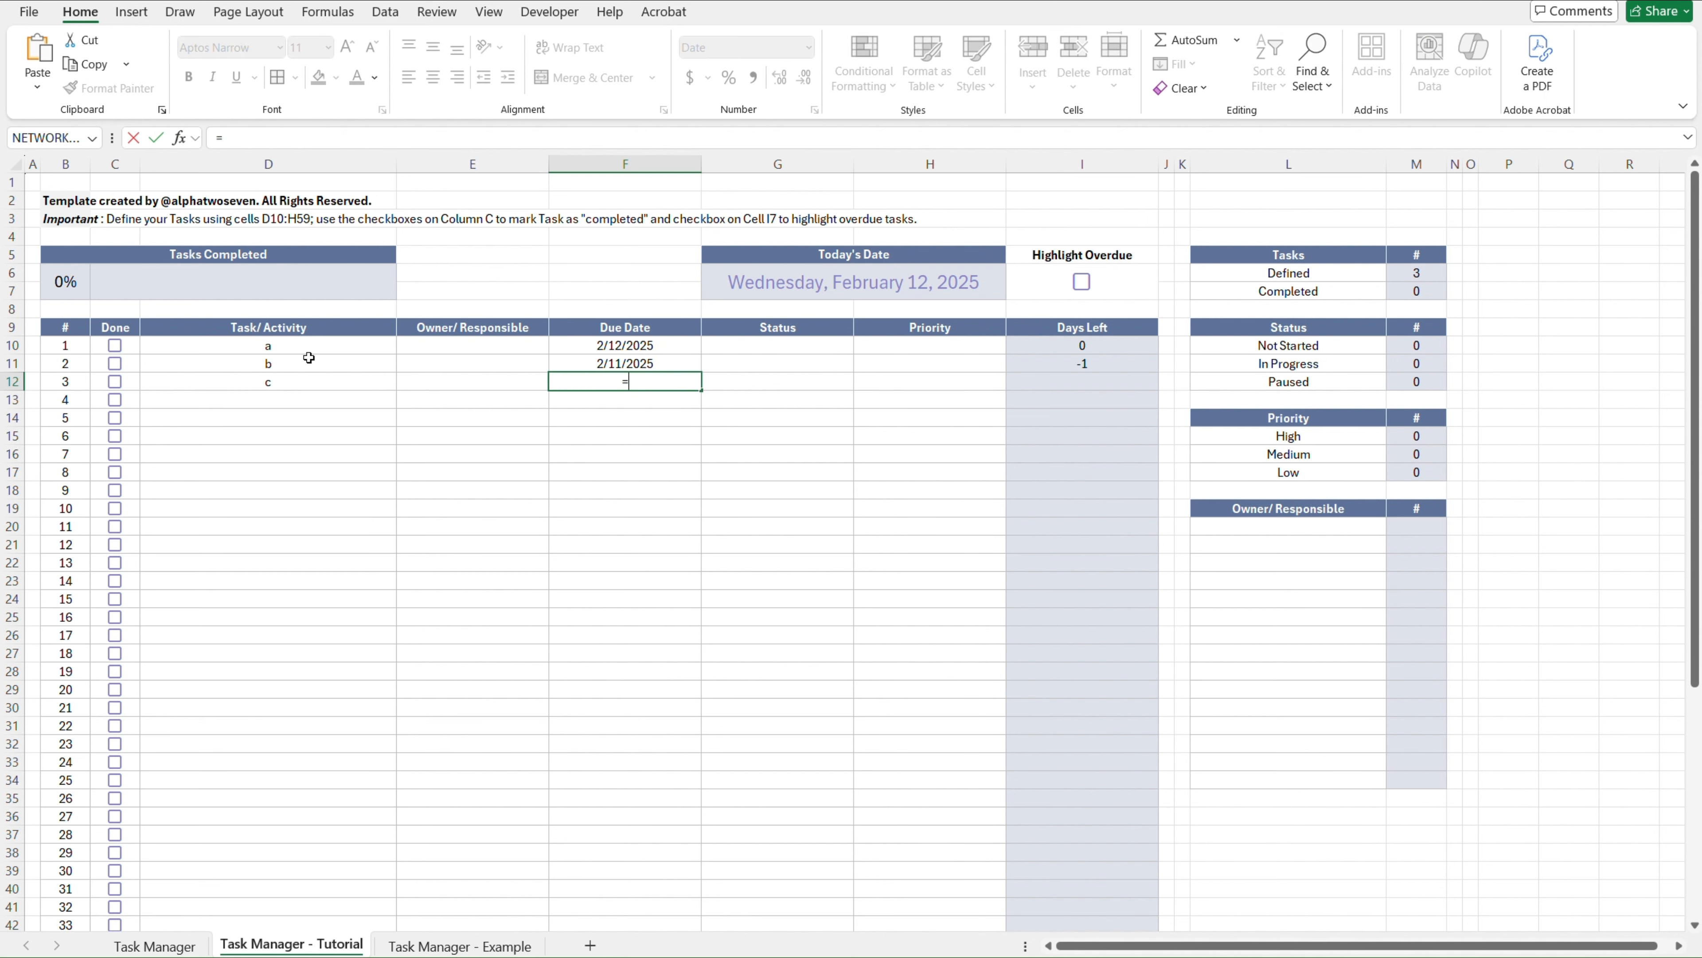
key("Up")
key("Up")
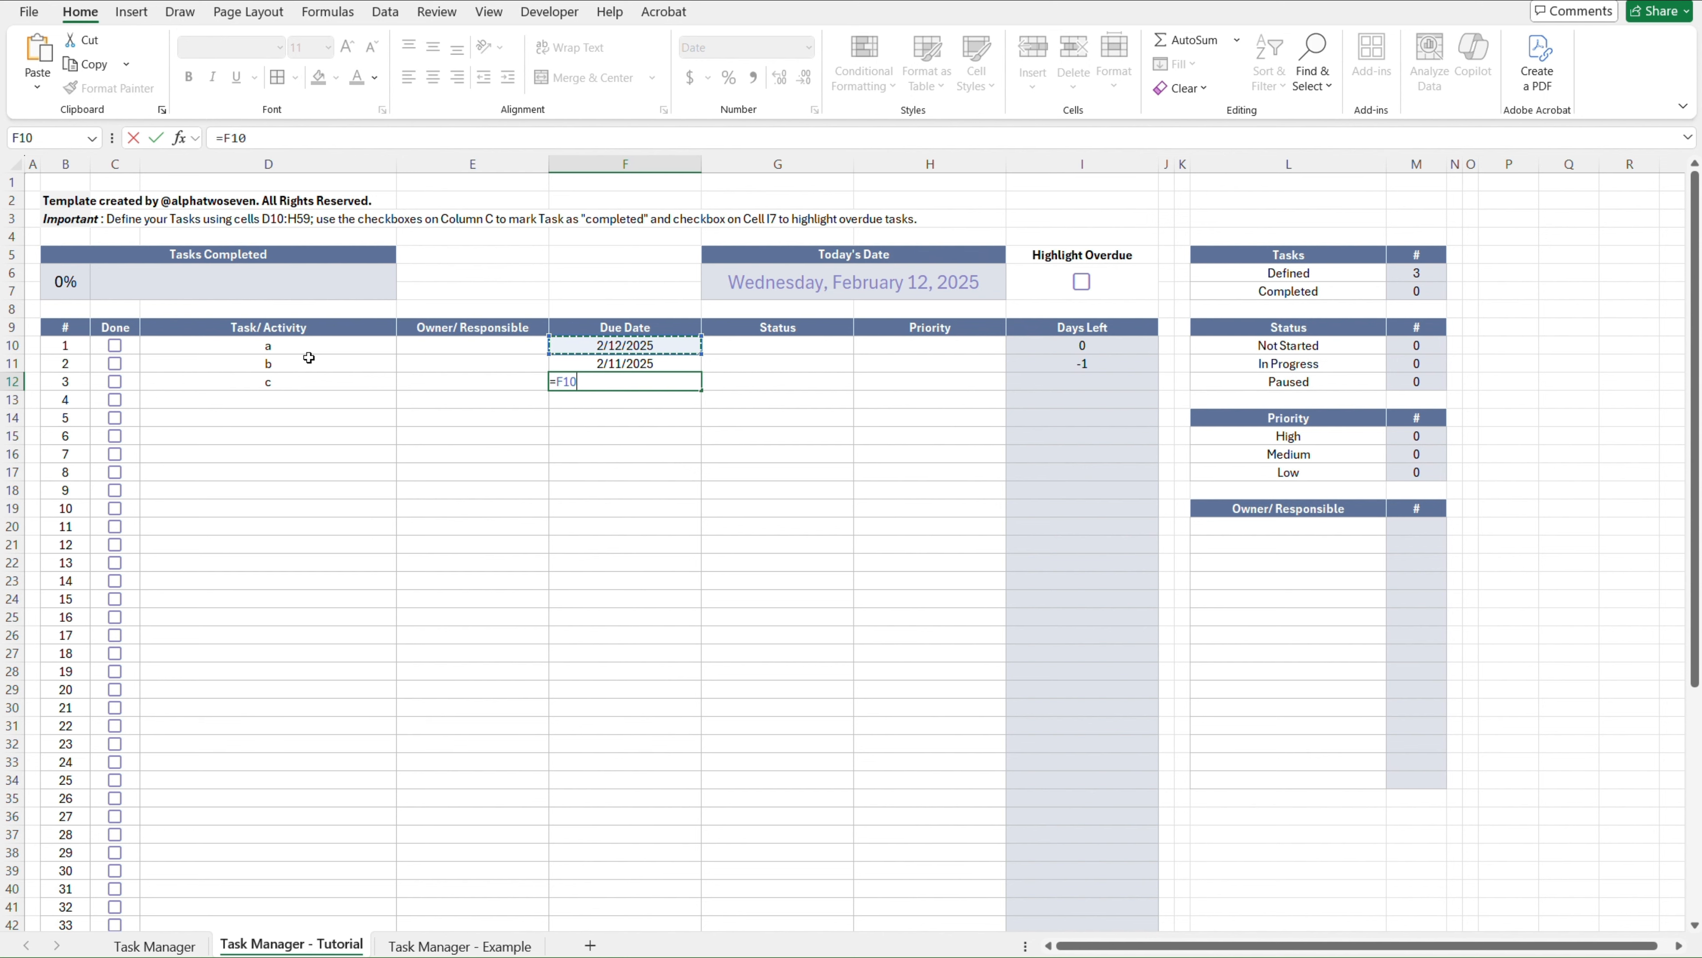
type("-2")
key("Return")
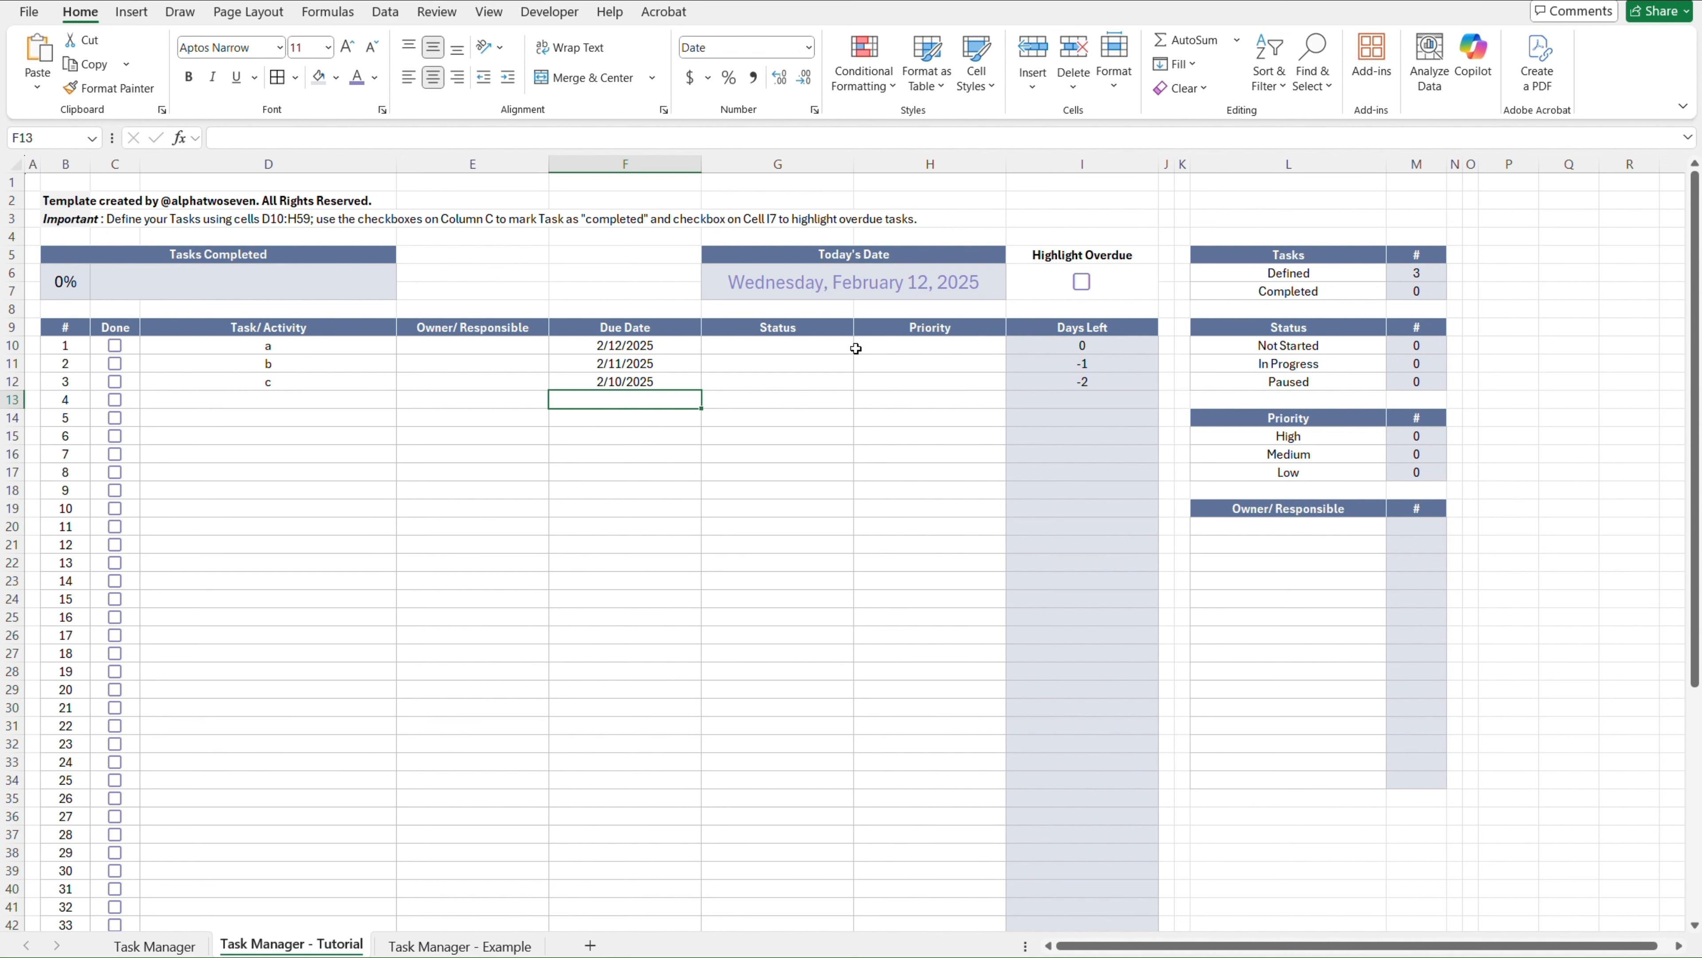
Tick the Highlight Overdue checkbox and mark task b in row 11 as done
left_click(1082, 281)
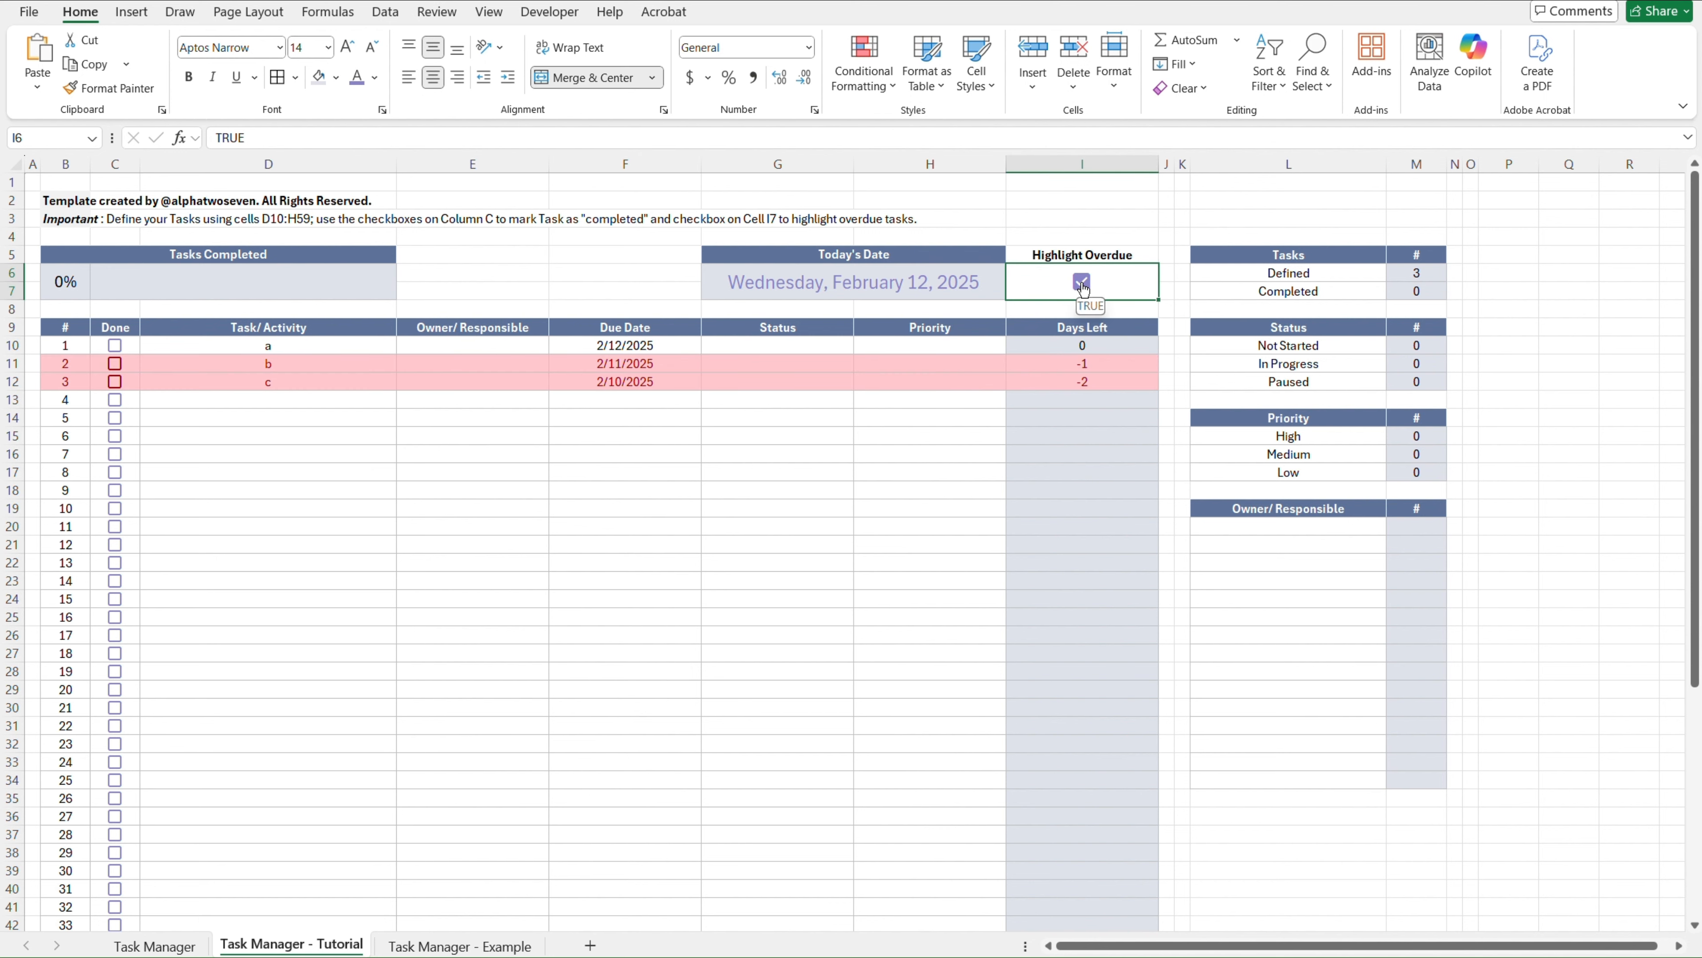
left_click(114, 364)
Try clearing the task name in D12, and undo the deletion
left_click(247, 385)
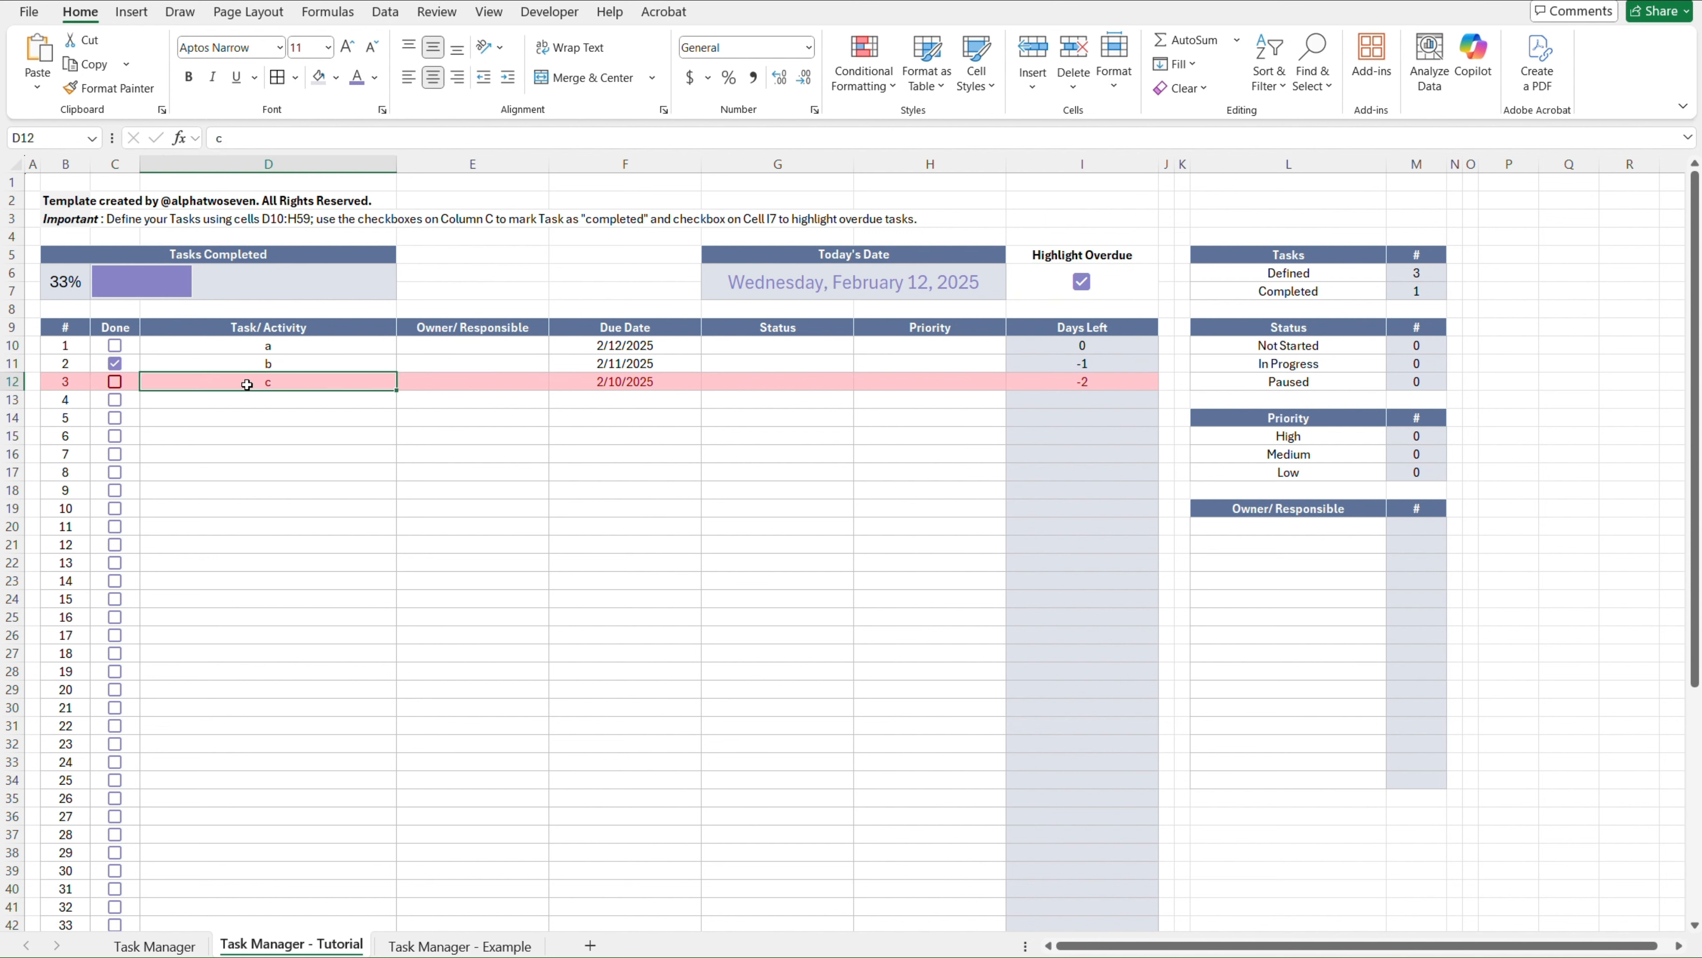
key("Delete")
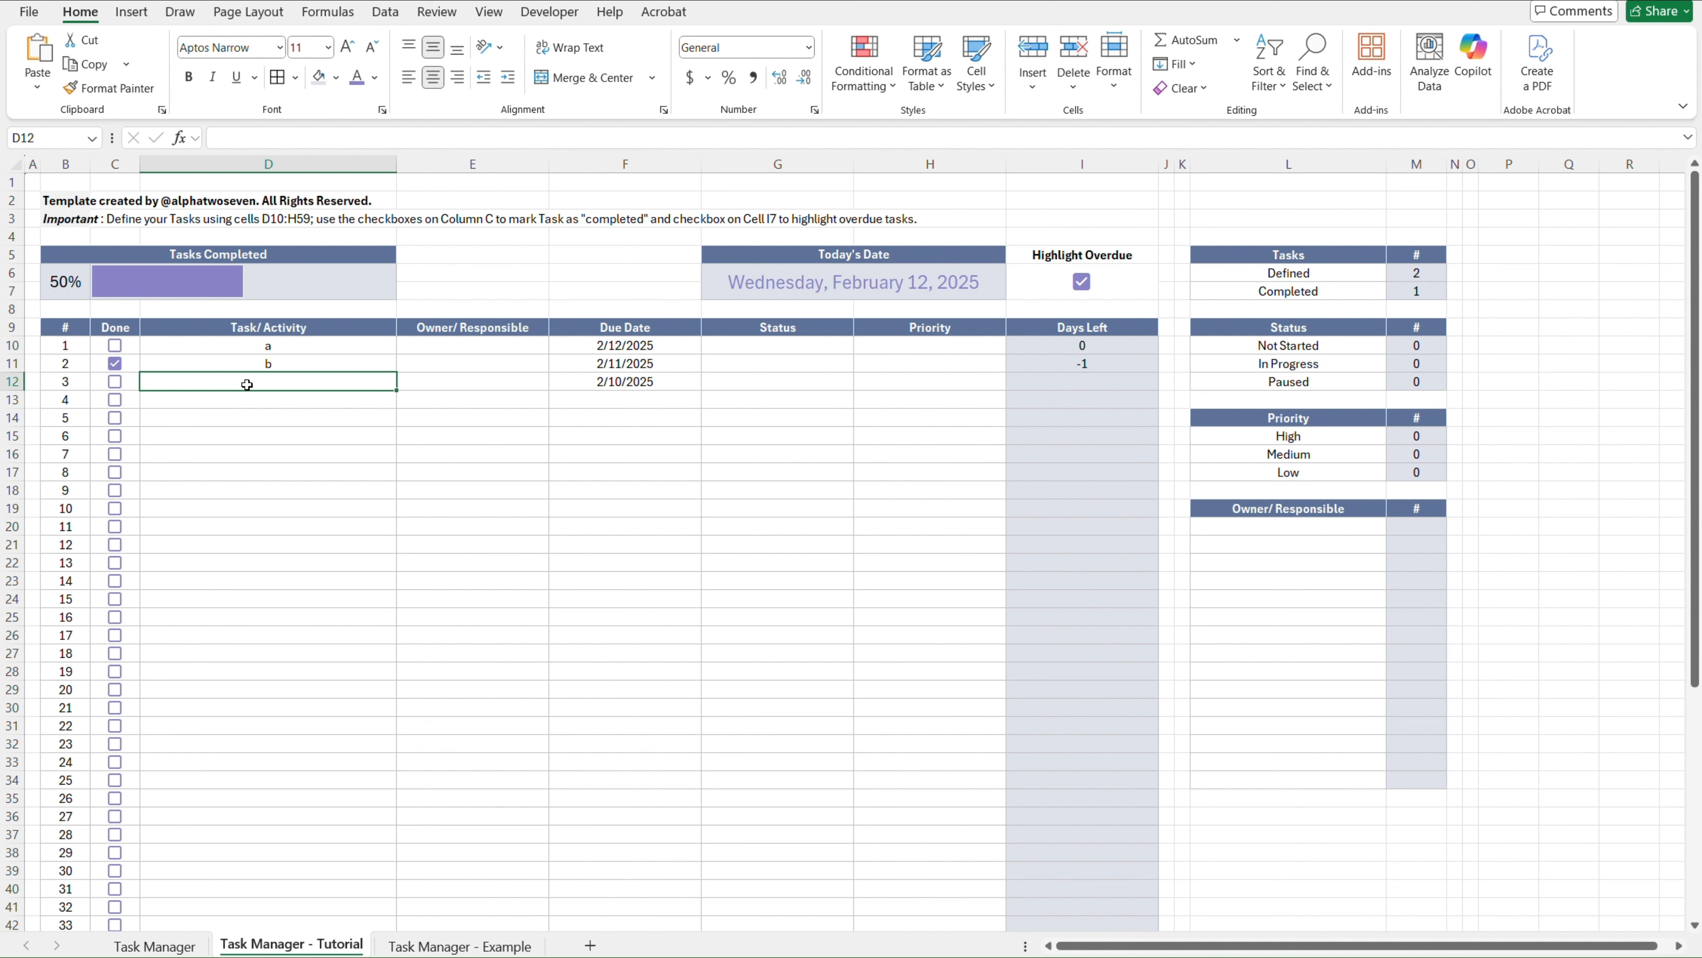
key("ctrl+z")
Clear the due date of task c in F12
key("Right")
key("Right")
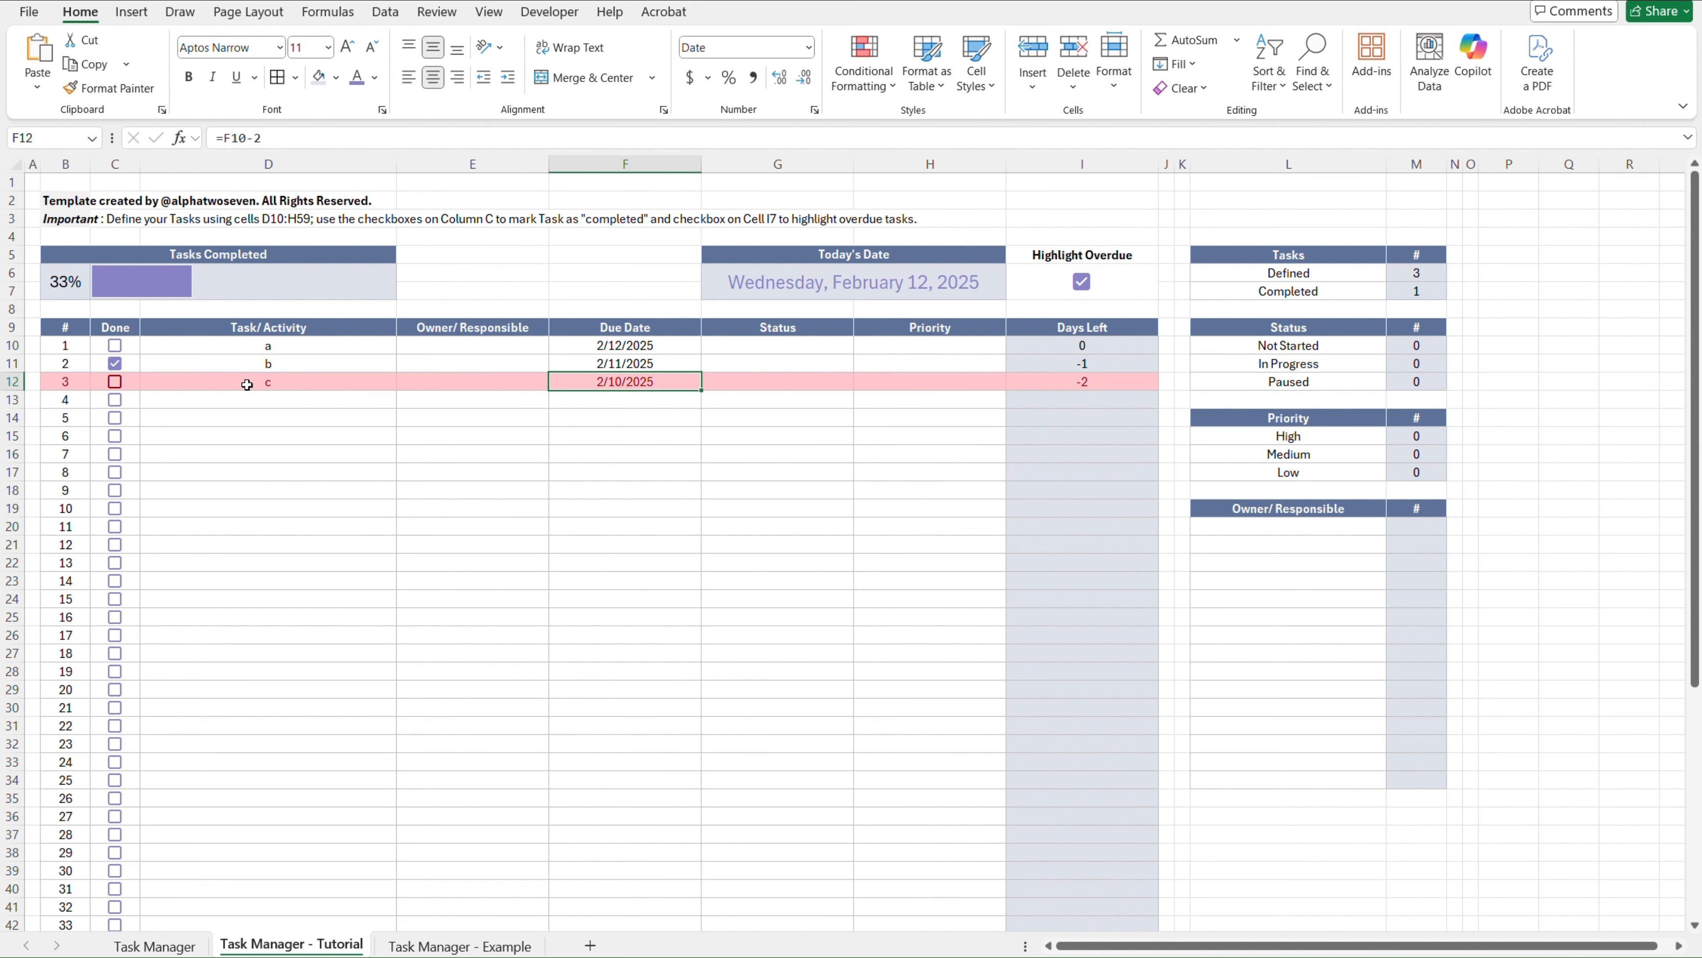
key("Delete")
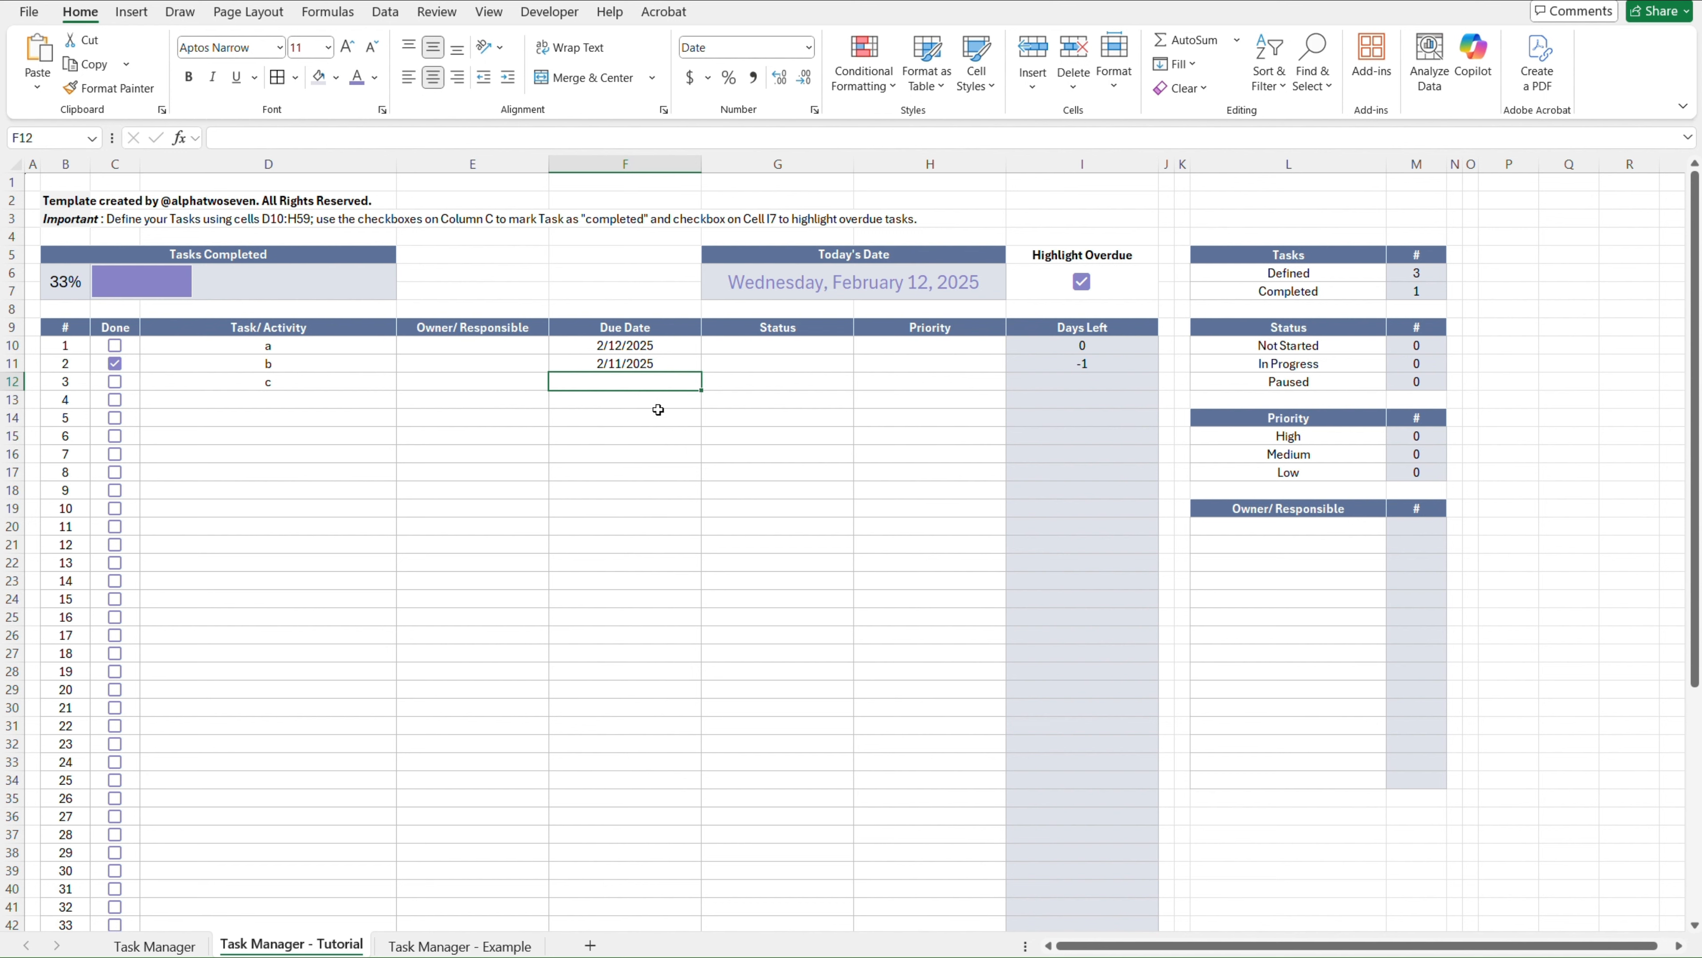
Clear the remaining test entries in D10:F11 and D12, and reset the Done checkbox in C11
key("Up")
key("shift+Left")
key("shift+Left")
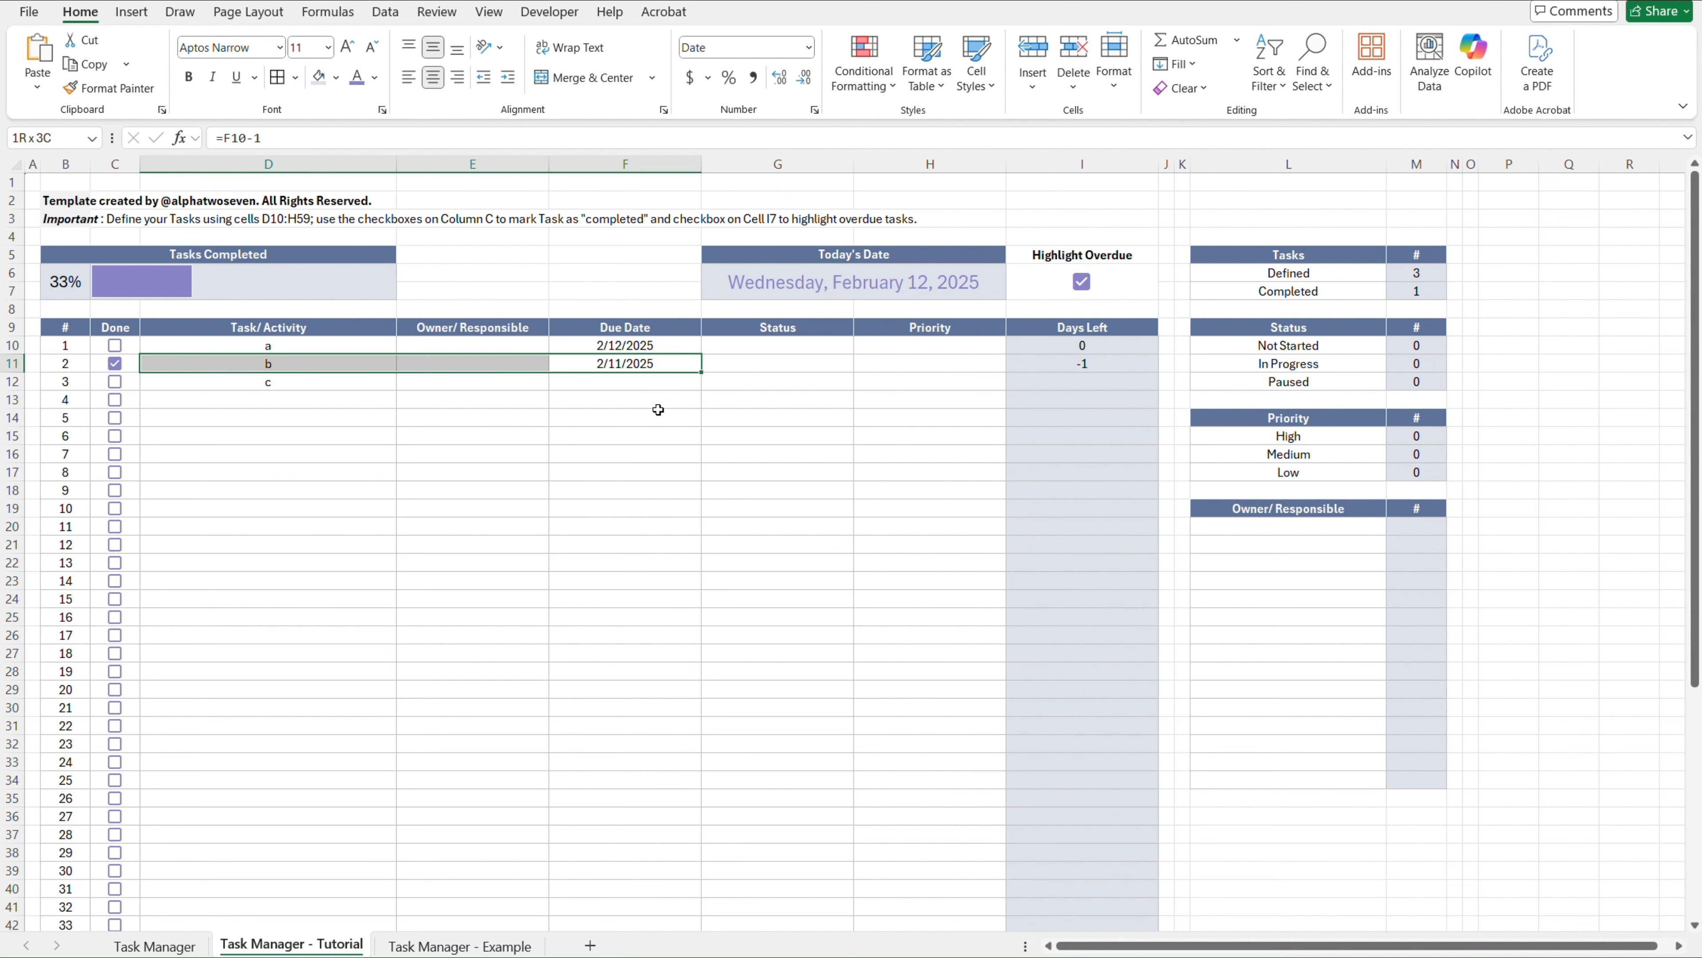
key("shift+Up")
key("Delete")
key("Down")
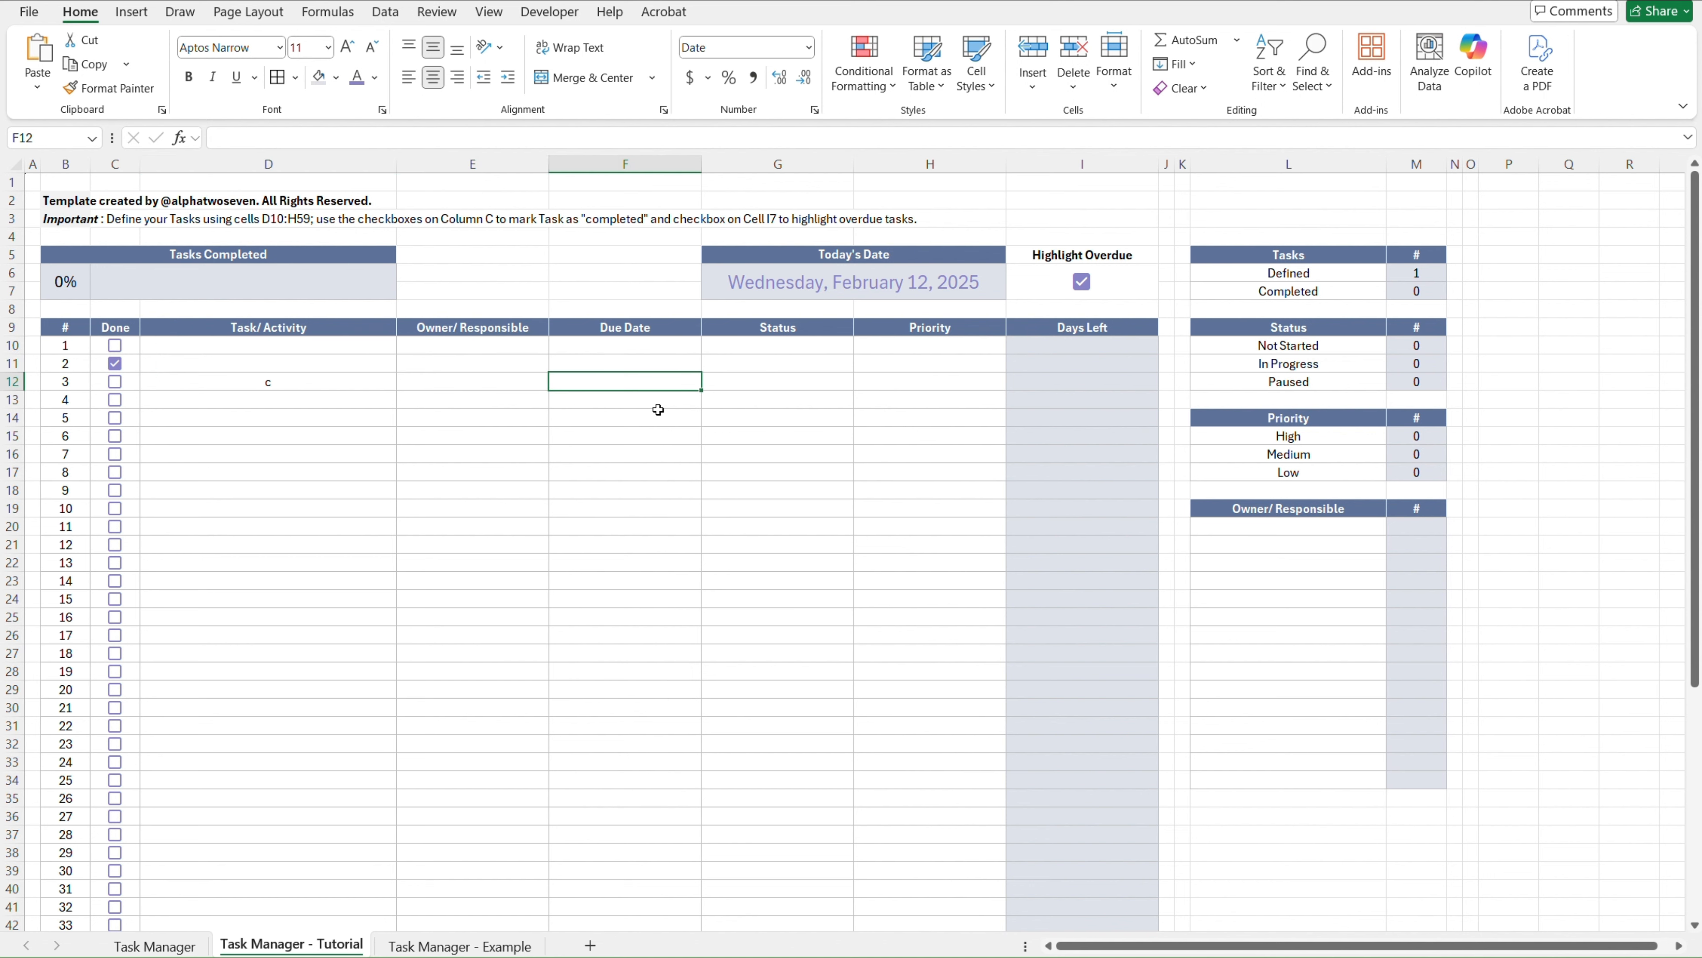
key("Left")
key("Left")
key("Delete")
key("Left")
key("Up")
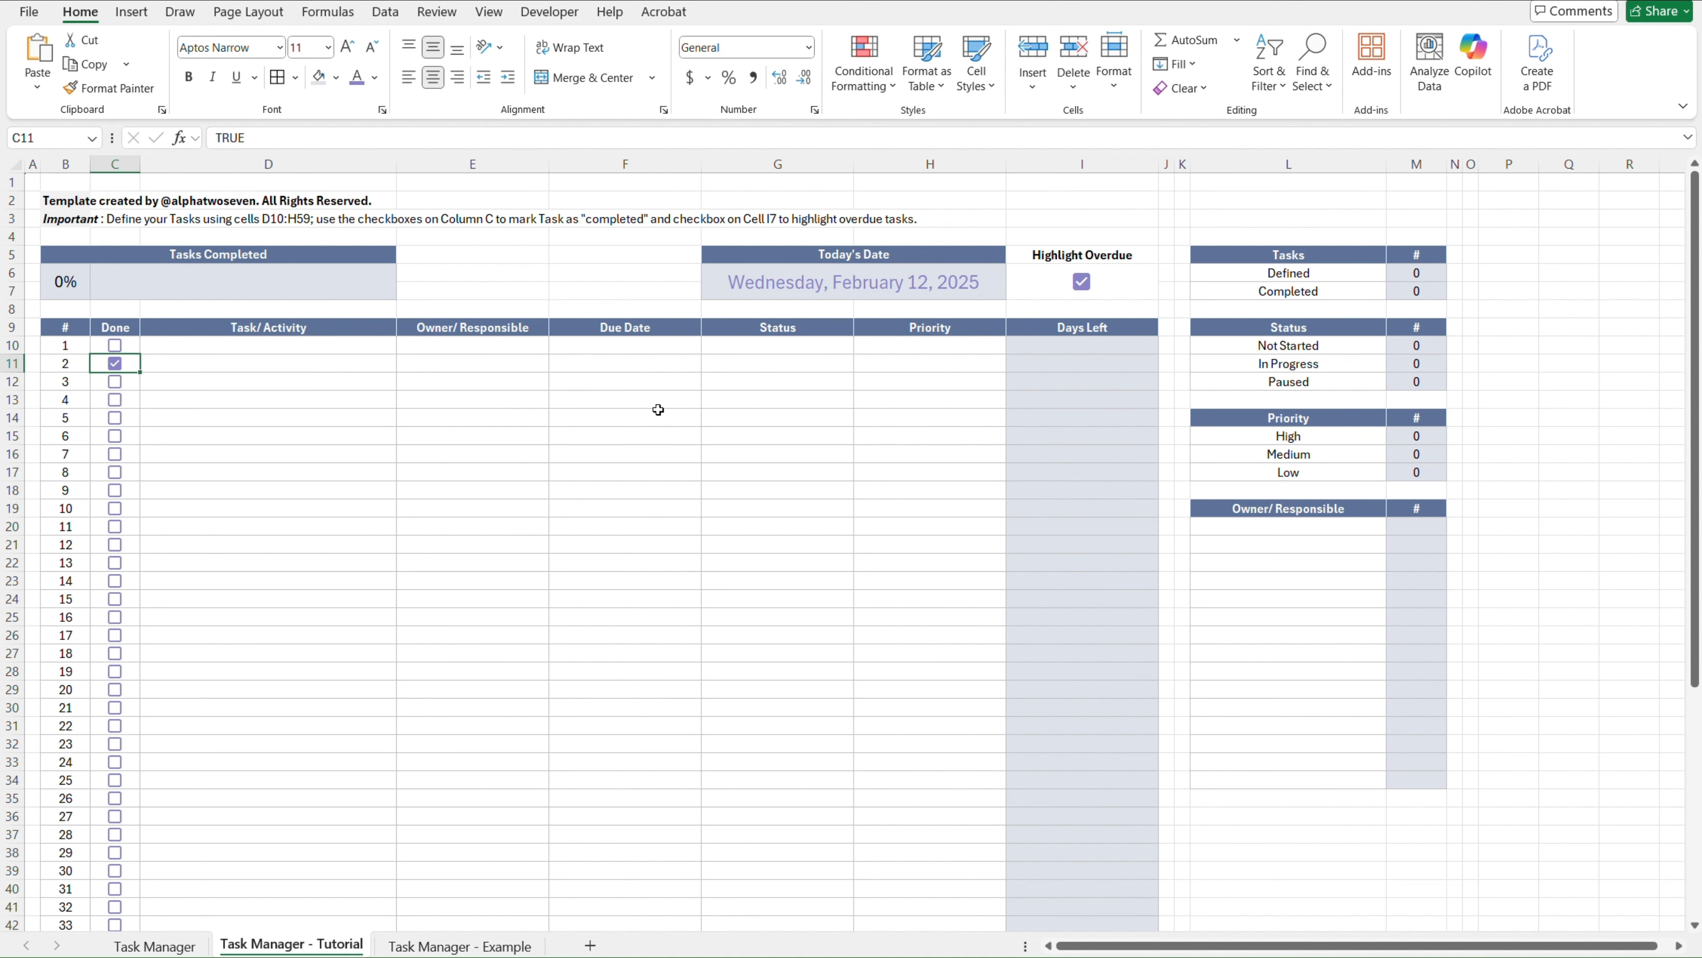
key("Delete")
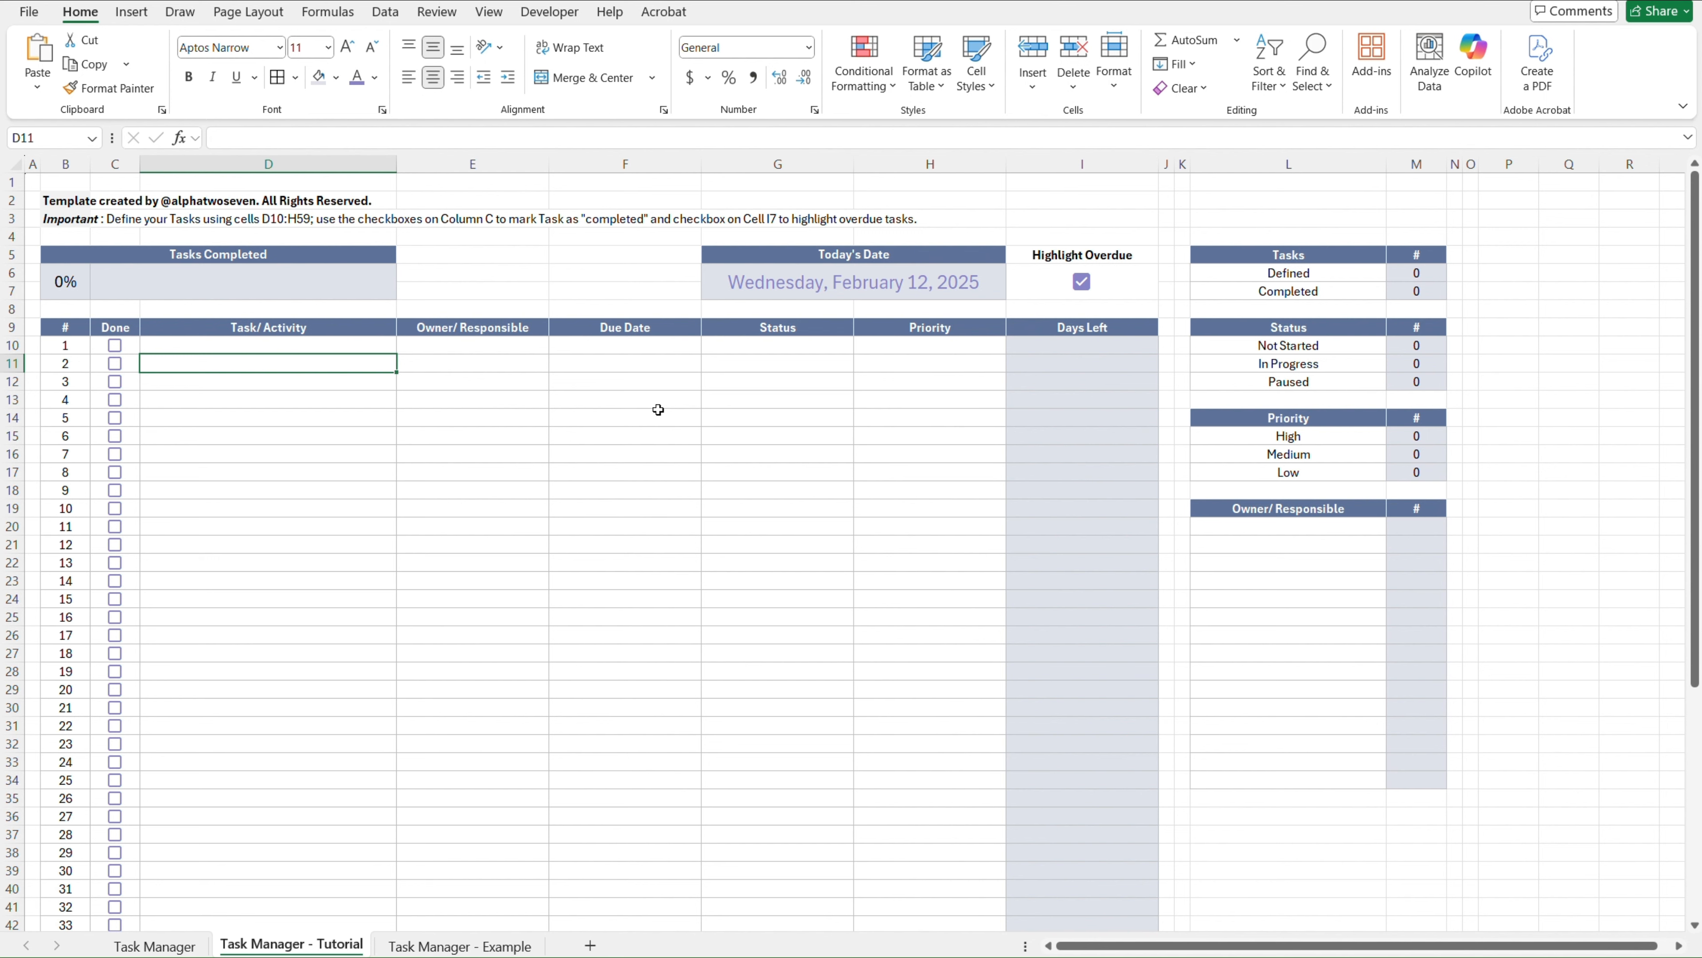
Examine how completed tasks are formatted on the Task Manager - Example sheet
key("Up")
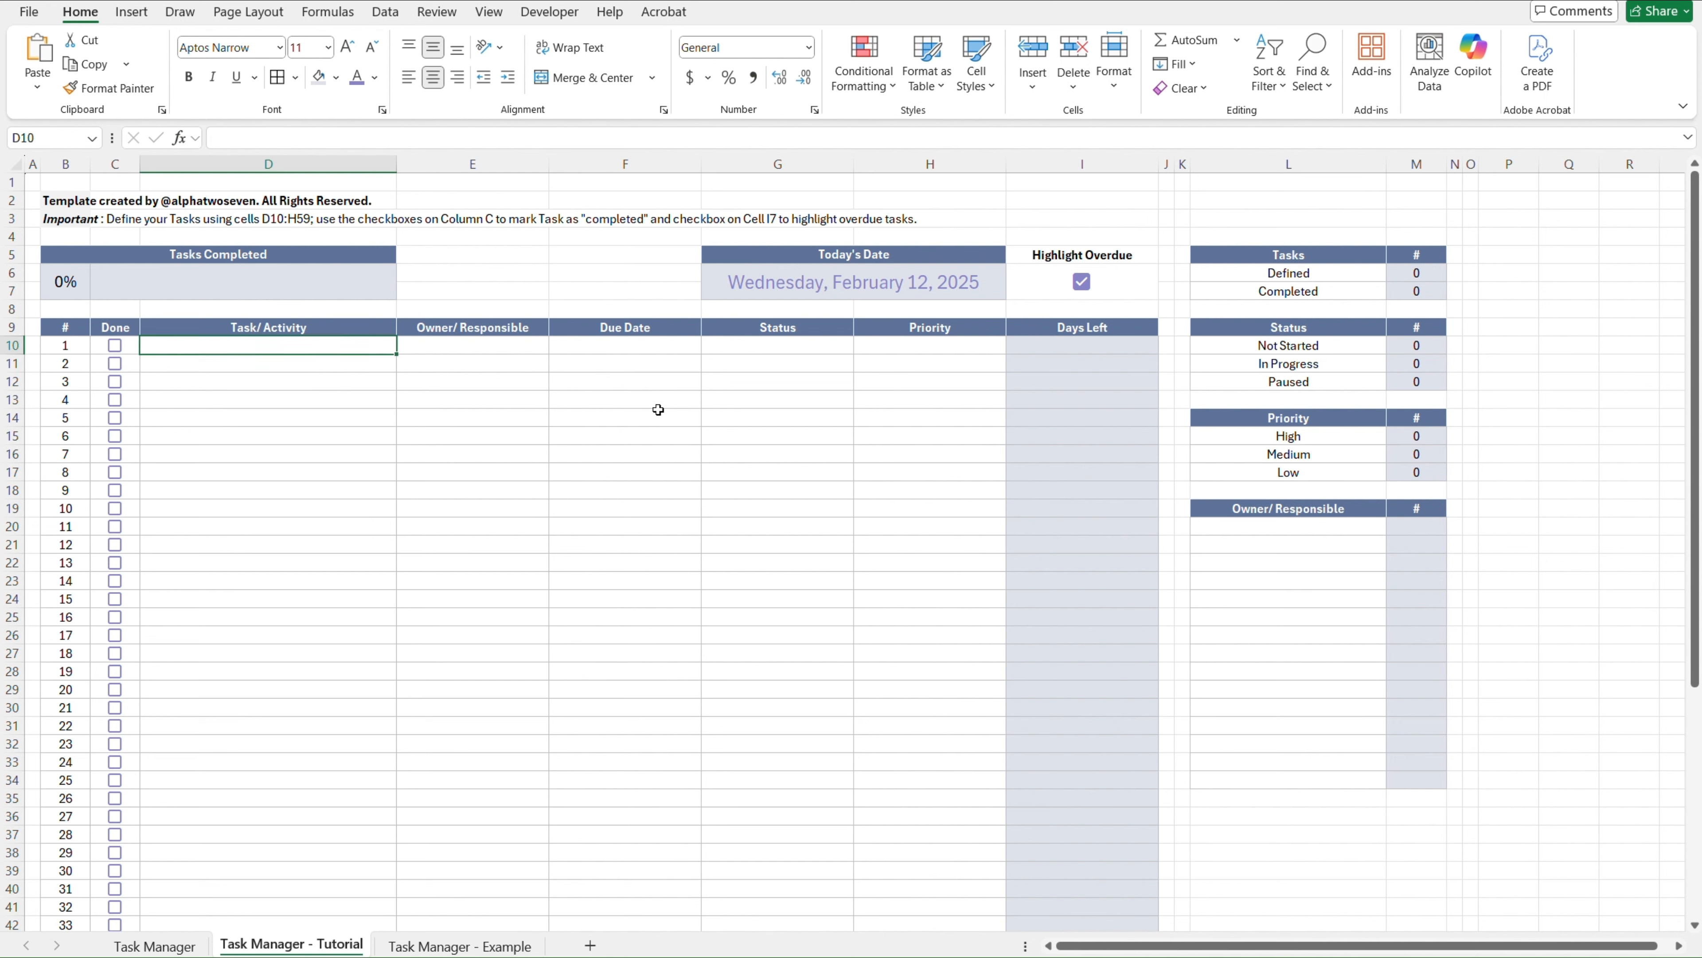
key("Up")
key("Left")
key("Down")
key("Up")
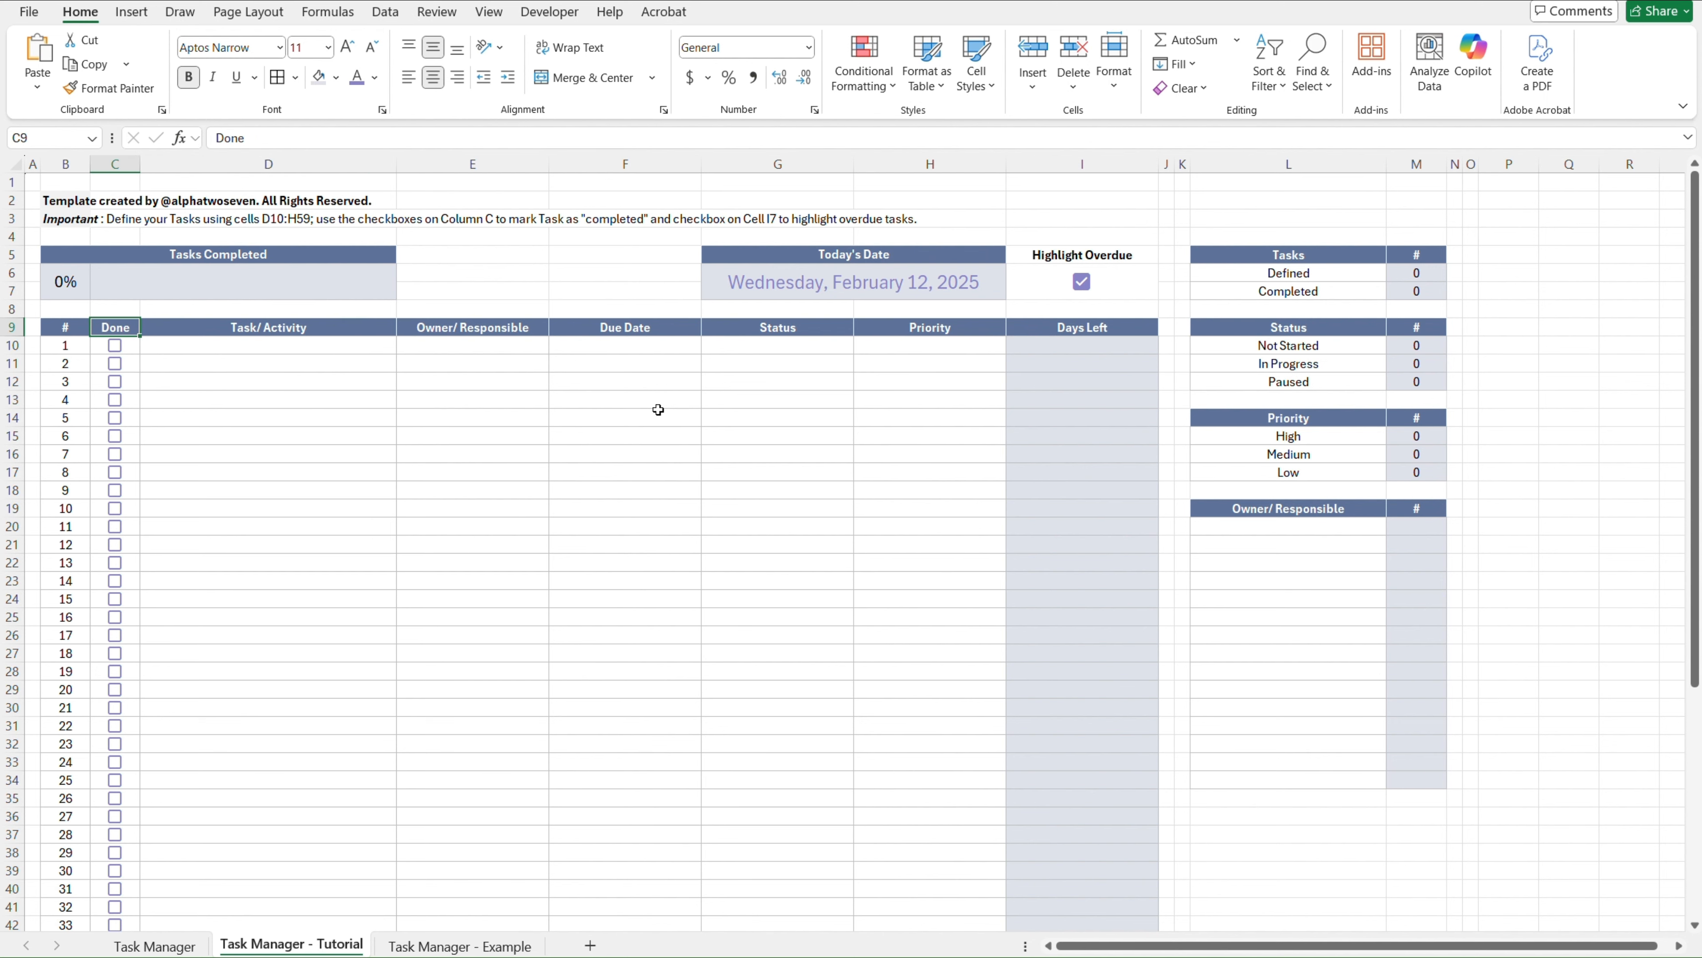
key("ctrl+Page_Down")
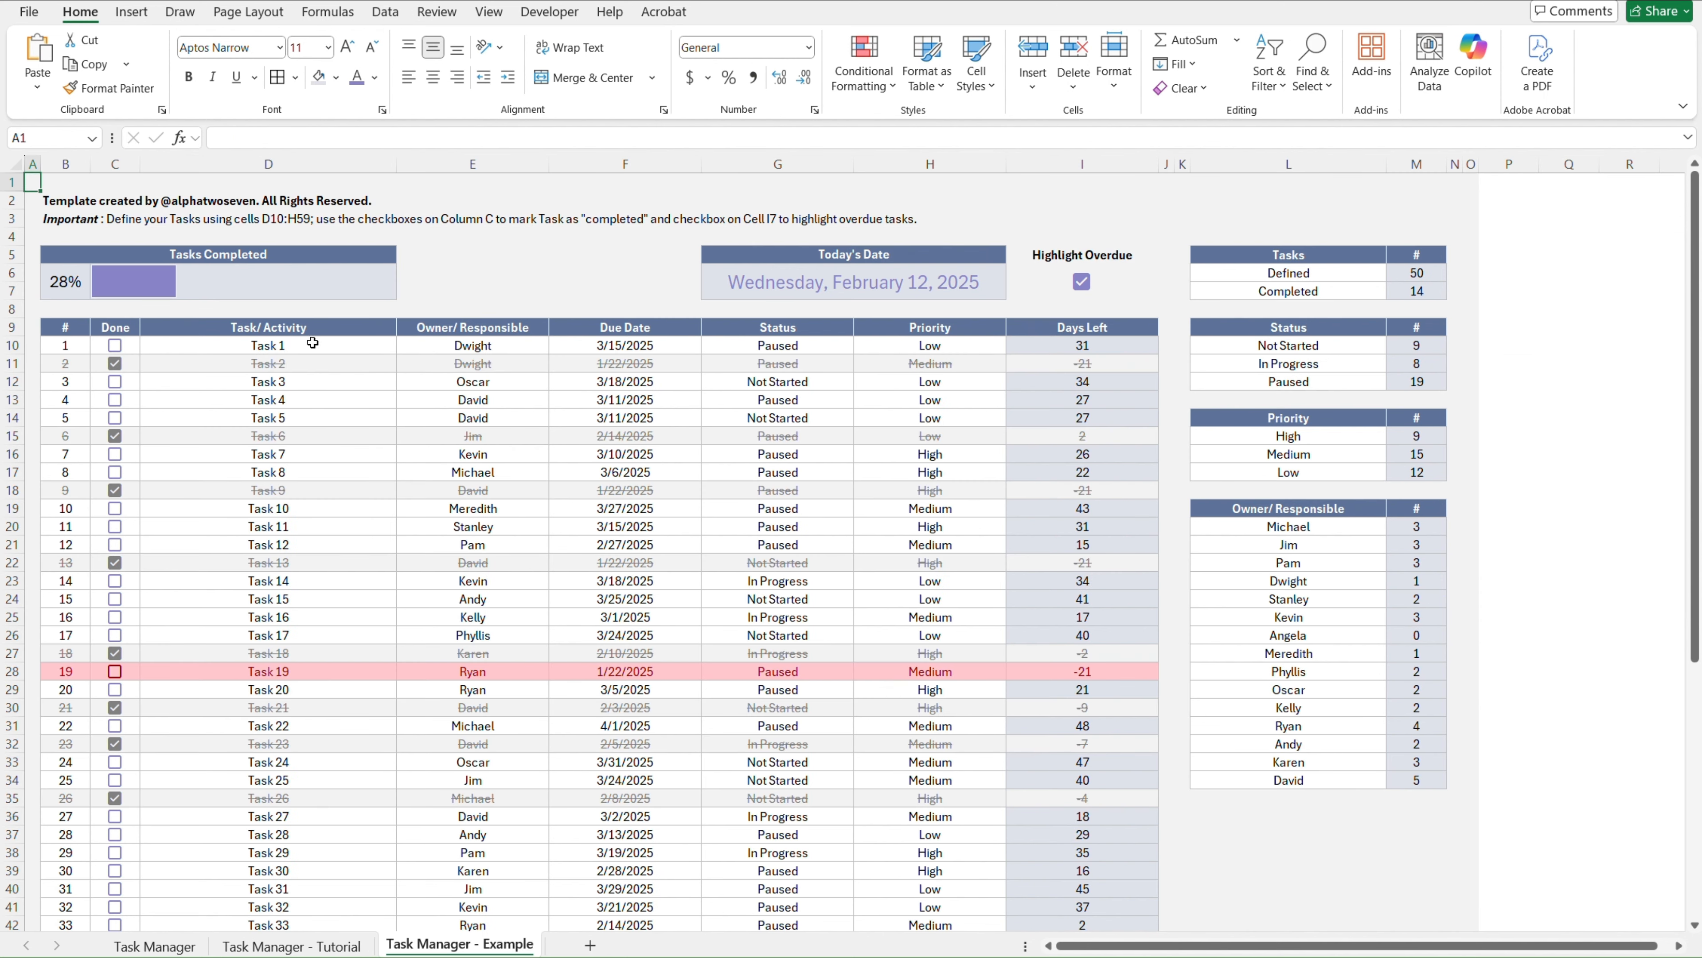
left_click(228, 327)
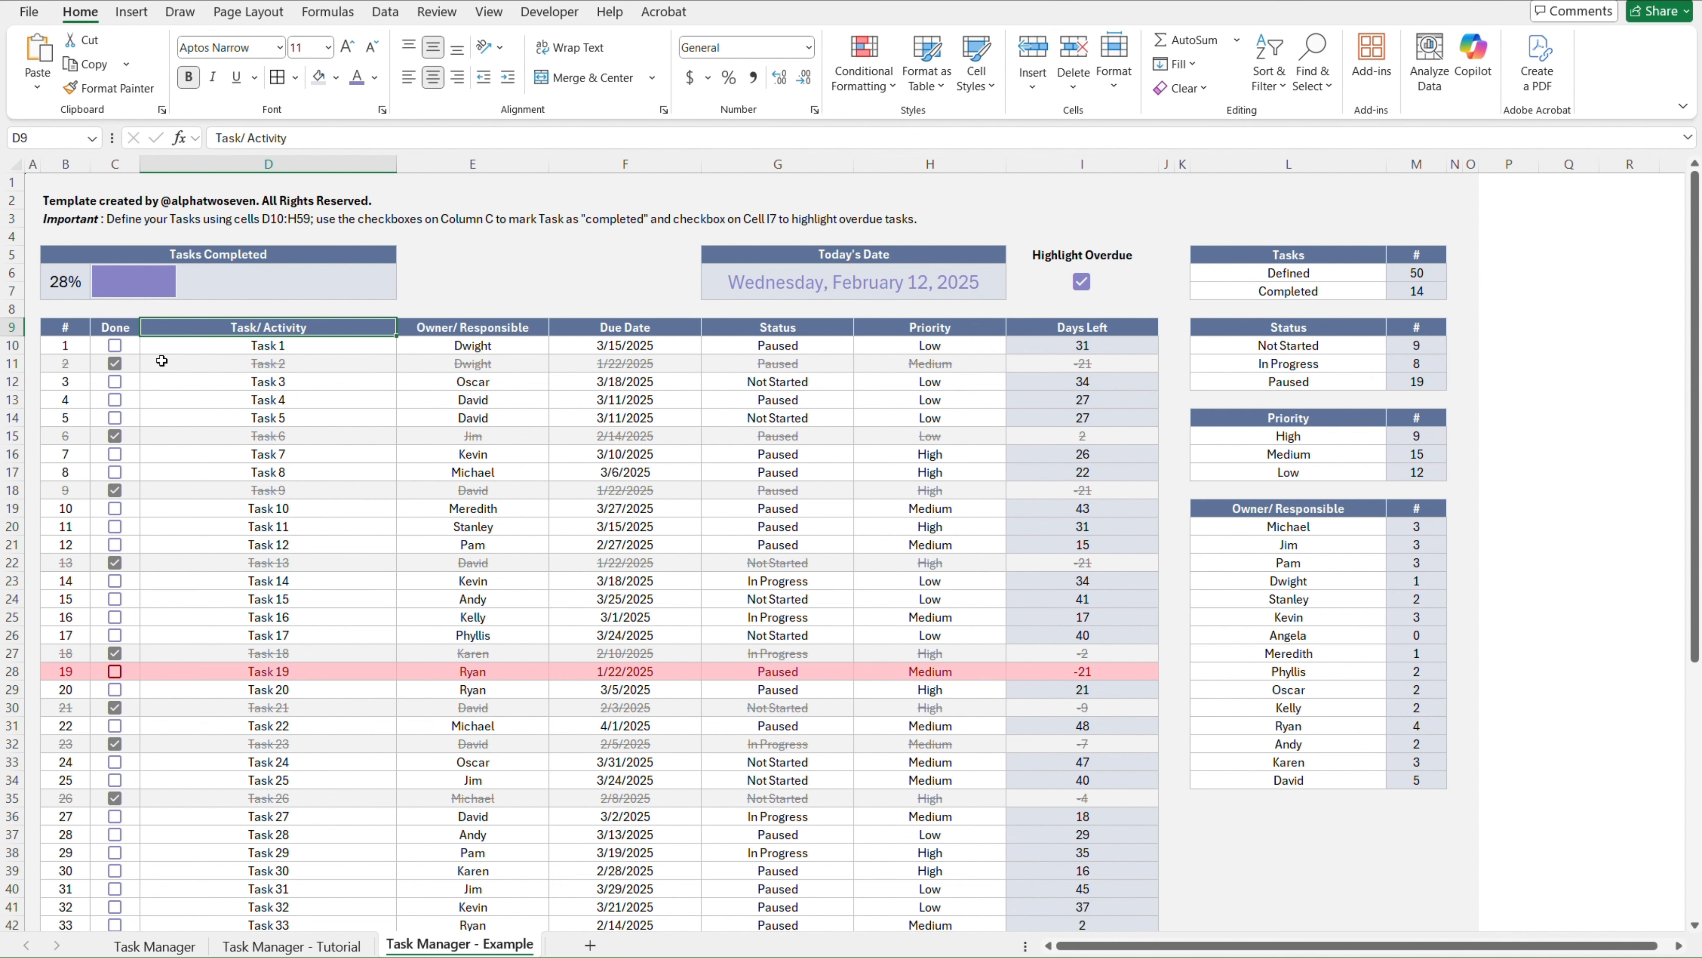
On the Tutorial sheet, start a new conditional formatting rule for B10:I59 that uses a formula to determine which cells to format
key("ctrl+Page_Up")
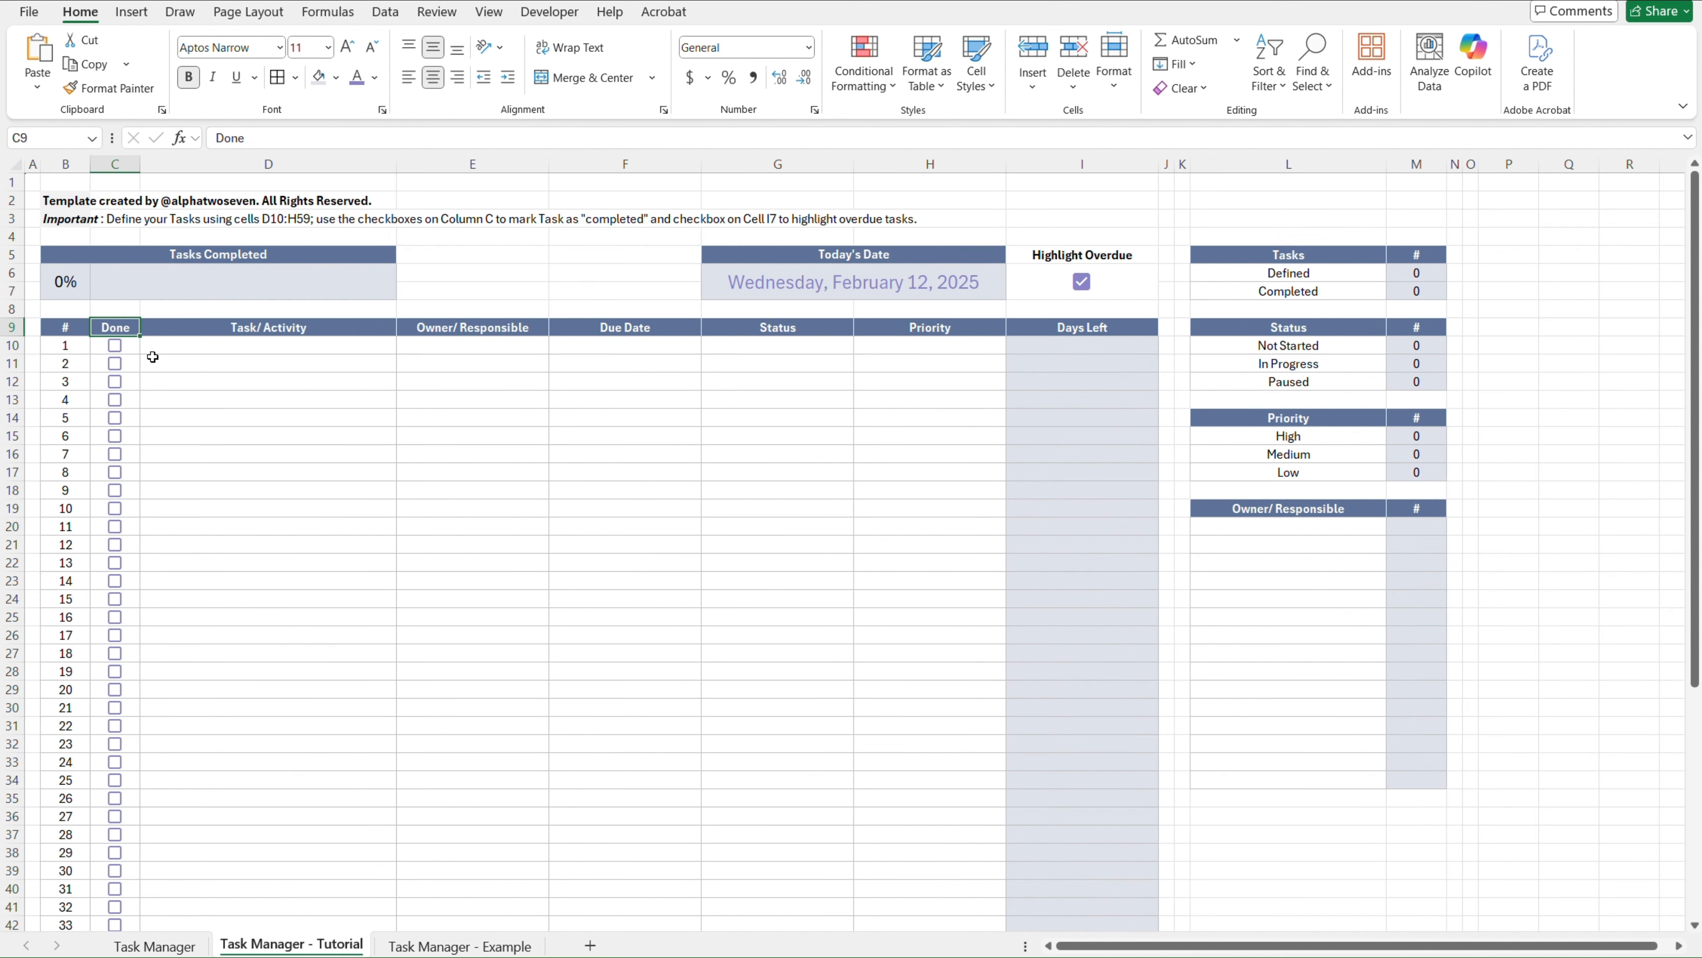
left_click(74, 344)
key("ctrl+shift+Down")
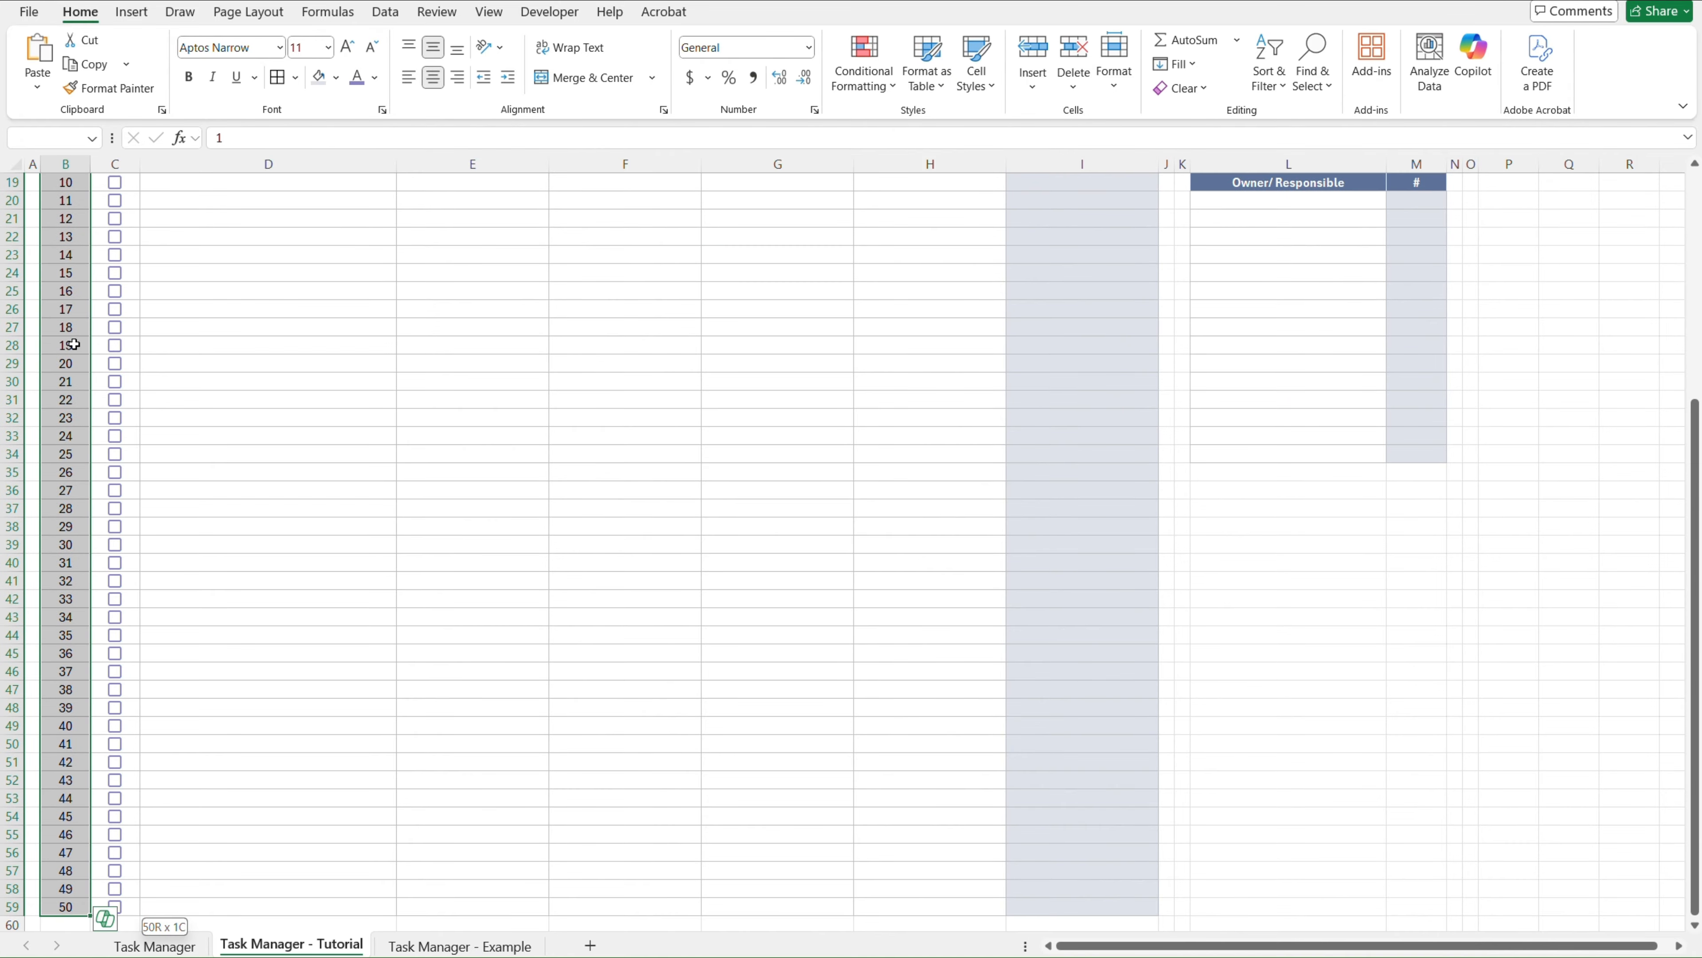
key("shift+Right")
key("shift+Right")
key("shift+Right")
key("shift+Right")
key("shift+Right")
key("shift+Right")
key("shift+Right")
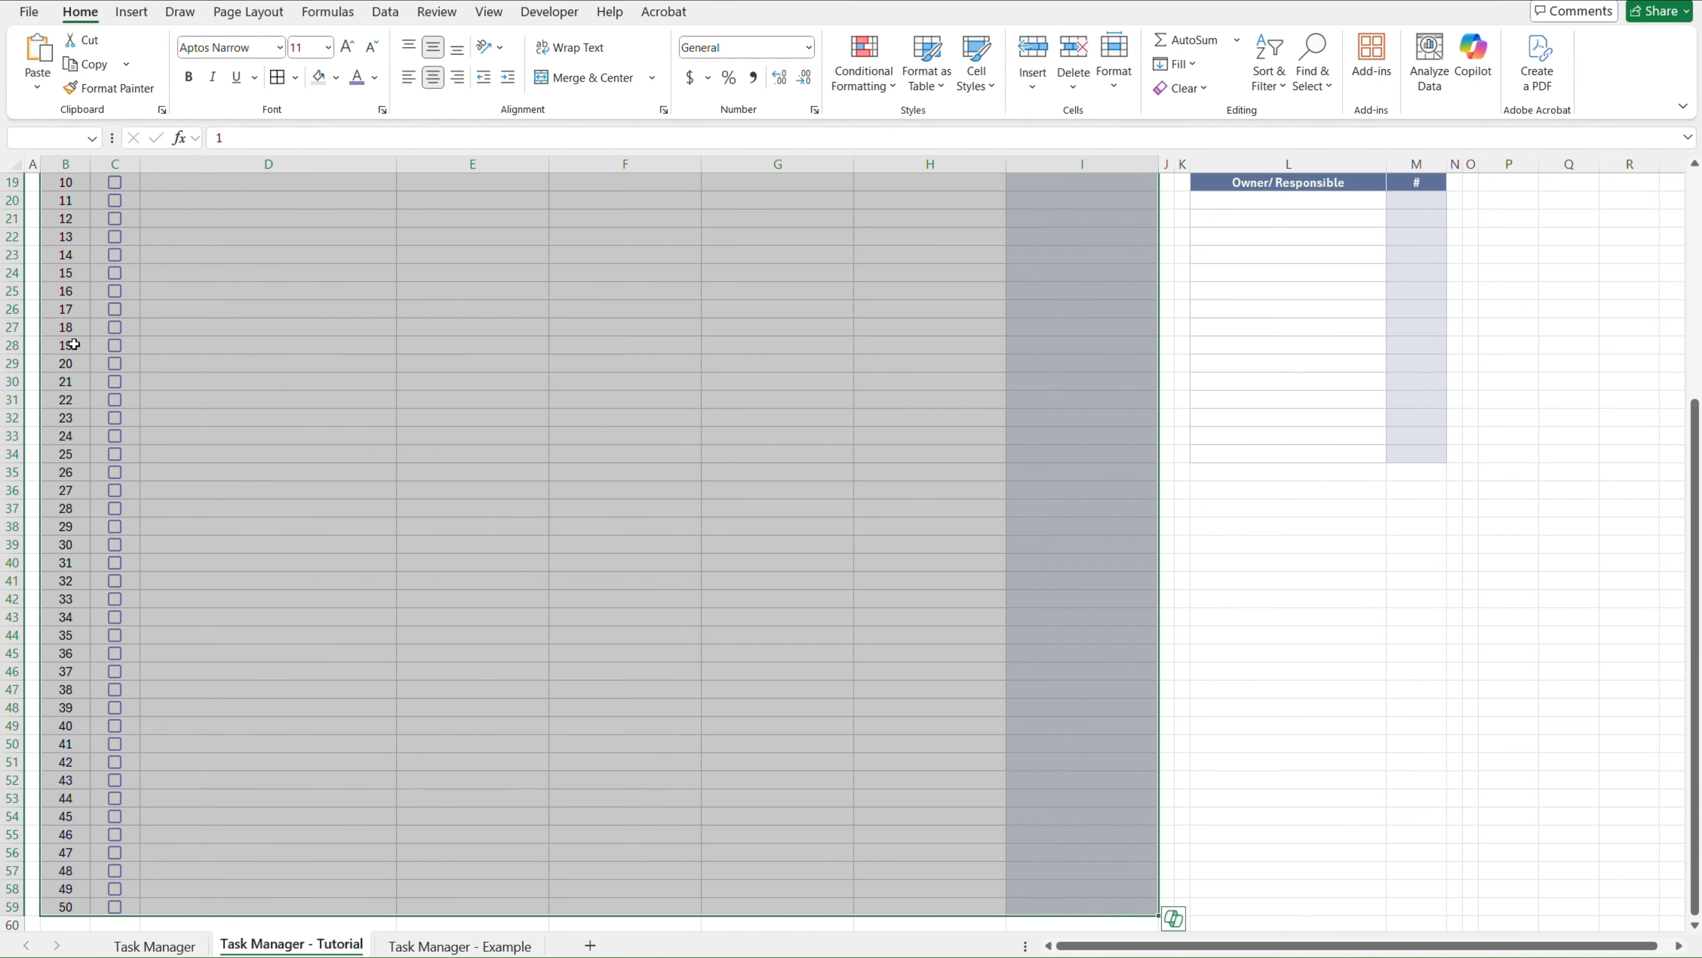
scroll(74, 344, "up", 6)
left_click(864, 64)
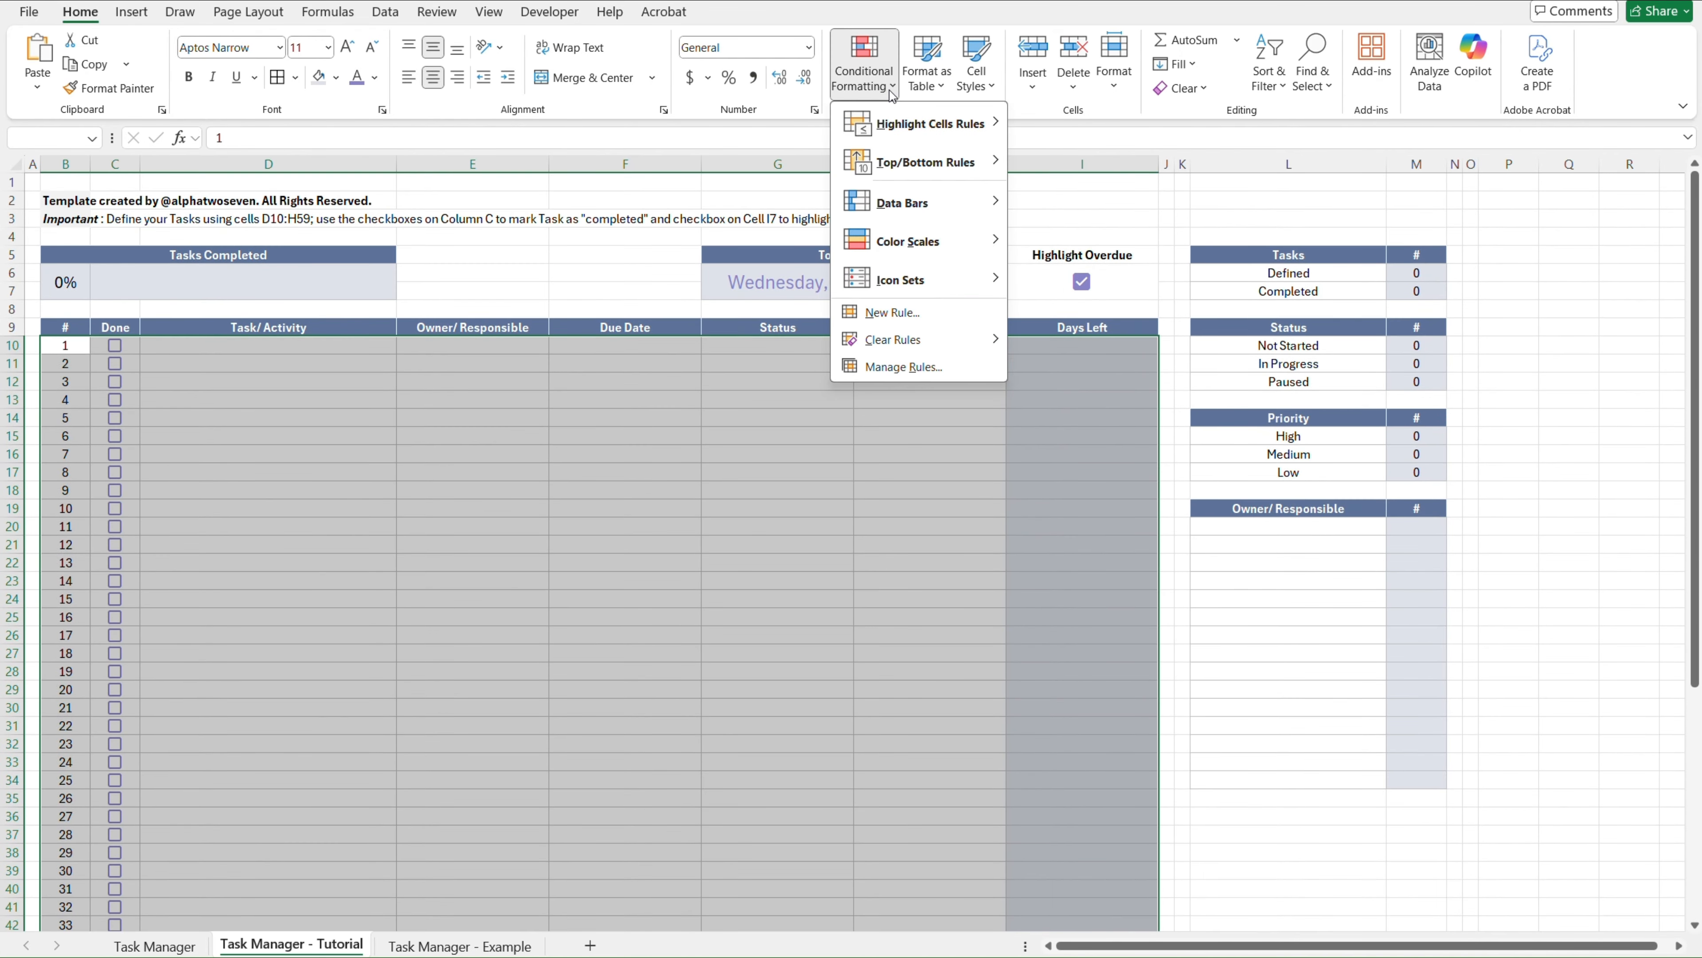
left_click(946, 312)
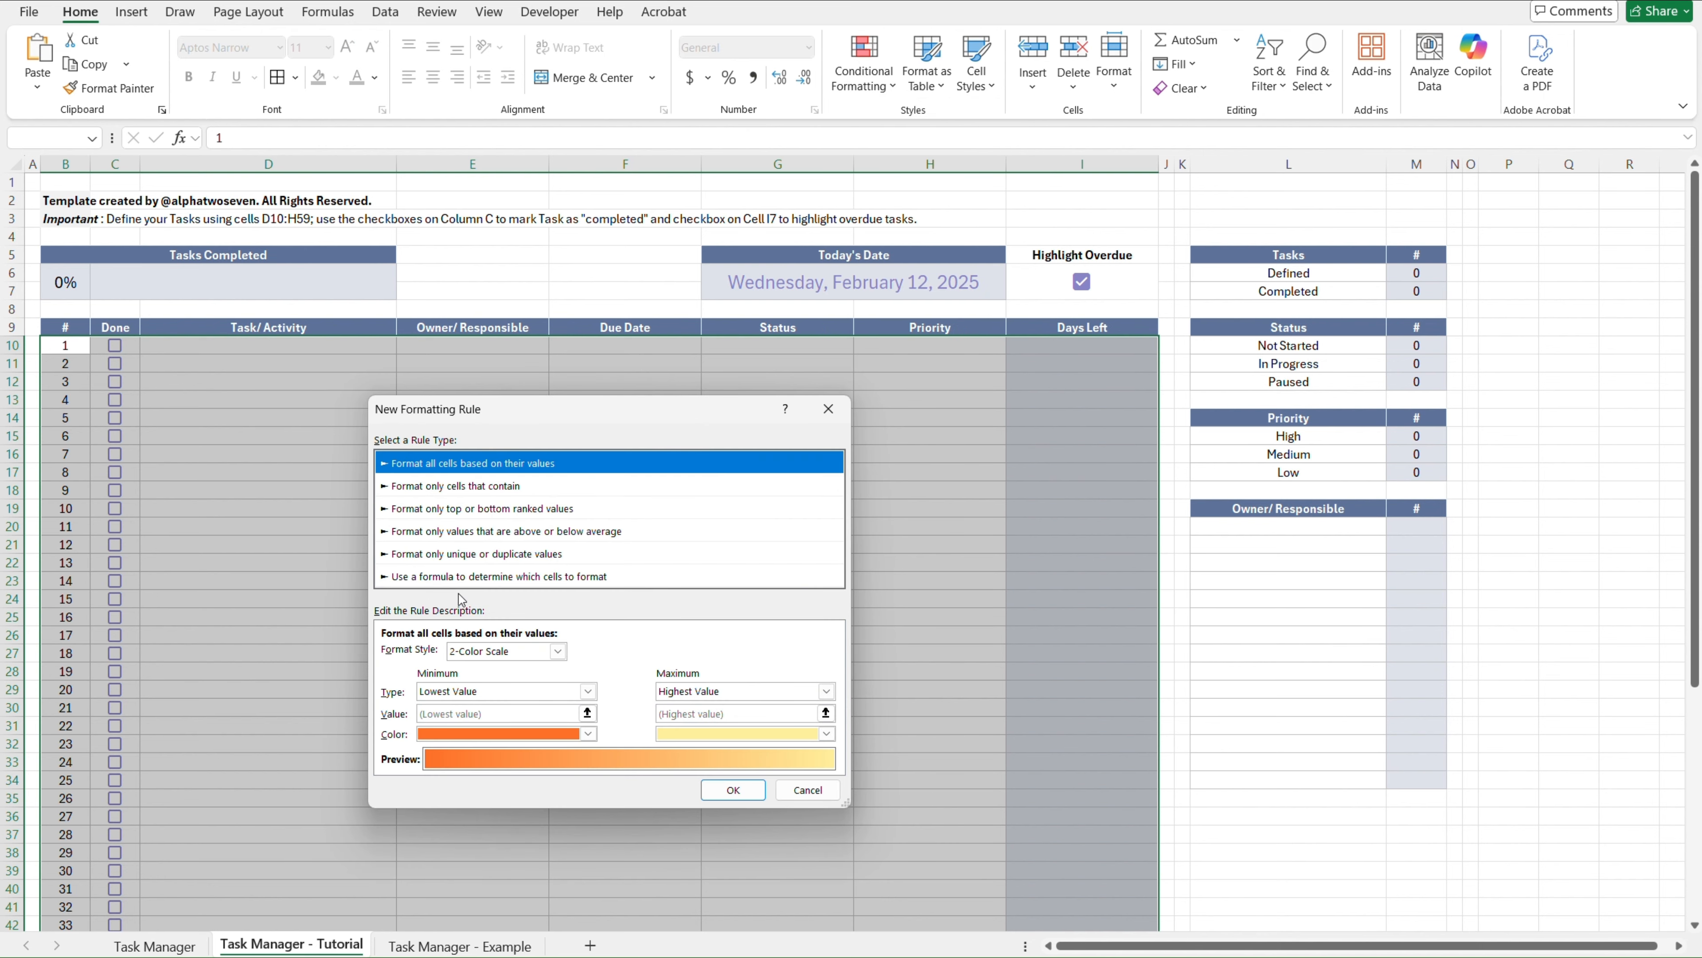
left_click(443, 579)
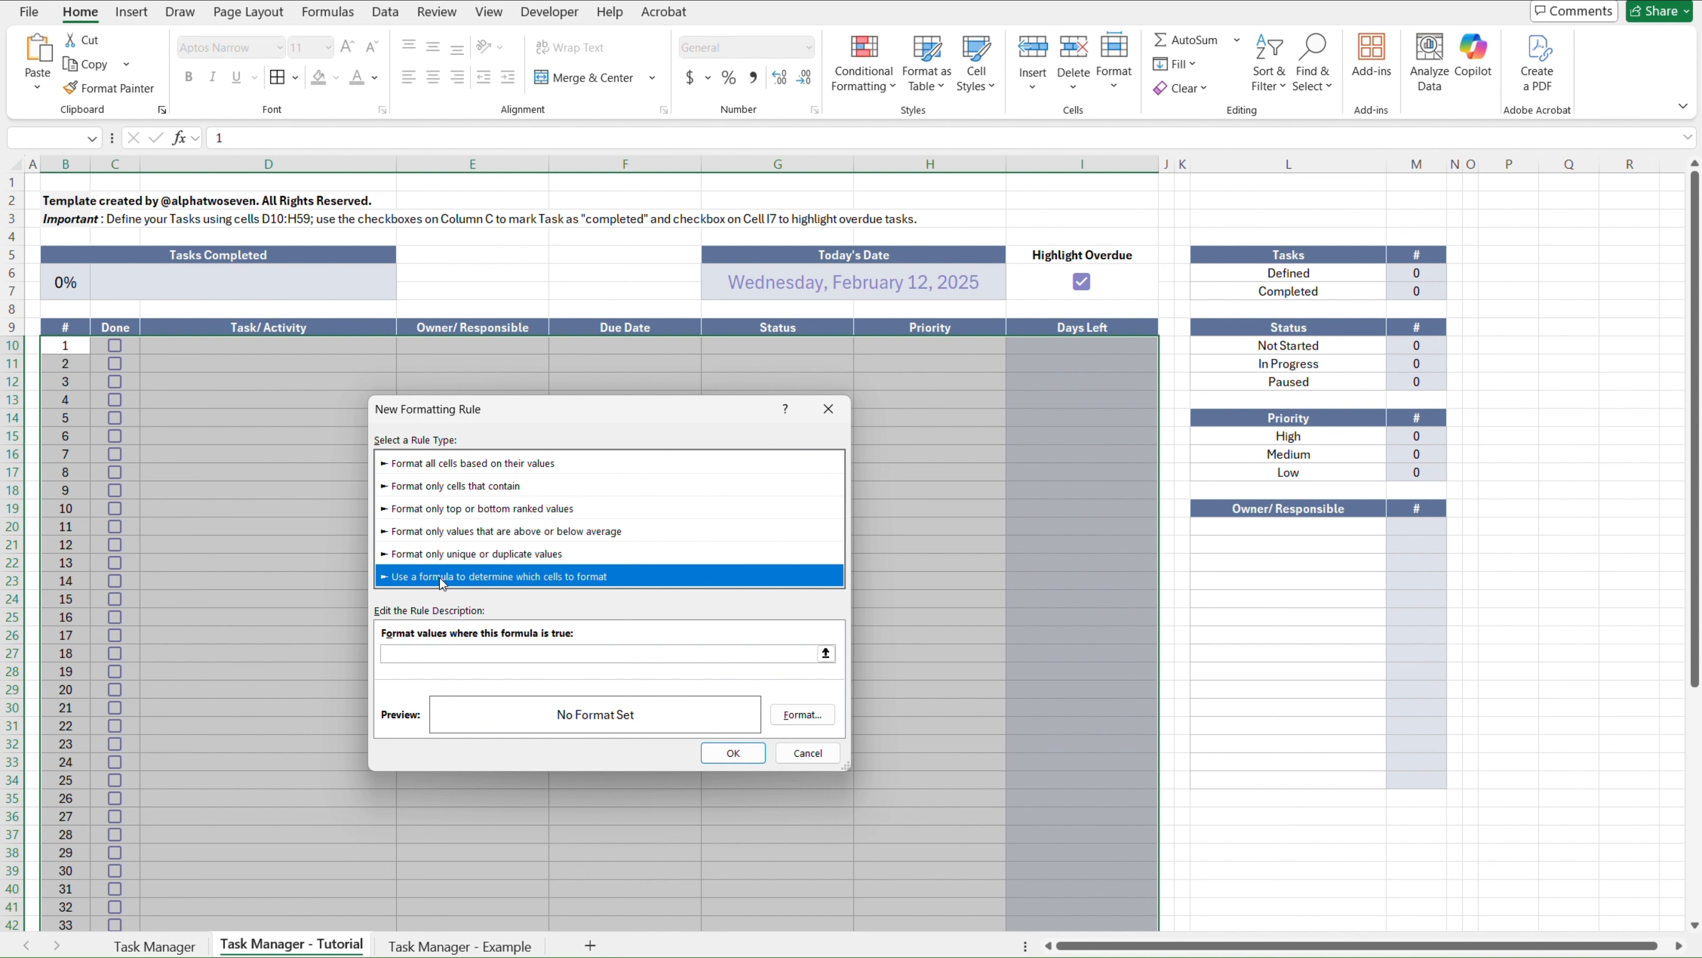
Set the new rule's formula to =AND($C10,$D10<>"")
left_click(552, 656)
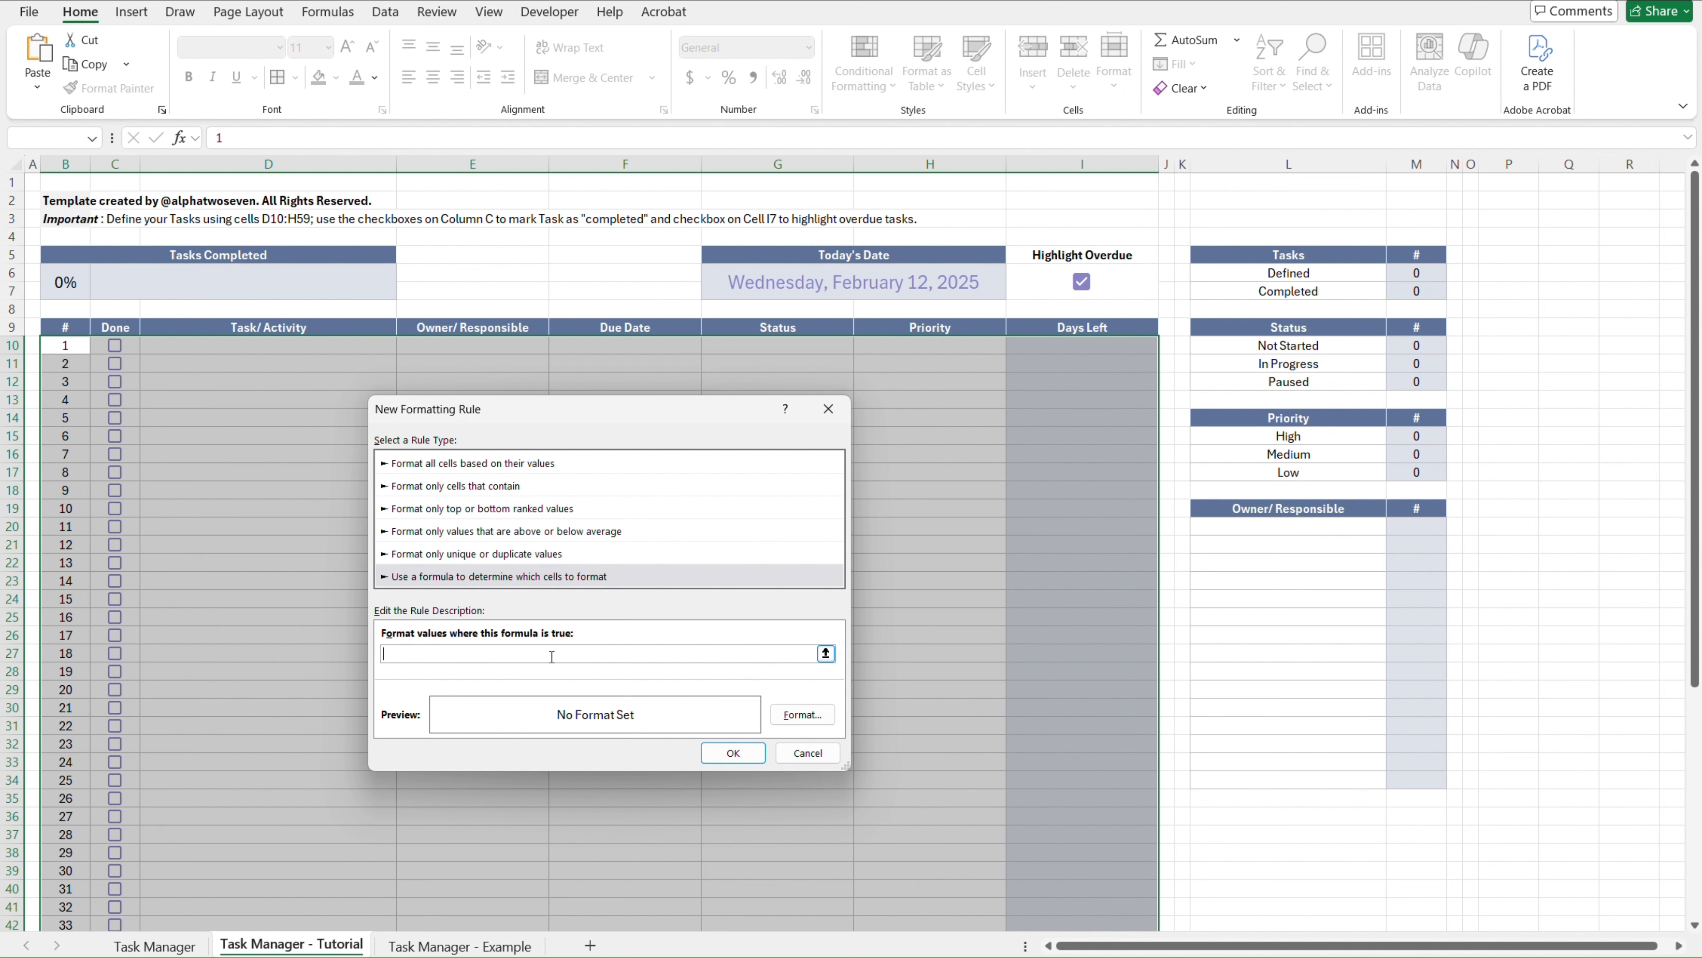
type("=AND($I$6,NOT($C10),$D10<>\"\",$I10<0)")
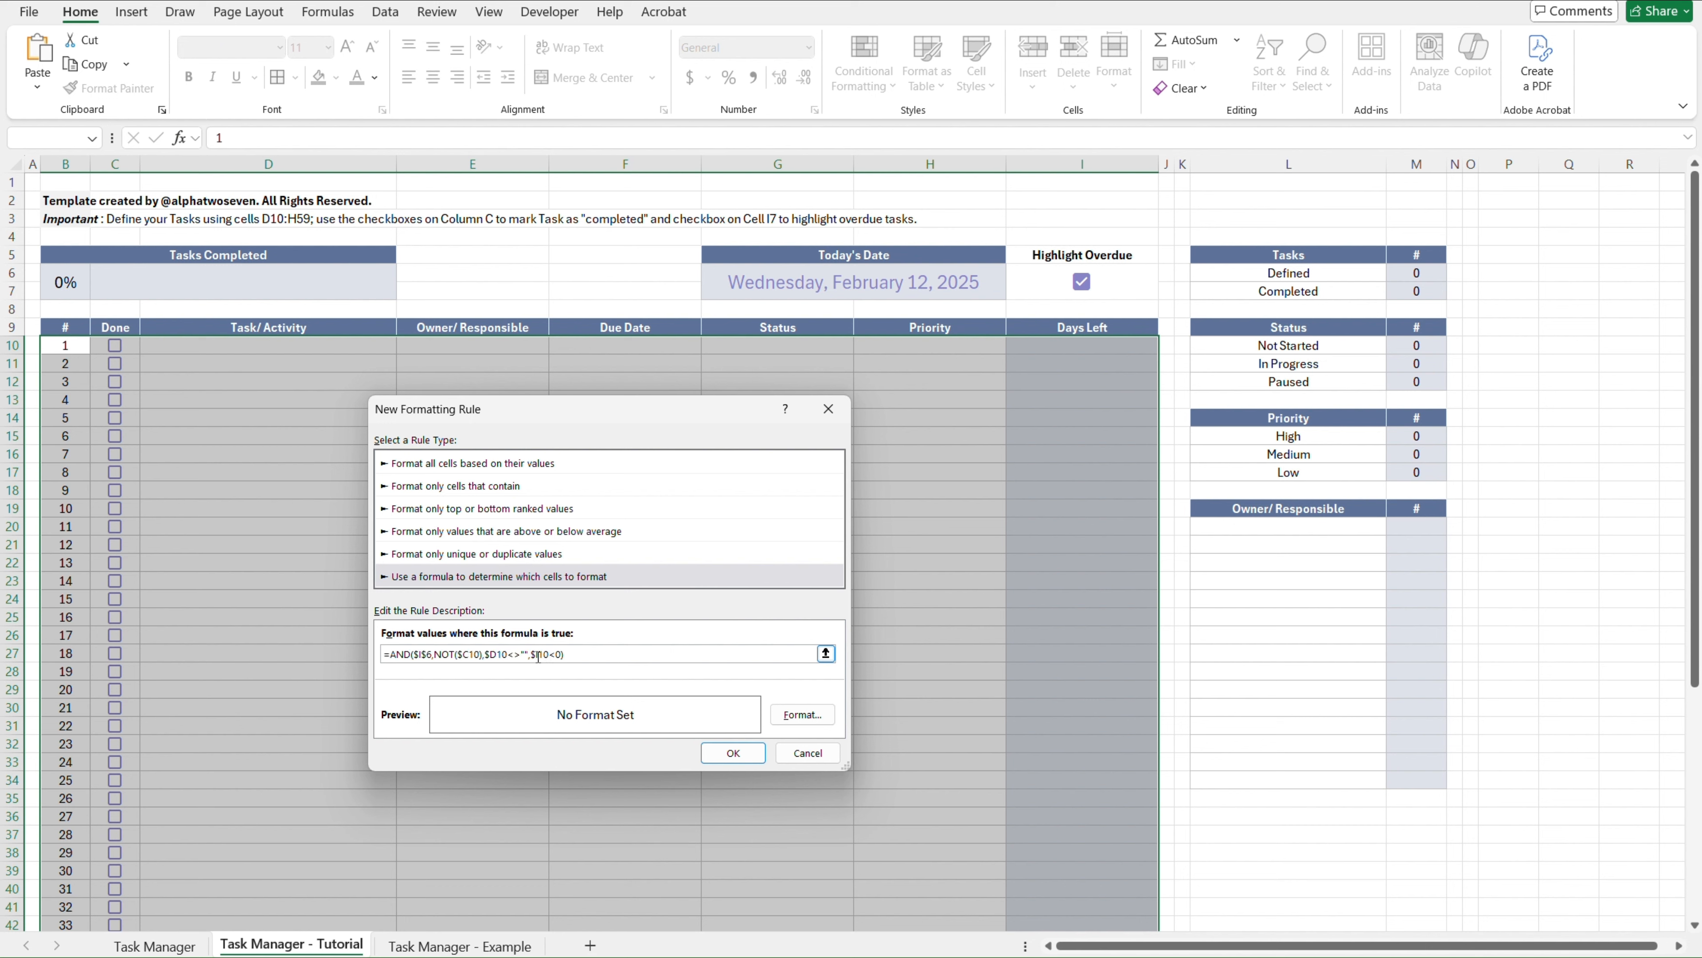
left_click(432, 653)
key("BackSpace")
key("BackSpace")
key("BackSpace")
type("B10")
key("BackSpace")
key("BackSpace")
key("BackSpace")
type("C10,")
key("Delete")
key("Delete")
key("Delete")
key("Delete")
key("Delete")
key("Delete")
key("Delete")
key("Delete")
key("Delete")
key("Delete")
key("Delete")
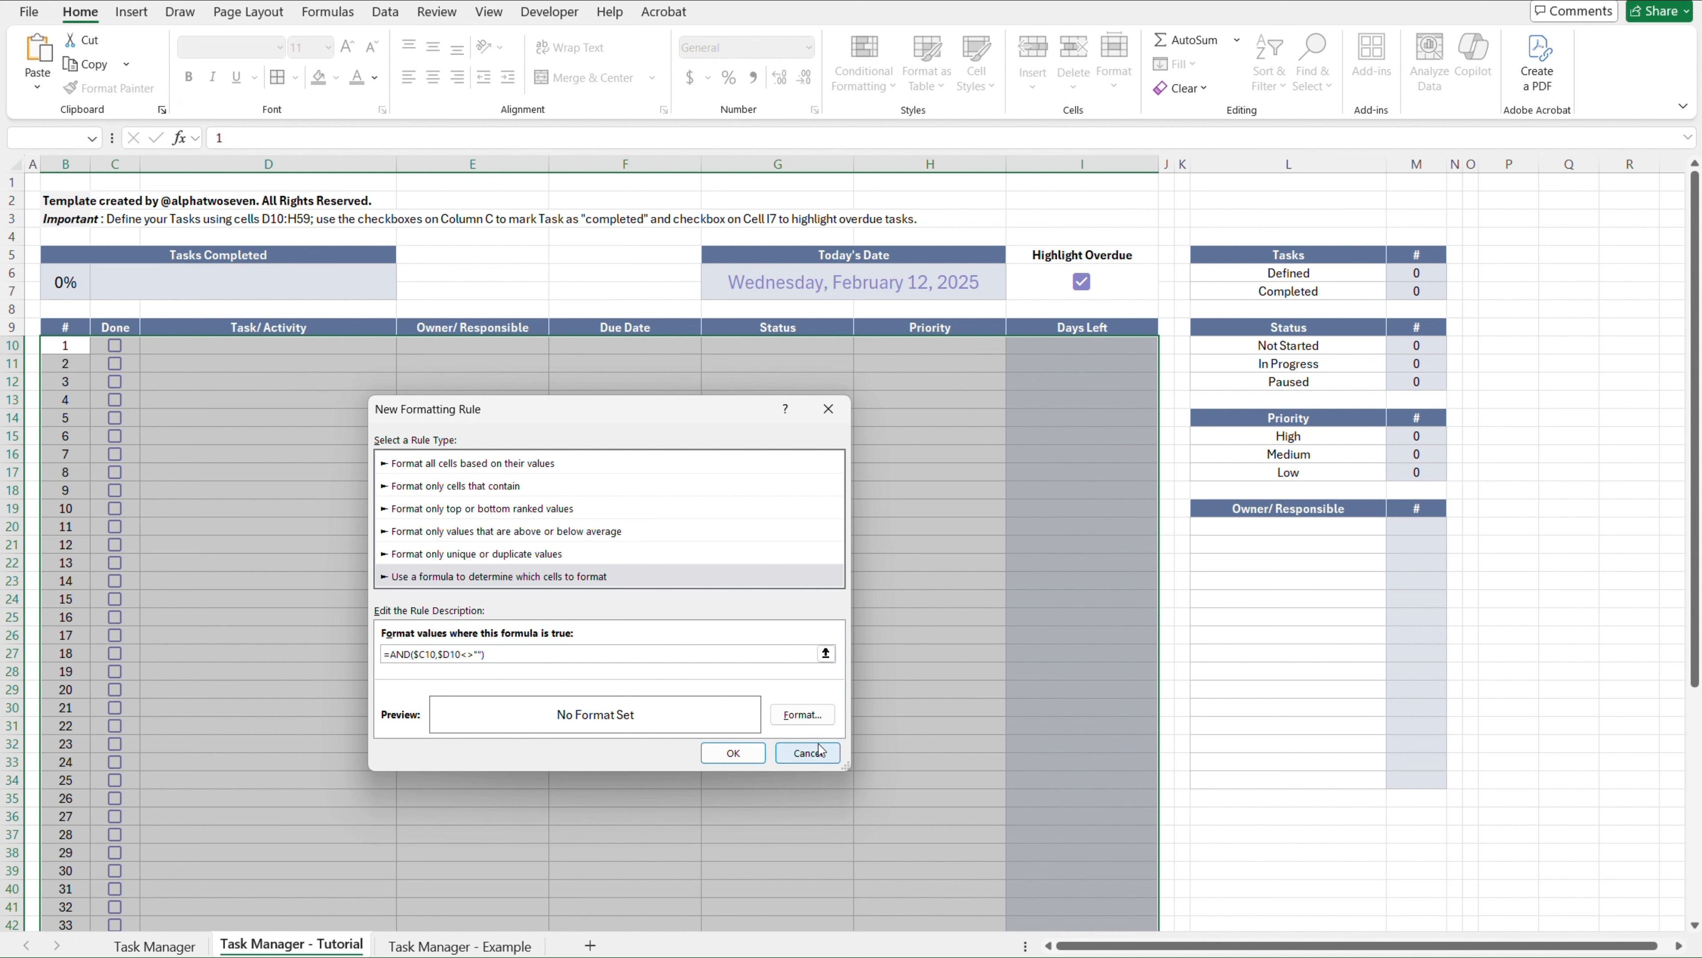
Format the completed-task rule with medium grey strikethrough text and a light grey fill, and create the rule
left_click(816, 716)
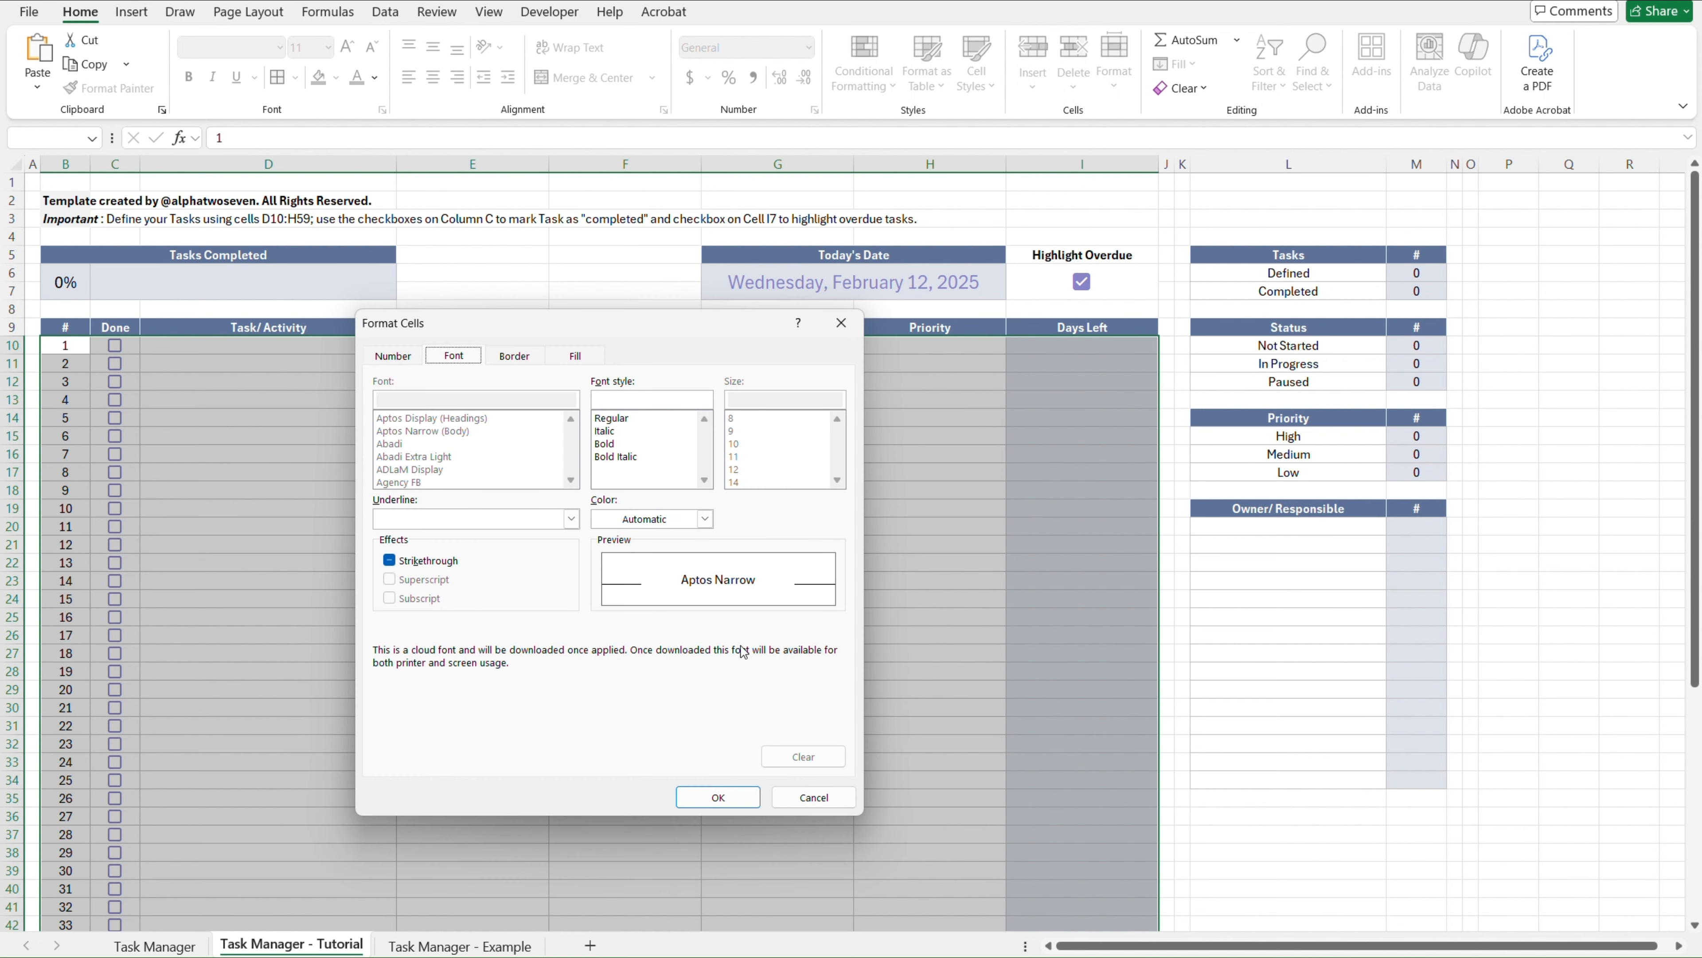
left_click(678, 519)
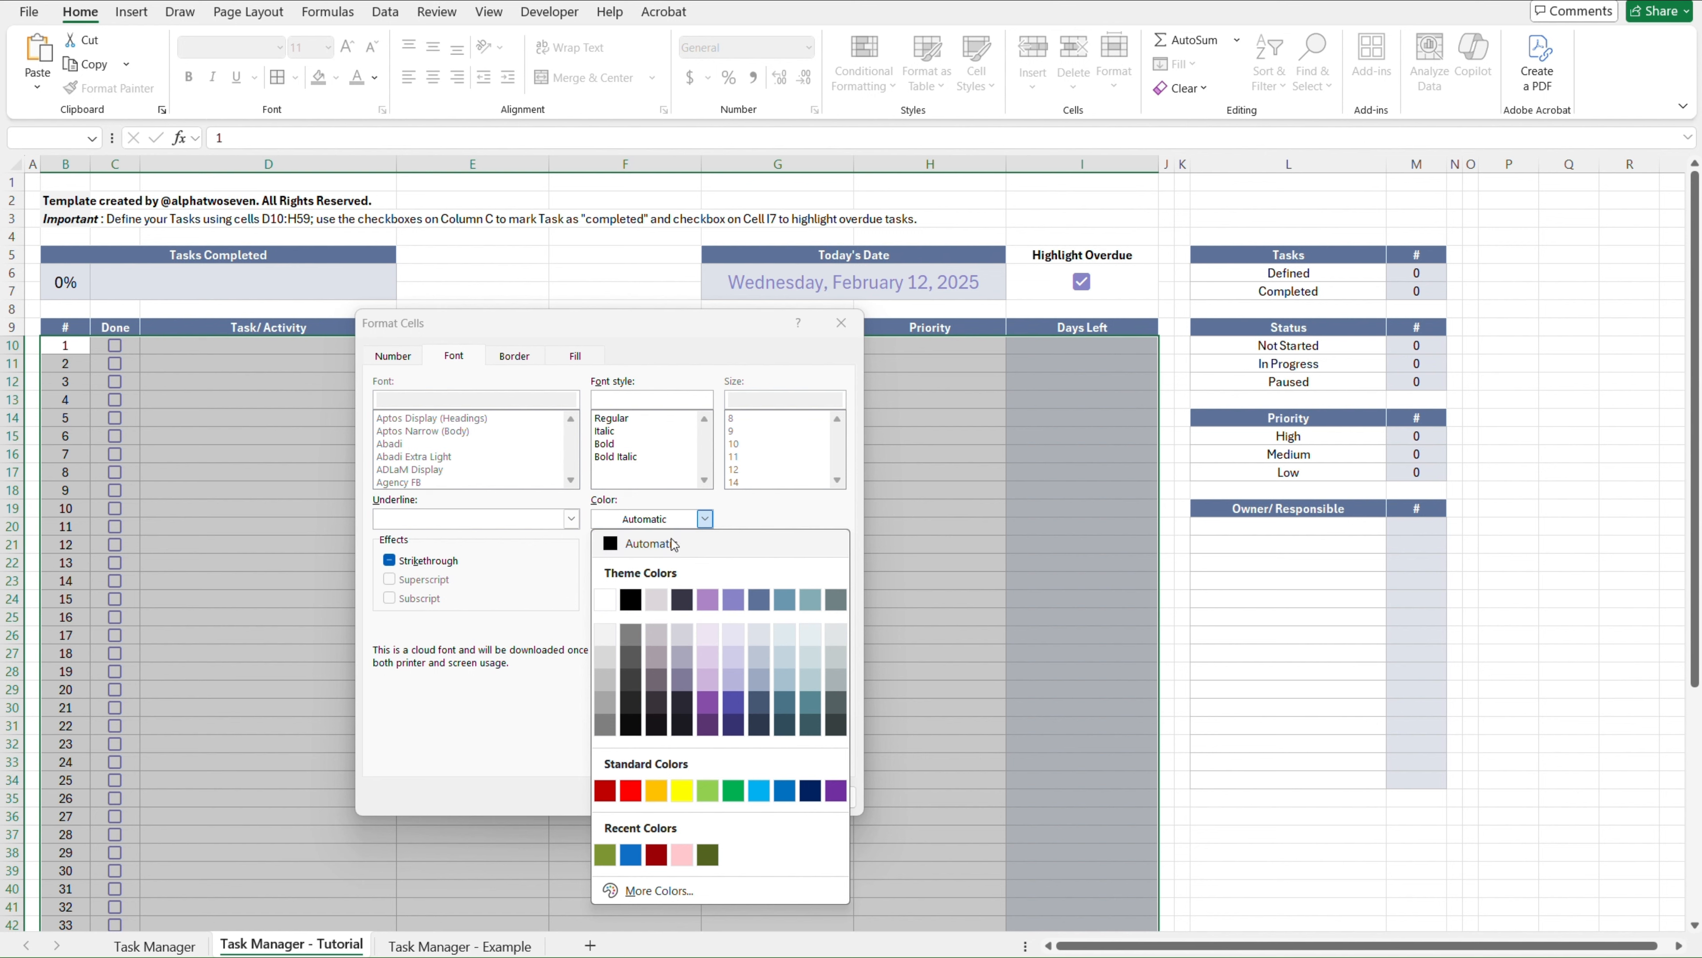
left_click(606, 725)
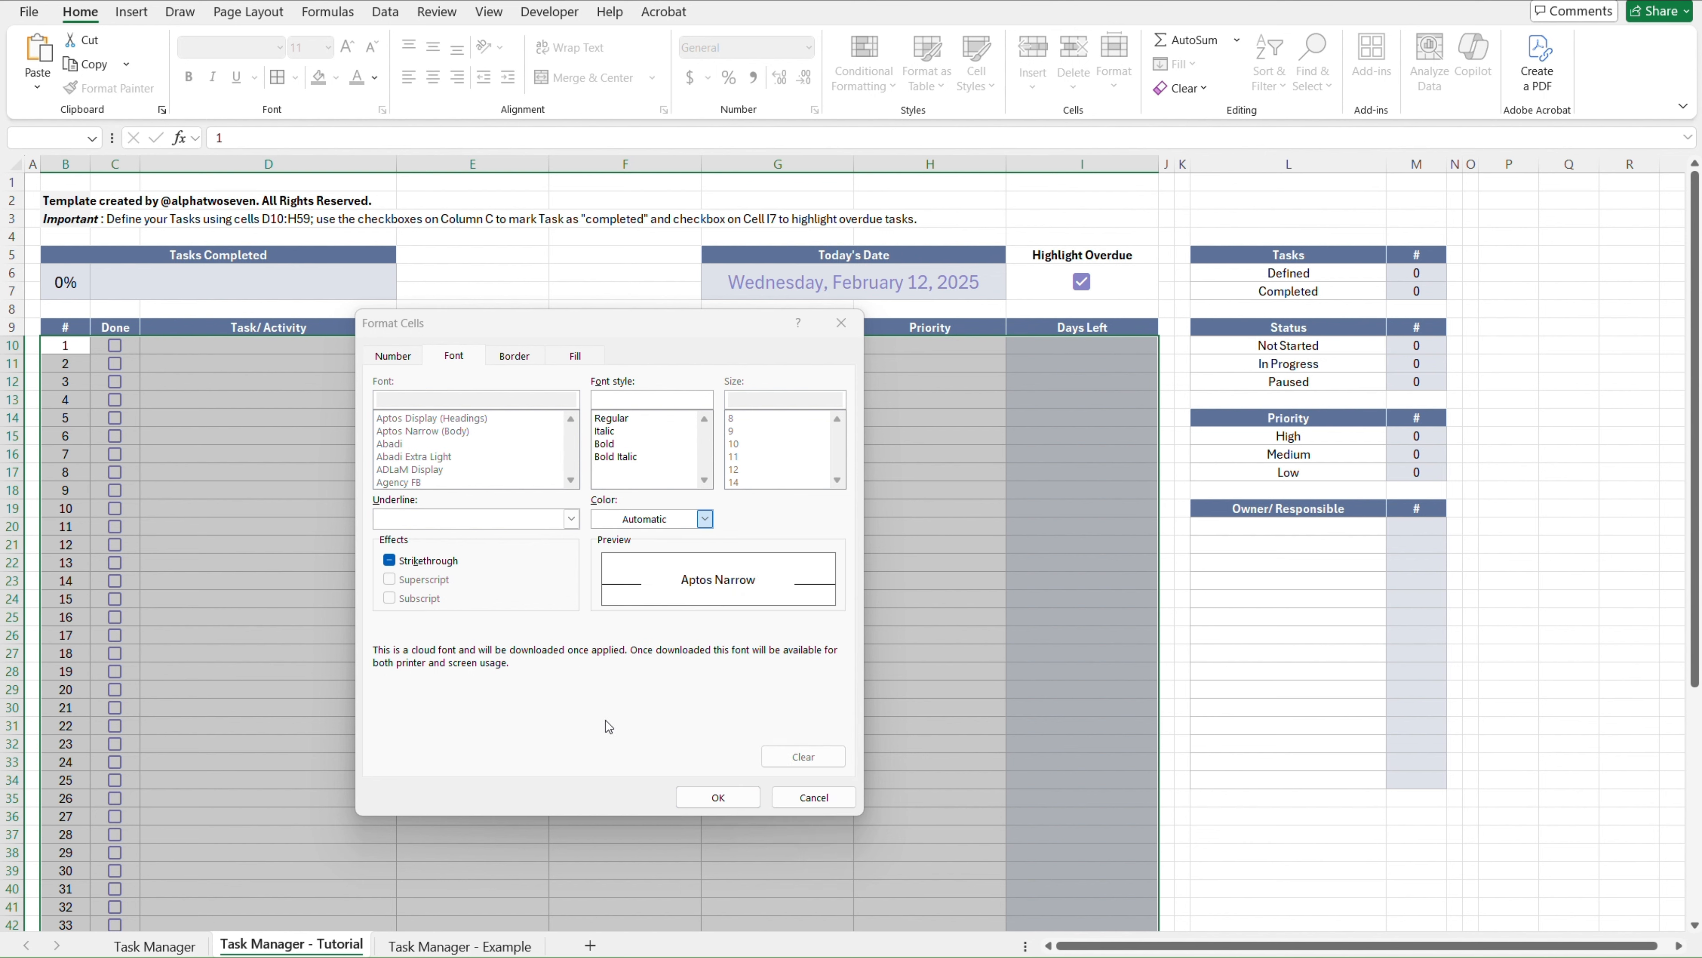
left_click(577, 357)
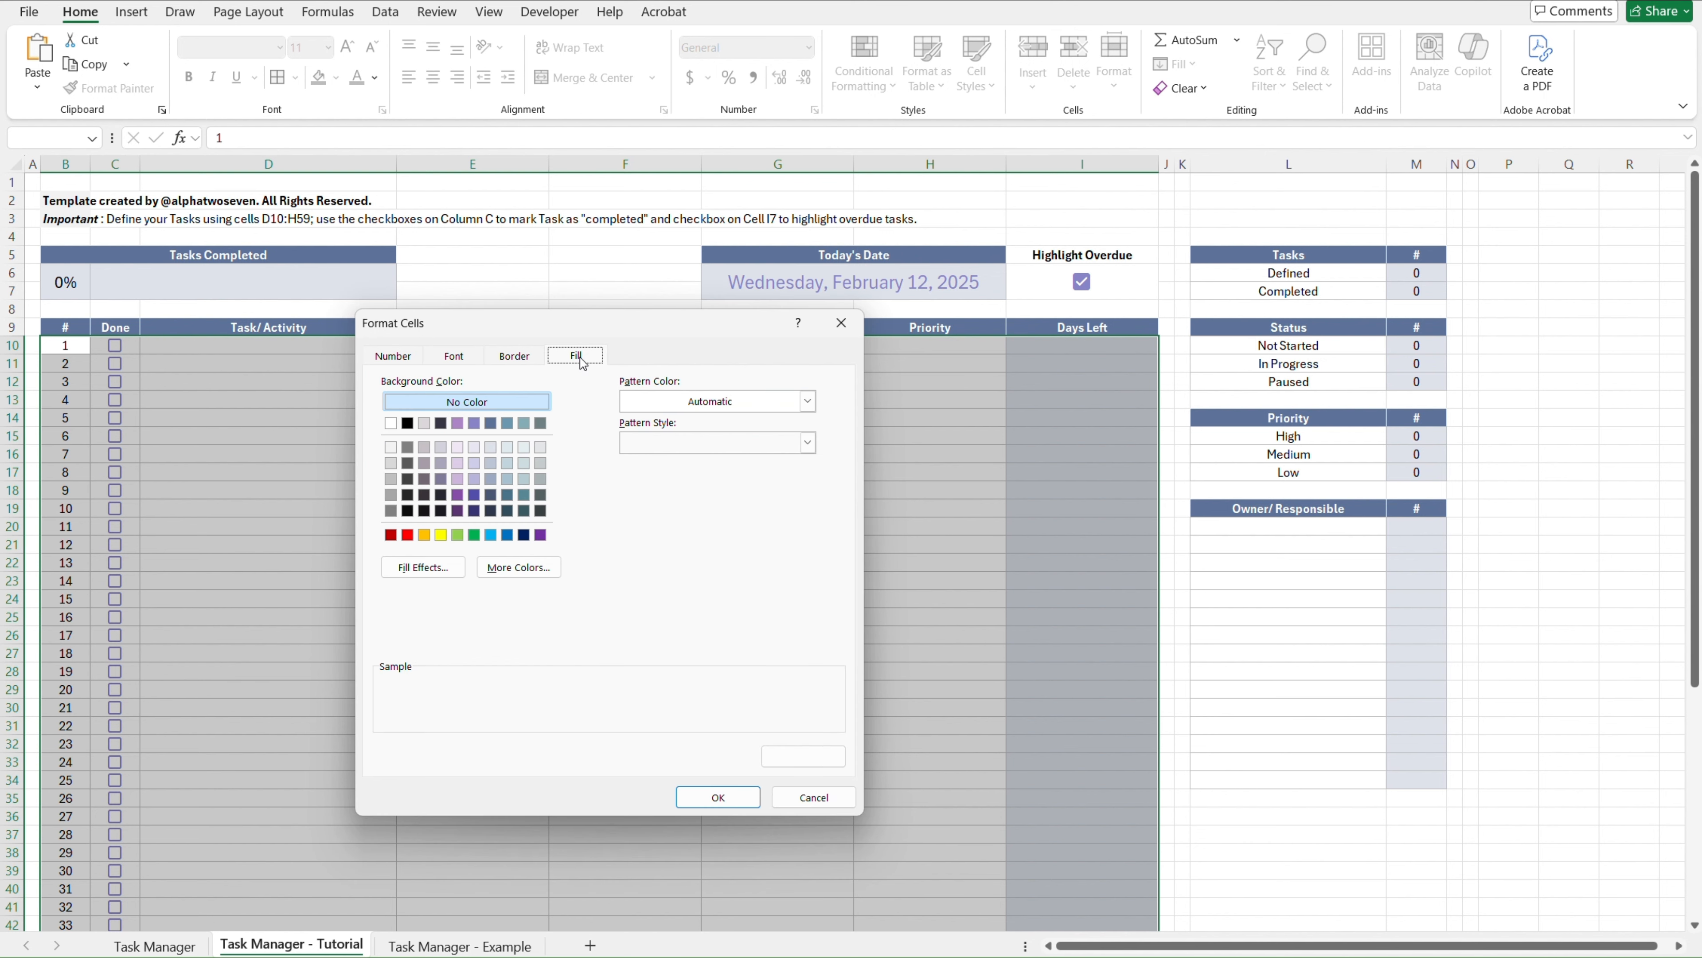
left_click(391, 479)
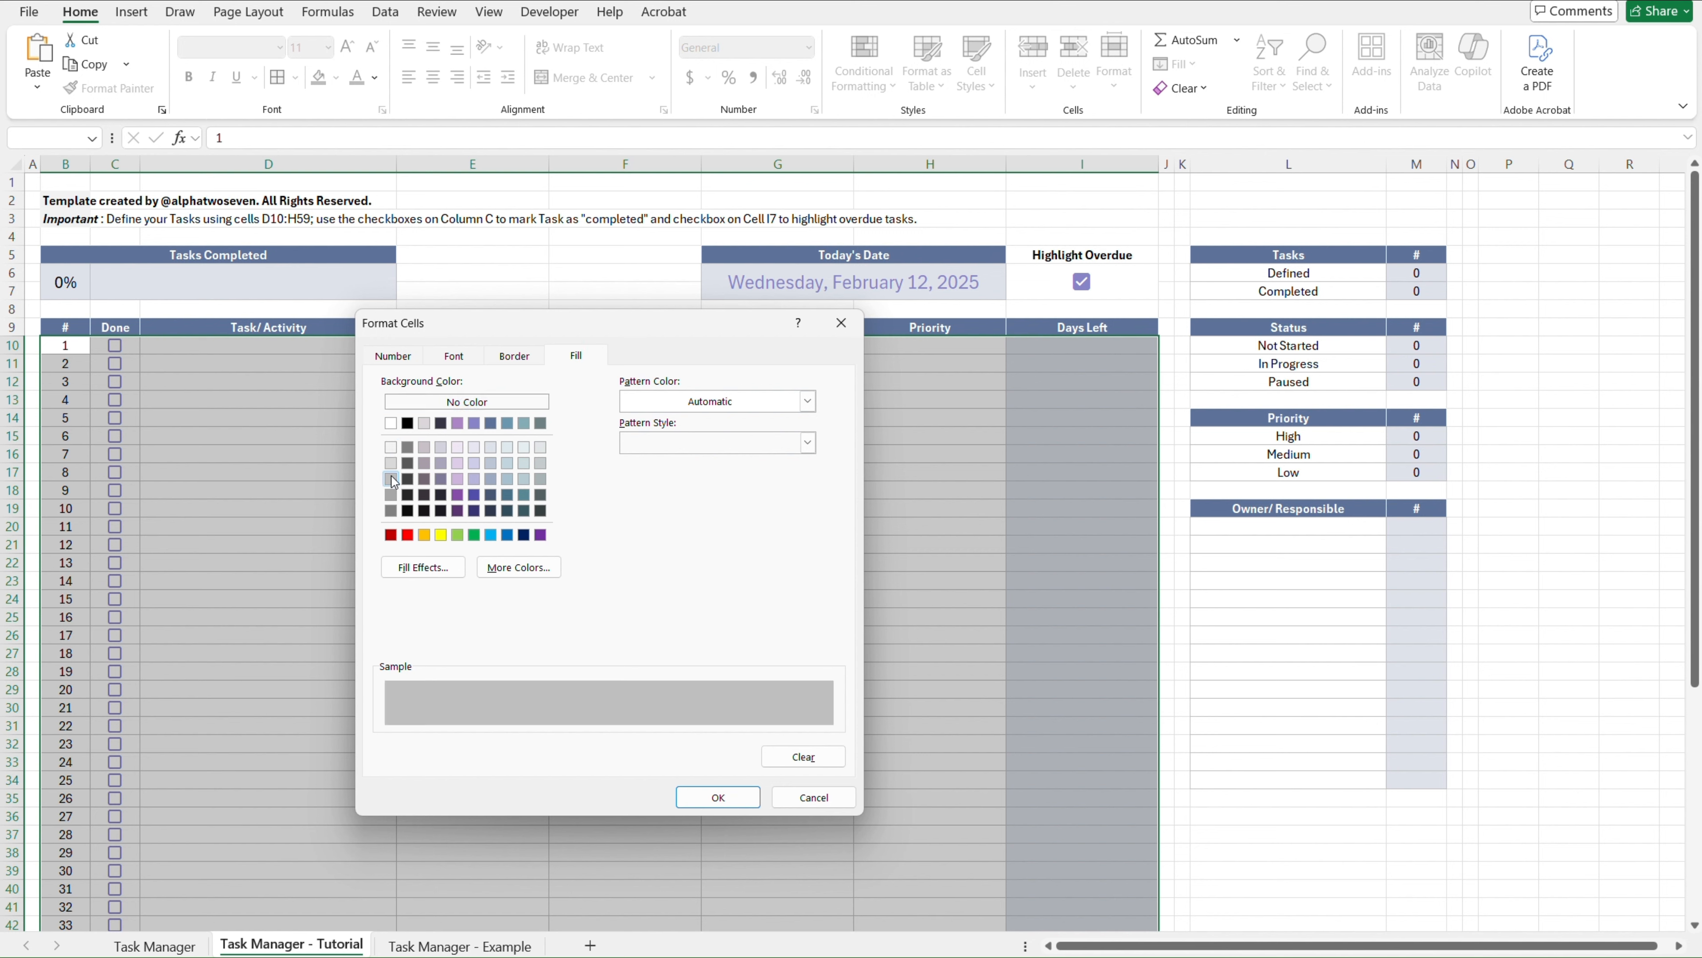
left_click(390, 463)
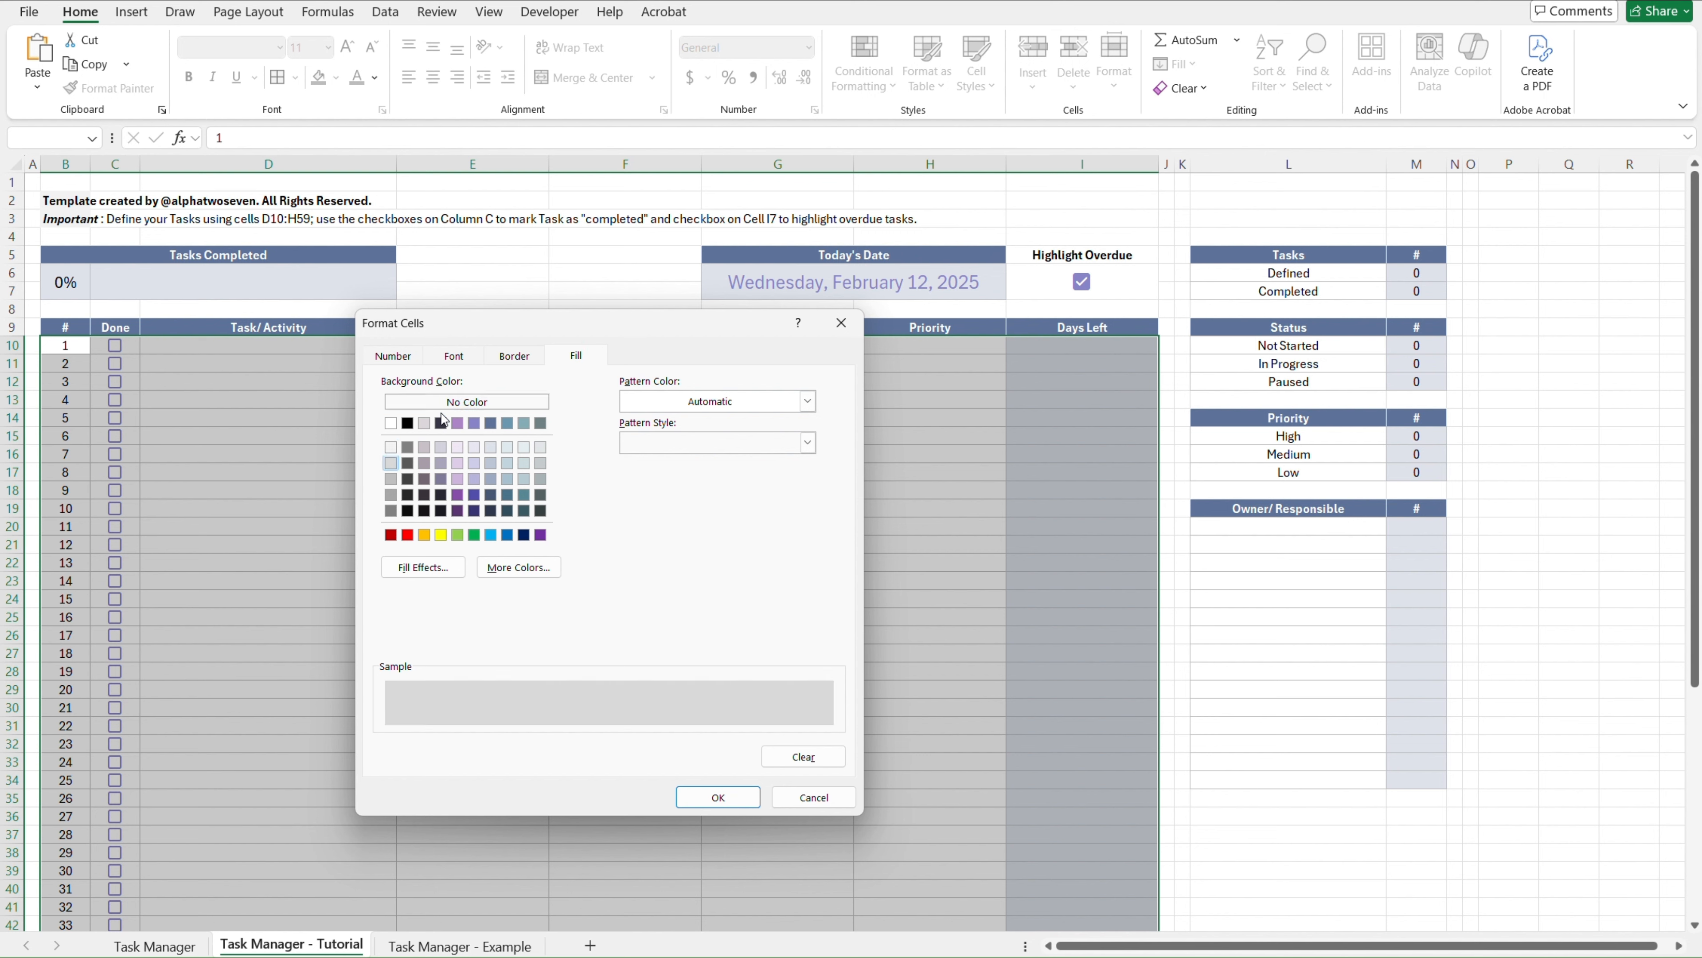
left_click(453, 358)
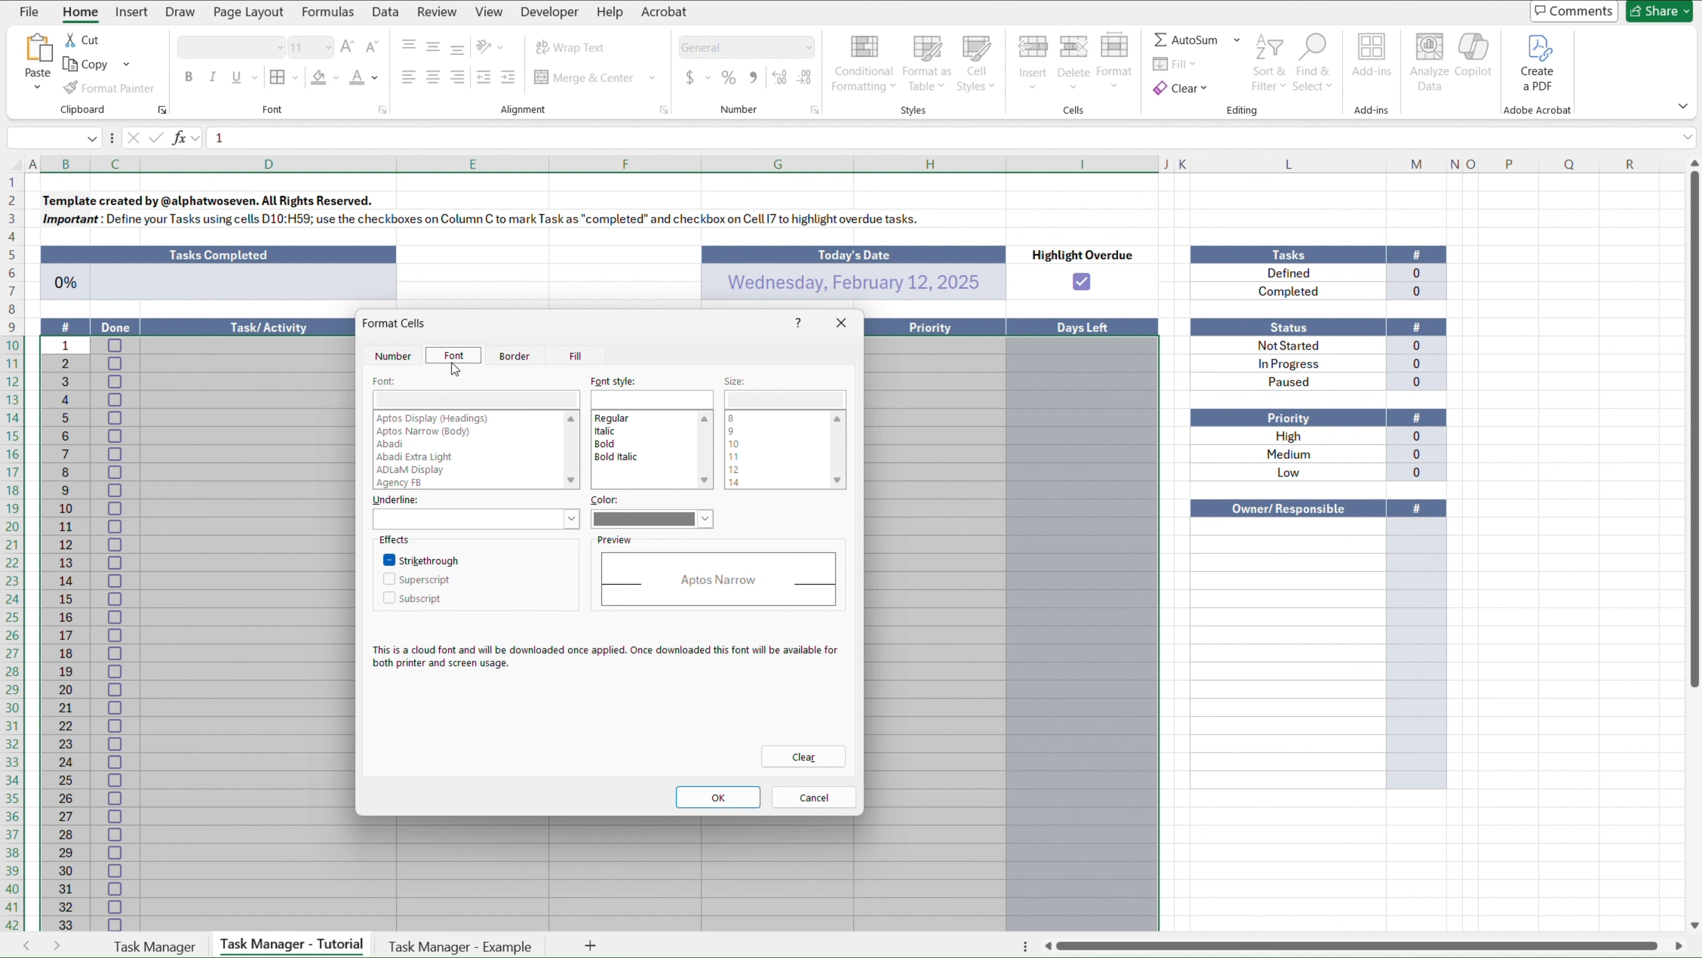
left_click(390, 560)
left_click(719, 796)
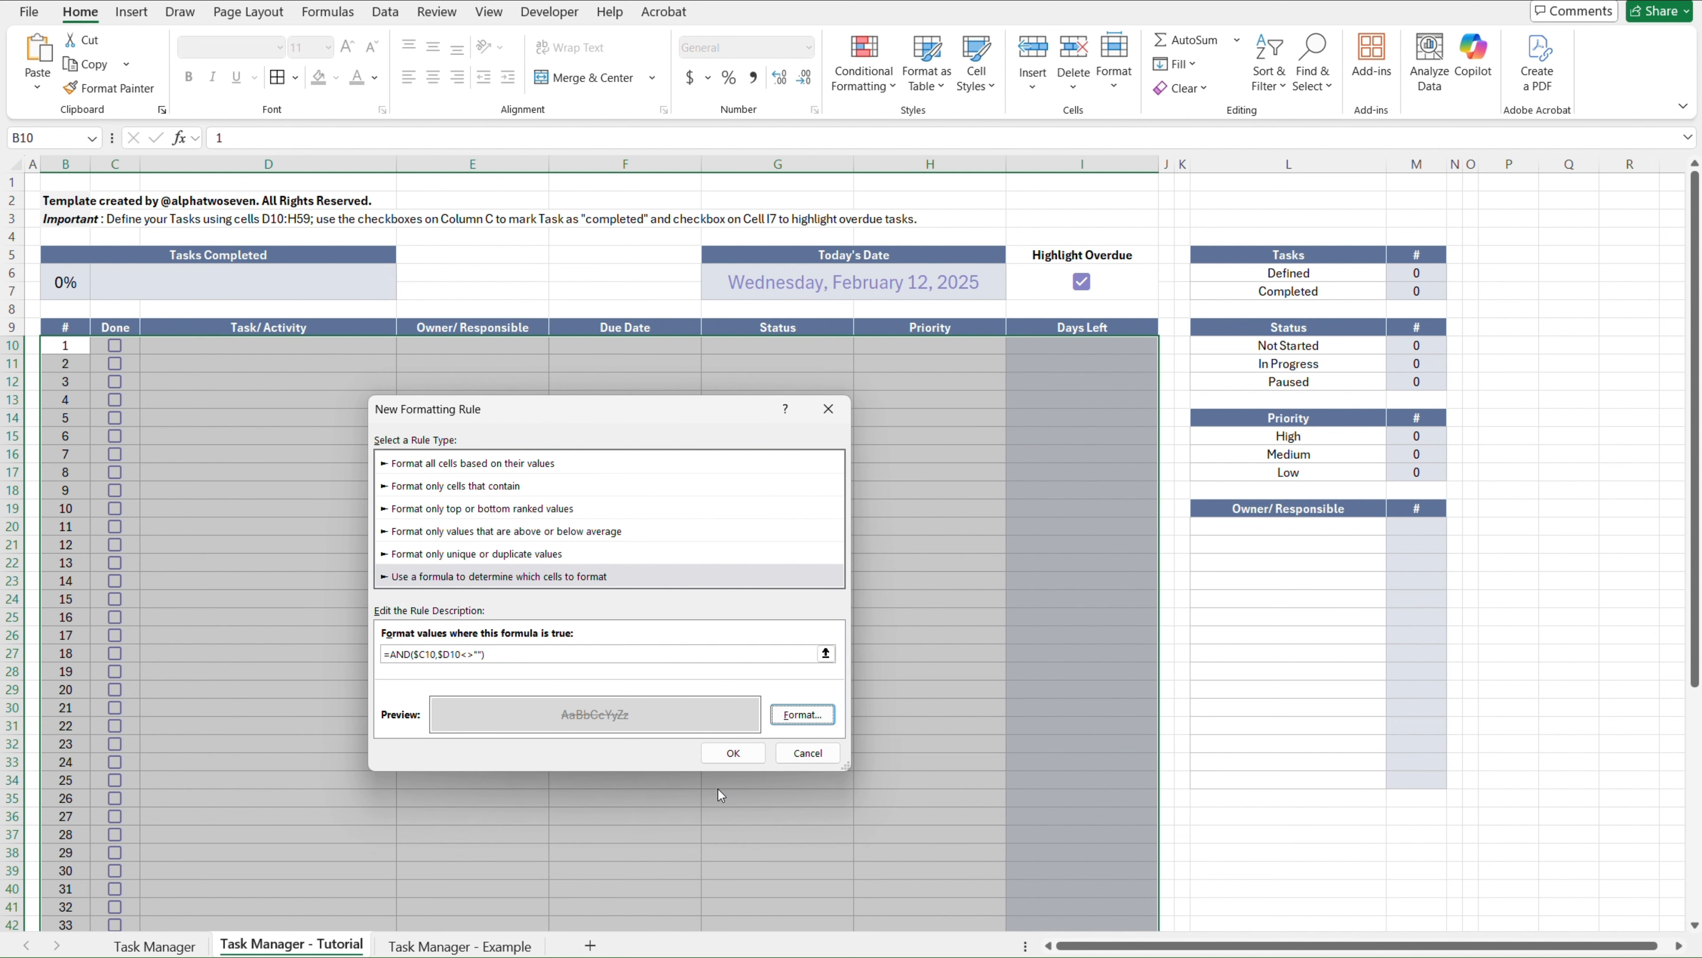
left_click(732, 754)
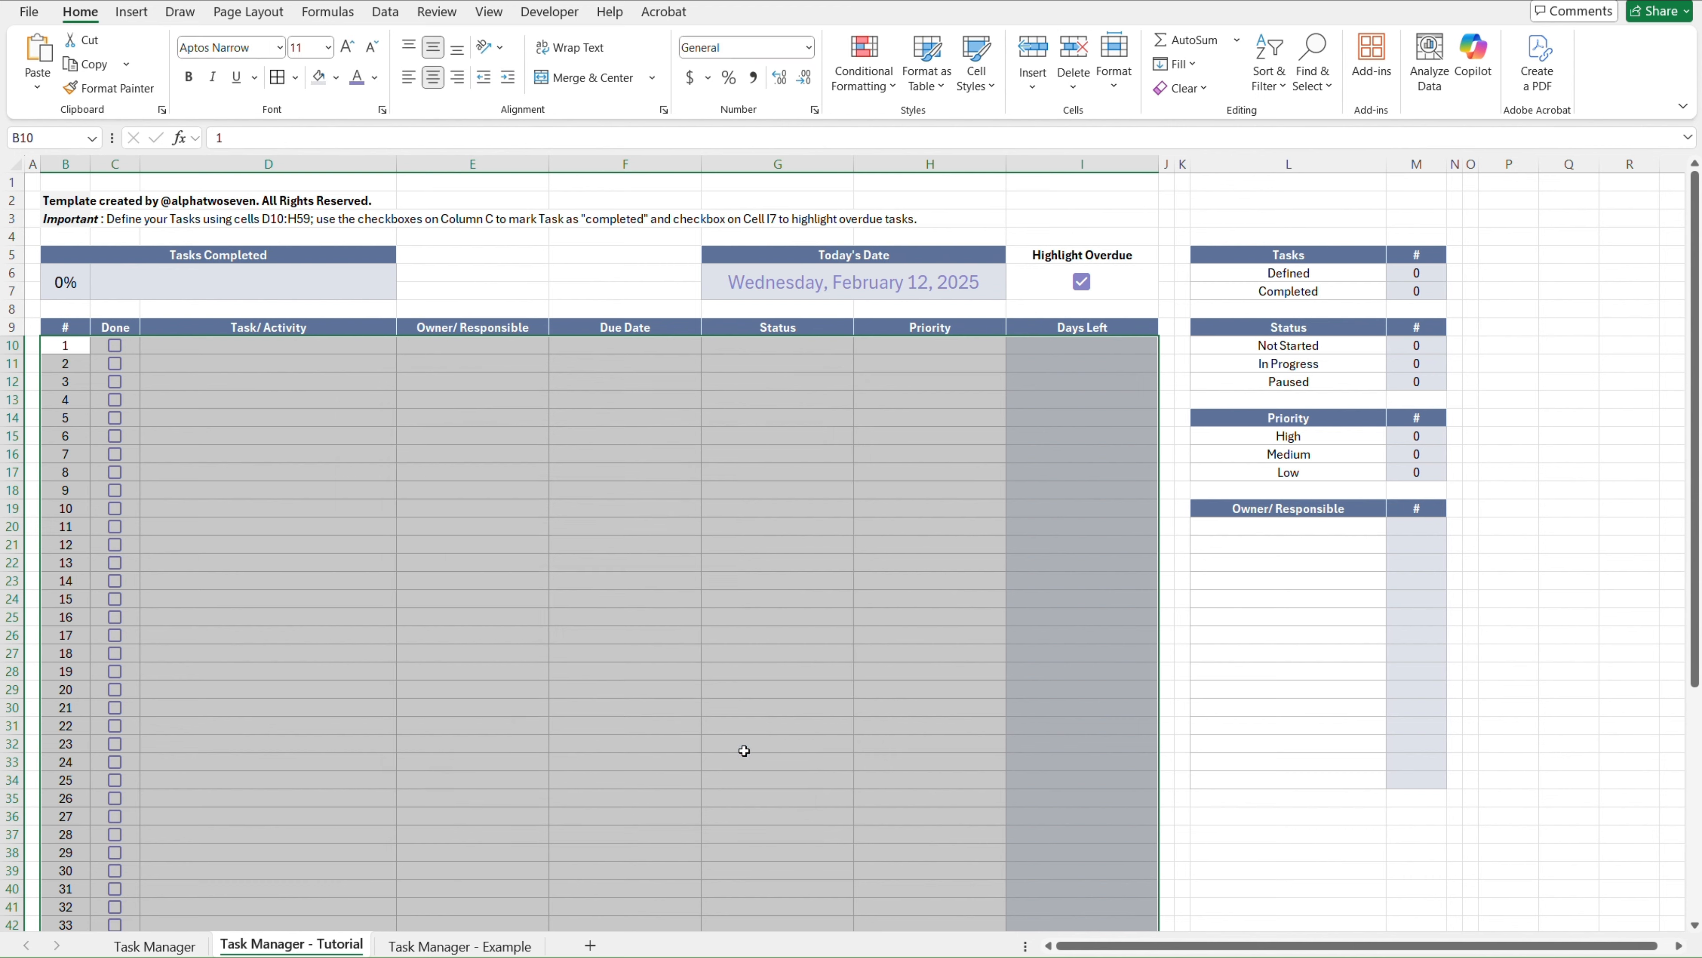
Enter the test tasks a, b, c and d in D10:D13
left_click(213, 351)
type("a")
key("Return")
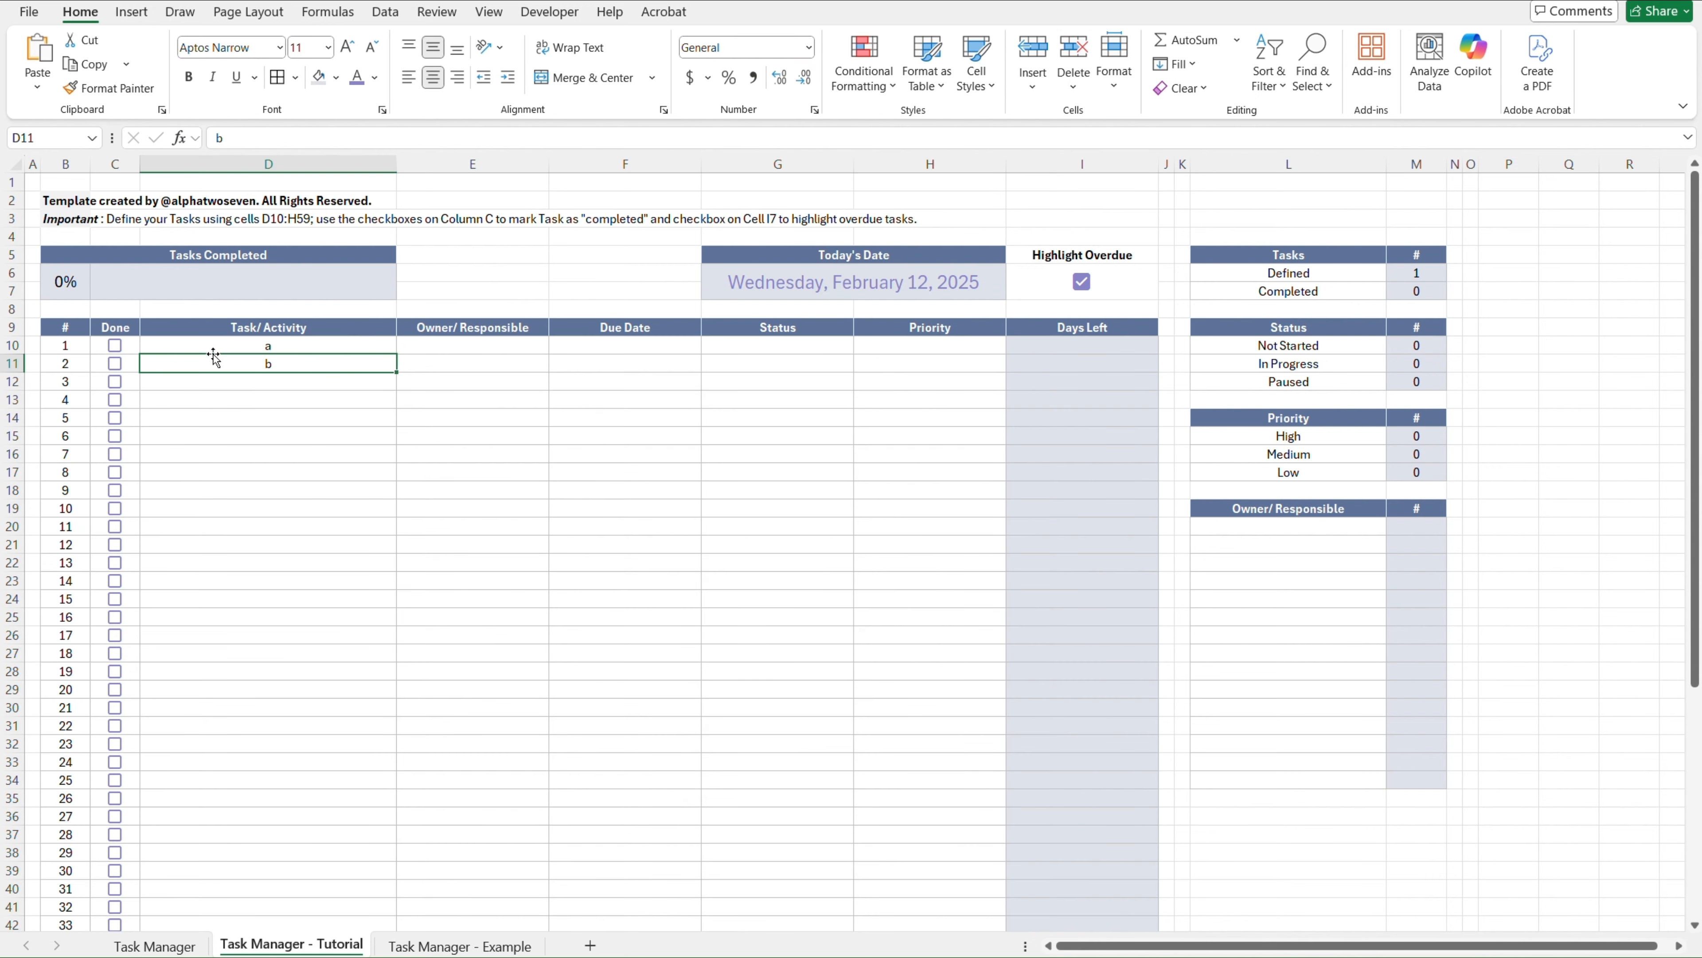
type("b")
key("Return")
type("c")
key("Return")
type("d")
Mark test task b as done with the checkbox in C11
key("Left")
key("Up")
key("Up")
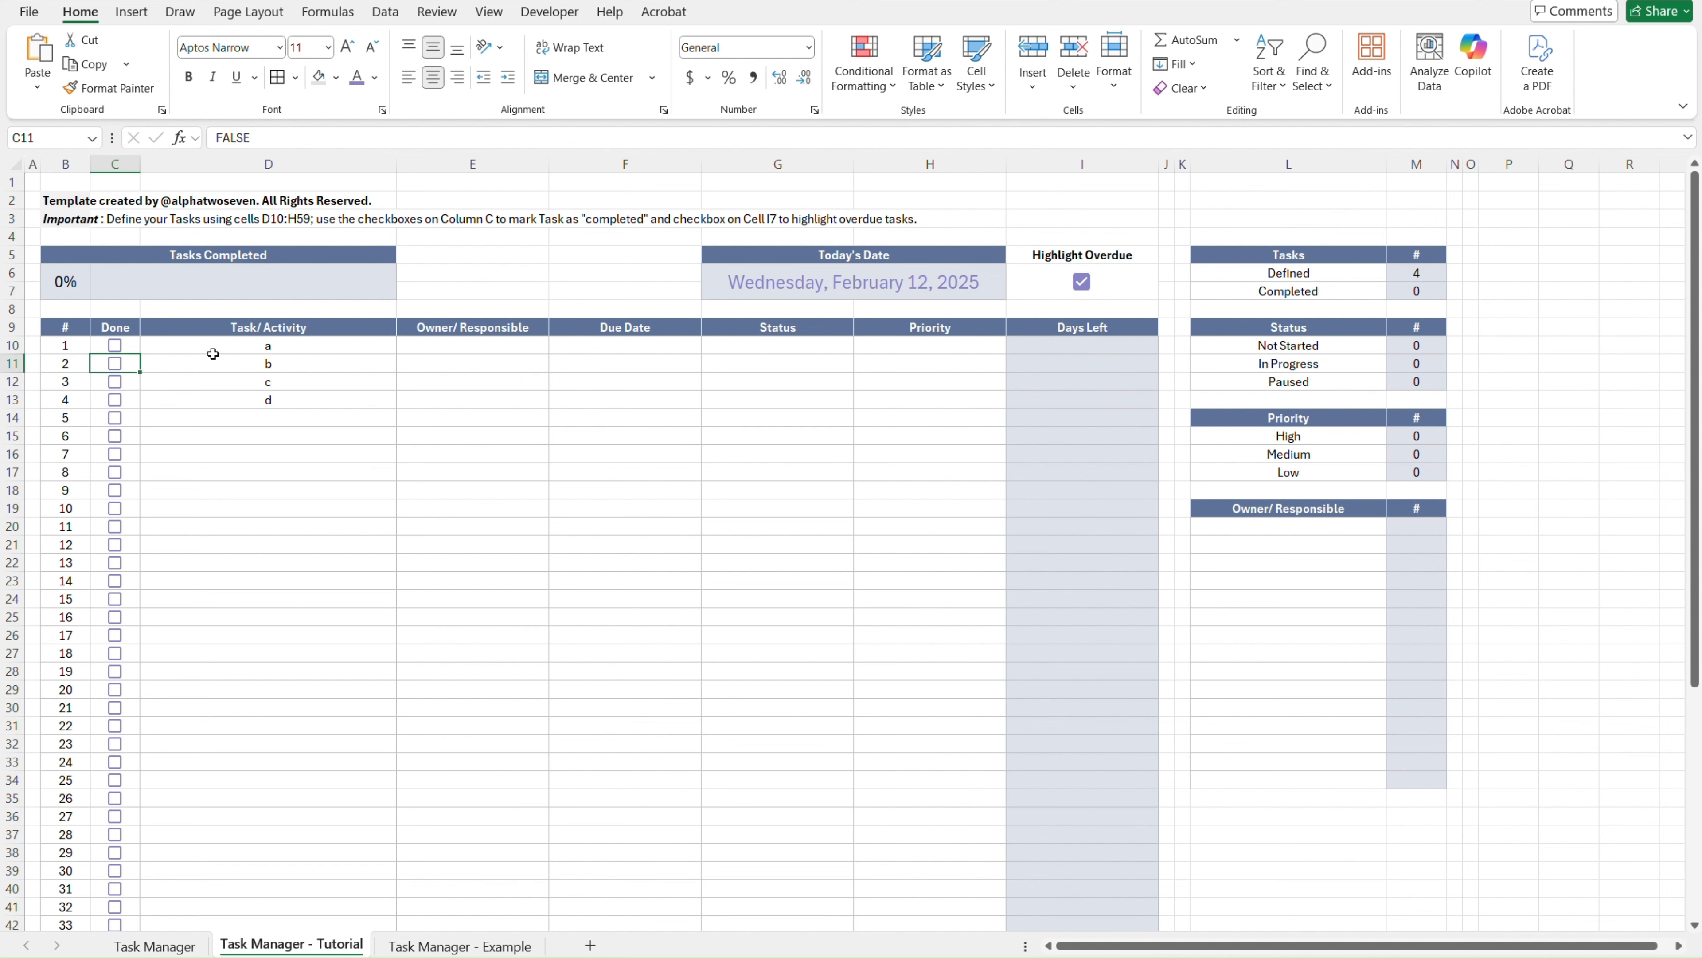
key("space")
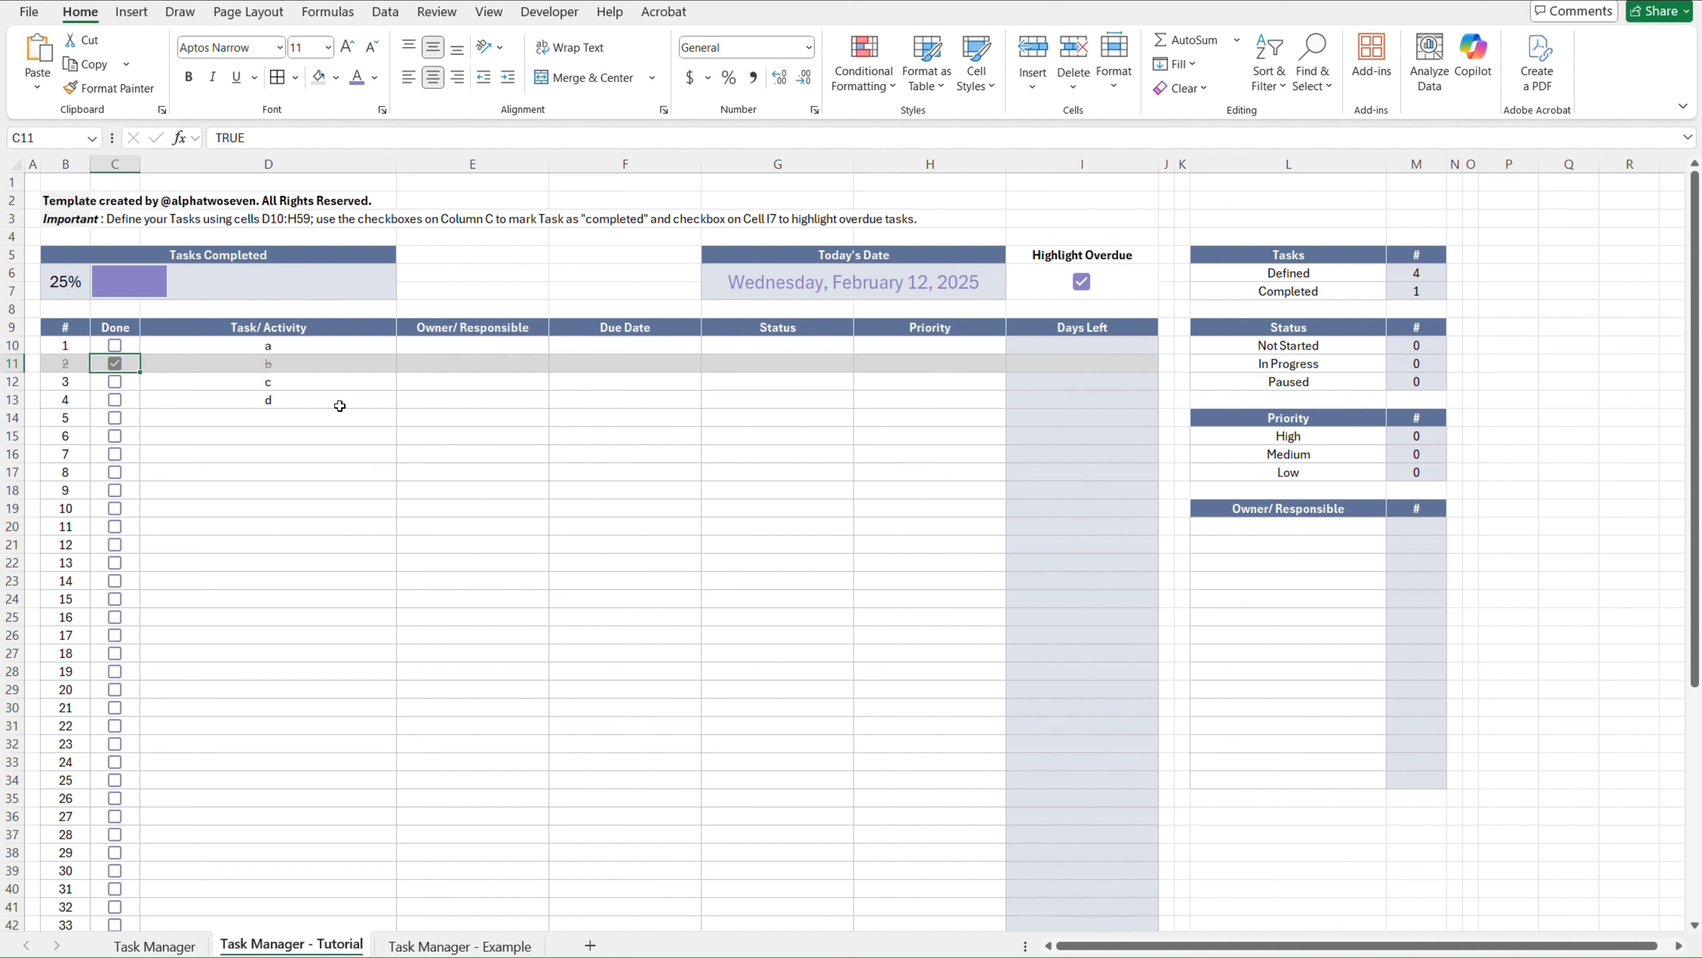
Review the conditional formatting rules that apply to cell D13
key("Left")
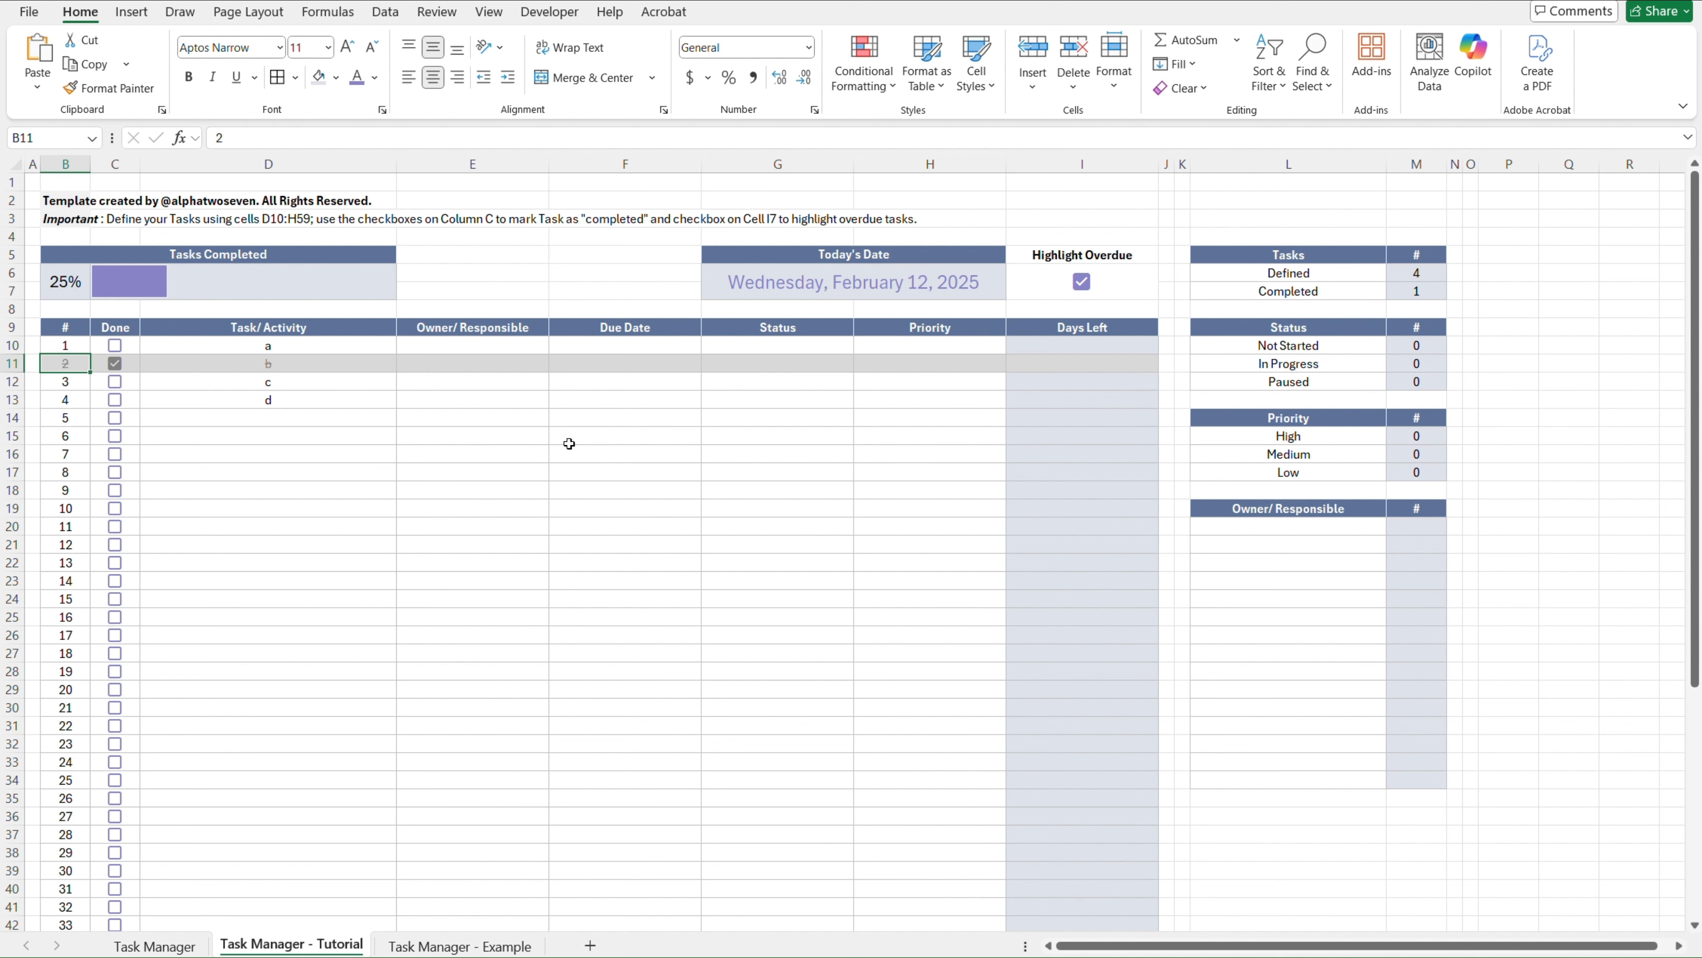
left_click(799, 471)
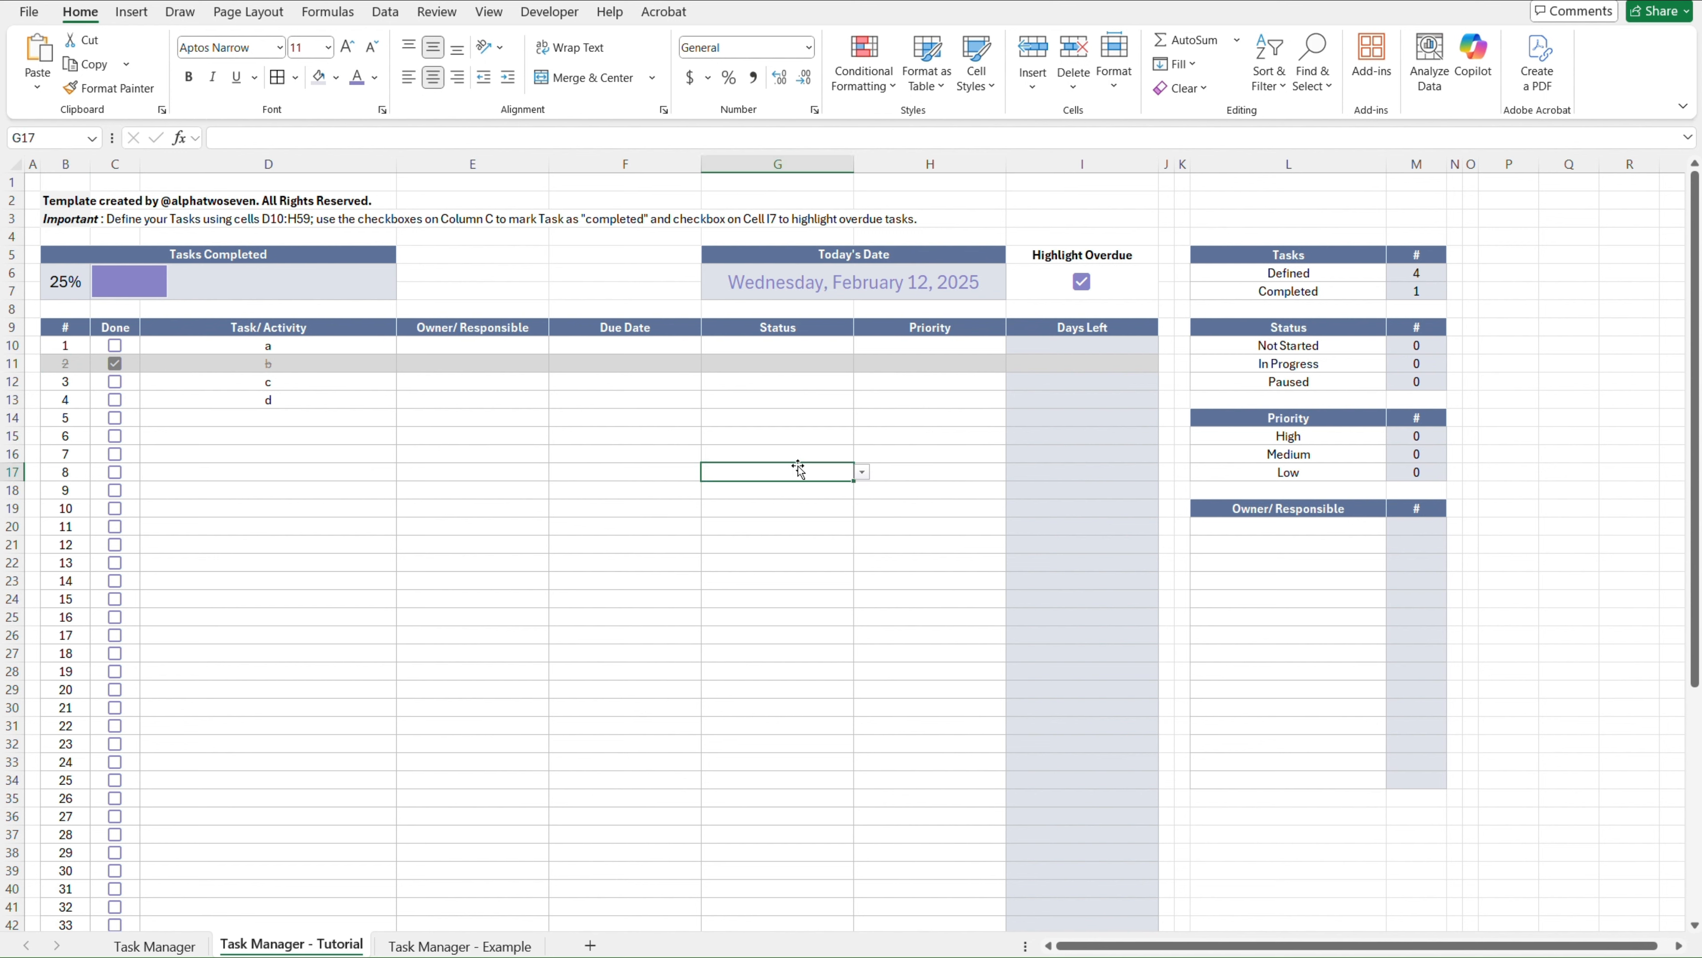
left_click(362, 402)
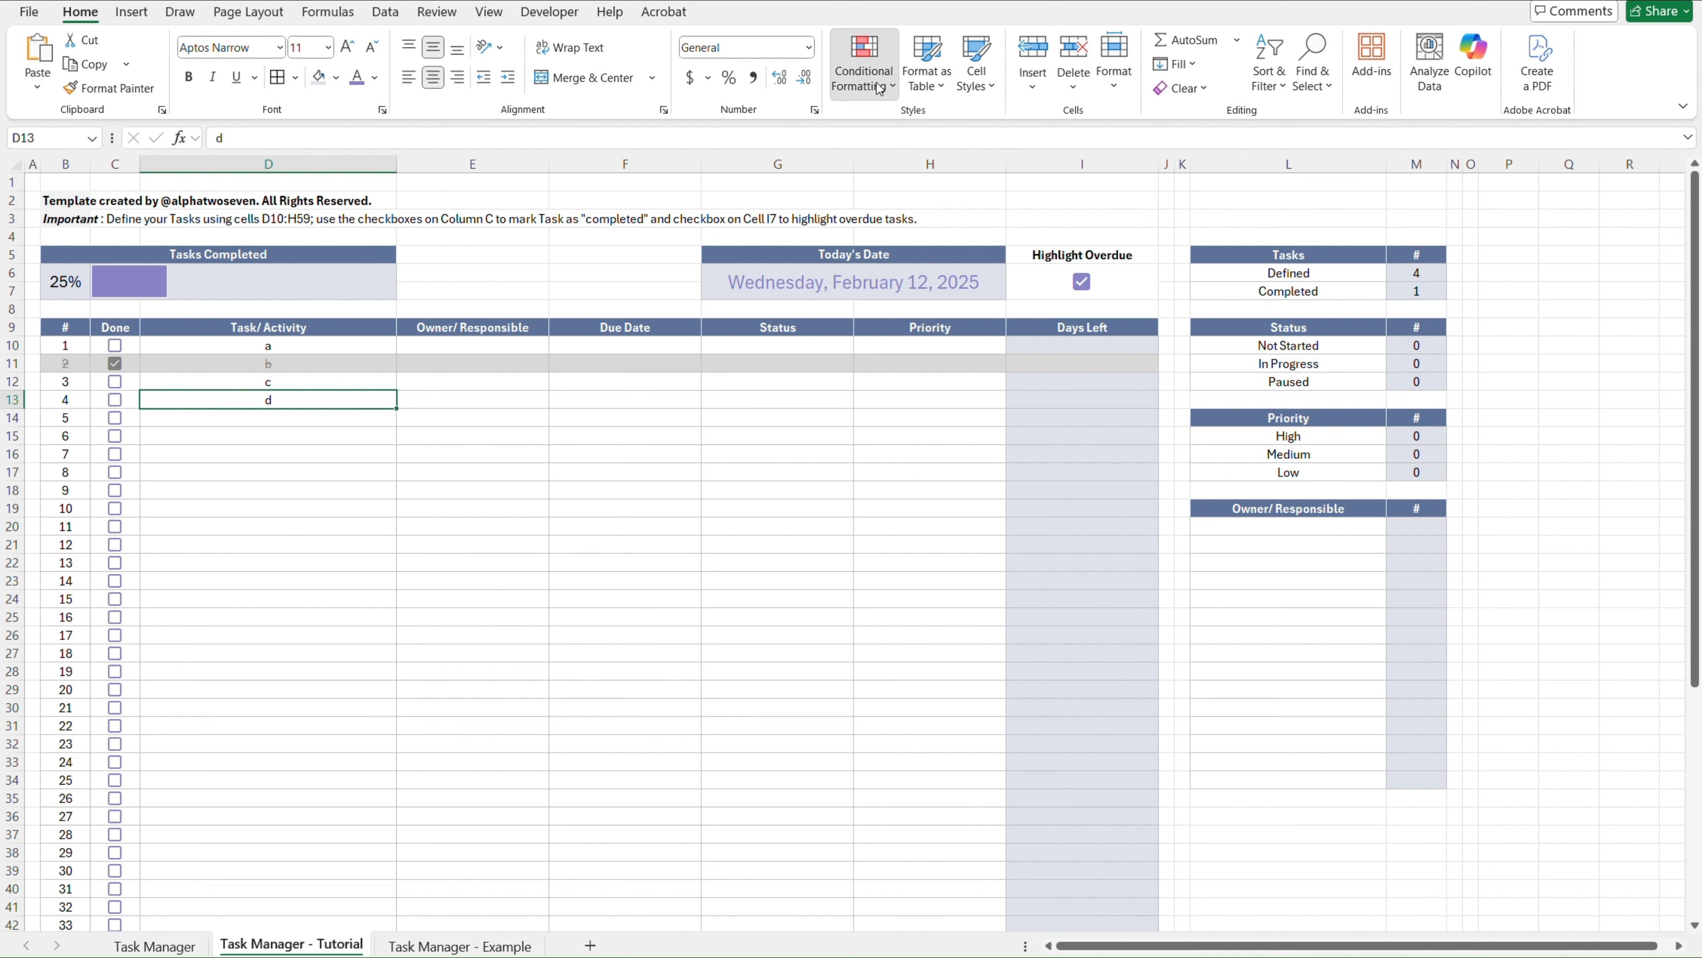
left_click(865, 73)
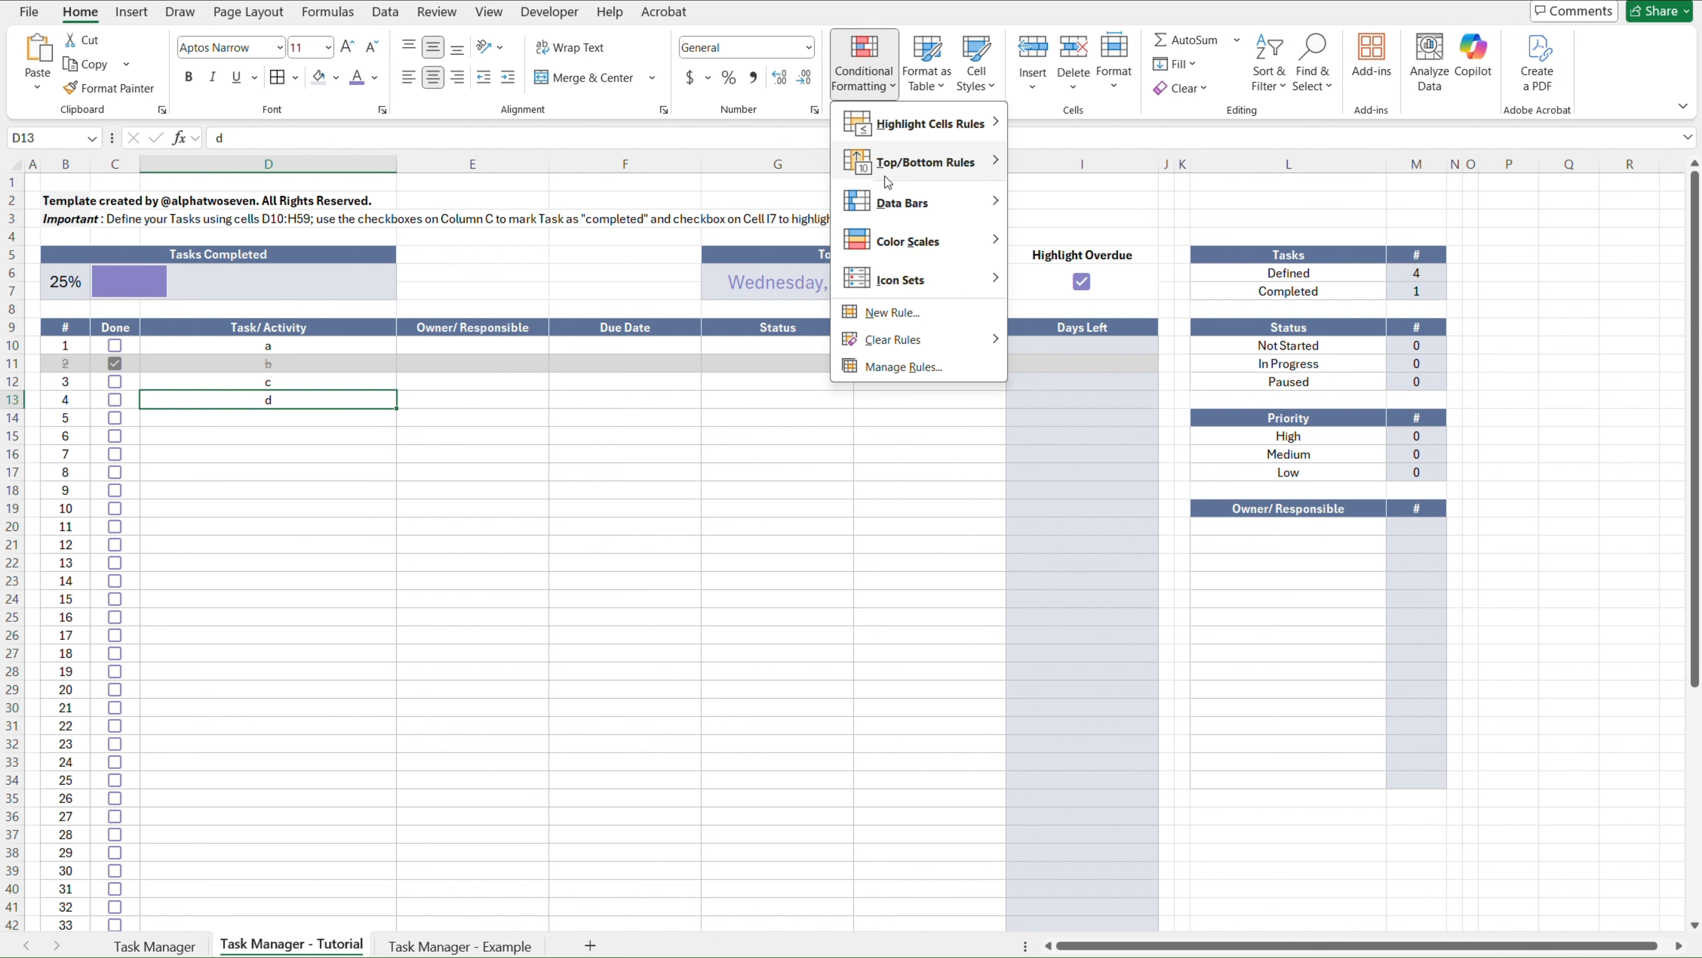
left_click(906, 367)
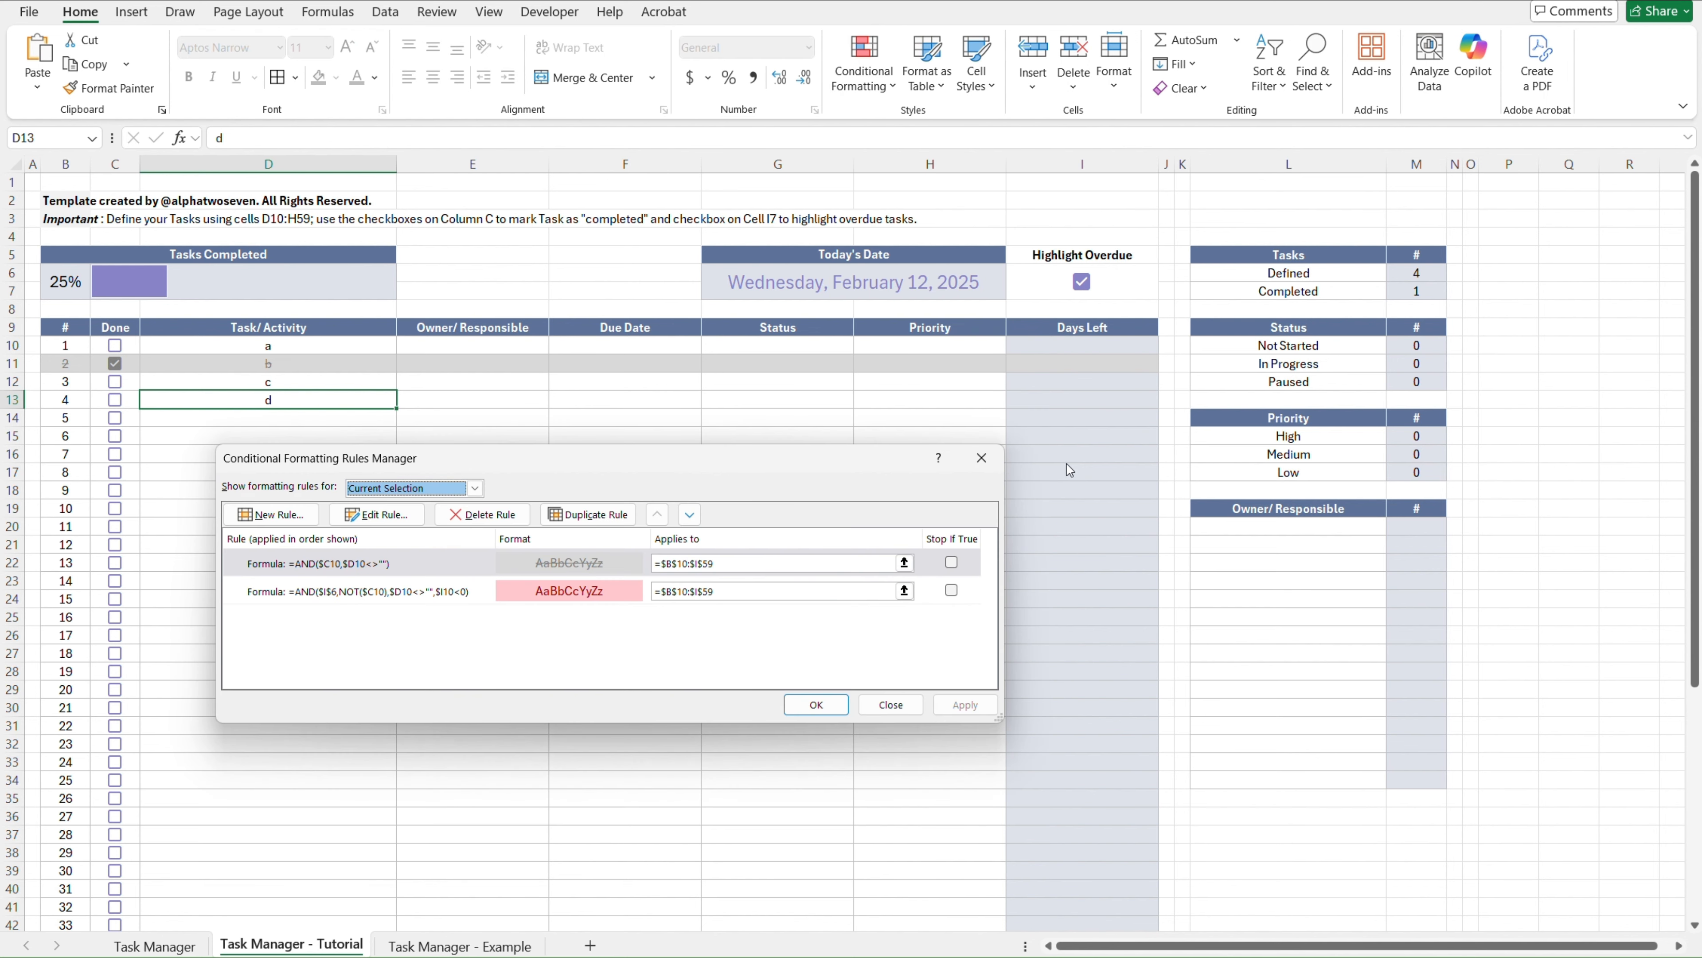
left_click(978, 457)
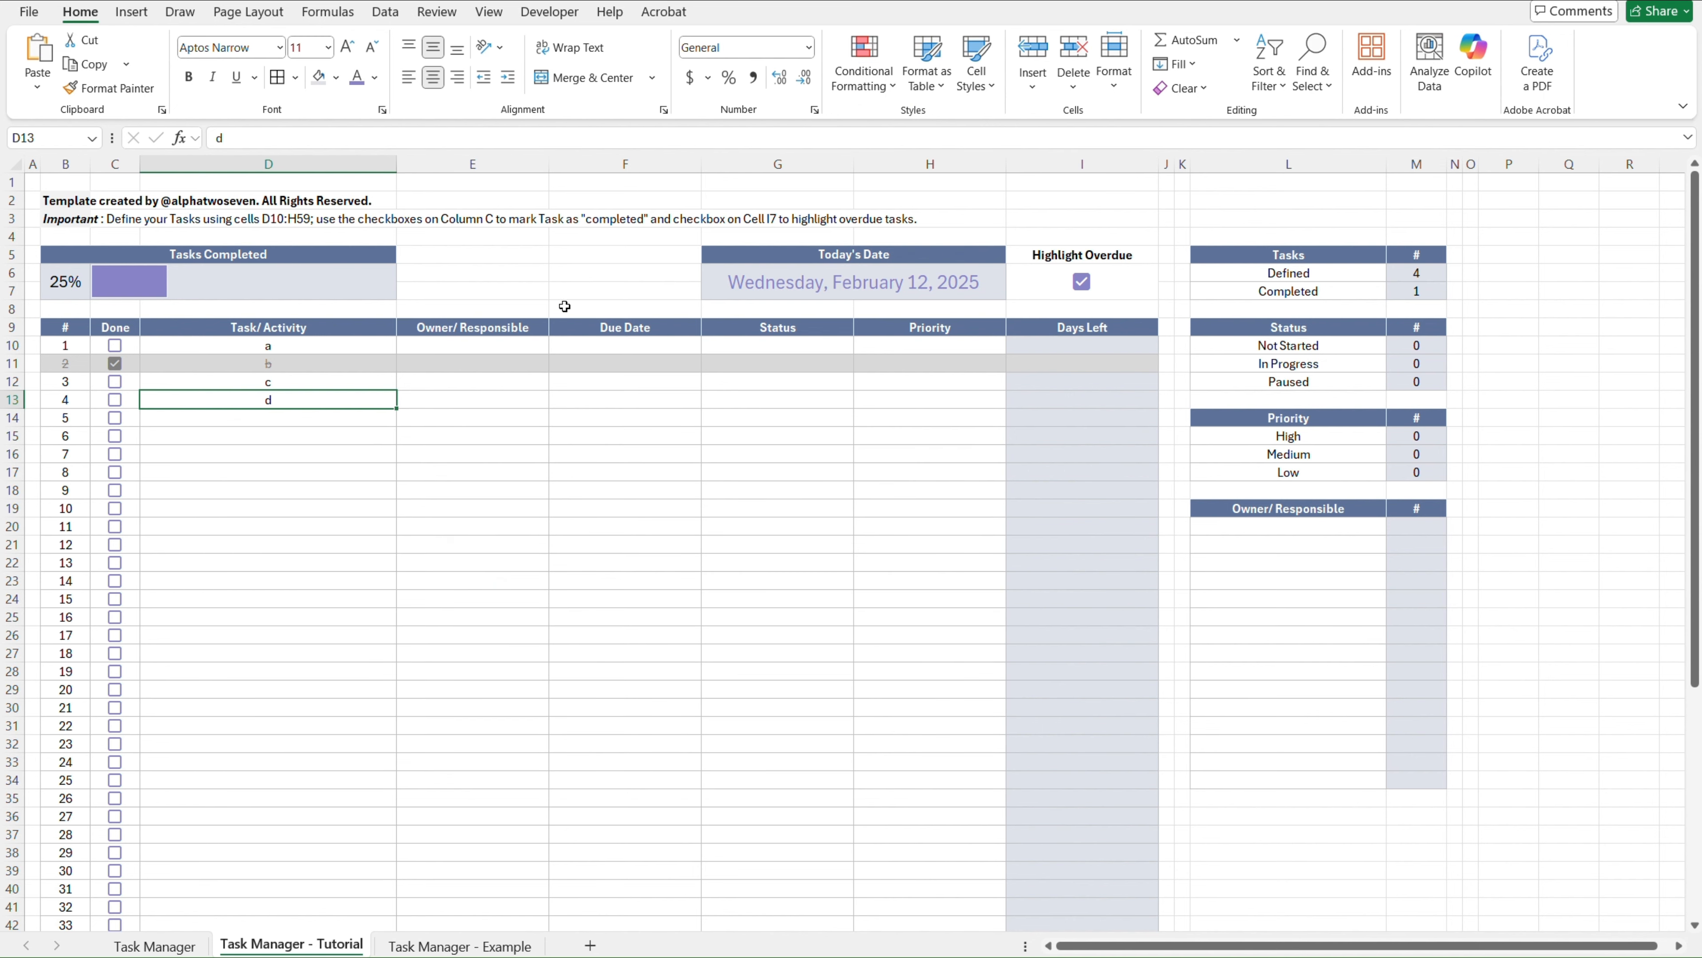
From empty cell E6, list the conditional formatting rules for the whole worksheet
left_click(507, 273)
left_click(889, 86)
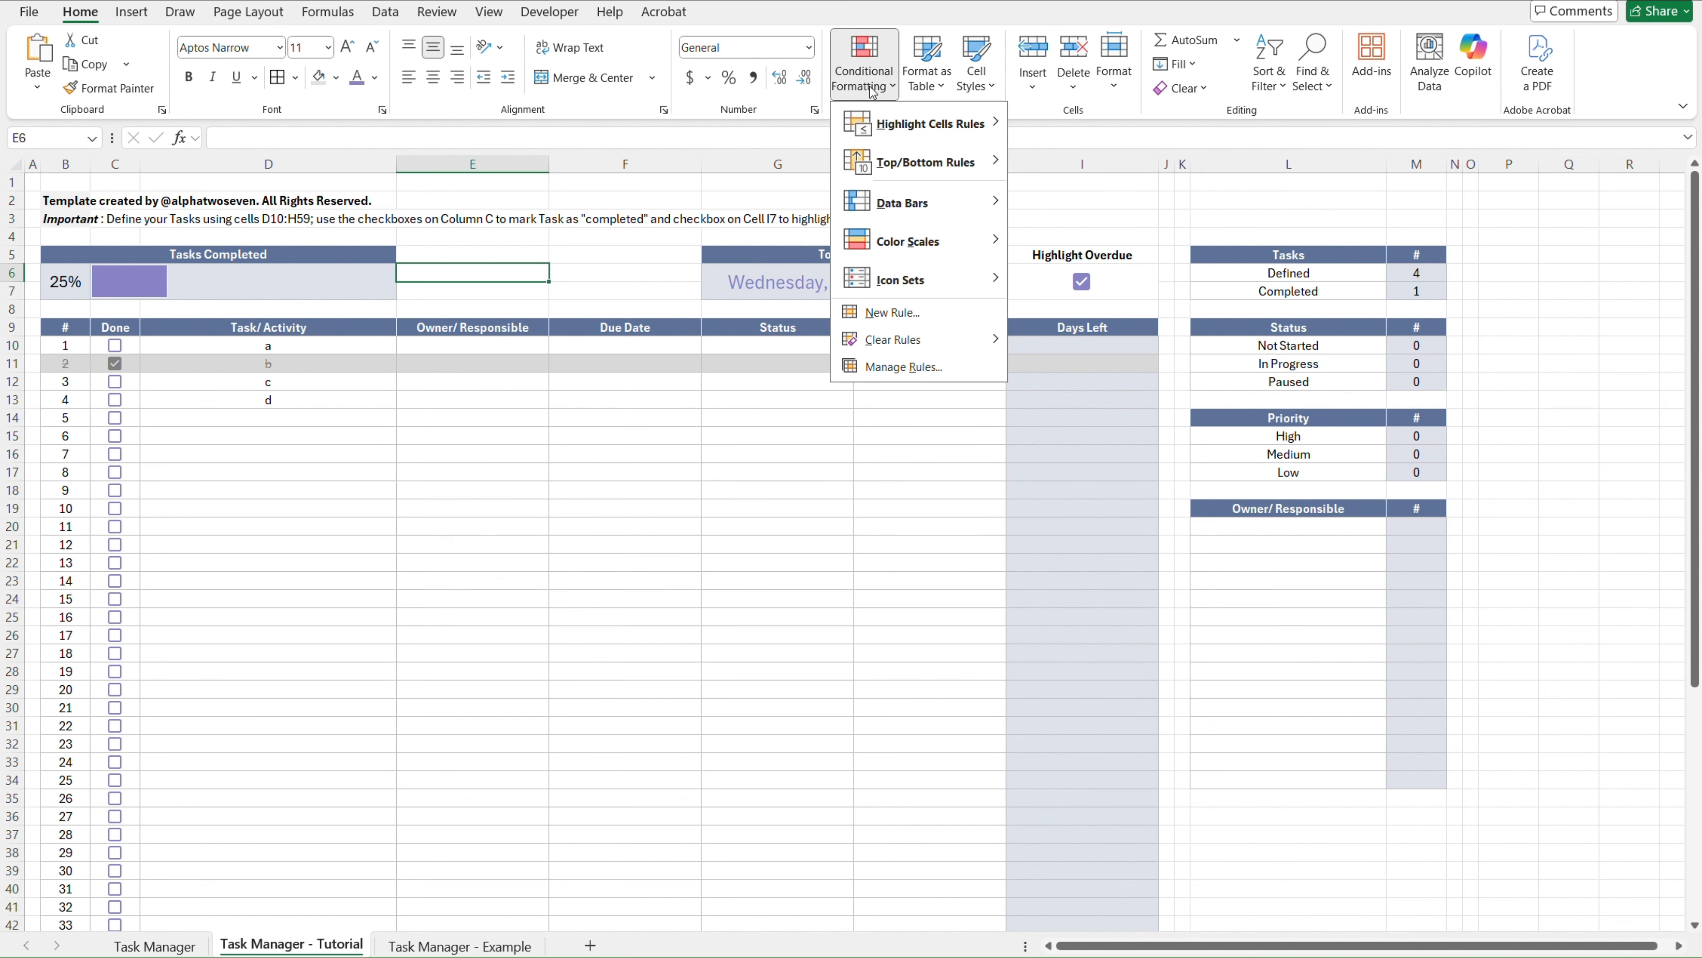
left_click(906, 367)
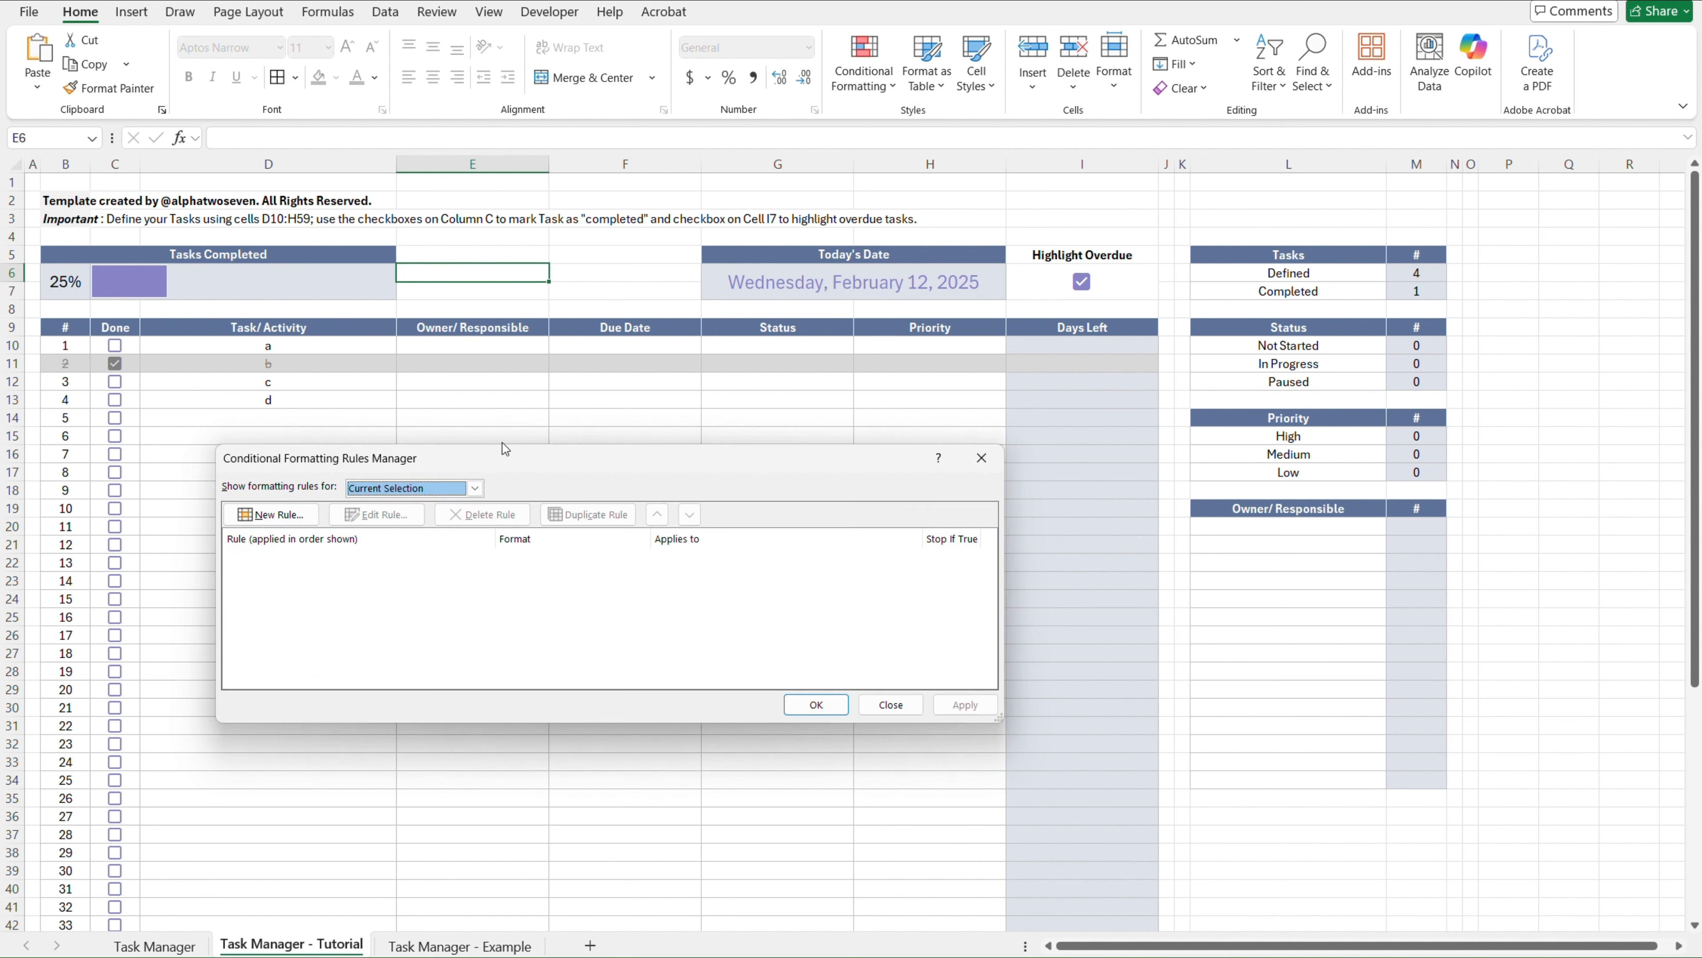
left_click(474, 488)
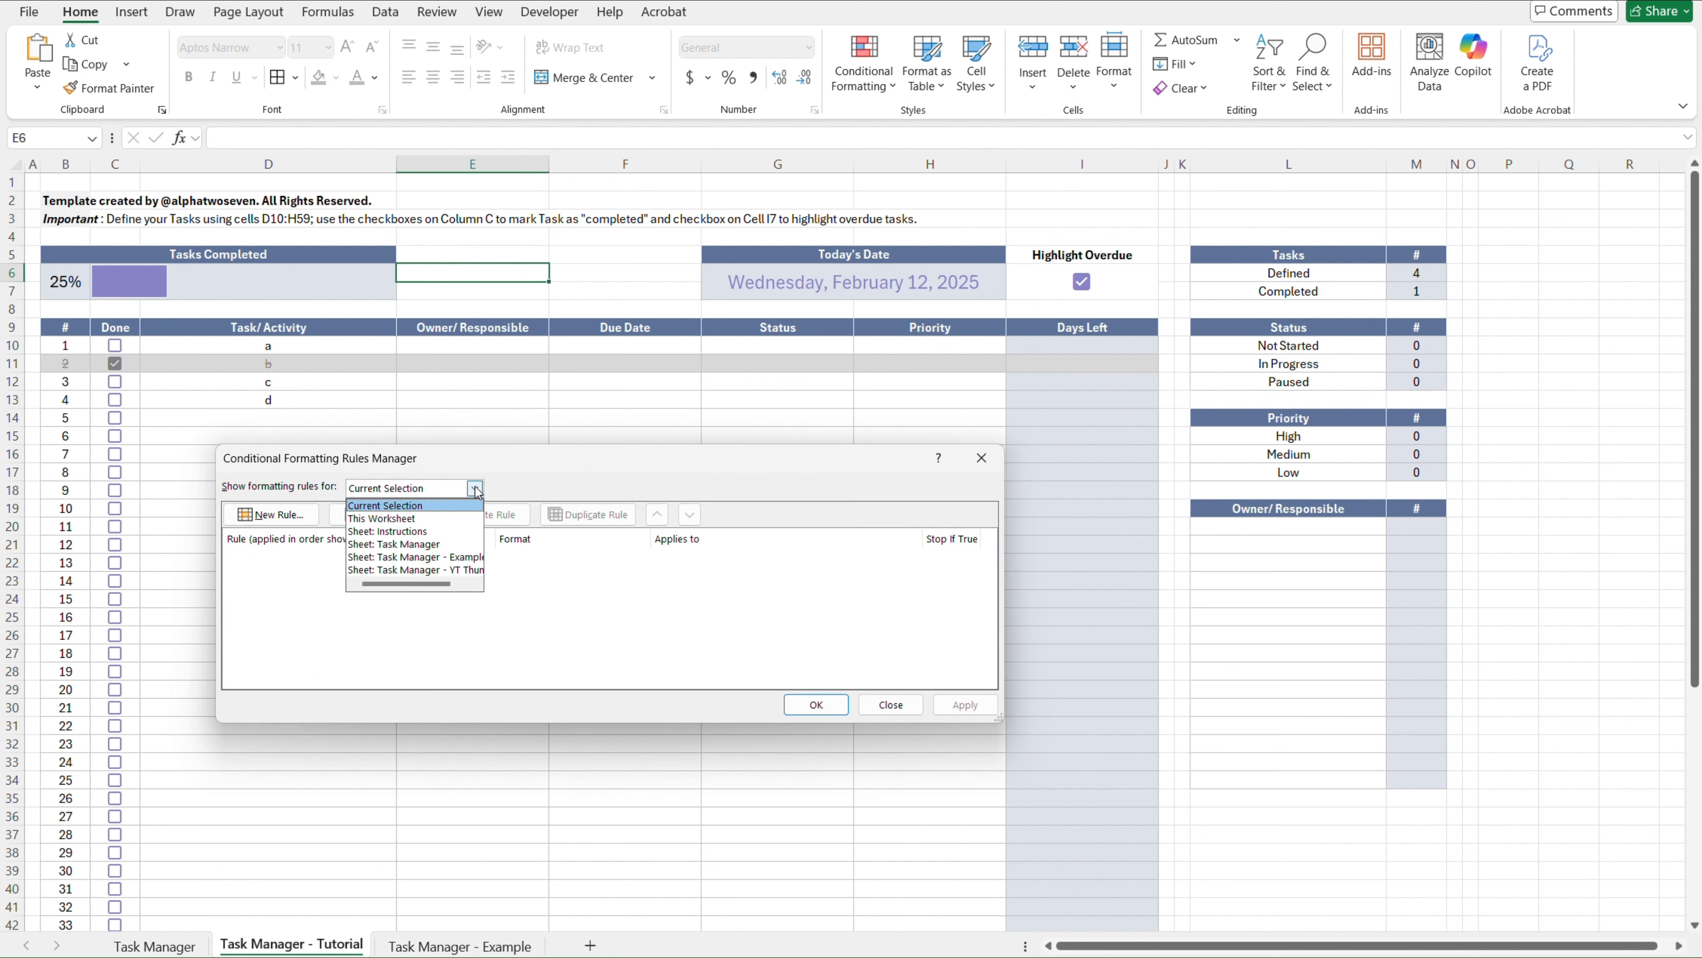
left_click(441, 518)
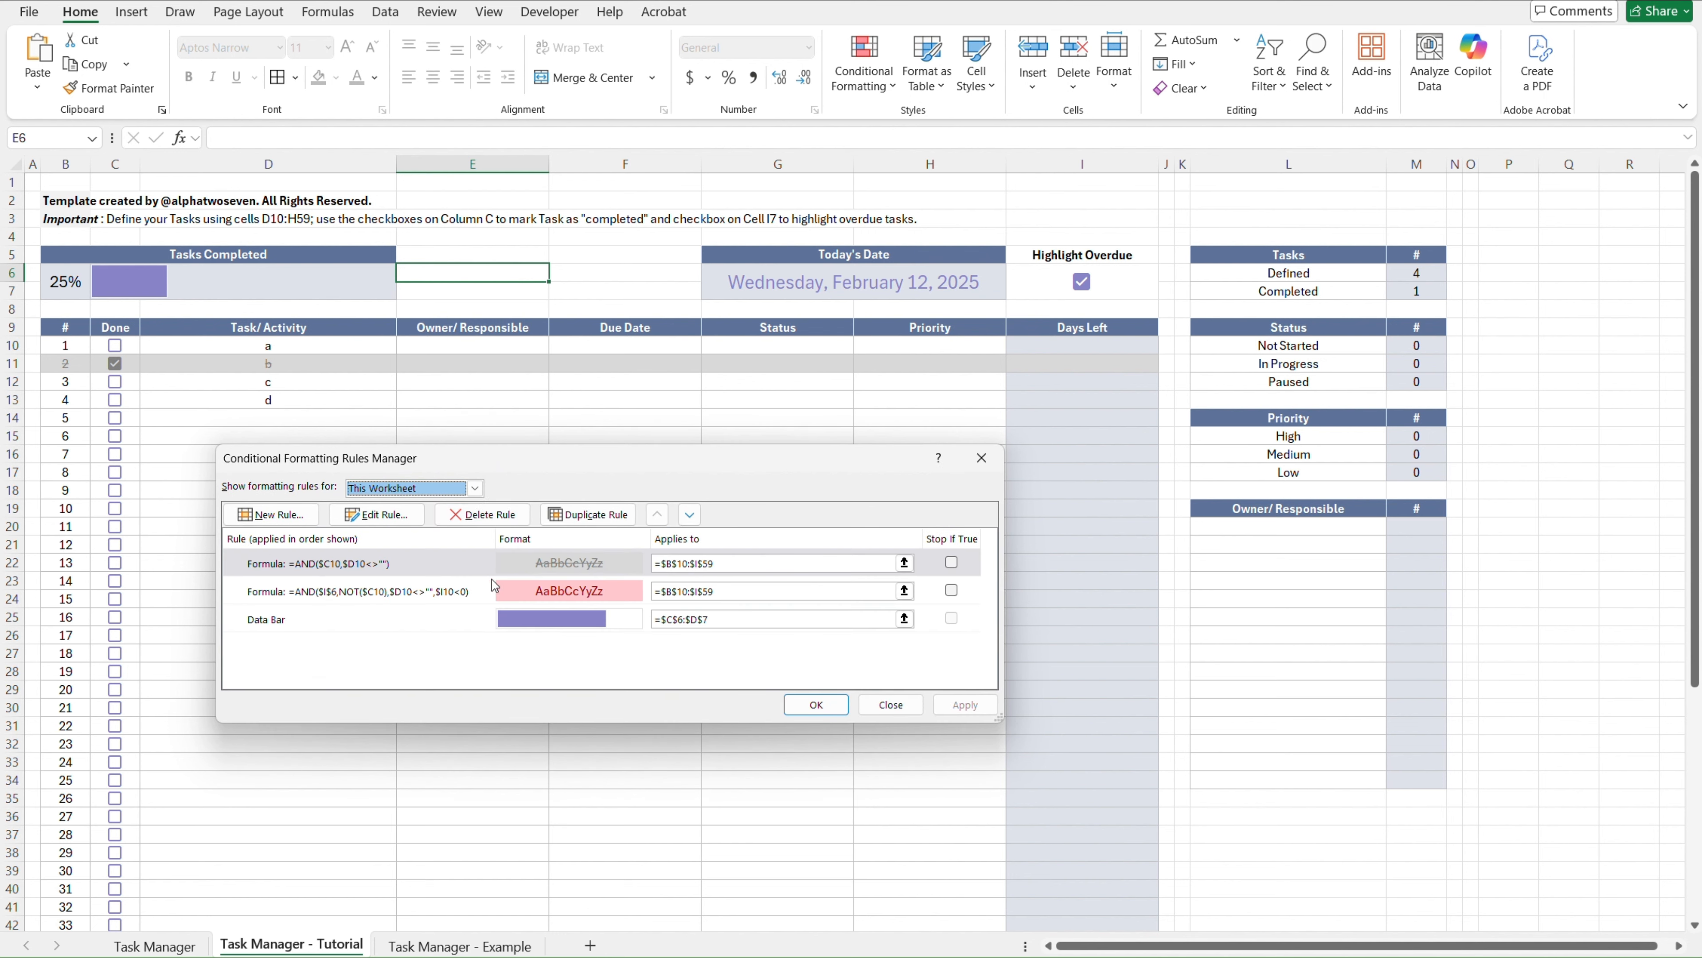
Change the fill of the =AND($C10,$D10<>"") rule to the lightest grey and apply it
left_click(405, 563)
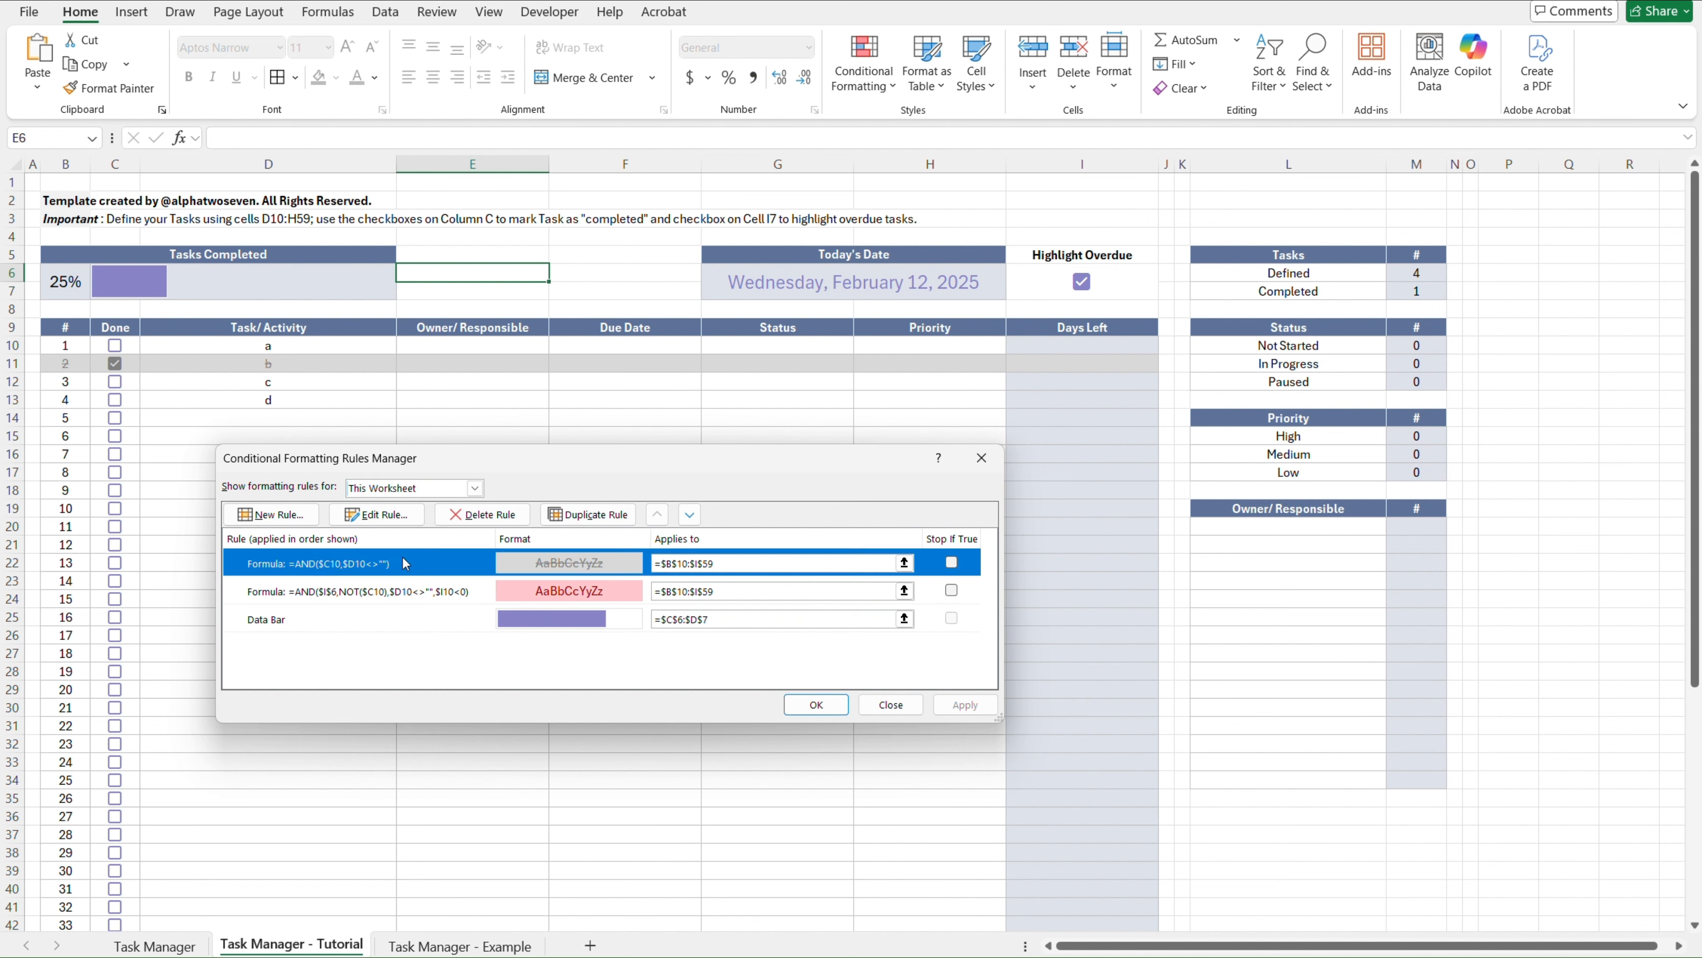
left_click(379, 514)
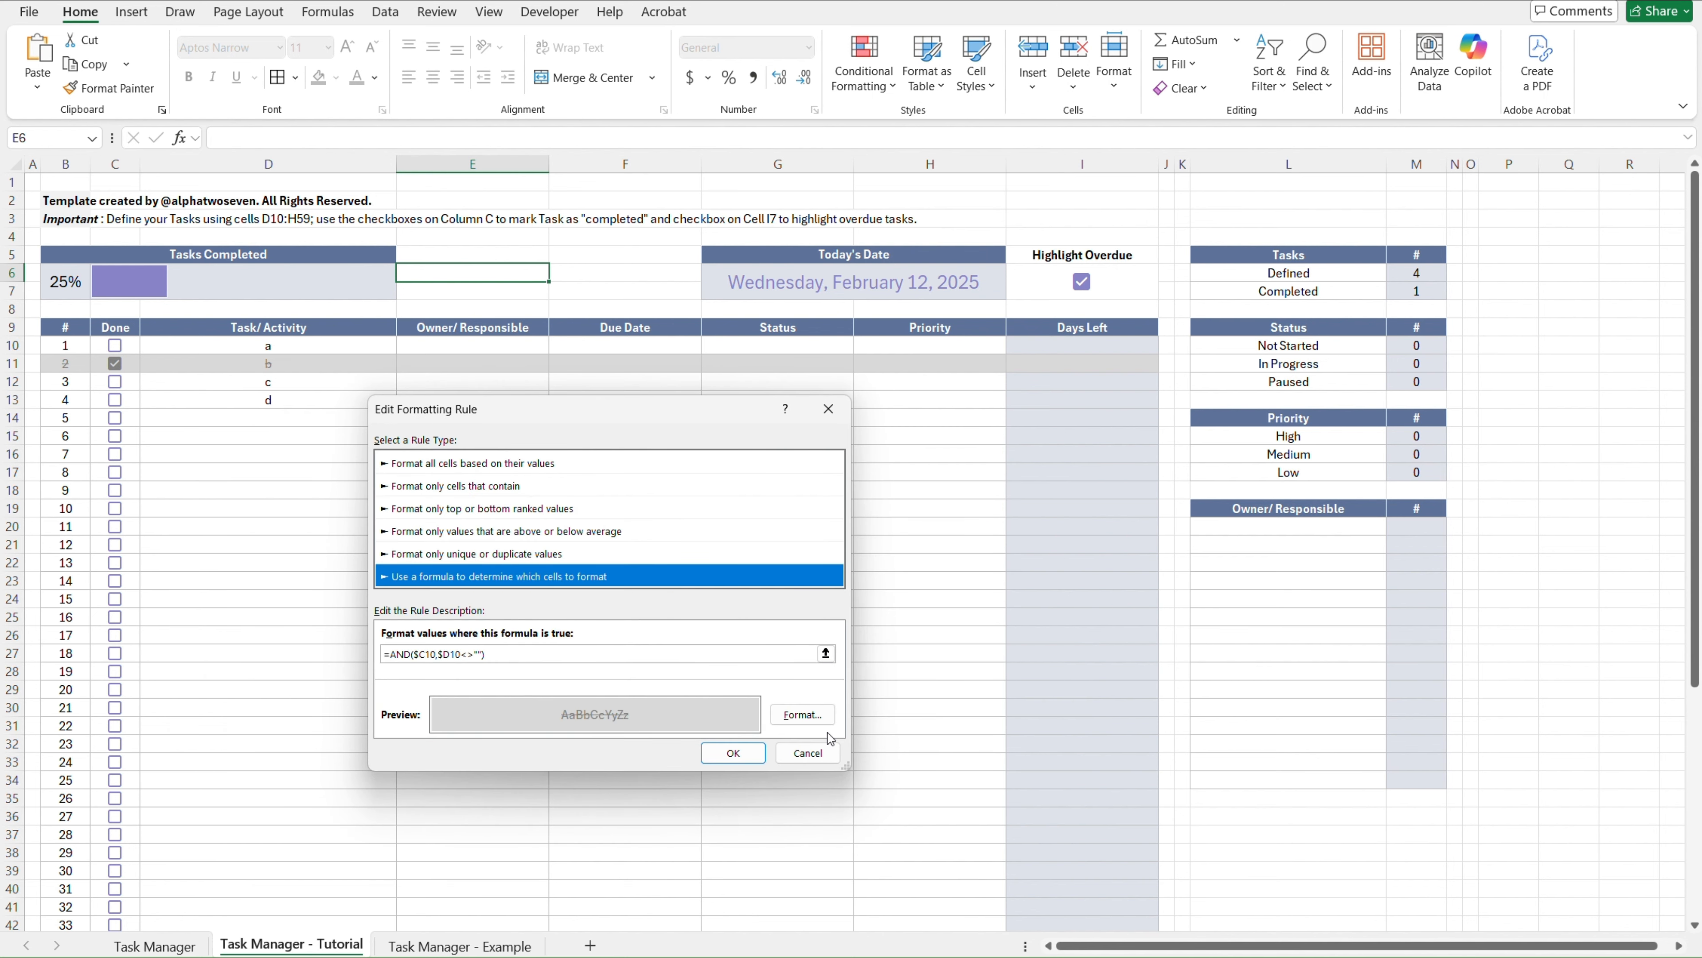
left_click(802, 714)
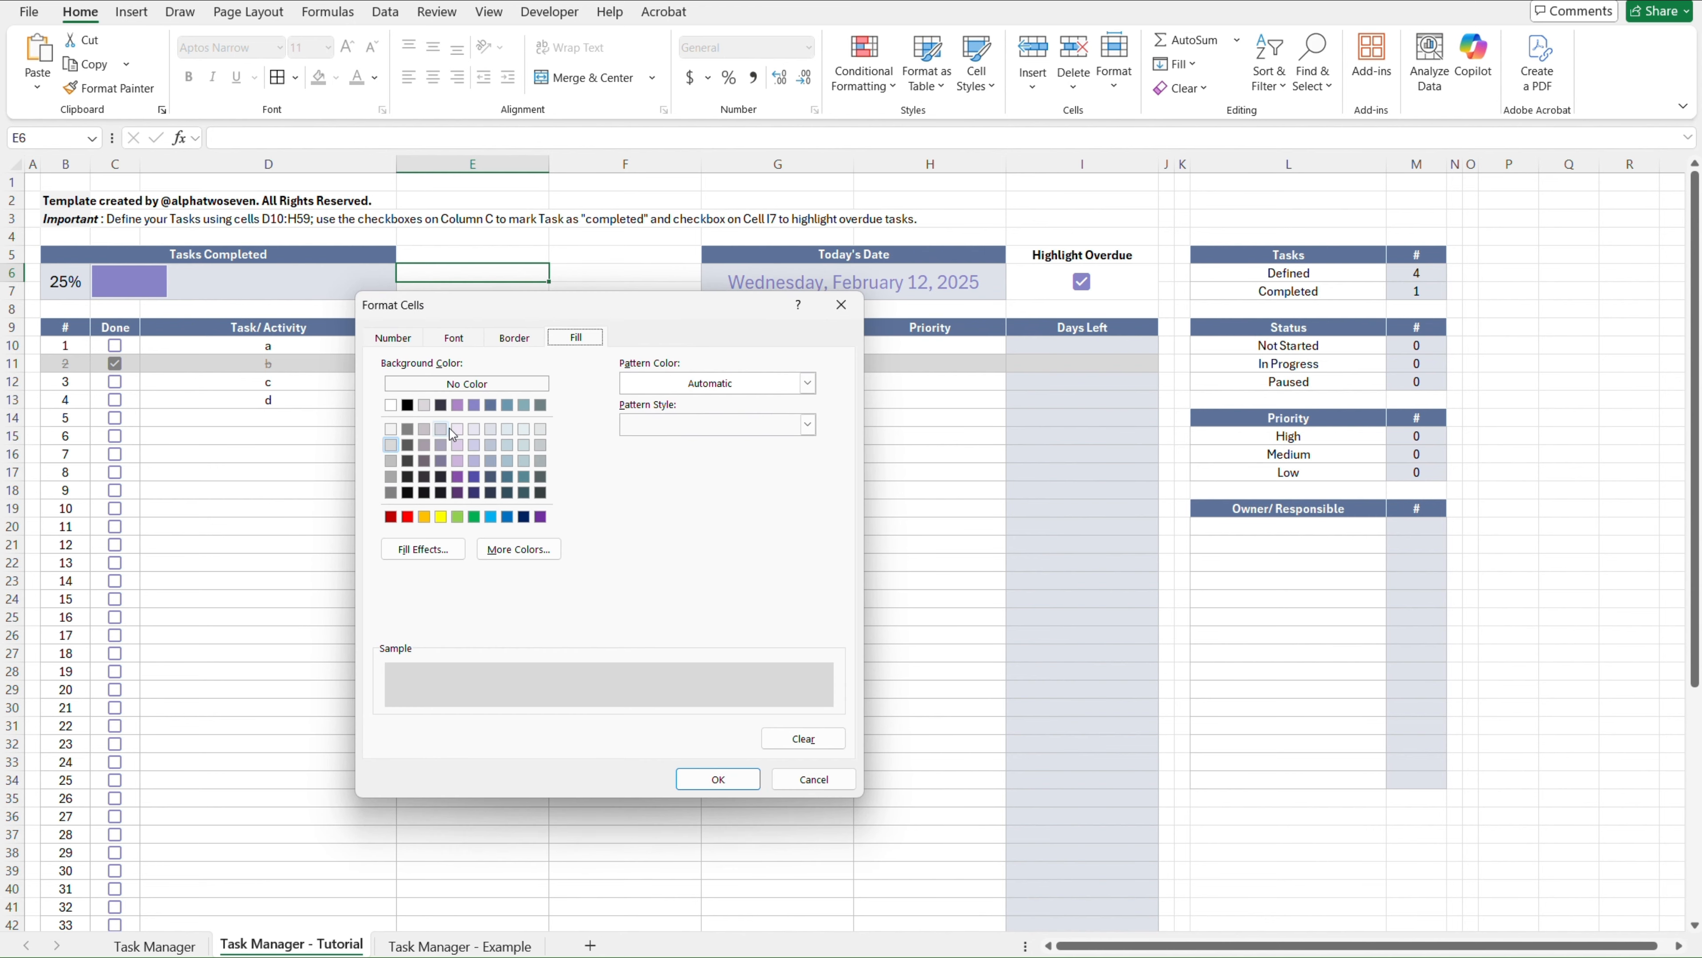
left_click(391, 428)
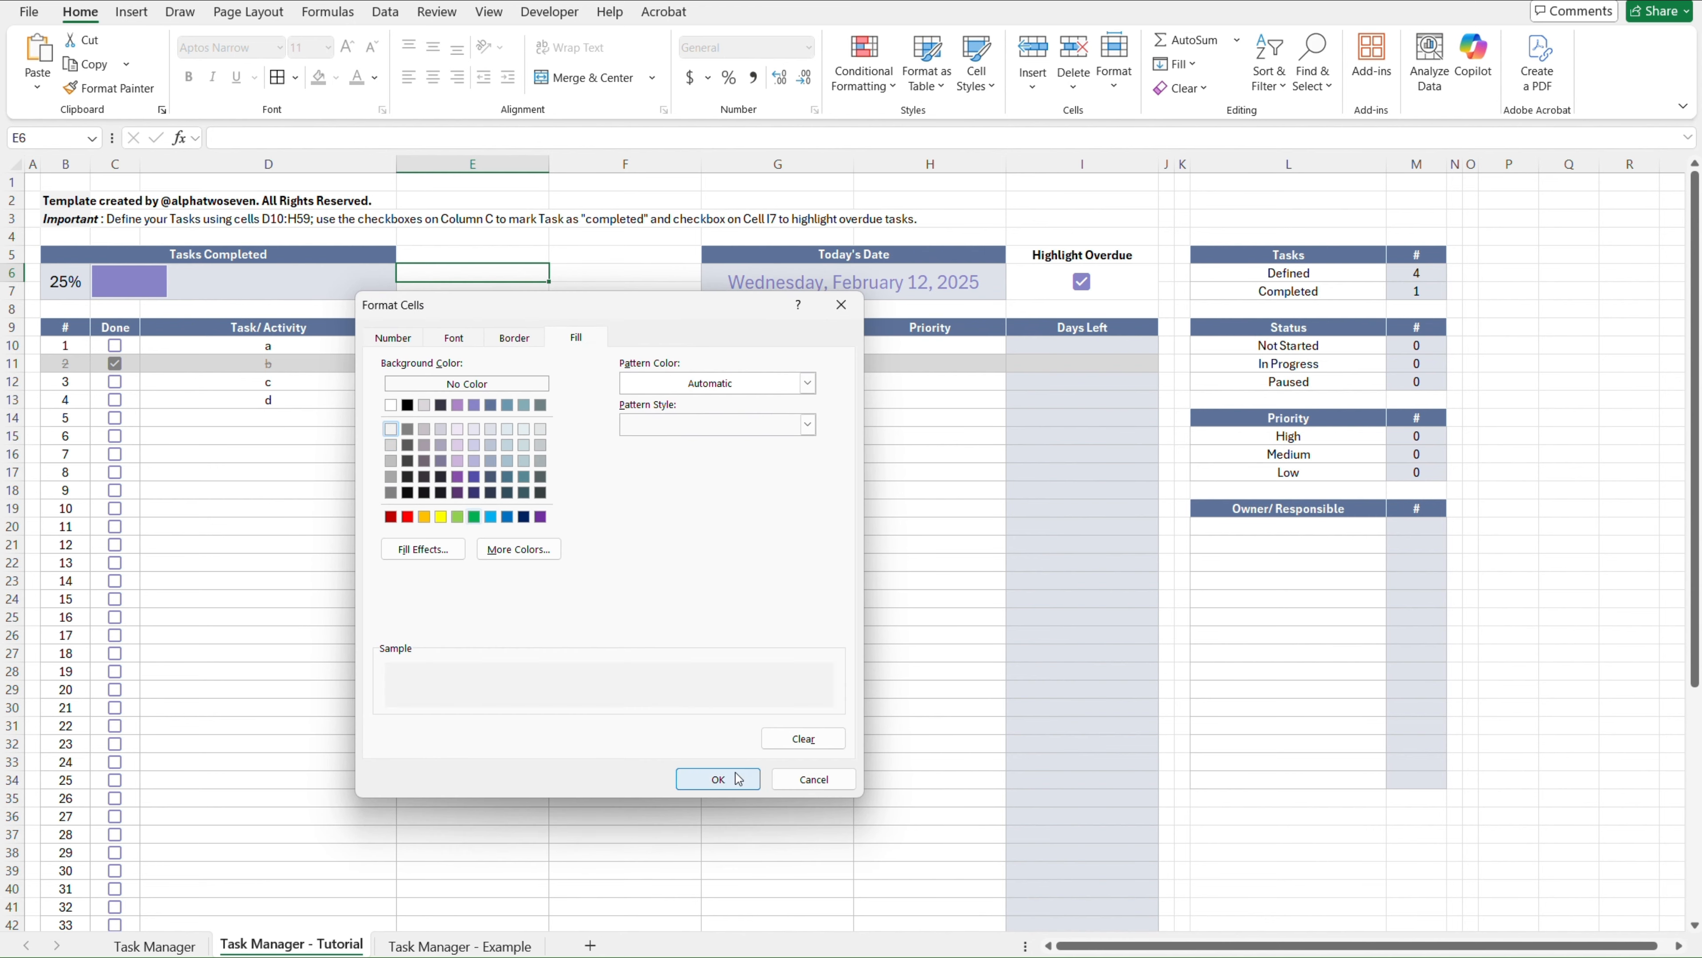
left_click(754, 778)
left_click(762, 755)
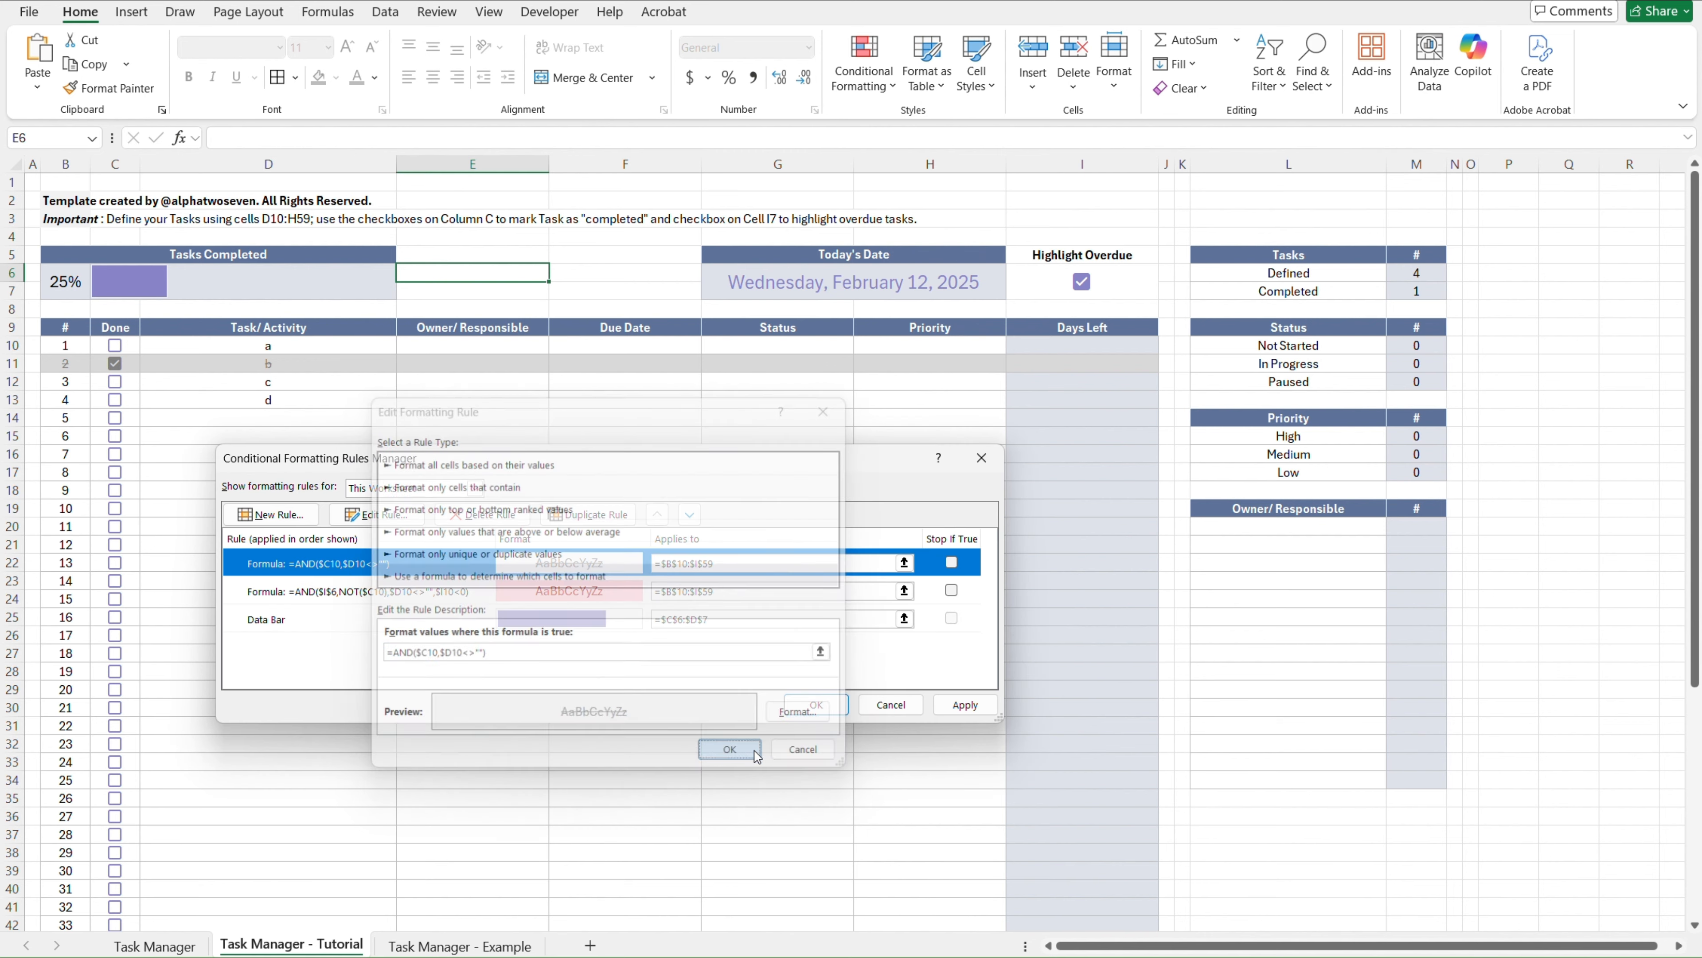
left_click(965, 704)
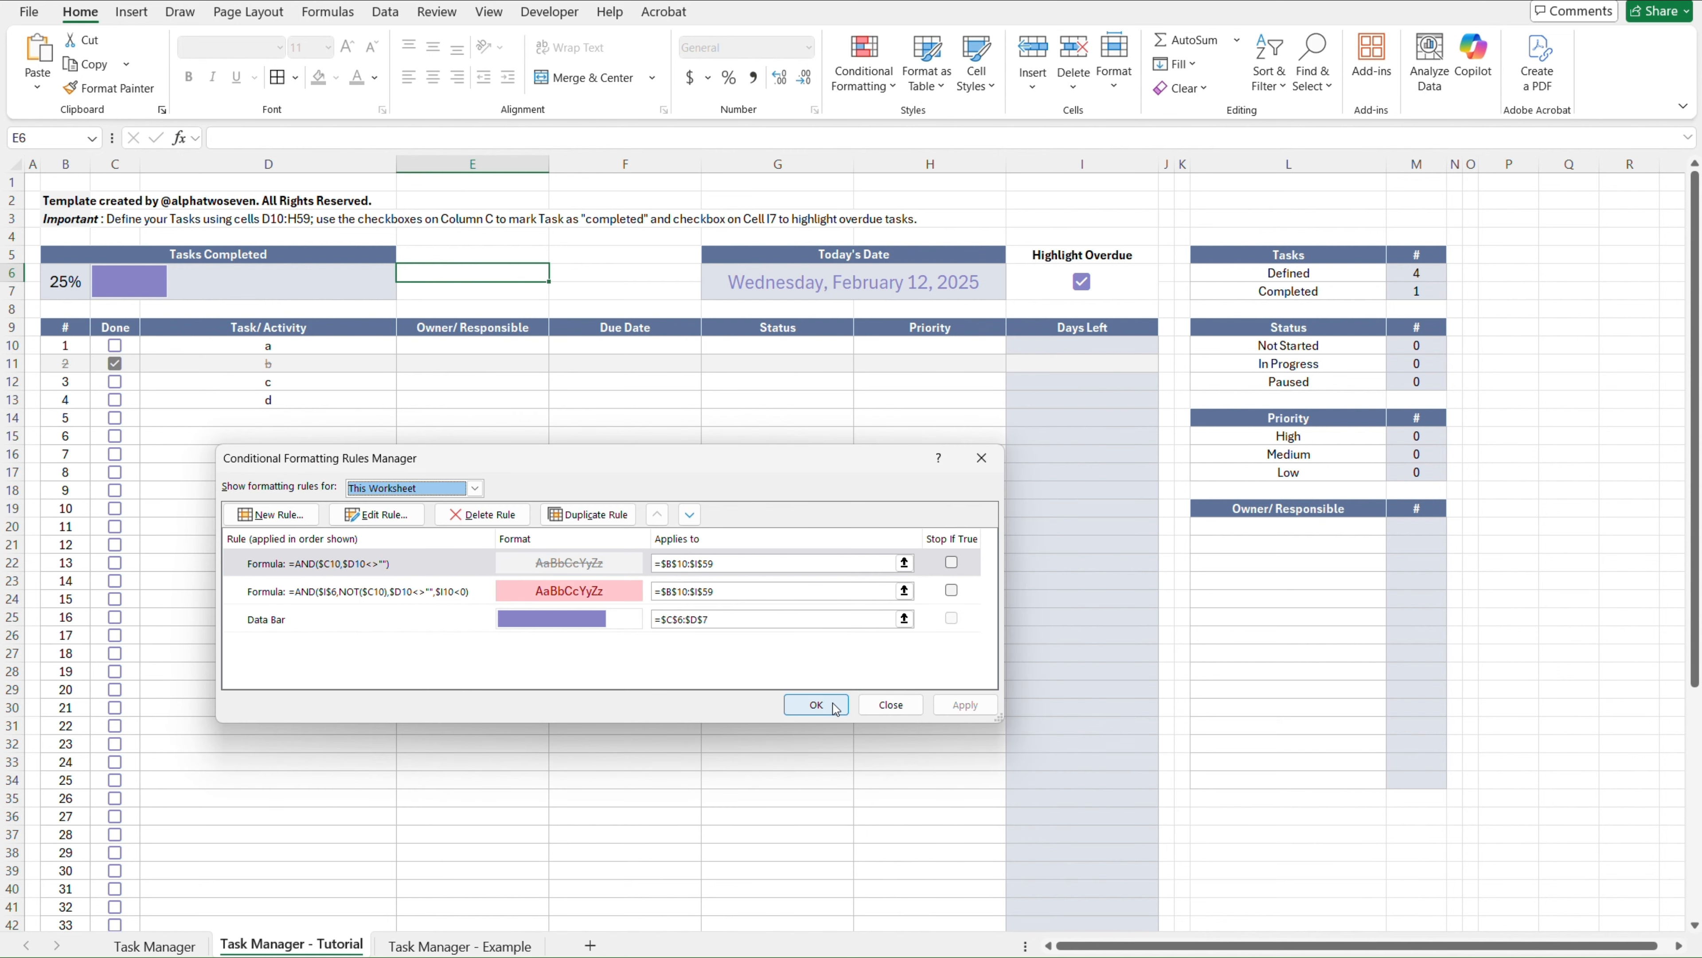
left_click(815, 704)
Mark test tasks c and d and the empty row 14 as done in C12:C14
left_click(360, 475)
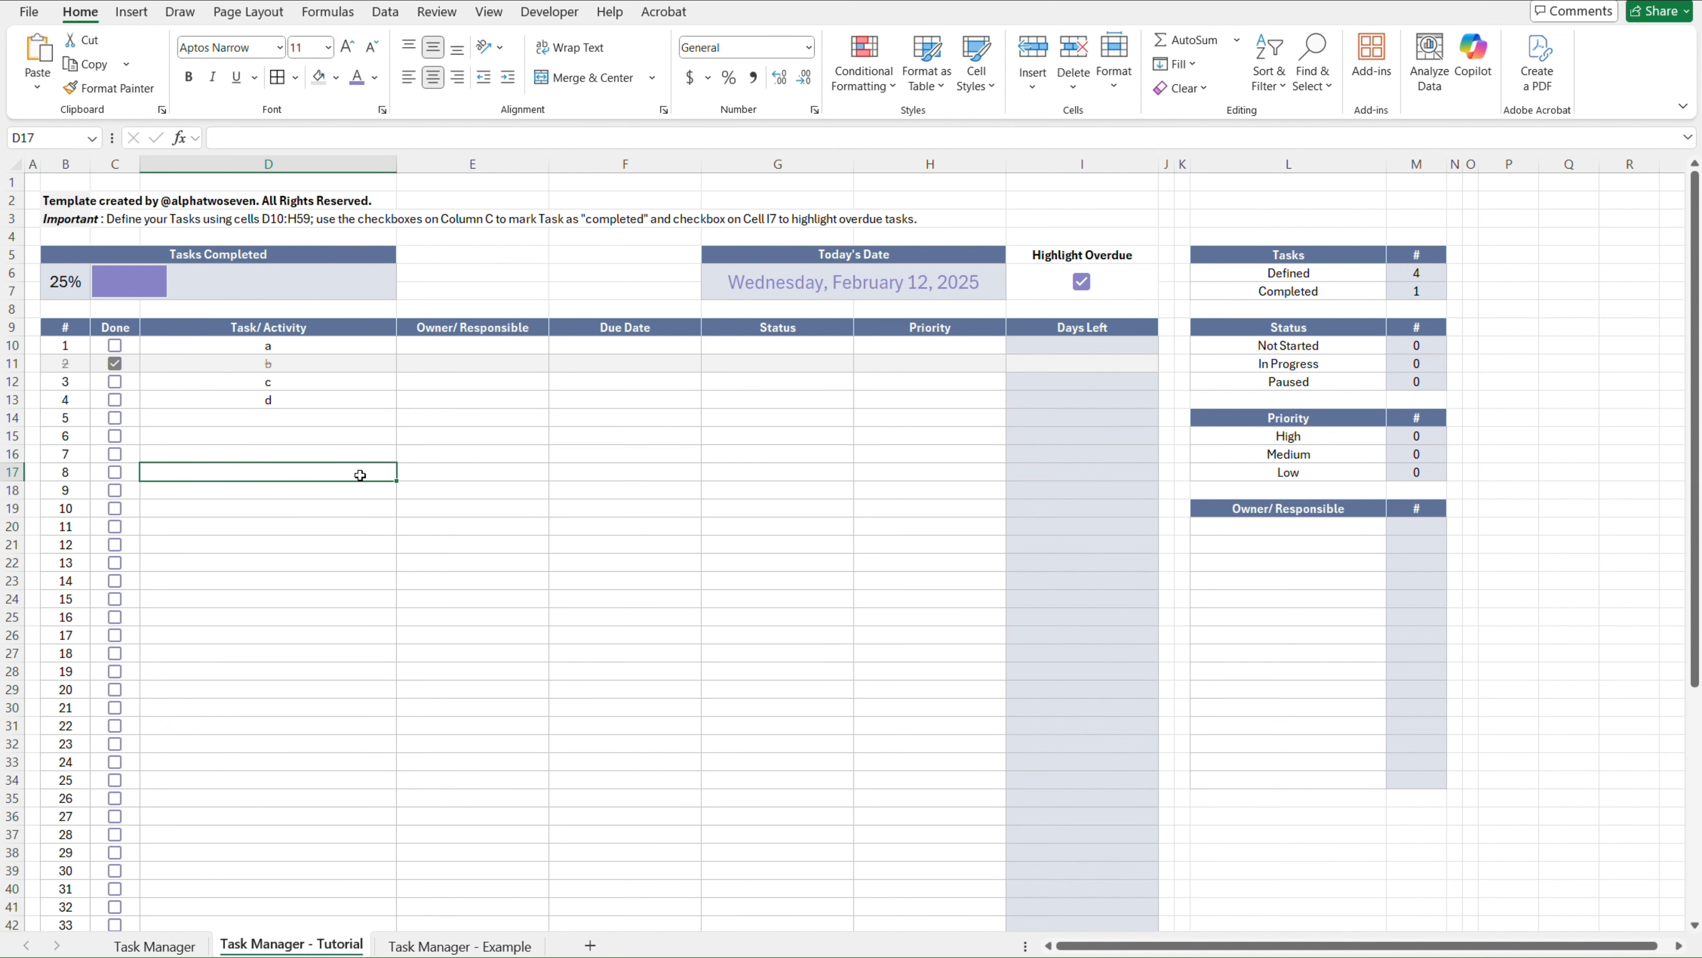
key("Up")
key("Up")
key("Up")
key("Up")
key("Up")
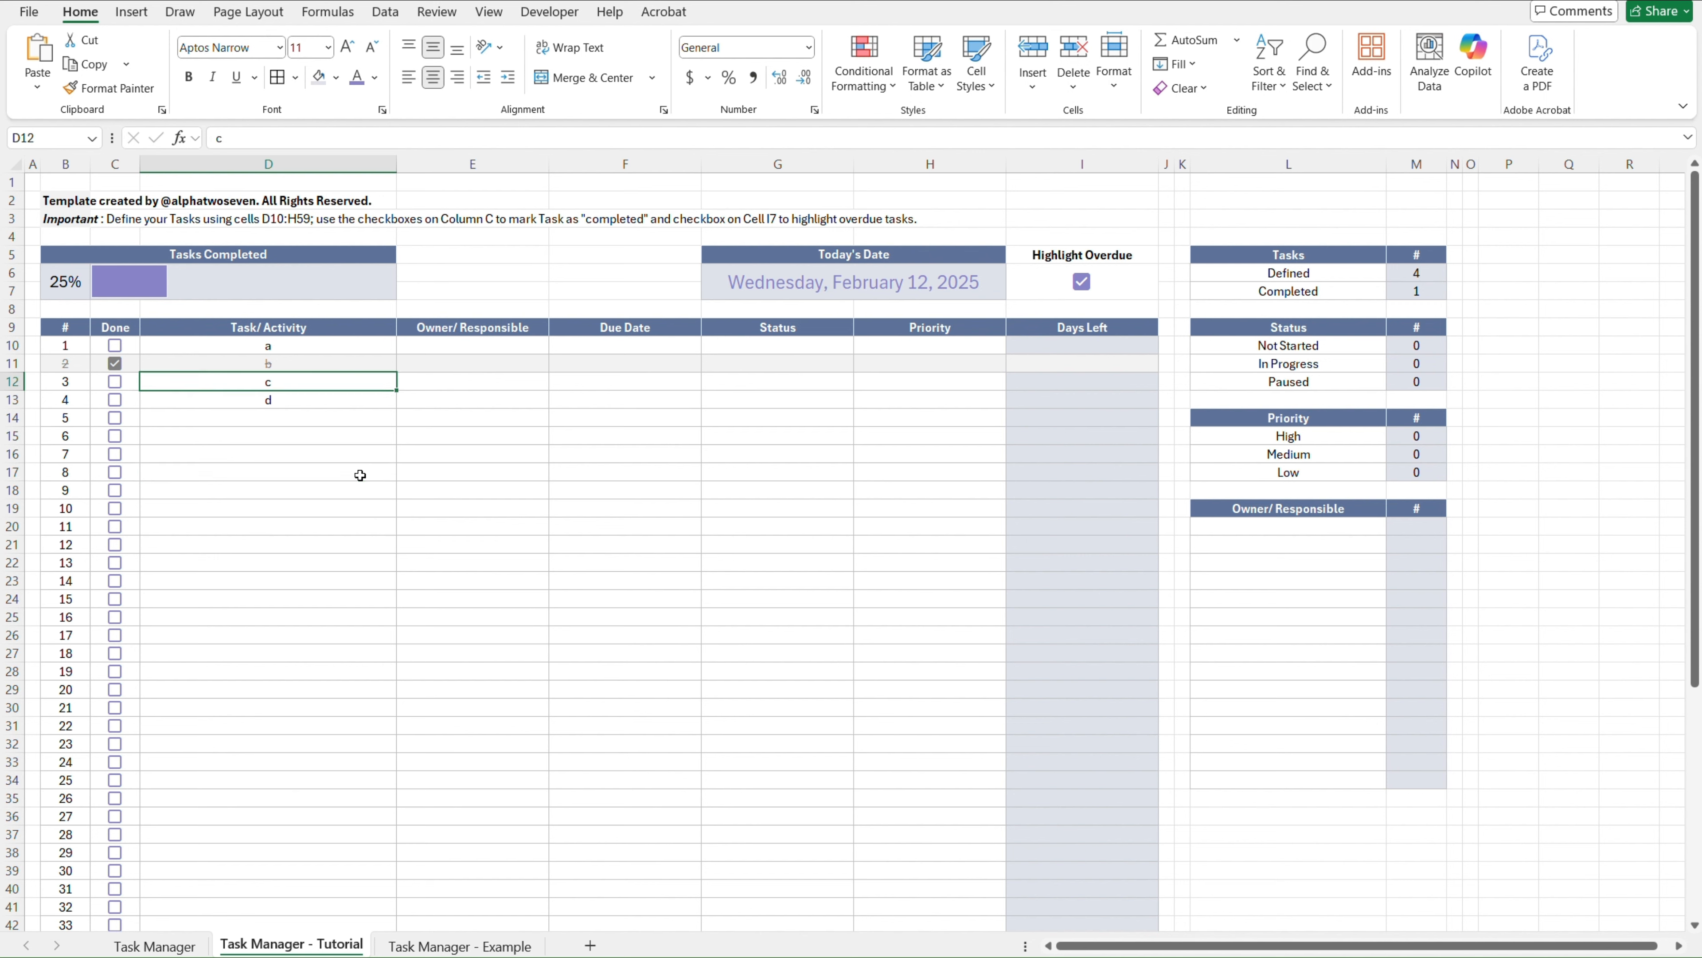
key("Left")
key("space")
key("Down")
key("space")
key("Down")
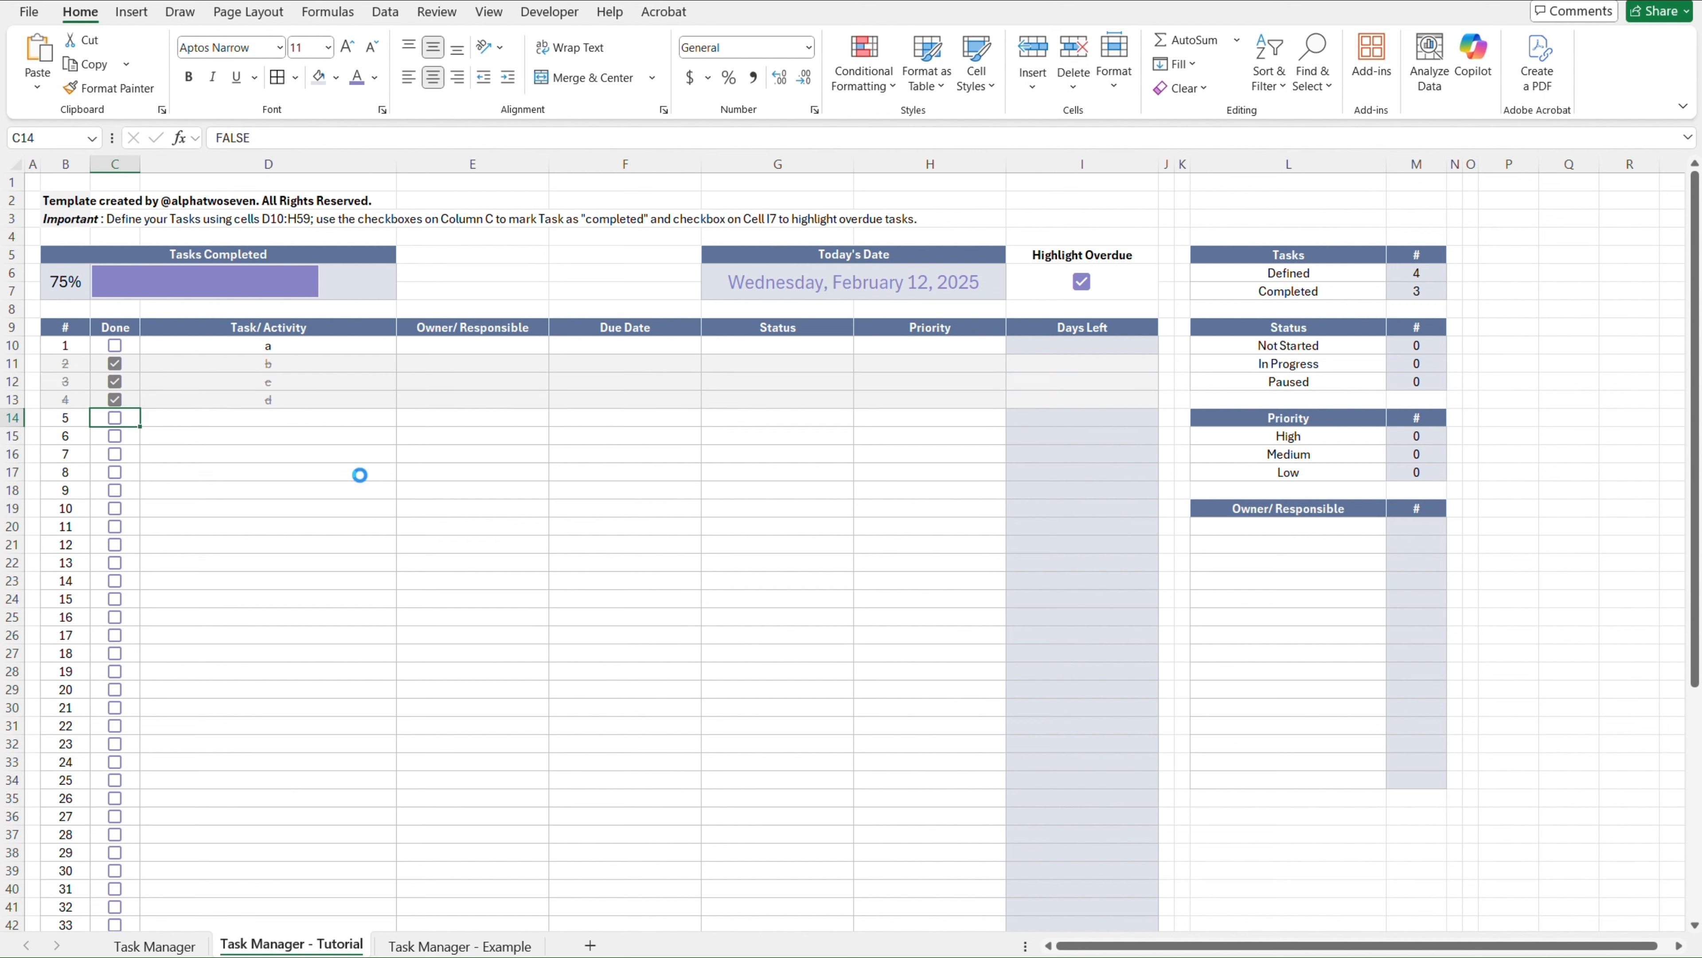
key("space")
key("Down")
key("Right")
key("Up")
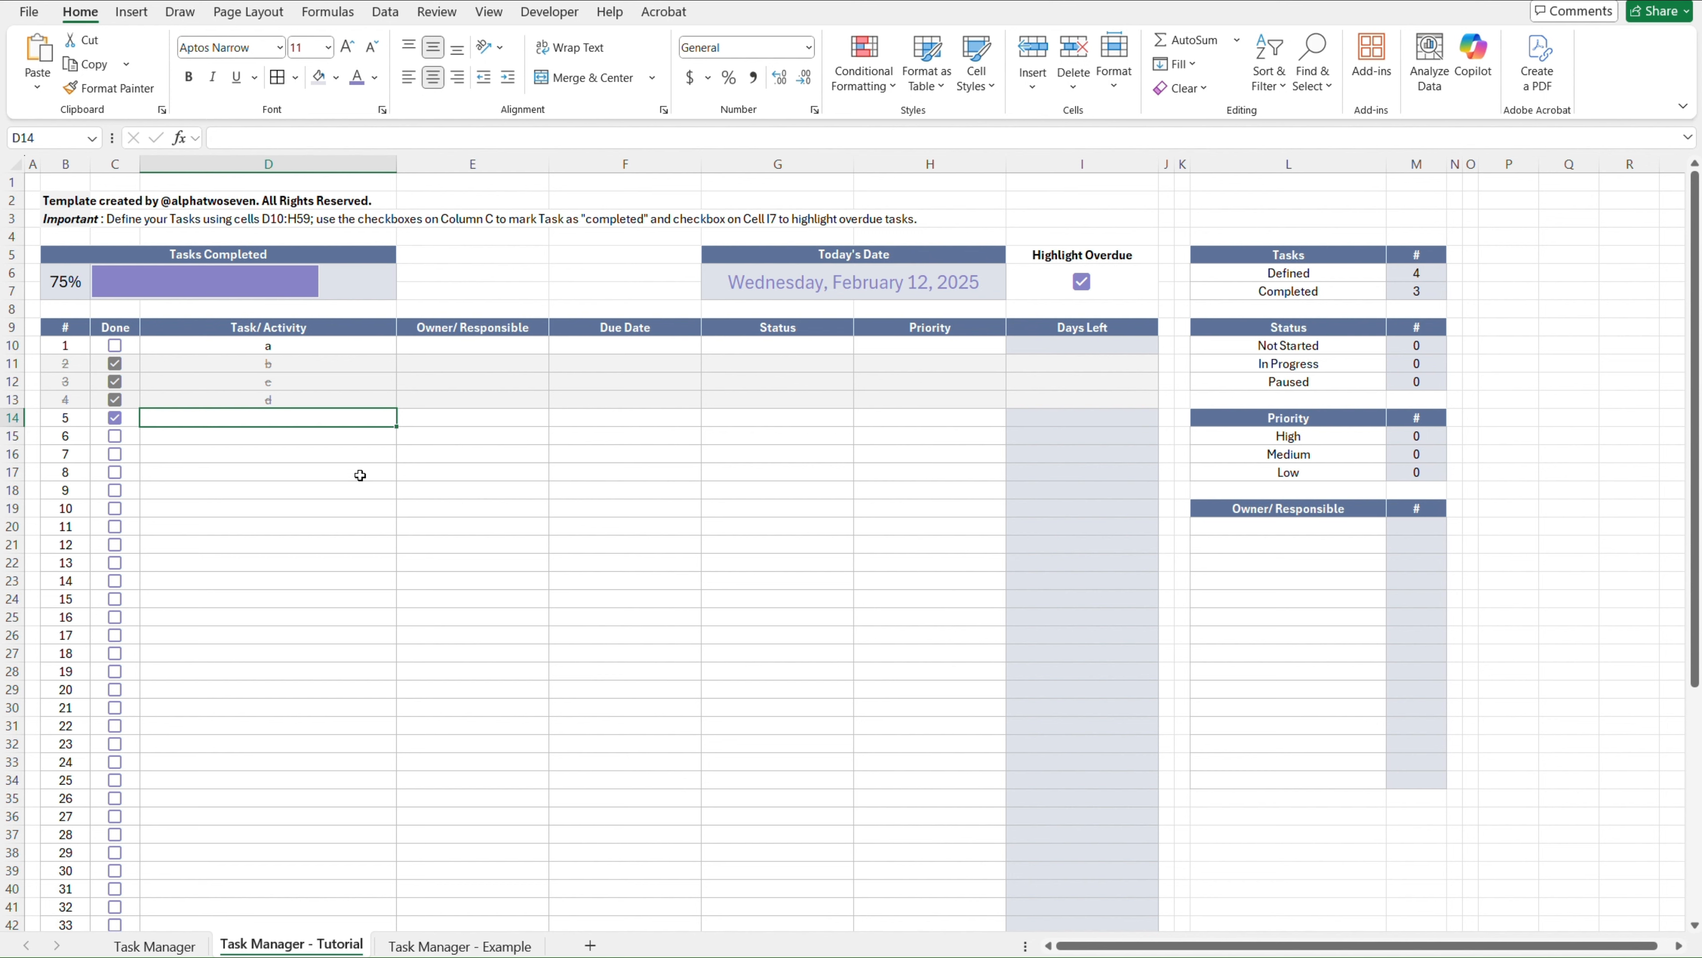
Uncheck the Done checkboxes in C11:C14
key("Left")
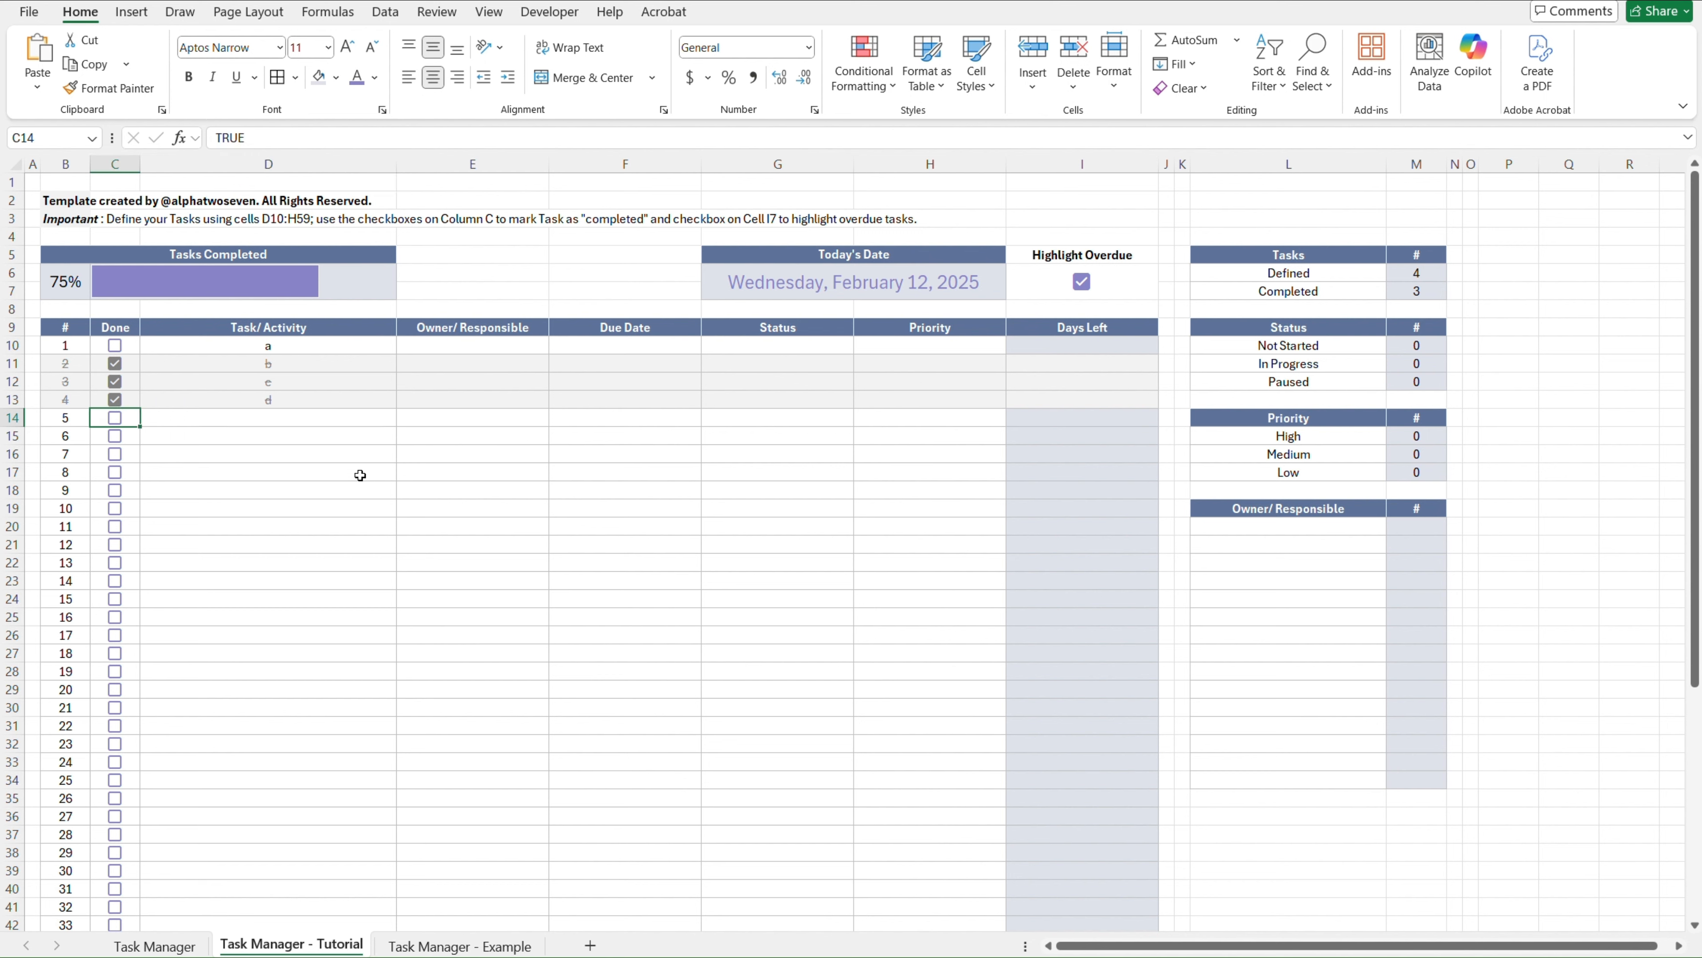
key("space")
key("Up")
key("space")
key("Up")
key("space")
key("Up")
key("space")
Delete the test tasks from D10:D13
key("Right")
key("Up")
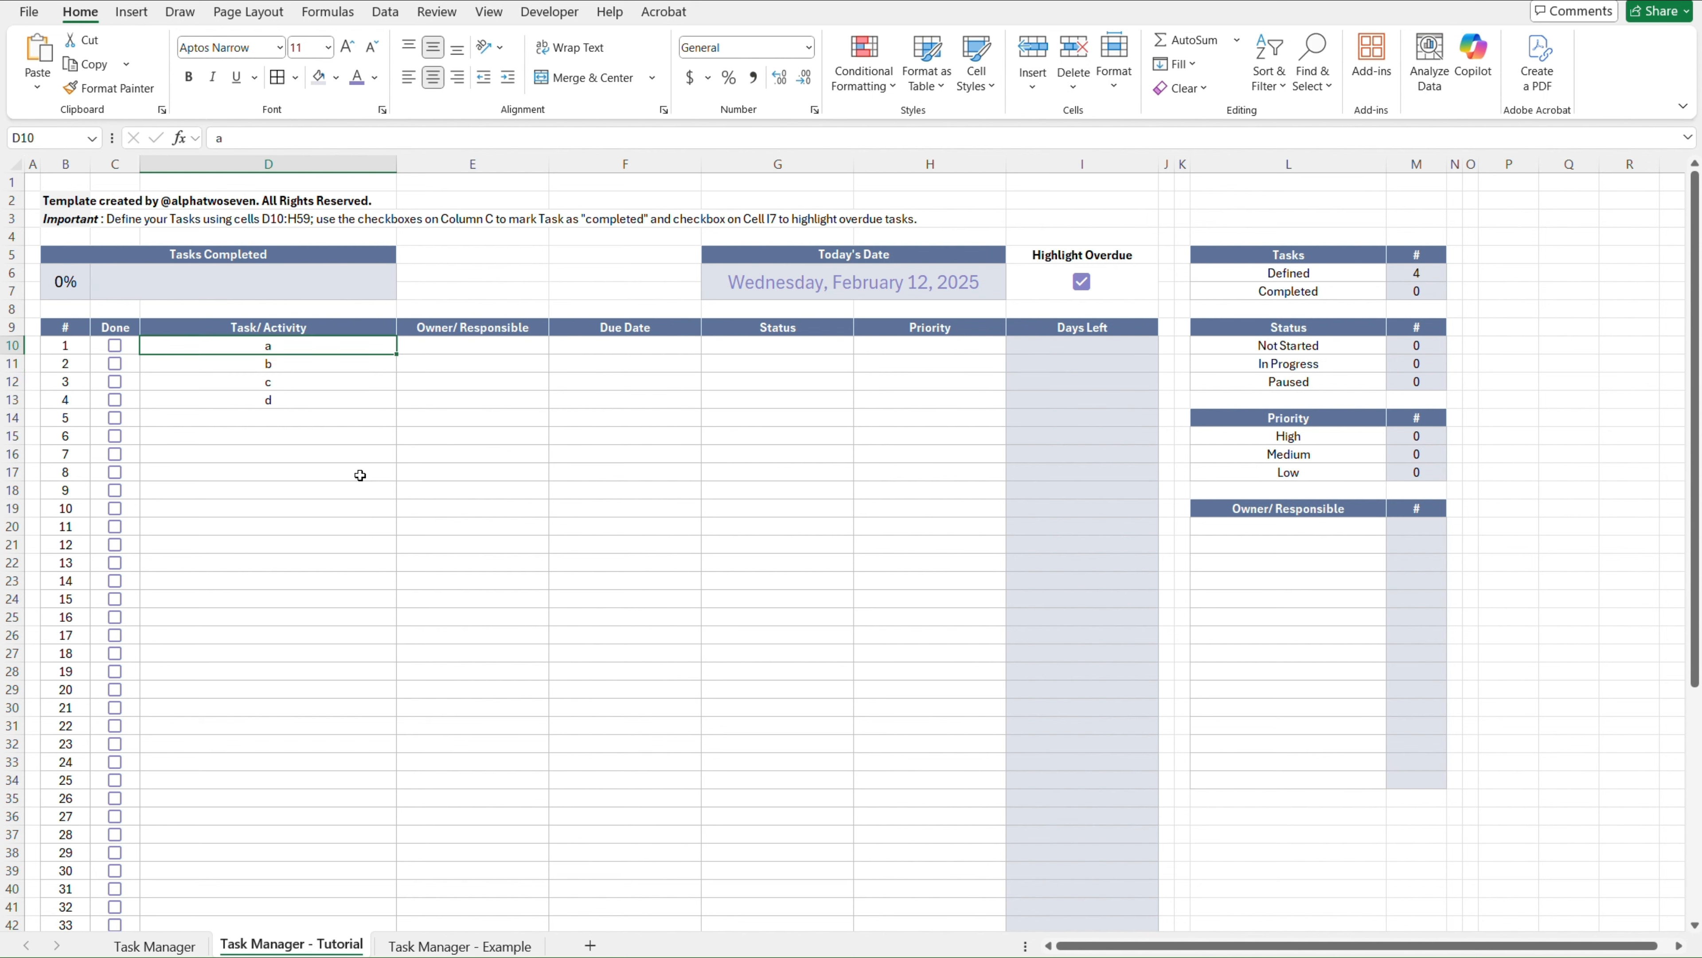
key("shift+Down")
key("shift+Down")
key("shift+Down")
key("Delete")
key("Right")
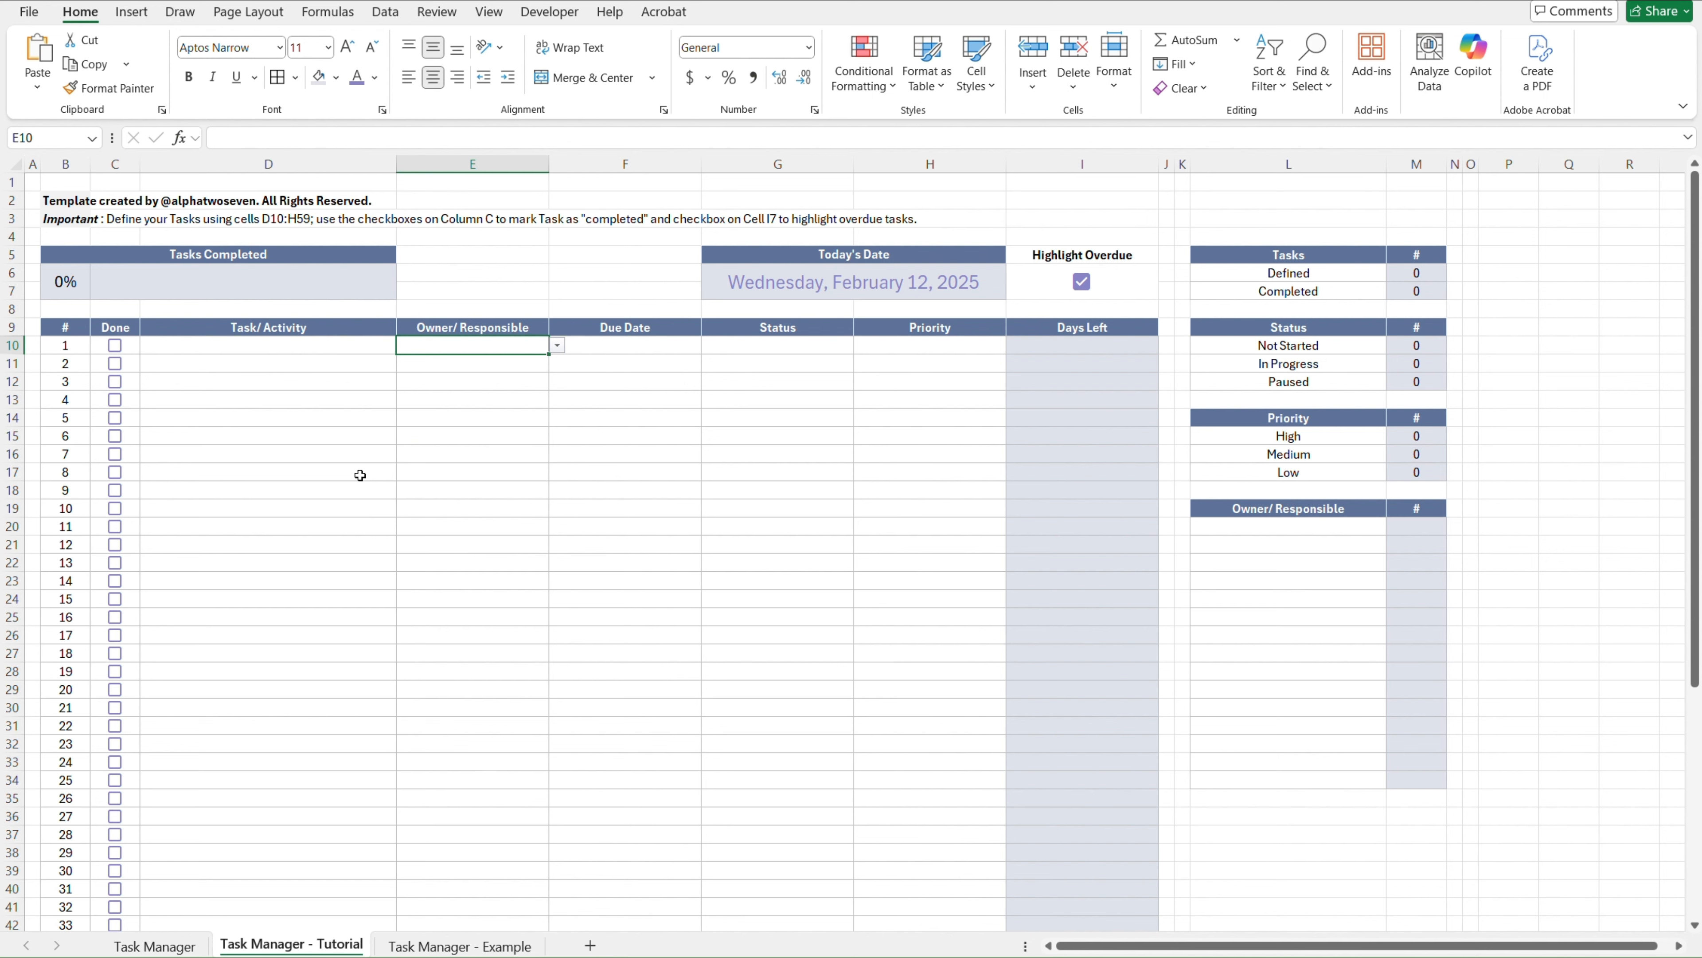
Fill the header area A1:O4 with the light grey background used on the finished Task Manager sheet
key("ctrl+Home")
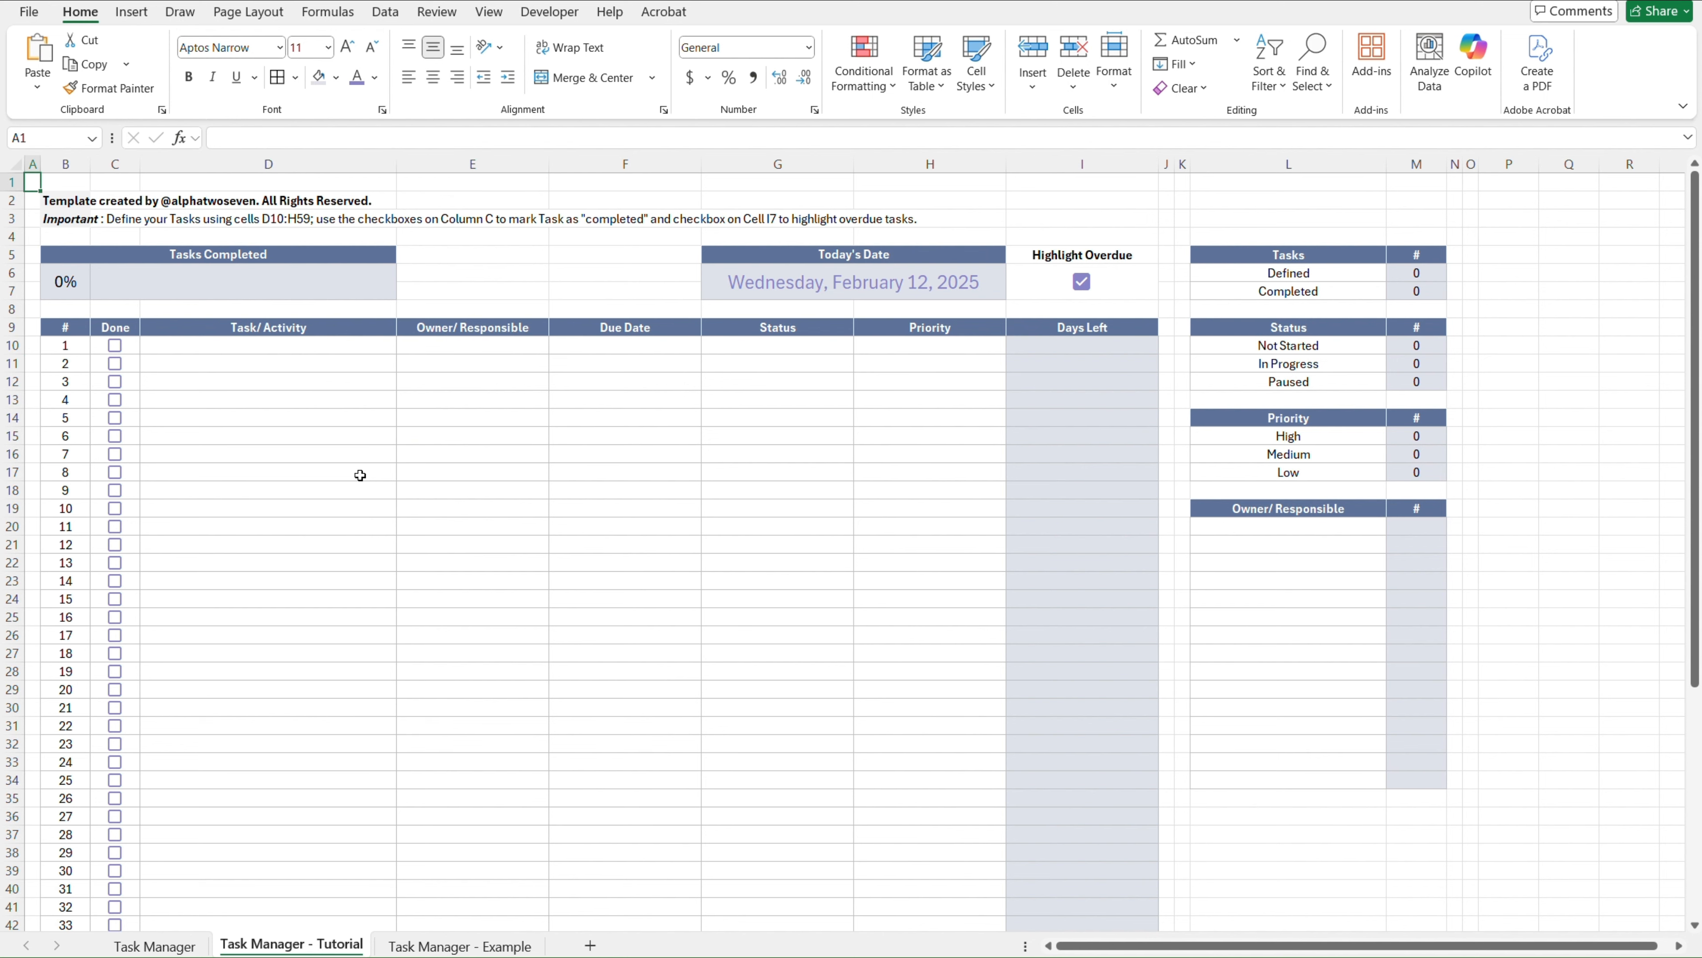
key("ctrl+Page_Up")
key("ctrl+Page_Down")
key("ctrl+Page_Up")
key("ctrl+Page_Down")
left_click(1474, 242, "shift")
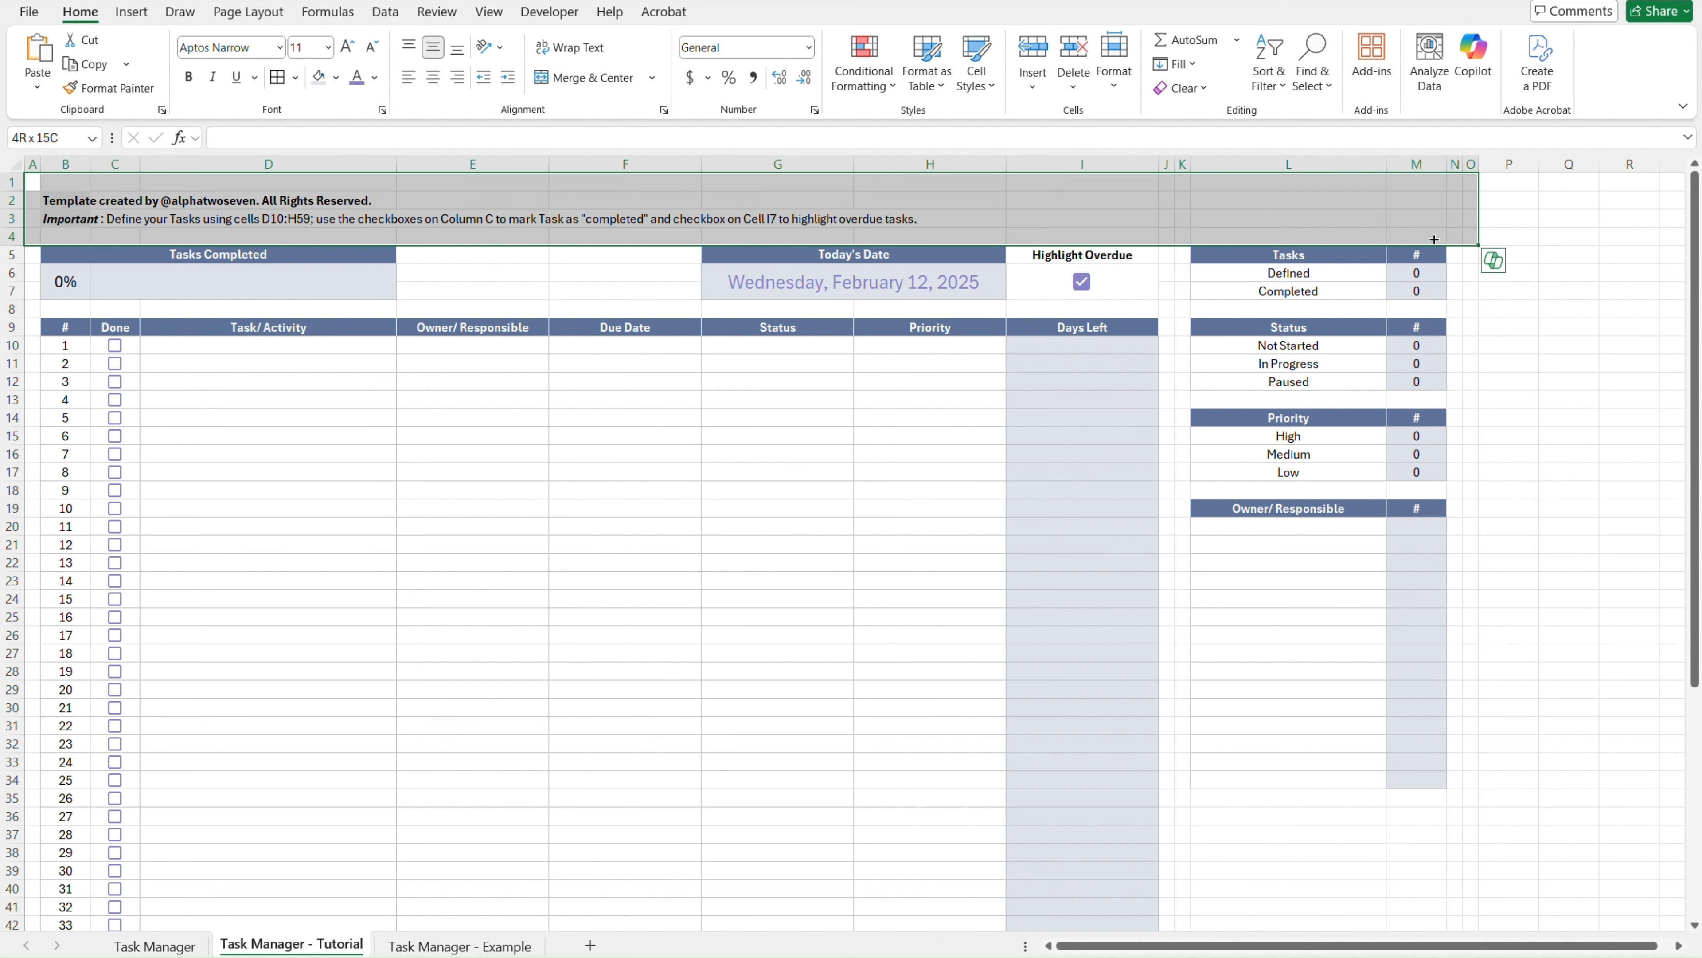
left_click(336, 77)
left_click(322, 228)
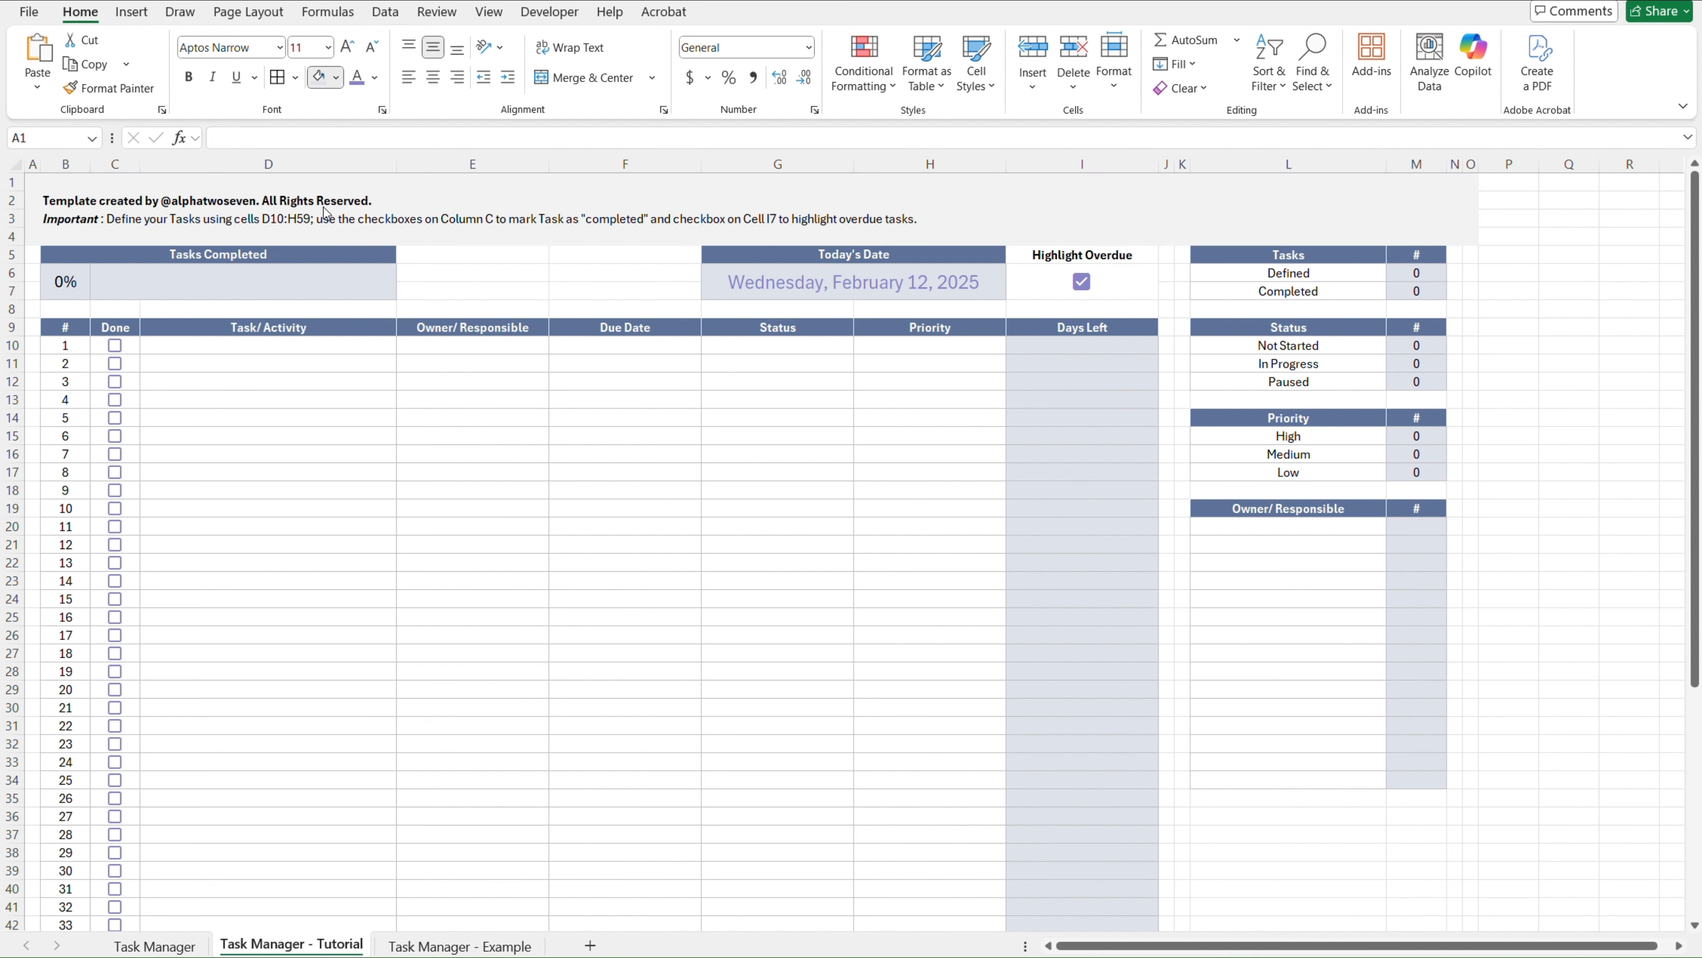
left_click(1566, 361)
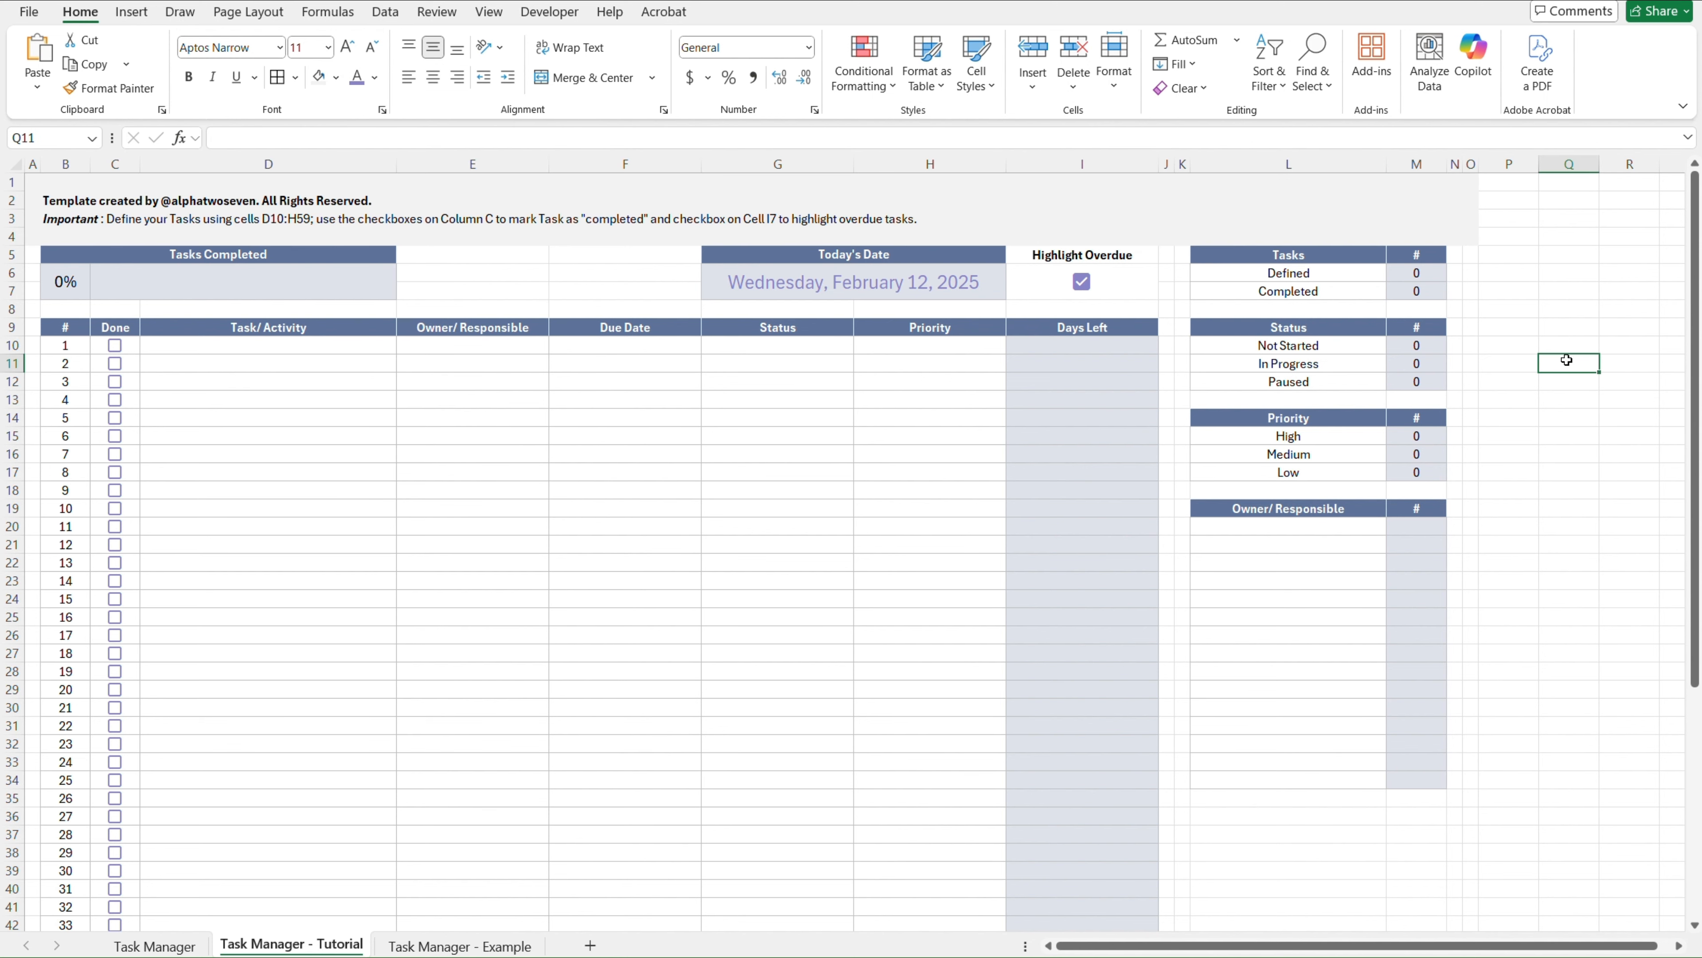
Compare with the finished Task Manager sheet and fill the spacer row A8:O8 with the same light grey
key("ctrl+Page_Up")
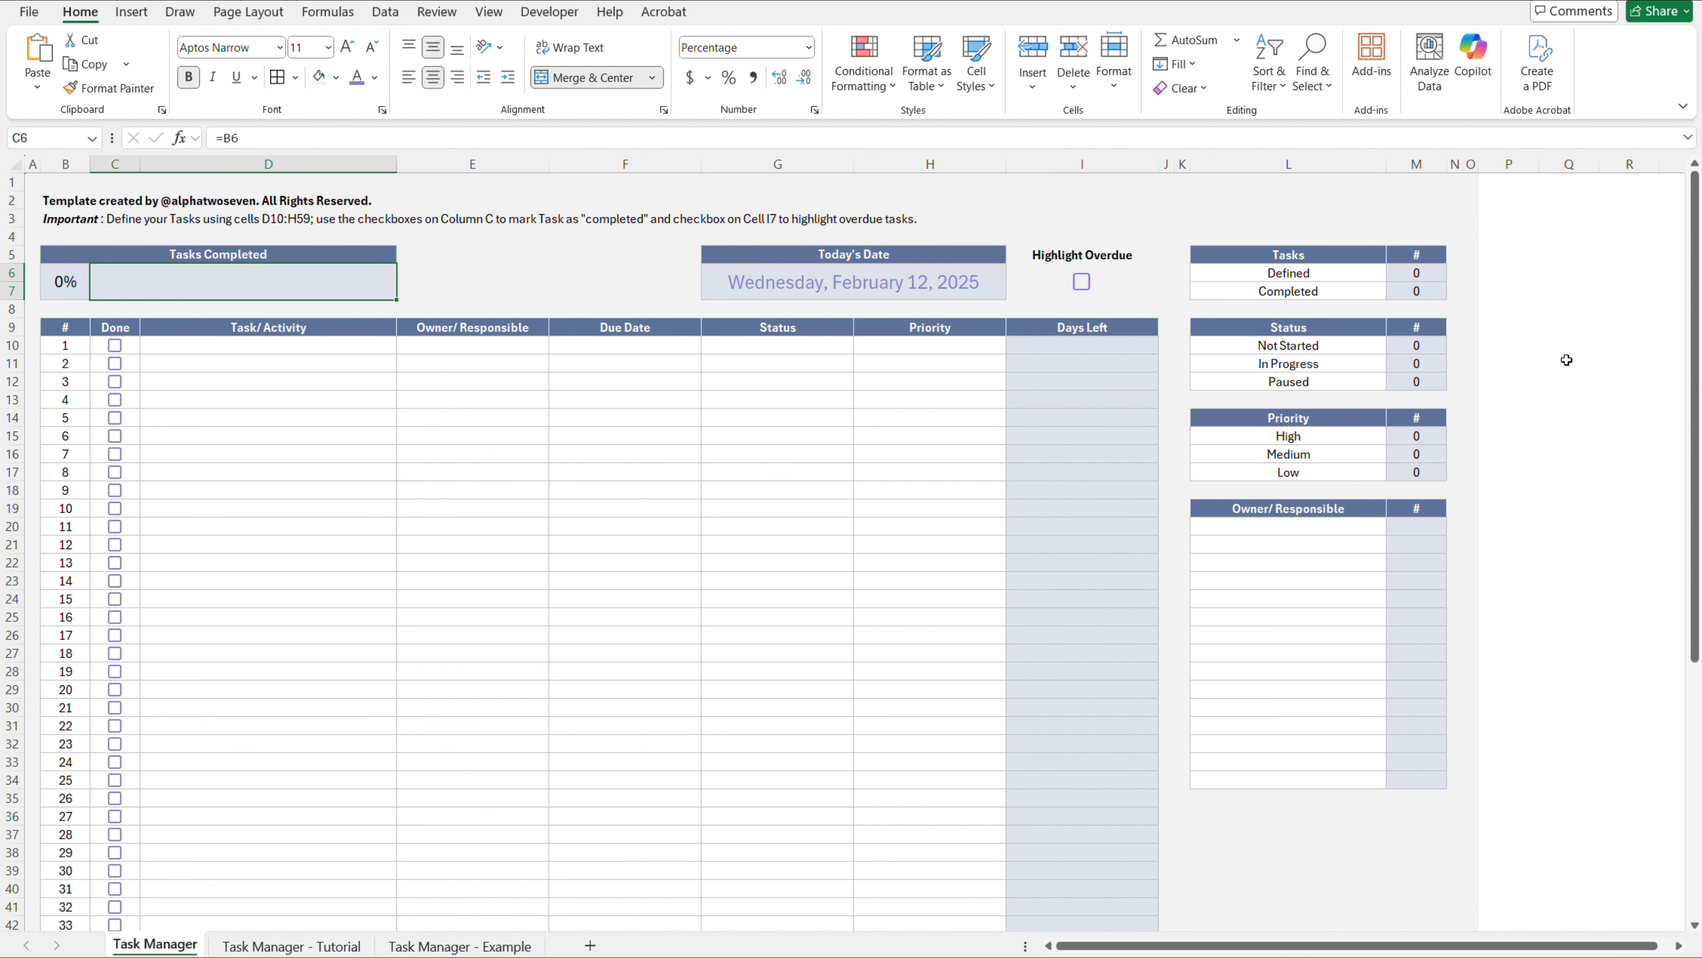
key("ctrl+Page_Down")
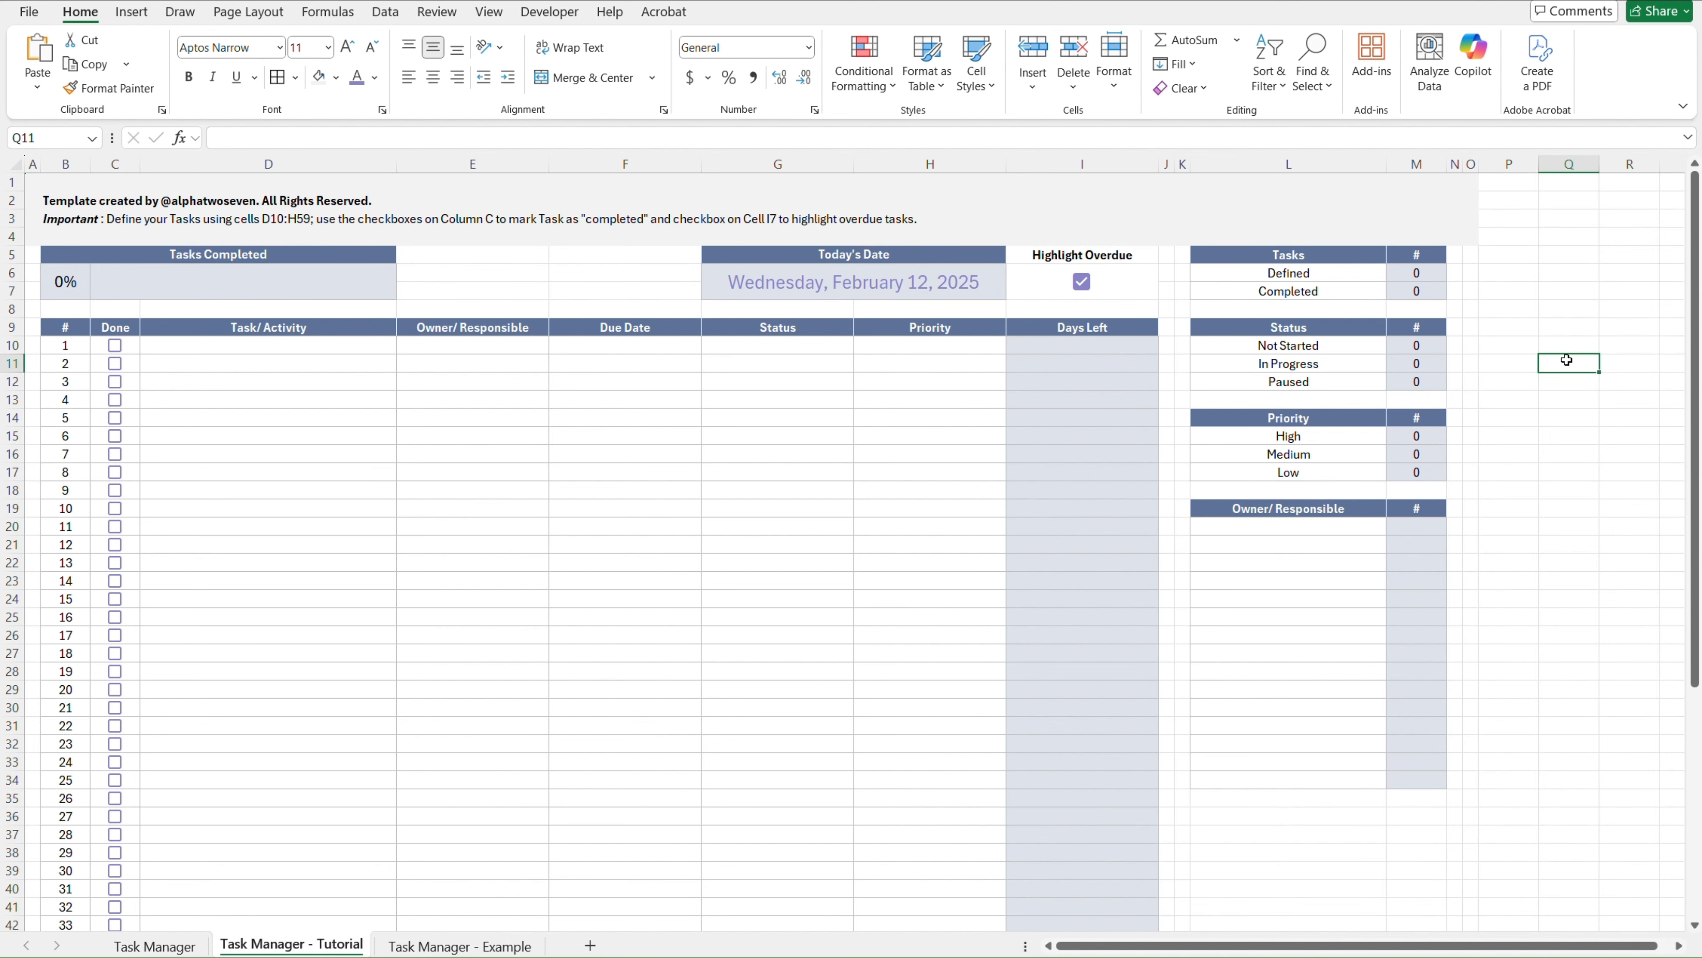
key("ctrl+Page_Up")
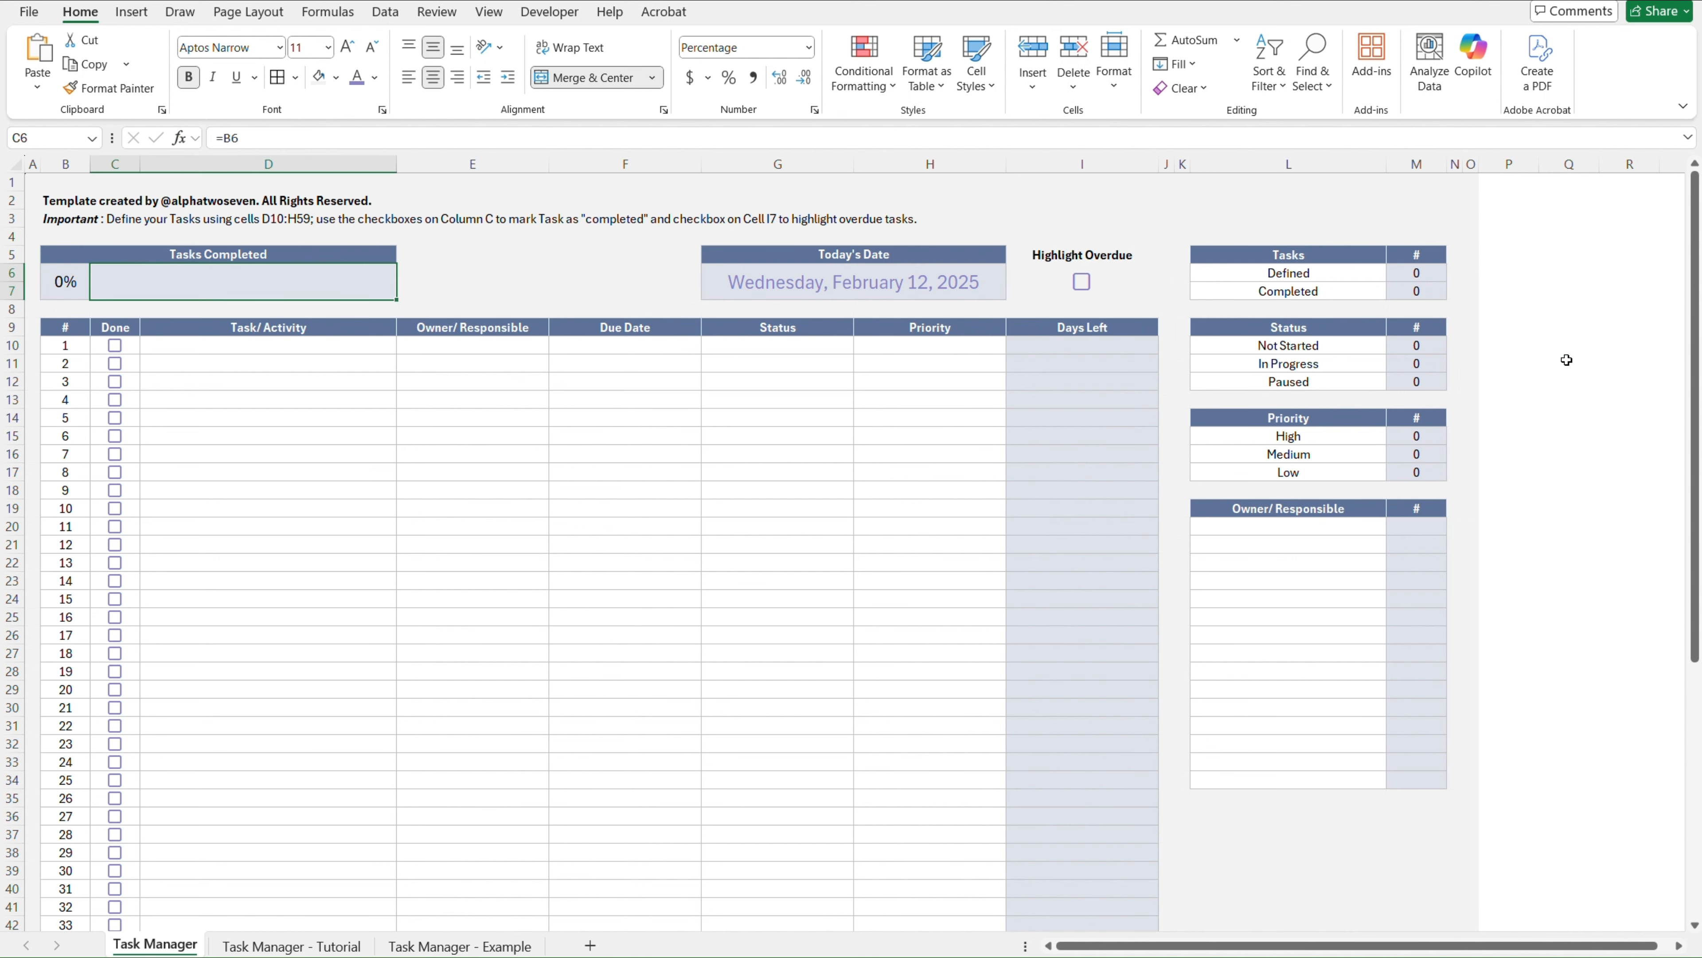
key("ctrl+Page_Down")
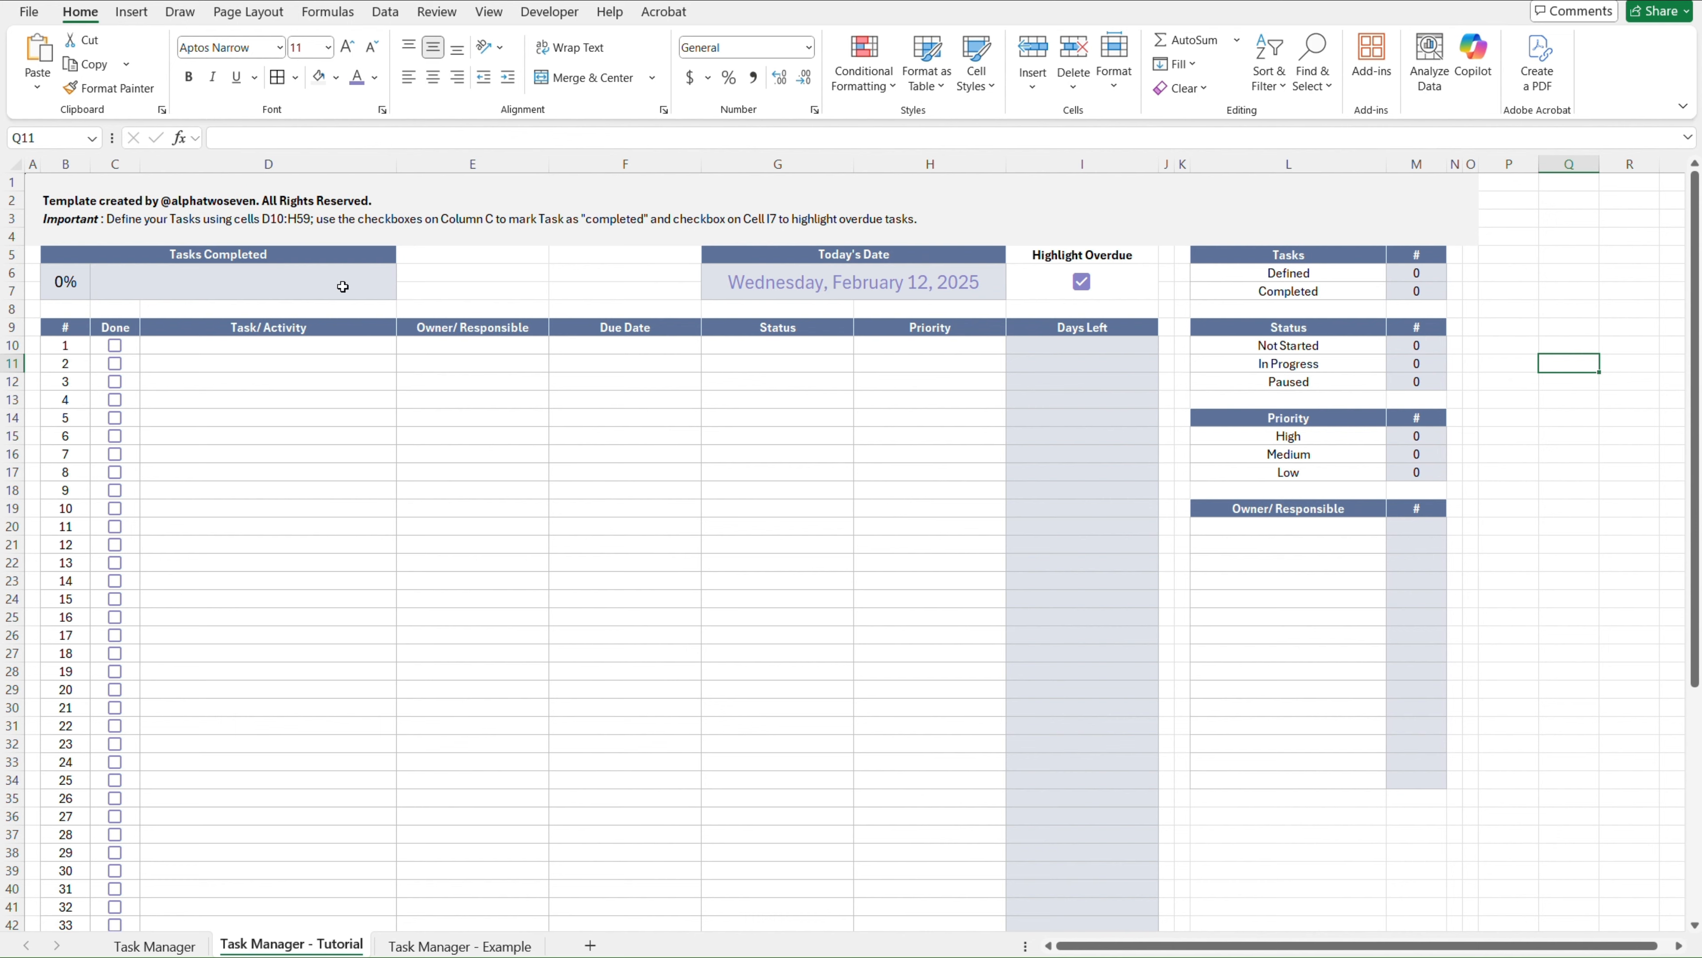
left_click(34, 236)
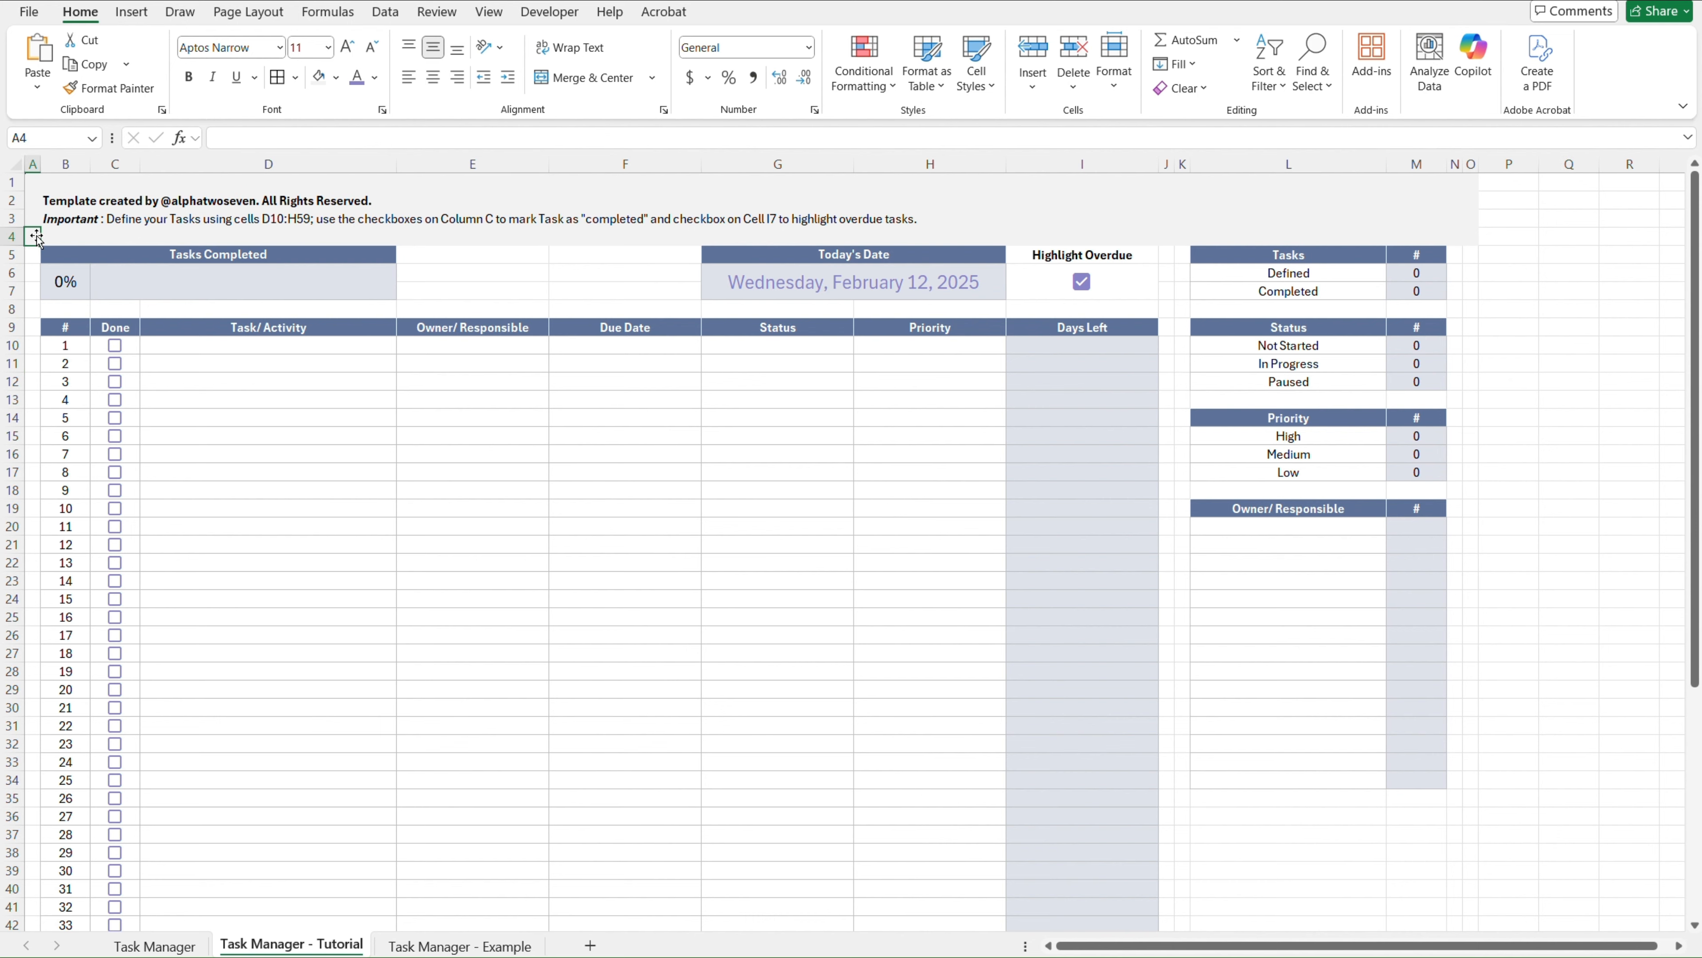
scroll(37, 238, "down", 15)
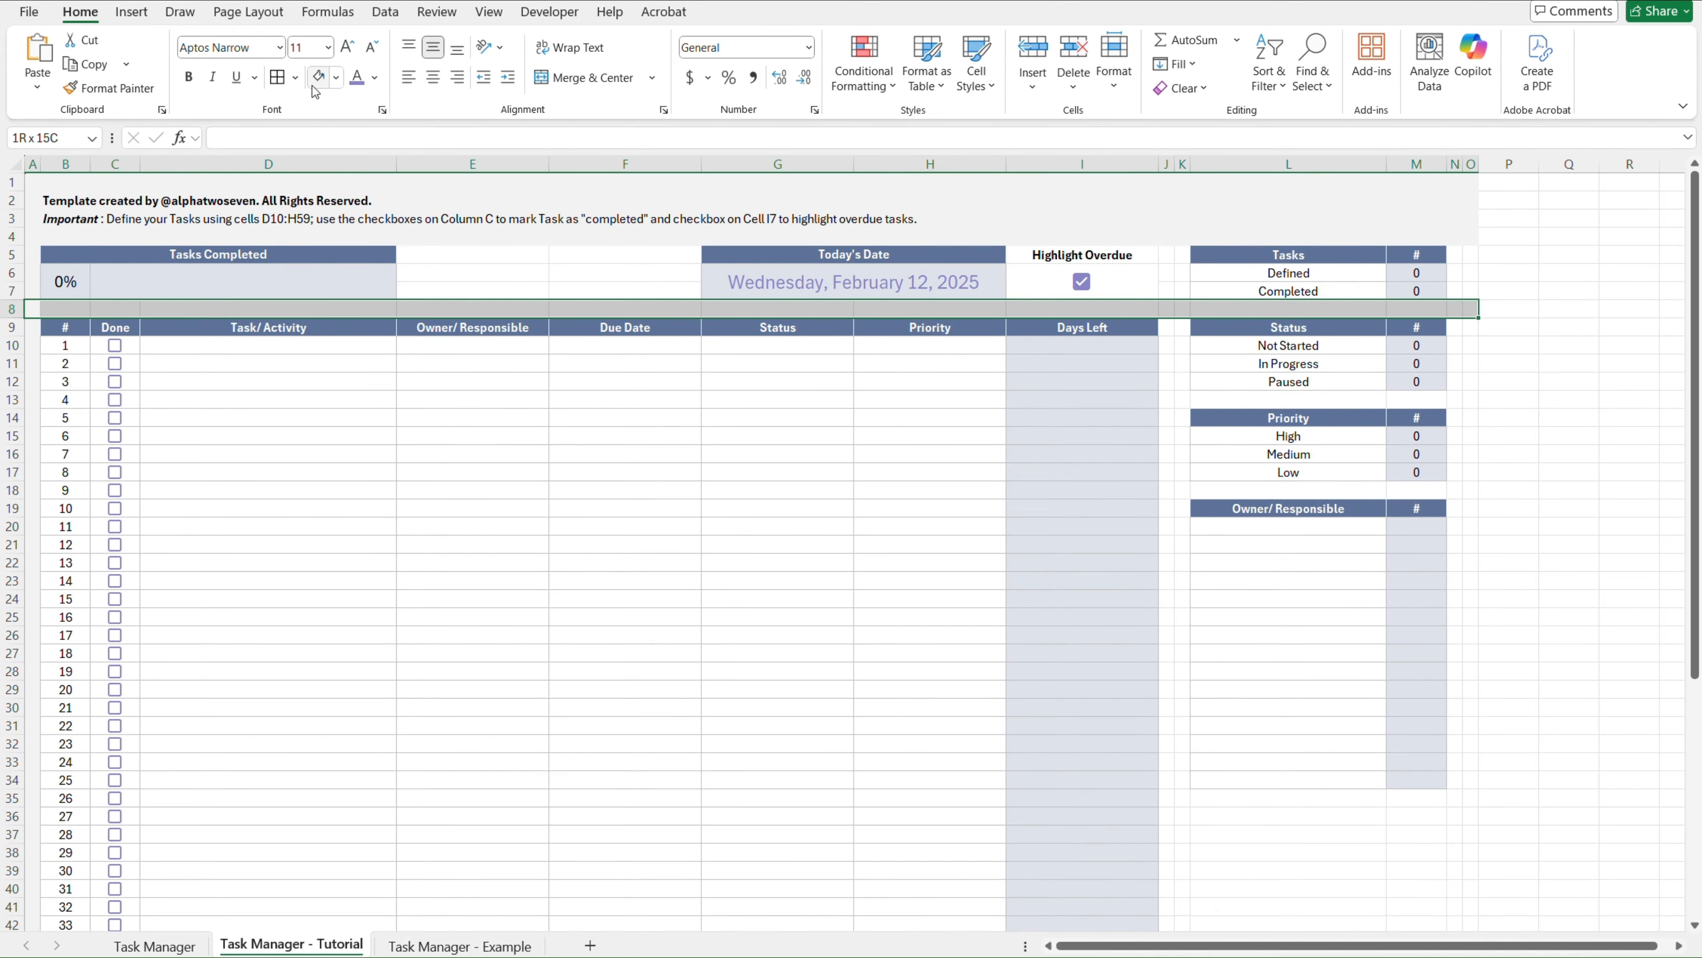
left_click(315, 81)
Apply the same light grey fill to E5:F7, around Highlight Overdue and to the remaining margins and gaps around the tables
left_click_drag(473, 255, 626, 291)
left_click(315, 81)
left_click_drag(1081, 255, 1183, 290)
left_click(315, 81)
left_click_drag(1455, 255, 1471, 309)
left_click(1167, 328)
scroll(706, 352, "down", 6)
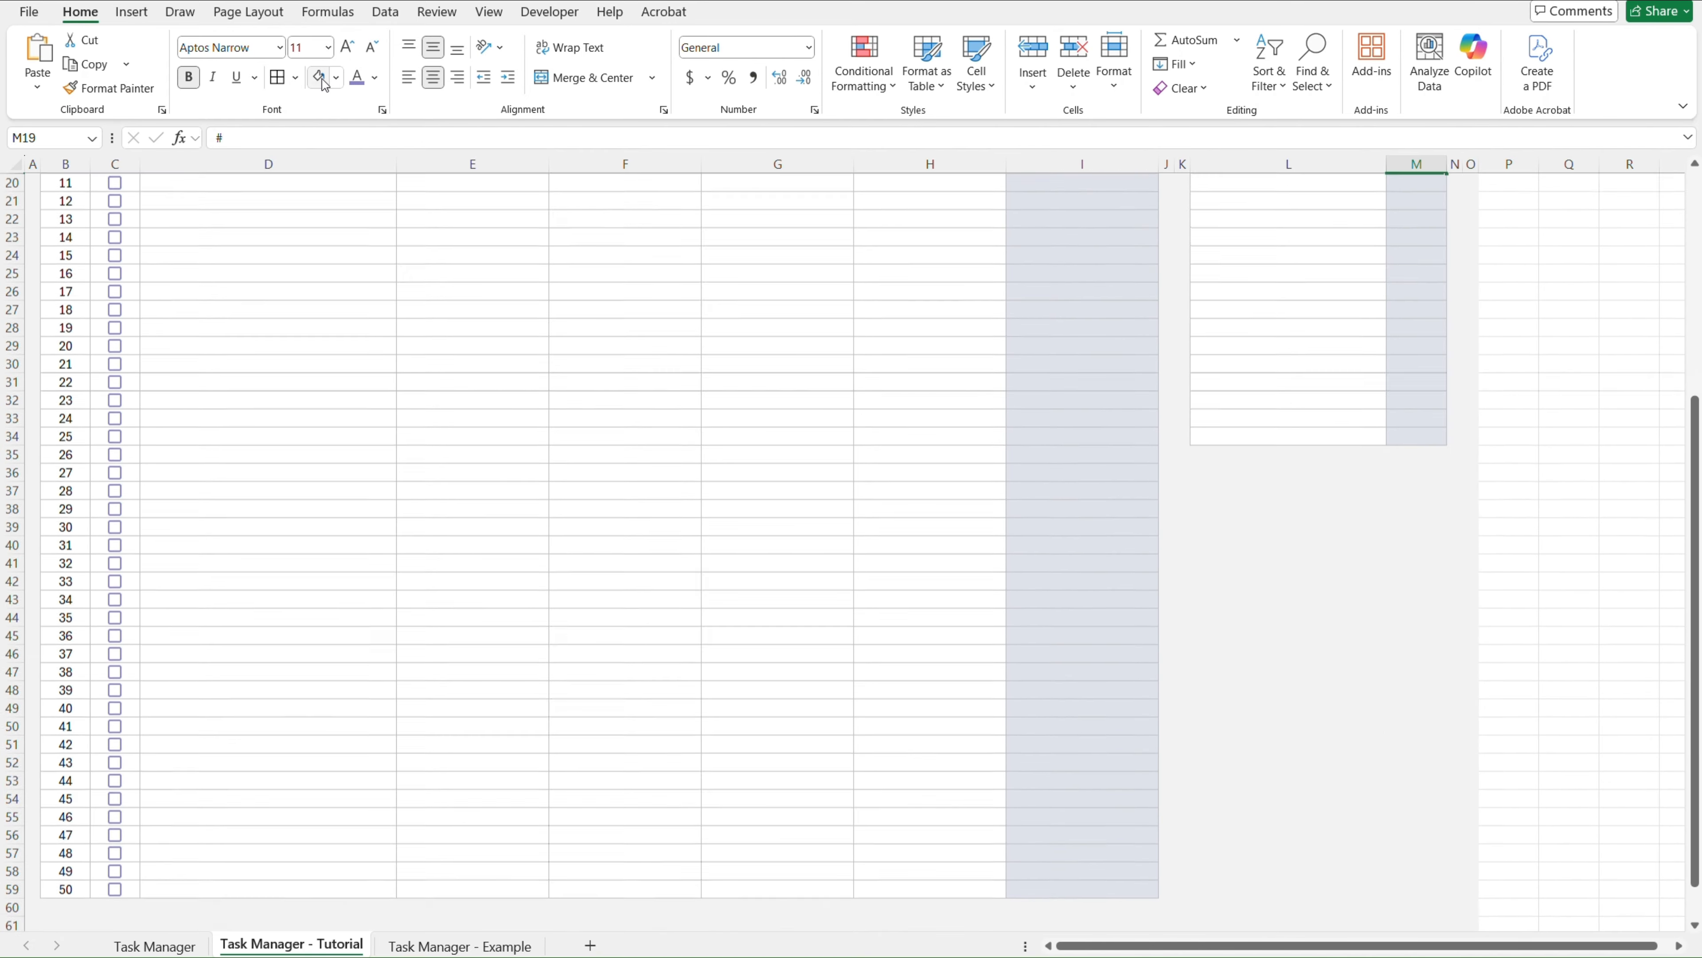
key("Up")
key("Up")
key("Up")
key("Up")
key("Up")
key("Up")
key("Up")
key("Up")
key("Up")
key("Up")
key("Up")
key("Up")
key("Up")
key("Up")
Hide the gridlines on the Task Manager - Tutorial sheet and compare it with the finished Task Manager sheet
key("ctrl+Home")
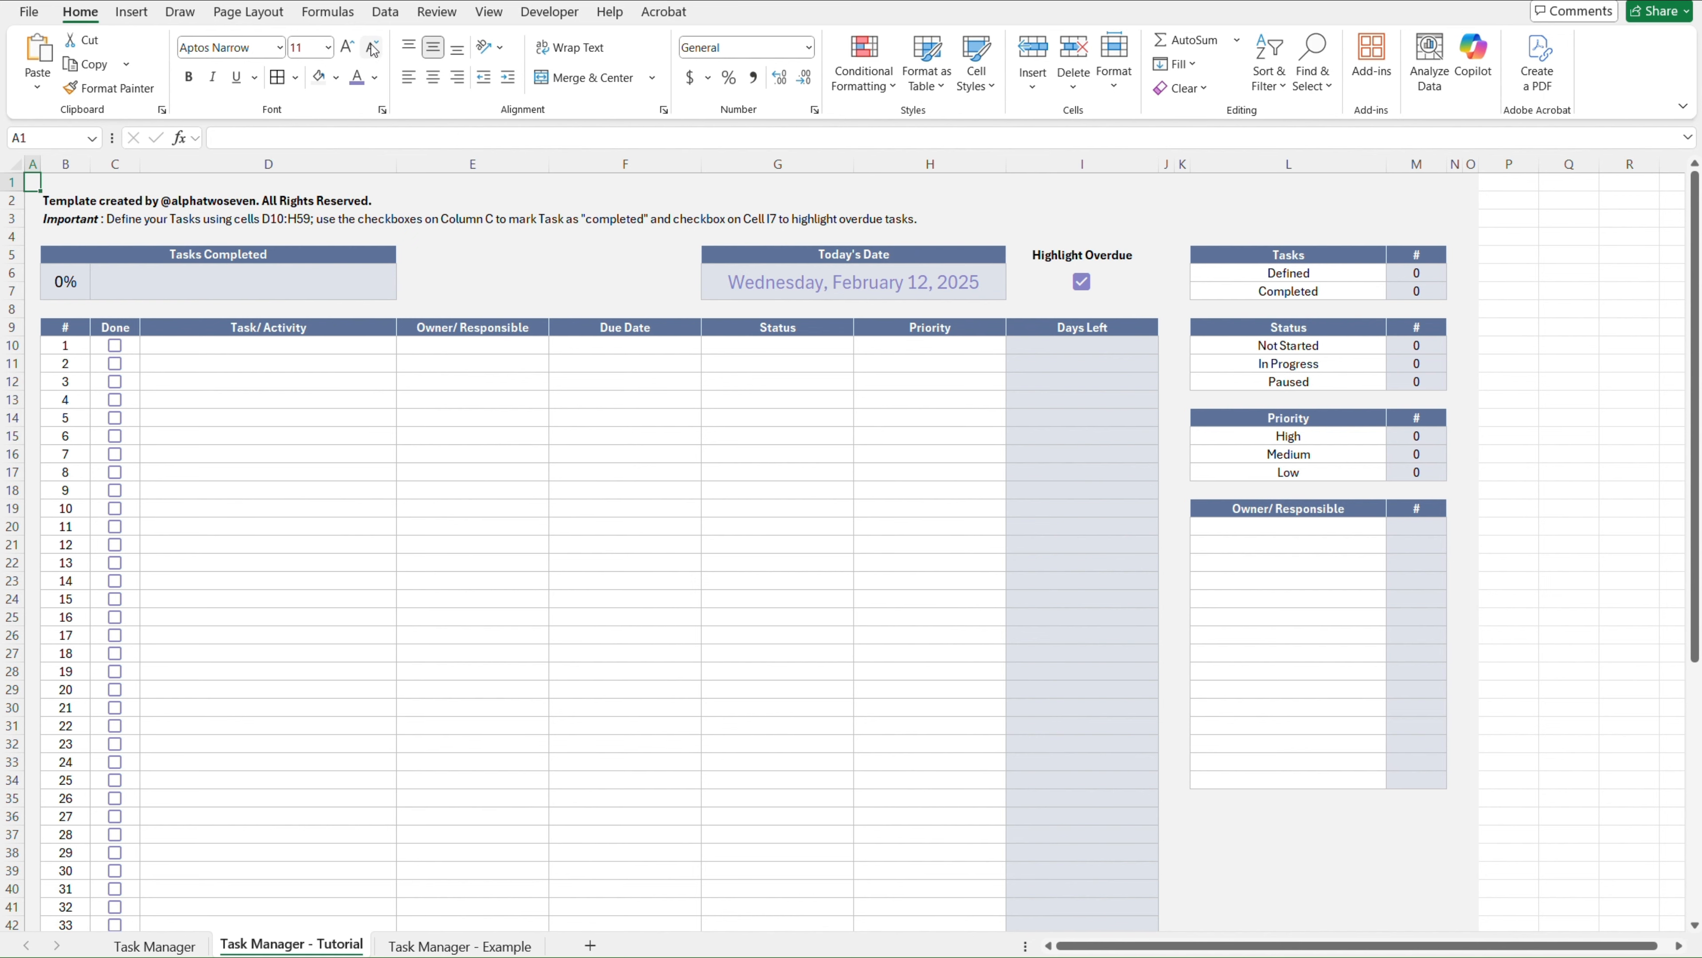
left_click(496, 14)
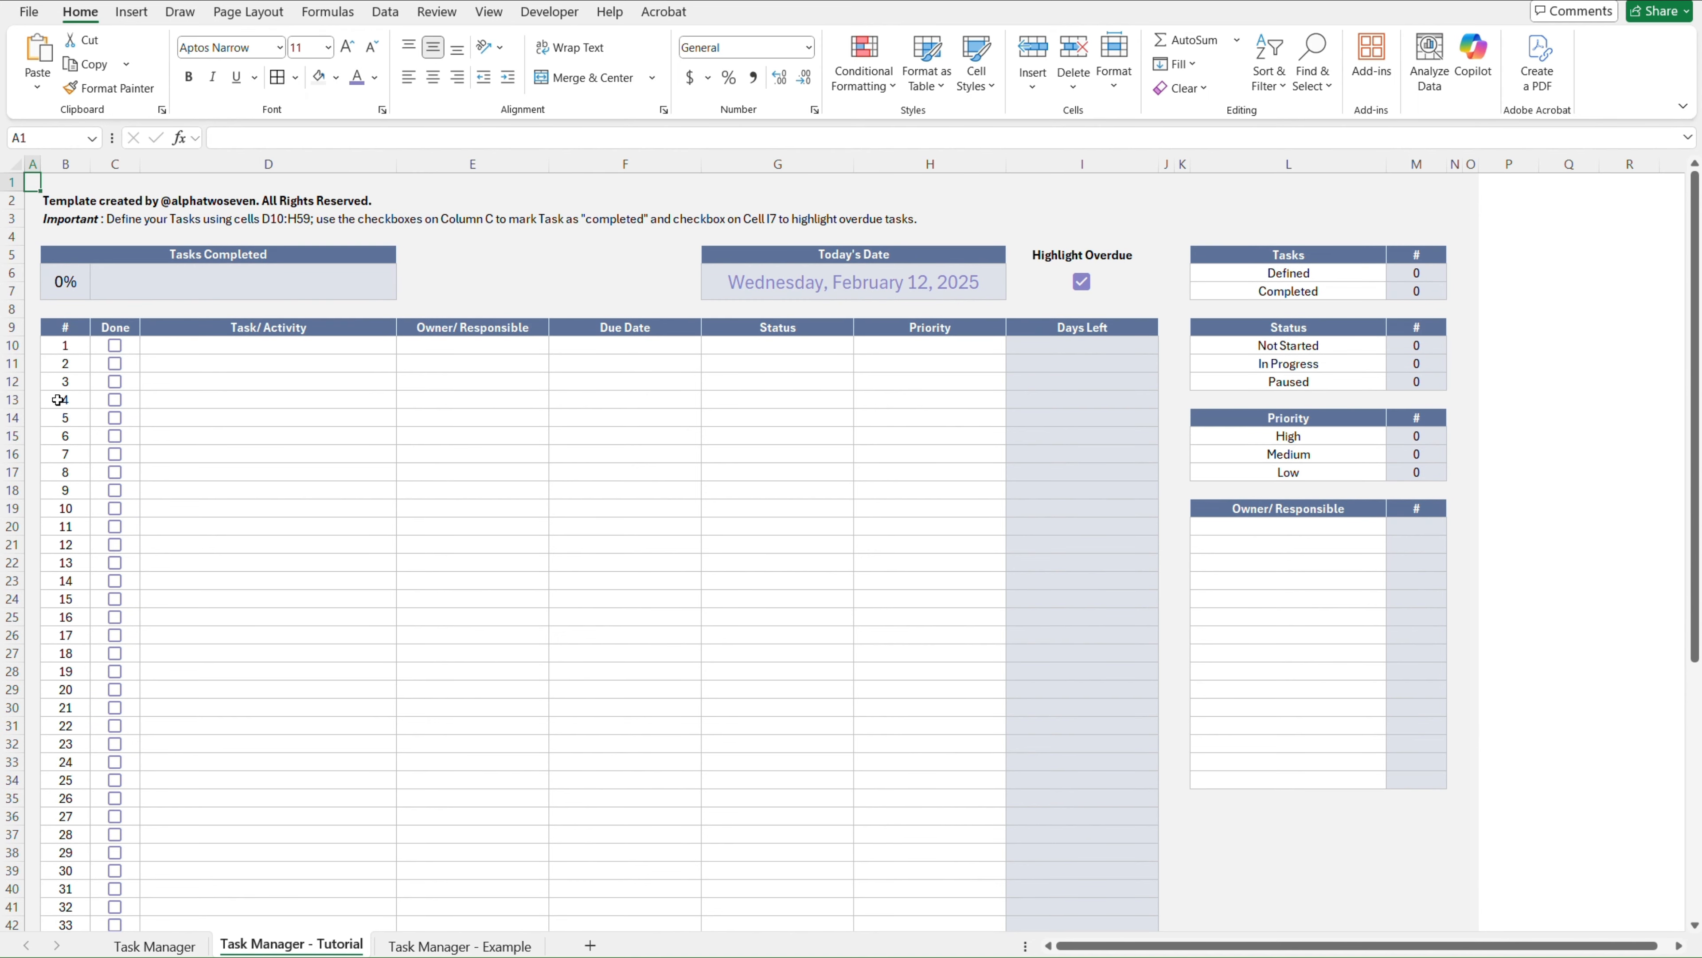
key("ctrl+Page_Up")
key("ctrl+Page_Down")
key("ctrl+Page_Up")
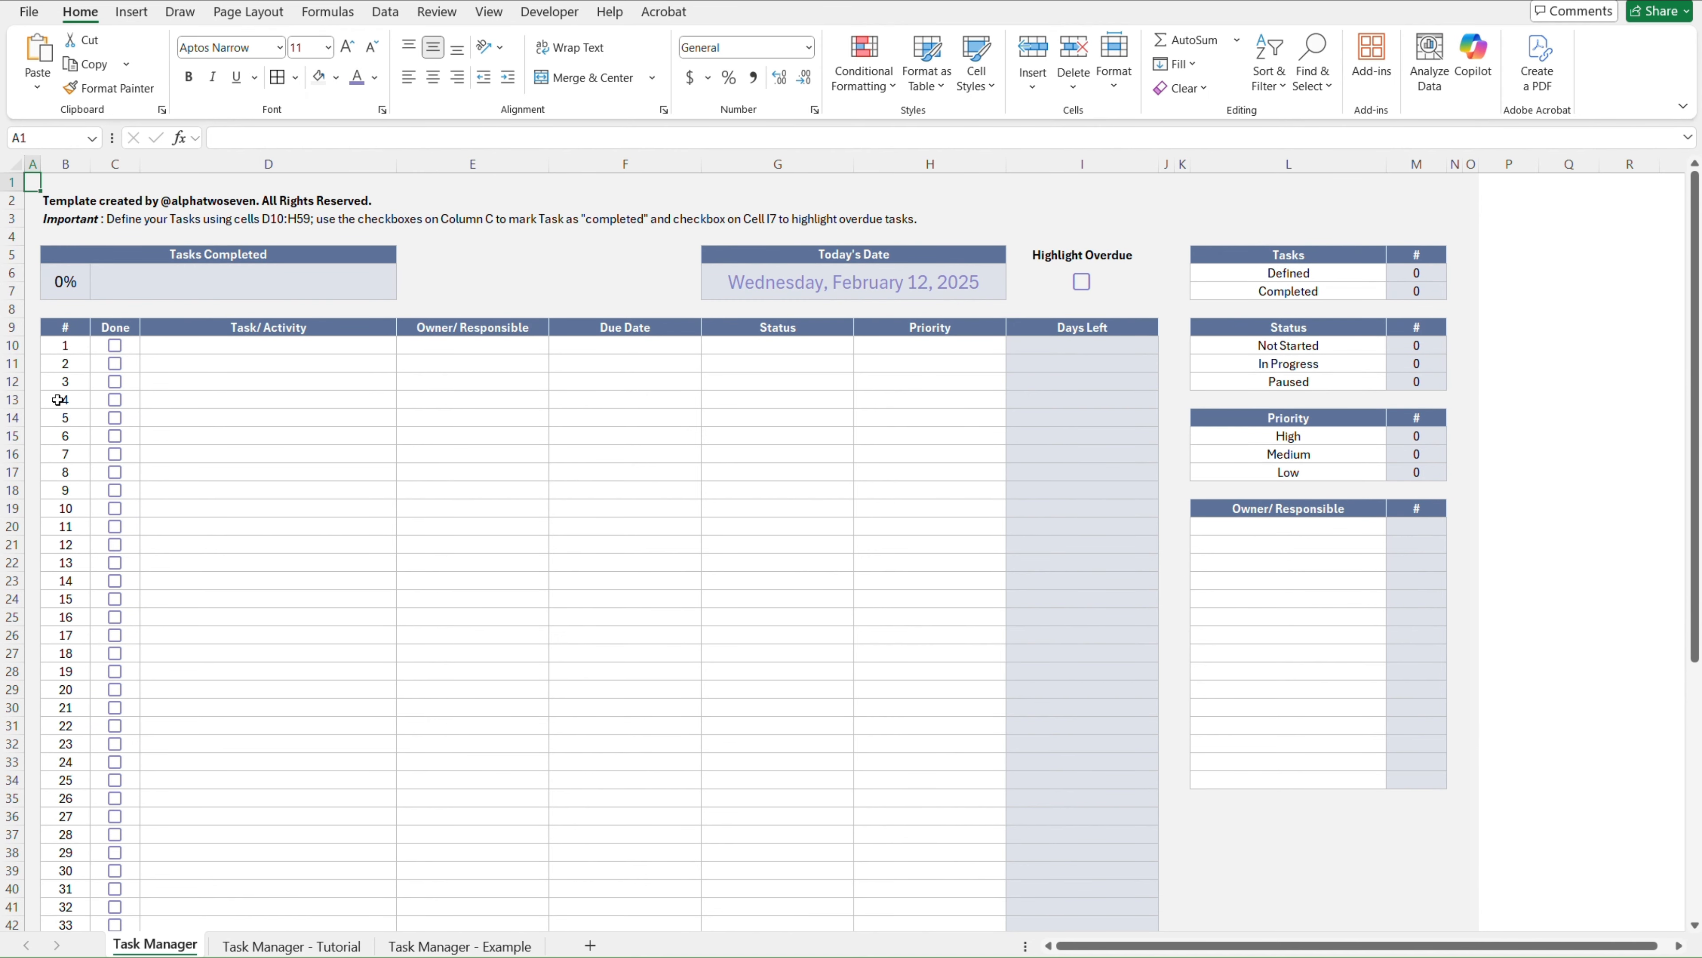
key("ctrl+Page_Down")
key("ctrl+Page_Up")
left_click(618, 273)
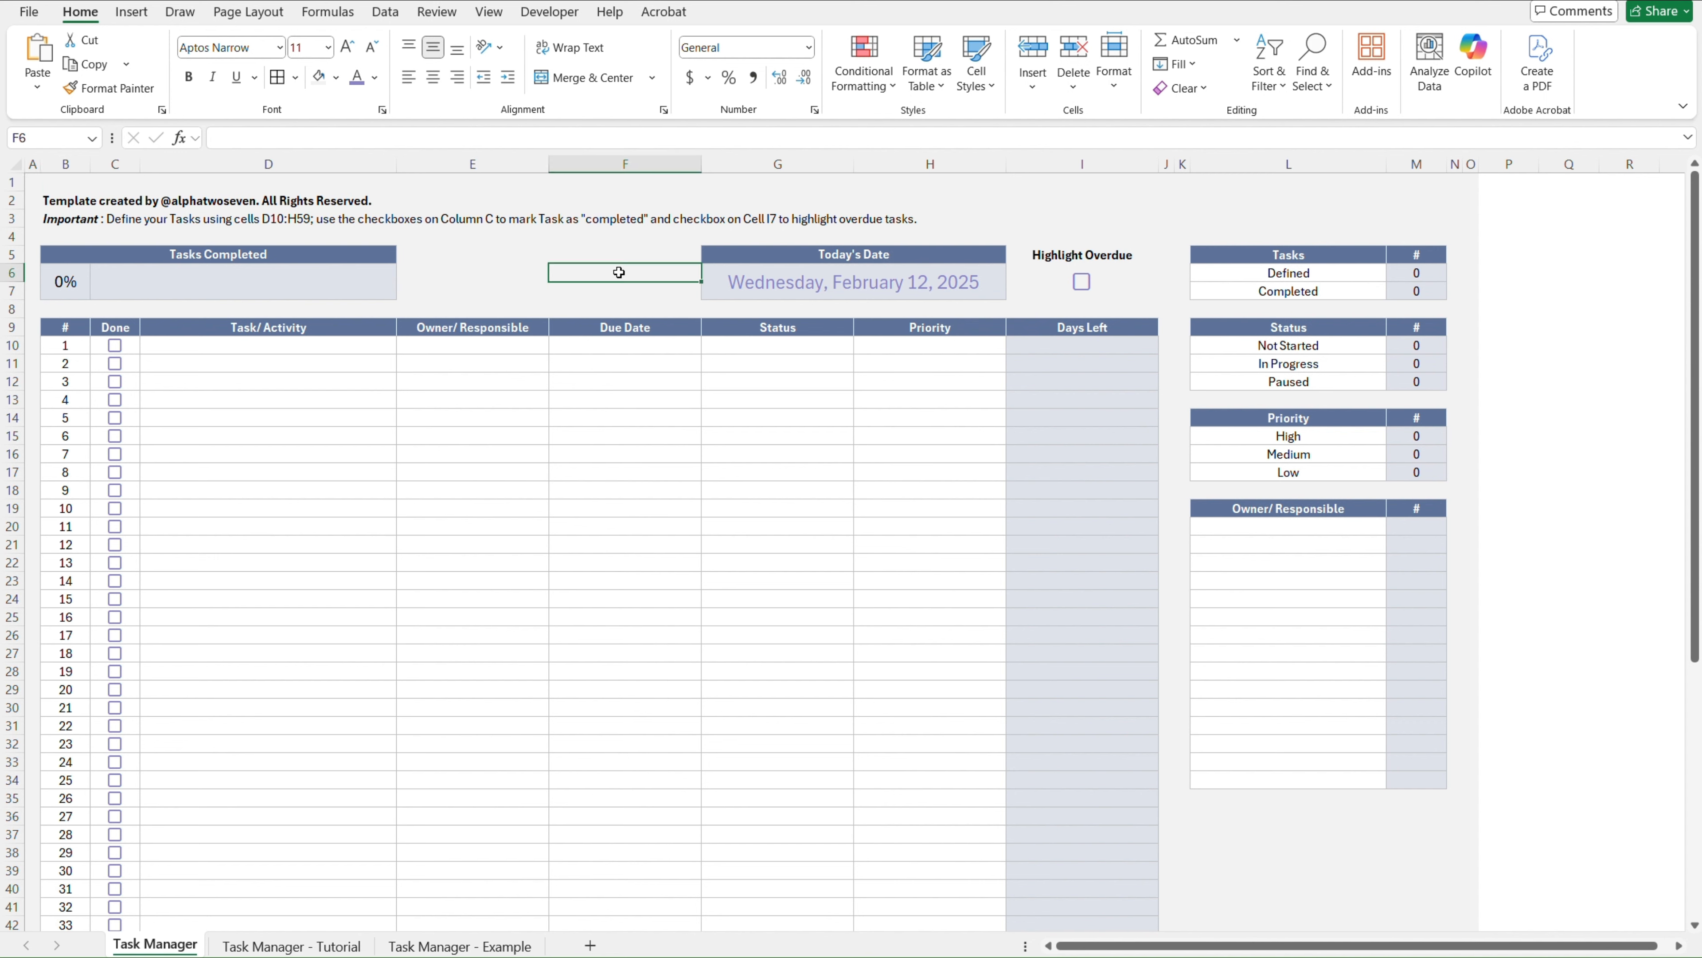
key("ctrl+Home")
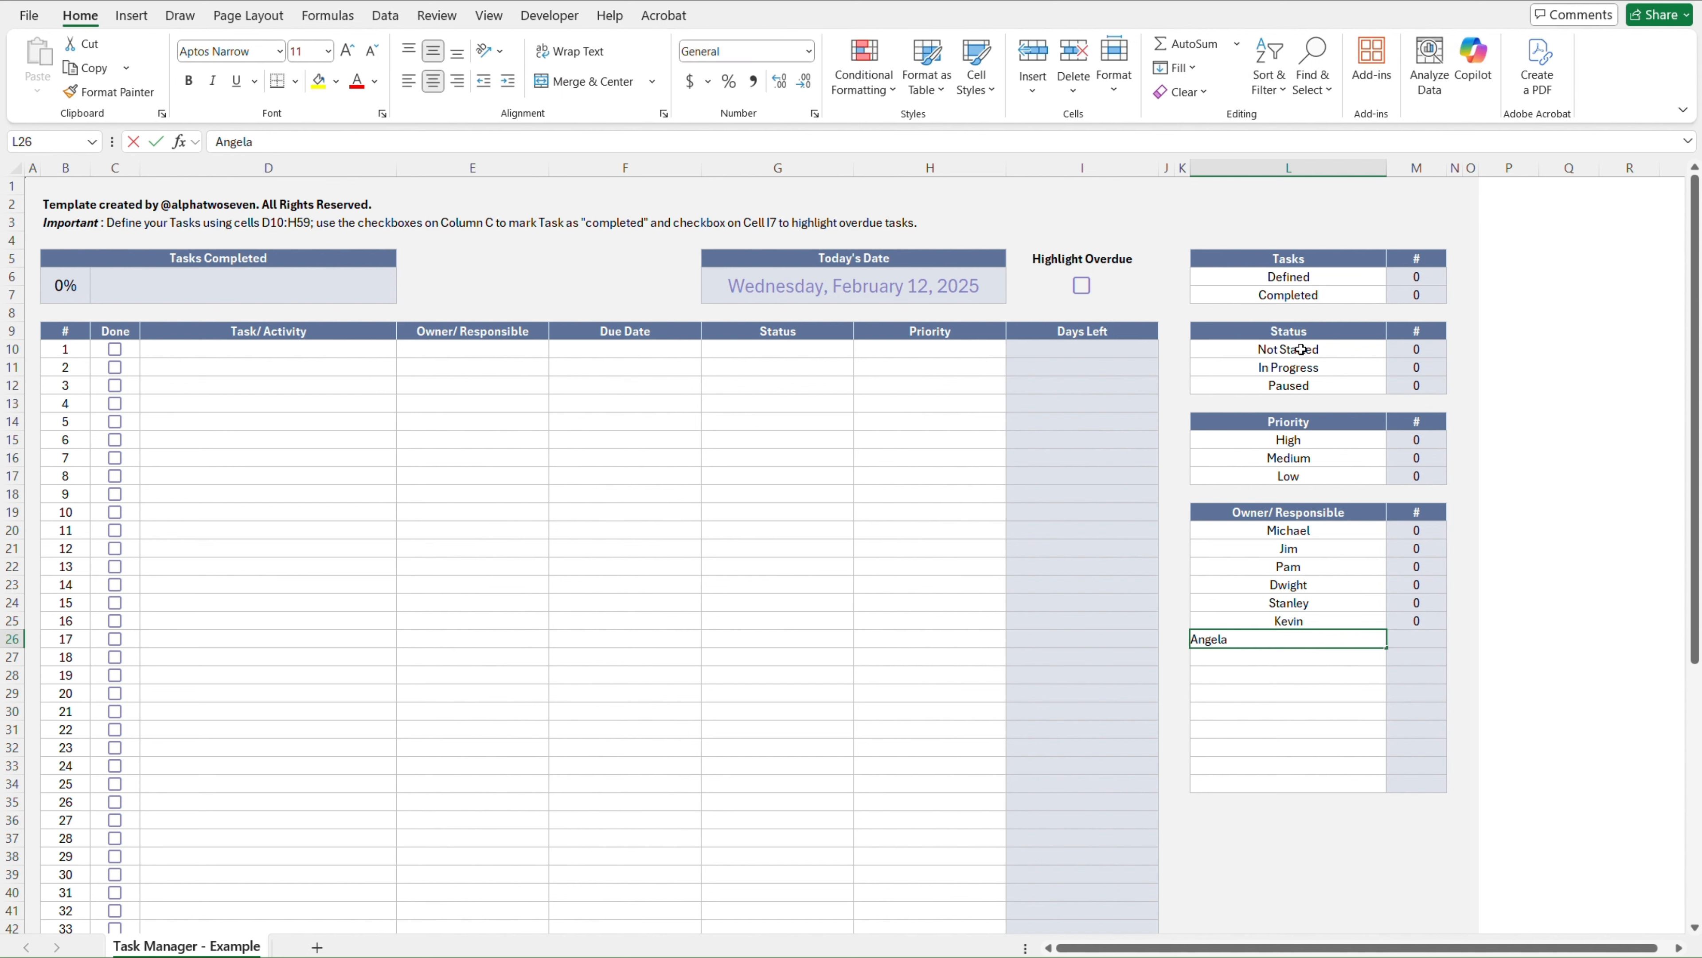
On the Task Manager - Example sheet, complete the Owner/Responsible list through L34 with the remaining owners' first names
type("Meredith")
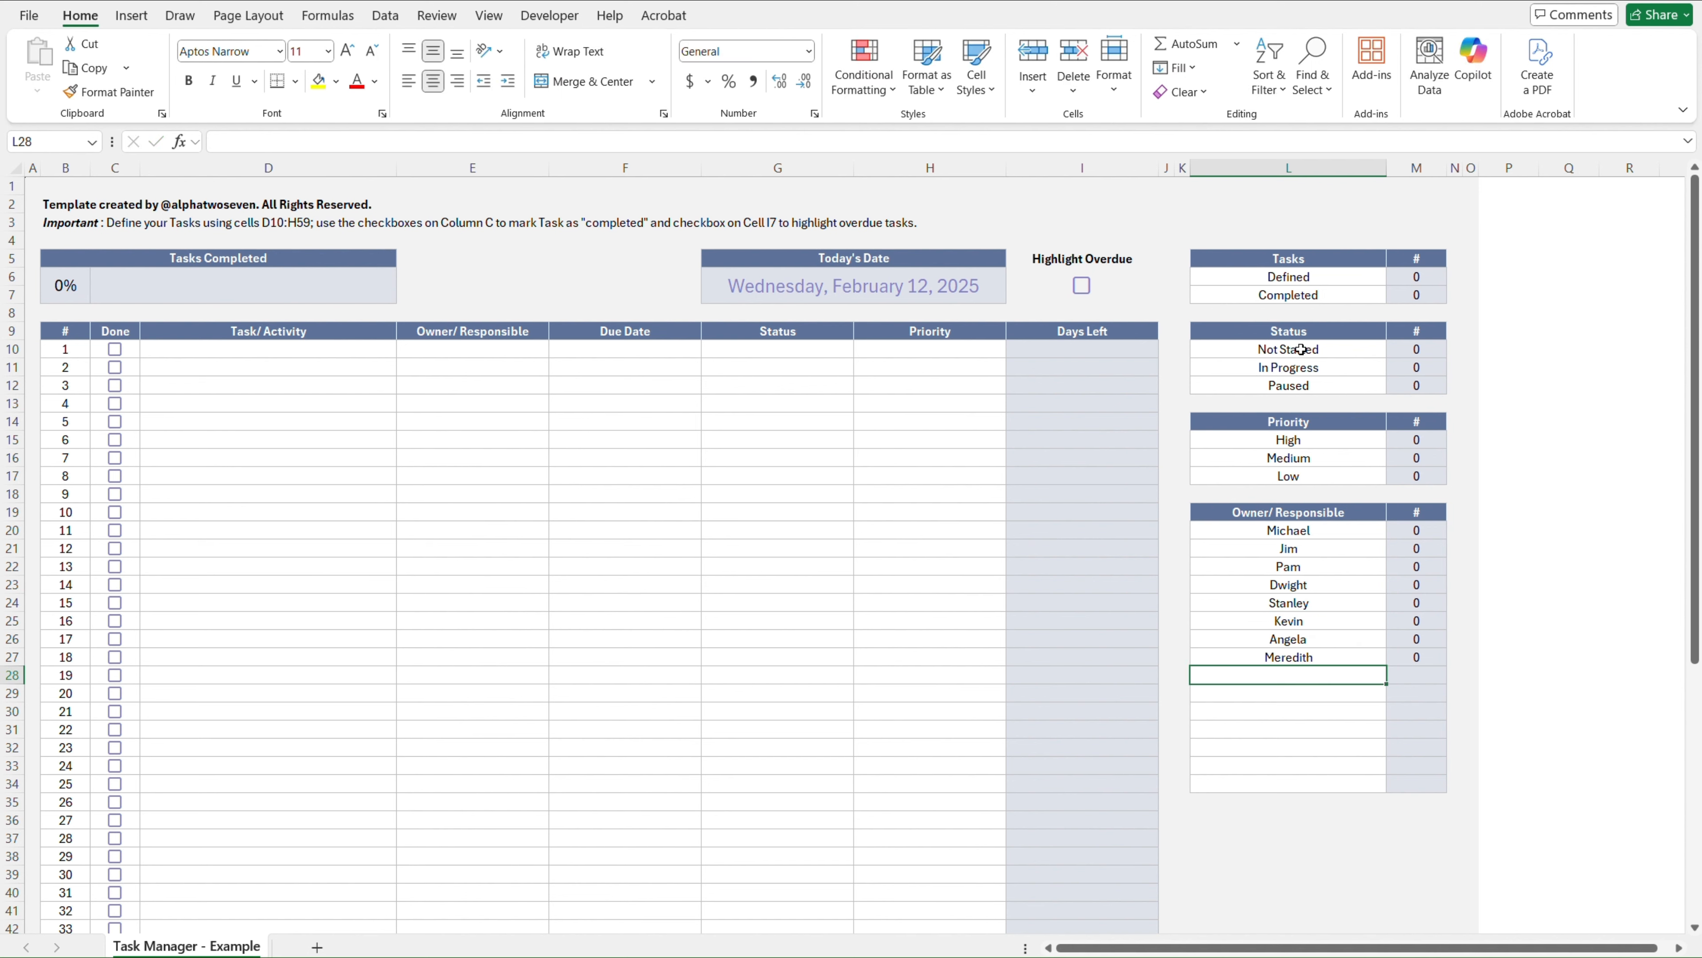
type(" Pyllis Oscar Kelly Ryan Andy Karen David")
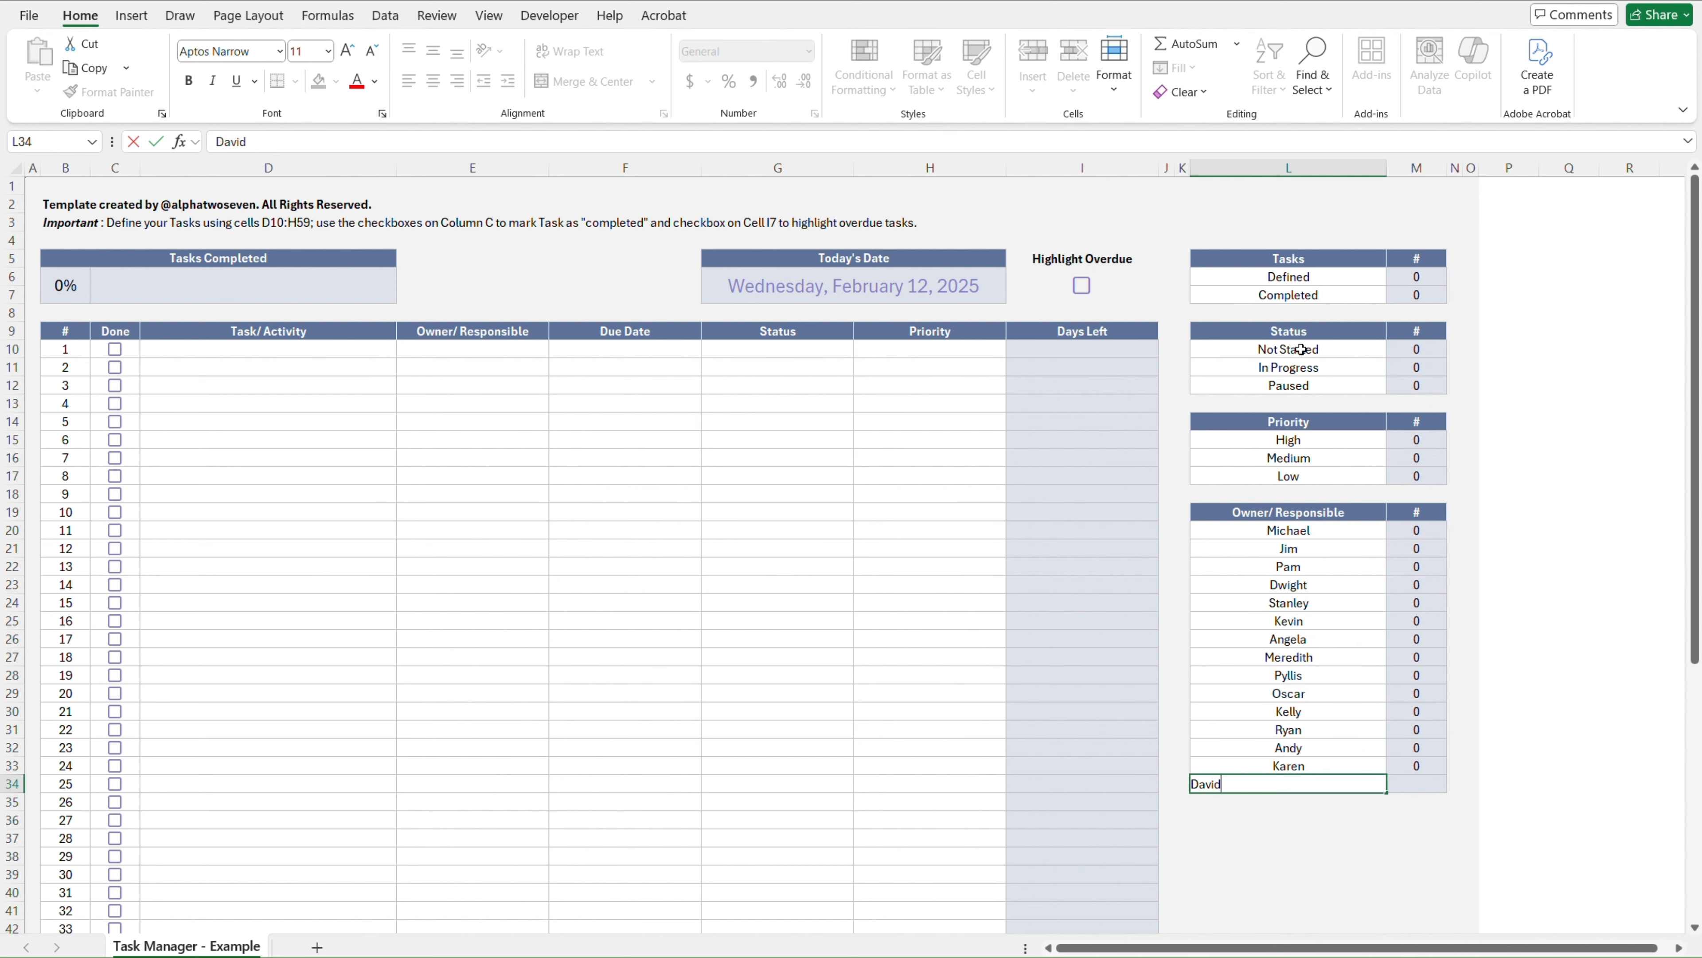
Enter ="Task "&row()-9 in D10 and copy it as formulas only down to D59
left_click(268, 349)
type("=\"Task \"&")
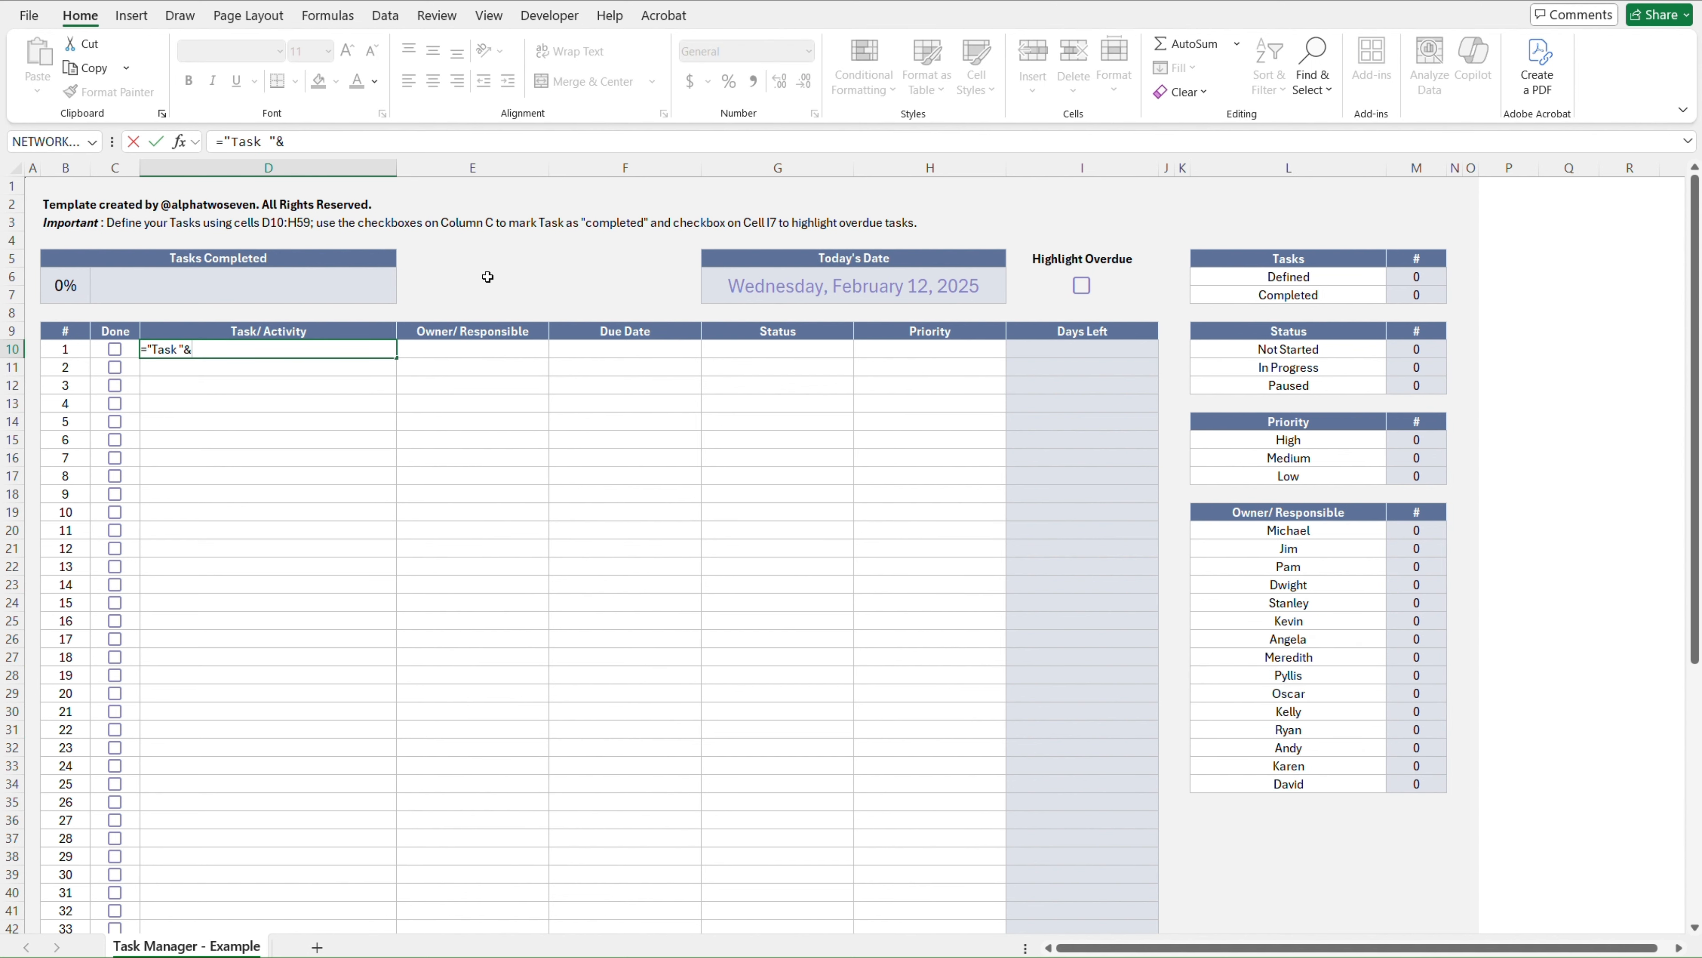
type("row()-9")
key("Return")
key("Up")
key("ctrl+c")
scroll(343, 869, "down", 7)
left_click(343, 869, "shift")
key("ctrl+BackSpace")
key("ctrl+alt+v")
key("f")
key("Return")
Enter =INDEX($L$20:$L$34,RANDBETWEEN(1,15)) in E10 to assign a random owner
key("Right")
type("=")
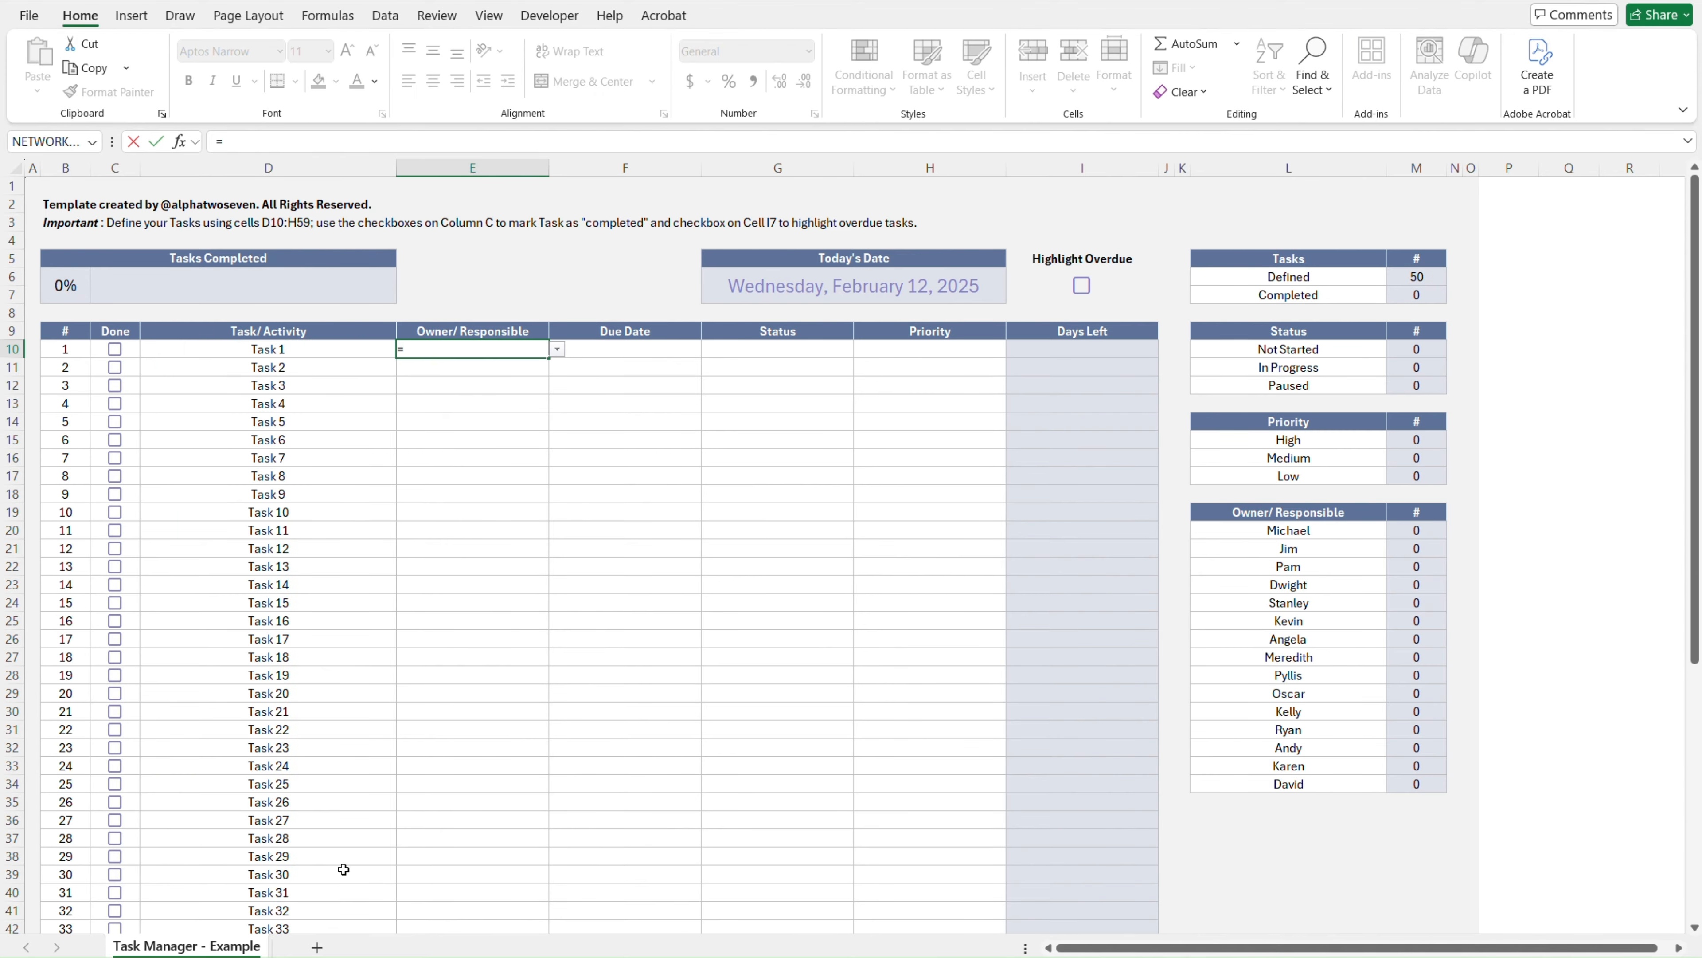
type("INDEX(")
left_click_drag(1323, 535, 1314, 783)
key("F4")
type(",RANDBETWEEN(1,1")
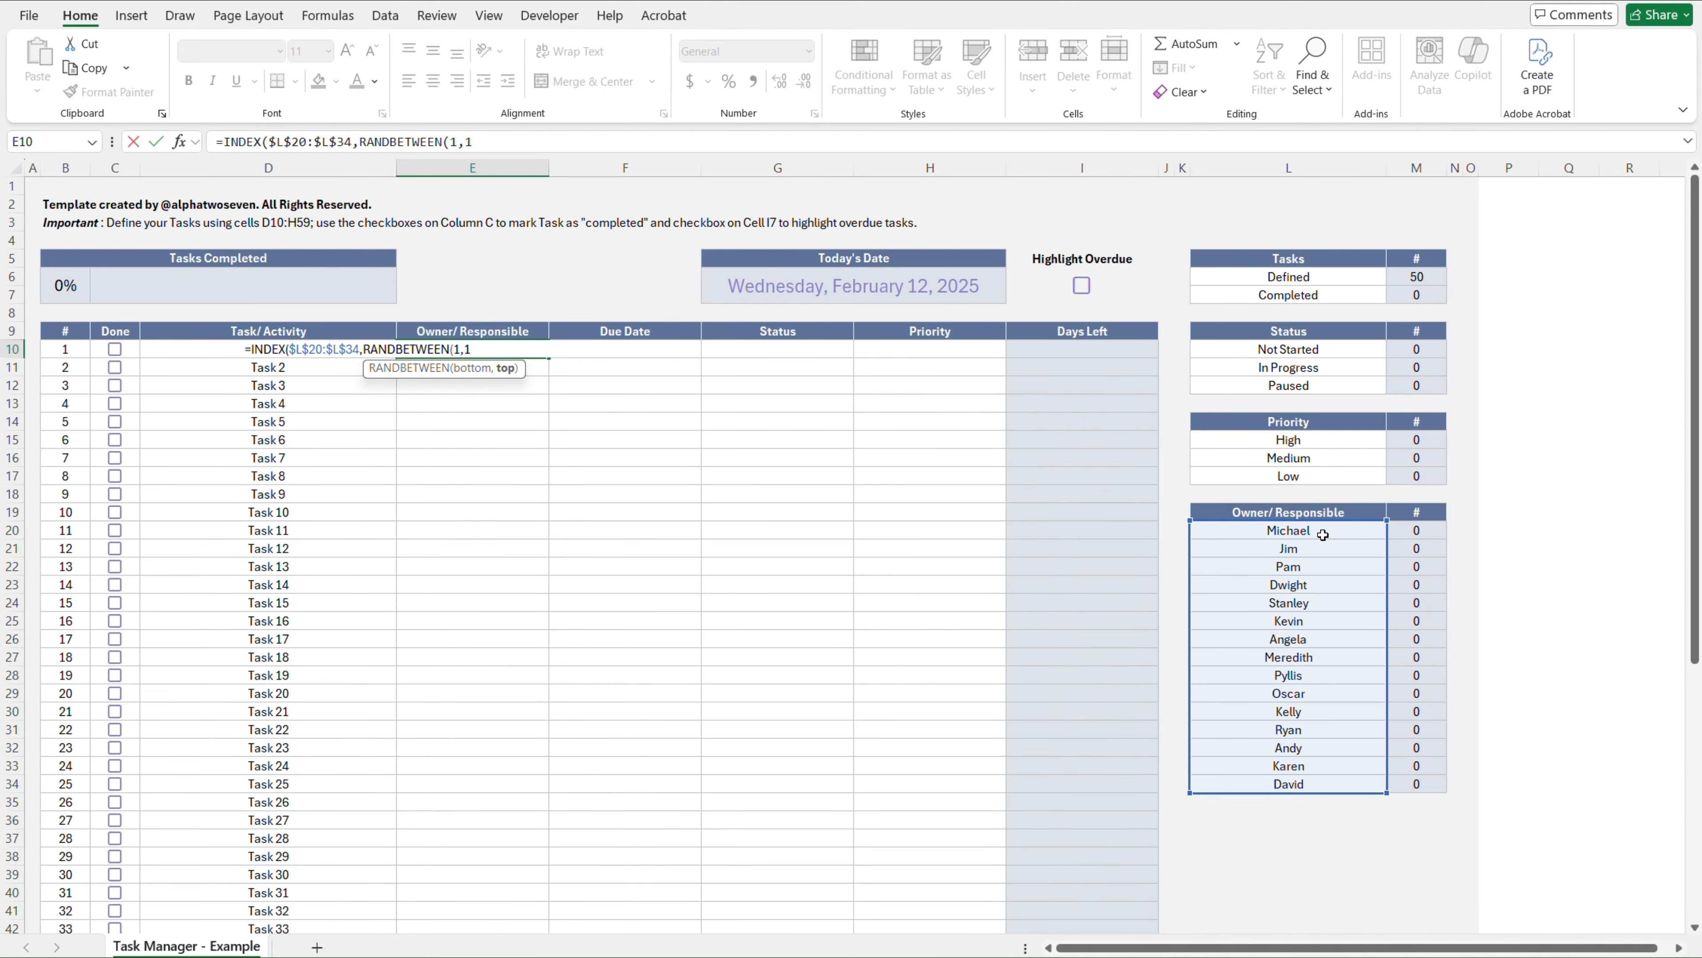
type("5))")
key("Return")
Copy the random owner formula from E10 down to E59, pasting formulas only
key("Up")
key("ctrl+c")
scroll(570, 845, "down", 7)
left_click(517, 895, "shift")
key("ctrl+BackSpace")
key("ctrl+alt+v")
key("f")
key("Return")
Replace the random owner formulas in E10:E59 with their values
key("Up")
key("Down")
key("ctrl+shift+Down")
key("ctrl+c")
key("ctrl+BackSpace")
key("ctrl+alt+v")
key("v")
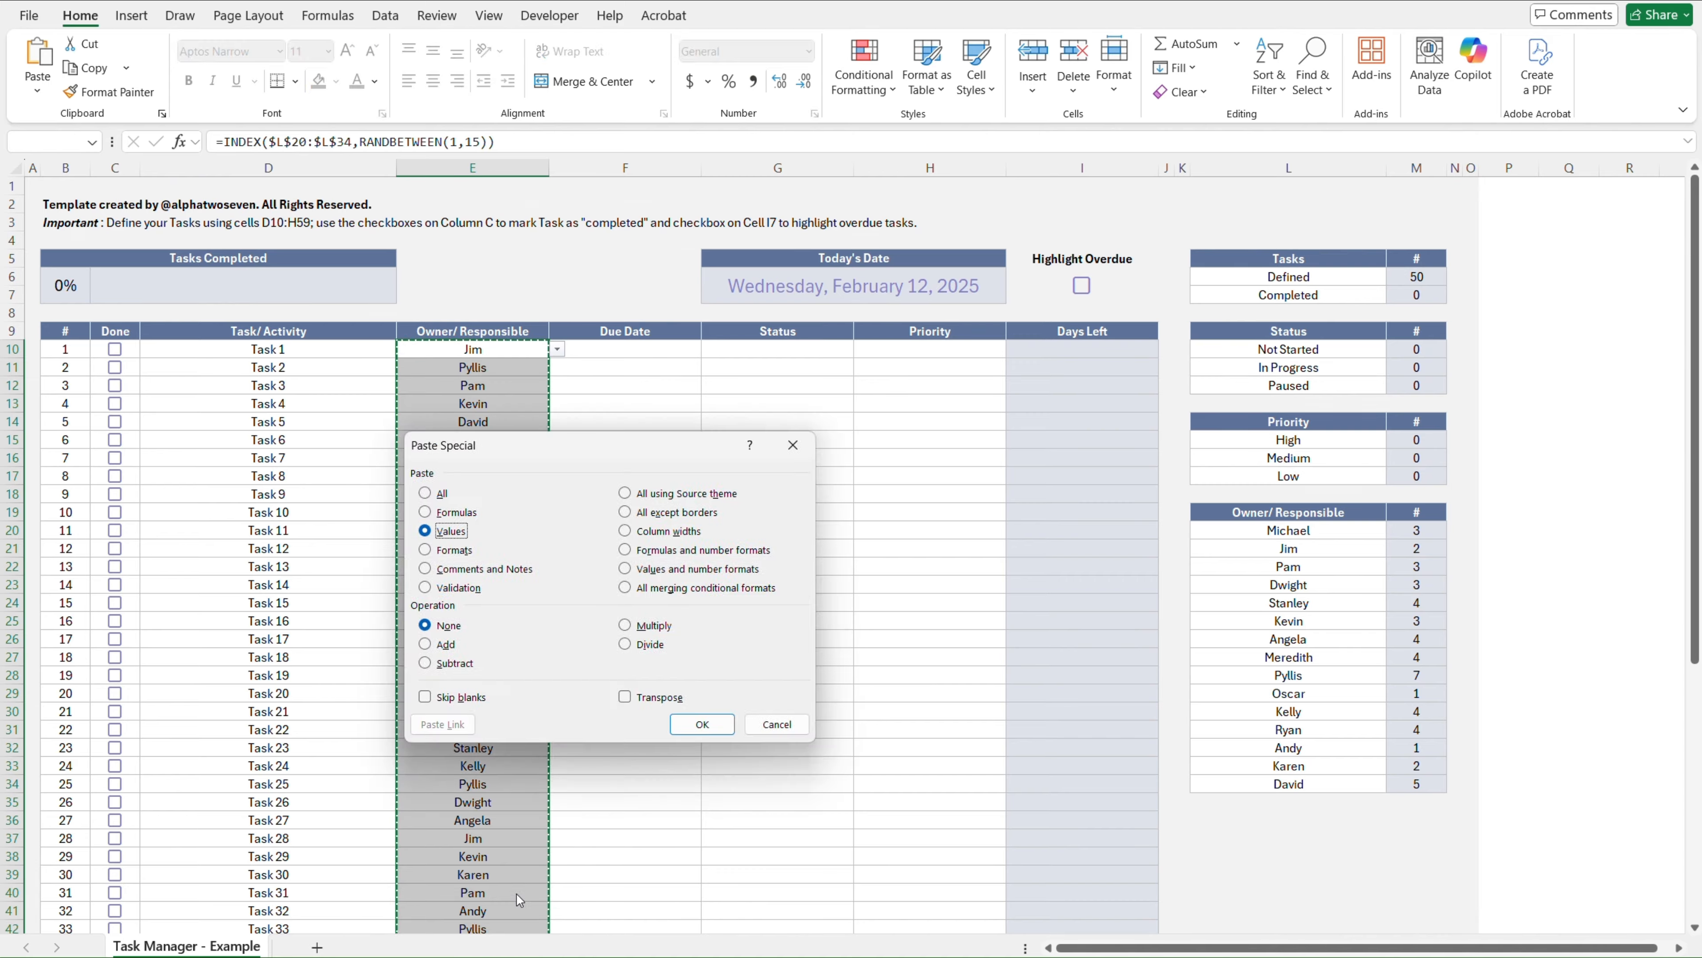
key("Return")
Enter =$G$6+RANDBETWEEN(-10,30) in F10 to generate a random due date
key("Right")
type("=")
left_click(781, 278)
key("F4")
type("+RANDBETWEEN(-10,30)")
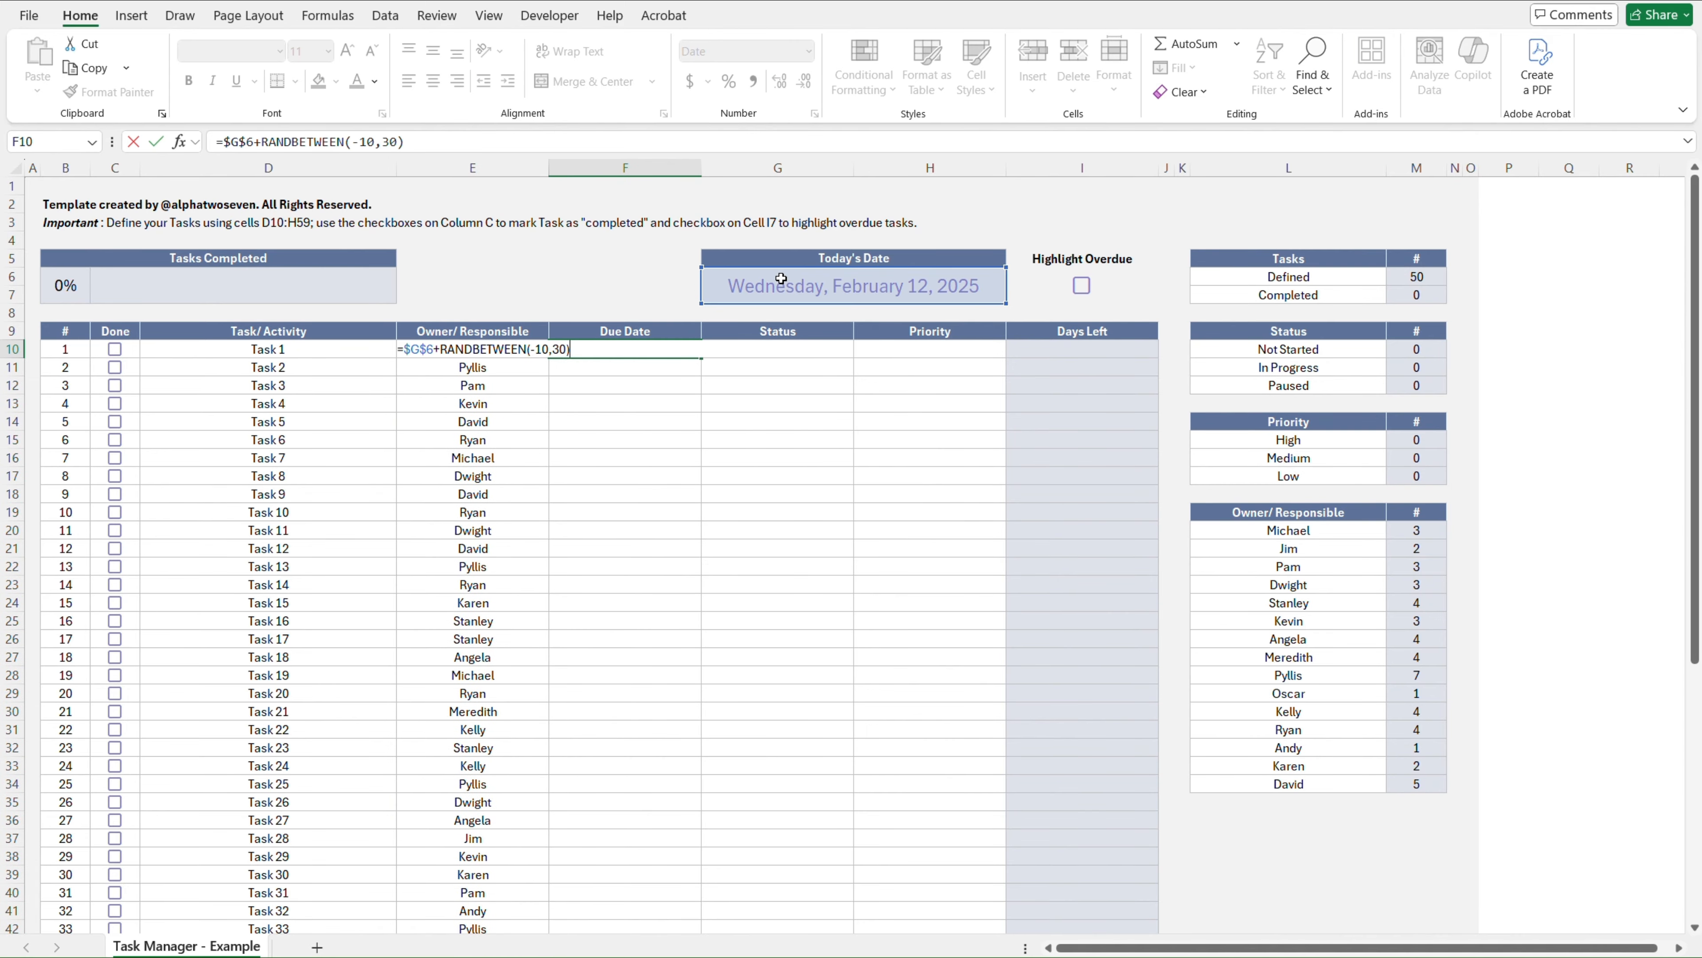
key("Return")
Copy the due date formula from F10 down to F59, pasting formulas only
key("Up")
key("ctrl+c")
scroll(631, 823, "down", 7)
left_click(630, 830, "shift")
key("ctrl+BackSpace")
key("ctrl+alt+v")
key("f")
key("Return")
Replace the random due date formulas in F10:F59 with their values
key("Up")
key("Down")
key("ctrl+shift+Down")
key("ctrl+c")
key("ctrl+BackSpace")
key("ctrl+alt+v")
key("v")
key("Return")
Enter =INDEX($L$10:$L$12,RANDBETWEEN(1,3)) in G10 to pick a random status
key("Right")
type("=ind")
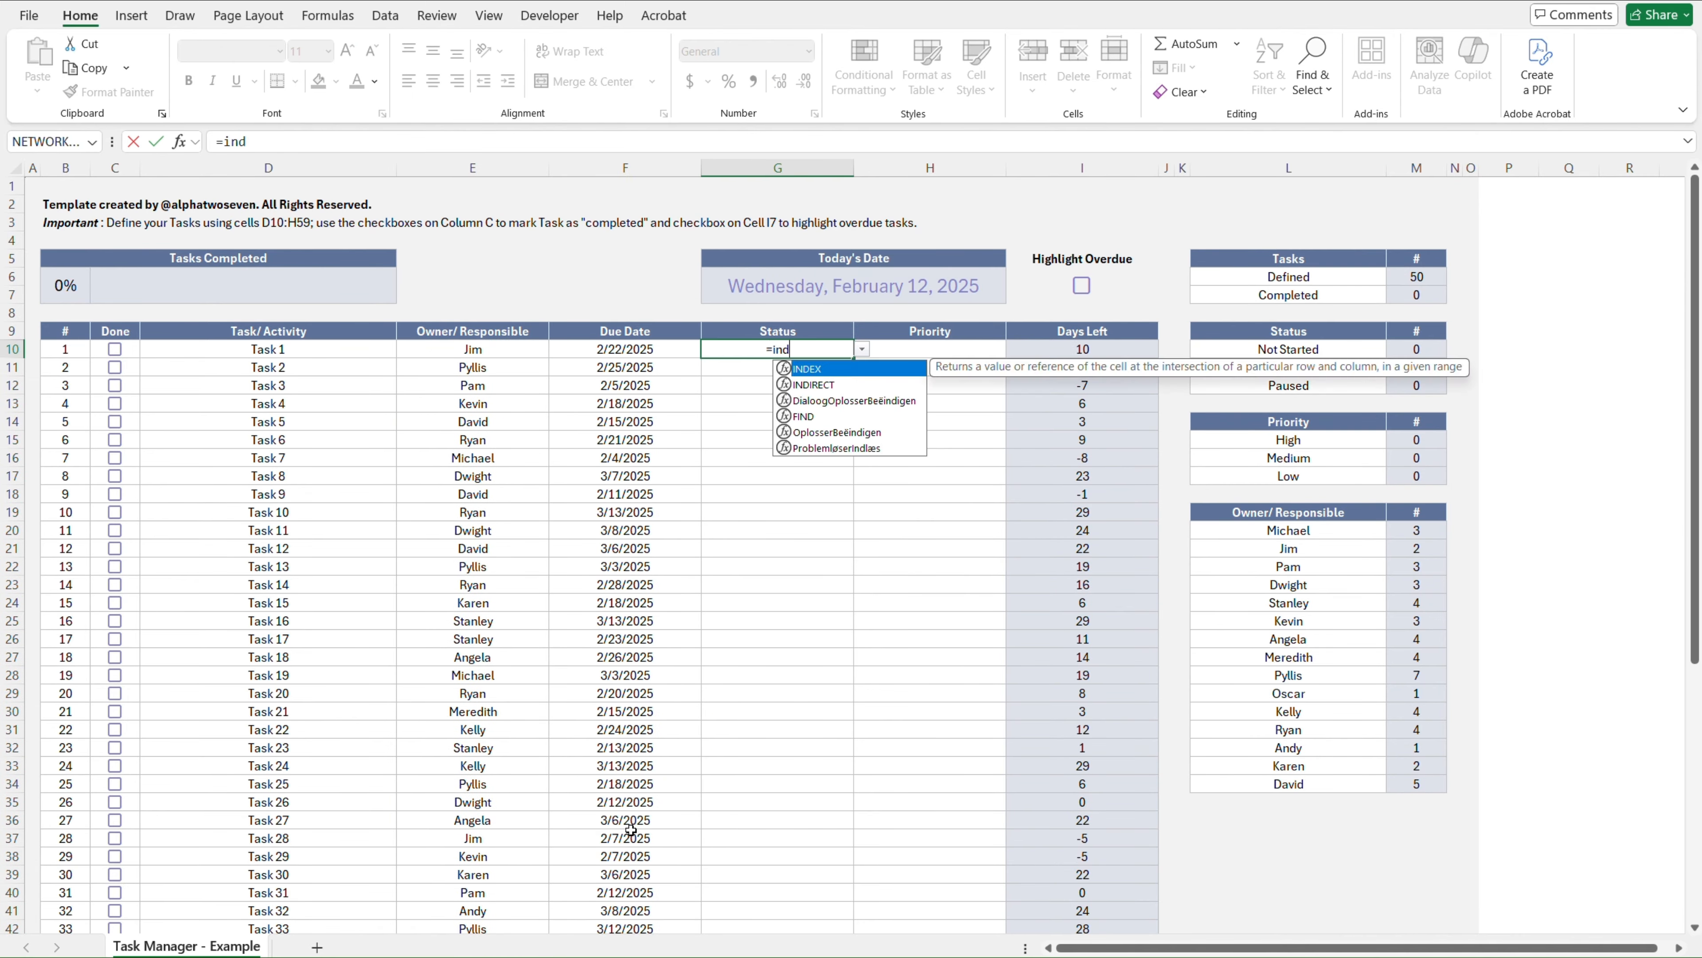
key("Tab")
type("$L$10:$L$12,RANDBETWEEN(1,3))")
key("Return")
key("Up")
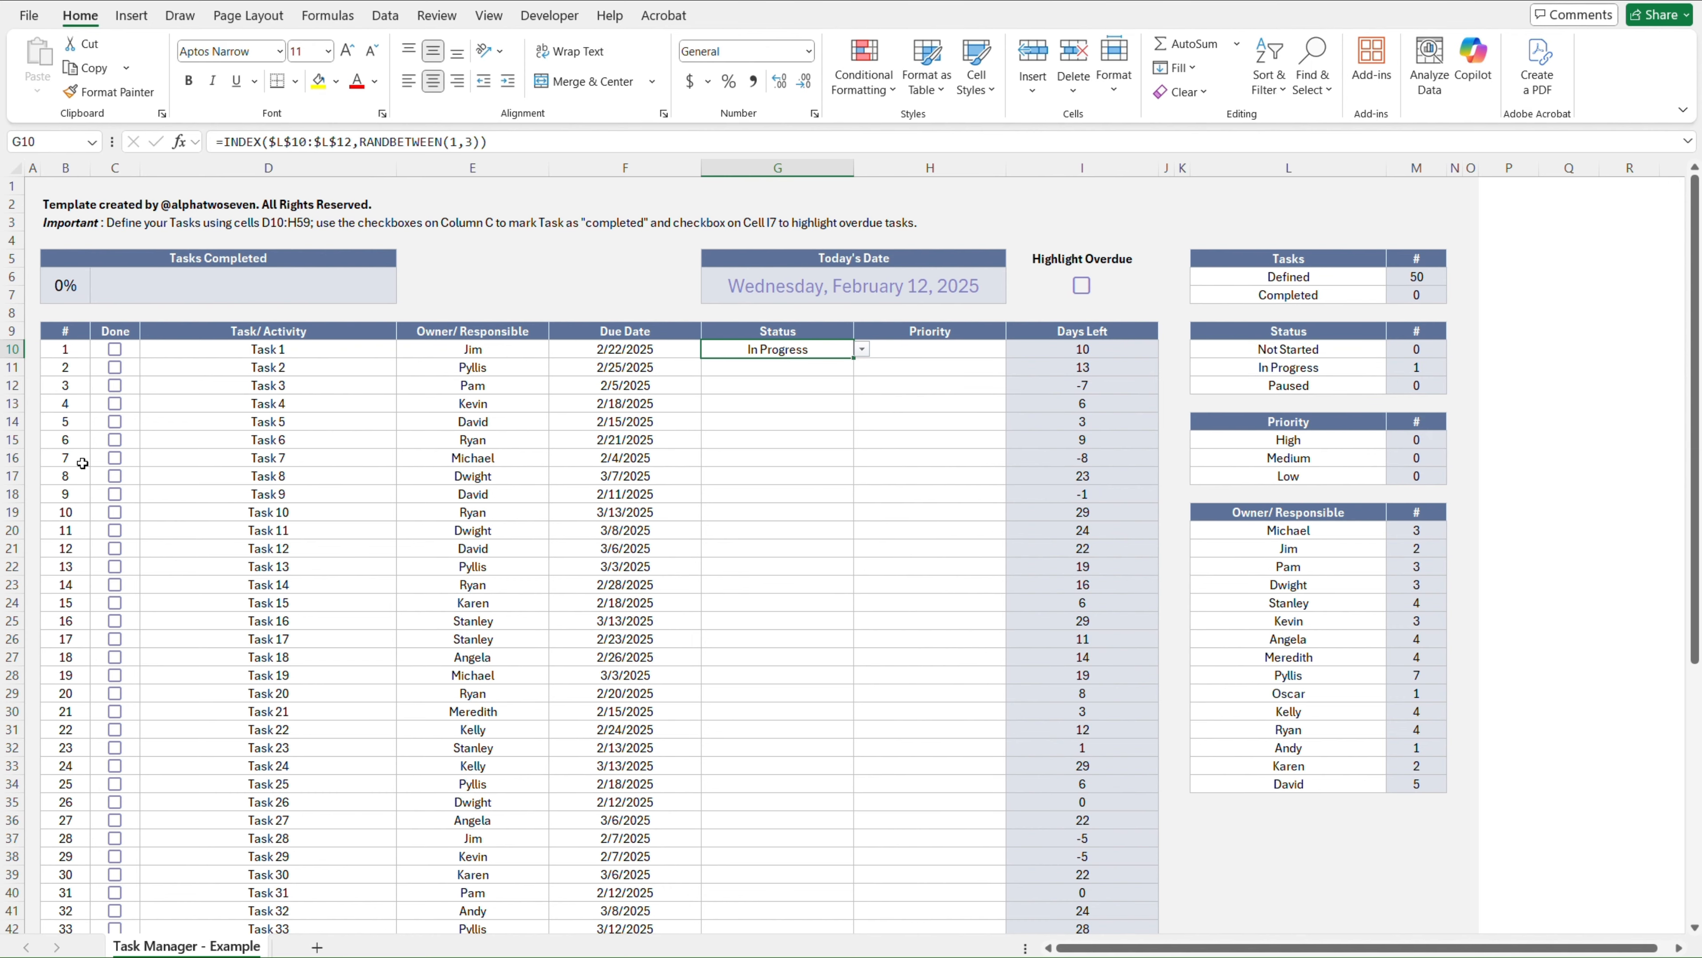
Reuse the status formula in H10 with its reference moved to the priority list in L15:L17
left_click_drag(489, 142, 216, 142)
key("ctrl+c")
key("Escape")
key("Right")
key("F2")
key("ctrl+v")
left_click_drag(1349, 341, 1349, 432)
key("Return")
Copy the status and priority formulas from G10:H10 down to row 59, pasting formulas only
key("Up")
key("Left")
key("shift+Right")
key("ctrl+c")
scroll(992, 387, "down", 16)
left_click(991, 389, "shift")
key("ctrl+BackSpace")
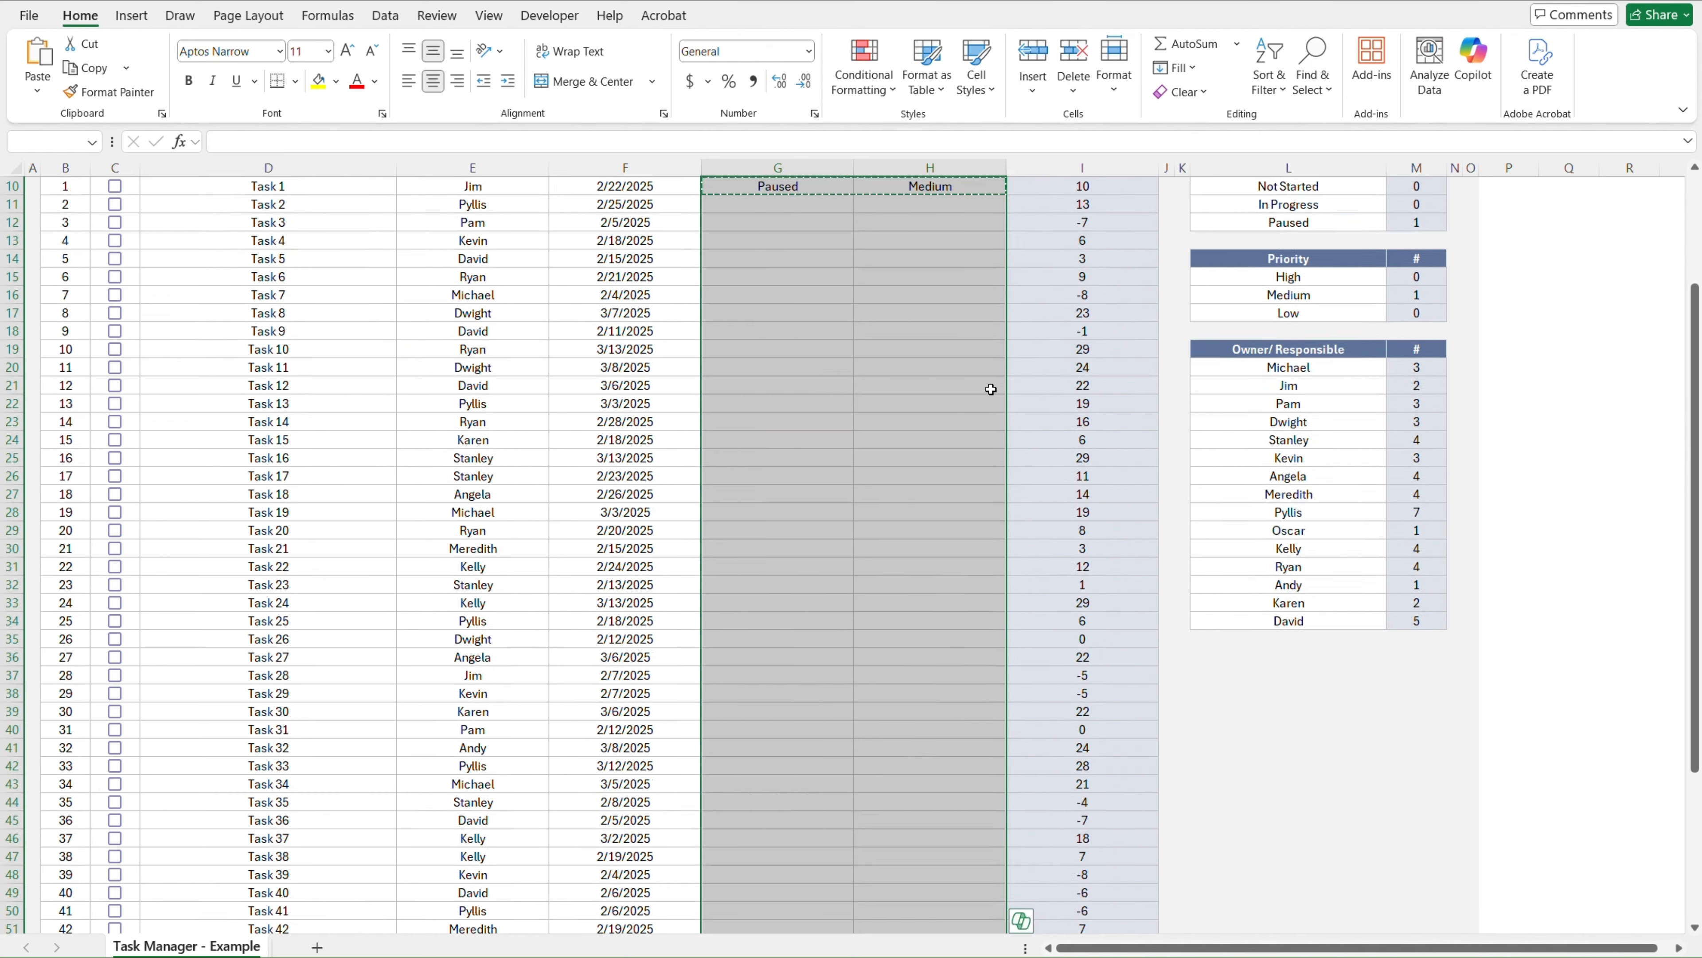
key("ctrl+alt+v")
key("f")
key("Return")
Replace the random status and priority formulas in G10:H59 with their values
key("Up")
key("Down")
key("shift+Right")
key("ctrl+shift+Down")
key("ctrl+c")
key("ctrl+BackSpace")
key("ctrl+alt+v")
key("v")
key("Return")
Turn on the Highlight Overdue checkbox and look through the overdue tasks down to row 59
left_click(1129, 293)
left_click(1082, 285)
scroll(719, 579, "down", 9)
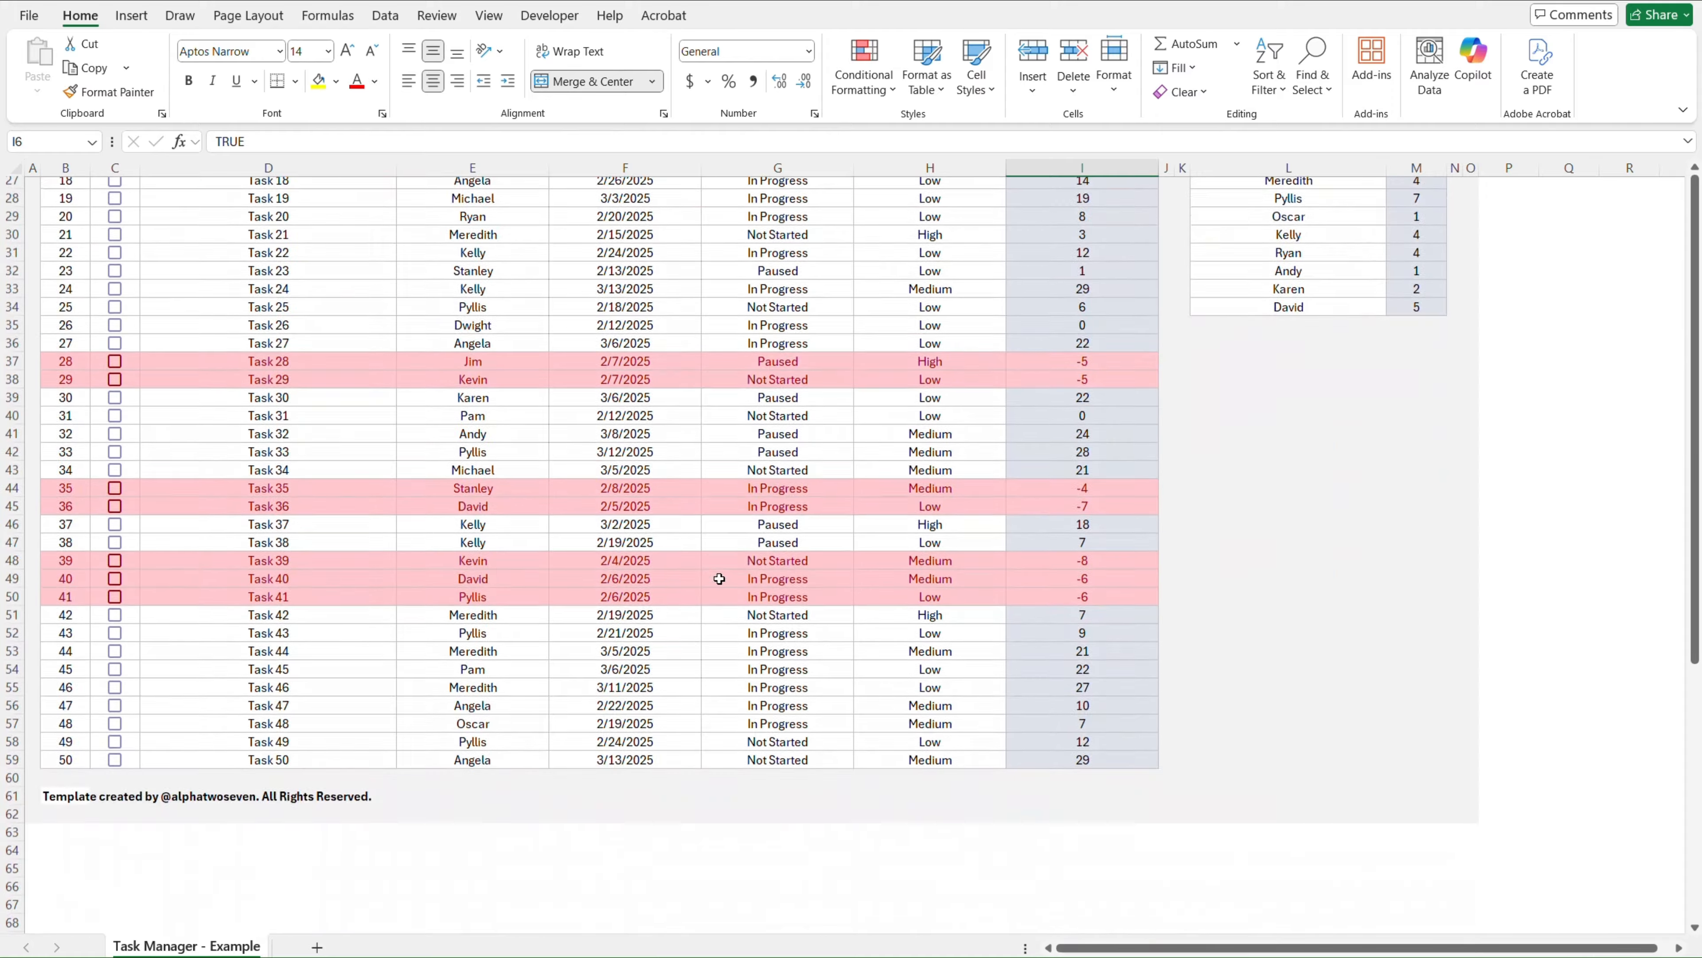
Mark Task 2, Task 5 and Task 10 as completed in the Done column
scroll(719, 578, "up", 8)
left_click(115, 322)
key("ctrl+Home")
left_click(166, 331)
key("Down")
key("Left")
key("Down")
key("Down")
key("Down")
key("Down")
key("space")
key("Down")
key("Down")
key("Down")
key("Down")
key("Down")
key("space")
Mark Task 15 and Task 16 as completed in the Done column
key("Down")
key("Down")
key("Down")
key("Down")
key("Down")
key("space")
key("Down")
key("space")
Mark Task 17, Task 22 and Task 27 as completed in the Done column
key("Down")
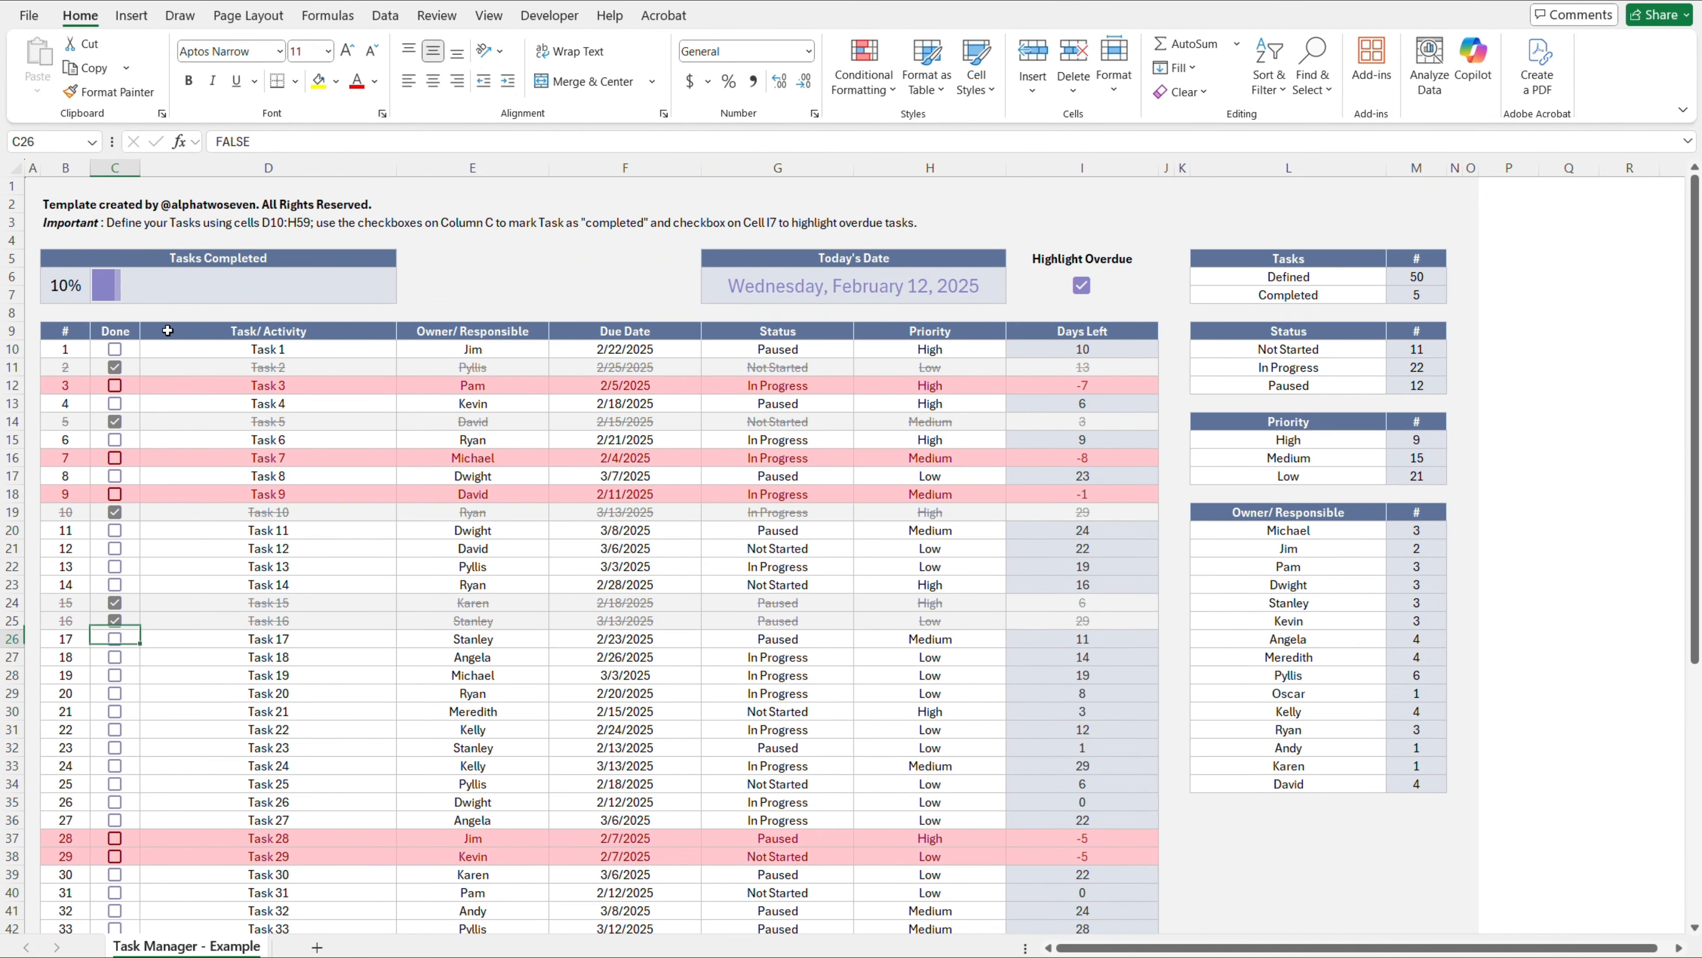
key("space")
key("Down")
key("Down")
key("Down")
key("Down")
key("Down")
key("space")
key("Down")
key("Down")
key("Down")
key("Down")
key("Down")
key("space")
scroll(166, 331, "down", 3)
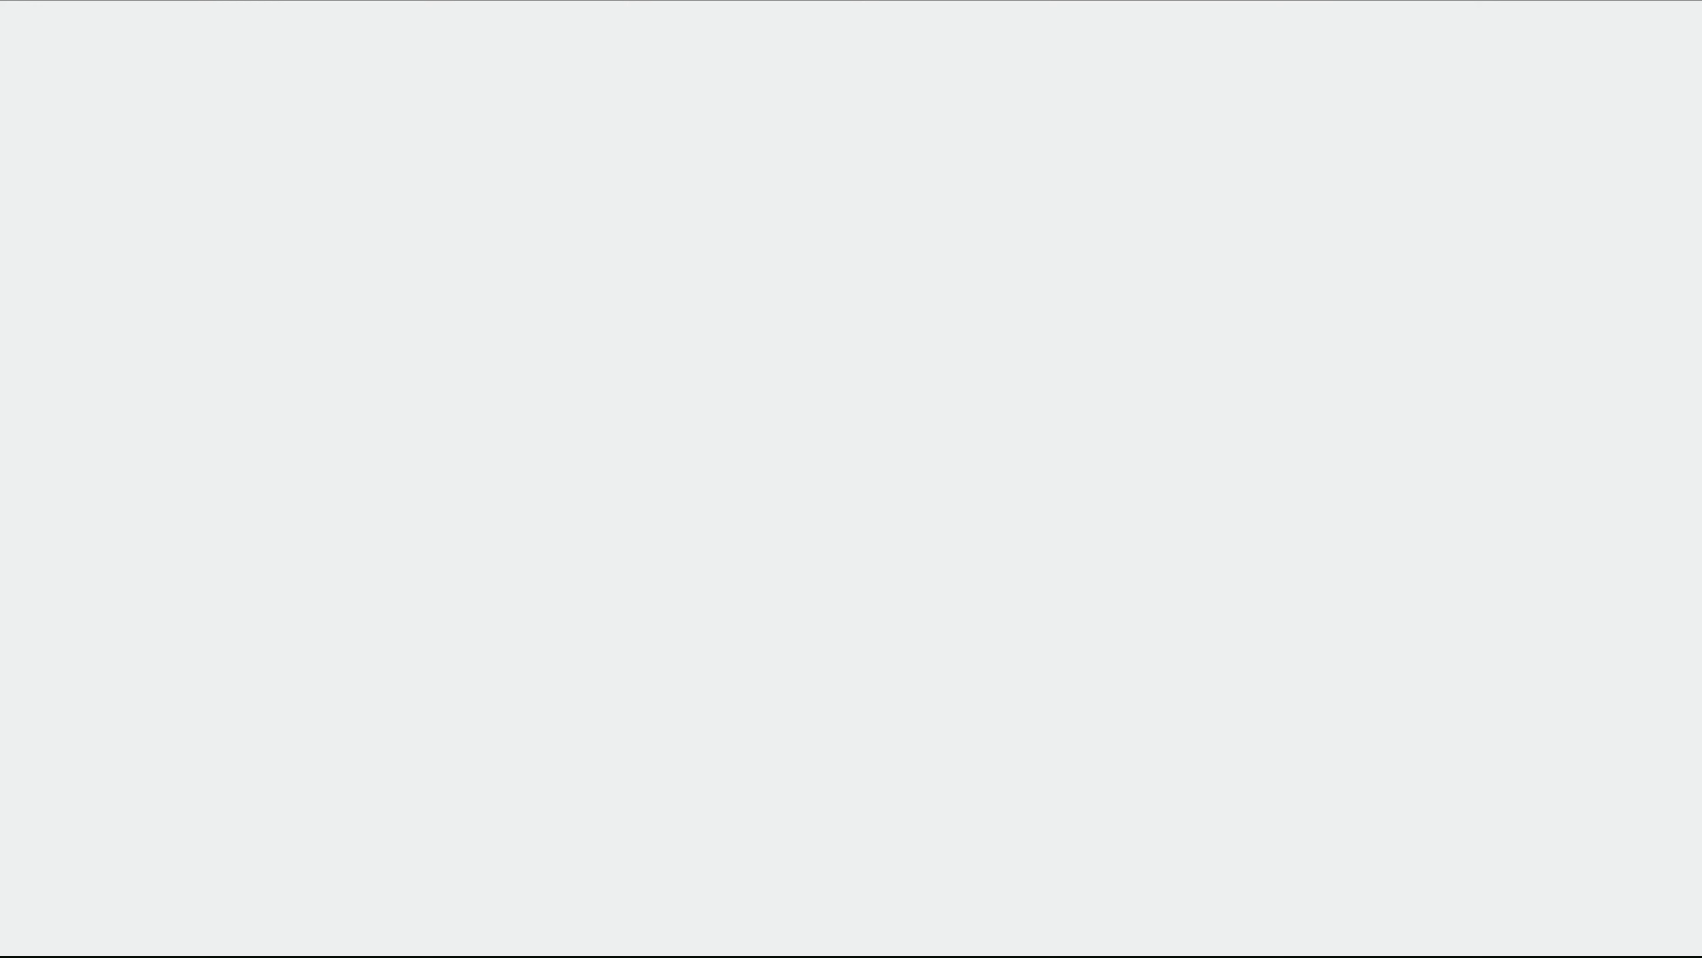